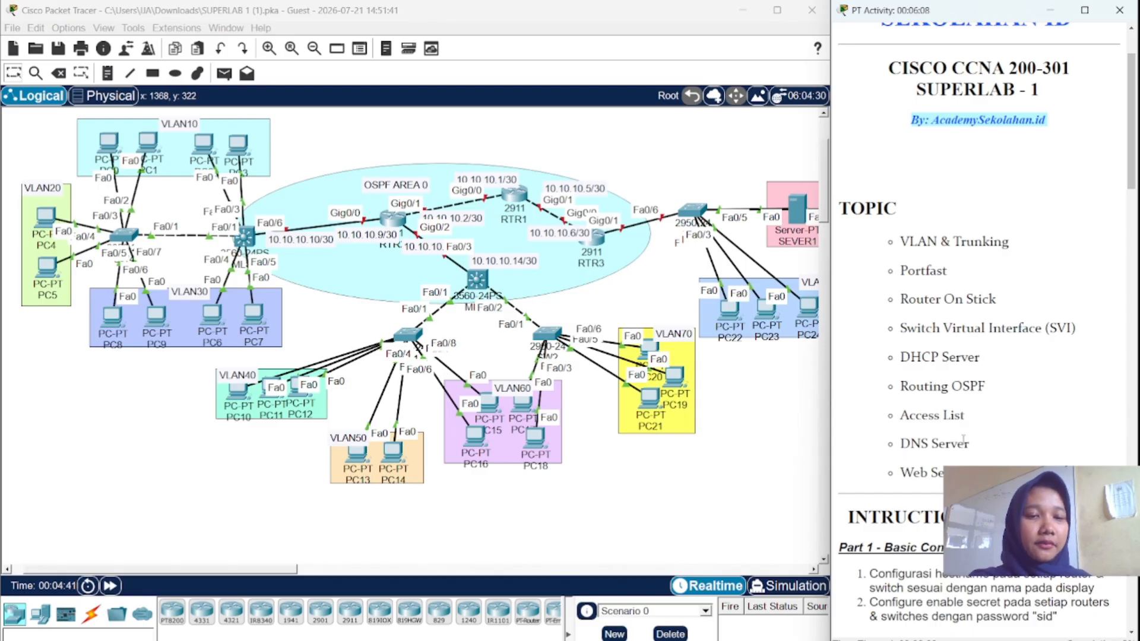
- Open the command line of the switch beside the VLAN20 group
scroll(979, 320, down, 3)
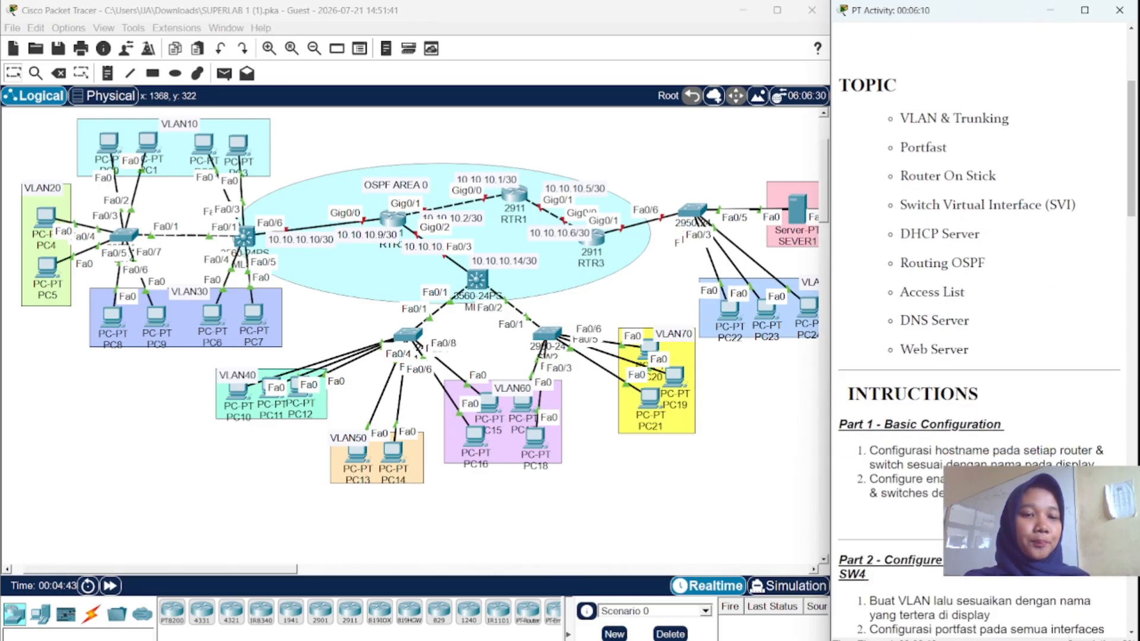
scroll(931, 390, down, 1)
scroll(932, 391, down, 2)
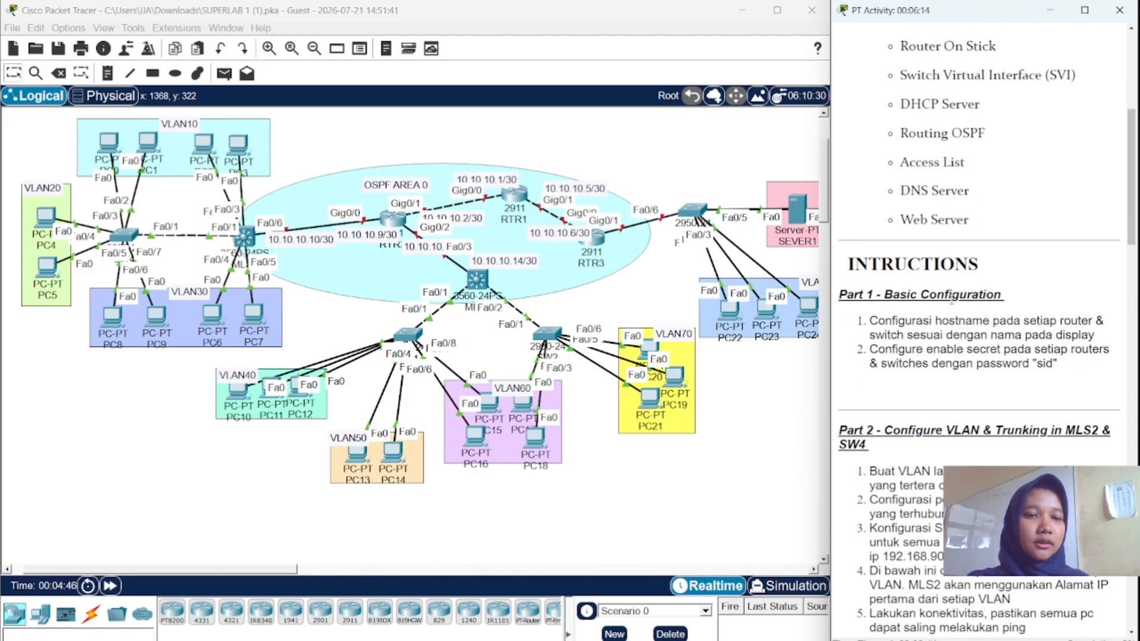
scroll(891, 273, down, 1)
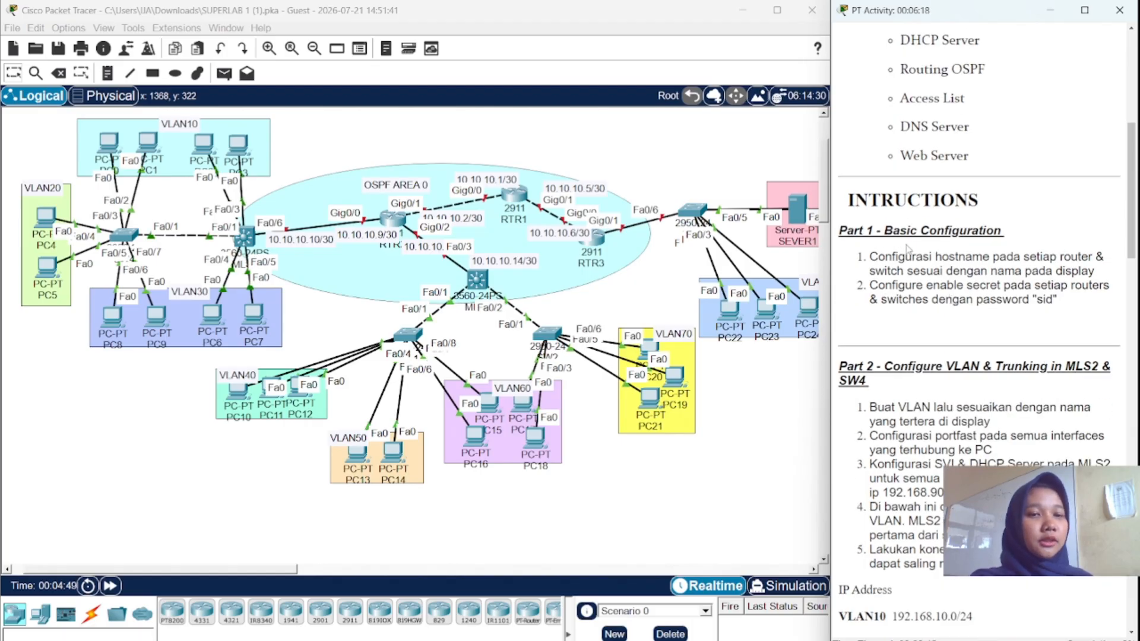
scroll(914, 267, down, 1)
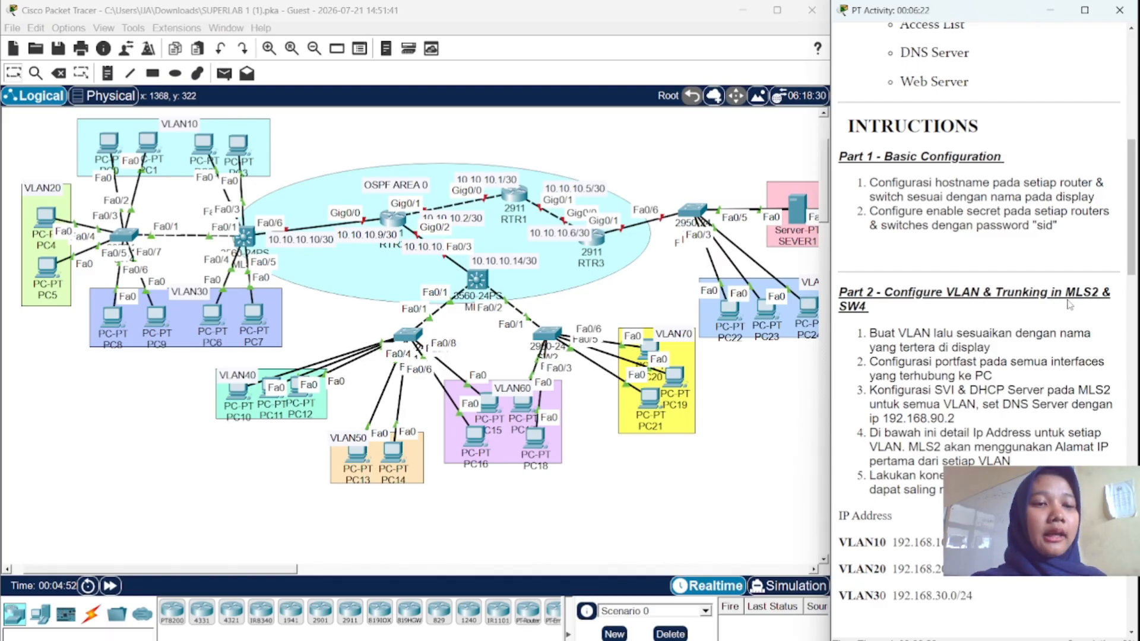
scroll(1070, 304, down, 4)
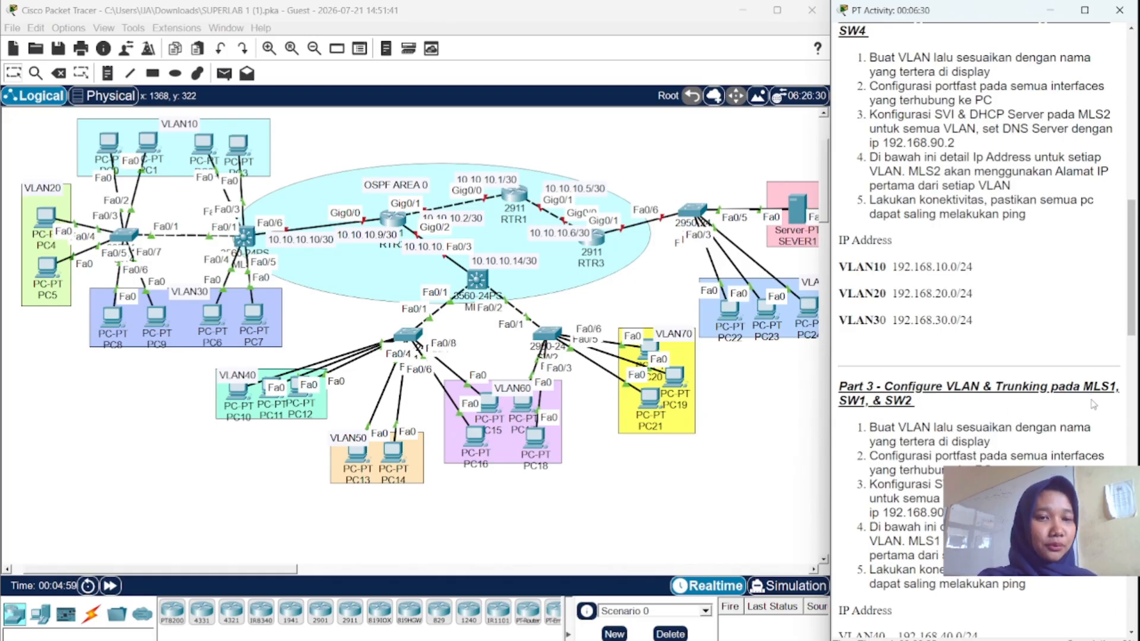
scroll(901, 432, down, 2)
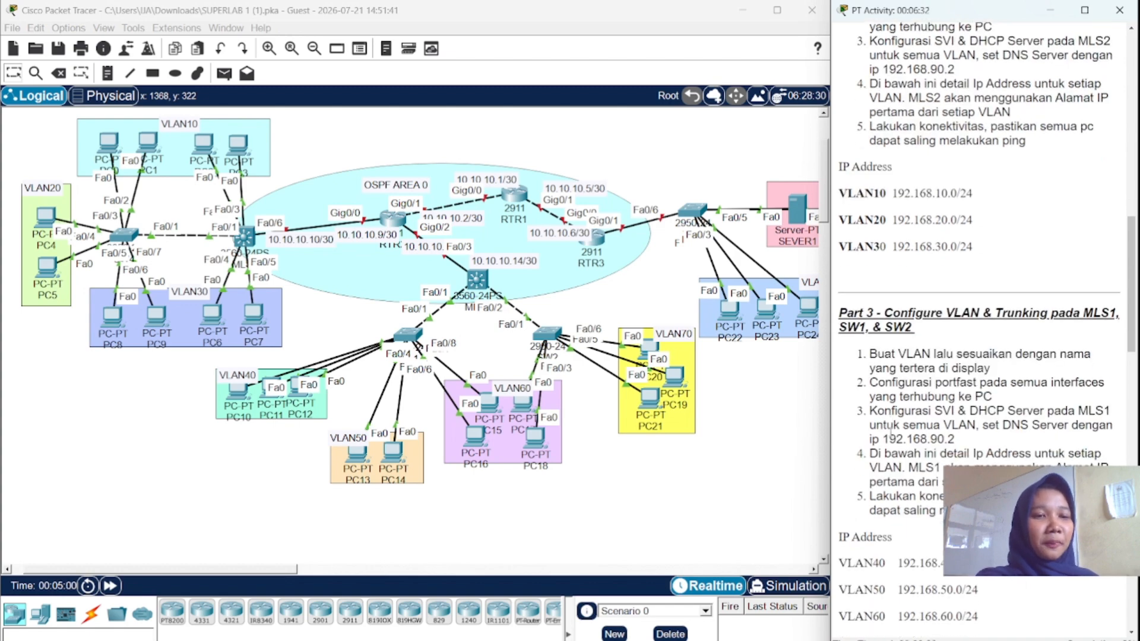
scroll(890, 431, down, 1)
scroll(871, 472, down, 7)
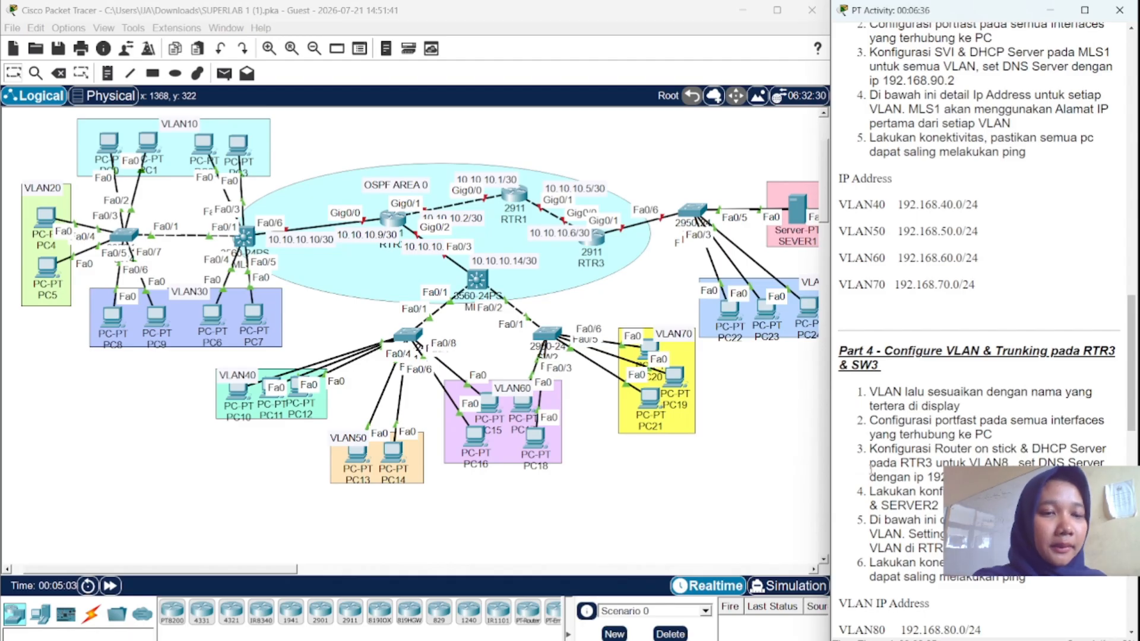
scroll(871, 471, down, 7)
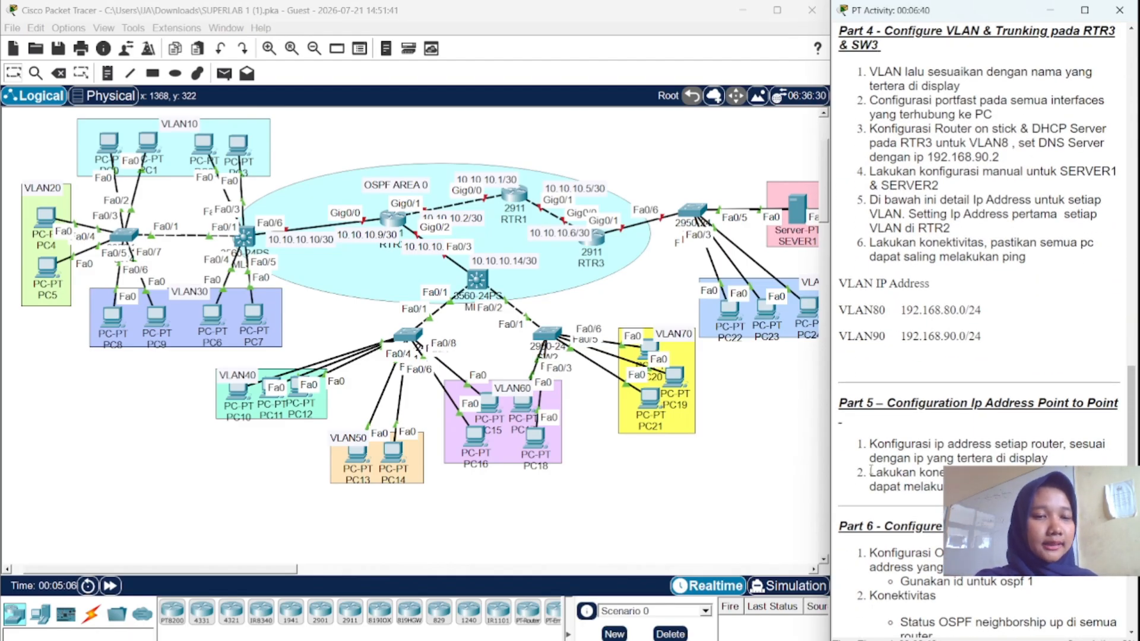
scroll(871, 471, down, 3)
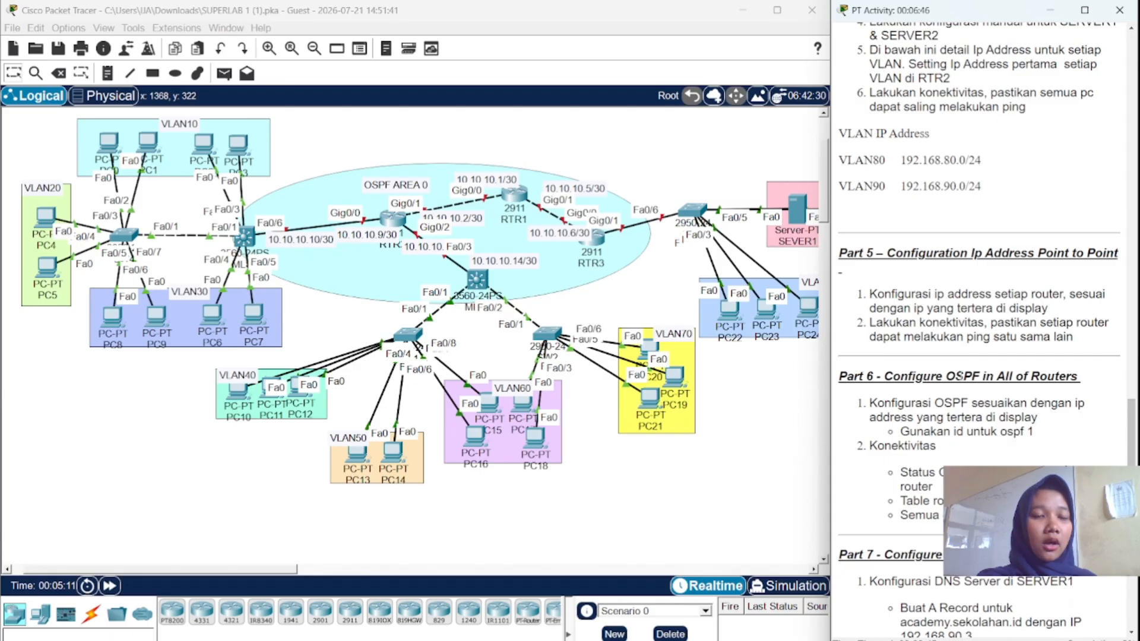
scroll(998, 393, down, 2)
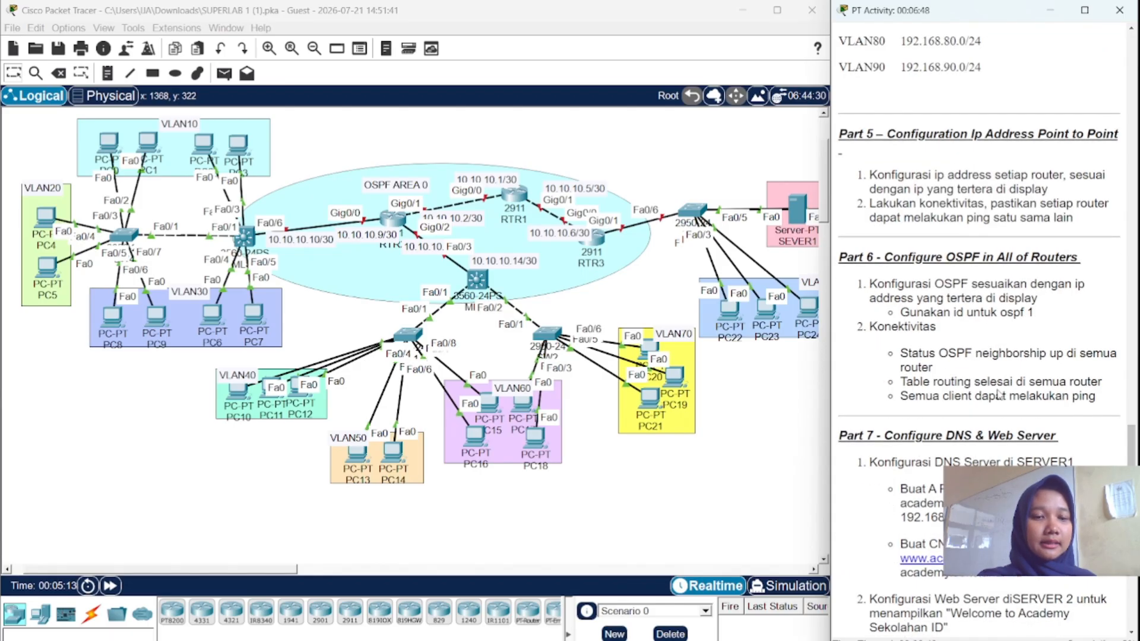
scroll(960, 450, down, 2)
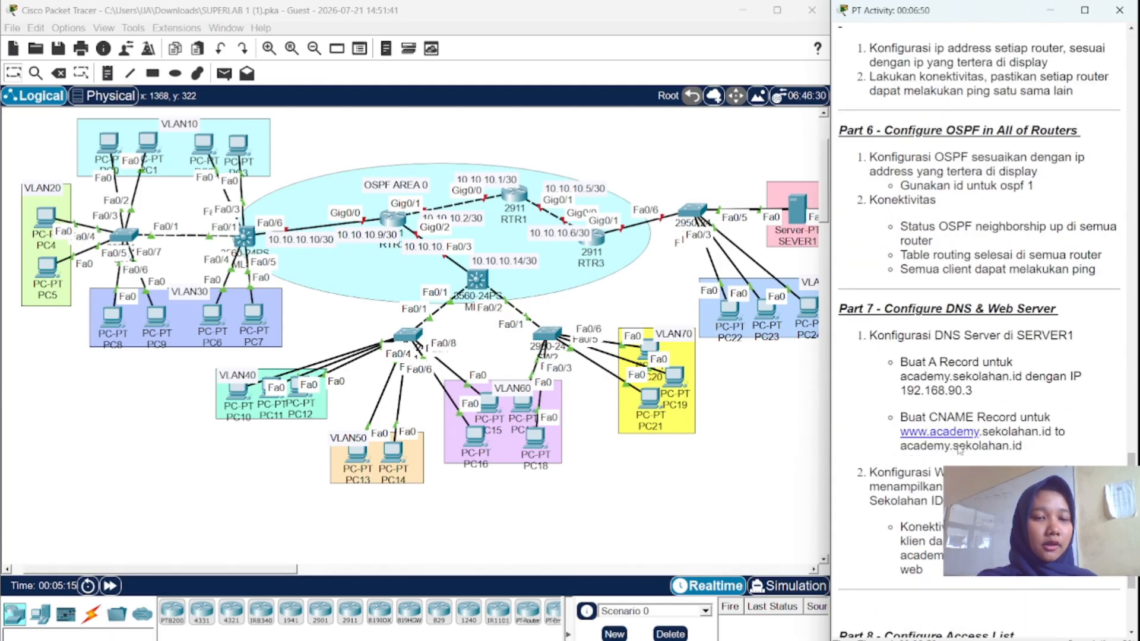
scroll(960, 450, down, 3)
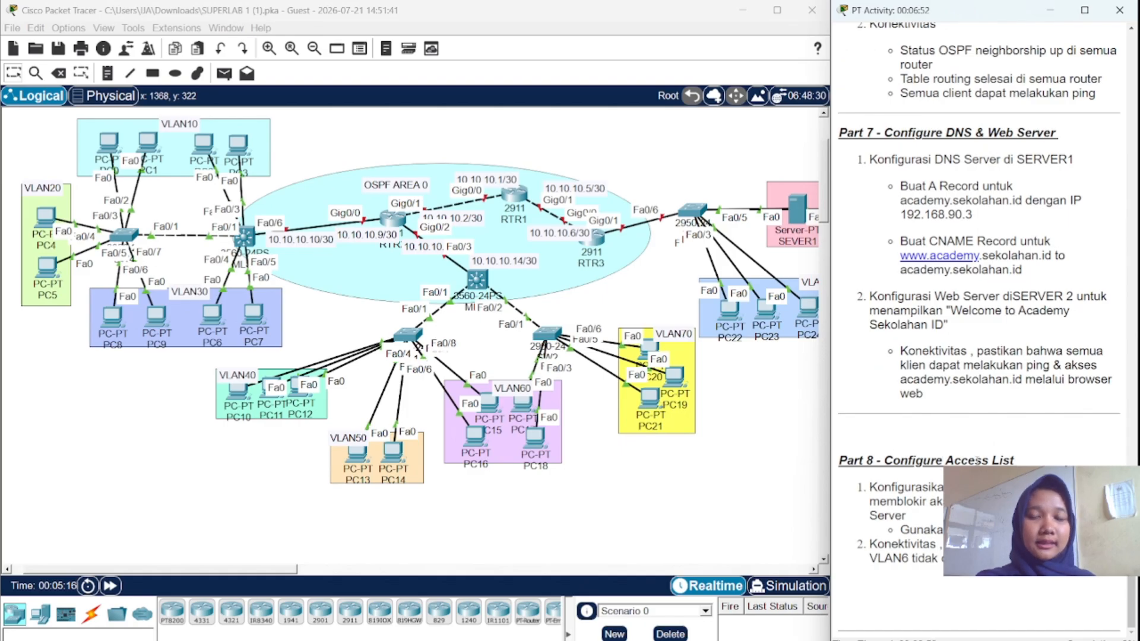
scroll(977, 460, up, 20)
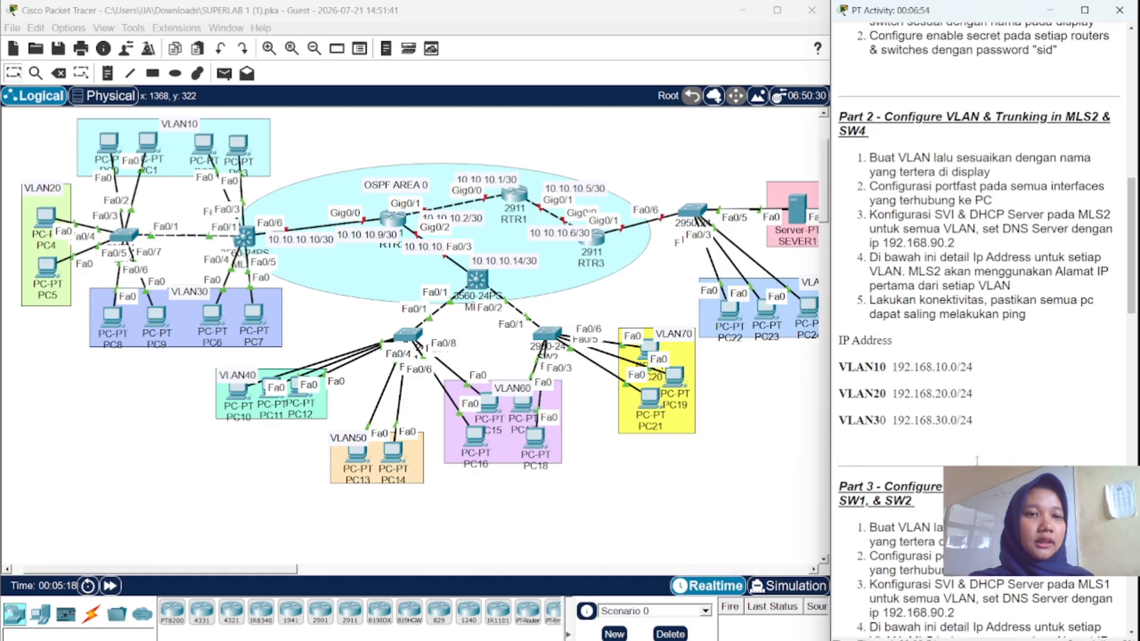
scroll(977, 460, up, 5)
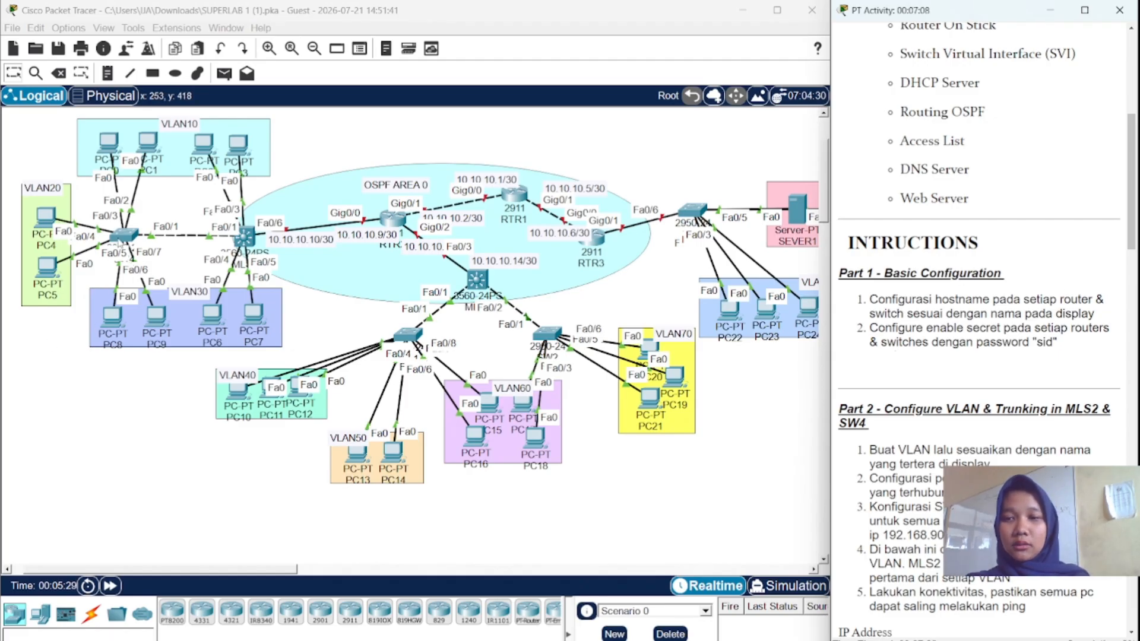
click(119, 241)
click(119, 241)
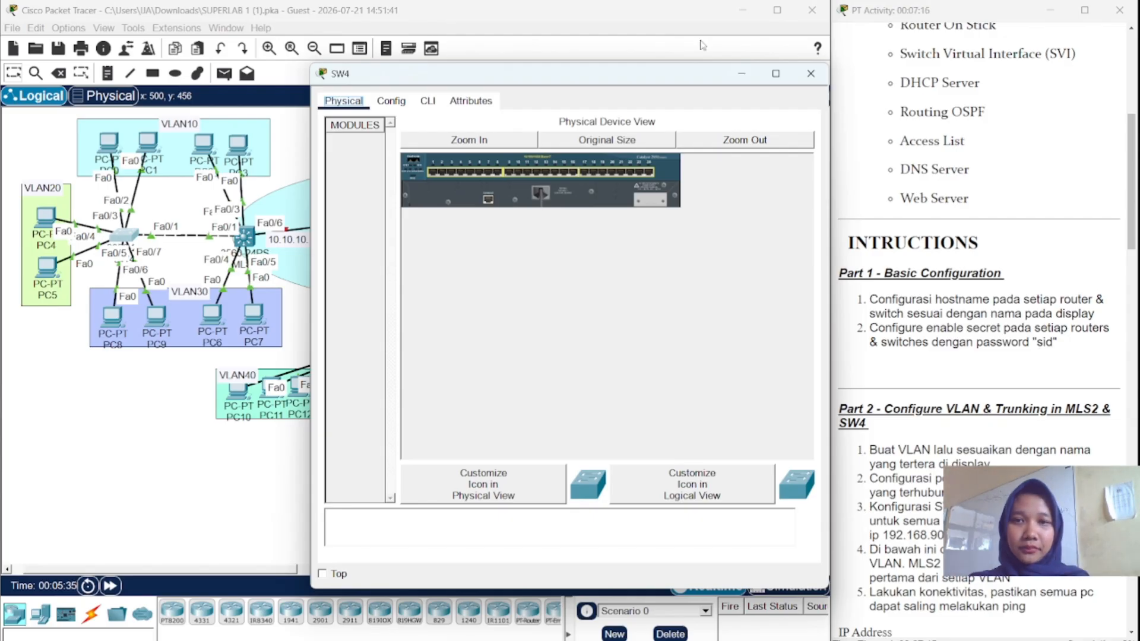
click(427, 102)
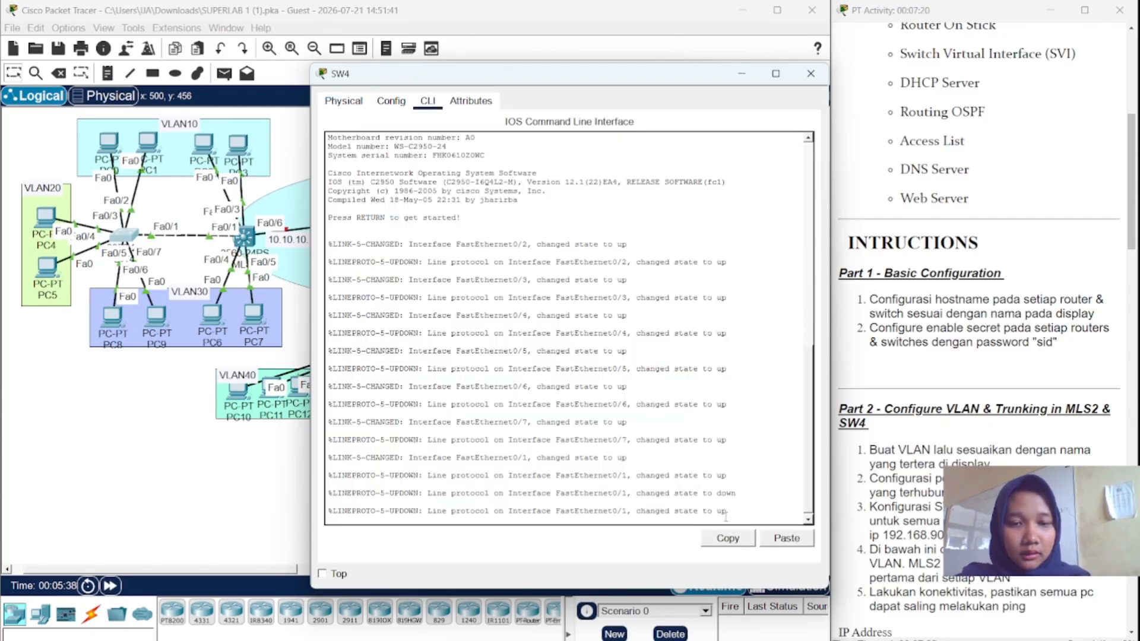
- Enter privileged and then global configuration mode on the switch
key(Return)
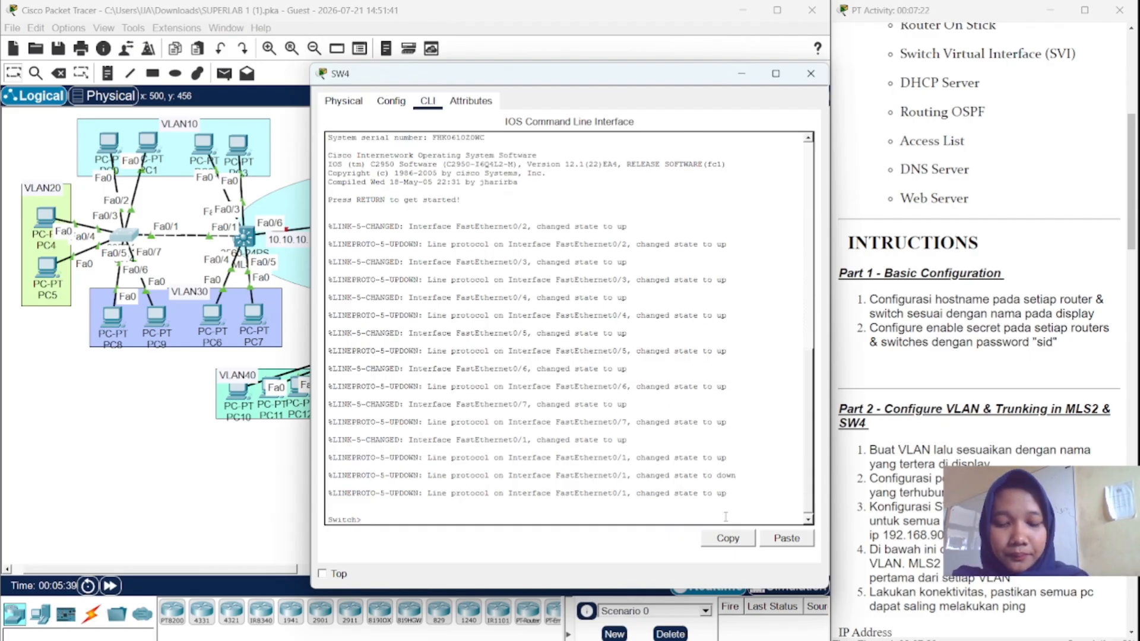
text(en)
key(Return)
text(ch#c)
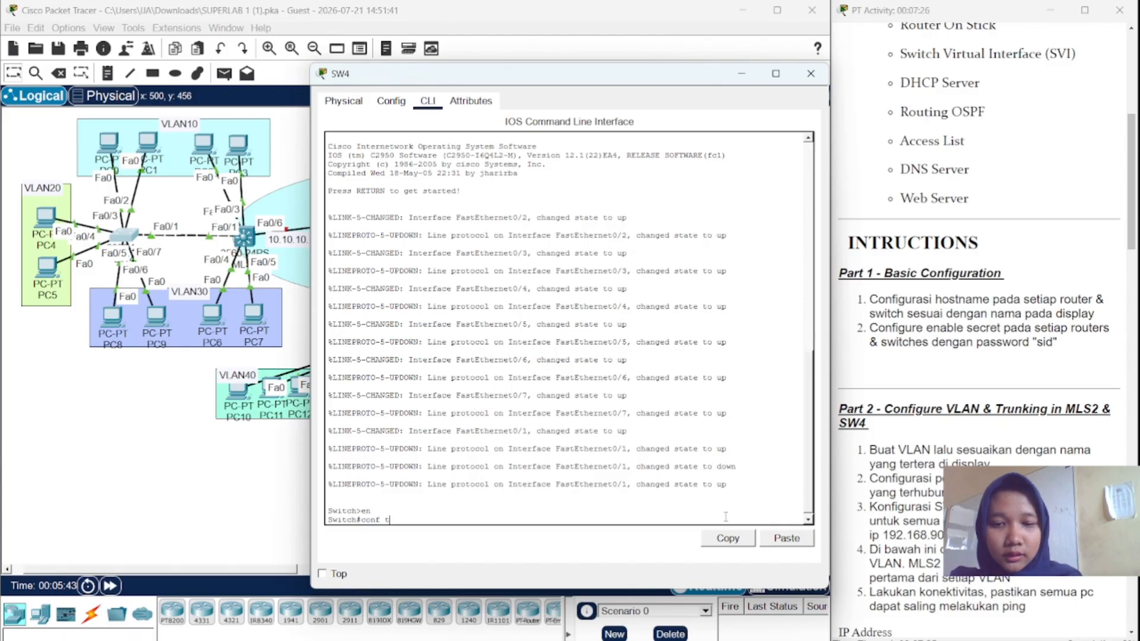
text(onf t)
key(Return)
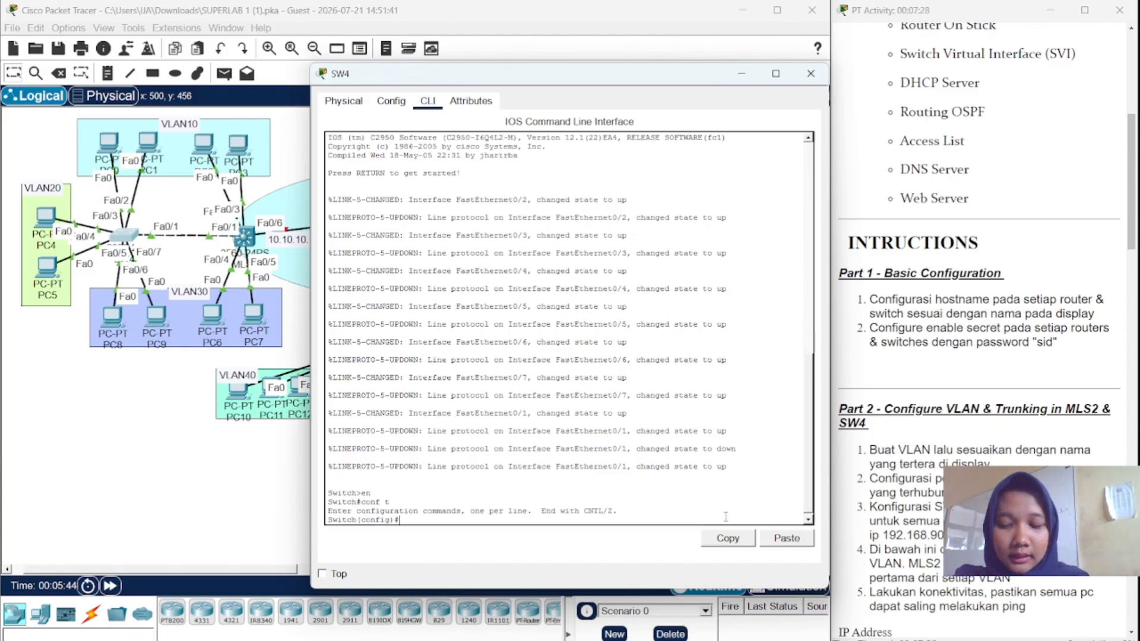
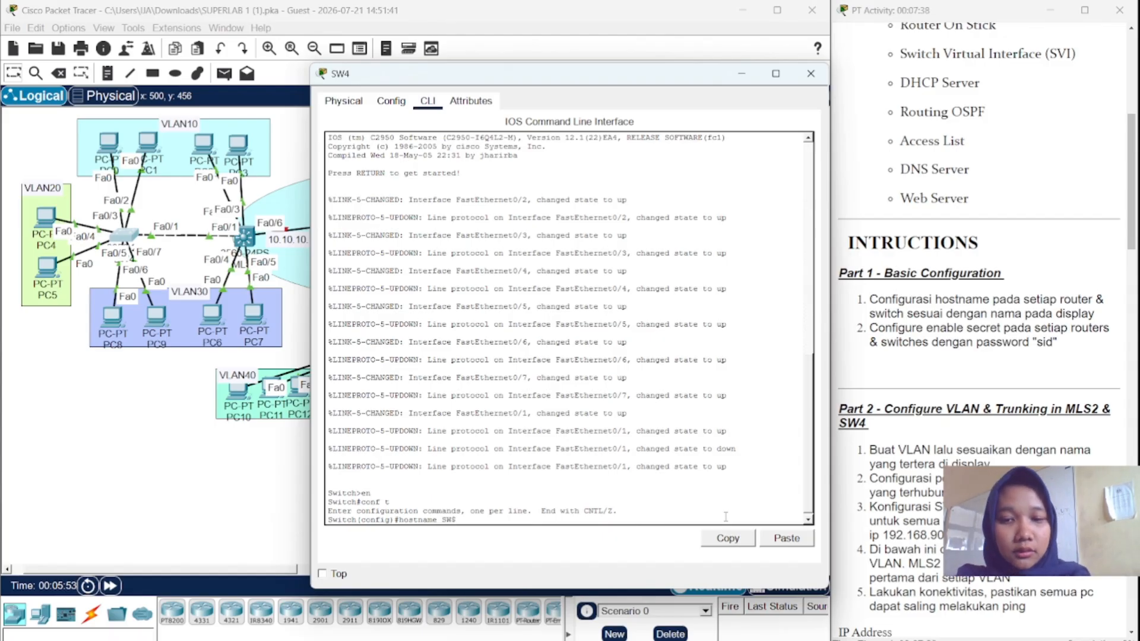
- Set the hostname to SW4, apply an enable secret password, and close the window
key(BackSpace)
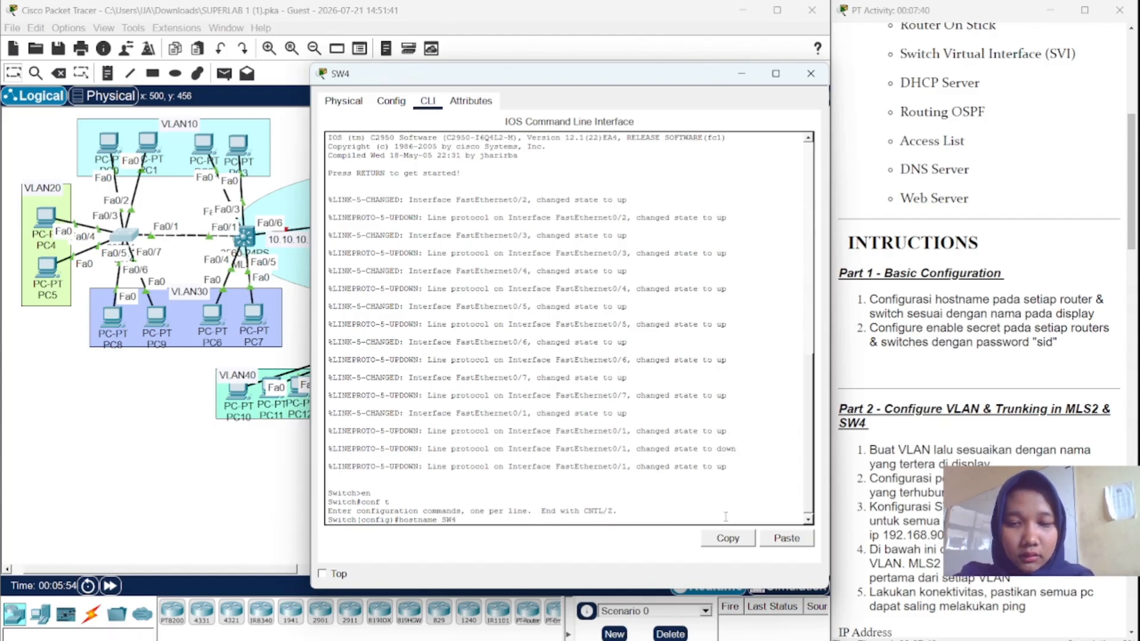
key(Return)
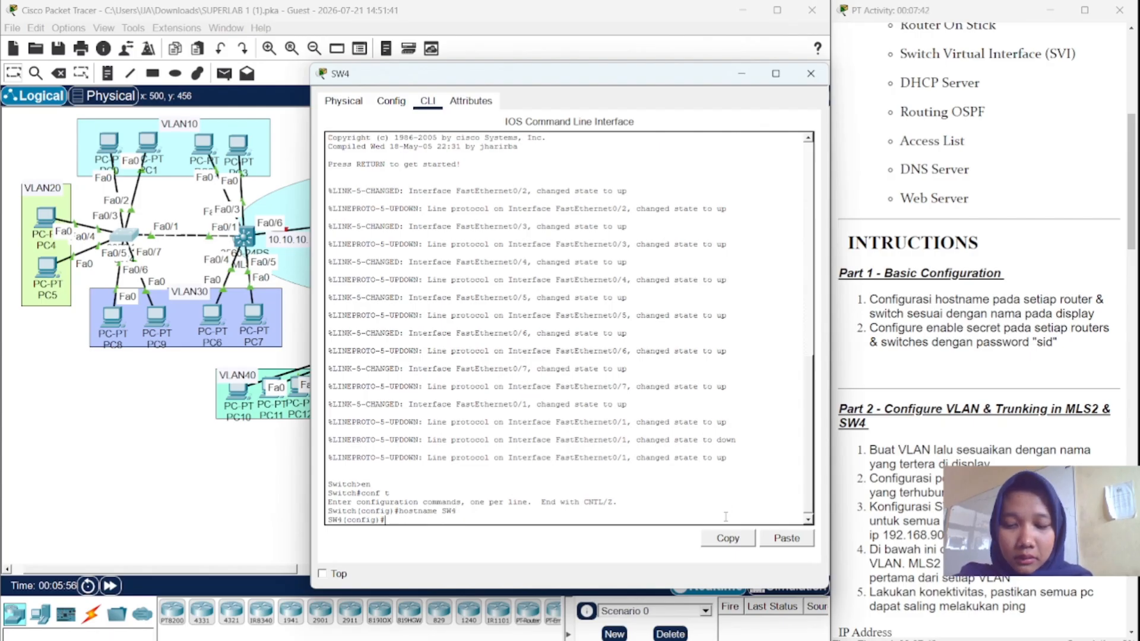
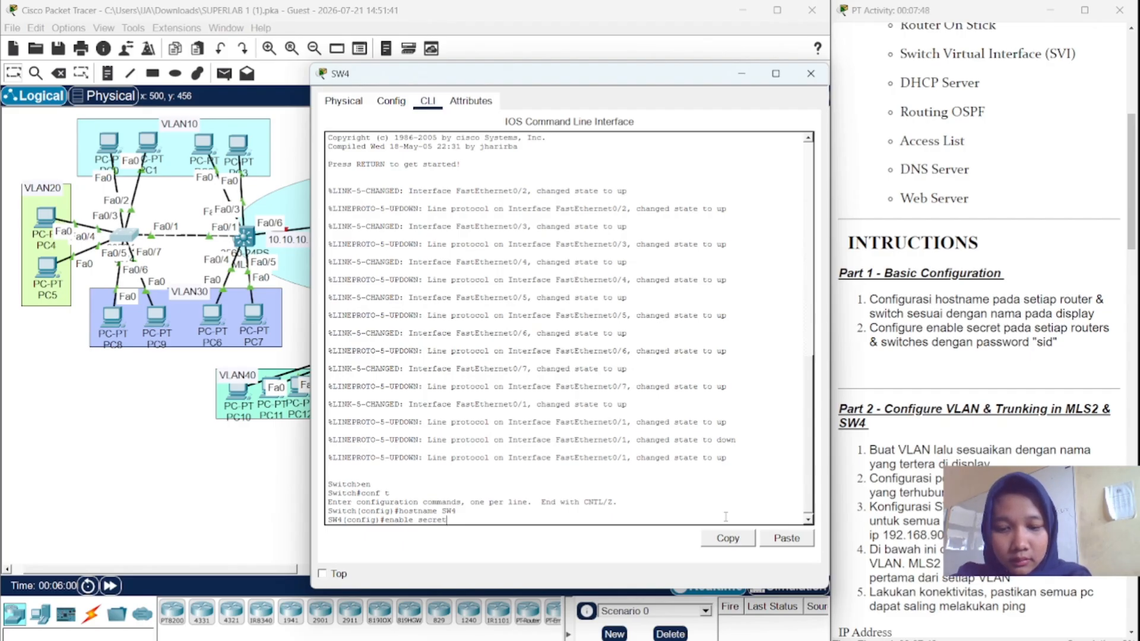
key(Return)
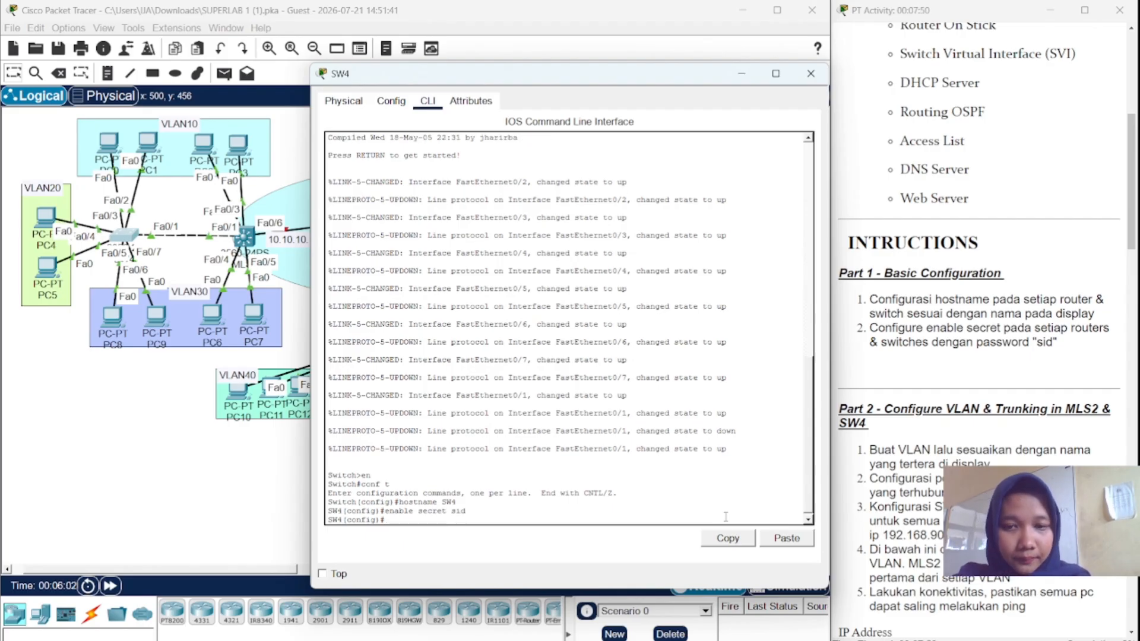
click(741, 73)
- Open the MLS2 multilayer switch's CLI and enter global configuration mode
click(245, 239)
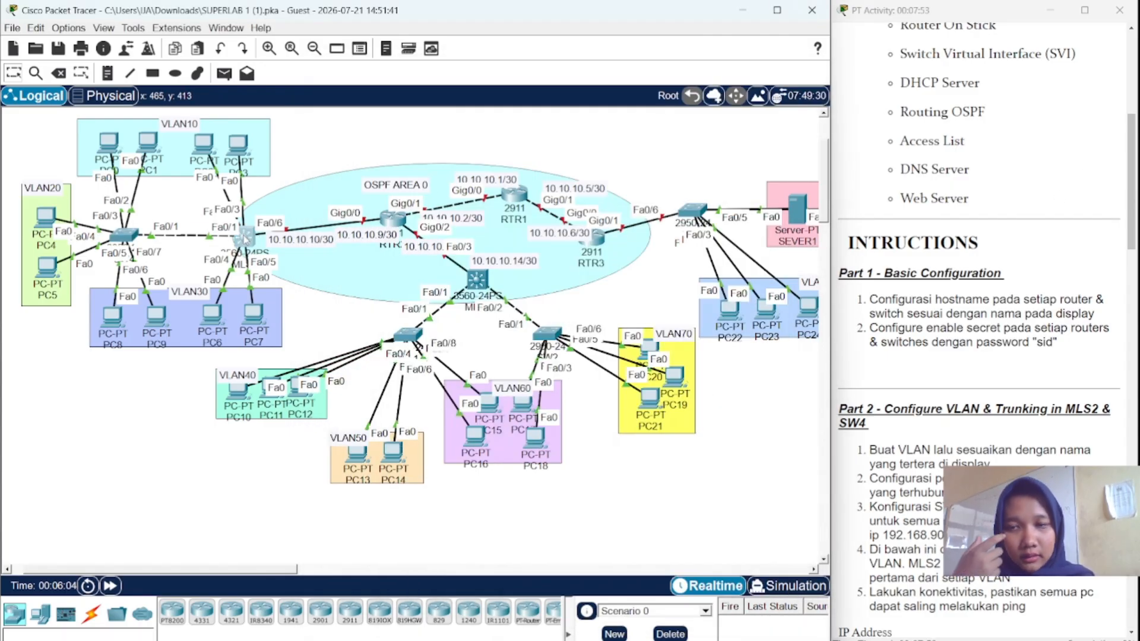
click(245, 239)
click(427, 101)
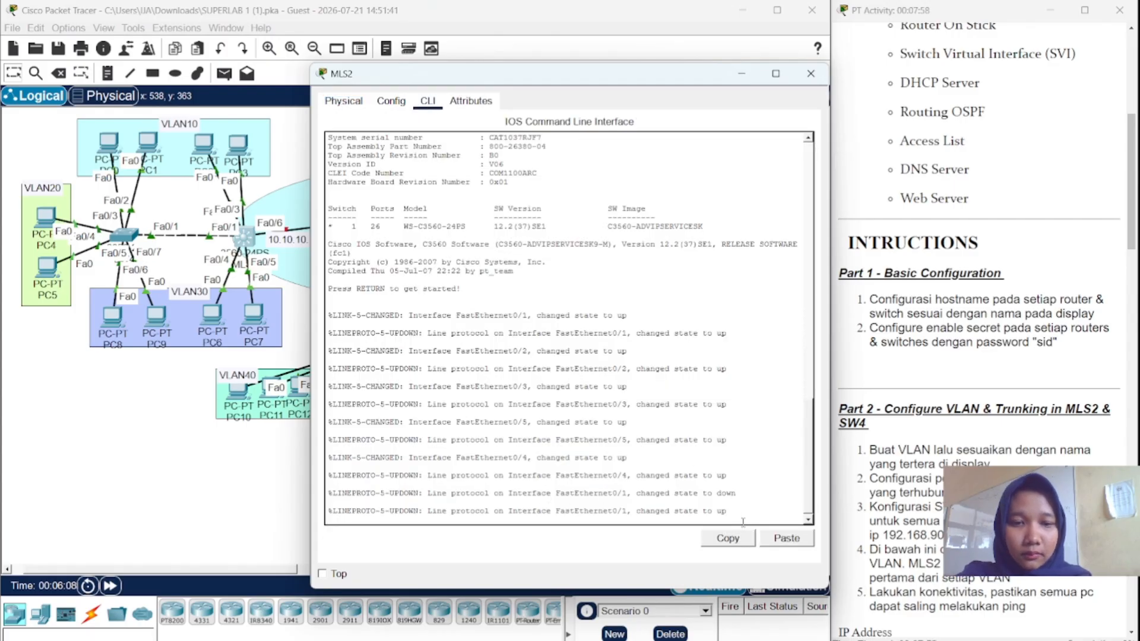
key(Return)
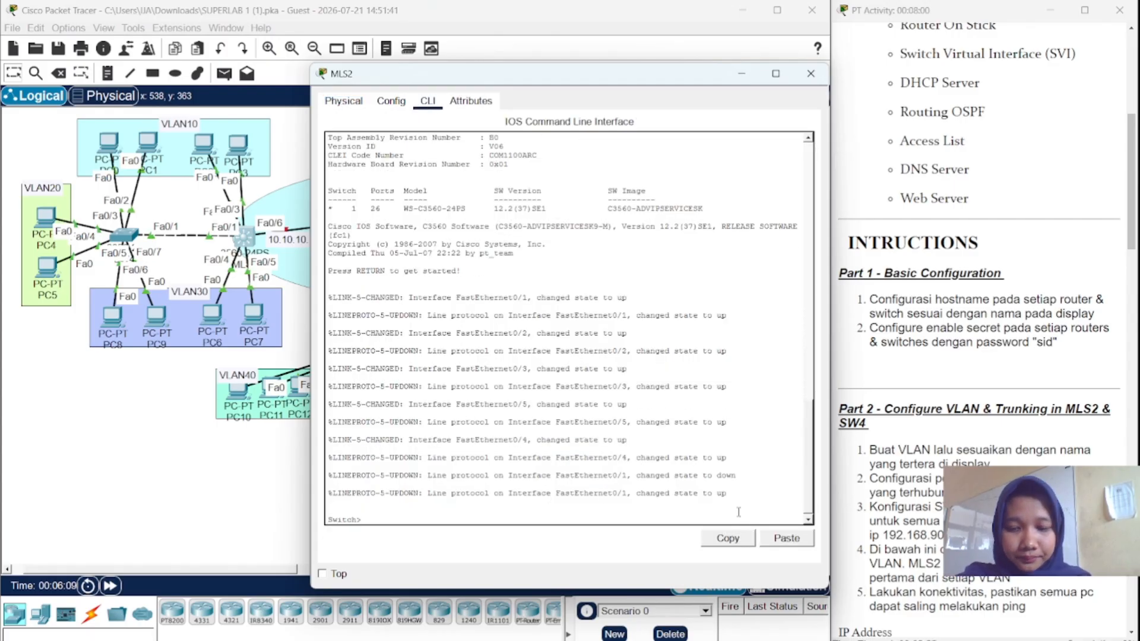
text(en)
key(Return)
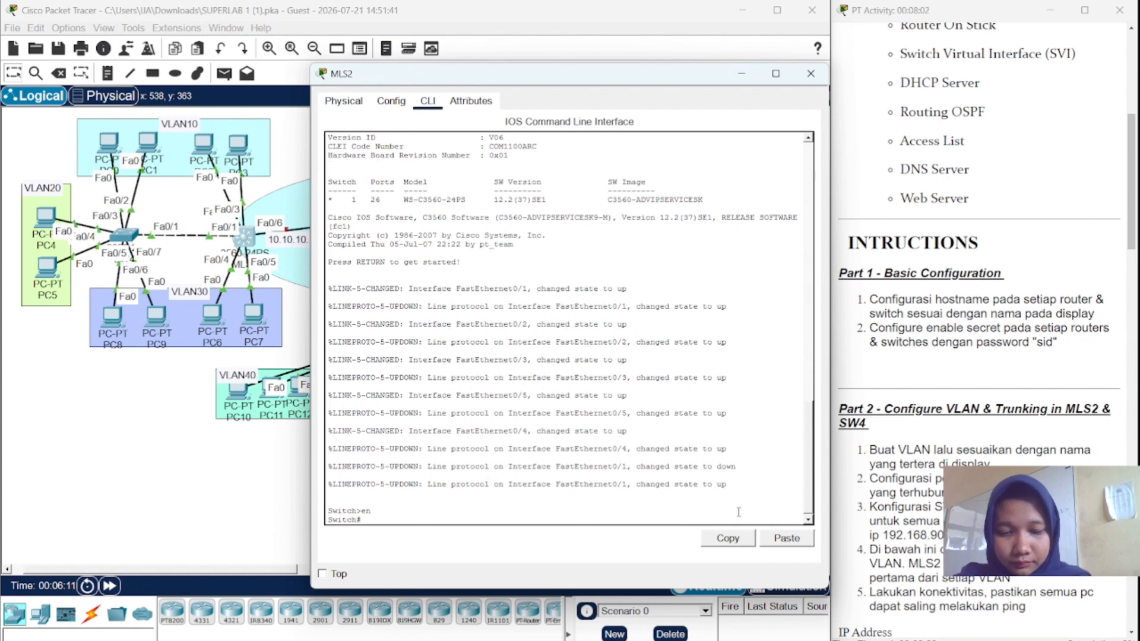
text(conf t)
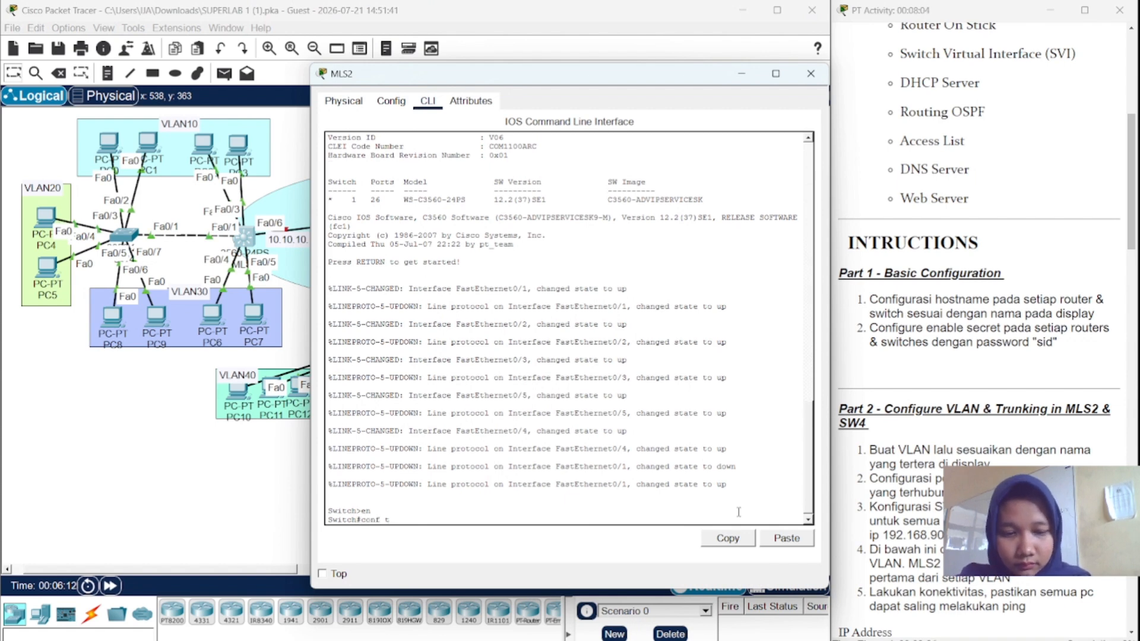
key(Return)
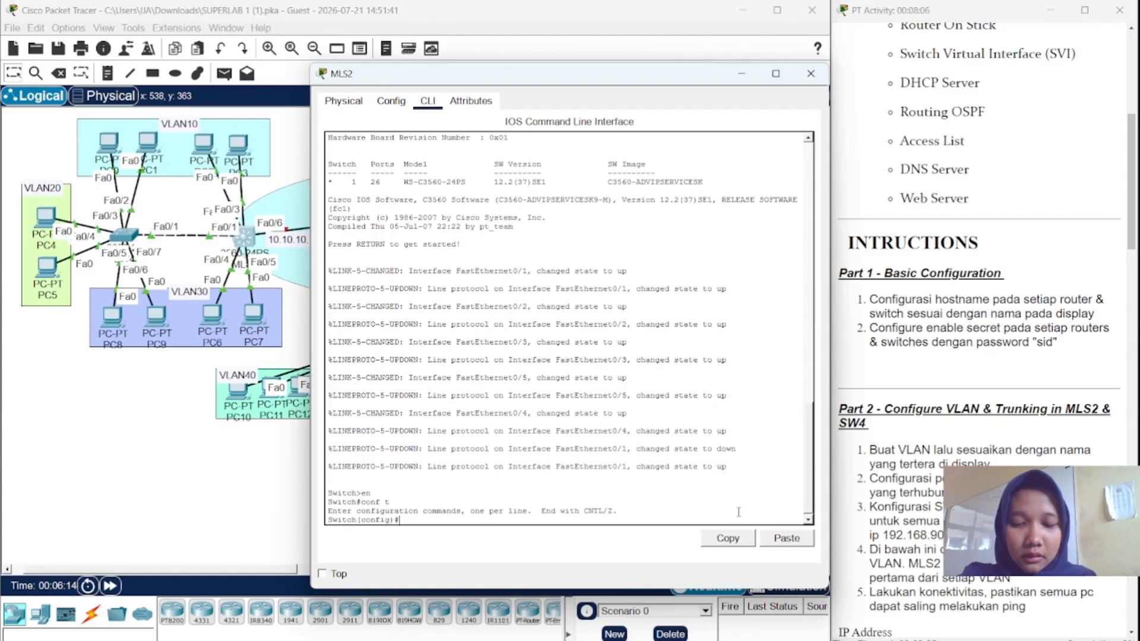
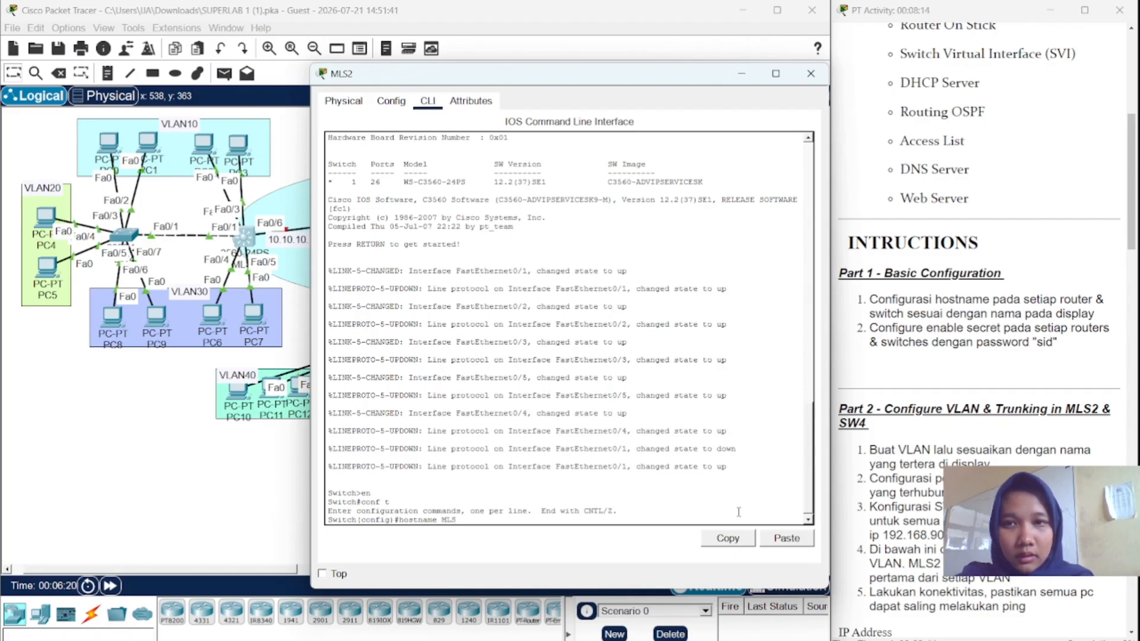
- Set hostname MLS2 and an enable secret password, then open router RTR2
key(BackSpace)
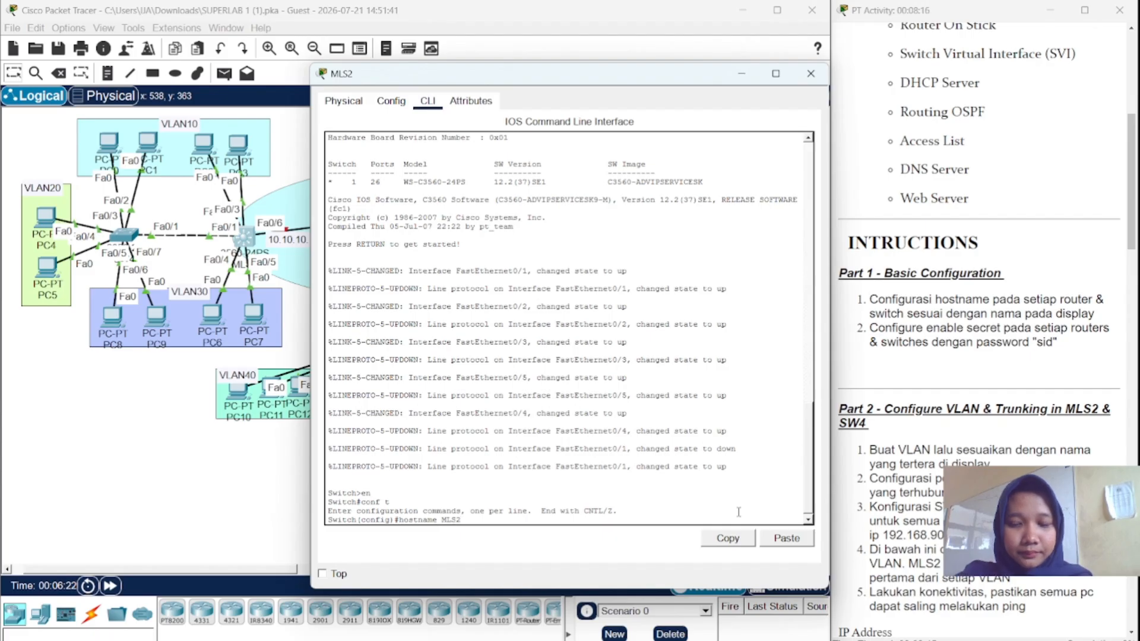
key(Return)
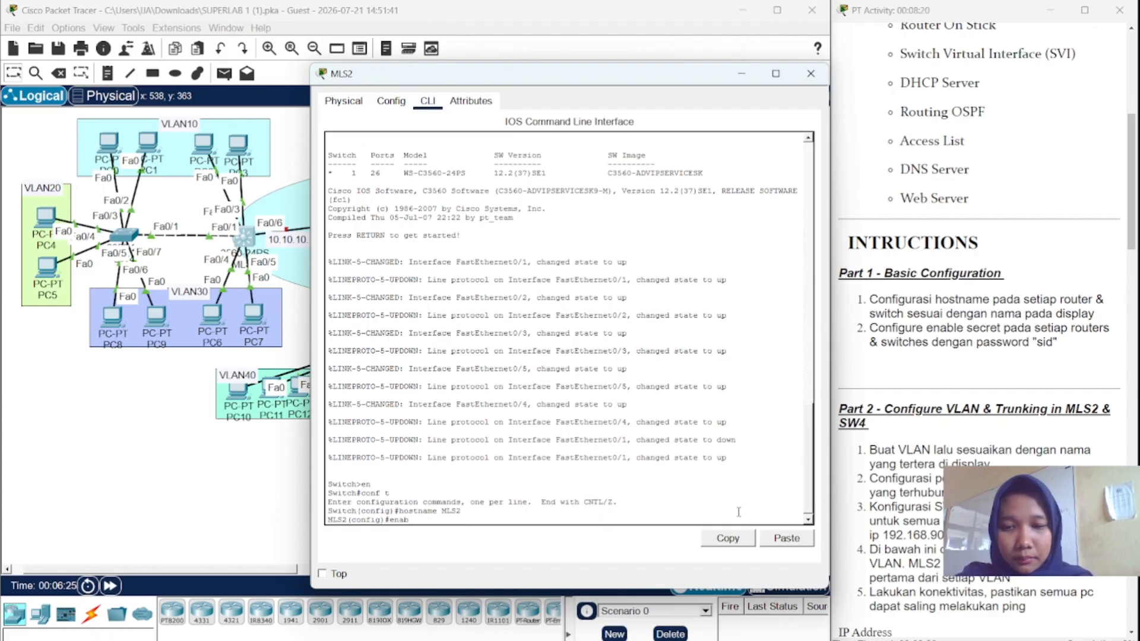
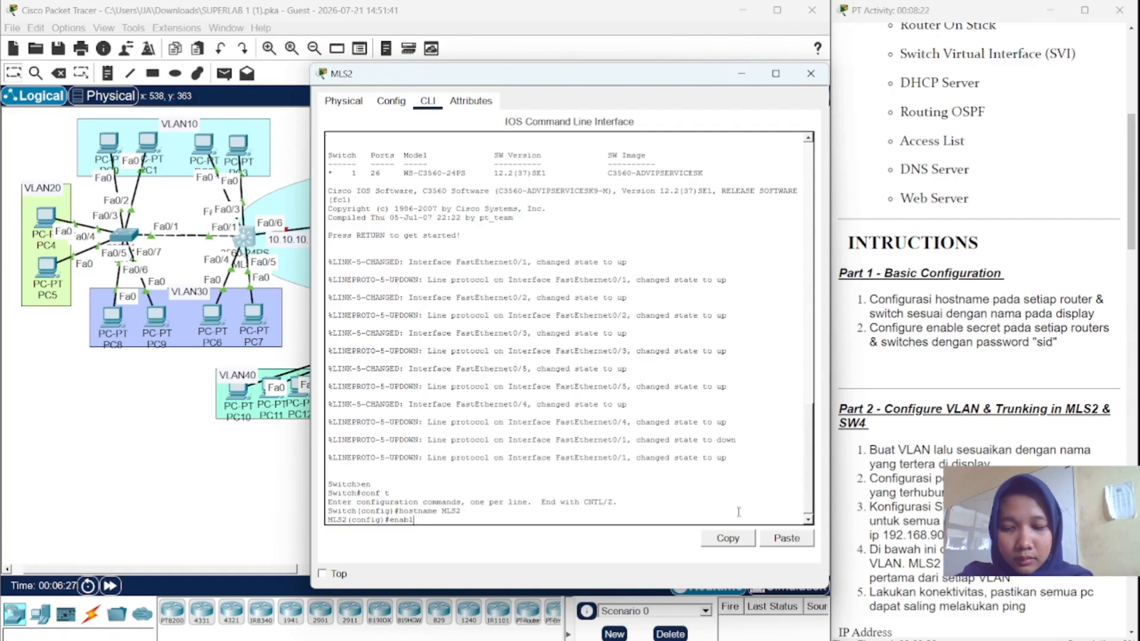
key(Tab)
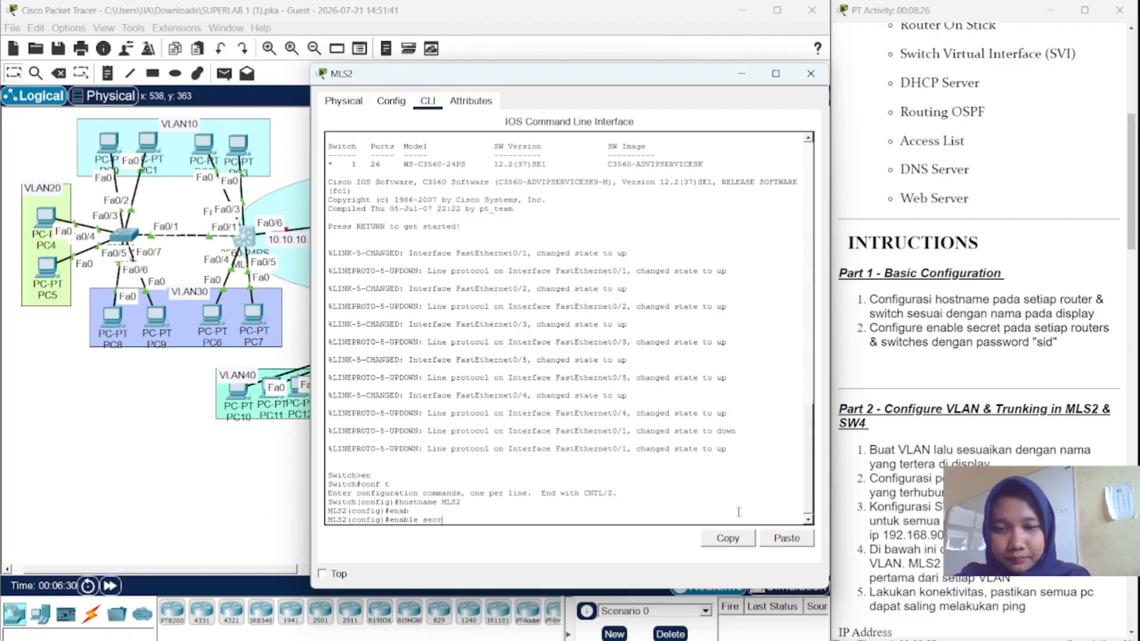
key(Return)
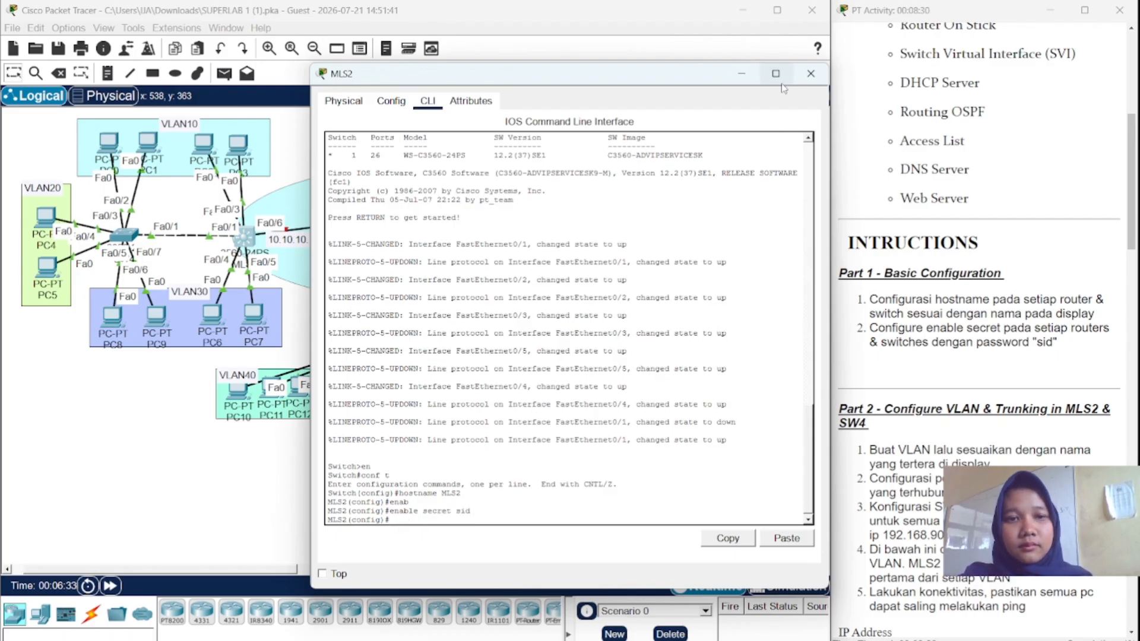
click(821, 72)
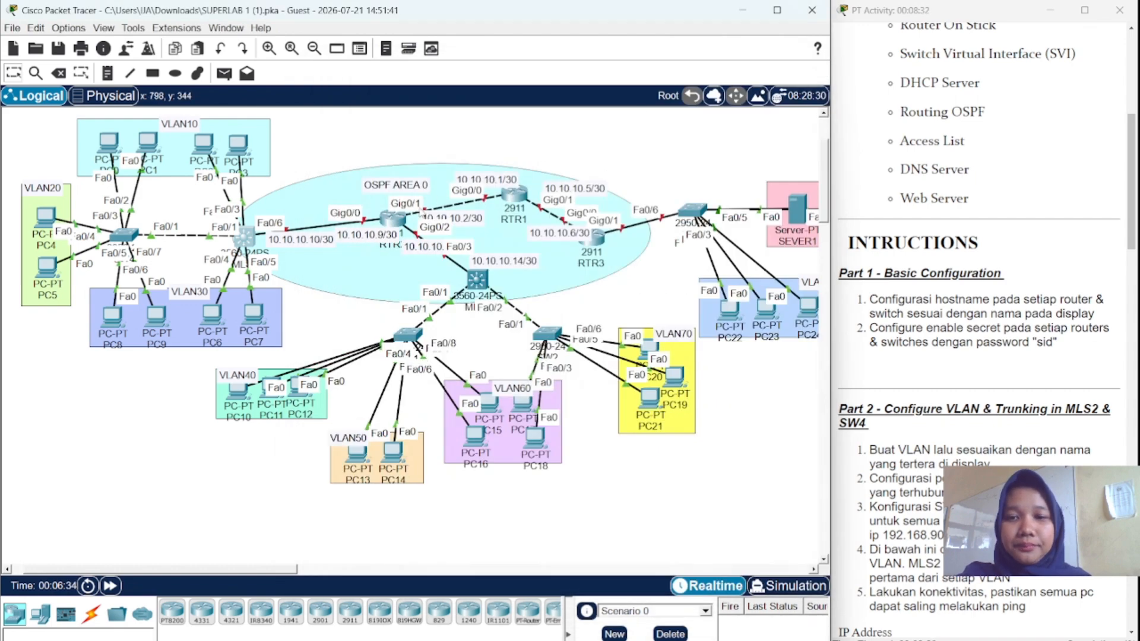
click(393, 219)
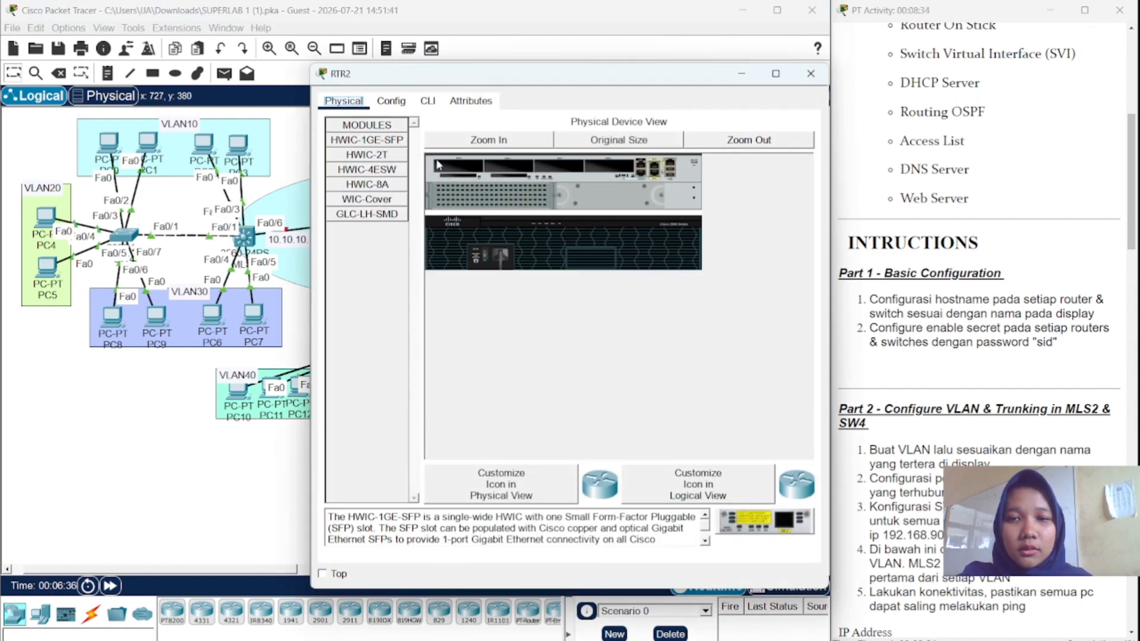
- Open the router's CLI and enter global configuration mode
click(427, 100)
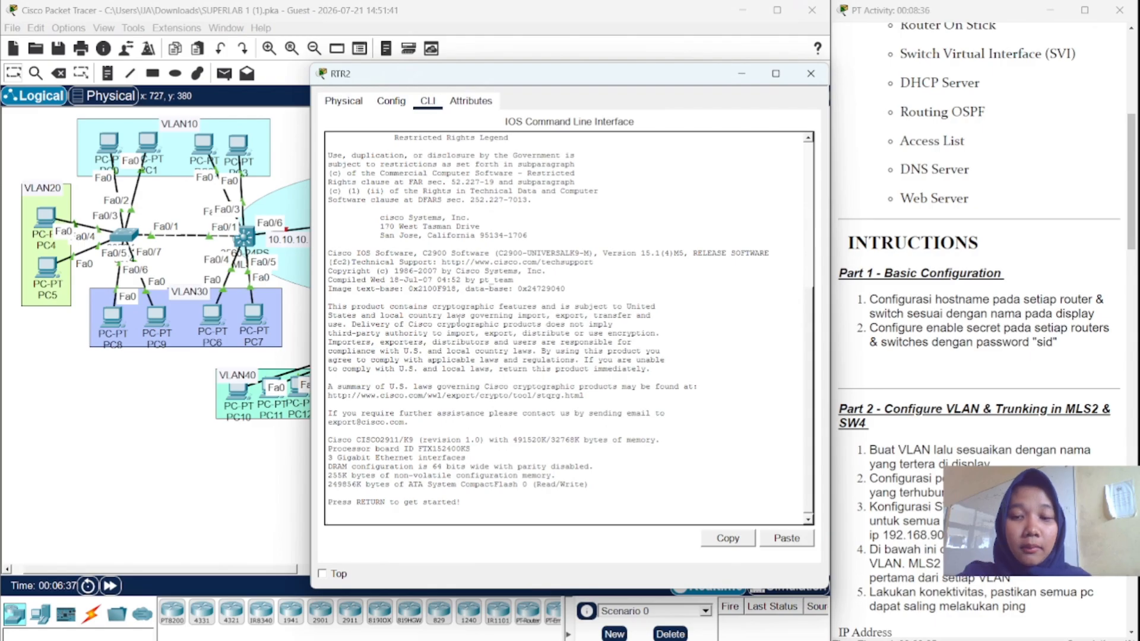
key(Return)
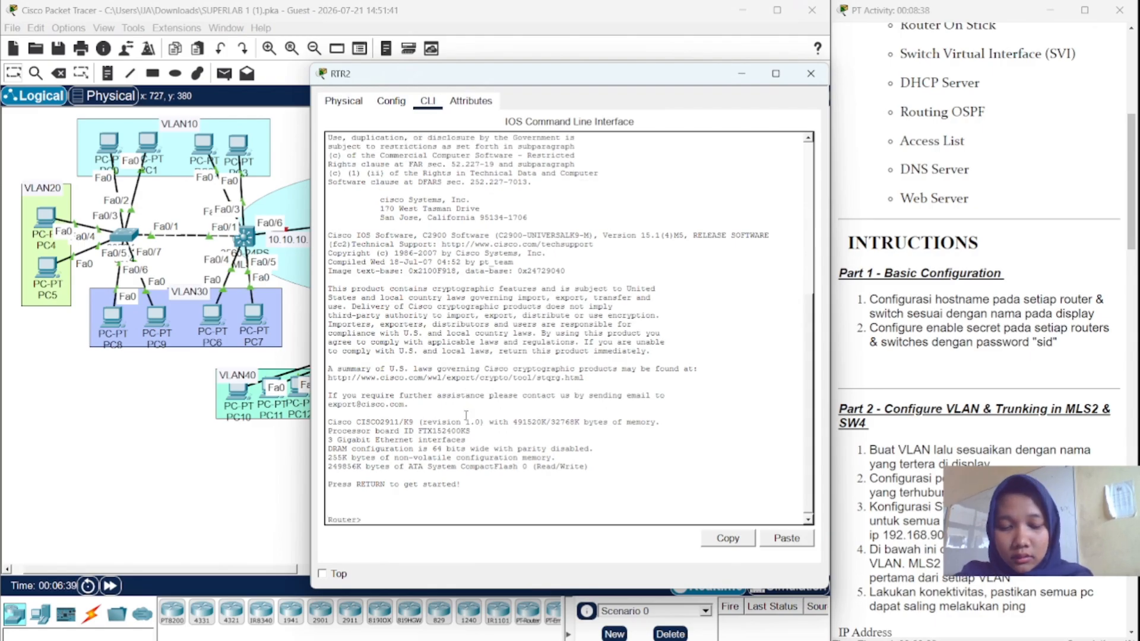
text(en)
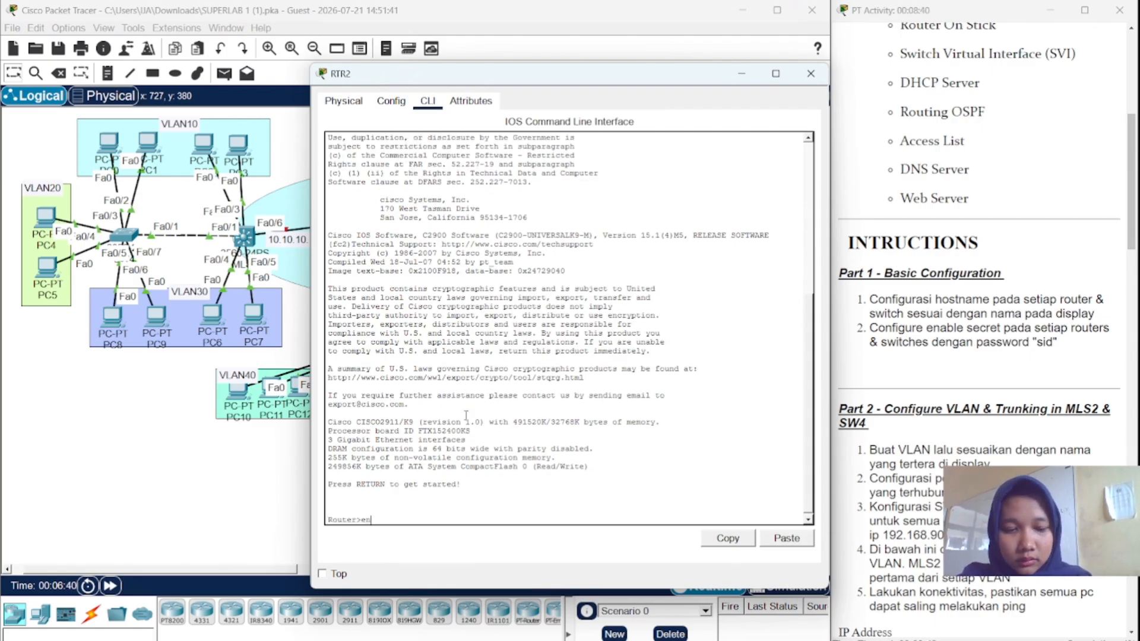
key(Return)
text(co)
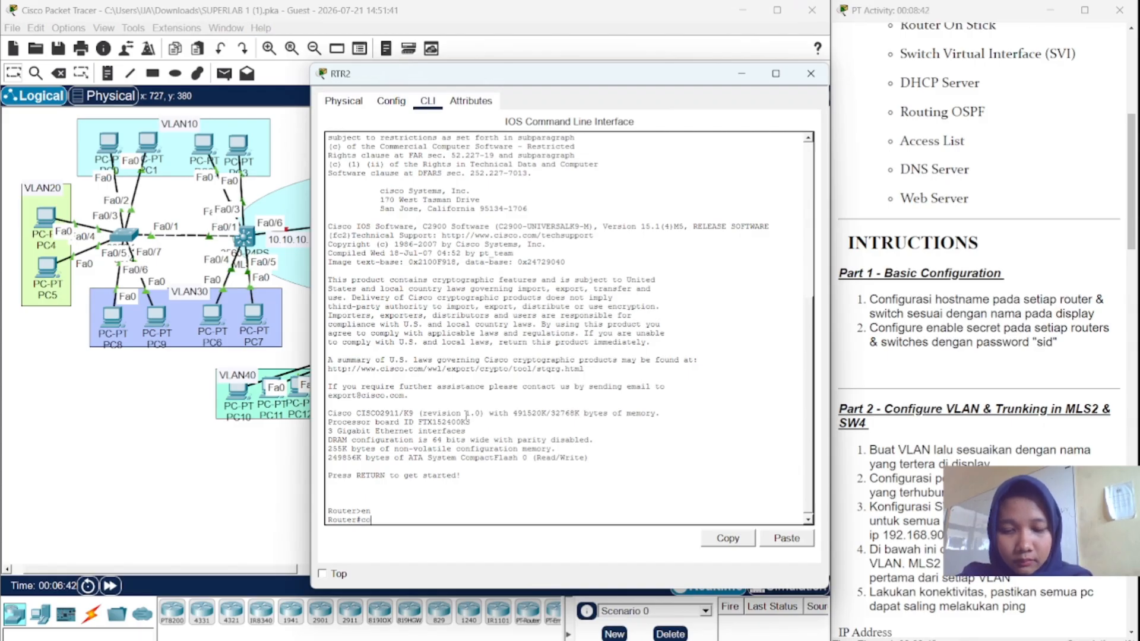
text(nf t)
key(Return)
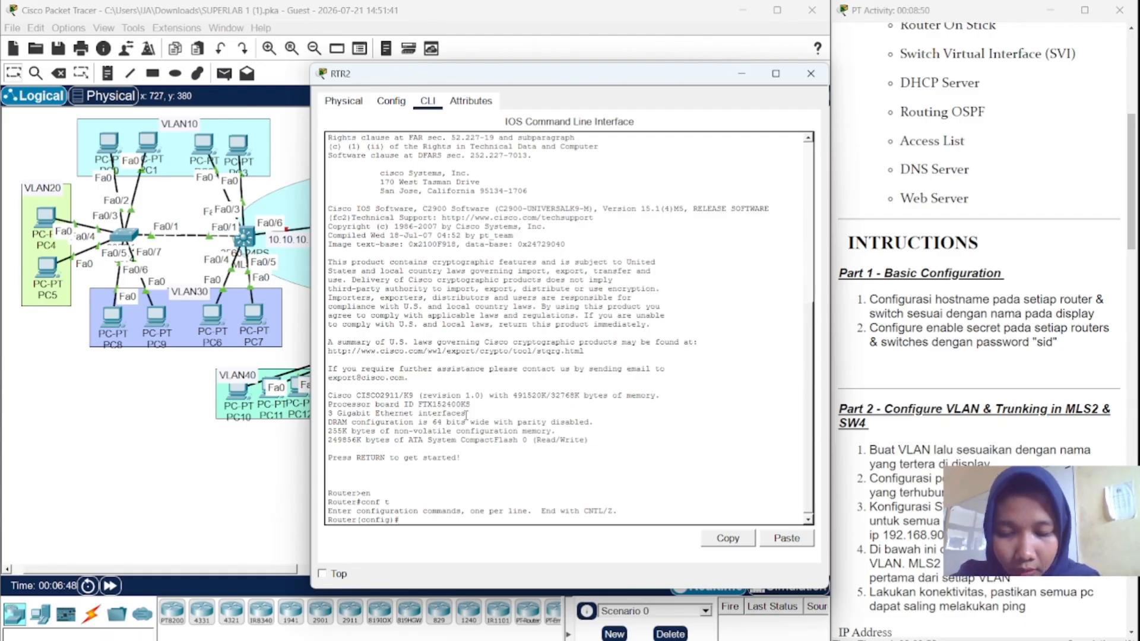
- Set the router's hostname to RTR2 and apply an enable secret password
text(h)
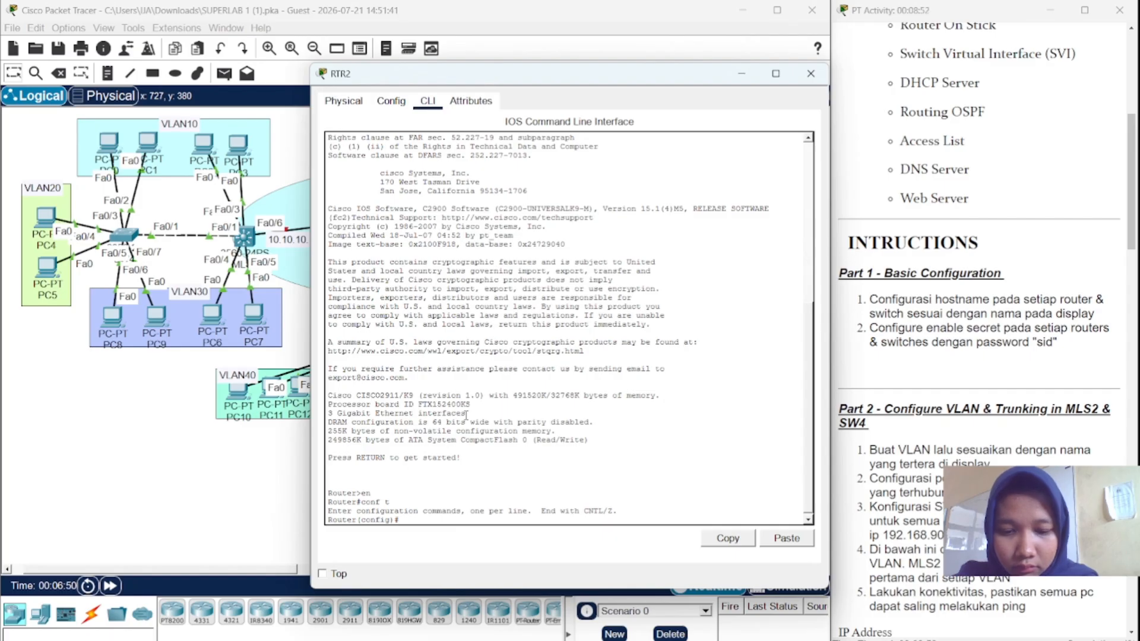
text(ostname)
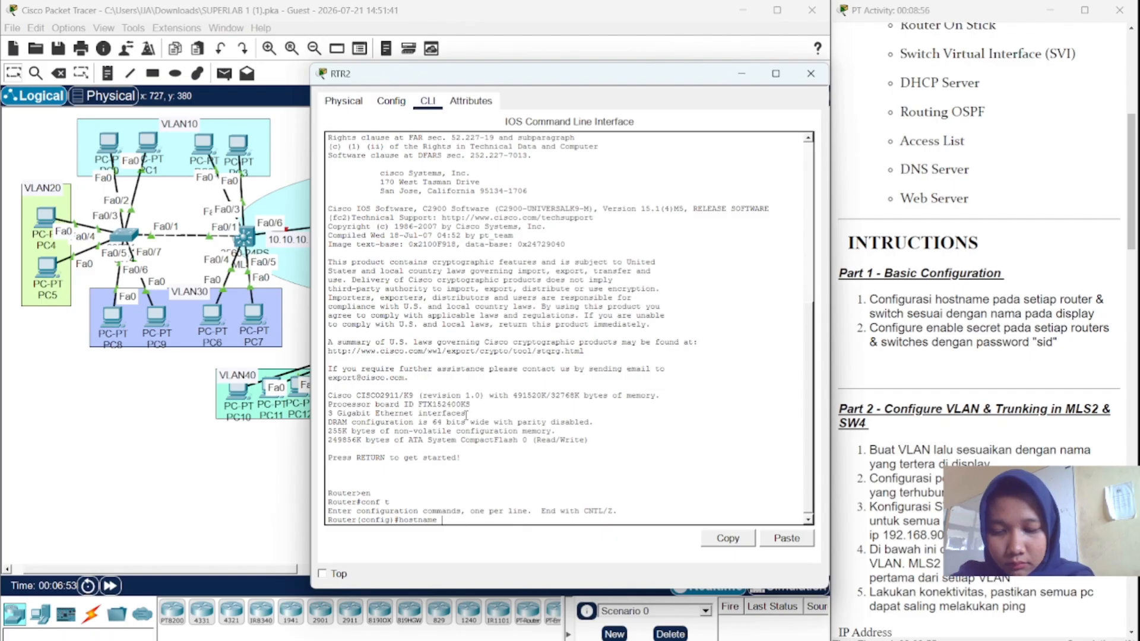
text( RTR2)
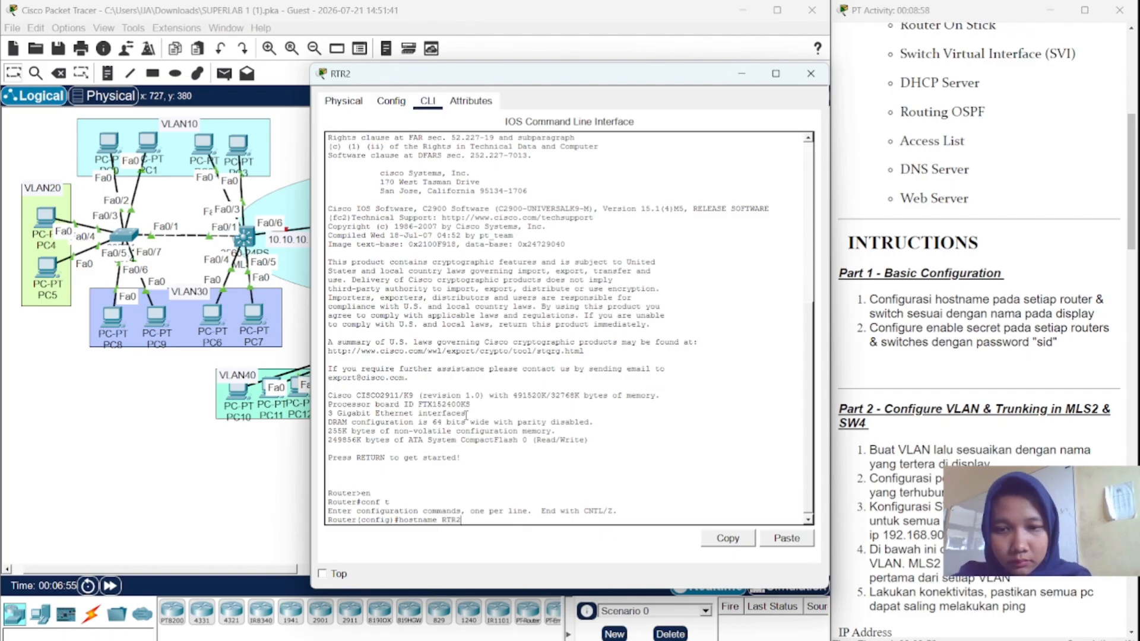
key(Return)
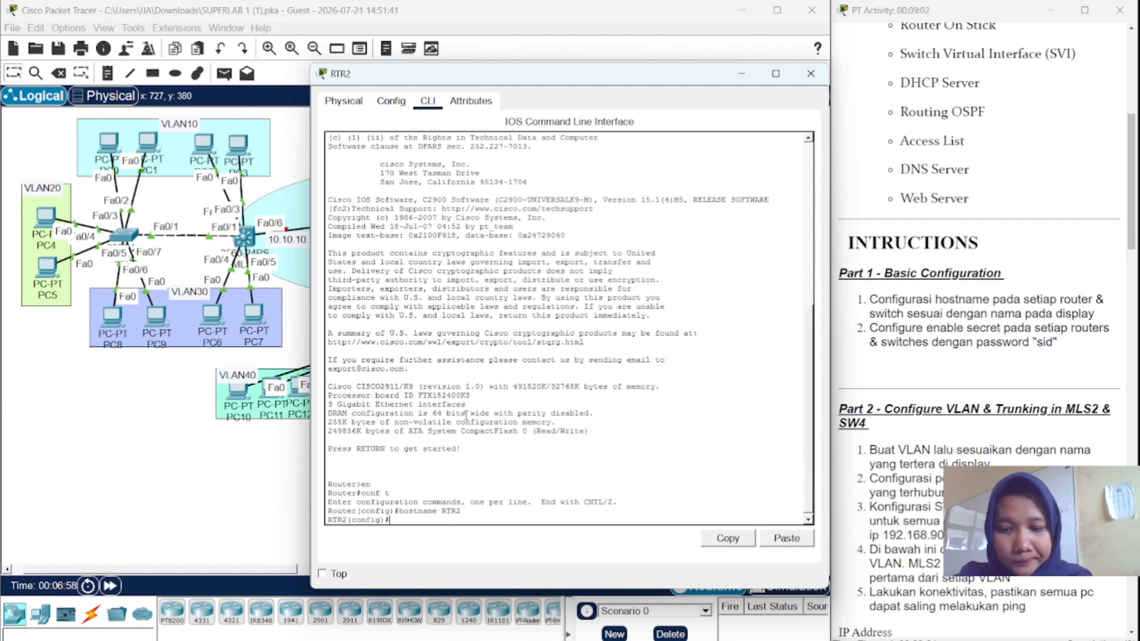
text(enabl)
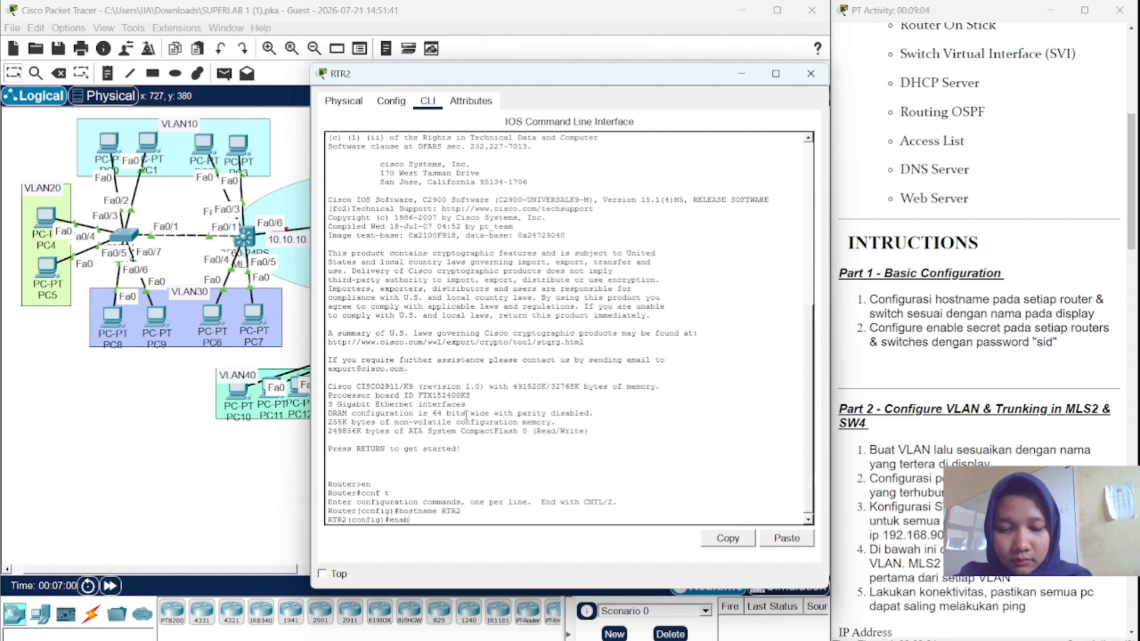
text(ecr)
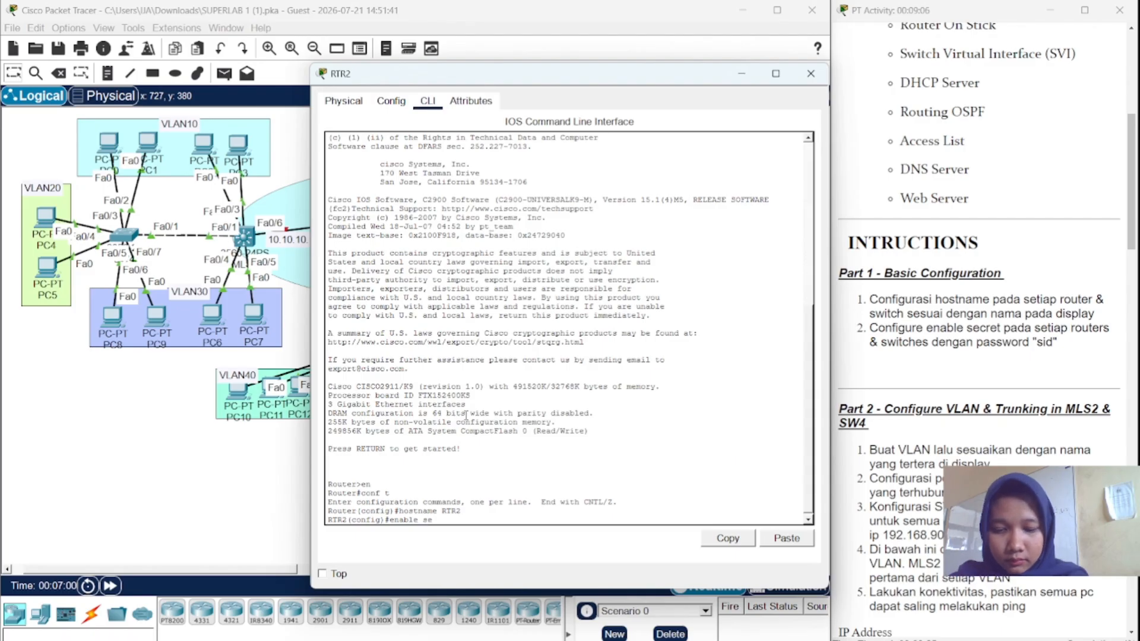
key(BackSpace)
key(BackSpace)
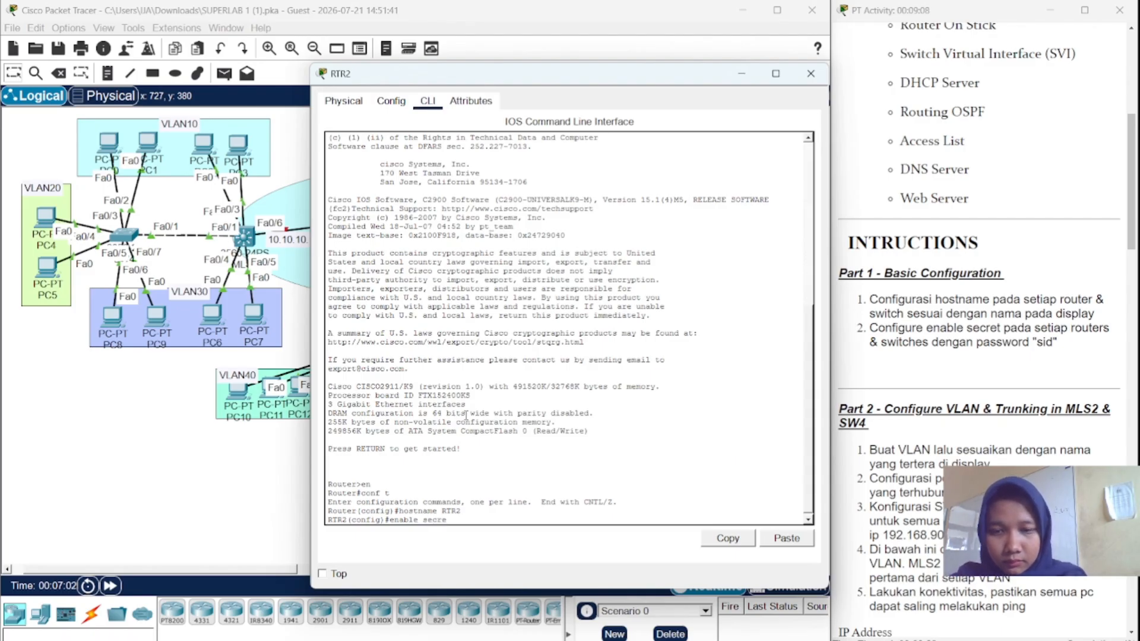
text(ret )
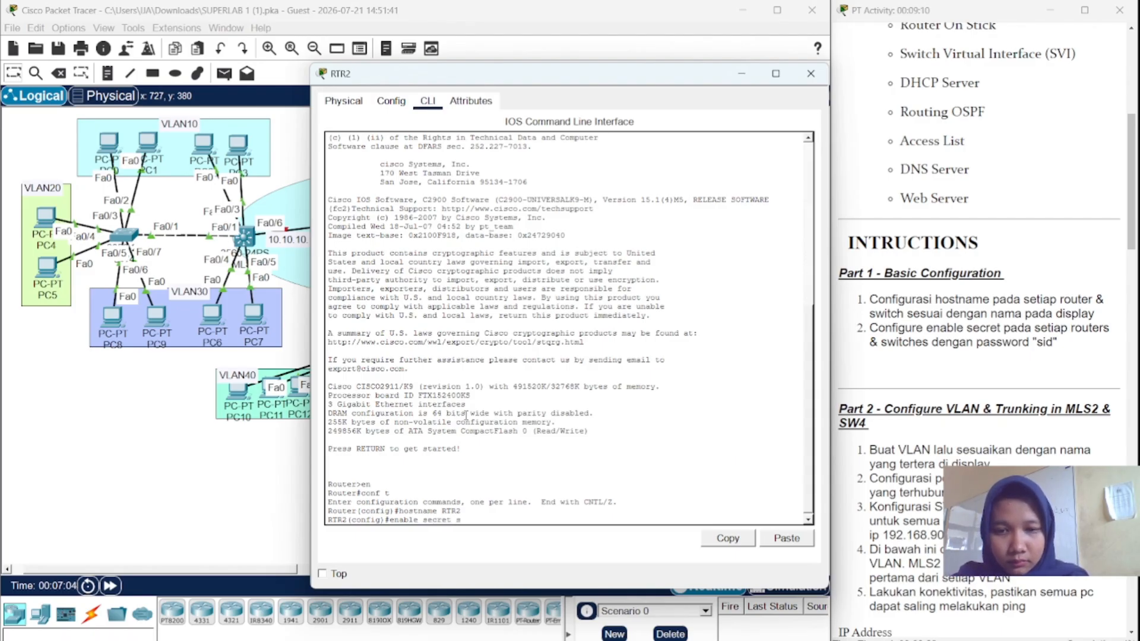
text(sid)
key(Return)
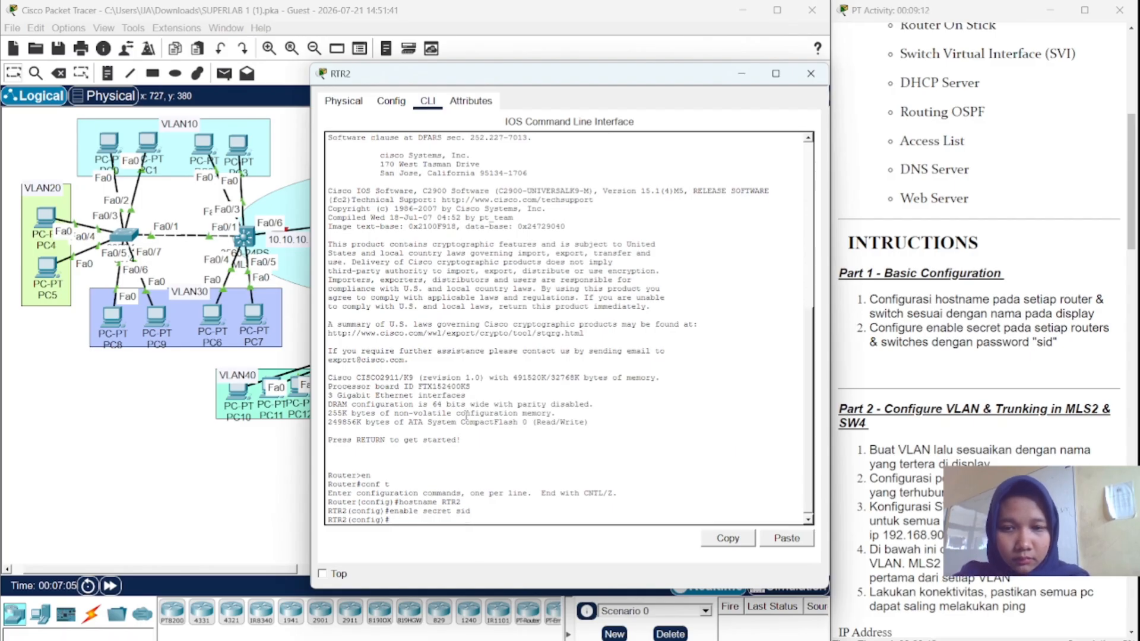
- Close RTR2, open switch SW1's CLI and enter global configuration mode
click(741, 74)
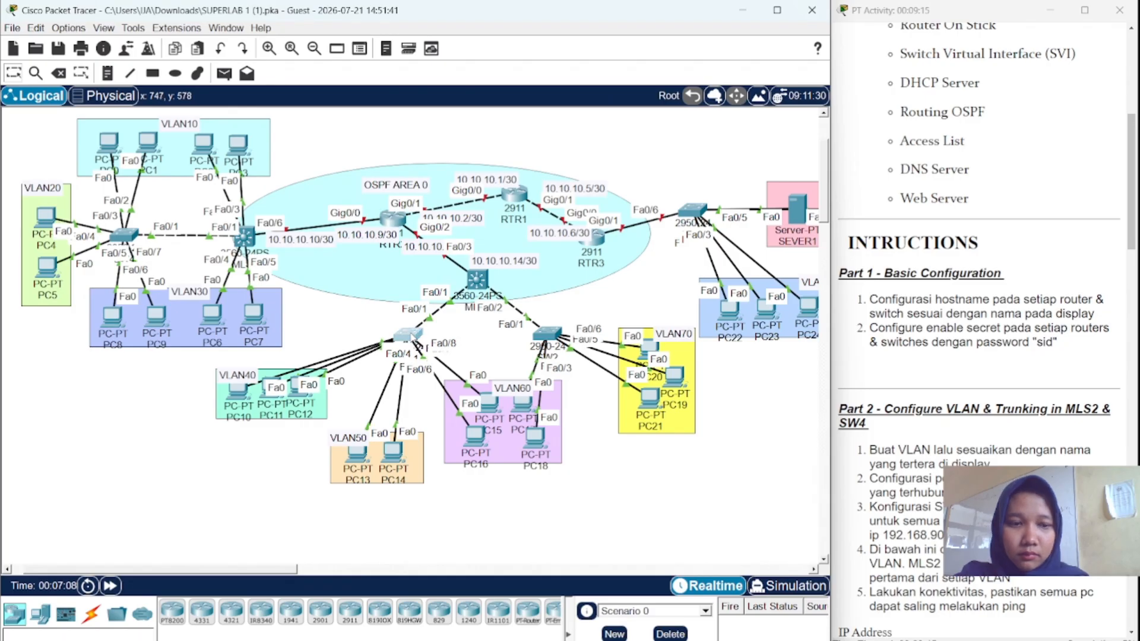
click(412, 336)
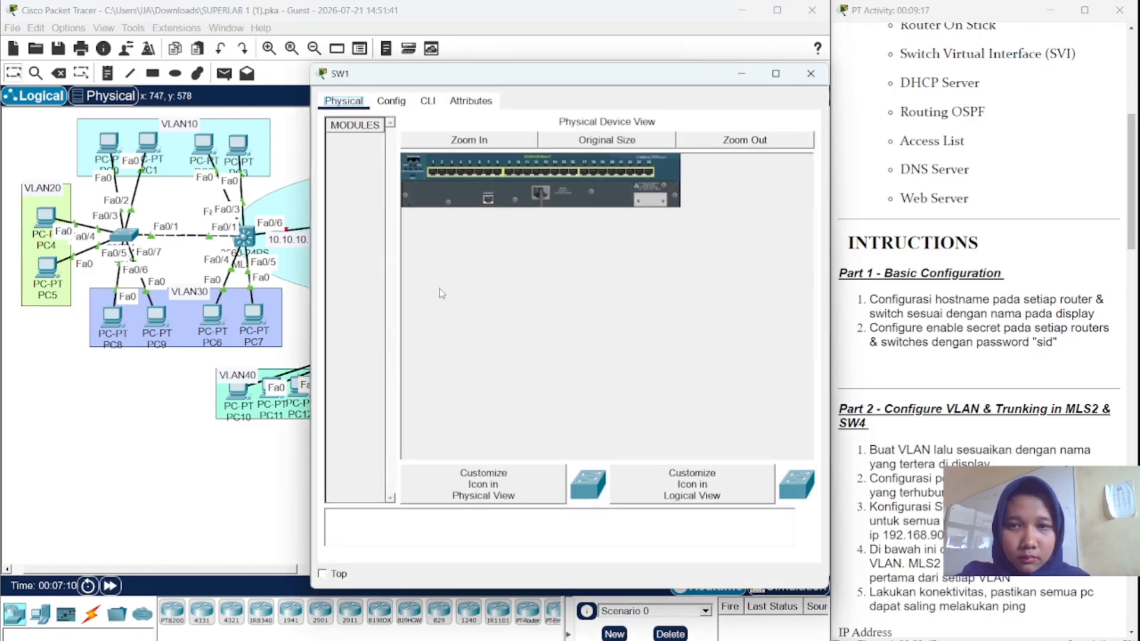
click(436, 101)
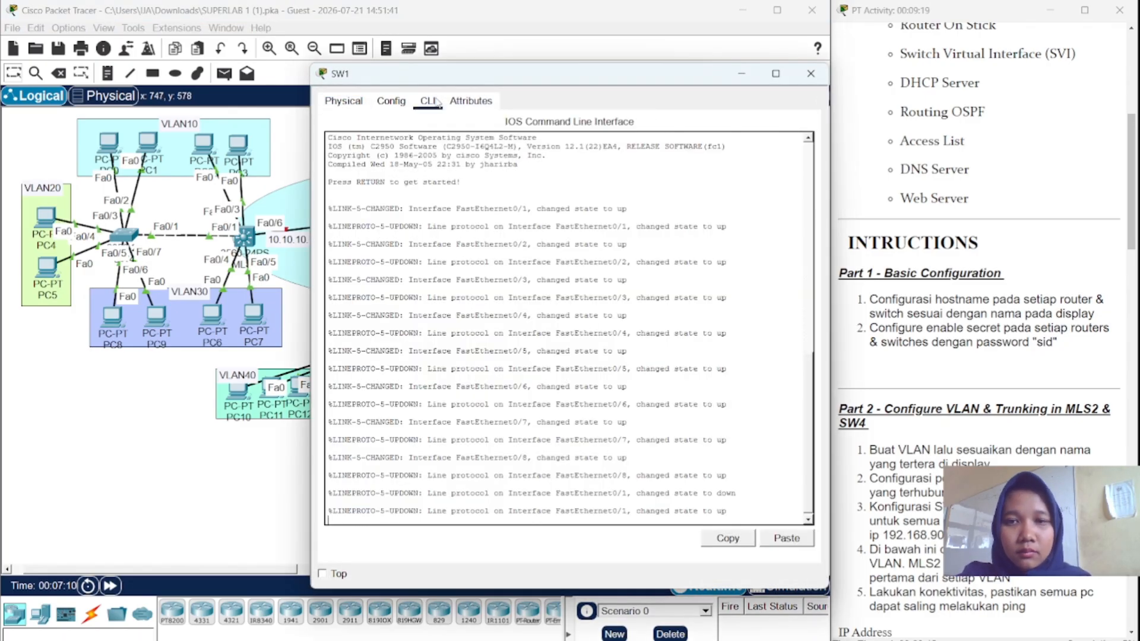
click(749, 512)
key(Return)
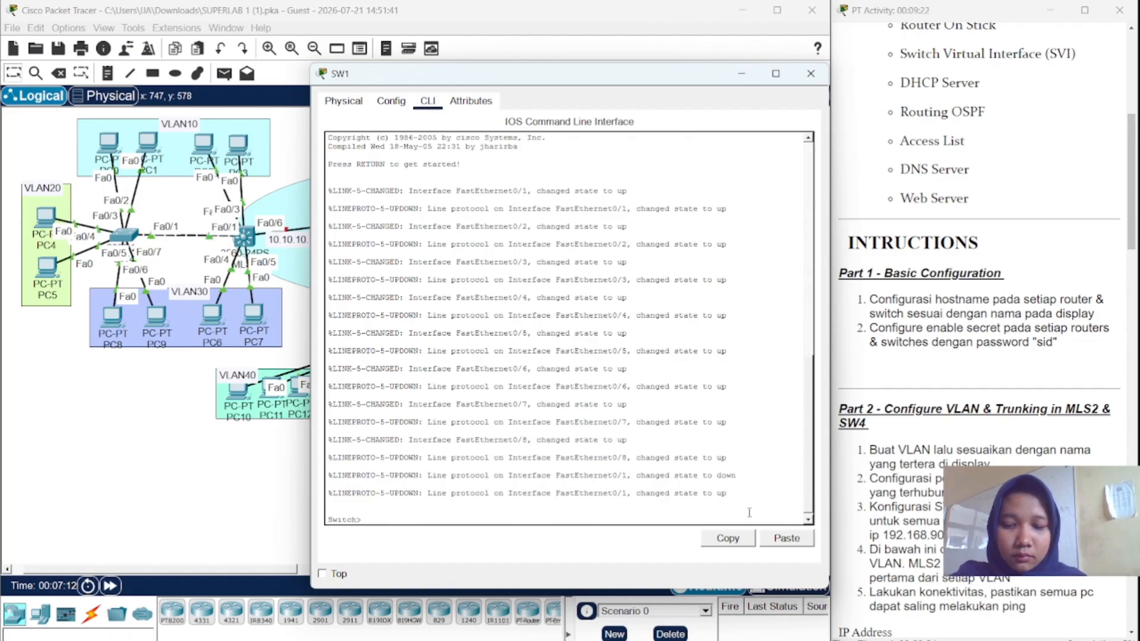
text(en)
key(Return)
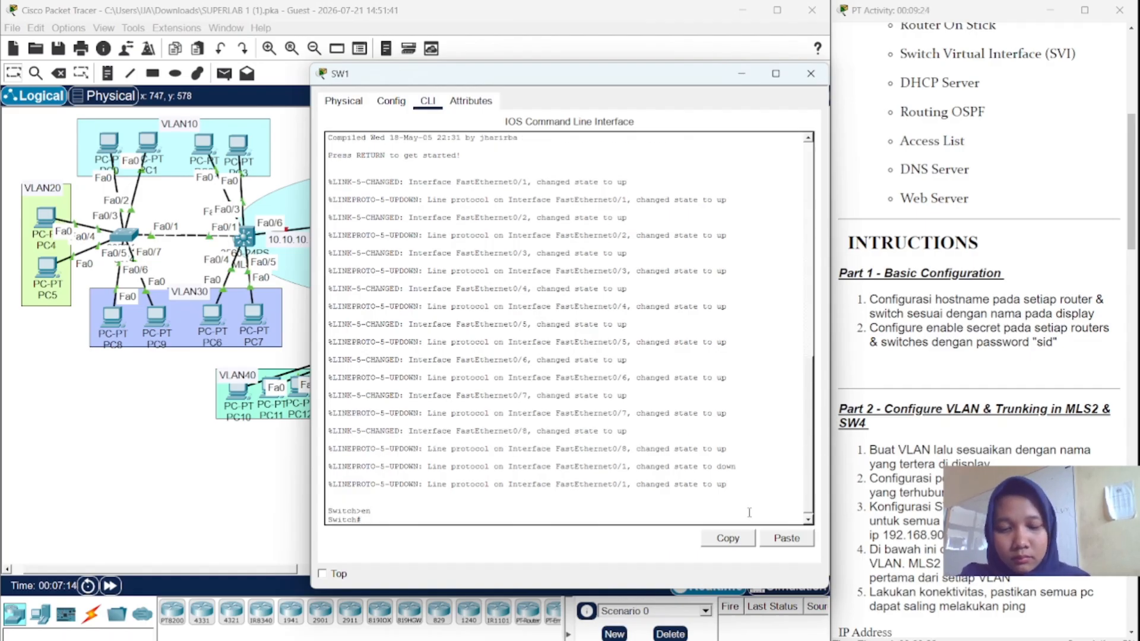
text(conf t)
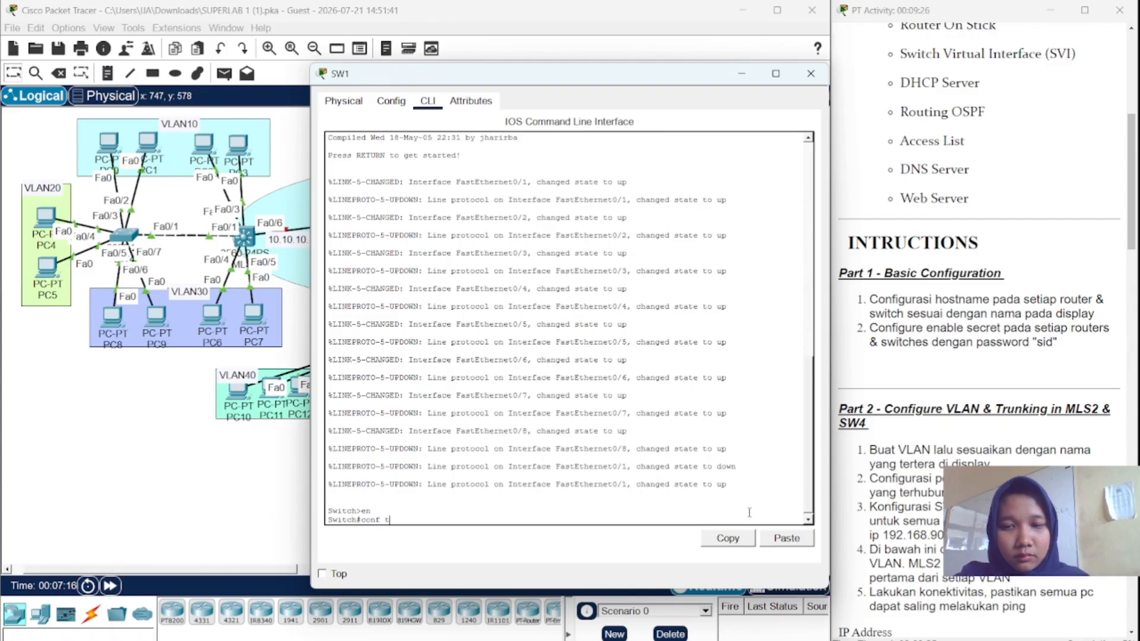
key(Return)
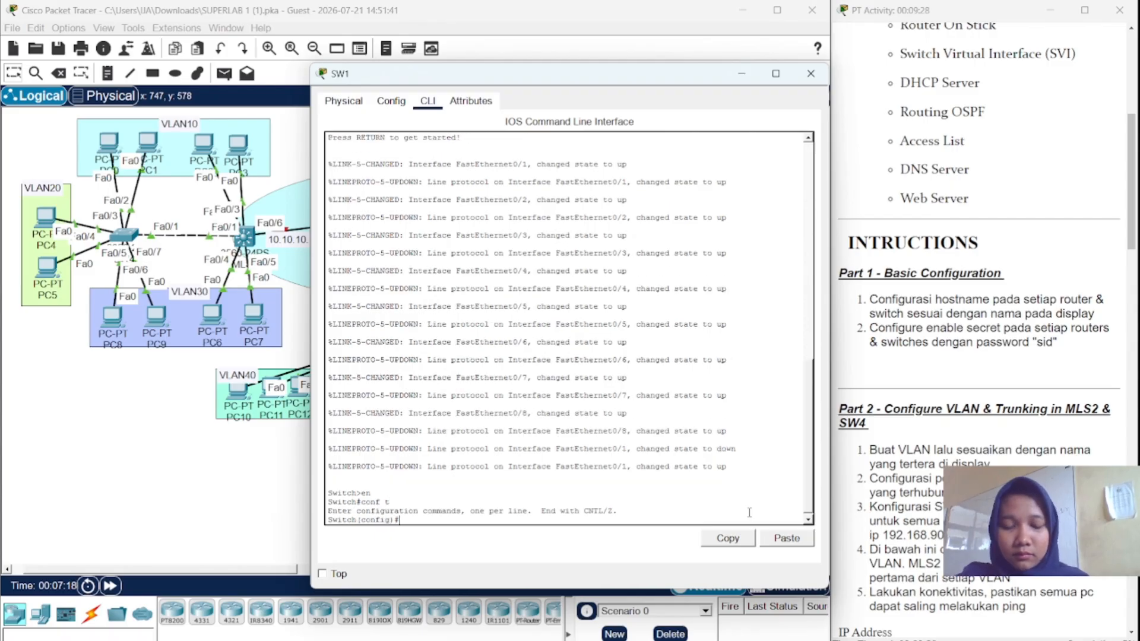
- Set hostname SW1 with an enable secret password, then return to the topology
text(hostname)
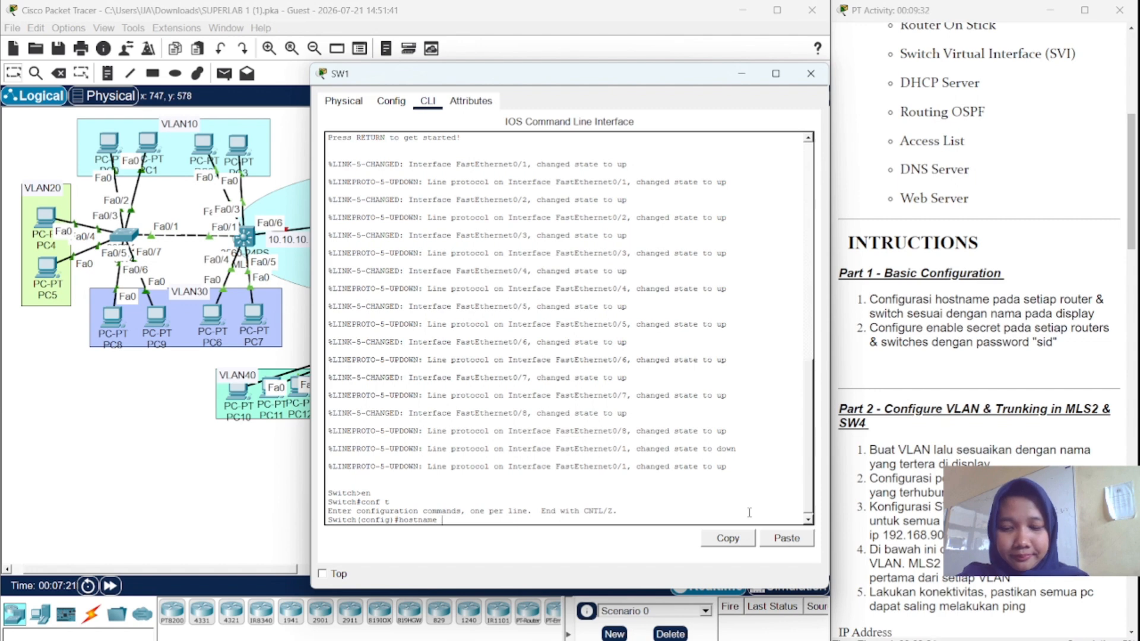
text( SW)
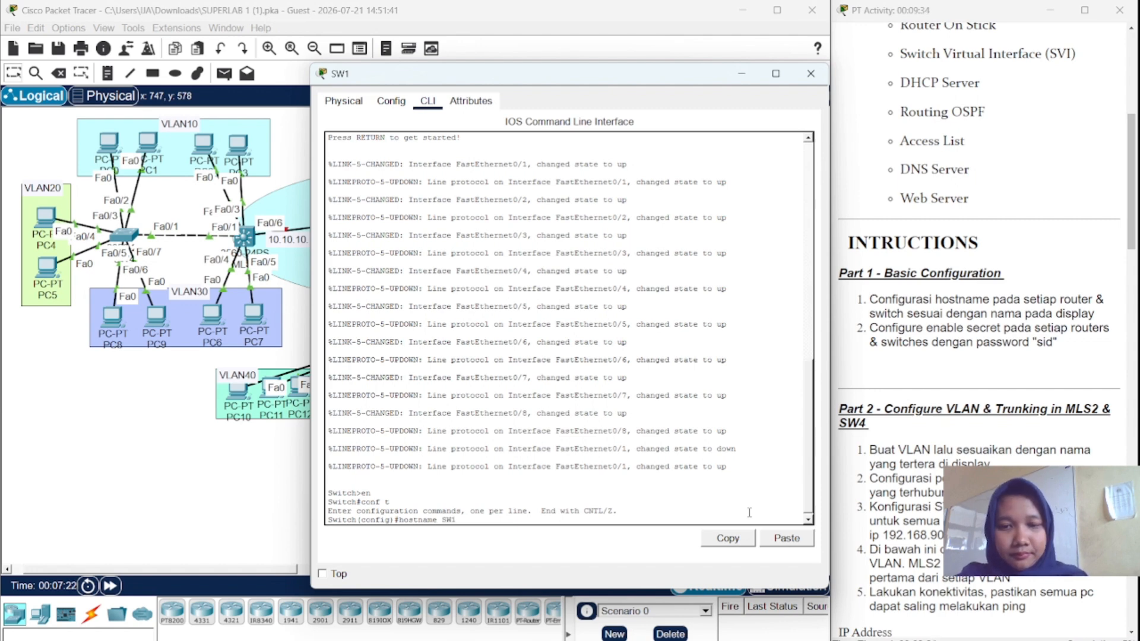
text(1)
key(Return)
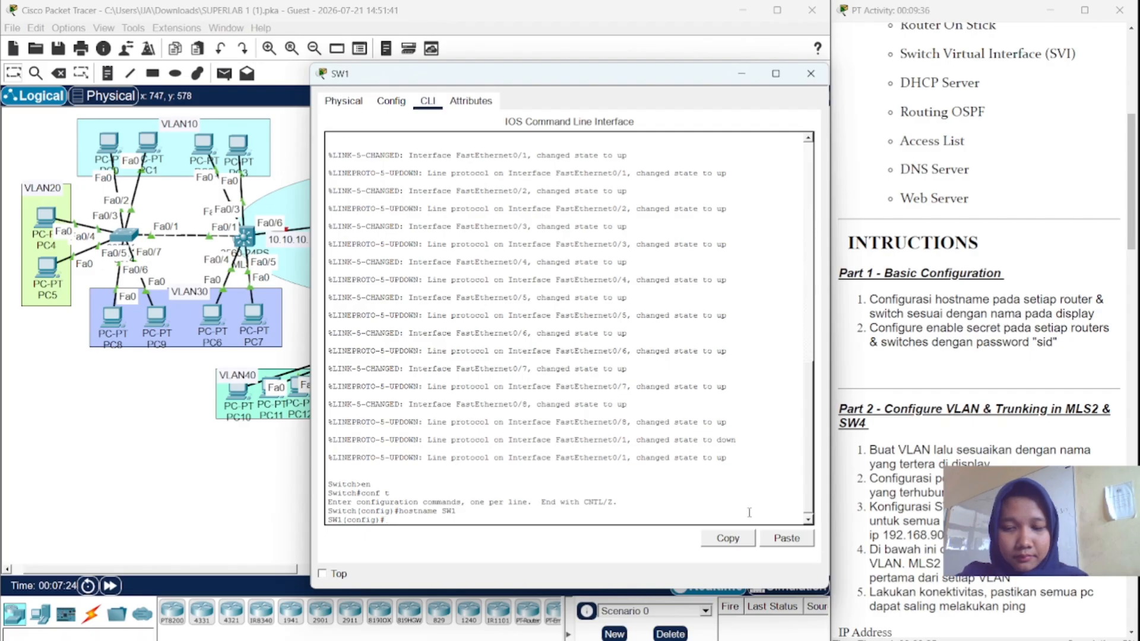
text(enab)
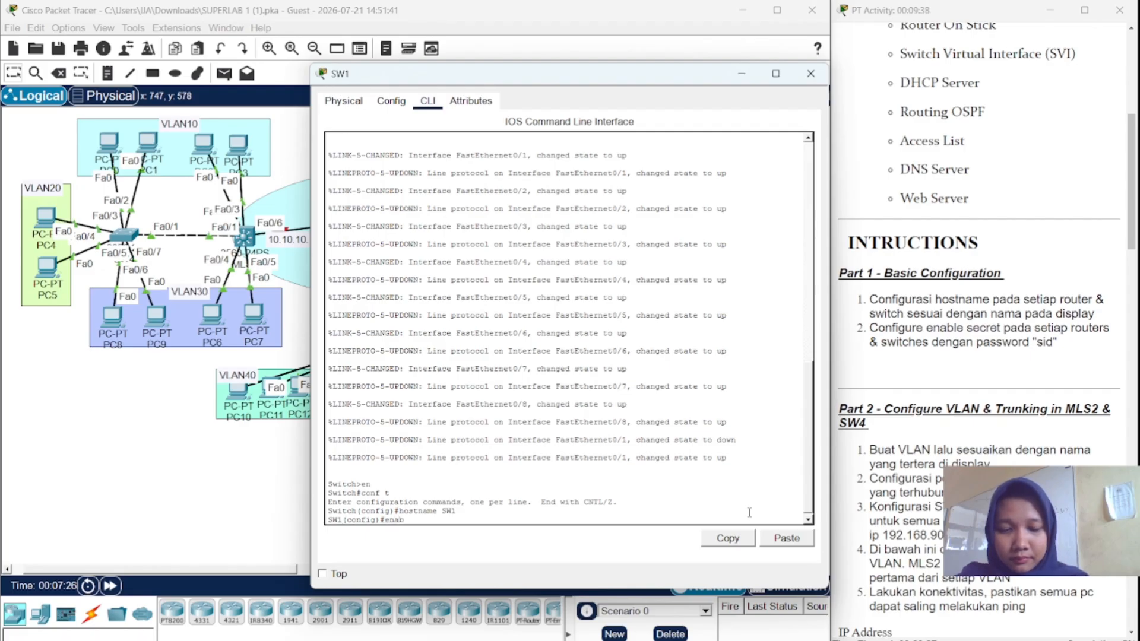
text(le secret)
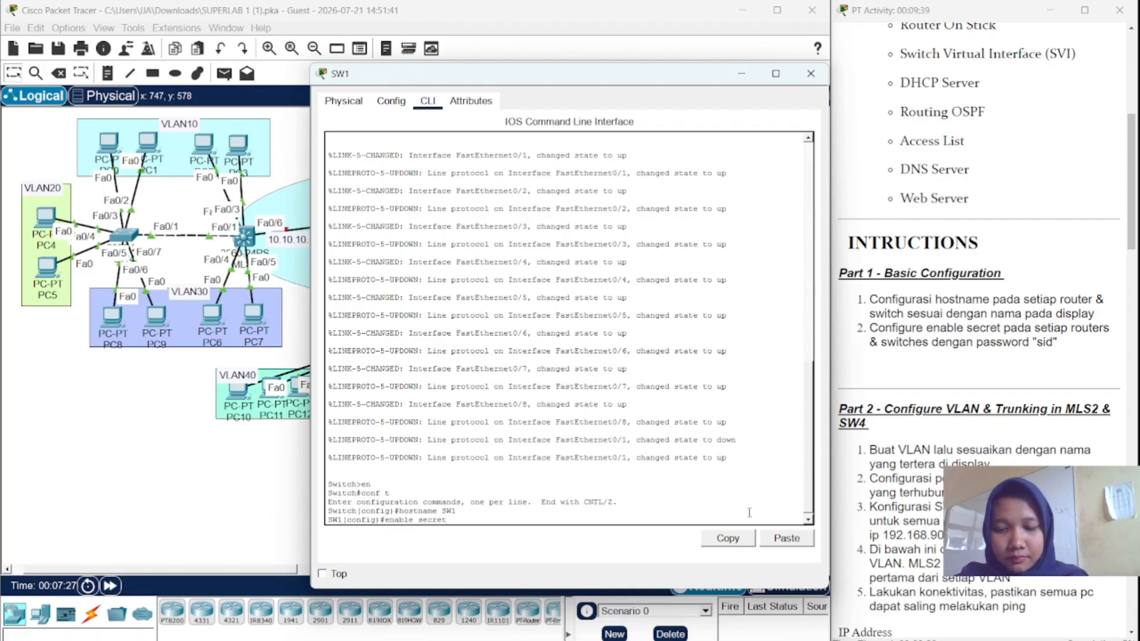
text( sid)
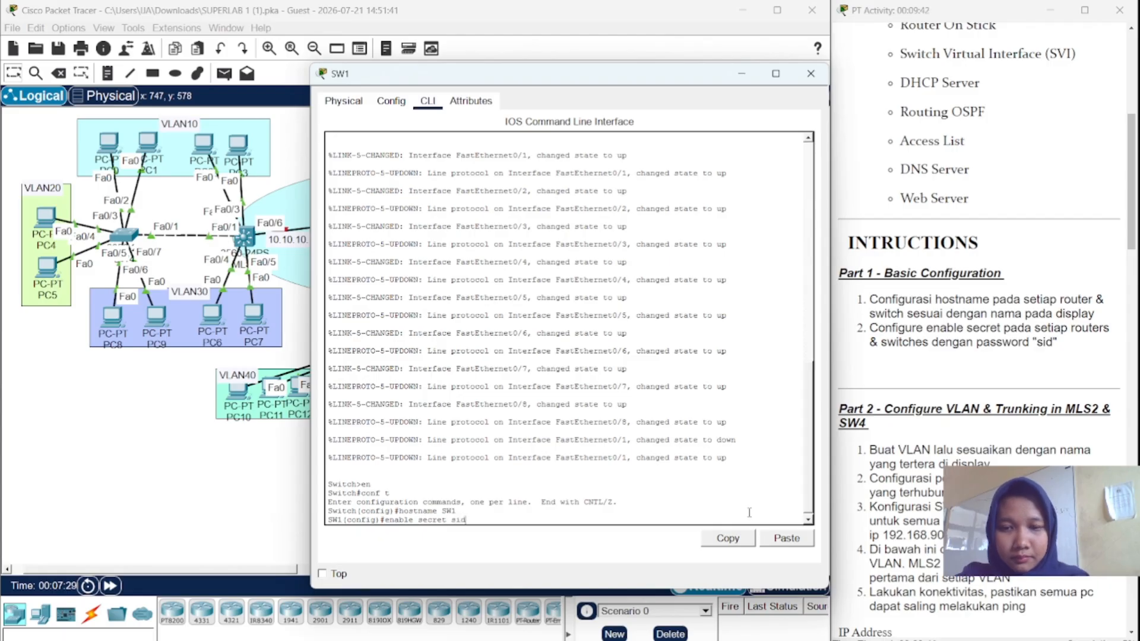
key(Return)
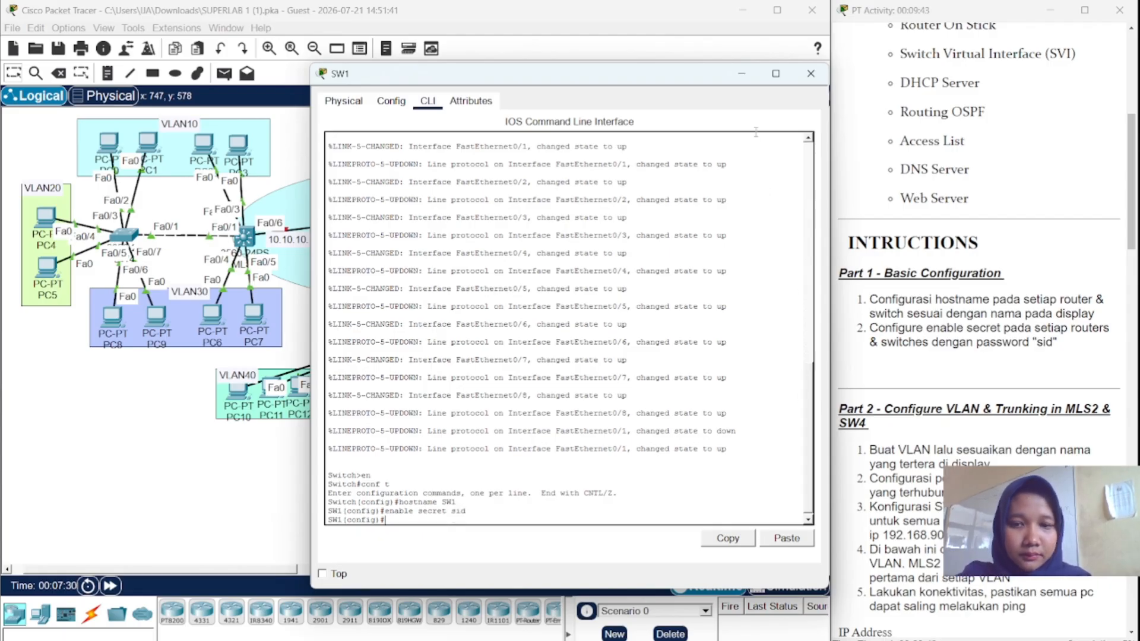
click(741, 73)
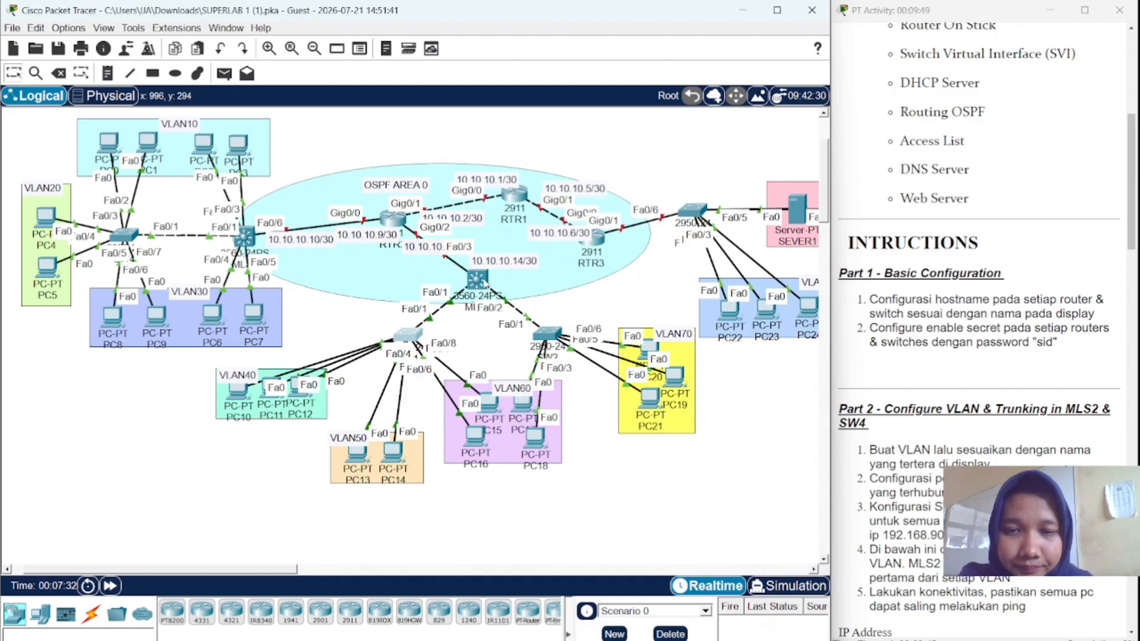
- Open the 3560 multilayer switch's CLI and enter global configuration mode
click(486, 284)
click(428, 101)
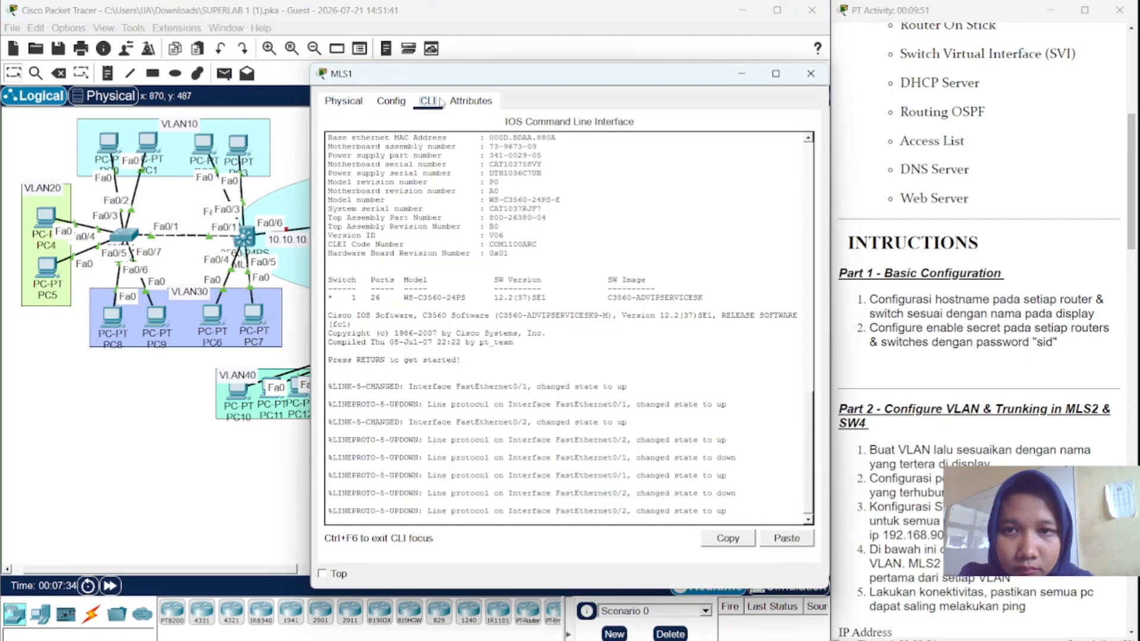
click(685, 414)
key(Return)
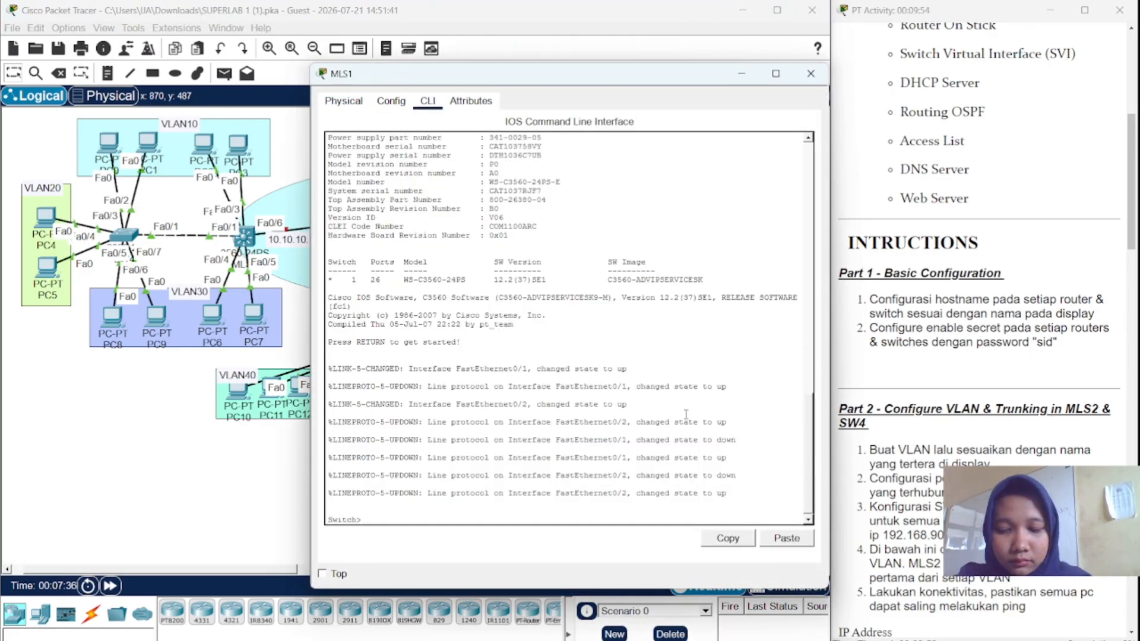
text(en)
key(Return)
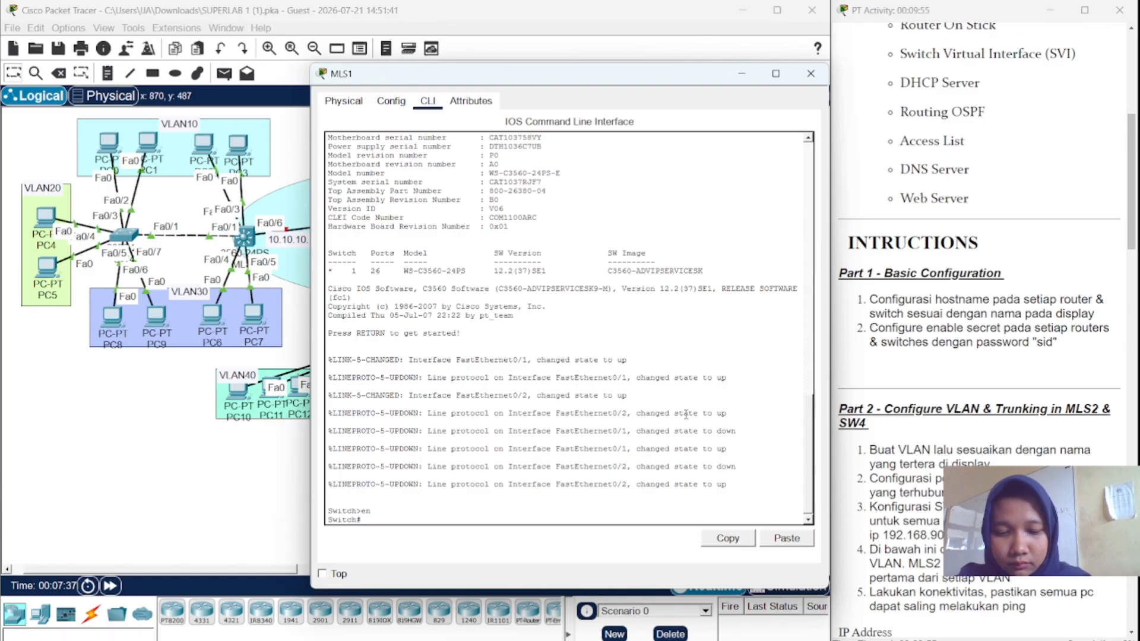
text(conf)
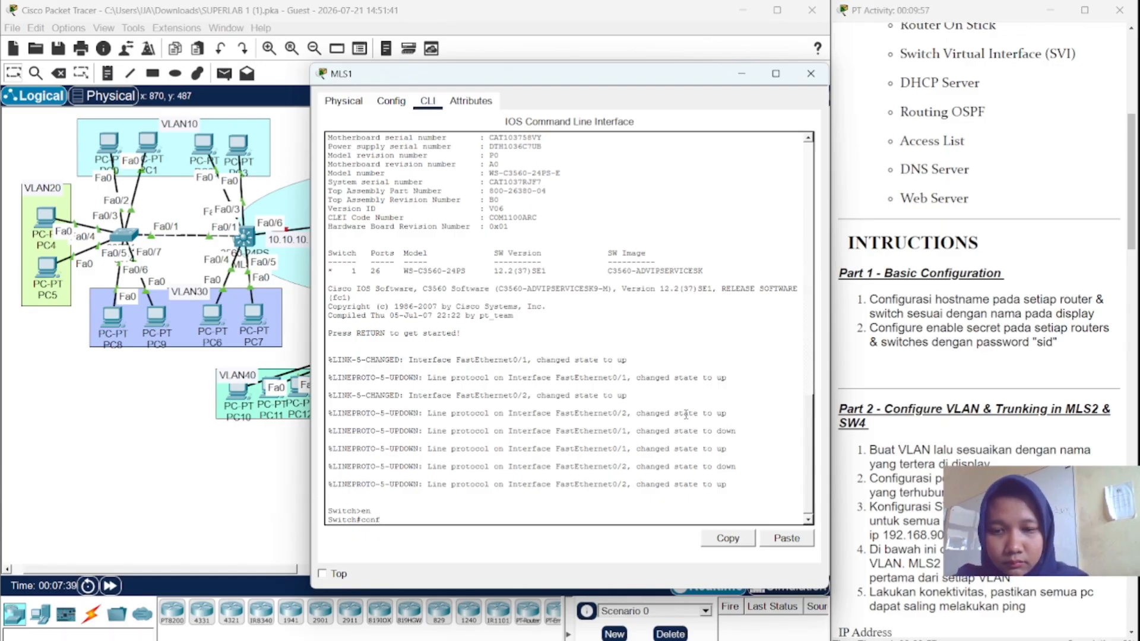
text( t)
key(Return)
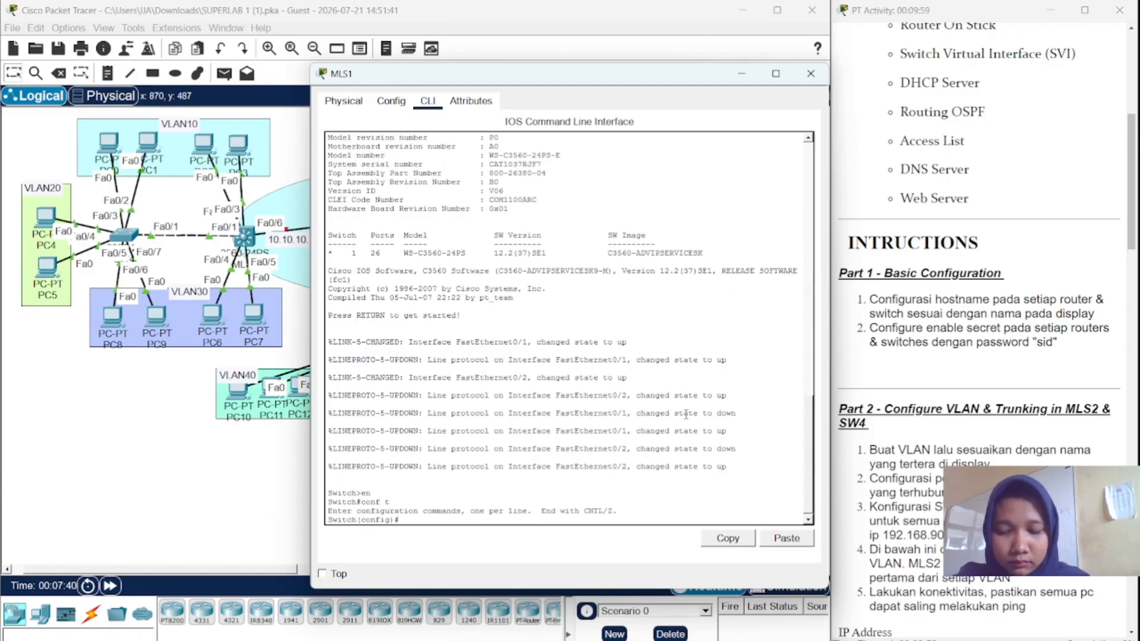
- Set hostname MLS1 with an enable secret password and close the window
text(host)
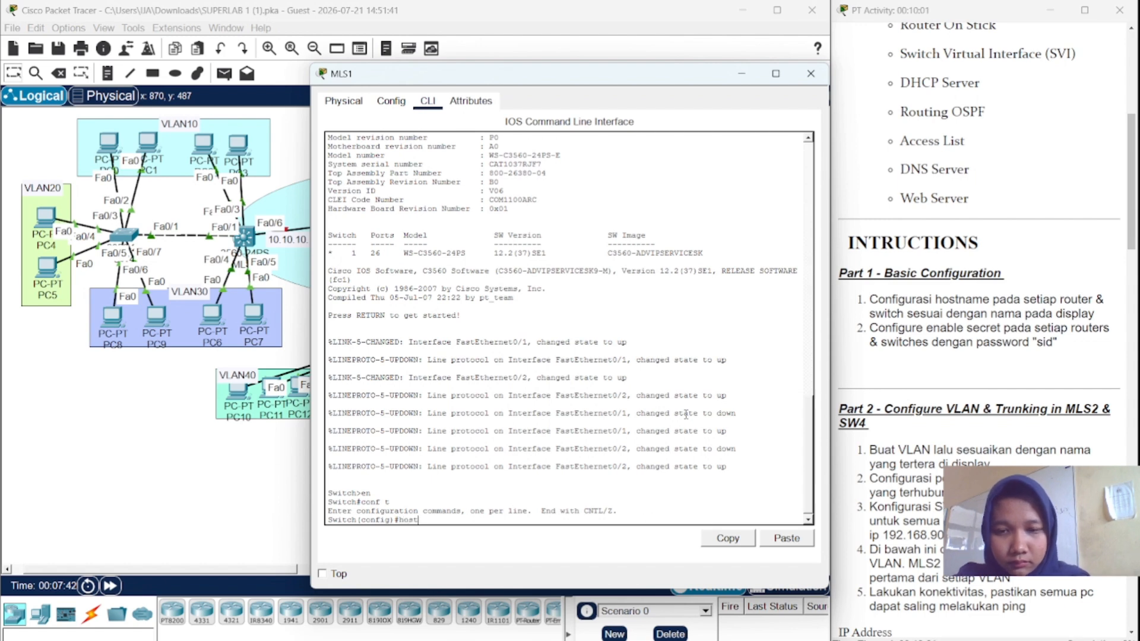
text(name )
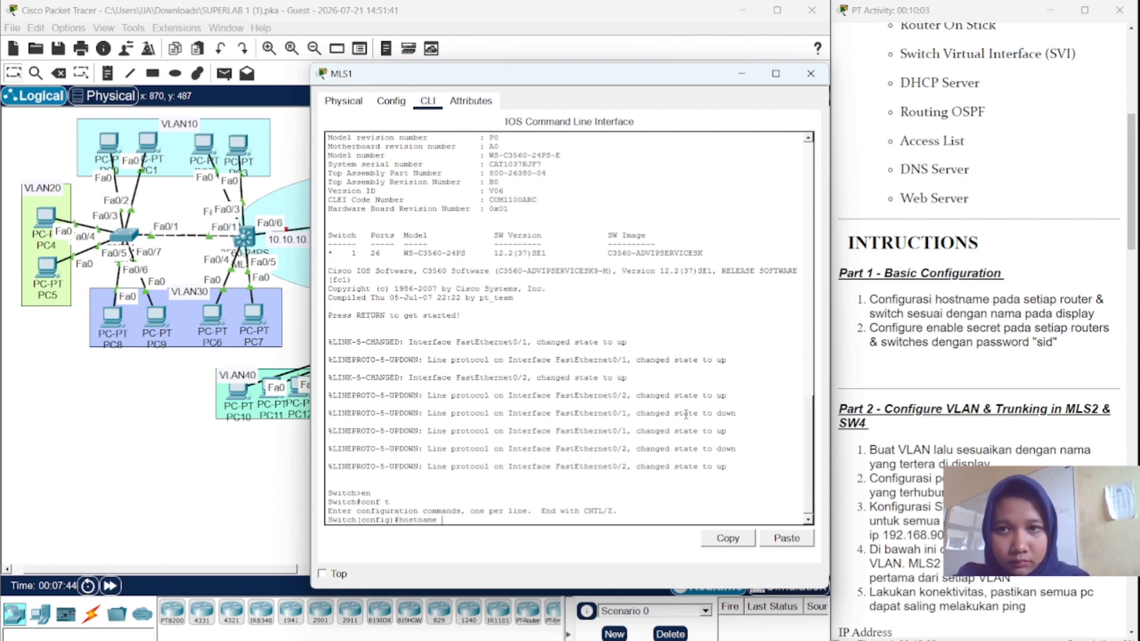
text(MLS)
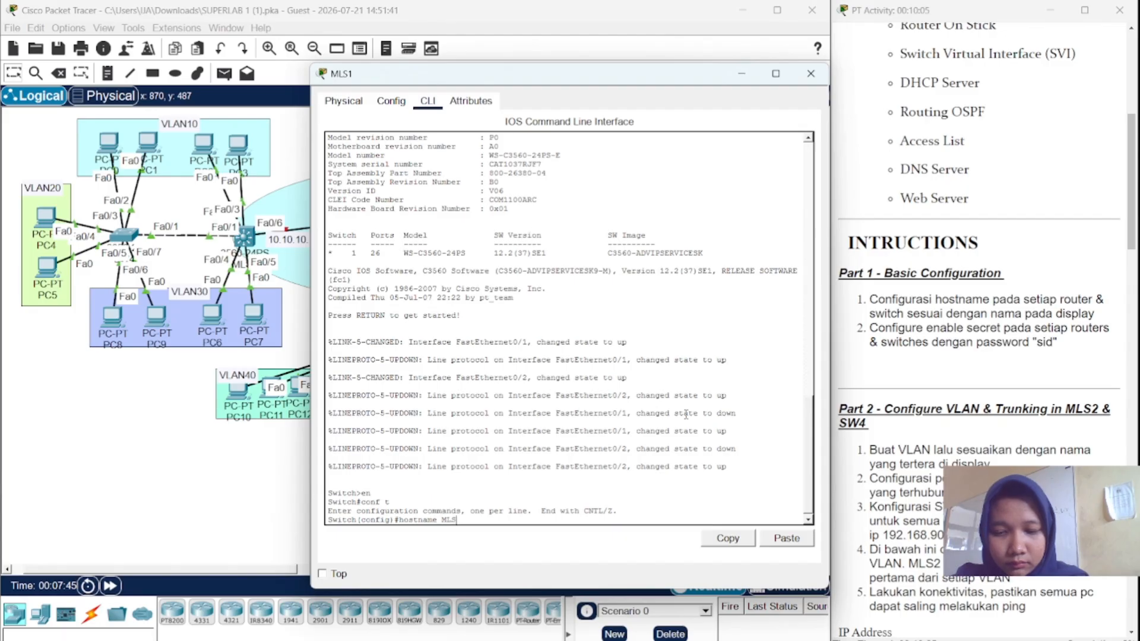
text(1)
key(Return)
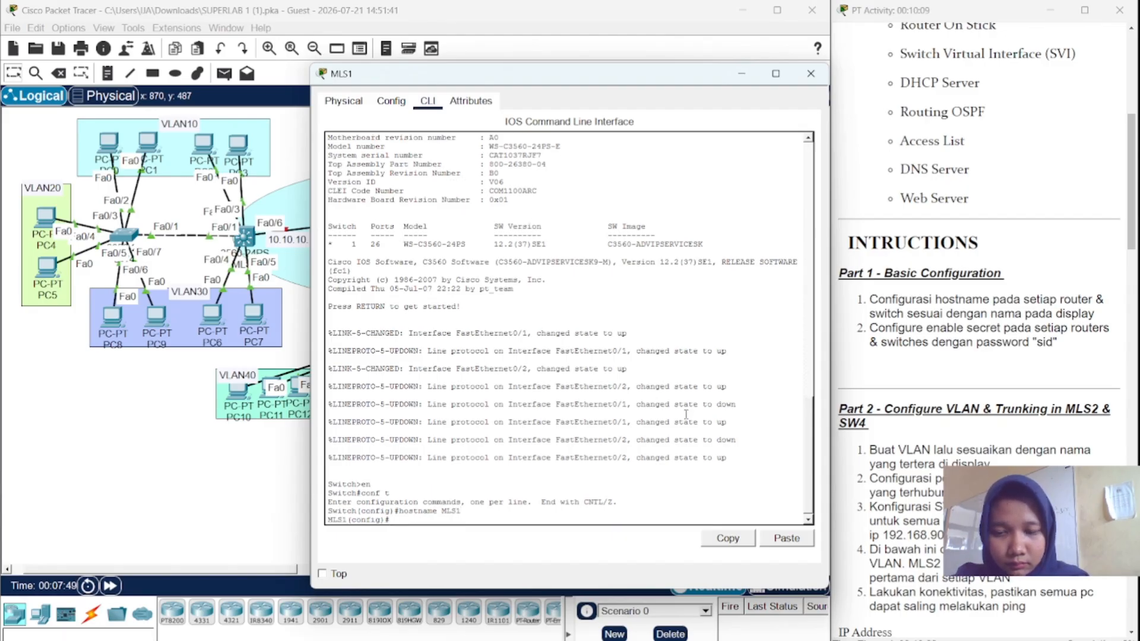
text(enab)
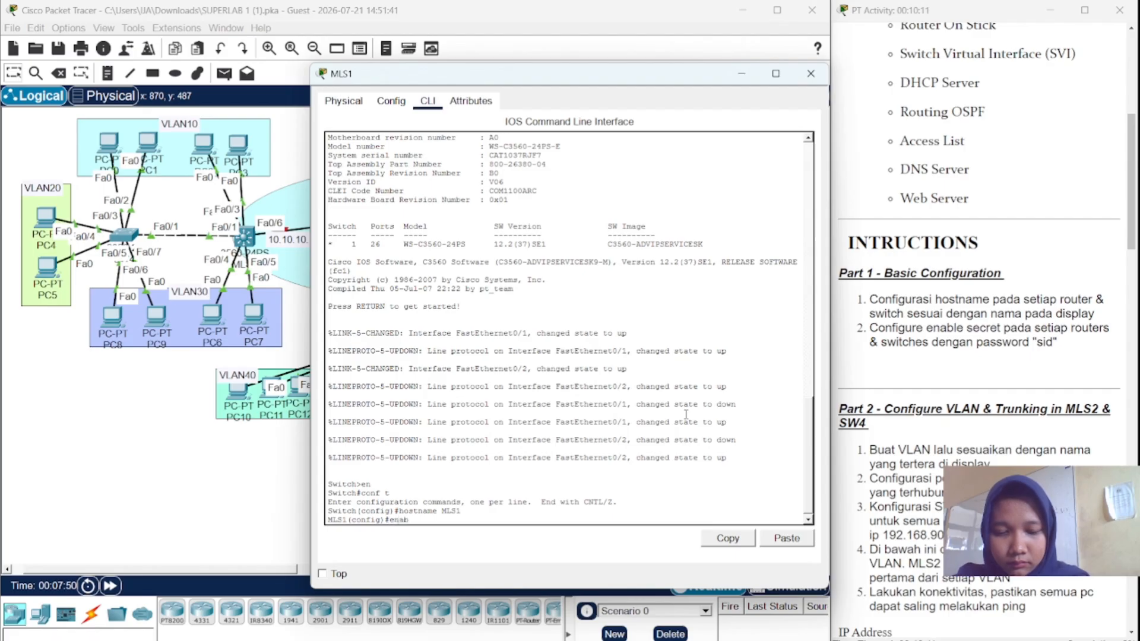
text(le secr)
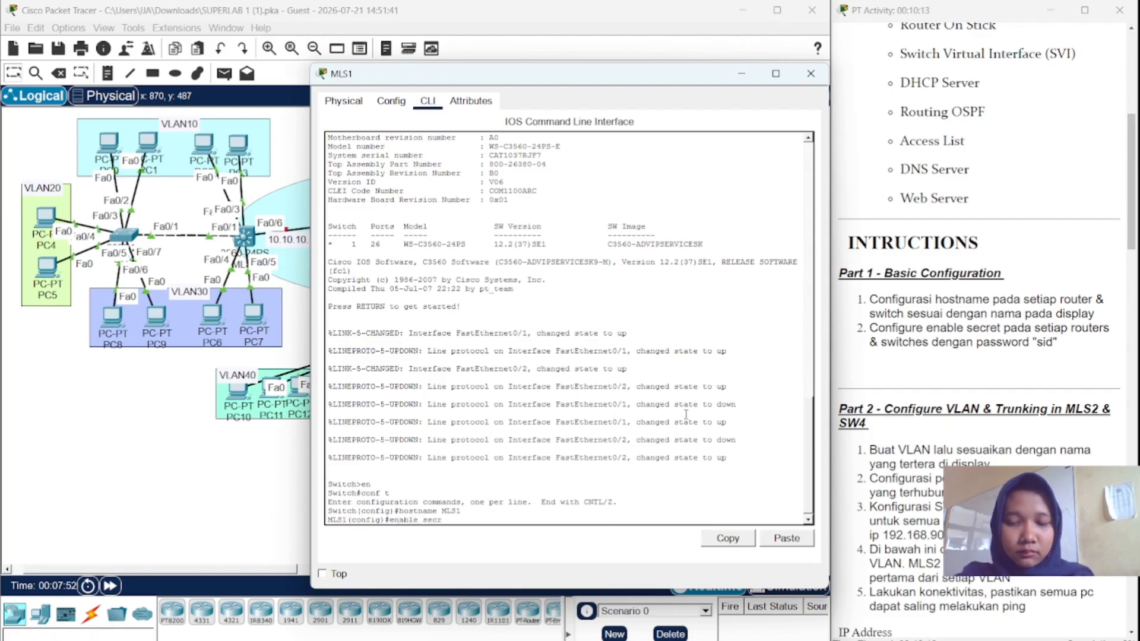
text(et sid)
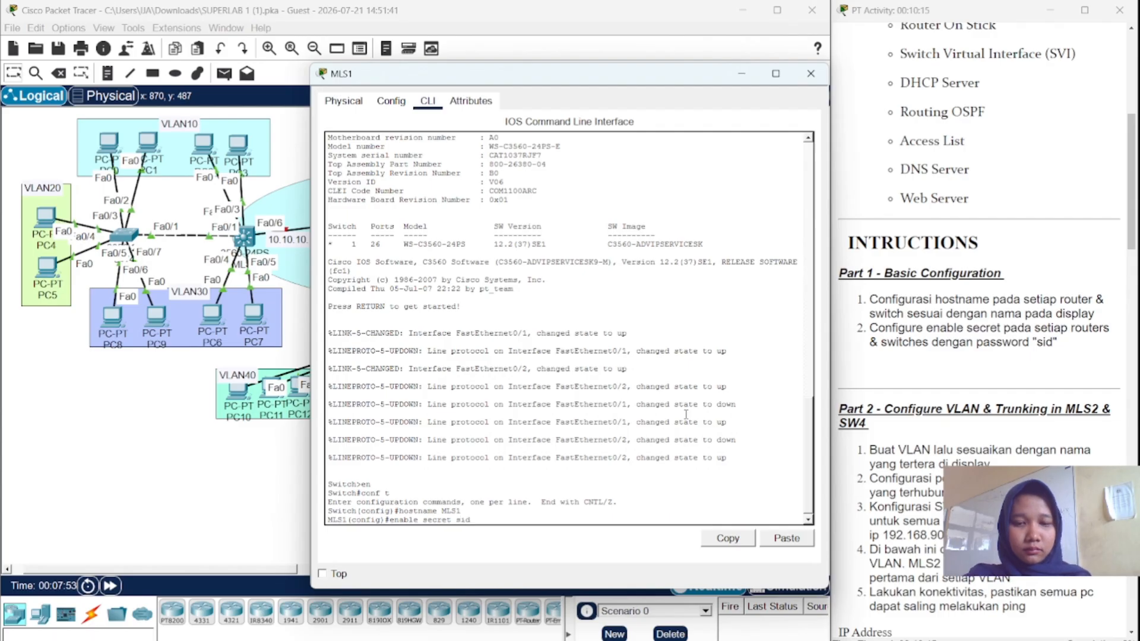
key(Return)
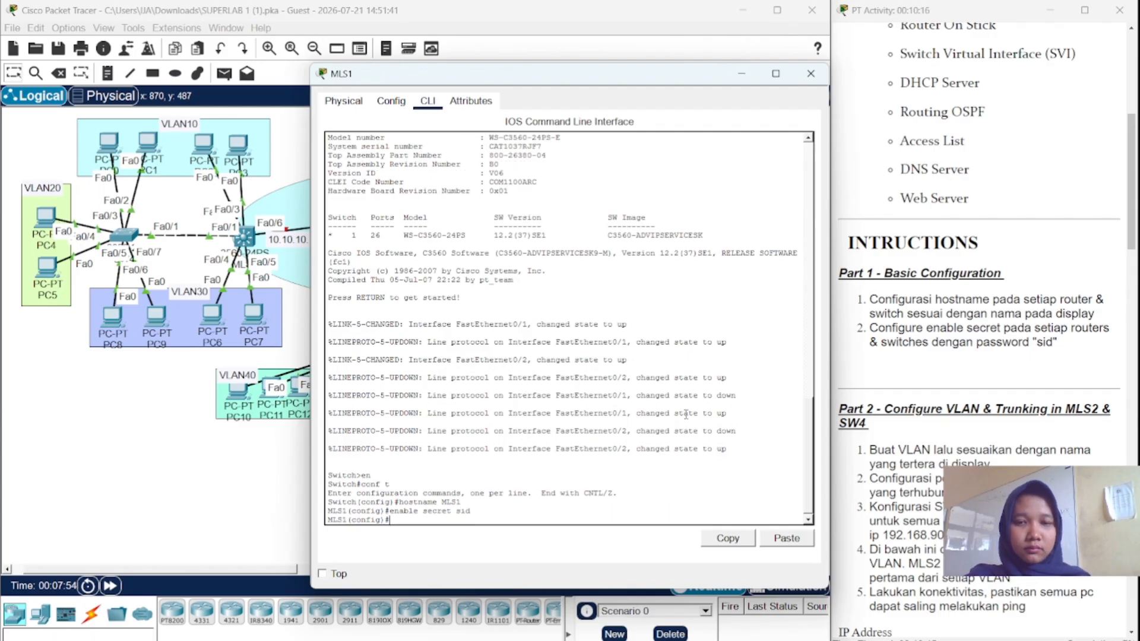
click(810, 73)
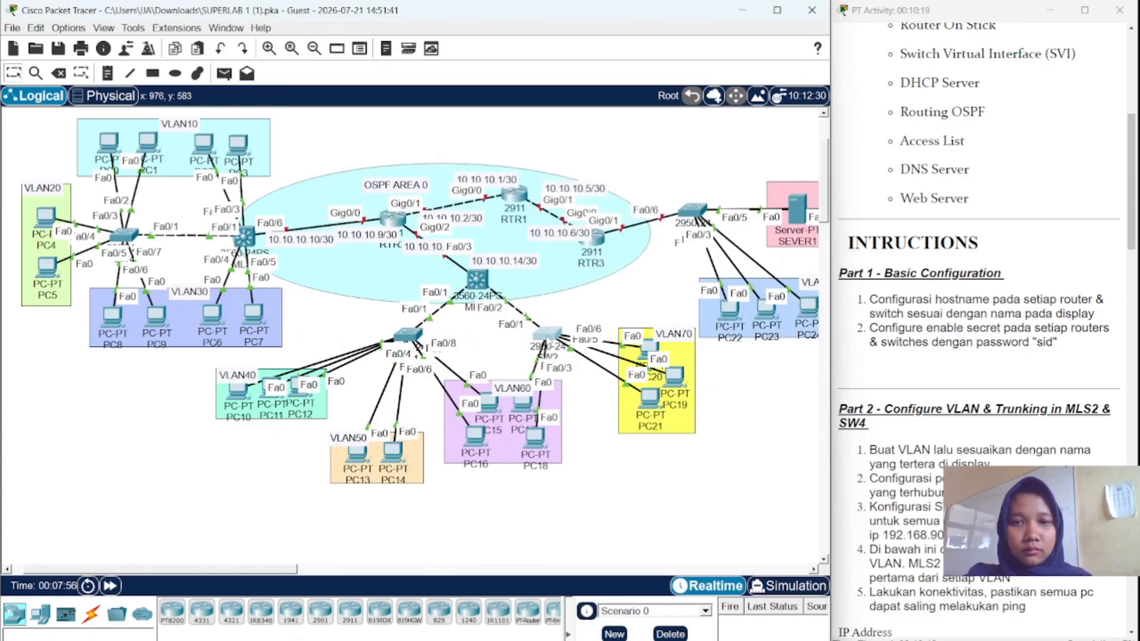
- Open switch SW2's CLI and enter global configuration mode
click(547, 338)
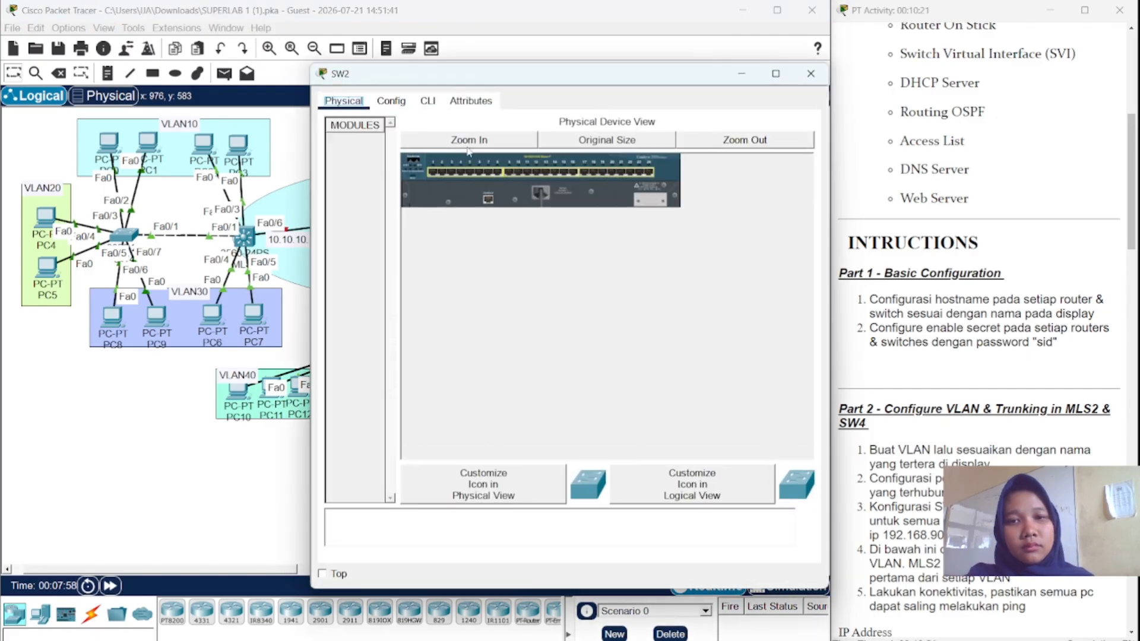
click(441, 95)
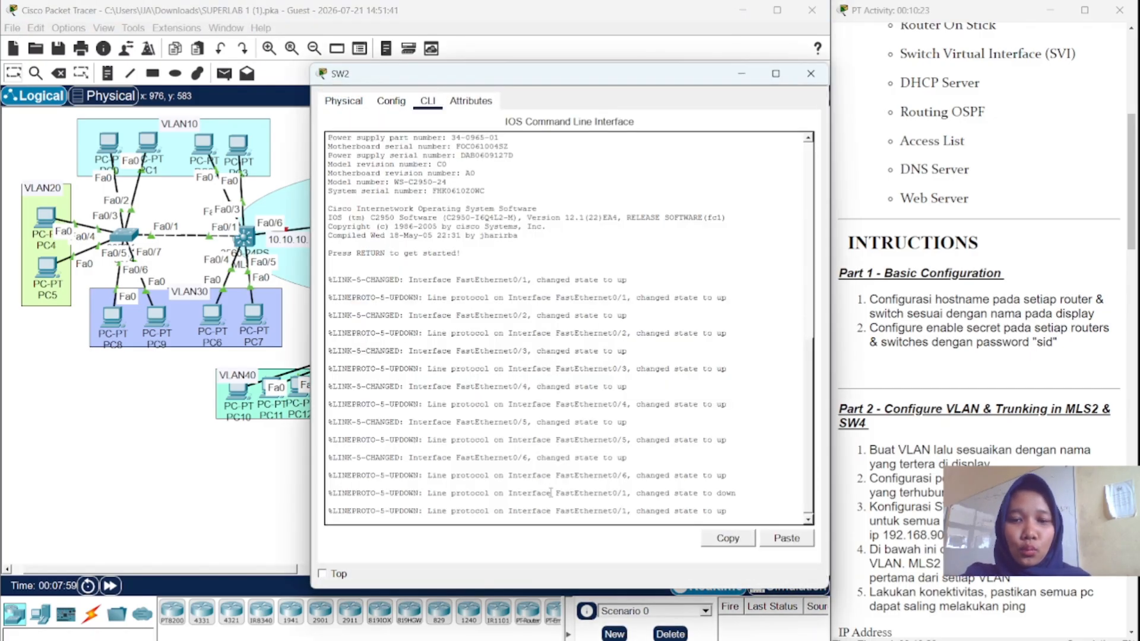
double_click(733, 511)
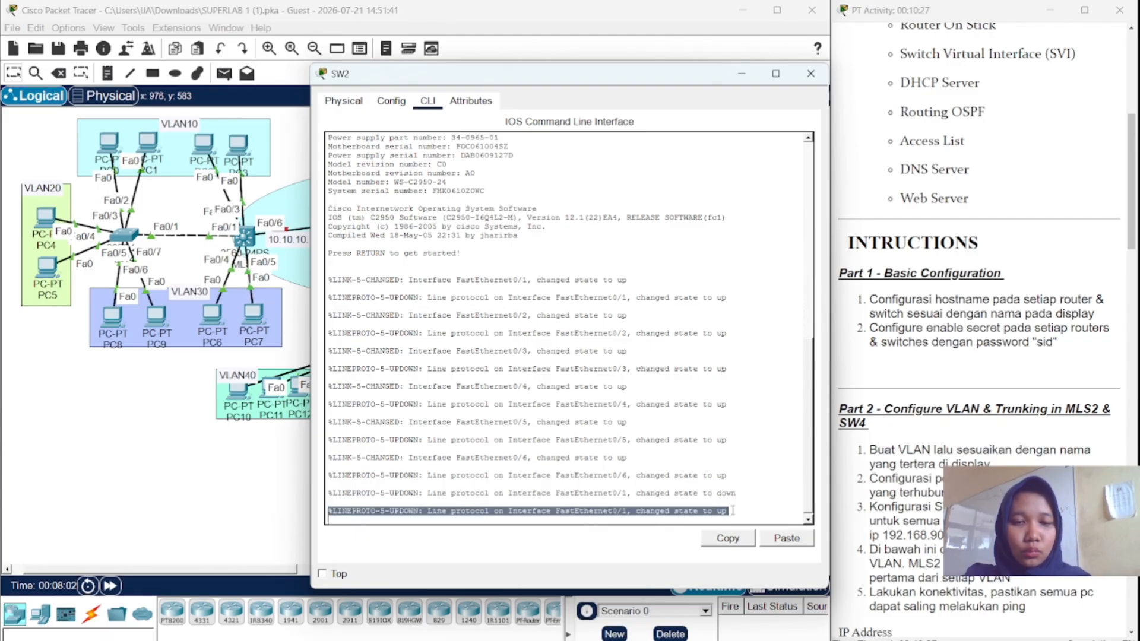
key(Return)
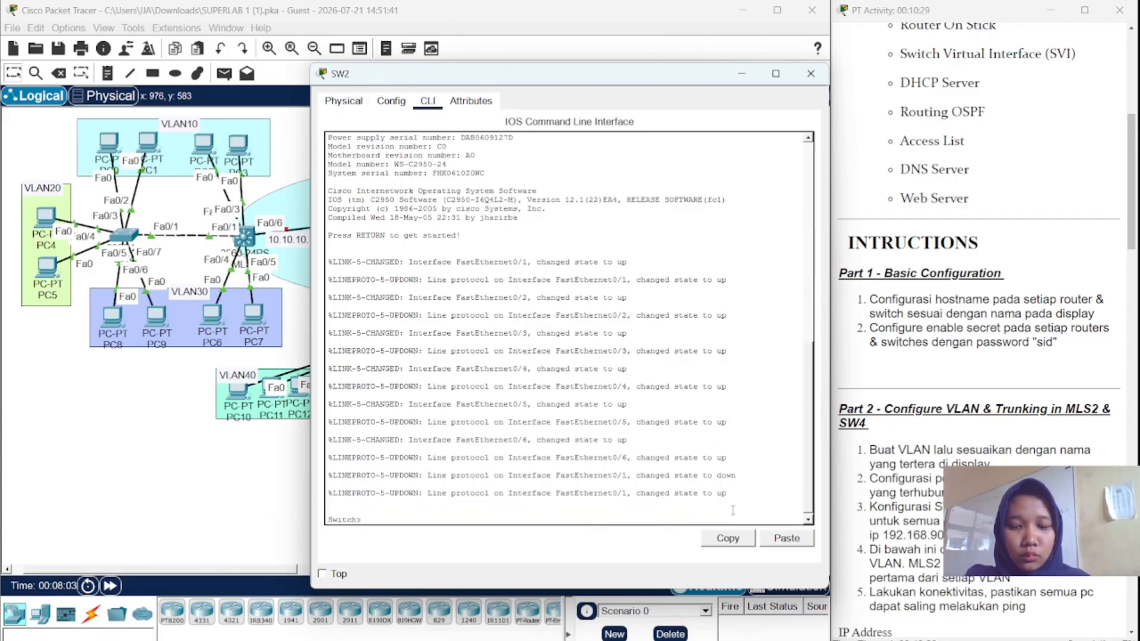
text(en)
key(Return)
text(co)
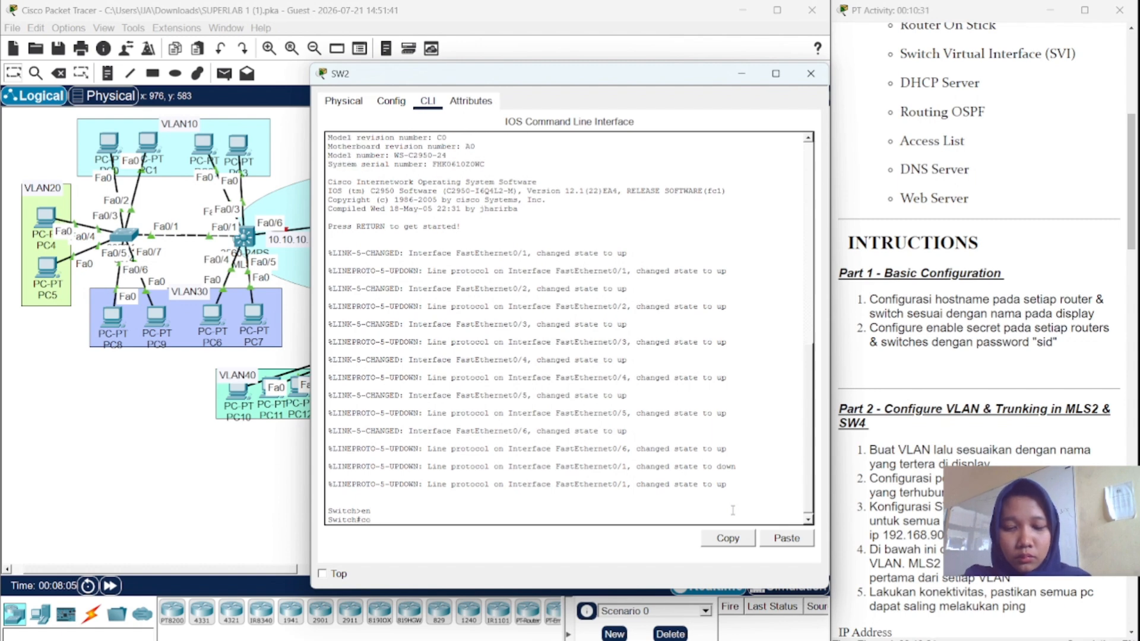
text(nf t)
key(Return)
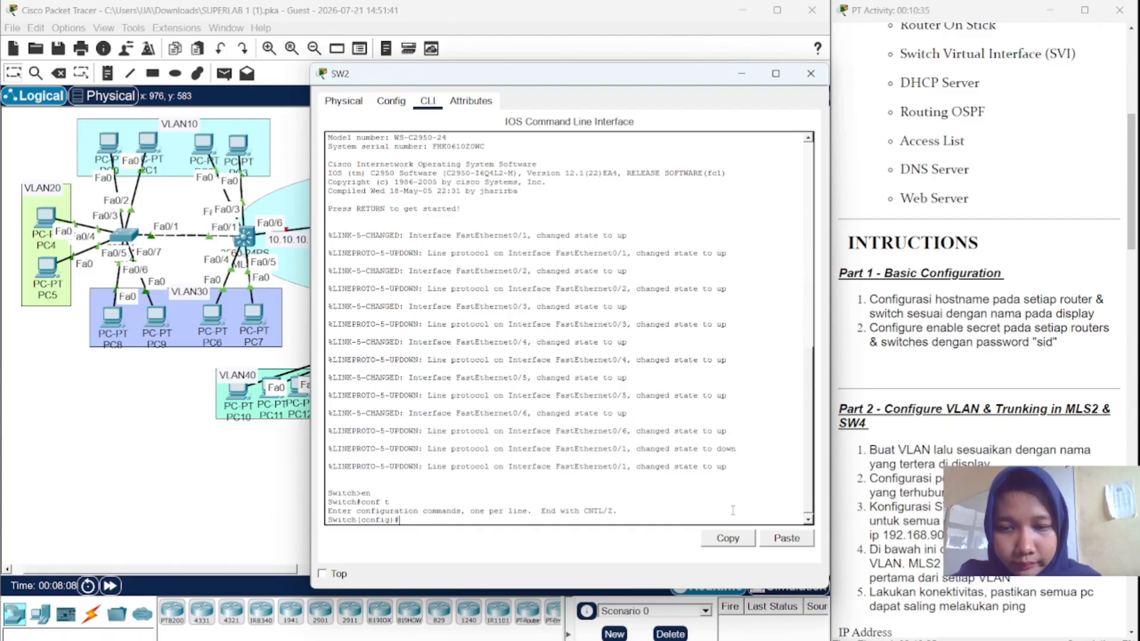
- Set hostname SW2 with an enable secret password and close the console
text(hostname)
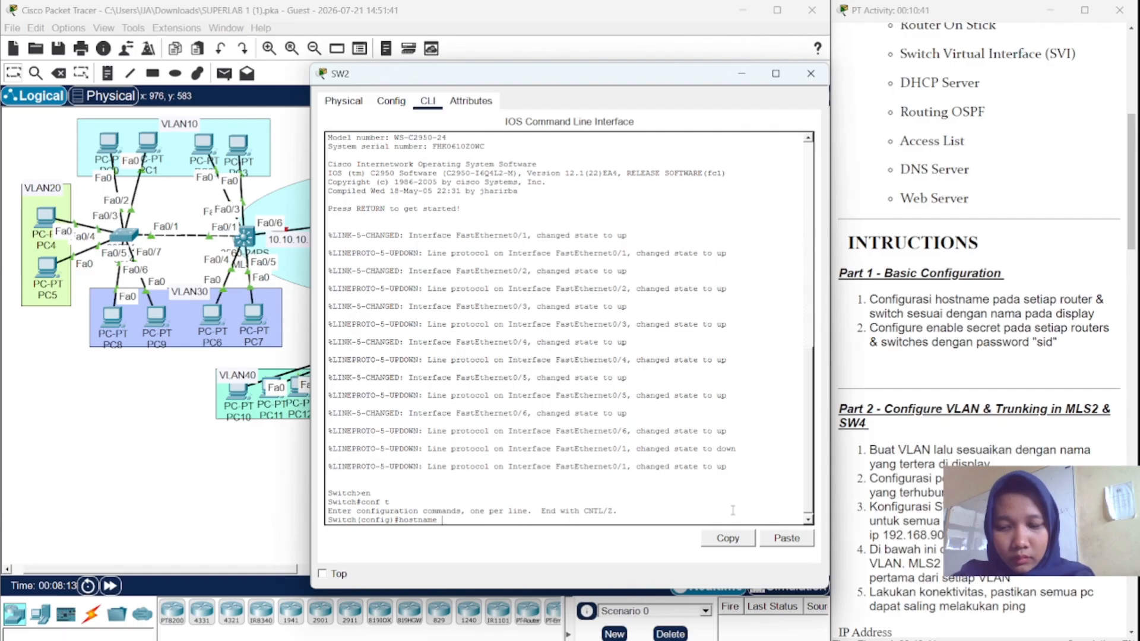
text( SW2)
key(Return)
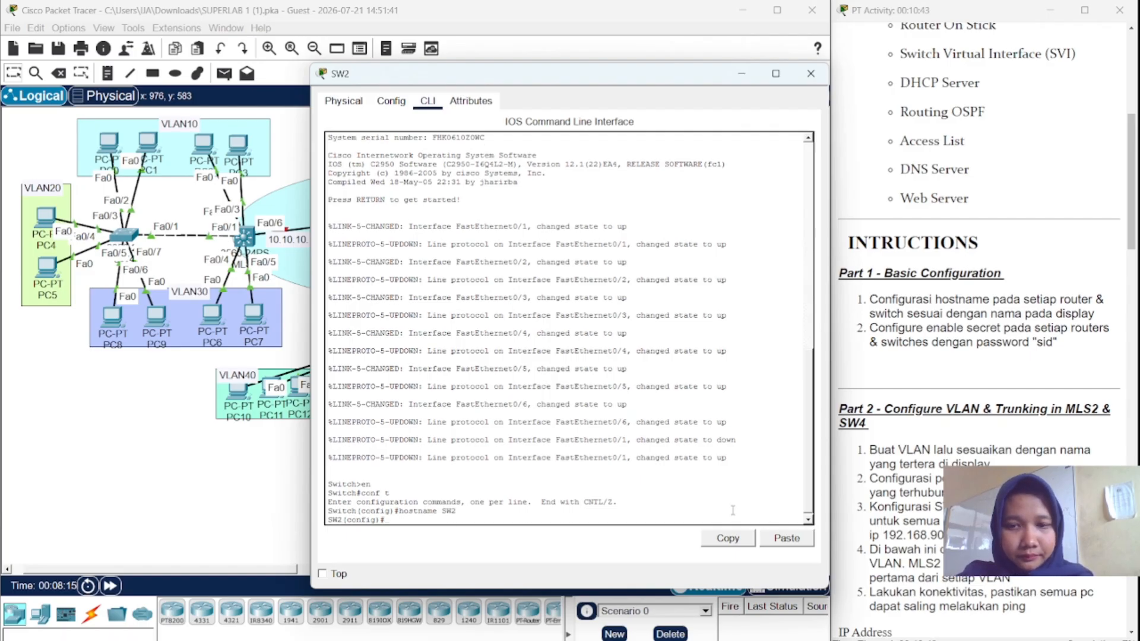
text(enab)
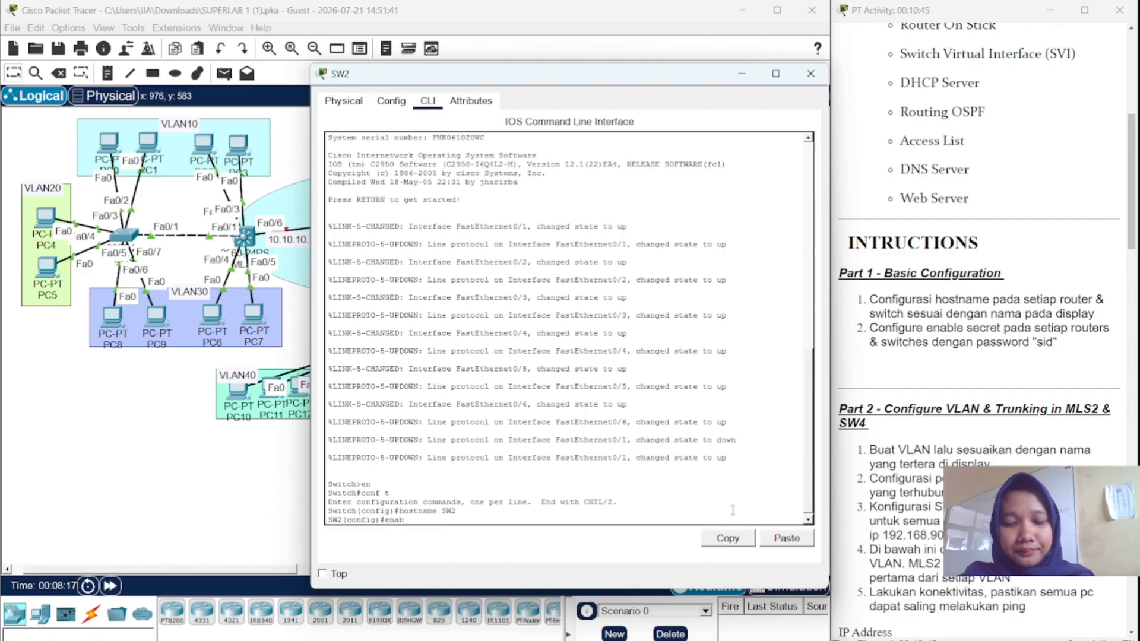
text(le secret)
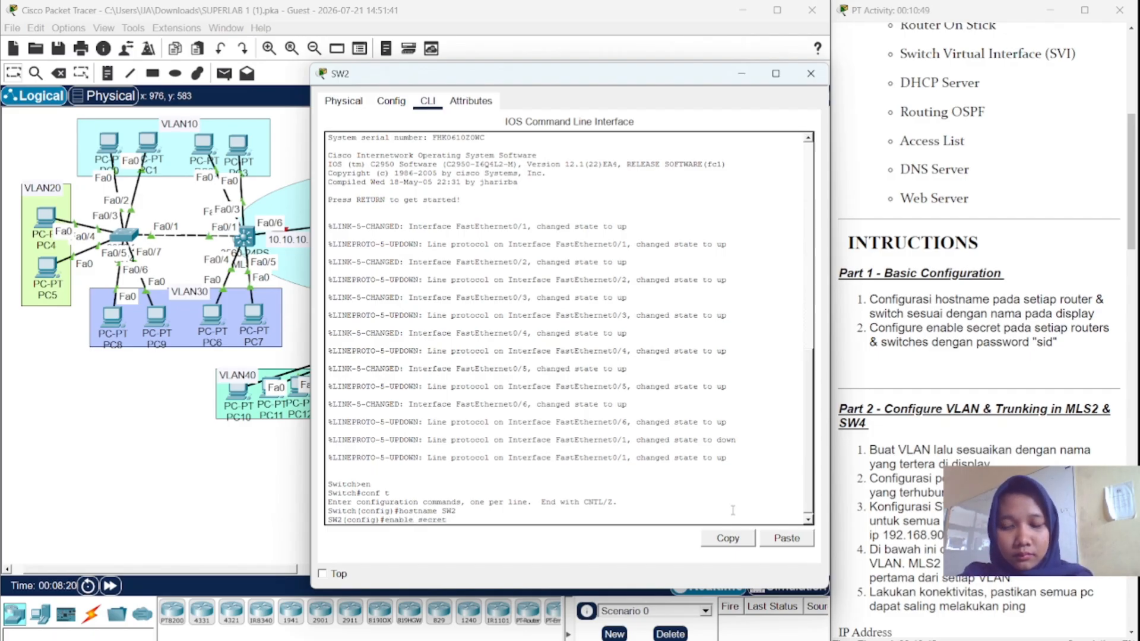
text( sid)
key(Return)
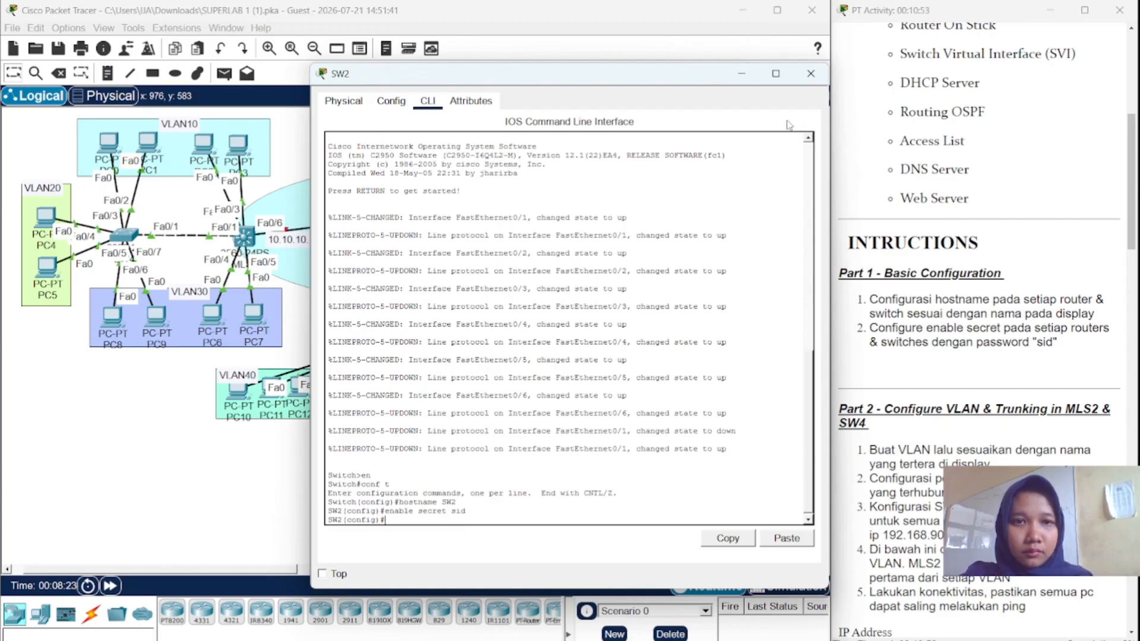
click(811, 73)
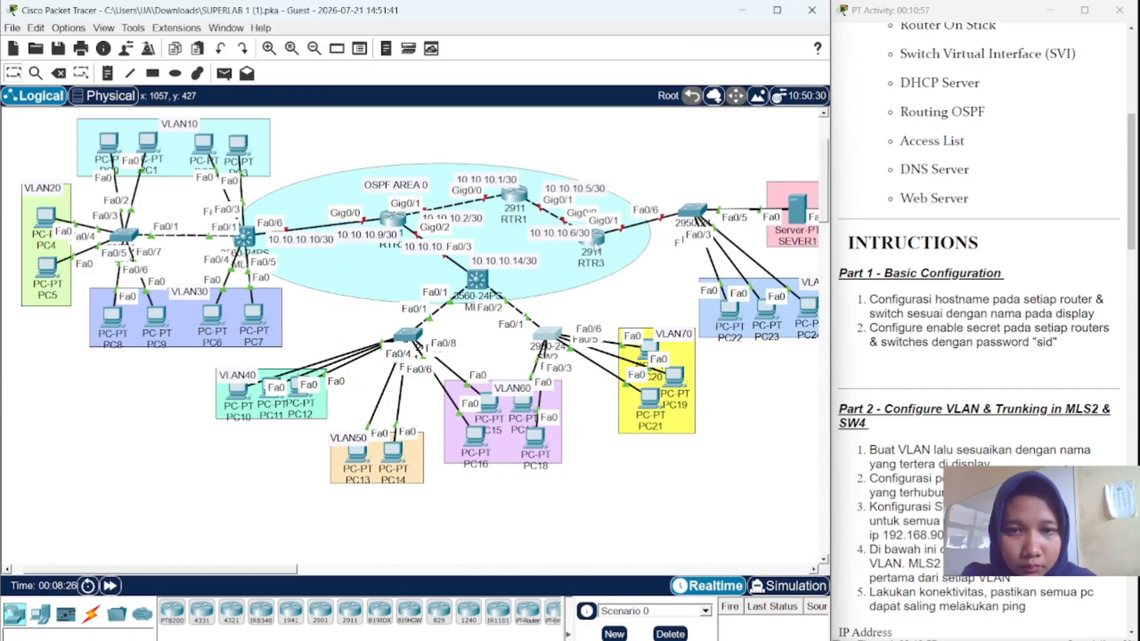
- Open router RTR1's CLI and enter global configuration mode
click(514, 194)
click(425, 102)
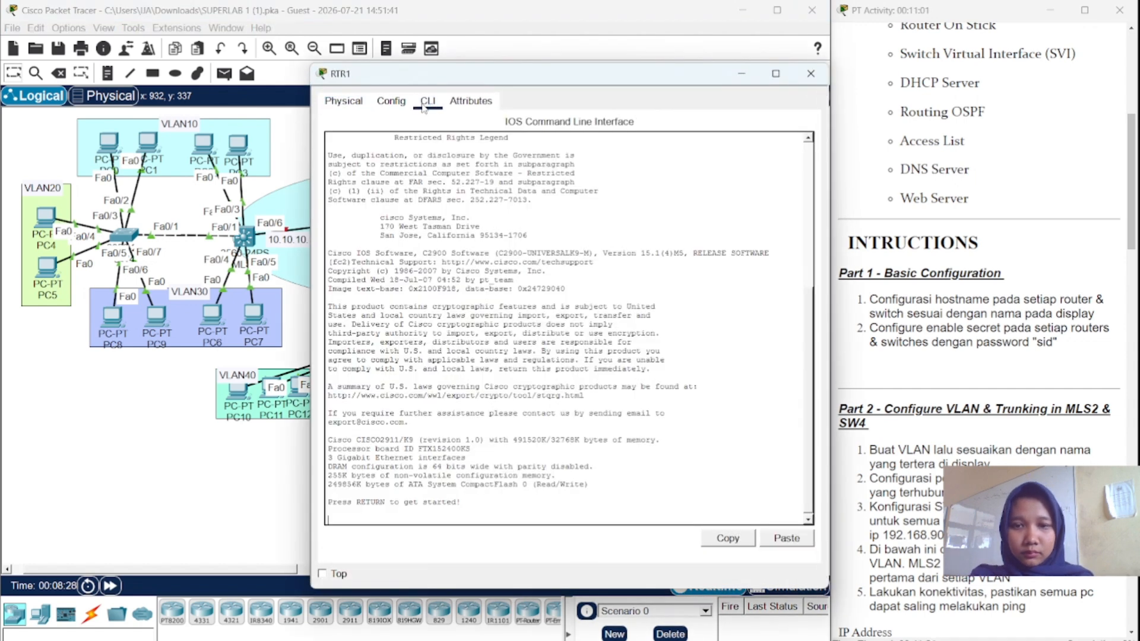
key(Return)
text(en)
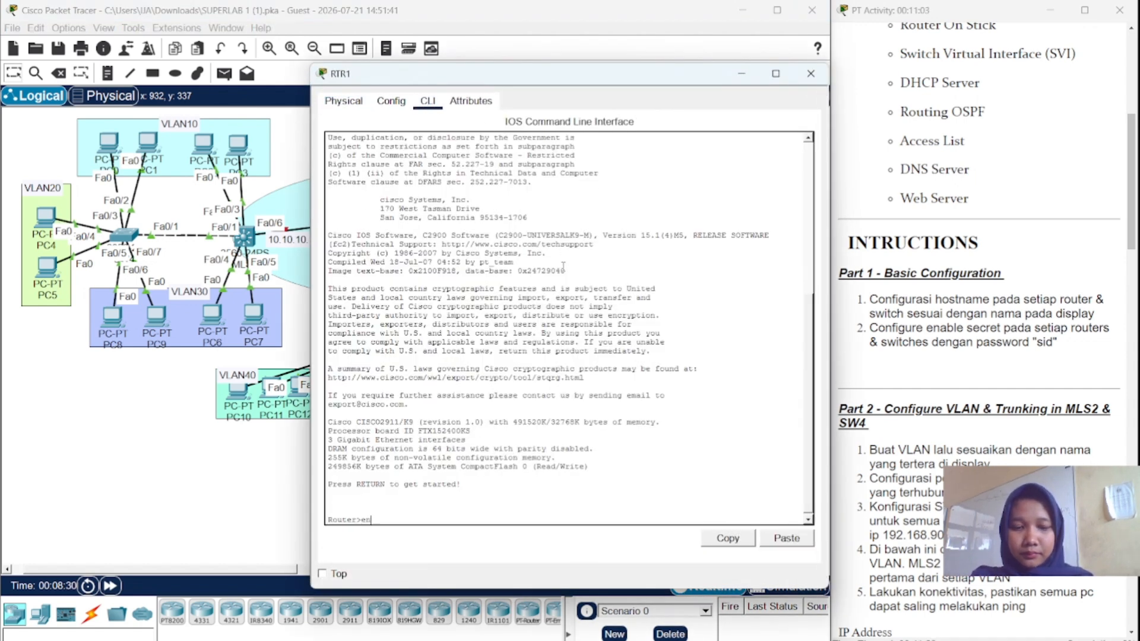
key(Return)
text(conf t)
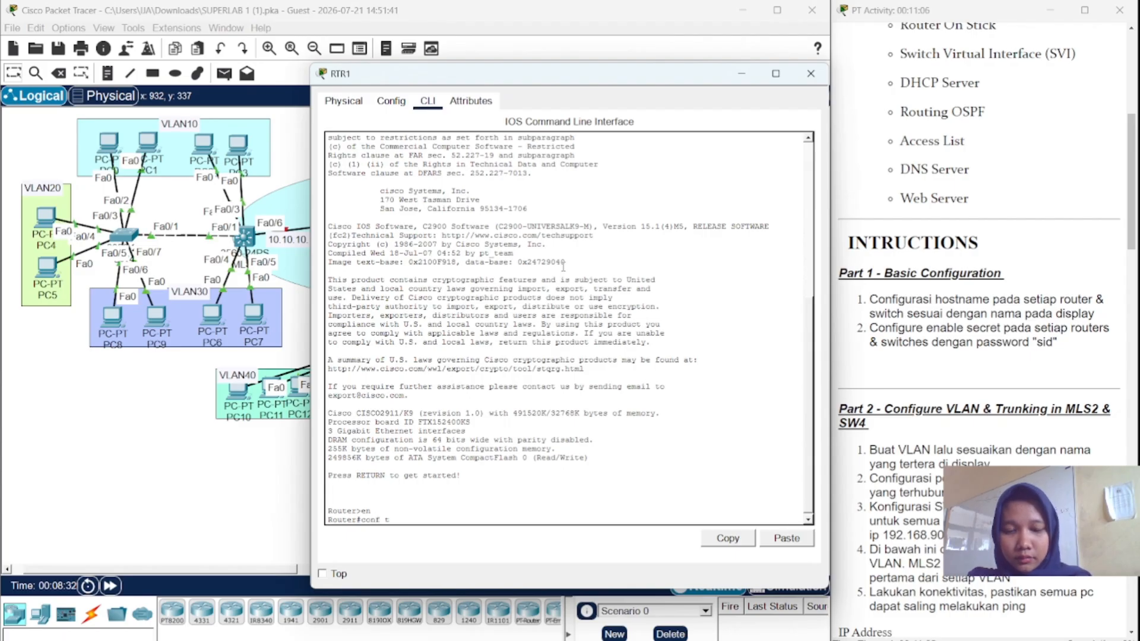
key(Return)
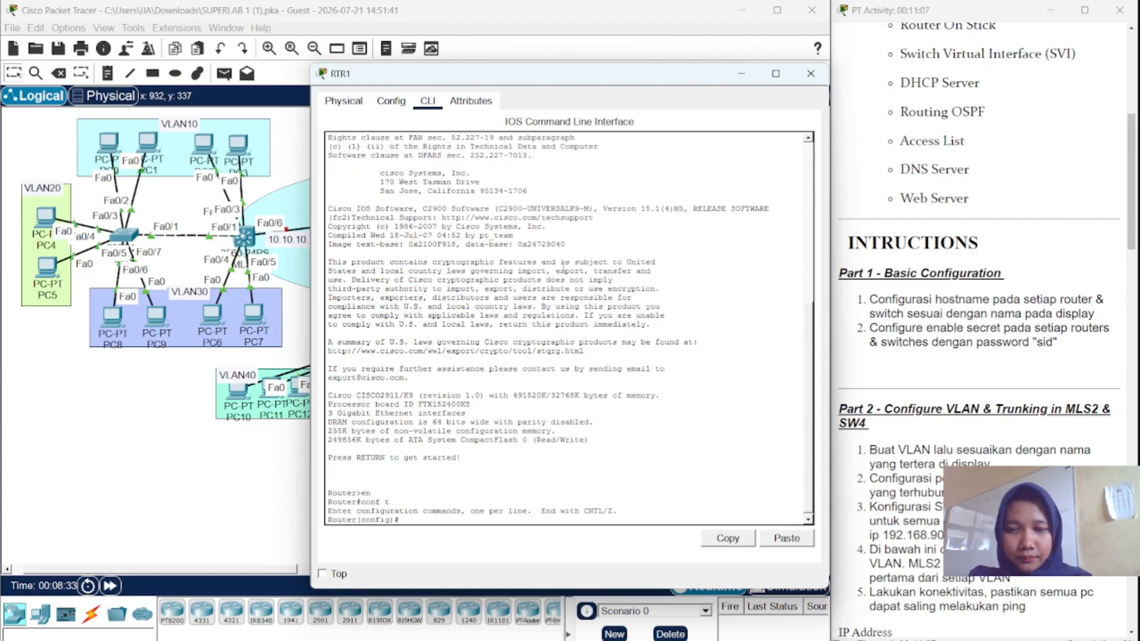
- Set hostname RTR1 with an enable secret password and close the console
text(hostname)
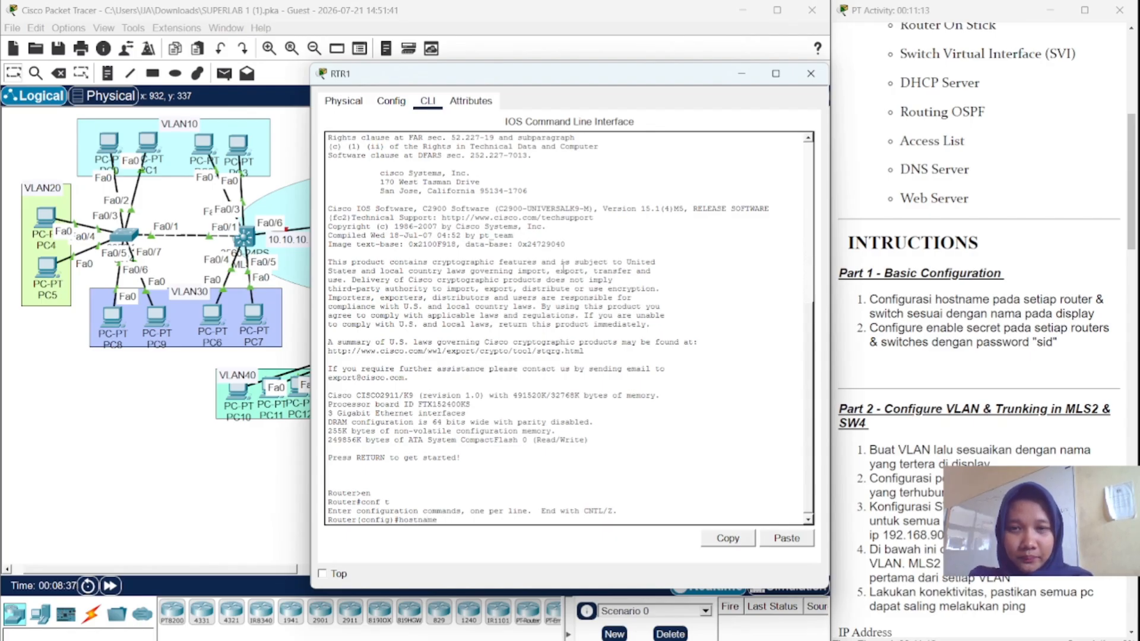
text( R)
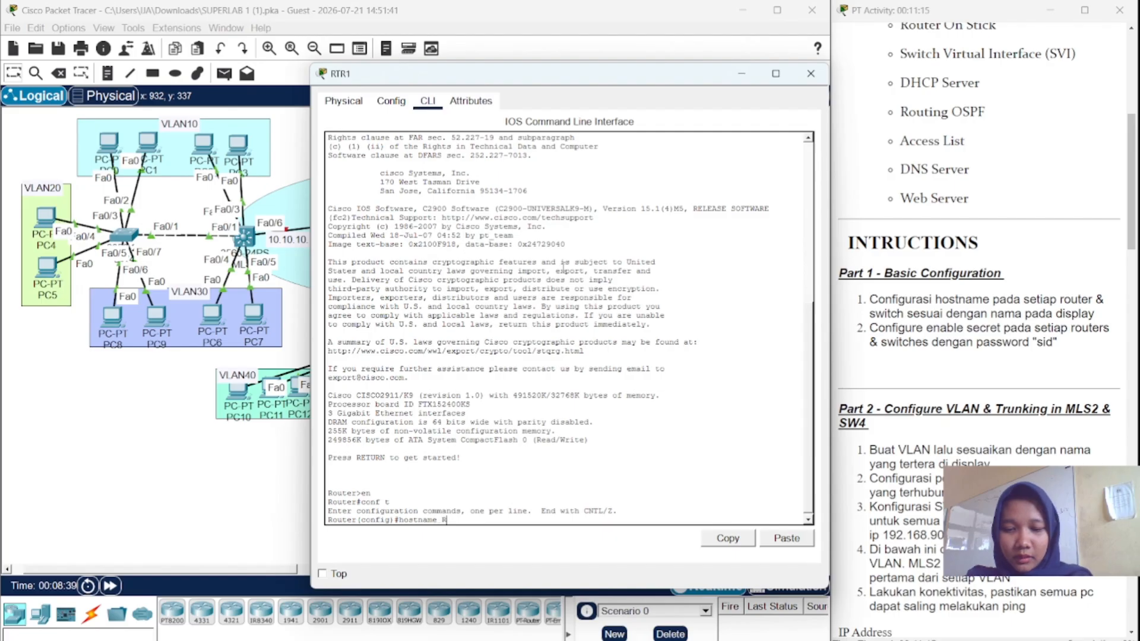
text(TR1)
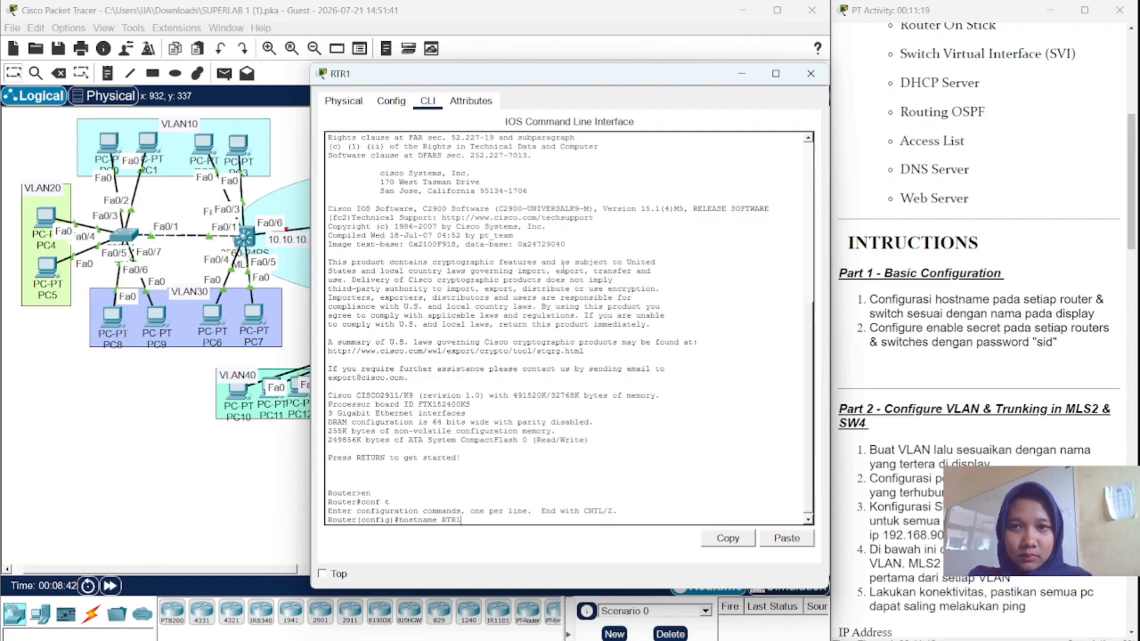
key(Return)
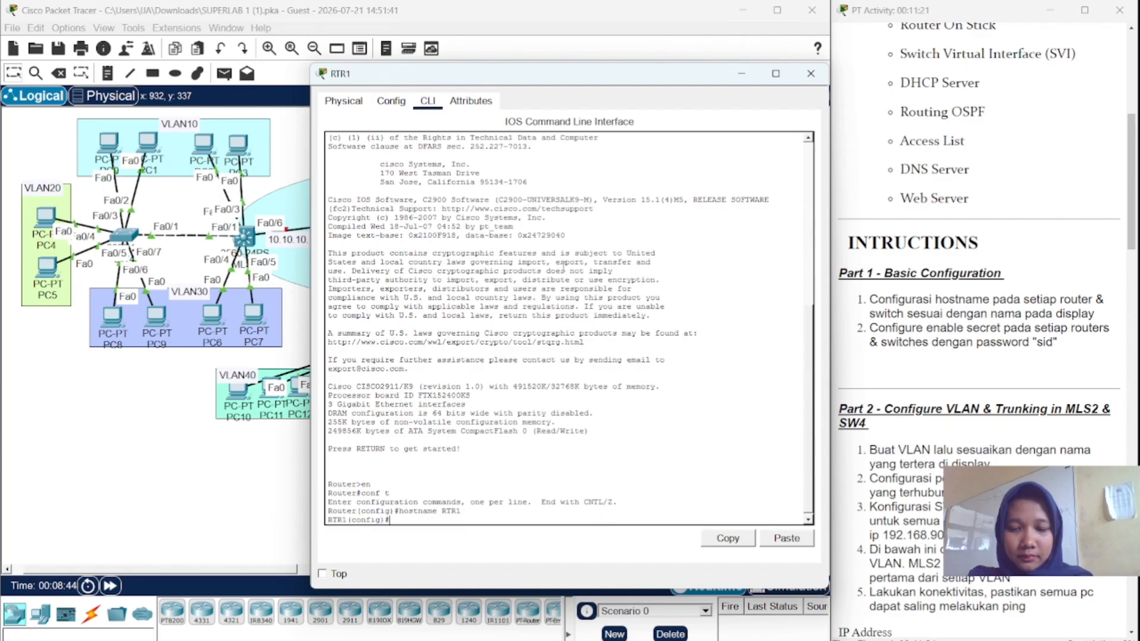
text(enable)
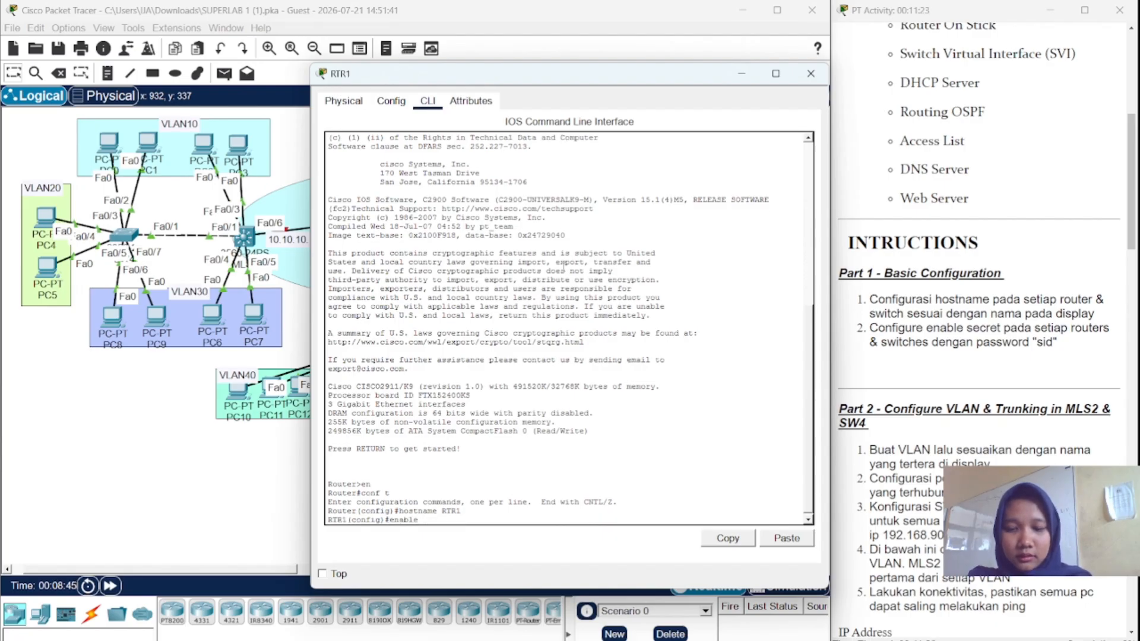
text( secret s)
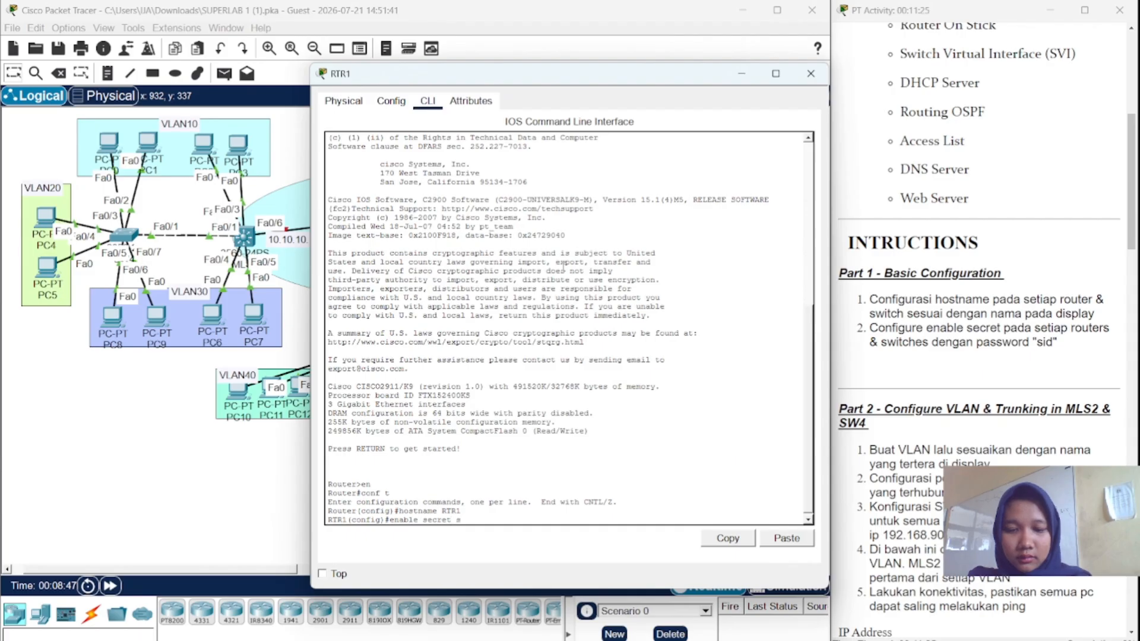
text(id)
key(Return)
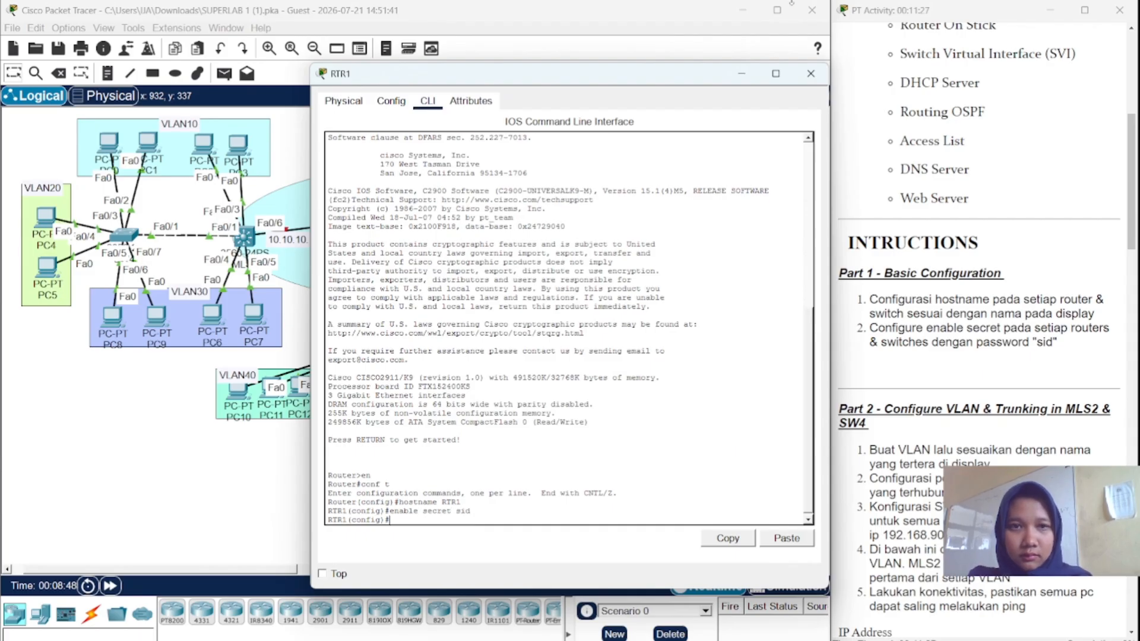
click(810, 73)
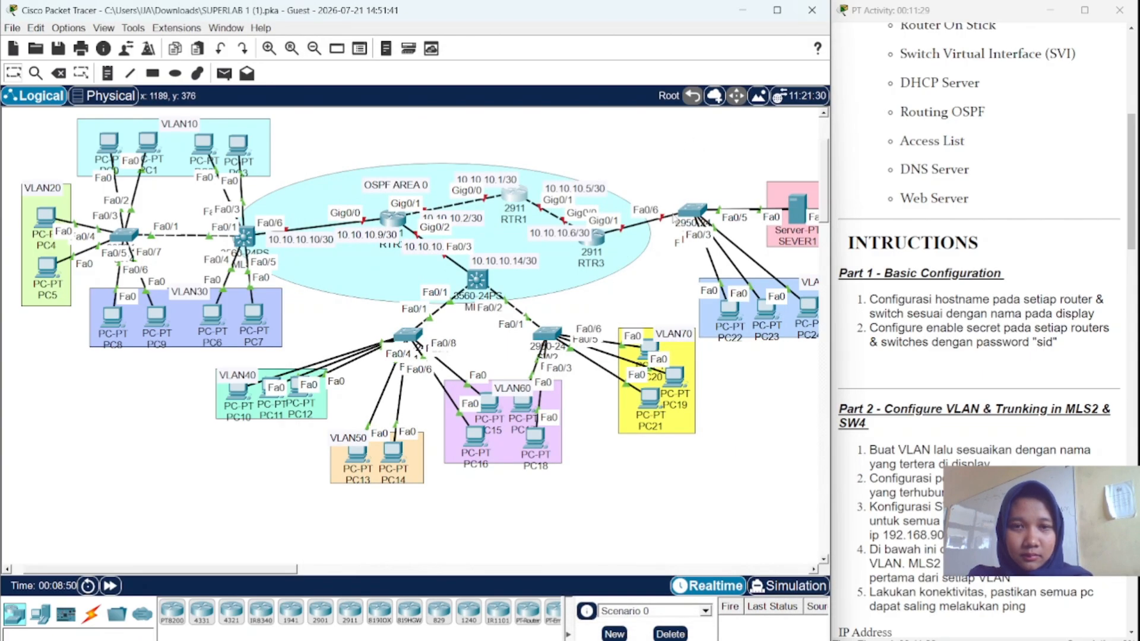
- Open router RTR3's CLI and enter global configuration mode
click(595, 239)
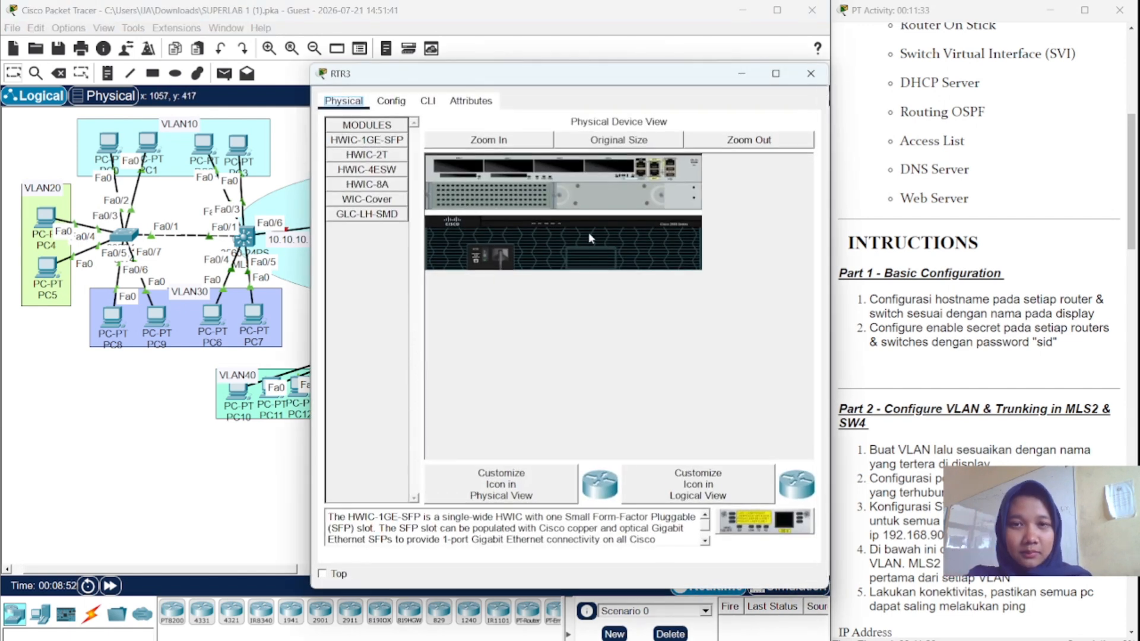
click(427, 101)
key(Return)
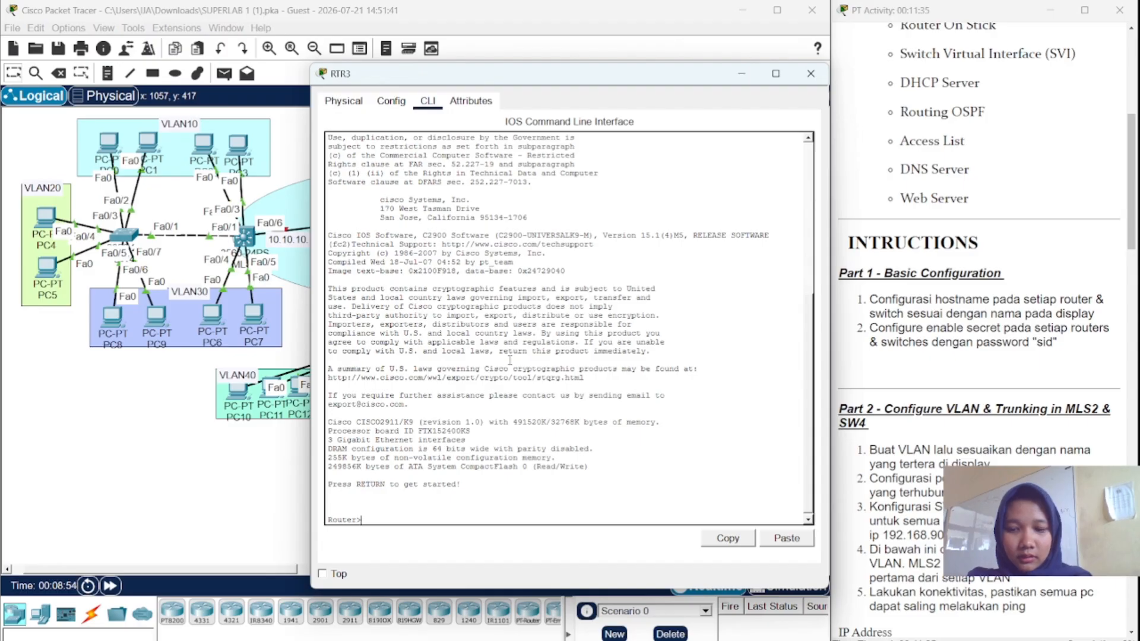
text(en)
key(Return)
text(conf t)
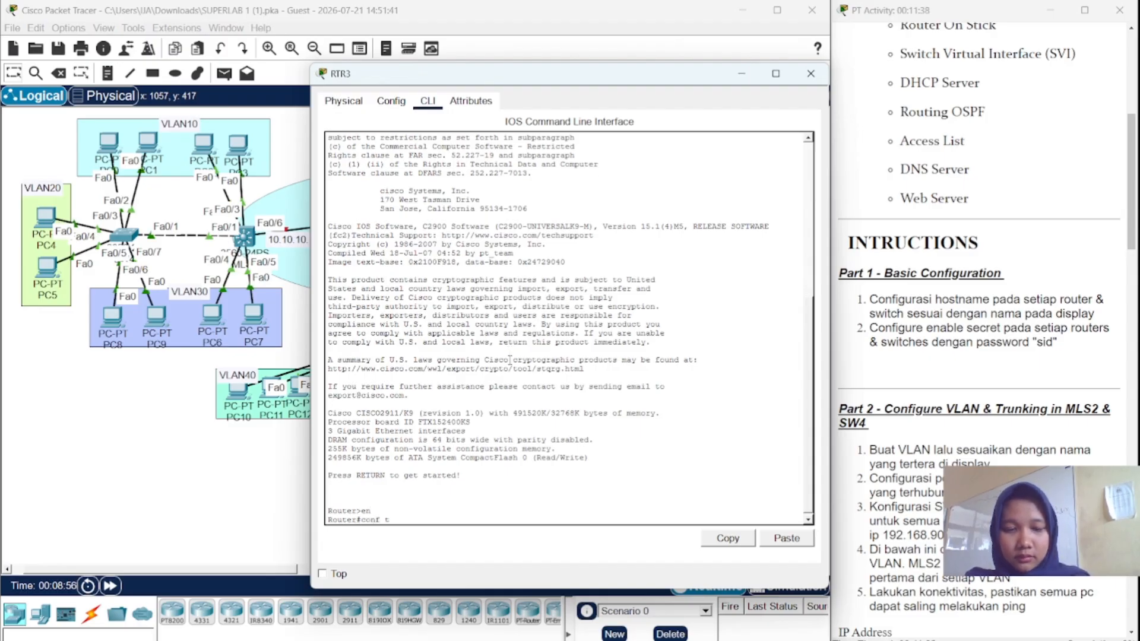
key(Return)
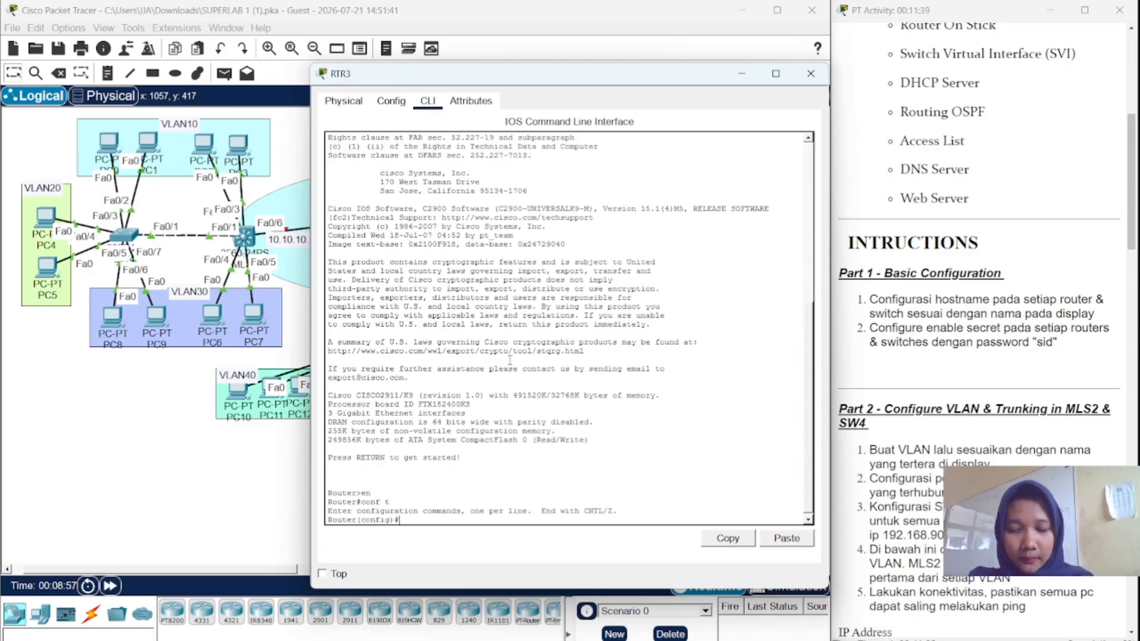
- Set hostname RTR3 with an enable secret password and close the window
text(ho)
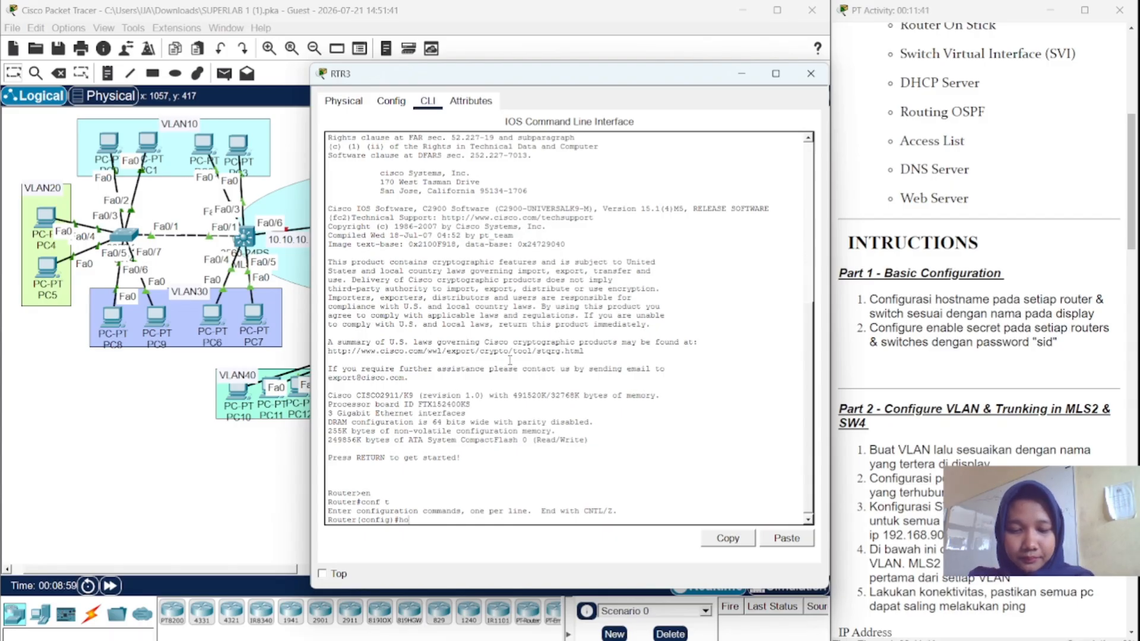
text(stname )
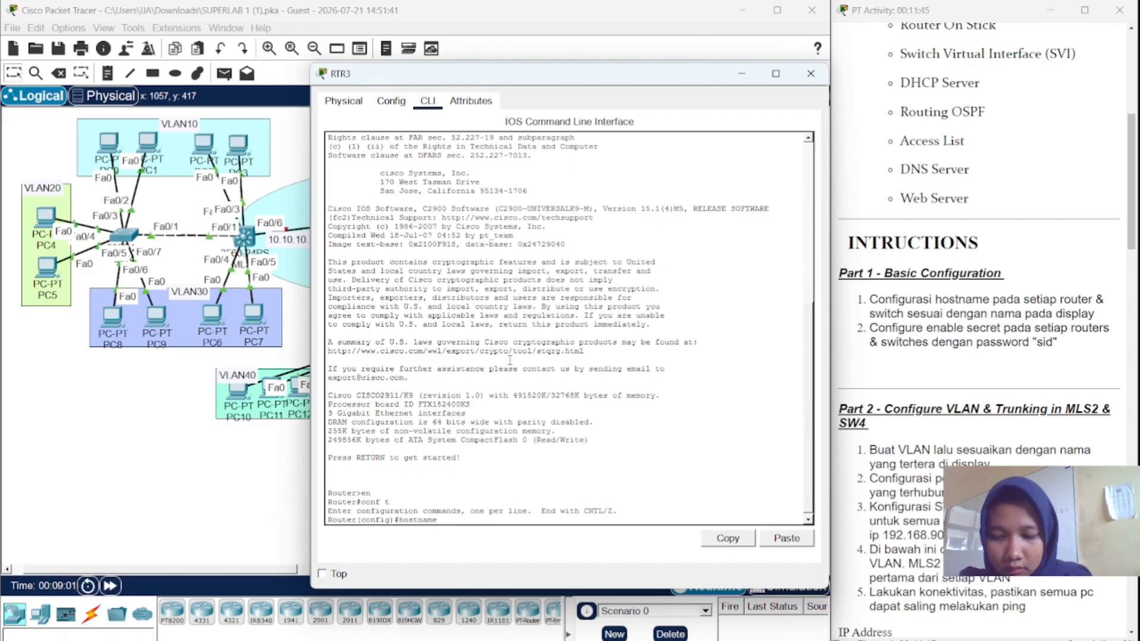
text(RTR)
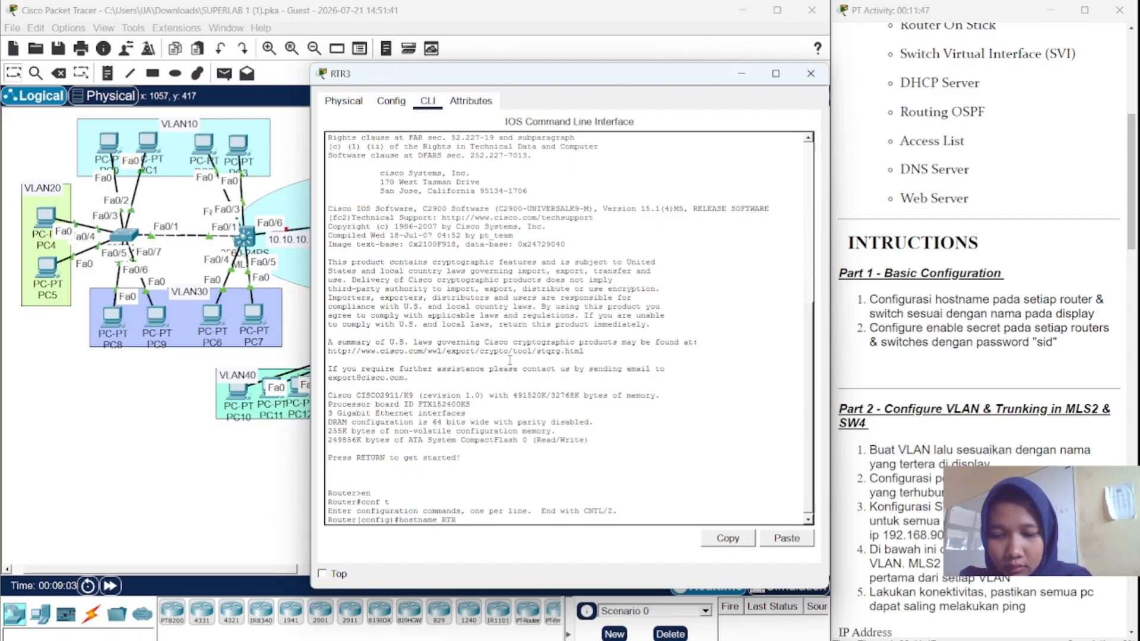
text(3)
key(Return)
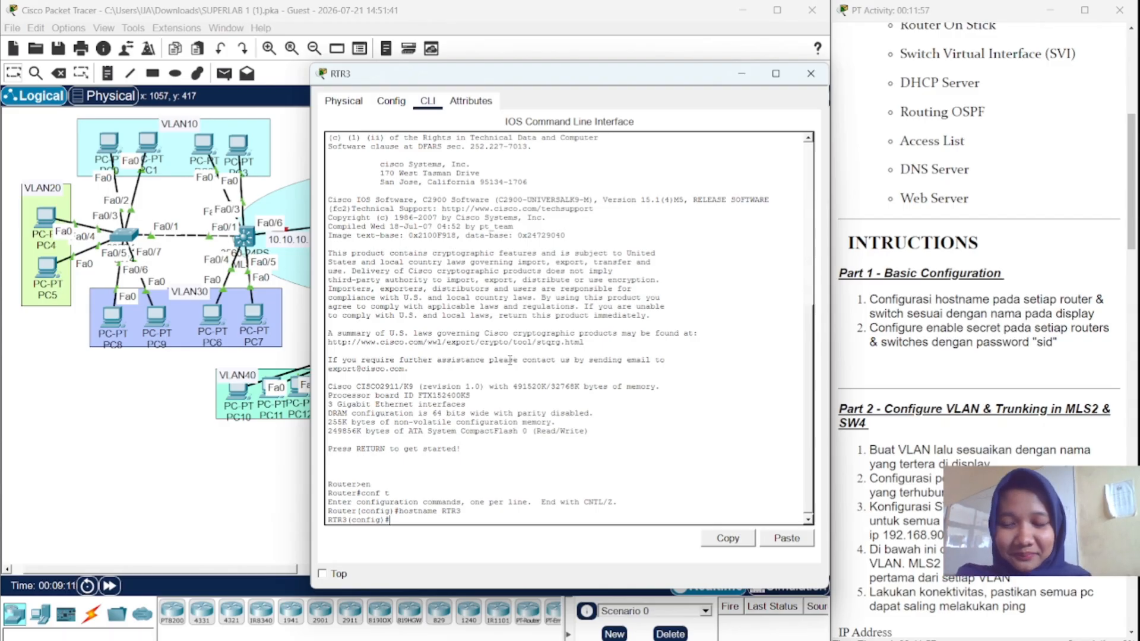
text(ena)
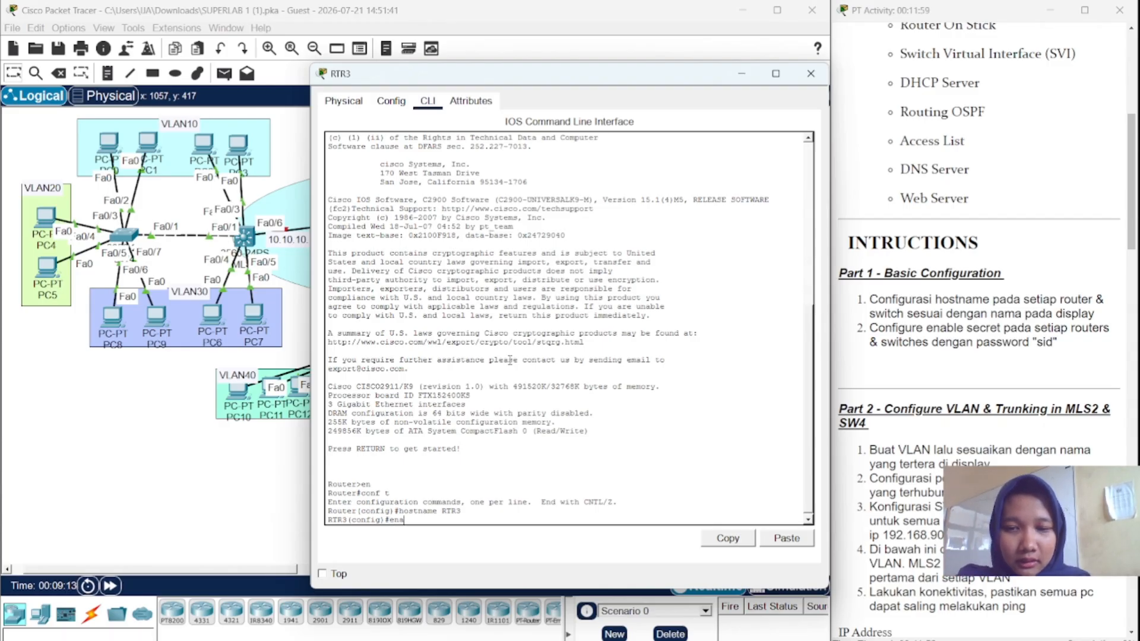
text(ble)
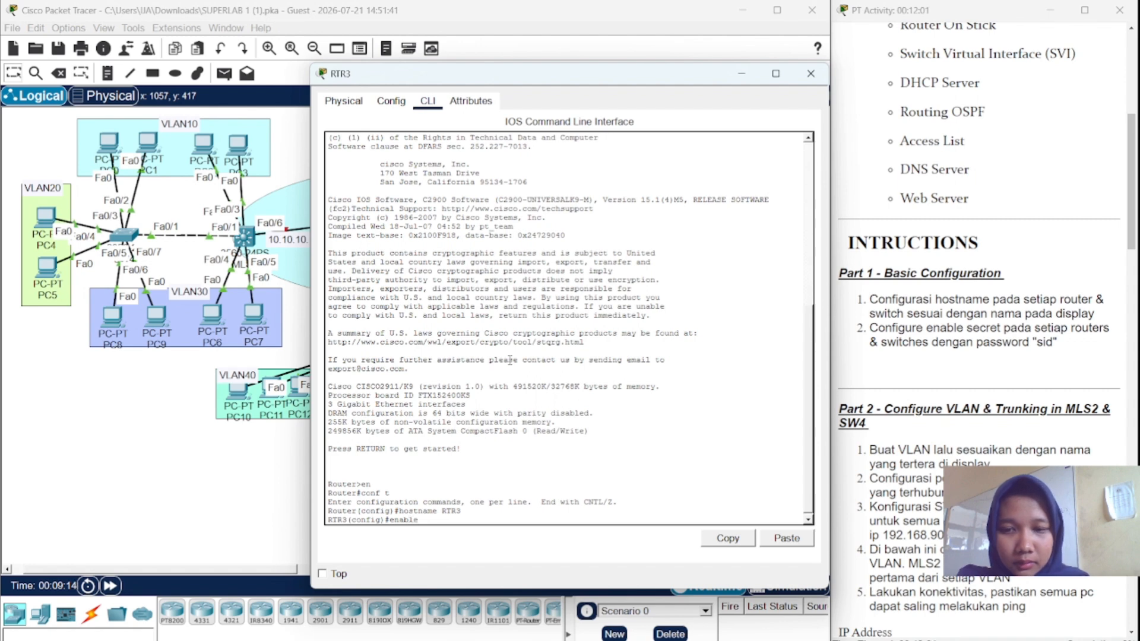
text( secret si)
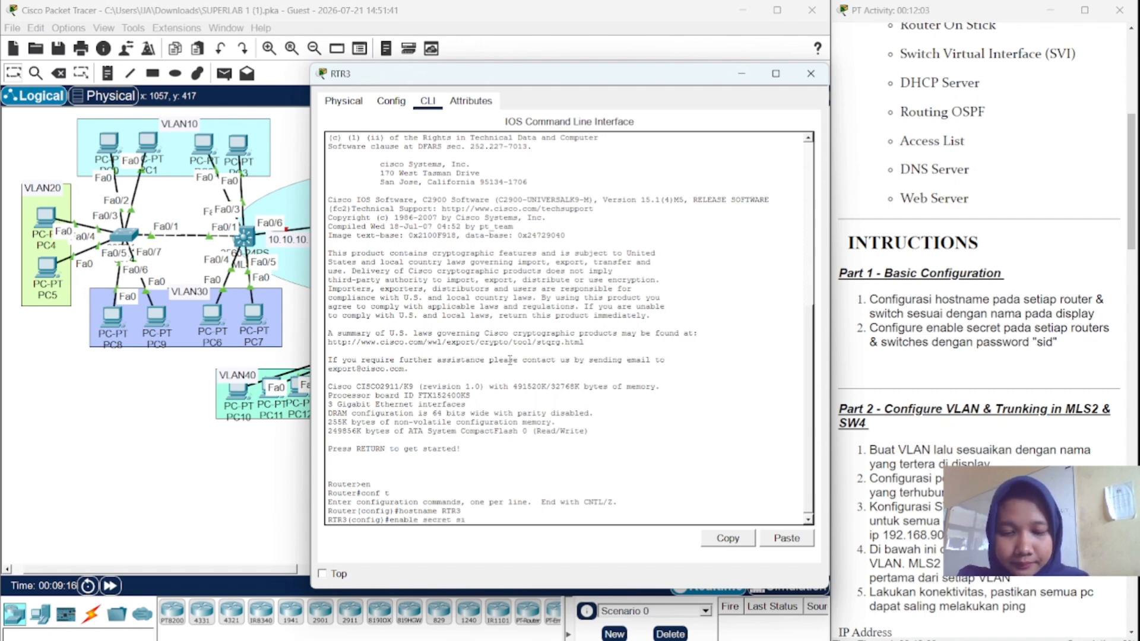
text(d)
key(Return)
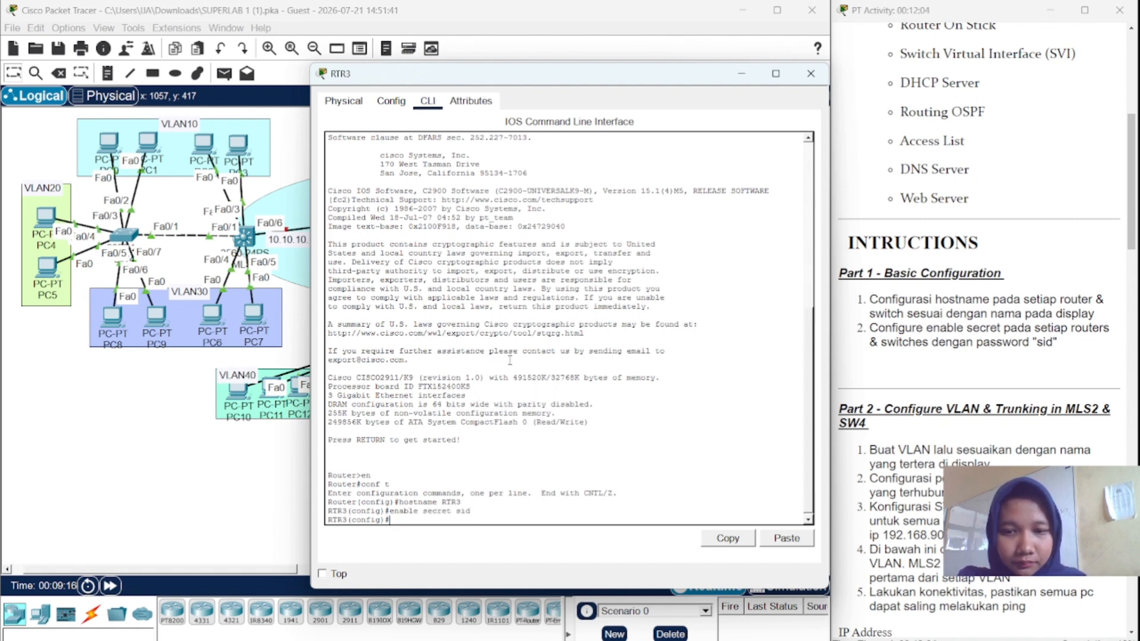
click(824, 77)
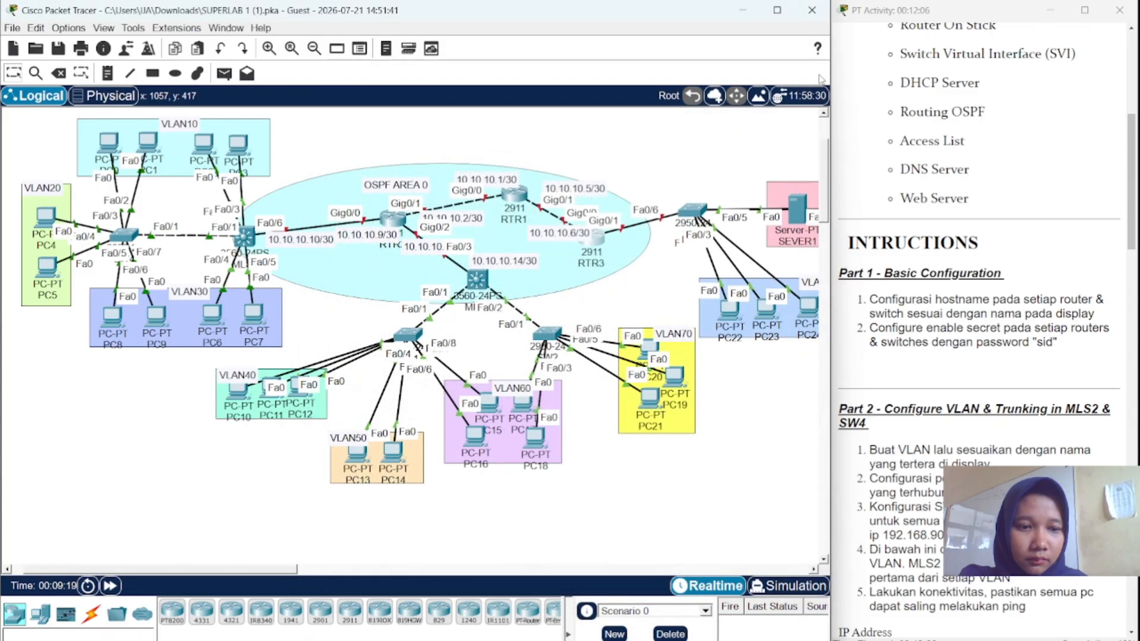
- Open the 2950 switch's CLI and enter global configuration mode
click(696, 217)
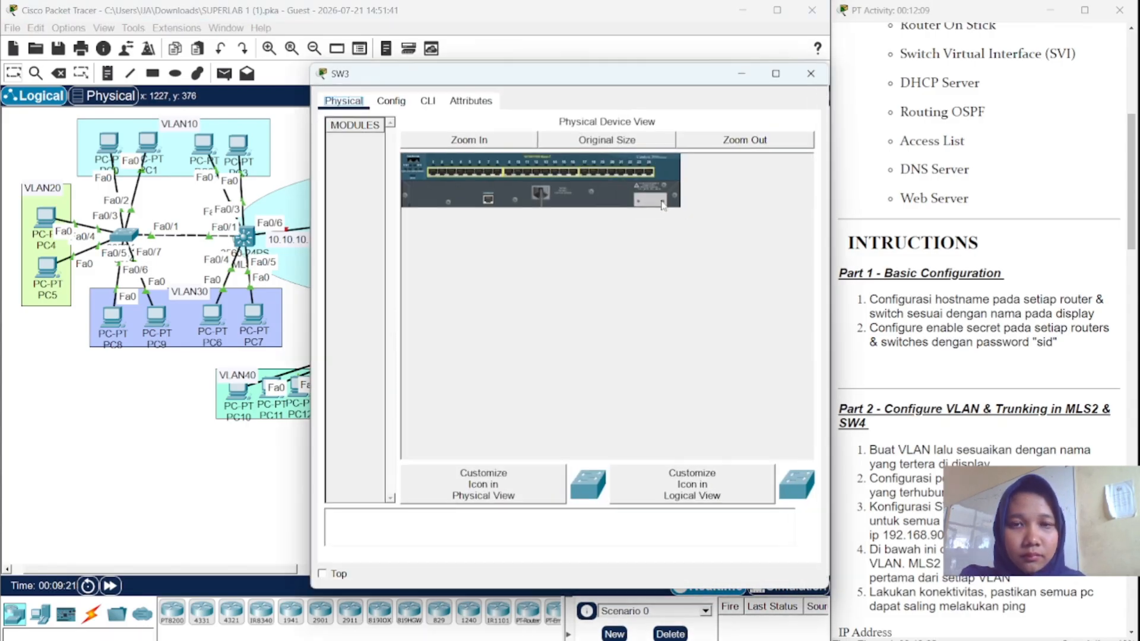
click(426, 111)
key(Return)
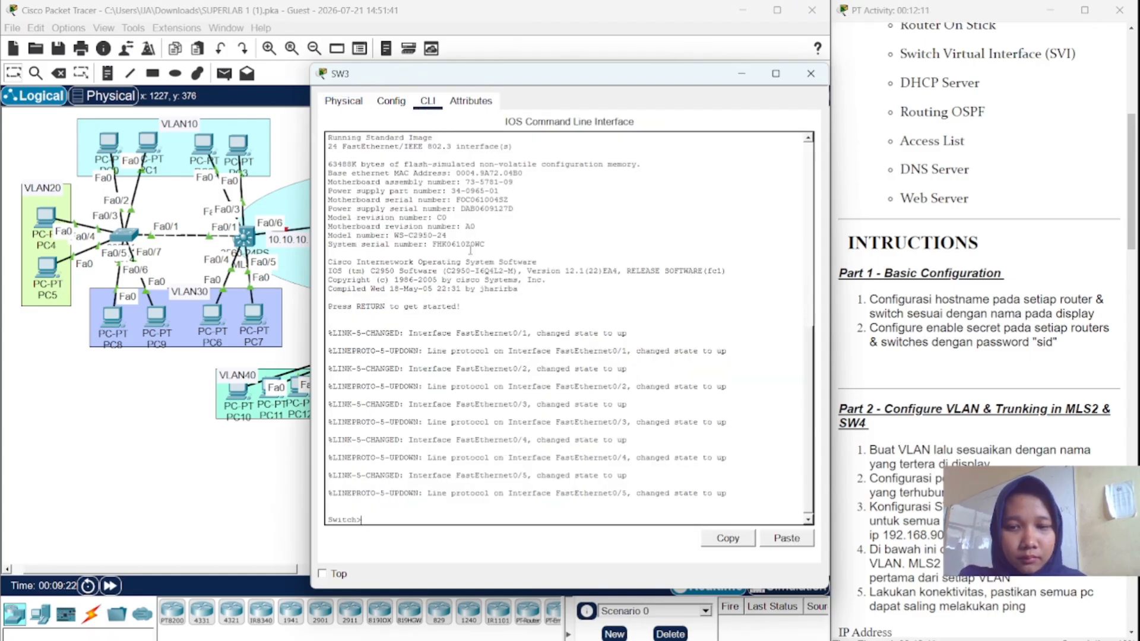
text(en)
key(Return)
text(conf t)
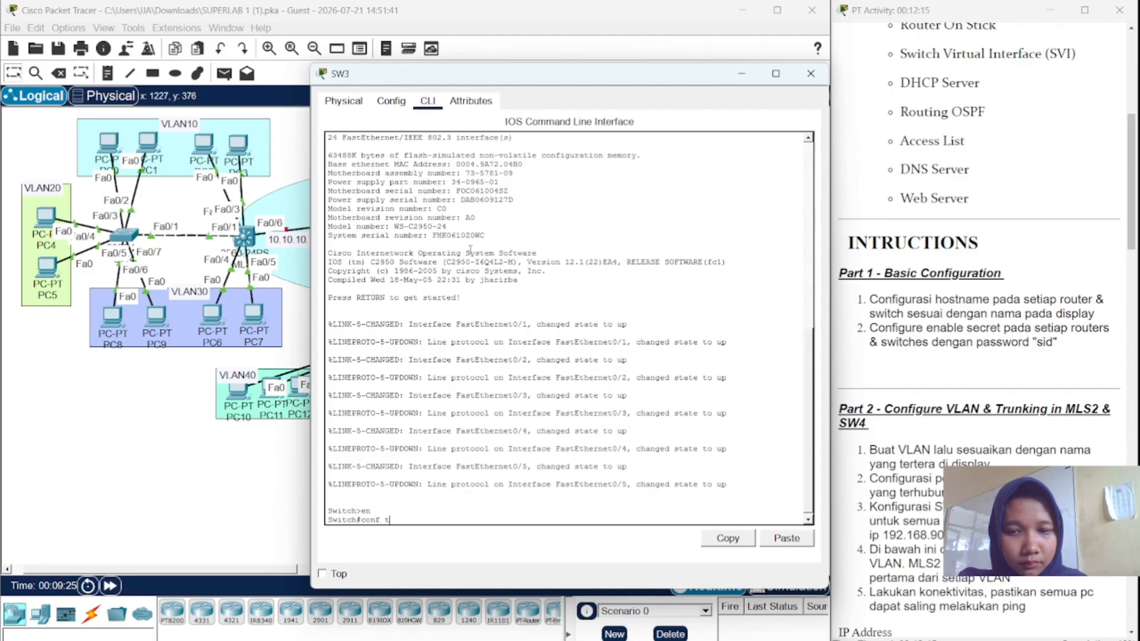
key(Return)
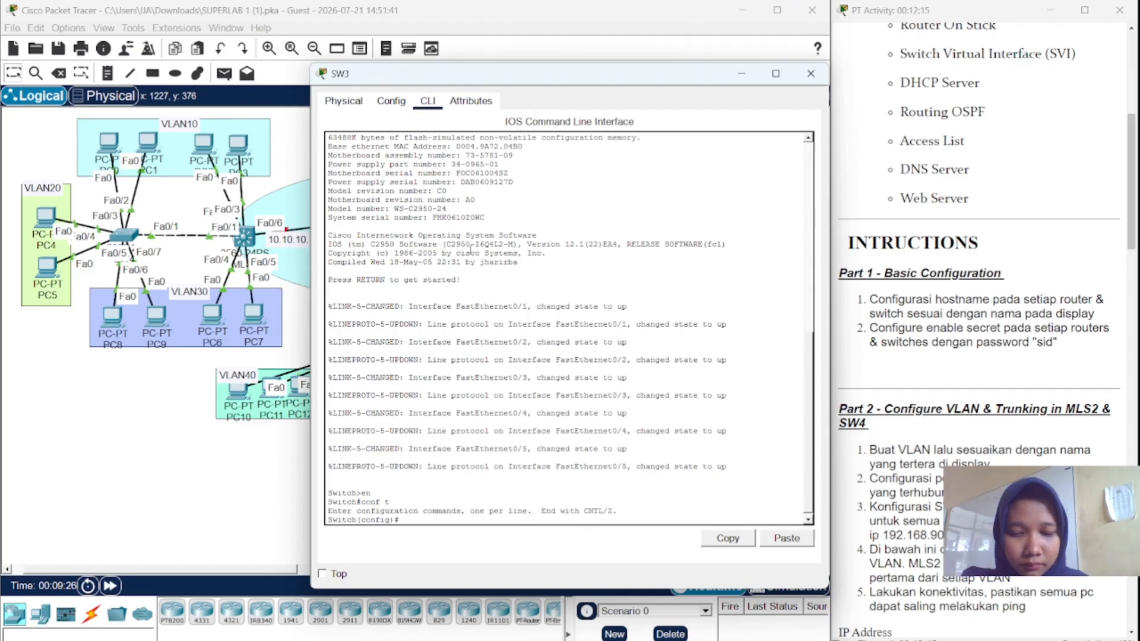
- Set the switch's hostname to SW3 and apply an enable secret password
text(hostname)
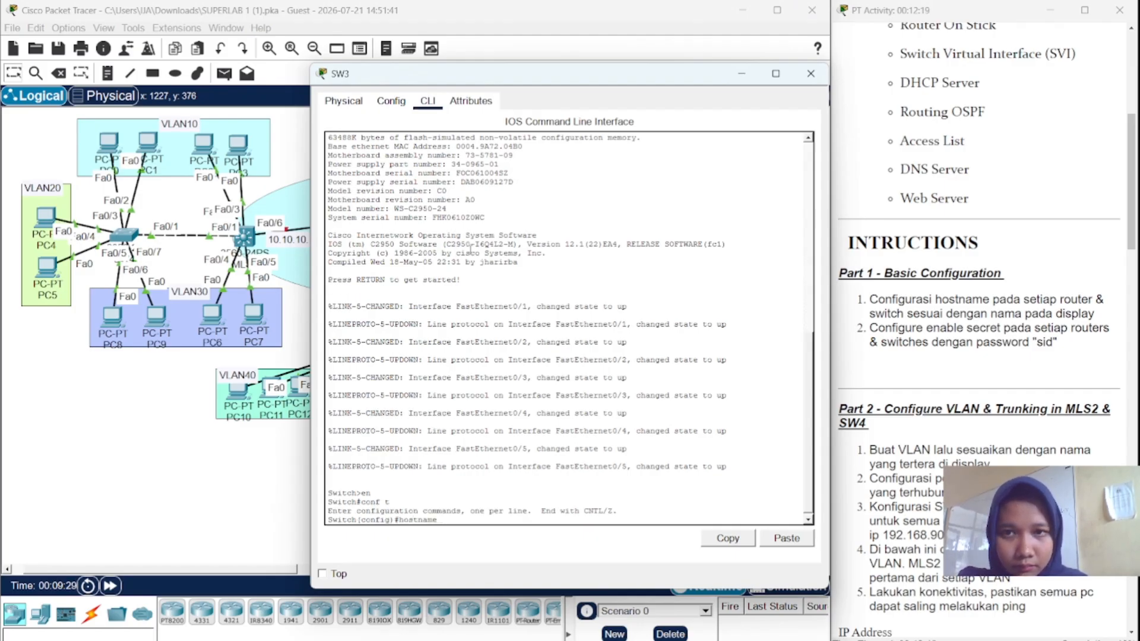
text( SW3)
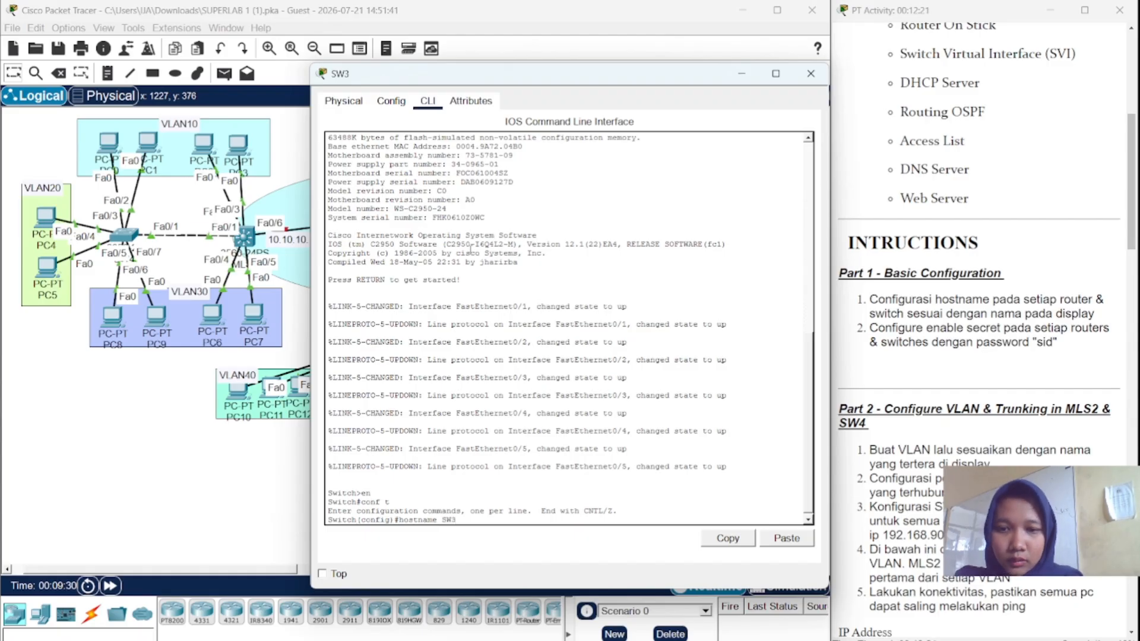
key(Return)
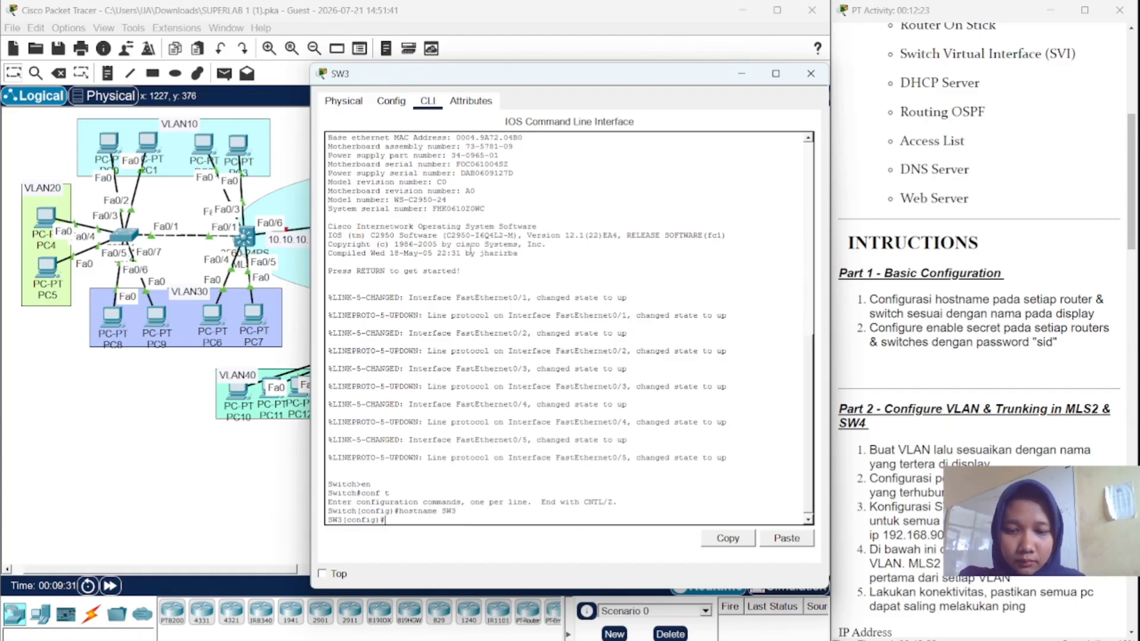
text(en)
text(ab)
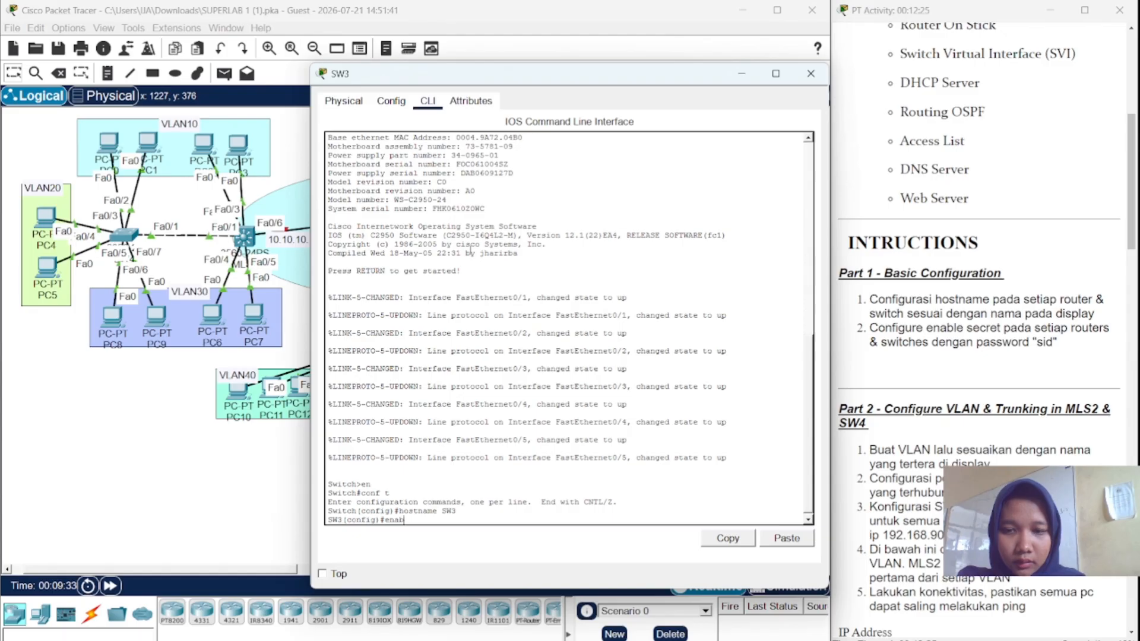
text(le se)
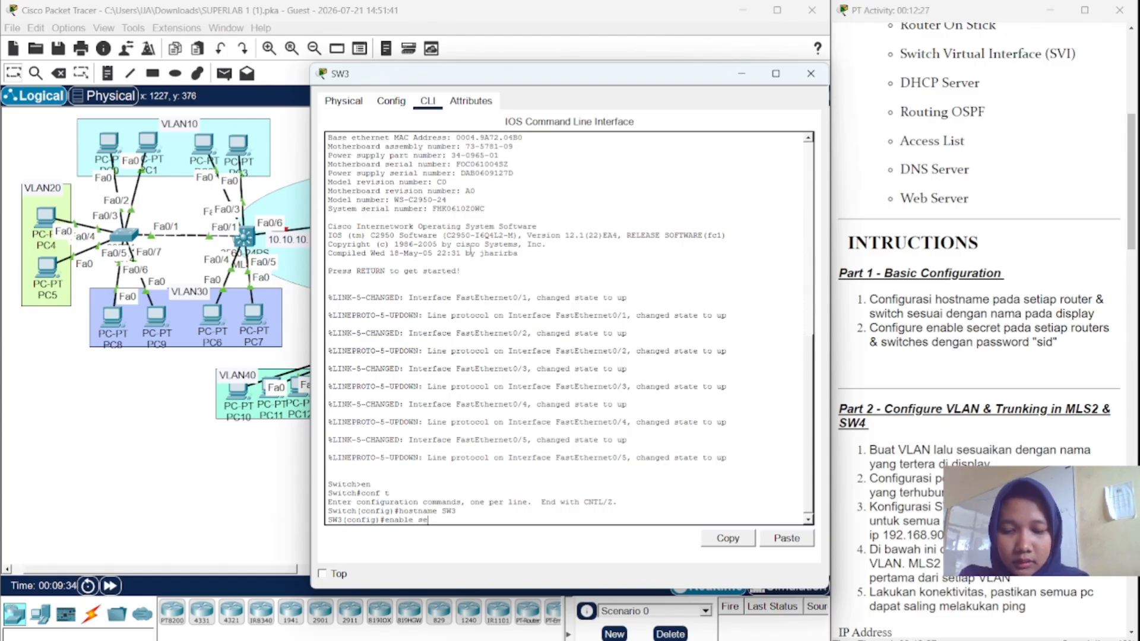
text(cret sid)
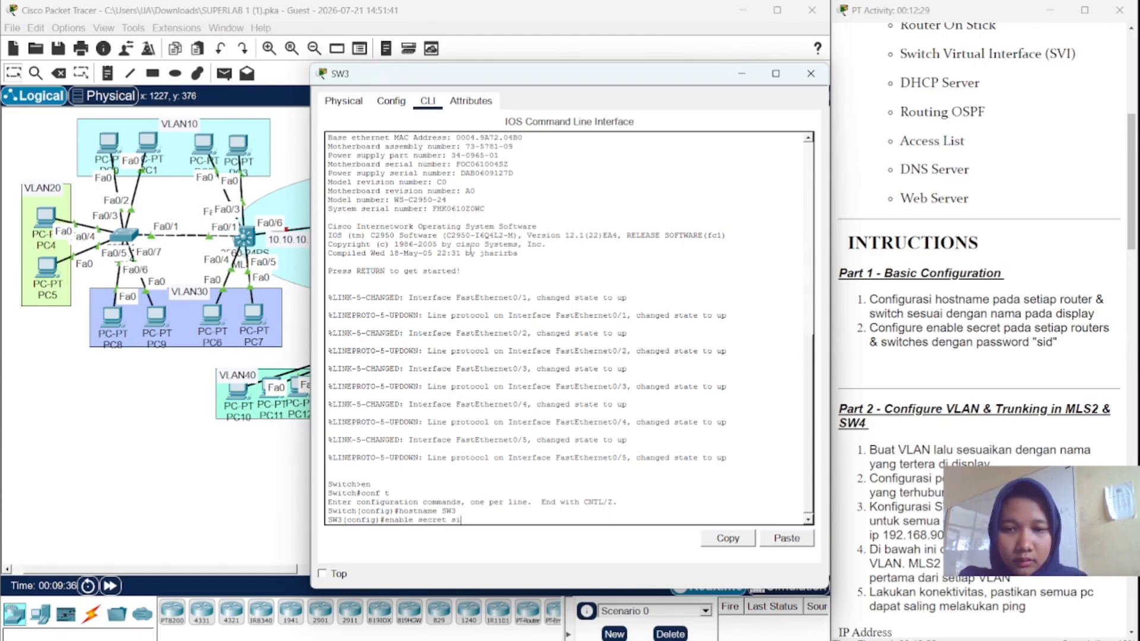
key(Return)
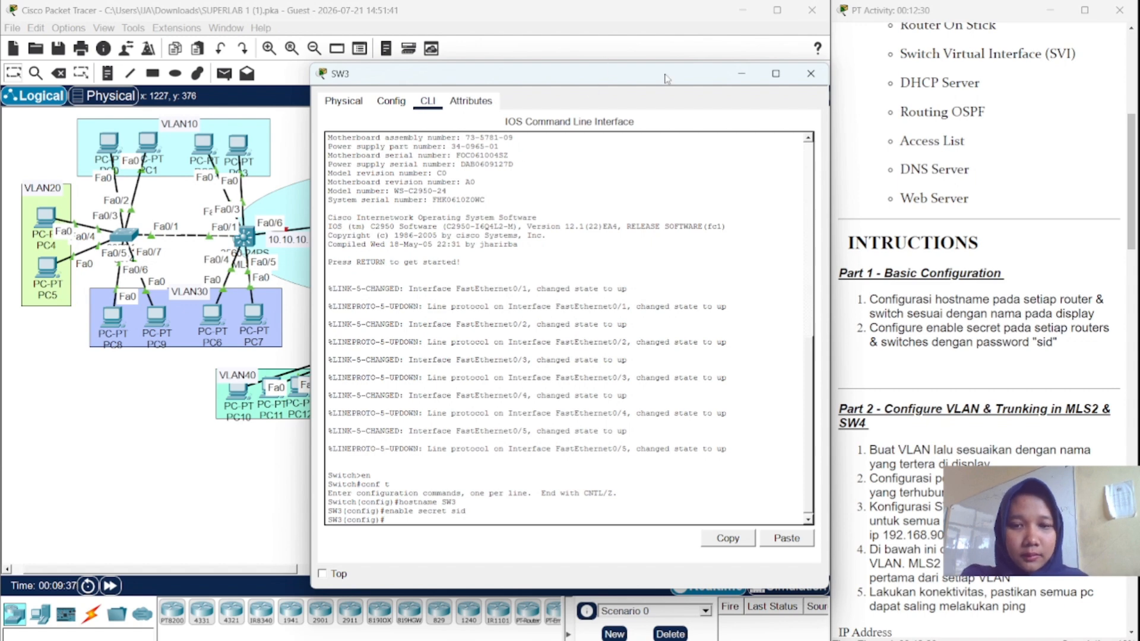
- Close SW3's console, then check the CLI of SW4, MLS2, RTR2 and RTR1 for hostnames and secrets
click(810, 74)
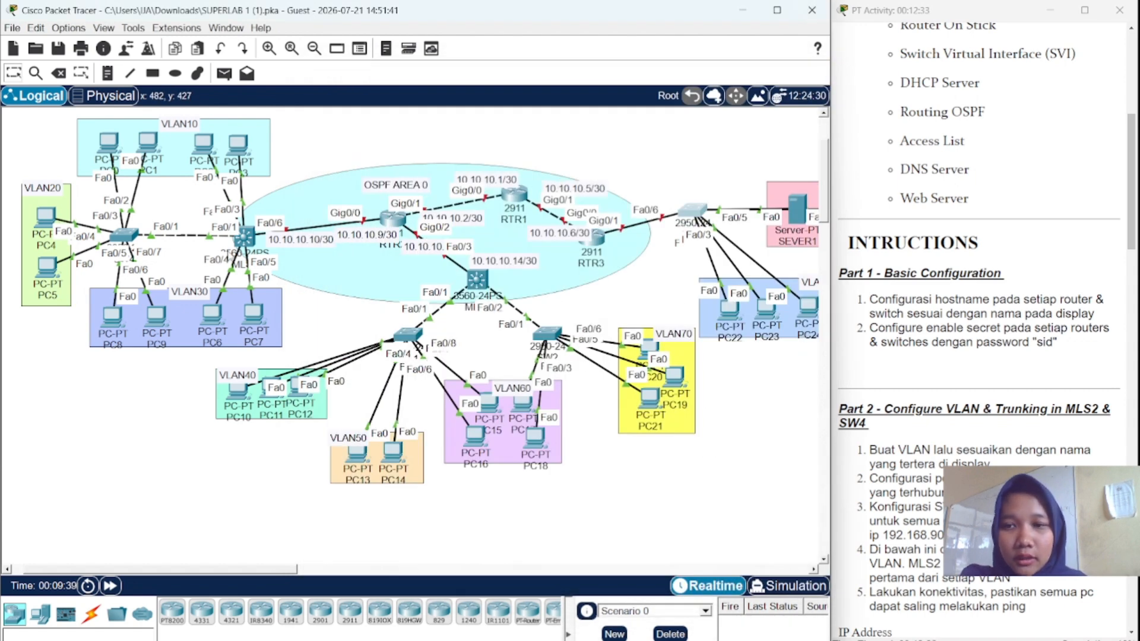
click(130, 241)
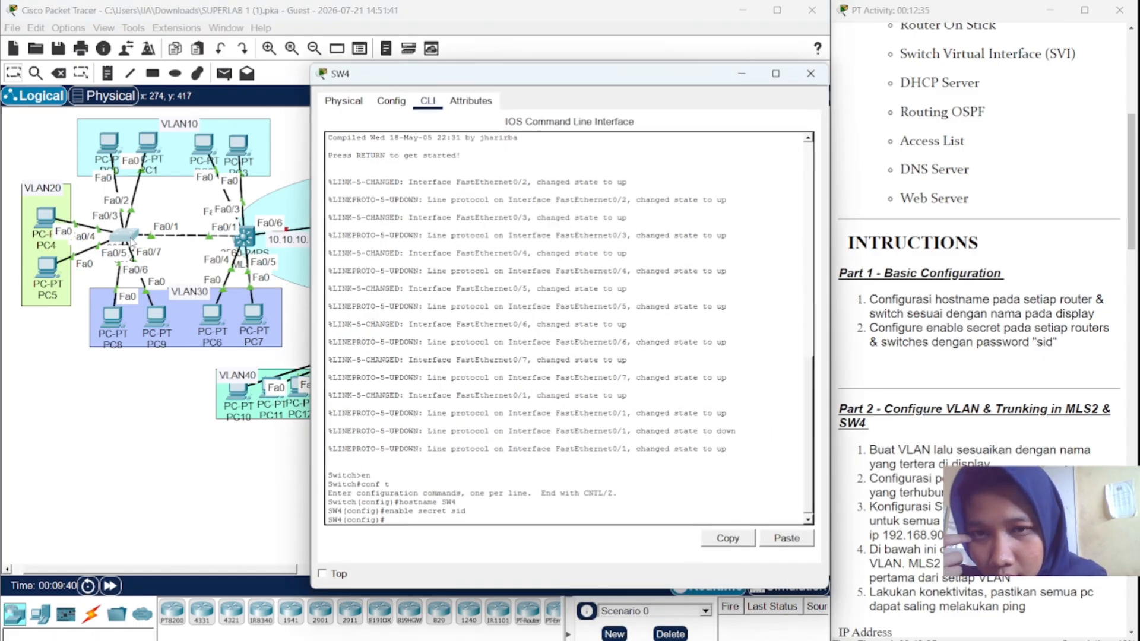
click(175, 242)
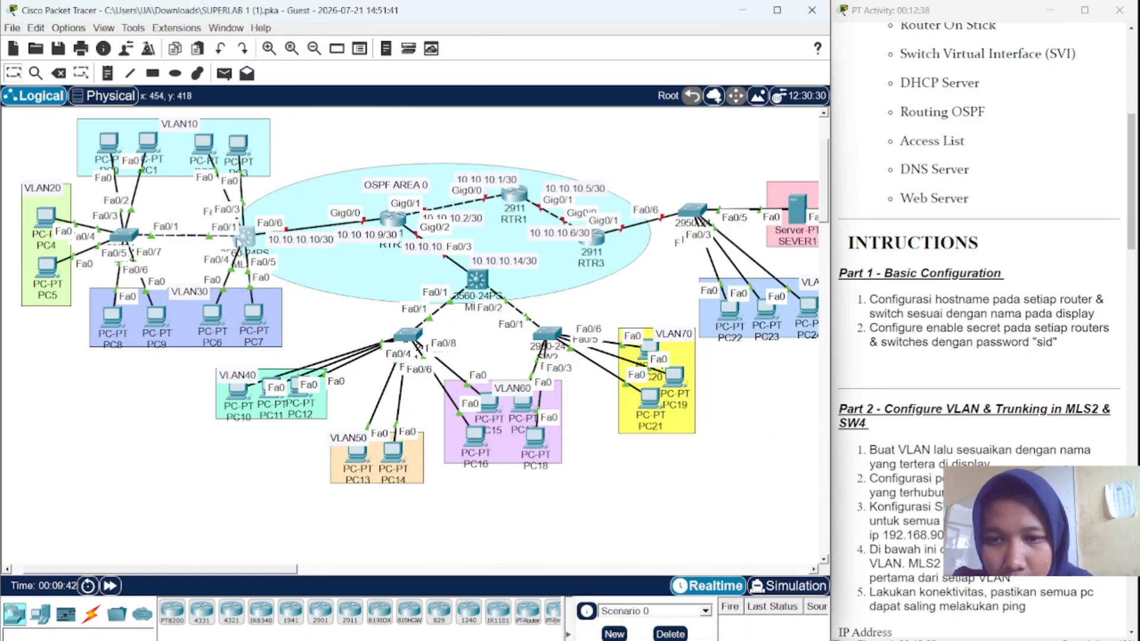
click(242, 240)
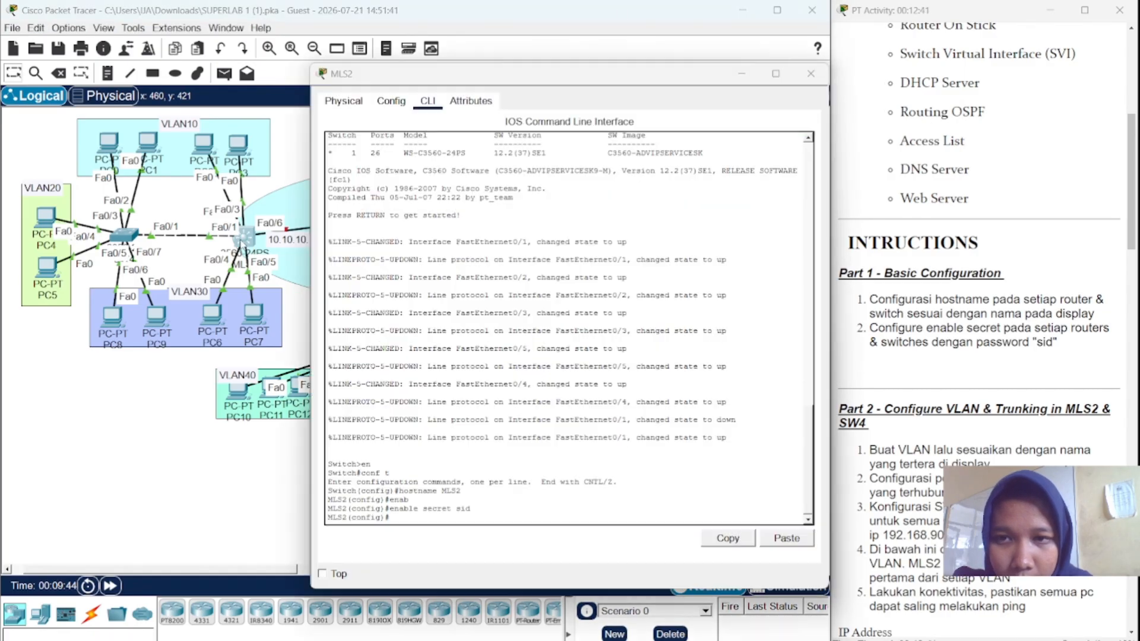
click(291, 213)
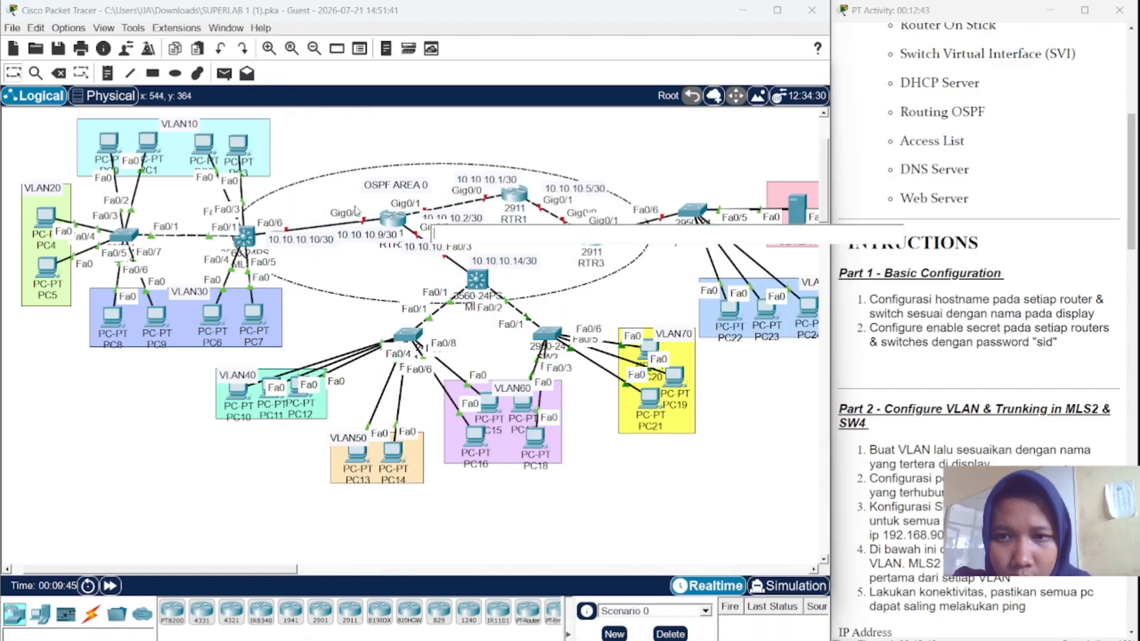
click(394, 154)
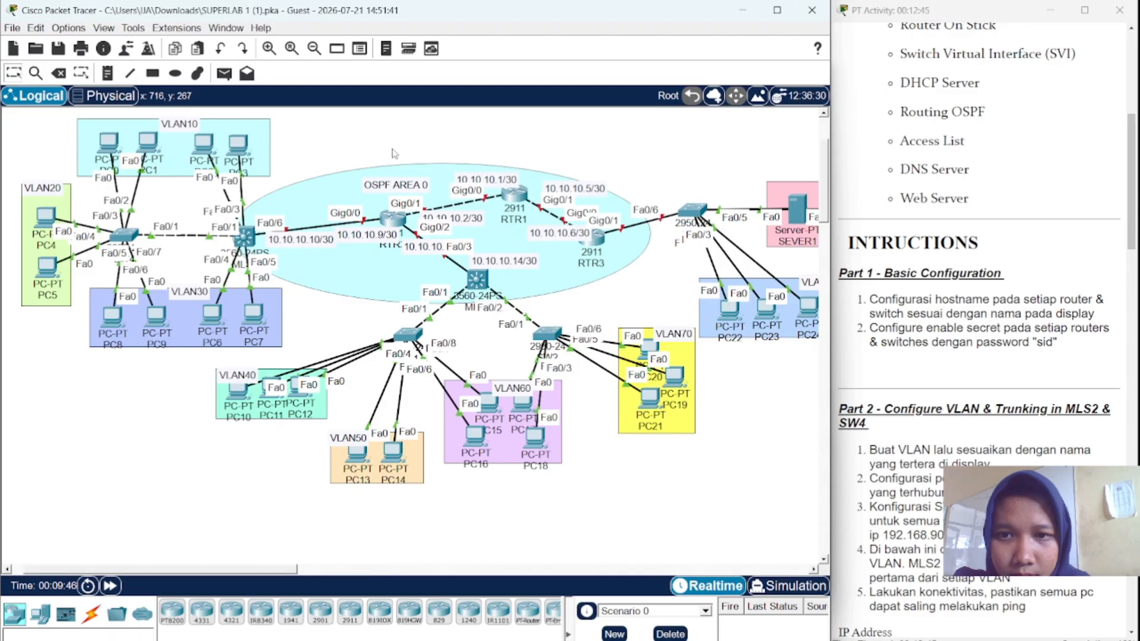
click(391, 223)
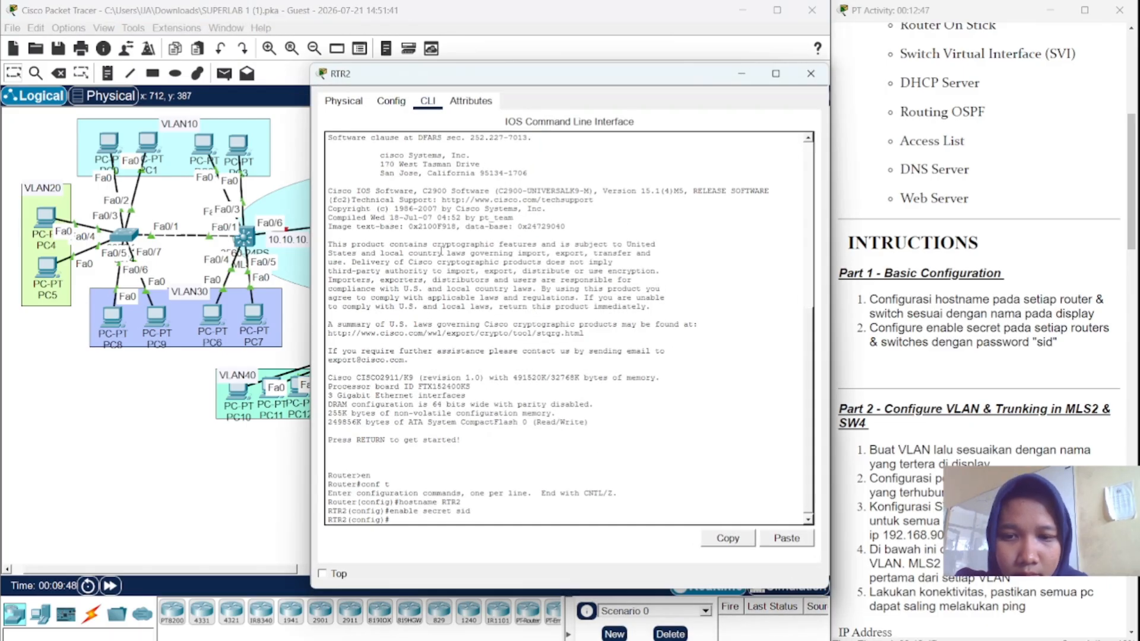
click(263, 195)
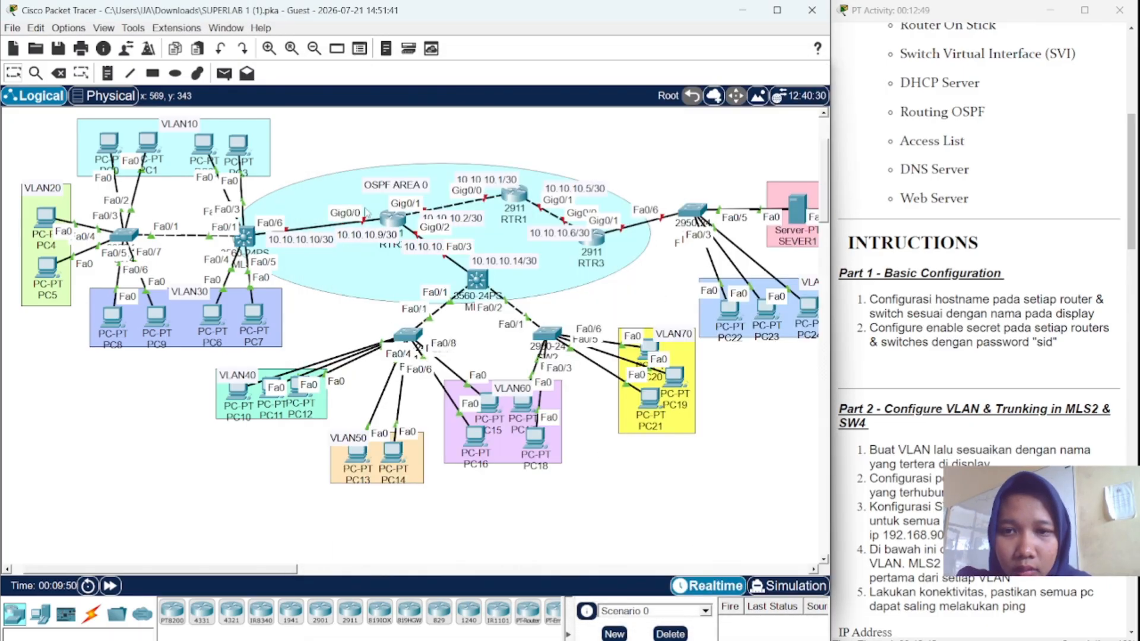
click(509, 196)
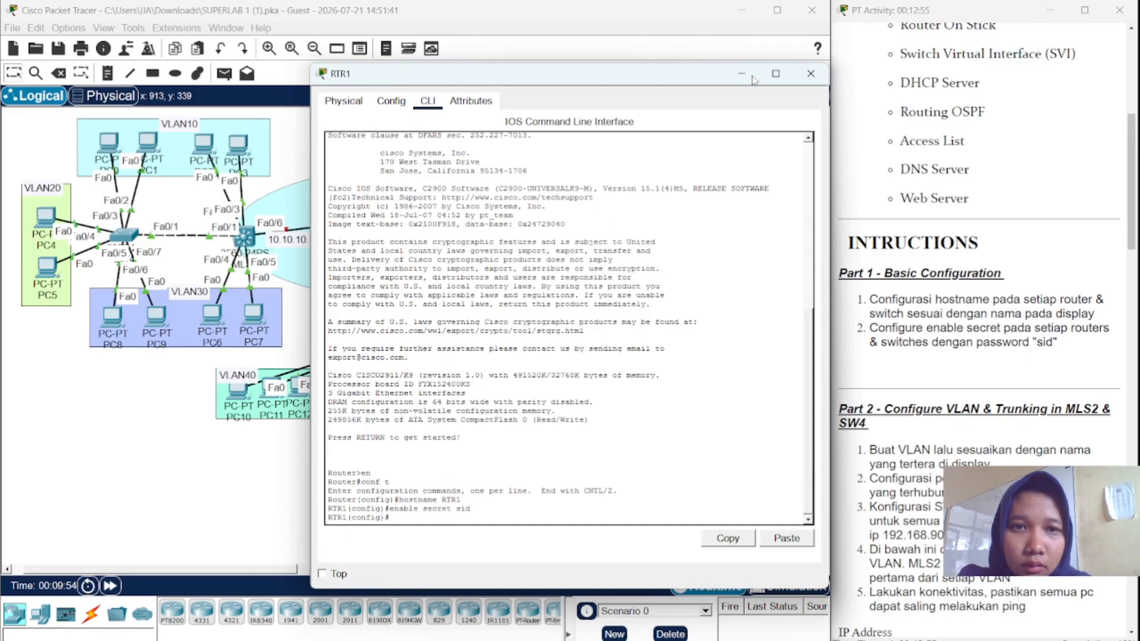
click(809, 74)
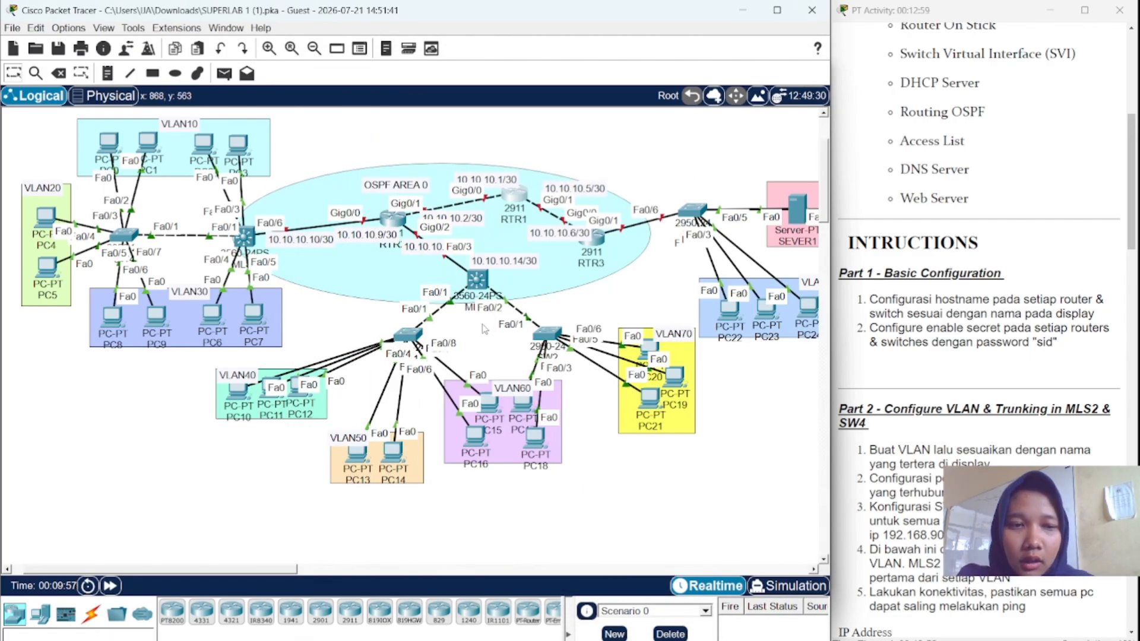
- On SW4's console, create VLAN 10 named VLAN10
scroll(932, 364, down, 5)
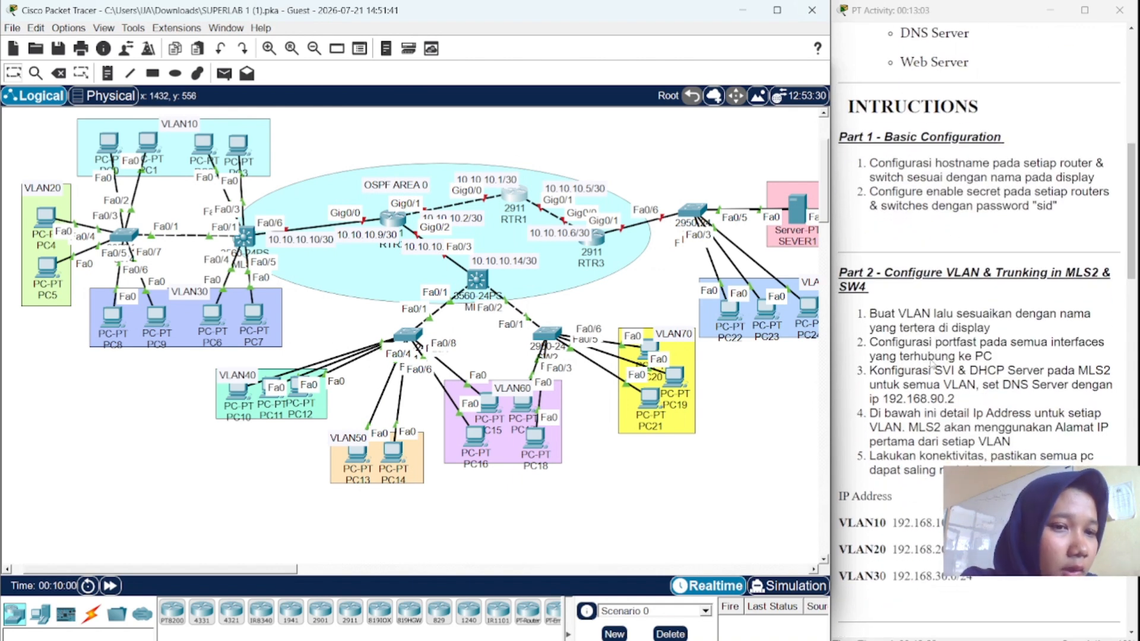
scroll(932, 364, down, 1)
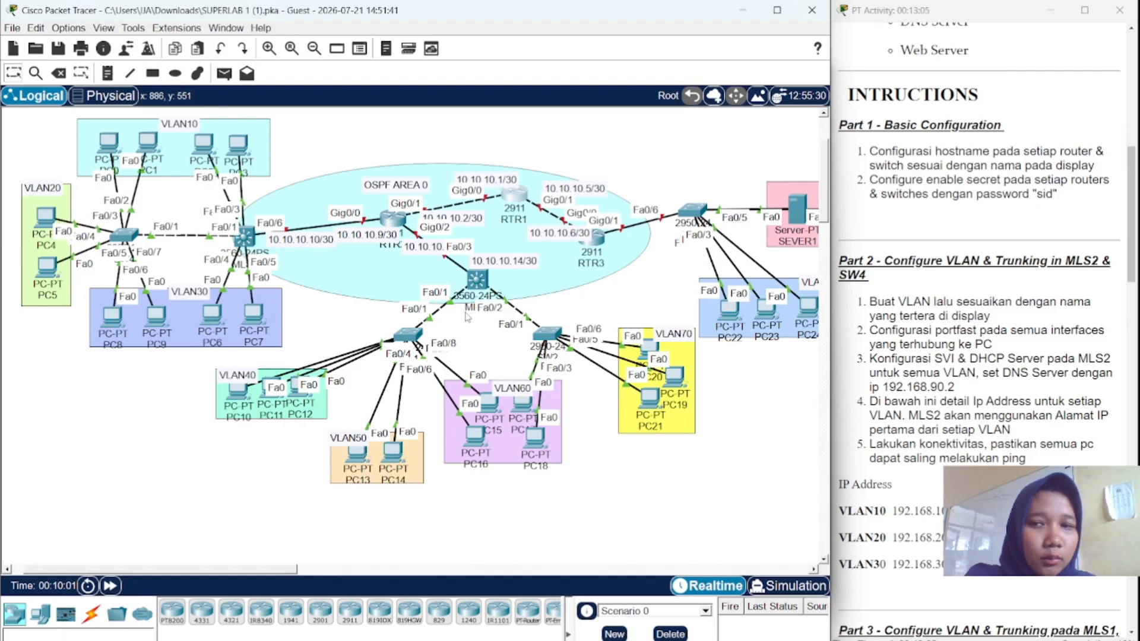
click(123, 236)
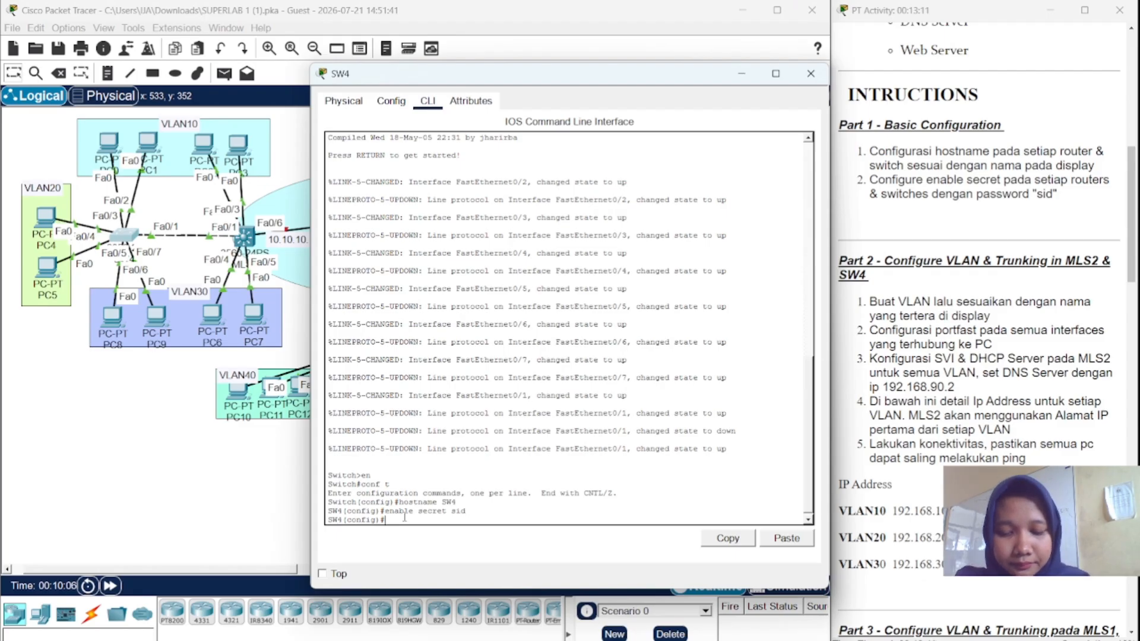
text(vl 10)
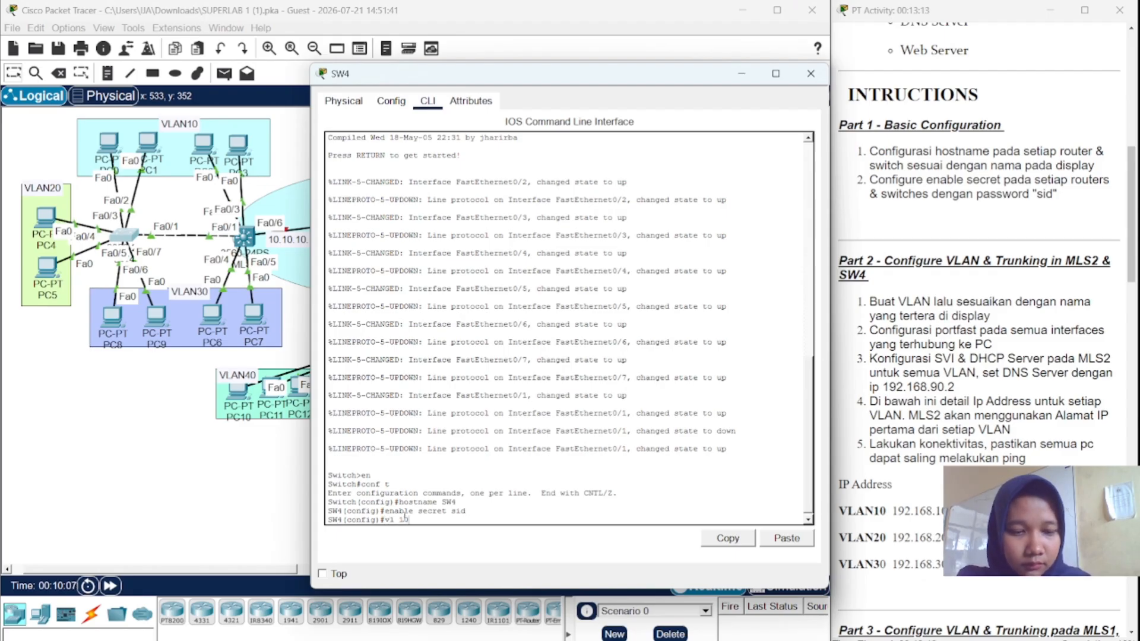
key(Return)
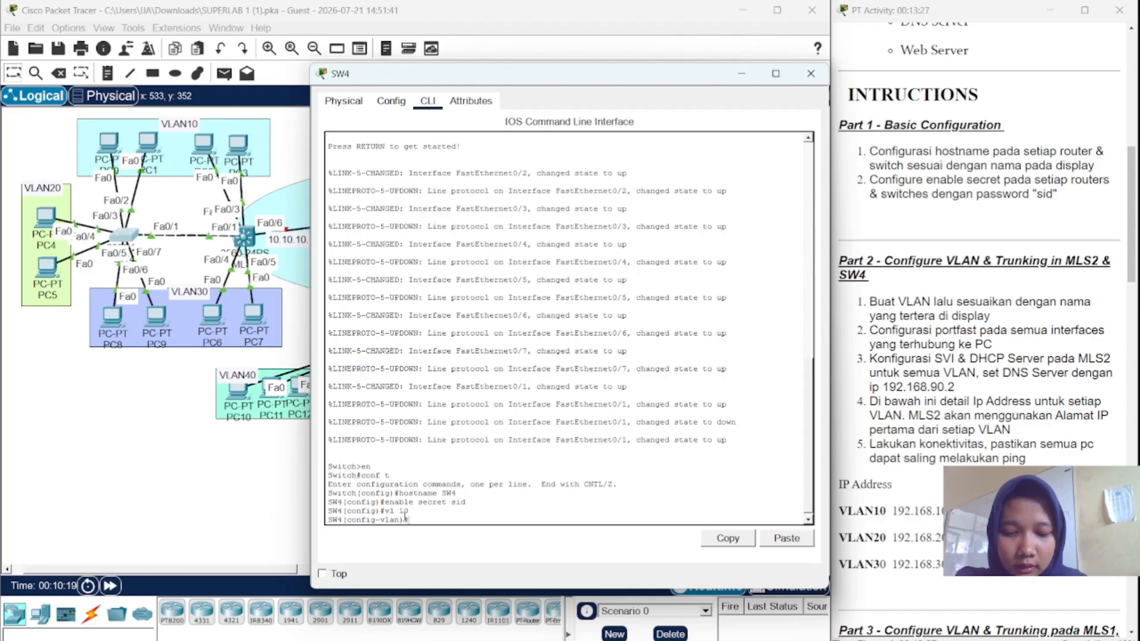
text(nam)
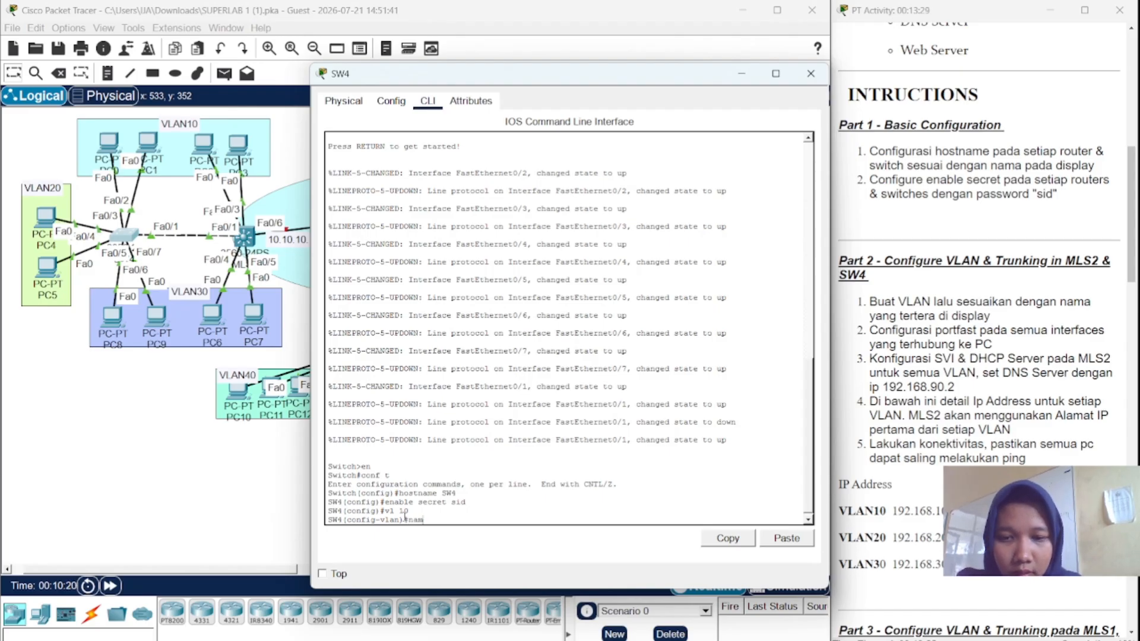
text(e VL)
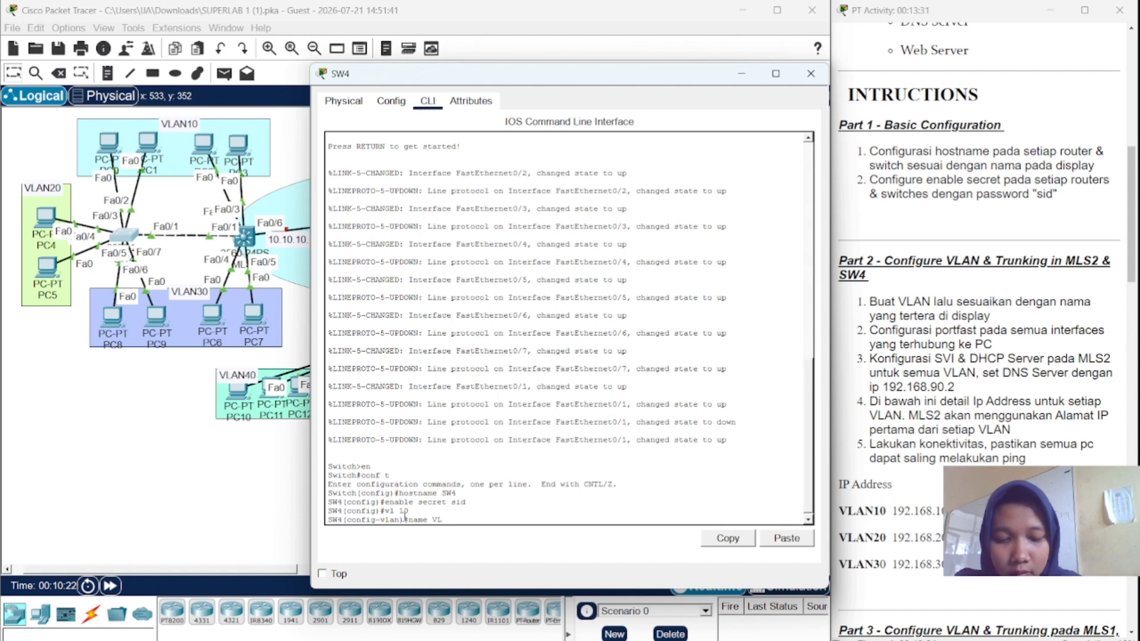
text(AN10)
key(Return)
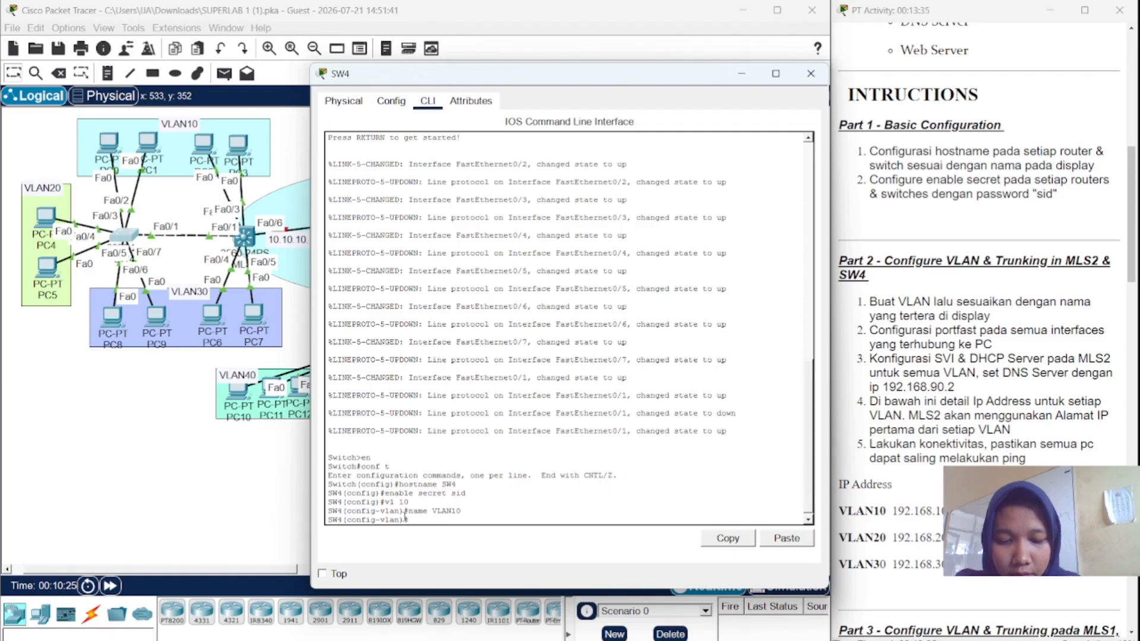
- Add VLAN 20 named VLAN20 and VLAN 30 named VLAN30 on SW4
text(vl)
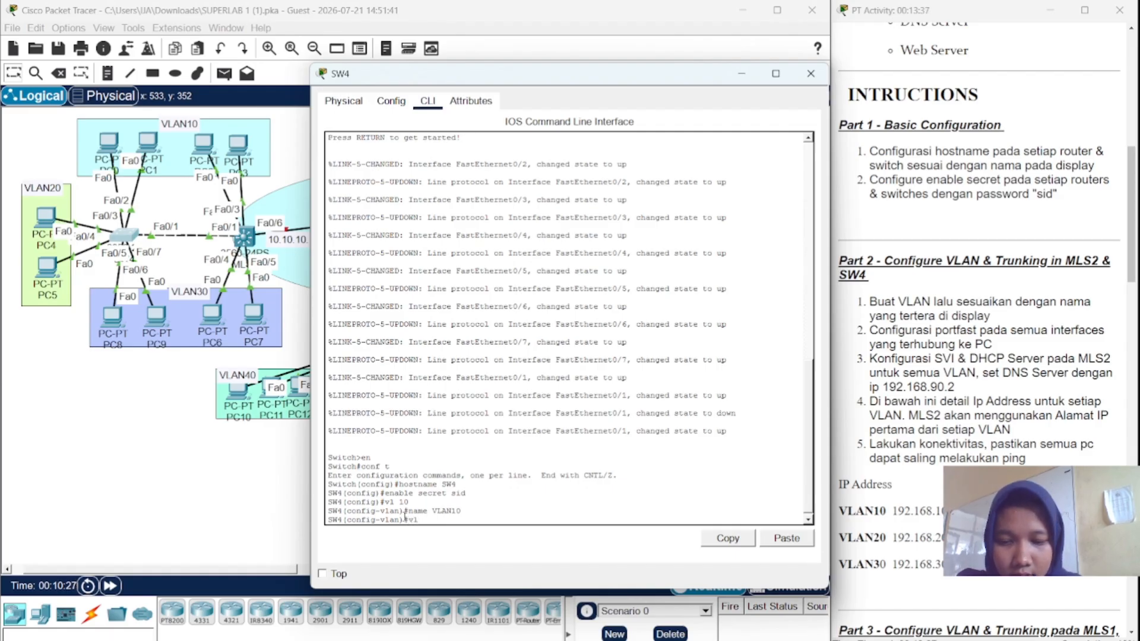
text( 20)
key(Return)
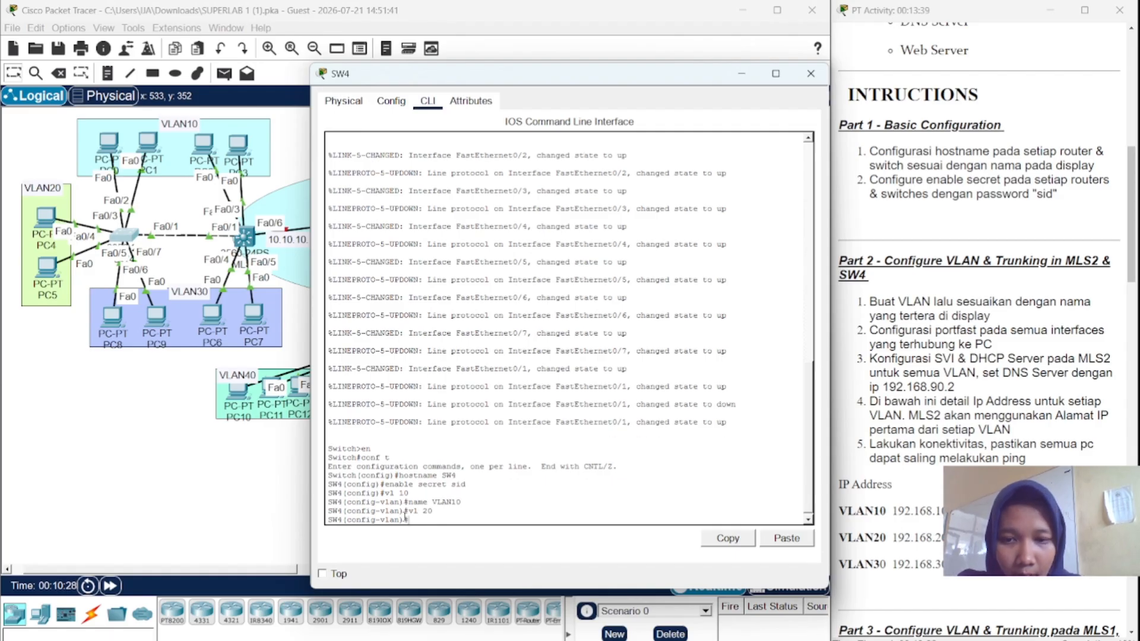
text(name )
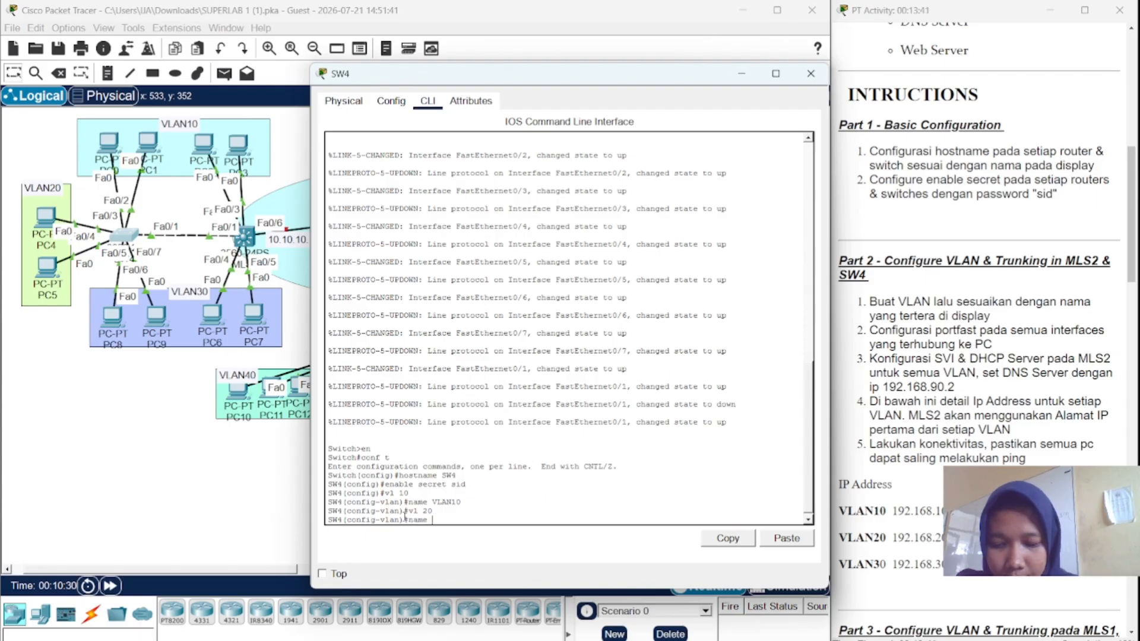
text(VLAN)
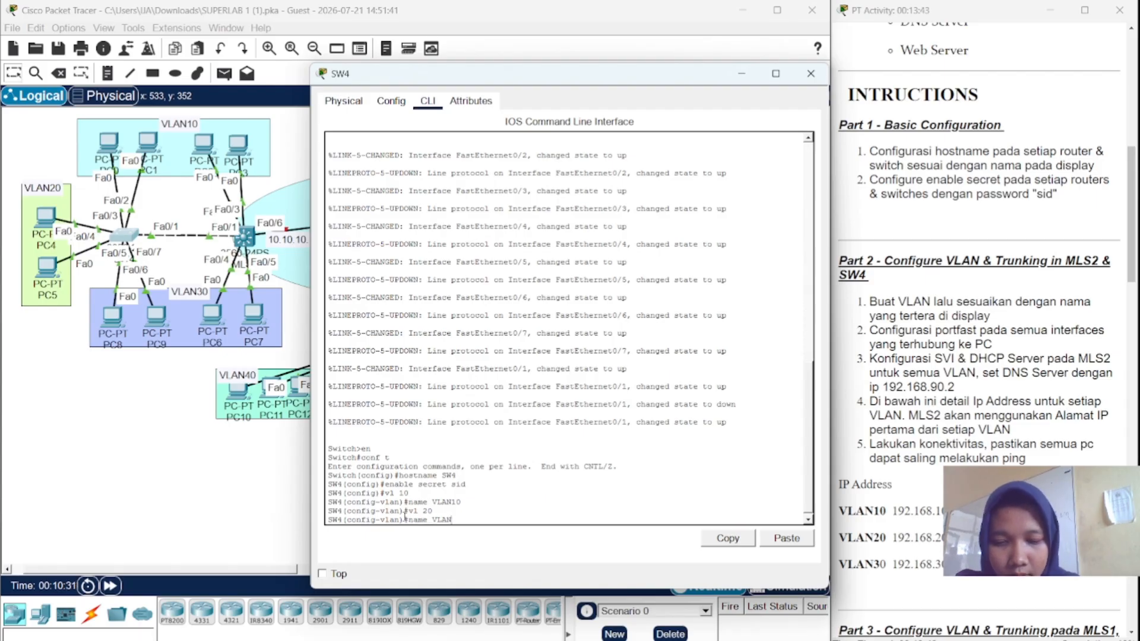
text(20)
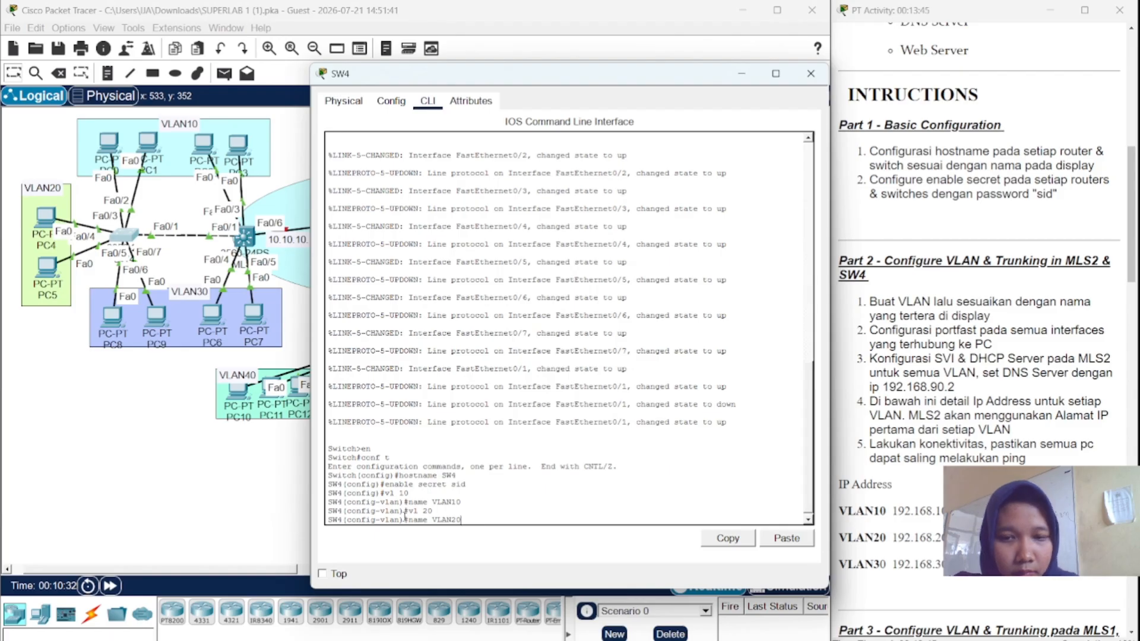
key(Return)
text(vl 30)
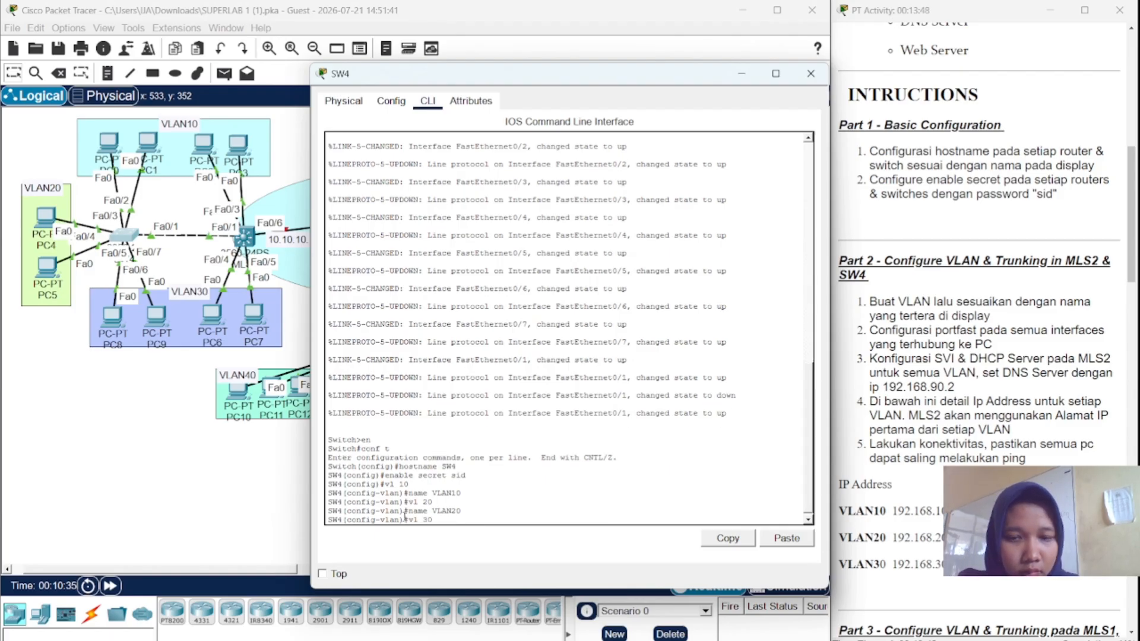
key(Return)
text(name )
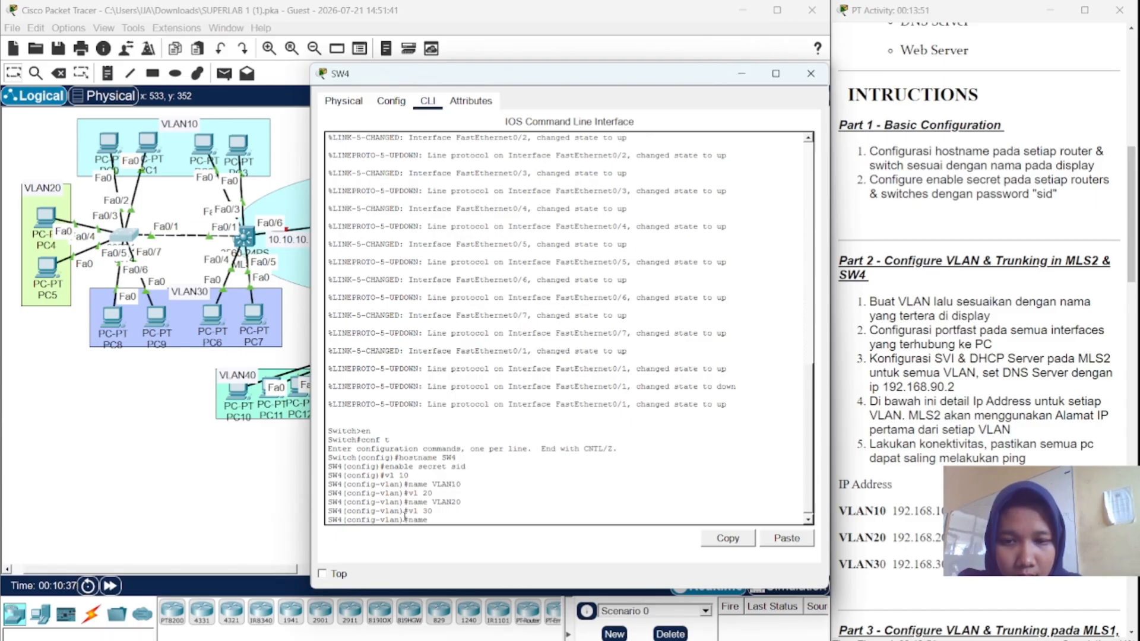
text(VL)
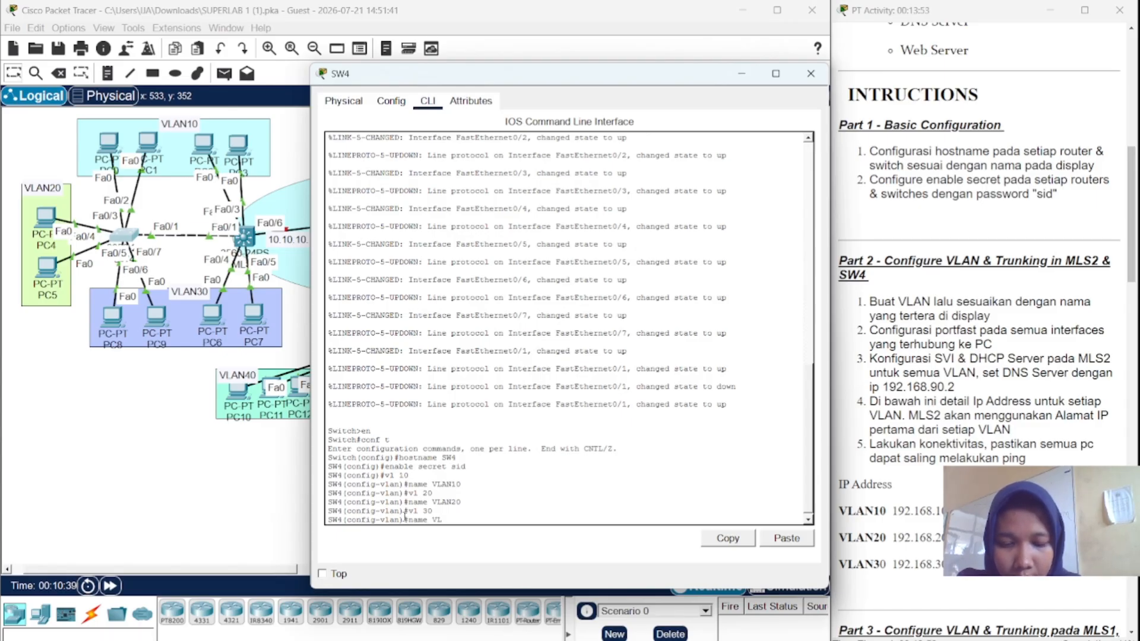
text(AN3)
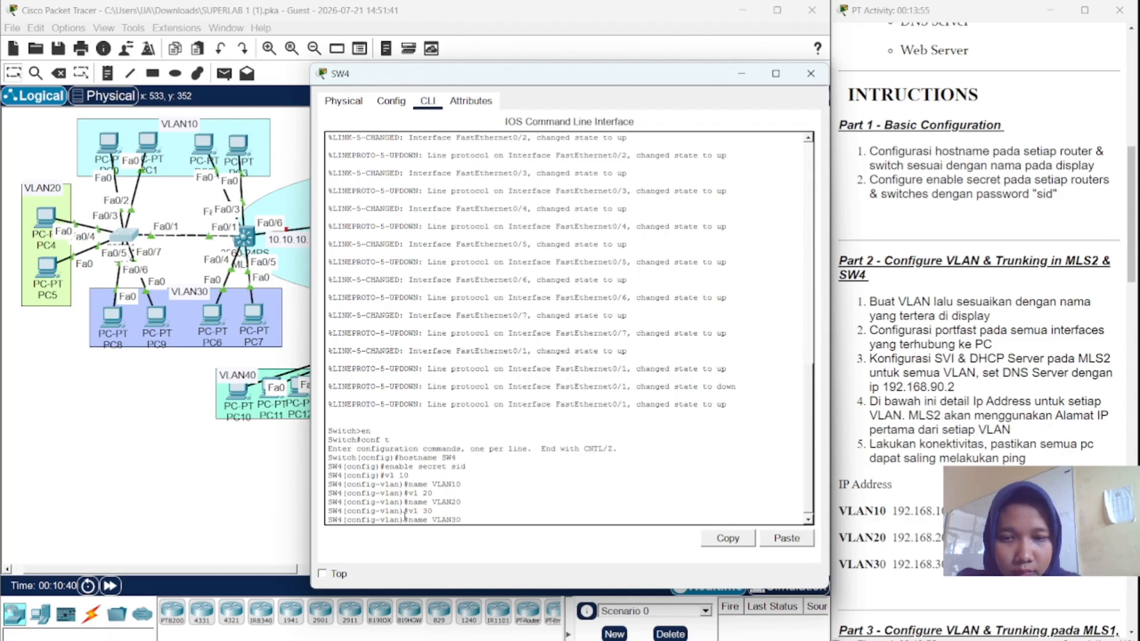
text(0)
key(Return)
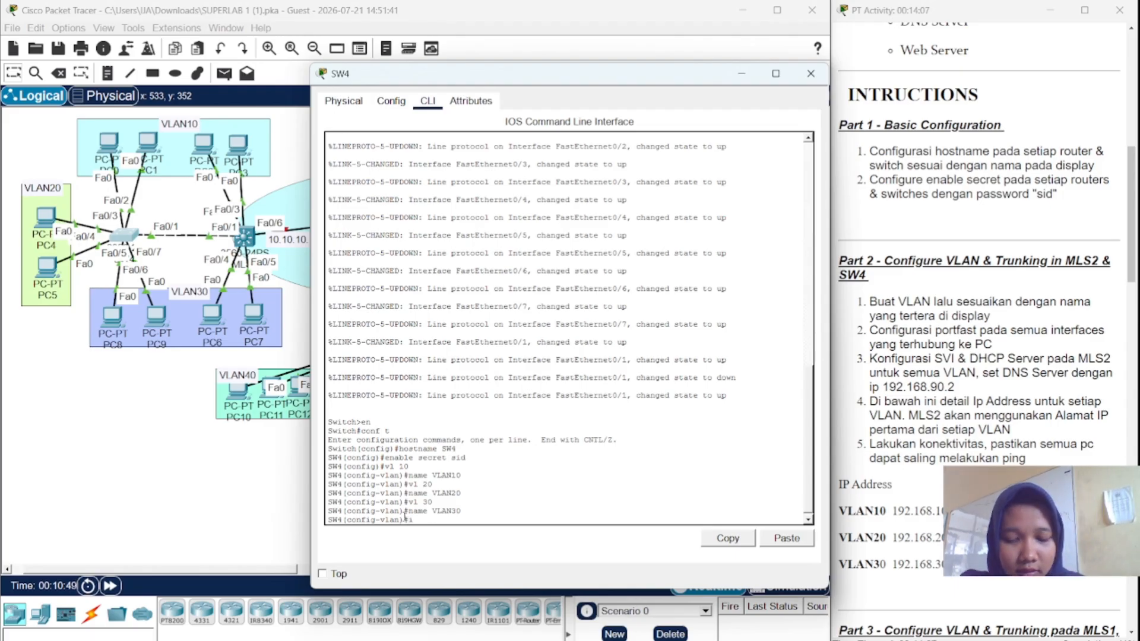
- Make SW4 ports Fa0/2–3 access ports in VLAN 10 with PortFast enabled
text(nt ra fa)
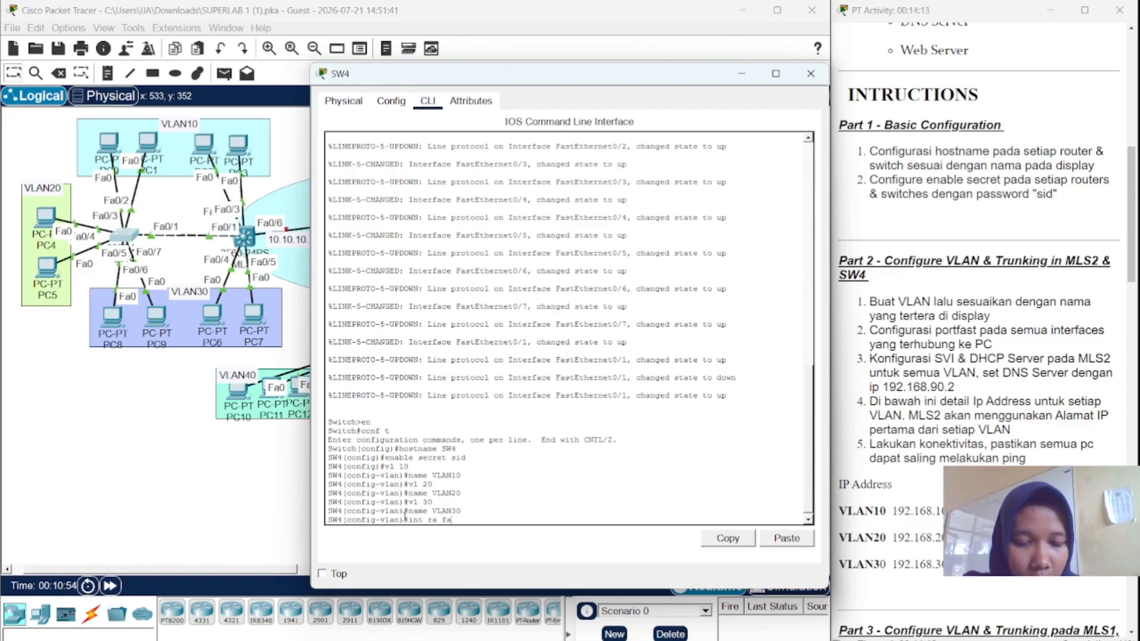
text(0)
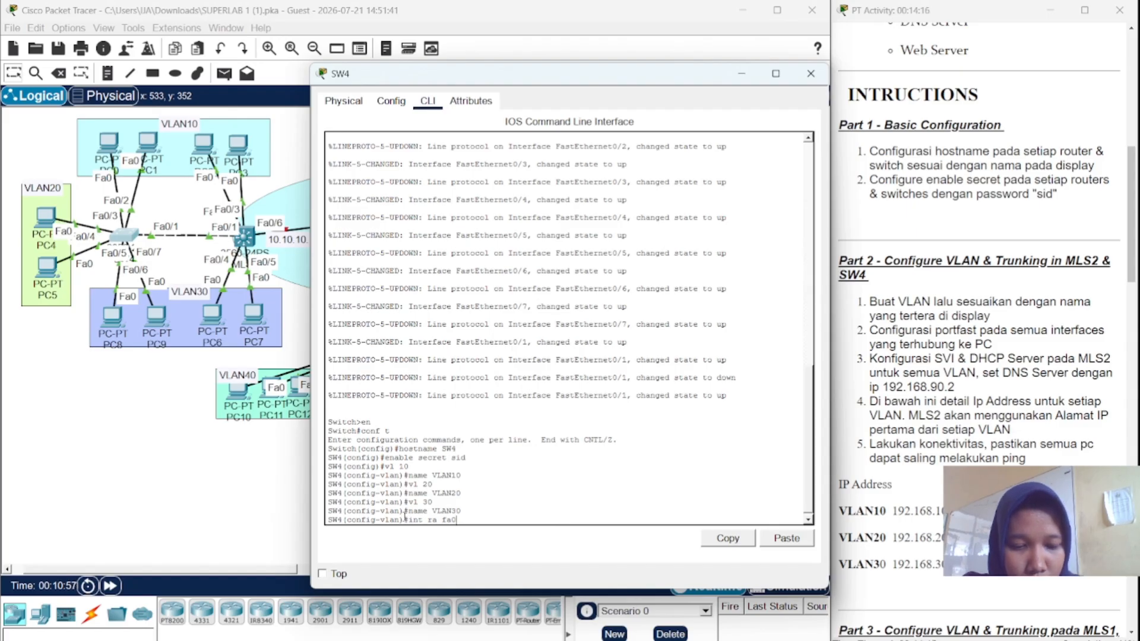
text(/)
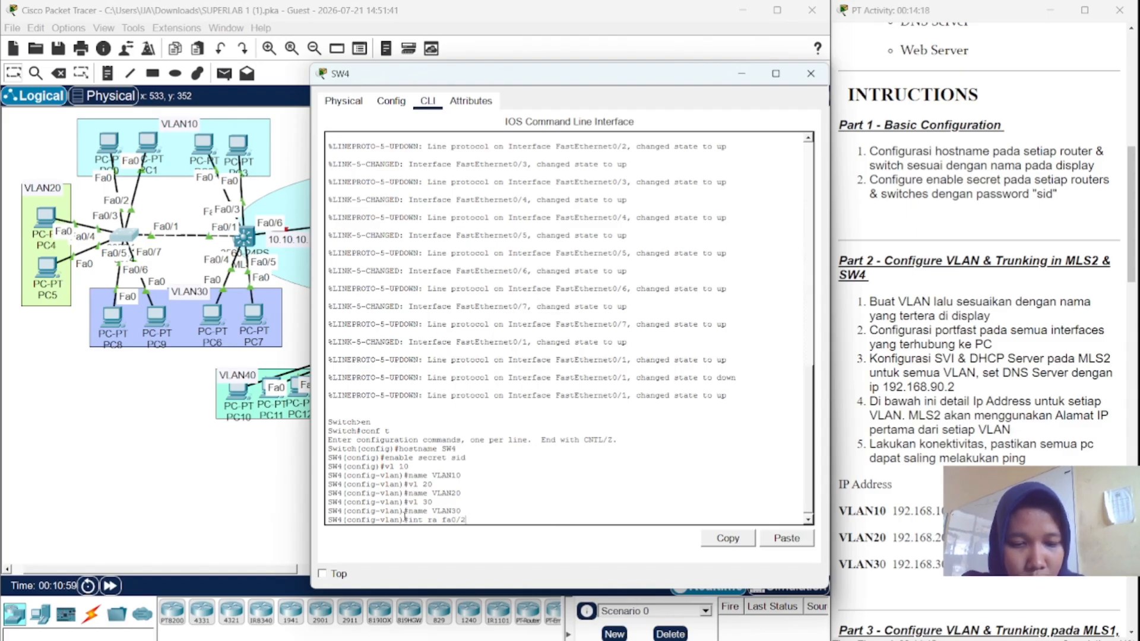
text(2-3)
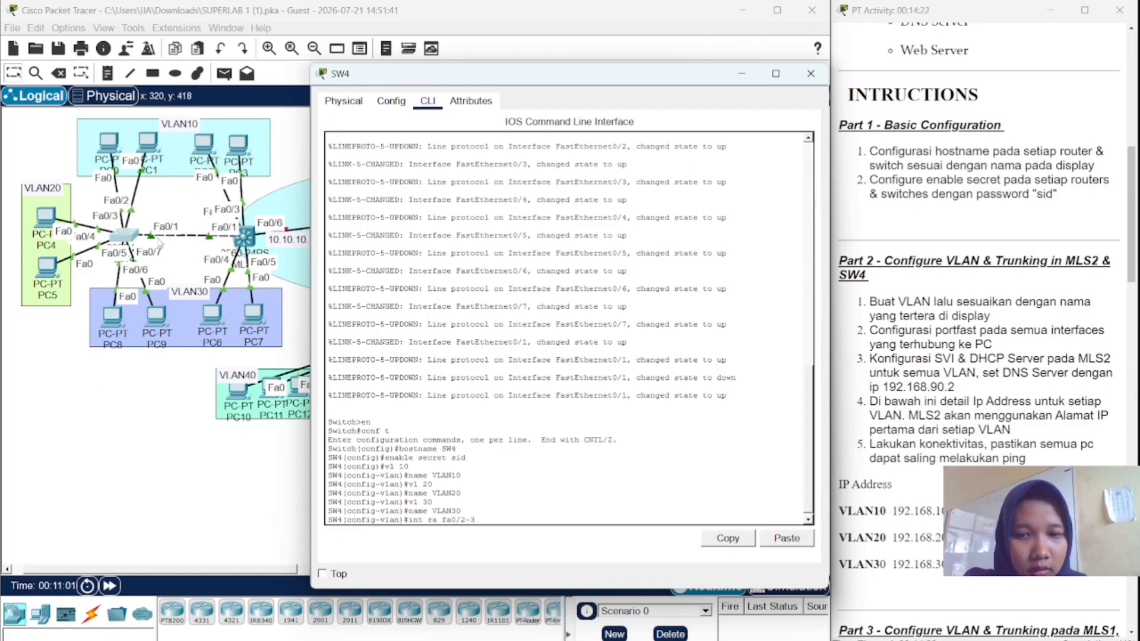
key(Return)
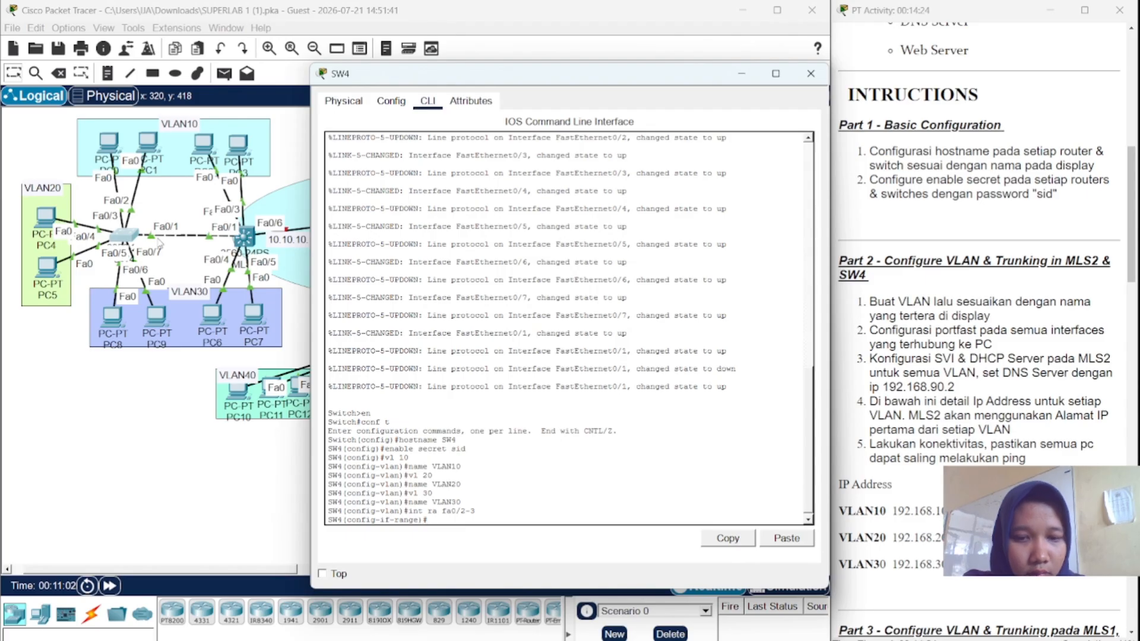
text(sw mk)
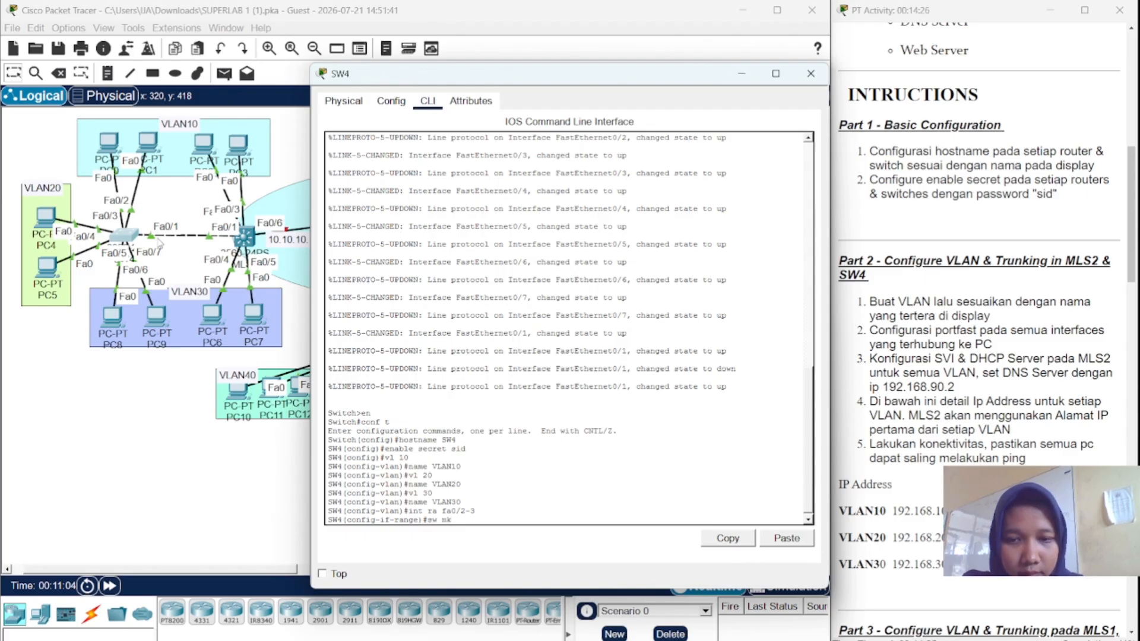
text(o acc)
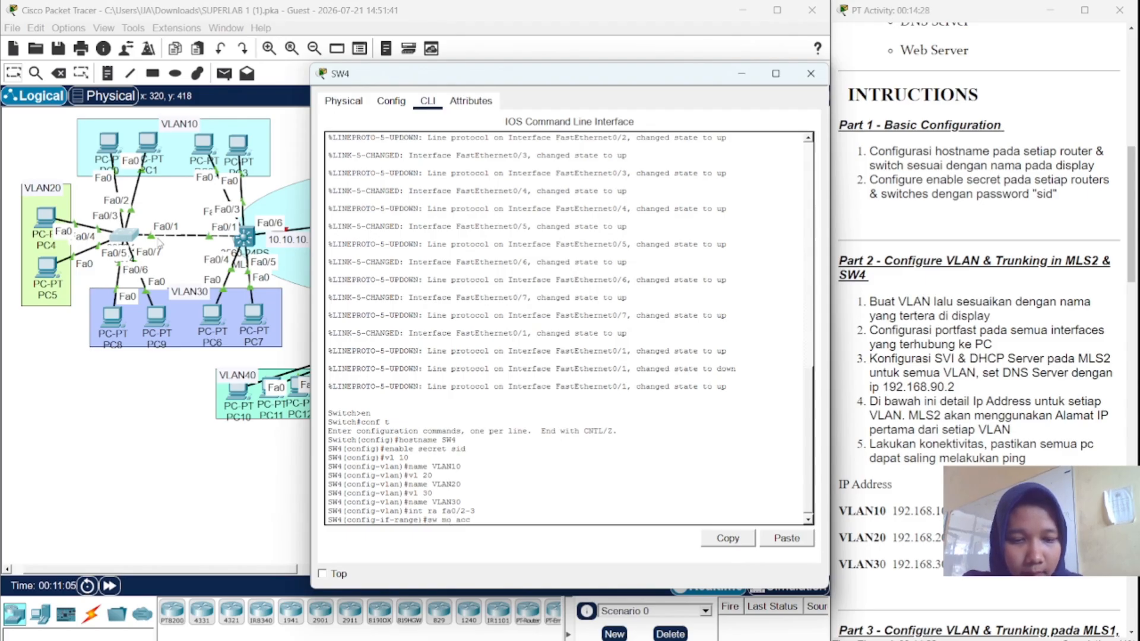
key(Return)
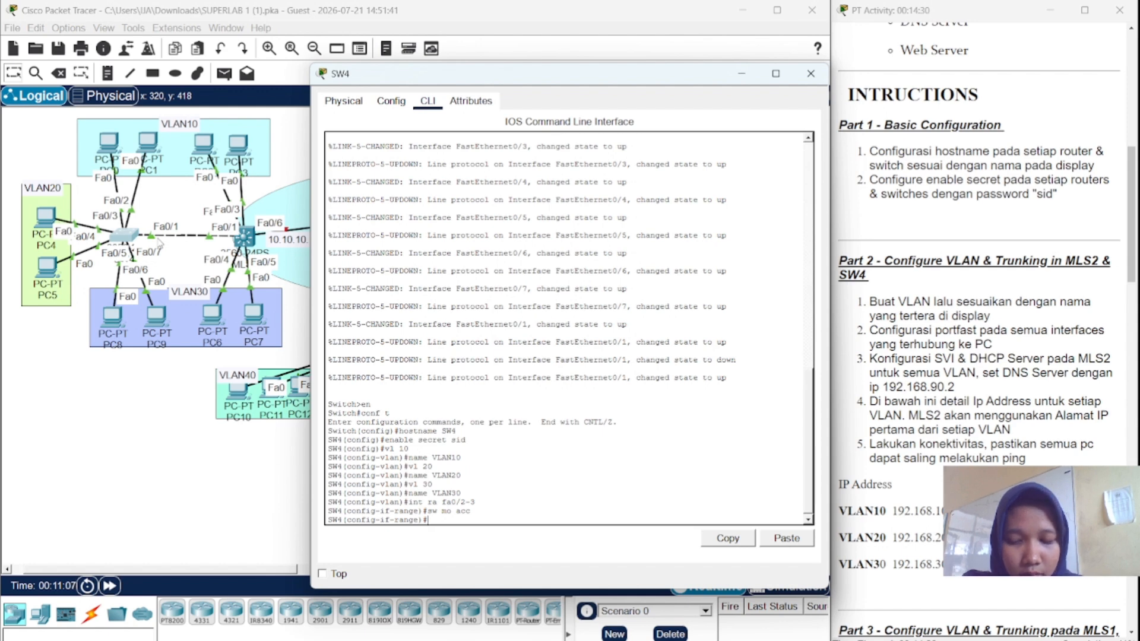
text(sw aacc)
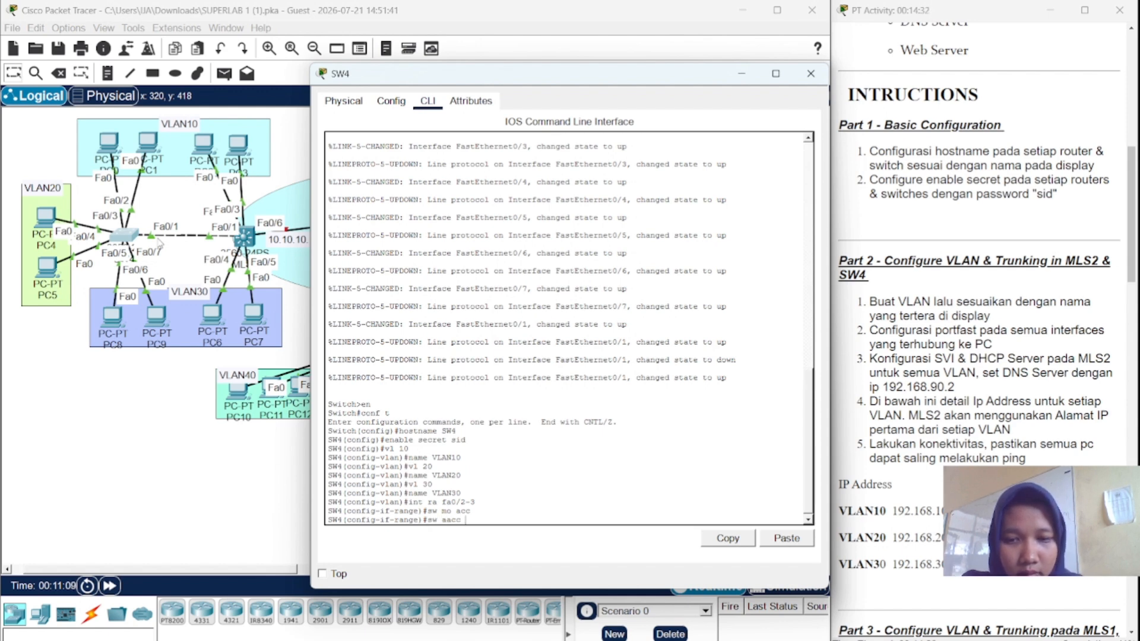
key(BackSpace)
key(BackSpace)
key(BackSpace)
key(BackSpace)
text(acc vl)
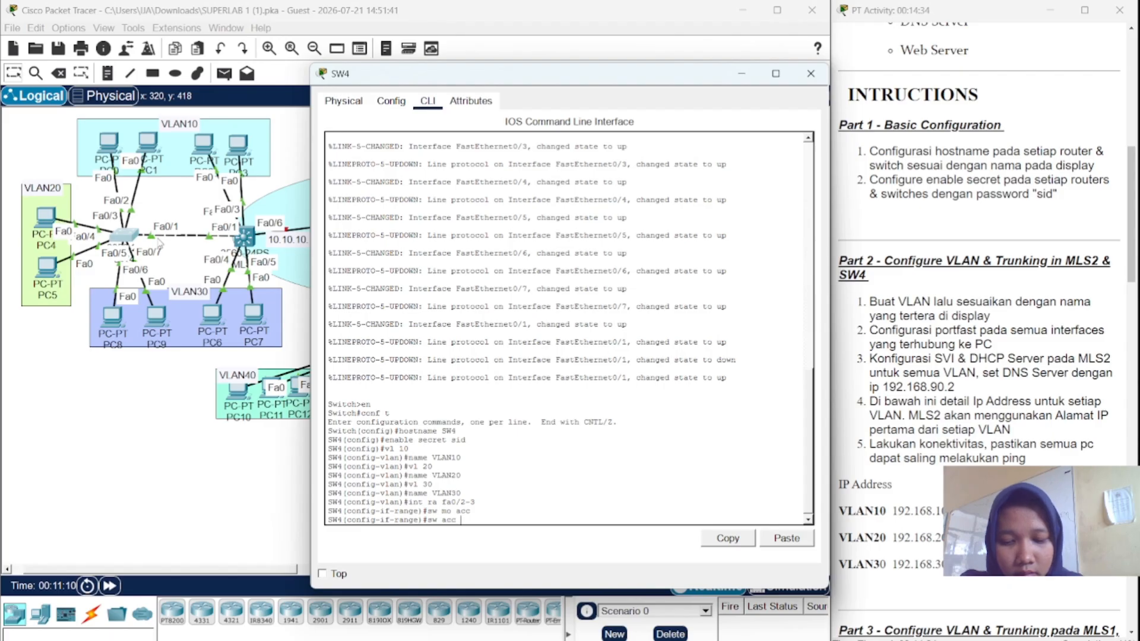
text( 10)
key(Return)
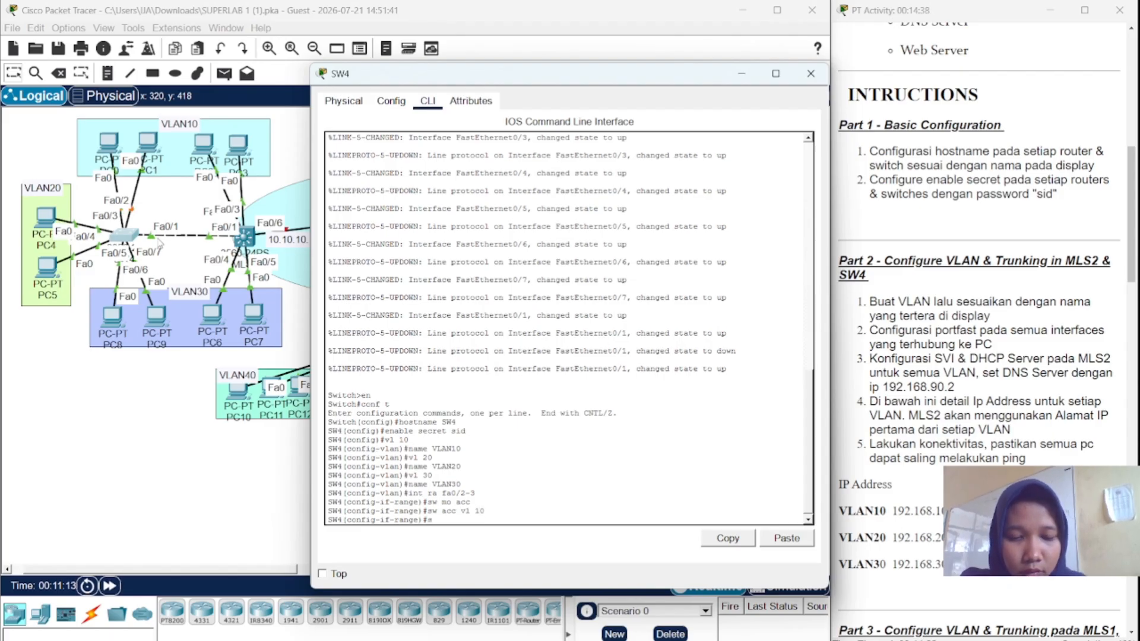
text(spa po)
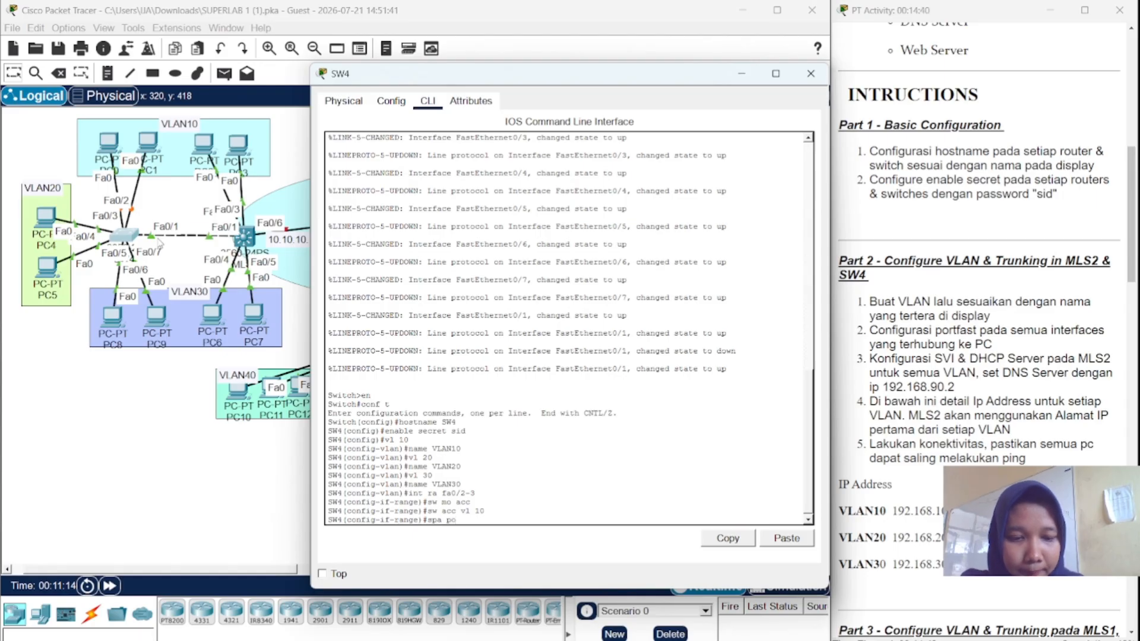
key(Return)
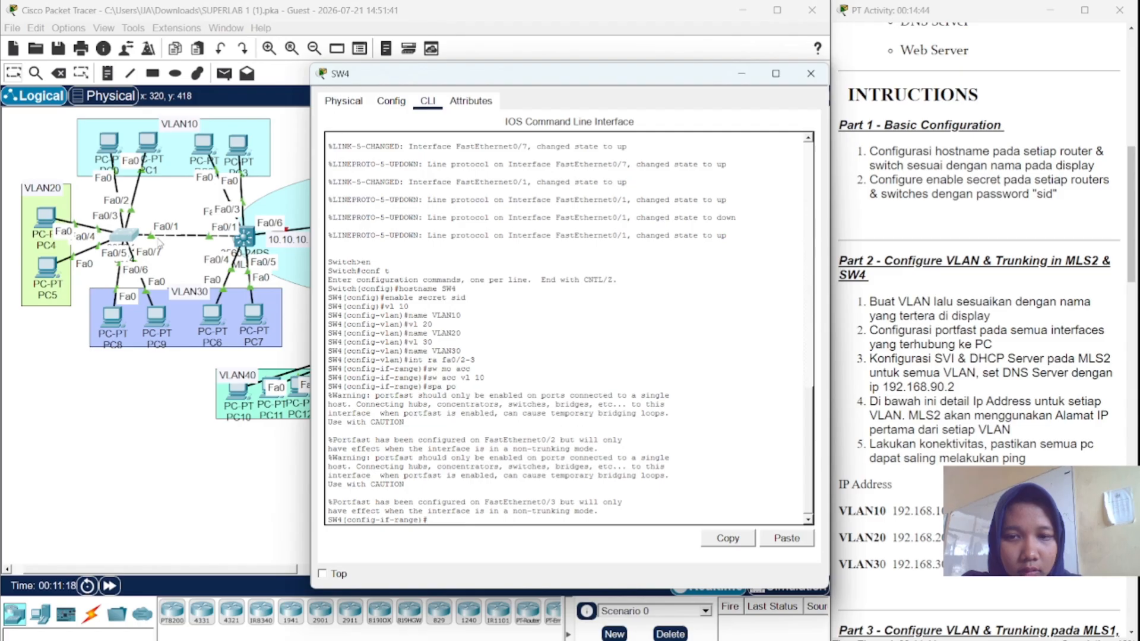
- Make SW4 ports Fa0/4–5 access ports in VLAN 20 with PortFast enabled
text(int ra)
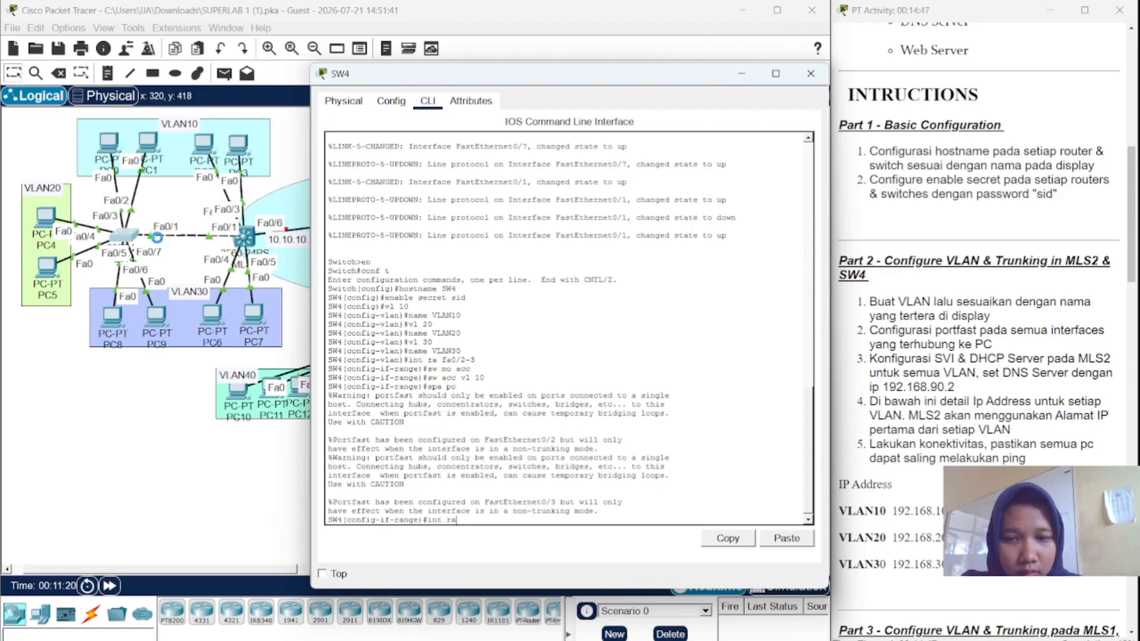
text( fa0/)
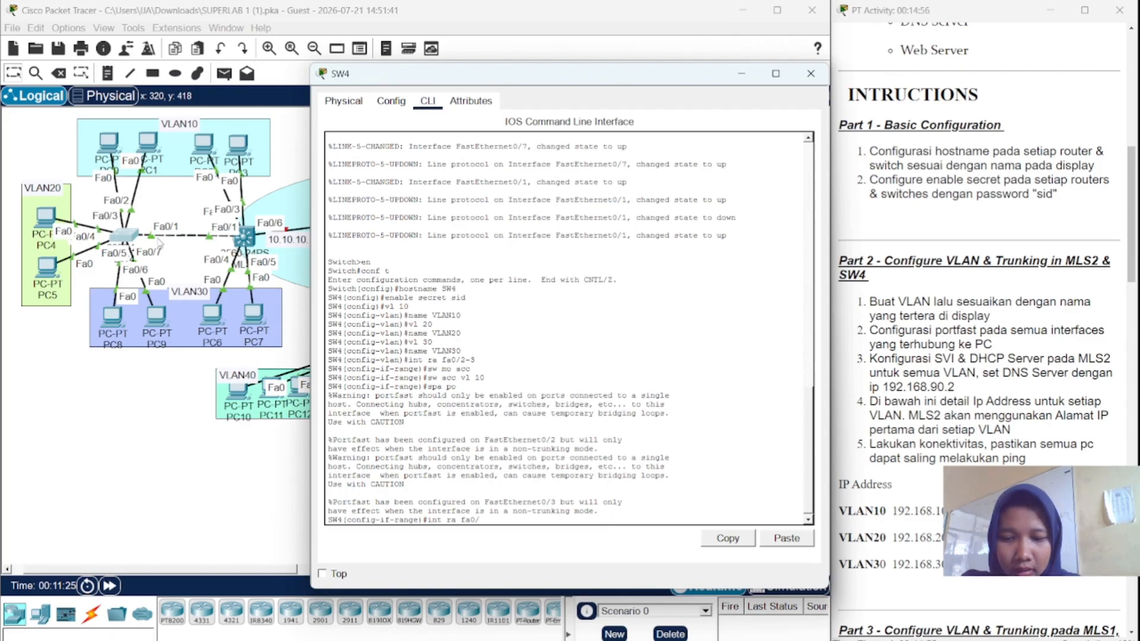
text(4)
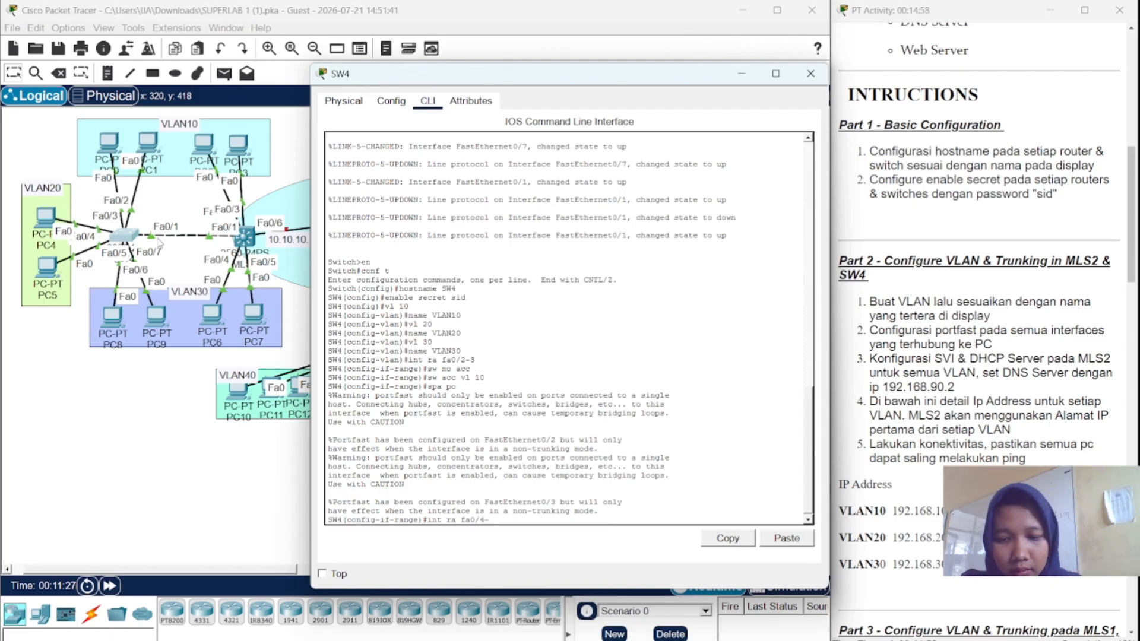
text(-5)
key(Return)
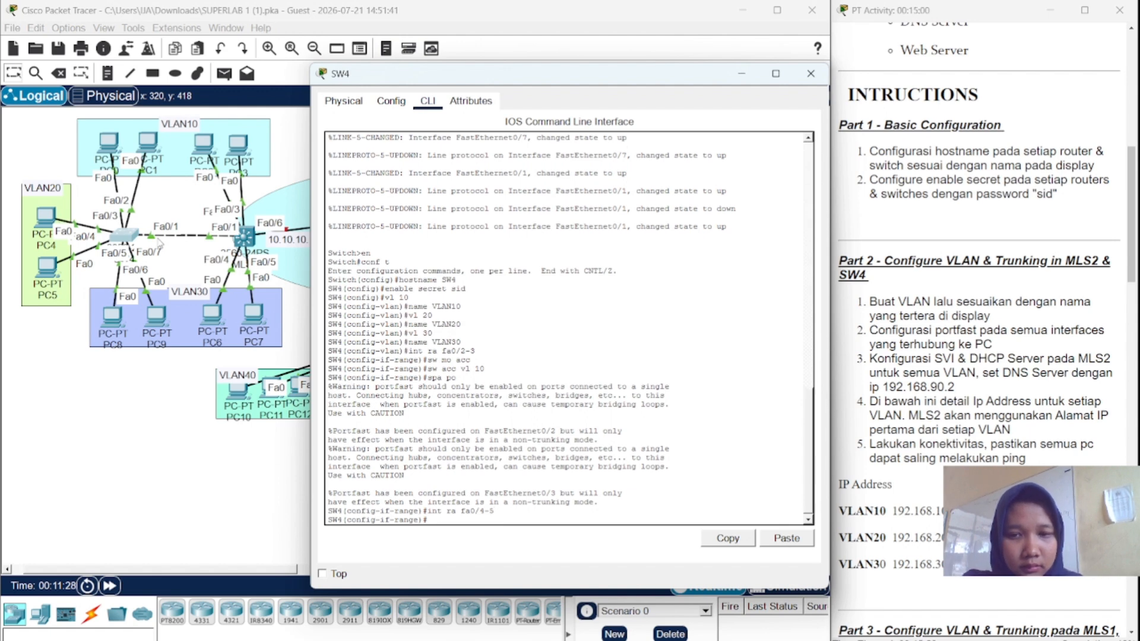
text(sw)
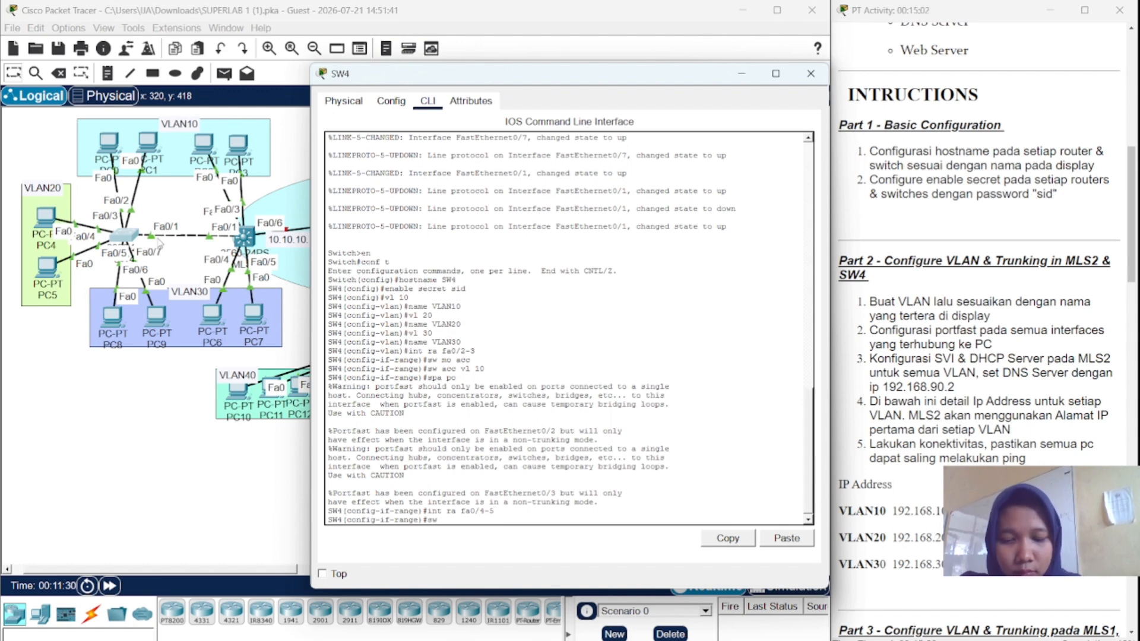
text( mo acc)
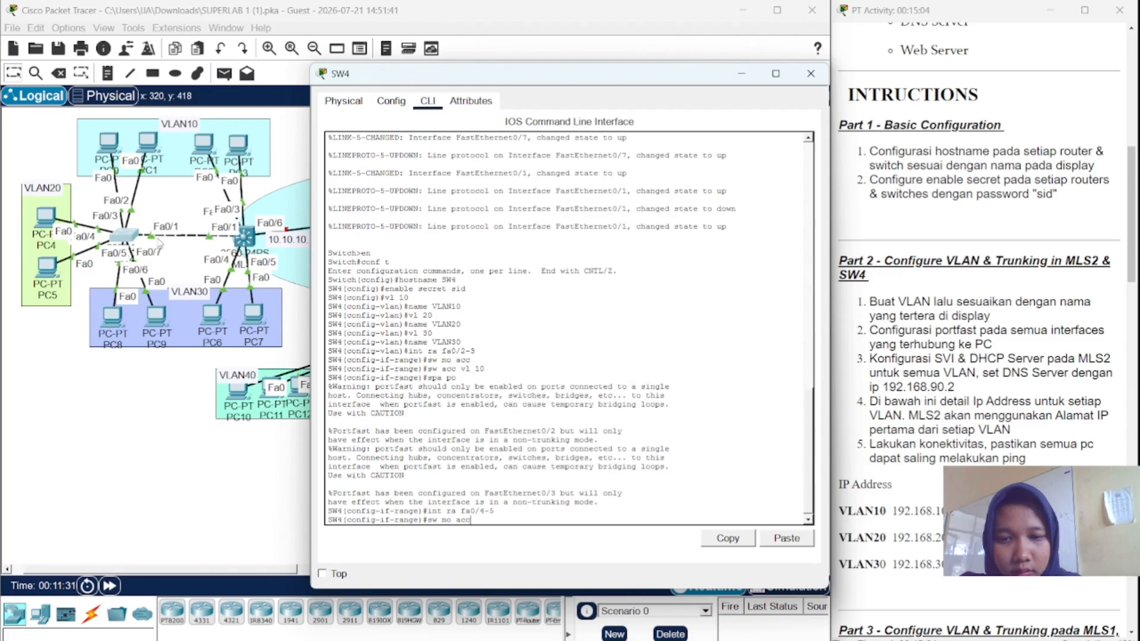
key(Return)
text(sw)
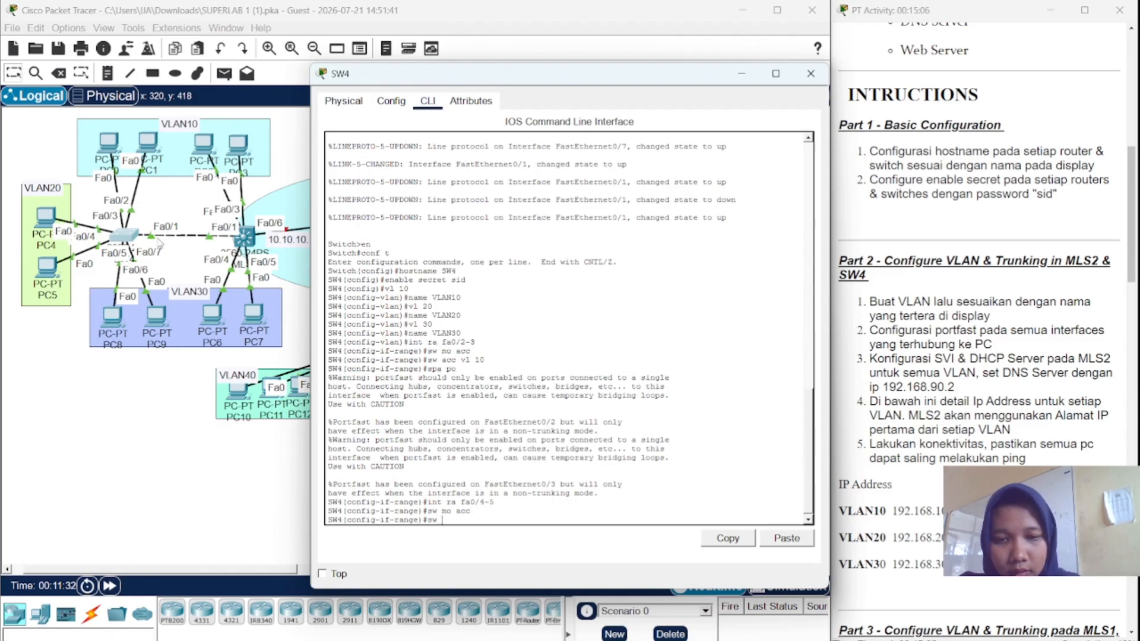
text( acc vl )
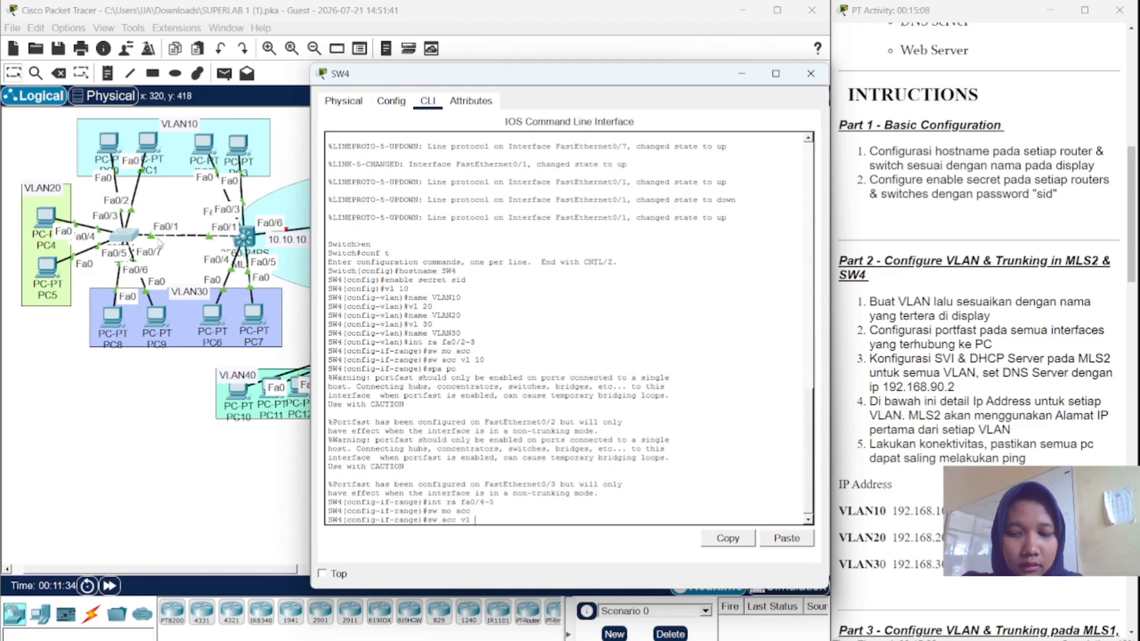
text(20)
key(Return)
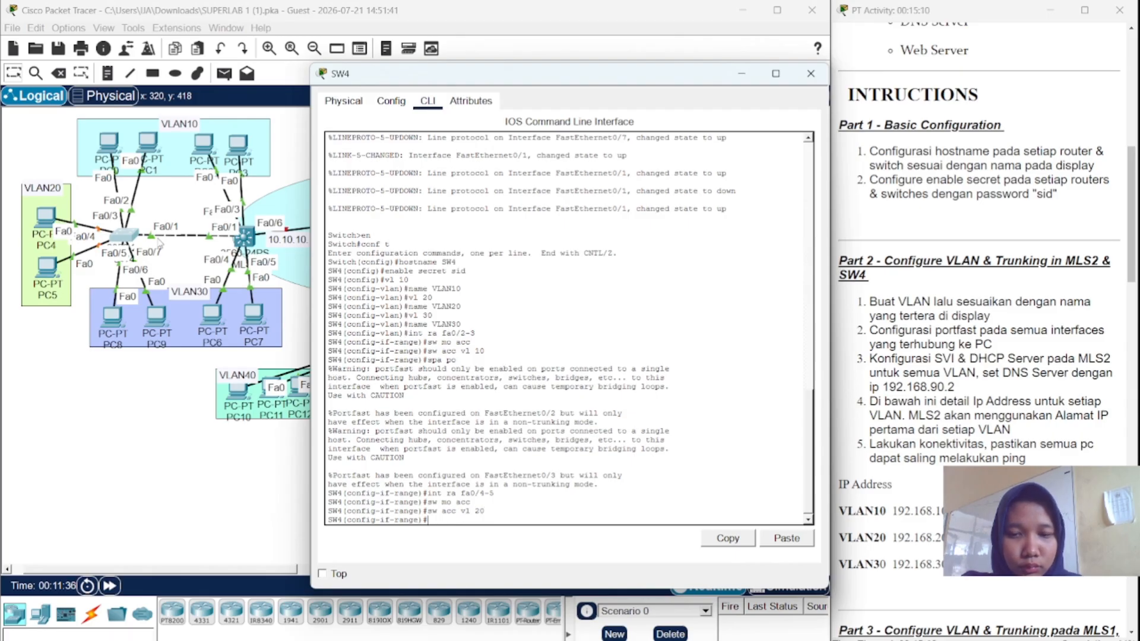
text(spa)
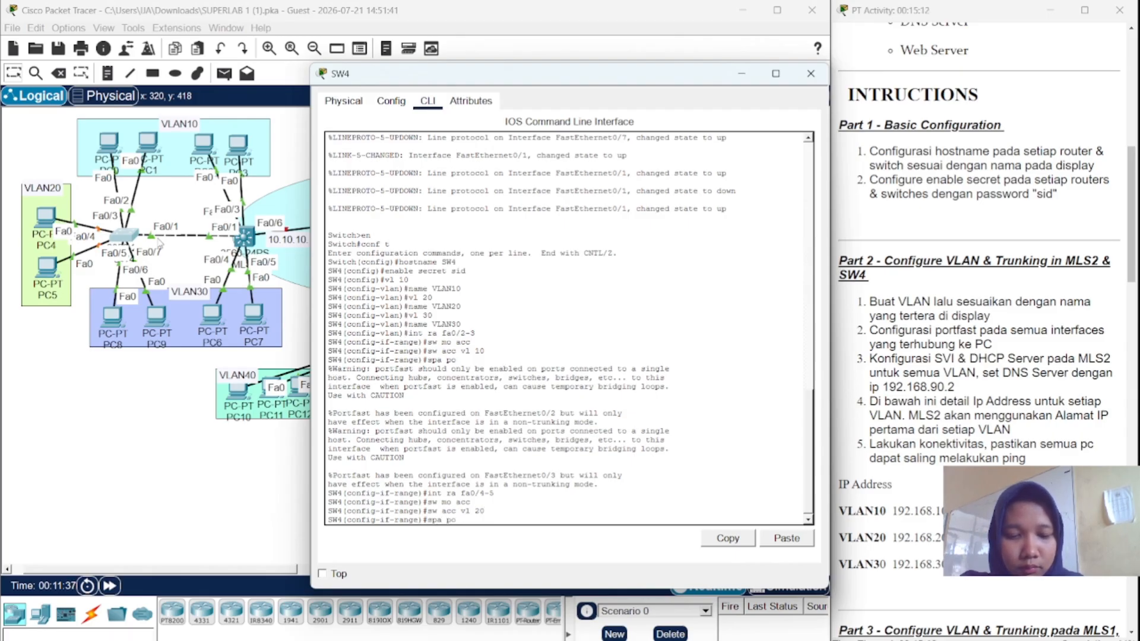
text( po)
key(Return)
text(in)
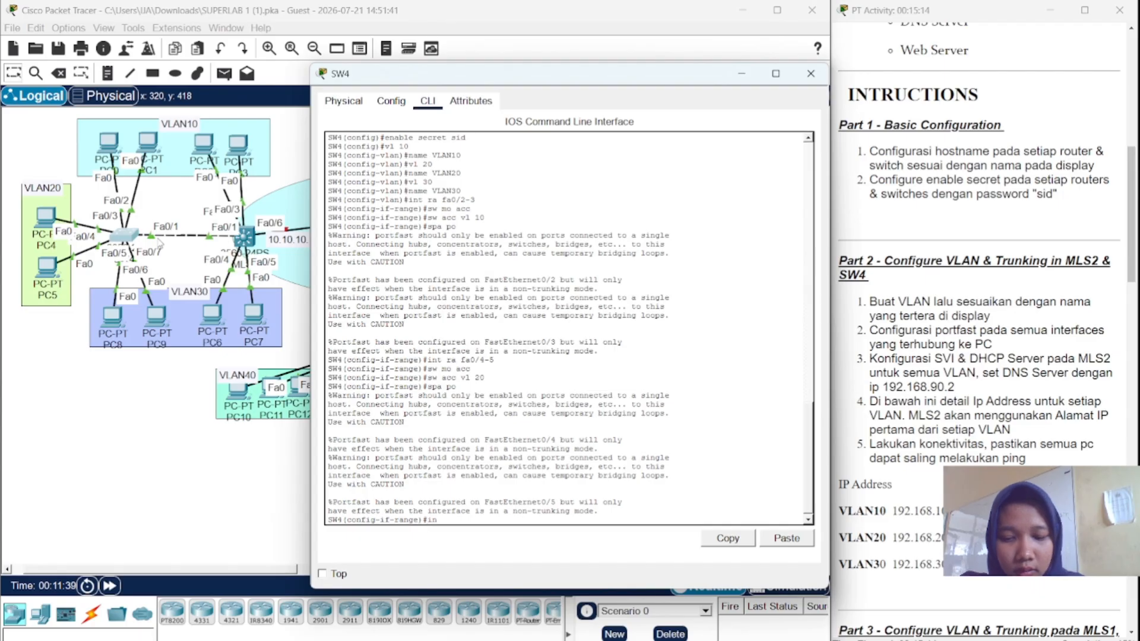
text(t fa0/)
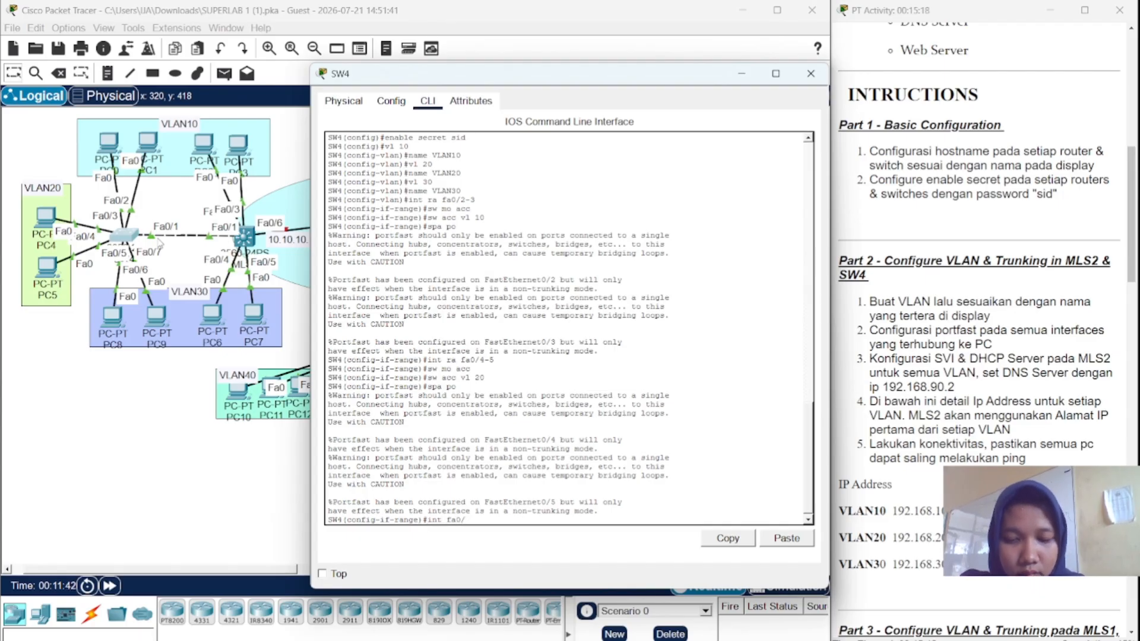
text(6-7)
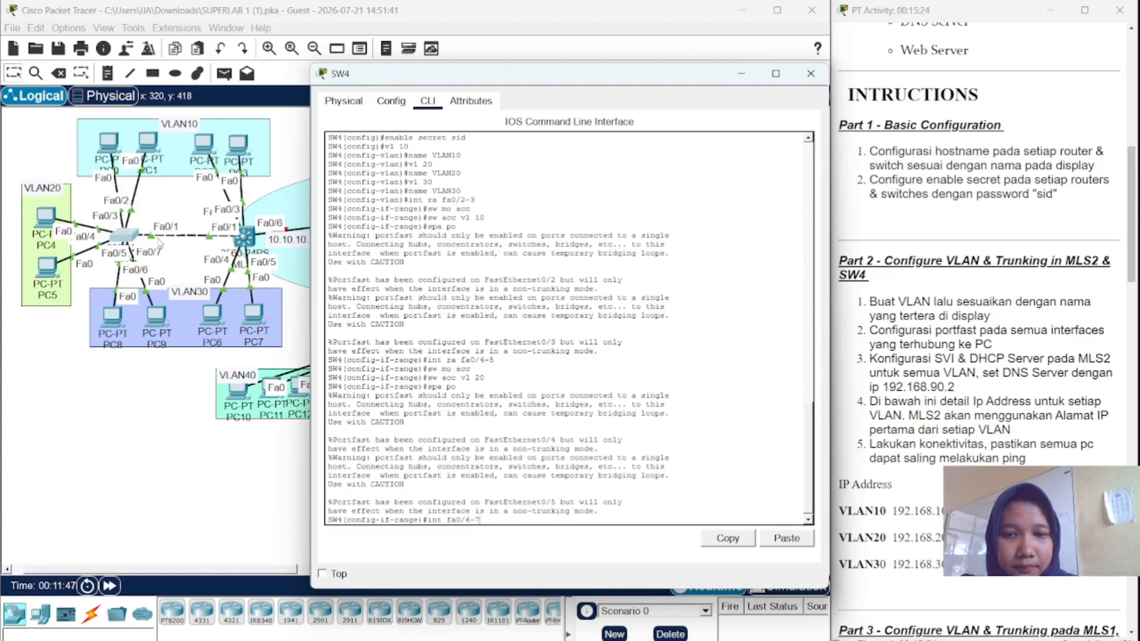
- Fix the range command and make SW4 ports Fa0/6–7 access ports in VLAN 30
key(Return)
key(Up)
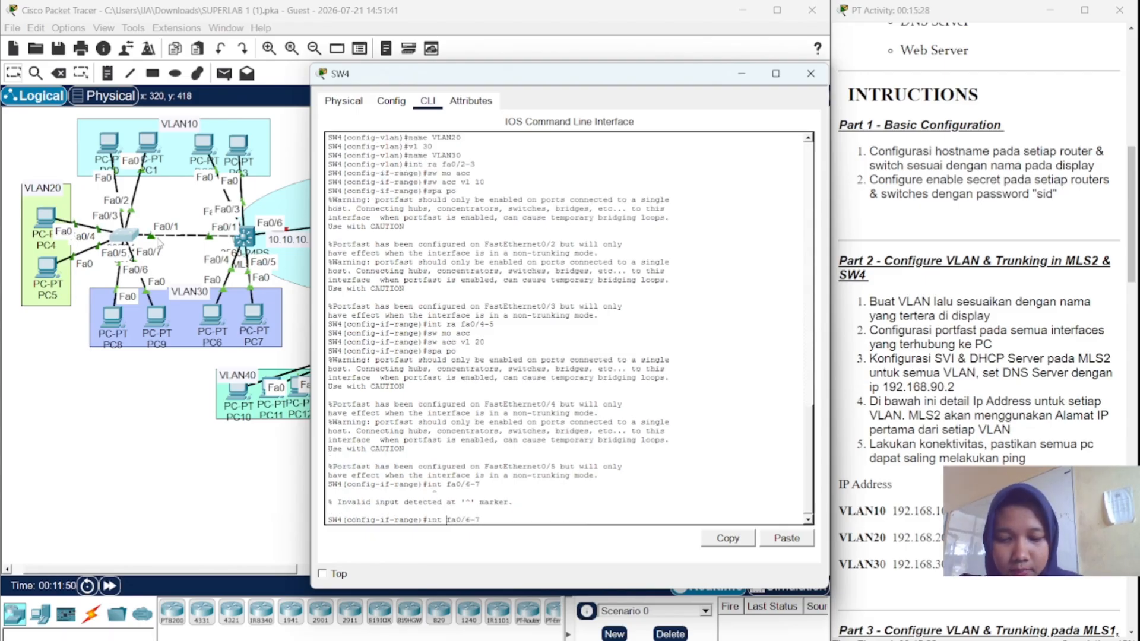
text(ra)
key(Return)
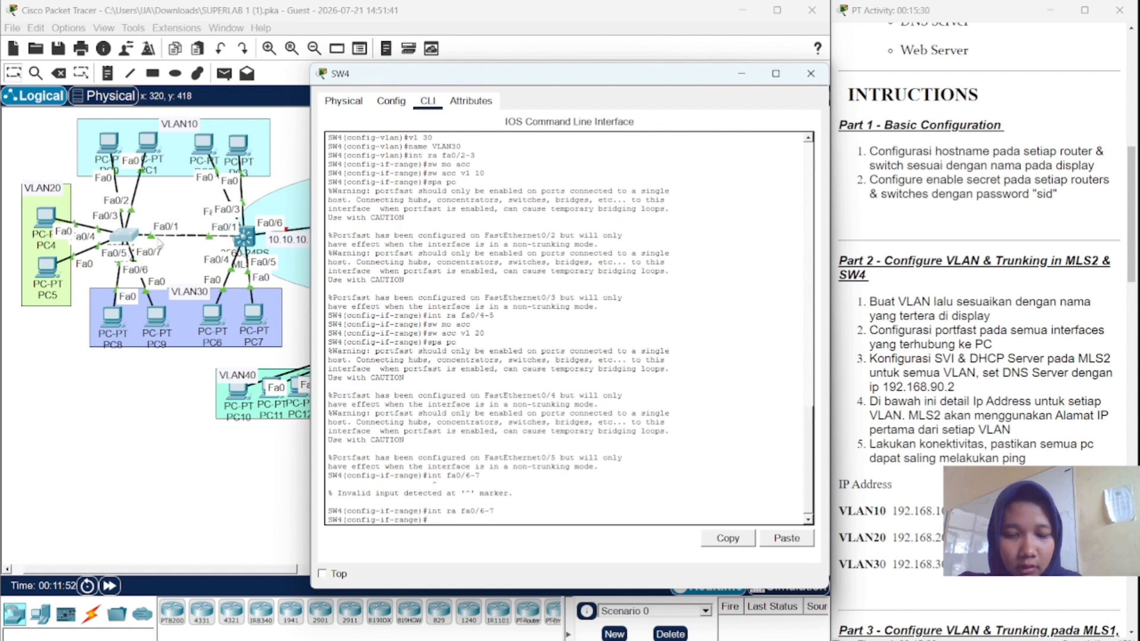
text(sw mo acc)
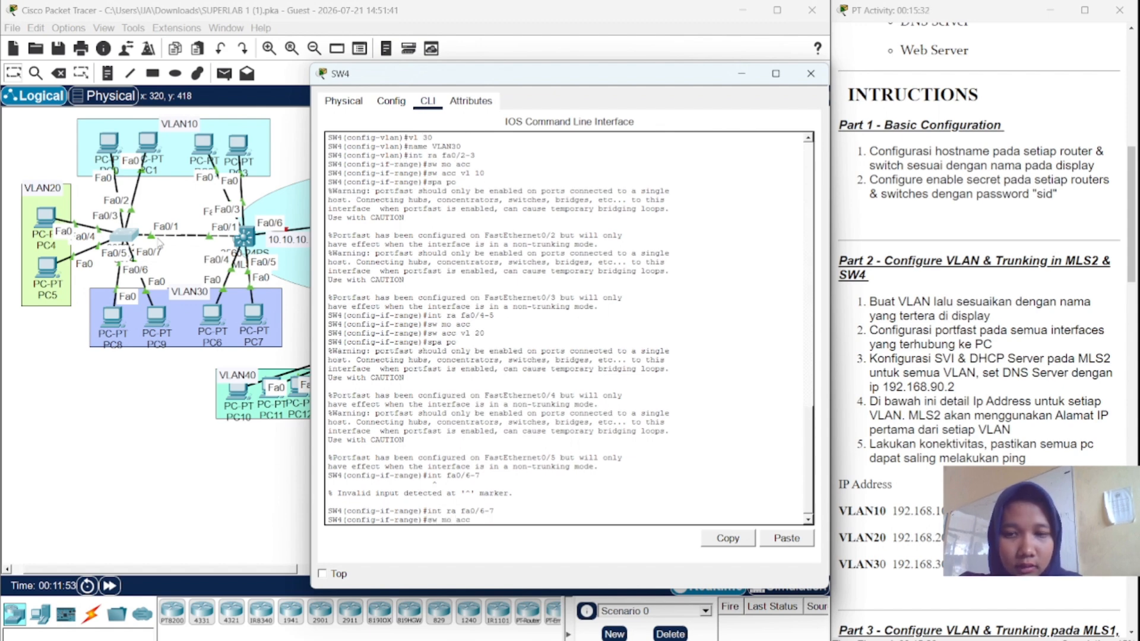
key(Return)
text(sw )
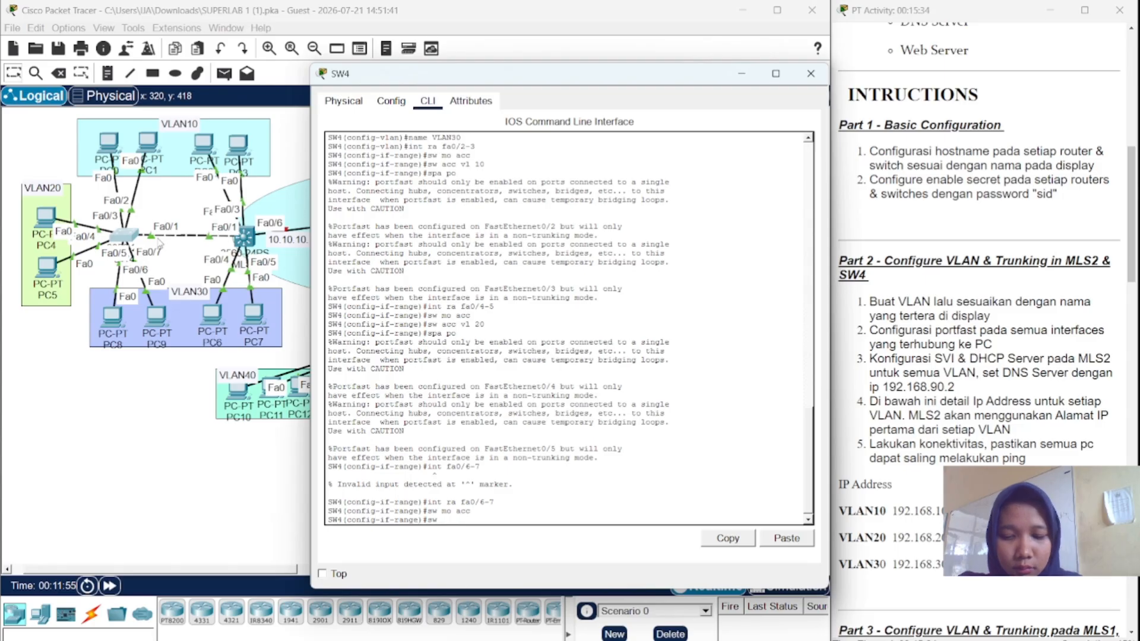
text(acc vl )
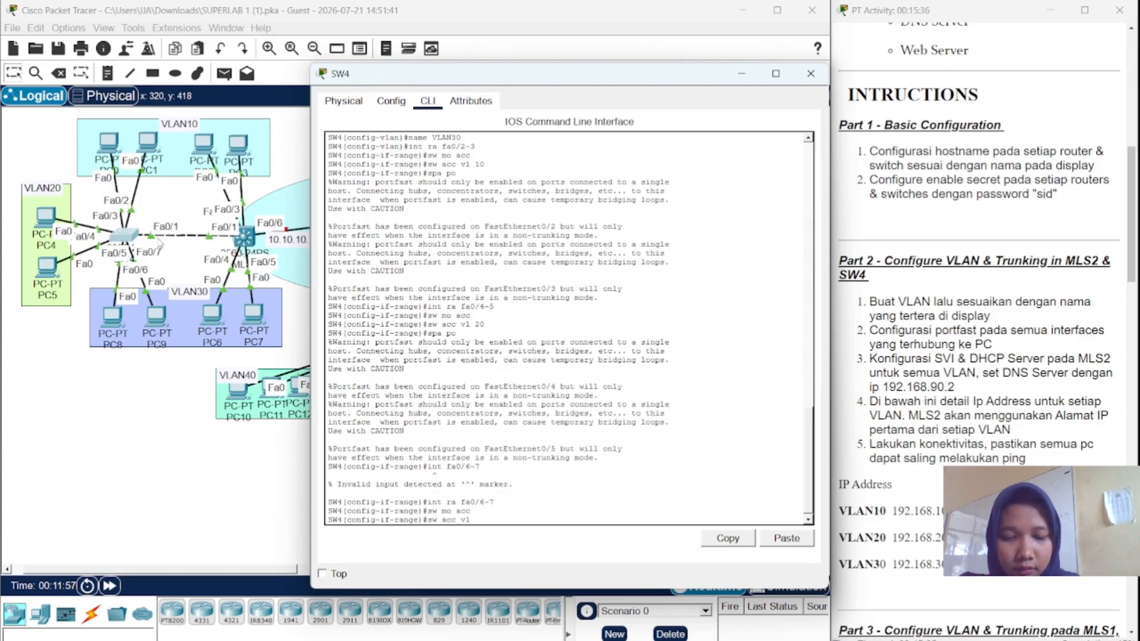
text(30)
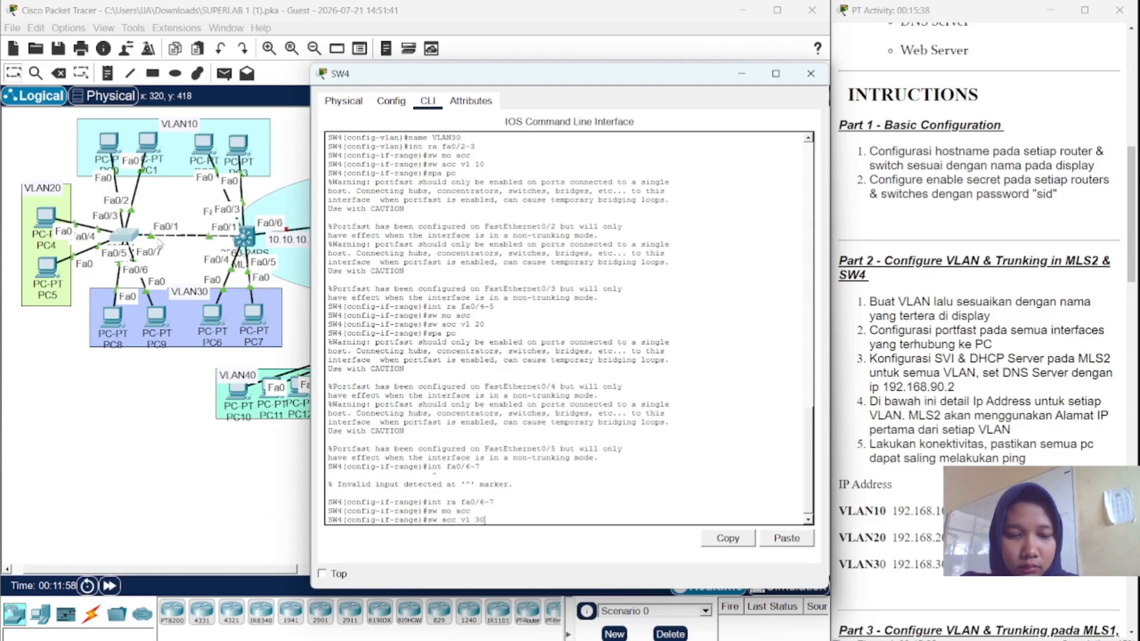
key(Return)
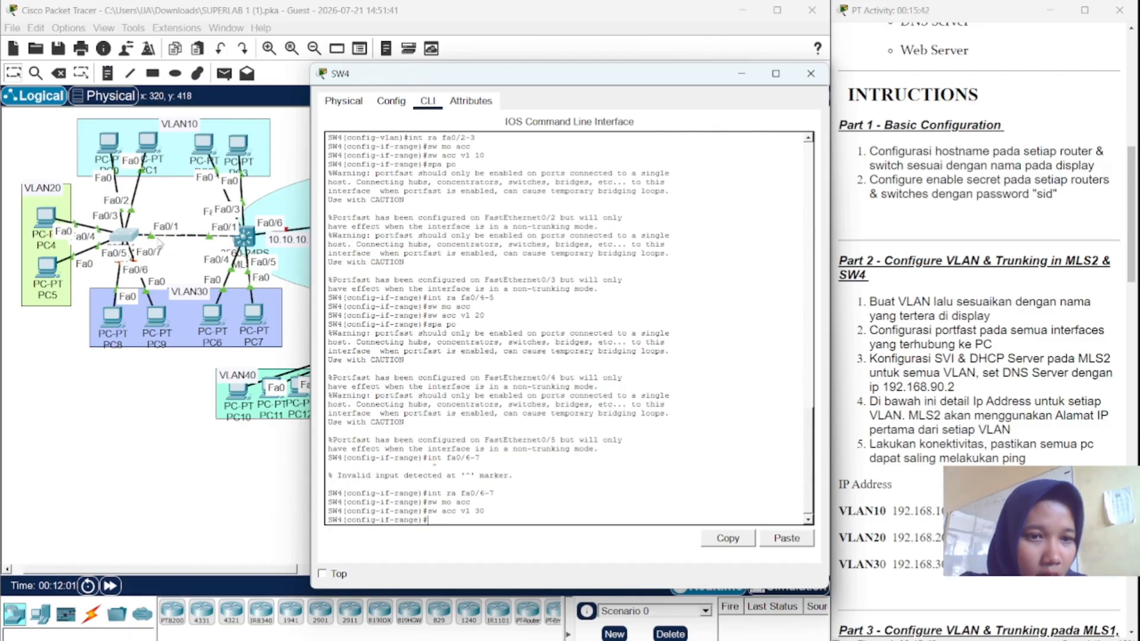
- Set SW4's Fa0/1 to trunk mode and put away the SW4 window
text(int)
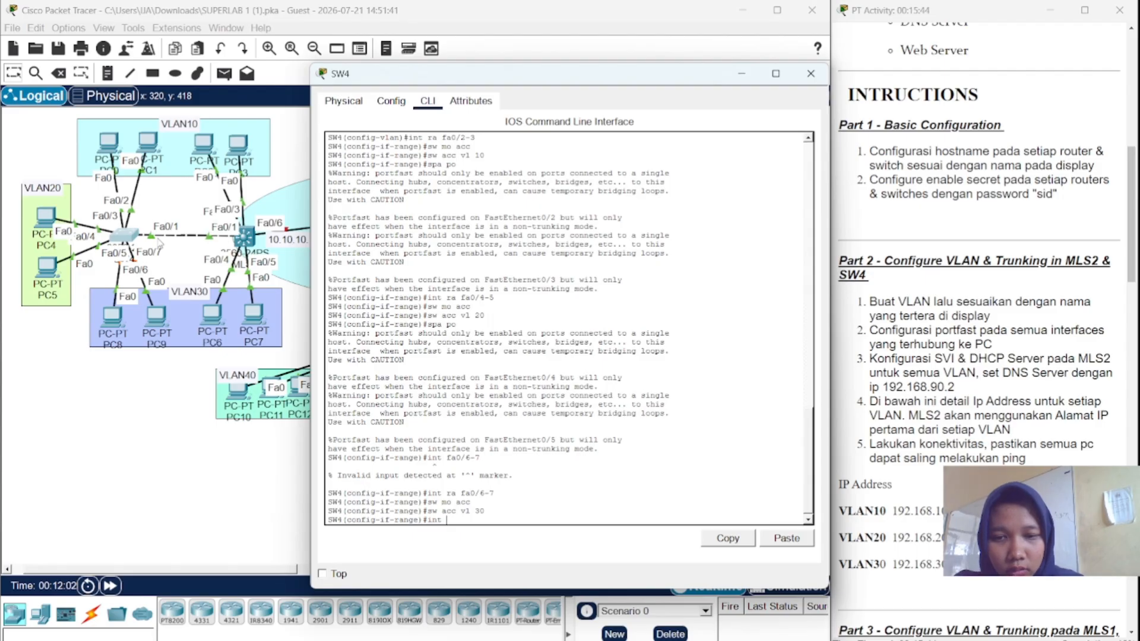
text(fa 0/1)
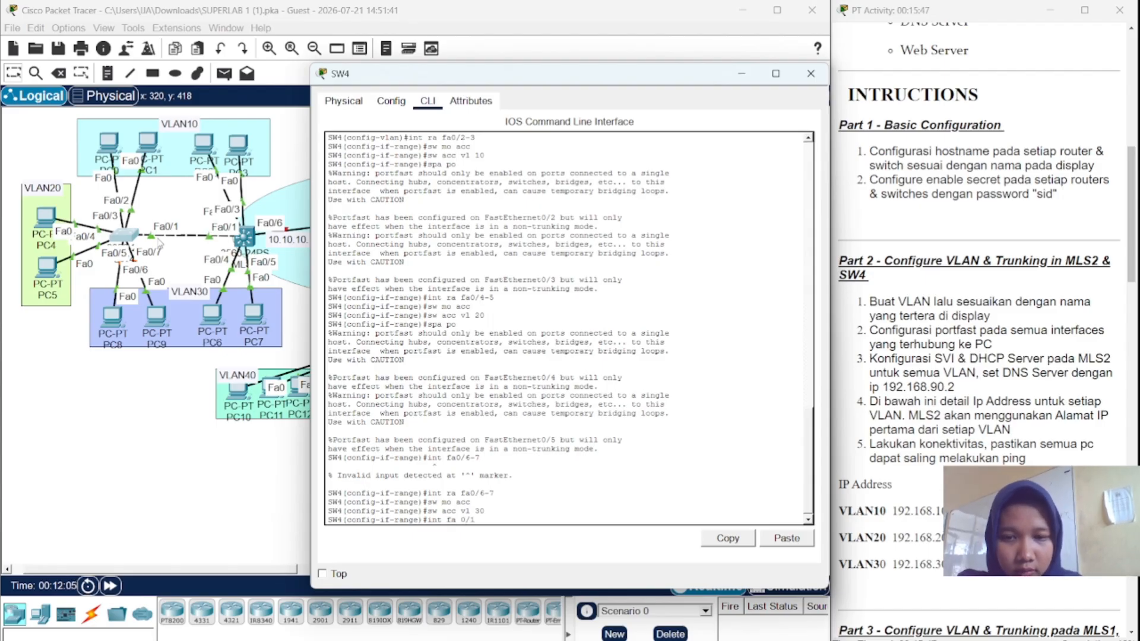
key(Return)
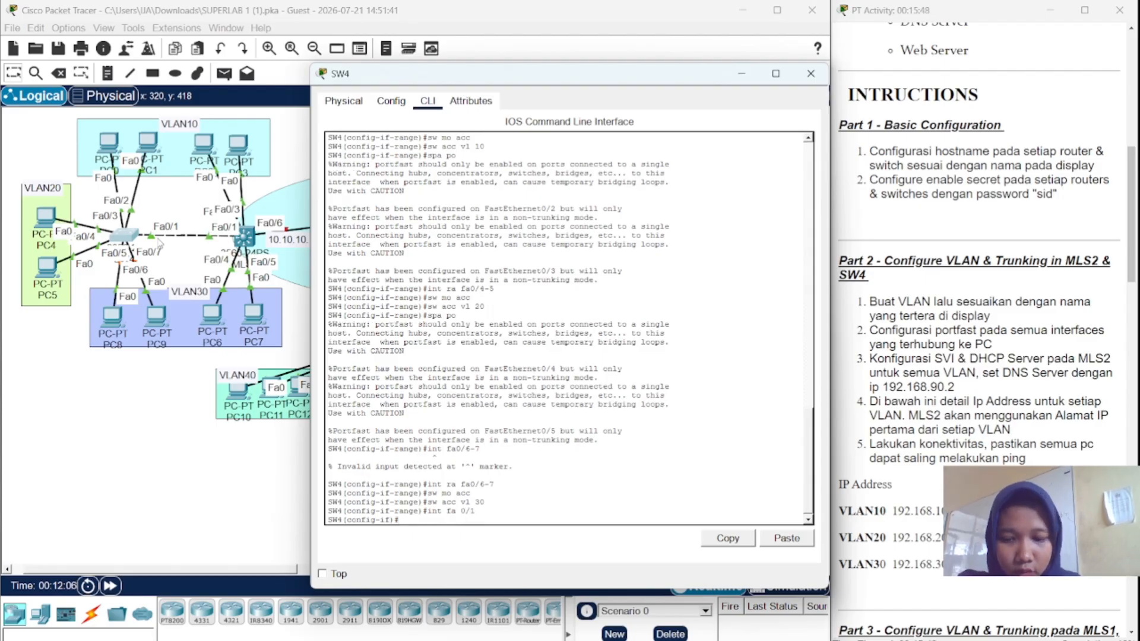
text(sw m)
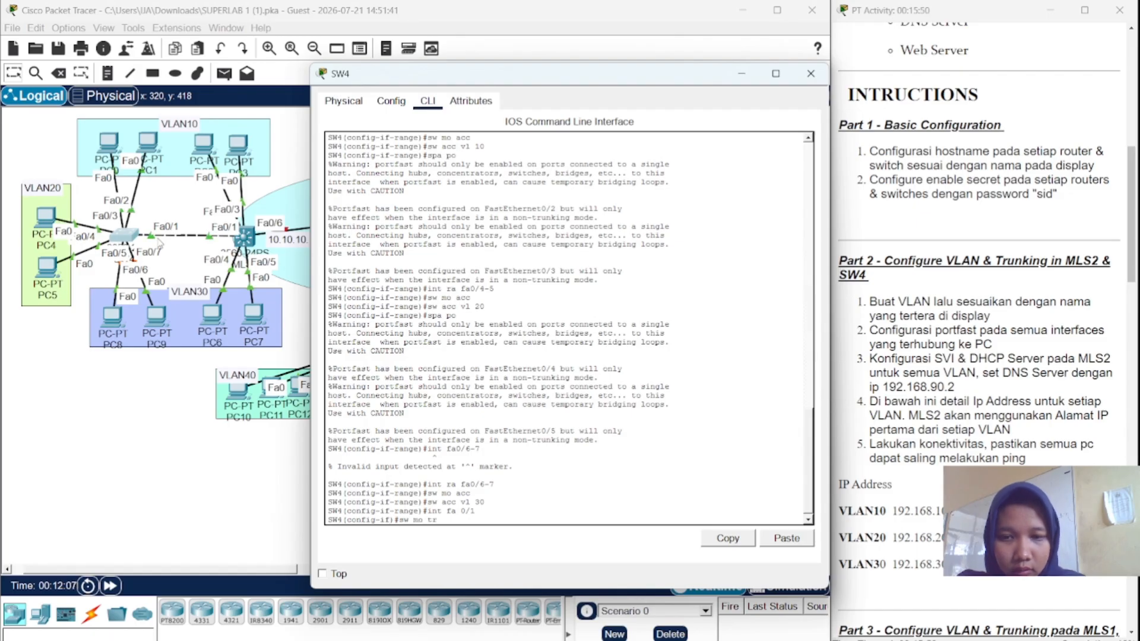
text(o tr)
key(Return)
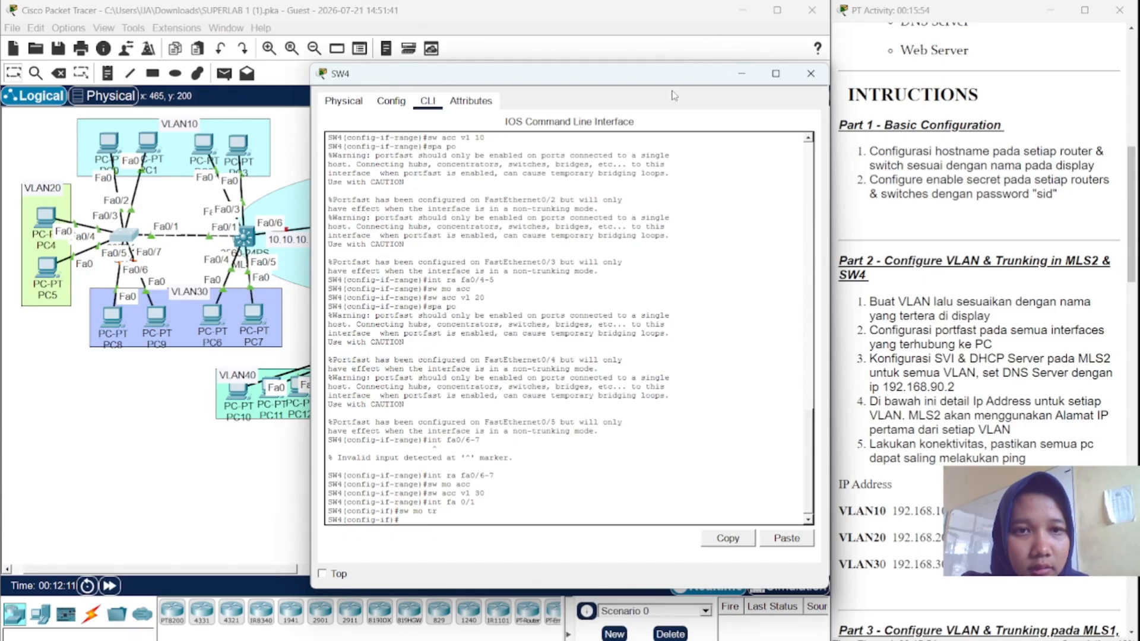
click(741, 73)
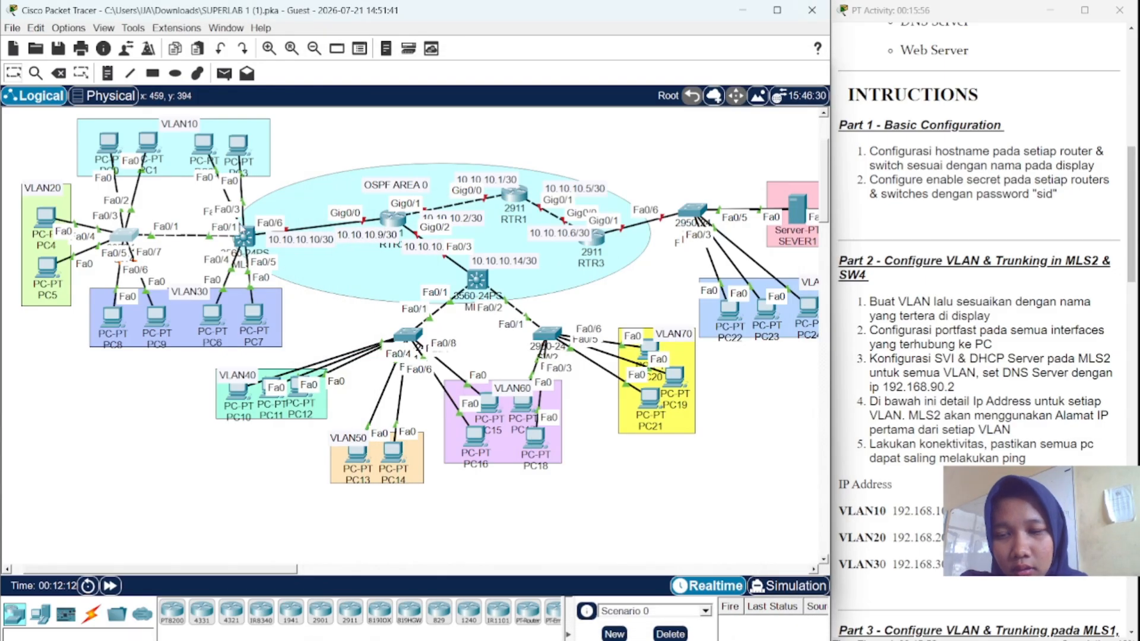
- On MLS2's console, create VLAN 10 named VLAN10
click(243, 236)
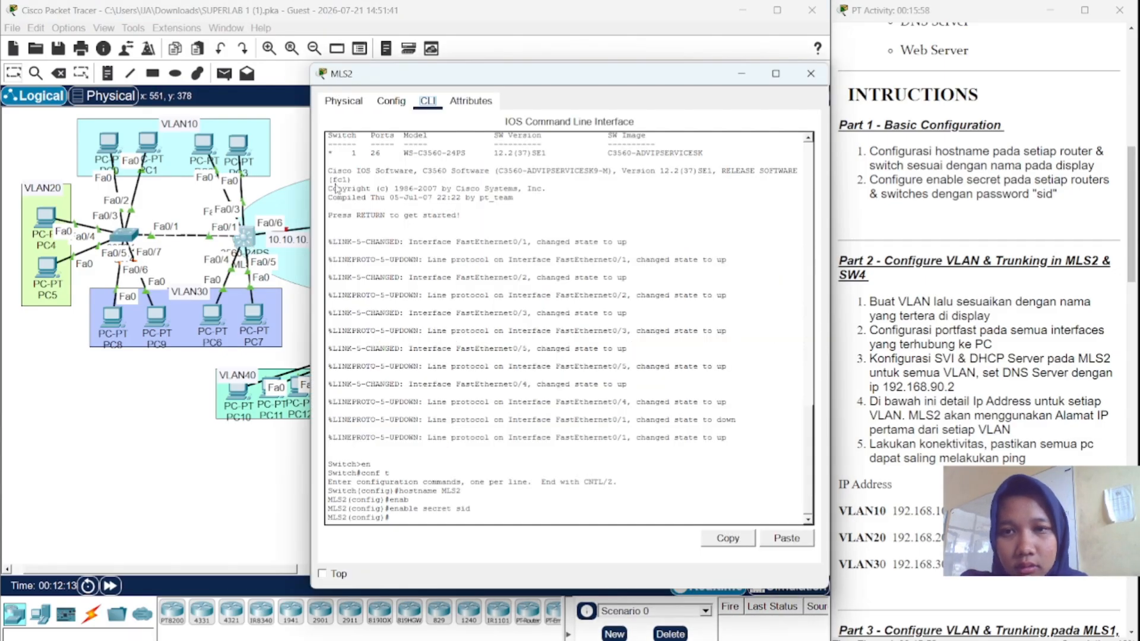
click(432, 518)
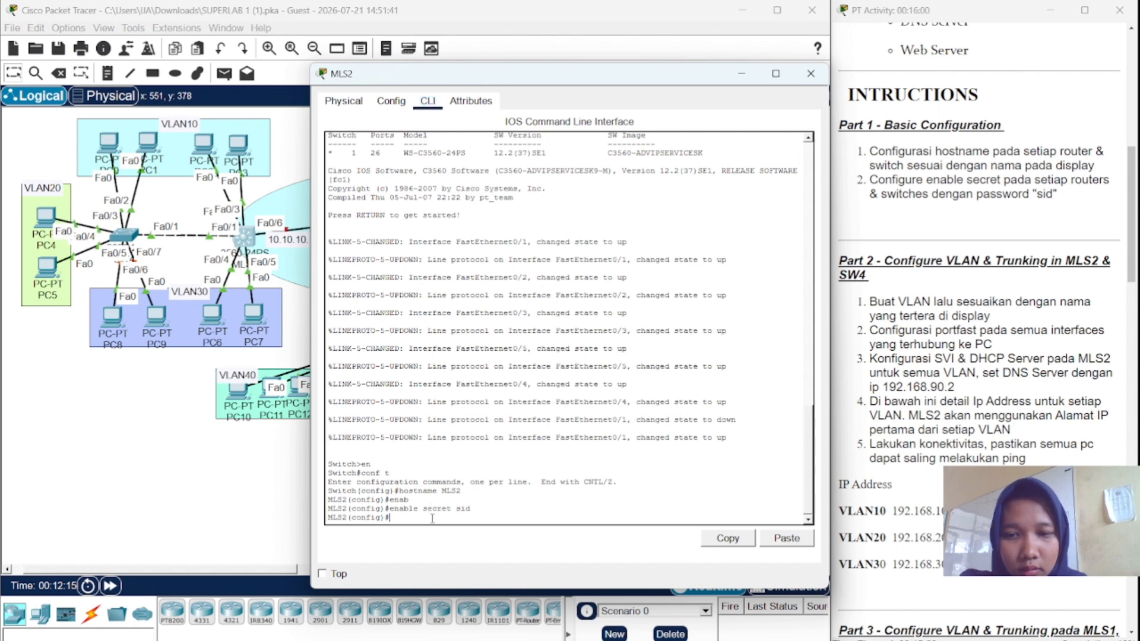
text(vl 1)
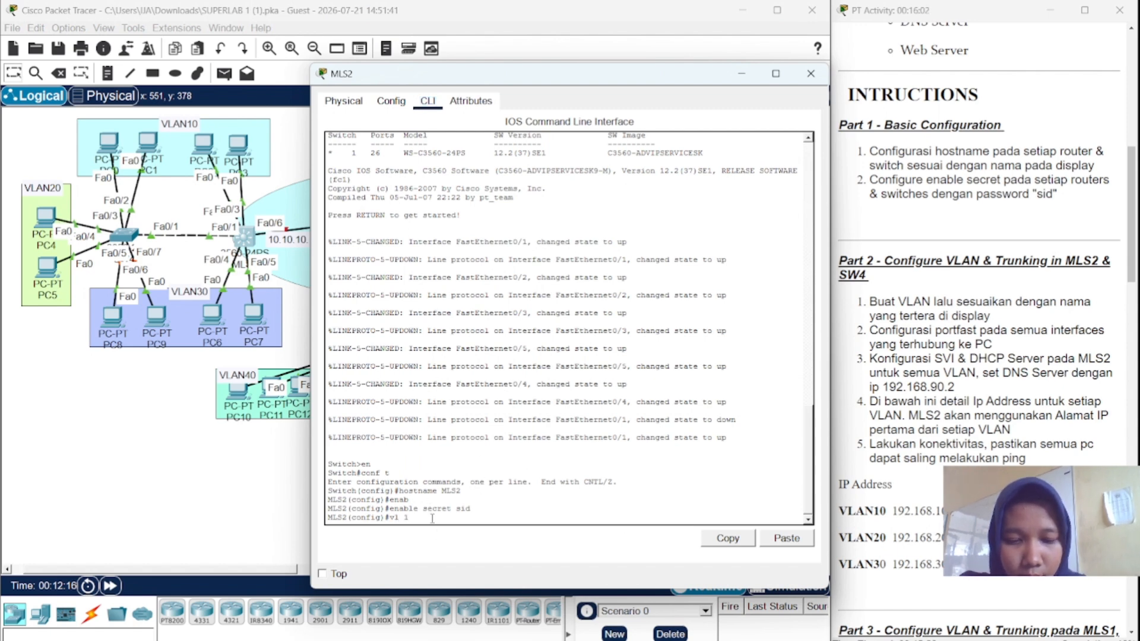
text(0)
key(Return)
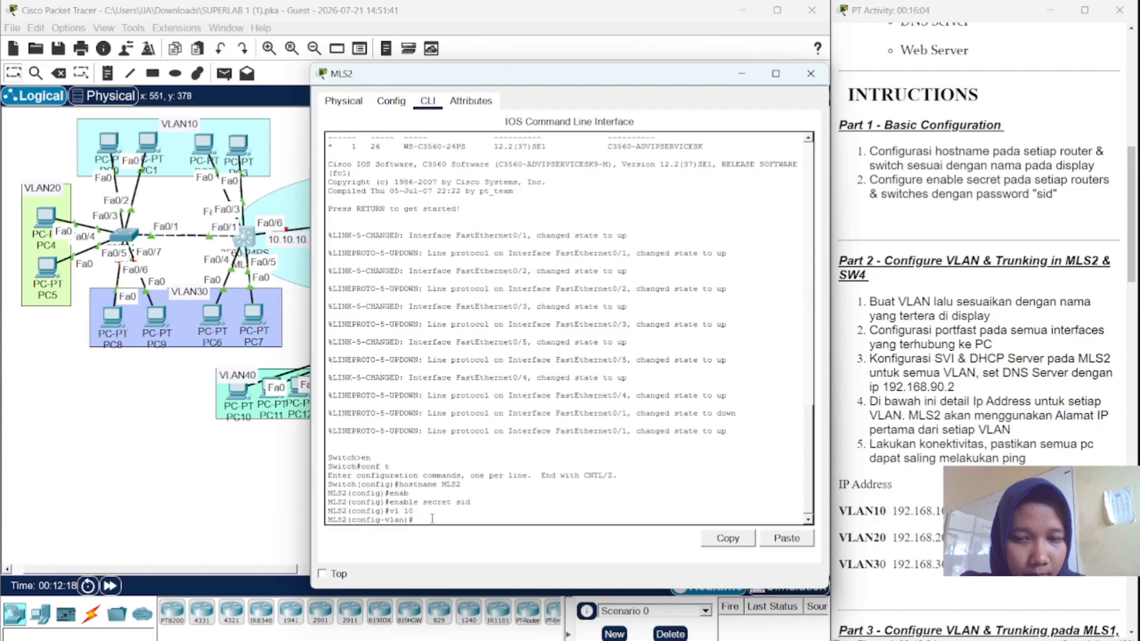
text(nam)
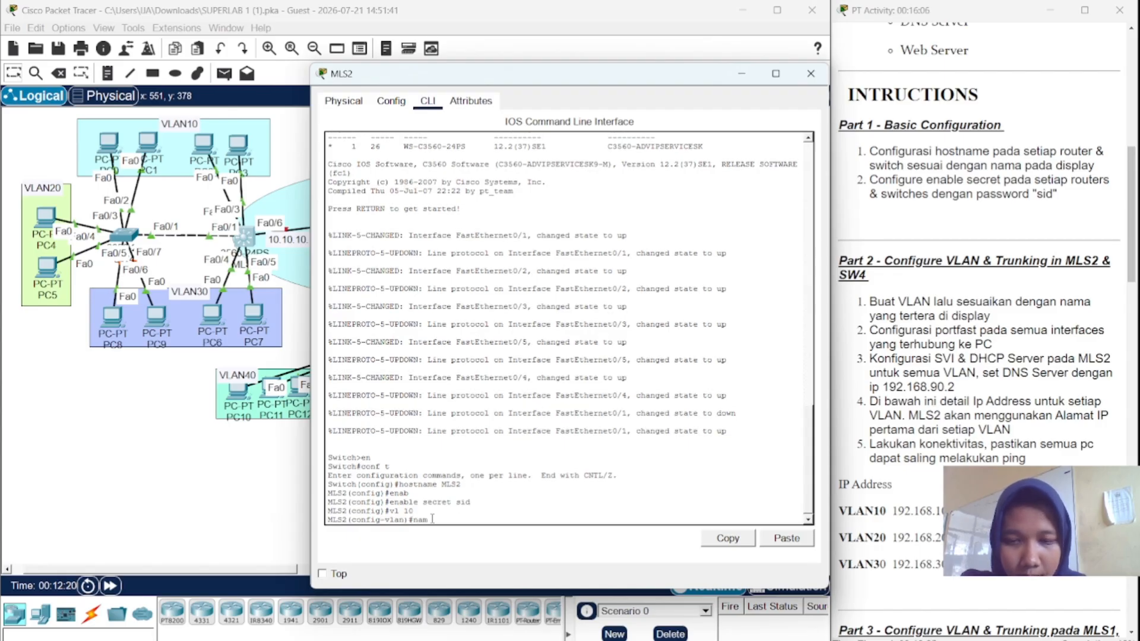
text(e VLAN)
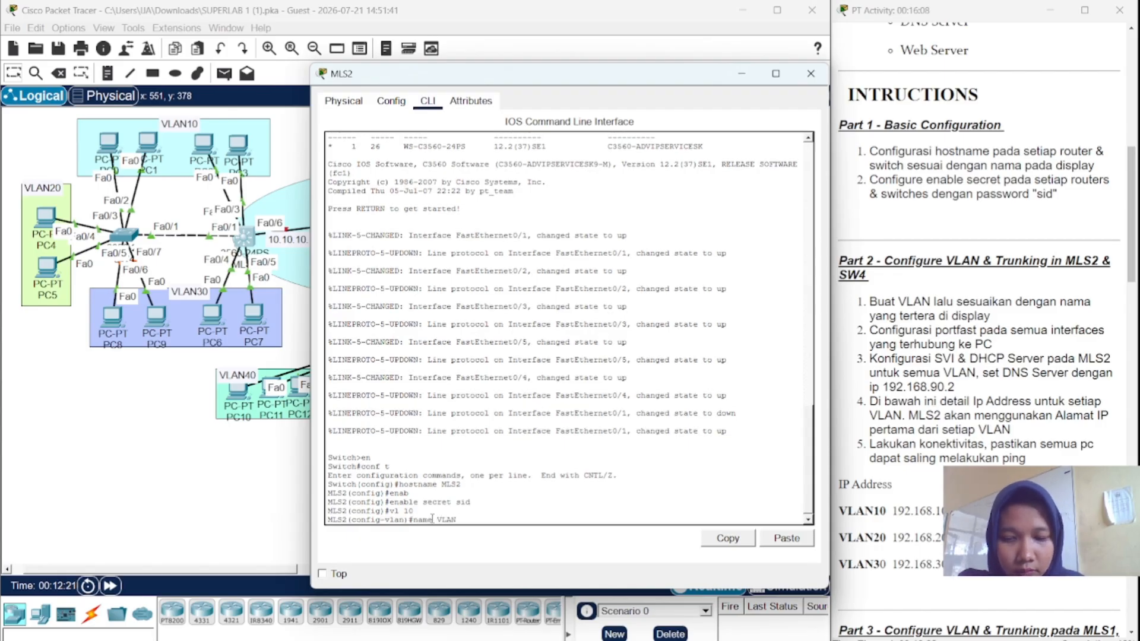
text(10)
key(Return)
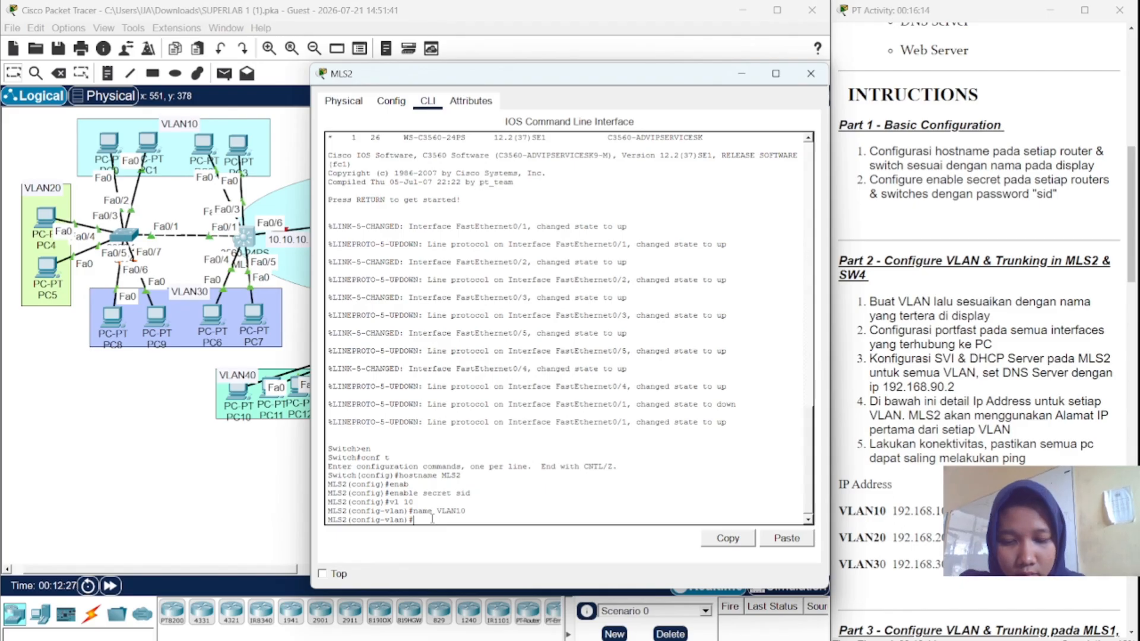
- Add VLAN 20 named VLAN20 and VLAN 30 named VLAN30 on MLS2
text(20)
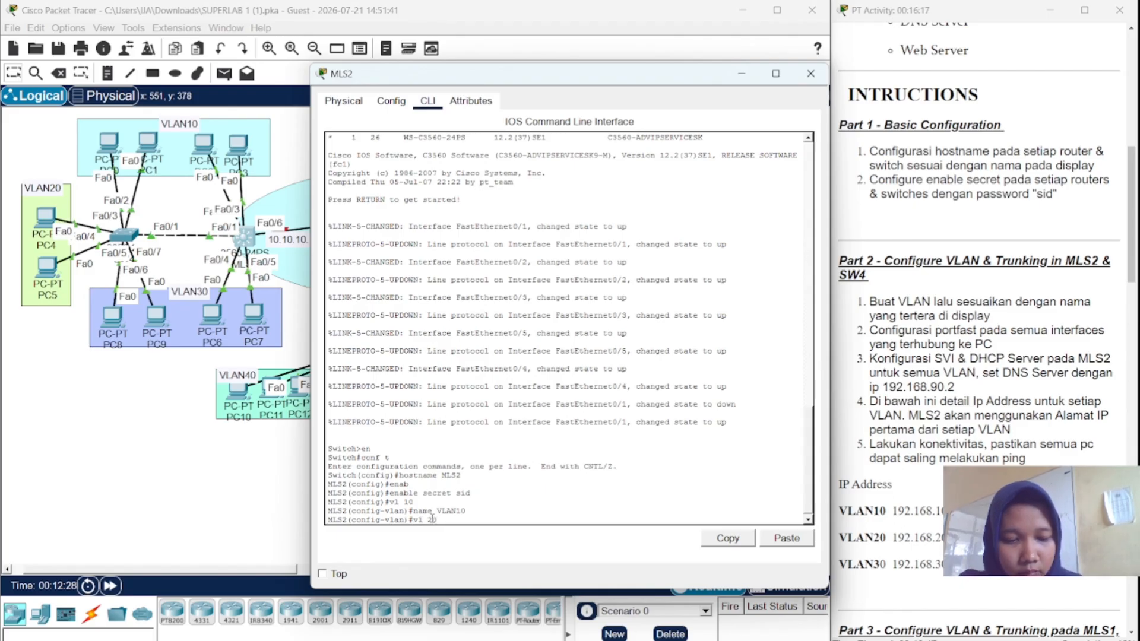
key(Return)
text(na)
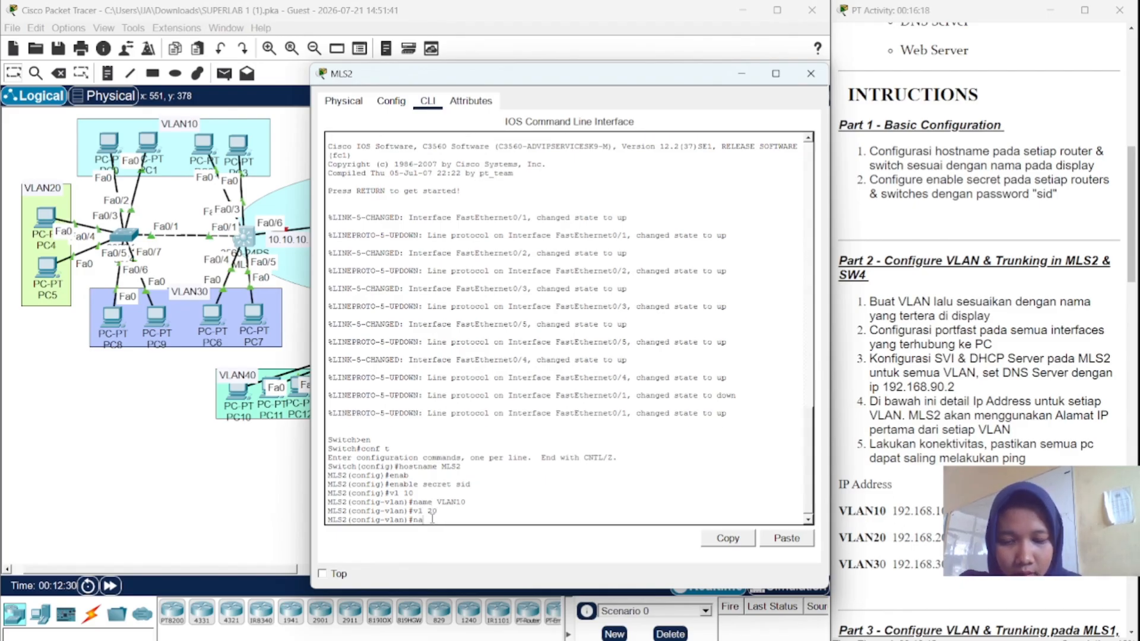
text(me VLAN20)
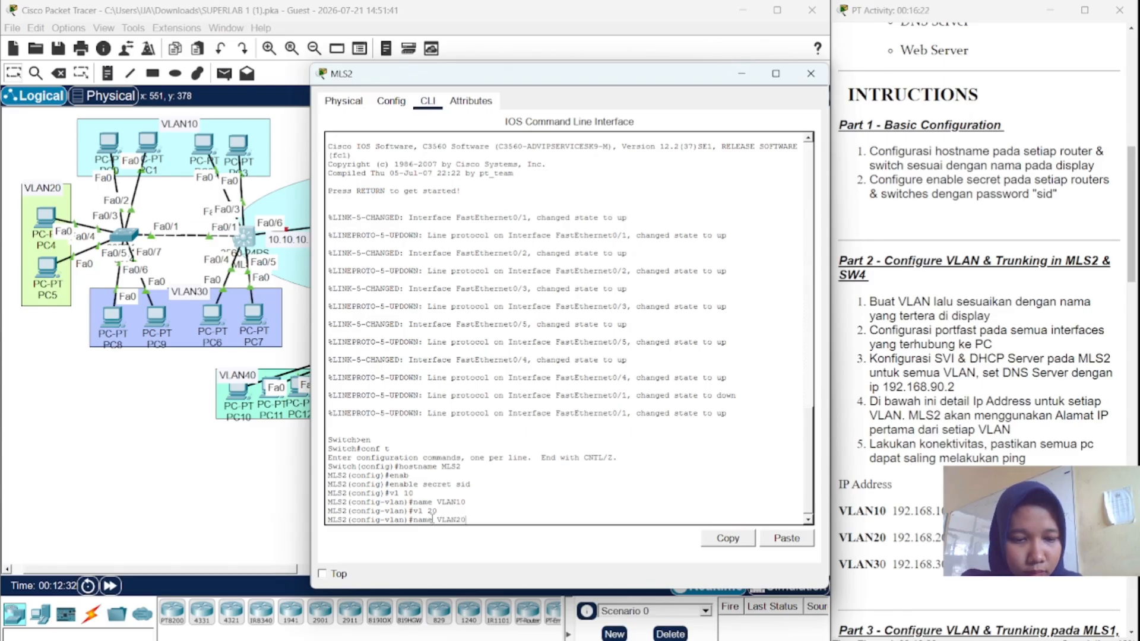
key(Return)
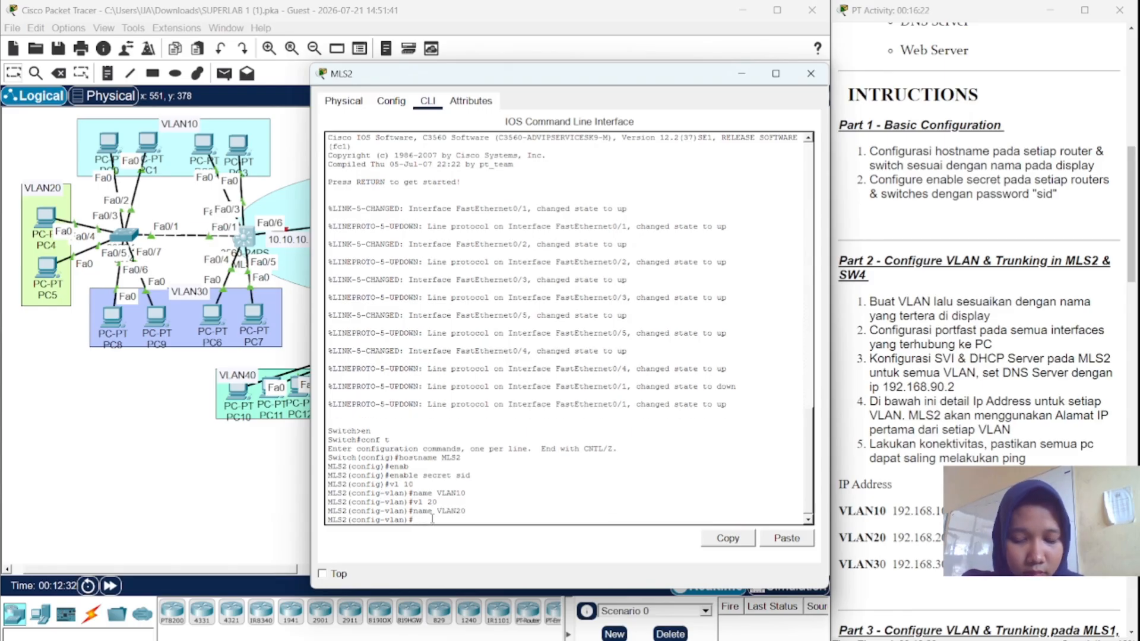
text(vl 3)
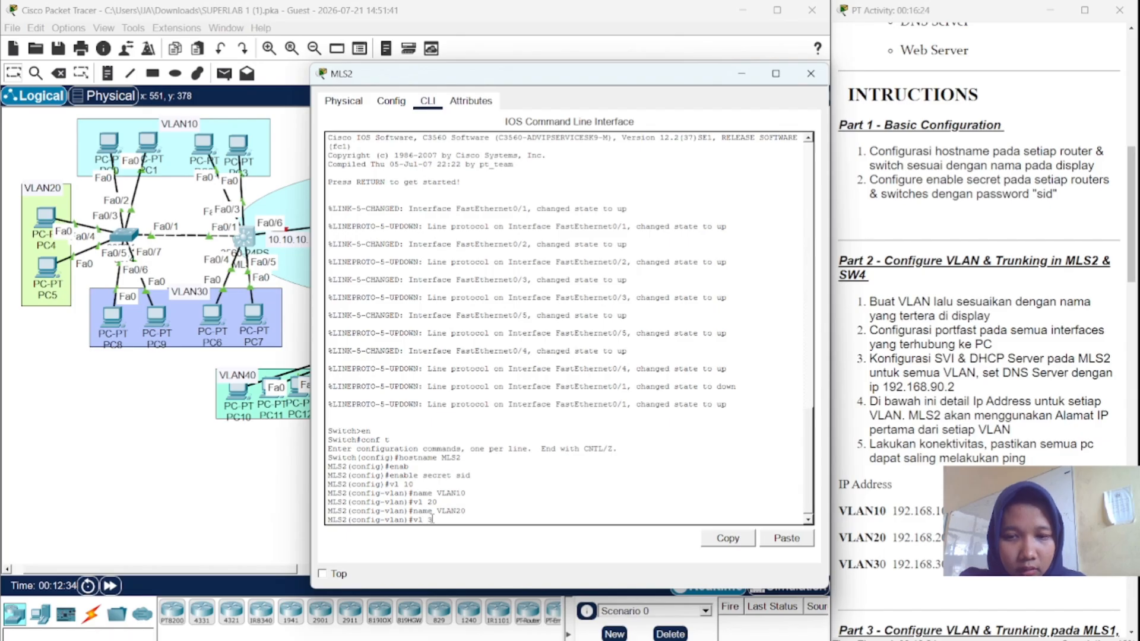
text(0)
key(Return)
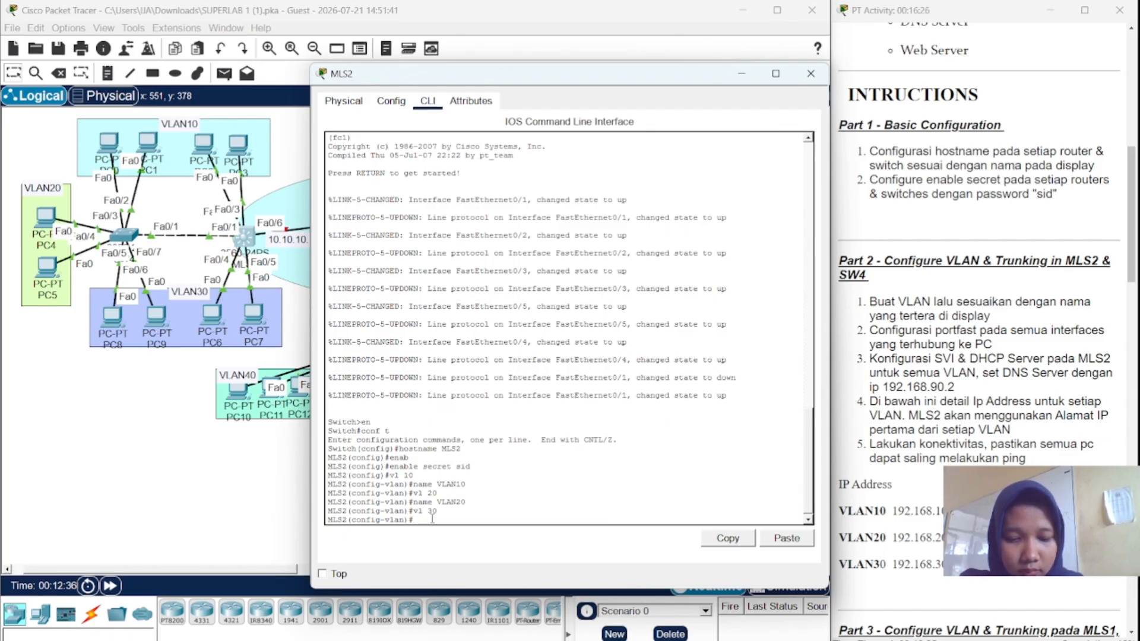
text(name)
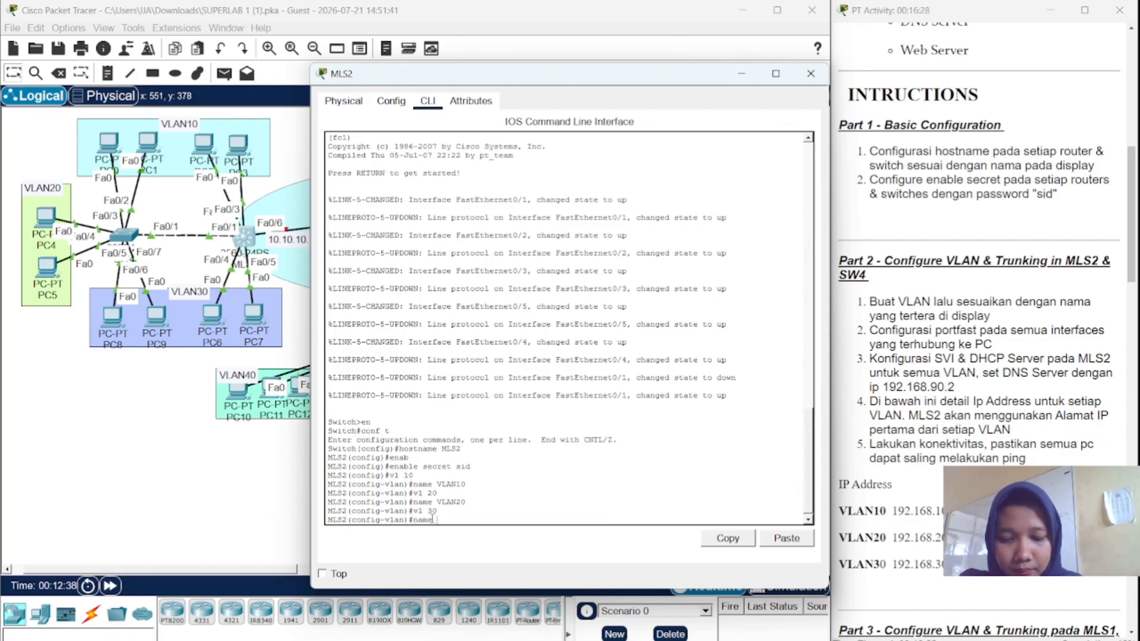
text( VLAN30)
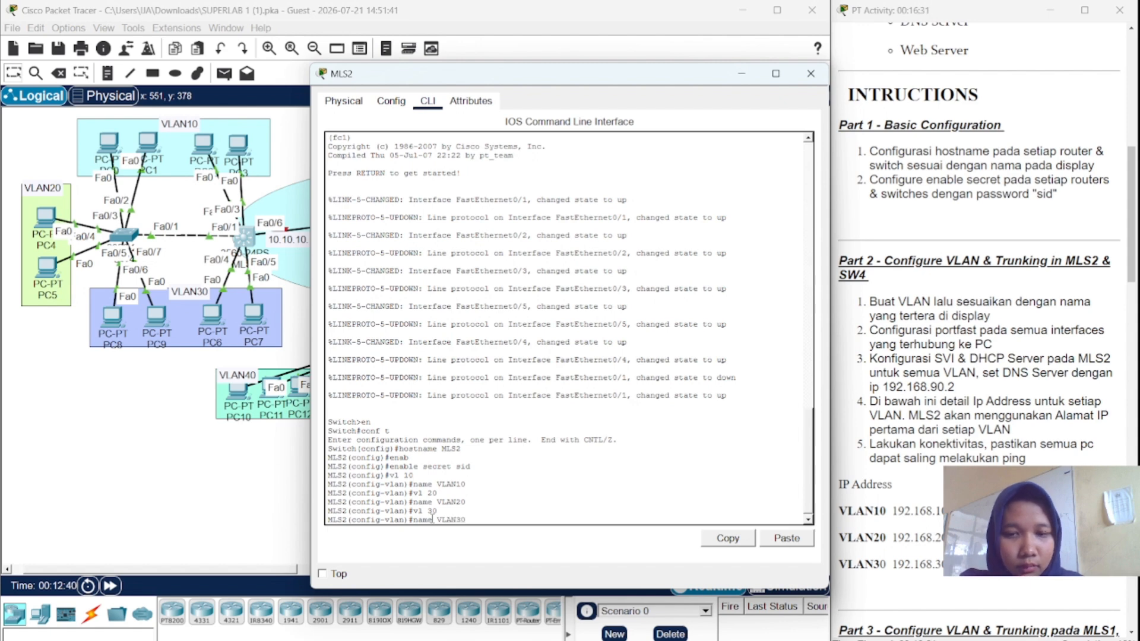
key(Return)
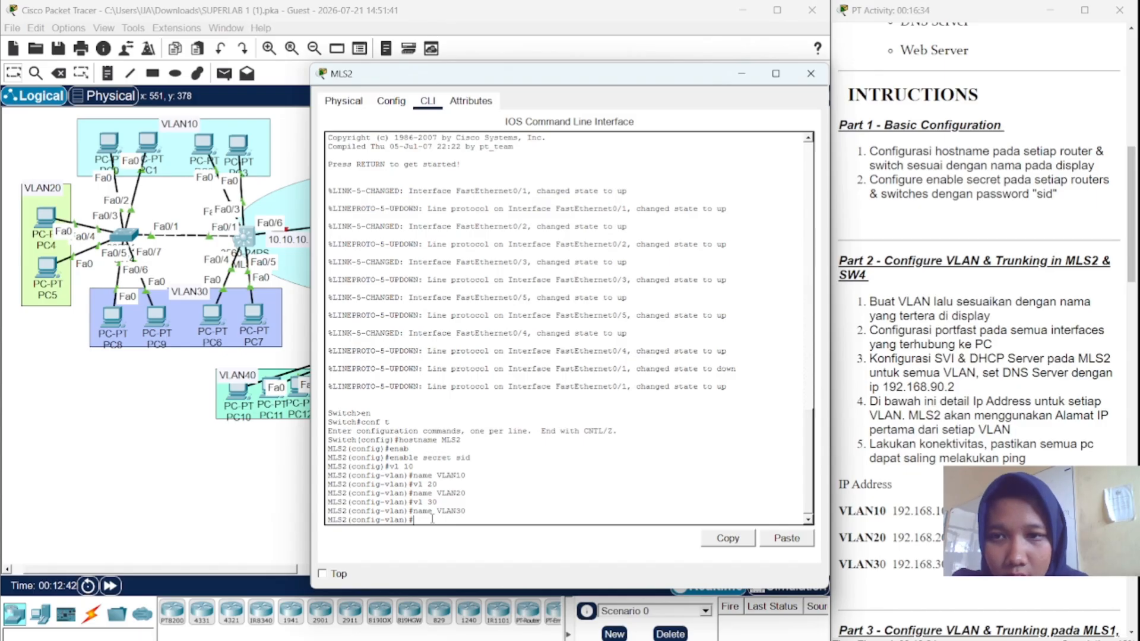
- Make MLS2 ports Fa0/2–3 access ports in VLAN 10
text(int fa)
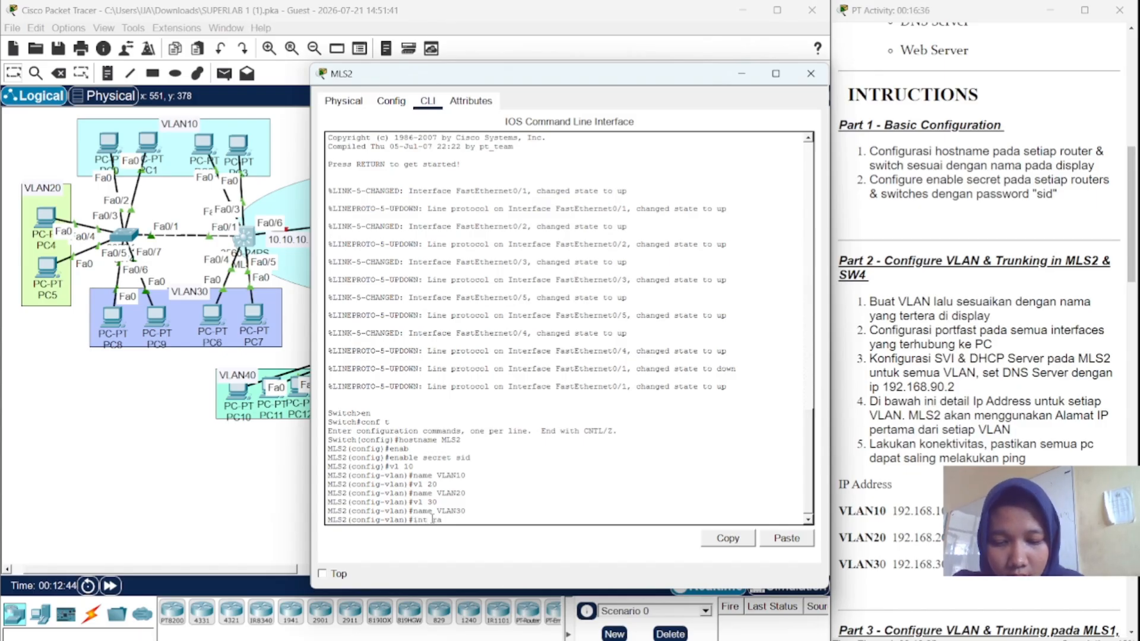
text( fa)
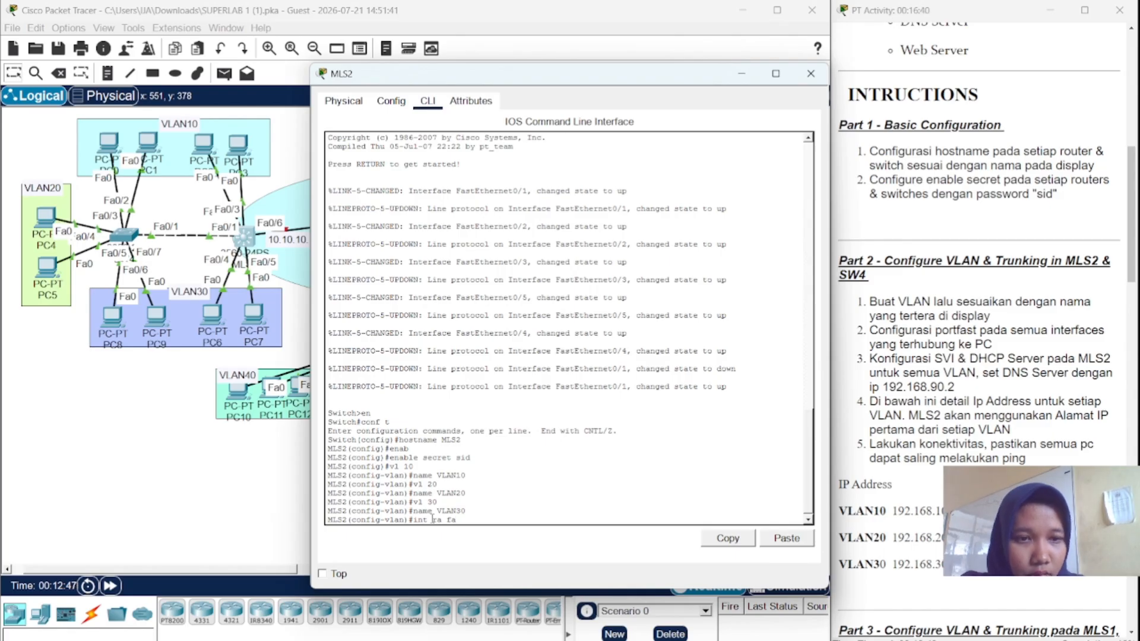
text(0)
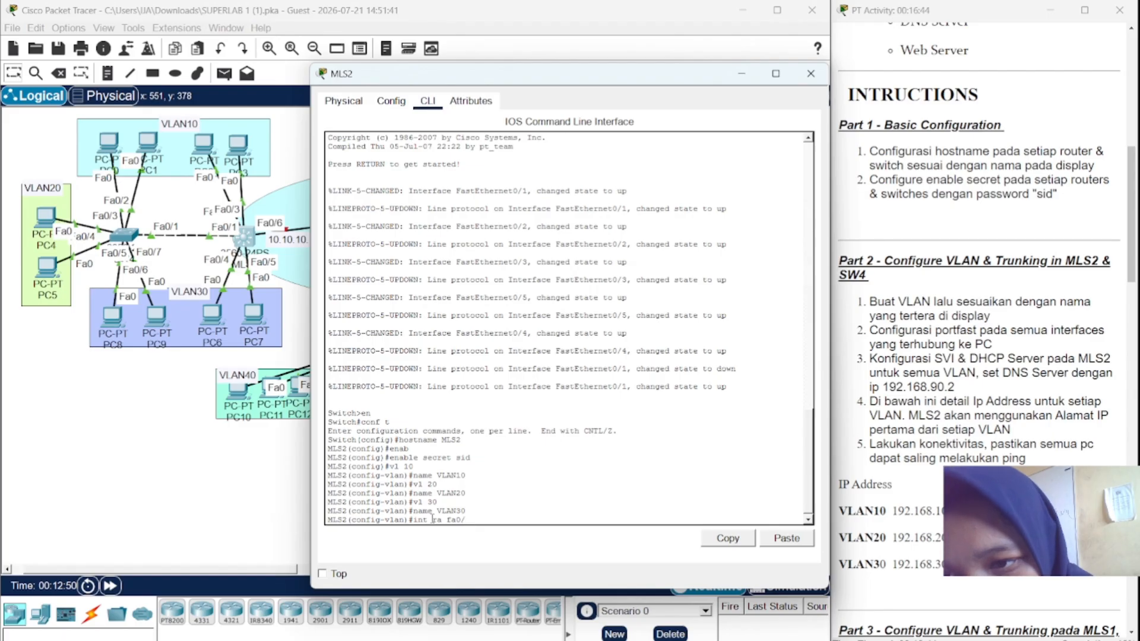
text(/2-3)
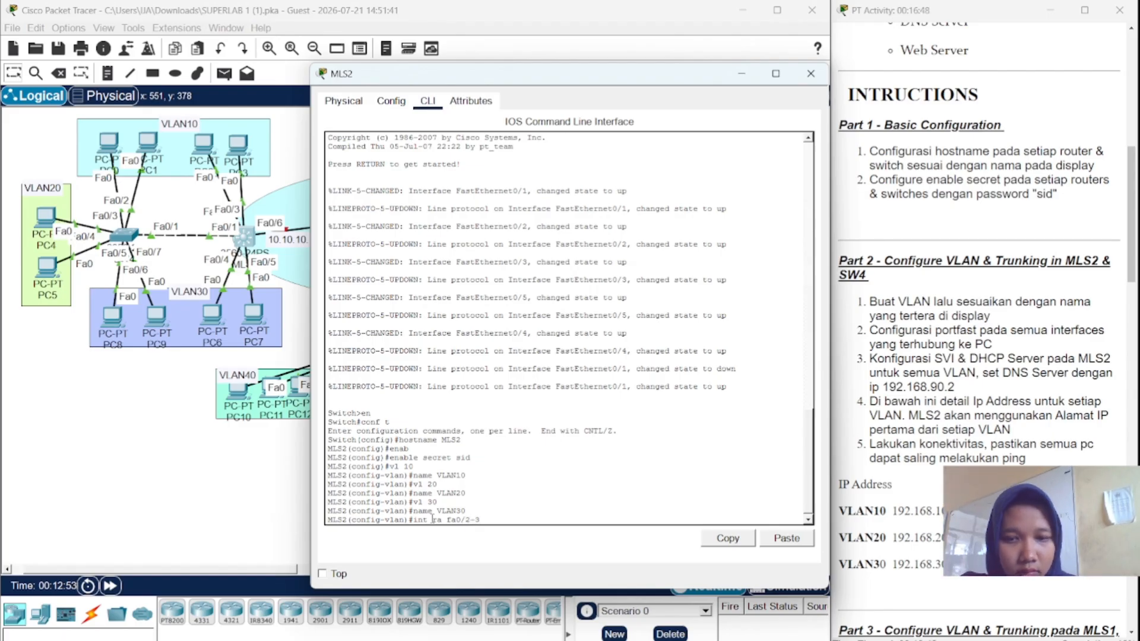
key(Return)
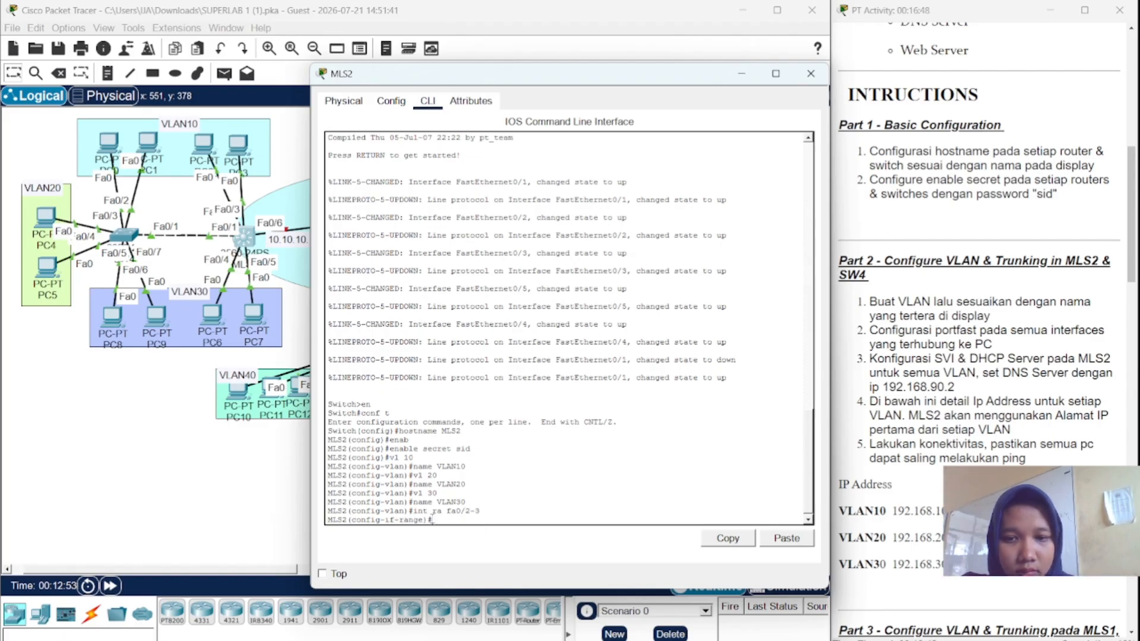
text(sw m)
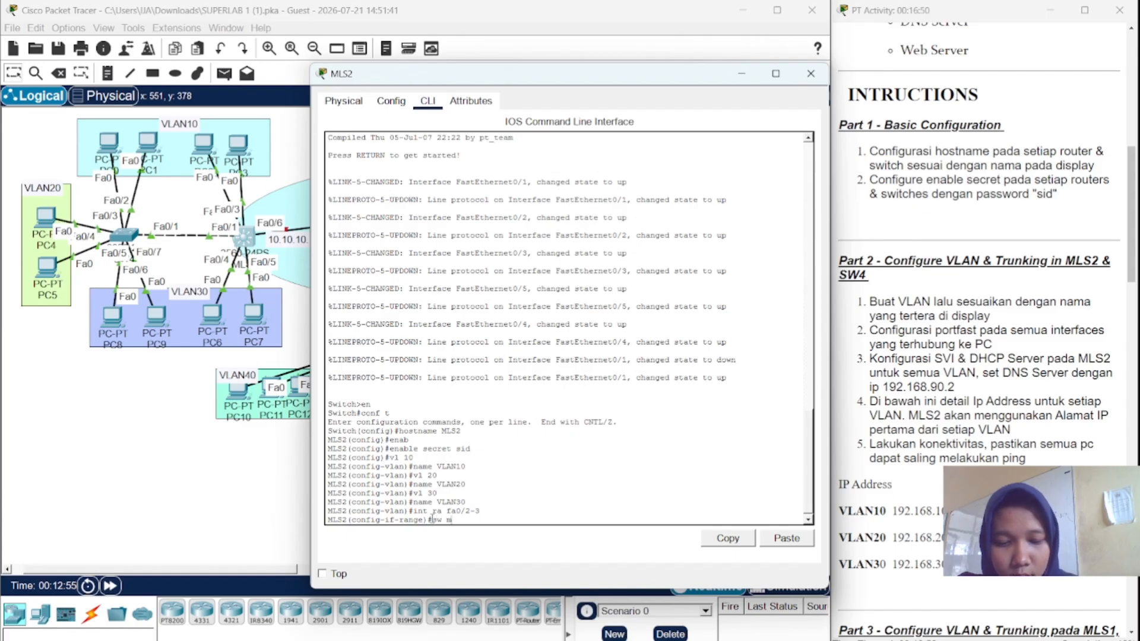
text(o acc)
key(Return)
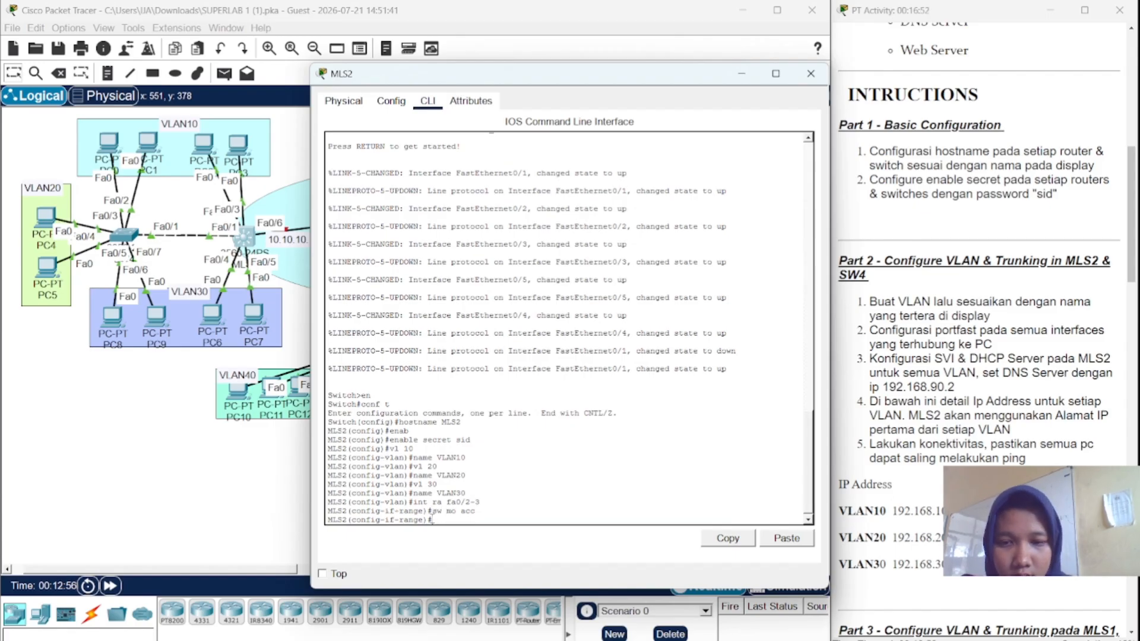
text(sw acc v)
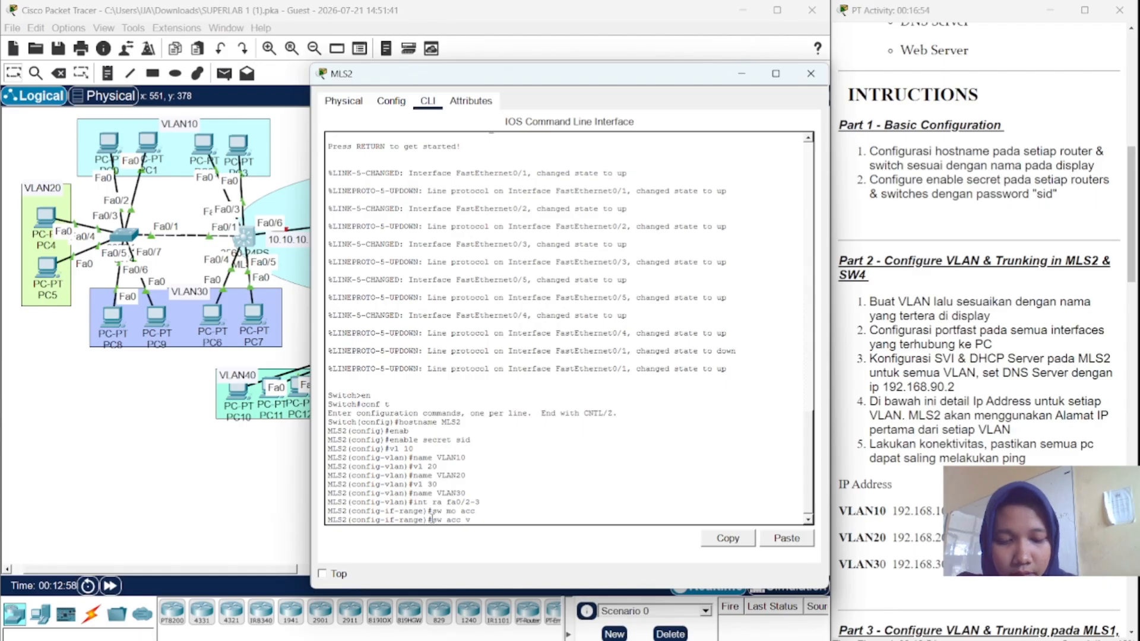
text(l 10)
key(Return)
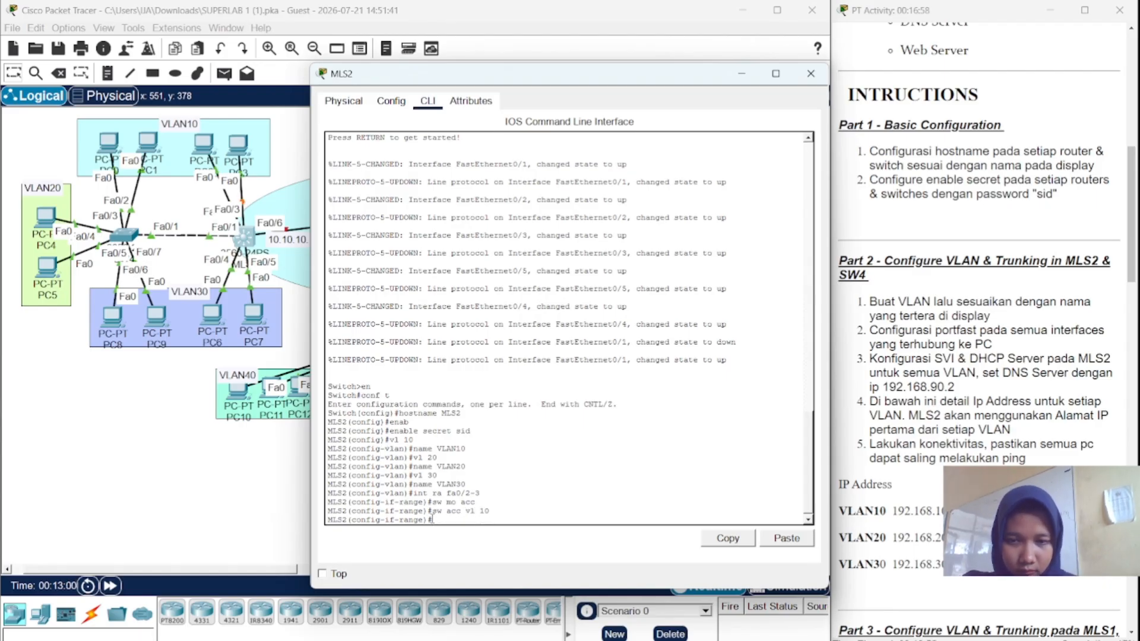
- Correct the range command and make MLS2 ports Fa0/4–5 access ports in VLAN 20
text(int )
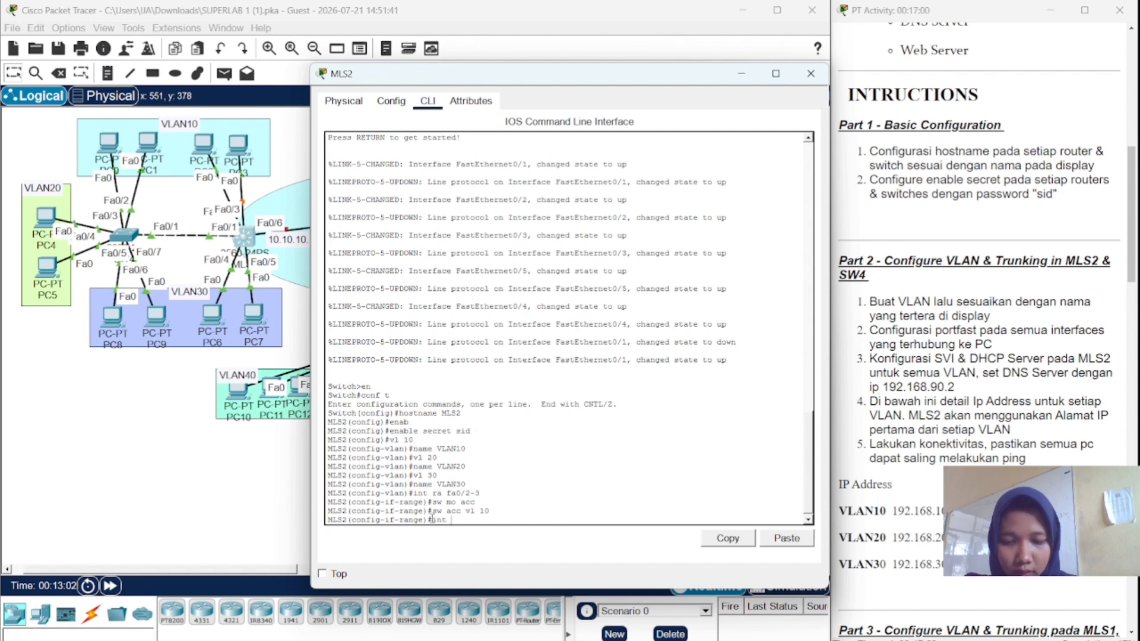
text(fa0/)
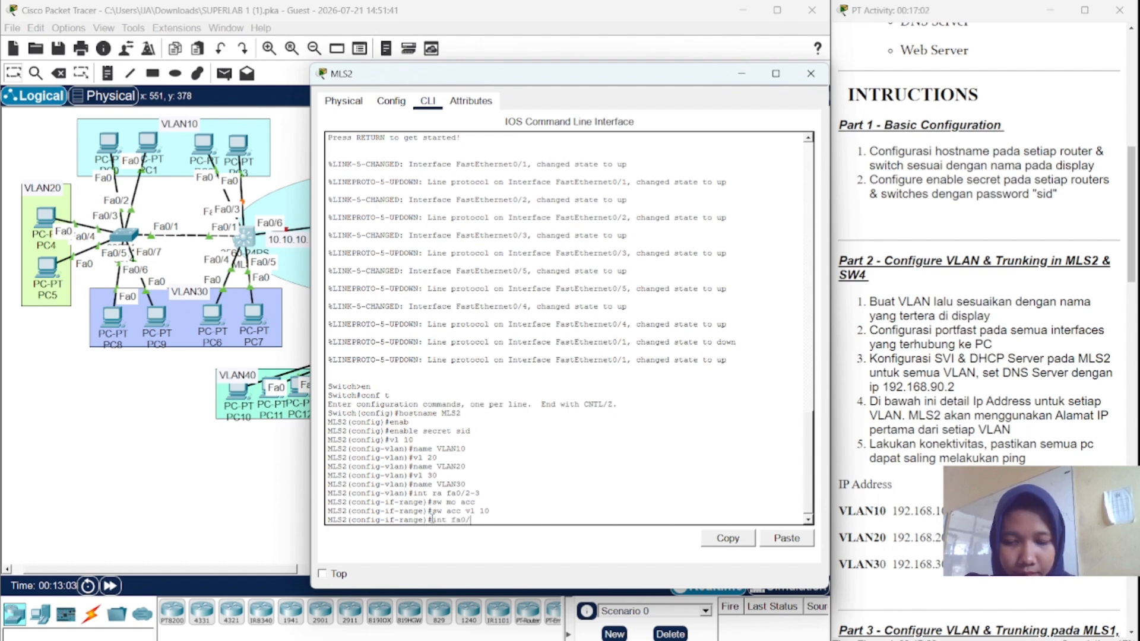
text(4-5)
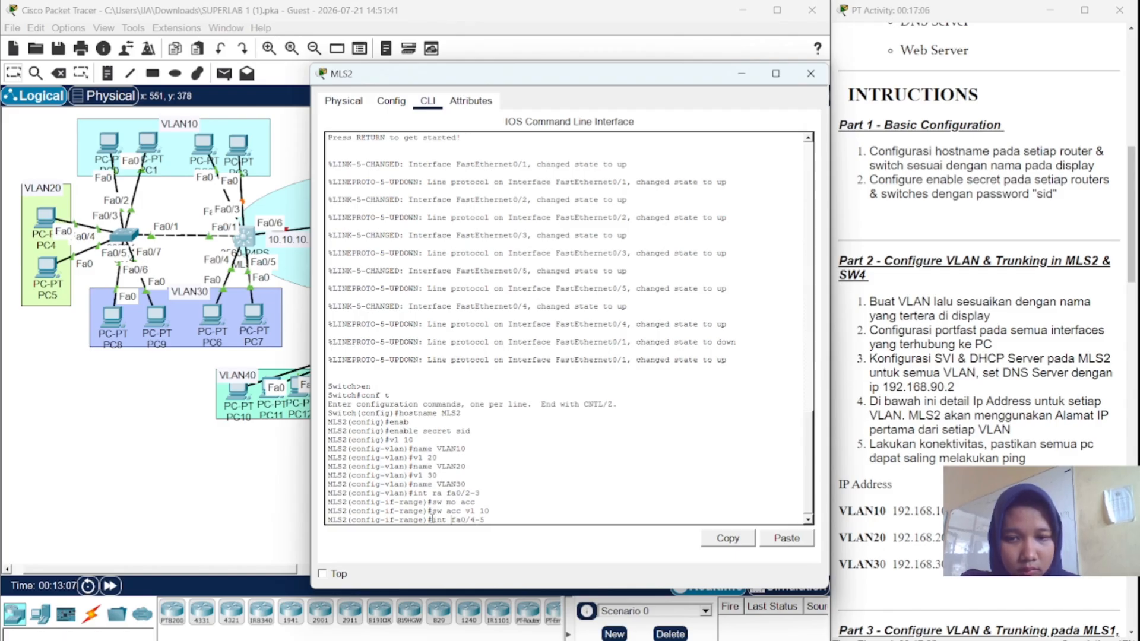
key(Left)
key(Left)
key(Left)
key(Left)
key(Left)
key(Left)
key(Left)
text(ra)
key(Return)
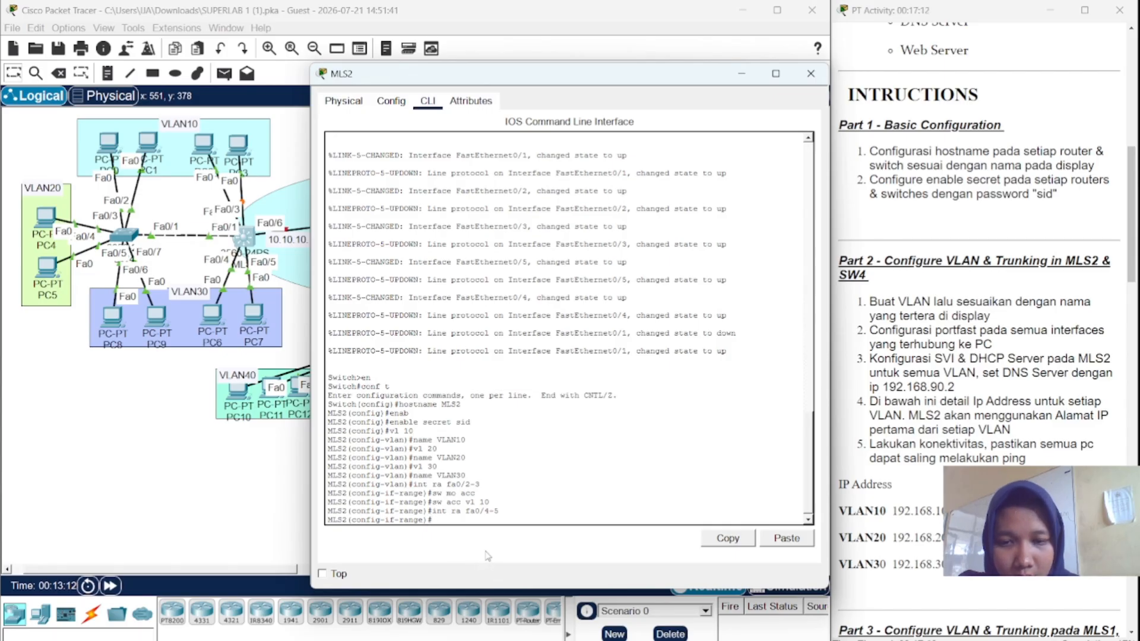
text(sw mo acc)
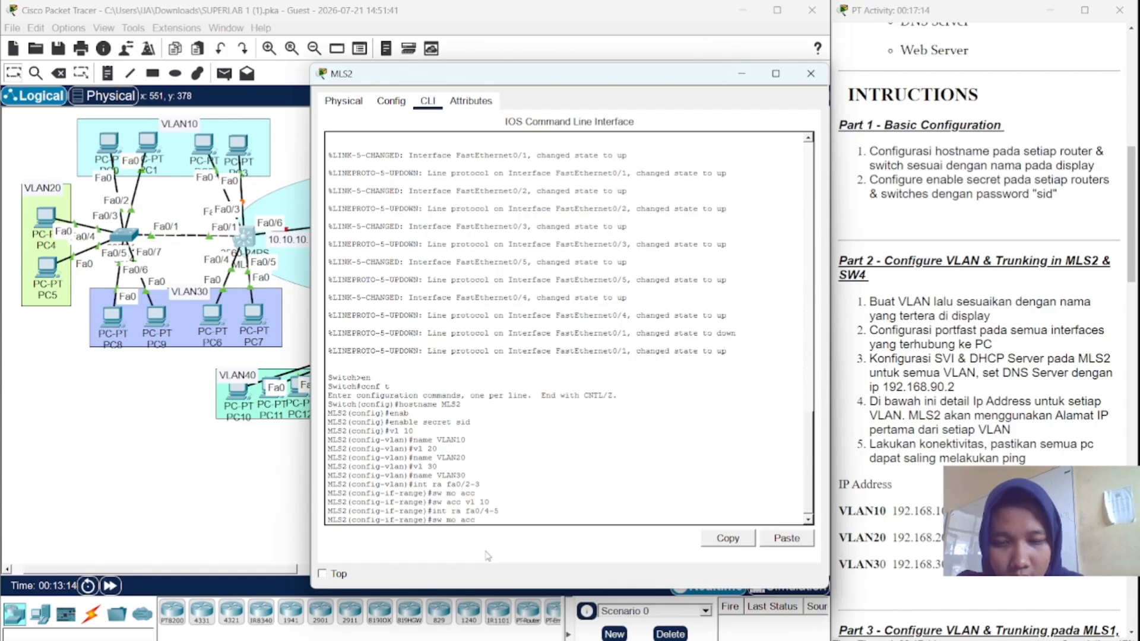
key(Return)
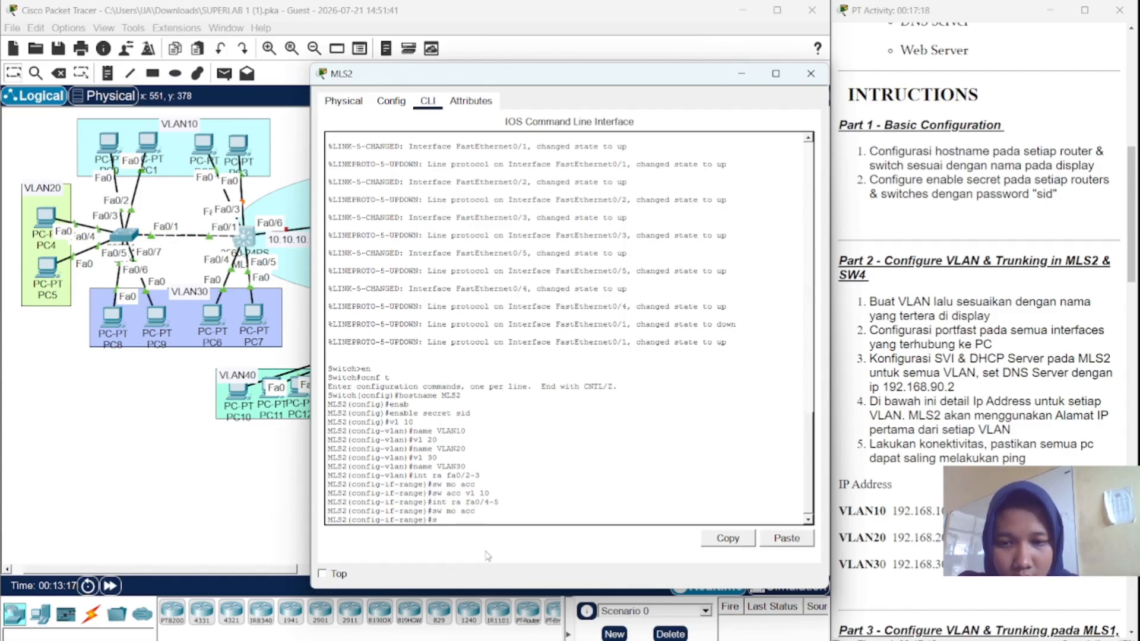
text(sw acc v)
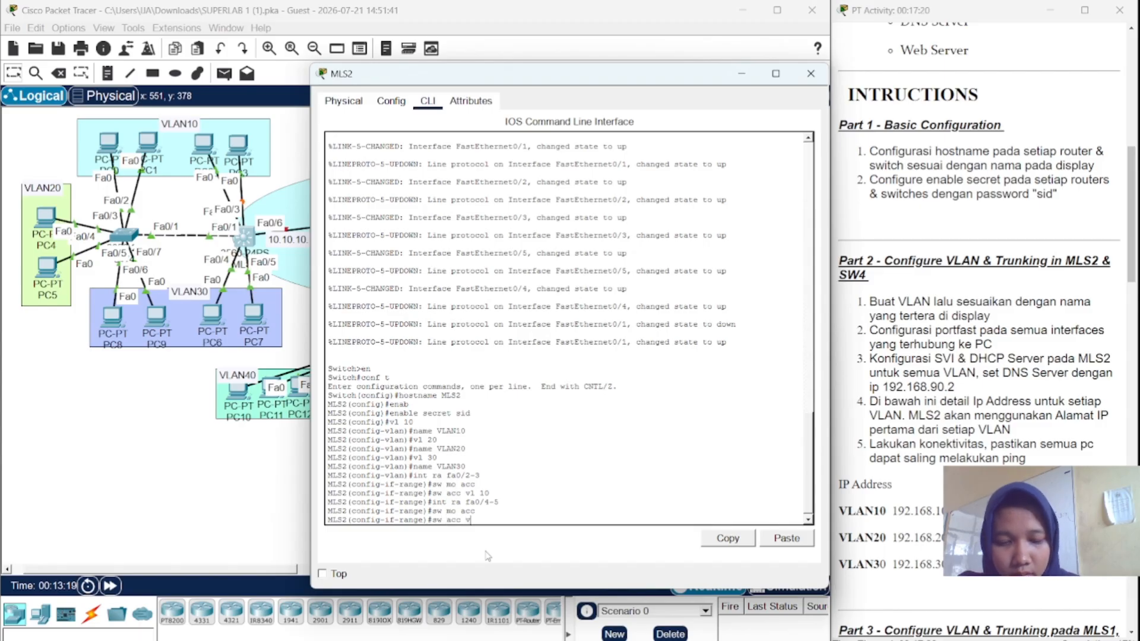
text(l 20)
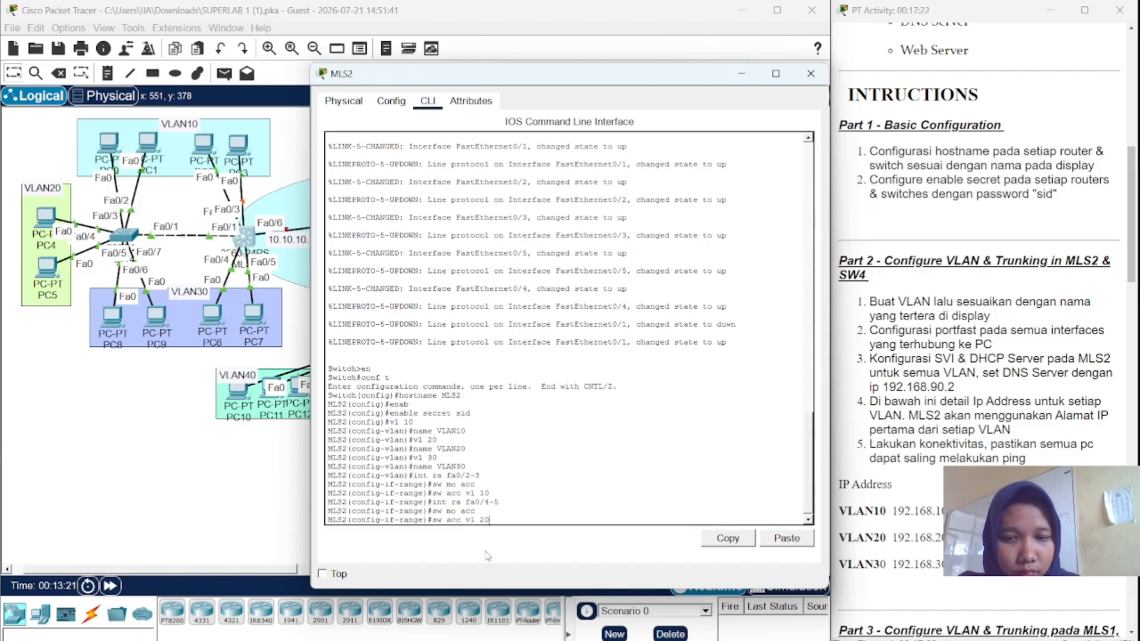
key(Return)
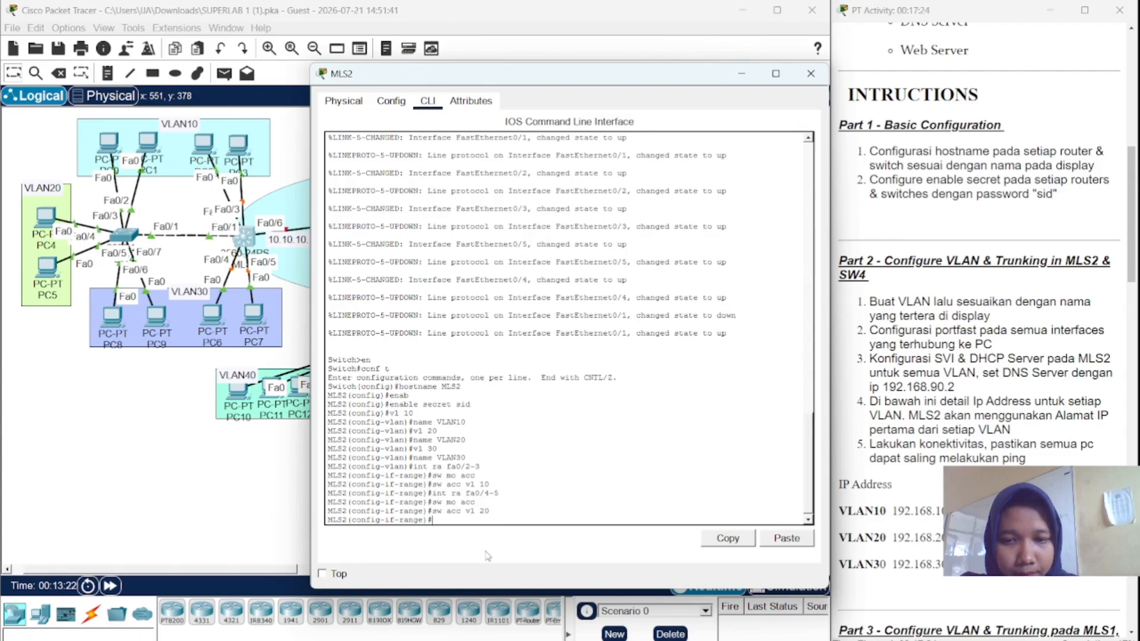
- Change the range from Fa0/6–7 to Fa0/4–5 and make those ports access ports in VLAN 30
text(int)
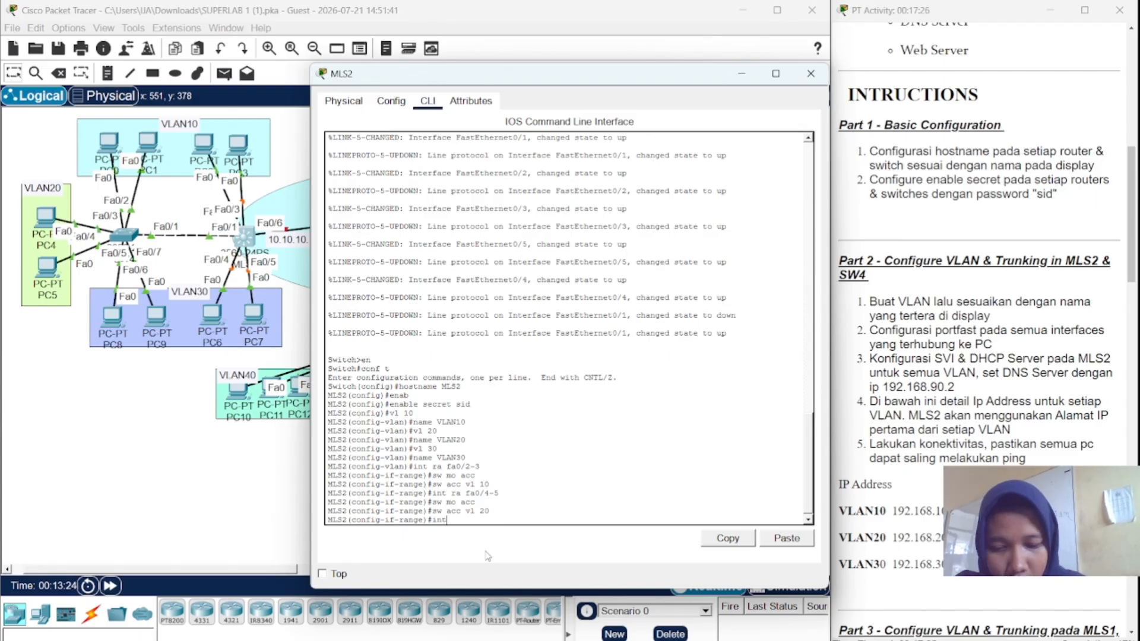
text( ra fa)
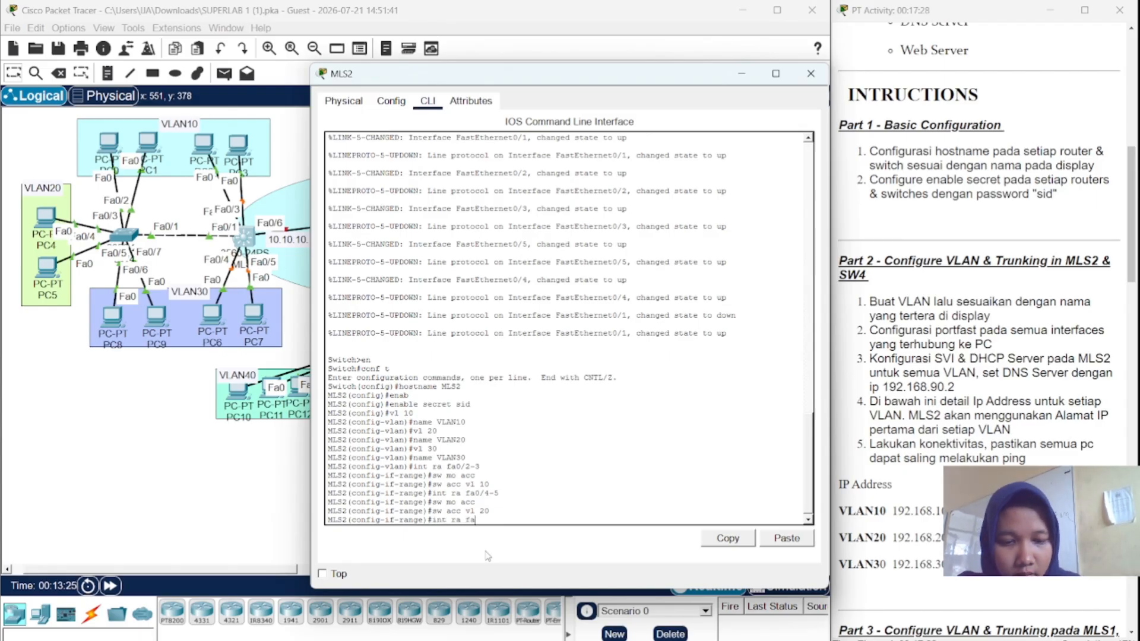
text(0/)
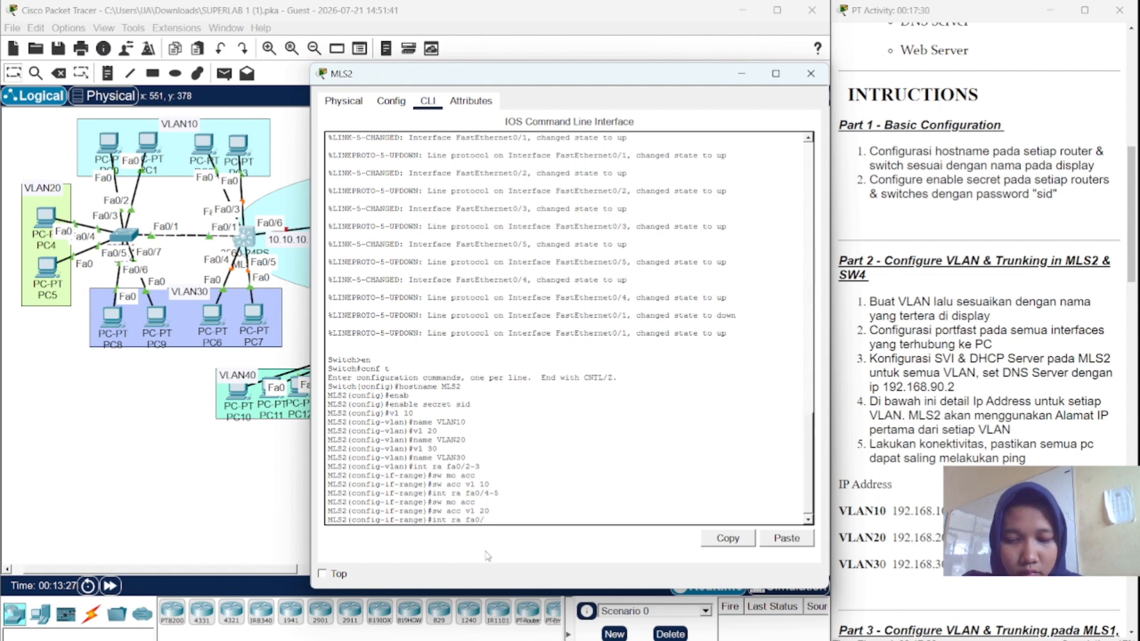
text(6-)
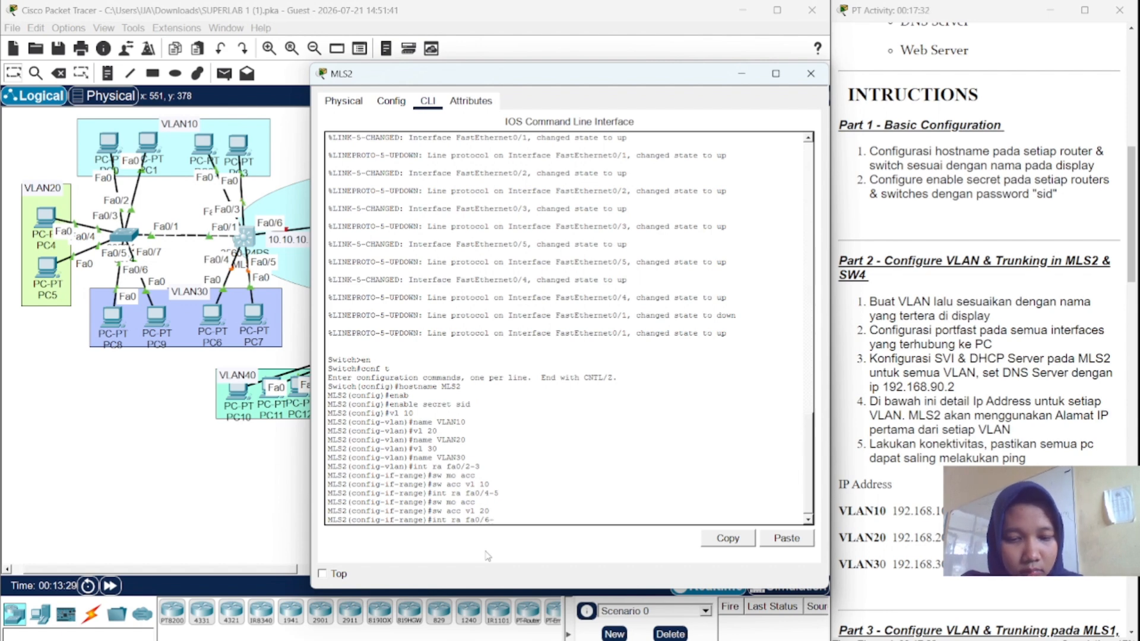
text(7)
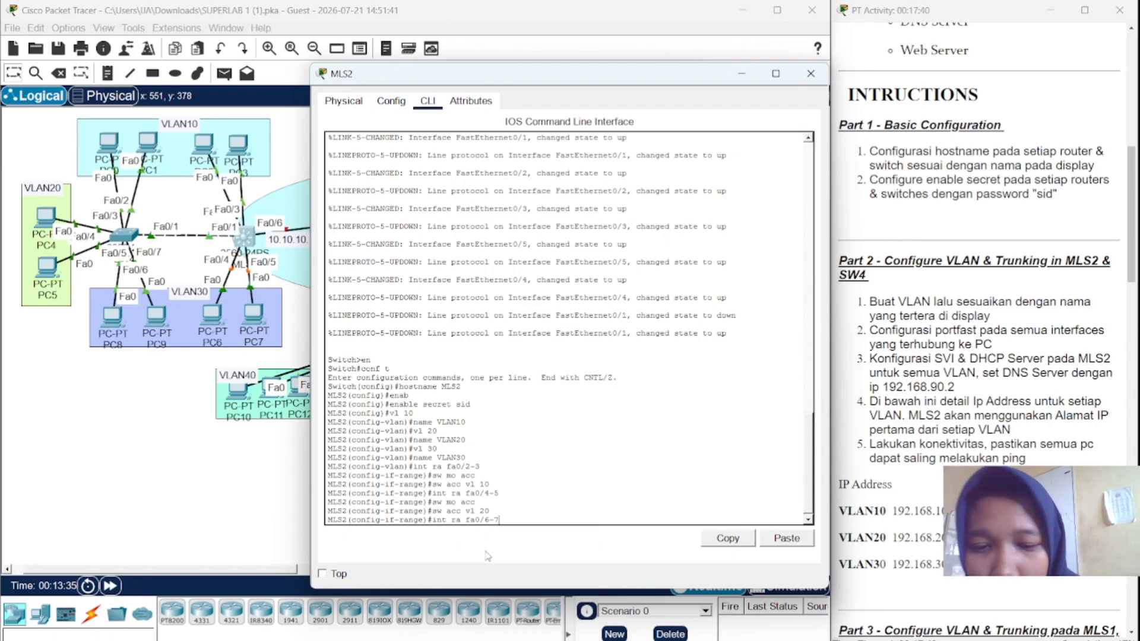
key(BackSpace)
key(BackSpace)
key(BackSpace)
key(BackSpace)
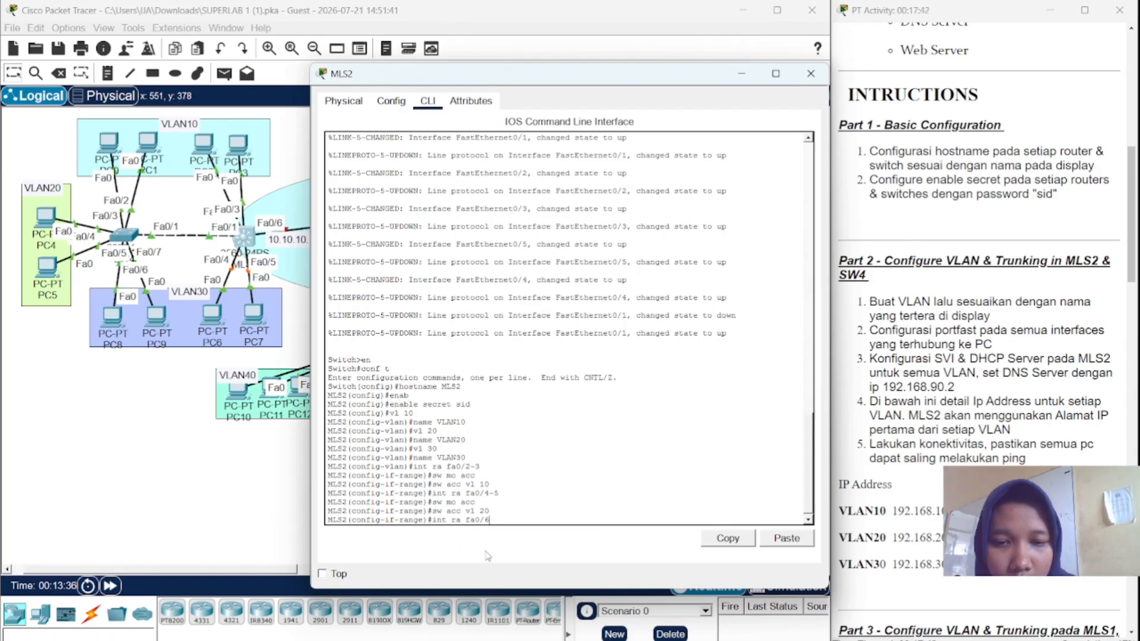
key(BackSpace)
key(BackSpace)
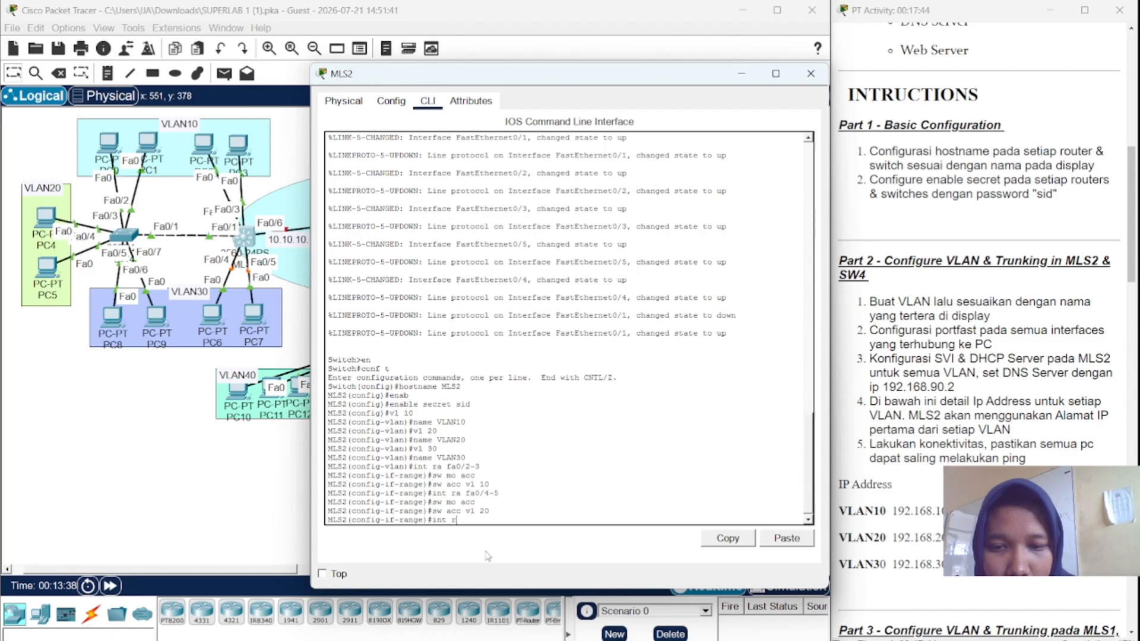
key(BackSpace)
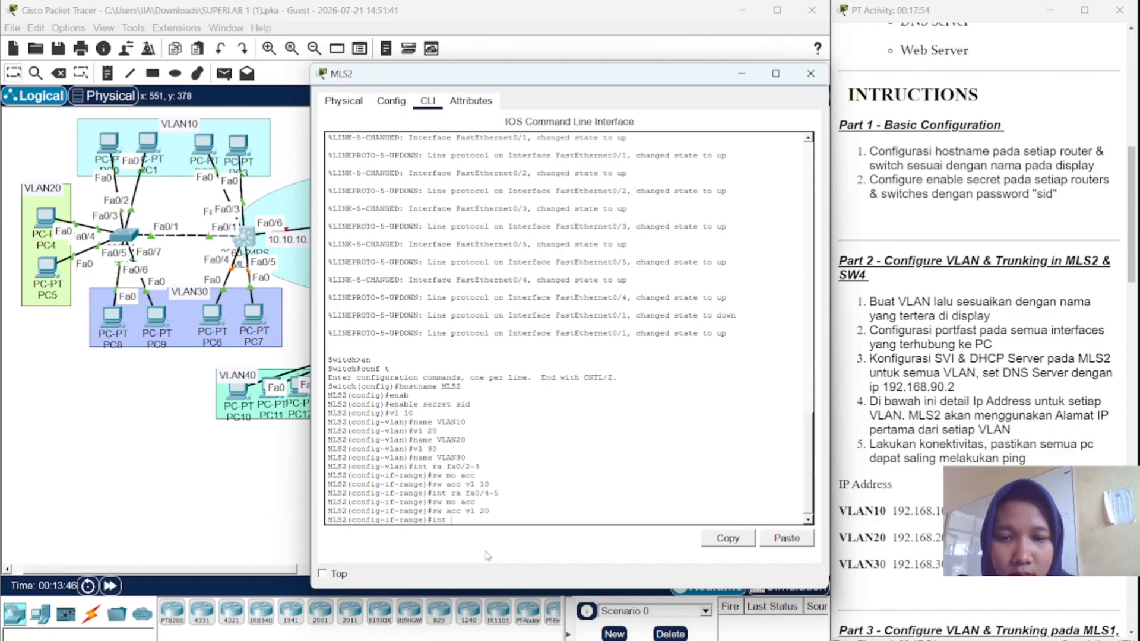
text(ra)
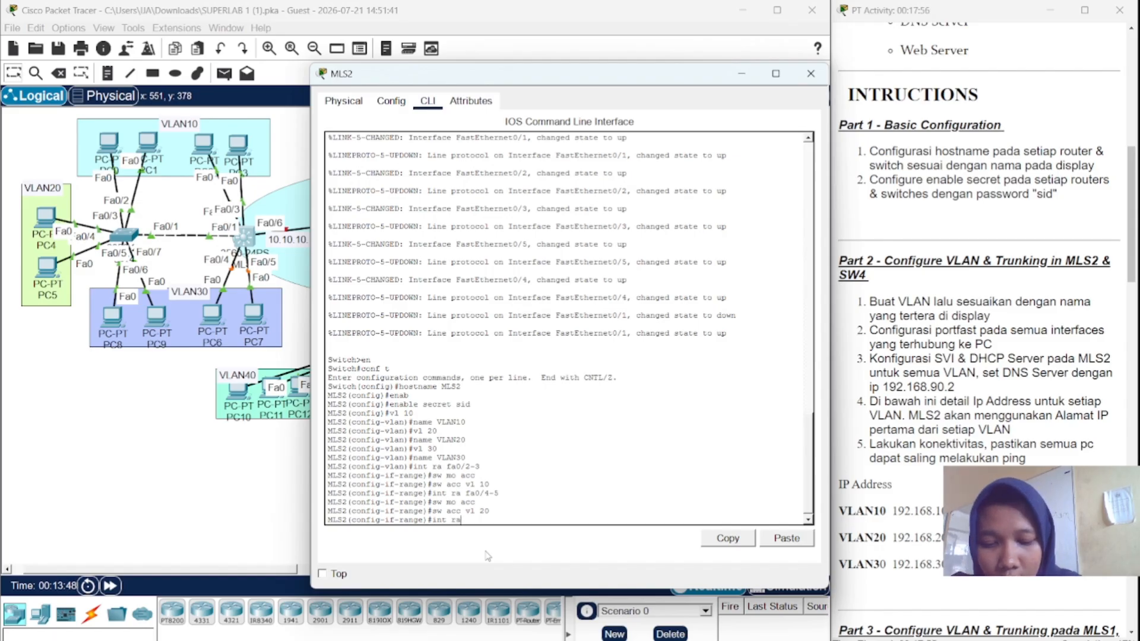
text( fa0)
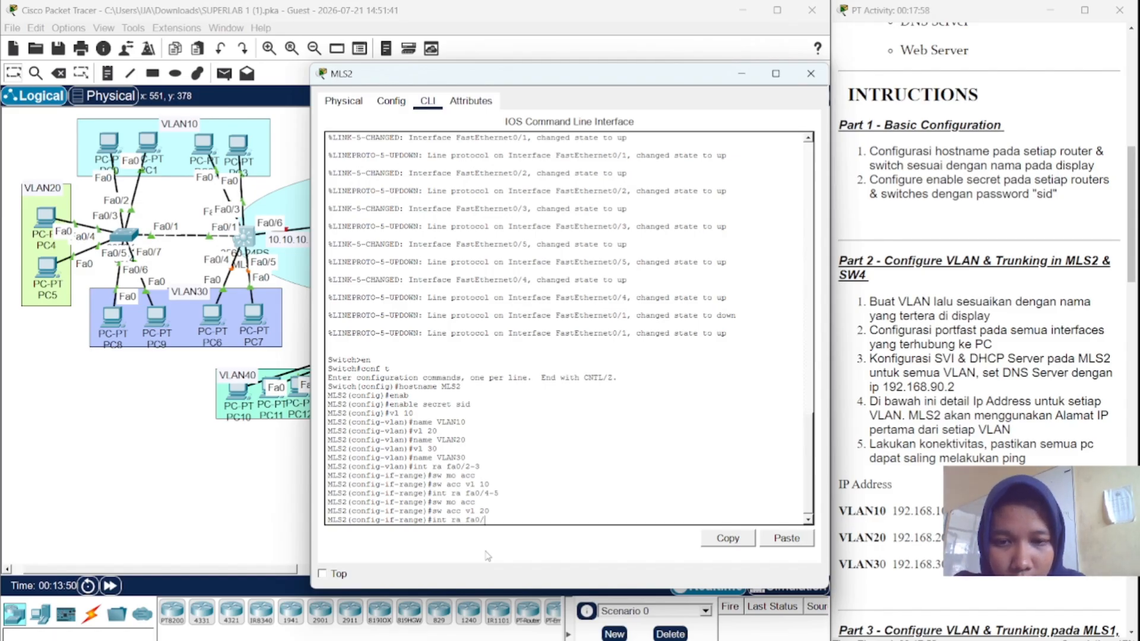
text(/4-)
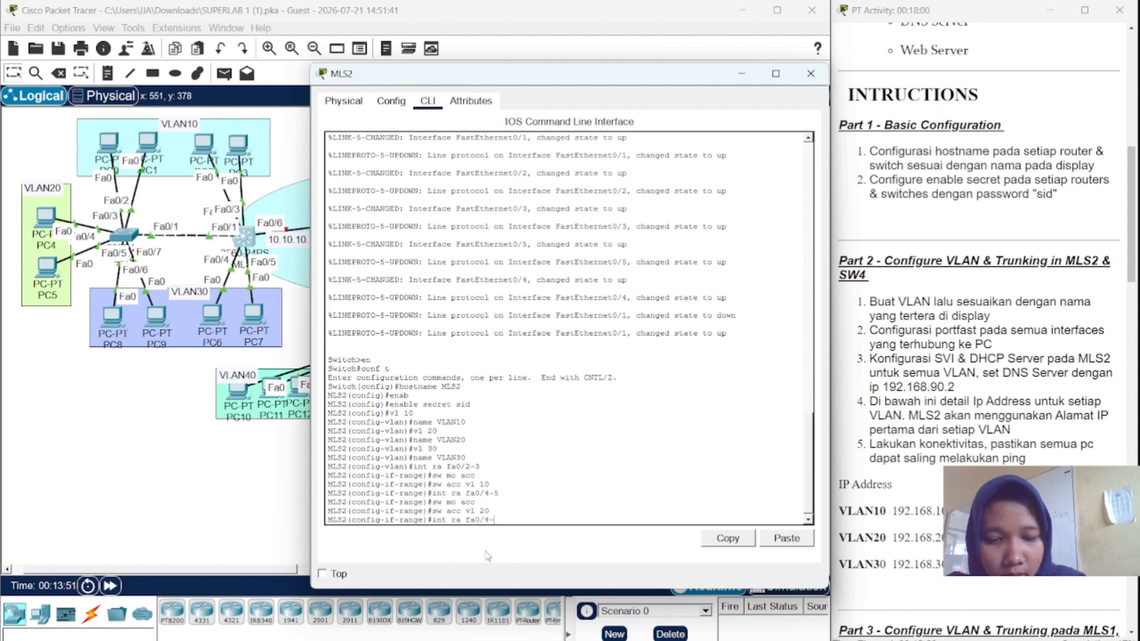
text(5)
key(Return)
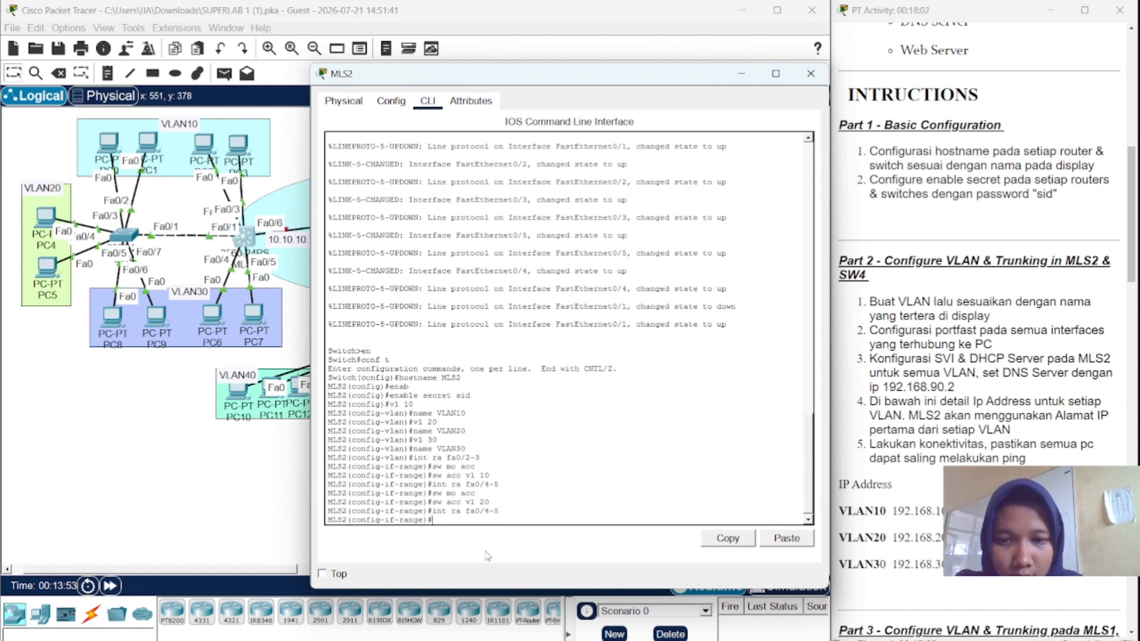
text(sw)
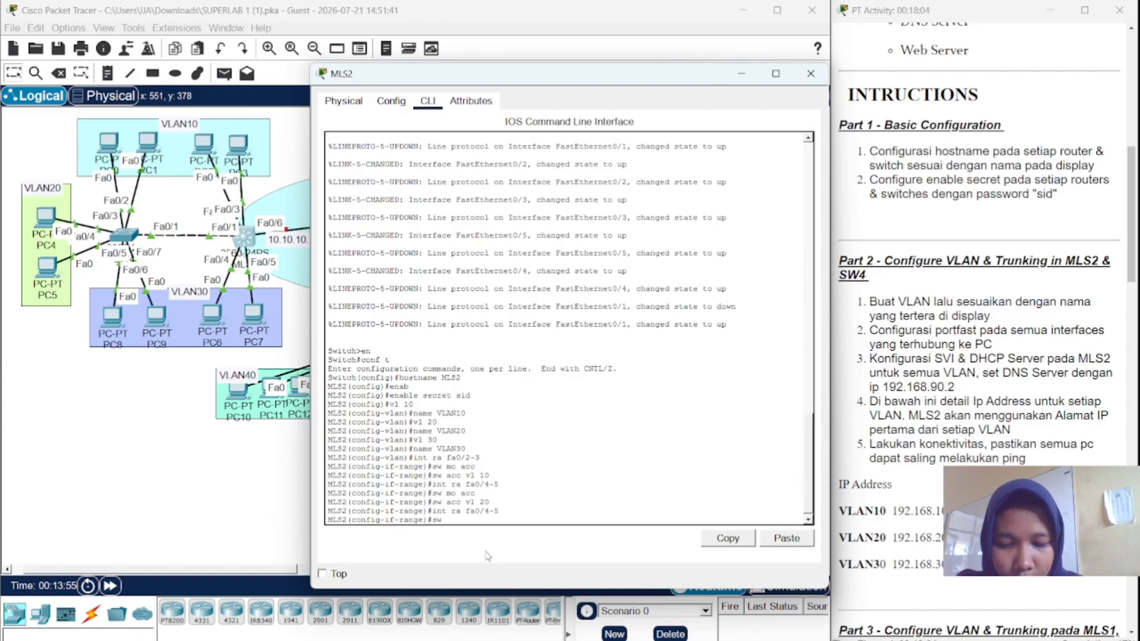
text( mo acc)
key(Return)
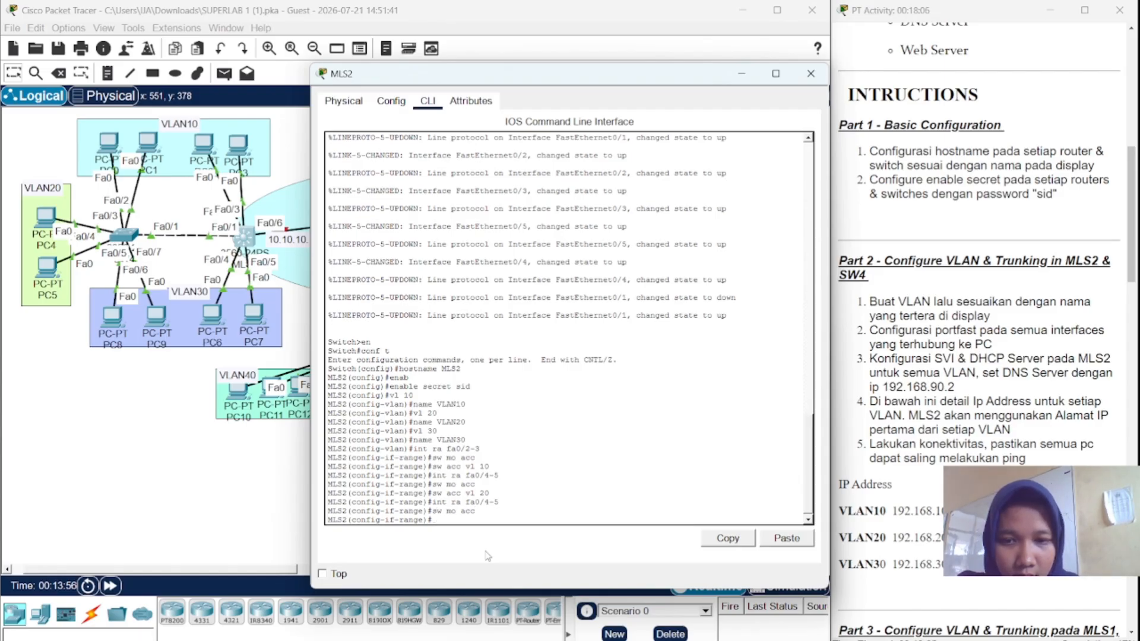
text(sw)
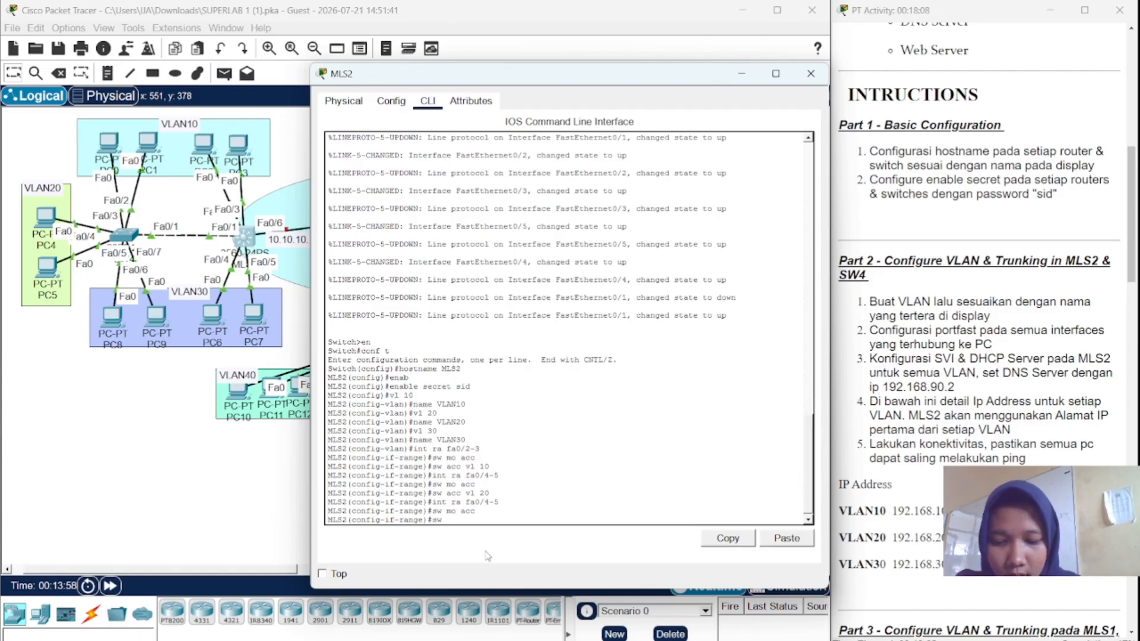
text( acc vl 30)
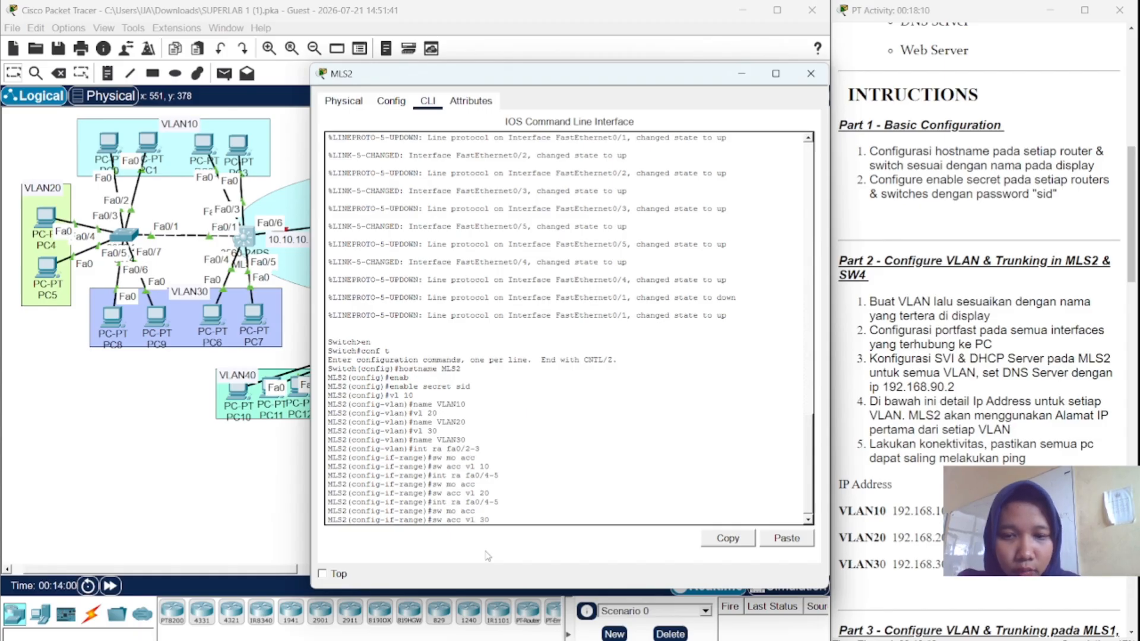
key(Return)
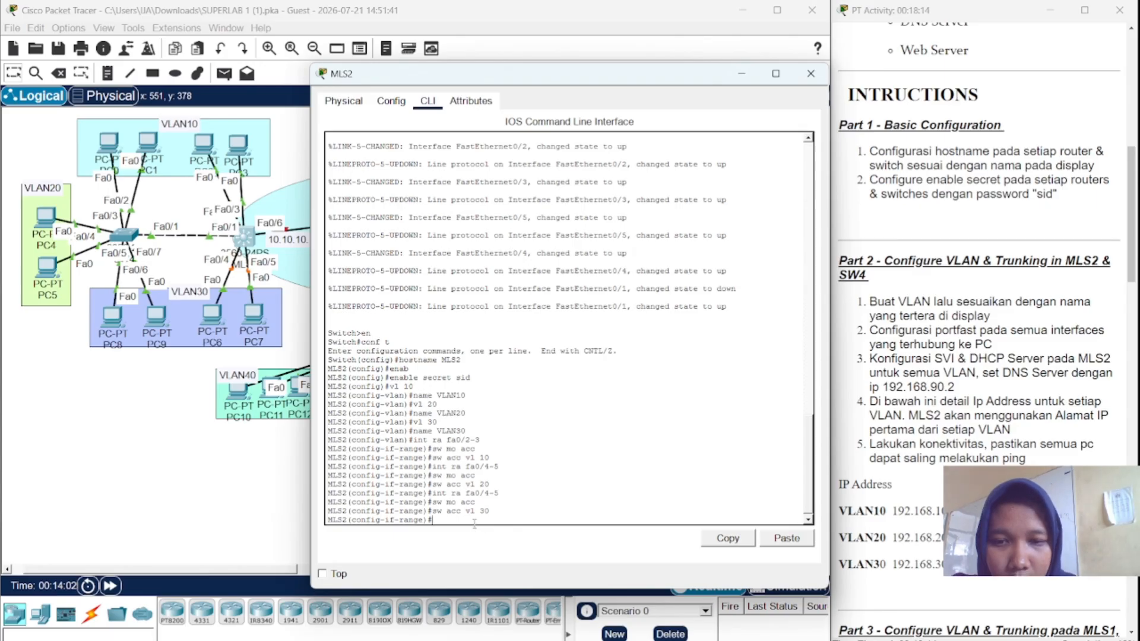
- Select MLS2's interface Fa0/1 and try setting it to trunk mode
text(int f)
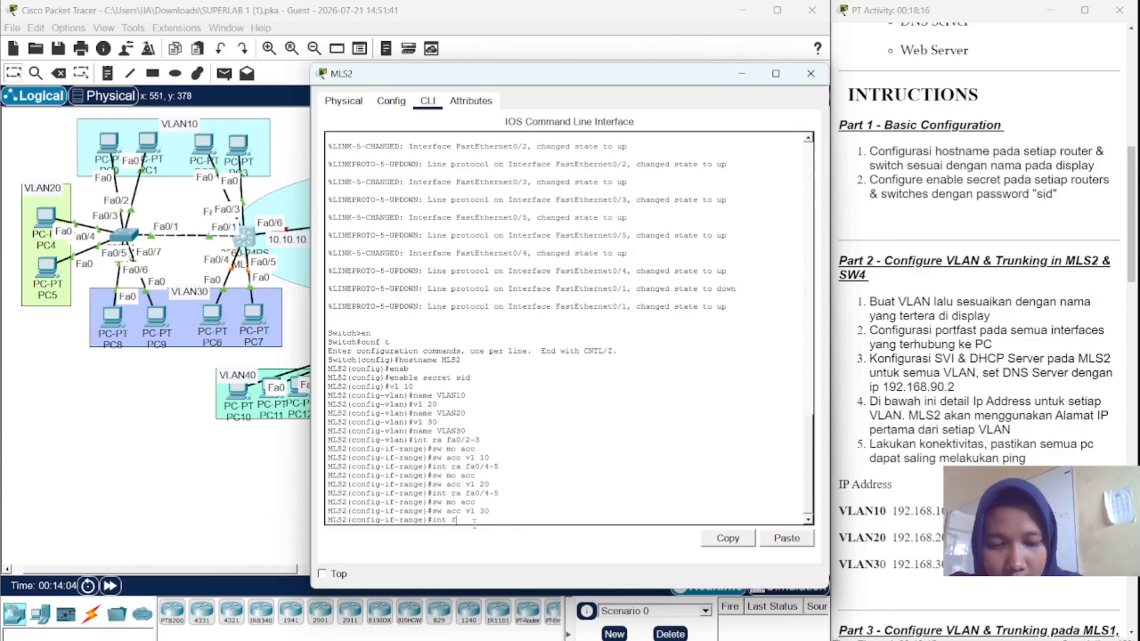
text(a0/1)
key(Return)
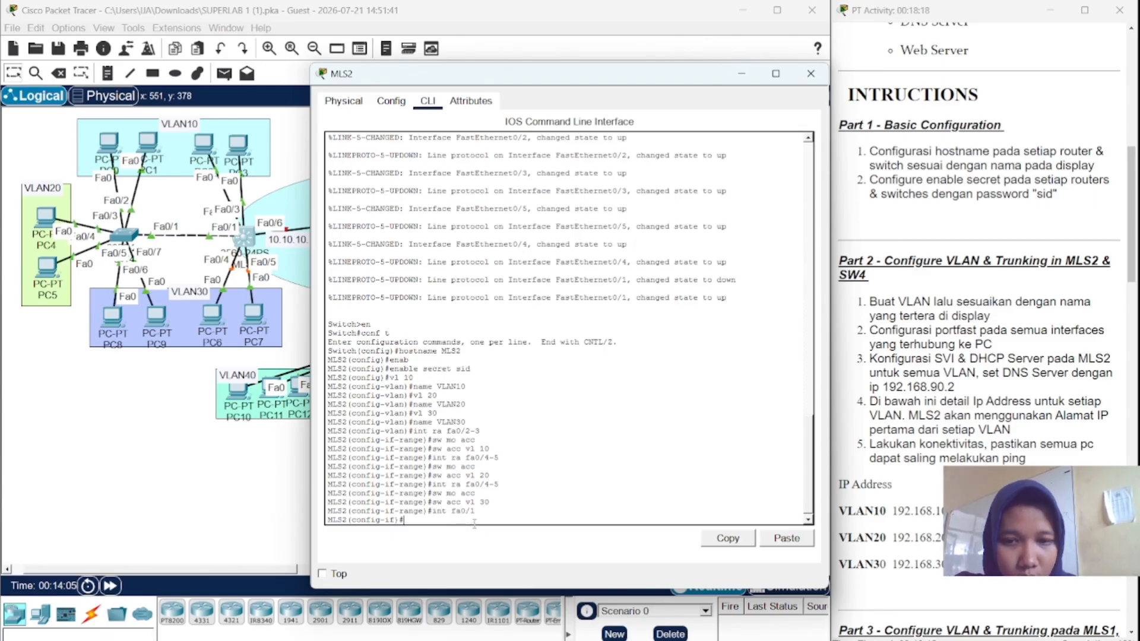
text(sw mo tr)
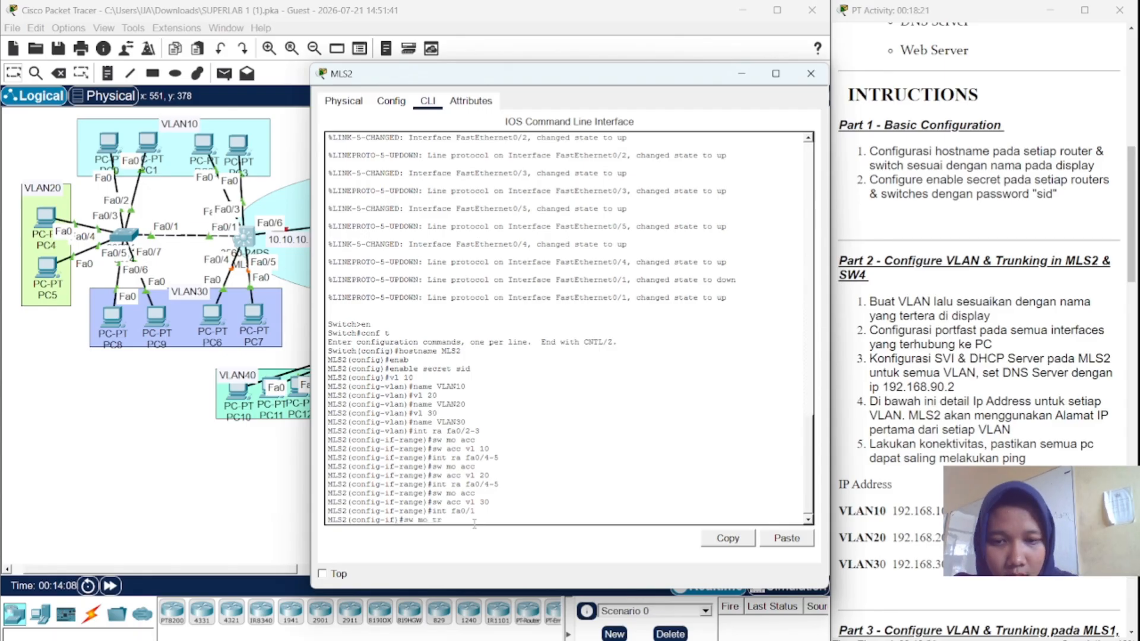
key(Return)
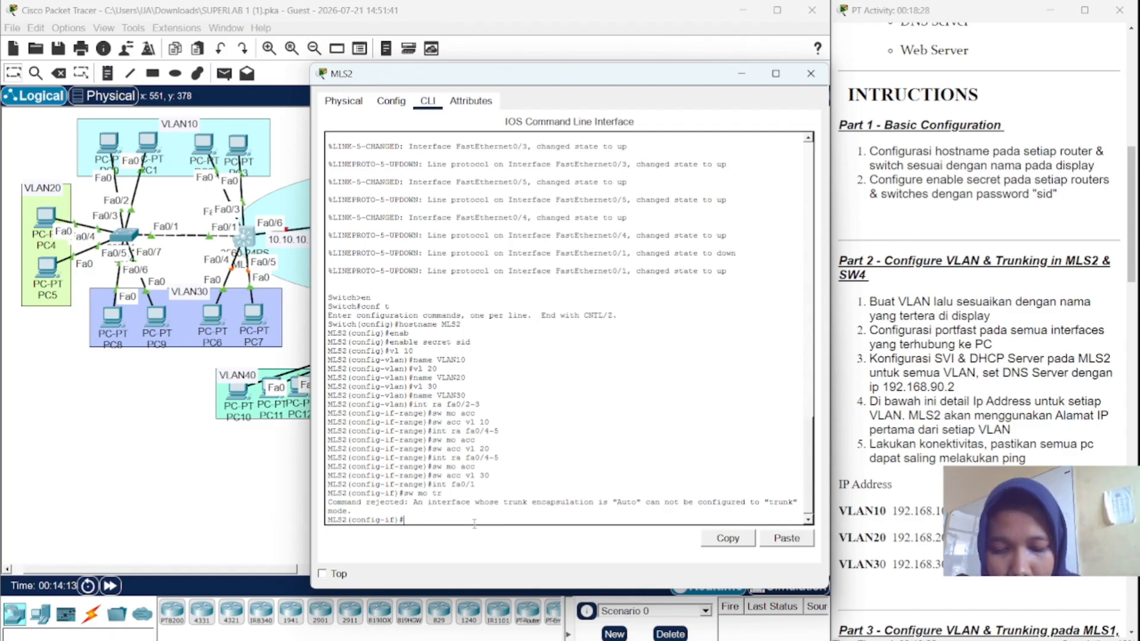
- Set Fa0/1 trunk encapsulation to dot1q, then switch it to trunk mode
text(int fa0/)
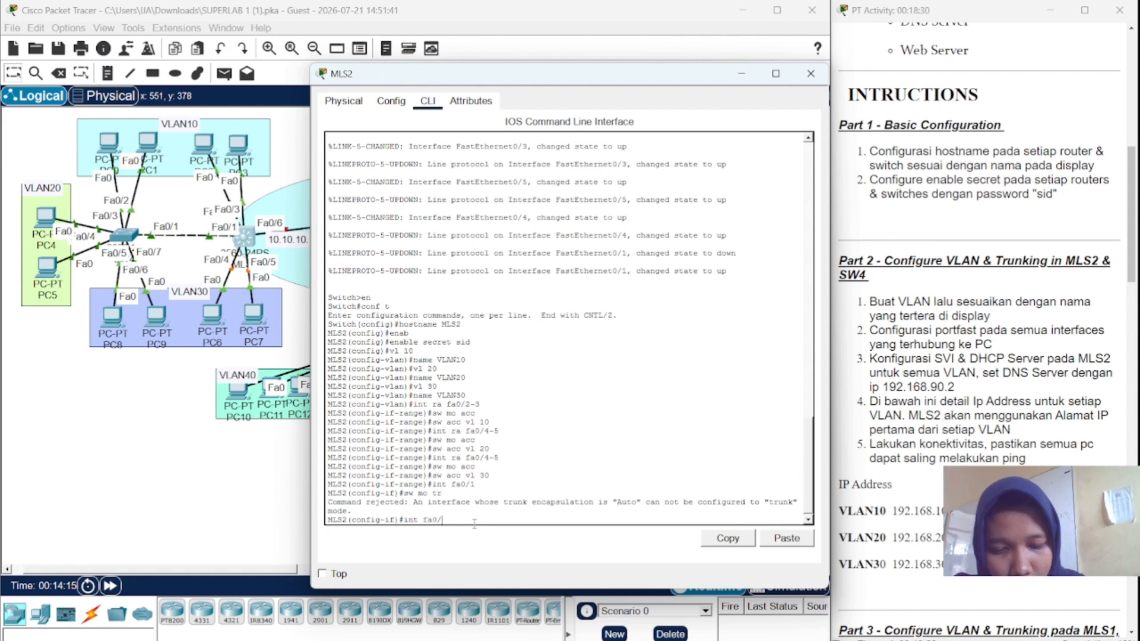
text(1)
key(Return)
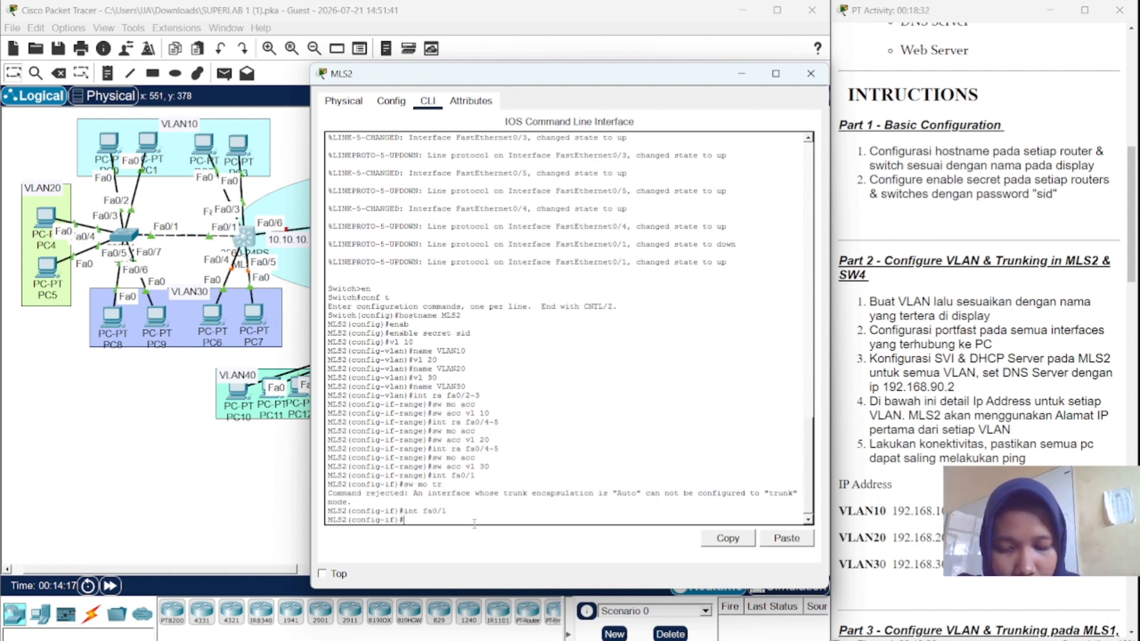
text(sw )
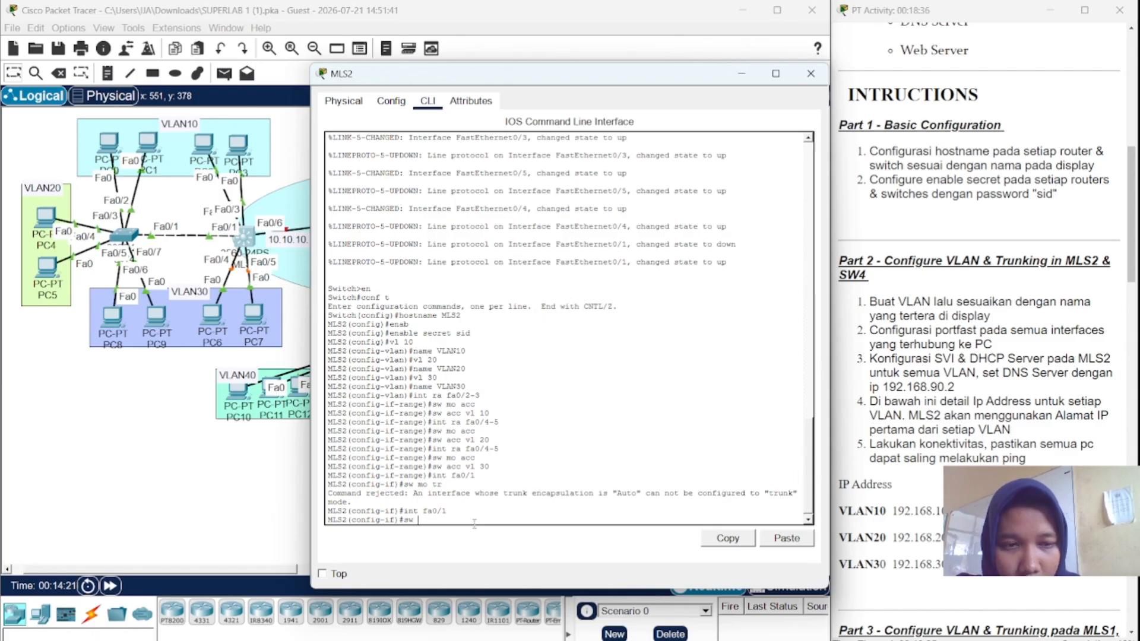
text(tr)
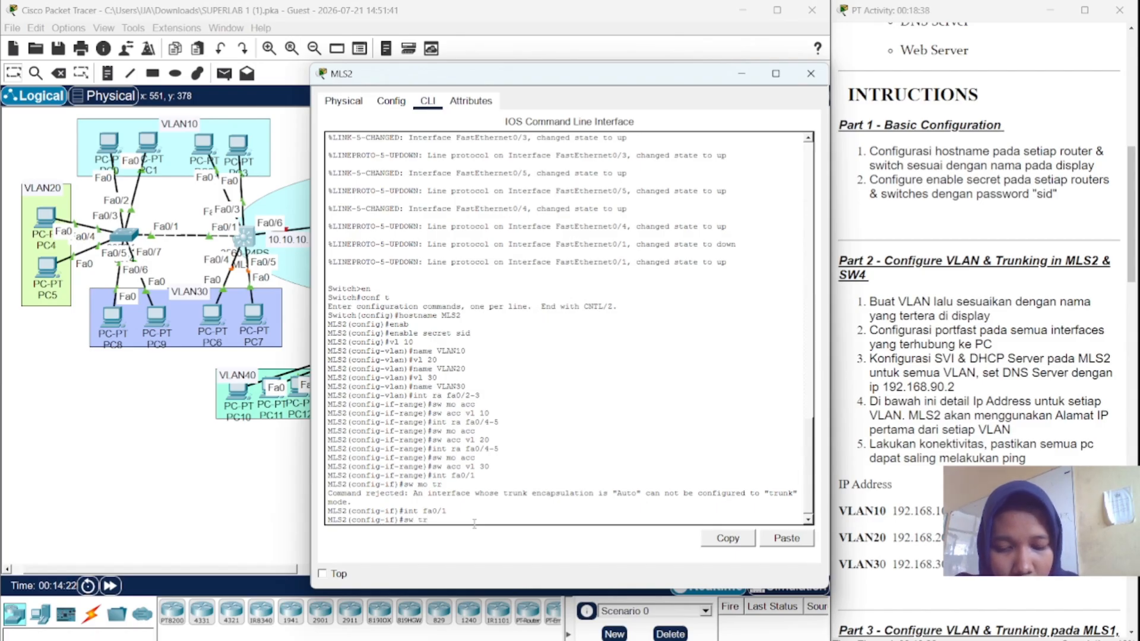
text( encap)
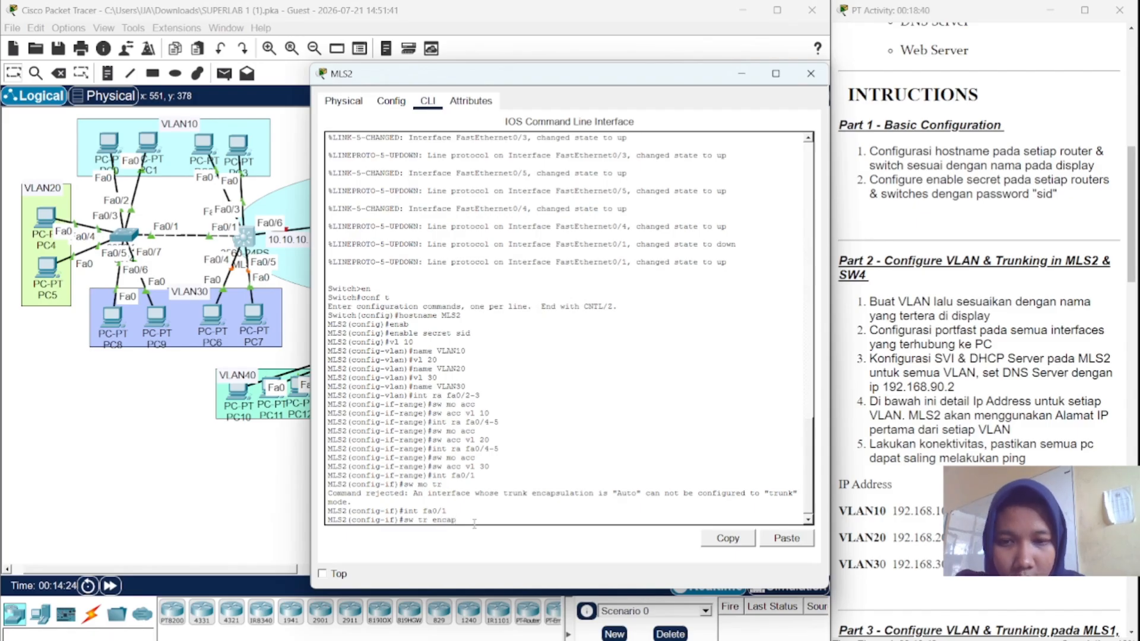
key(Tab)
text(so)
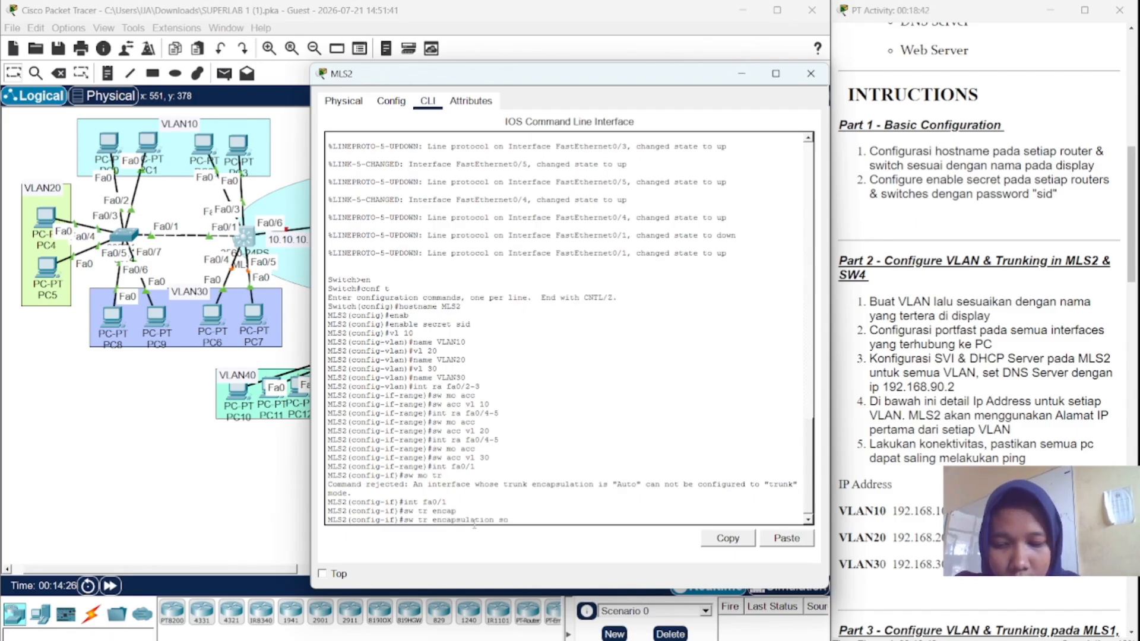
key(Tab)
key(BackSpace)
key(BackSpace)
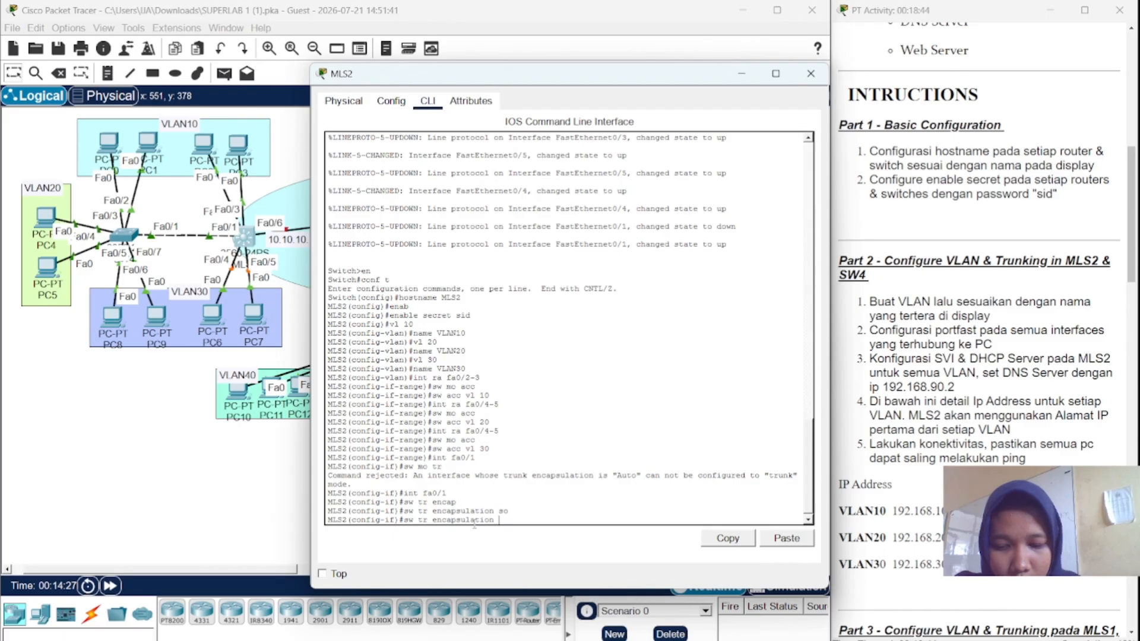
text(do)
key(Tab)
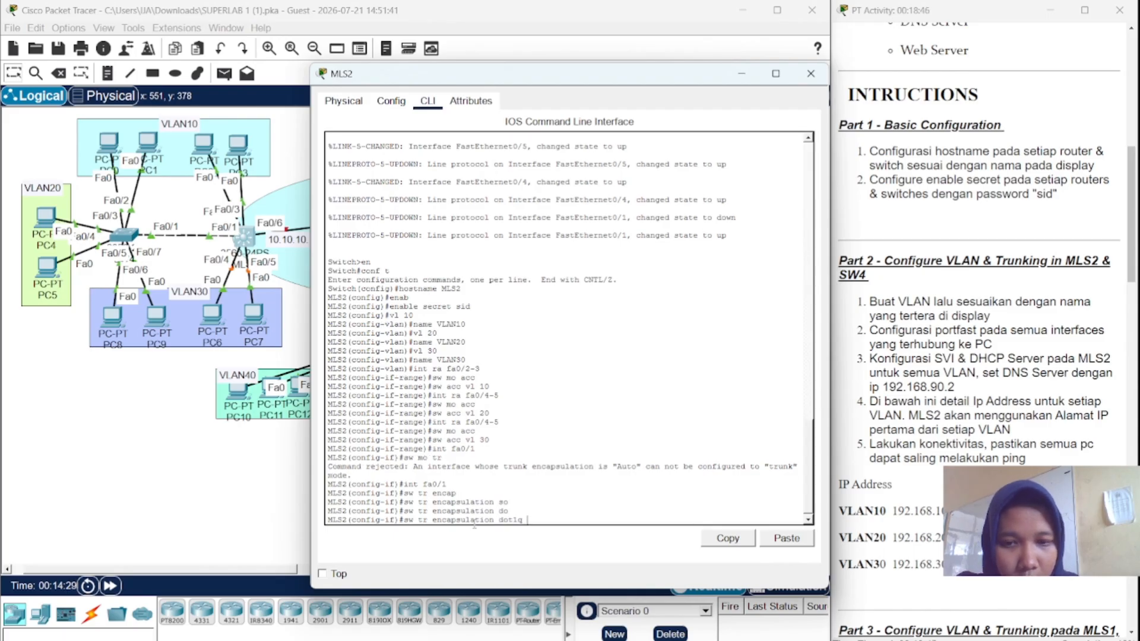
key(Return)
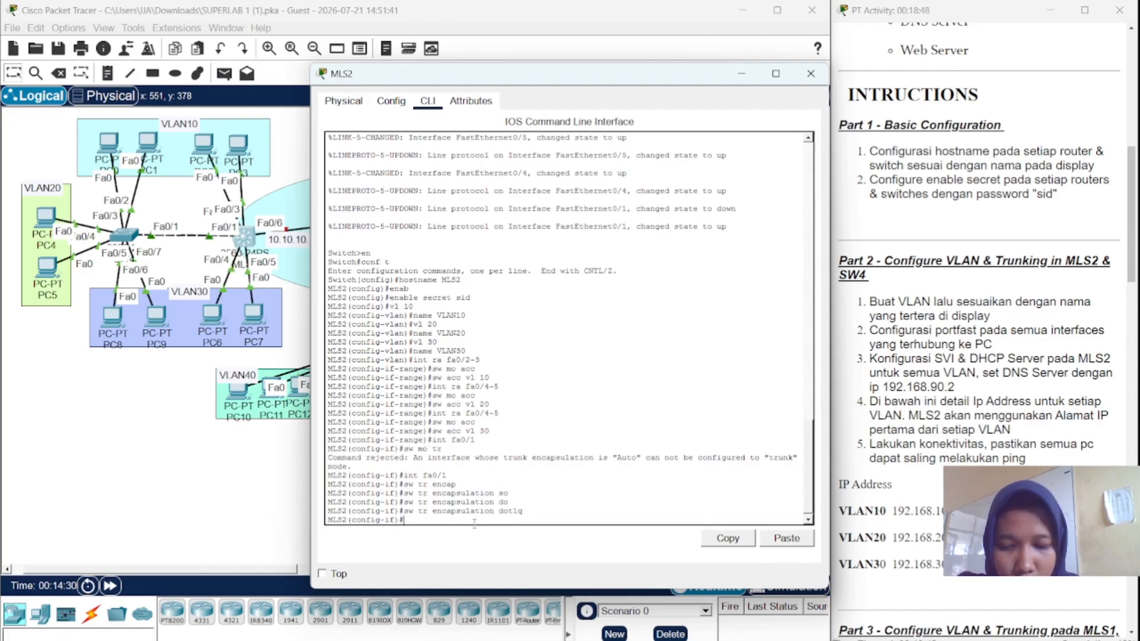
text(sw mo tr)
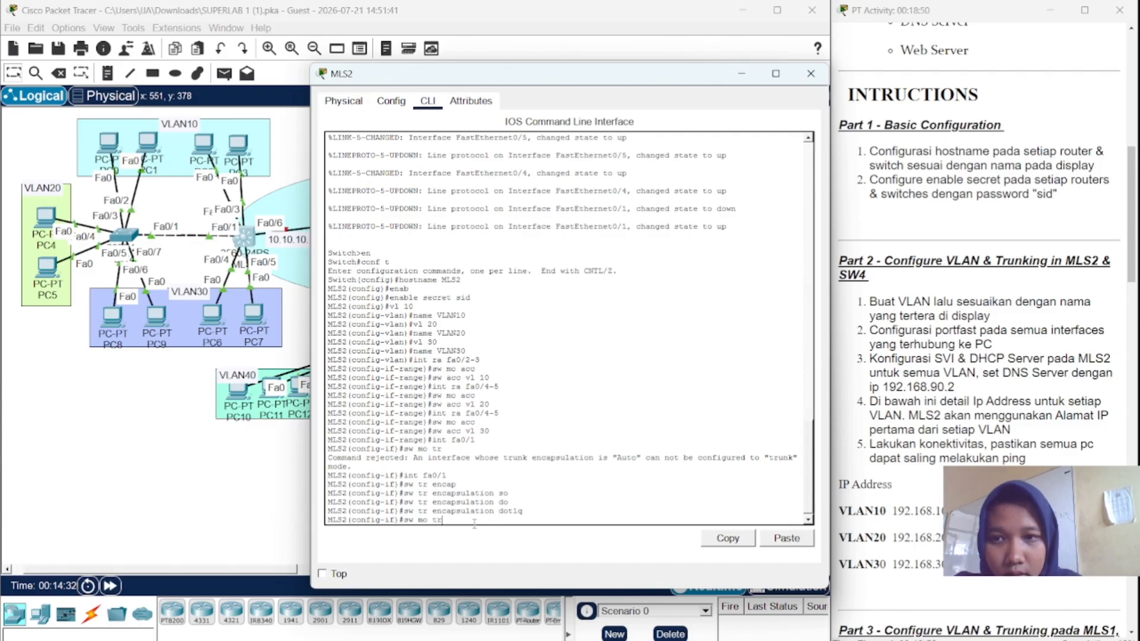
key(Return)
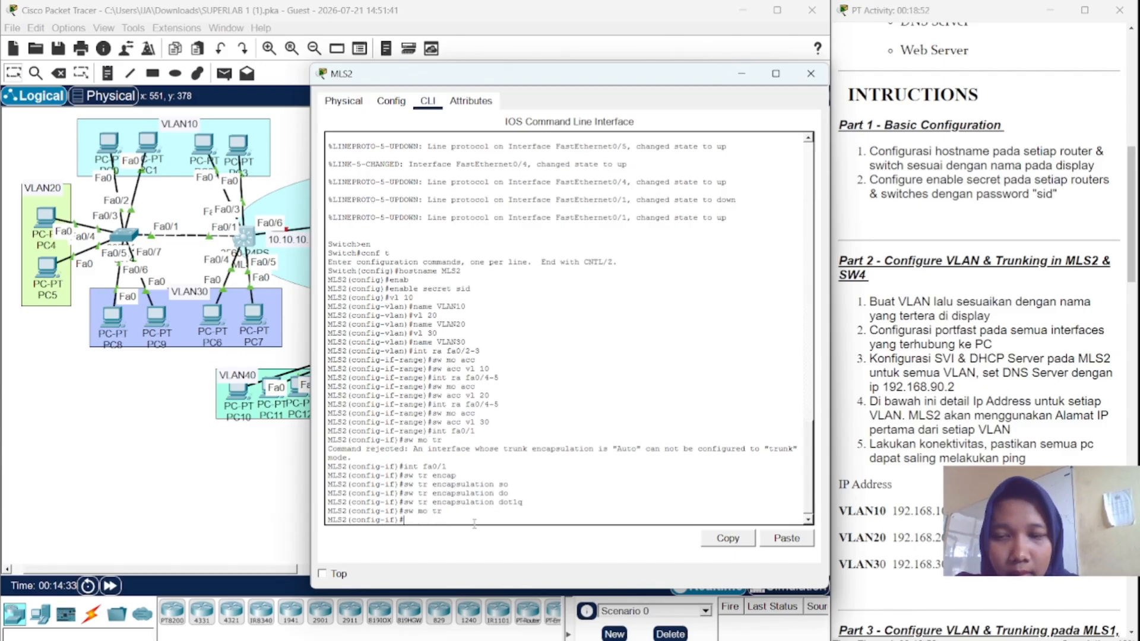
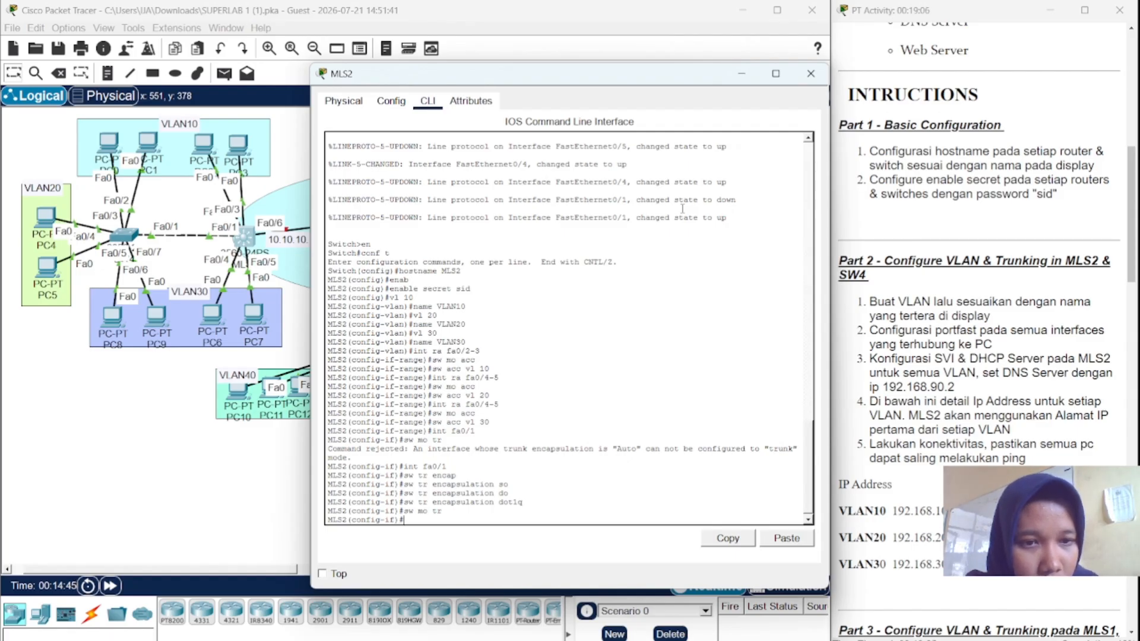
- Enter interface VLAN10 on MLS2's CLI
text(int fa)
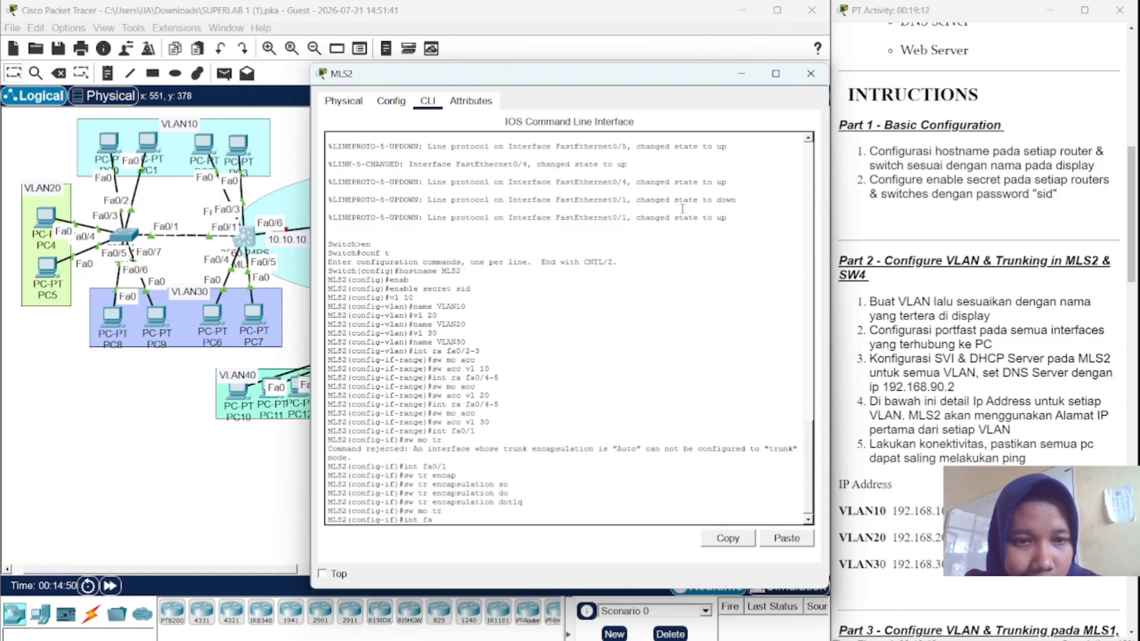
key(BackSpace)
key(BackSpace)
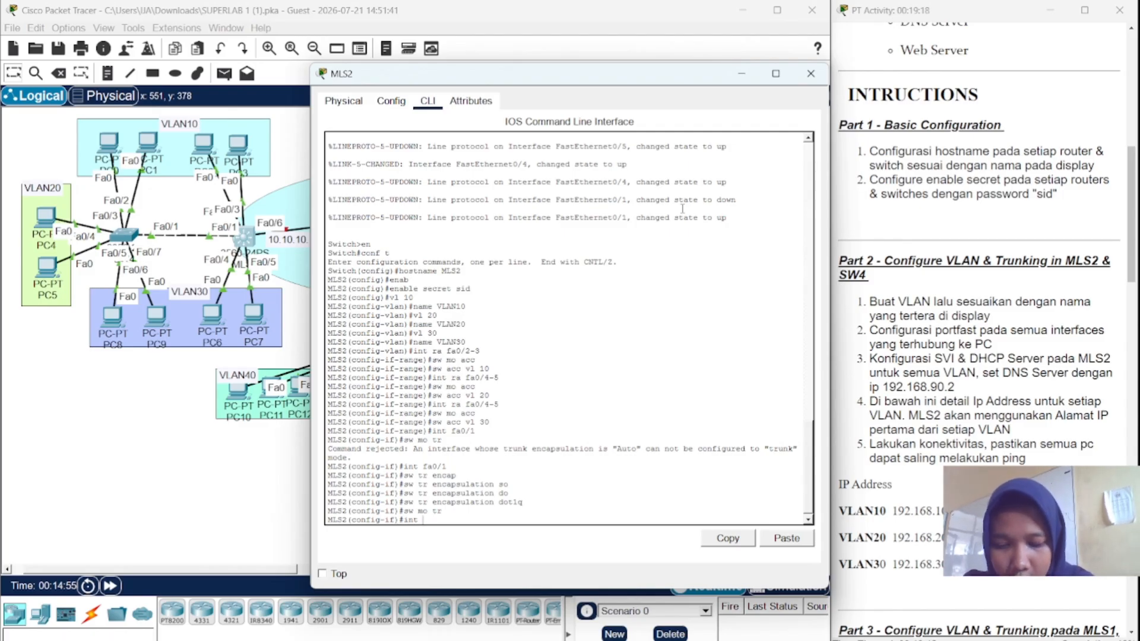
text(VLAN10)
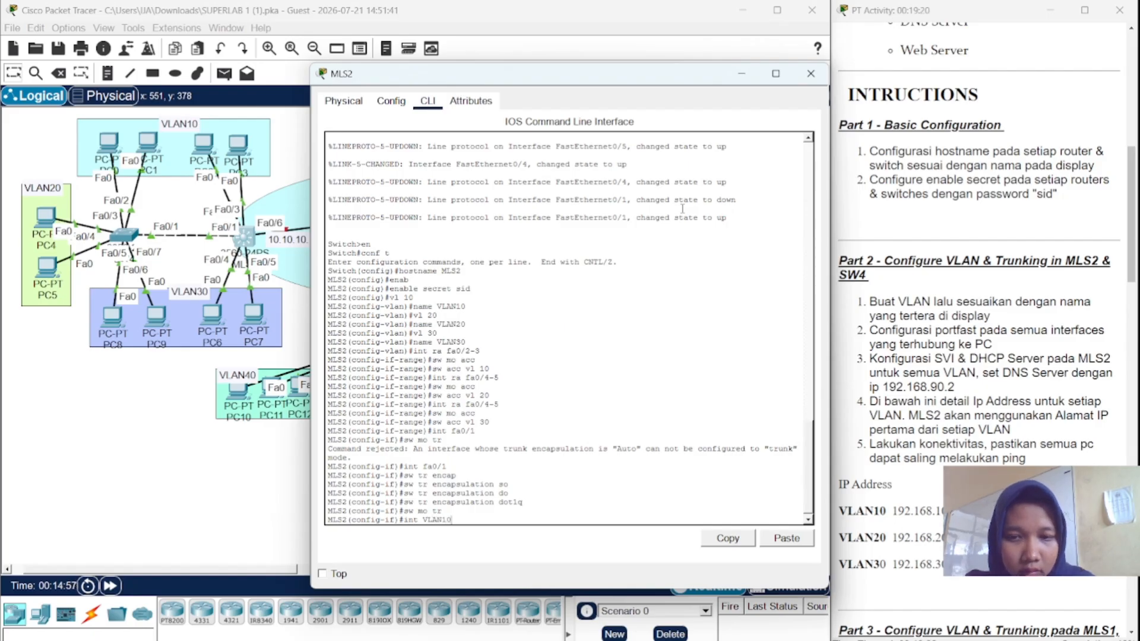
key(Return)
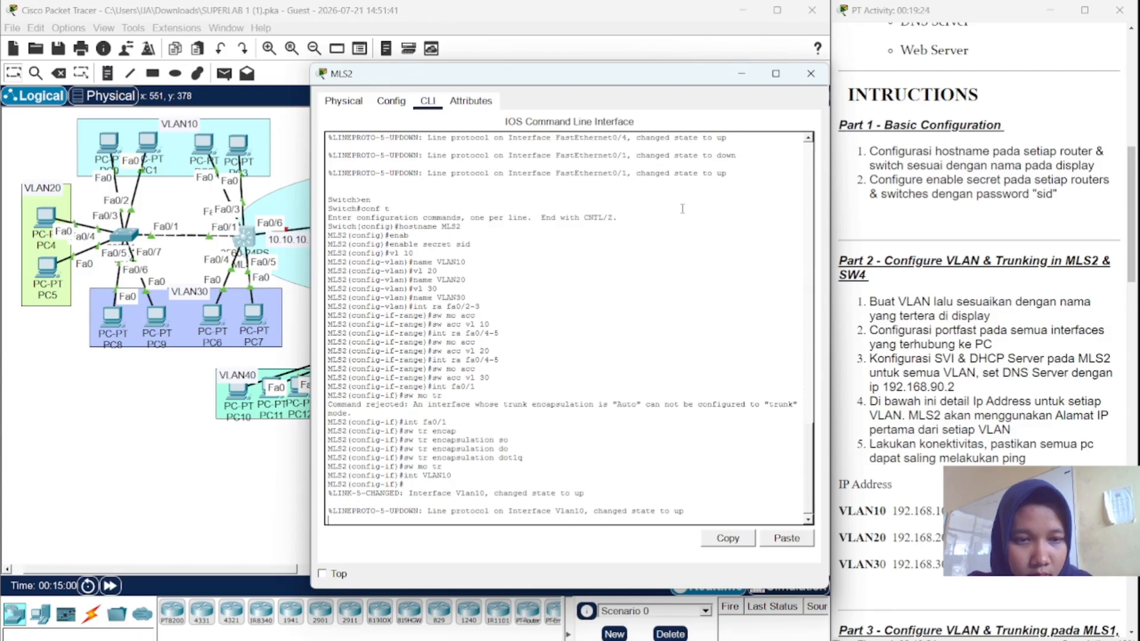
key(Return)
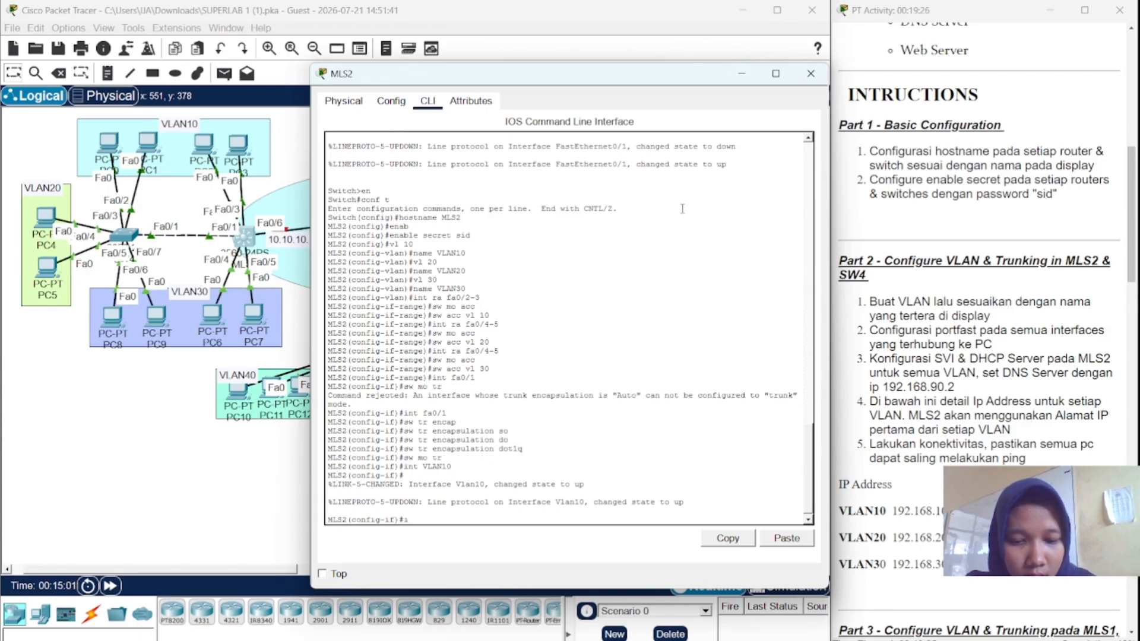
- Assign IP address 192.168.10.1 with mask 255.255.255.0 to interface VLAN10
text(ip afd)
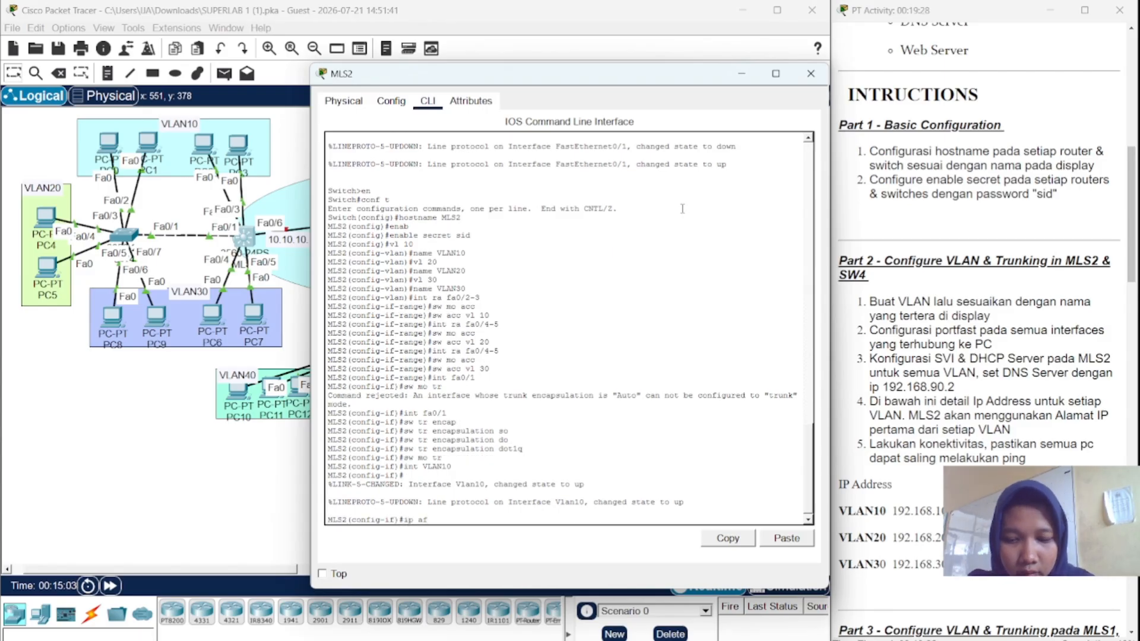
key(BackSpace)
text(dd)
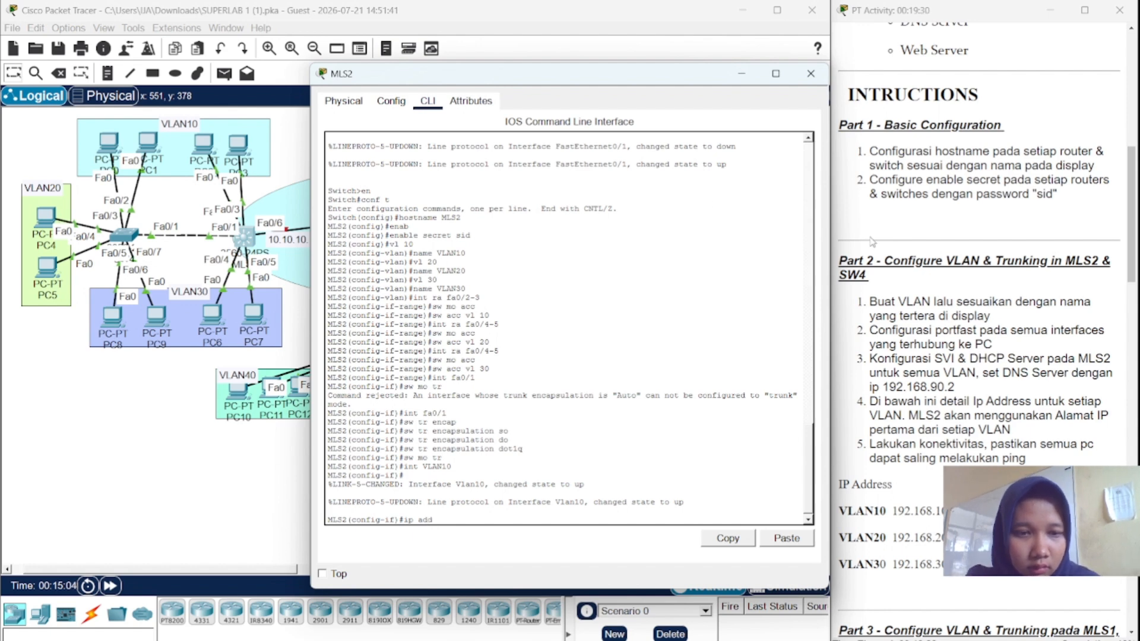
scroll(871, 241, down, 1)
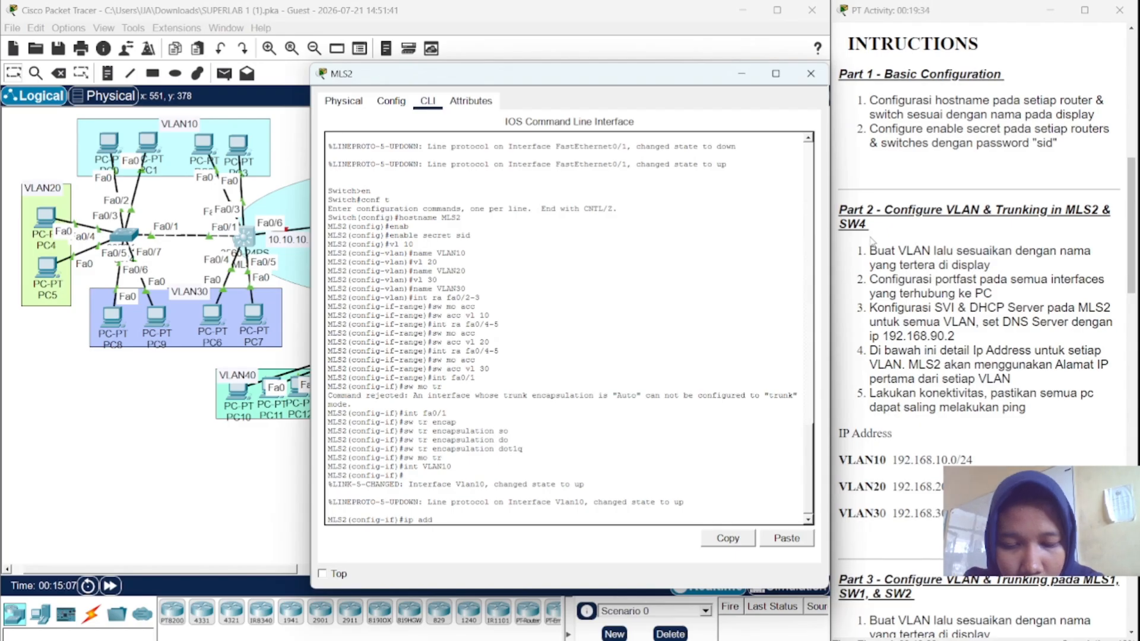
text(192)
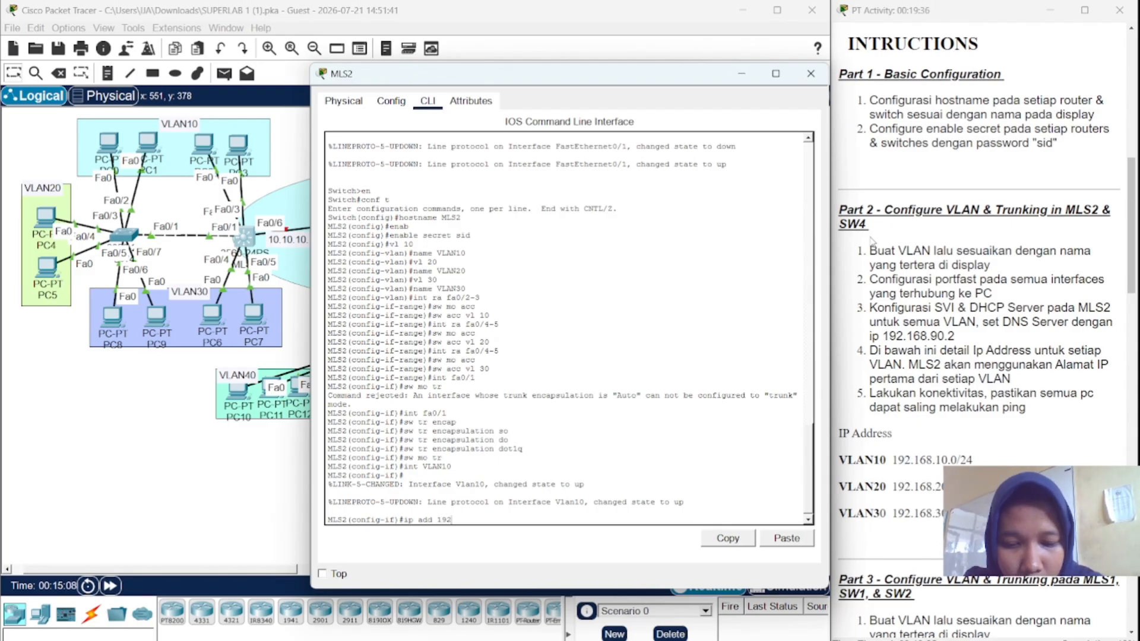
text(.168)
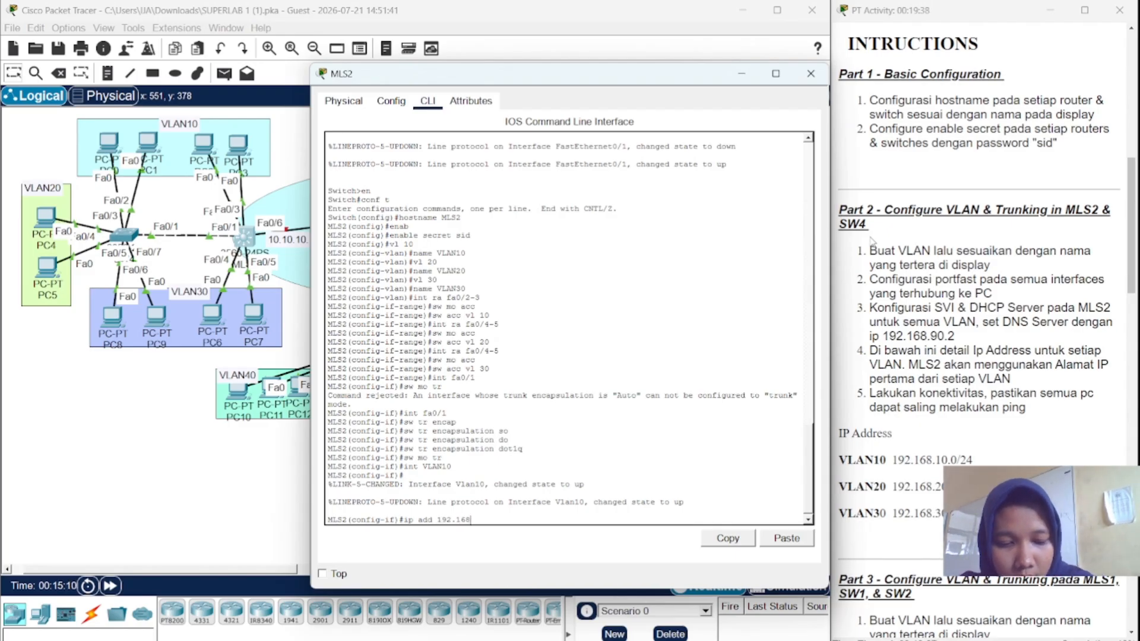
text(.10.)
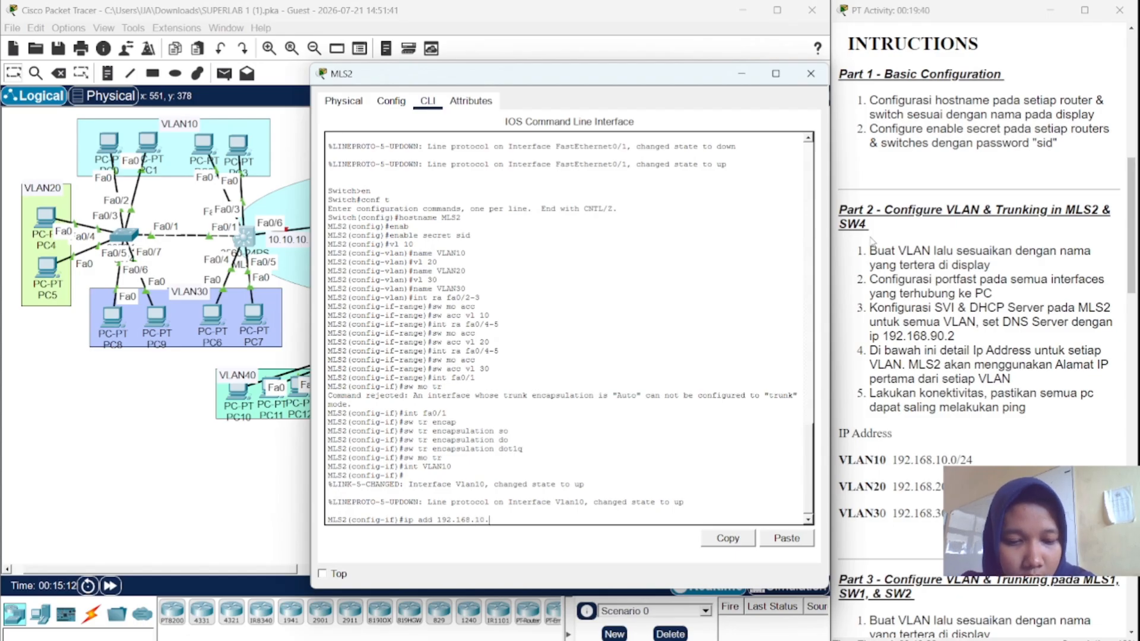
text(0)
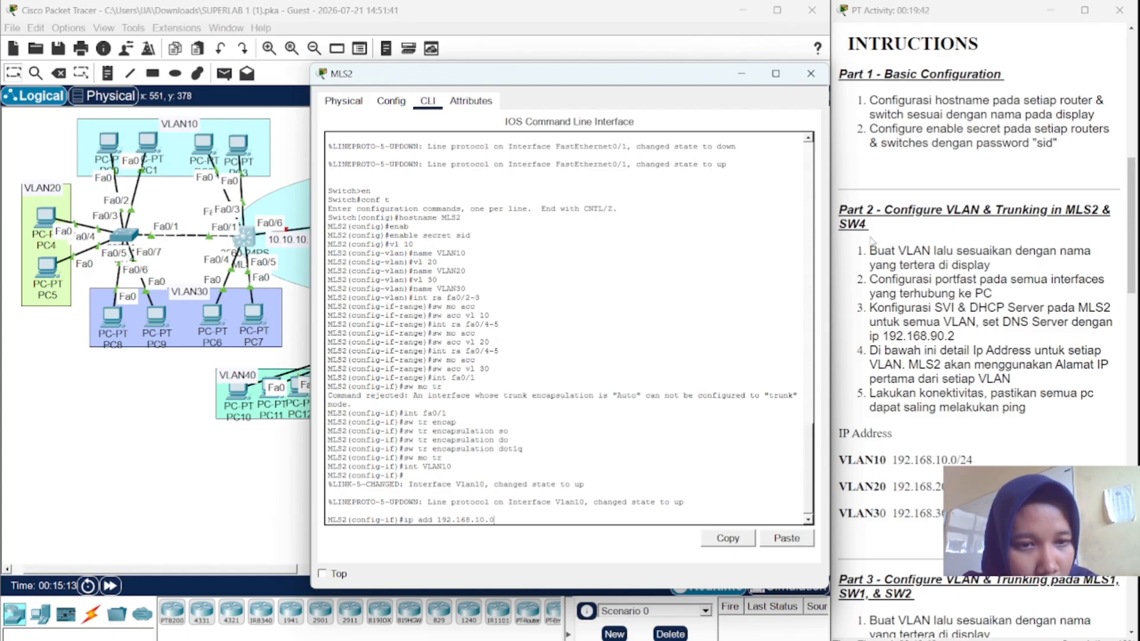
key(BackSpace)
text(1)
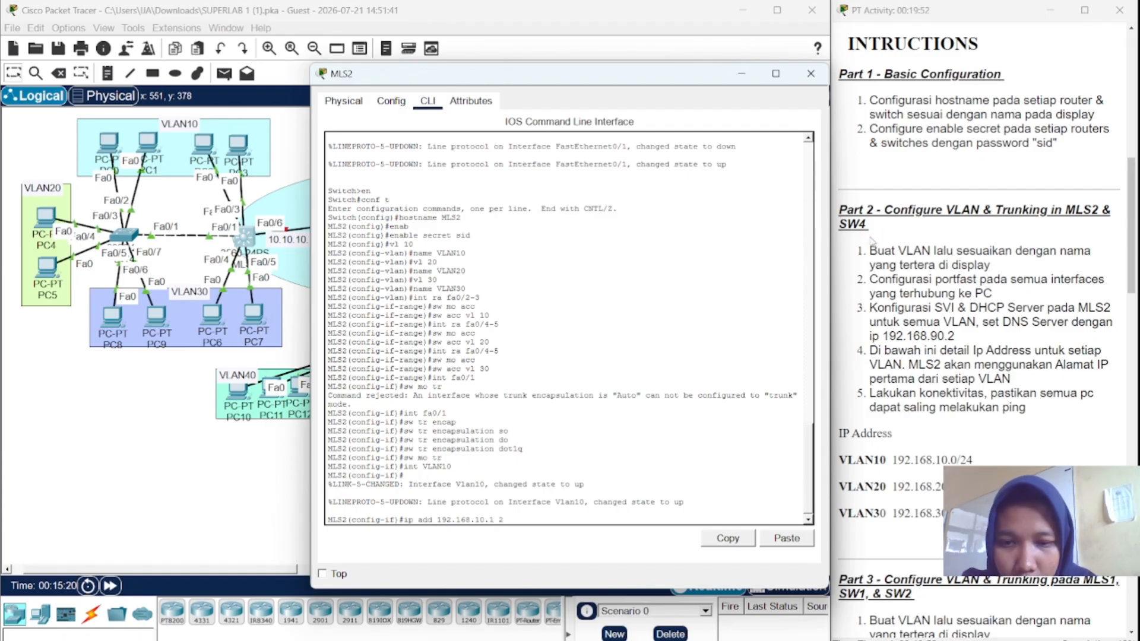
text(255)
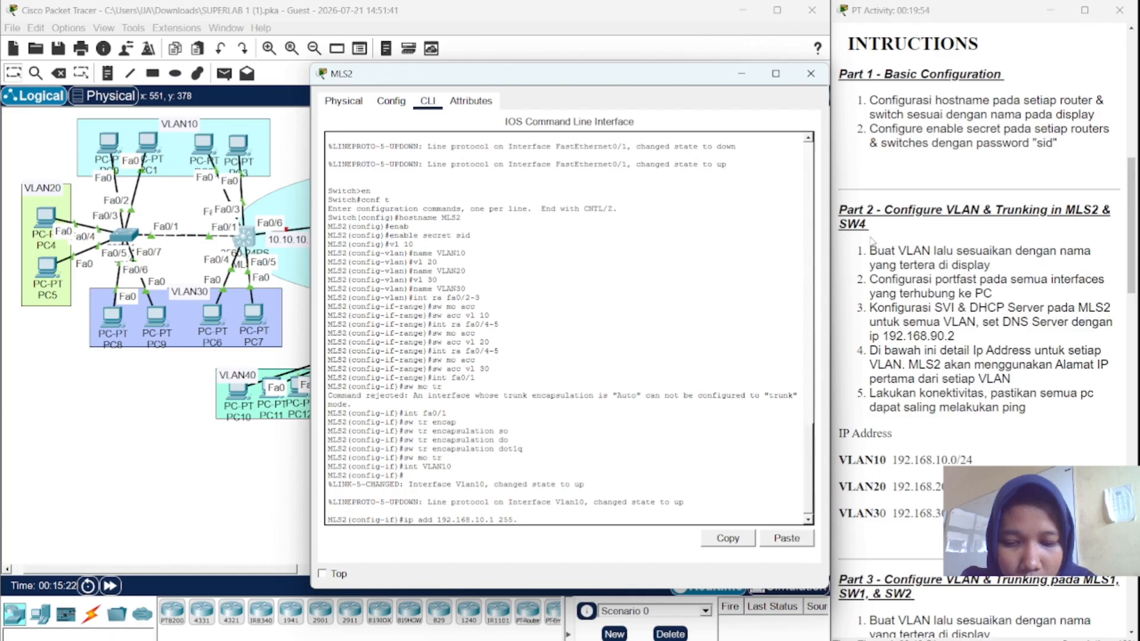
text(.255.255)
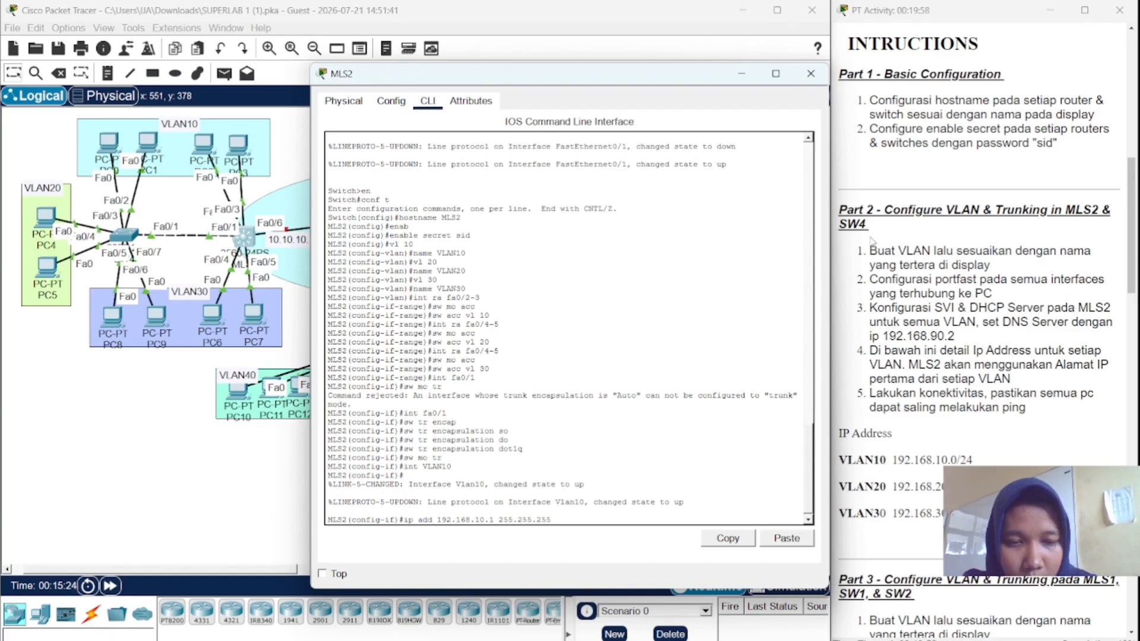
text(.)
text(0)
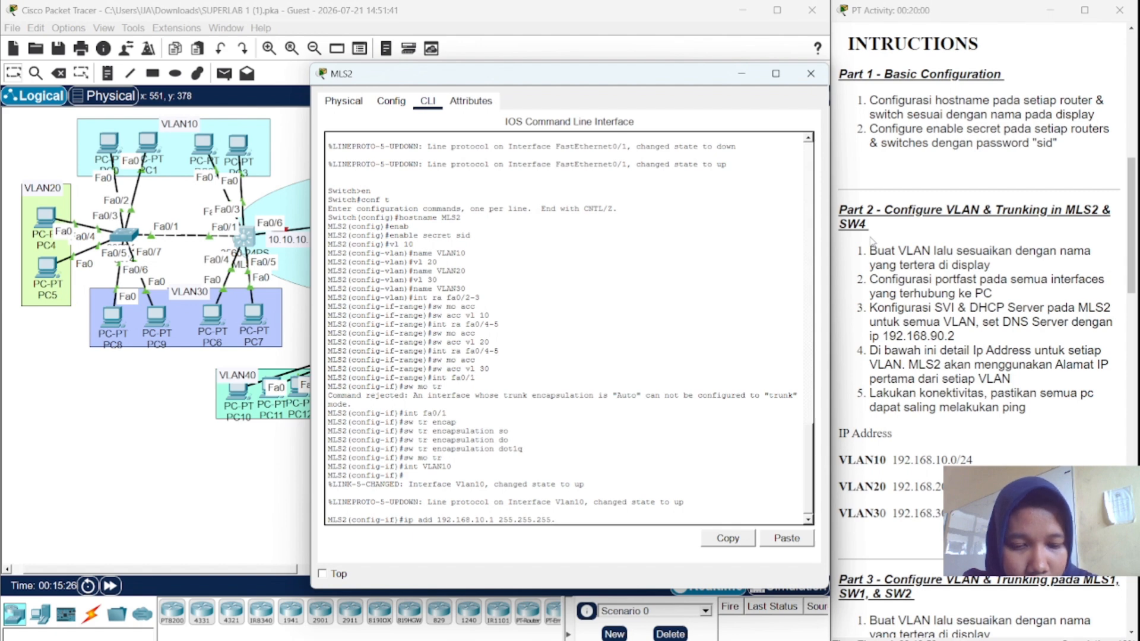
key(Return)
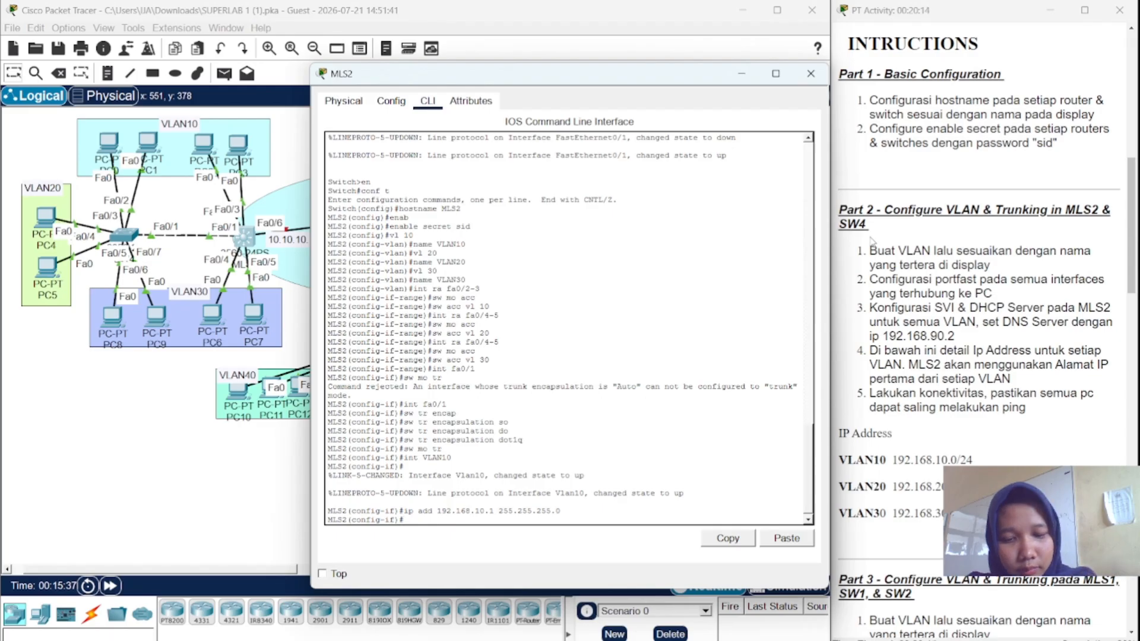
text(int)
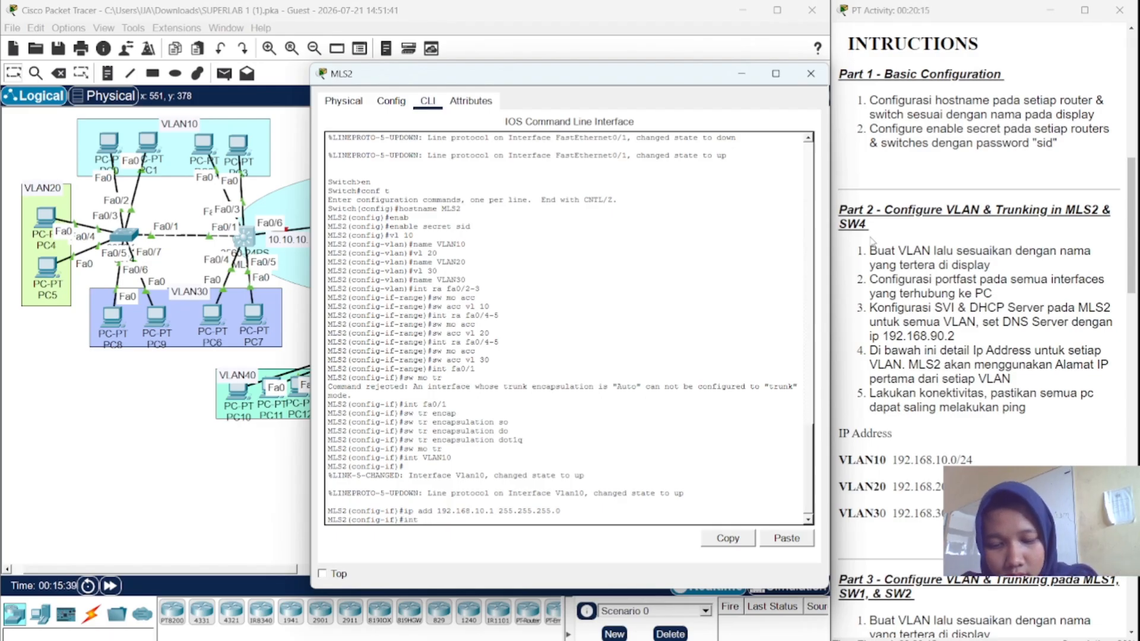
text( VLAn)
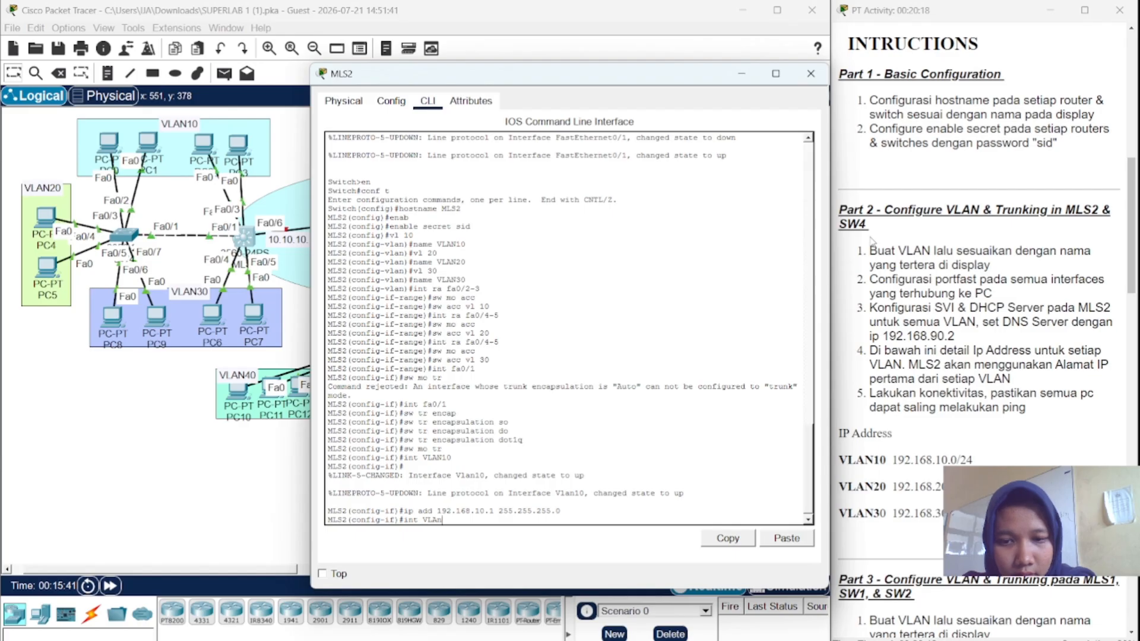
- Create interface VLAN20 and give it 192.168.20.1 255.255.255.0
key(BackSpace)
text(N20)
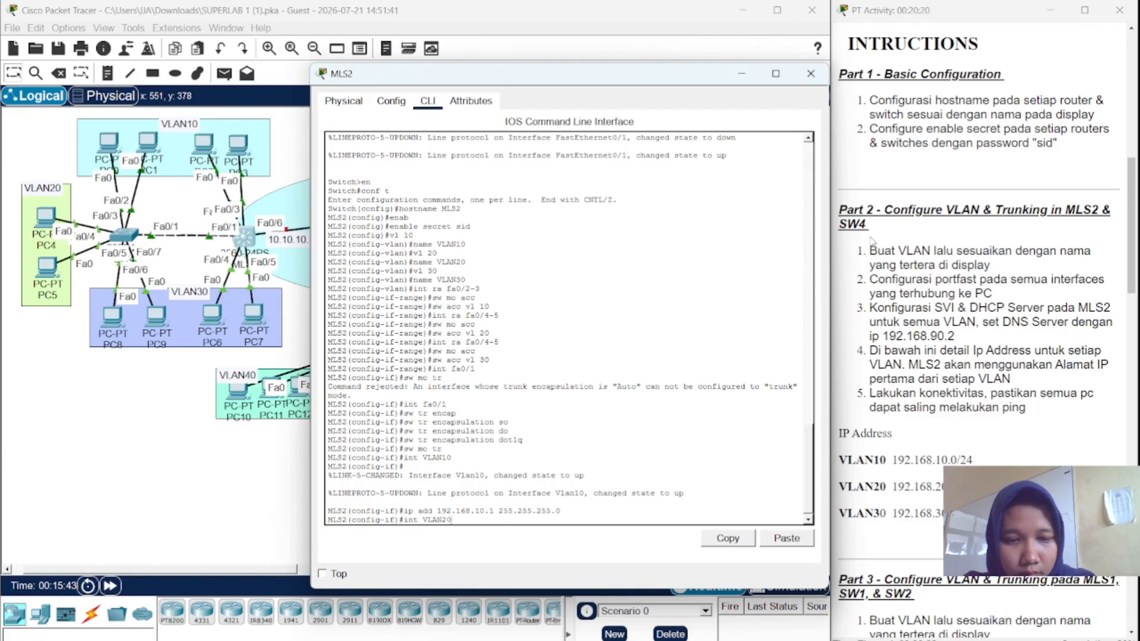
key(Return)
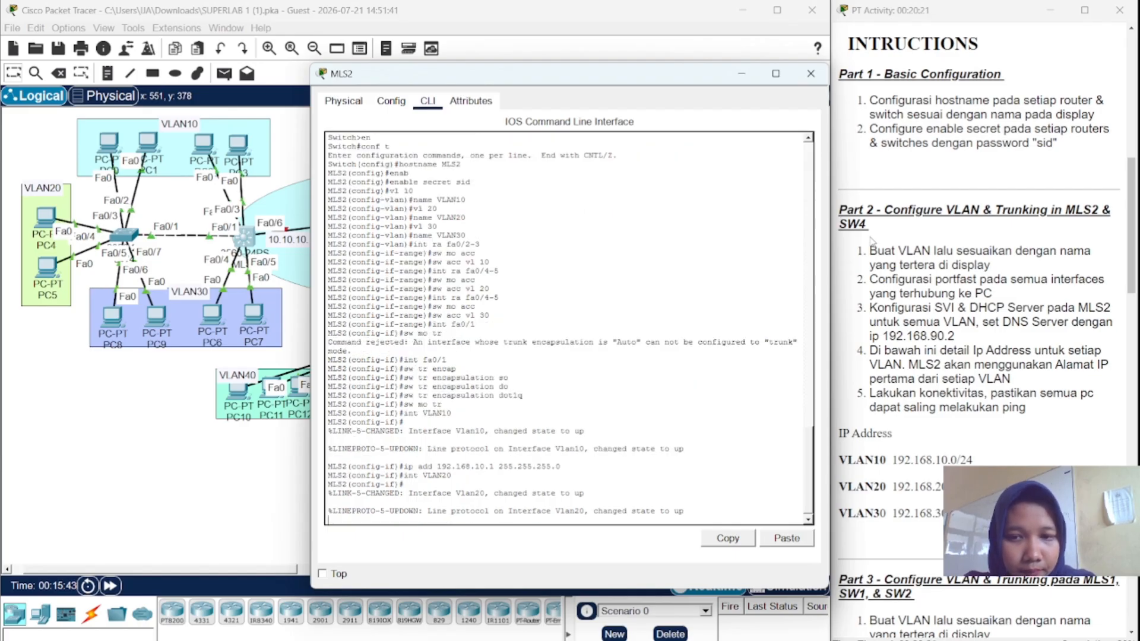
key(Return)
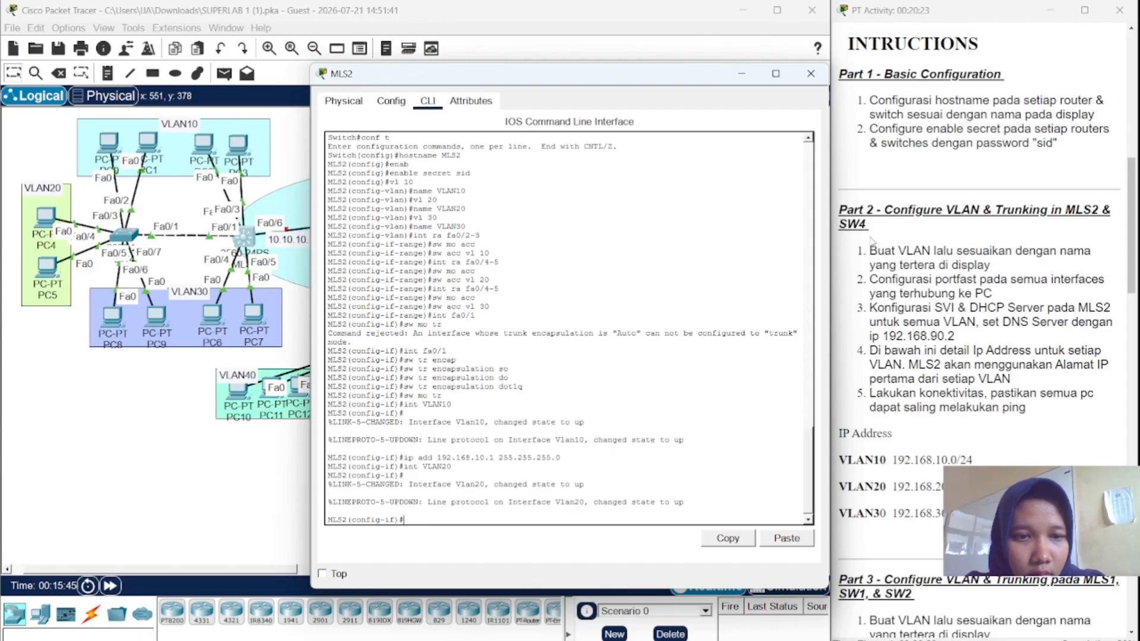
text(ip)
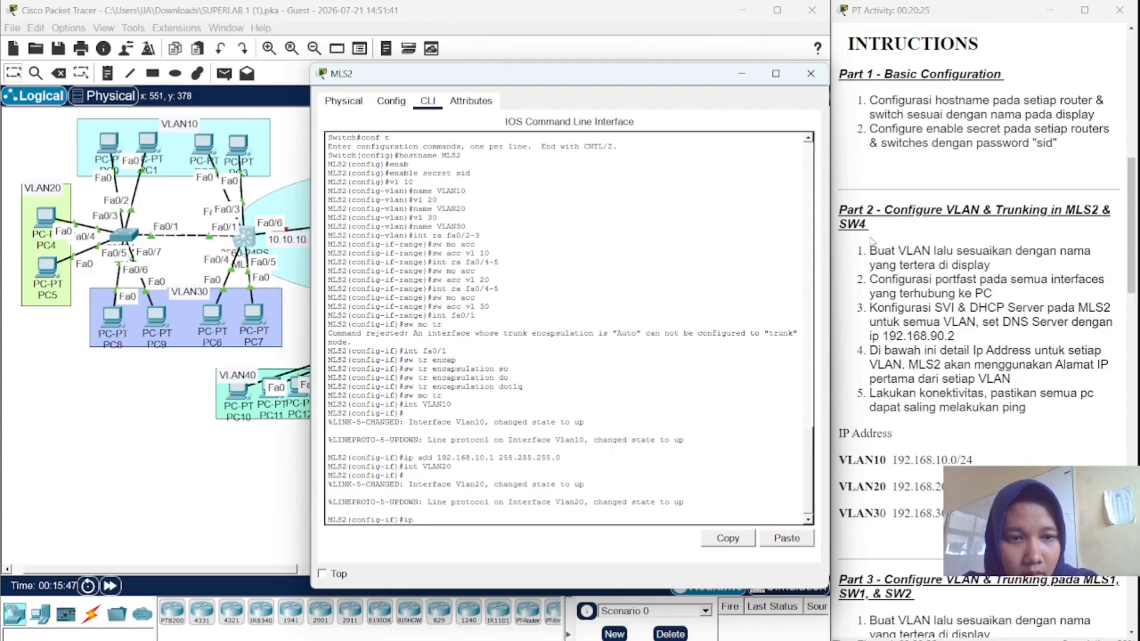
text( add)
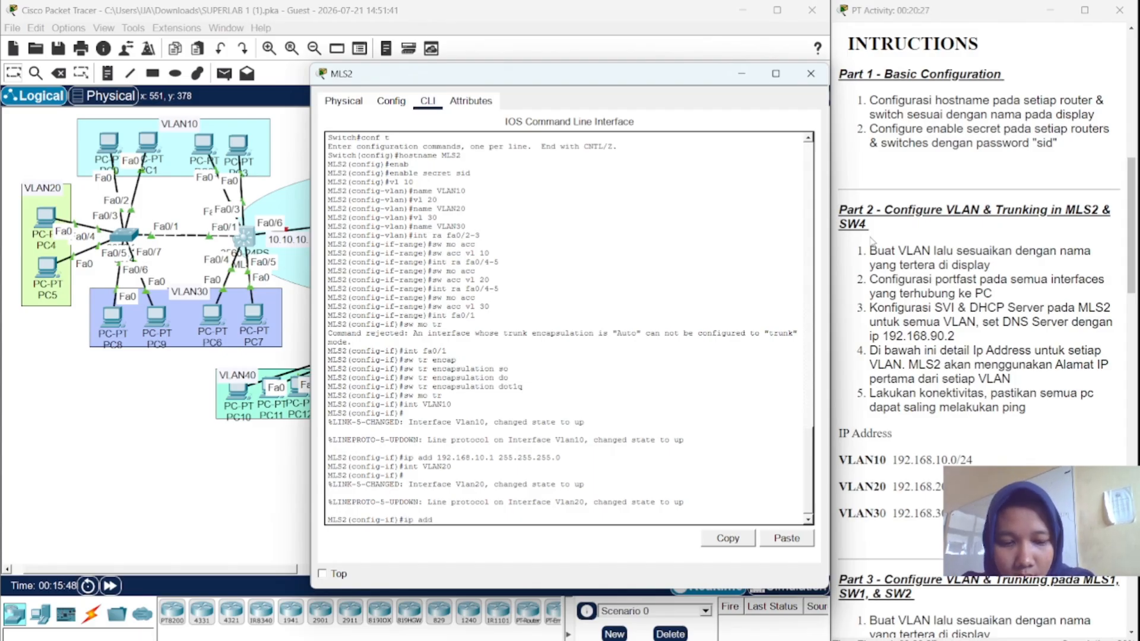
key(BackSpace)
key(BackSpace)
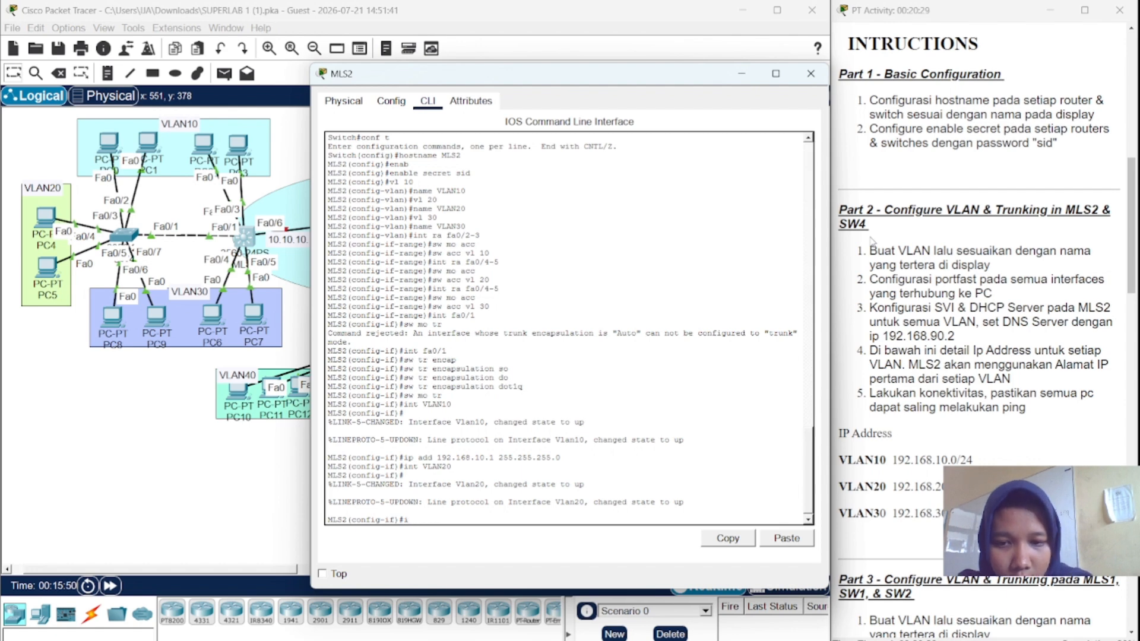
key(Up)
key(Up)
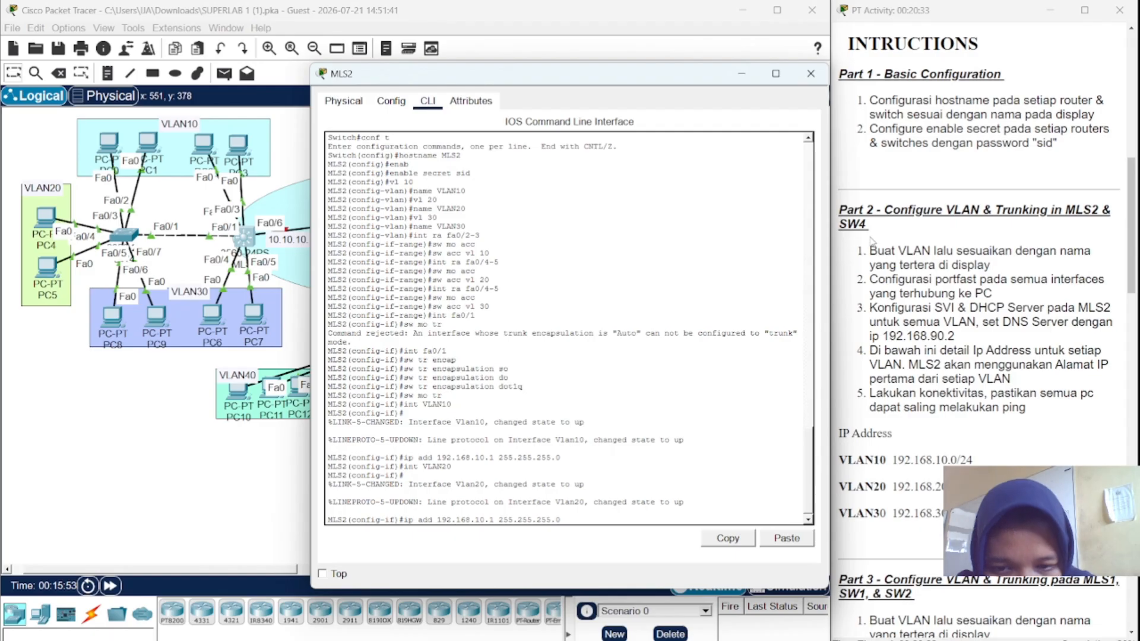
key(Left)
key(Left)
key(BackSpace)
text(2)
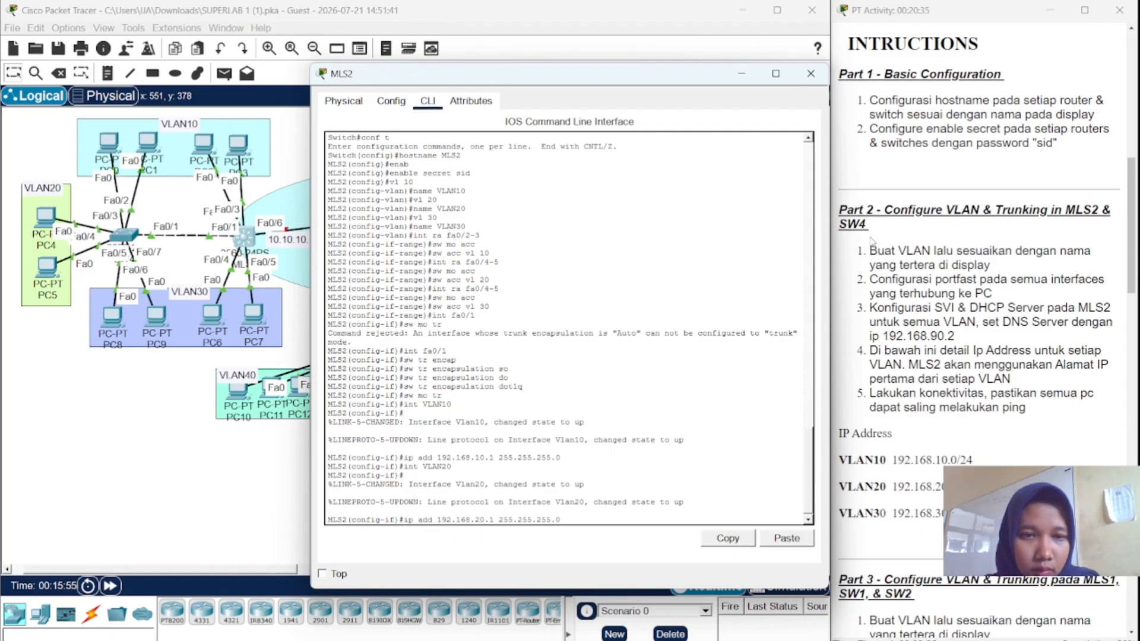
key(Return)
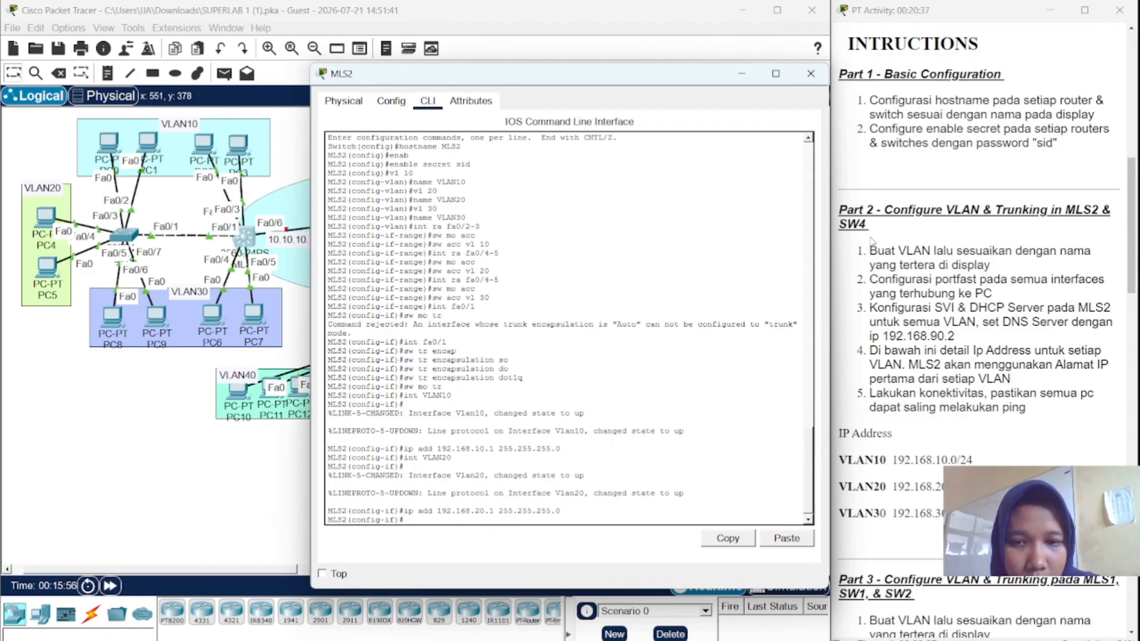
- Create interface VLAN30 and give it 192.168.30.1 255.255.255.0
key(Up)
key(Up)
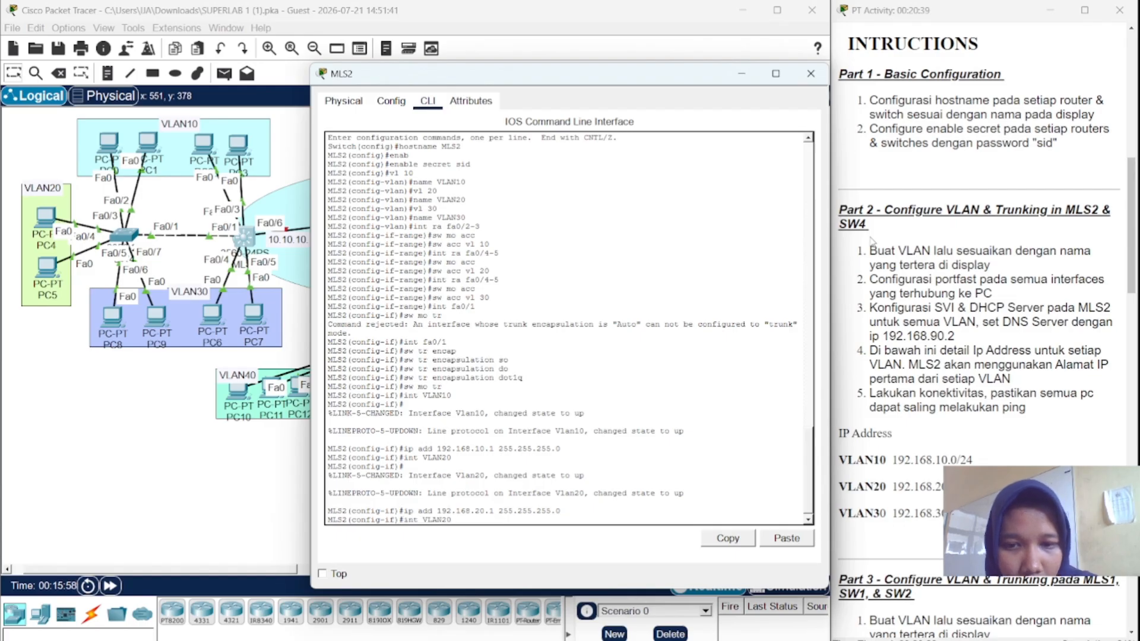
key(Left)
key(BackSpace)
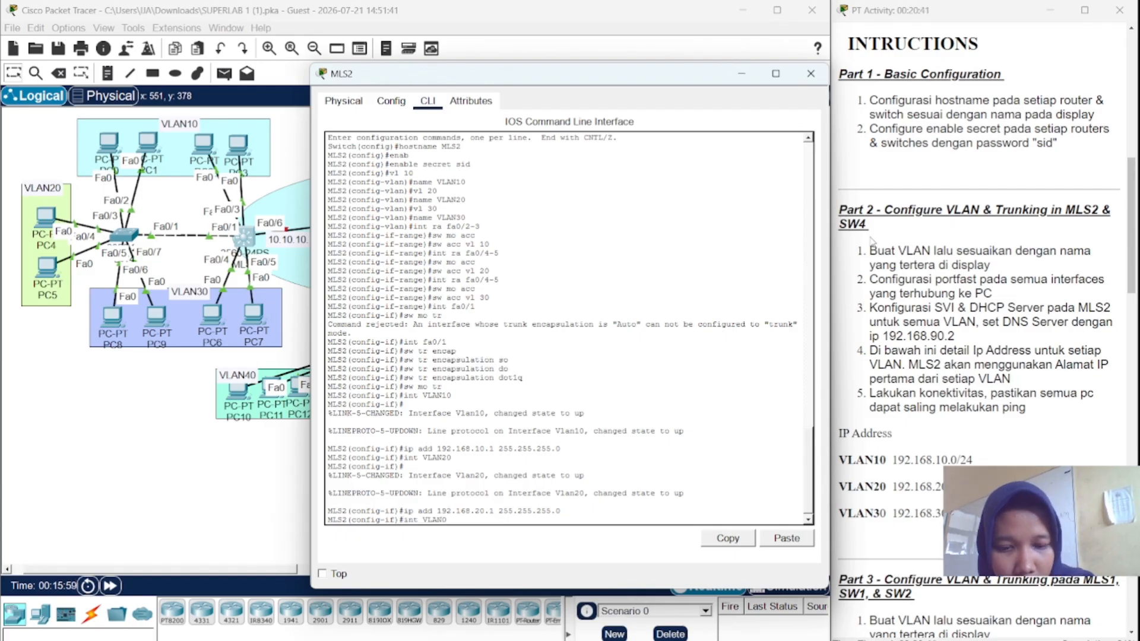
text(3)
key(Return)
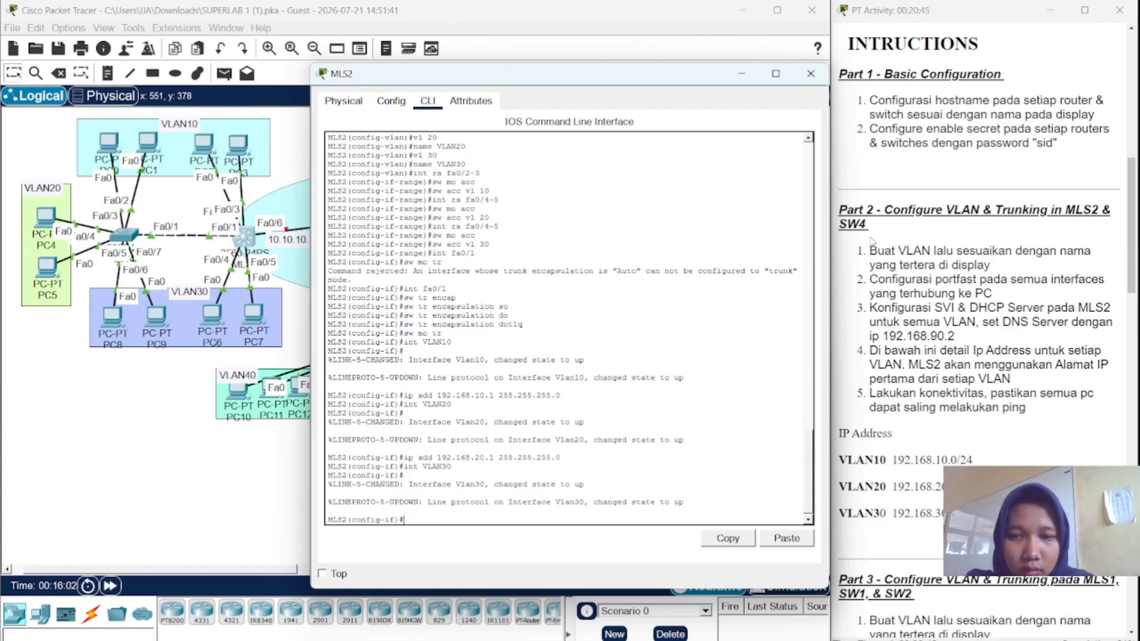
key(Up)
key(Up)
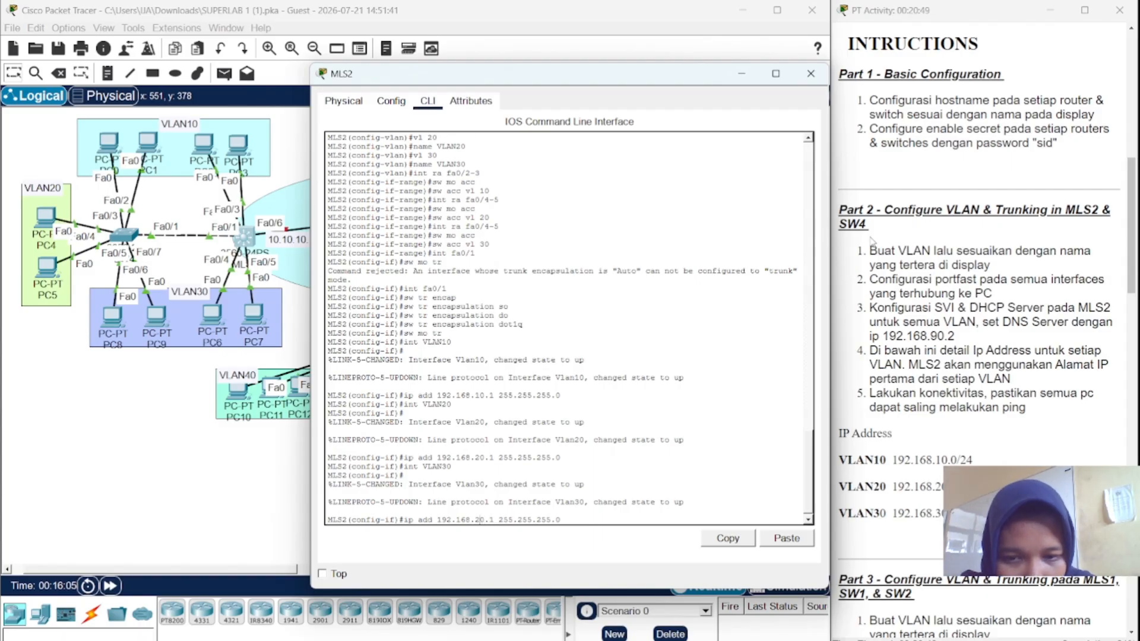
key(BackSpace)
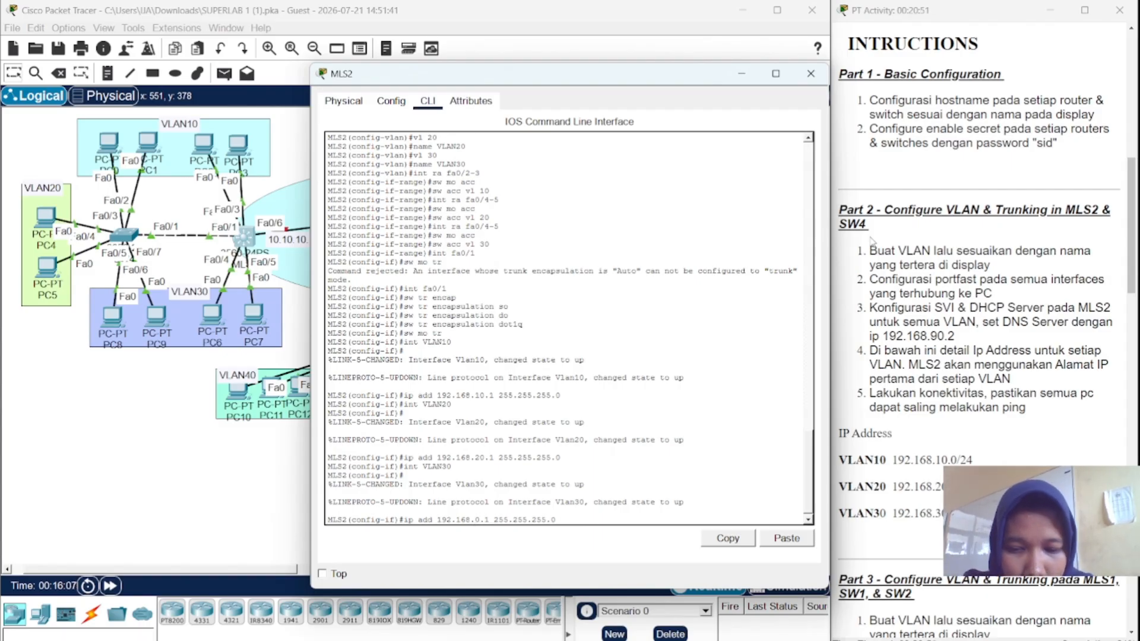
text(3)
key(Return)
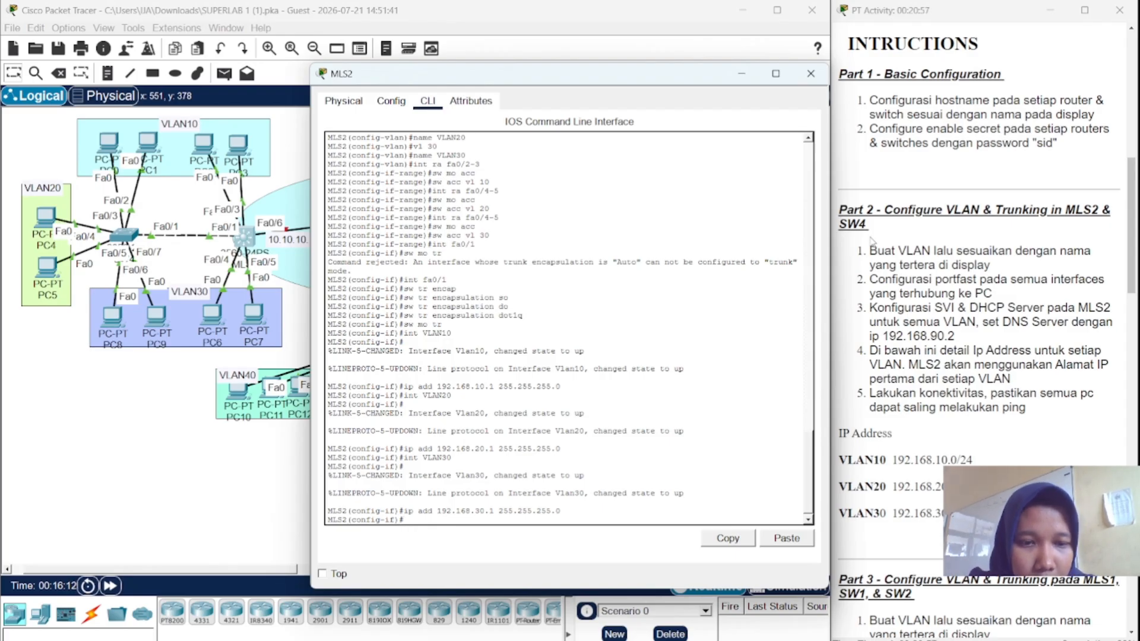
text(ip)
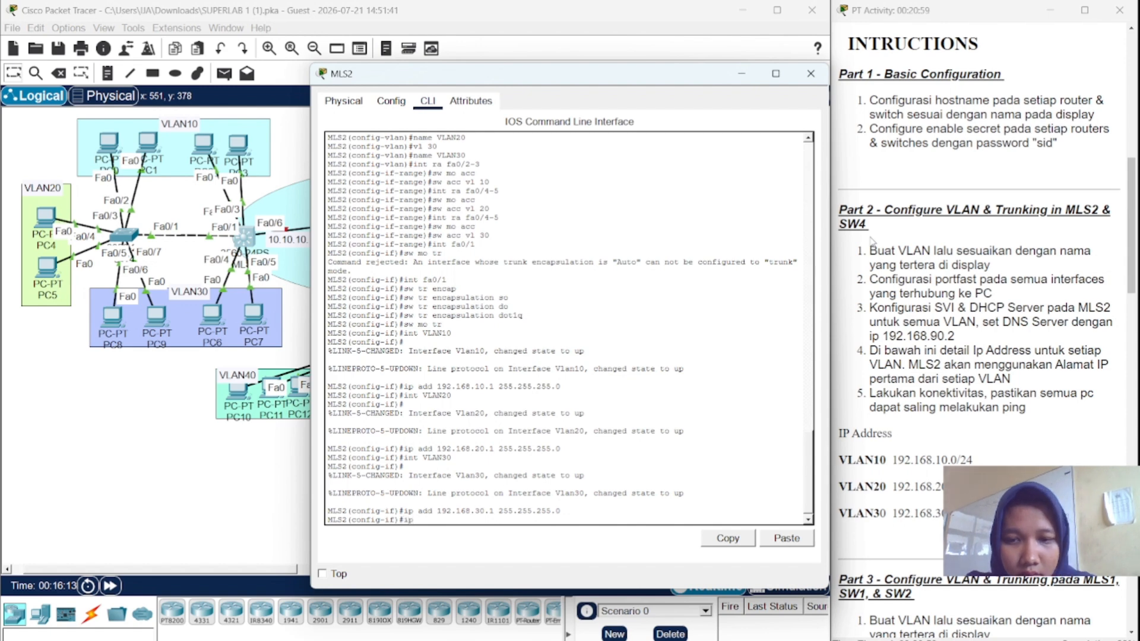
text( dh)
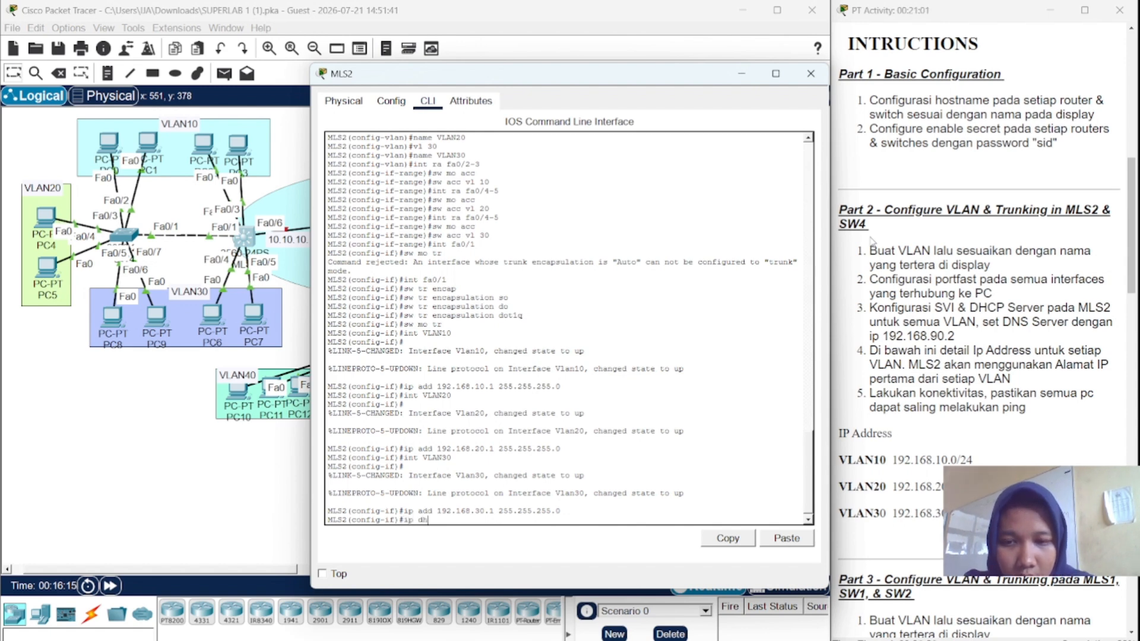
text(cp po)
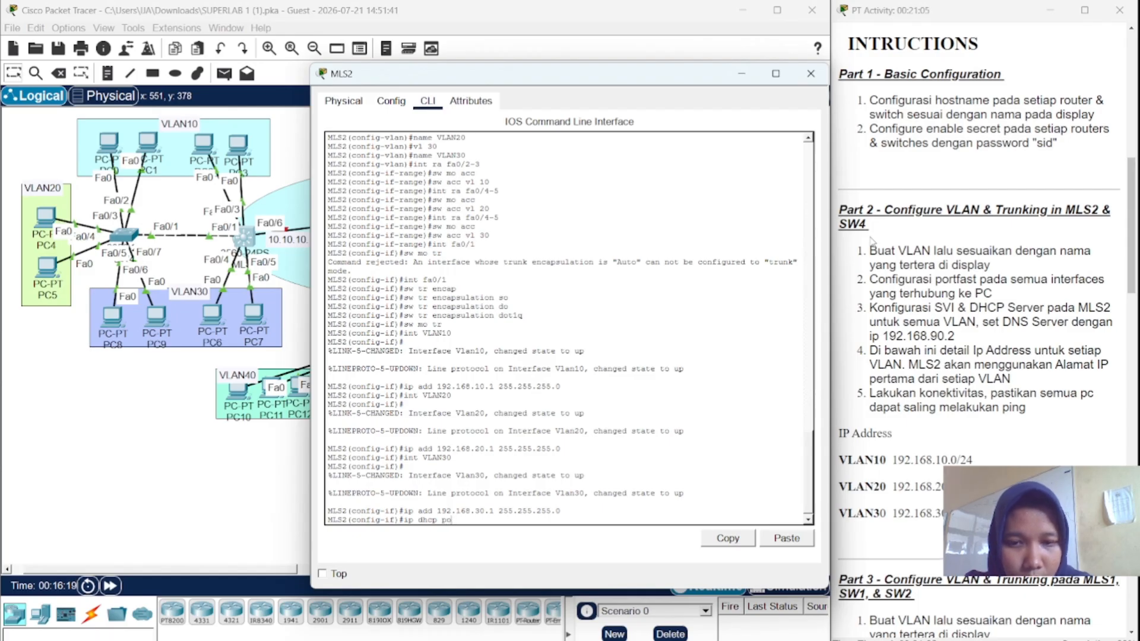
text(ll)
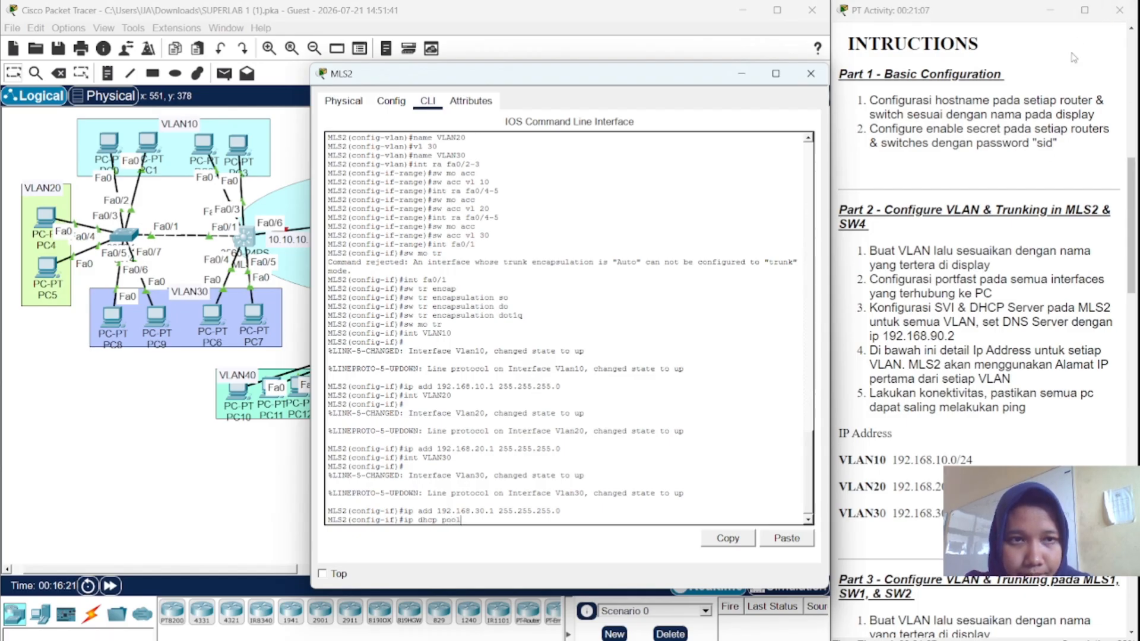
- Create DHCP pool VLAN10 with network 192.168.10.0 255.255.255.0
scroll(1072, 56, down, 3)
scroll(1072, 54, down, 5)
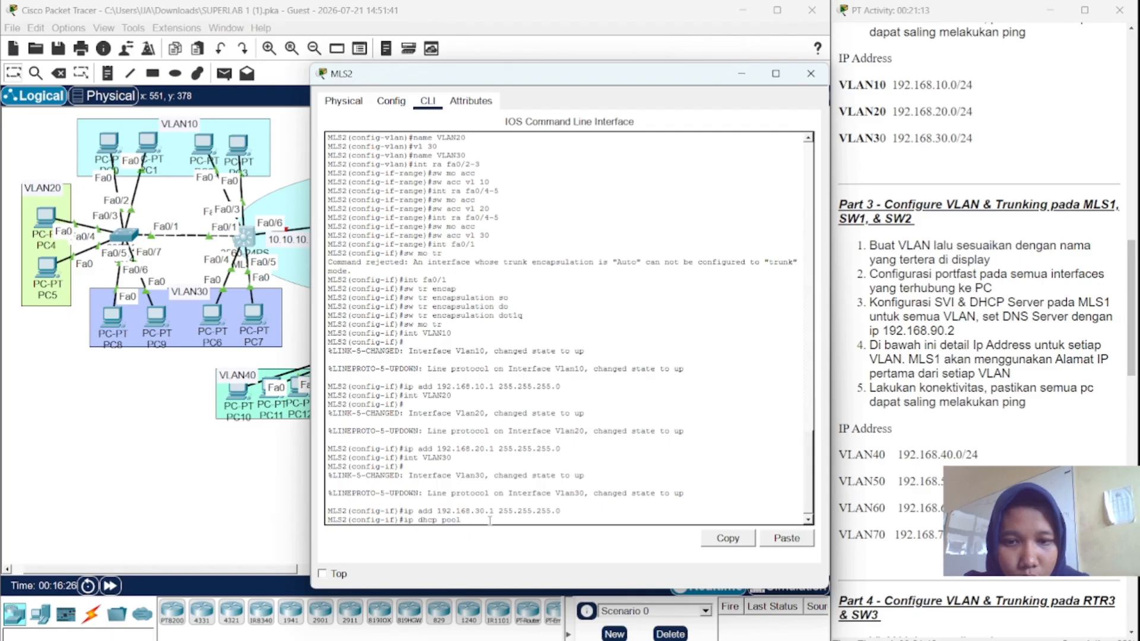
text(V)
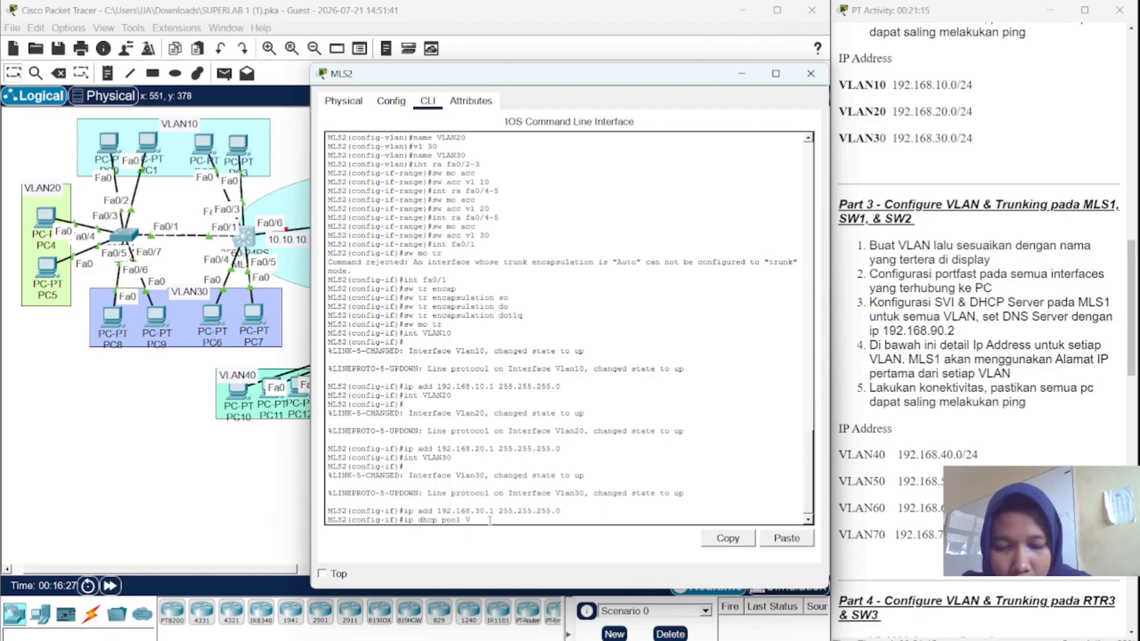
text(LAN1)
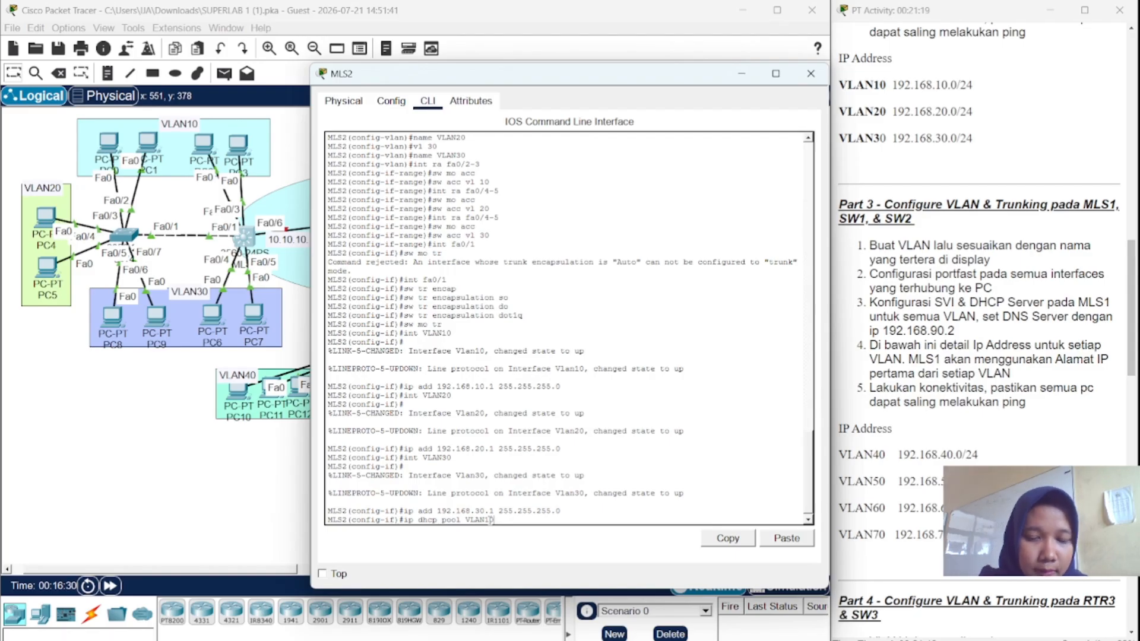
text(0)
key(Return)
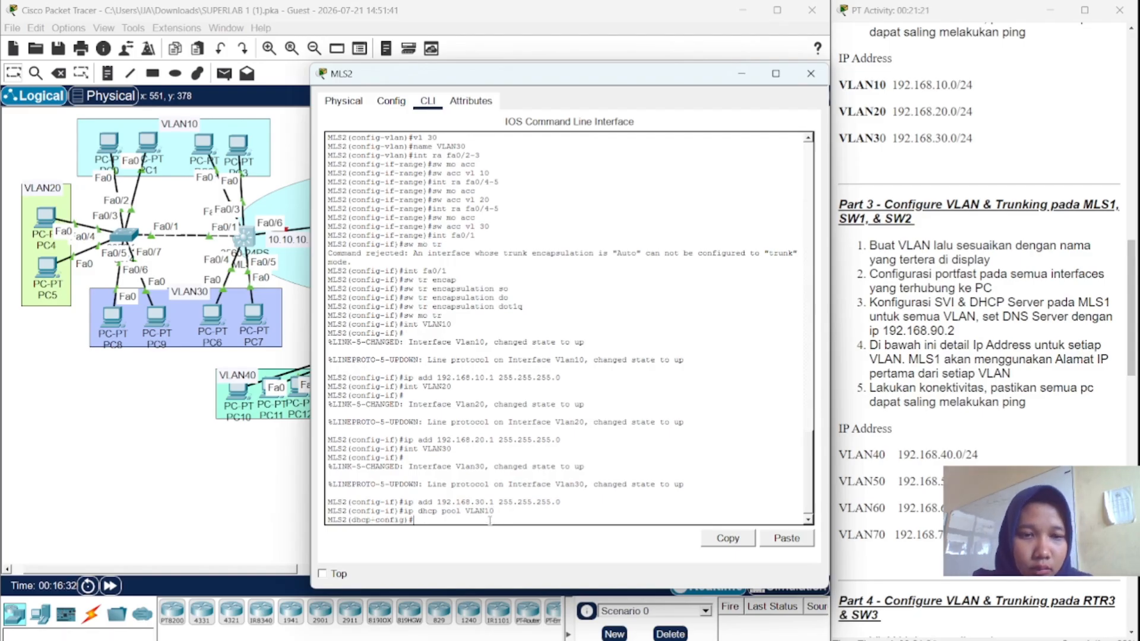
text(n)
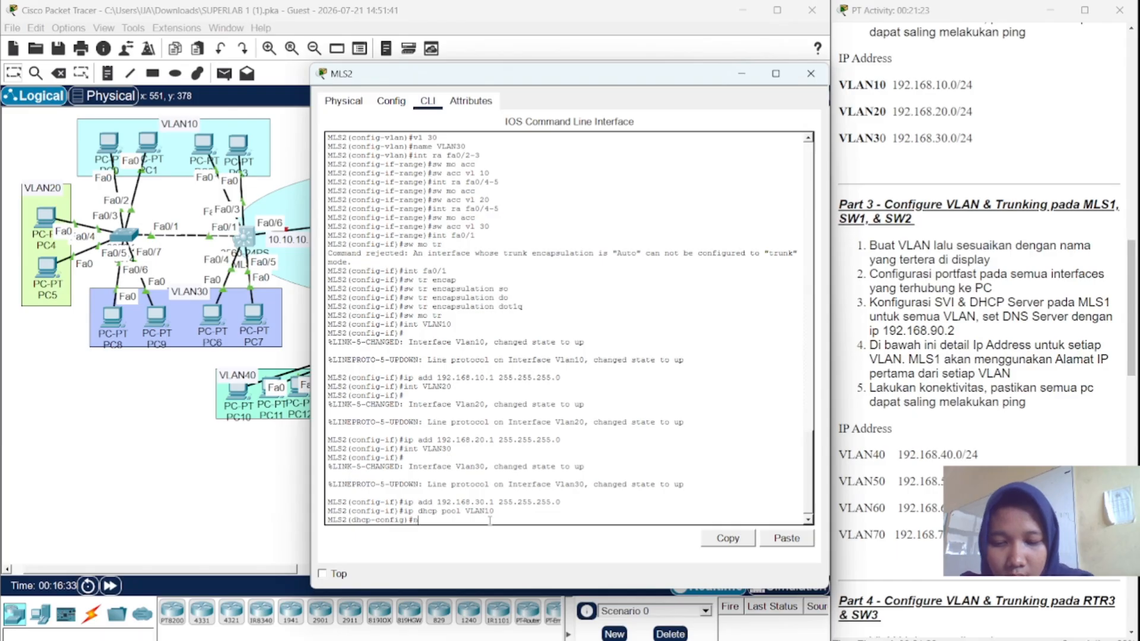
text(et)
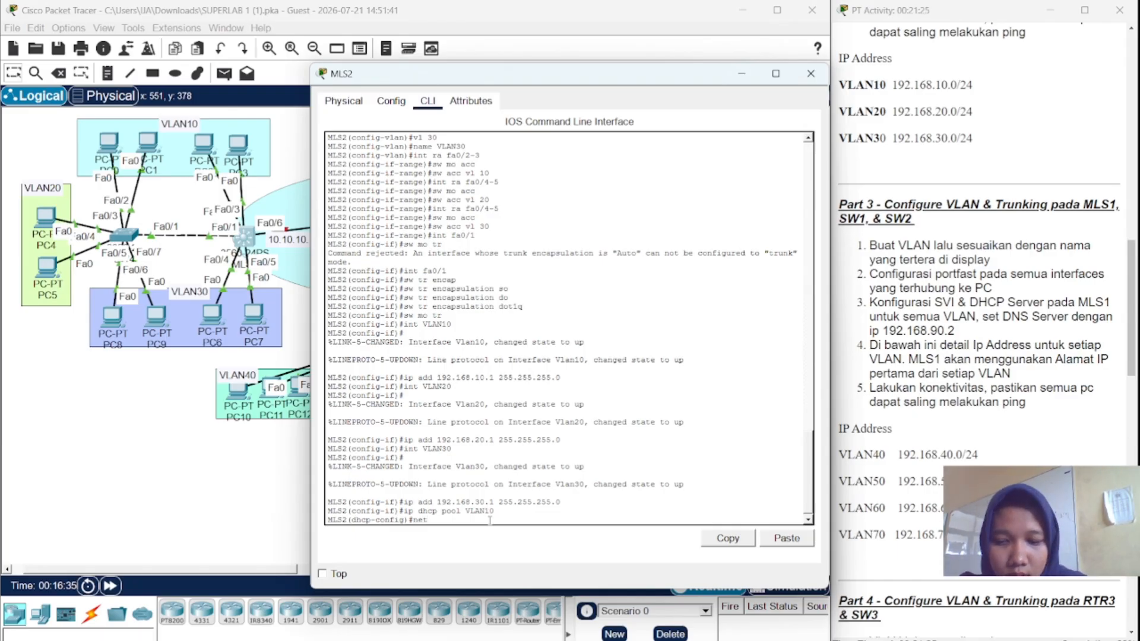
text( 192,)
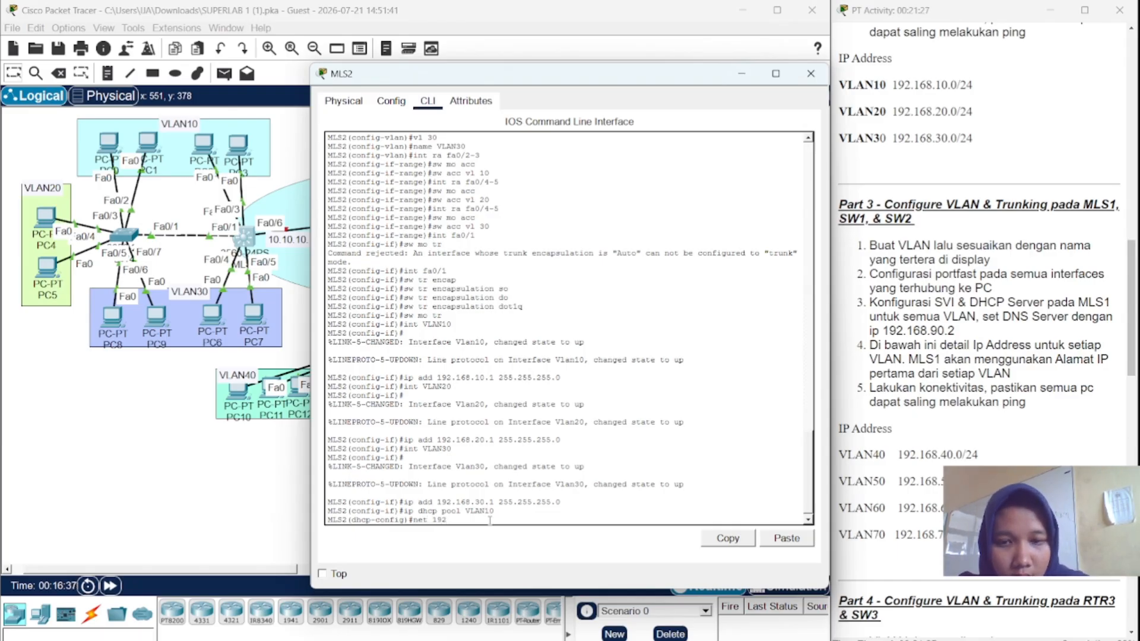
key(BackSpace)
text(.168)
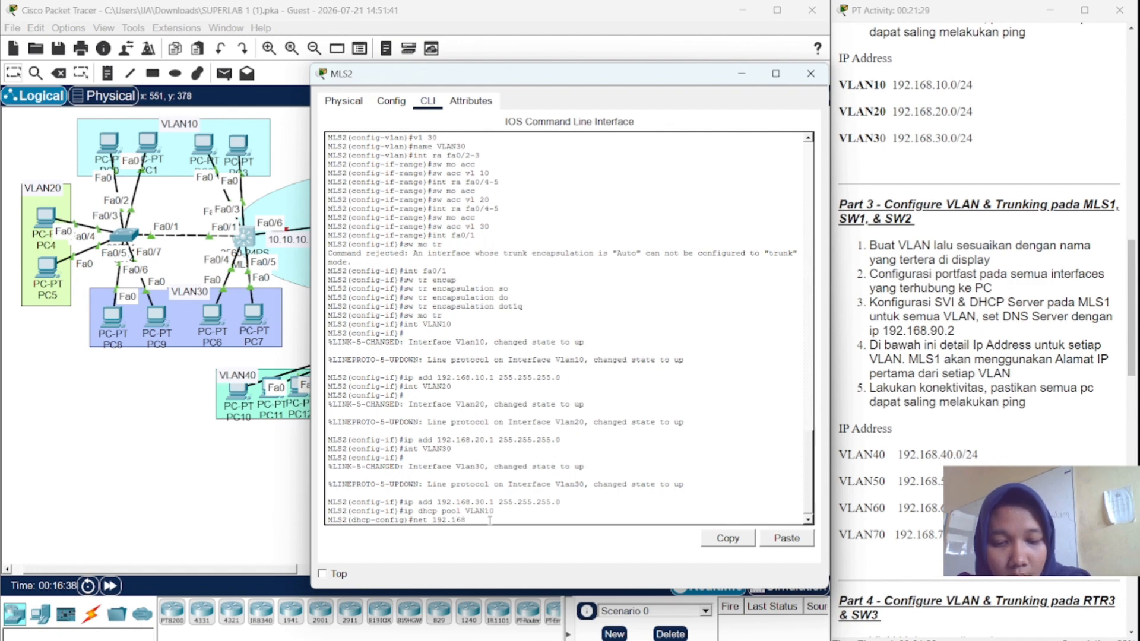
text(.10)
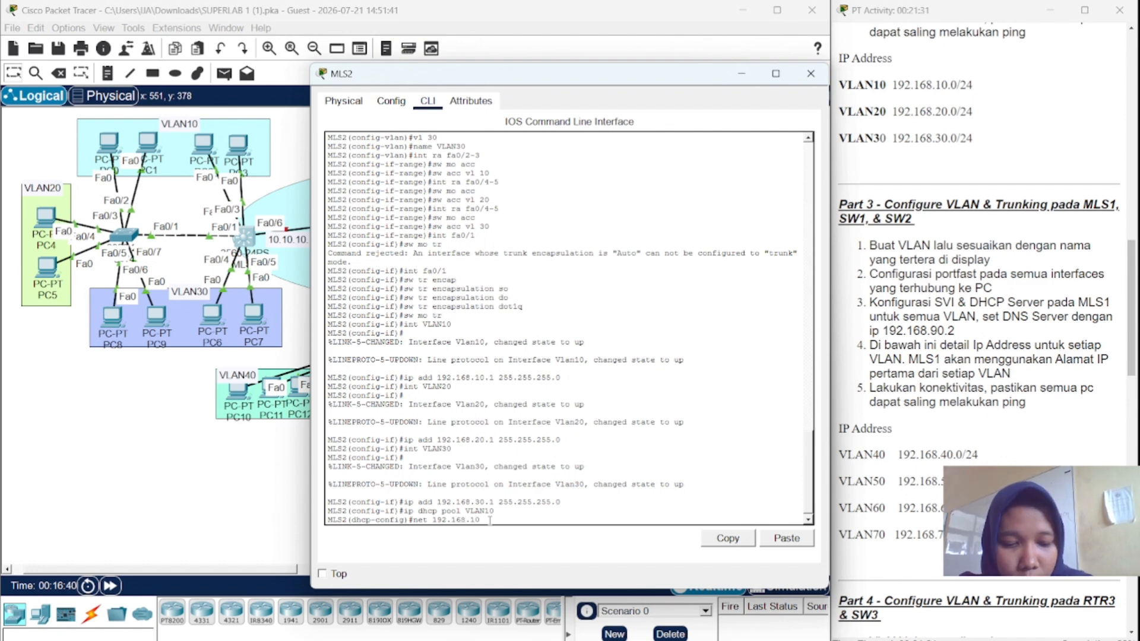
text(.0 2)
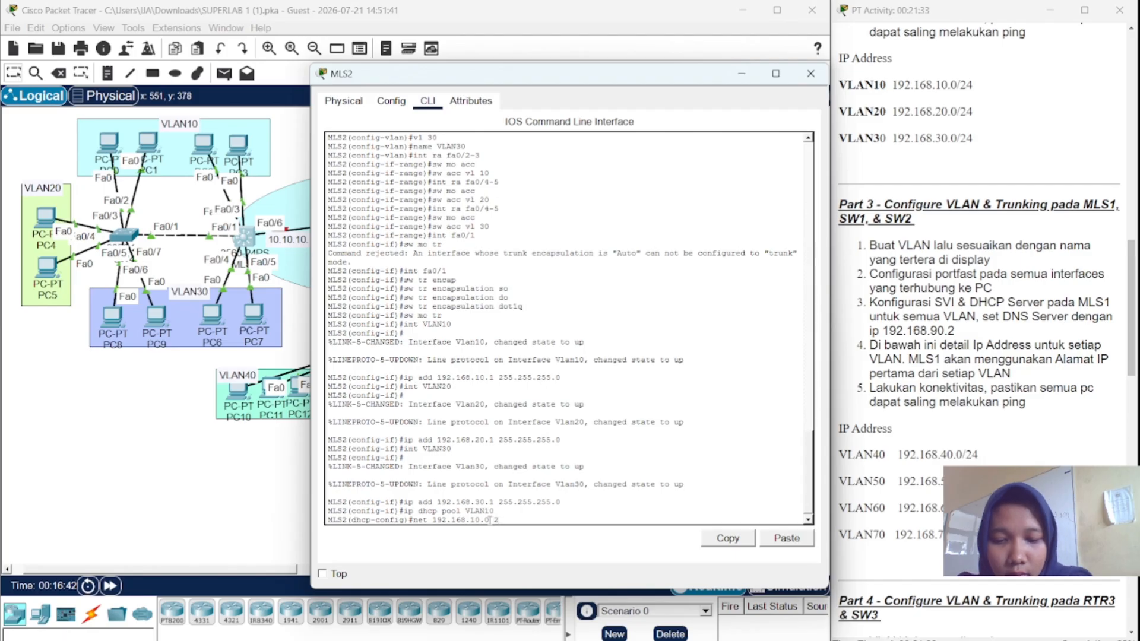
text(55.2)
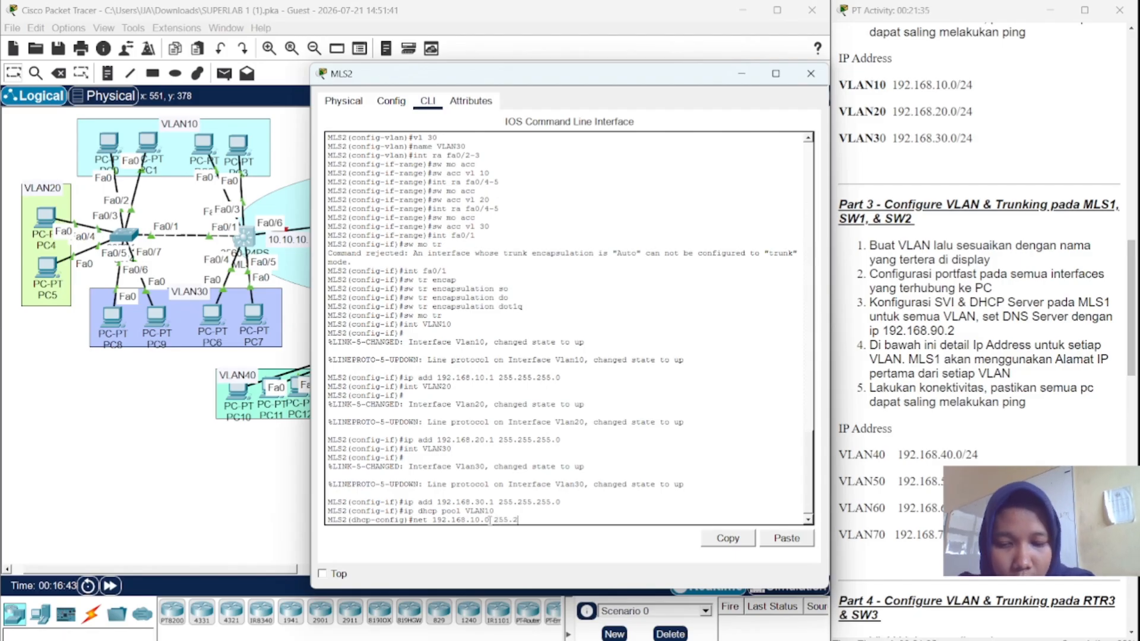
text(55.255)
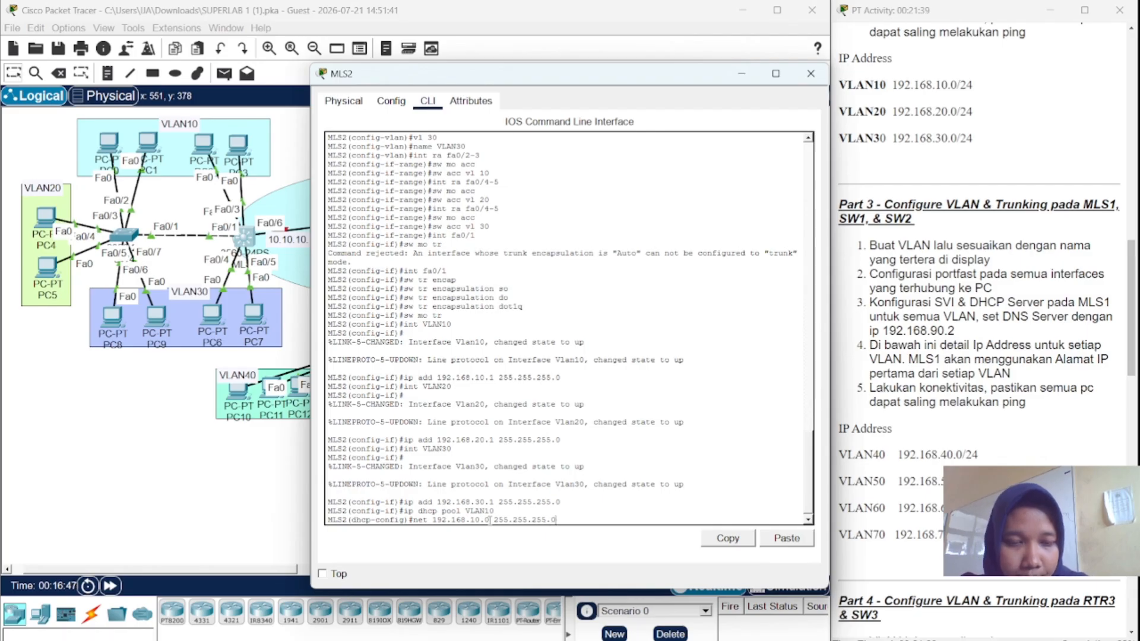
key(Return)
key(Return)
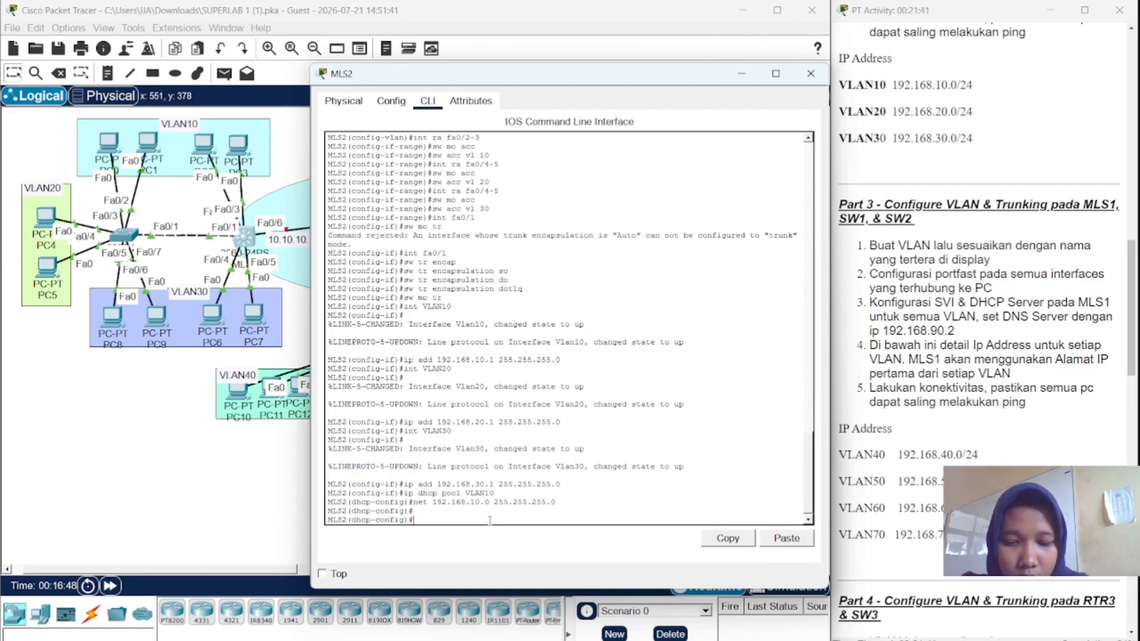
- Set pool VLAN10's default router to 192.168.10.1 and DNS server to 192.168.90.2
text(def)
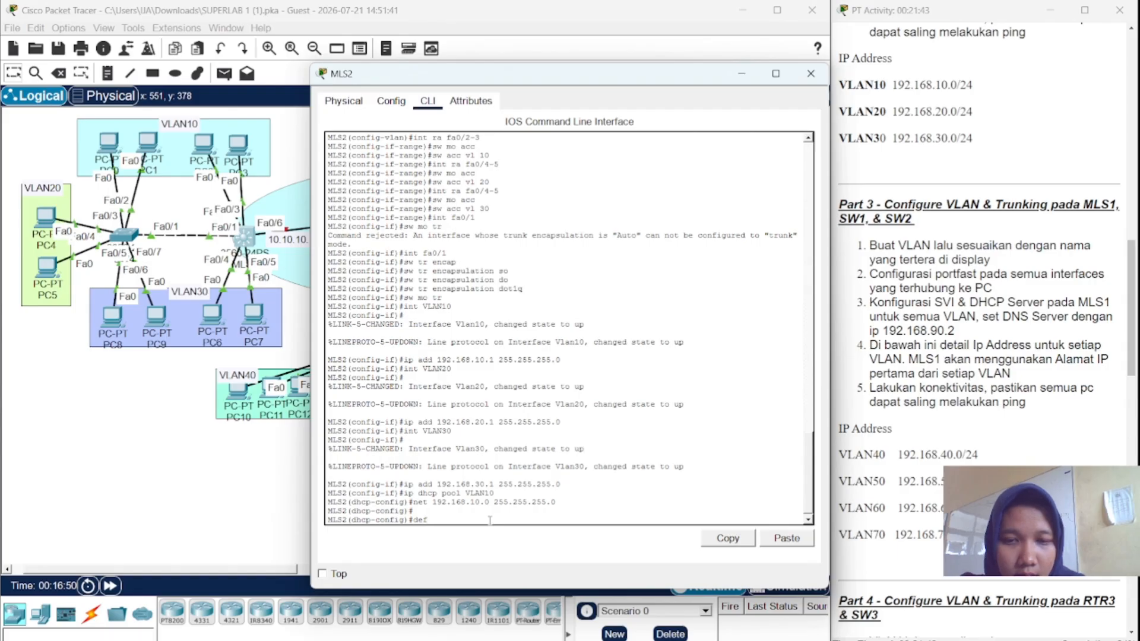
text( 1)
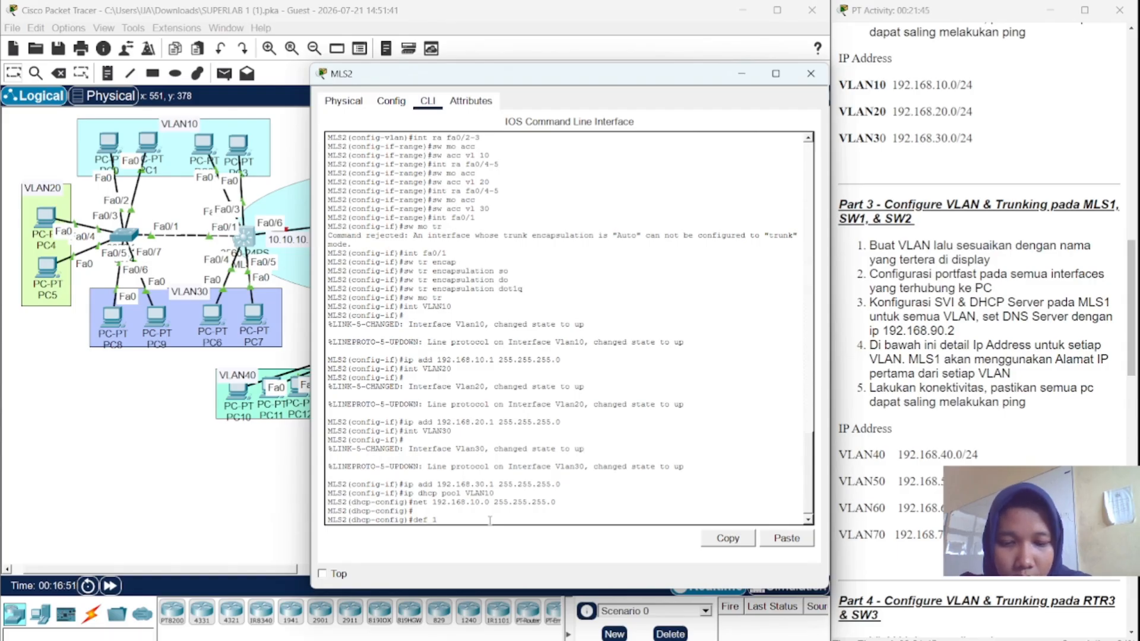
text(92.)
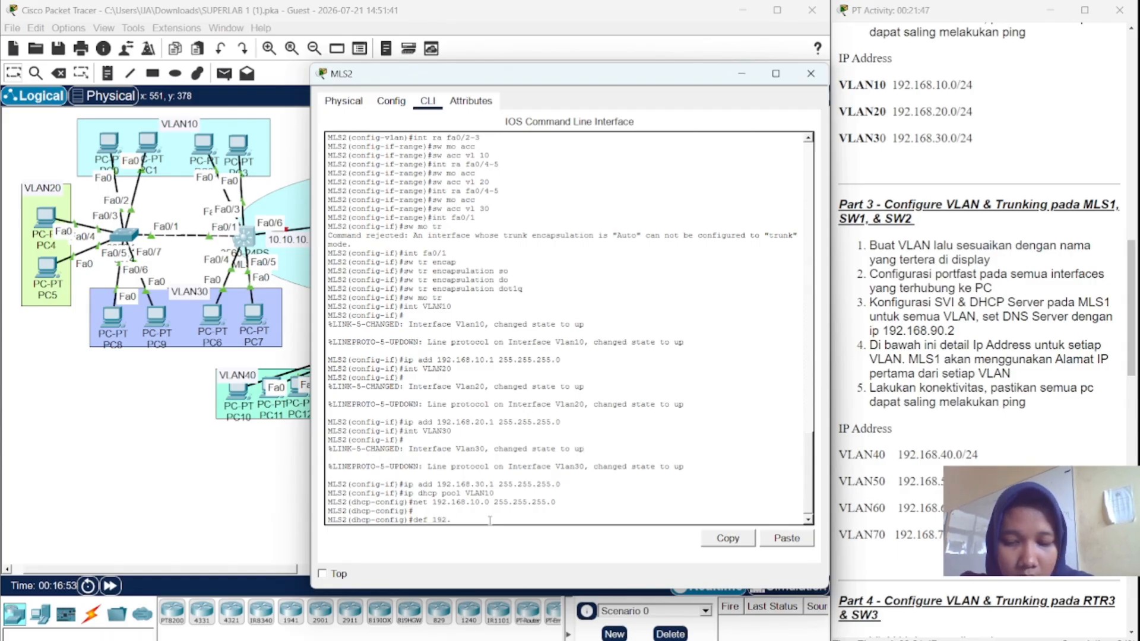
text(168.)
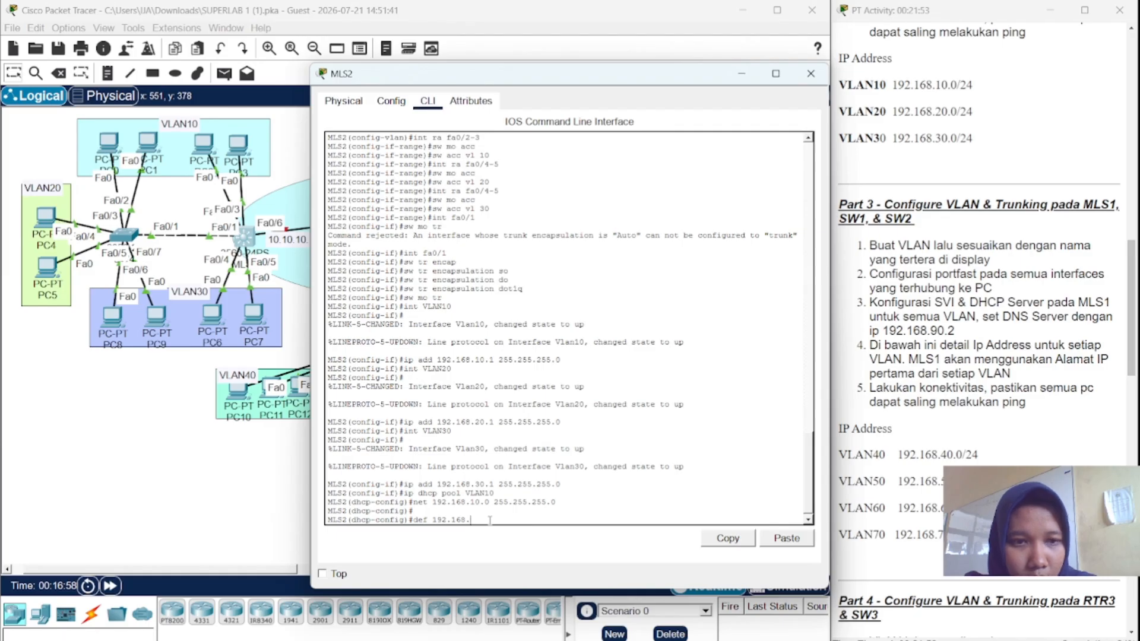
text(1)
text(0.1)
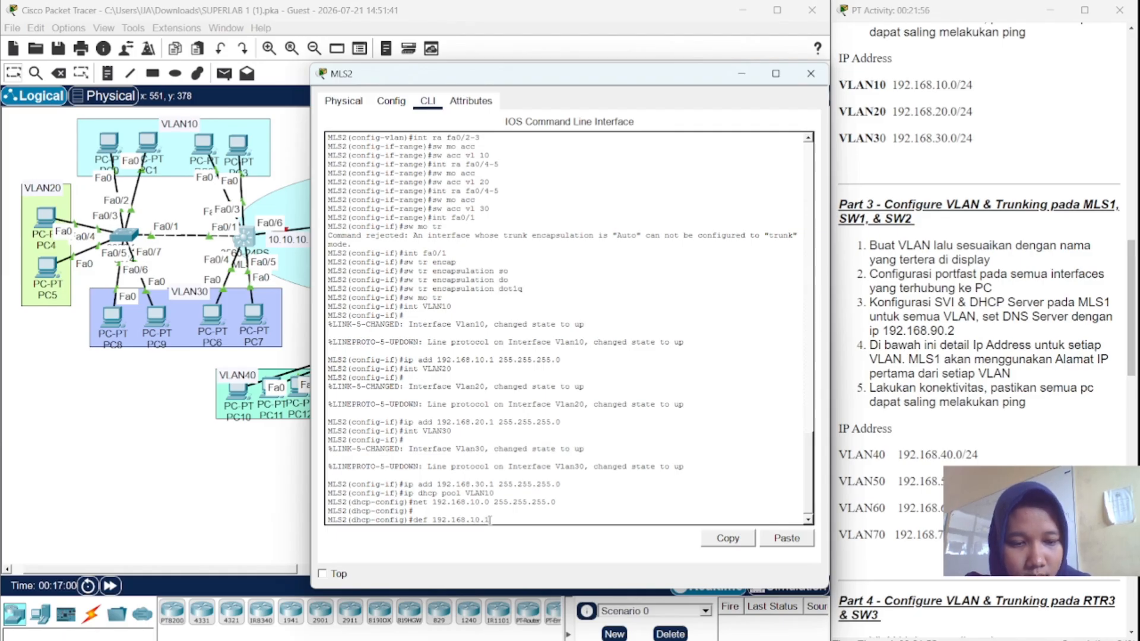
key(Return)
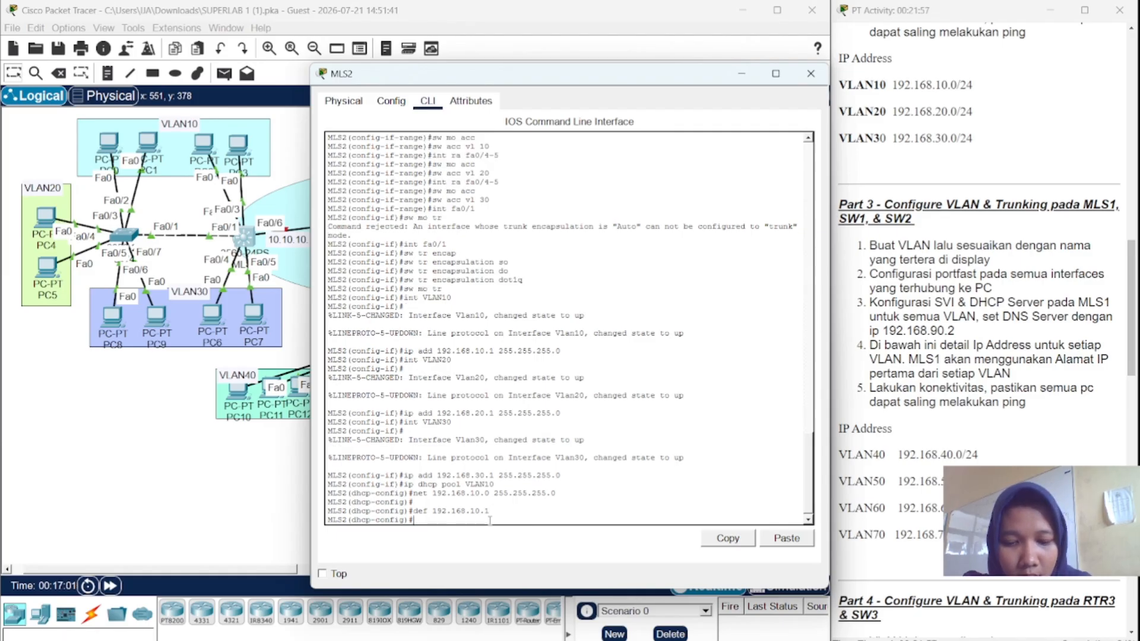
text(dns)
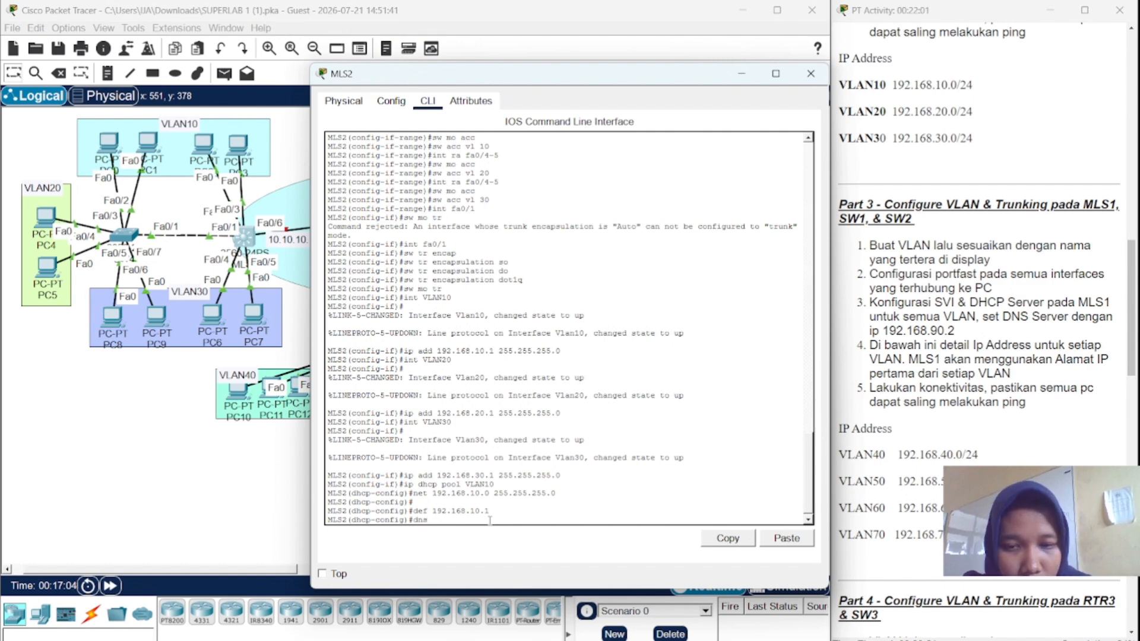
text( 1)
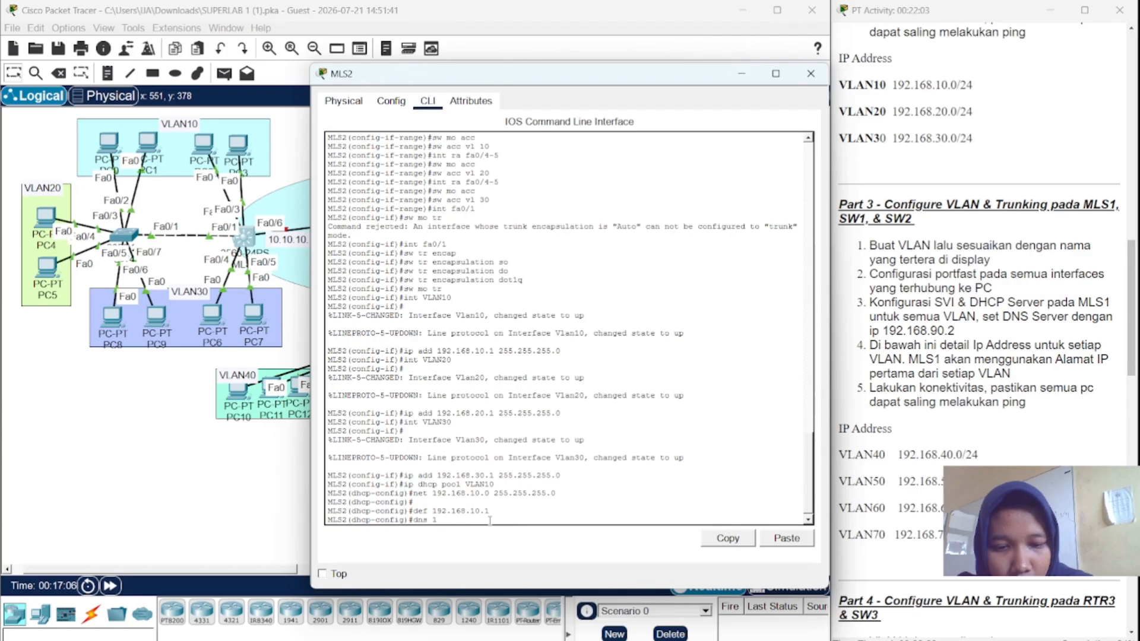
text(92.1)
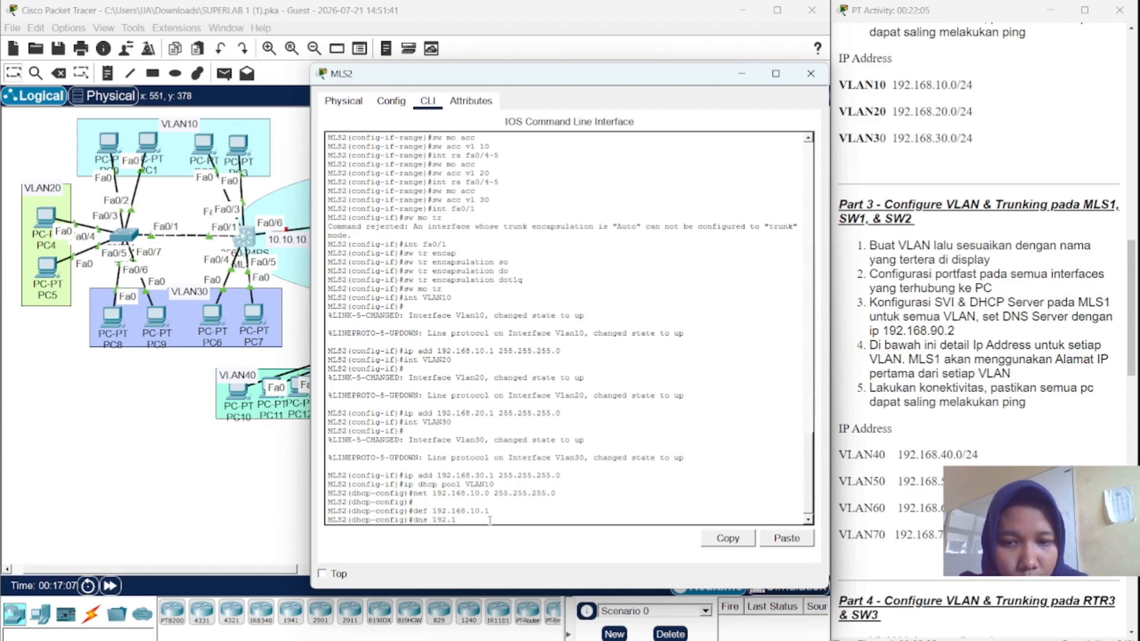
text(68)
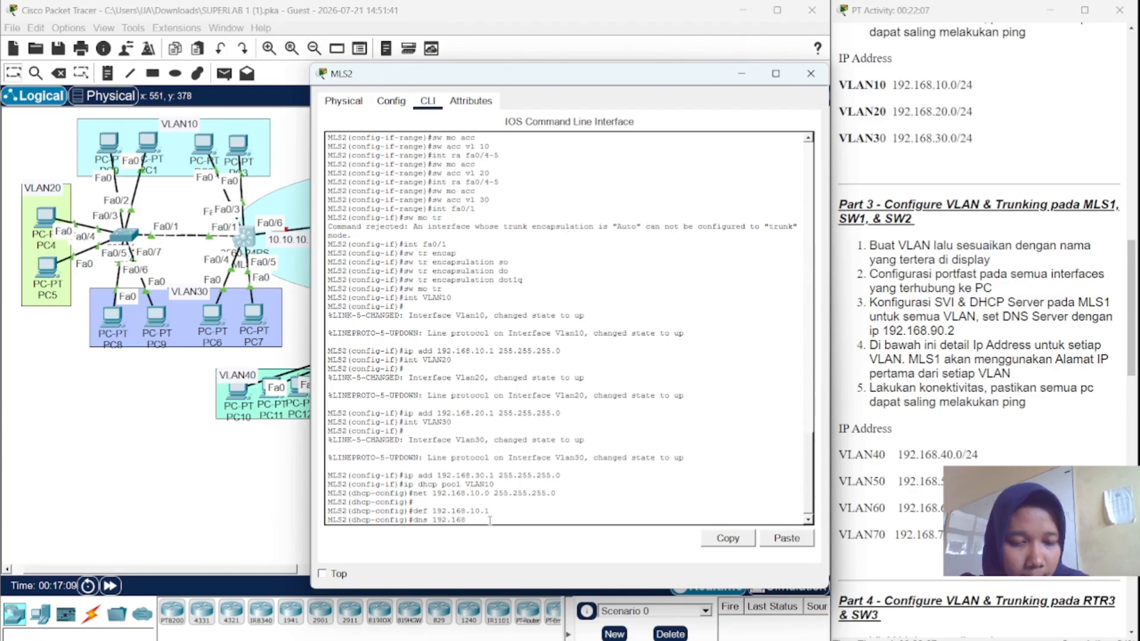
text(.)
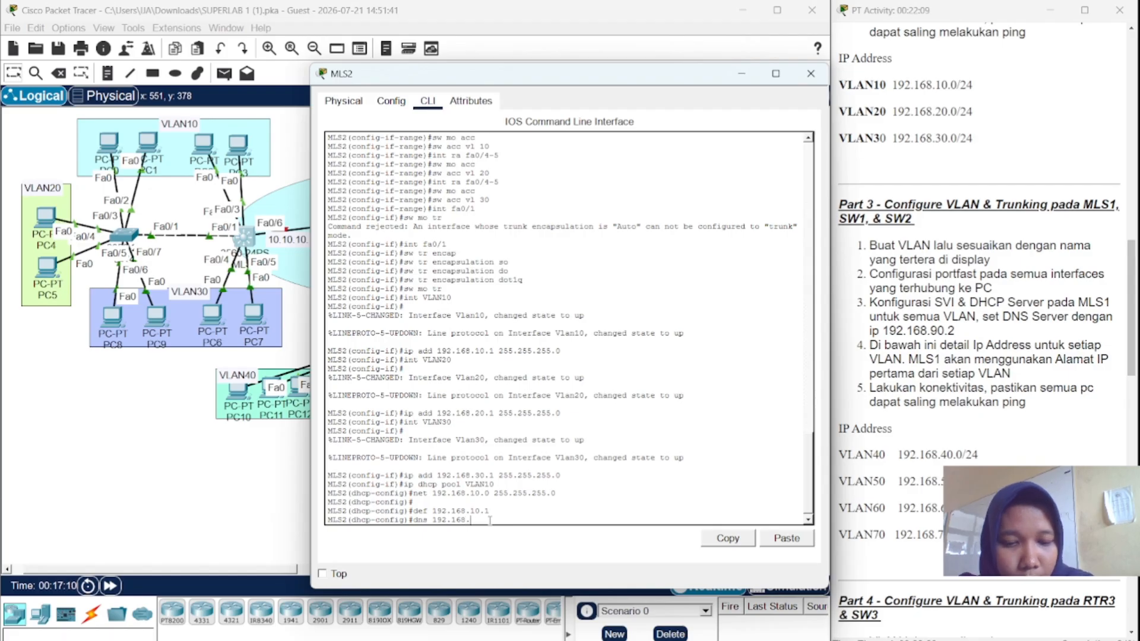
text(90.)
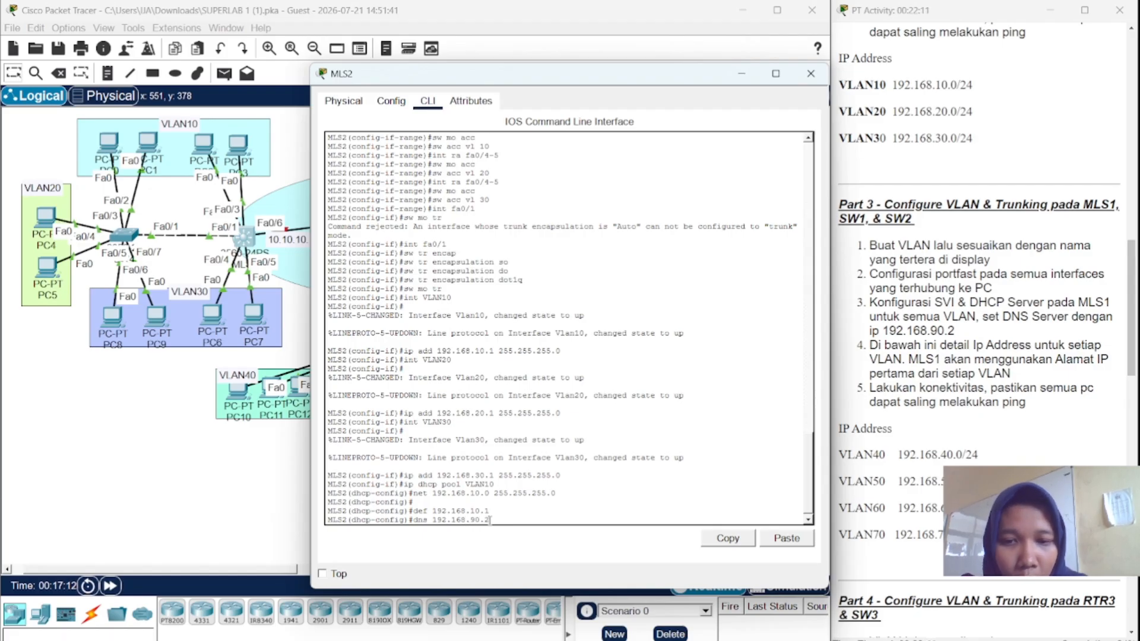
text(2)
key(Return)
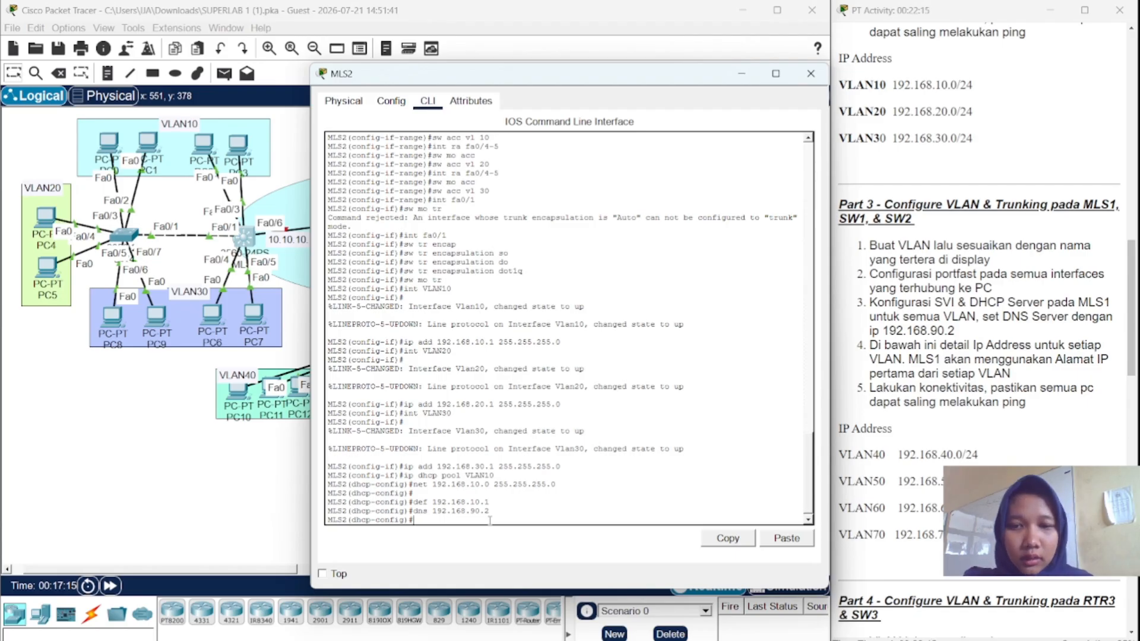
key(Up)
key(Up)
key(Up)
key(Up)
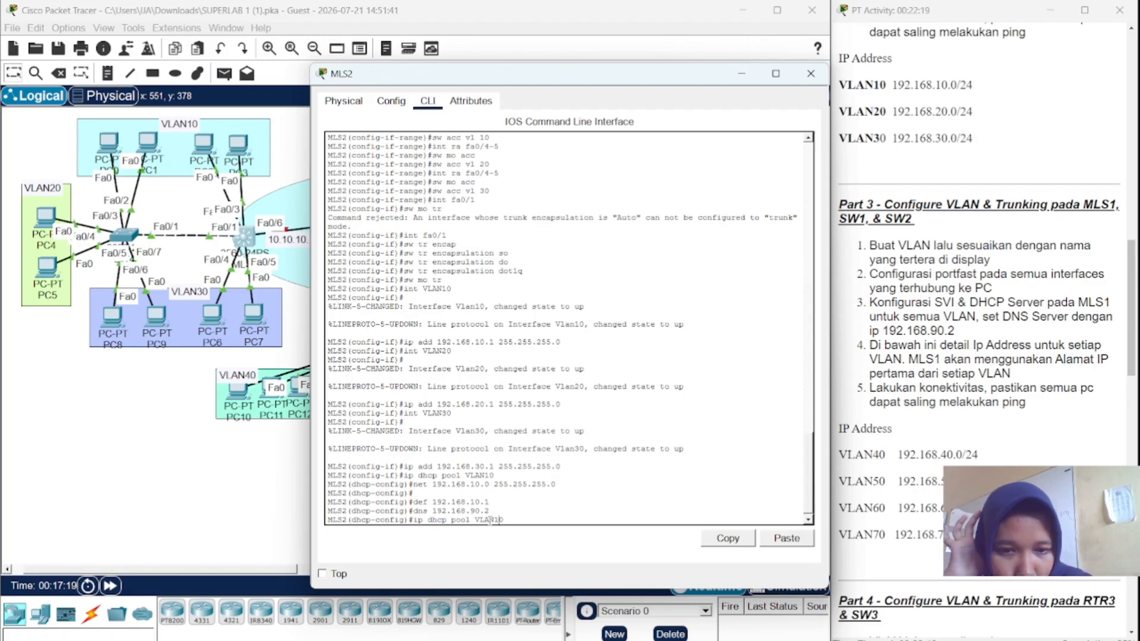
- Create DHCP pool VLAN20 with network 192.168.20.0 255.255.255.0
key(BackSpace)
key(BackSpace)
text(20)
key(Return)
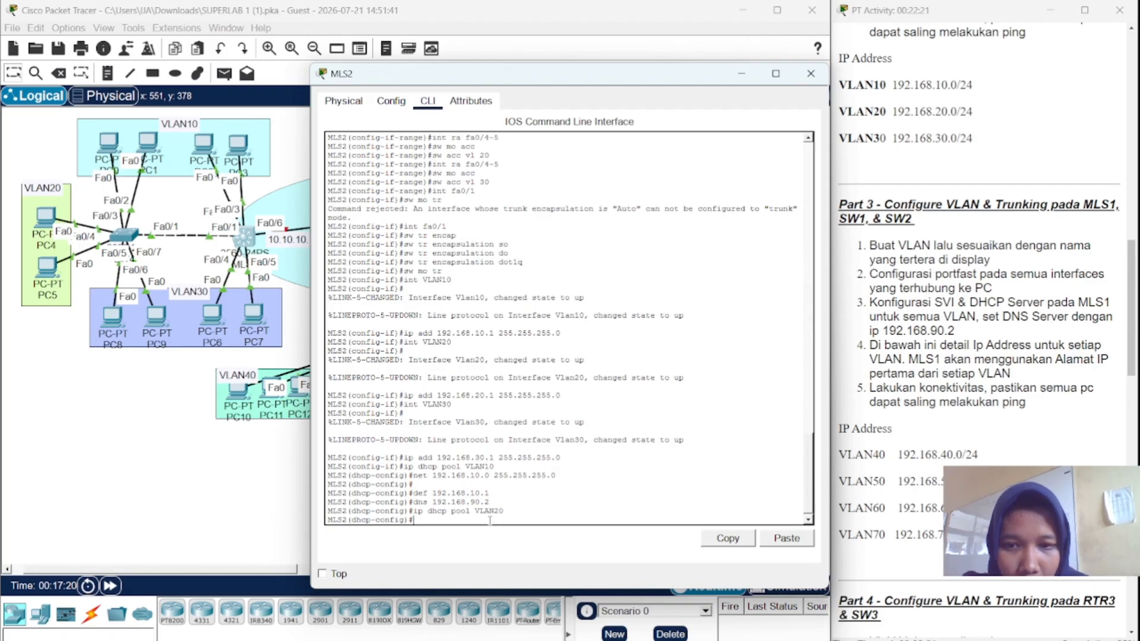
key(Up)
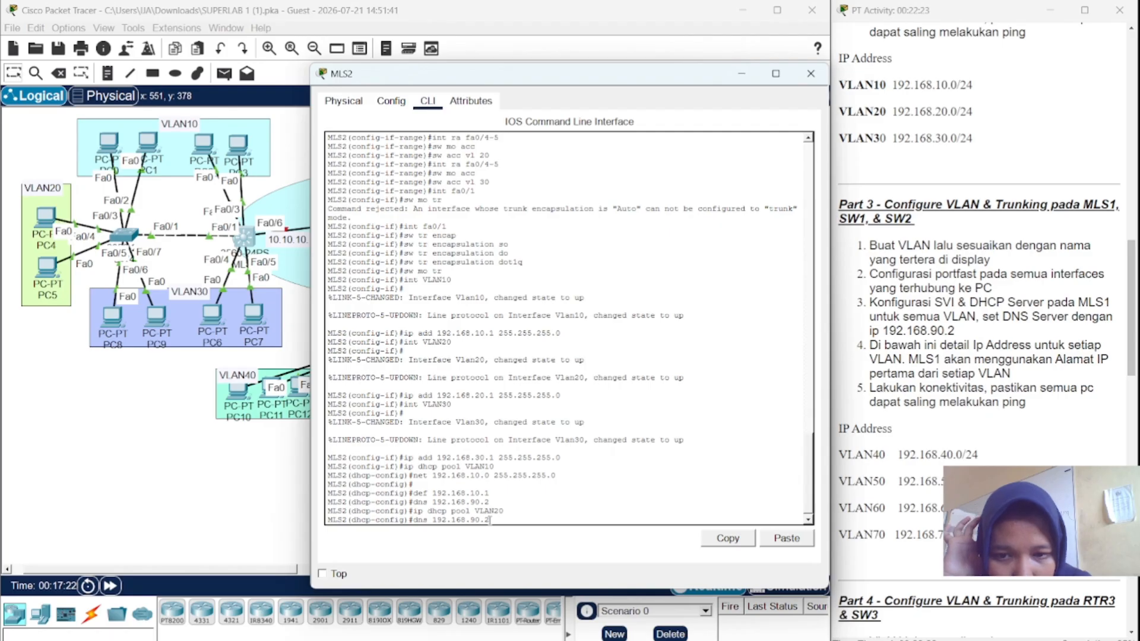
key(Up)
key(Up)
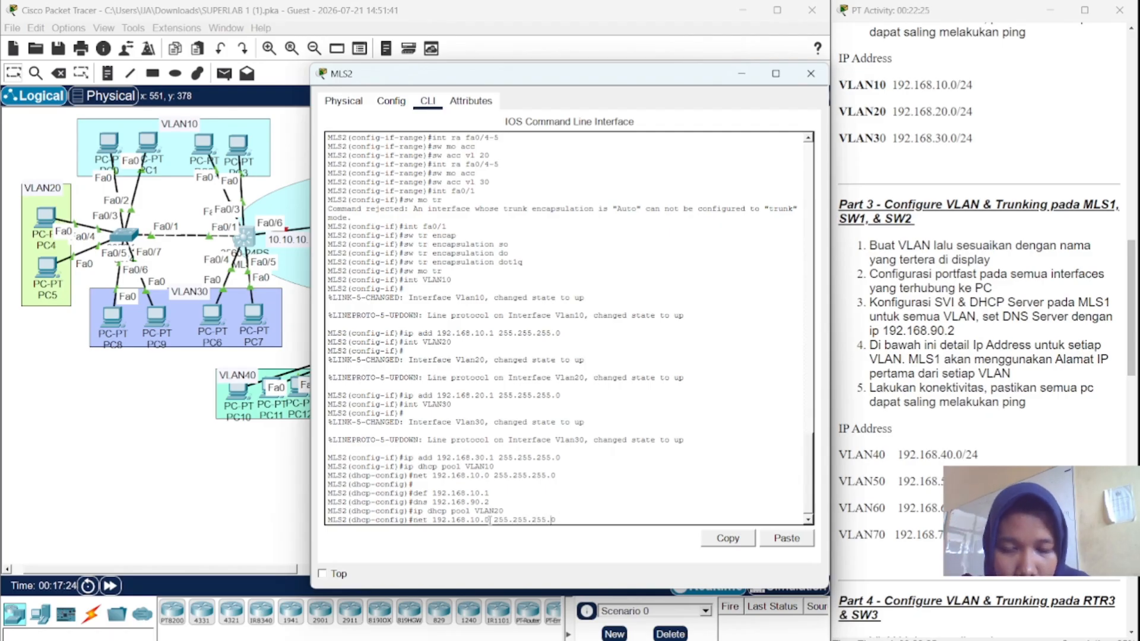
key(Left)
key(Left)
key(Left)
key(Left)
key(Left)
key(Left)
key(Left)
key(Left)
key(Left)
key(Left)
key(Left)
key(Left)
key(Left)
key(Left)
key(Left)
key(Left)
key(Left)
key(BackSpace)
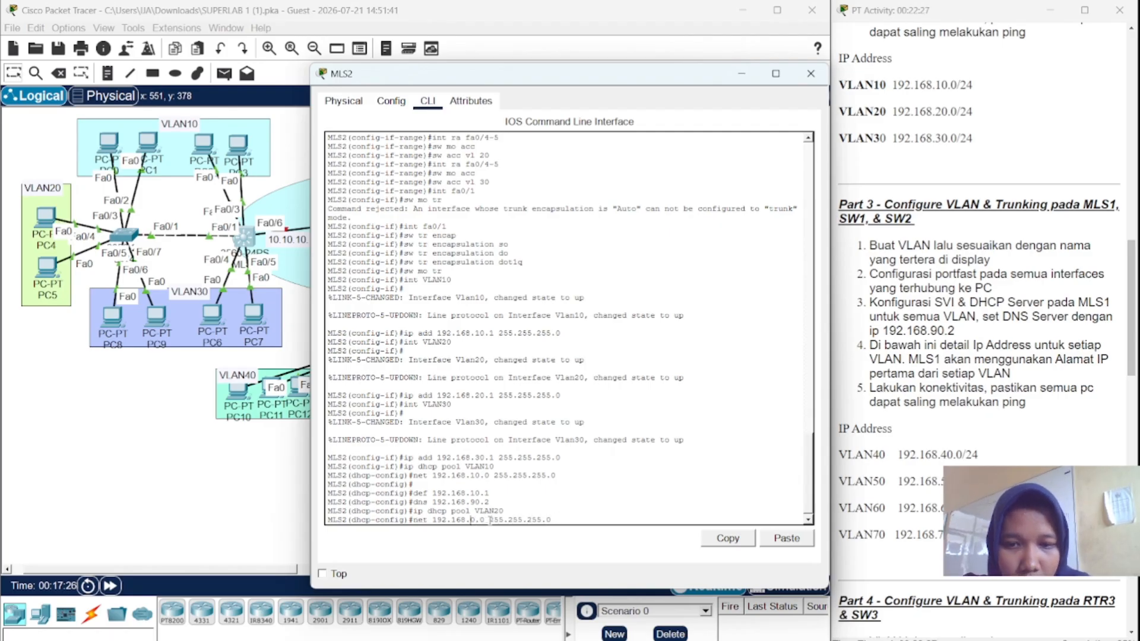
text(2)
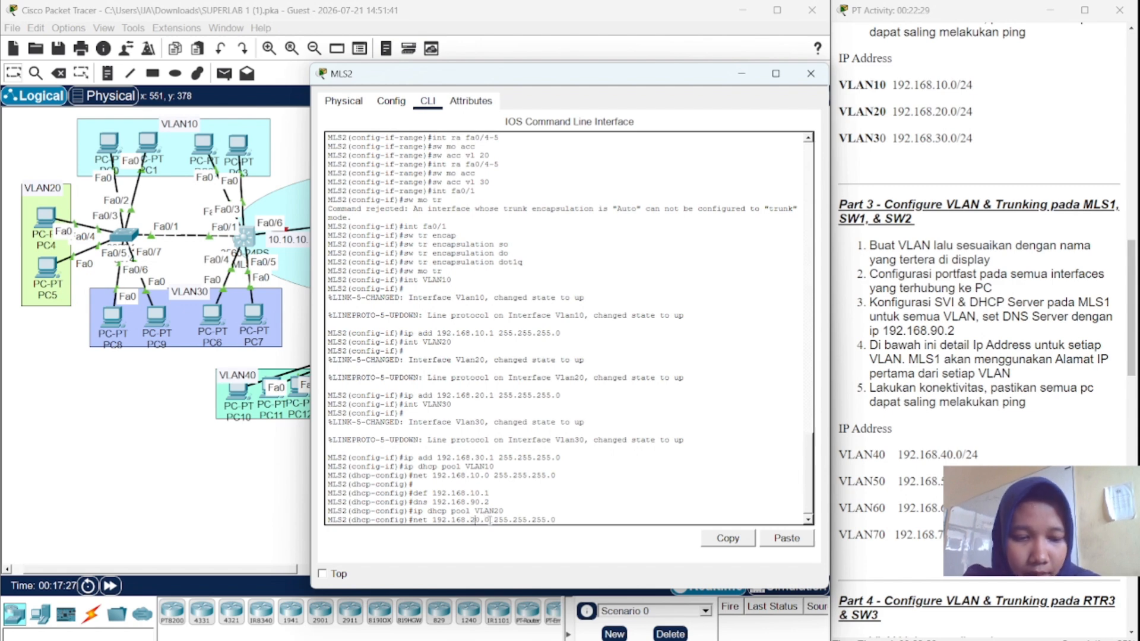
key(Return)
- Set pool VLAN20's default router to 192.168.20.1 and DNS server to 192.168.90.2
key(Up)
key(Up)
key(Up)
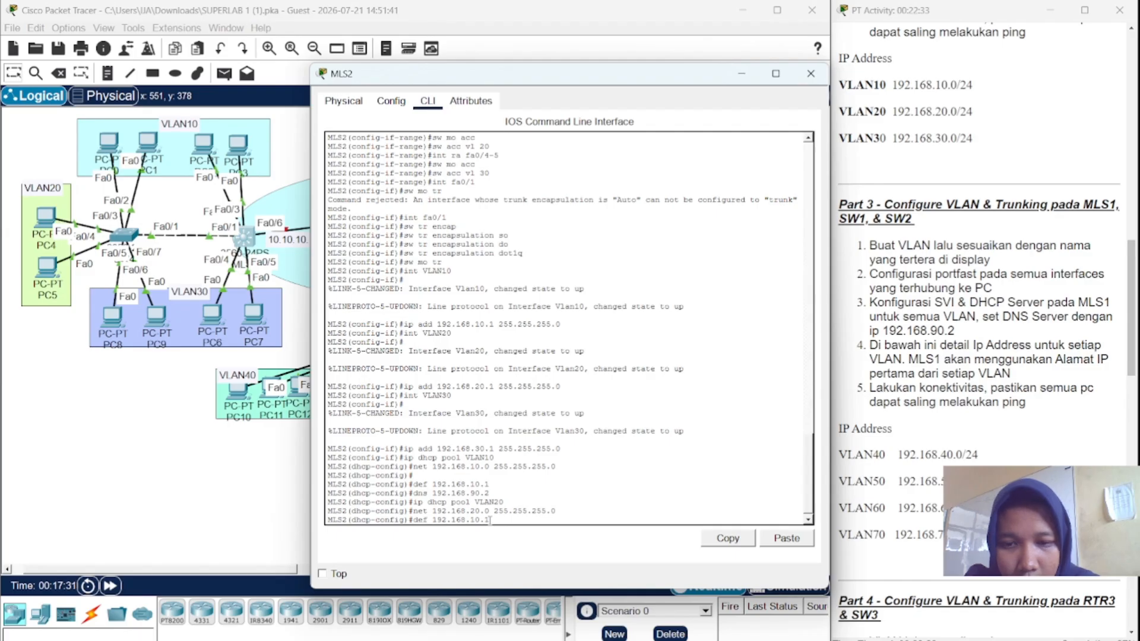
key(Left)
key(Left)
key(Left)
key(BackSpace)
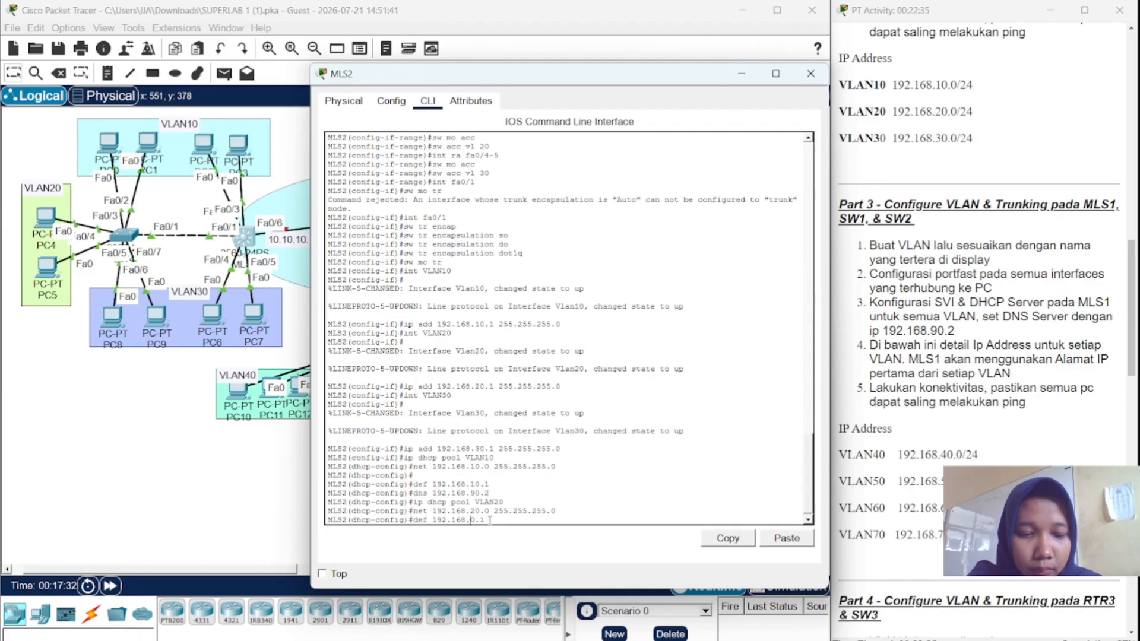
text(2)
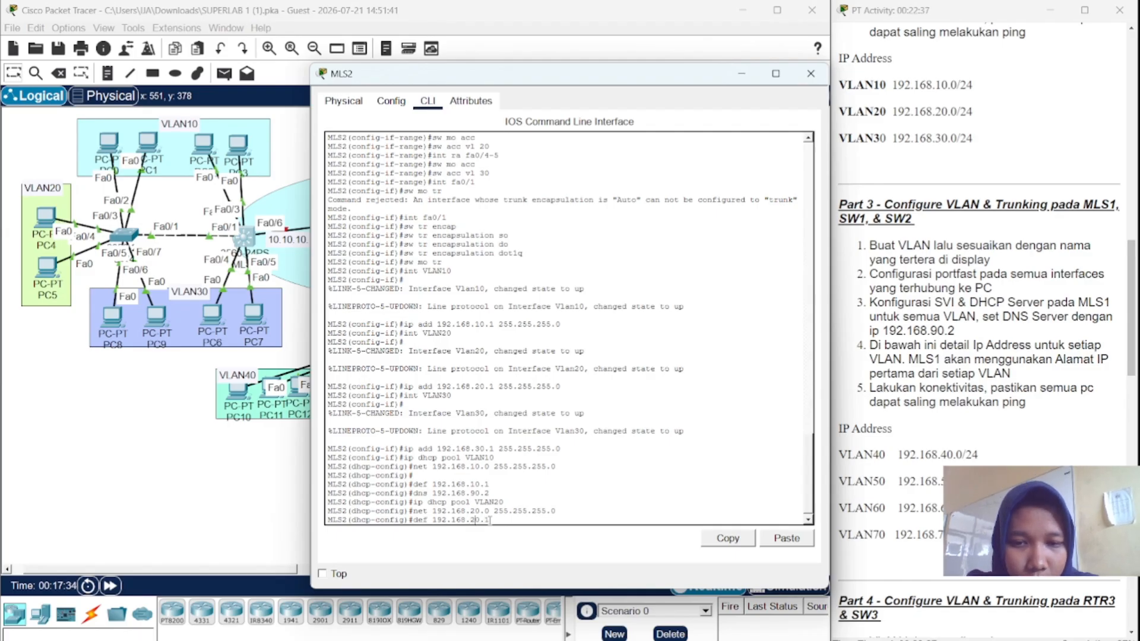
key(Return)
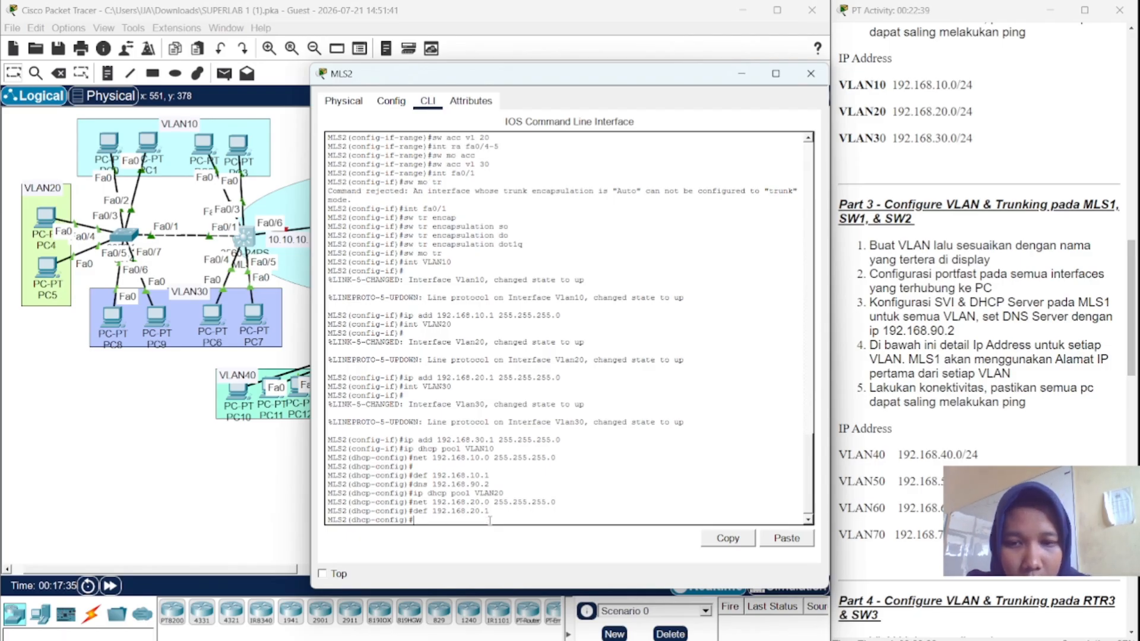
key(Up)
key(Up)
key(Up)
key(Up)
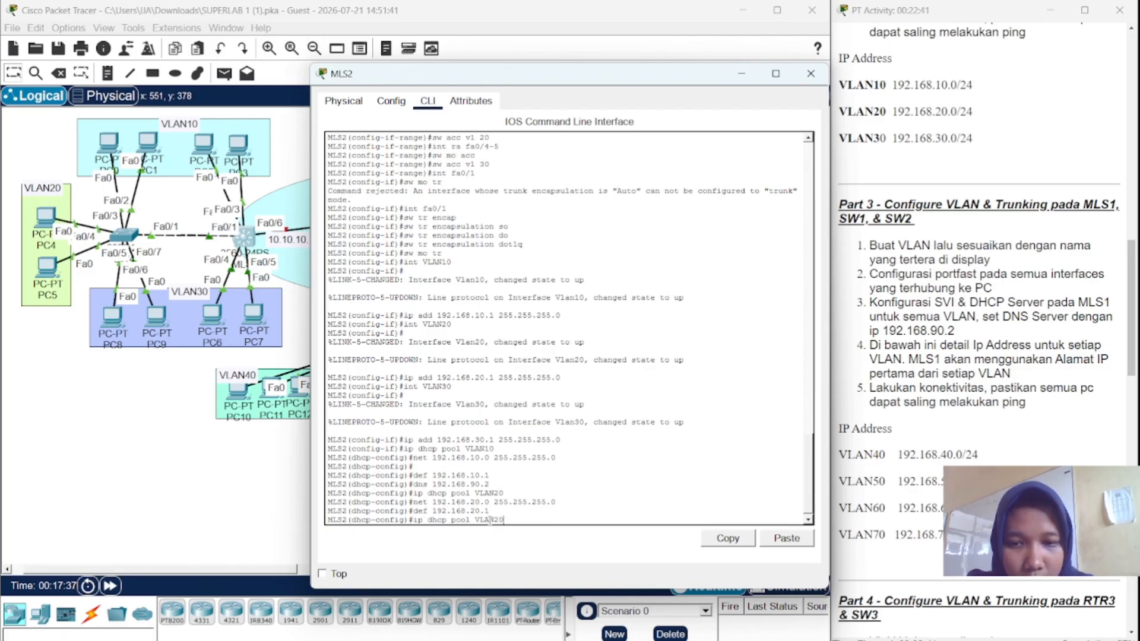
key(Return)
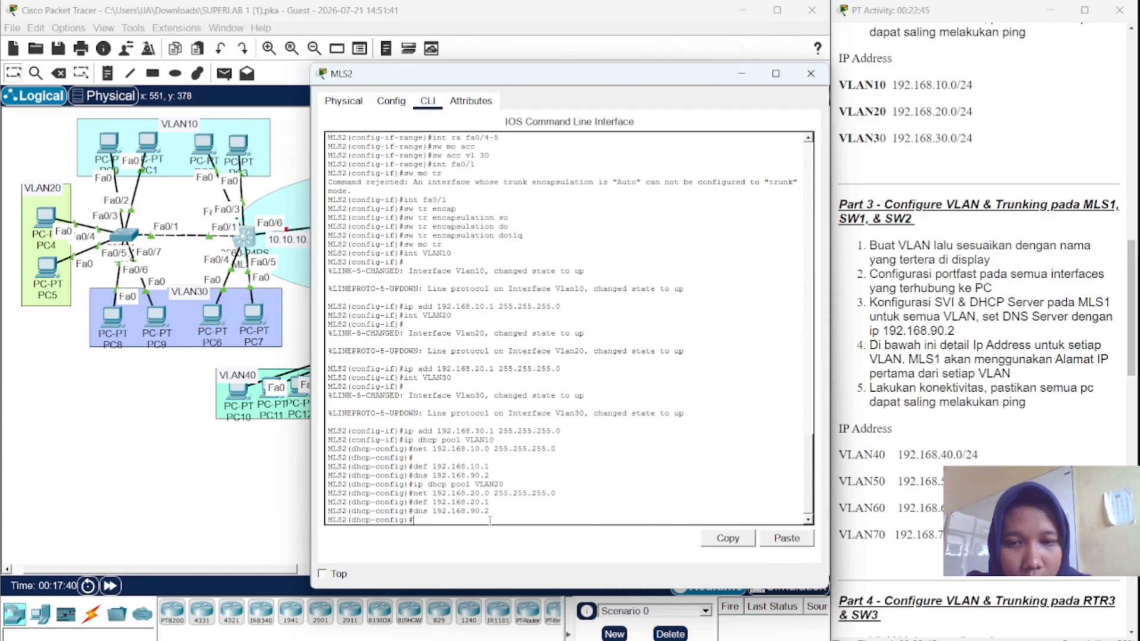
key(Up)
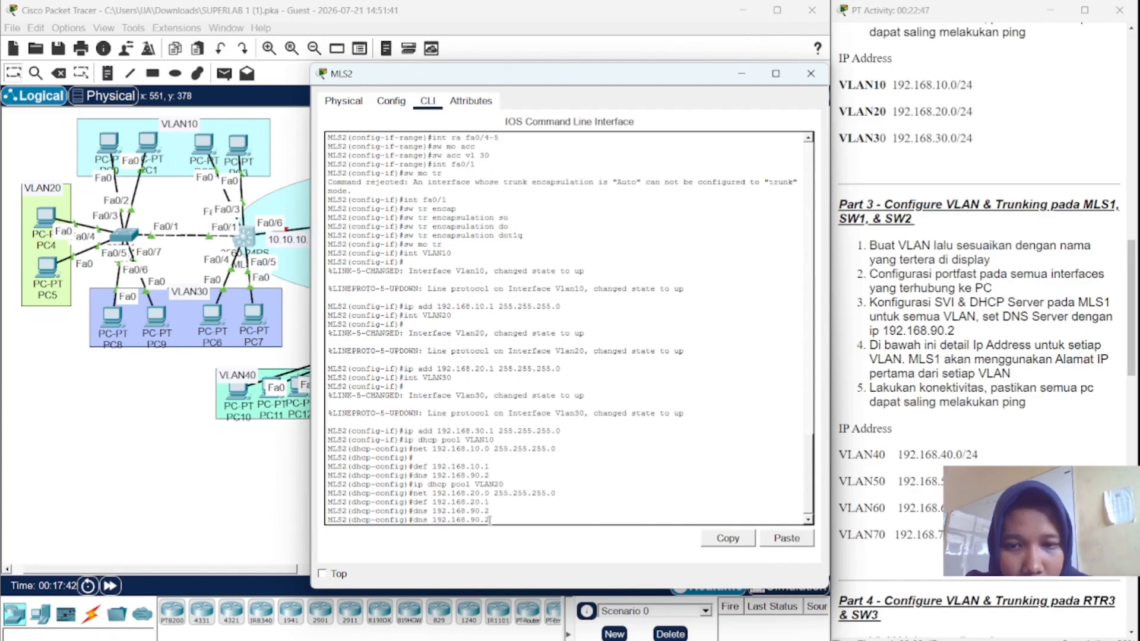
key(Up)
key(Up)
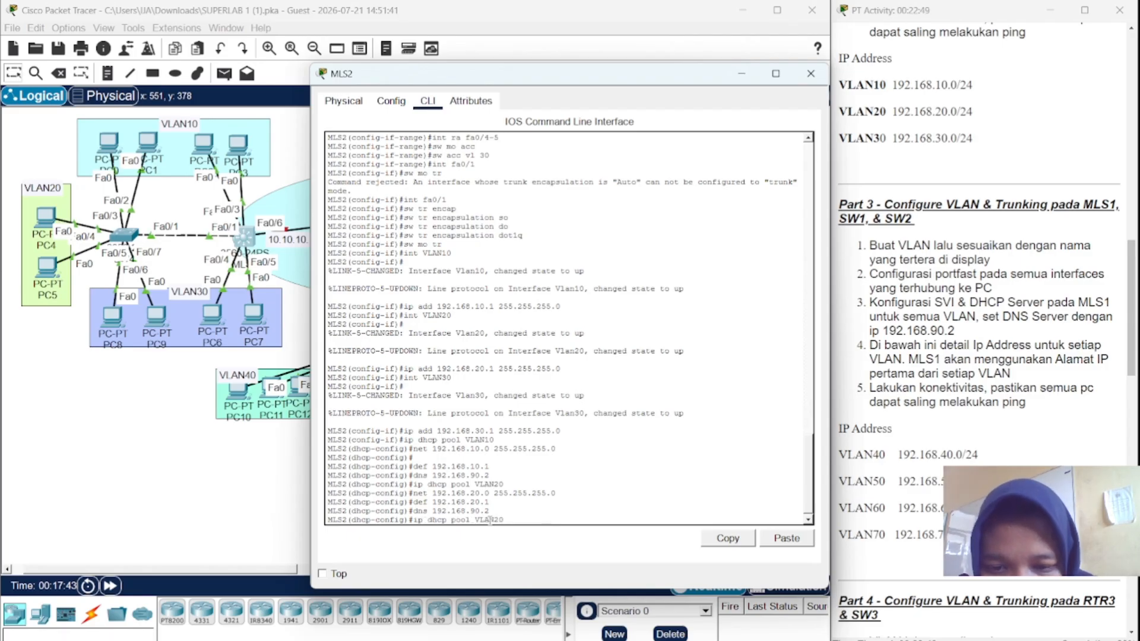
- Create DHCP pool VLAN30 with network 192.168.30.0 255.255.255.0
key(BackSpace)
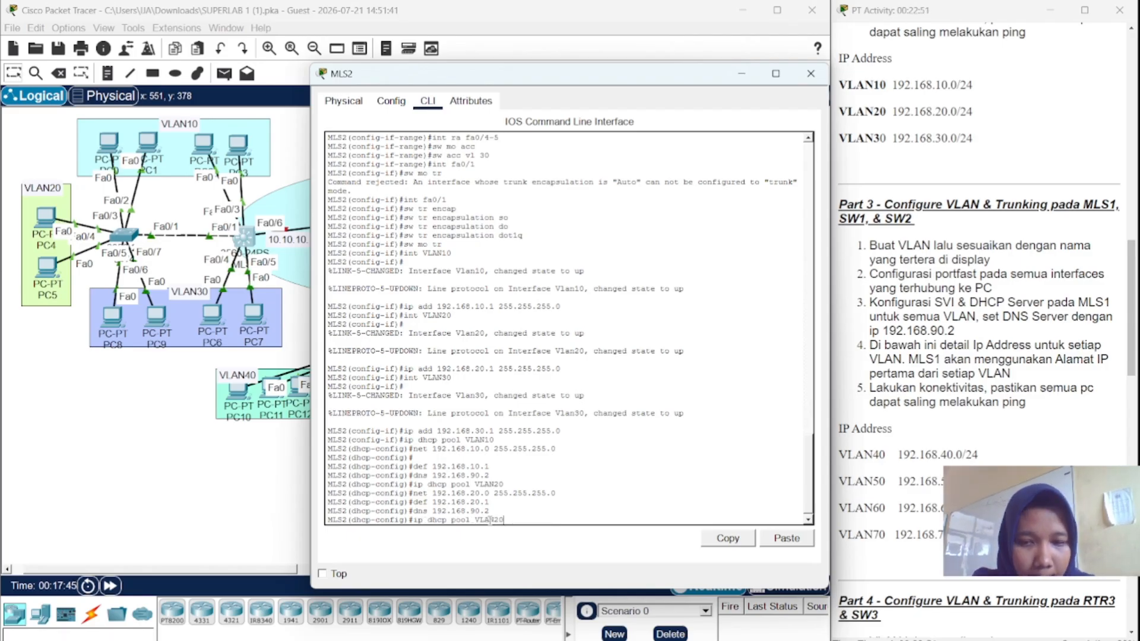
key(BackSpace)
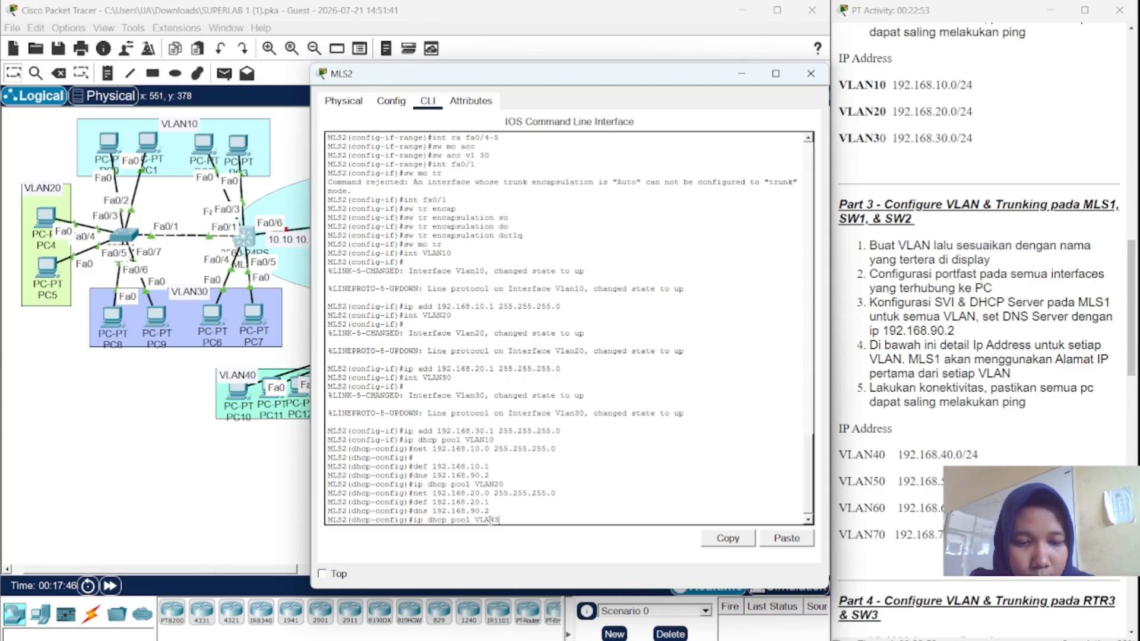
key(Return)
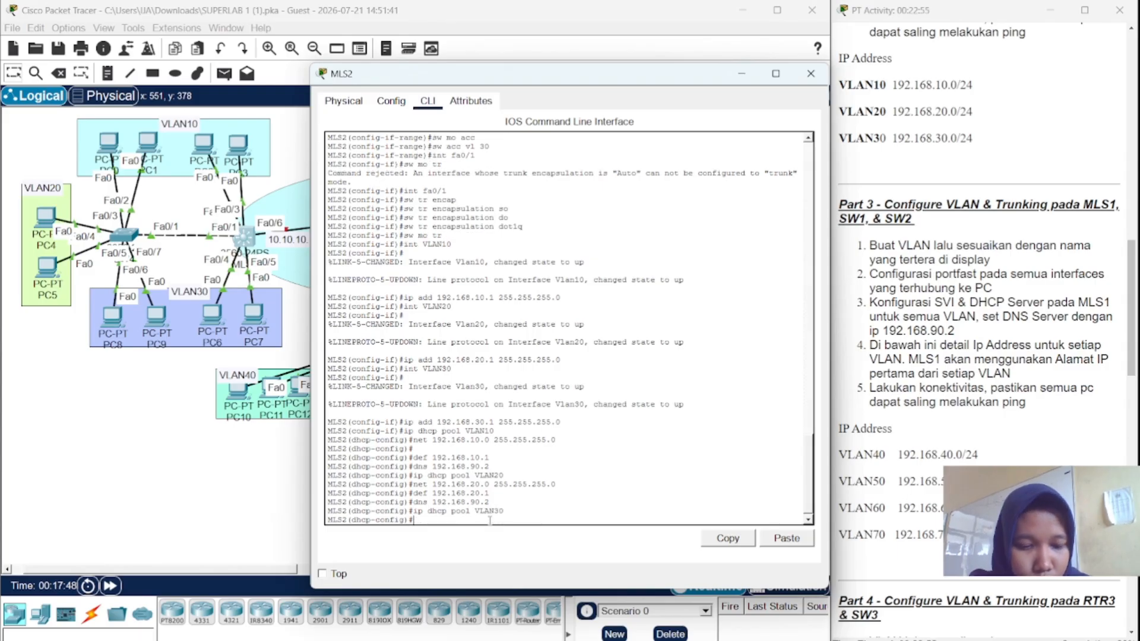
key(Up)
key(Up)
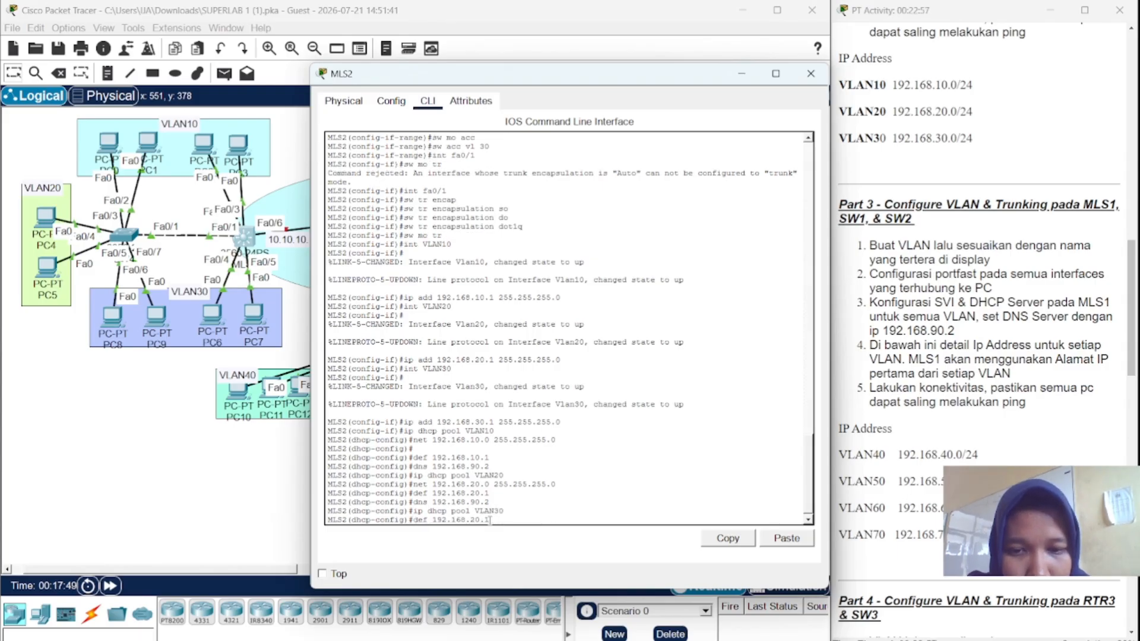
key(Up)
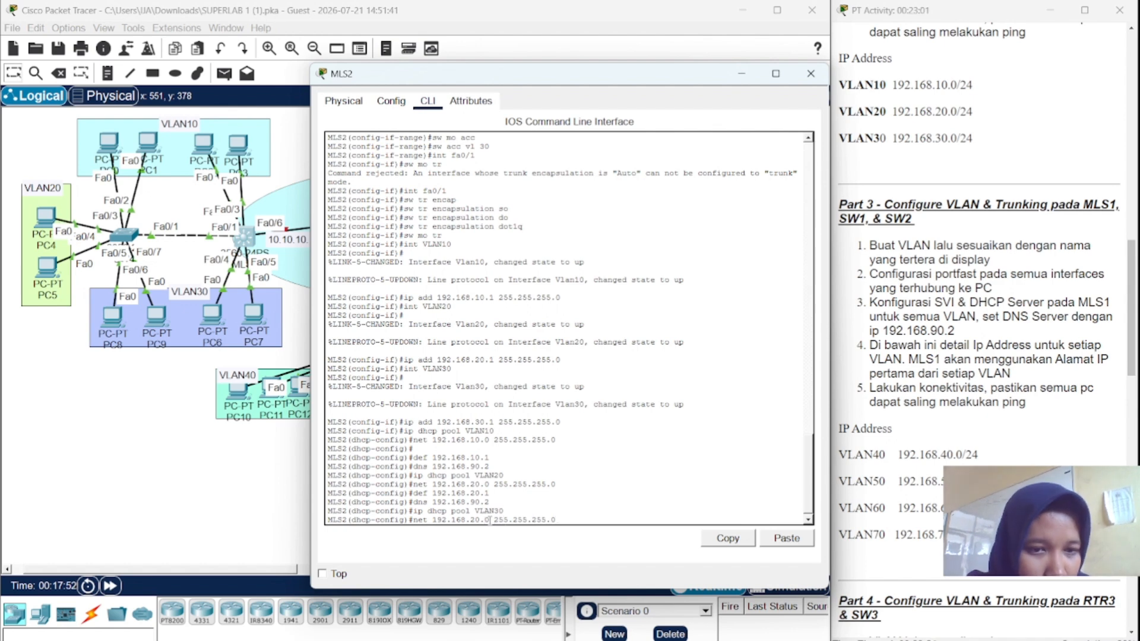
key(Left)
key(Left)
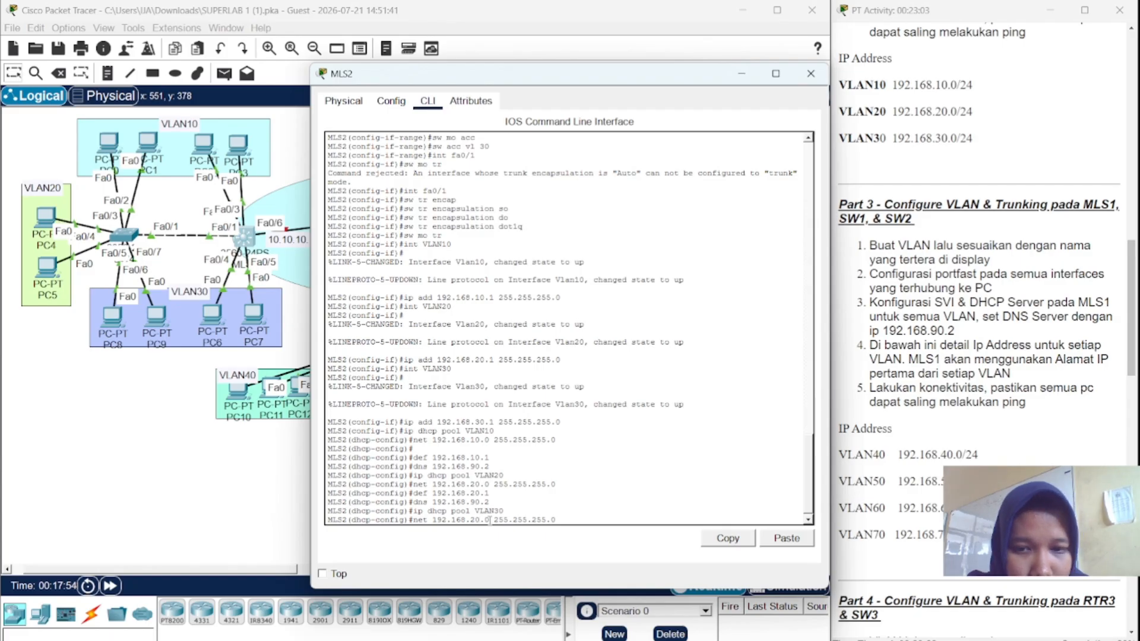
key(BackSpace)
text(30)
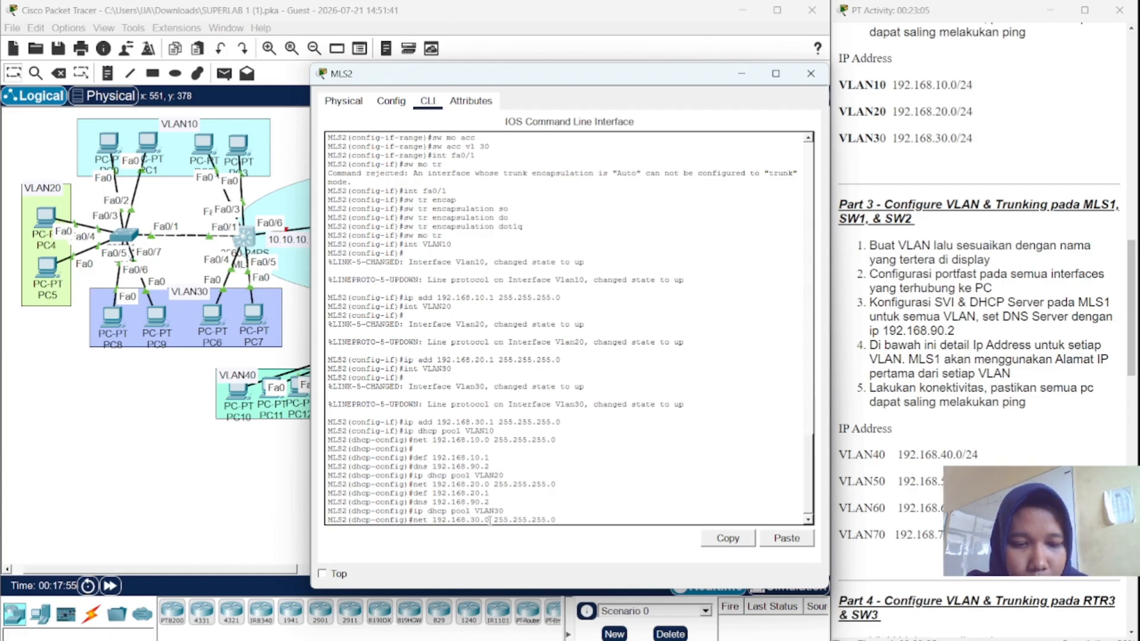
key(BackSpace)
key(Return)
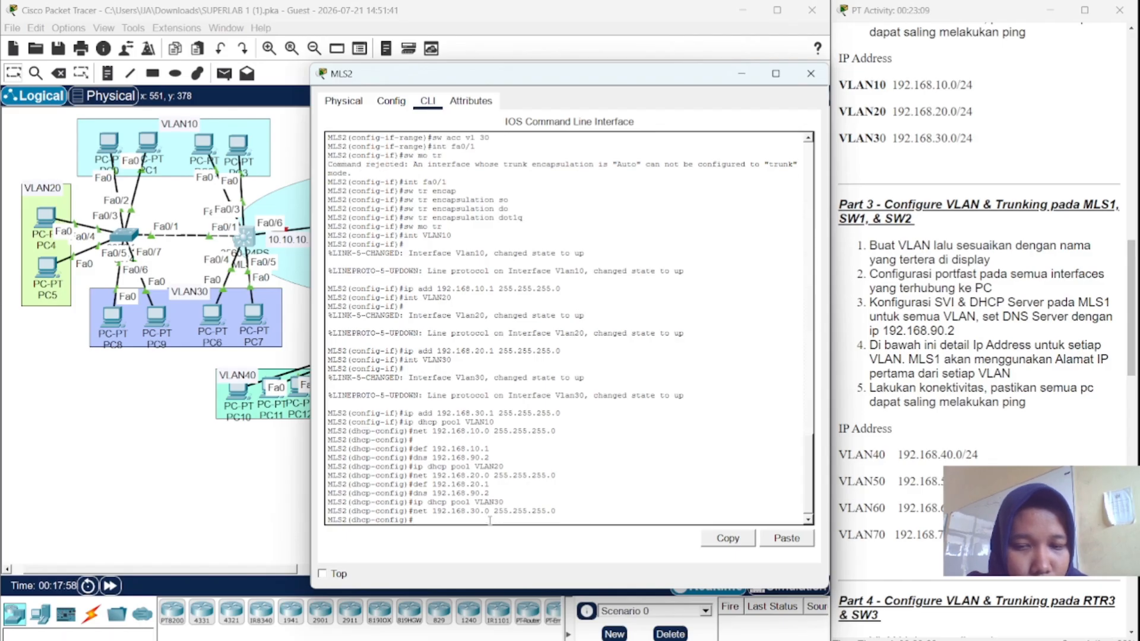
- Set pool VLAN30's default router to 192.168.30.1 and DNS server to 192.168.90.2
key(Up)
key(Up)
key(Up)
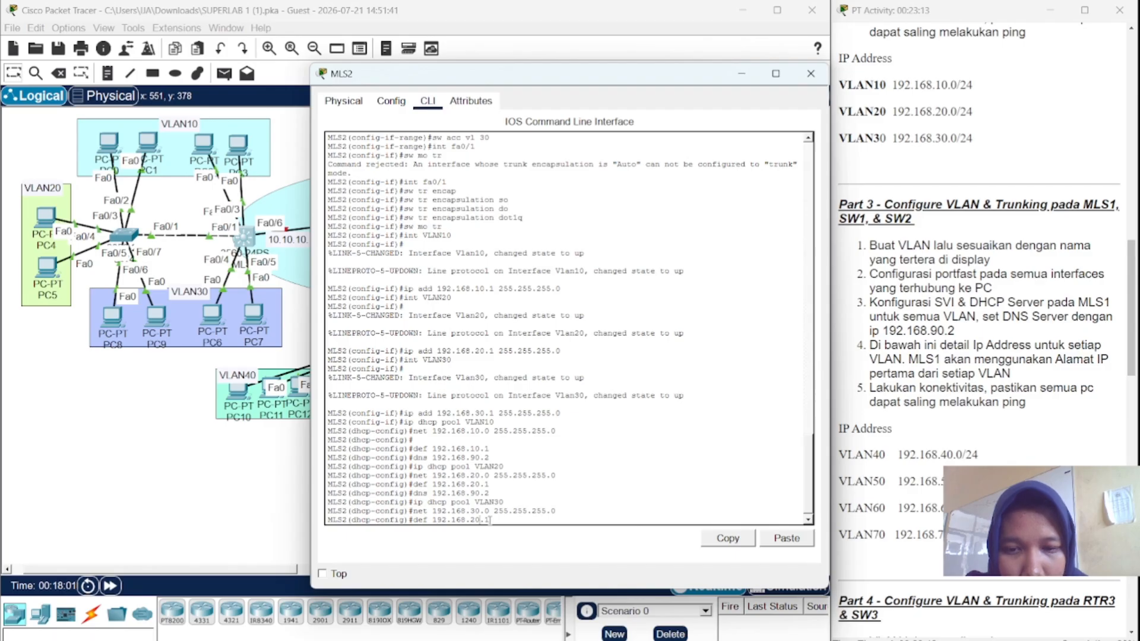
key(BackSpace)
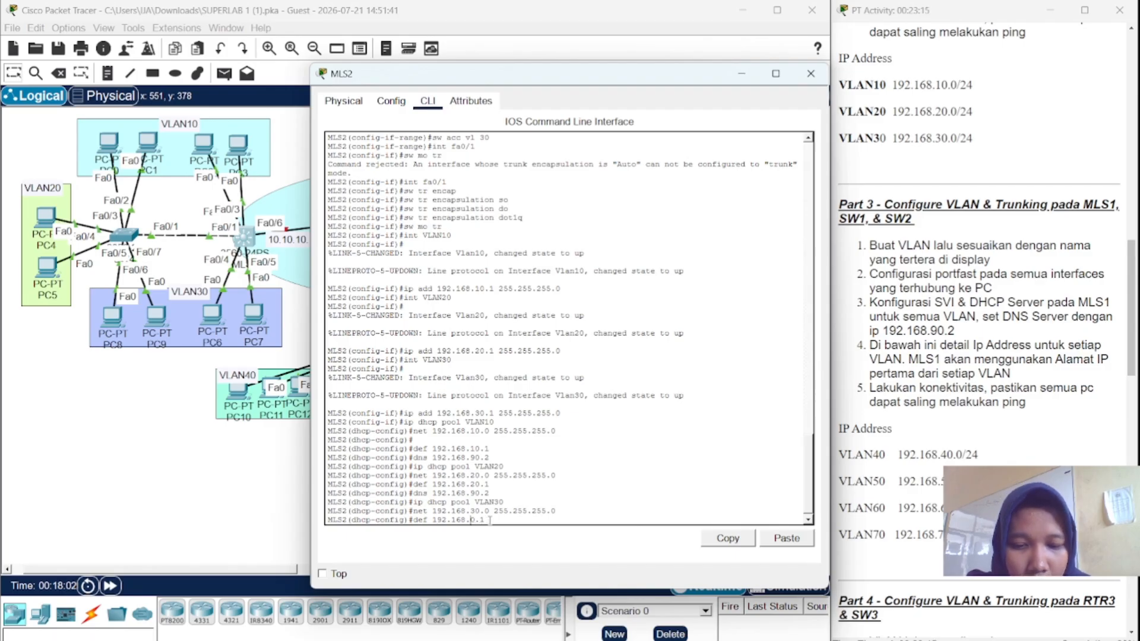
text(3)
key(Return)
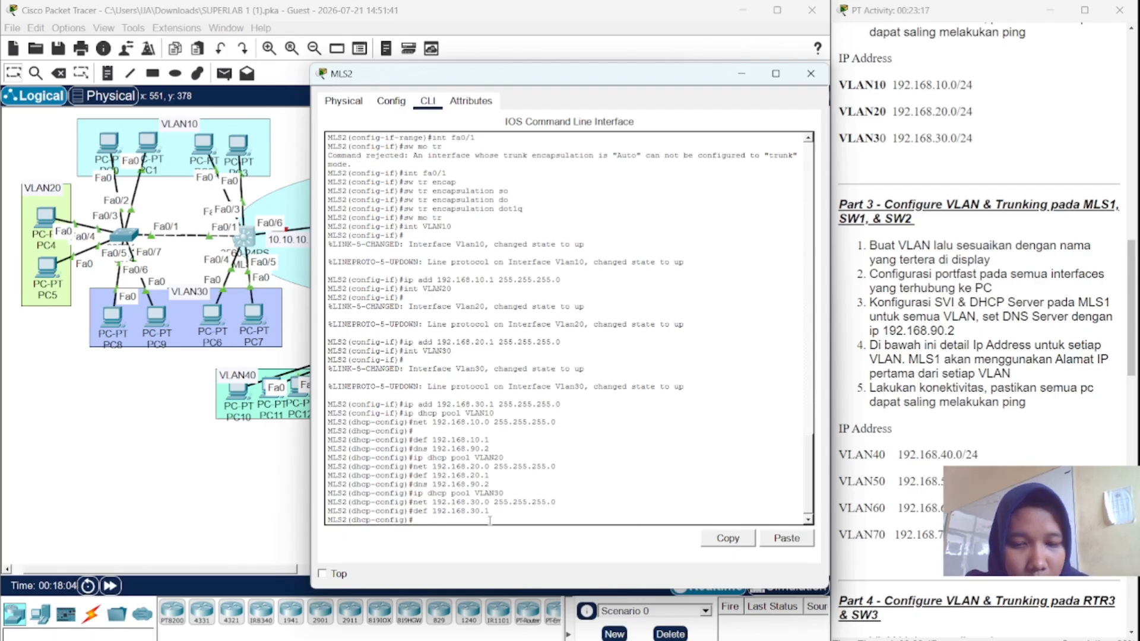
key(Up)
key(Up)
key(Up)
key(Up)
key(Up)
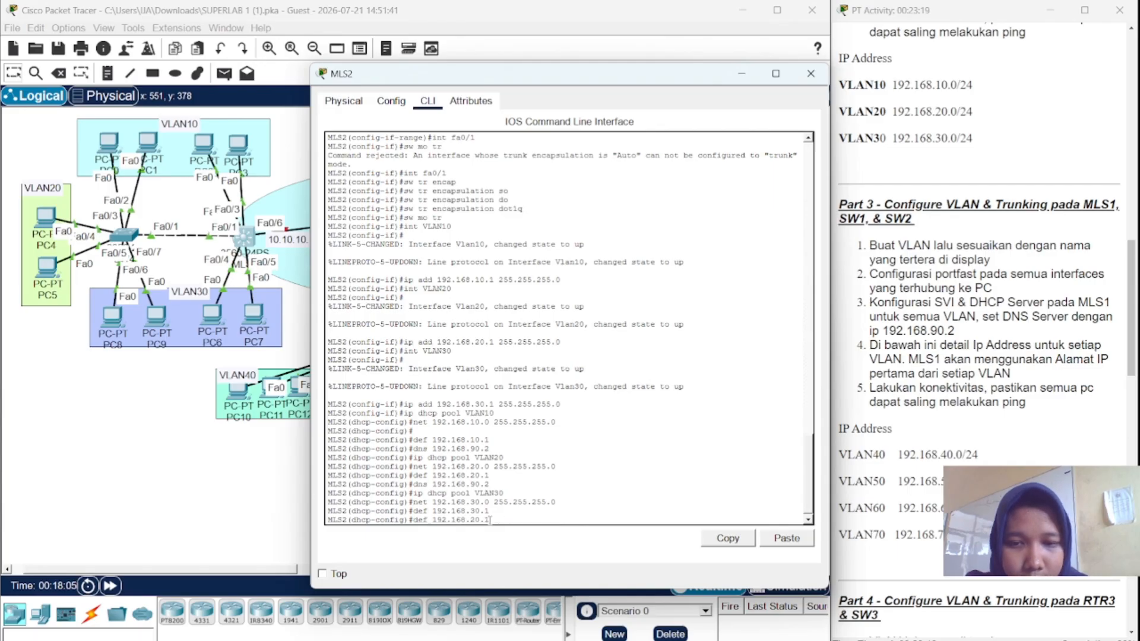
key(Return)
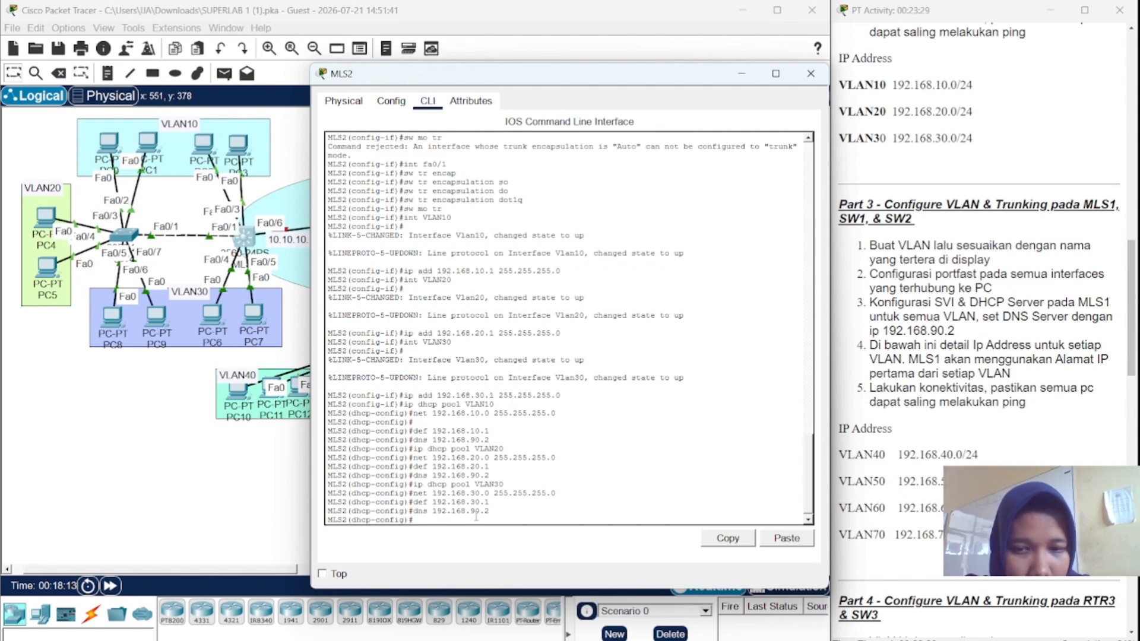
key(Up)
key(Up)
key(Up)
key(Up)
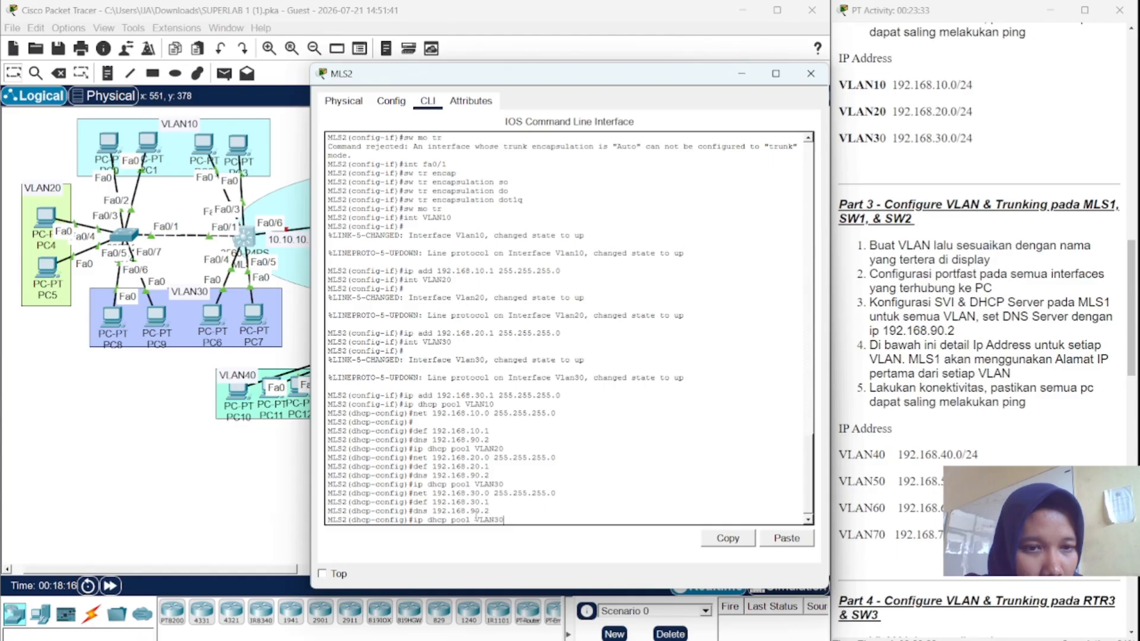
- Exclude 192.168.10.1 from DHCP with ip dhcp excluded-address
key(BackSpace)
key(BackSpace)
key(BackSpace)
key(BackSpace)
key(BackSpace)
key(BackSpace)
key(BackSpace)
key(BackSpace)
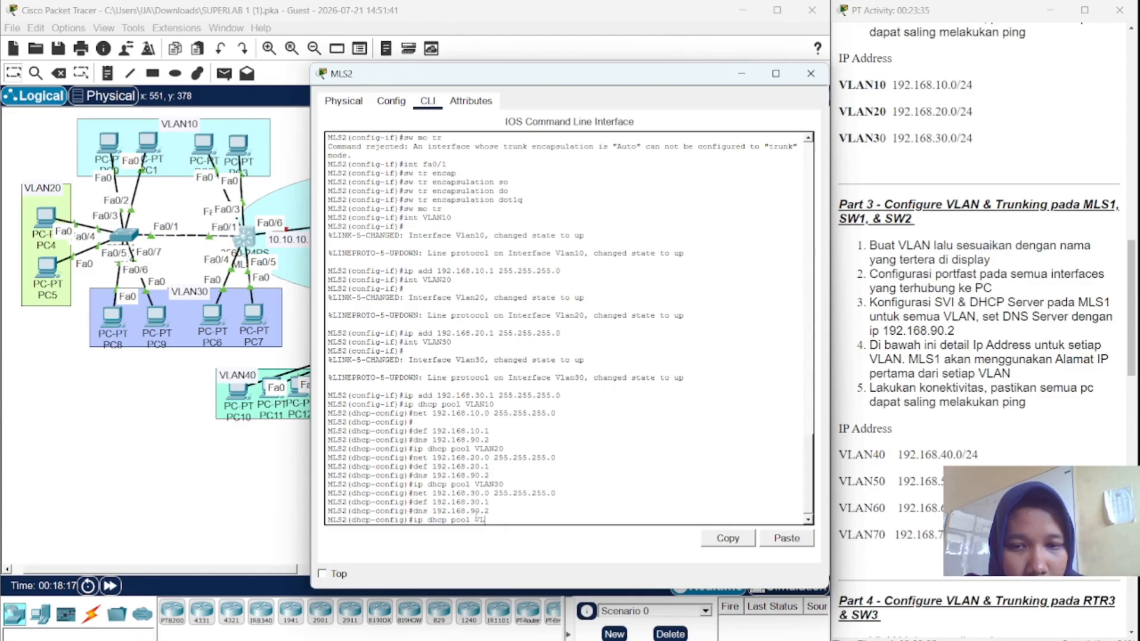
key(BackSpace)
key(BackSpace)
key(BackSpace)
text(e)
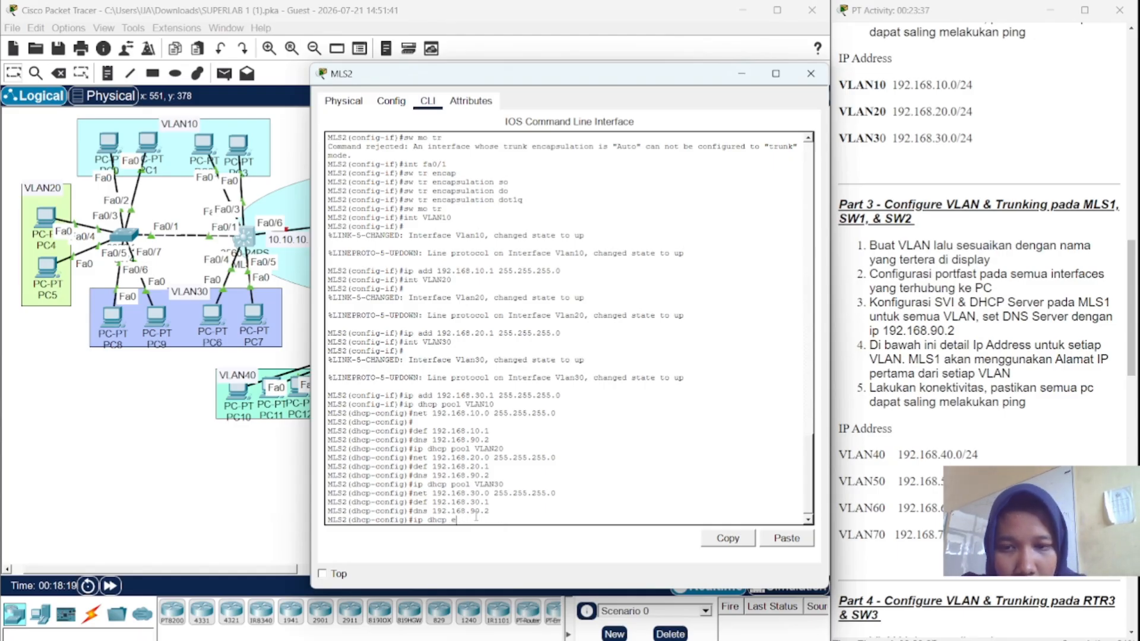
text(c)
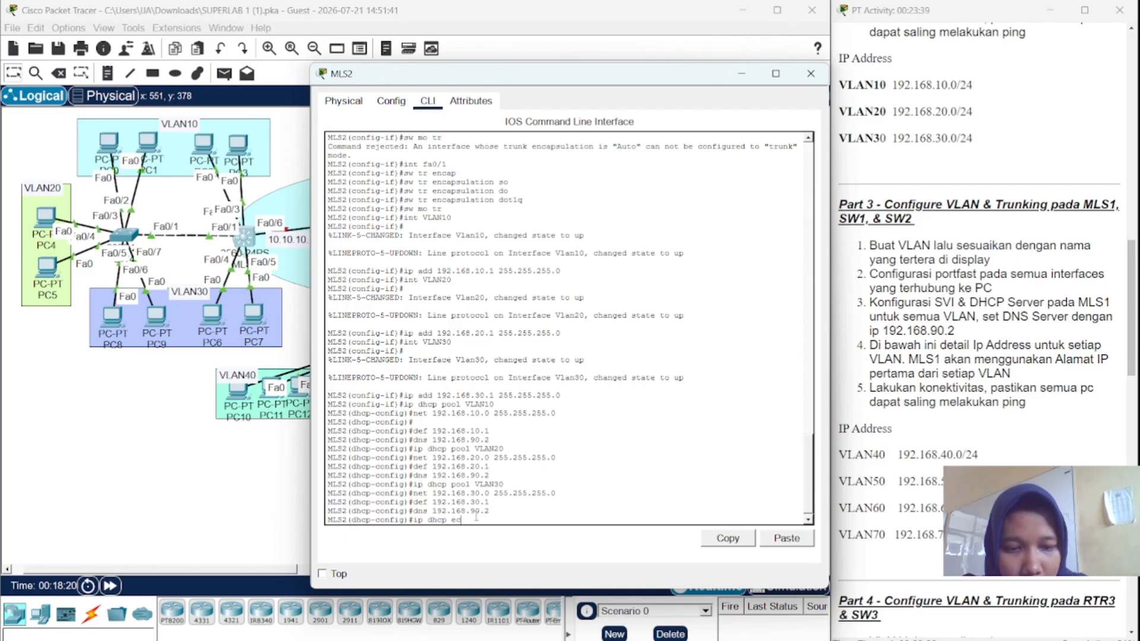
key(BackSpace)
text(x)
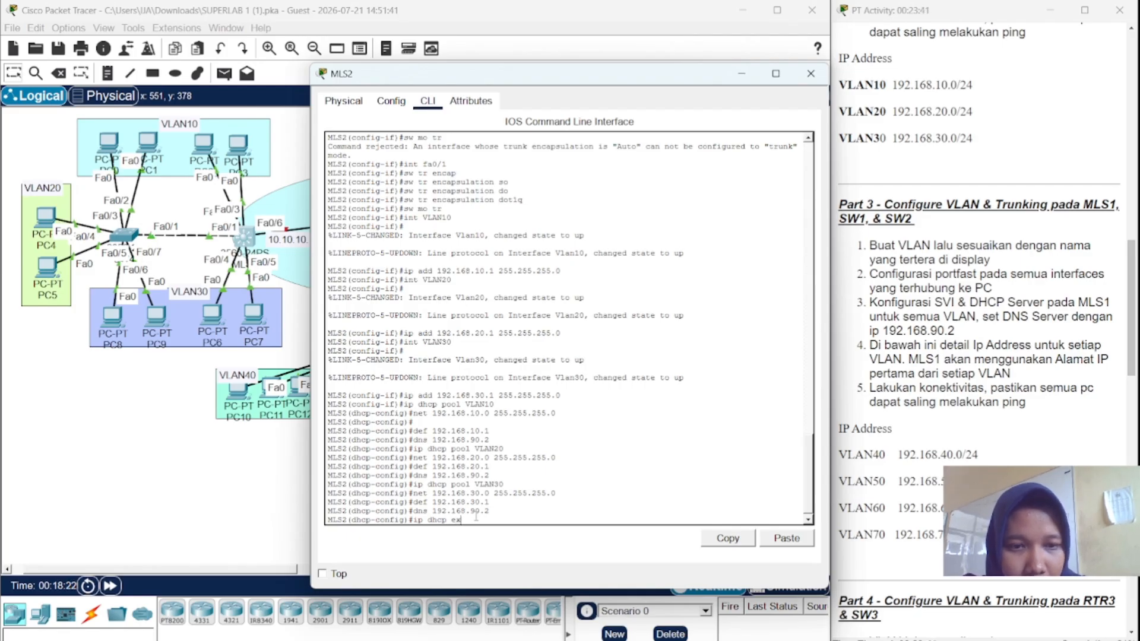
text(clude)
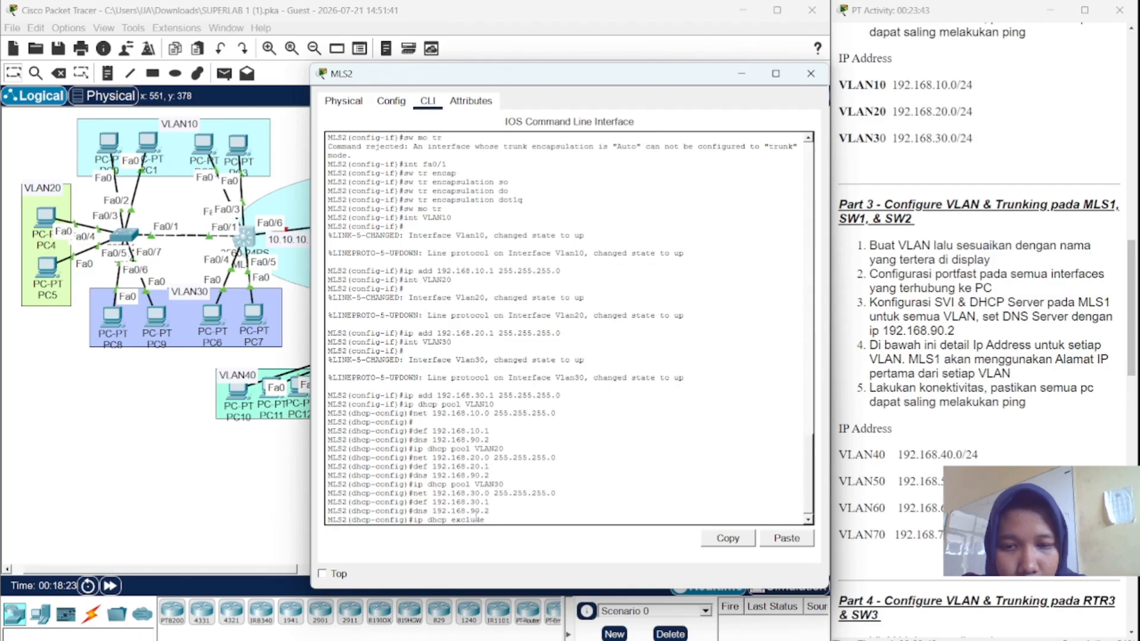
text(d)
key(Tab)
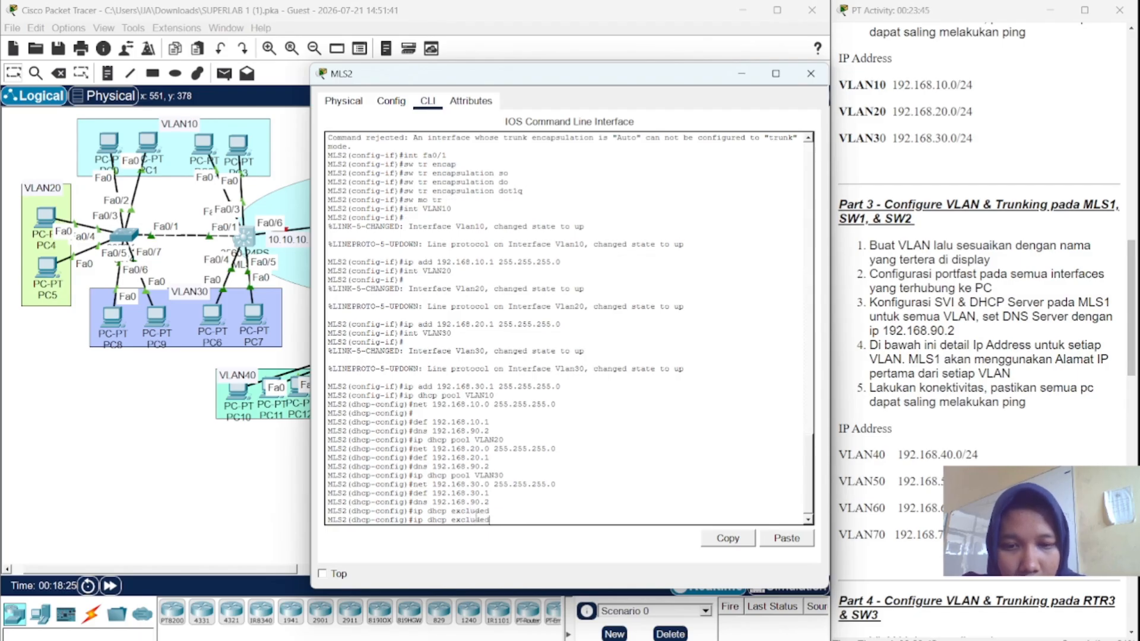
text(-)
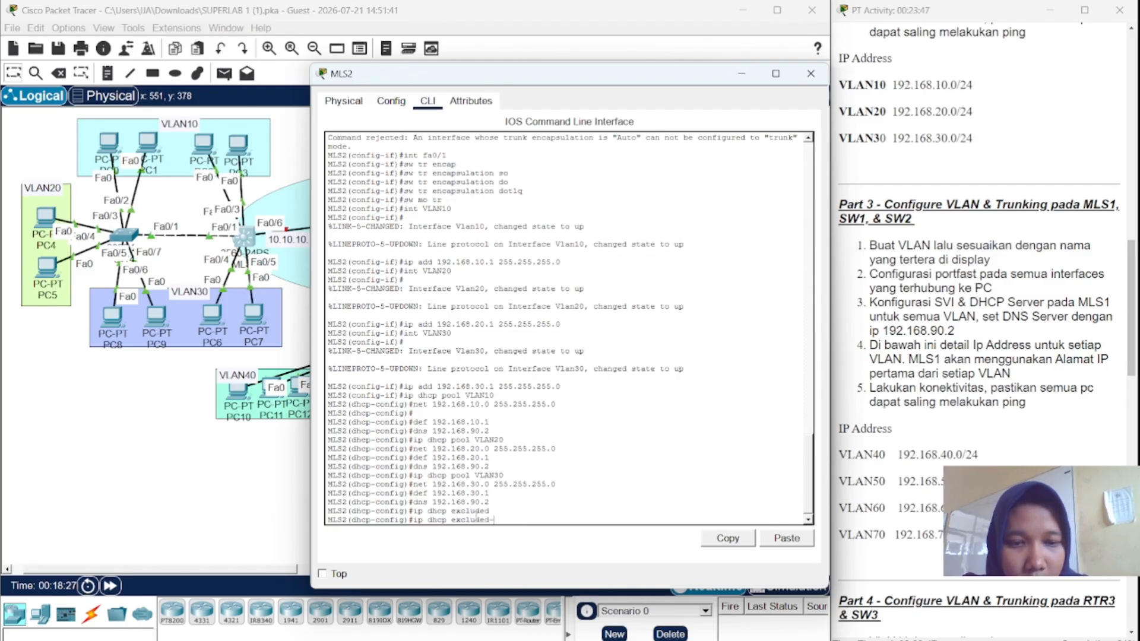
text(addre)
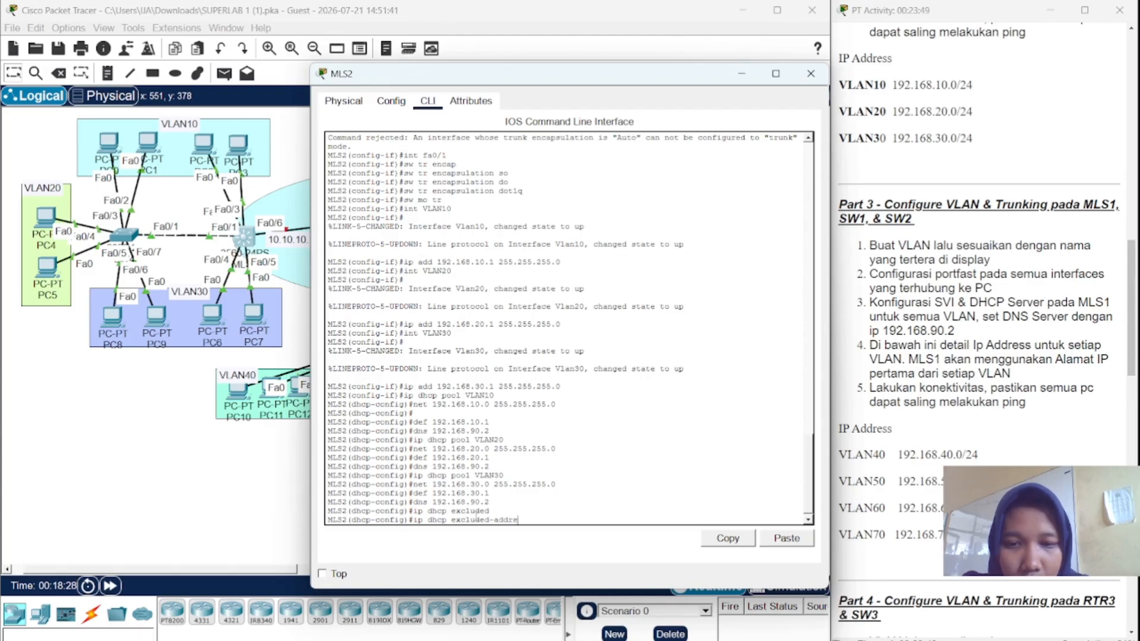
text(ss)
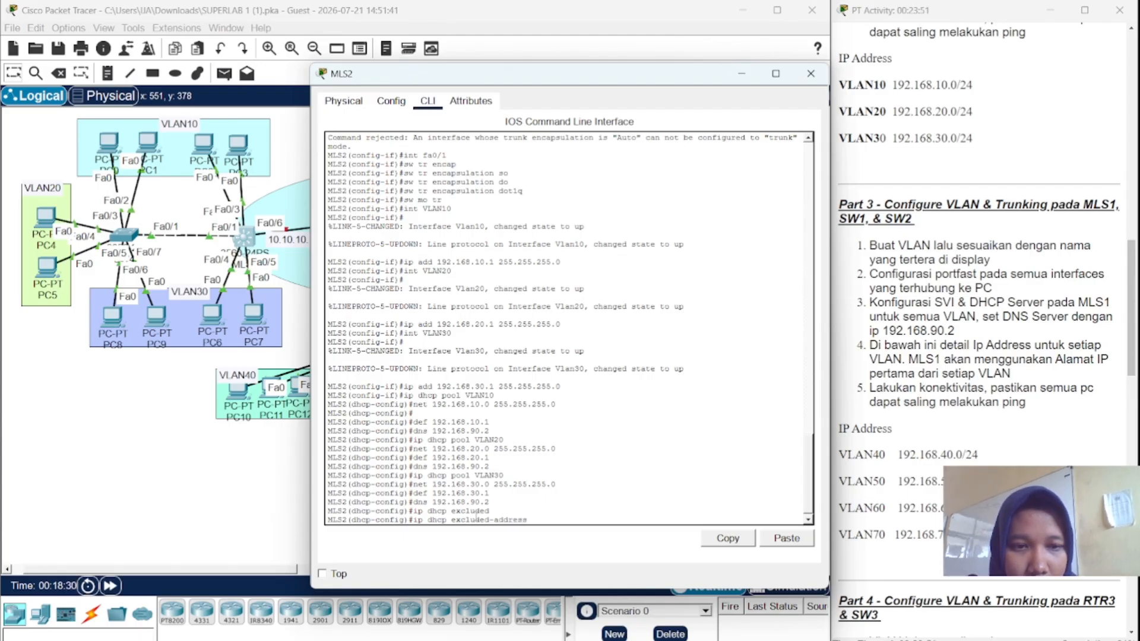
text(s)
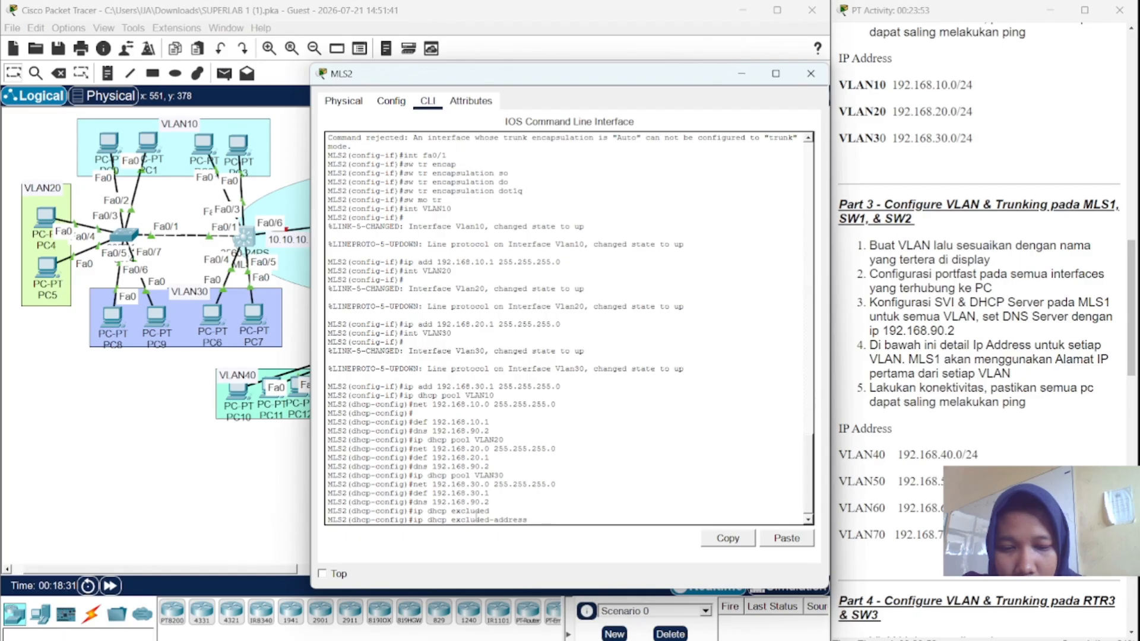
text( 192.1698)
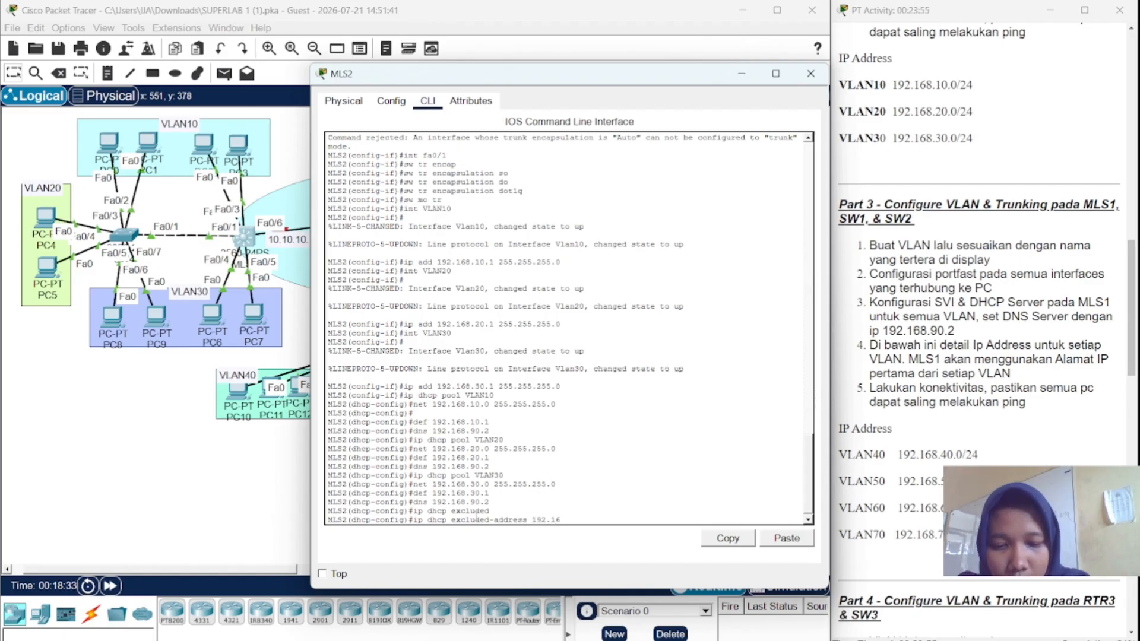
key(BackSpace)
key(BackSpace)
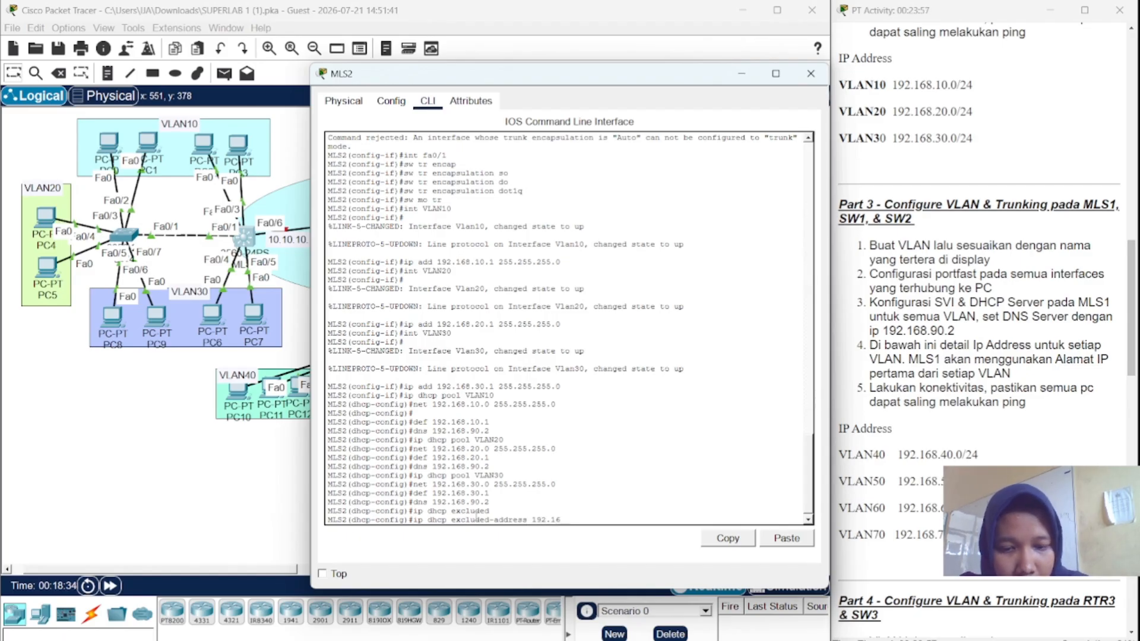
text(8.10.1)
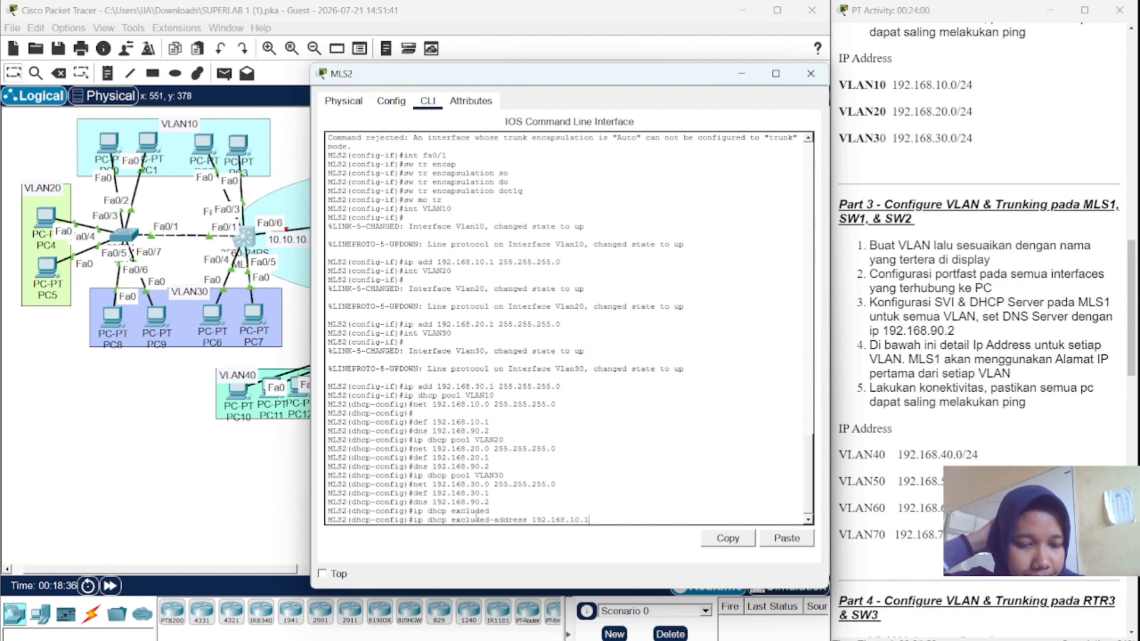
key(Return)
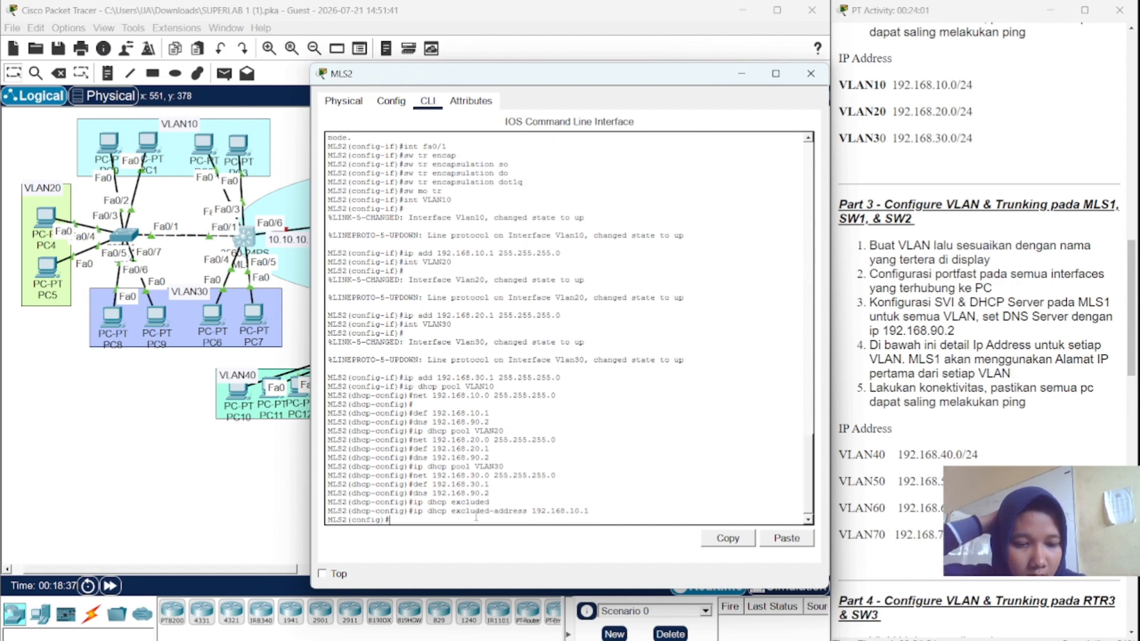
- Also exclude 192.168.20.1 and 192.168.30.1, then minimize MLS2's window
key(Up)
key(BackSpace)
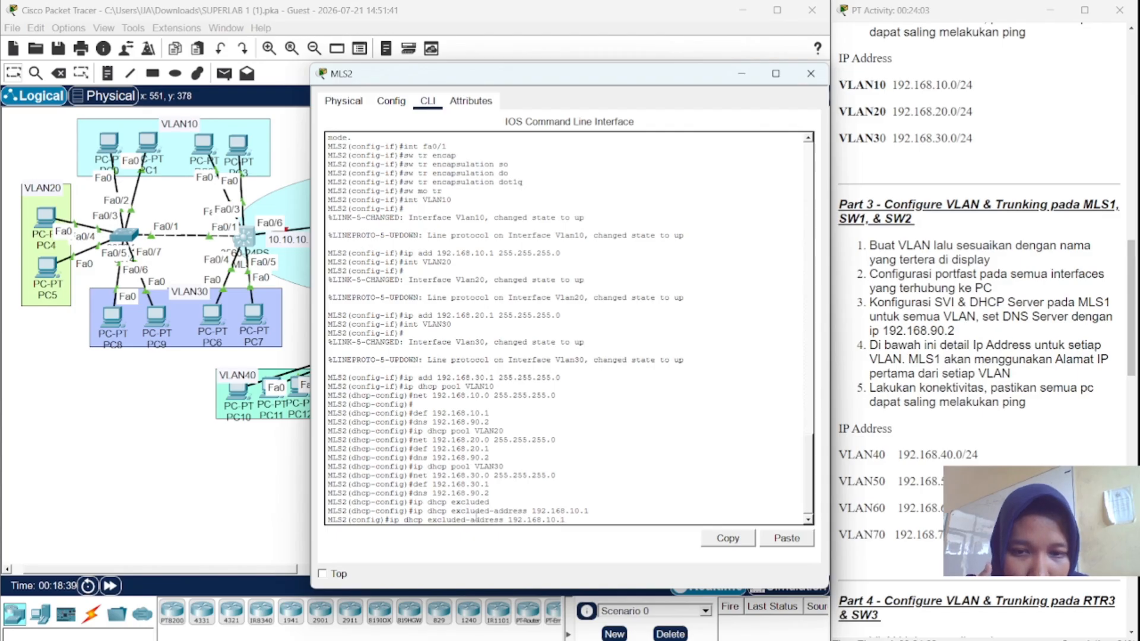
key(Left)
key(Left)
key(Left)
key(BackSpace)
text(2)
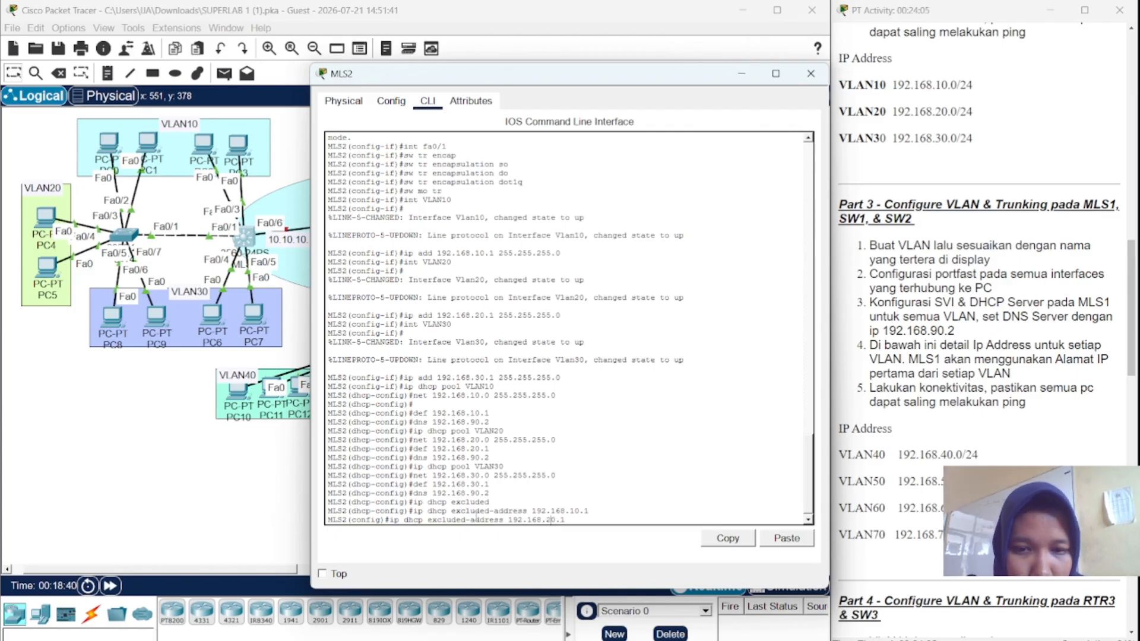
key(Return)
key(Up)
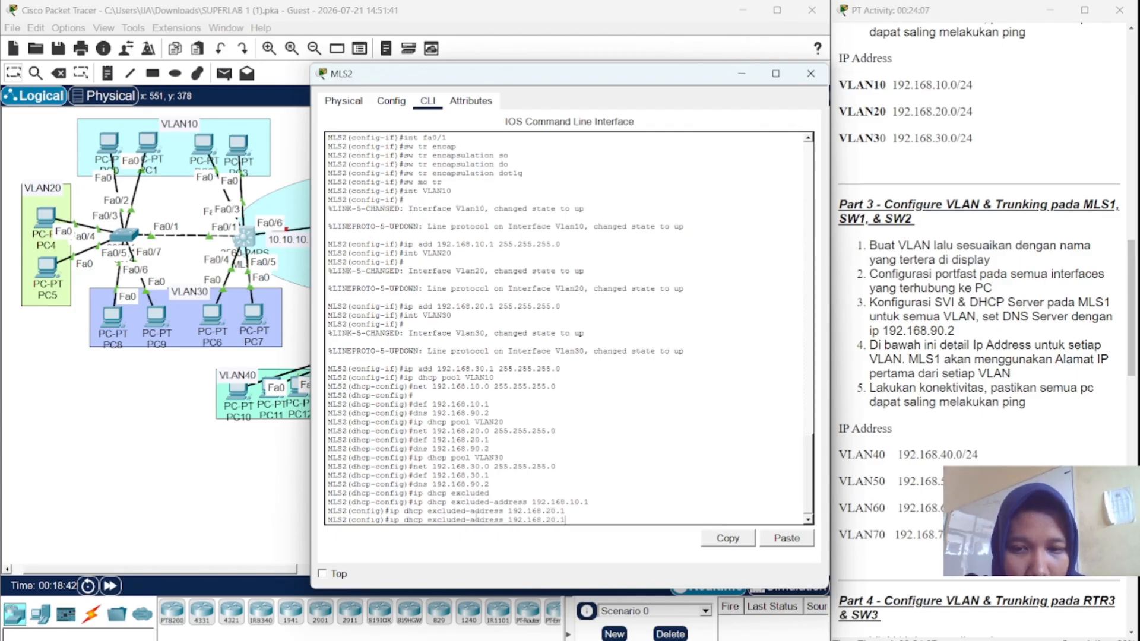
key(BackSpace)
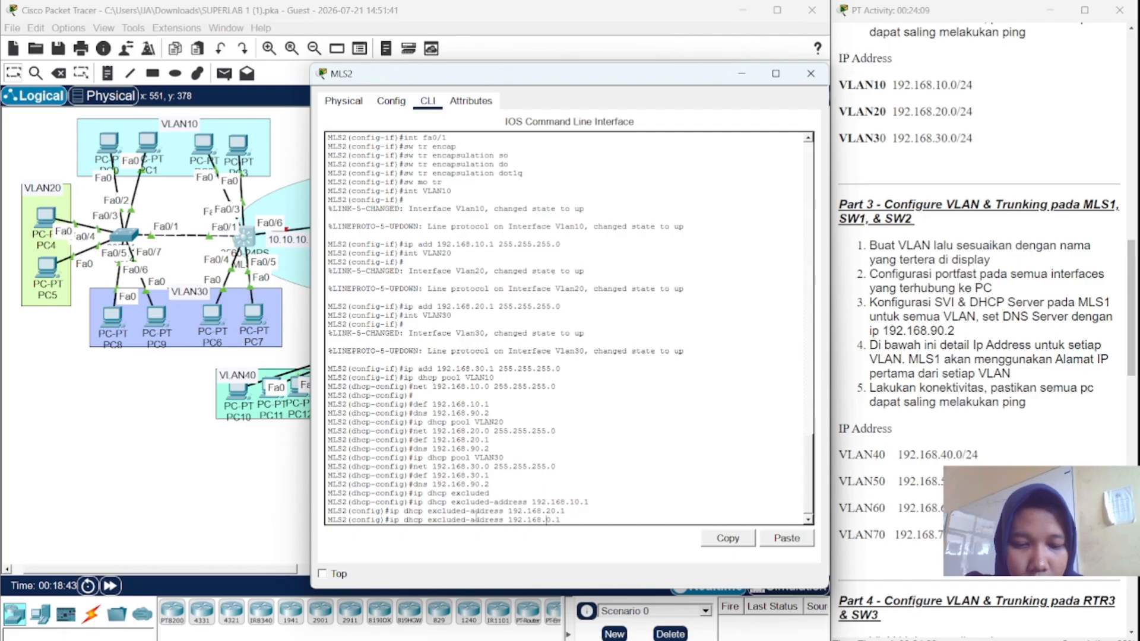
text(3)
key(Return)
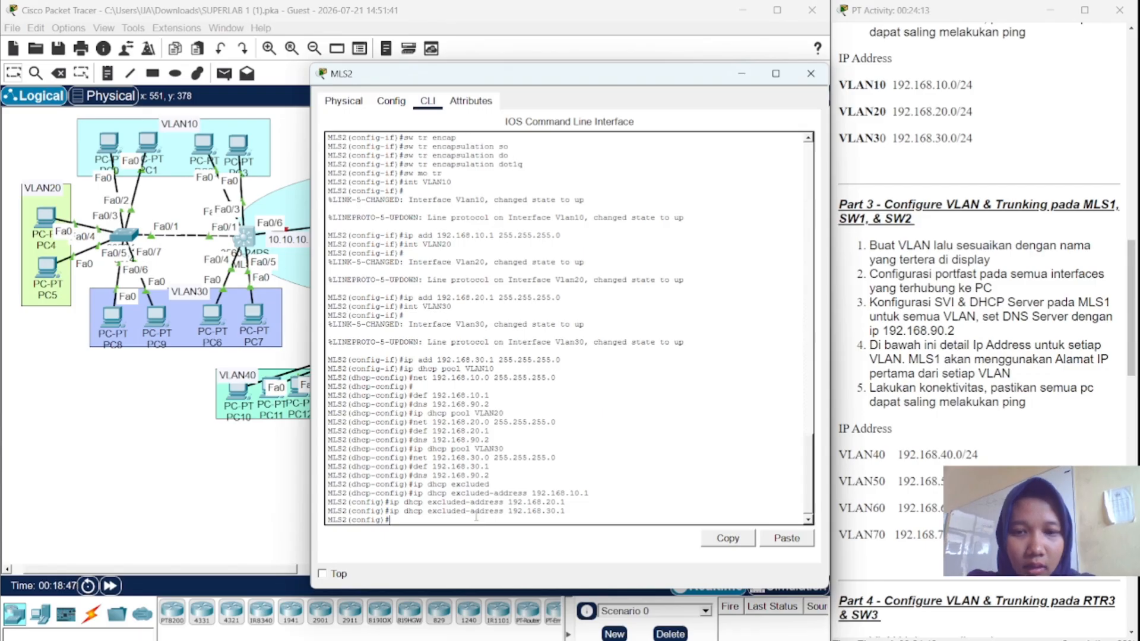
click(741, 73)
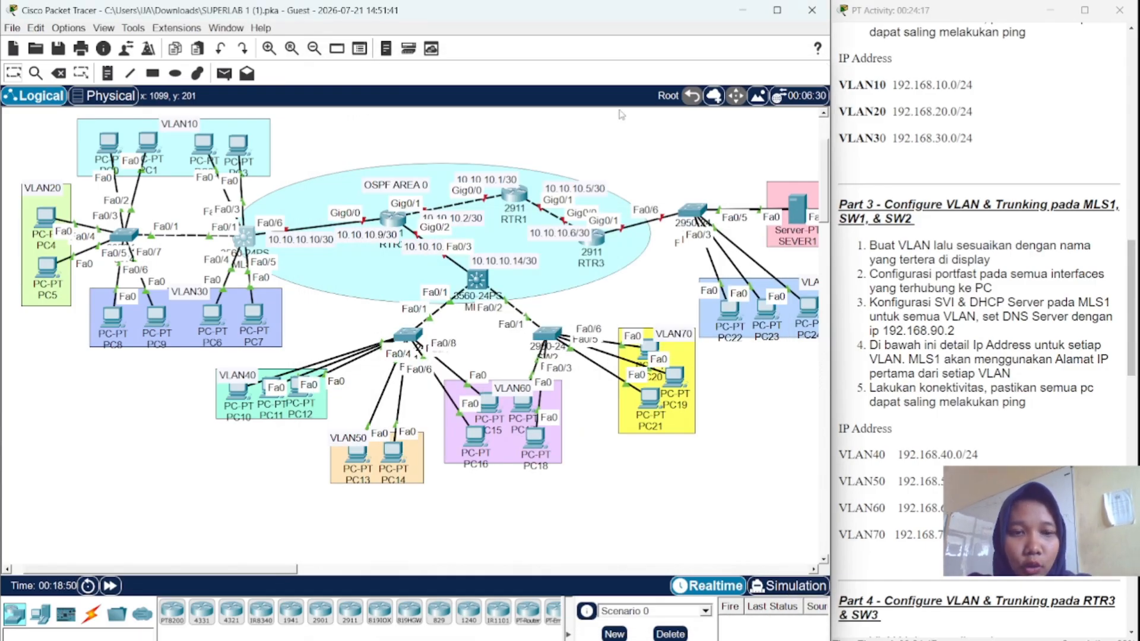
- Switch PC0's IP configuration to DHCP so it gets 192.168.10.2
click(104, 150)
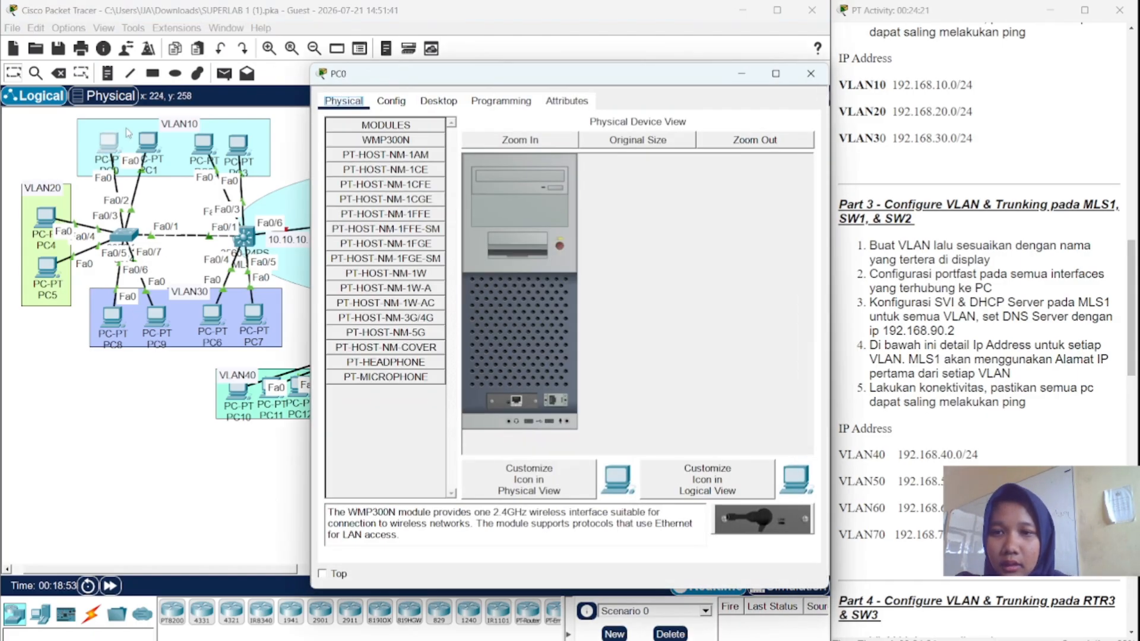
click(436, 100)
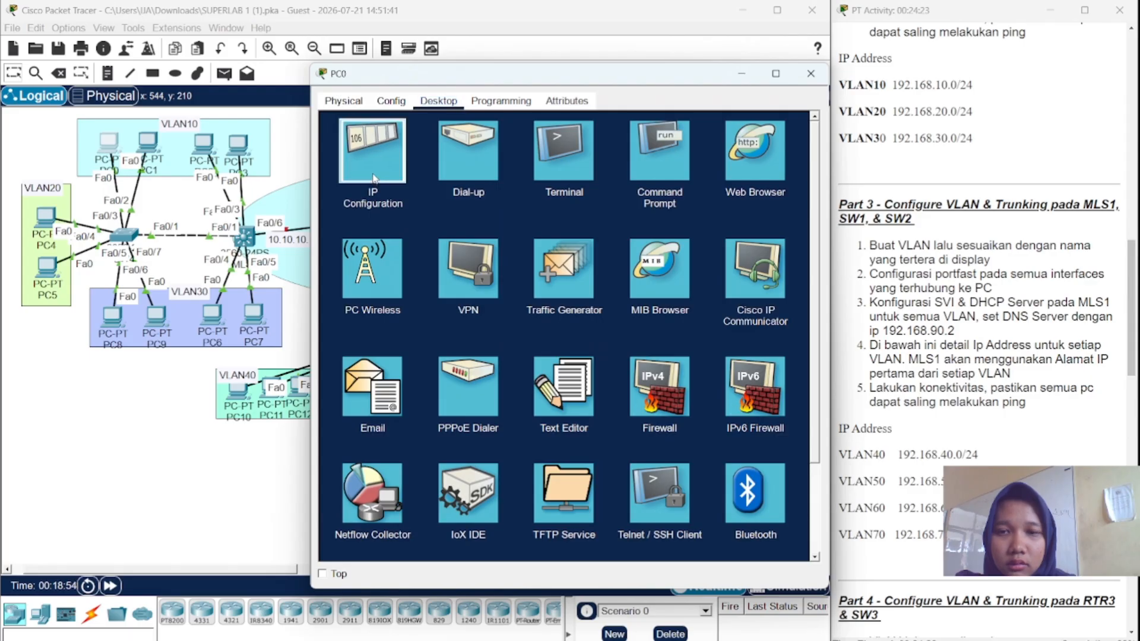
click(374, 178)
click(339, 177)
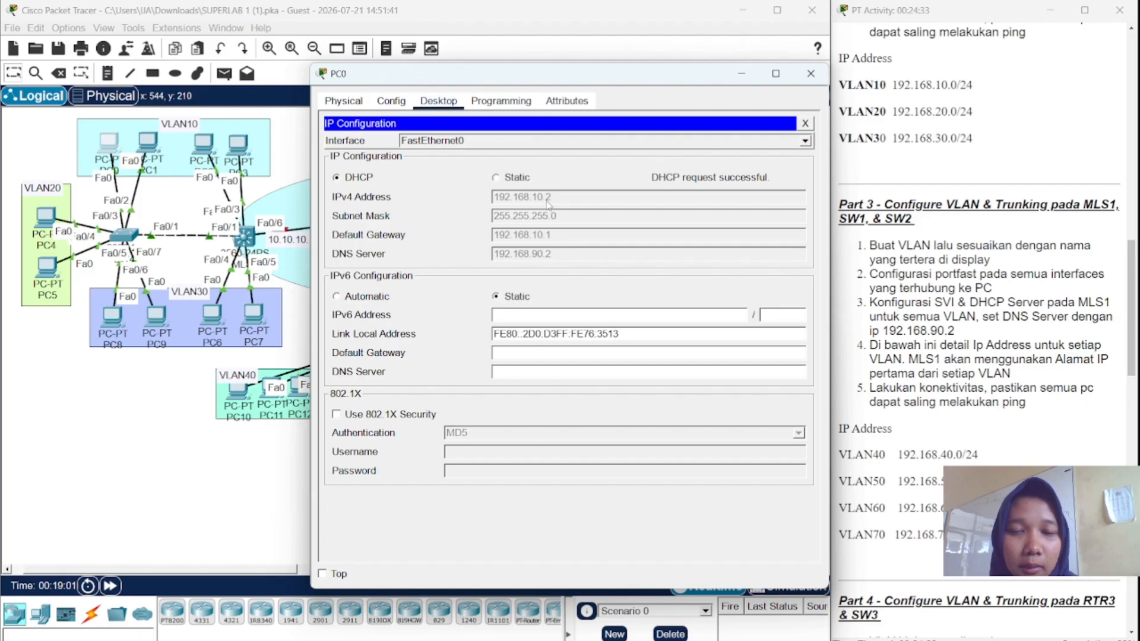
click(812, 74)
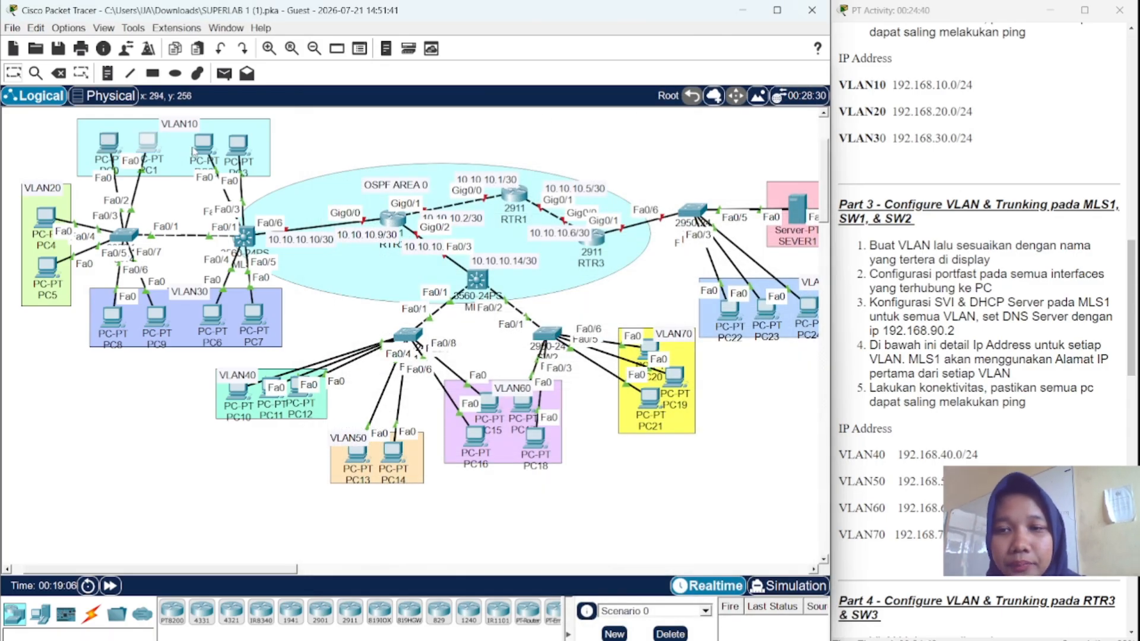
- Switch PC1's IP configuration to DHCP so it gets 192.168.10.3
click(236, 146)
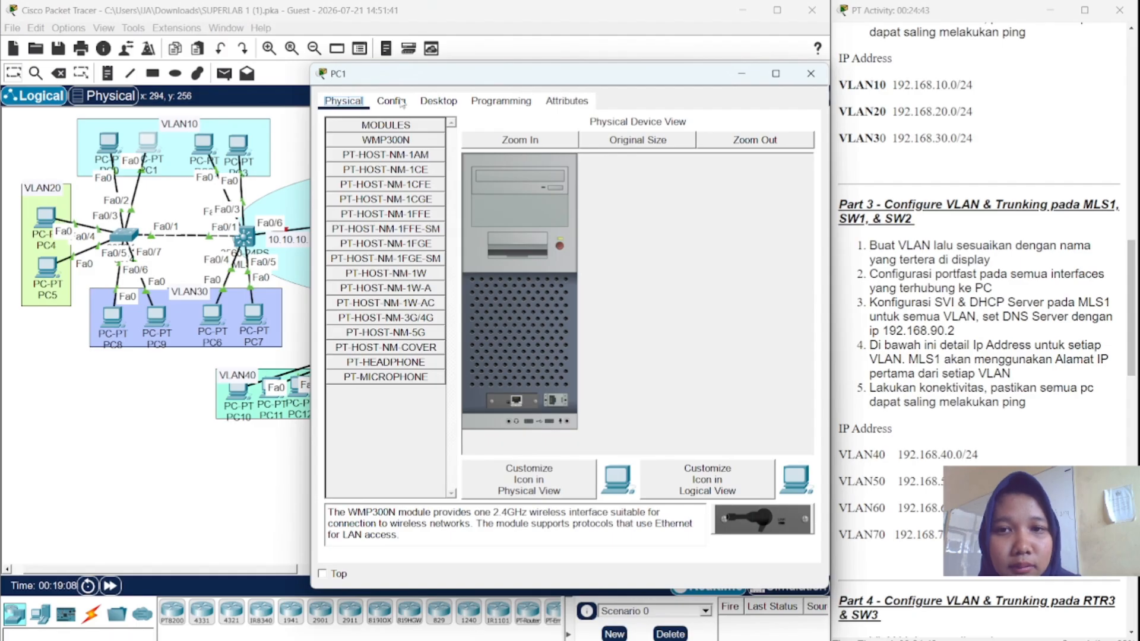
click(439, 101)
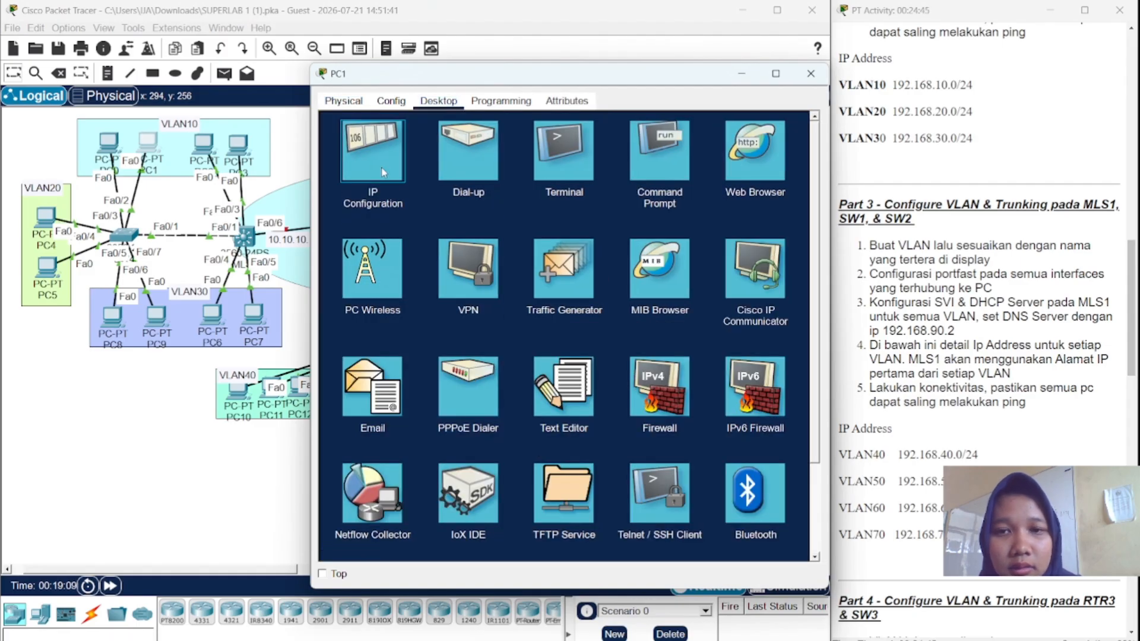
click(383, 172)
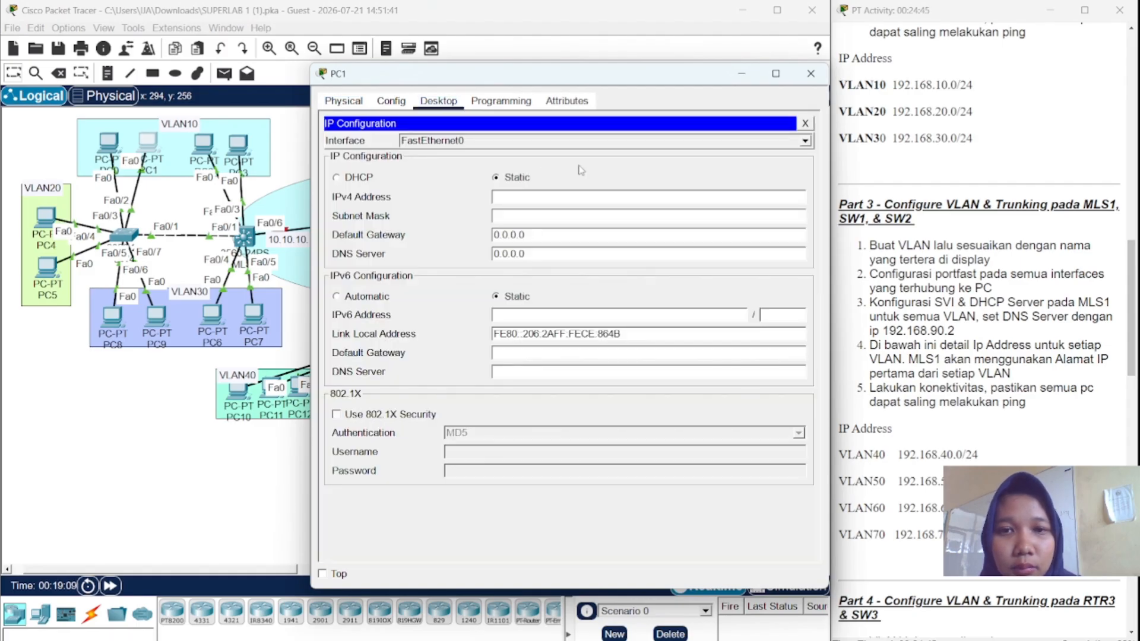
click(336, 178)
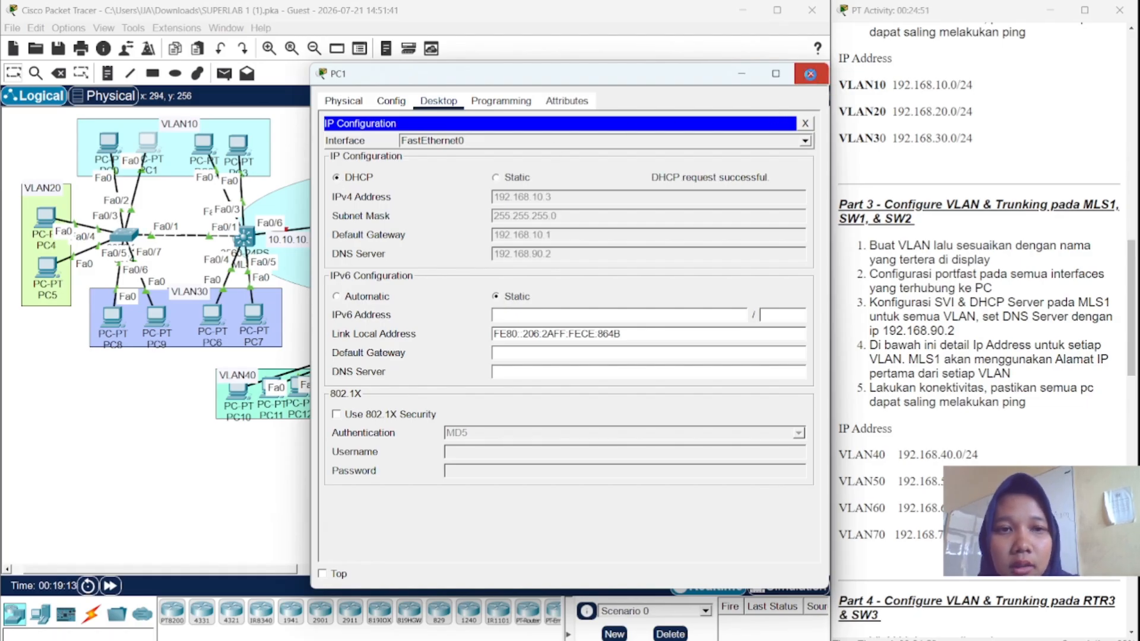
click(811, 73)
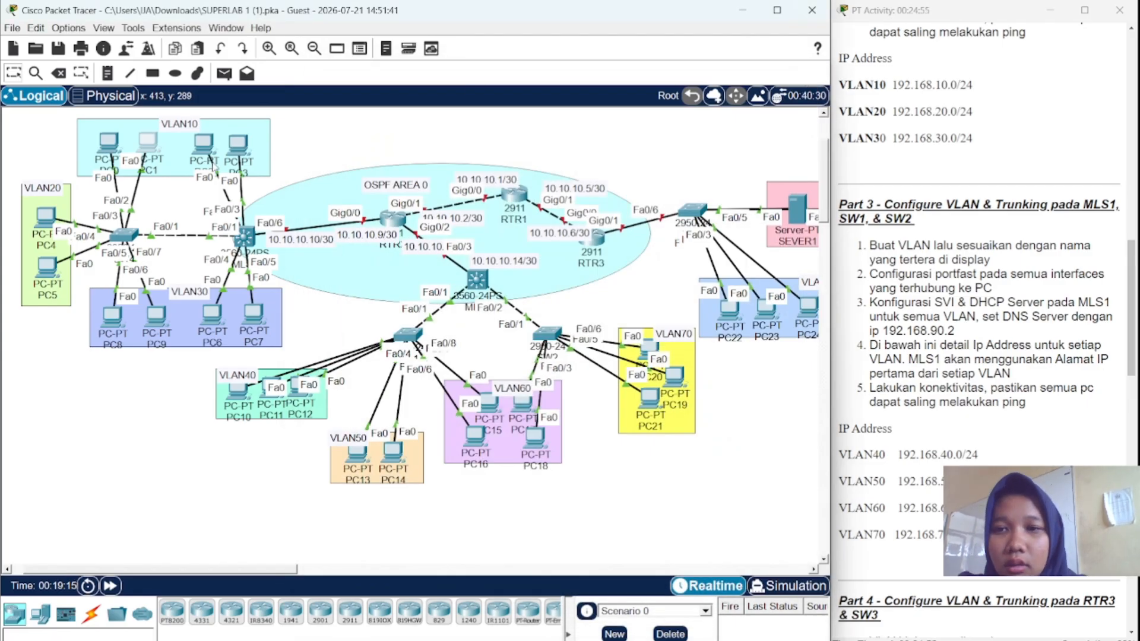
- Switch PC2's IP configuration to DHCP
click(206, 151)
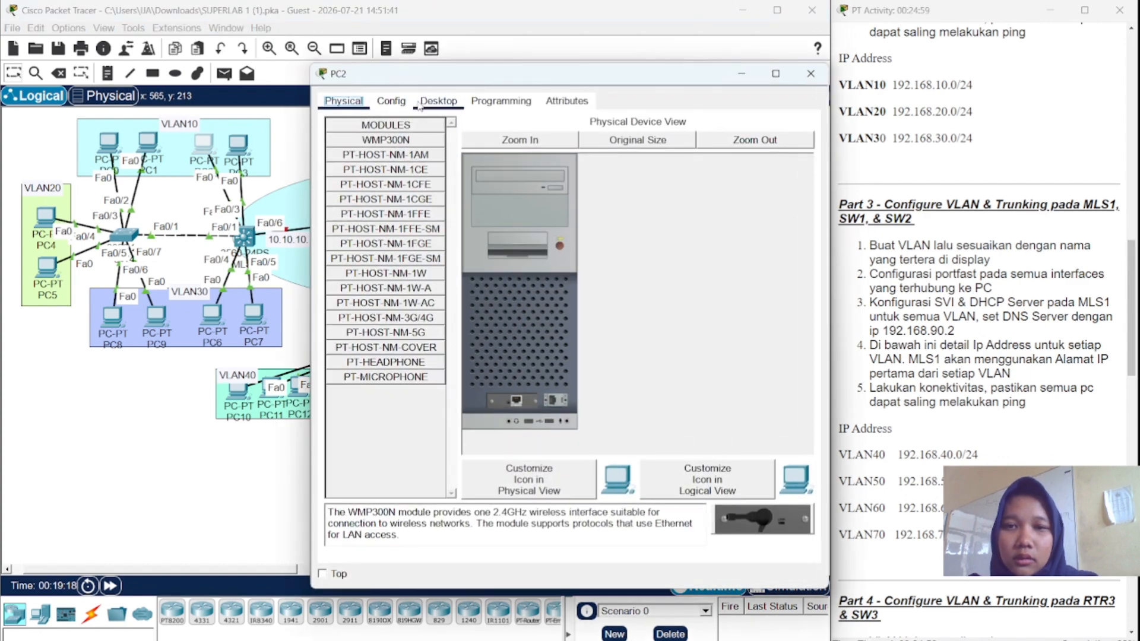
click(419, 102)
click(377, 149)
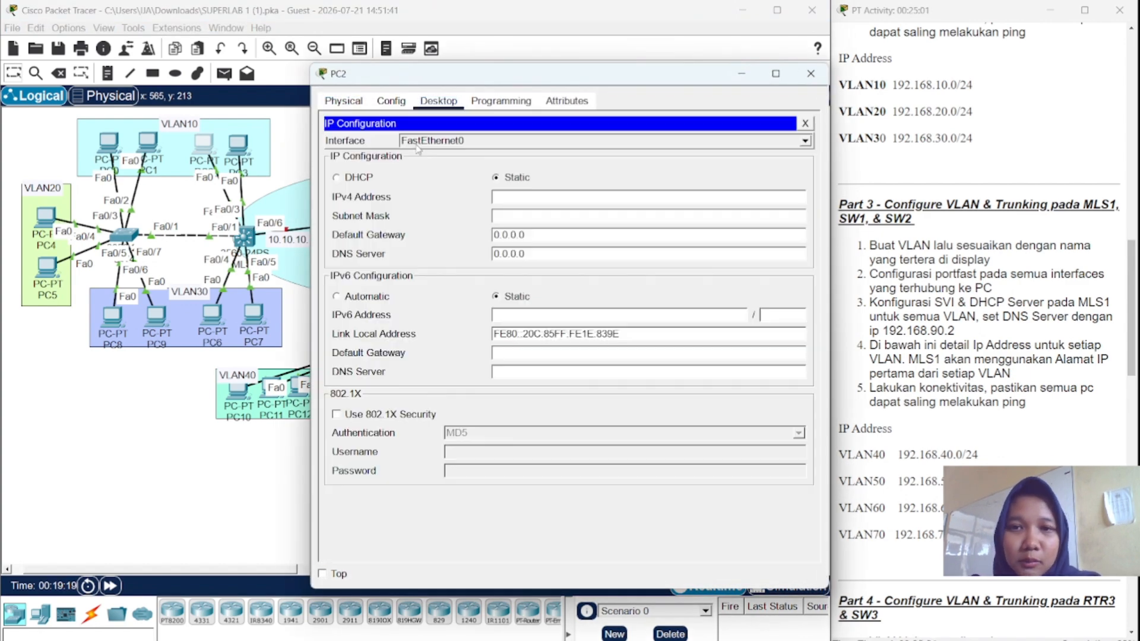
click(336, 177)
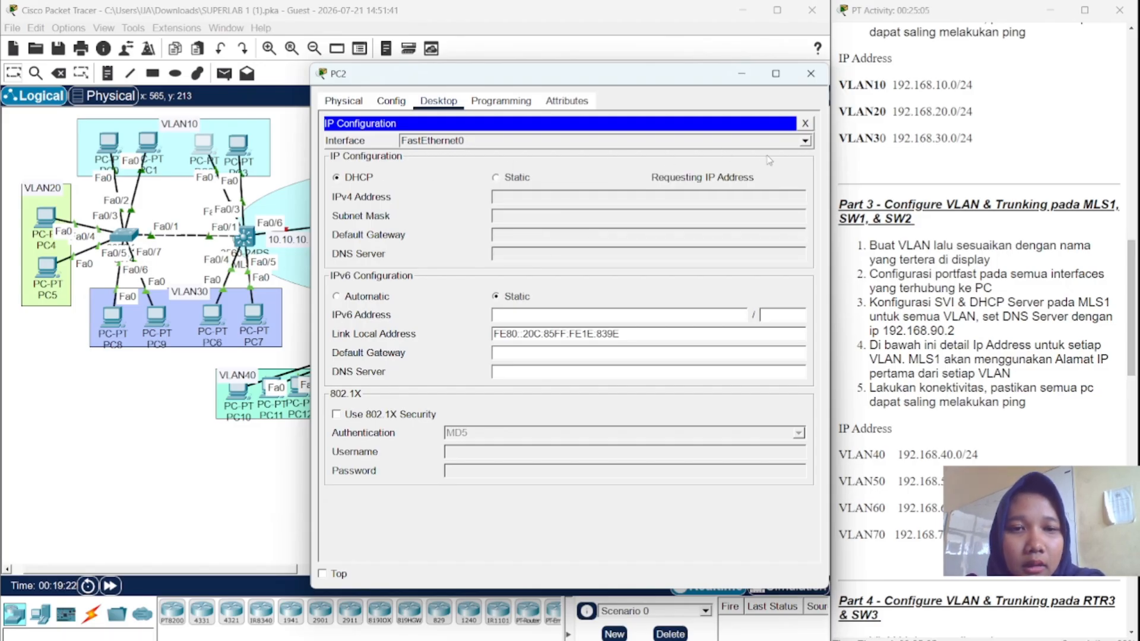
click(819, 83)
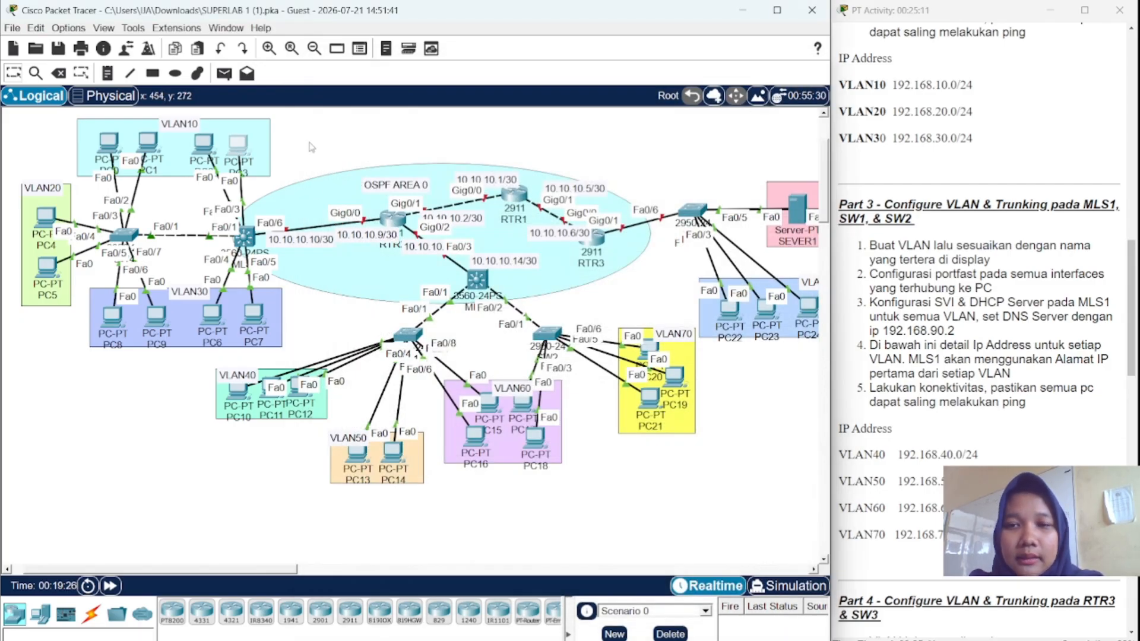
- Switch PC3's IP configuration to DHCP so it gets 192.168.10.5
click(234, 142)
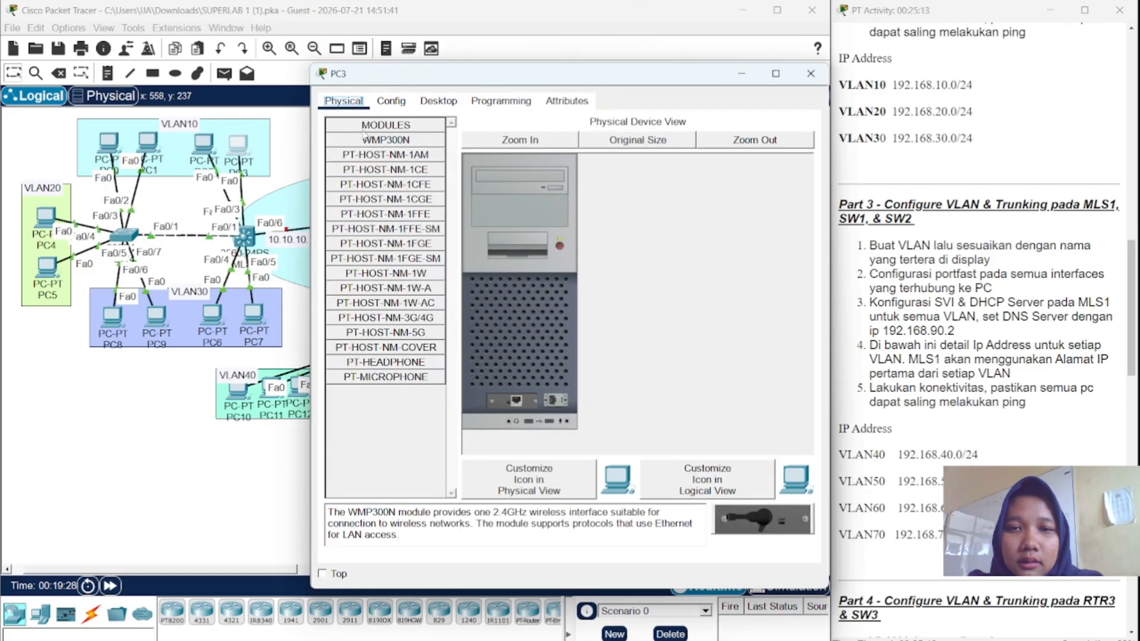
click(436, 101)
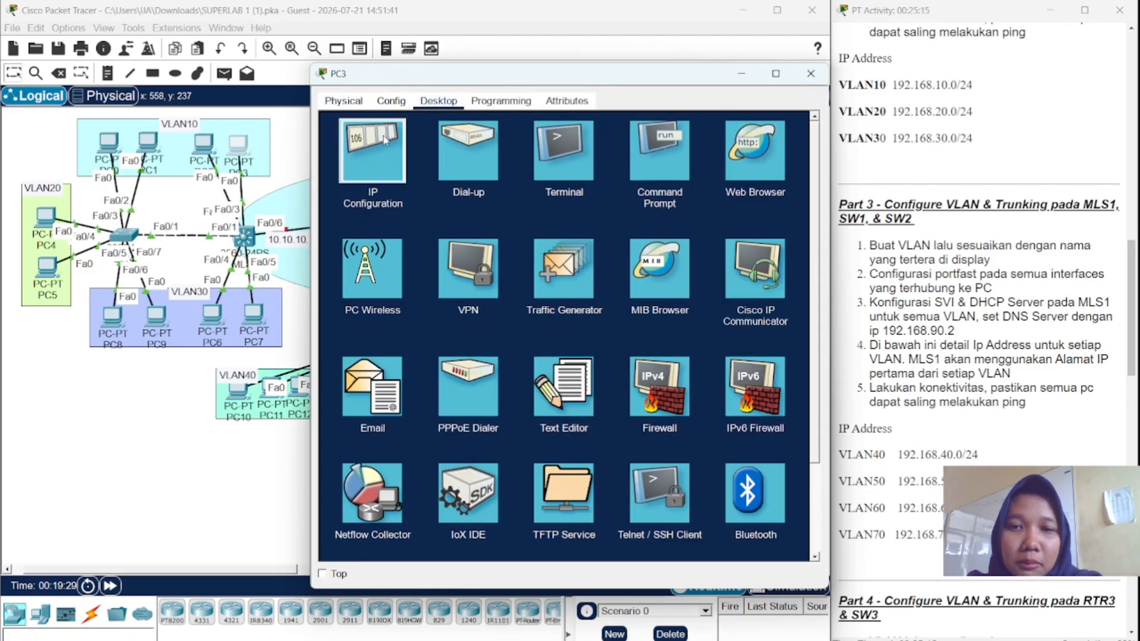
click(384, 140)
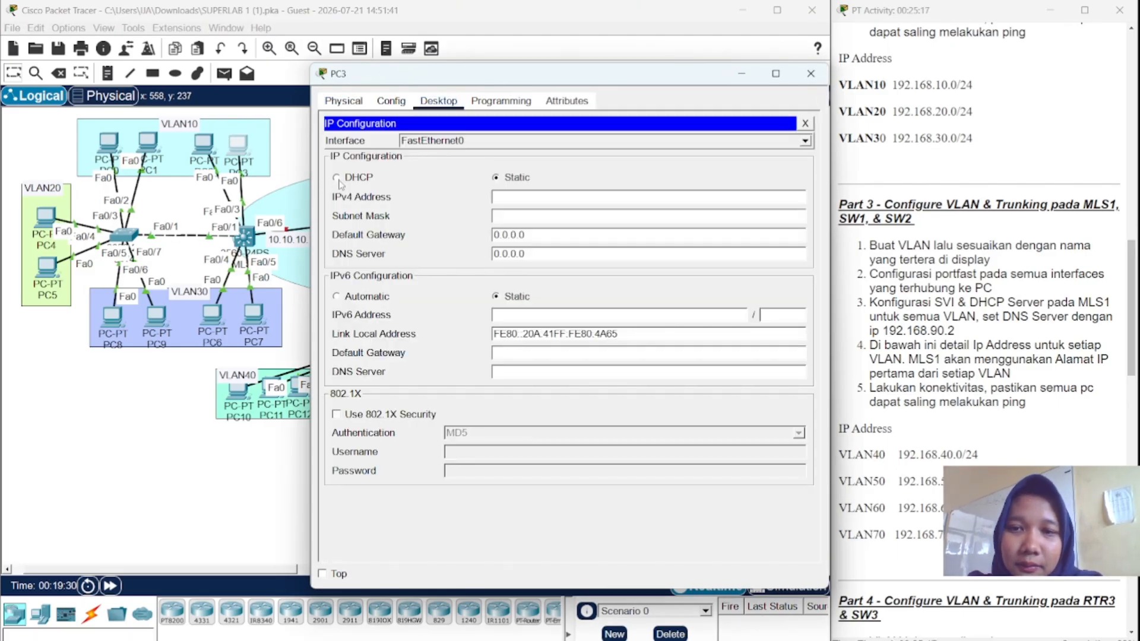
click(336, 178)
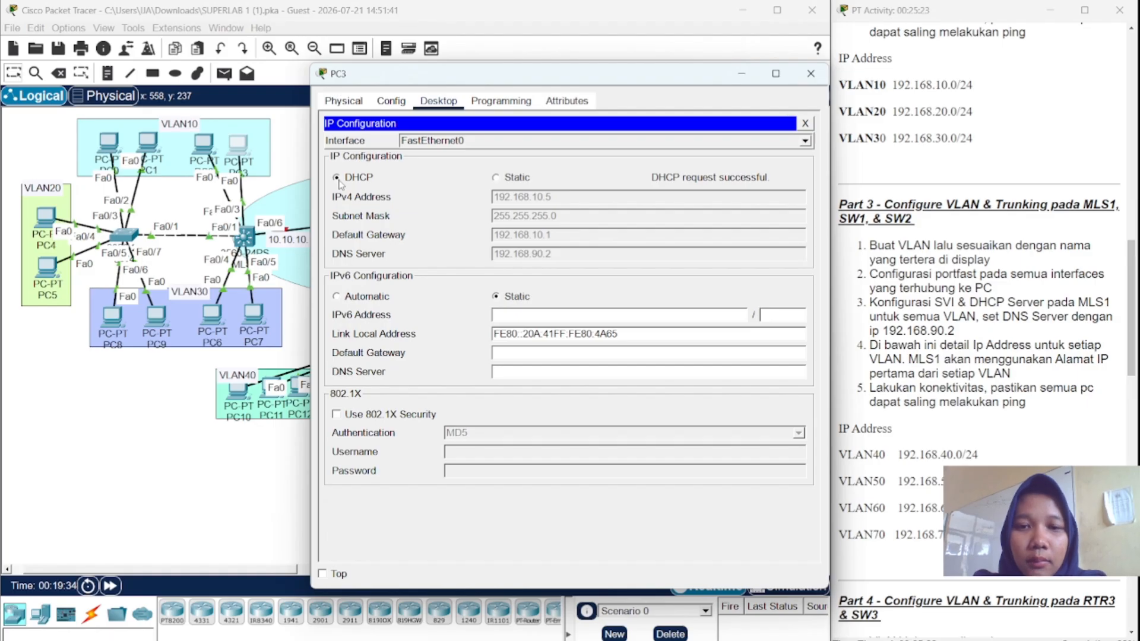
click(810, 73)
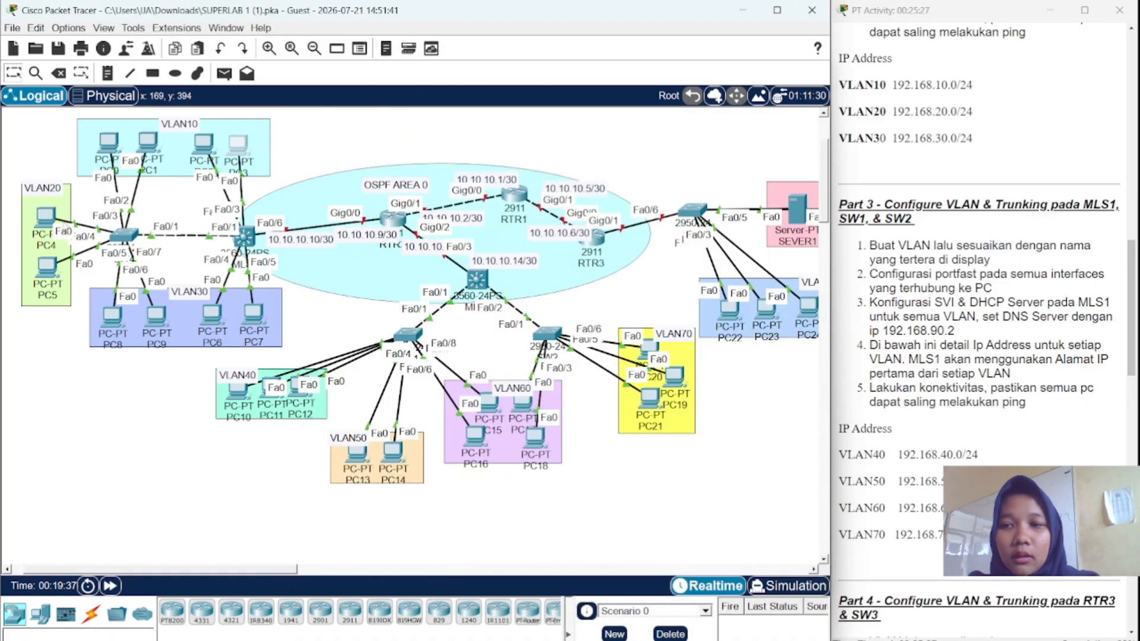
- Switch PC4's IP configuration to DHCP so it gets 192.168.20.2
click(47, 217)
click(438, 101)
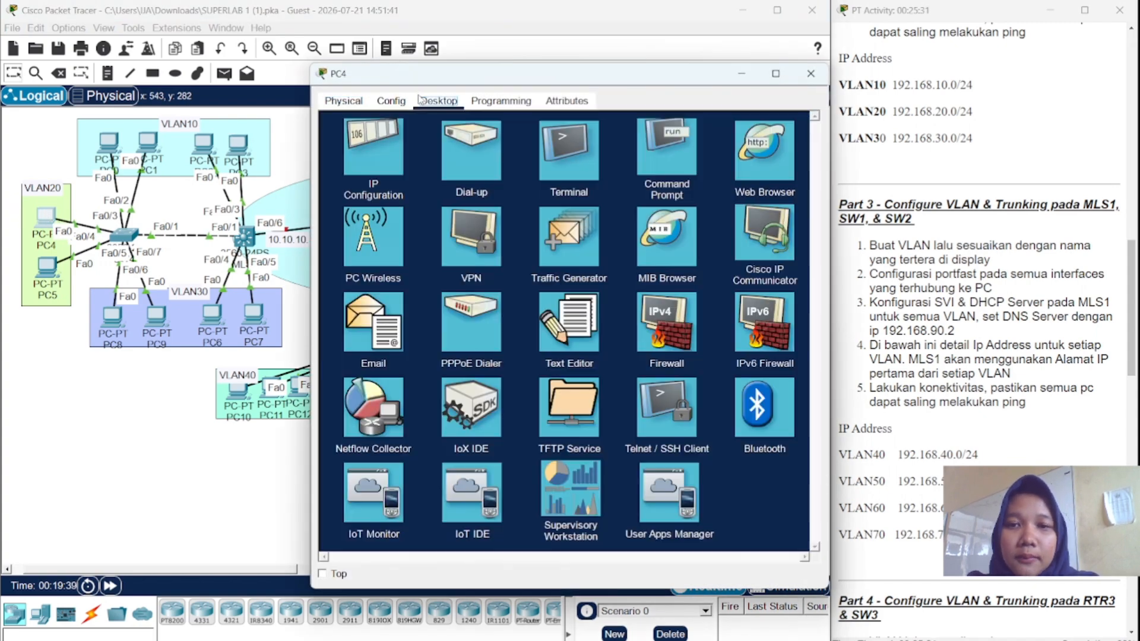
click(364, 173)
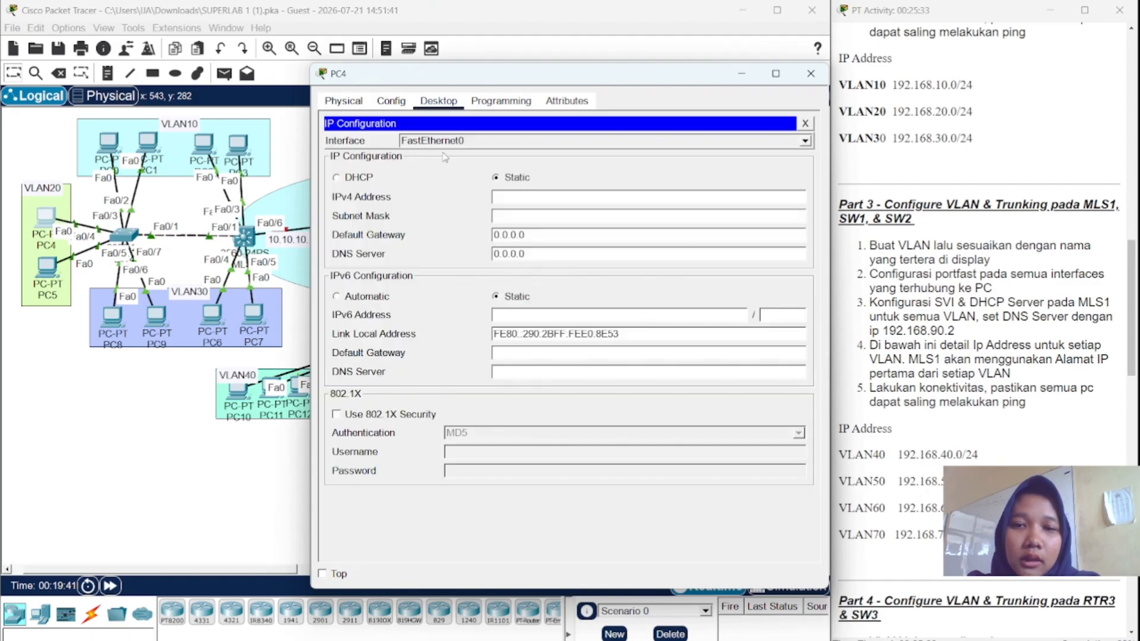
click(336, 178)
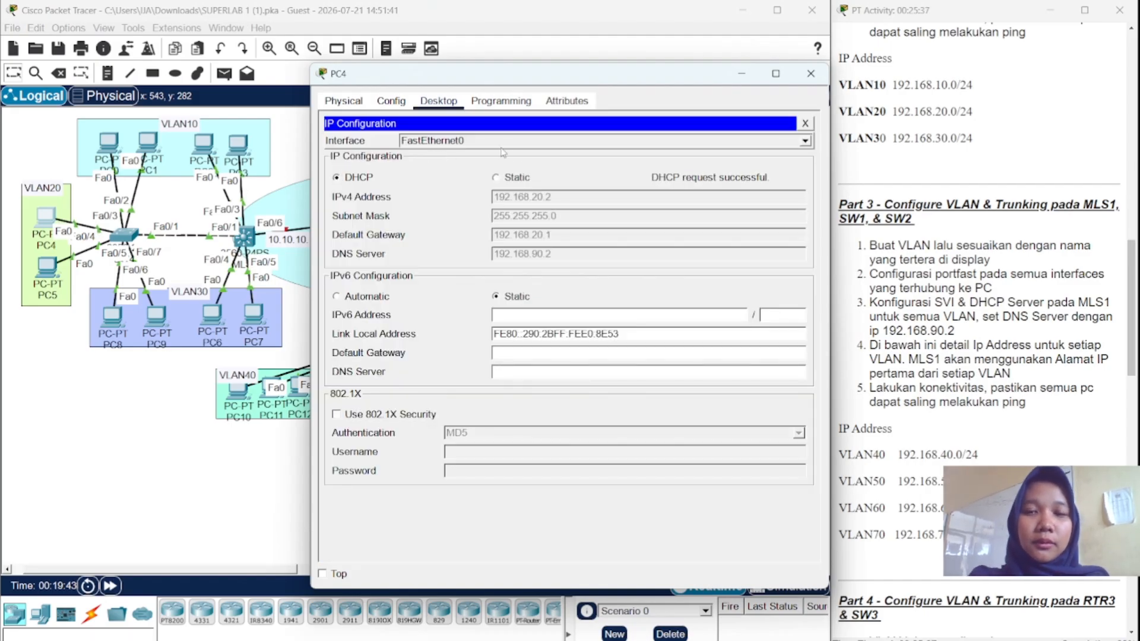
click(809, 74)
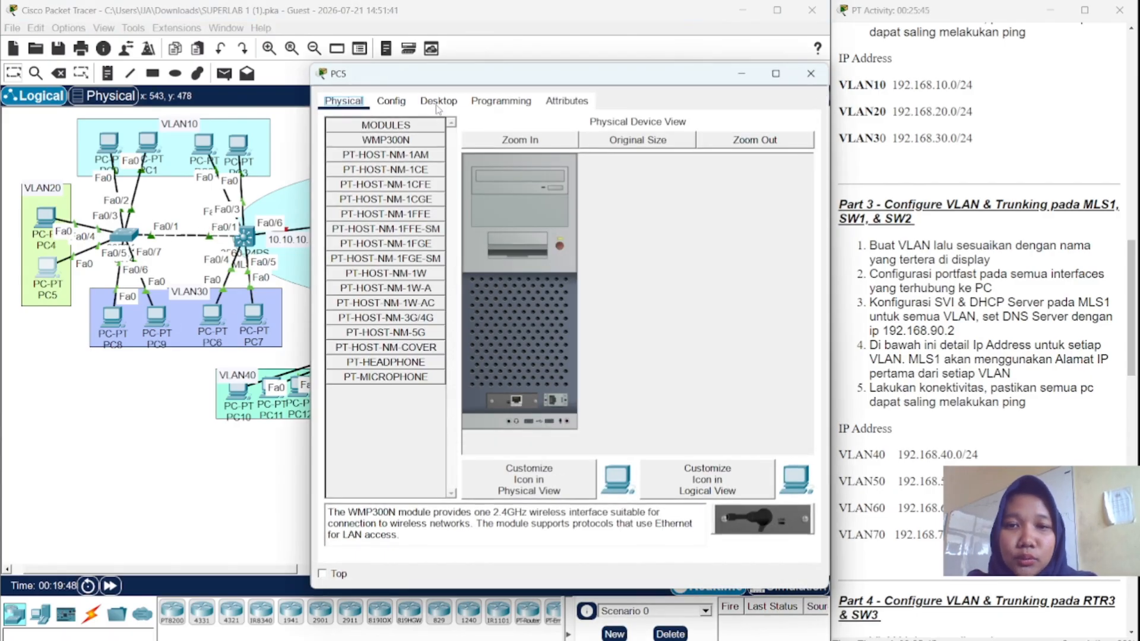
- Switch PC5's IP configuration to DHCP so it gets 192.168.20.3
click(438, 101)
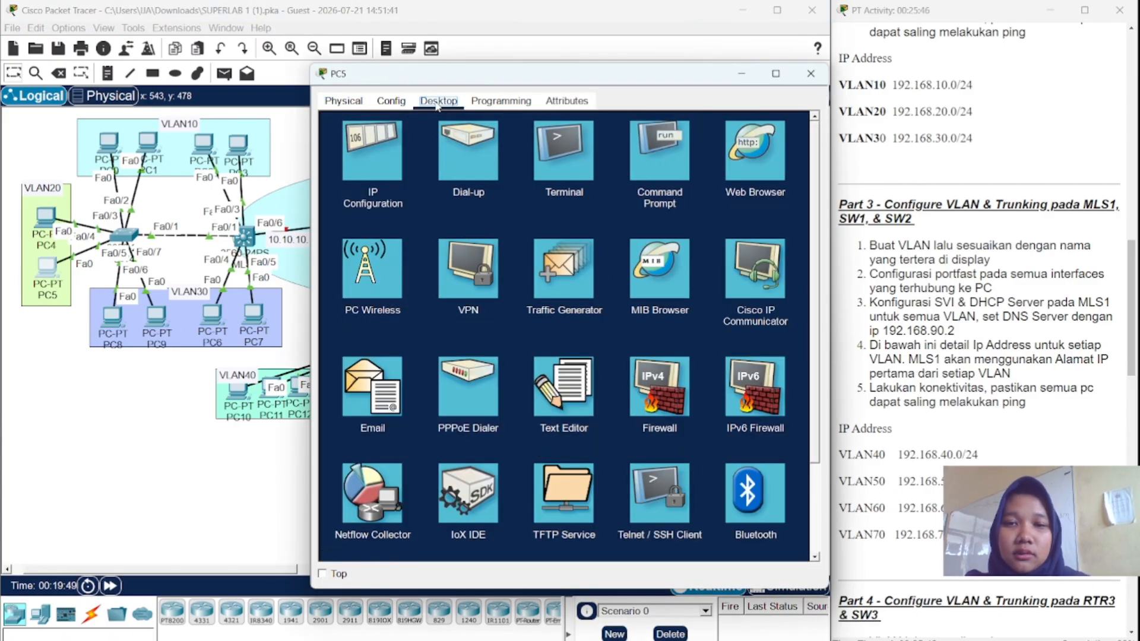
click(380, 152)
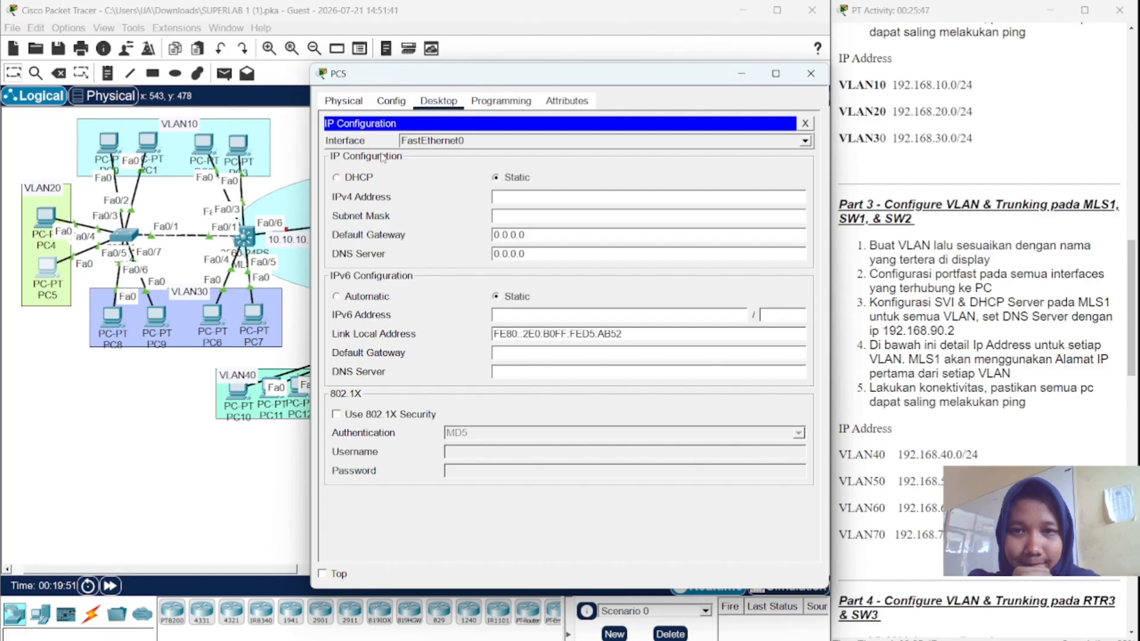
click(338, 177)
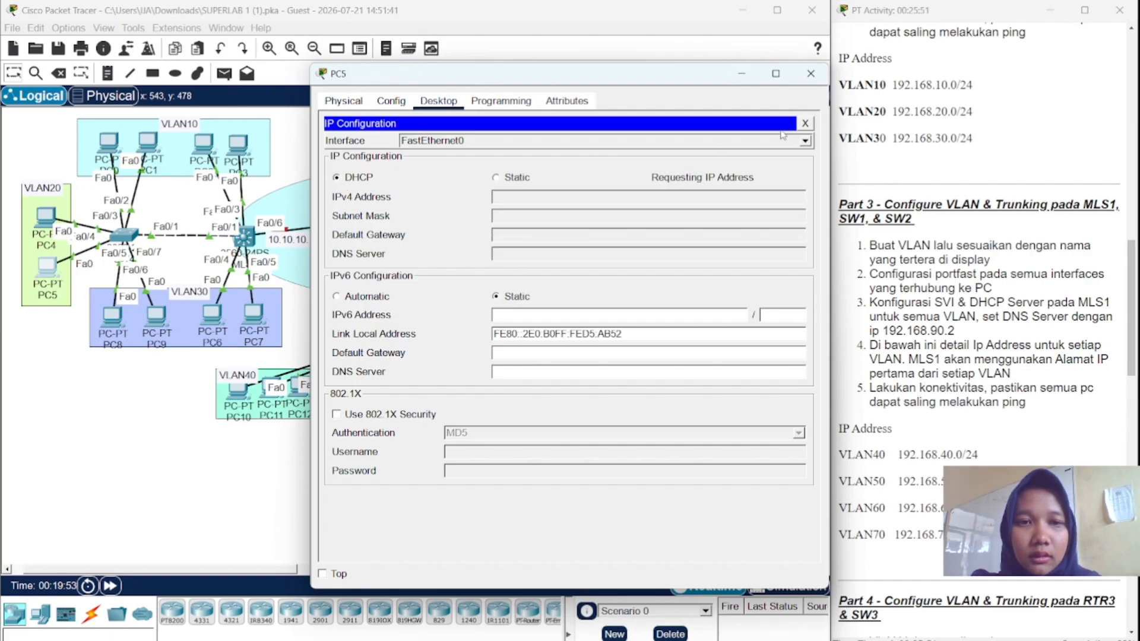
click(811, 74)
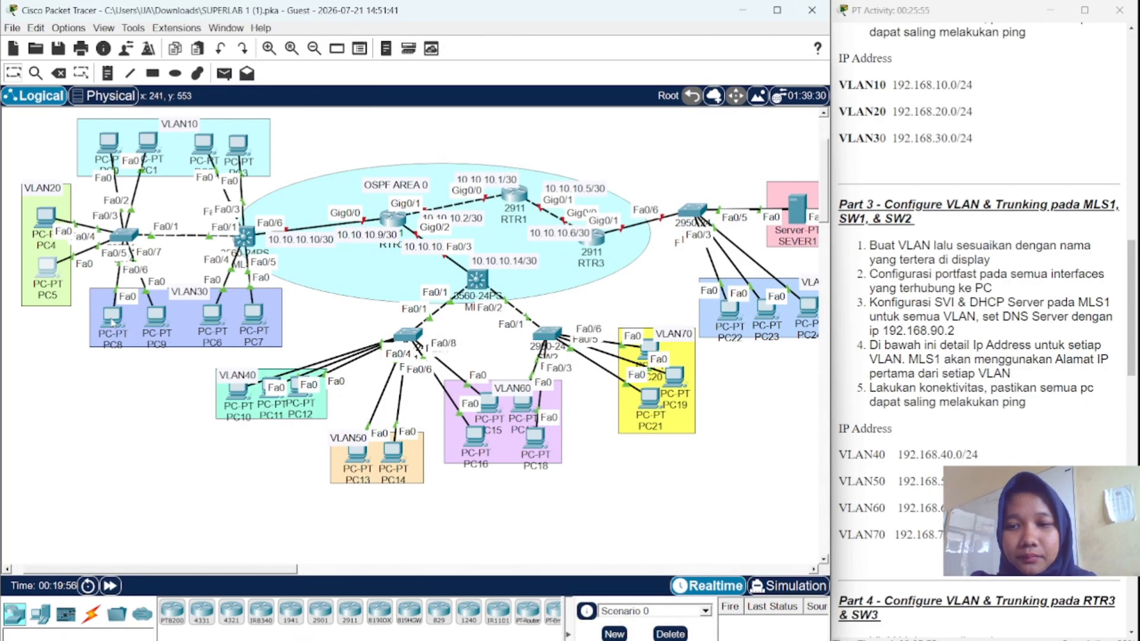
- Switch PC8's IP configuration to DHCP so it gets a VLAN30 address
click(112, 321)
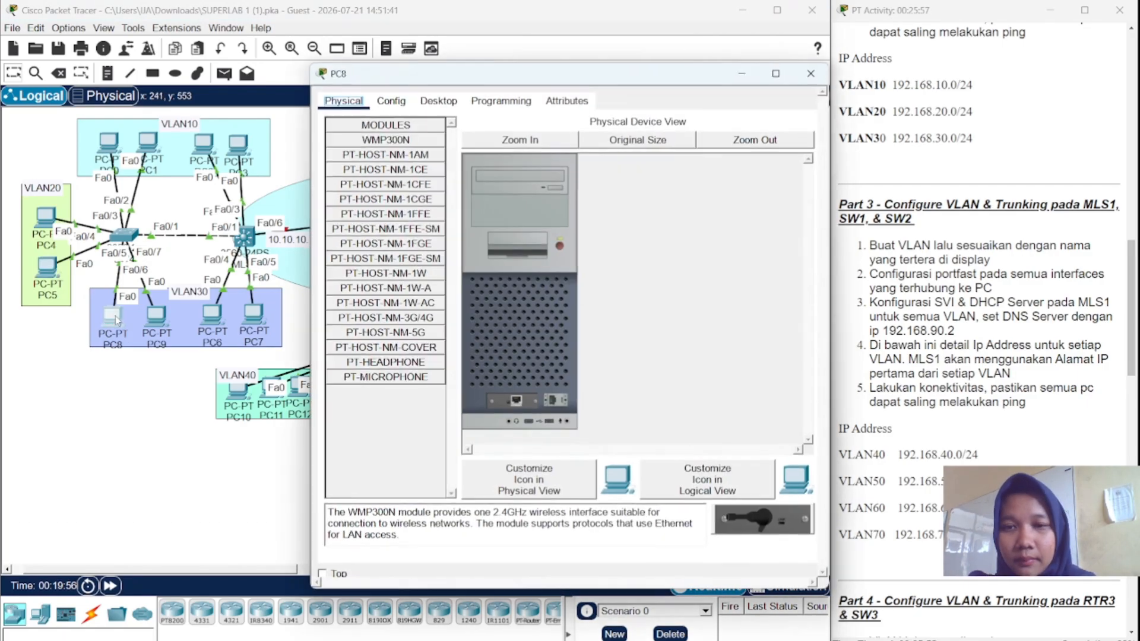
click(436, 105)
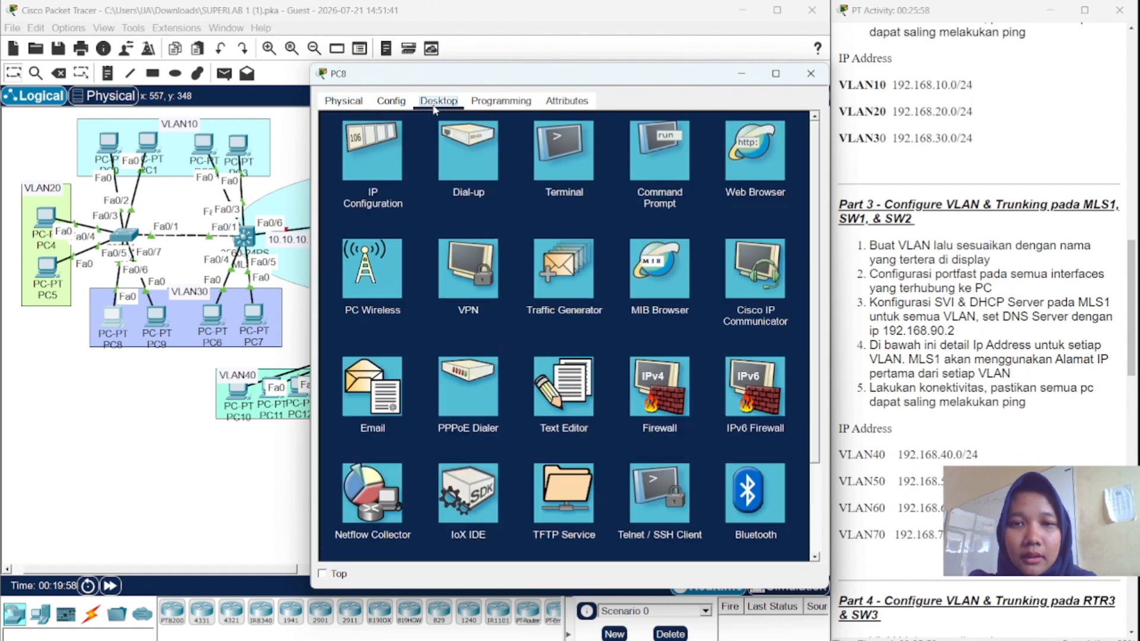
click(384, 144)
click(337, 178)
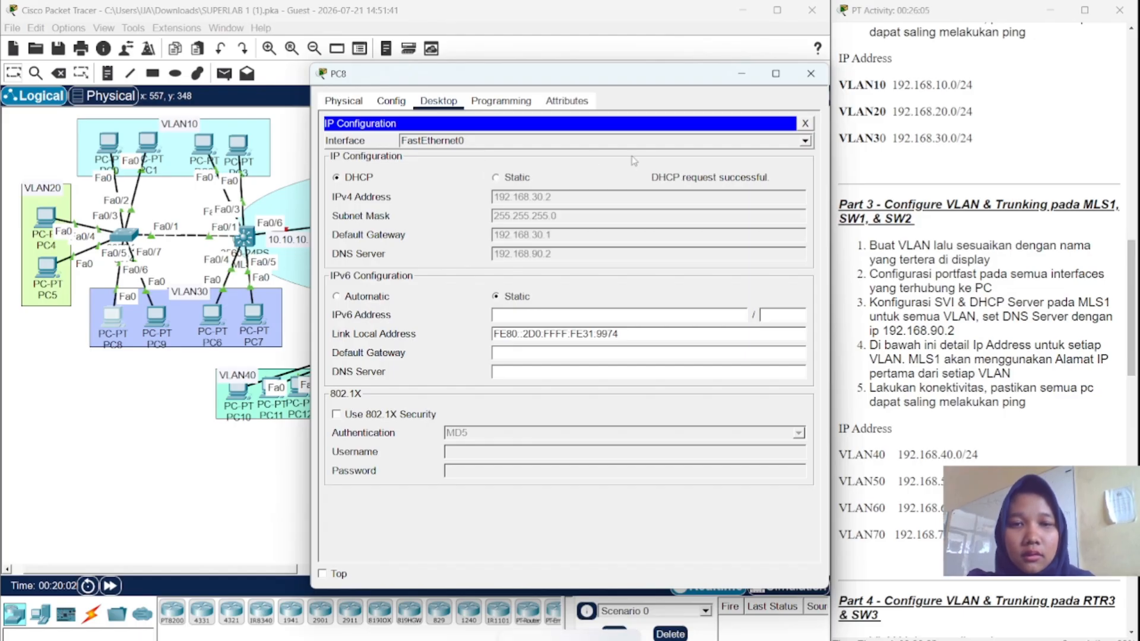
click(802, 124)
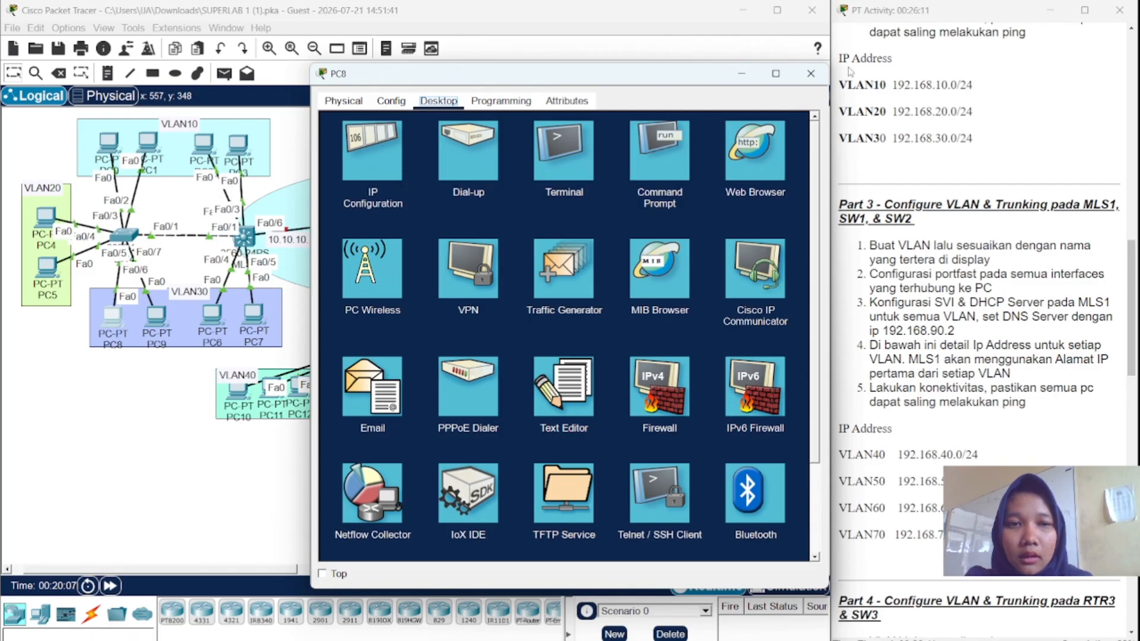
click(811, 73)
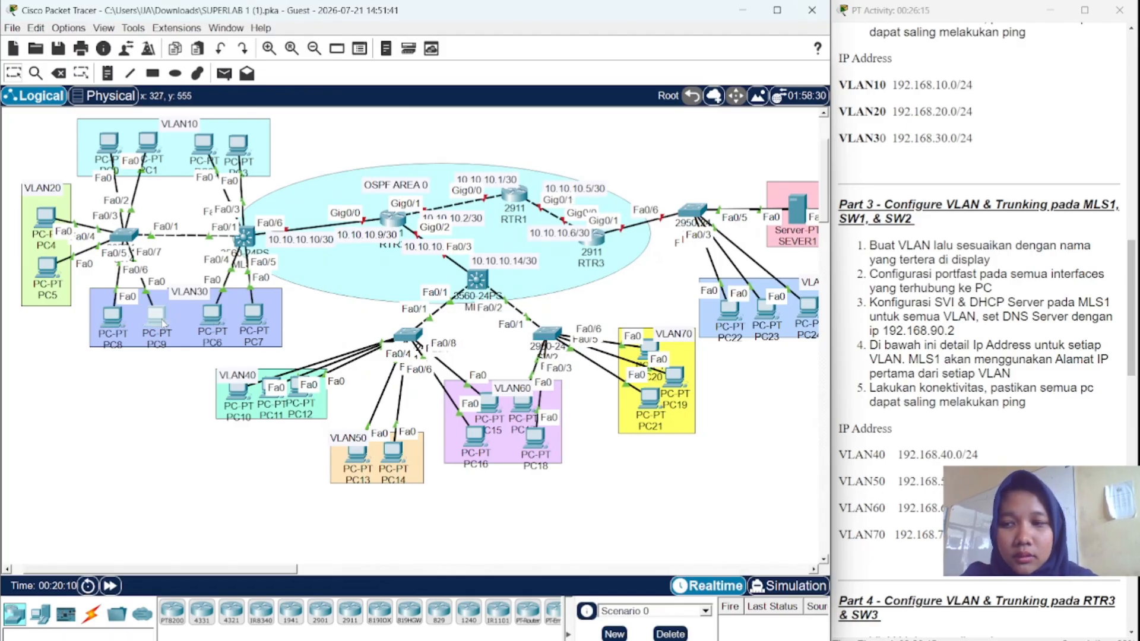
- Set PC9's IP configuration to DHCP, receiving 192.168.30.3
click(158, 318)
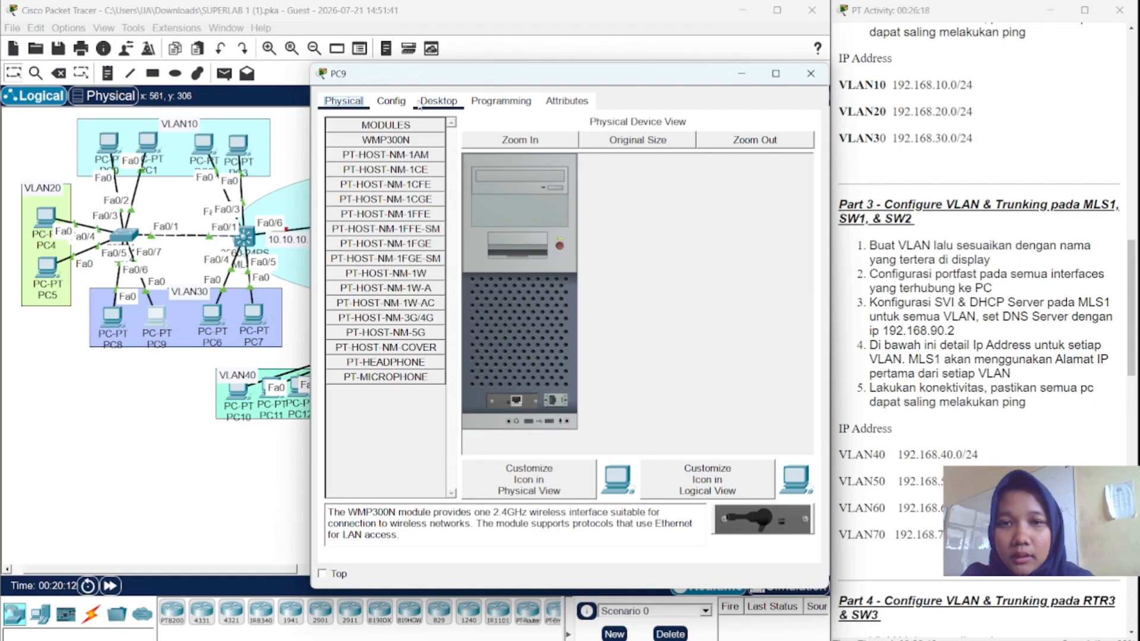
click(420, 104)
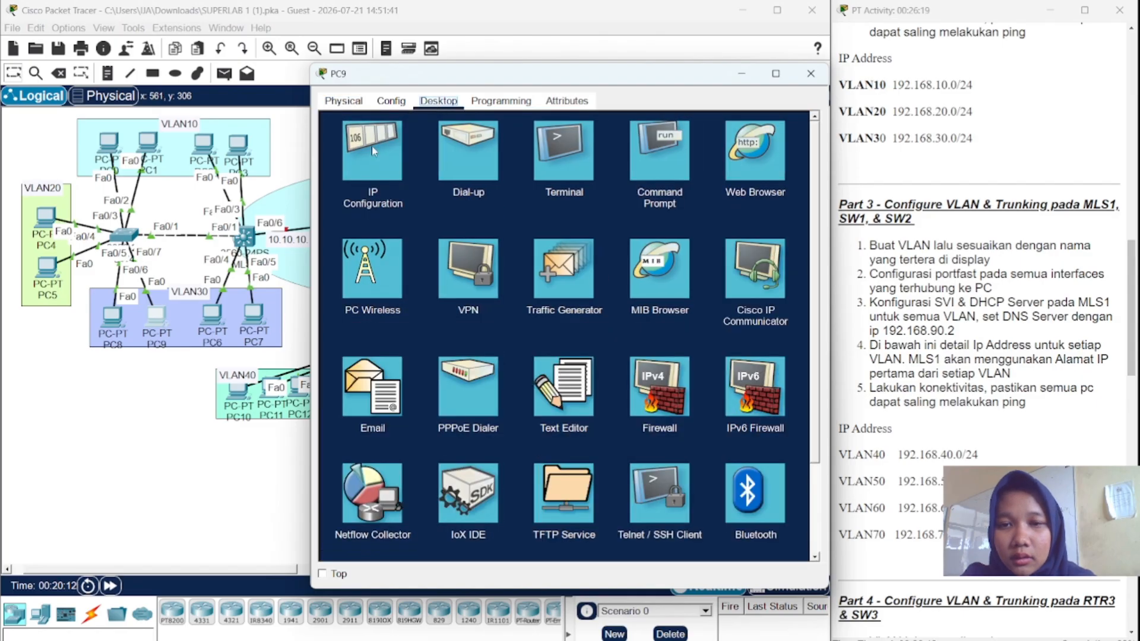
click(372, 151)
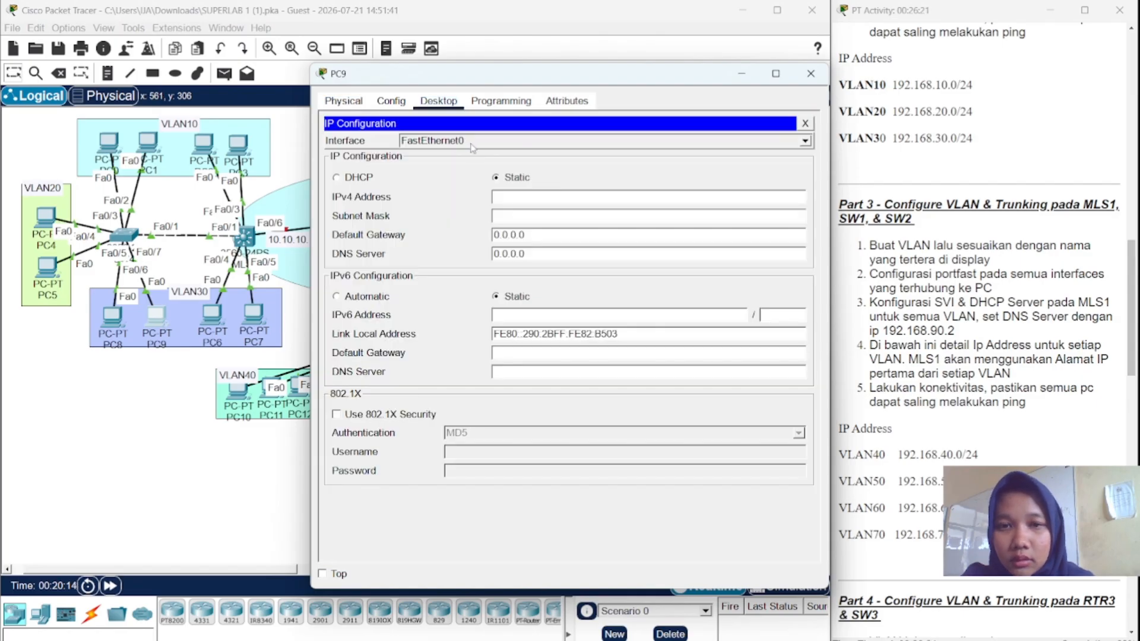
click(335, 177)
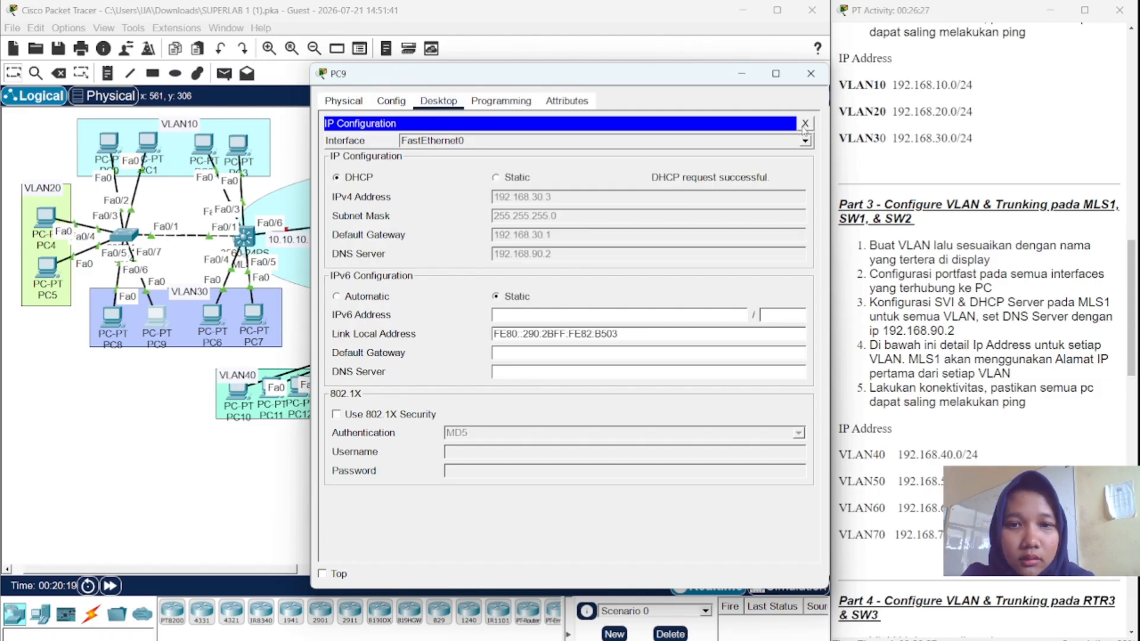
- Switch PC6's IP configuration to DHCP
click(810, 73)
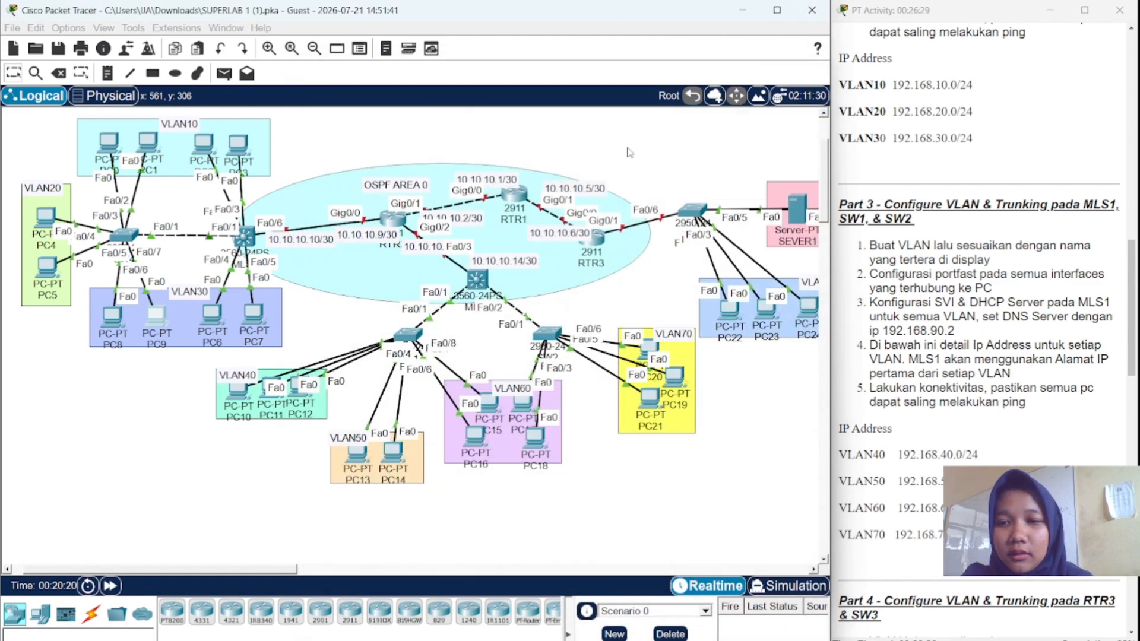
click(211, 312)
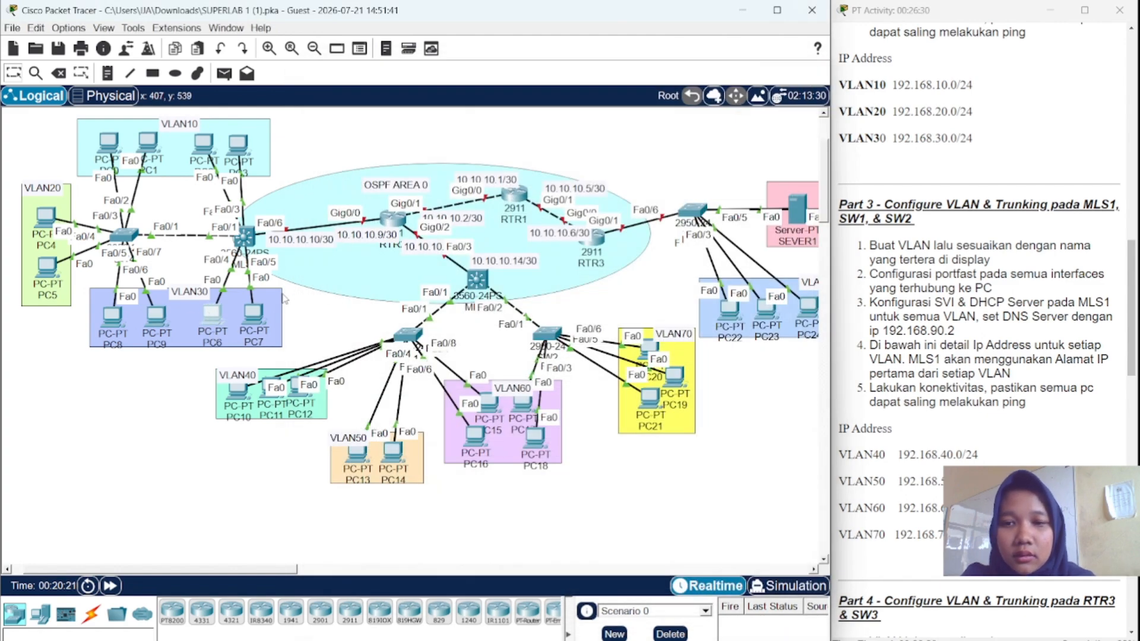
click(231, 320)
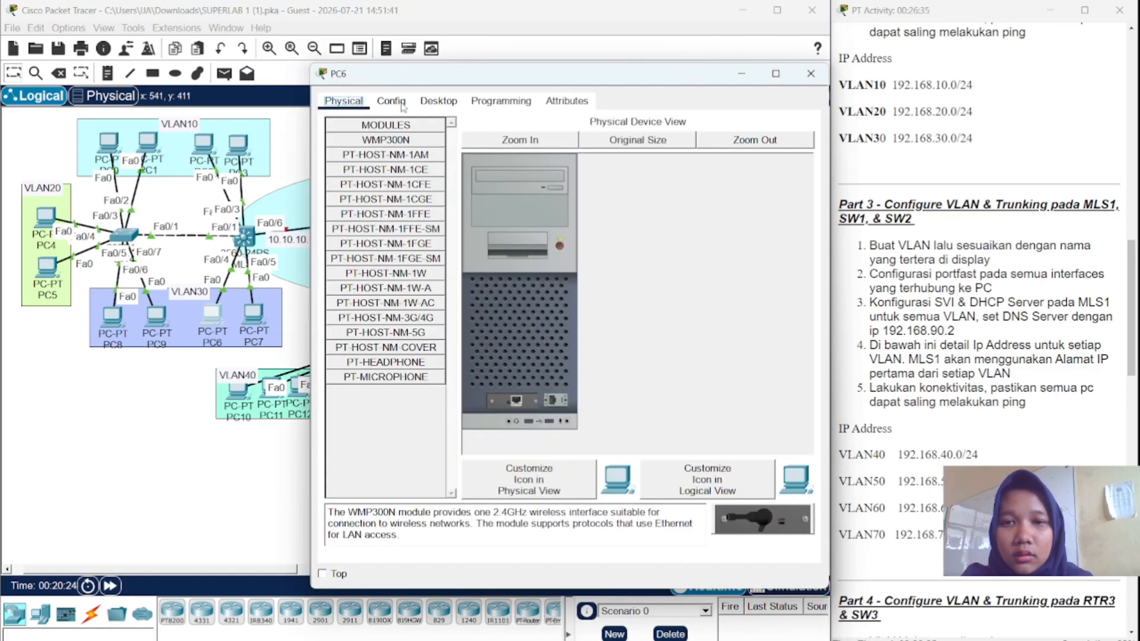
click(438, 102)
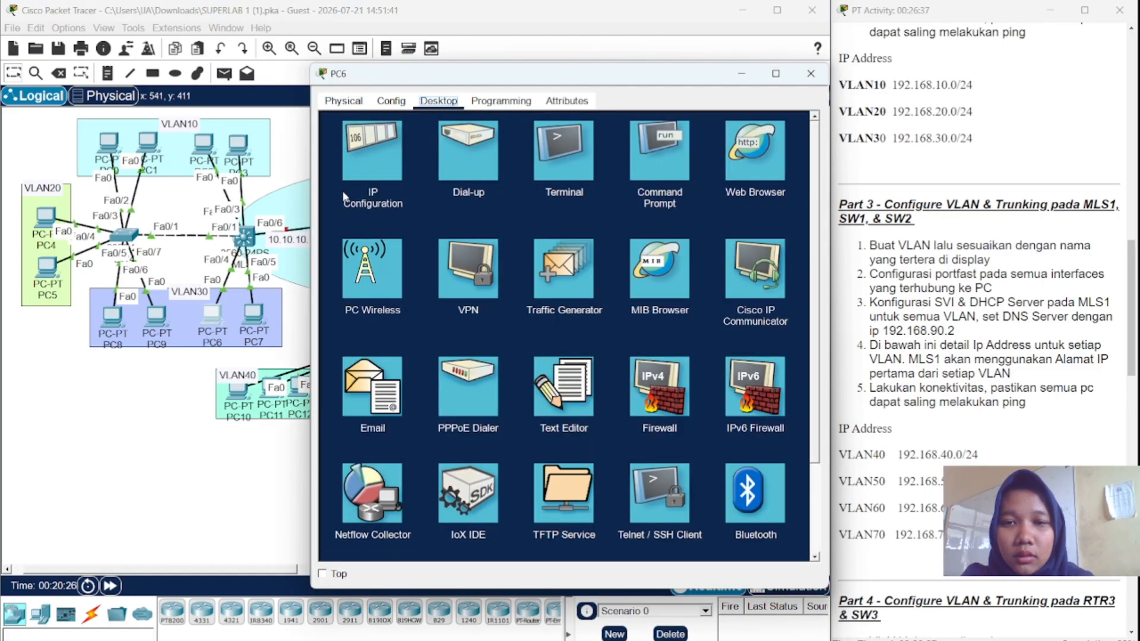
click(354, 183)
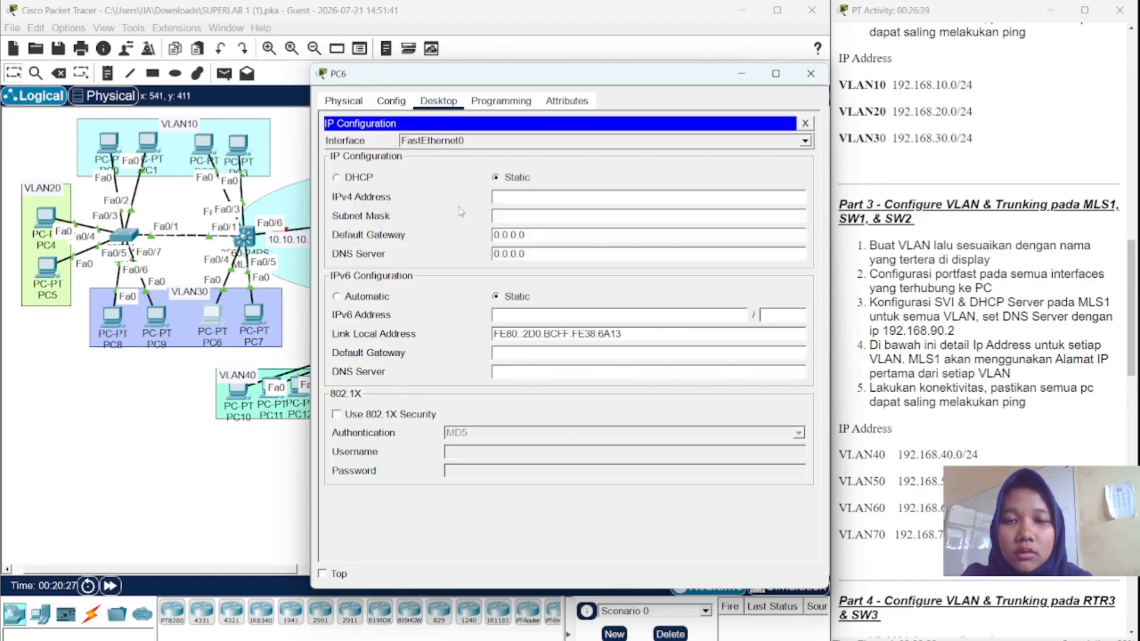
click(337, 178)
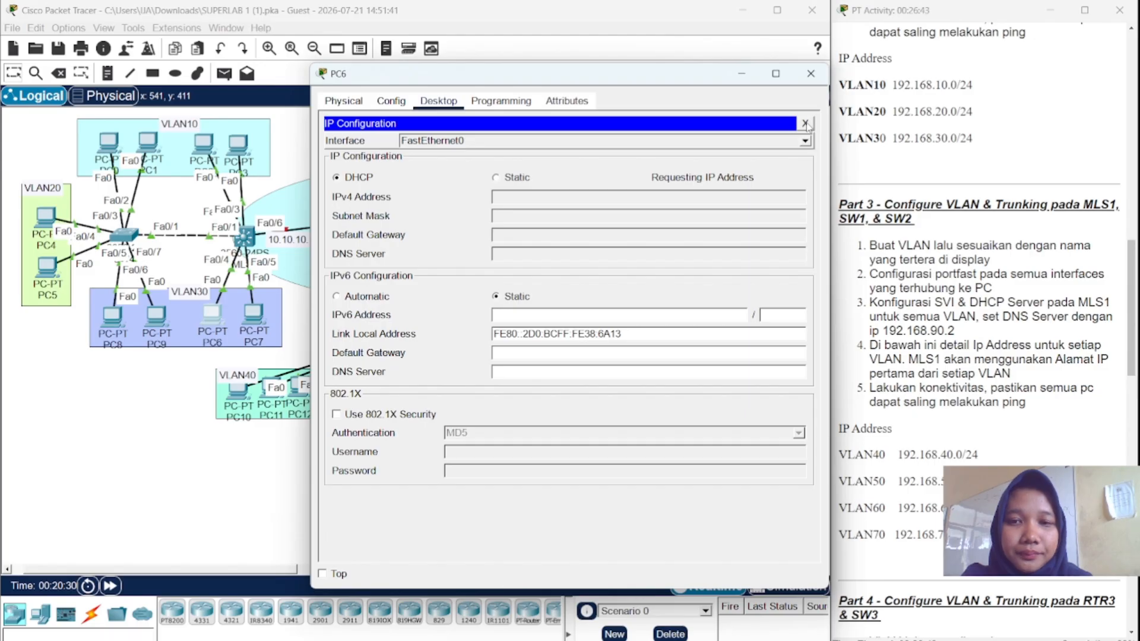
click(806, 123)
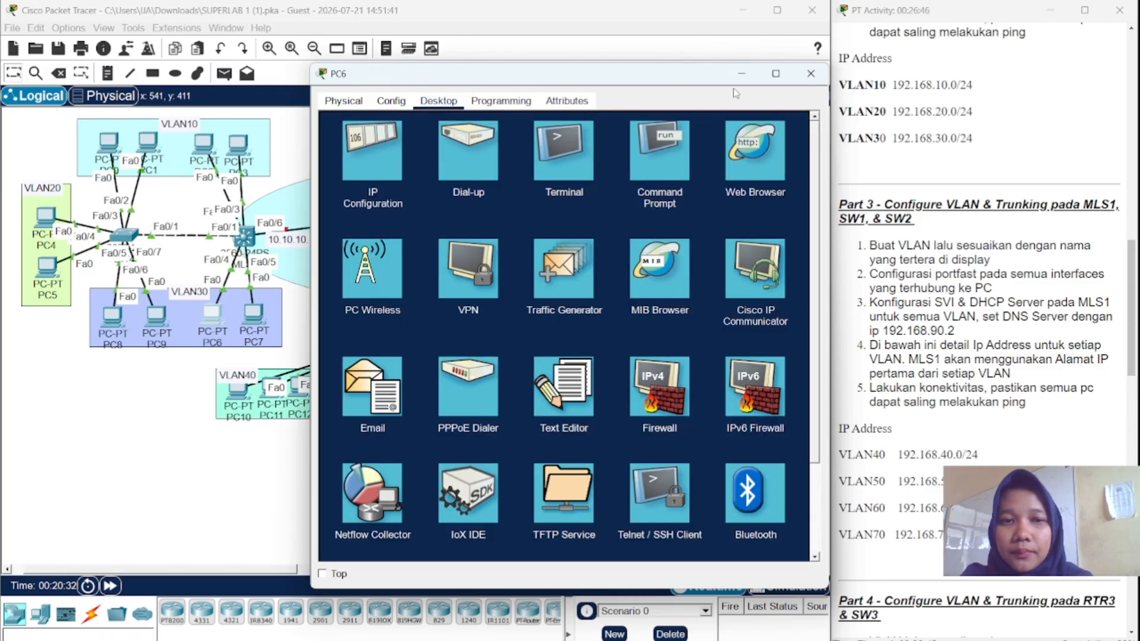
click(810, 73)
- Set PC7 to DHCP so it receives 192.168.30.5, then view MLS1's port details
click(256, 309)
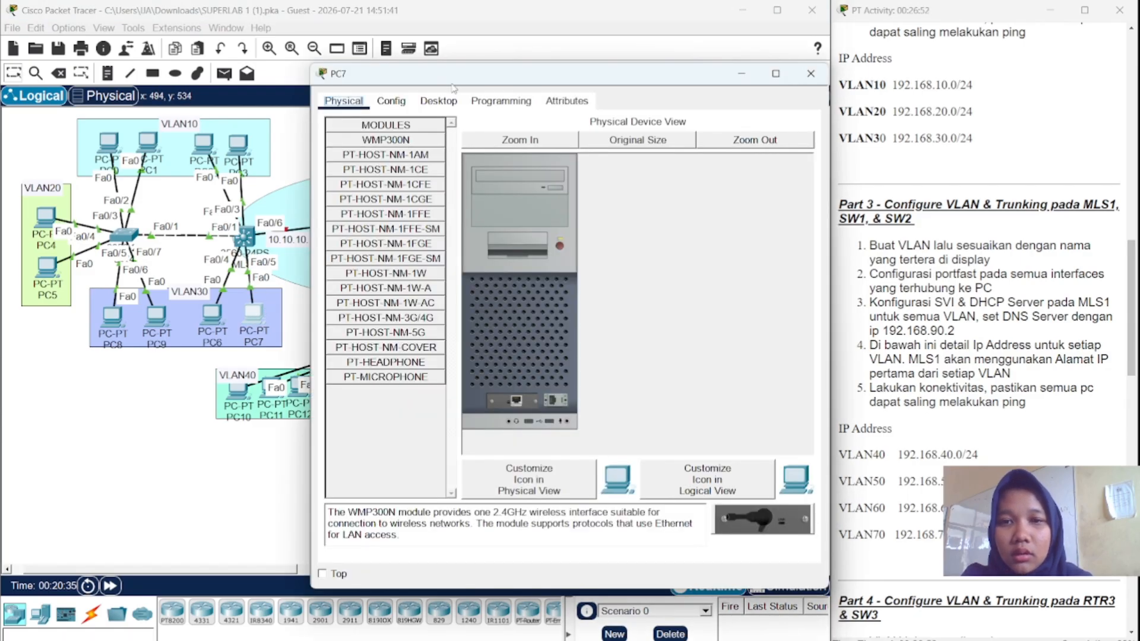
click(438, 100)
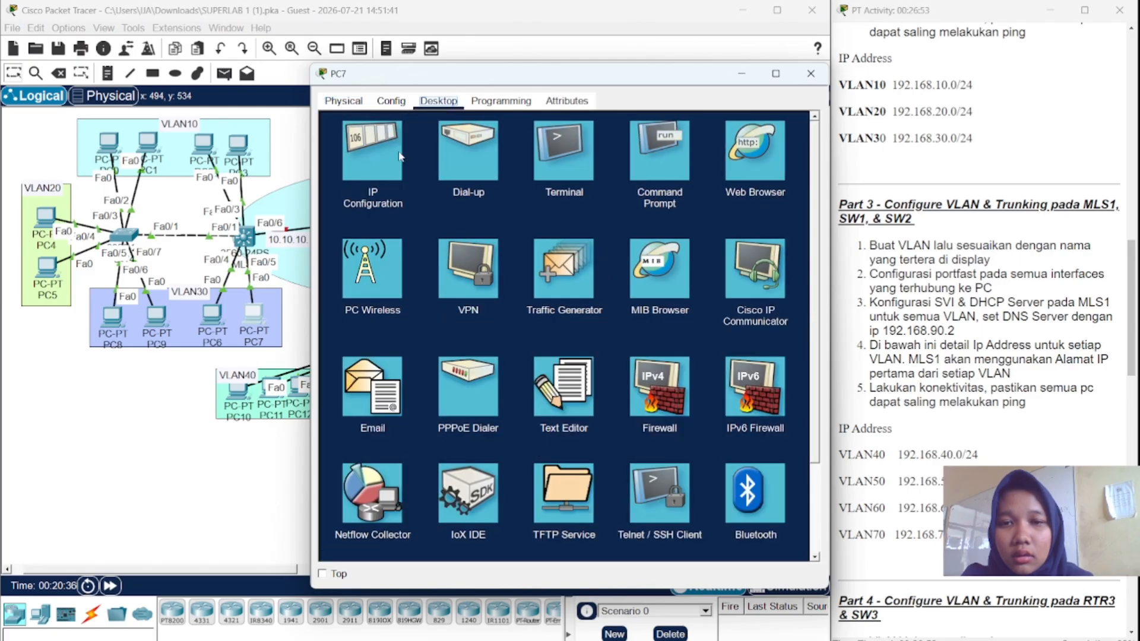
click(395, 156)
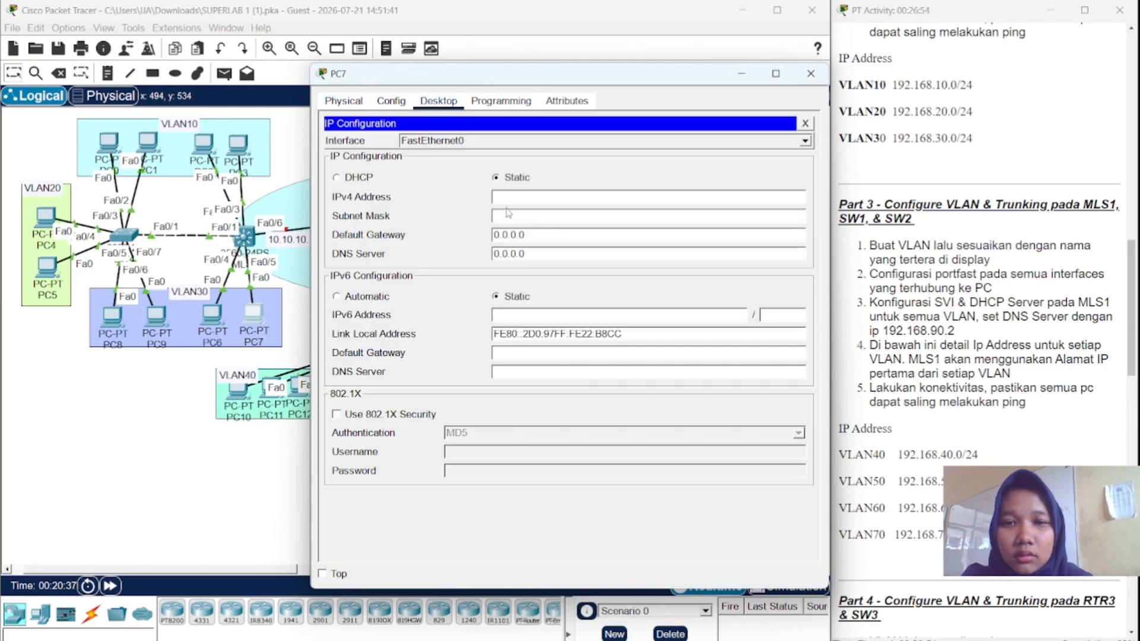
click(342, 181)
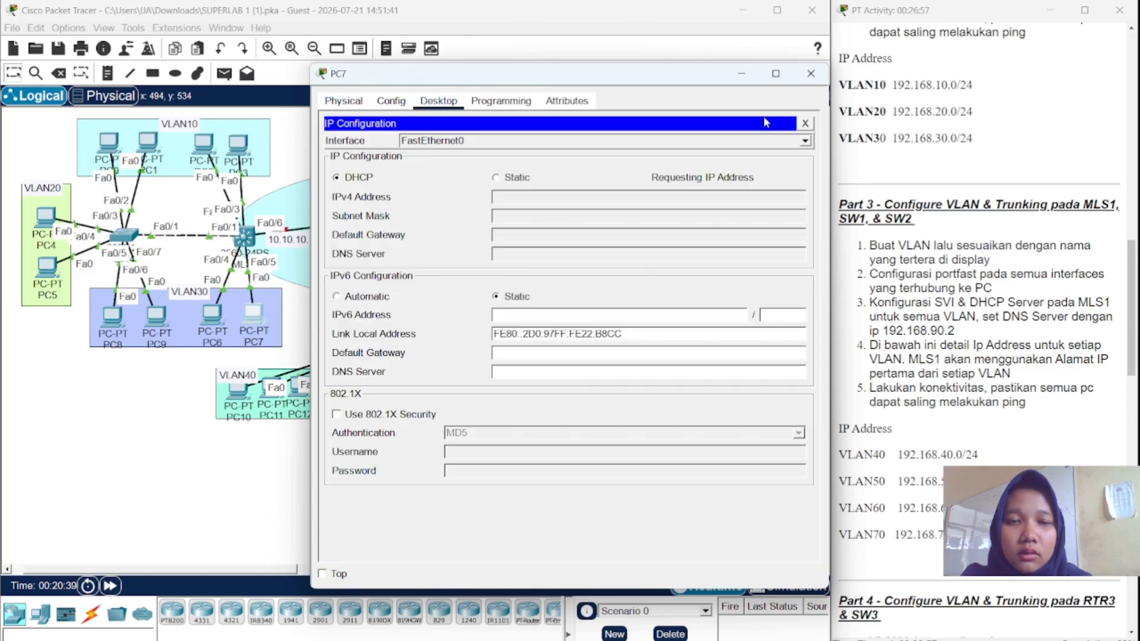
click(812, 72)
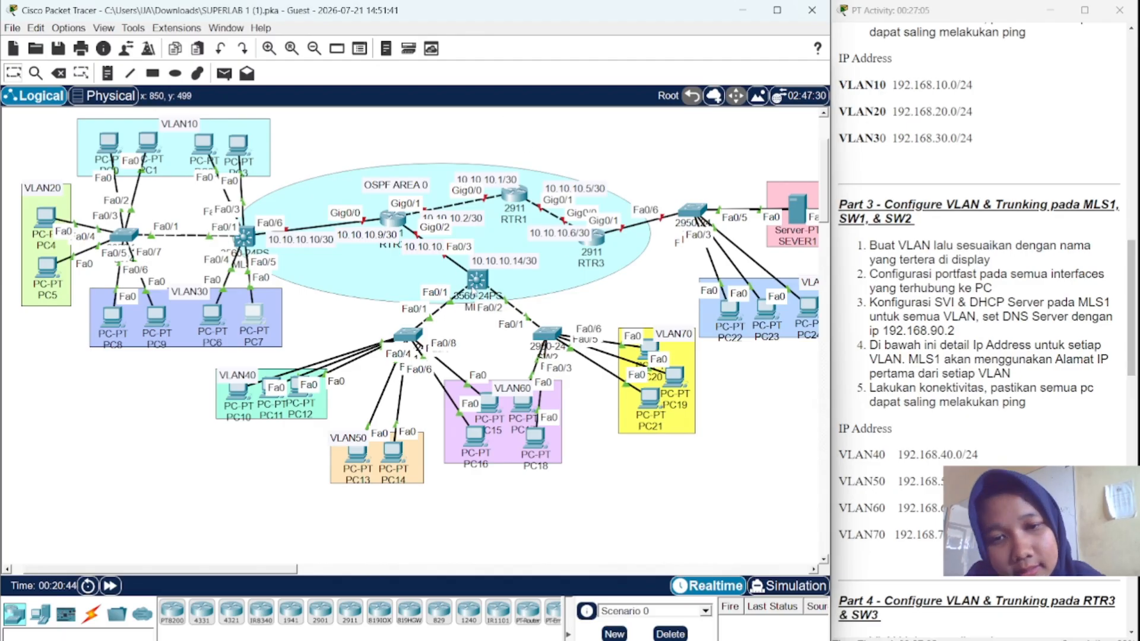
mouse_move(475, 284)
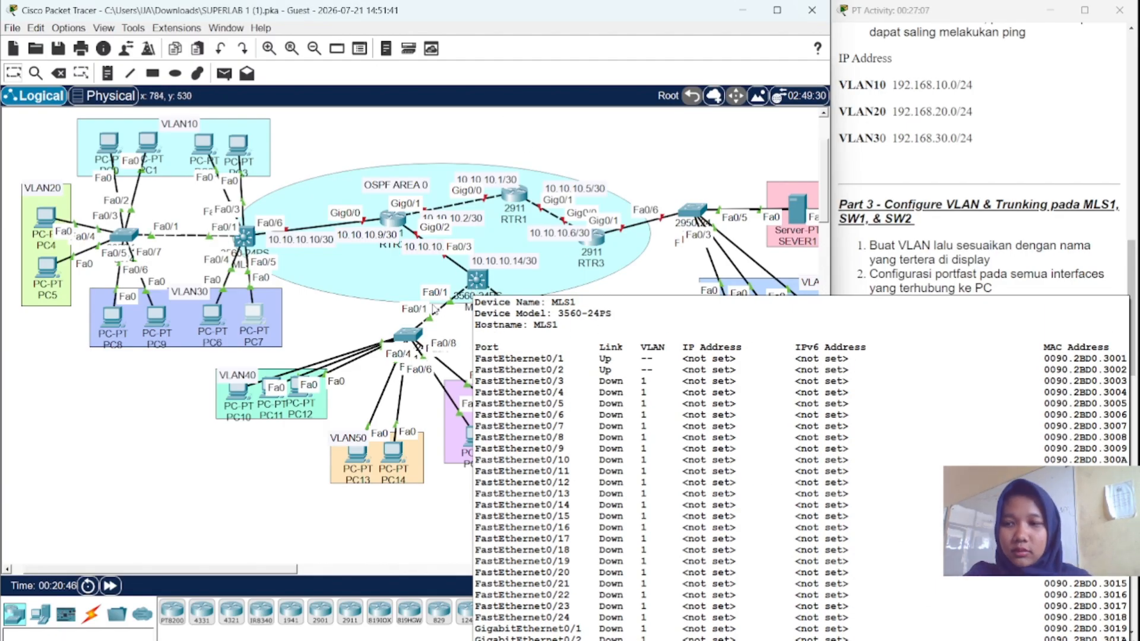
- Enter privileged EXEC and global configuration mode on SW1's CLI
click(406, 335)
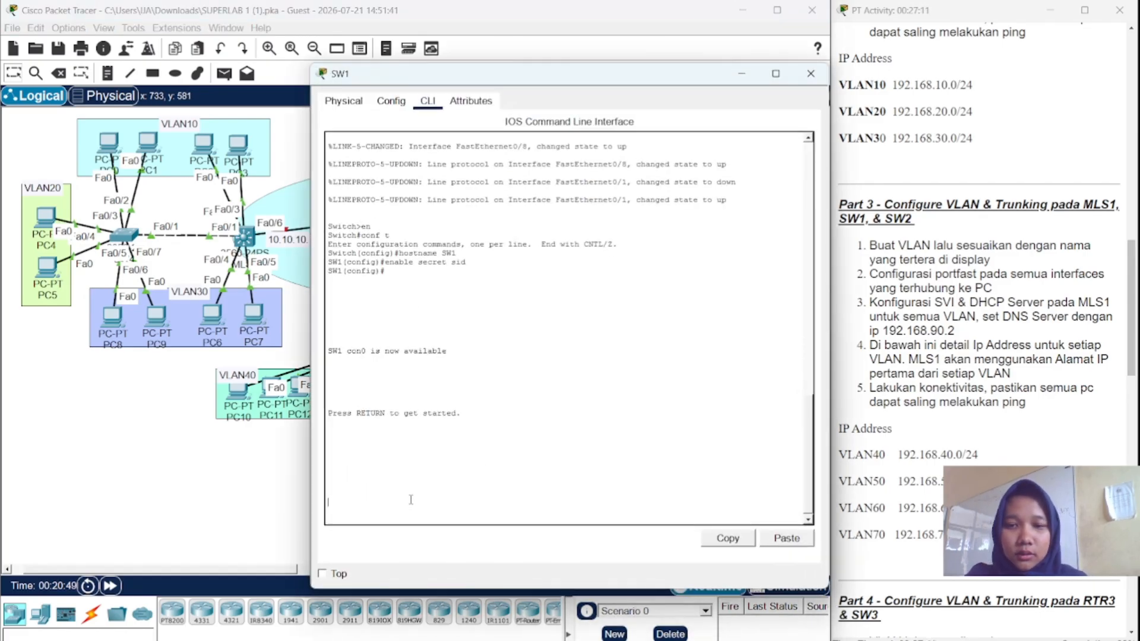
key(Return)
text(e)
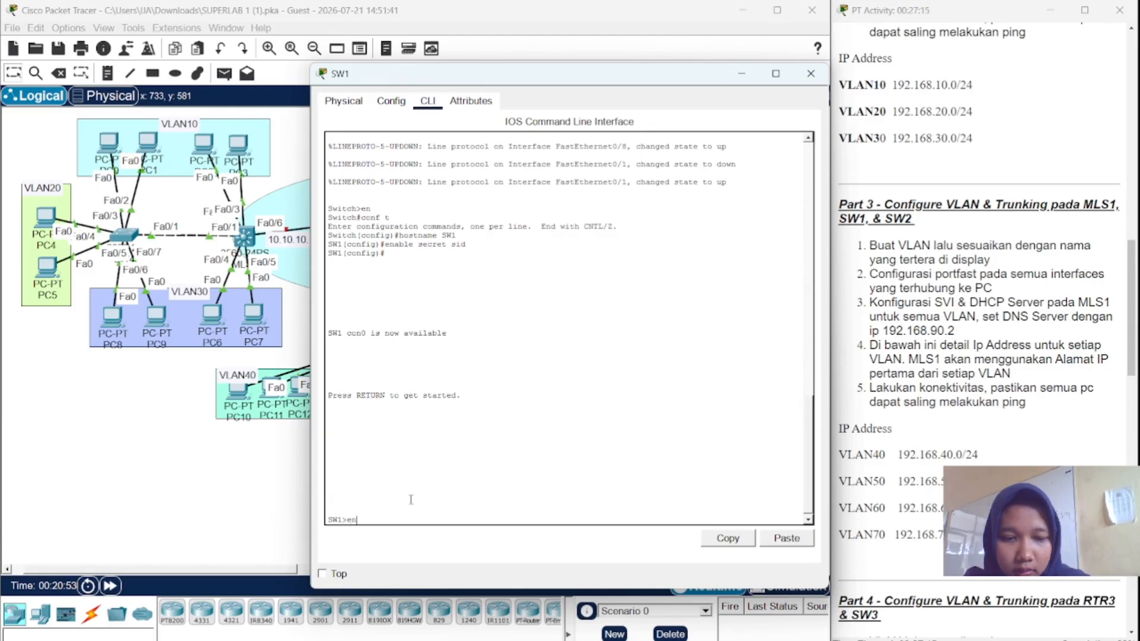
text(n)
key(Return)
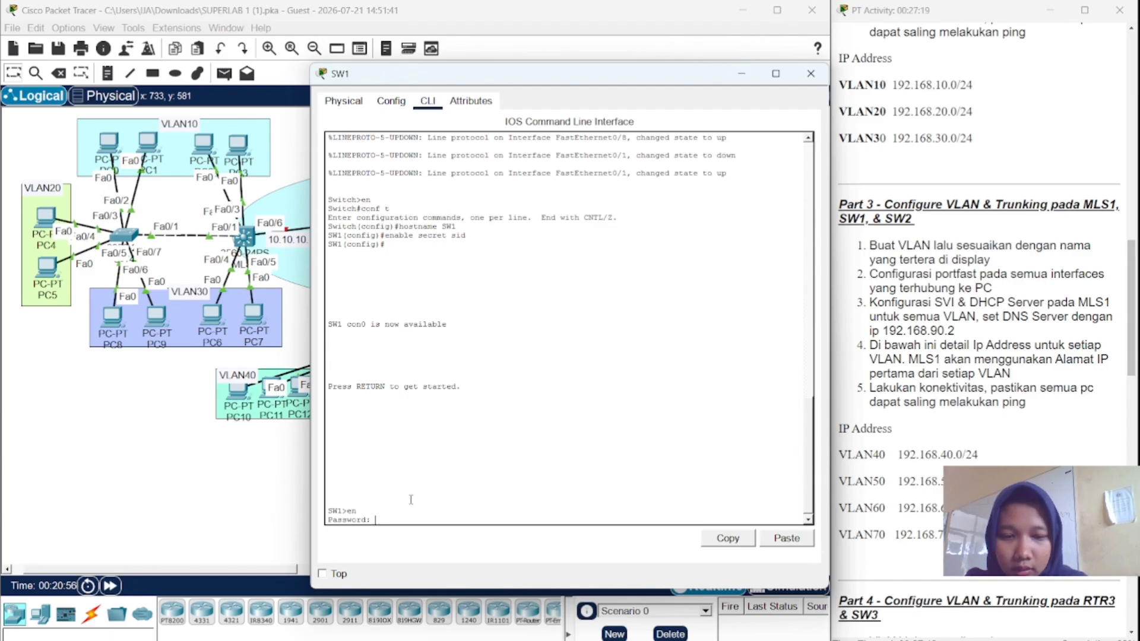
key(Return)
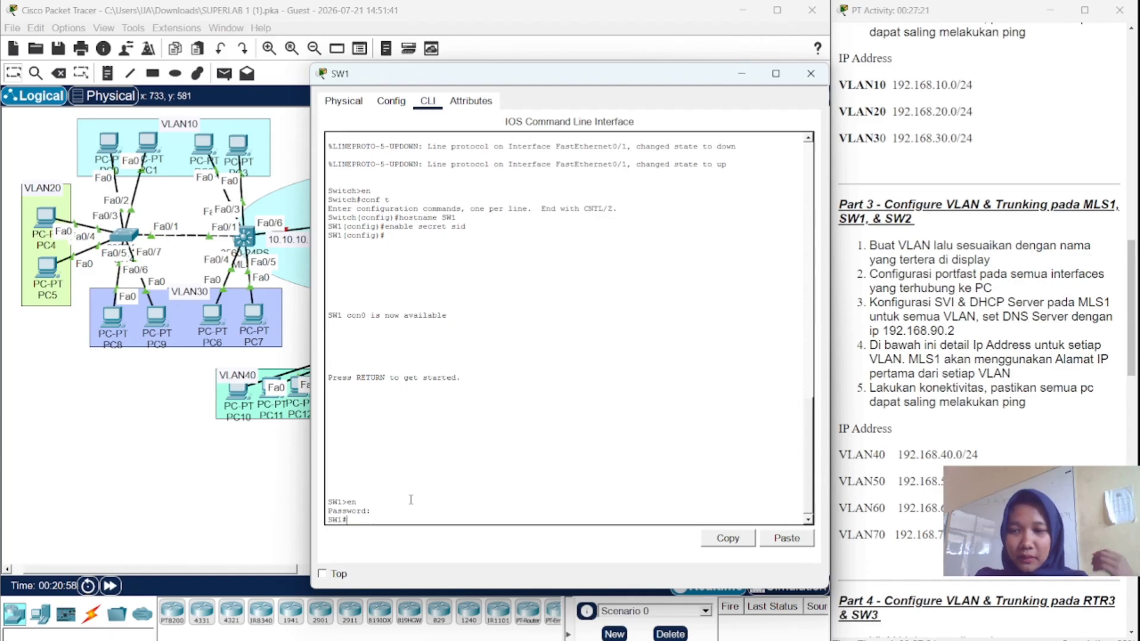
text(vl)
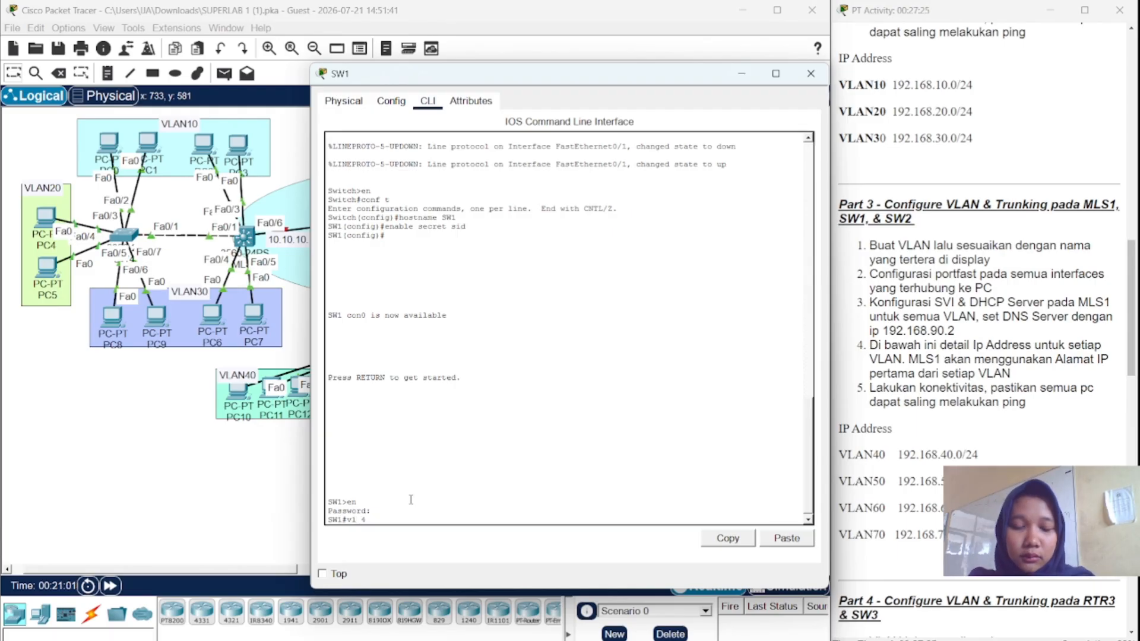
text( 40)
key(Return)
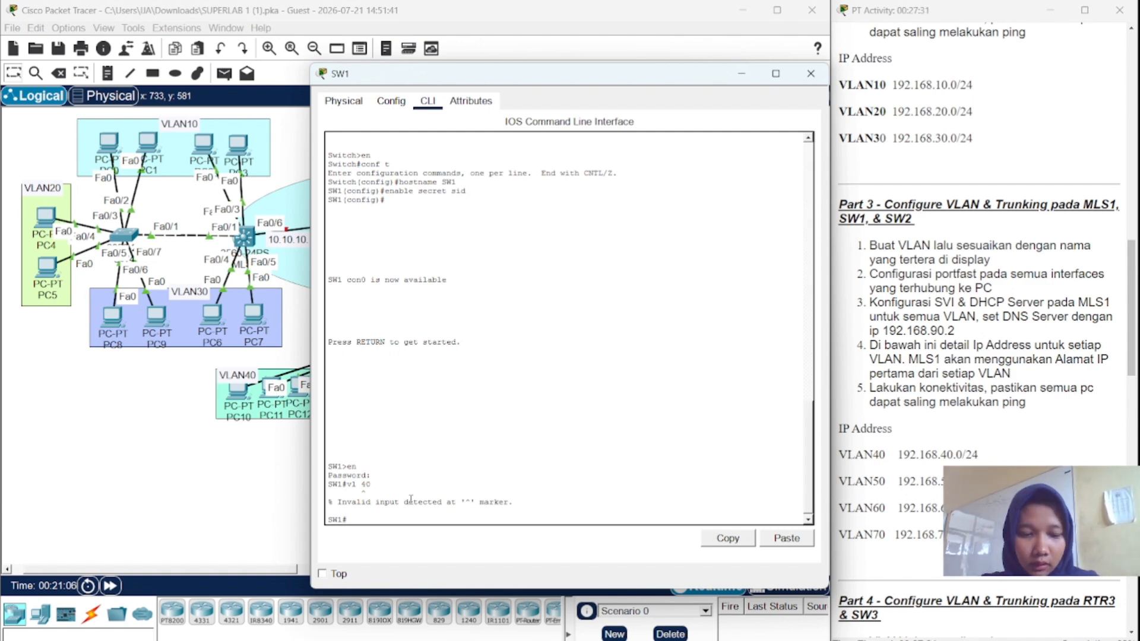
key(Up)
key(BackSpace)
key(BackSpace)
key(BackSpace)
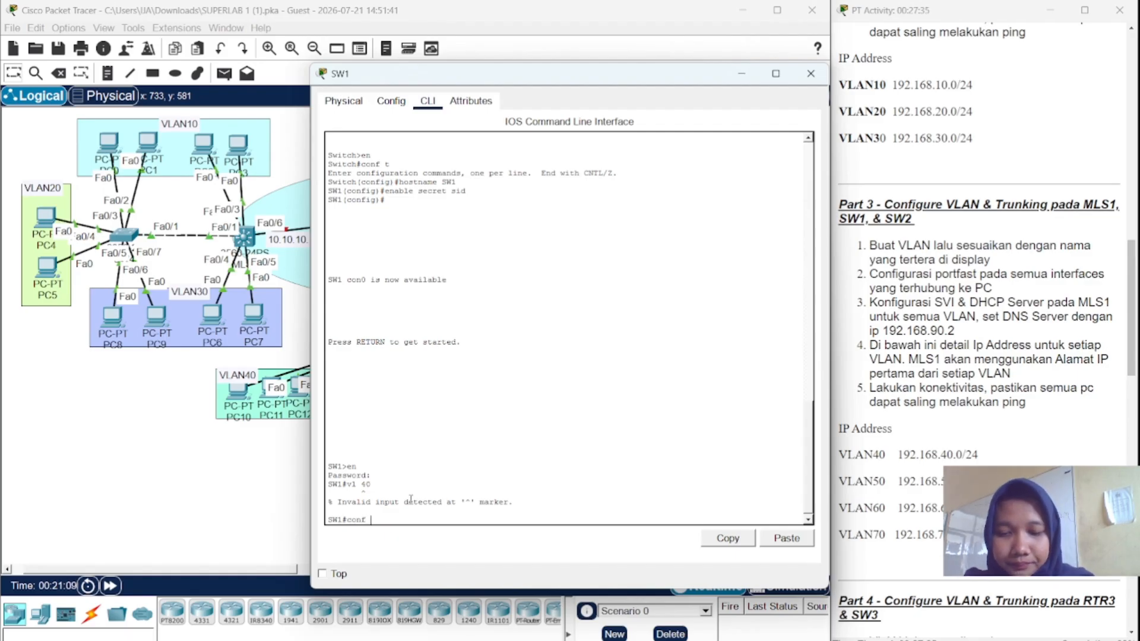
text(t)
key(Return)
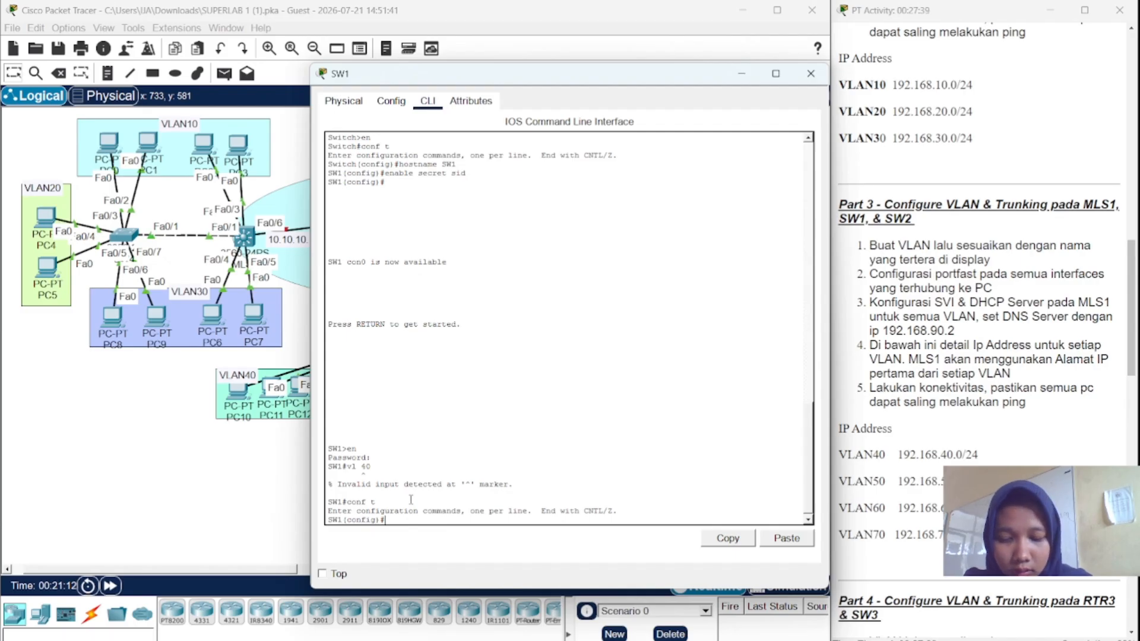
- Create VLAN 40 on SW1 and name it VLAN40
text(vl)
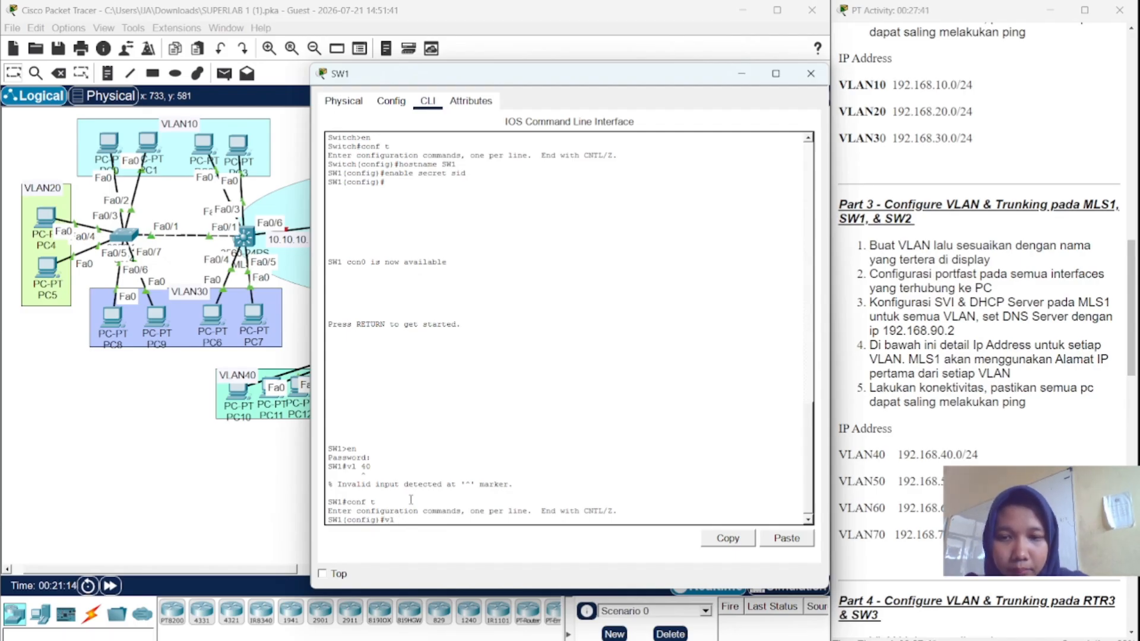
text( 40)
key(Return)
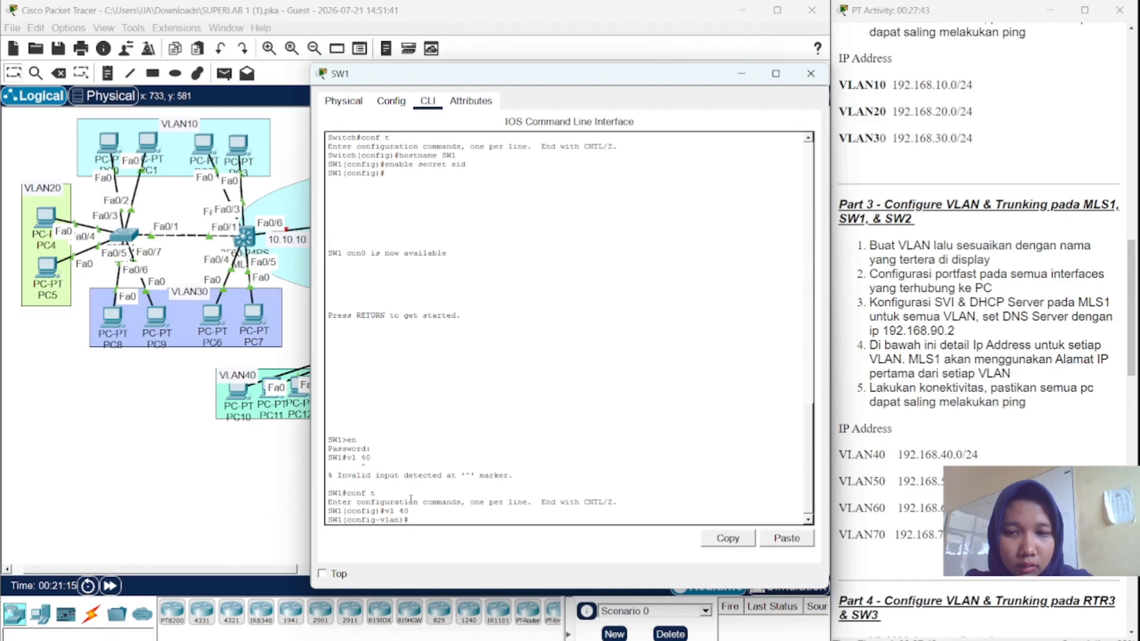
drag(477, 77, 379, 89)
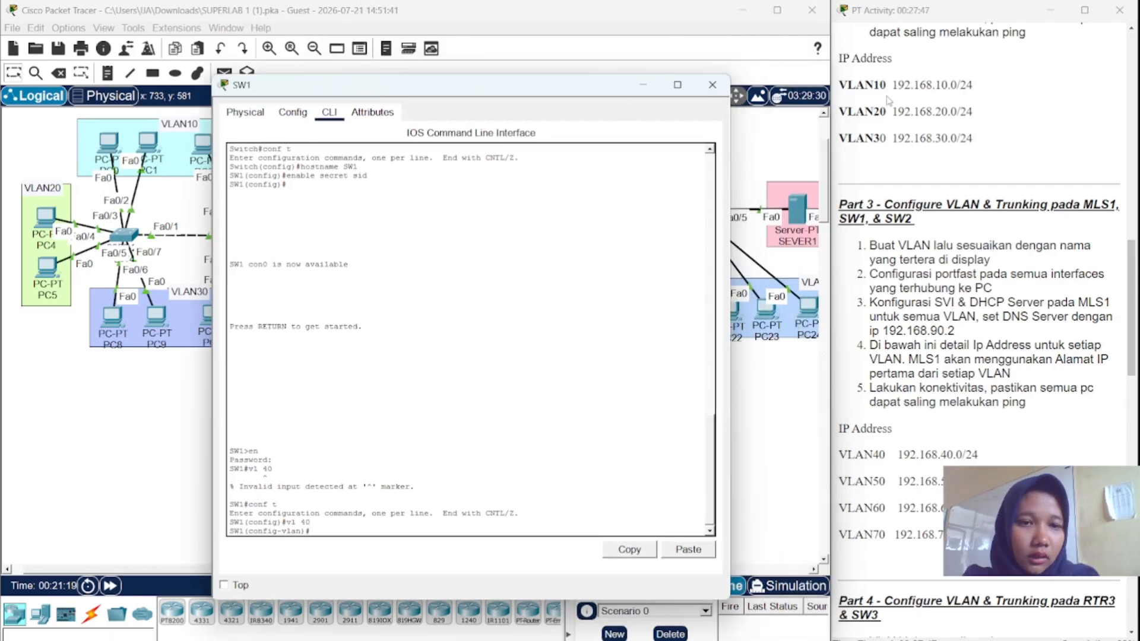
scroll(889, 100, down, 1)
scroll(888, 99, up, 1)
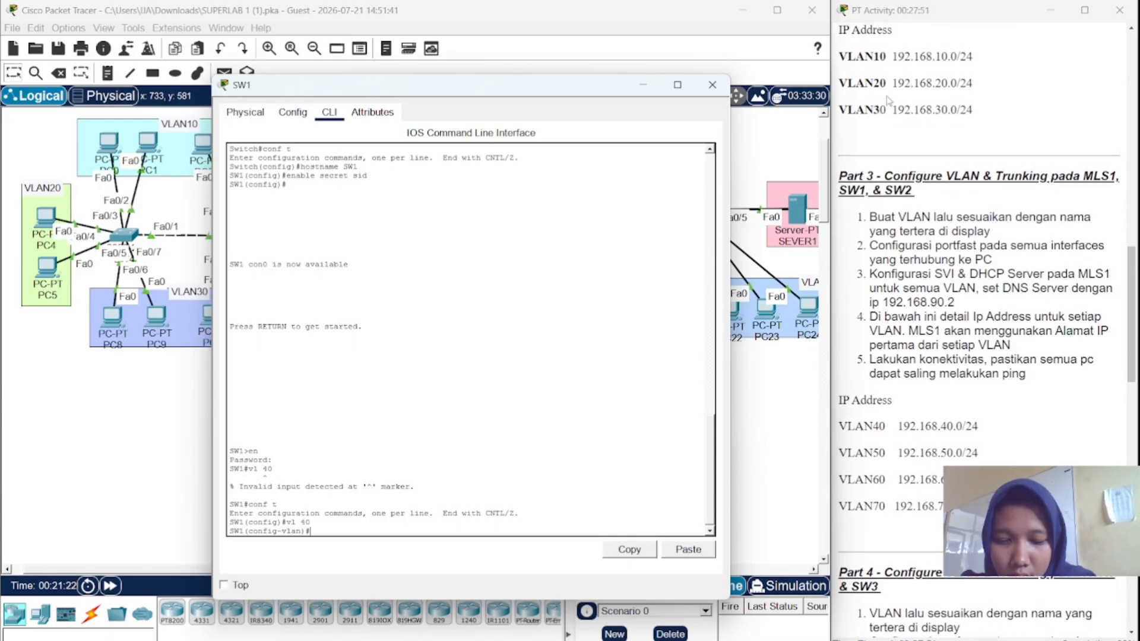
text(name VLAN)
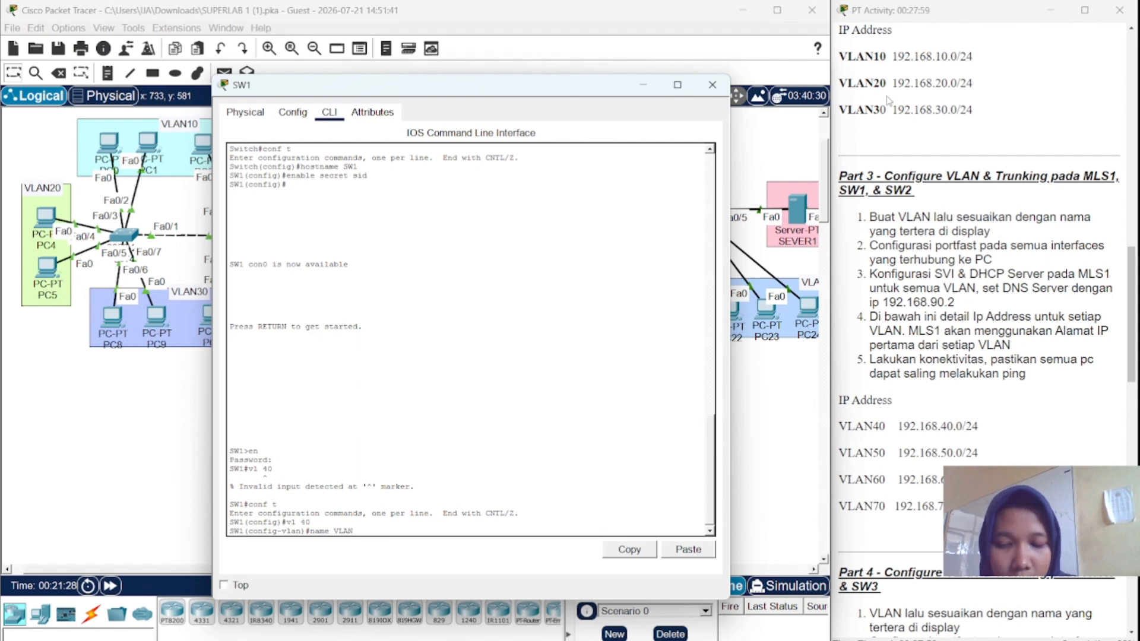
text(40)
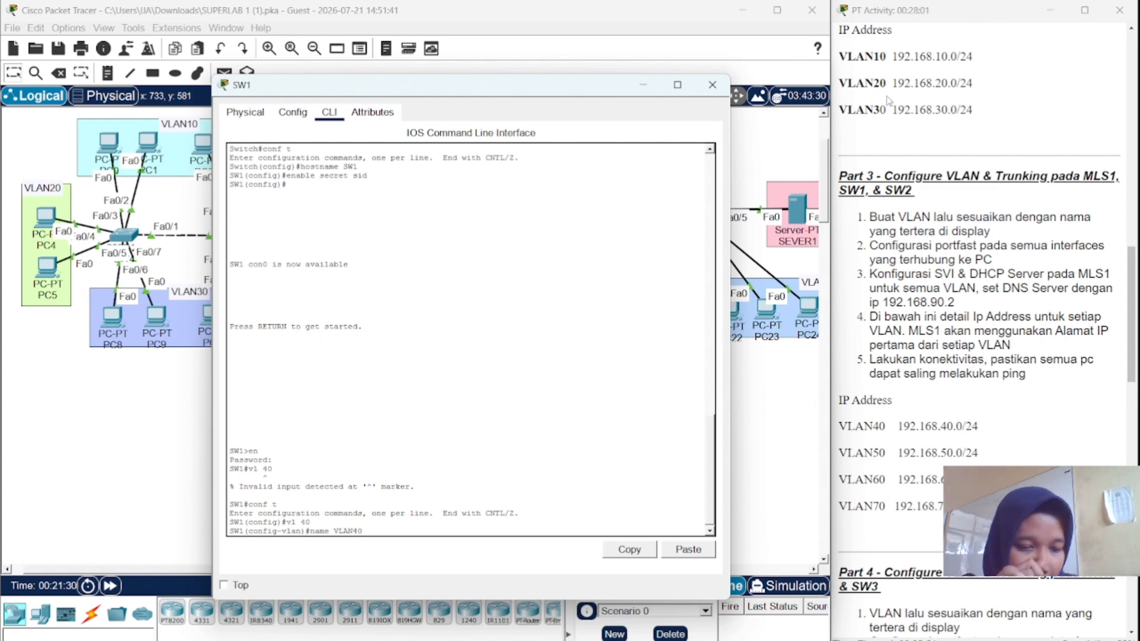
key(Return)
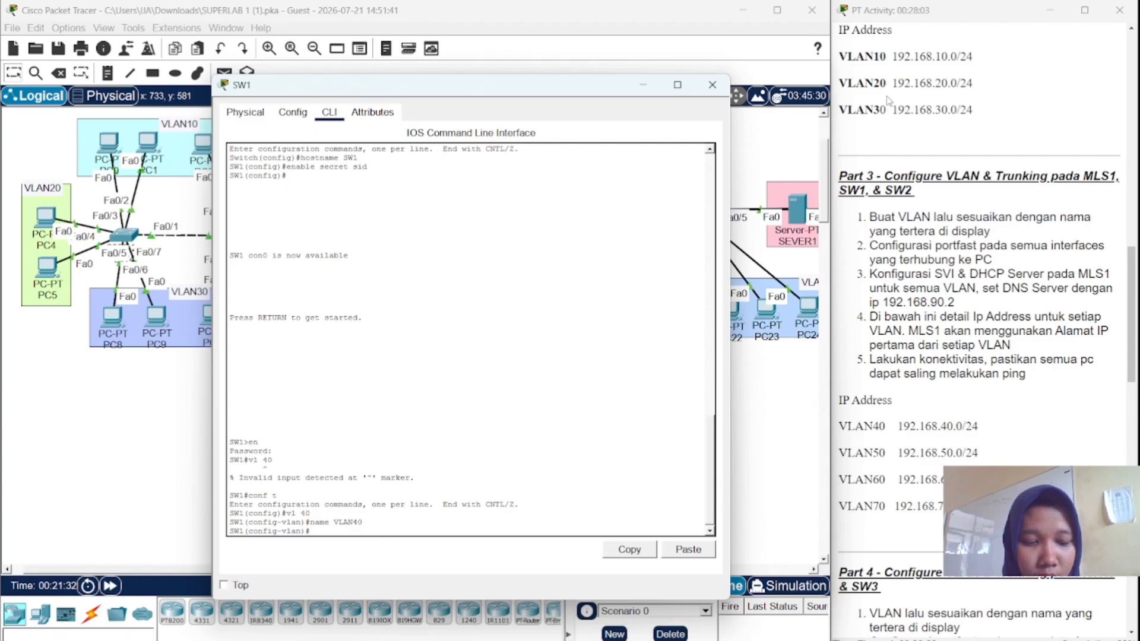
- Create VLANs 50, 60 and 70, named VLAN50, VLAN60 and VLAN70
text(vl 40)
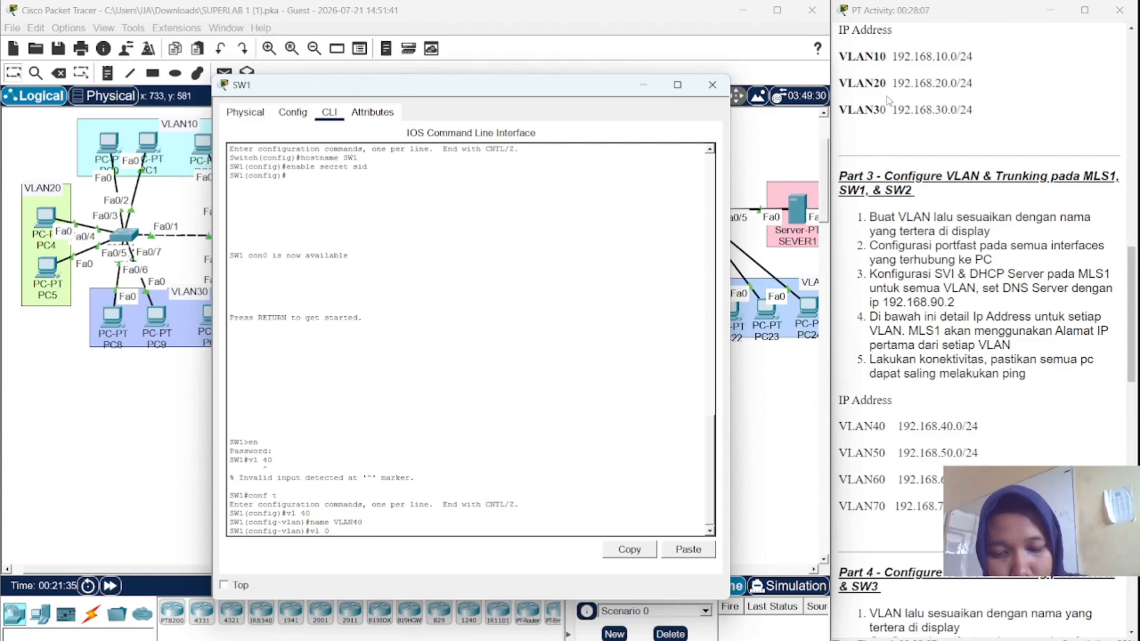
key(Return)
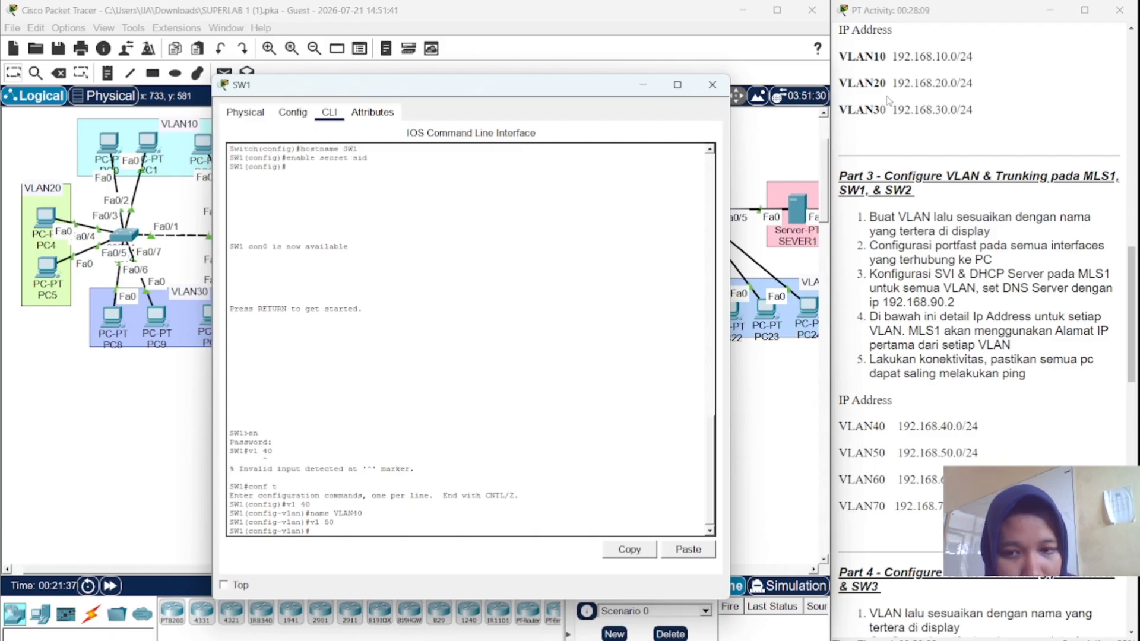
text(name VLAN40)
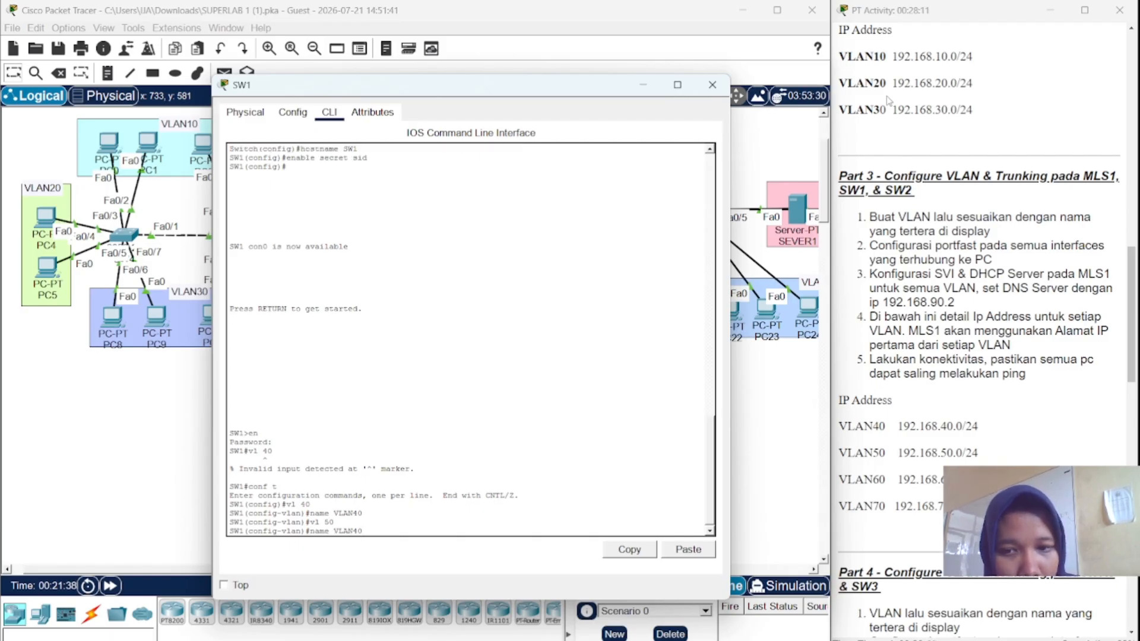
key(BackSpace)
key(BackSpace)
text(50)
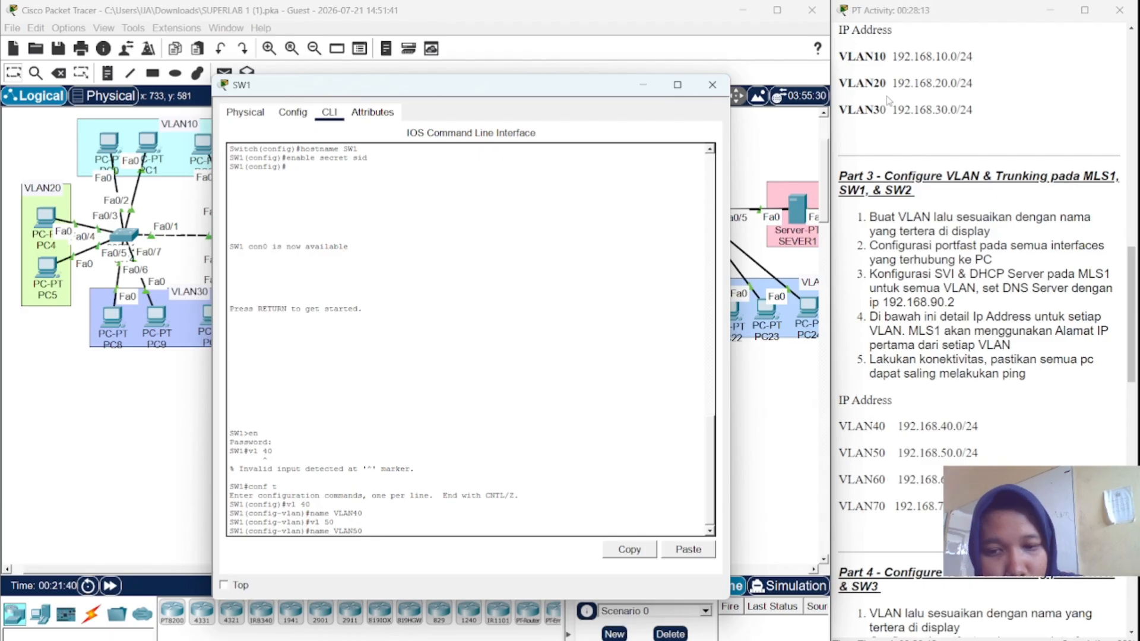
key(Return)
key(Up)
key(Up)
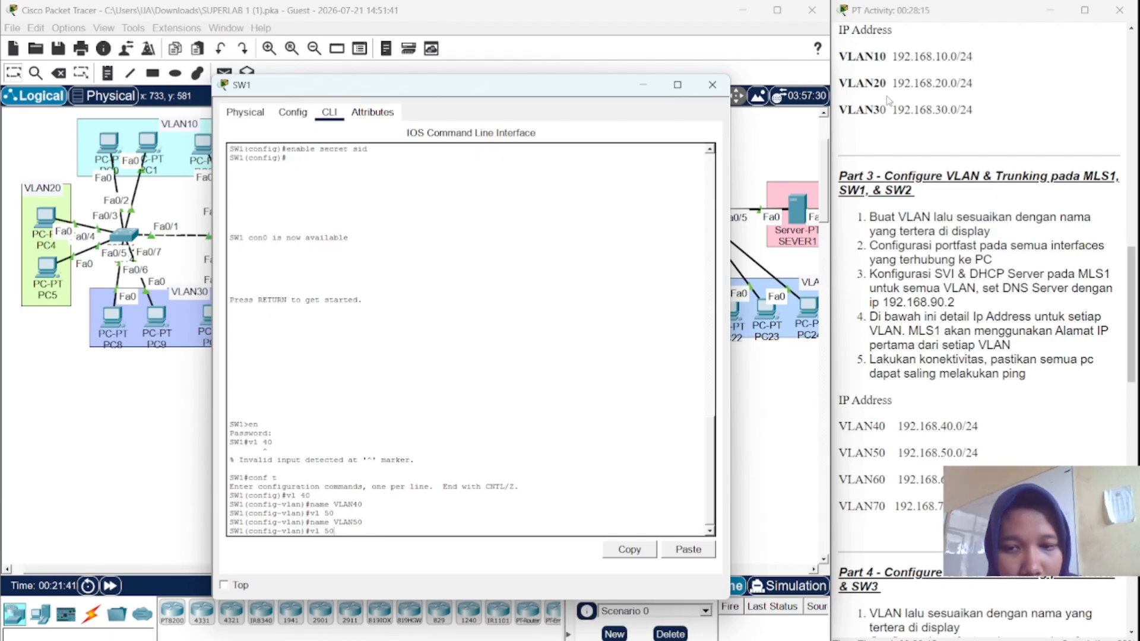
key(Left)
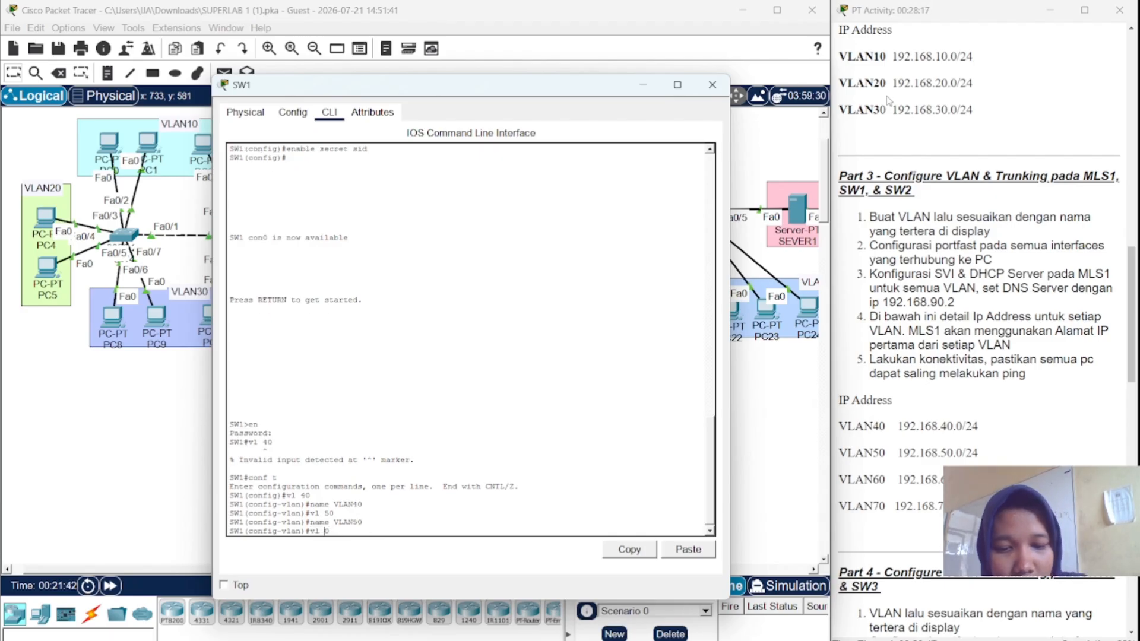
key(Return)
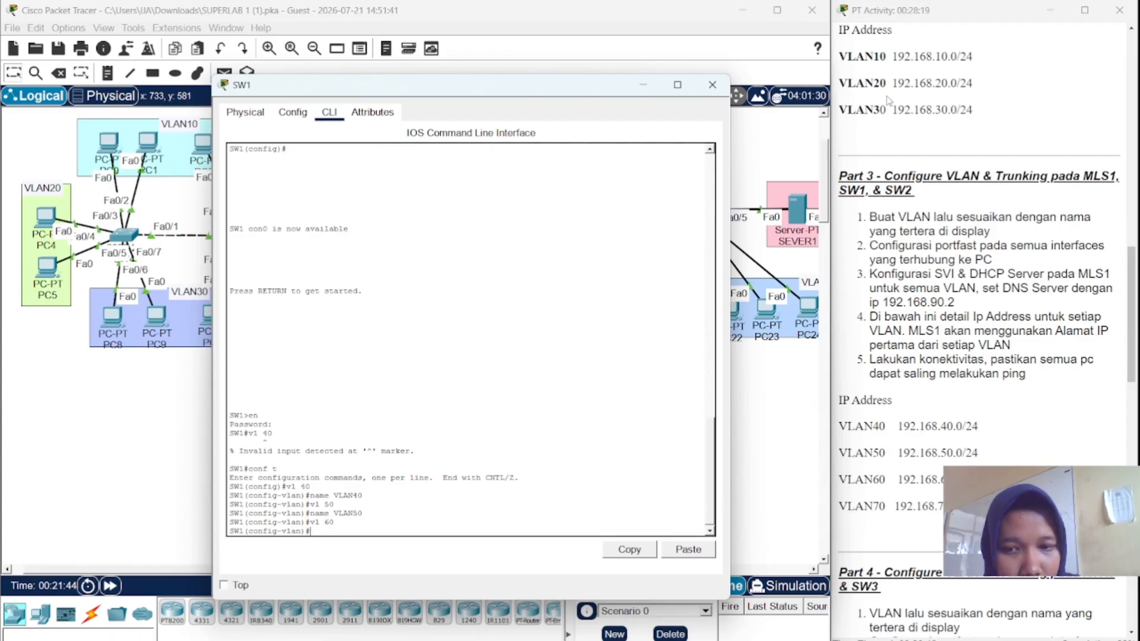
text(name VLAN50)
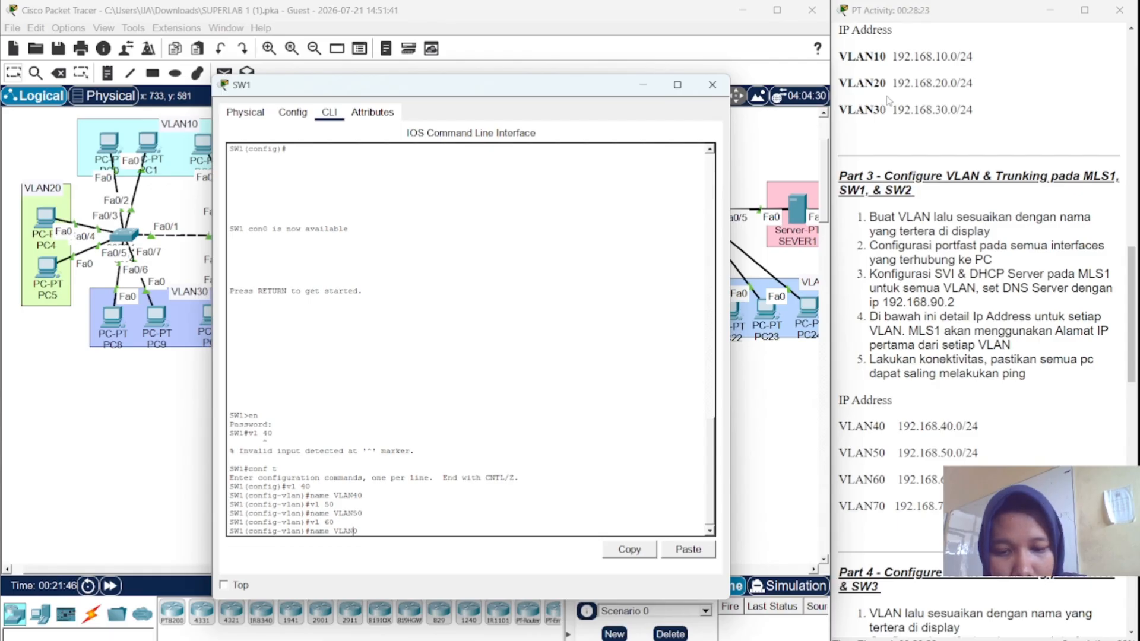
key(Return)
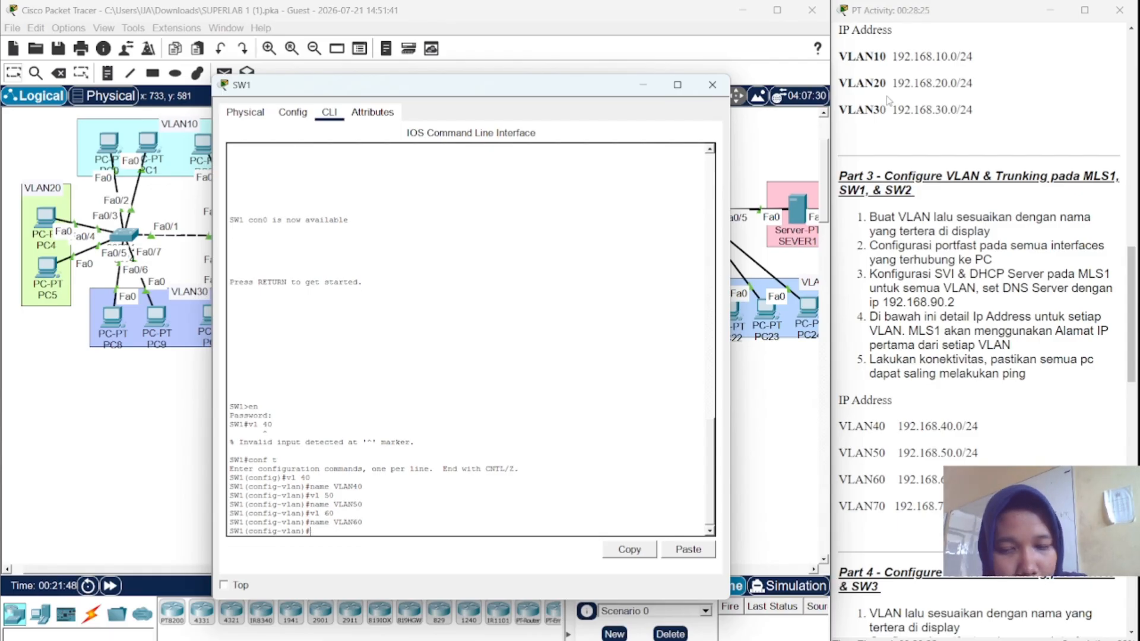
key(Up)
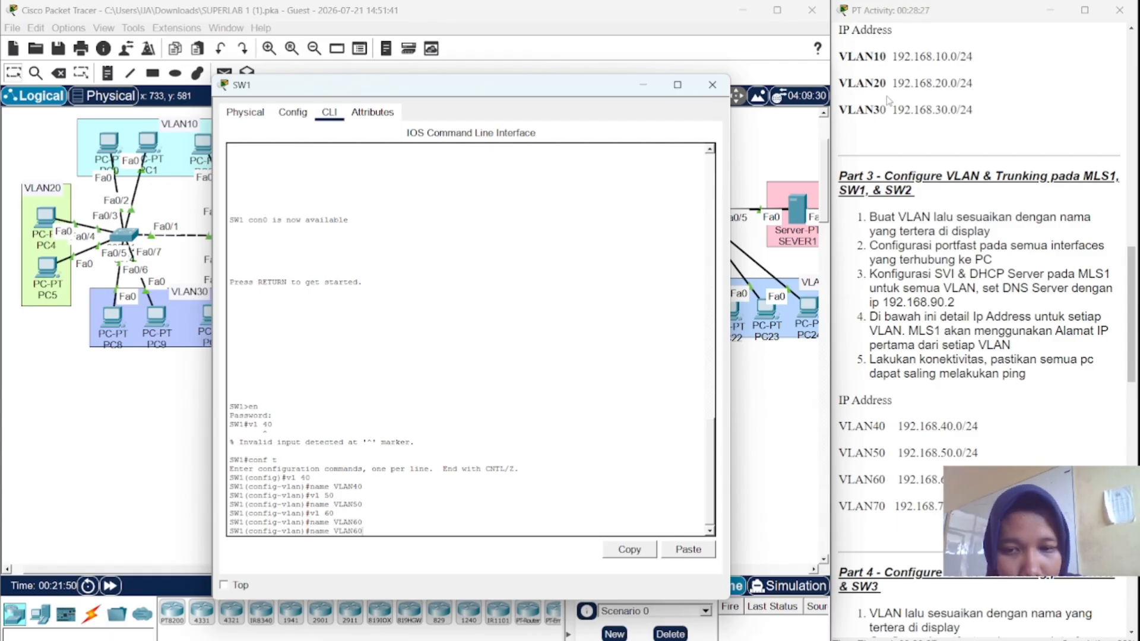
key(Up)
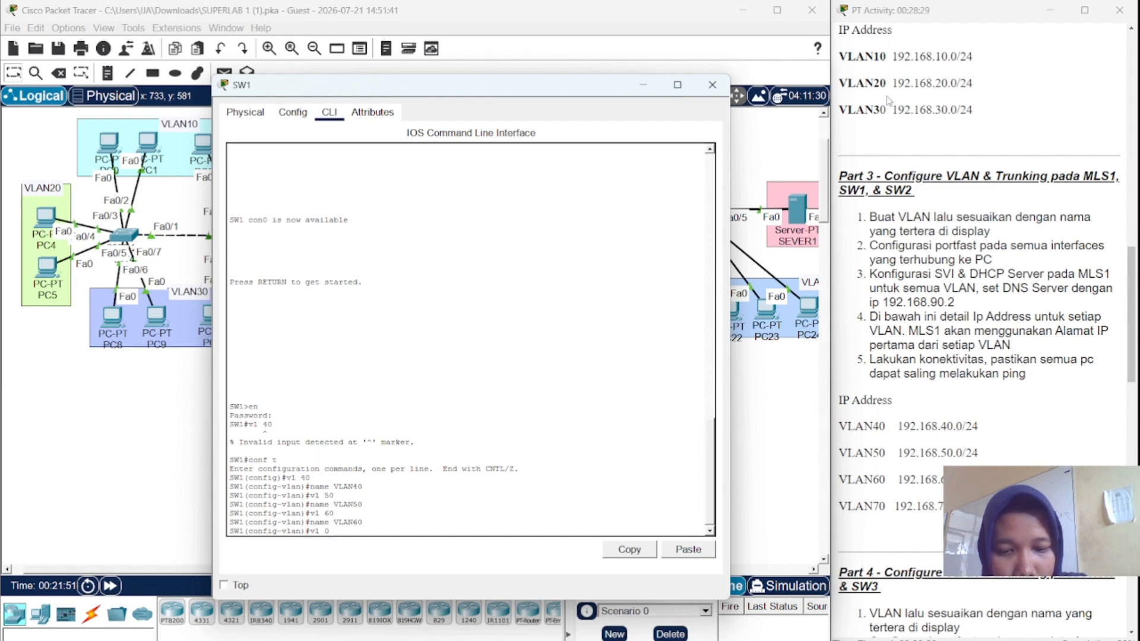
text(7)
key(Return)
key(Up)
key(Up)
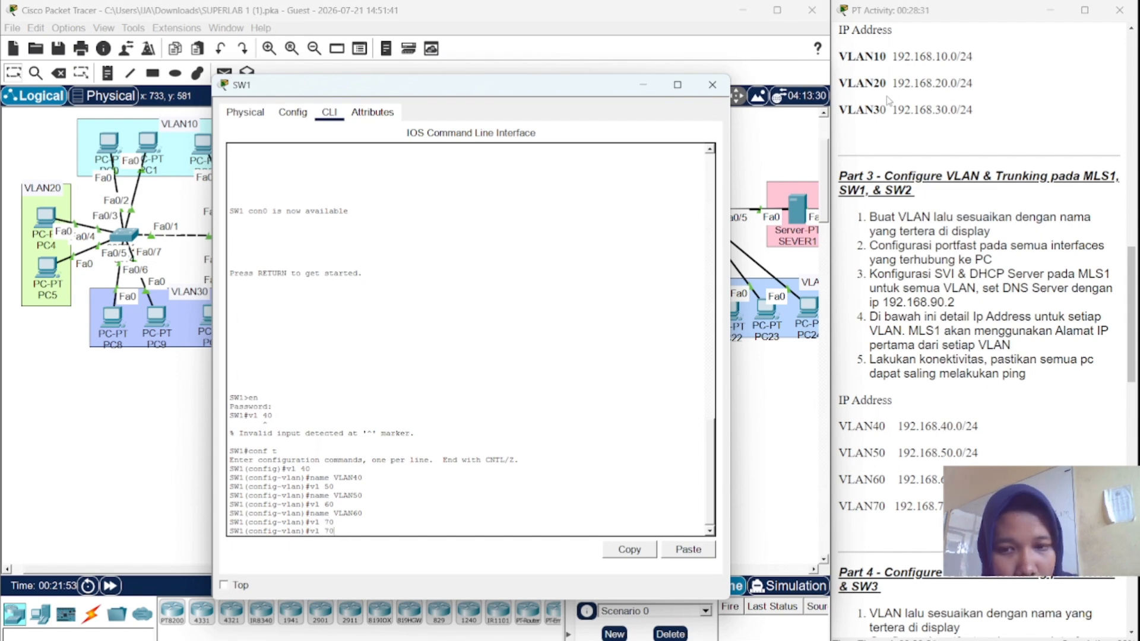
key(BackSpace)
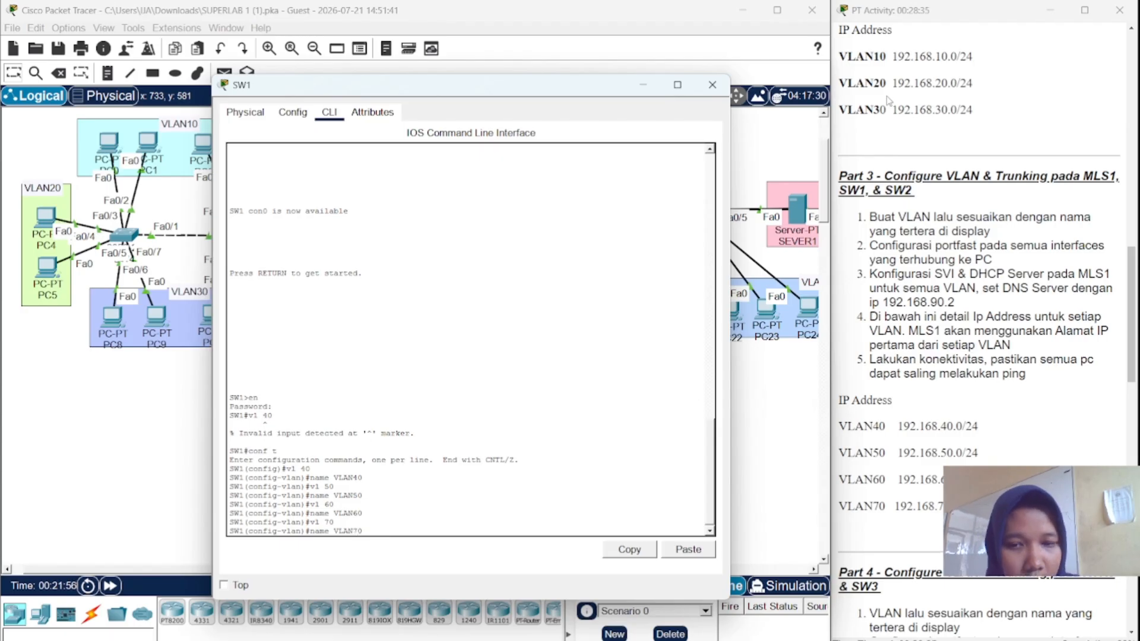
key(Return)
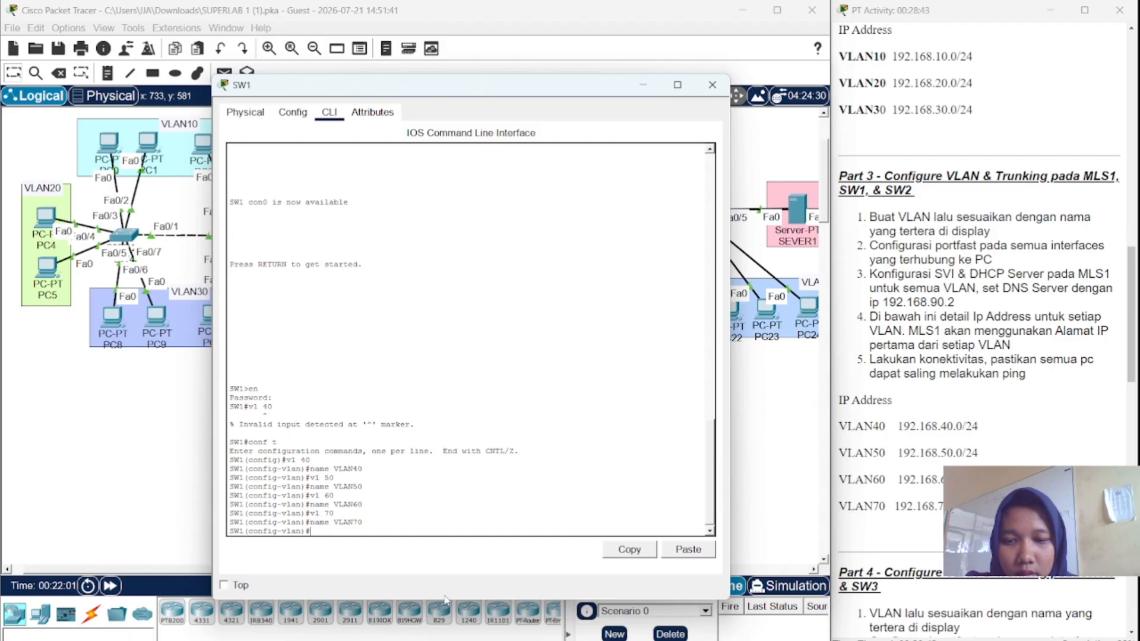
drag(447, 599, 460, 433)
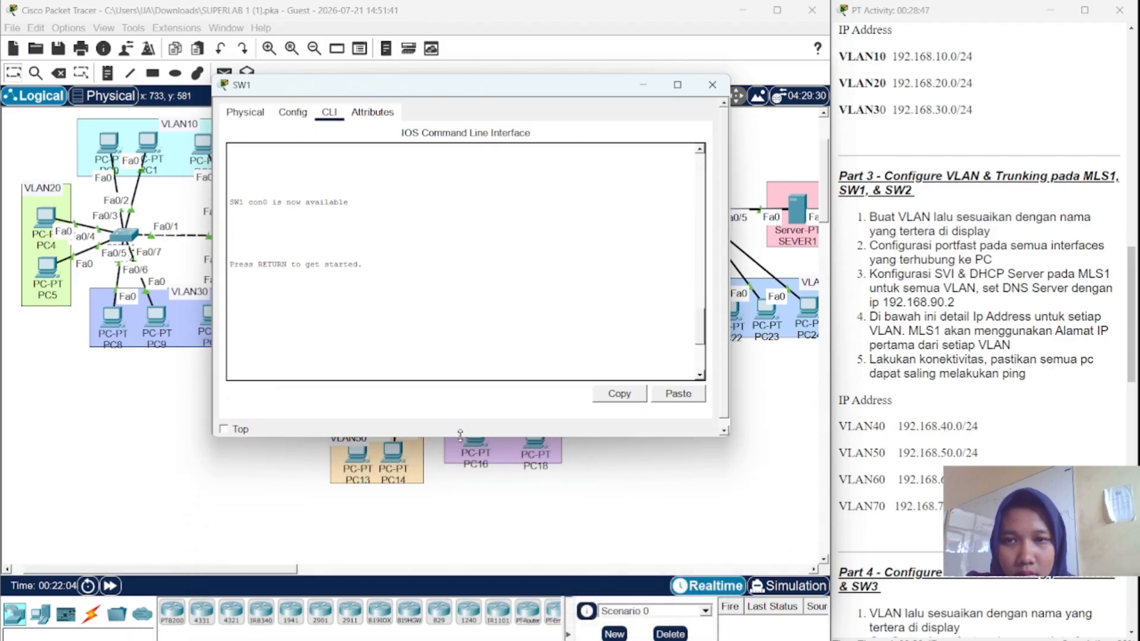
scroll(448, 301, down, 1)
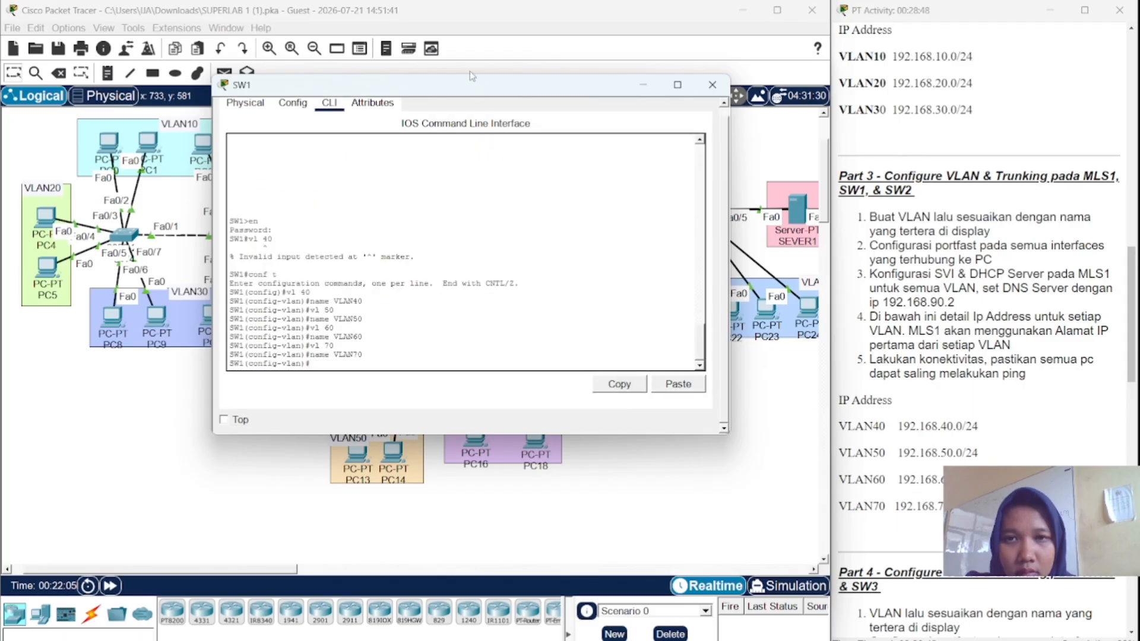
drag(471, 86, 469, 51)
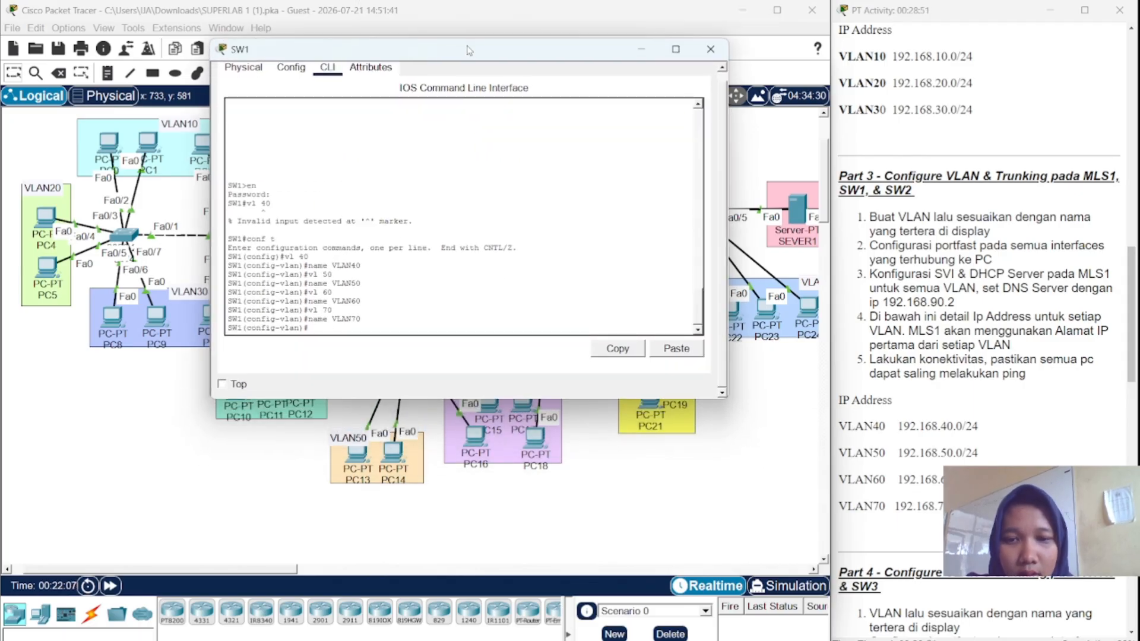
click(479, 425)
scroll(477, 425, up, 1)
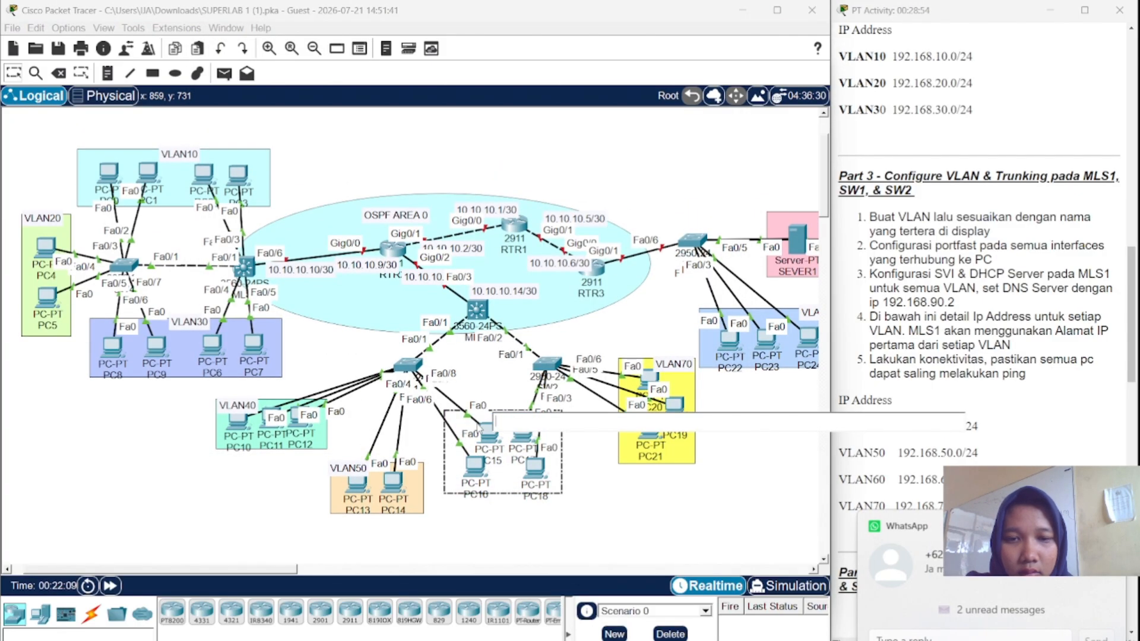
click(609, 499)
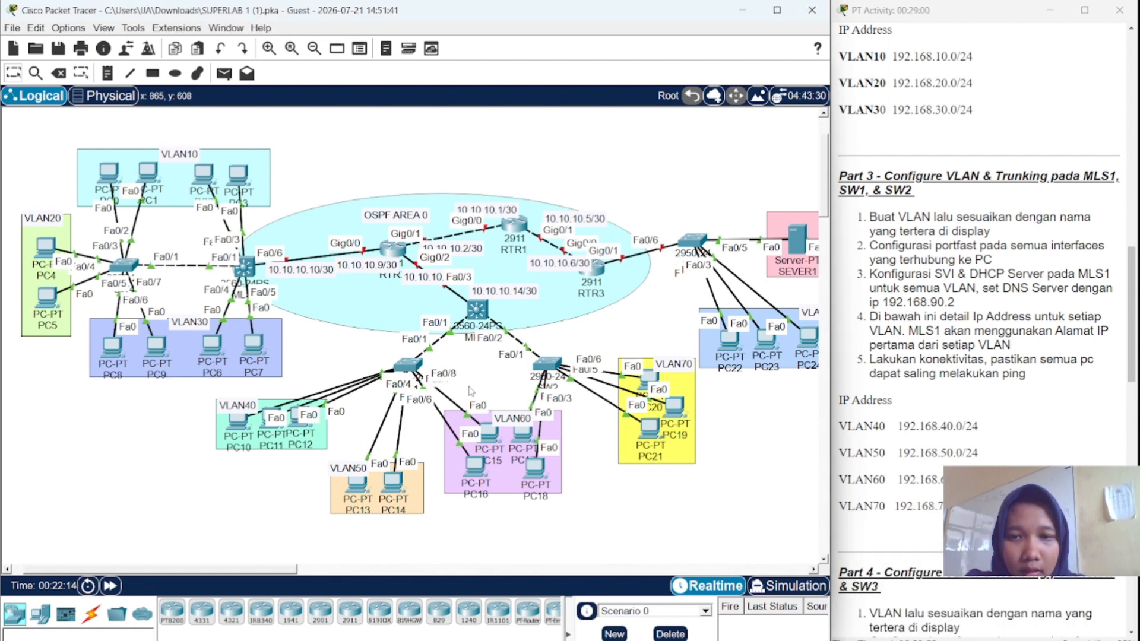
click(410, 370)
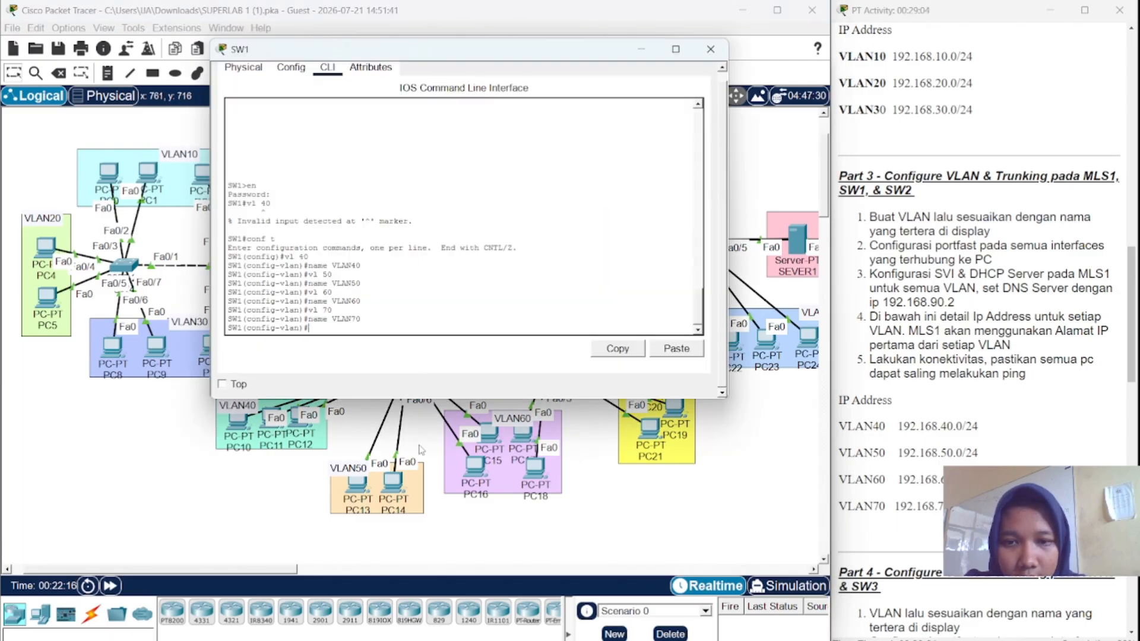
scroll(420, 449, up, 2)
scroll(420, 449, down, 1)
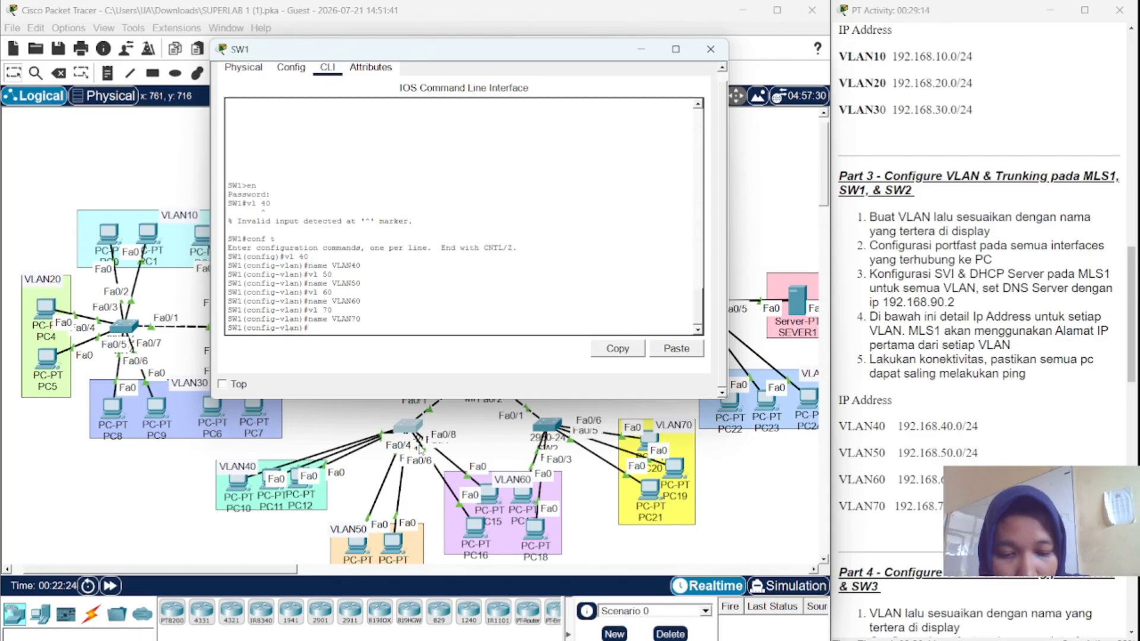
- Make SW1 ports Fa0/2–4 access ports in VLAN 40
text(t)
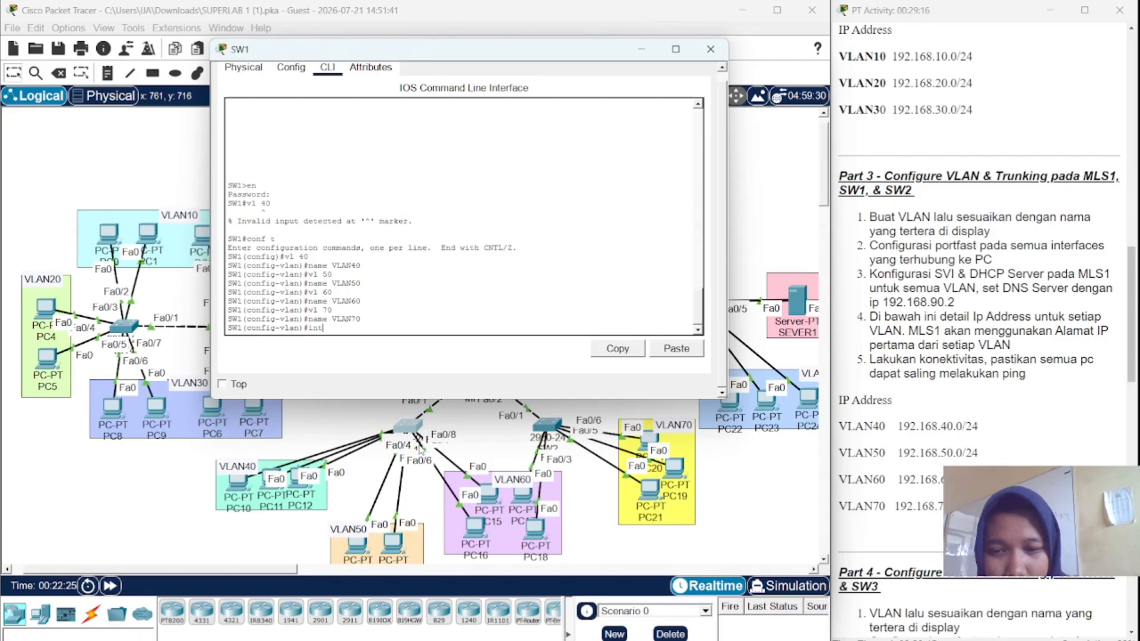
text( fa)
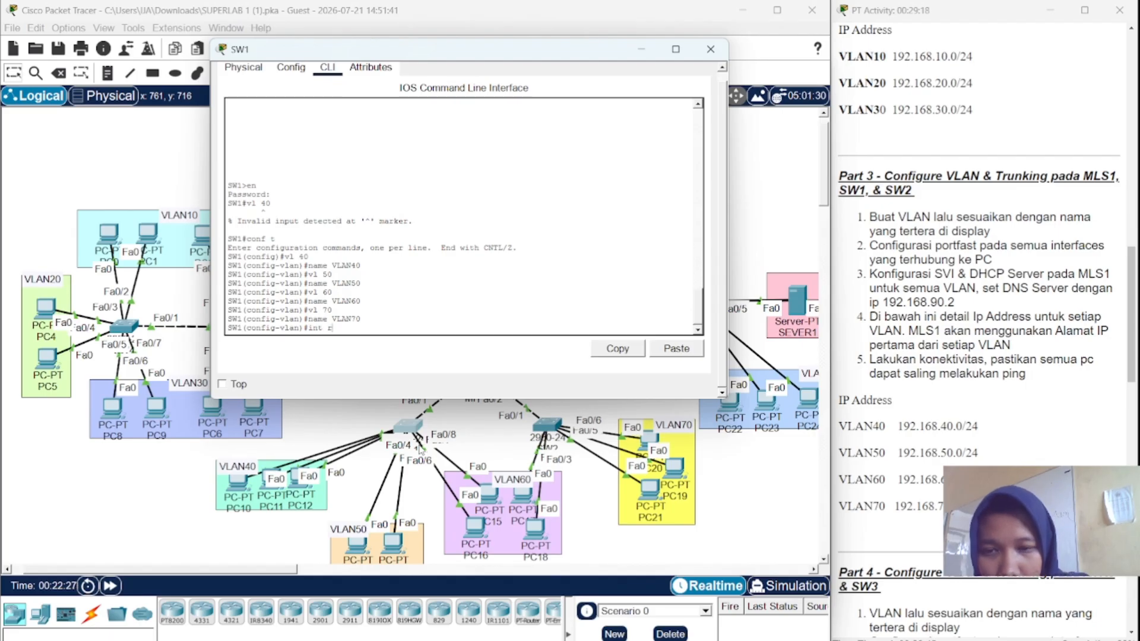
text( fa)
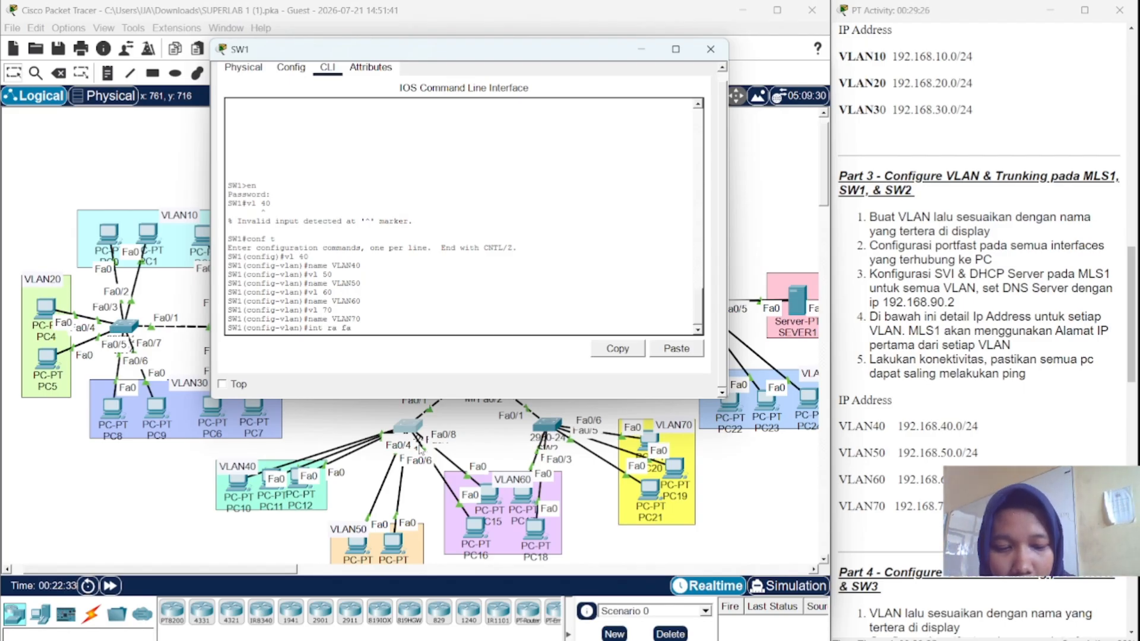
text(0/2-)
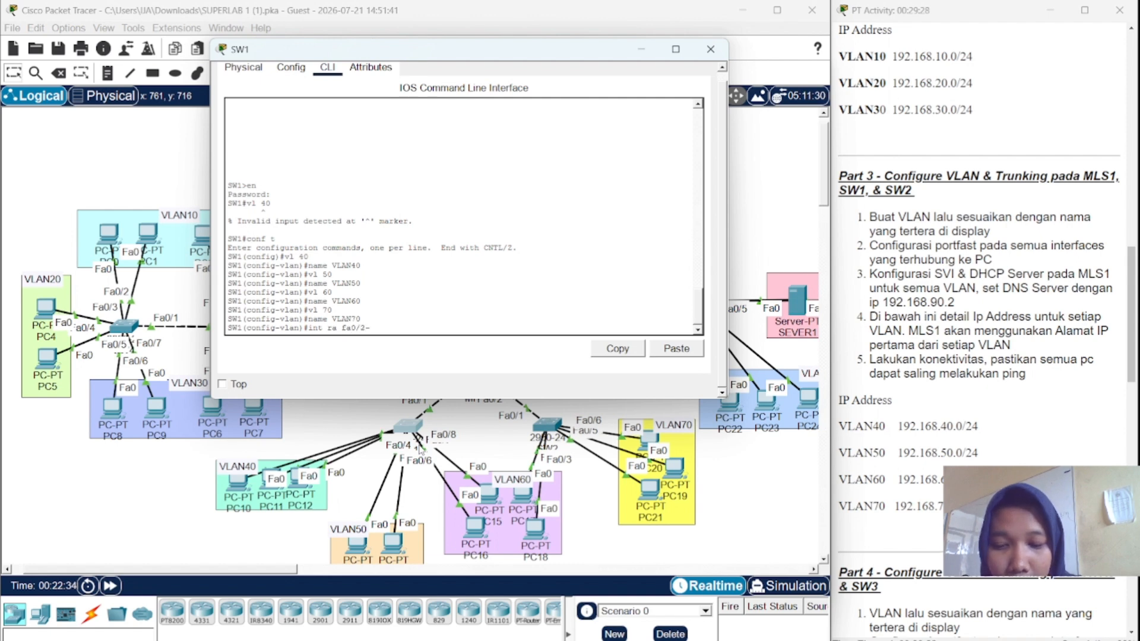
text(4)
key(Return)
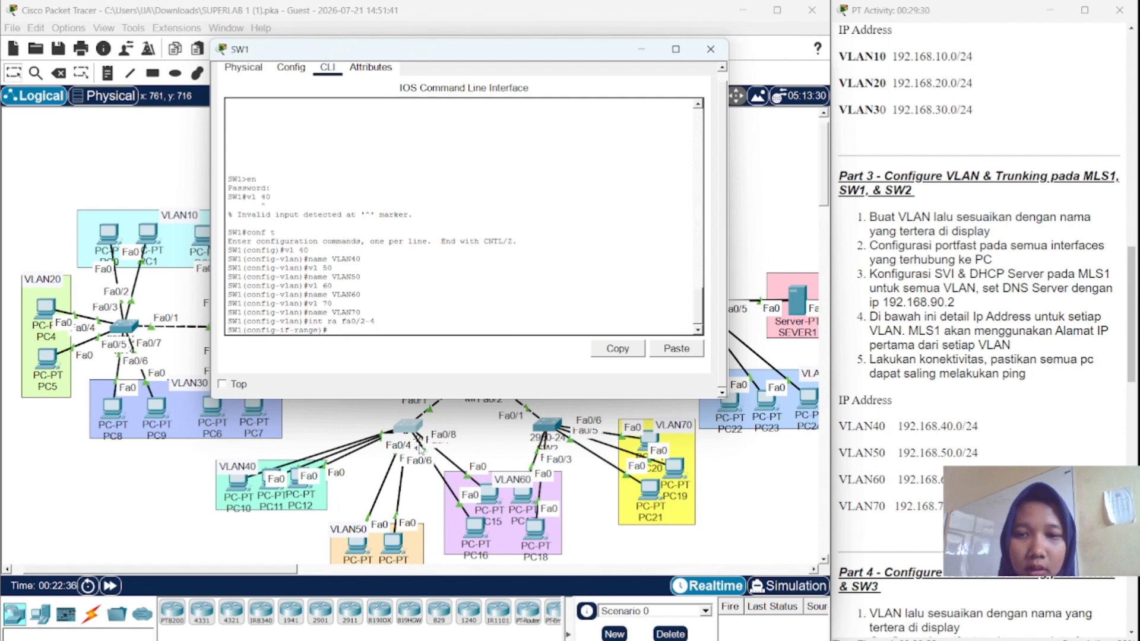
text(sw)
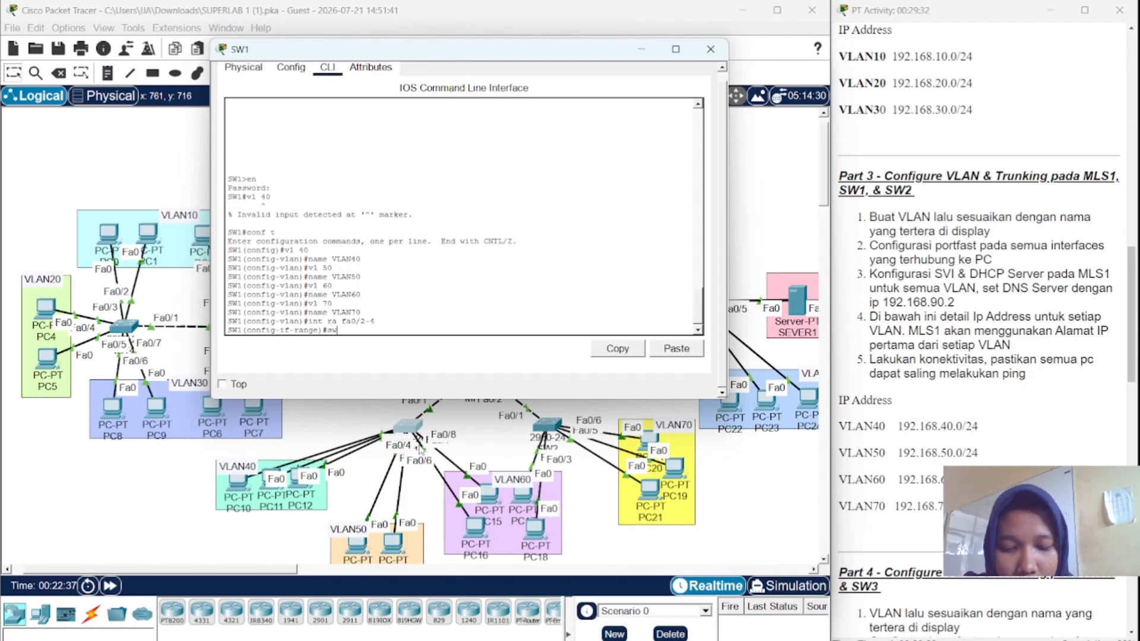
text( mo acc)
key(Return)
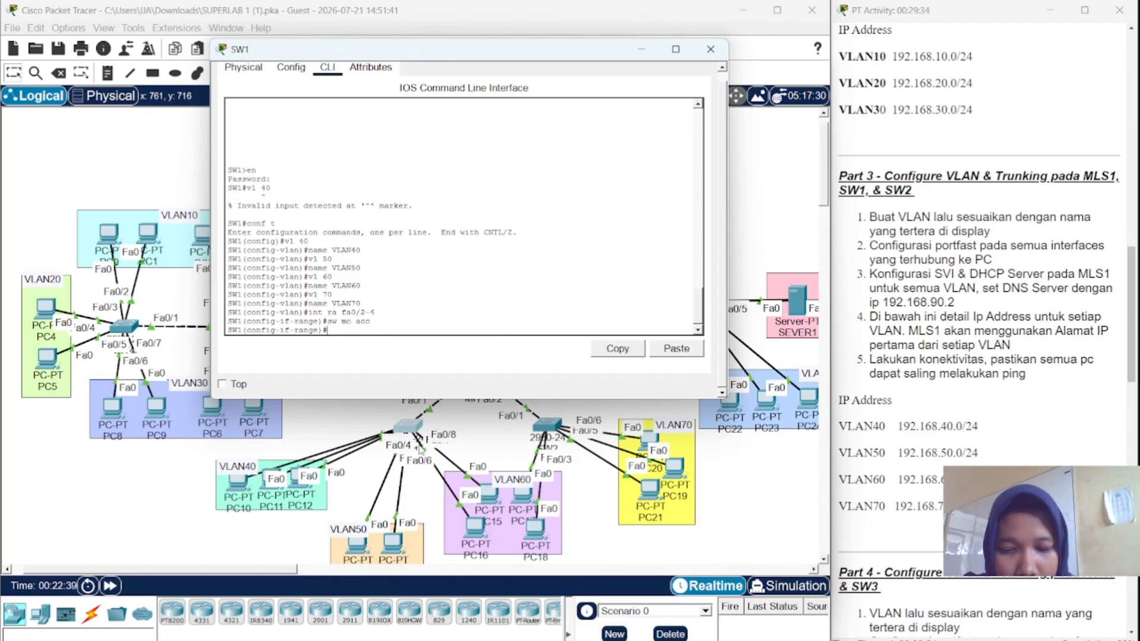
text(sw acc v;)
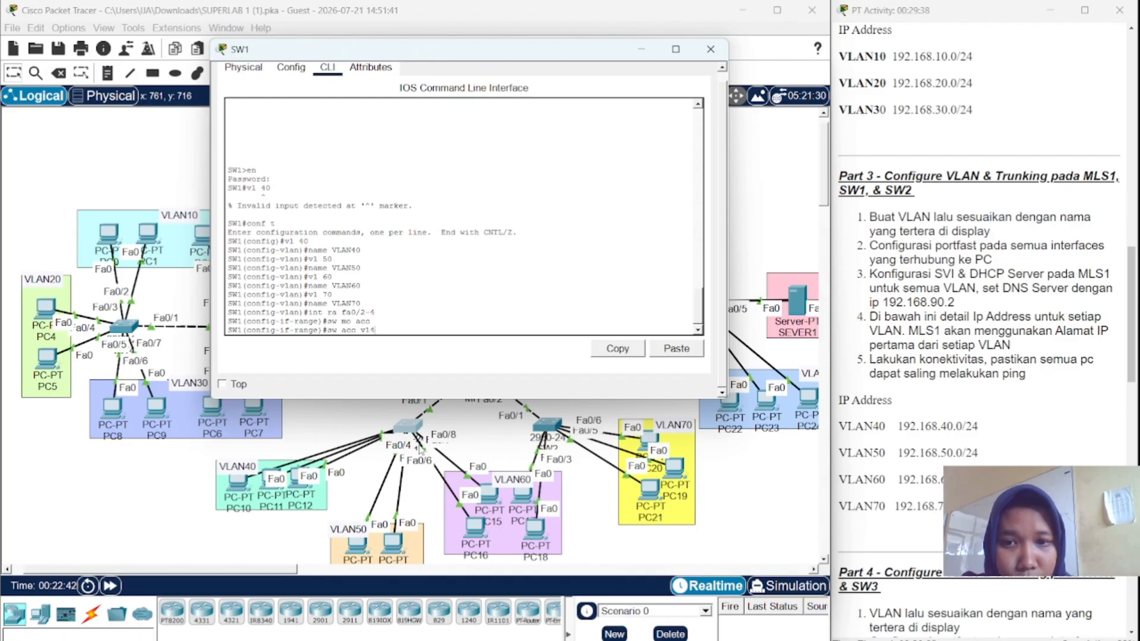
text( 40)
key(Return)
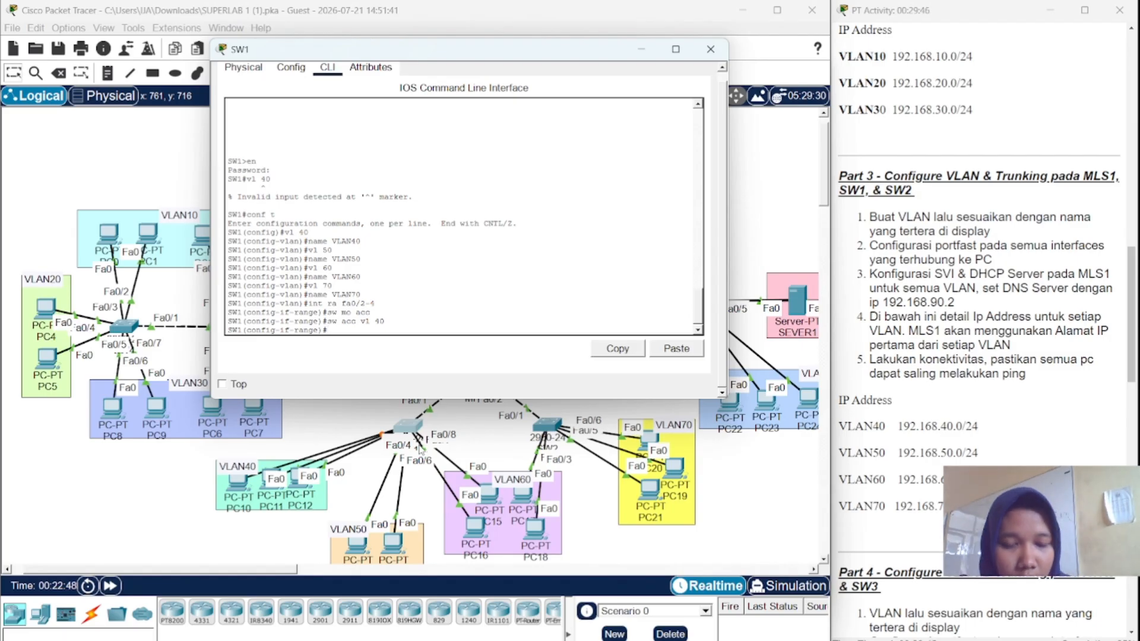
- Make ports Fa0/5–6 access ports in VLAN 50
key(Up)
key(Up)
key(Up)
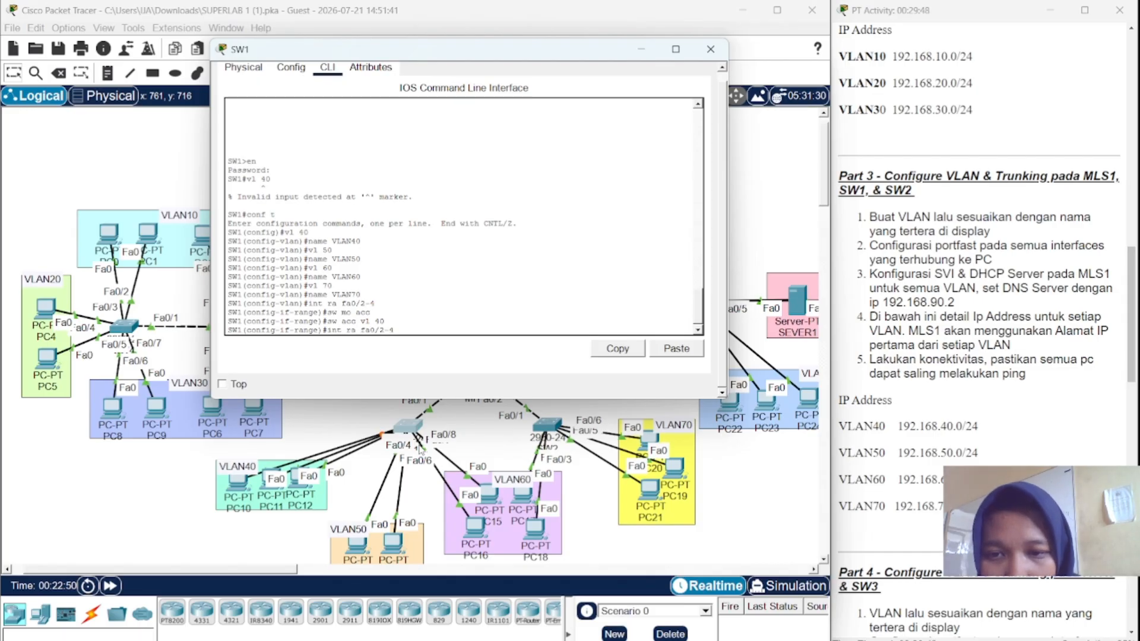
key(BackSpace)
key(BackSpace)
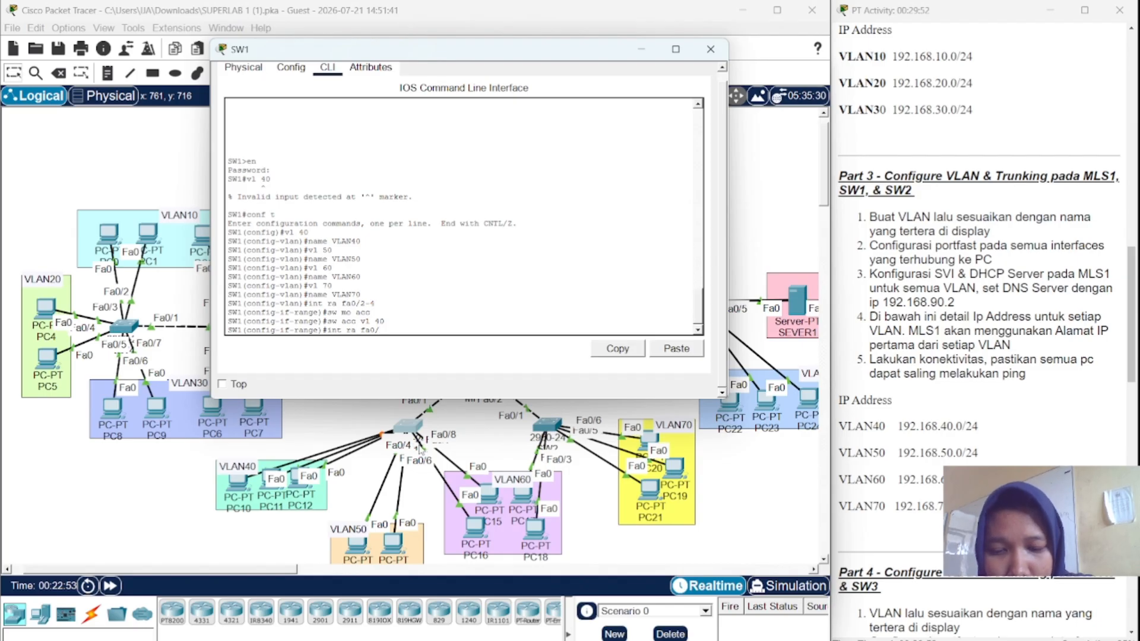
text(5)
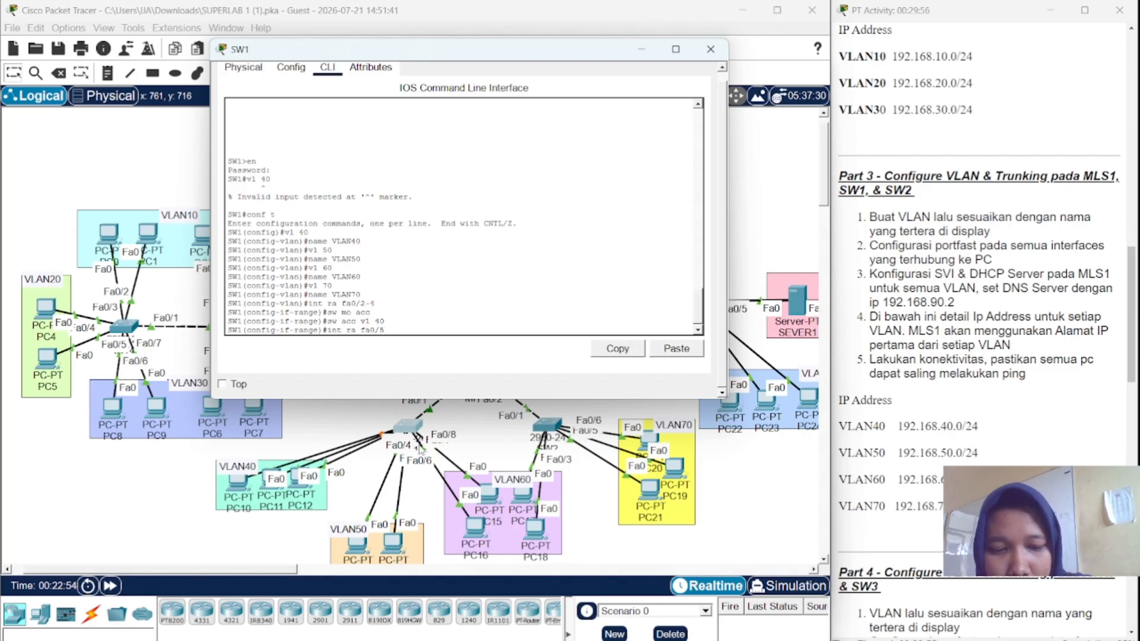
text(-6)
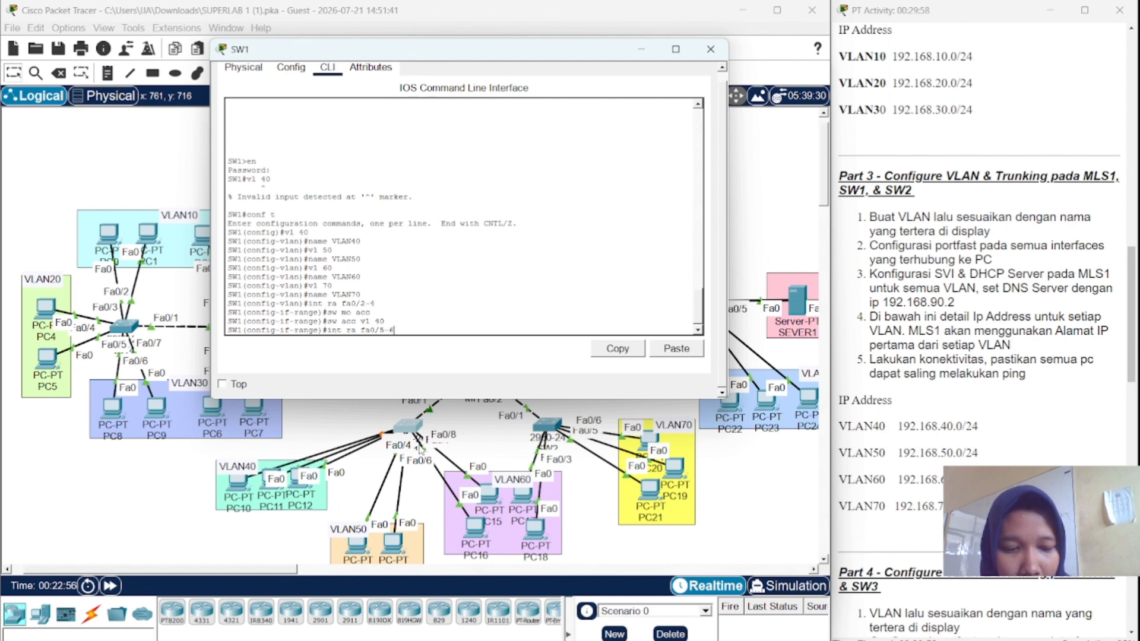
key(Return)
text(sw mo acc)
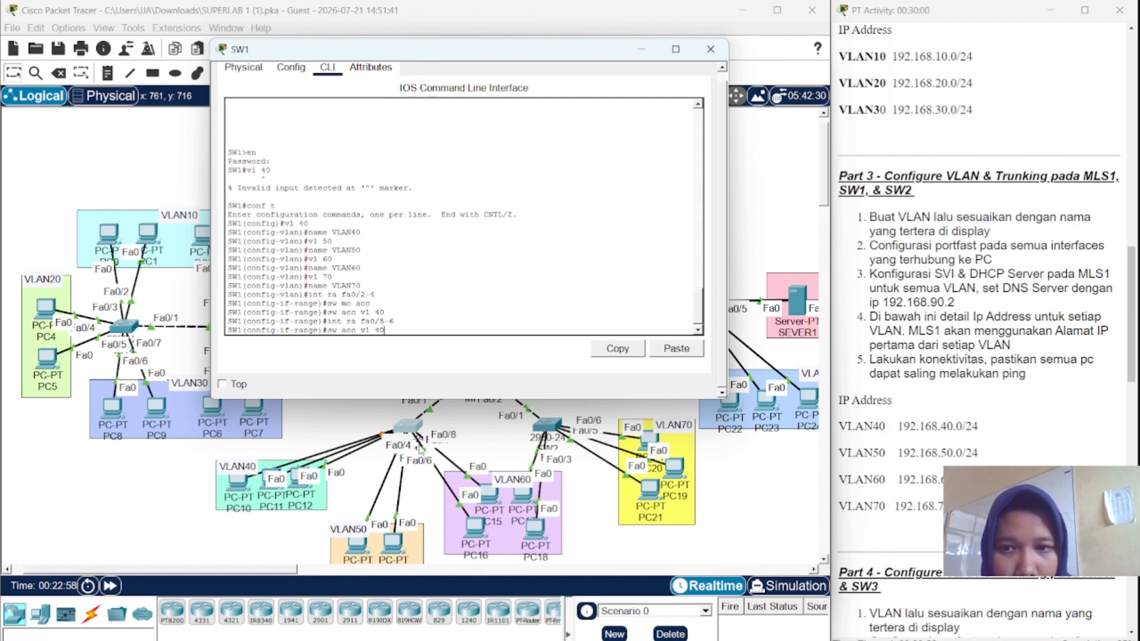
key(Return)
text(sw acc vl 40)
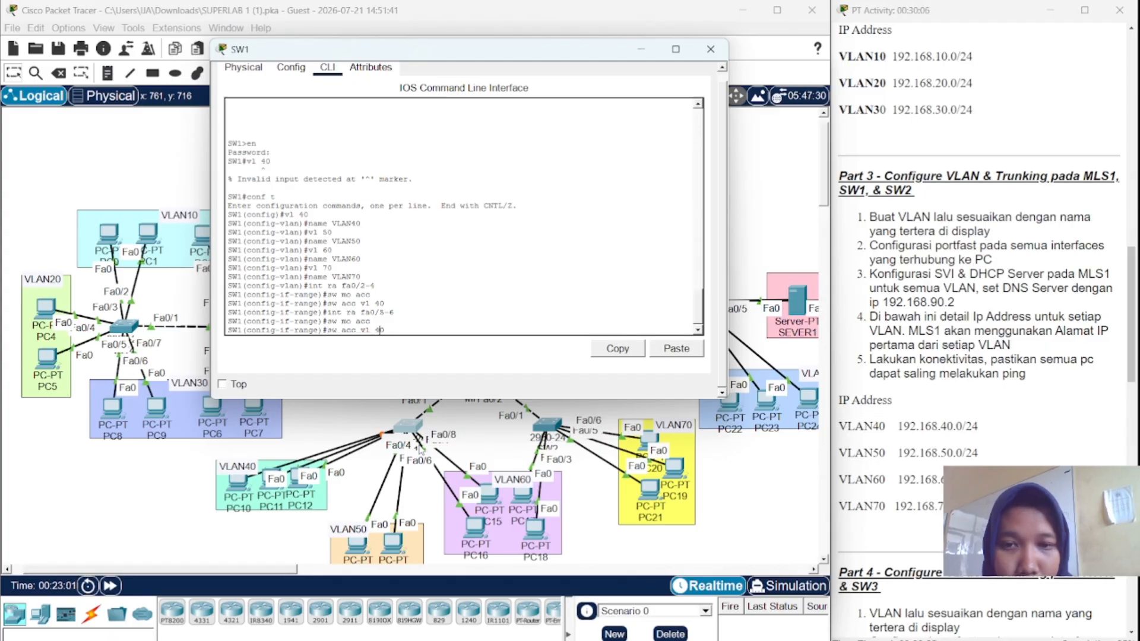
key(BackSpace)
key(BackSpace)
text(50)
key(Return)
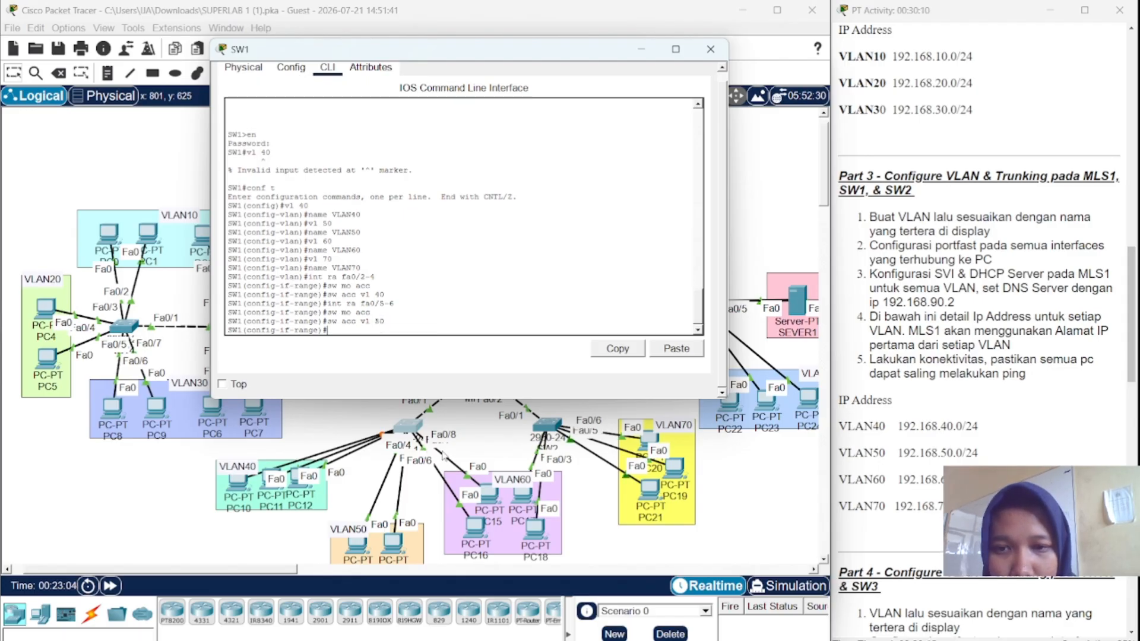
- Make ports Fa0/7–8 access ports in VLAN 60
key(Up)
key(Up)
key(Up)
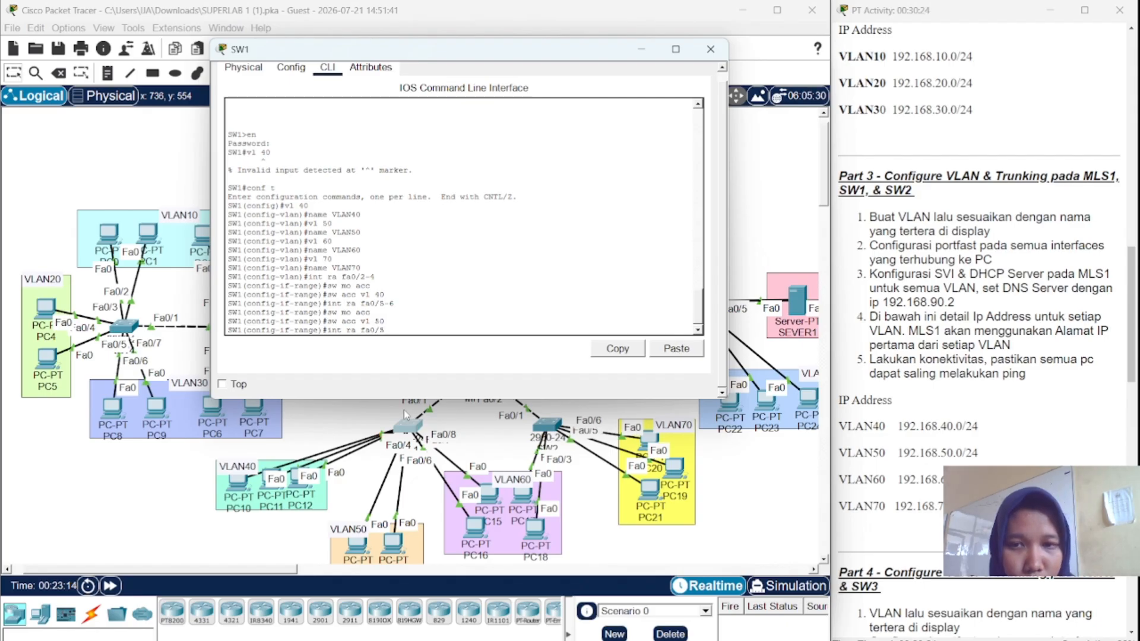
text(7)
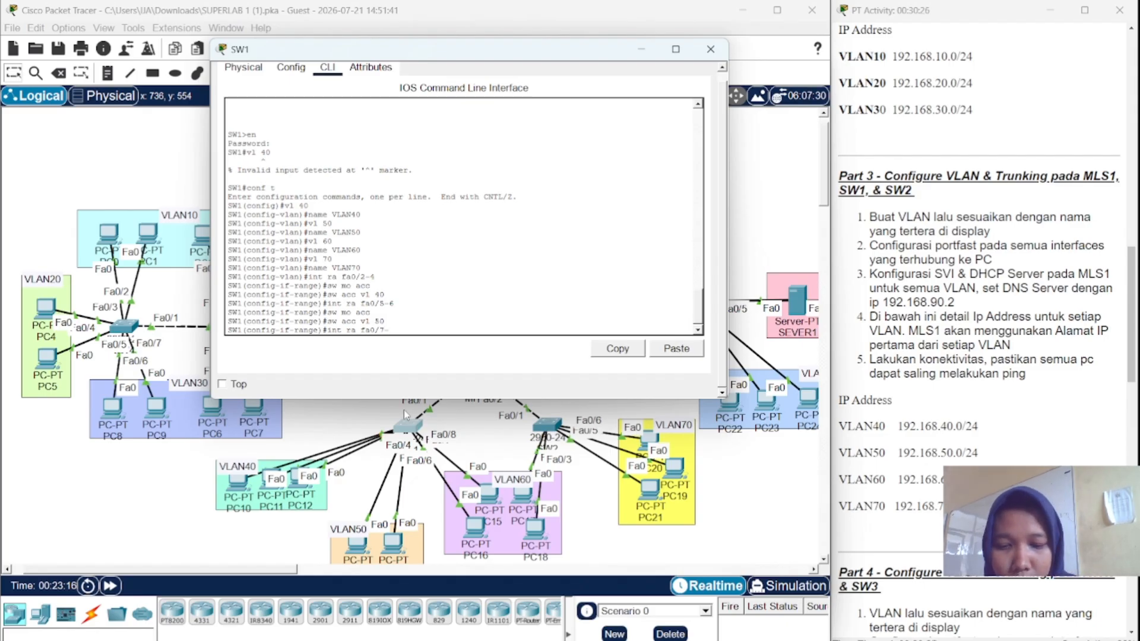
text(-8)
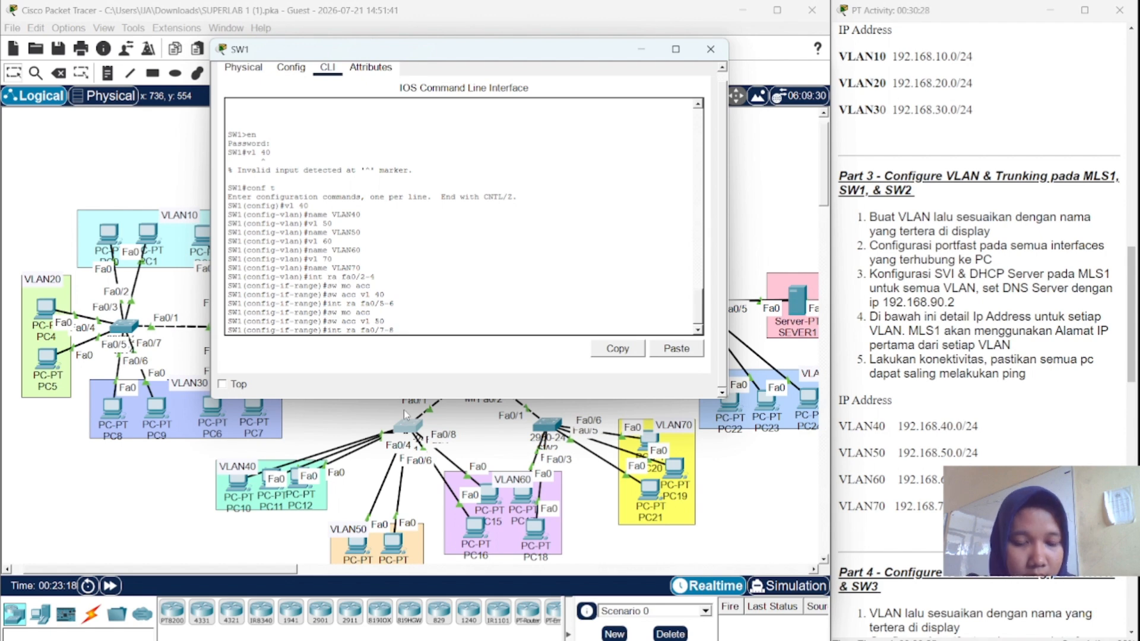
key(Return)
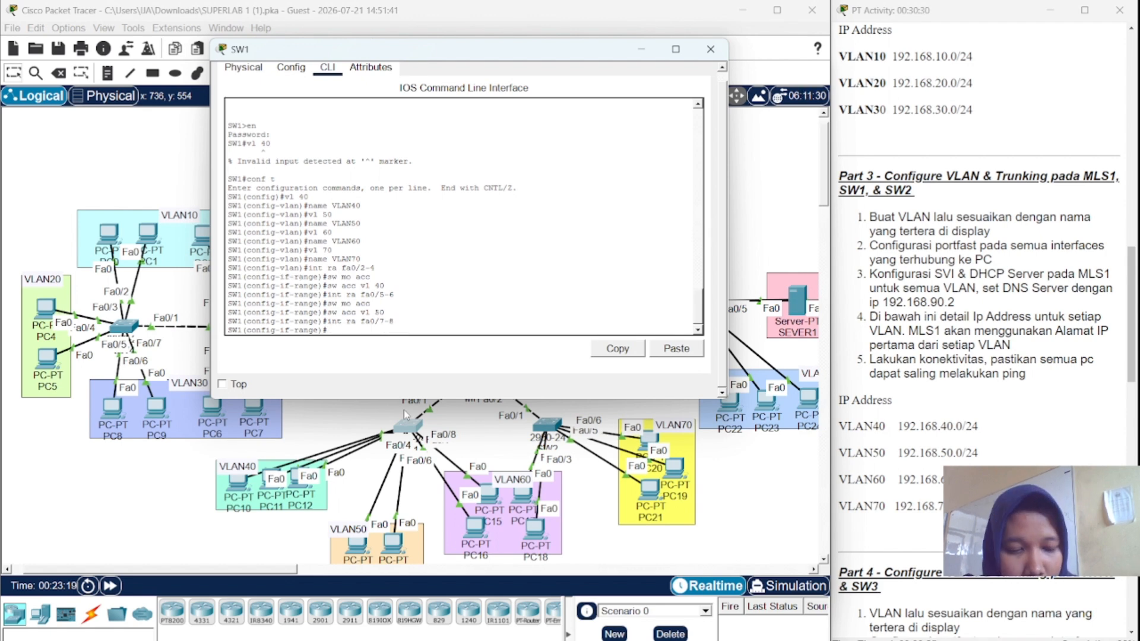
text(sw mo acc)
key(Return)
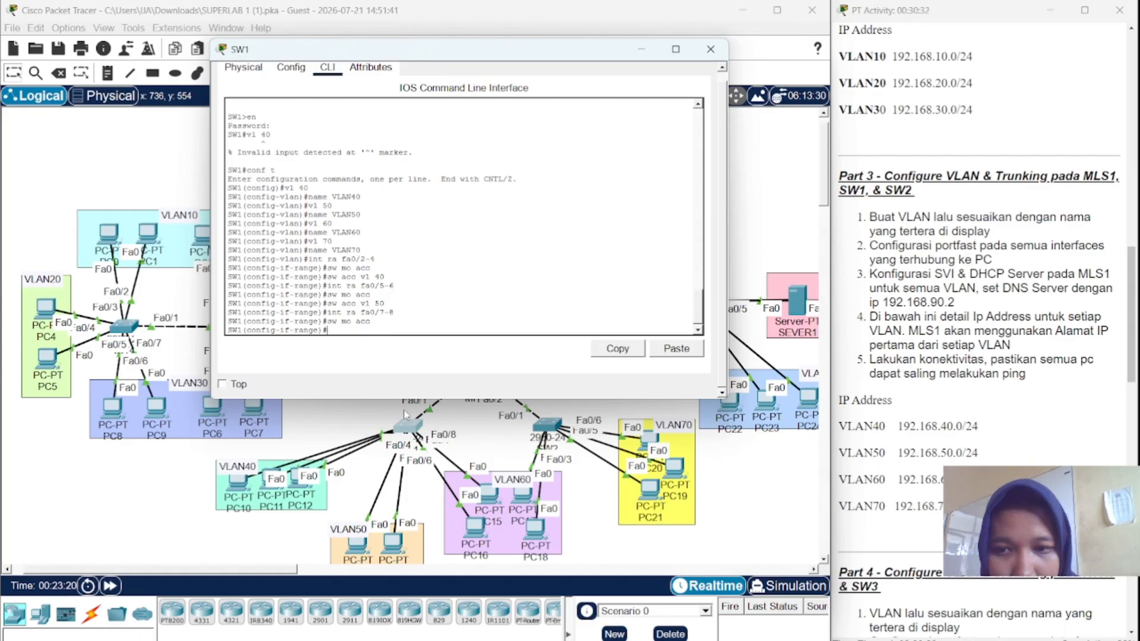
text(int ra fa0/7-8)
key(Up)
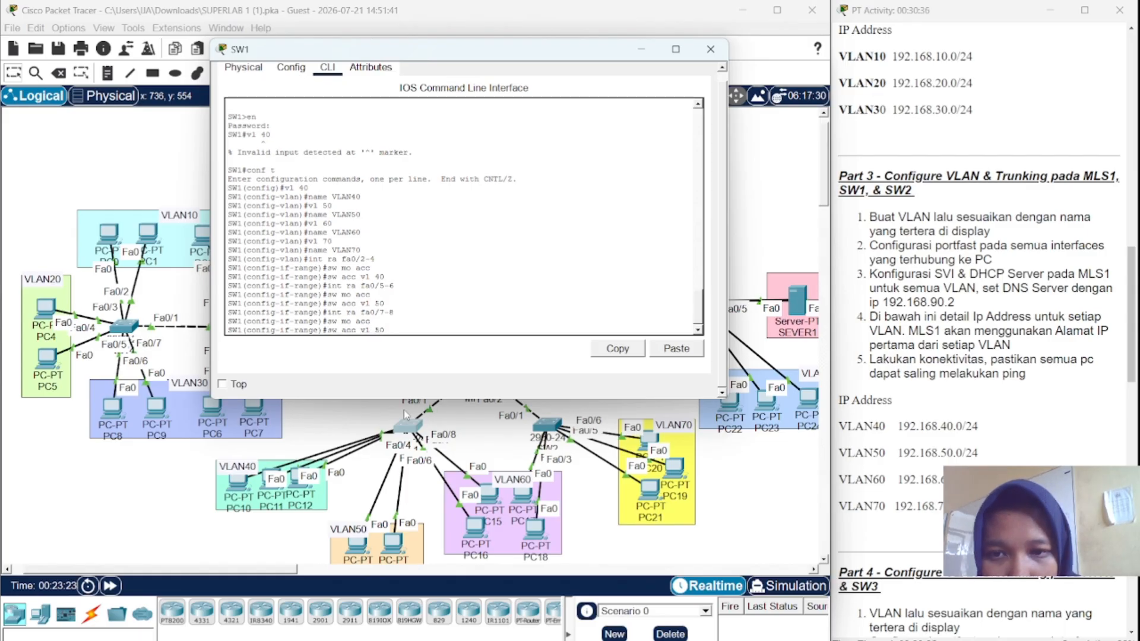
key(Left)
key(BackSpace)
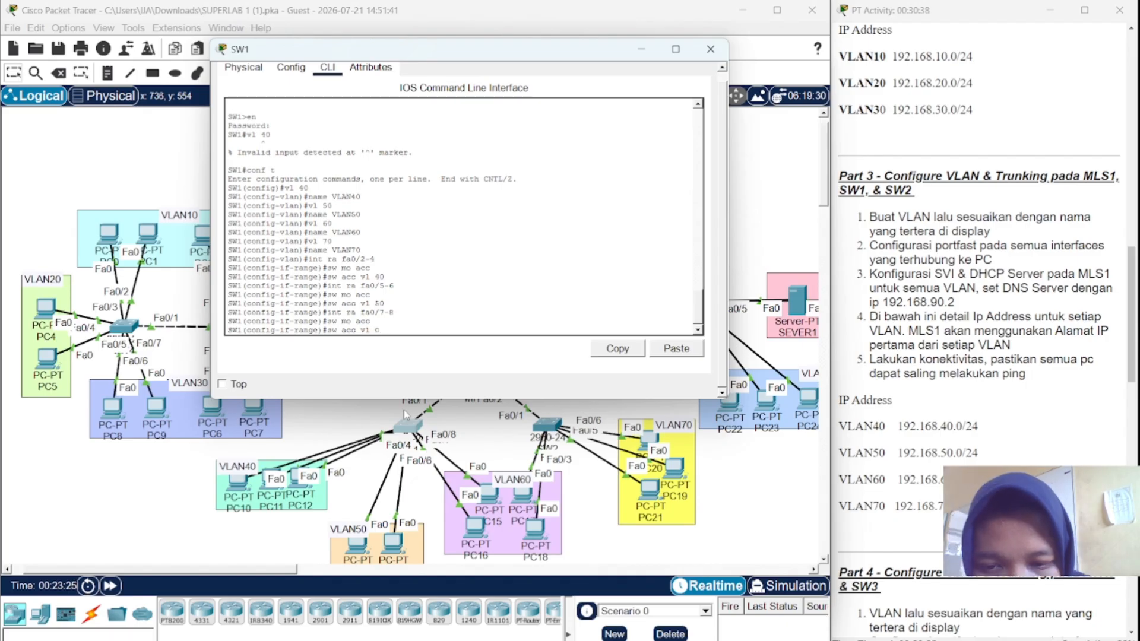
text(60)
key(Return)
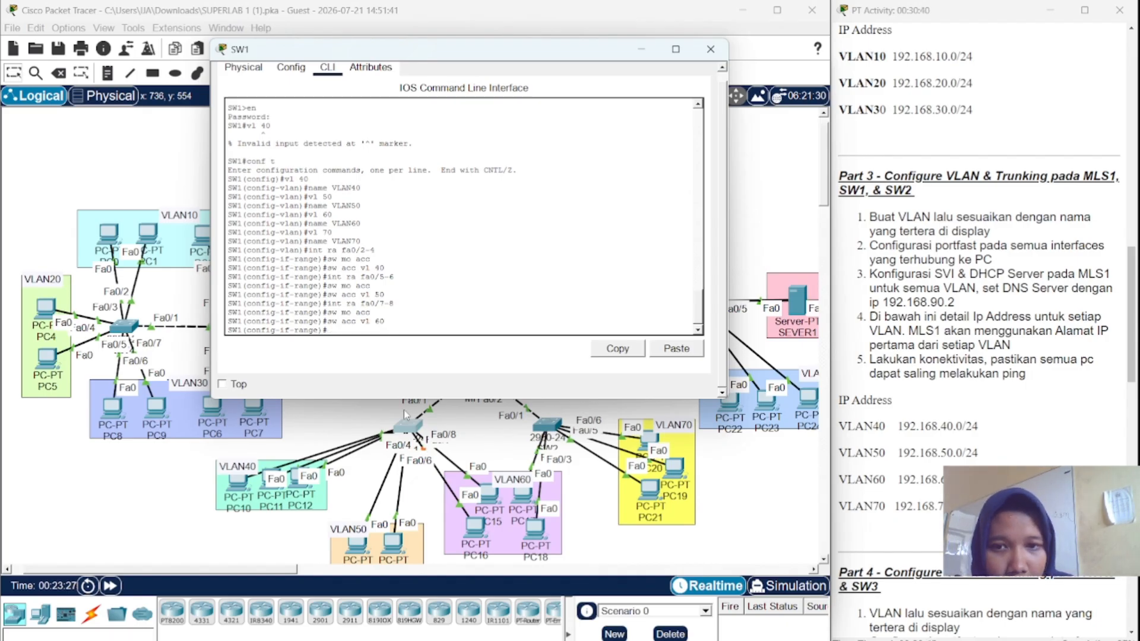
- Enable PortFast on SW1 ports Fa0/7–8
text(spa po)
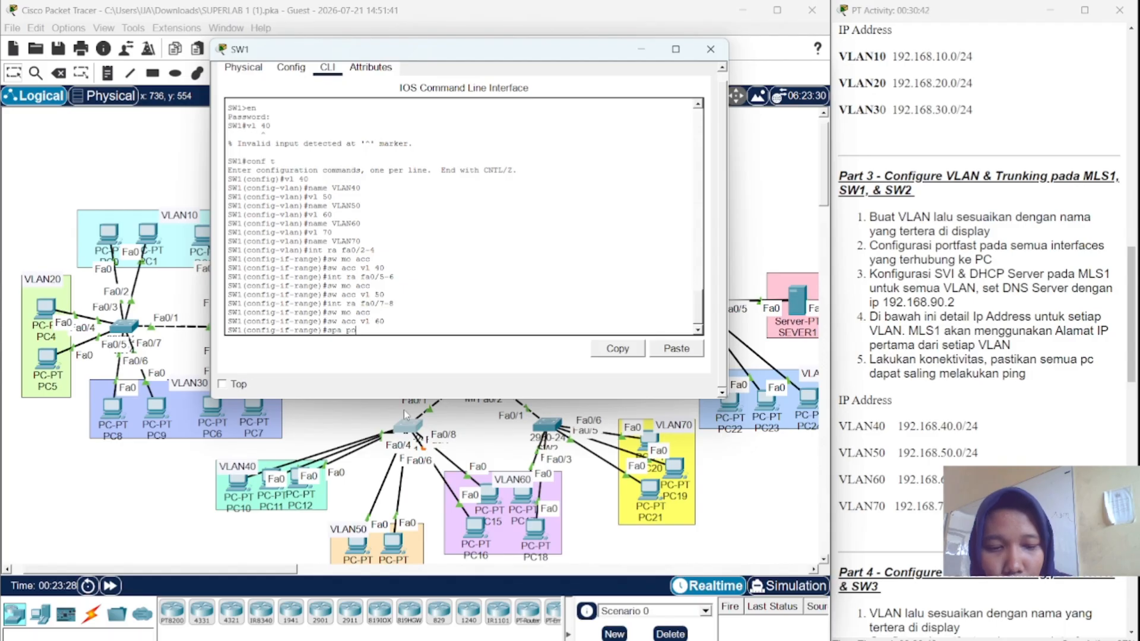
key(Return)
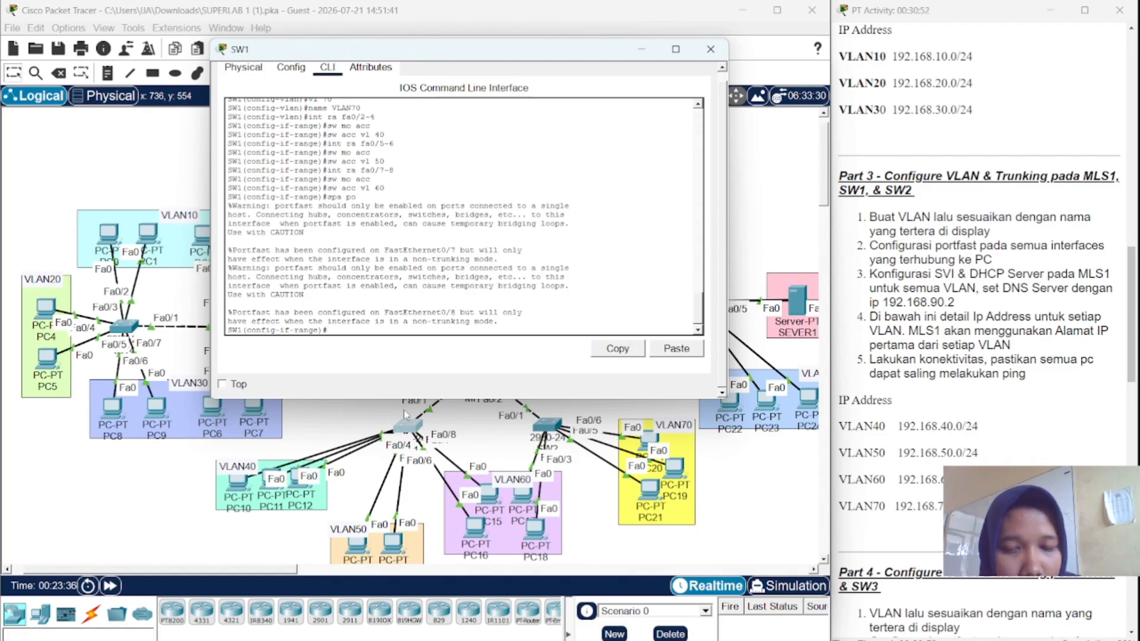
text(int ra fa0/7-8)
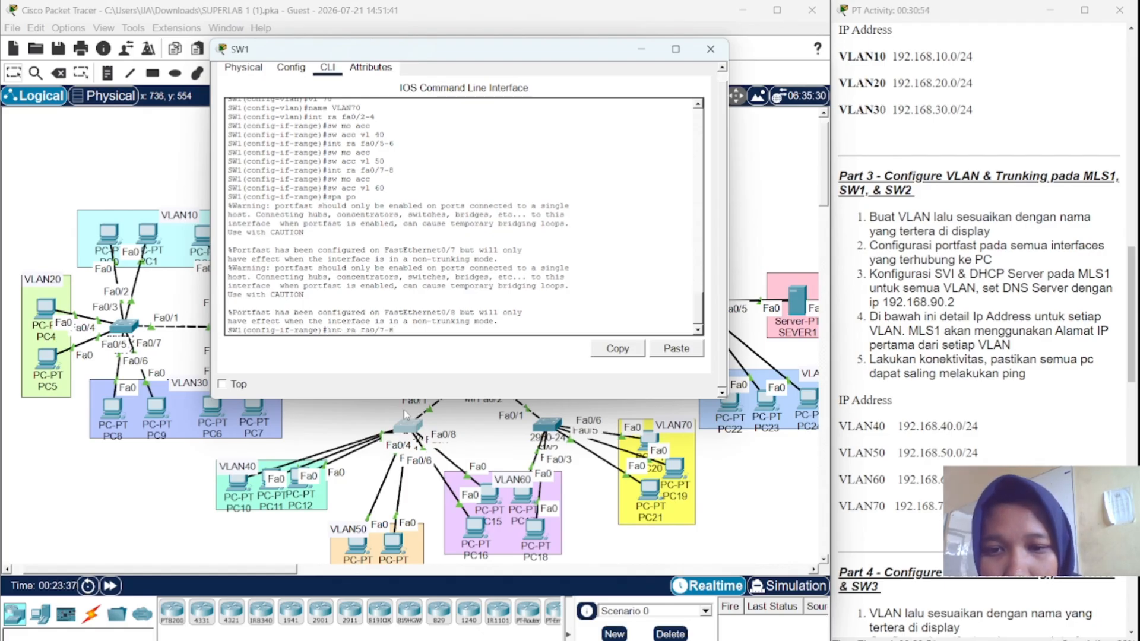
- Reselect ports Fa0/2–4 and set them to access mode using command history
key(Up)
key(Up)
key(Up)
key(Up)
key(Up)
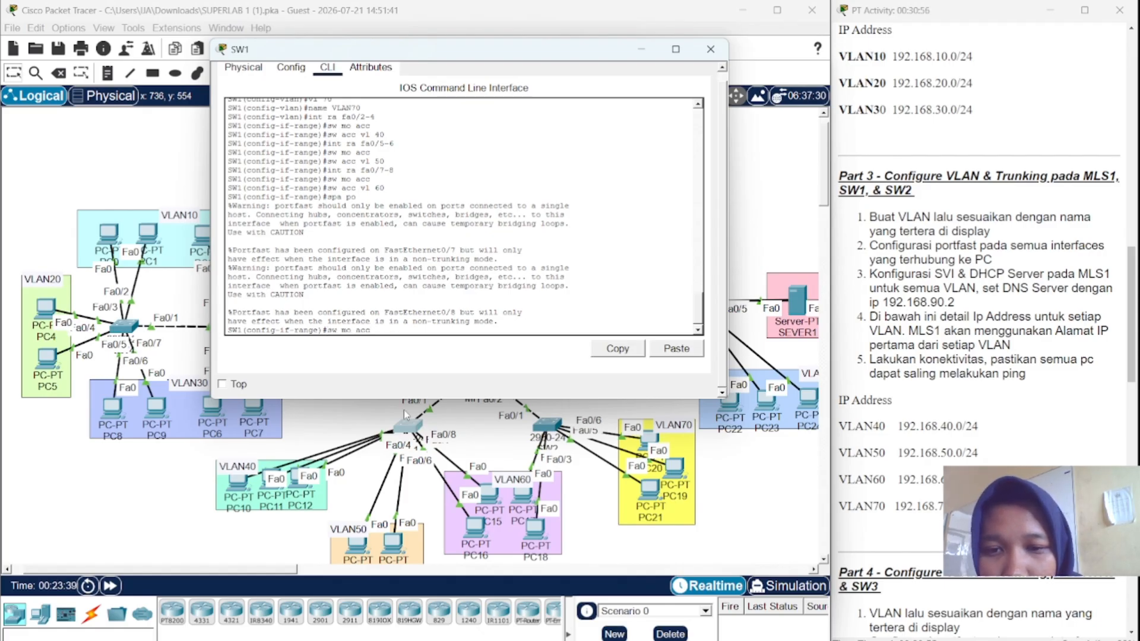
key(Up)
key(Up)
key(Up)
key(Up)
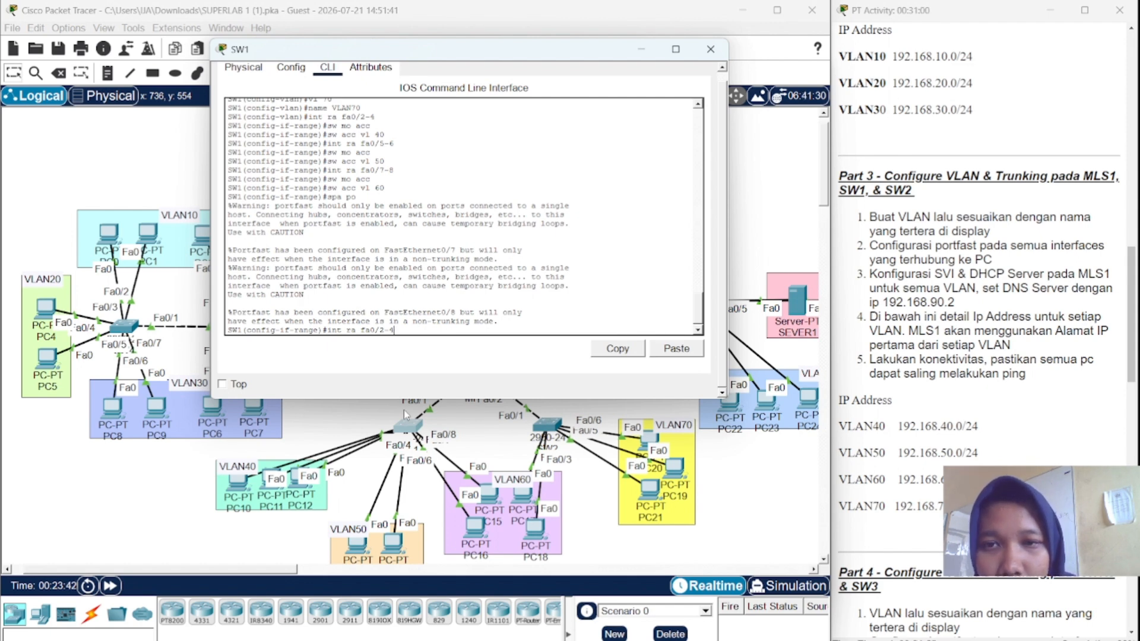
key(Return)
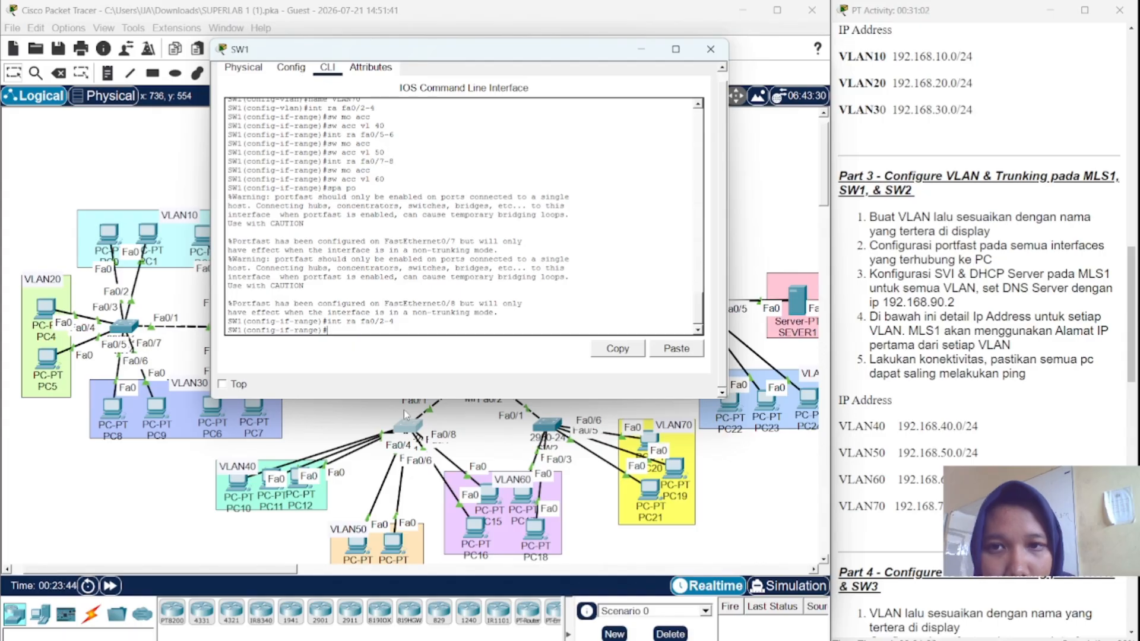
key(Up)
key(Up)
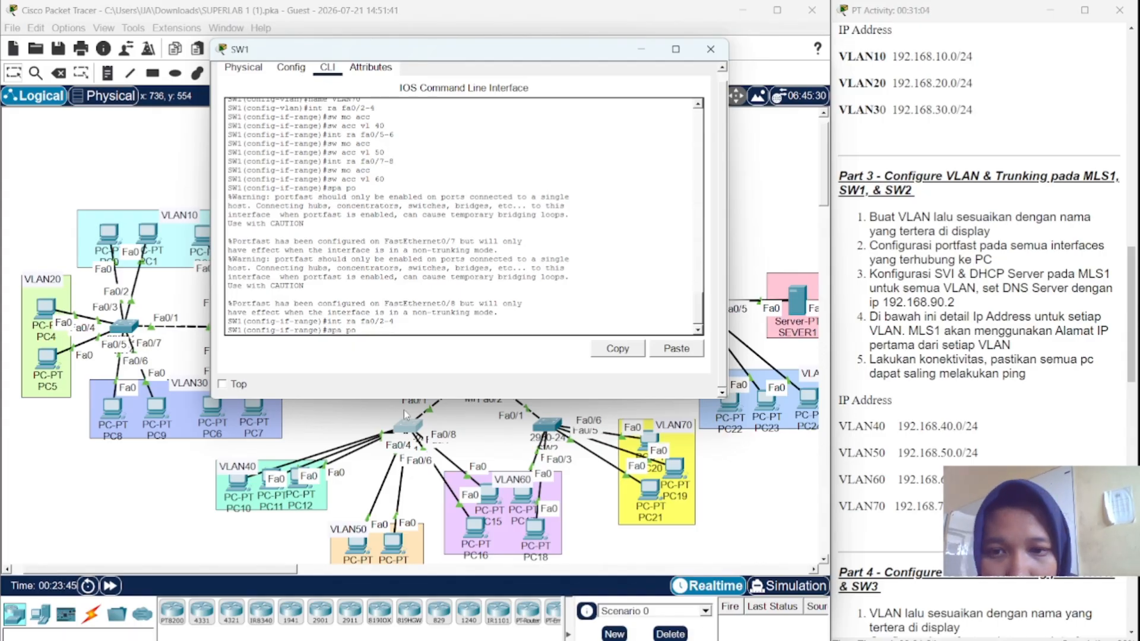
key(Up)
key(Up)
key(Up)
key(Up)
key(Up)
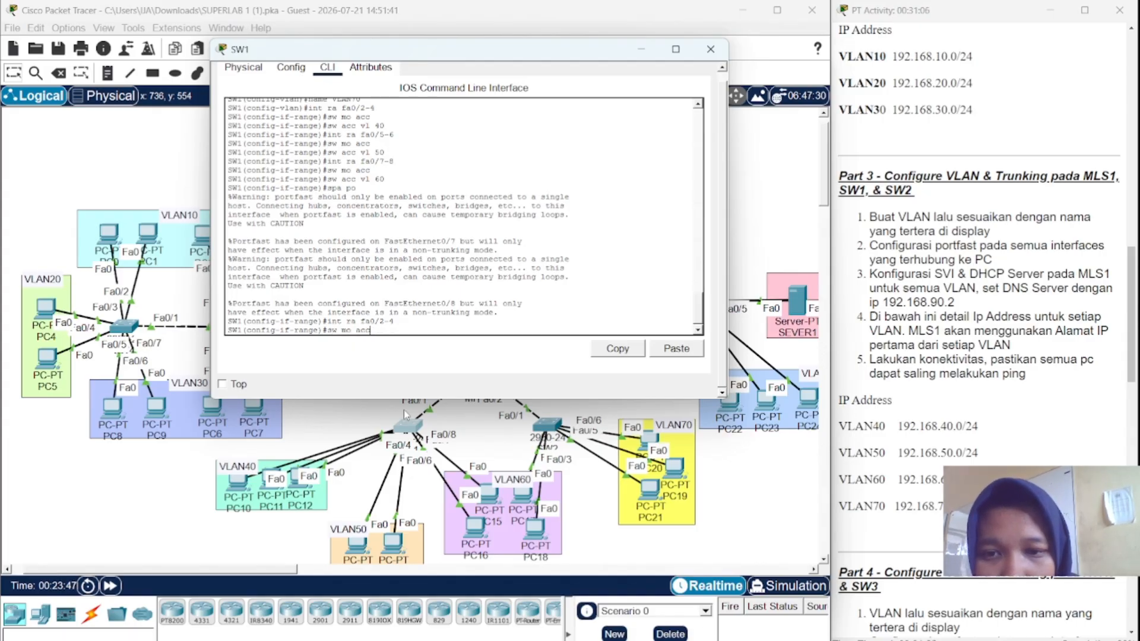
key(Up)
key(Down)
key(Return)
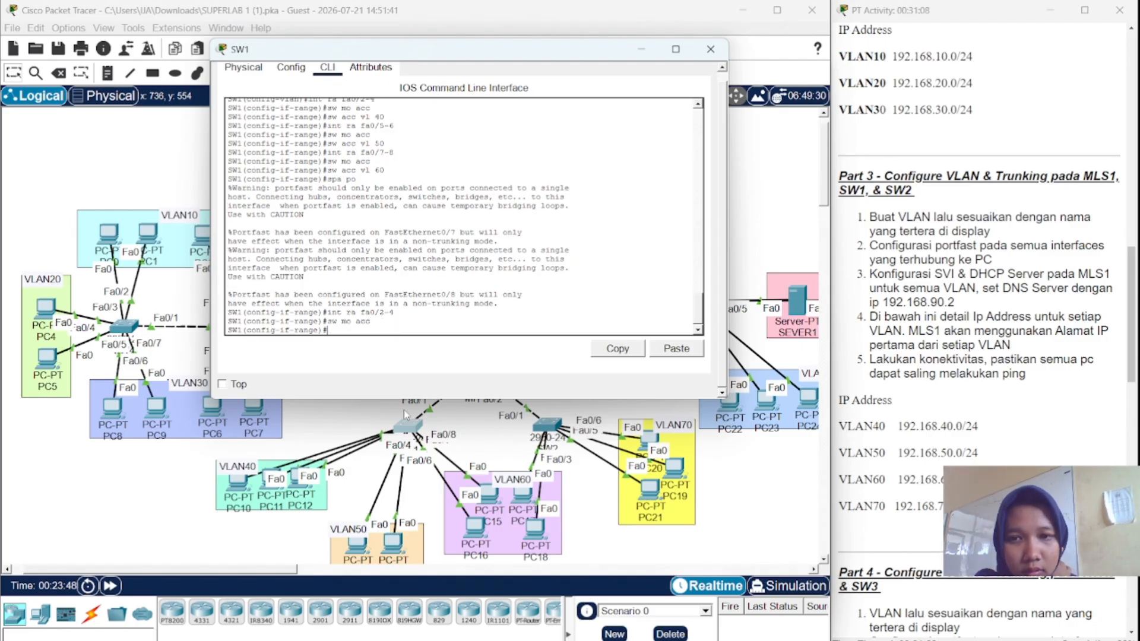
- Assign ports Fa0/2–4 to VLAN 40
key(Up)
key(Up)
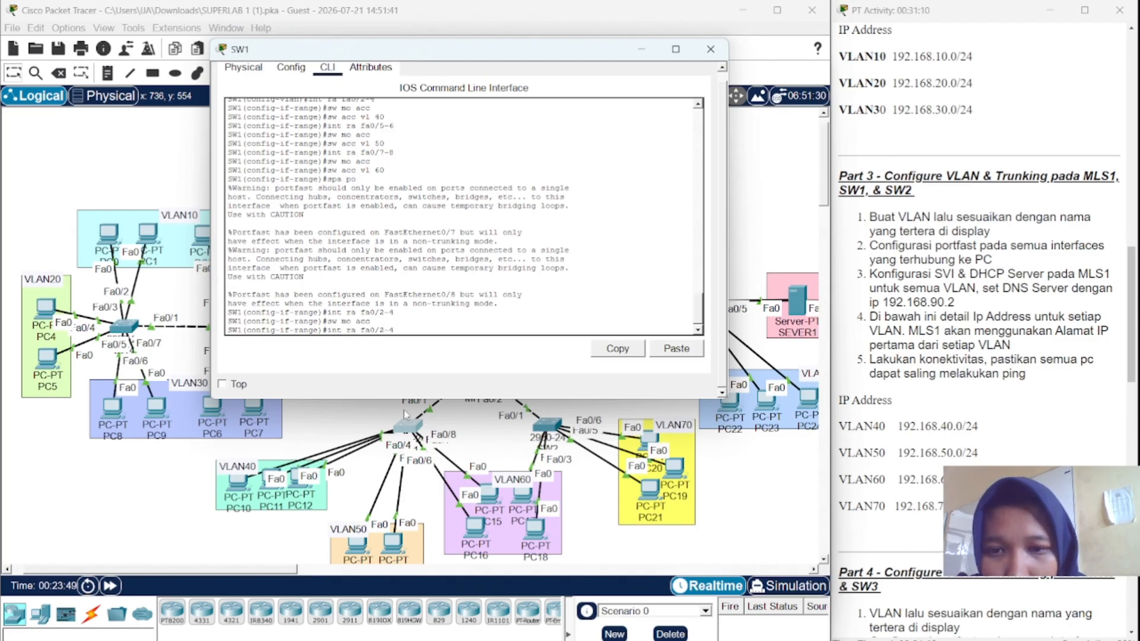
key(Up)
key(Up)
key(Up)
key(Up)
key(Up)
key(Up)
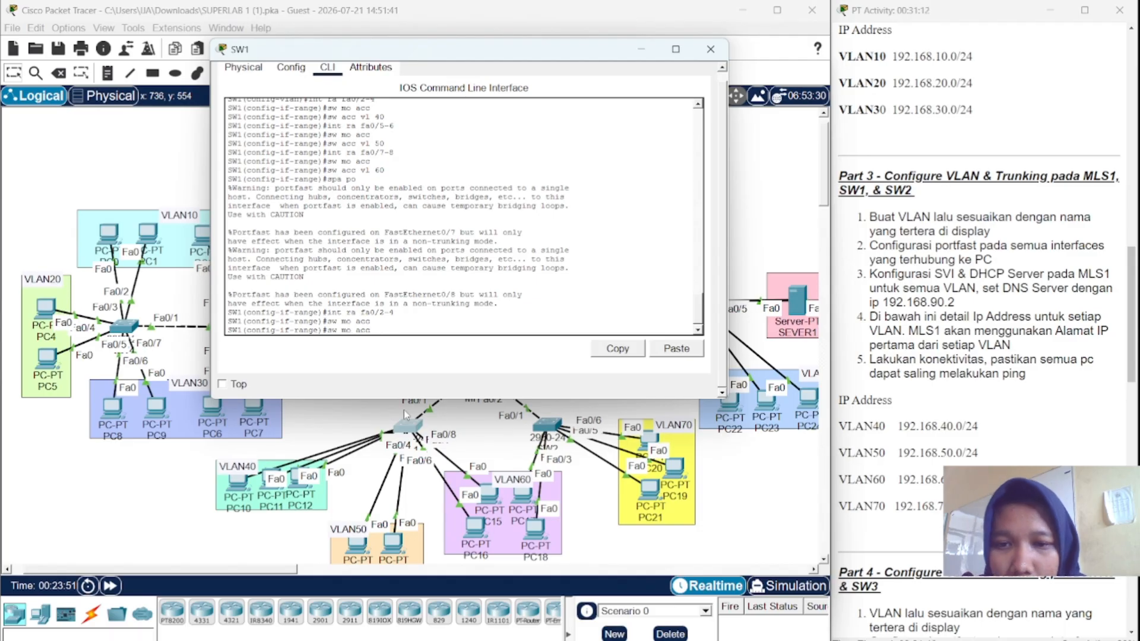
key(Up)
key(Up)
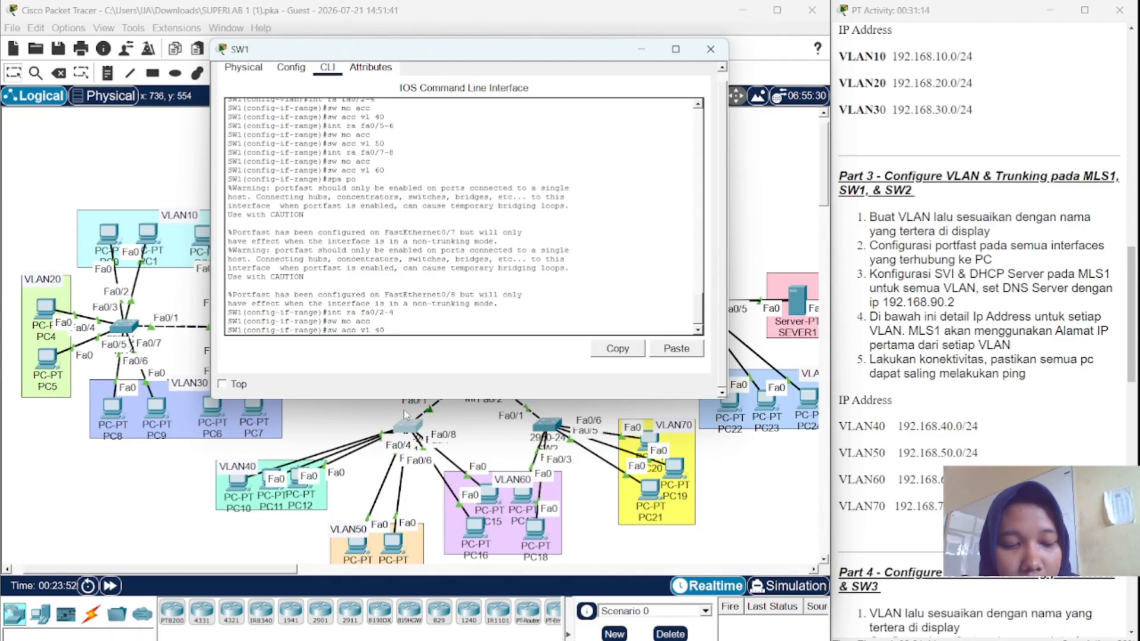
key(Return)
key(Up)
key(Up)
key(Up)
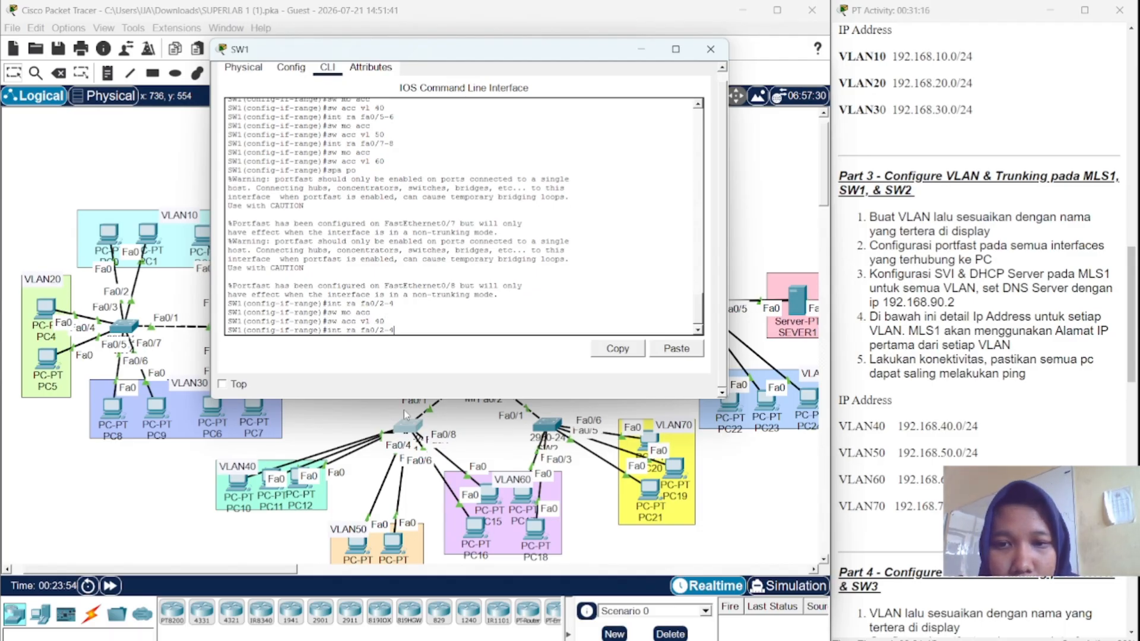
key(Up)
- Enable PortFast on ports Fa0/2–4
key(Return)
key(Up)
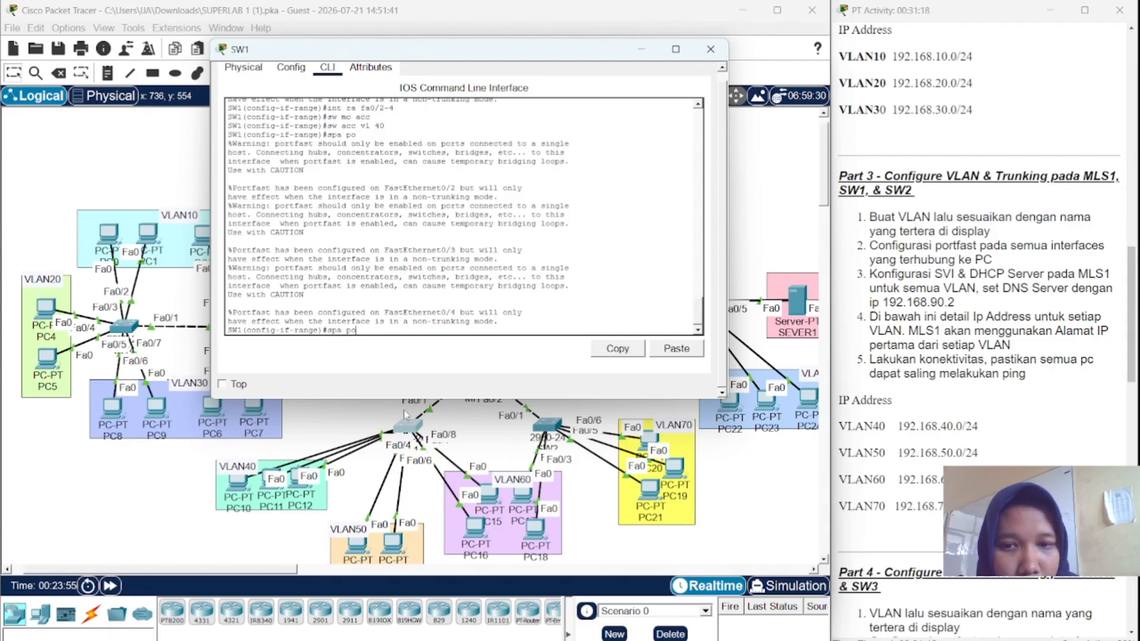
key(Up)
key(Up)
key(Up)
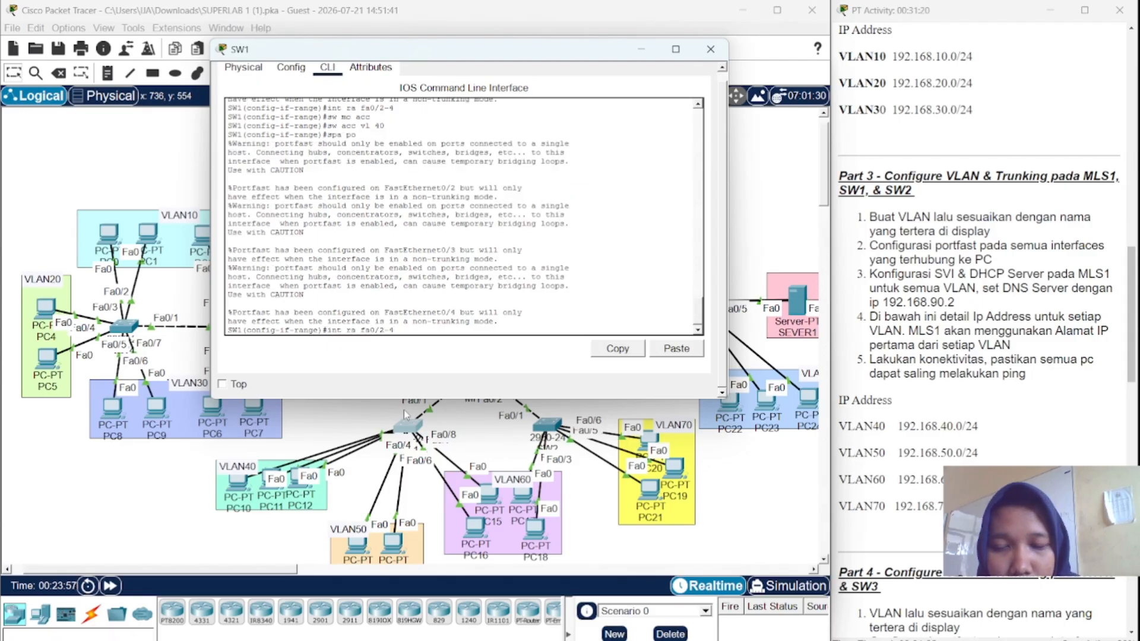
key(Down)
key(Down)
key(Down)
key(Up)
key(Up)
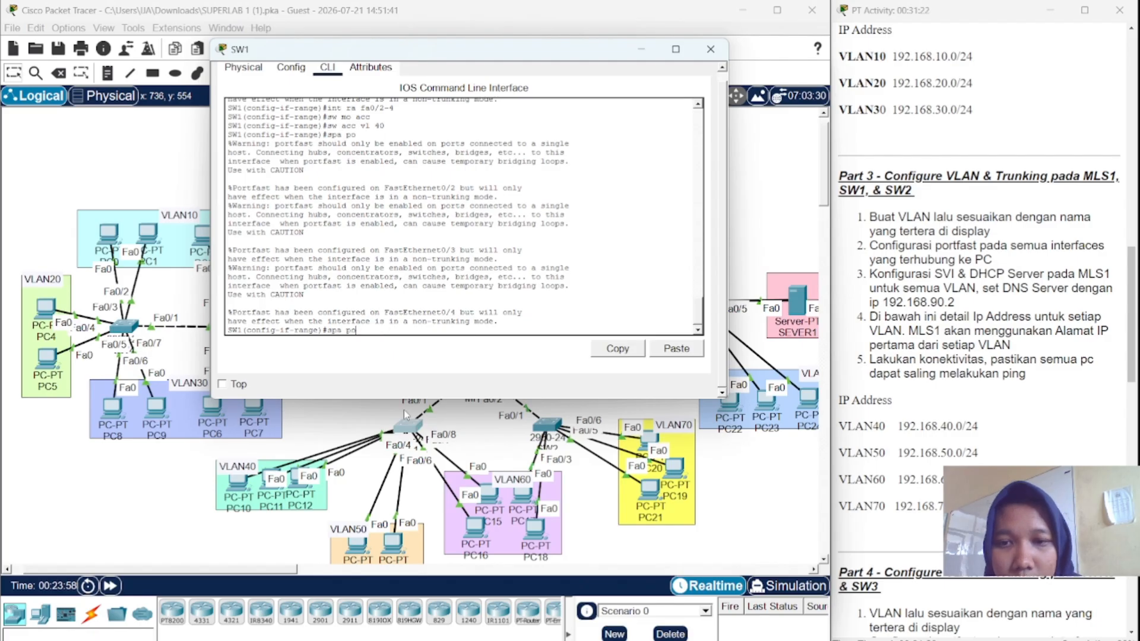
key(Up)
key(Down)
key(Down)
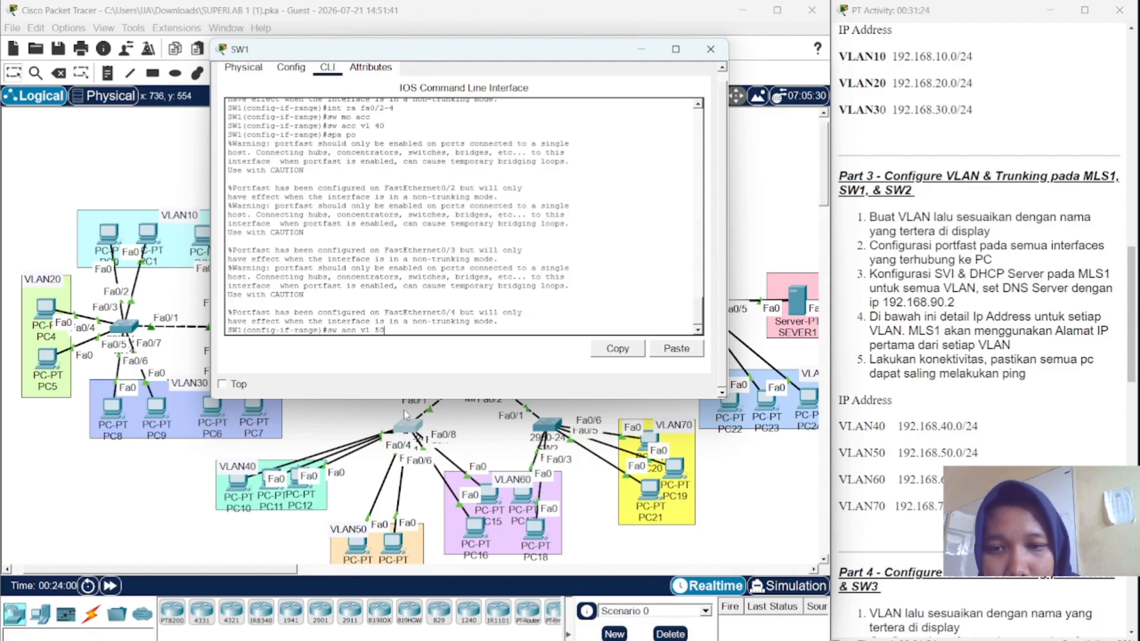
key(Up)
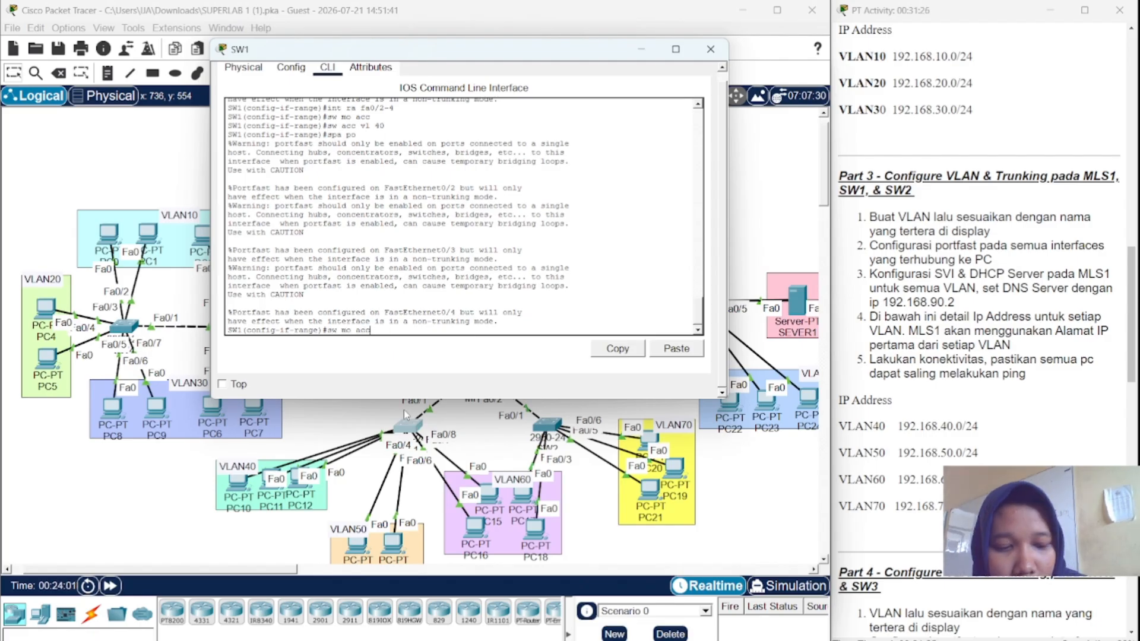
- Select interface range Fa0/5–6 and set those ports to access mode
key(BackSpace)
key(BackSpace)
key(BackSpace)
key(BackSpace)
key(BackSpace)
key(BackSpace)
key(BackSpace)
key(BackSpace)
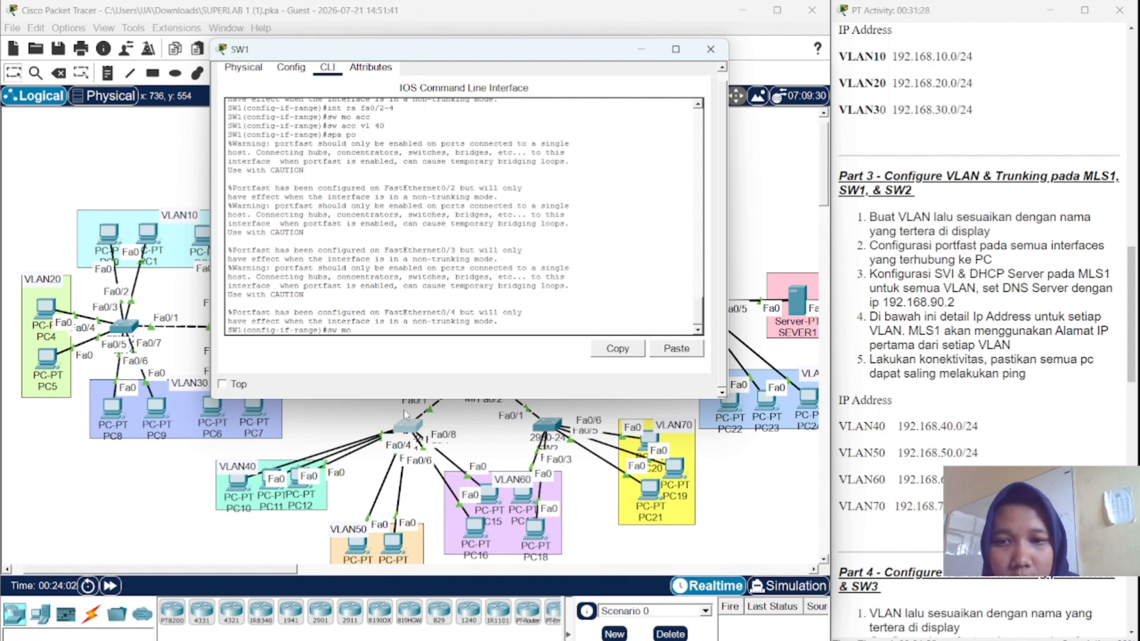
text(in)
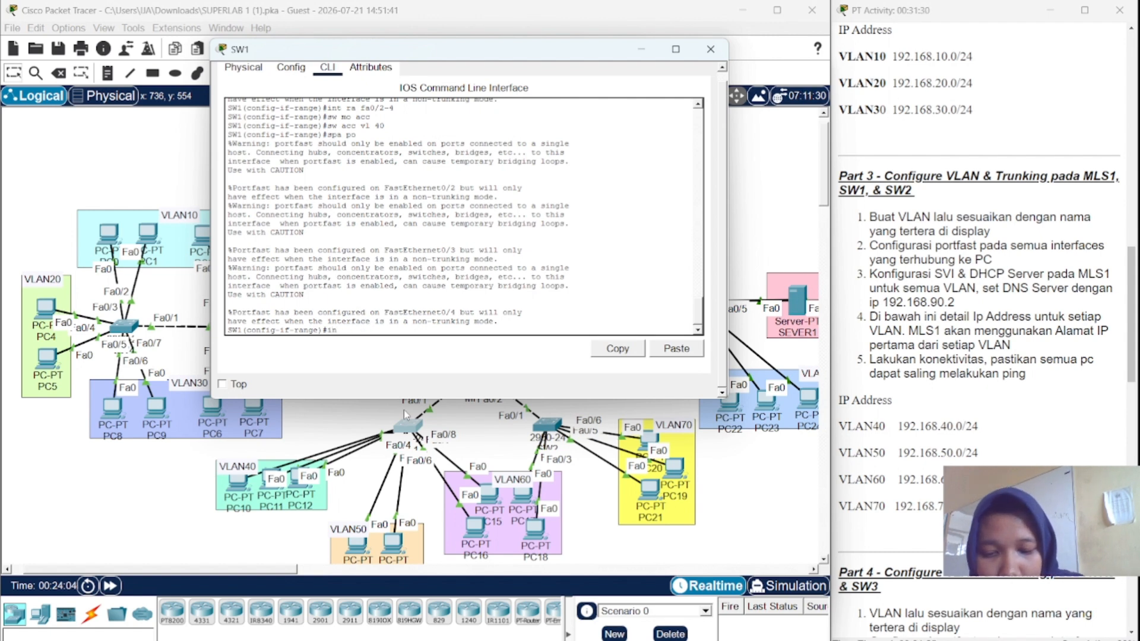
text(t)
key(BackSpace)
key(BackSpace)
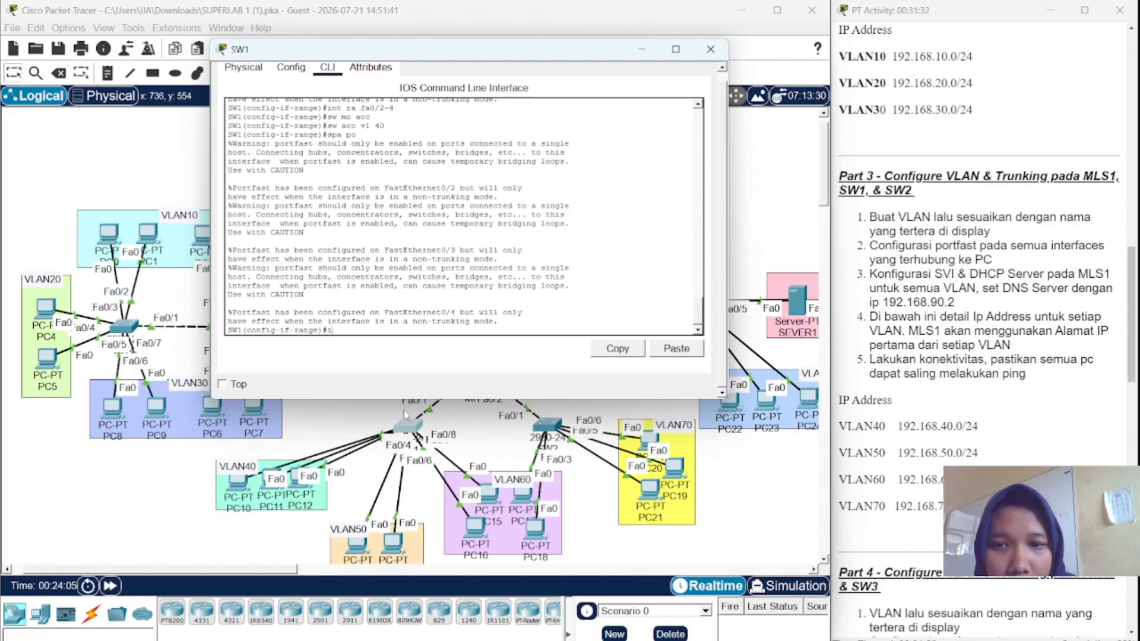
text(sw mo acc)
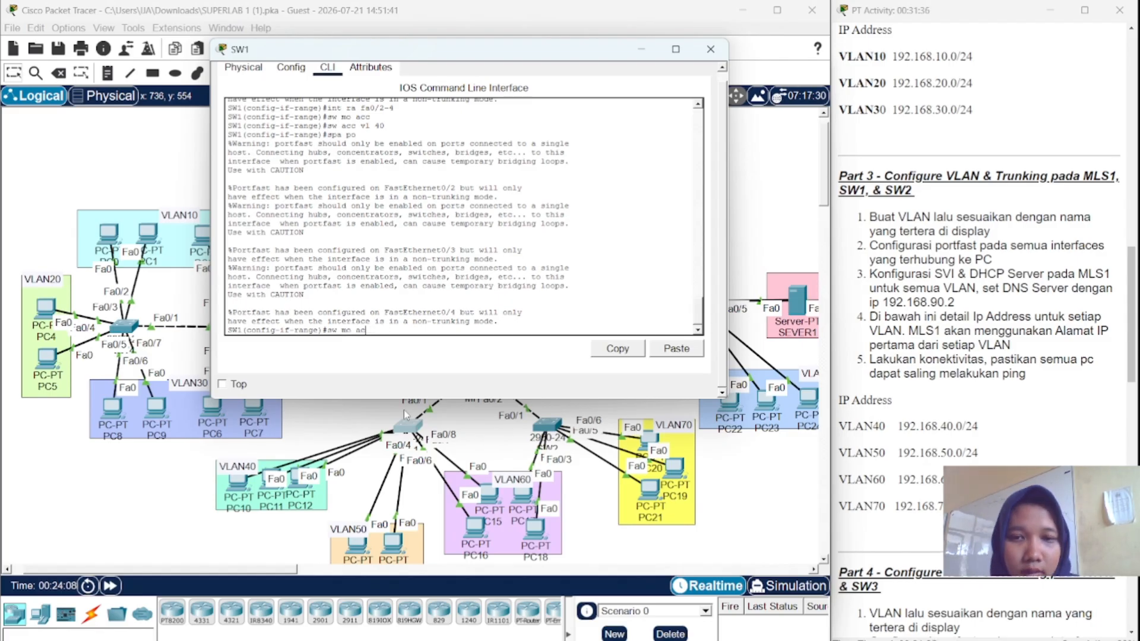
key(BackSpace)
key(BackSpace)
key(BackSpace)
key(BackSpace)
key(BackSpace)
key(BackSpace)
key(BackSpace)
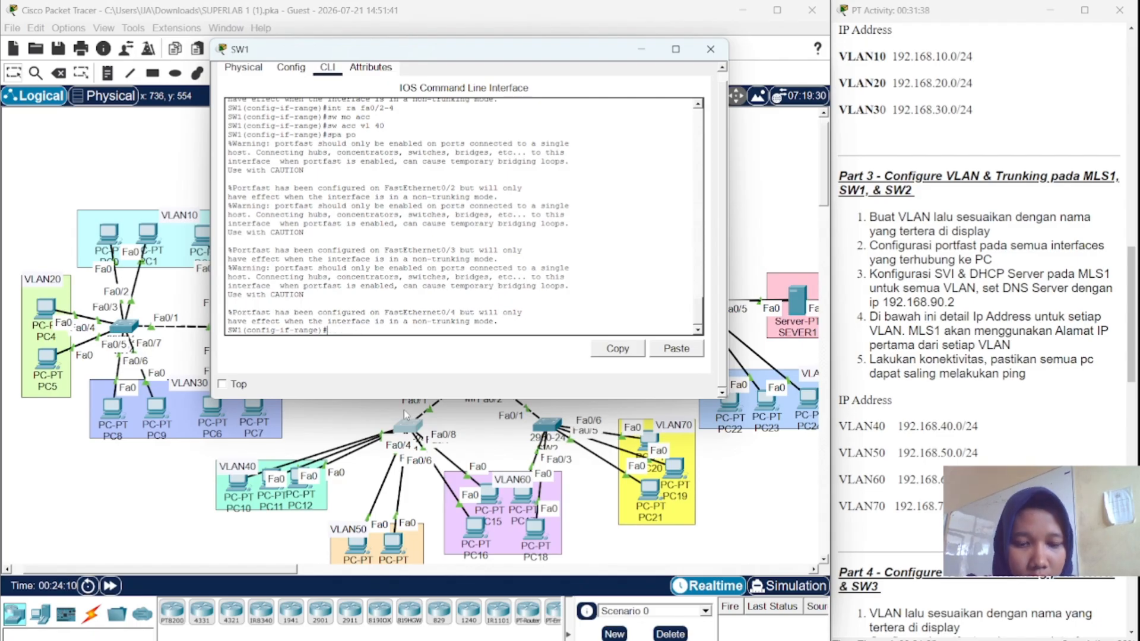
text(int fa)
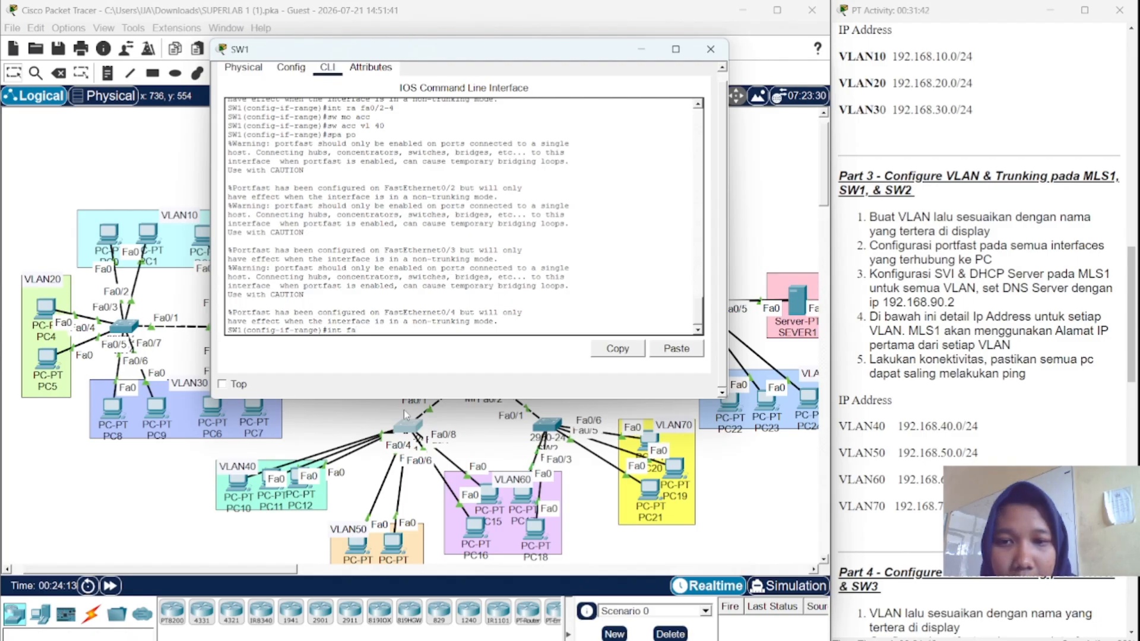
text(0/)
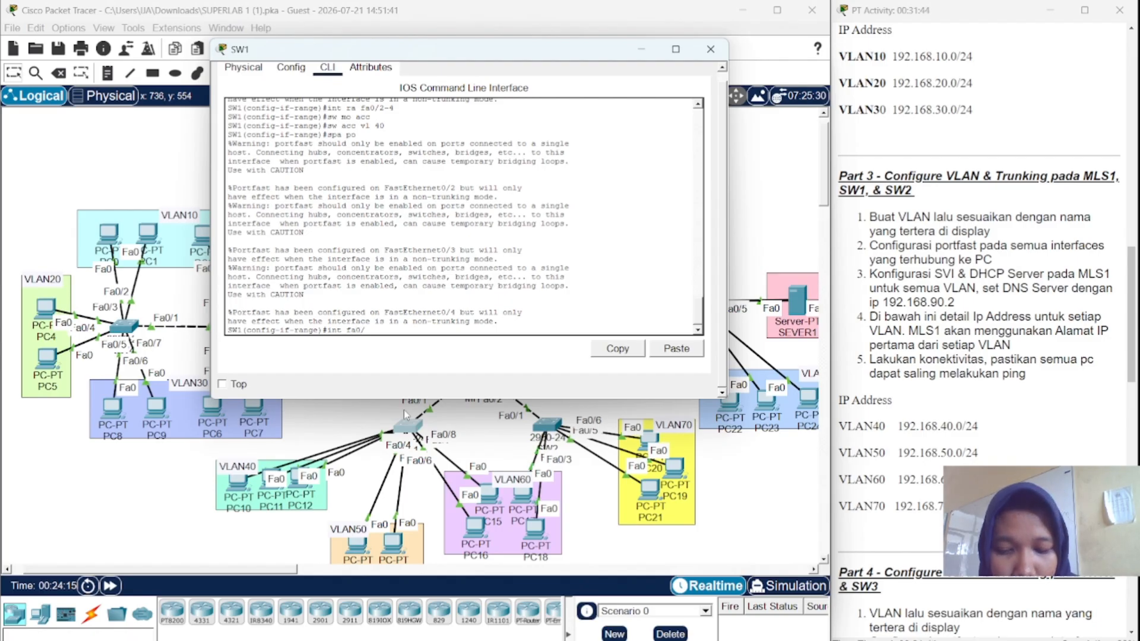
text(5-)
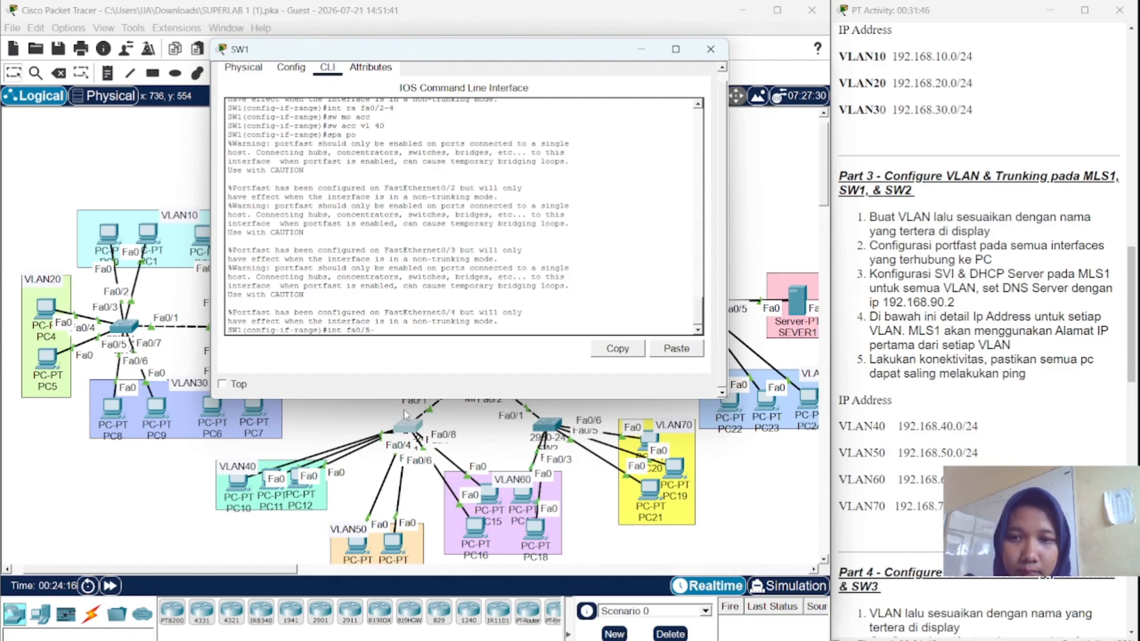
text(6)
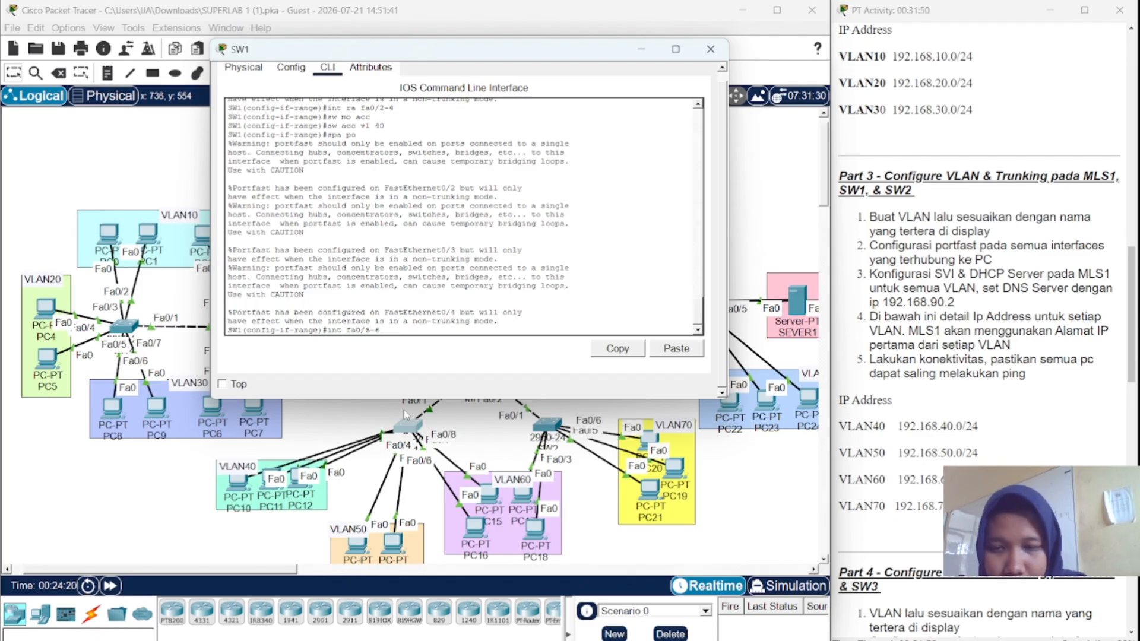
key(Left)
key(Left)
text(ra)
key(Return)
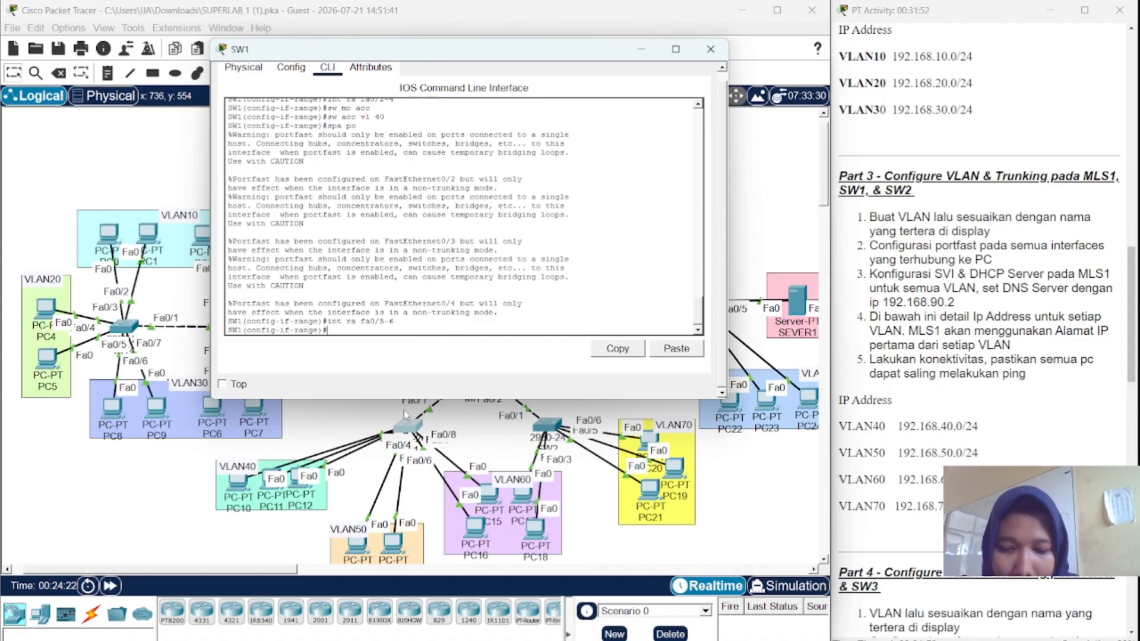
text(sw mo acc)
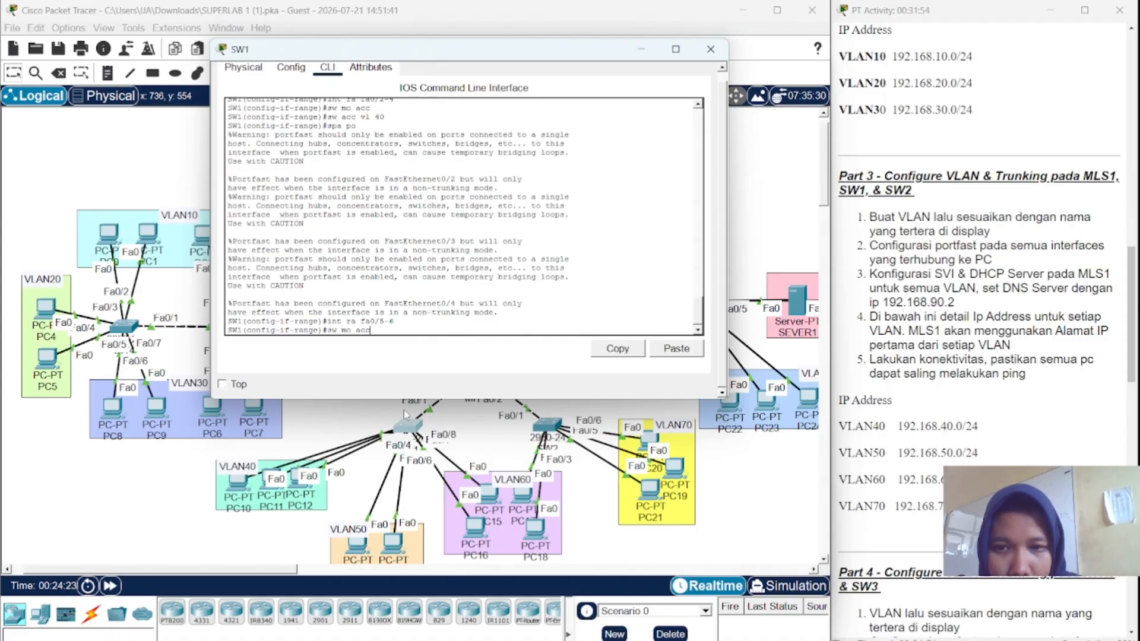
key(Return)
- Assign Fa0/5–6 to VLAN 50 and enable PortFast on them
text(sw ac)
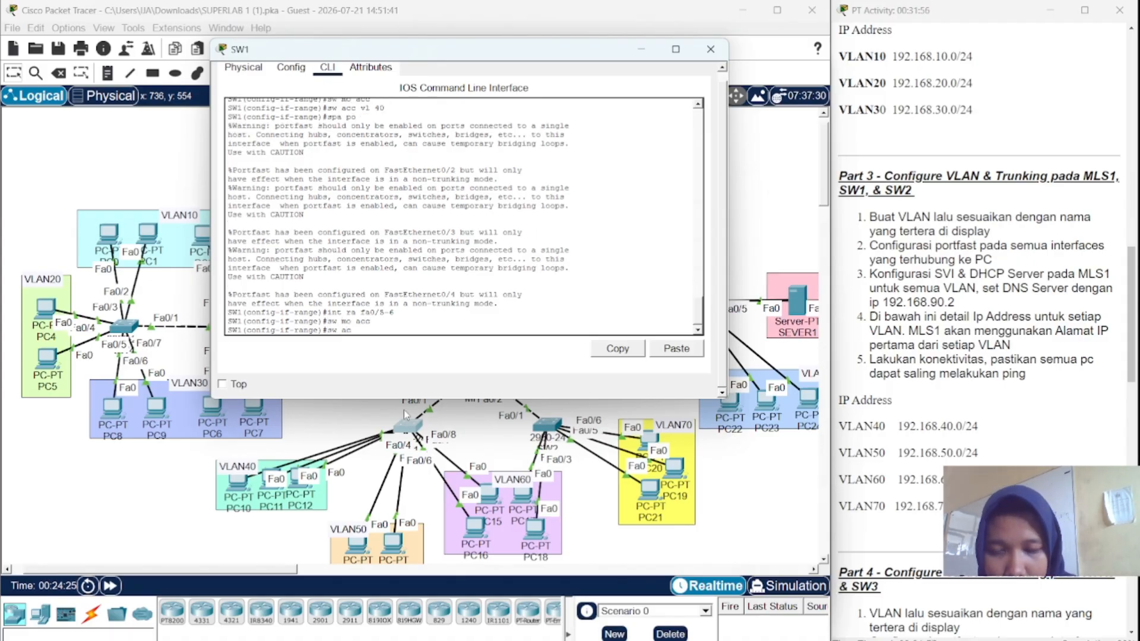
text(c vl 50)
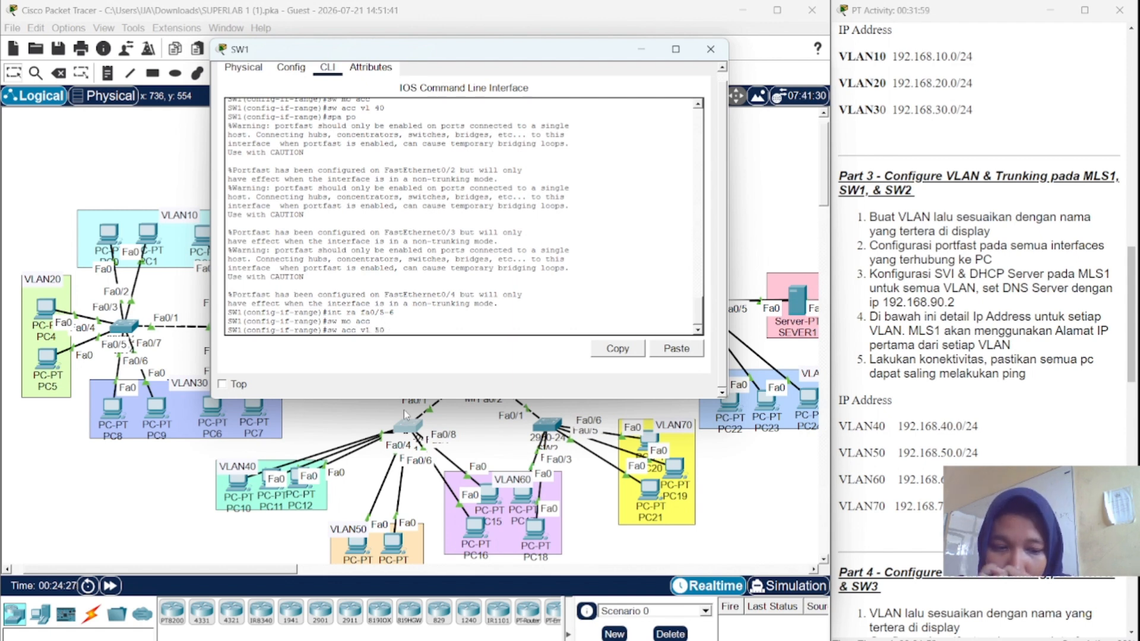
key(Return)
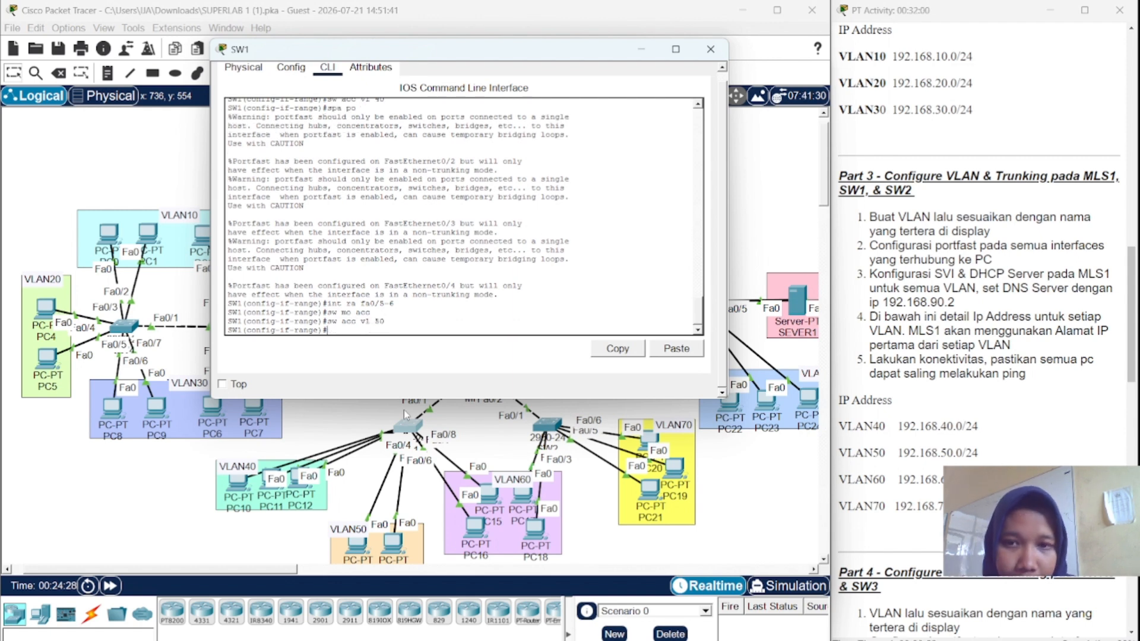
text(spa)
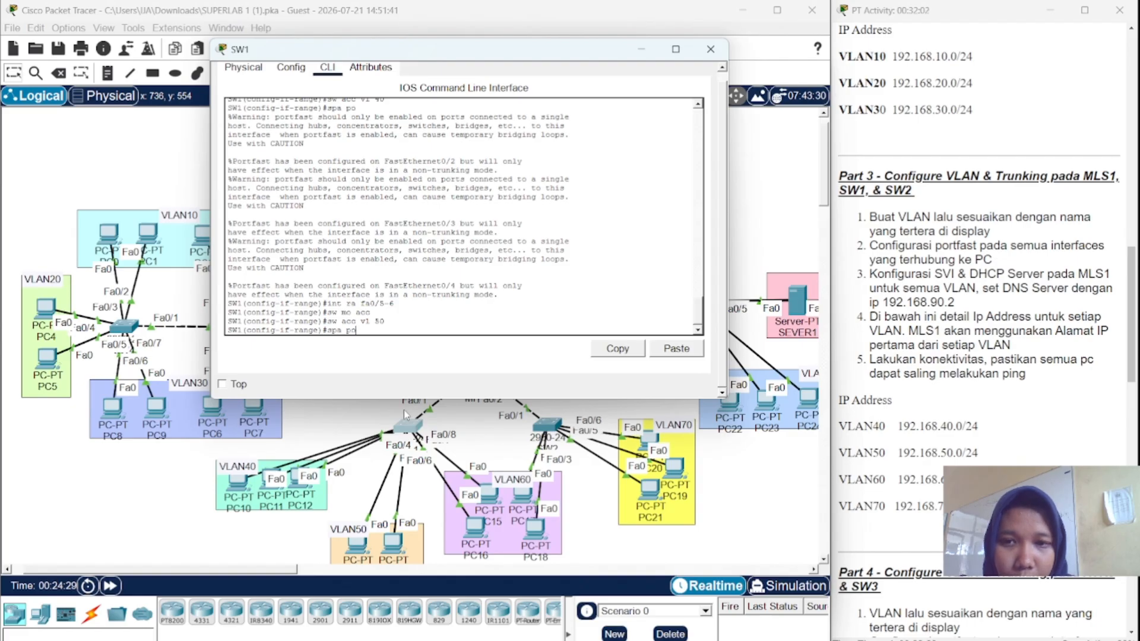
text( po)
key(Return)
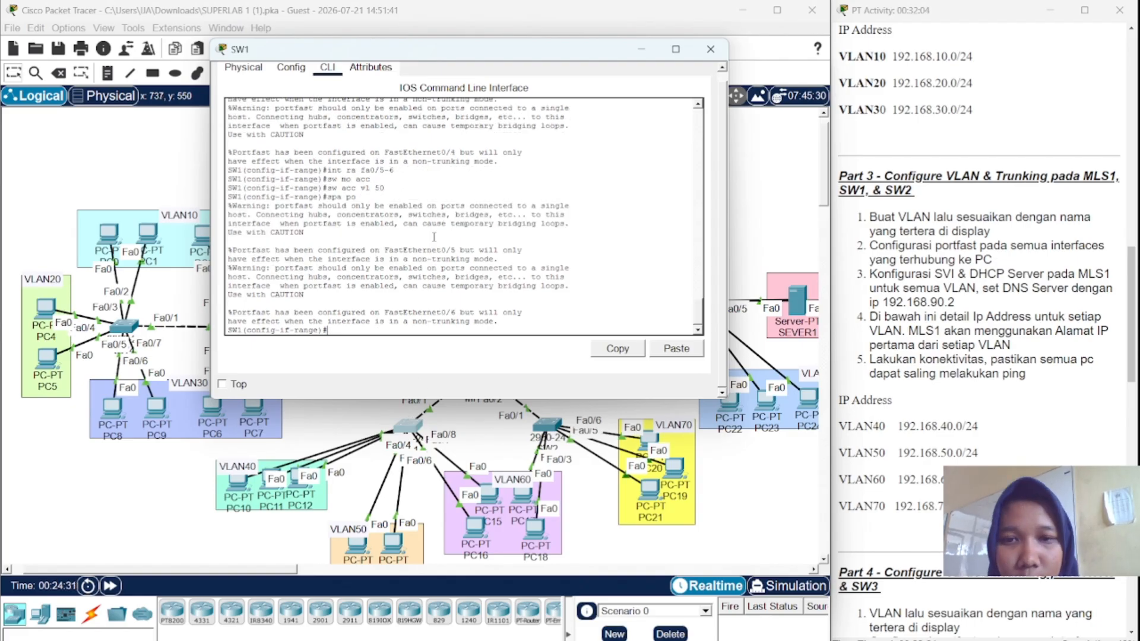
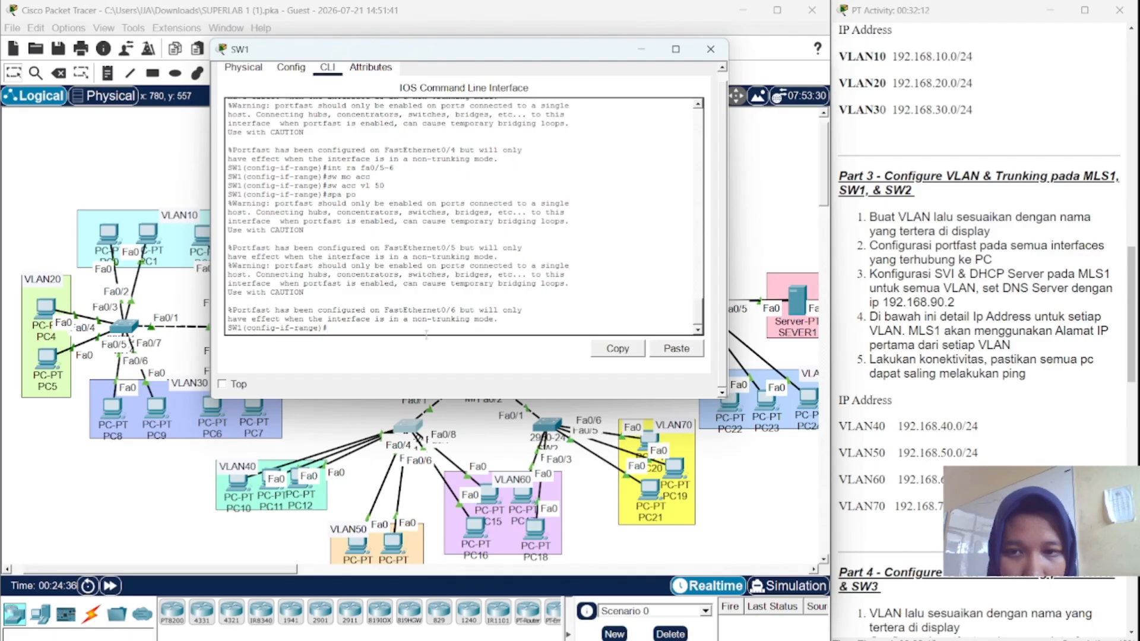
- On SW1, set interface Fa0/1 to switchport mode trunk
text(in)
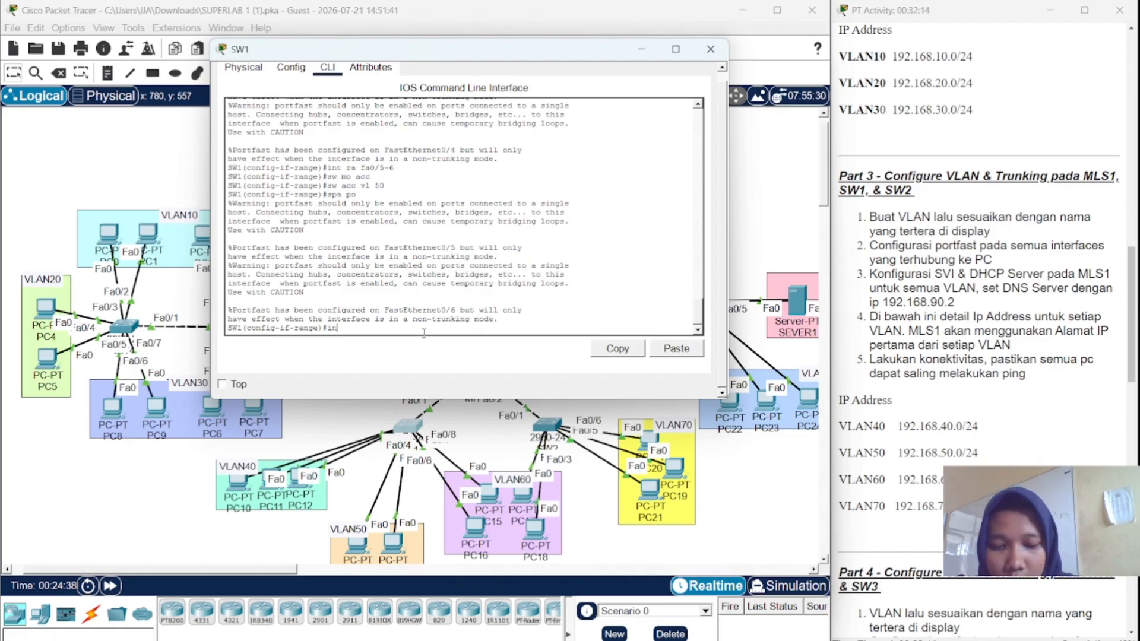
text(t fa0/1)
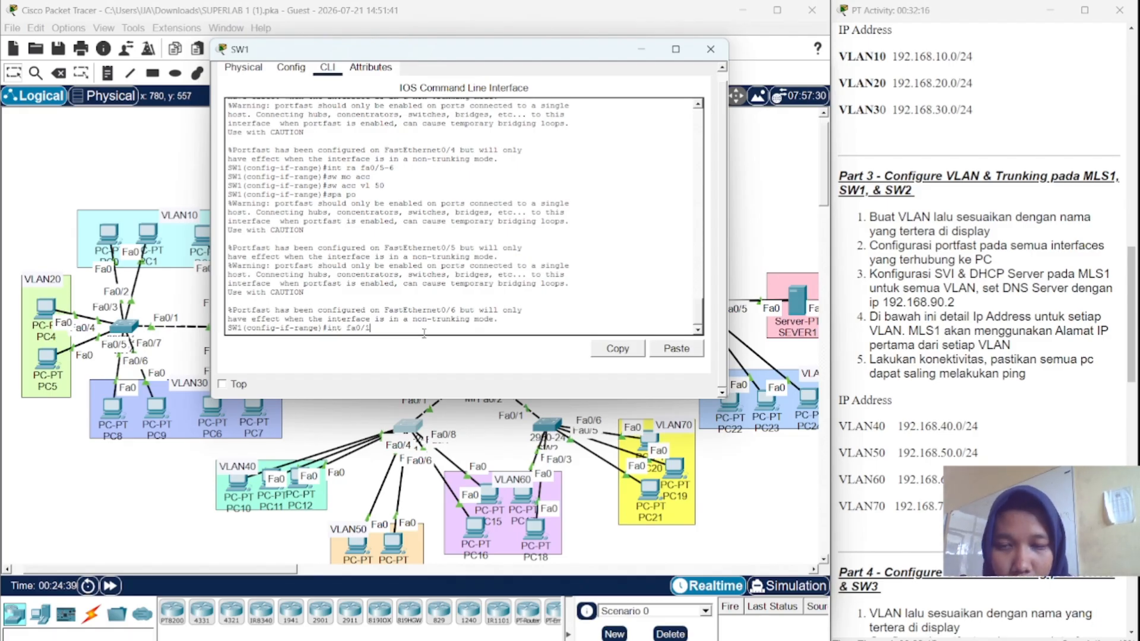
key(Return)
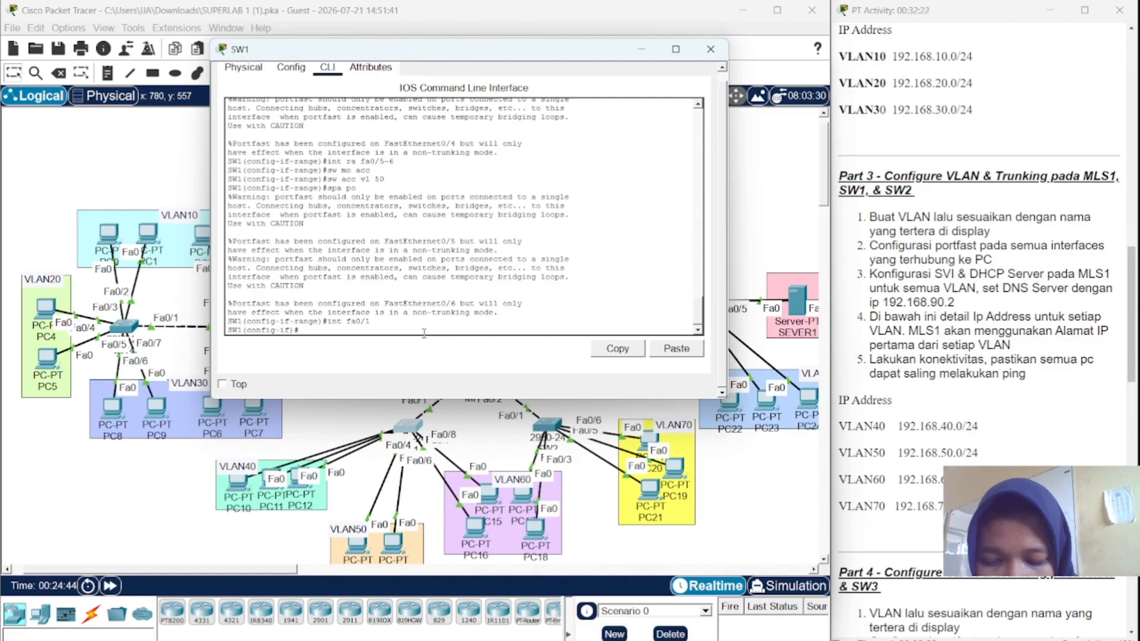
text(t)
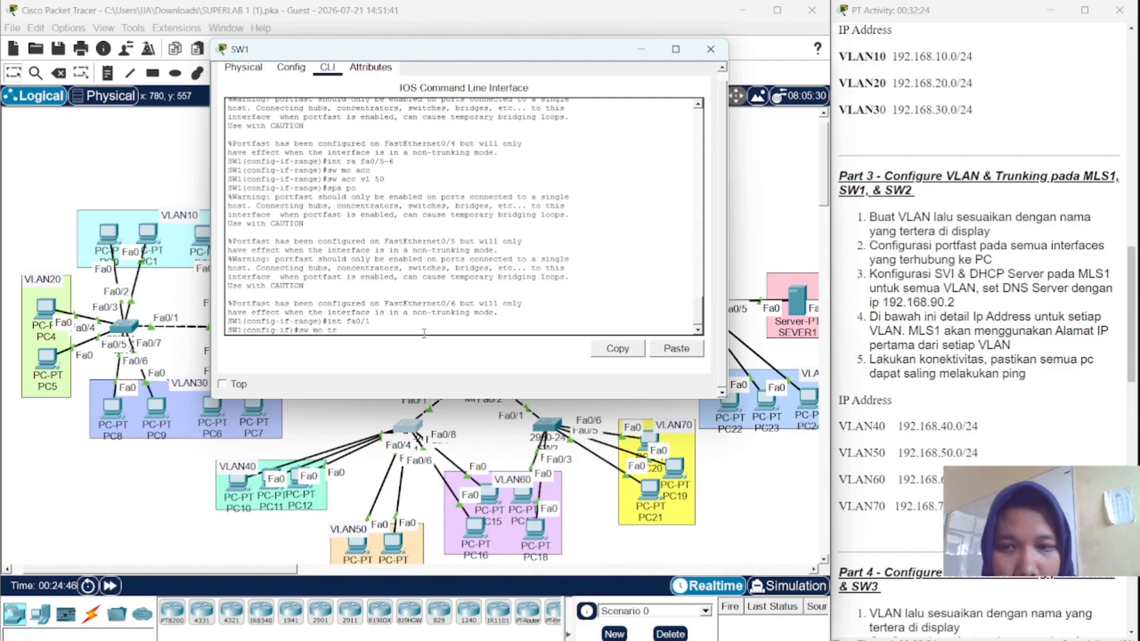
text(r)
key(Return)
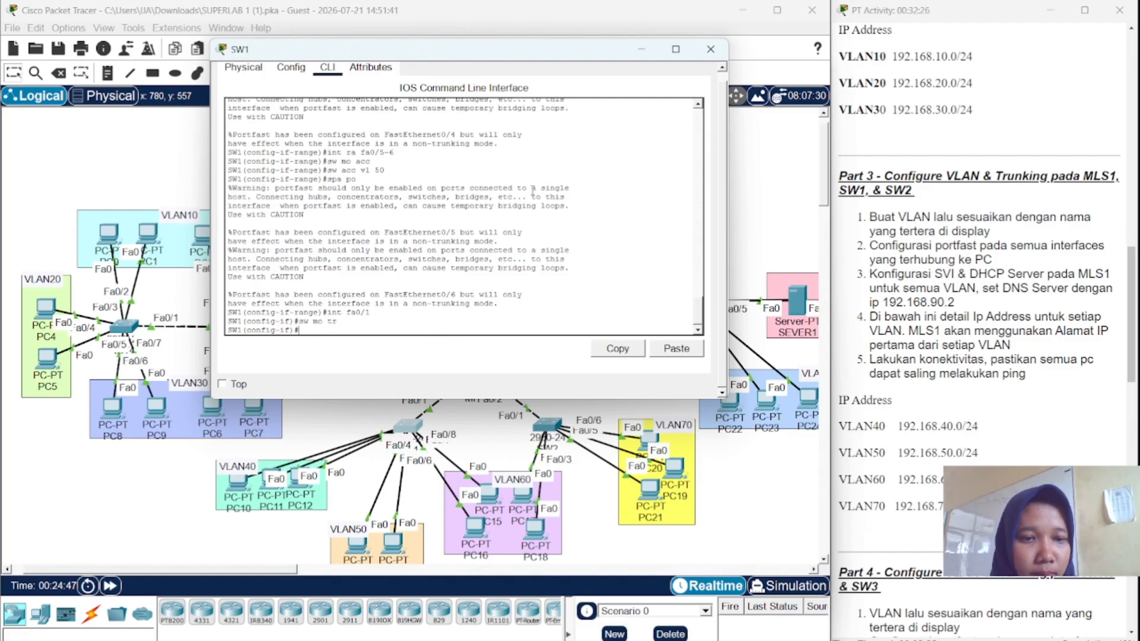
- Switch from SW1 to SW2's CLI and enter global configuration mode
click(710, 49)
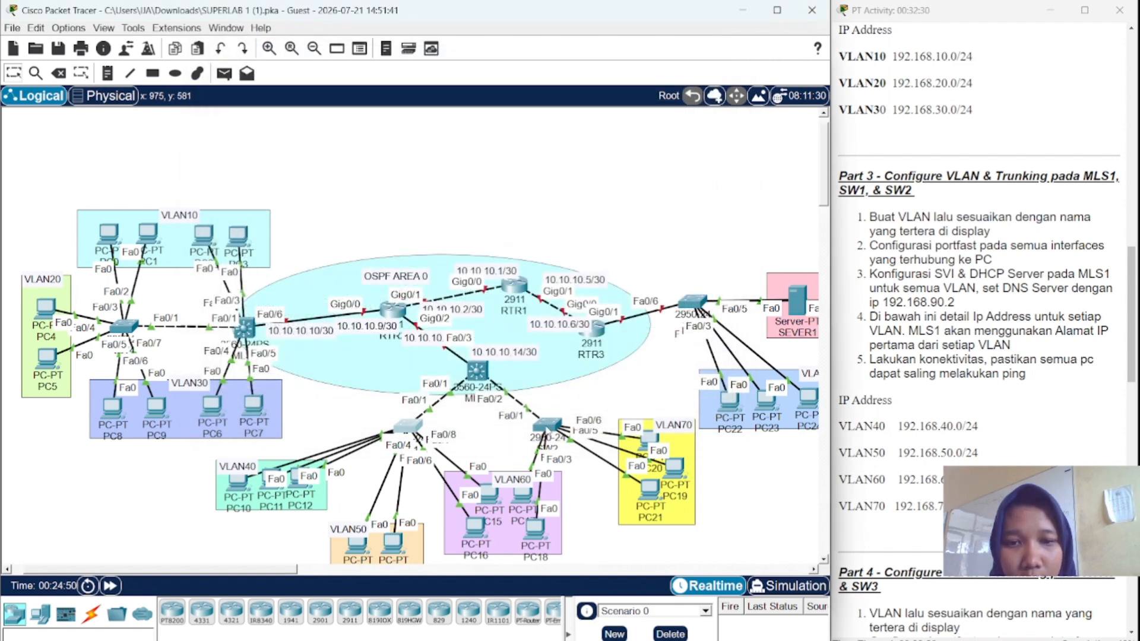
click(547, 428)
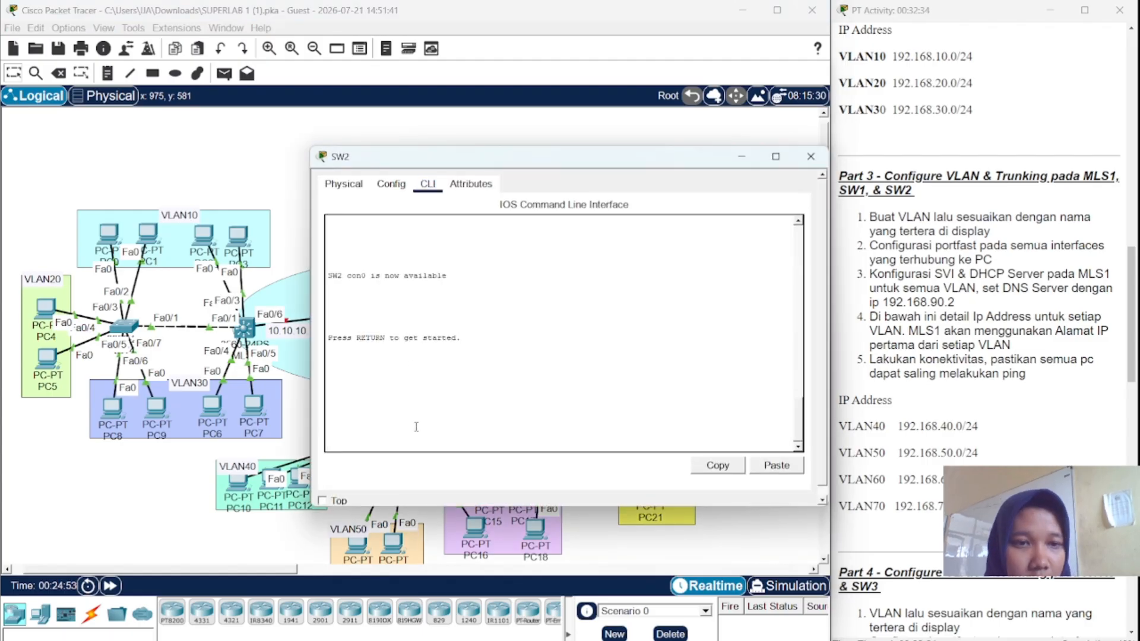
key(Return)
text(en)
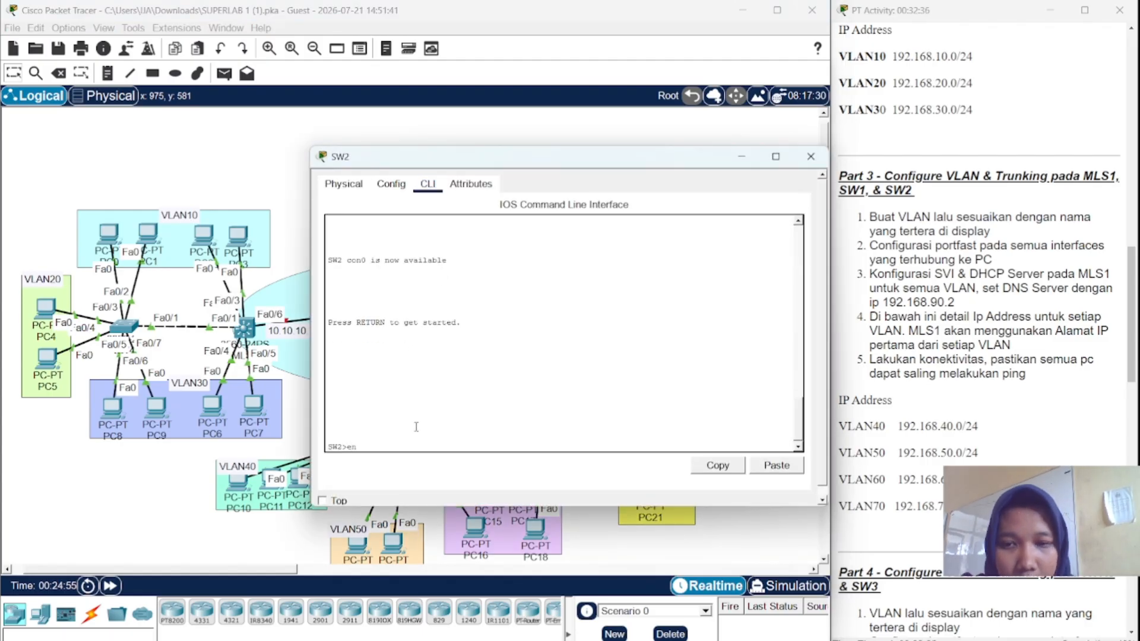
key(Return)
key(Return)
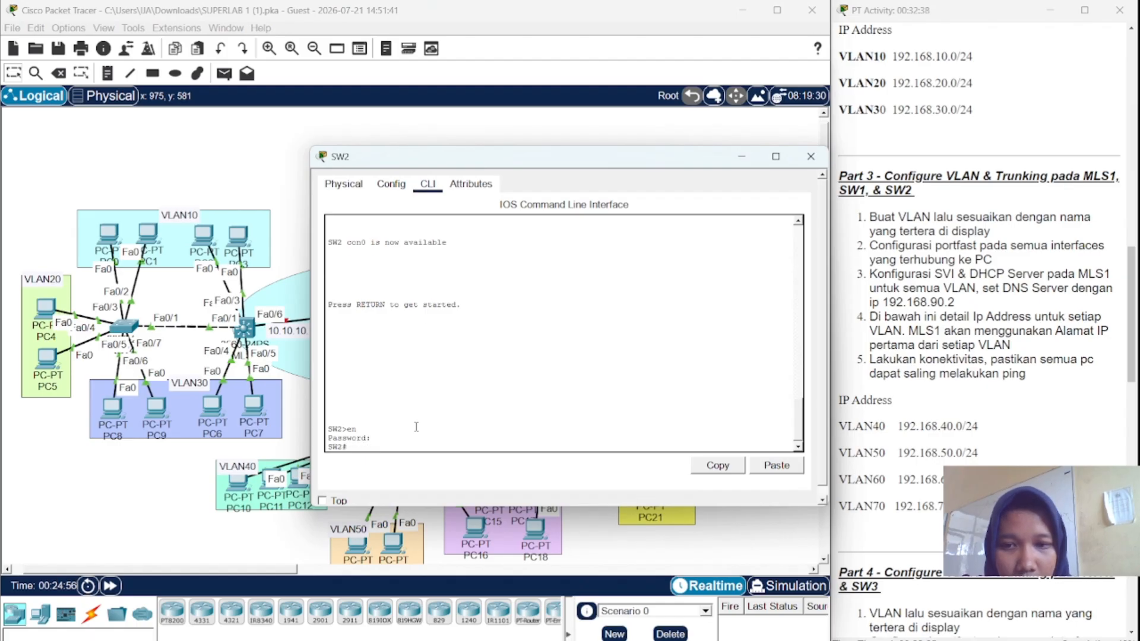
text(conf)
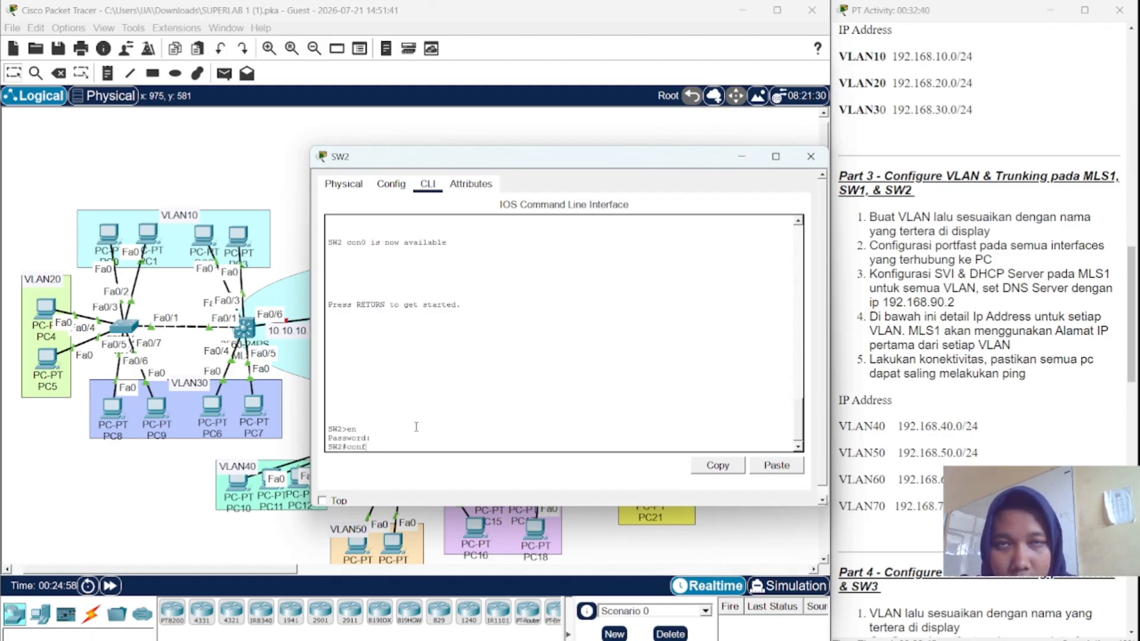
text( t)
key(Return)
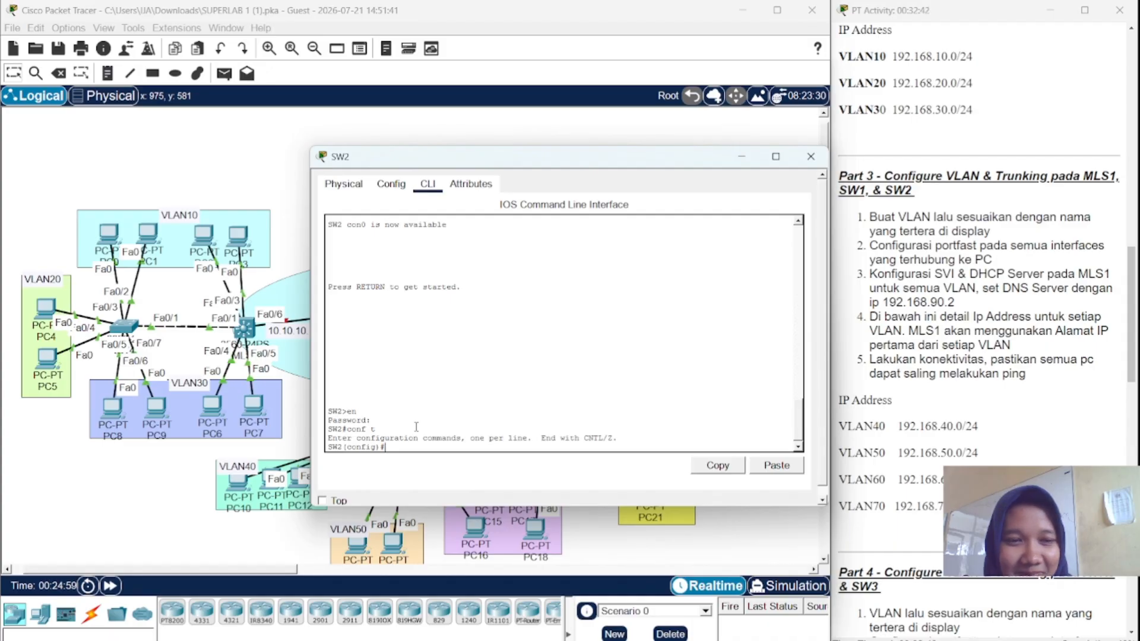
- Create VLAN 40 named VLAN40 and VLAN 50 named VLAN50 on SW2
text(vl)
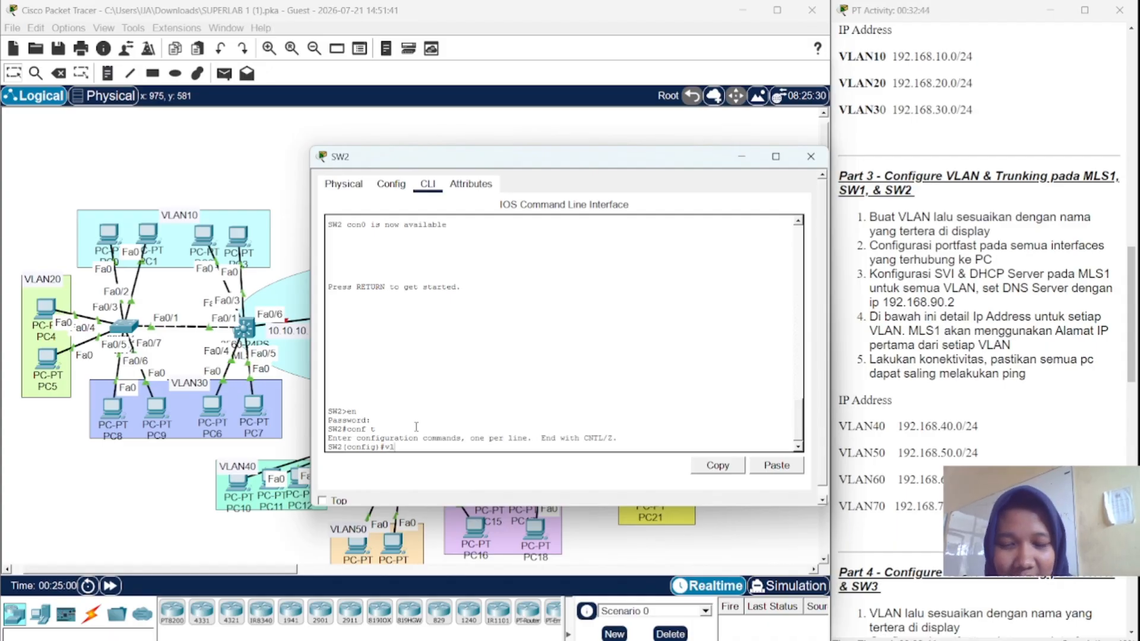
text( 40)
key(Return)
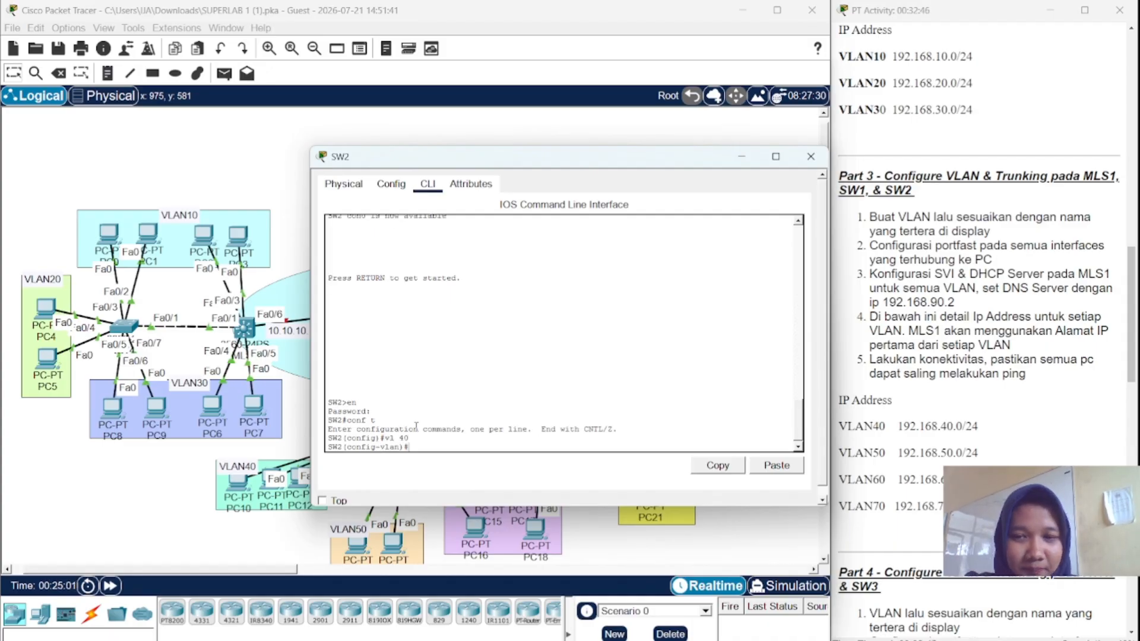
text(name)
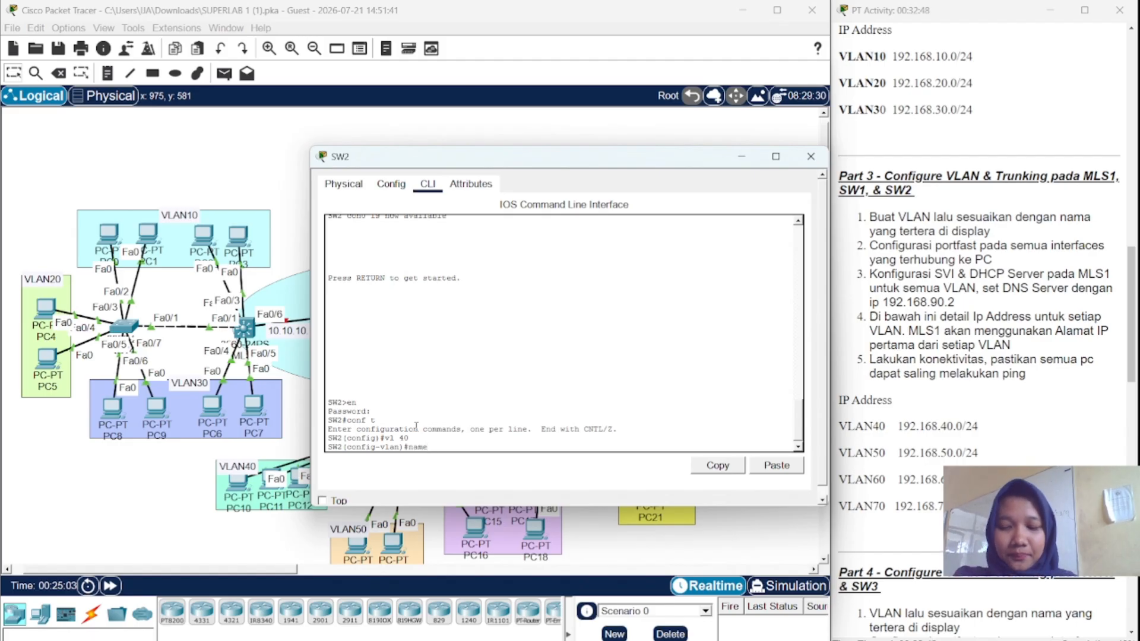
text( VLAN40)
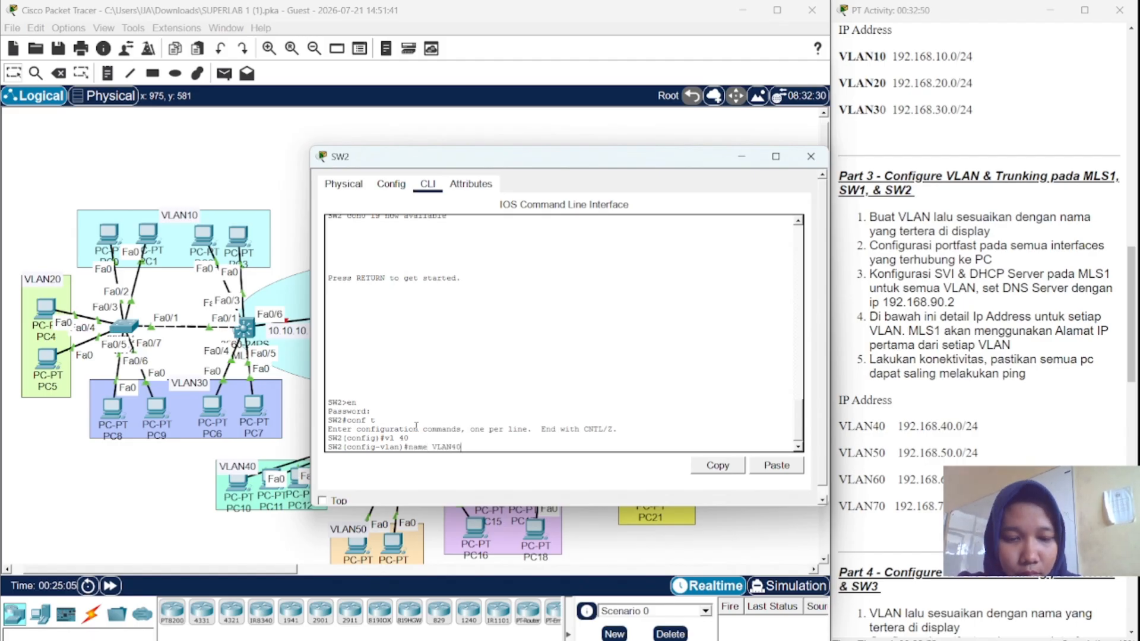
key(Return)
key(Up)
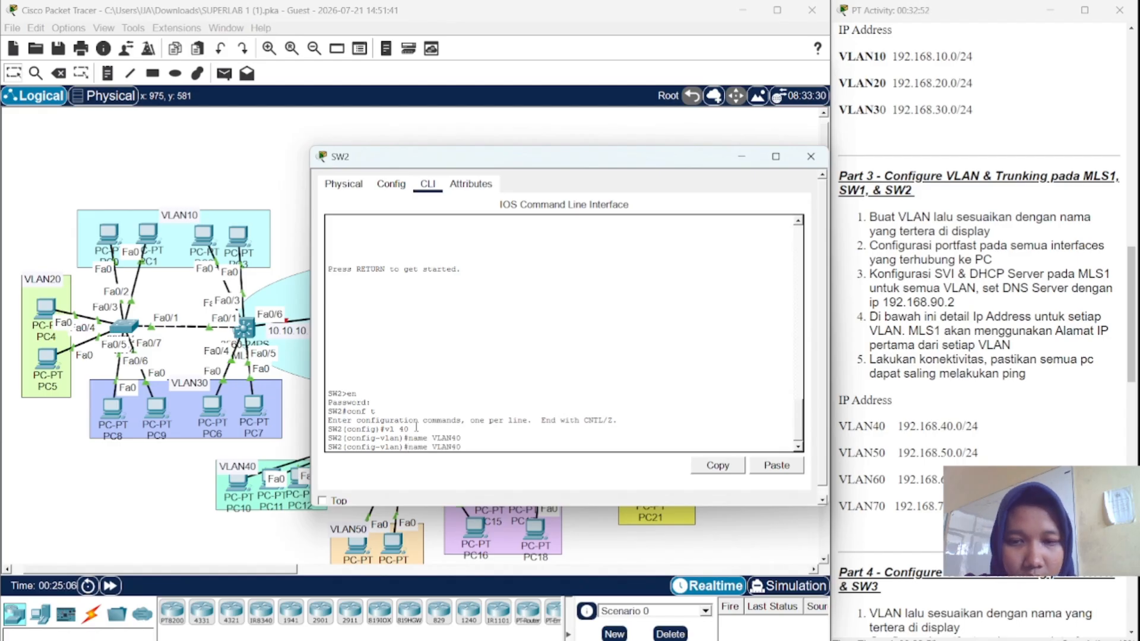
key(Up)
key(BackSpace)
key(BackSpace)
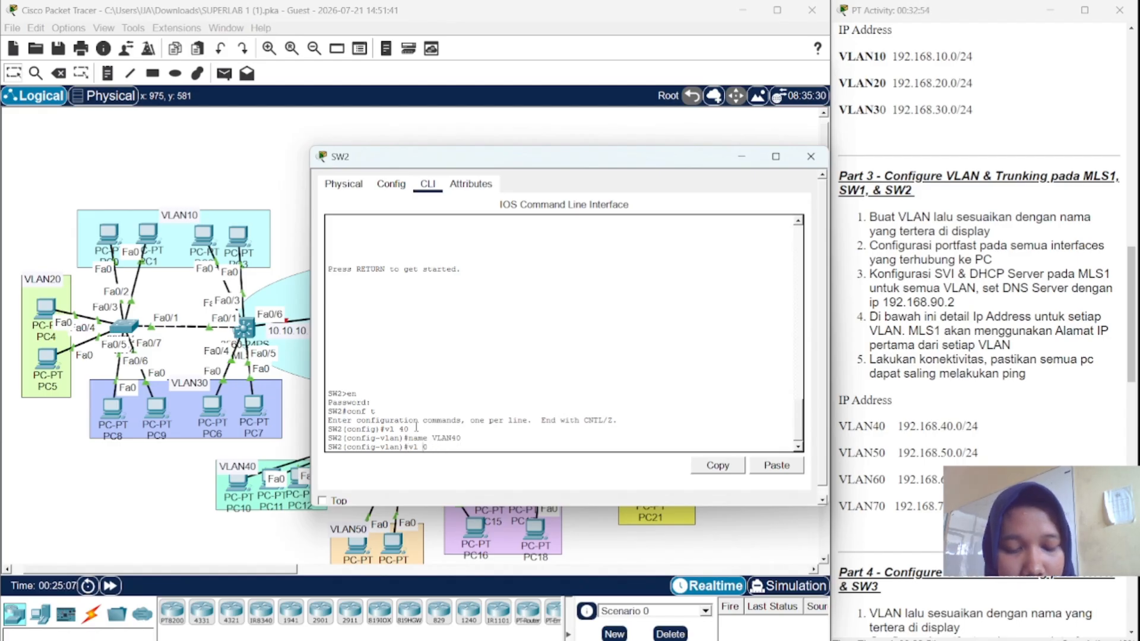
text(50)
key(Return)
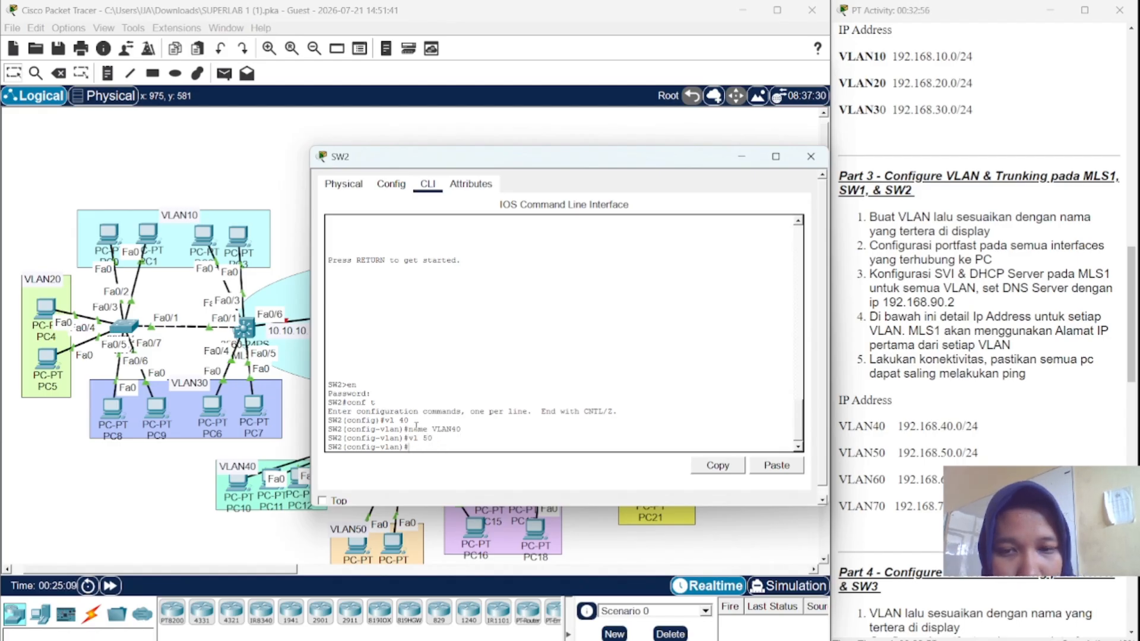
key(Up)
key(Up)
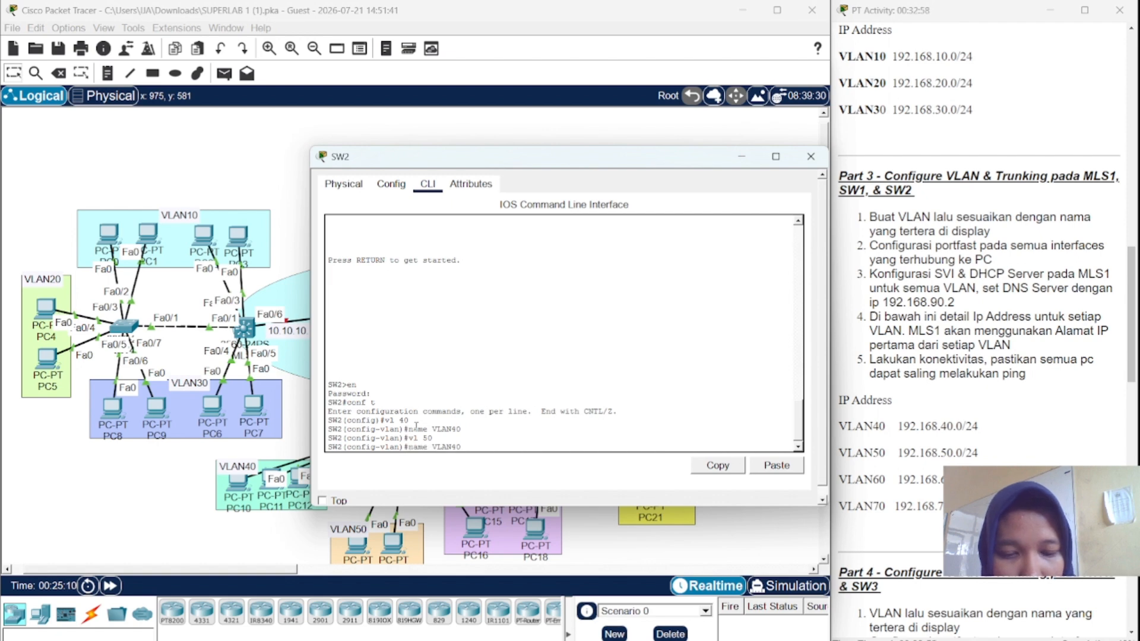
key(BackSpace)
key(BackSpace)
text(50)
key(Return)
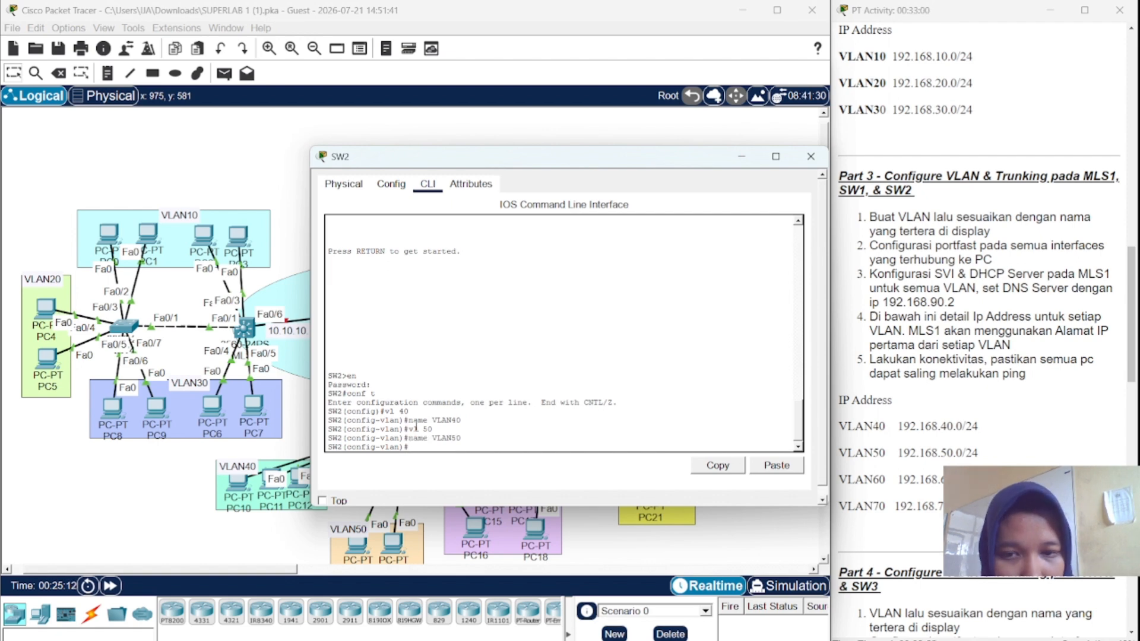
- Create VLAN 60 named VLAN60 and VLAN 70 named VLAN70 on SW2
key(Up)
key(Up)
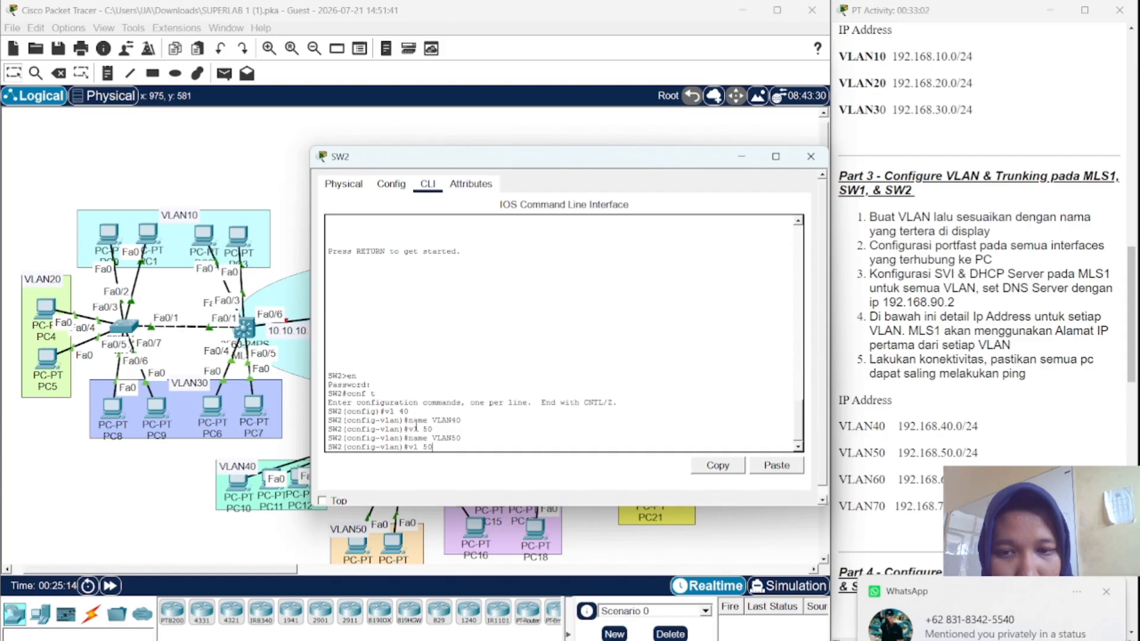
text(60)
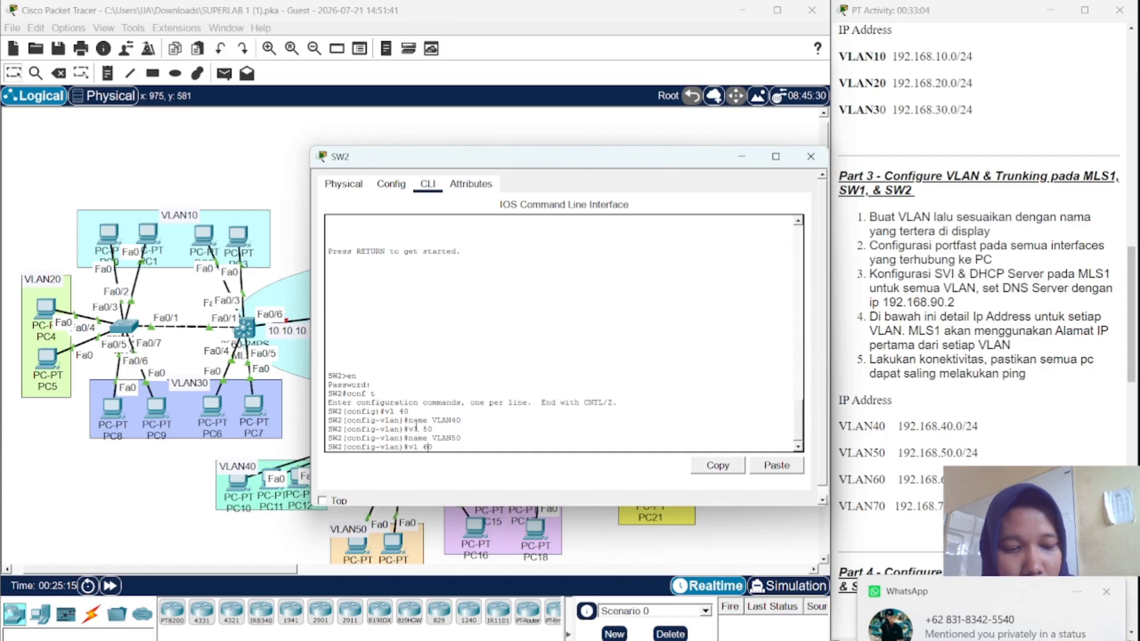
key(Return)
key(Up)
key(Up)
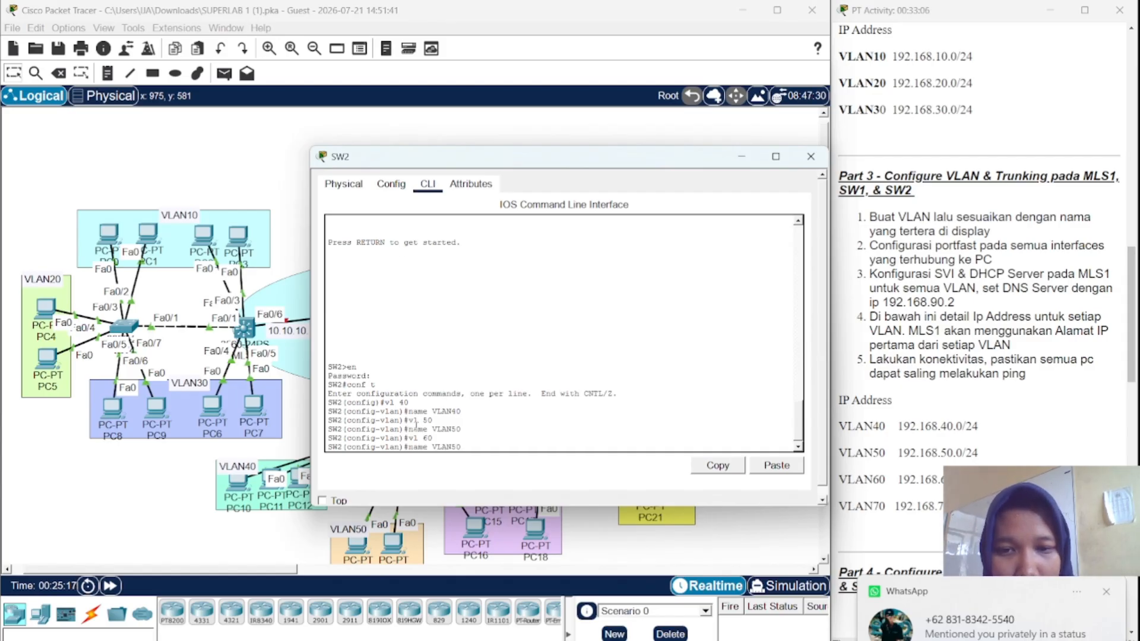
key(Left)
key(BackSpace)
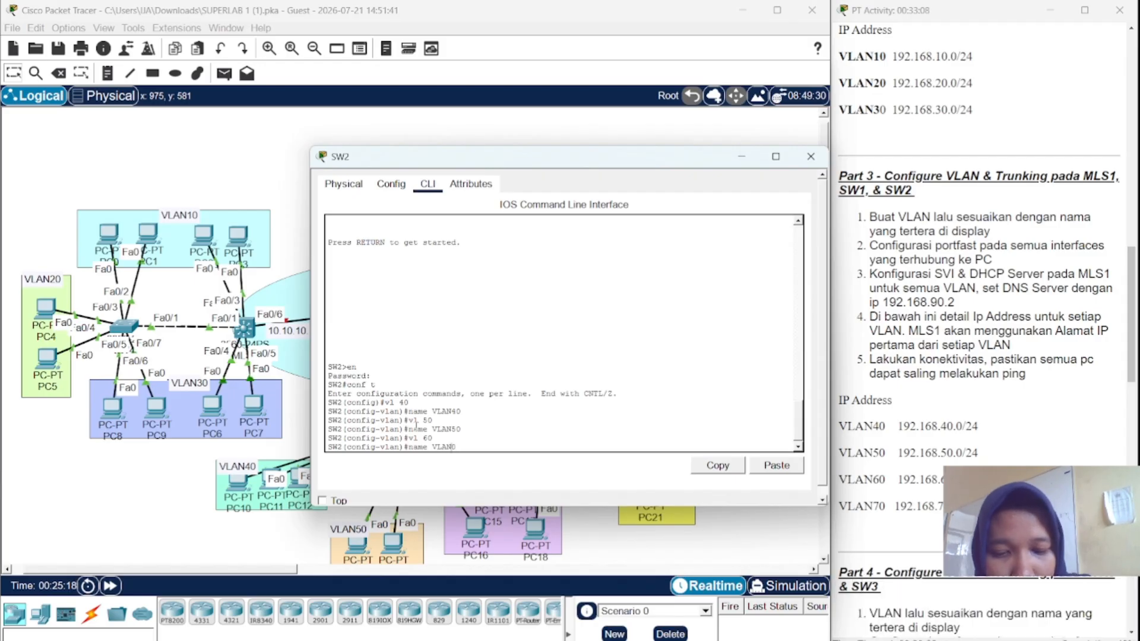
text(60)
key(Return)
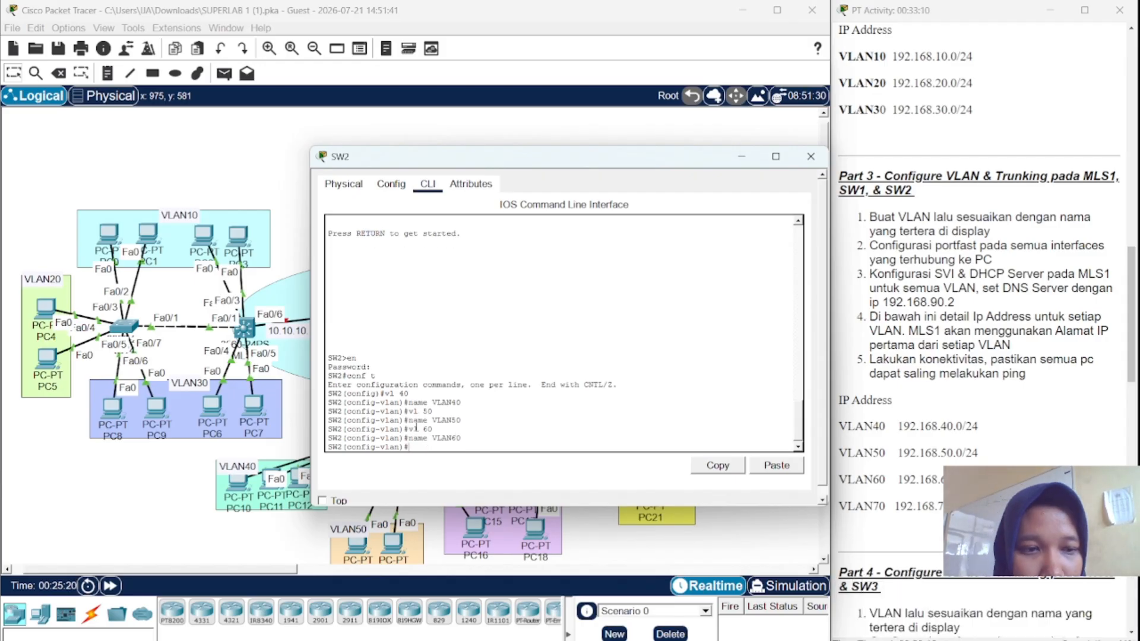
key(Up)
key(Up)
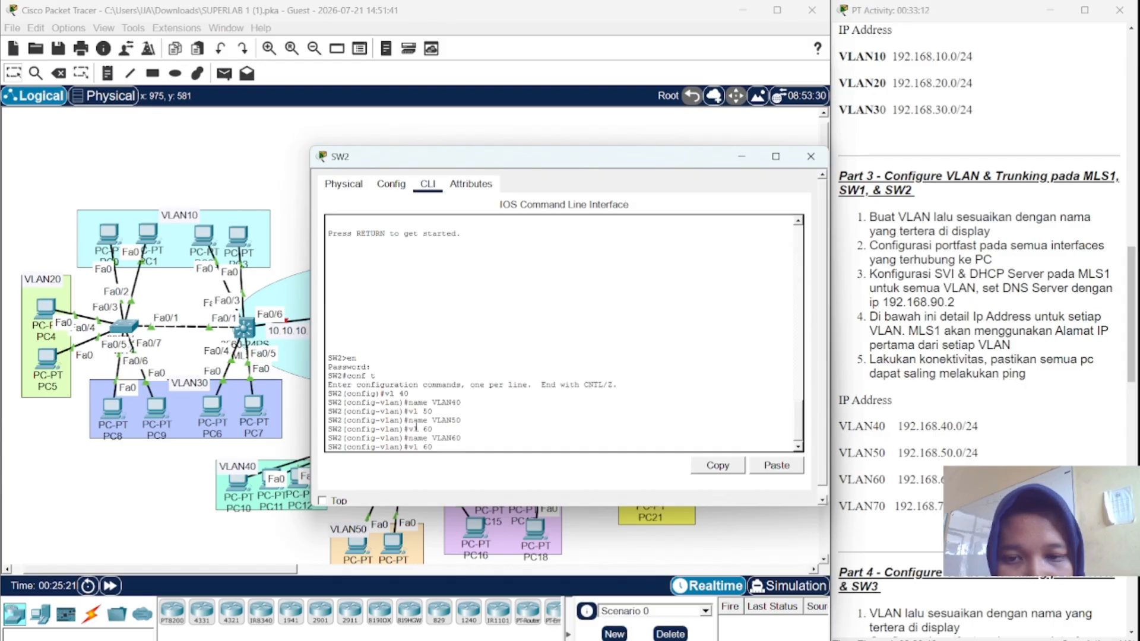
key(BackSpace)
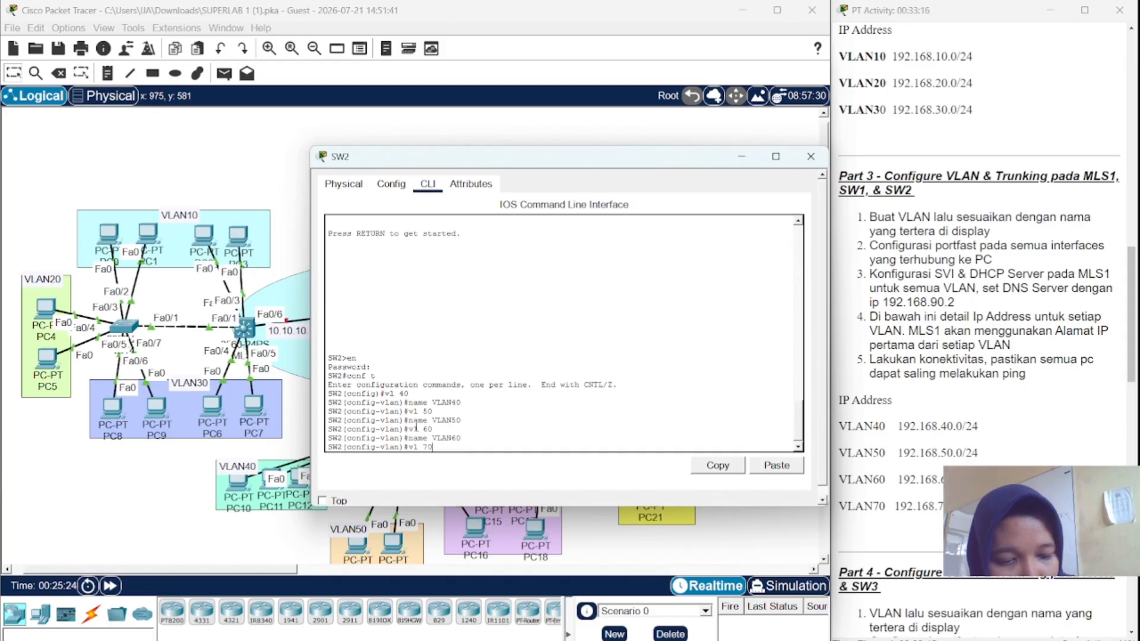
key(Return)
key(Up)
key(Up)
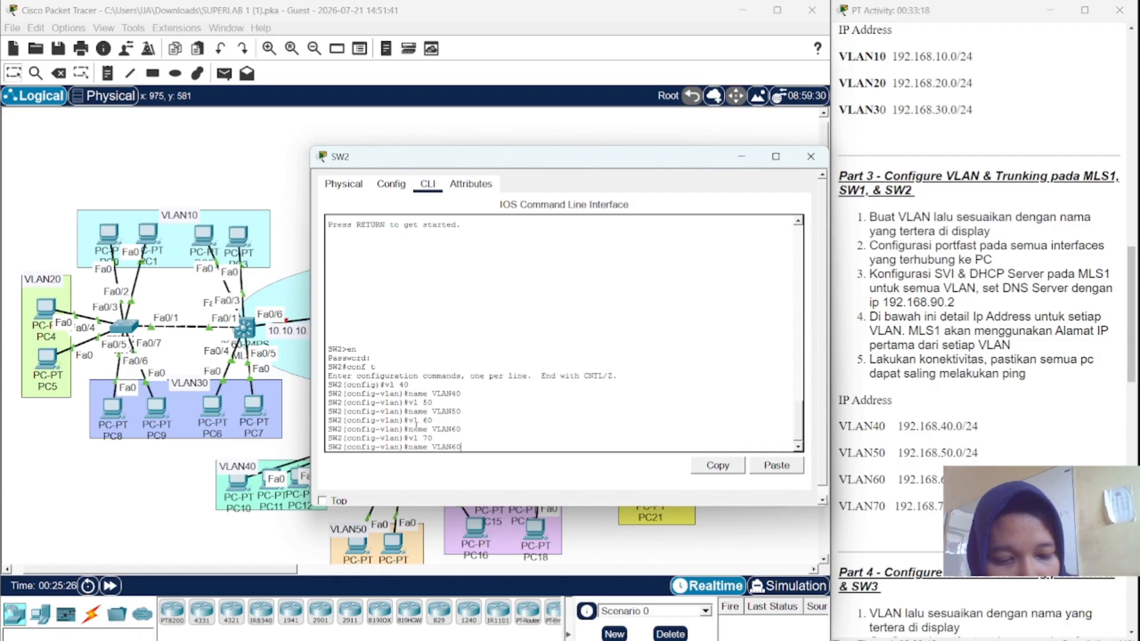
text(7)
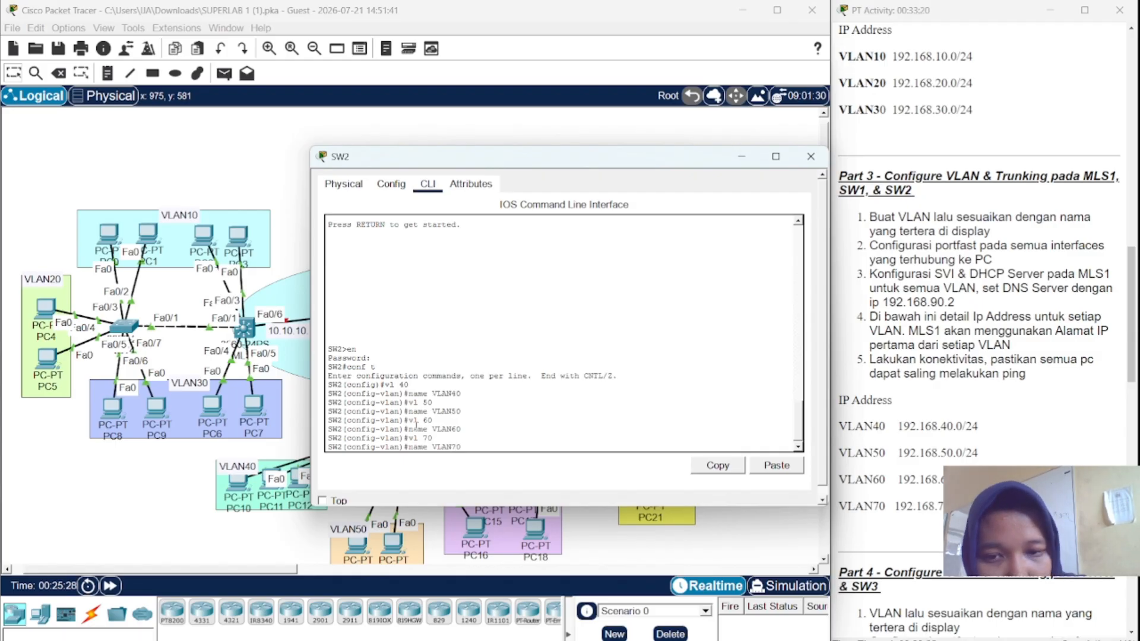
key(Return)
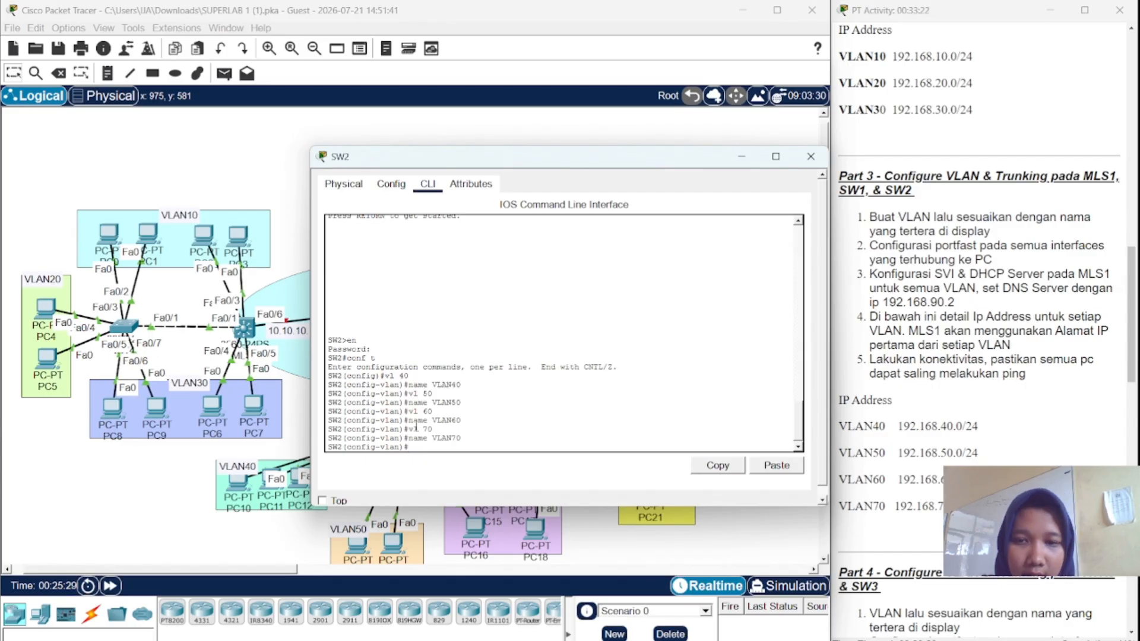
- Make SW2 ports Fa0/2–3 PortFast access ports in VLAN 40
text(int)
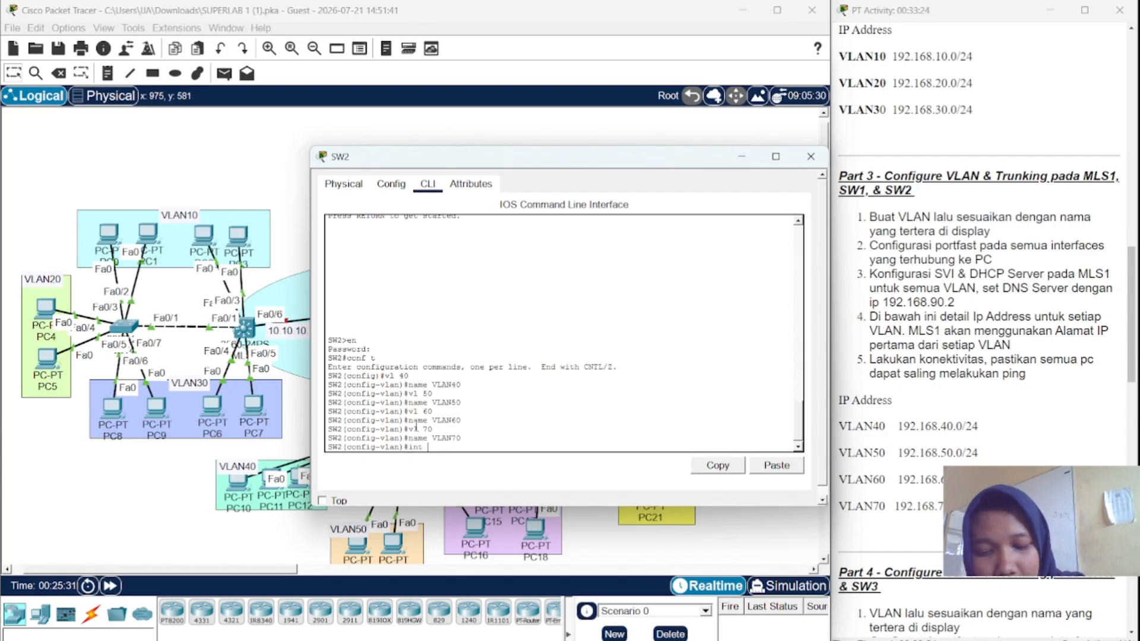
text( ra fa)
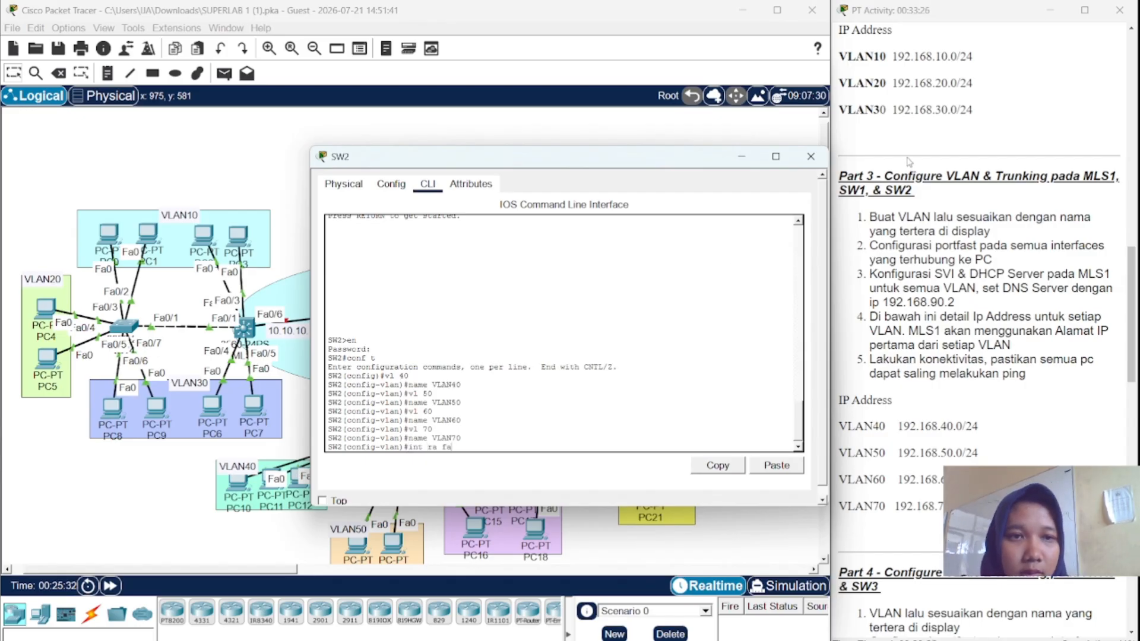
scroll(909, 161, down, 5)
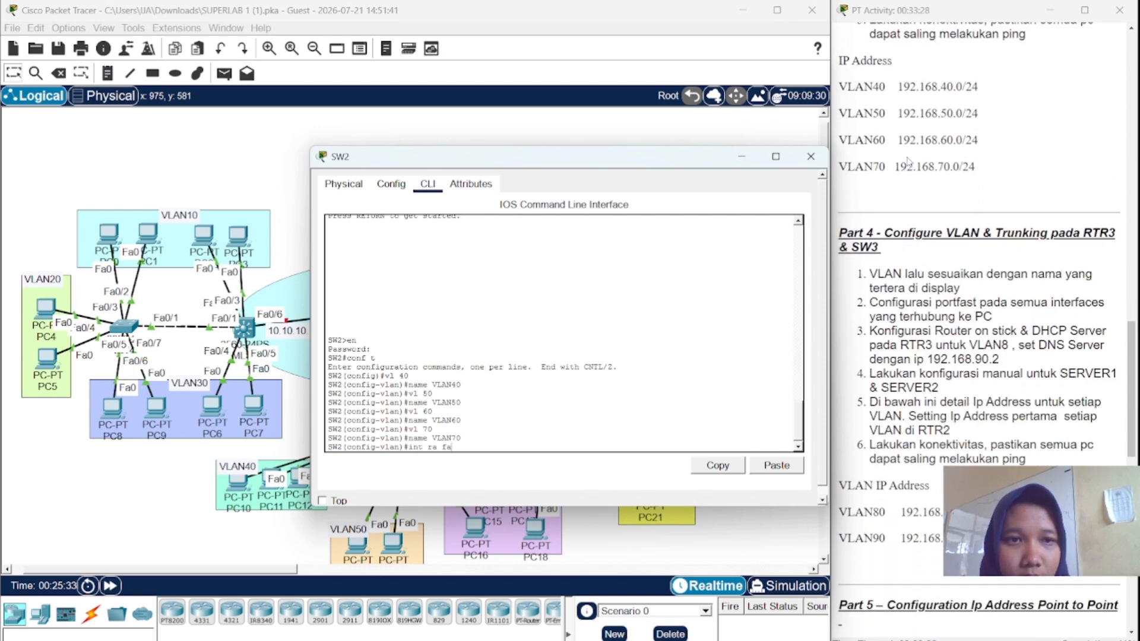
scroll(909, 162, down, 2)
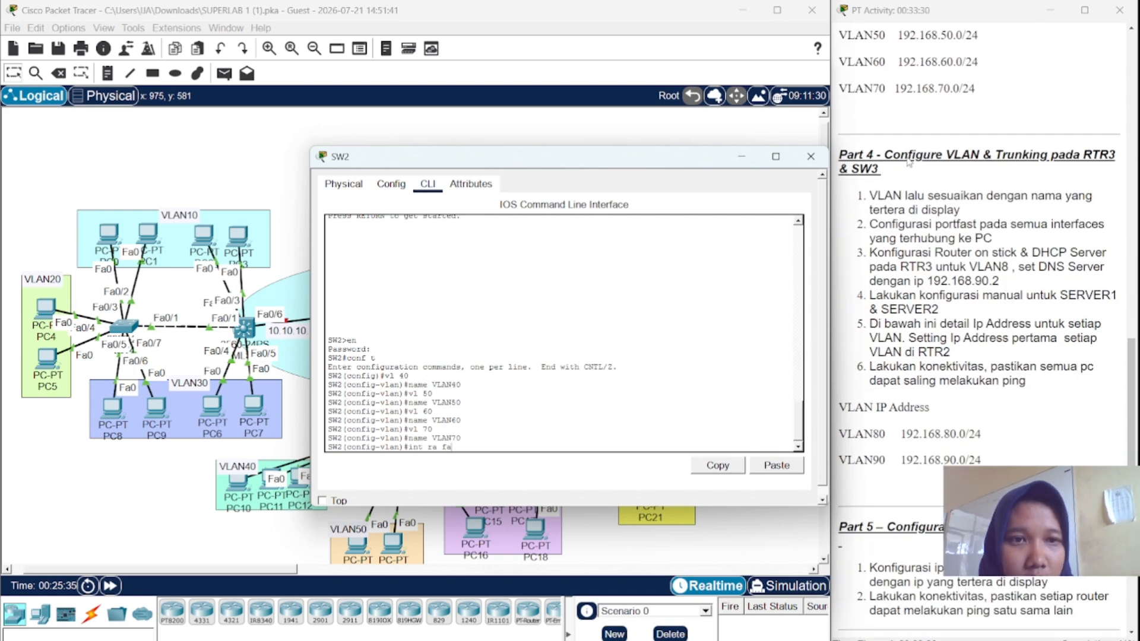
scroll(908, 162, down, 3)
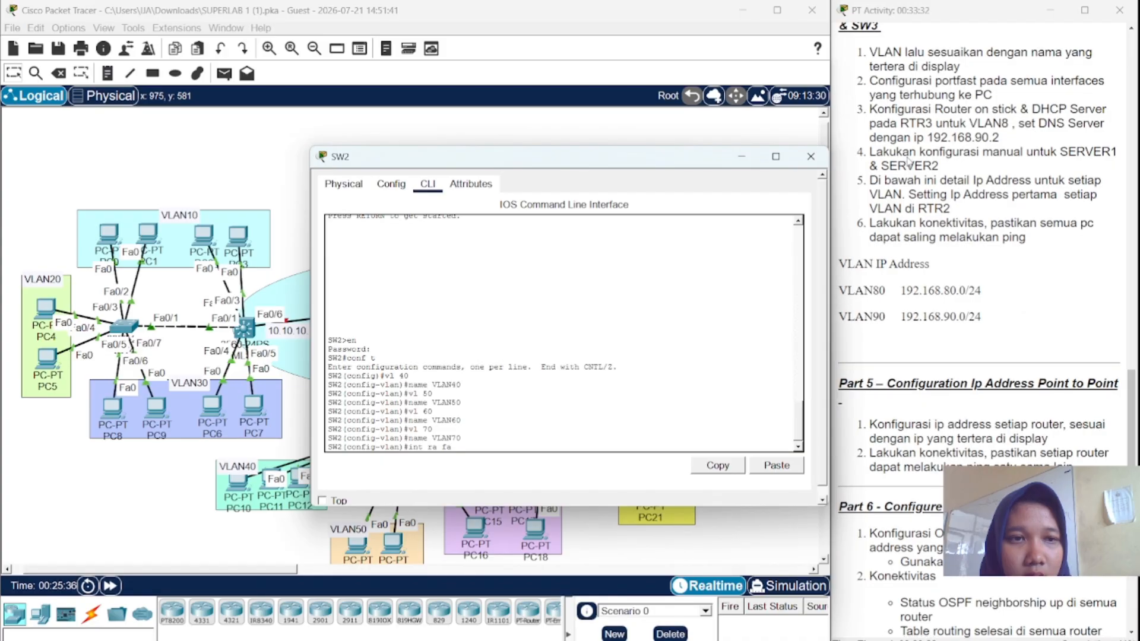
scroll(908, 160, up, 2)
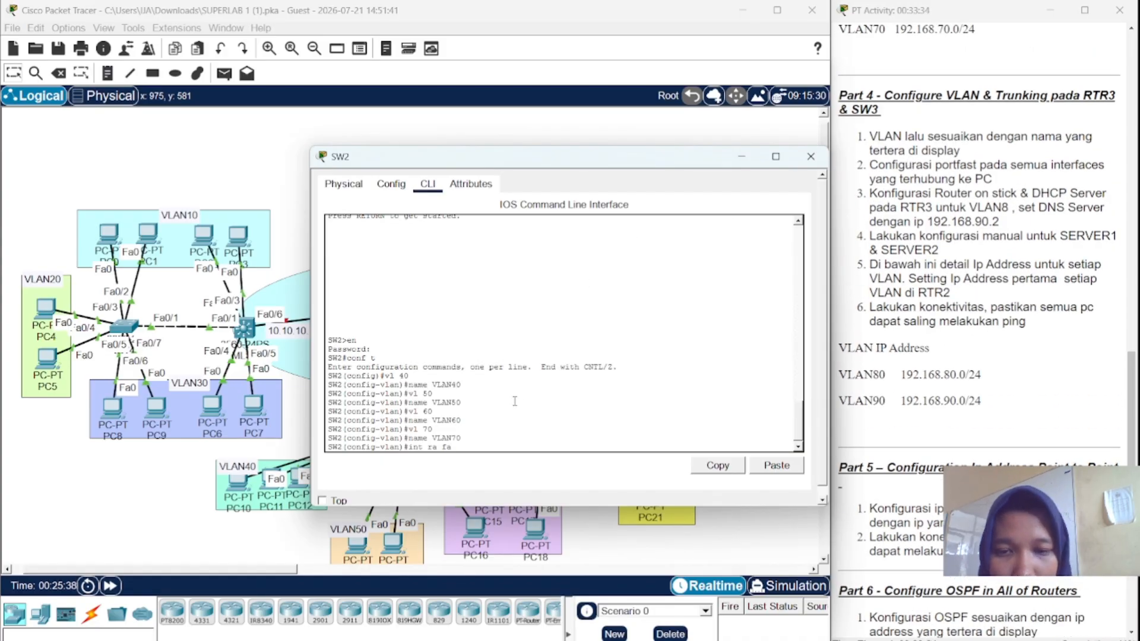
text(0/2-)
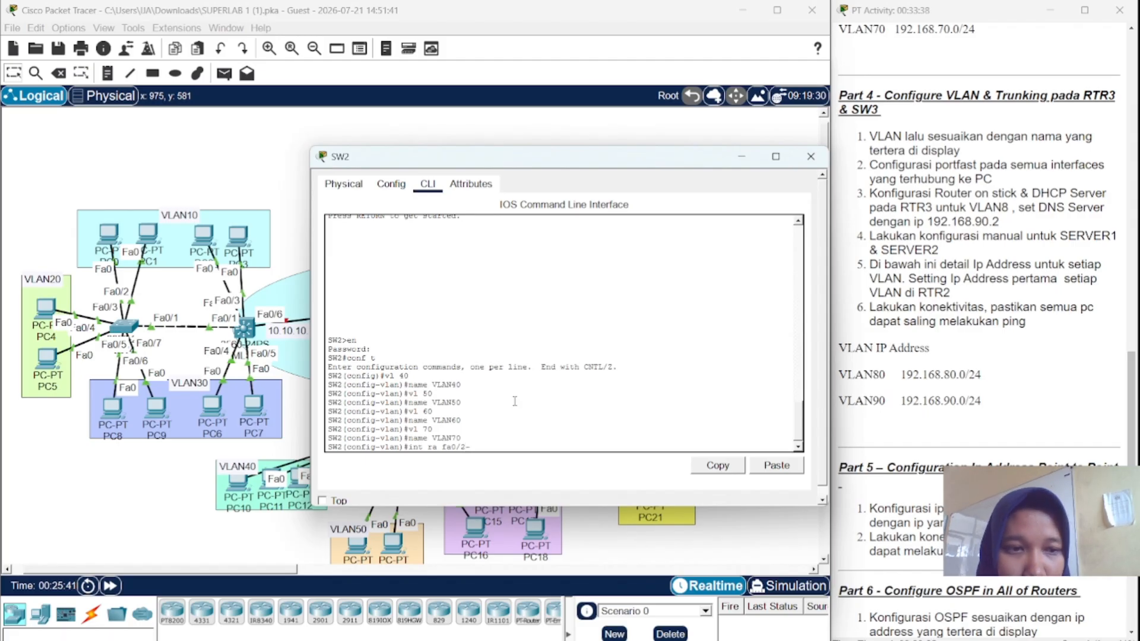
text(3)
key(Return)
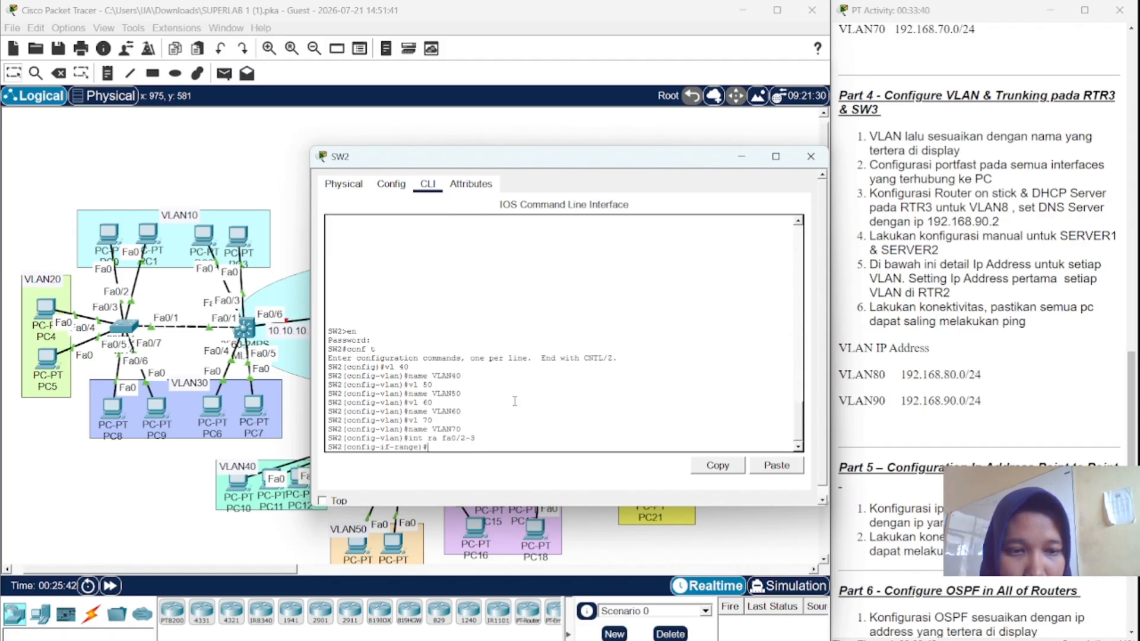
text(sw)
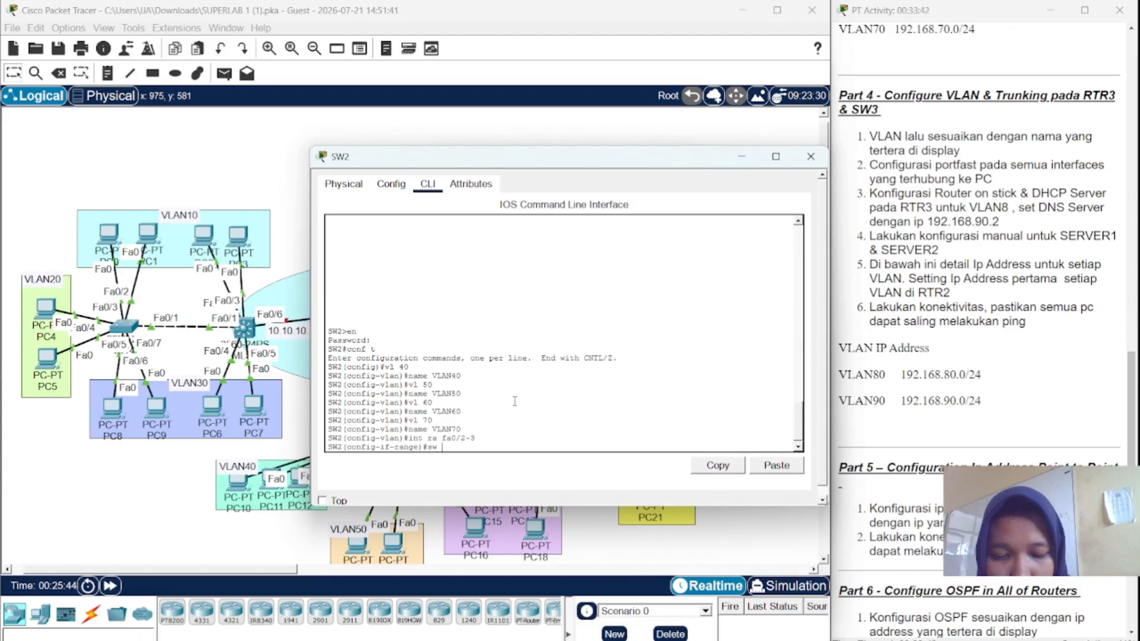
text( mo ac)
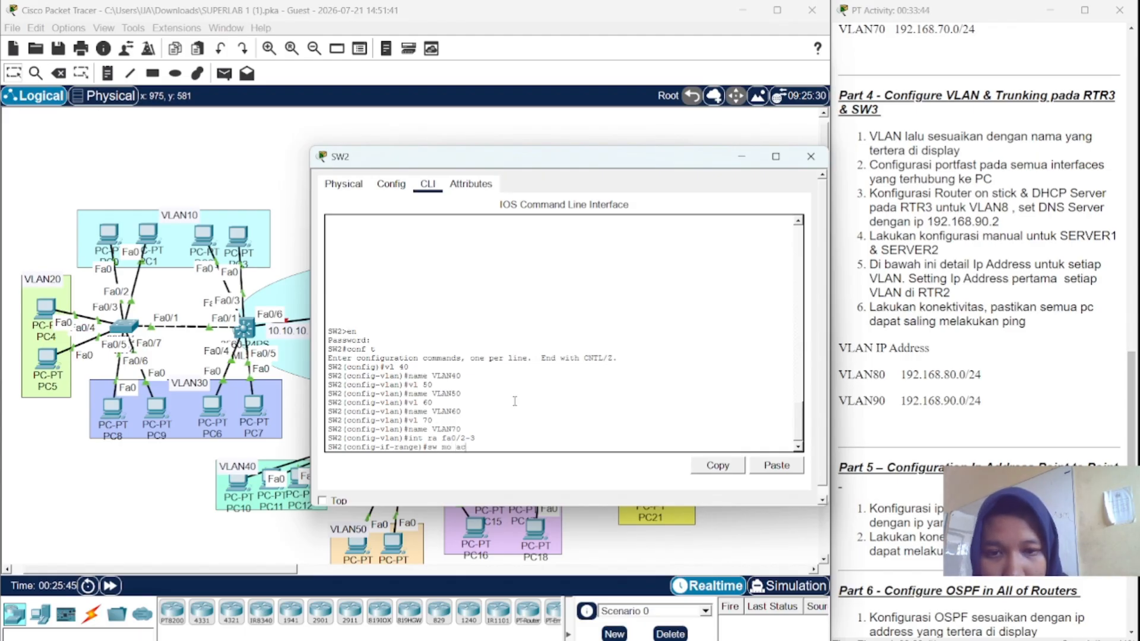
text(c)
key(Return)
text(sw a)
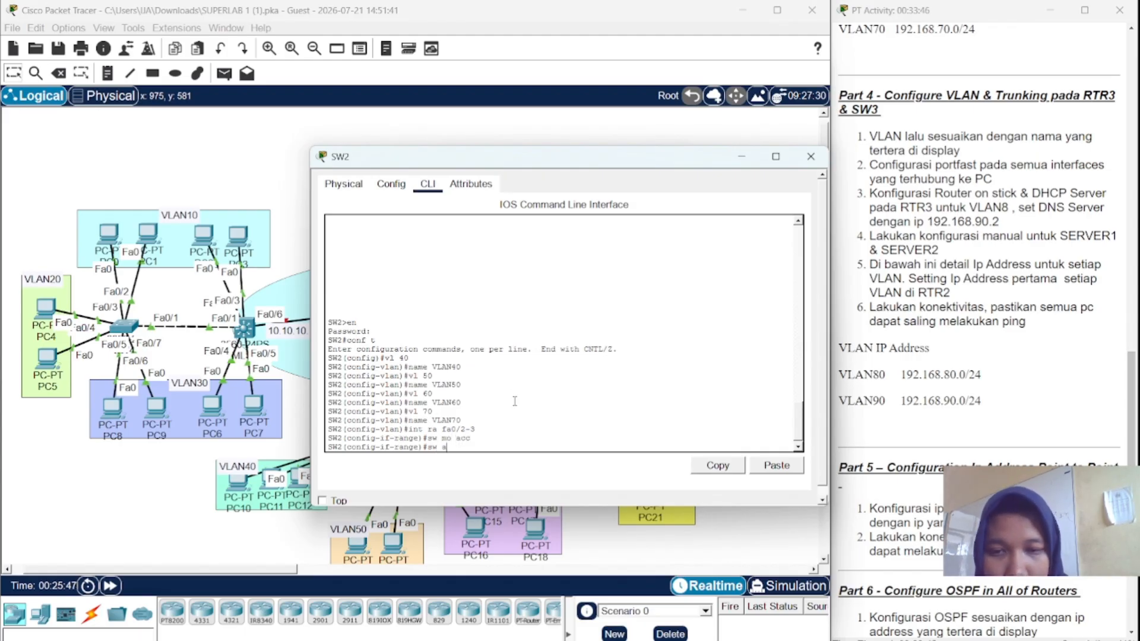
text(cc vl)
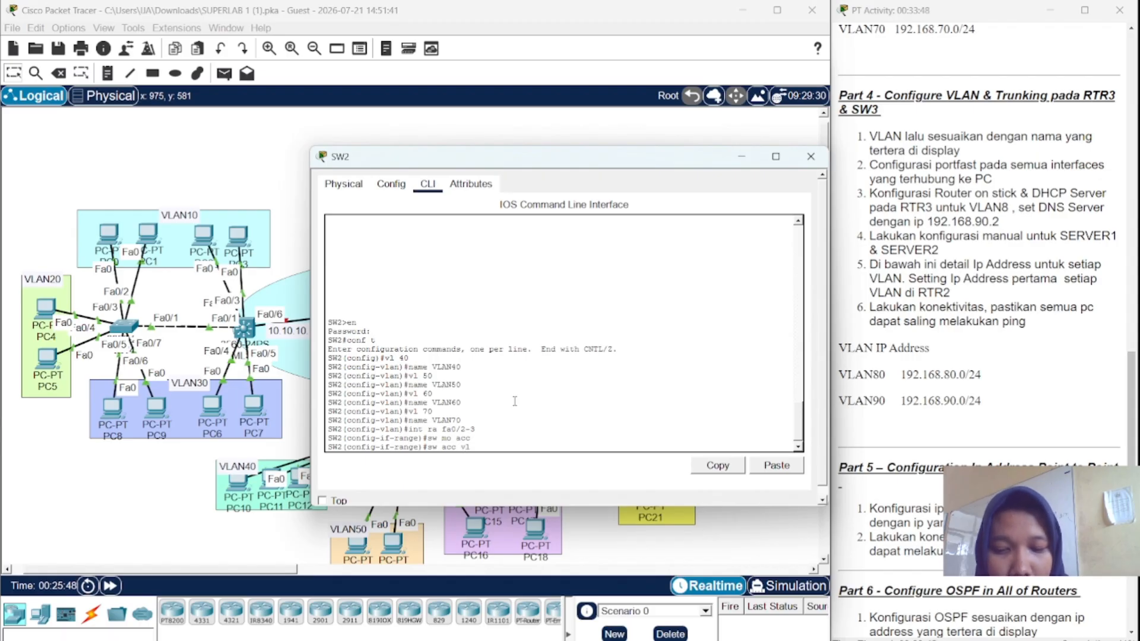
text( 40)
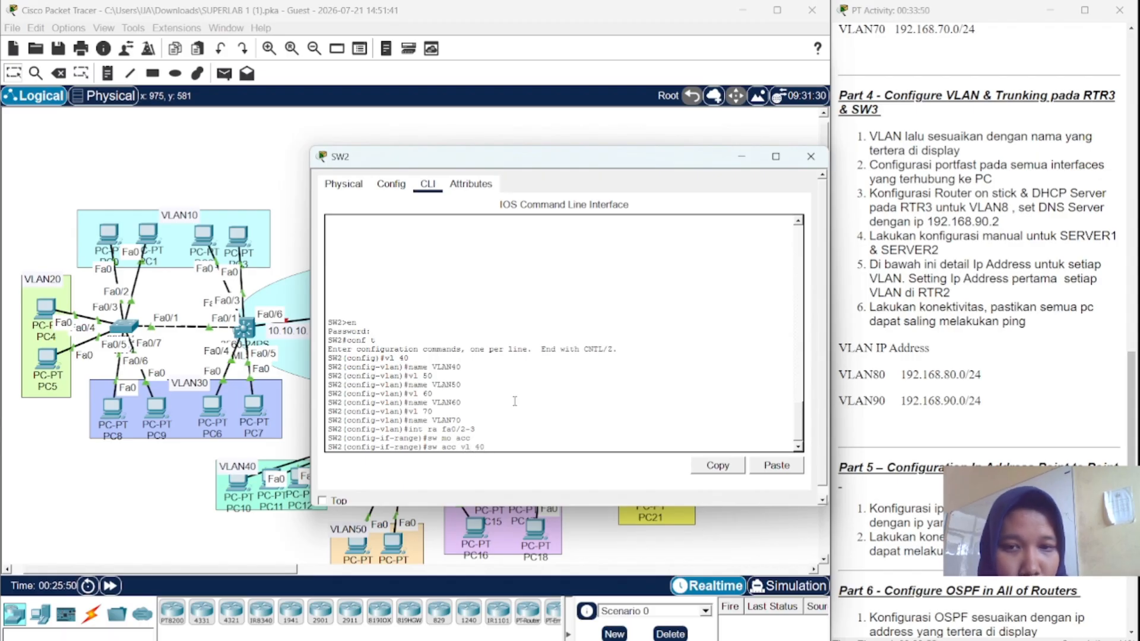
key(Return)
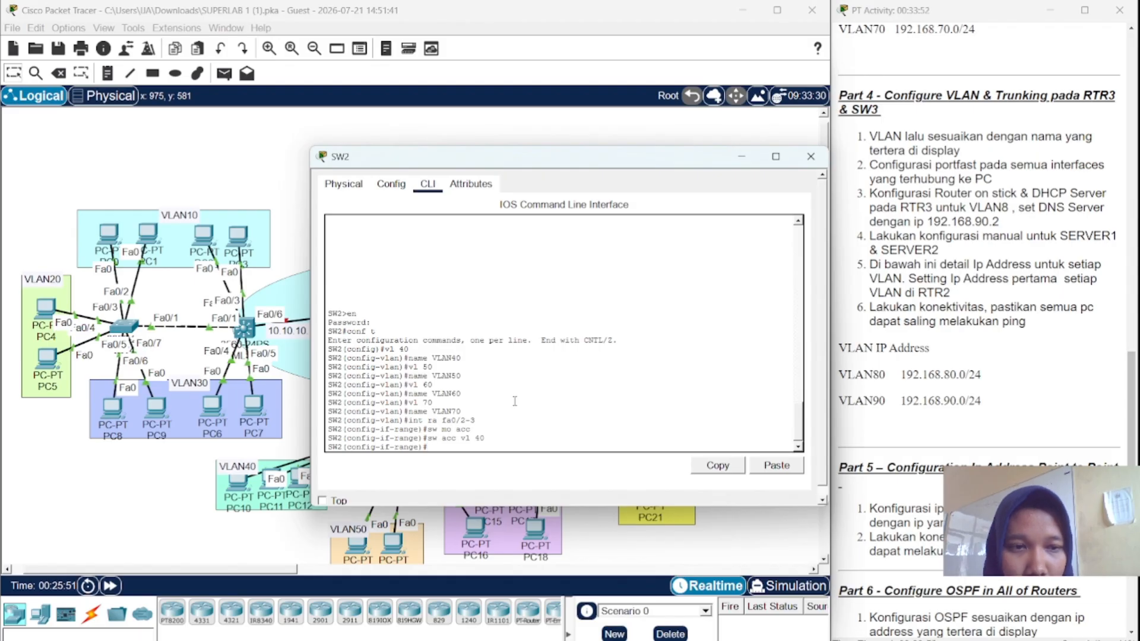
text(spa )
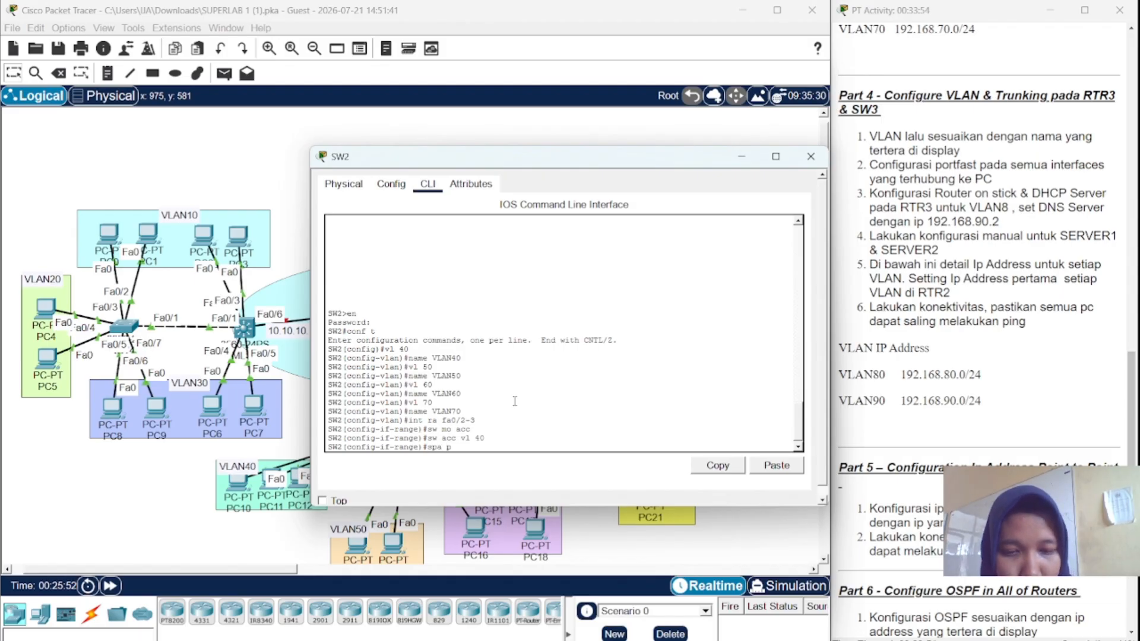
text(po)
key(Return)
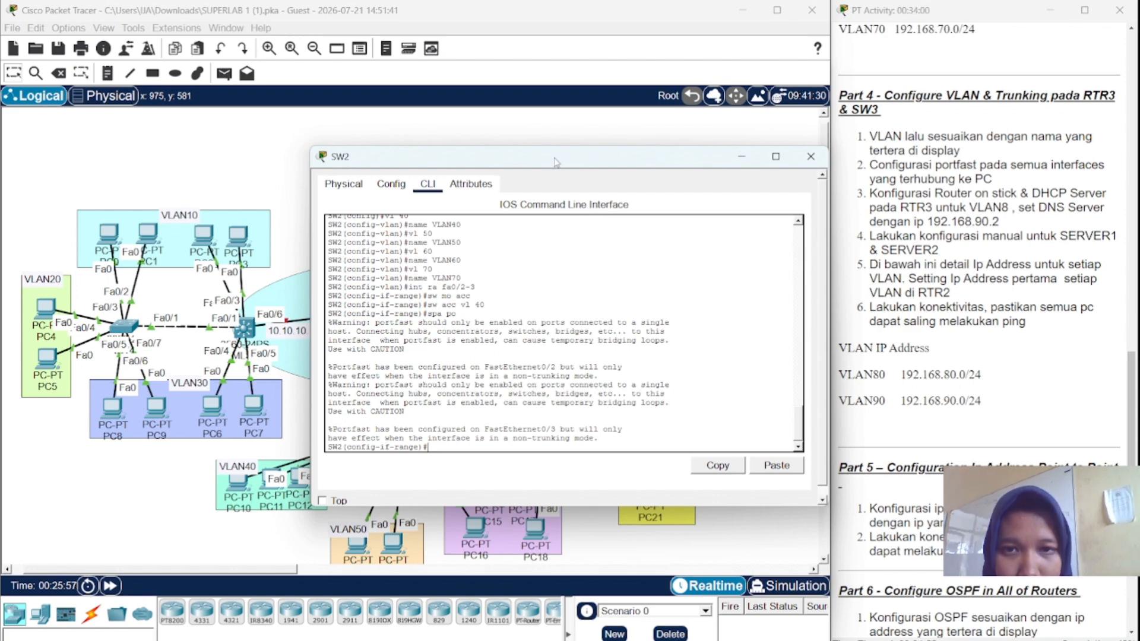
- Reassign Fa0/2–3 to VLAN 60 as access ports with PortFast re-enabled
drag(556, 161, 471, 148)
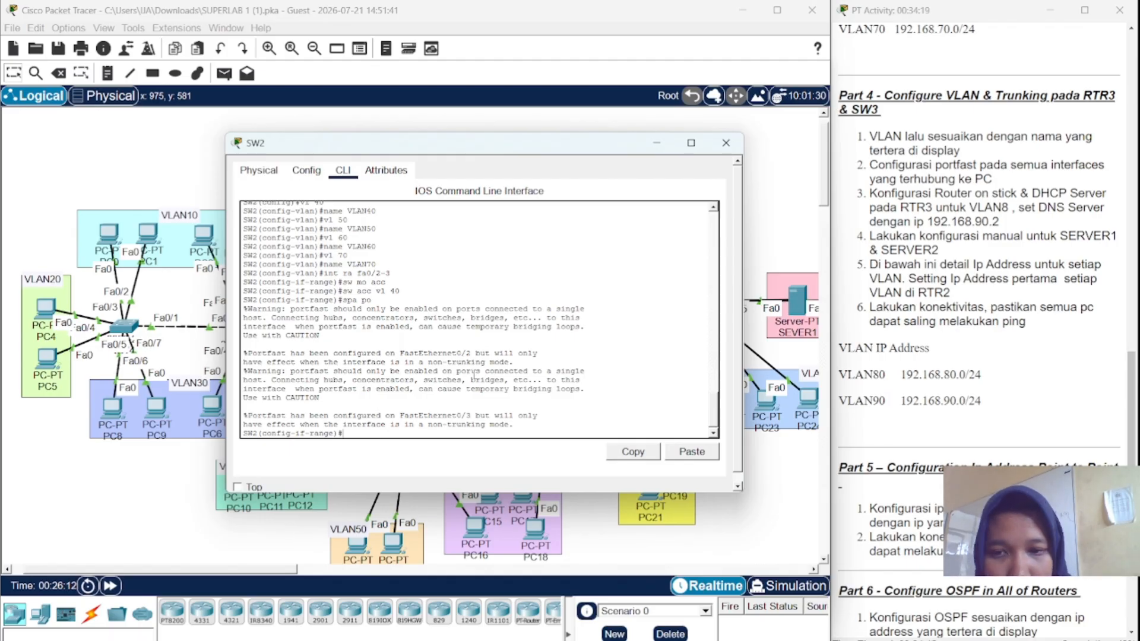
text(int ra fa0/2-3)
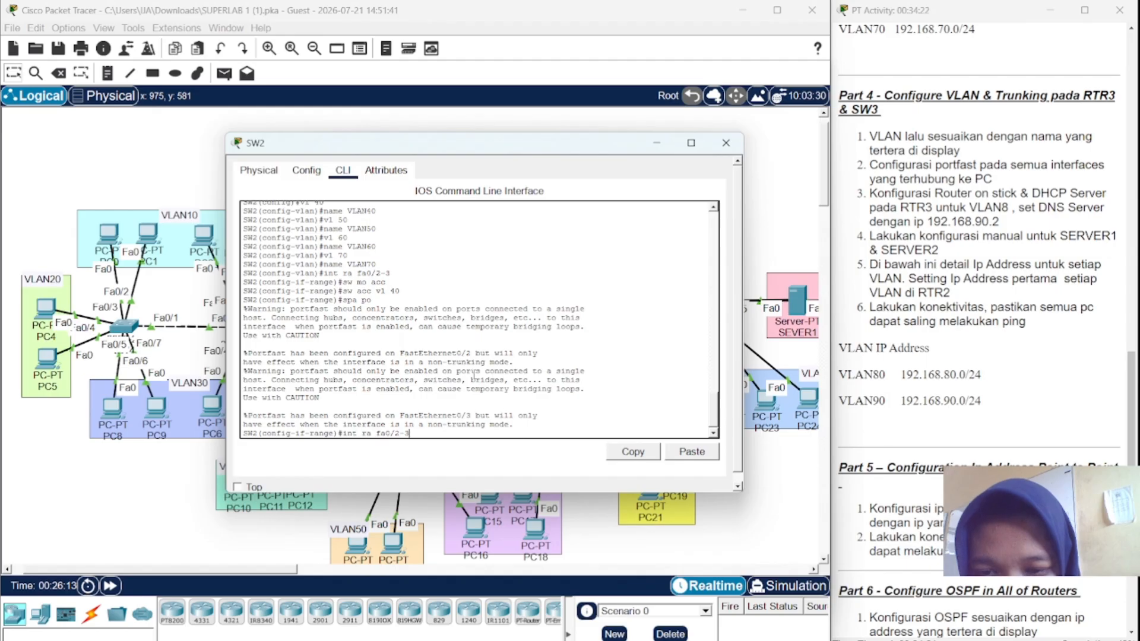
key(Return)
key(Up)
key(Up)
key(Up)
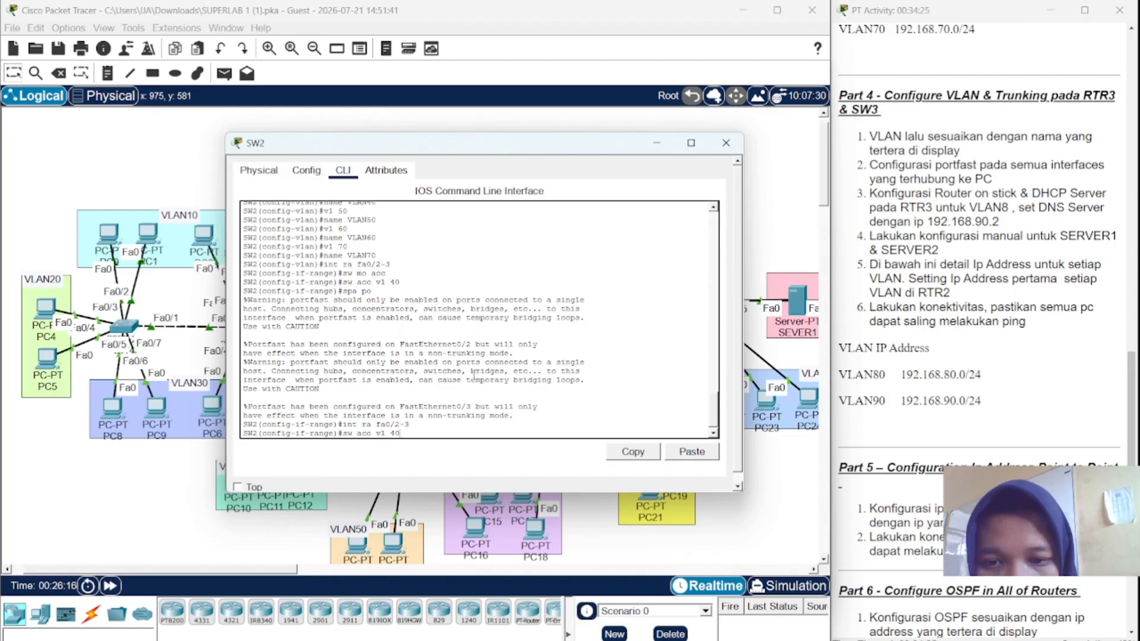
key(Up)
key(Return)
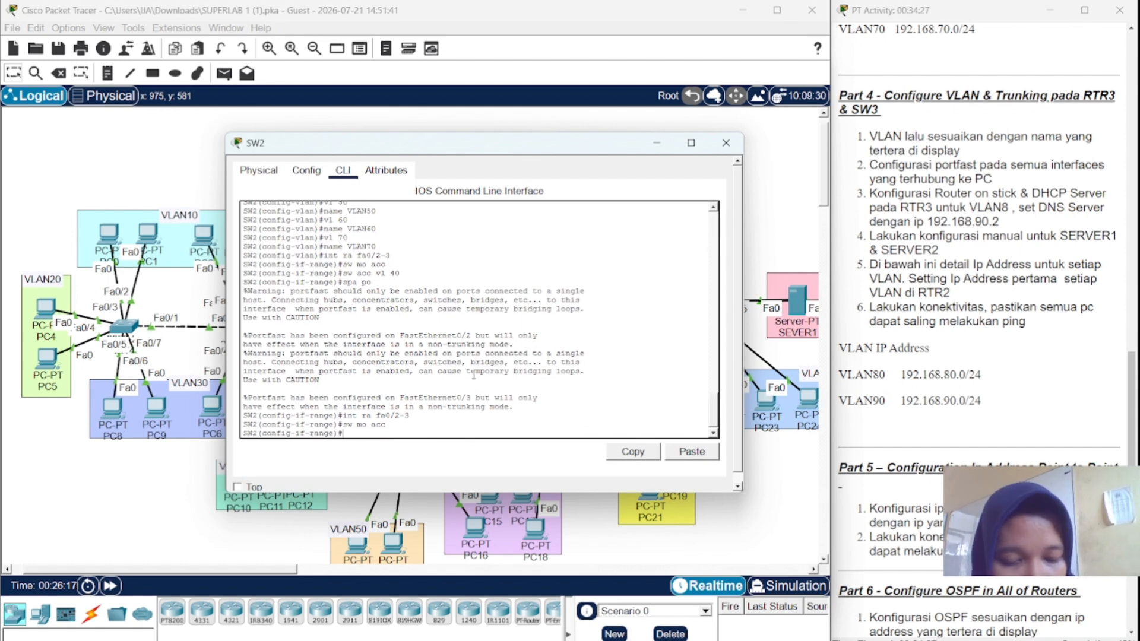
key(Up)
key(Up)
key(Up)
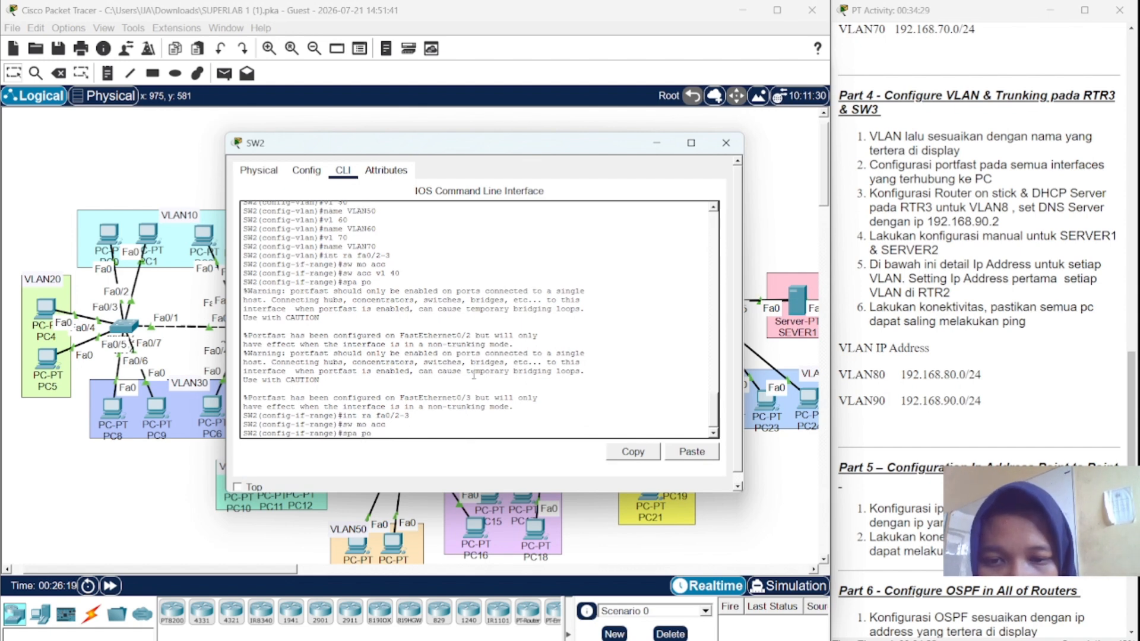
key(Up)
key(BackSpace)
key(BackSpace)
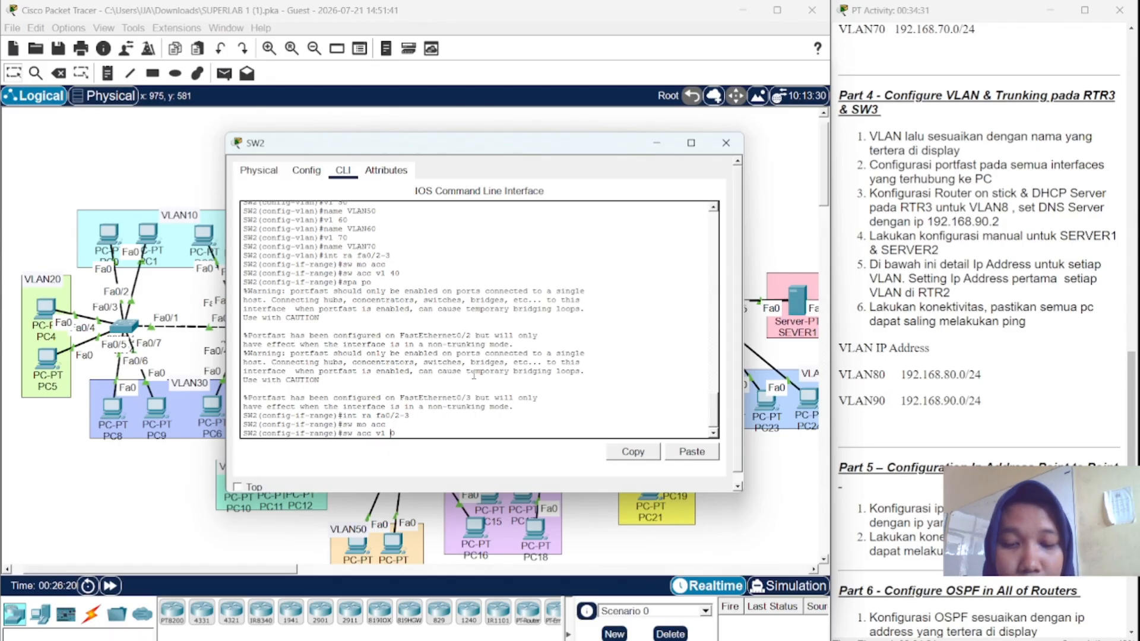
text(60)
key(Return)
key(Up)
key(Up)
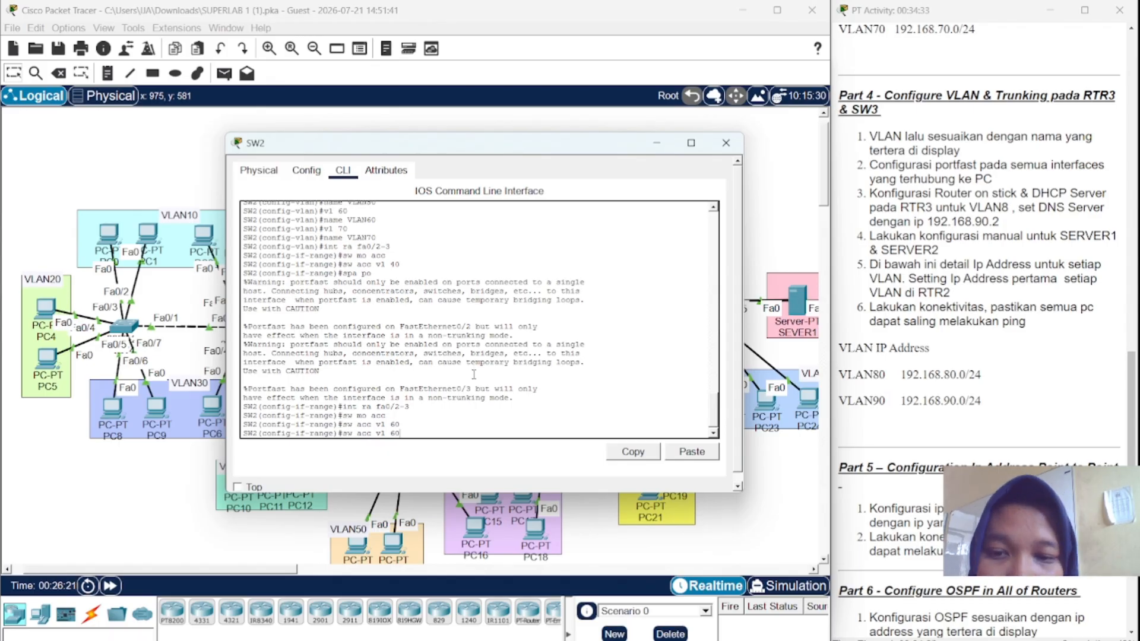
key(Up)
key(Up)
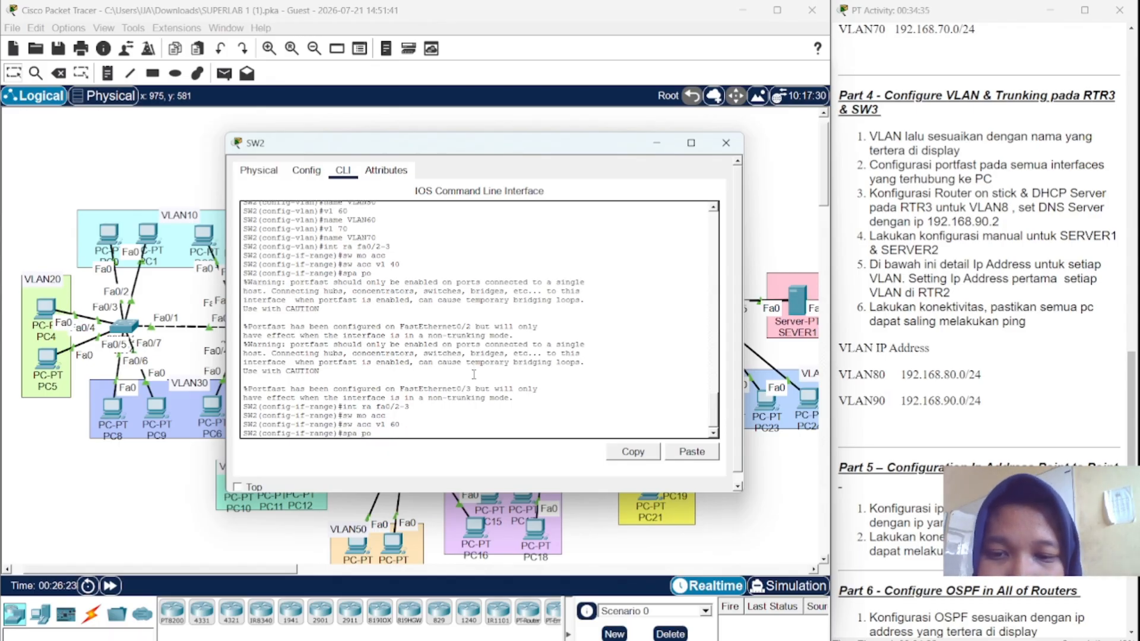
key(Return)
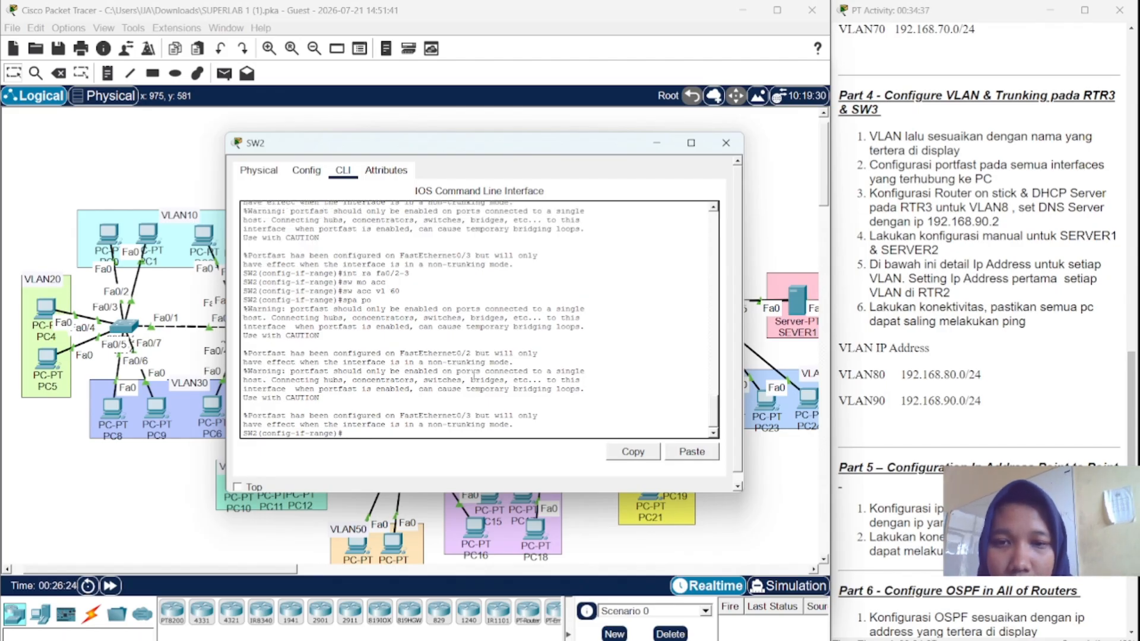
- Recall the interface range command and trim it to target different ports
key(Up)
key(Up)
key(Up)
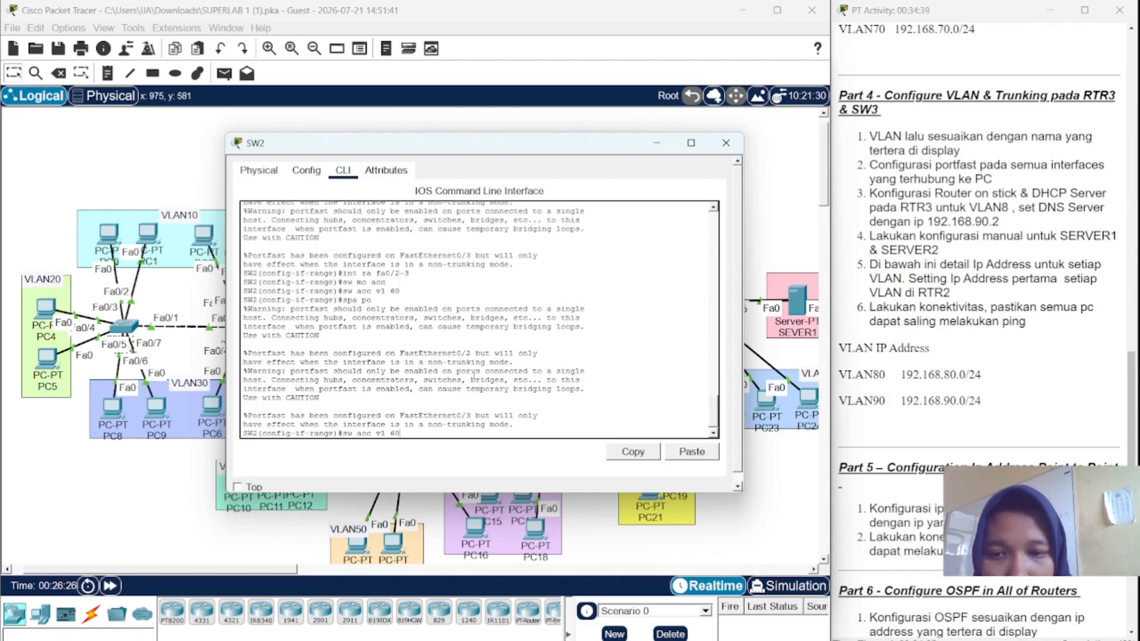
key(Up)
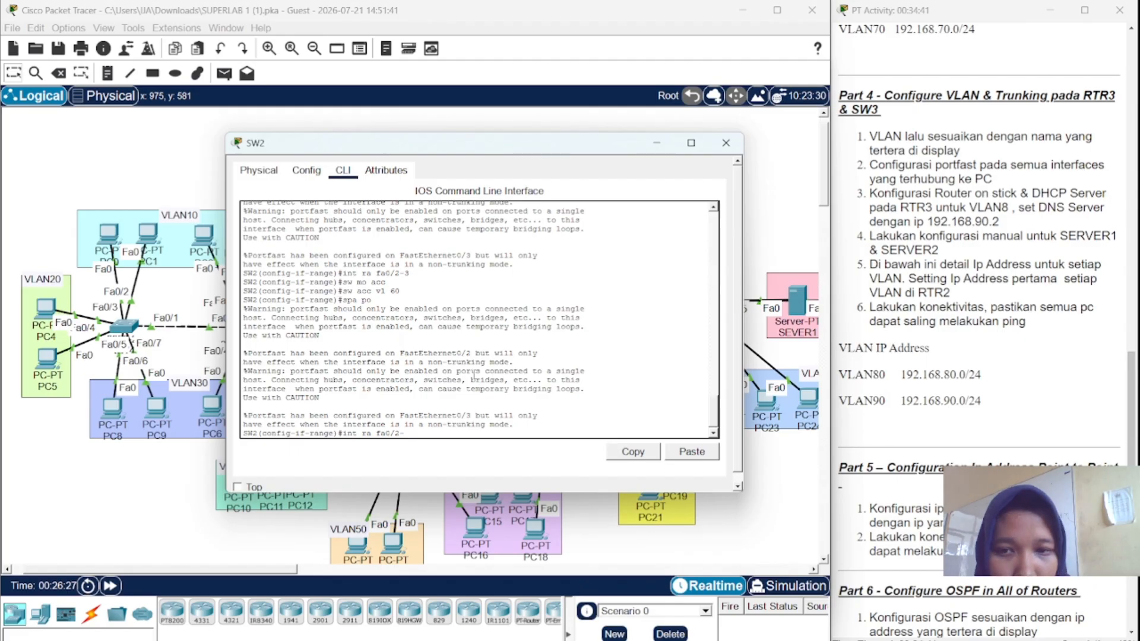
key(BackSpace)
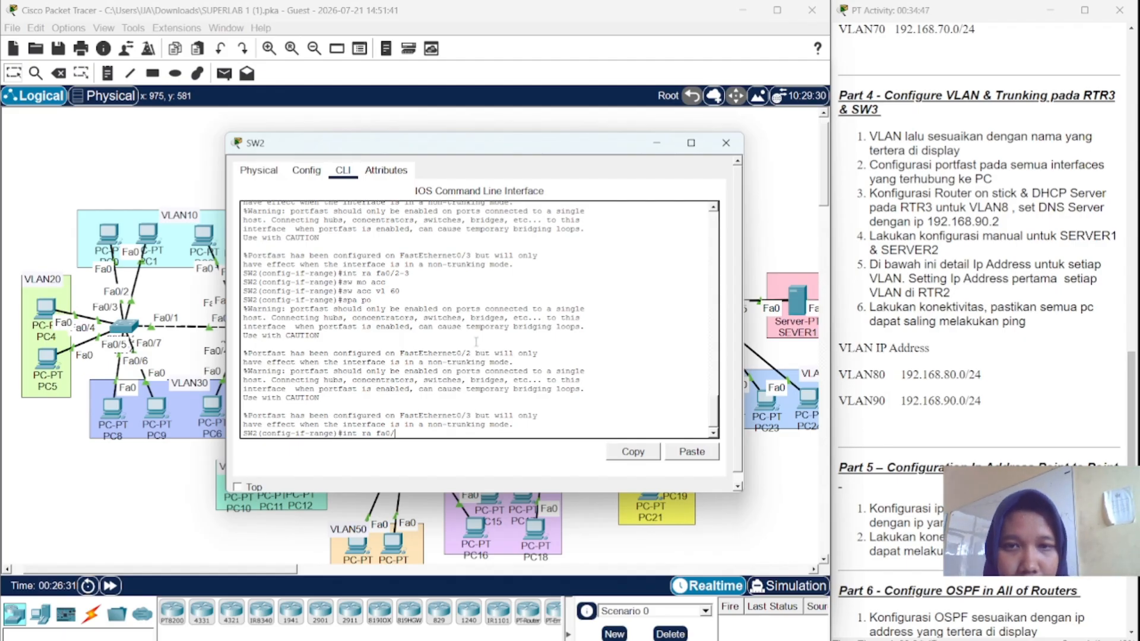
- Make SW2 ports Fa0/4–6 PortFast access ports in VLAN 70
drag(478, 146, 441, 104)
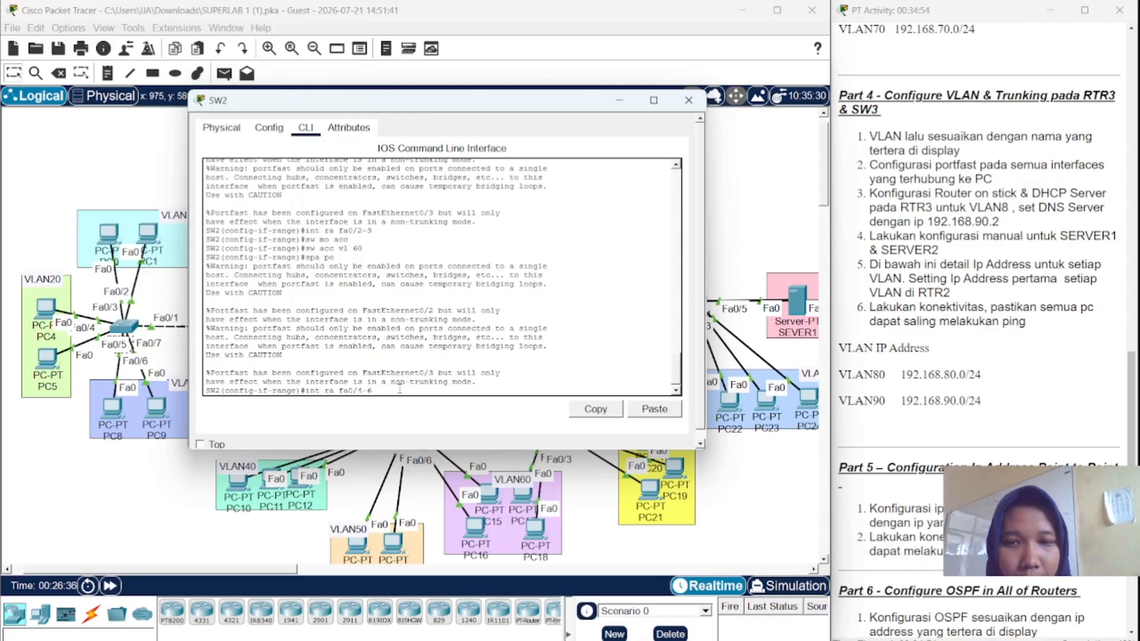
key(Return)
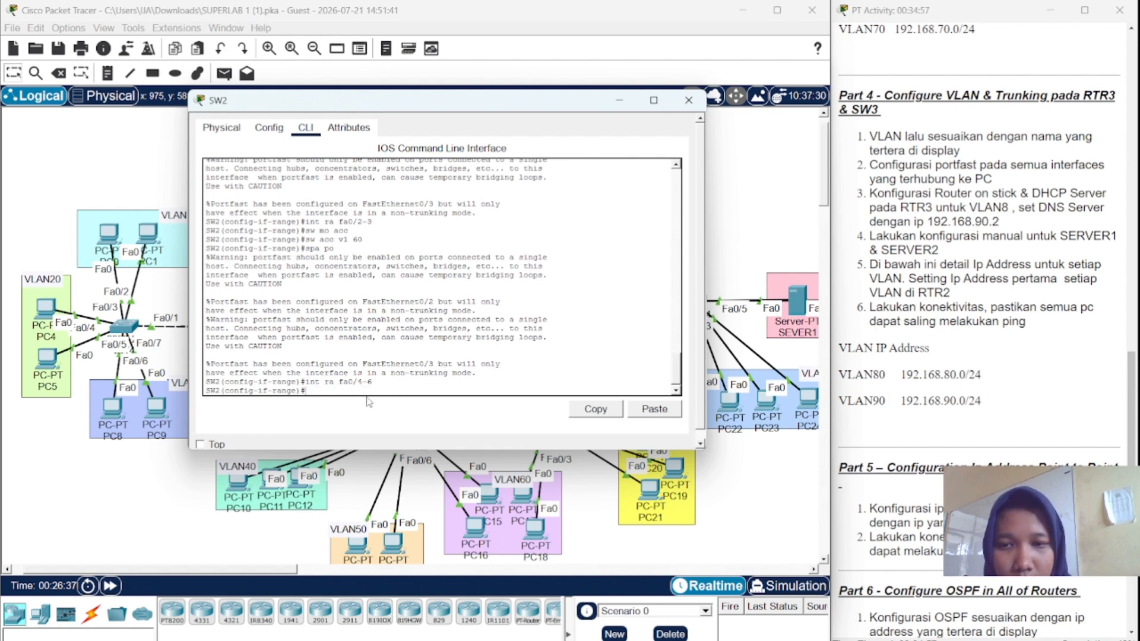
key(Up)
key(Up)
key(Up)
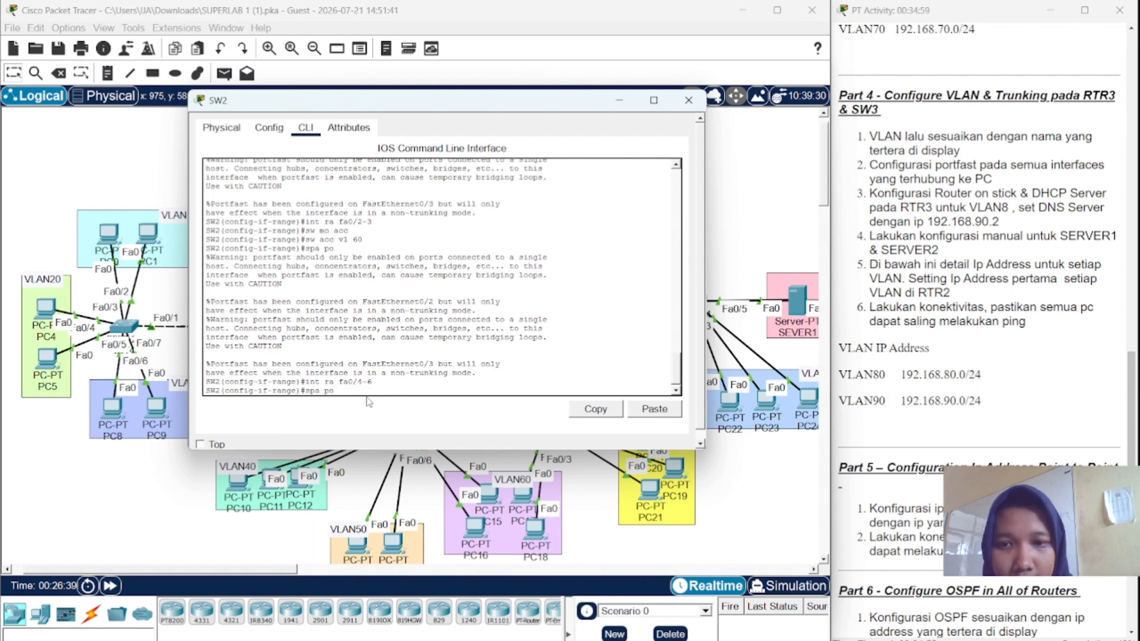
key(Up)
key(Return)
key(Up)
key(Up)
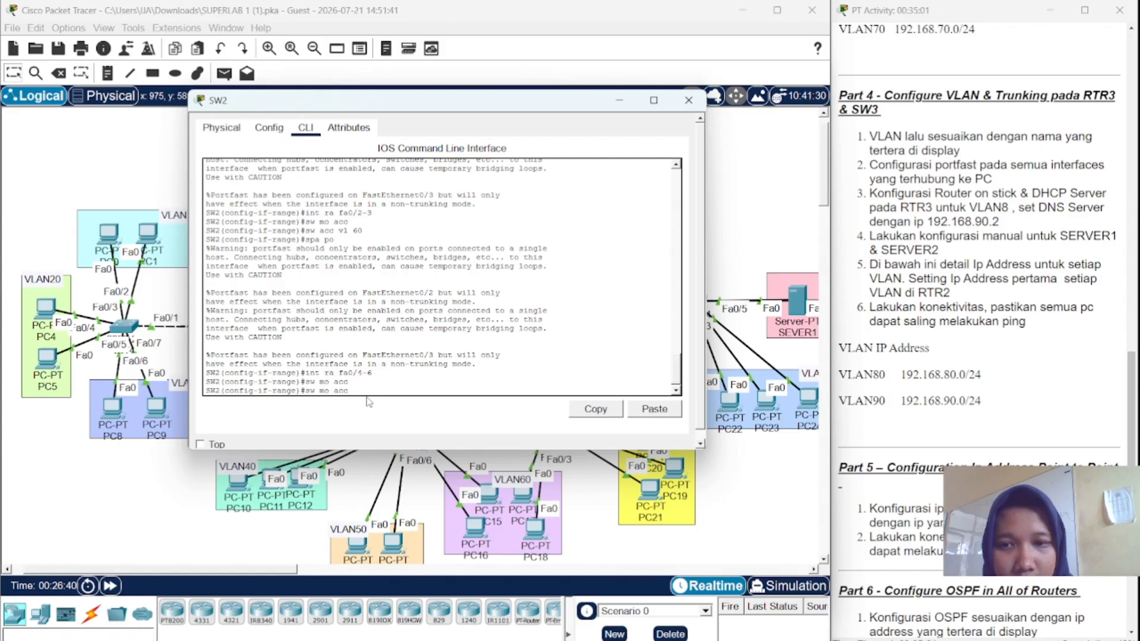
key(Up)
key(Up)
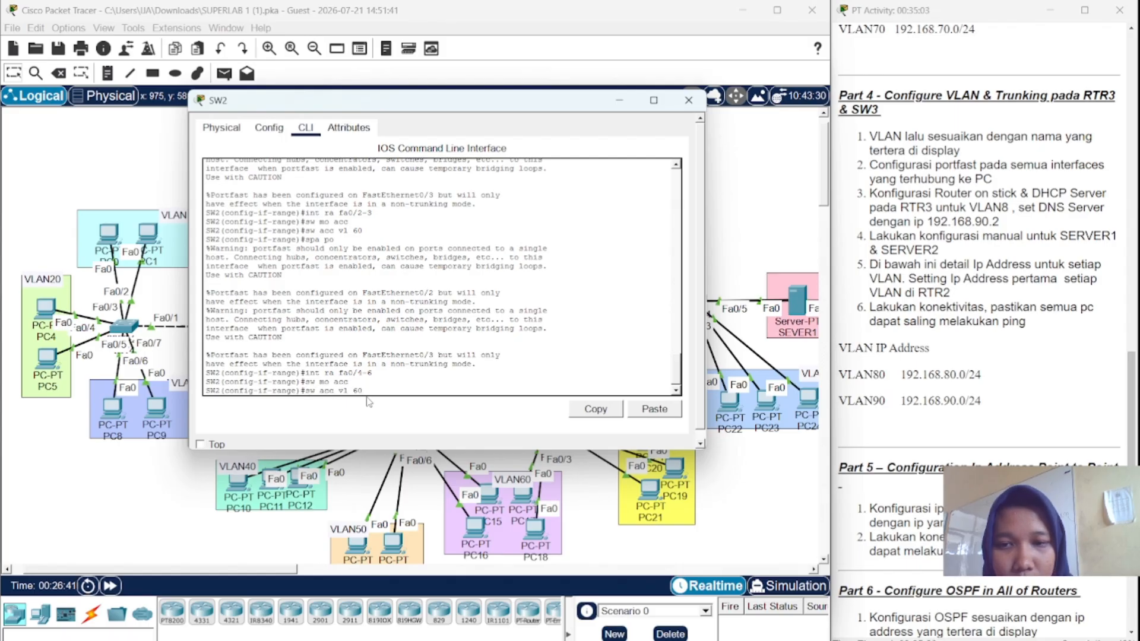
key(BackSpace)
key(BackSpace)
text(70)
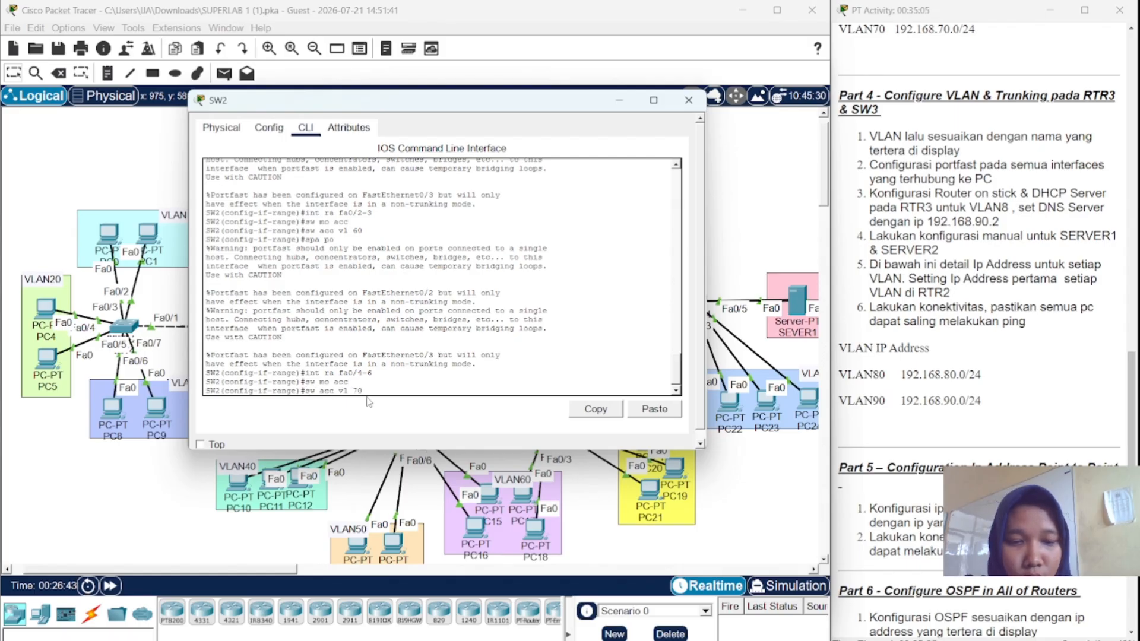
key(Return)
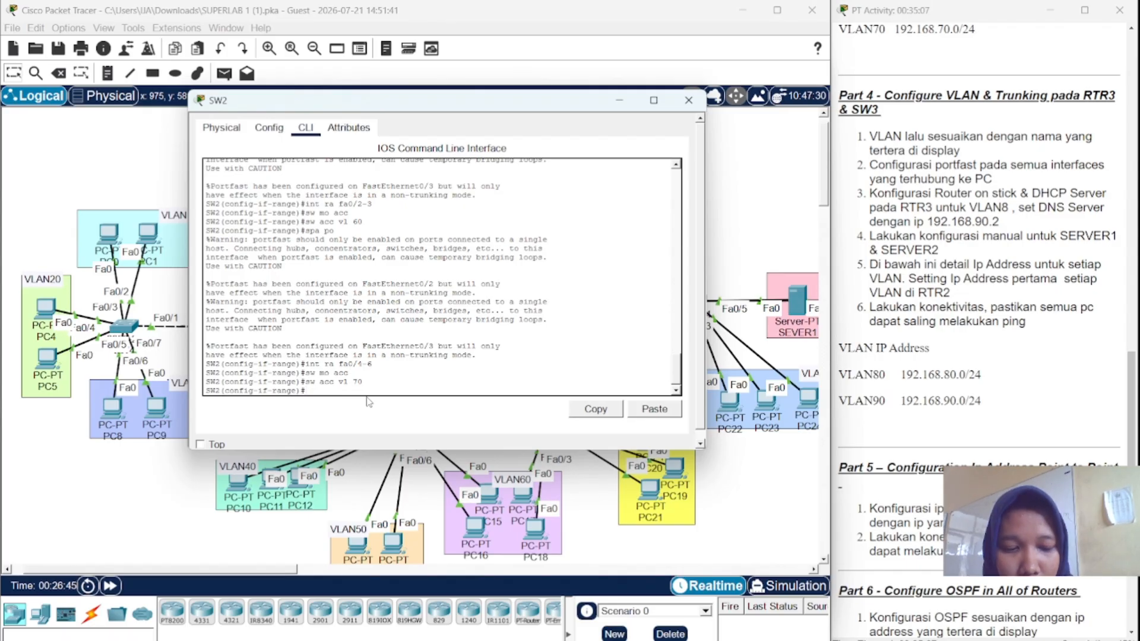
key(Up)
key(Up)
key(Up)
key(Up)
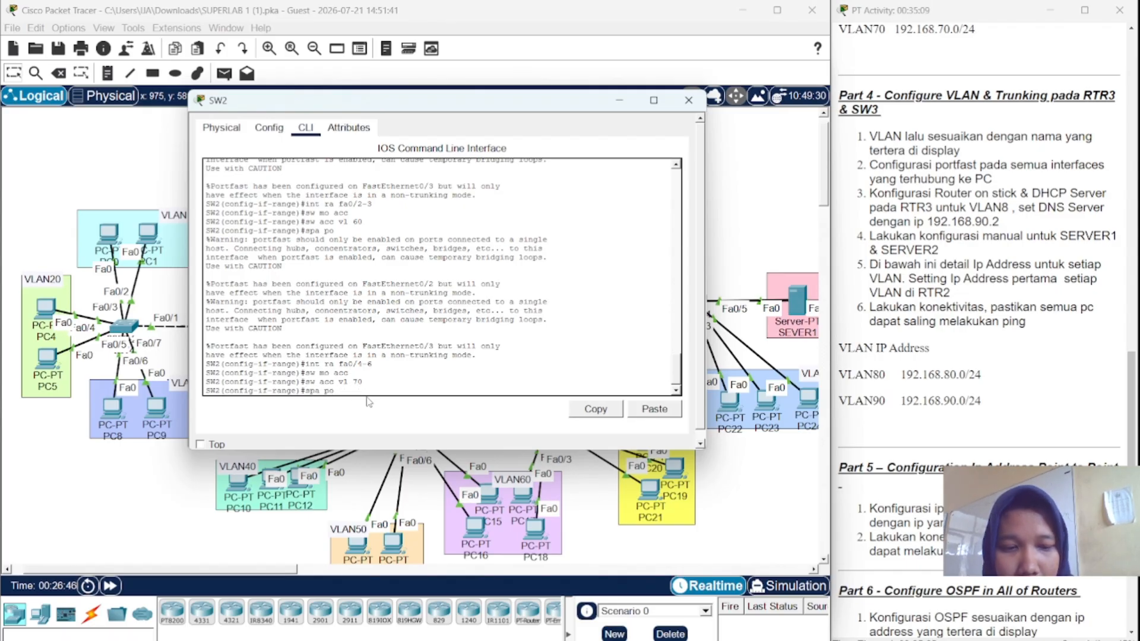
key(Return)
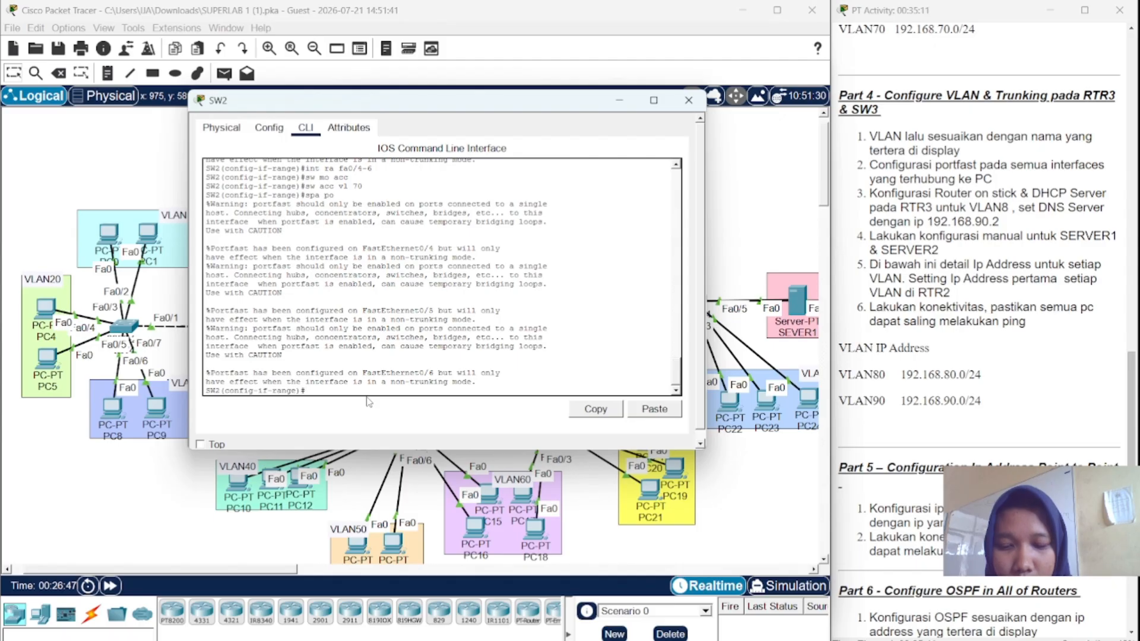
- Set SW2's Fa0/1 to trunk mode and close SW2's window
text(in)
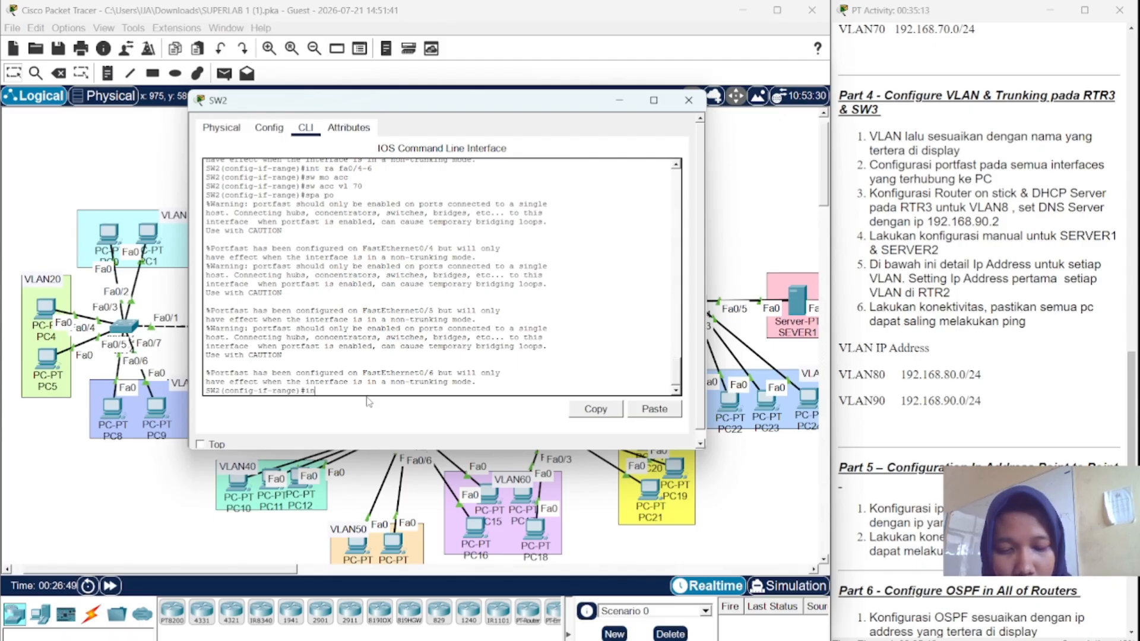
text(t fa0)
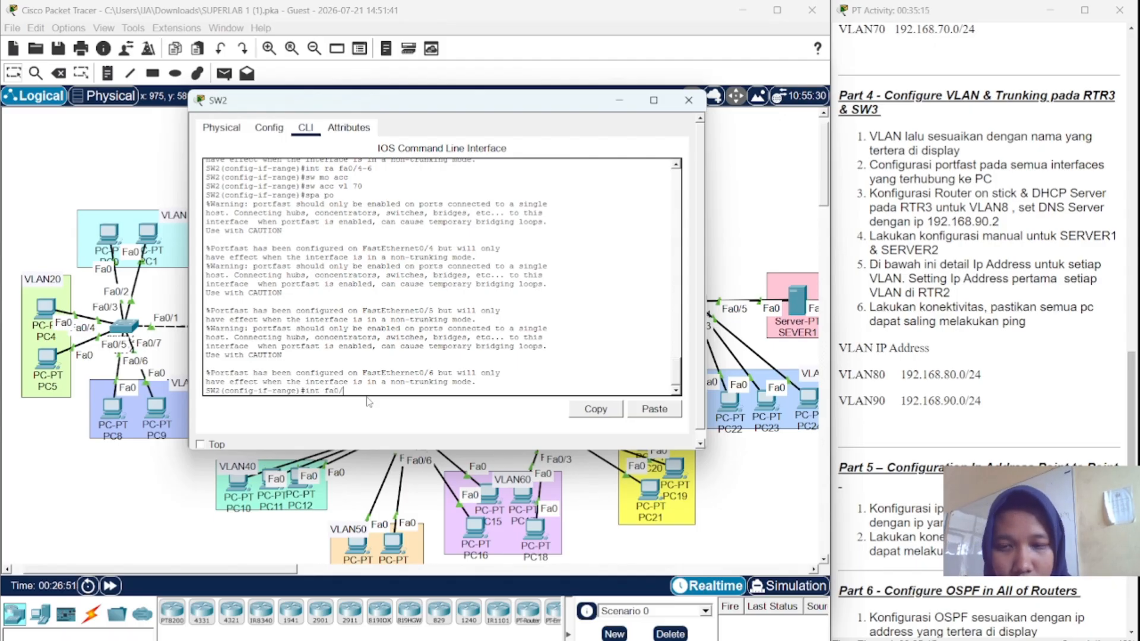
text(/1)
key(Return)
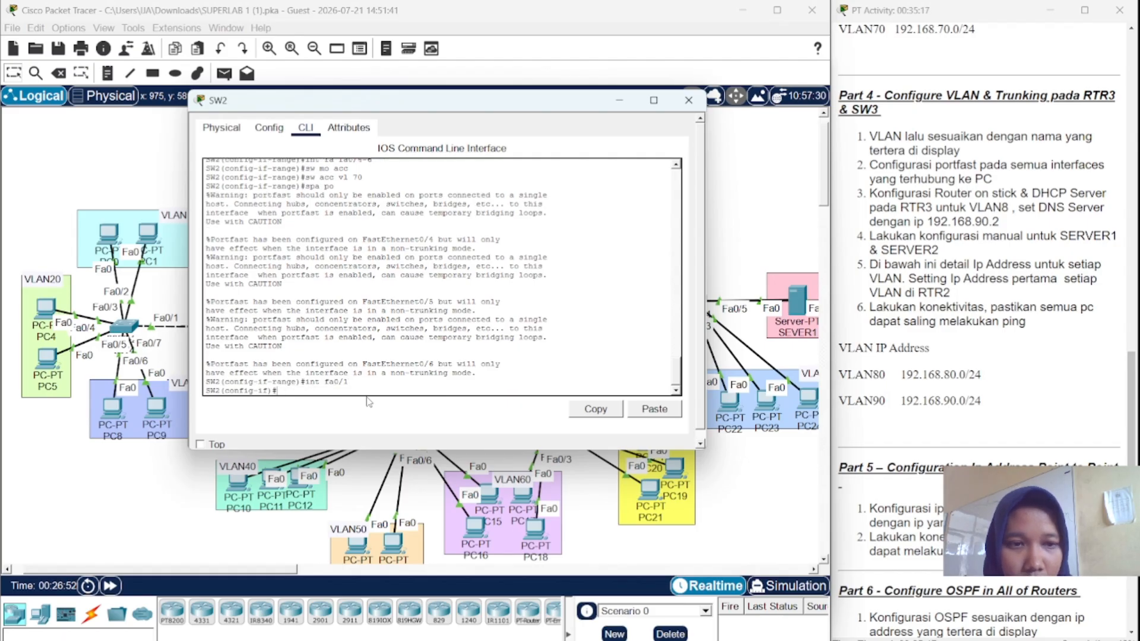
text(sw )
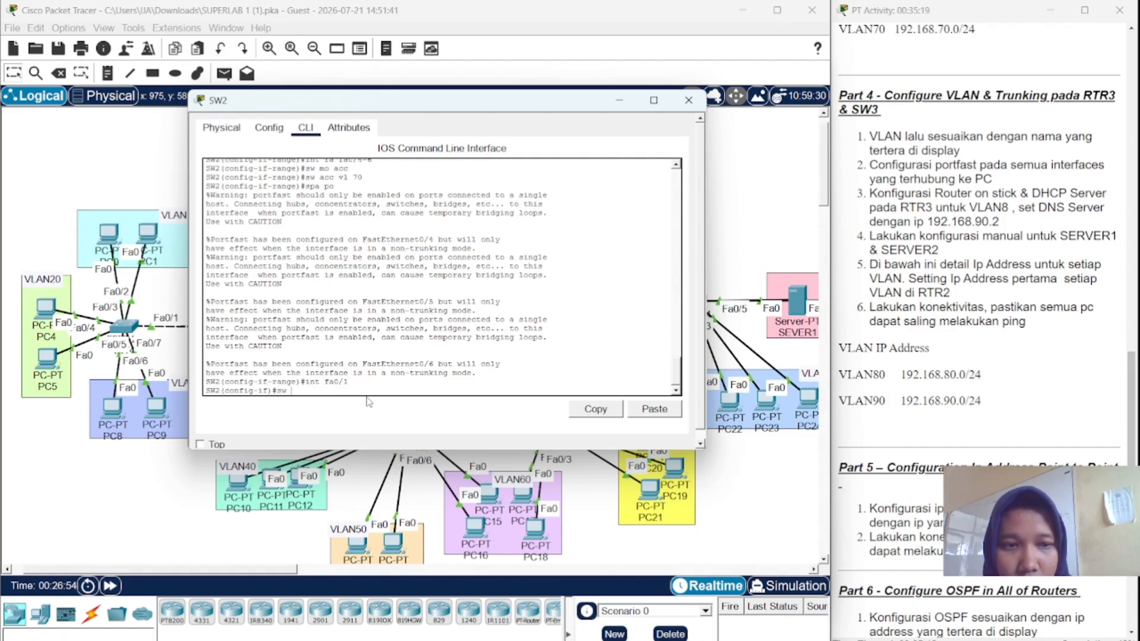
text(mo tr)
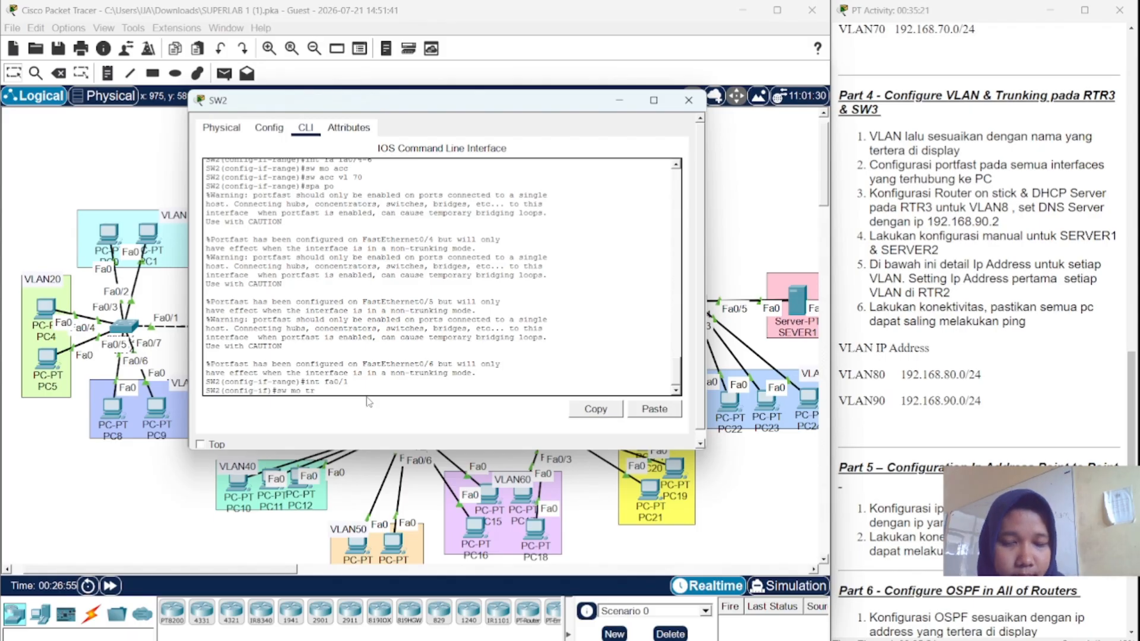
key(Return)
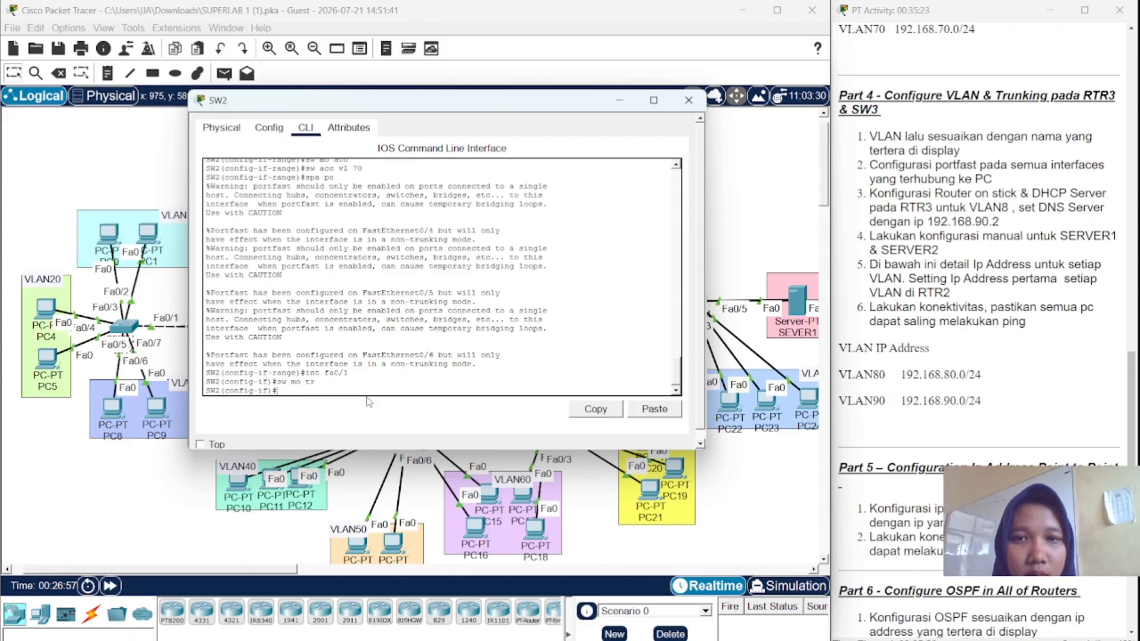
click(688, 101)
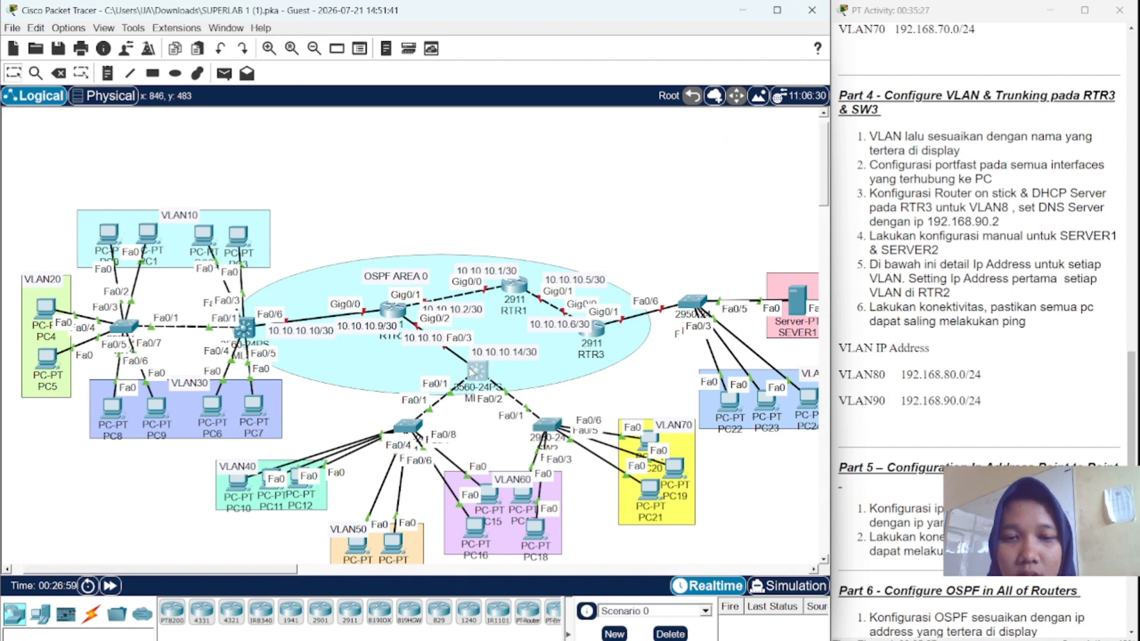
- Open MLS1's CLI and enter privileged and global configuration mode
click(487, 374)
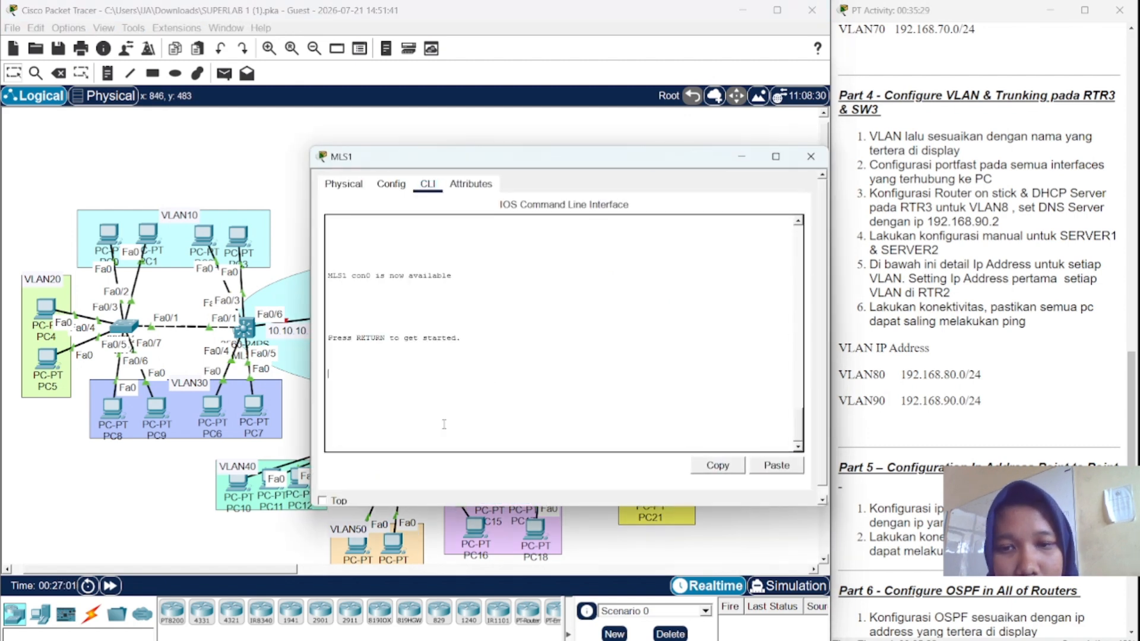
key(Return)
text(e)
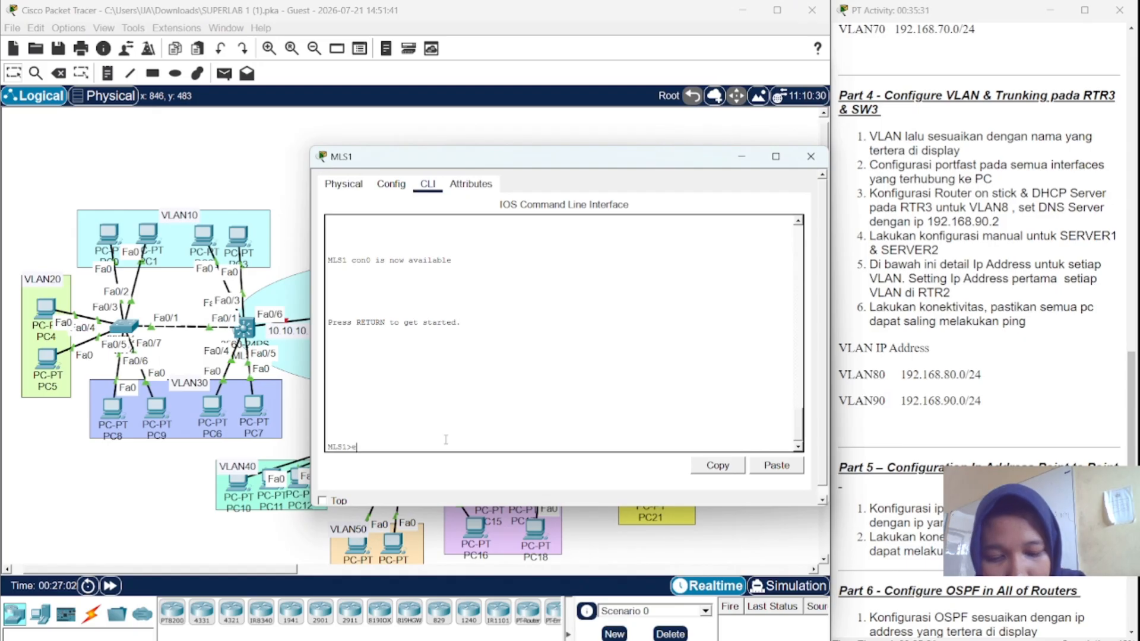
text(n)
key(Return)
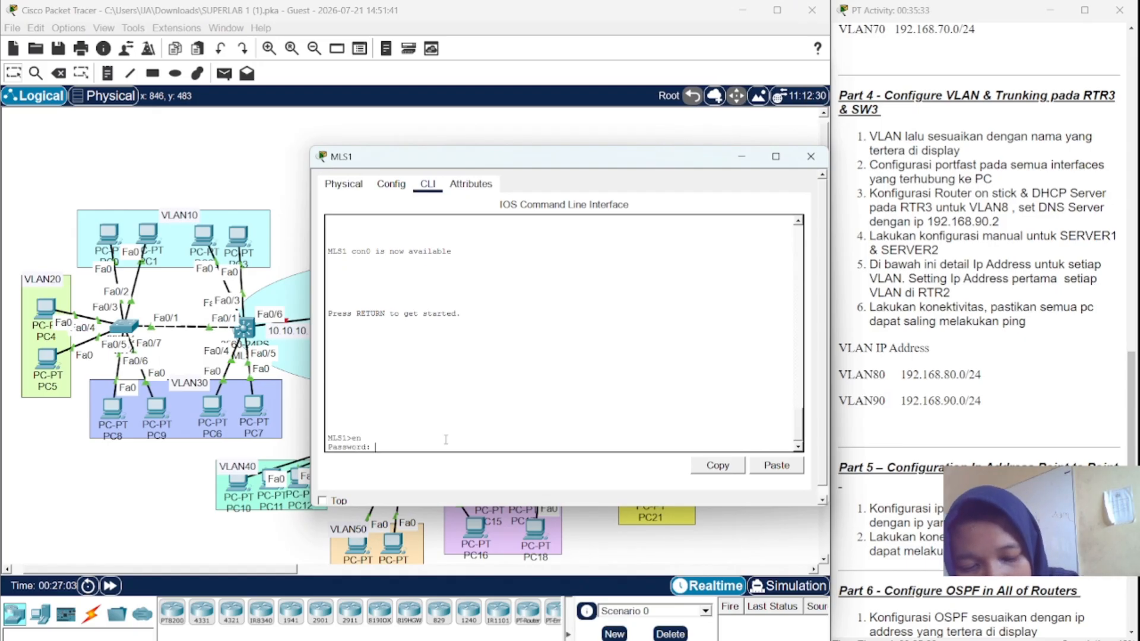
key(Return)
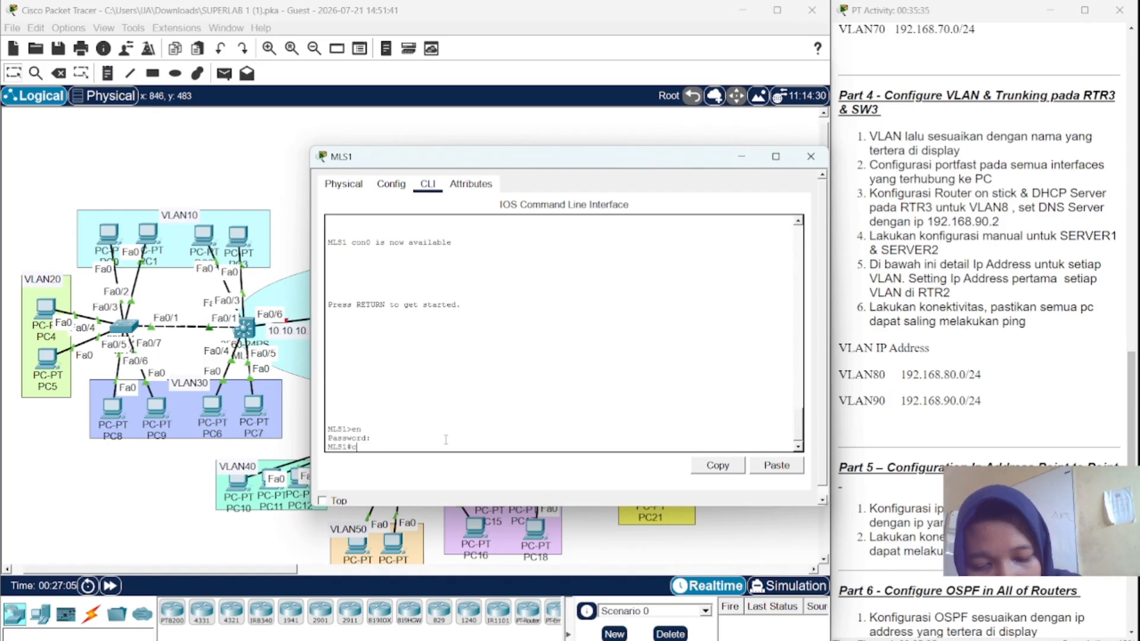
text(conf t)
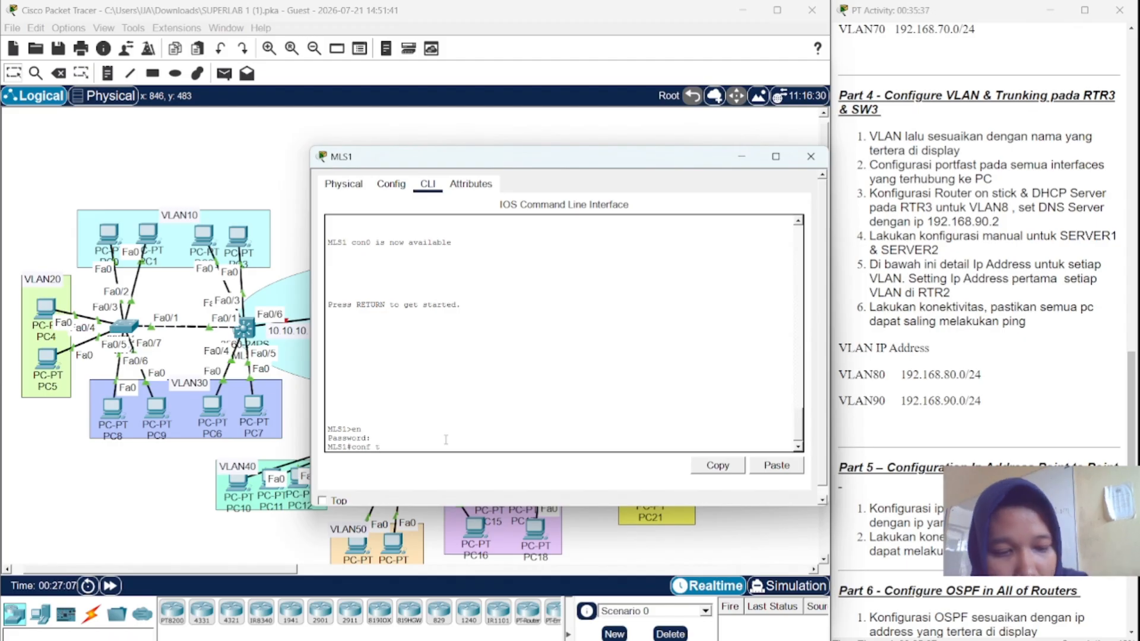
key(Return)
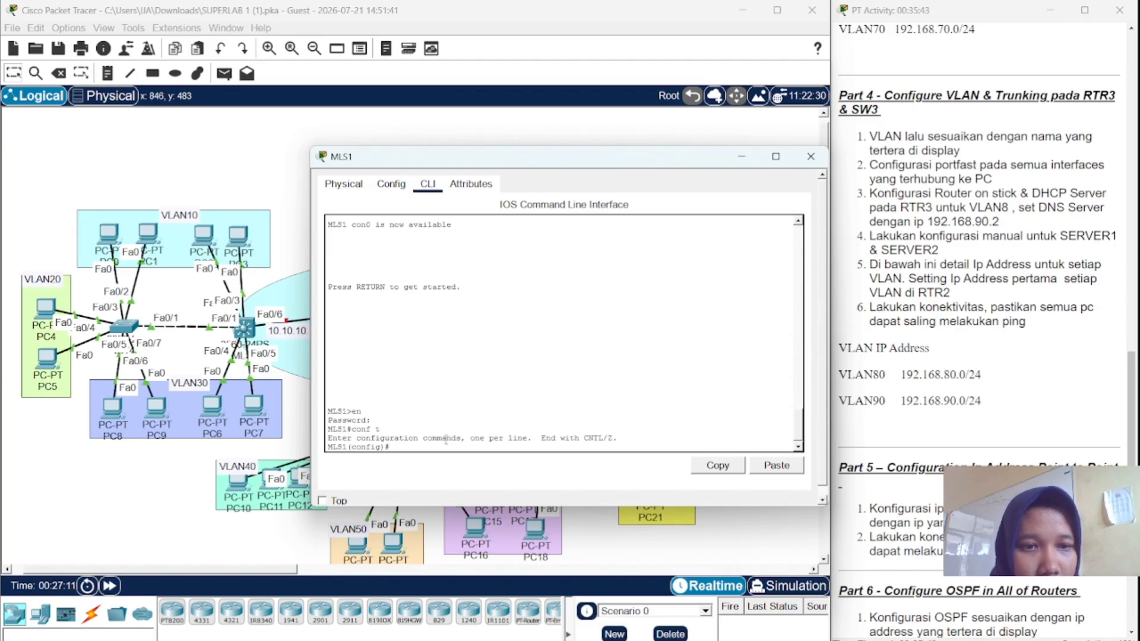
- Create VLAN 40 named VLAN40 and VLAN 50 named VLAN50 on MLS1
text(l 4)
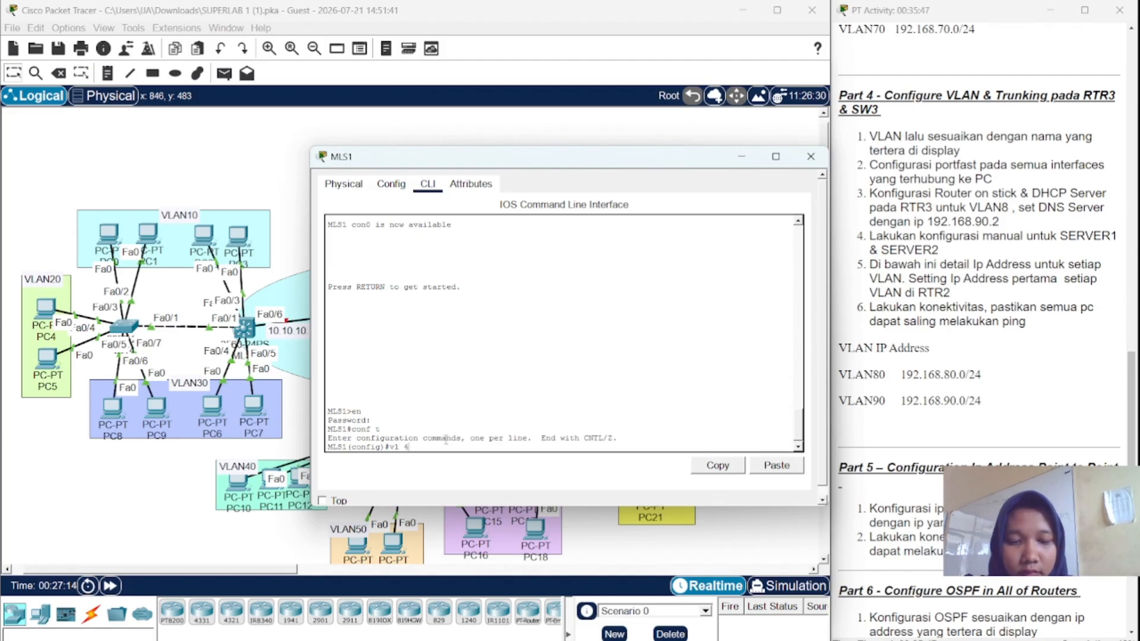
text(0)
key(Return)
text(name)
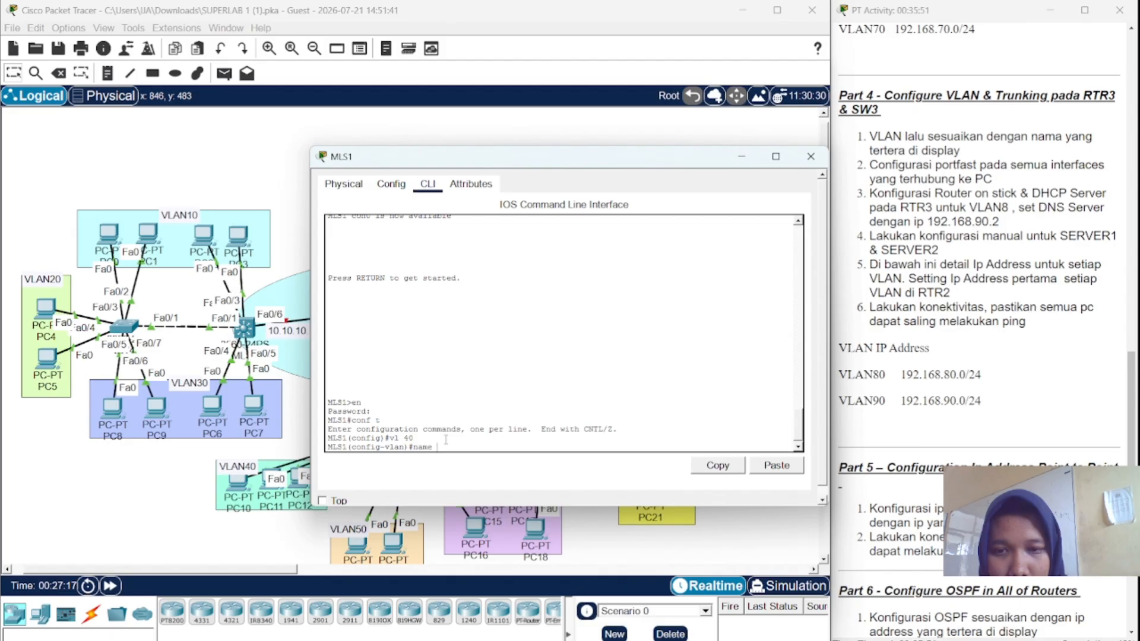
text( VLAN40)
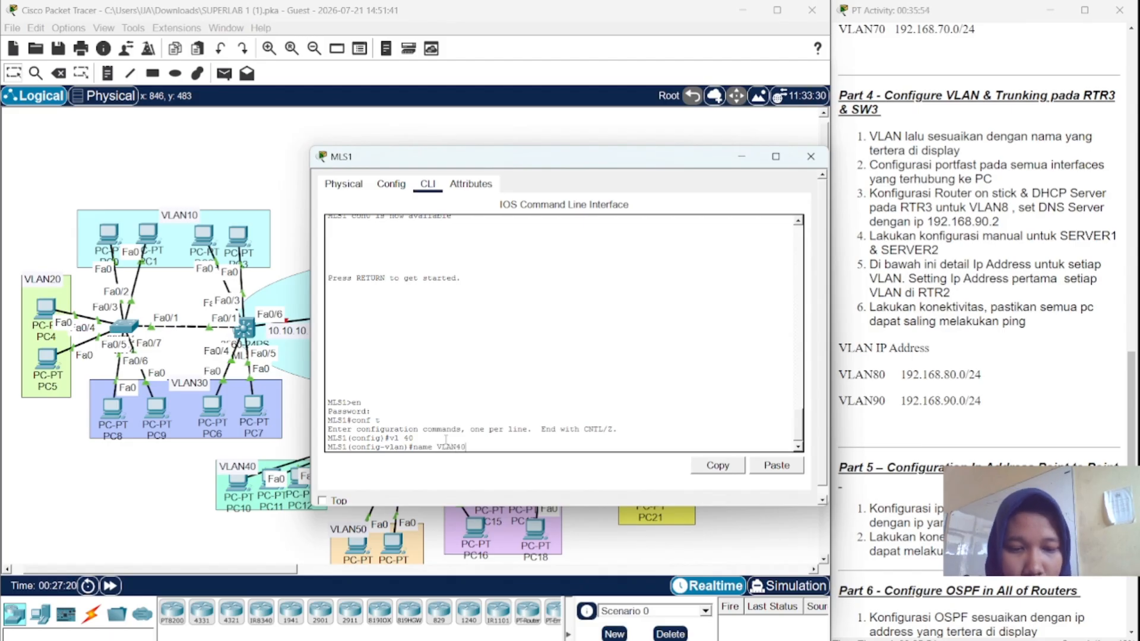
key(Return)
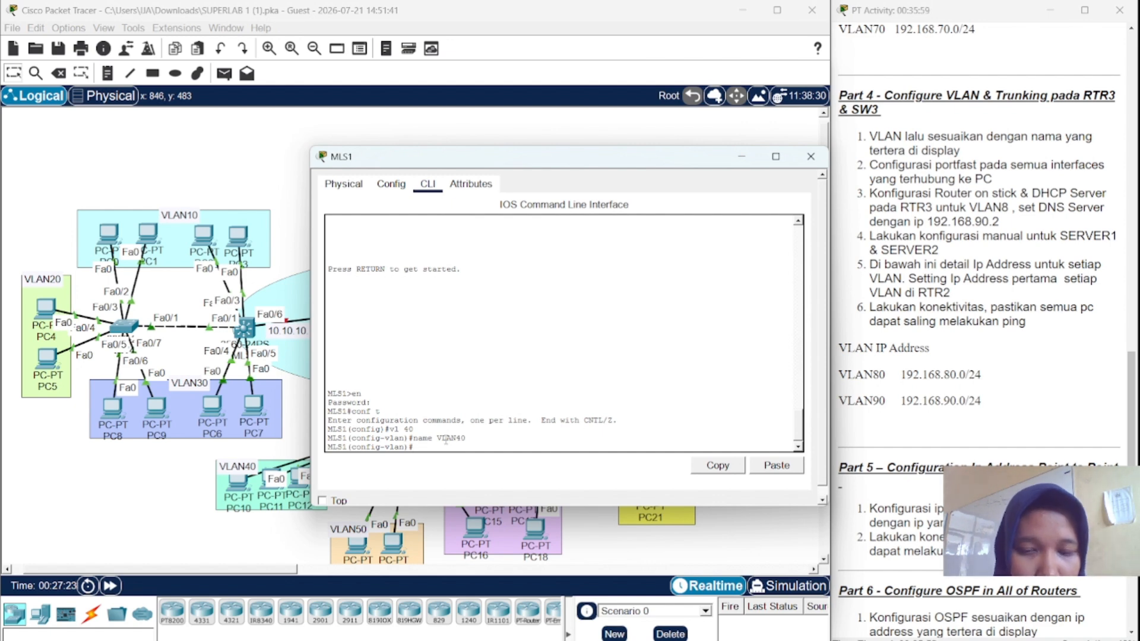
text(vl 40)
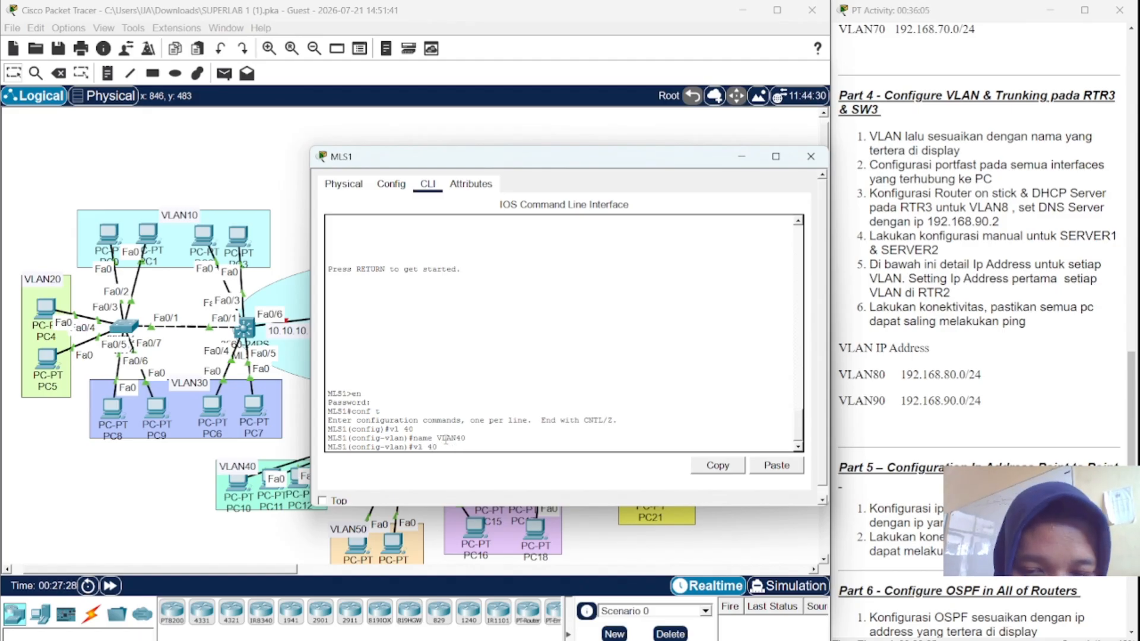
key(BackSpace)
key(BackSpace)
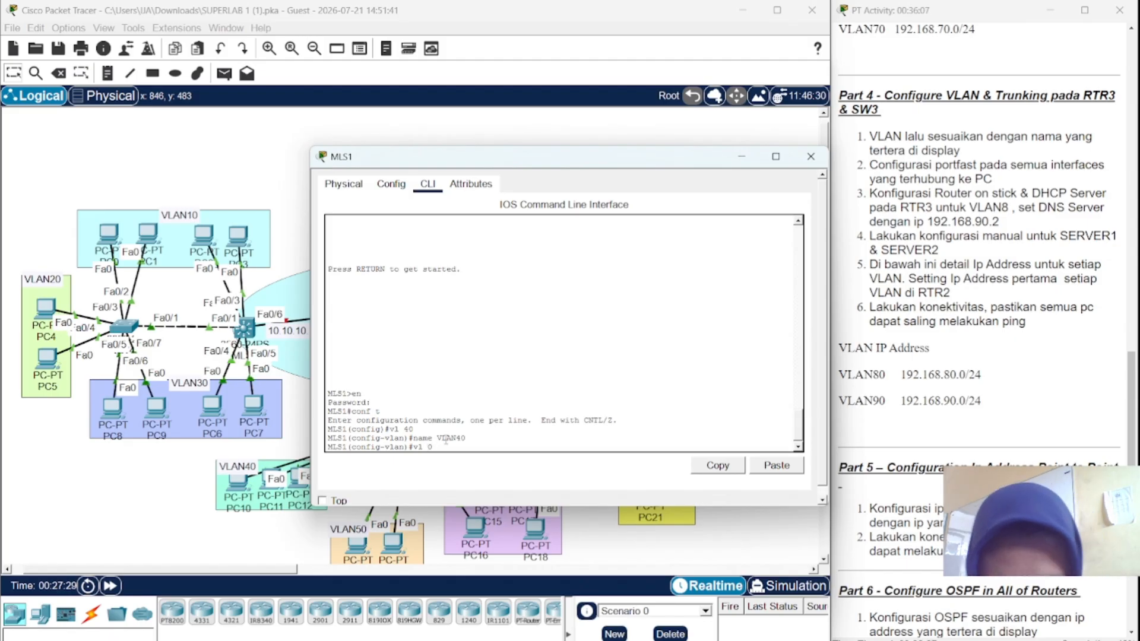
text(50)
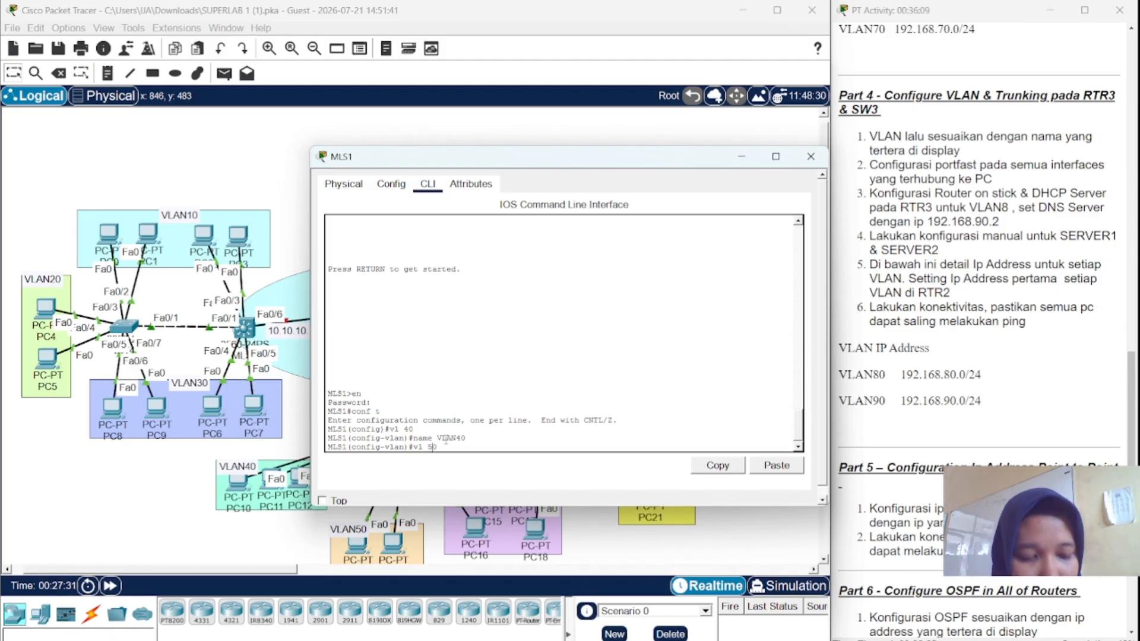
key(Return)
key(Up)
key(Up)
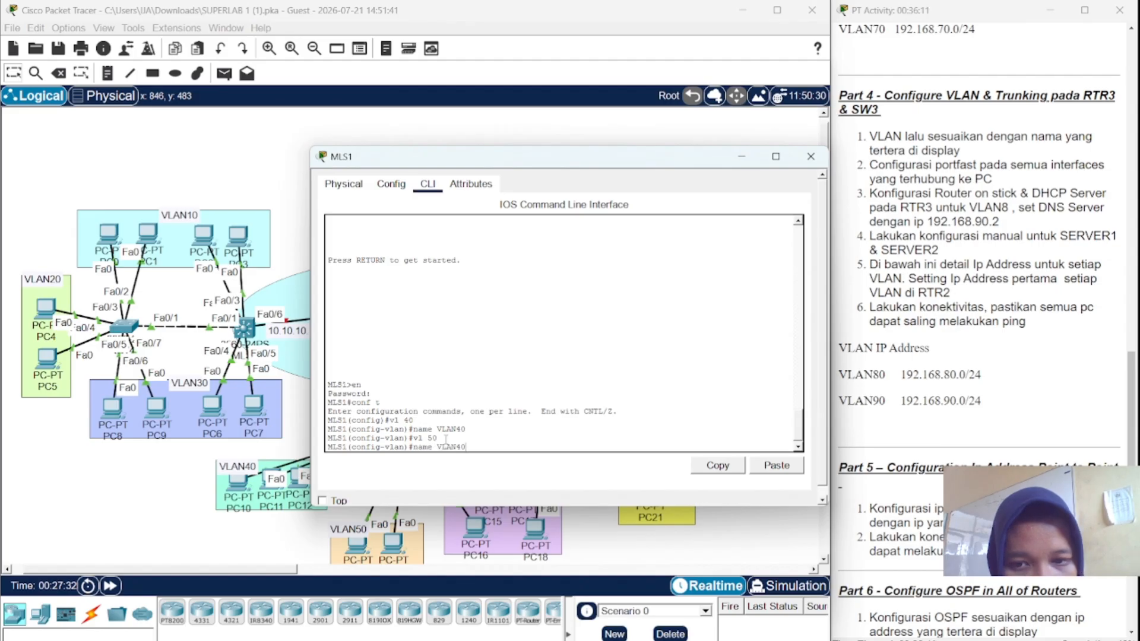
key(BackSpace)
key(BackSpace)
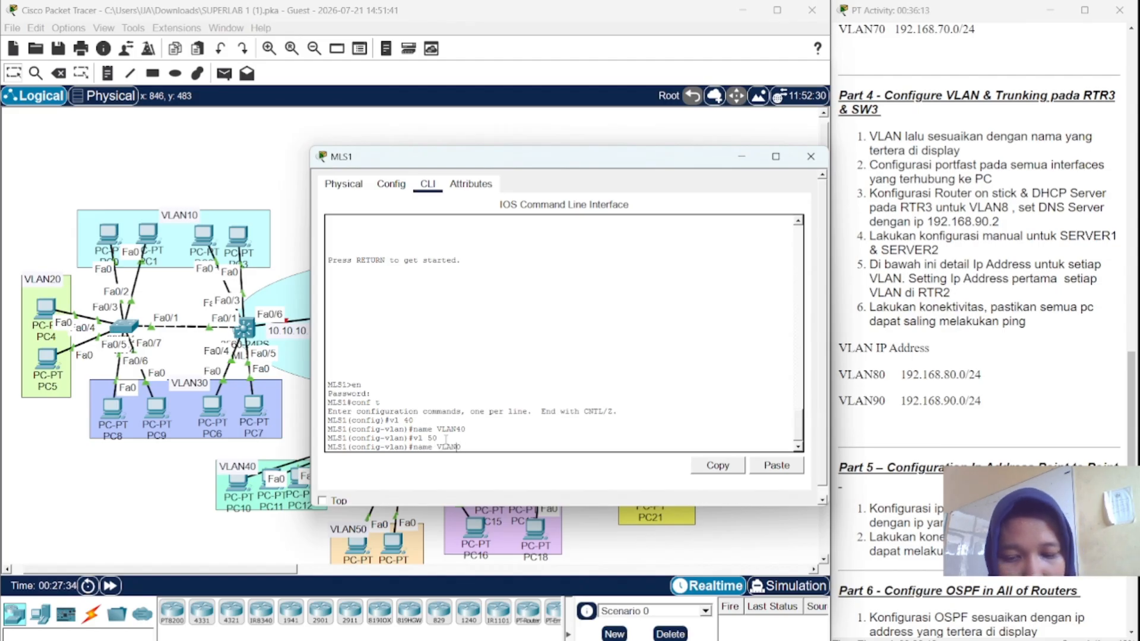
text(50)
key(Return)
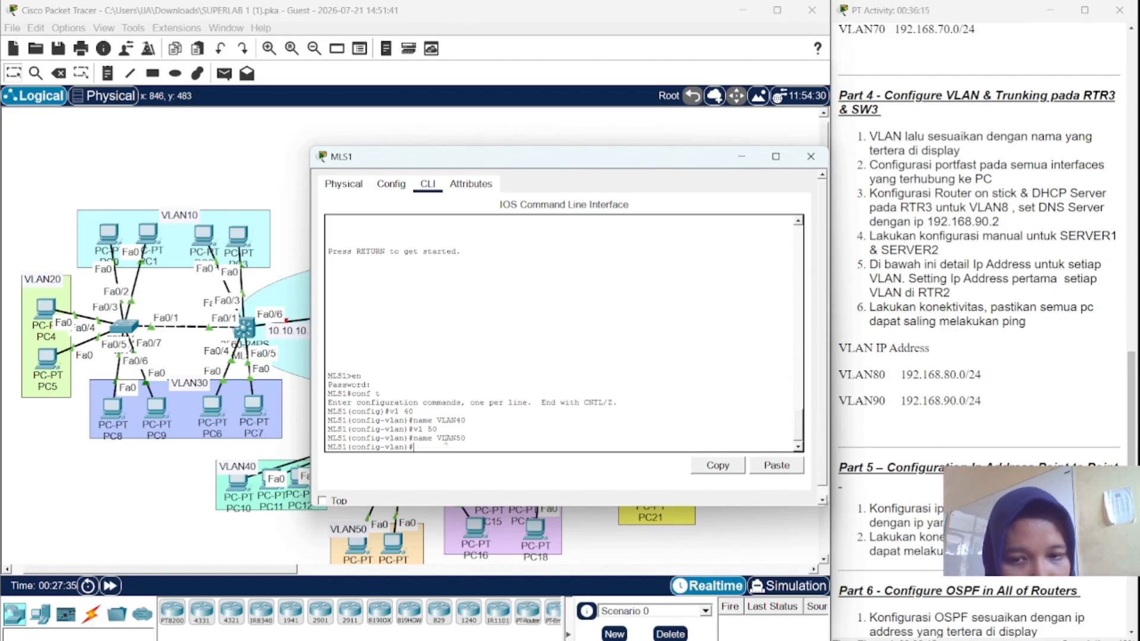
- Create VLAN 60 on MLS1 and name it VLAN60
key(Up)
key(Up)
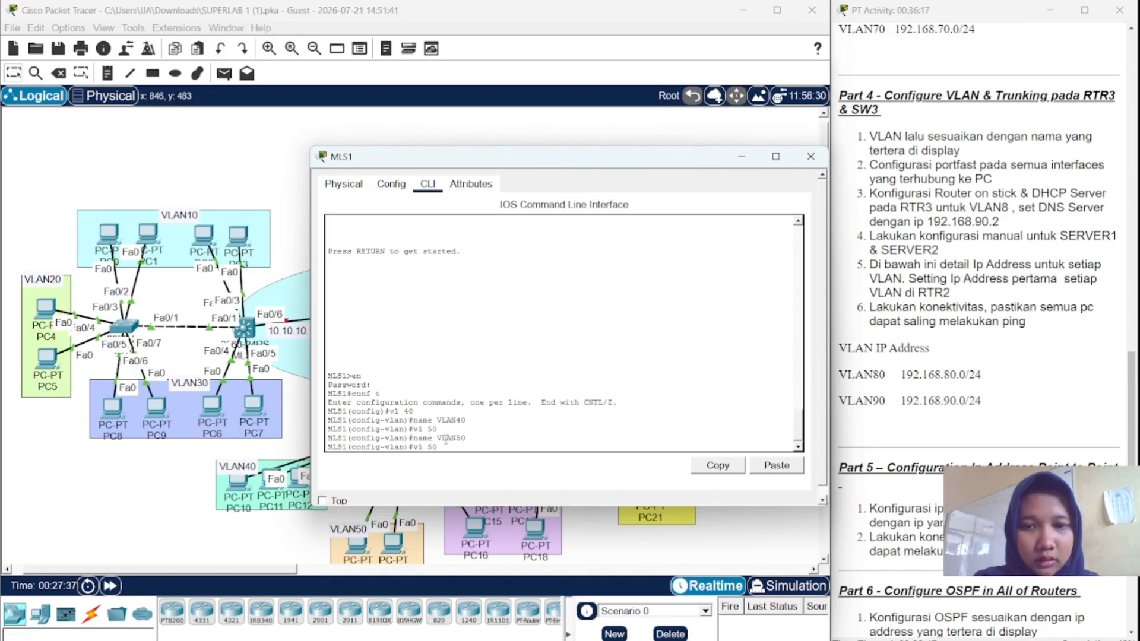
key(BackSpace)
key(BackSpace)
text(6)
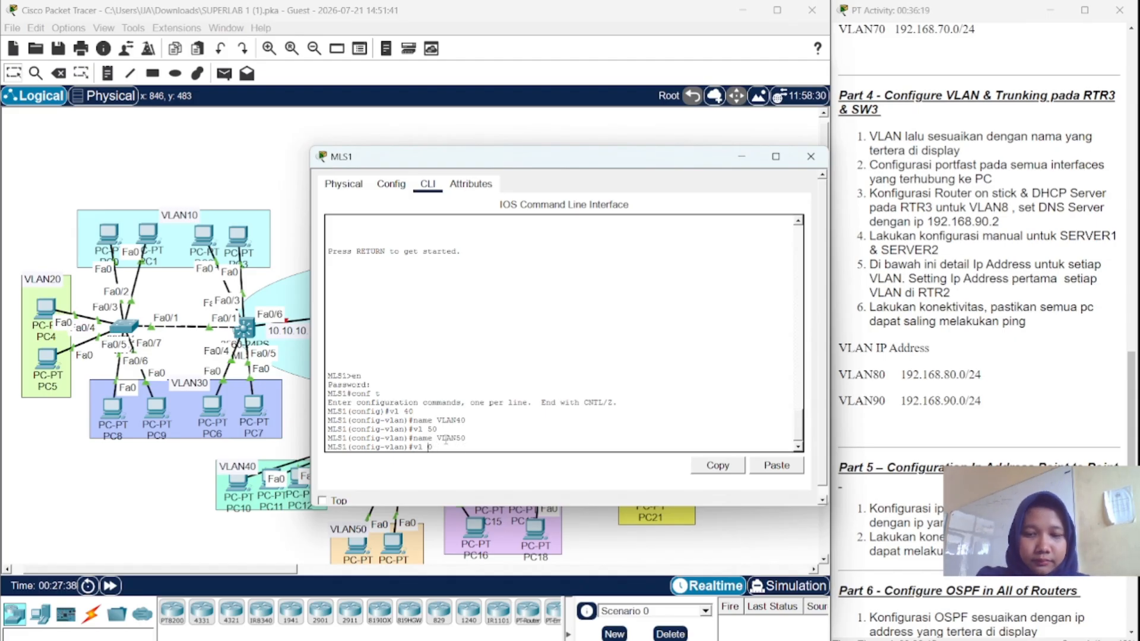
text(0)
key(Return)
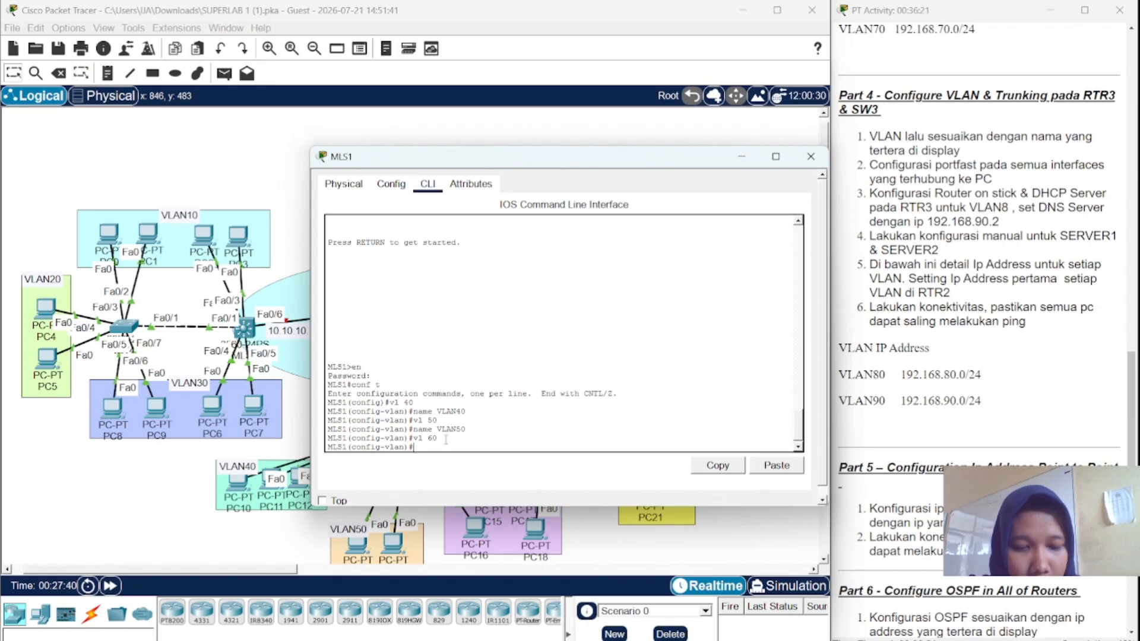
key(Up)
key(Up)
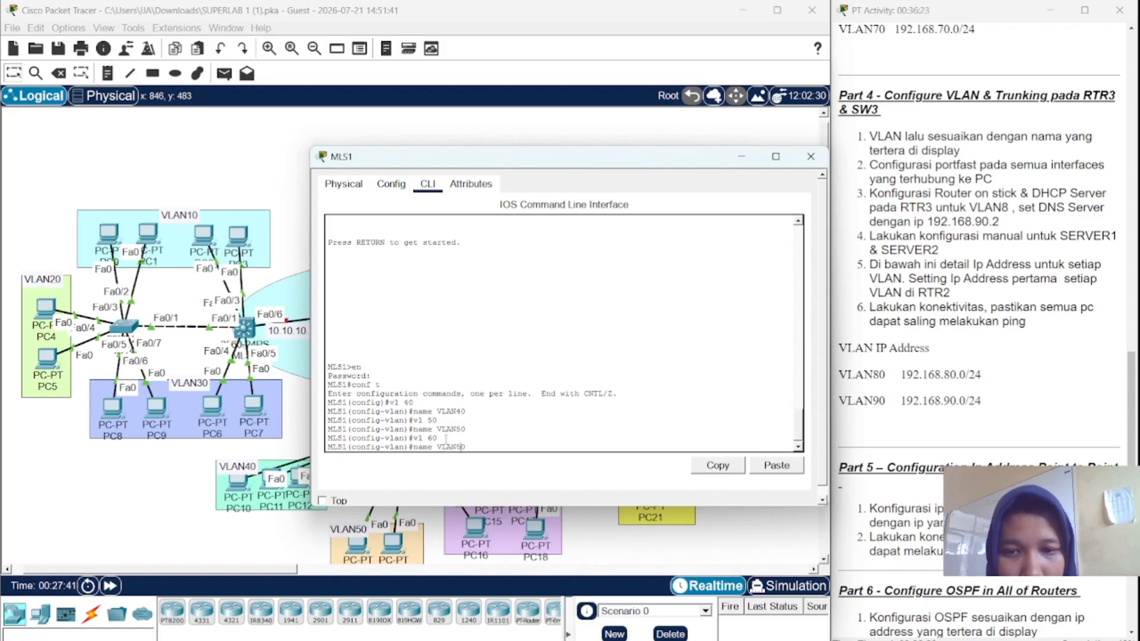
key(BackSpace)
key(BackSpace)
text(60)
key(Return)
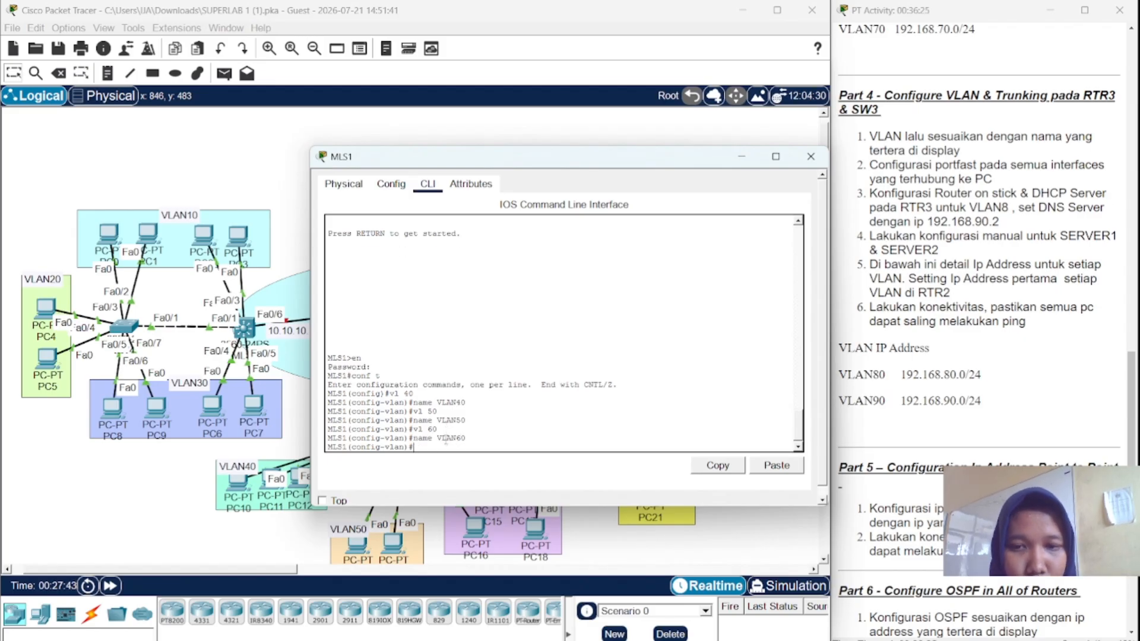
- Create VLAN 70 on MLS1 and name it VLAN70
key(Up)
key(Up)
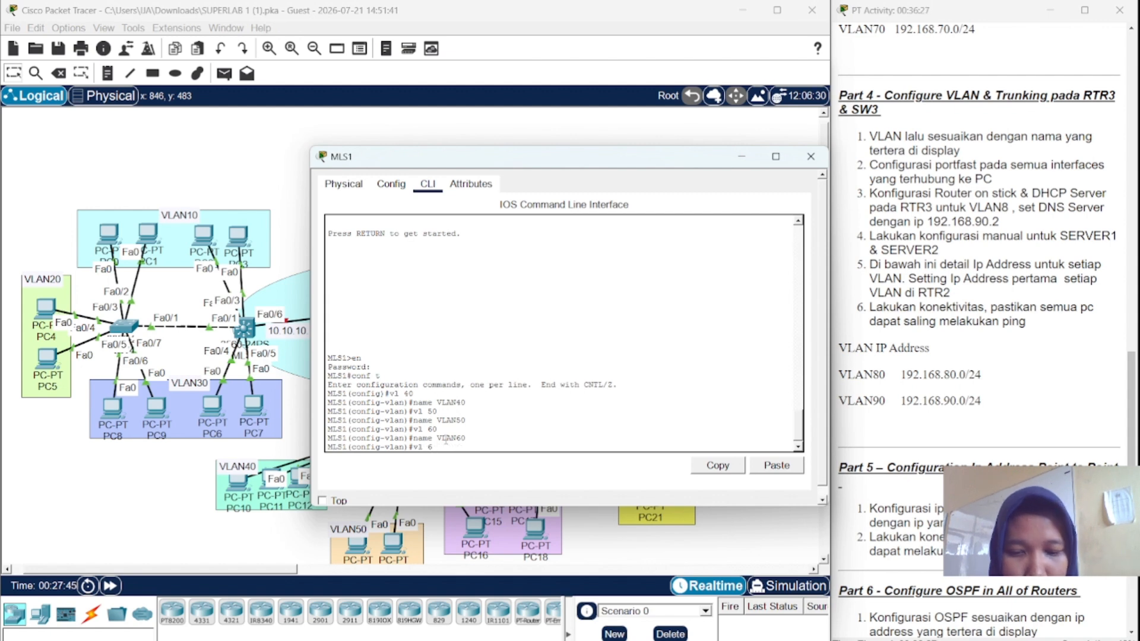
key(BackSpace)
key(BackSpace)
text(70)
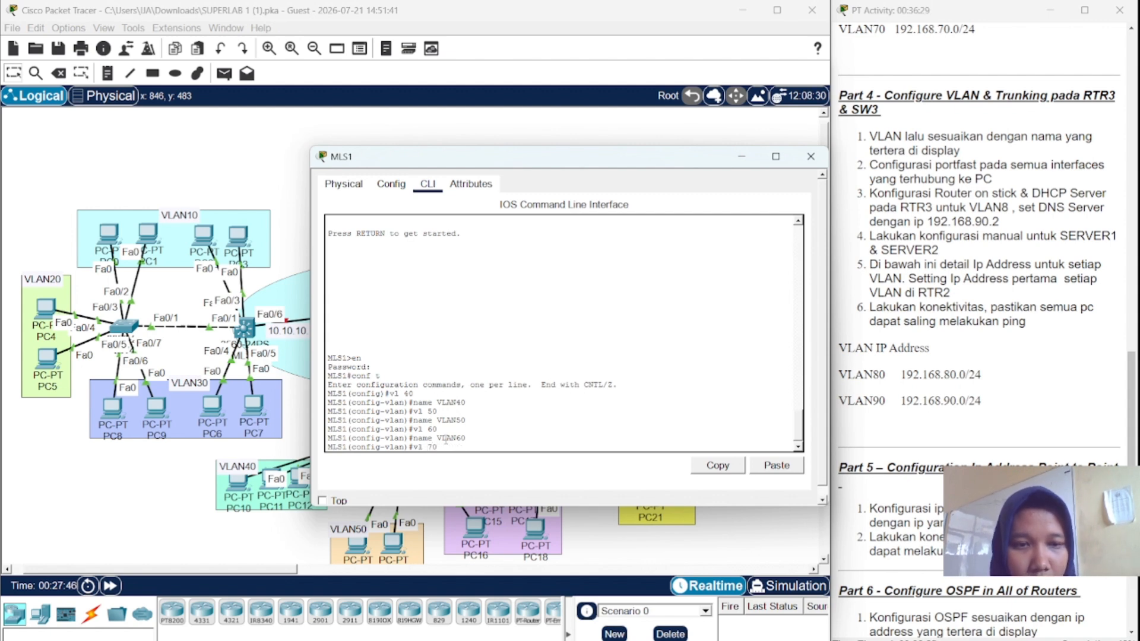
key(Return)
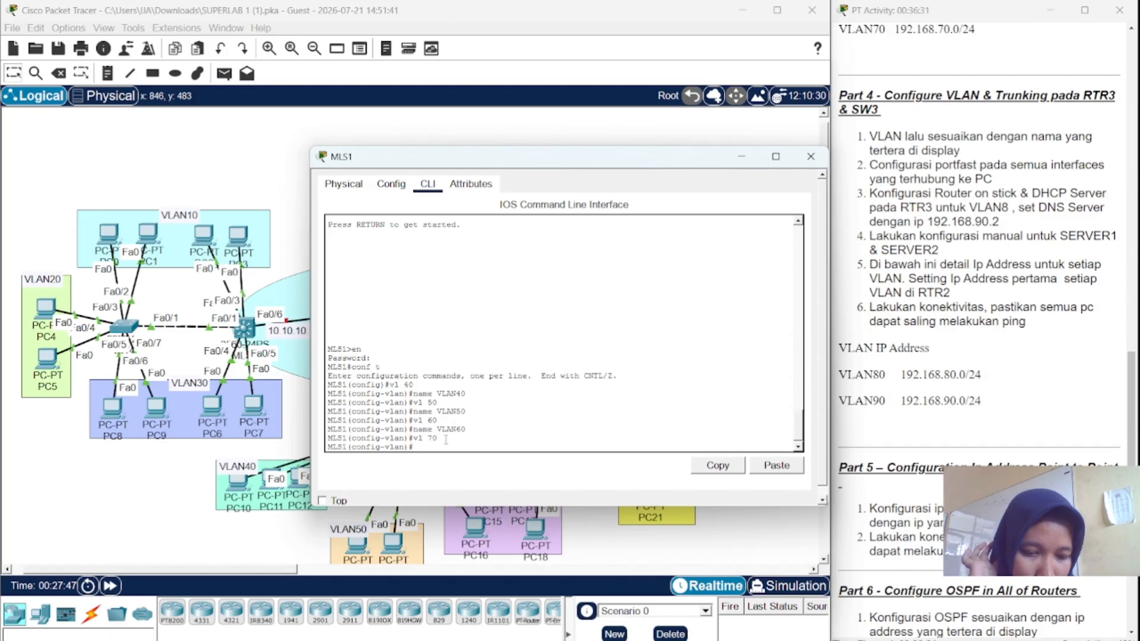
key(Up)
key(Up)
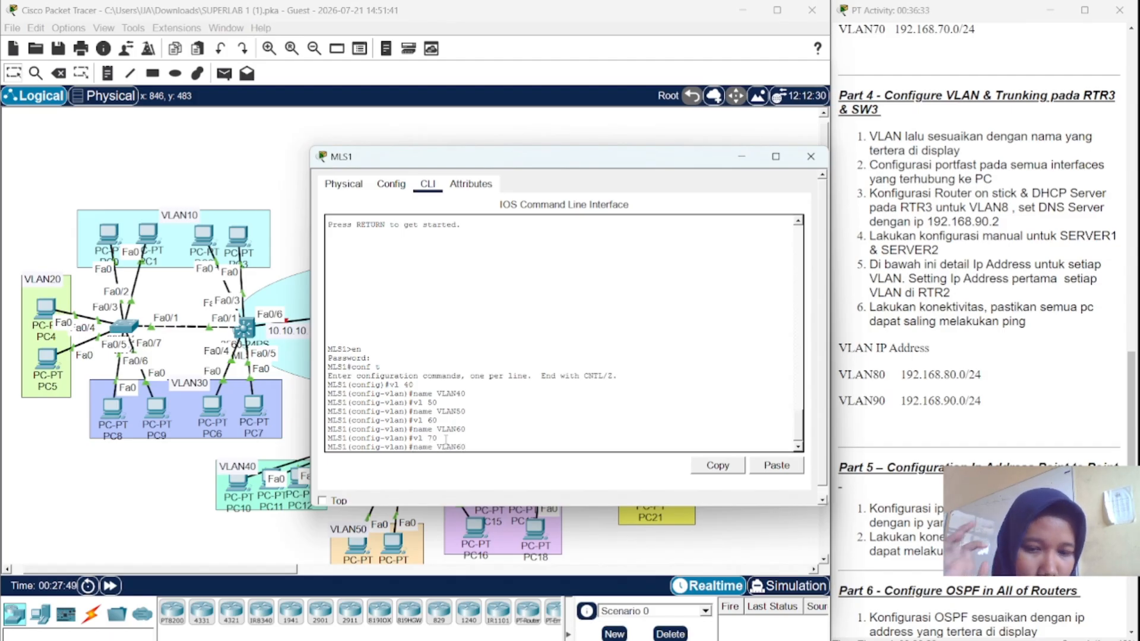
key(BackSpace)
text(7)
key(Return)
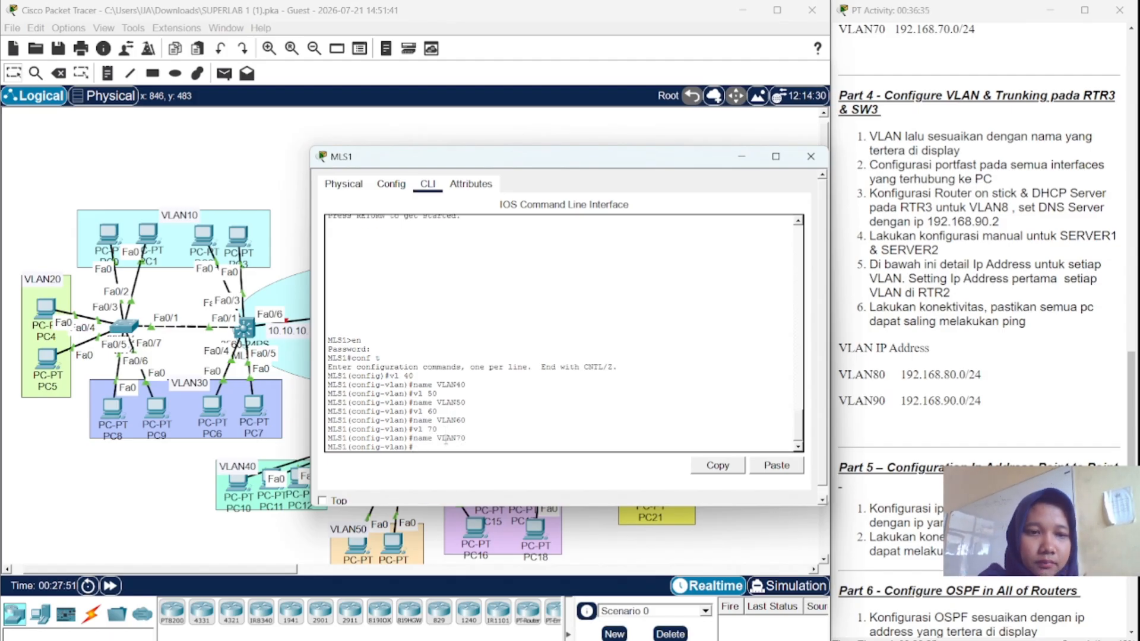
text(in)
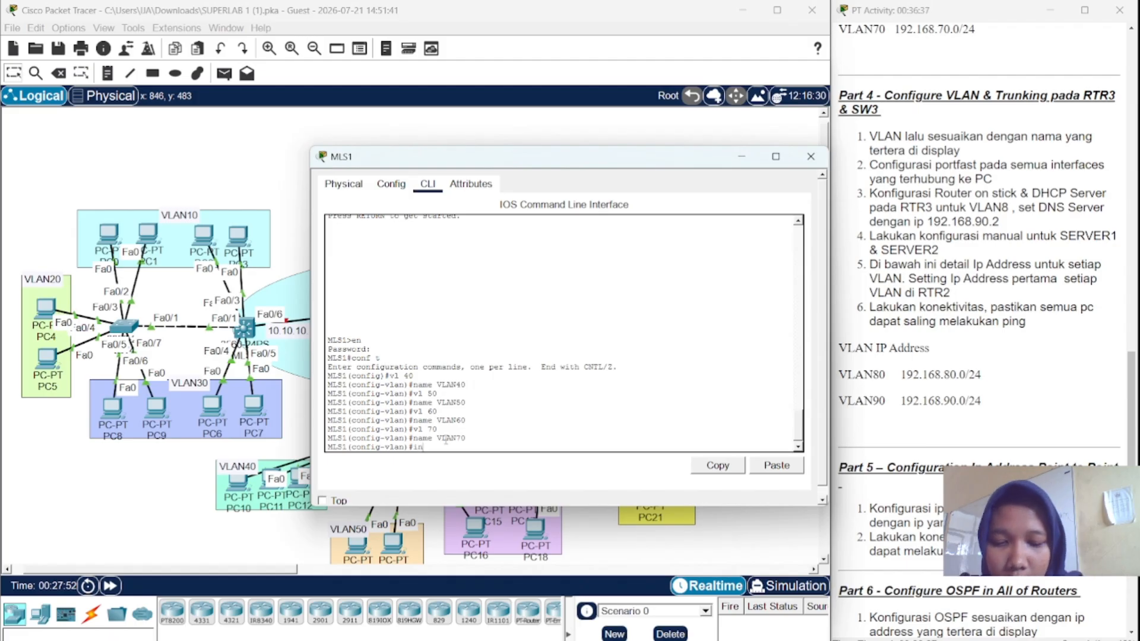
text(t ra )
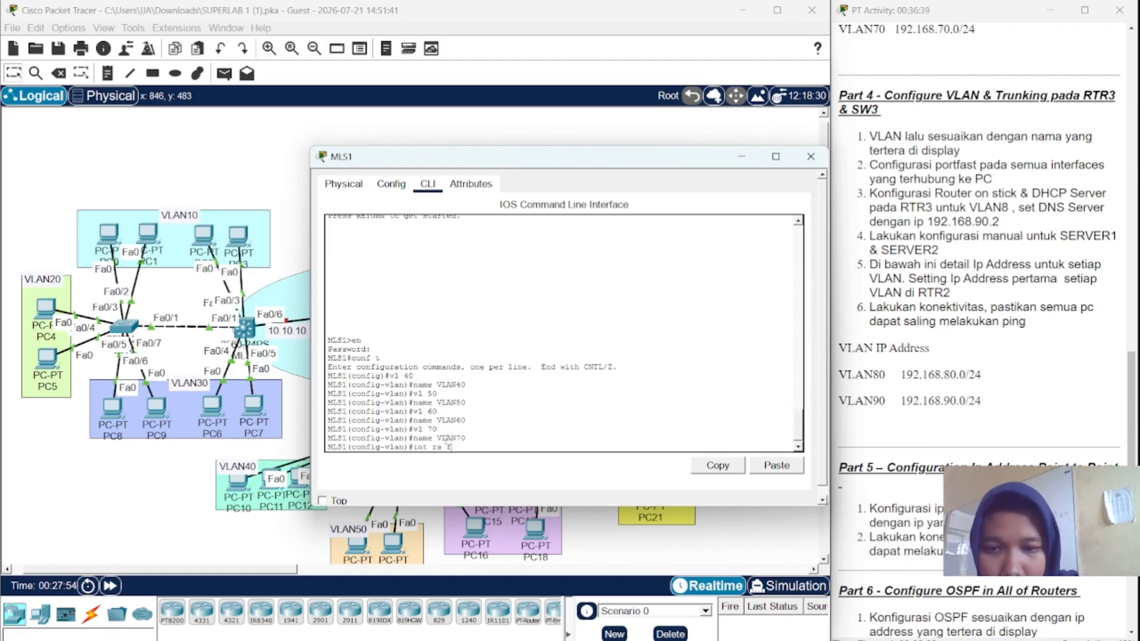
text(fa0/)
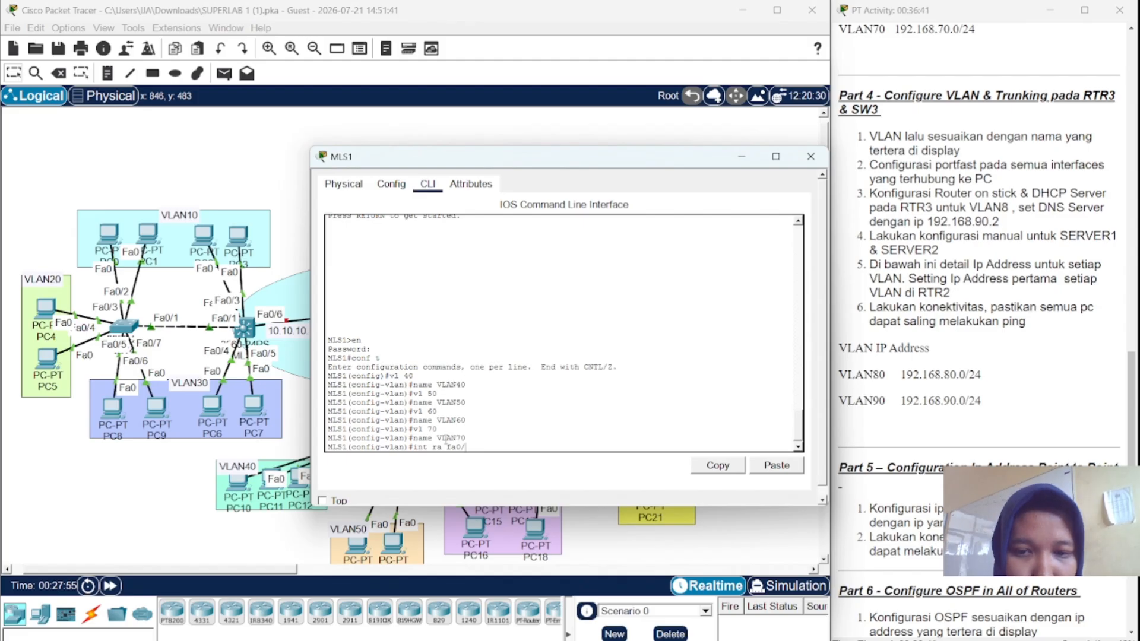
text(1)
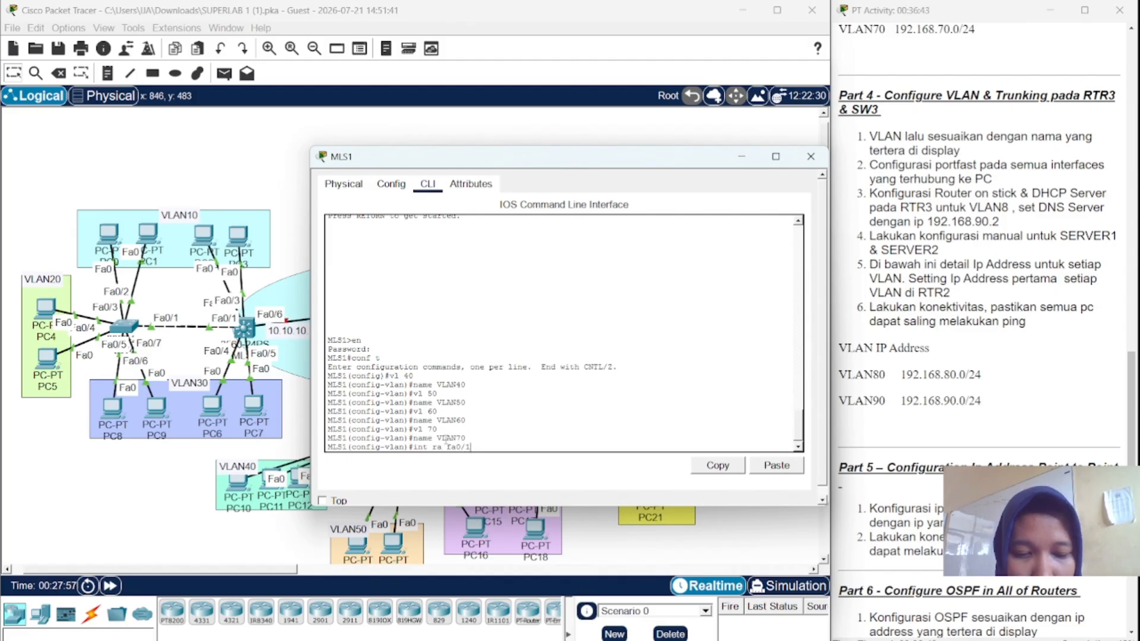
text(-2)
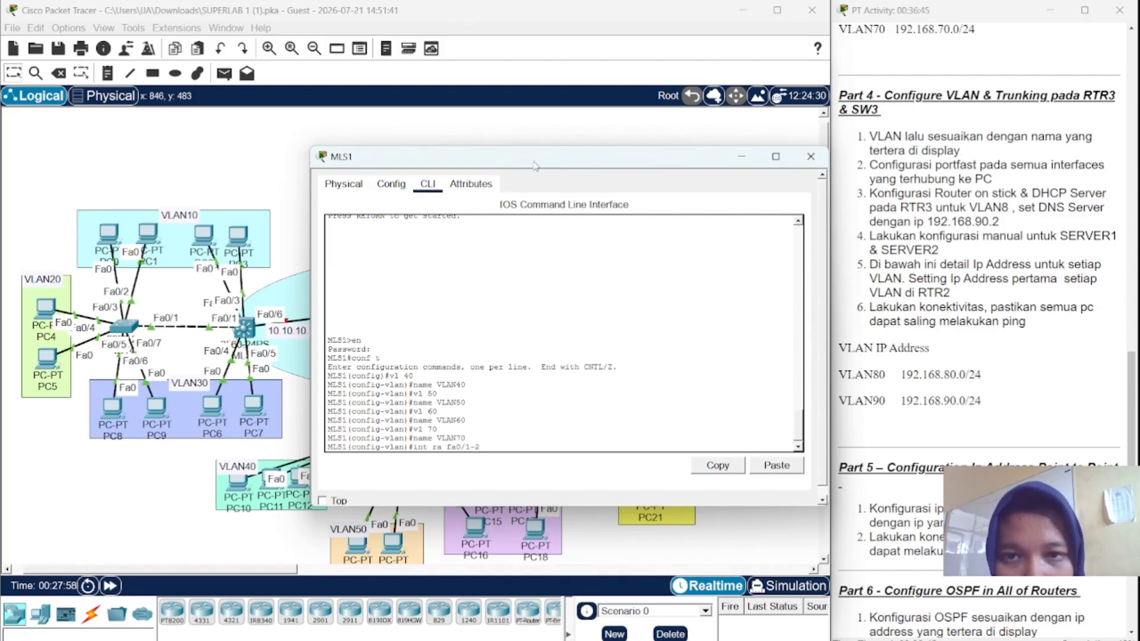
- Give MLS1 ports Fa0/1–2 dot1q trunk encapsulation and switchport mode trunk
drag(526, 156, 453, 223)
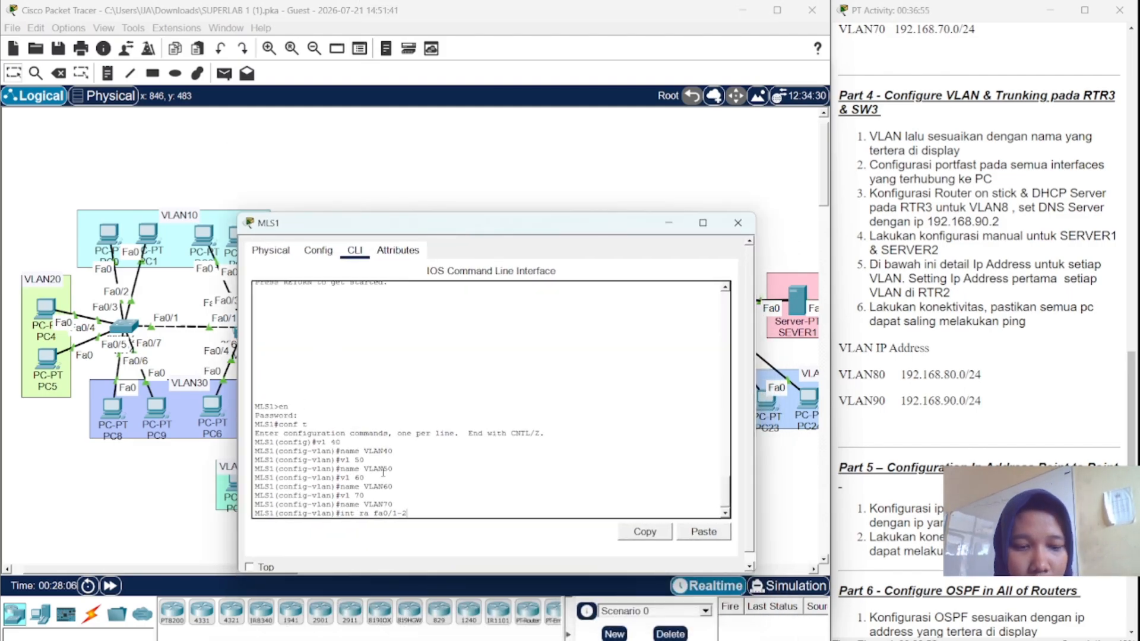
key(Return)
text(sw)
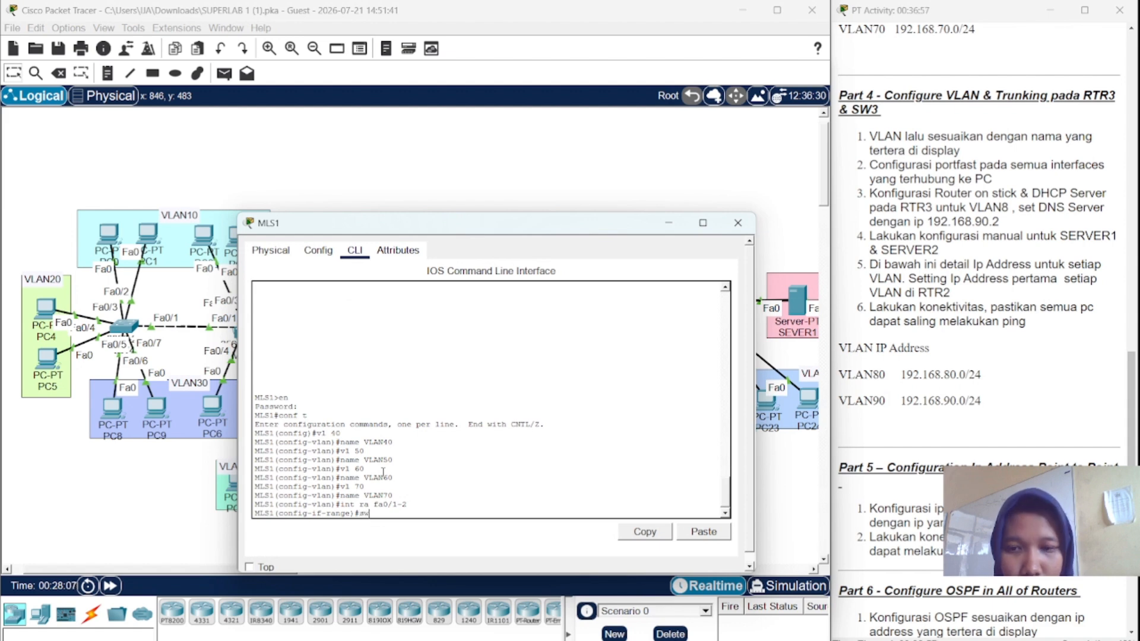
text( tr)
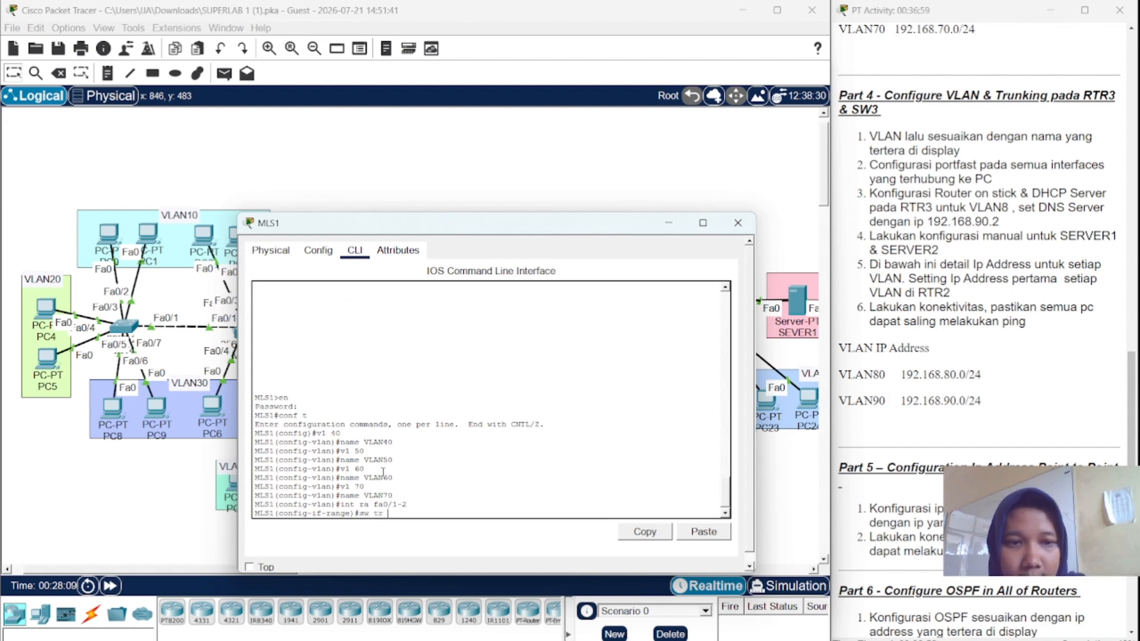
text( enc)
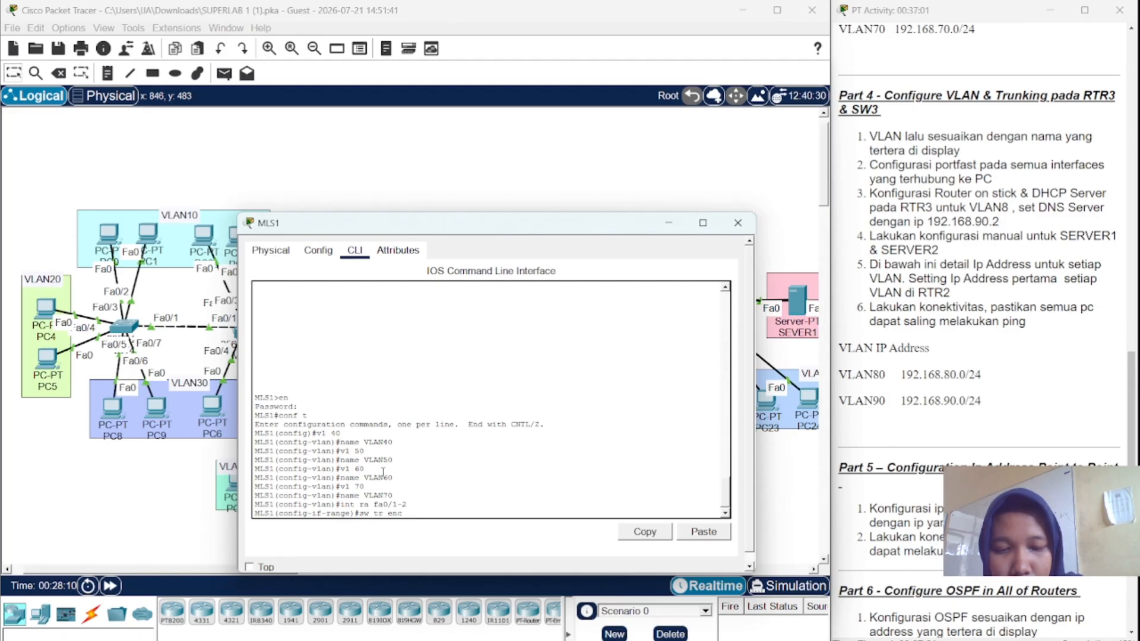
text(ap)
key(Tab)
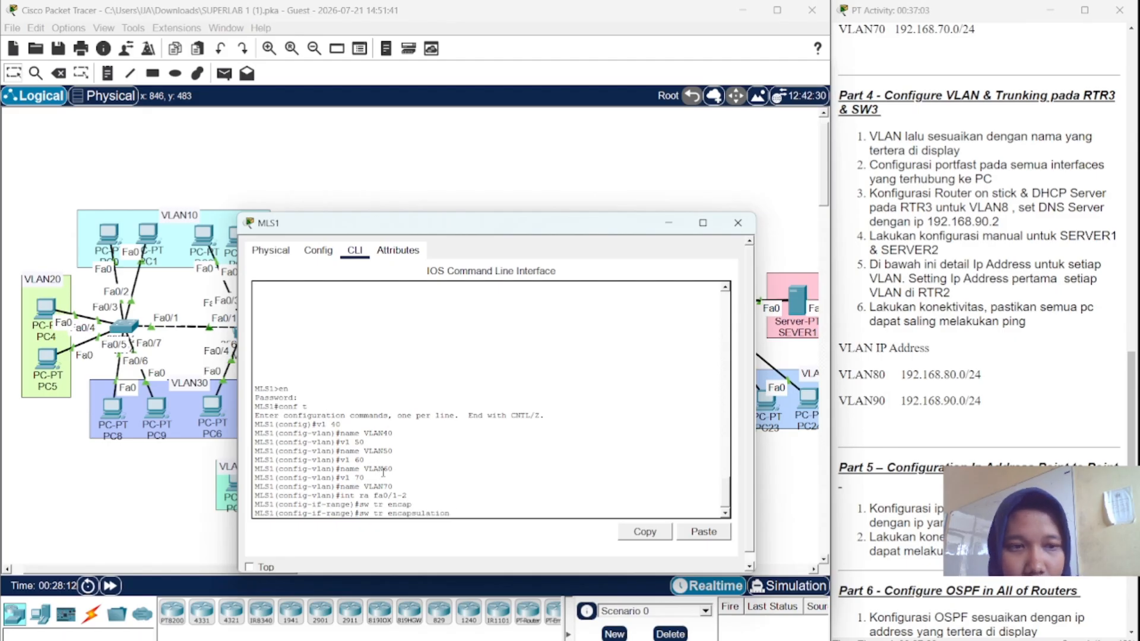
text(dot)
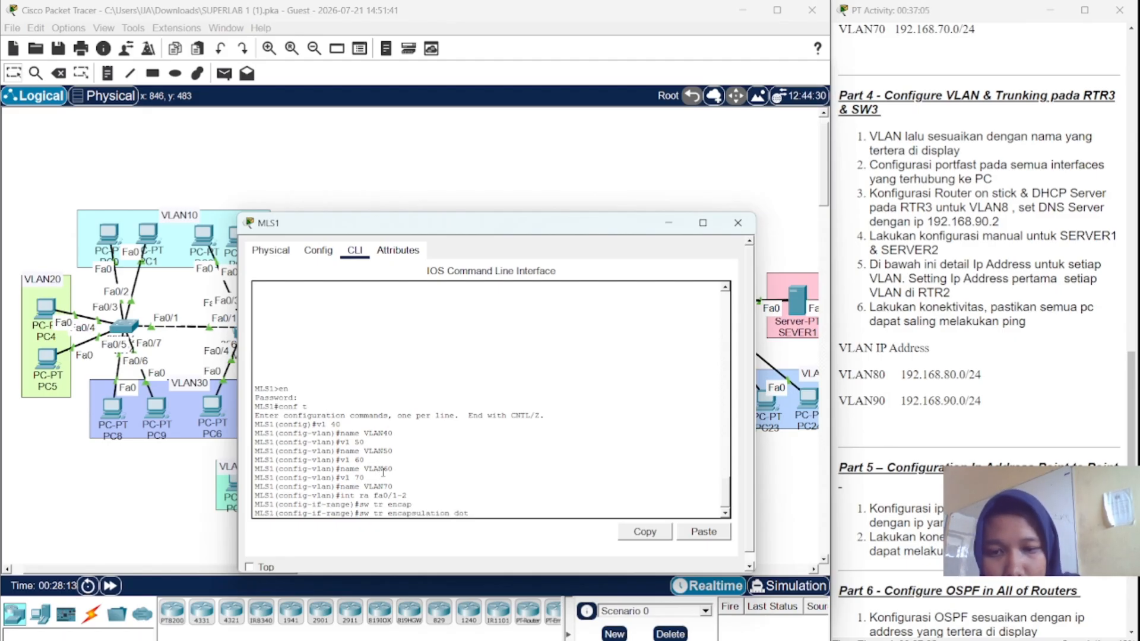
key(Tab)
key(Return)
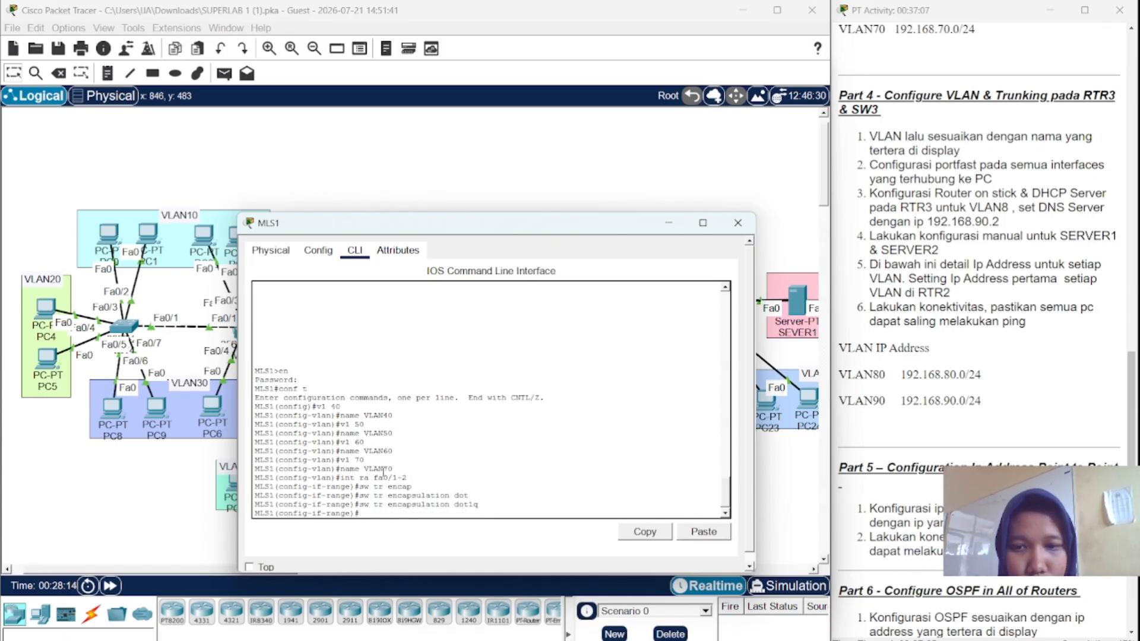
text(sw mo tr)
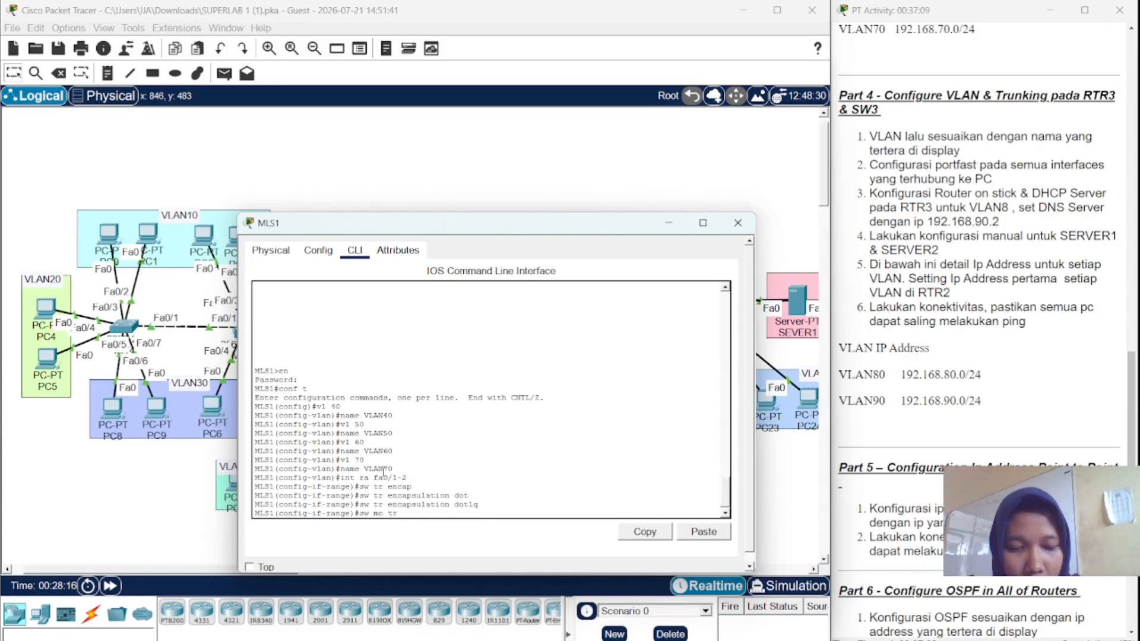
key(Return)
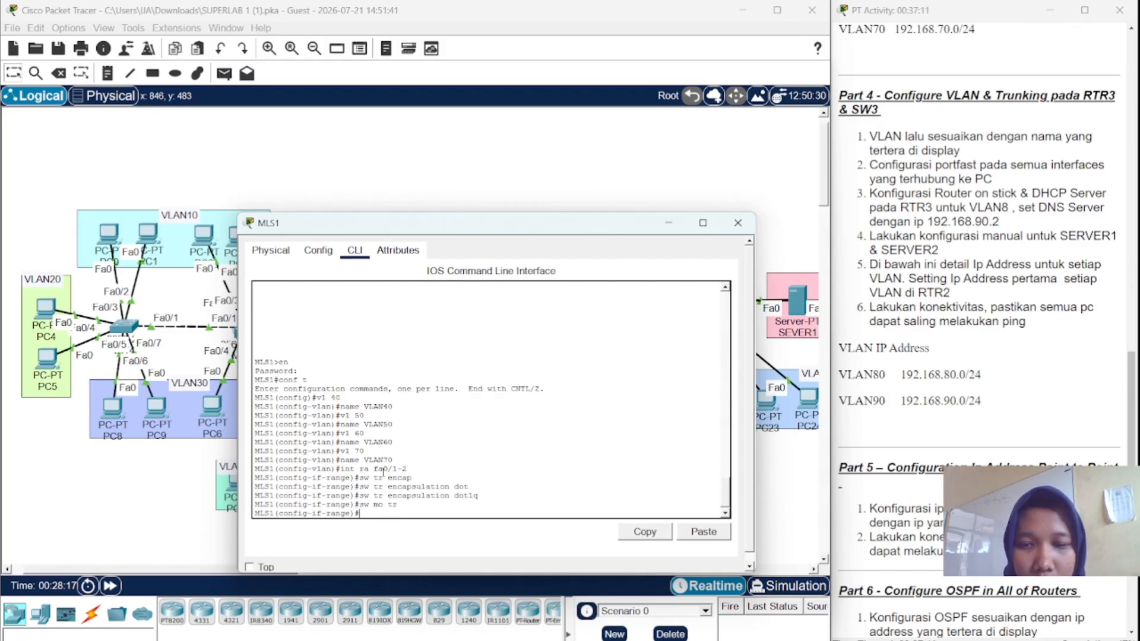
text(i)
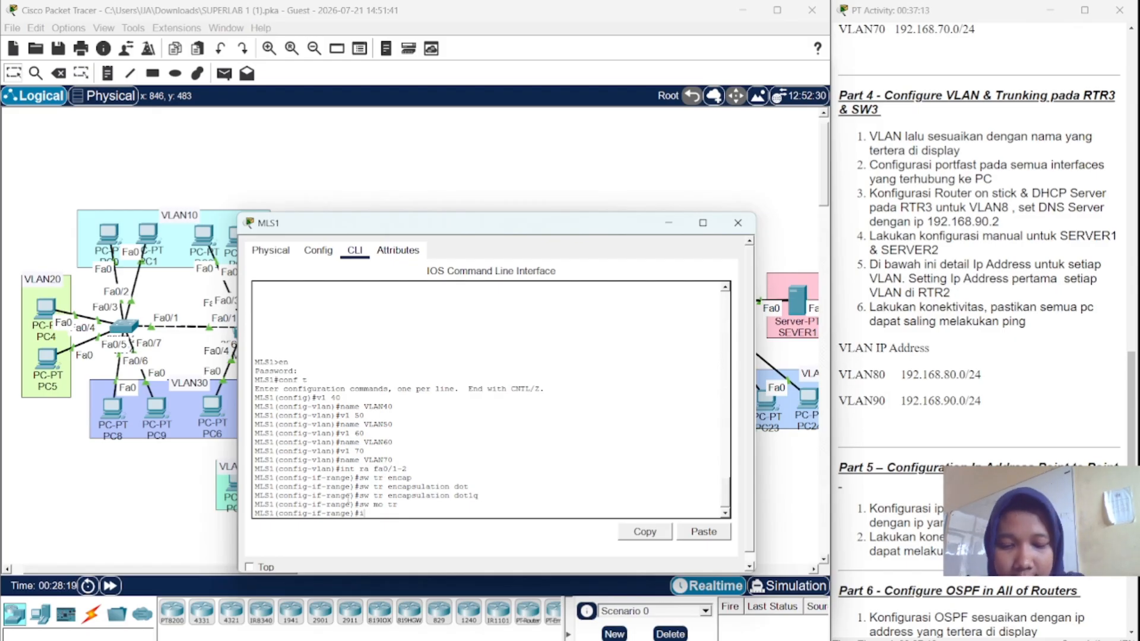
text(nt )
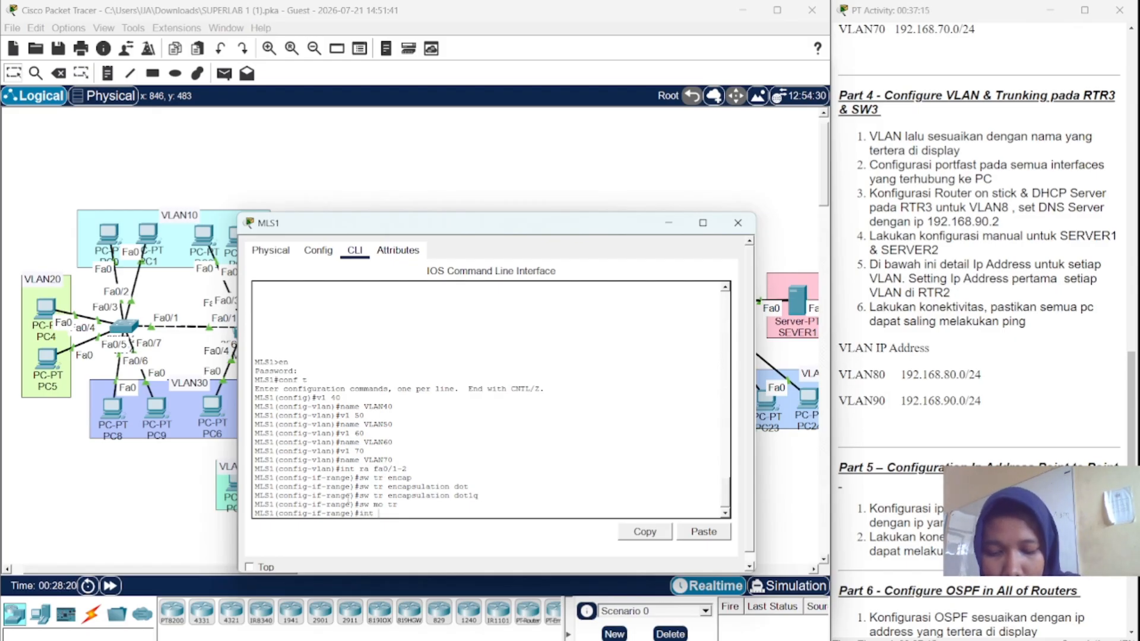
text(VLAN4)
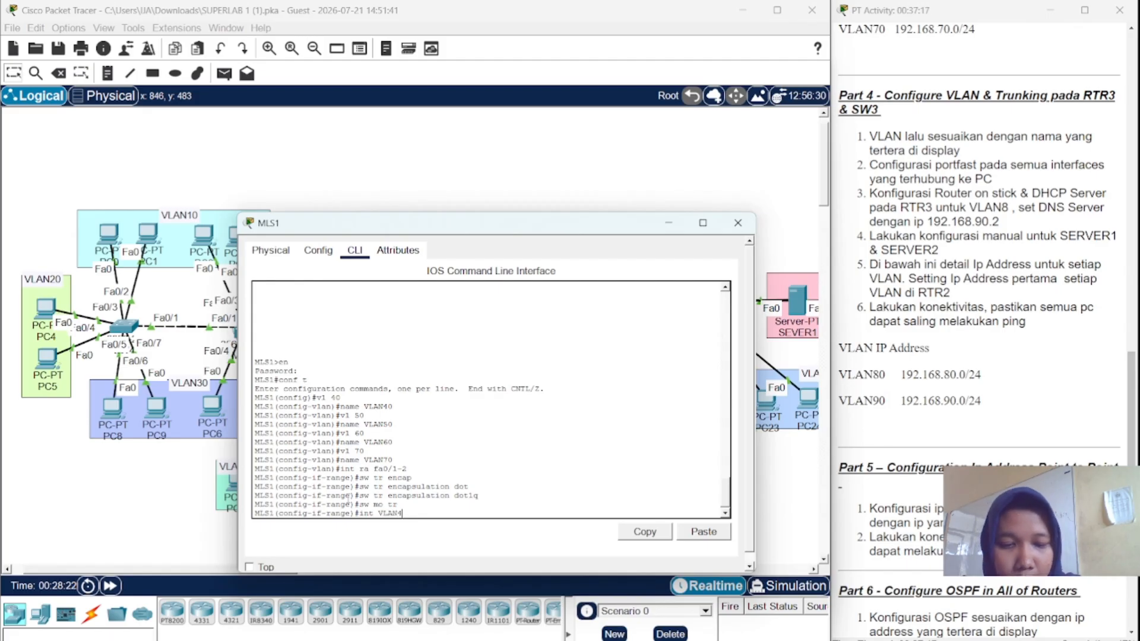
text(0)
- Address MLS1's VLAN40 interface as 192.168.40.1 255.255.255.0
key(Return)
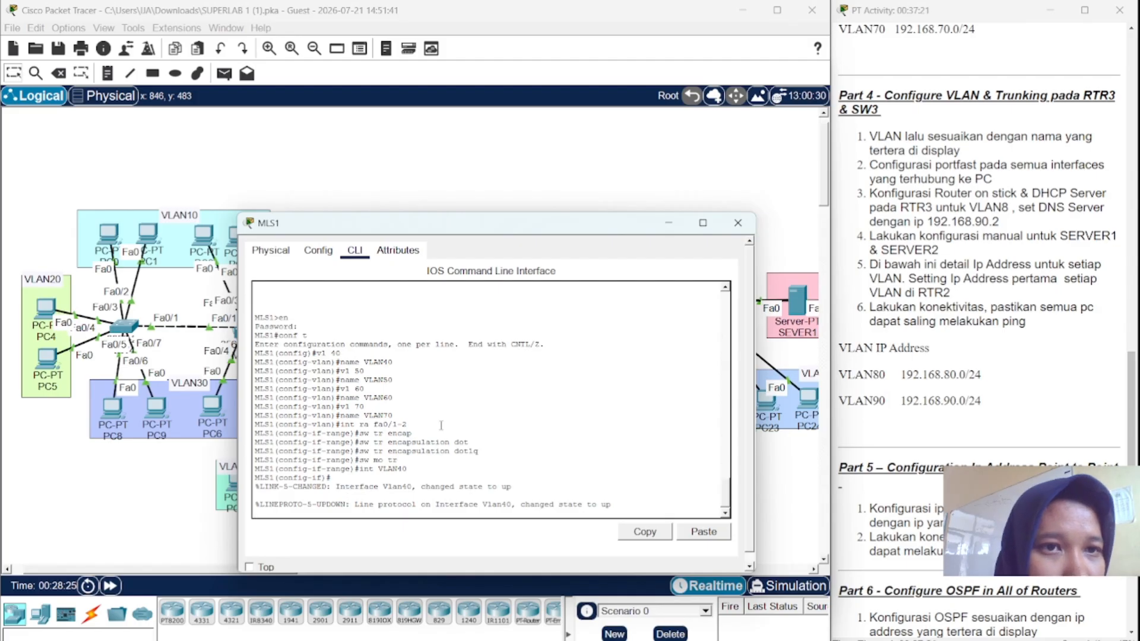
scroll(940, 194, up, 2)
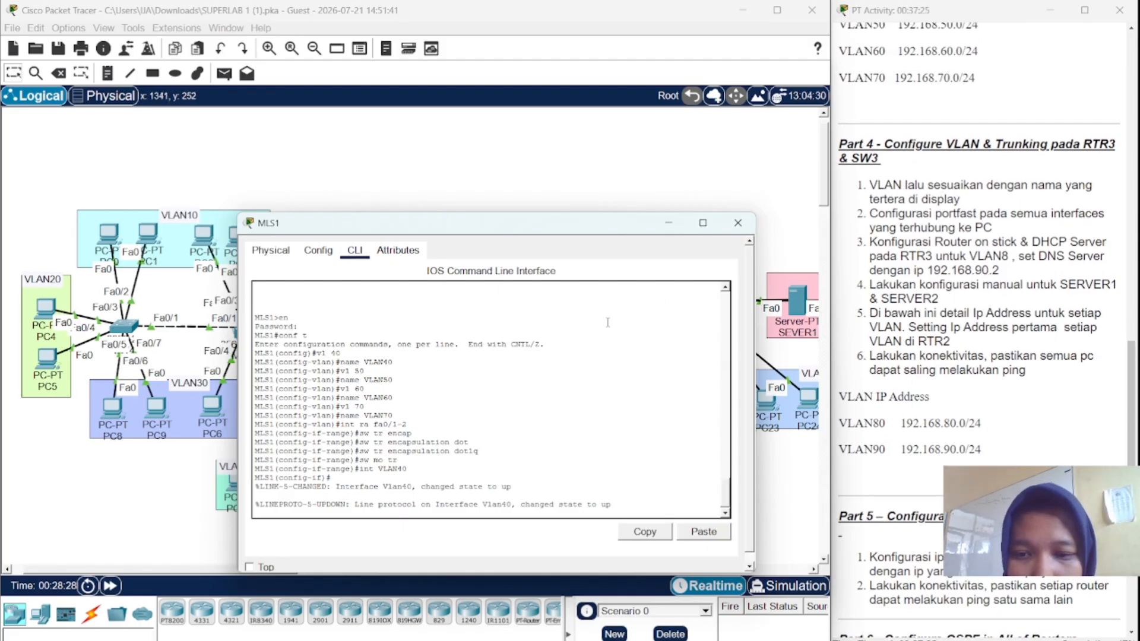
click(568, 347)
key(Return)
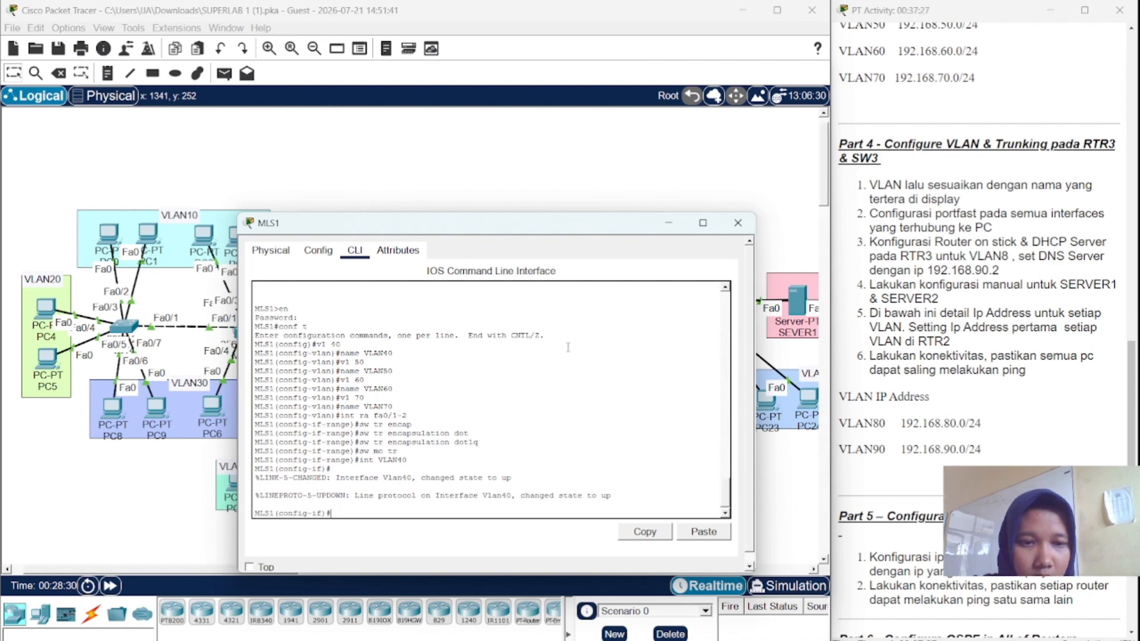
text(ip a)
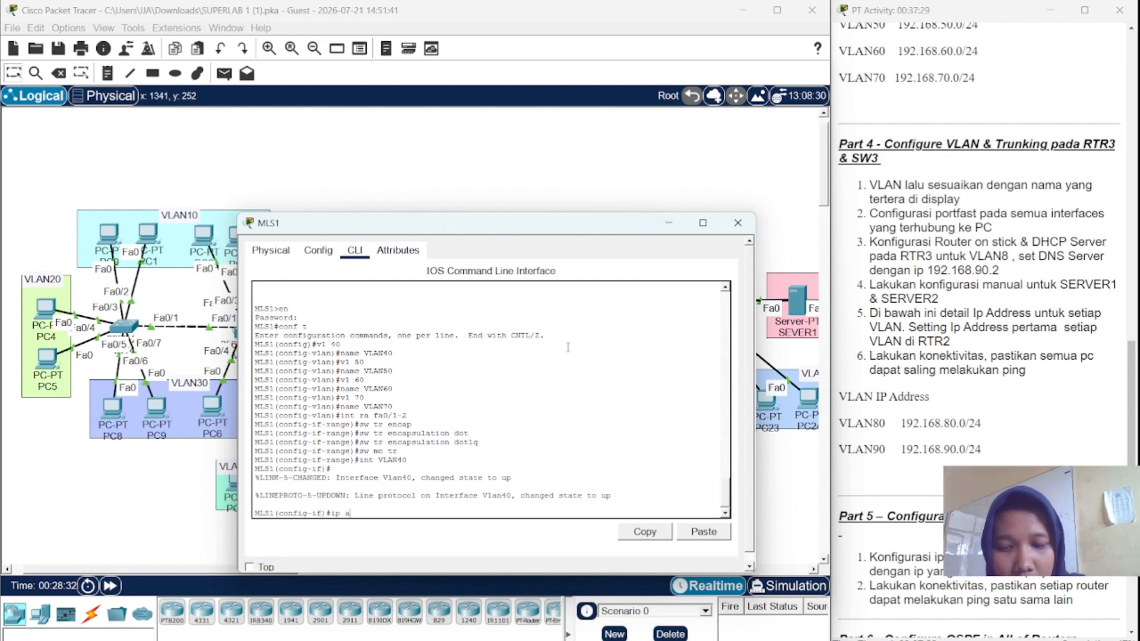
text(dd v)
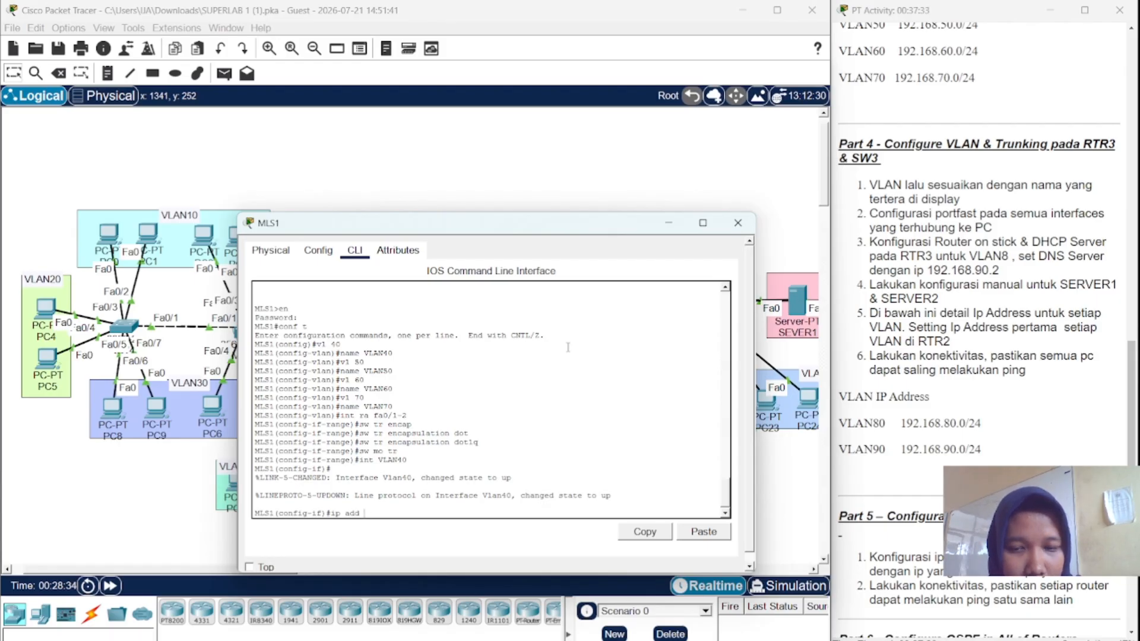
key(BackSpace)
text(192)
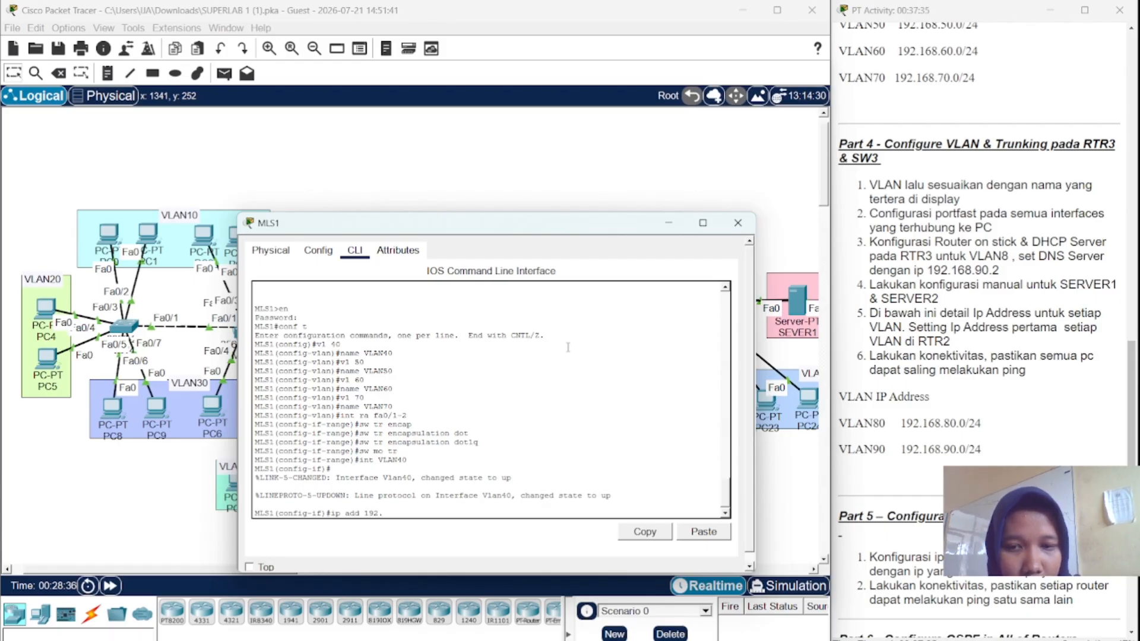
text(.168)
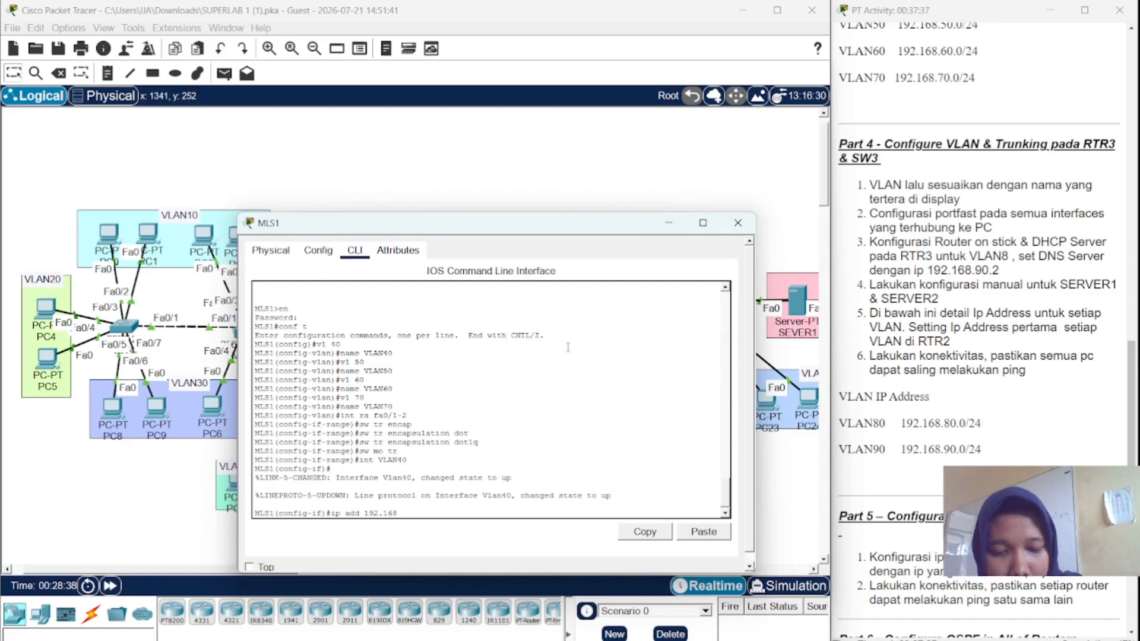
text(.)
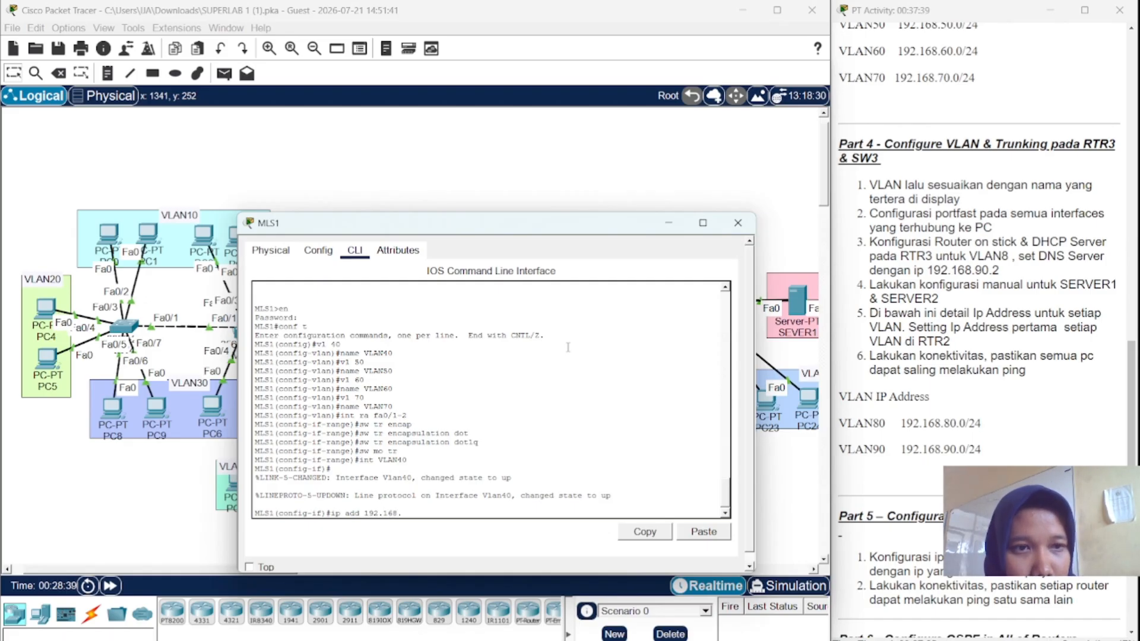
text(40.1)
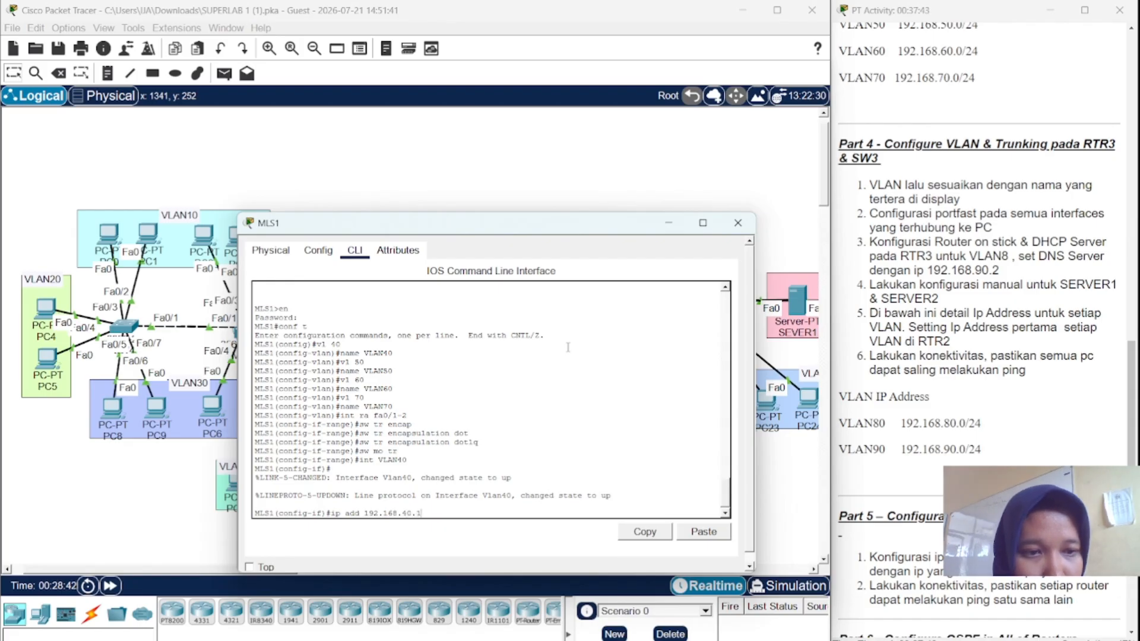
text( 255)
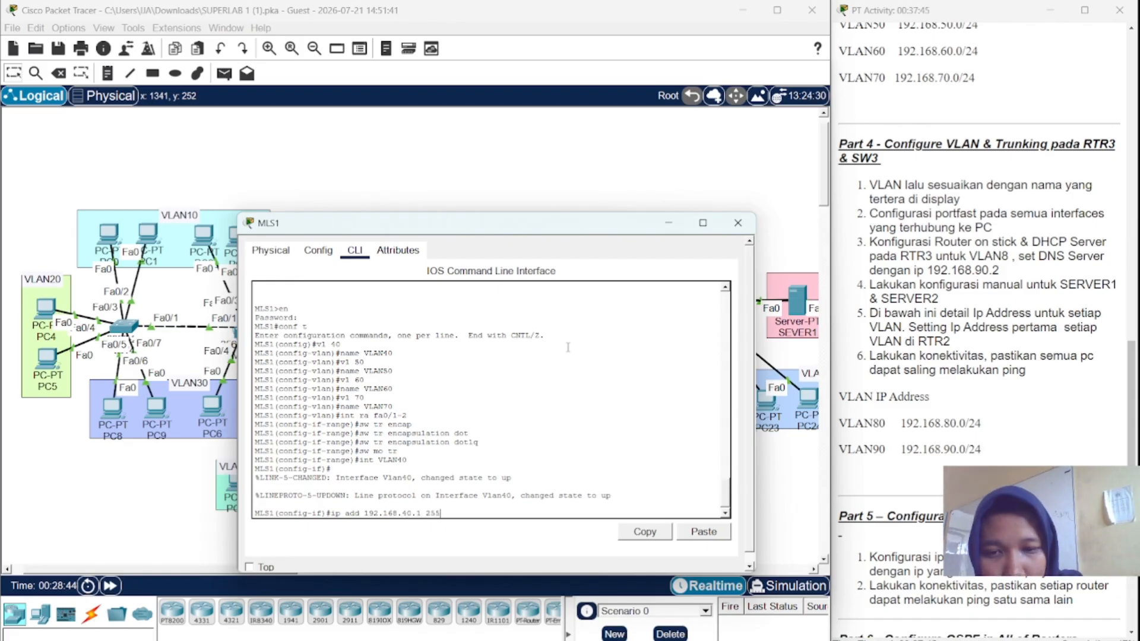
text(.255)
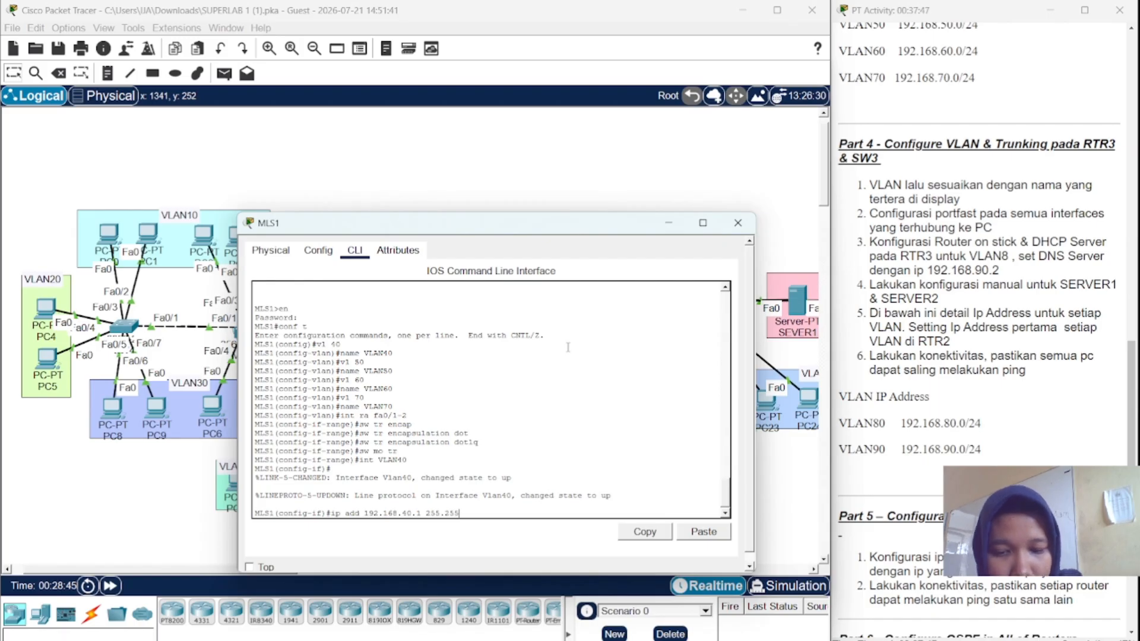
text(.255.0)
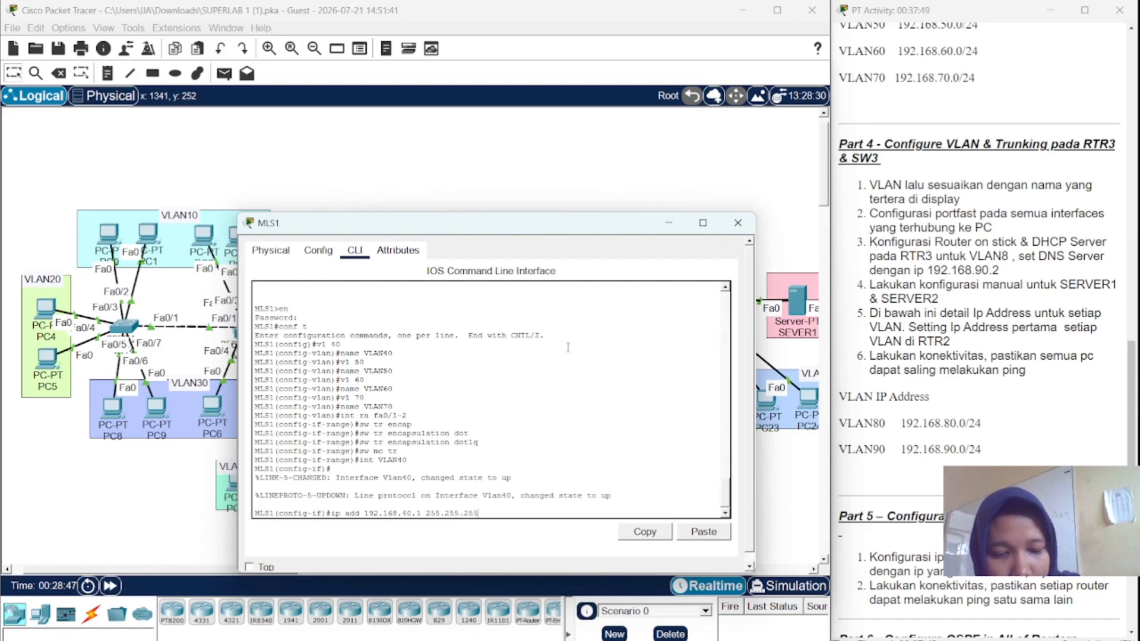
key(Return)
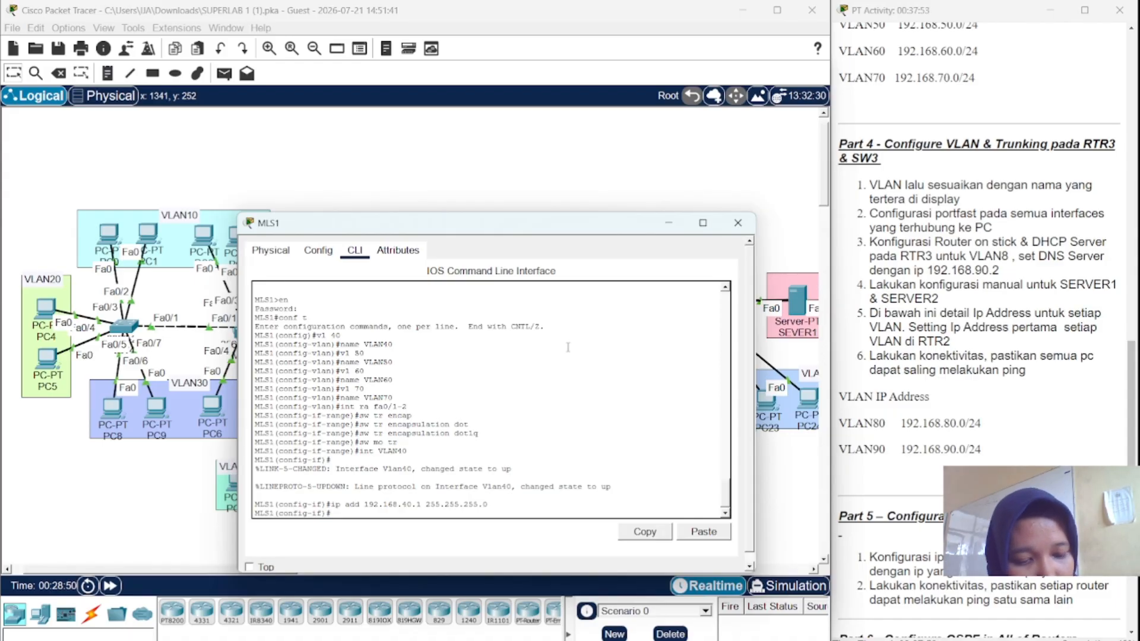
- Give interface VLAN50 the address 192.168.50.1 255.255.255.0
key(Up)
key(Up)
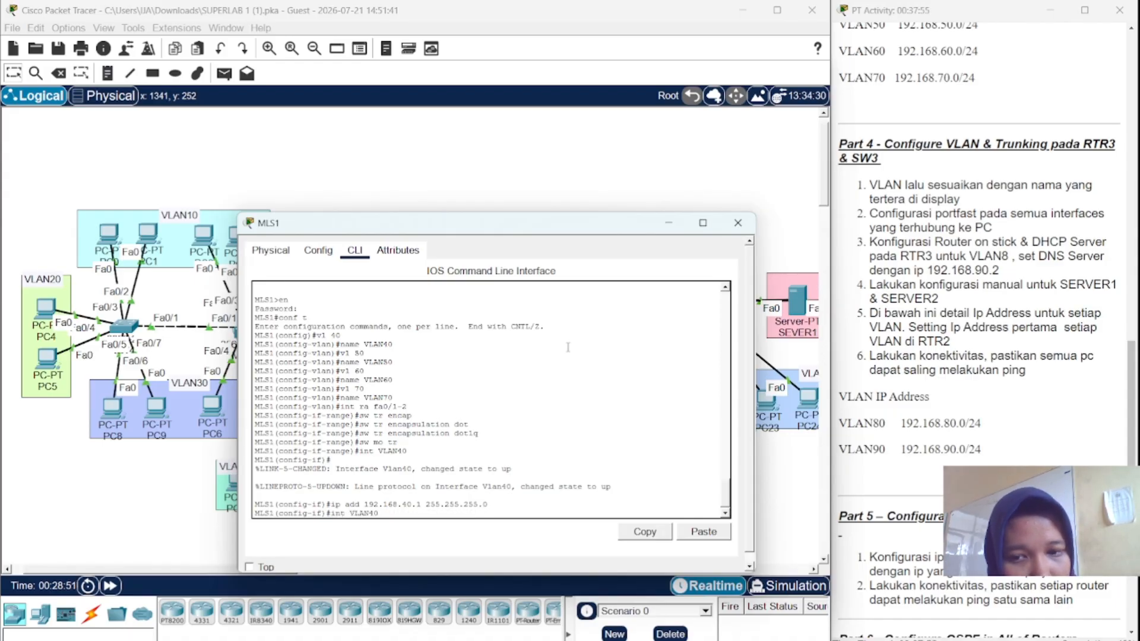
key(BackSpace)
key(BackSpace)
text(50)
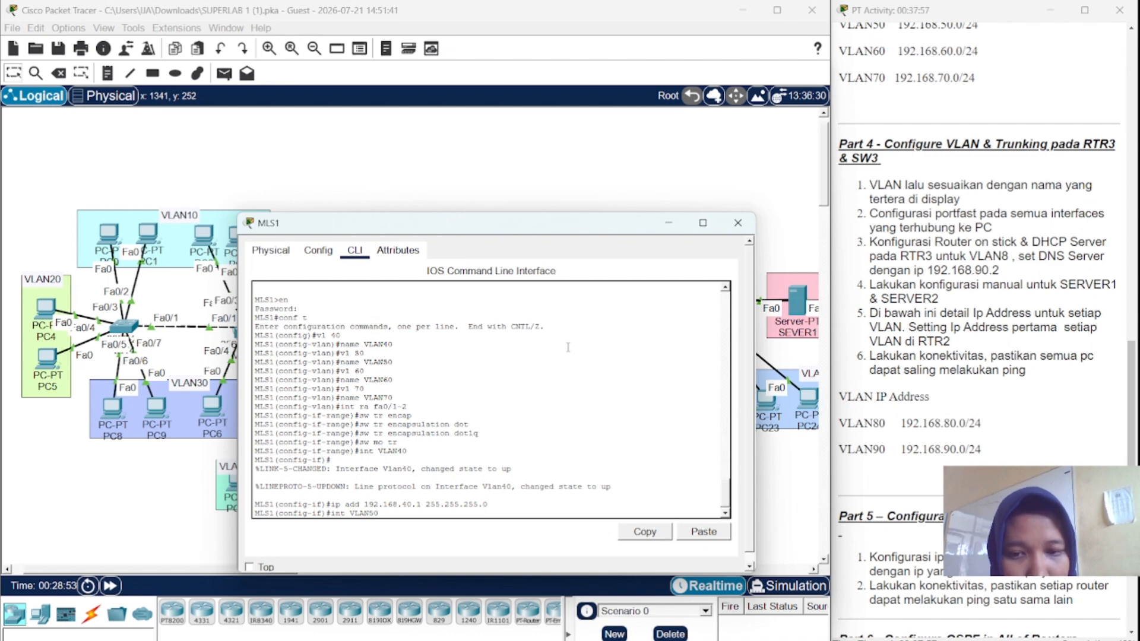
key(Return)
key(Return)
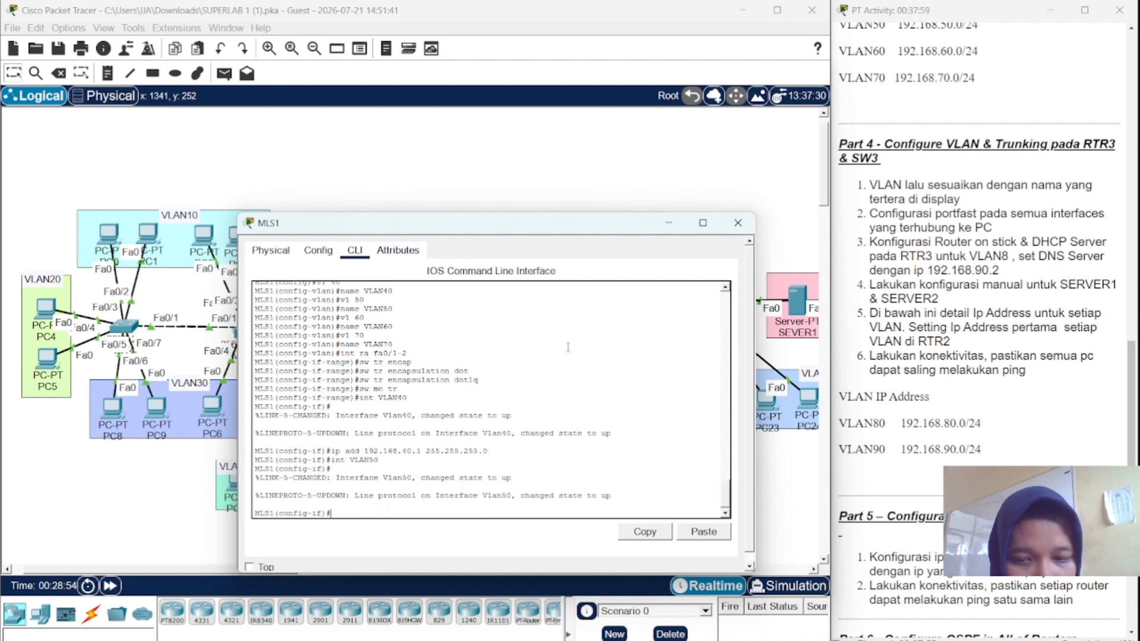
key(Up)
key(Up)
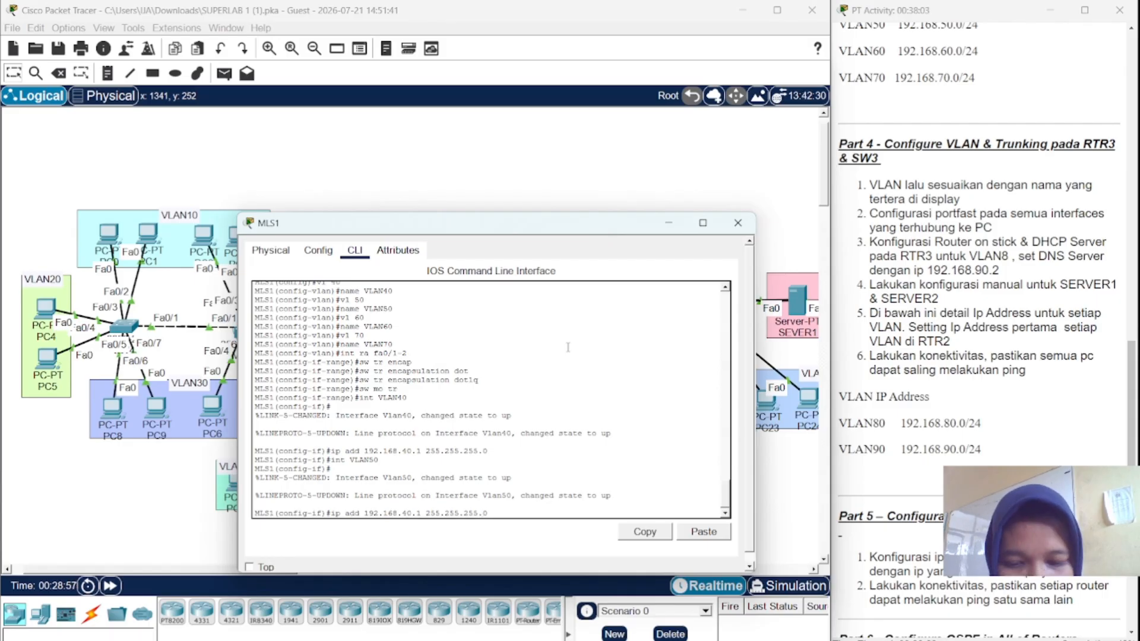
key(BackSpace)
text(5)
key(Return)
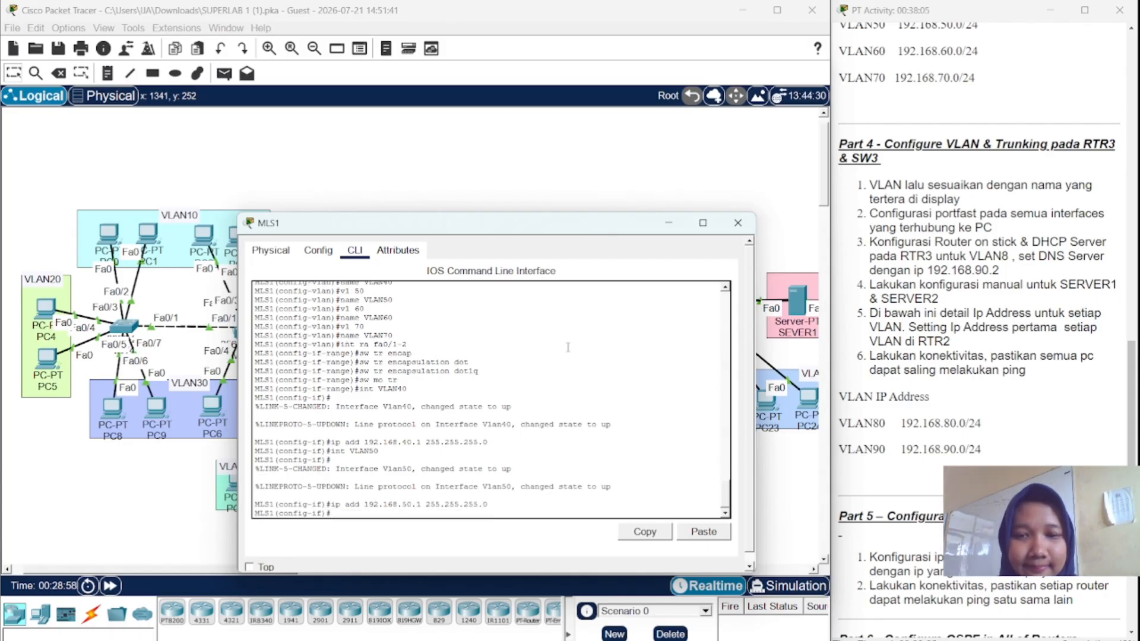
- Give interface VLAN60 the address 192.168.60.1 255.255.255.0
key(Up)
key(Up)
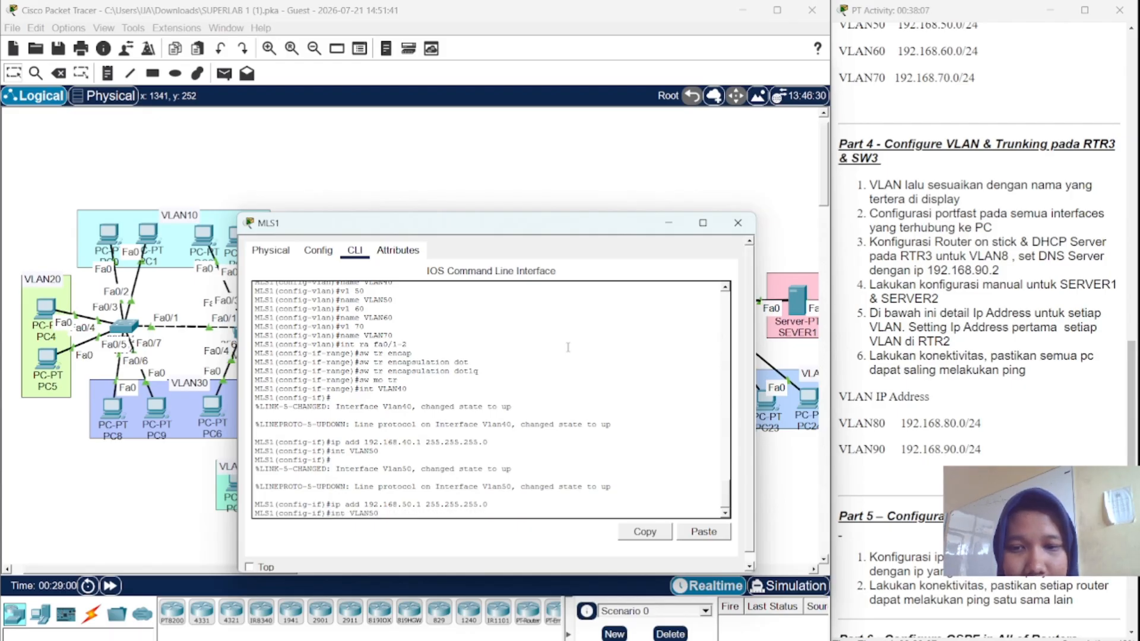
text(6)
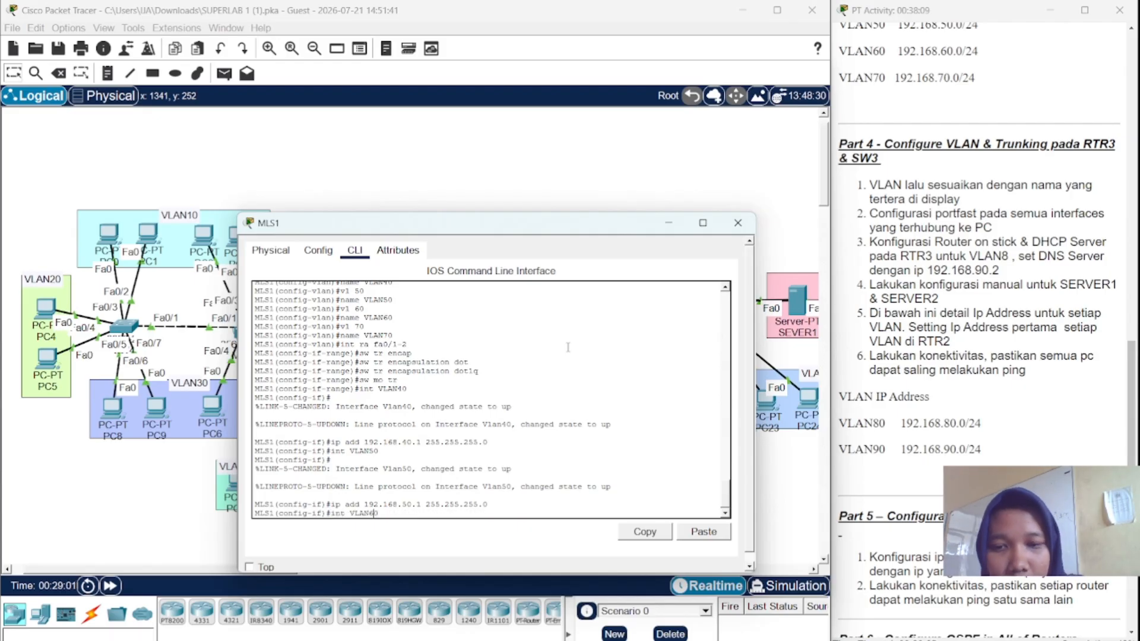
key(Return)
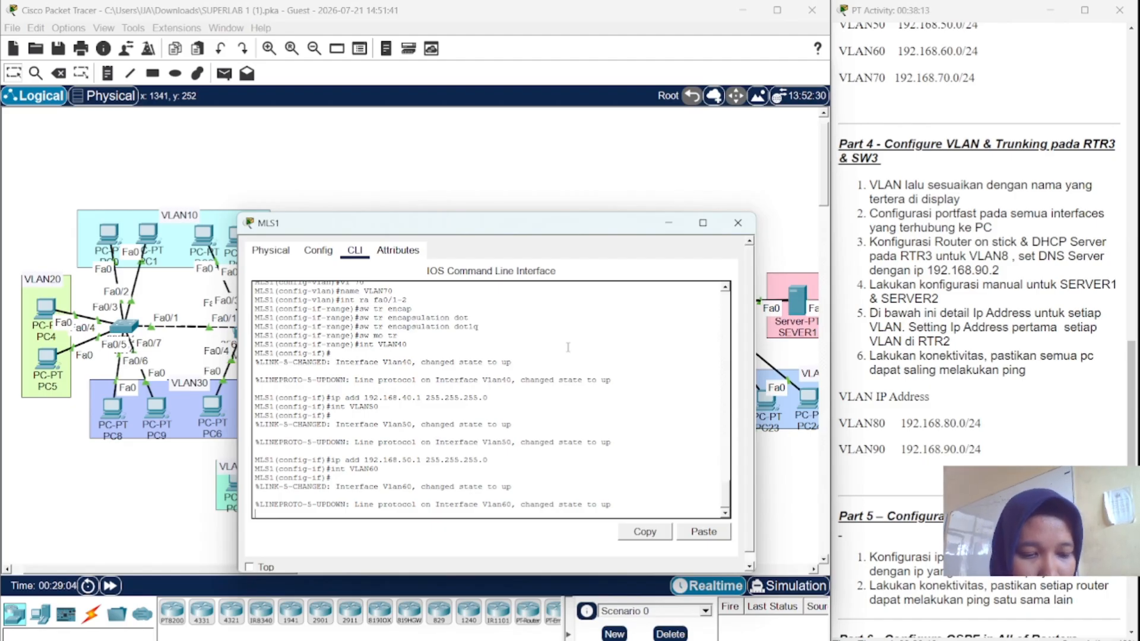
key(Up)
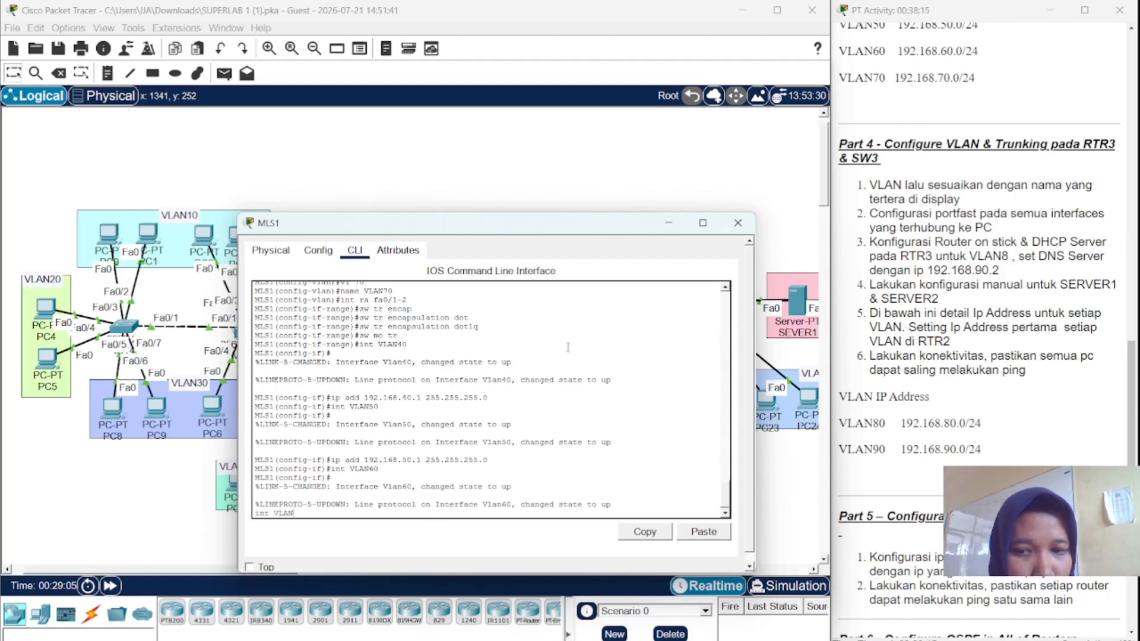
key(BackSpace)
key(BackSpace)
key(BackSpace)
key(BackSpace)
key(BackSpace)
key(BackSpace)
key(BackSpace)
key(BackSpace)
key(Return)
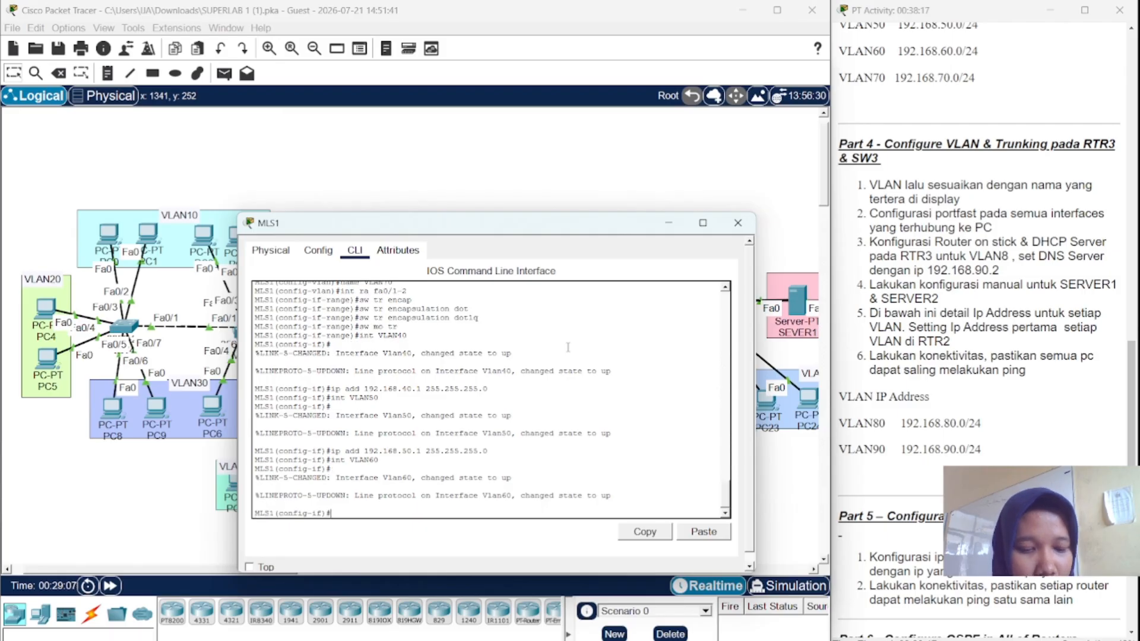
key(Up)
key(Up)
key(Up)
key(Up)
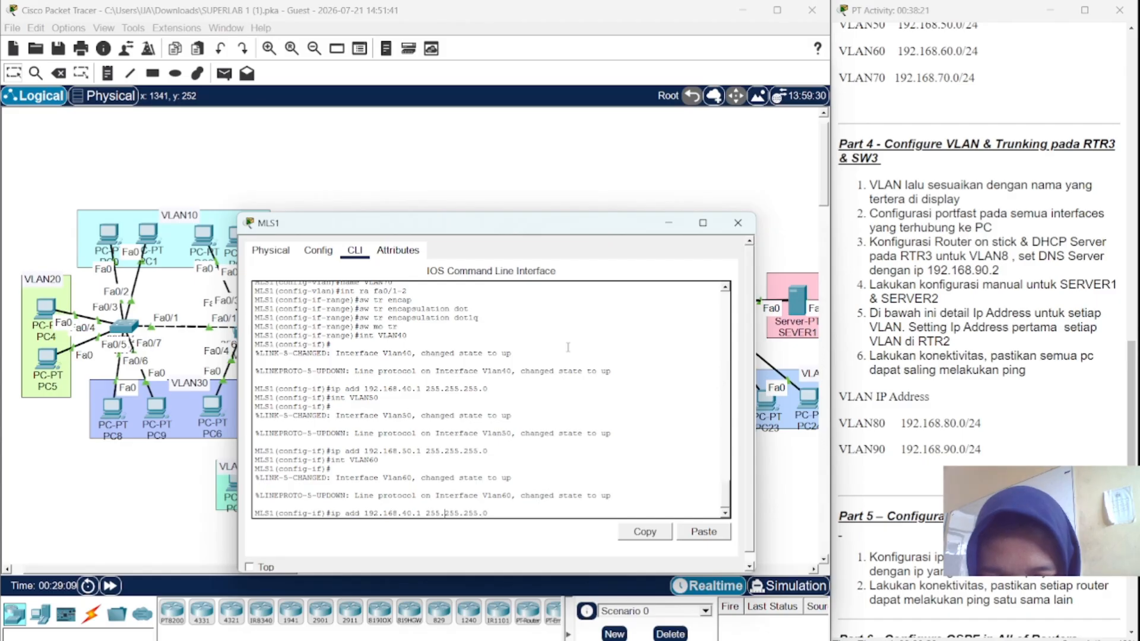
key(Left)
key(Left)
key(Left)
key(Left)
key(Left)
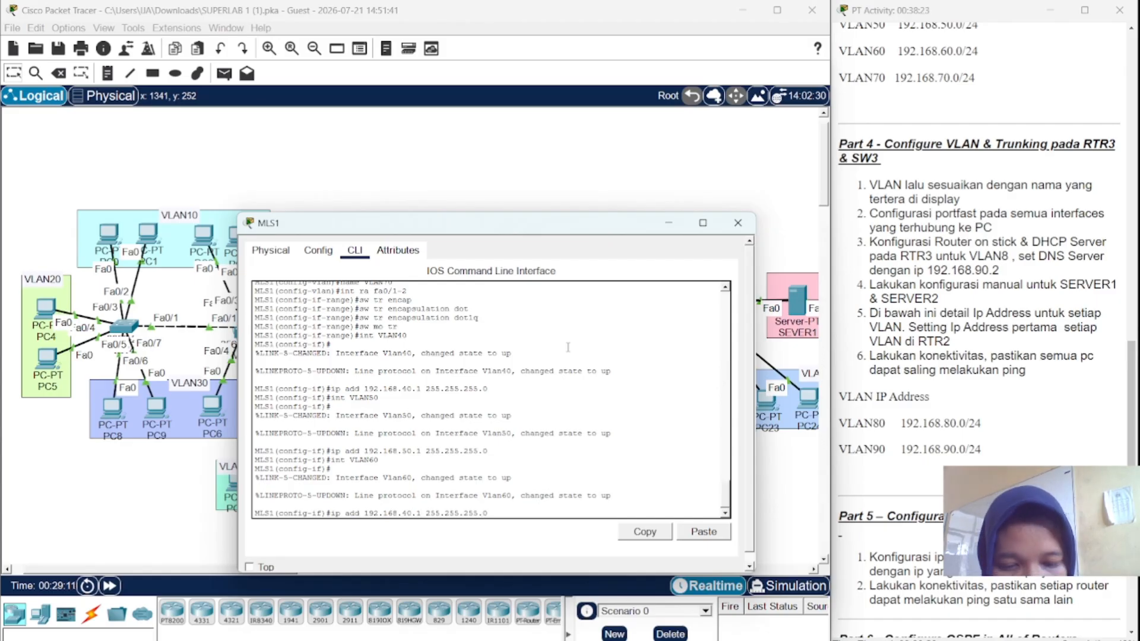
key(Left)
key(Left)
key(Left)
key(BackSpace)
text(6)
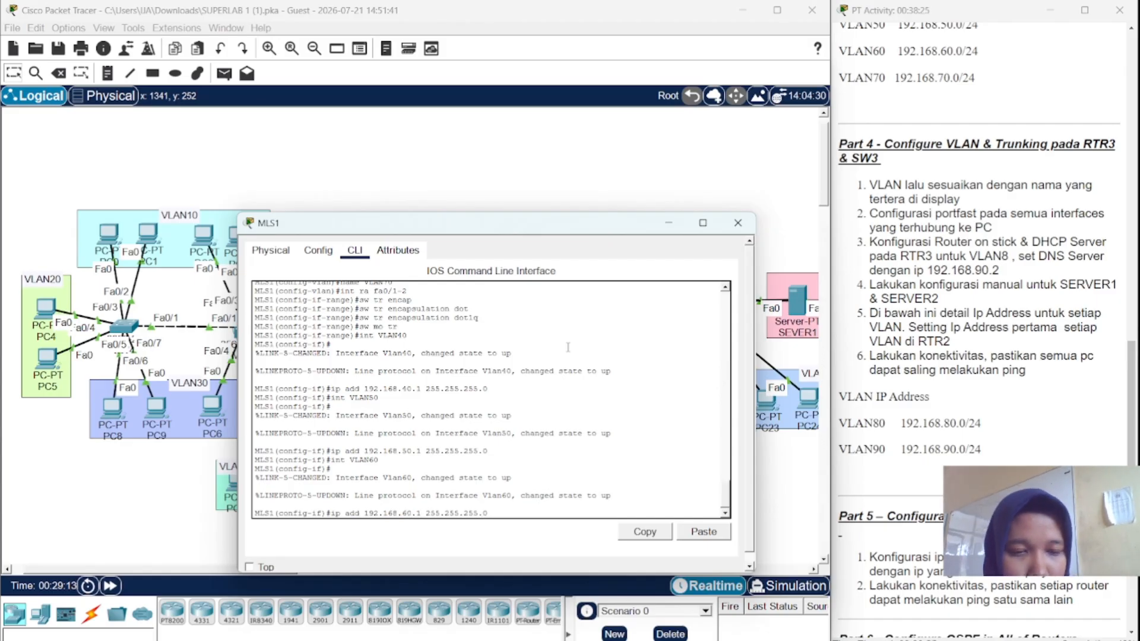
key(Return)
- Give interface VLAN70 the address 192.168.70.1 255.255.255.0
key(Up)
key(Up)
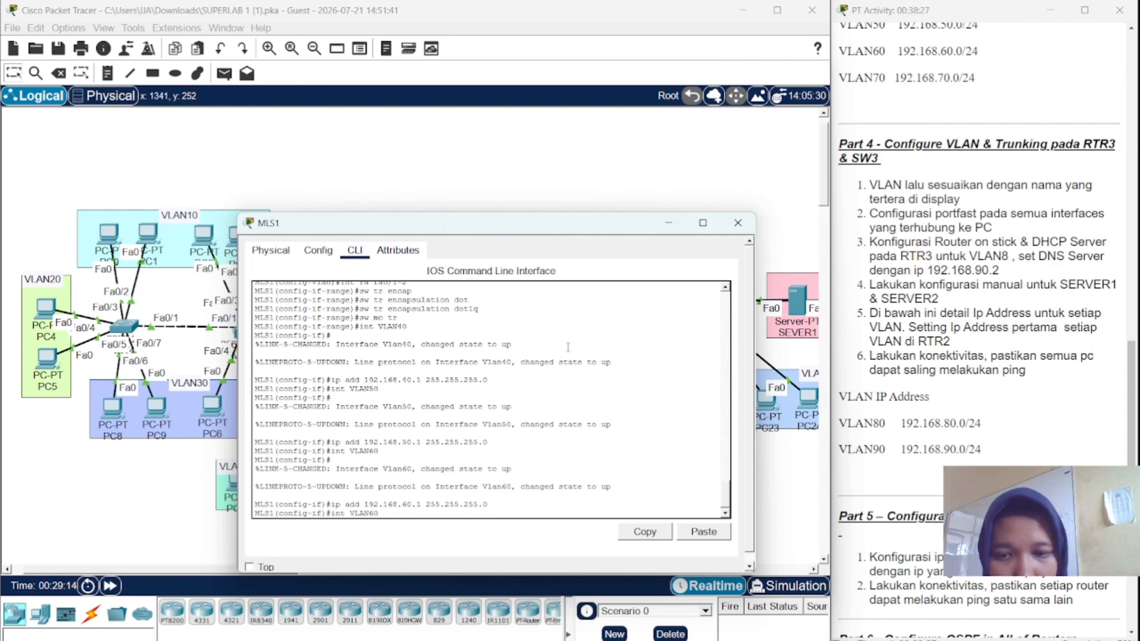
key(BackSpace)
text(7)
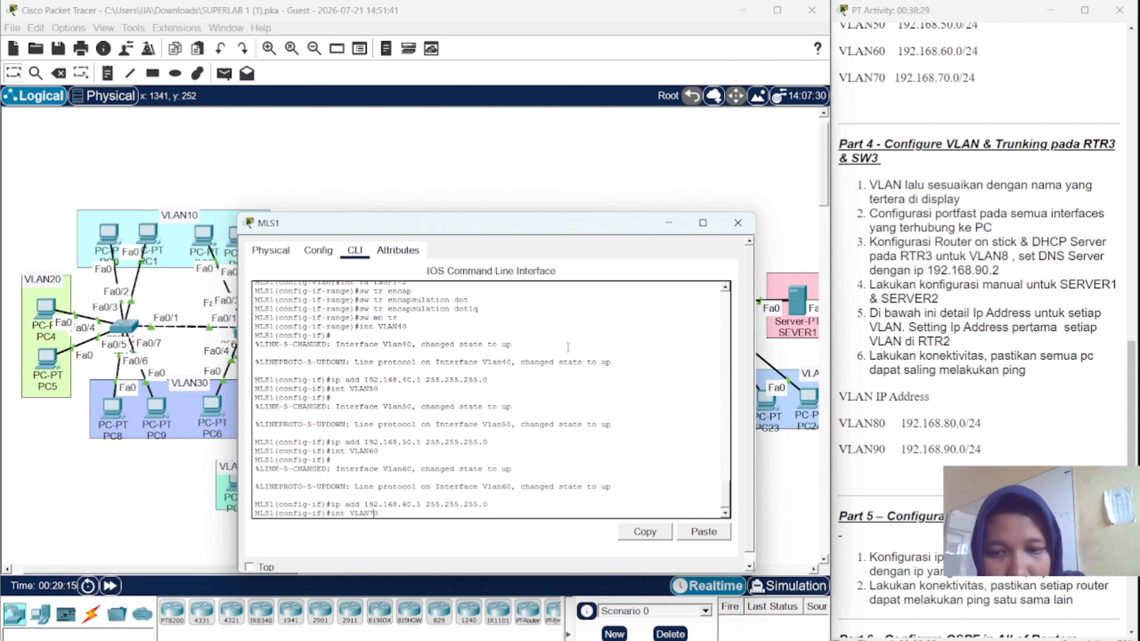
key(Return)
key(Up)
key(Up)
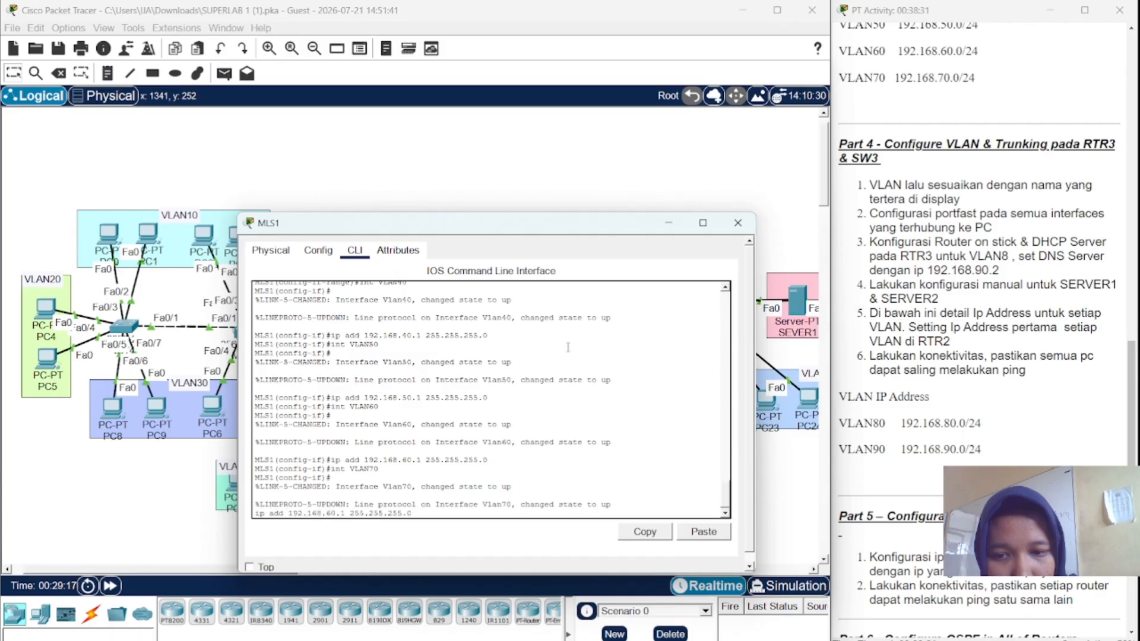
key(BackSpace)
key(BackSpace)
key(BackSpace)
key(BackSpace)
key(BackSpace)
key(BackSpace)
key(BackSpace)
key(BackSpace)
key(BackSpace)
key(BackSpace)
key(BackSpace)
key(BackSpace)
key(BackSpace)
key(BackSpace)
key(BackSpace)
key(BackSpace)
key(BackSpace)
key(BackSpace)
key(BackSpace)
key(BackSpace)
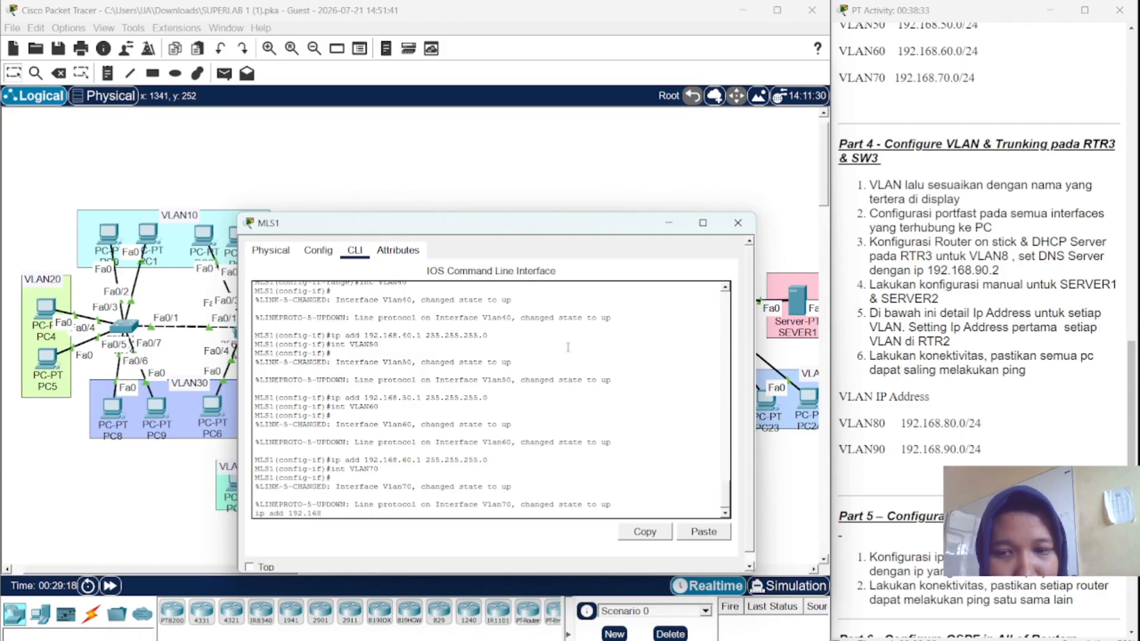
key(Return)
key(Up)
key(Up)
key(Up)
key(Up)
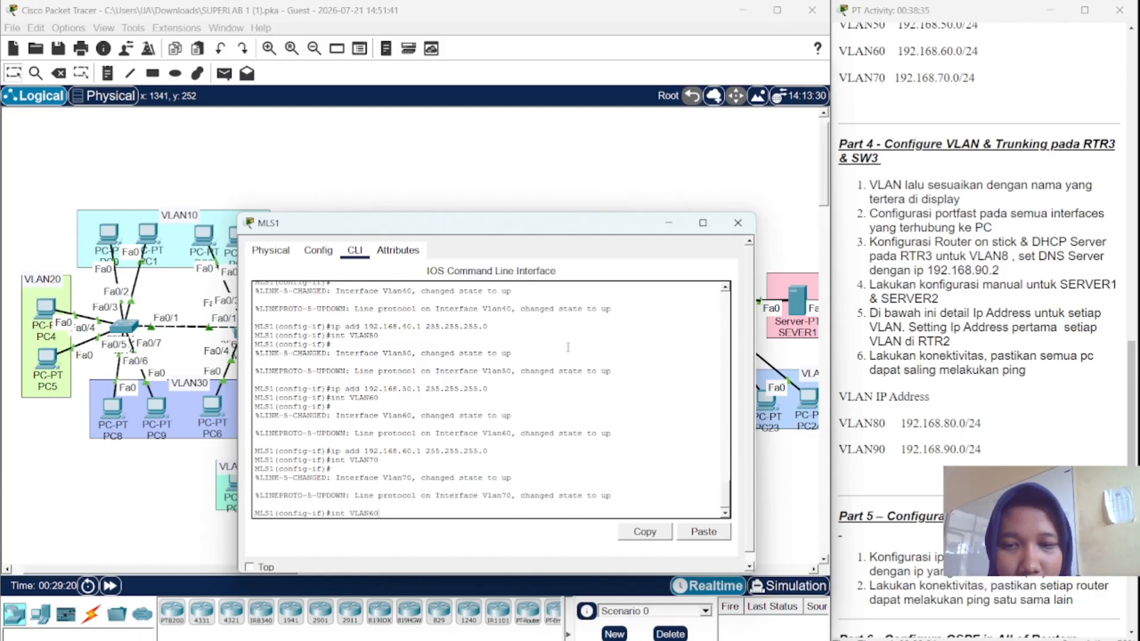
key(Left)
key(Left)
key(Left)
key(Left)
key(Left)
key(Left)
key(Left)
key(Left)
key(Left)
key(Left)
key(Left)
key(Left)
key(Left)
key(Left)
key(Left)
key(Left)
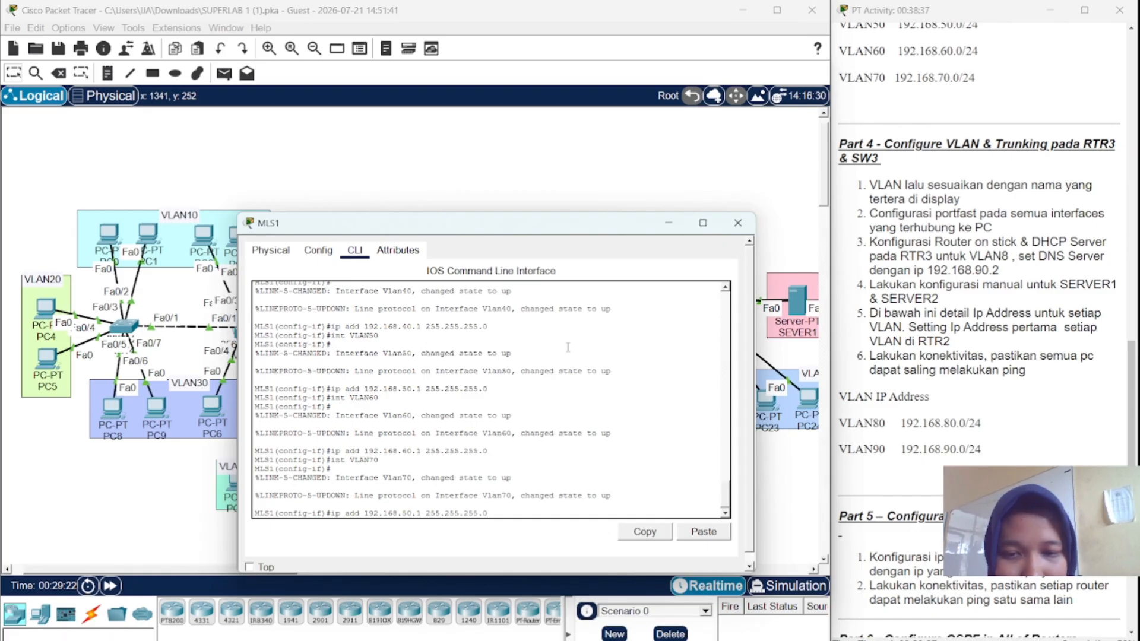
key(BackSpace)
key(BackSpace)
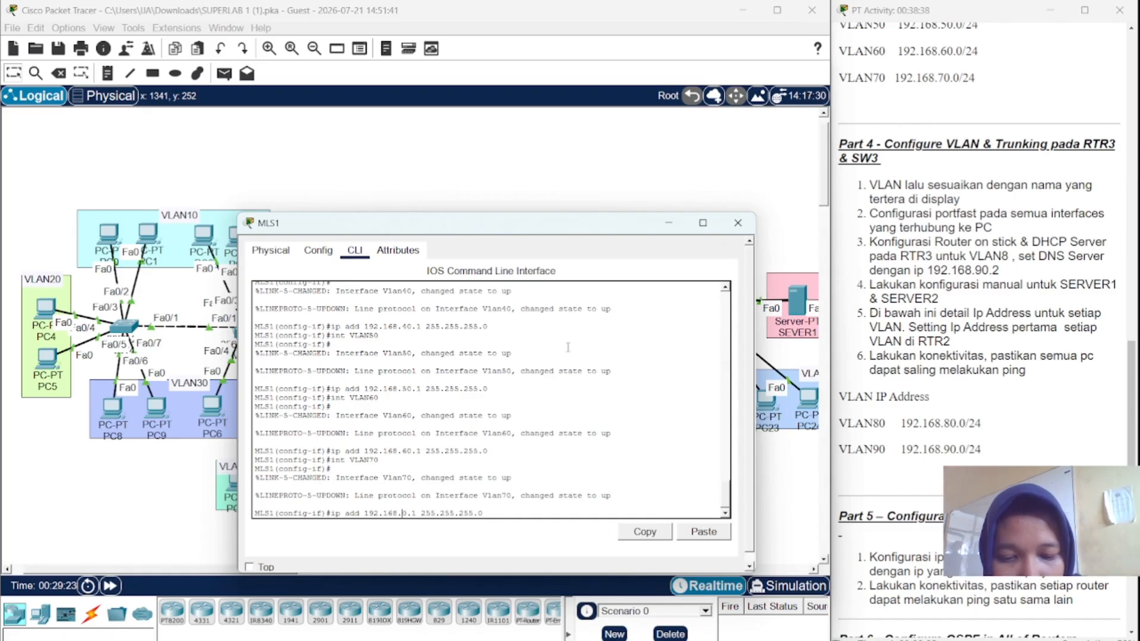
text(70)
key(Return)
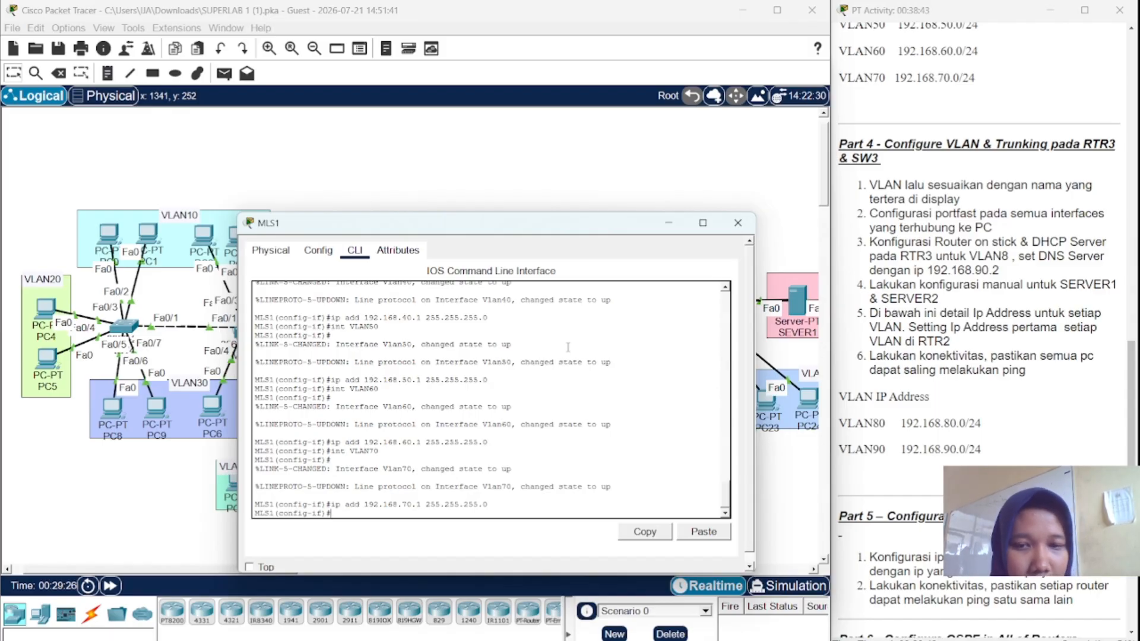
- Create DHCP pool VLAN40 with network 192.168.50.0 255.255.255.0, discarding a half-typed default-router line
text(ip)
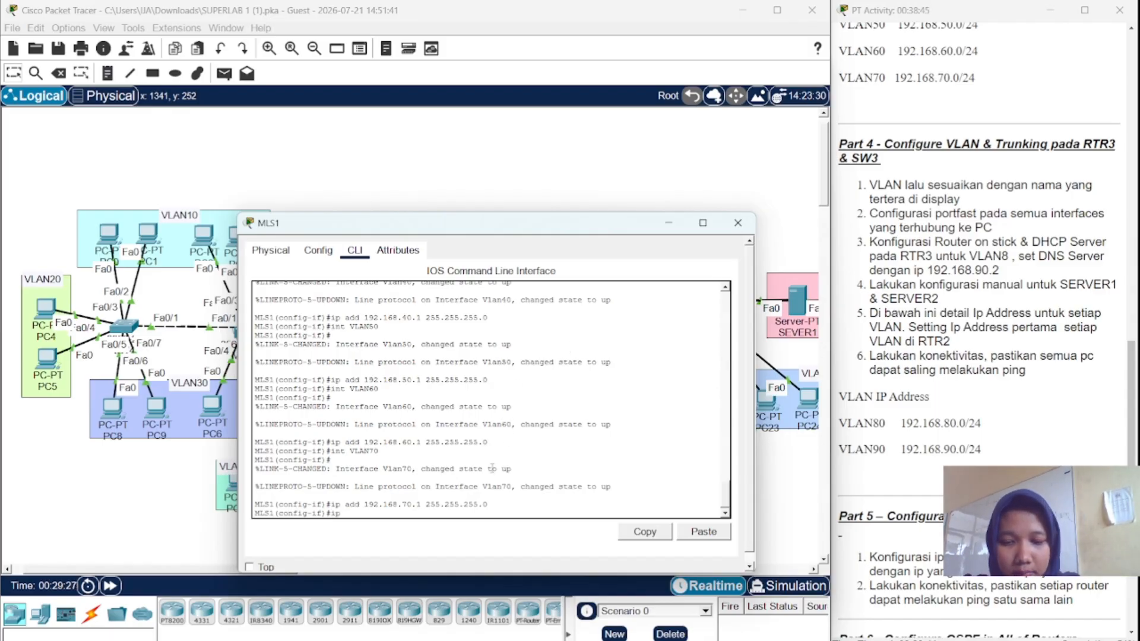
text( dhcp)
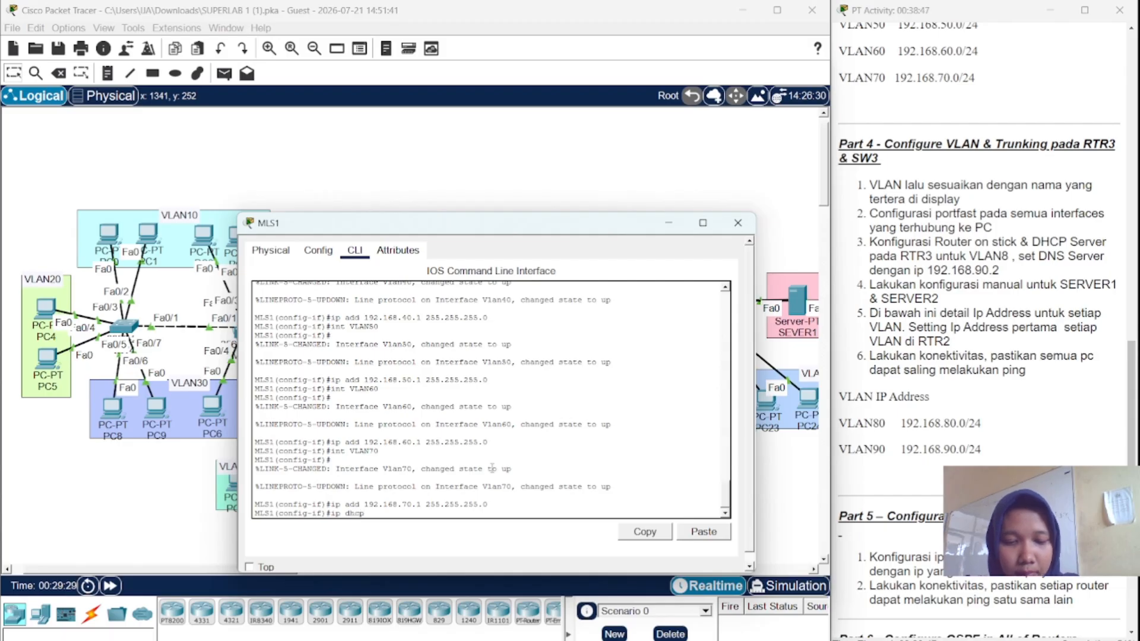
text( pool)
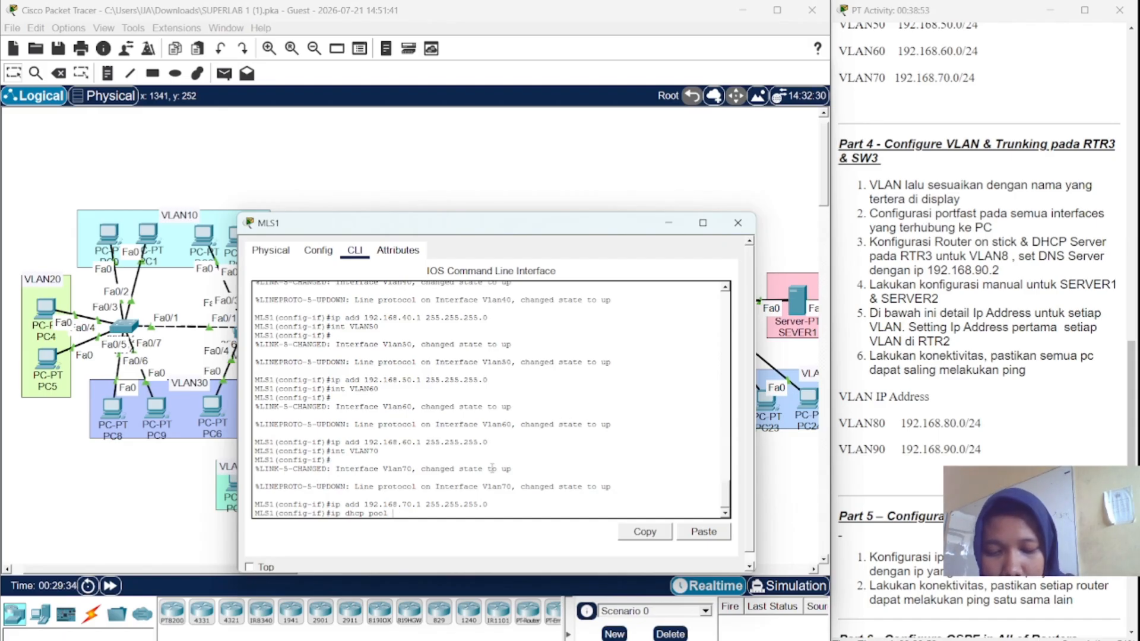
text(VLAN5)
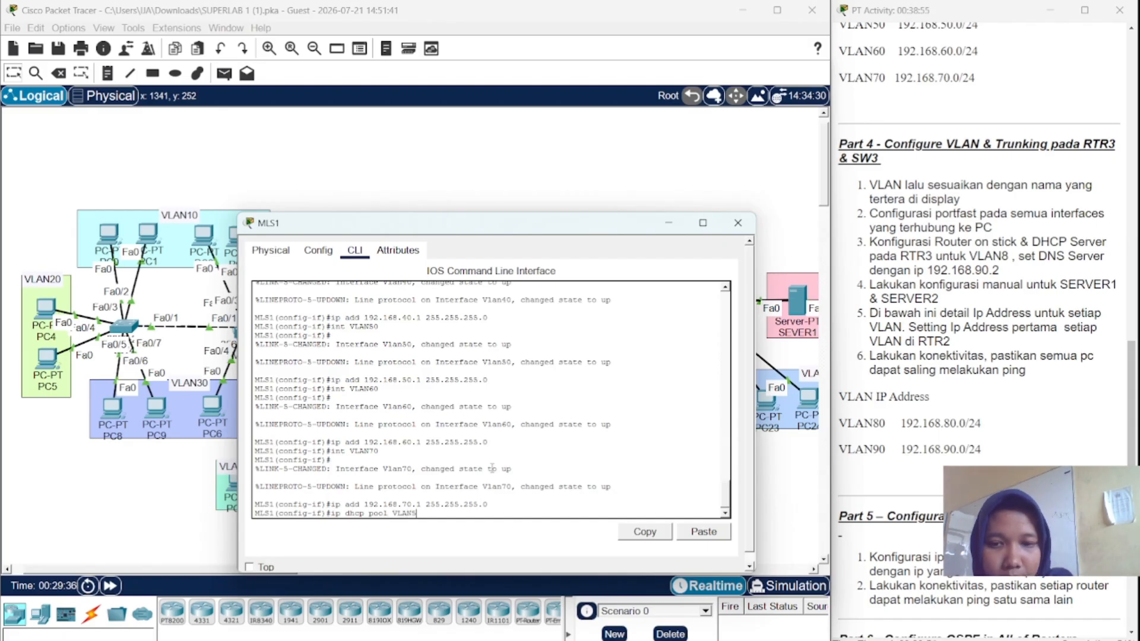
key(BackSpace)
text(40)
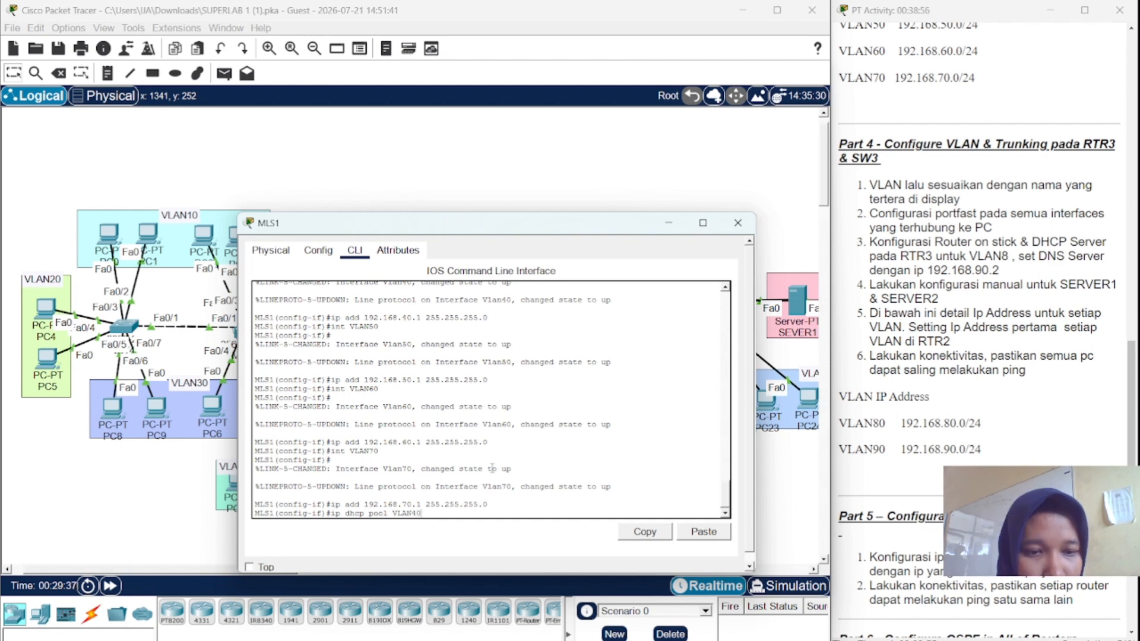
key(Return)
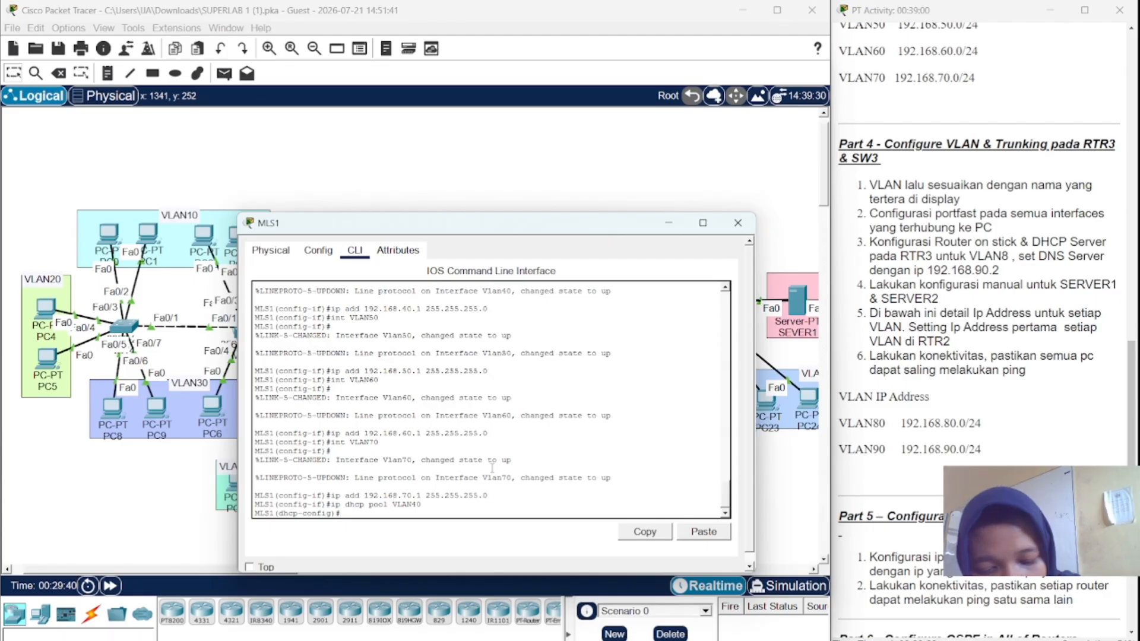
text(net)
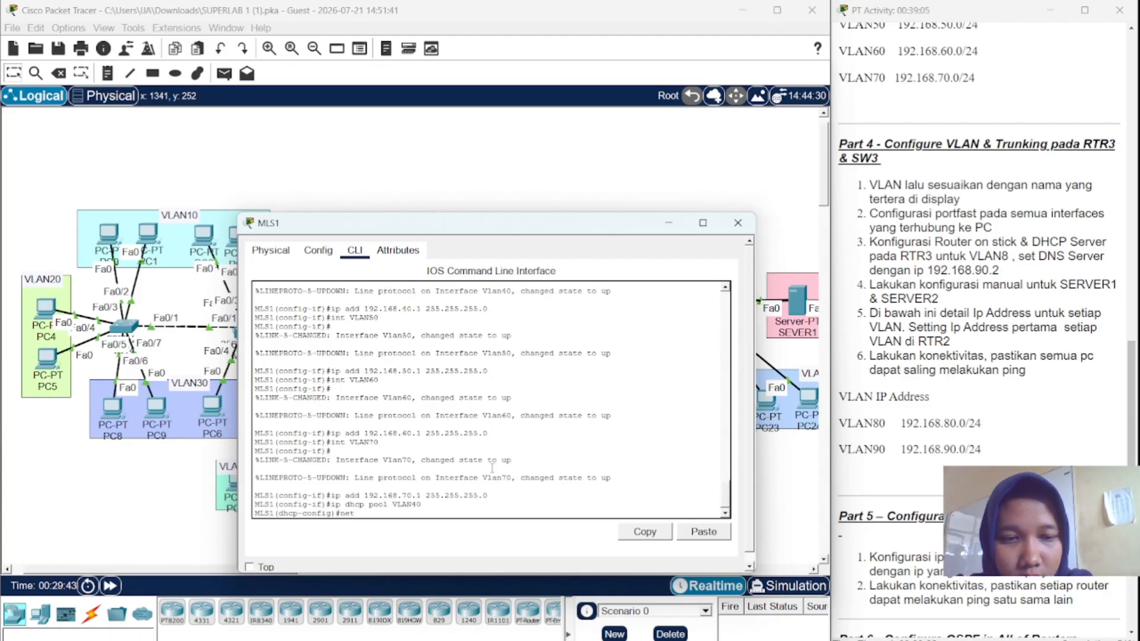
text( 192.168.)
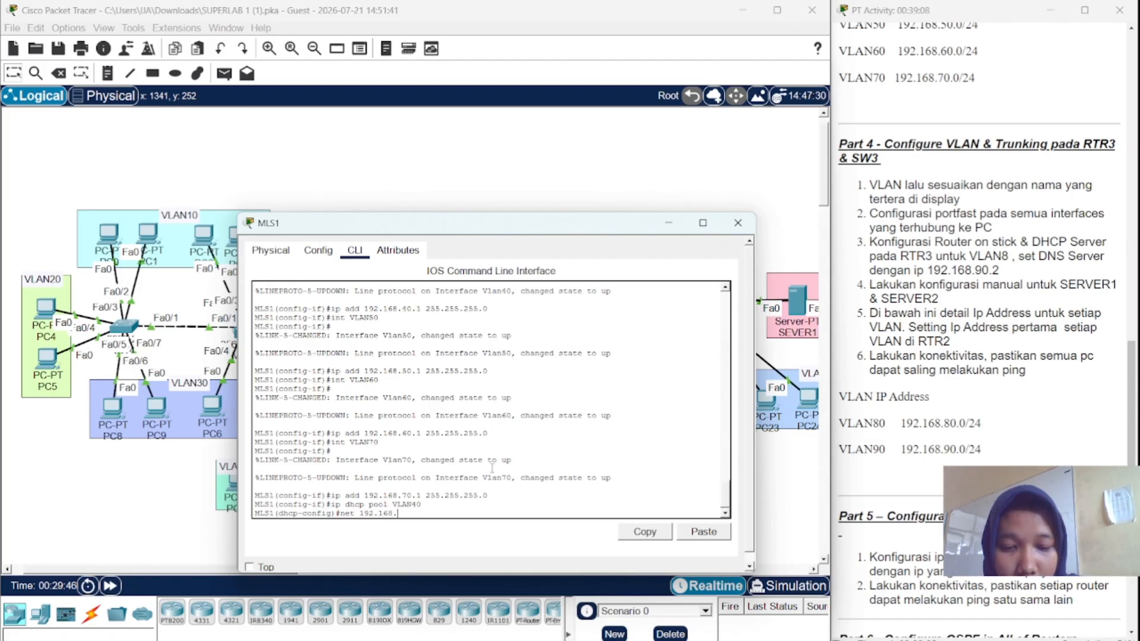
text(50.)
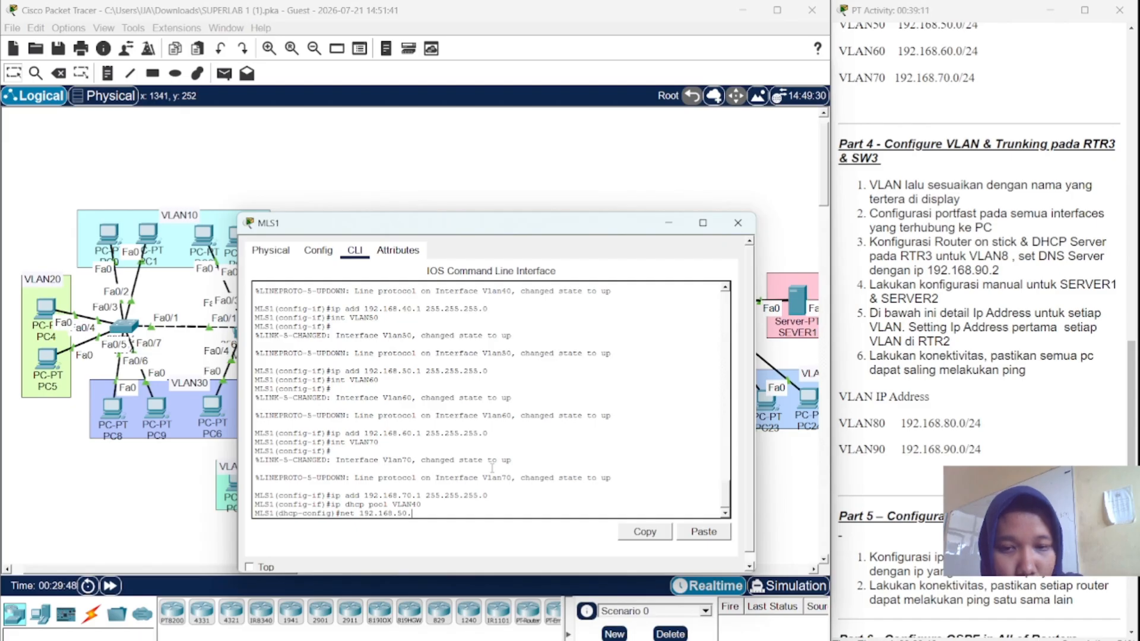
text(0 25)
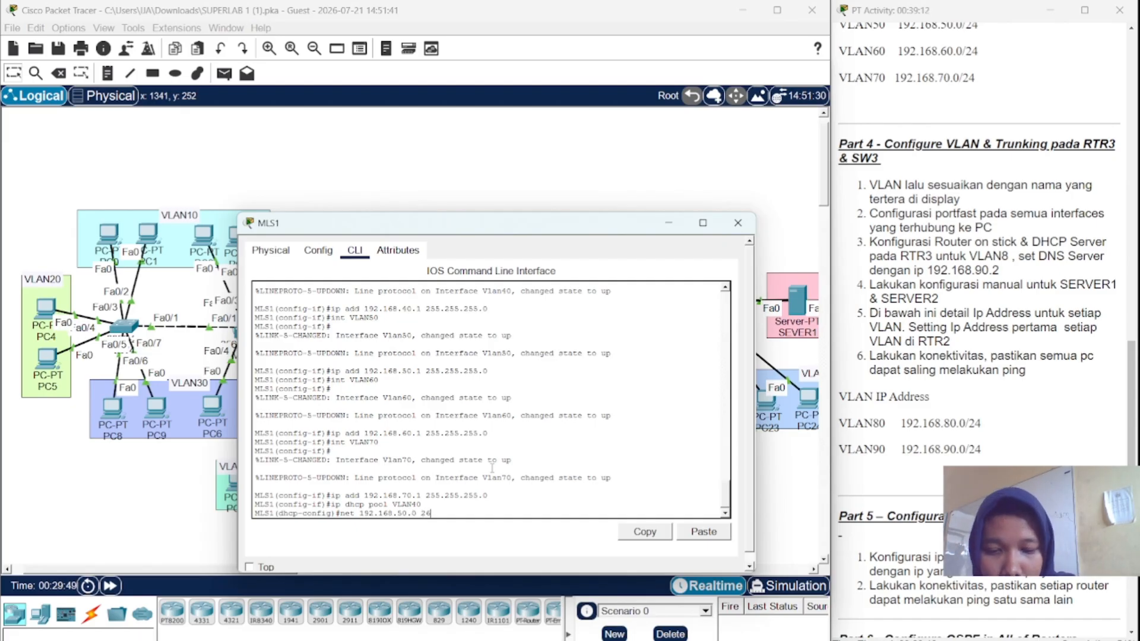
text(5.25)
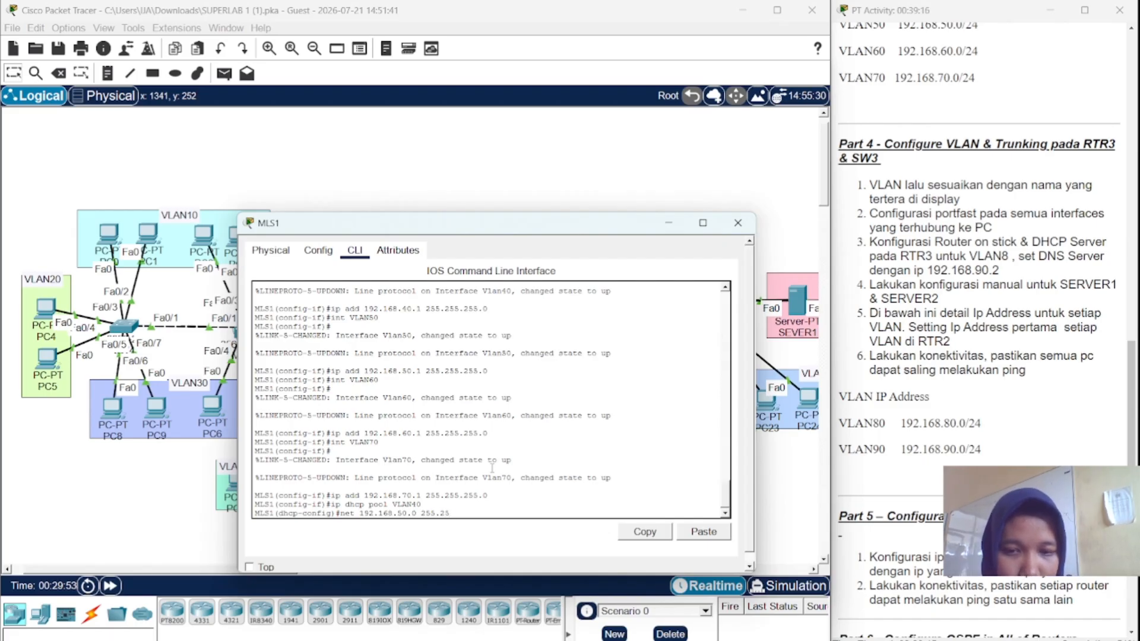
text(5.255)
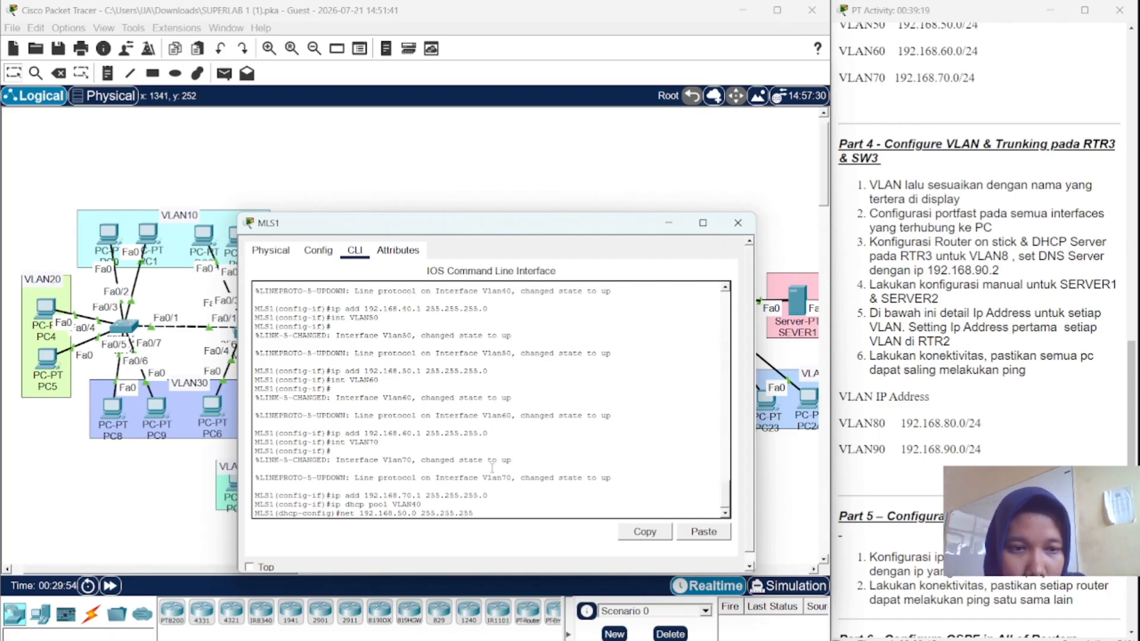
text(.0)
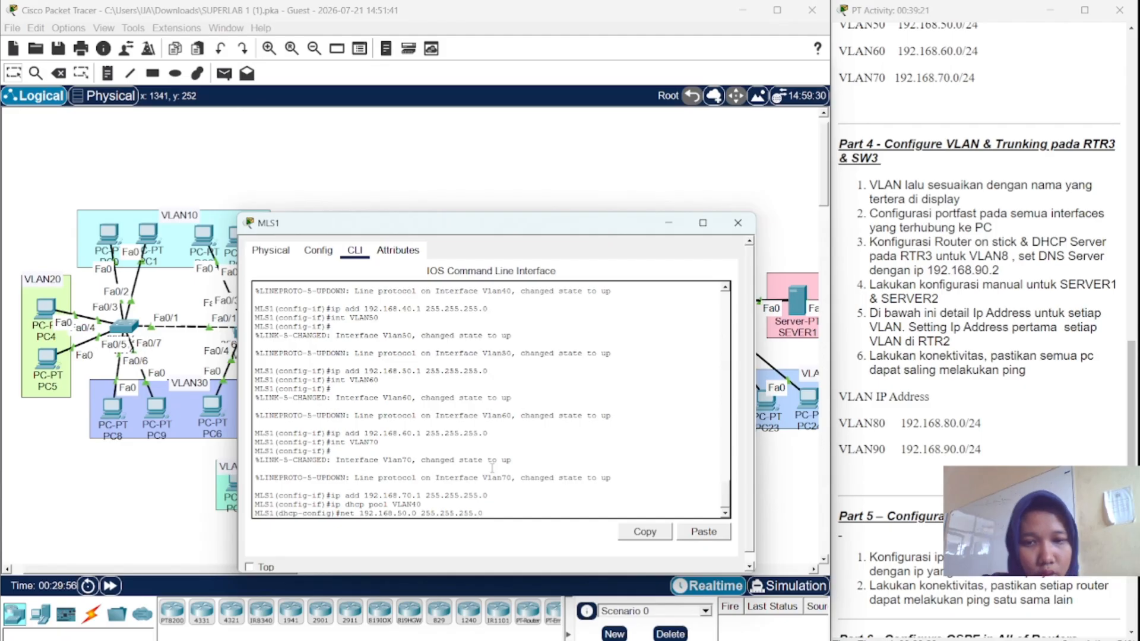
key(Return)
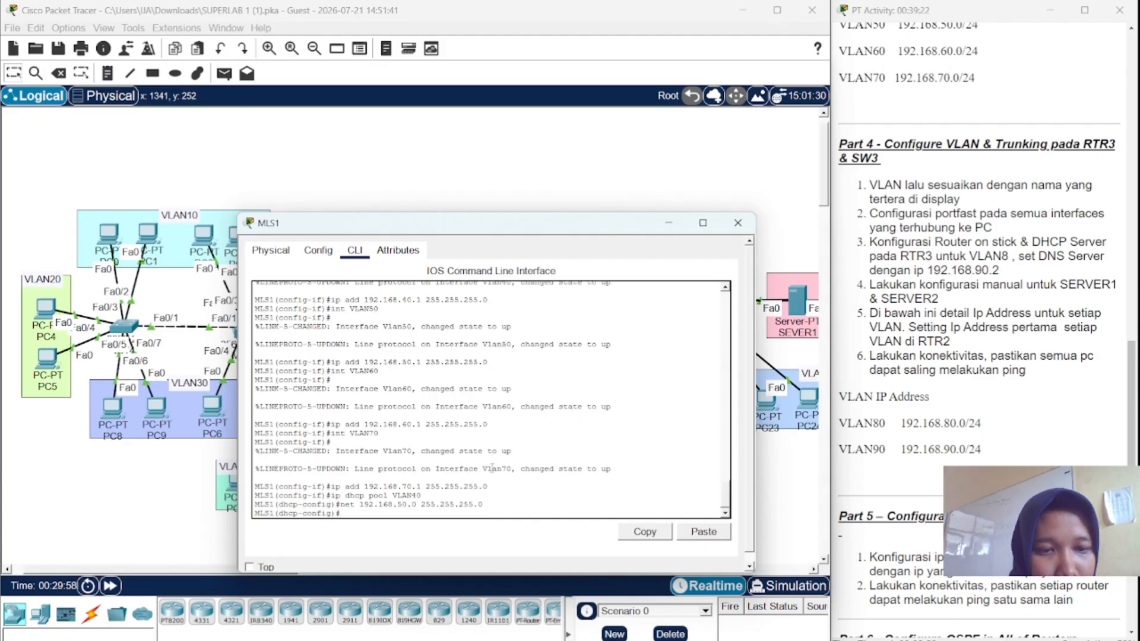
text(def)
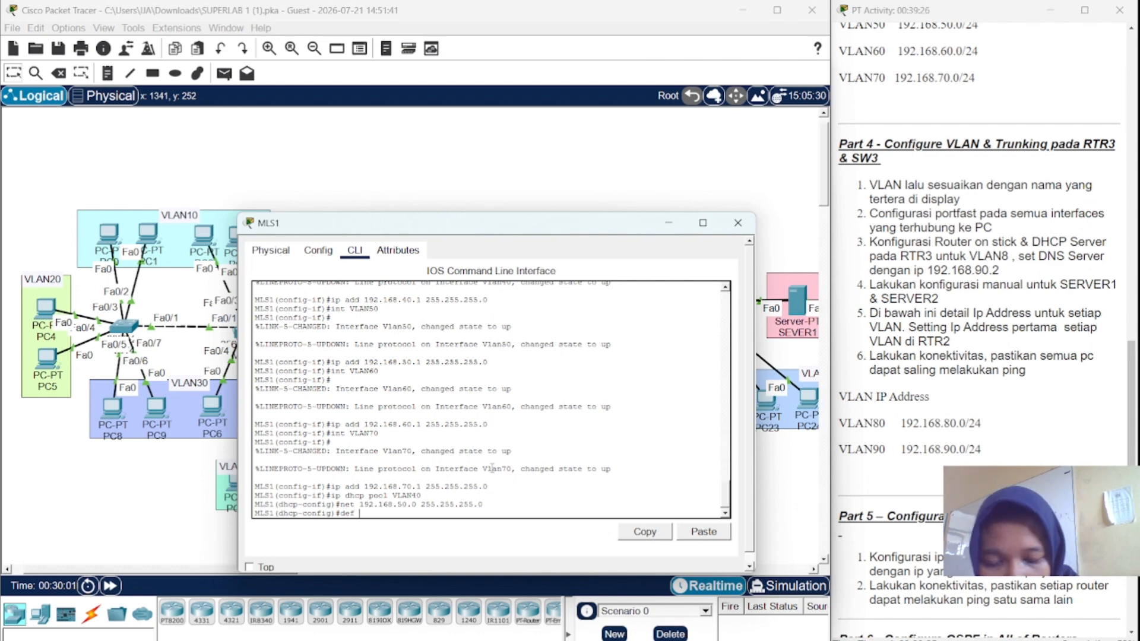
text( 1)
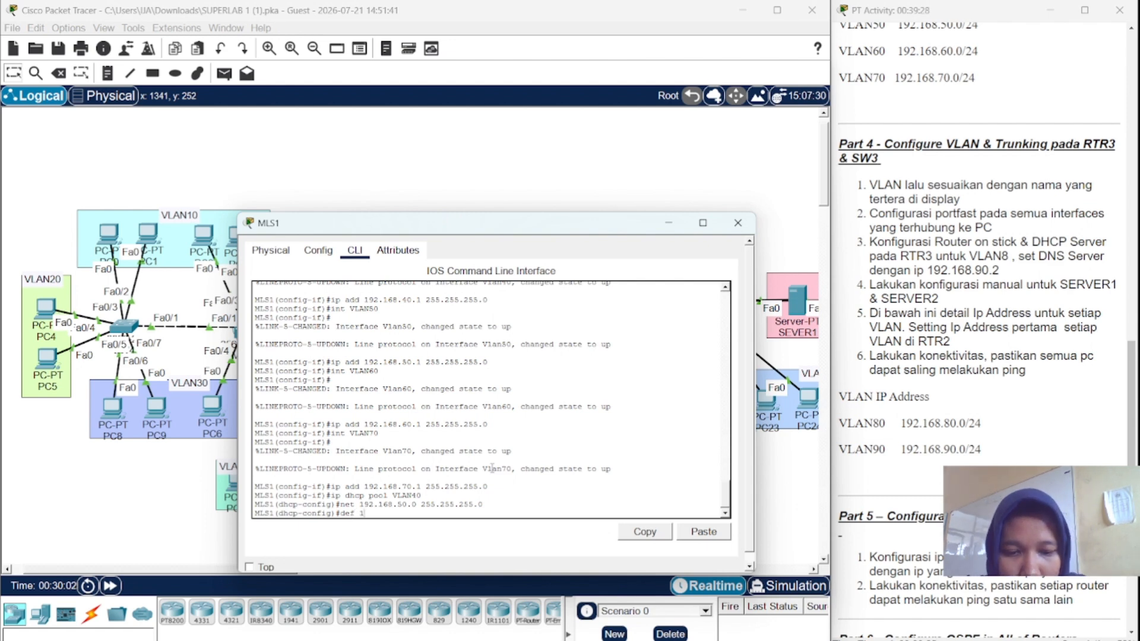
text(92.1)
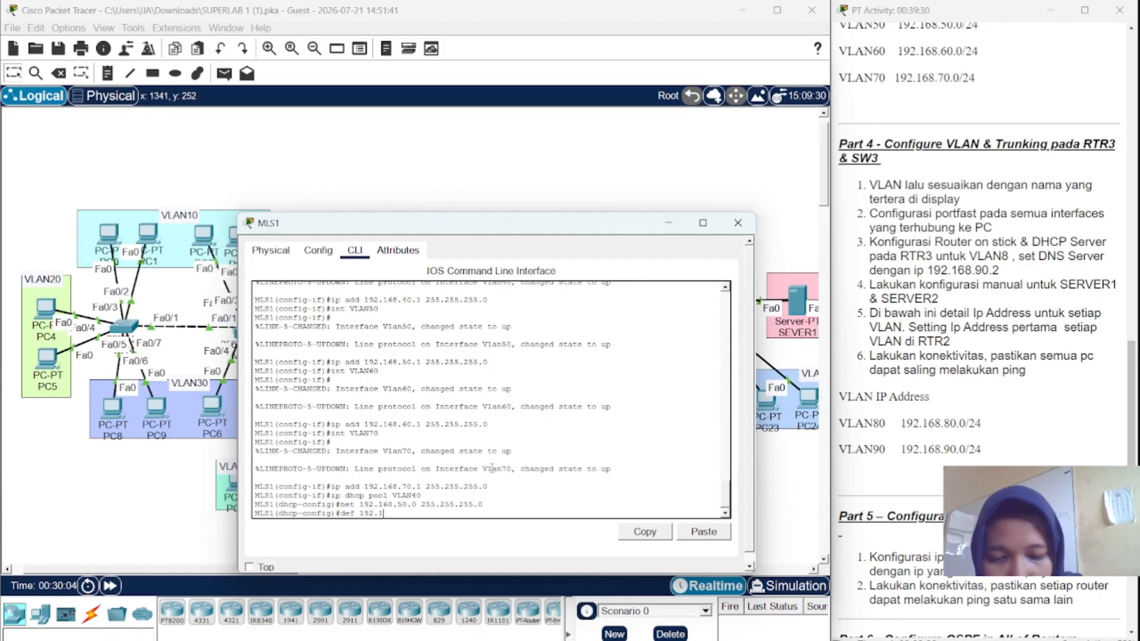
text(68.)
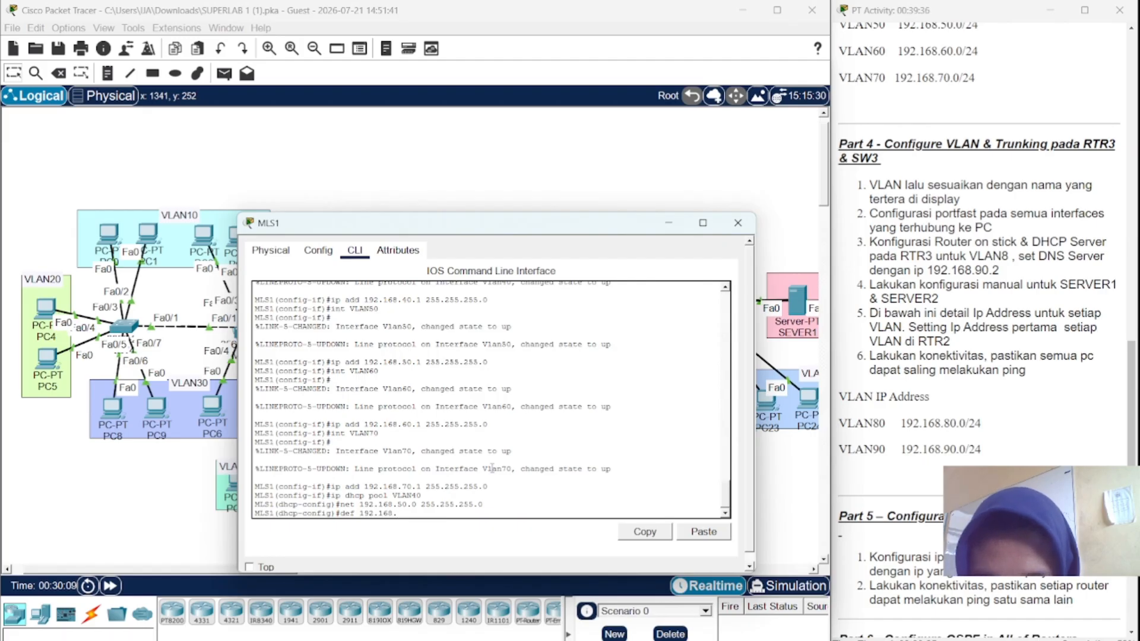
key(BackSpace)
key(BackSpace)
key(BackSpace)
key(BackSpace)
key(BackSpace)
key(BackSpace)
key(BackSpace)
key(BackSpace)
key(BackSpace)
key(BackSpace)
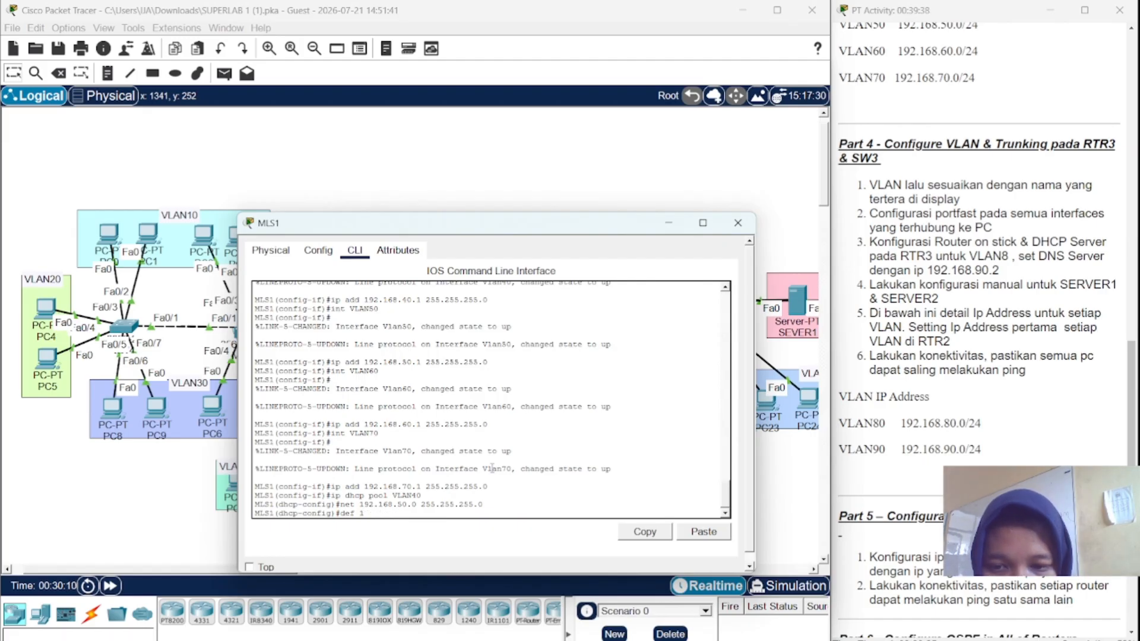
key(BackSpace)
key(BackSpace)
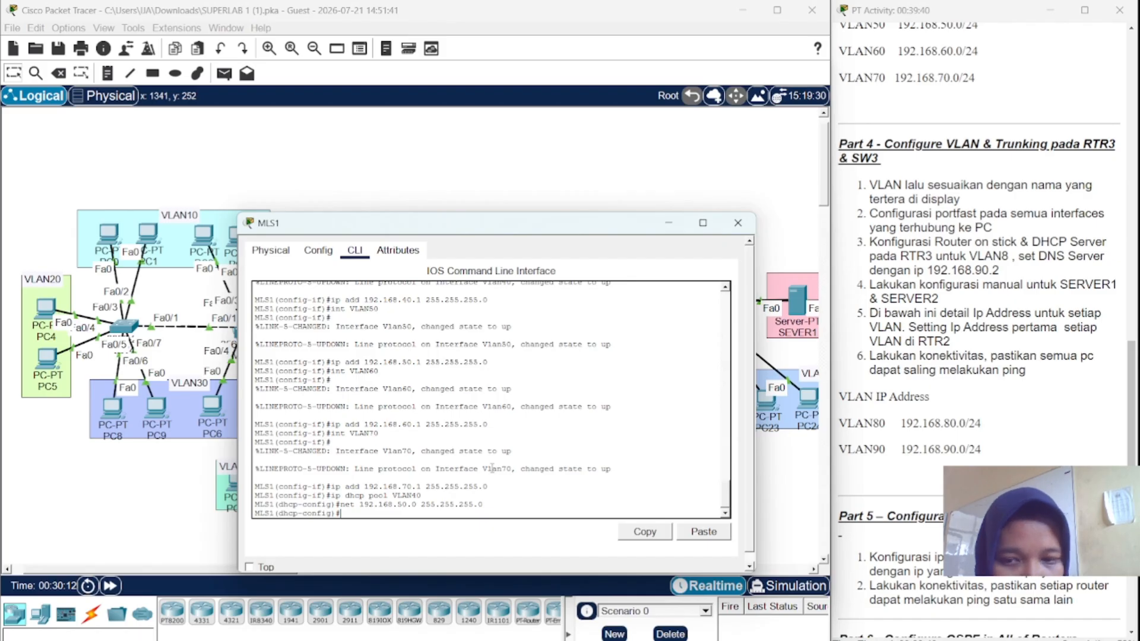
- Correct the VLAN40 pool to network 192.168.40.0/24, gateway 192.168.40.1, DNS 192.168.90.2
key(Up)
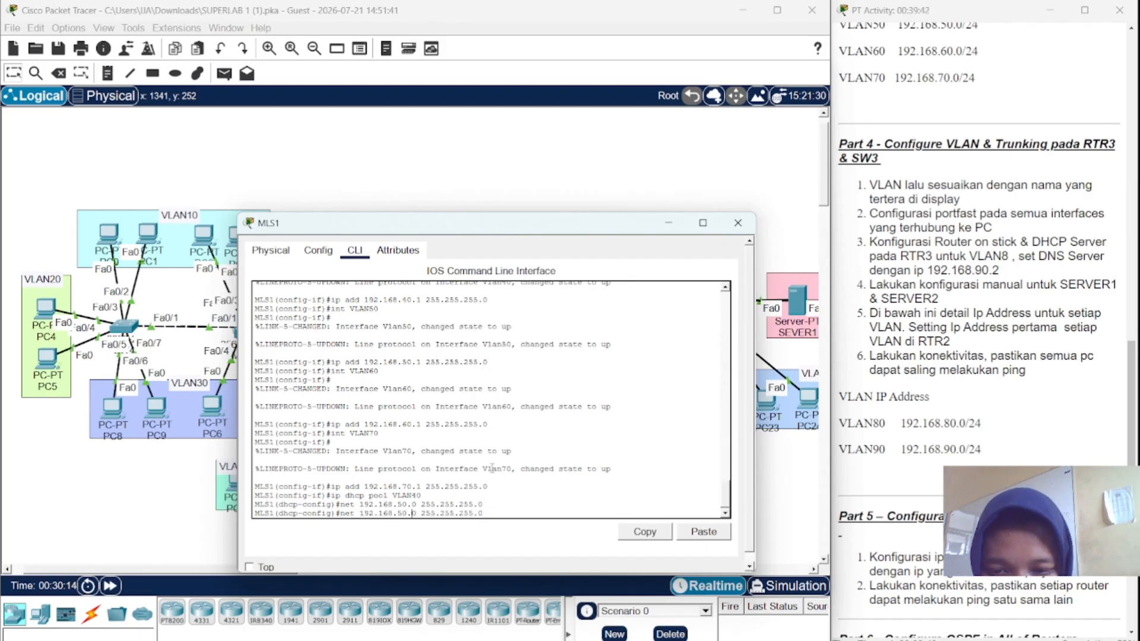
key(Left)
key(Left)
key(BackSpace)
text(4)
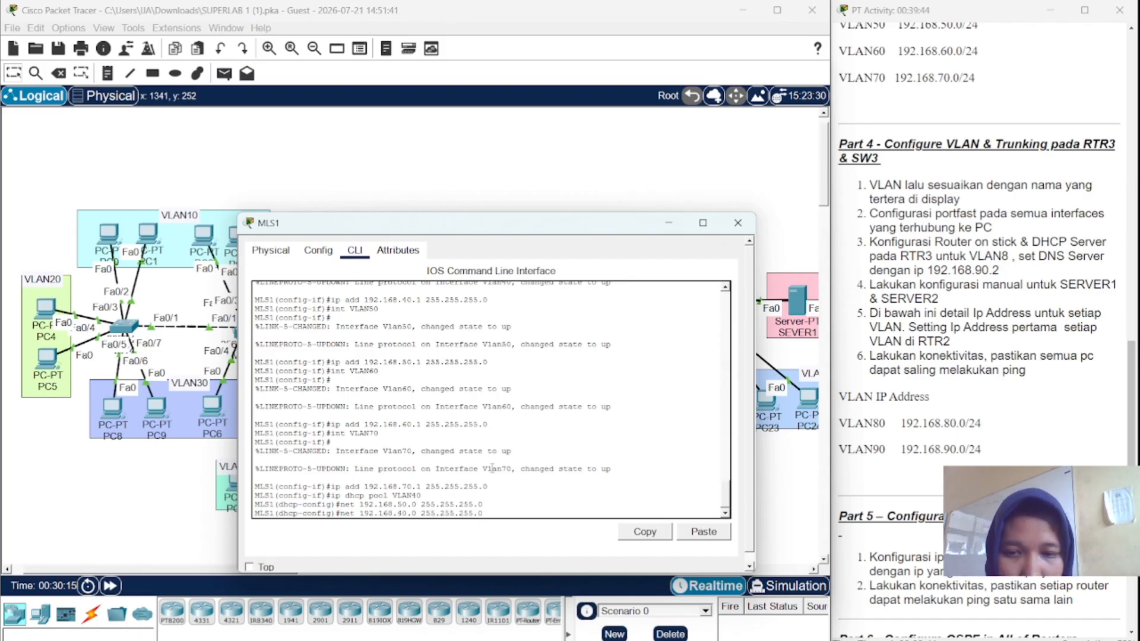
key(Return)
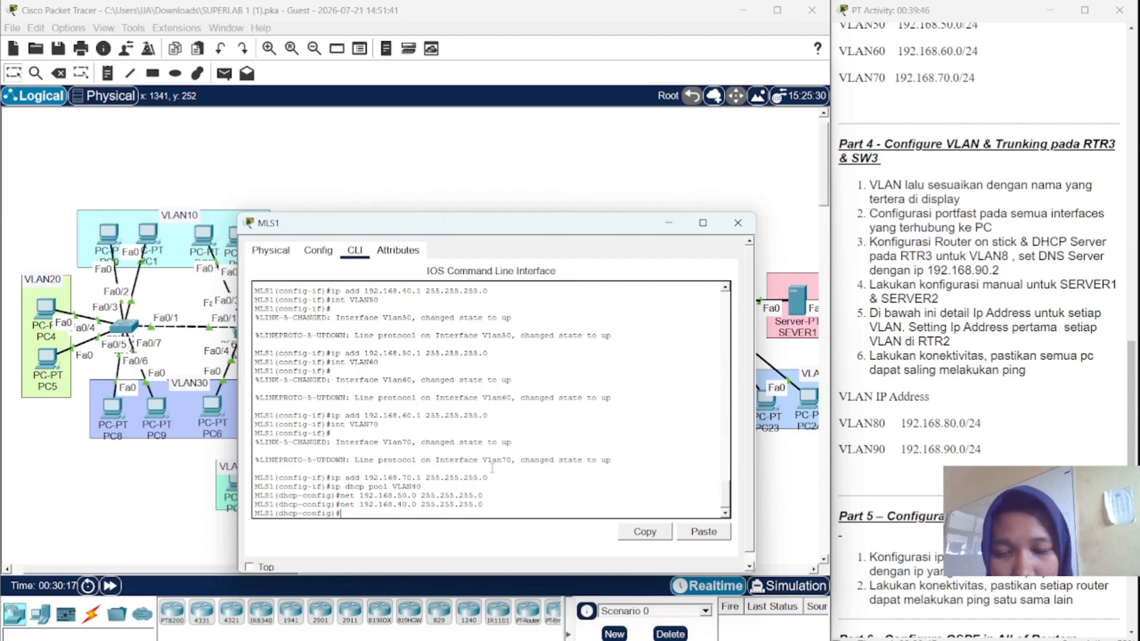
text(def)
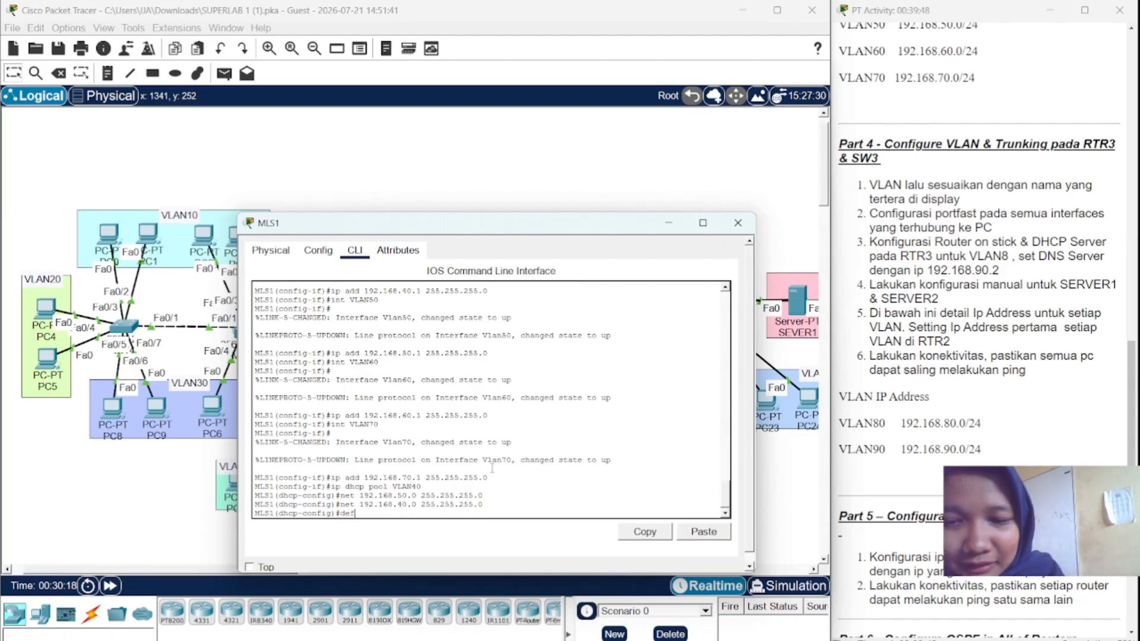
text( 192)
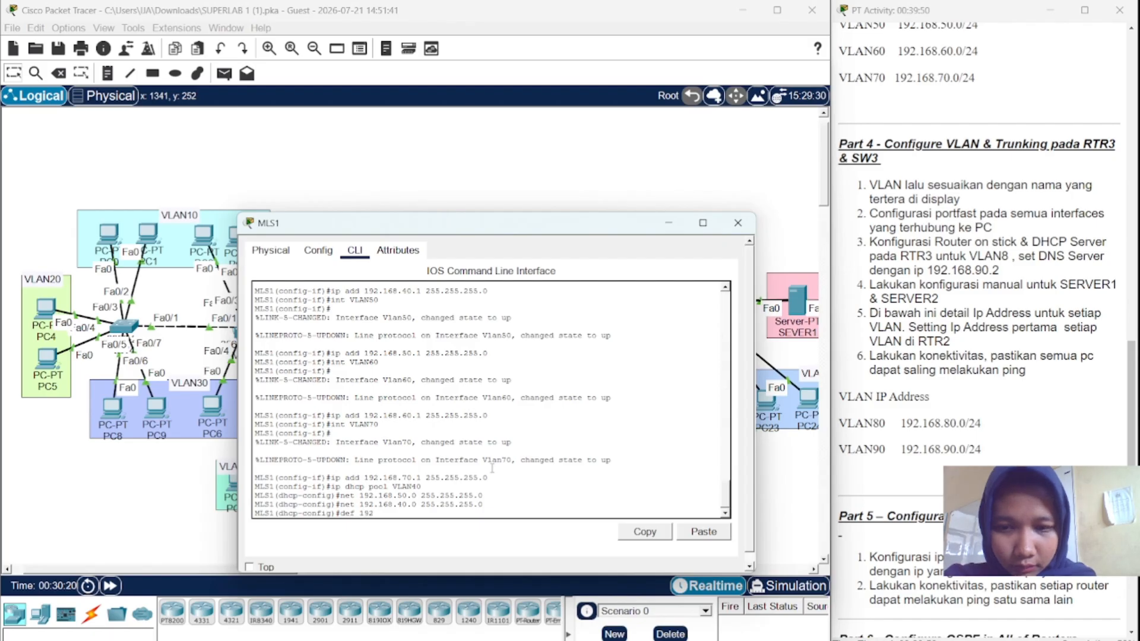
text(.)
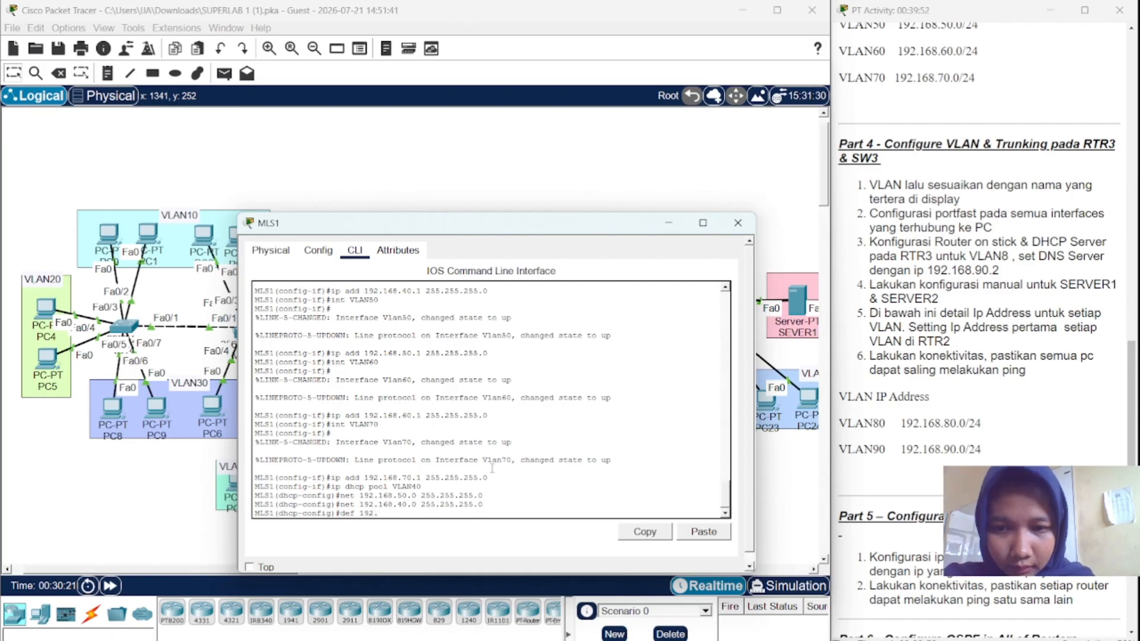
text(168.)
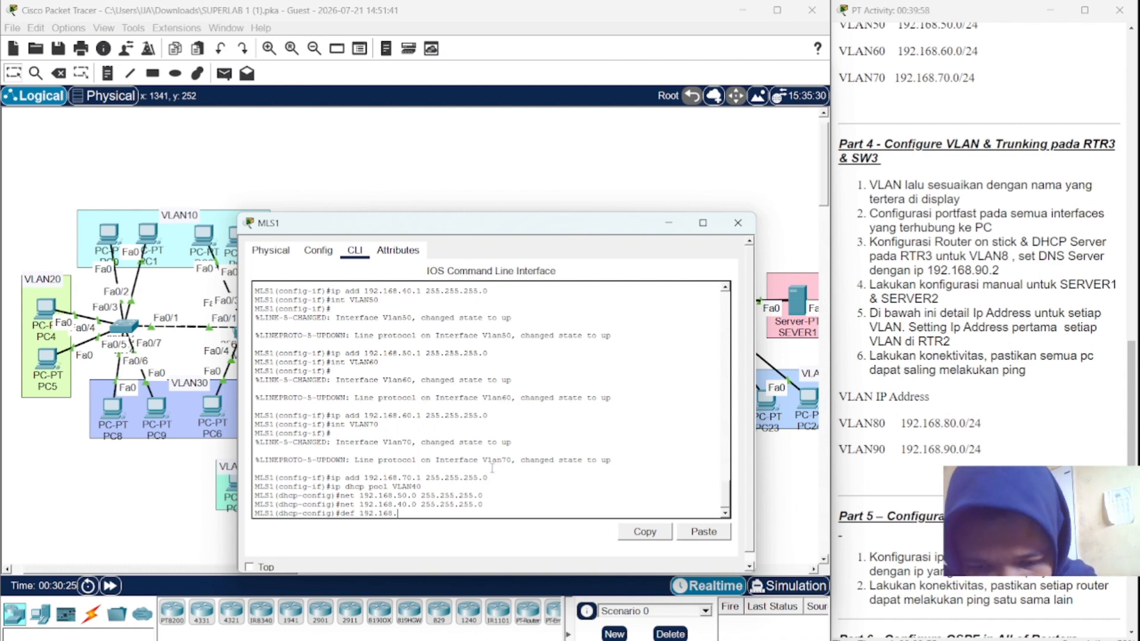
text(40)
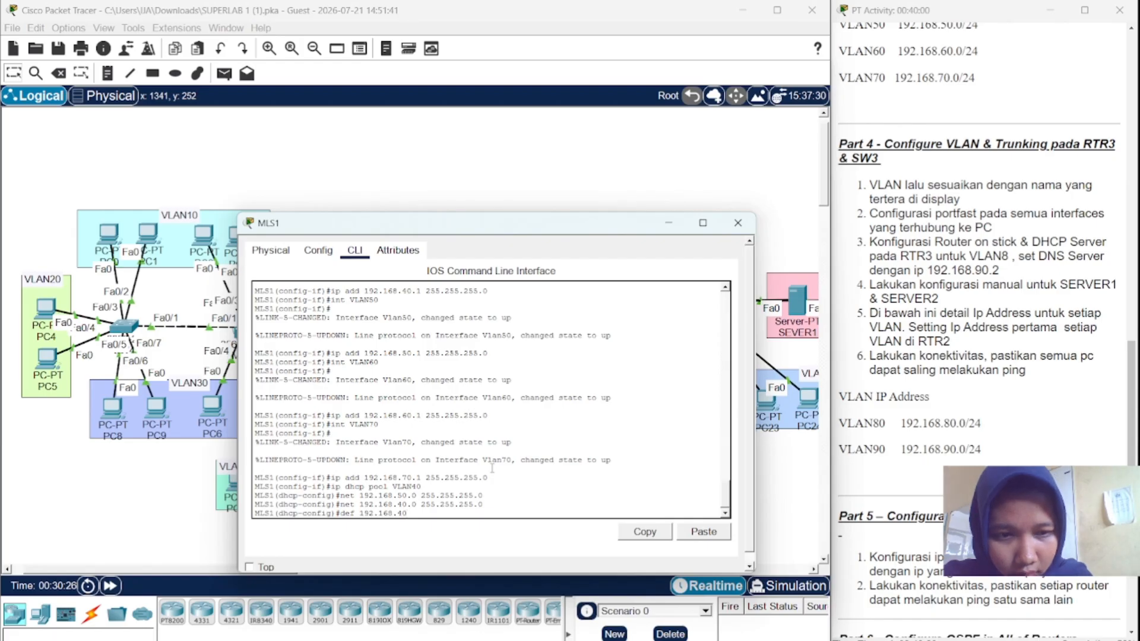
text(.1)
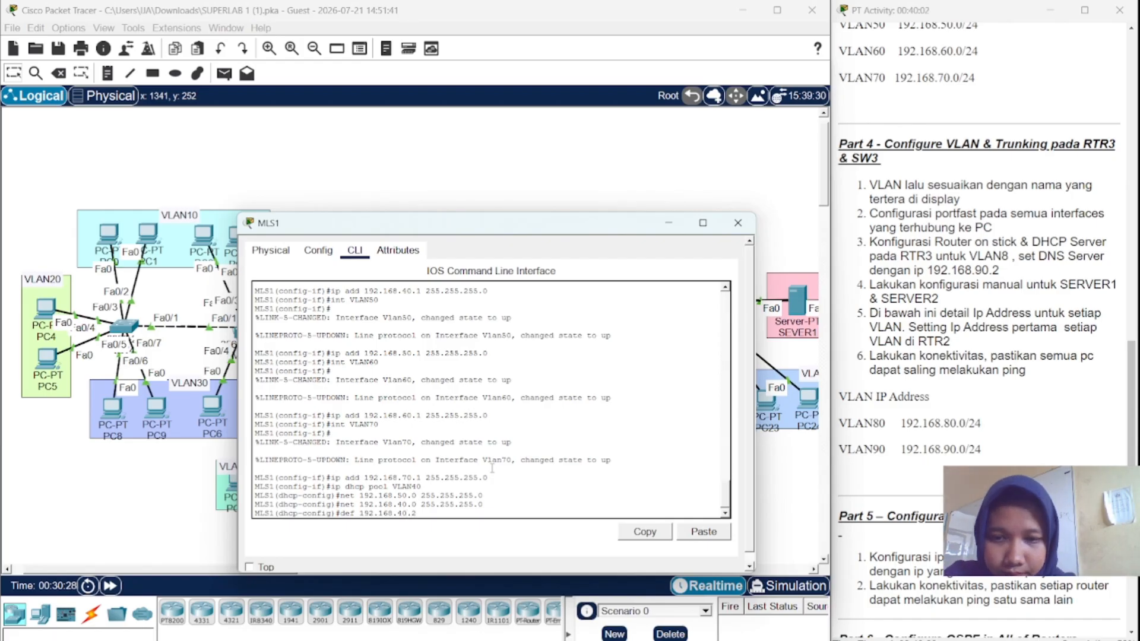
key(Return)
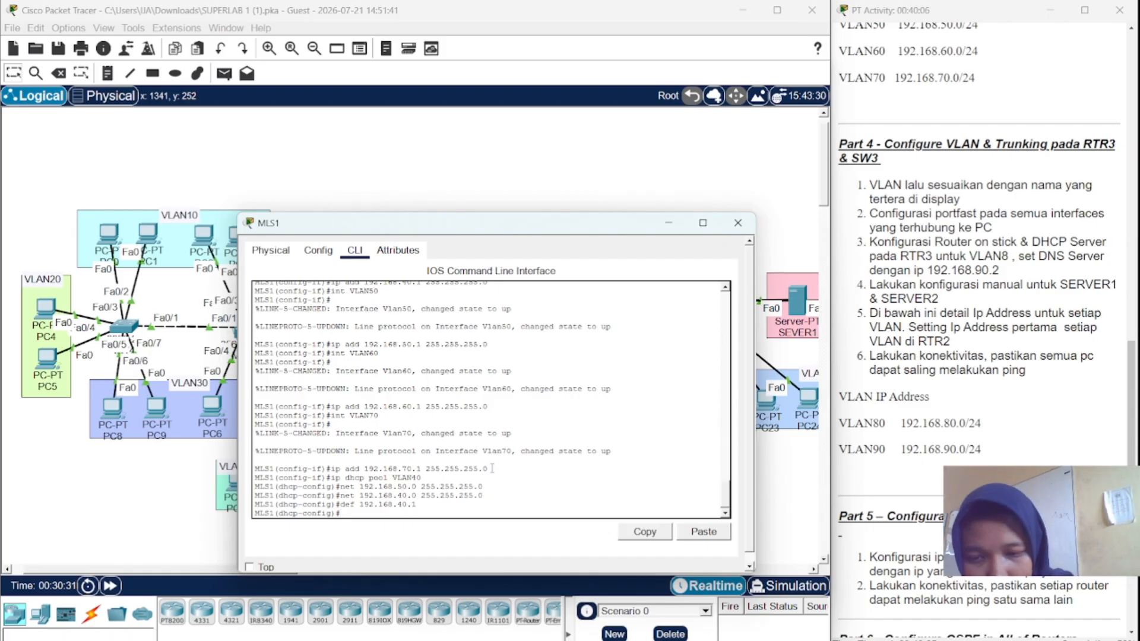
text(d)
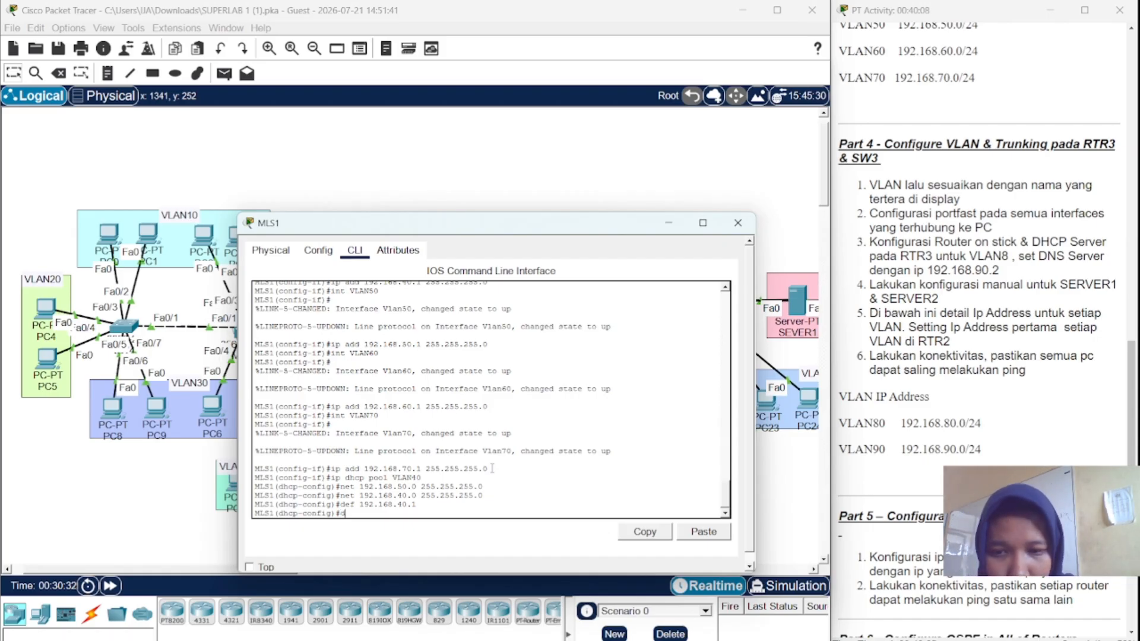
text(n)
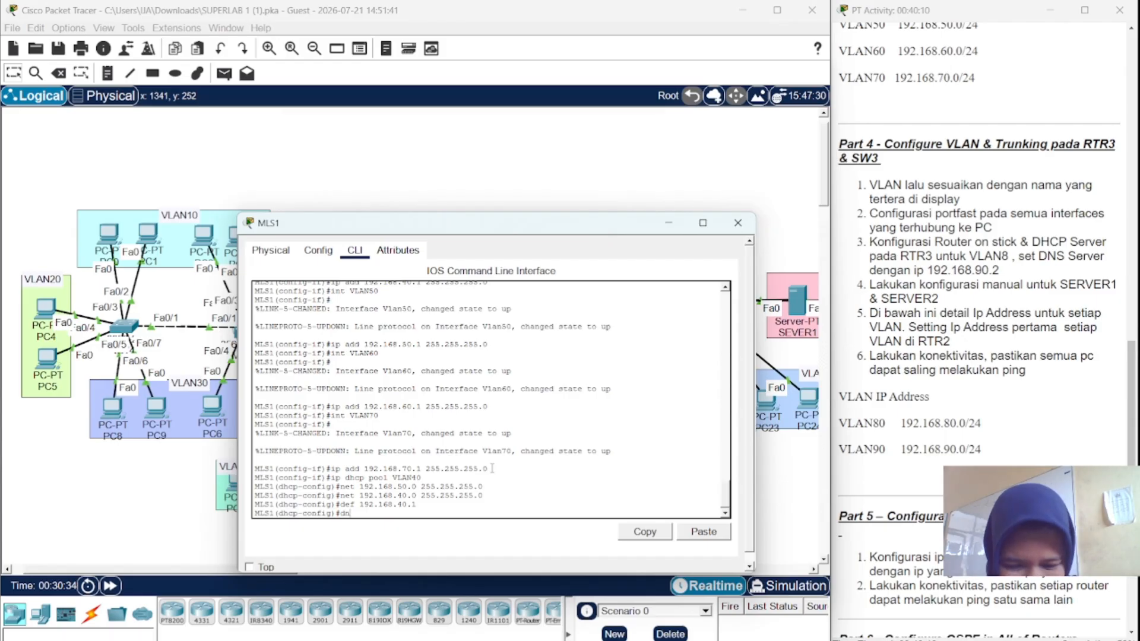
text(s )
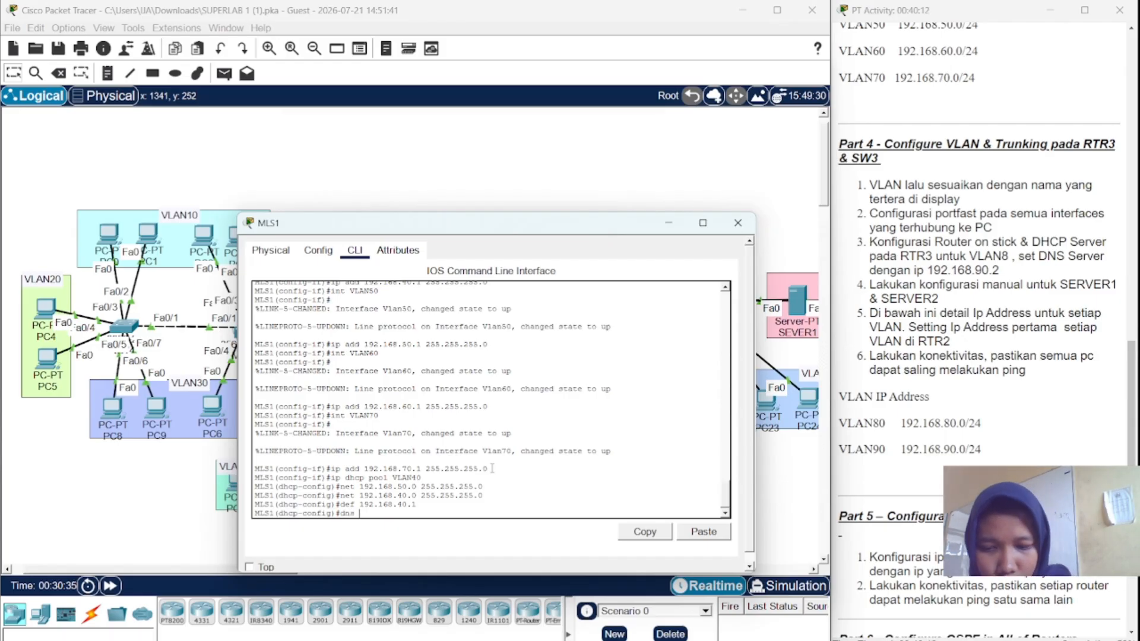
text(192.16)
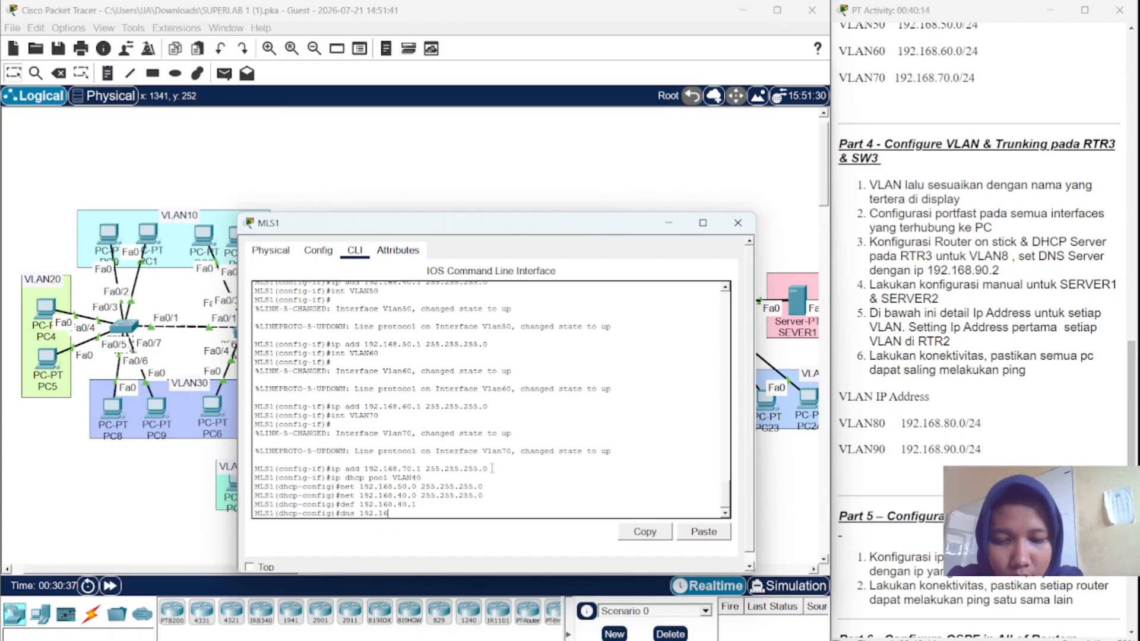
text(8.90)
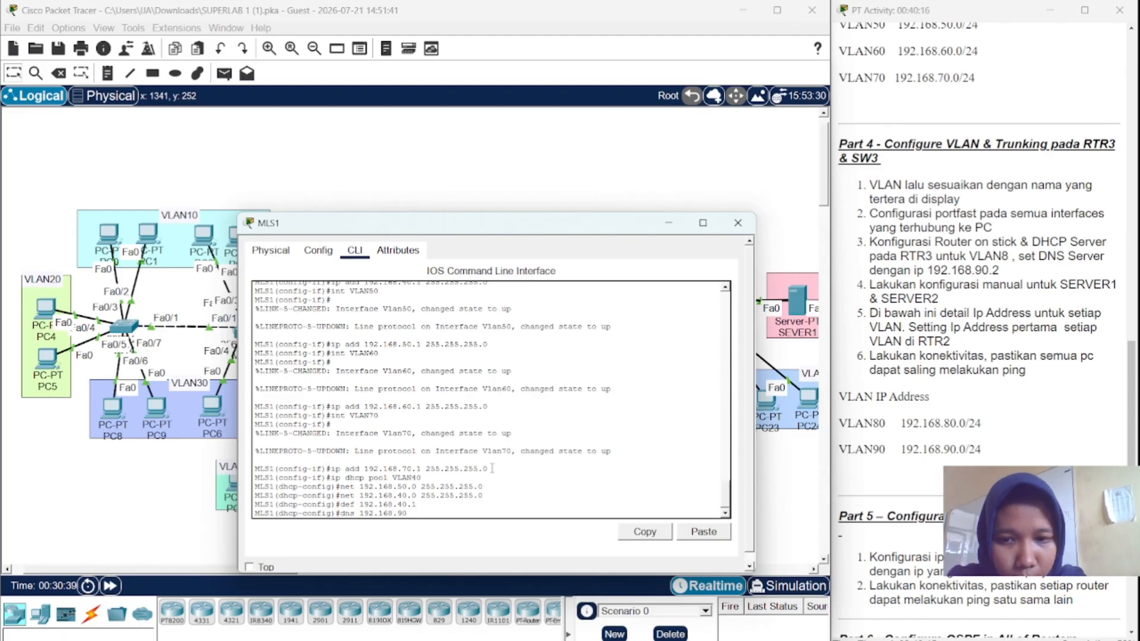
text(.2)
key(Return)
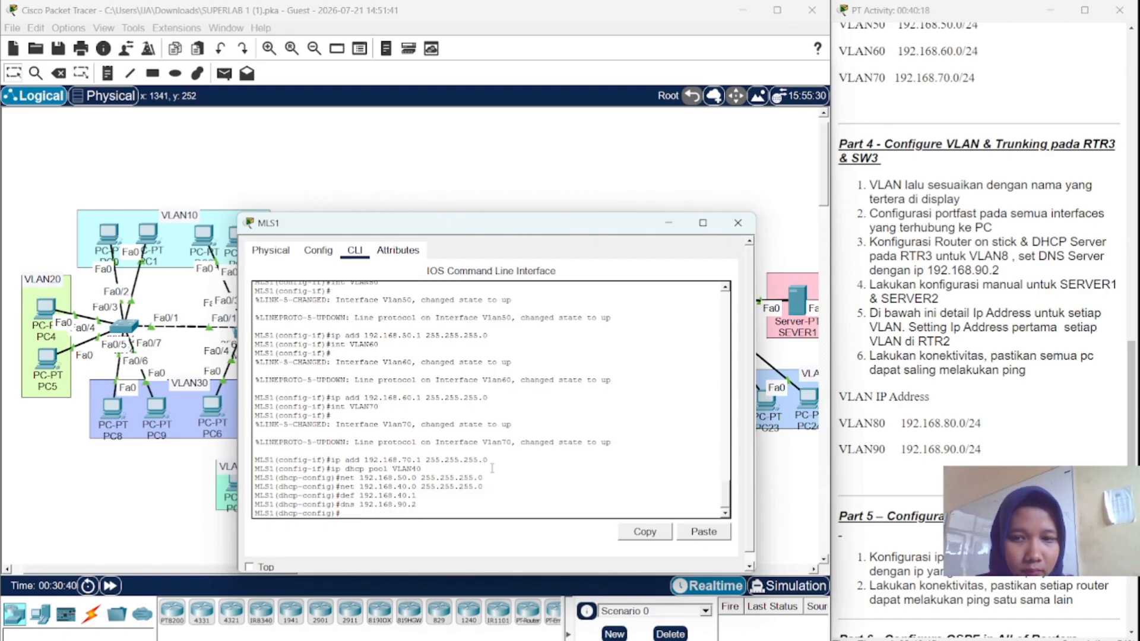
- Create DHCP pool VLAN50 with network 192.168.50.0 255.255.255.0
key(Up)
key(Up)
key(Up)
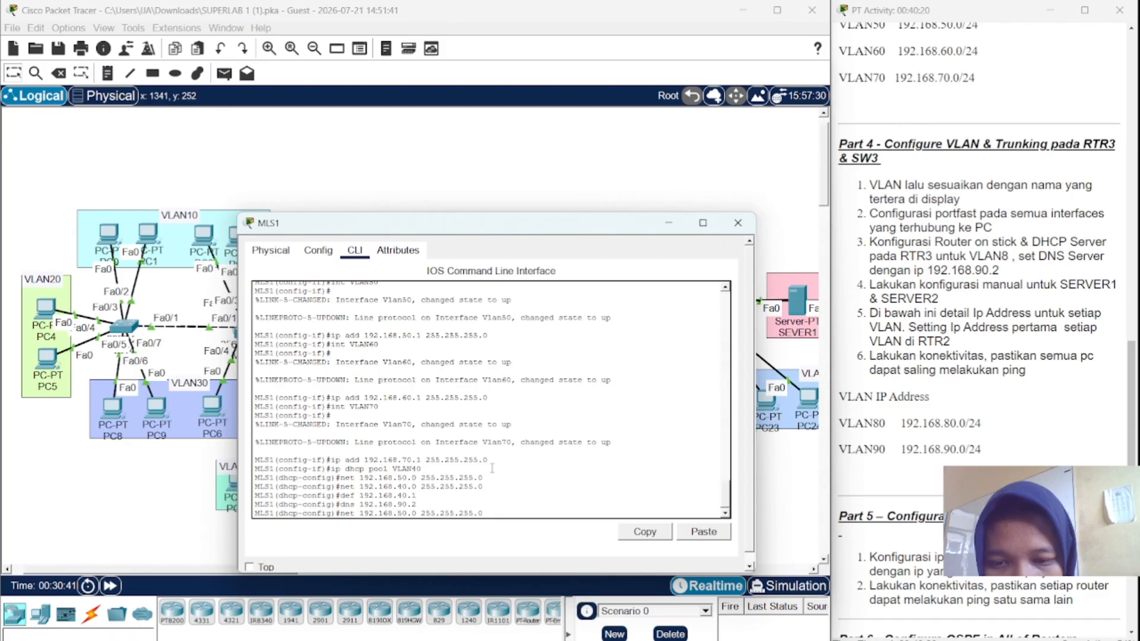
key(Up)
key(Left)
key(BackSpace)
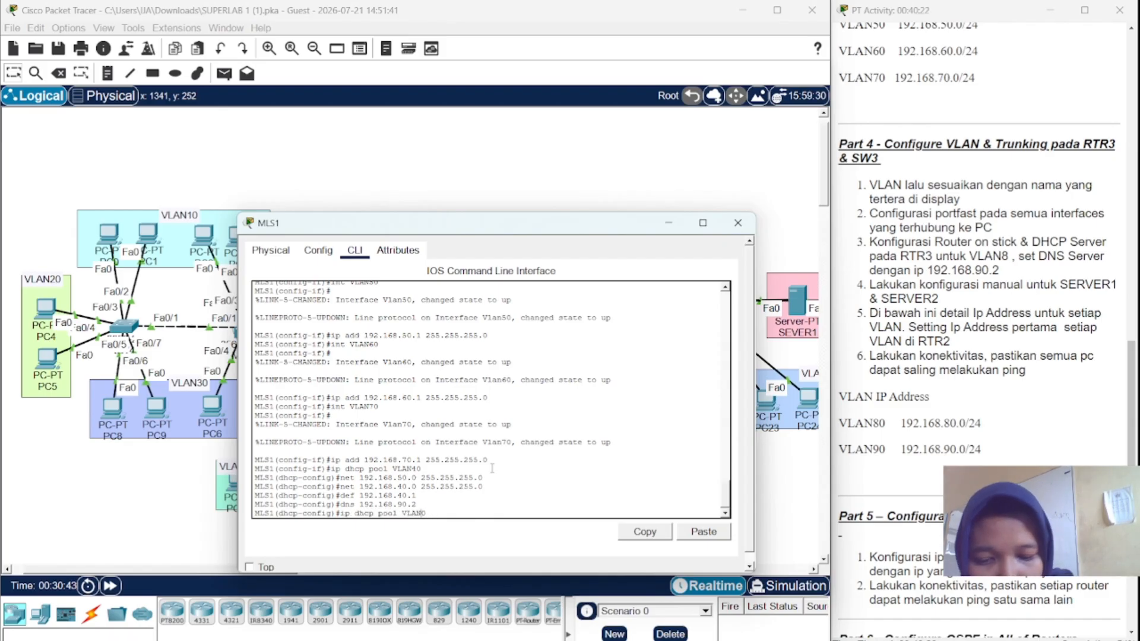
text(5)
key(Return)
key(Up)
key(Up)
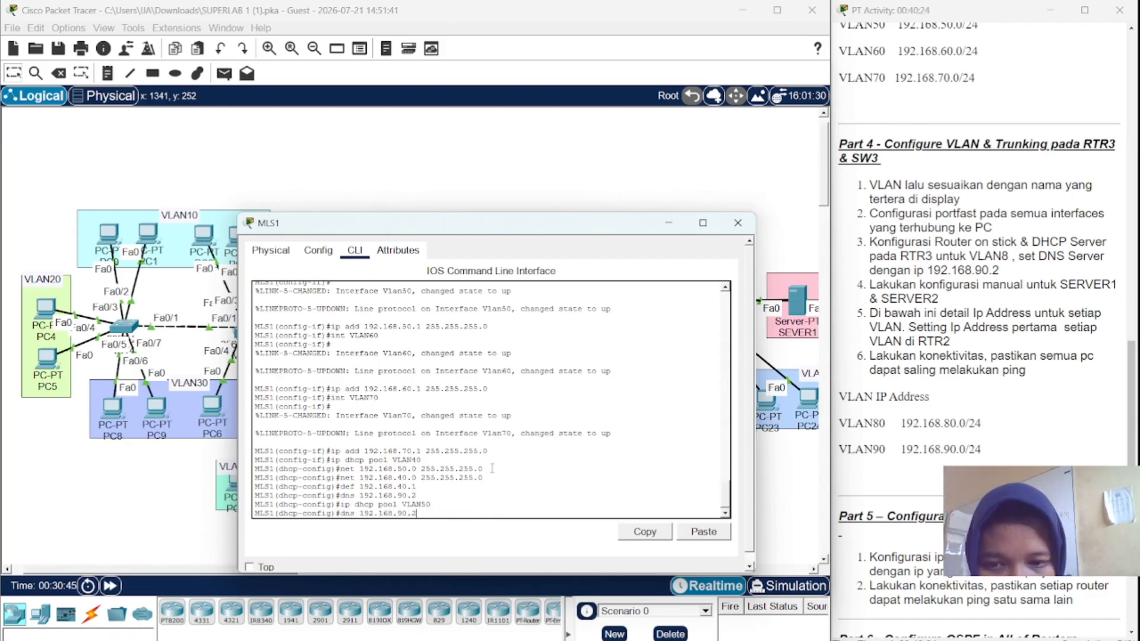
key(Up)
key(Up)
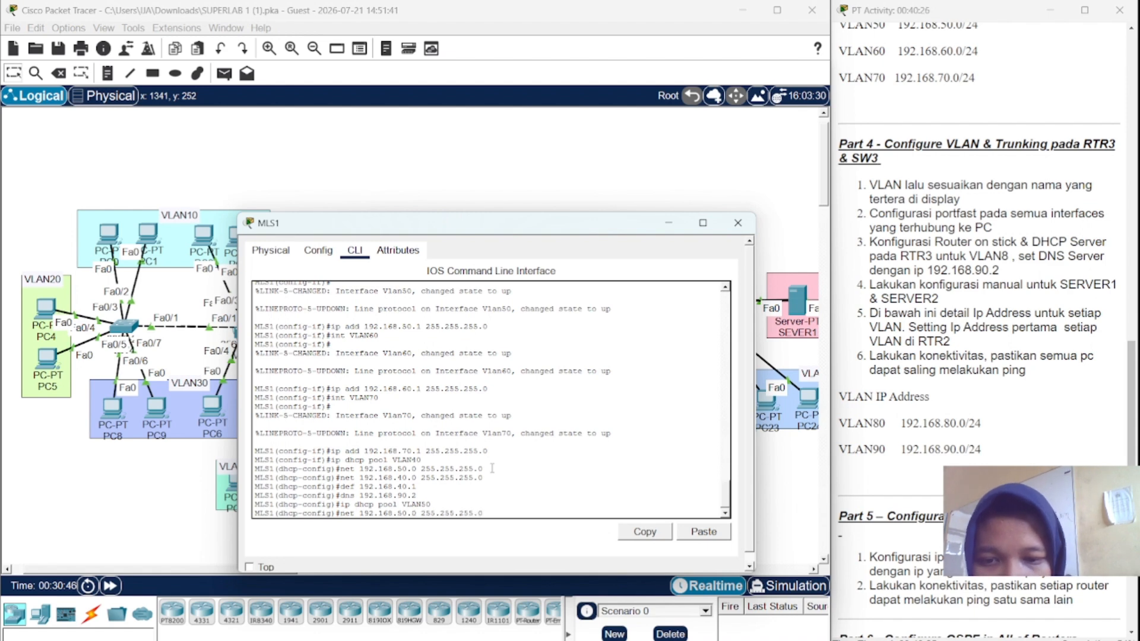
key(Return)
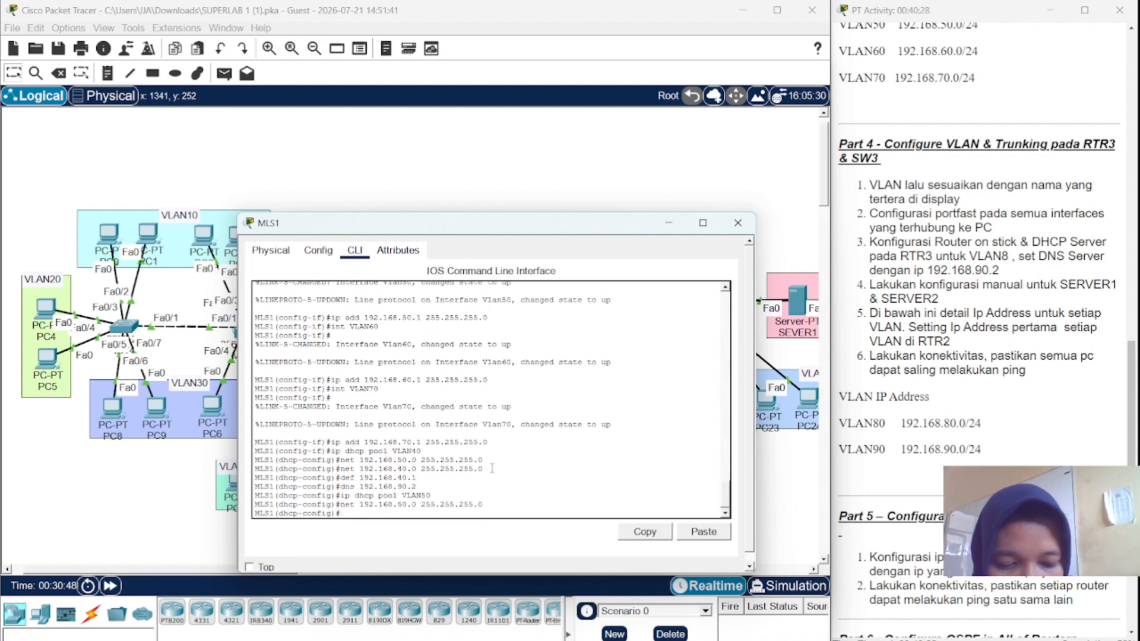
- Set the VLAN50 pool's default router 192.168.50.1 and DNS server 192.168.90.2
key(Up)
key(Up)
key(Up)
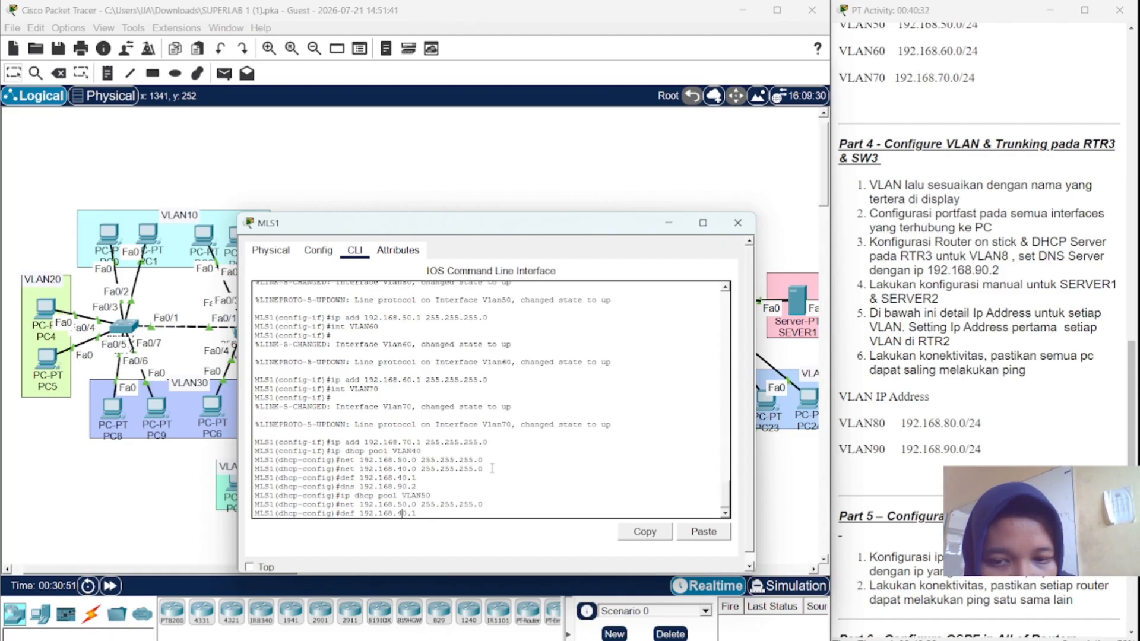
key(Left)
key(Left)
key(Left)
key(BackSpace)
text(5)
key(Return)
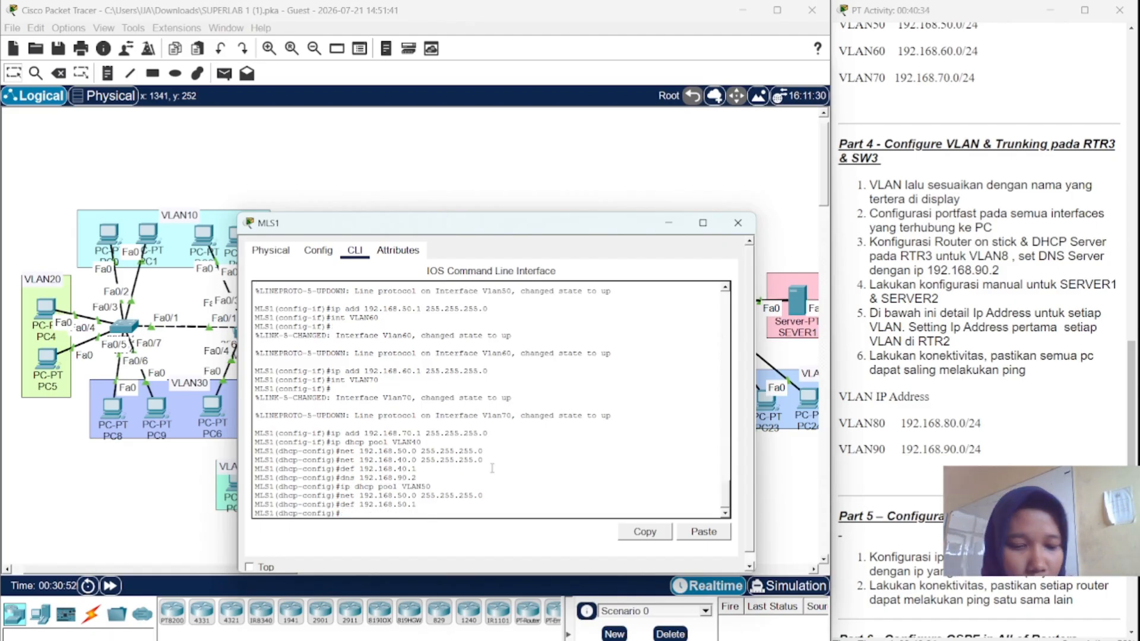
key(Up)
key(Up)
key(Up)
key(Up)
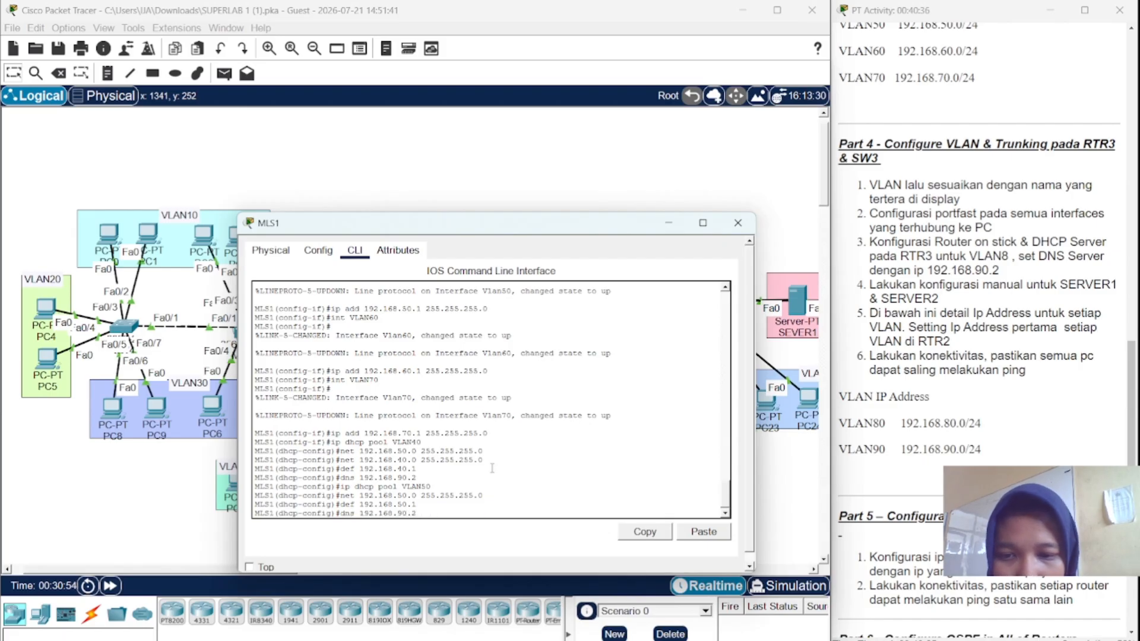
key(Return)
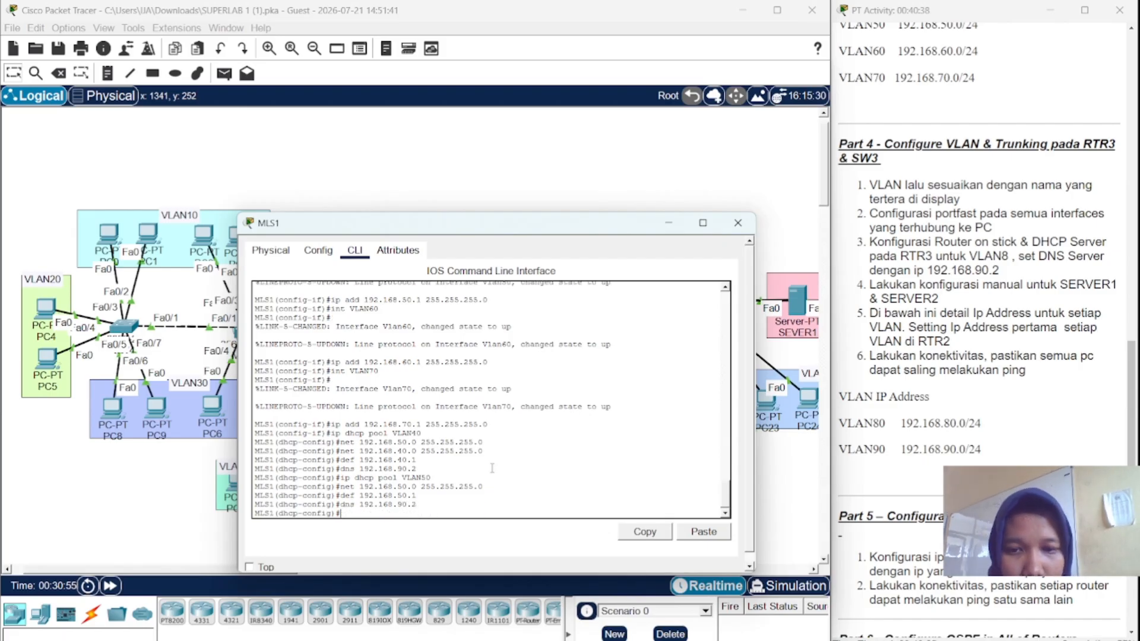
- Recall the VLAN50 pool command and strip the 5 to reuse it for the next pool
key(Up)
key(Up)
key(Up)
key(Up)
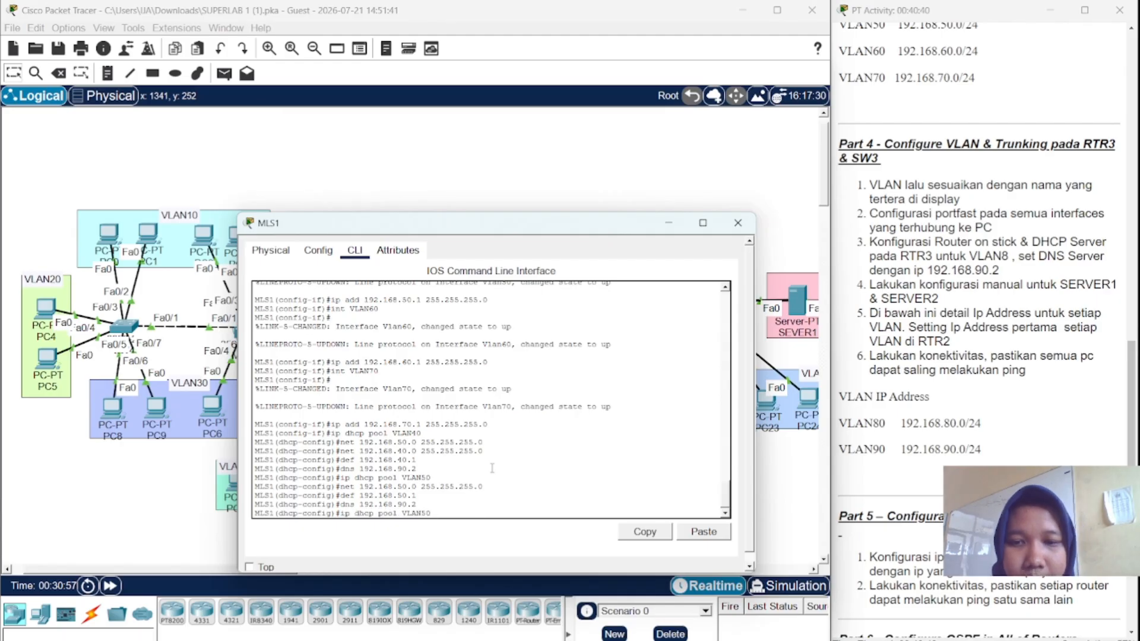
key(Up)
key(Down)
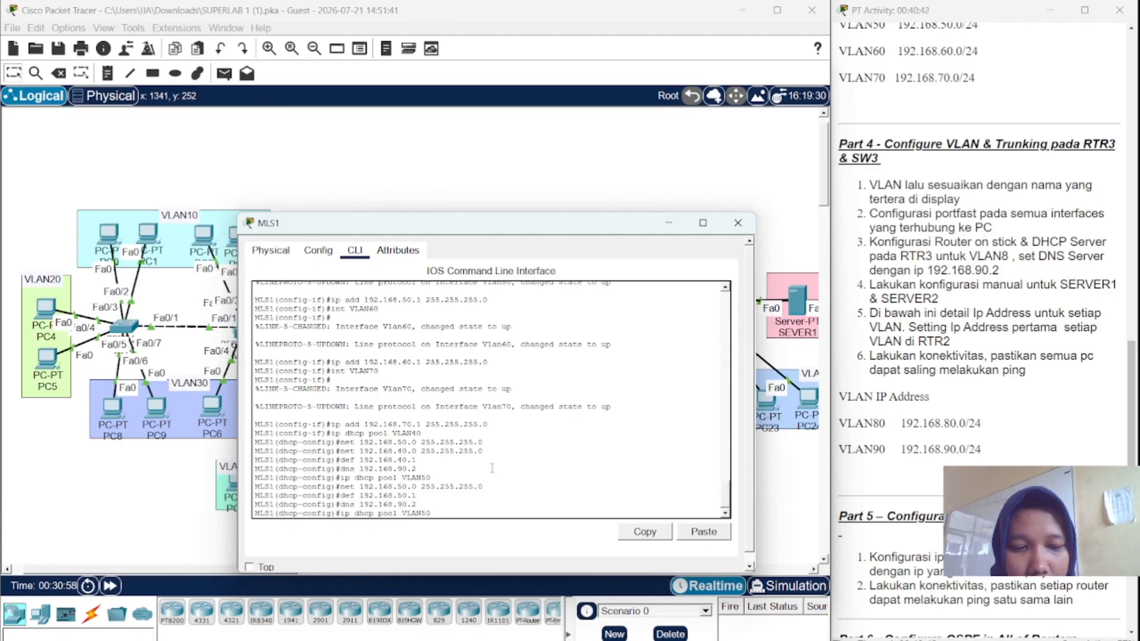
key(Left)
key(BackSpace)
- Create DHCP pool VLAN60 with network 192.168.60.0 255.255.255.0
text(6)
key(Return)
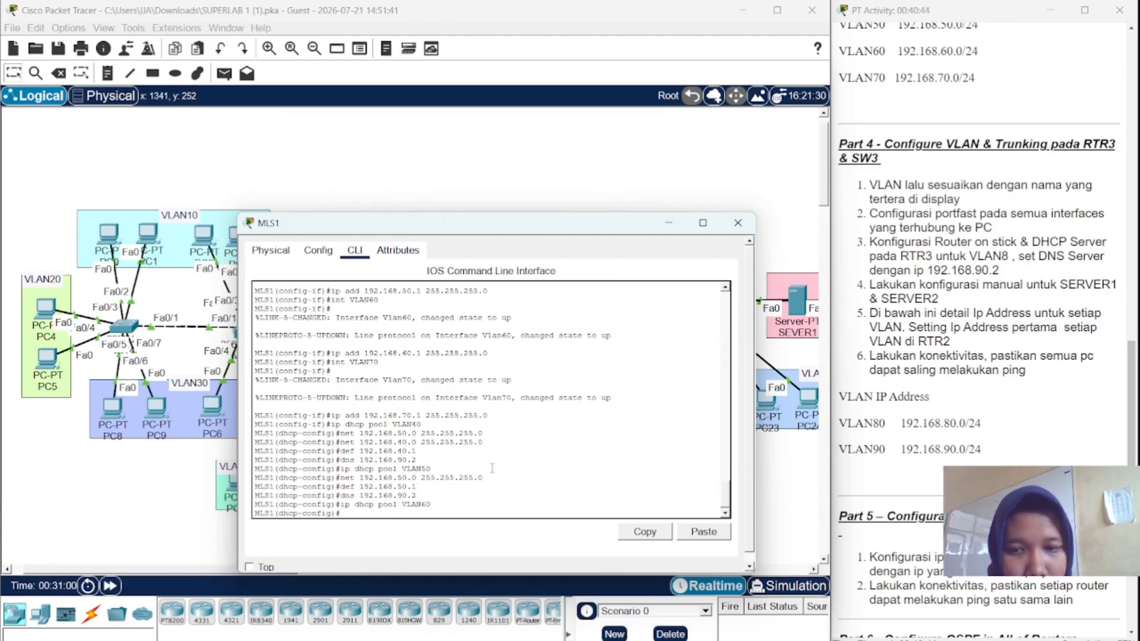
key(Up)
key(Up)
key(Up)
key(Up)
key(Up)
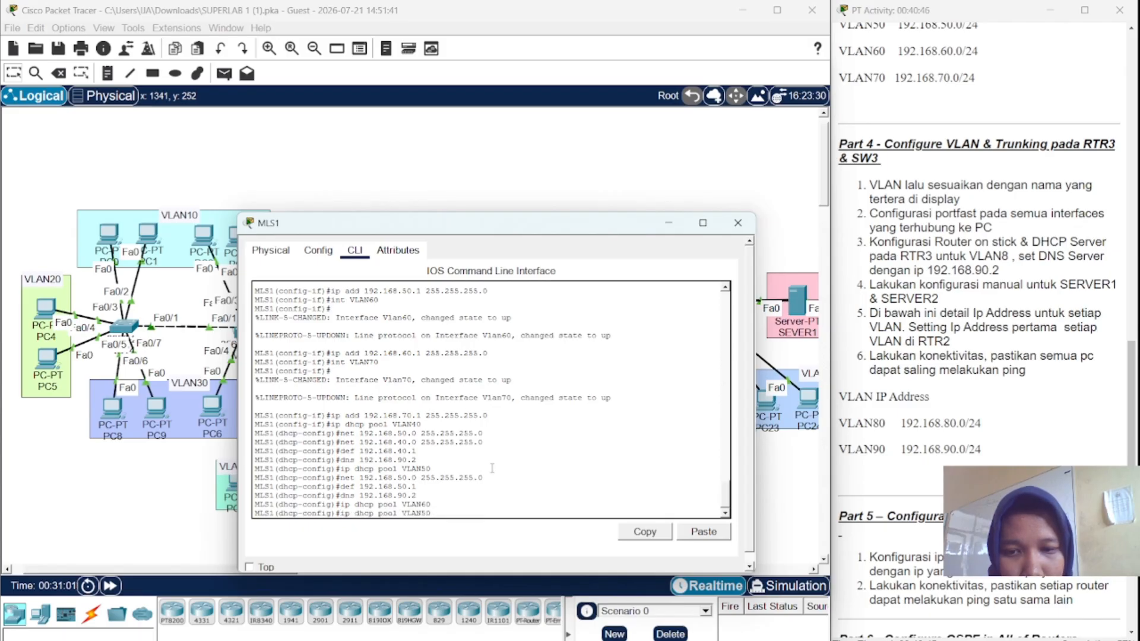
key(Down)
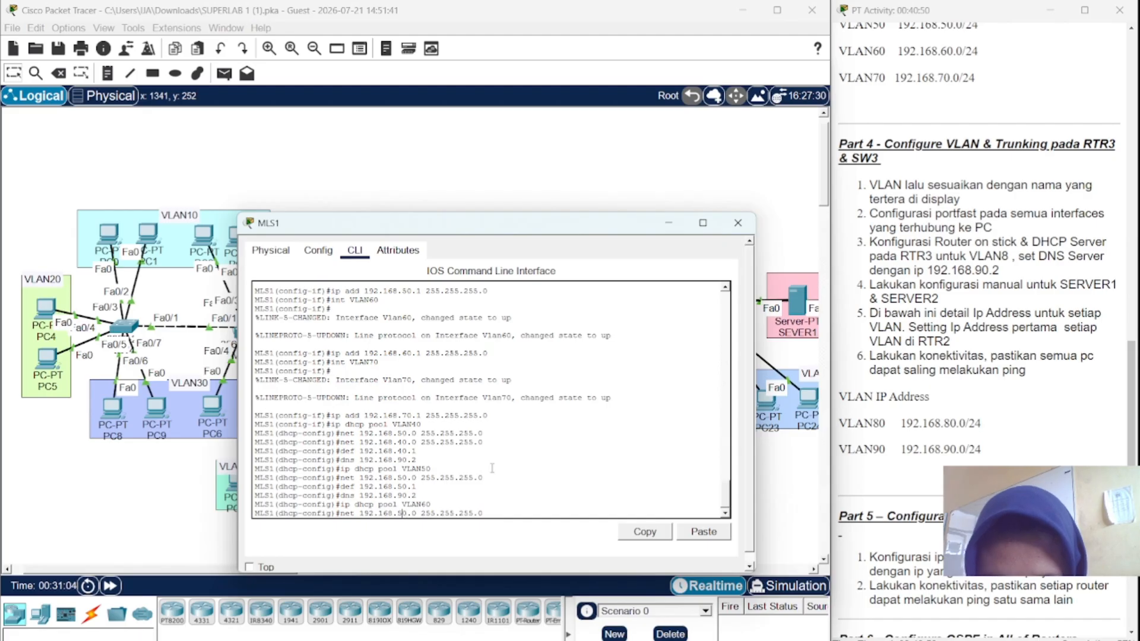
key(BackSpace)
text(6)
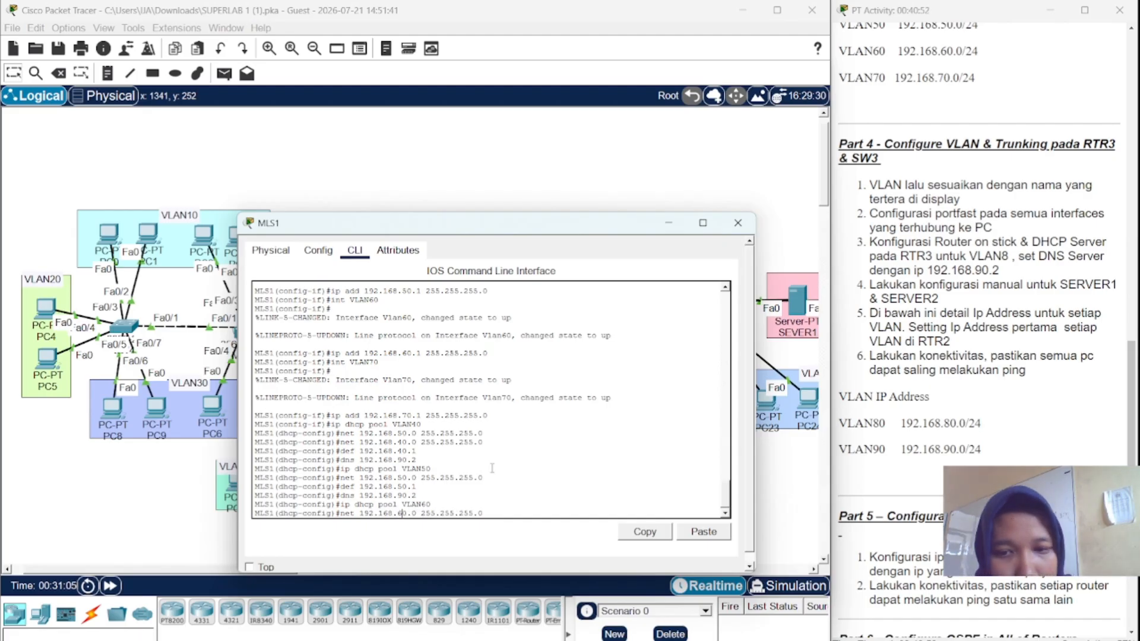
key(Return)
- Set the VLAN60 pool's default router 192.168.60.1 and DNS server 192.168.90.2
key(Up)
key(Up)
key(Up)
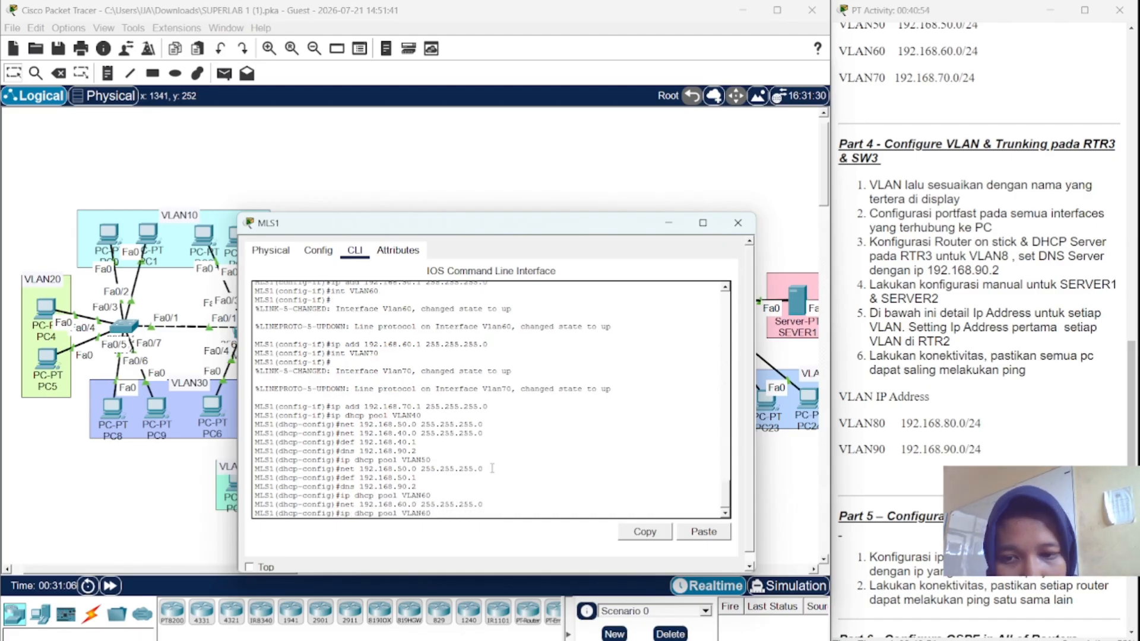
key(BackSpace)
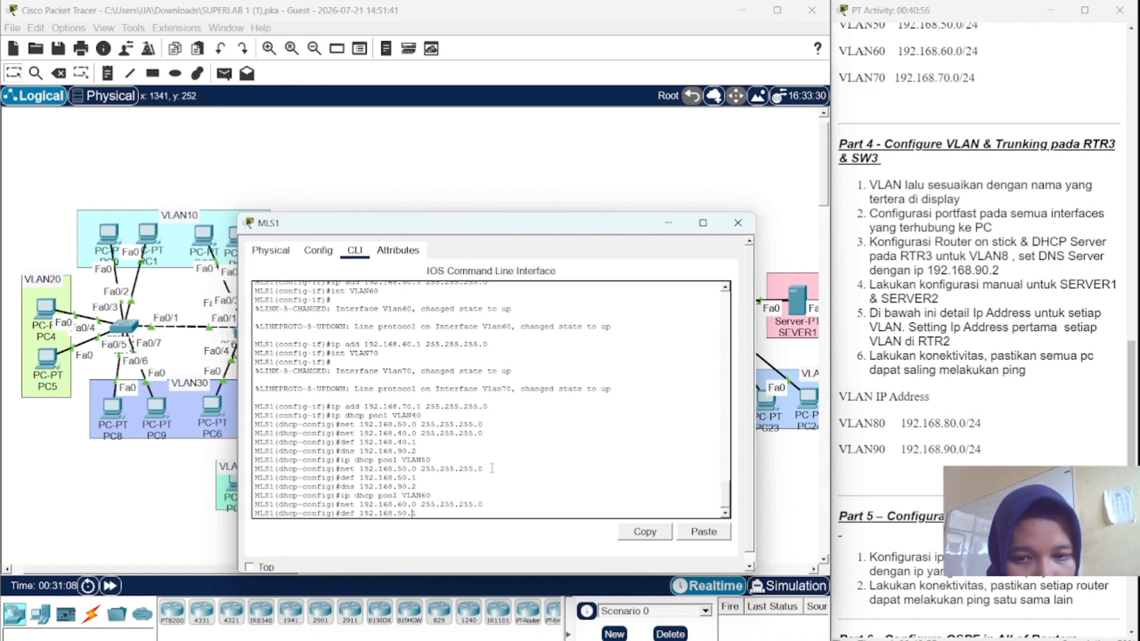
key(BackSpace)
text(6)
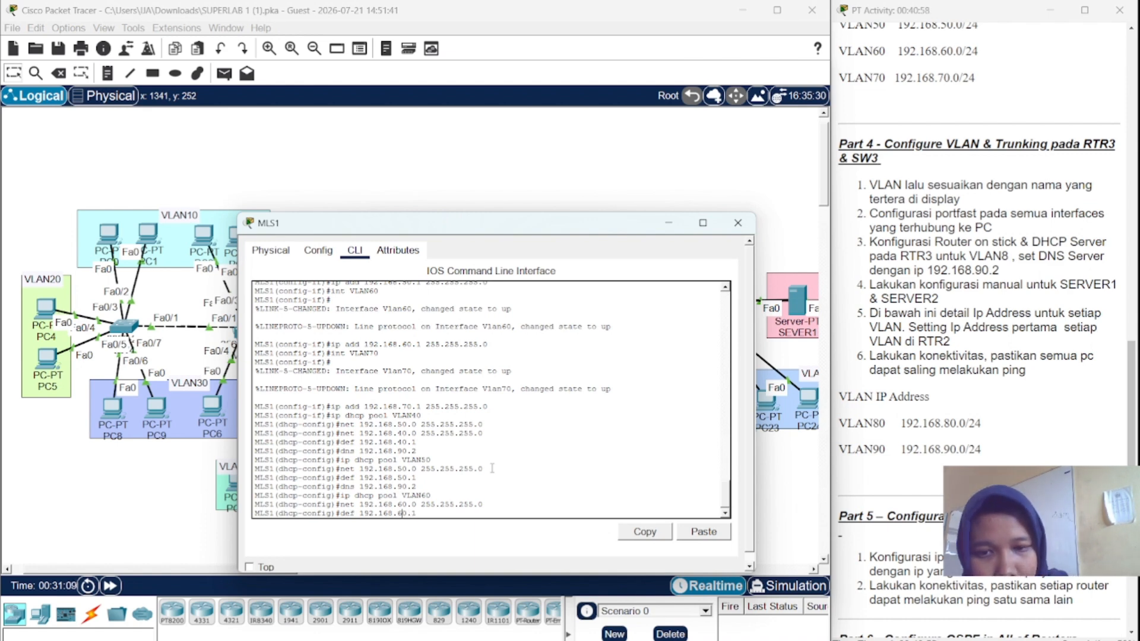
key(Return)
key(Return)
key(Up)
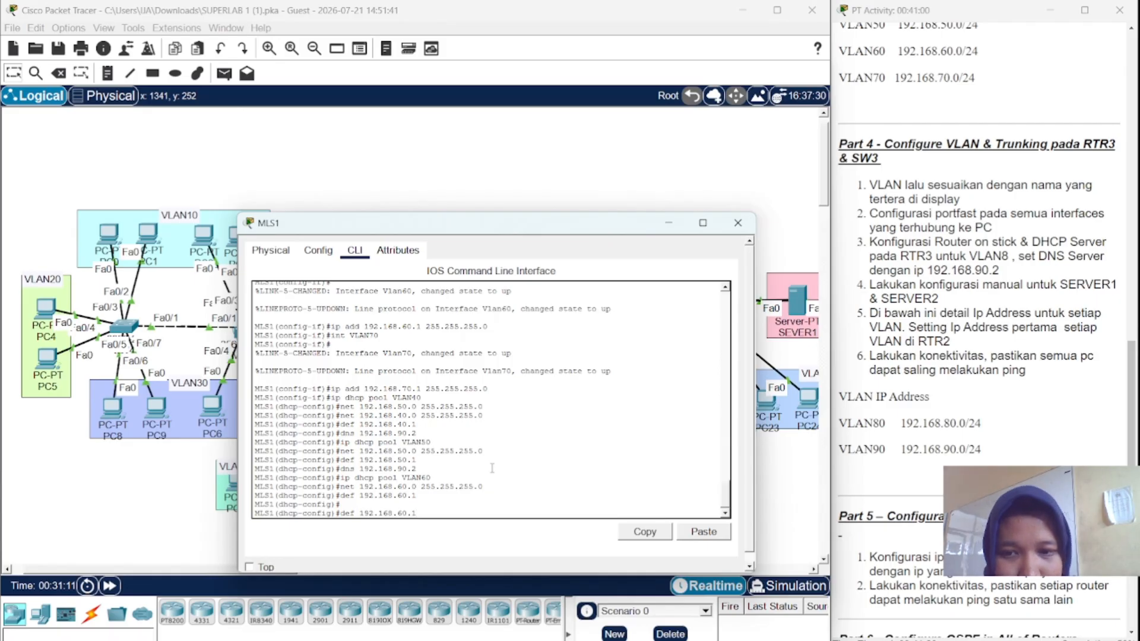
key(Up)
key(Up)
key(Up)
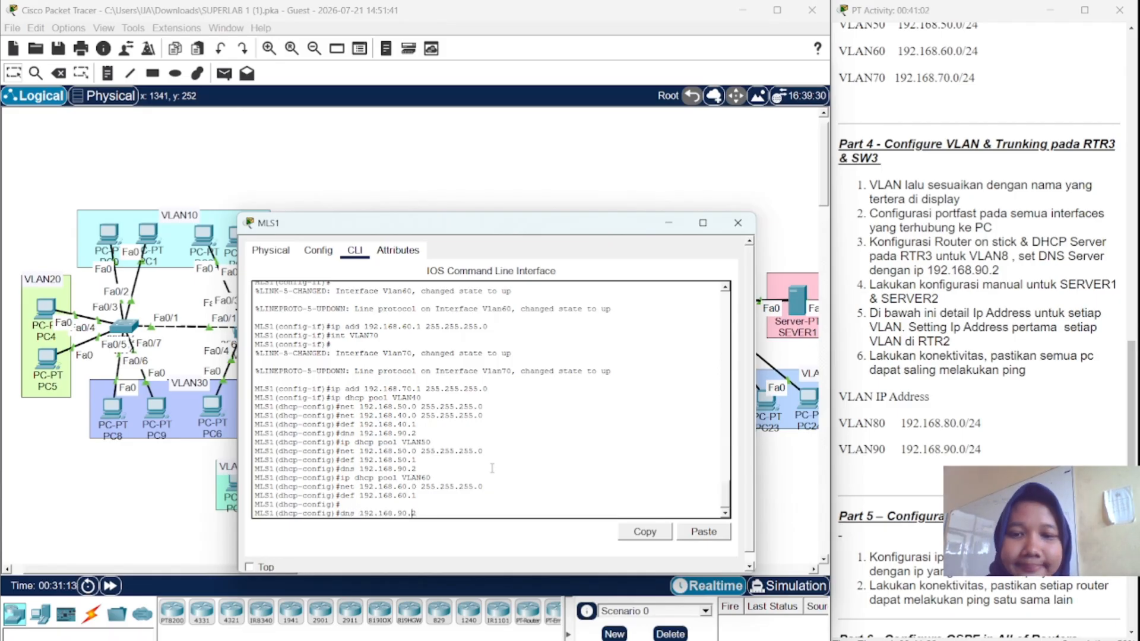
key(Left)
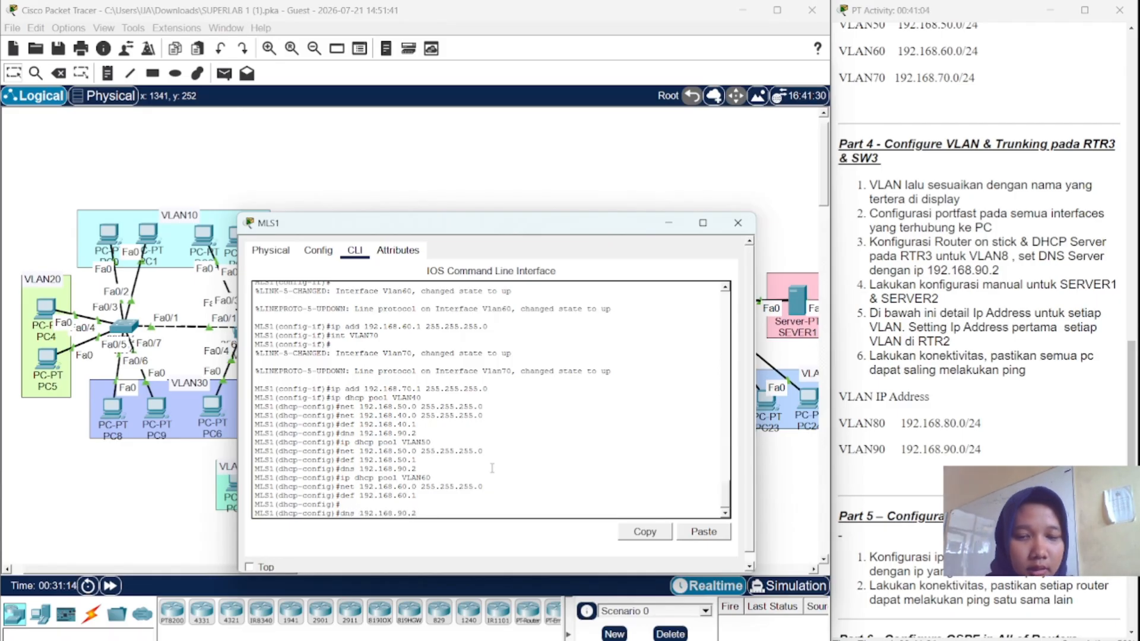
key(Return)
key(Up)
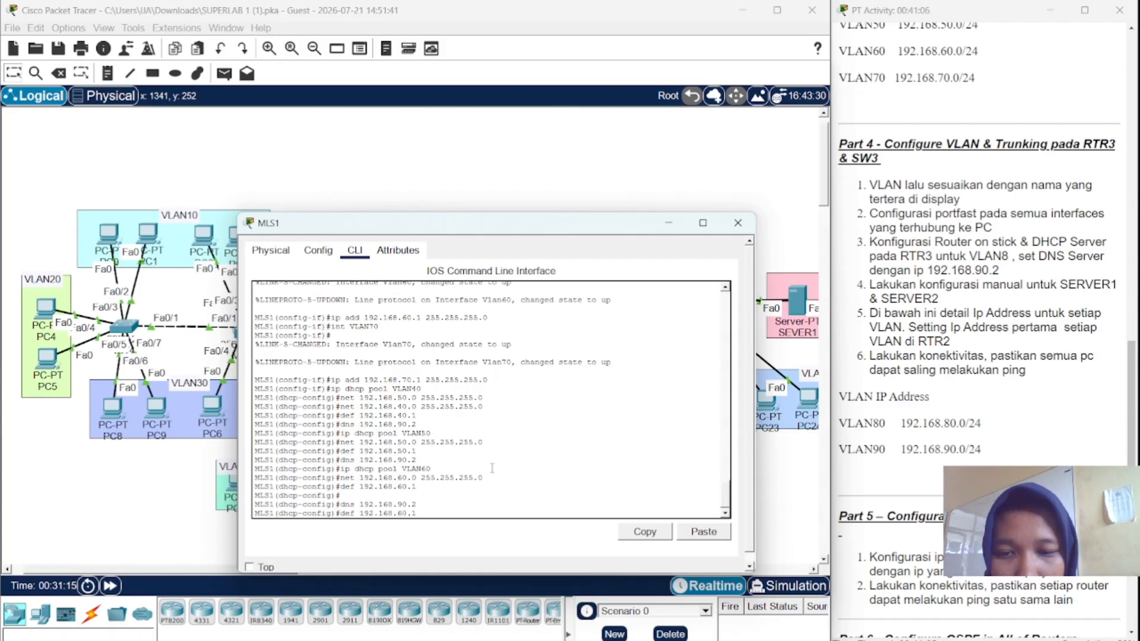
key(Up)
key(Up)
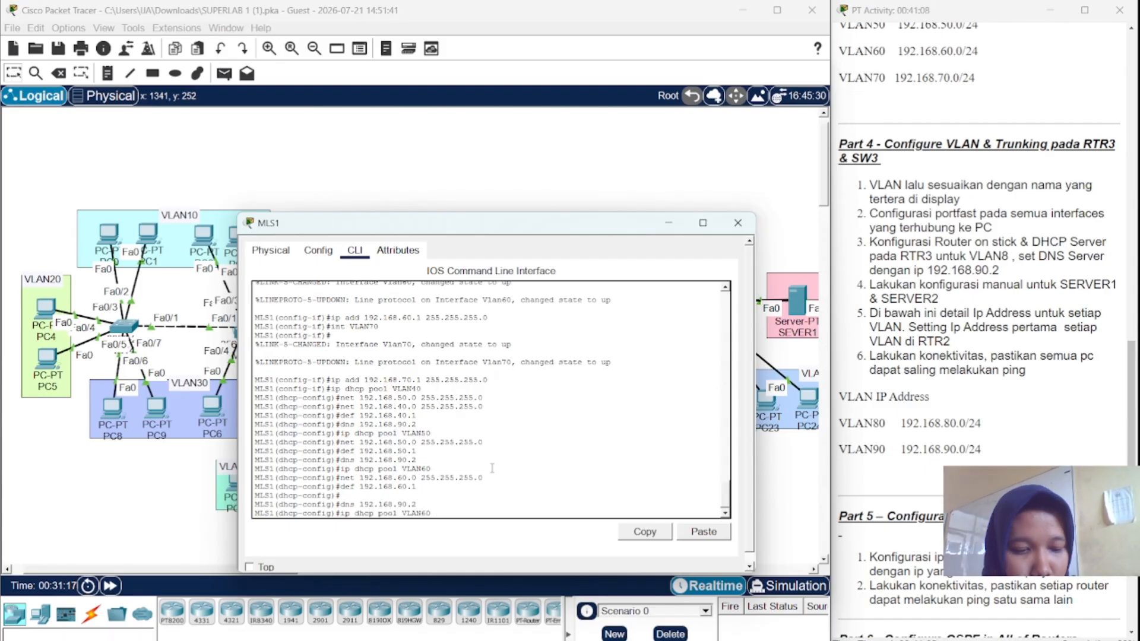
- Create DHCP pool VLAN70 with network 192.168.70.0 255.255.255.0
text(7)
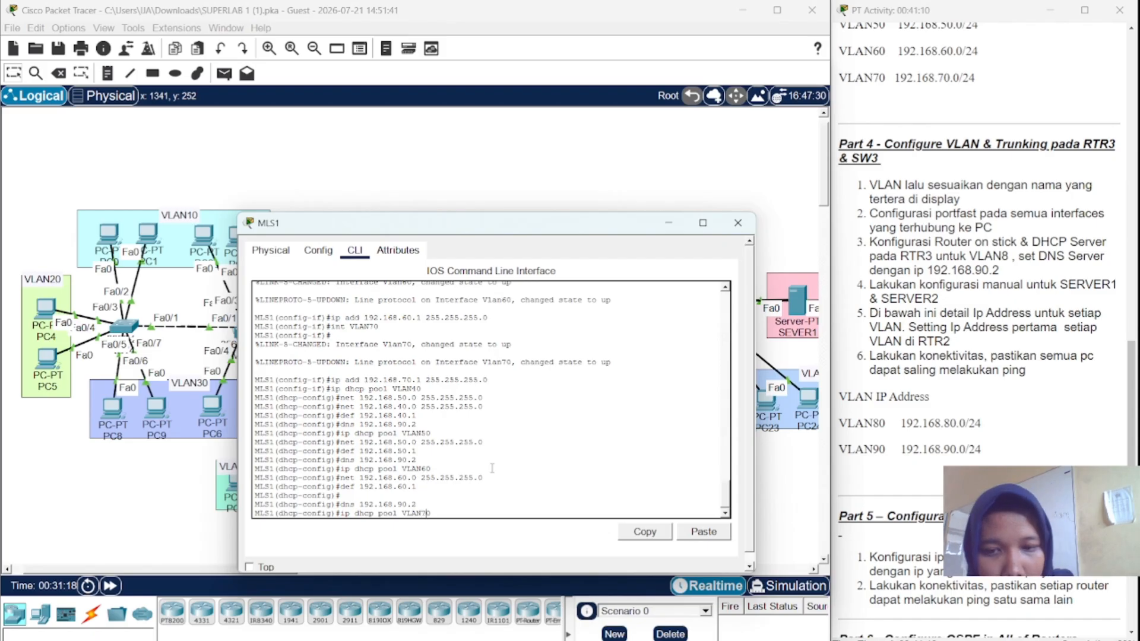
key(Return)
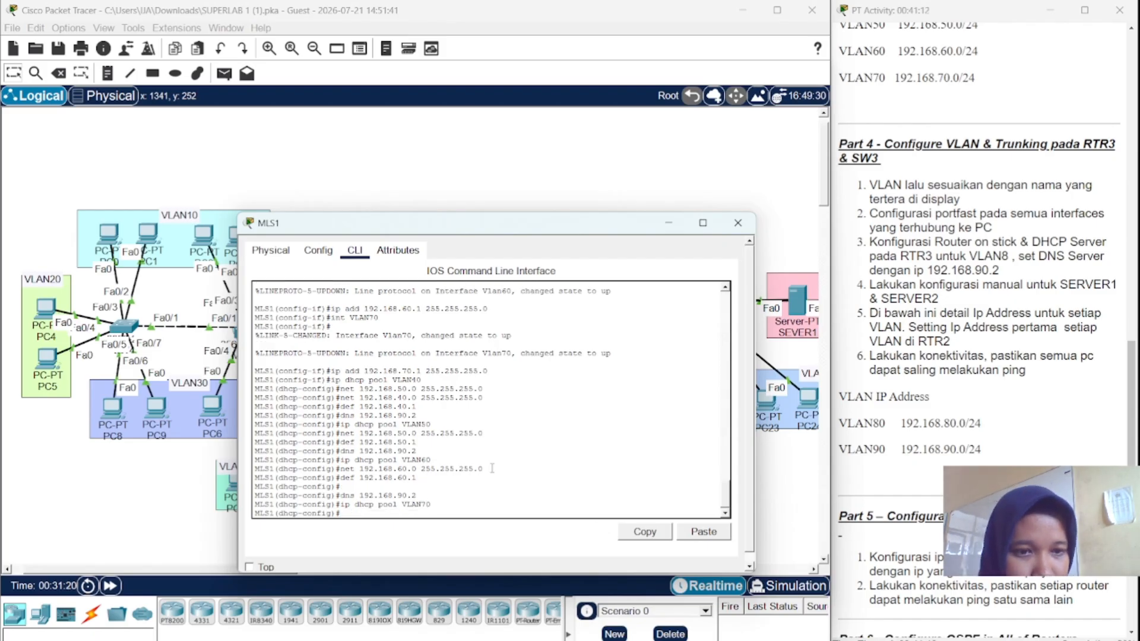
key(Up)
key(Up)
key(Up)
key(Up)
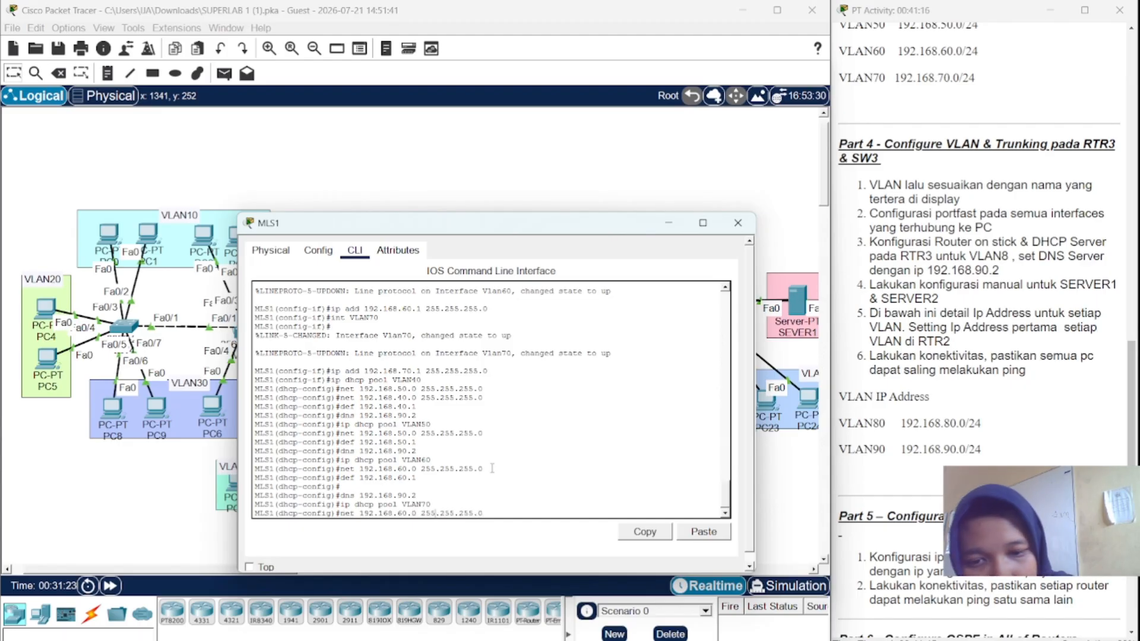
key(Left)
key(Left)
key(BackSpace)
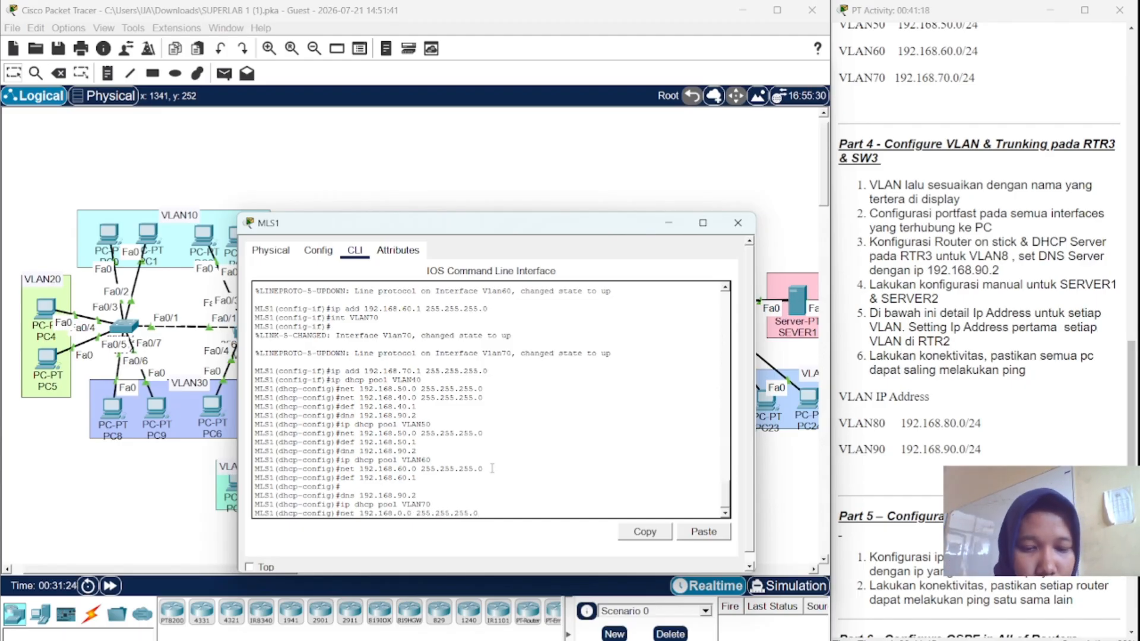
text(7)
key(Return)
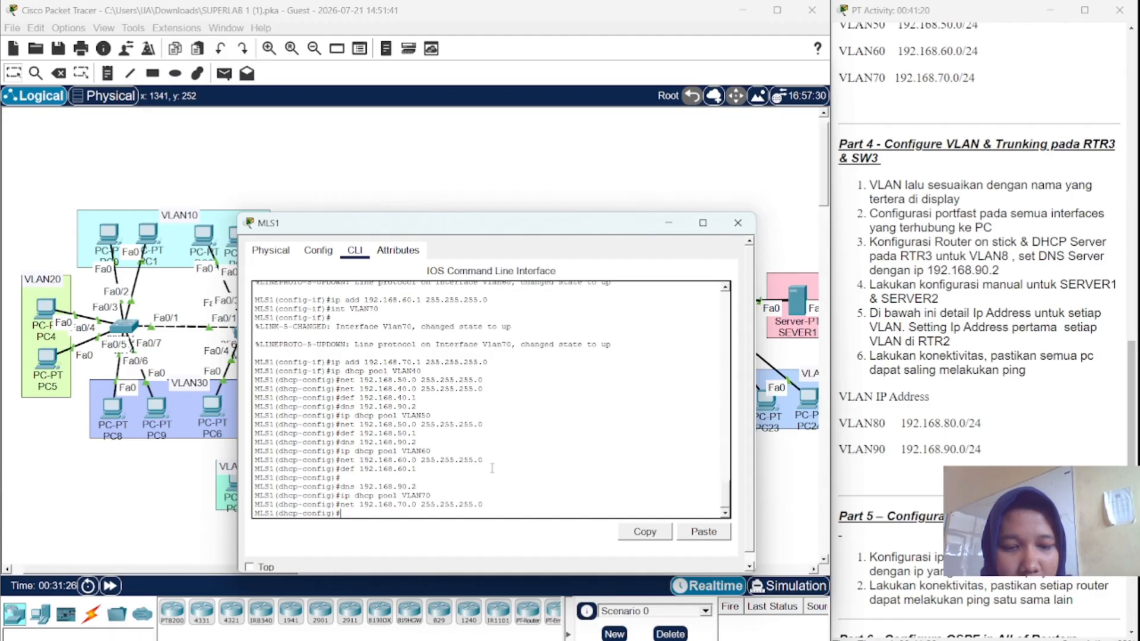
- Set the VLAN70 pool's default router 192.168.70.1 and DNS server 192.168.90.2
key(Up)
key(Up)
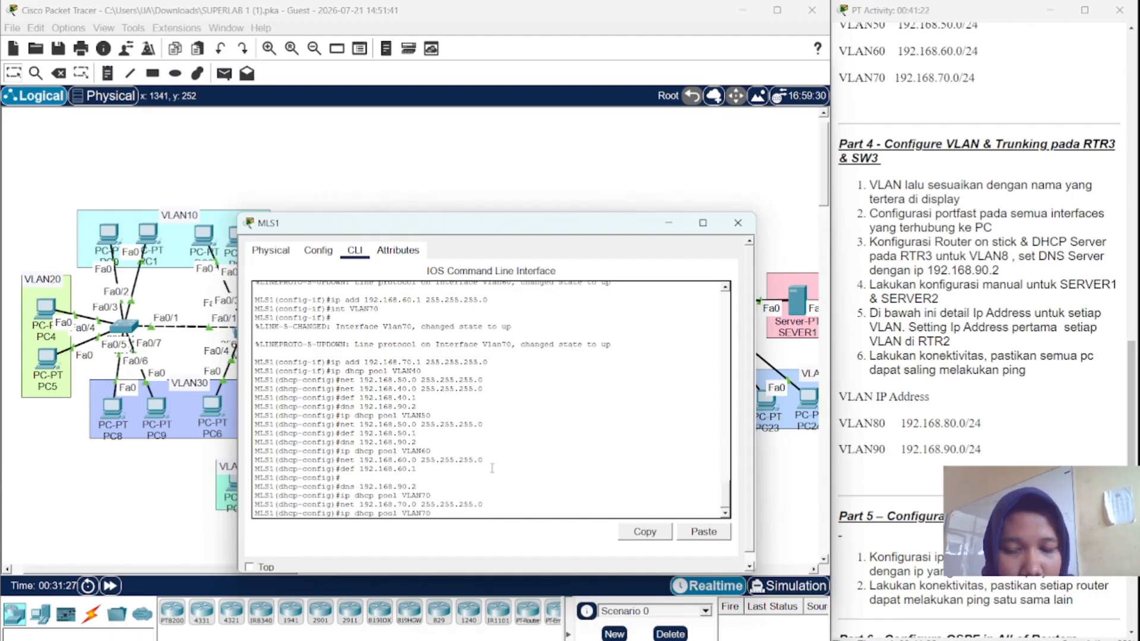
key(Up)
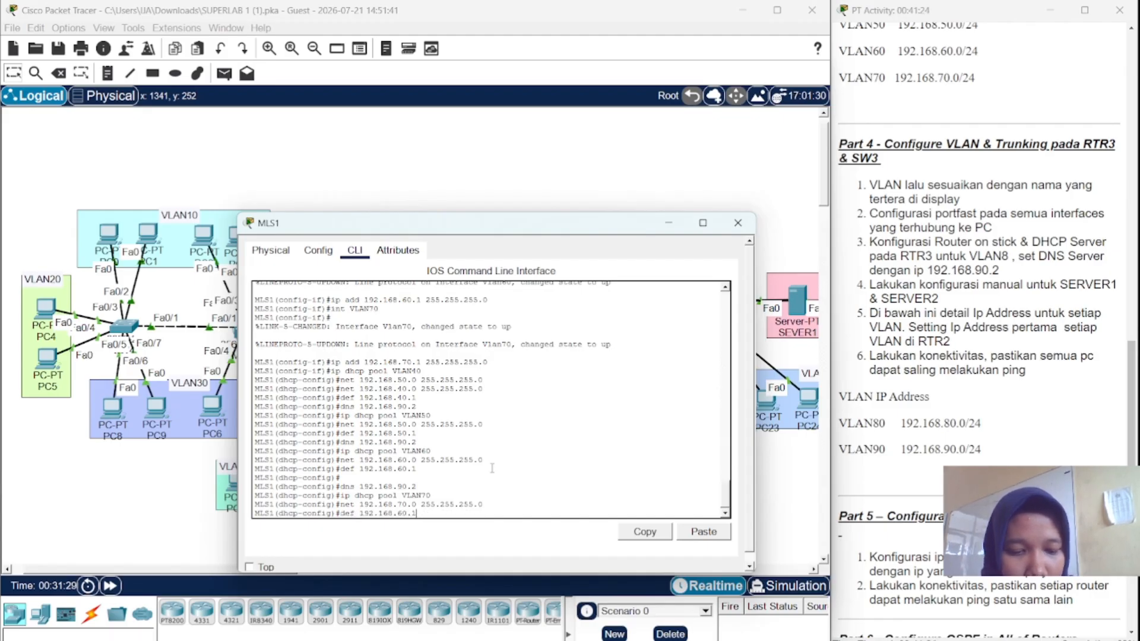
key(Left)
key(Left)
key(Left)
key(BackSpace)
text(7)
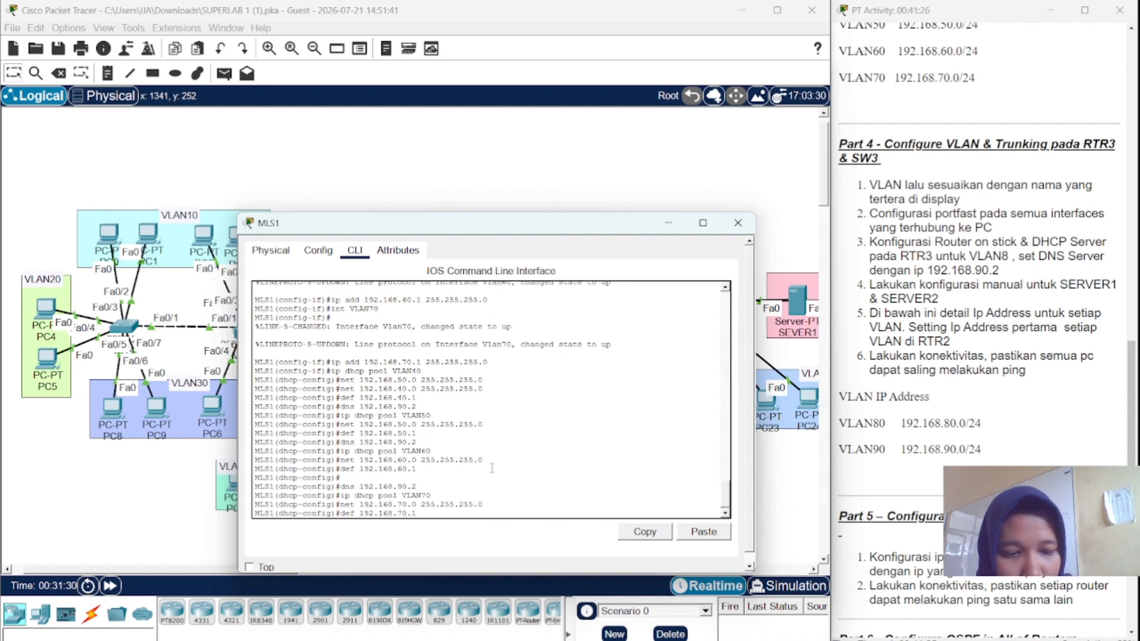
key(Return)
key(Up)
key(Up)
key(Up)
key(Up)
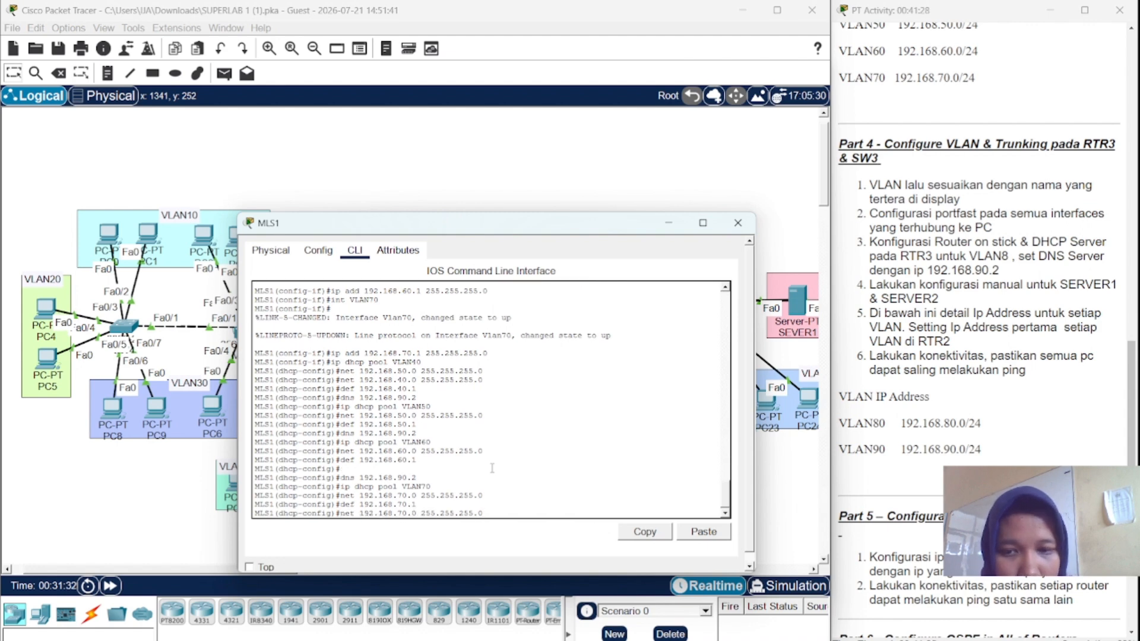
key(Return)
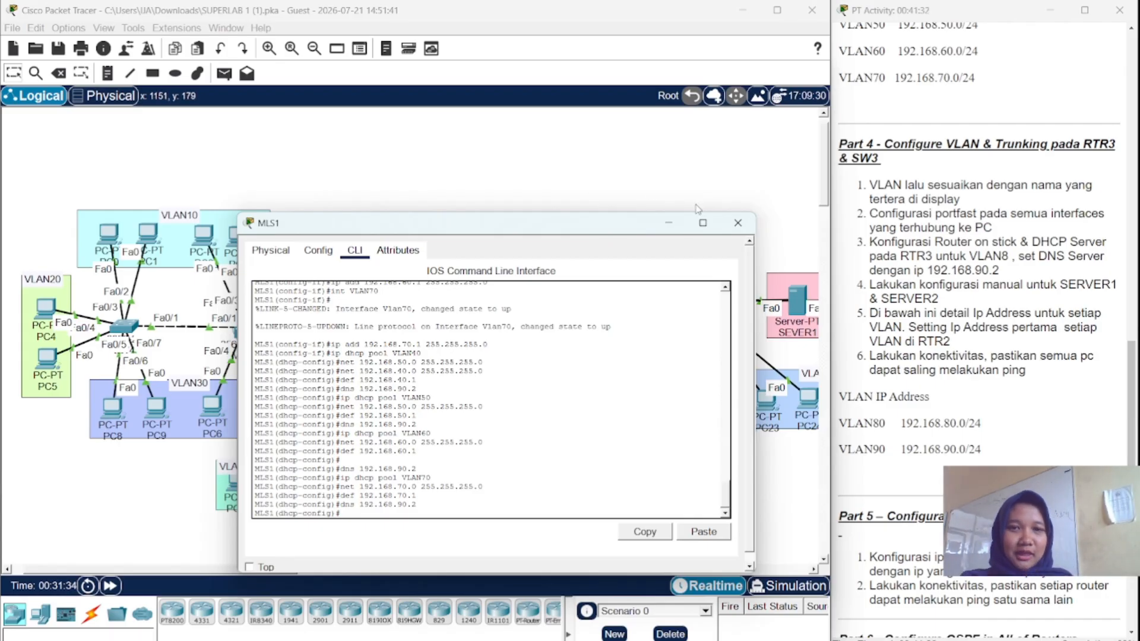
- Close MLS1 and set PC10's IP Configuration to DHCP, getting 192.168.40.2
click(737, 224)
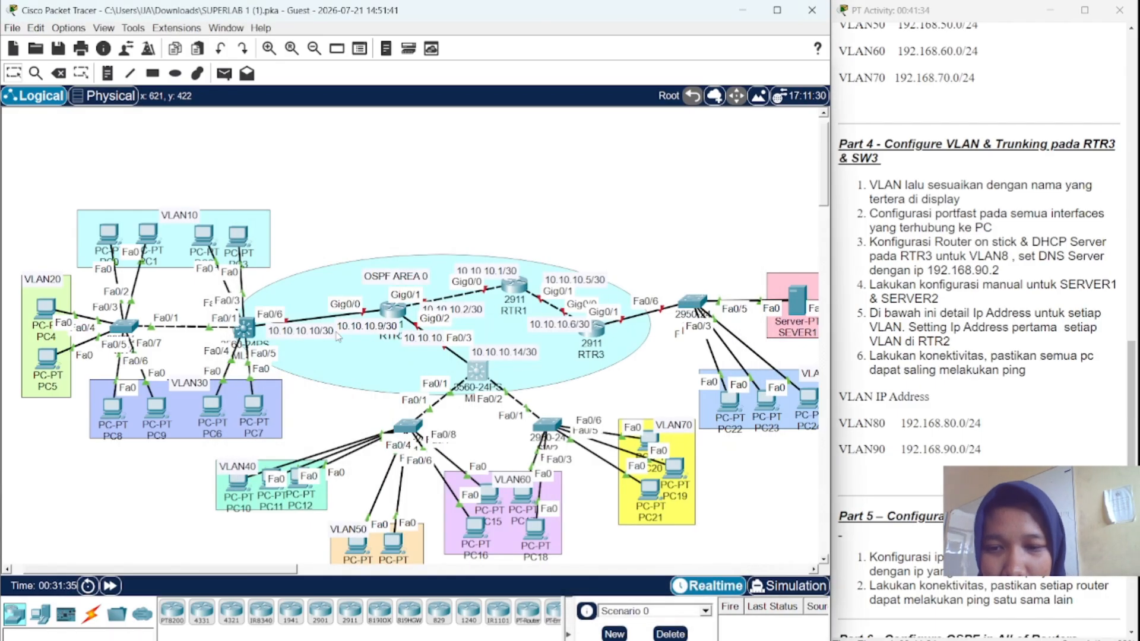
scroll(241, 368, down, 3)
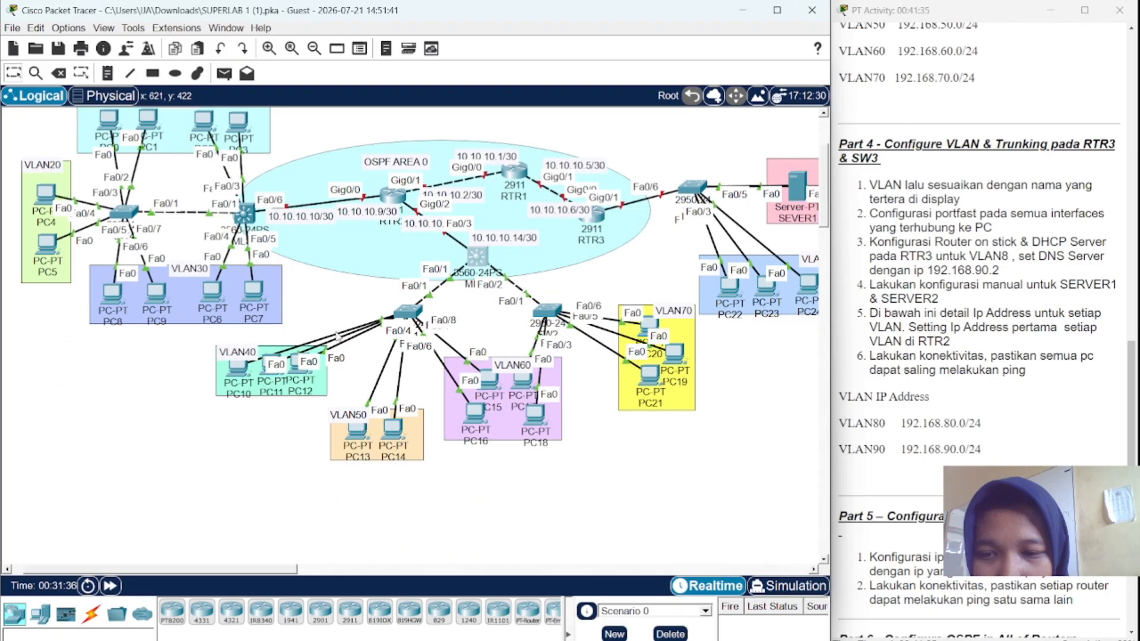
click(238, 368)
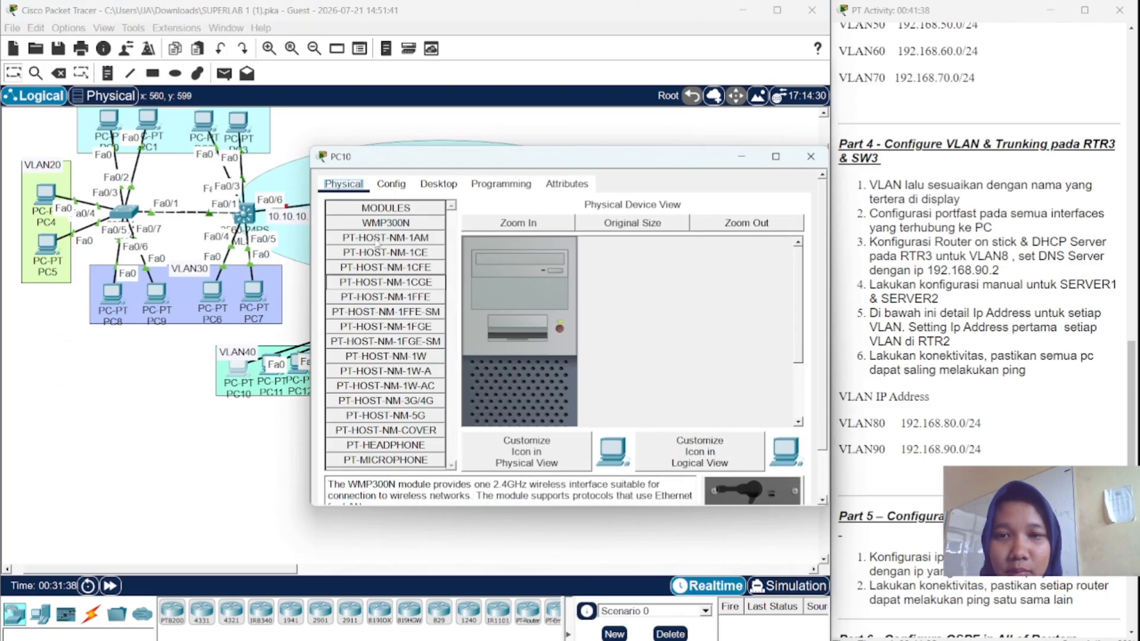
click(423, 190)
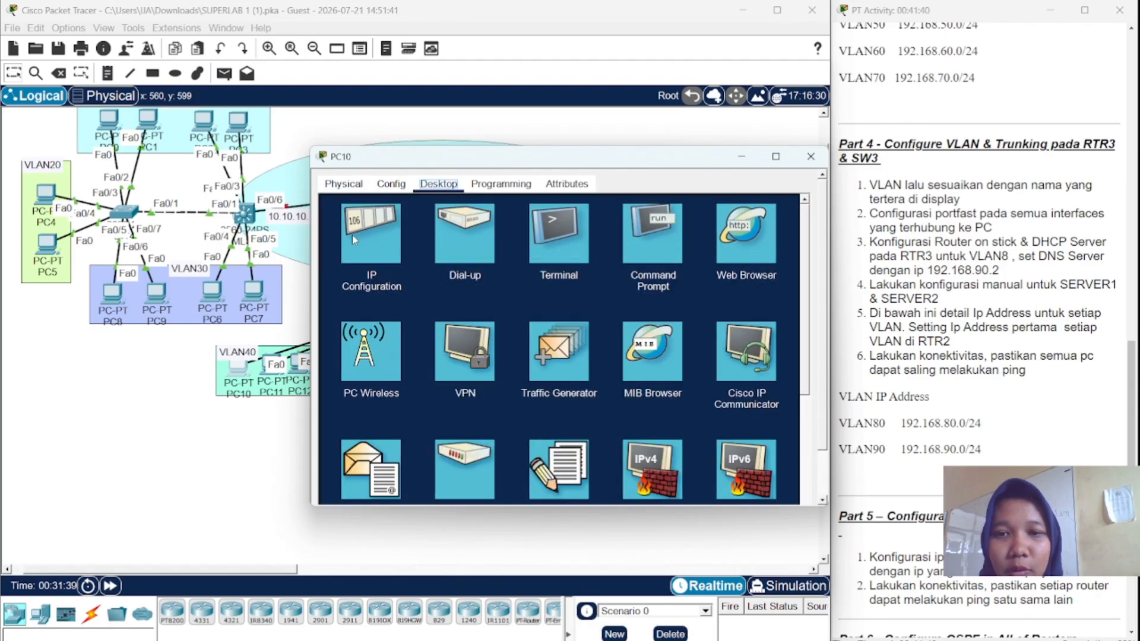
click(351, 235)
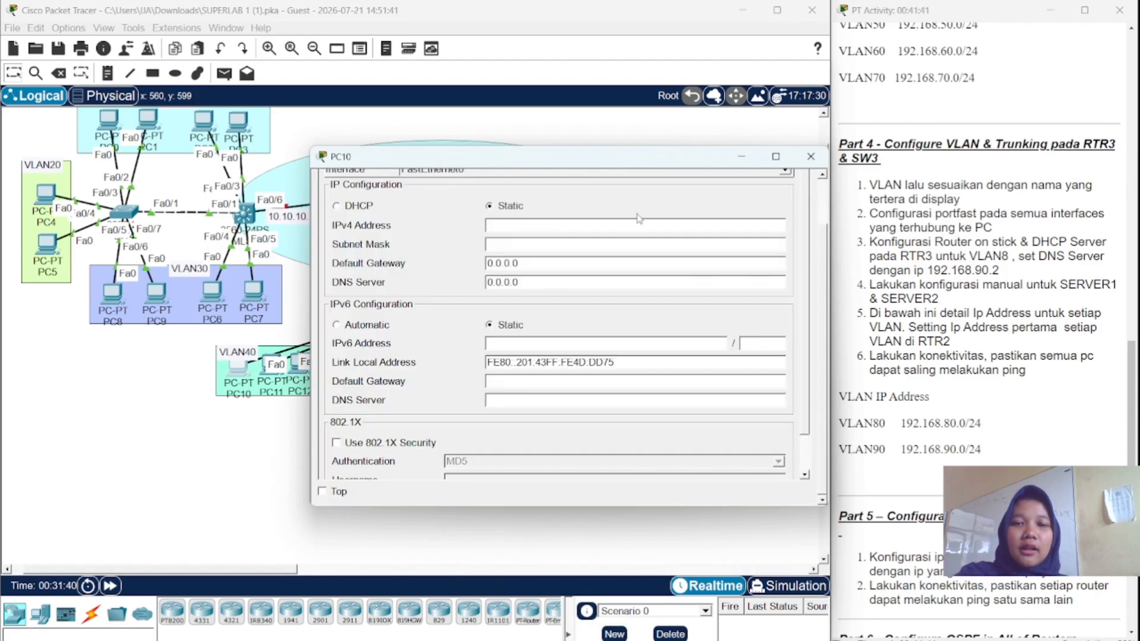
click(338, 206)
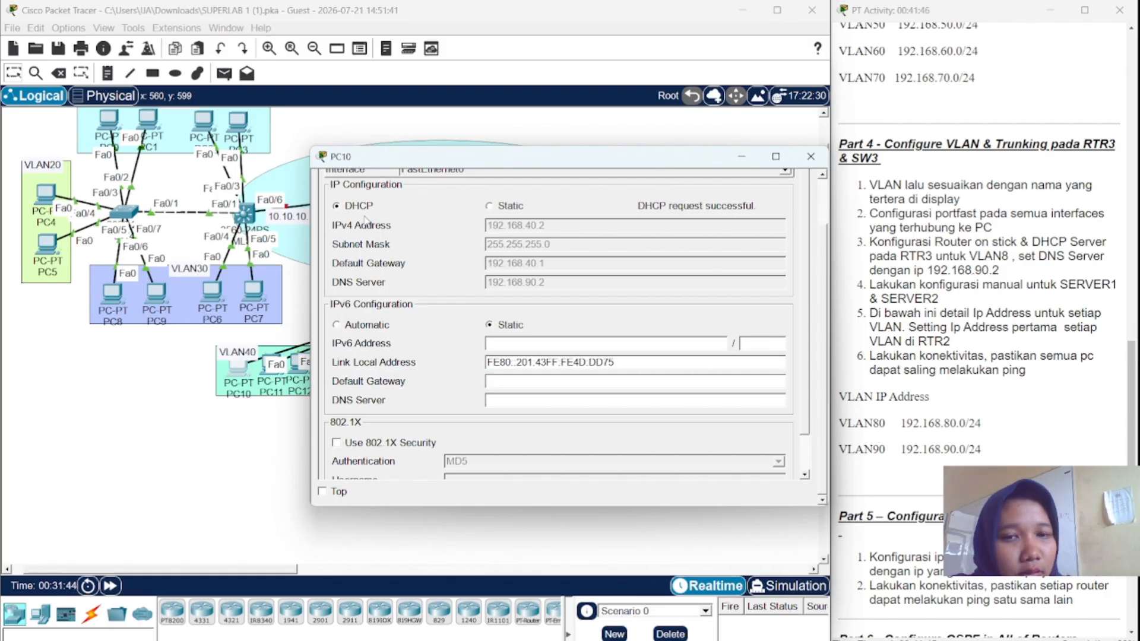
click(798, 159)
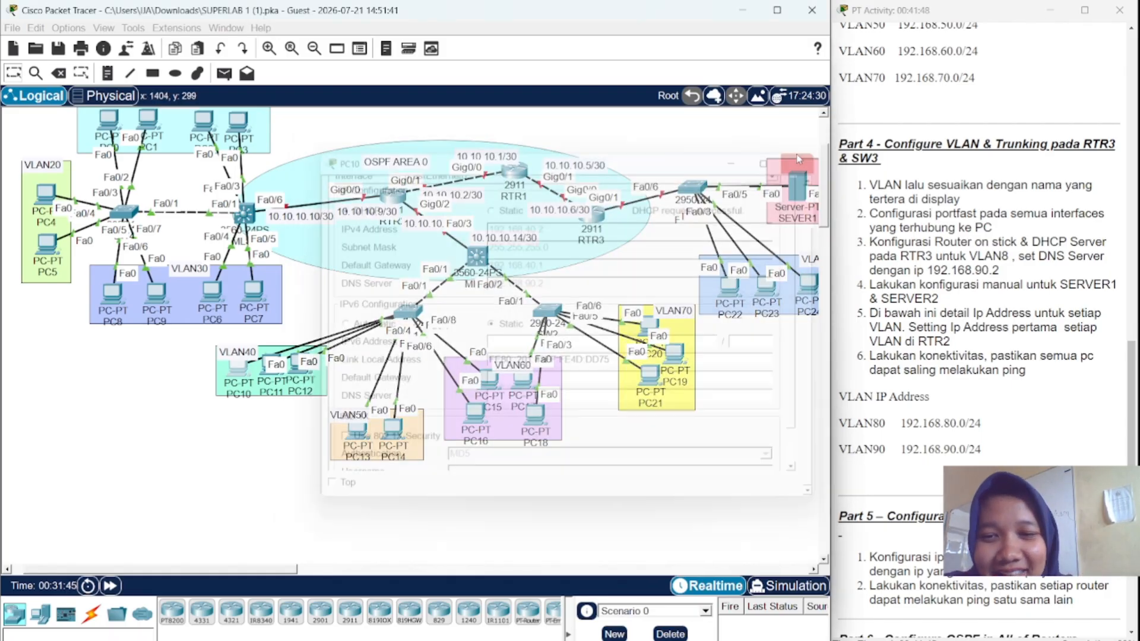
- Set PC11's IP Configuration to DHCP and confirm it received 192.168.40.3
click(267, 370)
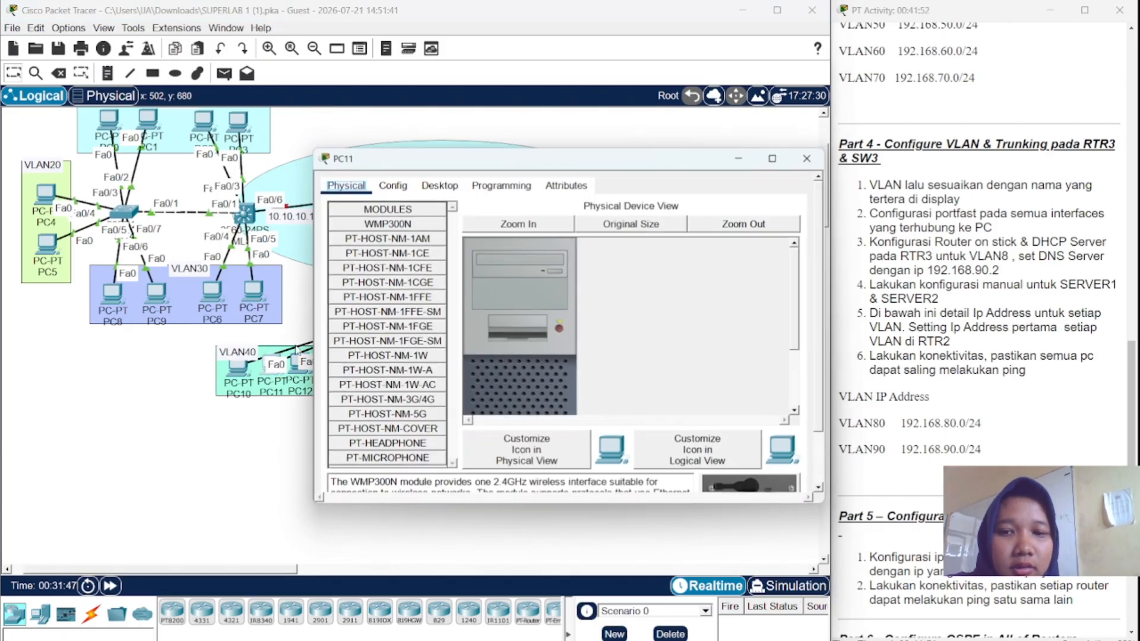
click(440, 185)
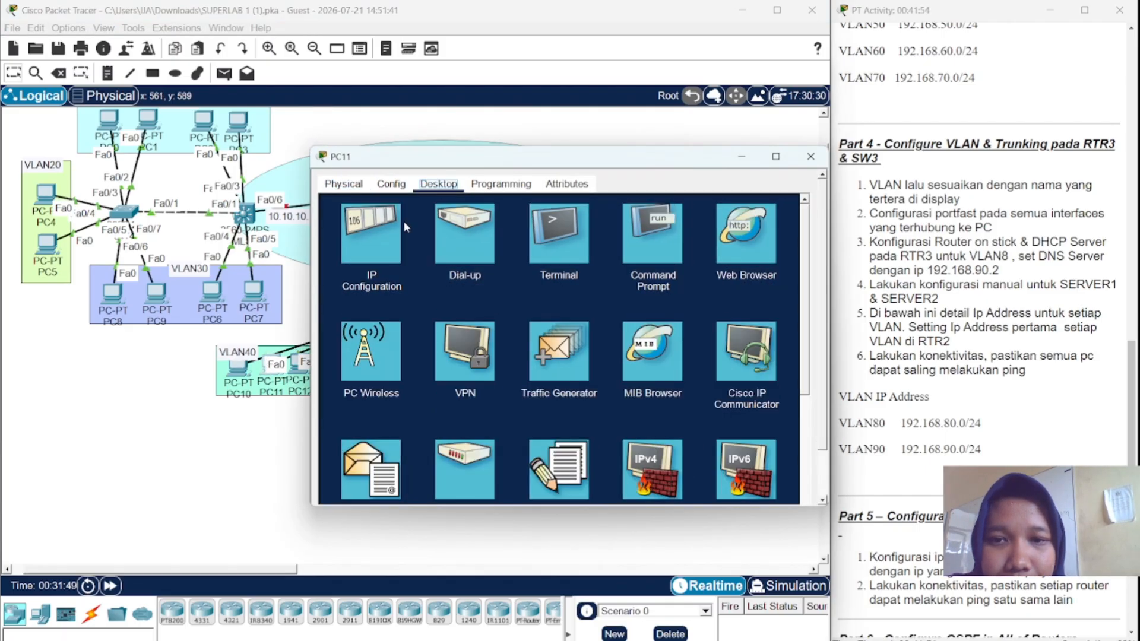
click(395, 234)
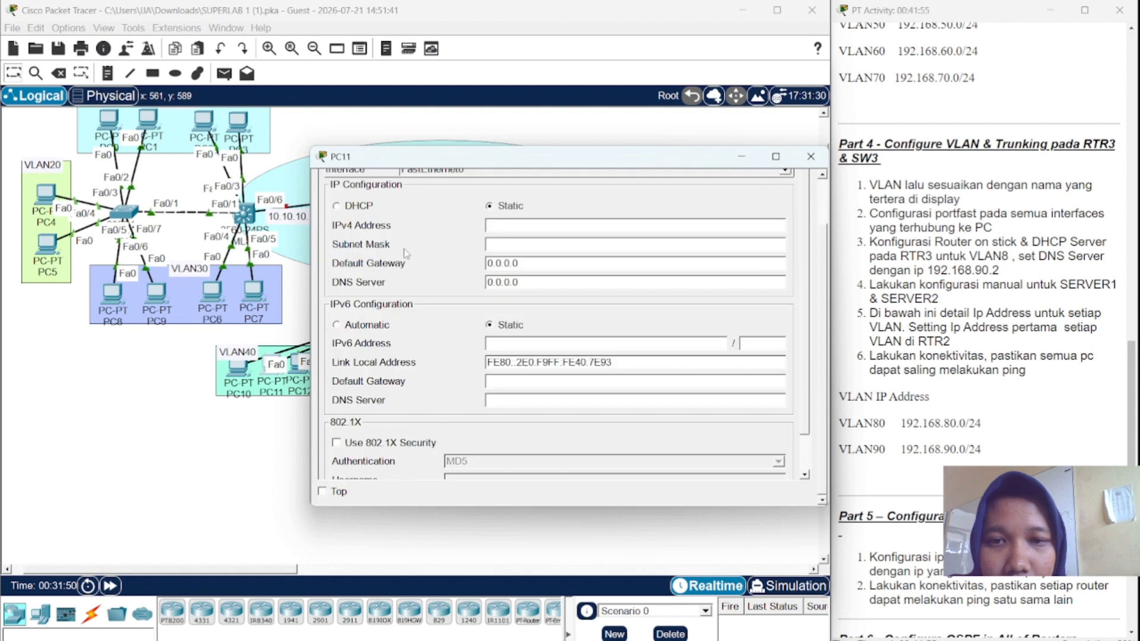
click(337, 206)
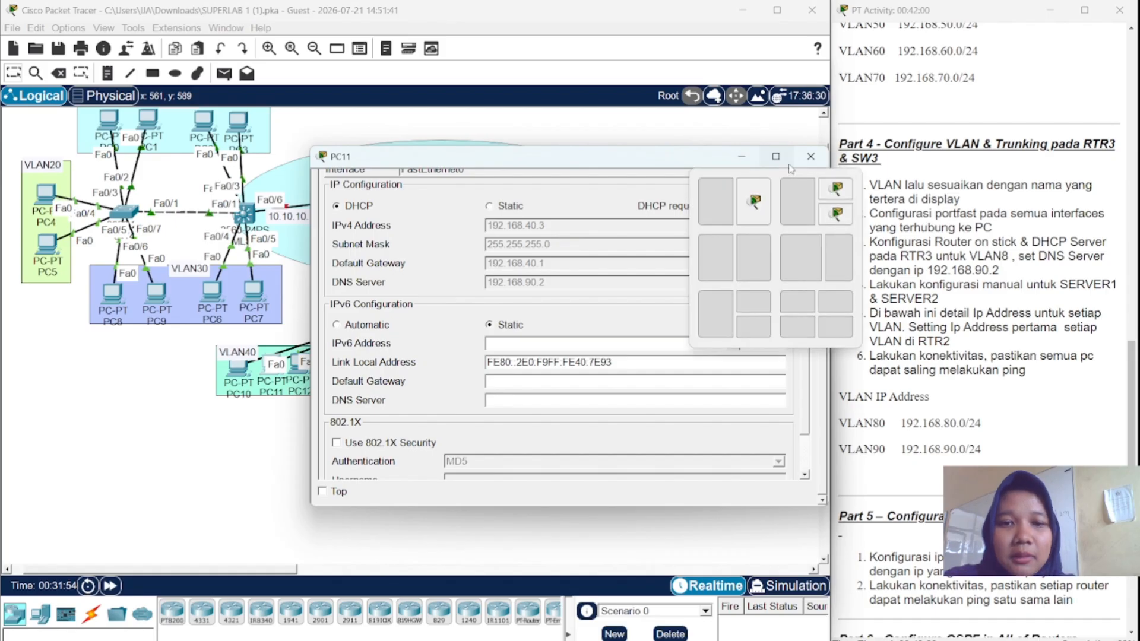
click(788, 164)
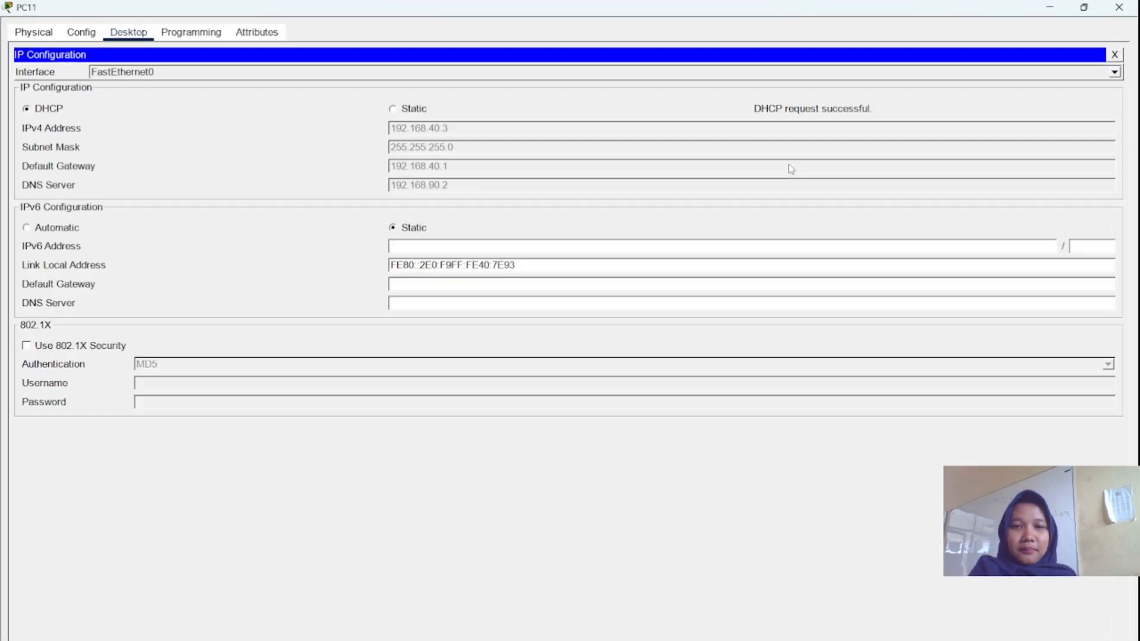
click(1078, 12)
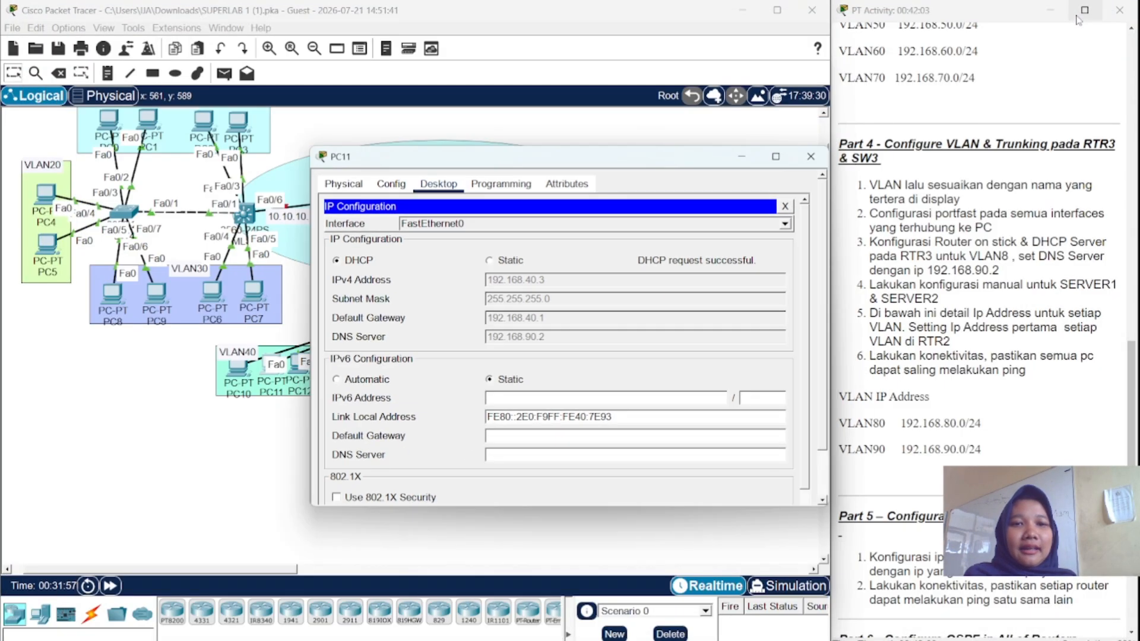
click(820, 164)
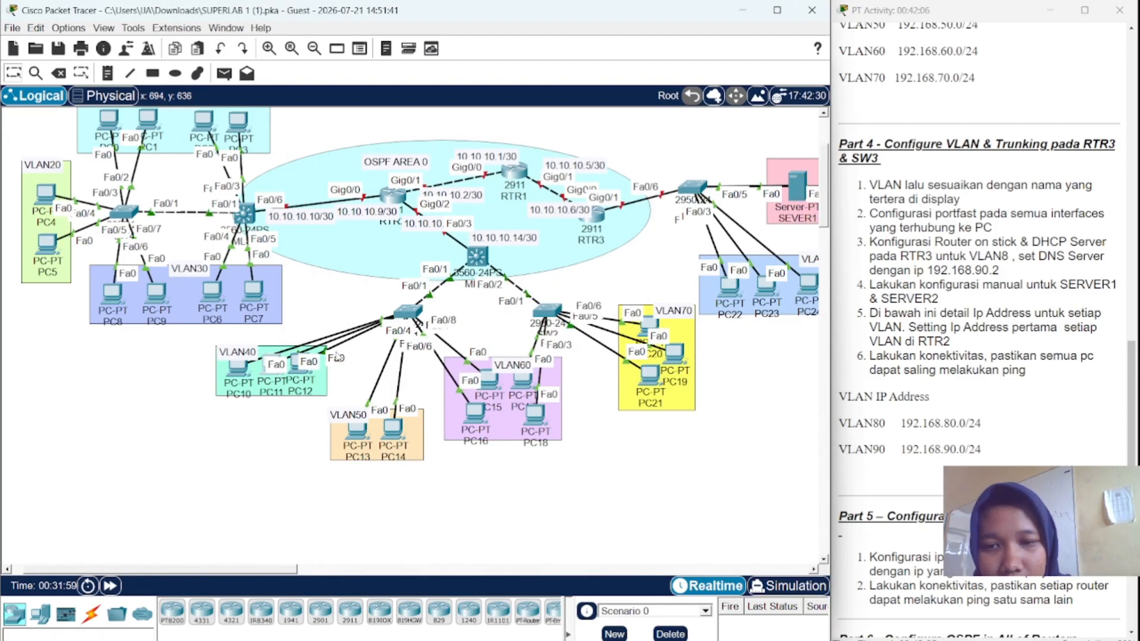
- Set PC12's IP Configuration to DHCP so it requests an address
click(294, 363)
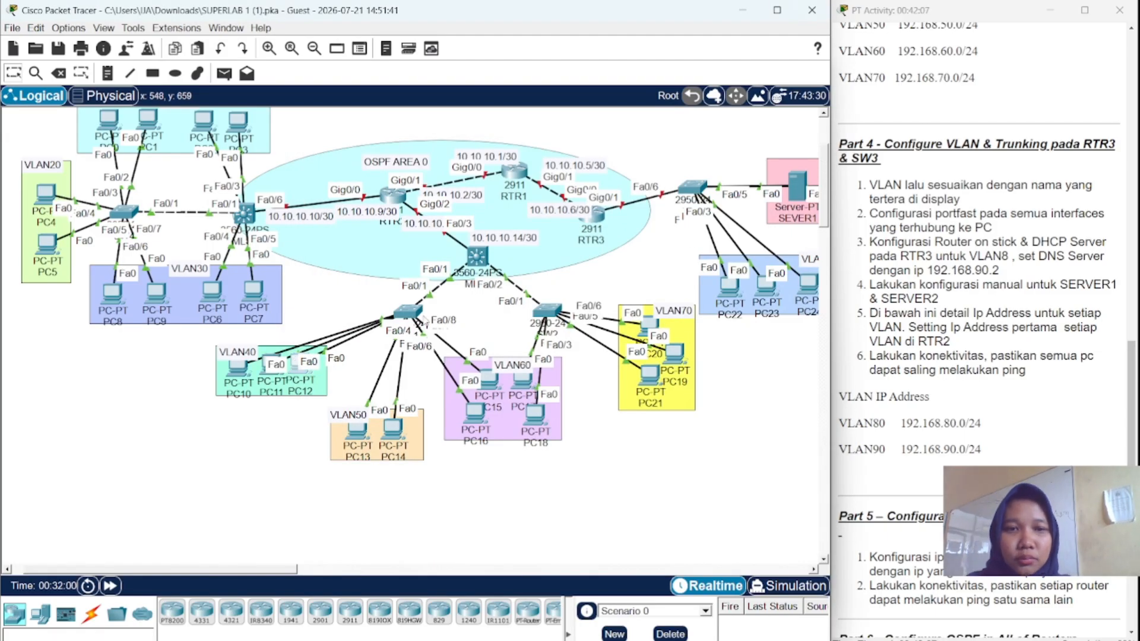
click(449, 188)
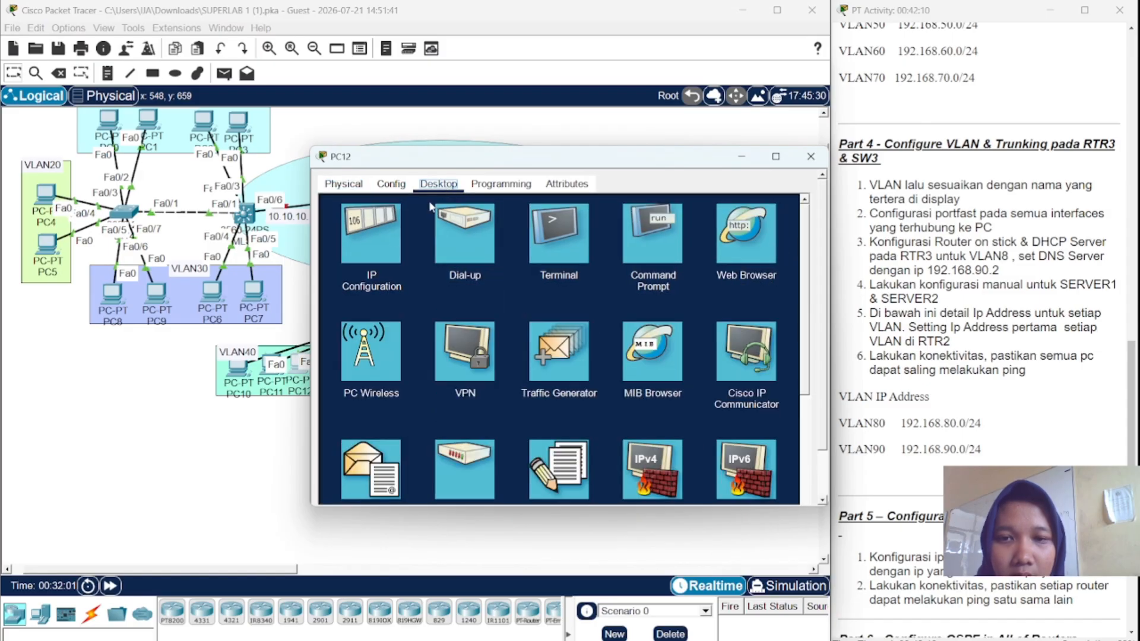
click(390, 241)
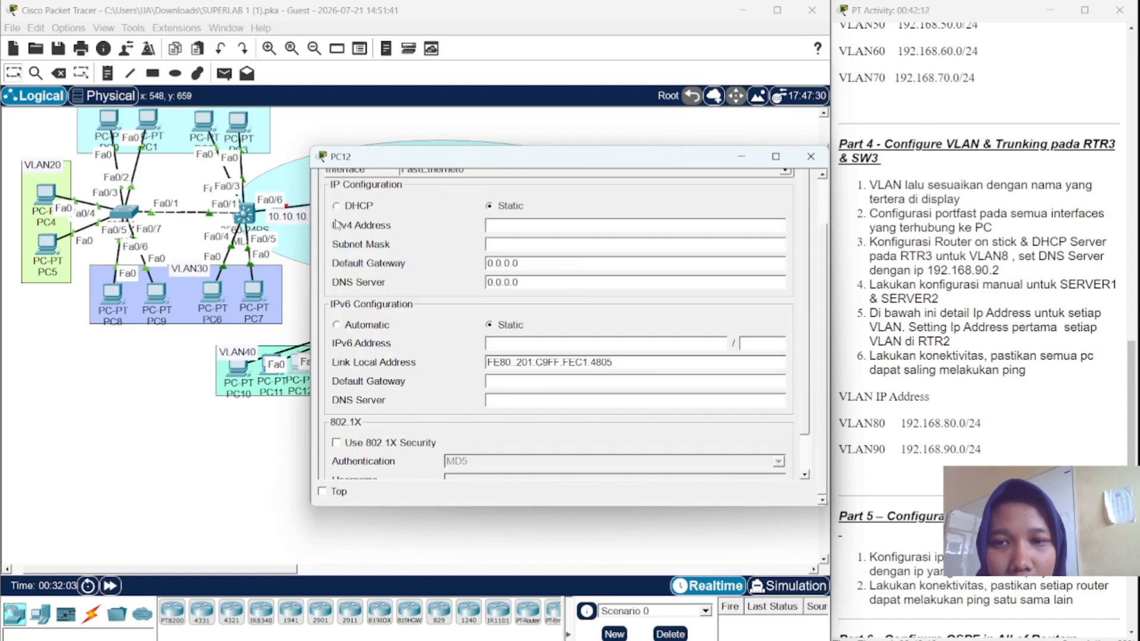
click(337, 206)
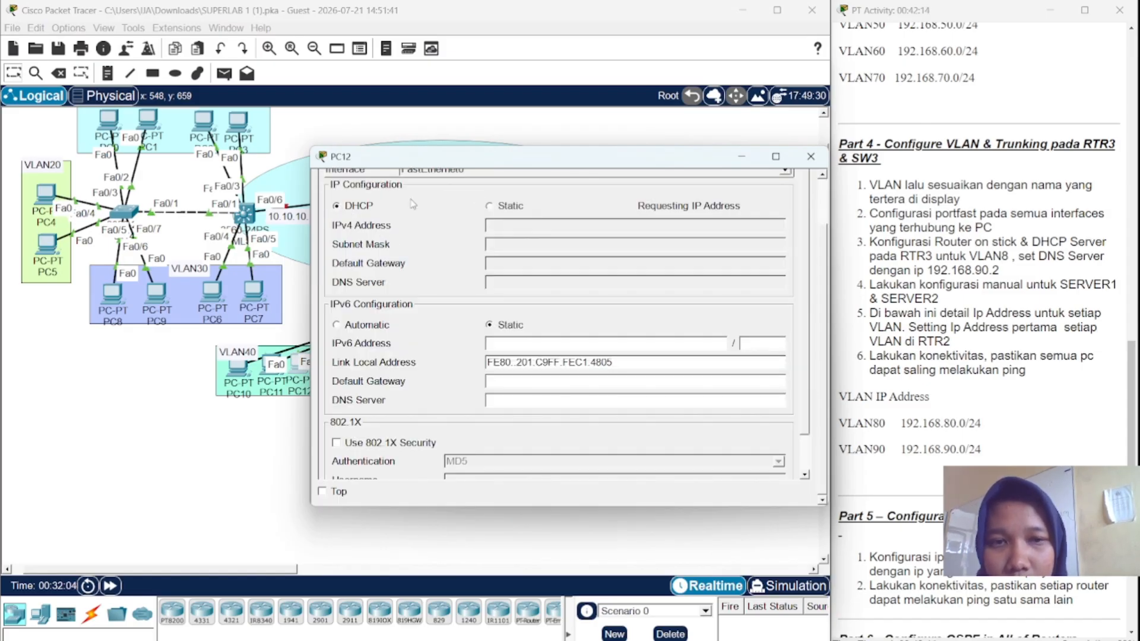
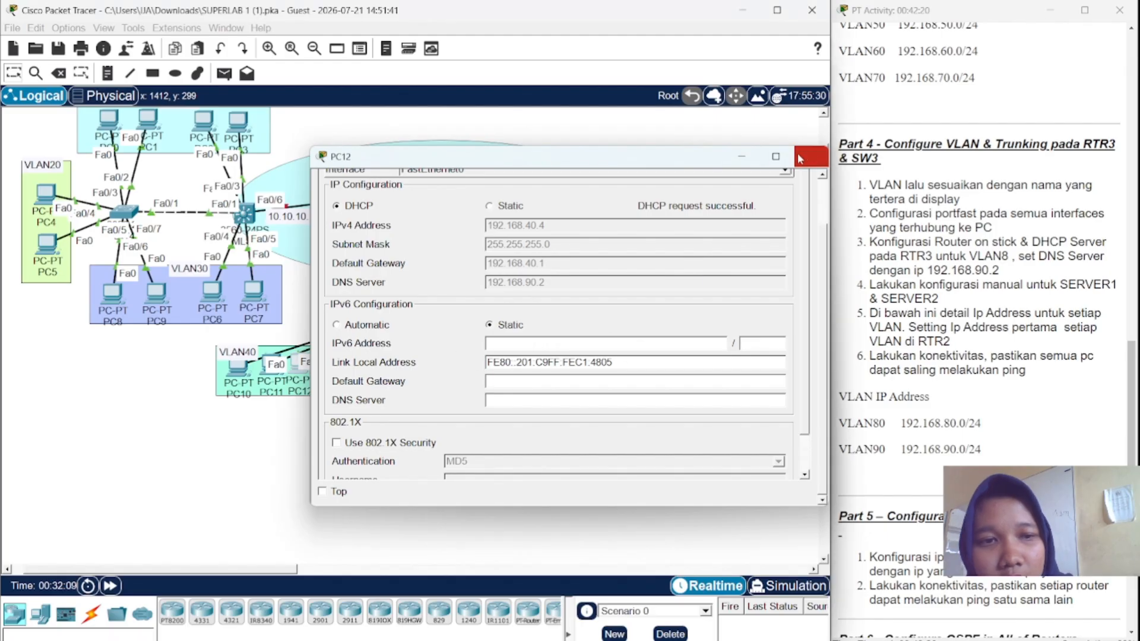
- Close PC12's window once it has received 192.168.40.4 by DHCP
click(809, 157)
- Set PC13's IP Configuration to DHCP so it obtains 192.168.50.2
click(358, 427)
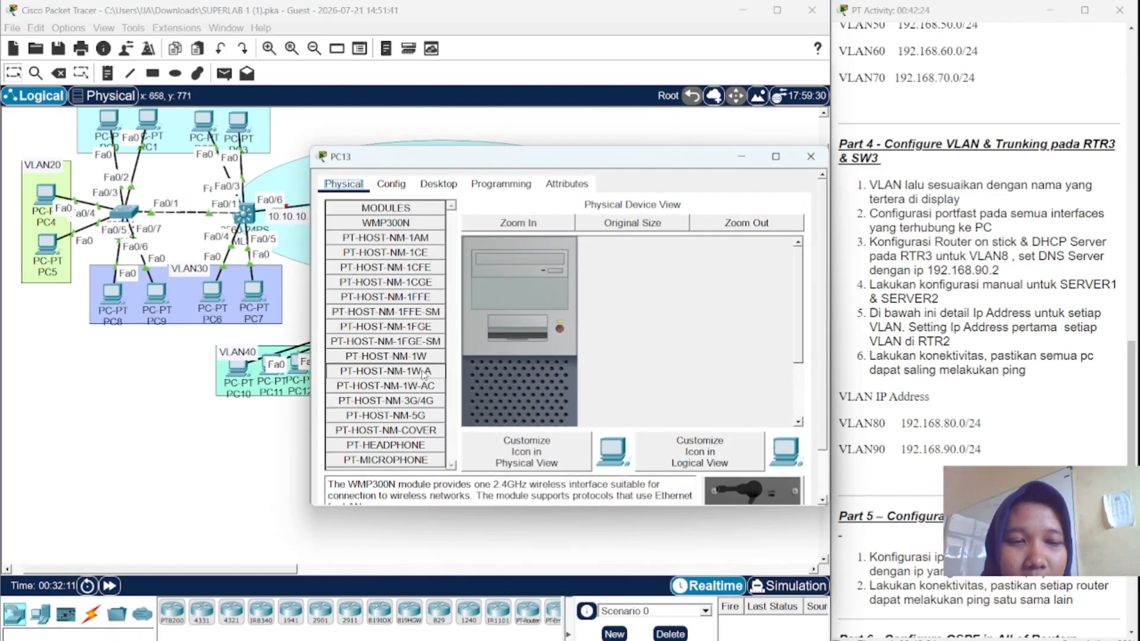
click(439, 184)
click(381, 233)
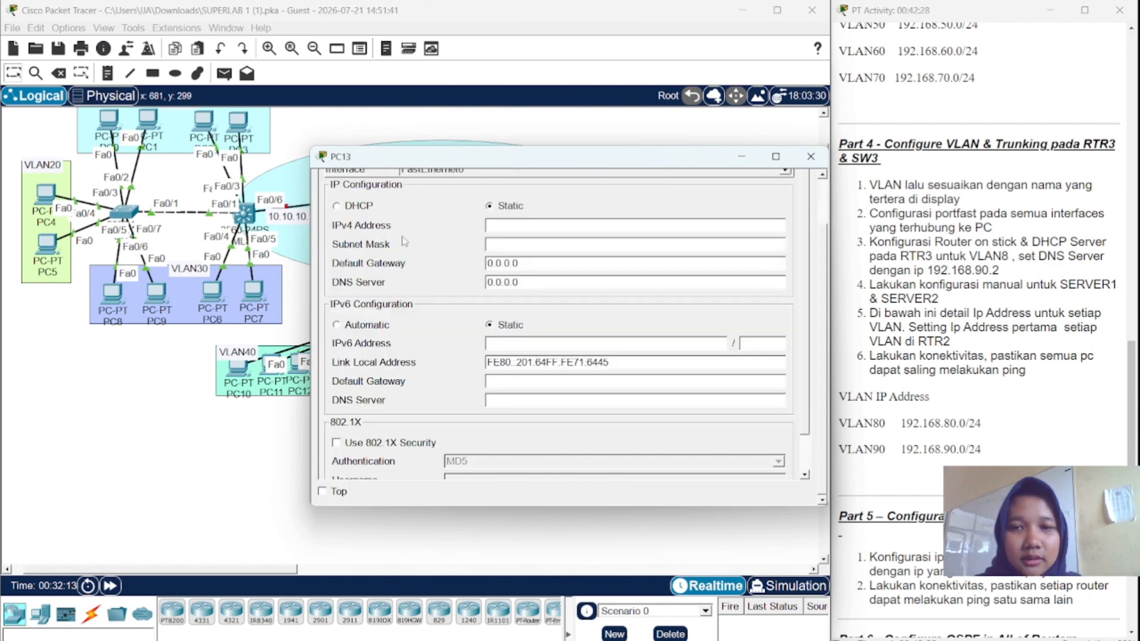
click(336, 206)
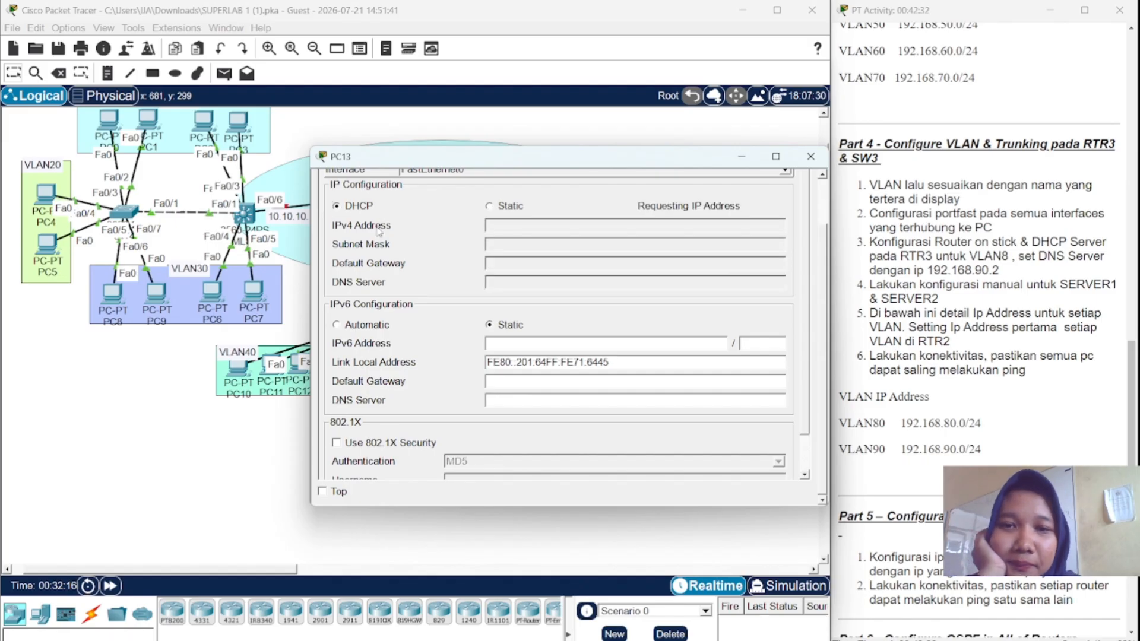
click(810, 156)
- Set PC14's IP Configuration to DHCP so it obtains 192.168.50.3
click(396, 436)
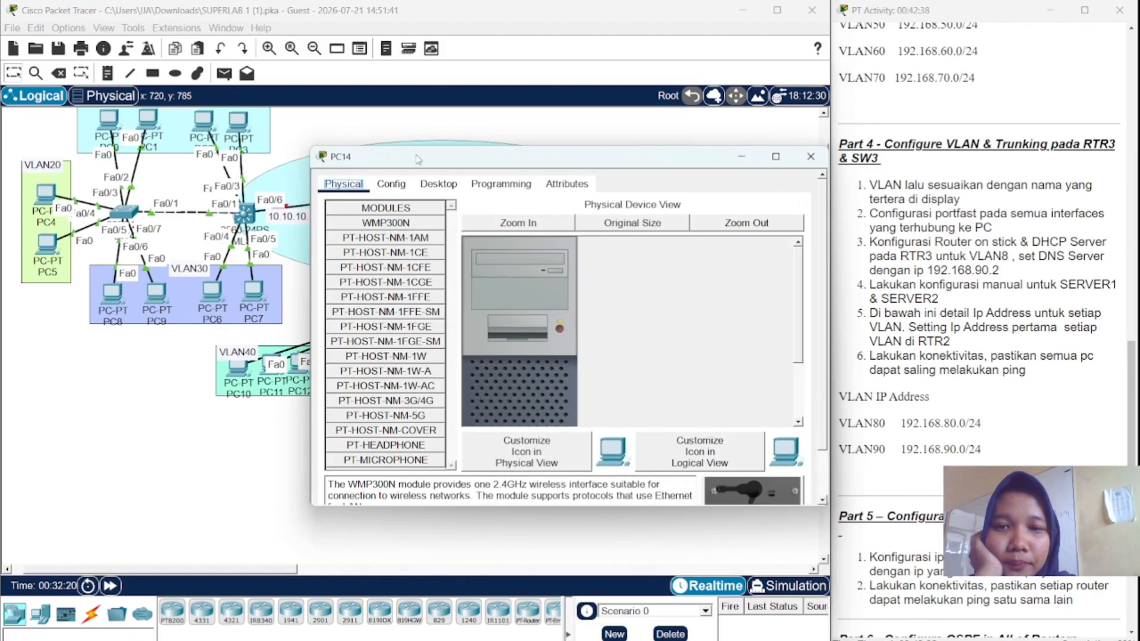
click(434, 191)
click(369, 235)
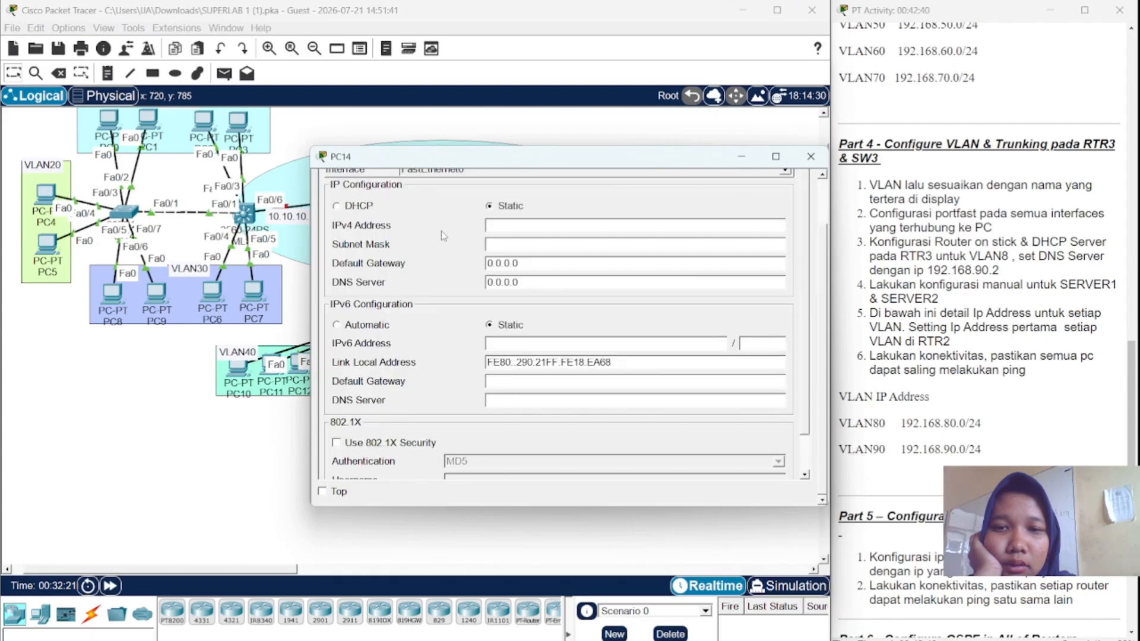
click(337, 206)
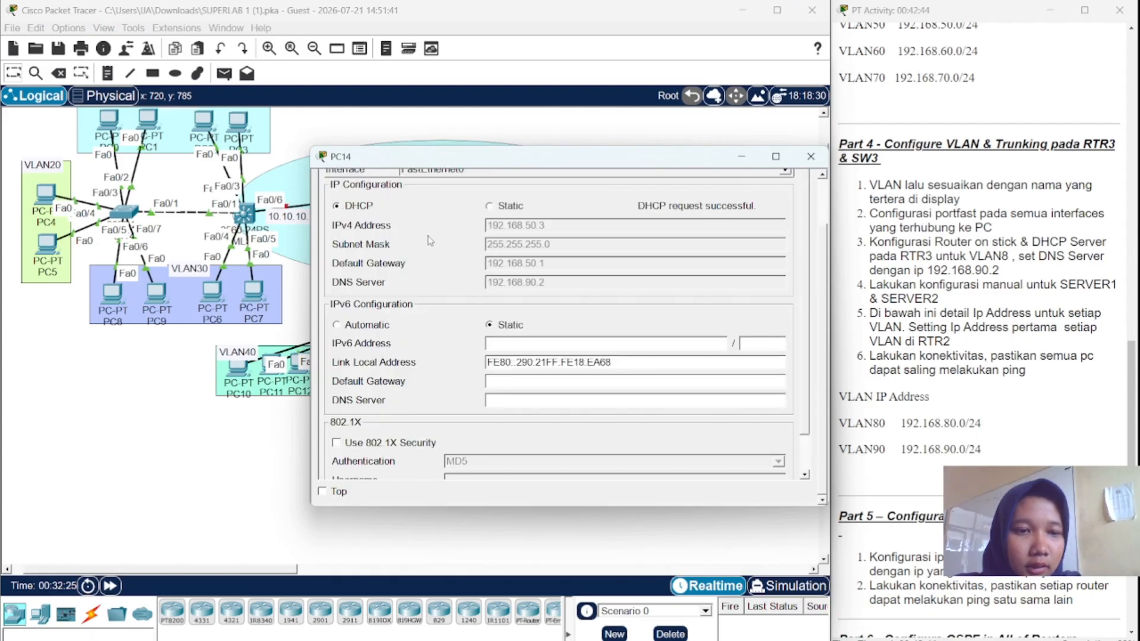
click(811, 156)
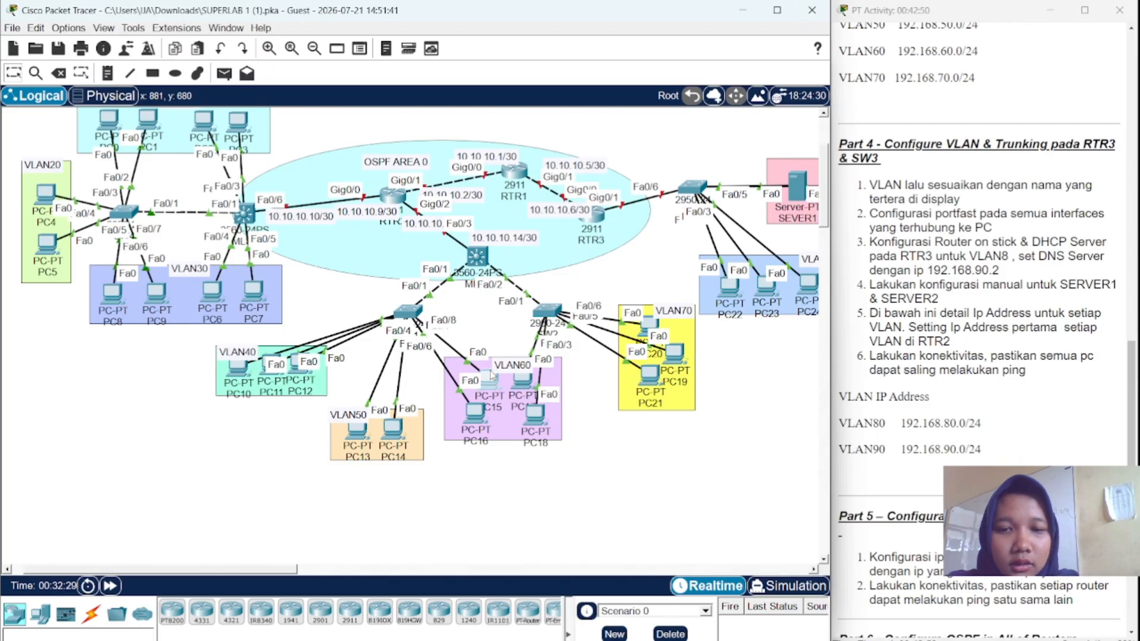
- Set PC15's IP Configuration to DHCP so it obtains 192.168.60.2
click(490, 374)
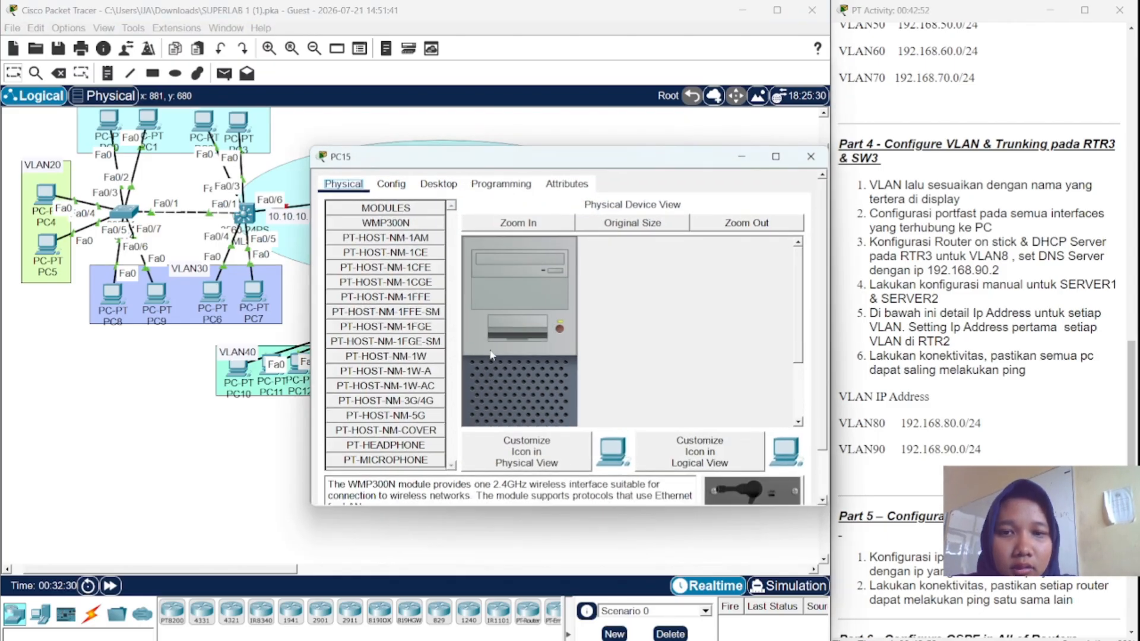
click(444, 189)
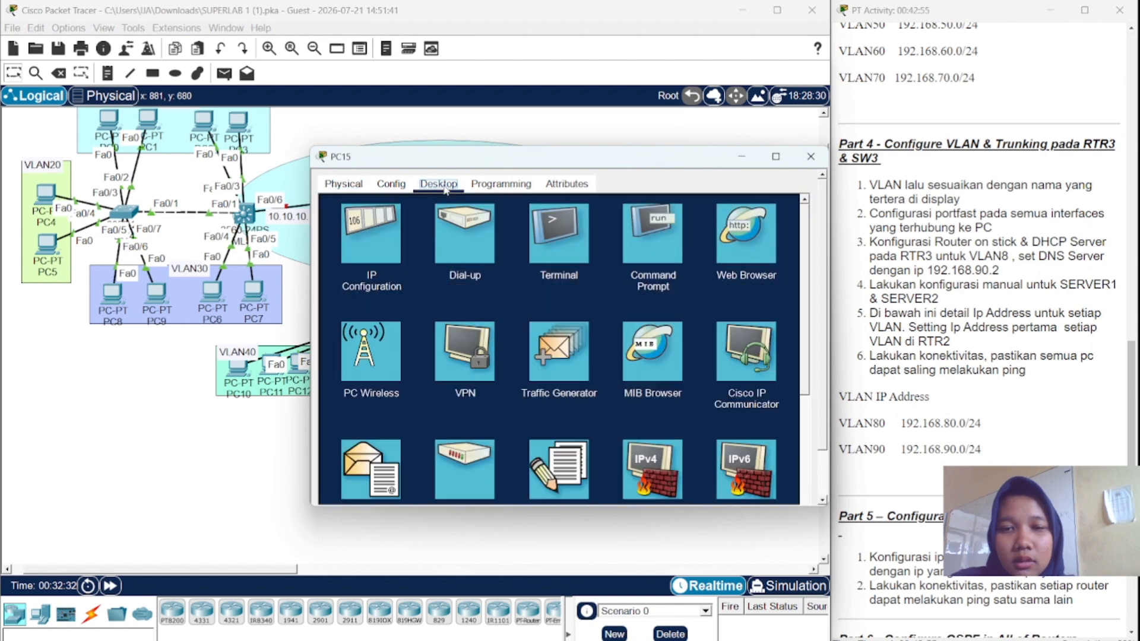
click(387, 230)
click(337, 206)
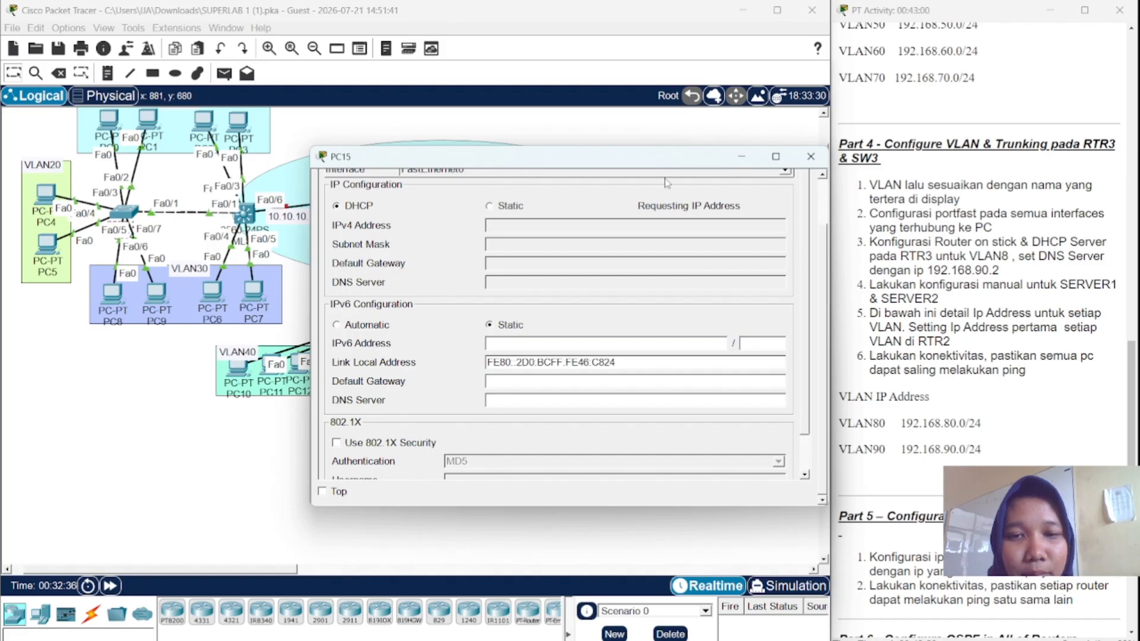
click(811, 156)
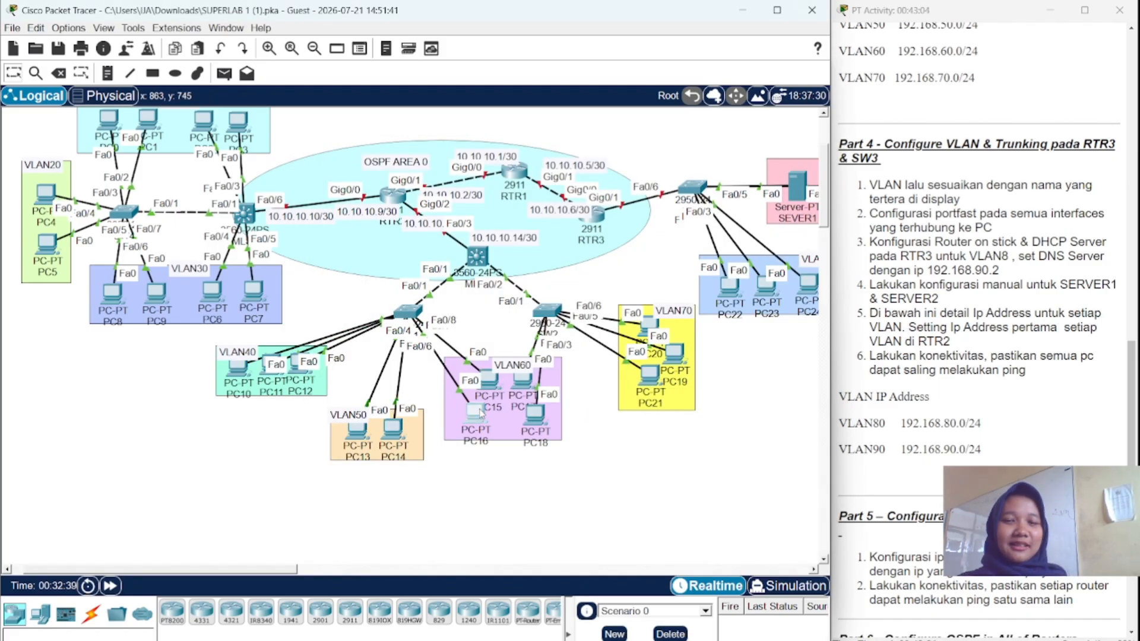
- Set PC16's IP Configuration to DHCP so it obtains 192.168.60.3
click(475, 411)
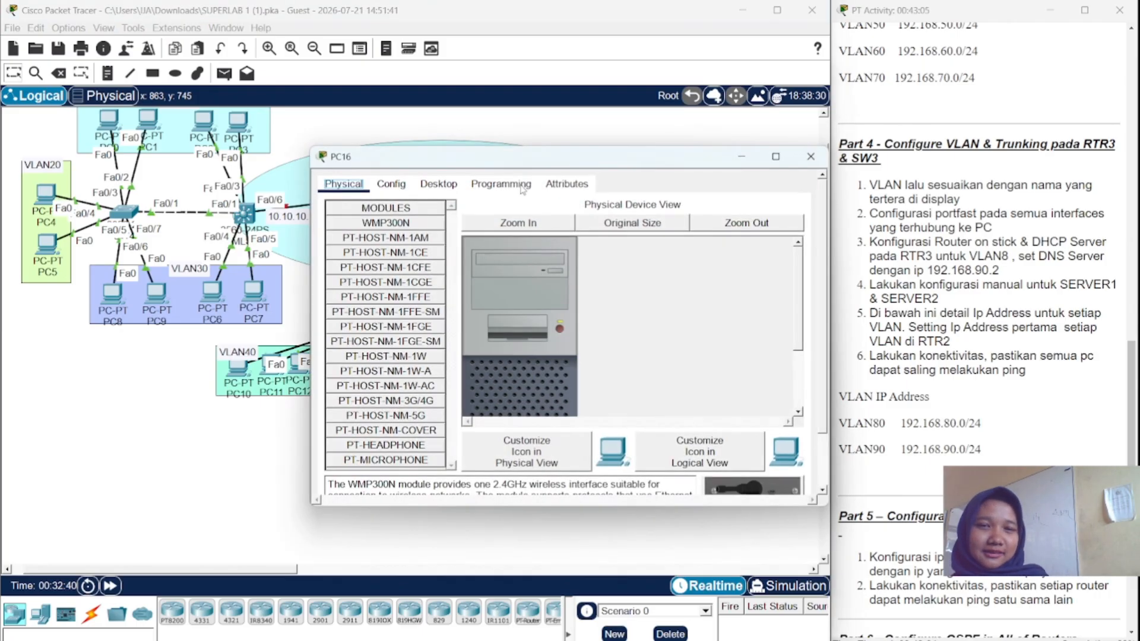
click(438, 183)
click(378, 250)
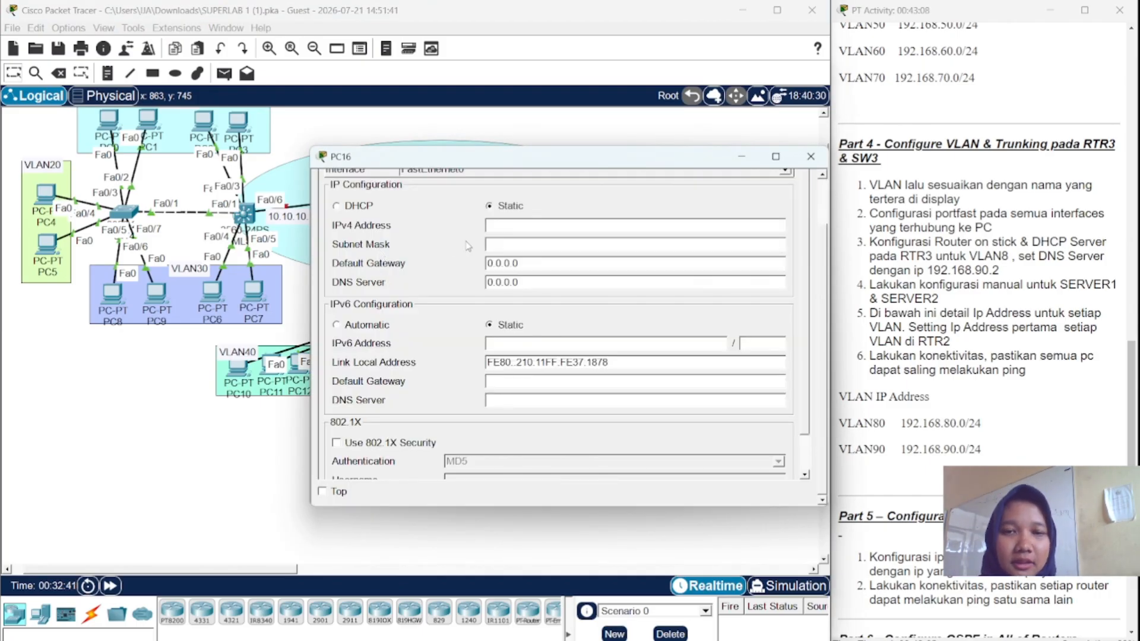
click(336, 206)
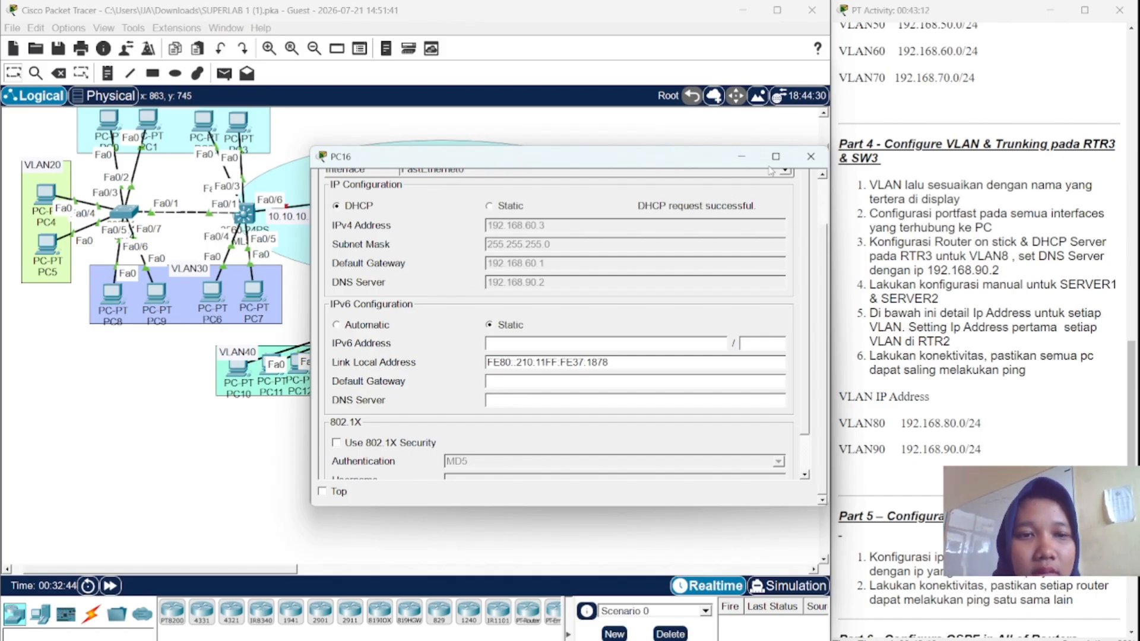
click(810, 156)
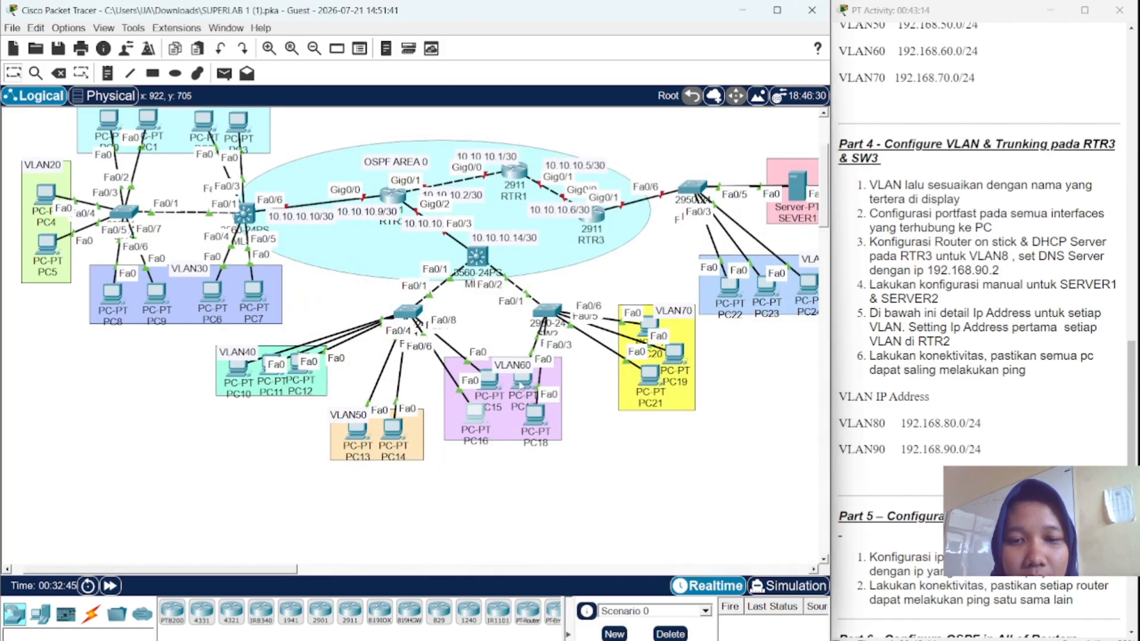
- Set PC17's IP Configuration to DHCP so it obtains 192.168.60.4
click(525, 381)
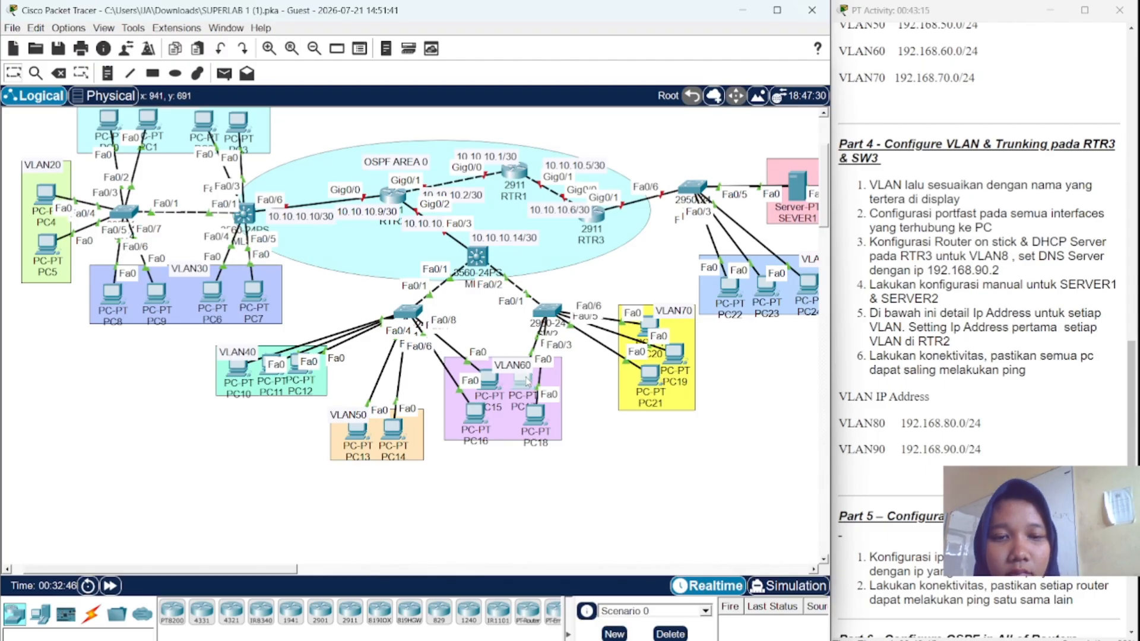
click(442, 185)
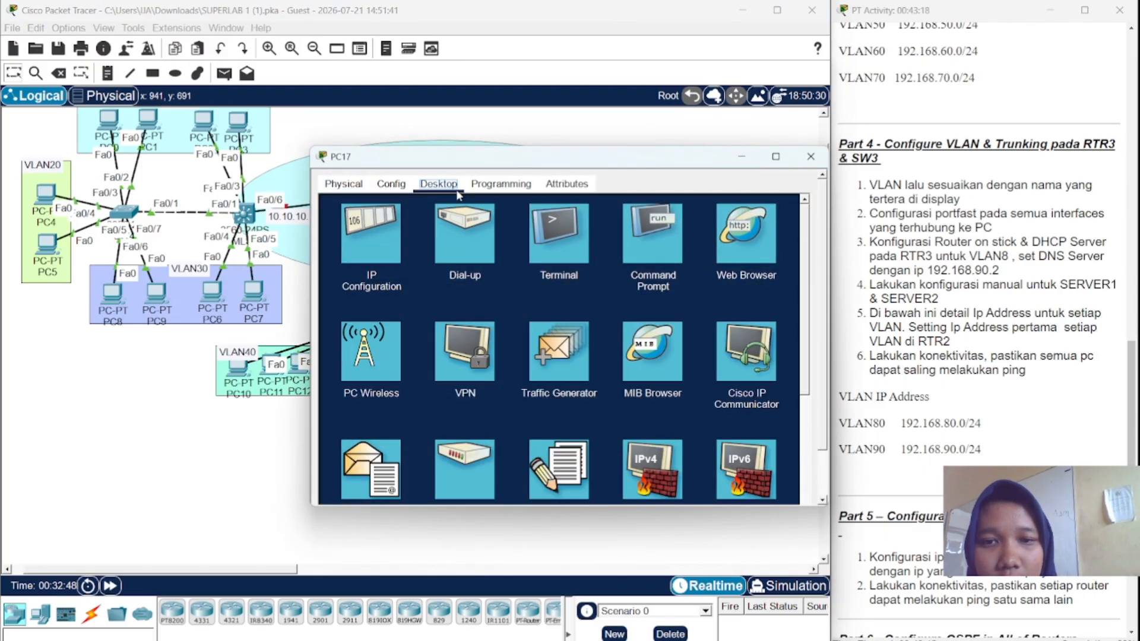
click(386, 239)
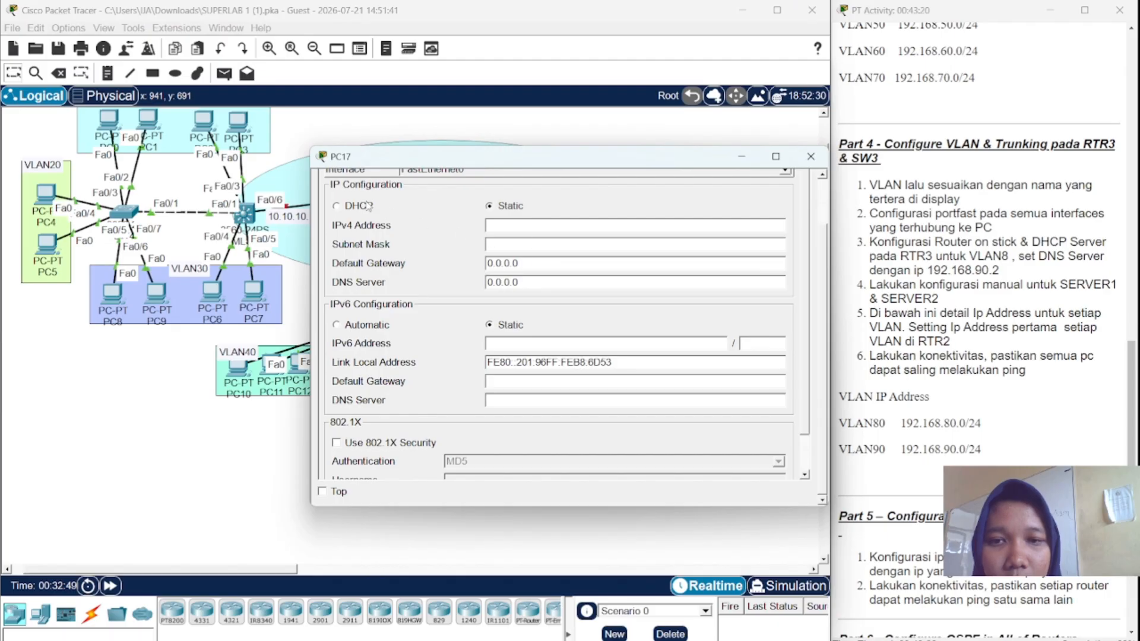
click(338, 206)
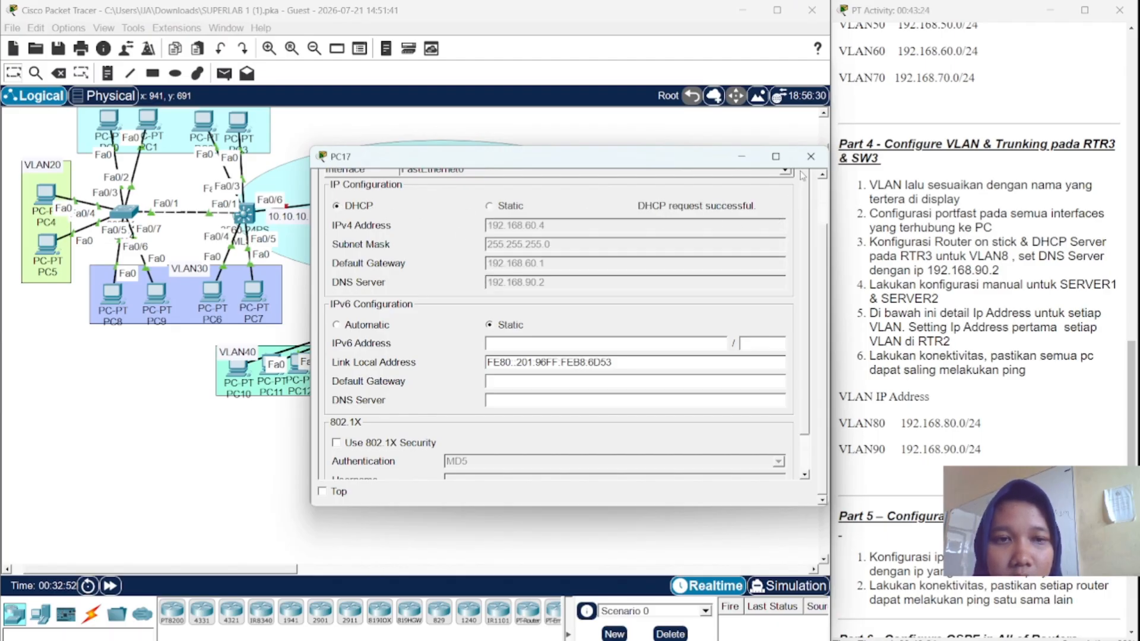
click(811, 157)
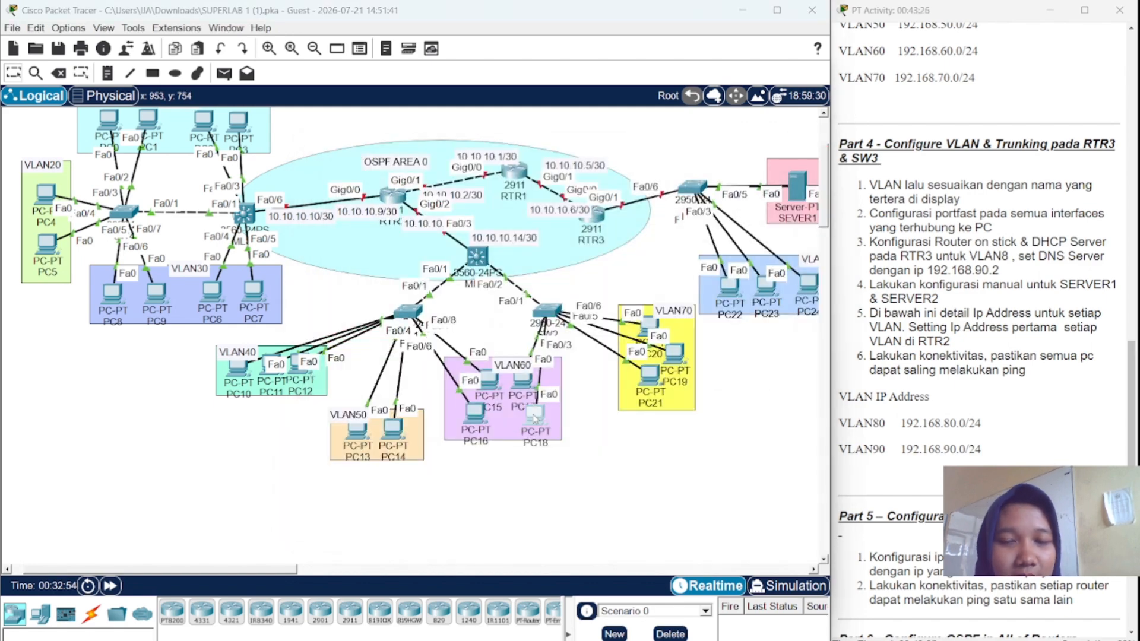
- Set PC18's IP Configuration to DHCP, leaving its request pending
click(535, 418)
click(451, 182)
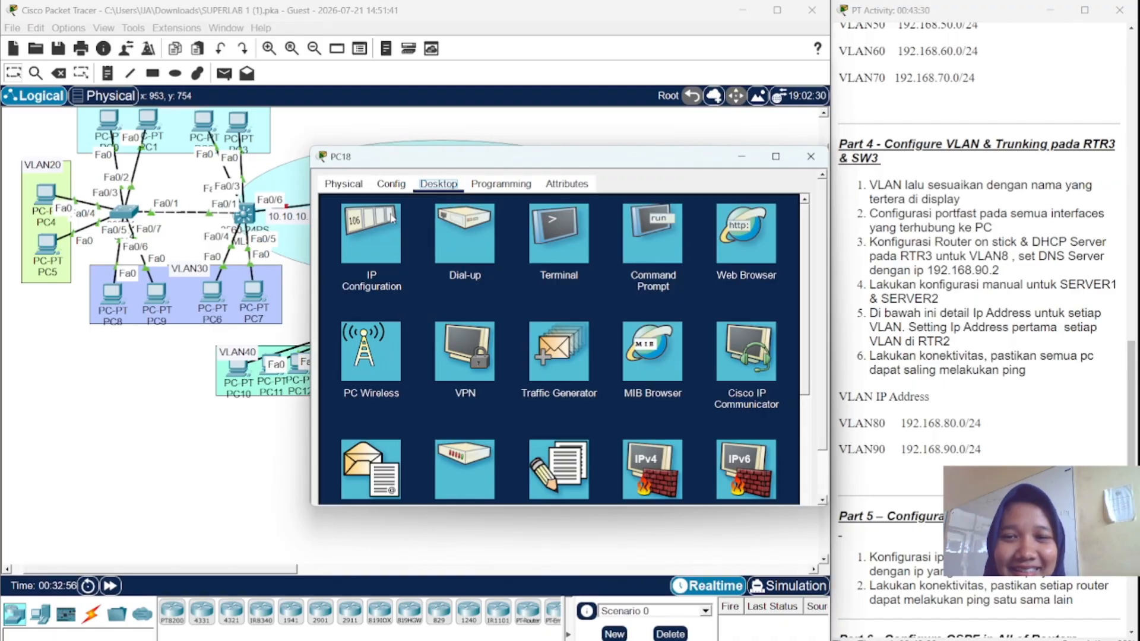
click(391, 218)
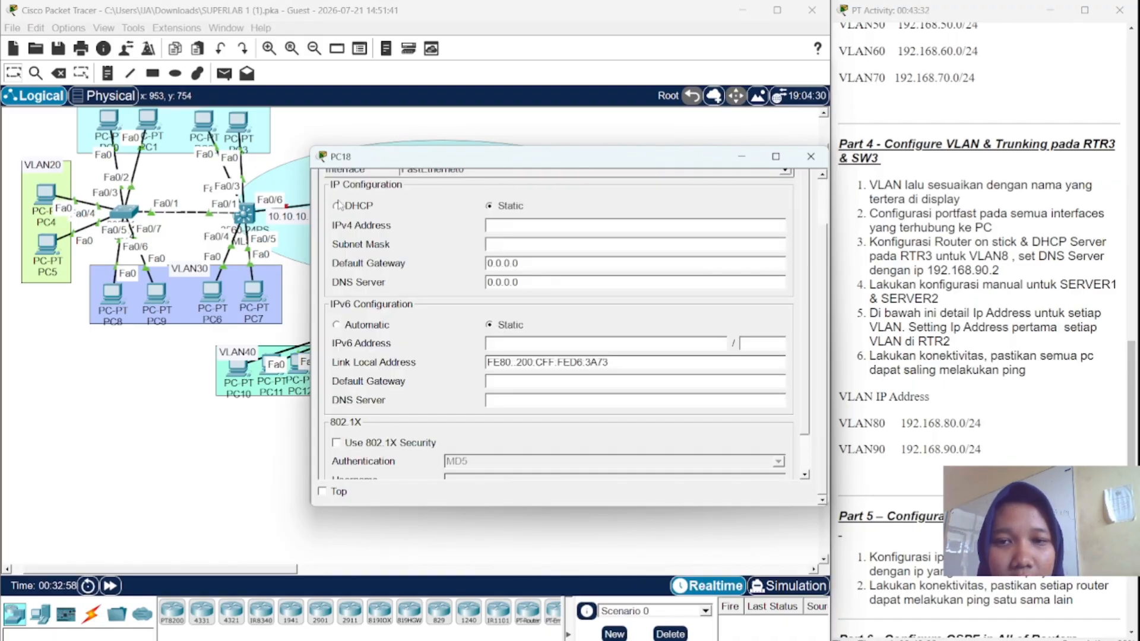
click(336, 206)
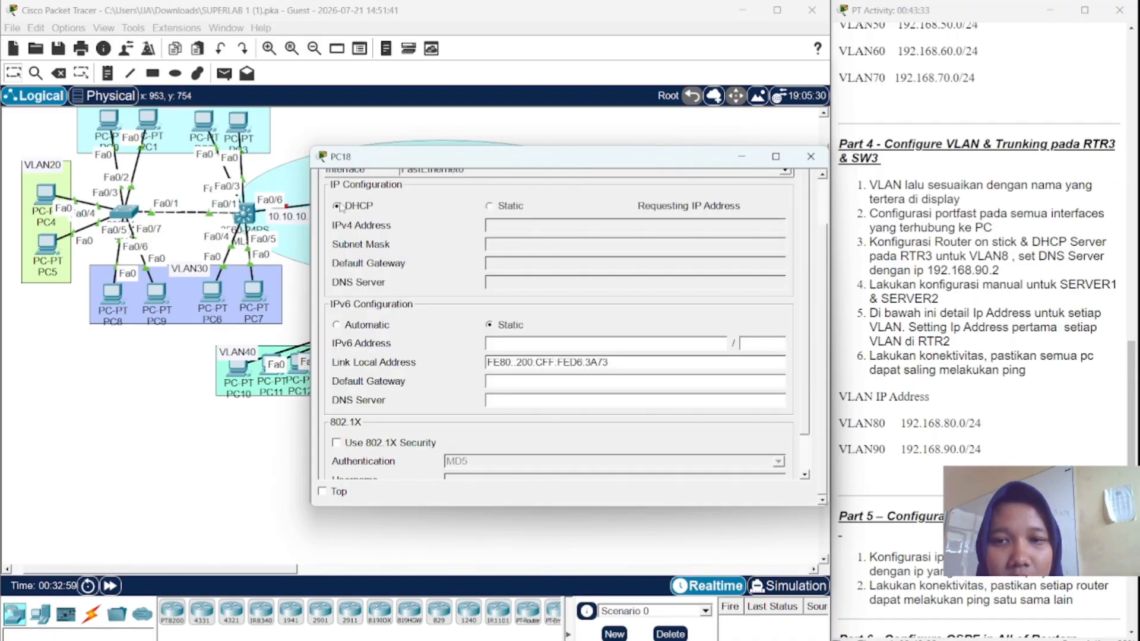
click(812, 158)
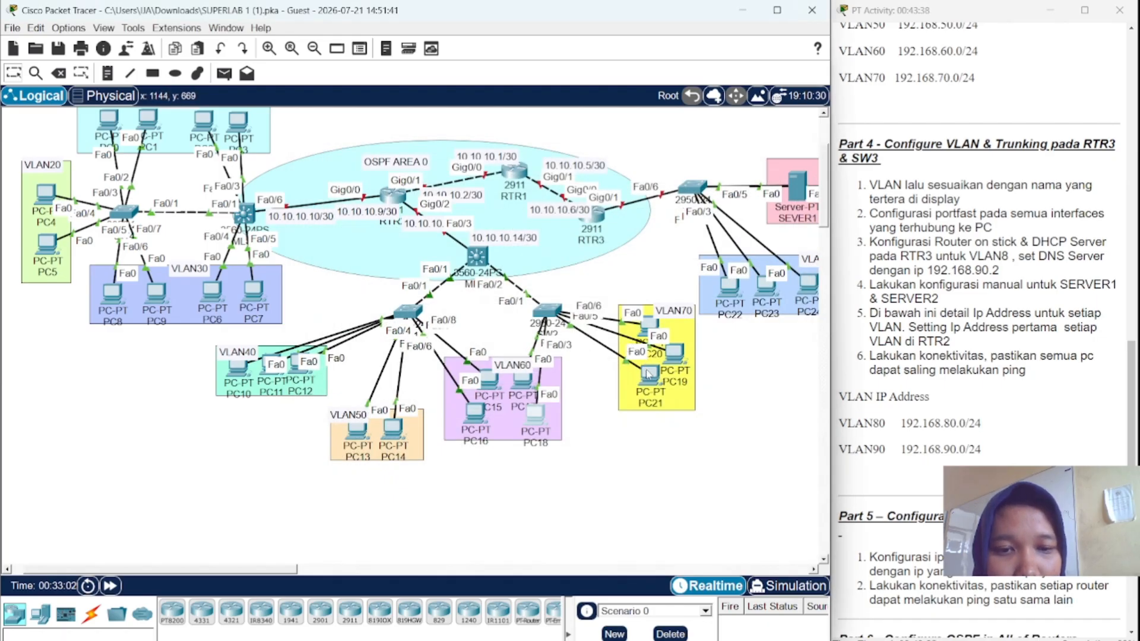
mouse_move(648, 376)
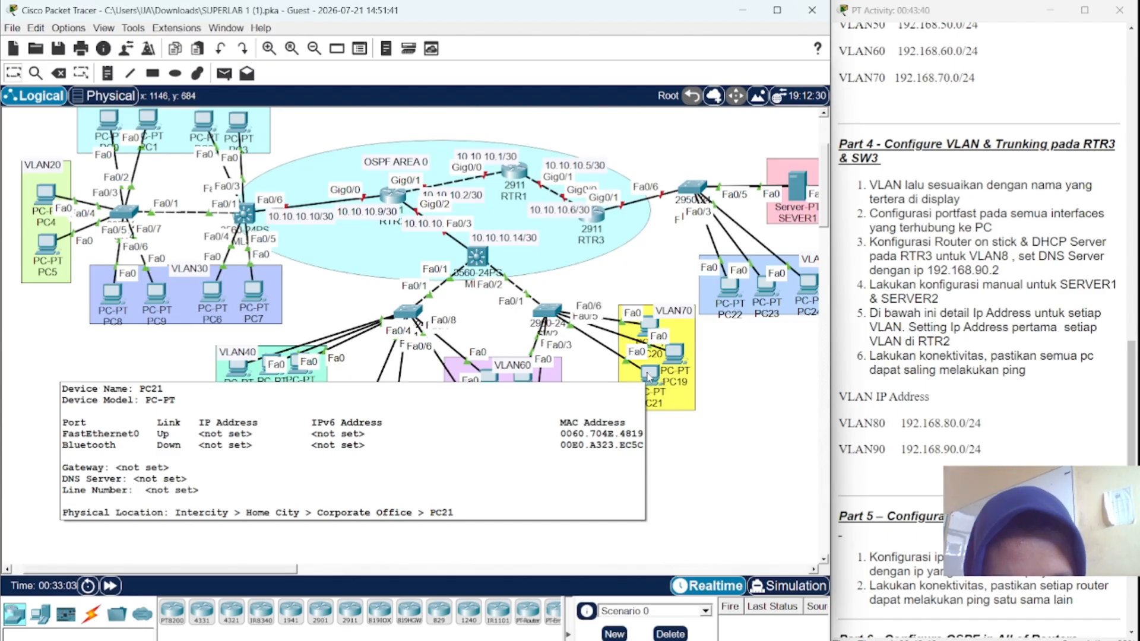
- Set PC20's IP Configuration to DHCP
click(652, 320)
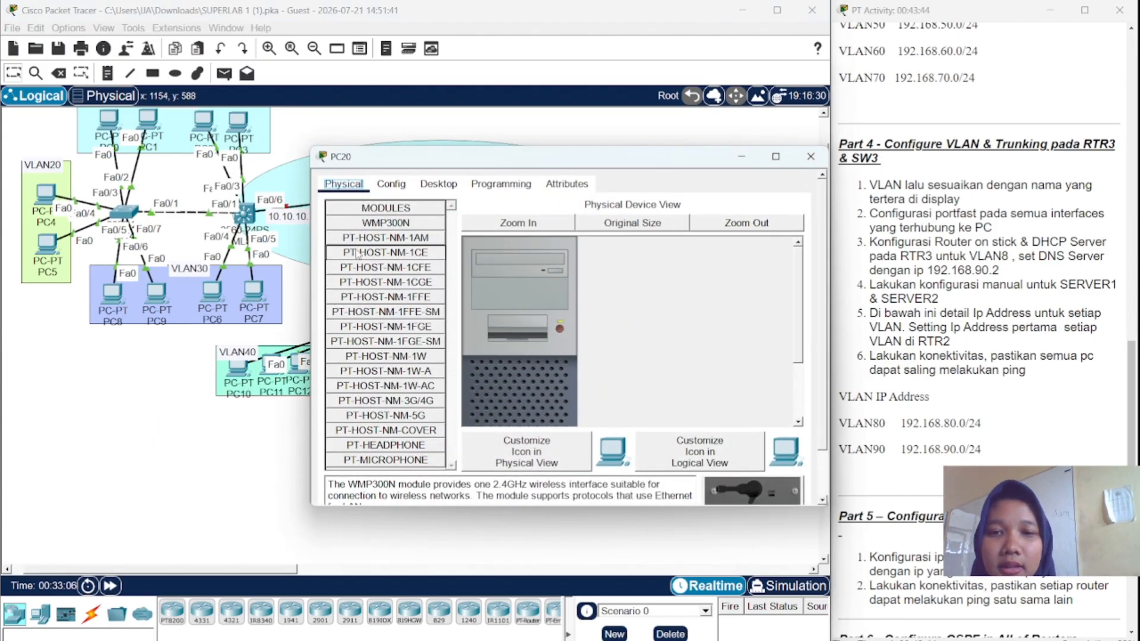
click(442, 184)
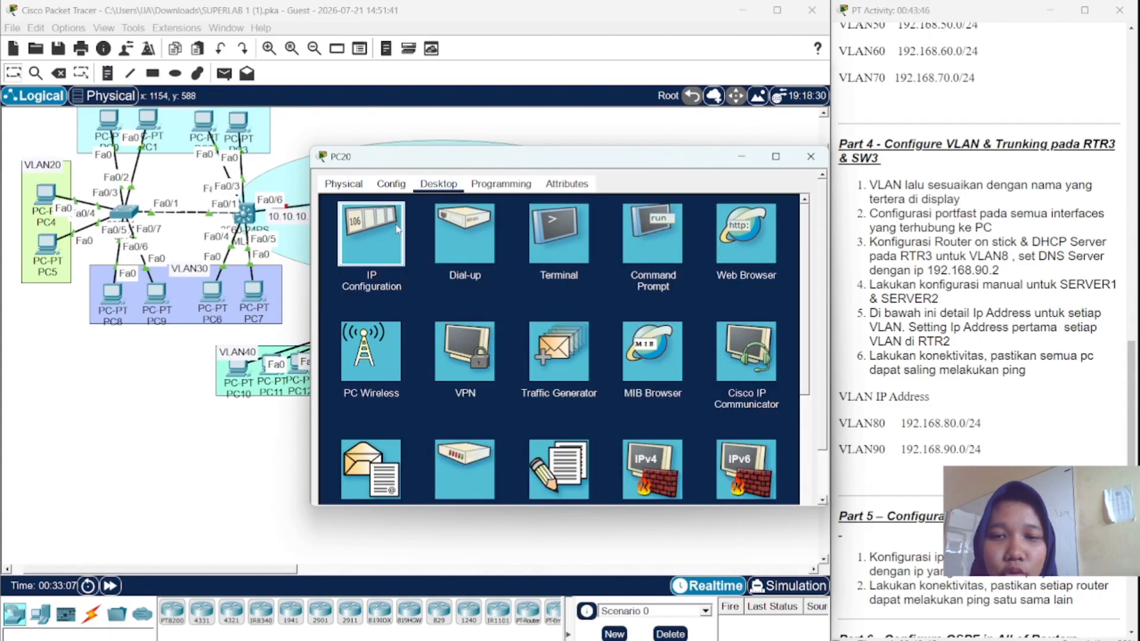
click(404, 228)
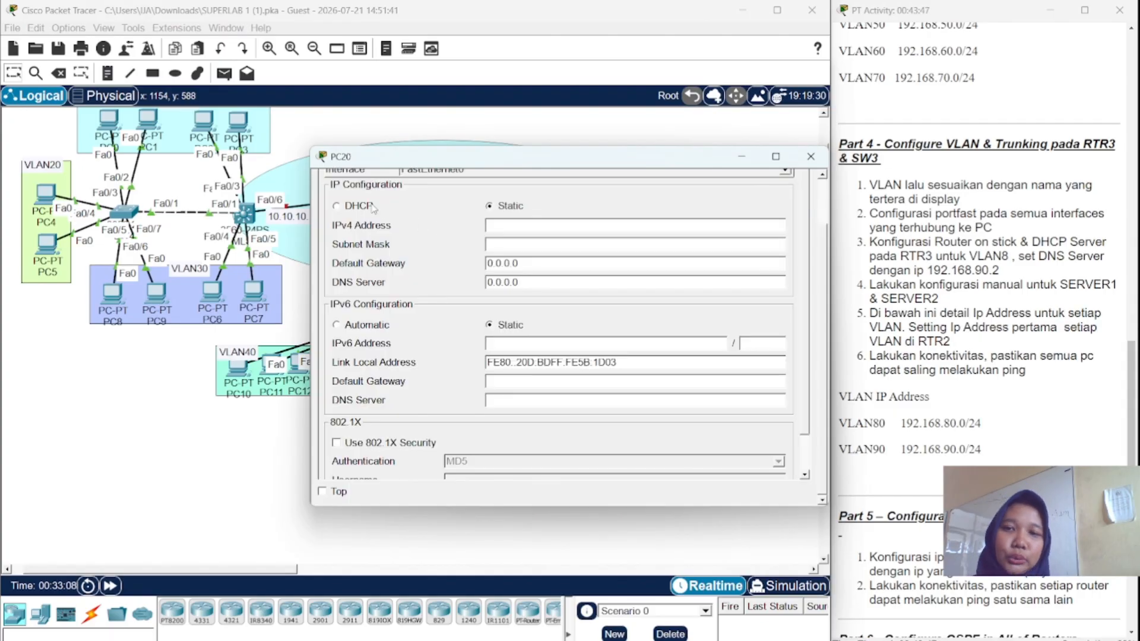
click(337, 206)
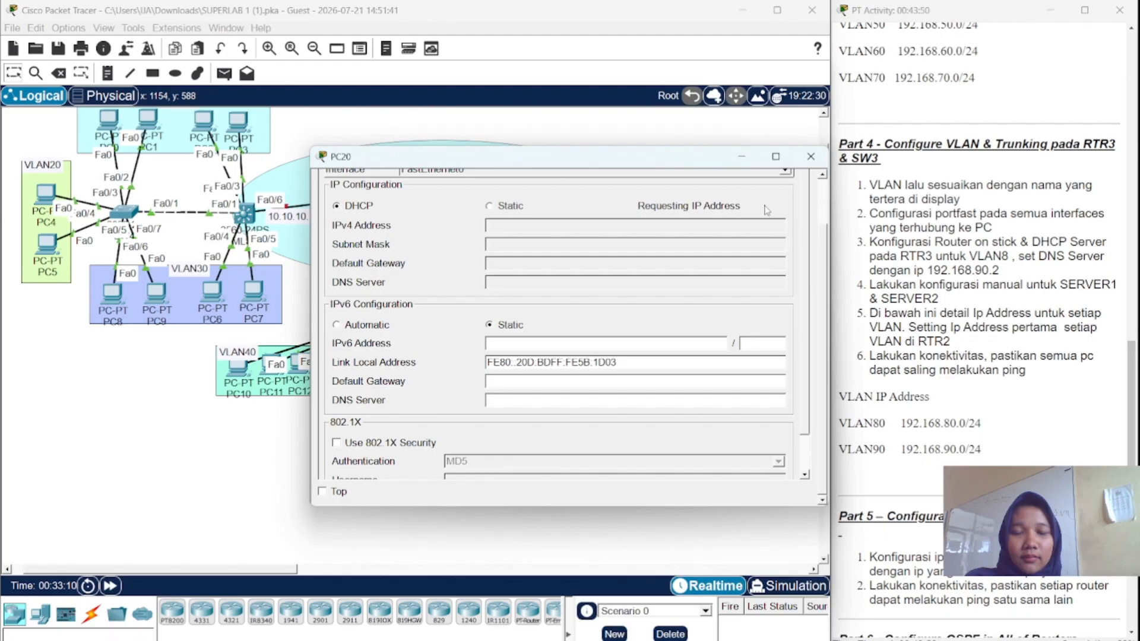
click(812, 160)
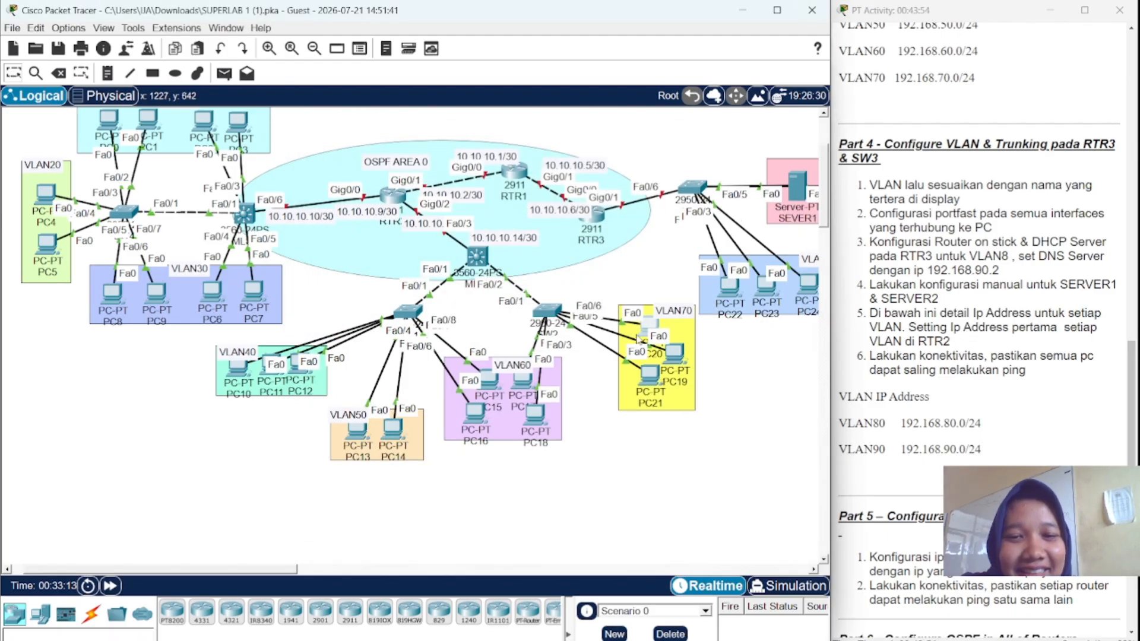
- Set PC19 to DHCP so it obtains 192.168.70.3 with gateway 192.168.70.1
click(675, 362)
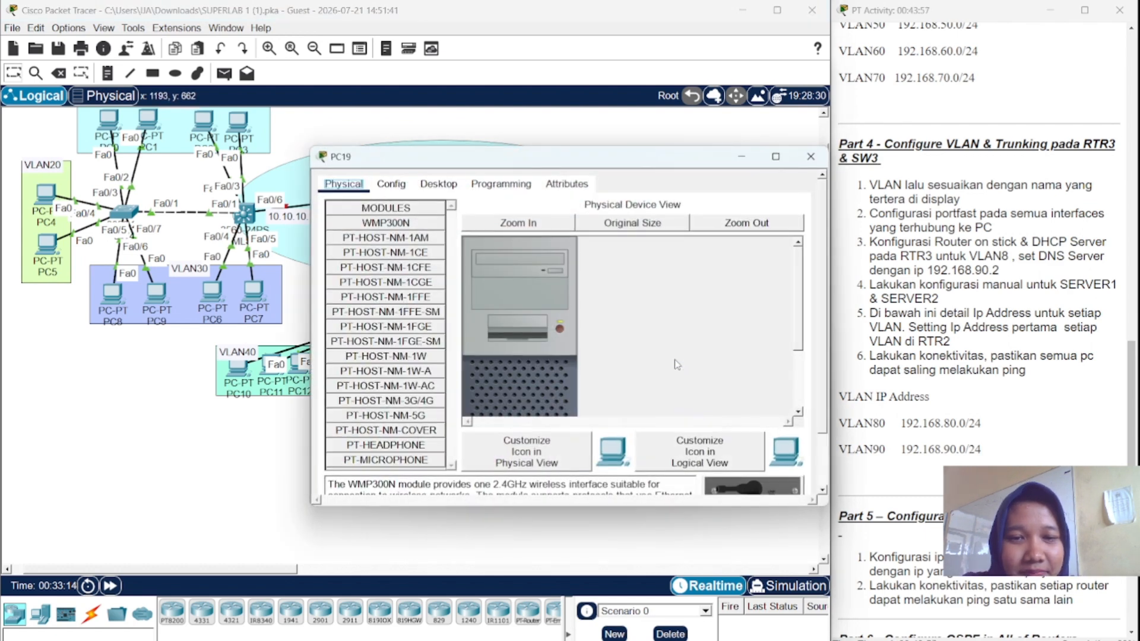
click(439, 184)
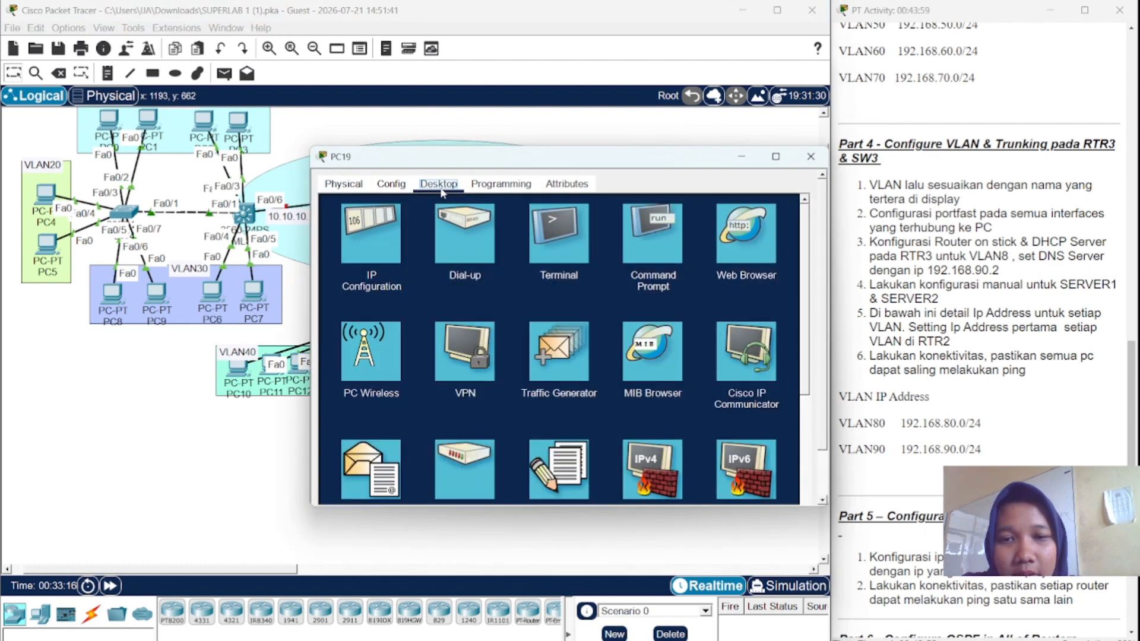
click(399, 238)
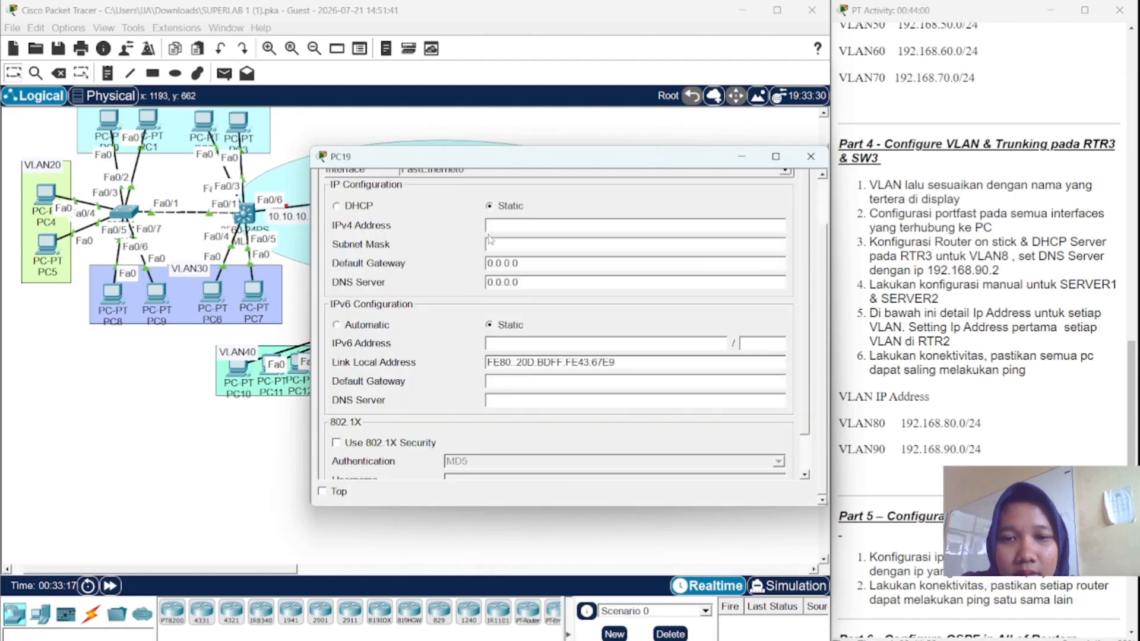
click(340, 208)
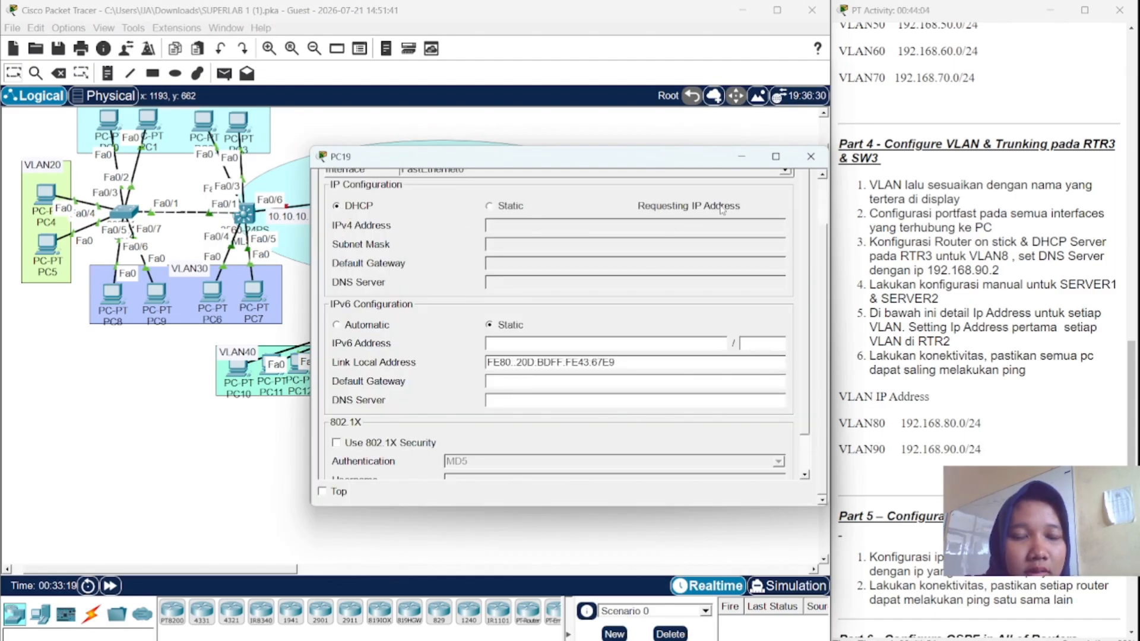
click(811, 156)
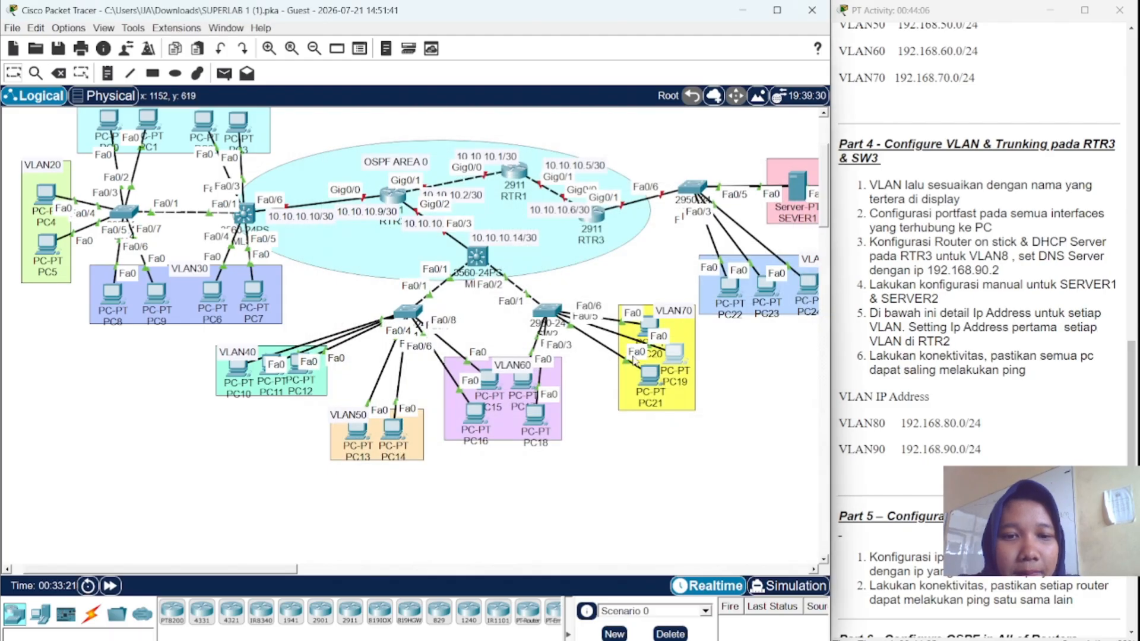
- Set PC21's IP Configuration to DHCP, leaving its request pending
click(655, 374)
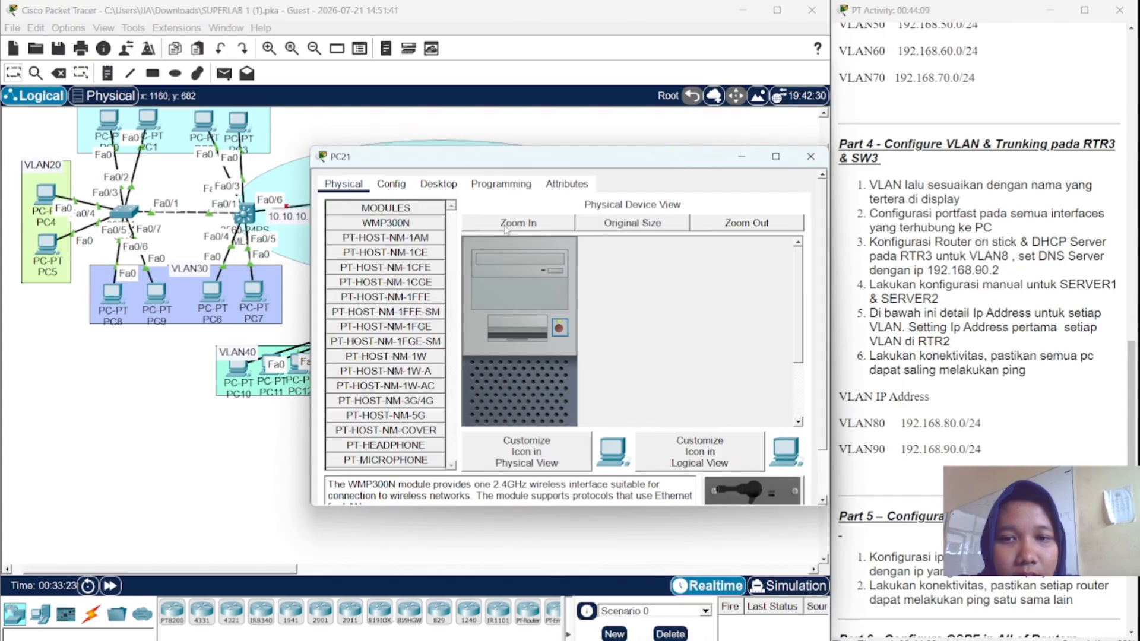
click(454, 186)
click(370, 255)
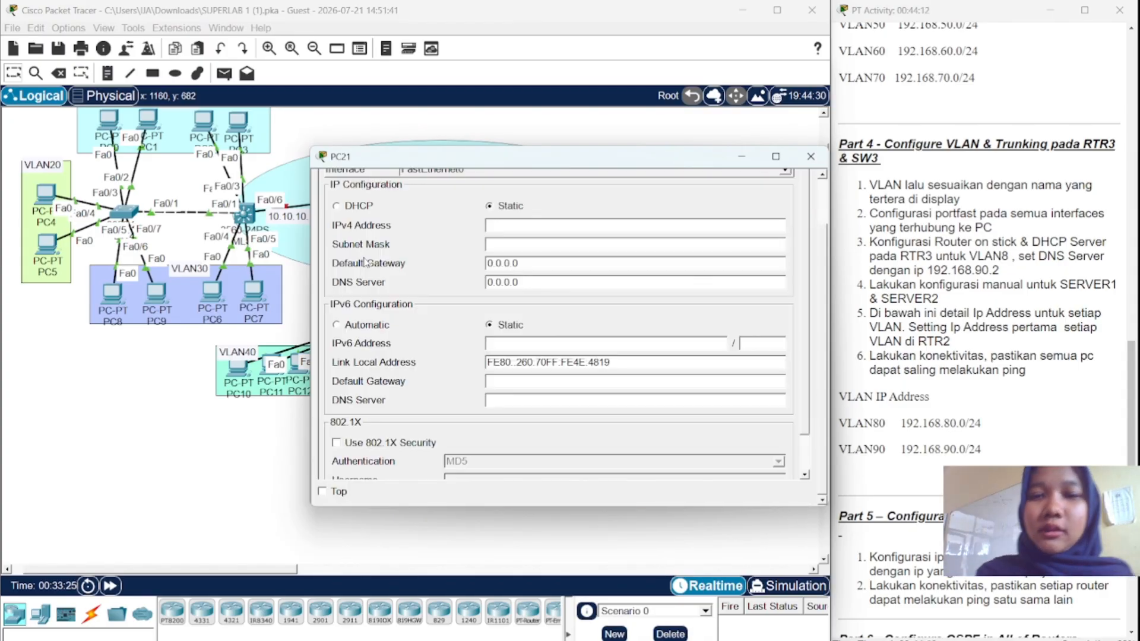
click(338, 206)
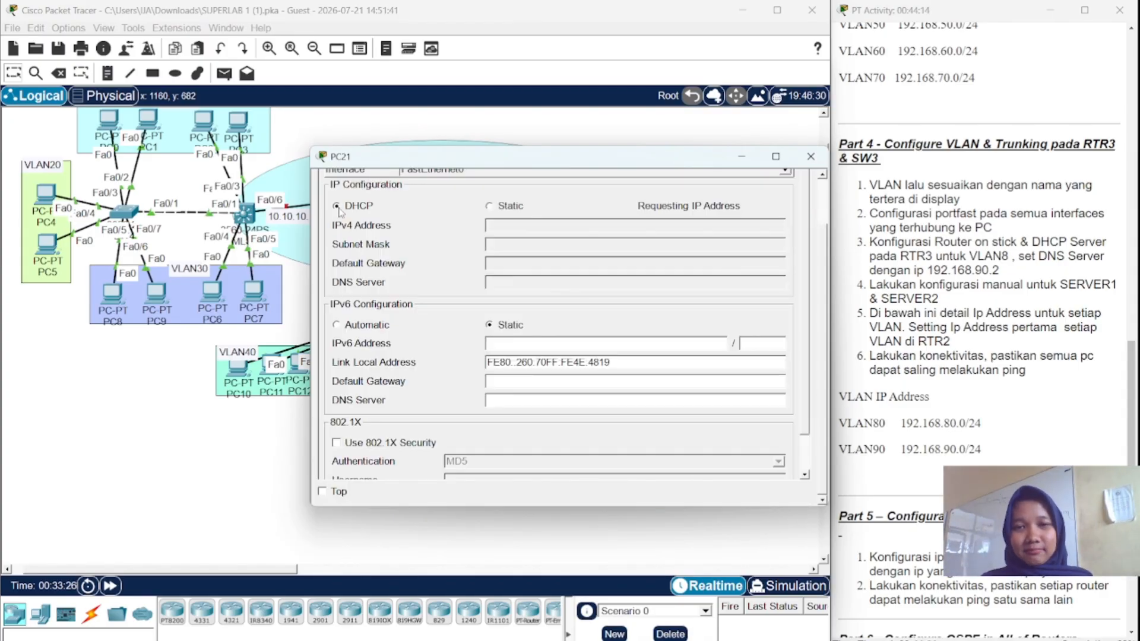
click(820, 165)
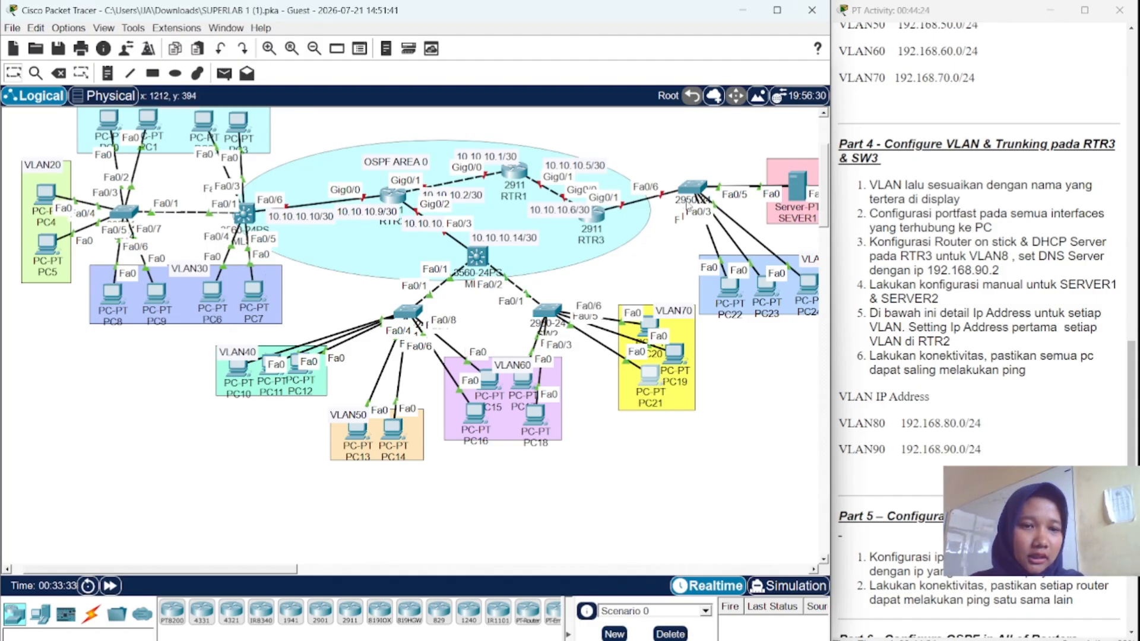
scroll(687, 205, right, 5)
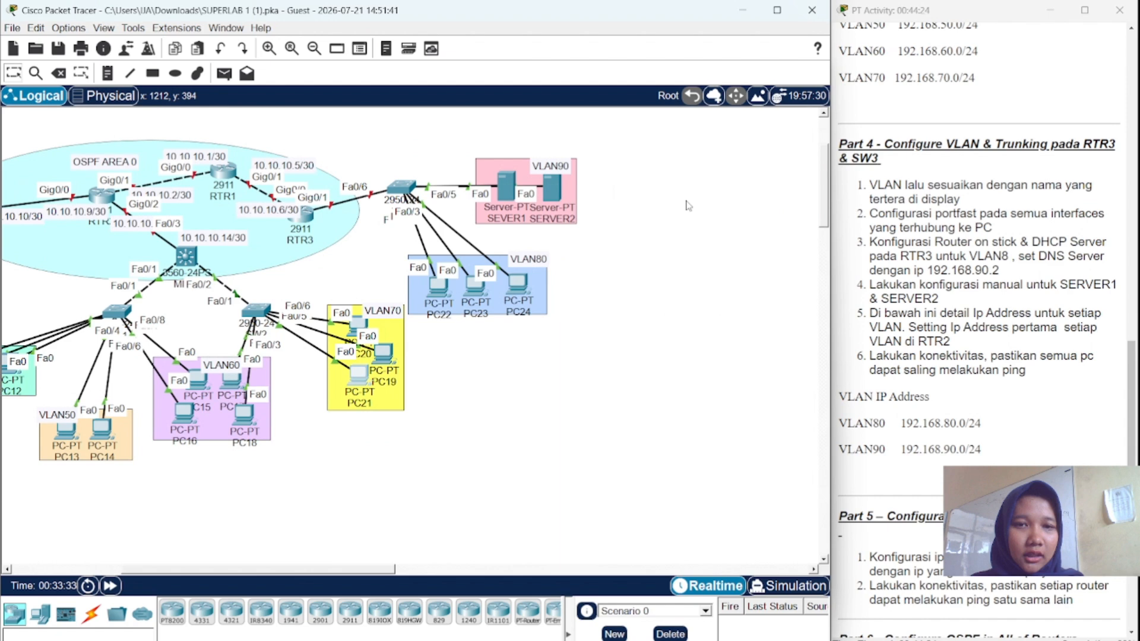
click(415, 193)
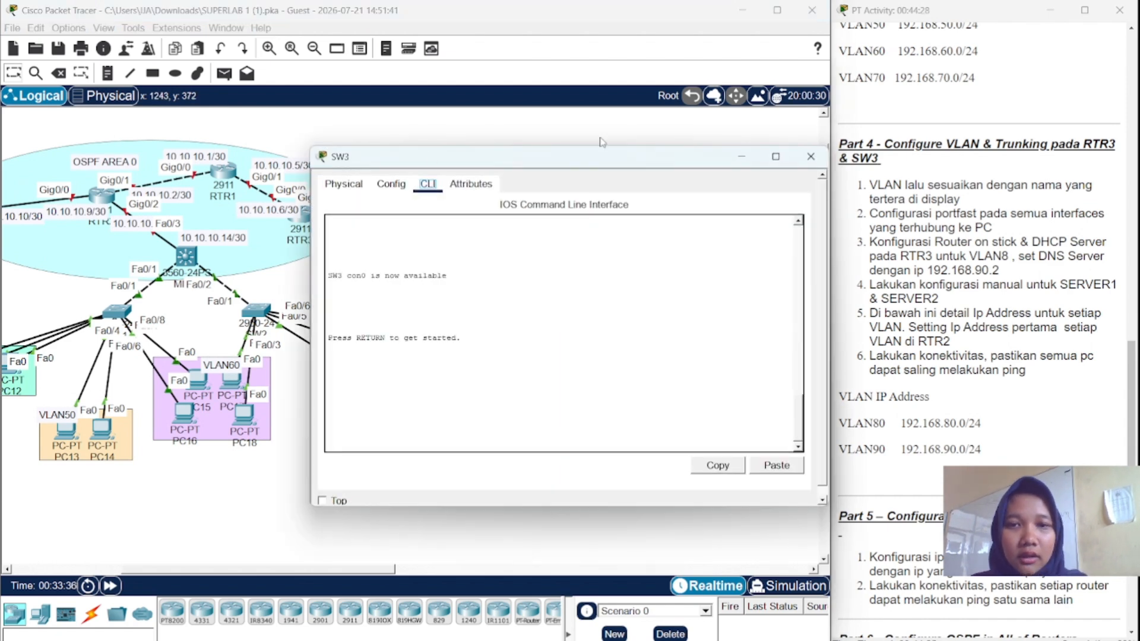
click(742, 159)
scroll(962, 126, down, 5)
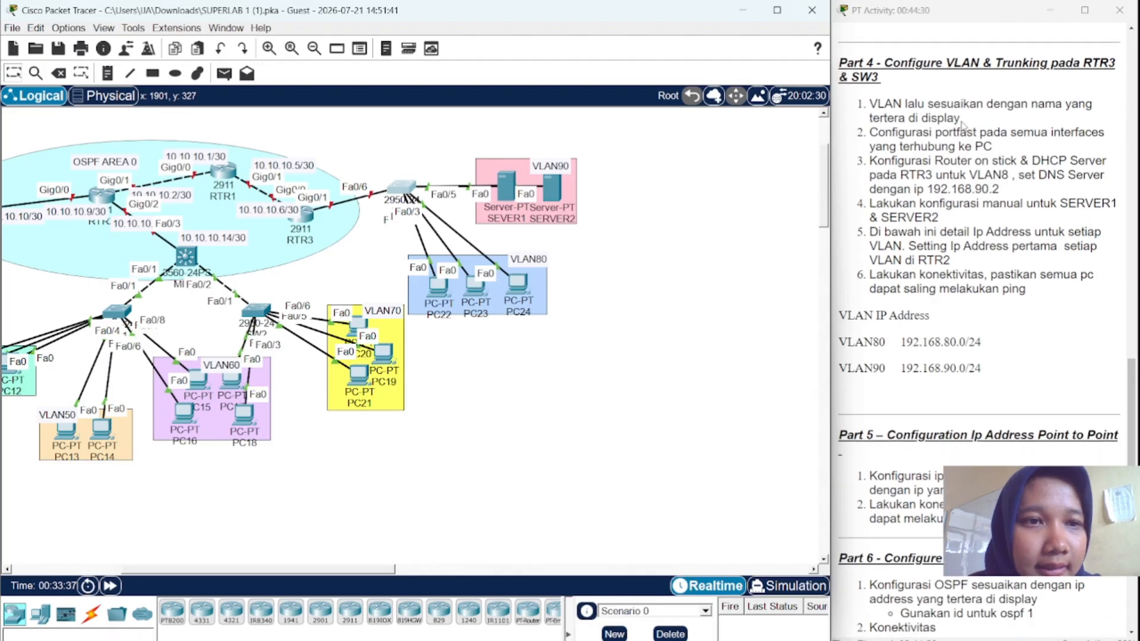
scroll(963, 126, down, 3)
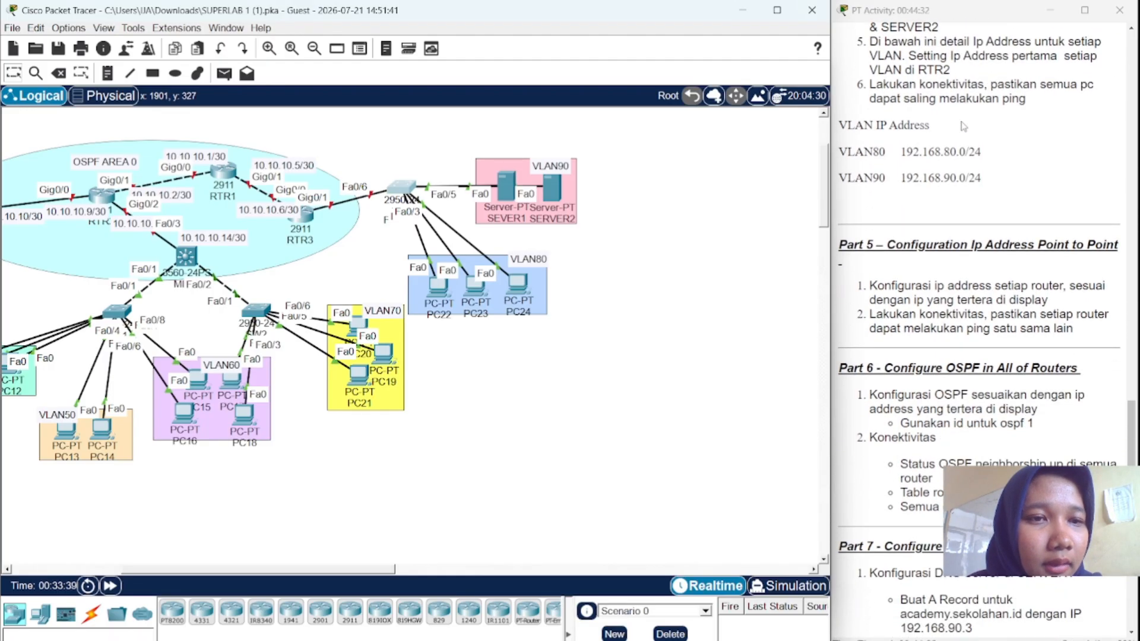
scroll(963, 126, up, 1)
scroll(962, 126, up, 2)
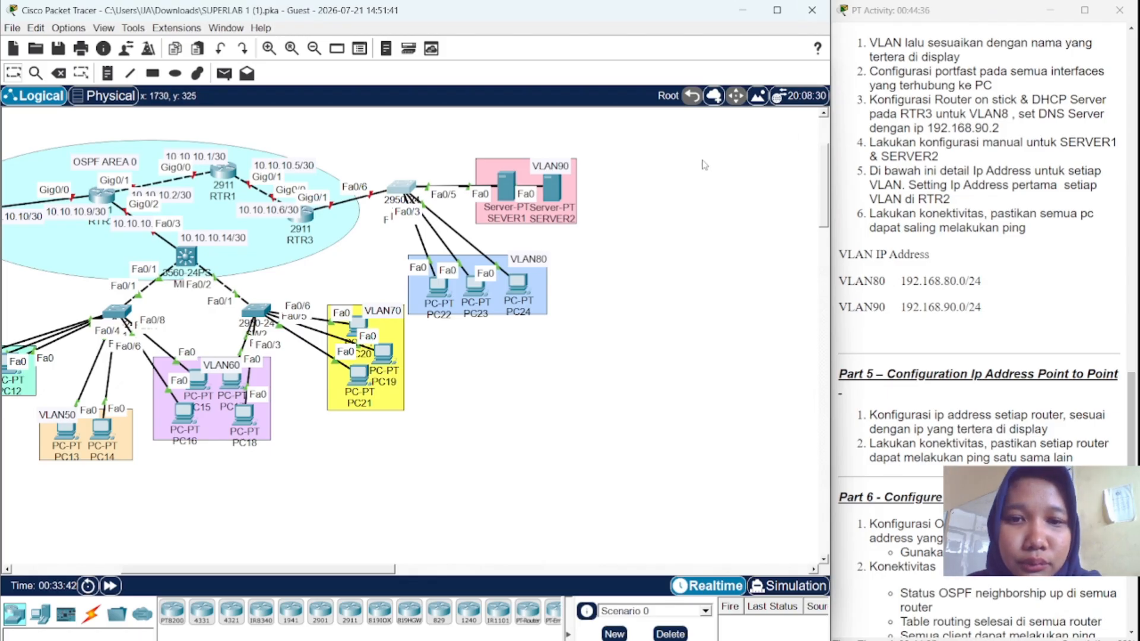
- In SW3's CLI, enter configuration mode and create VLAN 80 named VLAN80
click(401, 189)
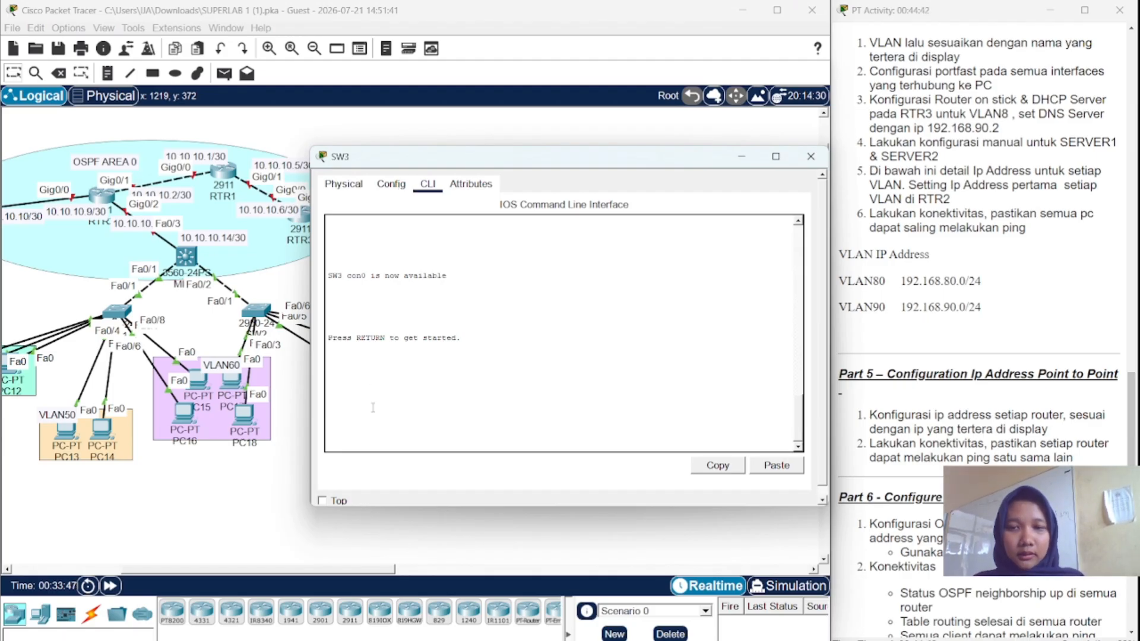
key(Return)
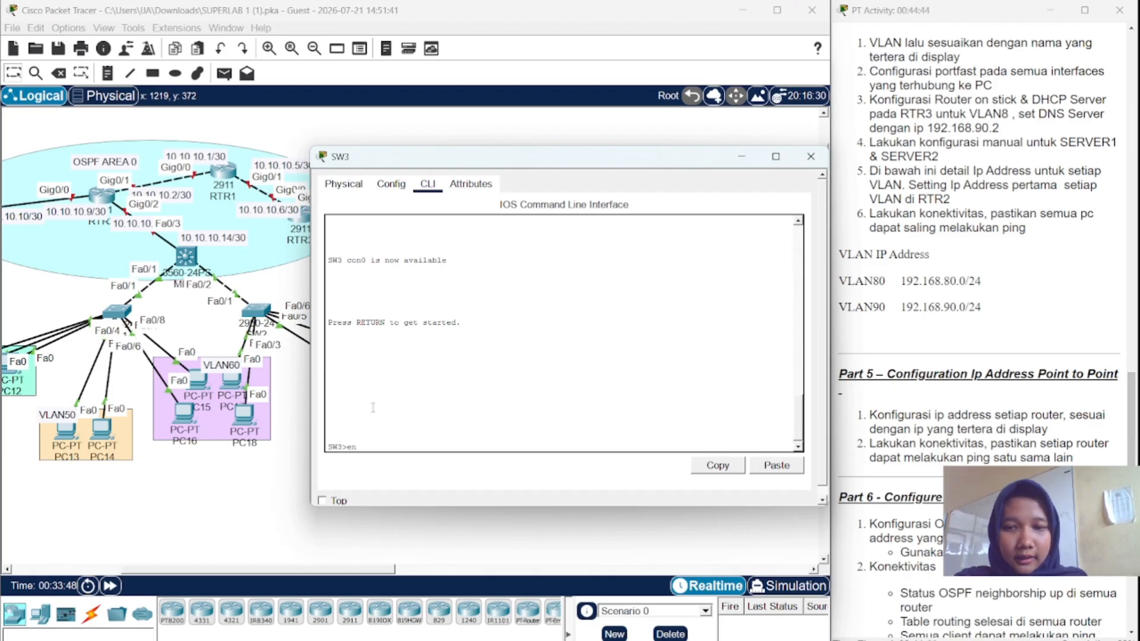
text(en)
key(Return)
key(Return)
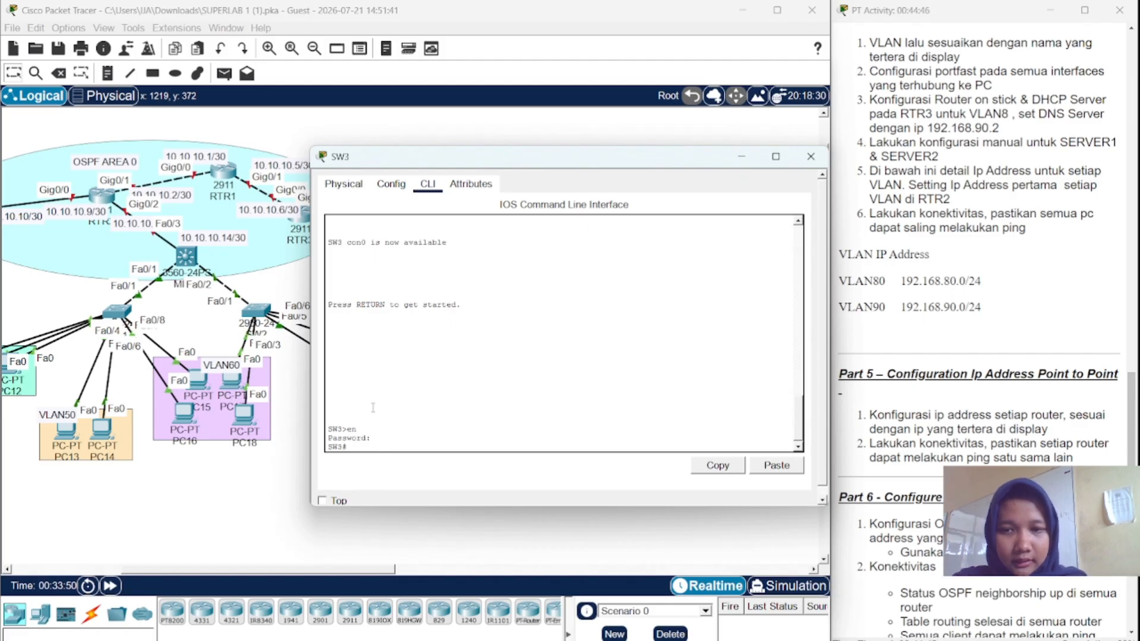
text(conf)
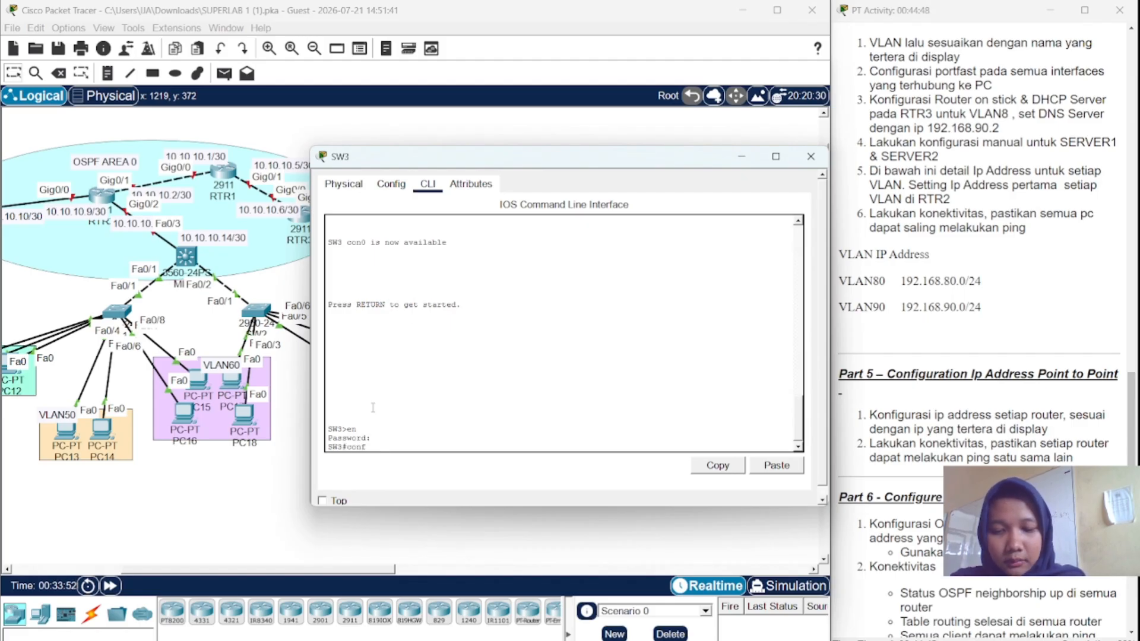
text( t)
key(Return)
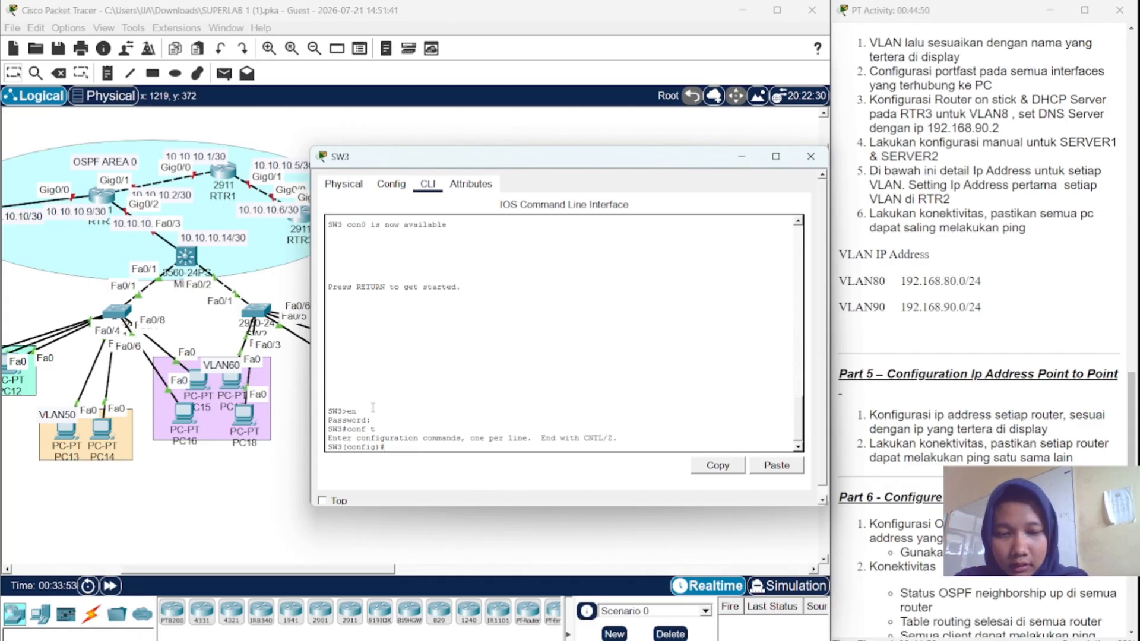
text(vl)
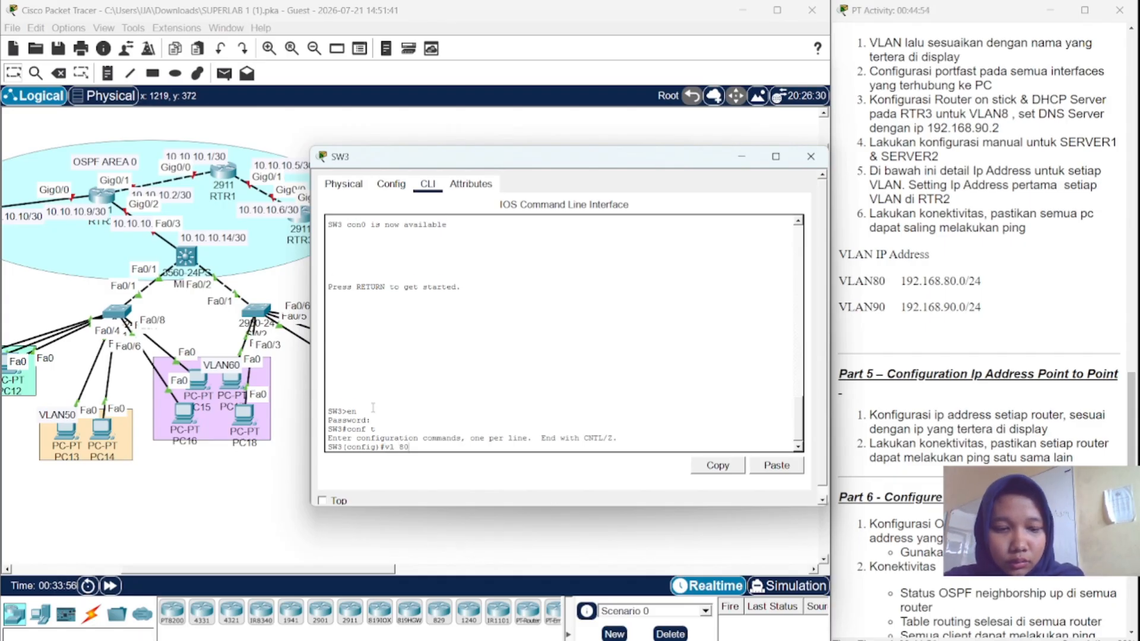
text( 80)
key(Return)
text(na)
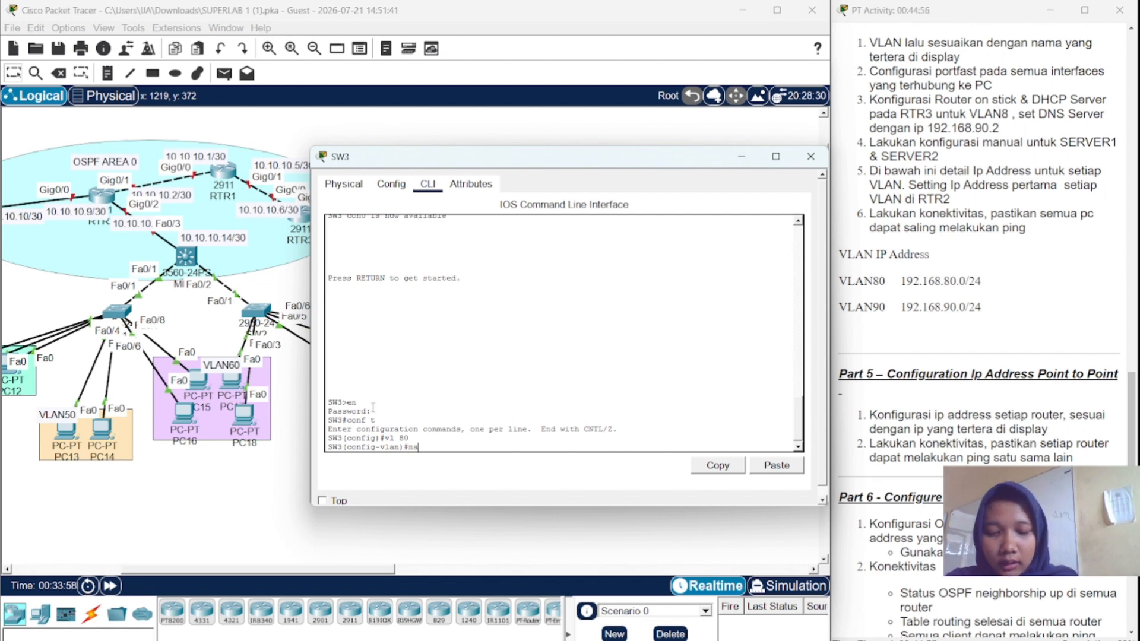
text(me VLA)
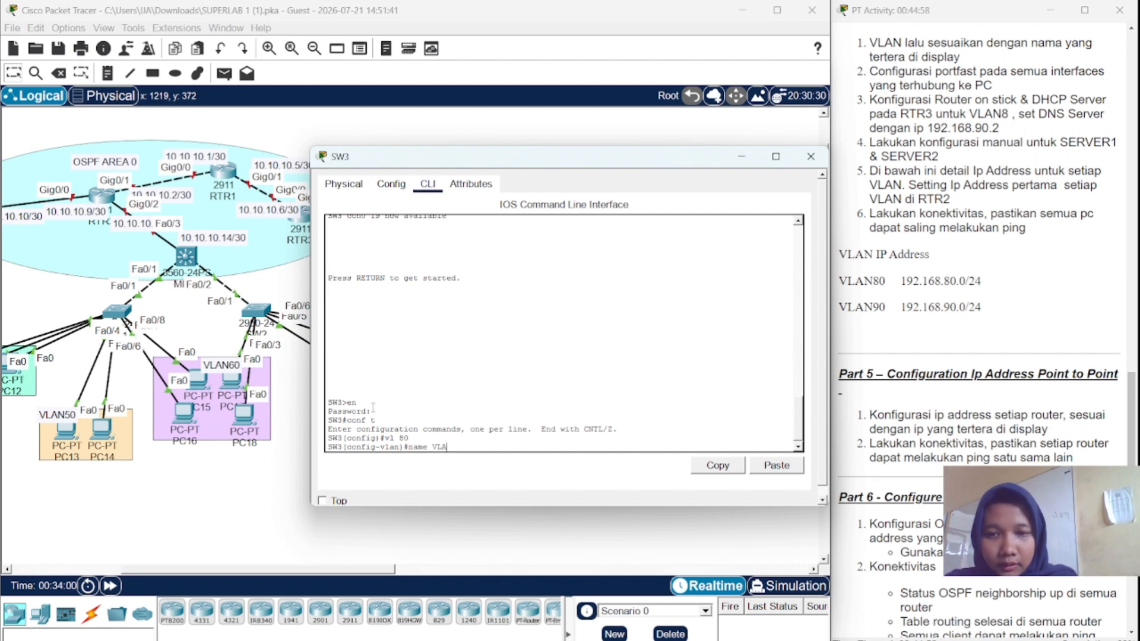
text(N8)
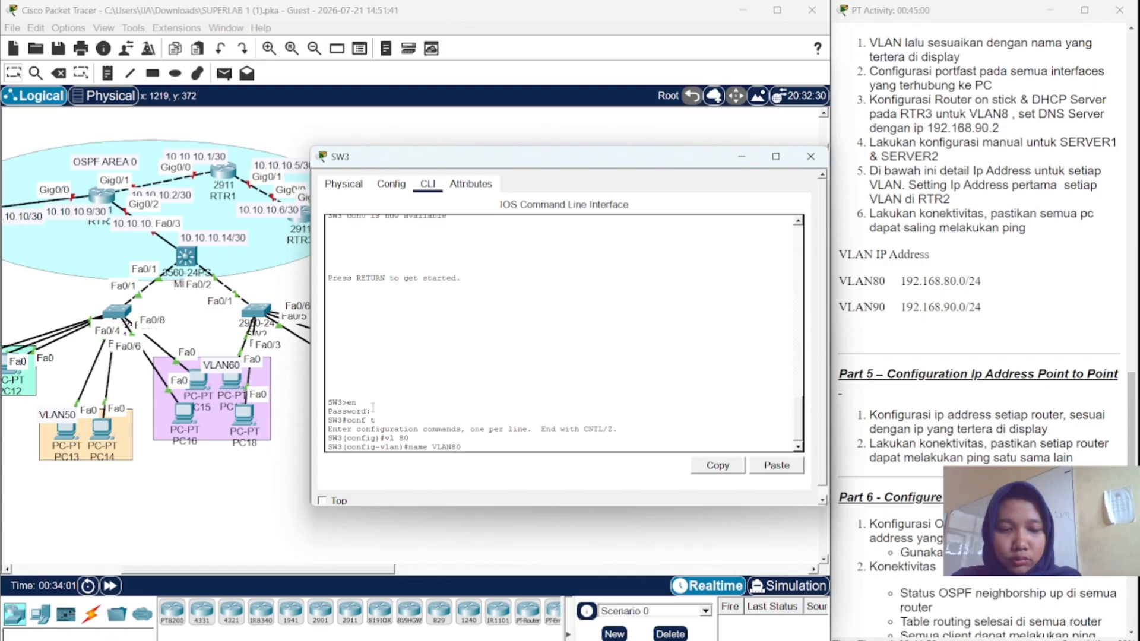
text(0)
key(Return)
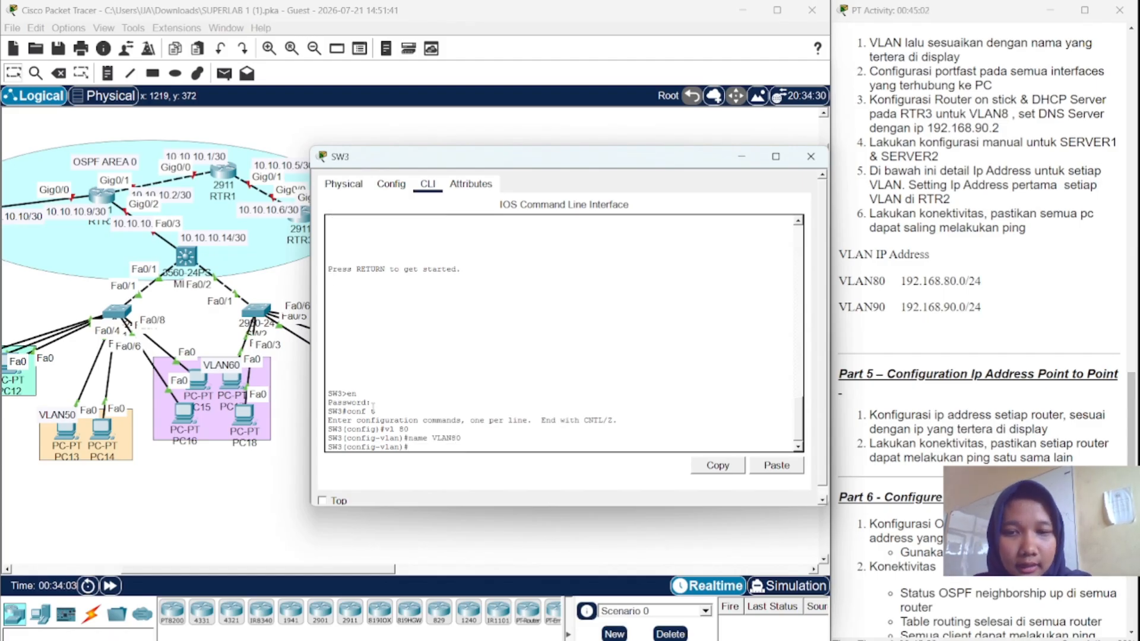
- Create VLAN 90 named VLAN90 on SW3 by editing the recalled commands
key(Up)
key(Up)
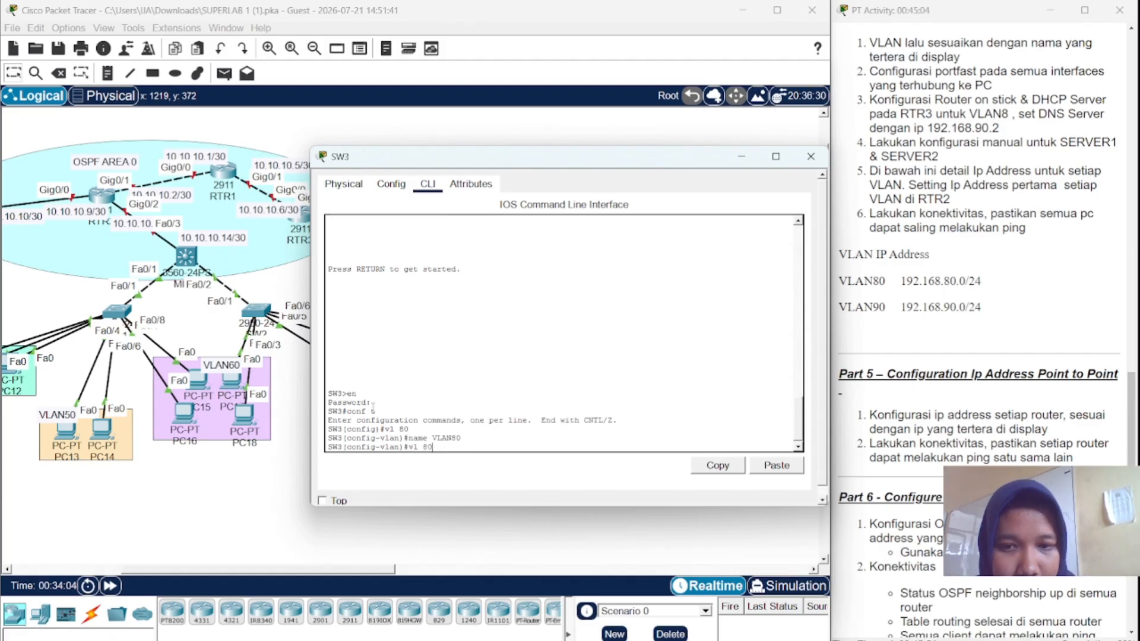
key(Left)
key(BackSpace)
text(9)
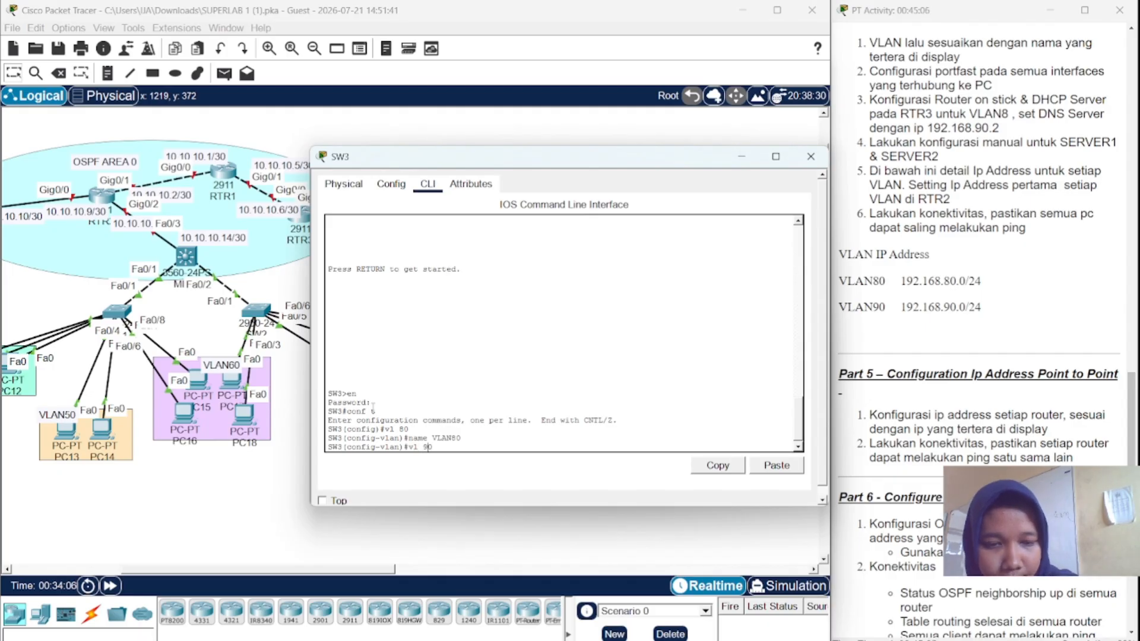
key(Return)
key(Up)
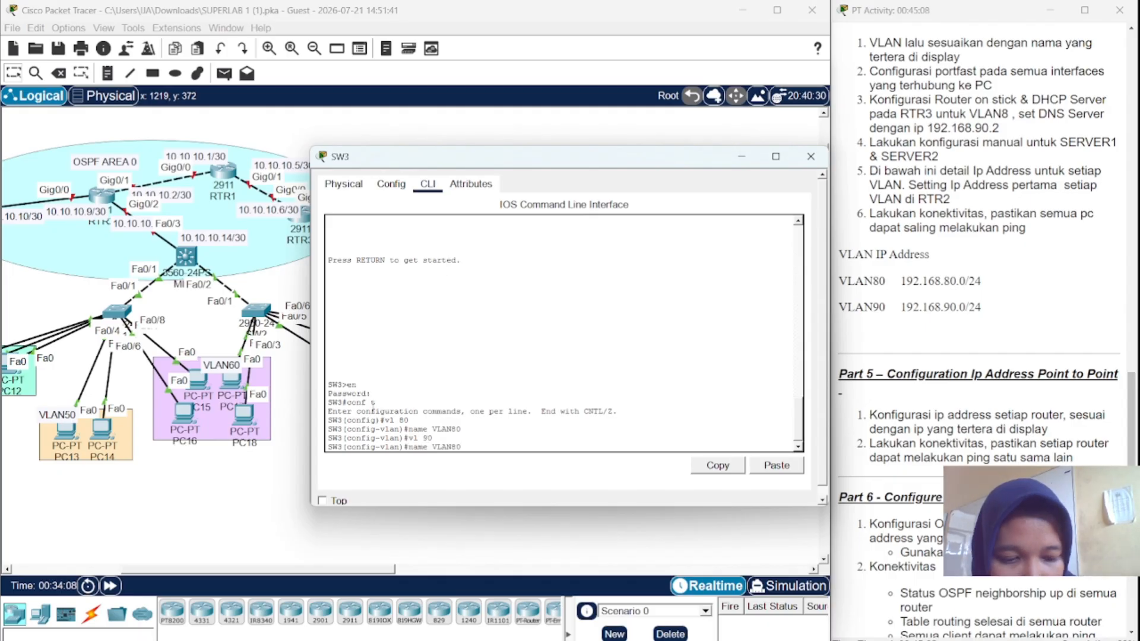
key(BackSpace)
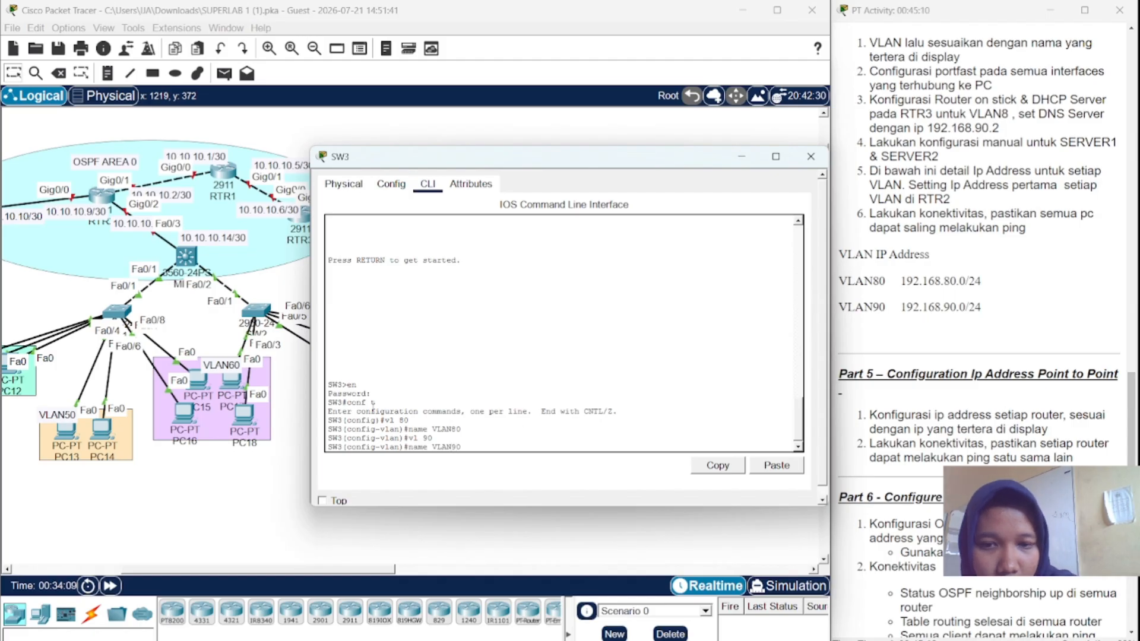
text(9)
key(Return)
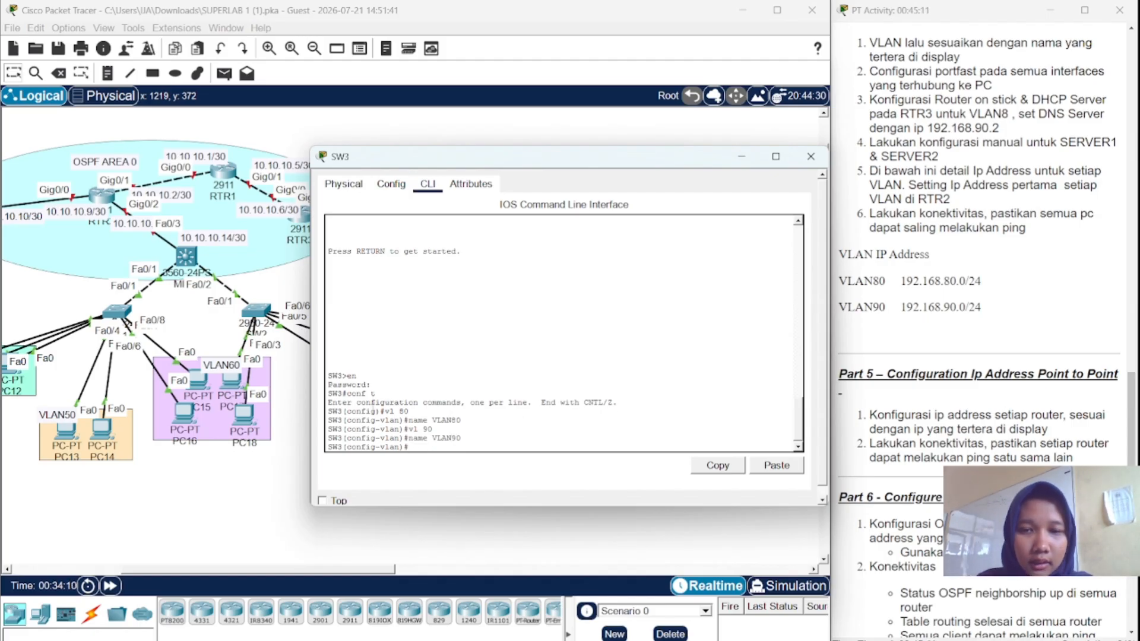
text(int ra)
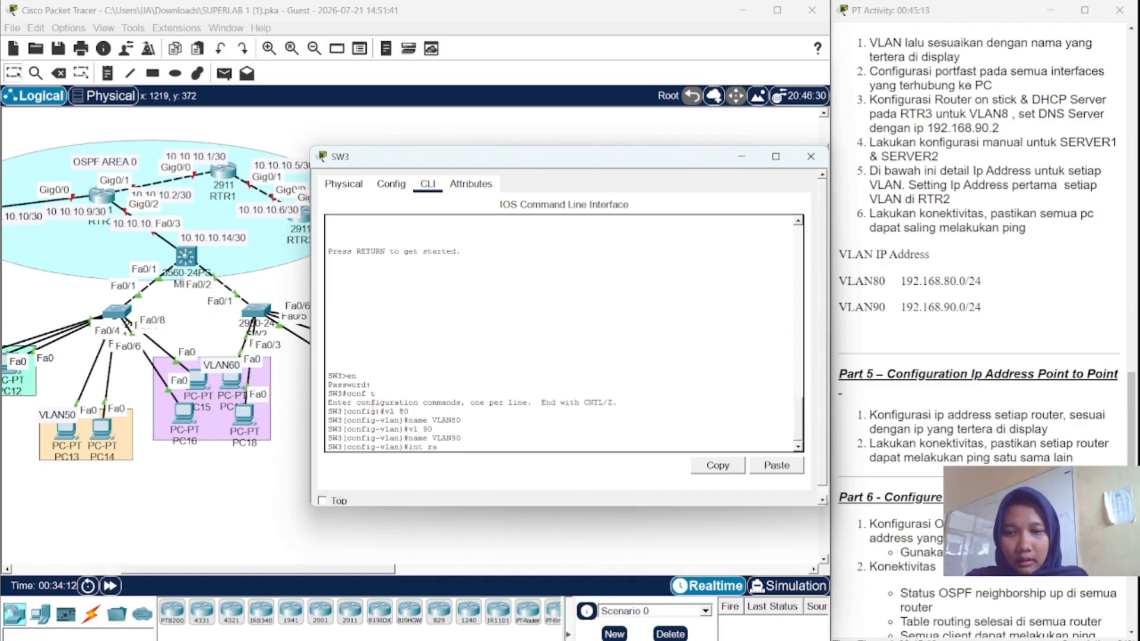
text( fa0/)
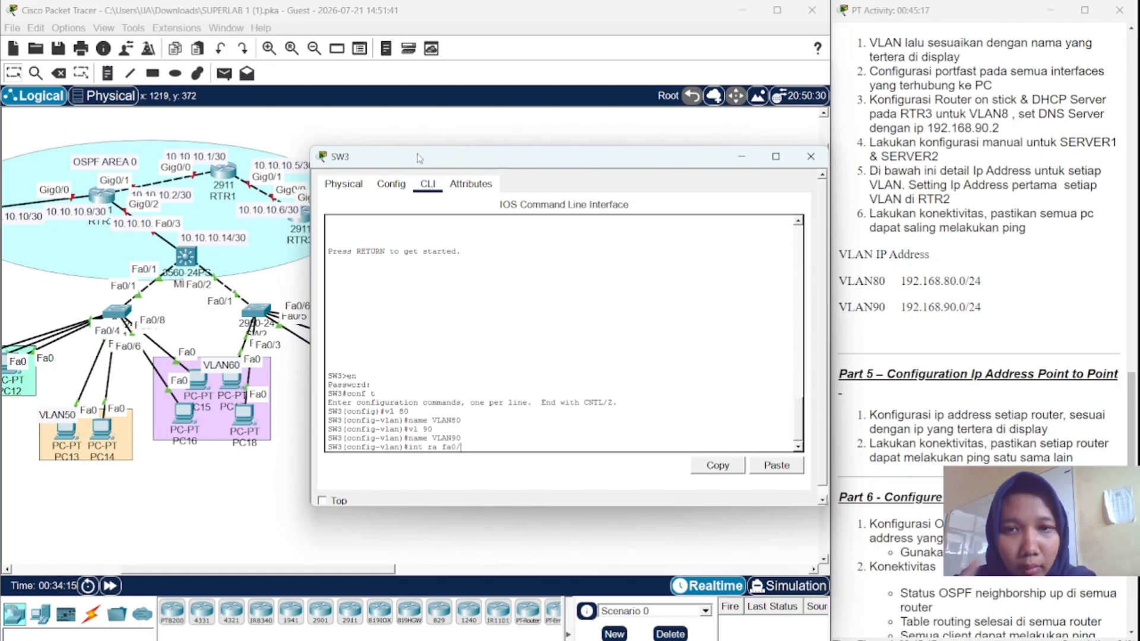
- Make SW3 ports Fa0/1-3 PortFast access ports in VLAN 80
drag(502, 159, 283, 149)
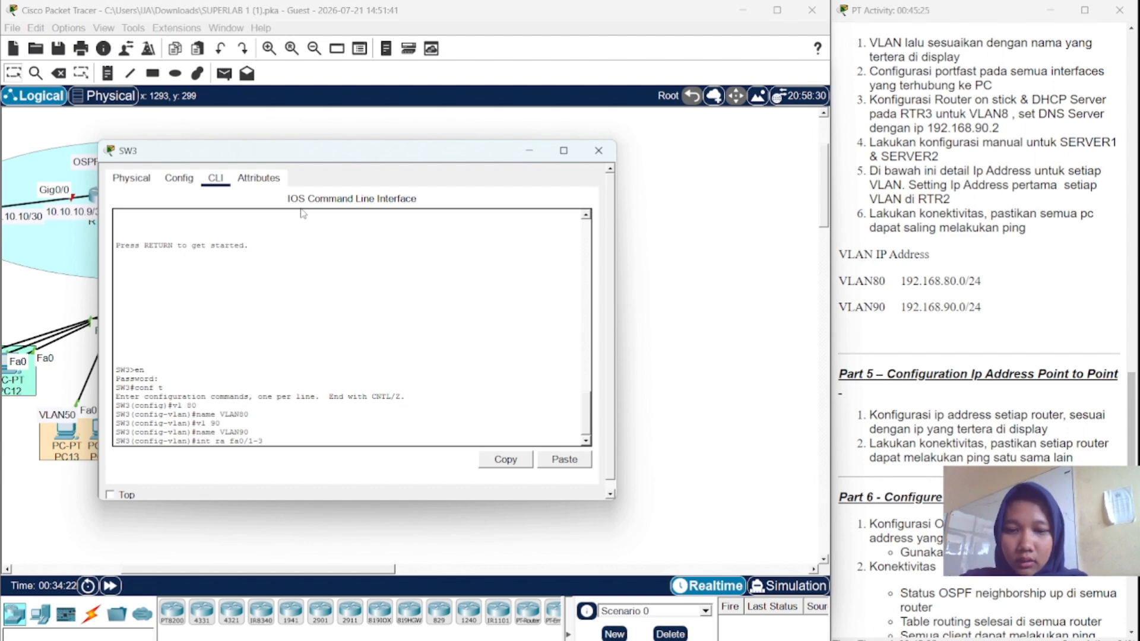
key(Return)
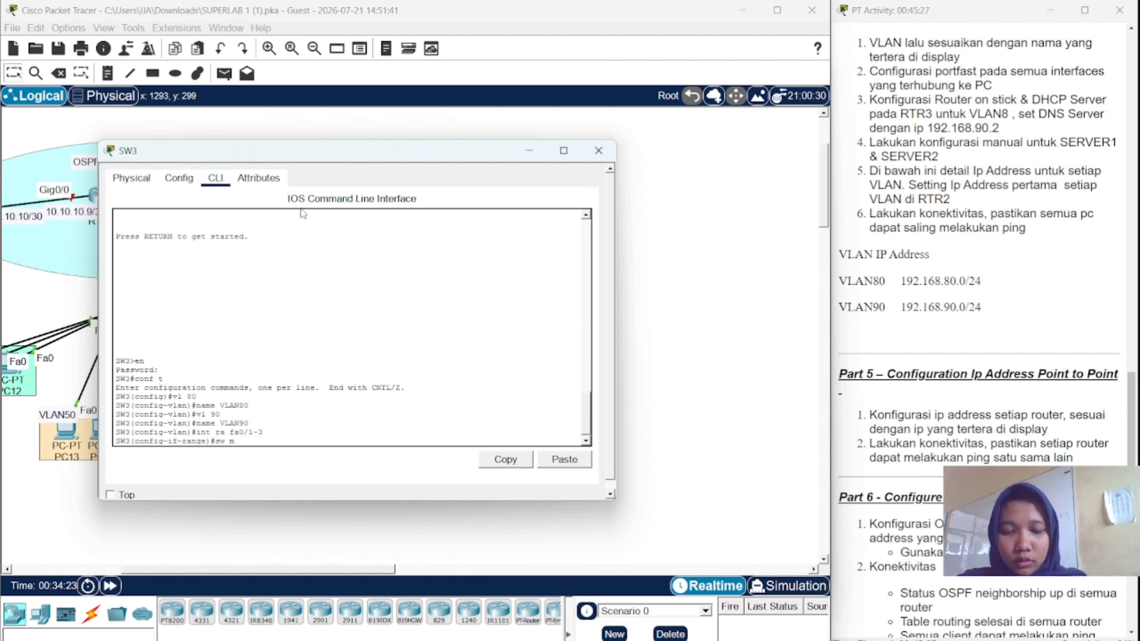
text(sw mo acc)
key(Return)
text(sw)
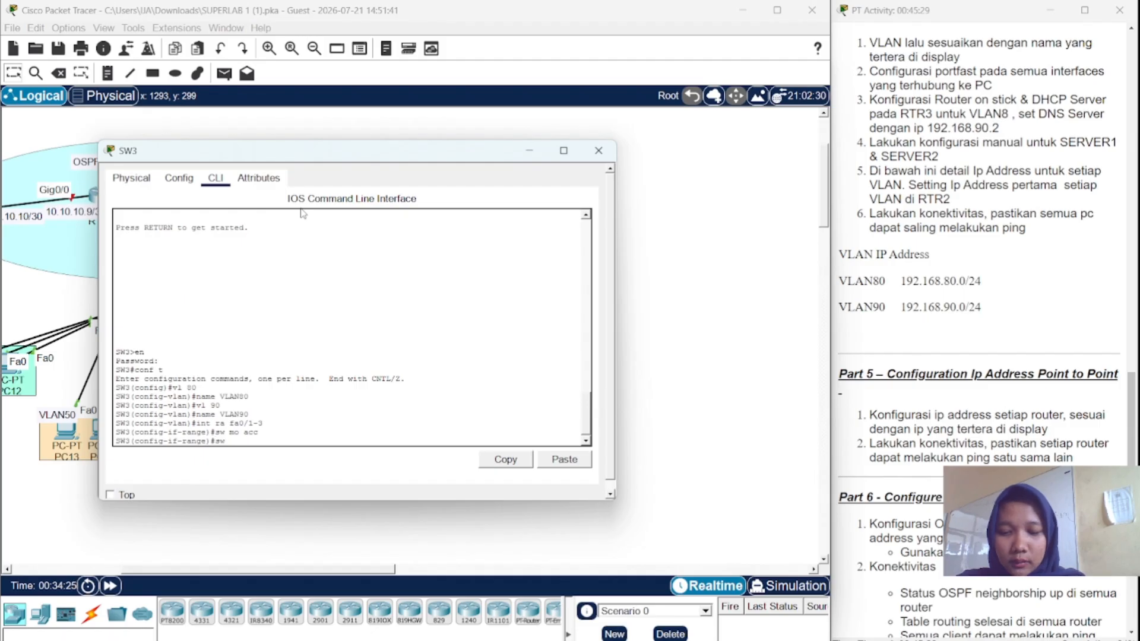
text( acc vl)
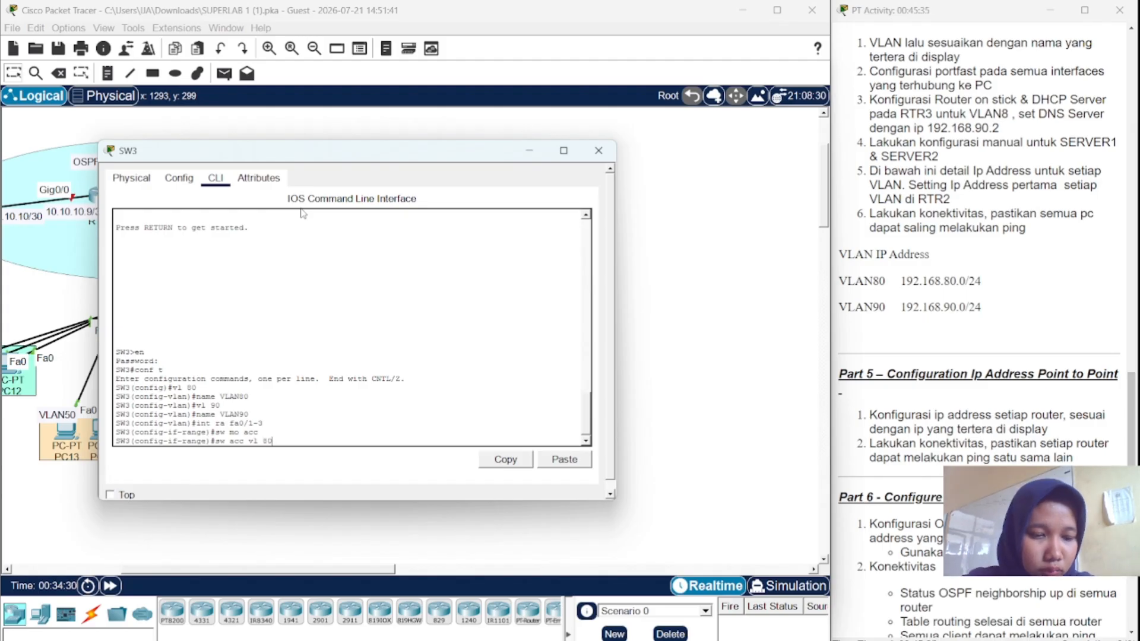
text( 80)
key(Return)
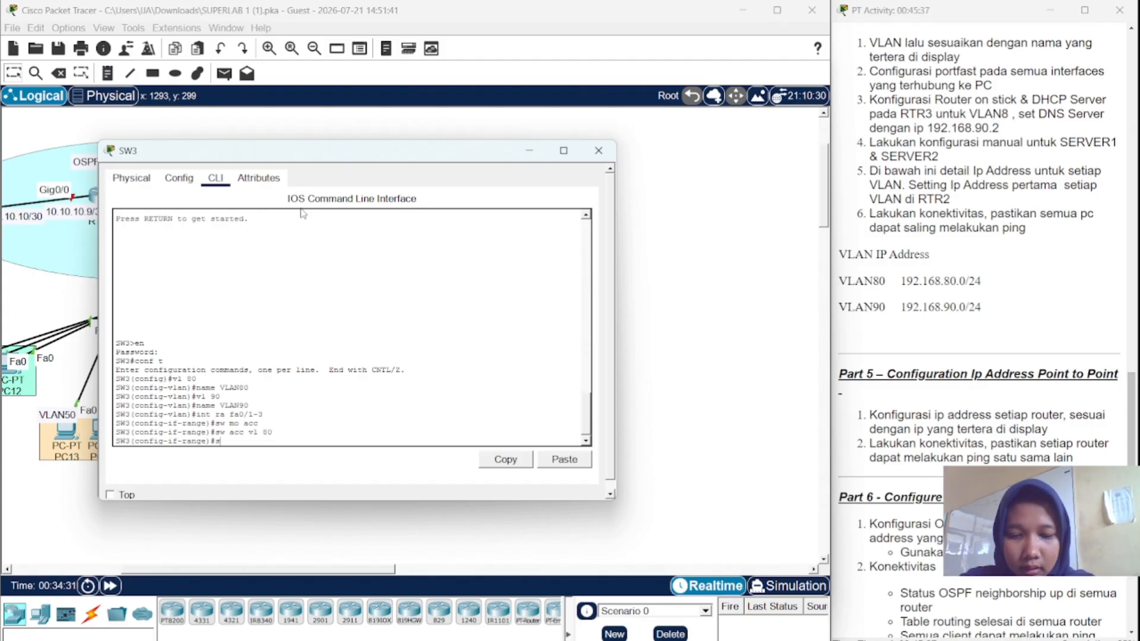
text(spa po)
key(Return)
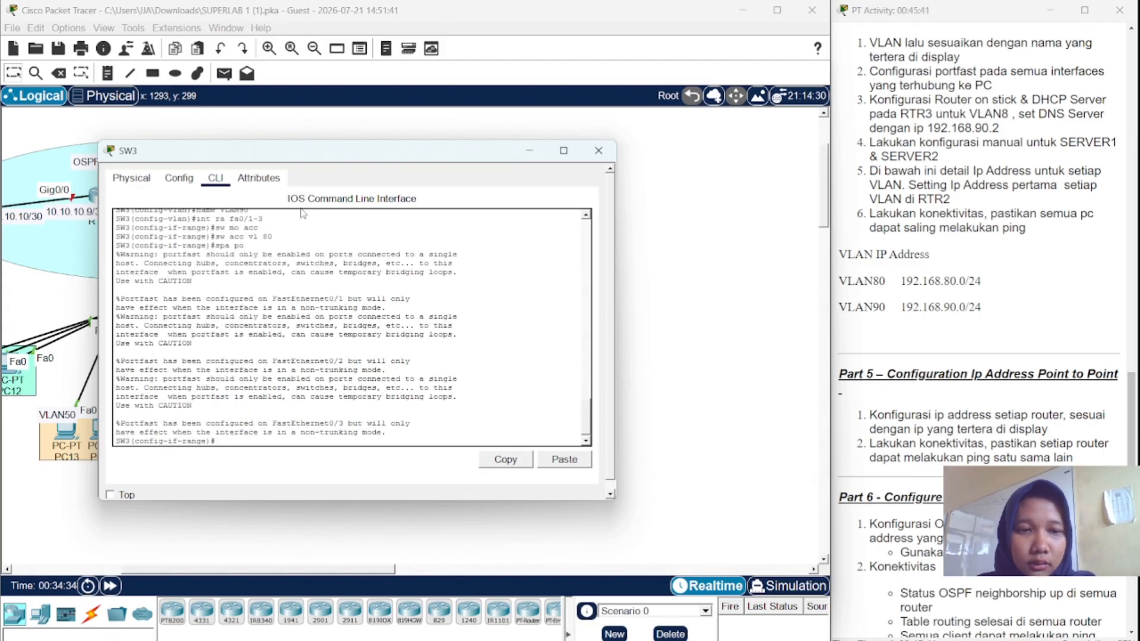
- Make SW3 ports Fa0/4-5 PortFast access ports in VLAN 90
text(int)
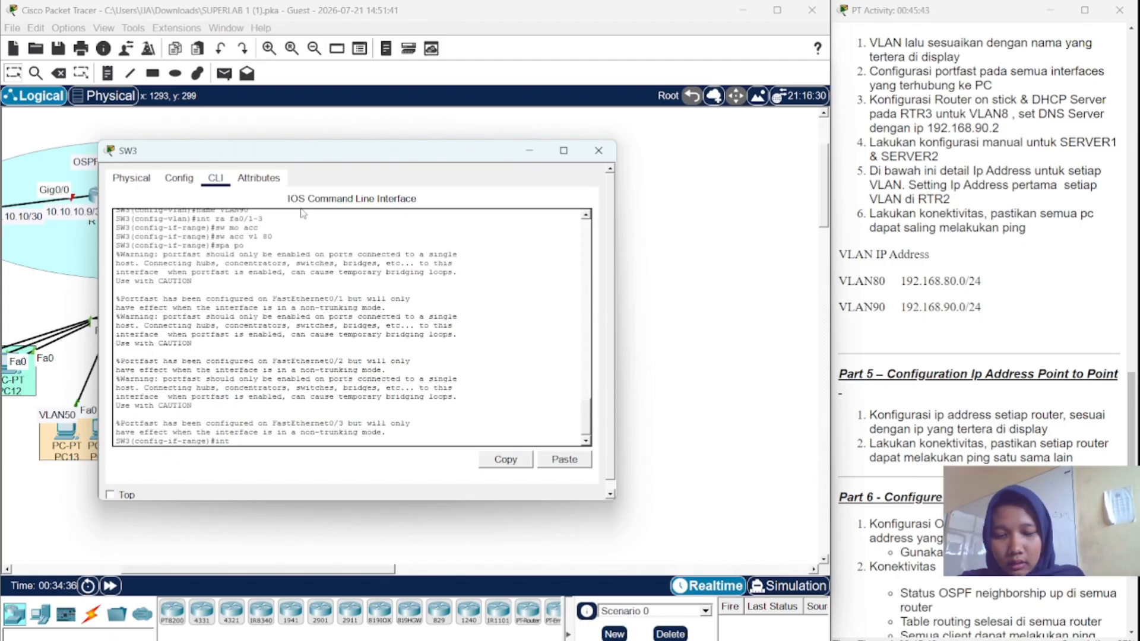
text( ra fa0/4-5)
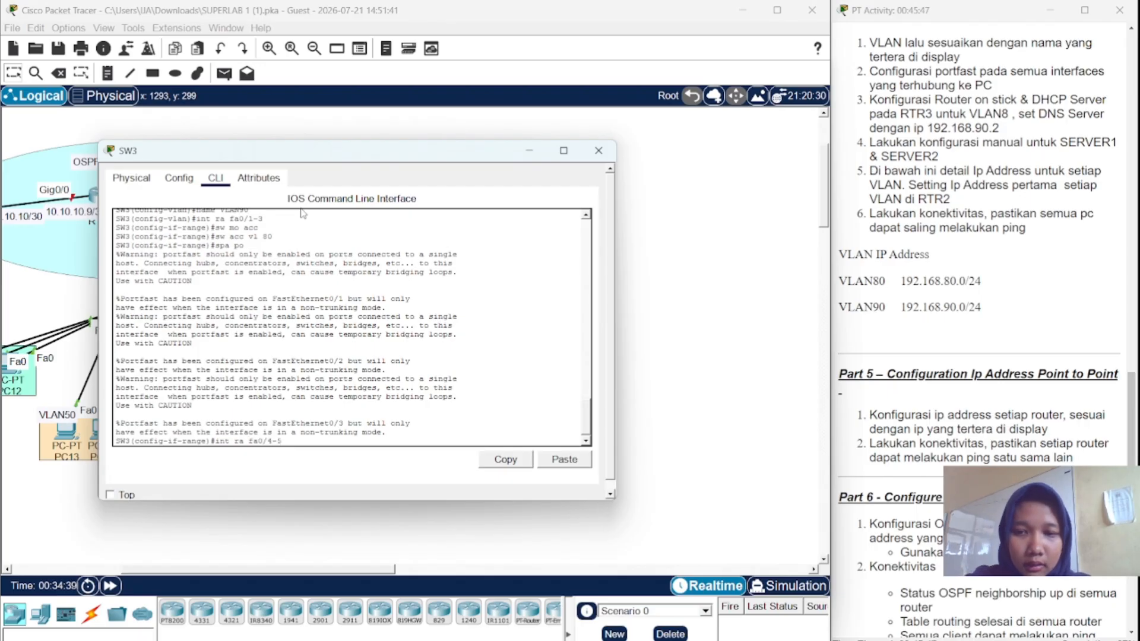
key(Return)
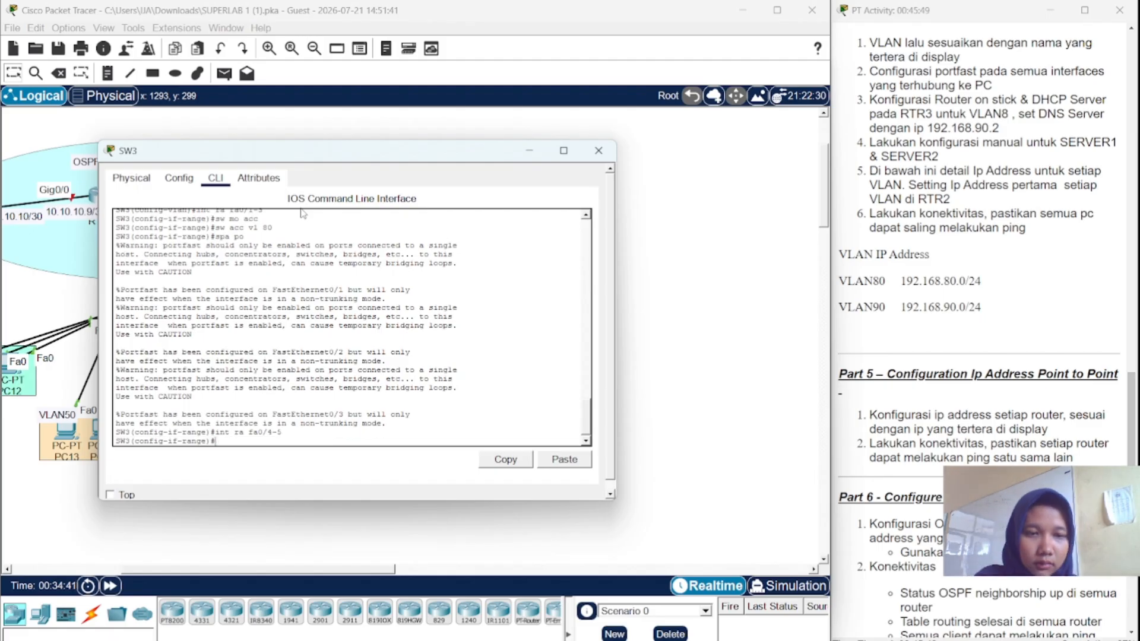
text(sw m)
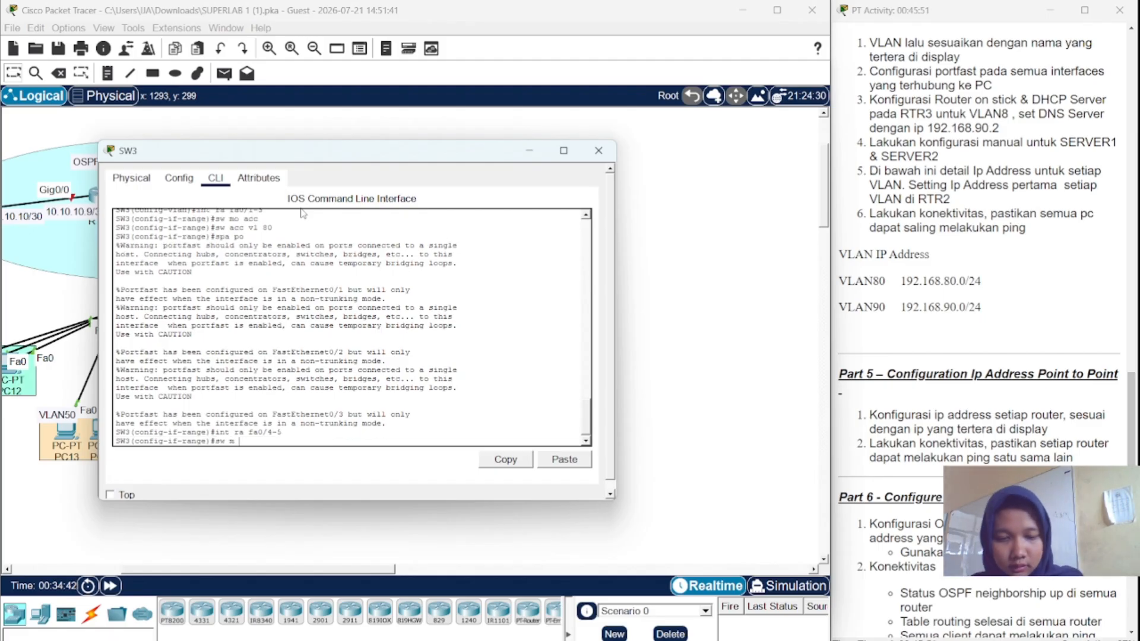
text( o)
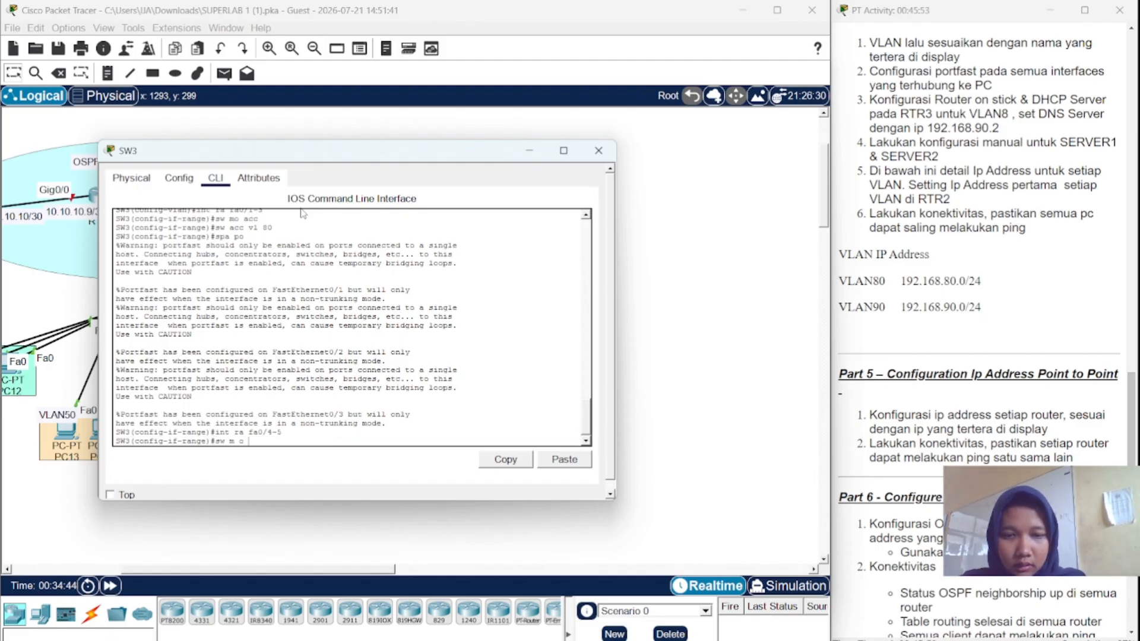
key(BackSpace)
key(BackSpace)
key(BackSpace)
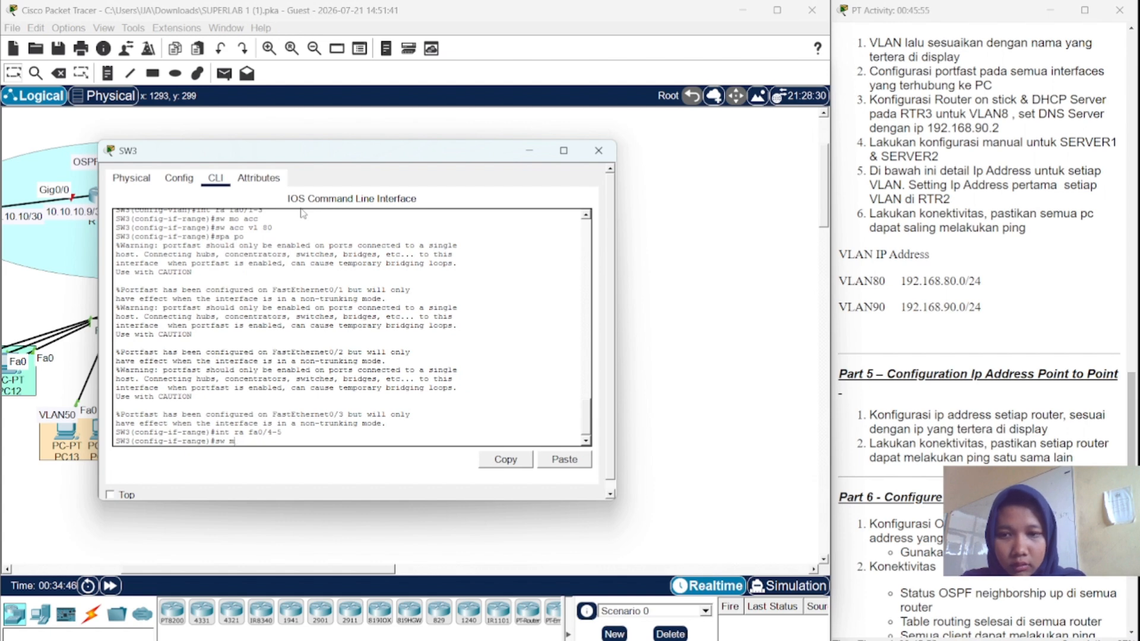
text(o acc)
key(Return)
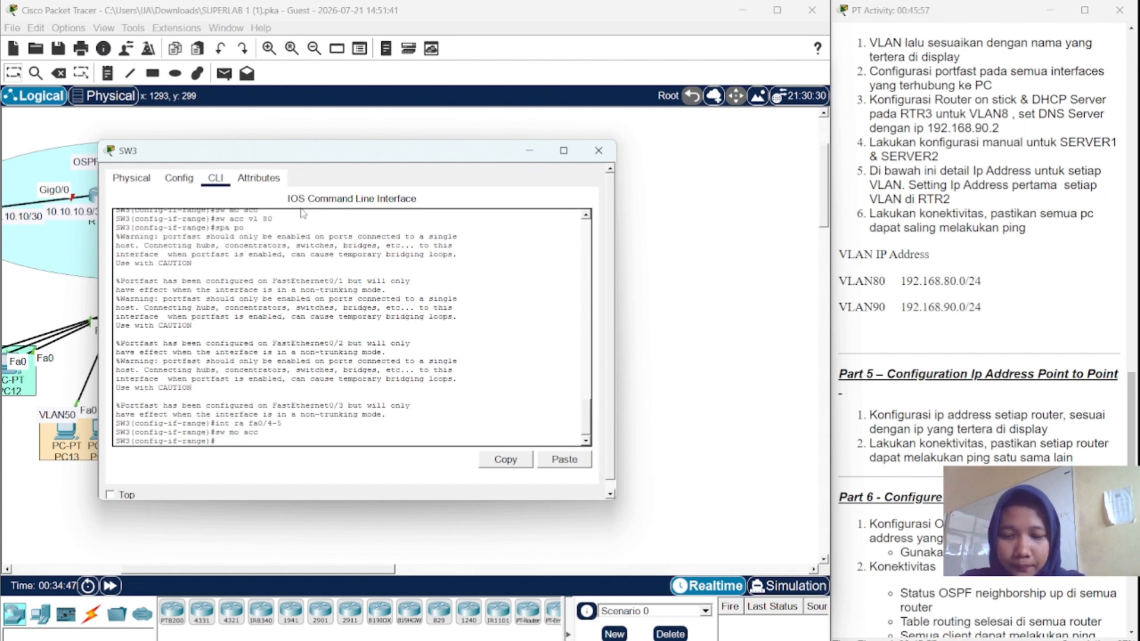
text(sw  acc vl)
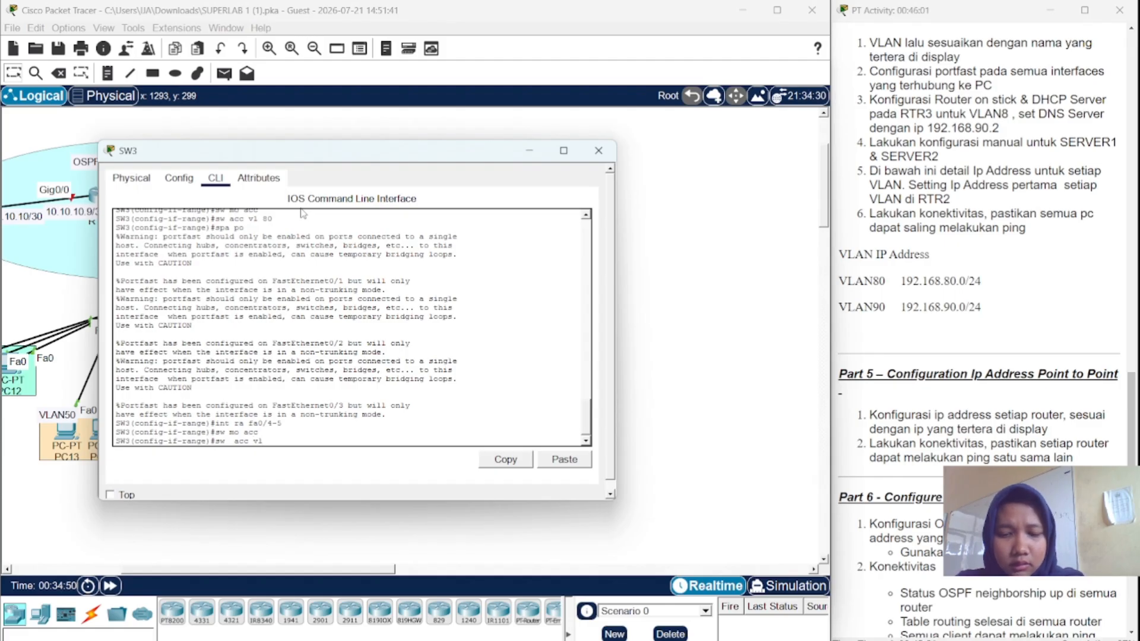
text( 90)
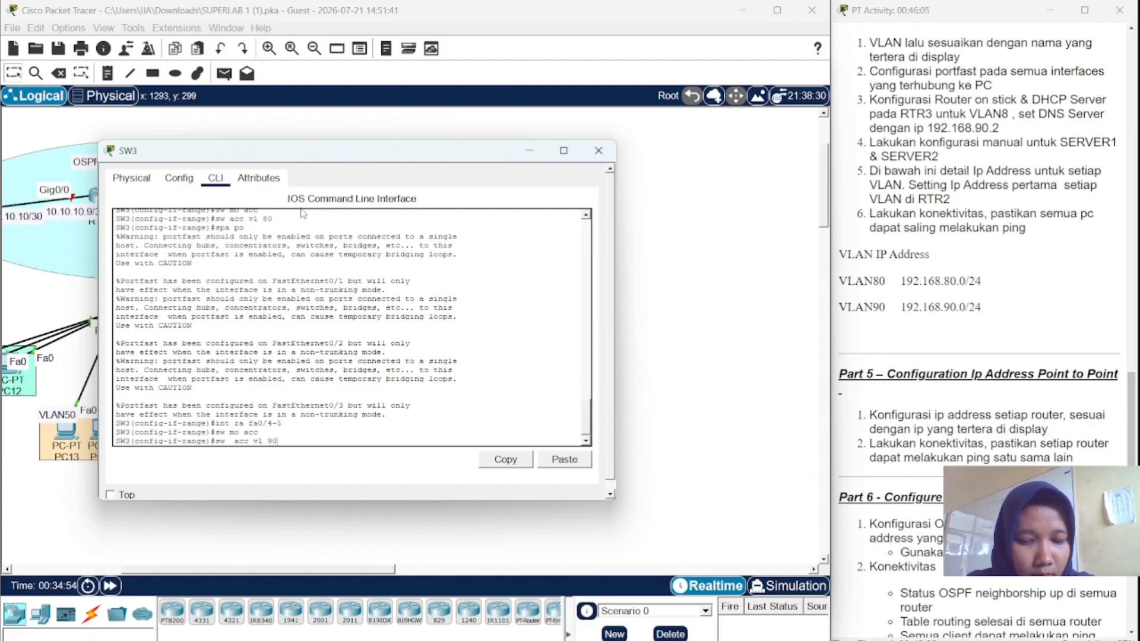
key(Return)
text(spa po)
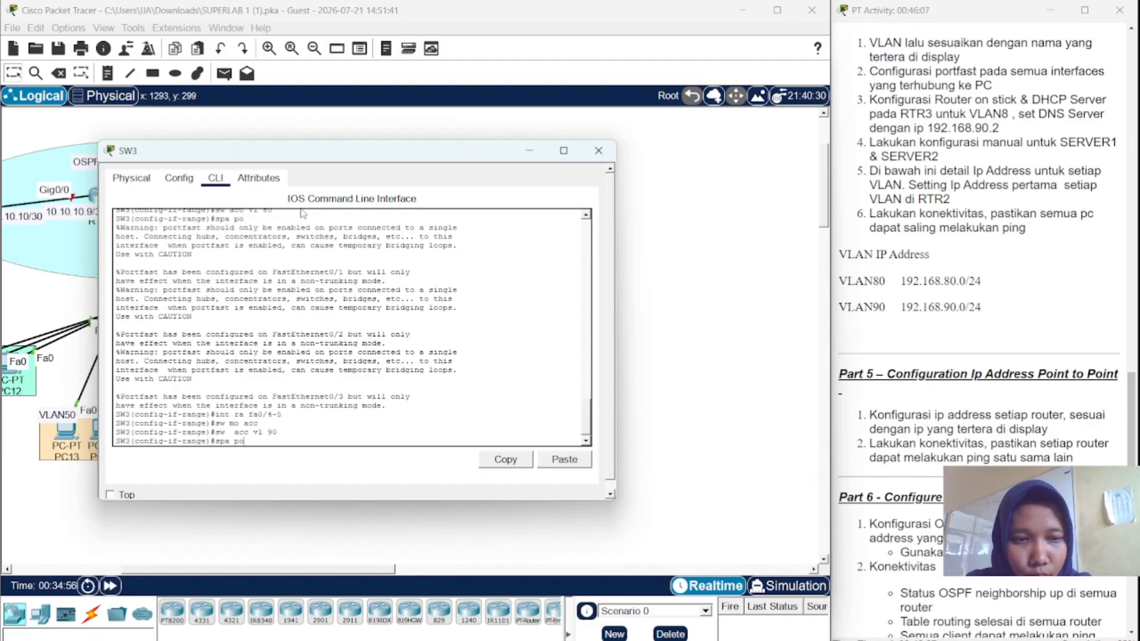
key(Return)
- Set SW3's Fa0/6 to trunk mode and close the SW3 window
text(i)
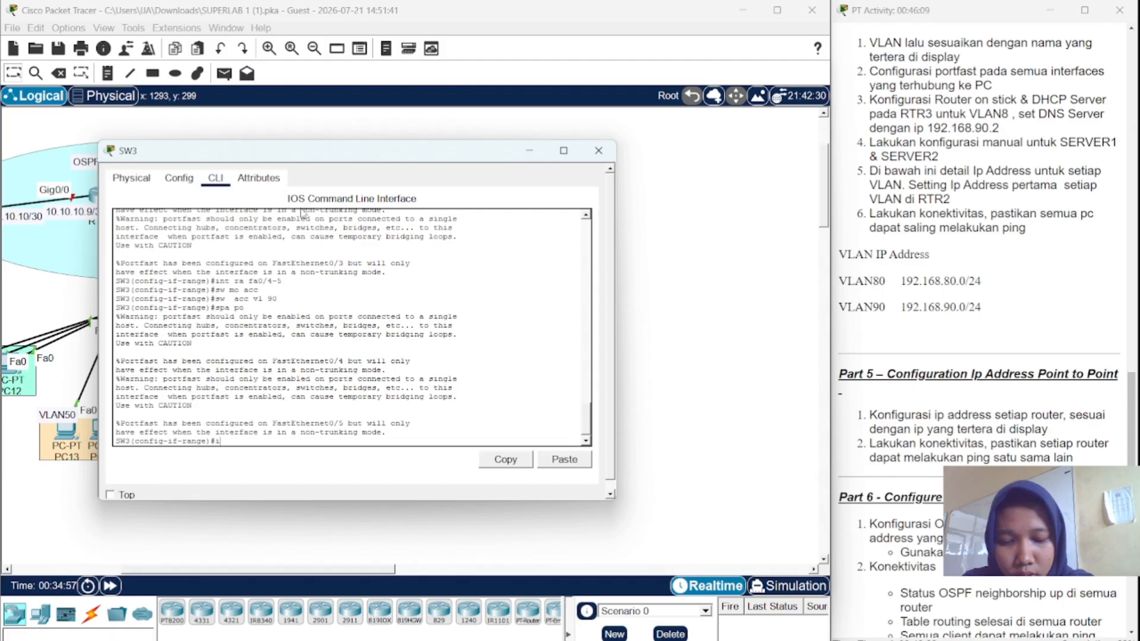
text(nt fa0)
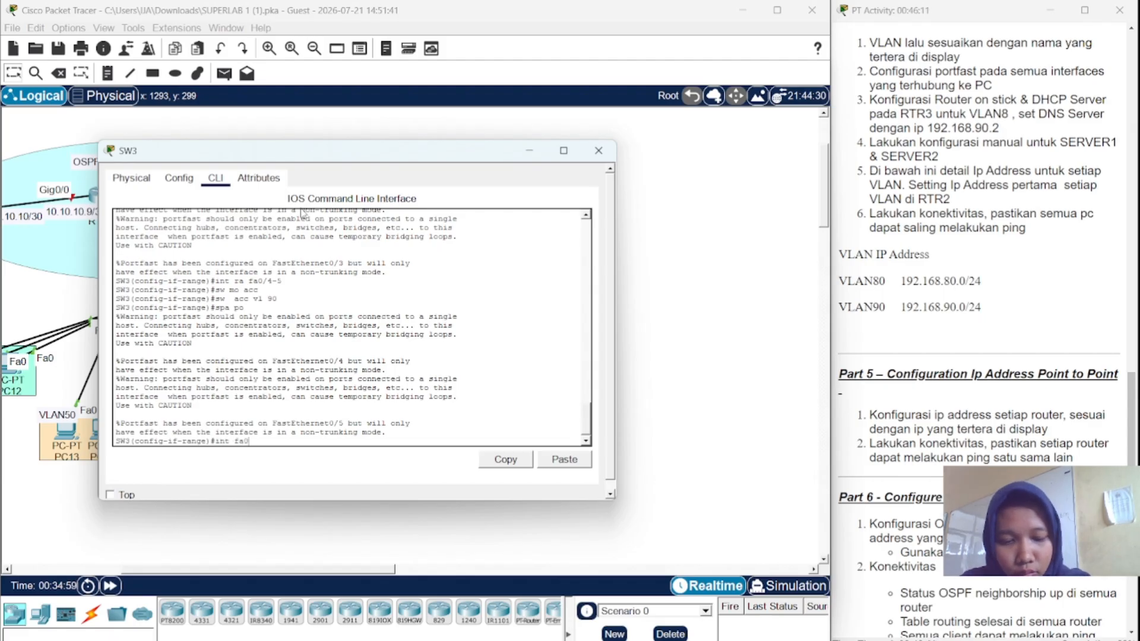
text(/6)
key(Return)
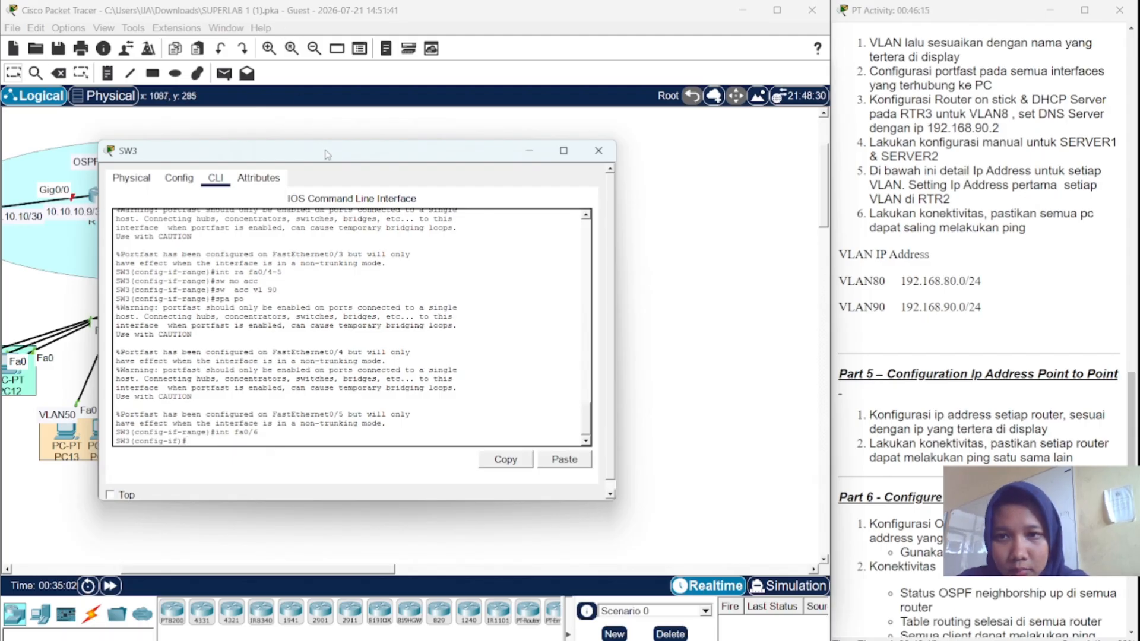
drag(325, 152, 450, 151)
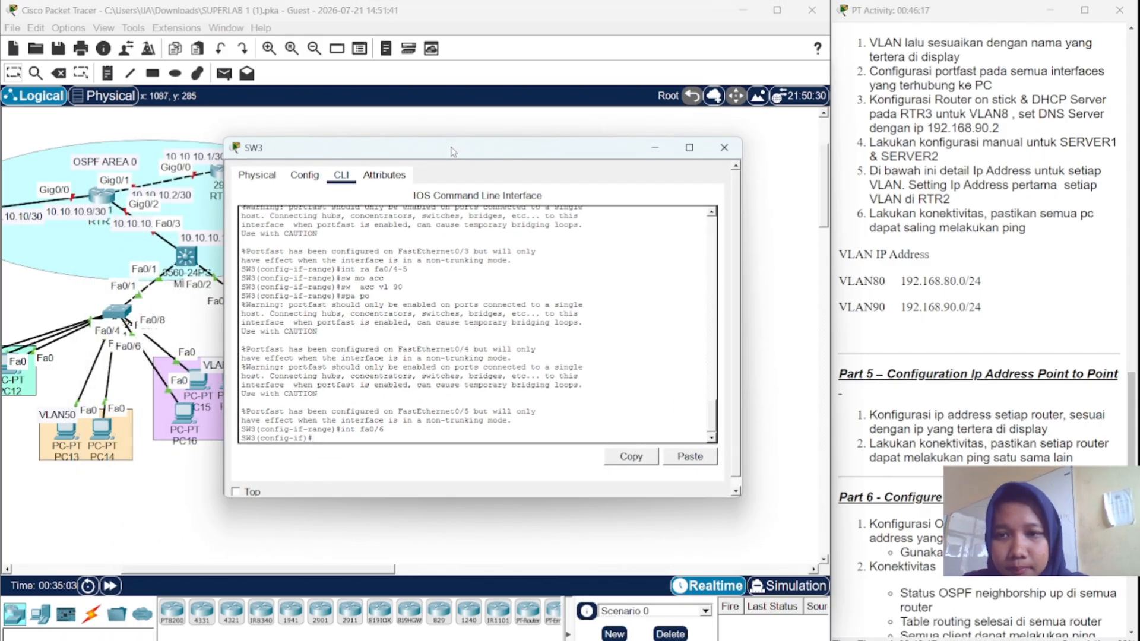
click(371, 119)
scroll(371, 119, left, 6)
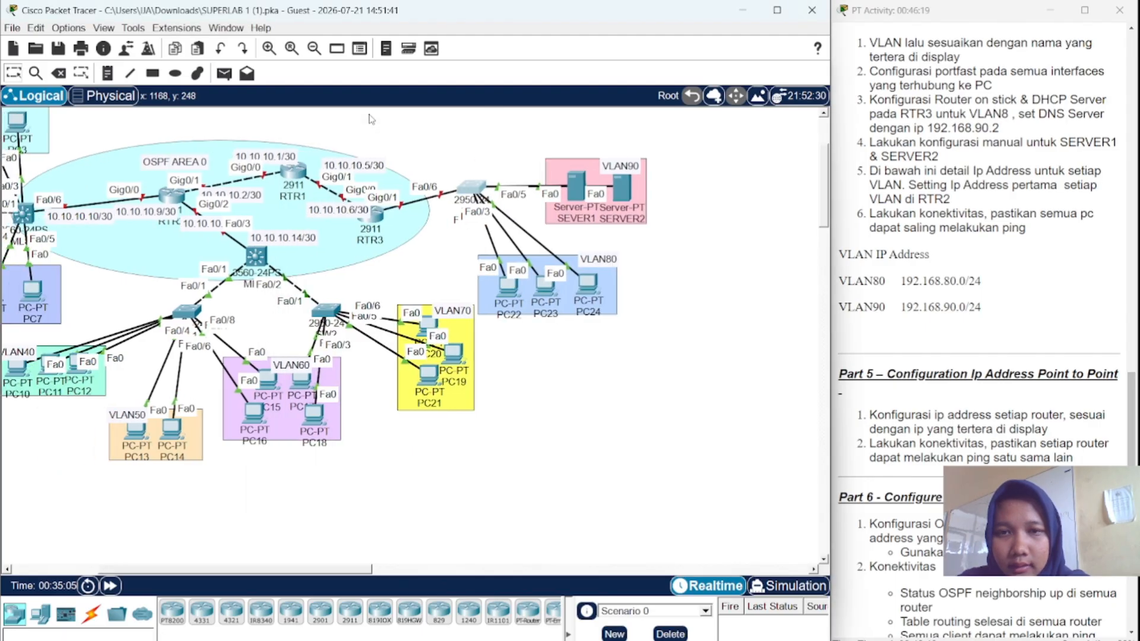
scroll(371, 119, right, 2)
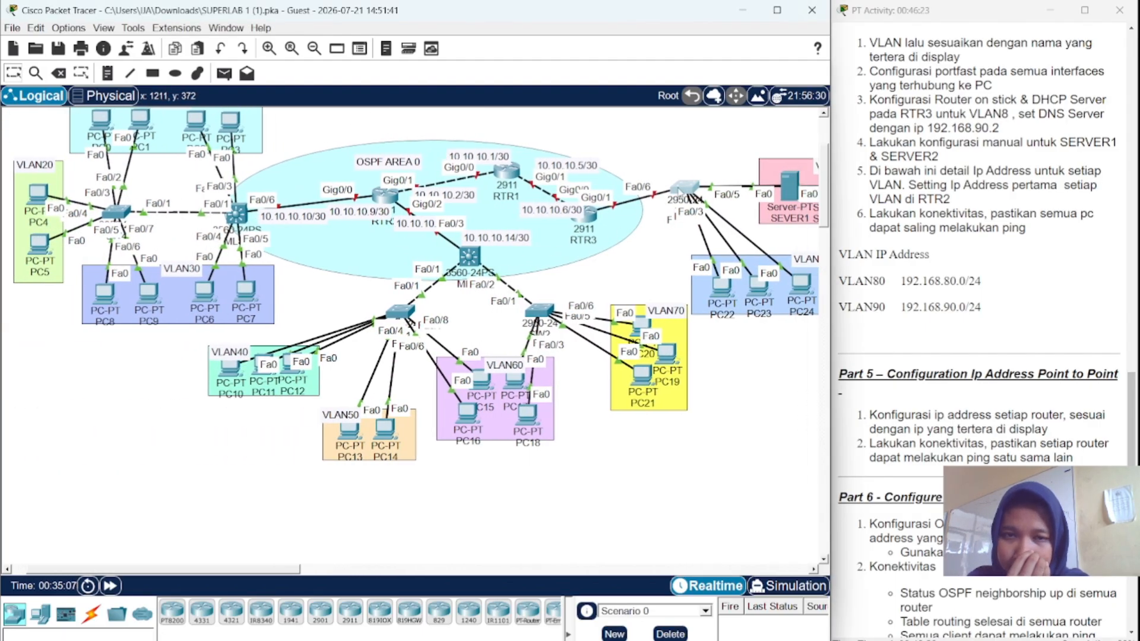
click(679, 190)
drag(518, 155, 358, 173)
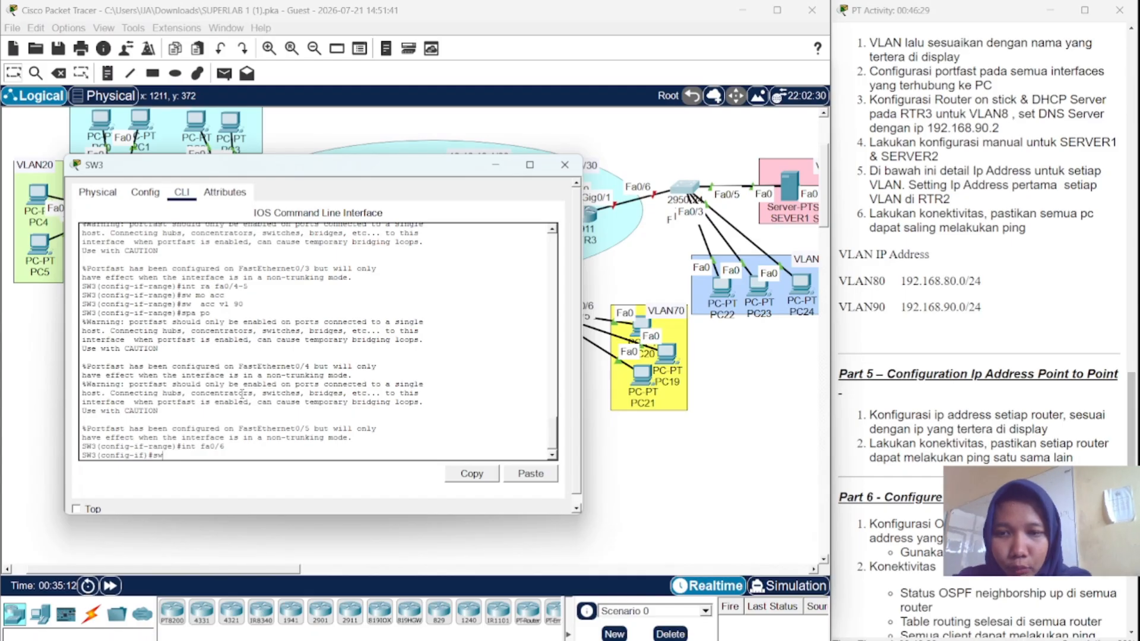
text(mo tr)
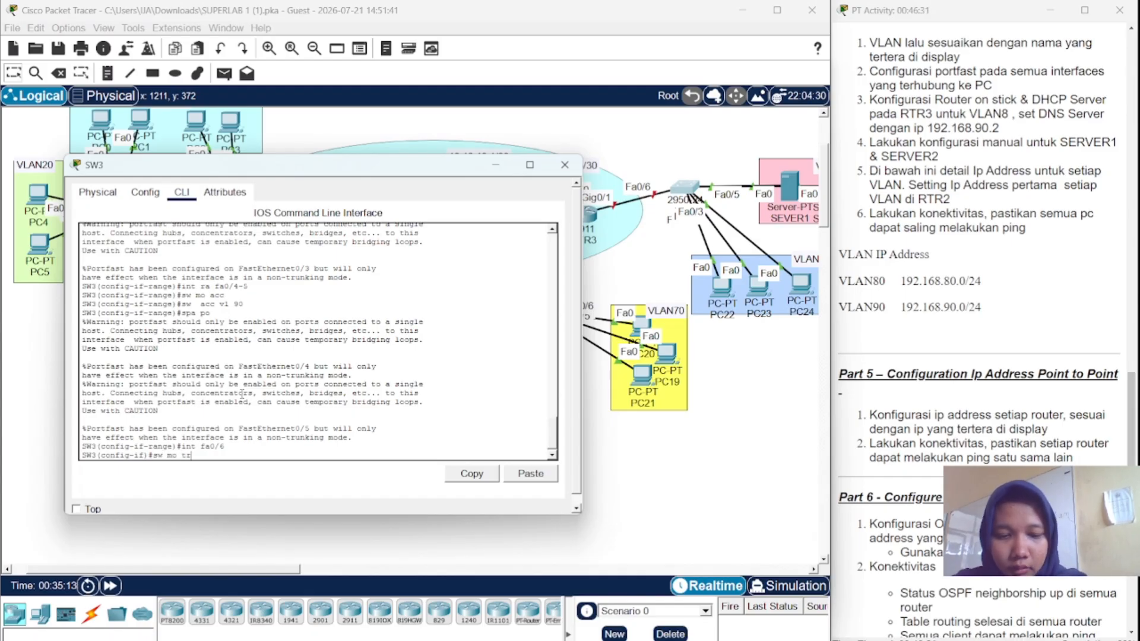
key(Return)
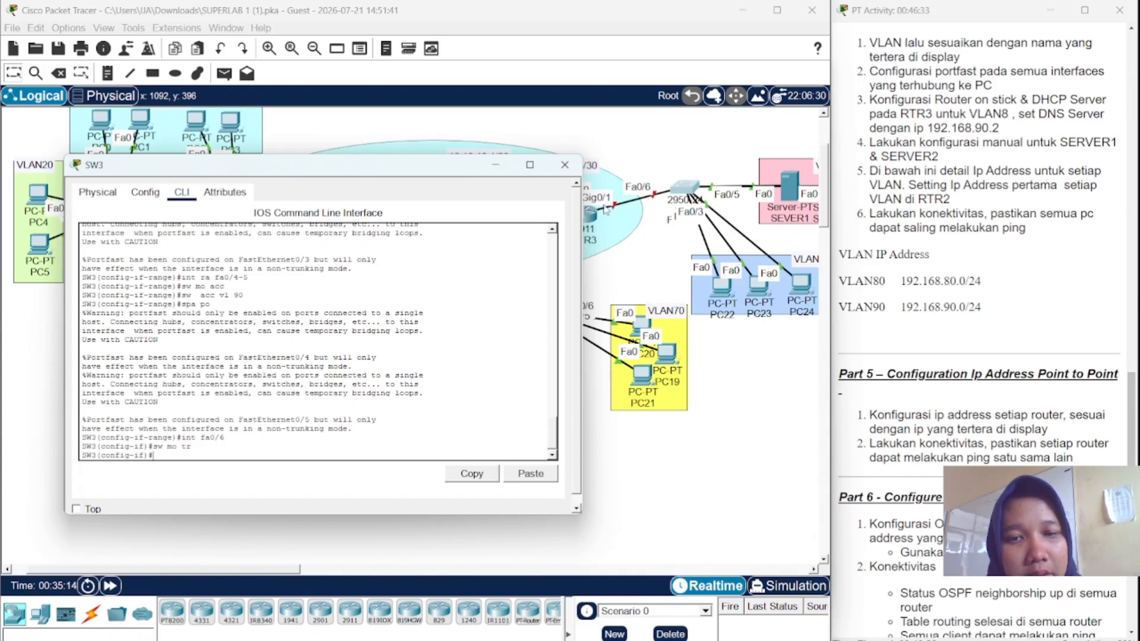
click(564, 165)
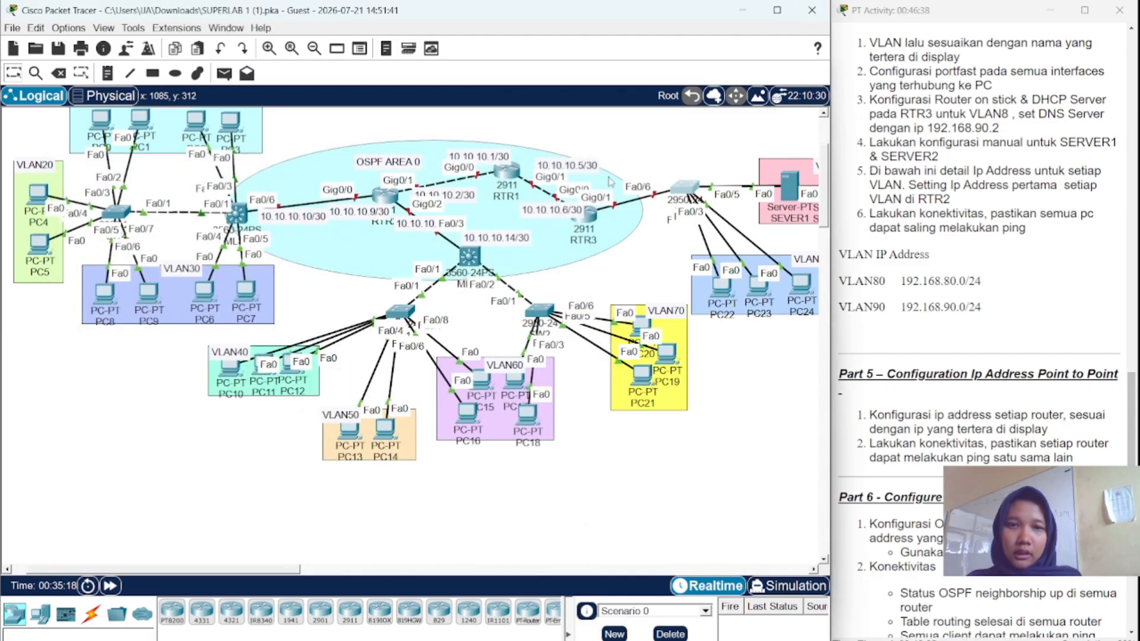
- In RTR3's CLI, enter privileged and global configuration mode
click(593, 215)
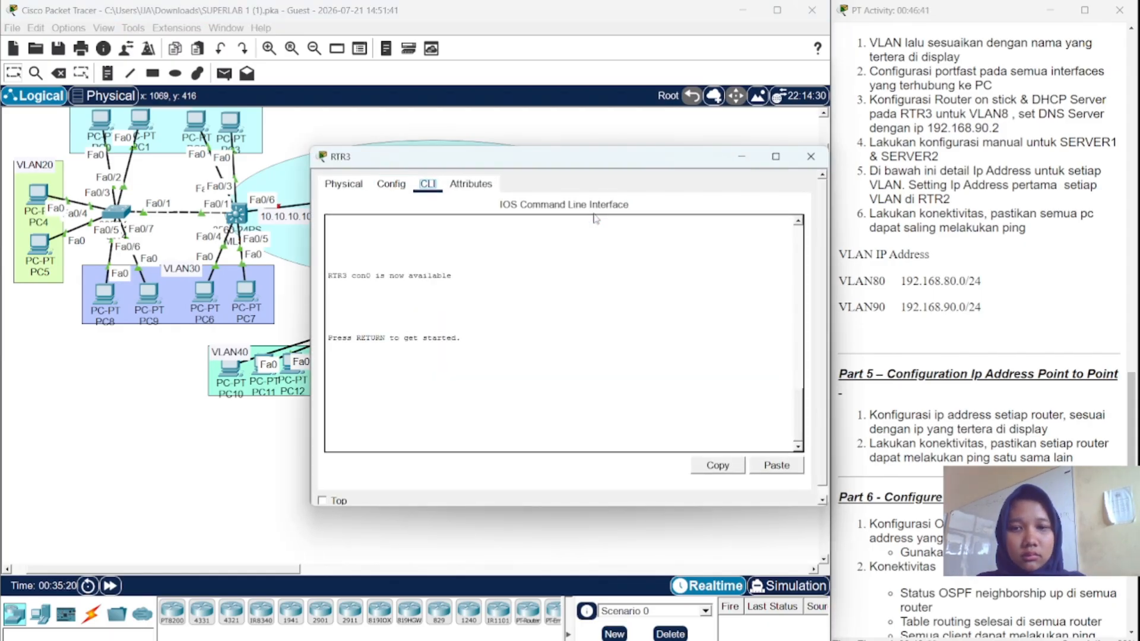
key(Return)
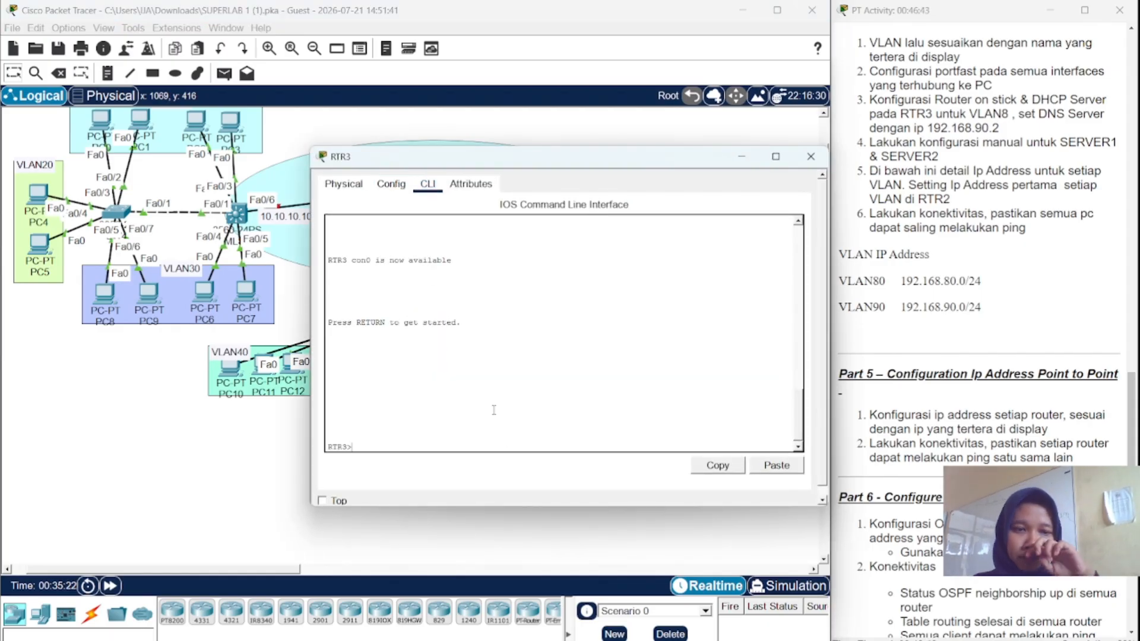
text(intg)
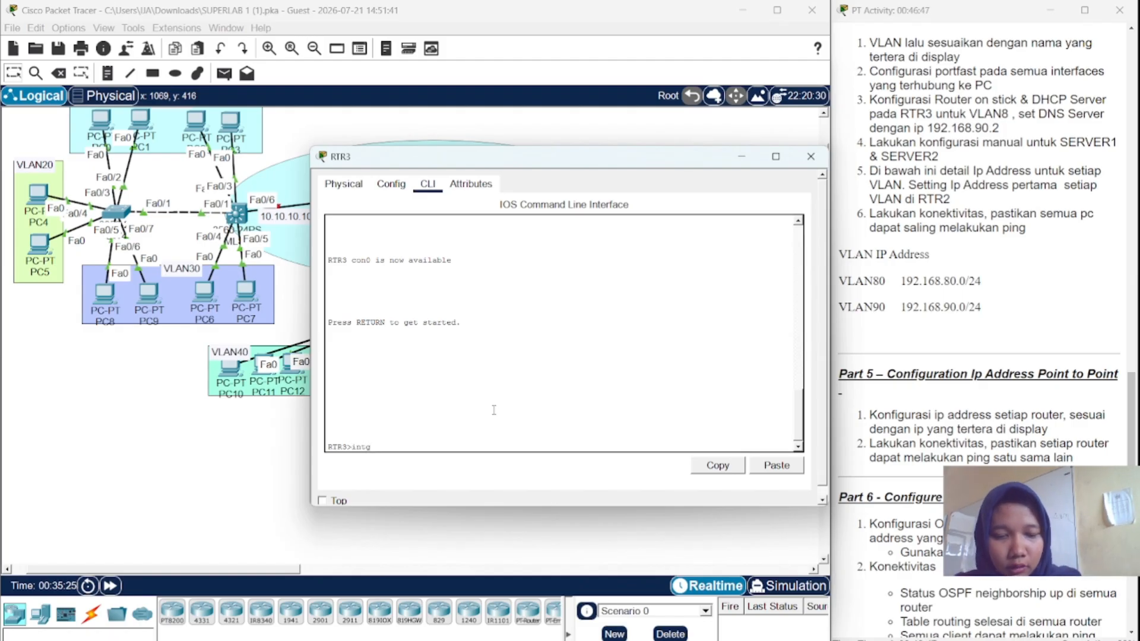
key(BackSpace)
key(BackSpace)
key(BackSpace)
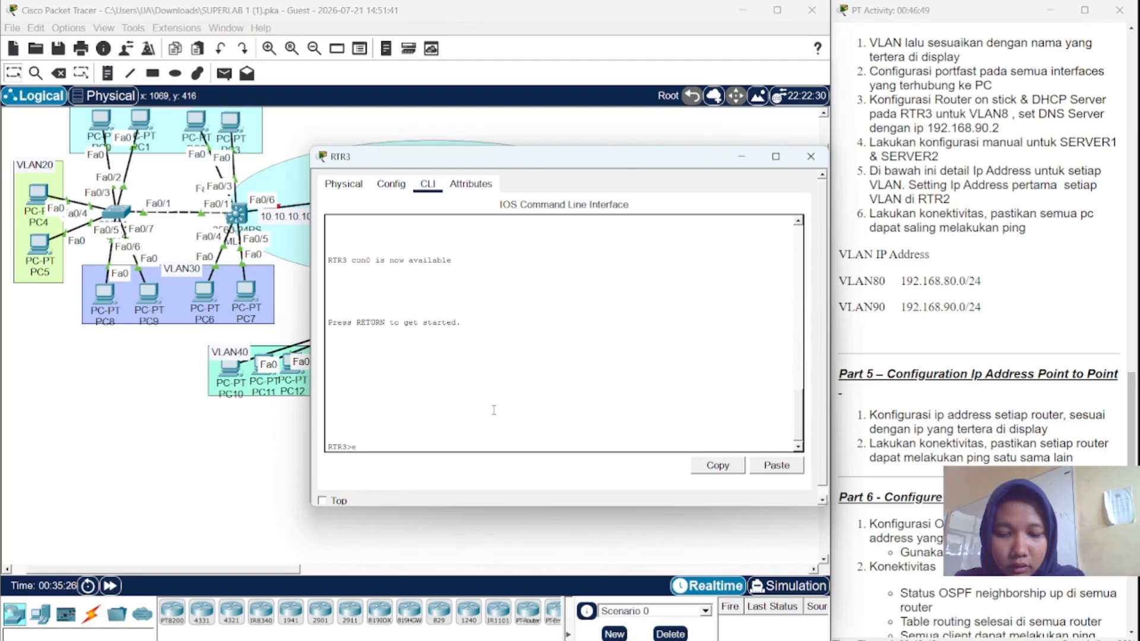
text(en)
key(Return)
key(Return)
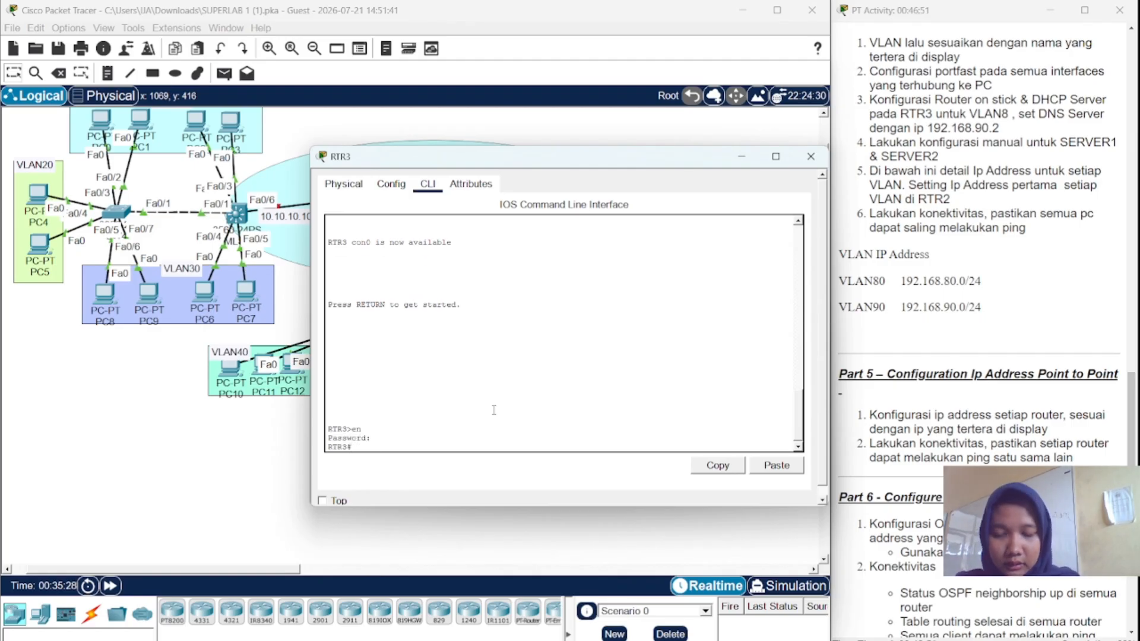
text(conf)
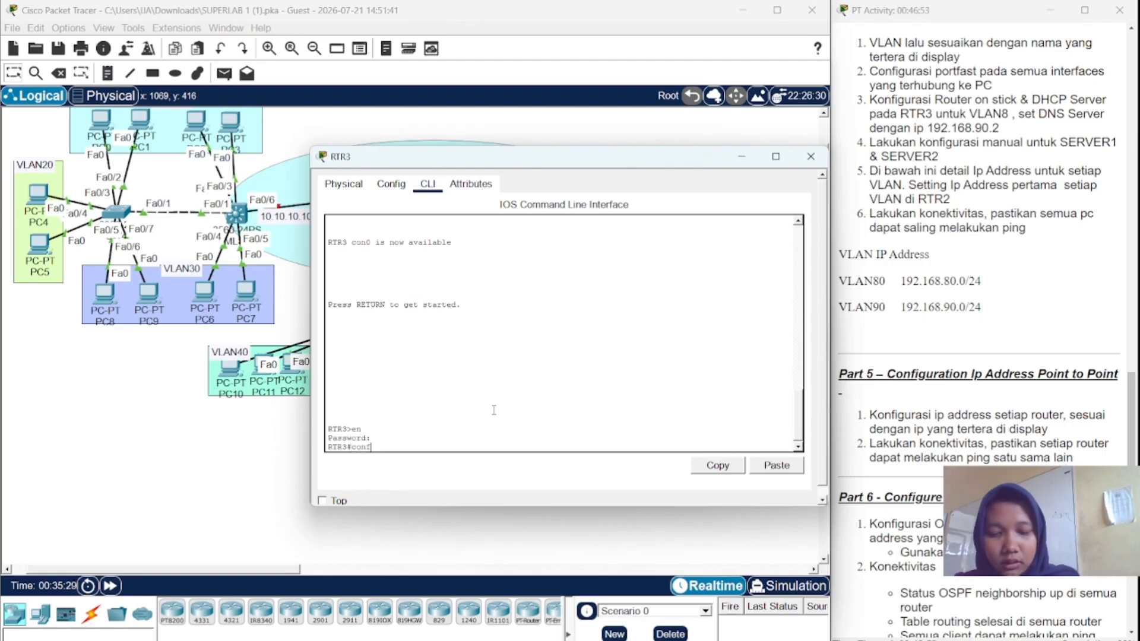
text( t)
key(Return)
- Select GigabitEthernet0/1 on RTR3 and issue no shutdown
text(ig)#i)
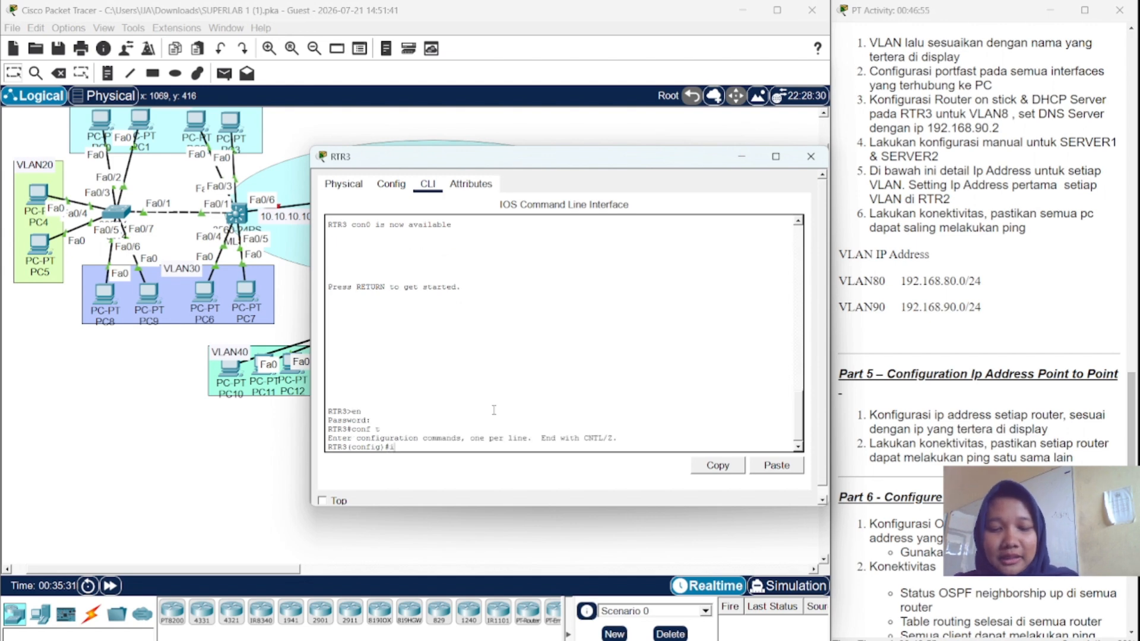
text(nt gig)
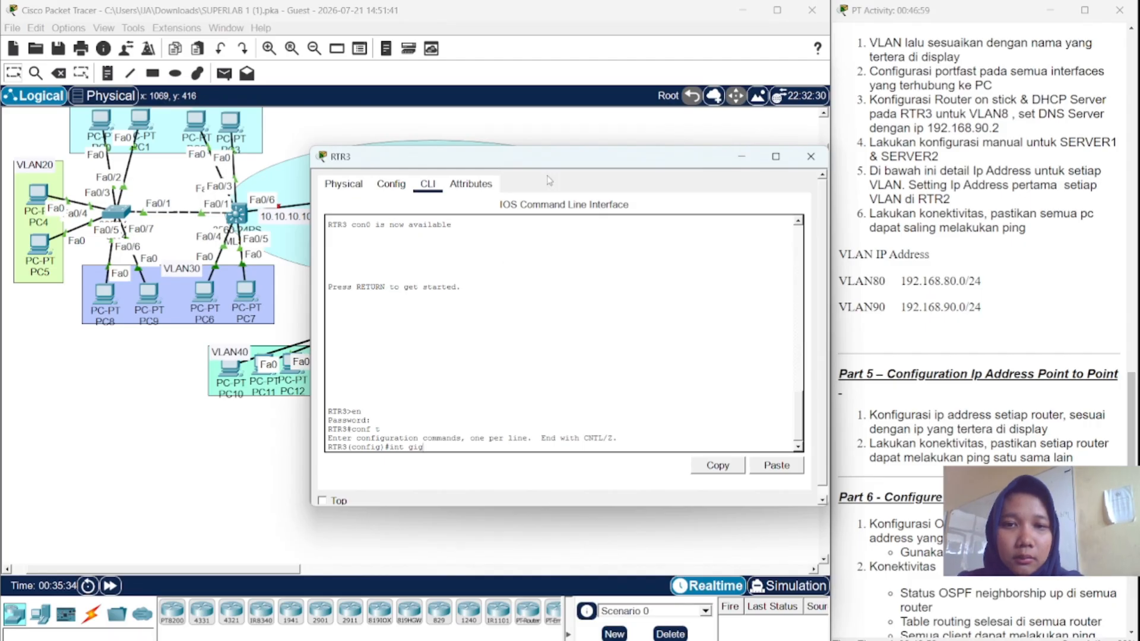
drag(547, 162, 270, 154)
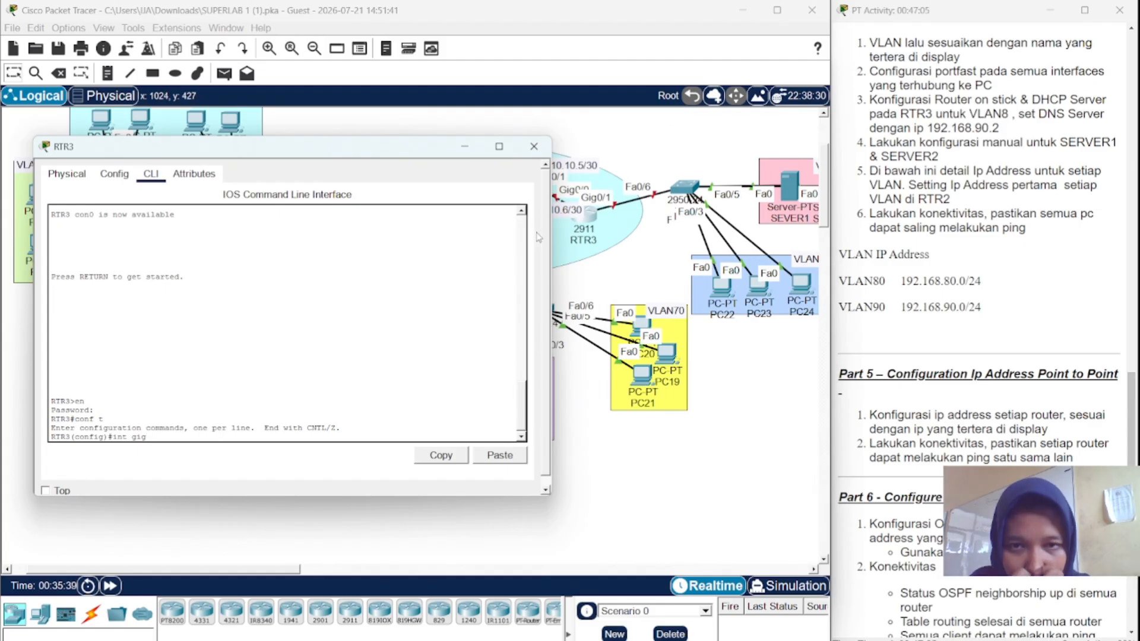
text(0)
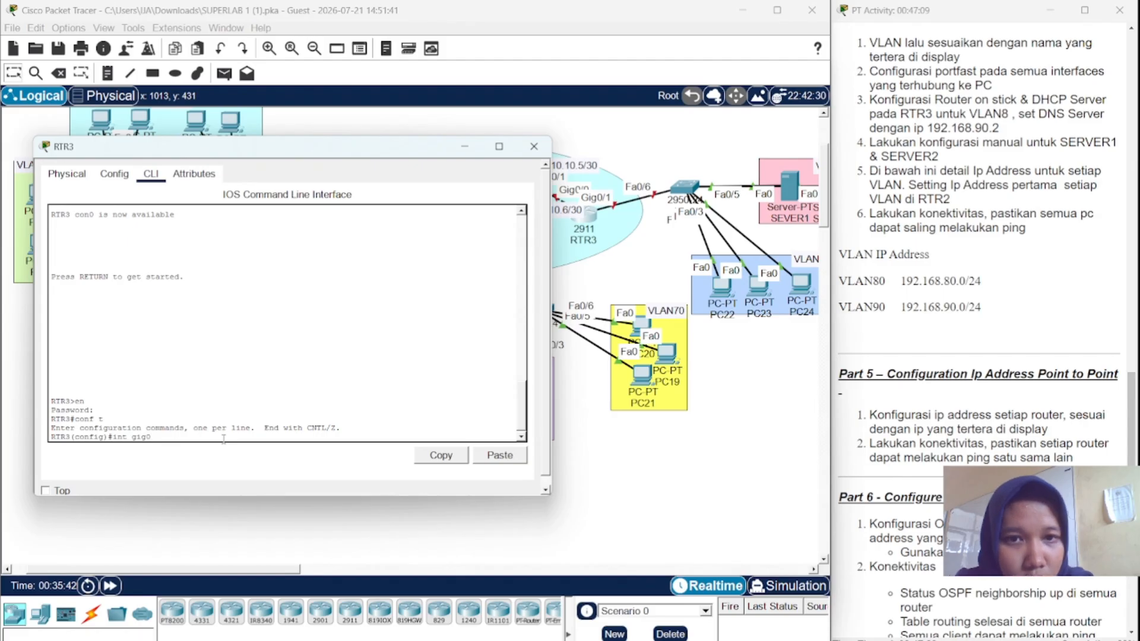
text(/1)
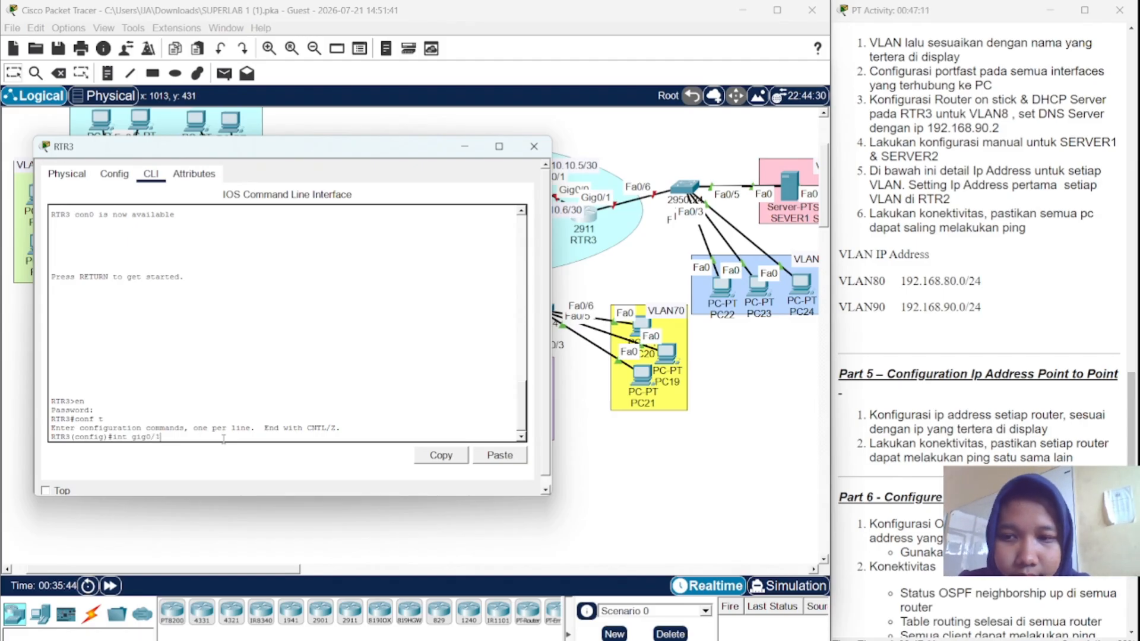
key(Return)
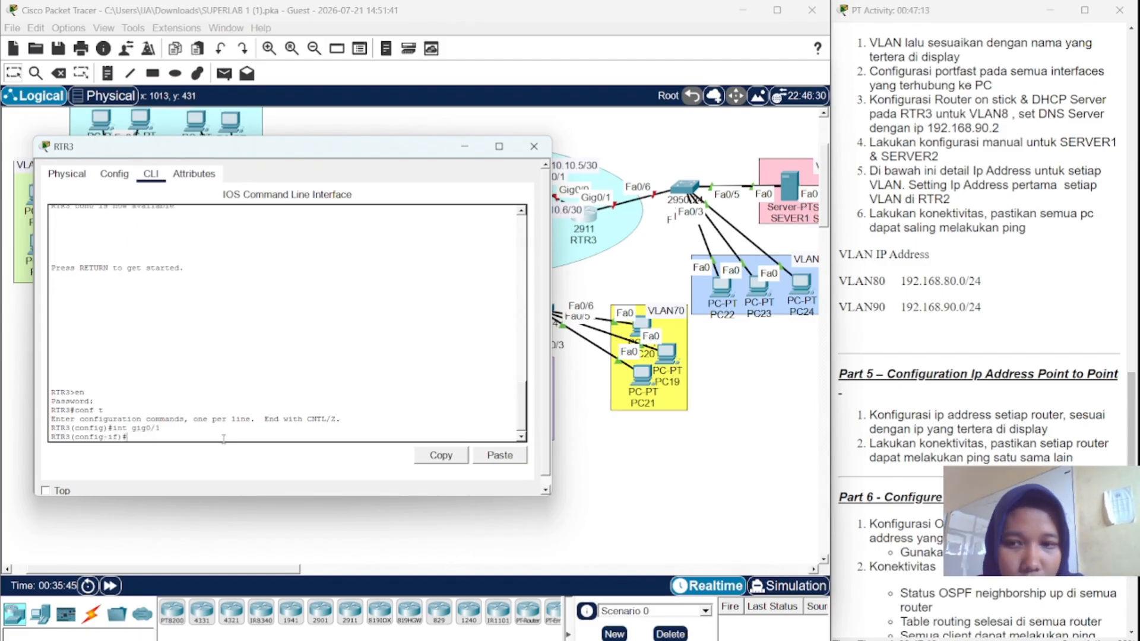
text(no sh)
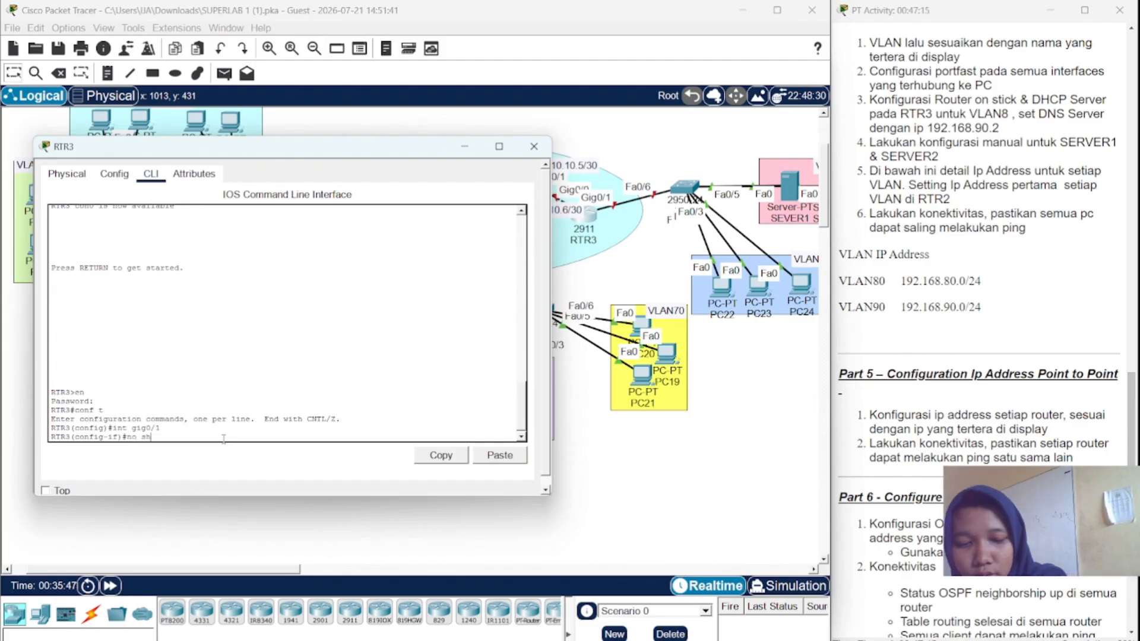
key(Return)
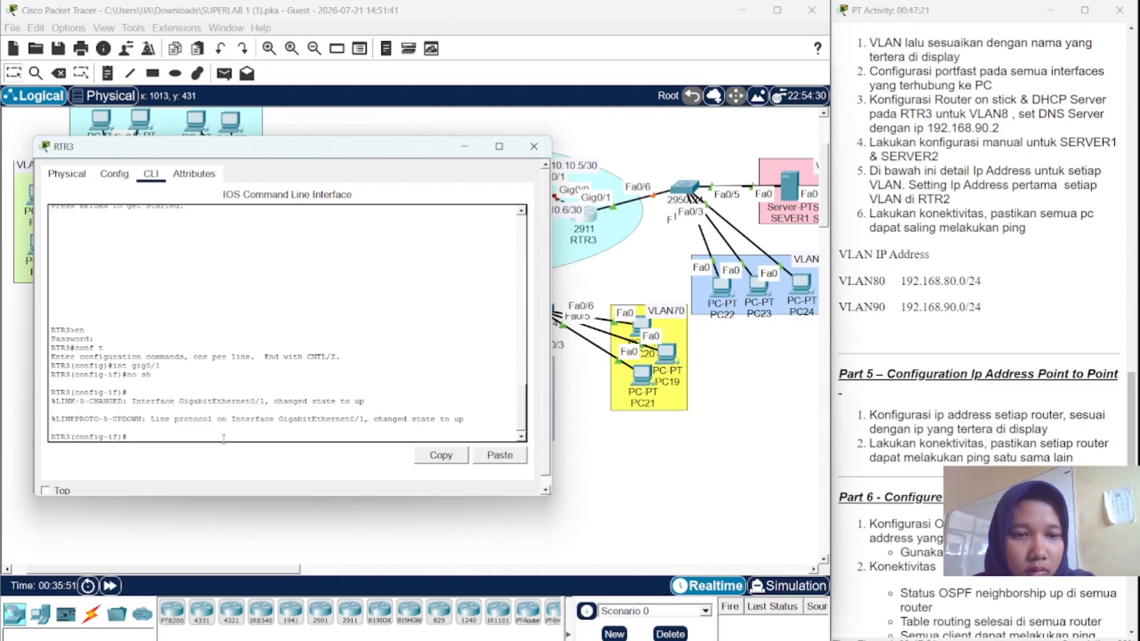
- Create RTR3 subinterface Gig0/1.80 with encapsulation dot1Q 80
text(int)
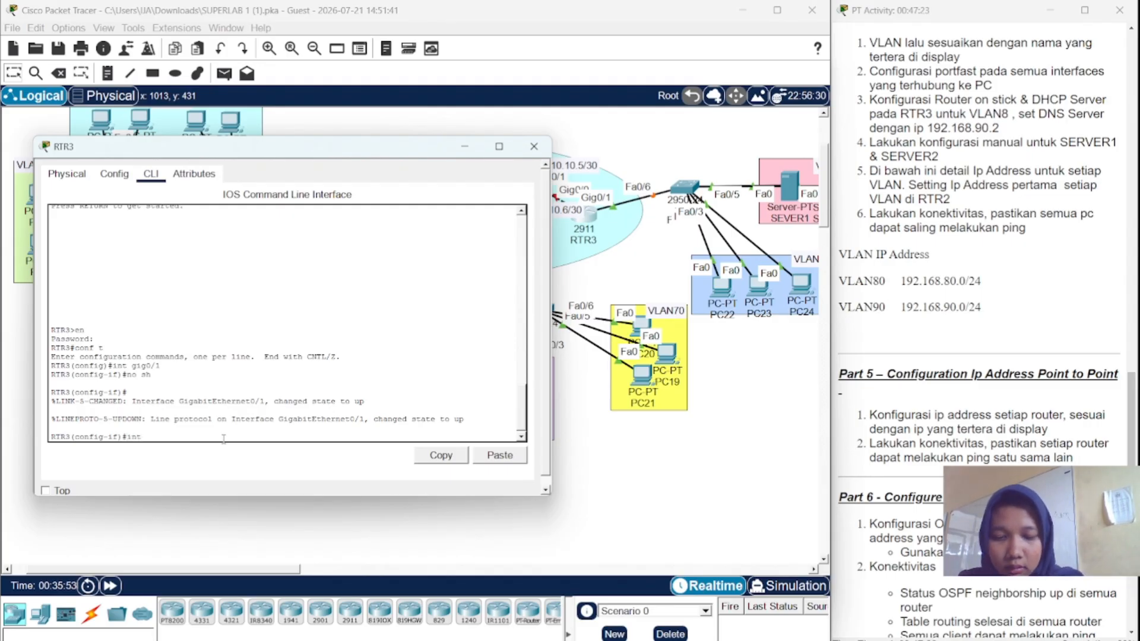
text( gig0)
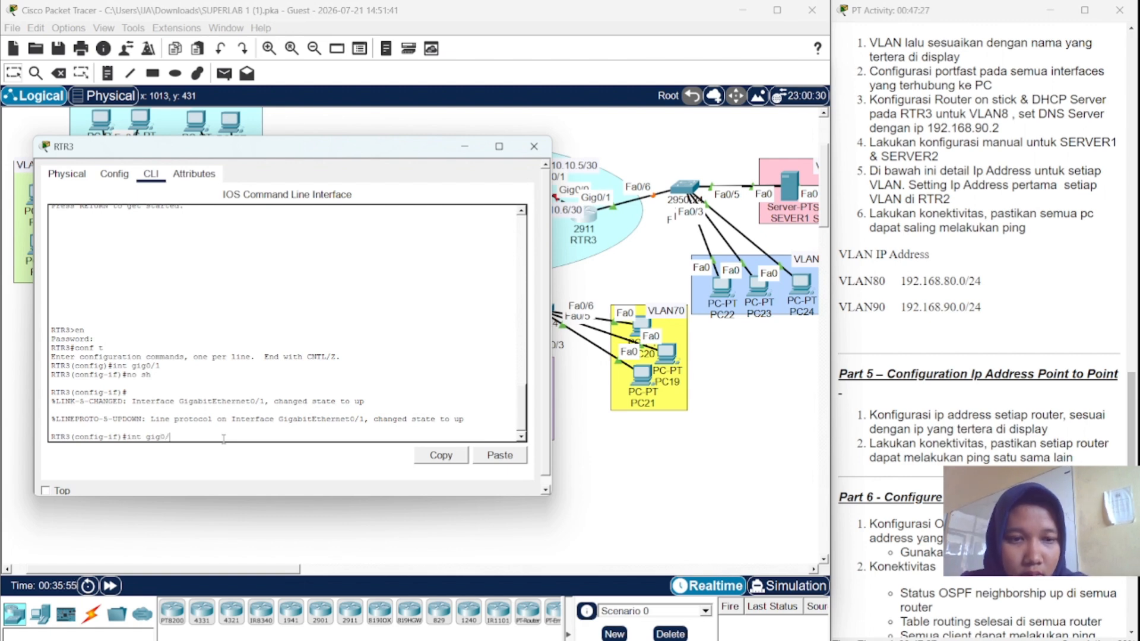
text(/1.)
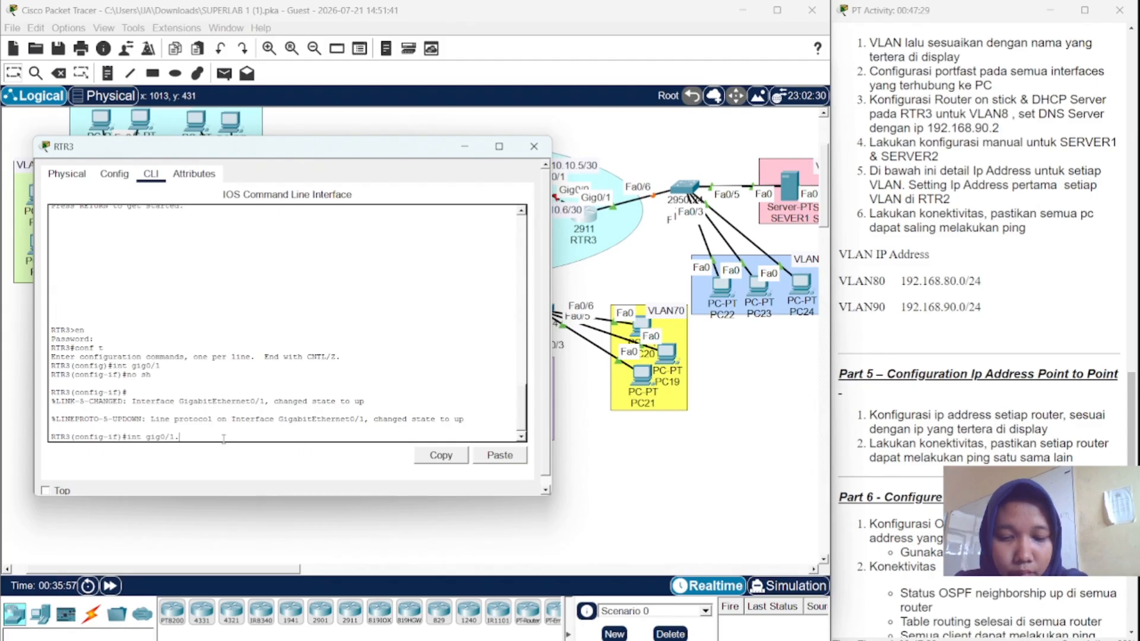
text(80)
key(Return)
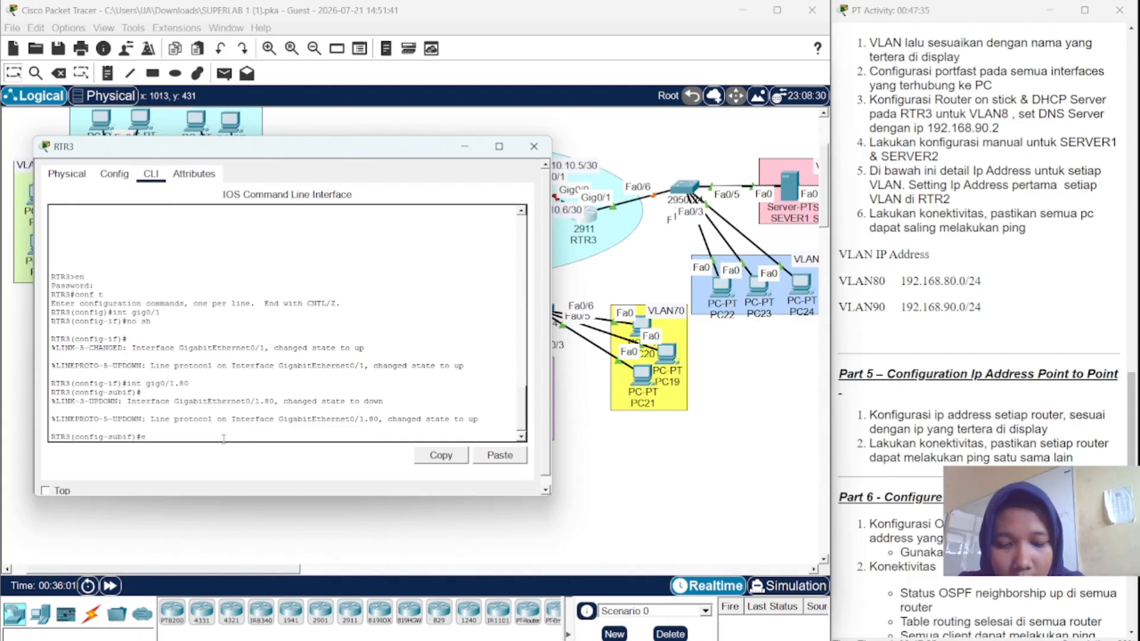
text(enacp)
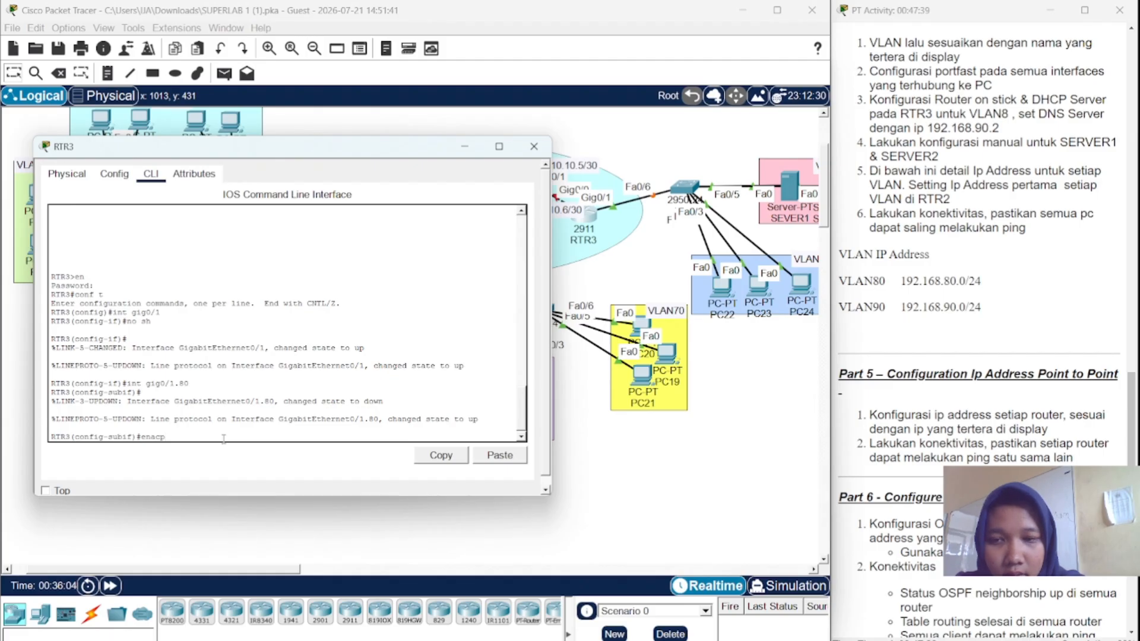
key(Tab)
key(BackSpace)
key(BackSpace)
key(BackSpace)
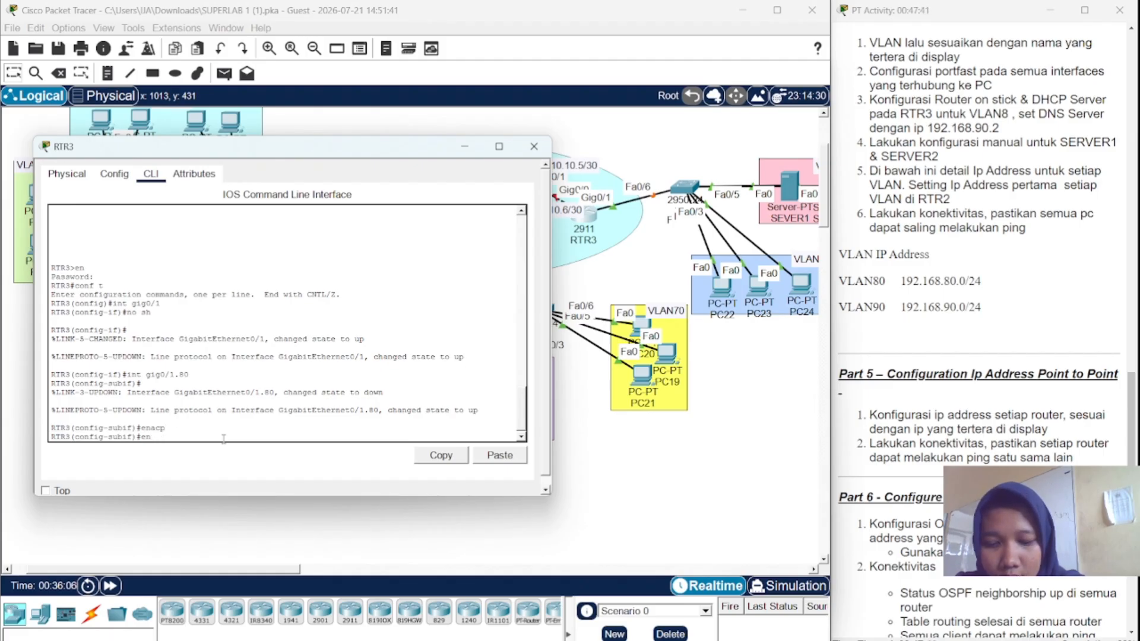
text(ca)
key(Tab)
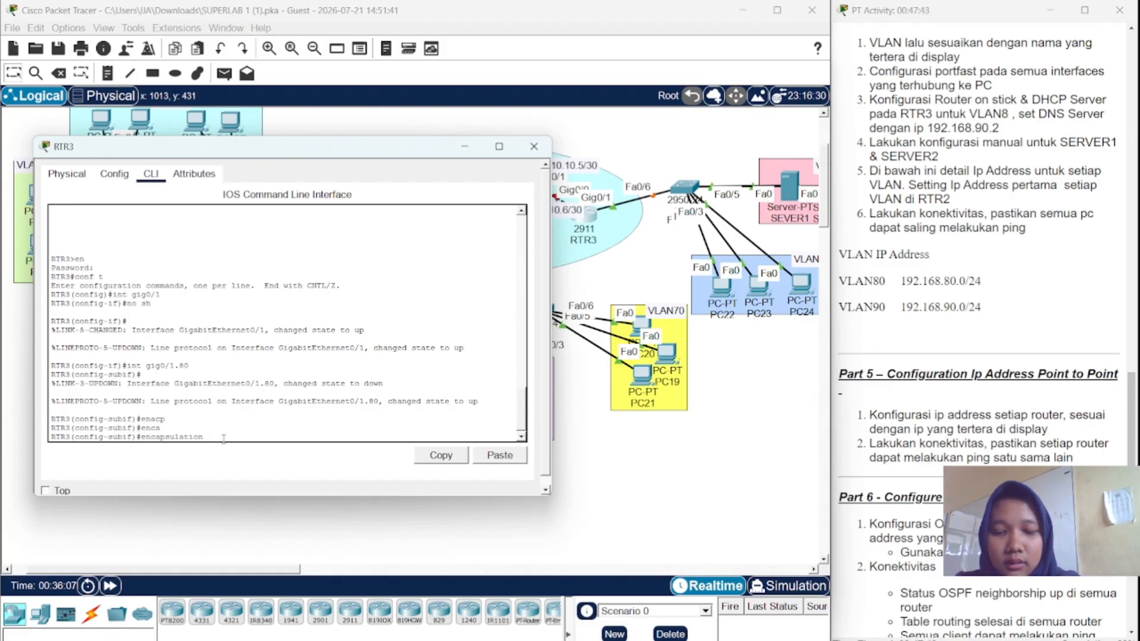
text(dot)
key(Tab)
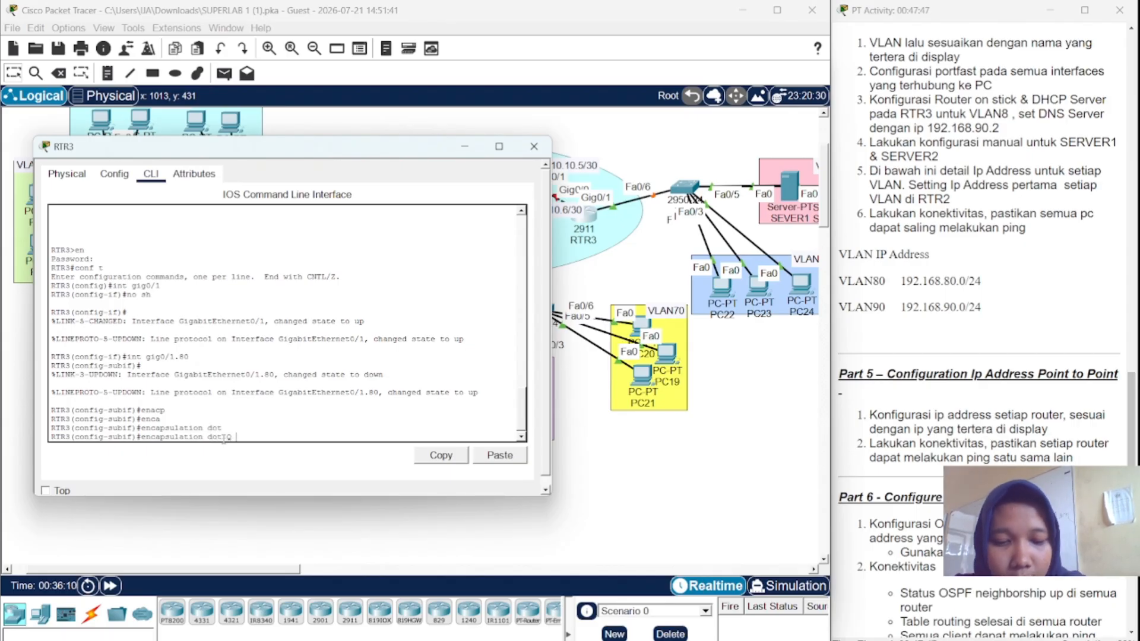
text(80)
key(Return)
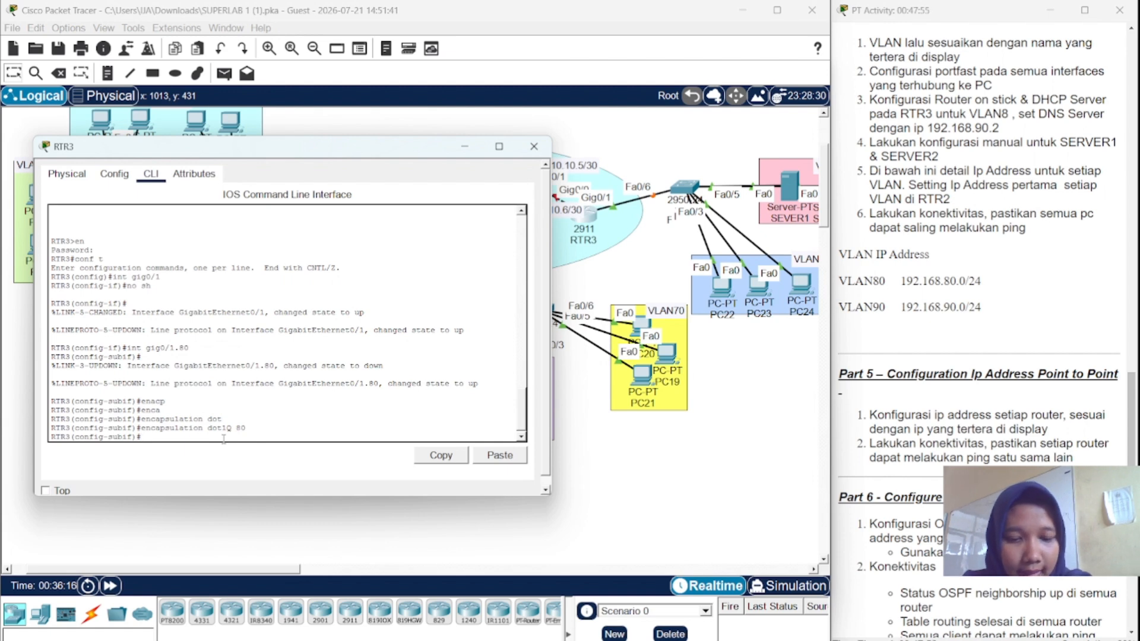
- Assign 192.168.80.1 255.255.255.0 to Gig0/1.80 and enable it
text(ip add)
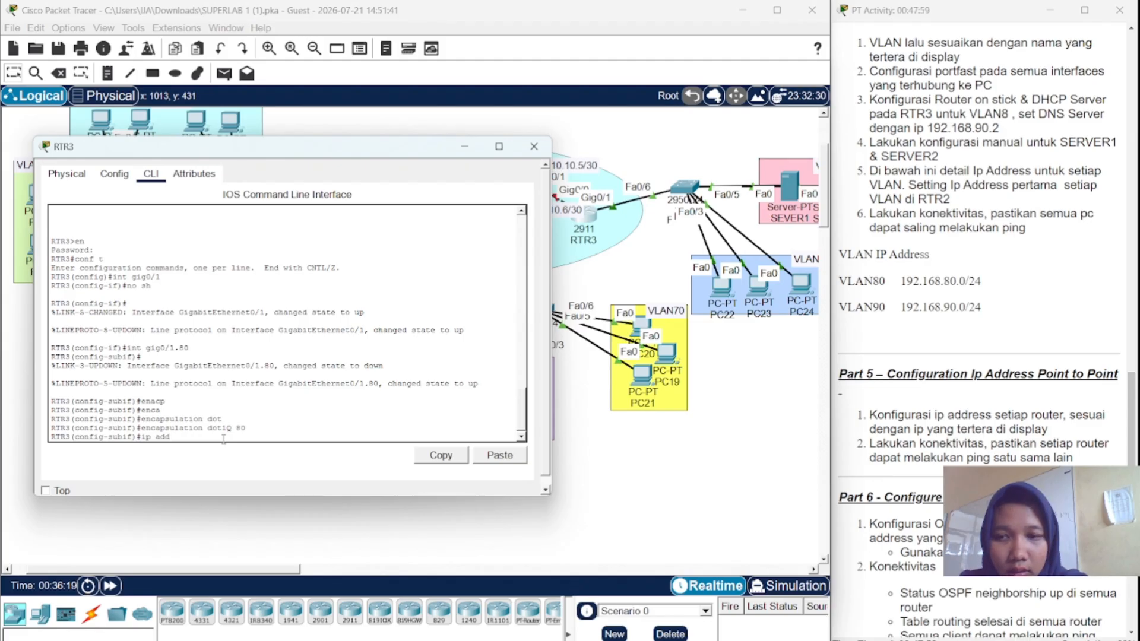
text( 19=68)
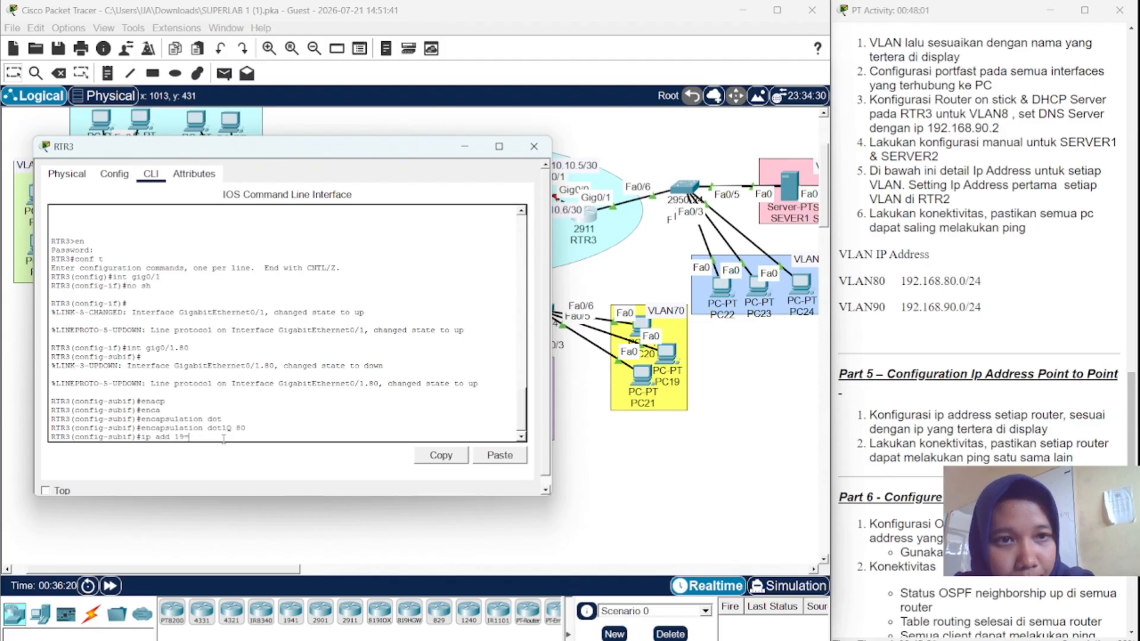
key(BackSpace)
key(BackSpace)
key(BackSpace)
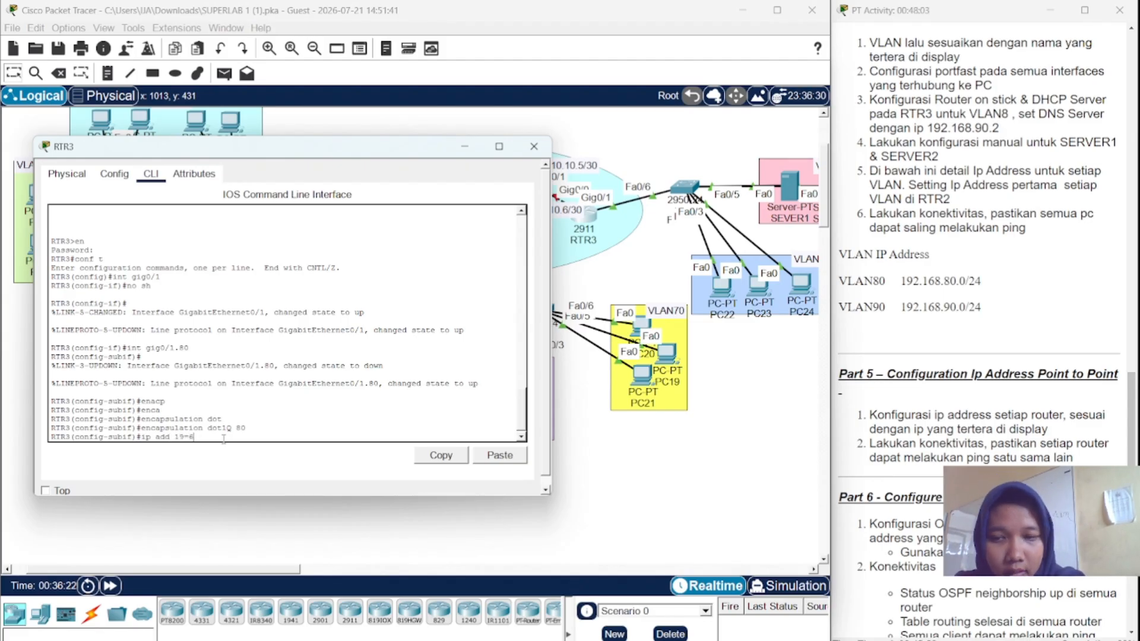
text(2)
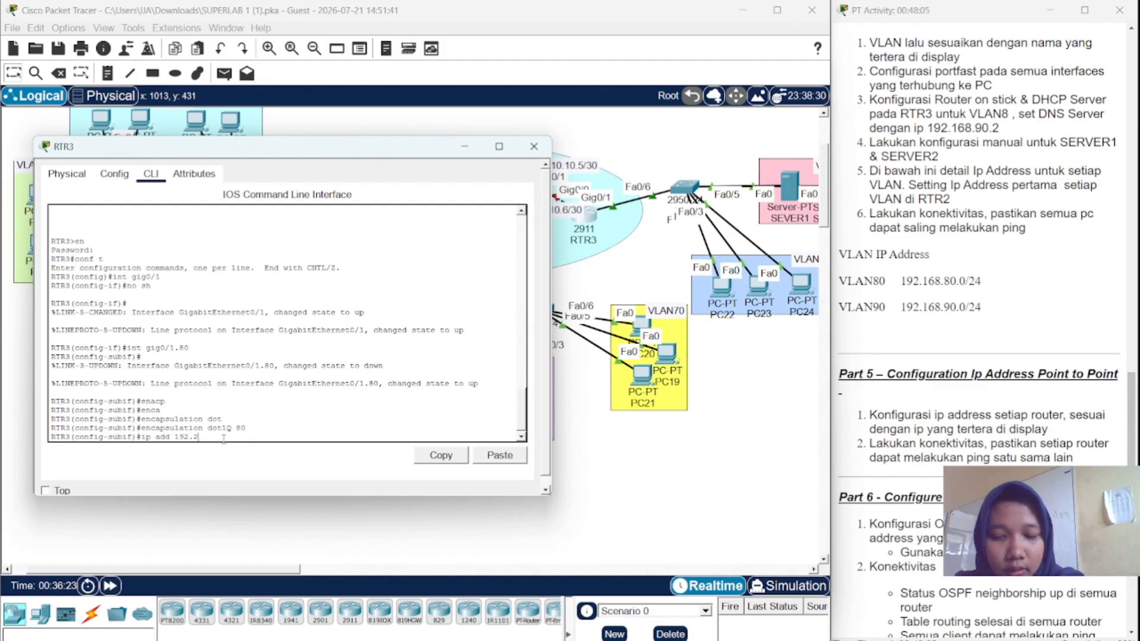
key(BackSpace)
text(168.)
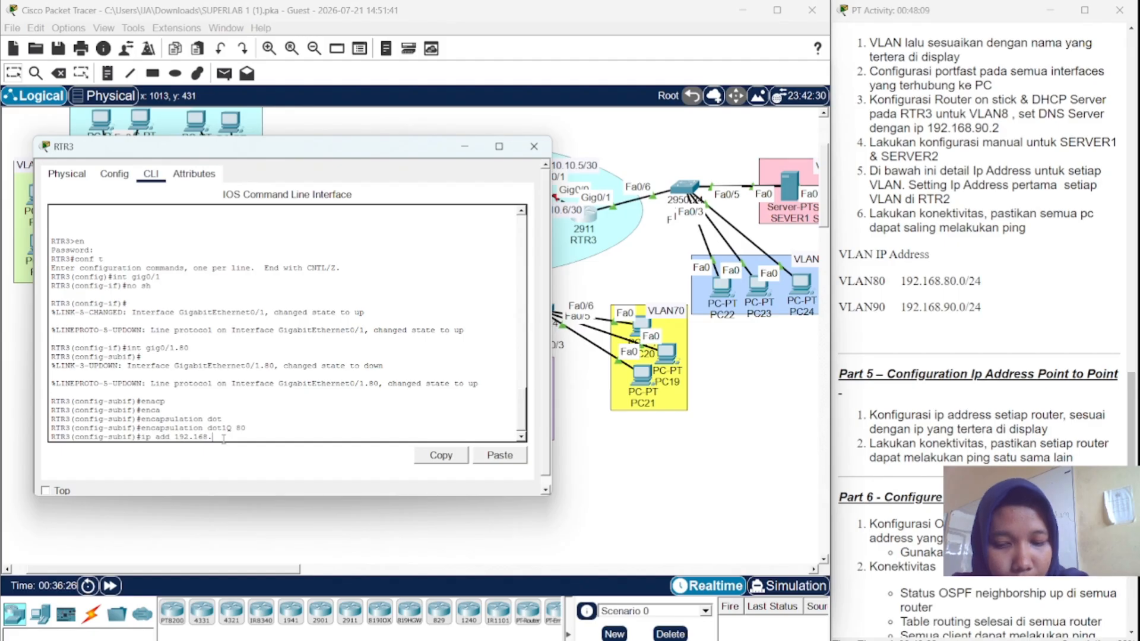
text(8)
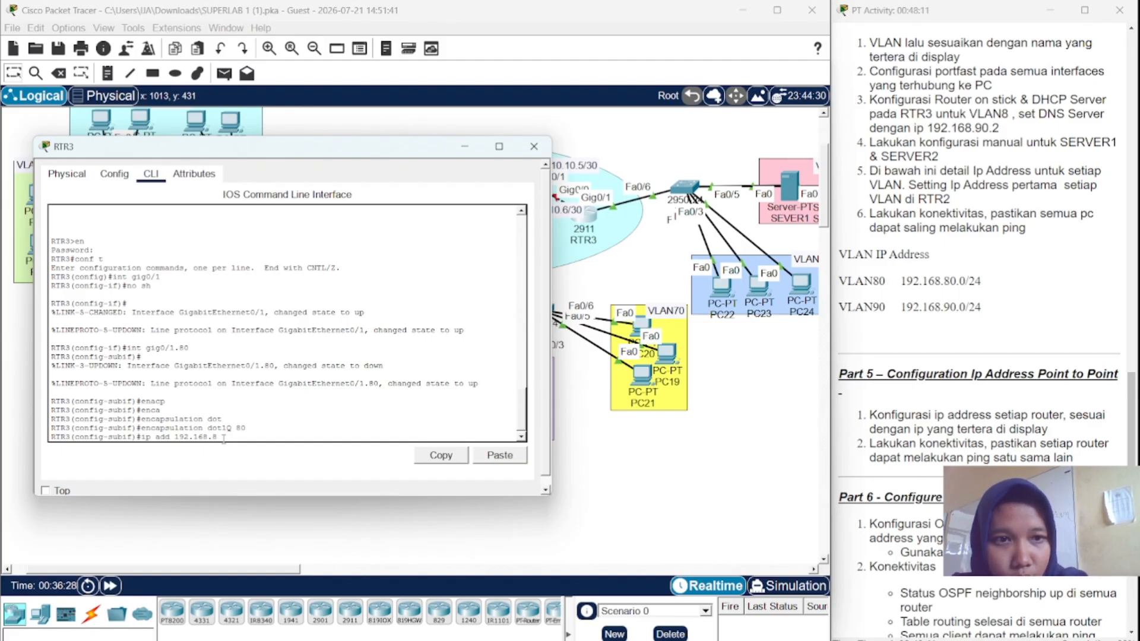
text(0.1)
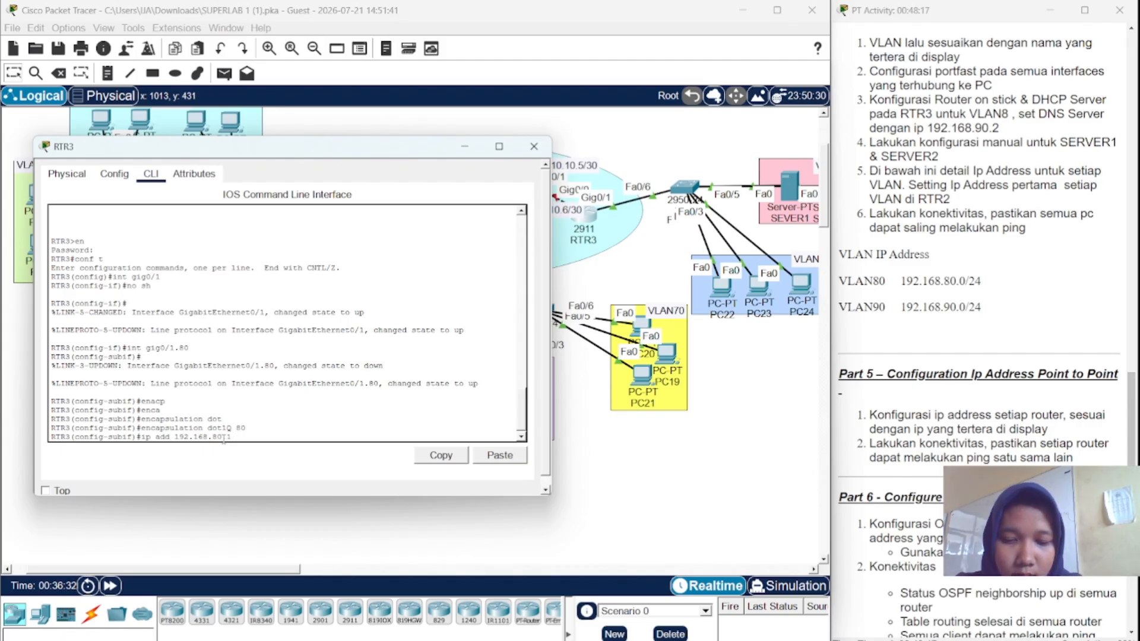
text(255.2)
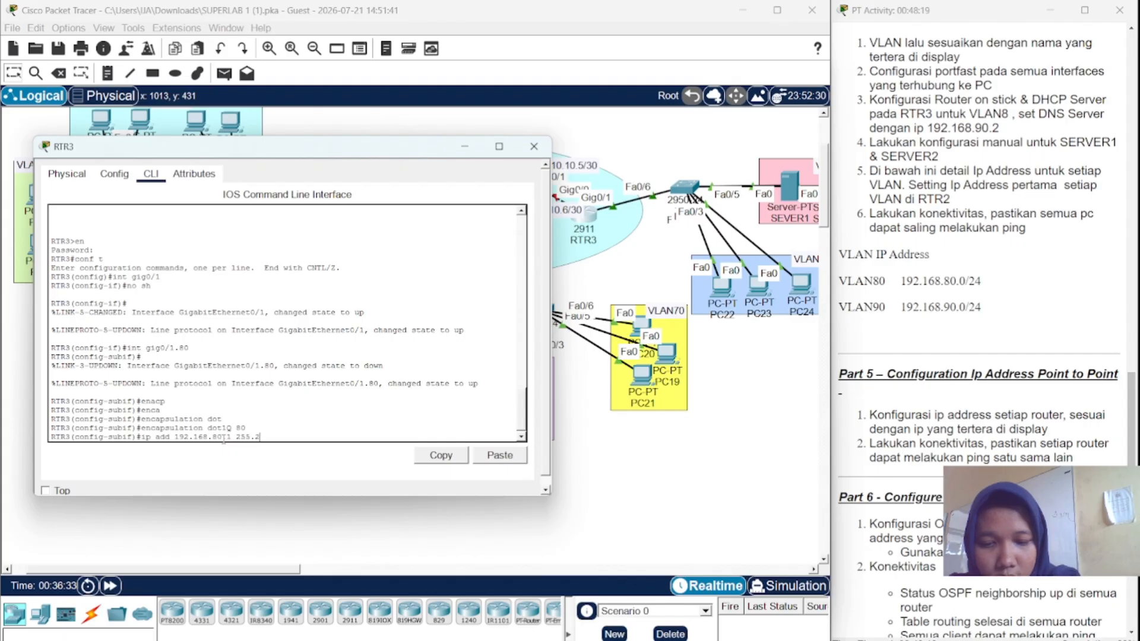
text(55.255)
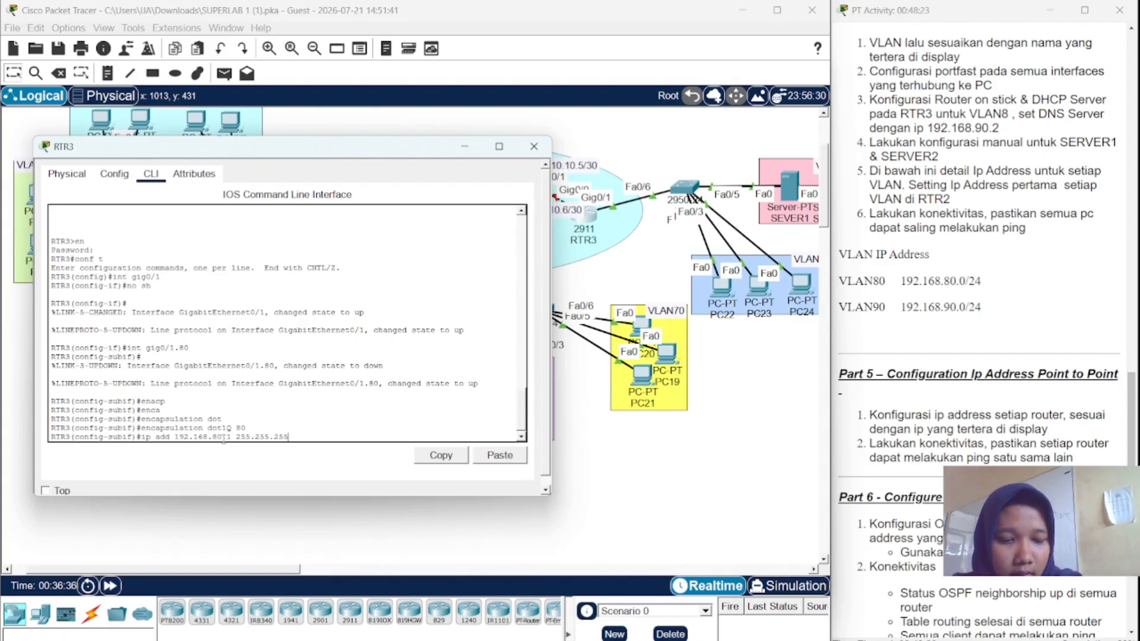
text(.0)
key(Return)
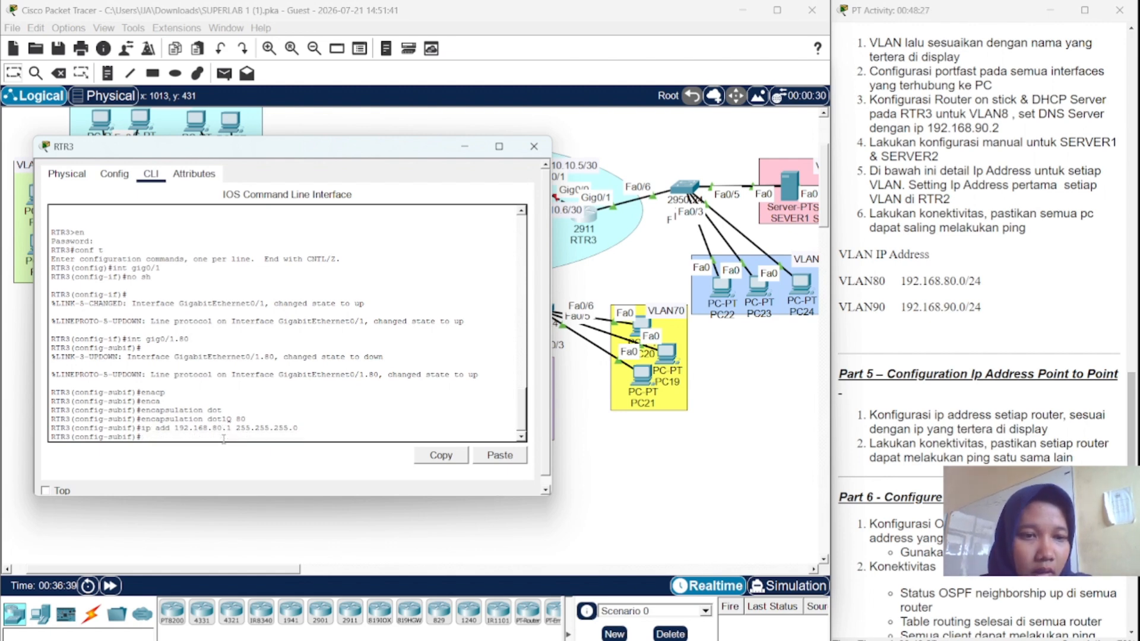
text(no sh)
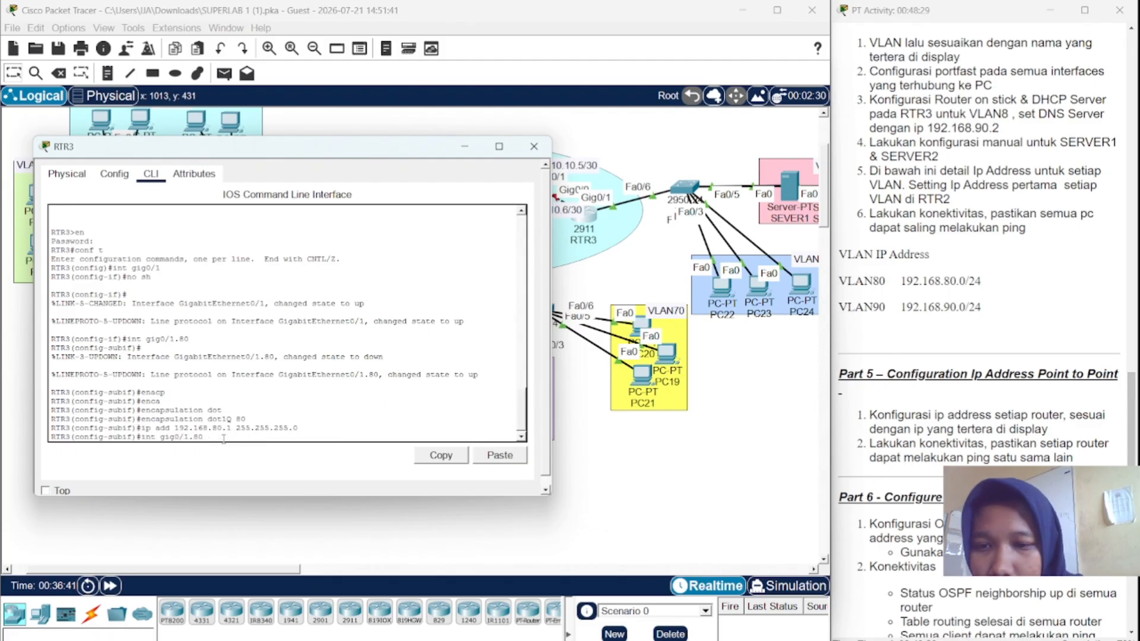
- Create subinterface Gig0/1.90 with encapsulation dot1Q 90
key(Down)
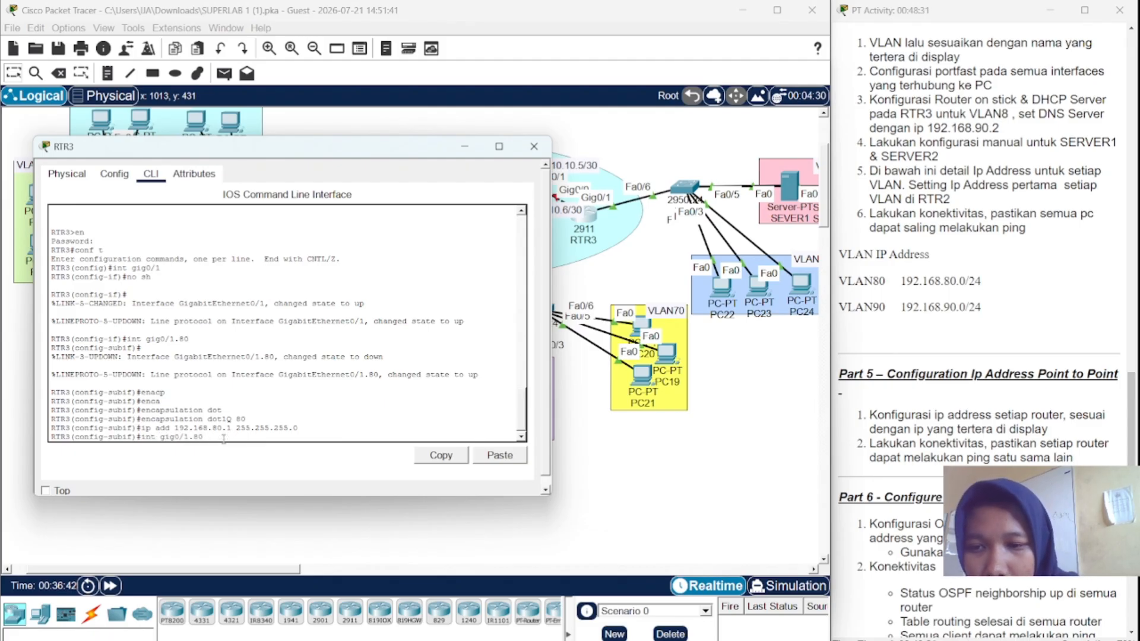
key(Return)
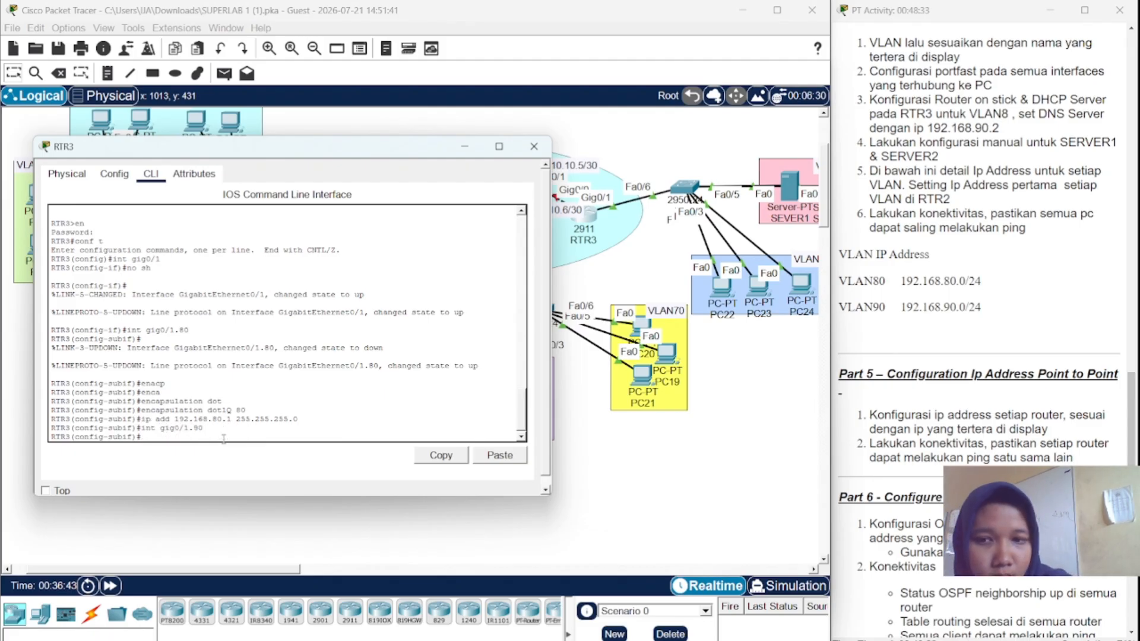
key(Up)
key(Up)
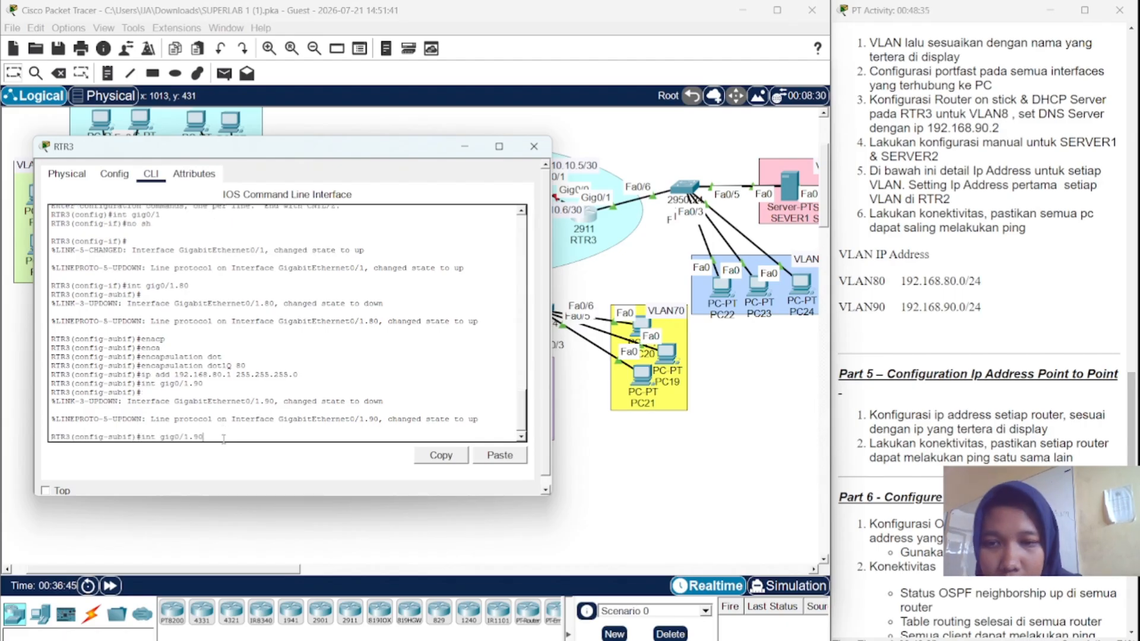
key(Up)
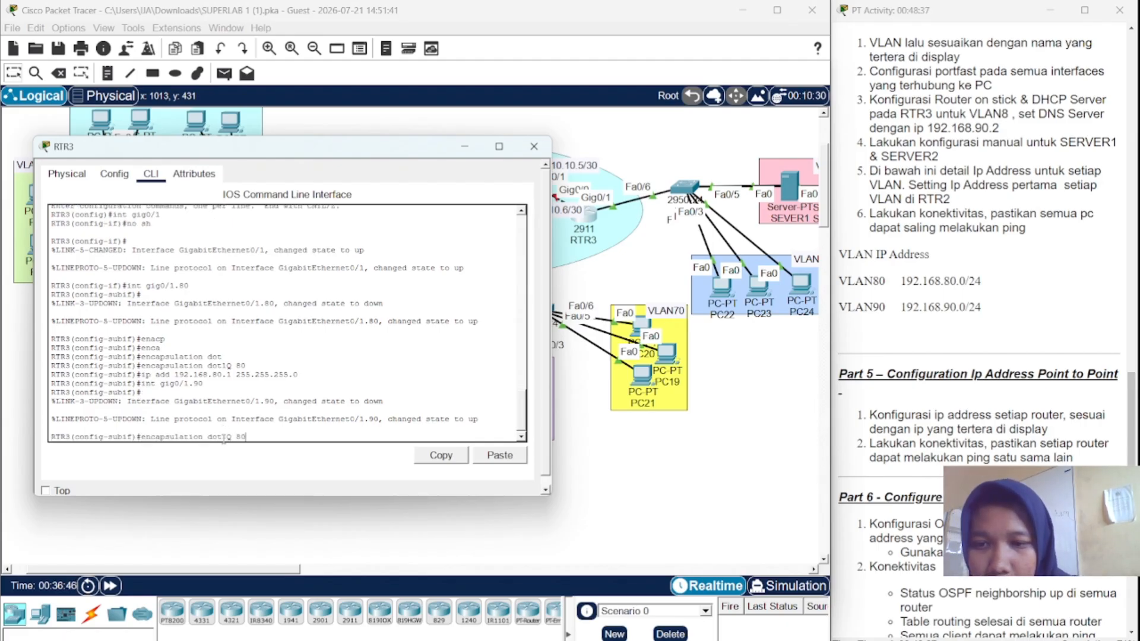
key(BackSpace)
key(BackSpace)
text(90)
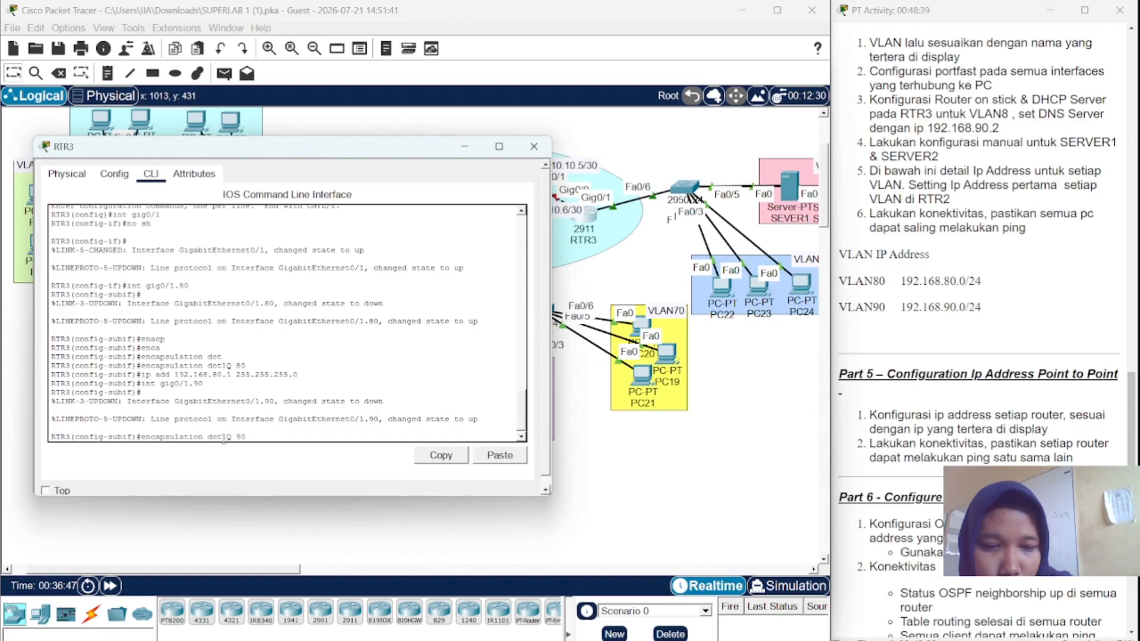
key(Return)
- Assign 192.168.90.1/24 to Gig0/1.90, then begin DHCP pool VLAN80
key(Up)
key(Up)
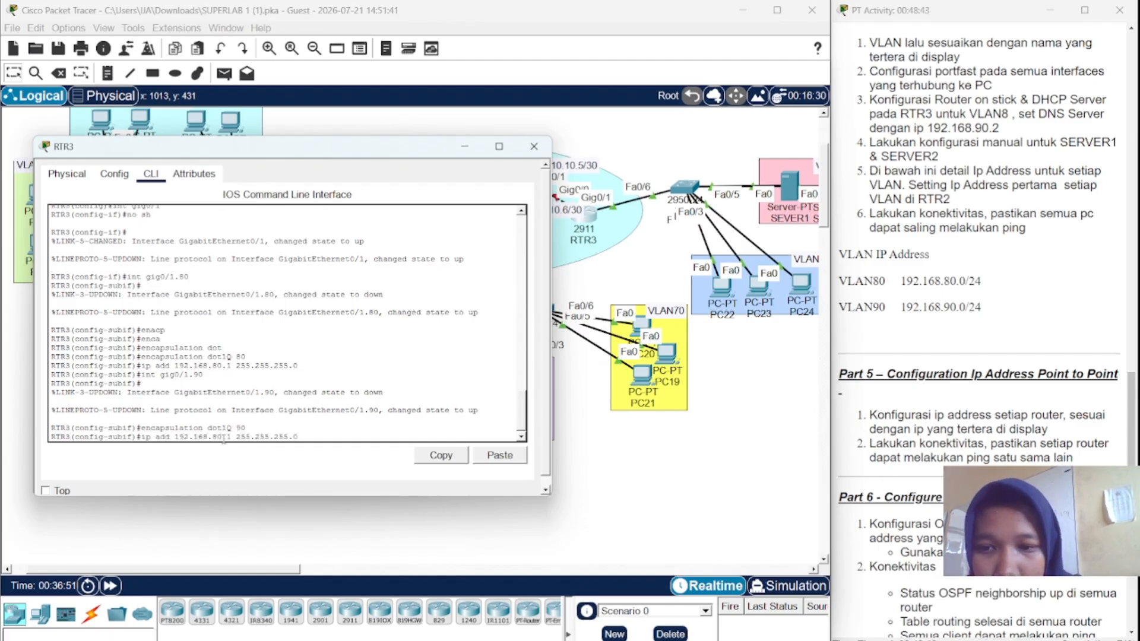
key(BackSpace)
key(BackSpace)
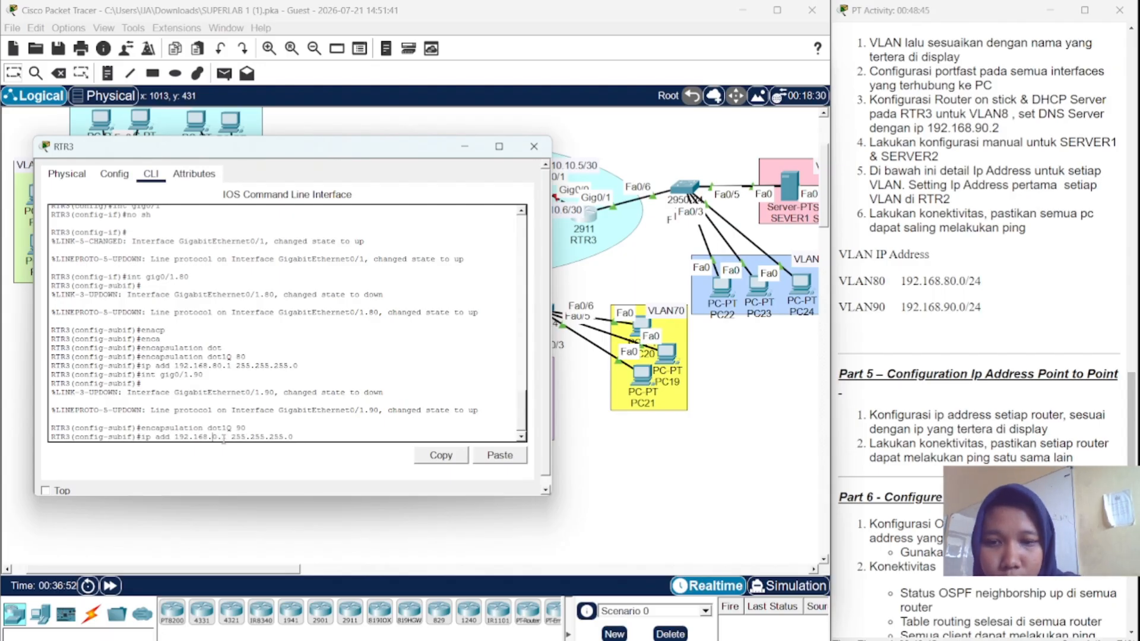
text(90)
key(Return)
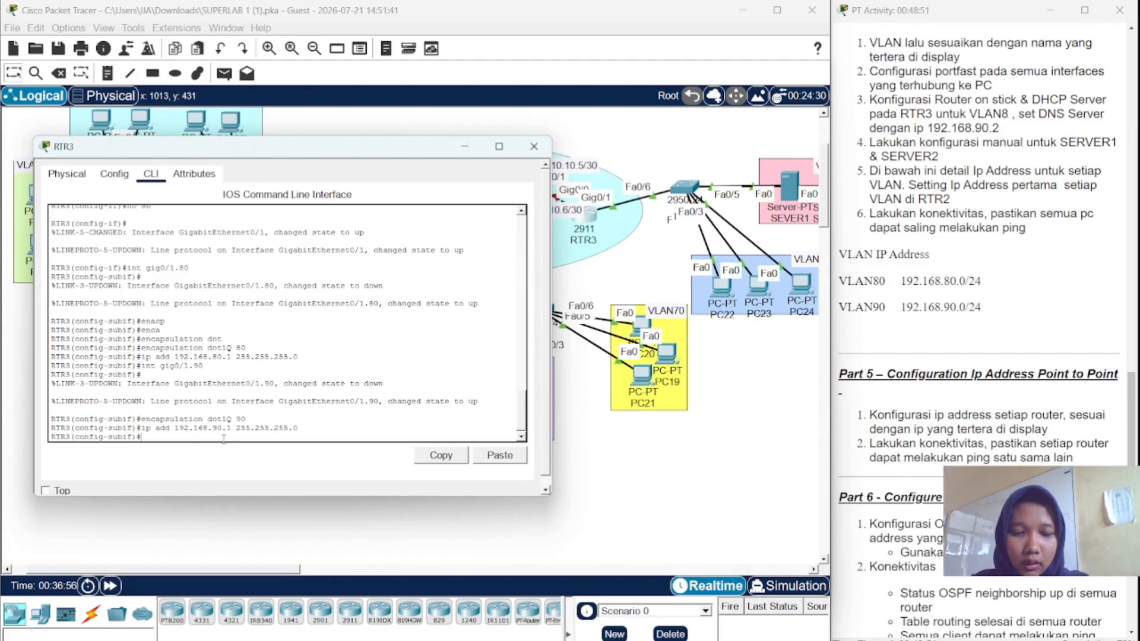
text(ip dhc)
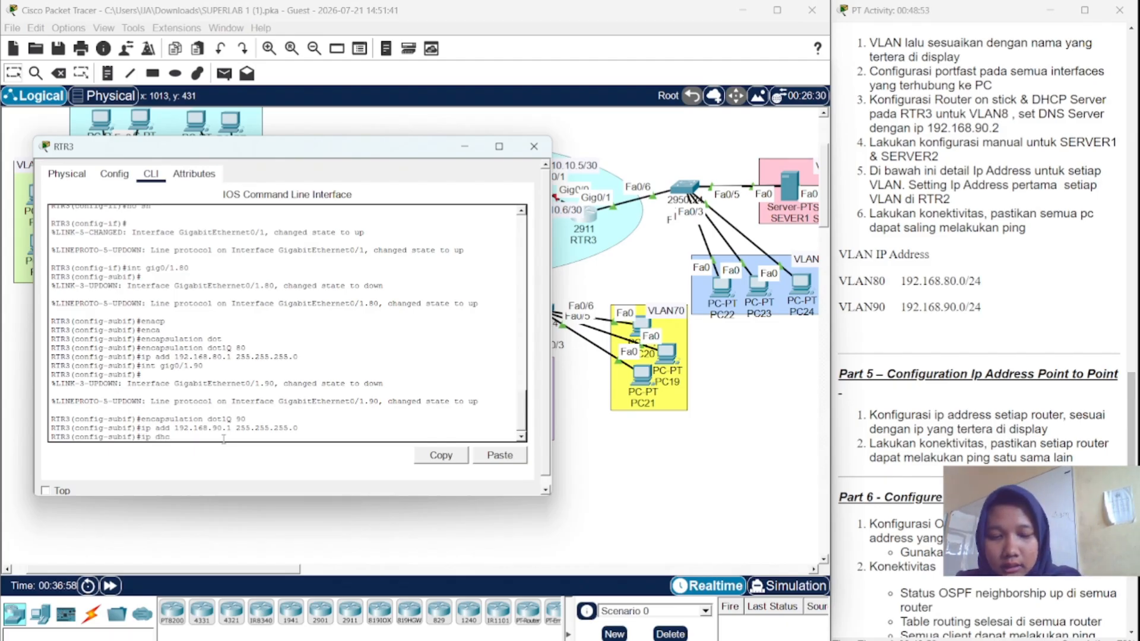
text(p pool)
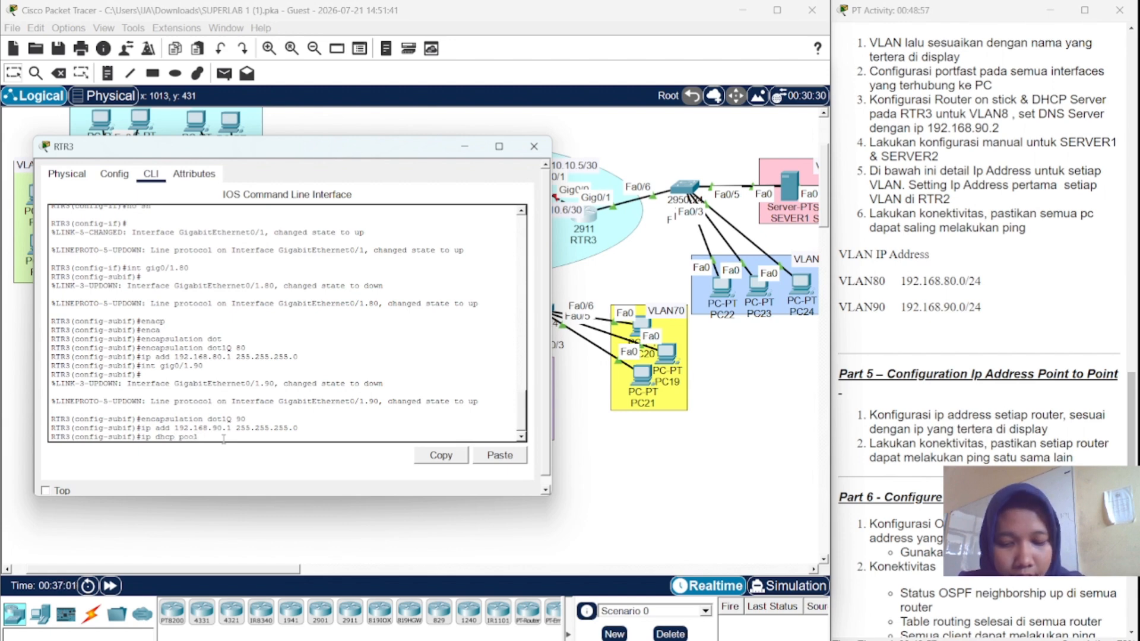
text( VLAN)
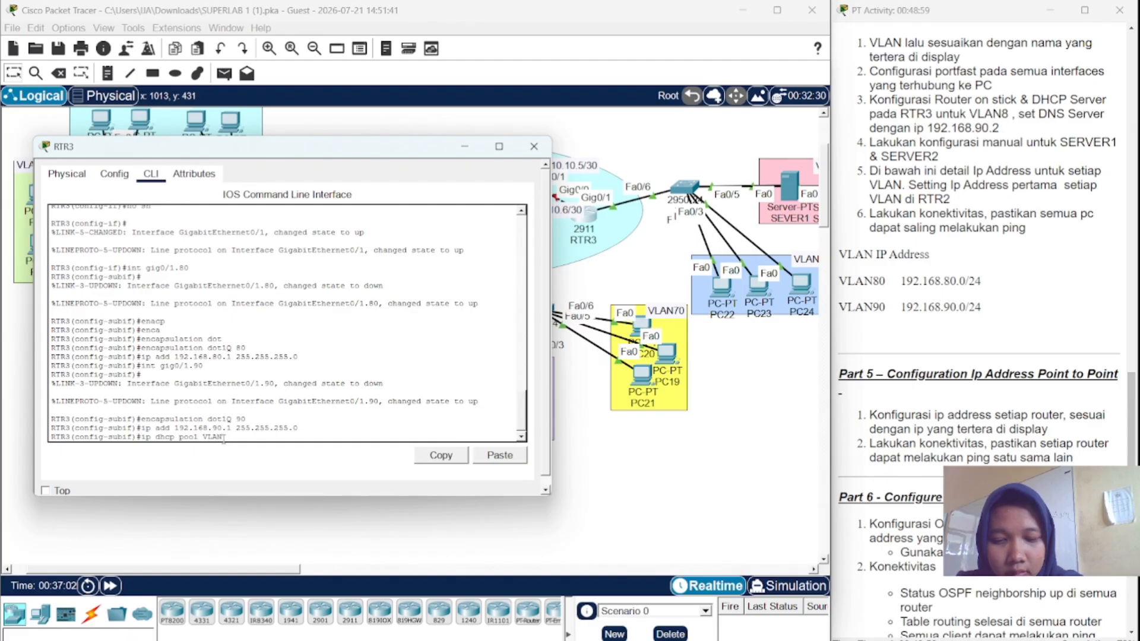
- Create RTR3's VLAN80 DHCP pool and attempt an address line for 192.168.80.0
text(80)
key(Return)
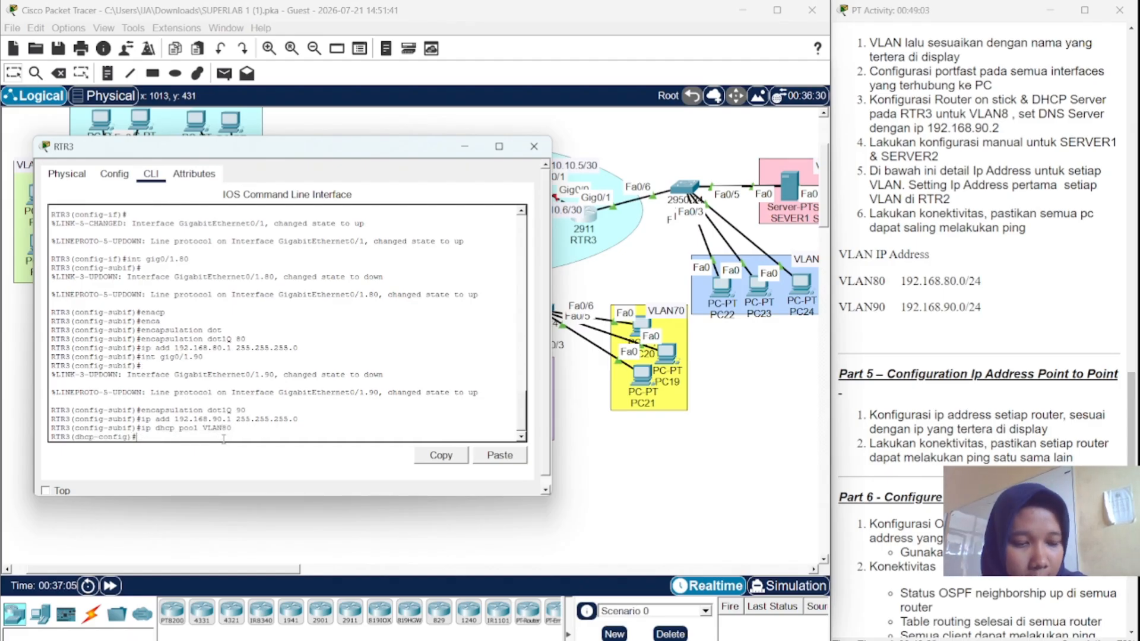
key(Up)
key(Up)
key(Up)
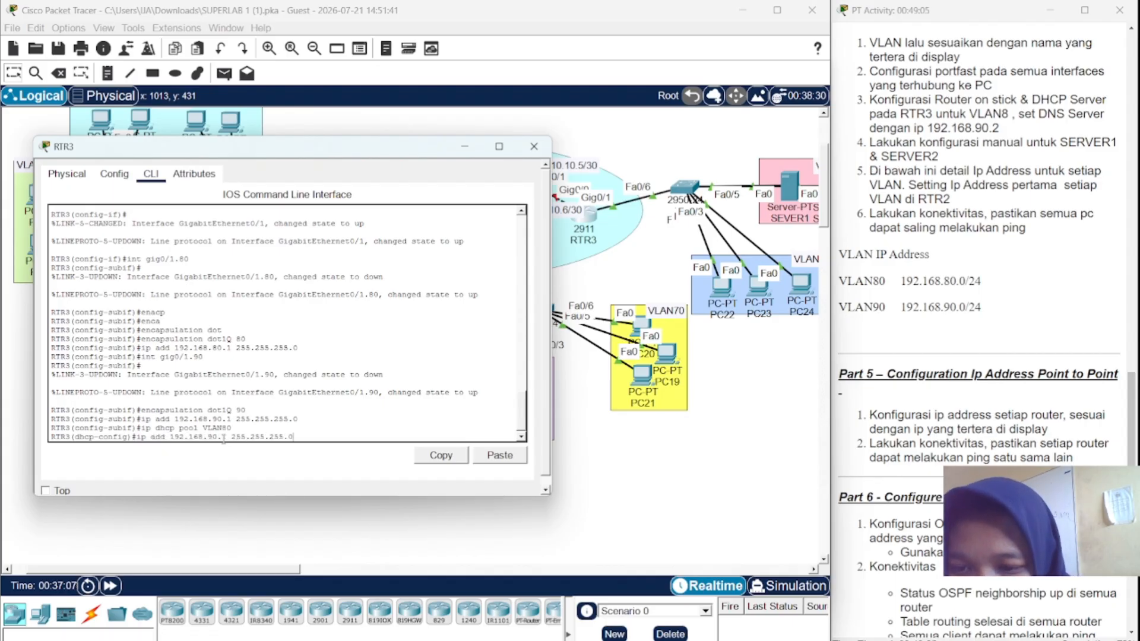
key(Down)
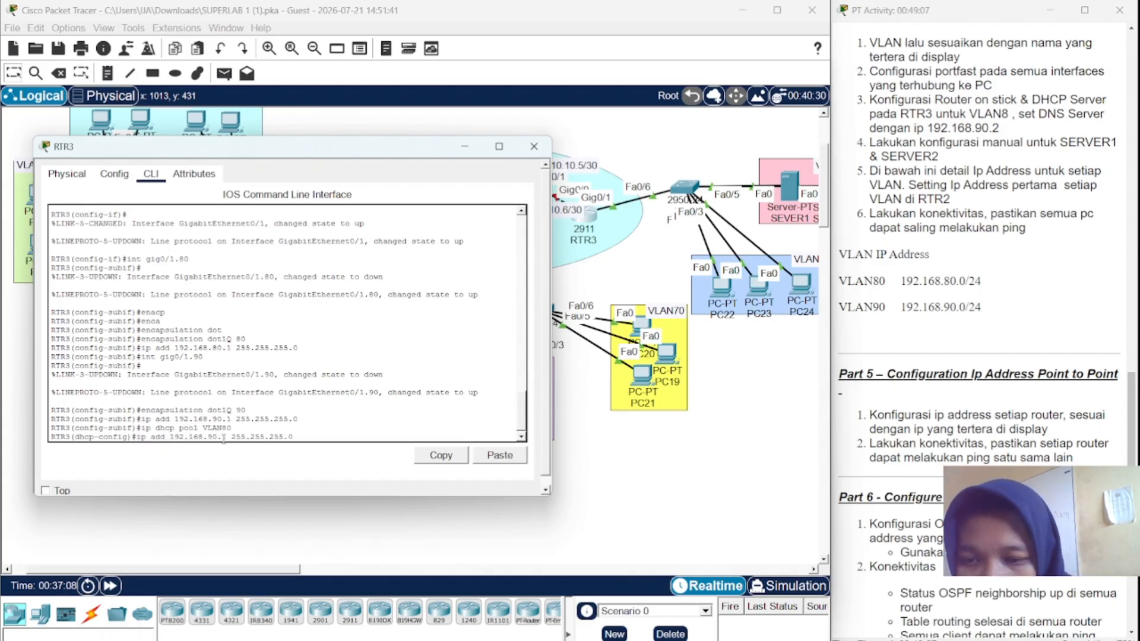
key(Left)
key(Left)
key(Left)
key(Left)
key(Left)
key(Left)
key(Left)
key(BackSpace)
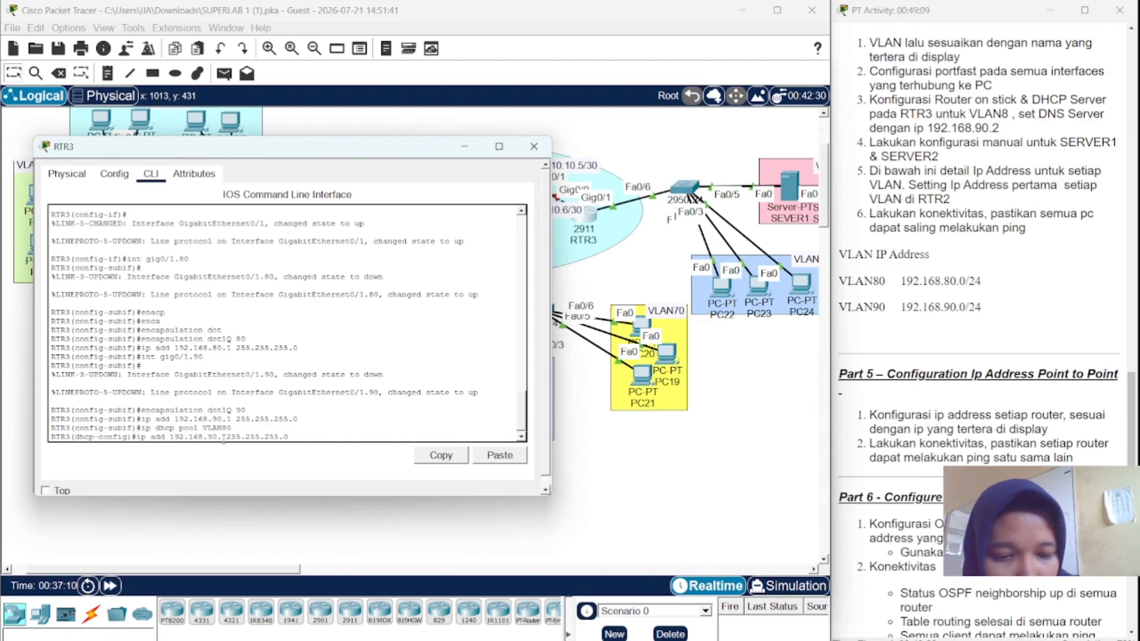
text(1)
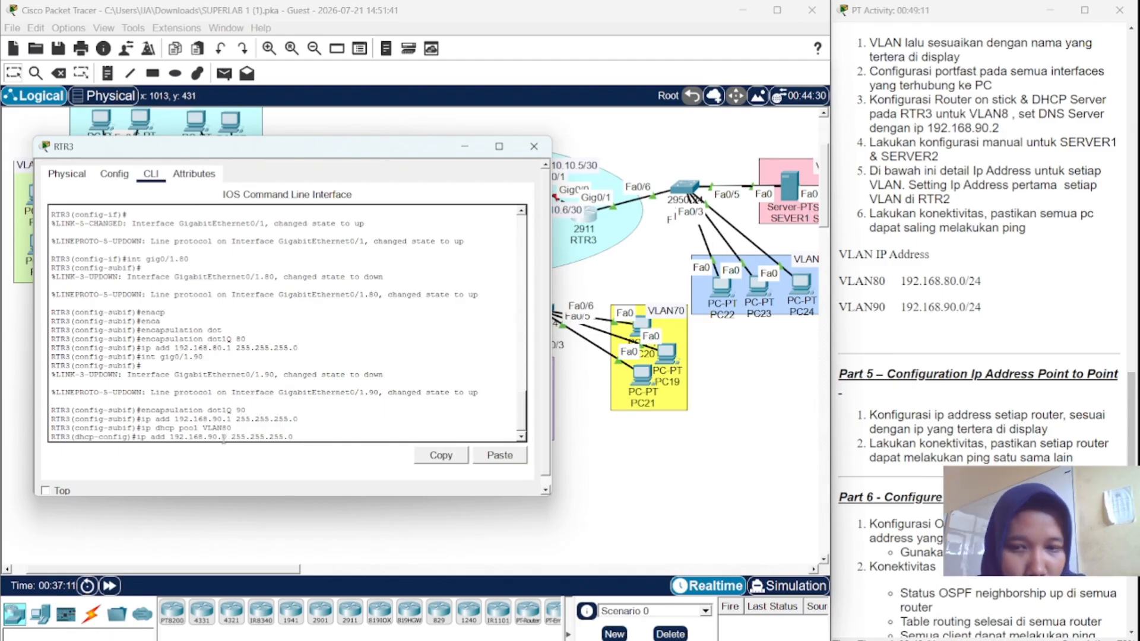
key(BackSpace)
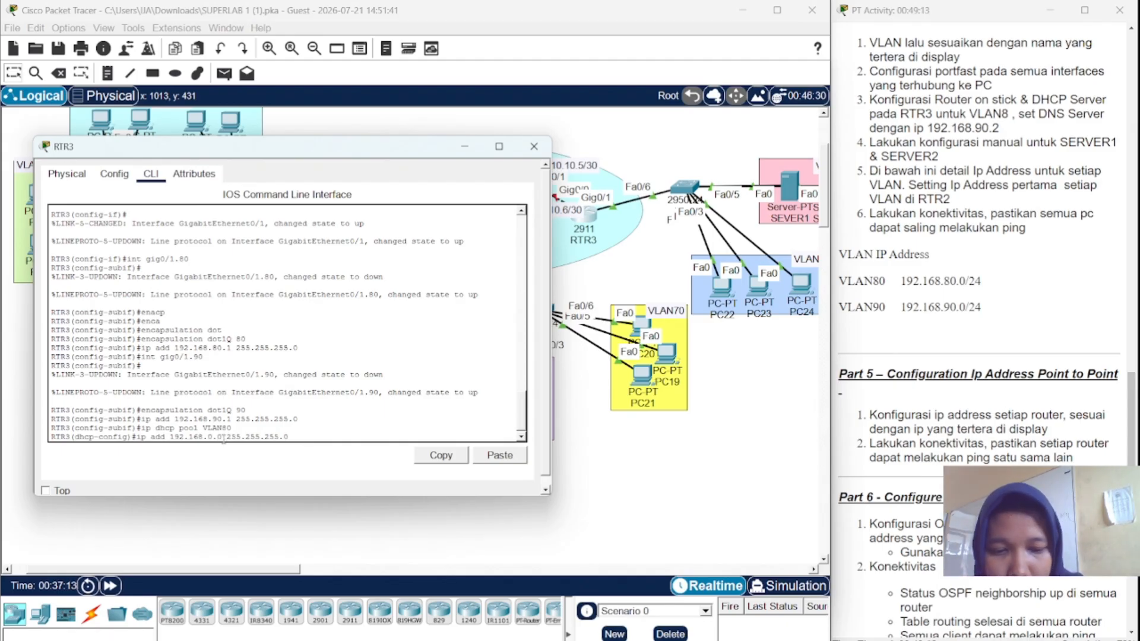
text(8)
key(Return)
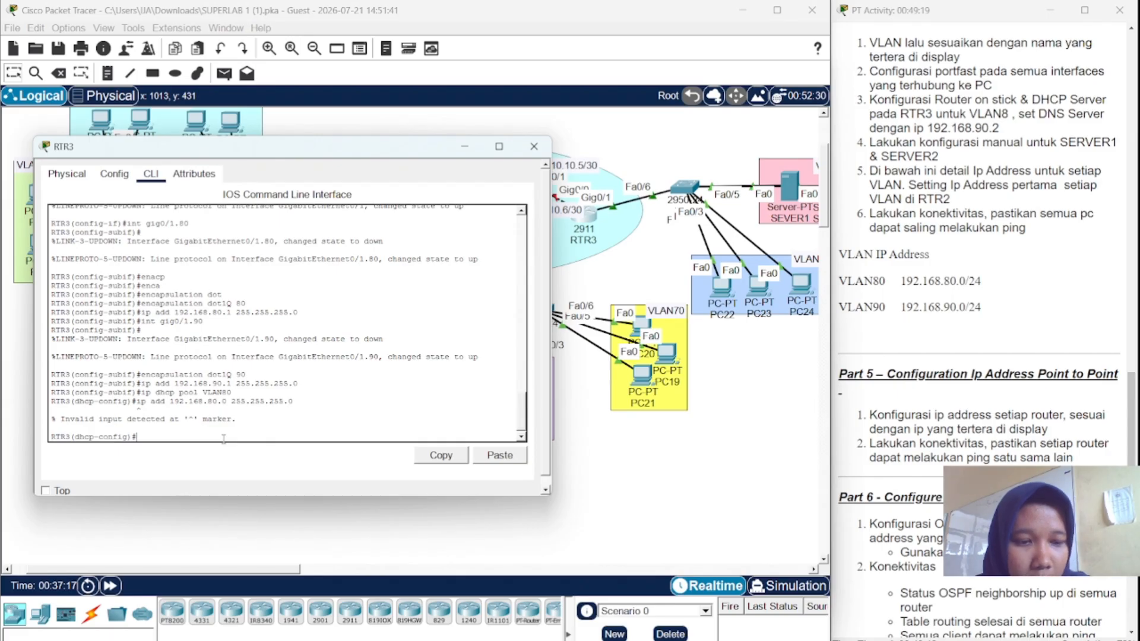
- Set the VLAN80 pool's network to 192.168.80.0 255.255.255.0
key(Up)
key(Left)
key(Left)
key(Left)
key(Left)
key(Left)
key(Left)
key(Left)
key(Left)
key(Left)
key(Left)
key(Left)
key(Left)
key(Left)
key(Left)
key(Left)
key(Left)
key(Left)
key(Left)
key(Left)
key(Left)
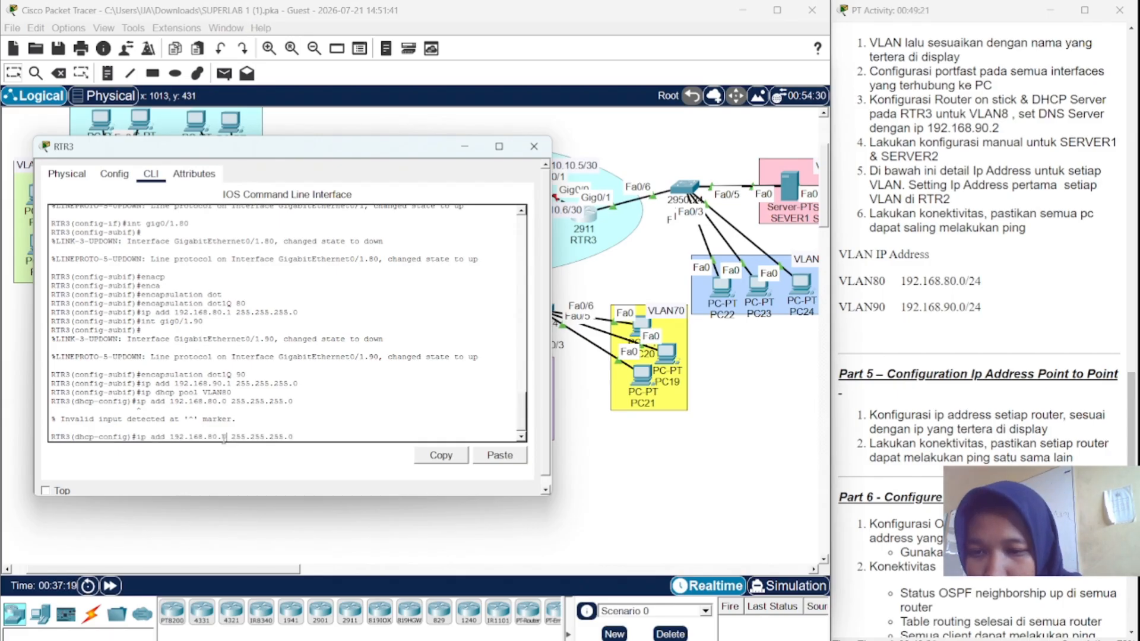
key(BackSpace)
key(BackSpace)
key(BackSpace)
key(BackSpace)
key(BackSpace)
key(BackSpace)
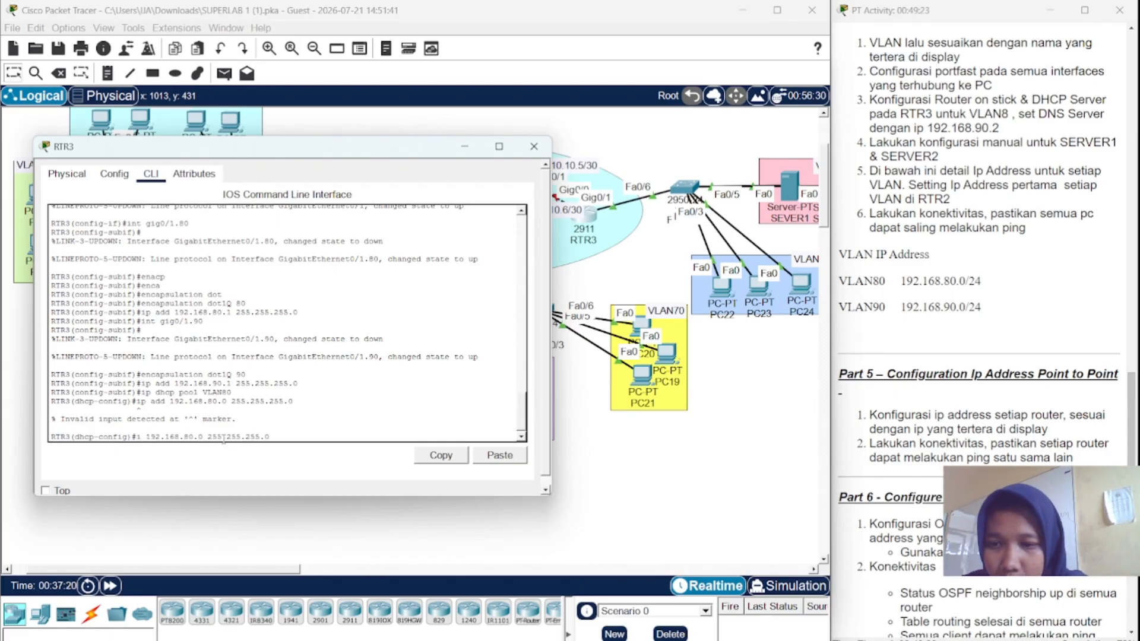
text(net)
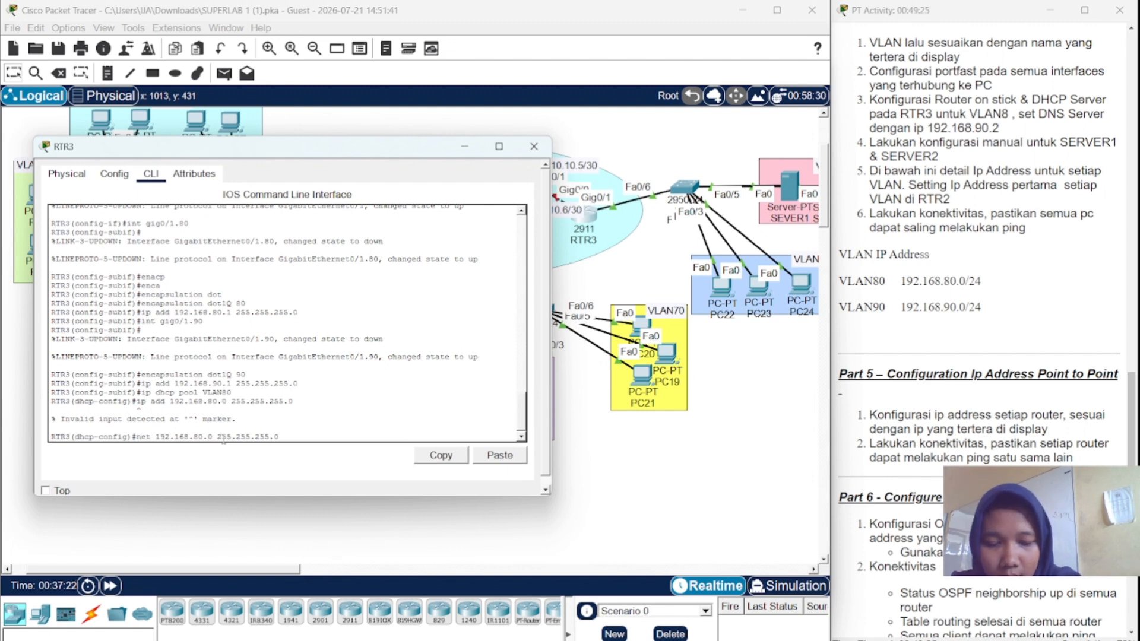
key(Return)
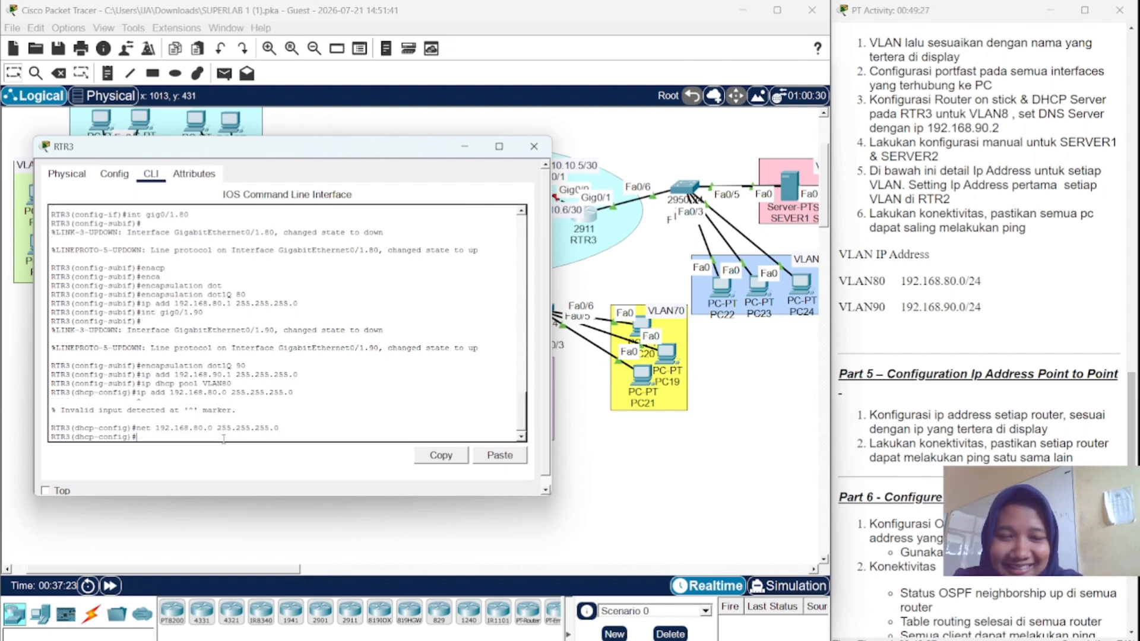
- Set the VLAN80 pool's default router to 192.168.80.1
key(Up)
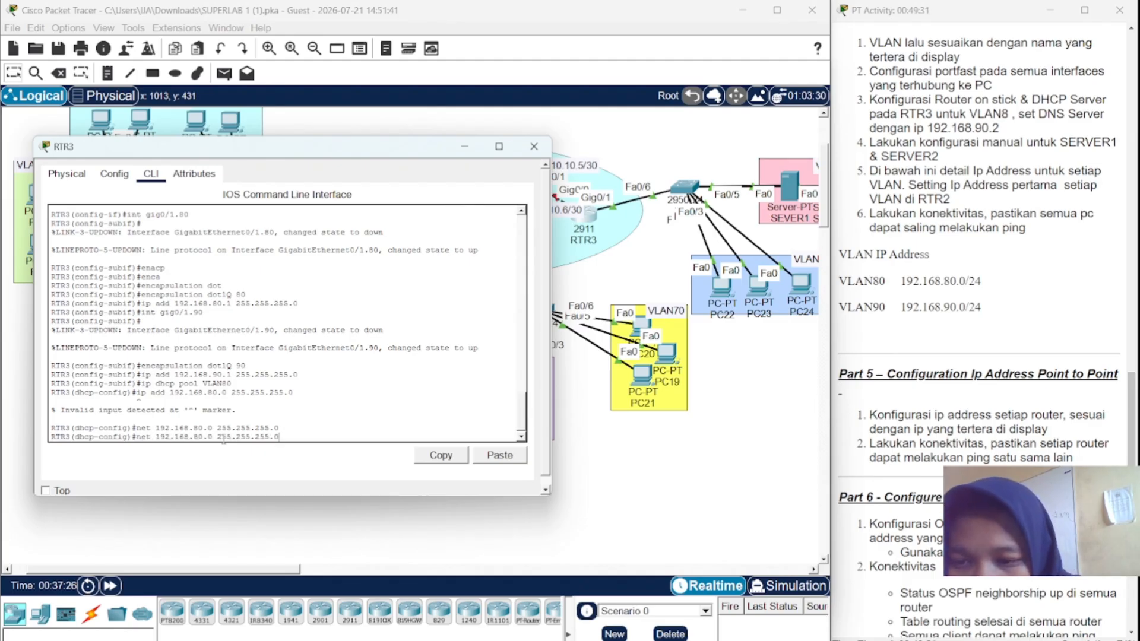
key(Up)
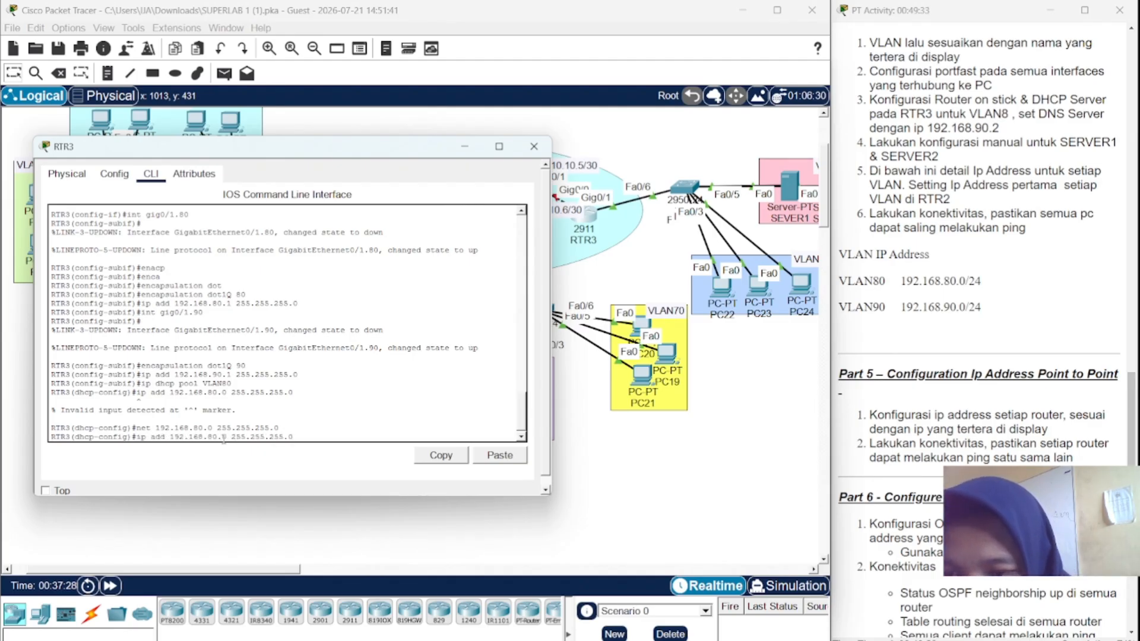
key(Up)
key(Up)
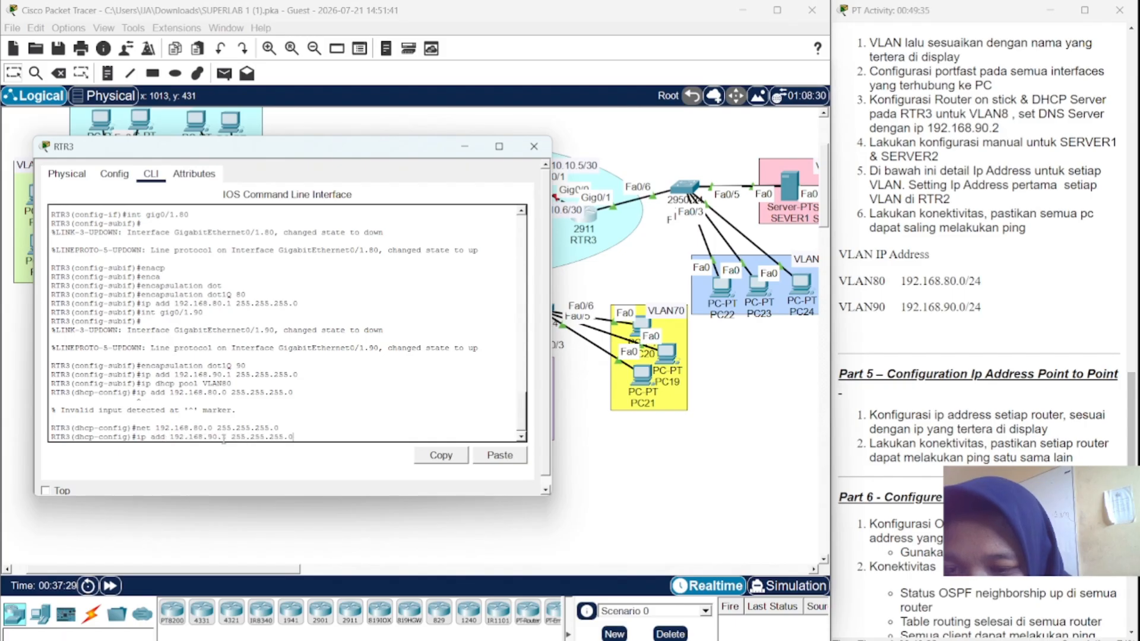
key(Up)
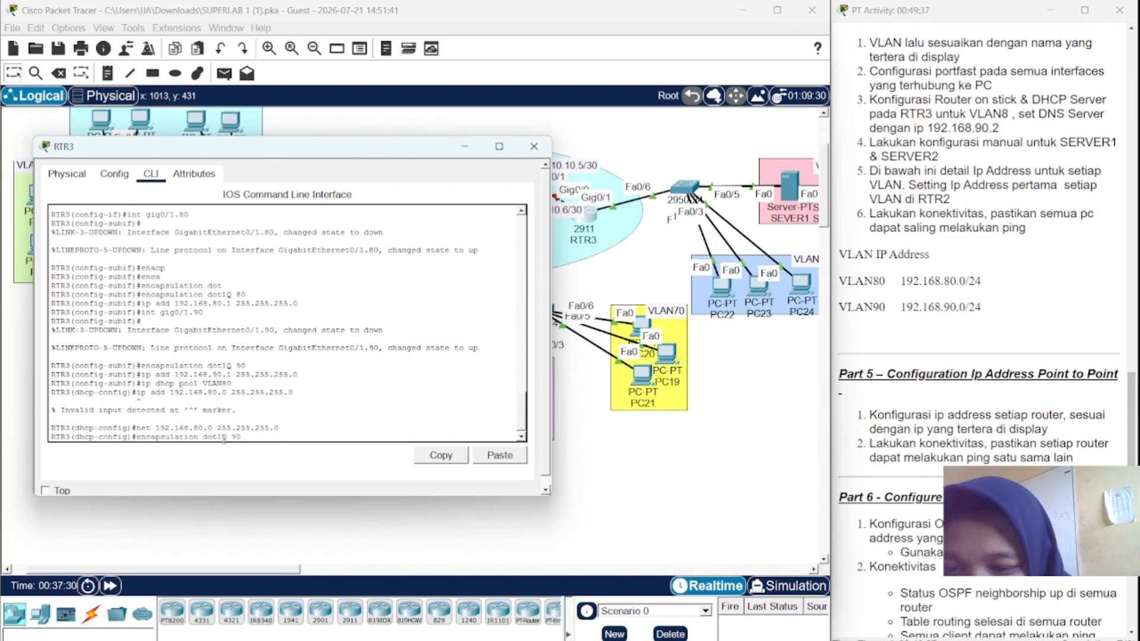
key(Down)
key(BackSpace)
key(BackSpace)
key(BackSpace)
key(BackSpace)
key(BackSpace)
key(BackSpace)
key(BackSpace)
key(BackSpace)
key(BackSpace)
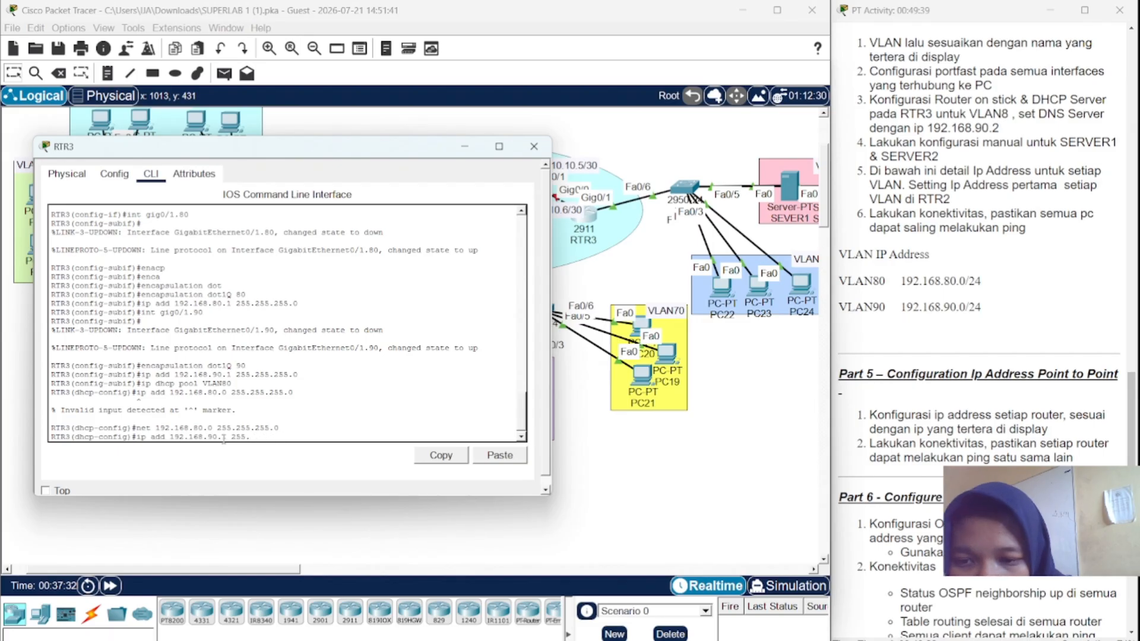
key(BackSpace)
key(BackSpace)
key(BackSpace)
key(BackSpace)
key(BackSpace)
key(BackSpace)
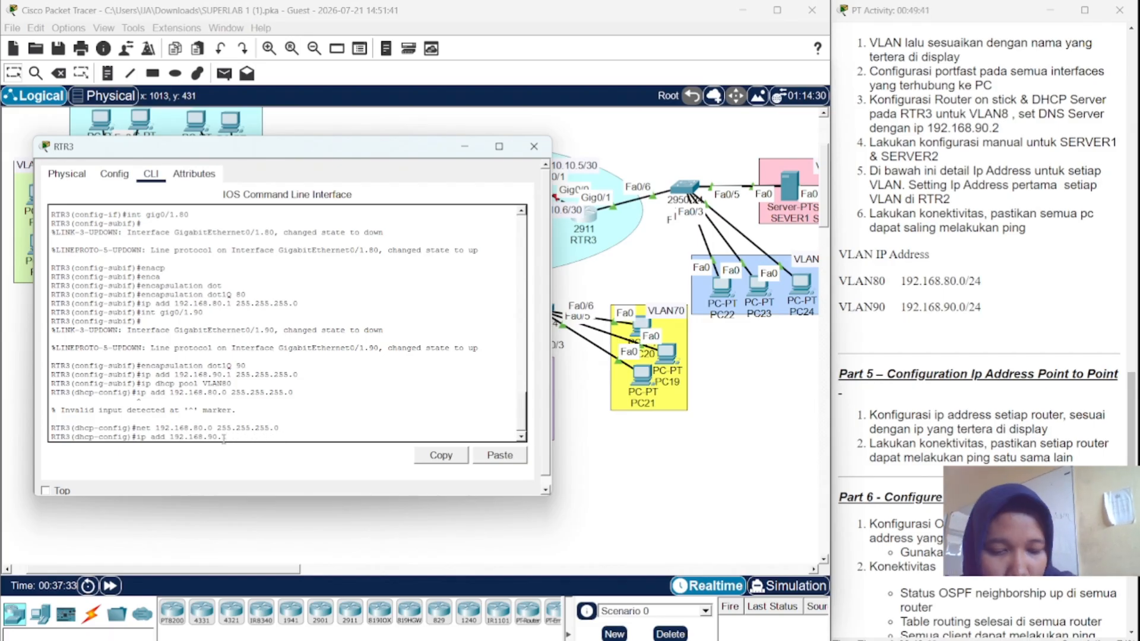
key(Left)
key(Left)
key(Left)
key(BackSpace)
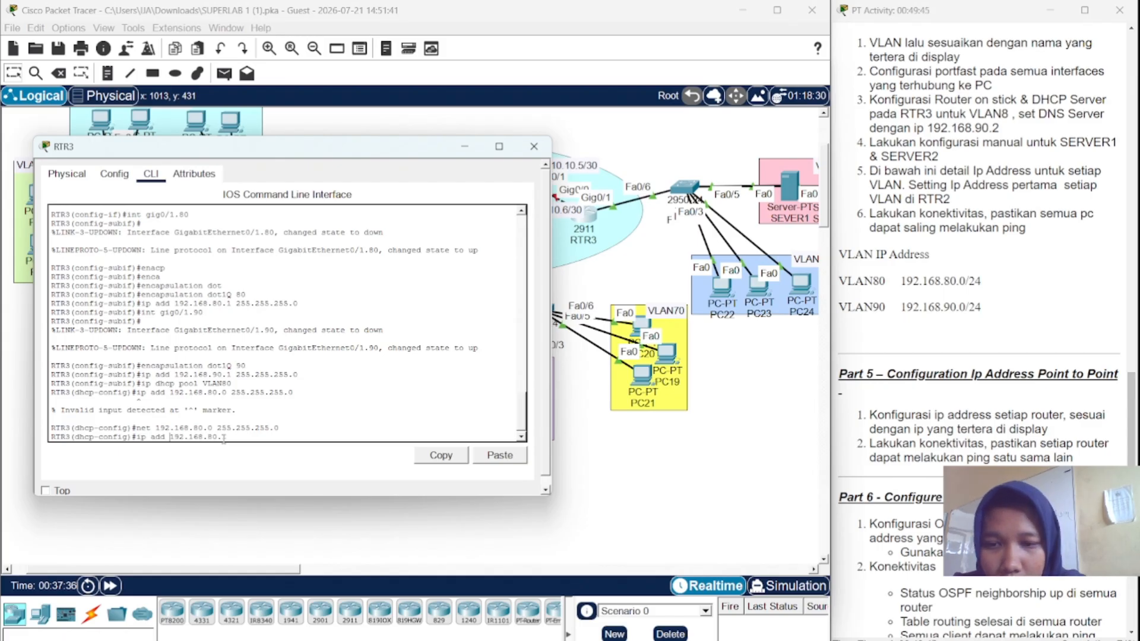
key(BackSpace)
key(BackSpace)
key(BackSpace)
key(BackSpace)
key(BackSpace)
key(BackSpace)
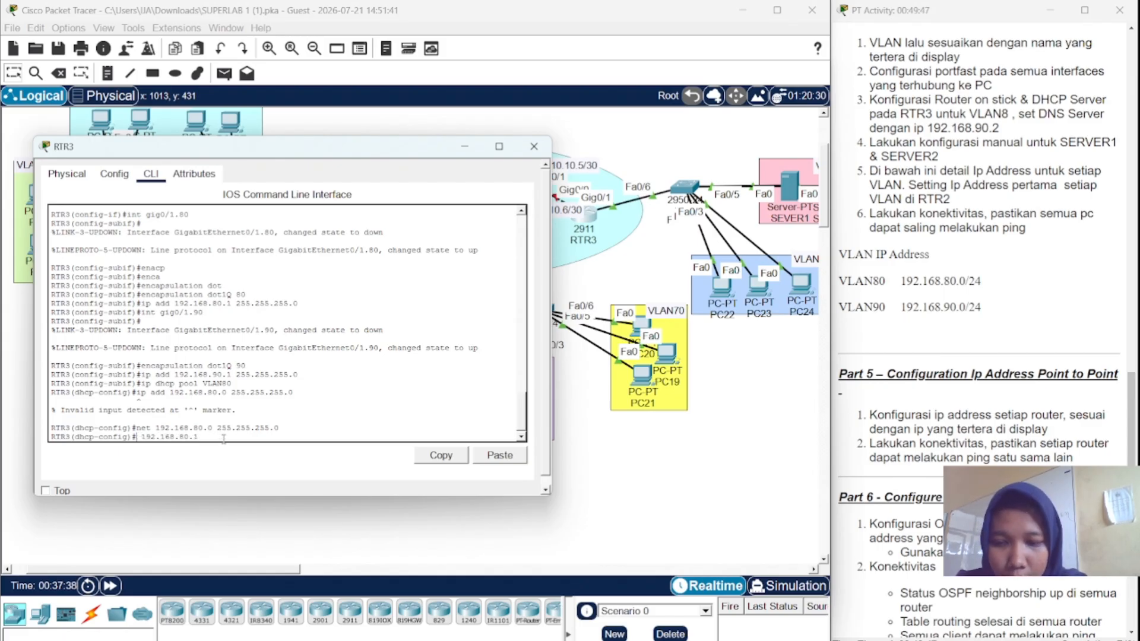
text(def)
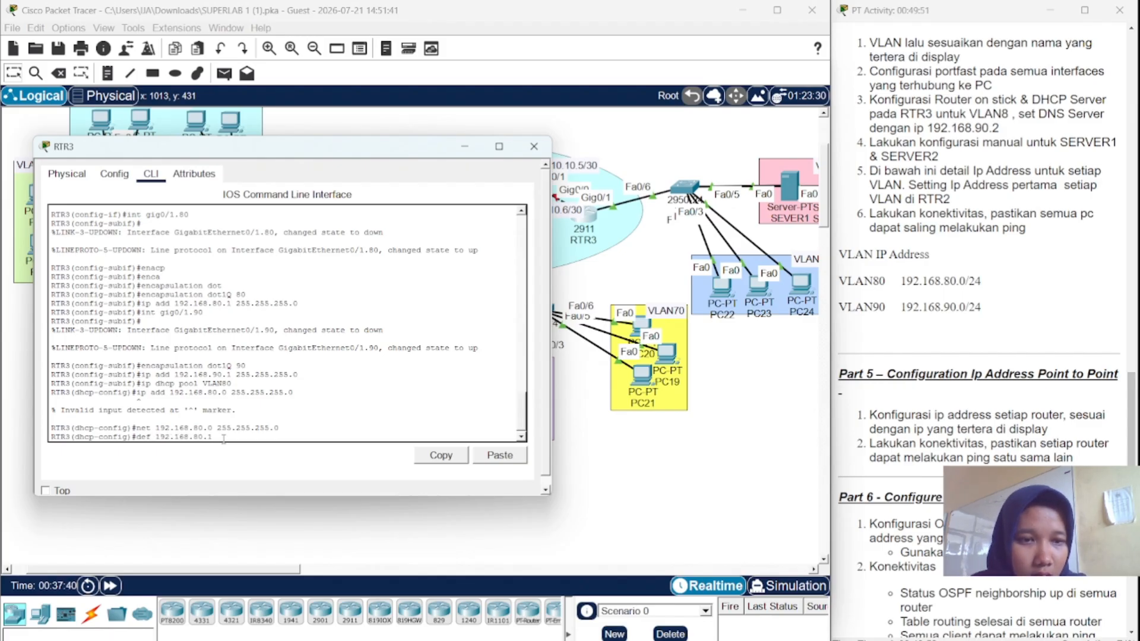
key(Return)
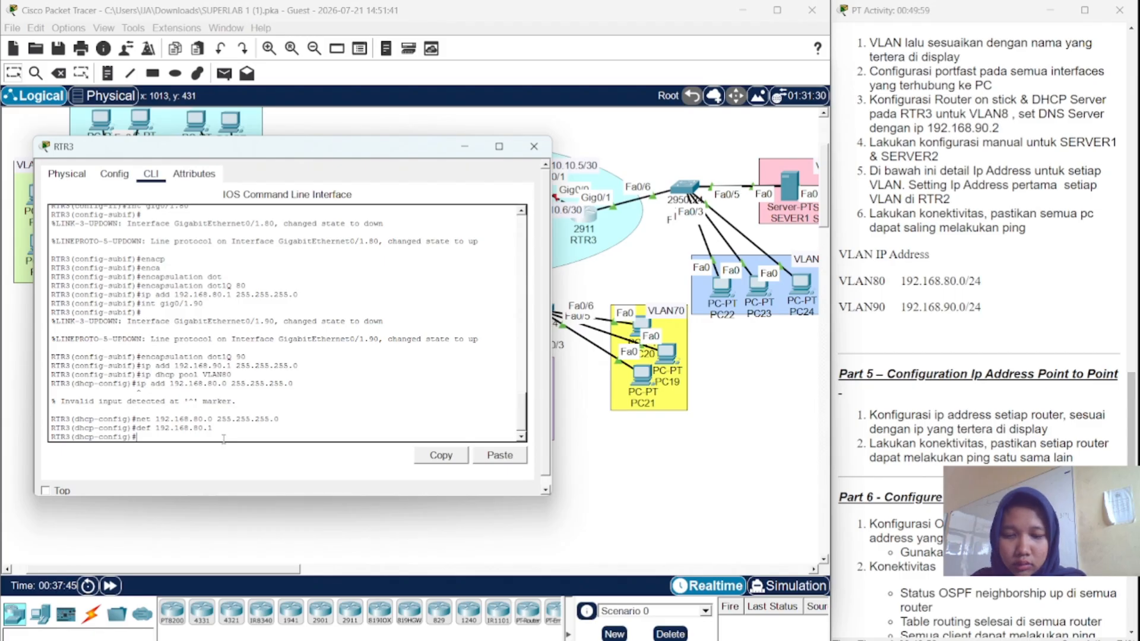
- Add DNS server 192.168.90.2 to the pool and close RTR3's window
text(ns)
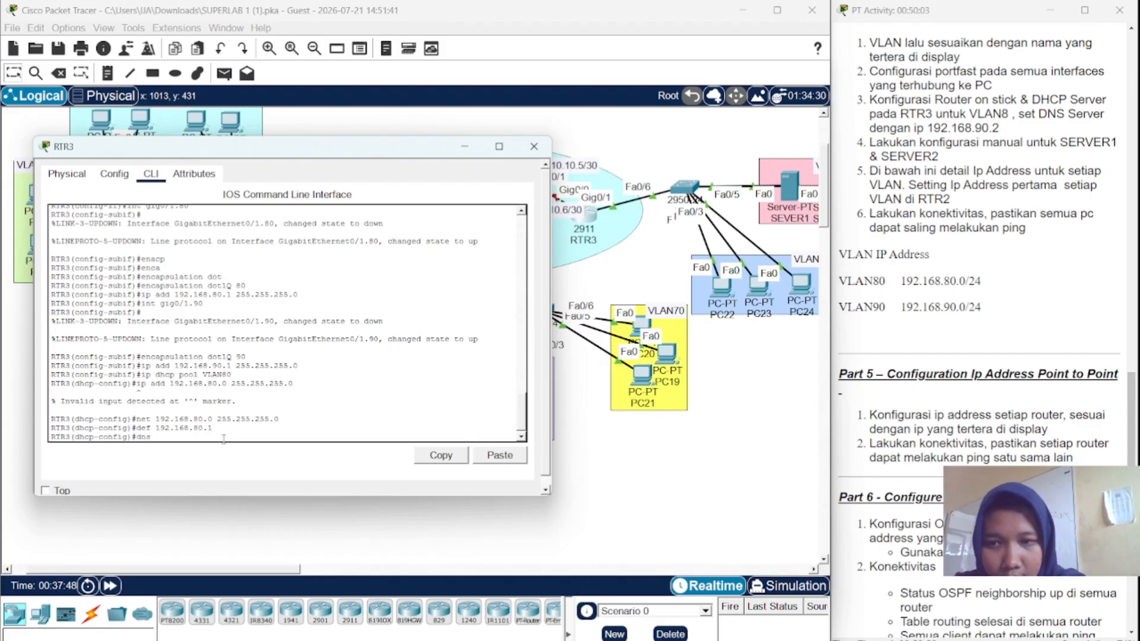
text( 192.1)
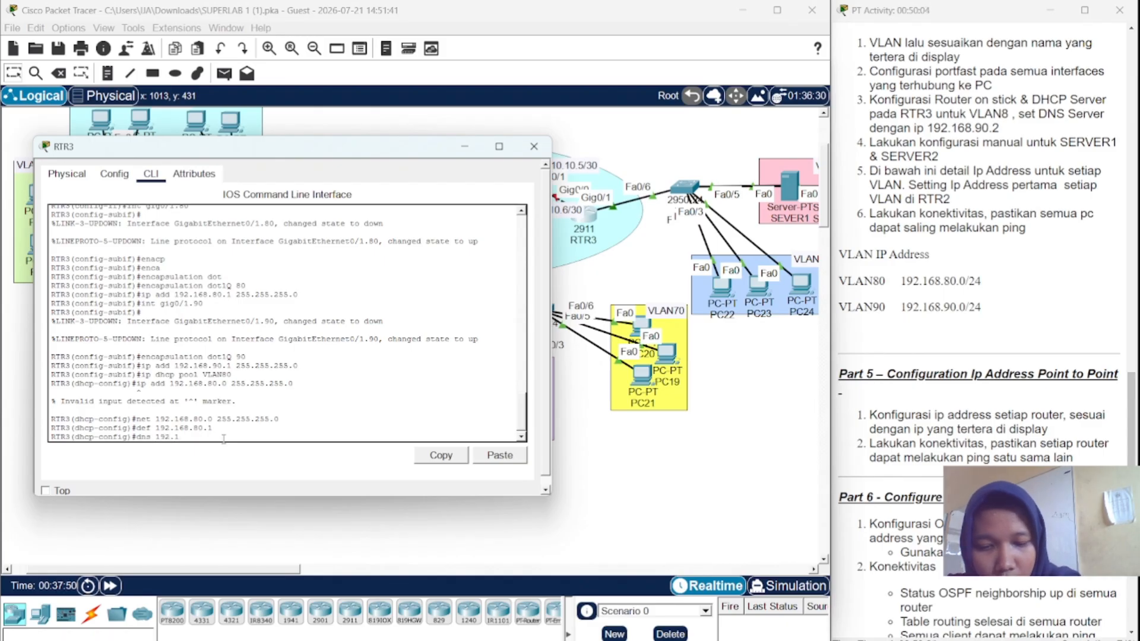
text(68.9)
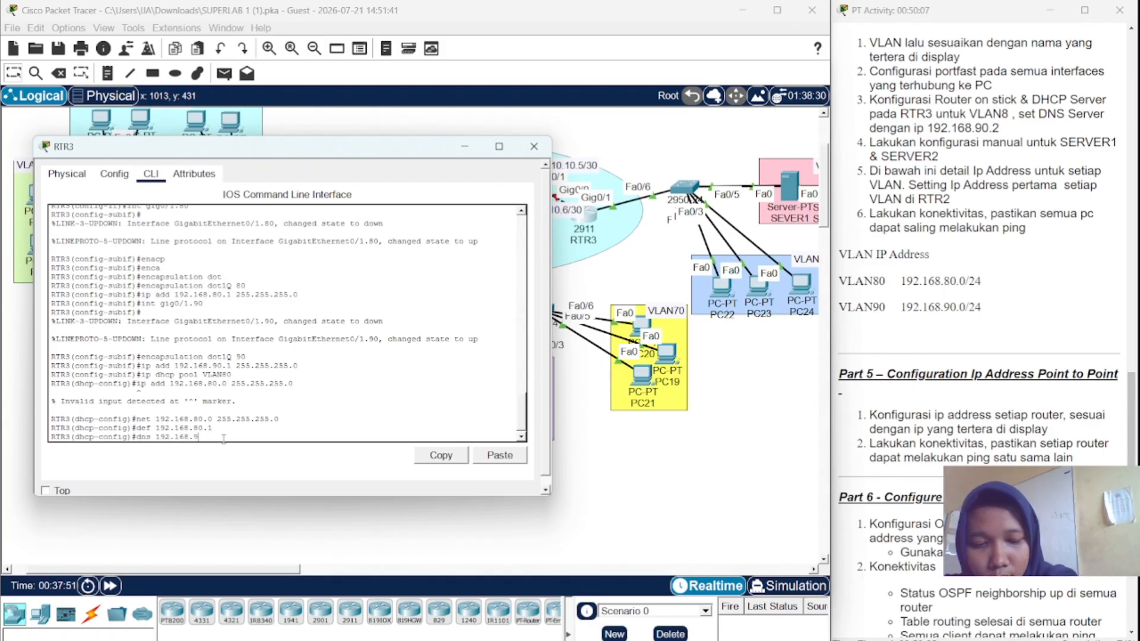
text(0.2)
key(Return)
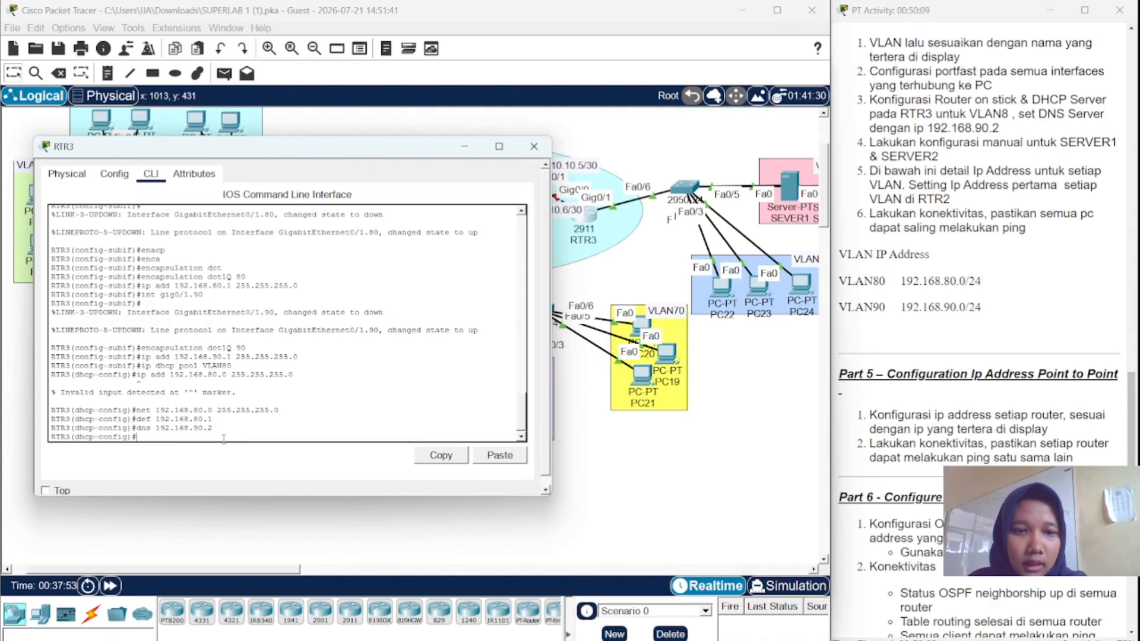
click(535, 145)
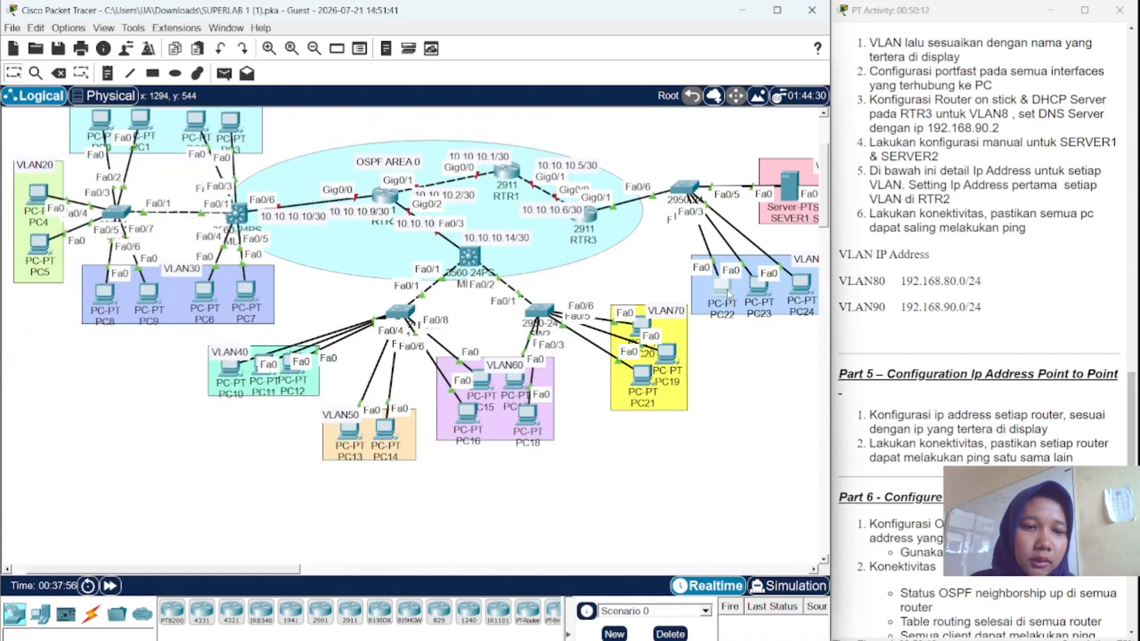
- Switch PC22's IP configuration to DHCP, obtaining 192.168.80.2 with gateway 192.168.80.1, then bring up PC23
click(729, 293)
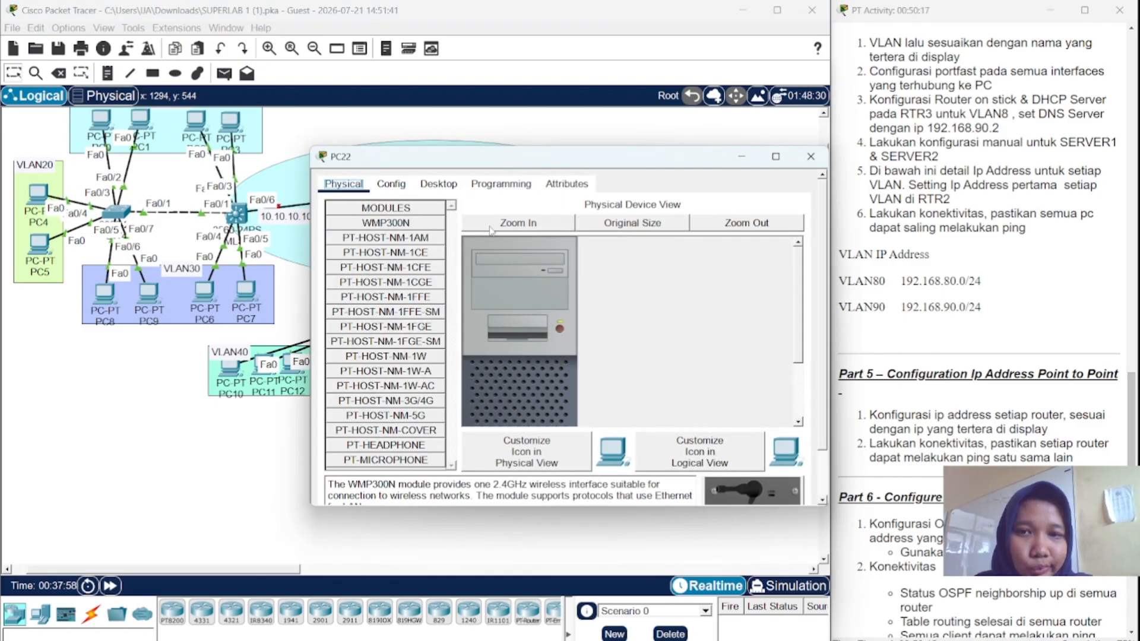
click(438, 184)
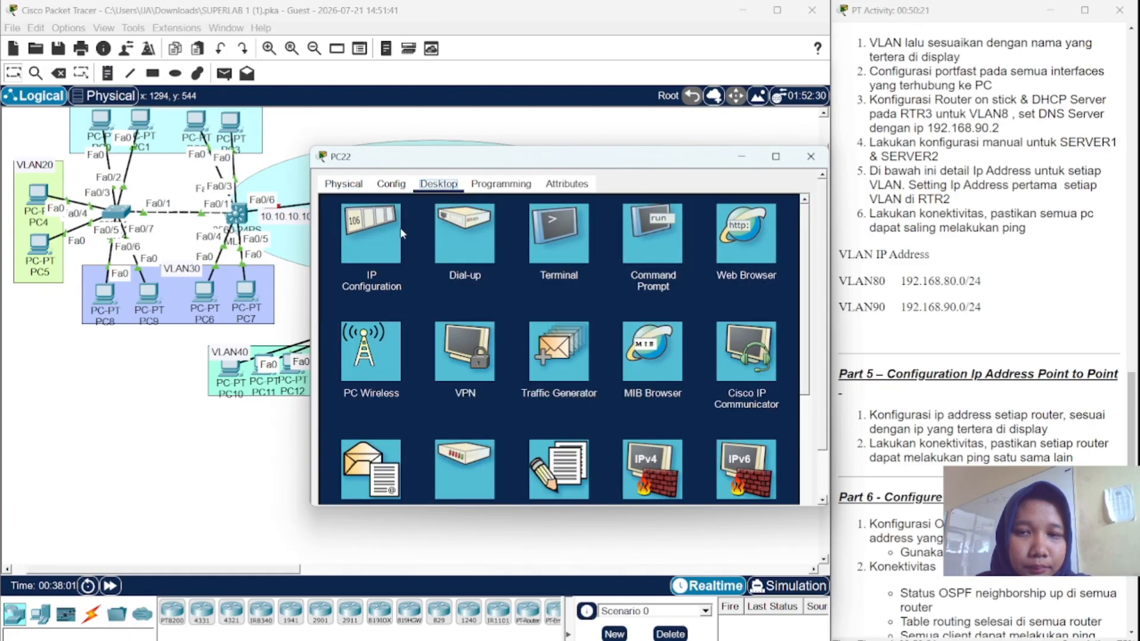
click(381, 247)
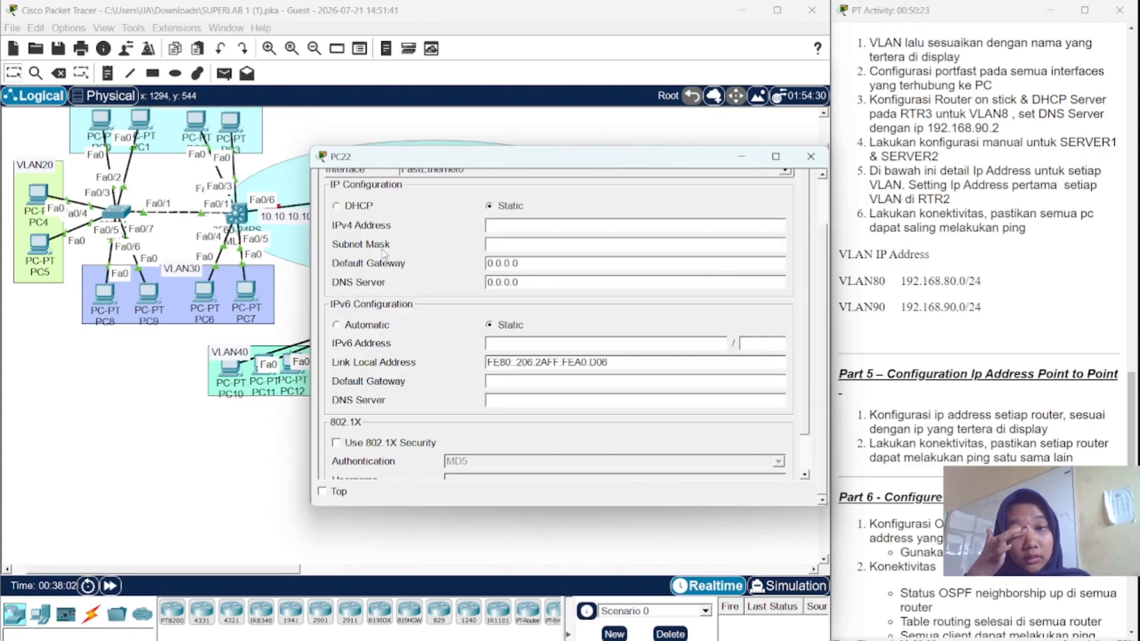
click(342, 209)
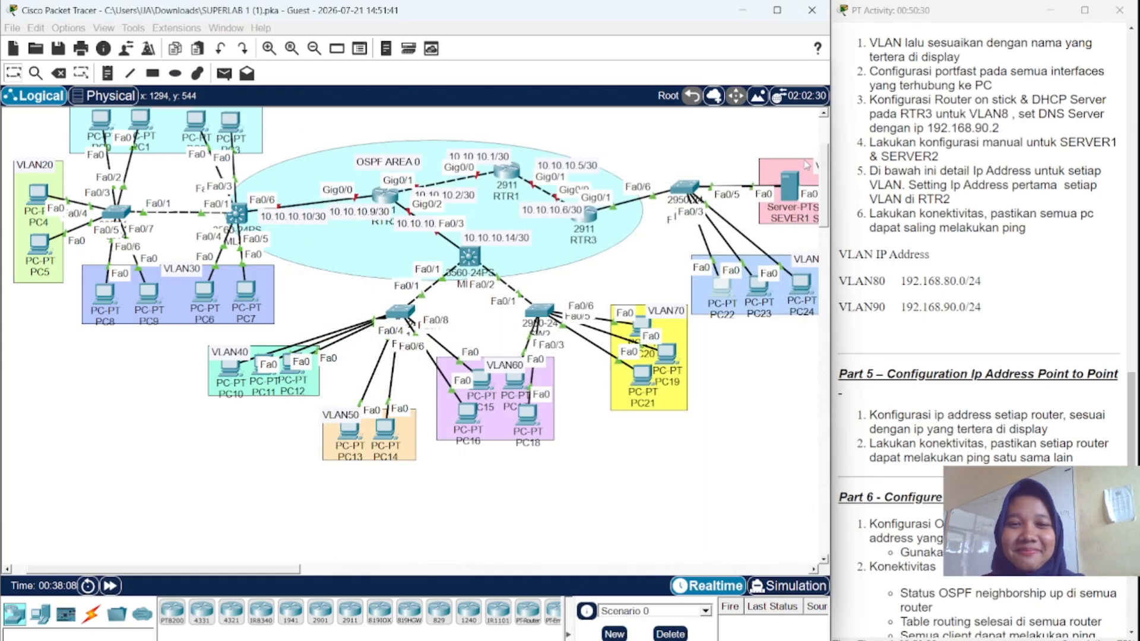
click(810, 156)
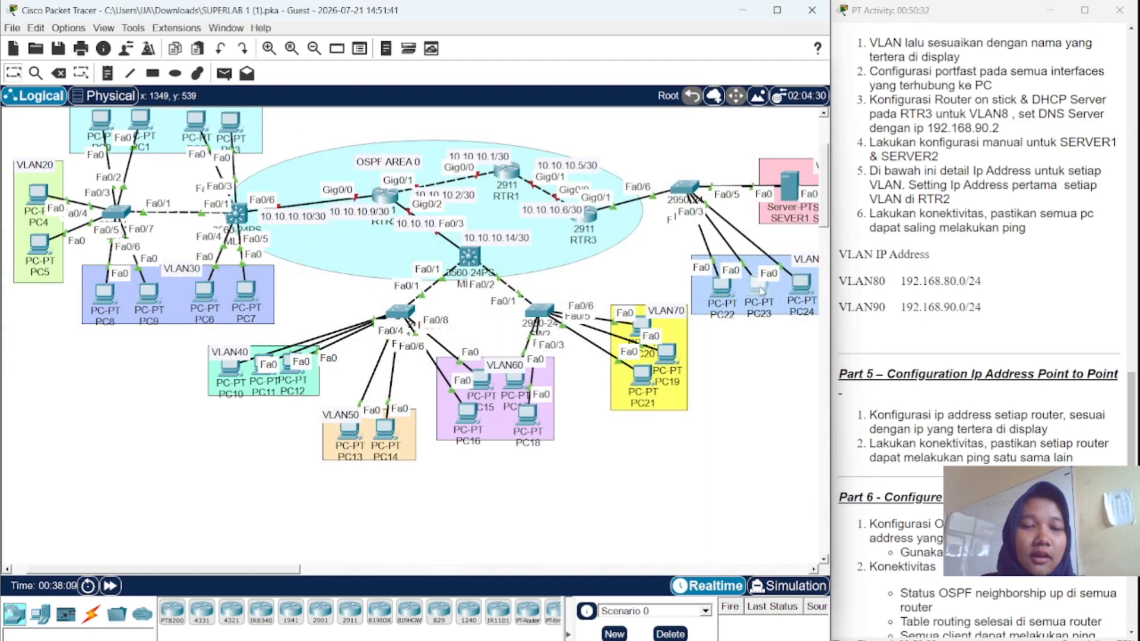
click(760, 290)
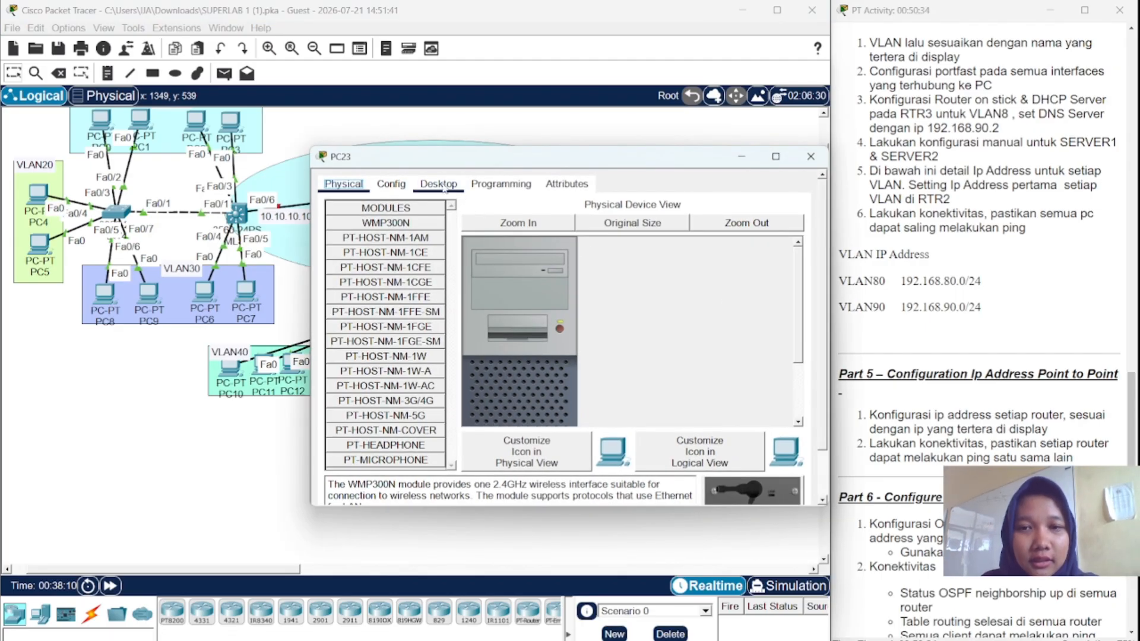
- Set PC23's IP configuration to DHCP so it gets 192.168.80.3
click(443, 186)
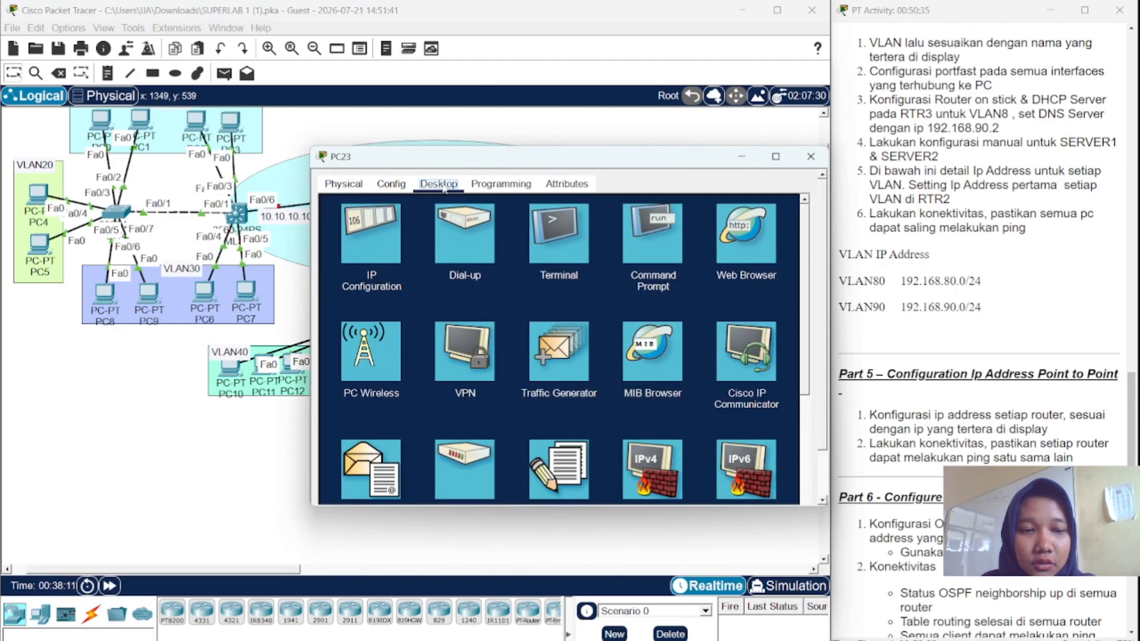
click(375, 233)
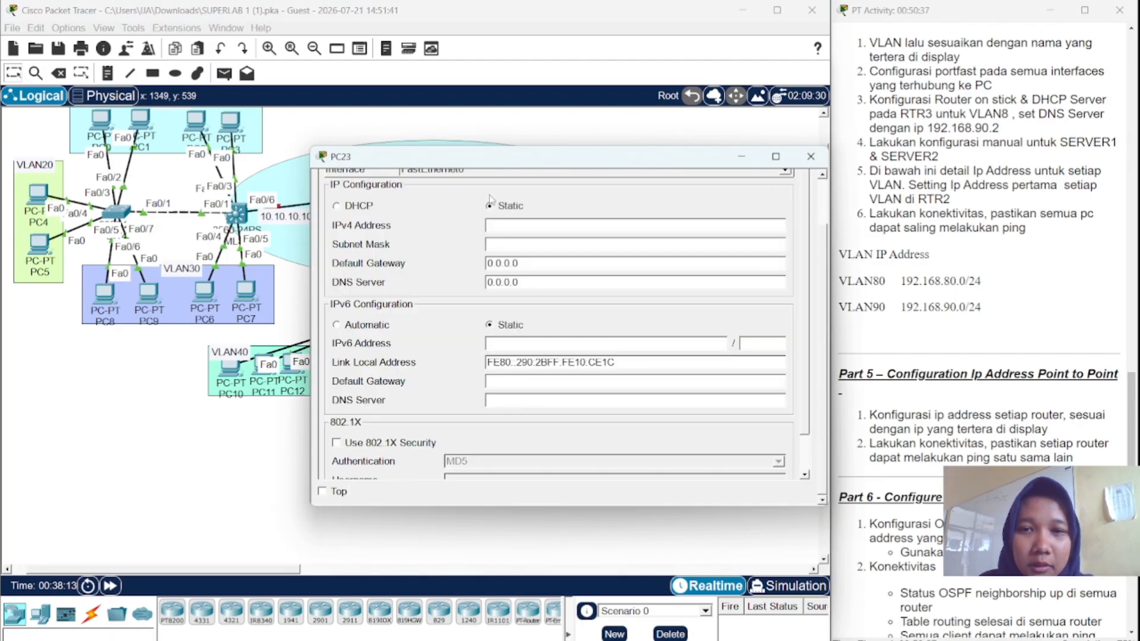
click(337, 206)
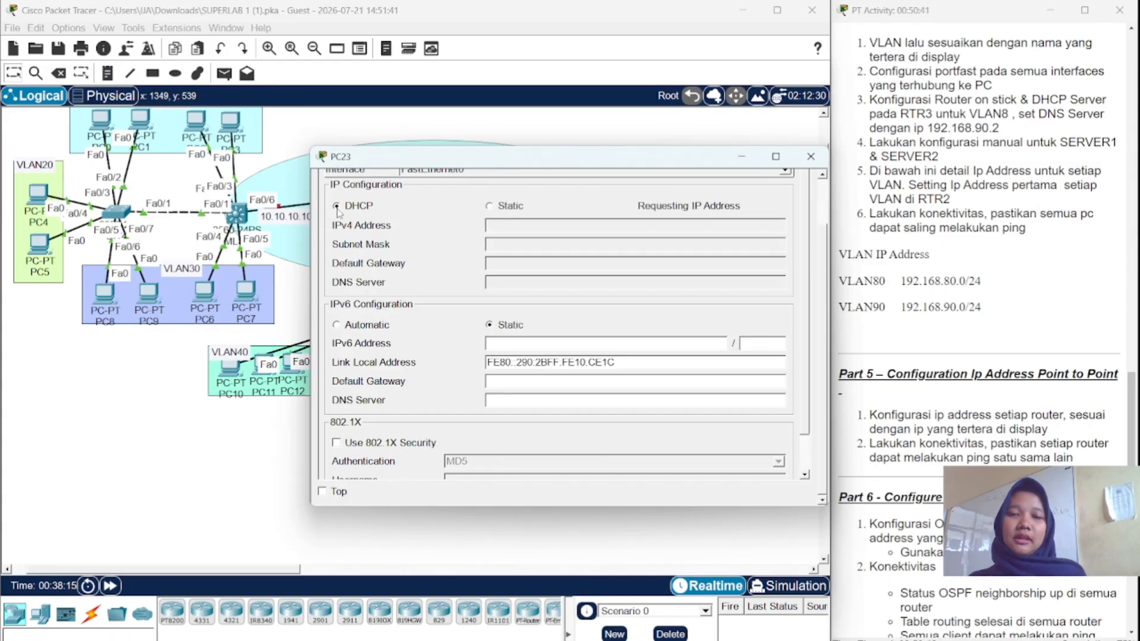
click(811, 158)
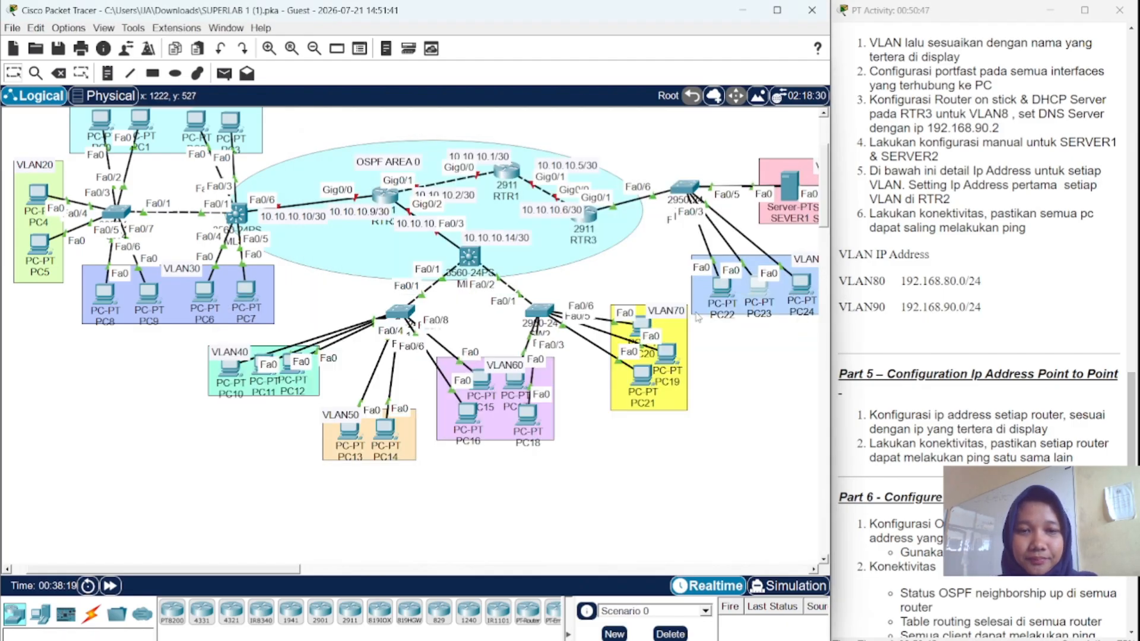
- Set PC24's IP configuration to DHCP so it gets 192.168.80.4
click(804, 285)
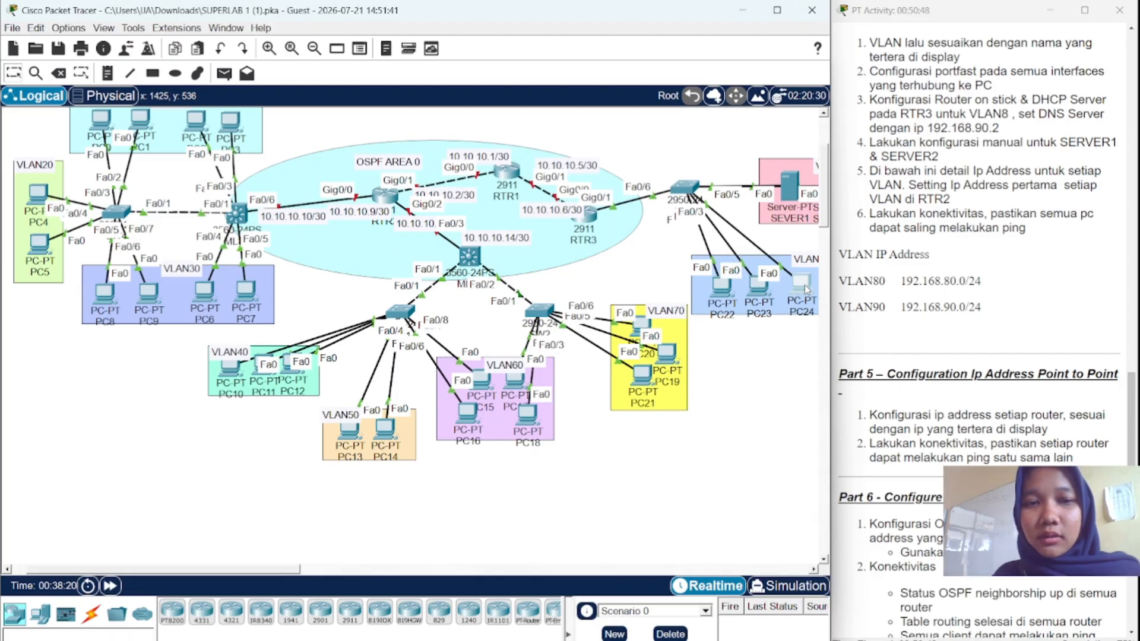
click(439, 184)
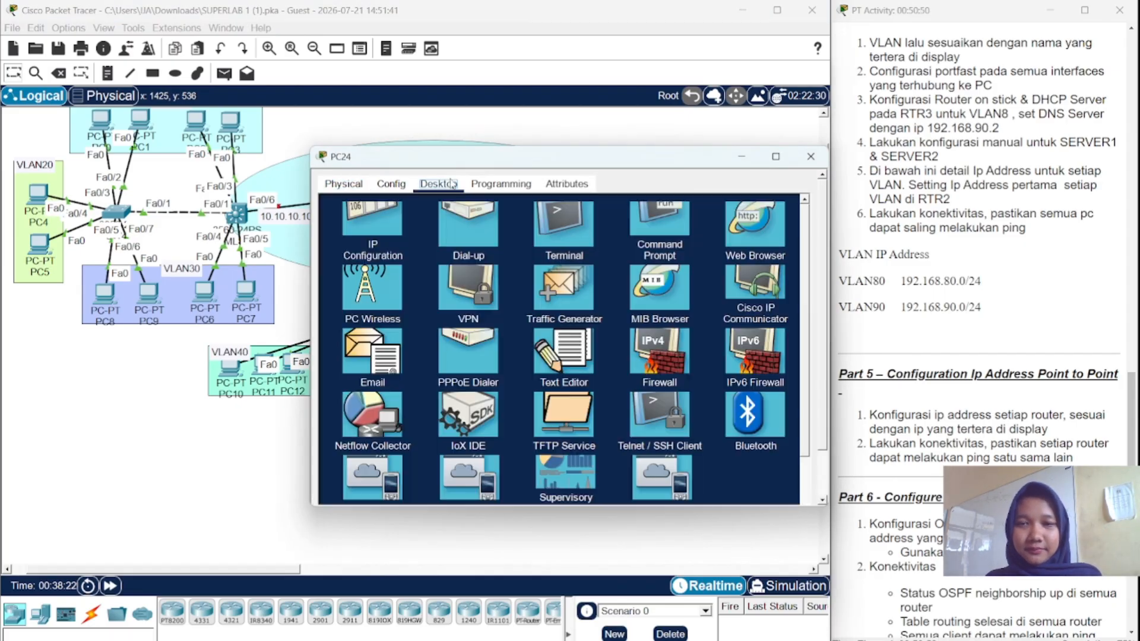
click(364, 237)
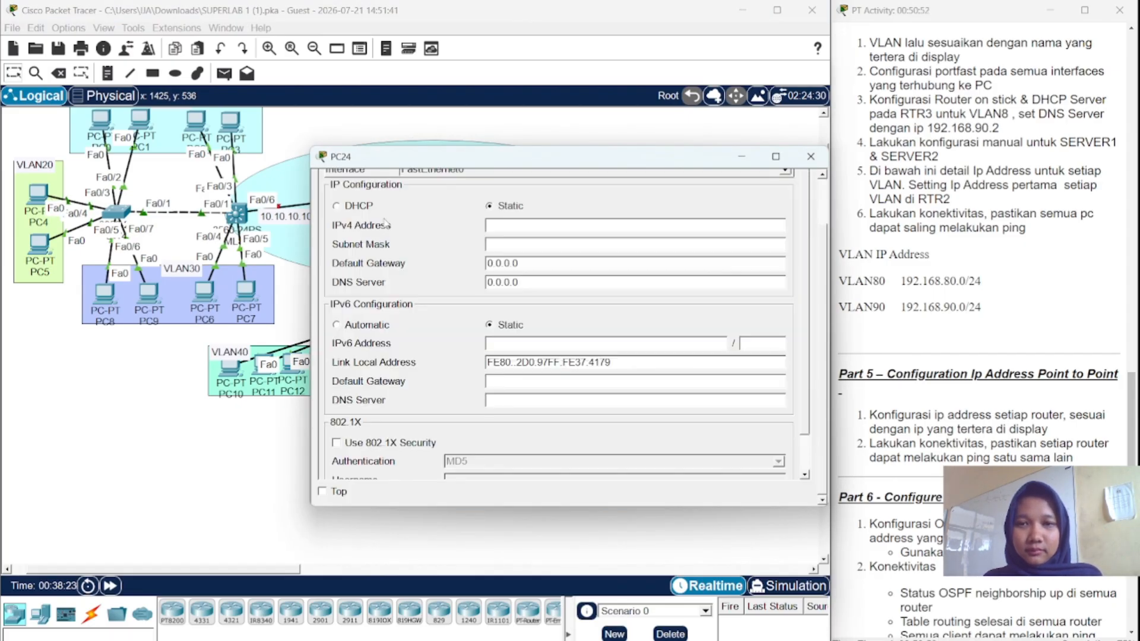
click(336, 206)
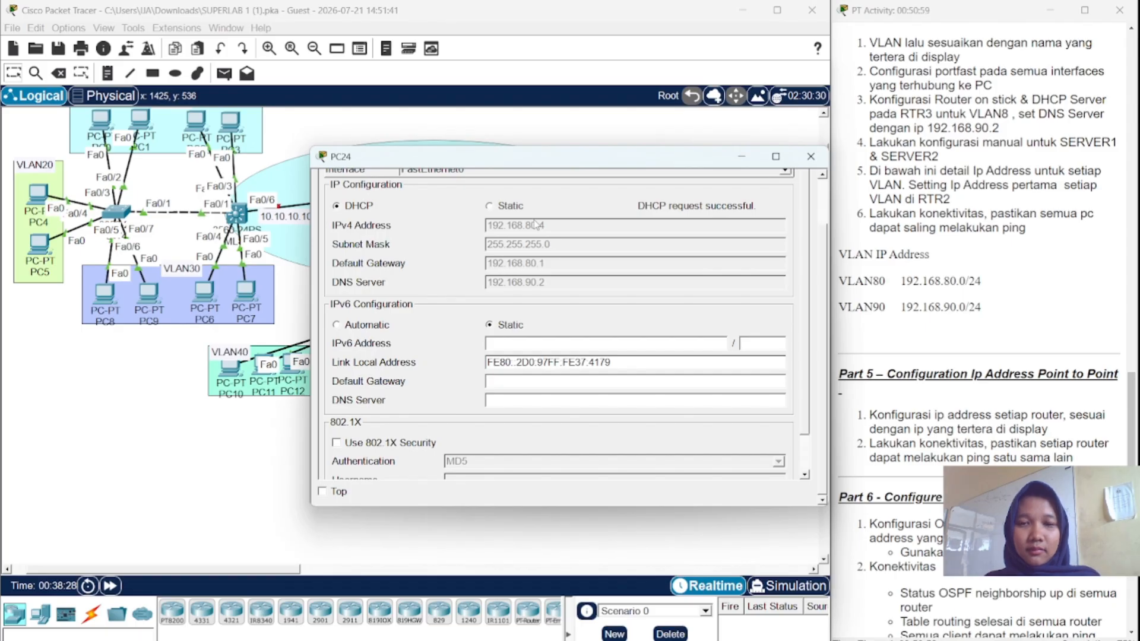
click(805, 160)
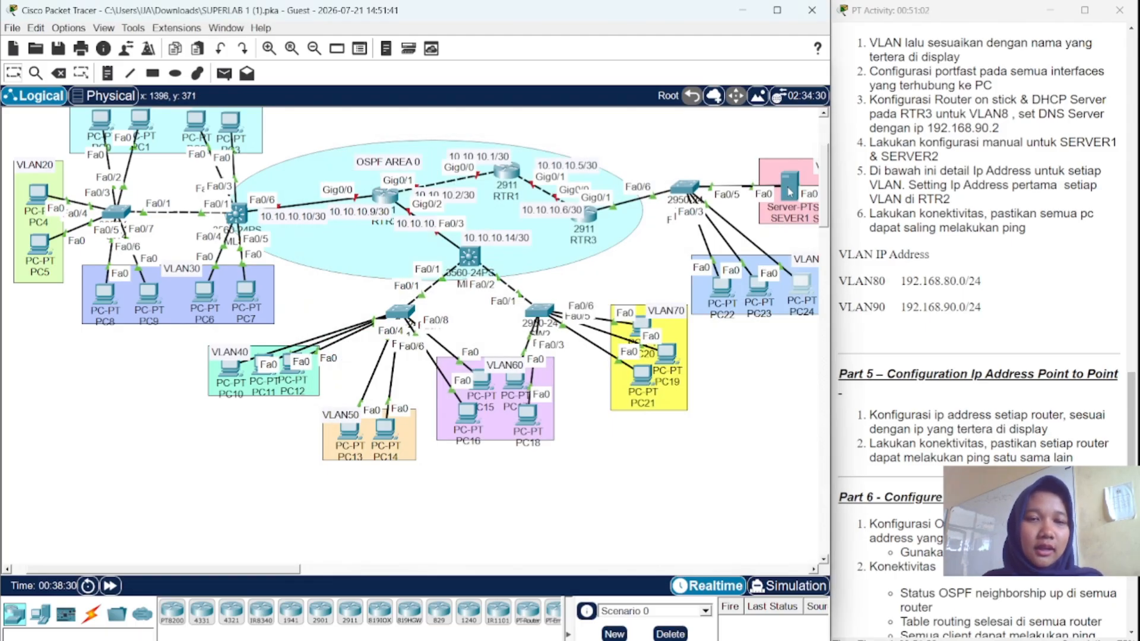
- Give SEVER1 the static IP 192.168.90.2 with subnet mask 255.255.255.0
mouse_move(776, 199)
scroll(775, 200, right, 5)
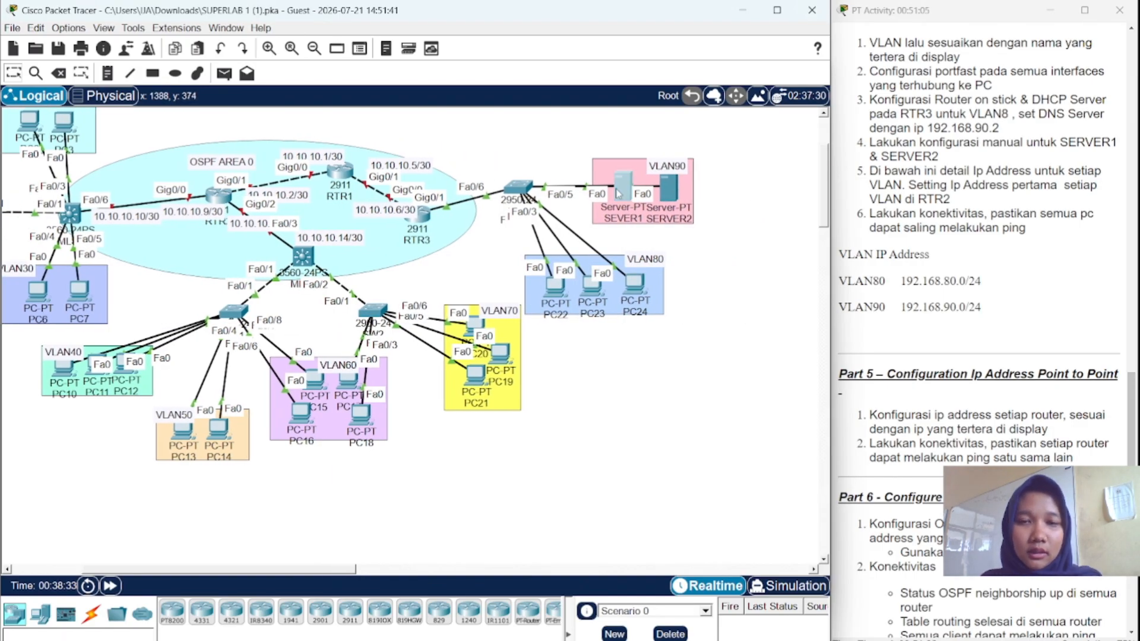
click(619, 194)
click(491, 182)
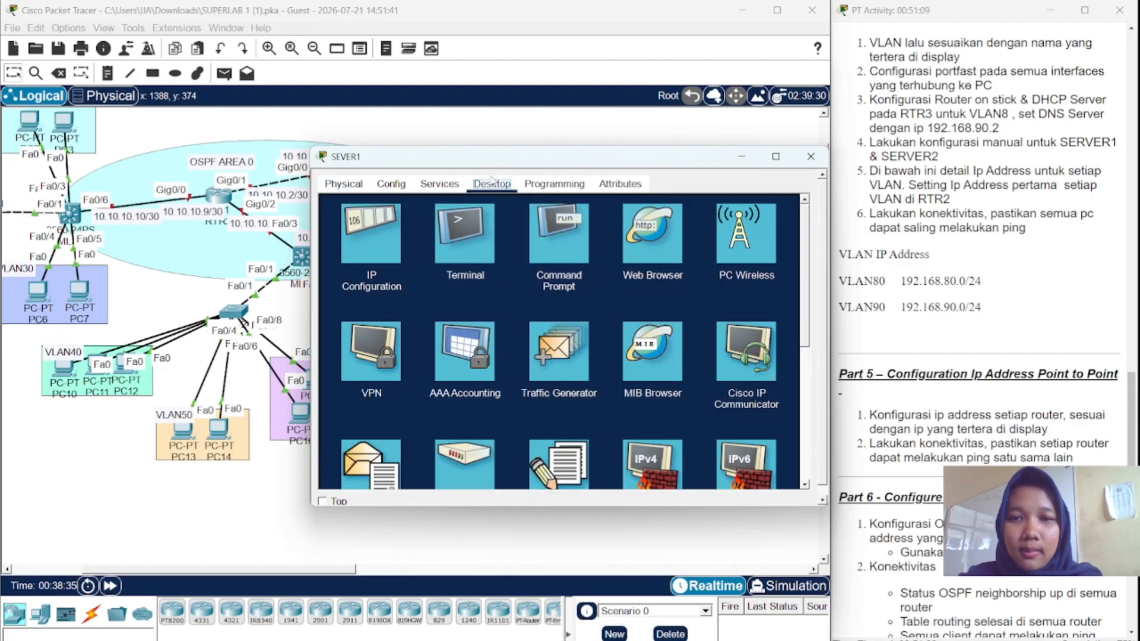
click(384, 229)
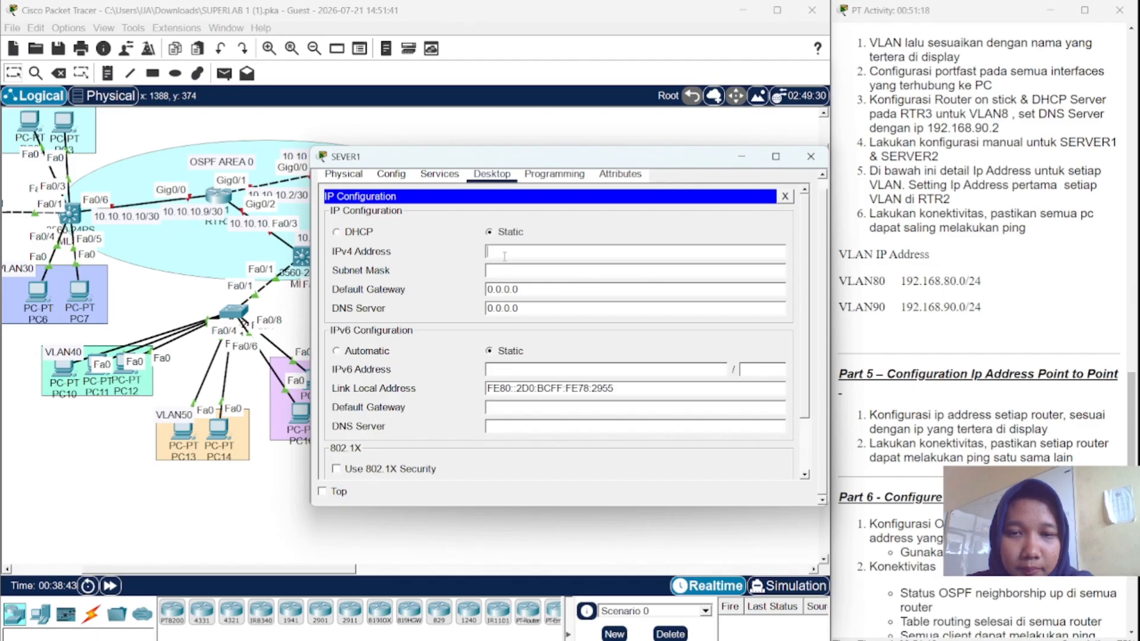
text(192.1)
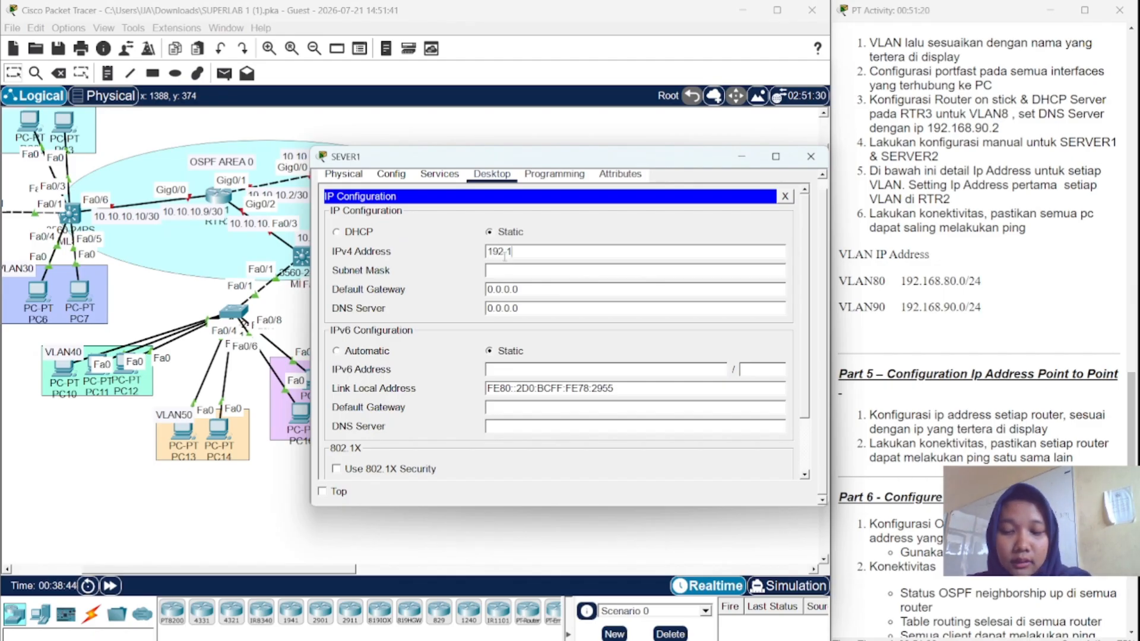
text(68.9)
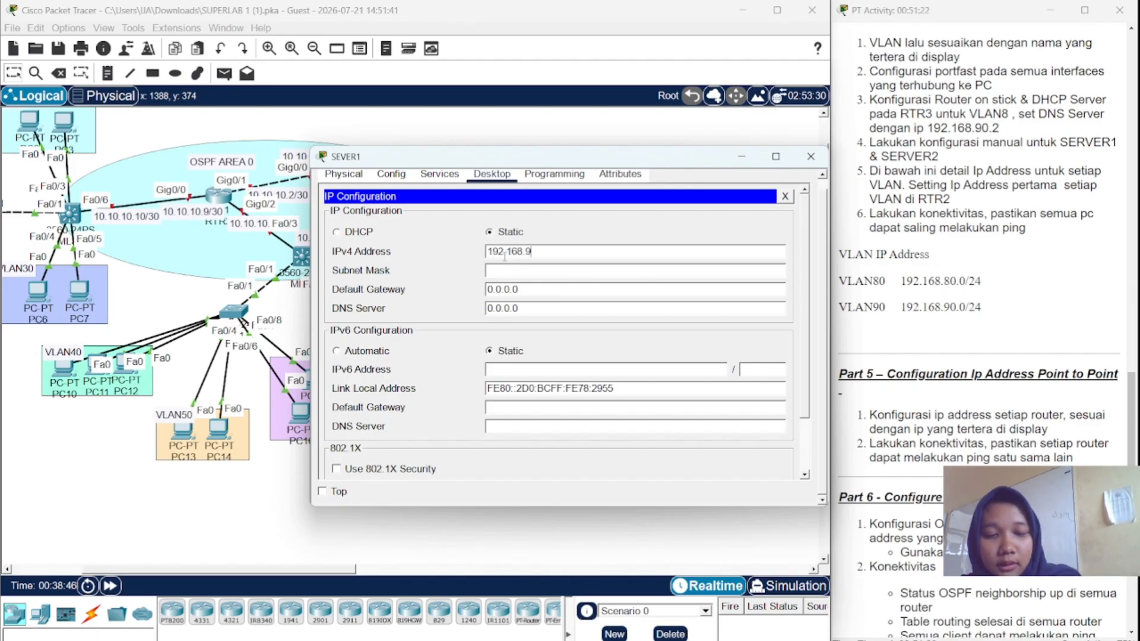
text(0.2)
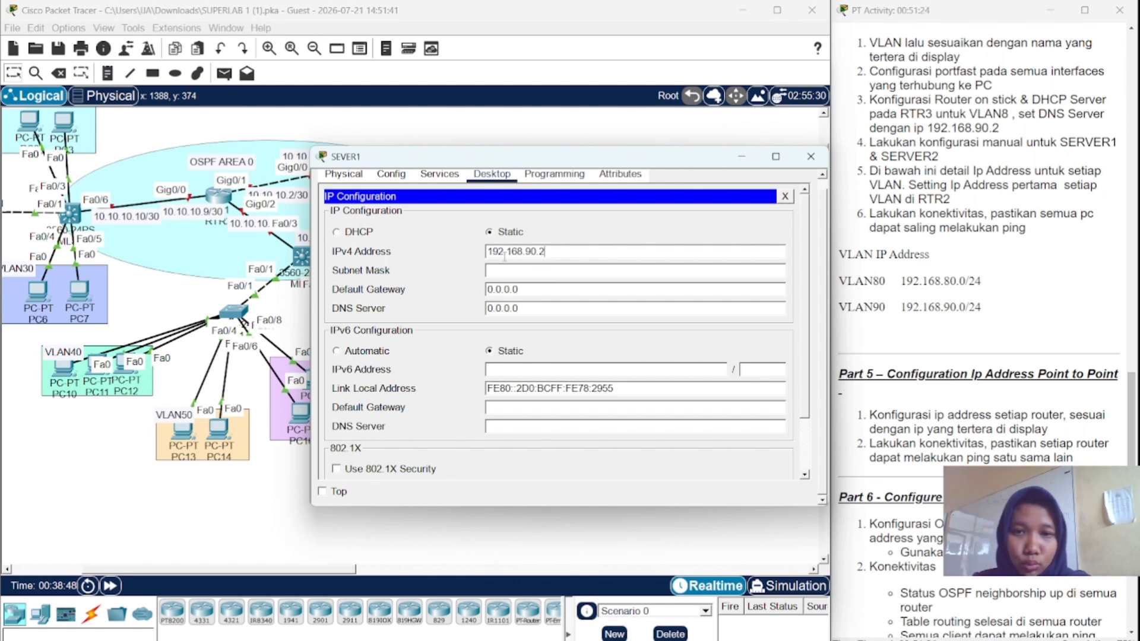
double_click(509, 272)
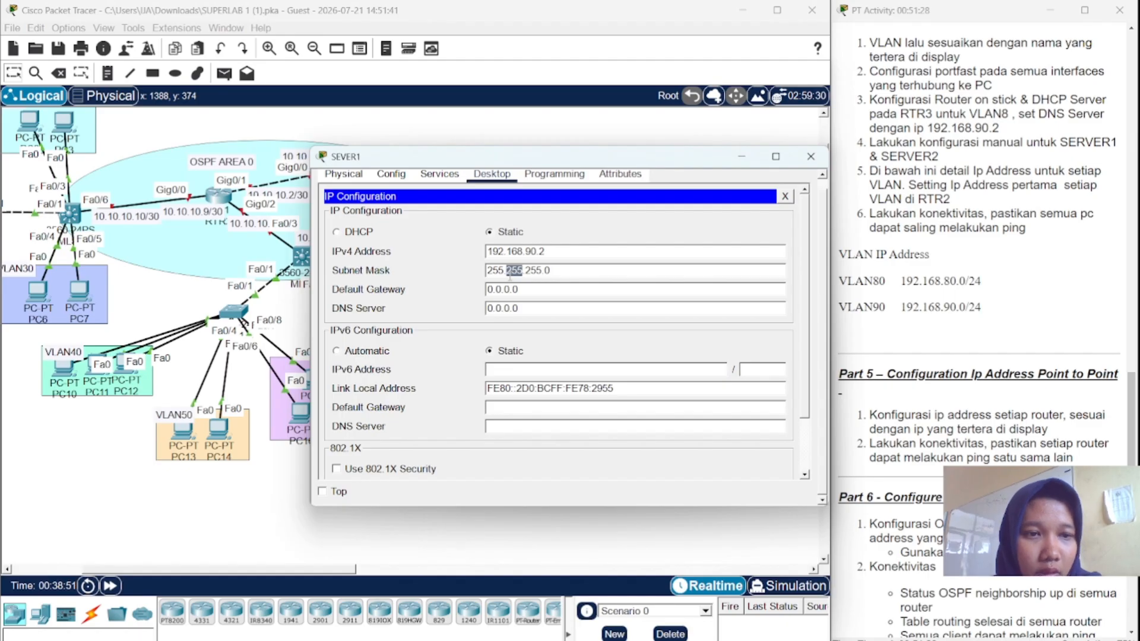
click(570, 270)
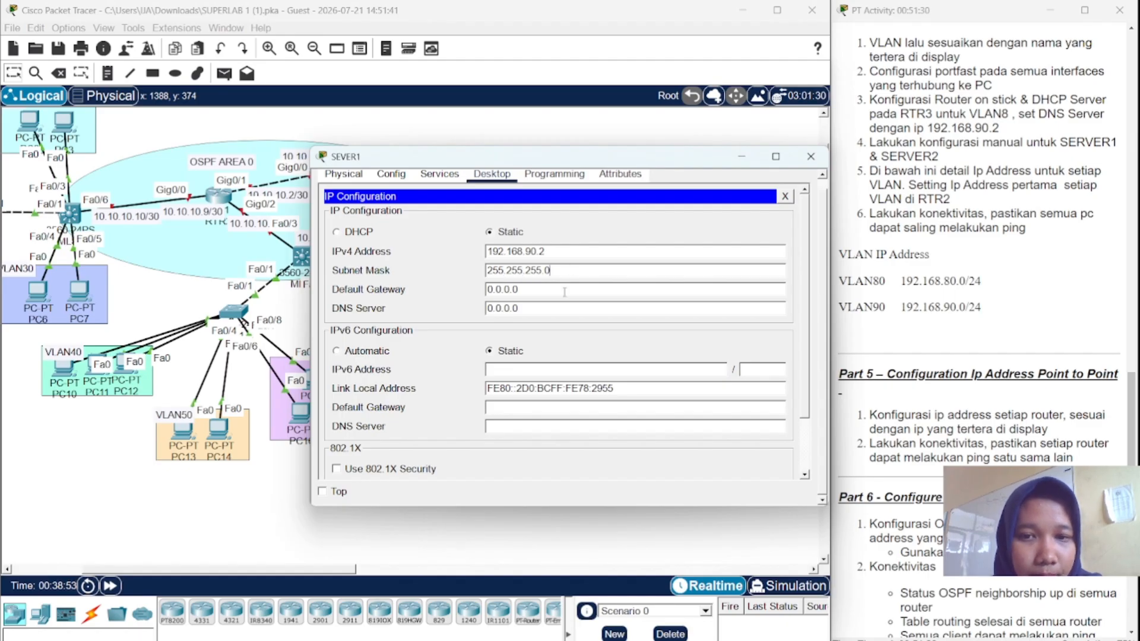
- Set SEVER1's default gateway to 192.168.90.1 and DNS server to 192.168.90.2
double_click(564, 291)
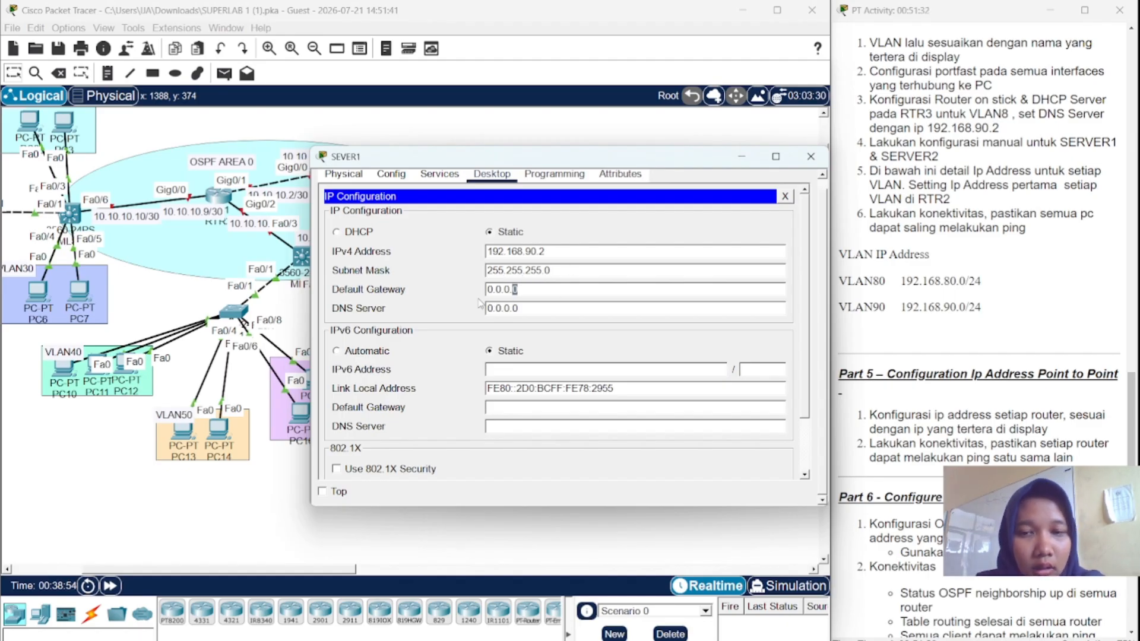
triple_click(564, 291)
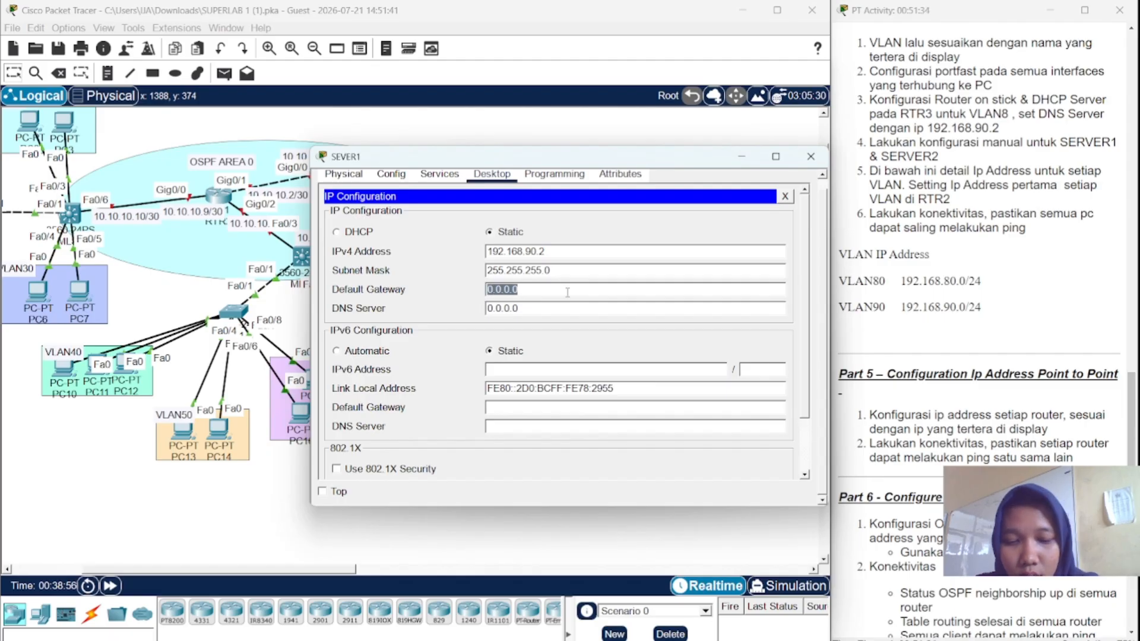
text(192.1)
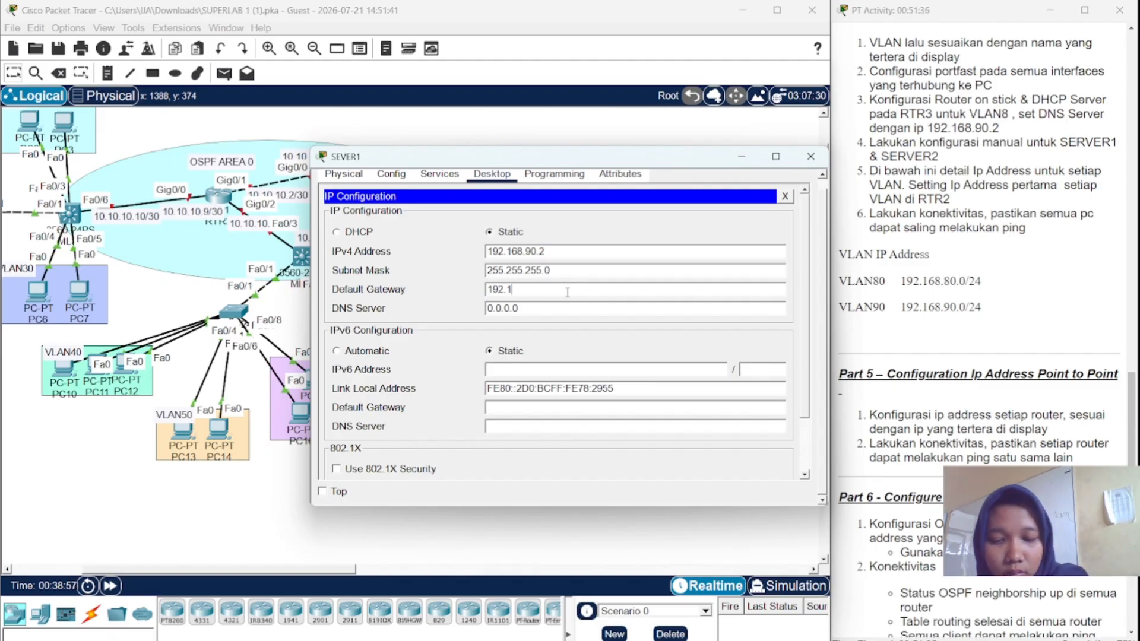
text(68.)
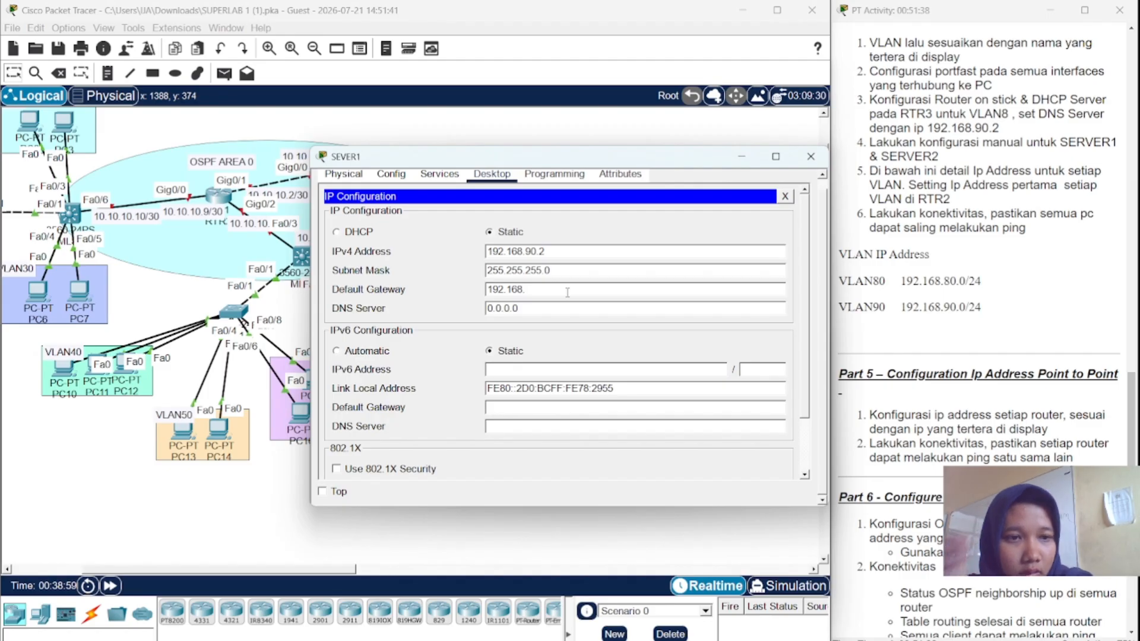
text(90)
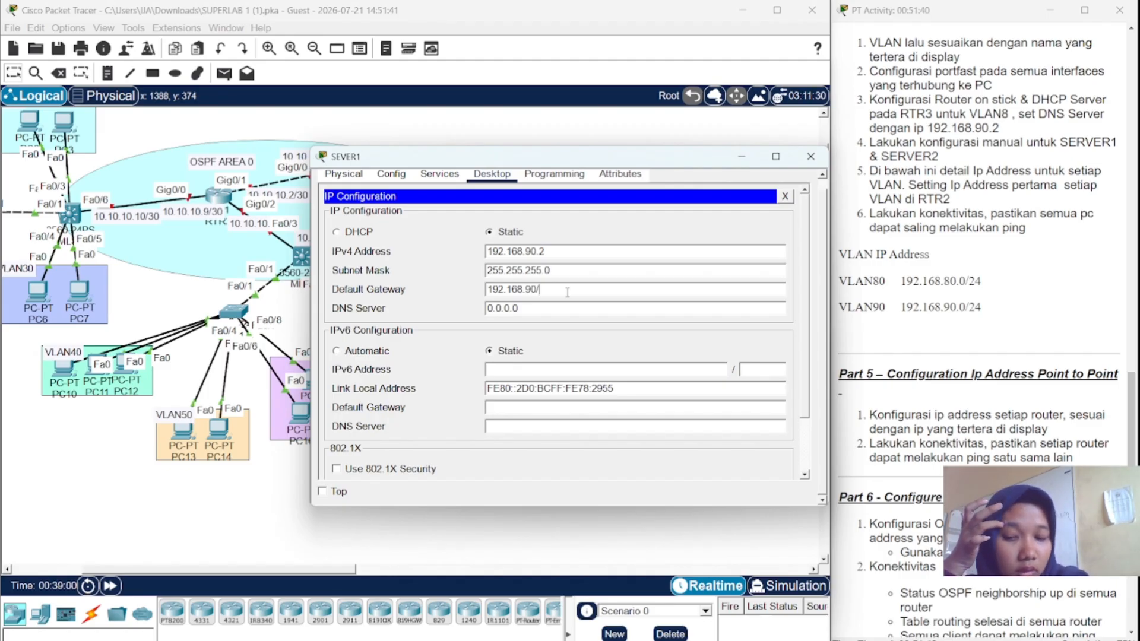
text(.1)
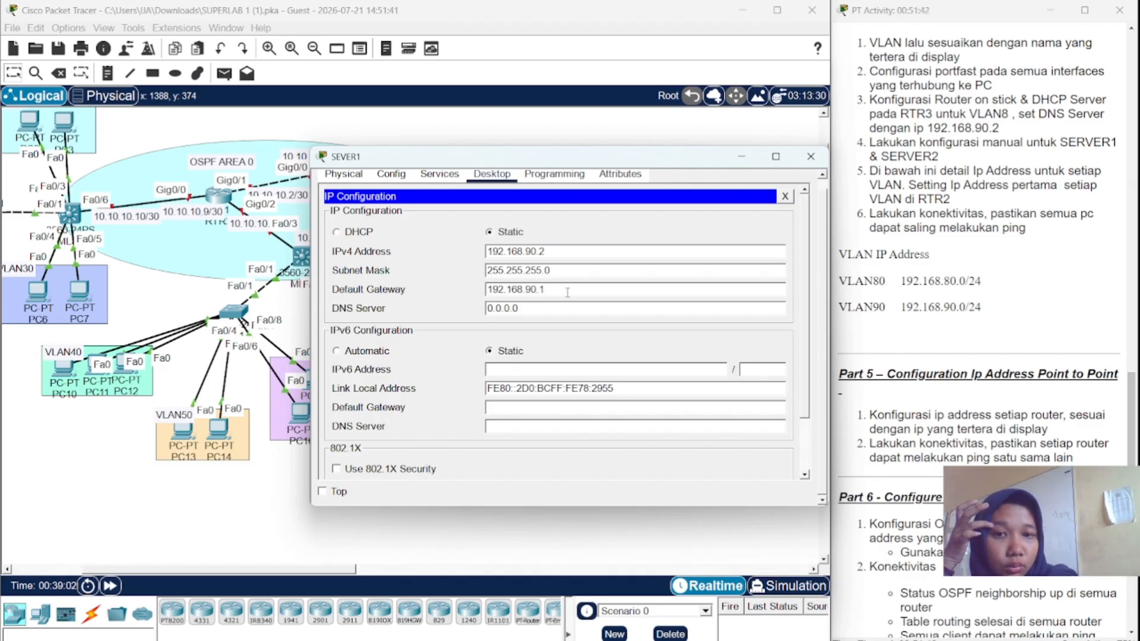
double_click(499, 251)
key(ctrl+c)
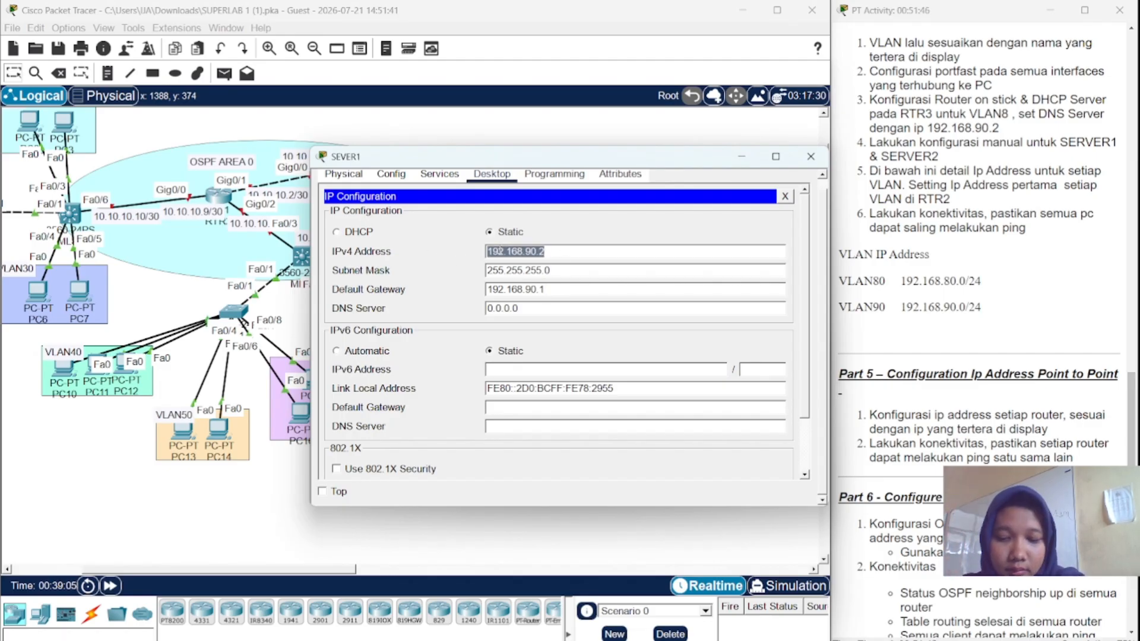
click(507, 308)
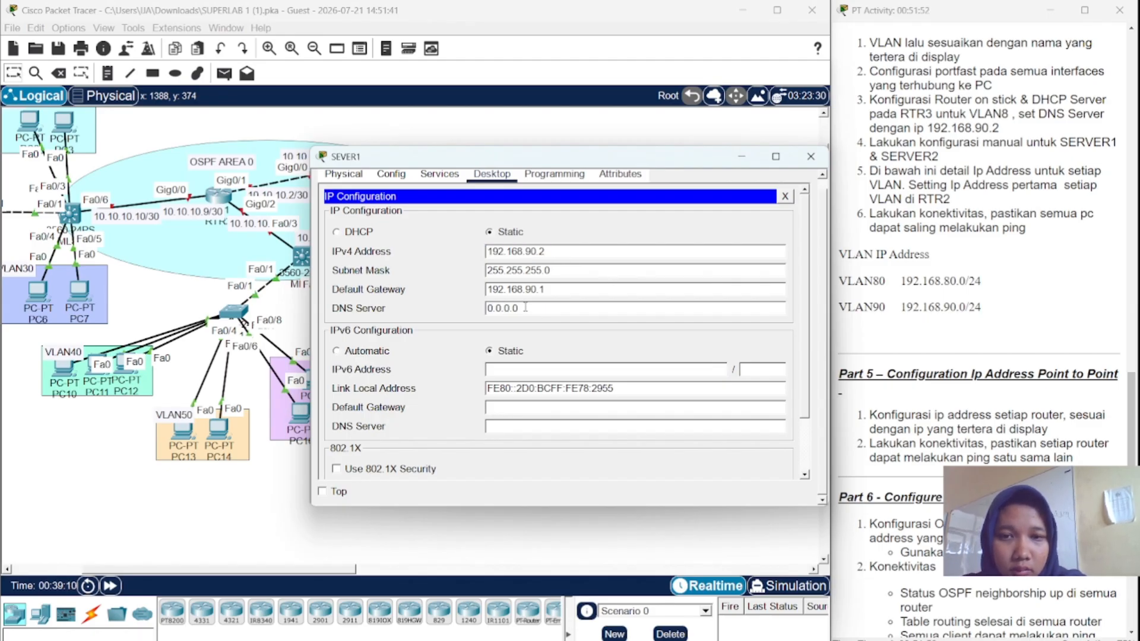
drag(525, 306, 486, 315)
key(ctrl+v)
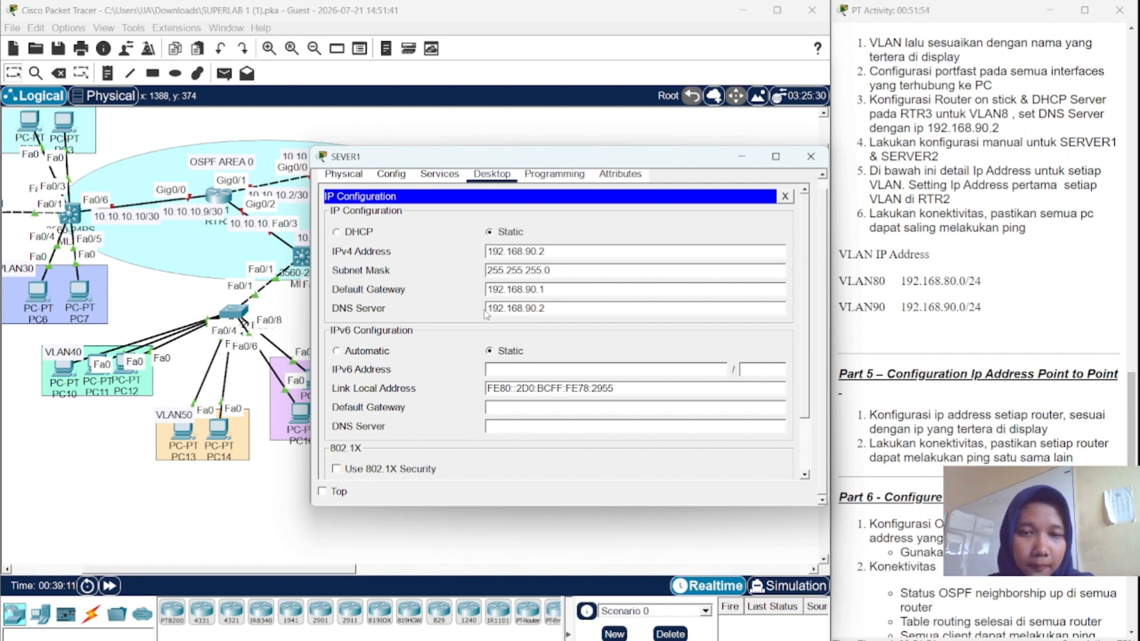
click(810, 156)
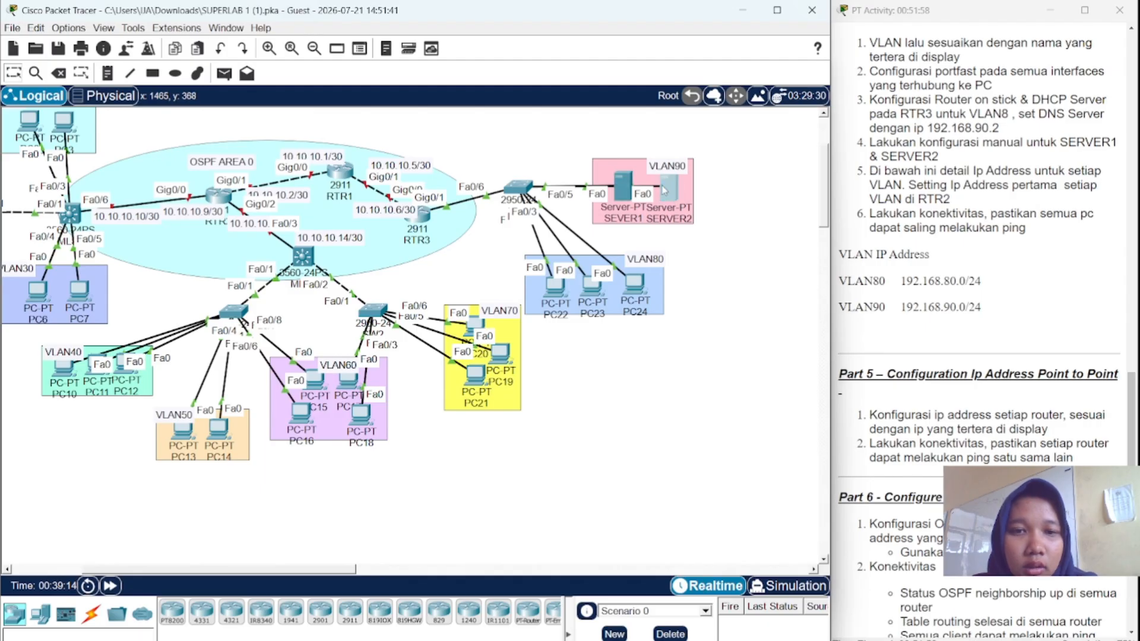
- Give SERVER2 the static IP 192.168.90.3 with subnet mask 255.255.255.0
click(664, 190)
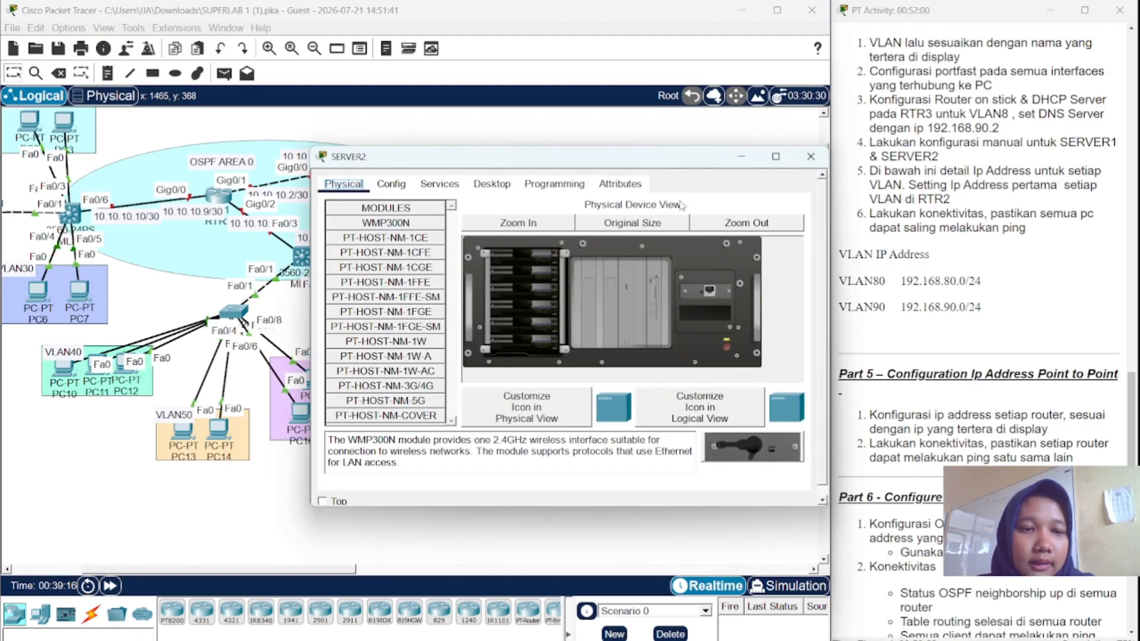
click(439, 183)
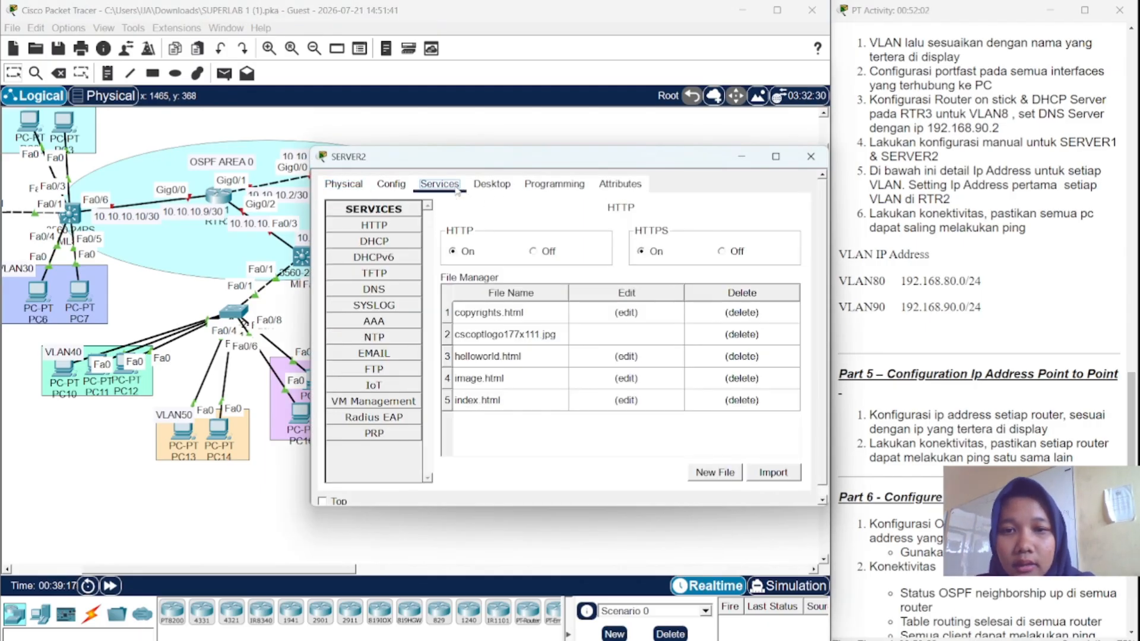
click(482, 186)
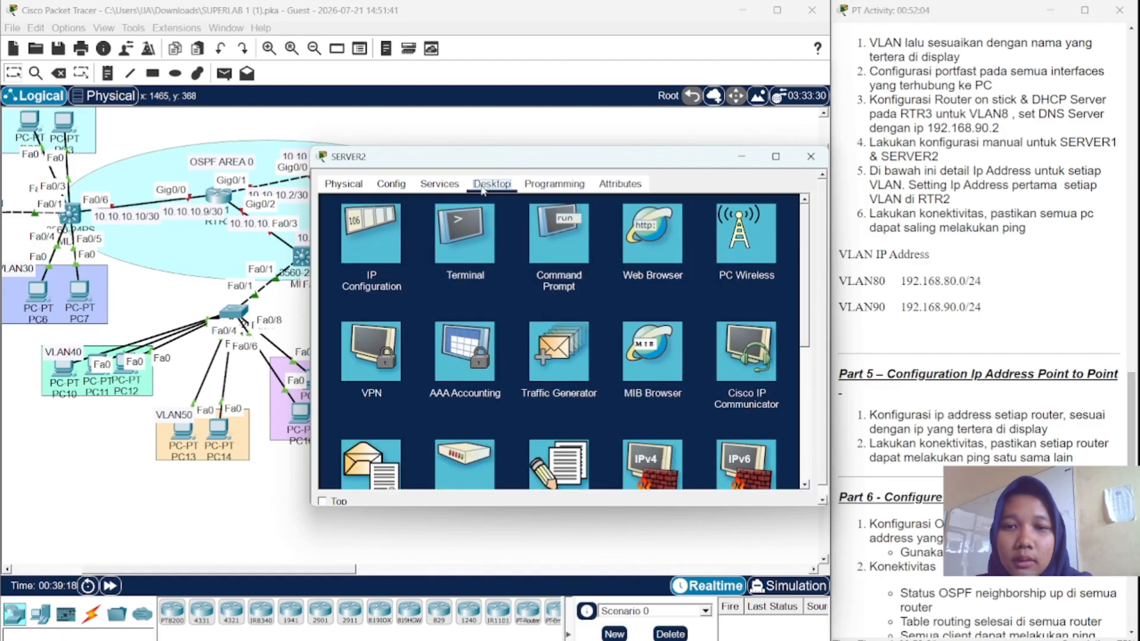
click(371, 235)
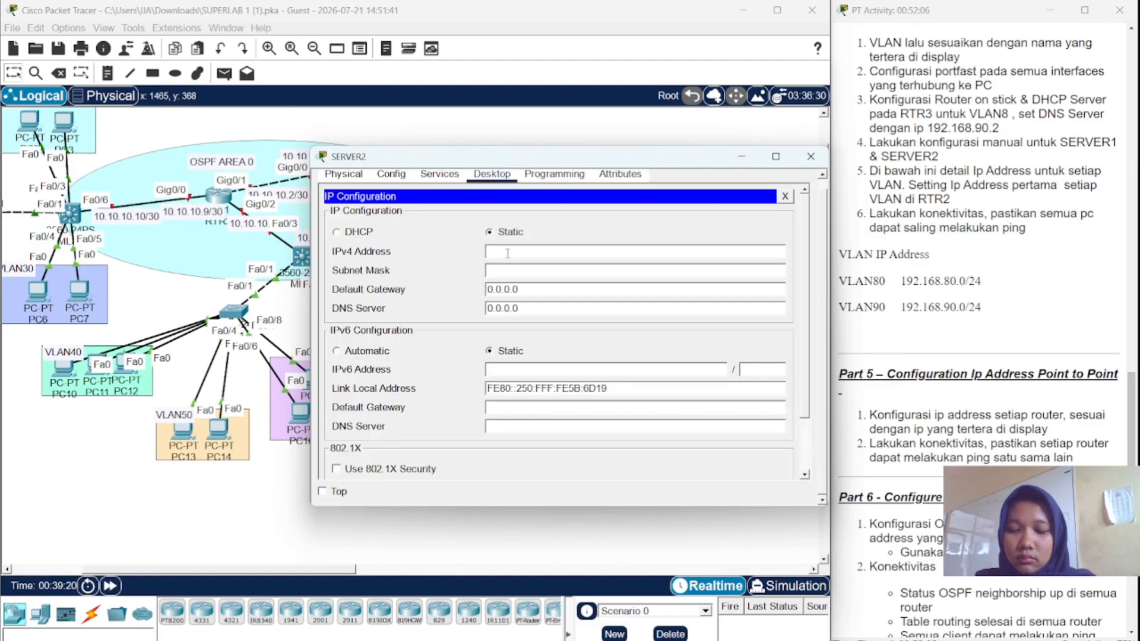
key(ctrl+v)
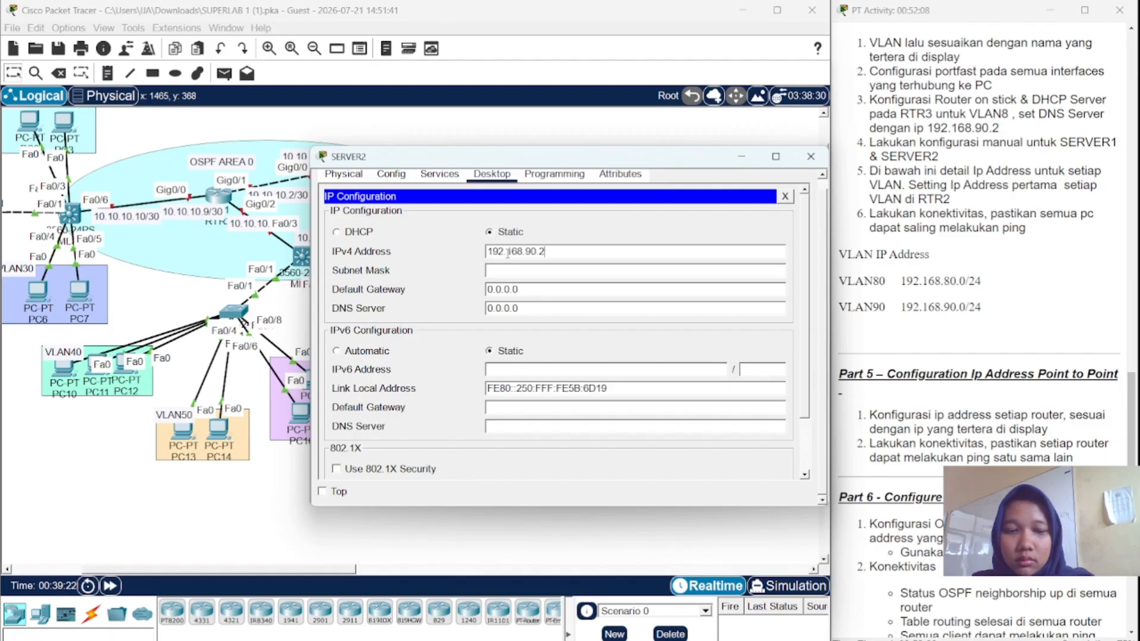
key(BackSpace)
text(3)
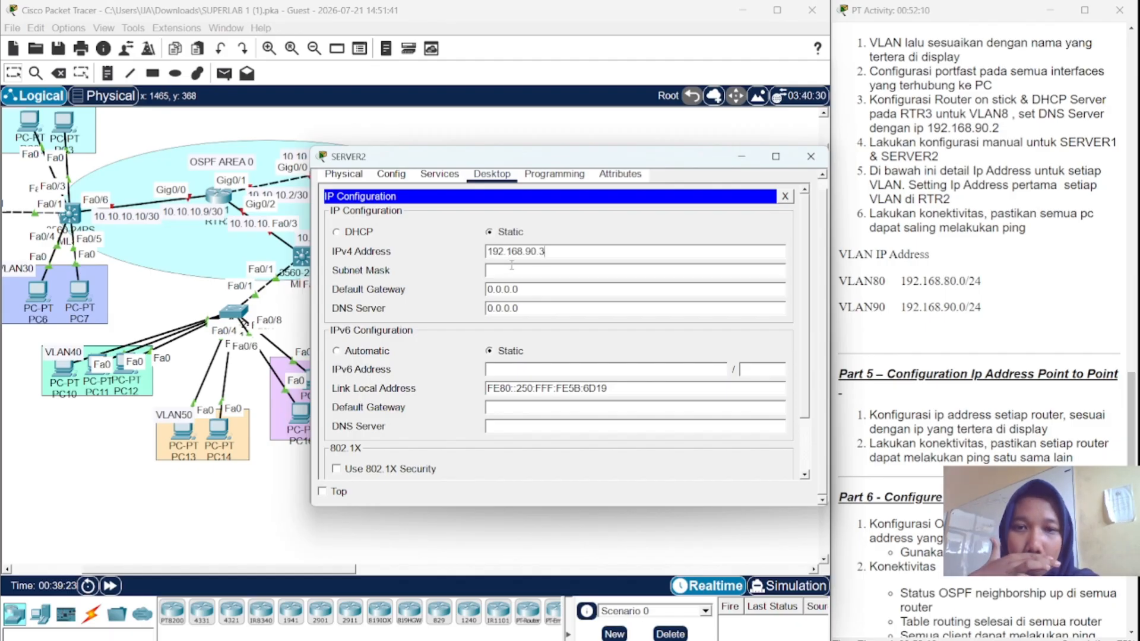
click(512, 270)
- Set SERVER2's gateway to 192.168.90.1 and DNS to 192.168.90.2, then open MLS2's CLI
double_click(515, 290)
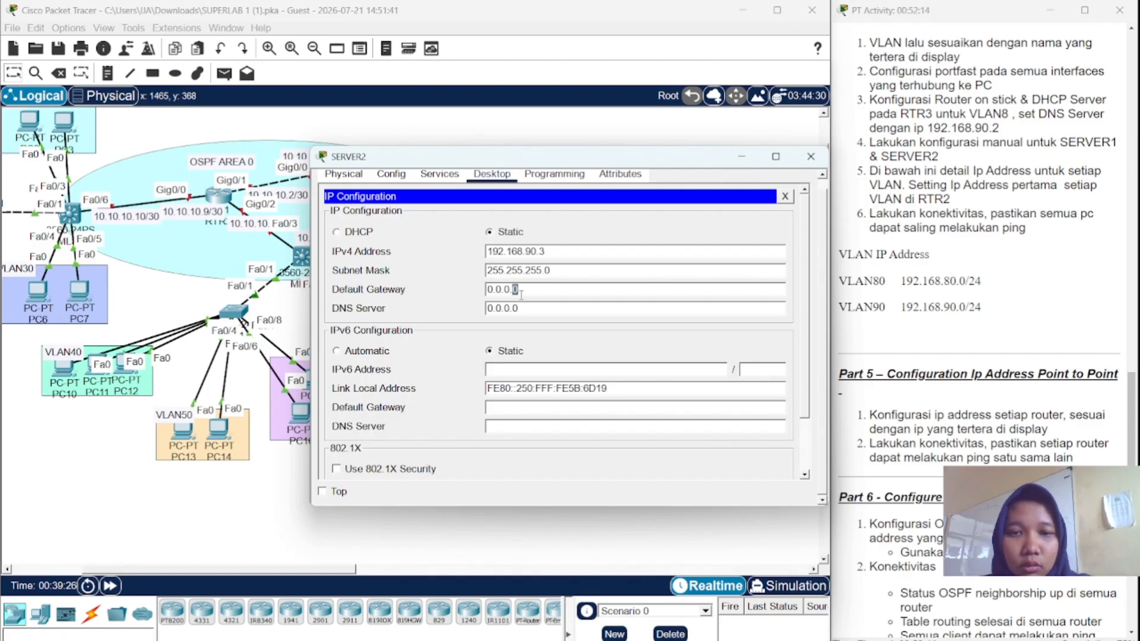
drag(519, 289, 441, 289)
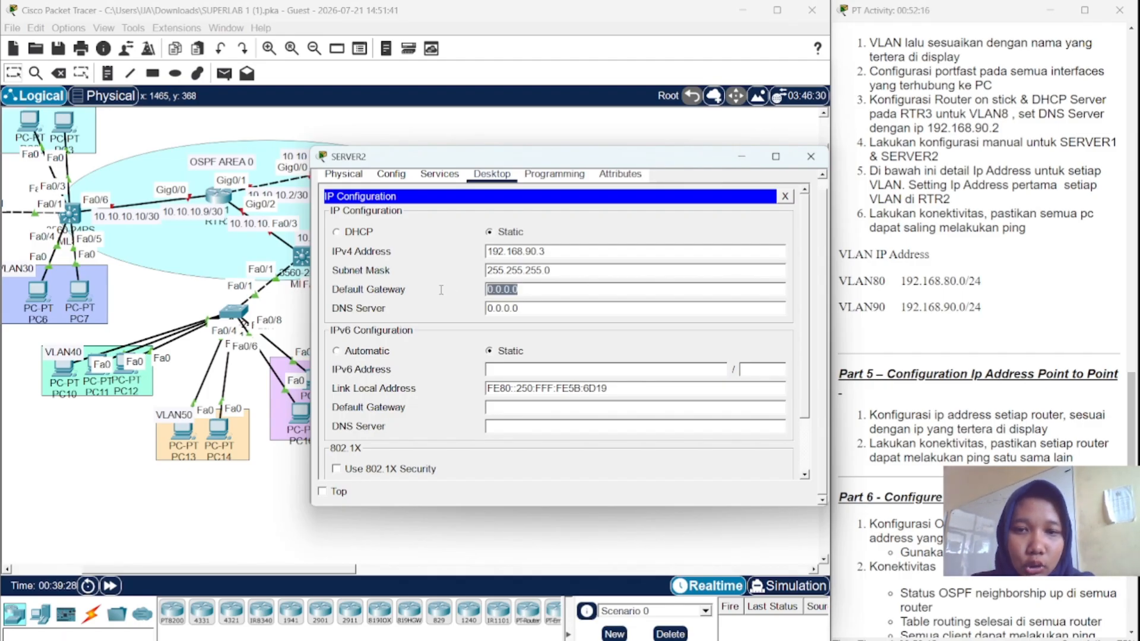
text(192.168.90.2)
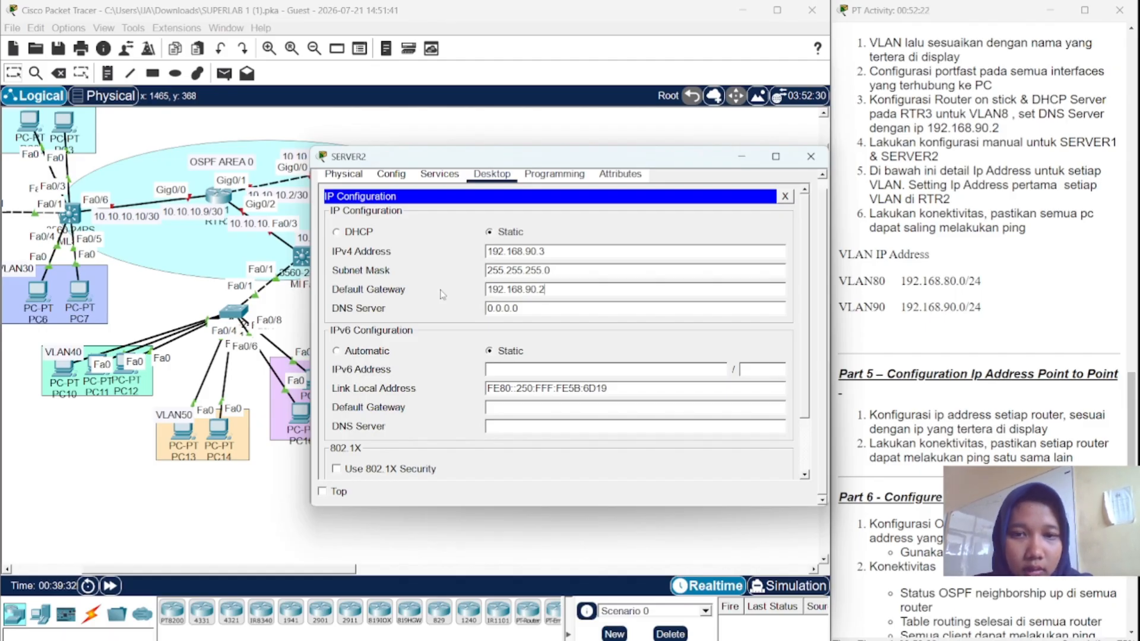
key(BackSpace)
text(1)
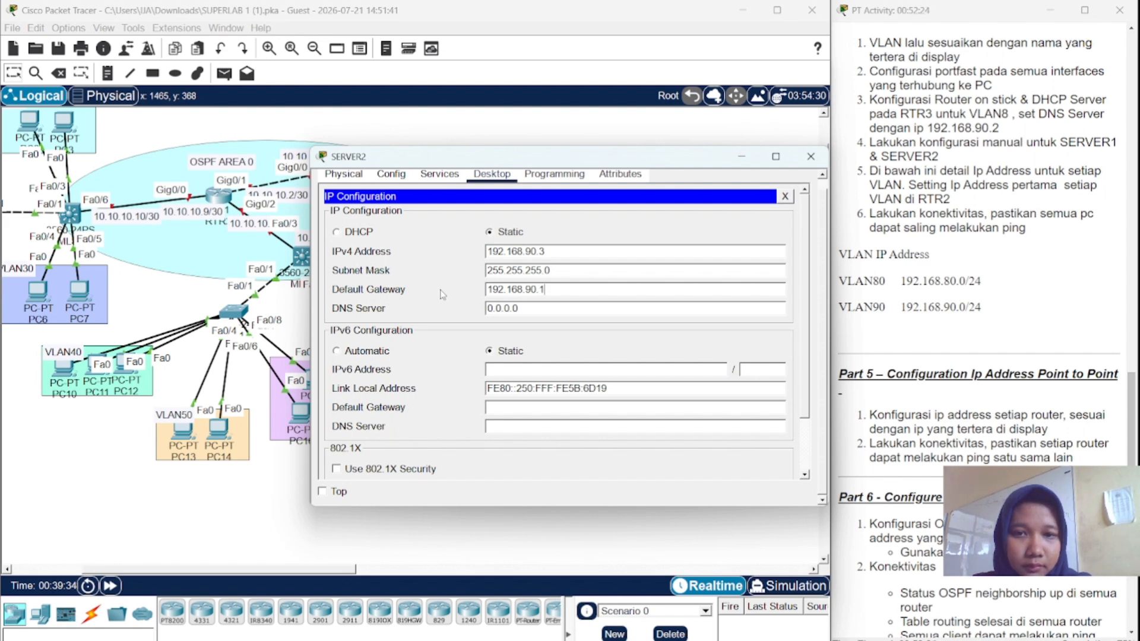
double_click(506, 308)
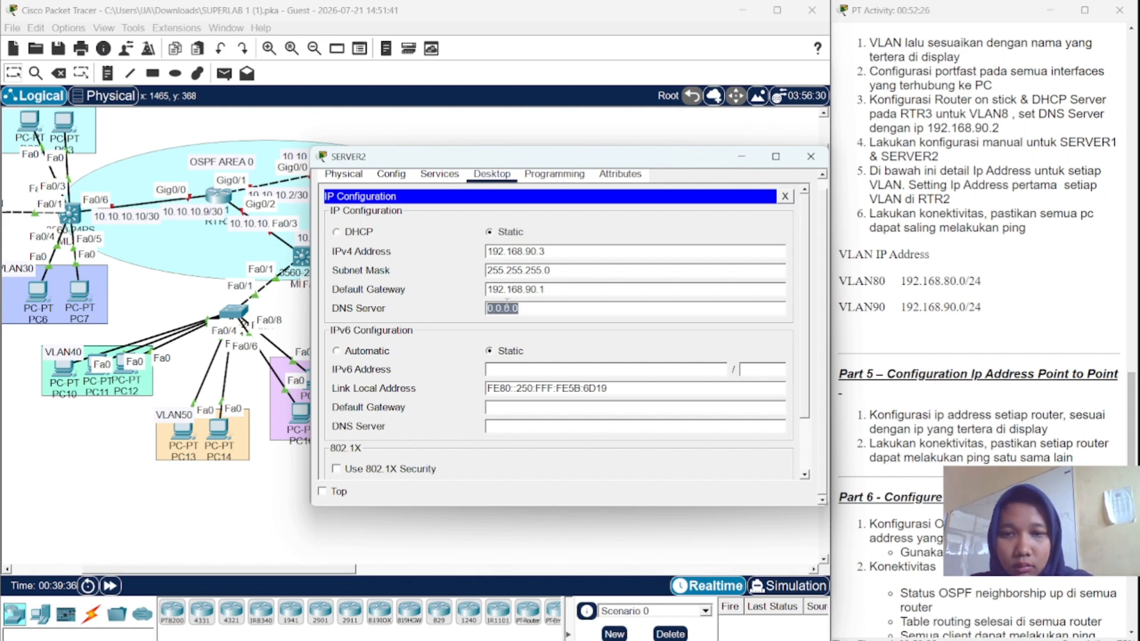
key(ctrl+v)
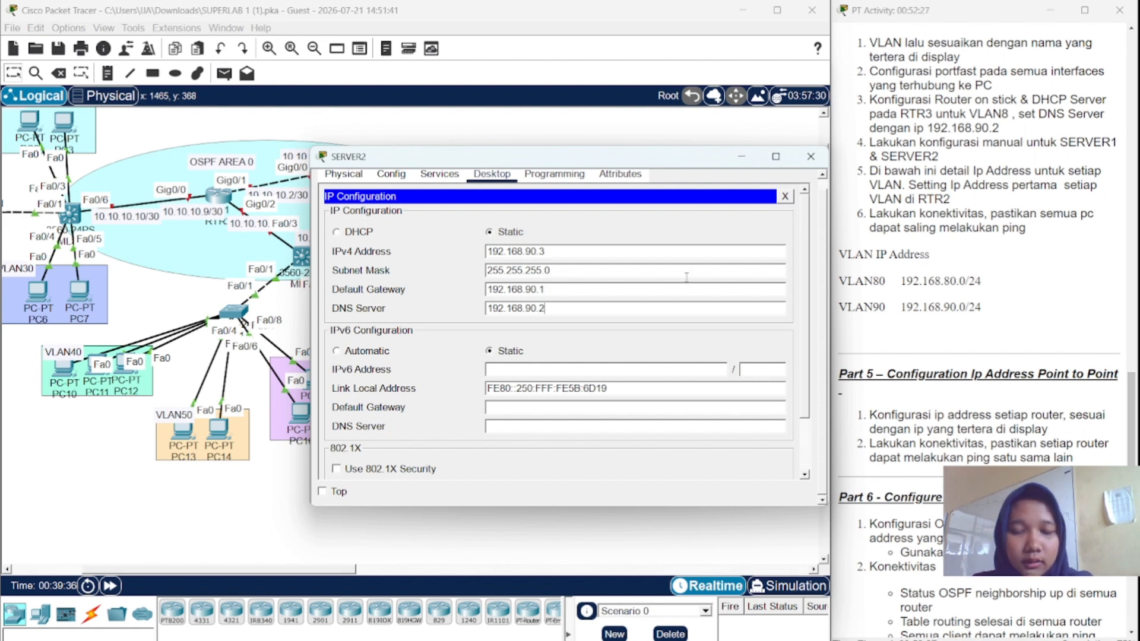
click(785, 196)
click(810, 156)
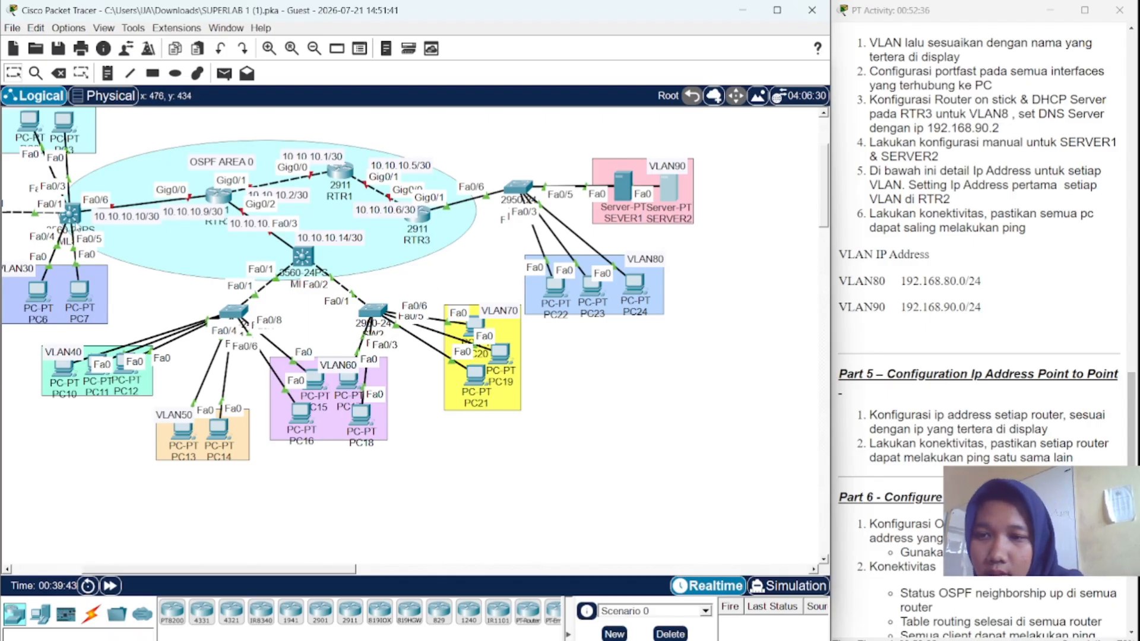
click(74, 215)
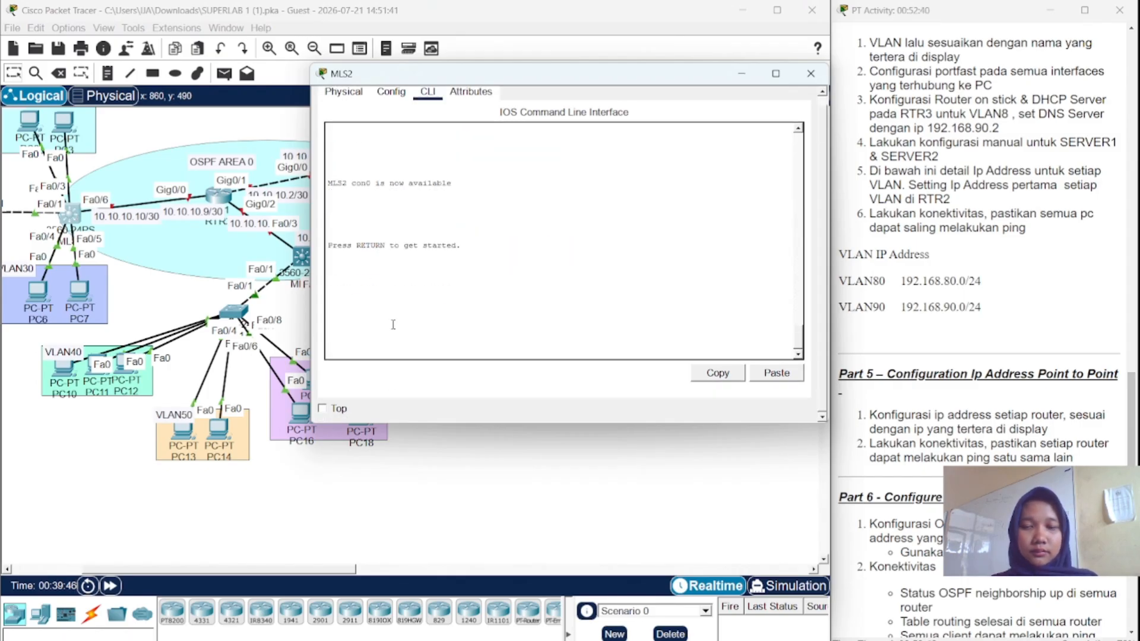
- Enter privileged mode and then global configuration mode on MLS2
key(Return)
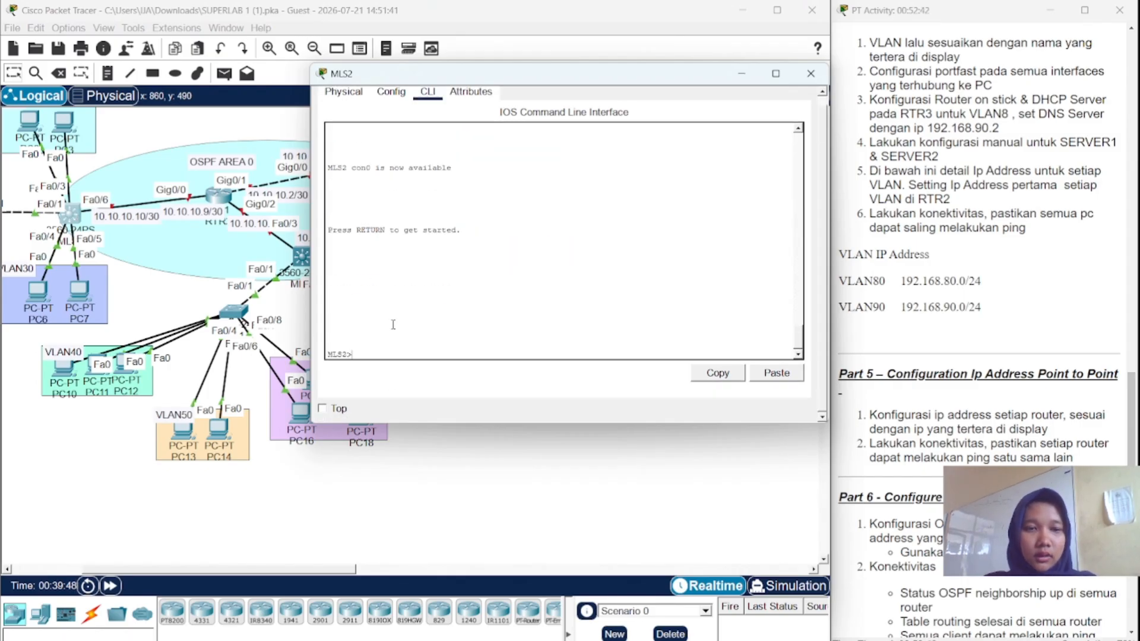
text(i)
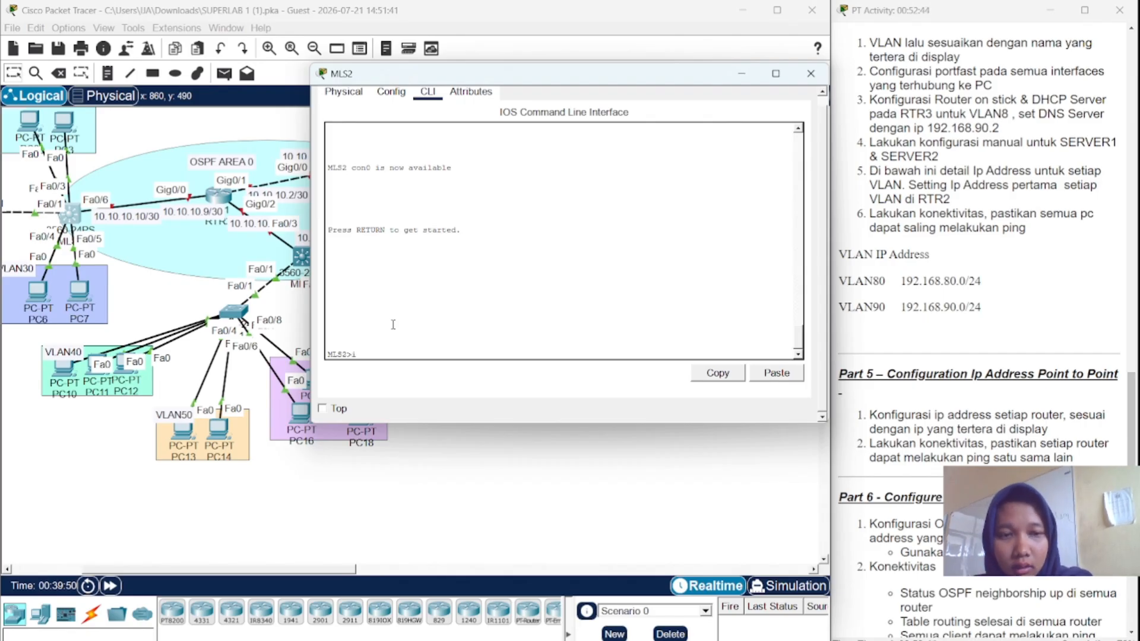
text(nt)
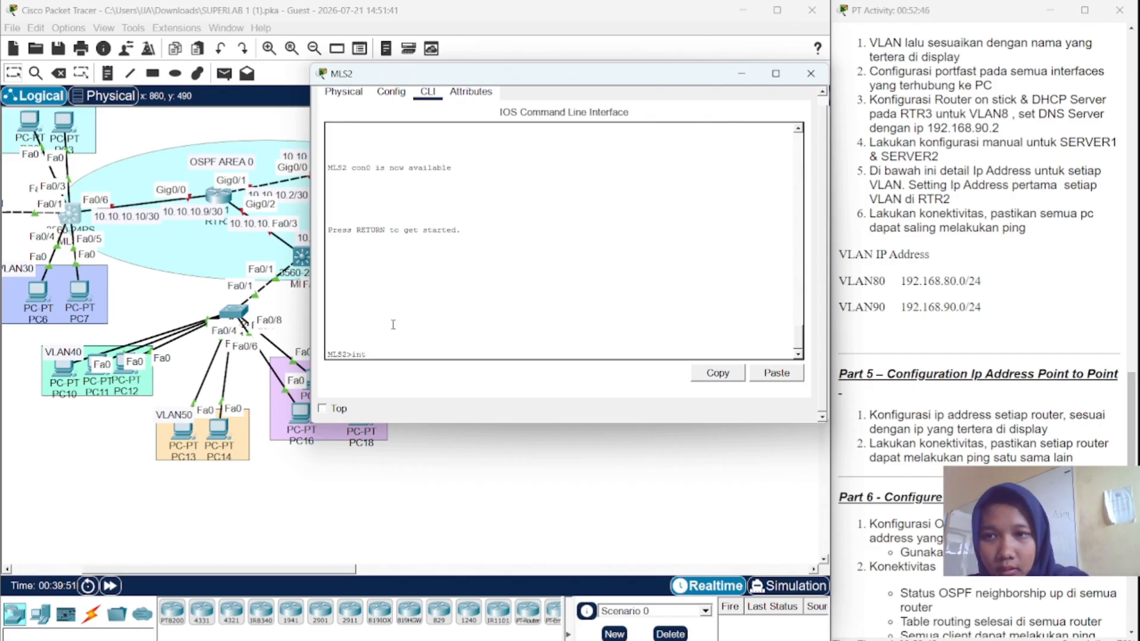
key(BackSpace)
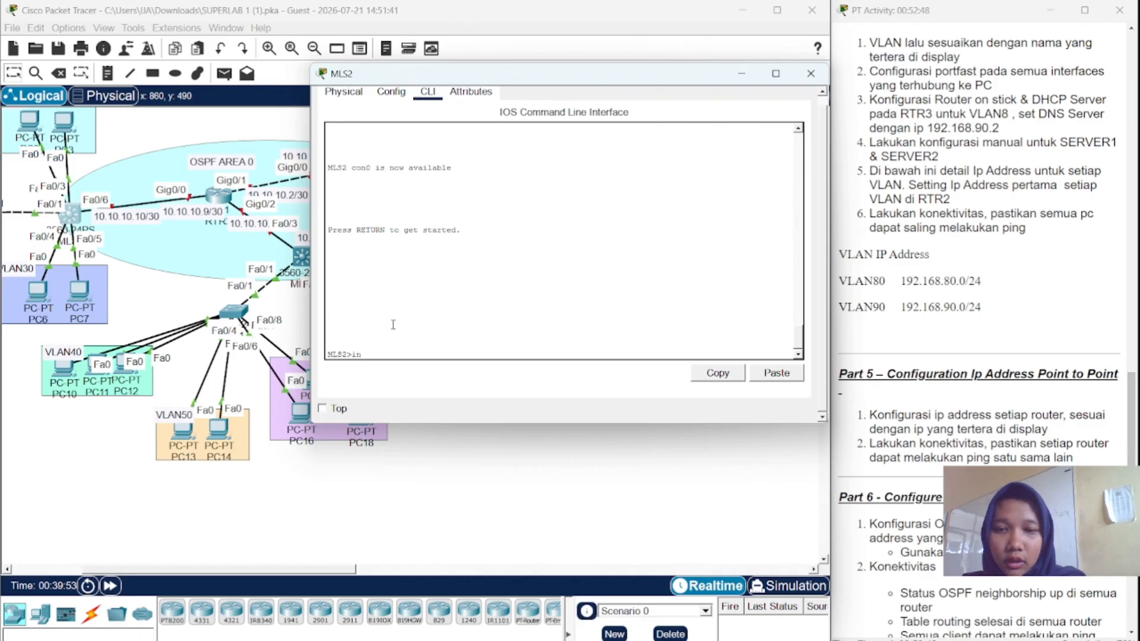
text(en)
key(Return)
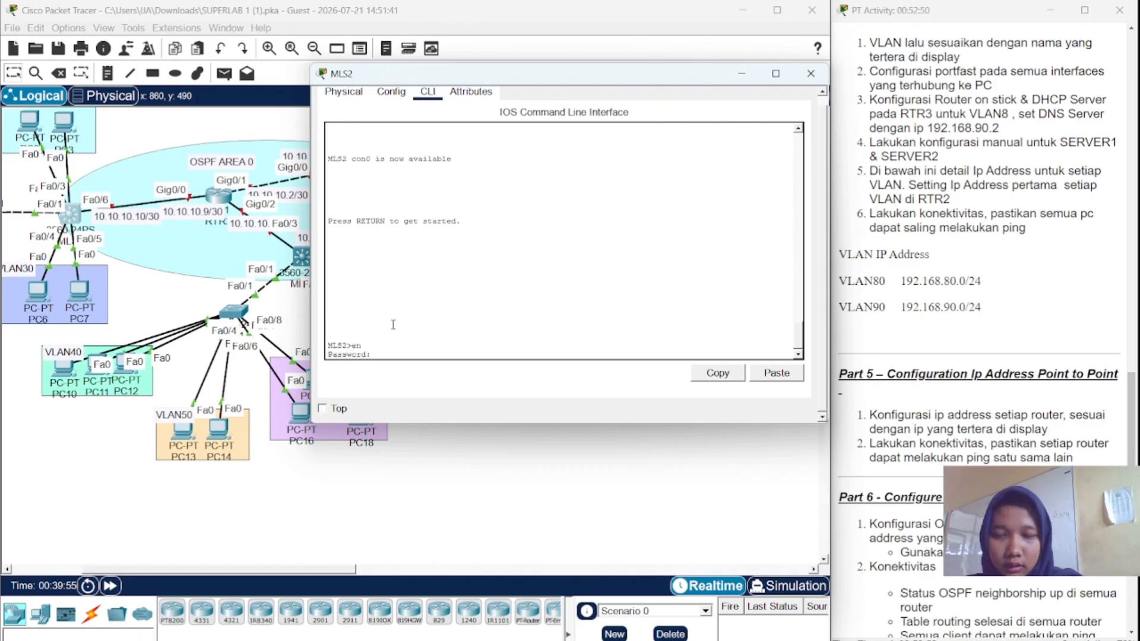
key(Return)
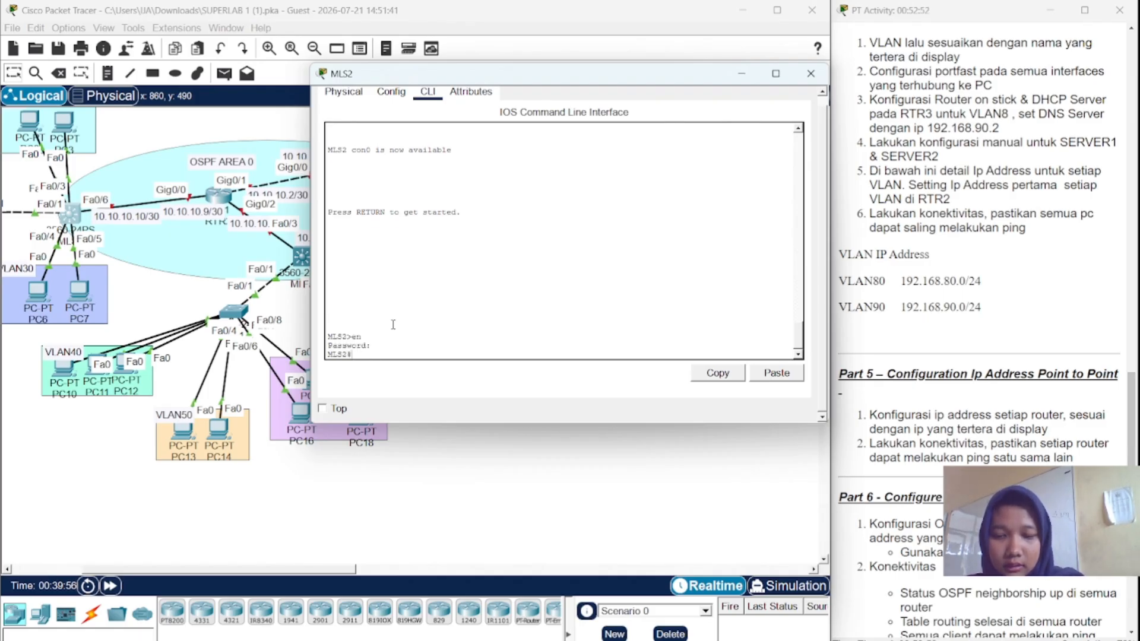
text(conf)
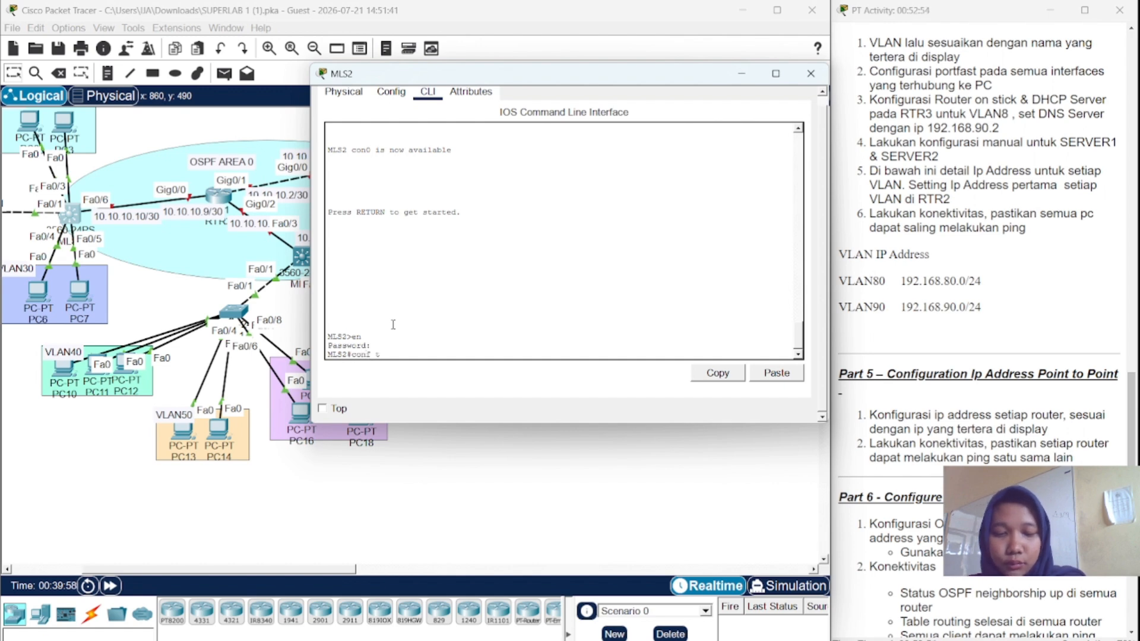
text( t)
key(Return)
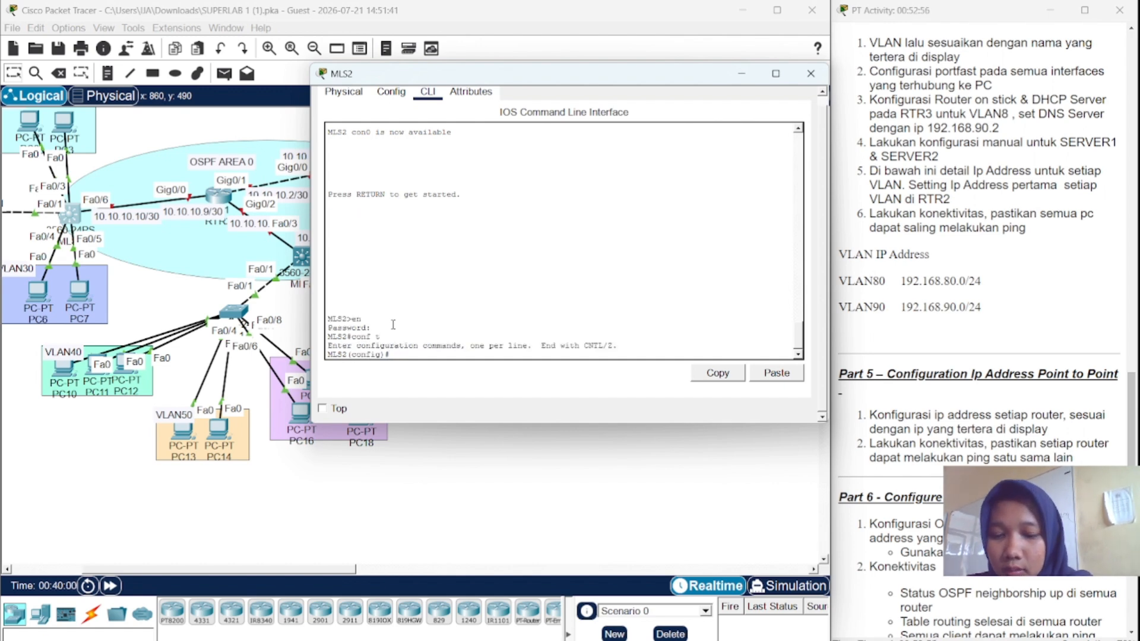
- Make Fa0/6 a routed port addressed 10.10.10.10 255.255.255.252, then close MLS2
text(i)
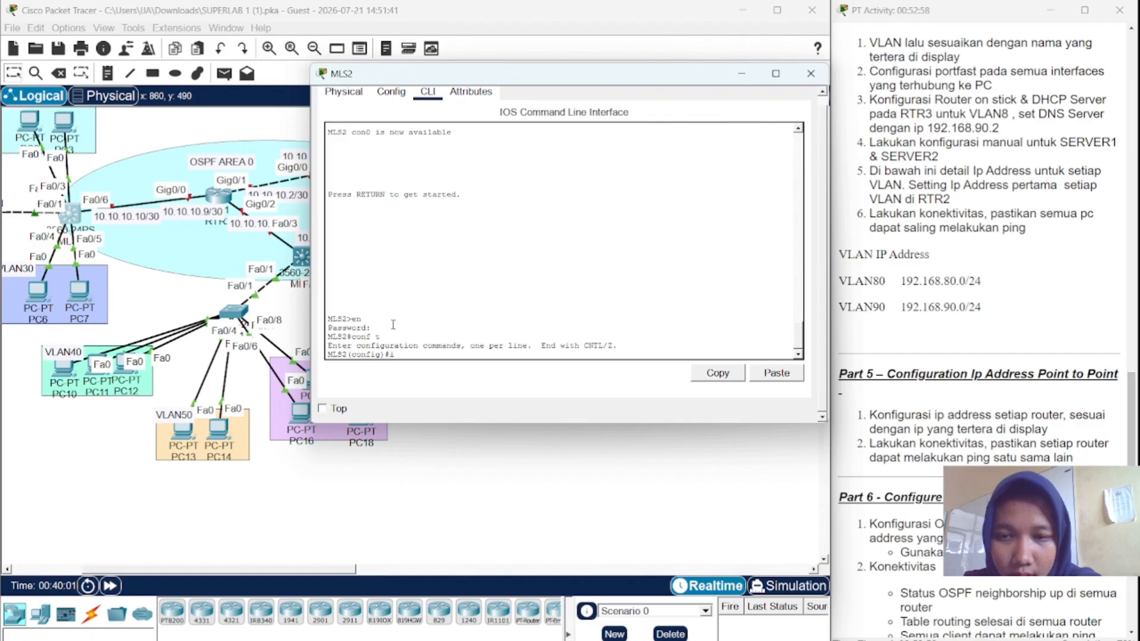
text(nt fa0)
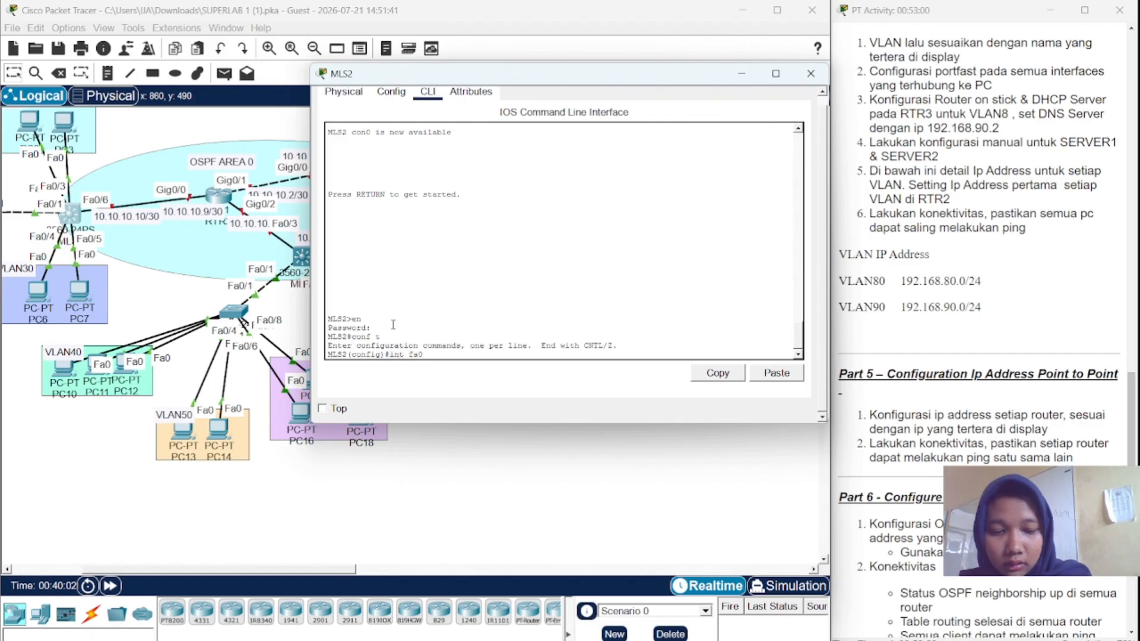
text(/6)
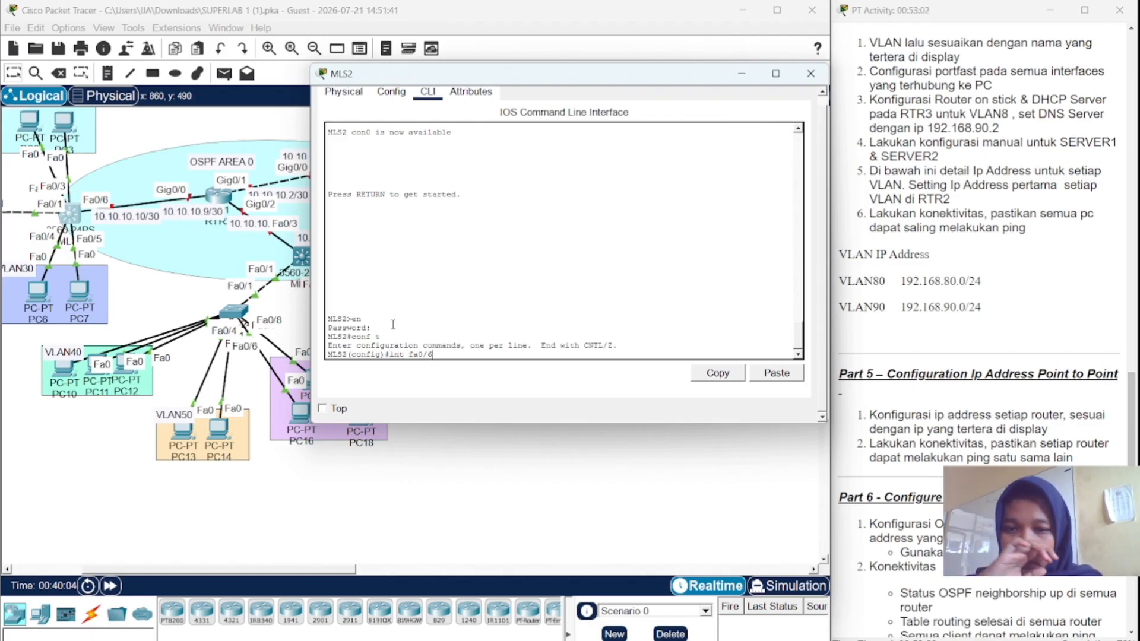
key(Return)
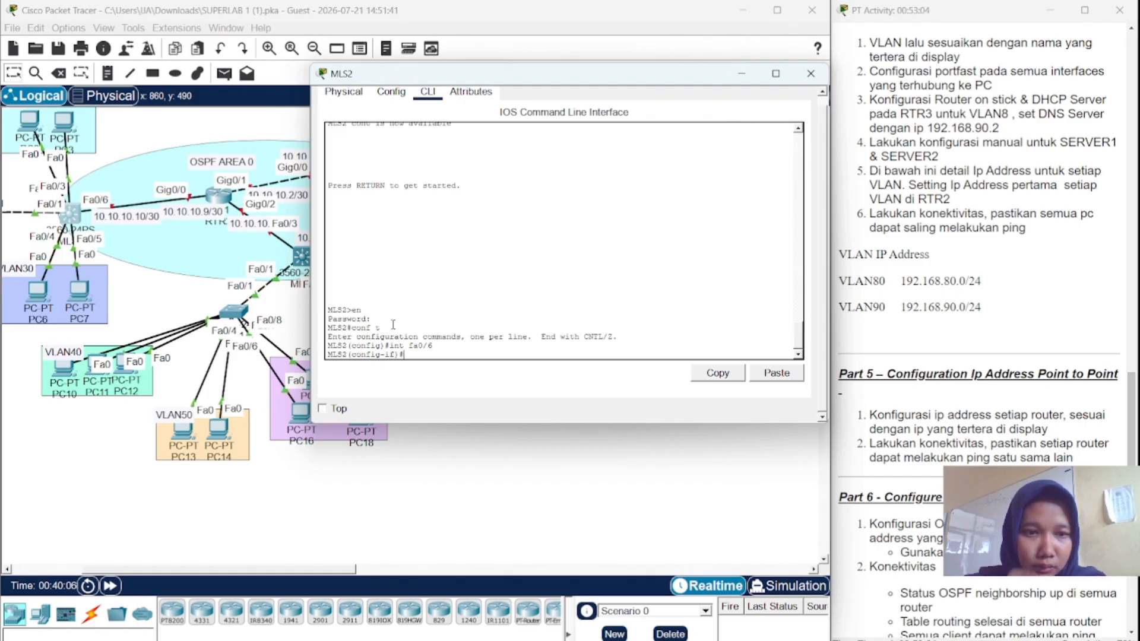
text(no s)
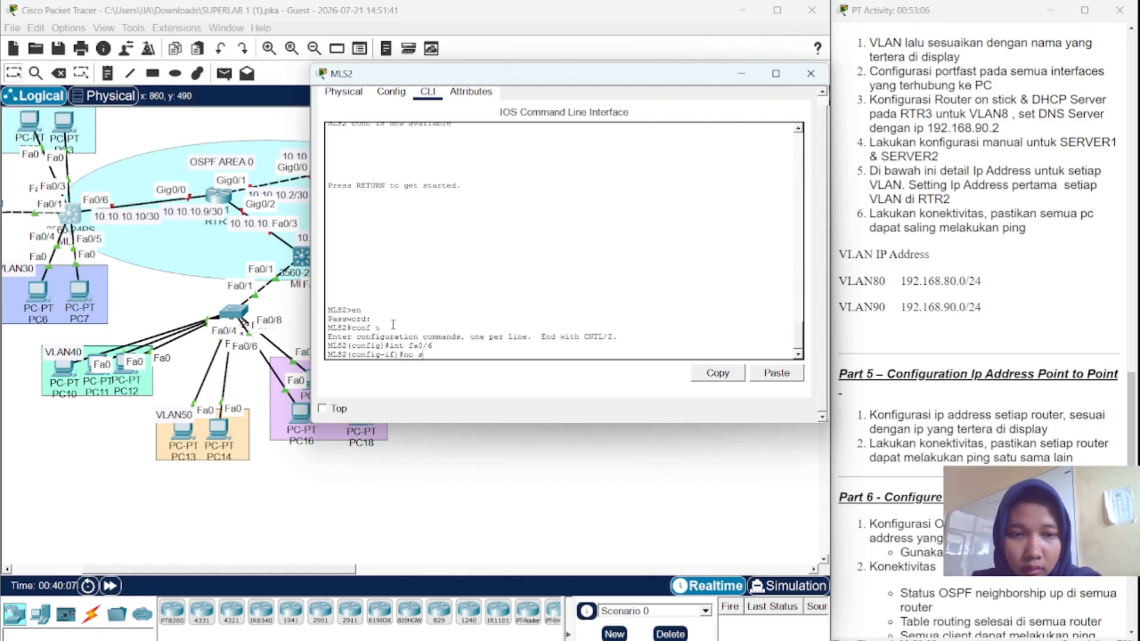
text(w)
key(Return)
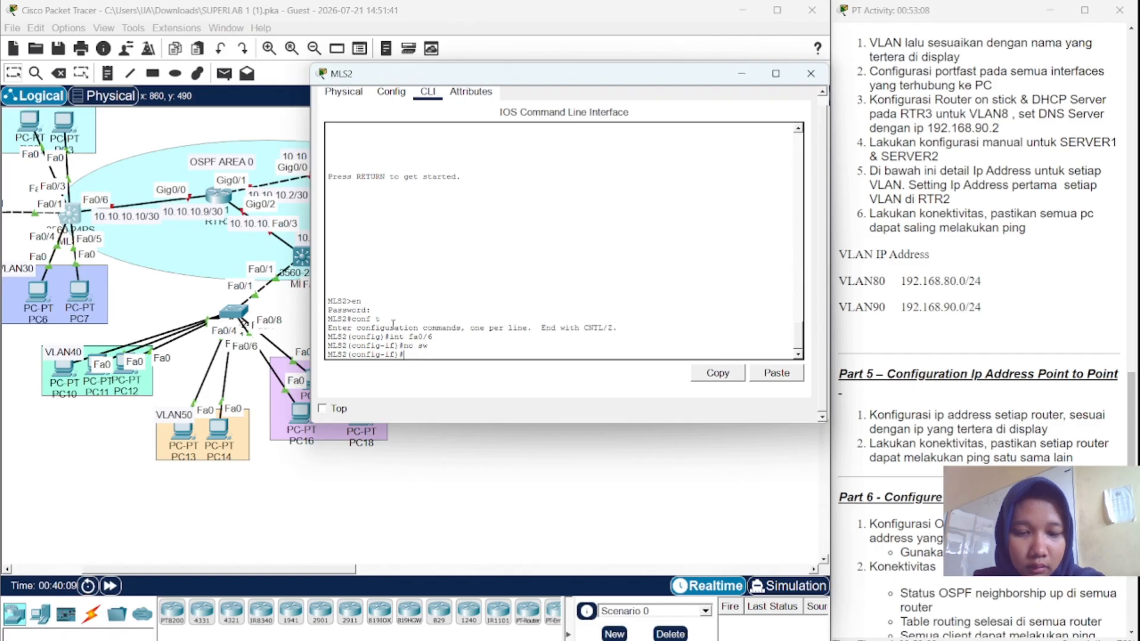
text(ip add 10)
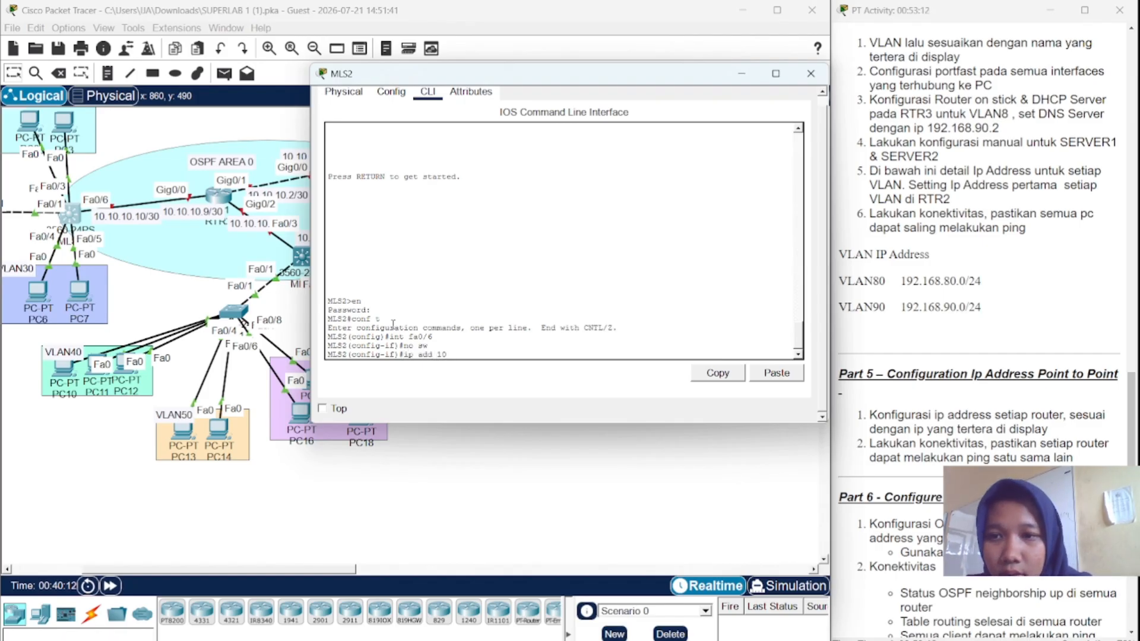
text(.)
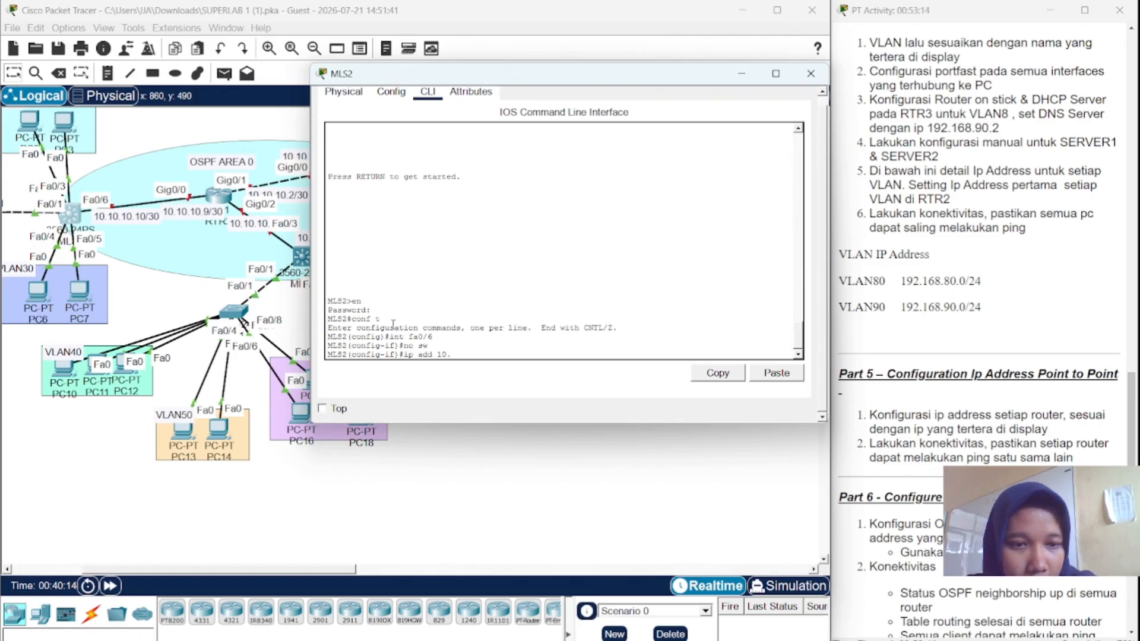
text(10)
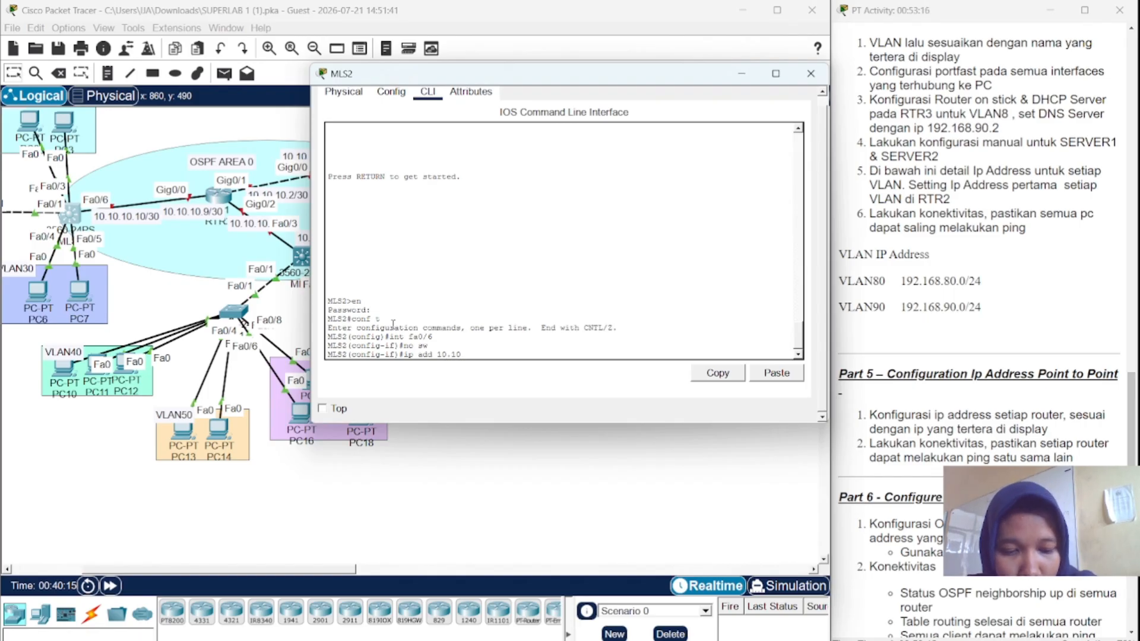
text(.10.10)
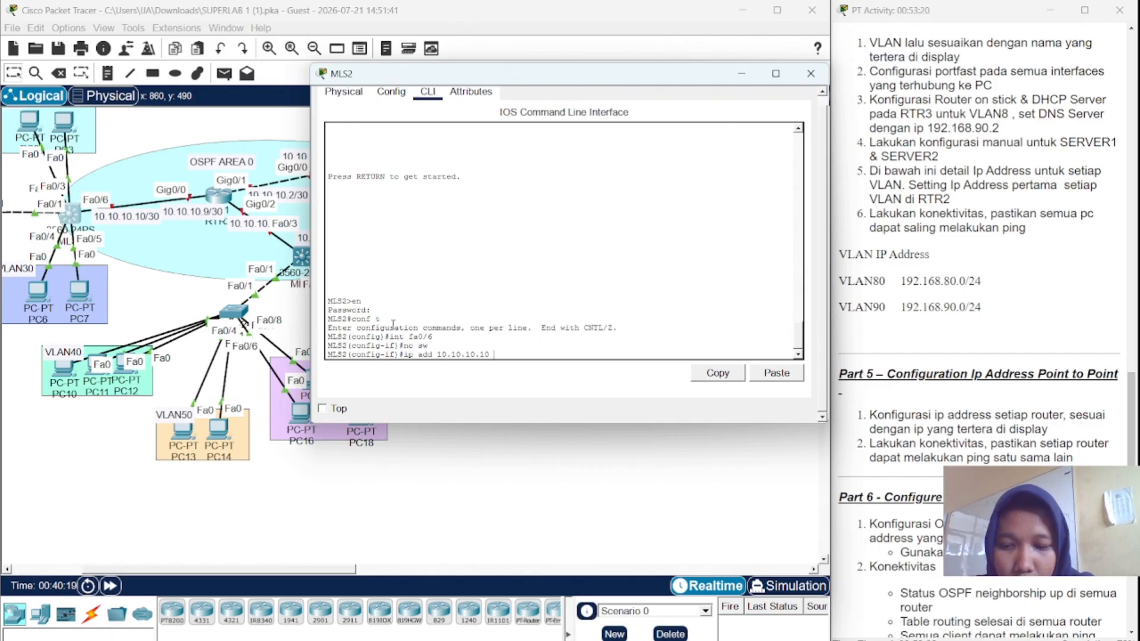
text( 255)
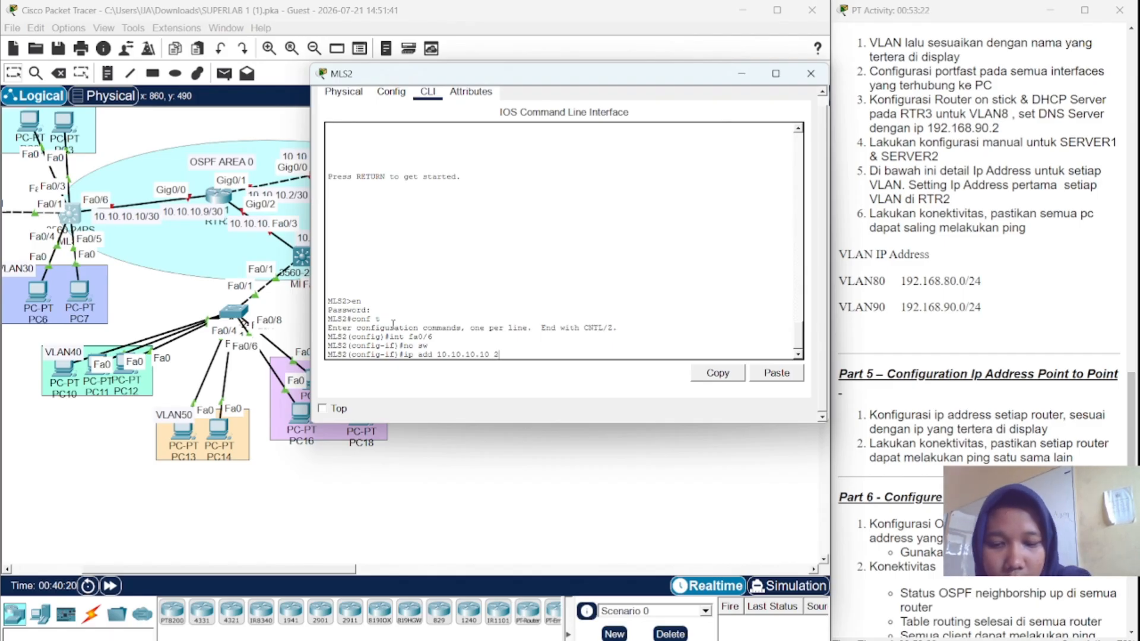
text(.255)
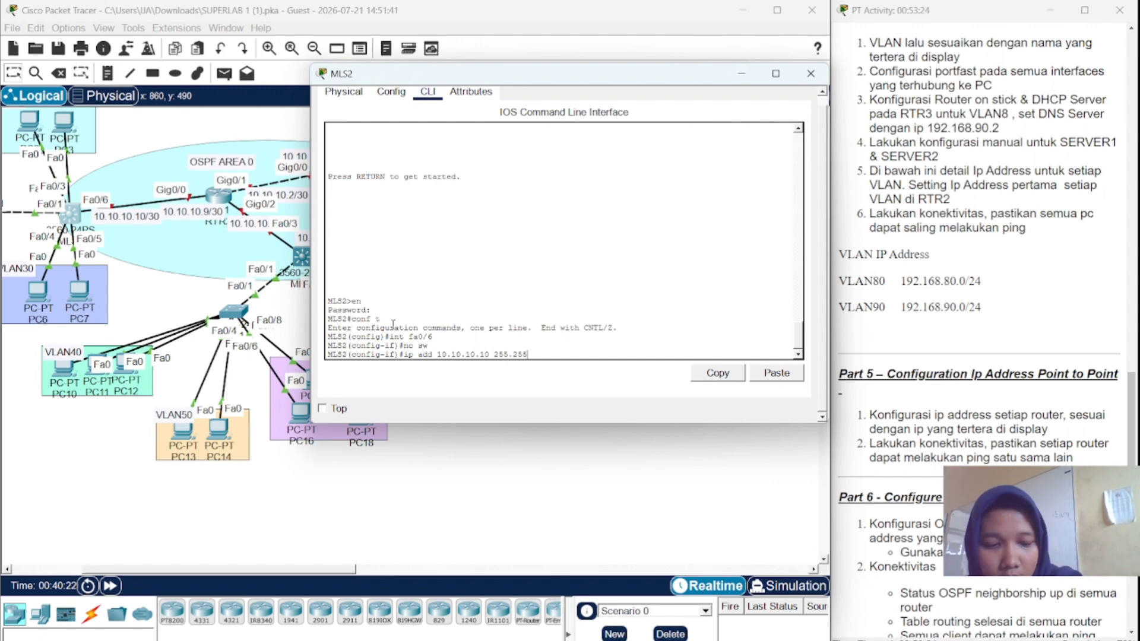
text(.255.25)
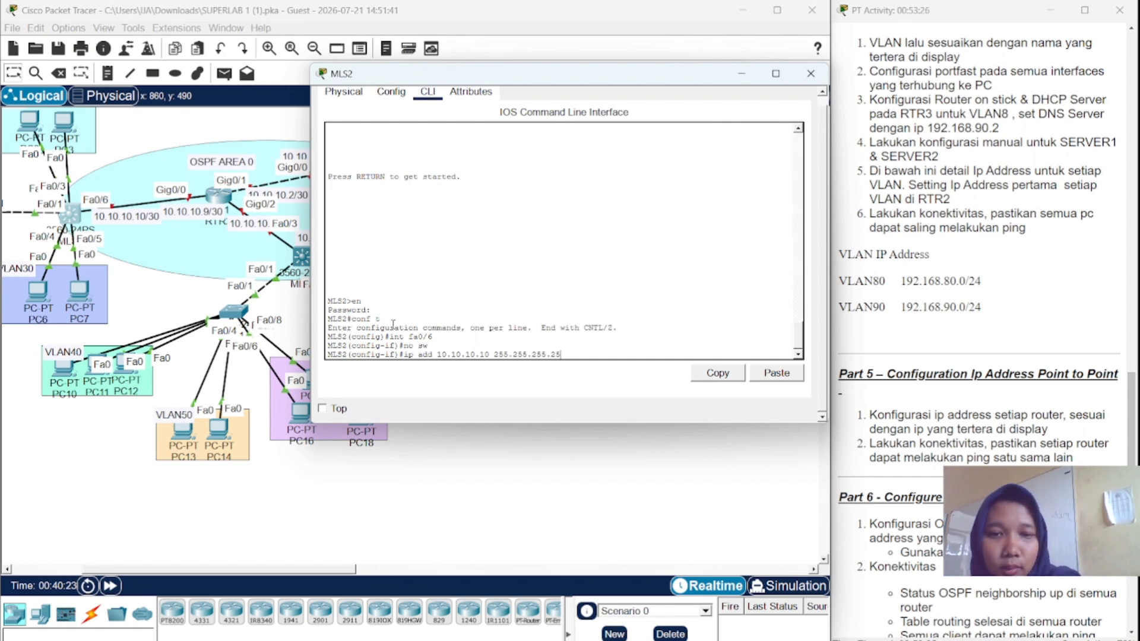
text(2)
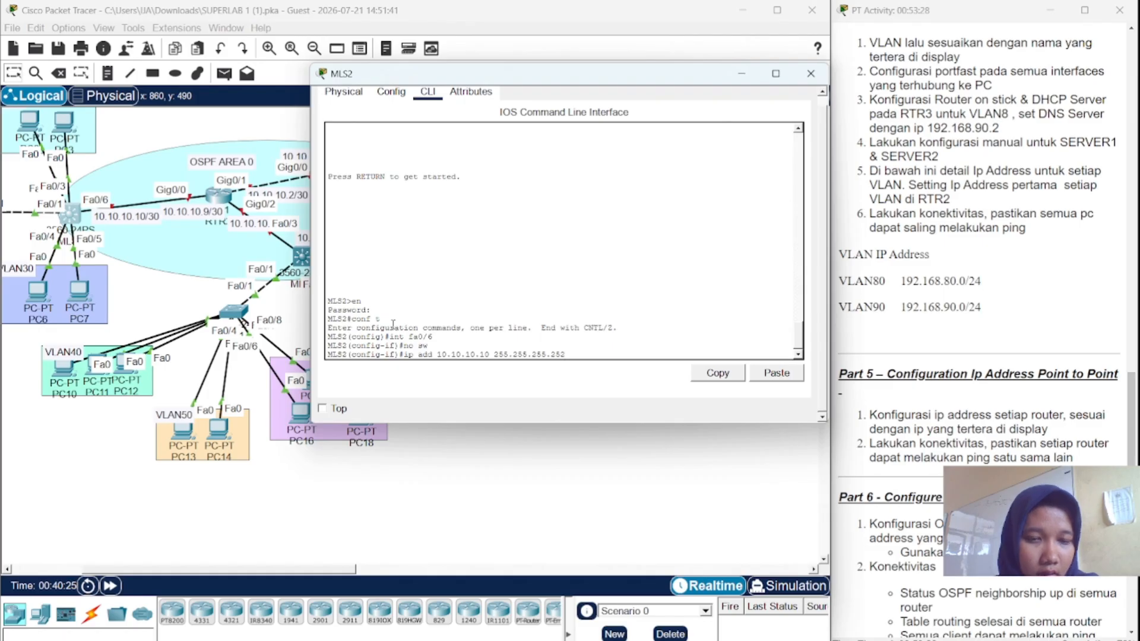
key(Return)
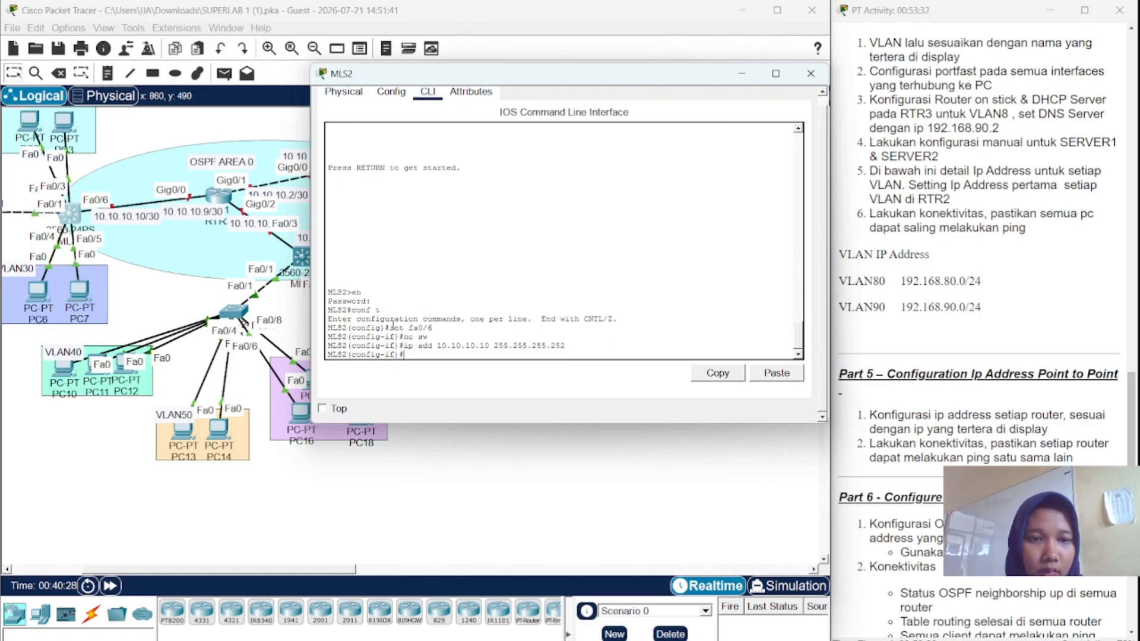
click(810, 73)
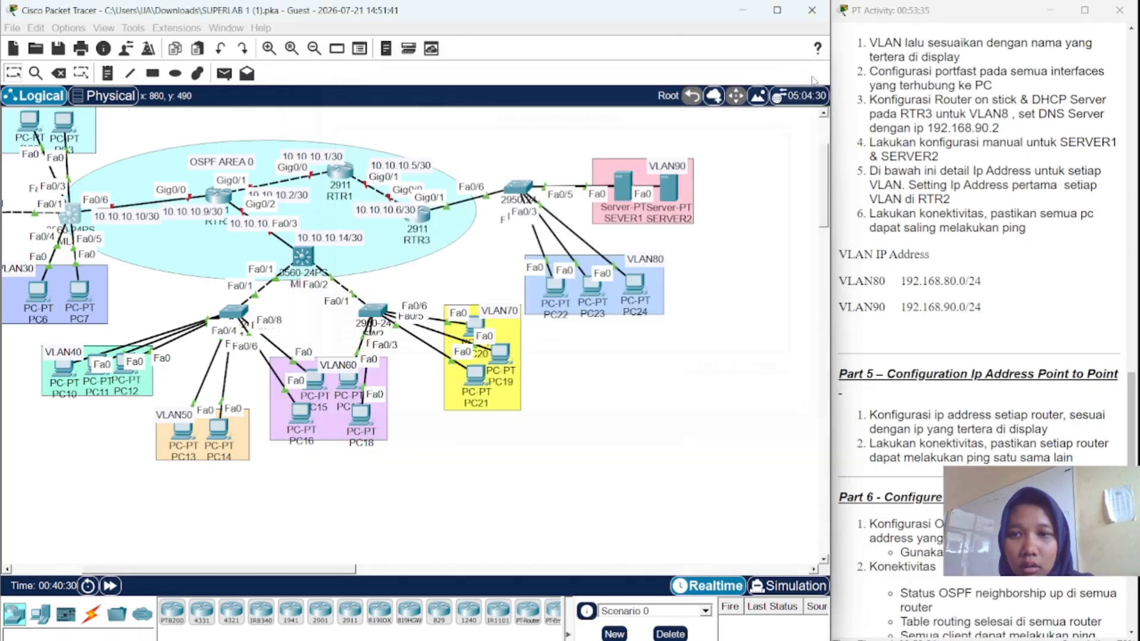
- Put RTR2 into global configuration mode and try ip address 10.10.10.9 255.255.255.252 there
click(219, 196)
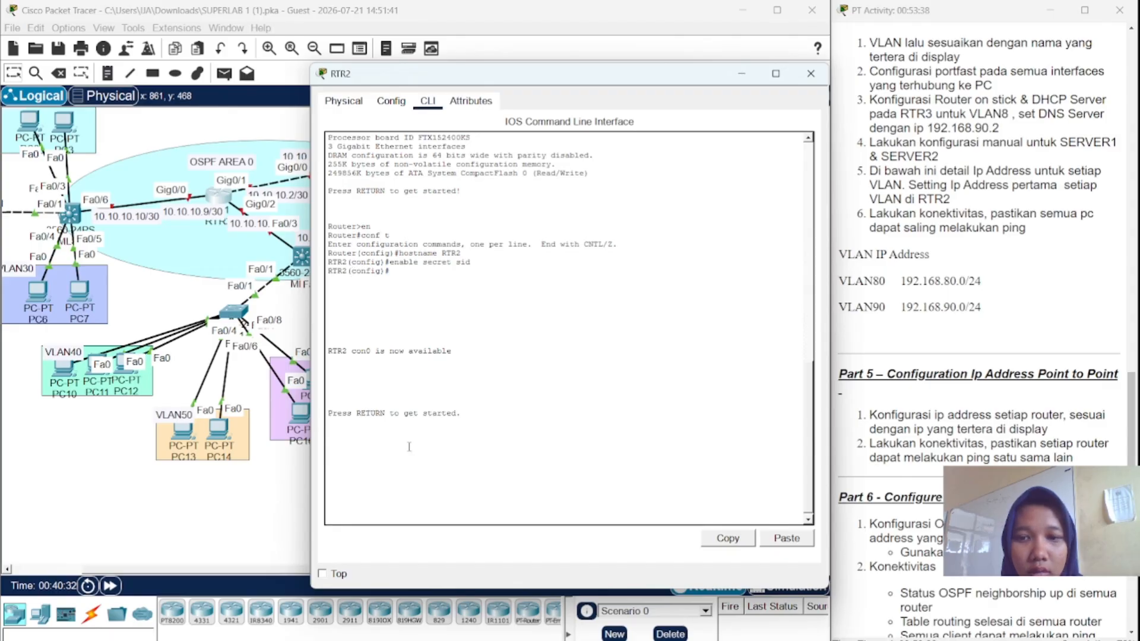
key(Return)
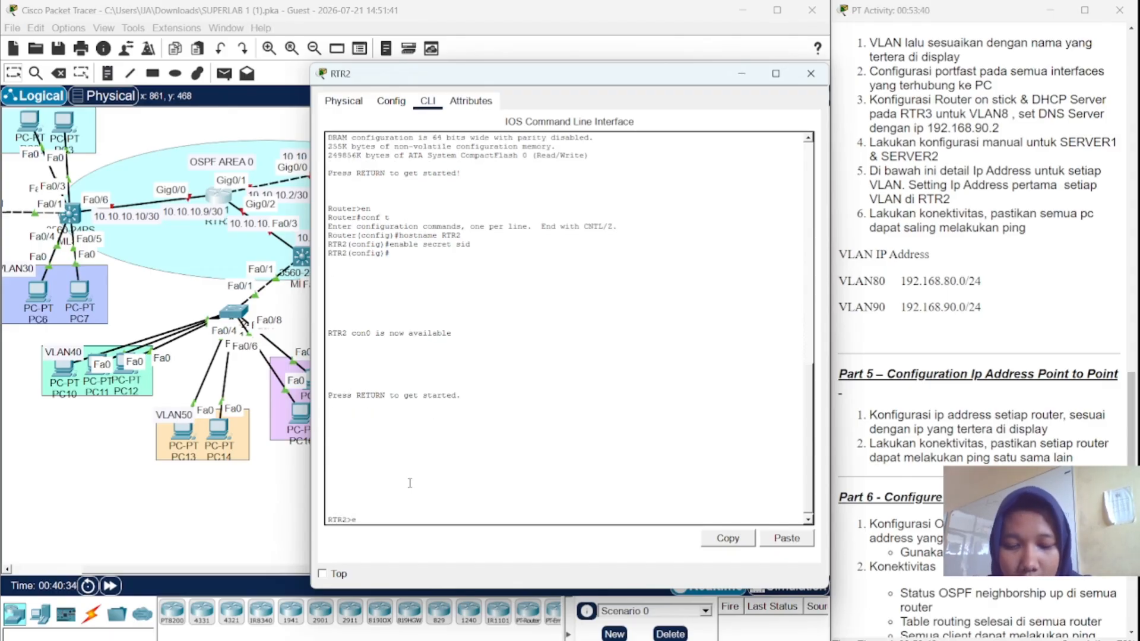
key(Return)
key(Return)
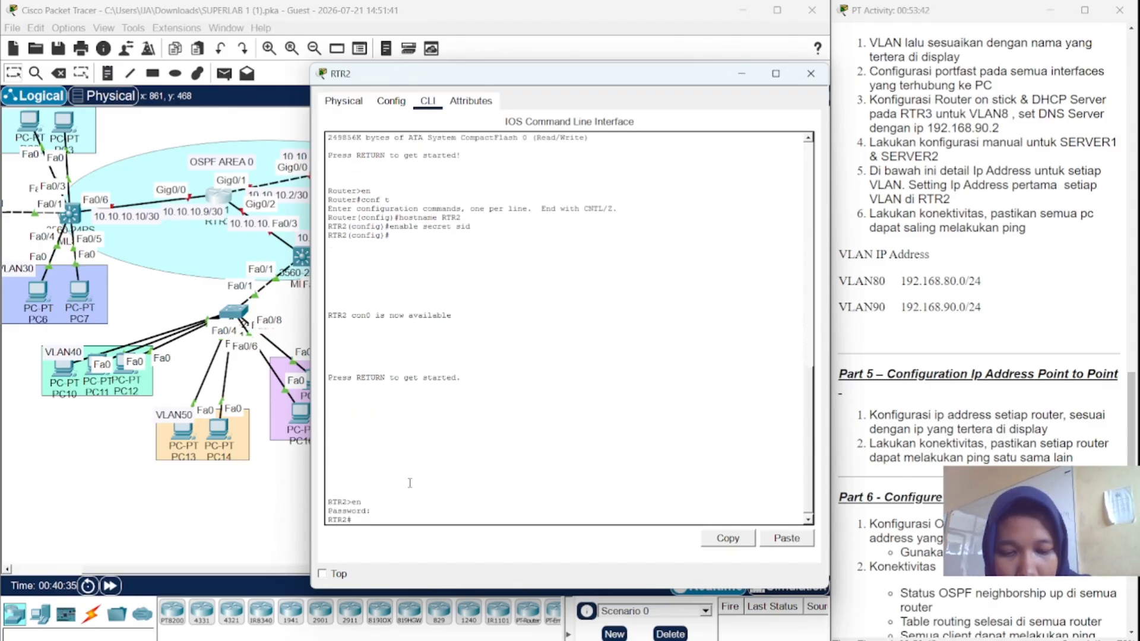
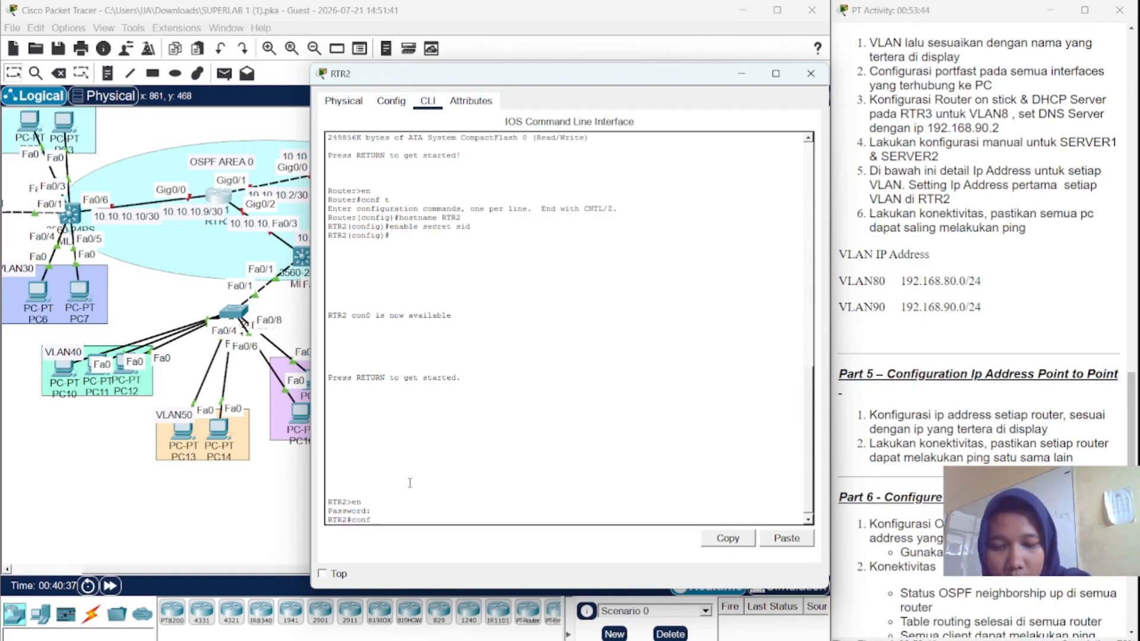
key(Return)
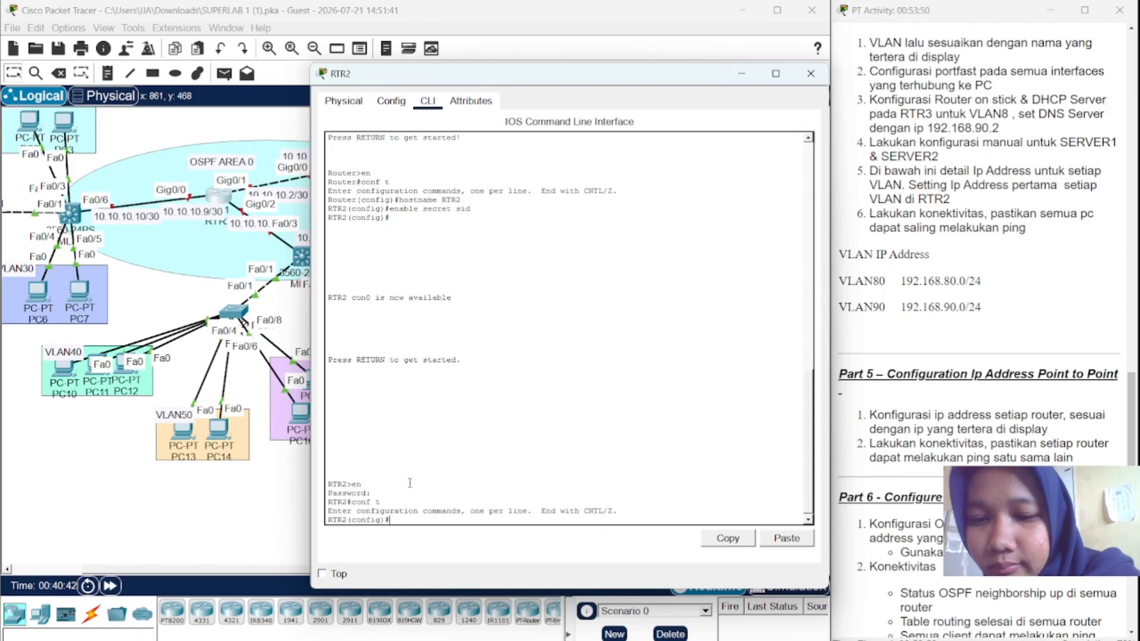
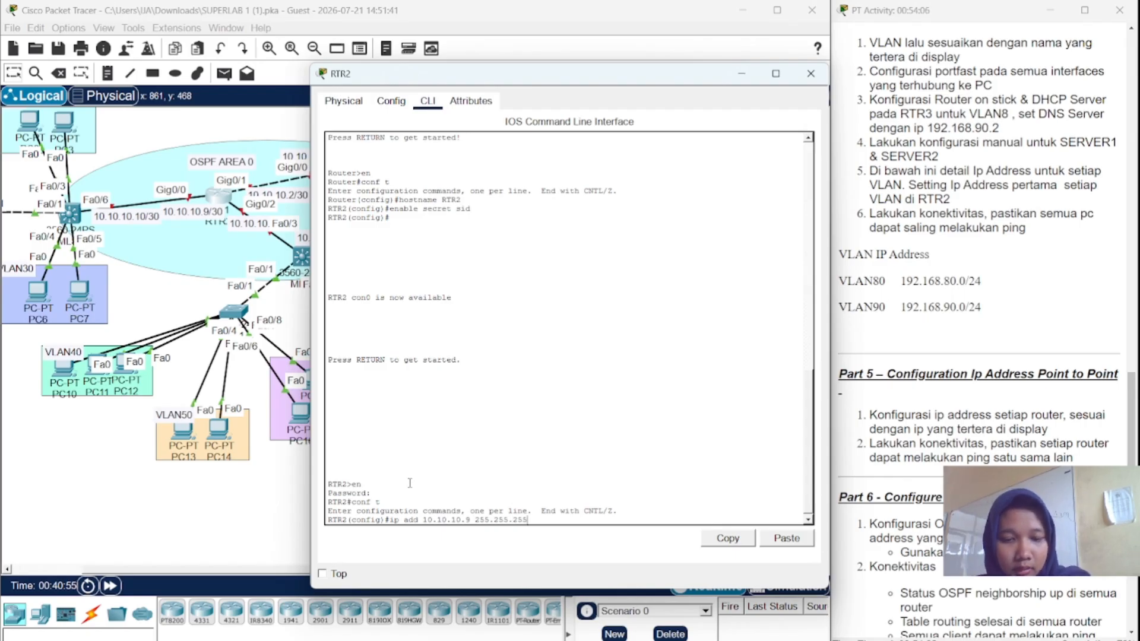
key(BackSpace)
key(Return)
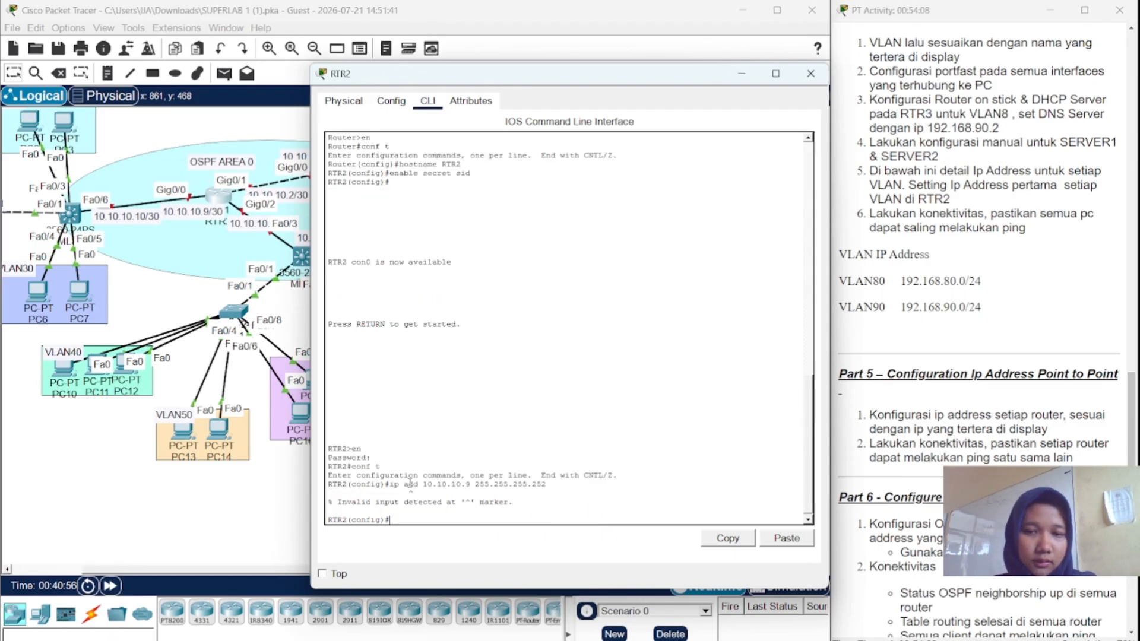
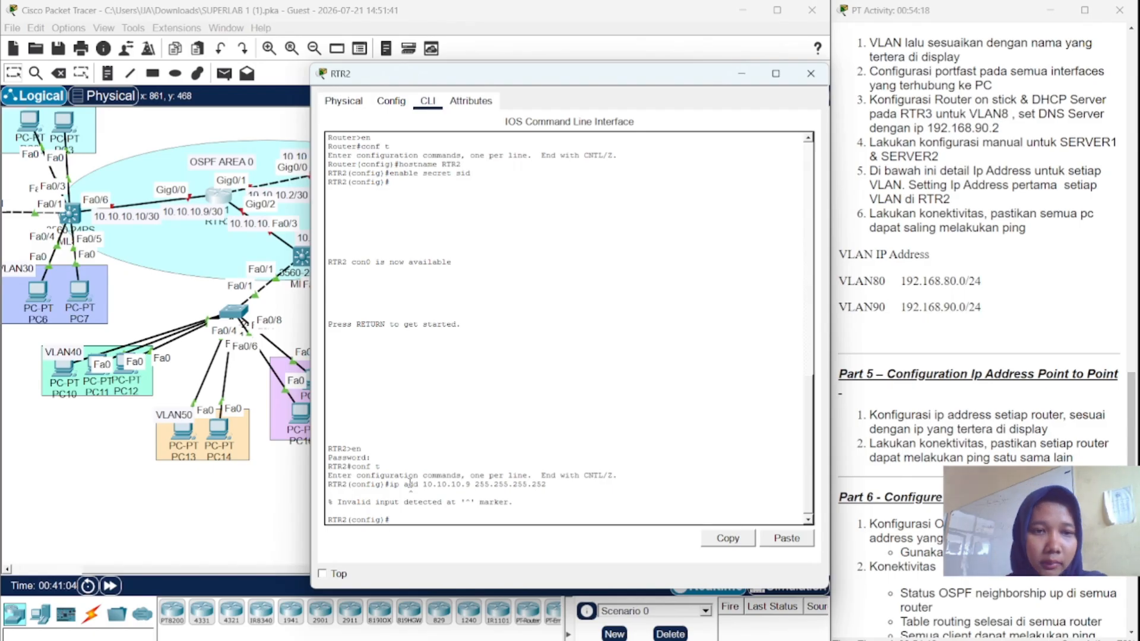
- Address RTR2's Gig0/0 as 10.10.10.9 255.255.255.252 and bring it up with no shutdown
text(int )
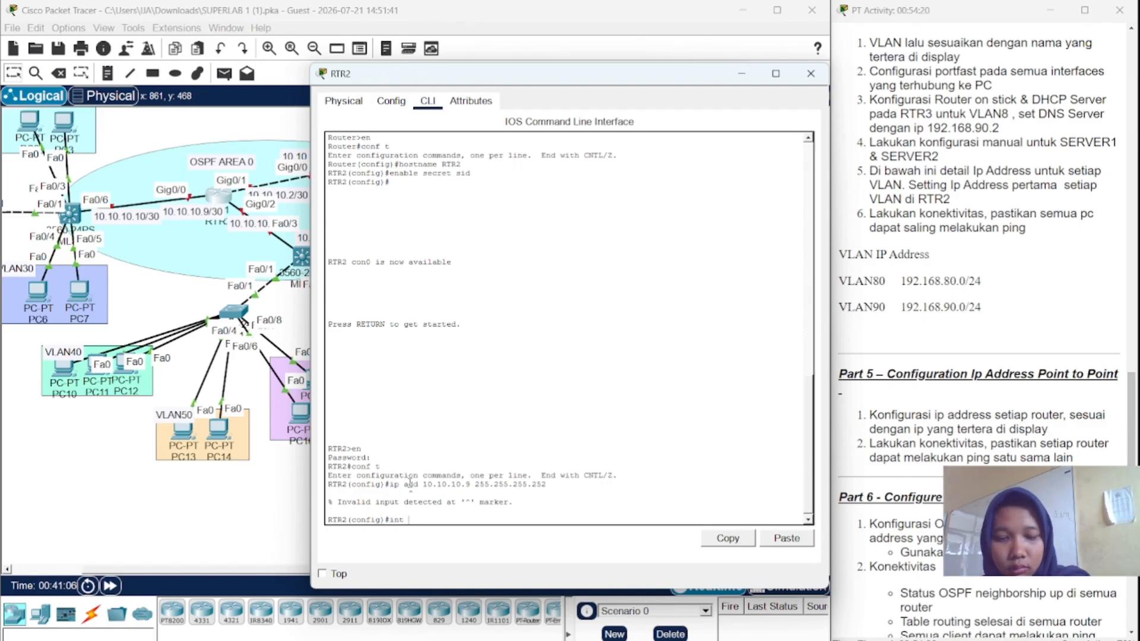
text(gig)
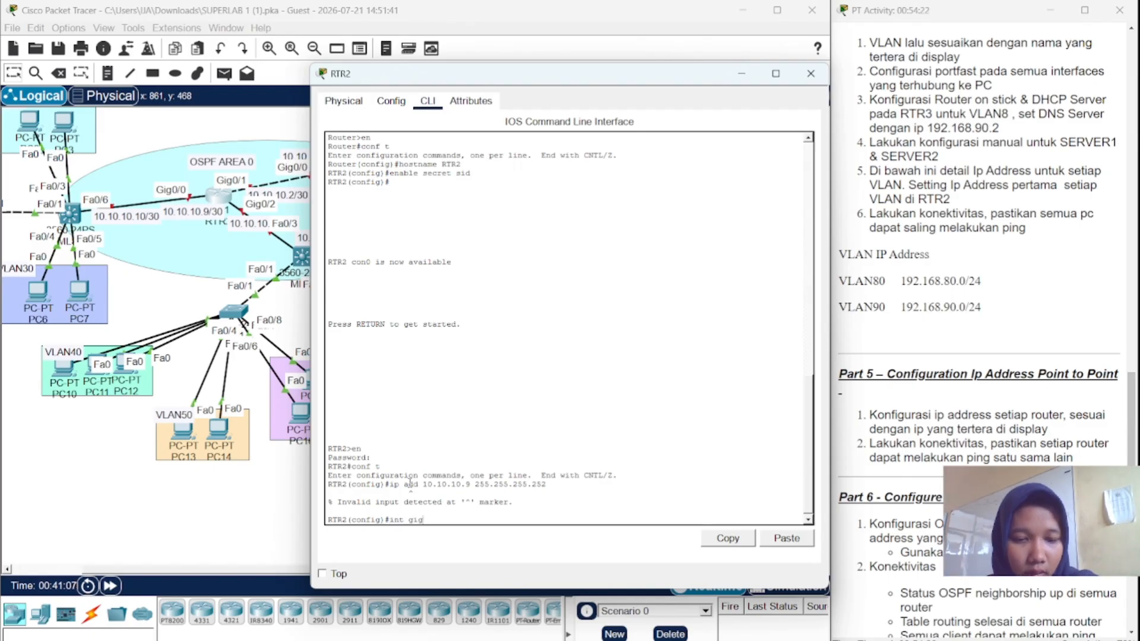
text(0/0)
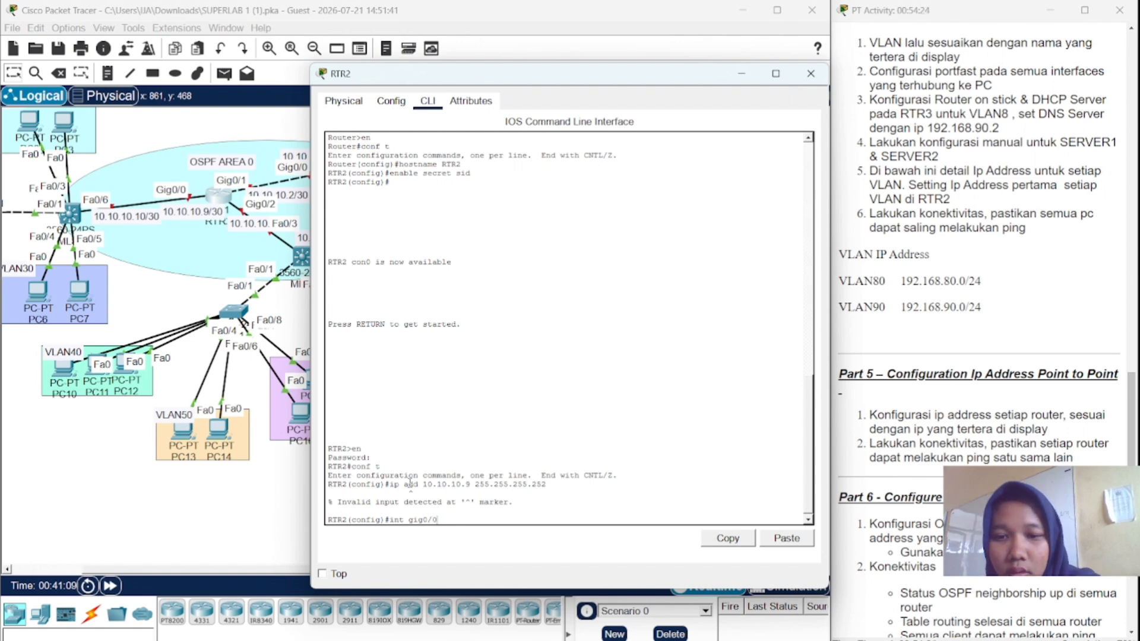
key(Return)
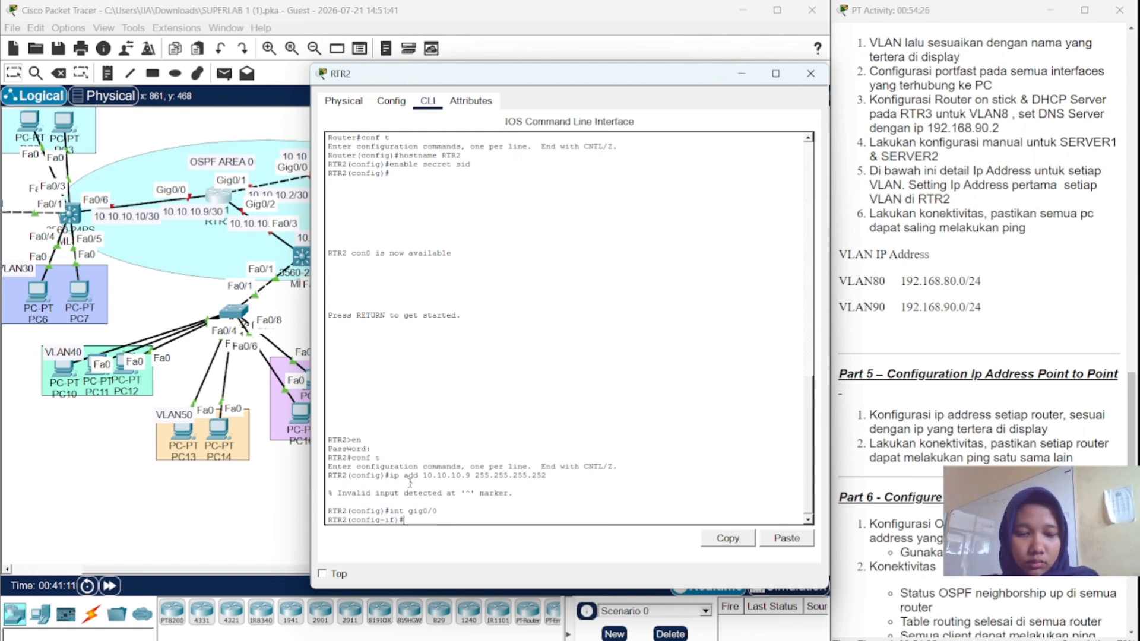
key(Up)
key(Up)
key(Return)
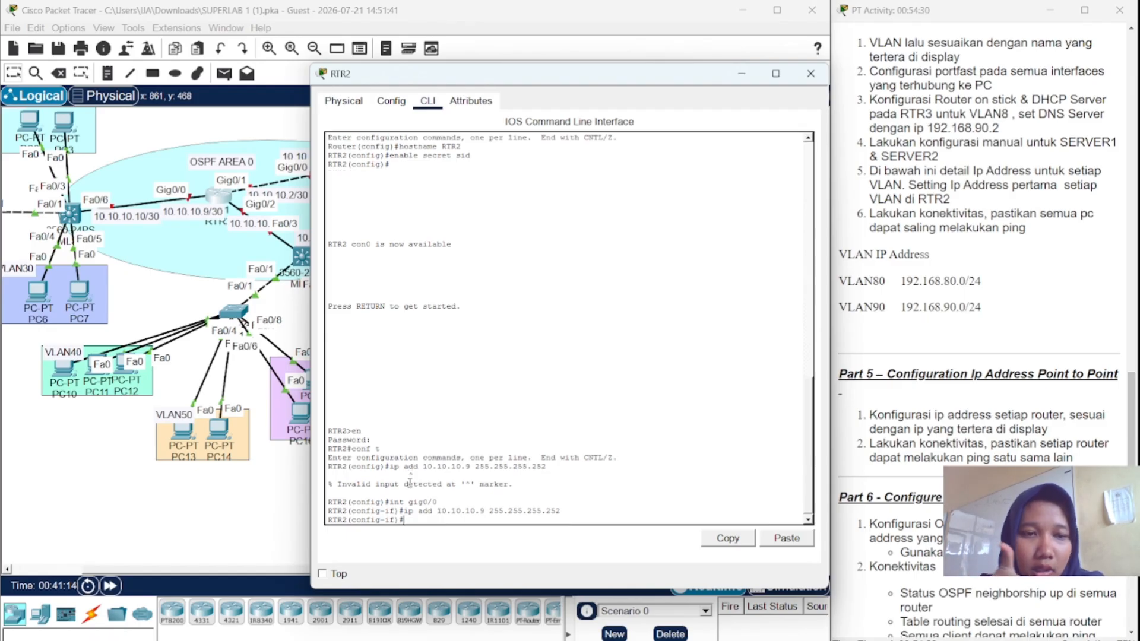
text(no sh)
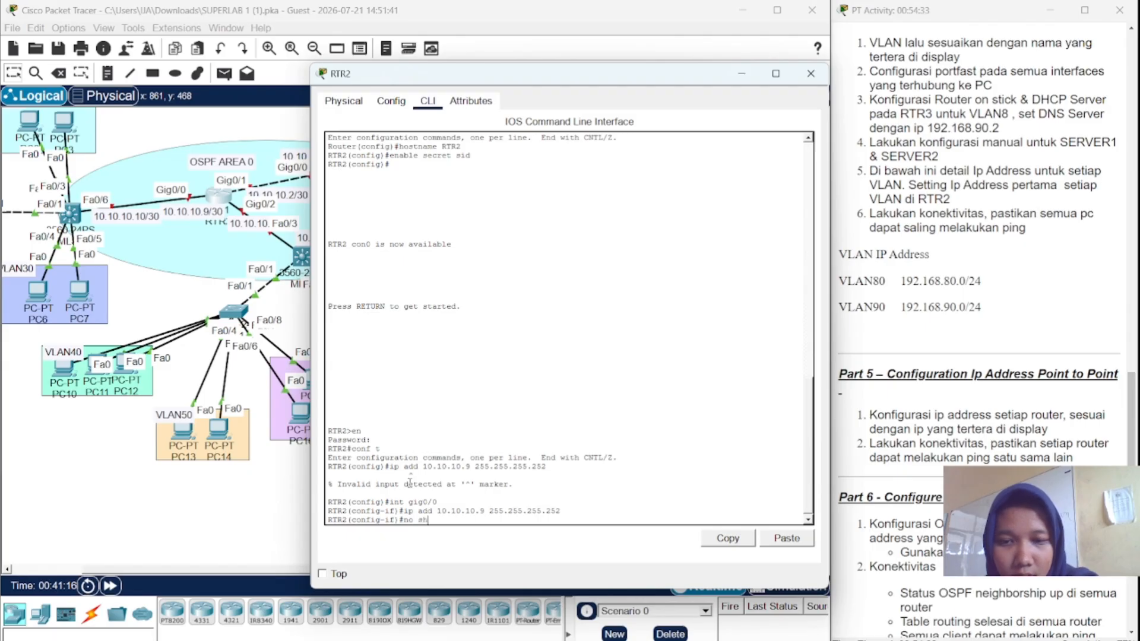
key(Return)
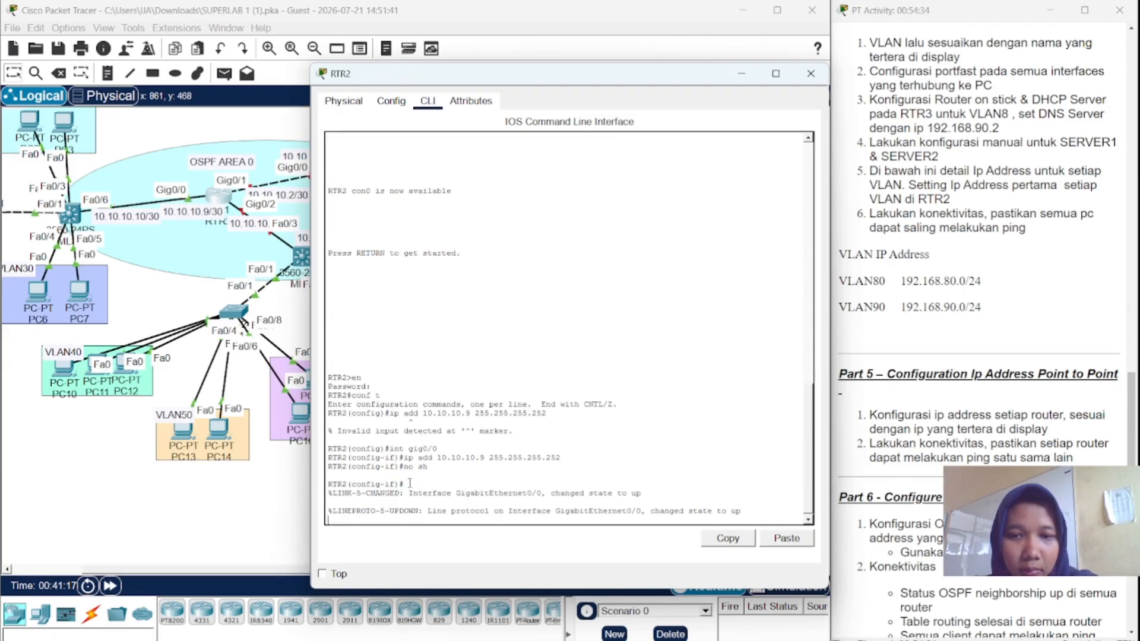
key(Return)
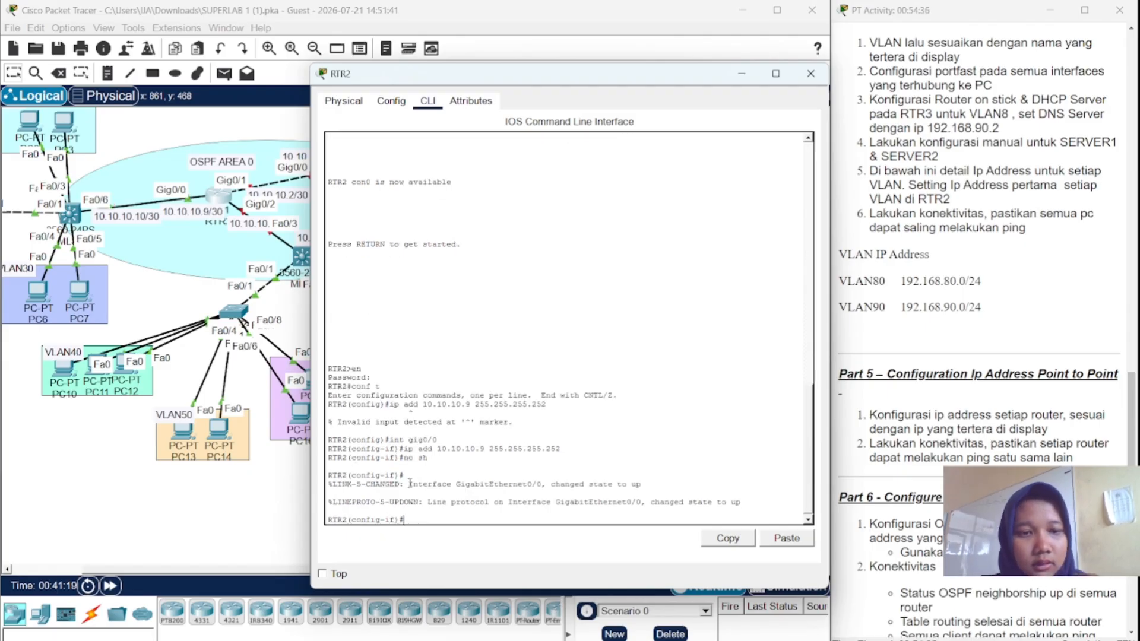
- Switch RTR2's configuration to interface Gig0/1 by editing the recalled interface command
text(no sh)
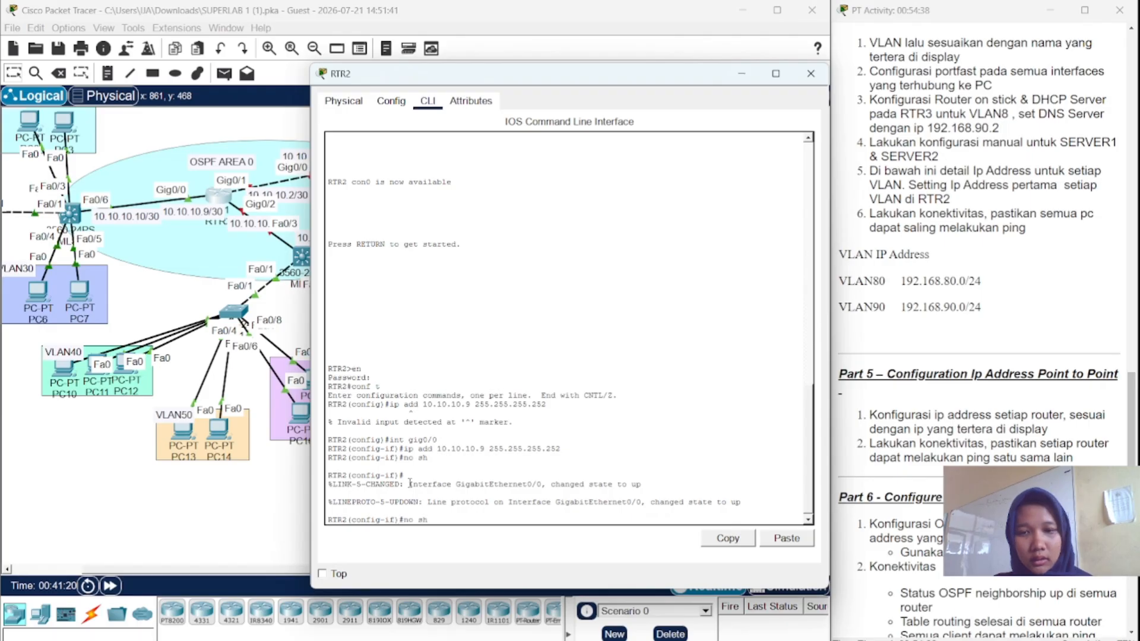
key(Up)
key(Up)
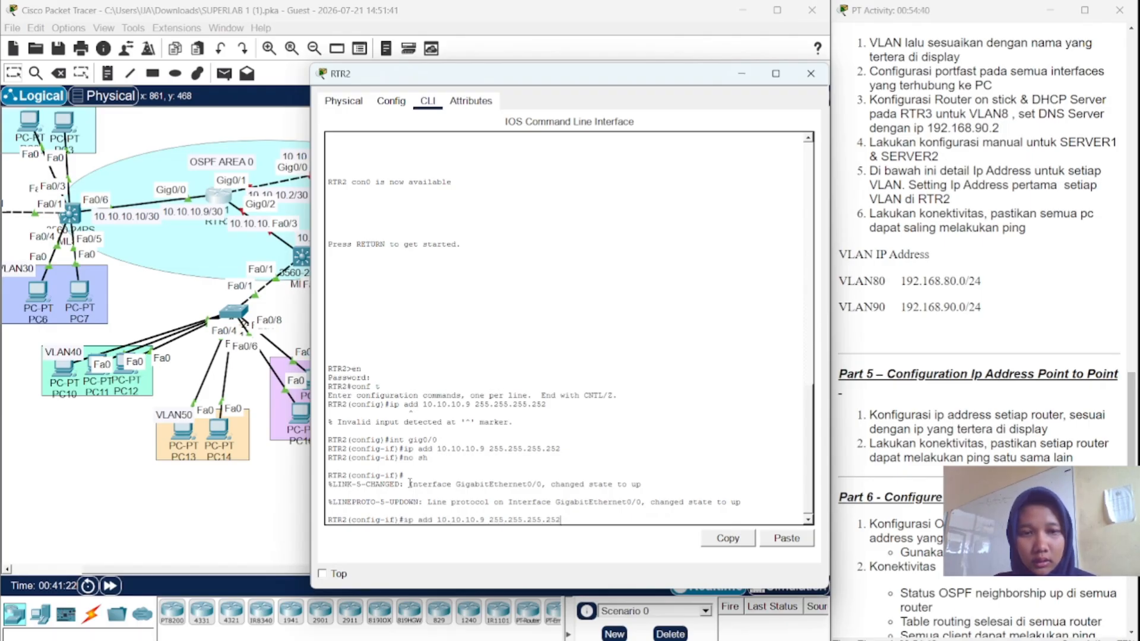
key(Up)
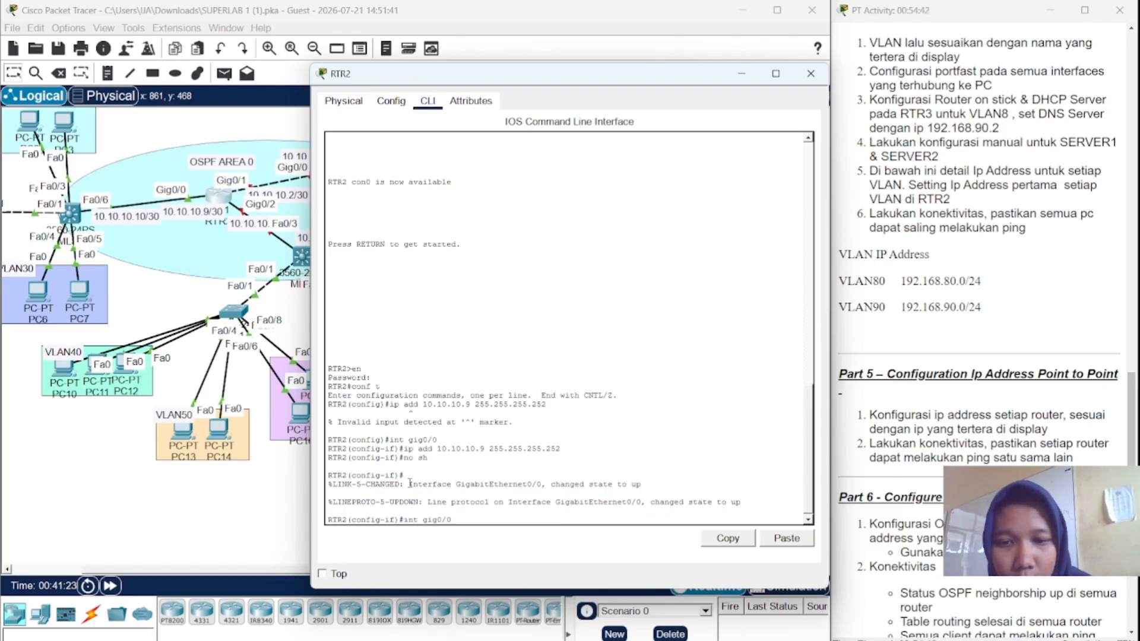
key(BackSpace)
text(1)
key(Return)
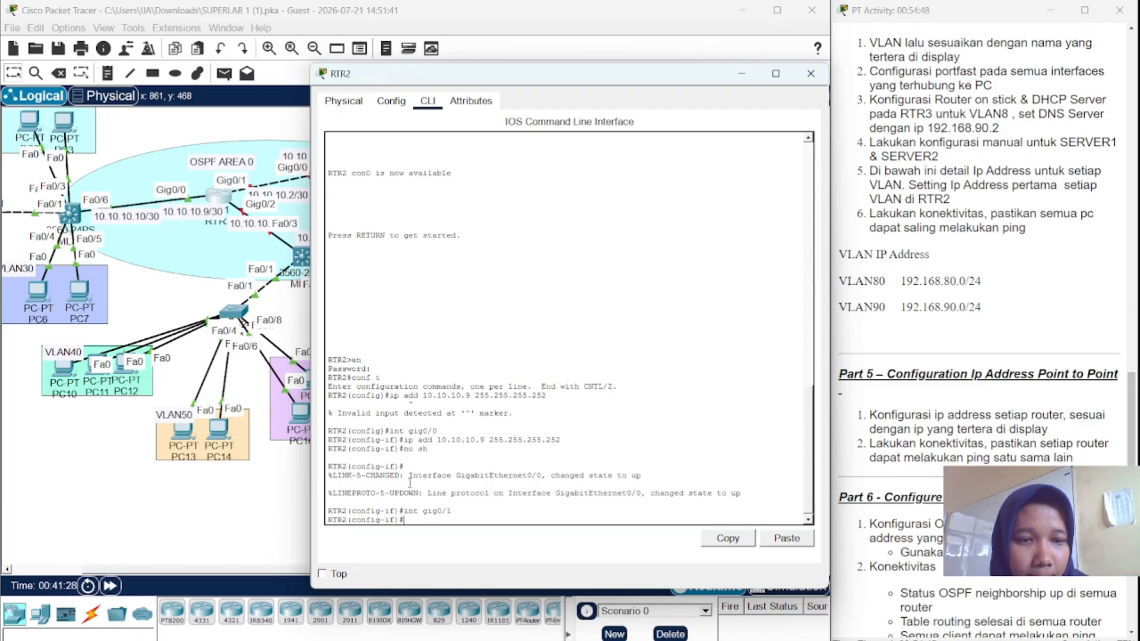
- Give RTR2's Gig0/1 the address 10.10.10.2 255.255.255.252 and enable it with no shutdown
key(Up)
key(Up)
key(Up)
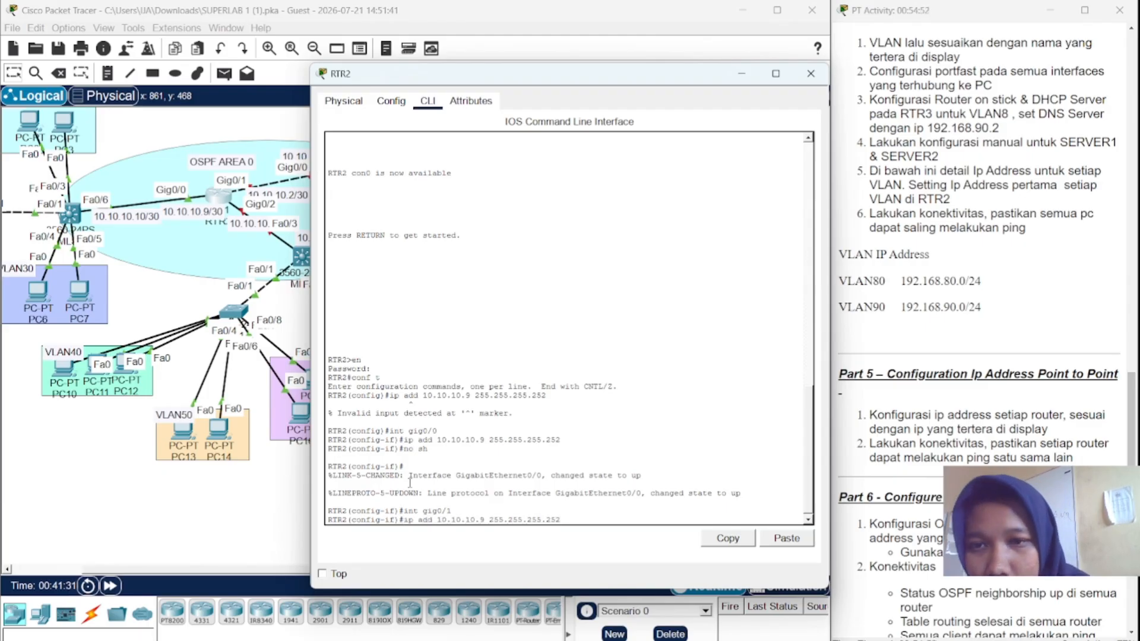
key(Left)
key(Left)
key(Left)
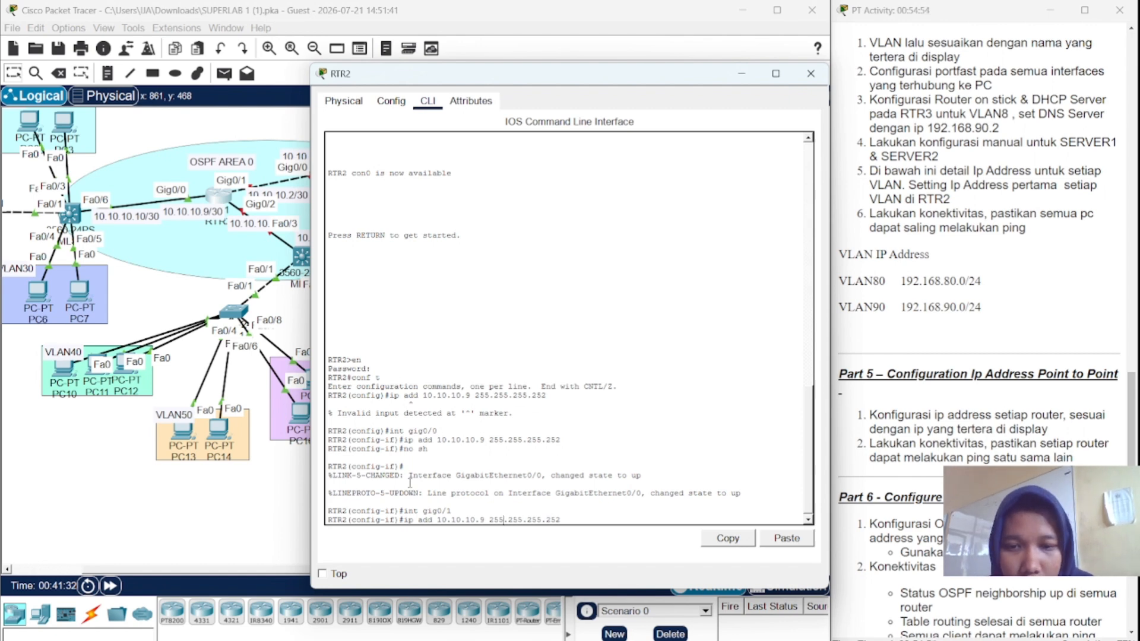
key(Left)
key(Left)
key(Left)
key(Left)
key(BackSpace)
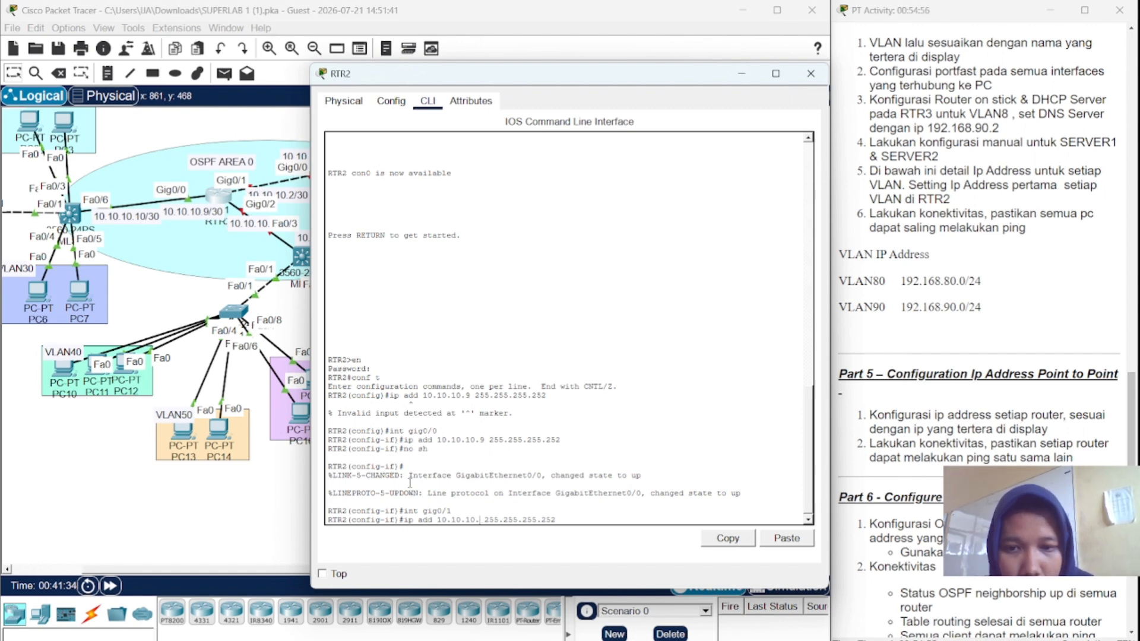
text(2)
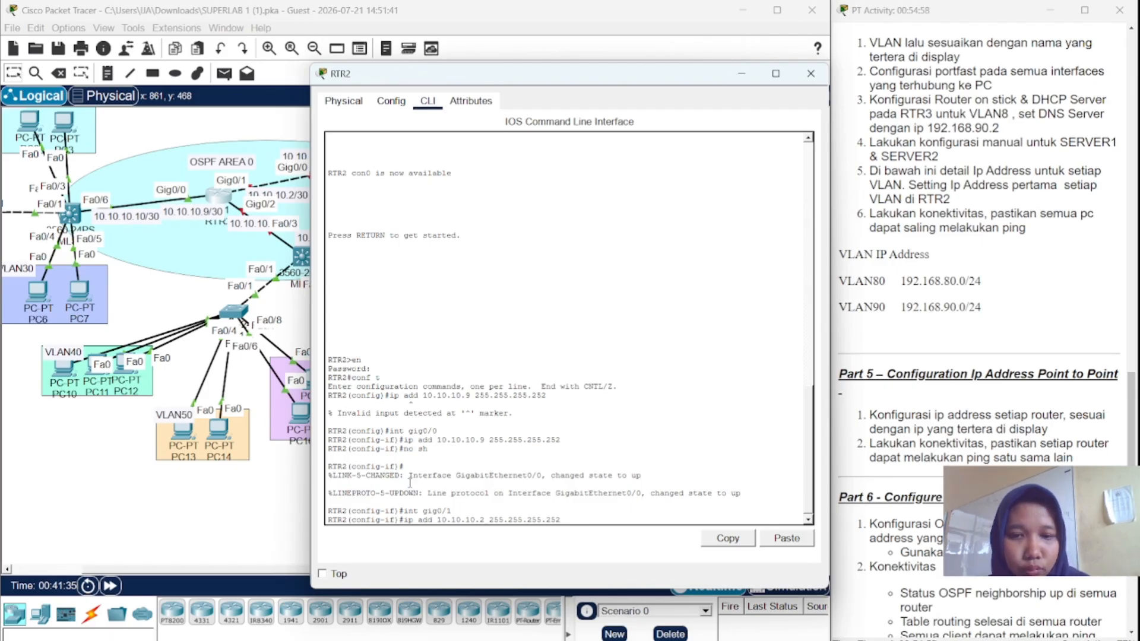
key(Return)
key(Return)
text(no sh)
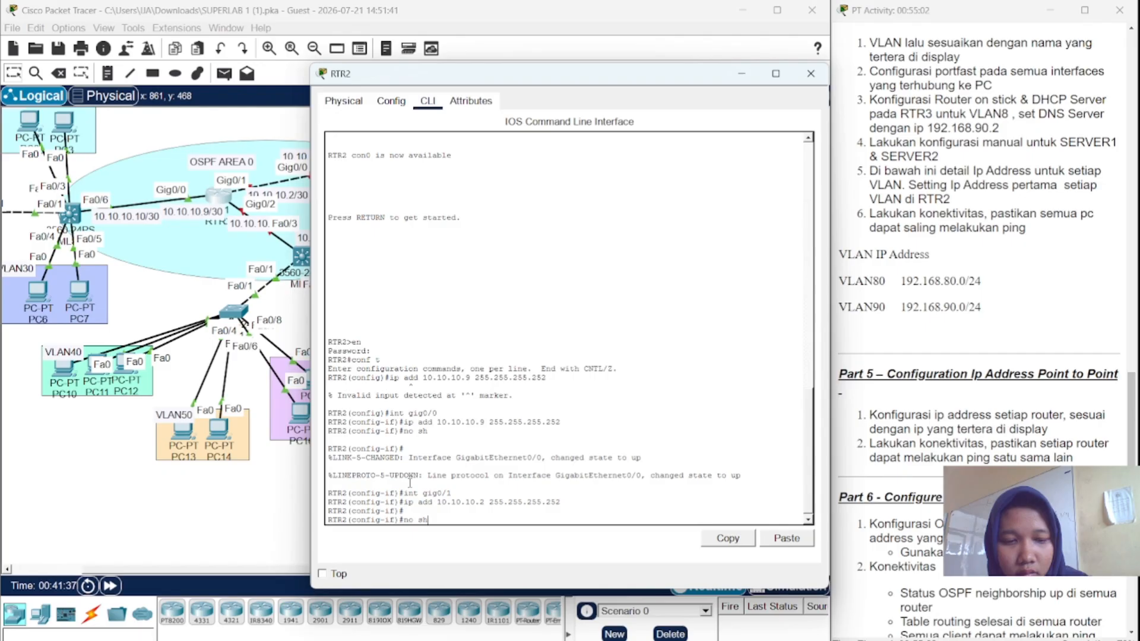
key(Return)
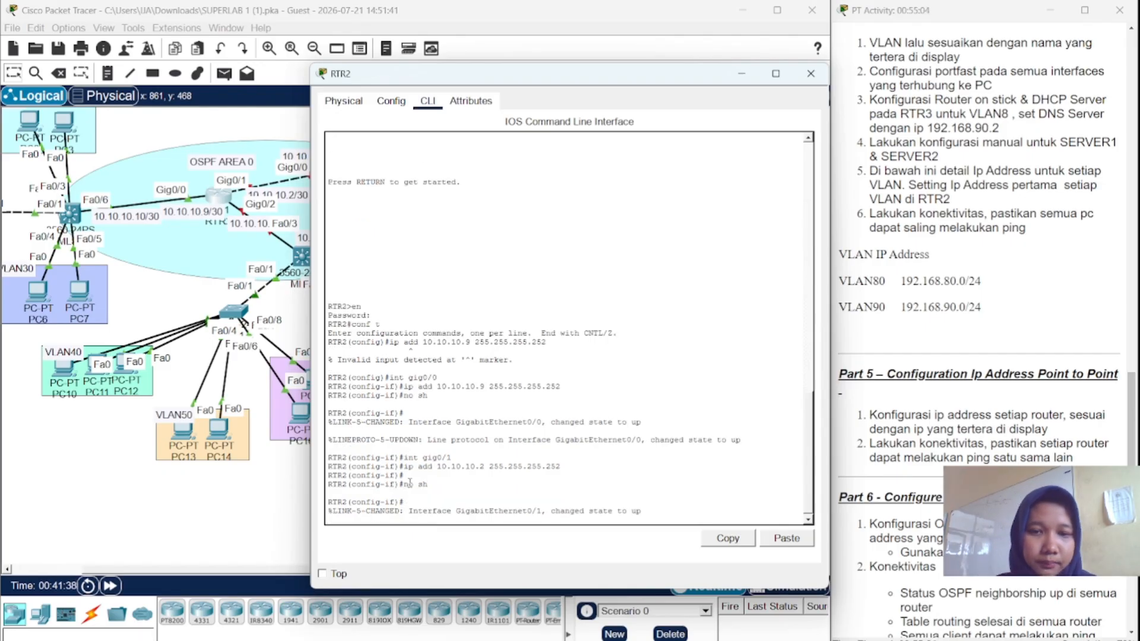
key(Return)
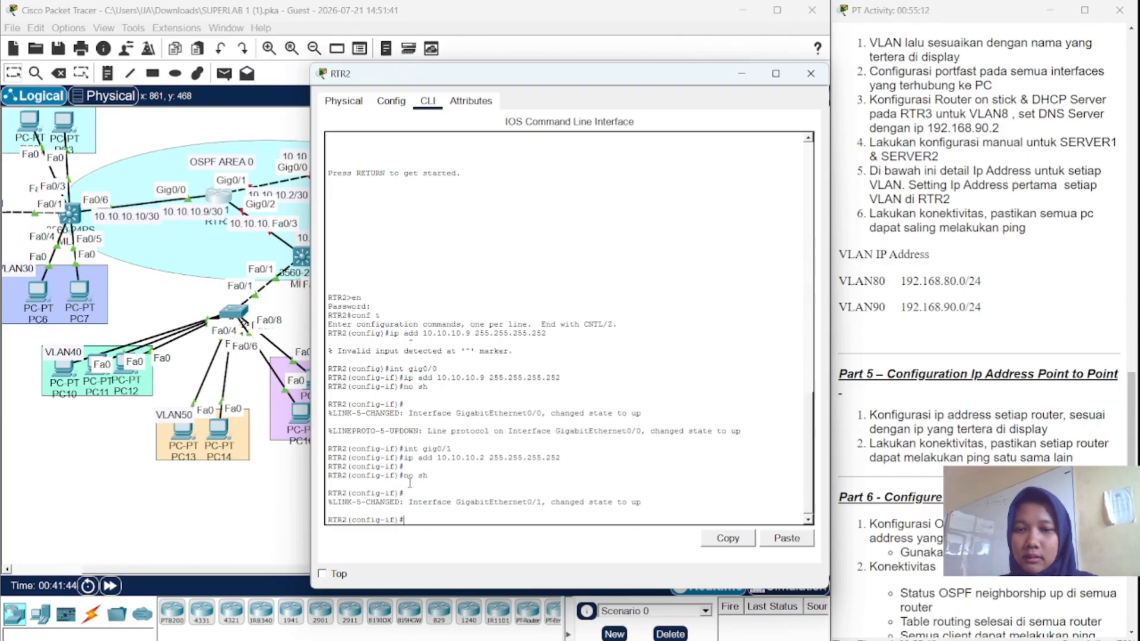
key(Up)
key(Up)
key(Up)
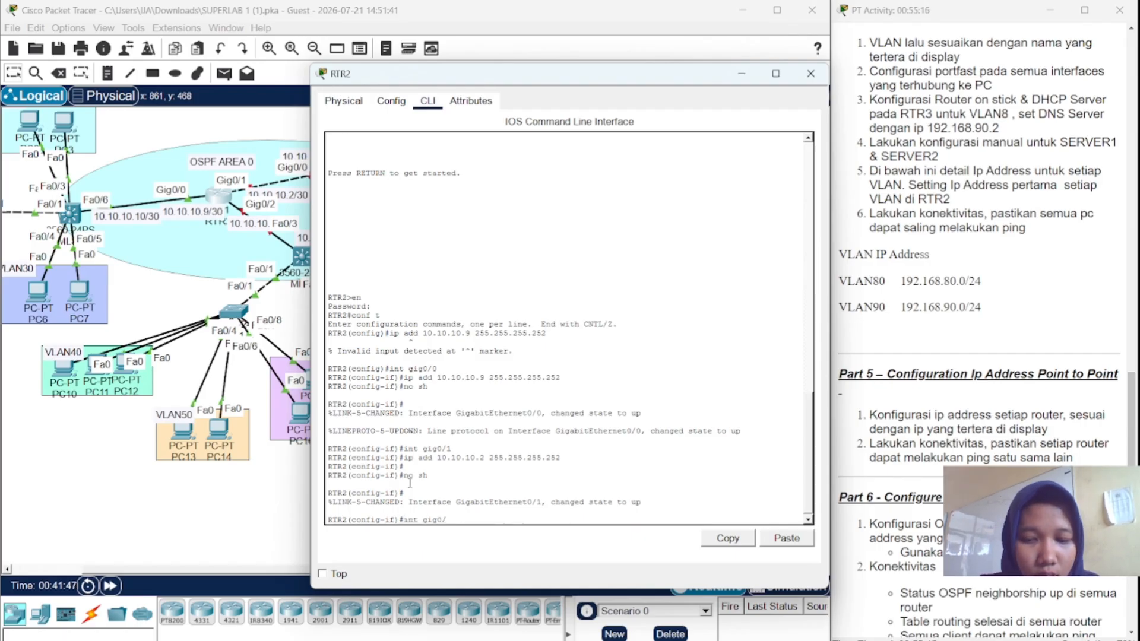
- Select RTR2's Gig0/2 and assign it 10.10.10.13 255.255.255.252
text(2)
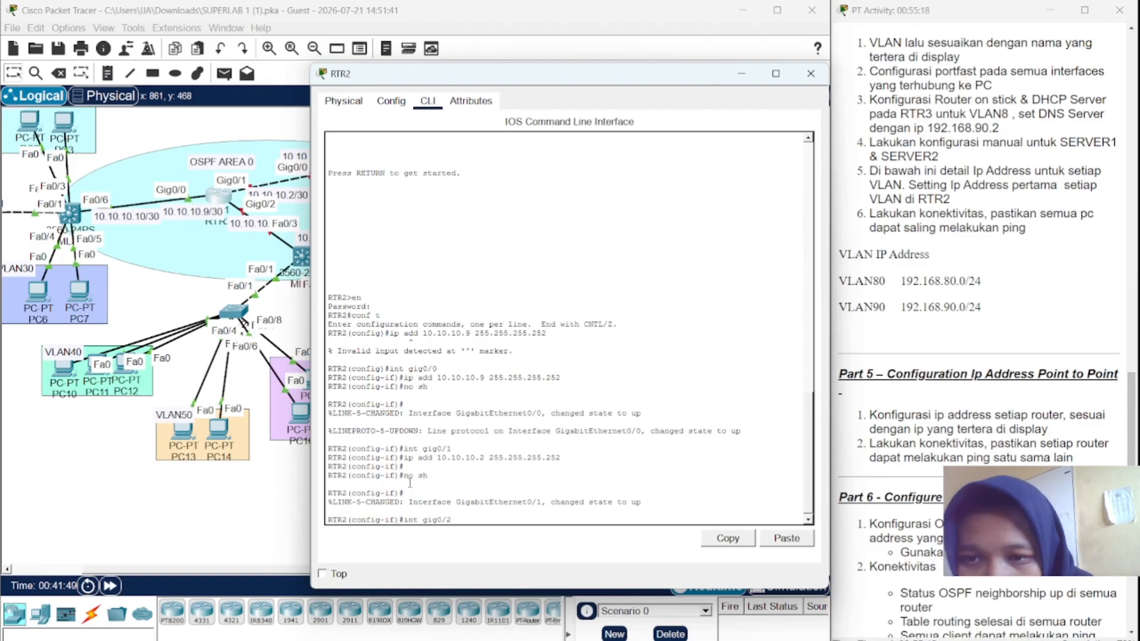
key(Return)
key(Up)
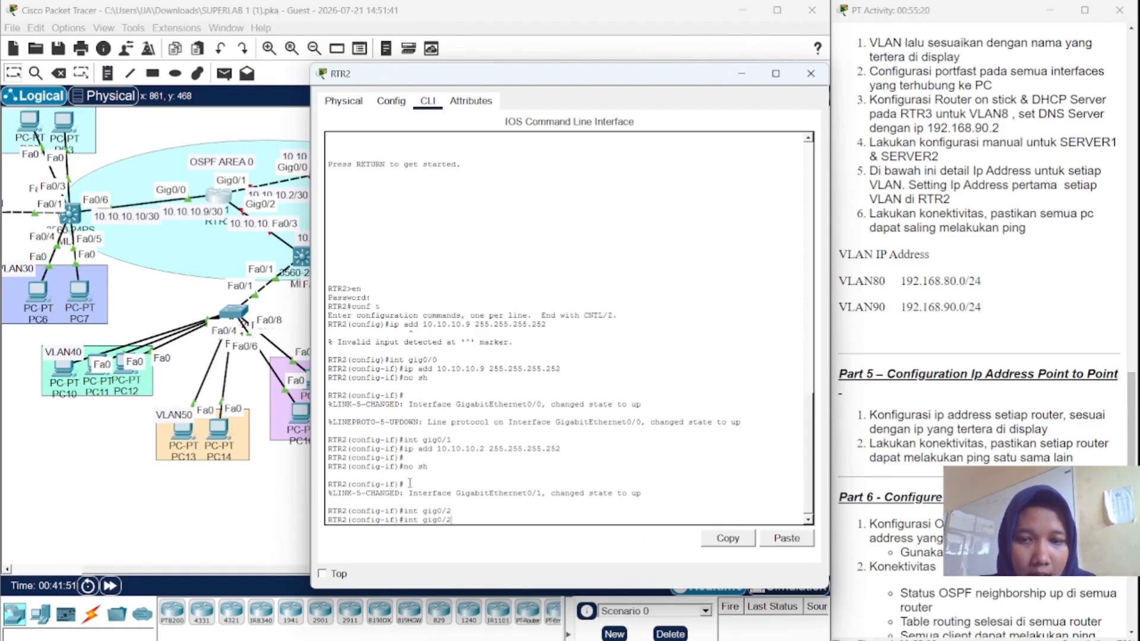
key(Up)
key(Up)
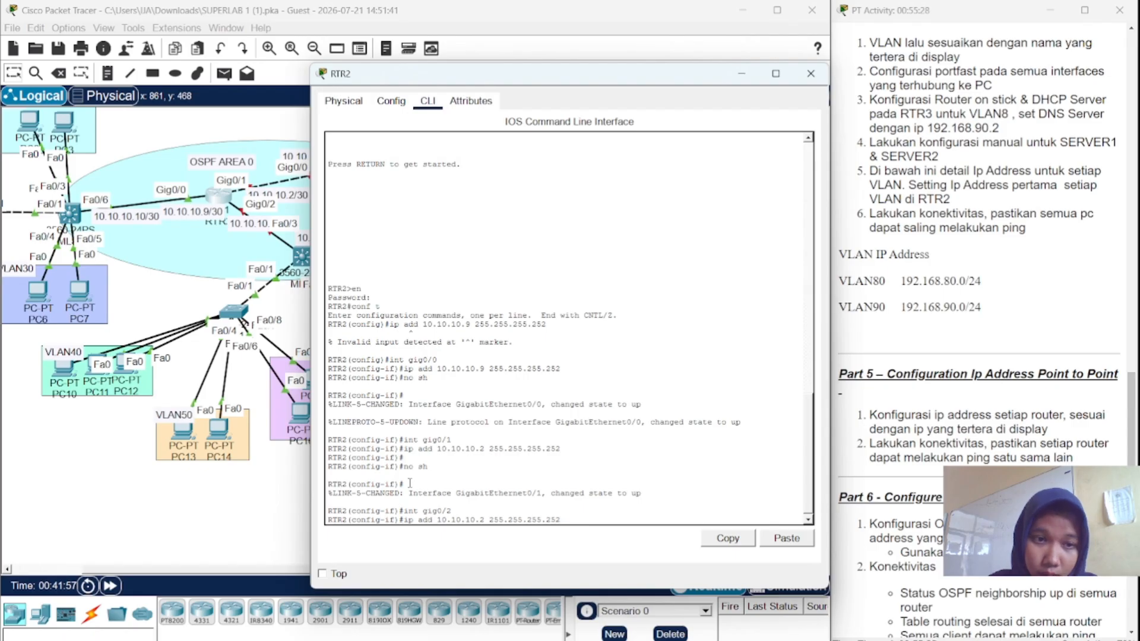
key(Left)
key(Left)
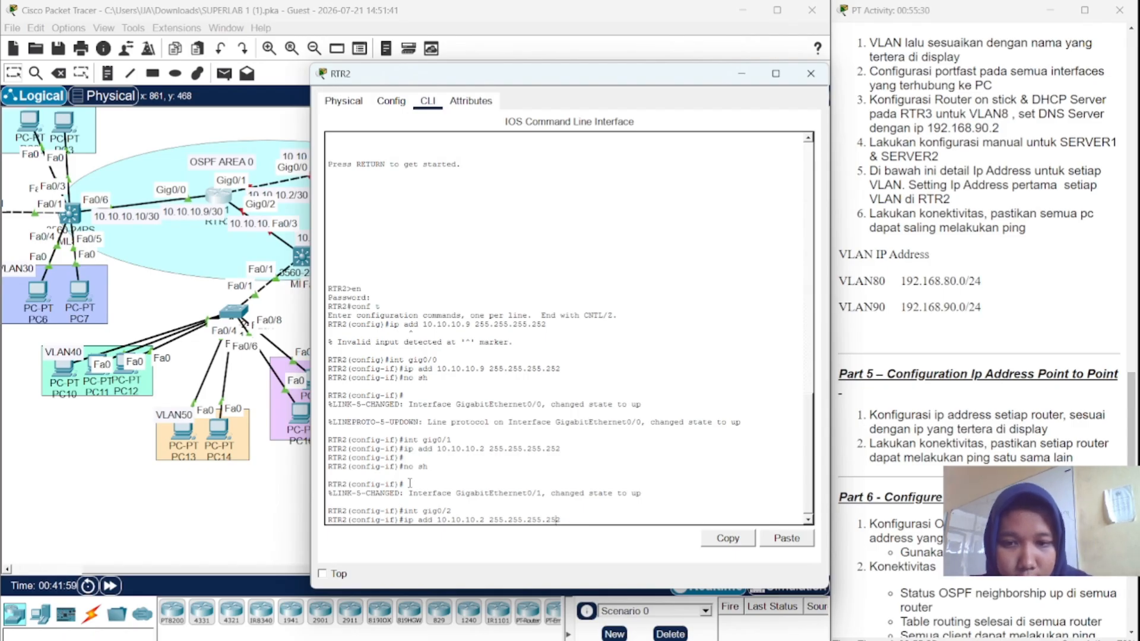
key(Left)
key(Left)
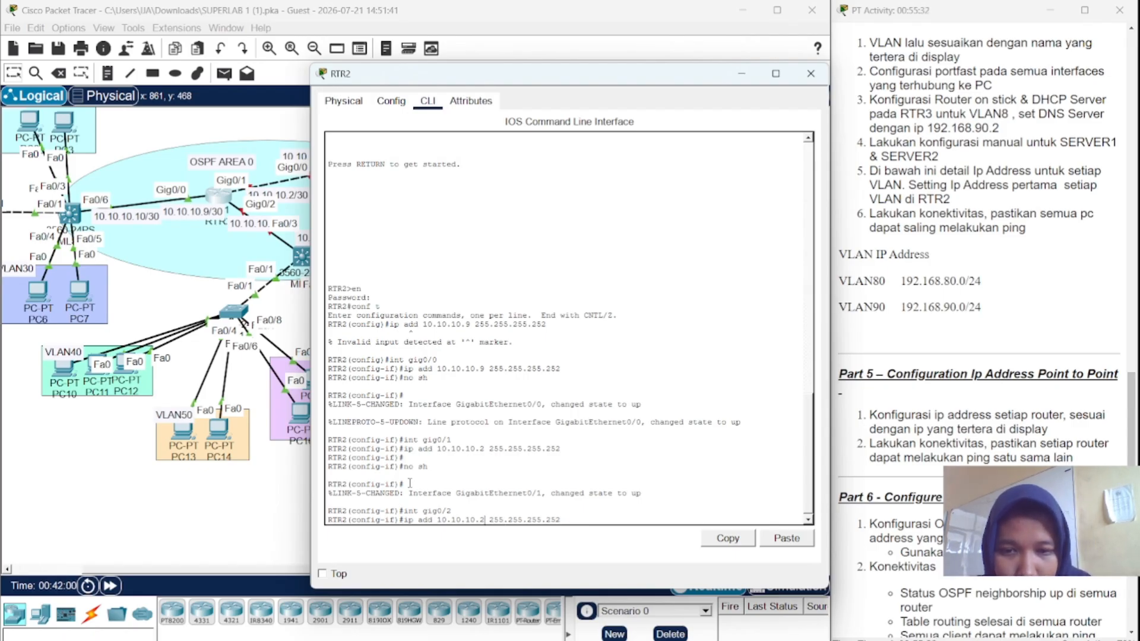
key(BackSpace)
text(13)
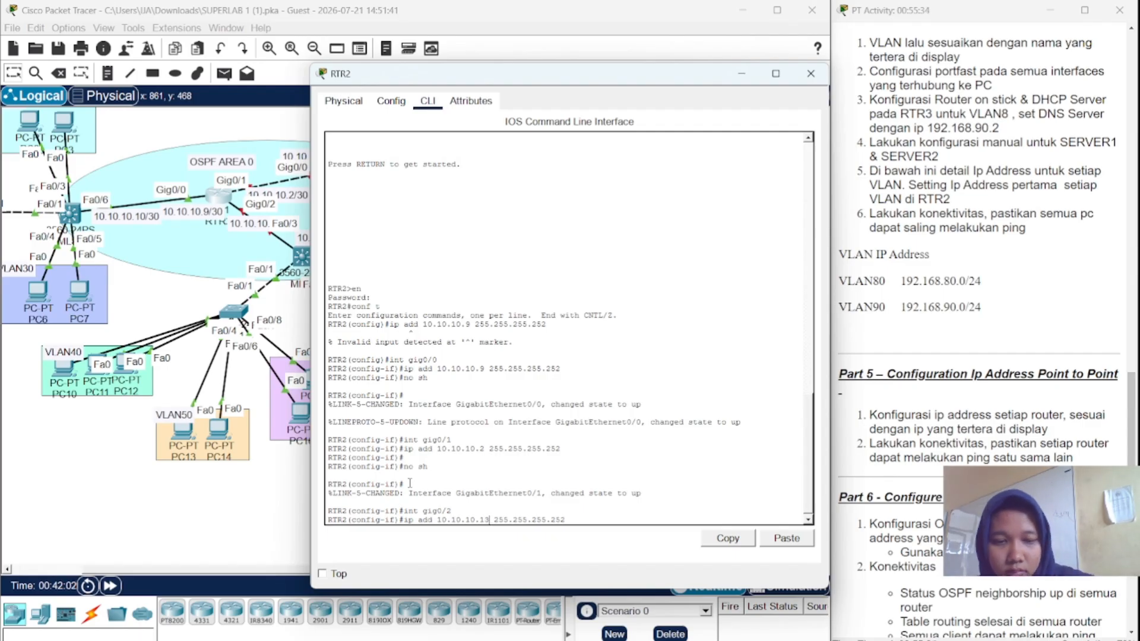
key(Return)
- Enter no shutdown on Gig0/2 and close RTR2's window
key(Up)
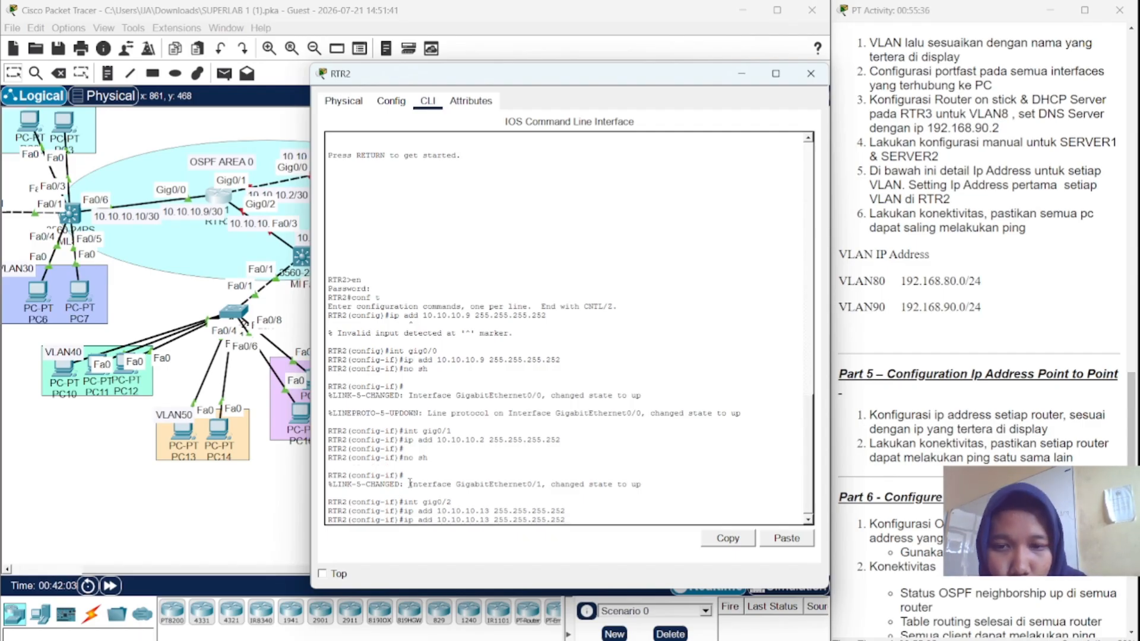
key(Down)
text(no sh)
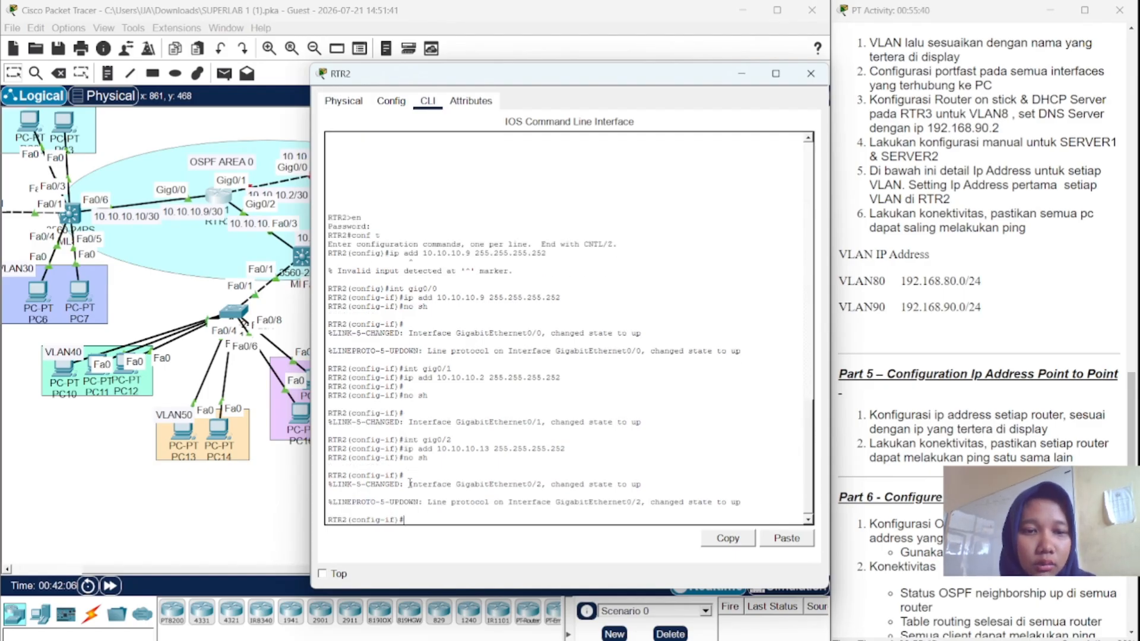
click(809, 70)
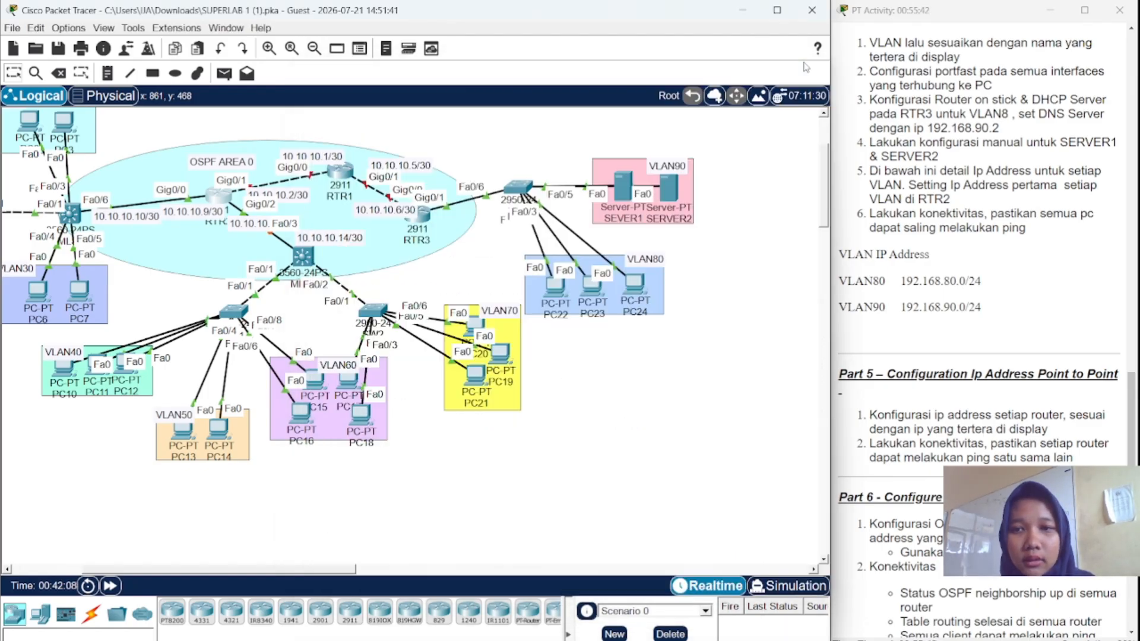
- Open MLS1's CLI, enter enable and conf t, and select interface Fa0/3
click(299, 256)
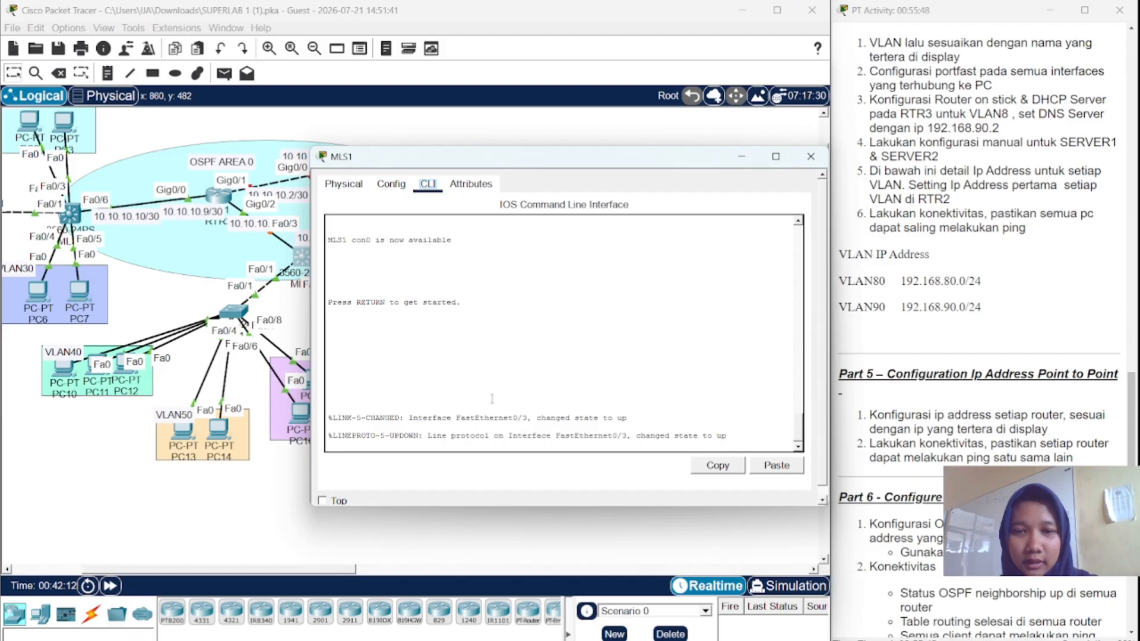
key(Return)
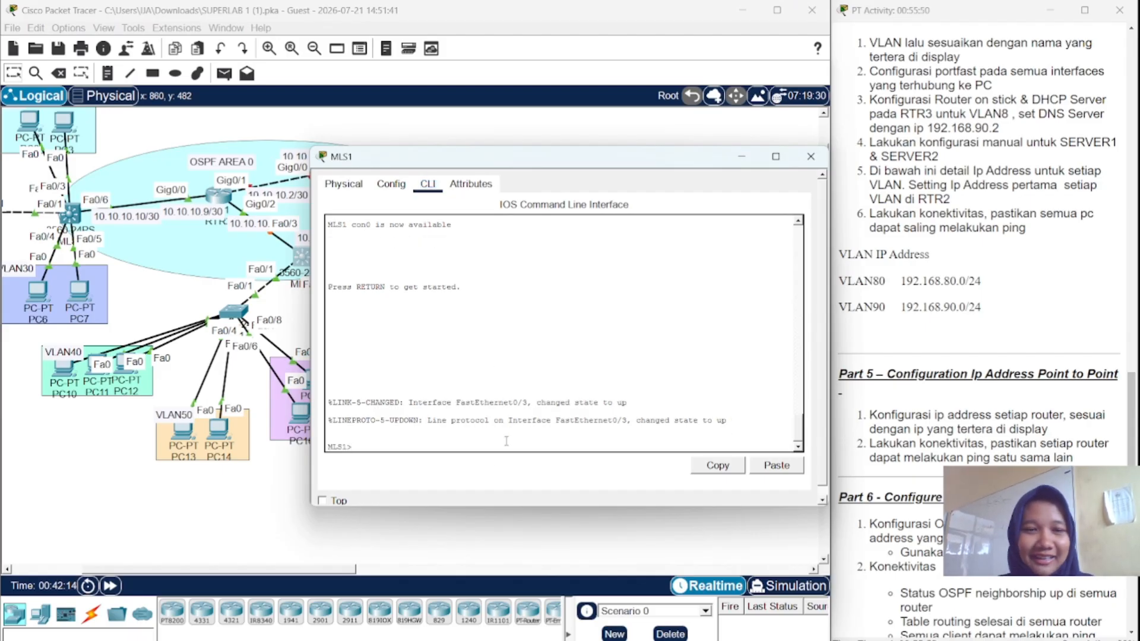
text(en)
key(Return)
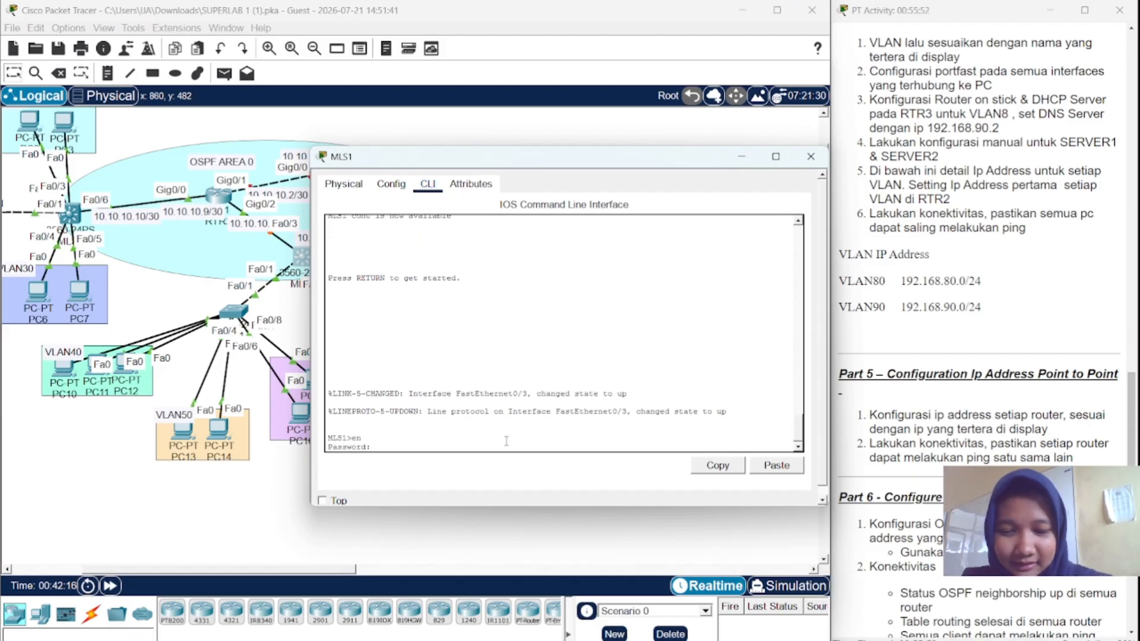
key(Return)
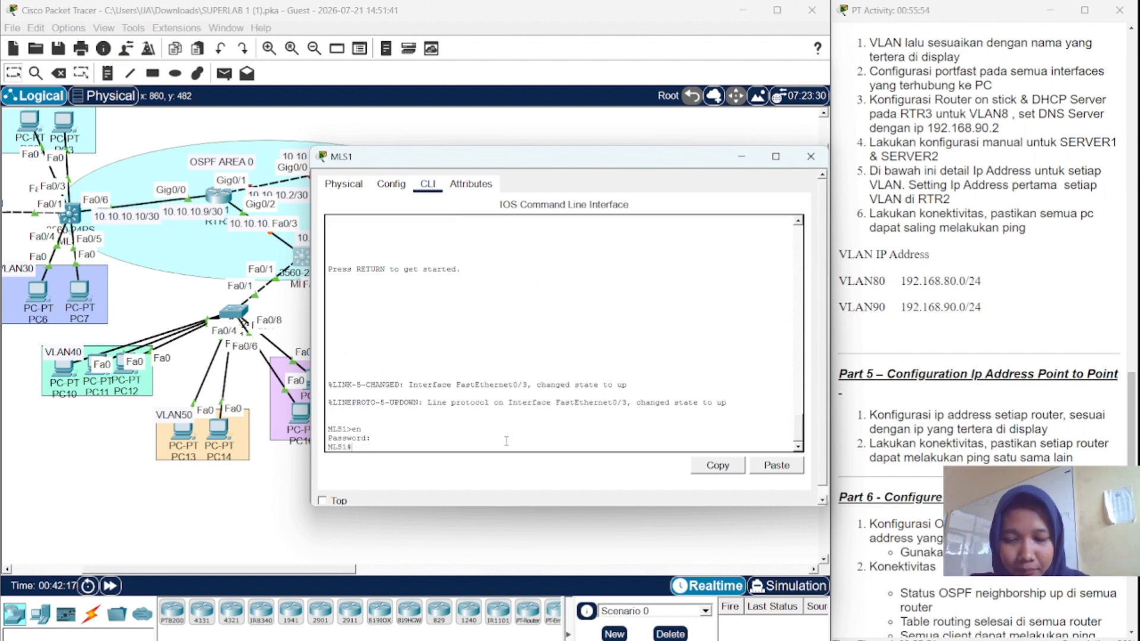
text(conf t)
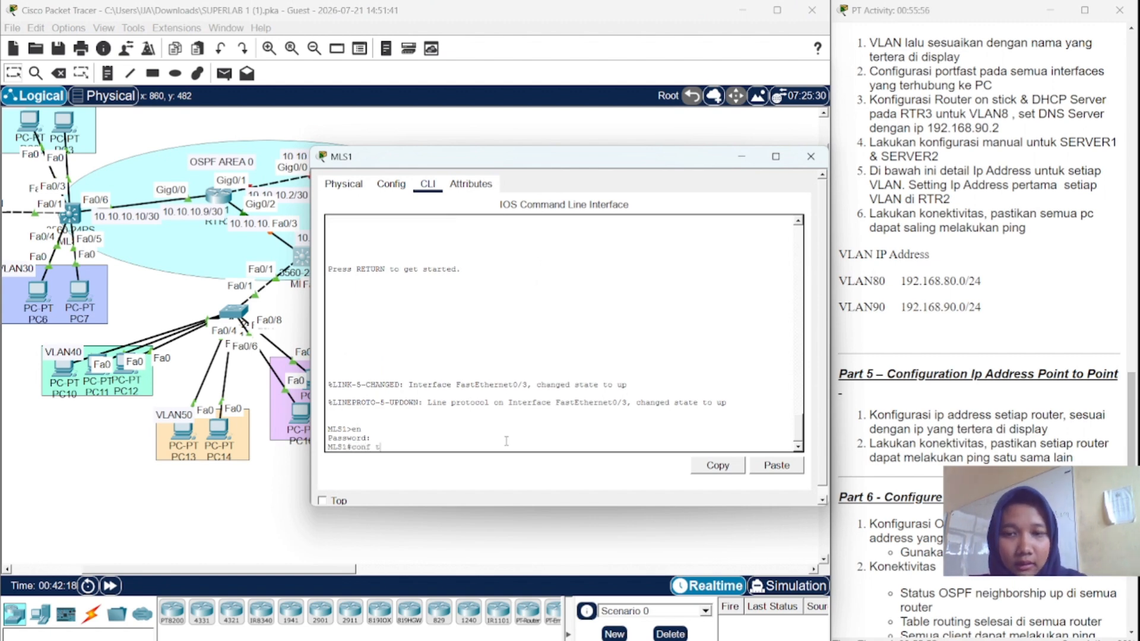
key(Return)
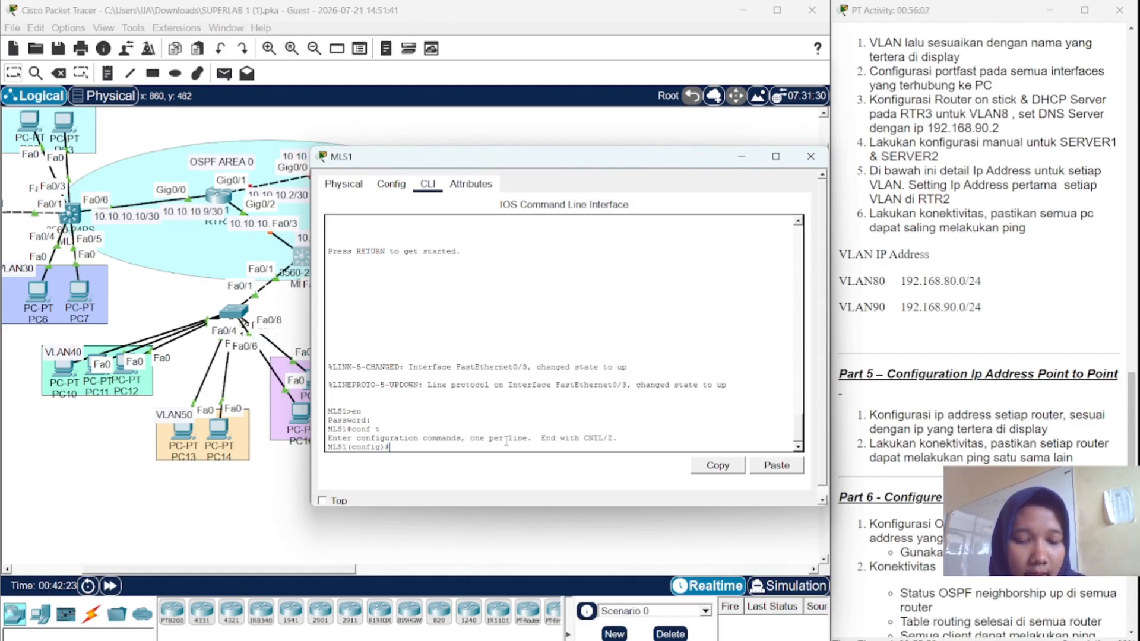
text(int fa0)
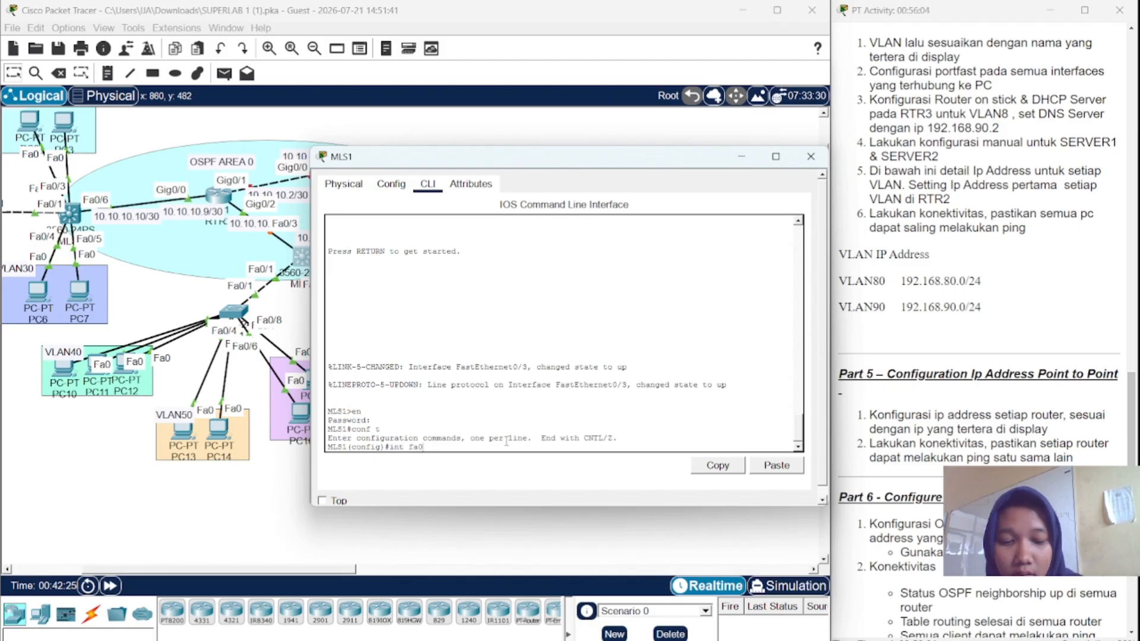
text(/3)
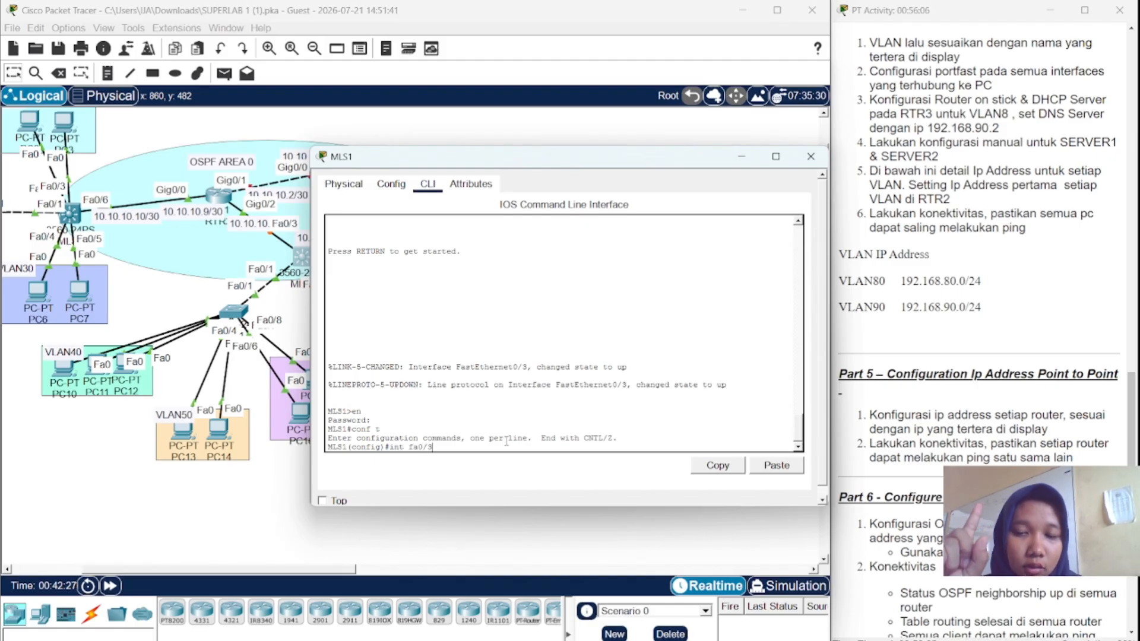
key(Return)
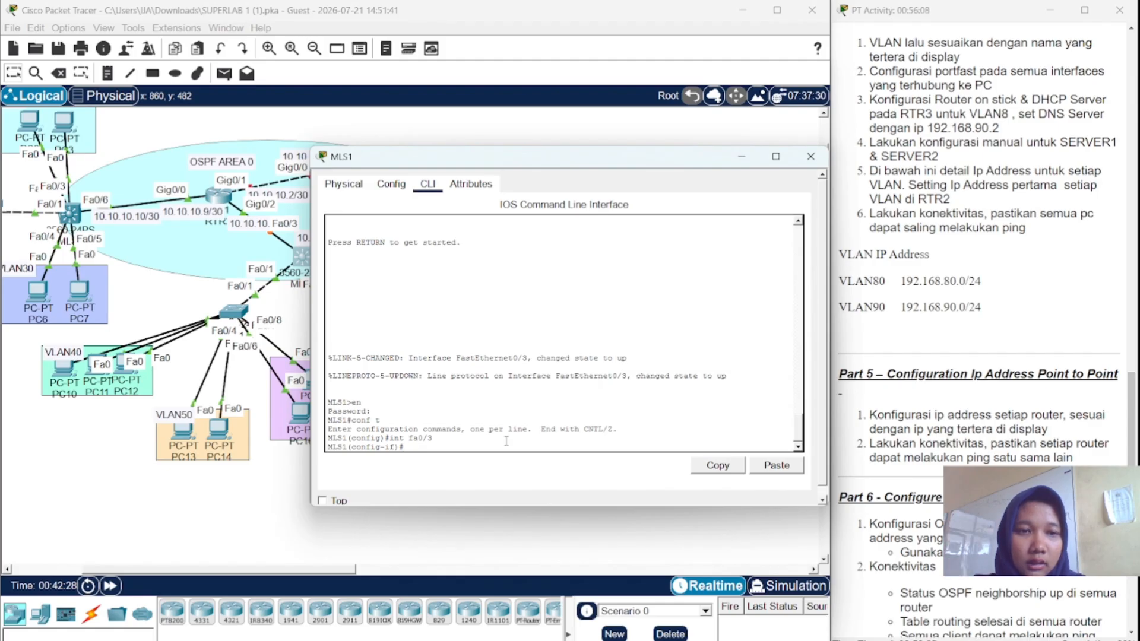
- Make MLS1's Fa0/3 a routed port (no sw) with address 10.10.10.14 255.255.255.252
text(no sw)
key(Return)
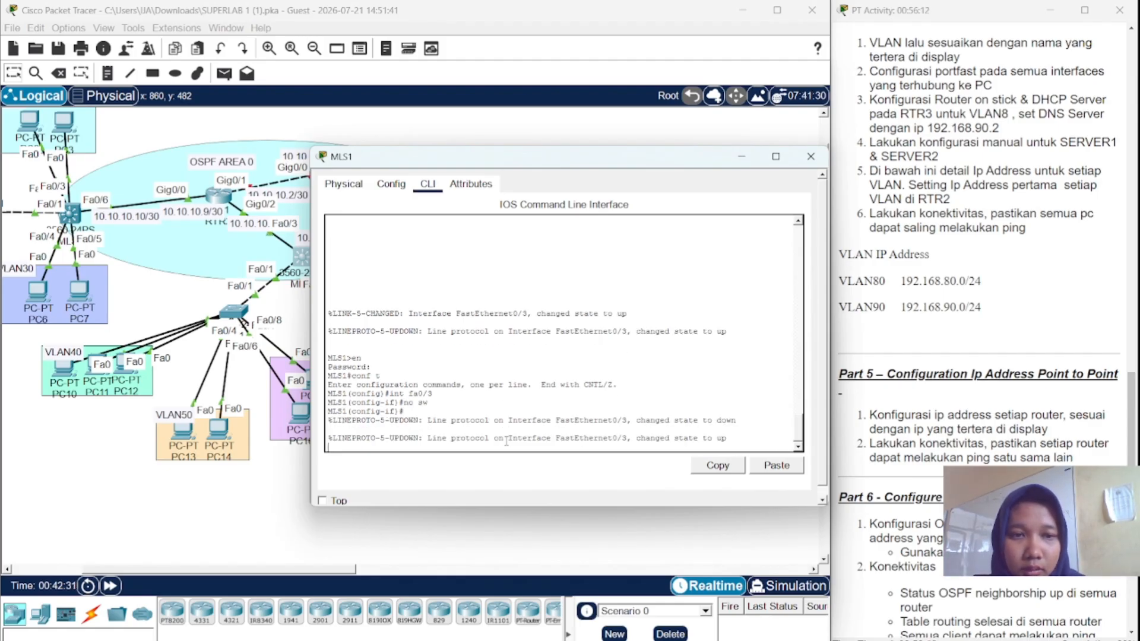
text(ip)
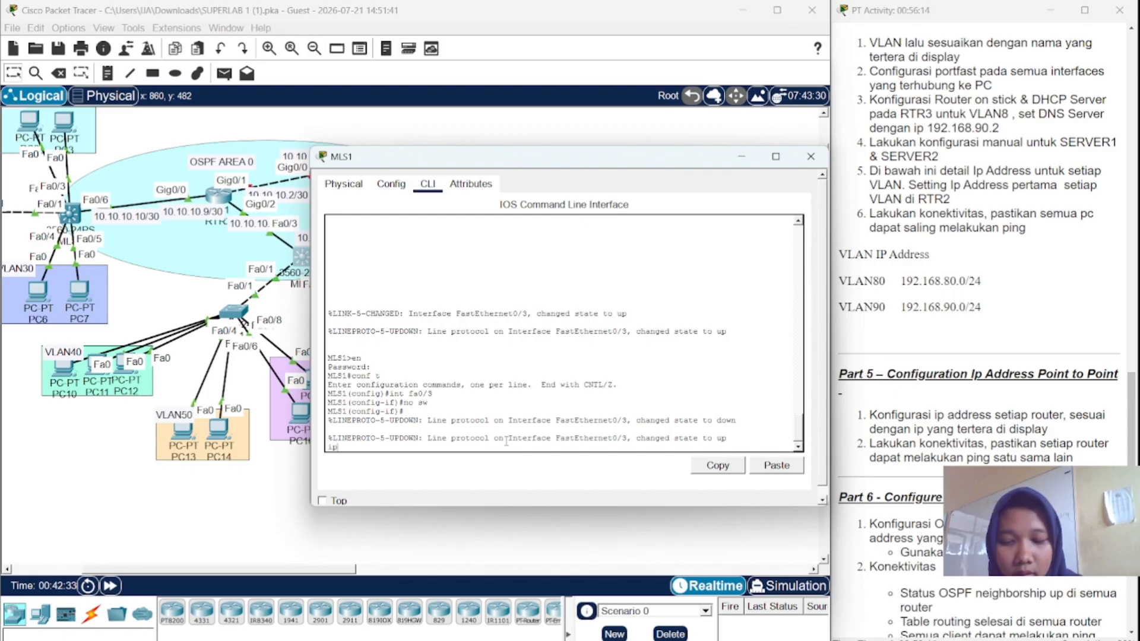
text( add)
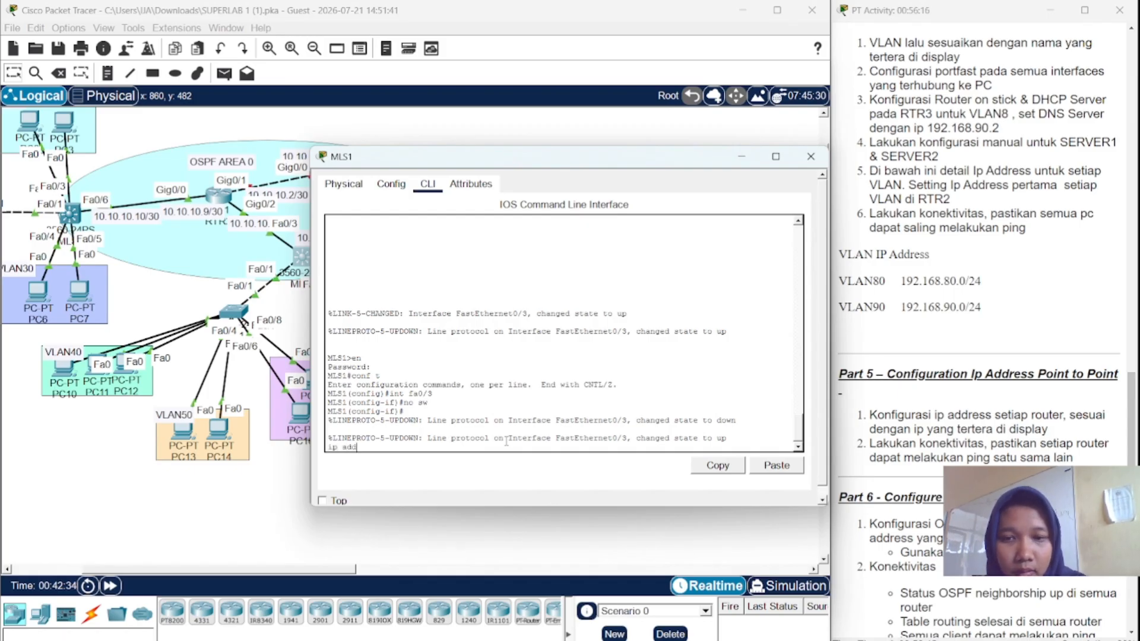
key(BackSpace)
key(BackSpace)
key(BackSpace)
key(BackSpace)
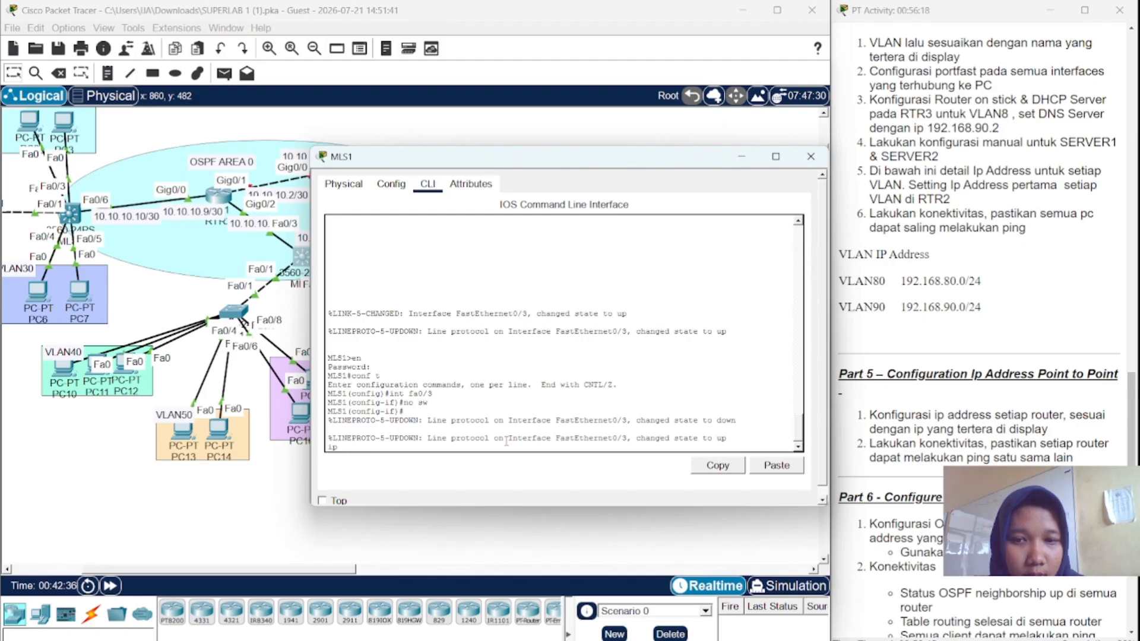
text(add 192.1)
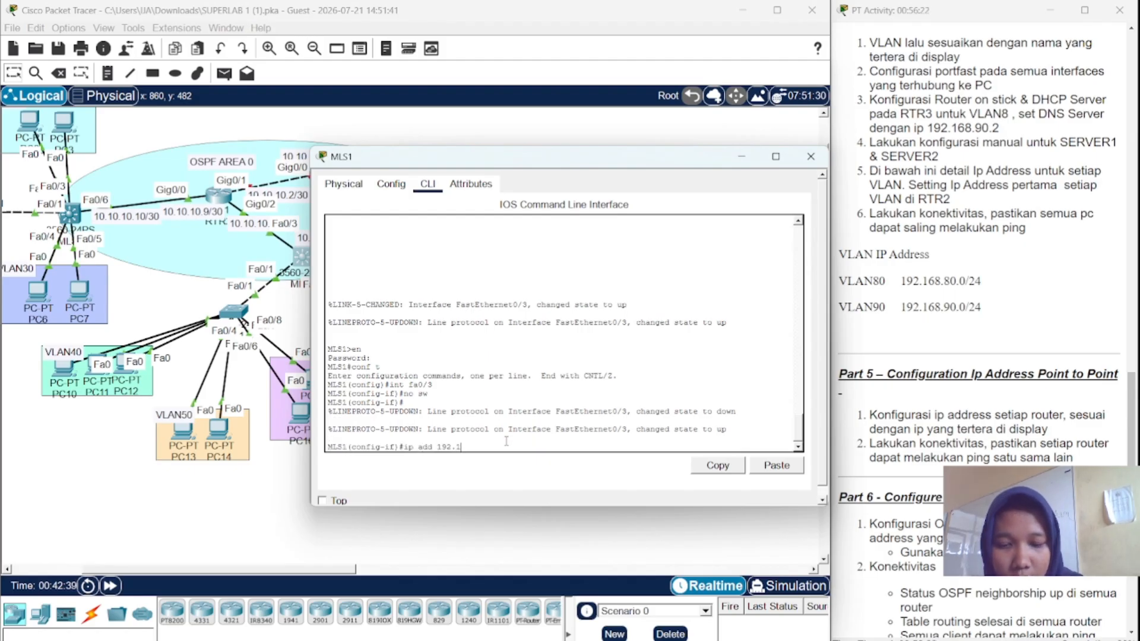
text(68.1)
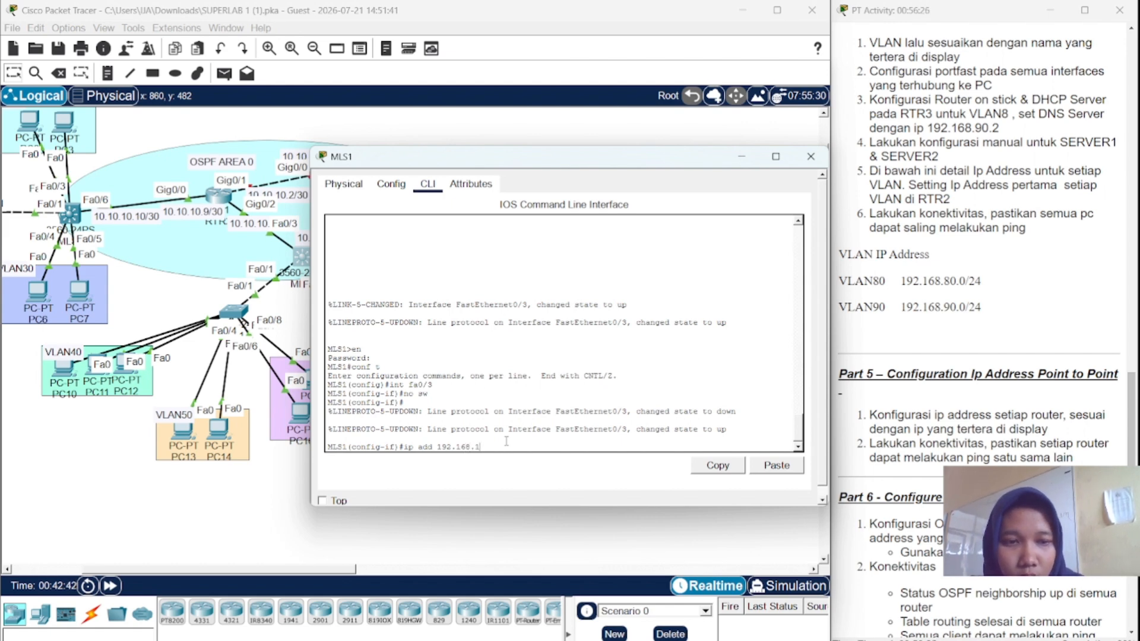
key(BackSpace)
key(BackSpace)
key(BackSpace)
key(BackSpace)
key(BackSpace)
key(BackSpace)
key(BackSpace)
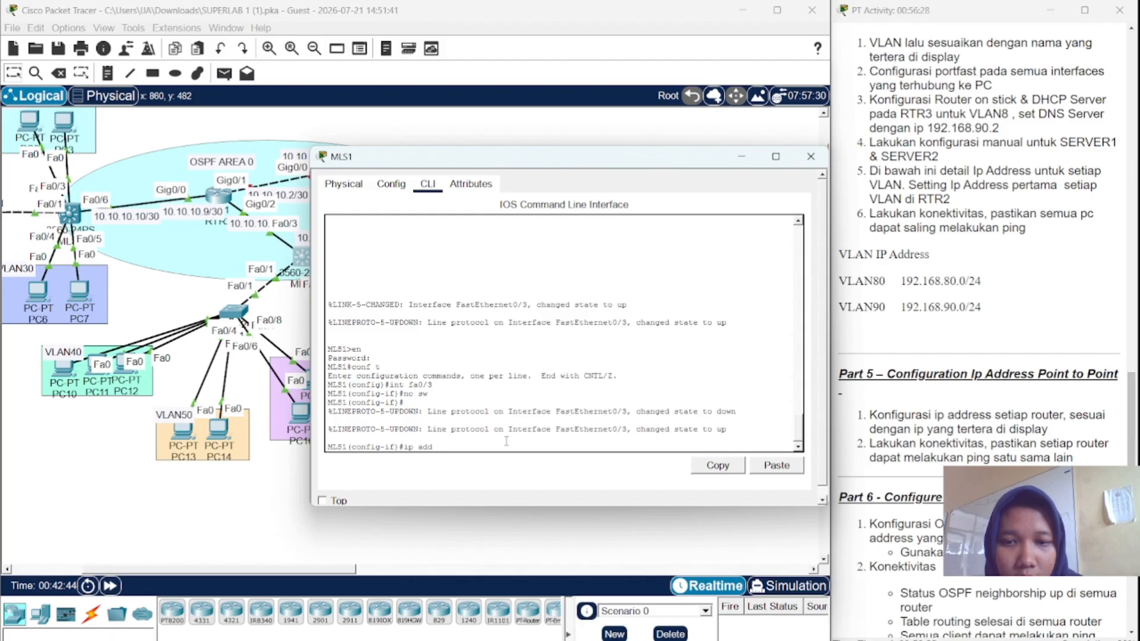
text(10)
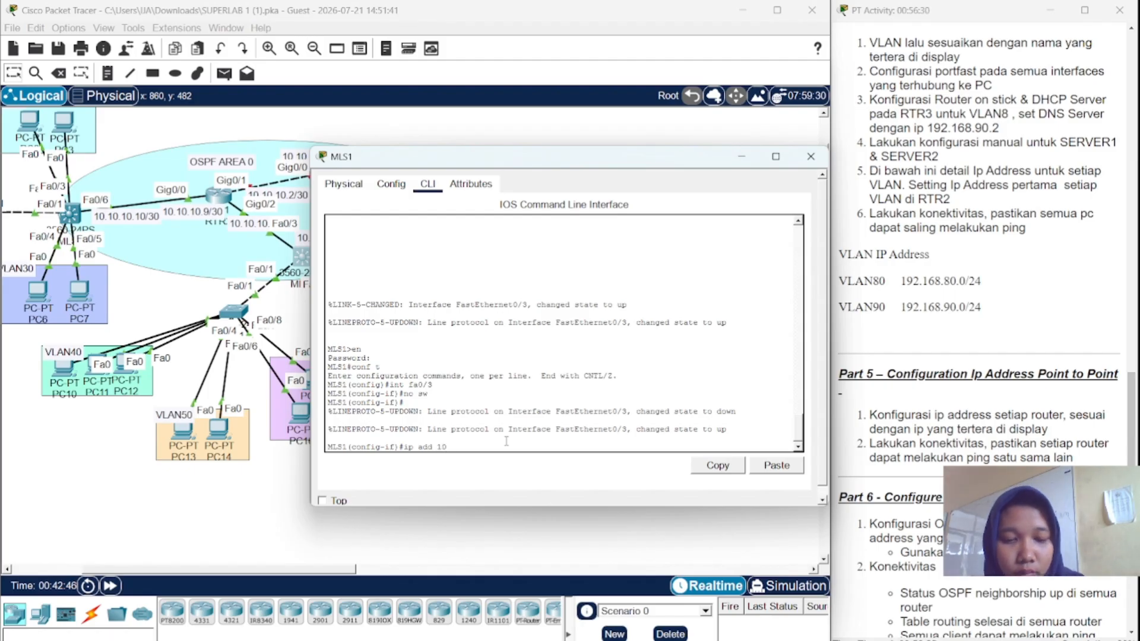
text(.10.10.)
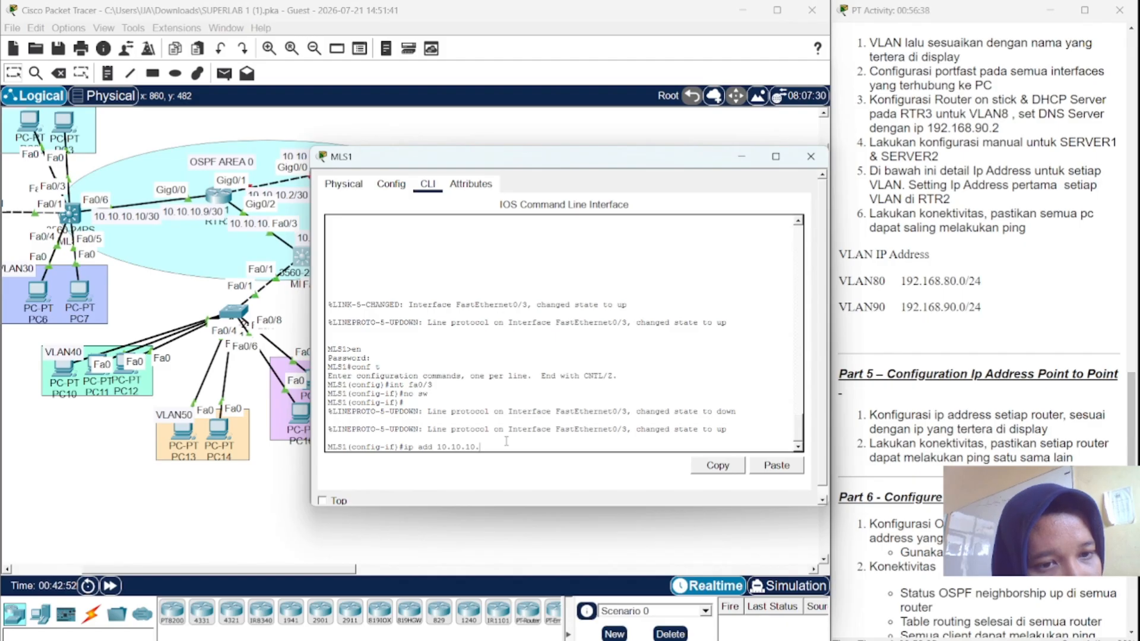
text(14)
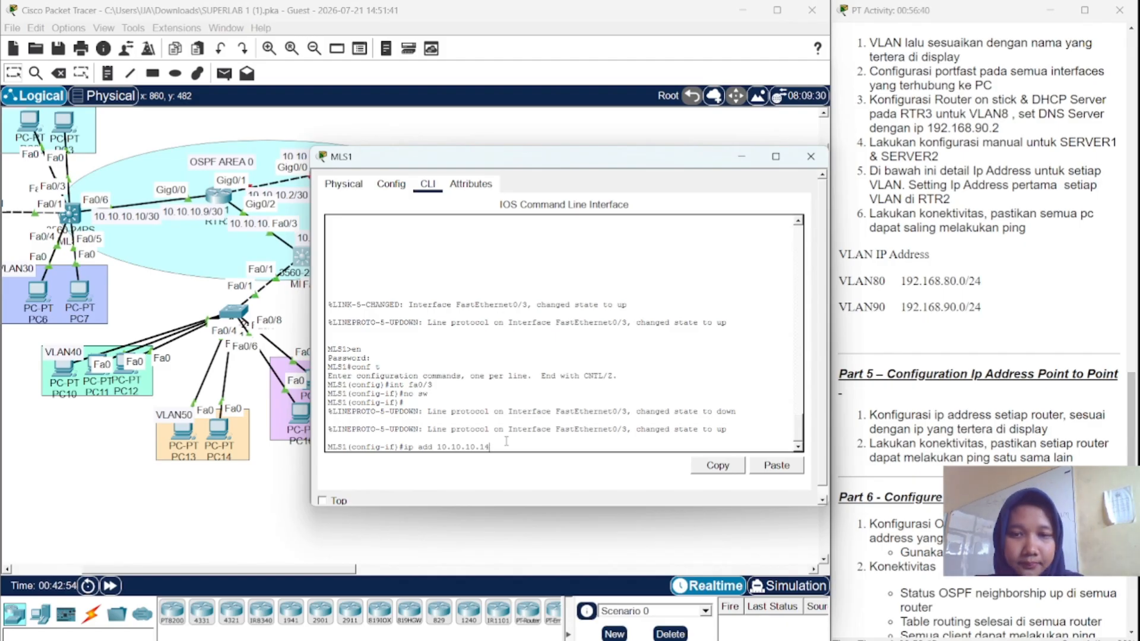
text( 255)
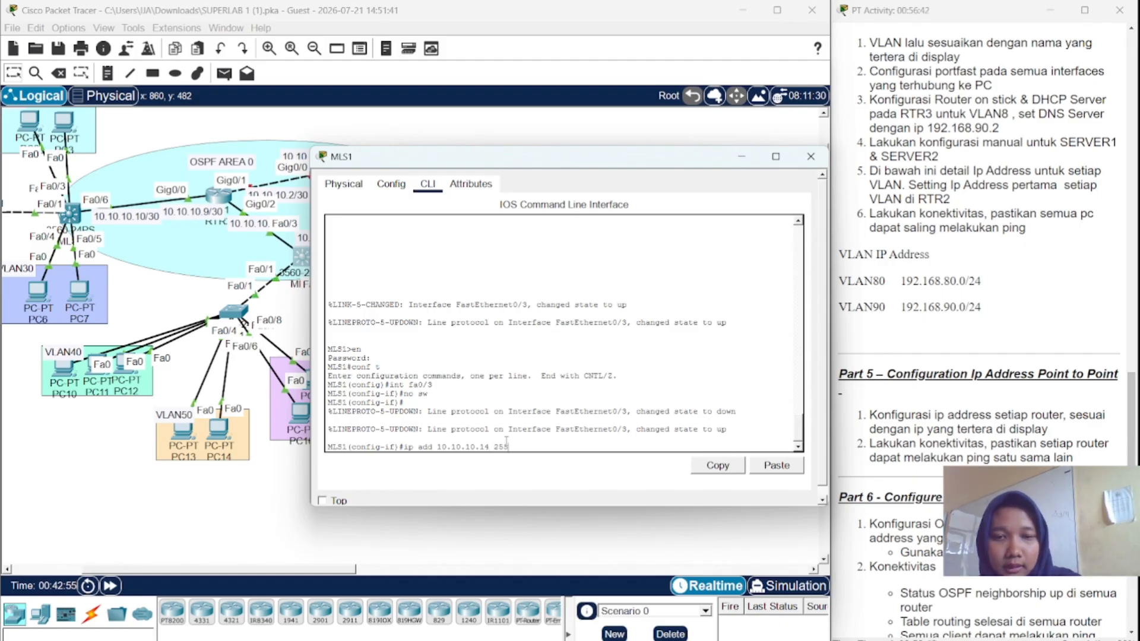
text(.255)
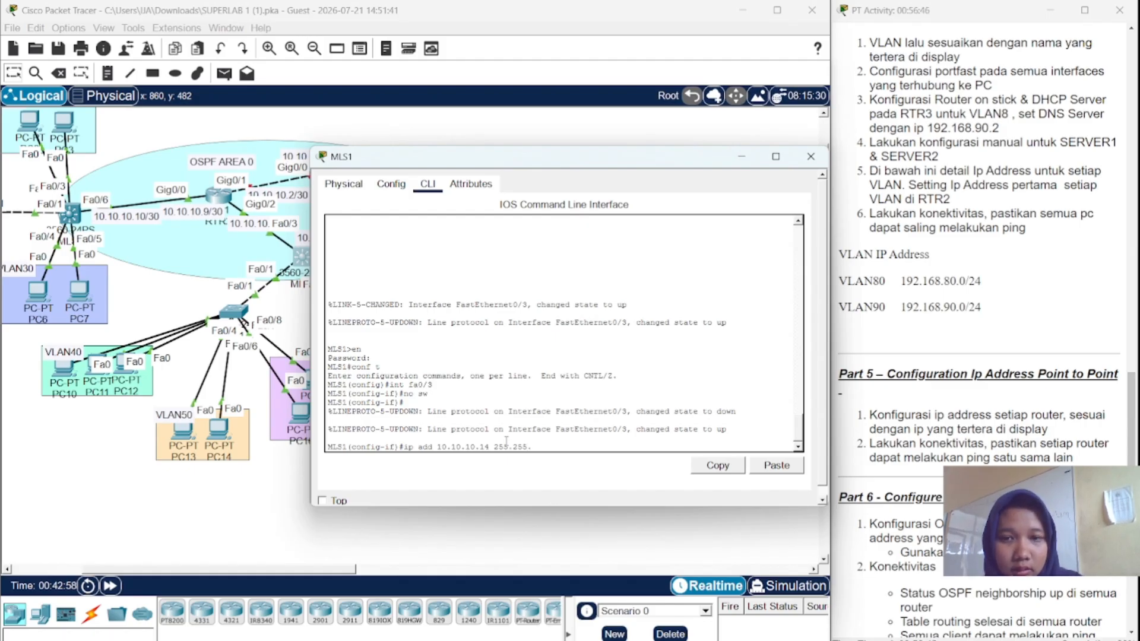
text(.255.)
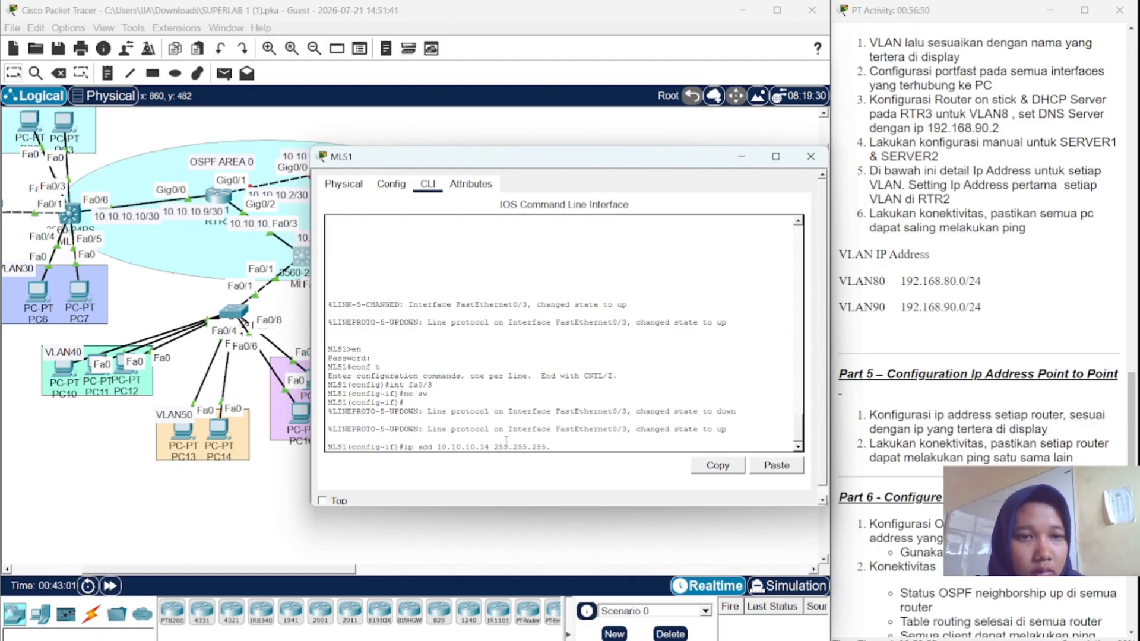
text(252)
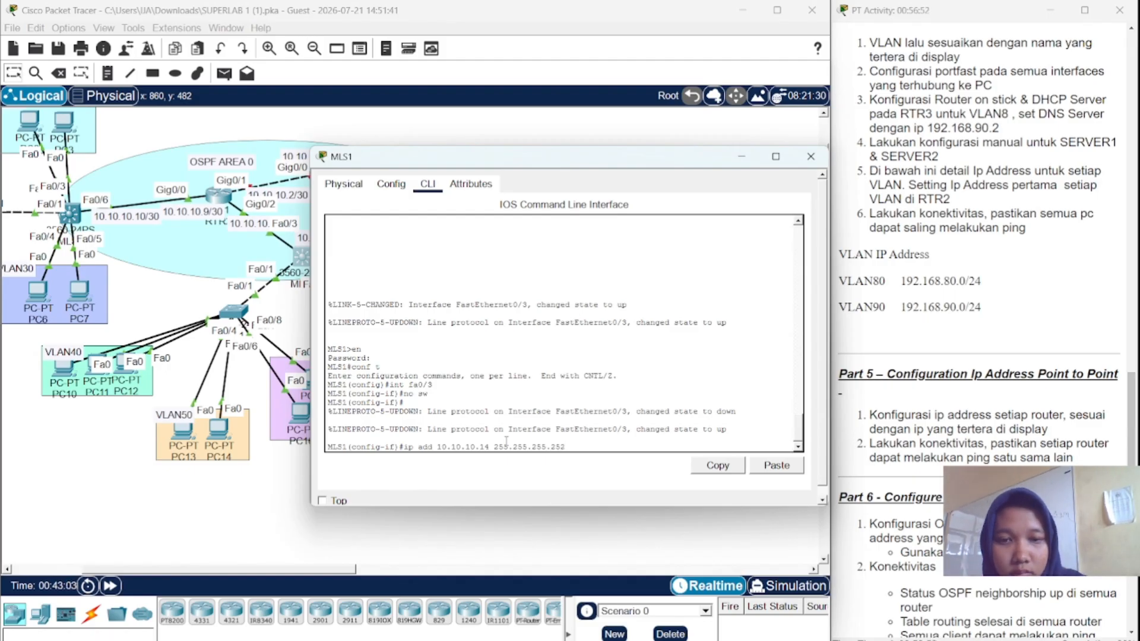
key(Return)
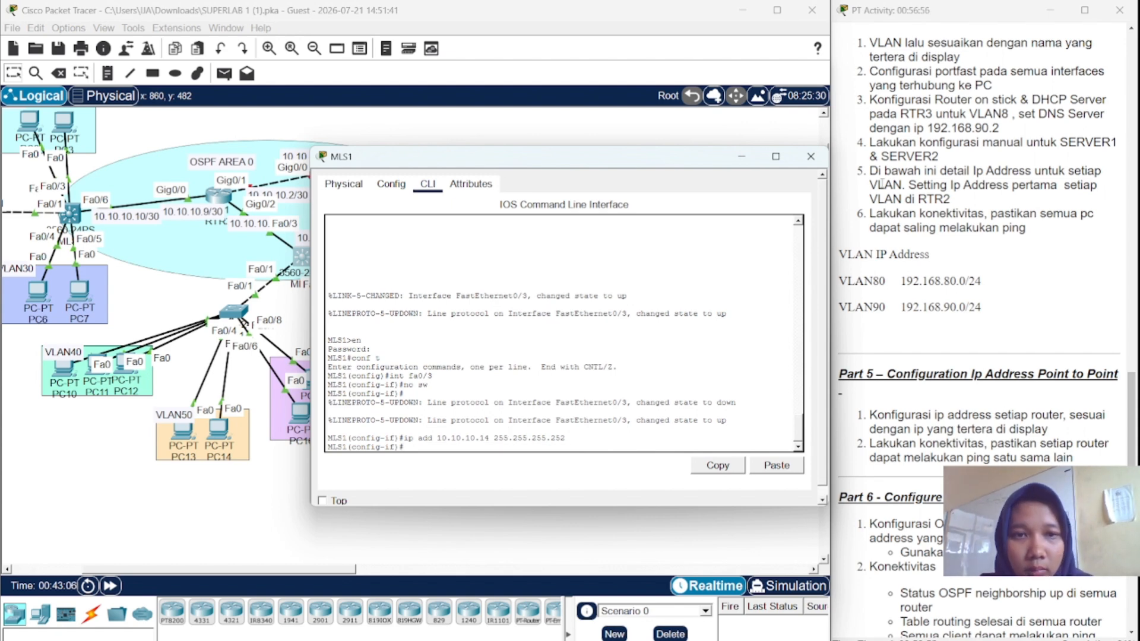
- Close MLS1 and open RTR1's console in privileged mode
click(810, 158)
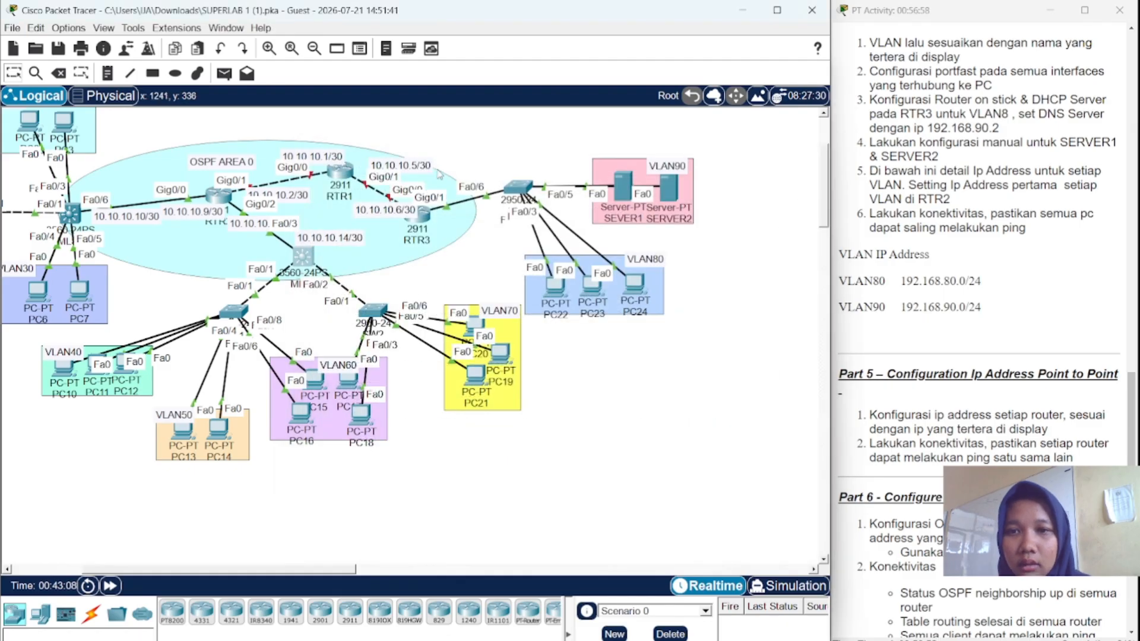
mouse_move(347, 170)
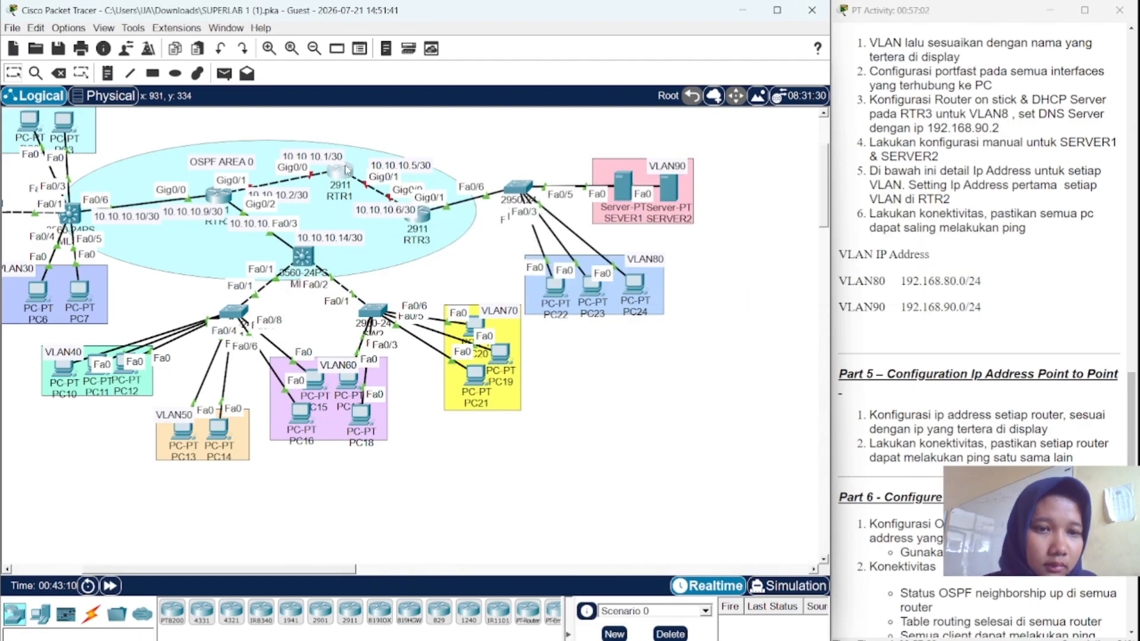
click(347, 170)
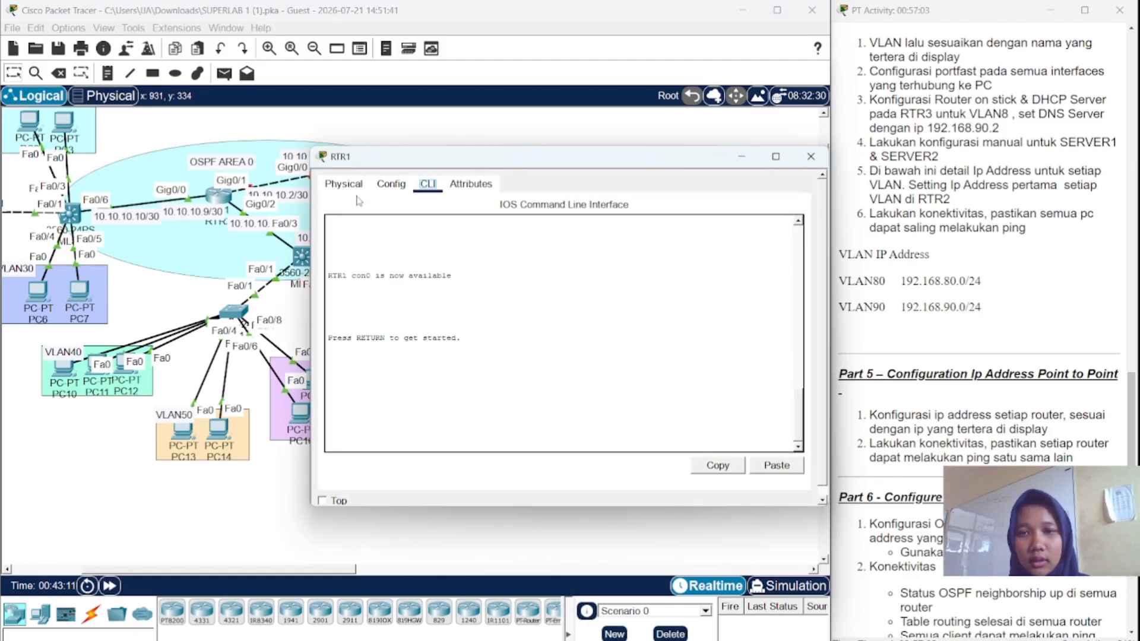
click(422, 427)
key(Return)
text(en)
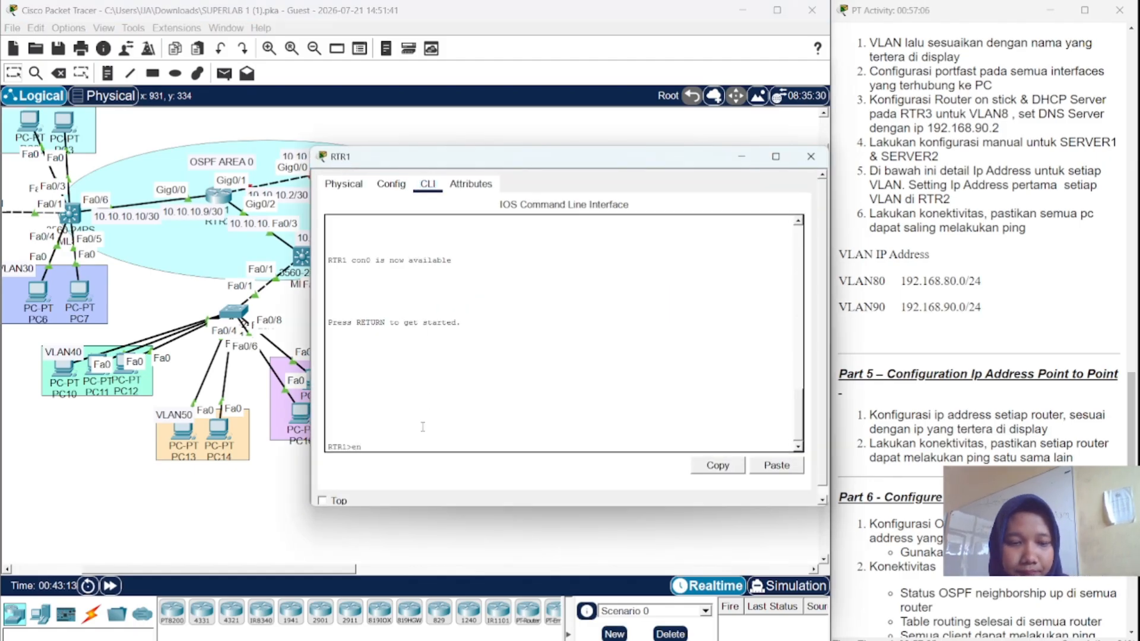
key(Return)
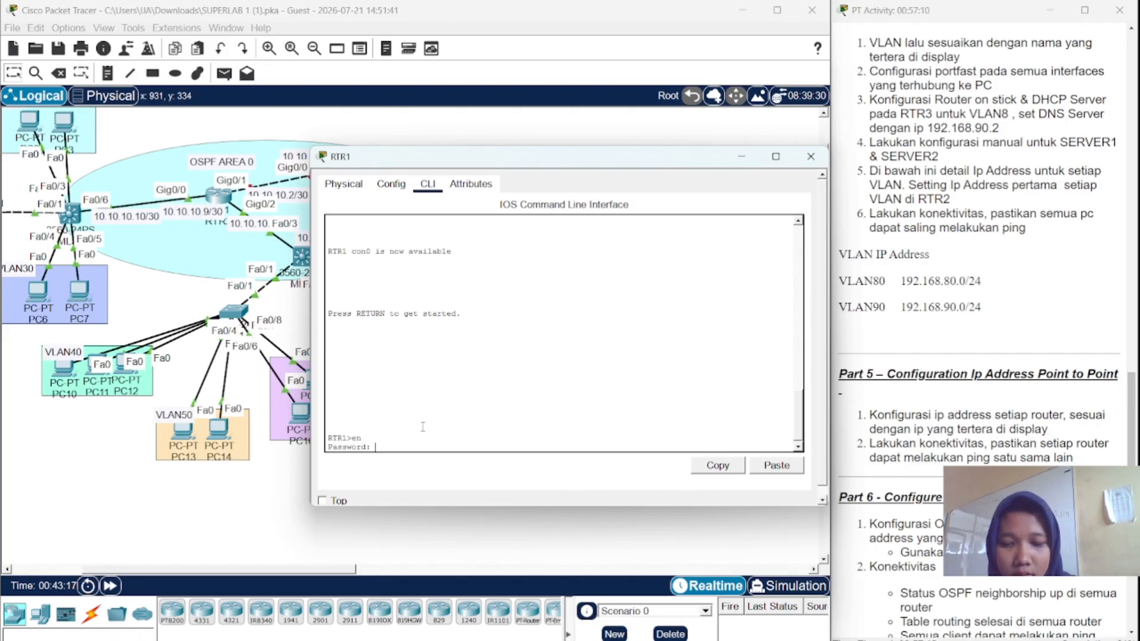
key(Return)
- Enter global configuration on RTR1 and select interface Gig0/0
text(cp)
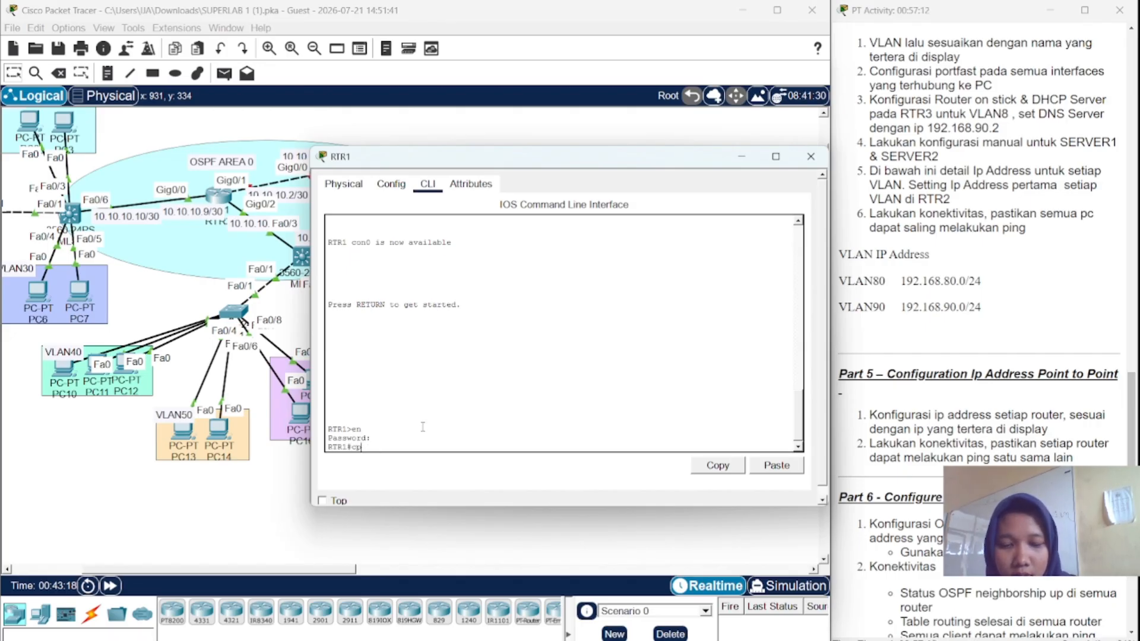
key(BackSpace)
text(onf)
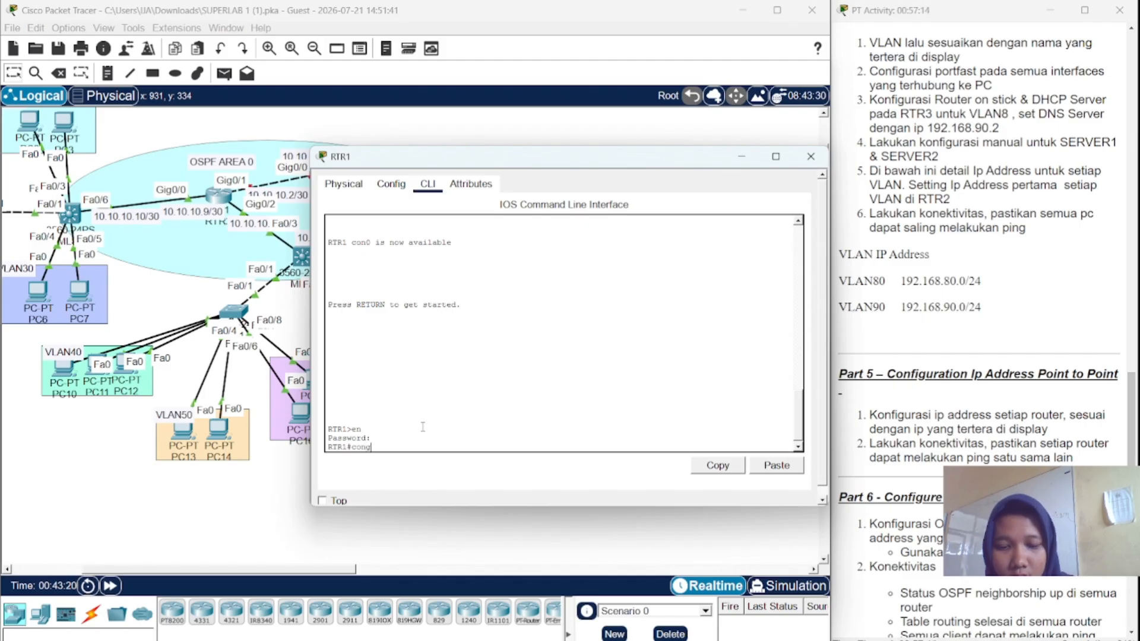
text( t)
key(Return)
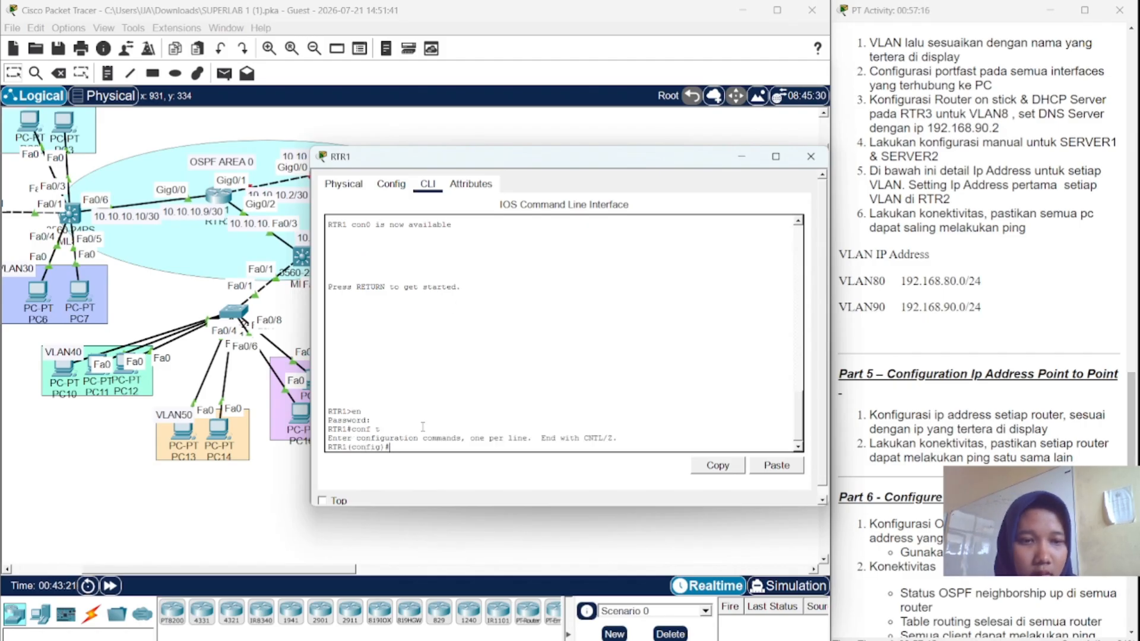
text(i)
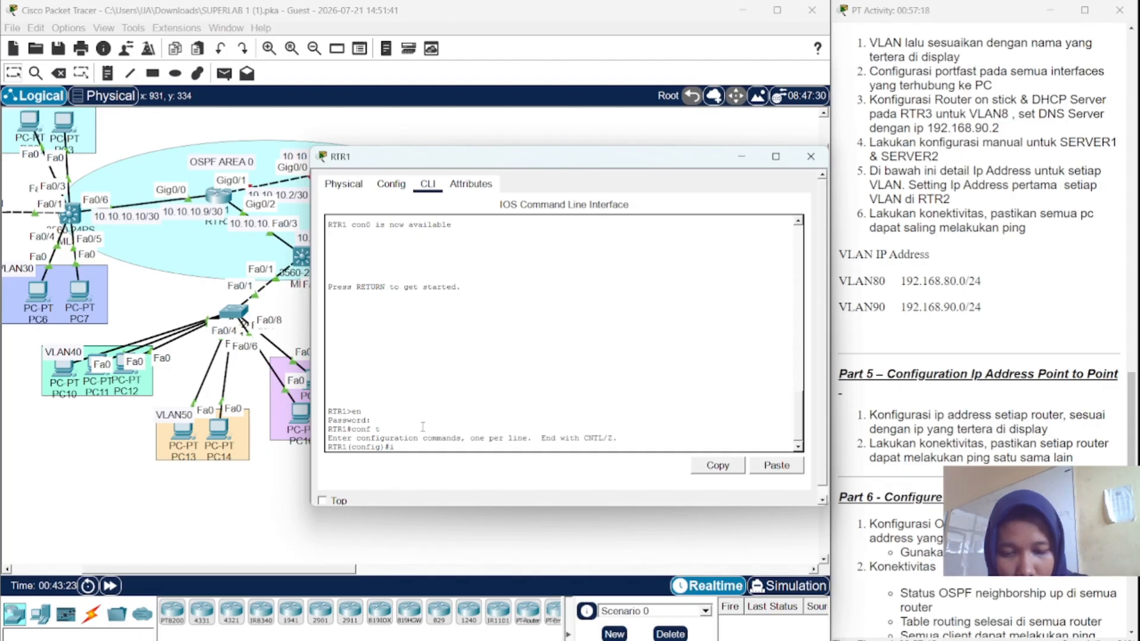
text(nt)
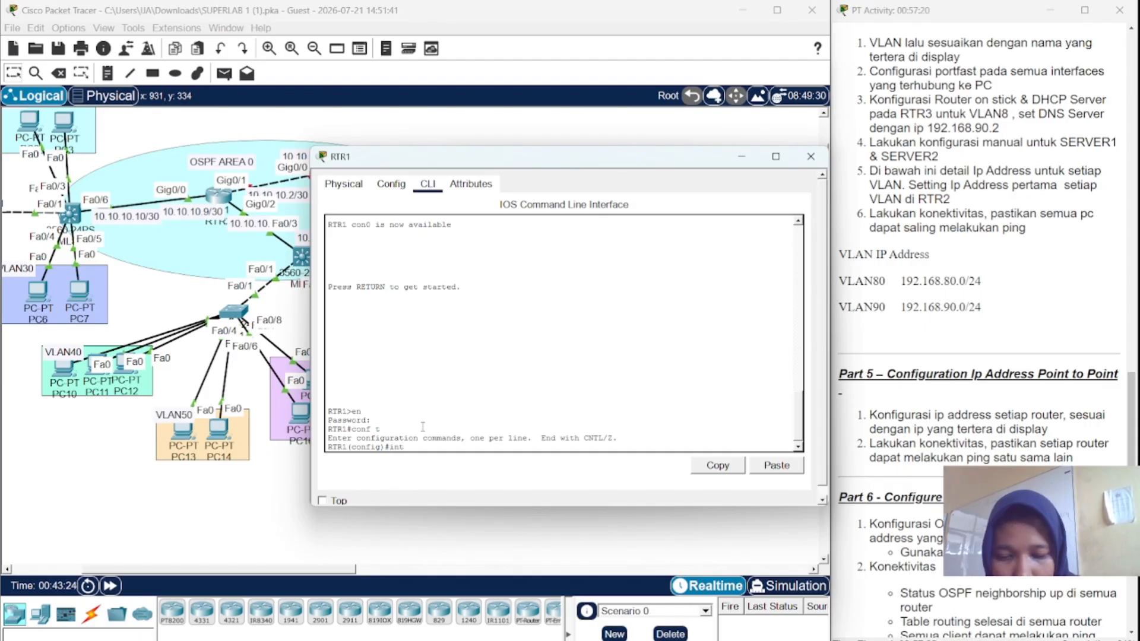
text( gig0)
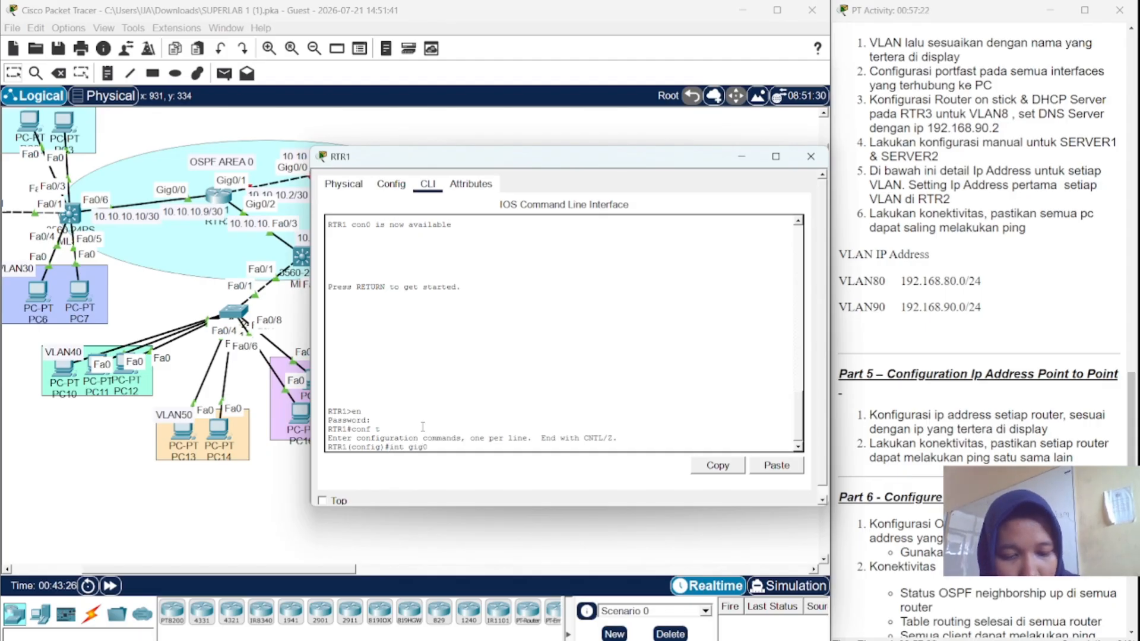
text(/0)
key(Return)
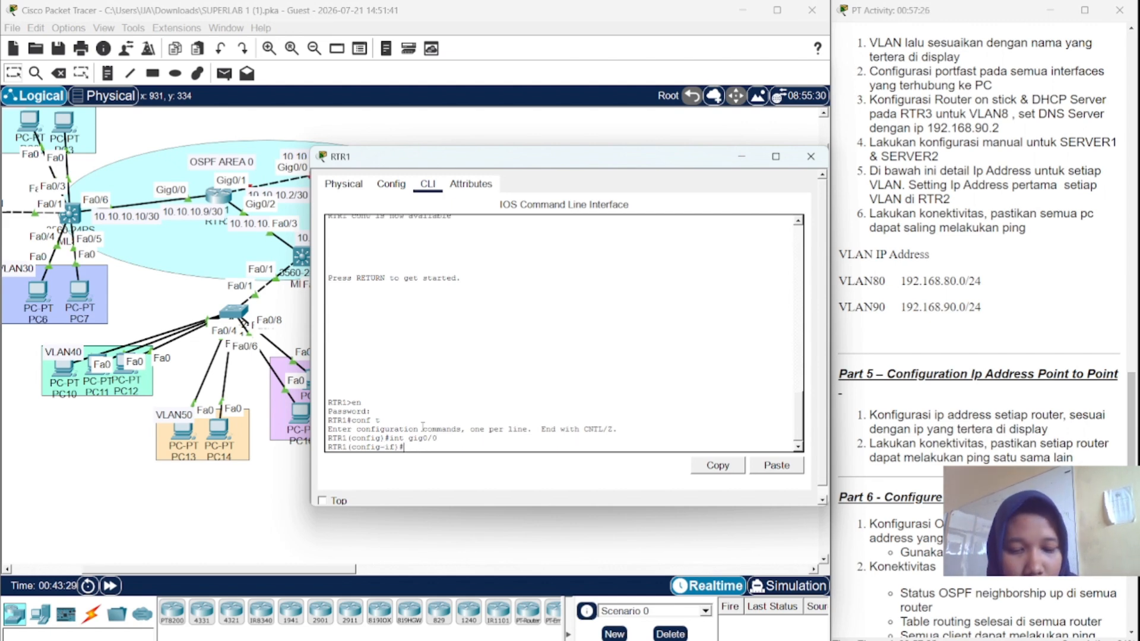
- Enable RTR1's Gig0/0 with no shutdown and assign it 10.10.10.1 255.255.255.252
text(no sh)
key(Return)
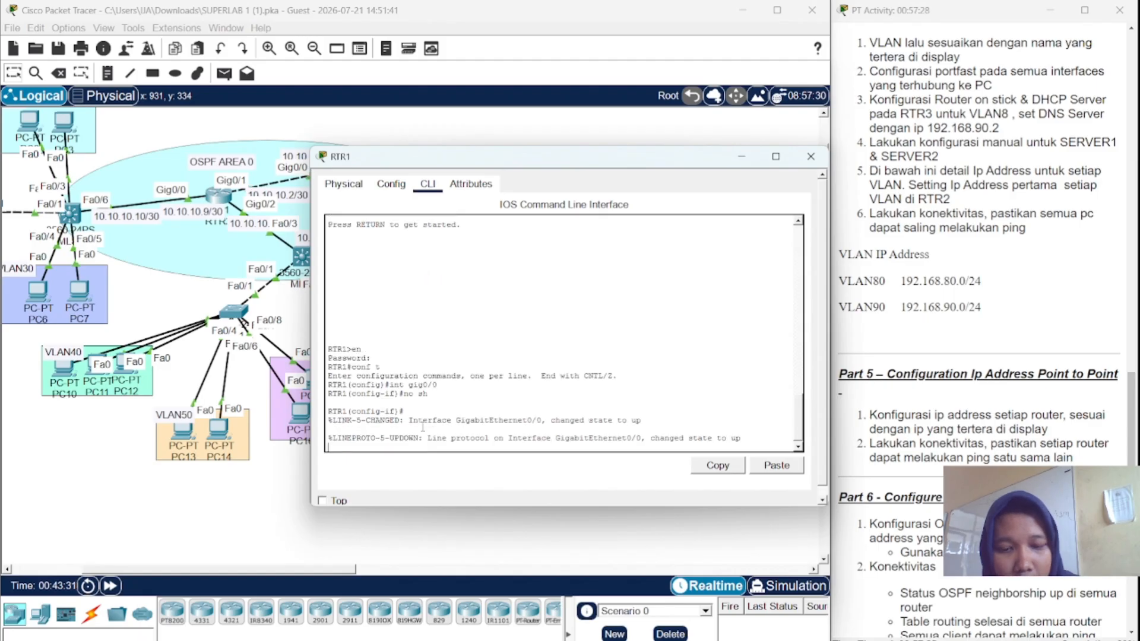
key(Return)
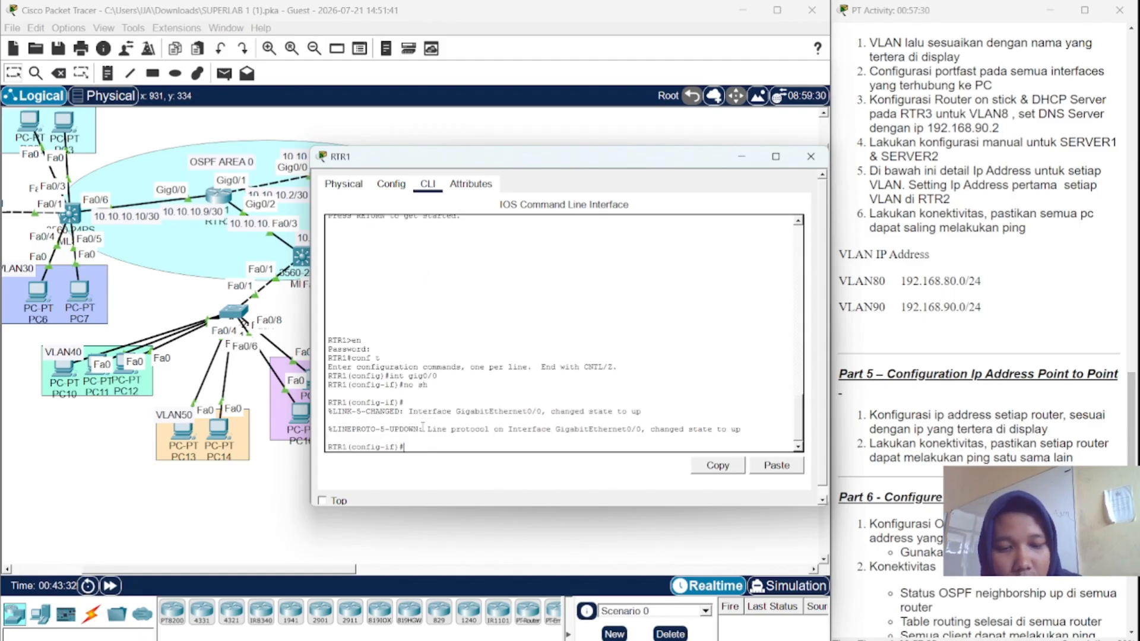
text(ip add)
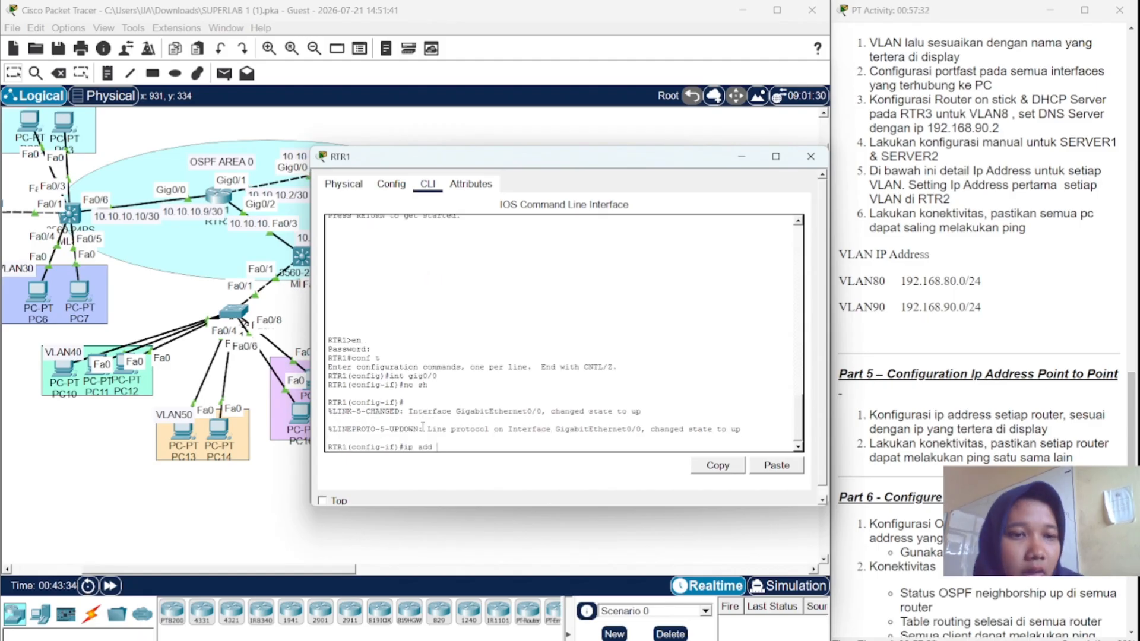
text( 10)
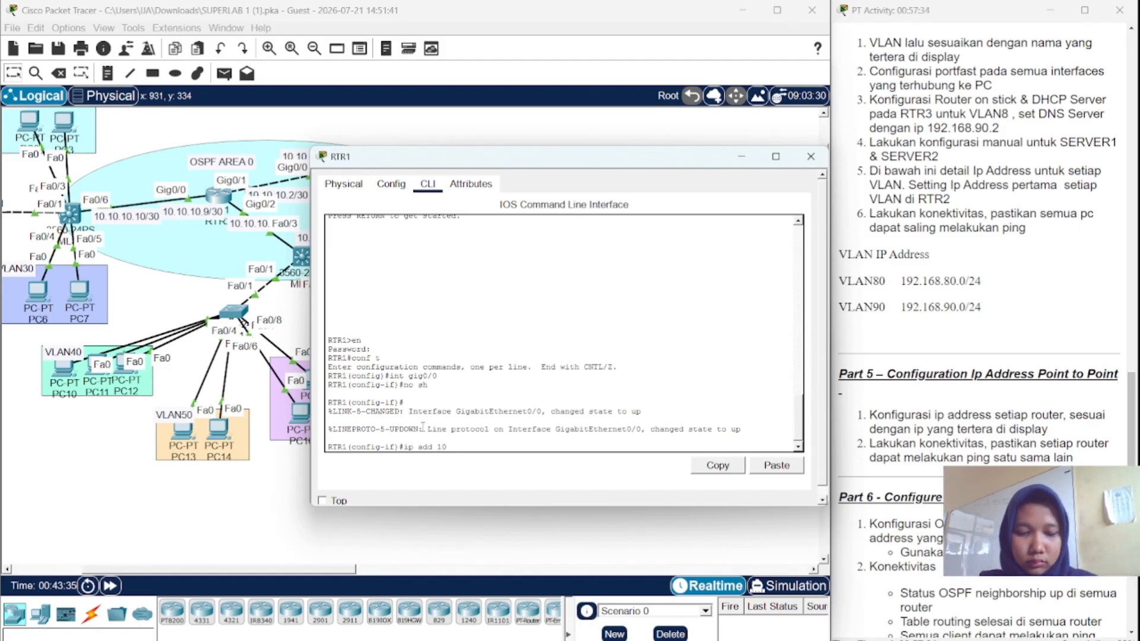
text(.10.1)
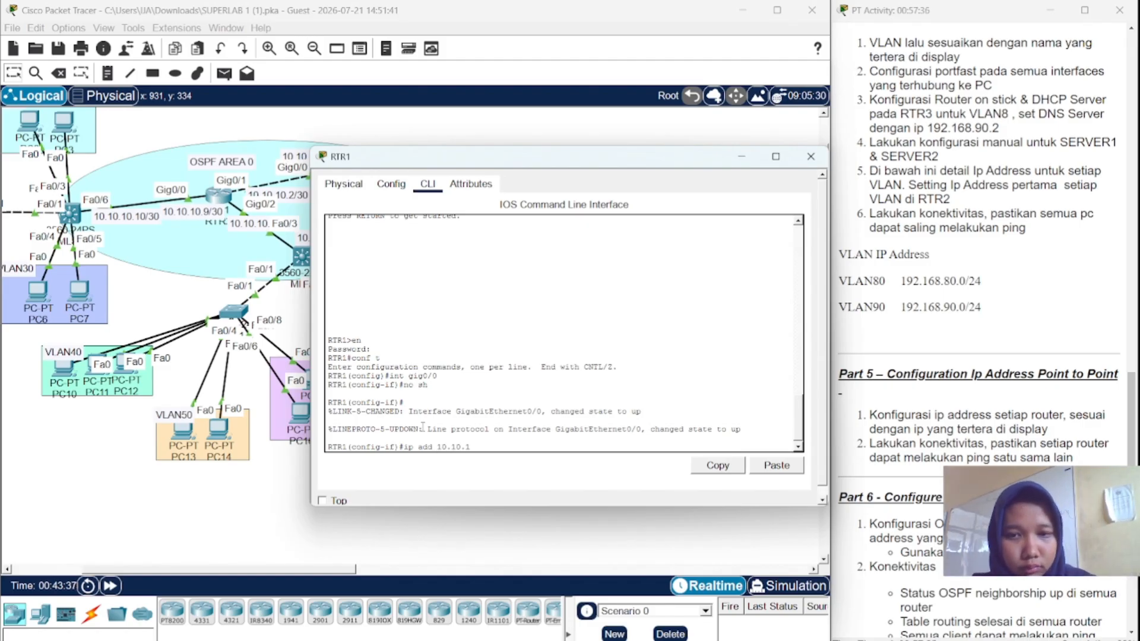
text(0.1)
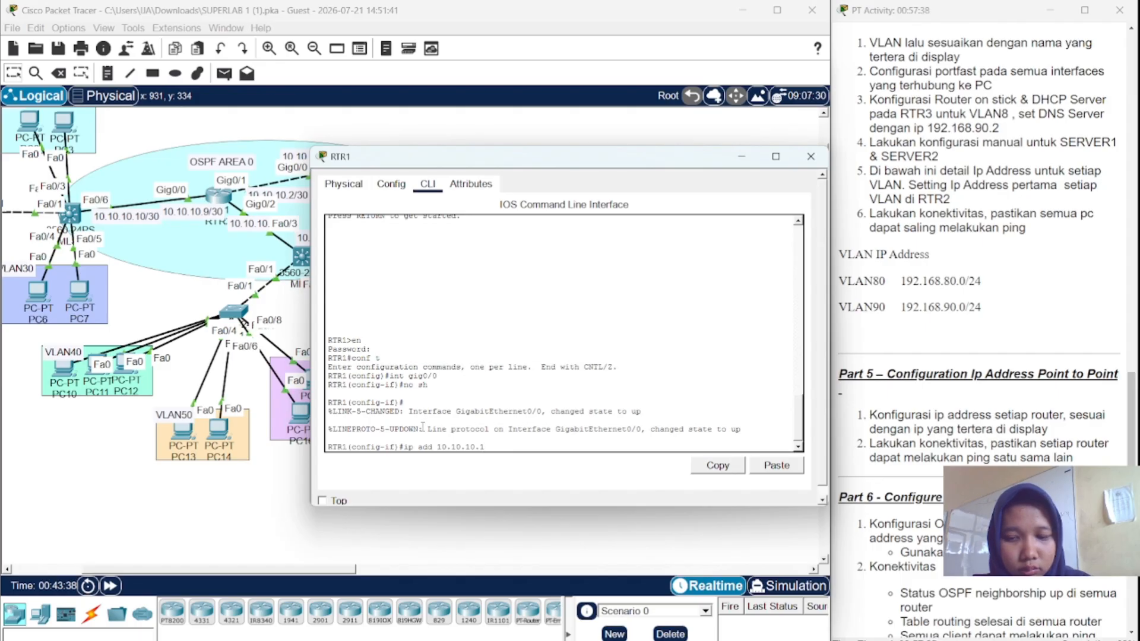
text( 255)
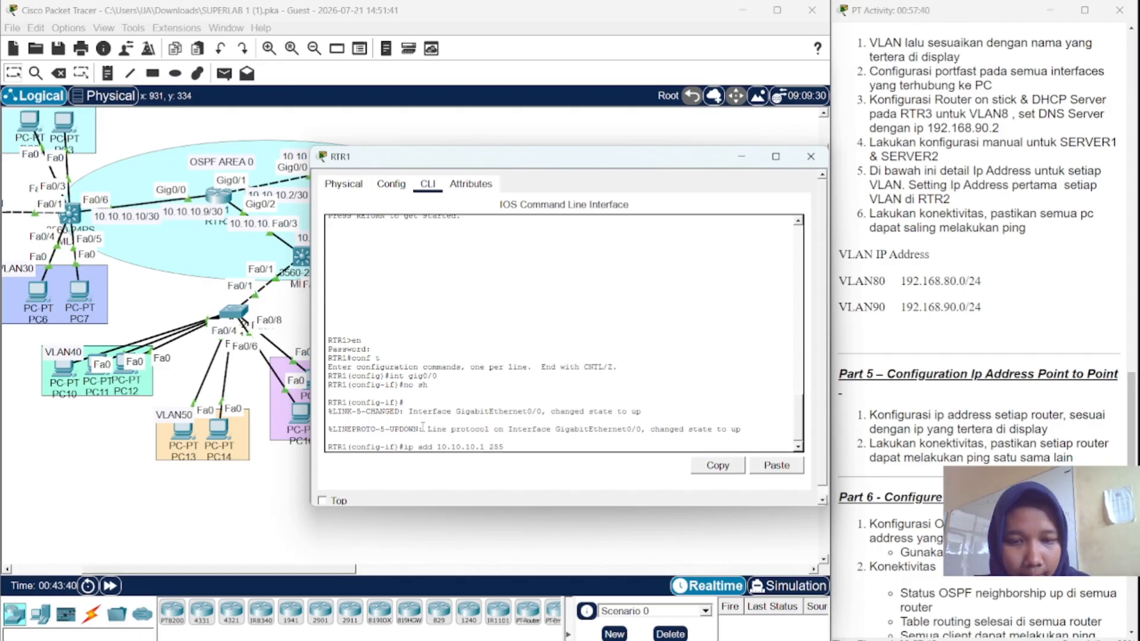
text(.255.2)
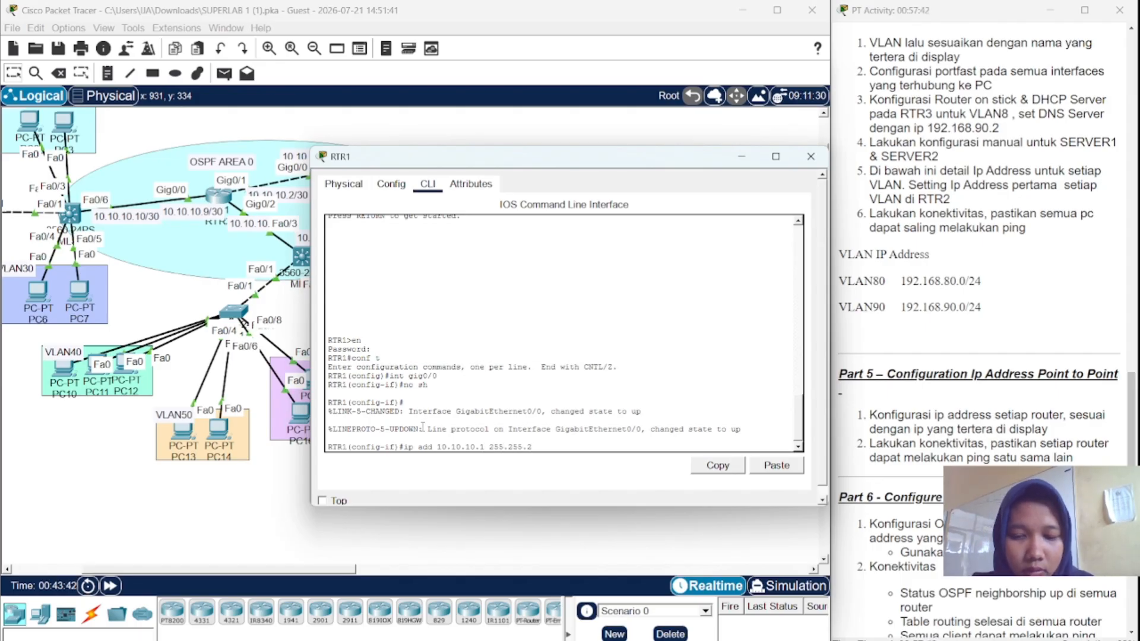
text(55.252)
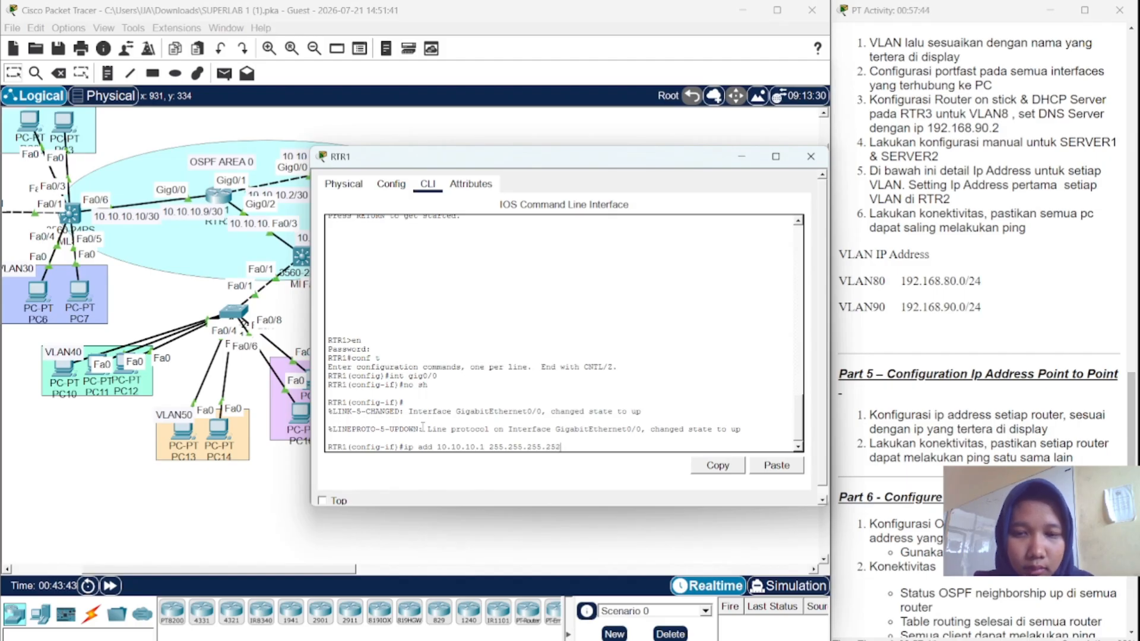
key(Return)
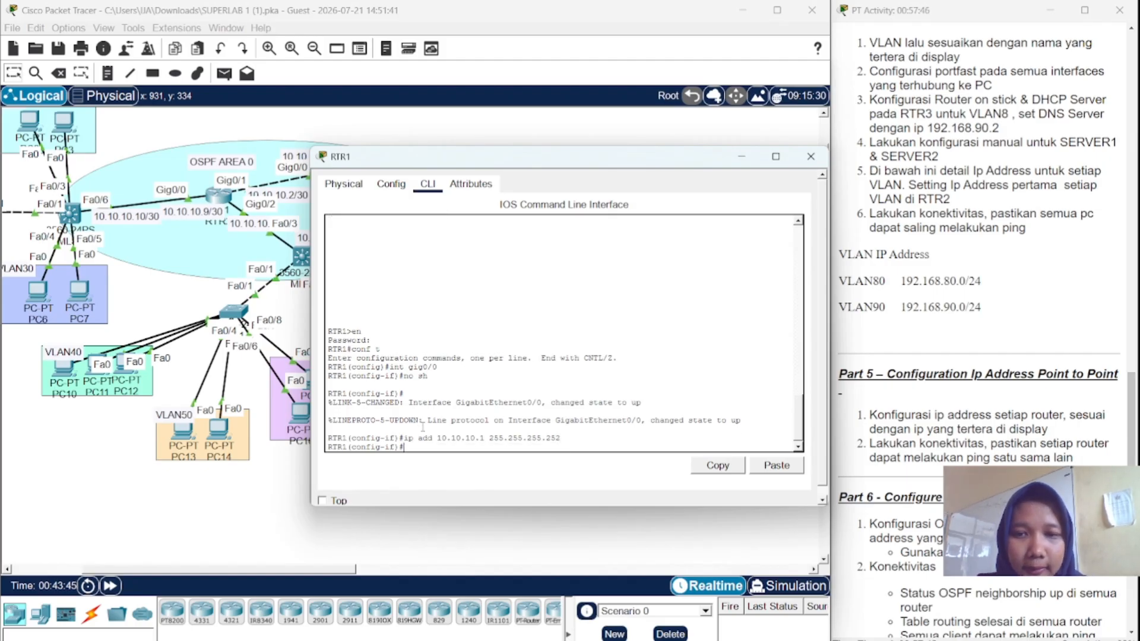
- Select RTR1's Gig0/1 and enable it with no shutdown
text(no sh)
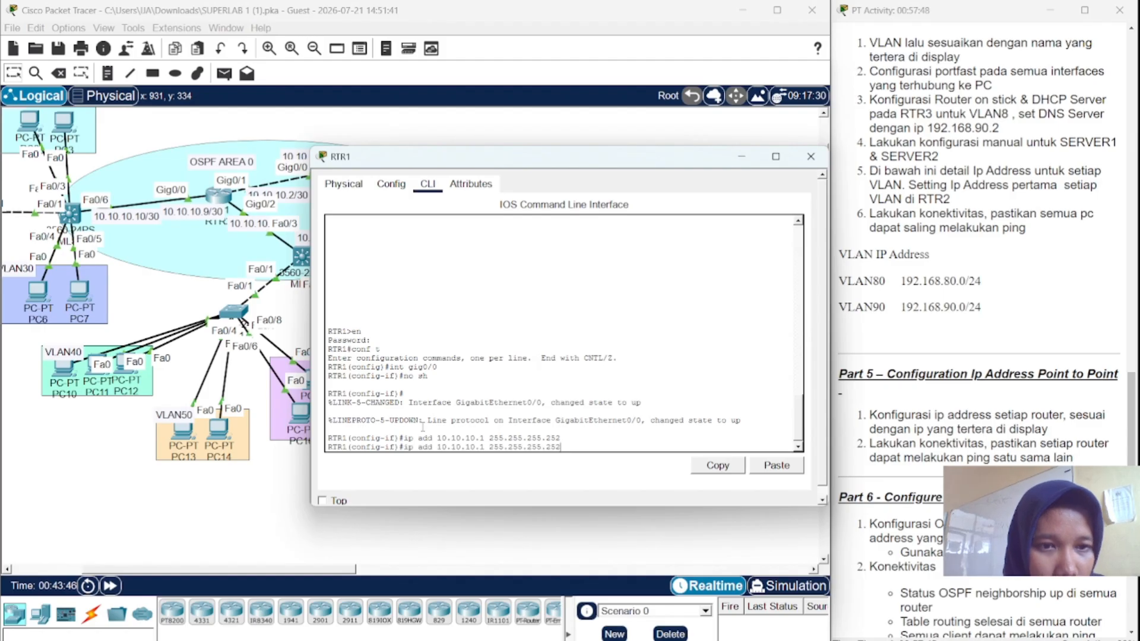
key(Up)
key(Up)
key(Up)
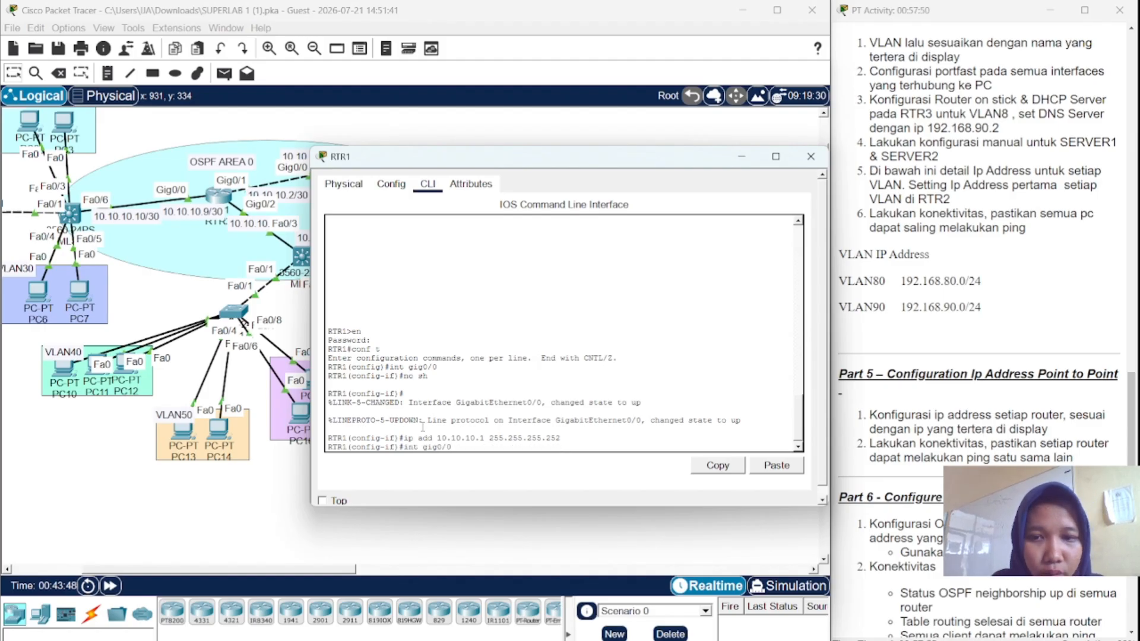
key(BackSpace)
text(1)
key(Return)
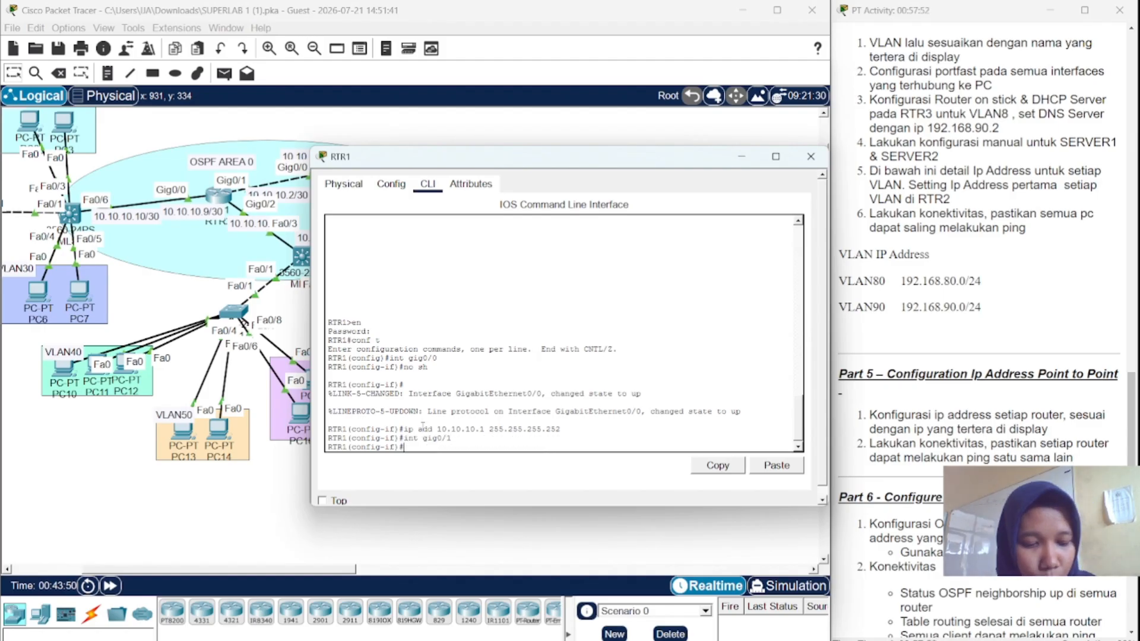
key(Up)
key(Up)
key(Up)
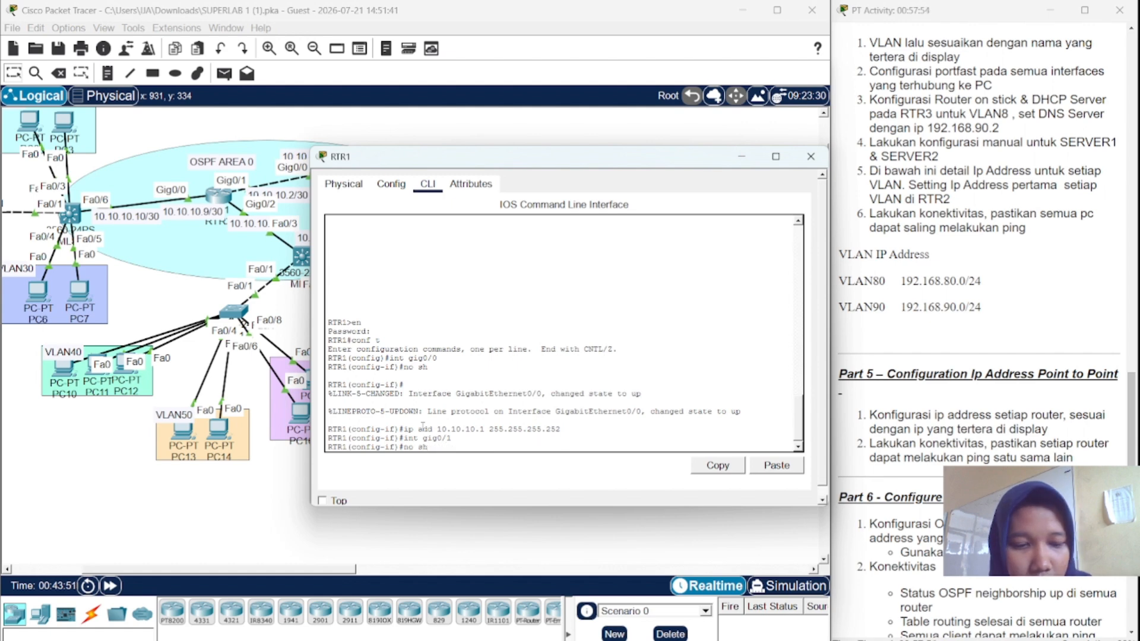
key(Return)
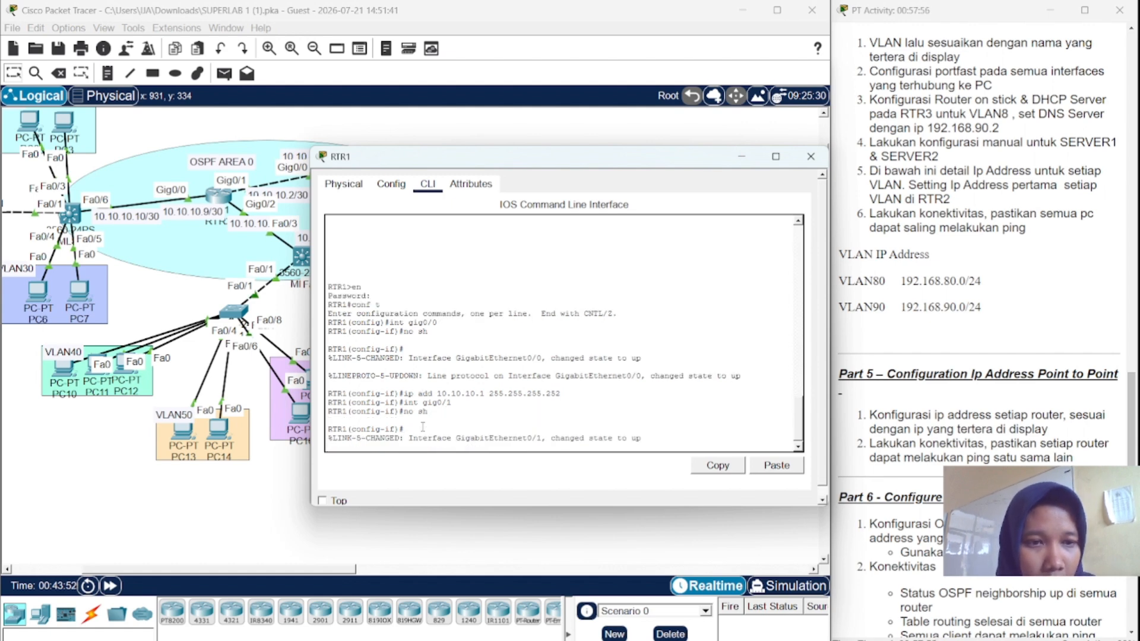
- Assign Gig0/1 the address 10.10.10.5 255.255.255.252 by editing the recalled command
key(Up)
key(Up)
key(Up)
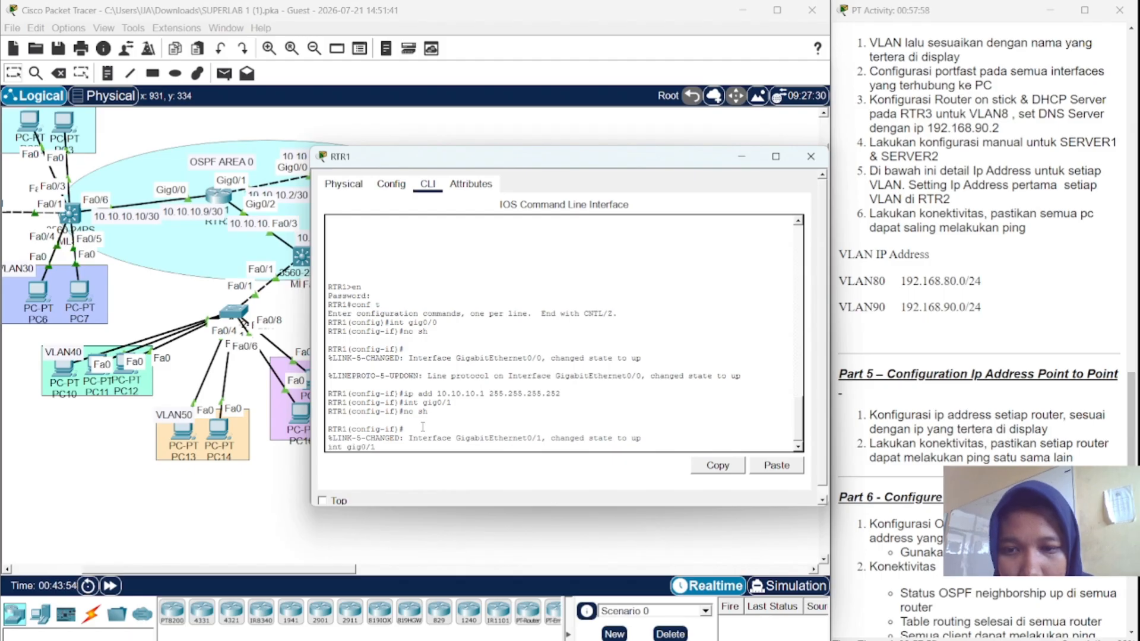
key(BackSpace)
key(BackSpace)
key(BackSpace)
key(BackSpace)
key(BackSpace)
key(BackSpace)
key(BackSpace)
key(BackSpace)
key(BackSpace)
key(BackSpace)
key(BackSpace)
key(BackSpace)
key(BackSpace)
key(BackSpace)
key(BackSpace)
key(BackSpace)
key(BackSpace)
key(BackSpace)
key(BackSpace)
key(BackSpace)
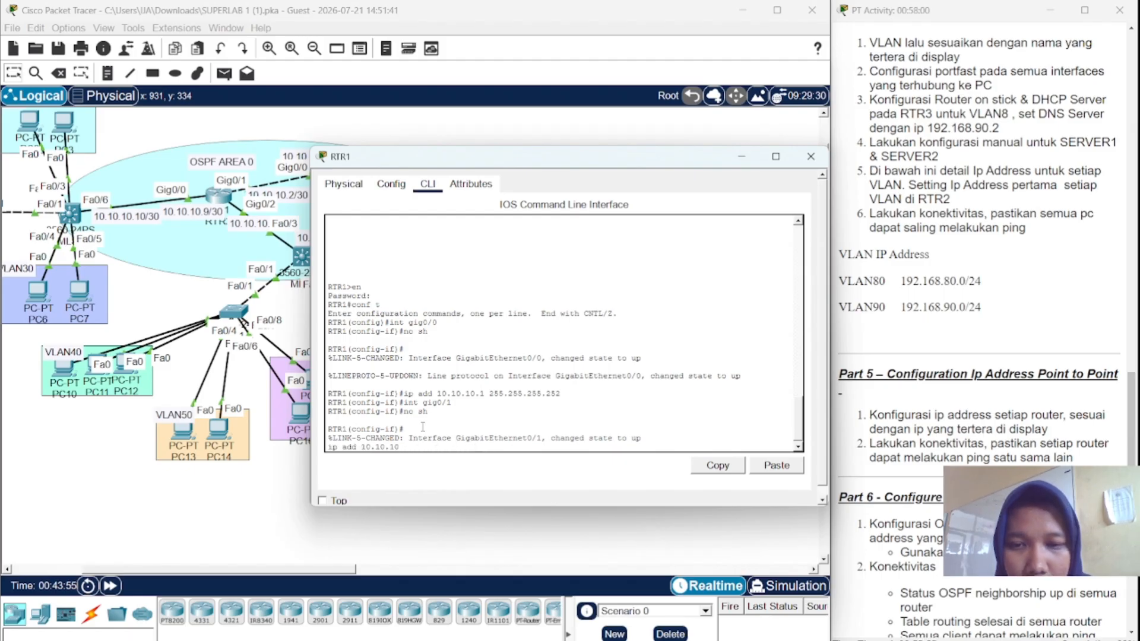
key(Up)
key(Up)
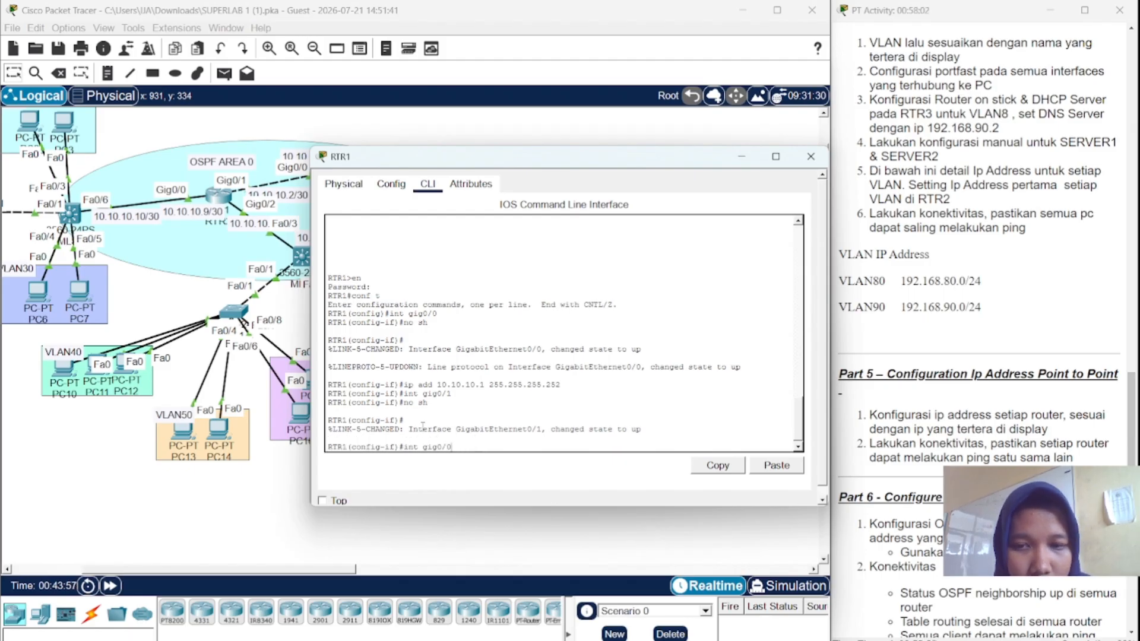
key(Down)
key(Down)
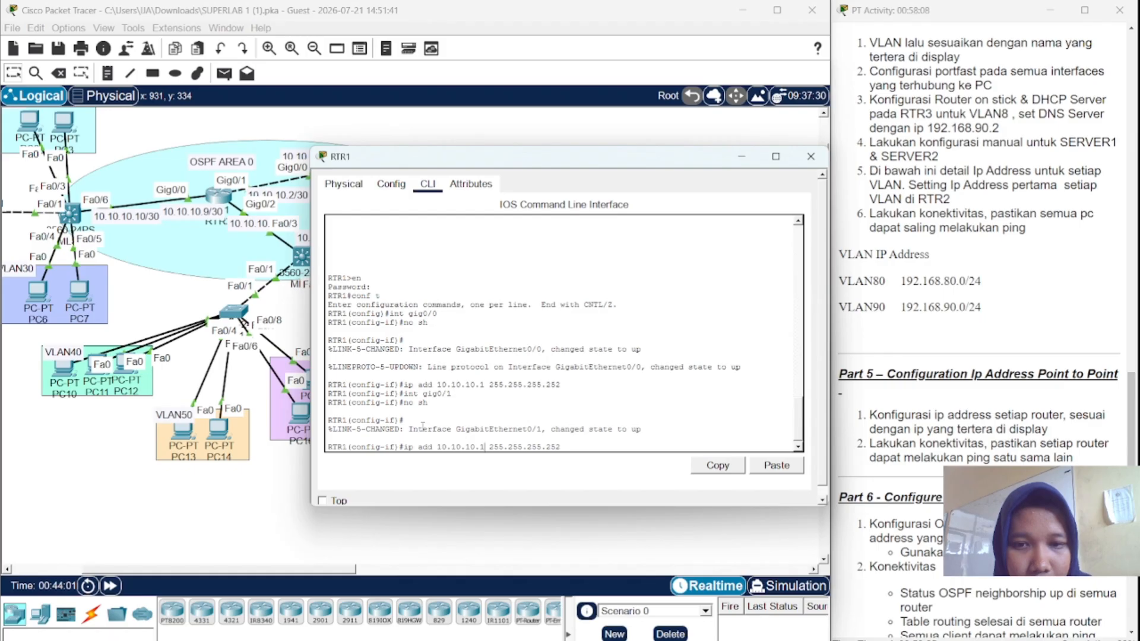
key(BackSpace)
text(5)
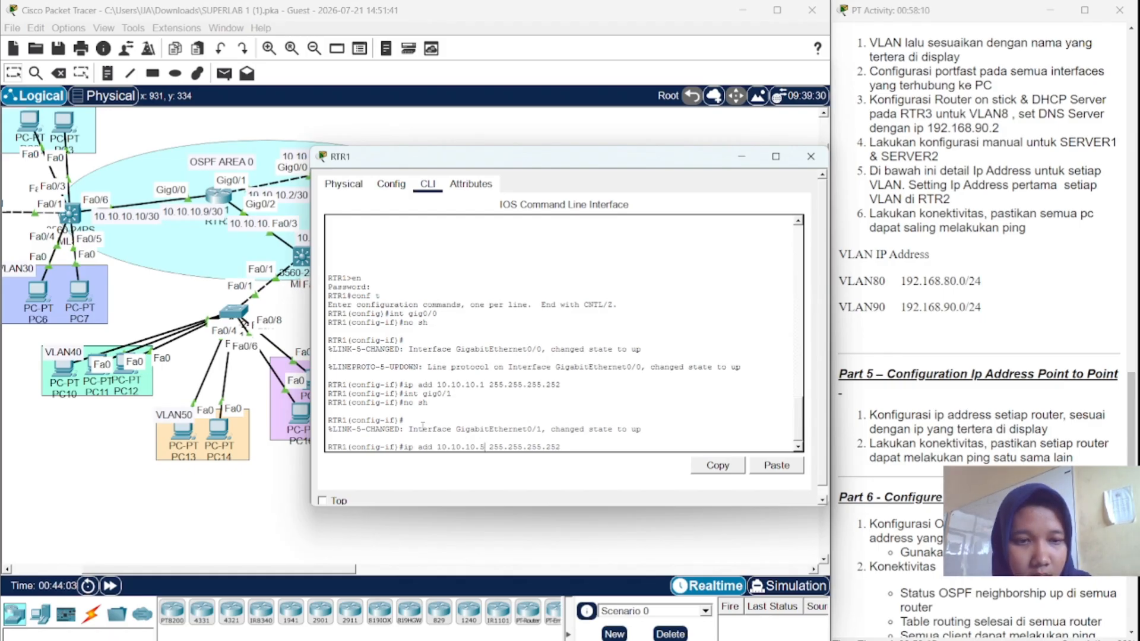
key(Return)
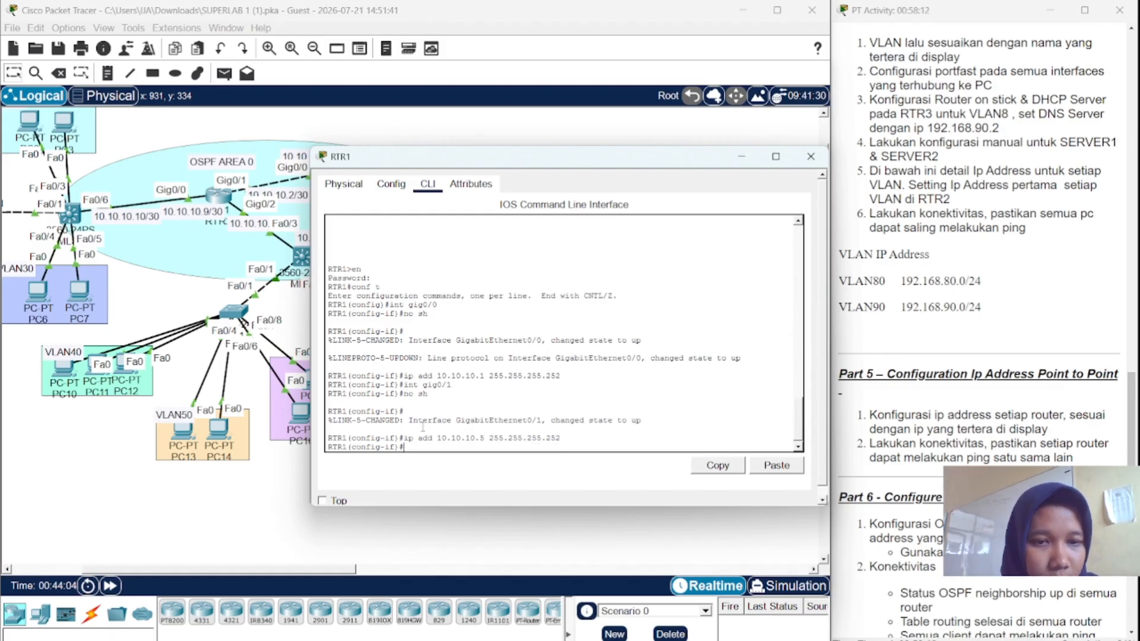
- Close RTR1's configuration window and check RTR1 and RTR3 in the topology
click(811, 156)
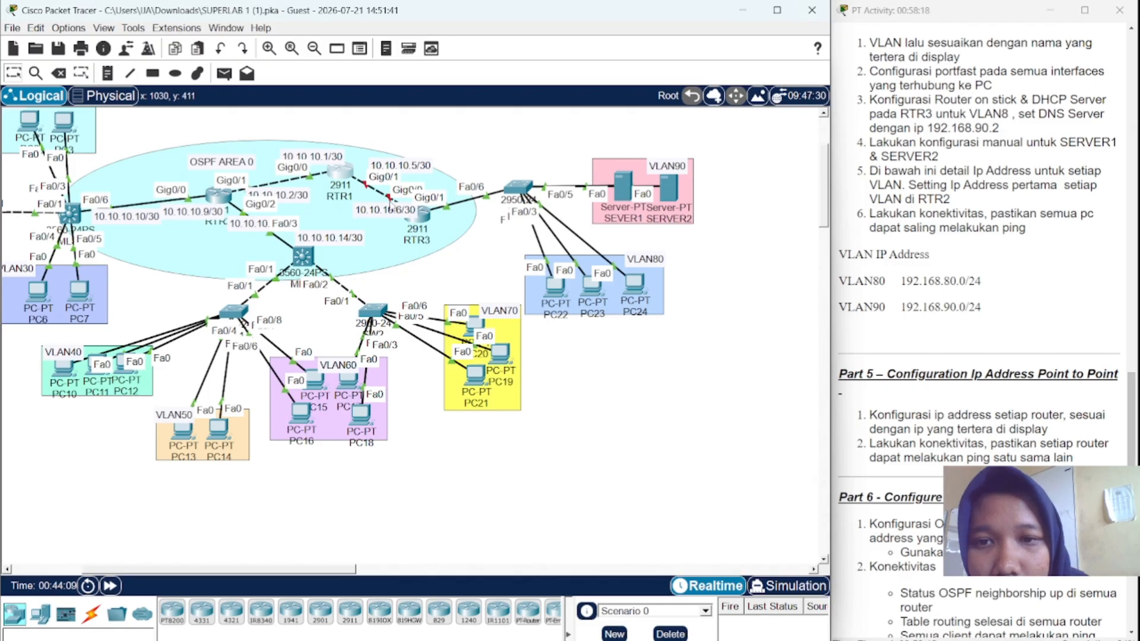
mouse_move(343, 172)
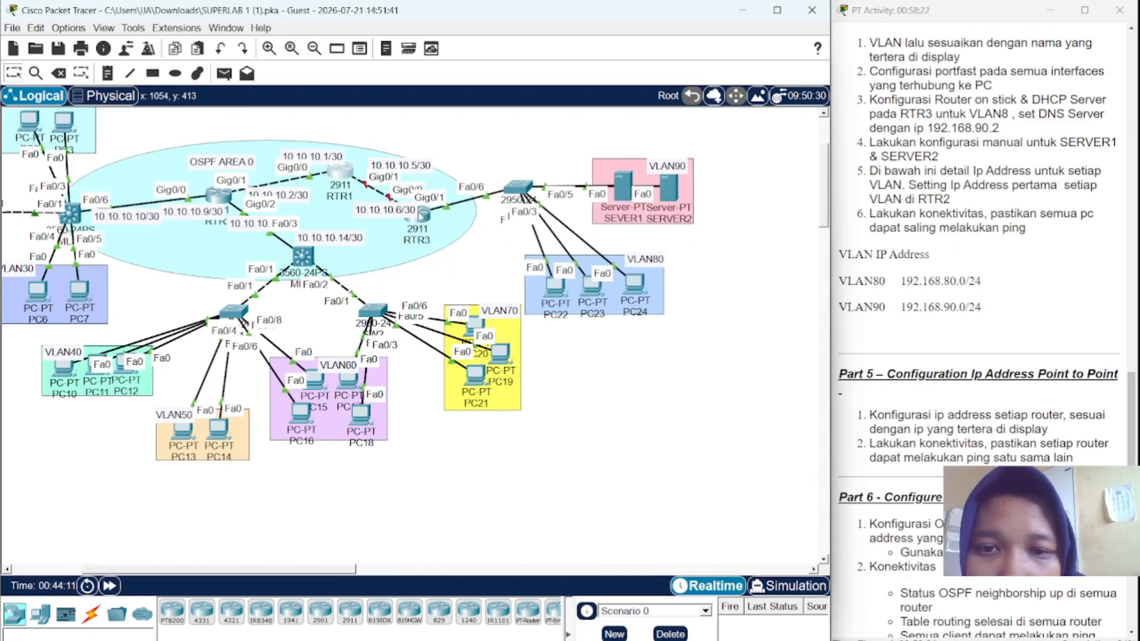
mouse_move(420, 215)
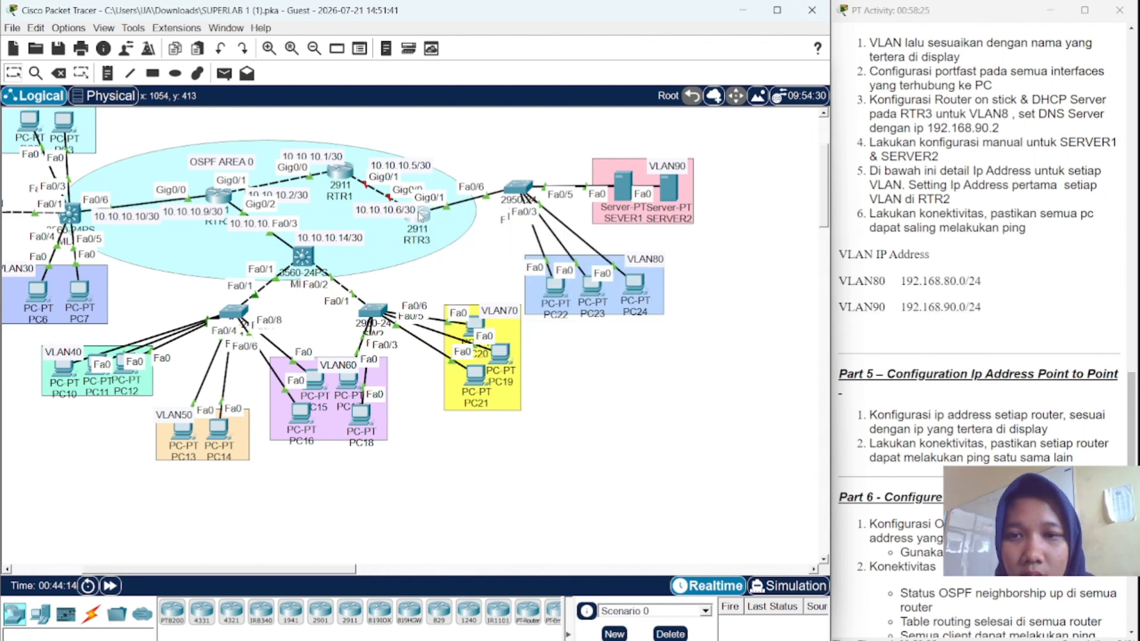
- Open RTR3's CLI, select interface Gig0/0 and enable it with no shutdown
click(420, 214)
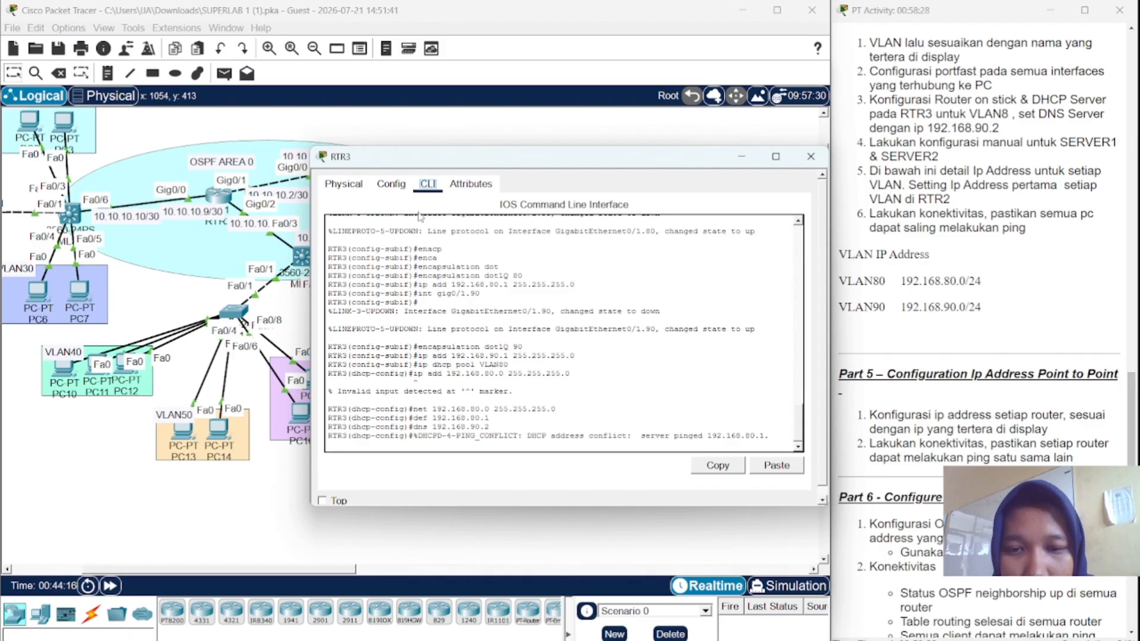
scroll(454, 411, down, 1)
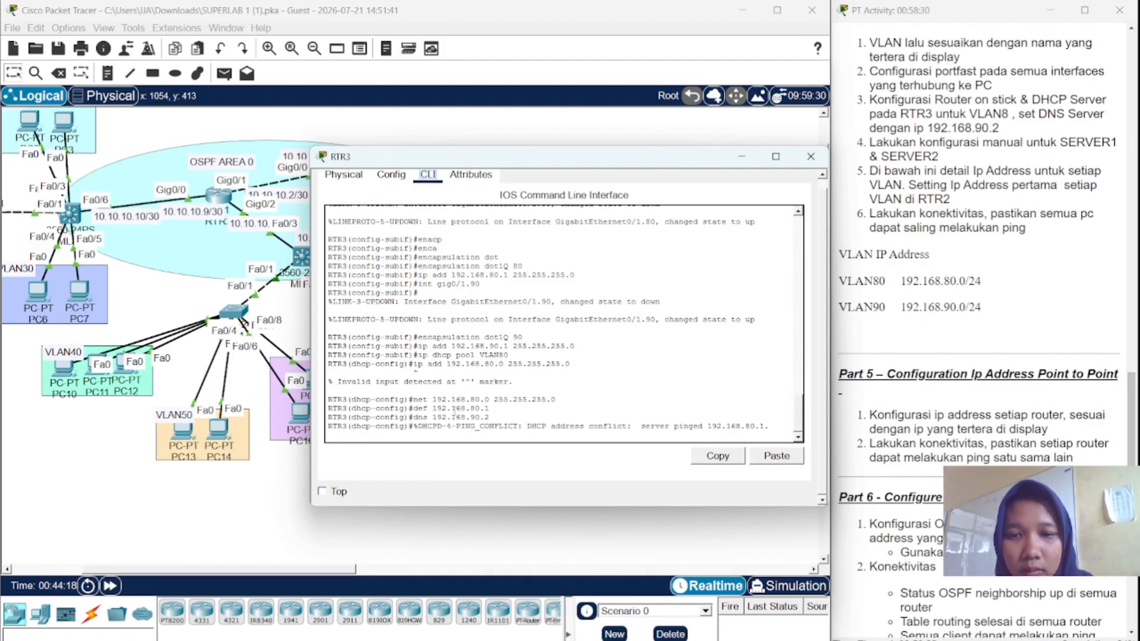
click(454, 431)
key(Return)
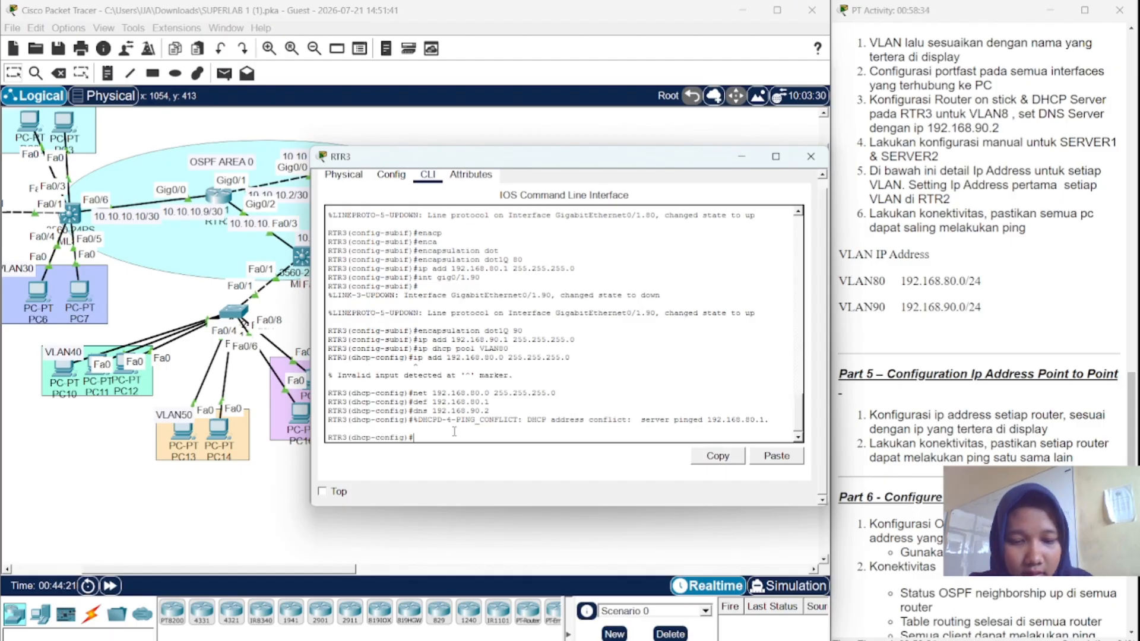
text(int gig0/0)
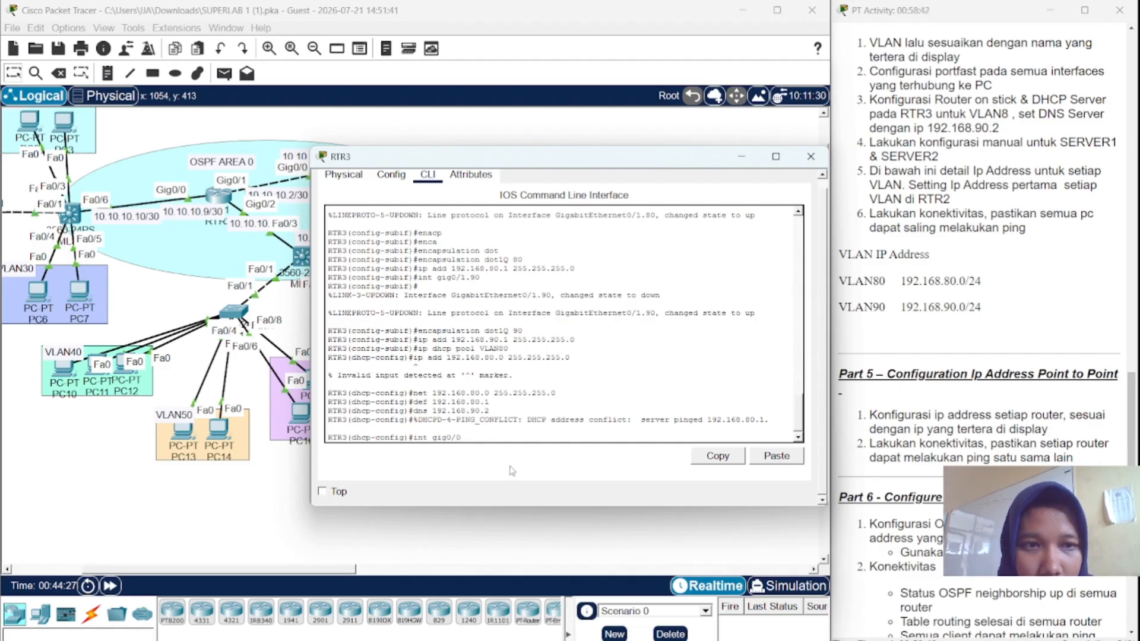
key(Return)
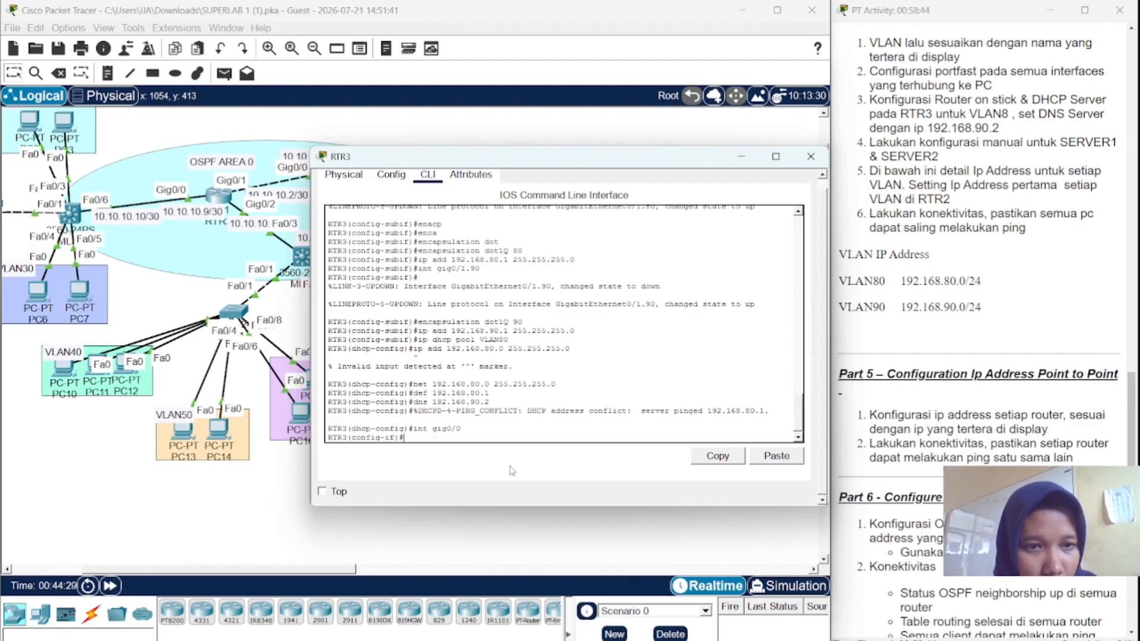
text(no )
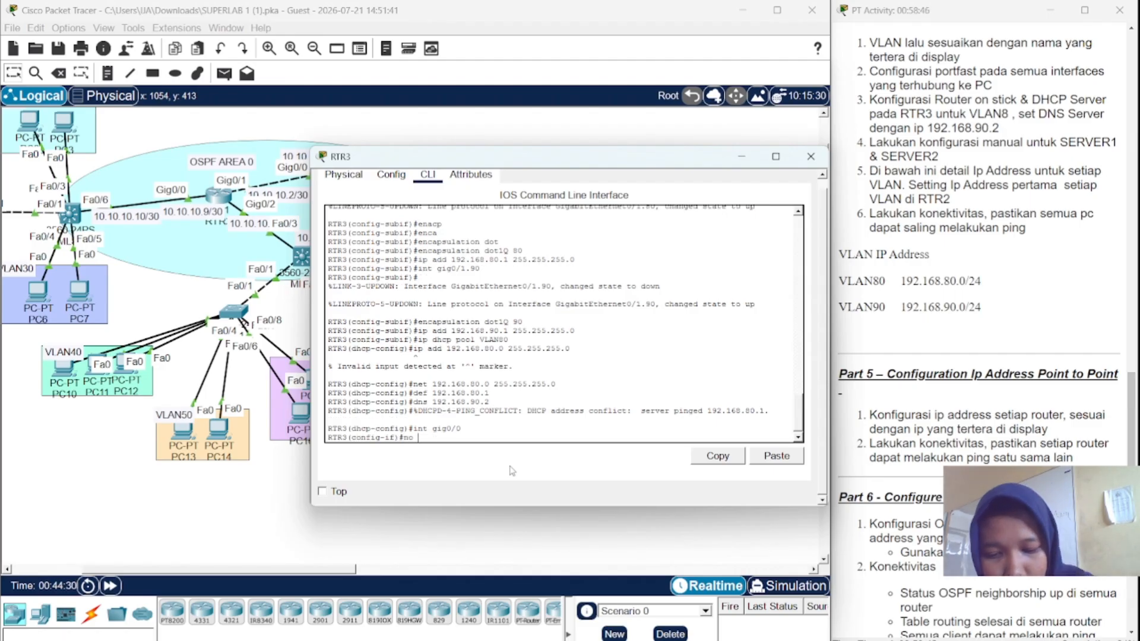
text(sh)
key(Return)
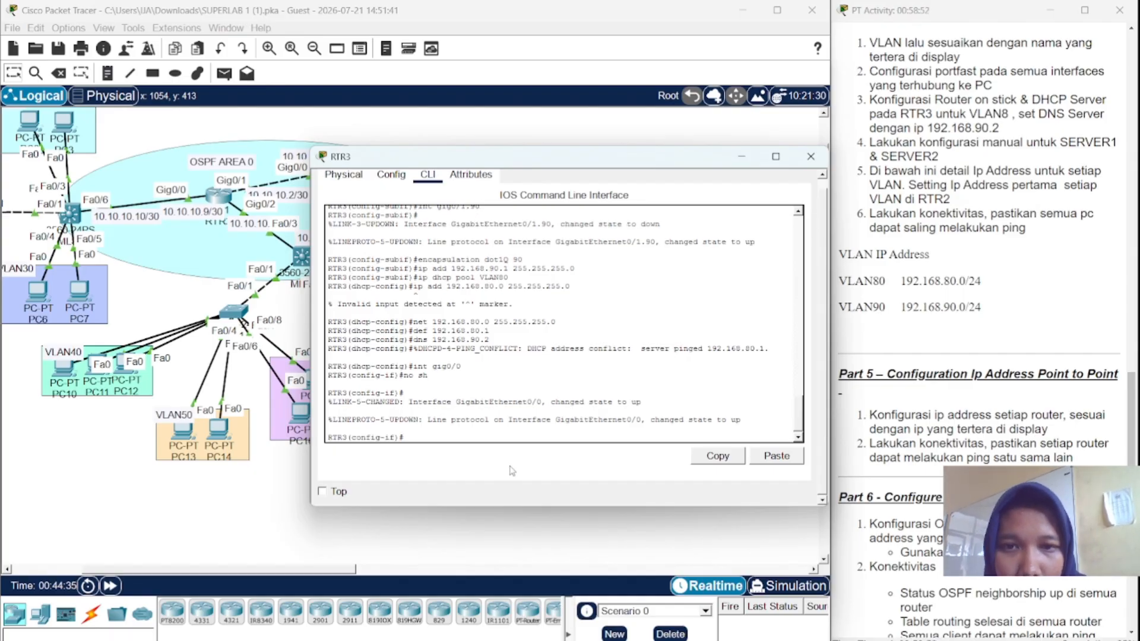
- Edit a recalled address command into ip add 10.10.10.6 255.255.255.252 and apply it
text(dns 192.168.90.2)
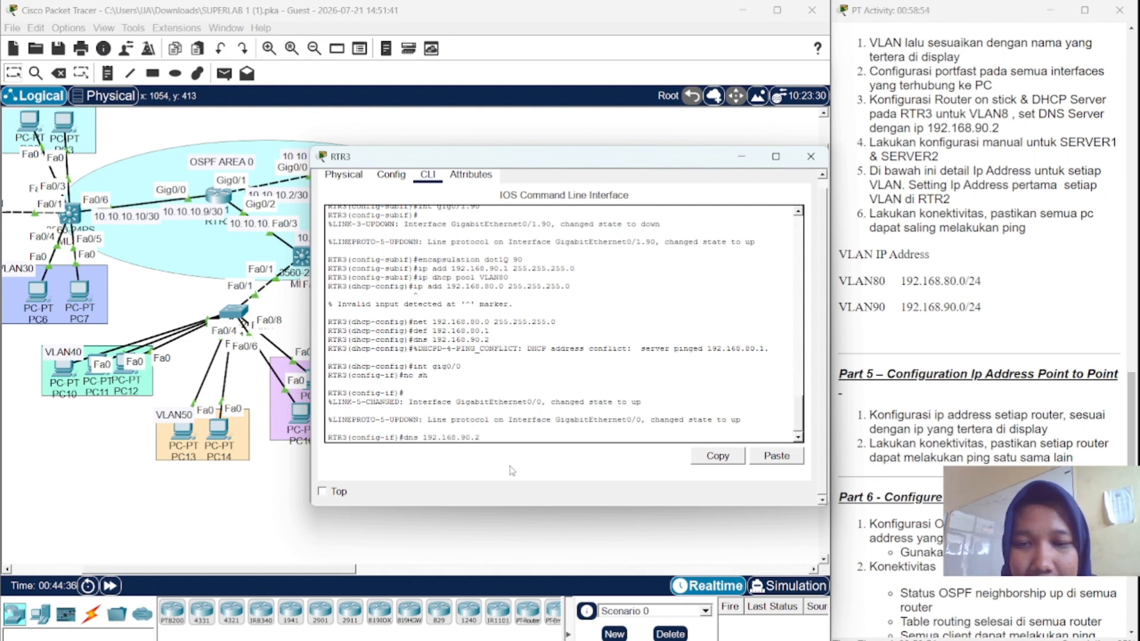
key(Up)
key(Up)
key(Up)
key(Up)
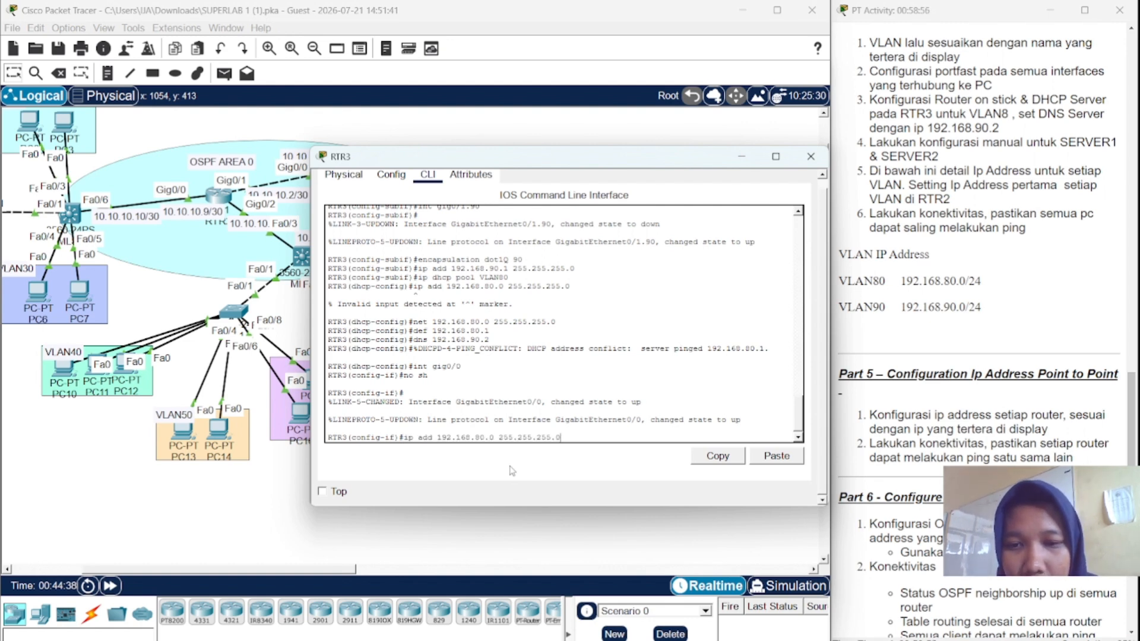
key(Left)
key(Left)
key(Left)
key(Left)
key(Left)
key(Left)
key(Left)
key(Left)
key(Left)
key(Left)
key(Left)
key(Left)
key(Left)
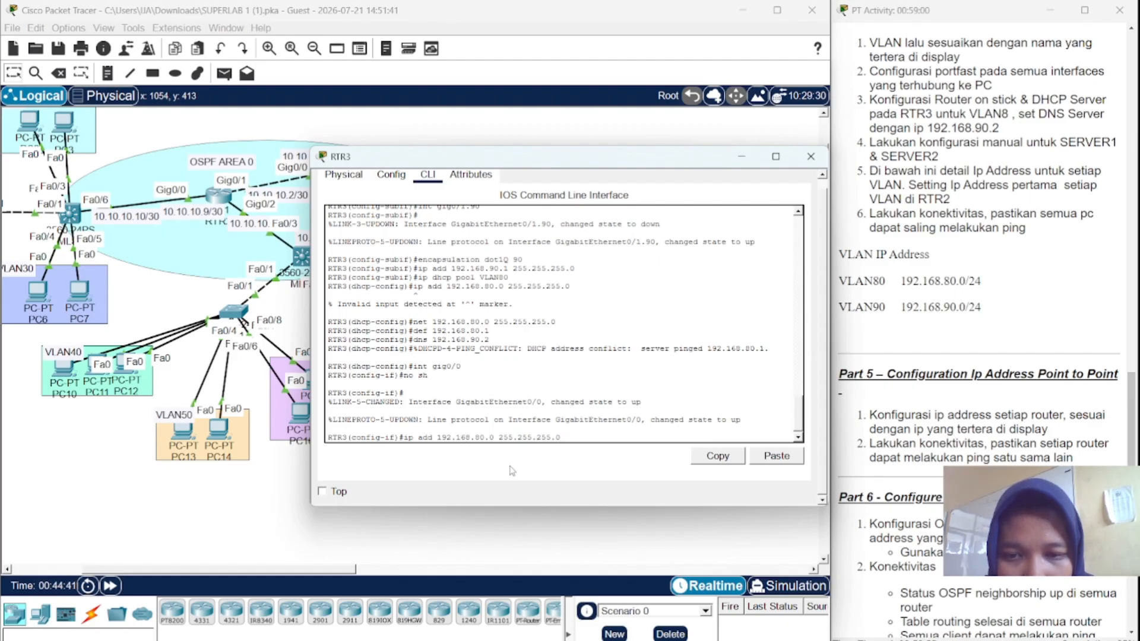
key(BackSpace)
key(BackSpace)
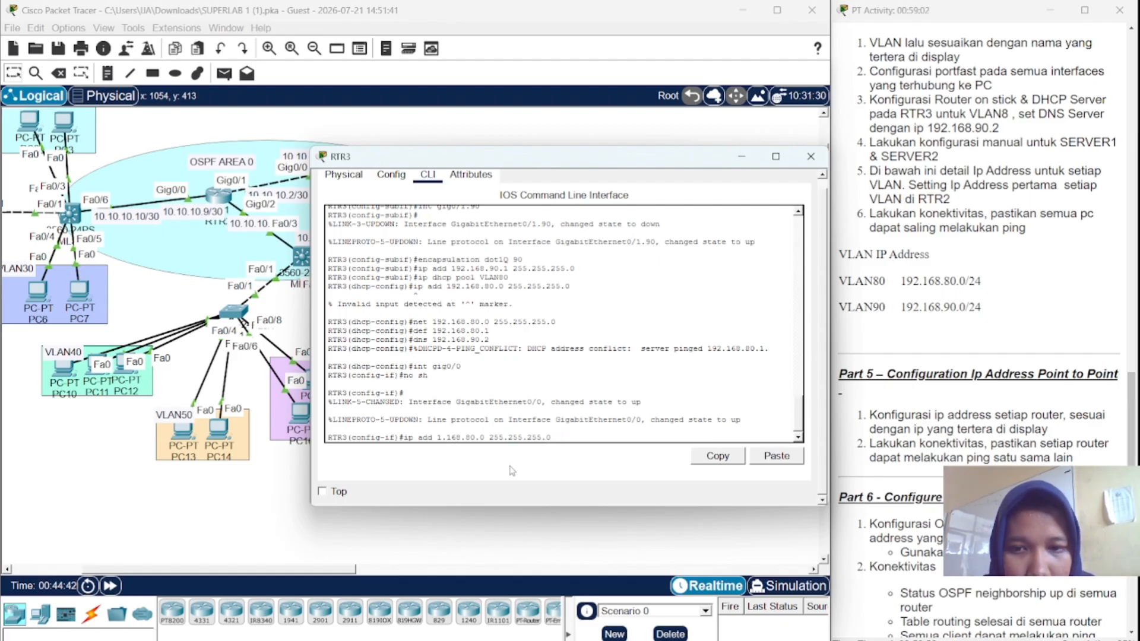
text(0)
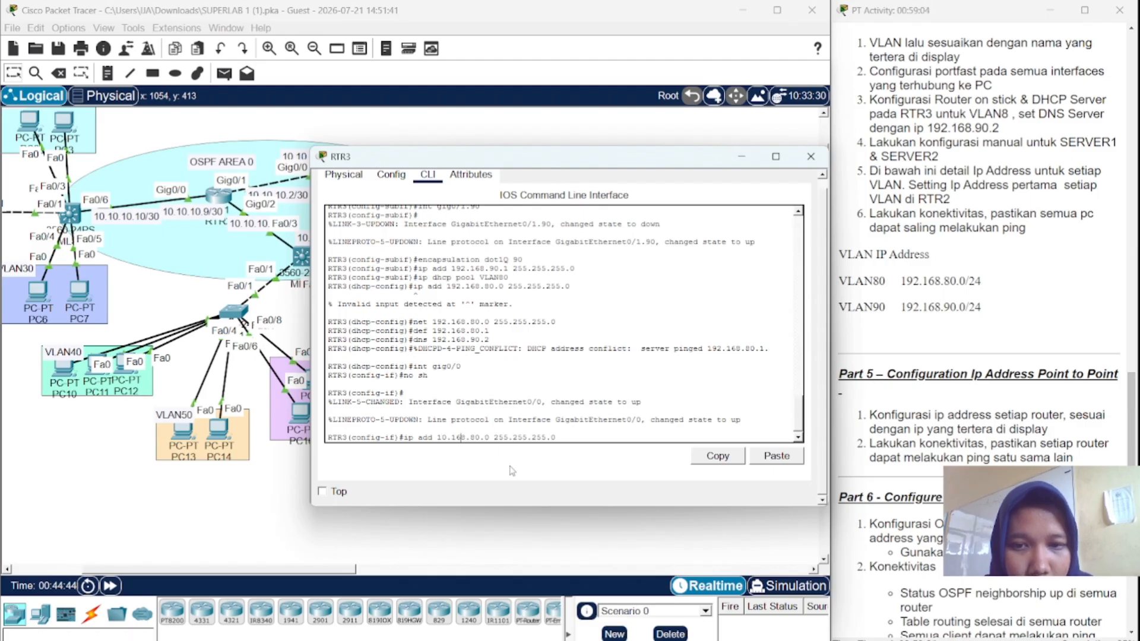
key(Right)
key(Right)
key(Right)
key(Right)
key(BackSpace)
key(BackSpace)
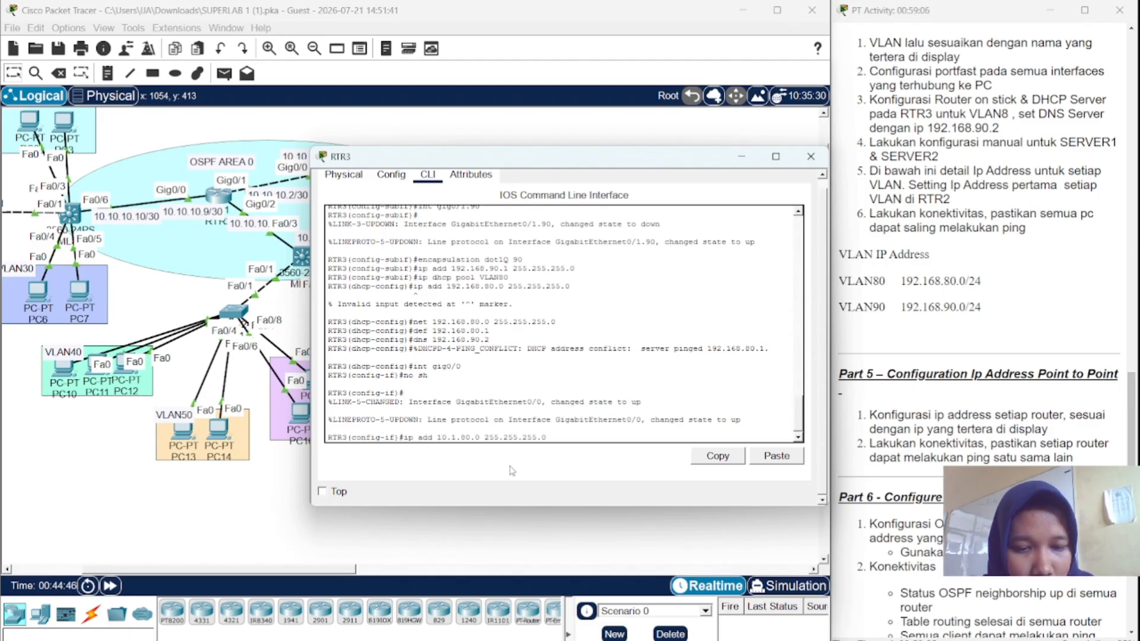
text(0)
key(Right)
key(Right)
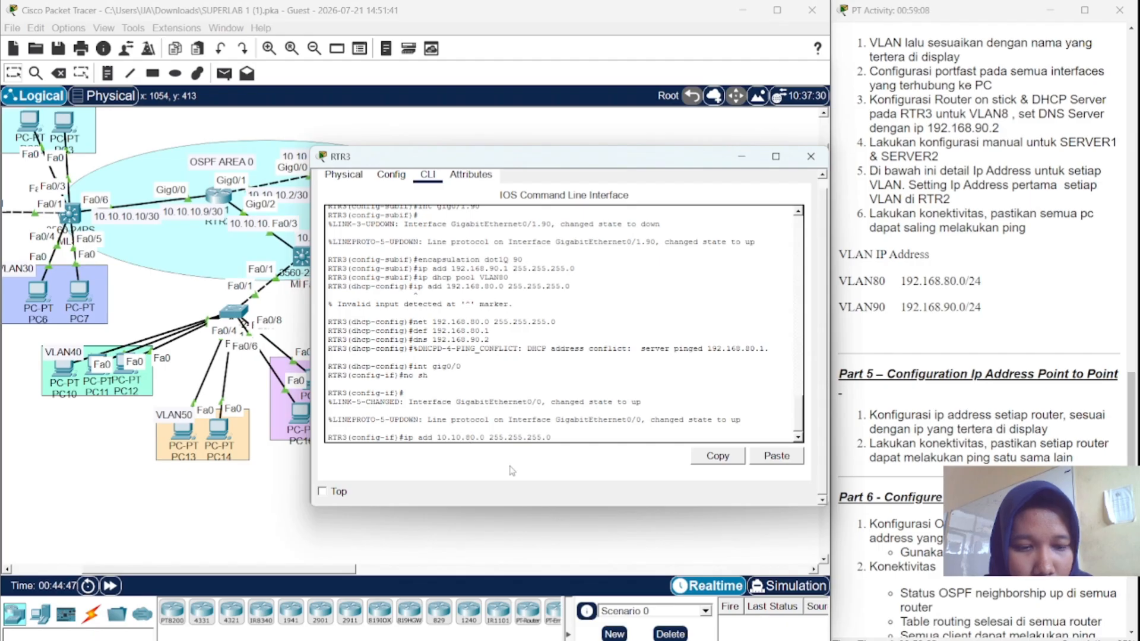
key(BackSpace)
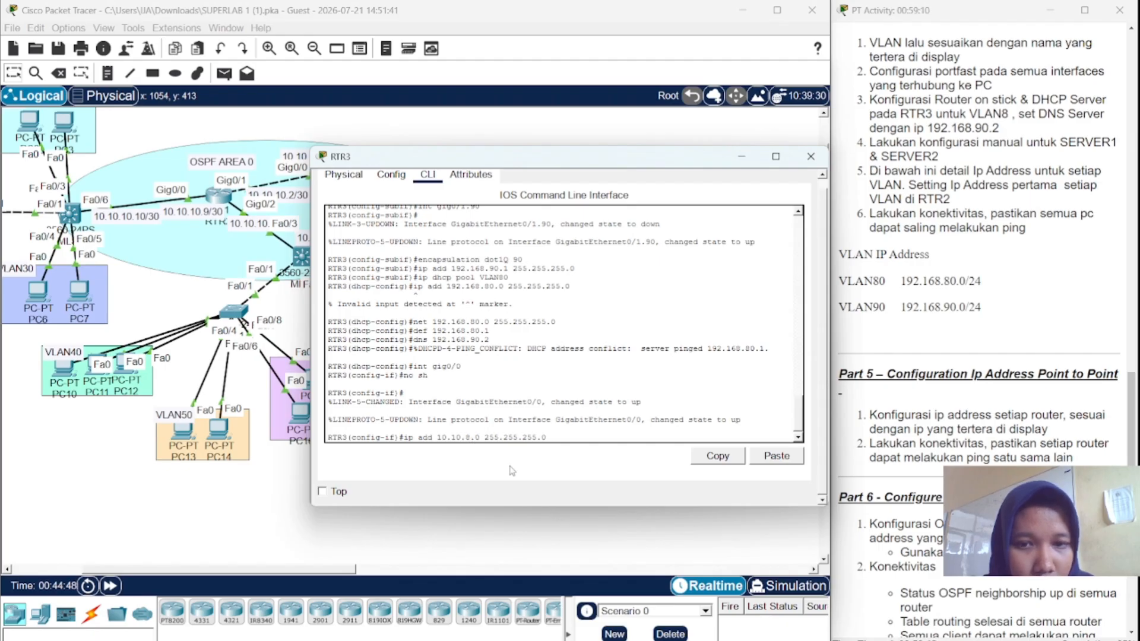
key(BackSpace)
text(10)
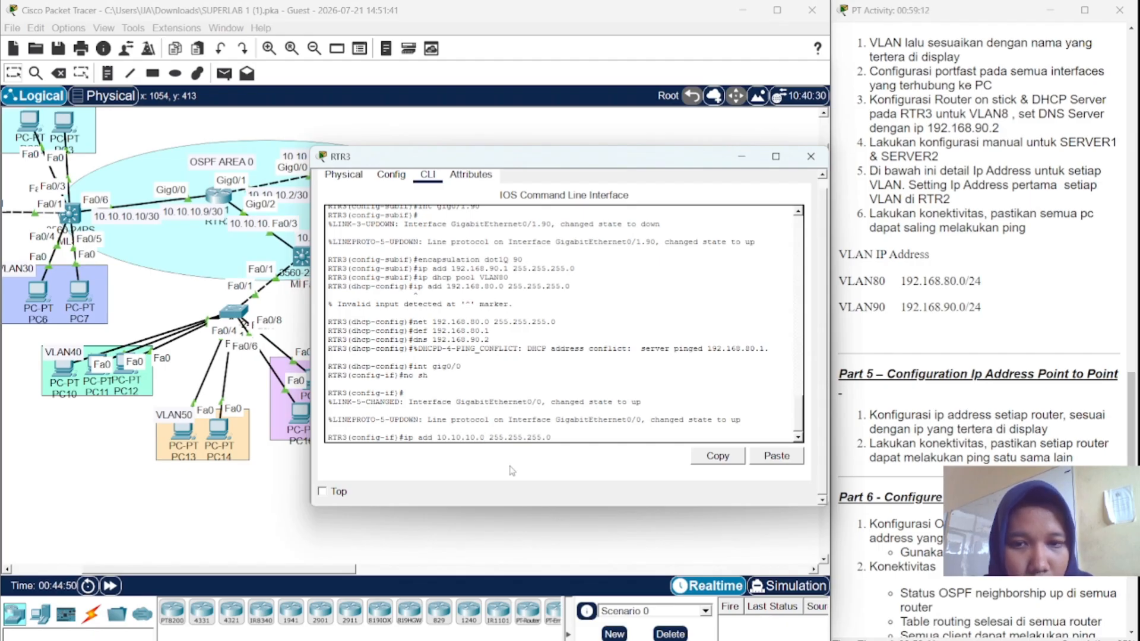
key(BackSpace)
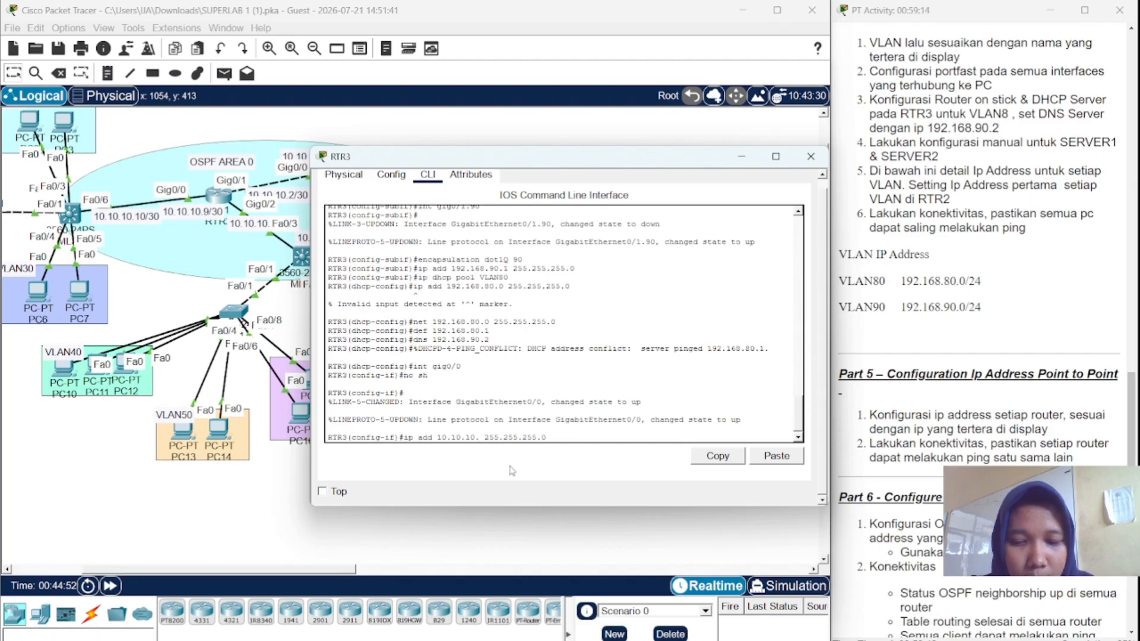
text(6)
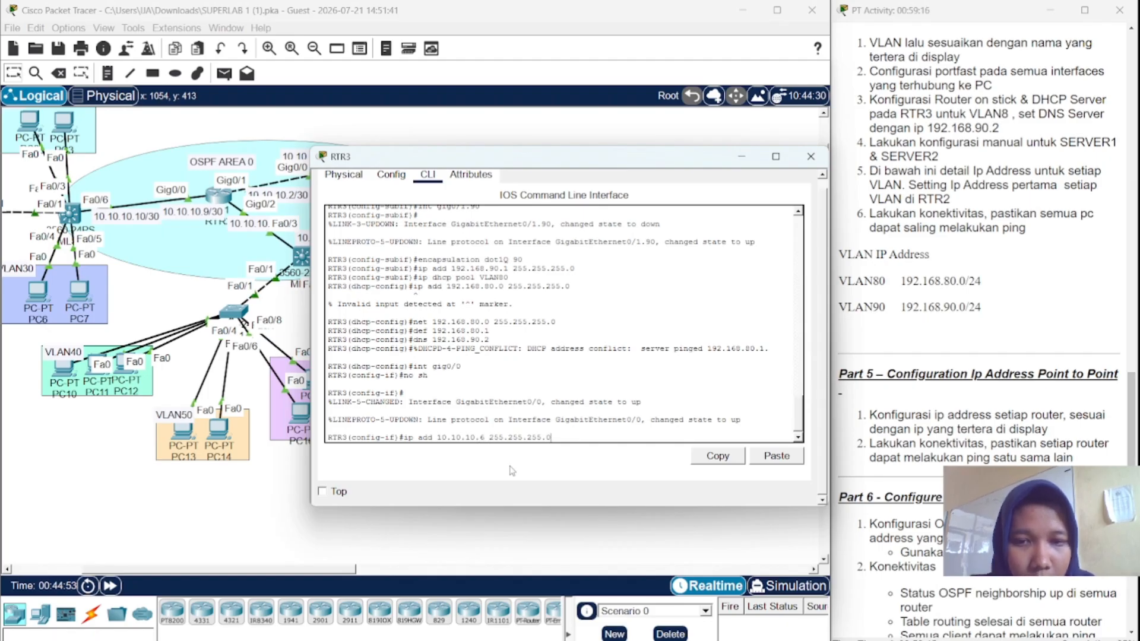
key(End)
key(BackSpace)
text(2)
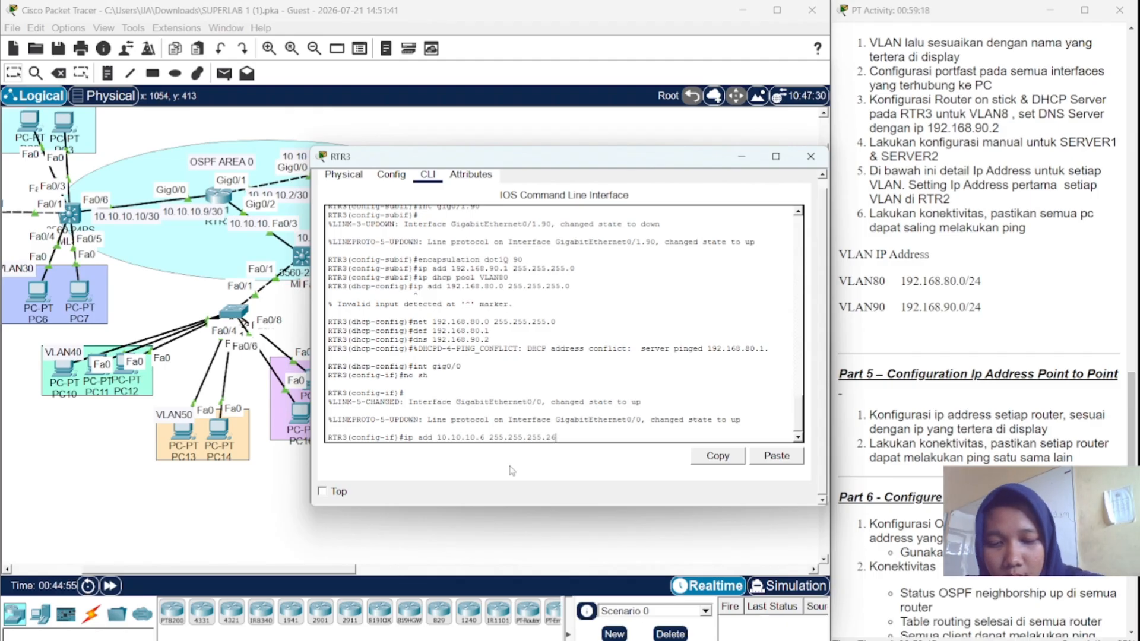
text(52)
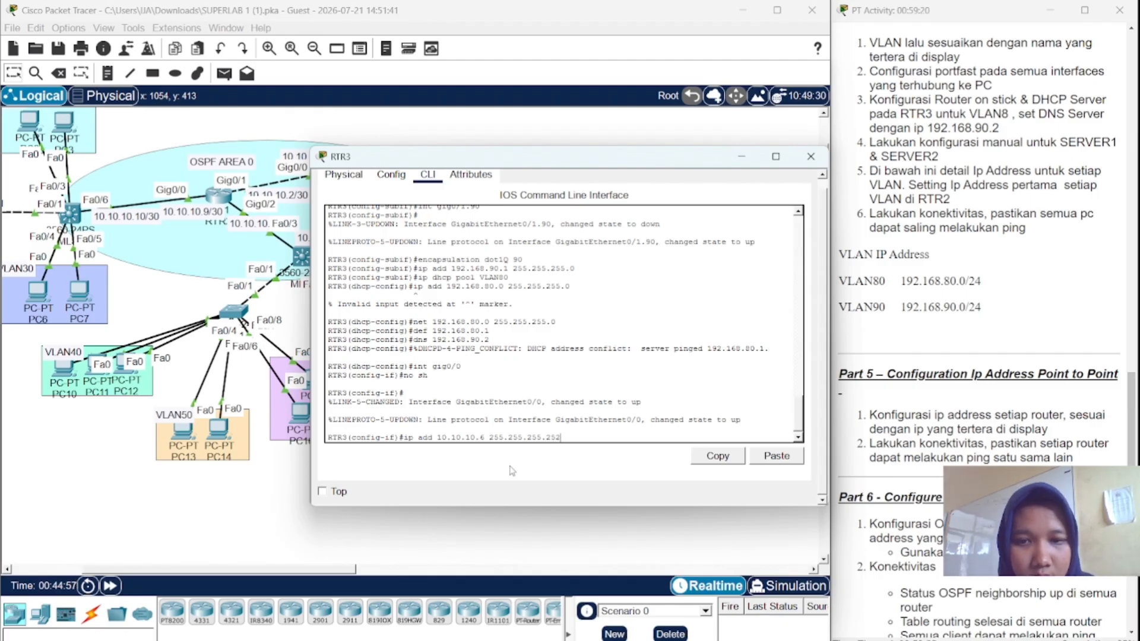
key(Return)
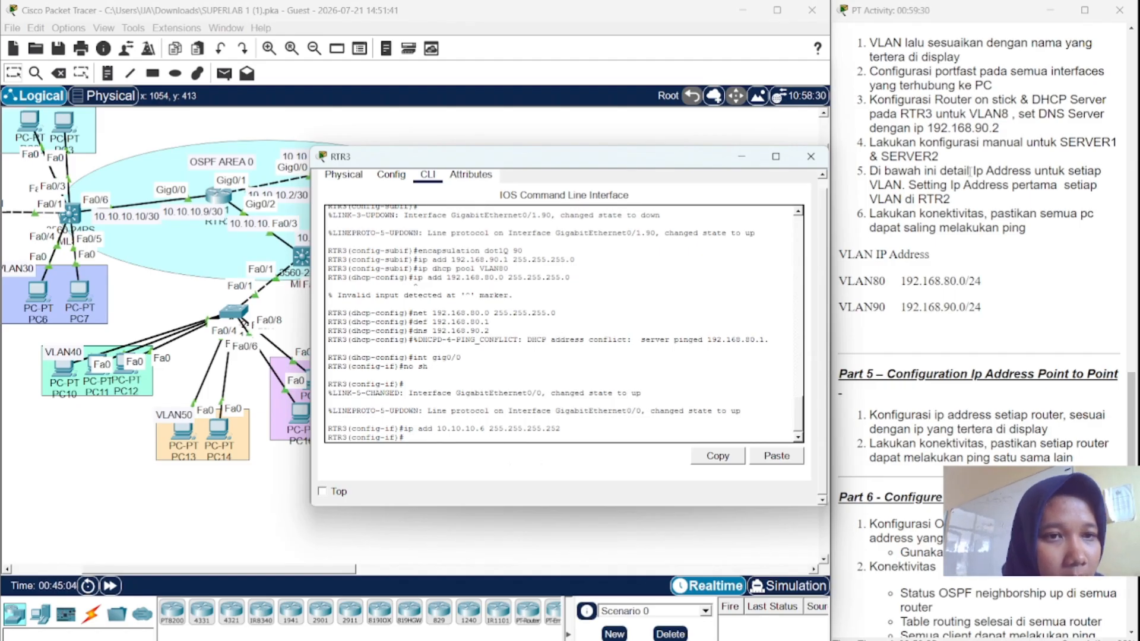
- Close RTR3's configuration window and open the MLS2 multilayer switch's command line
scroll(938, 149, down, 3)
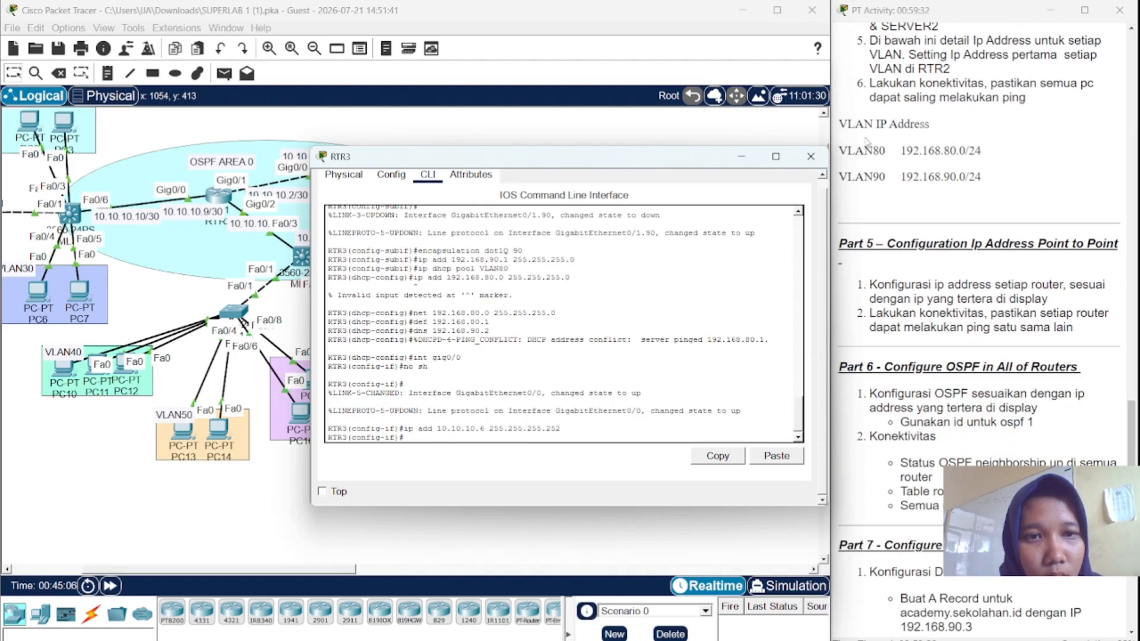
click(808, 155)
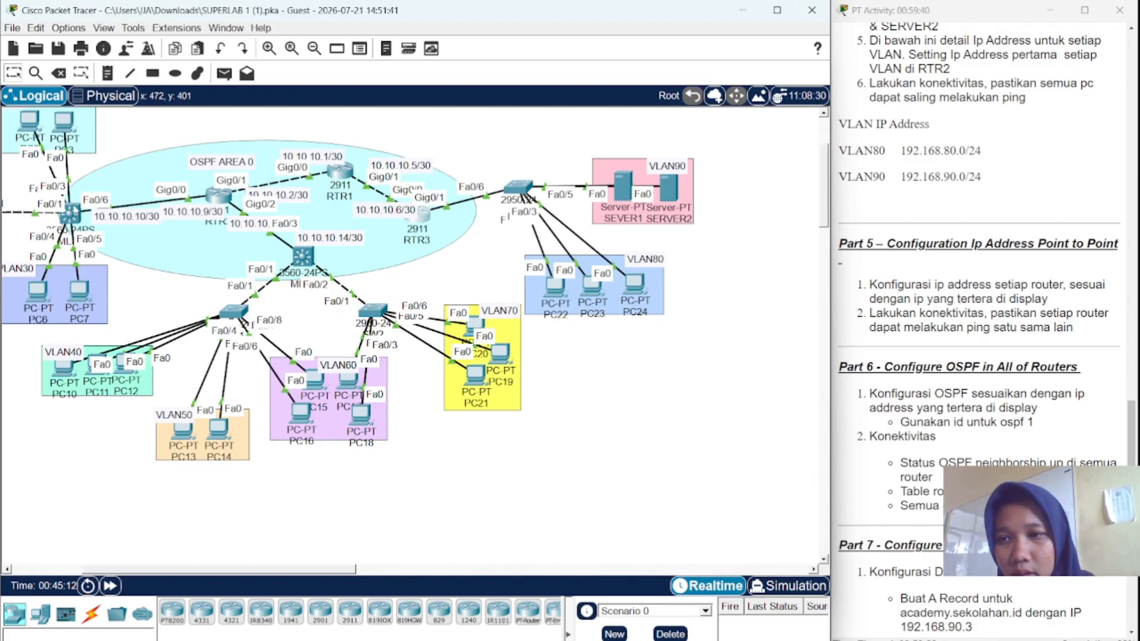
mouse_move(68, 211)
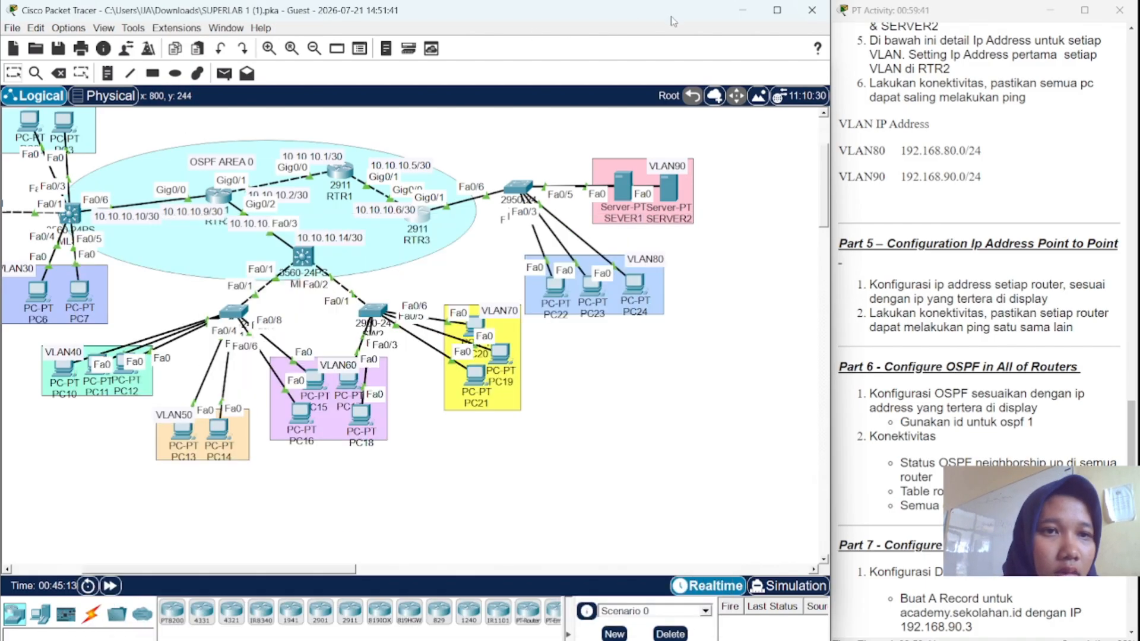
scroll(861, 97, down, 3)
scroll(862, 97, down, 3)
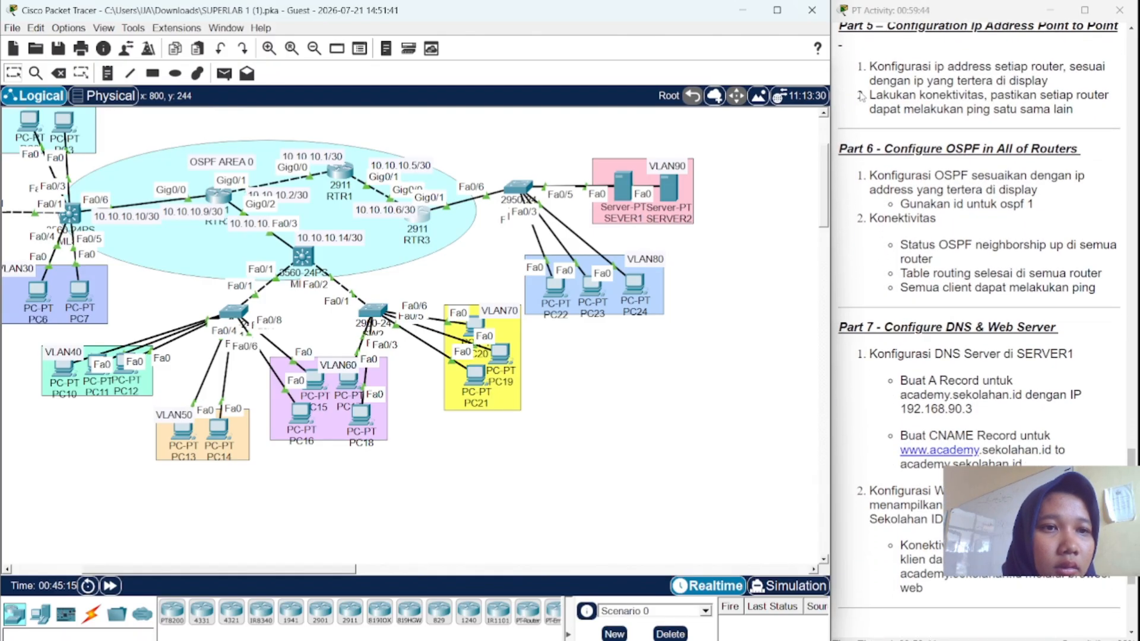
scroll(861, 97, up, 1)
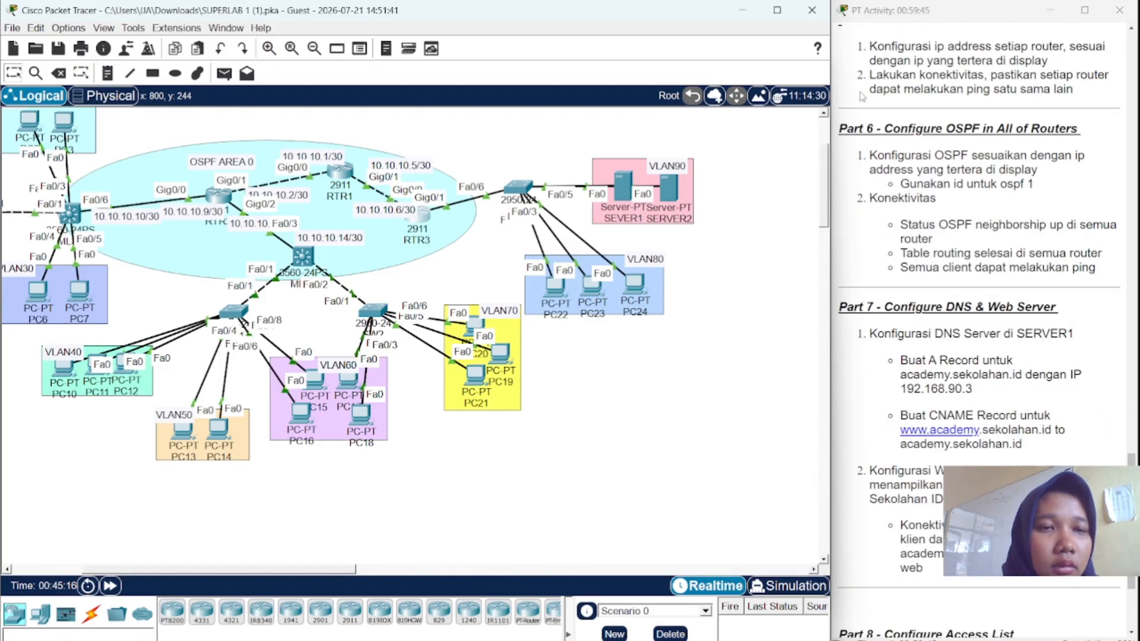
scroll(897, 59, down, 2)
scroll(898, 59, down, 2)
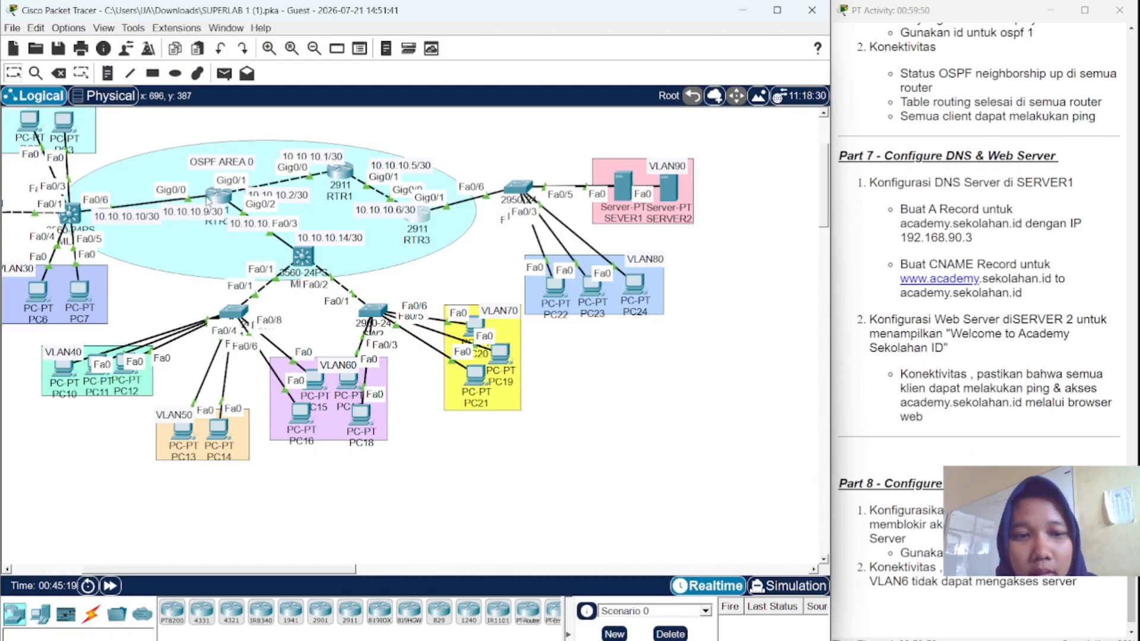
mouse_move(207, 202)
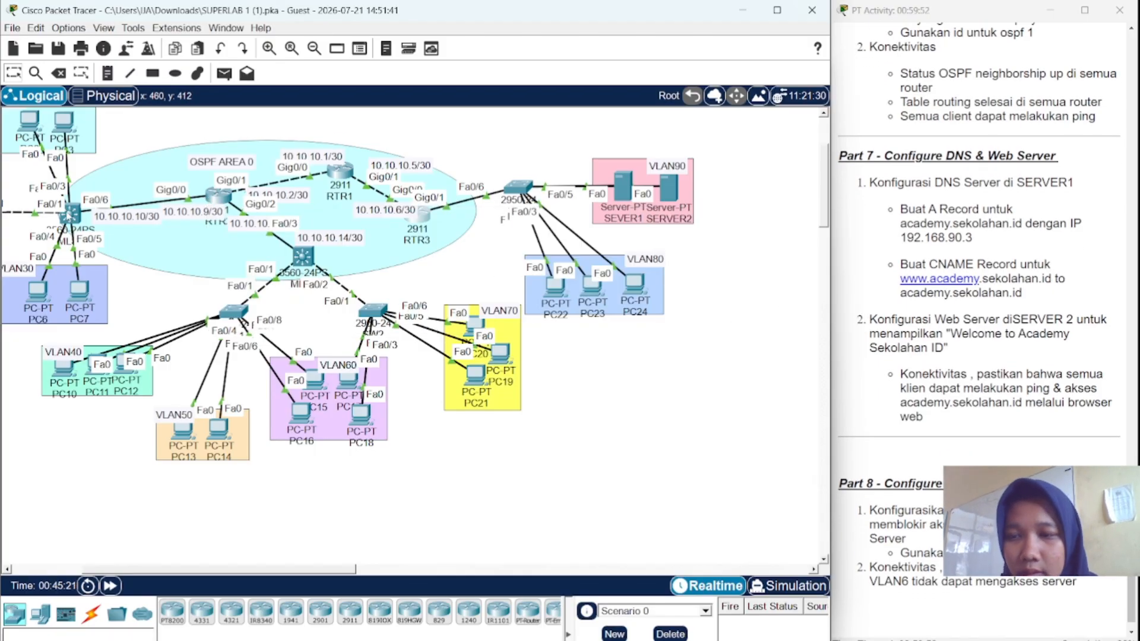
click(69, 215)
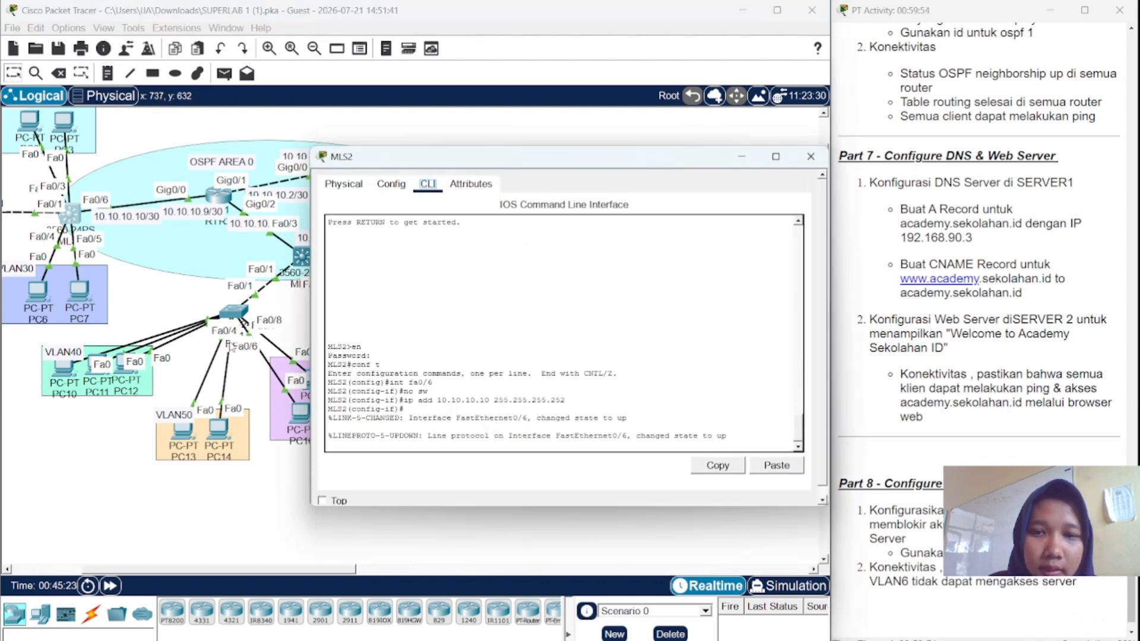
- On MLS2, enable ip routing and start OSPF process 1
click(359, 447)
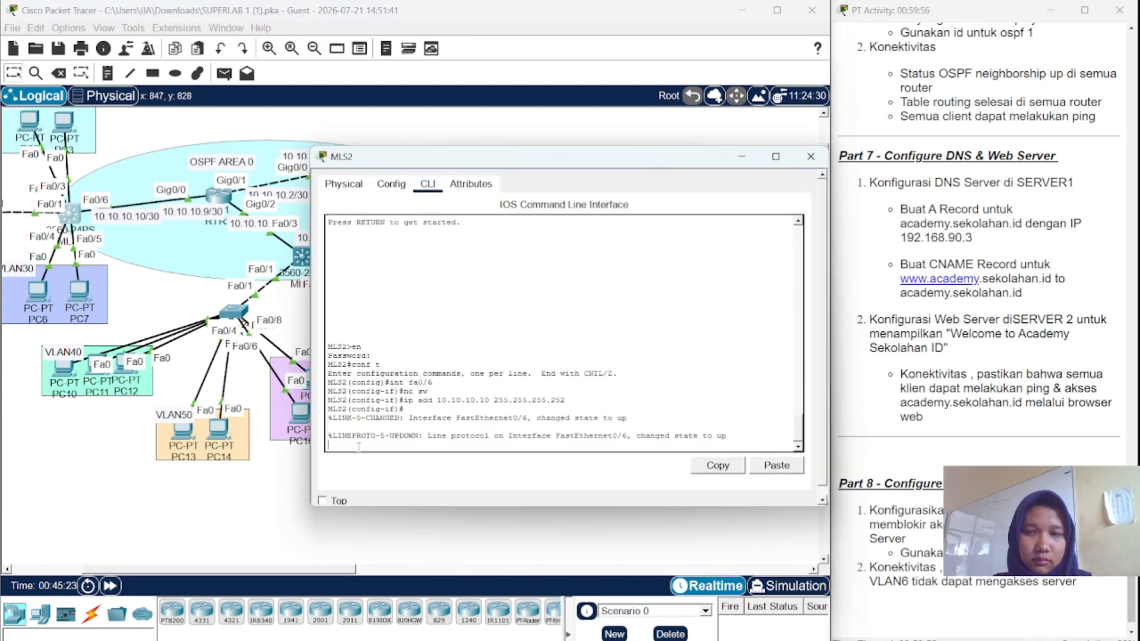
key(Return)
text(ip )
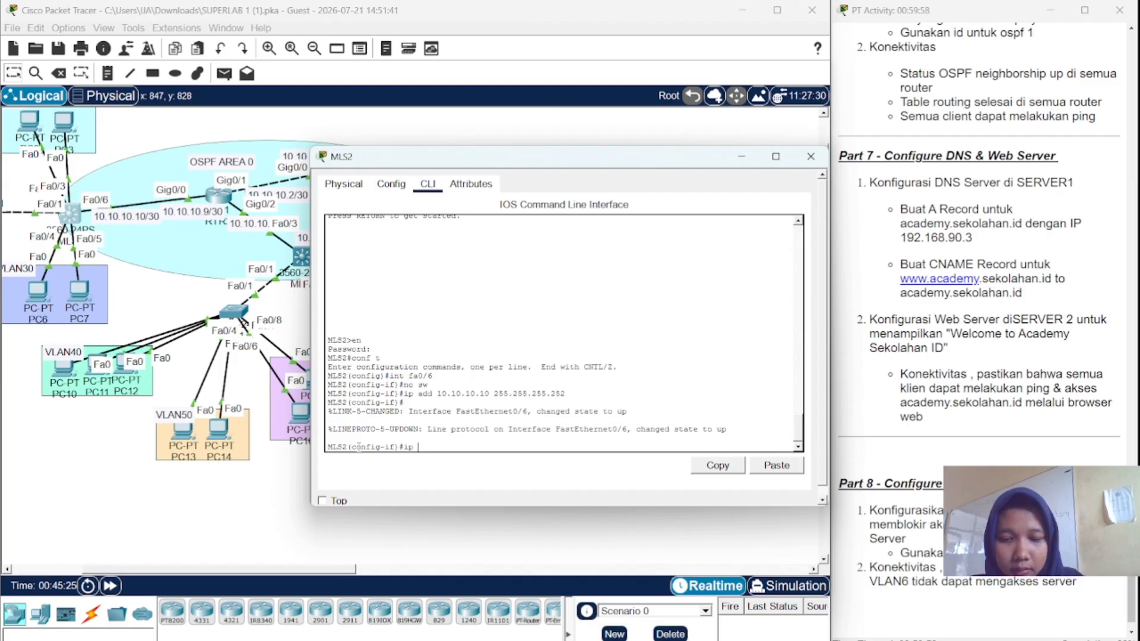
text(routing)
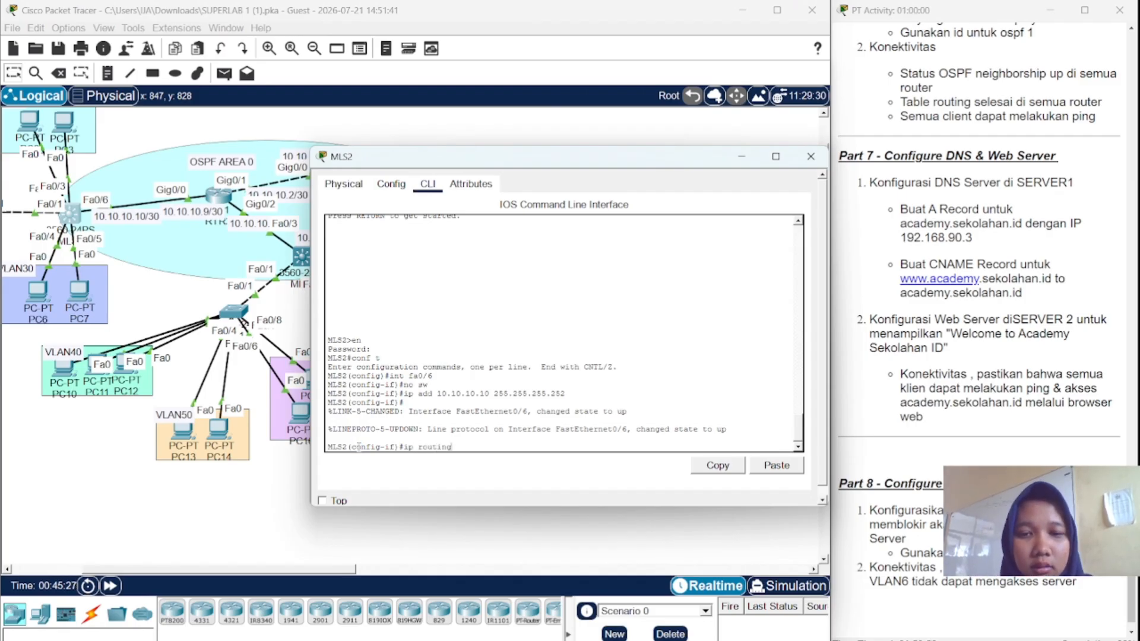
key(Return)
key(Return)
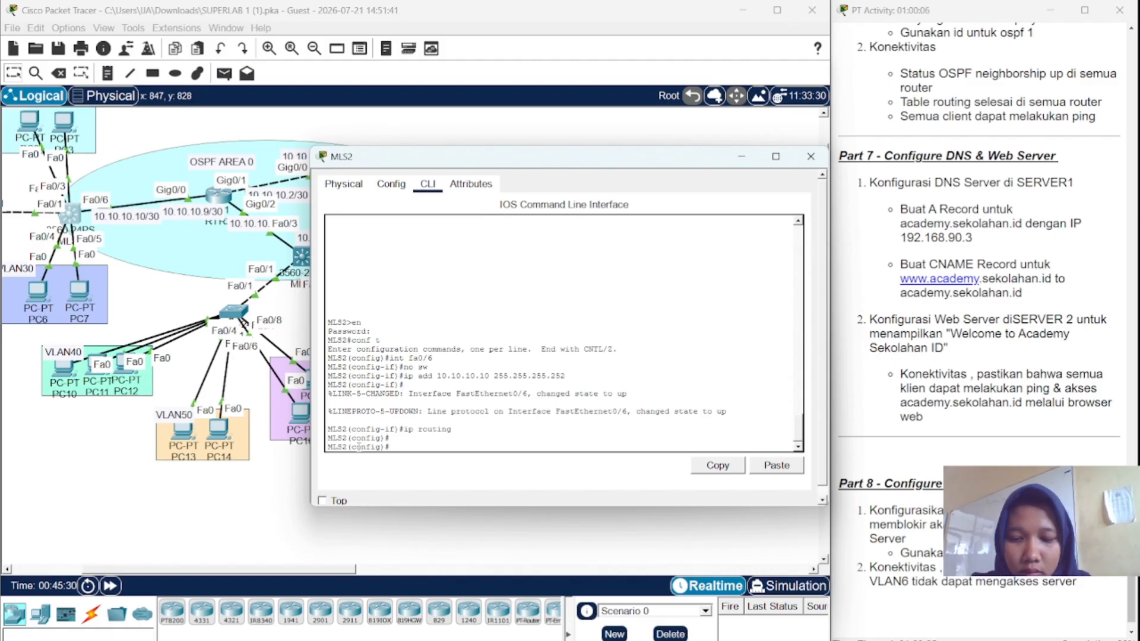
text(router)
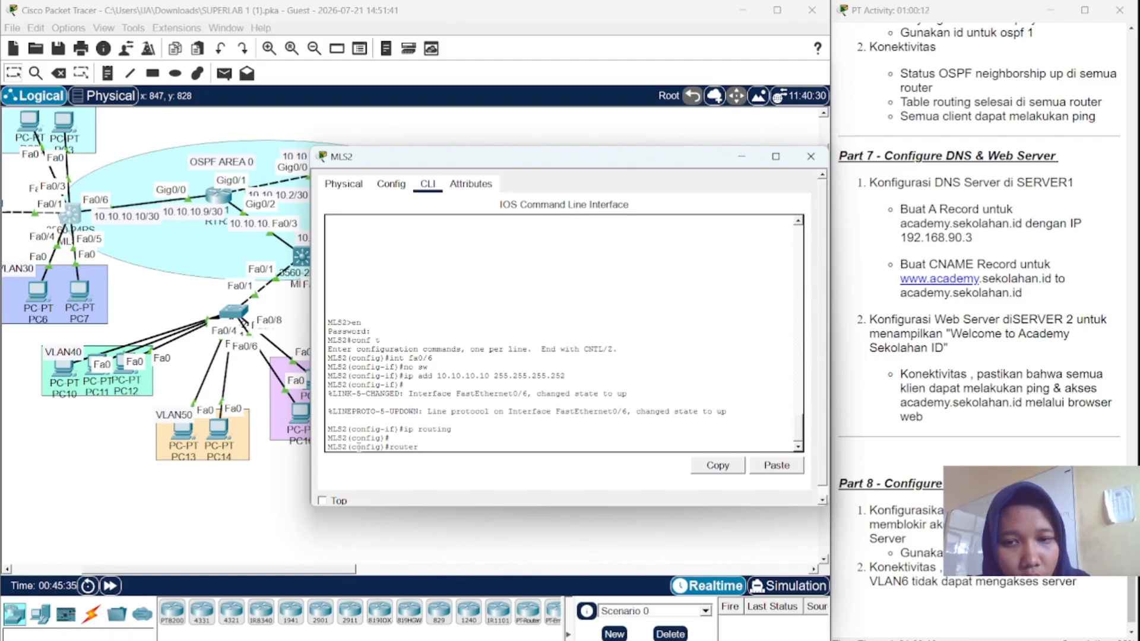
text(os)
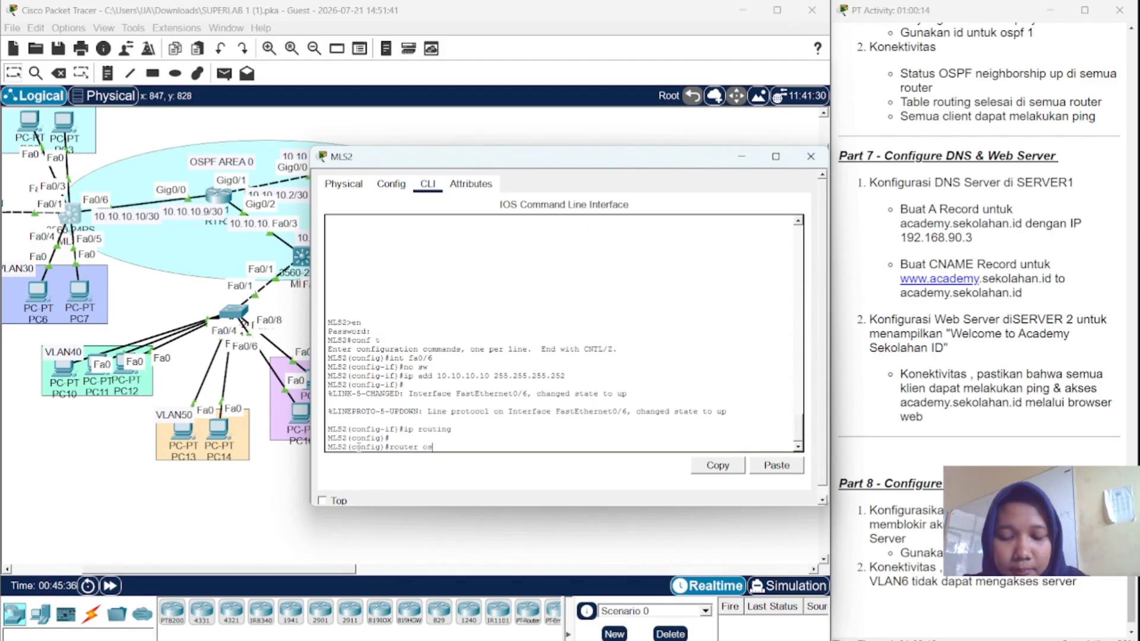
text(pf)
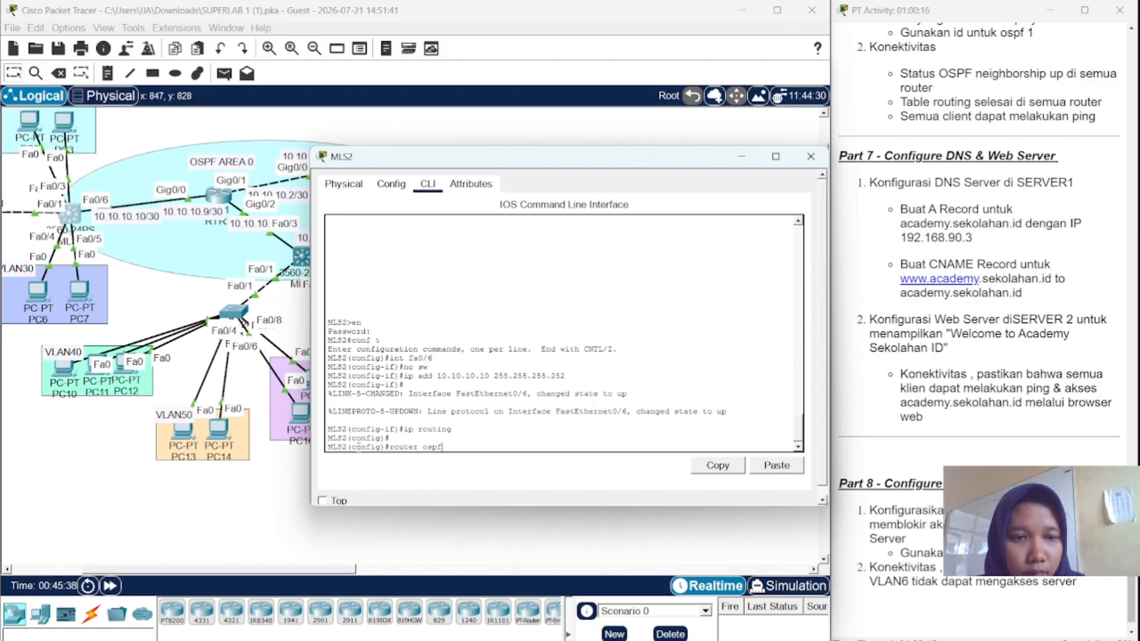
text( 1)
key(Return)
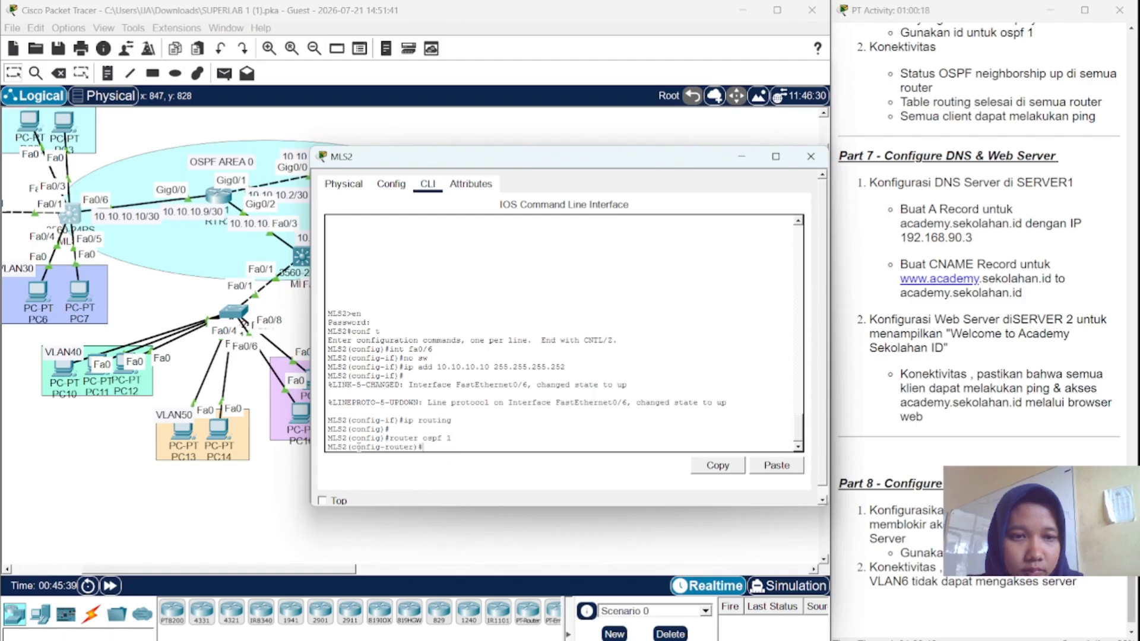
- Advertise 192.168.10.0 and 192.168.20.0 with wildcard 0.0.0.255 in OSPF area 0
text(n)
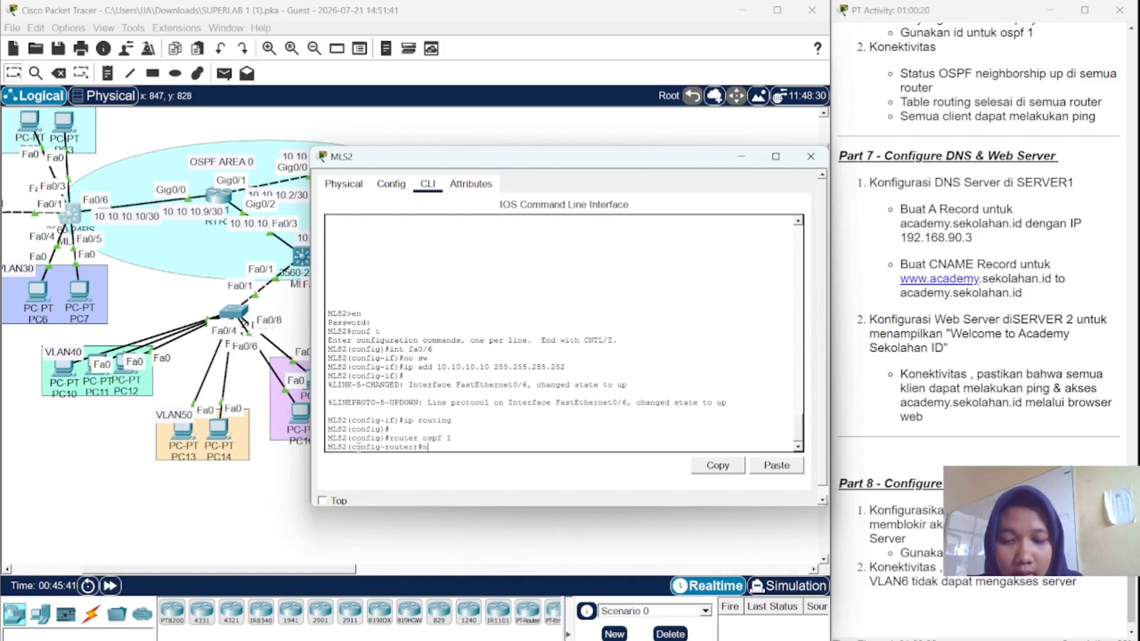
text(et)
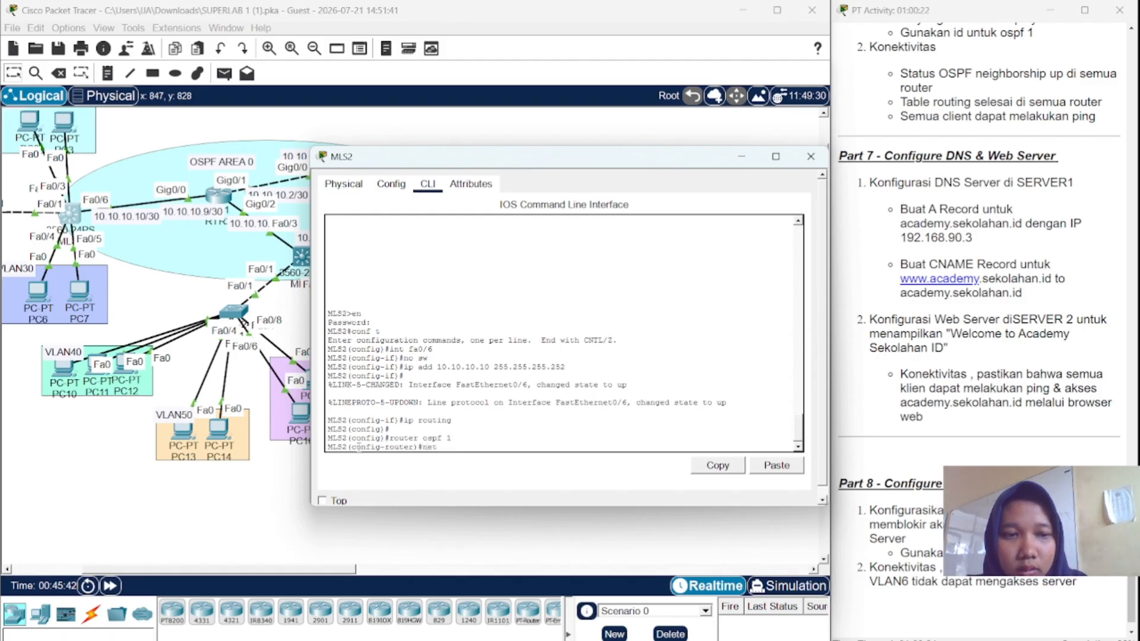
text( 192)
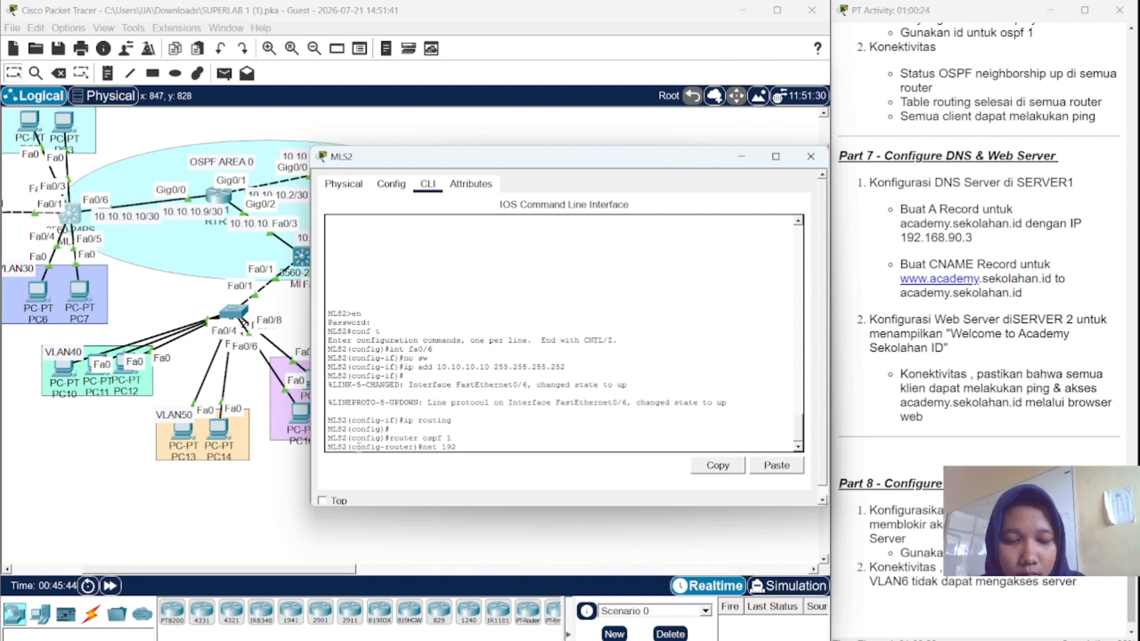
text(.168.)
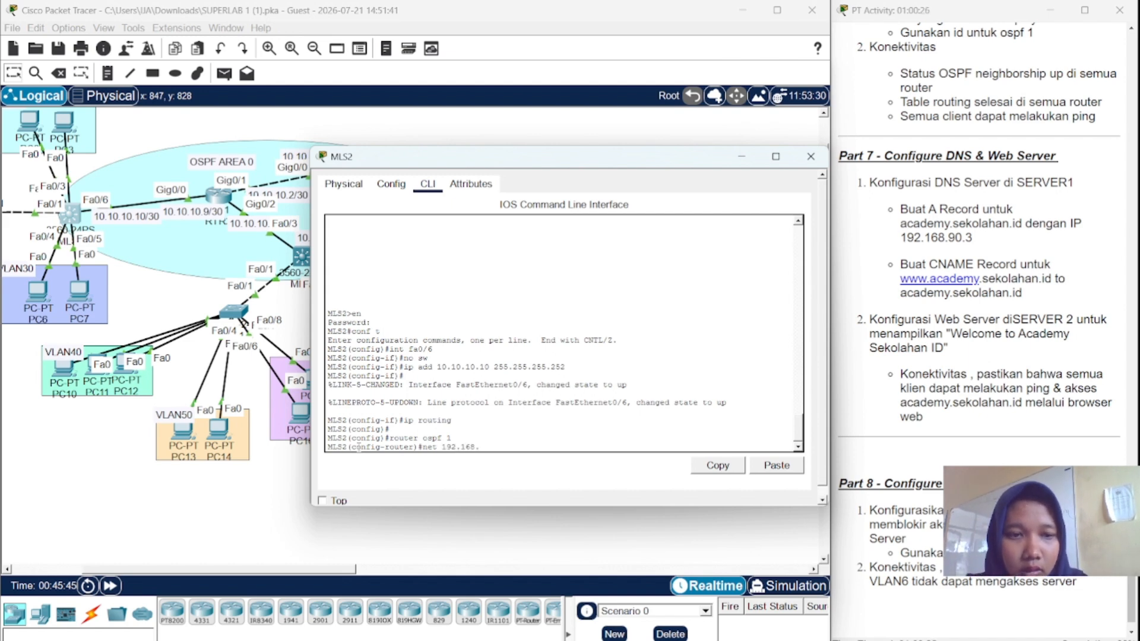
text(10.0)
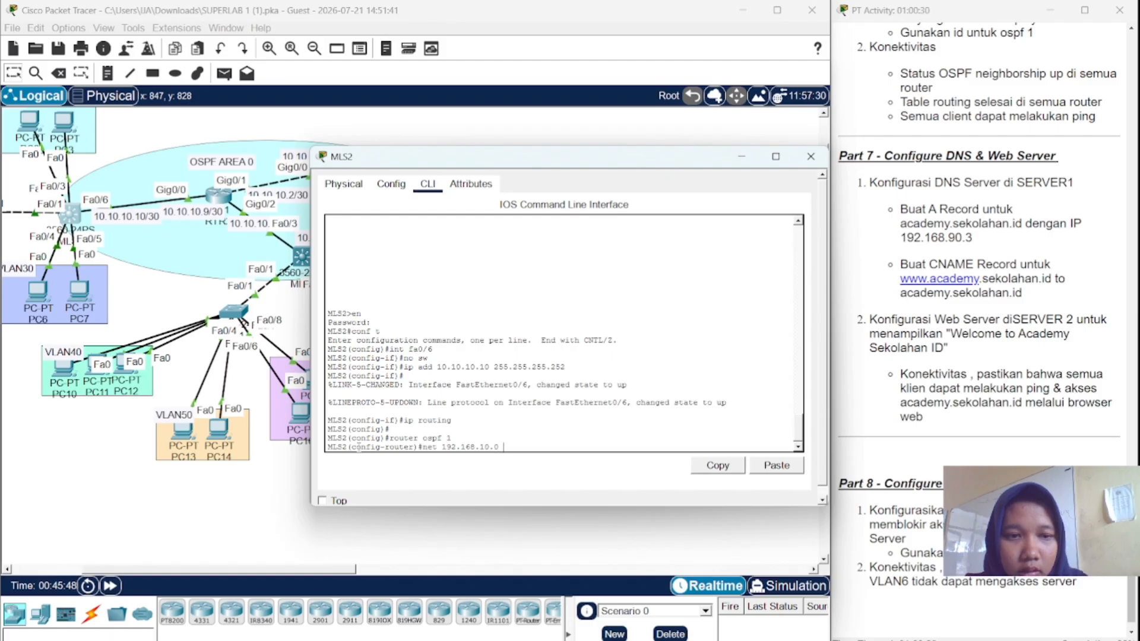
text( 0.0.0)
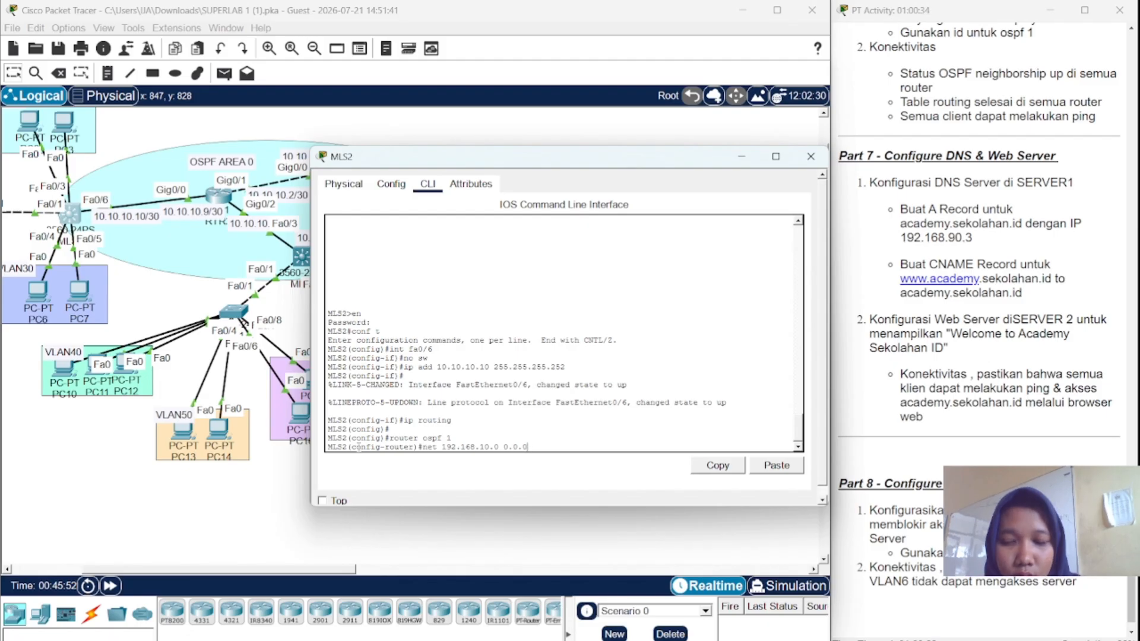
text(.1)
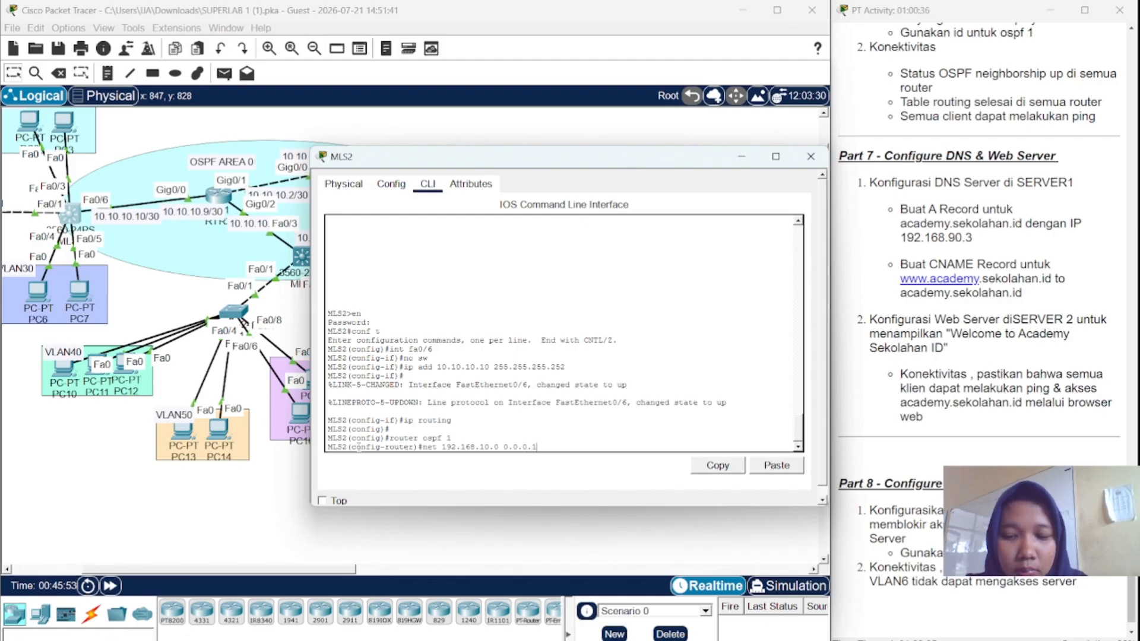
key(BackSpace)
text(2555)
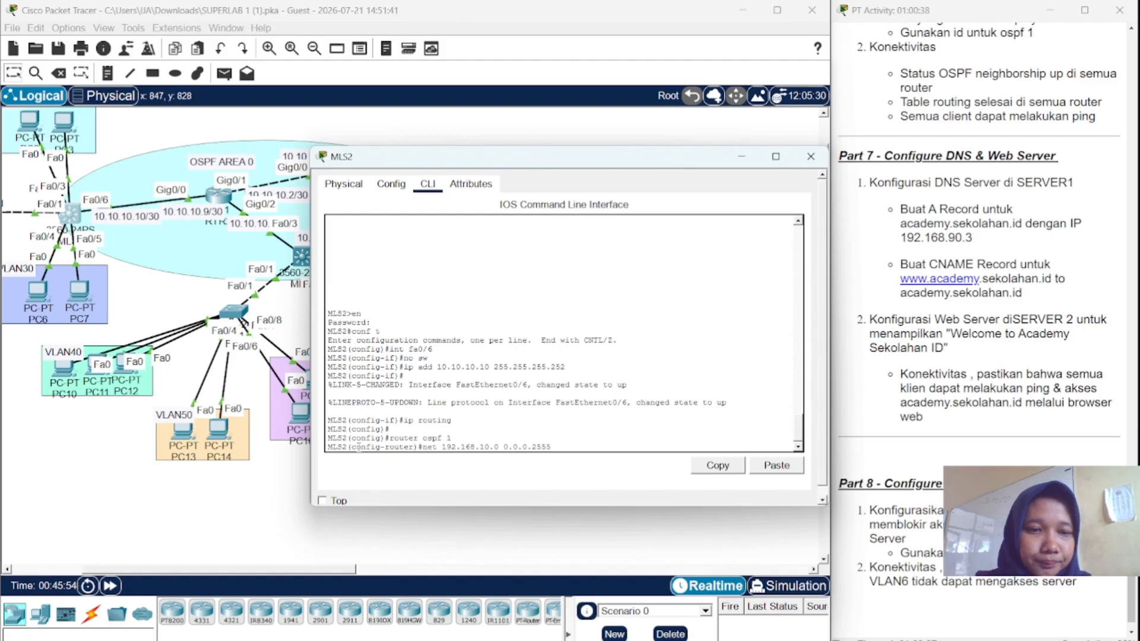
key(BackSpace)
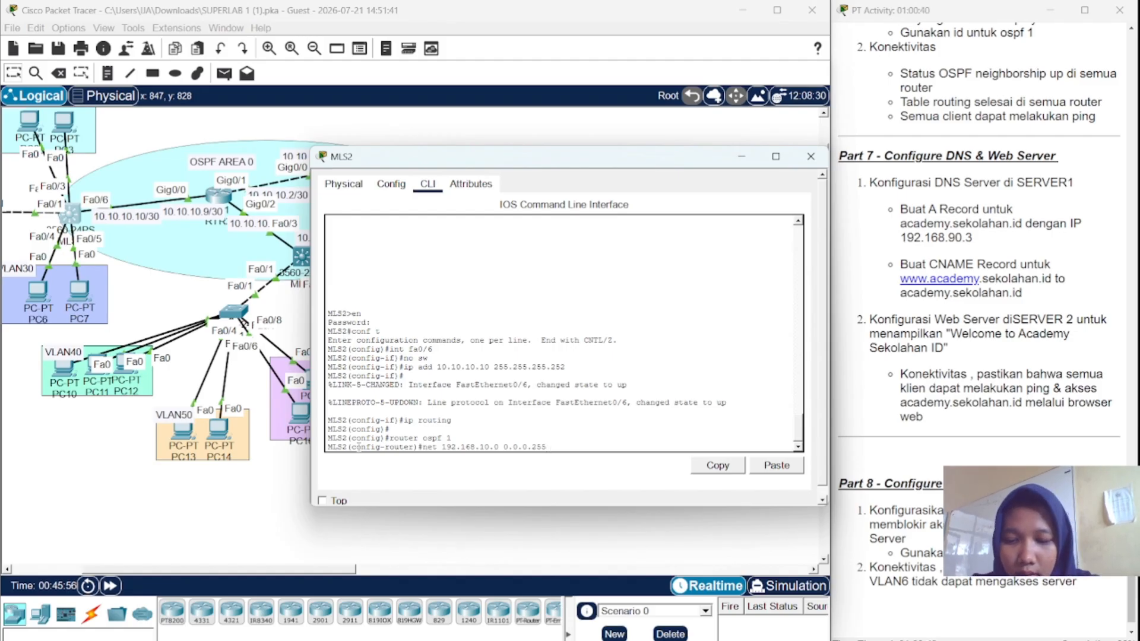
text(area)
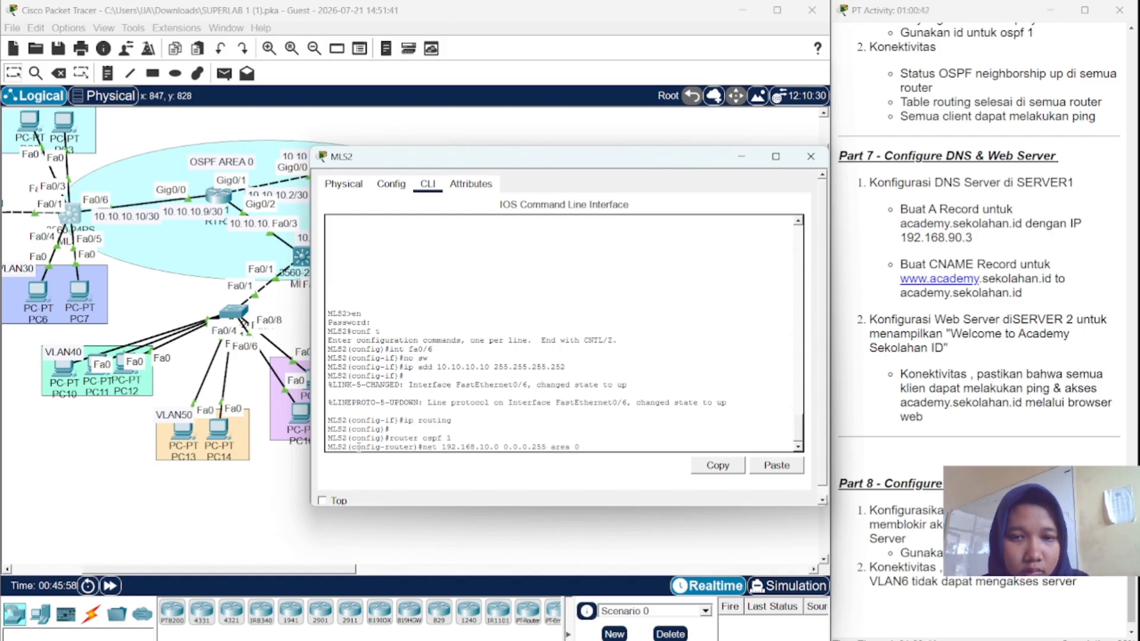
text( 0)
key(Return)
key(Up)
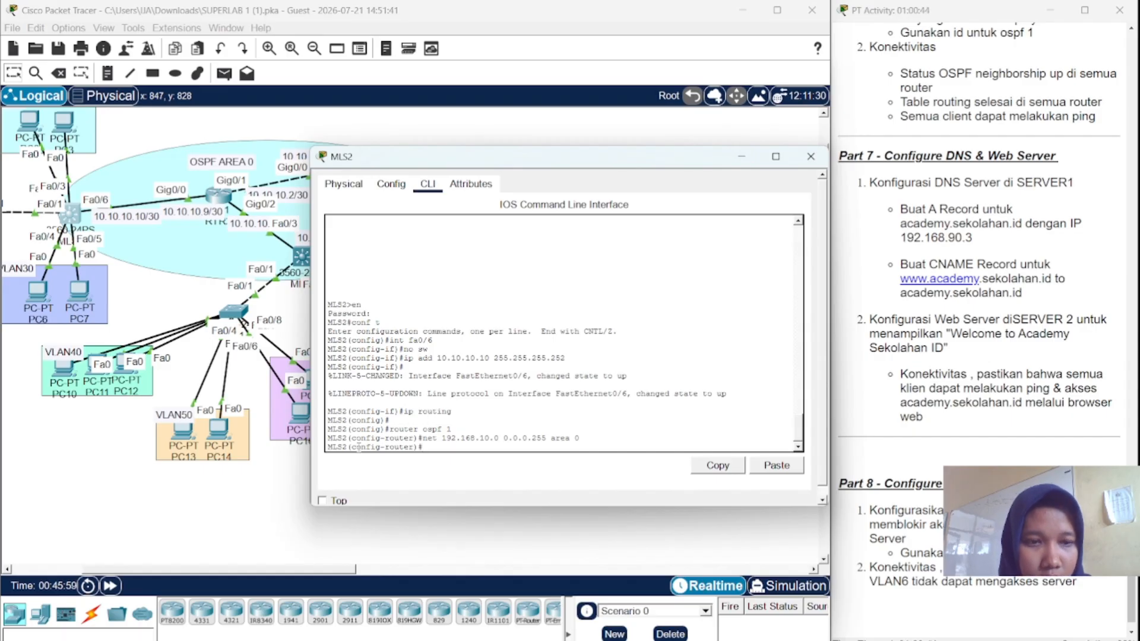
key(Left)
key(Left)
key(Left)
key(Left)
key(Left)
key(Left)
key(Left)
key(Left)
key(Left)
key(Left)
key(Left)
key(Left)
key(Left)
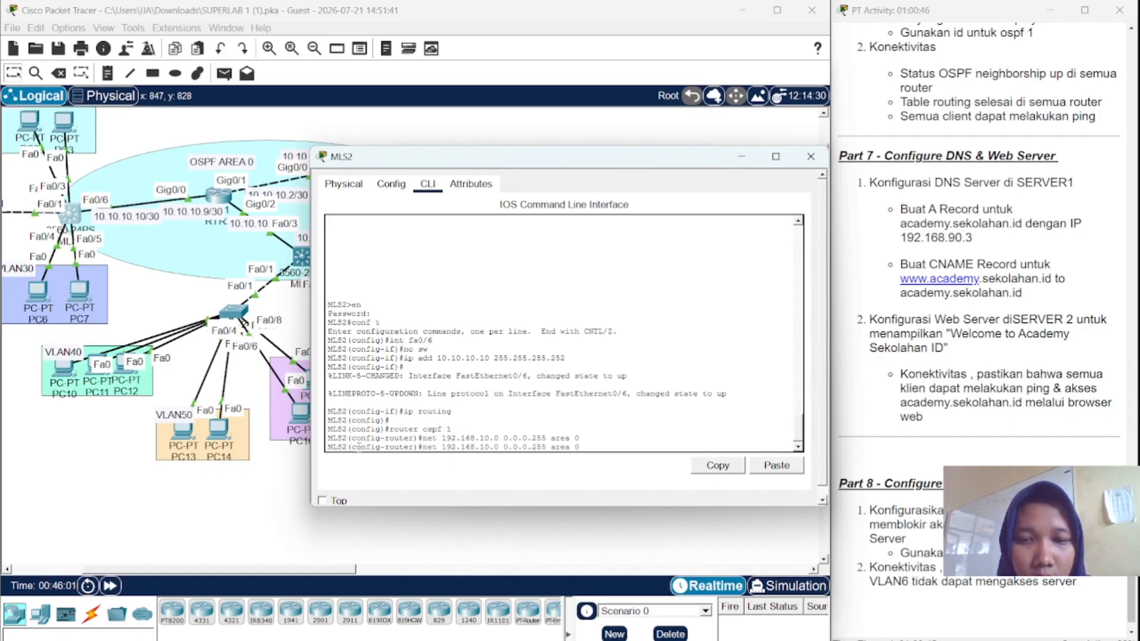
key(Left)
key(Left)
key(Left)
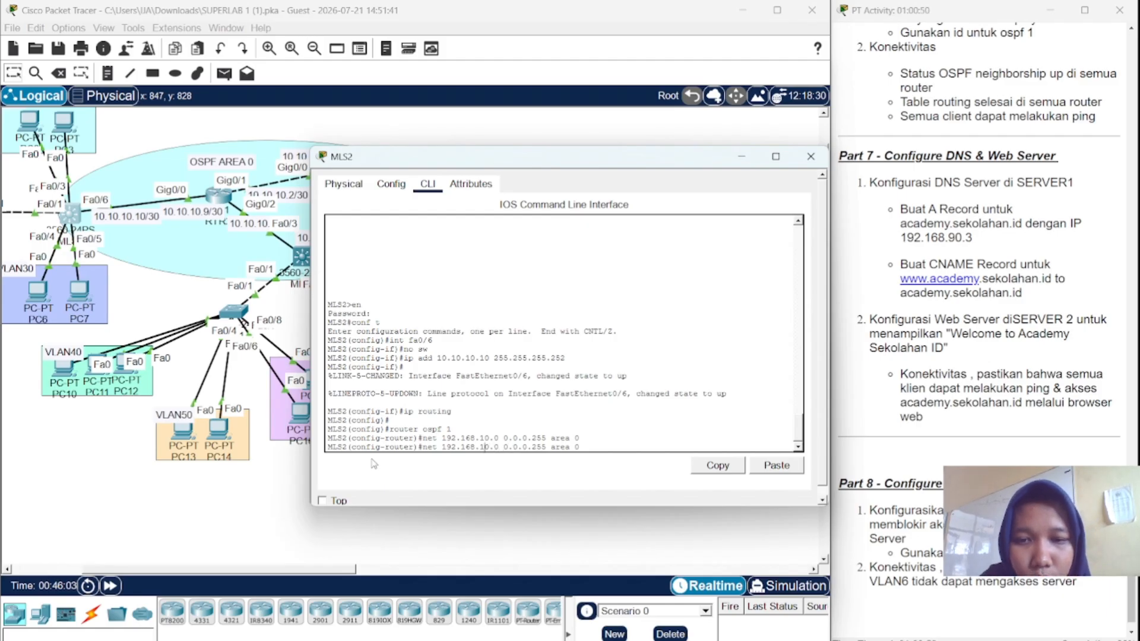
key(BackSpace)
text(2)
key(Return)
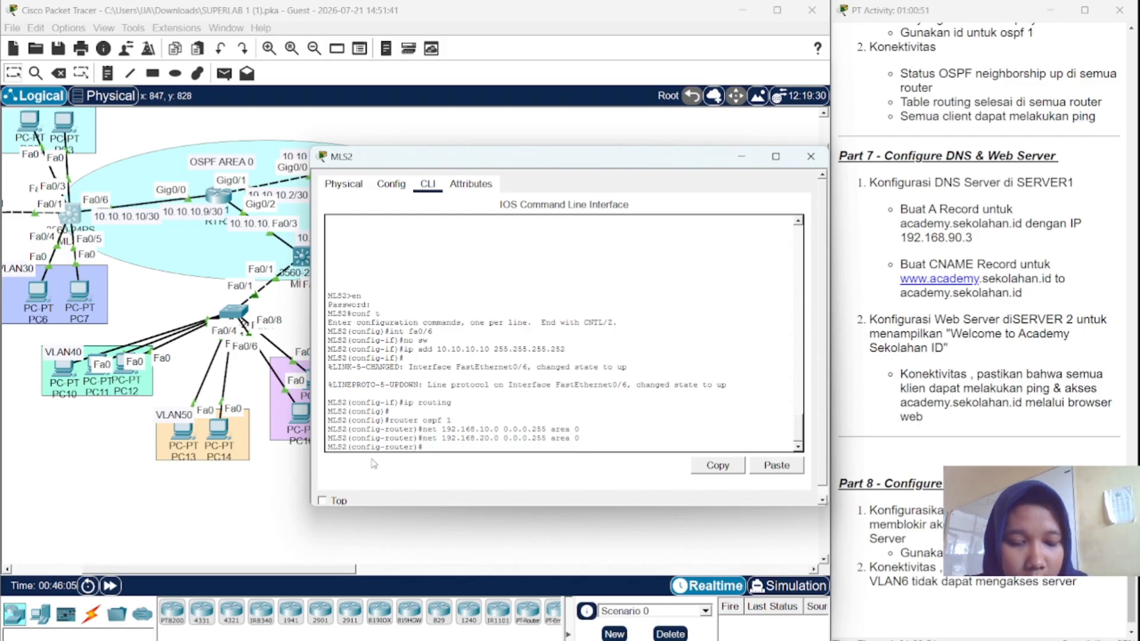
- Add network 192.168.30.0 0.0.0.255 to OSPF area 0
key(Up)
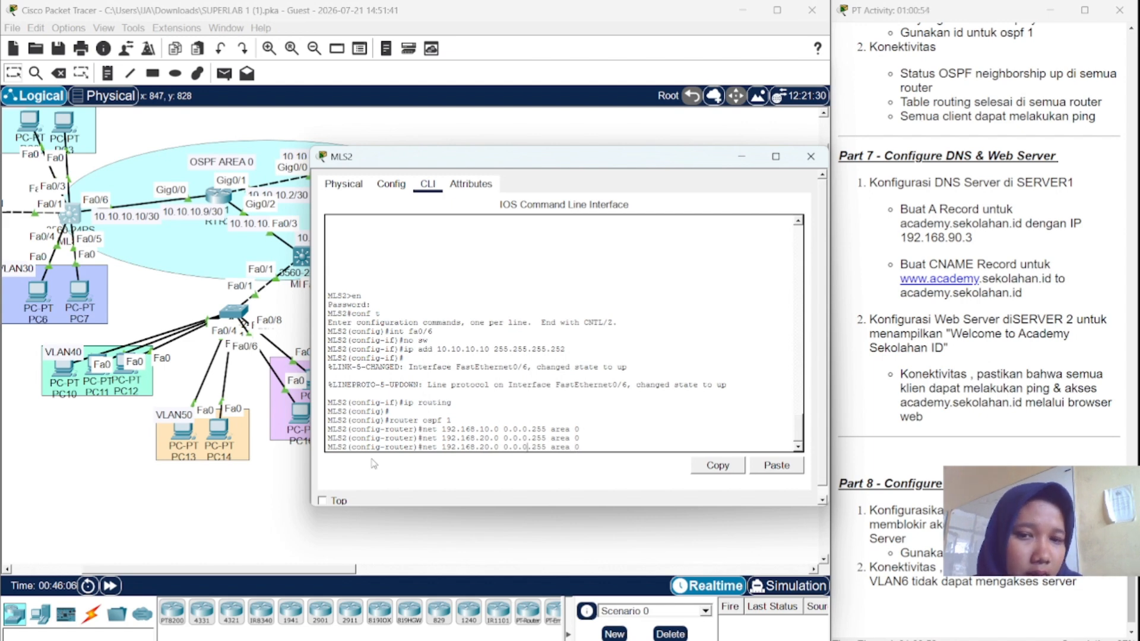
key(Left)
key(Left)
key(Left)
key(Left)
key(Left)
key(Left)
key(Left)
key(Left)
key(Left)
key(Left)
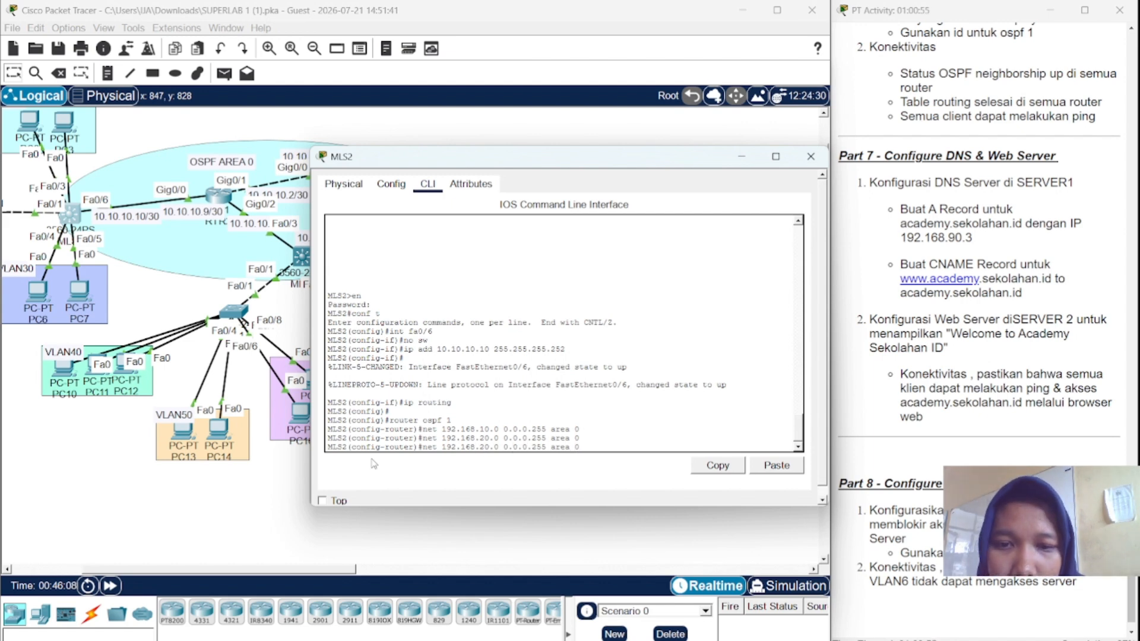
key(Delete)
key(Delete)
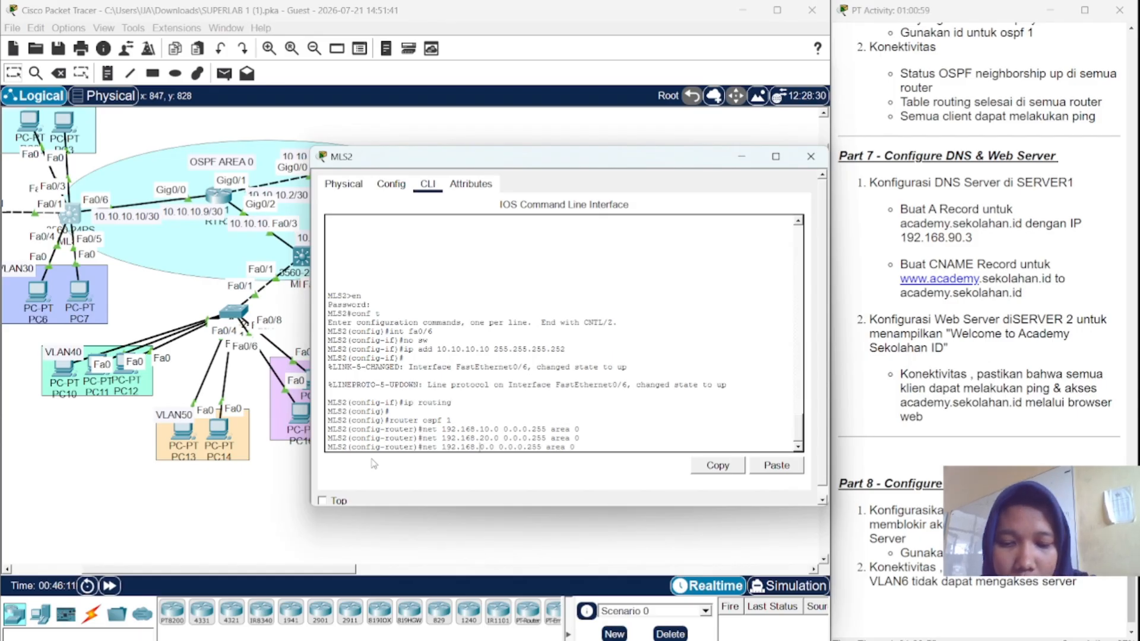
text(30)
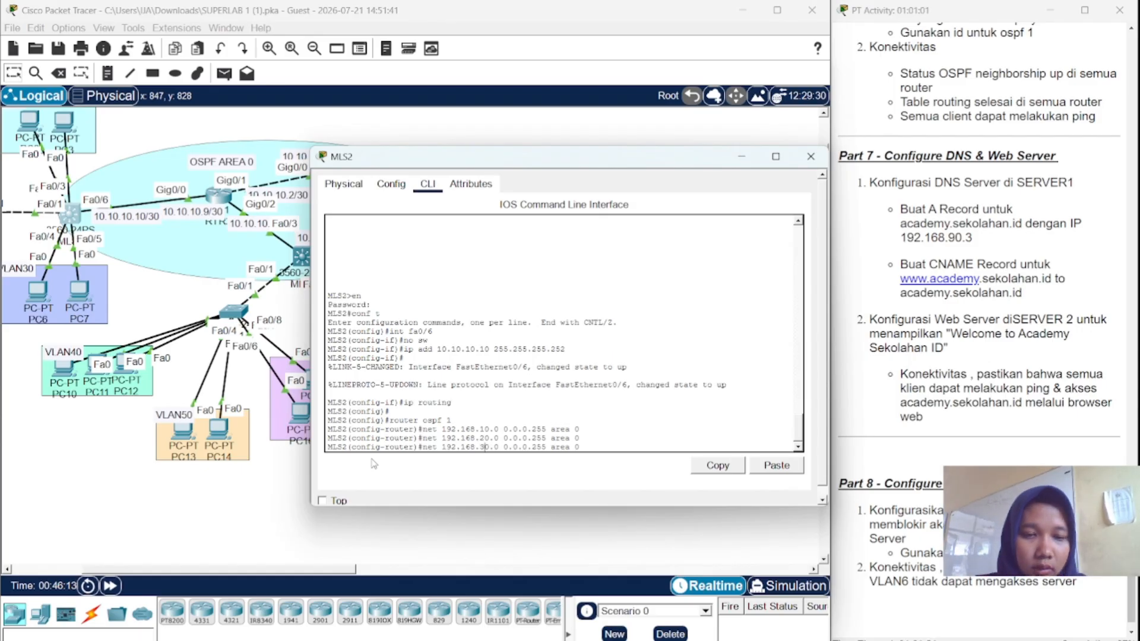
key(Return)
- Advertise 10.10.10.8 0.0.0.3 in area 0 and close MLS2's window
key(Up)
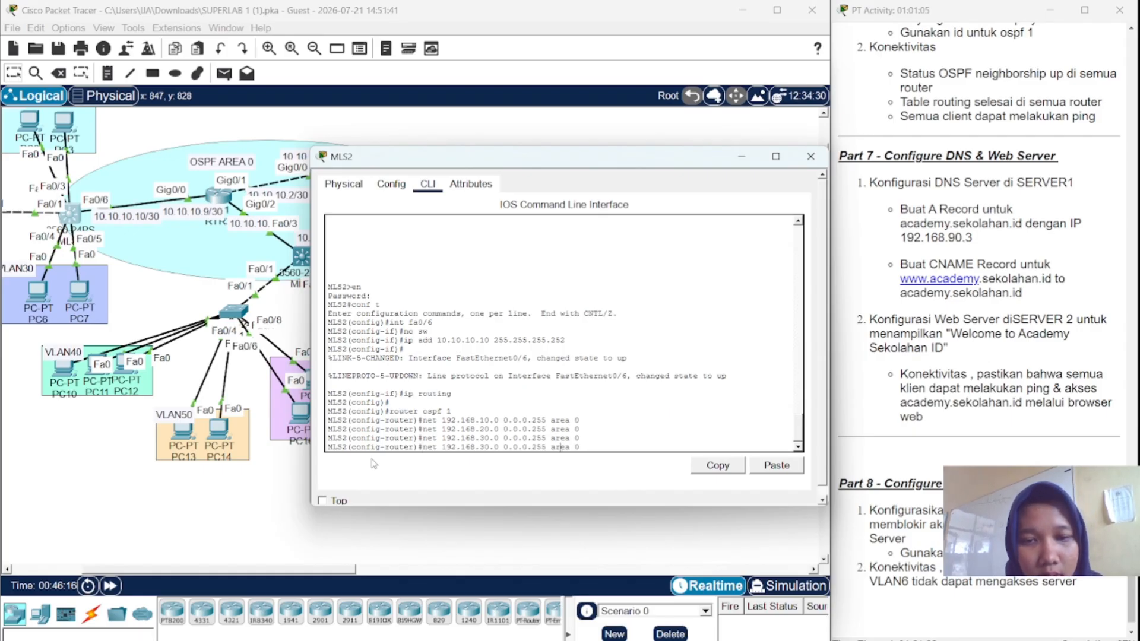
key(BackSpace)
key(BackSpace)
key(BackSpace)
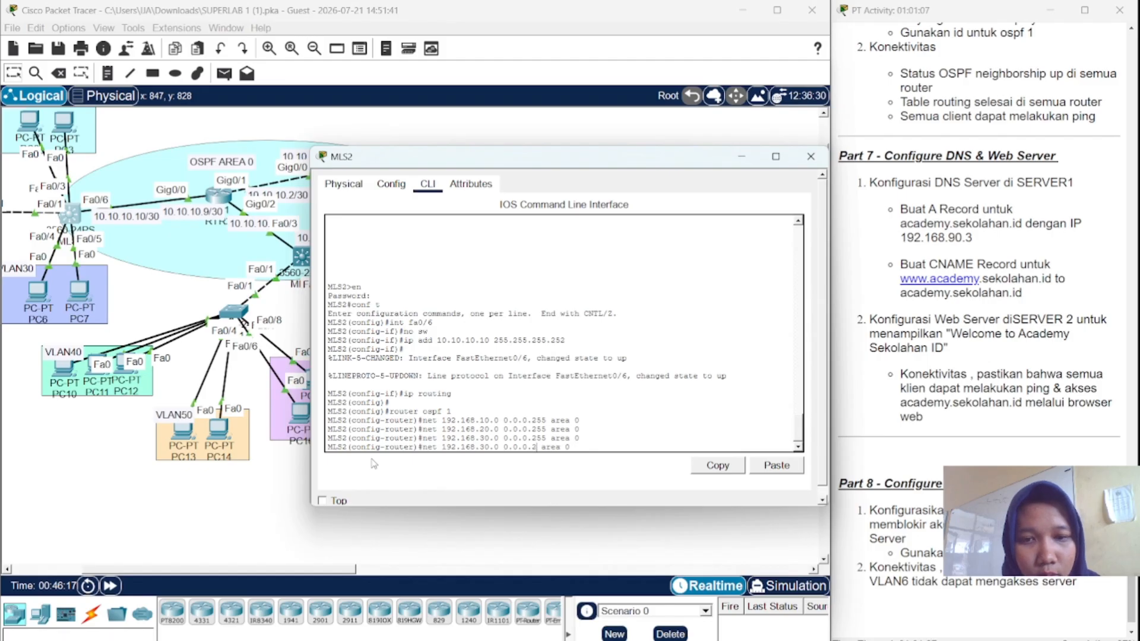
text(3)
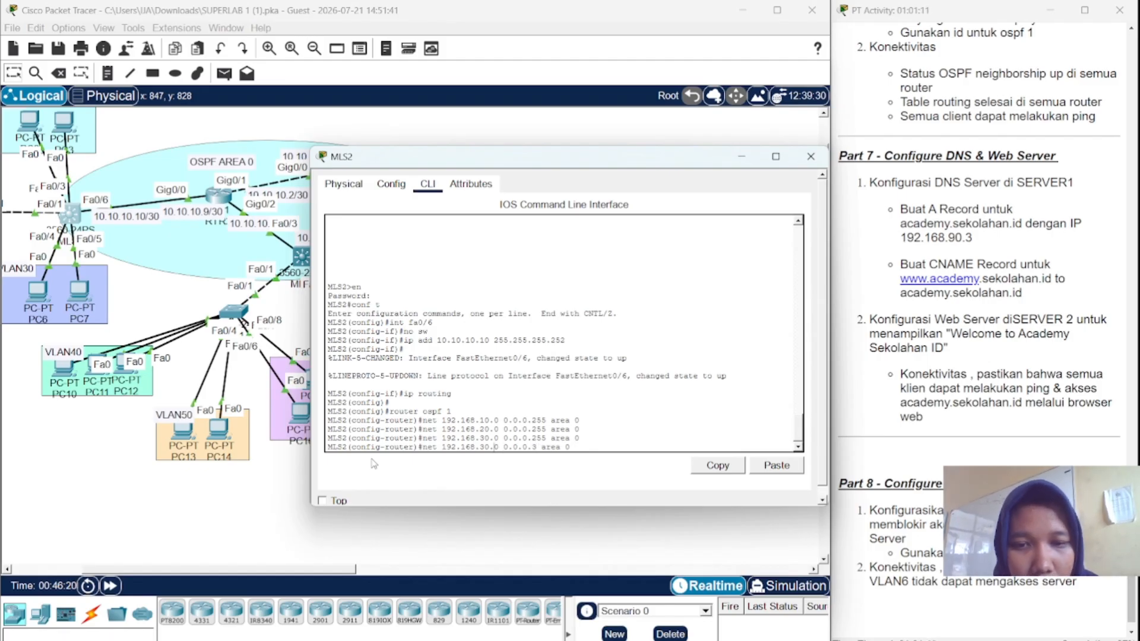
key(Left)
key(Left)
key(Left)
key(Left)
key(Left)
key(Left)
key(Left)
key(Left)
key(Left)
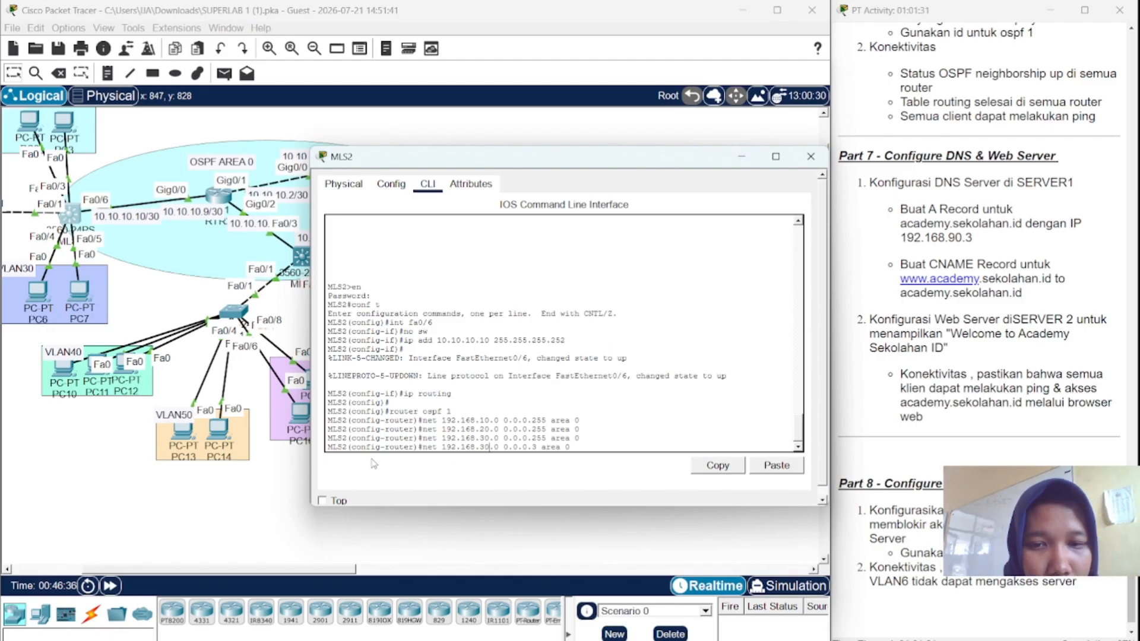
key(BackSpace)
key(BackSpace)
key(BackSpace)
key(BackSpace)
key(BackSpace)
key(BackSpace)
key(BackSpace)
key(BackSpace)
key(BackSpace)
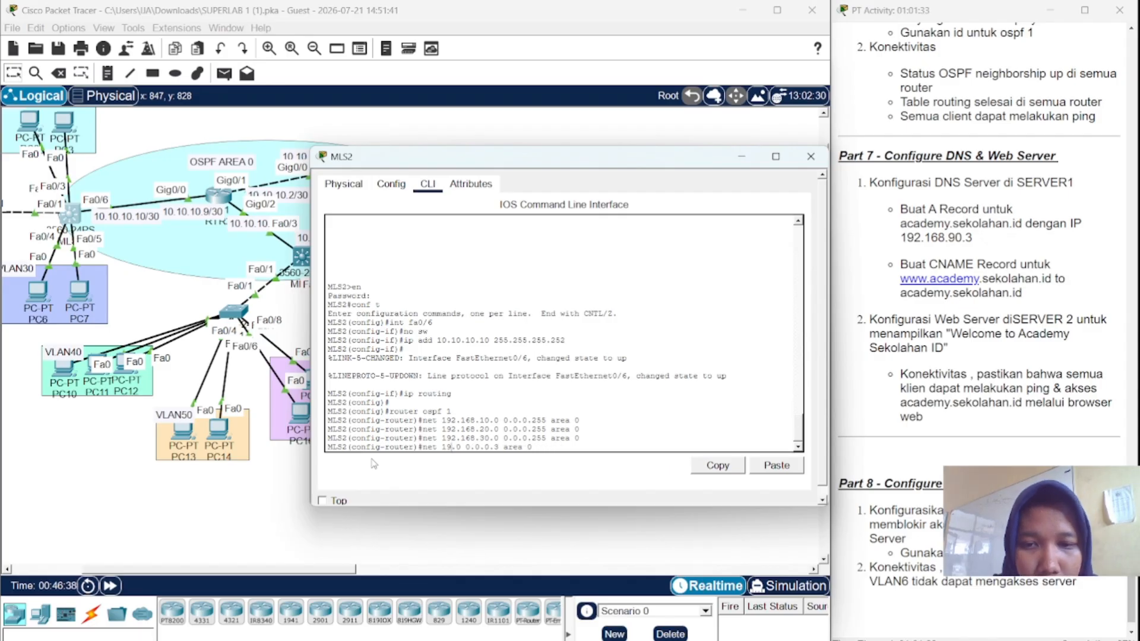
text(0.)
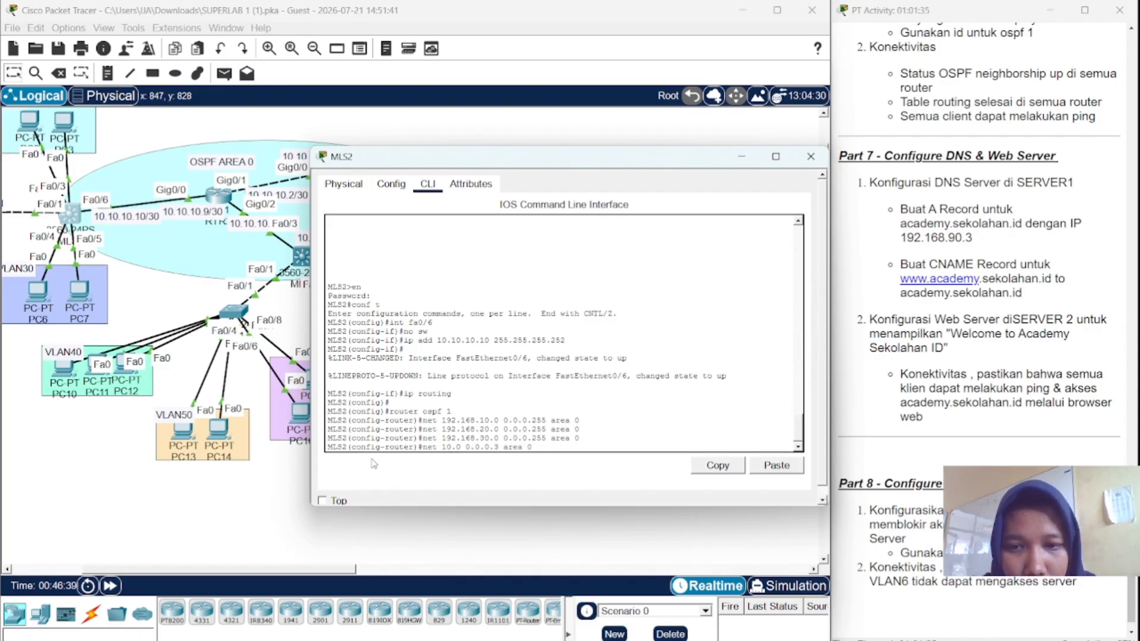
text(10)
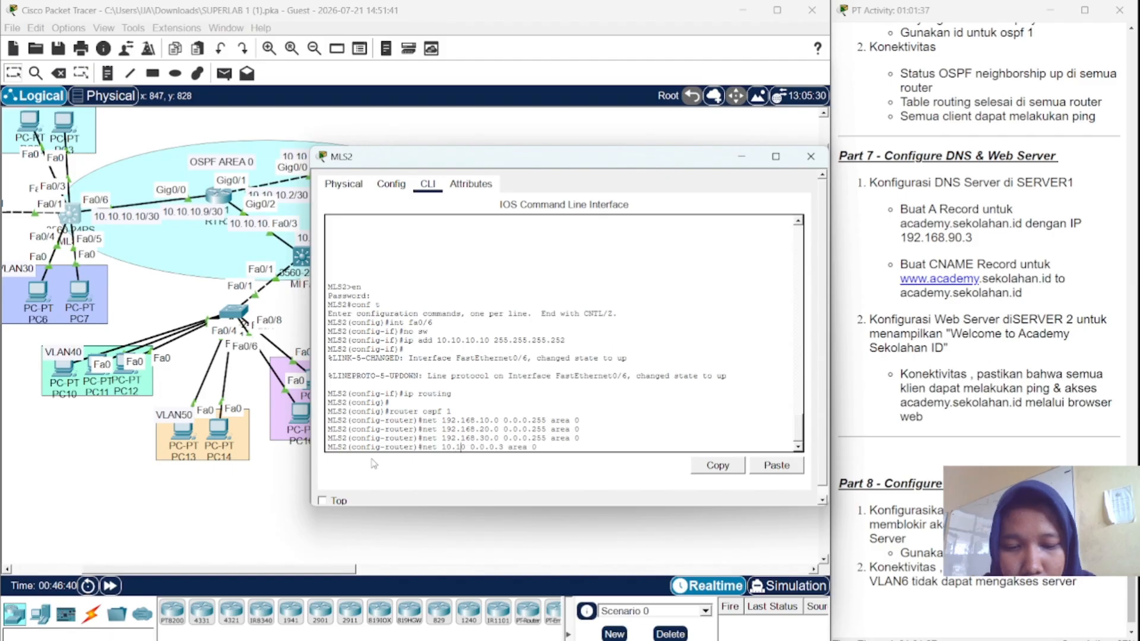
text(.0 0)
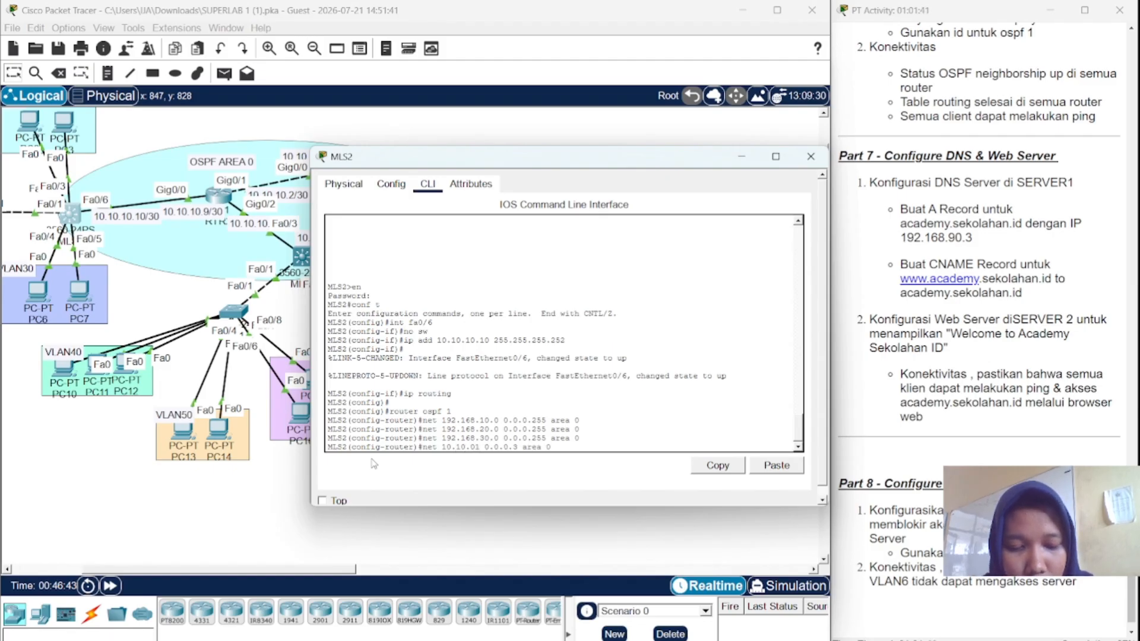
text(.)
key(BackSpace)
key(BackSpace)
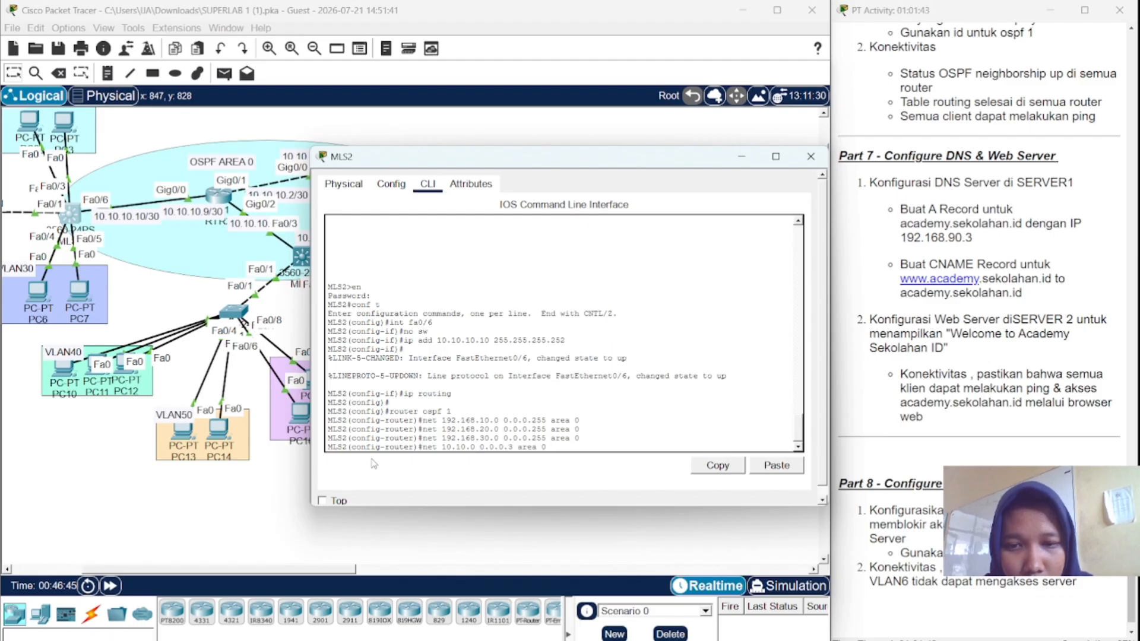
text(10.)
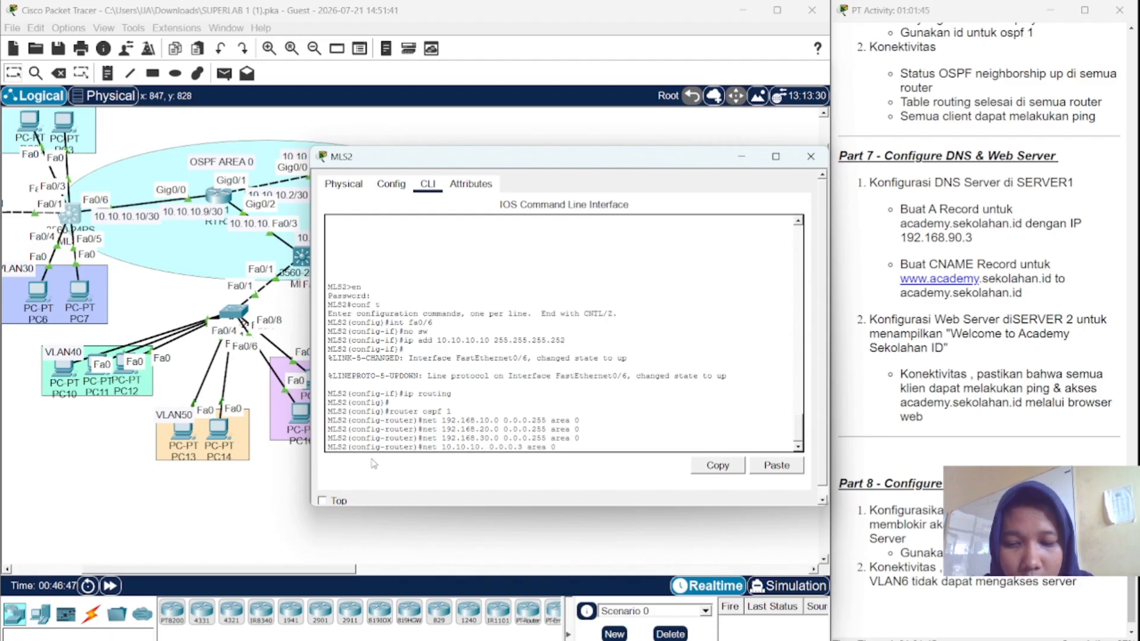
text(8)
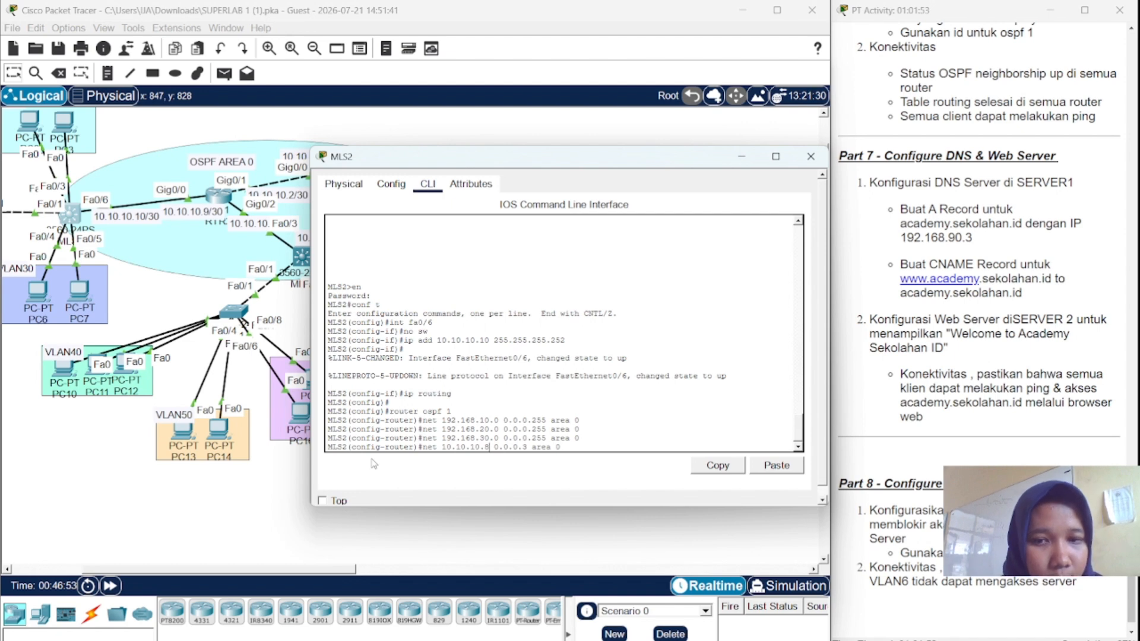
key(Return)
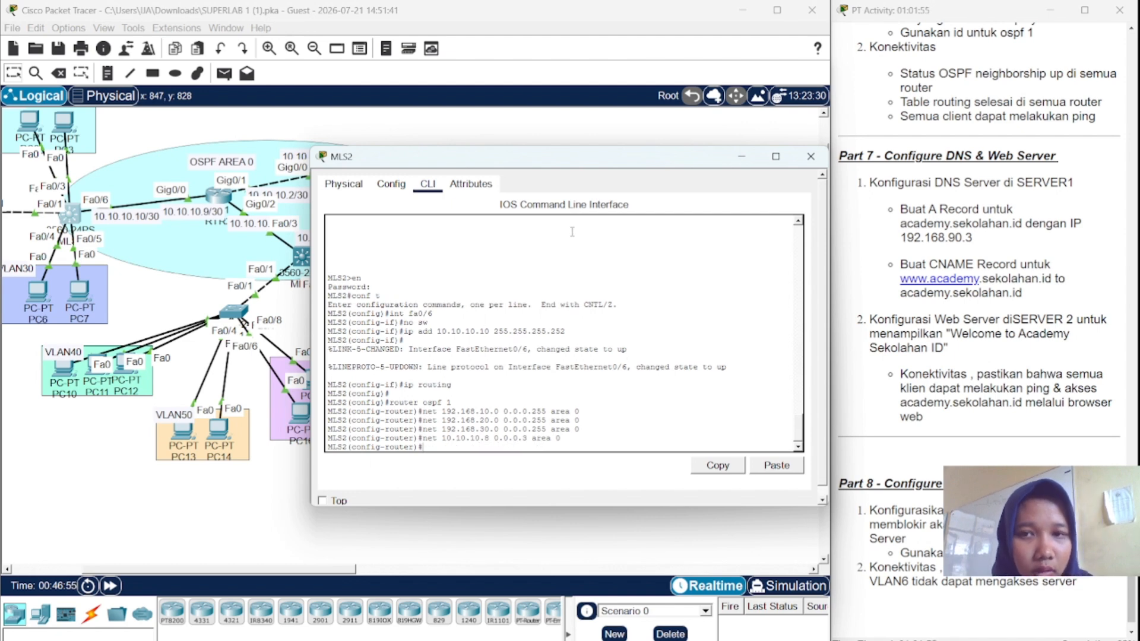
click(809, 158)
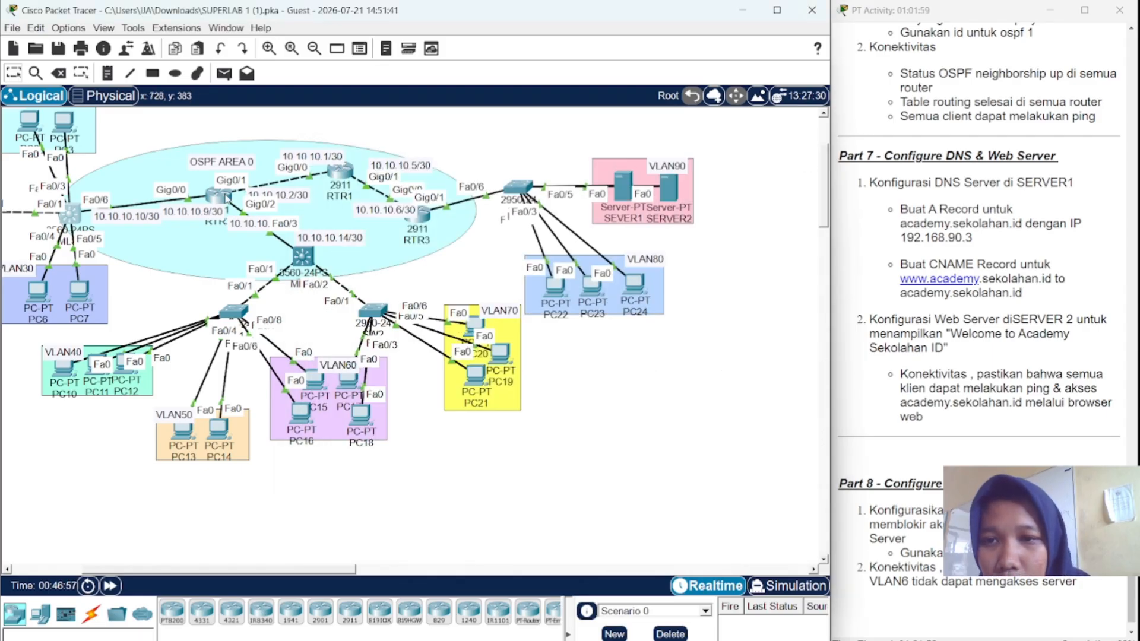
- In RTR2's CLI, enter ip routing, then router ospf 1
click(224, 198)
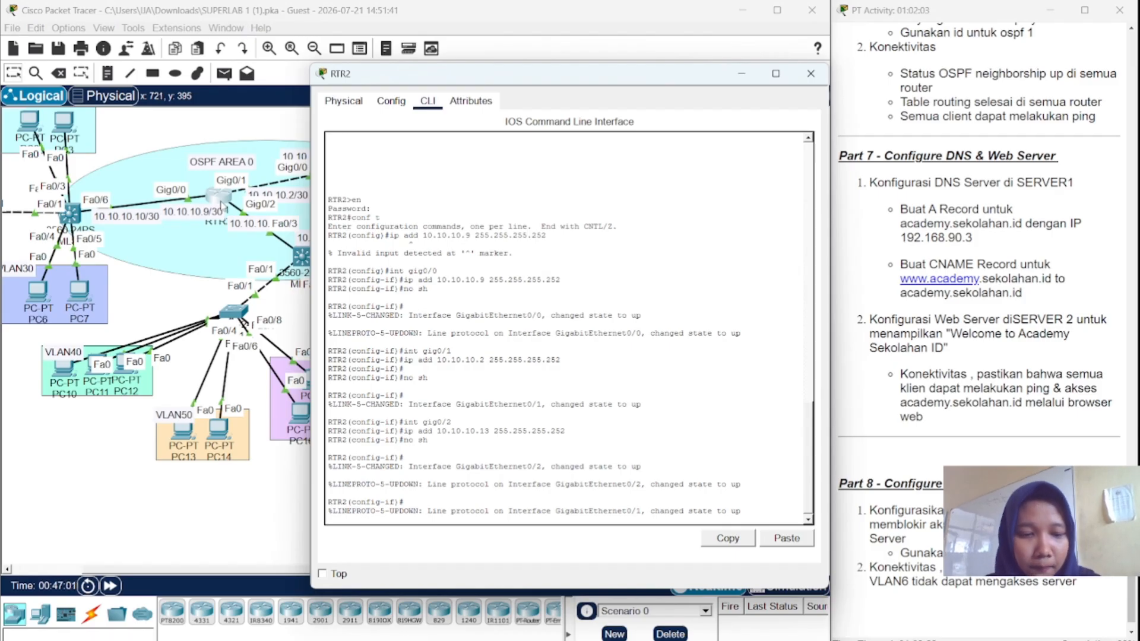
key(Return)
text(en)
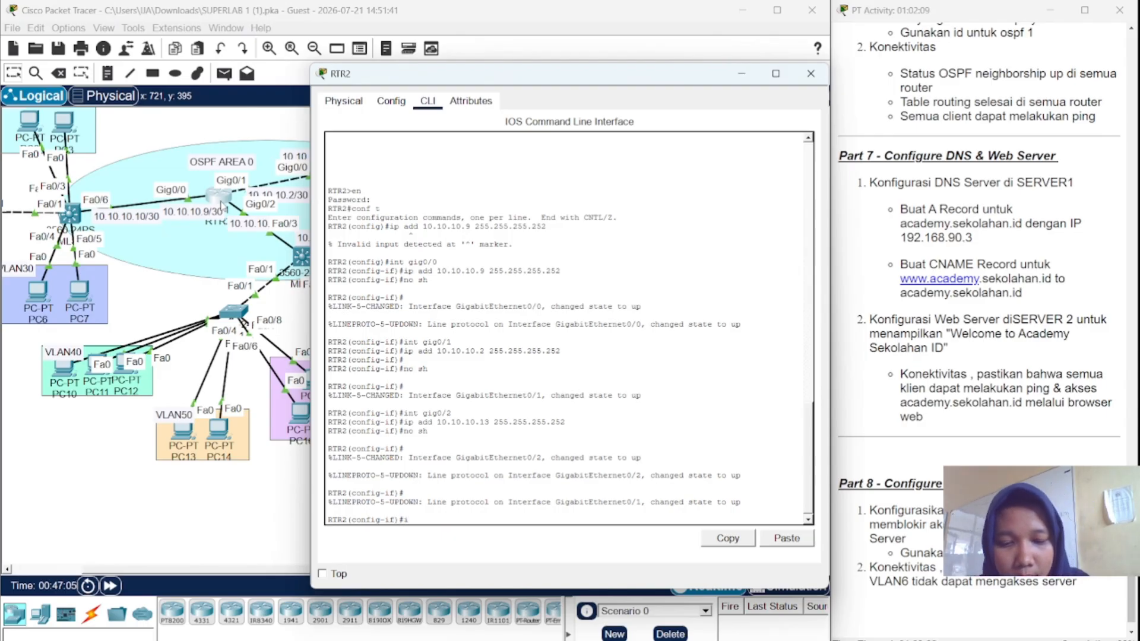
text(aouting)
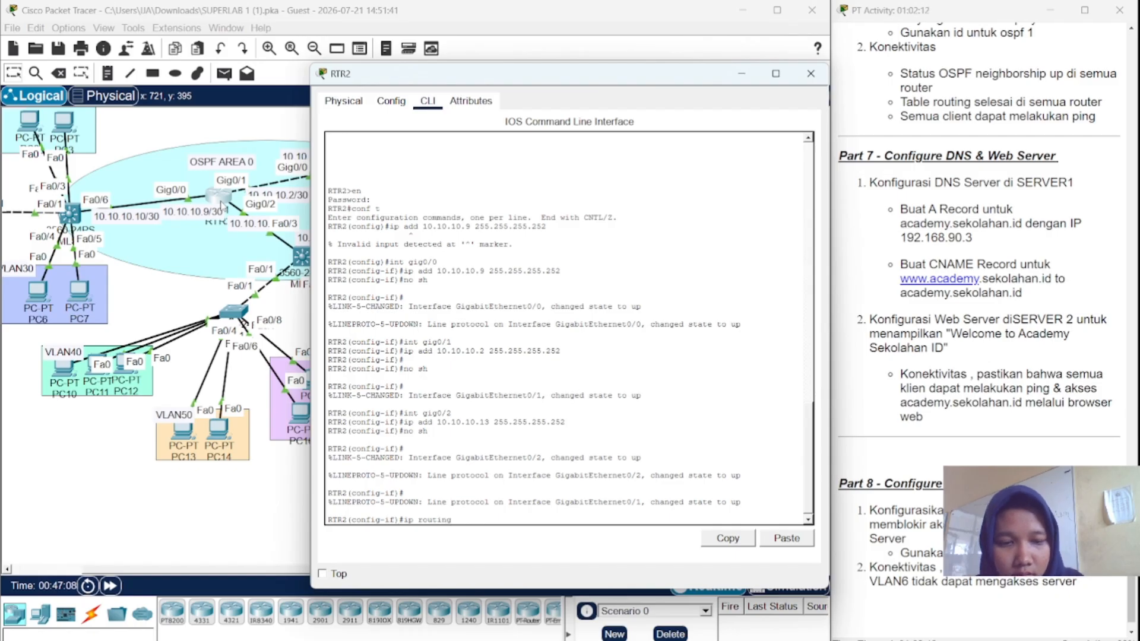
key(Return)
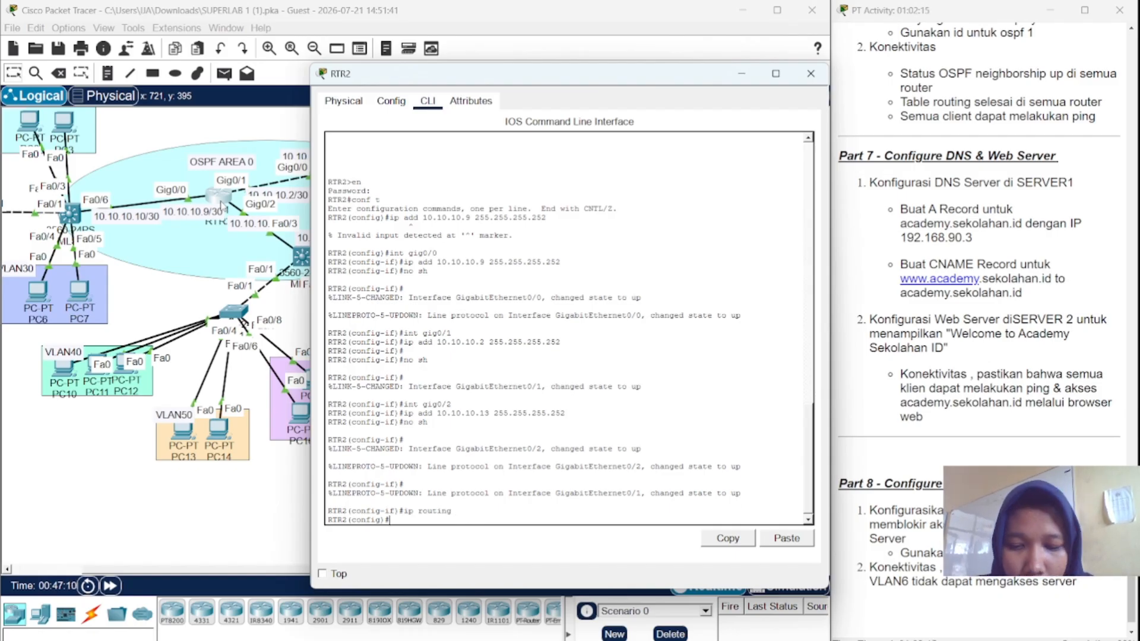
text(rout)
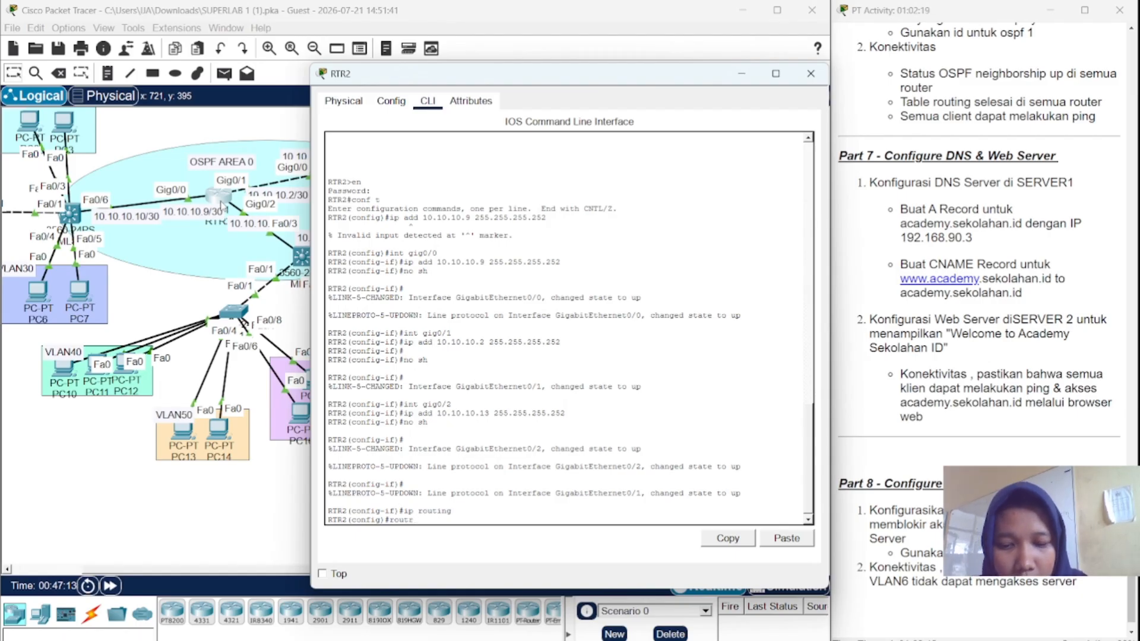
text(r o)
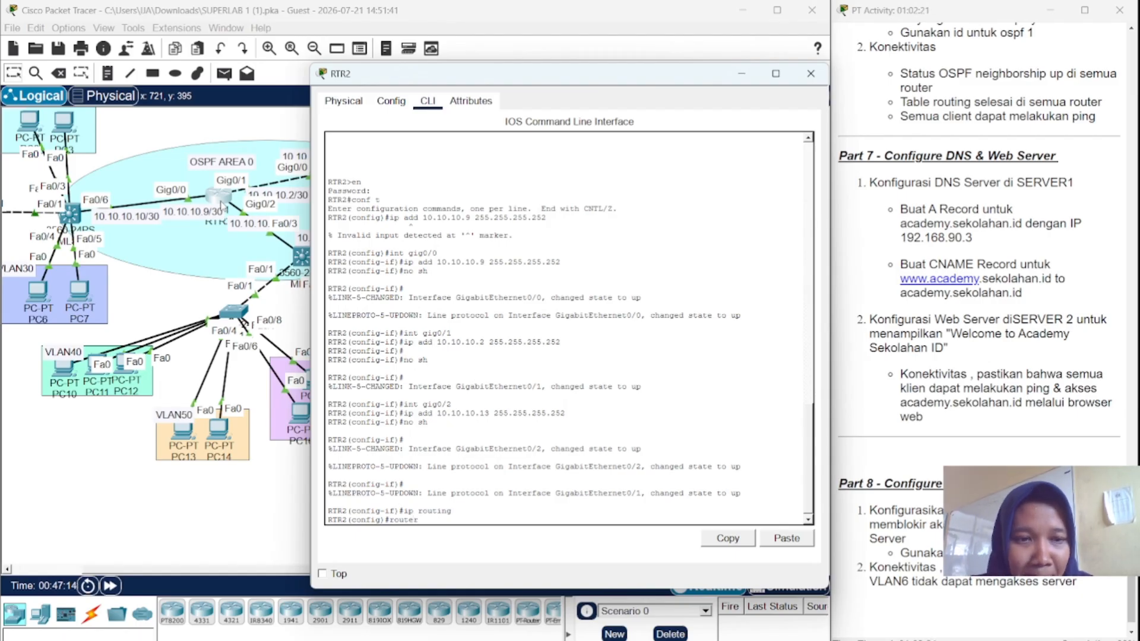
text(spf )
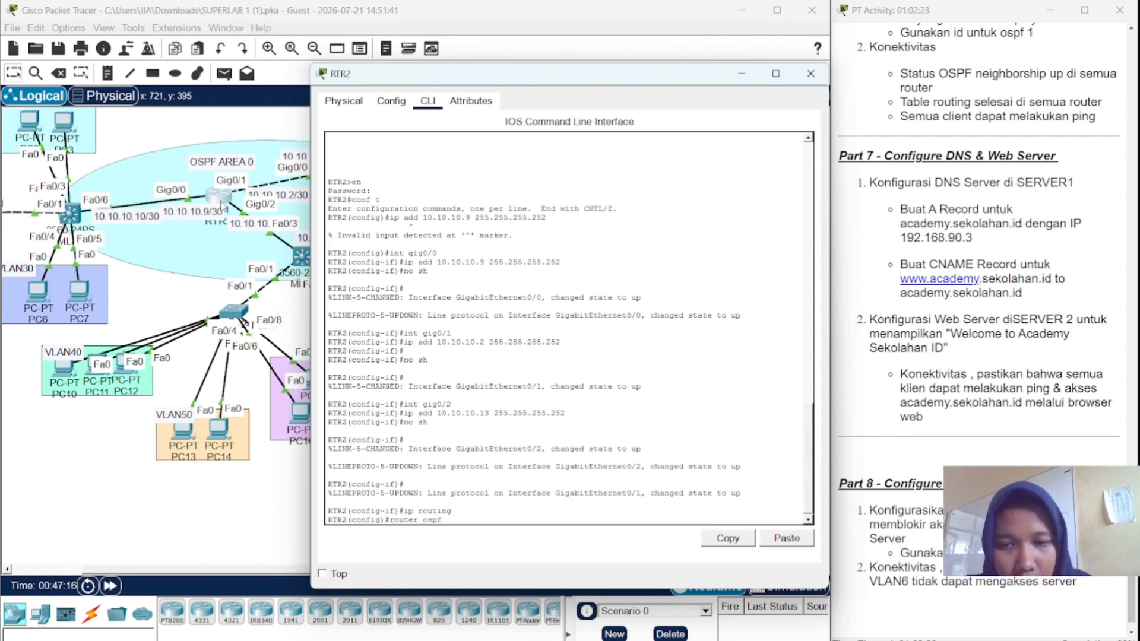
text(1)
key(Return)
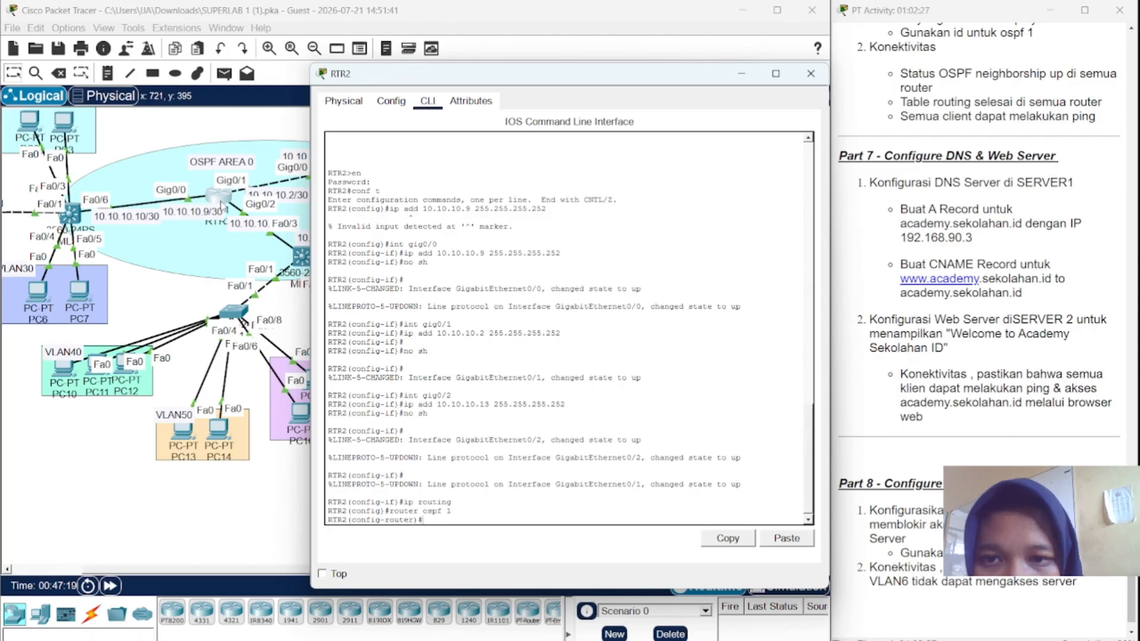
text(net )
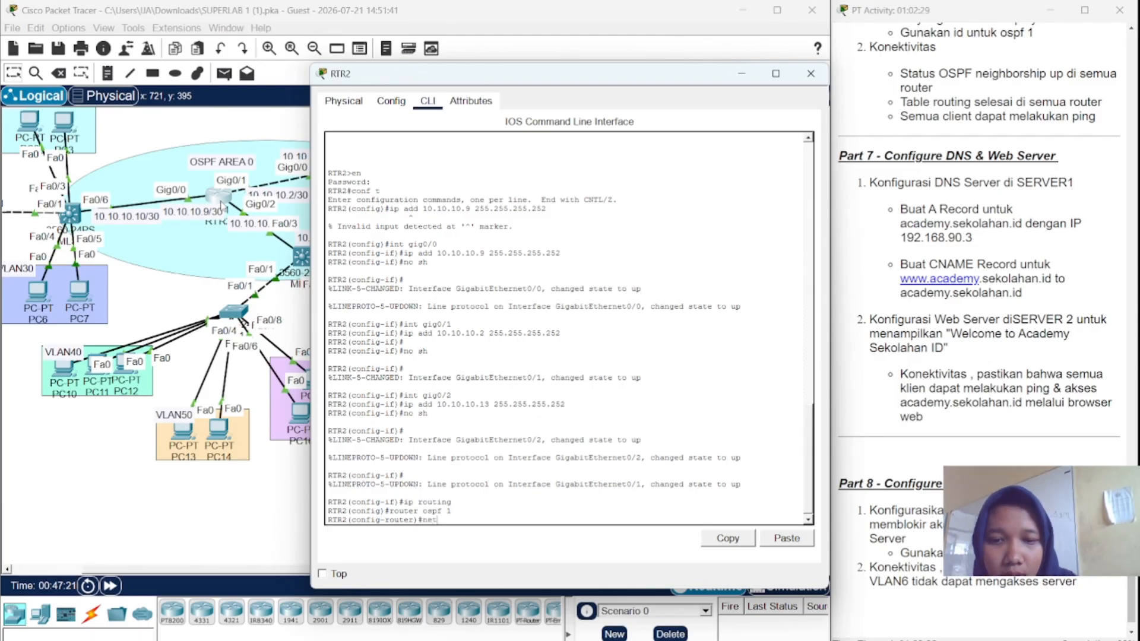
text(1)
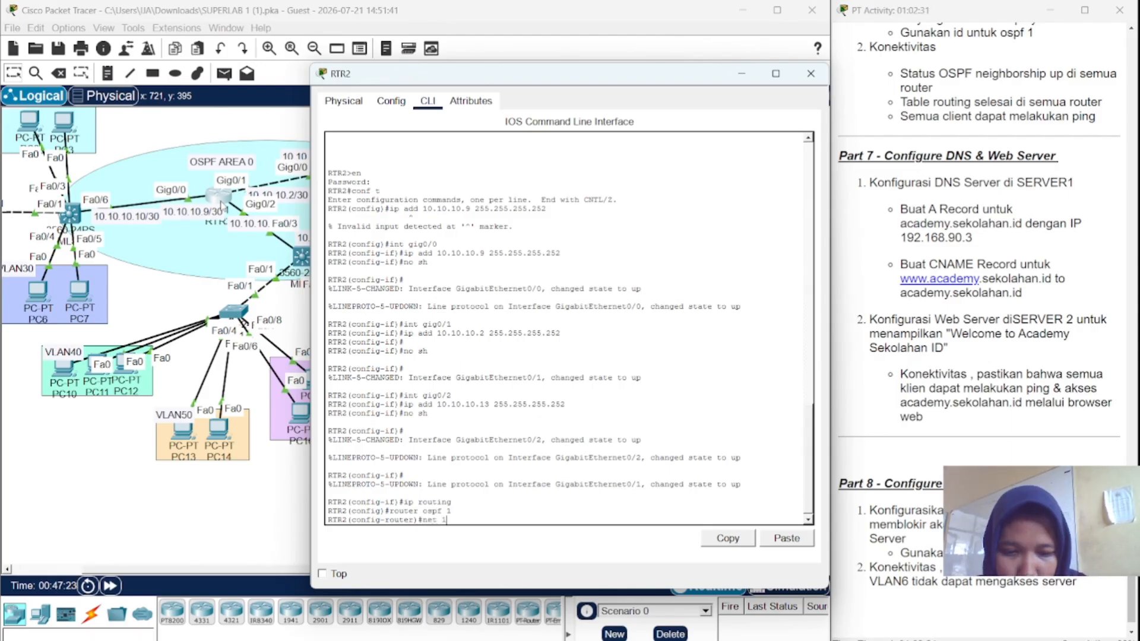
text(92.168)
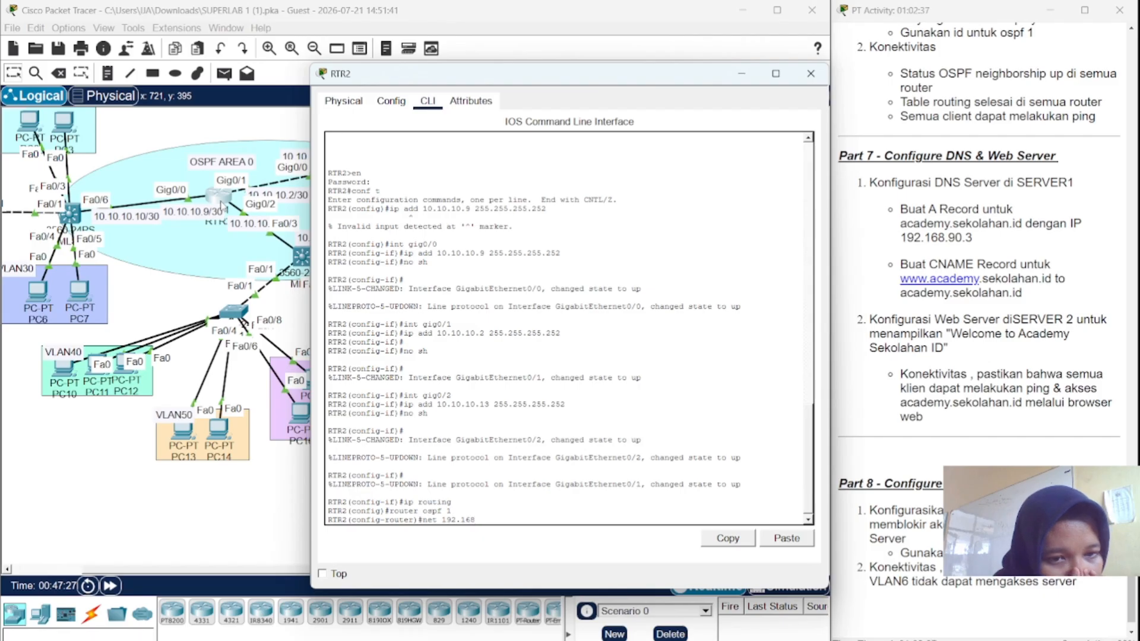
key(BackSpace)
key(BackSpace)
key(BackSpace)
key(BackSpace)
key(BackSpace)
key(BackSpace)
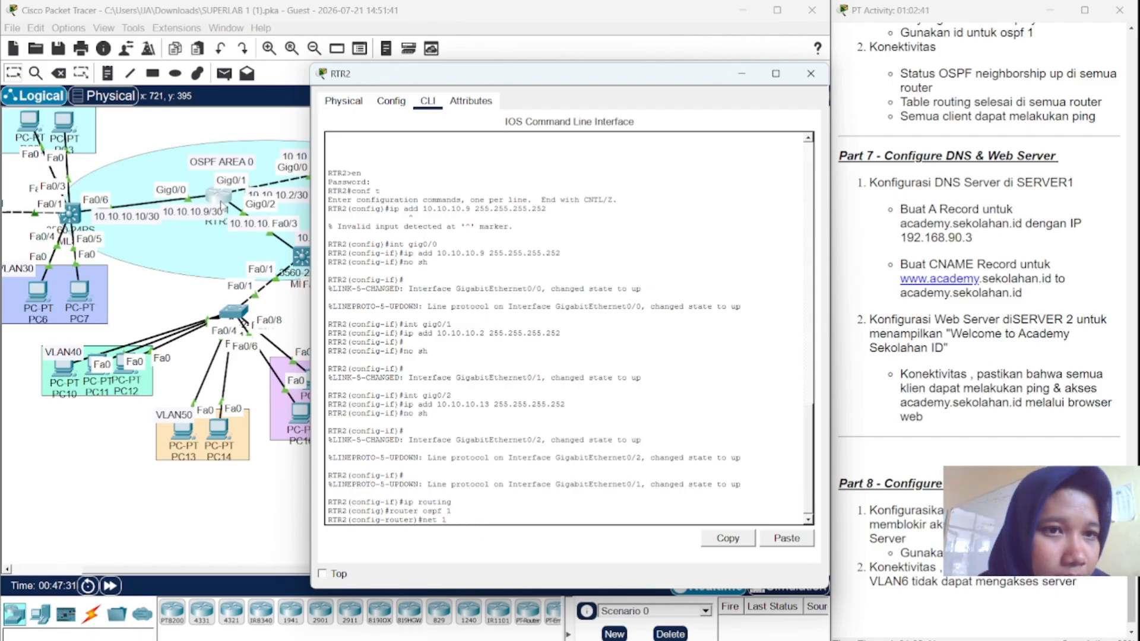
- Add network 10.10.10.0 0.0.0.3 to OSPF area 0 on RTR2
scroll(913, 120, up, 2)
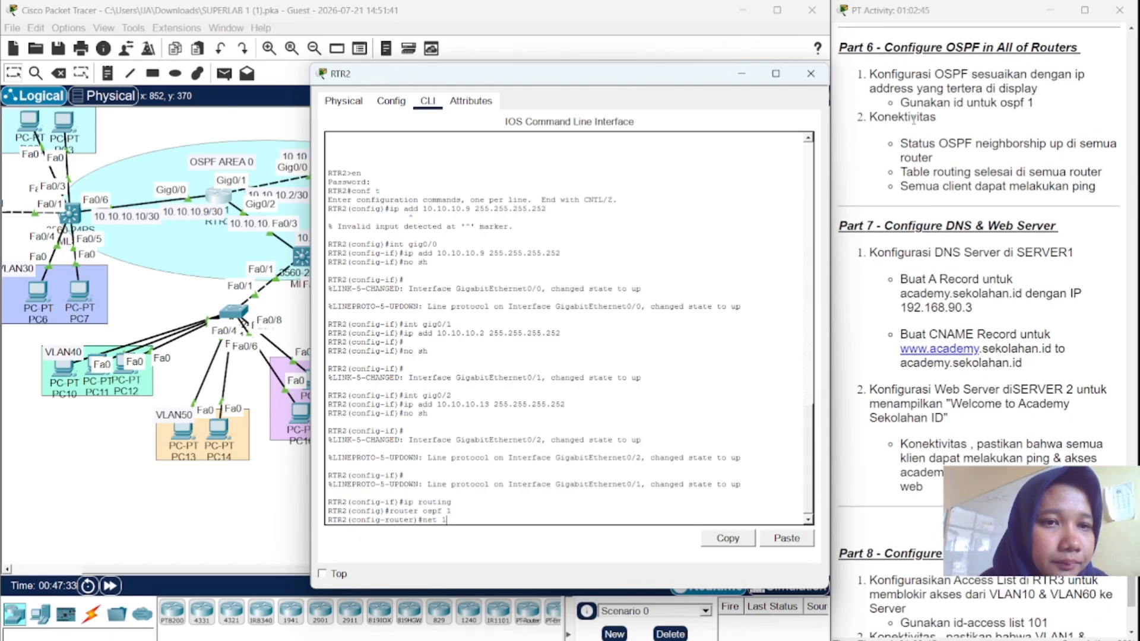
scroll(913, 120, up, 4)
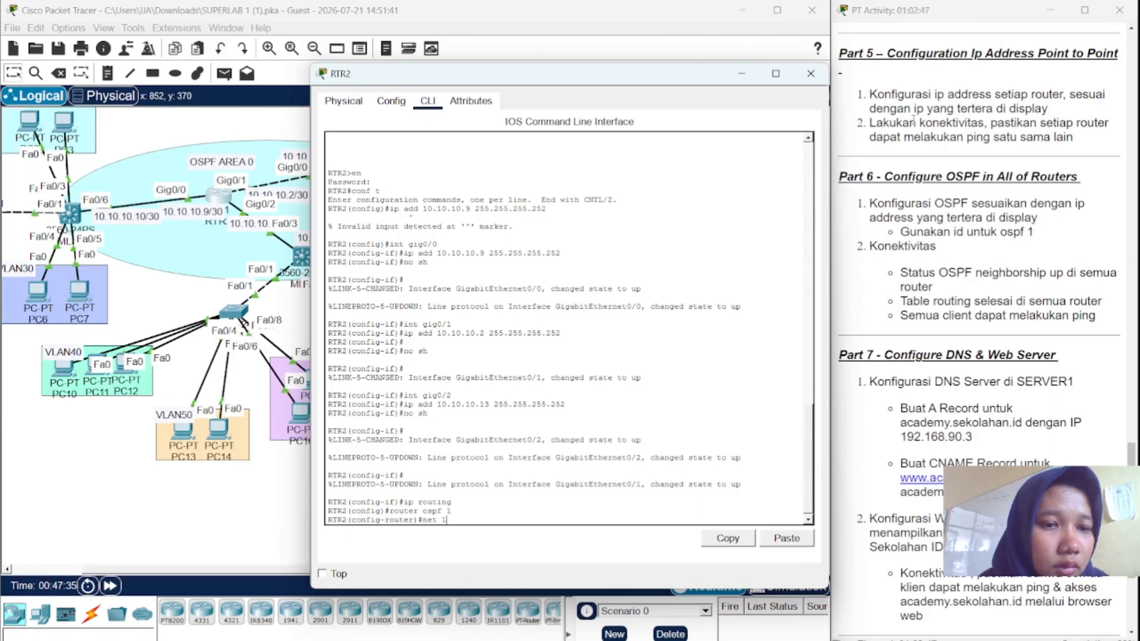
scroll(913, 122, up, 8)
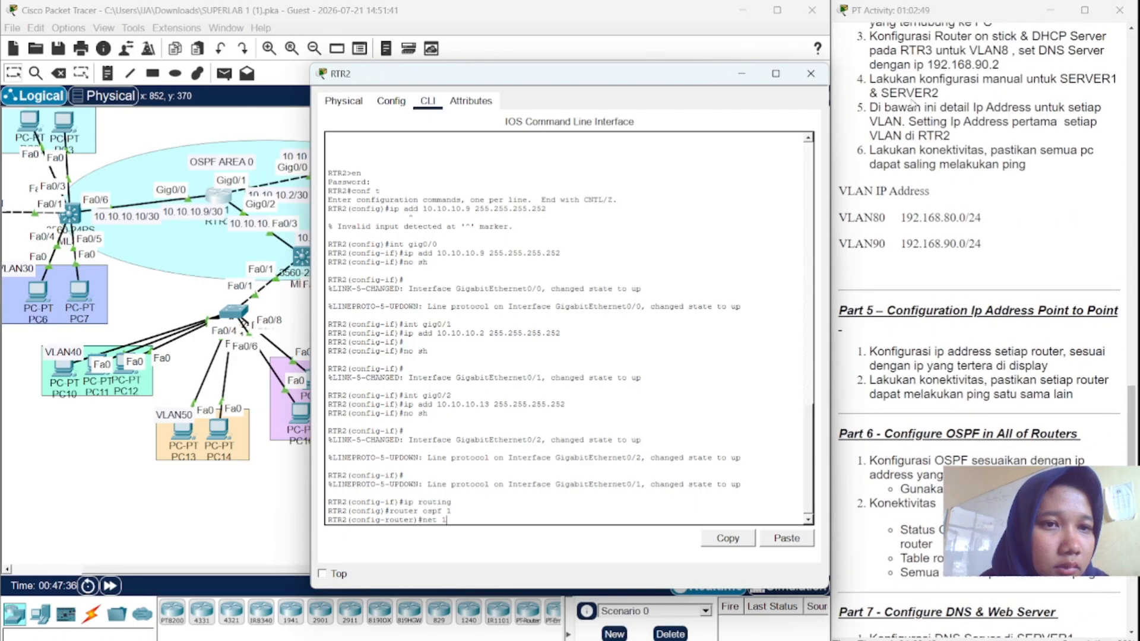
scroll(913, 102, down, 1)
scroll(908, 83, up, 2)
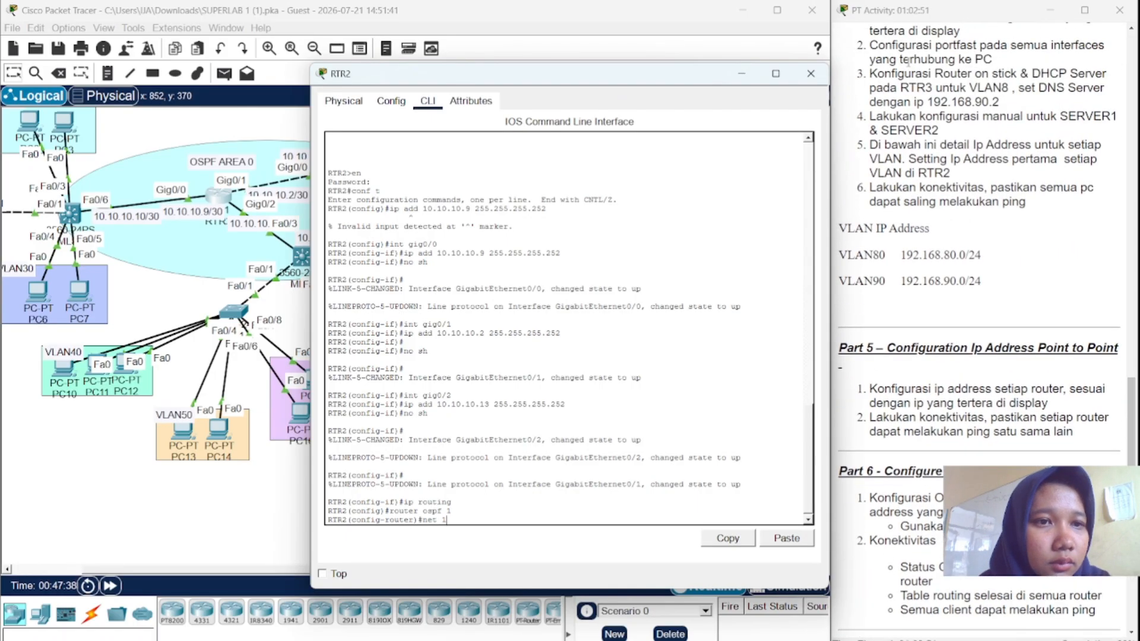
scroll(909, 62, up, 1)
scroll(907, 66, down, 1)
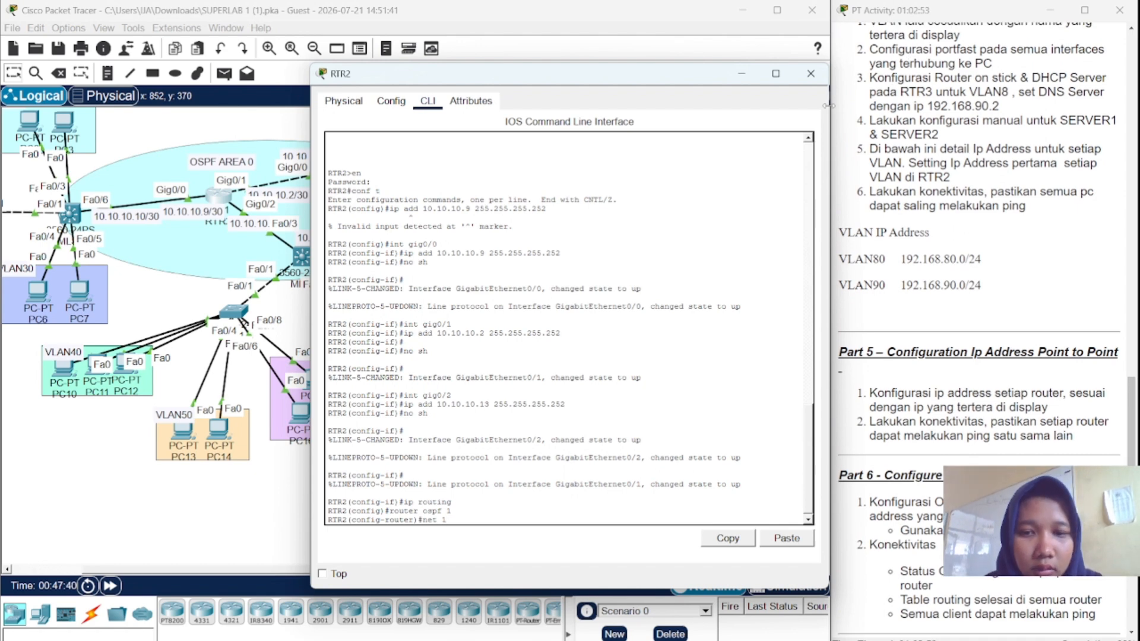
text(0.)
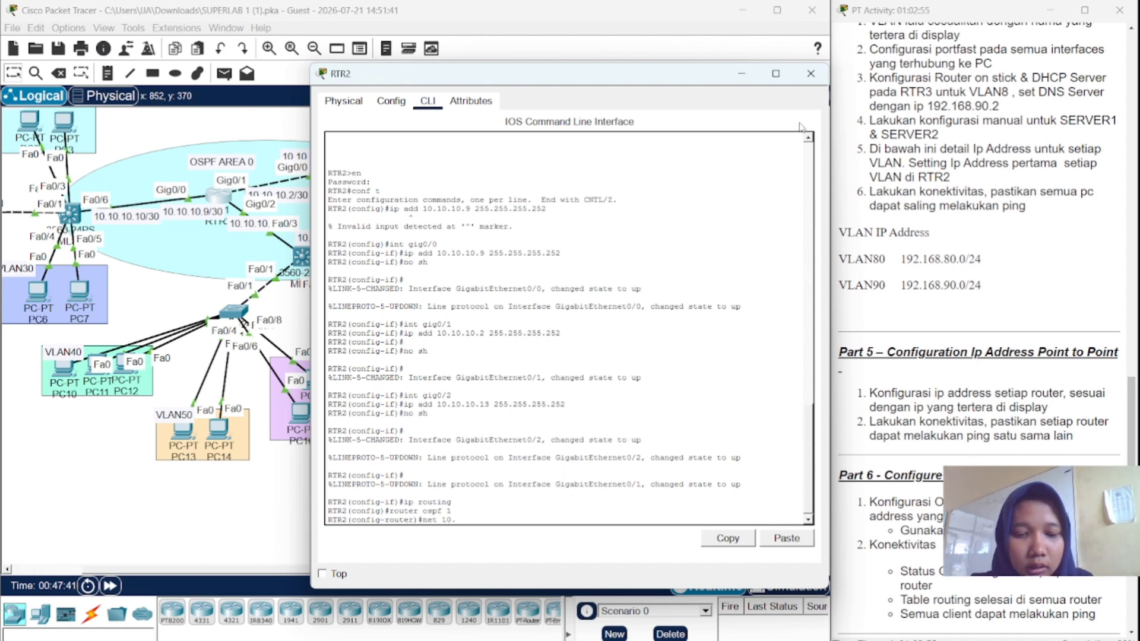
text(10)
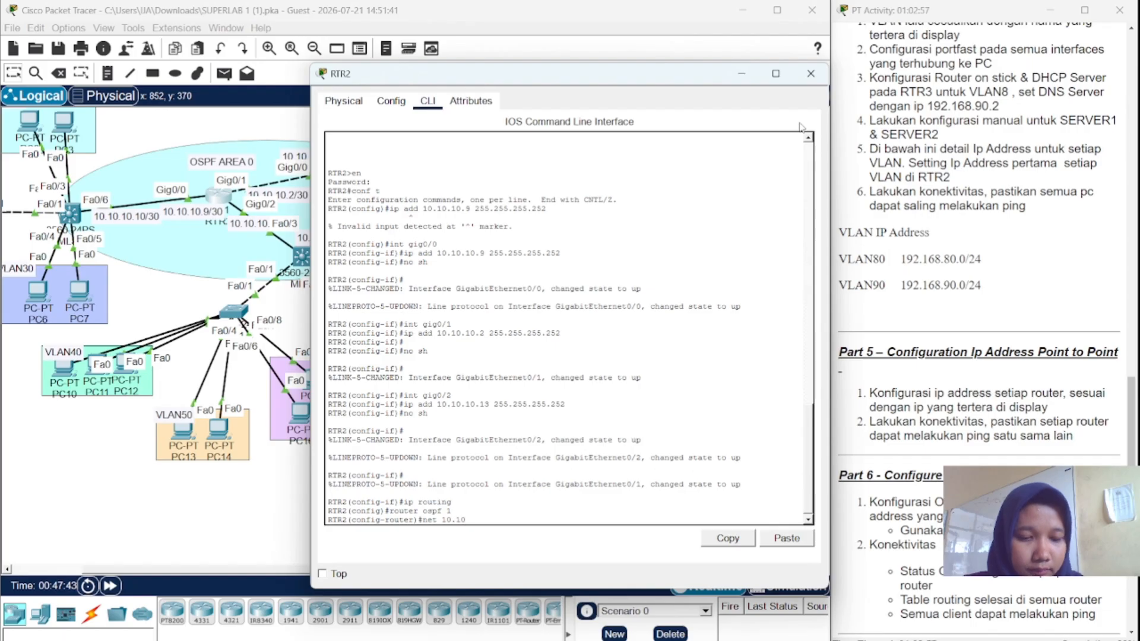
text(.)
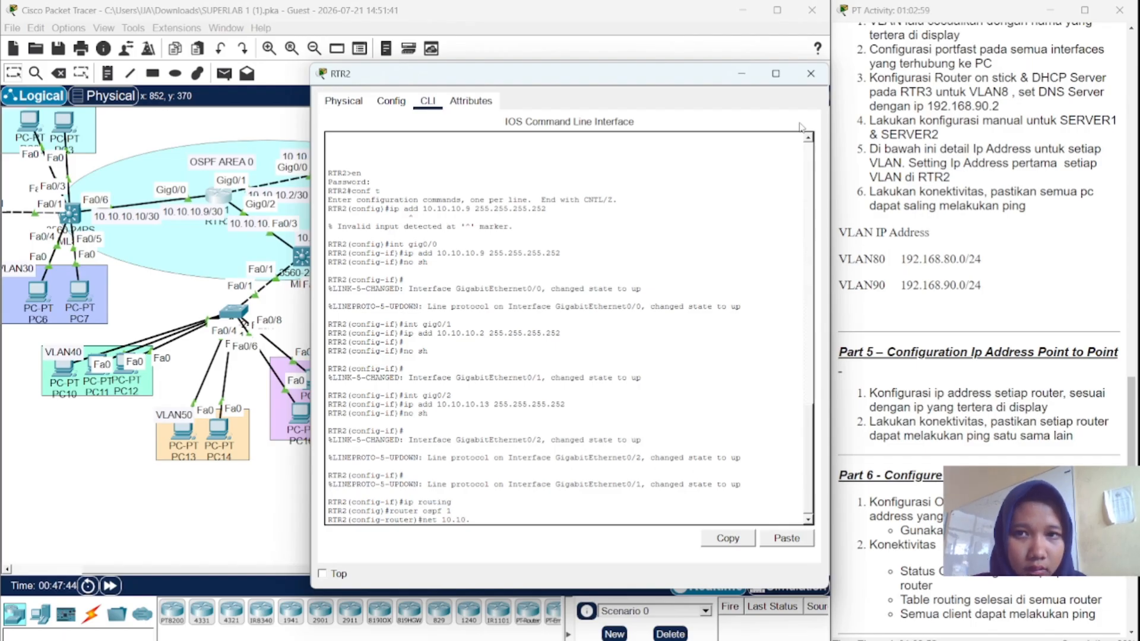
text(10)
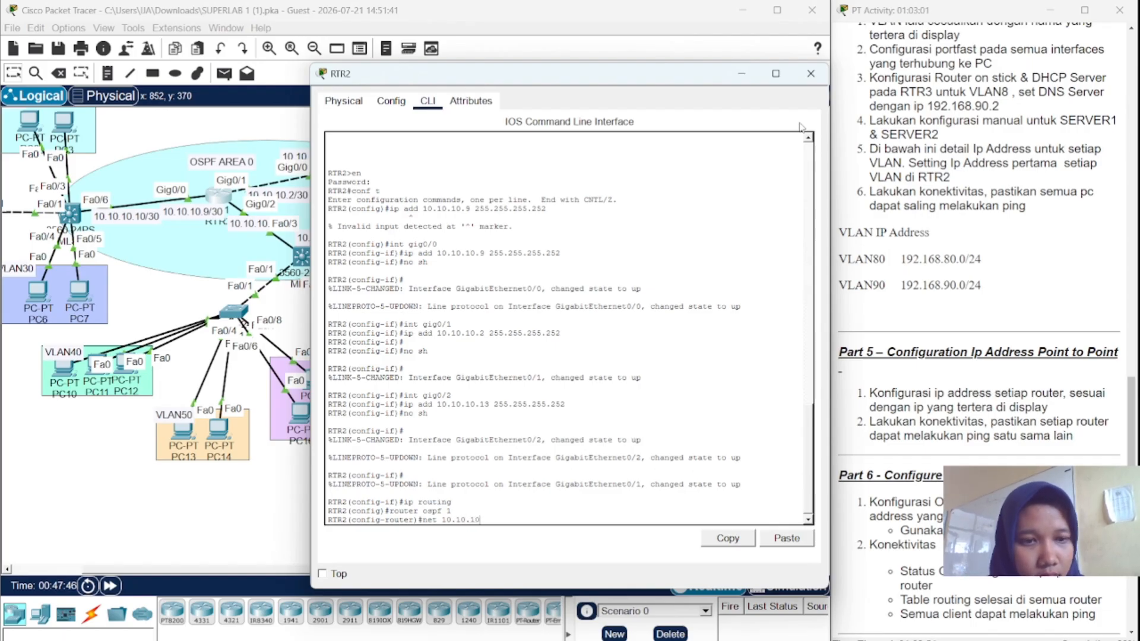
text(.0)
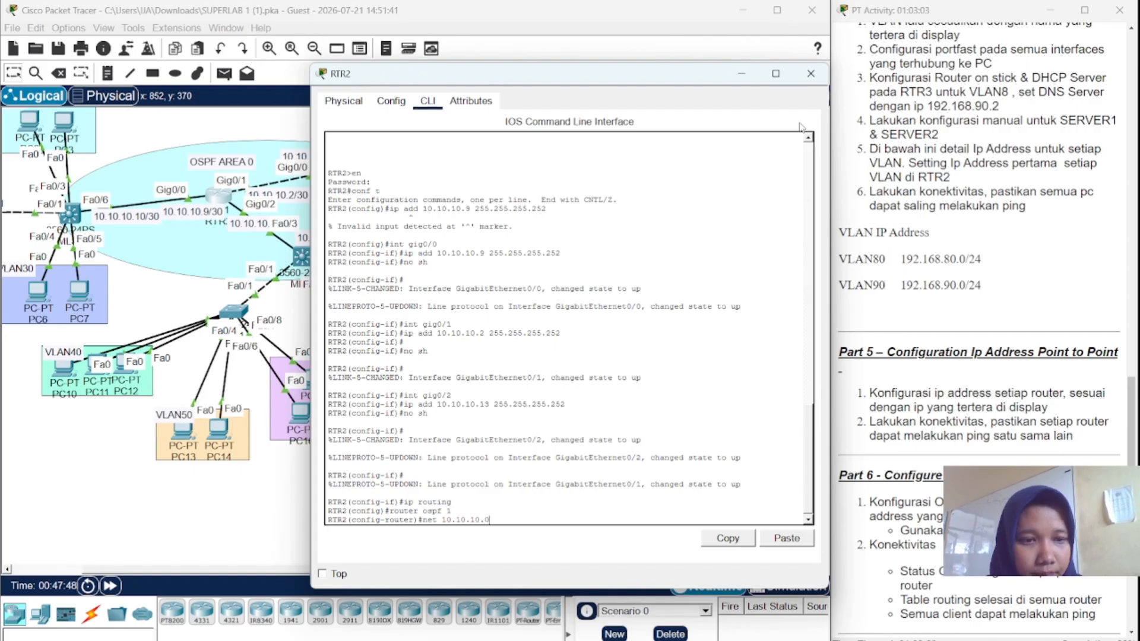
text( 0.0.0.3)
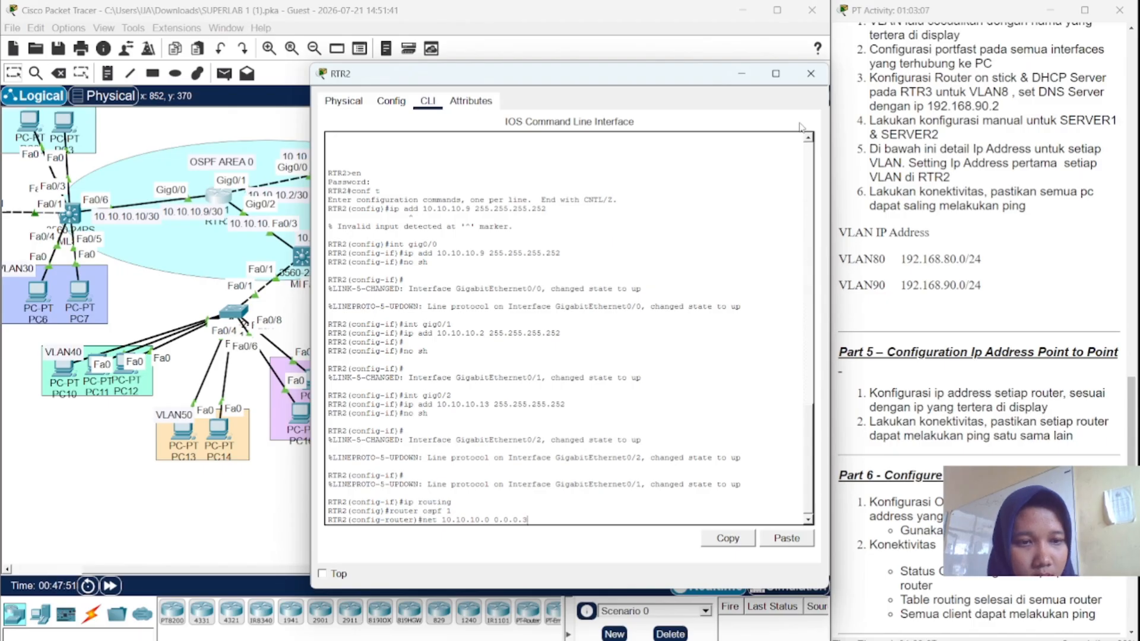
text( a)
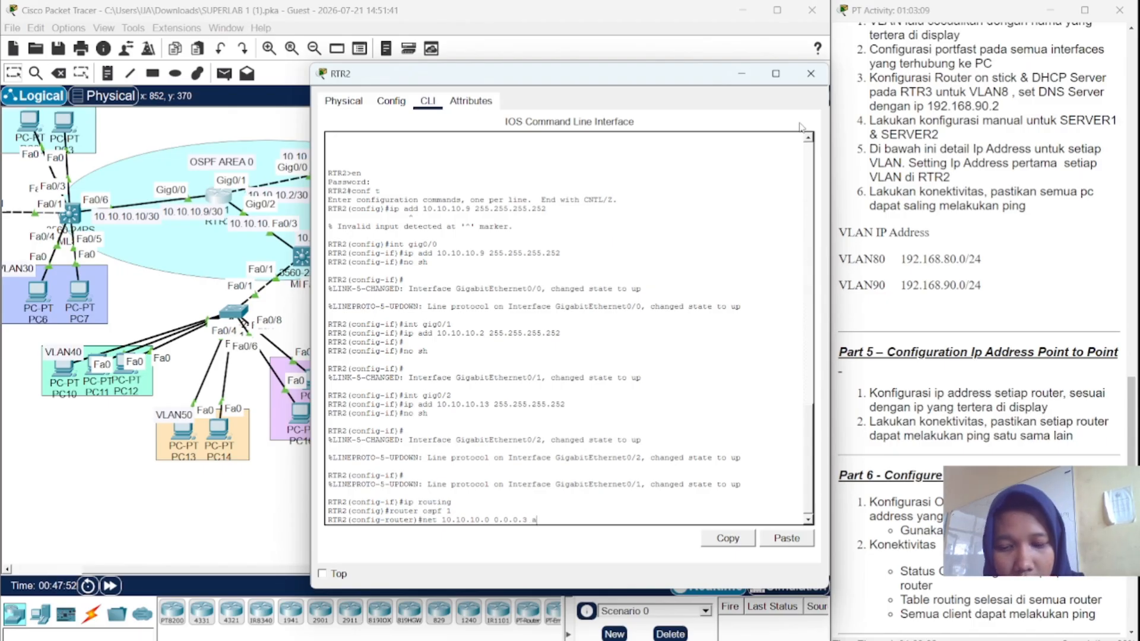
text(rea 0)
key(Return)
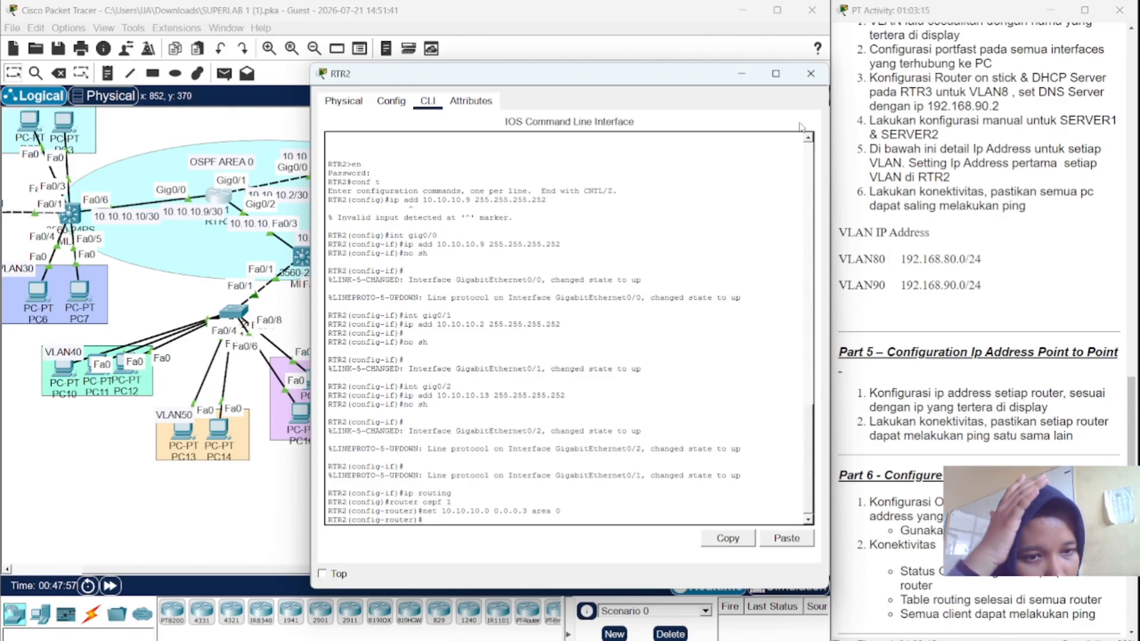
- Add networks 10.10.10.12 and 10.10.10.8 0.0.0.3 in area 0, then close RTR2's window
key(Up)
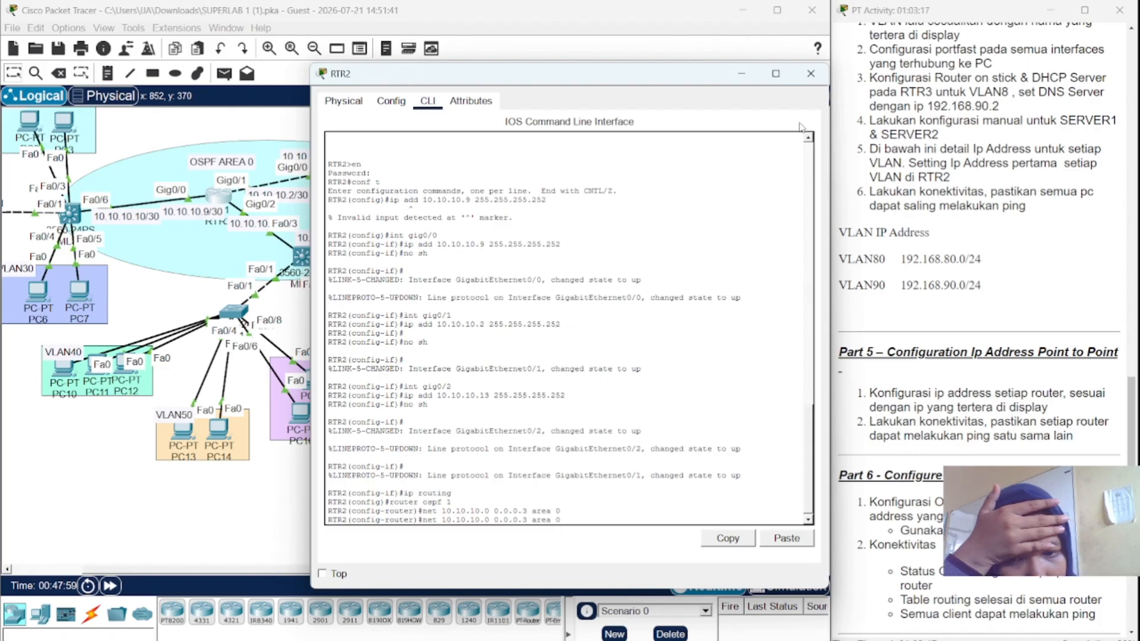
key(Left)
key(Left)
key(Left)
key(Left)
key(Left)
key(Left)
key(Left)
key(Left)
key(Left)
key(Left)
key(Left)
key(Left)
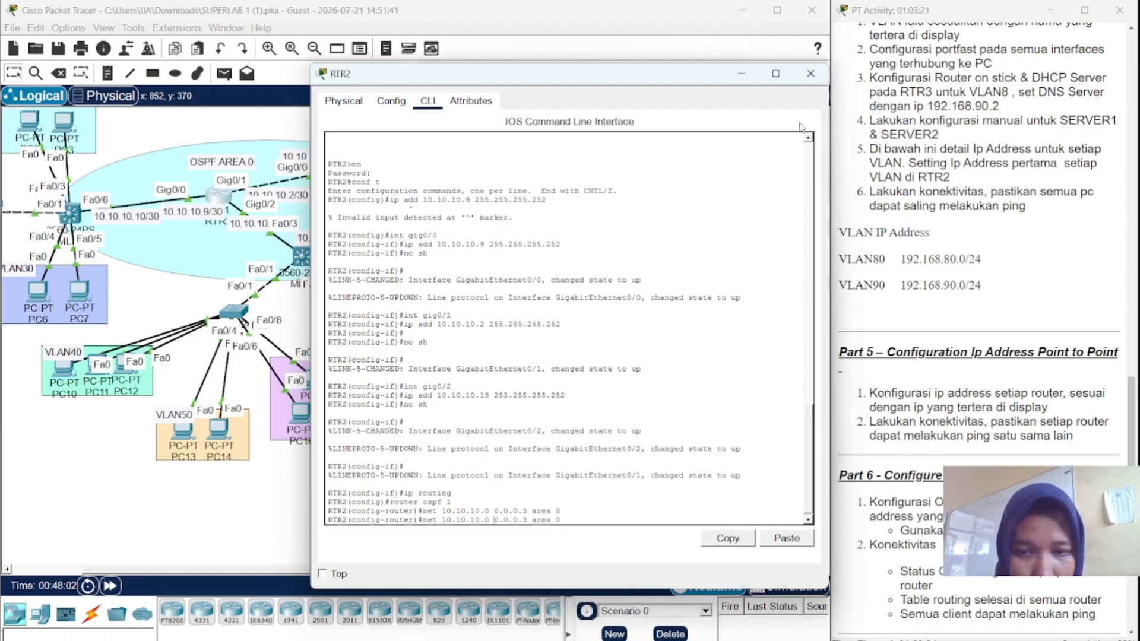
key(BackSpace)
text(12)
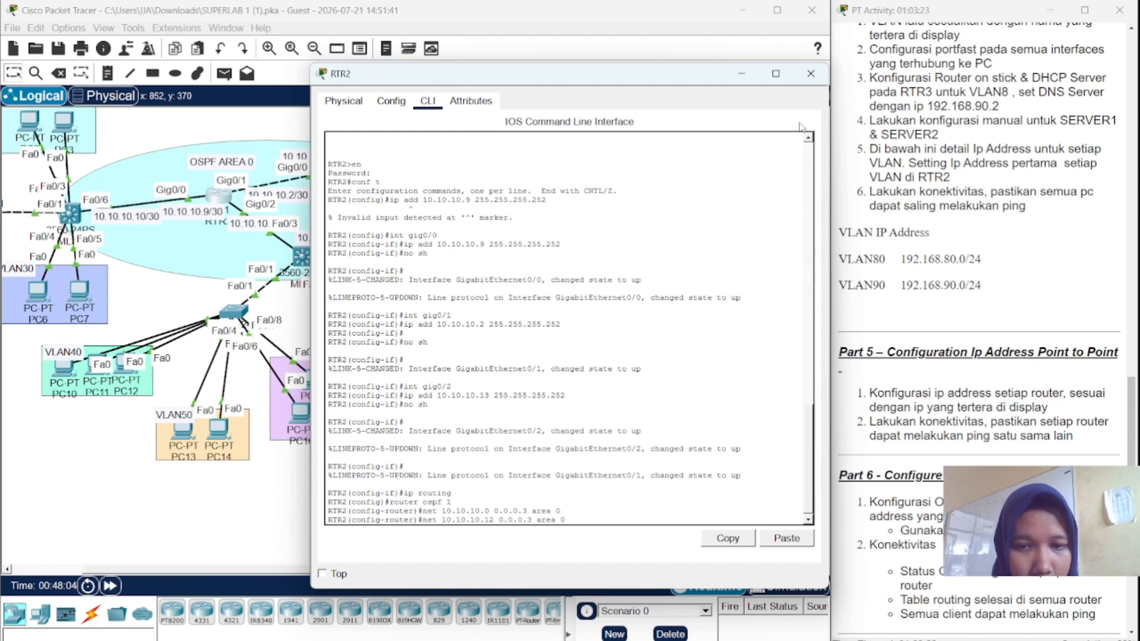
key(Return)
key(Up)
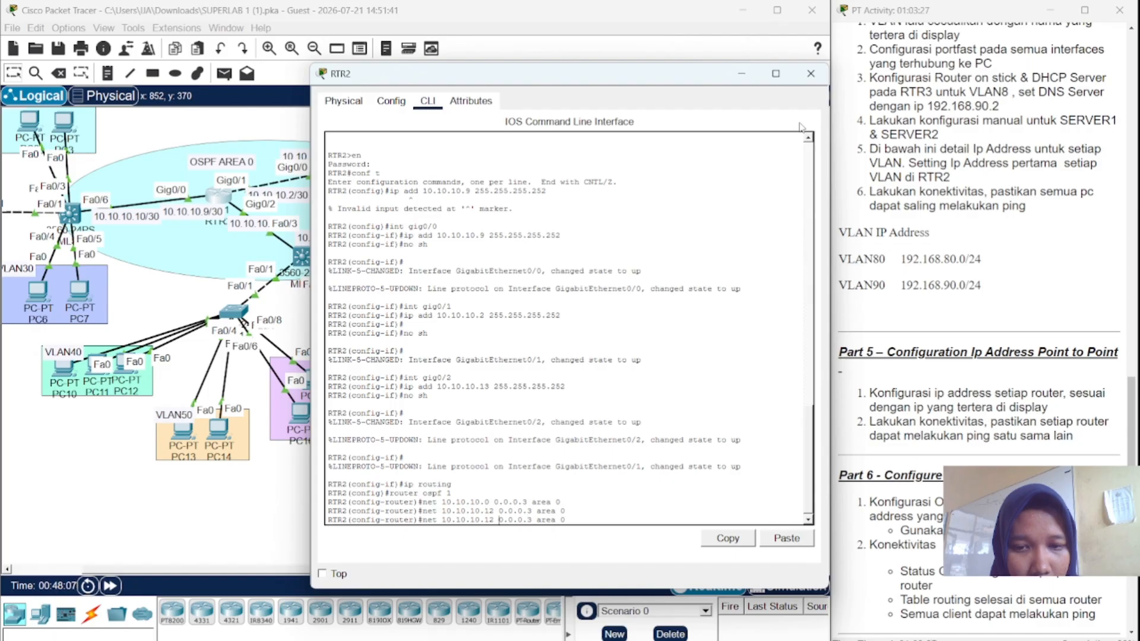
key(Left)
key(Left)
key(Left)
key(Left)
key(Left)
key(Left)
key(Left)
key(BackSpace)
key(BackSpace)
text(8)
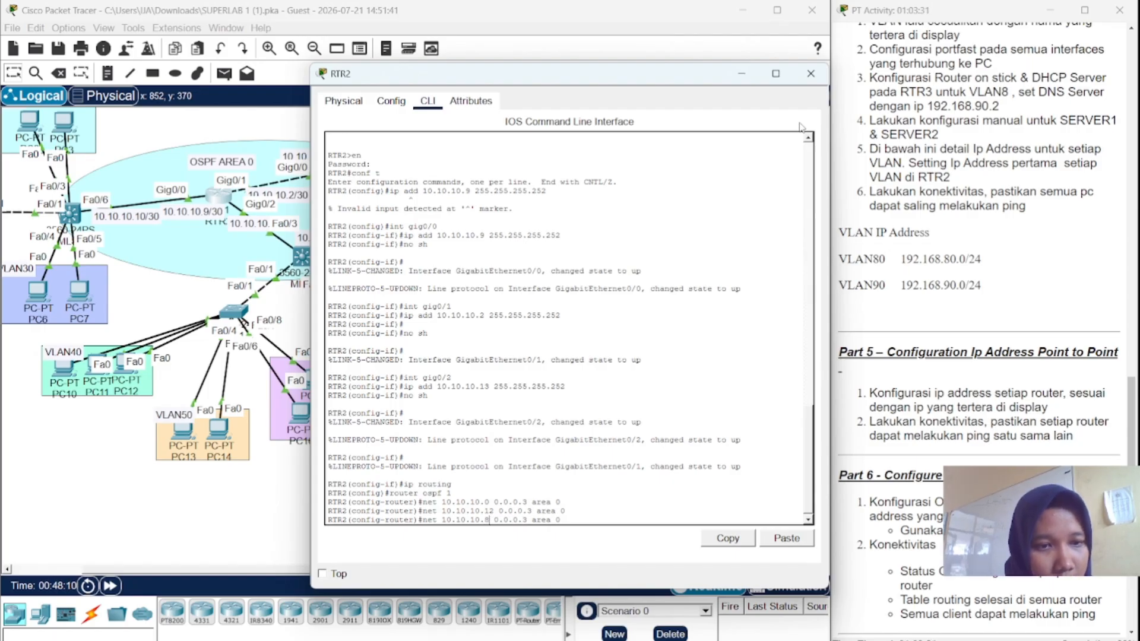
key(Return)
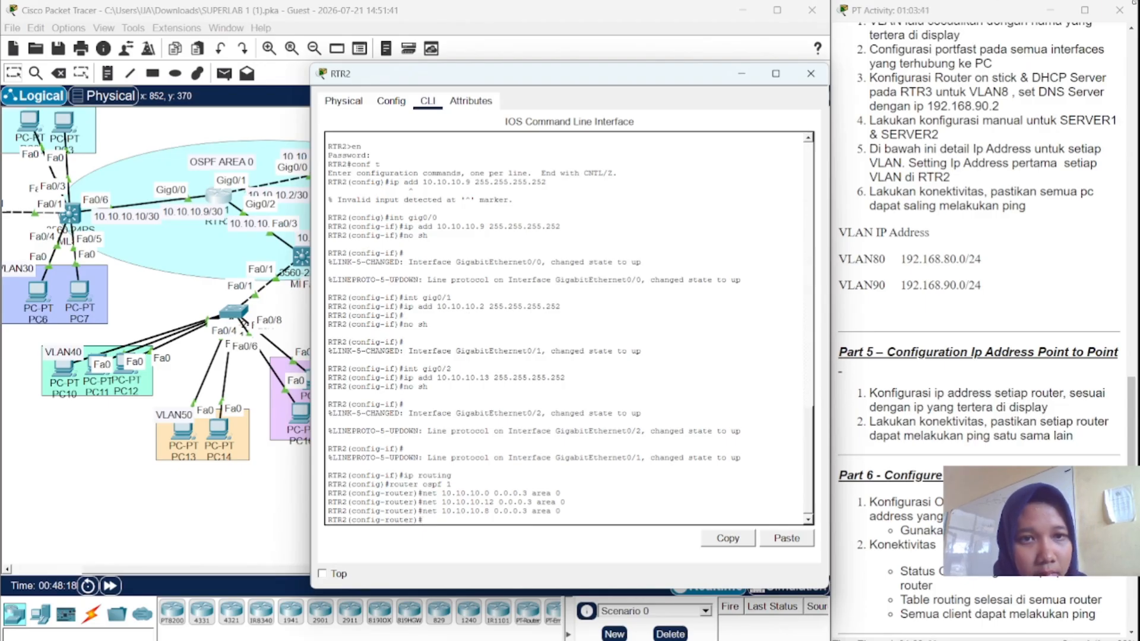
click(810, 73)
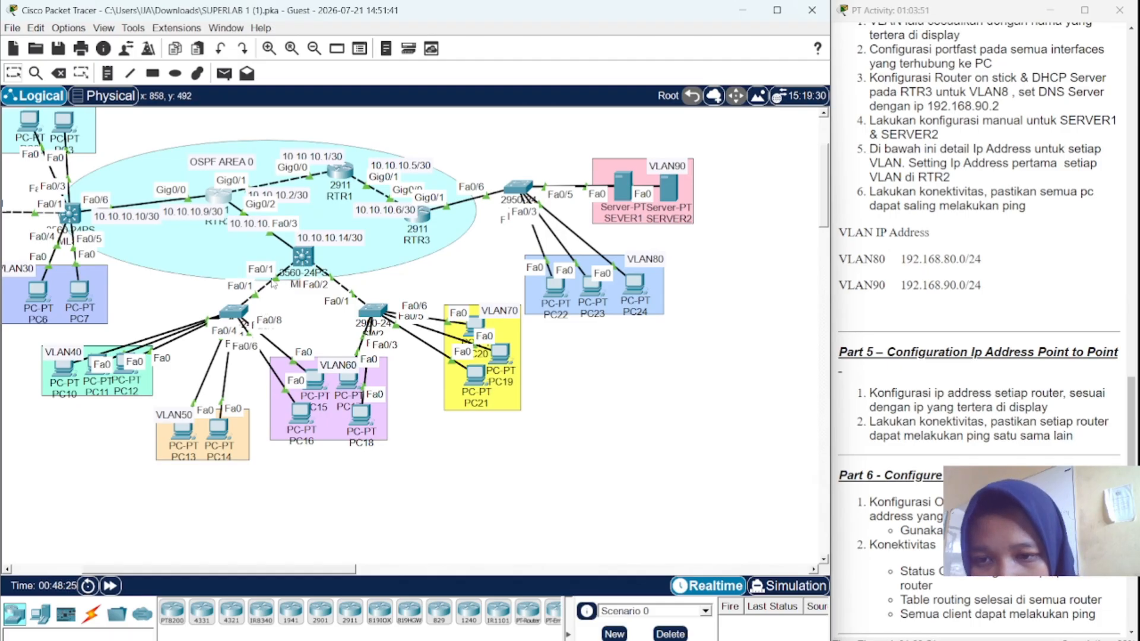
- Show the device info for SW1 and MLS1, including MLS1's Fa0/3 at 10.10.10.14/30
mouse_move(235, 317)
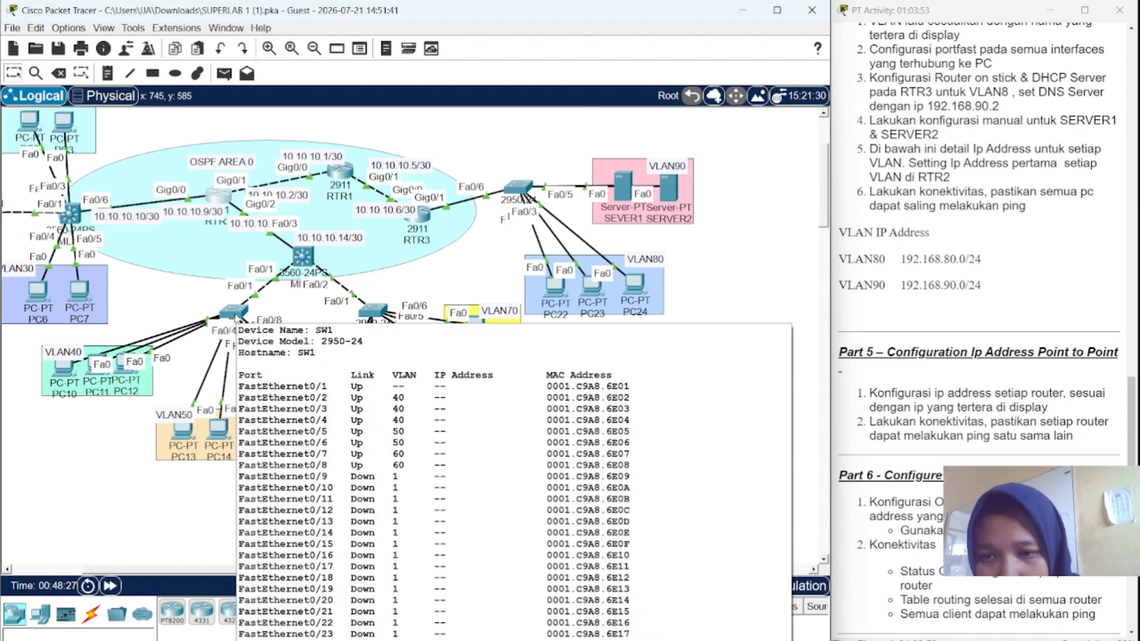
mouse_move(301, 252)
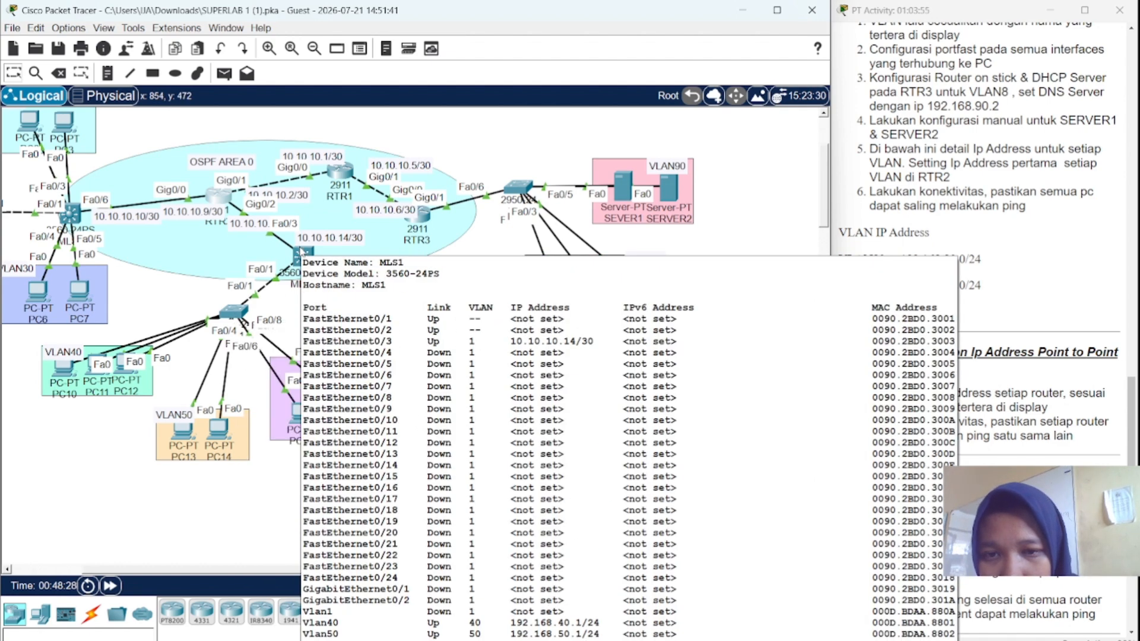
- Open MLS1's CLI, enable ip routing and start OSPF process 1
click(301, 252)
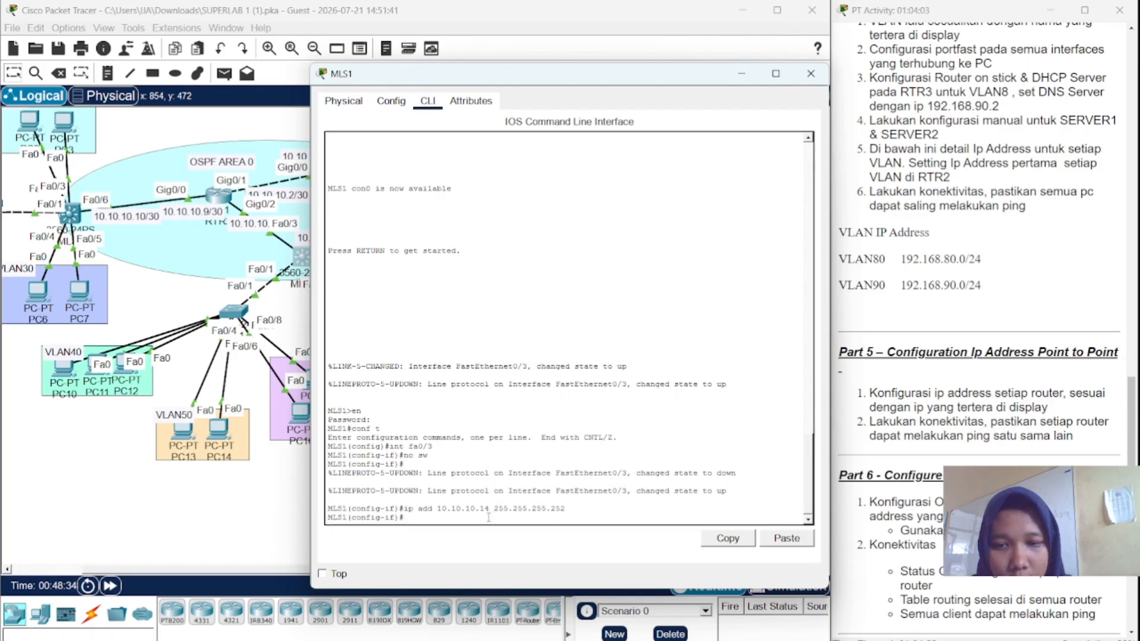
text(ip)
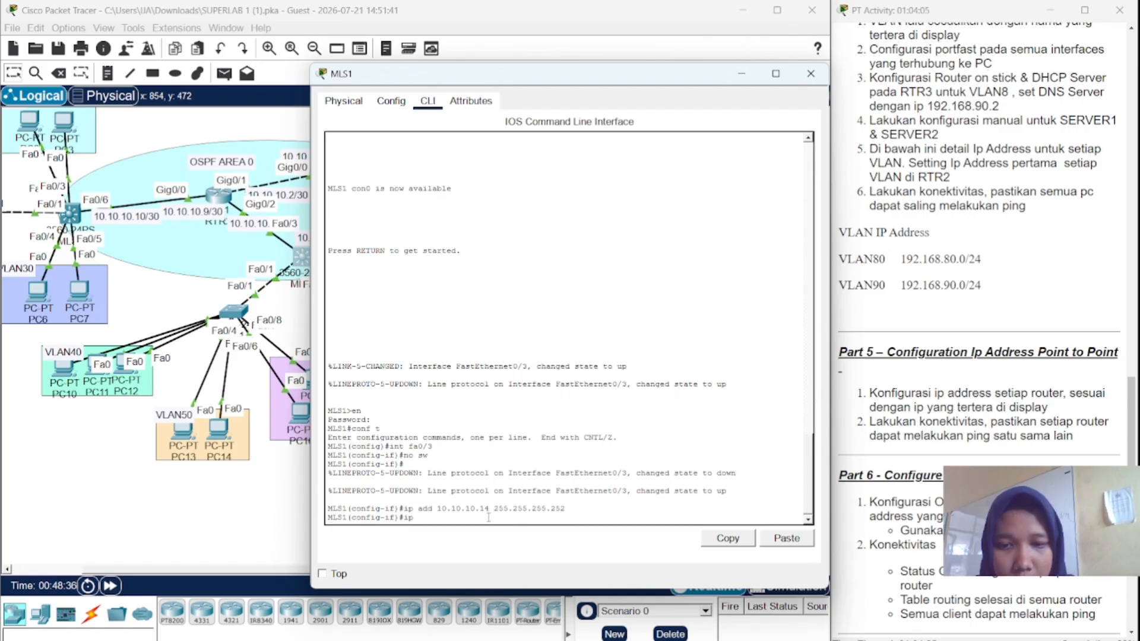
text( routing)
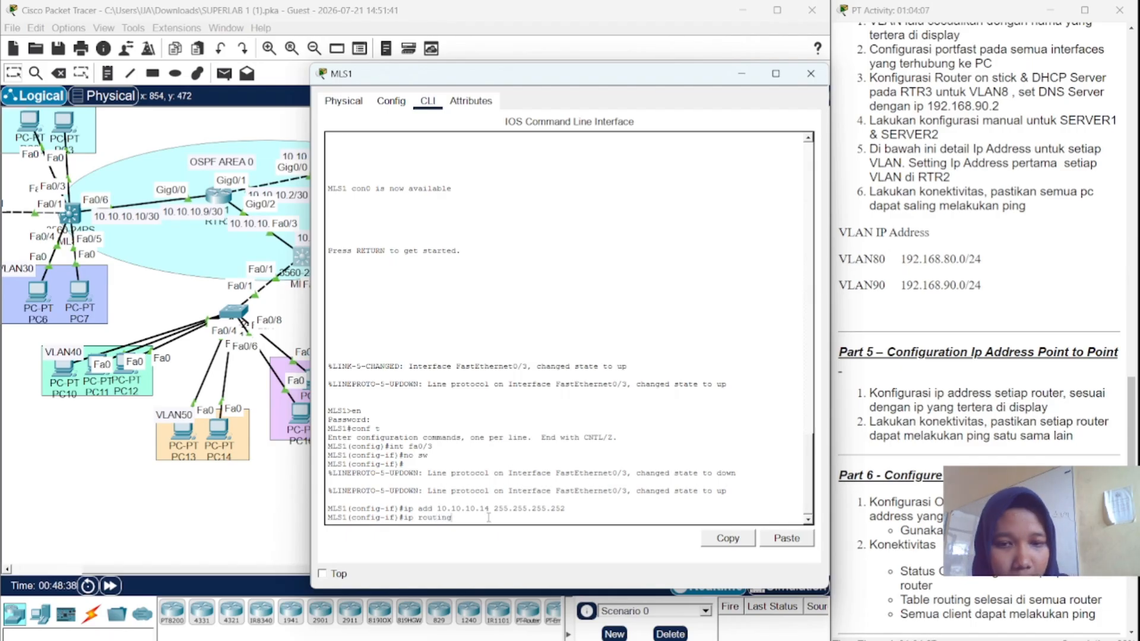
key(Return)
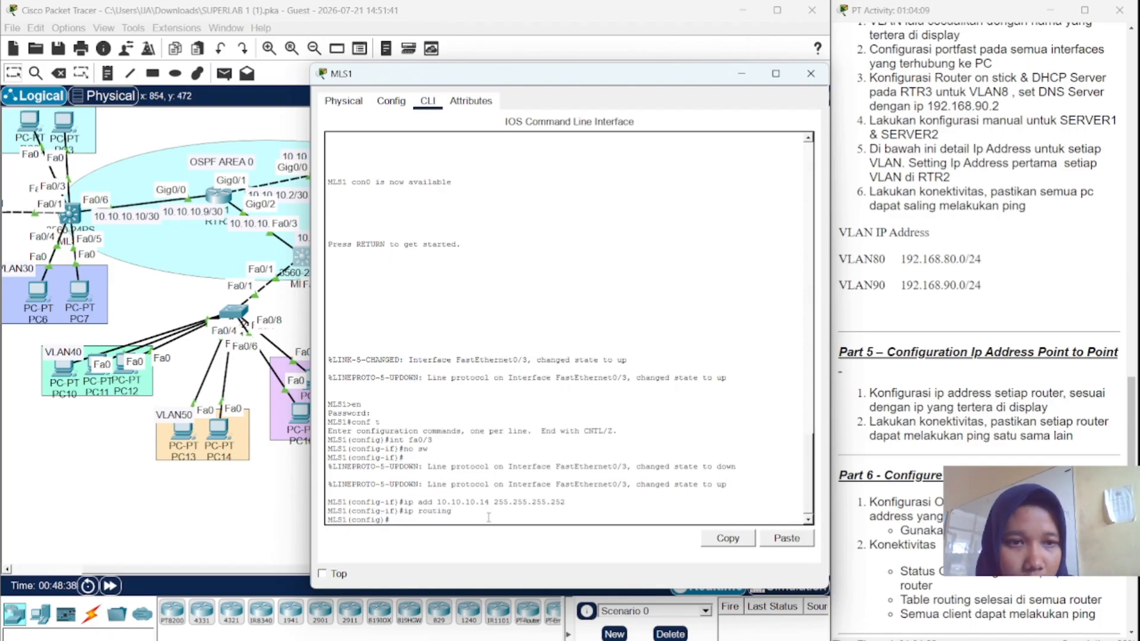
text(router)
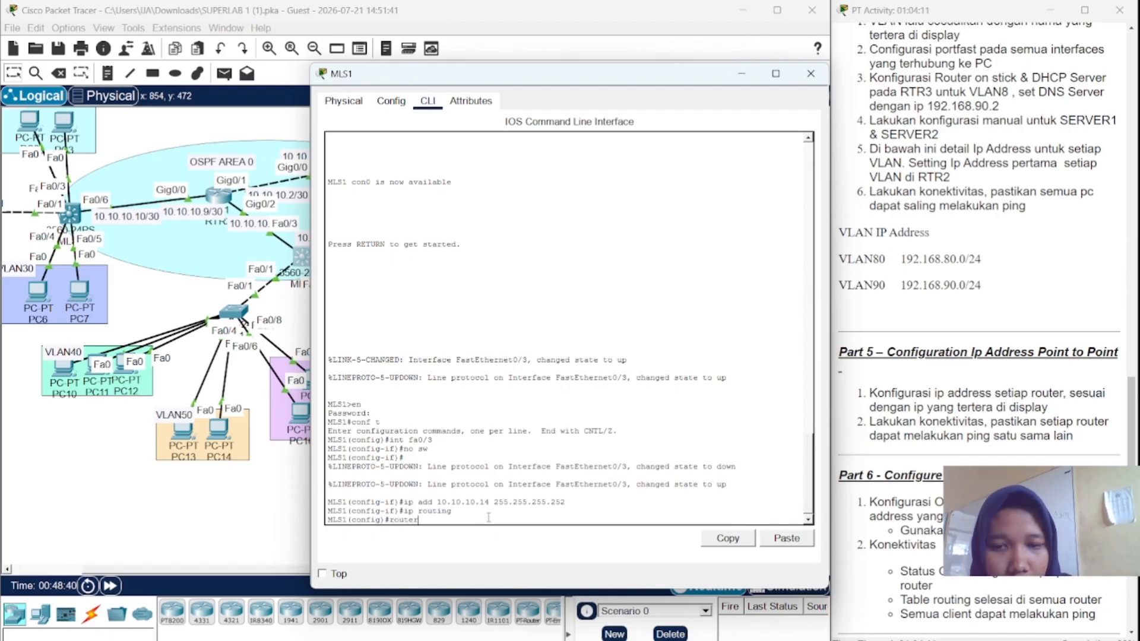
text( ospf)
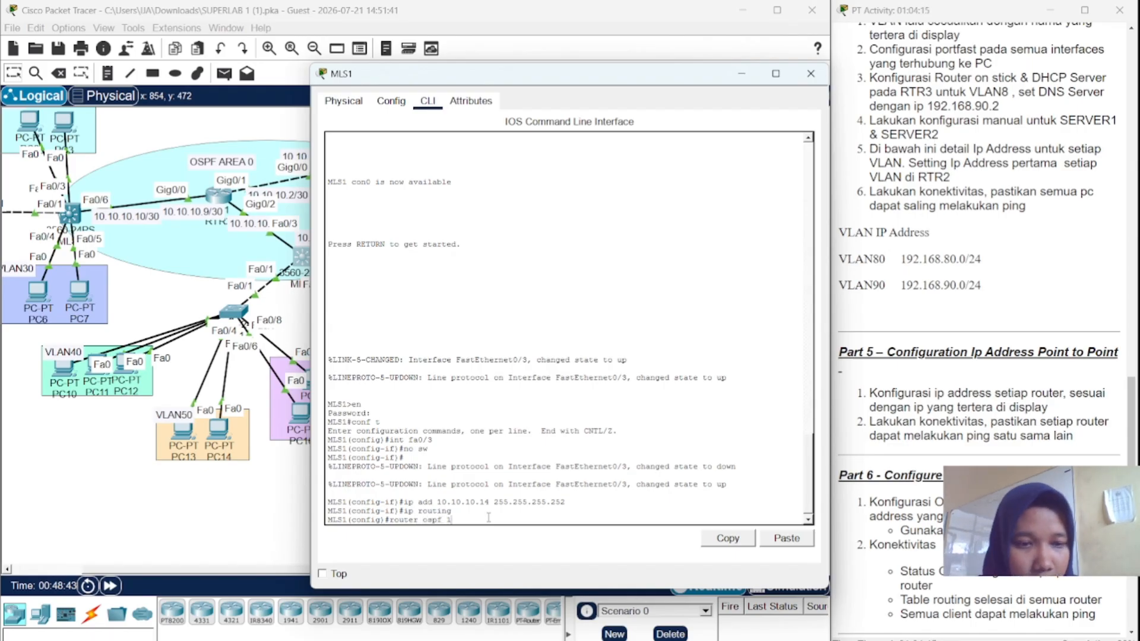
text( 1)
key(Return)
- Add network 192.168.40.0 0.0.0.255 to OSPF area 0
text(ne)
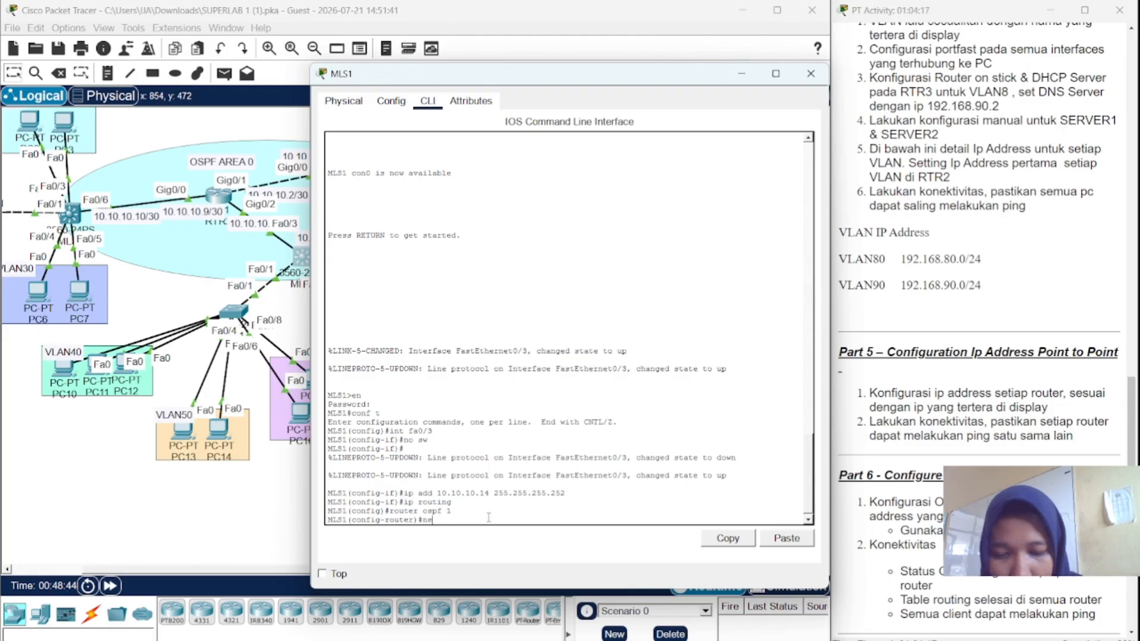
text(t 10)
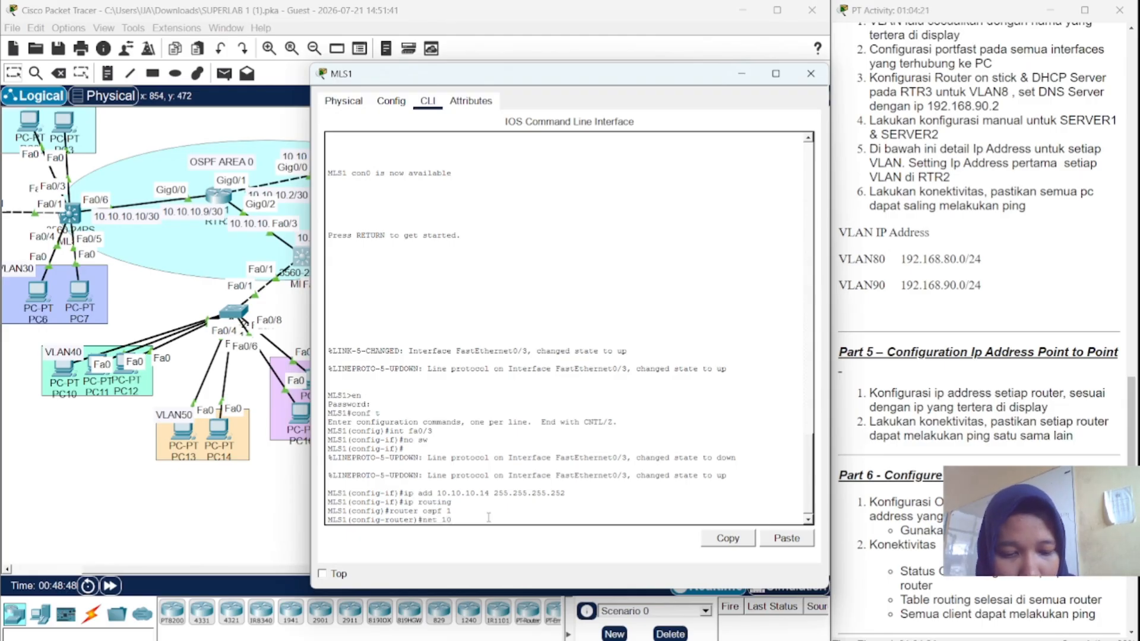
text(.10.10/4)
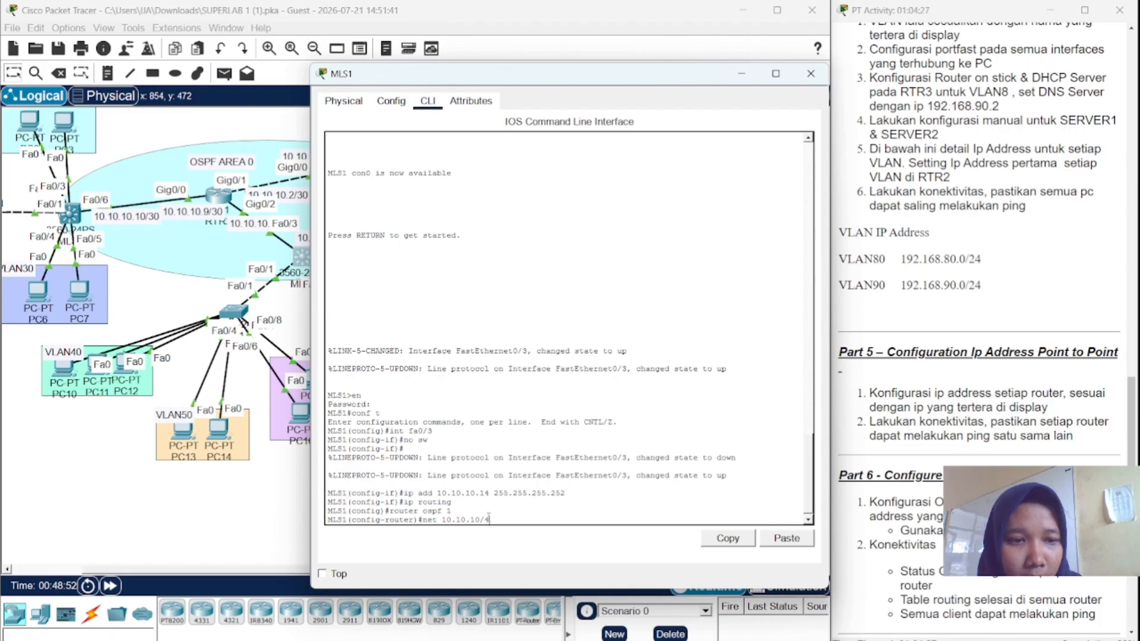
text(.0.)
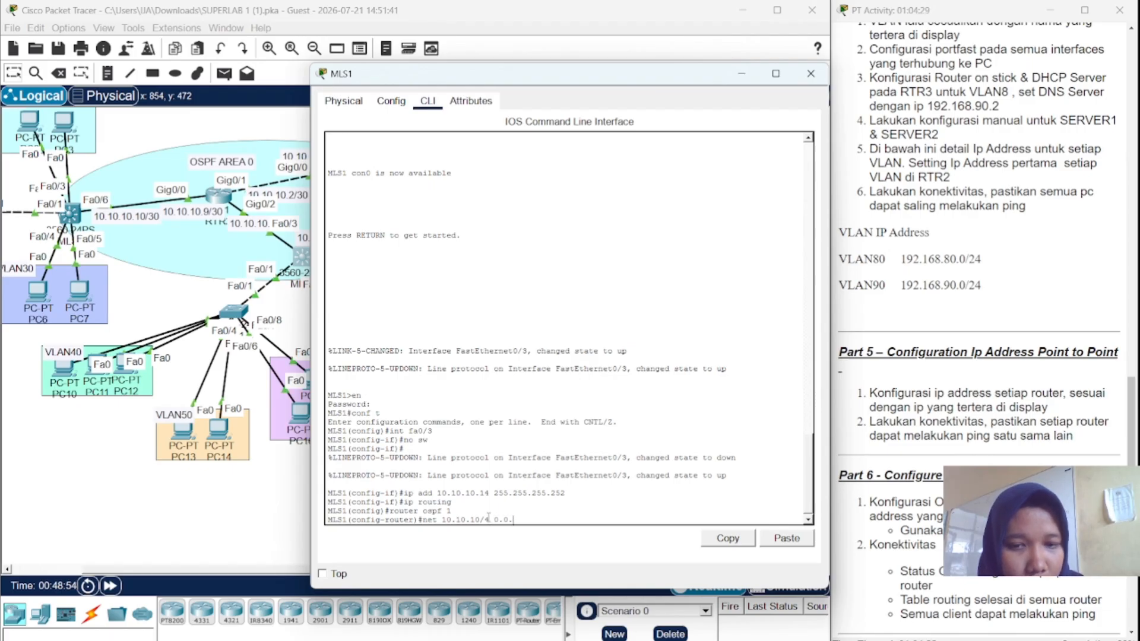
text(0.3)
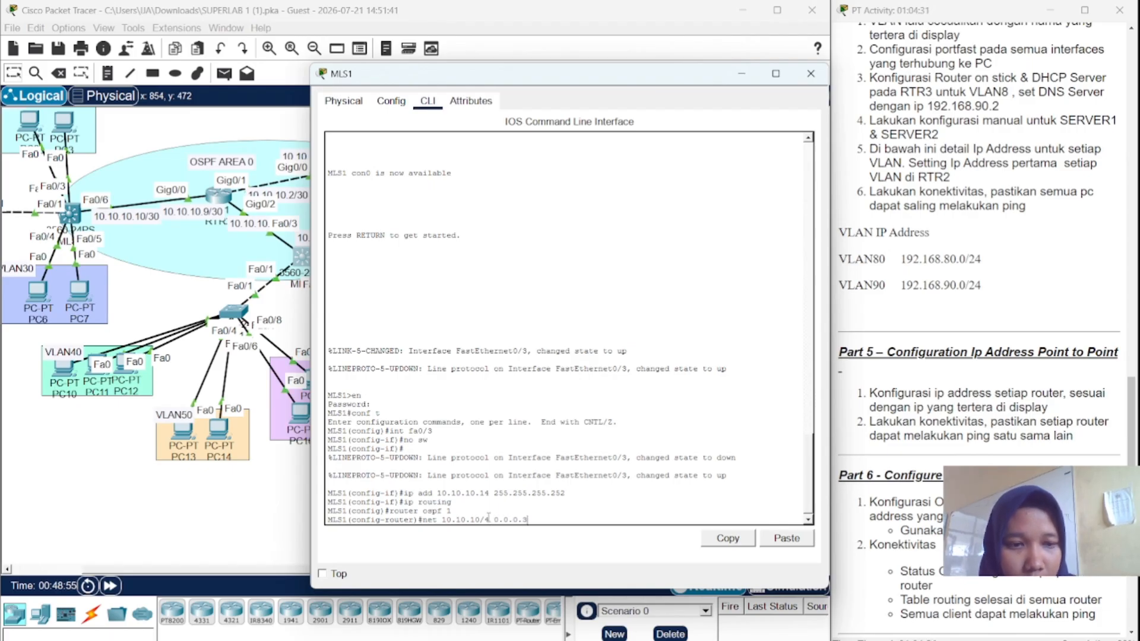
text( area)
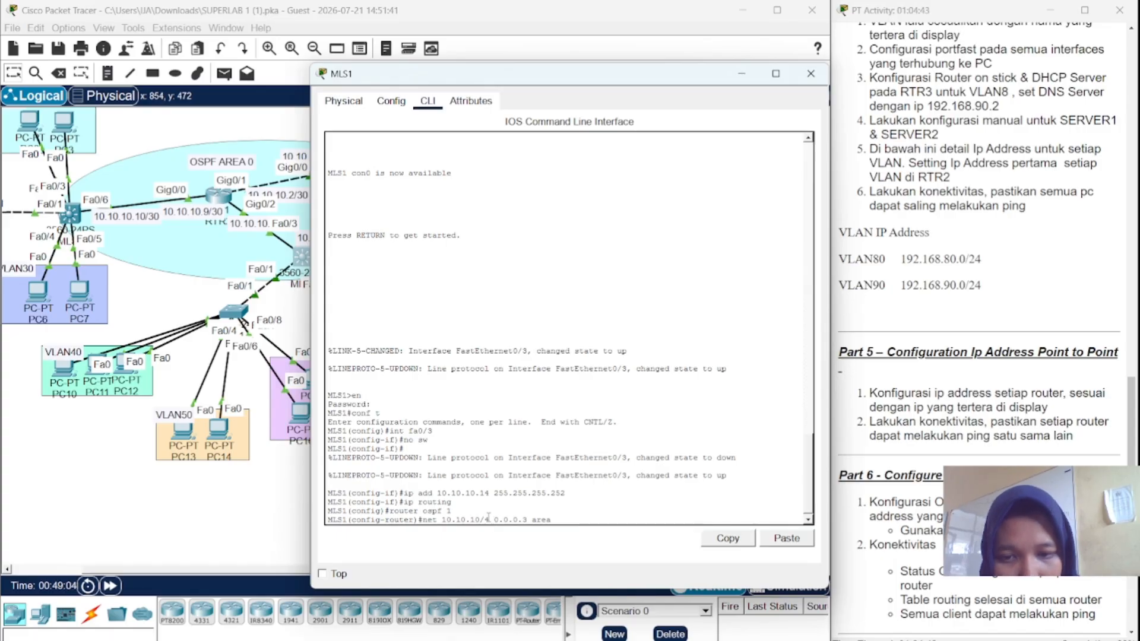
key(BackSpace)
key(BackSpace)
key(BackSpace)
key(BackSpace)
key(BackSpace)
key(BackSpace)
key(BackSpace)
key(BackSpace)
key(BackSpace)
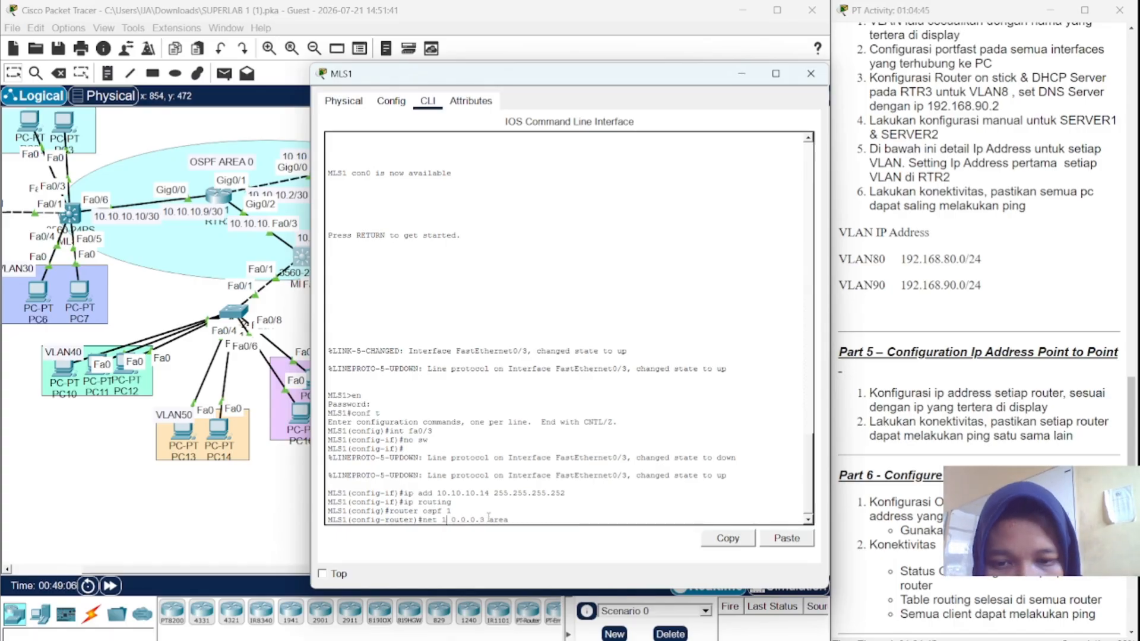
text(92.168)
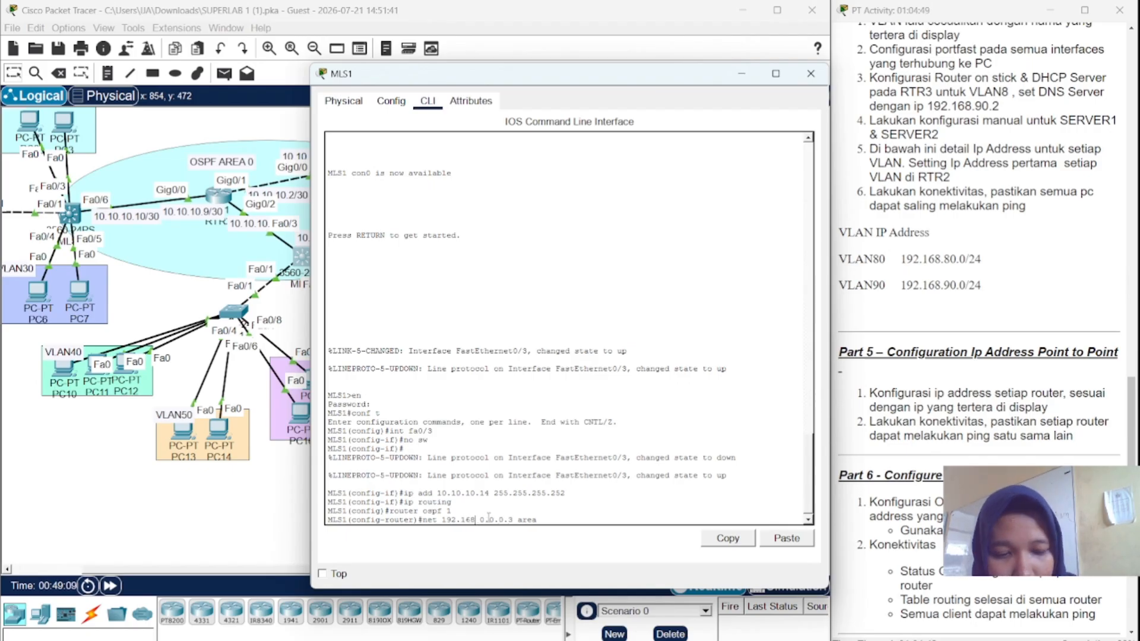
text(.)
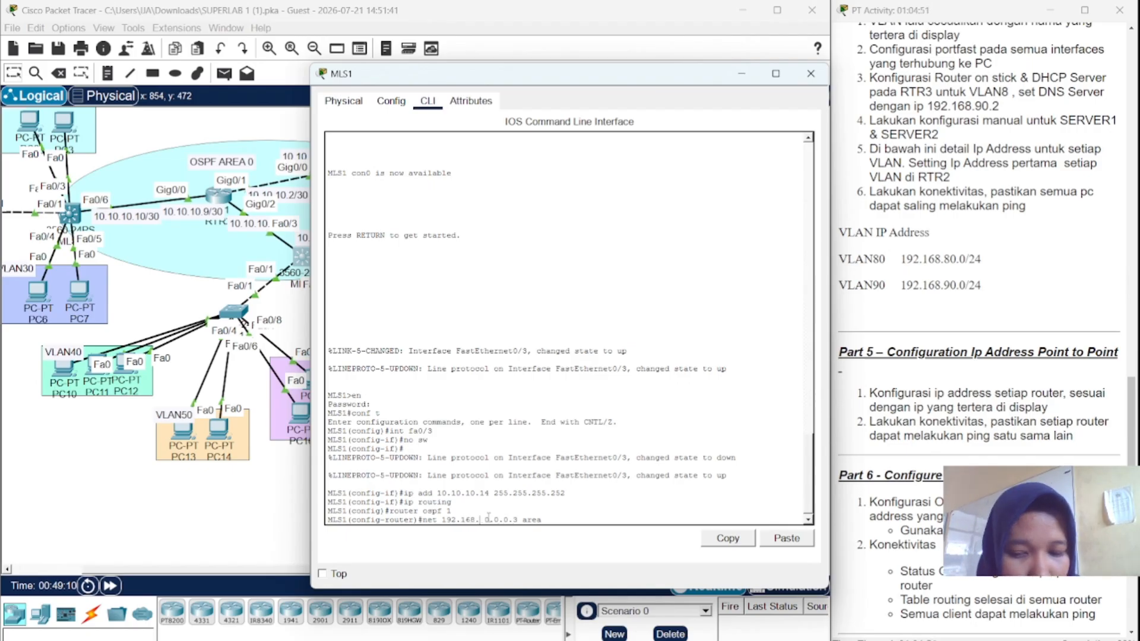
text(40)
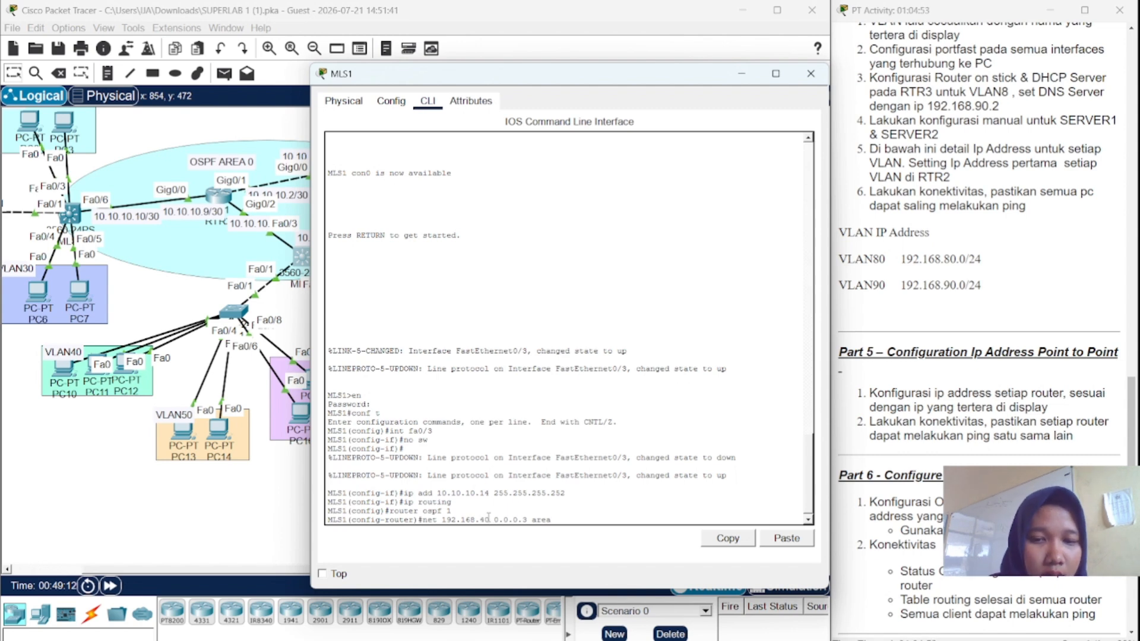
text(.)
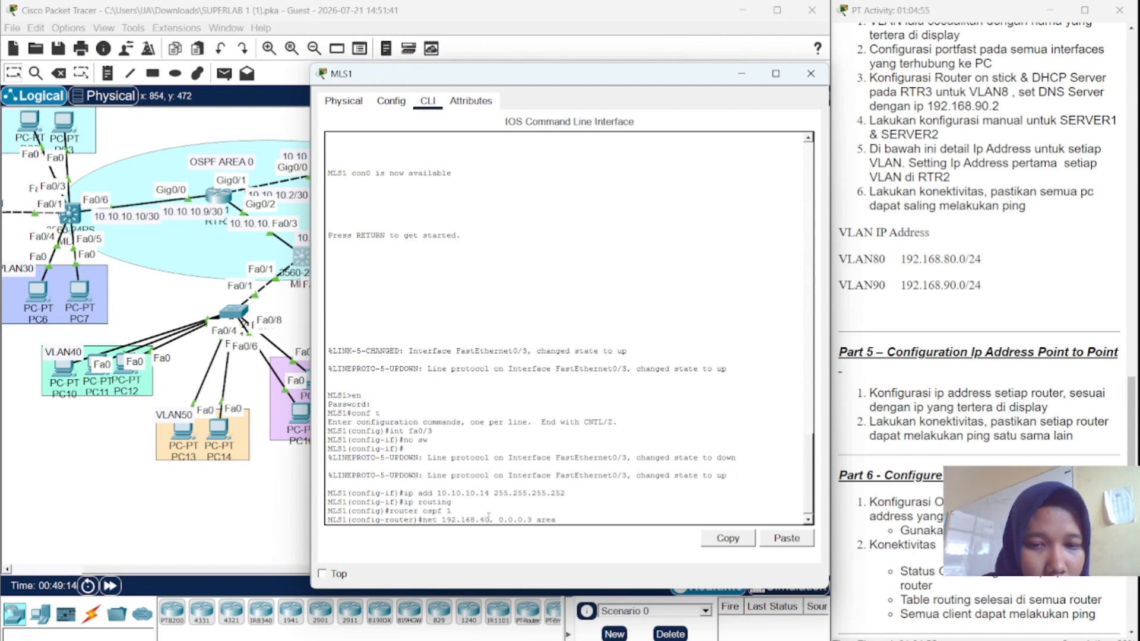
text(0)
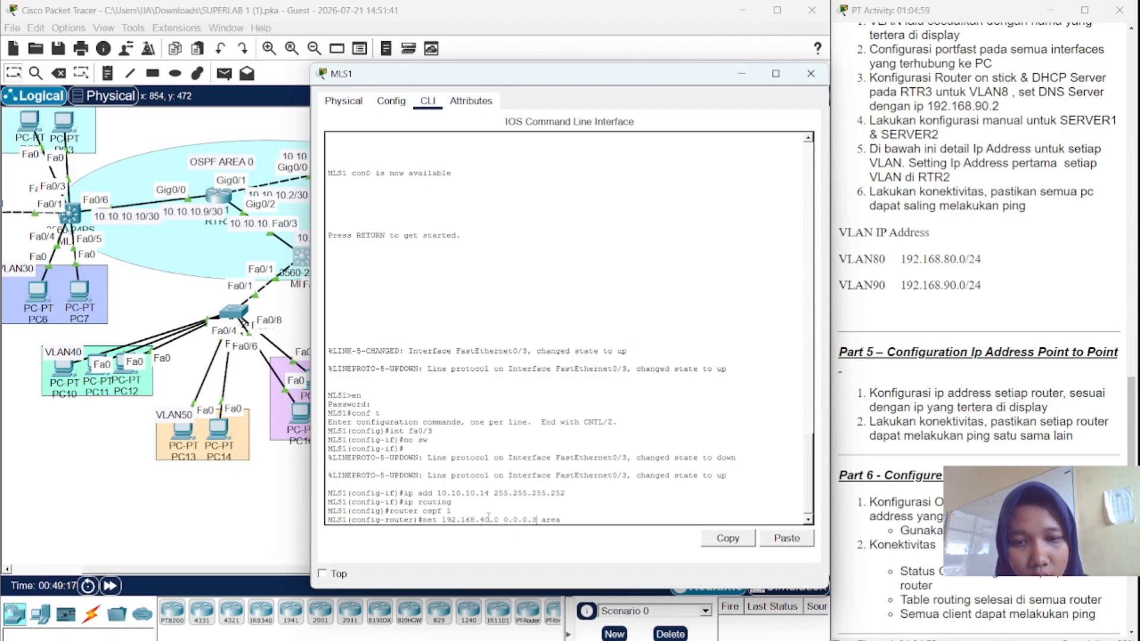
key(BackSpace)
text(255)
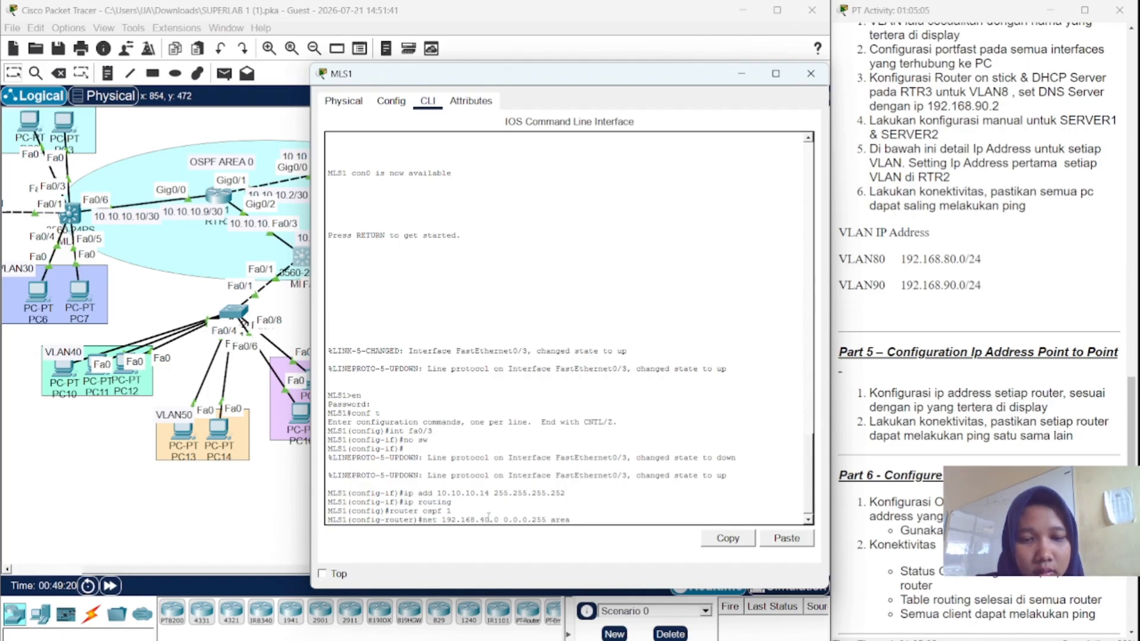
text(0)
key(Return)
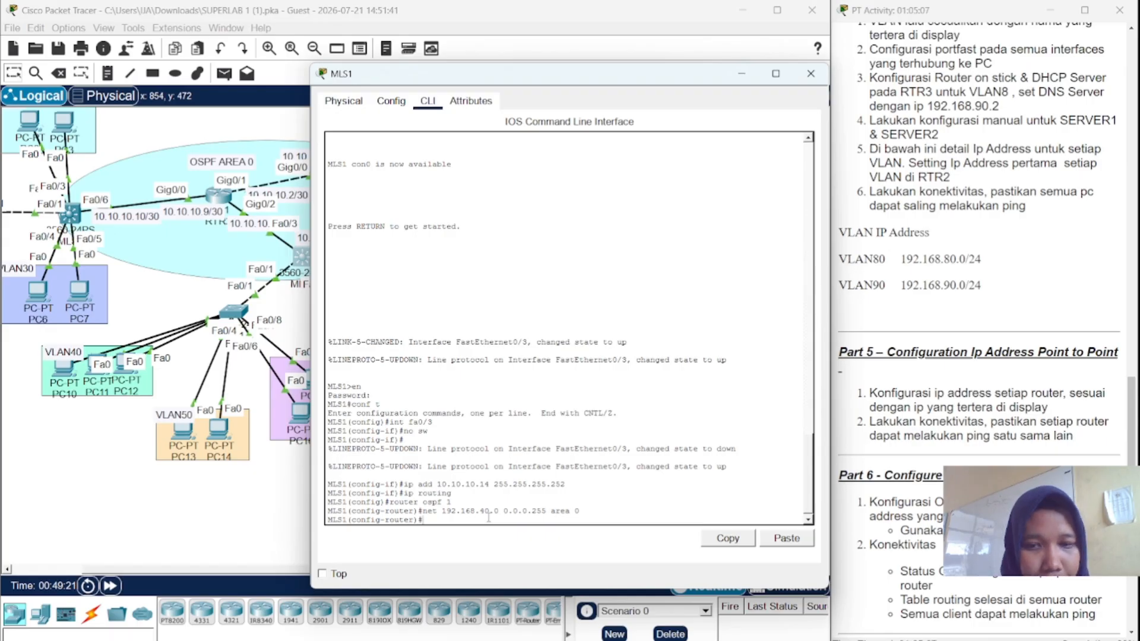
- Advertise 192.168.50.0 and 192.168.60.0 0.0.0.255 in OSPF area 0 on MLS1
key(Up)
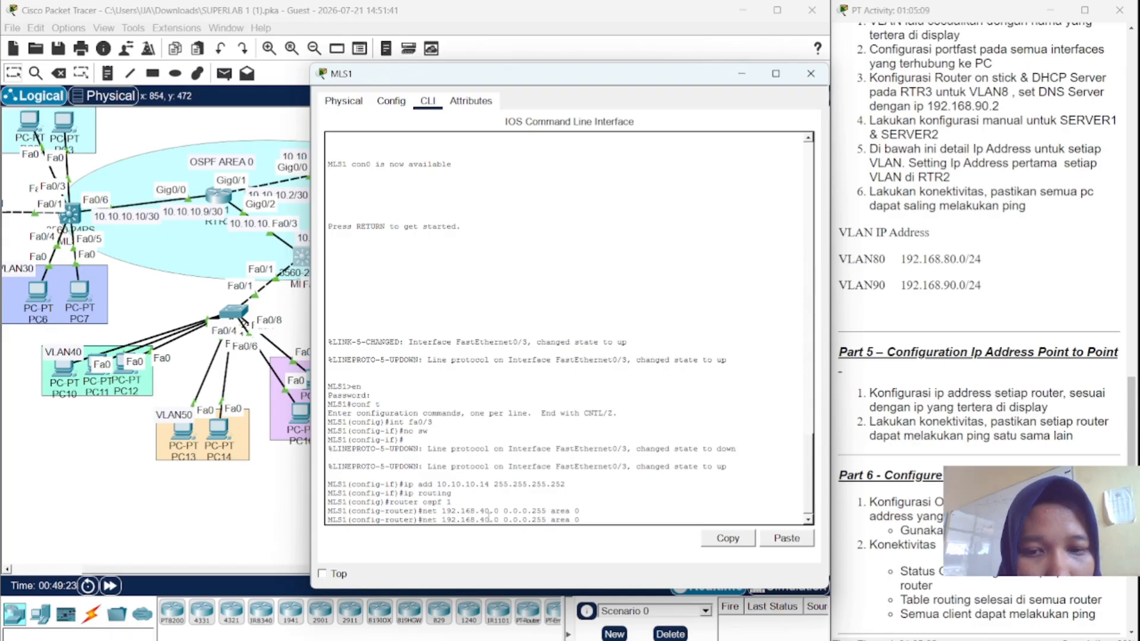
key(Left)
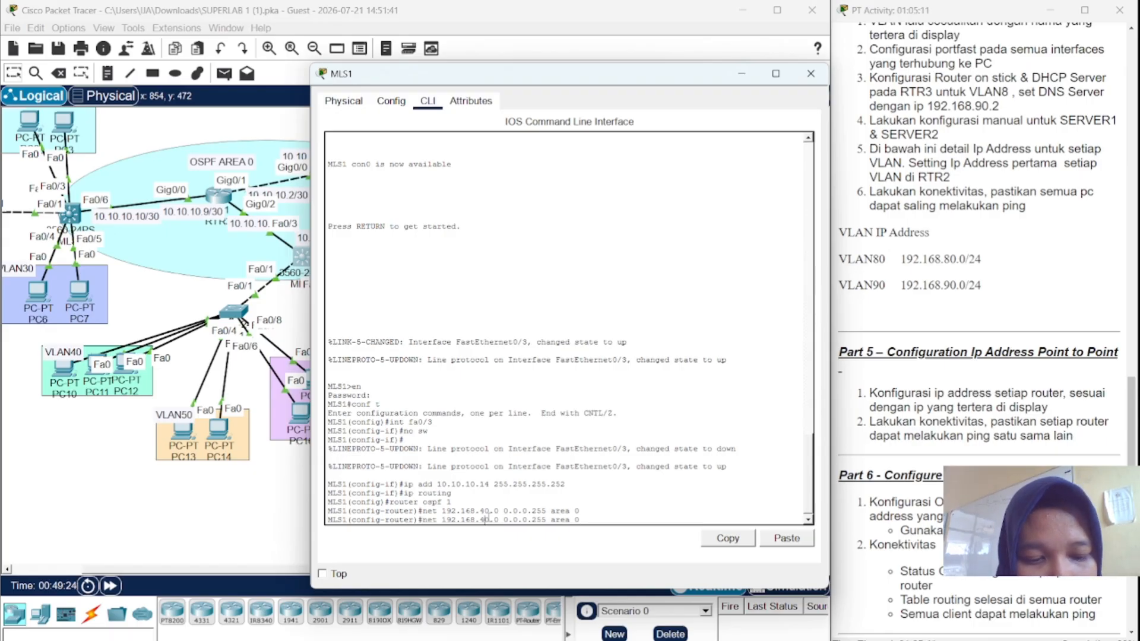
key(BackSpace)
text(5)
key(Return)
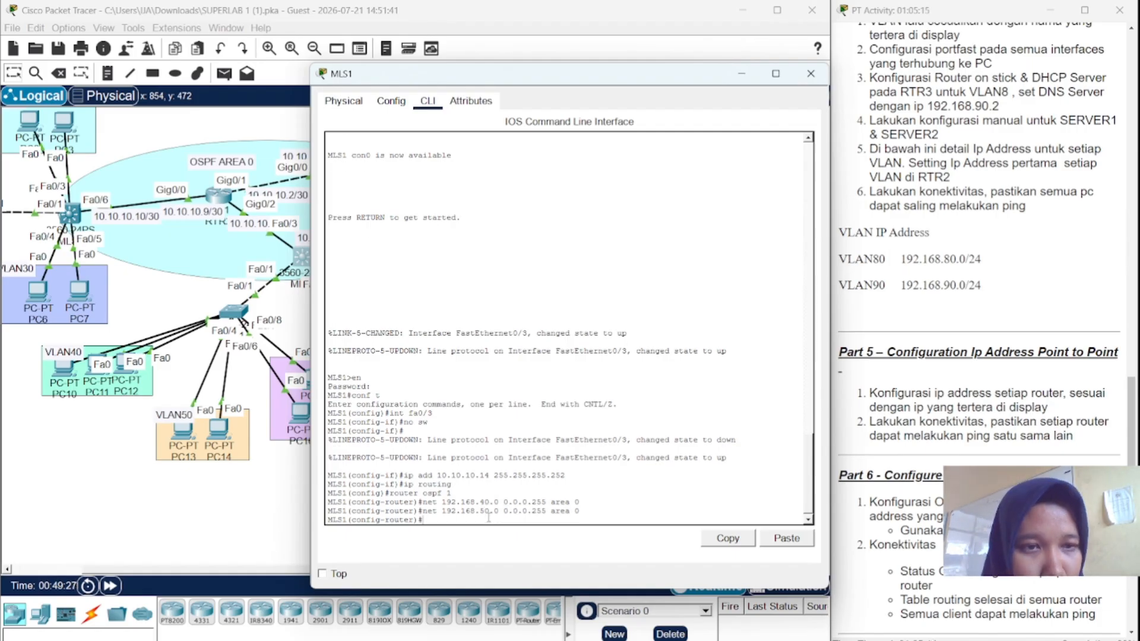
key(Up)
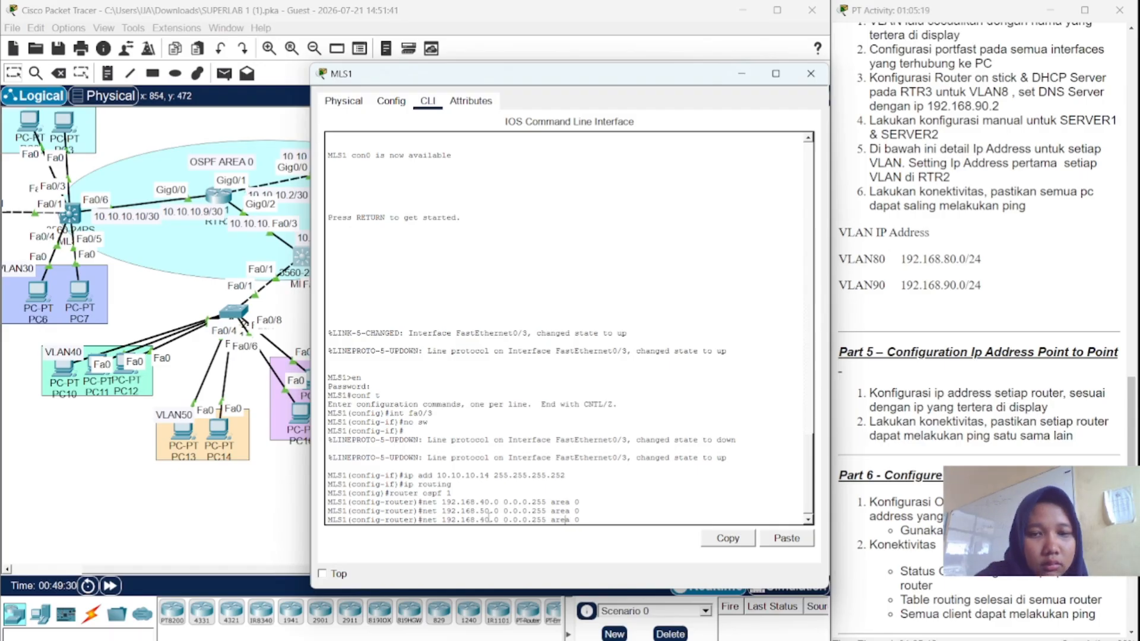
key(Left)
key(Left)
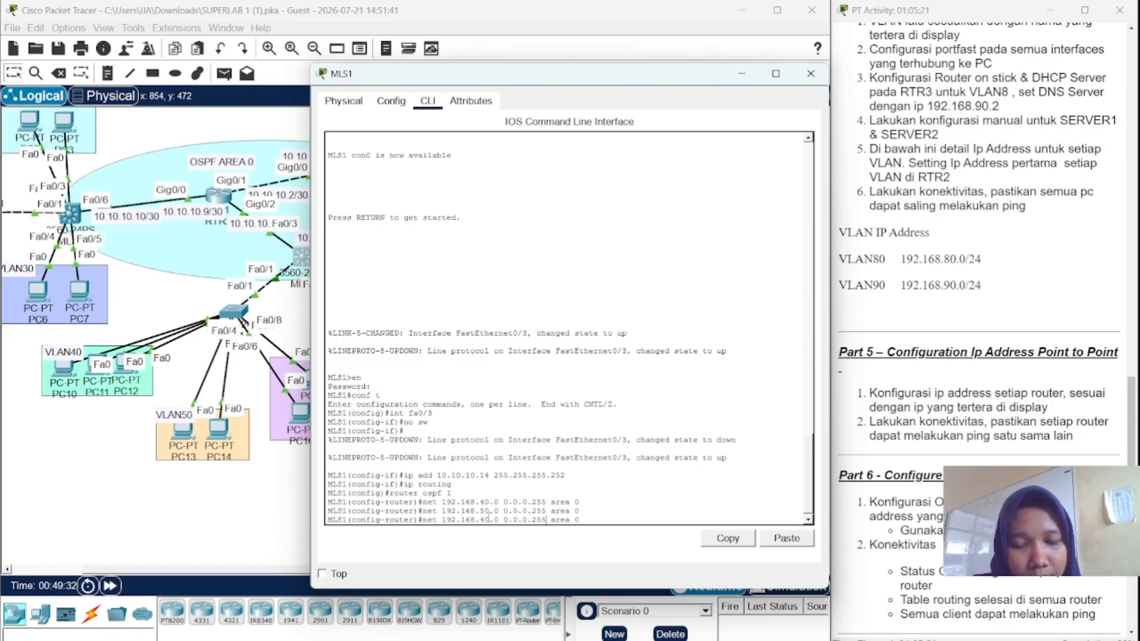
key(BackSpace)
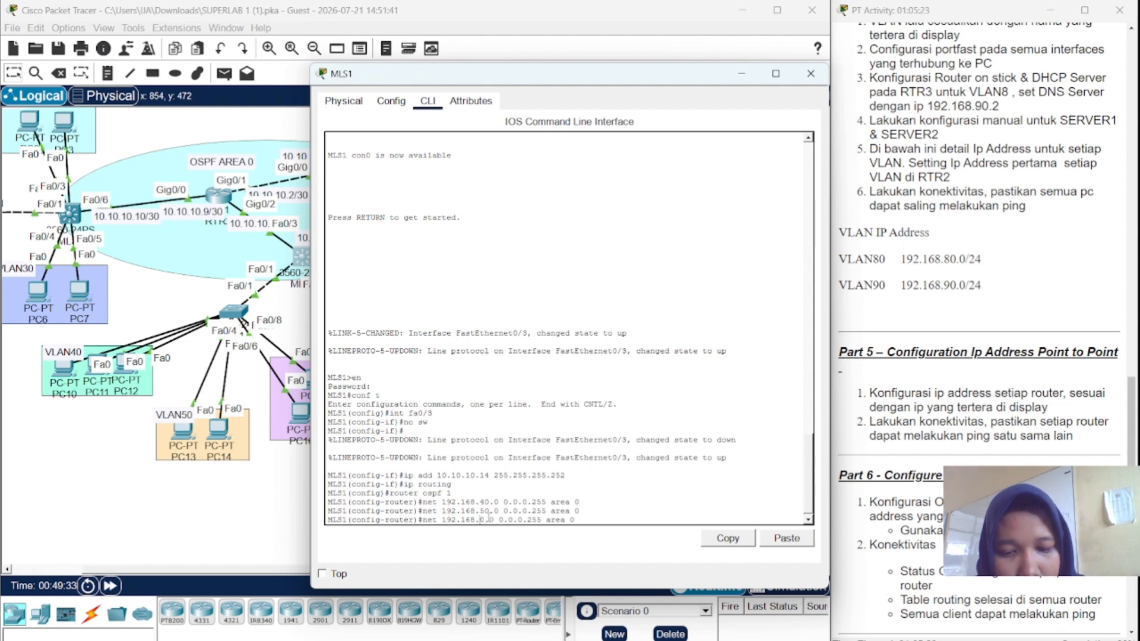
text(6)
key(Return)
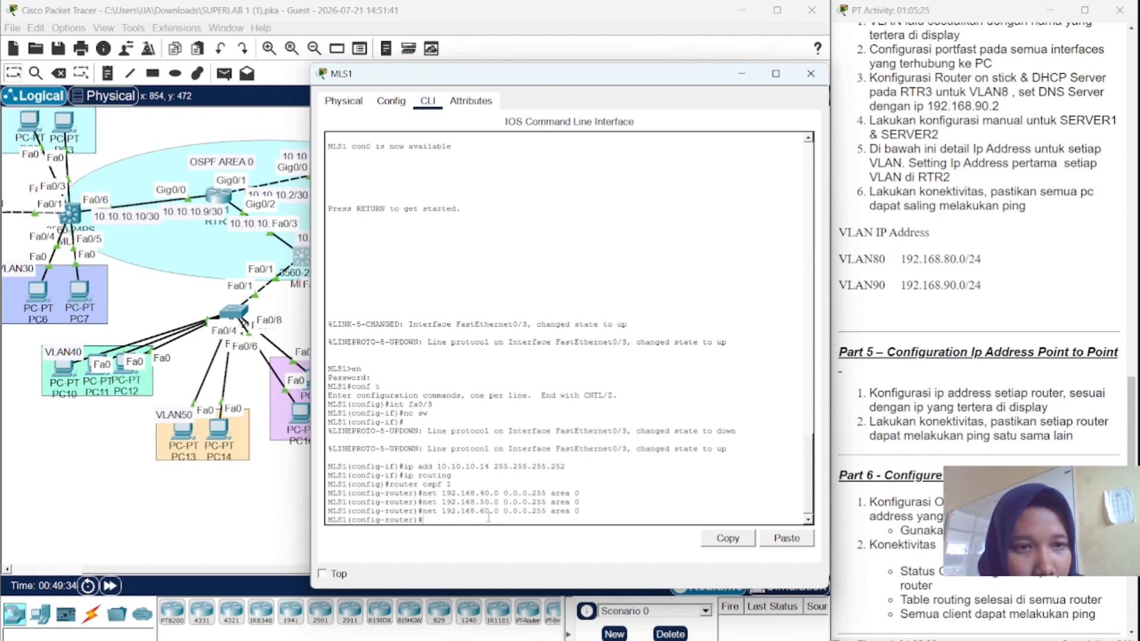
- Add network 192.168.70.0 0.0.0.255 to OSPF area 0
key(Up)
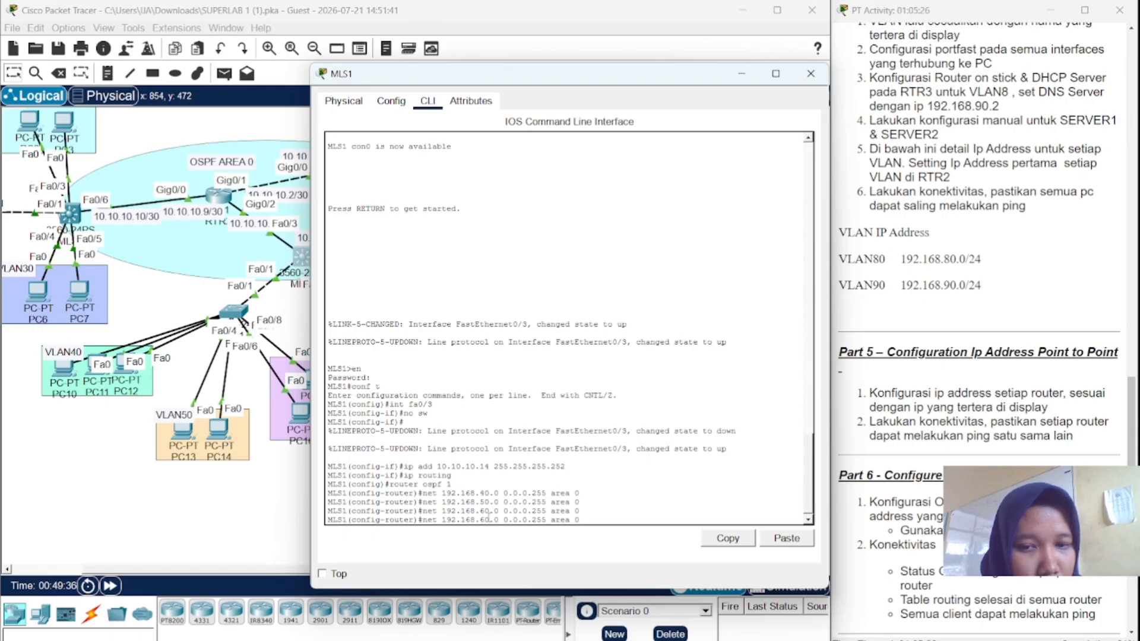
key(Left)
key(Left)
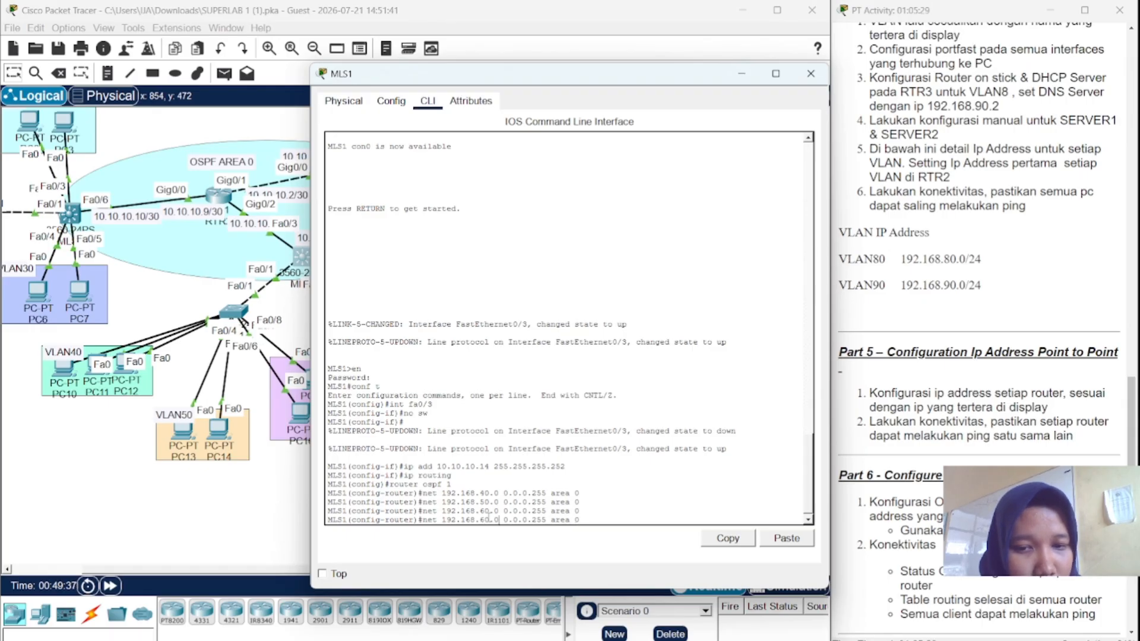
key(Left)
key(Left)
key(BackSpace)
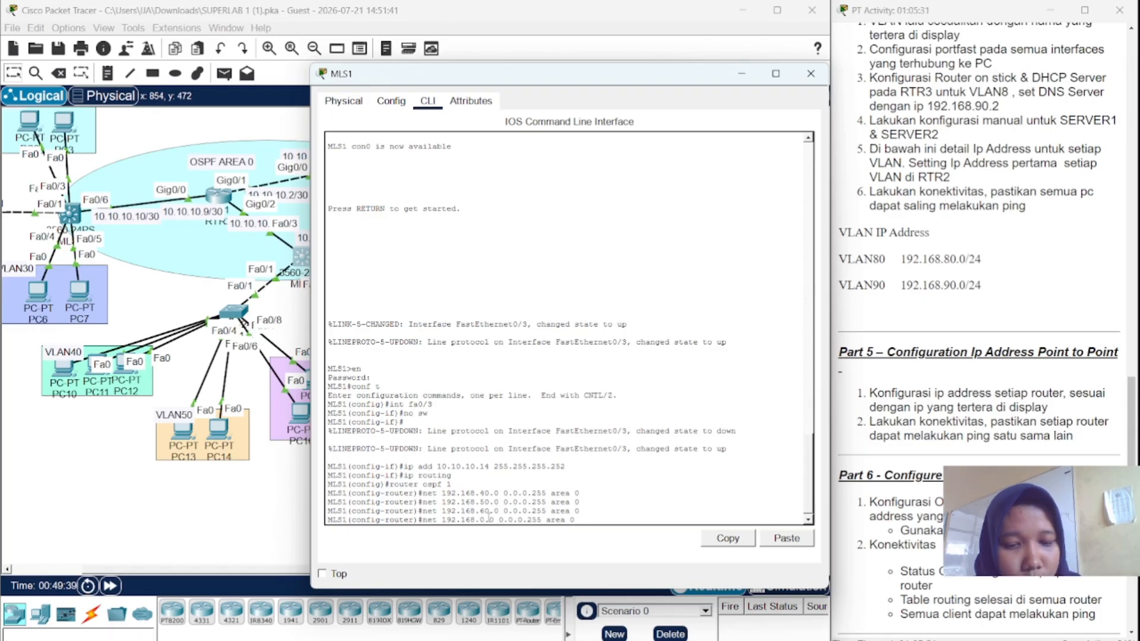
text(7)
key(Return)
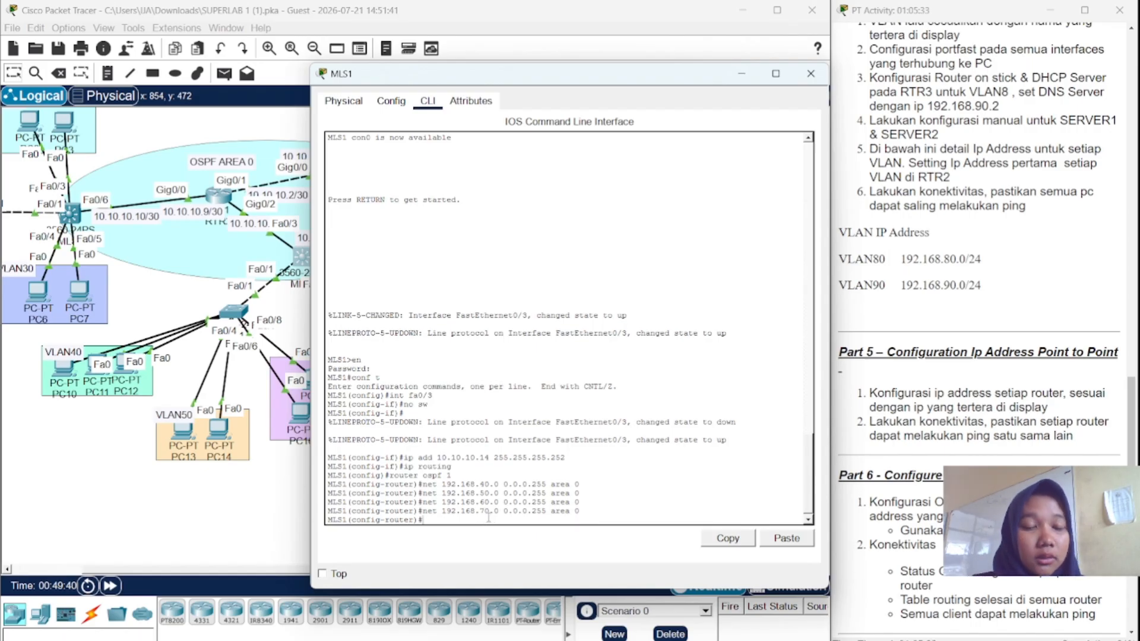
- Rework the recalled statement into a 10.10.10.12 0.0.0.3 area 0 network command
key(Up)
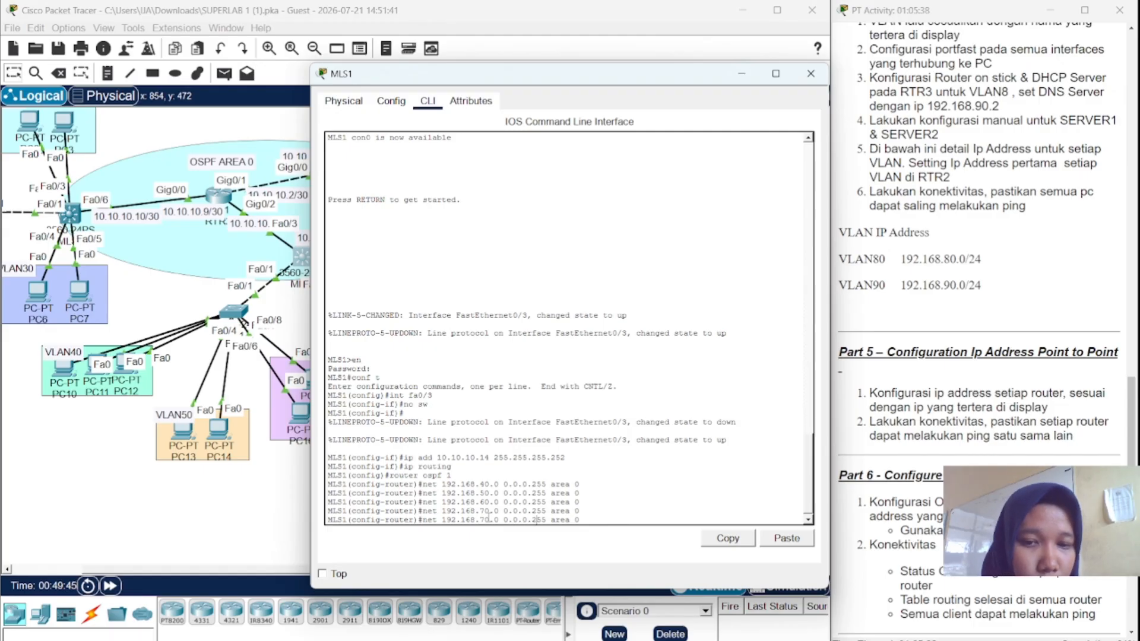
key(BackSpace)
key(BackSpace)
key(BackSpace)
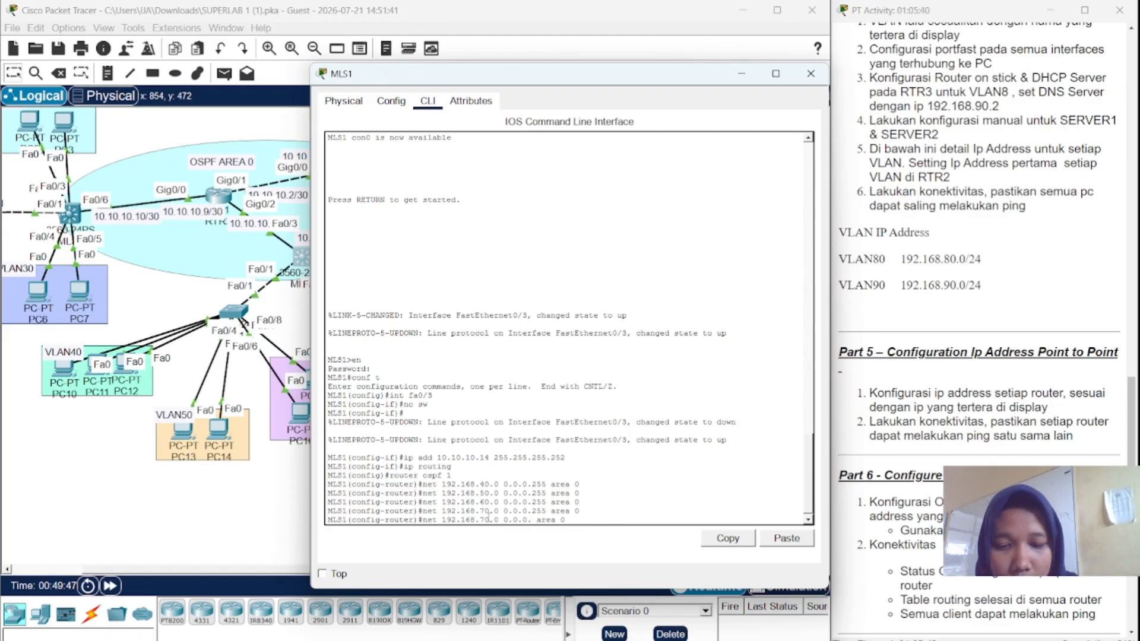
text(3)
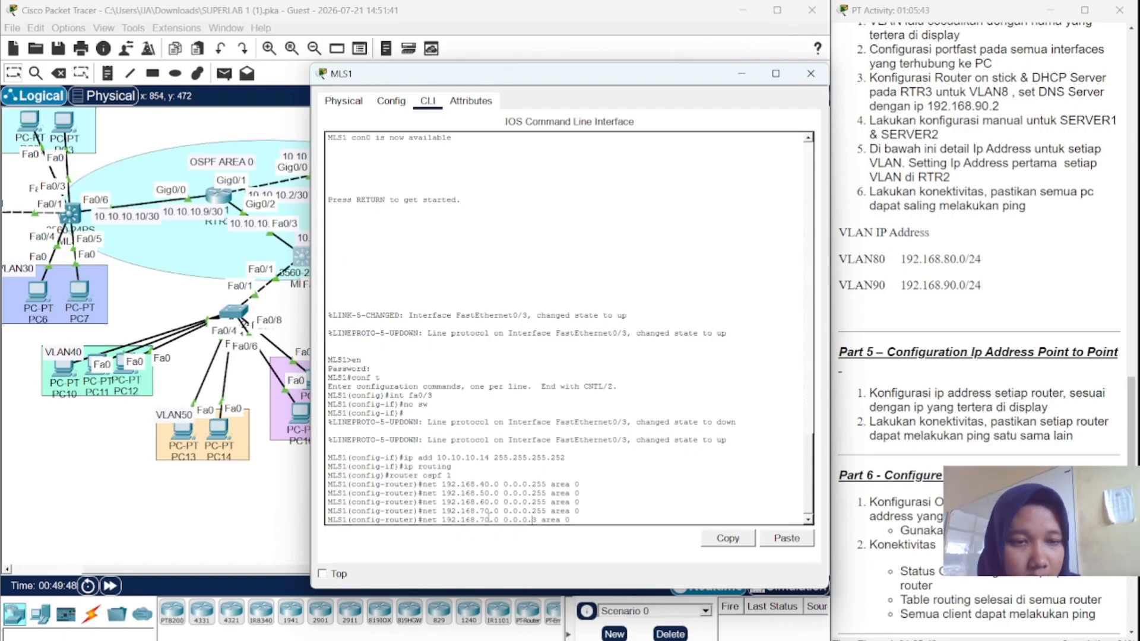
key(Left)
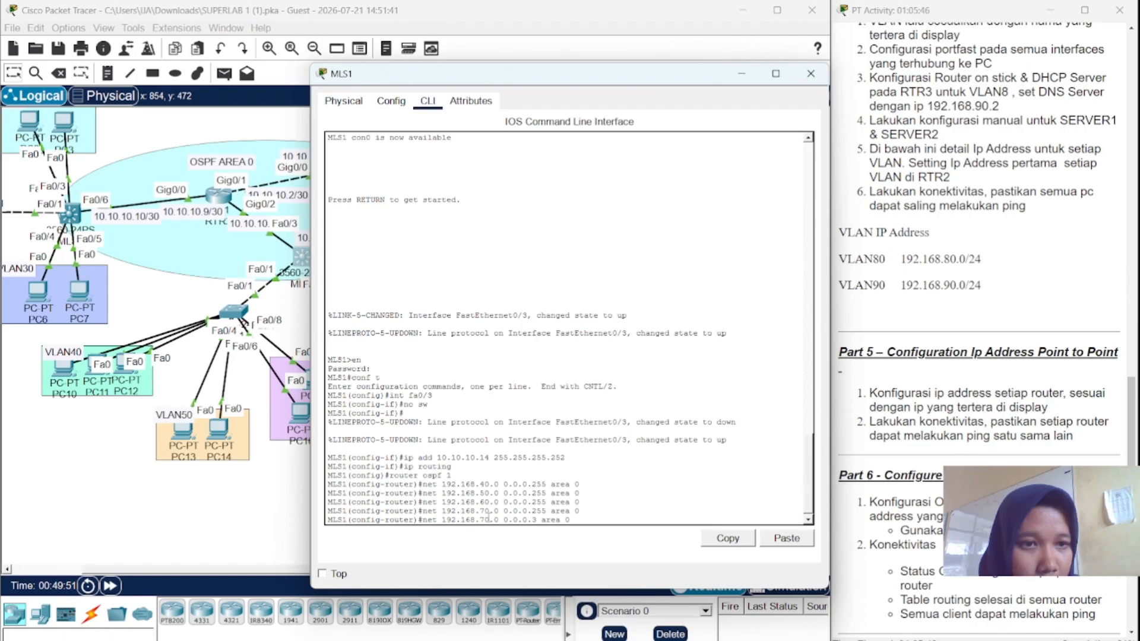
key(BackSpace)
key(BackSpace)
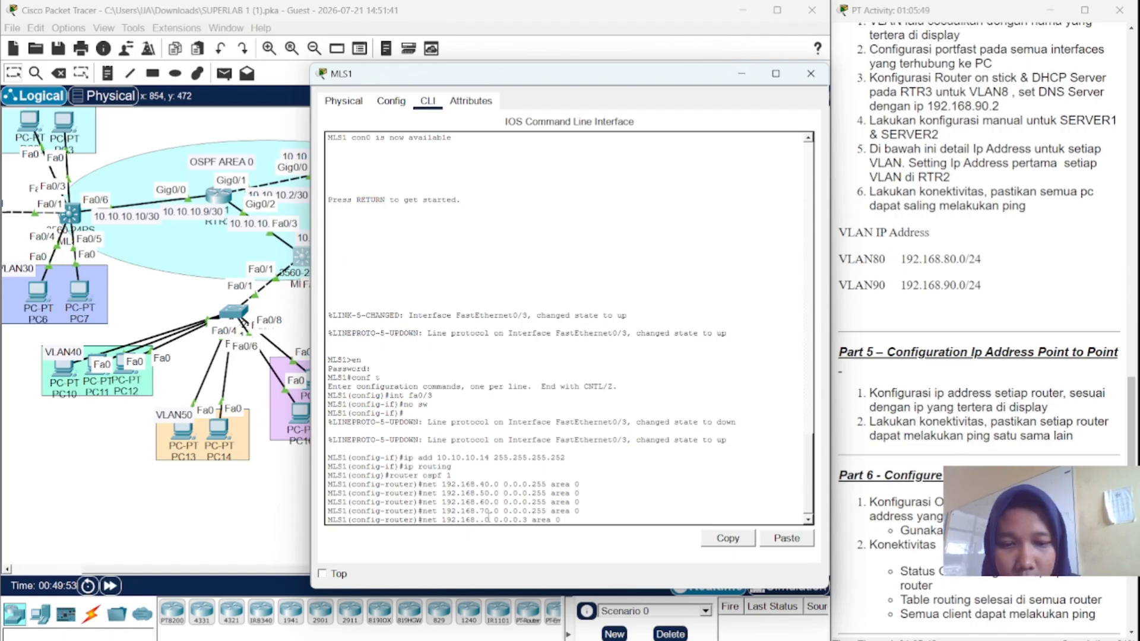
text(10)
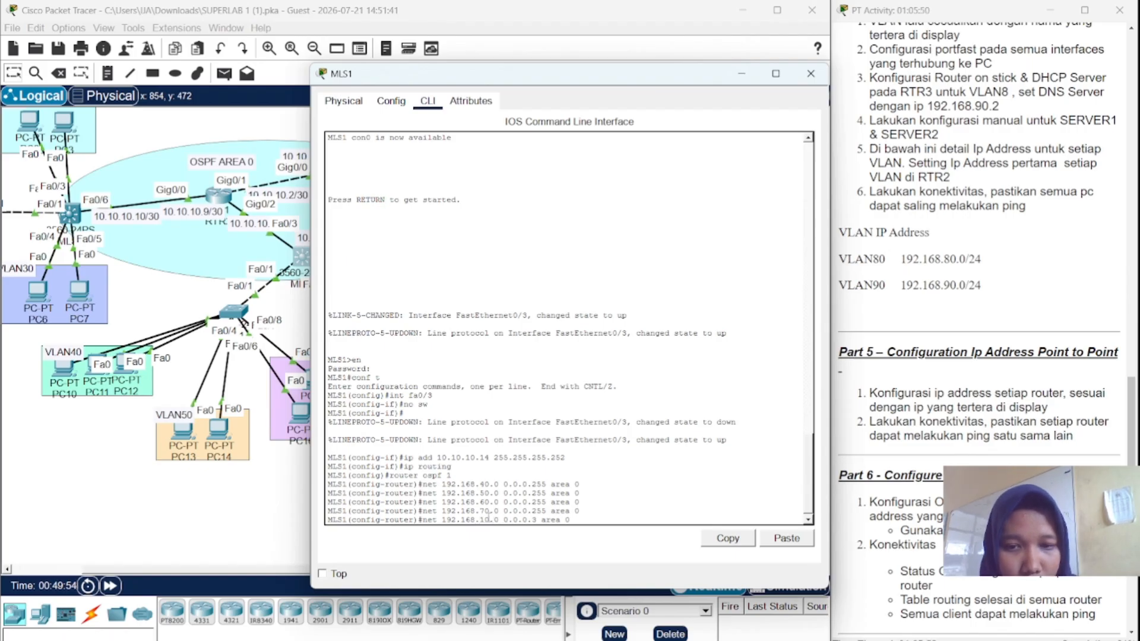
key(Delete)
key(Delete)
text(12)
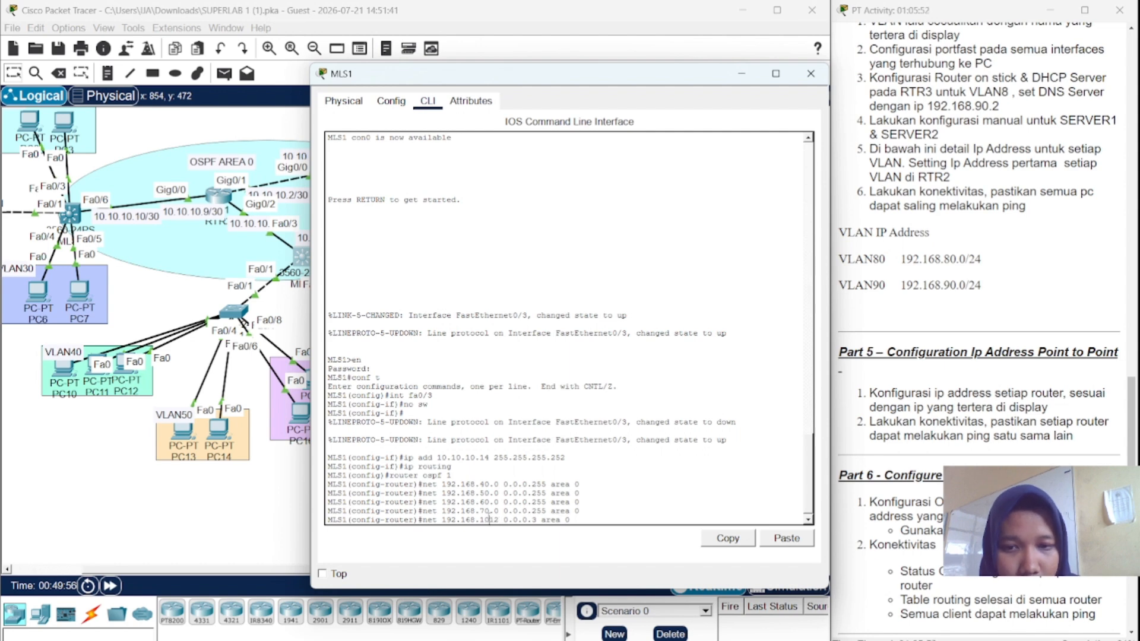
key(Left)
key(BackSpace)
key(BackSpace)
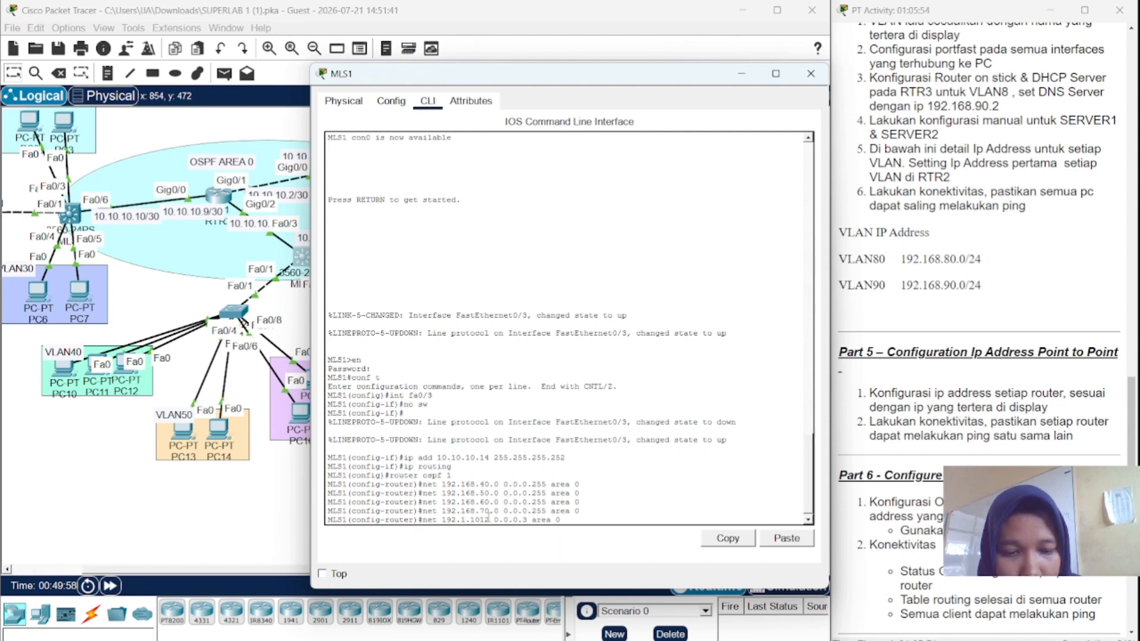
text(0)
key(Left)
key(Left)
key(Left)
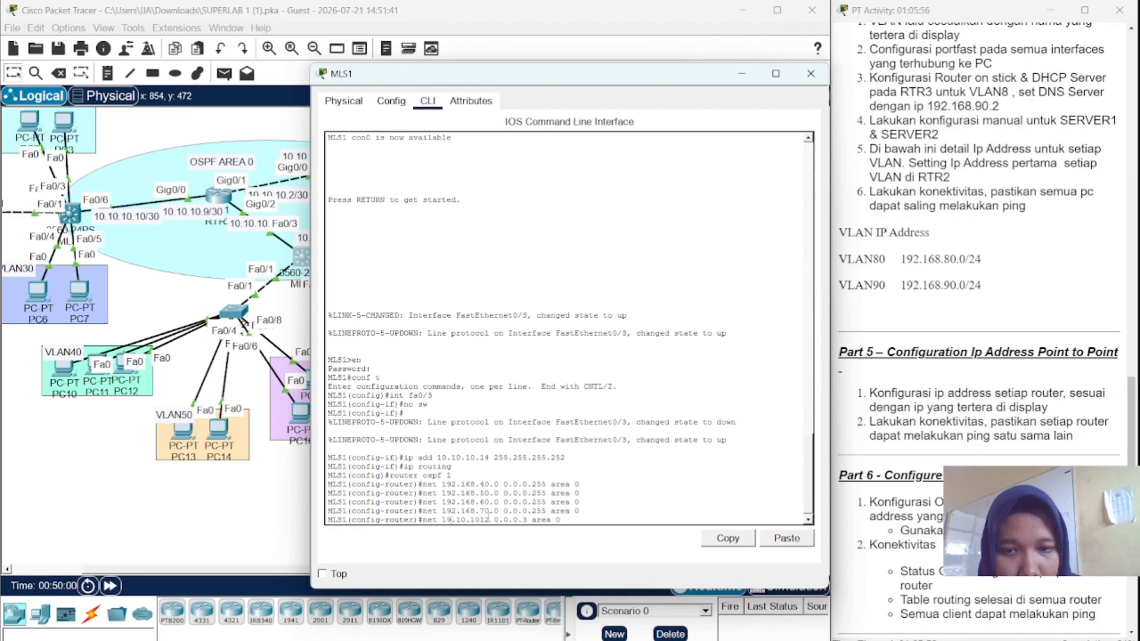
key(BackSpace)
key(BackSpace)
text(0)
key(Return)
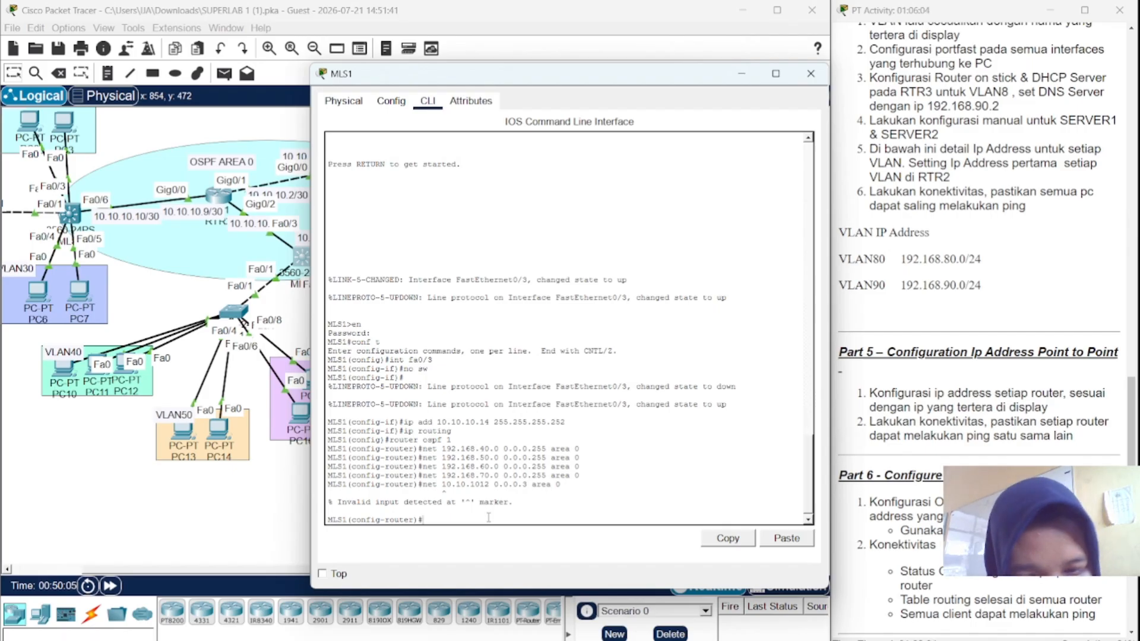
- Fix the malformed address to 10.10.10.12, resubmit it, and close MLS1's window
key(Up)
key(Left)
key(Left)
key(Left)
key(Left)
key(Left)
key(Left)
key(Left)
key(Left)
key(Left)
key(Left)
key(Left)
key(Left)
key(Left)
key(Left)
key(Left)
key(Left)
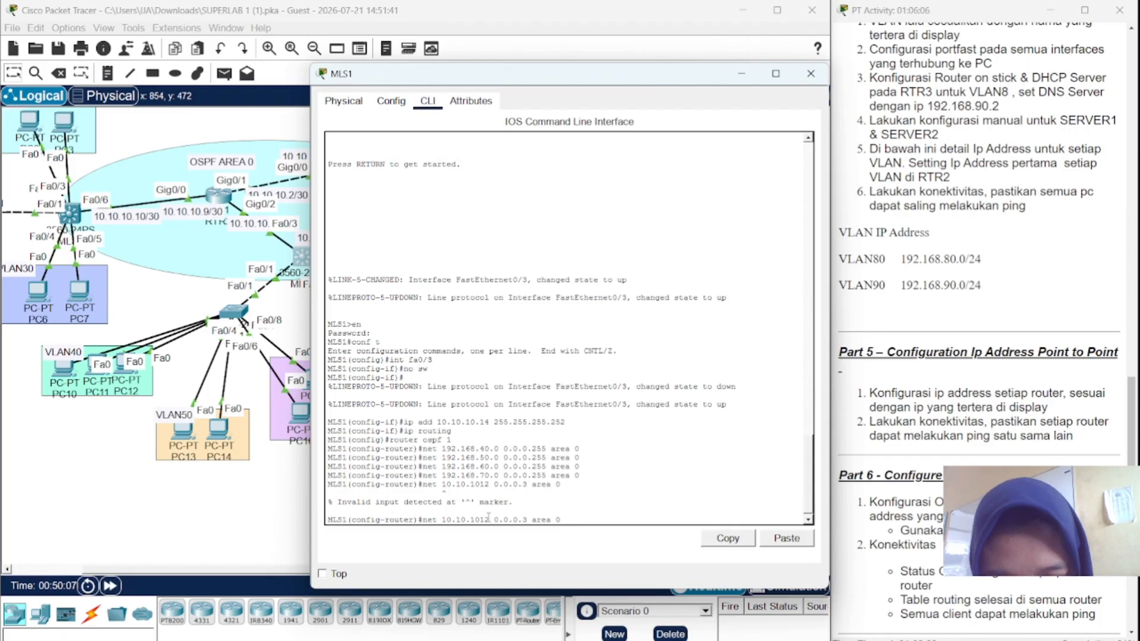
text(.)
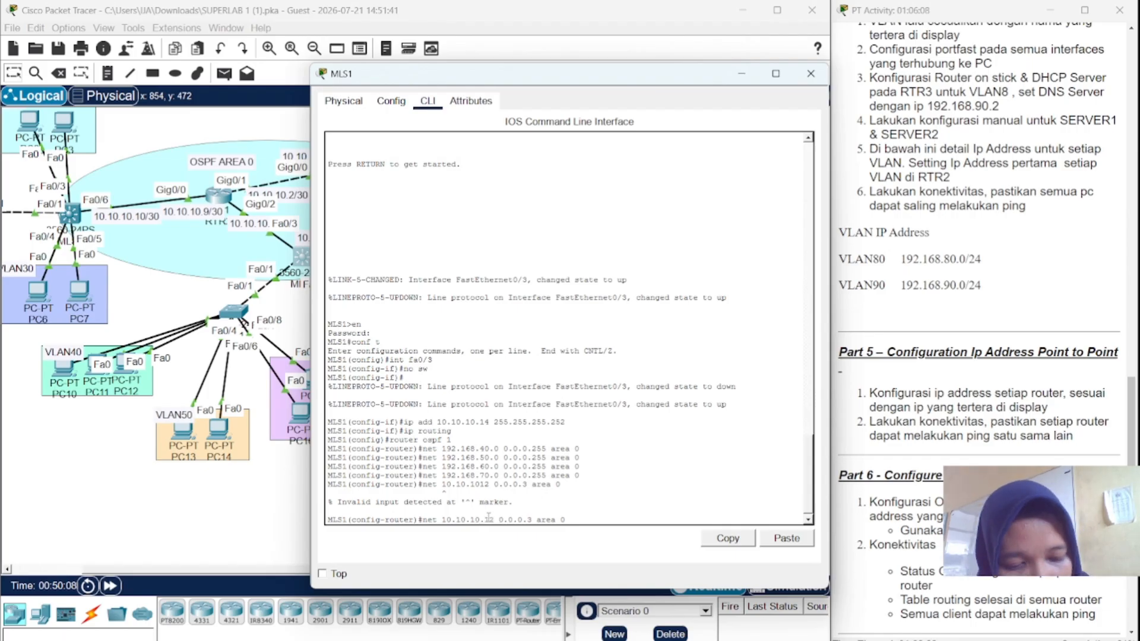
key(Return)
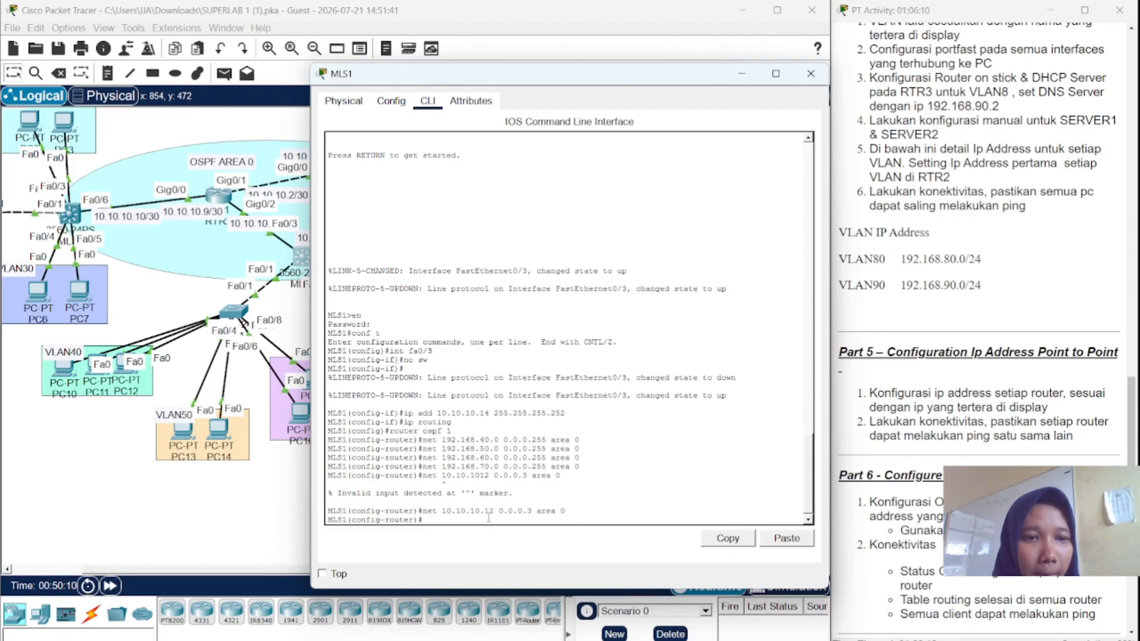
click(808, 75)
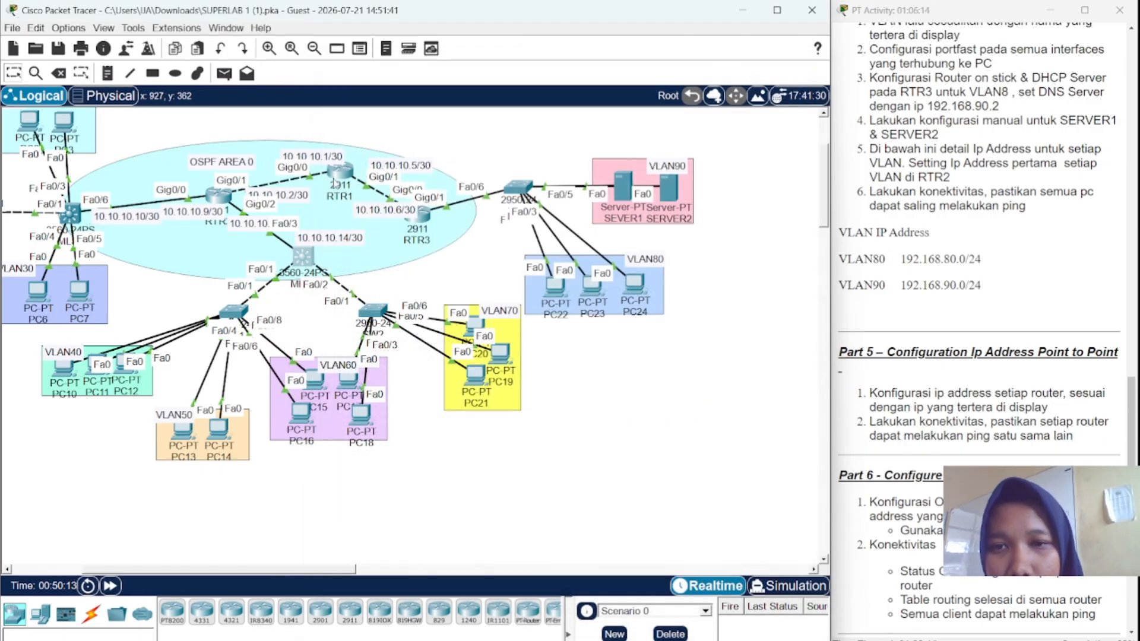
- Open RTR1's command line and clear the recalled command for a fresh prompt
click(337, 173)
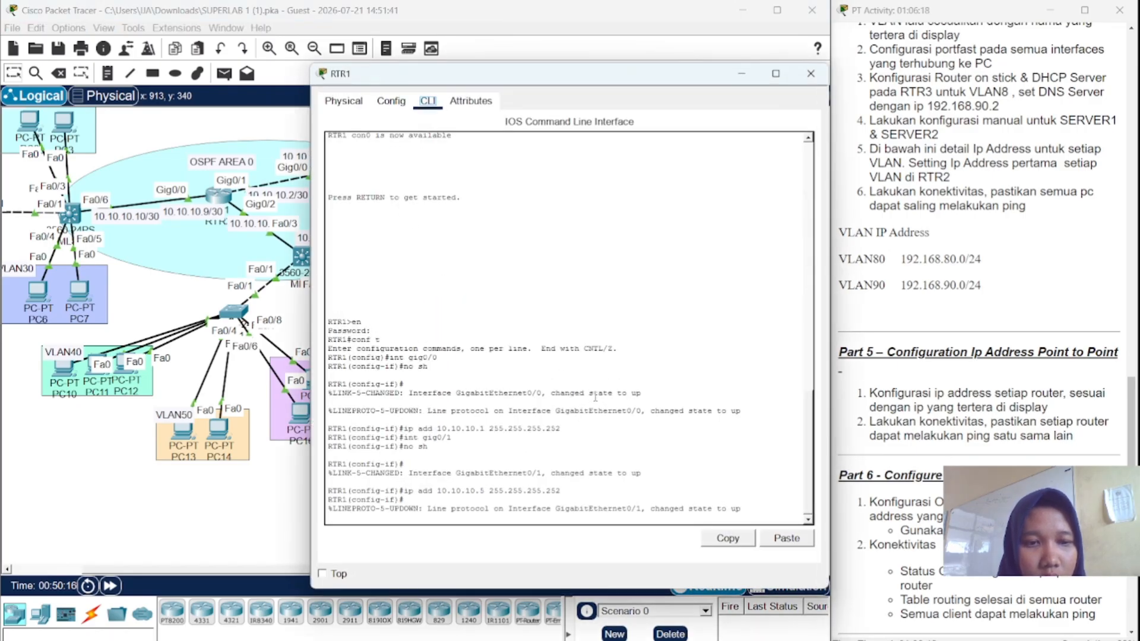
click(586, 519)
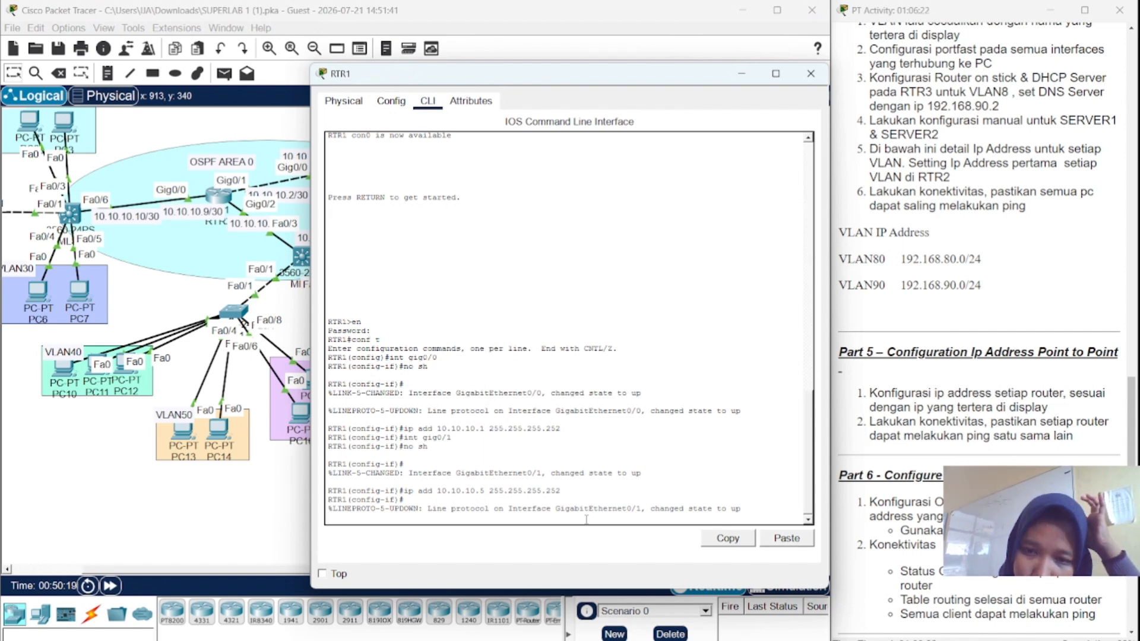
key(Up)
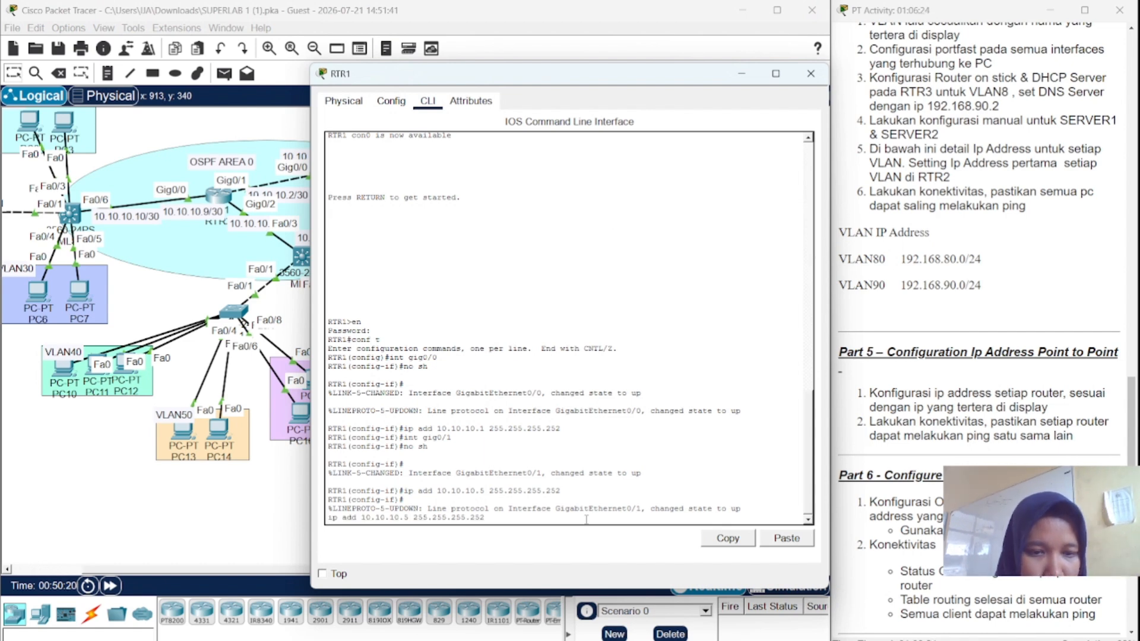
key(BackSpace)
key(BackSpace)
key(BackSpace)
key(BackSpace)
key(BackSpace)
key(BackSpace)
key(BackSpace)
key(BackSpace)
key(BackSpace)
key(BackSpace)
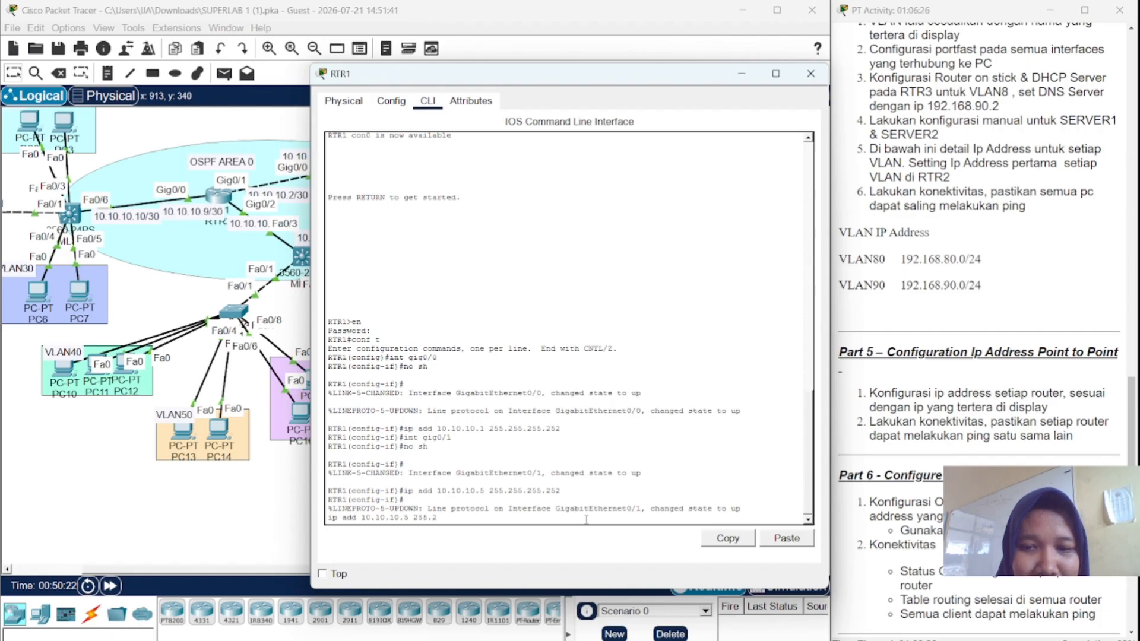
key(BackSpace)
key(BackSpace)
key(BackSpace)
key(BackSpace)
key(BackSpace)
key(BackSpace)
key(BackSpace)
key(BackSpace)
key(BackSpace)
key(BackSpace)
key(BackSpace)
key(BackSpace)
key(BackSpace)
key(BackSpace)
key(BackSpace)
key(BackSpace)
key(BackSpace)
key(BackSpace)
key(BackSpace)
key(BackSpace)
key(Return)
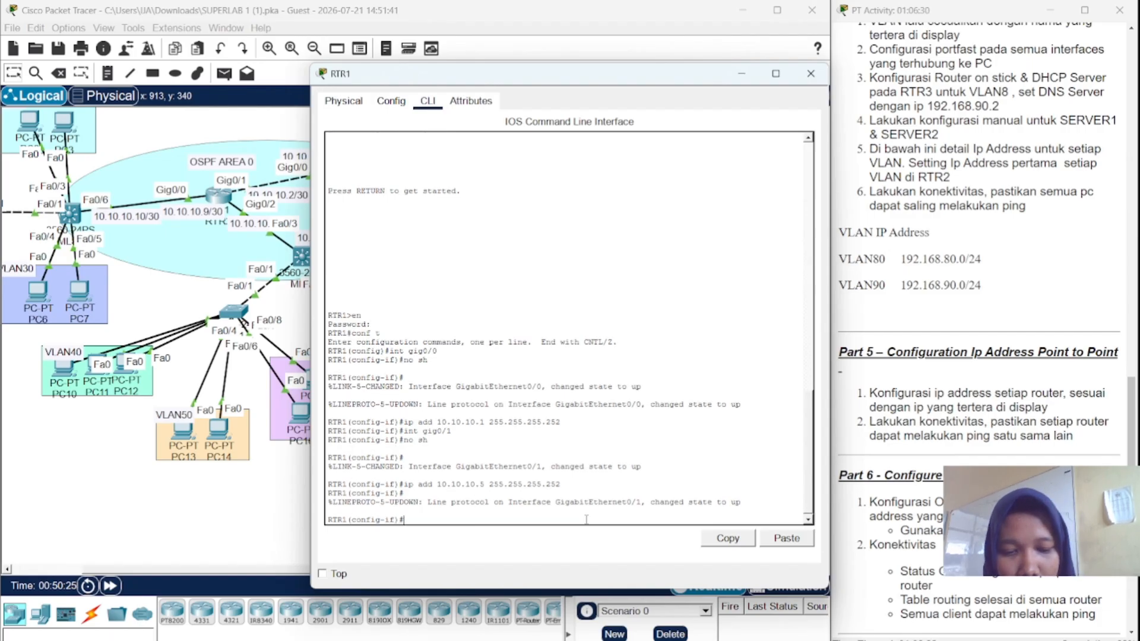
- Enable ip routing and start OSPF process 1 on RTR1
text(ip rou)
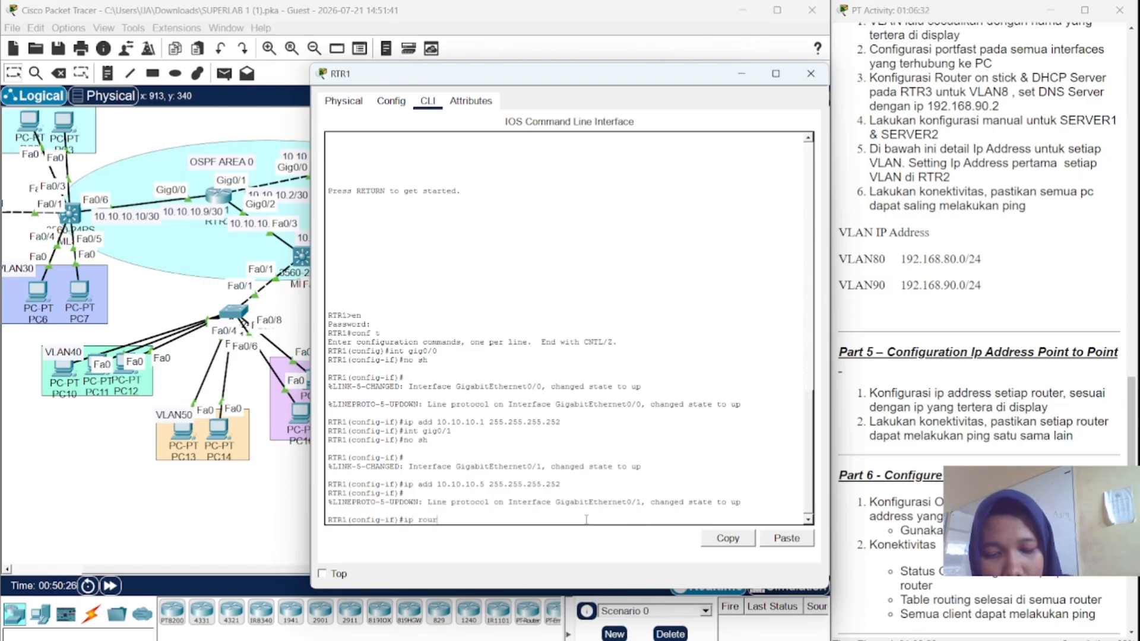
text(ting)
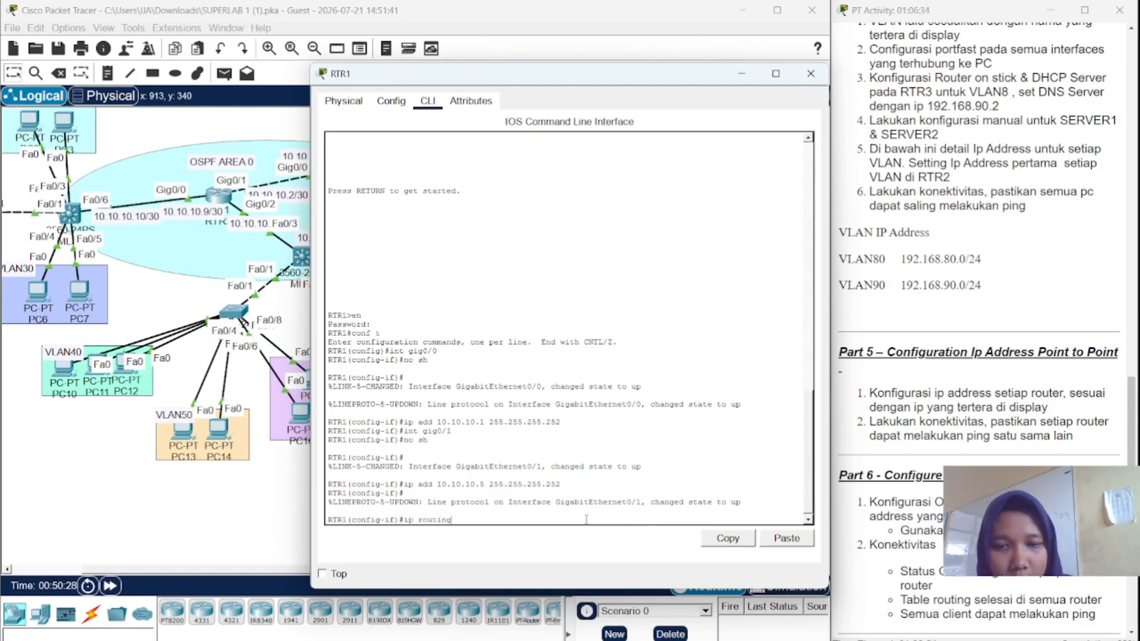
key(Return)
text(ro)
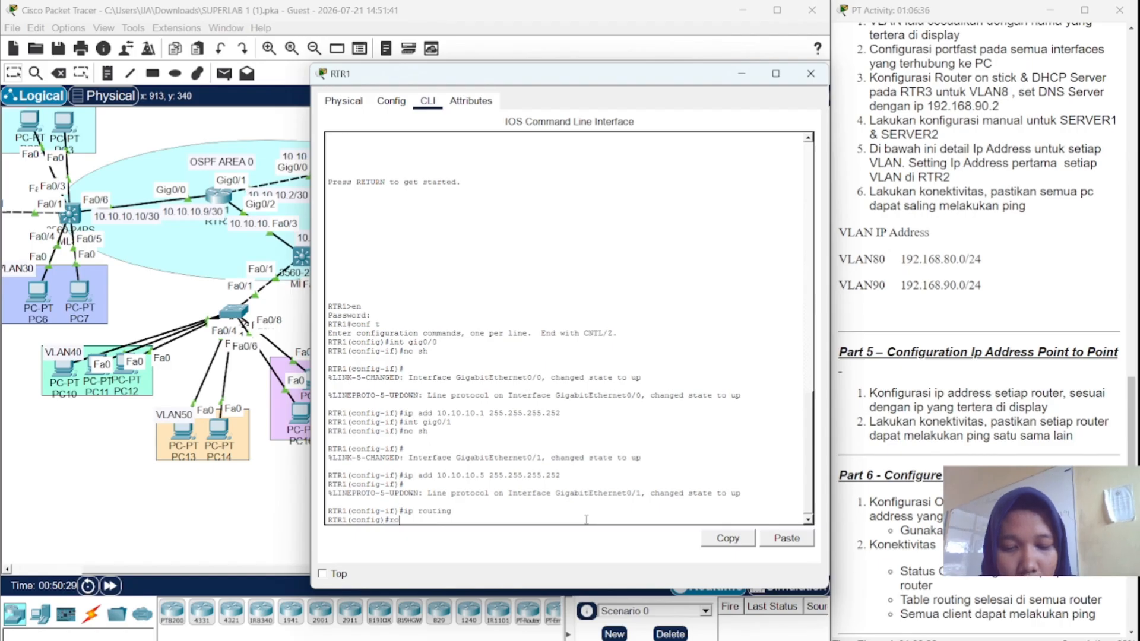
text(y)
key(BackSpace)
key(BackSpace)
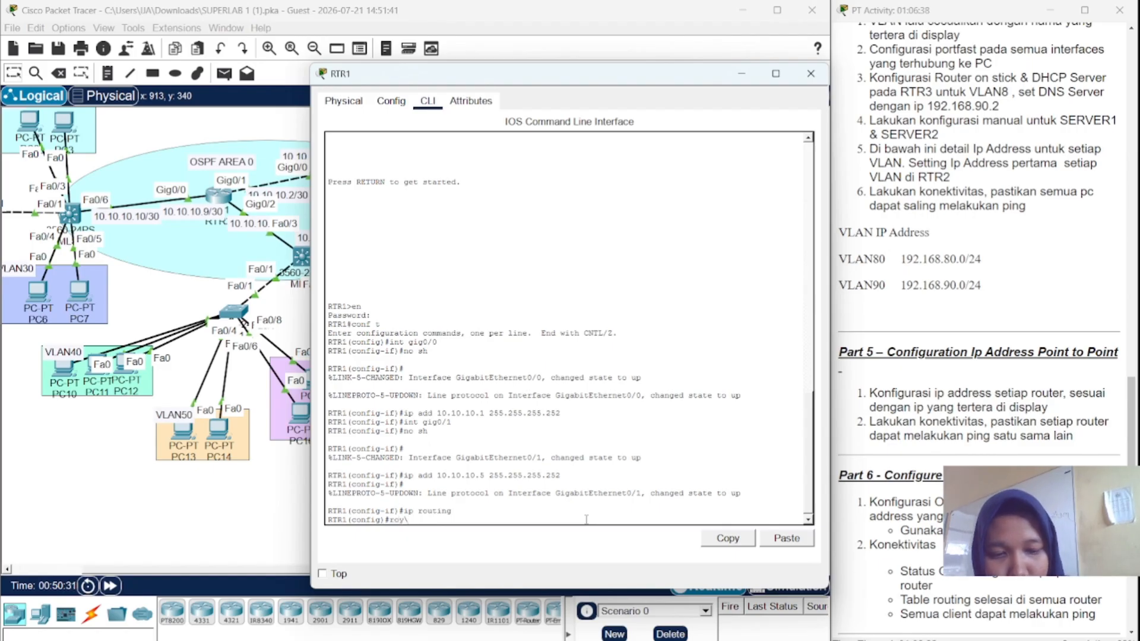
text(outer )
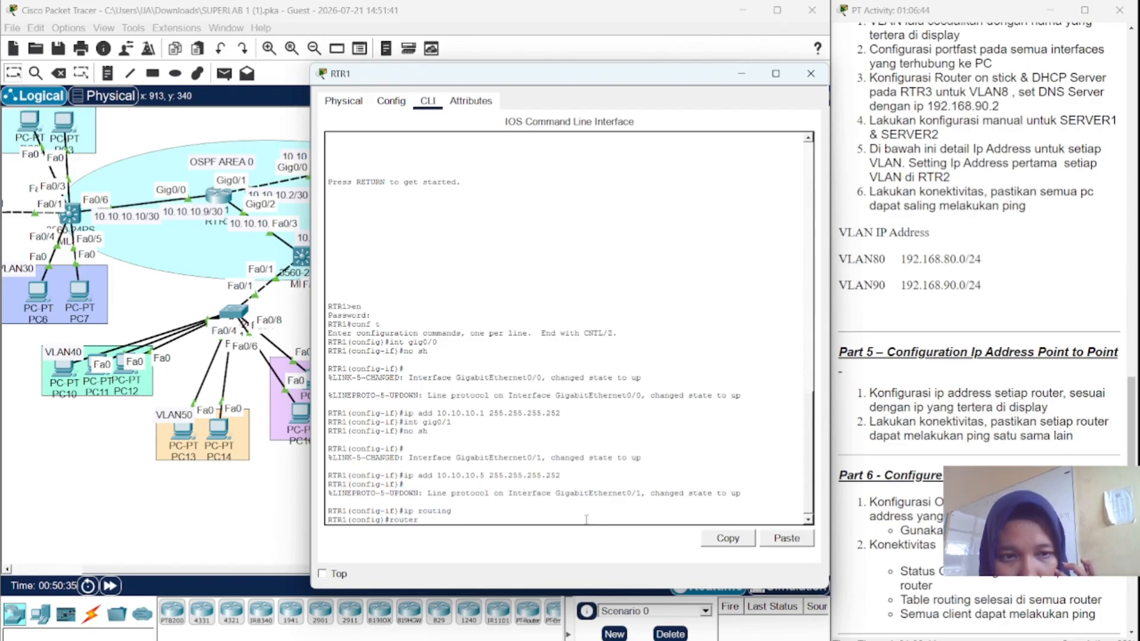
text(ospf)
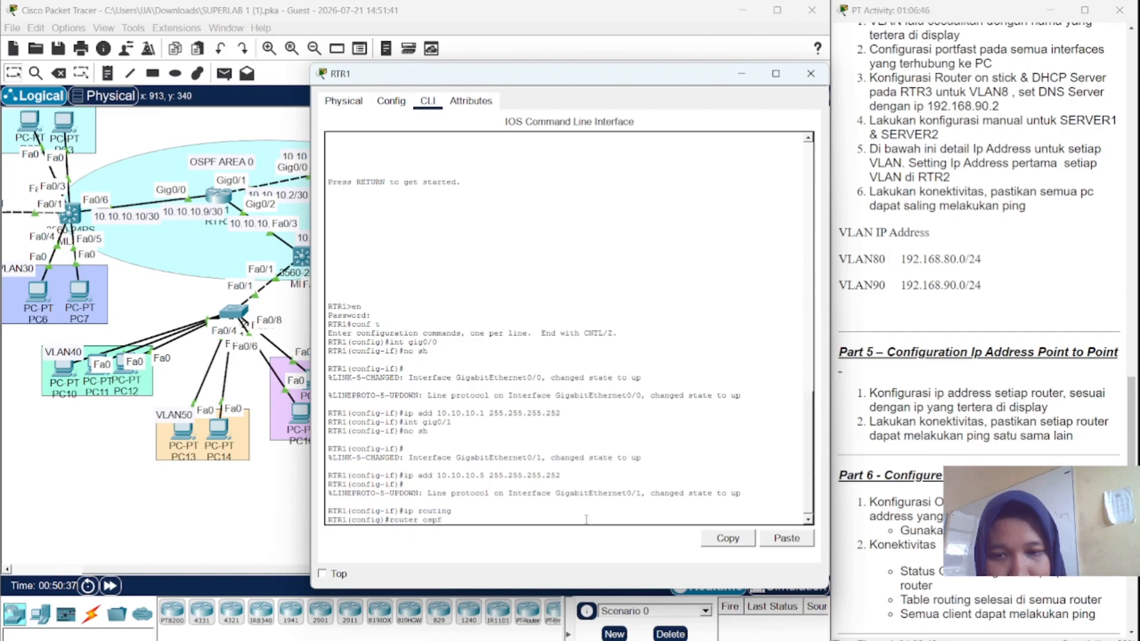
text( 1)
key(Return)
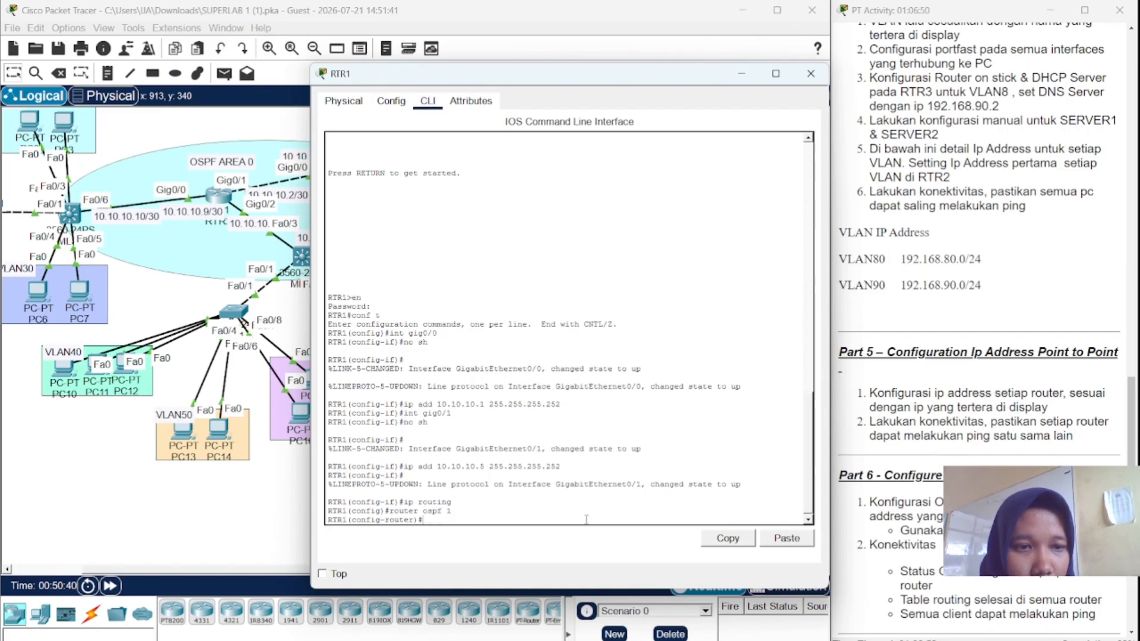
- Advertise network 10.10.10.4 0.0.0.3 in OSPF area 0 on RTR1
text(net 10.)
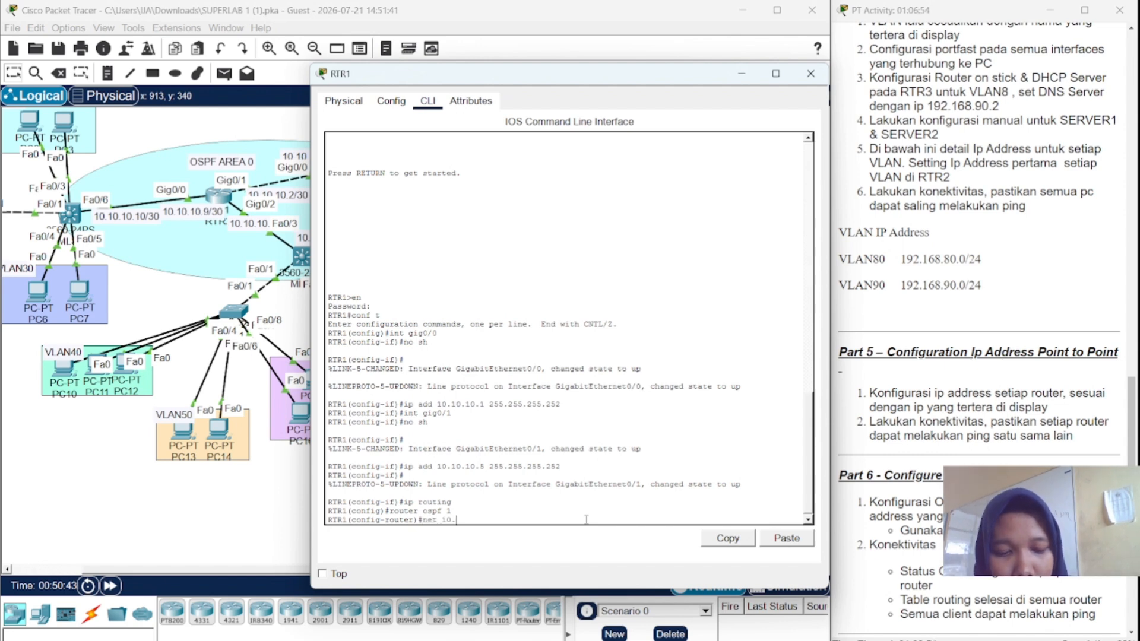
text(10.10.)
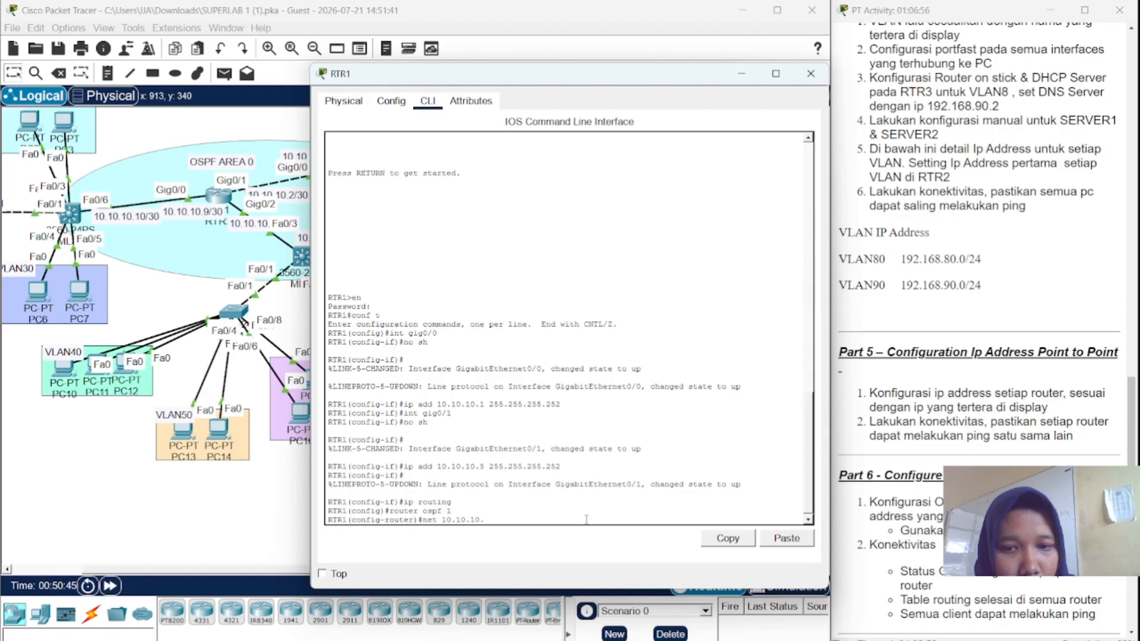
text(4)
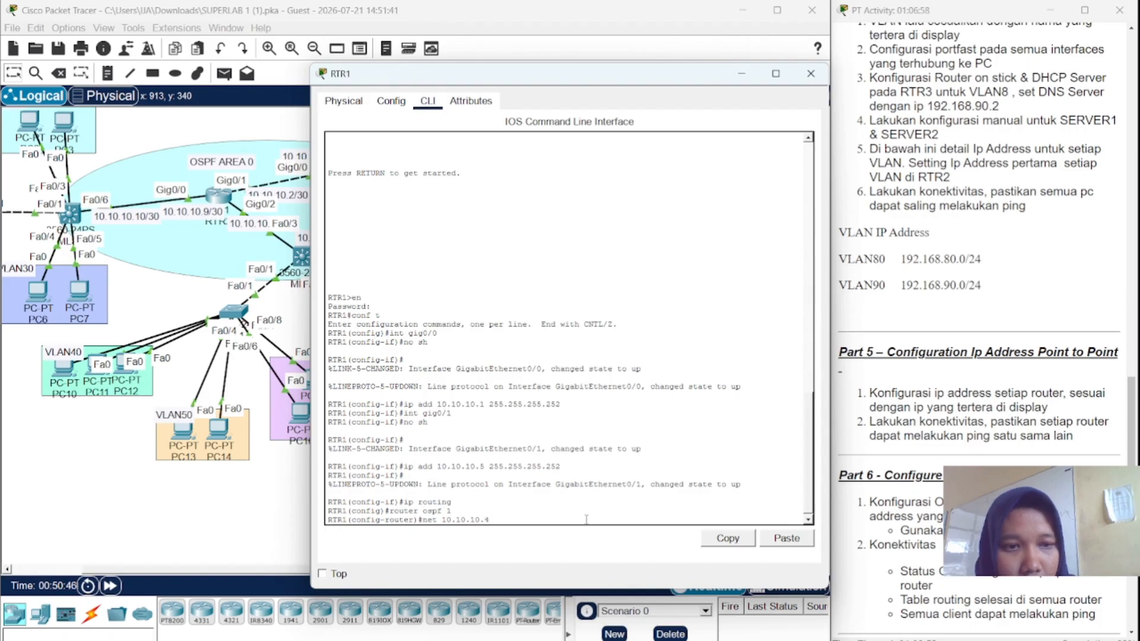
text( 0.0.0)
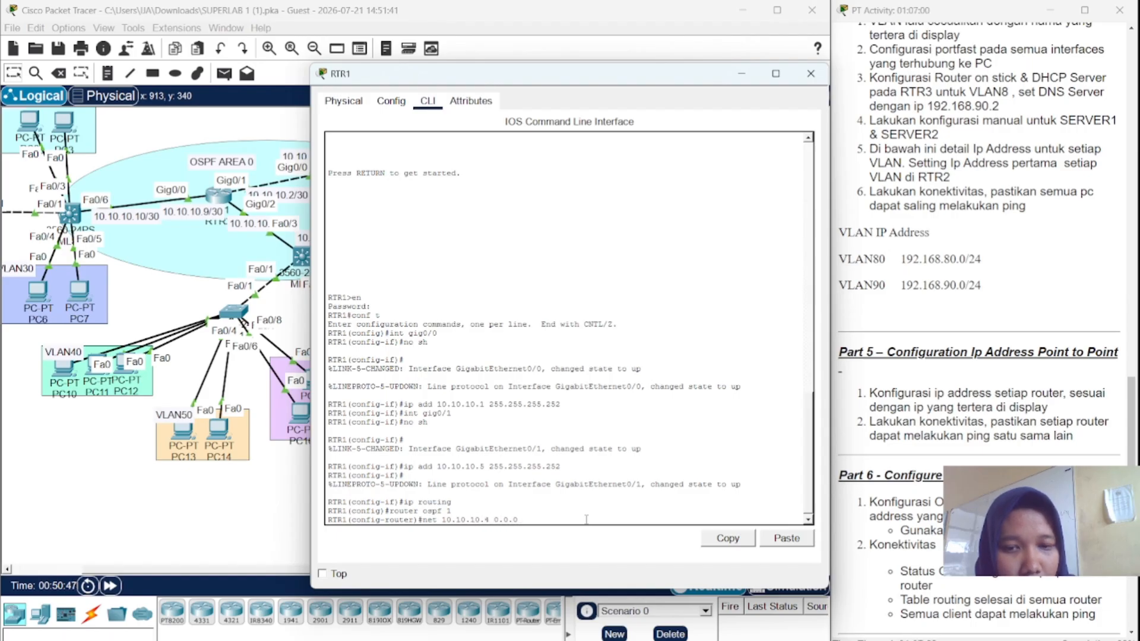
text(.3 ar)
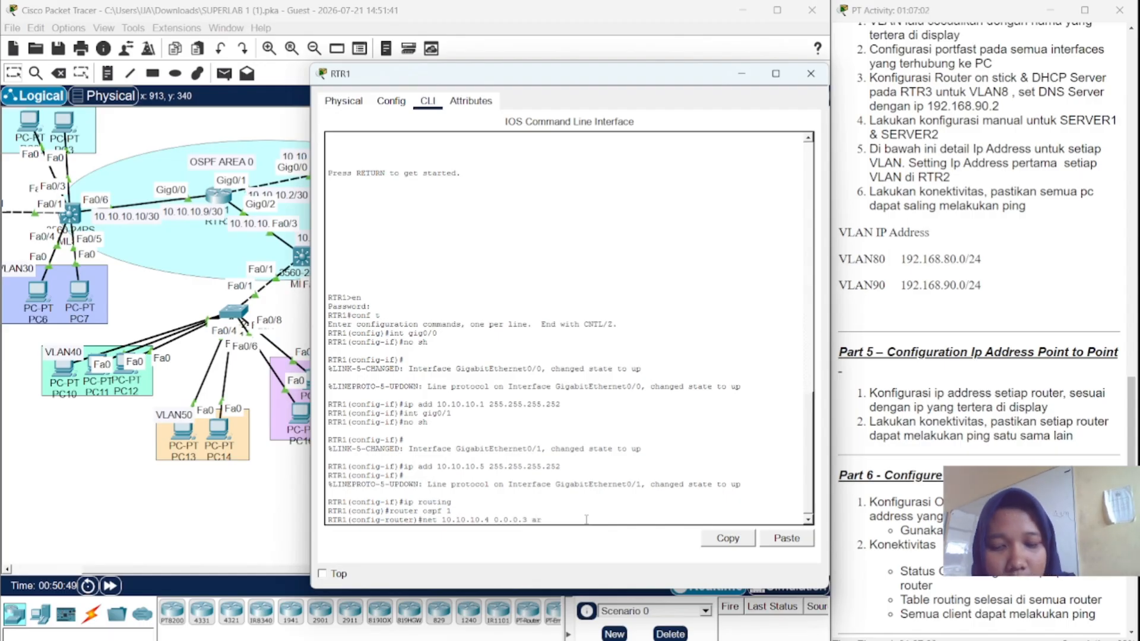
text(ea 0)
key(Return)
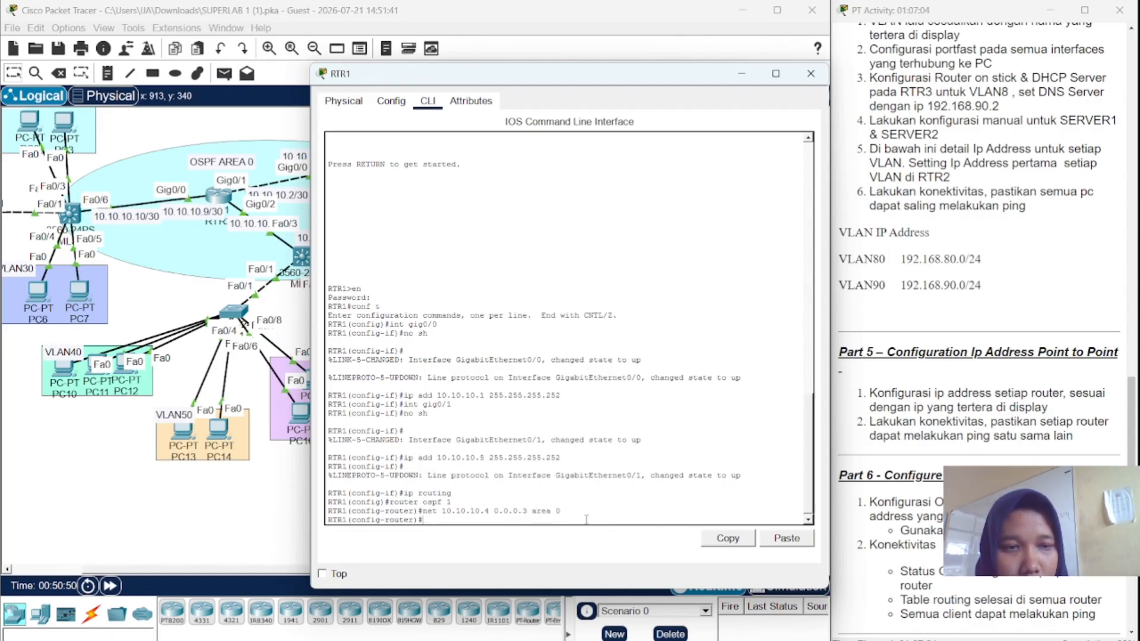
key(Up)
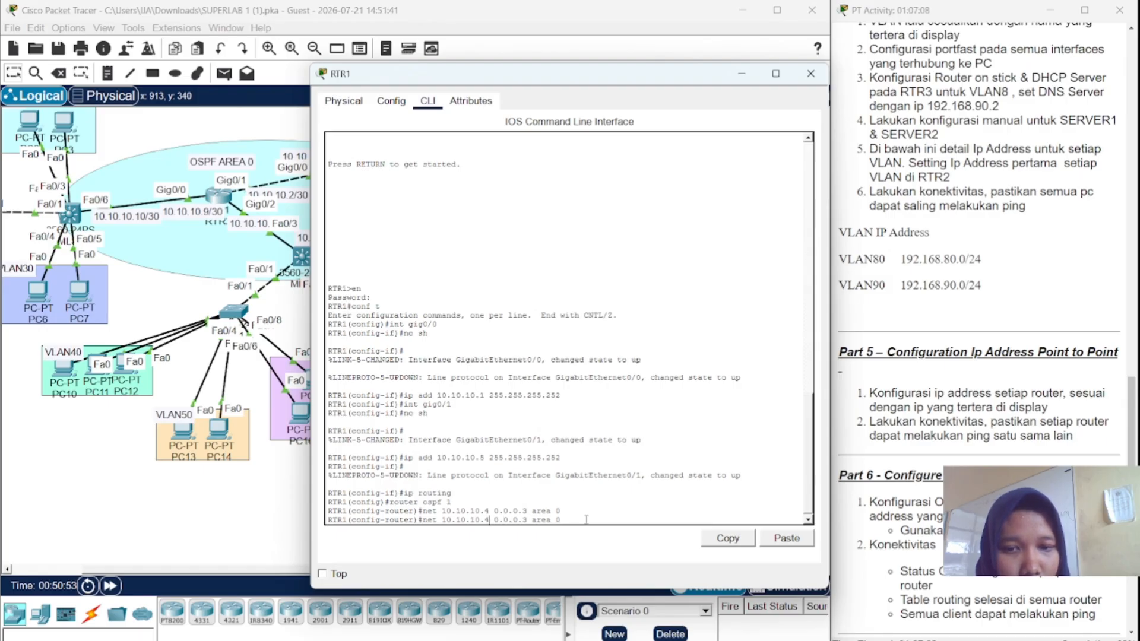
key(BackSpace)
key(Return)
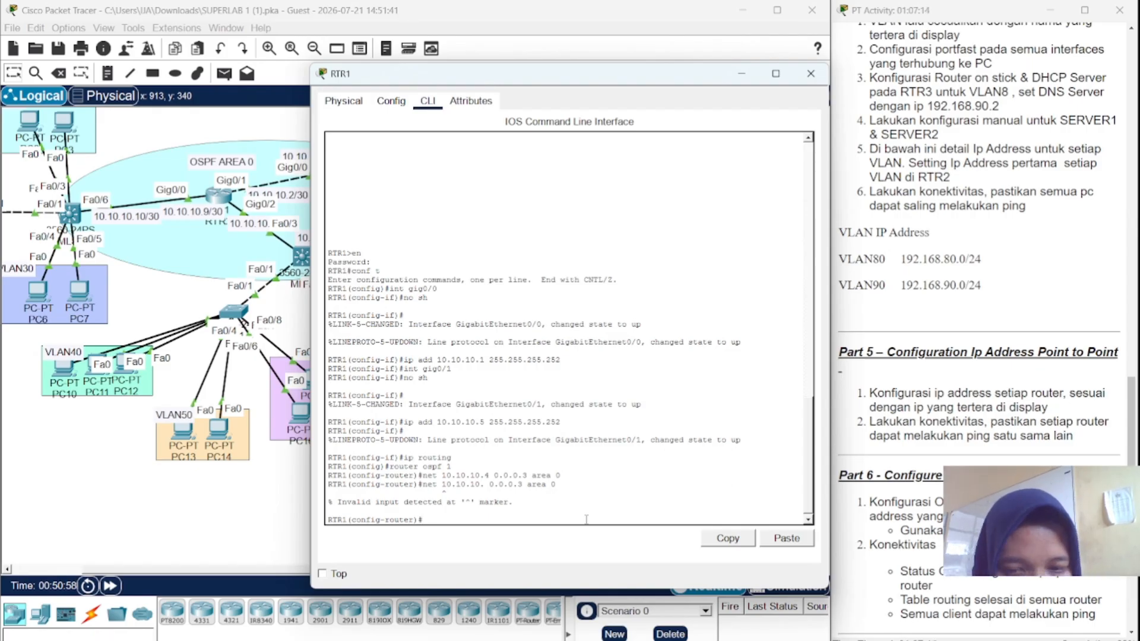
- Add network 10.10.10.0 0.0.0.3 area 0 and close RTR1's configuration window
key(Up)
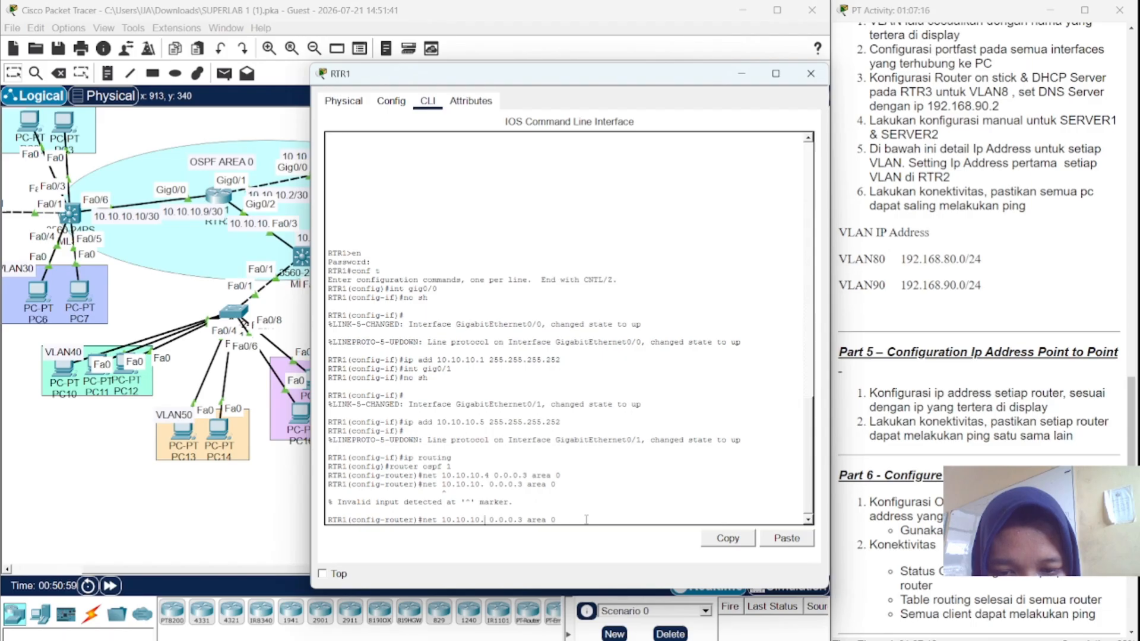
text(0)
key(Return)
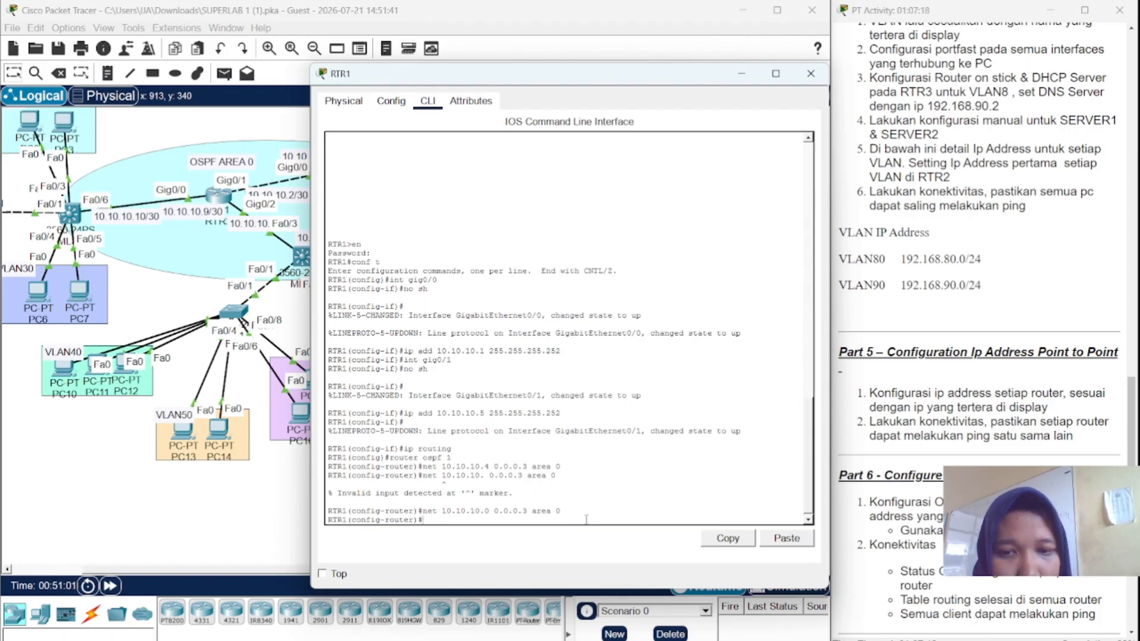
click(810, 74)
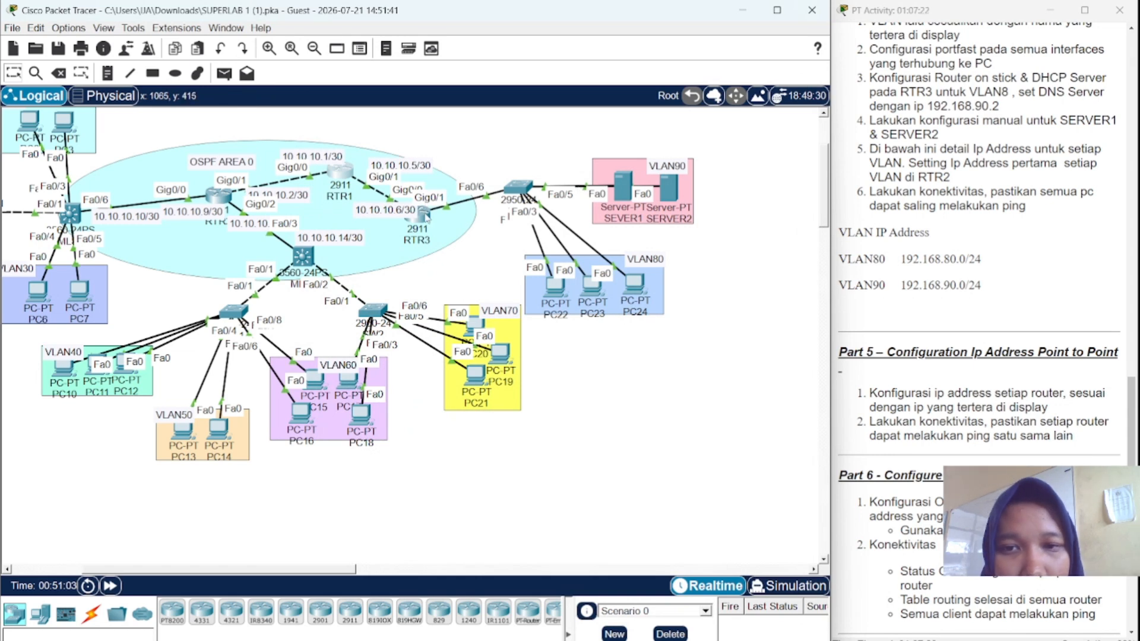
- Open RTR3's command line and enable ip routing
click(426, 216)
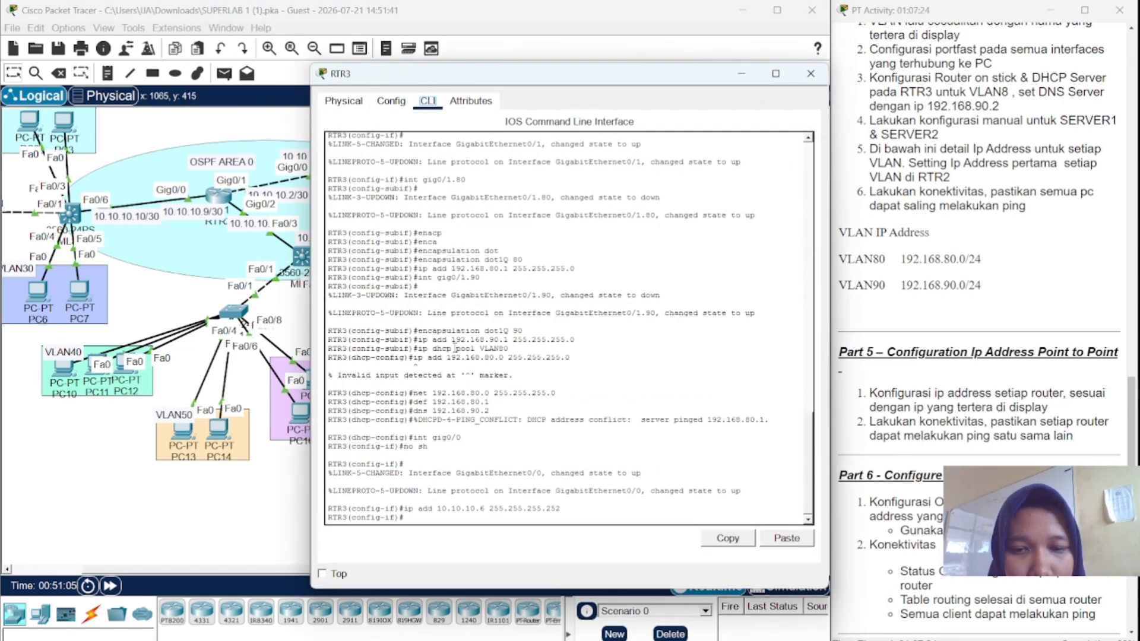
click(445, 516)
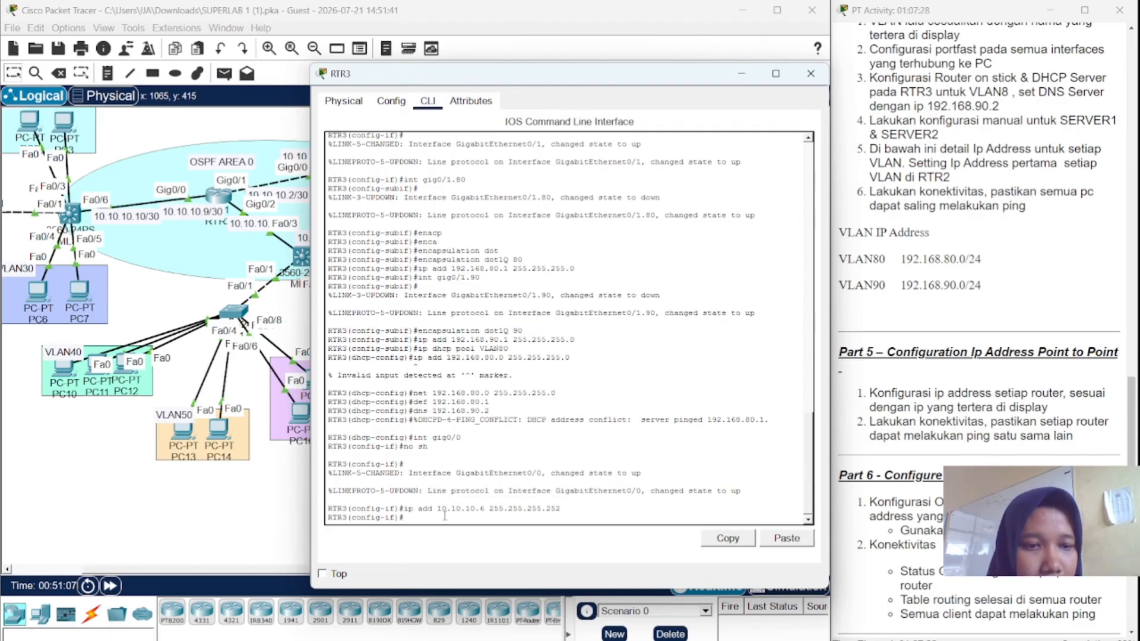
key(Return)
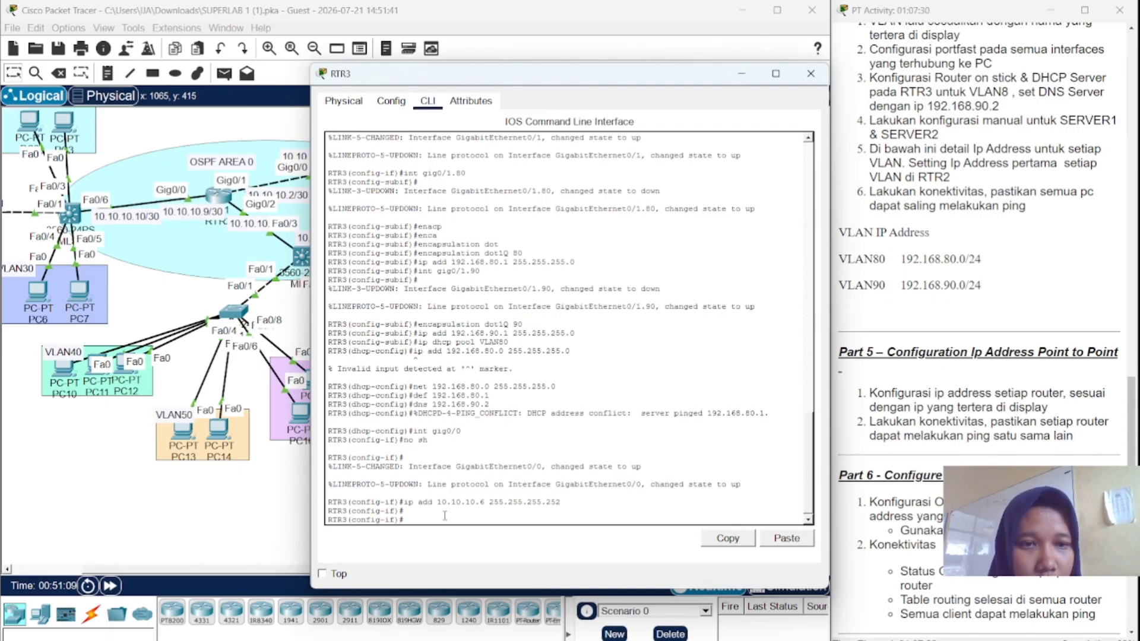
text(ip)
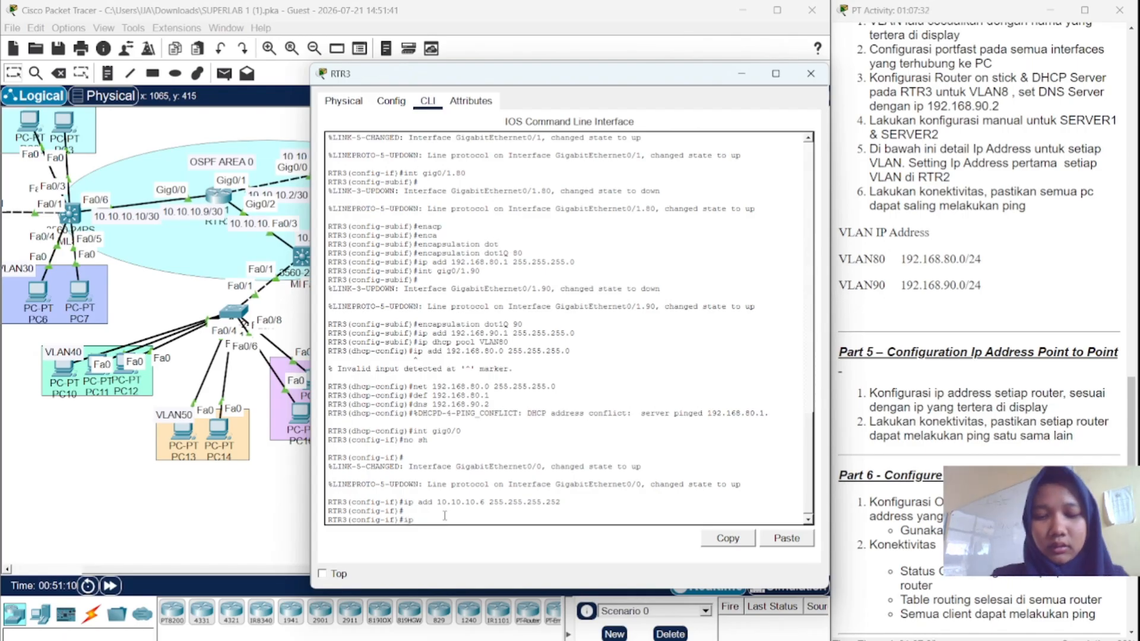
text( routing)
key(Return)
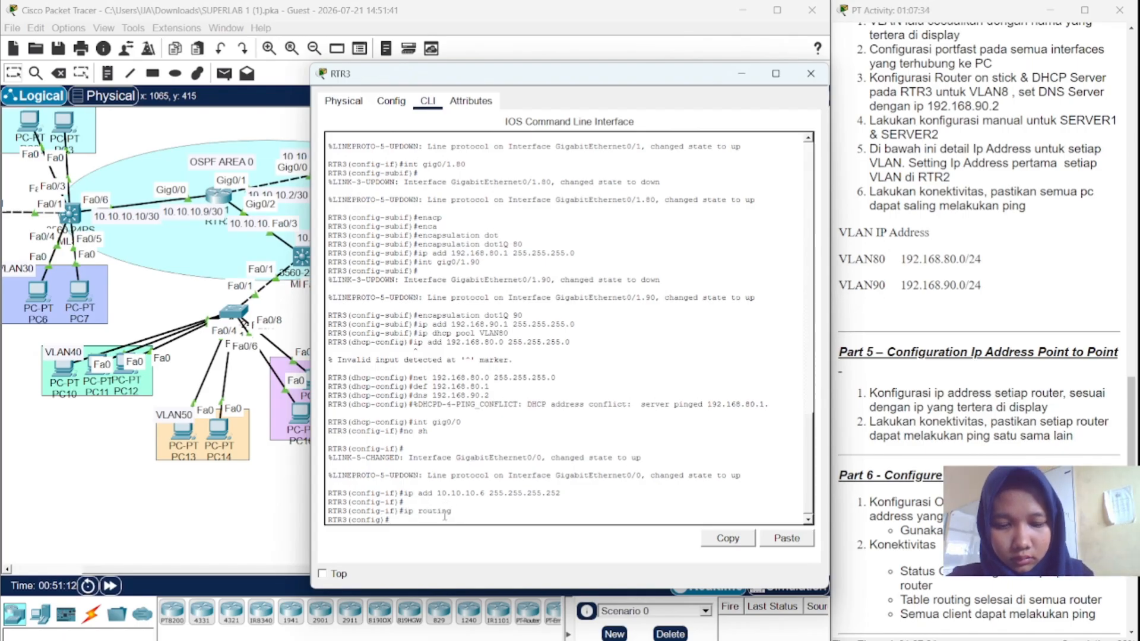
- Start OSPF process 1 and enter network 192.168.80.0 0.0.0.255 area 0
text(router)
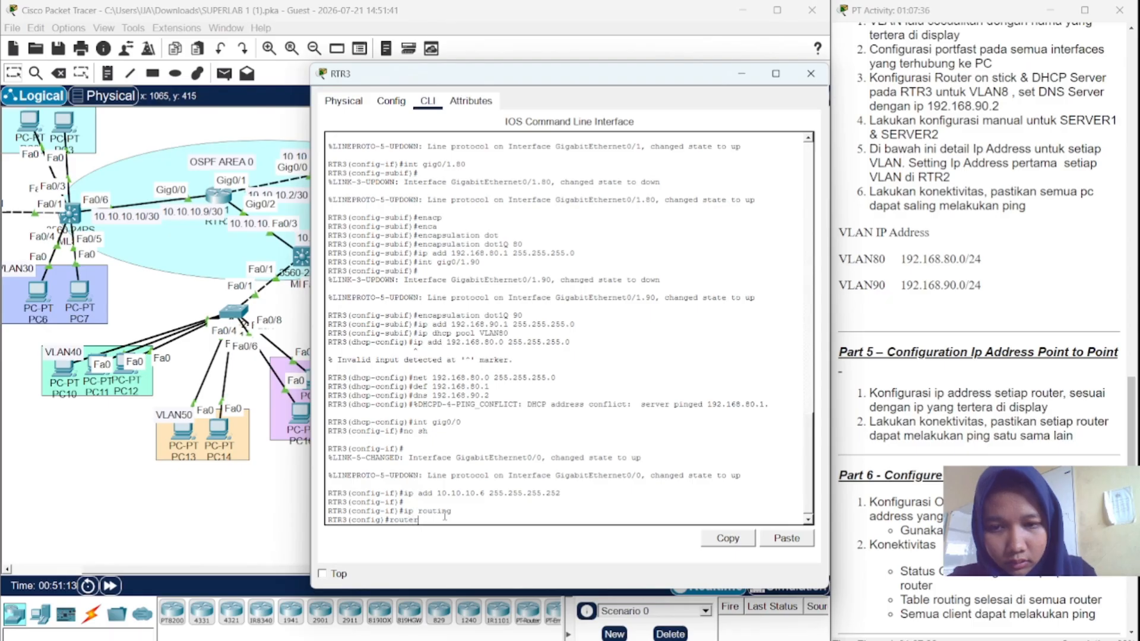
text( ospf 1)
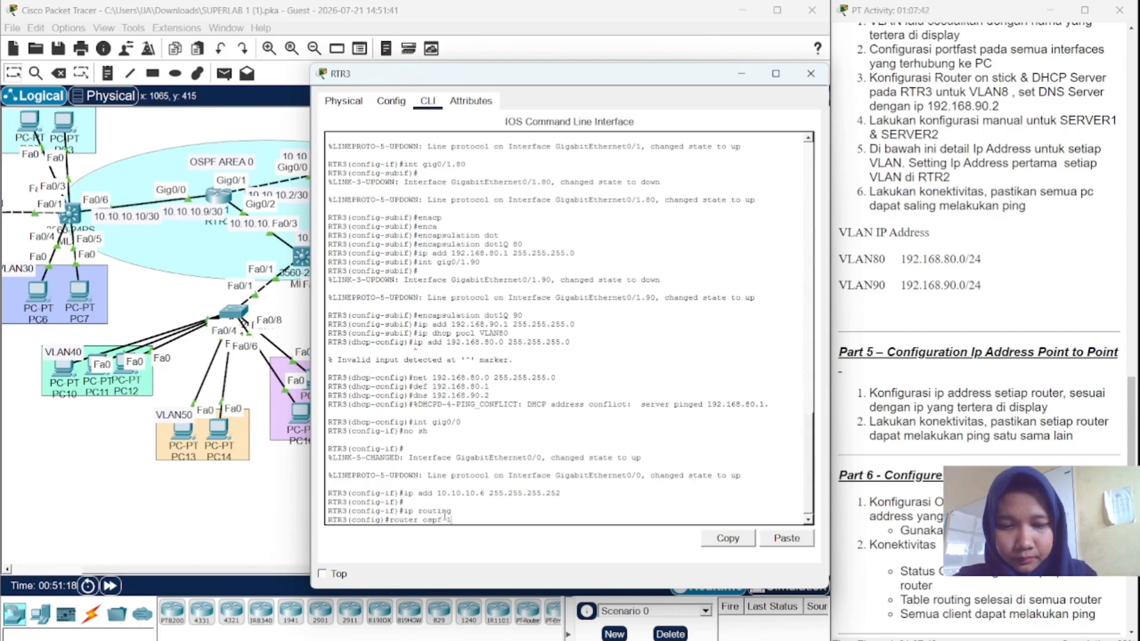
key(Return)
text(net)
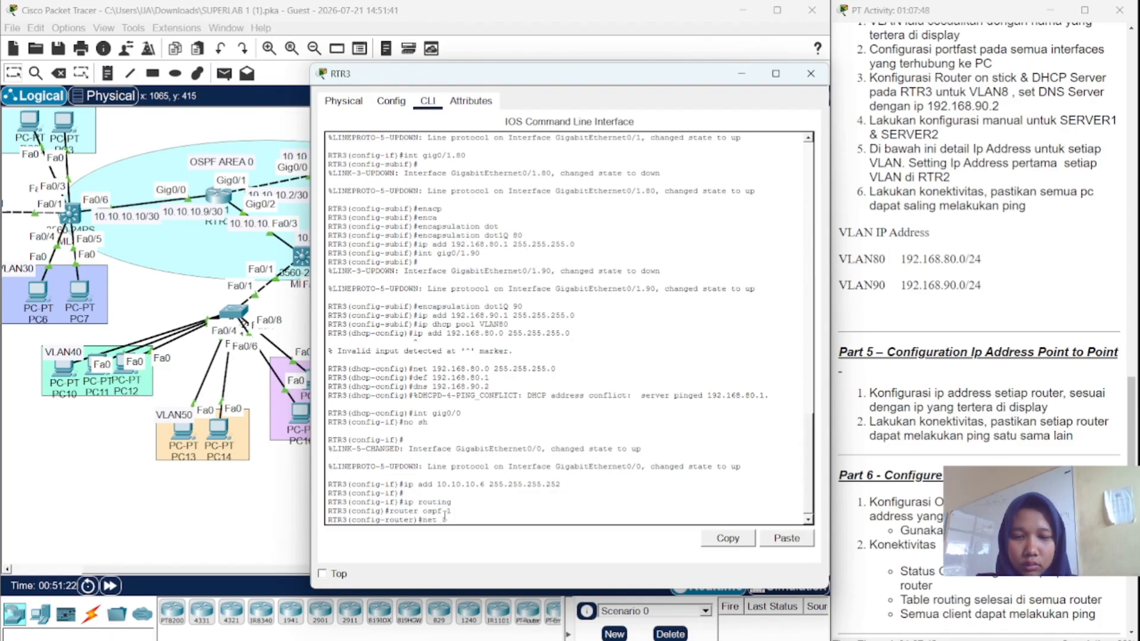
text( 192)
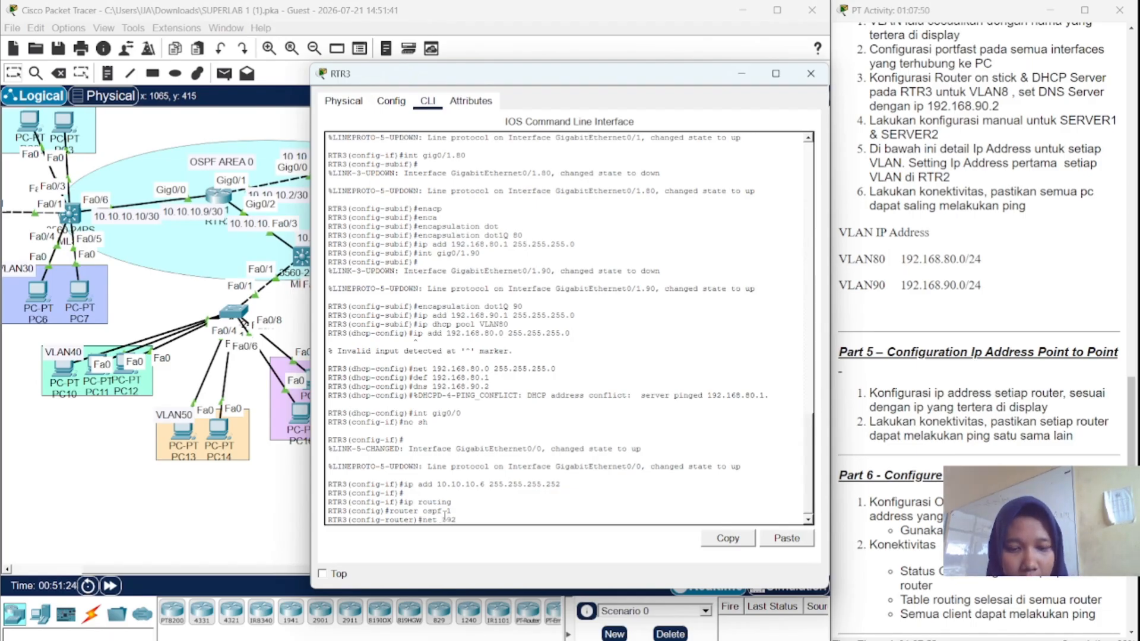
text(.1)
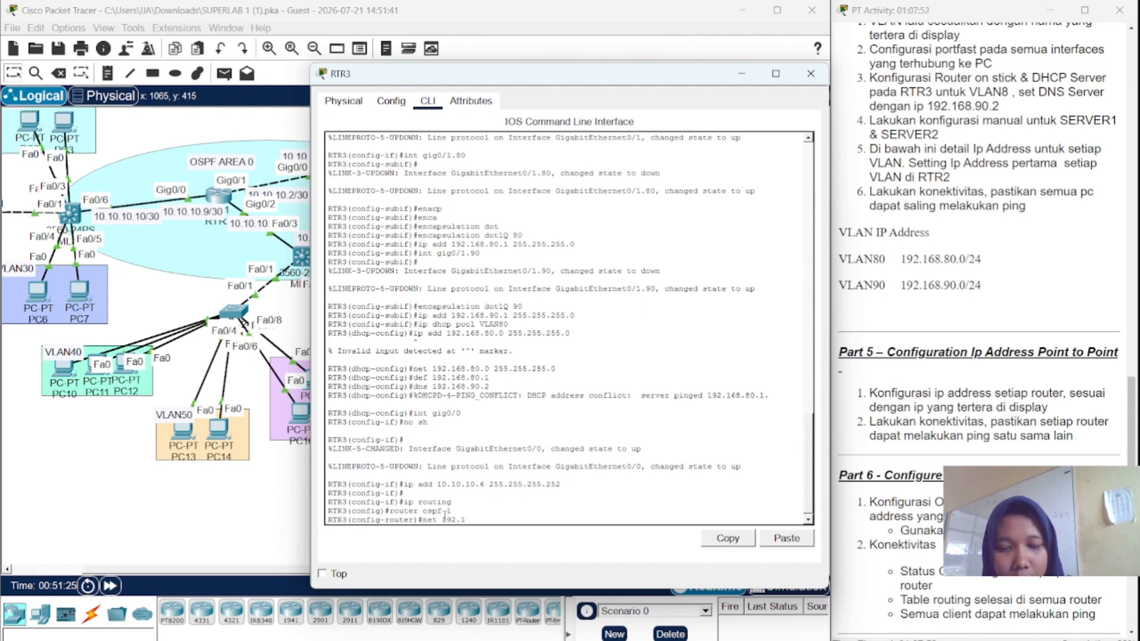
text(68.)
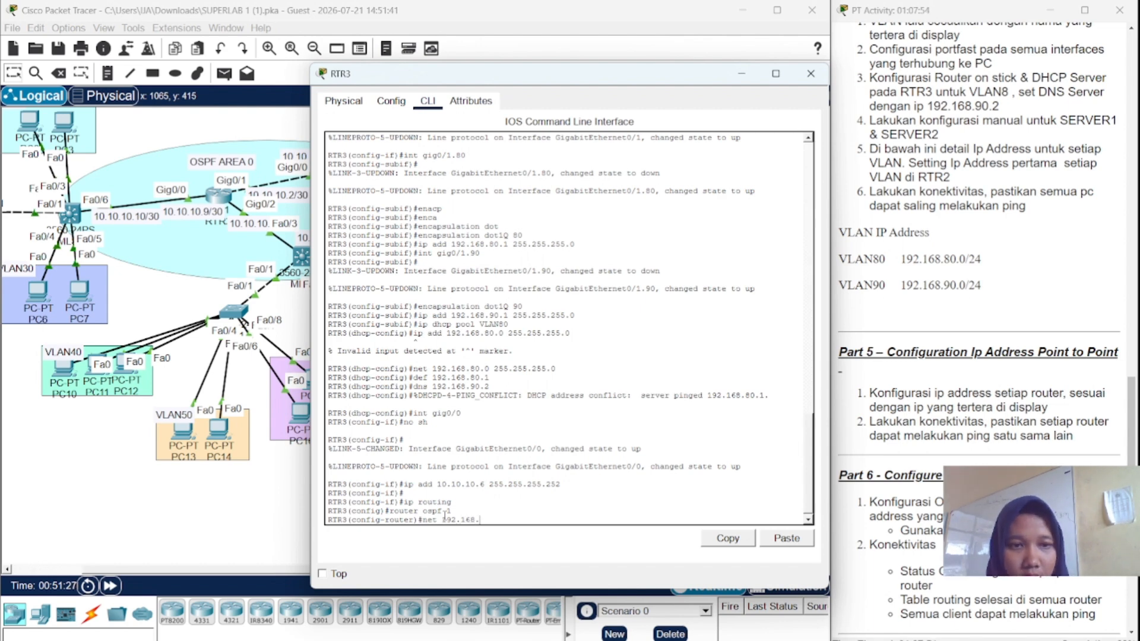
text(80)
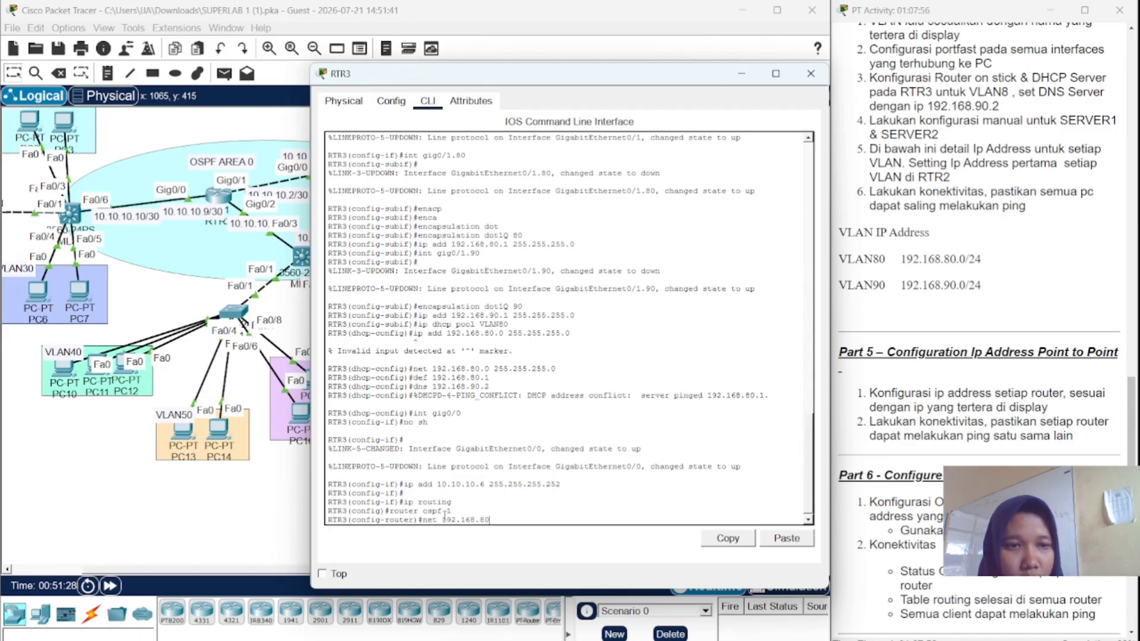
text(.0)
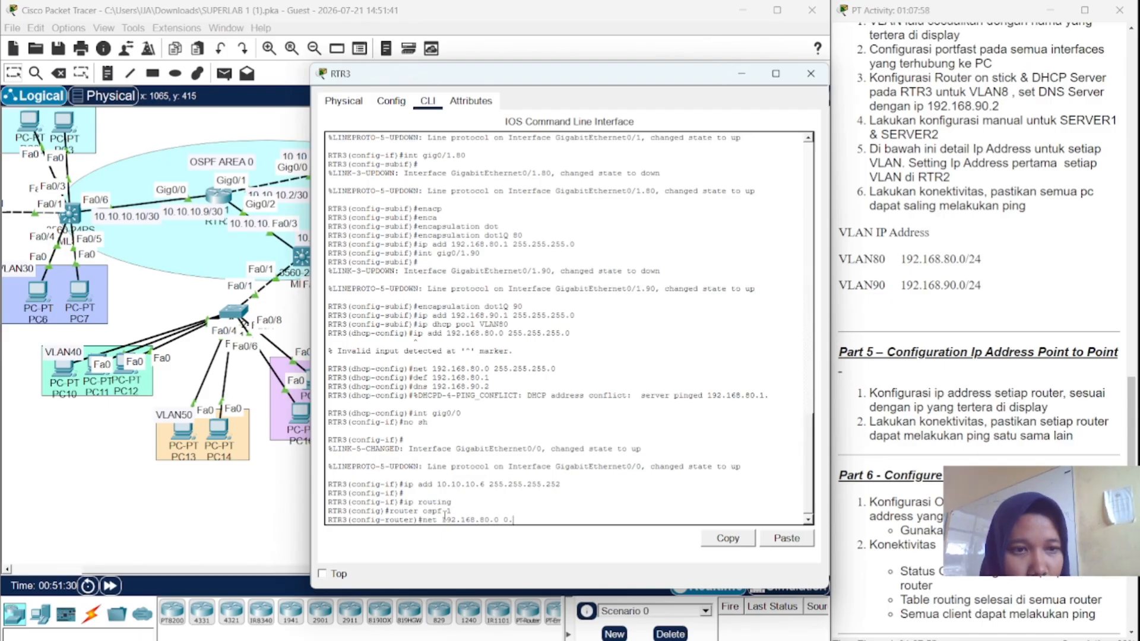
text( 0.0)
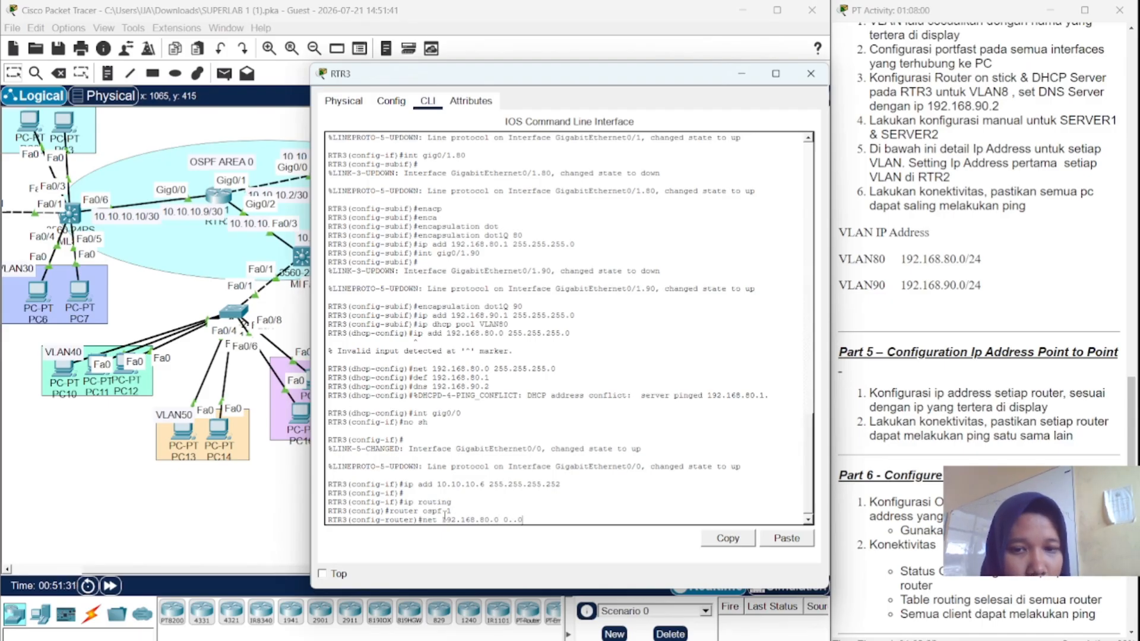
text(.0.)
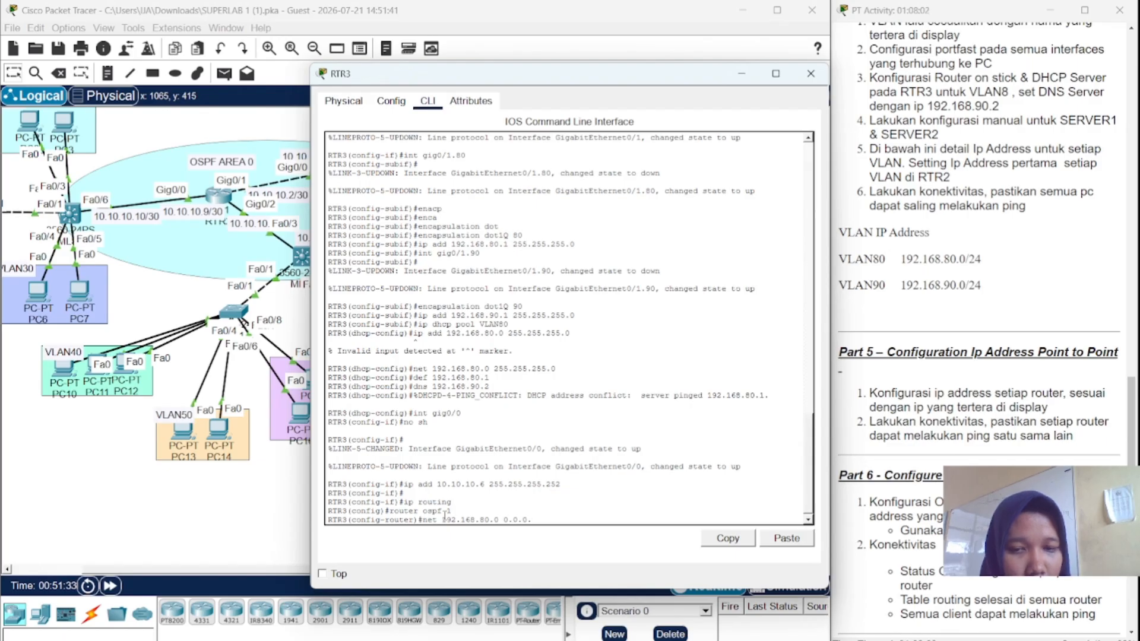
text(255)
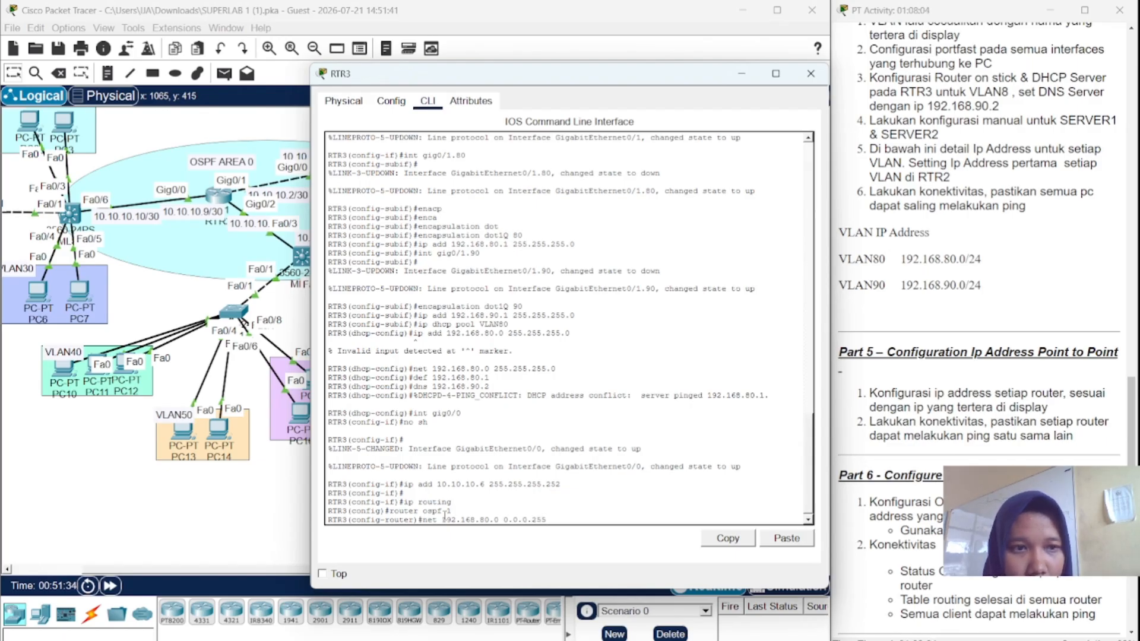
text( area)
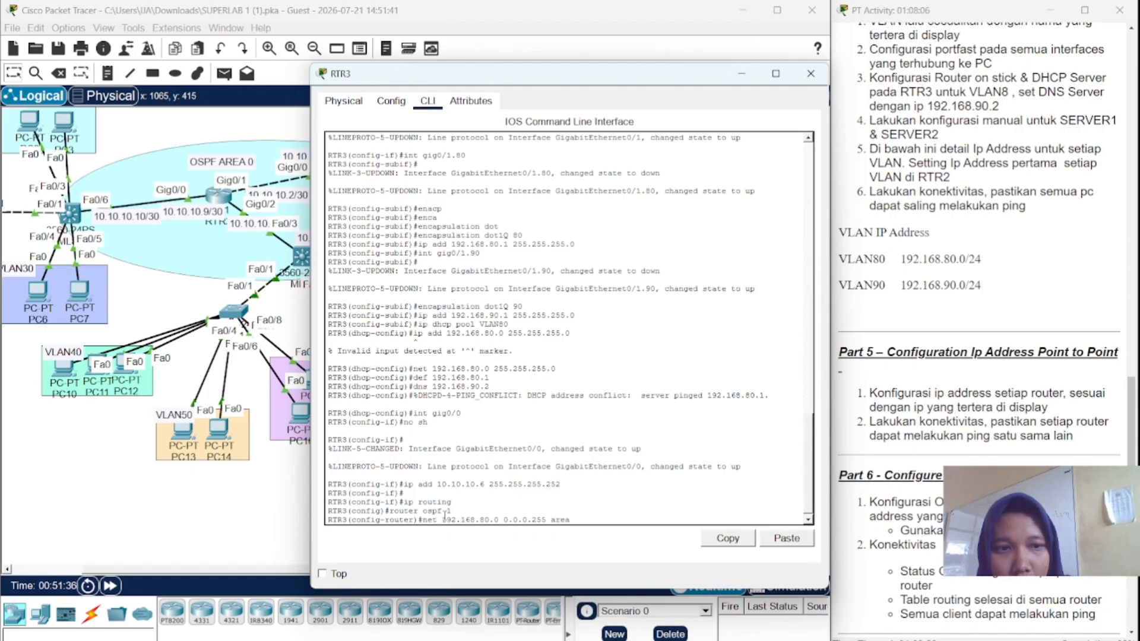
text( 0)
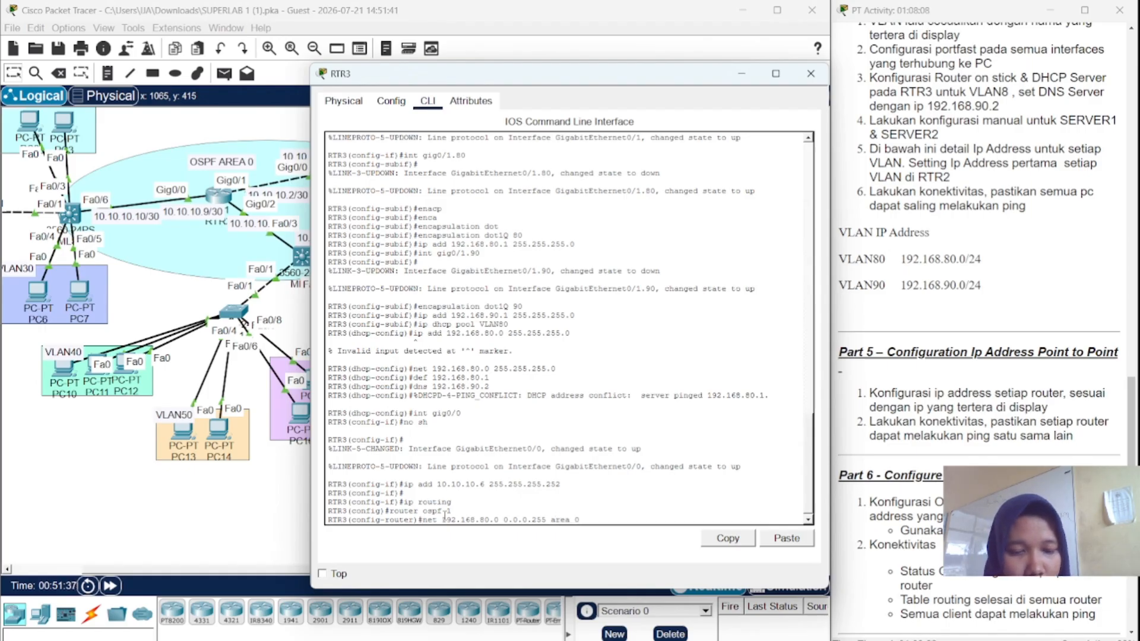
- Submit network 192.168.80.0 0.0.0.255 area 0, then add 192.168.90.0 0.0.0.255 area 0
key(Return)
key(Up)
key(Left)
key(Left)
key(Left)
key(Left)
key(Left)
key(Left)
key(Left)
key(Left)
key(Left)
key(Left)
key(Left)
key(Left)
key(Left)
key(Left)
key(Left)
key(Left)
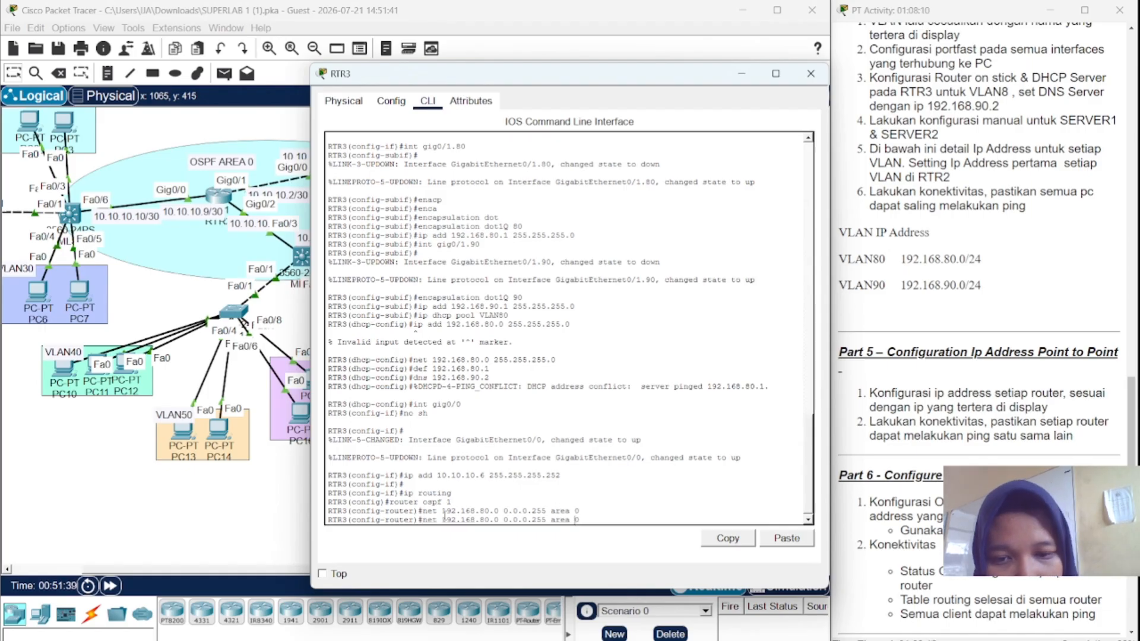
key(BackSpace)
key(BackSpace)
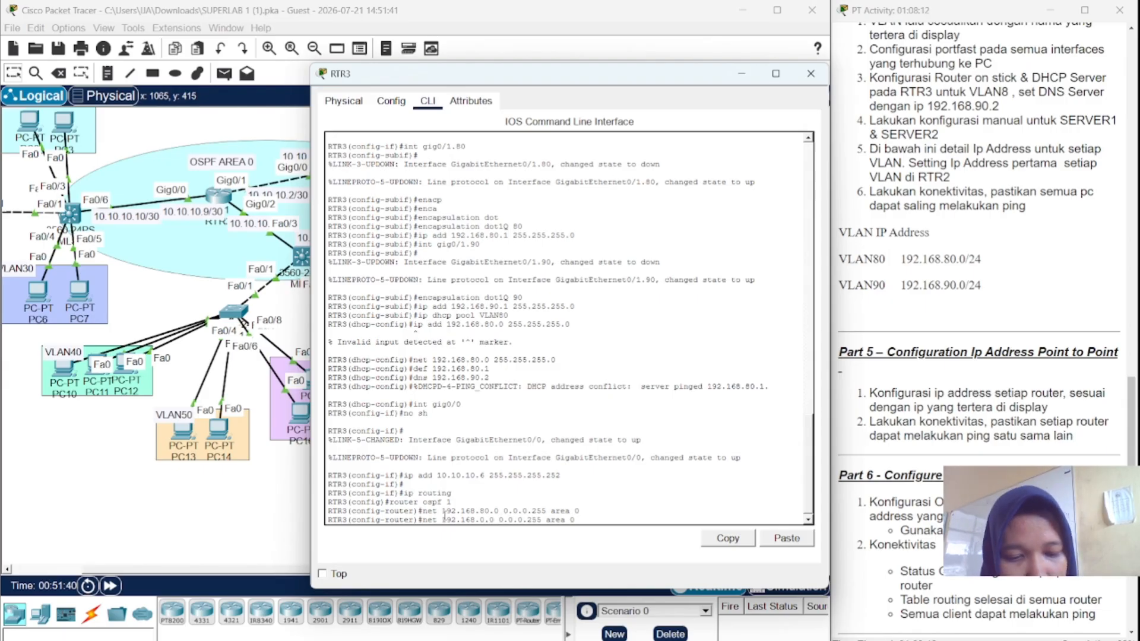
text(90)
key(Return)
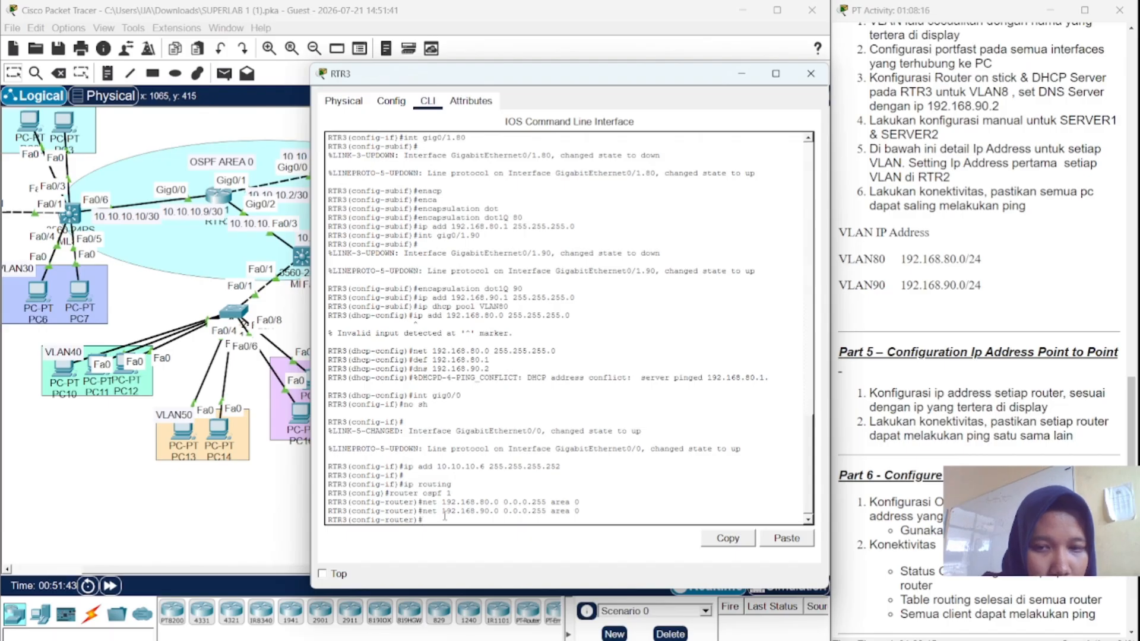
key(Up)
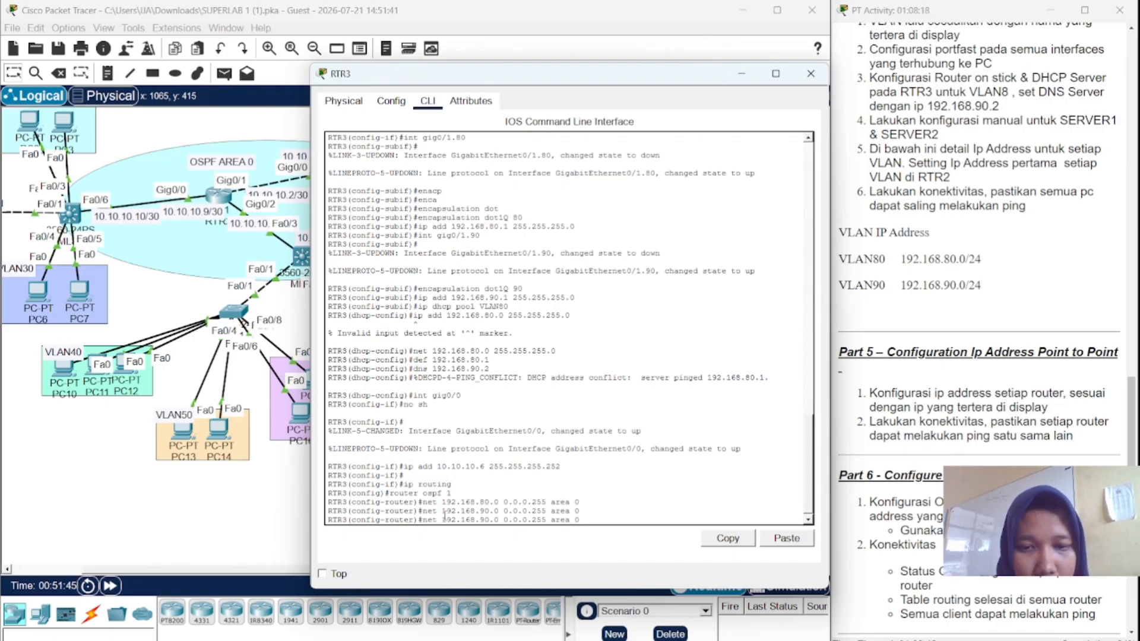
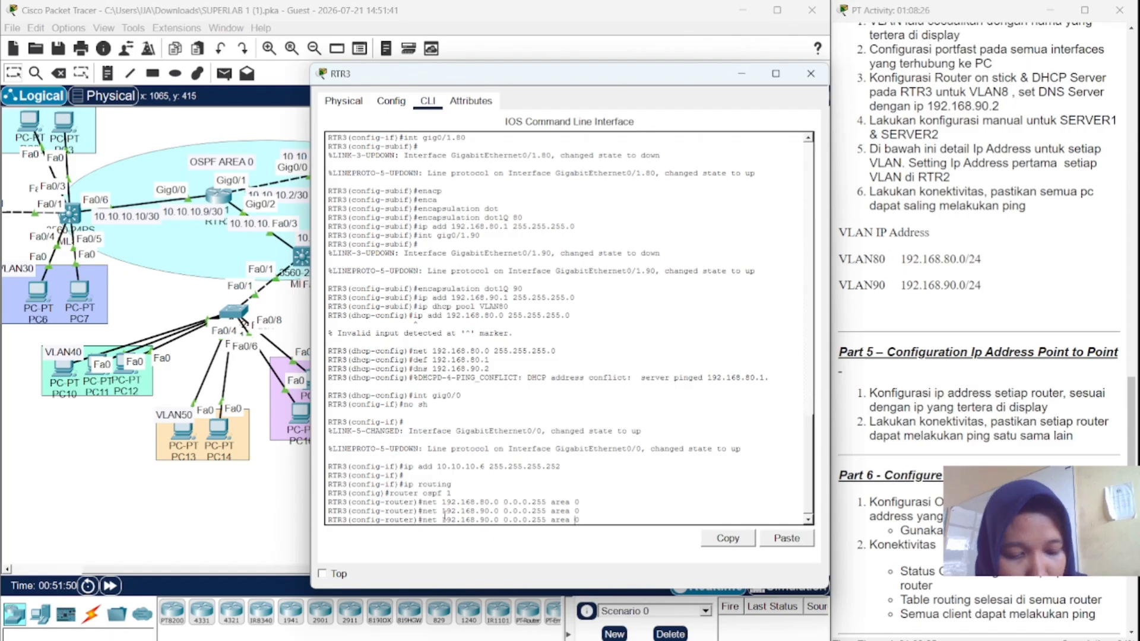
- Edit the recalled OSPF network line's address from 192.168.90.0 to 10.10.10.0
key(Left)
key(Left)
key(Left)
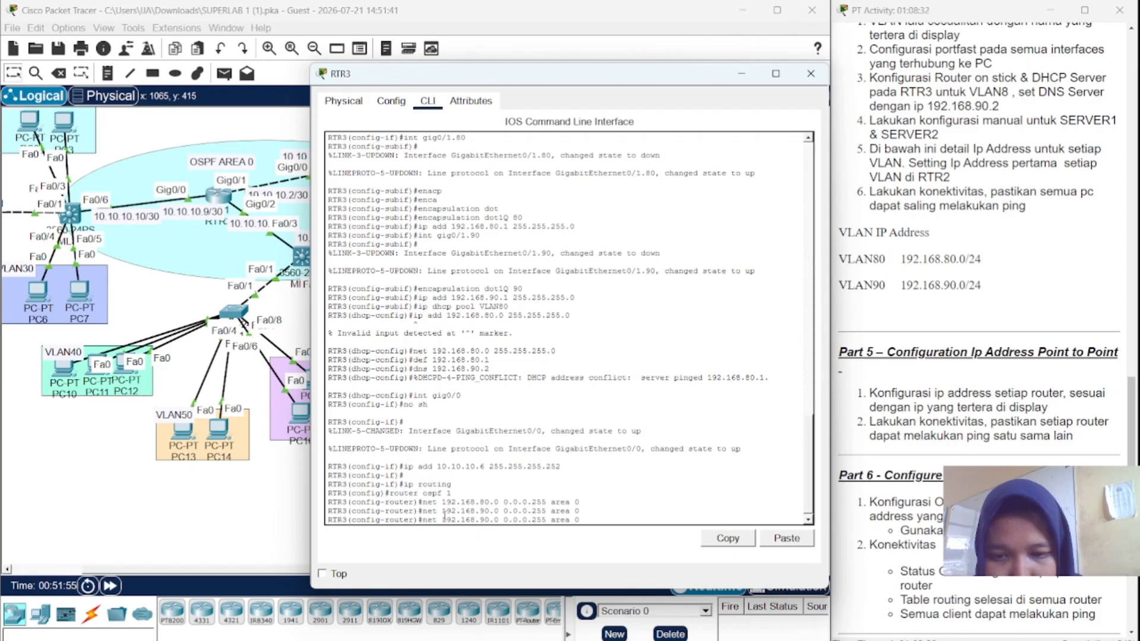
key(Left)
key(Left)
key(Left)
key(Left)
key(Left)
key(Left)
key(Left)
key(Left)
key(Left)
key(Left)
key(Left)
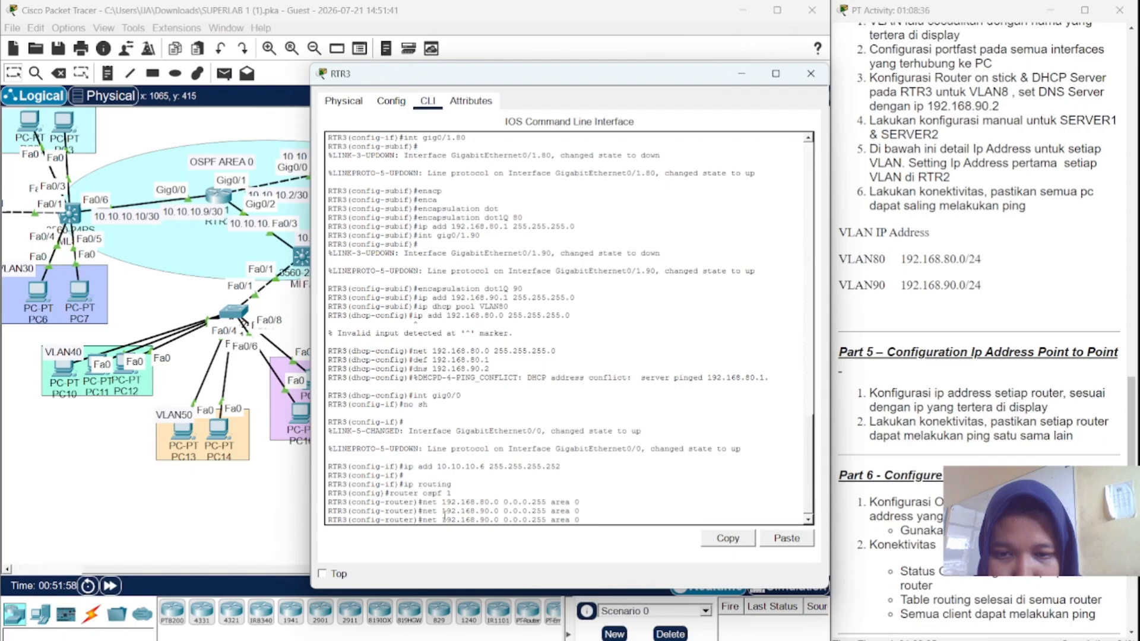
key(BackSpace)
key(BackSpace)
key(BackSpace)
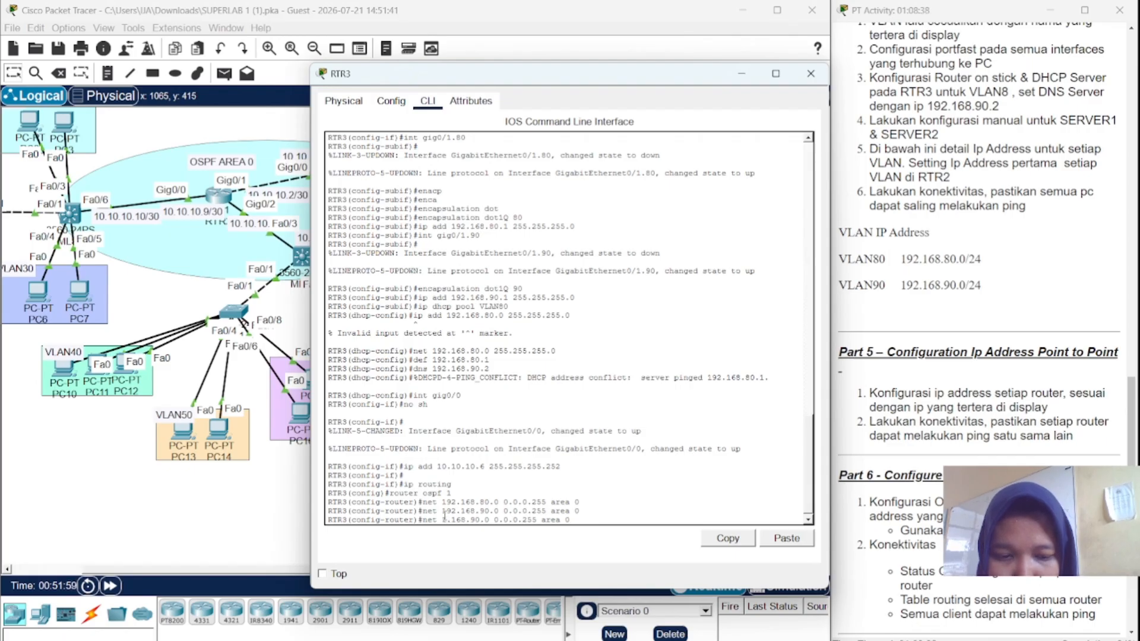
text(10)
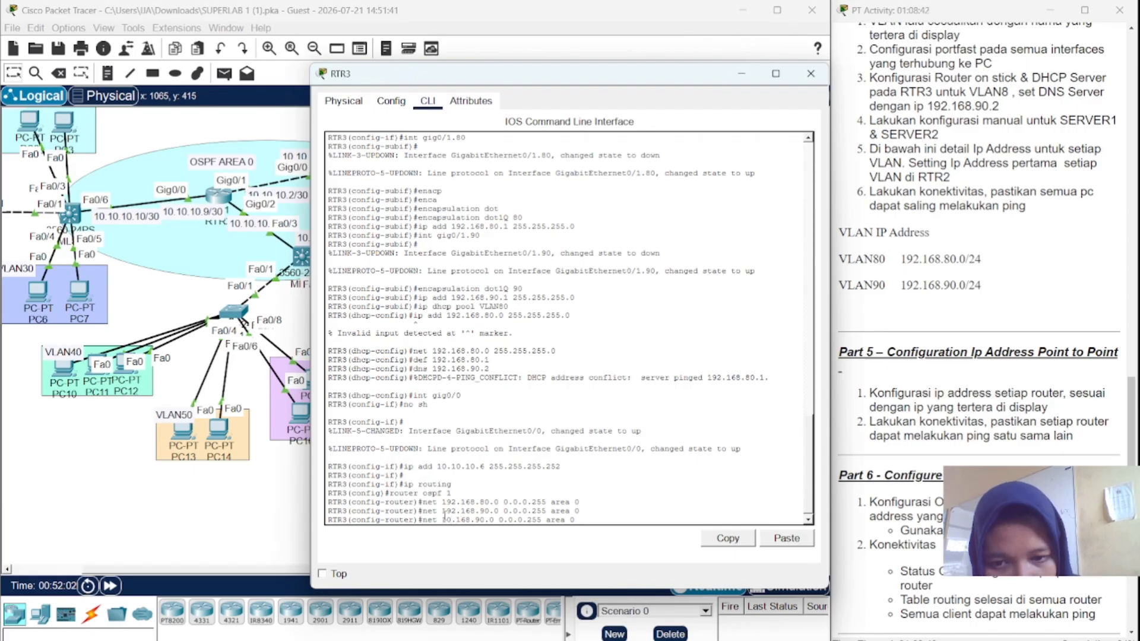
key(BackSpace)
key(BackSpace)
key(BackSpace)
text(10)
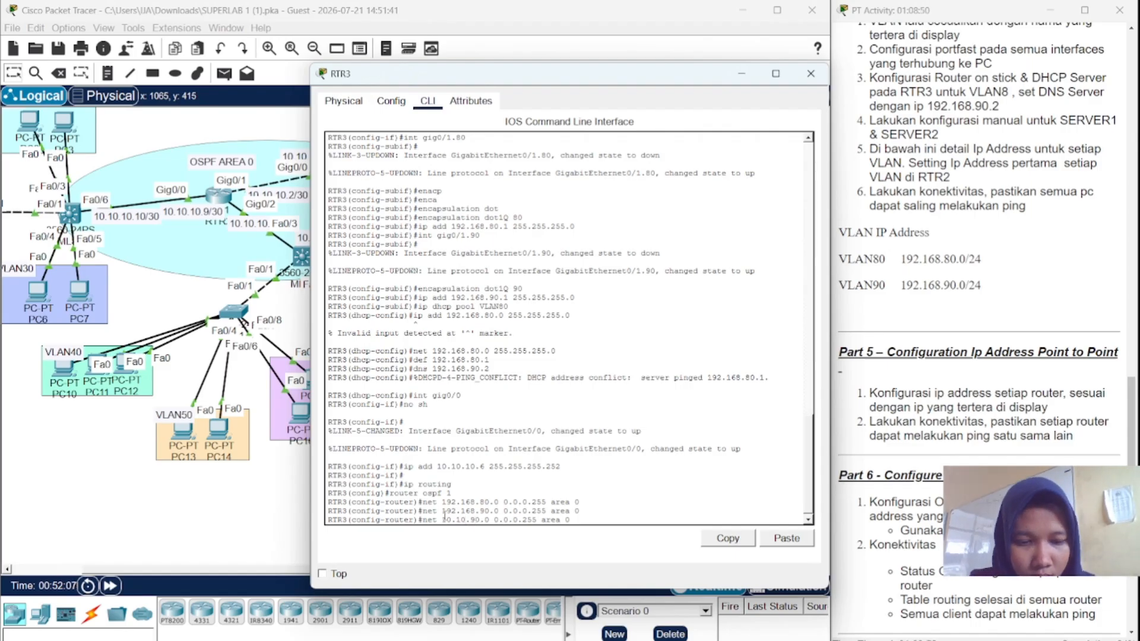
key(BackSpace)
text(1)
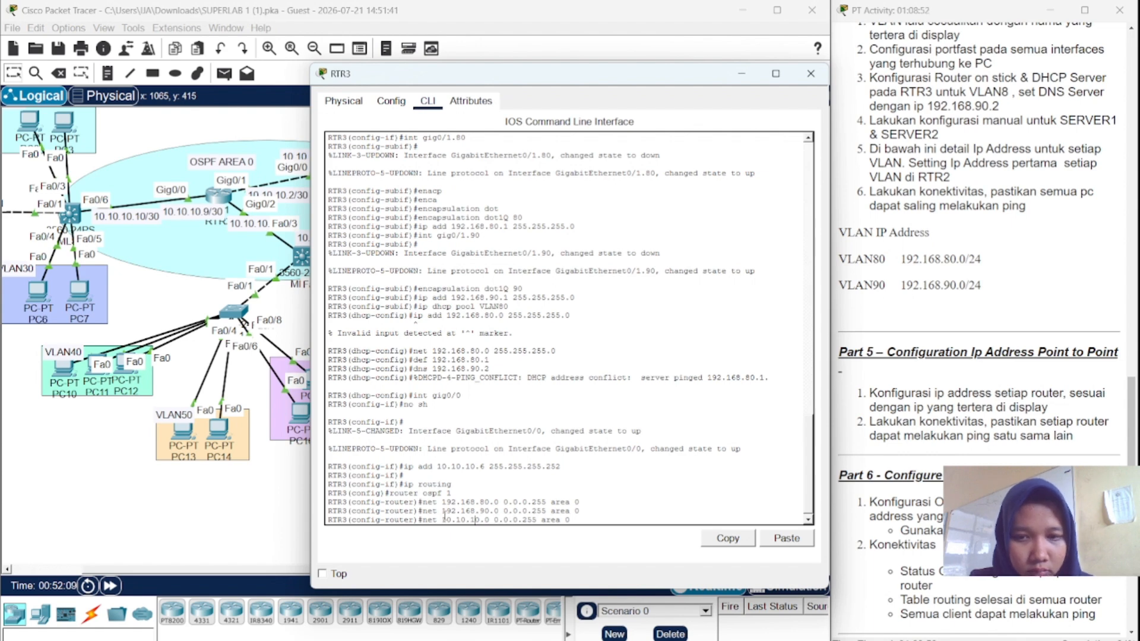
- Finish it as network 10.10.10.4 0.0.0.3 area 0, enter it, and type 'do sh int fa'
key(BackSpace)
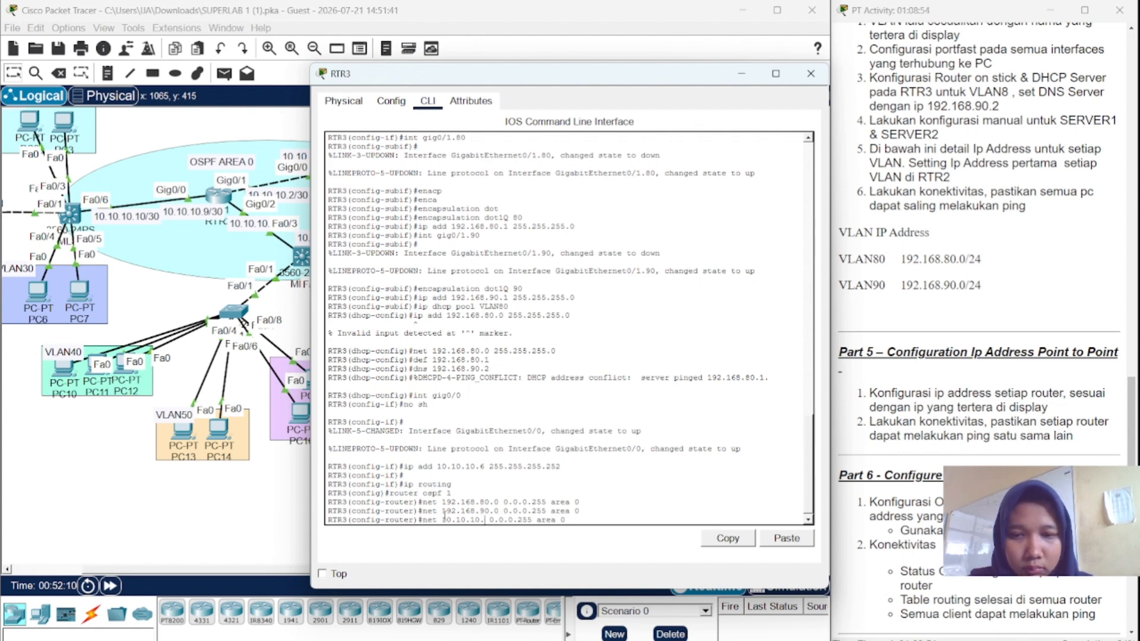
text(4)
key(Right)
key(Right)
key(Right)
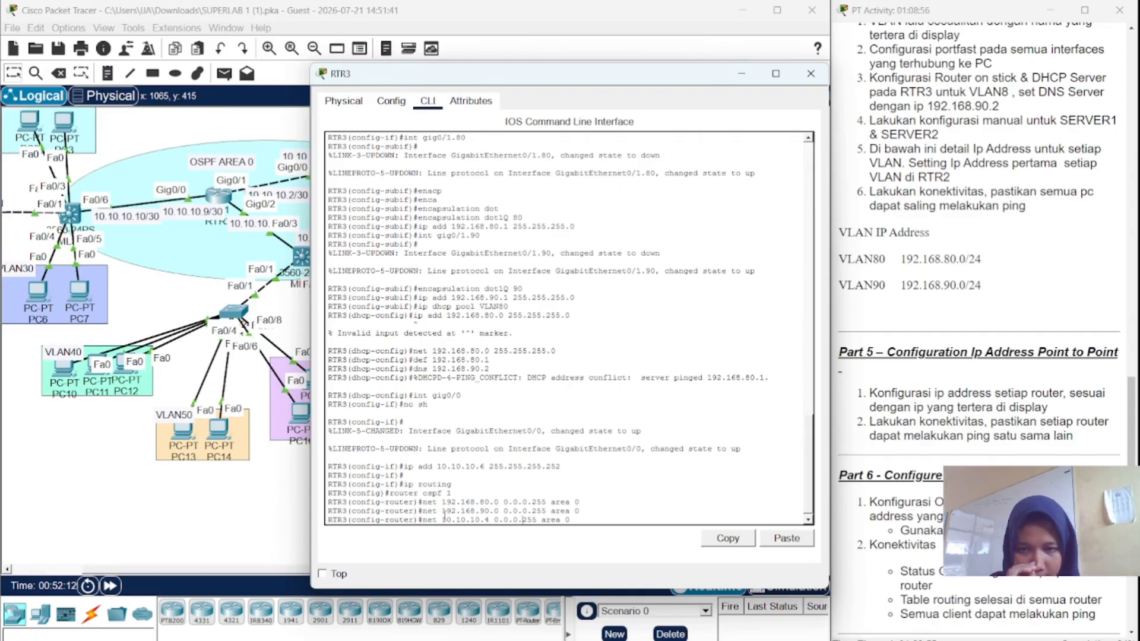
key(Delete)
key(Delete)
key(Delete)
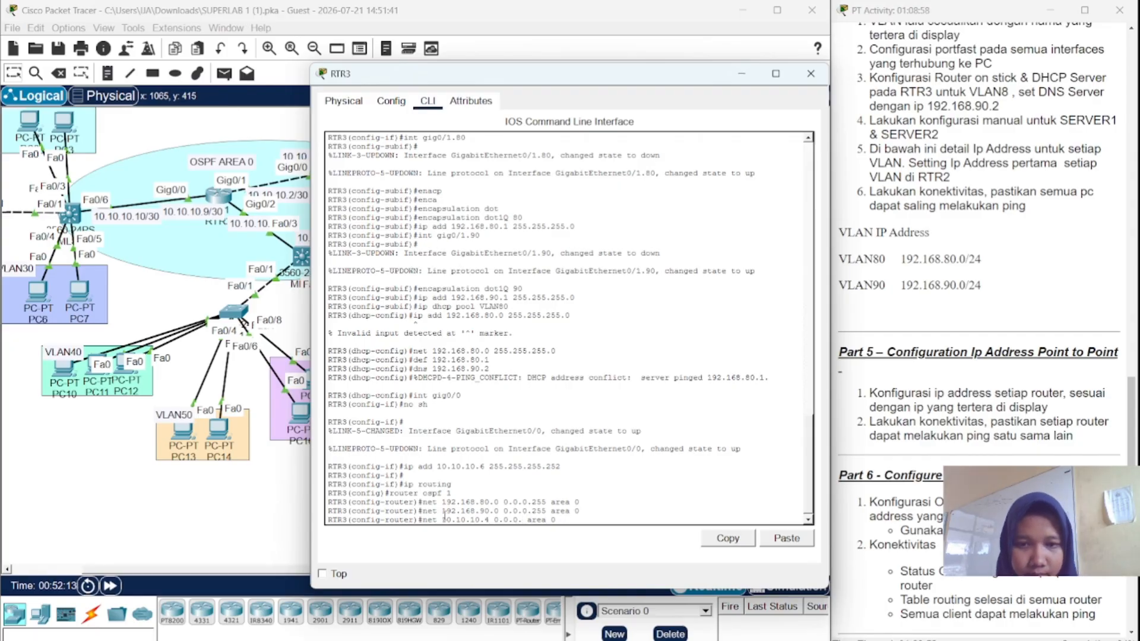
text(3)
key(Return)
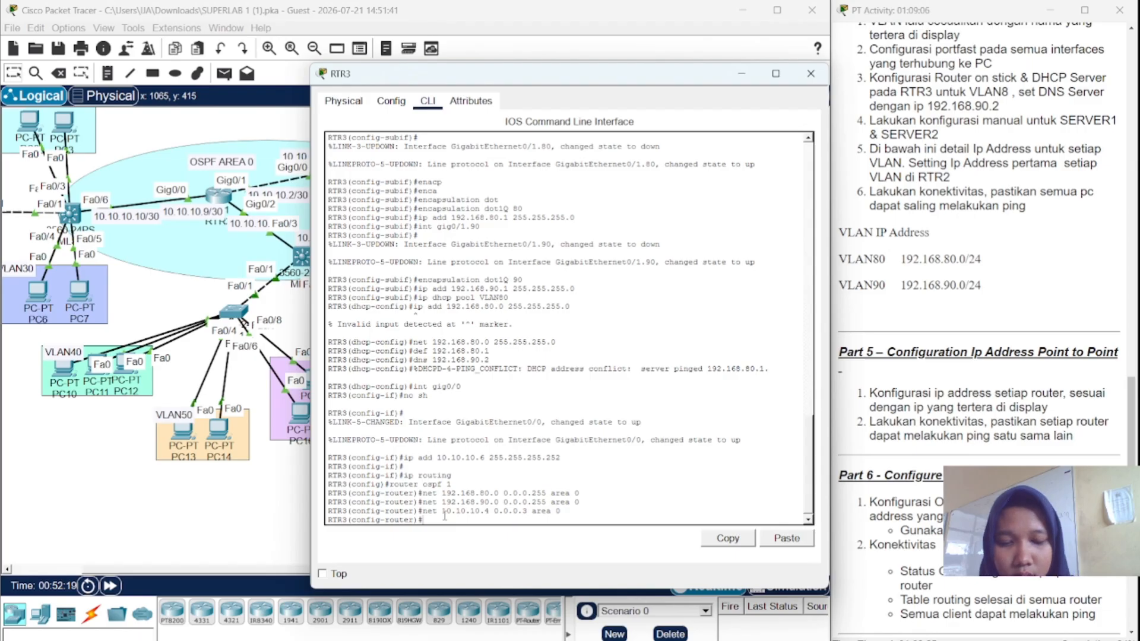
text(do sh )
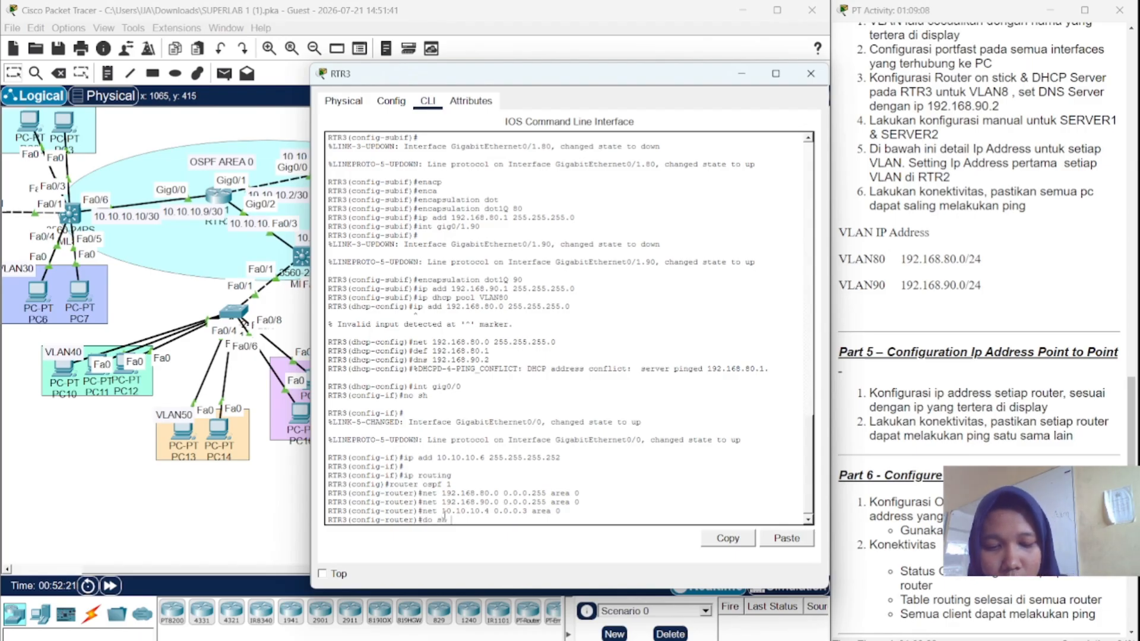
text(int f)
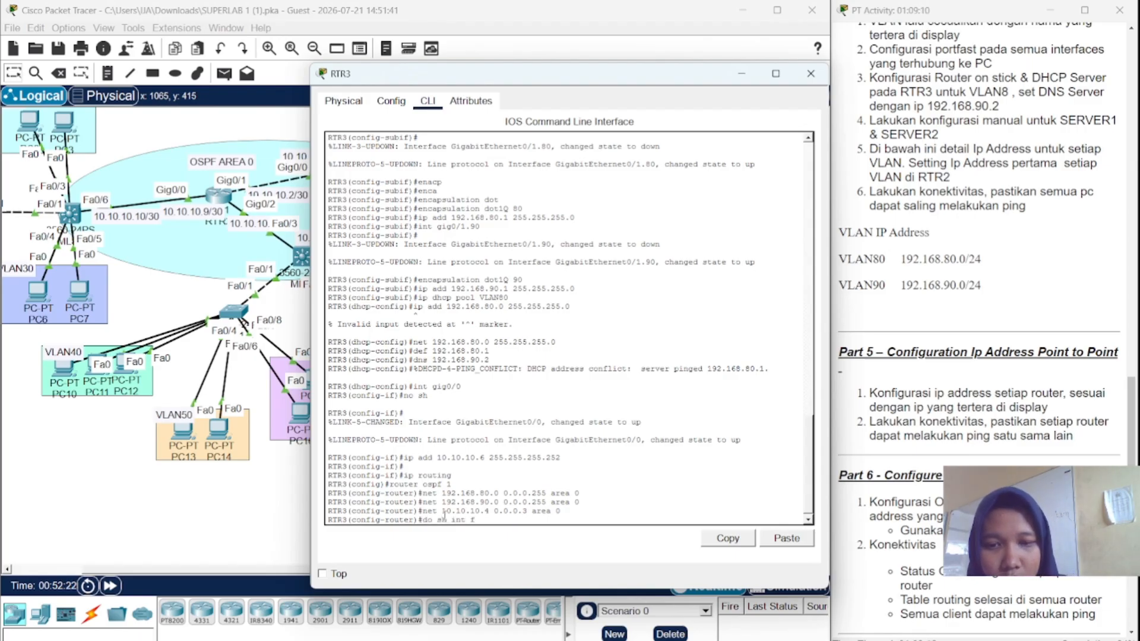
text(a)
- Run 'do sh int' show-interface commands from RTR3's OSPF configuration mode
key(BackSpace)
key(BackSpace)
key(BackSpace)
key(BackSpace)
key(BackSpace)
key(BackSpace)
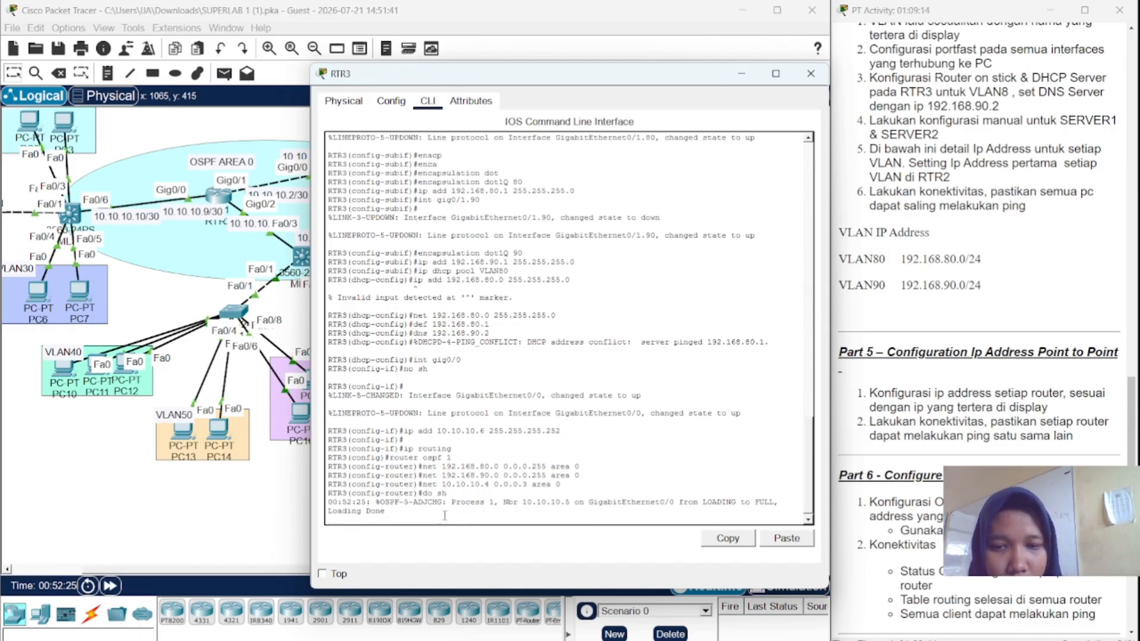
key(Return)
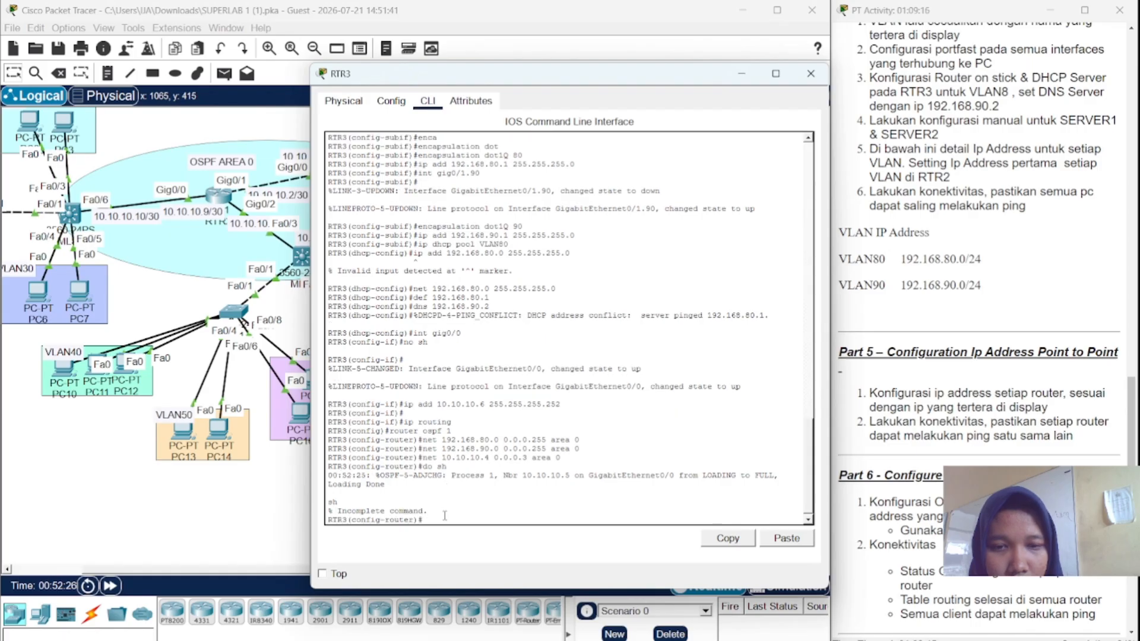
text(d)
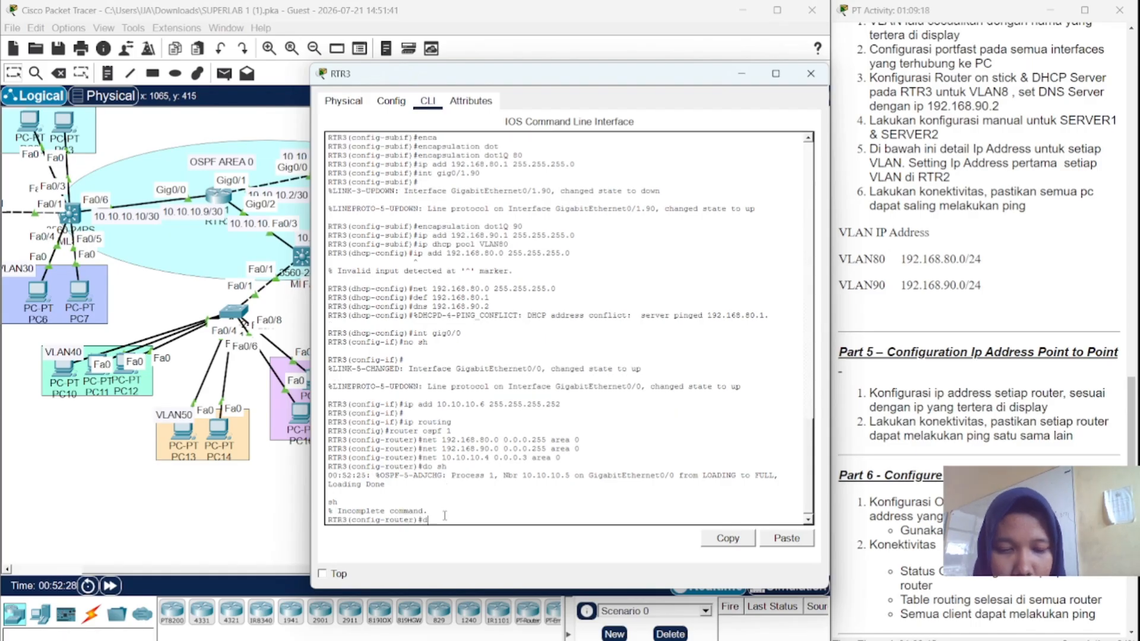
text(o sh in)
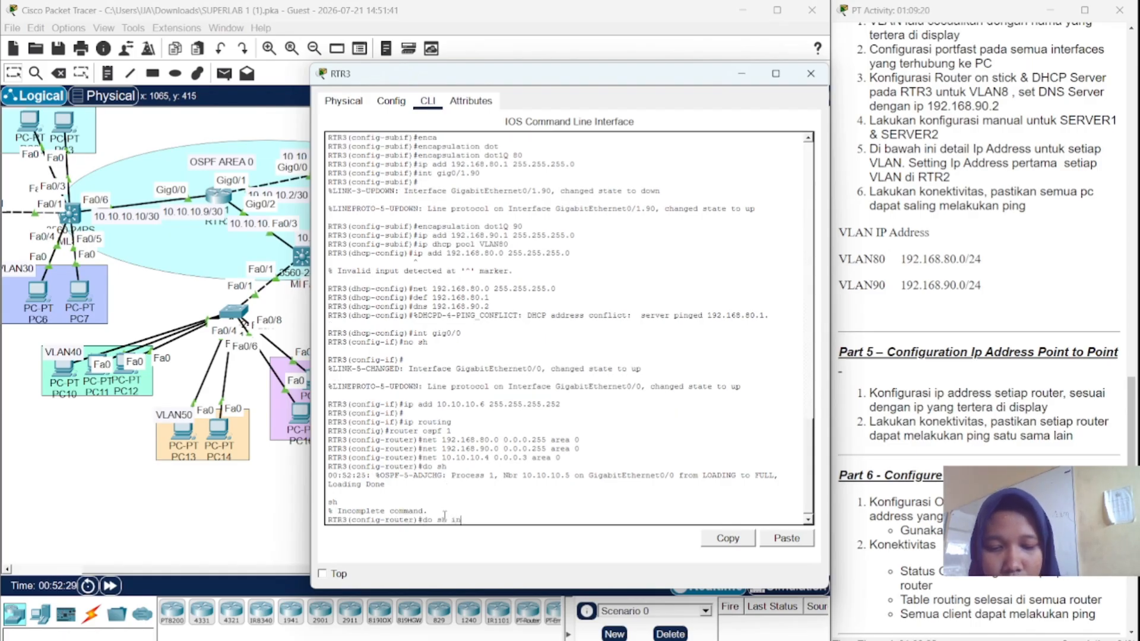
text(t fa)
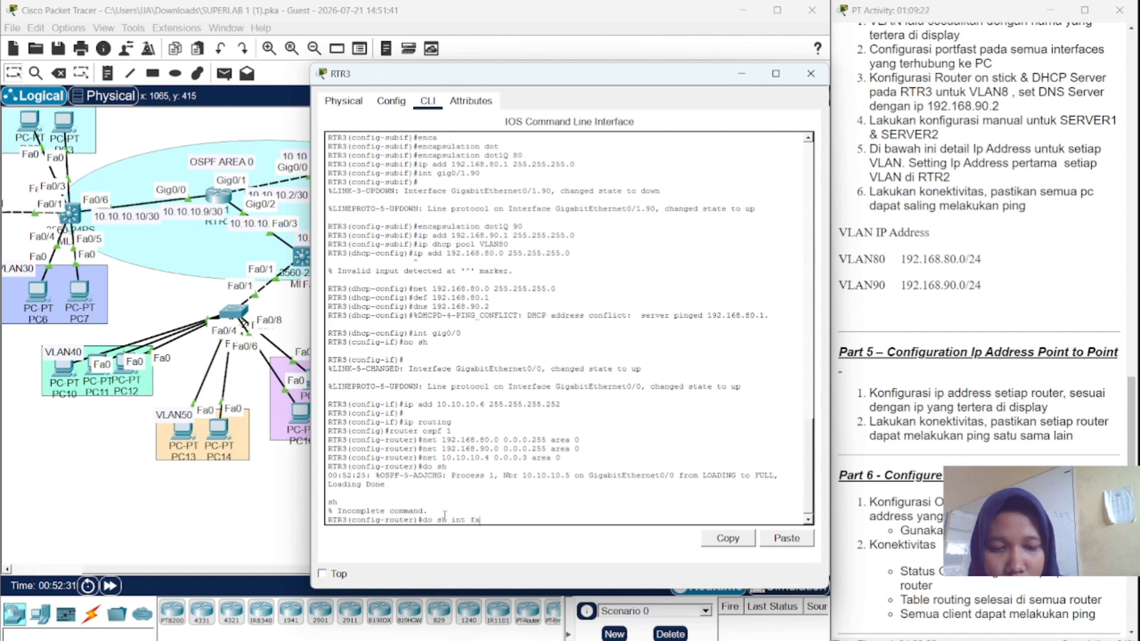
key(Return)
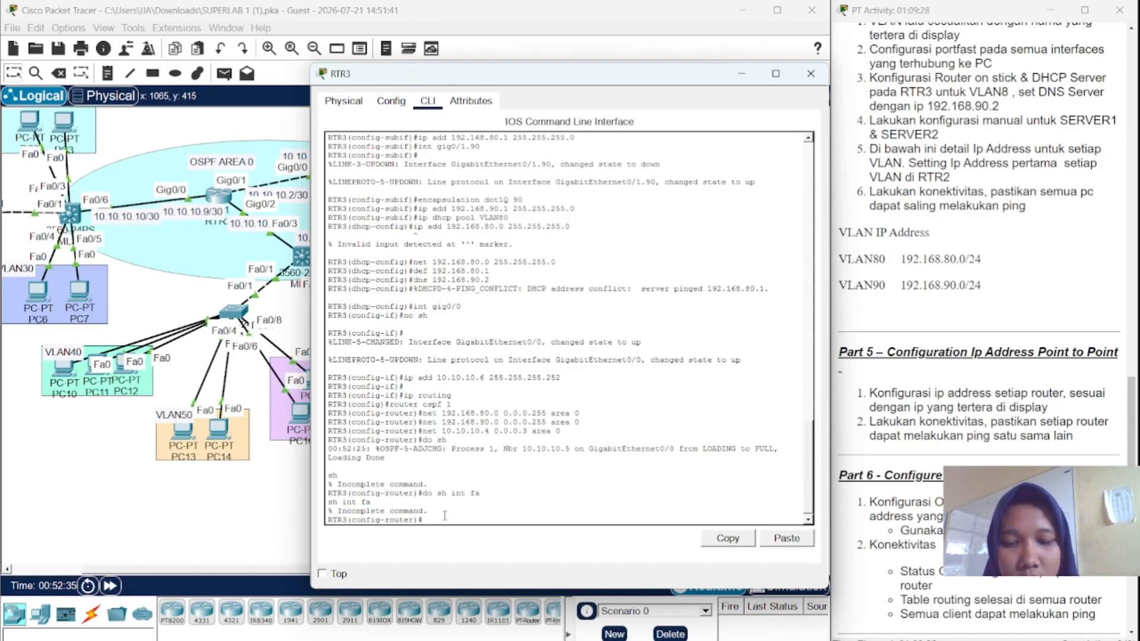
text(do sh)
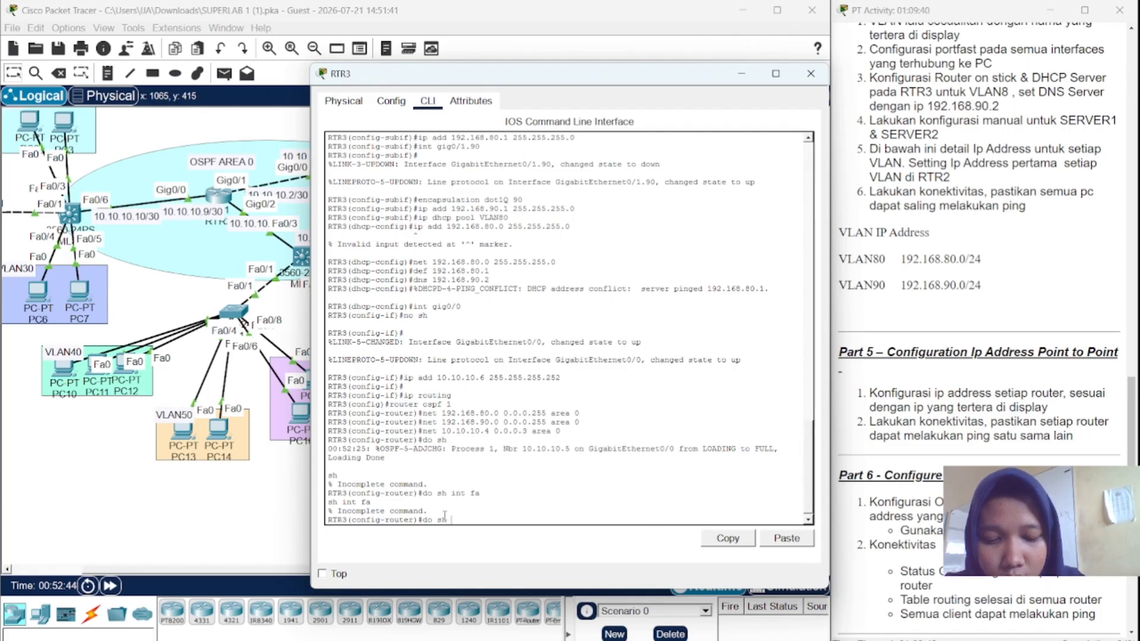
text(t)
key(Return)
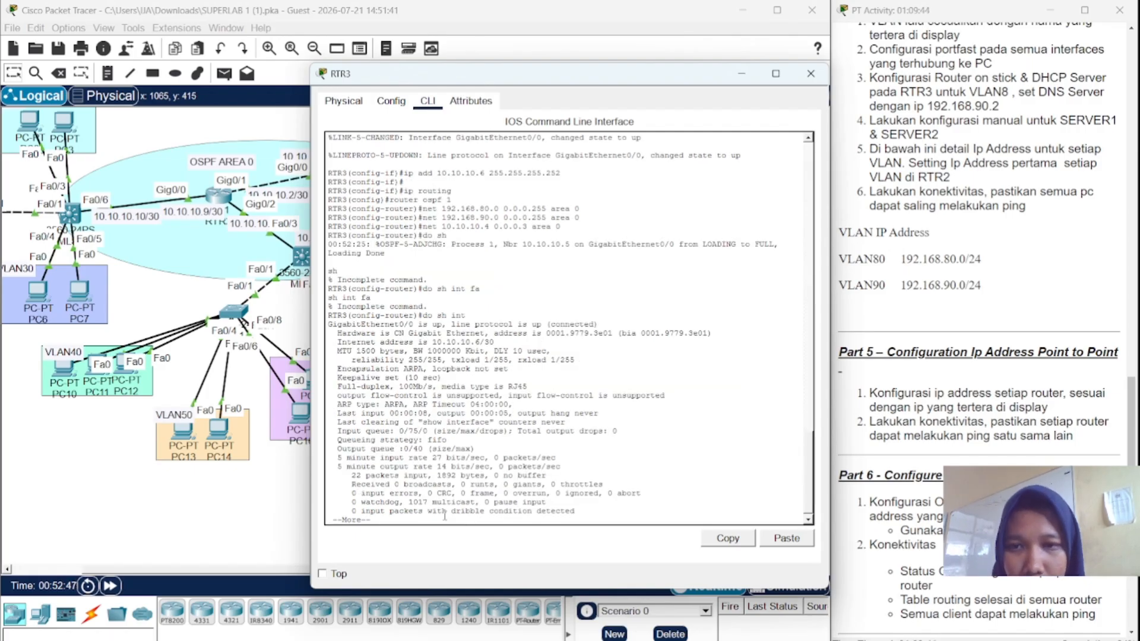
- Page through the interface listing, quit it, and close RTR3's window
key(space)
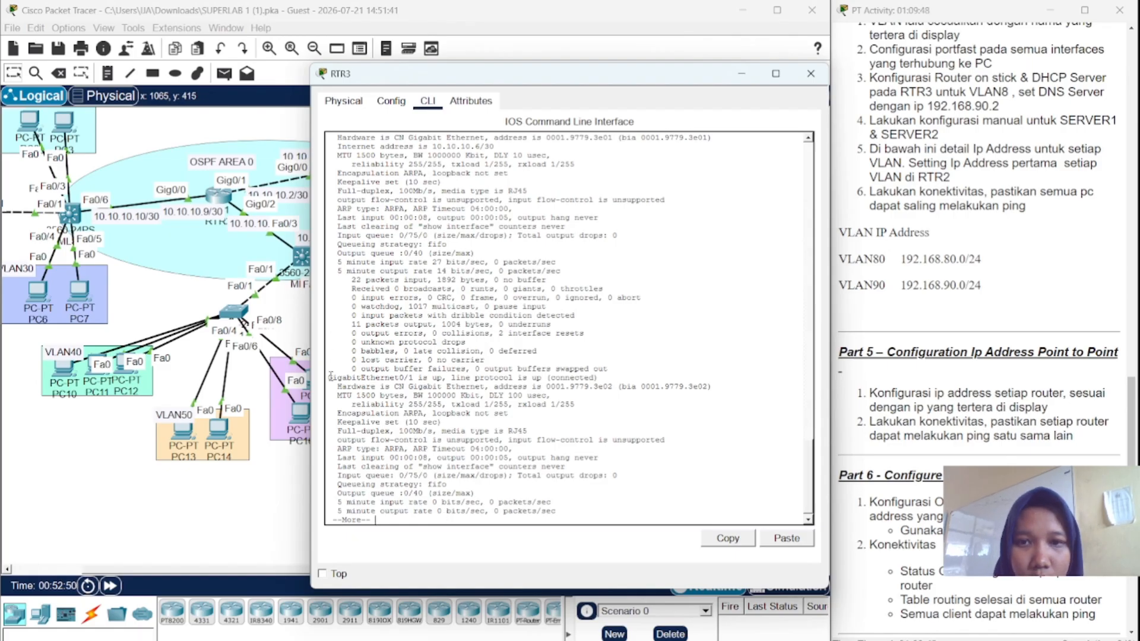
key(space)
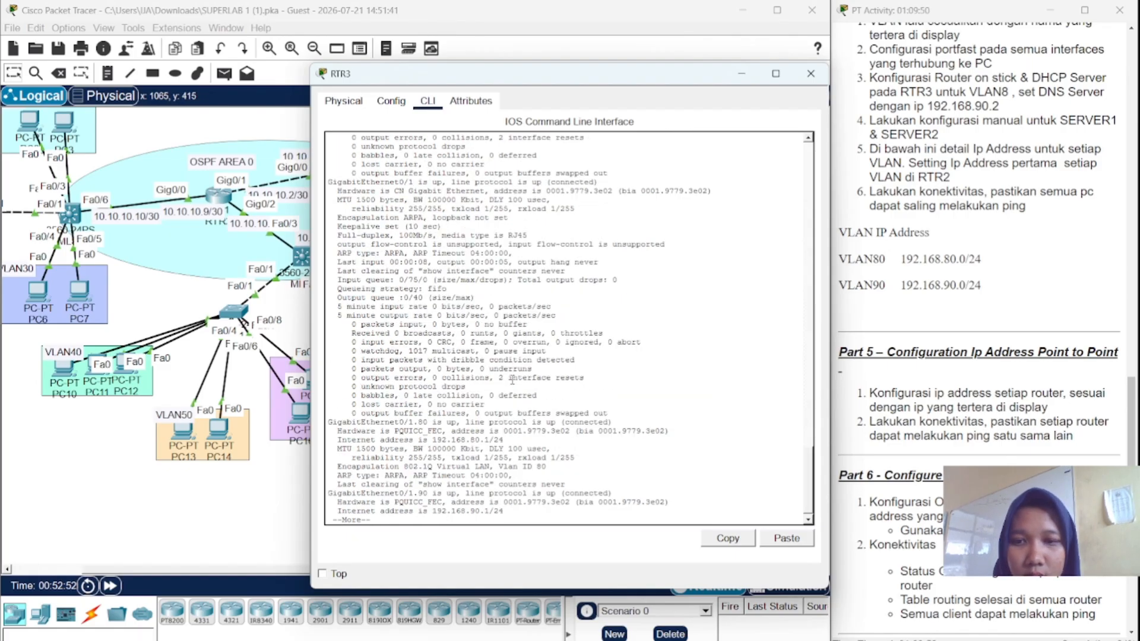
key(space)
key(q)
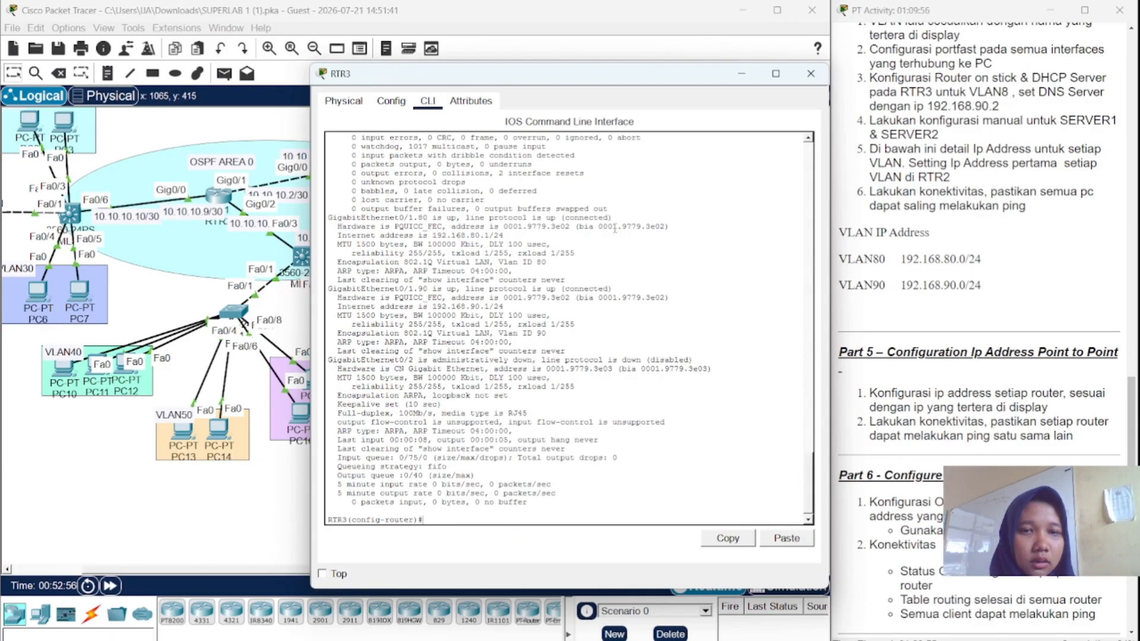
click(816, 72)
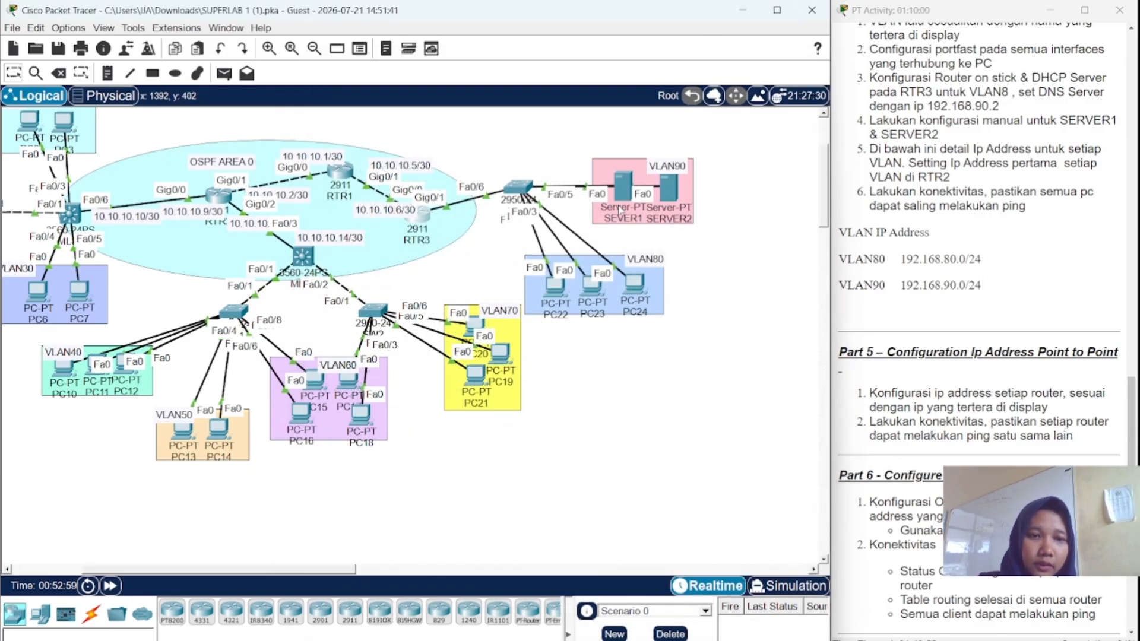
- Open SERVER1 and scroll the activity instructions to the DNS, web server and ACL parts
click(623, 197)
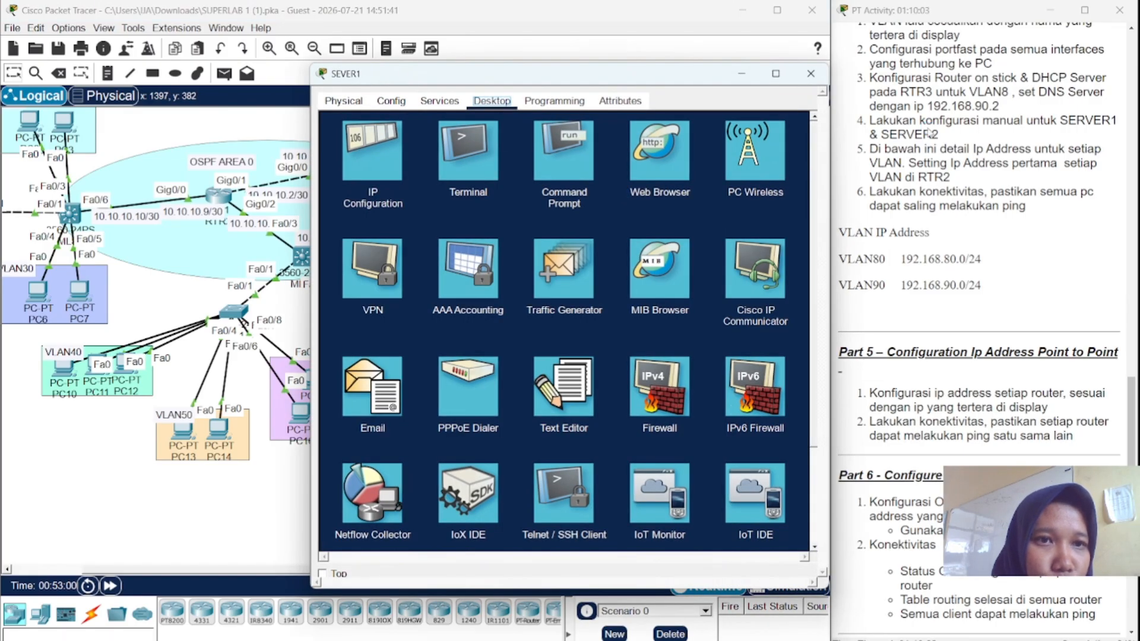
scroll(901, 69, down, 3)
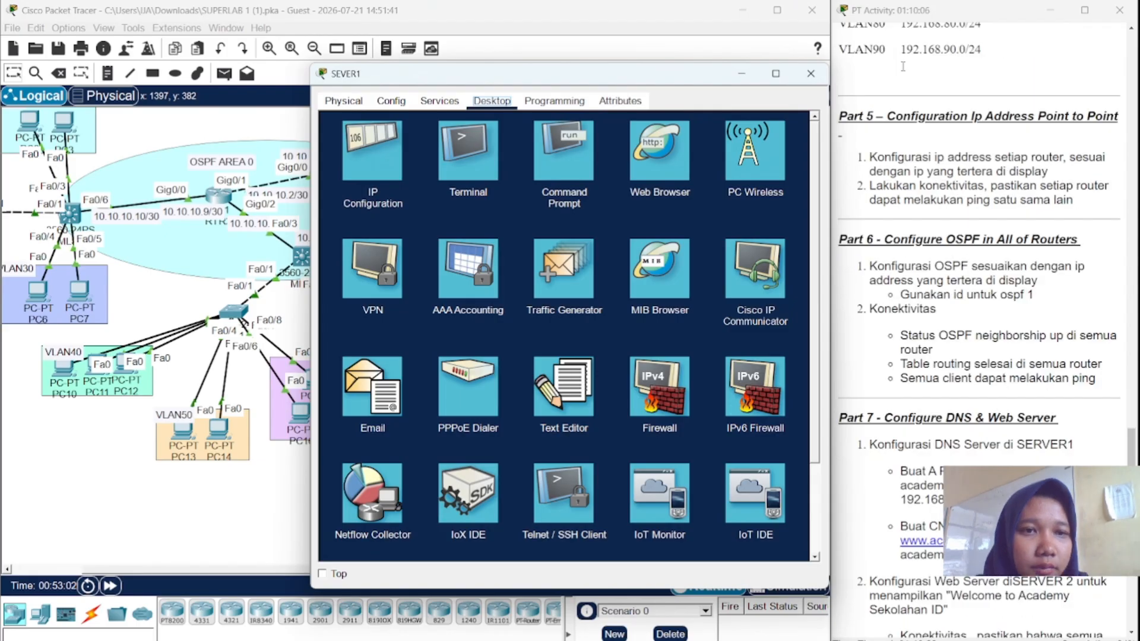
scroll(902, 66, down, 2)
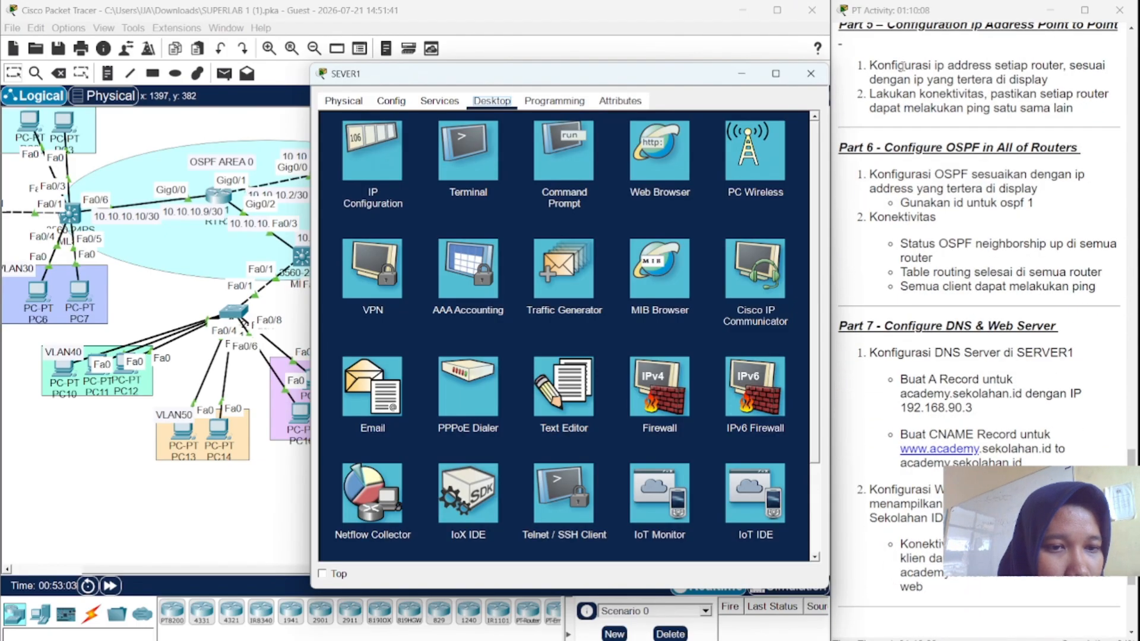
scroll(902, 67, down, 3)
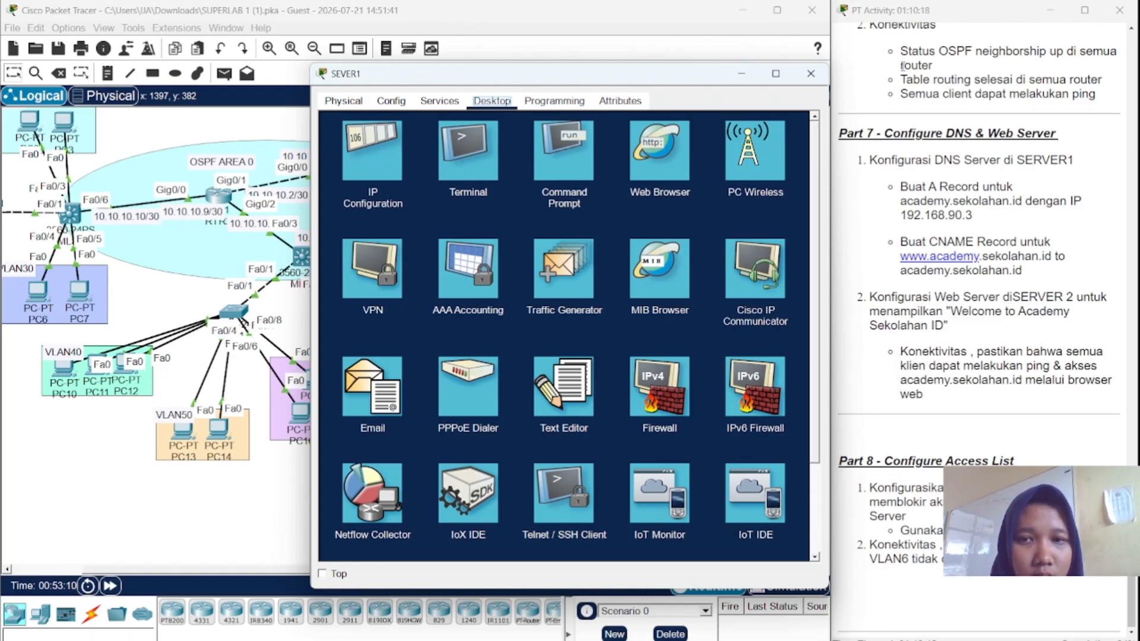
scroll(902, 65, up, 1)
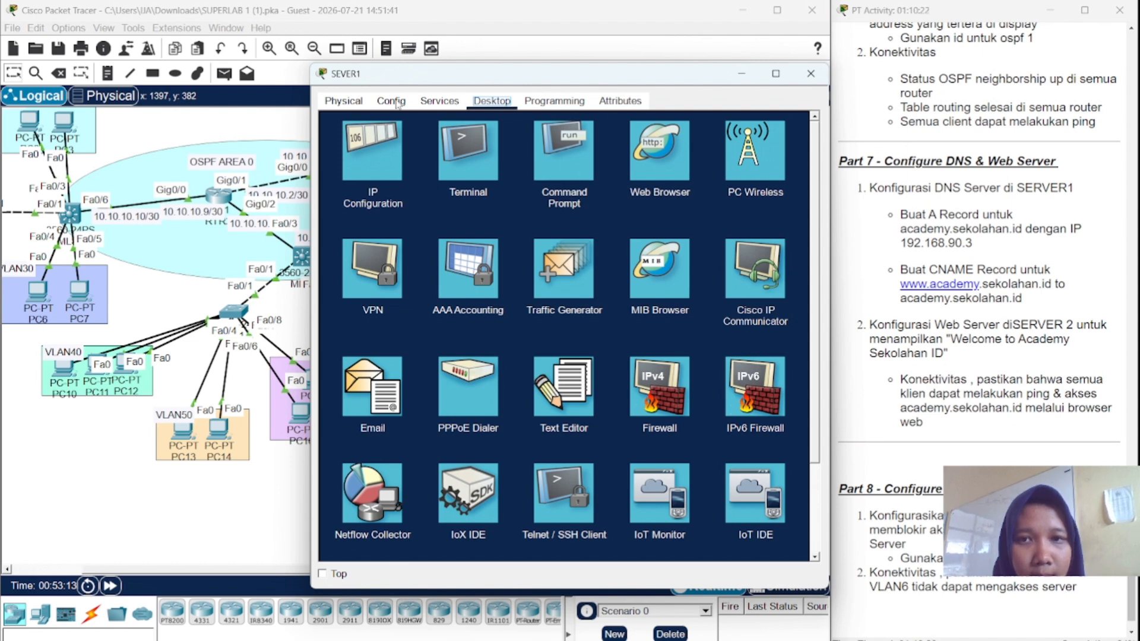
- Turn SEVER1's DNS service on and add an A record academy.sekolahan.id → 192.168.90.3
click(356, 102)
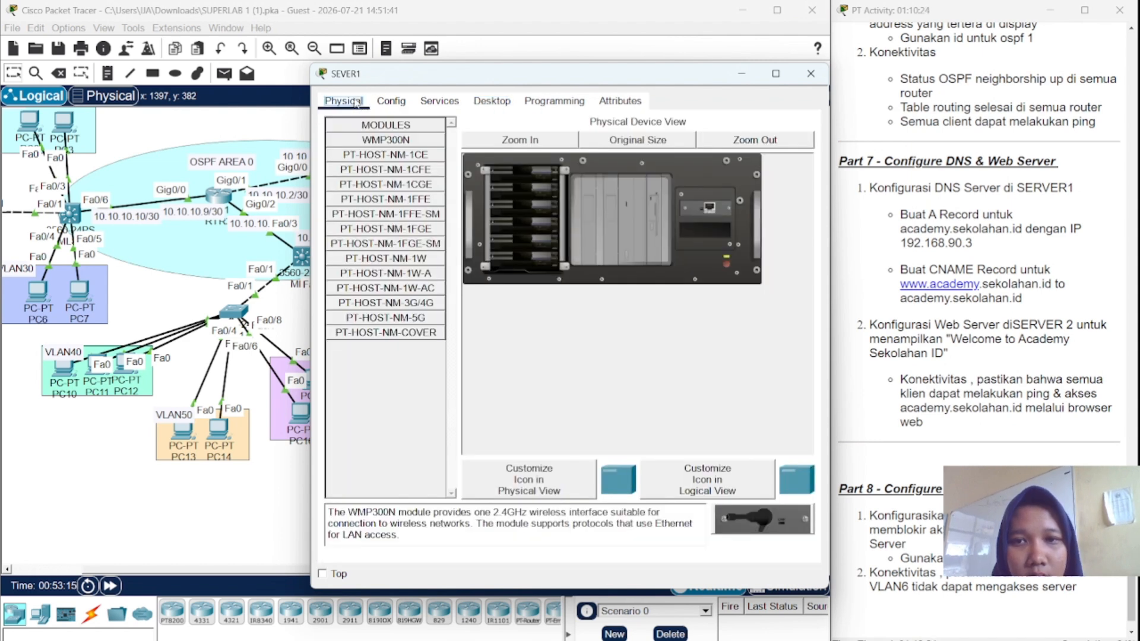
click(418, 97)
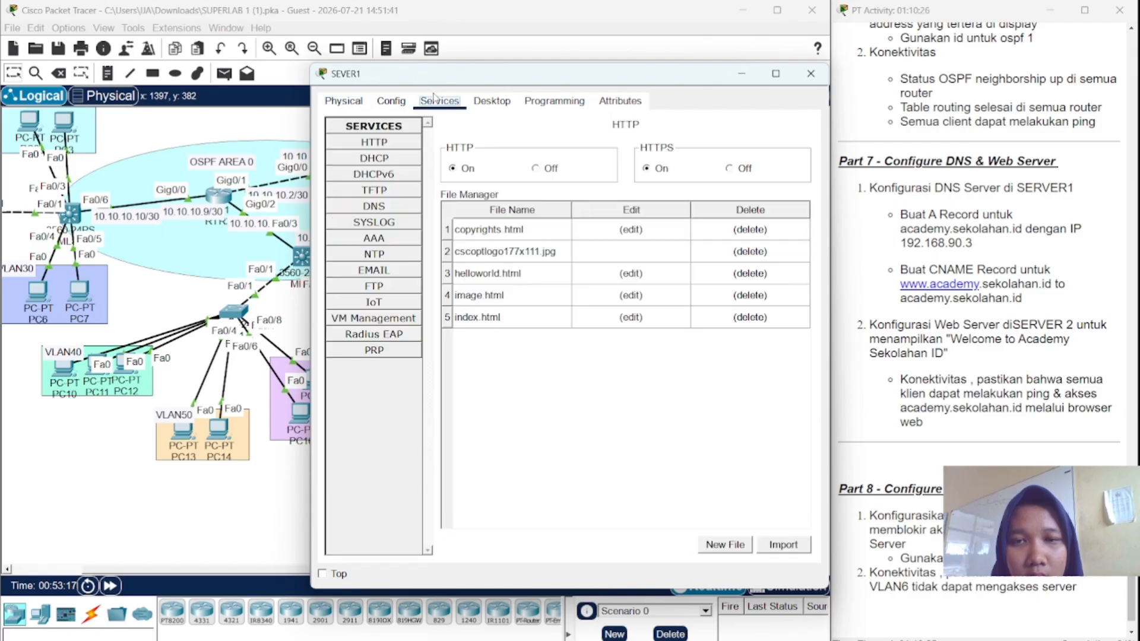
click(375, 206)
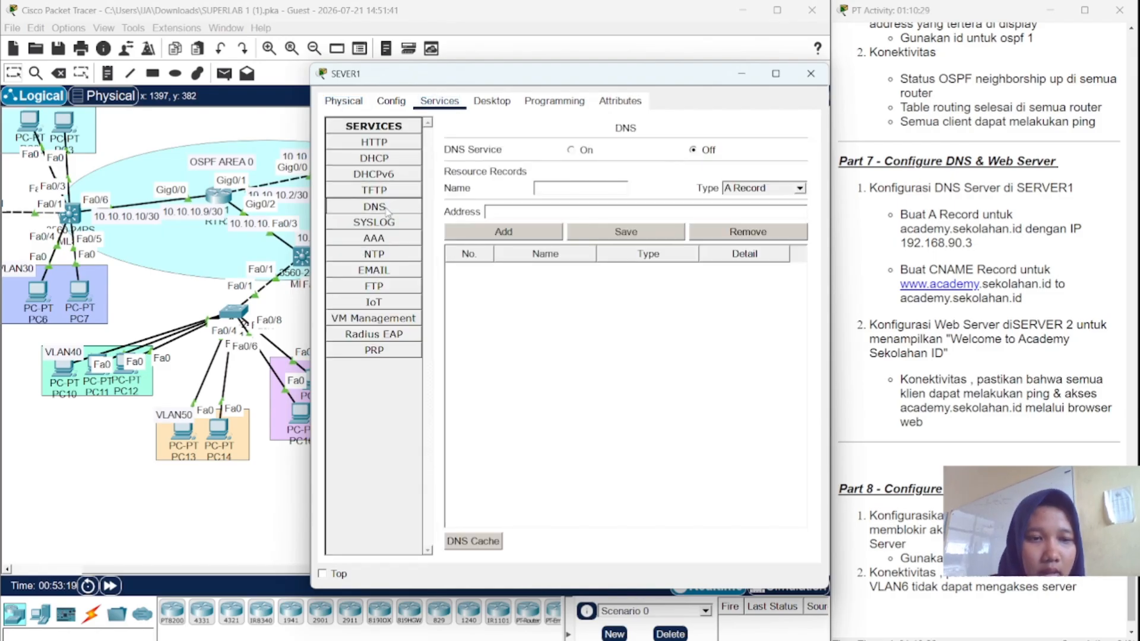
click(570, 150)
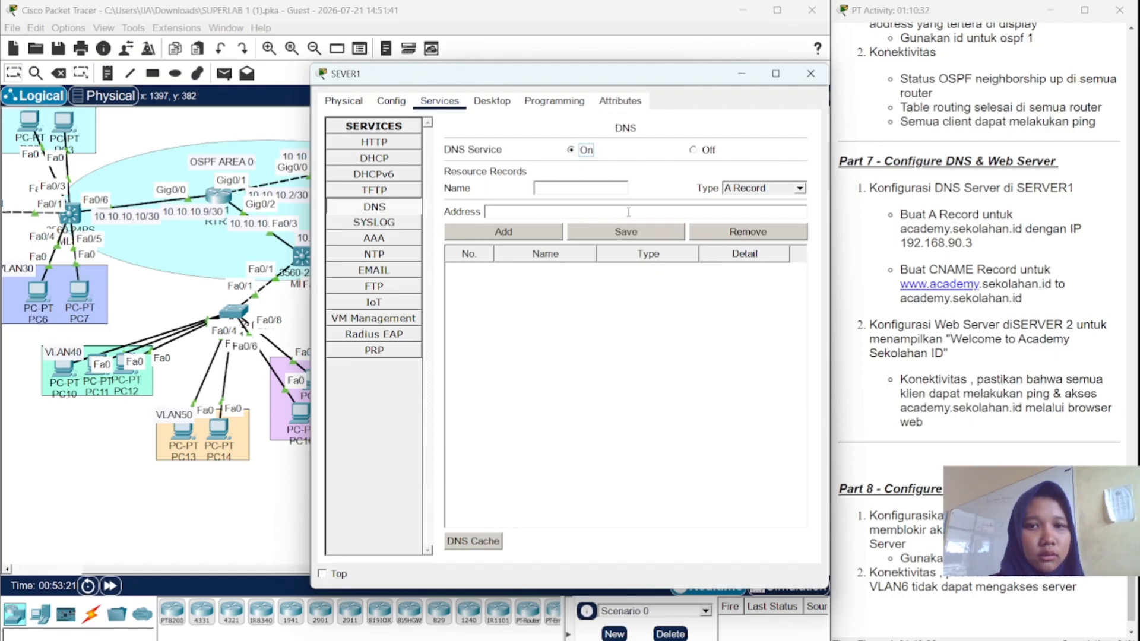
click(573, 186)
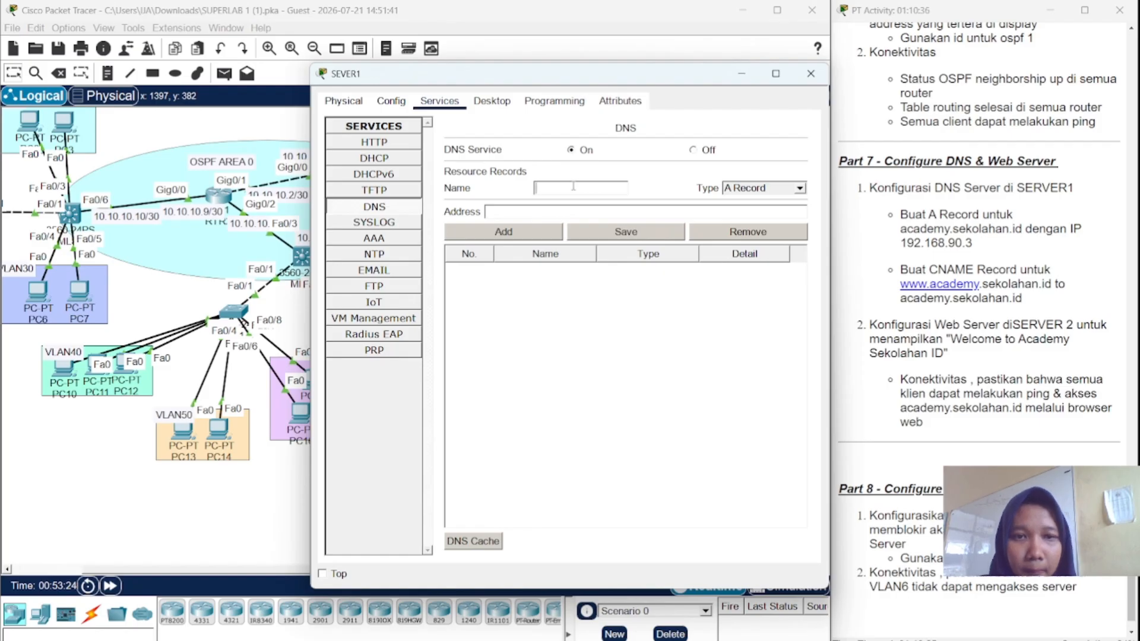
text(acade)
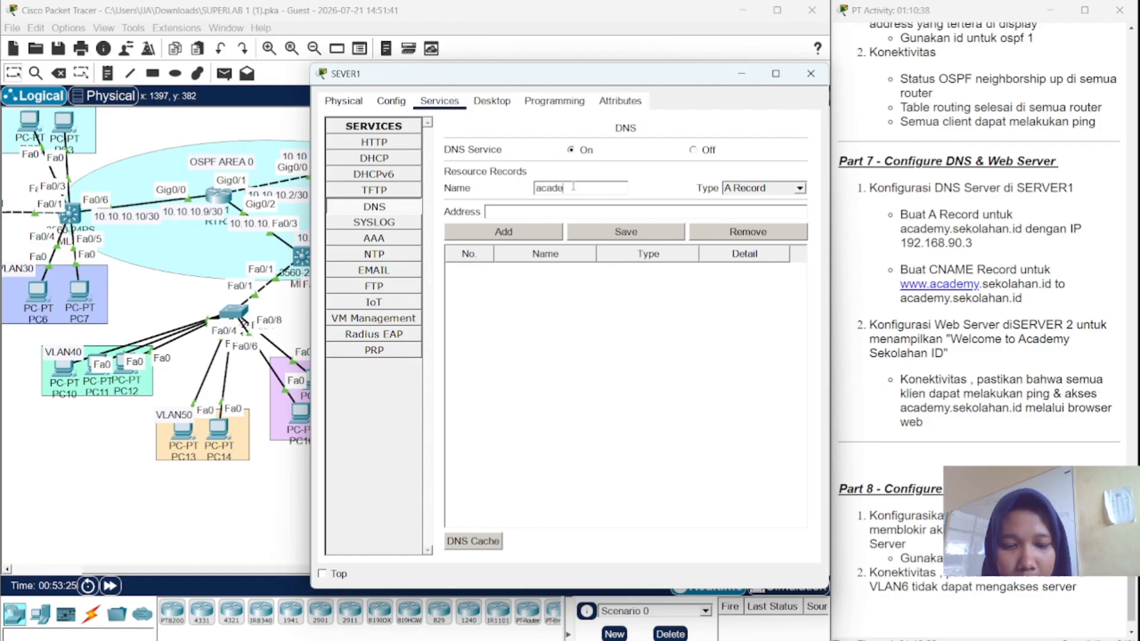
text(my.sekola)
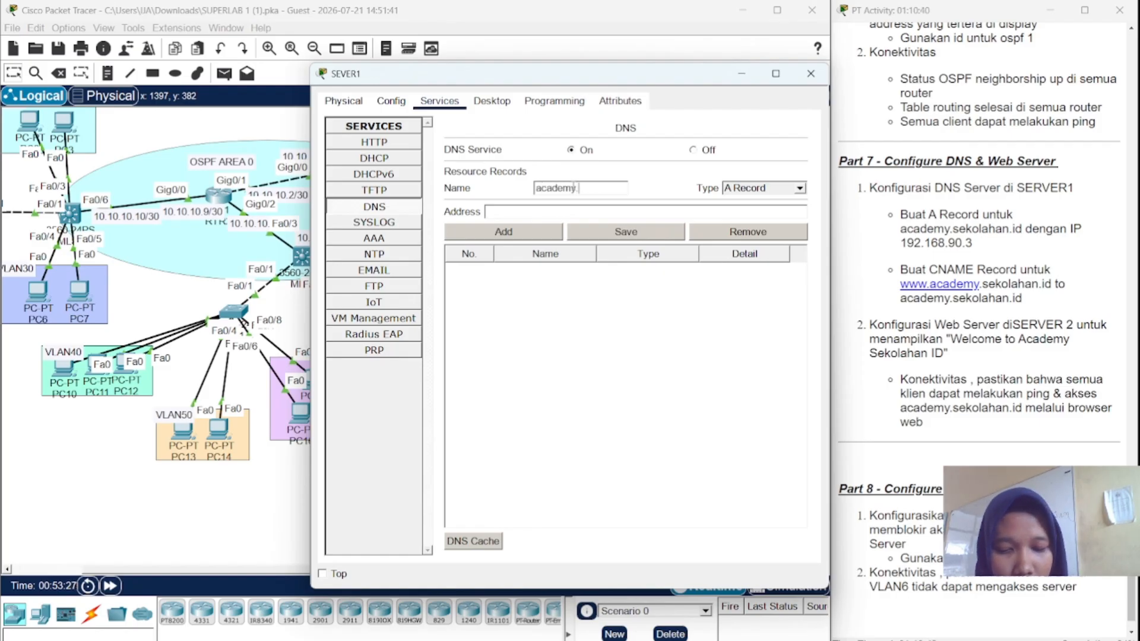
text(han)
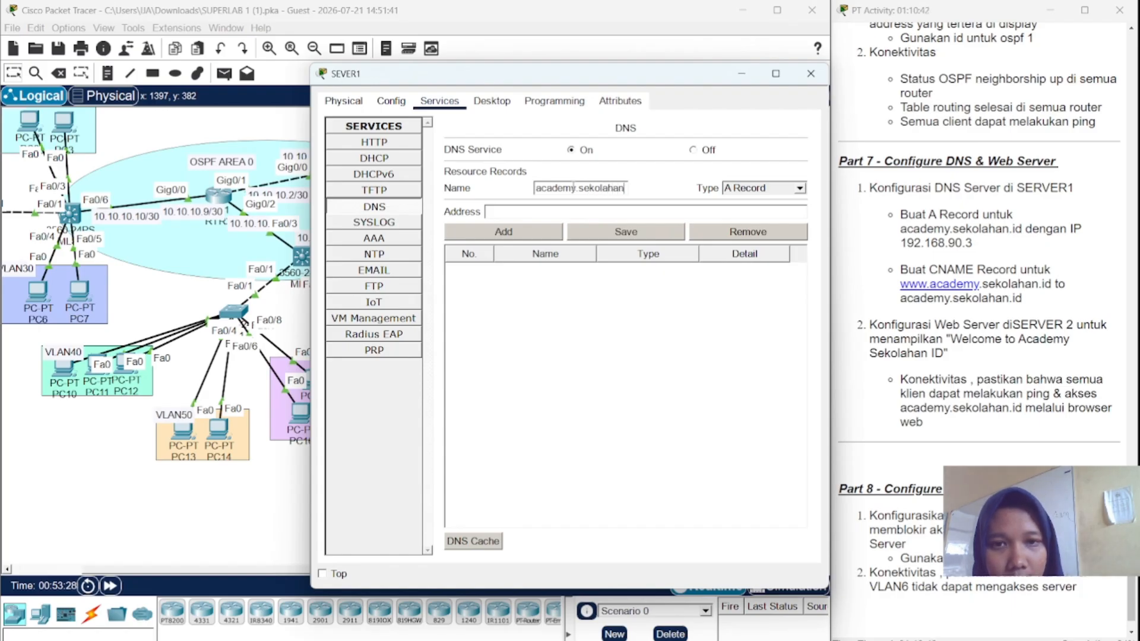
text(.id)
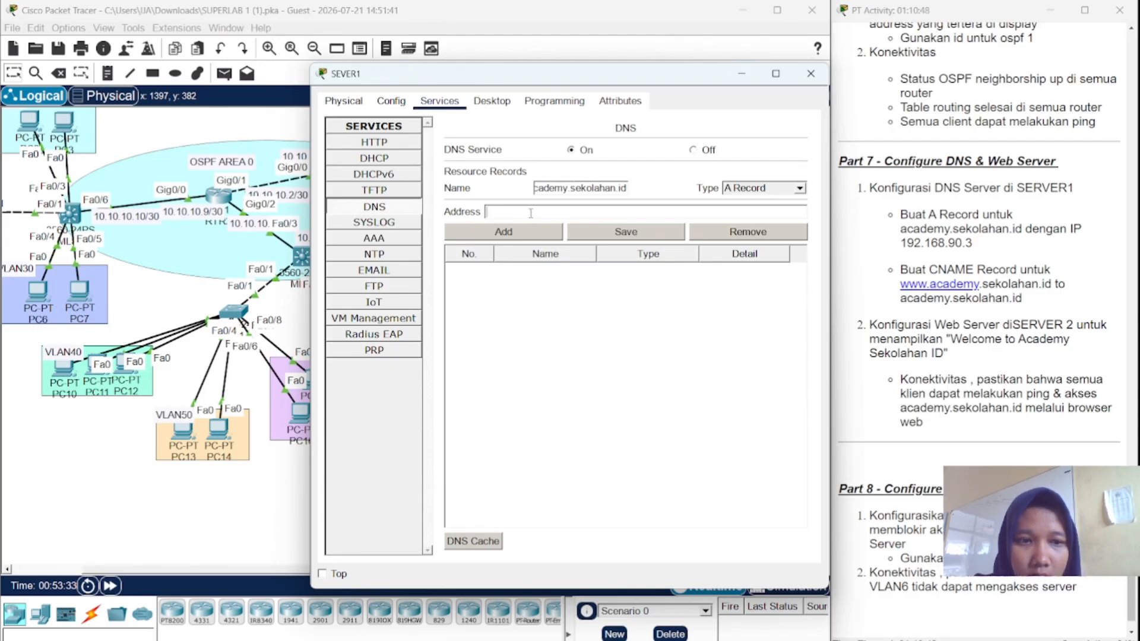
text(192)
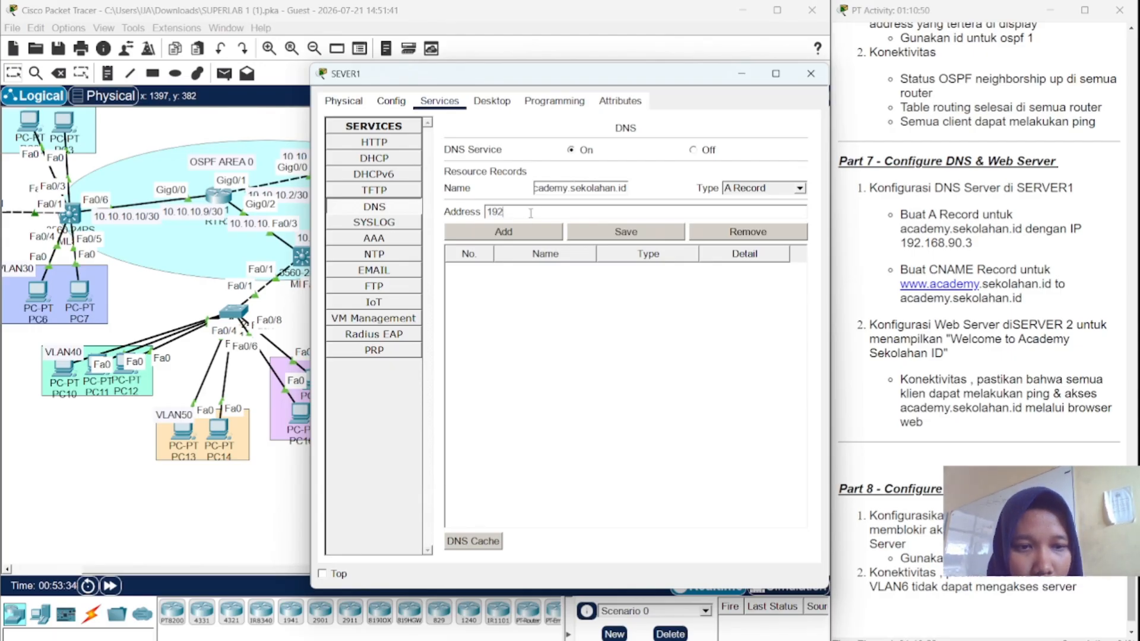
text(.168)
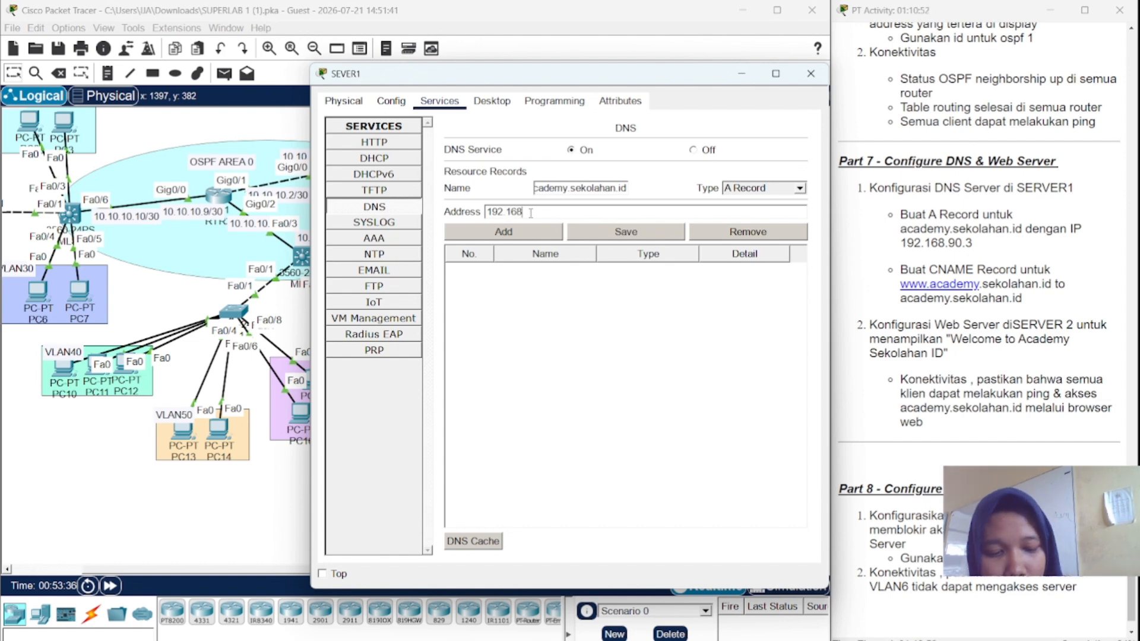
text(.)
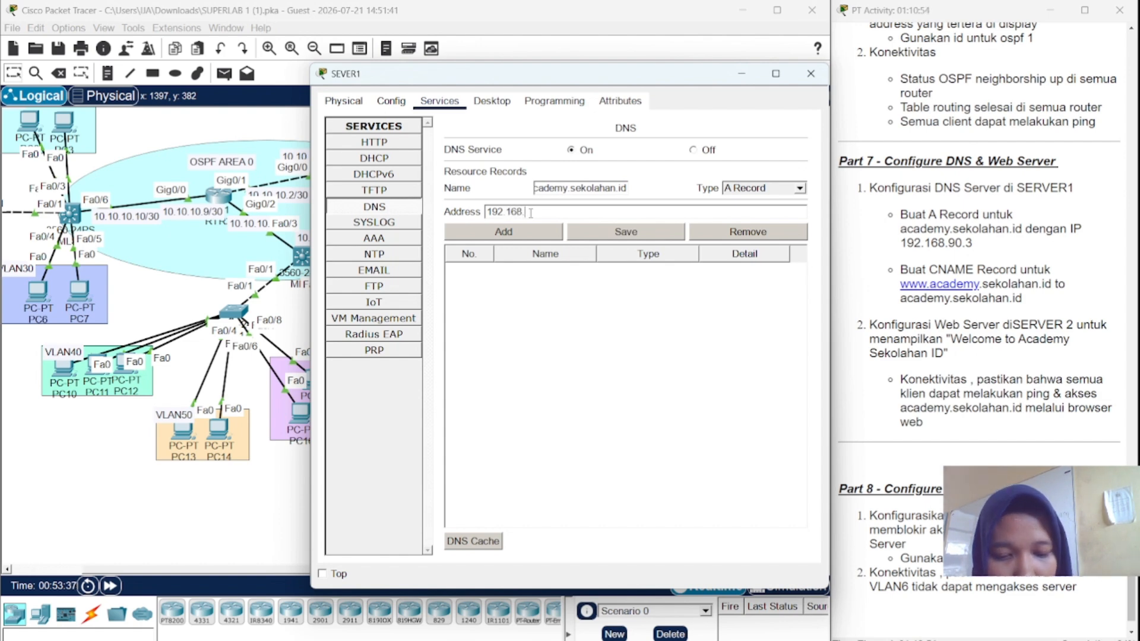
text(90)
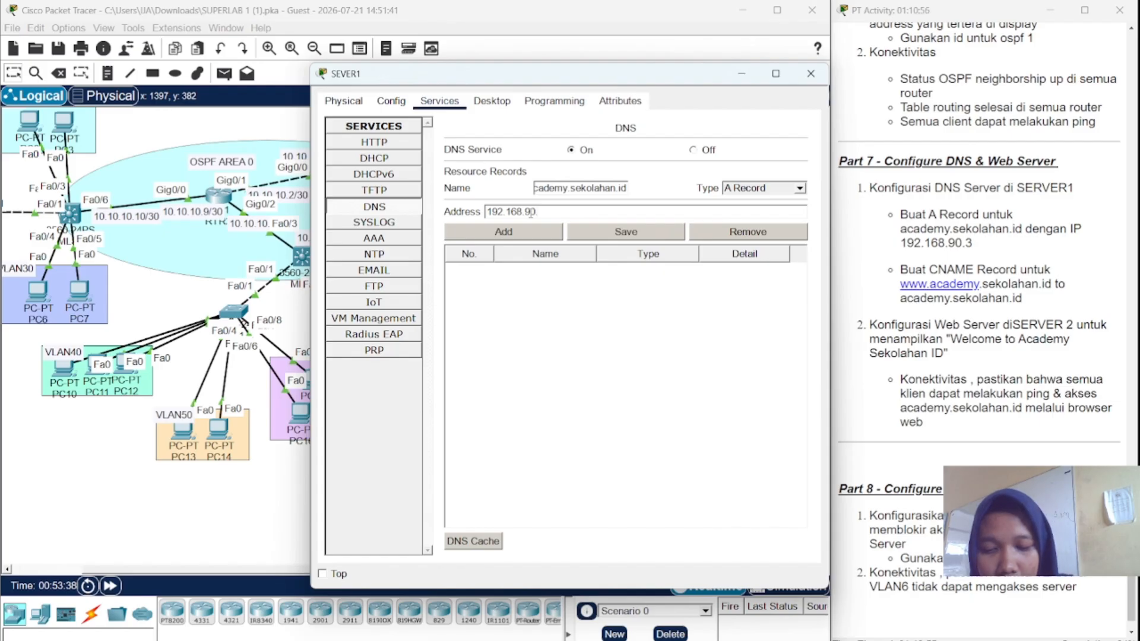
text(.3)
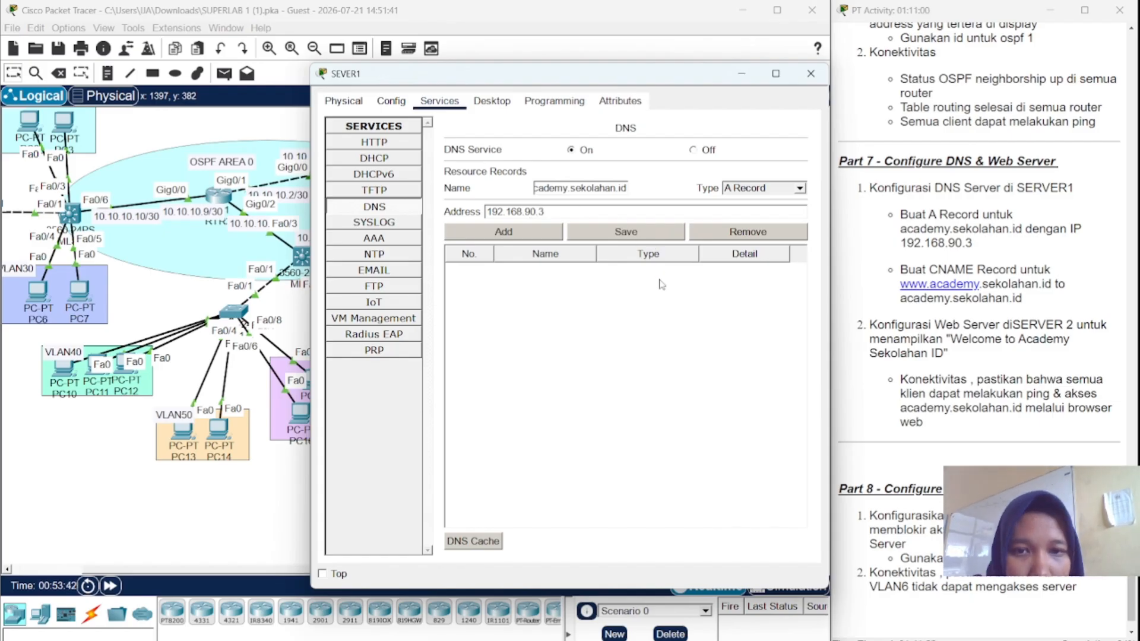
click(532, 233)
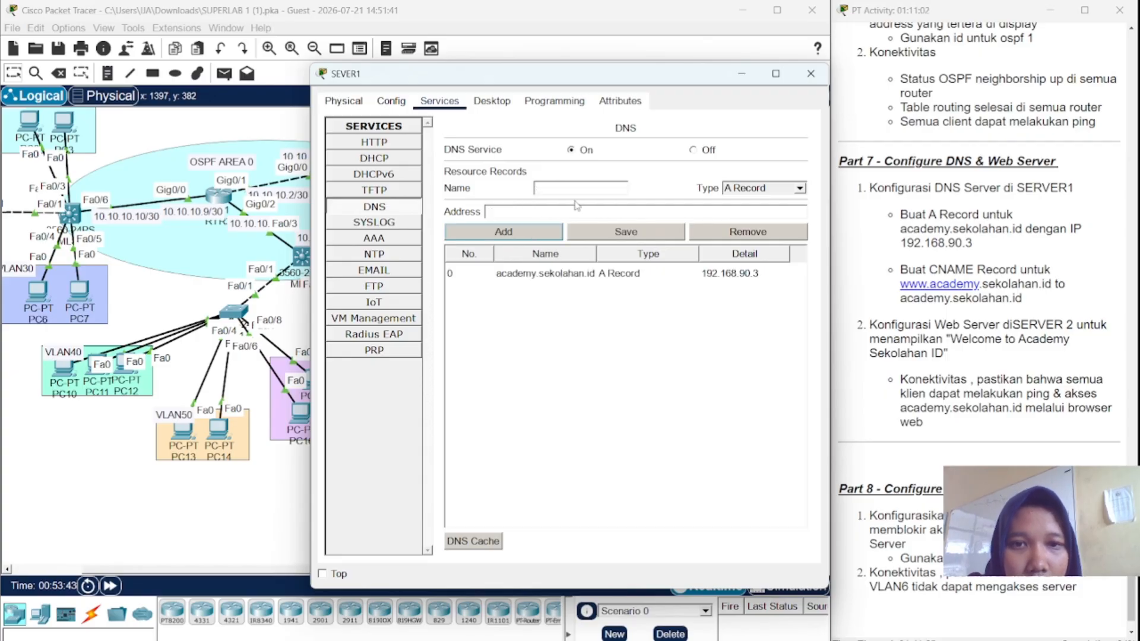
click(749, 192)
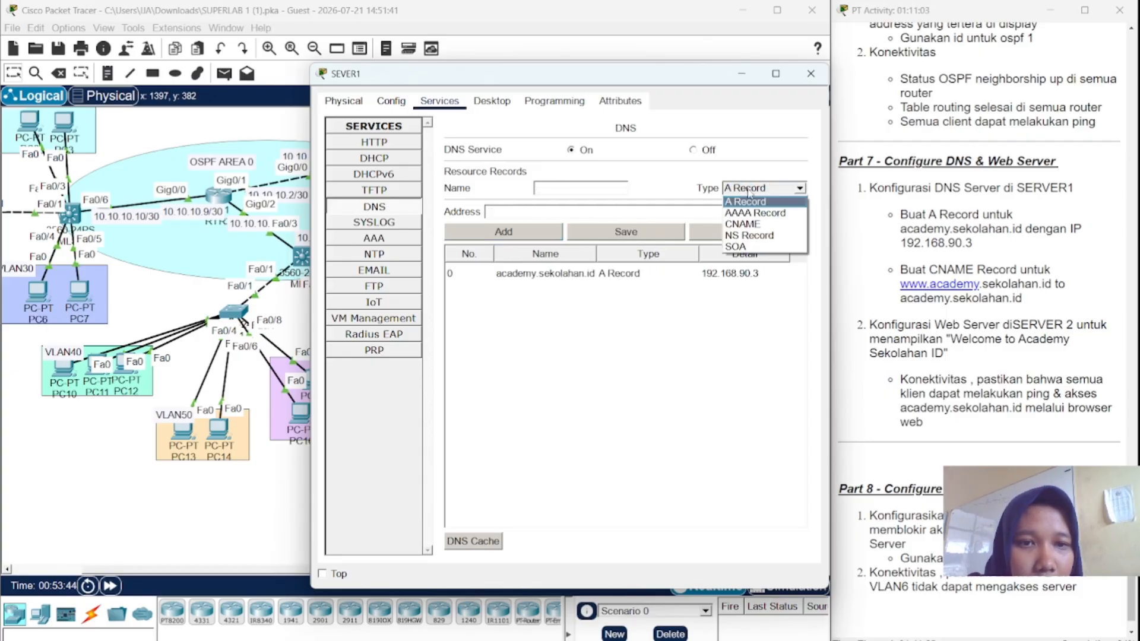
click(742, 224)
click(616, 187)
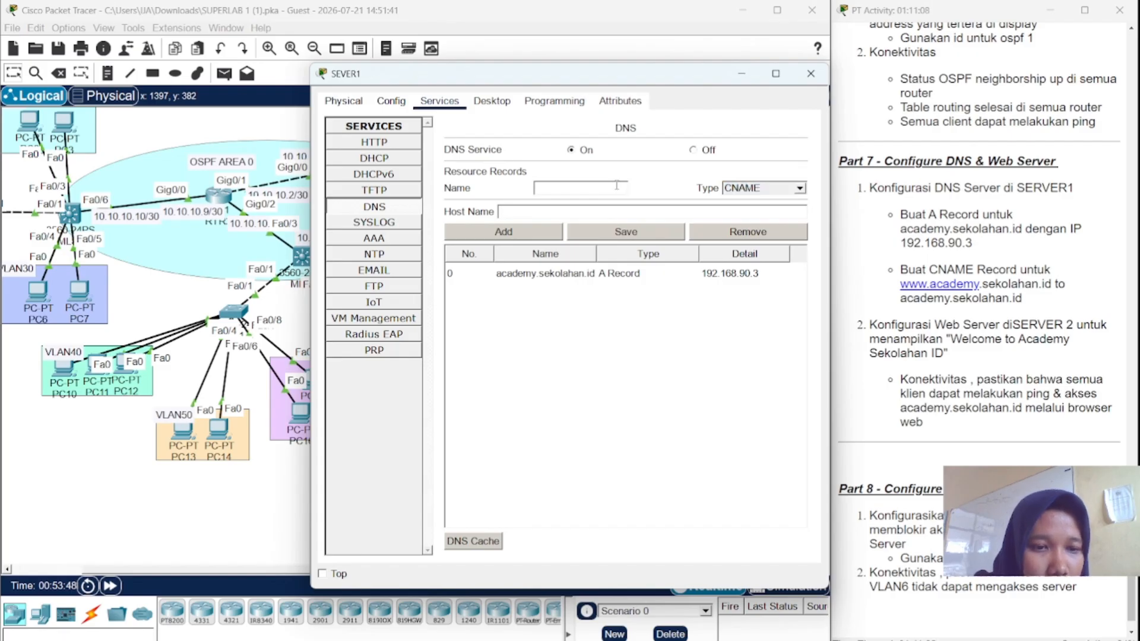
text(ww)
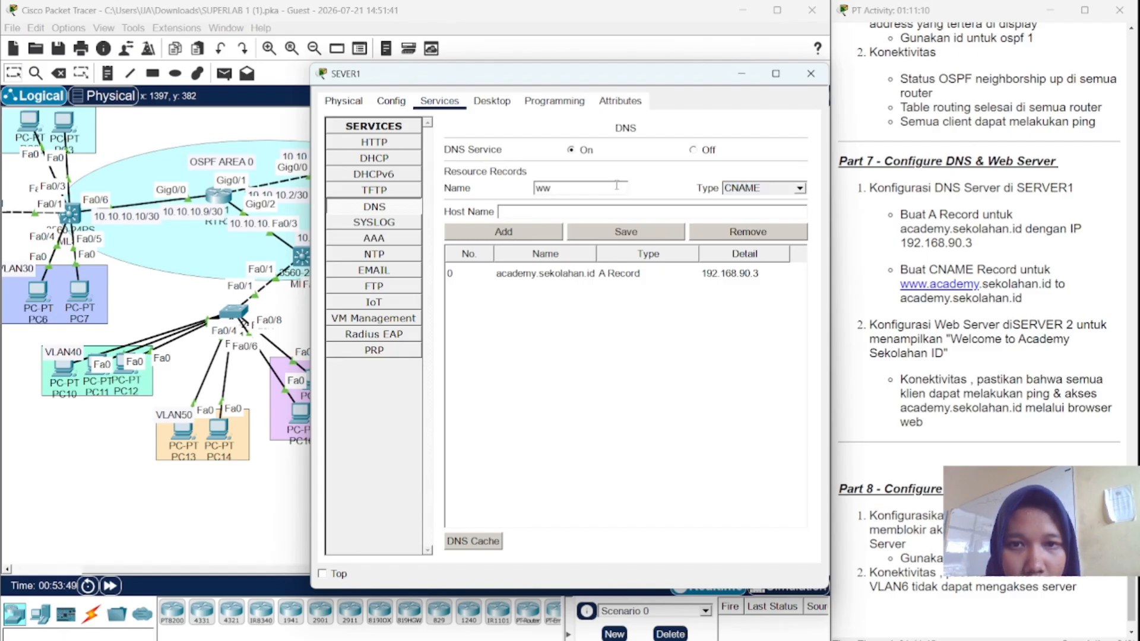
text(w.a)
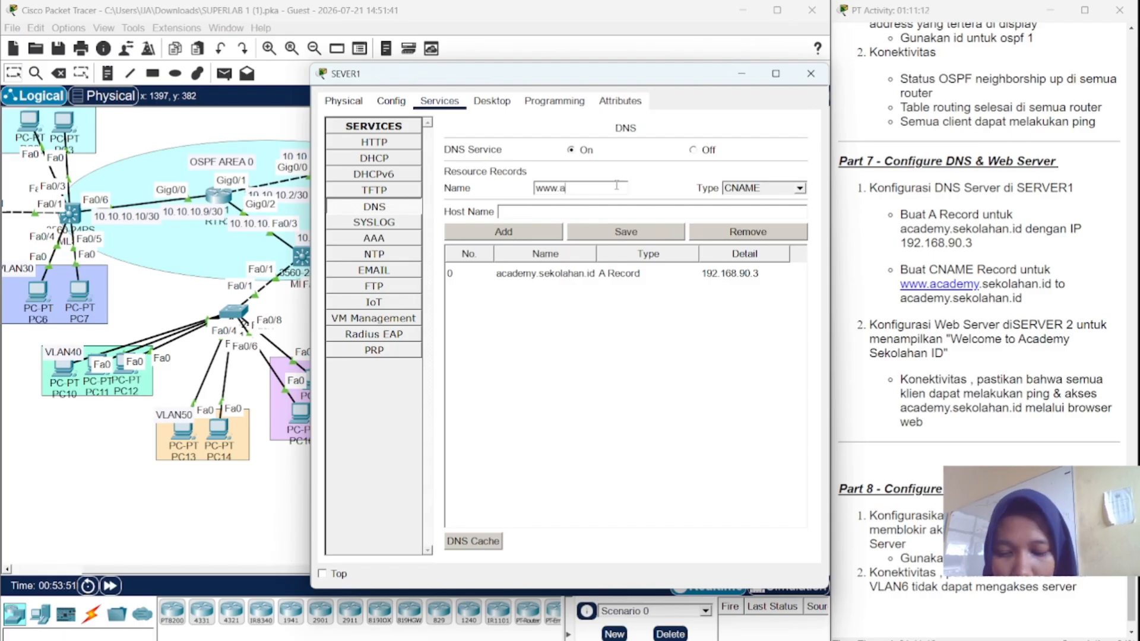
text(cademy)
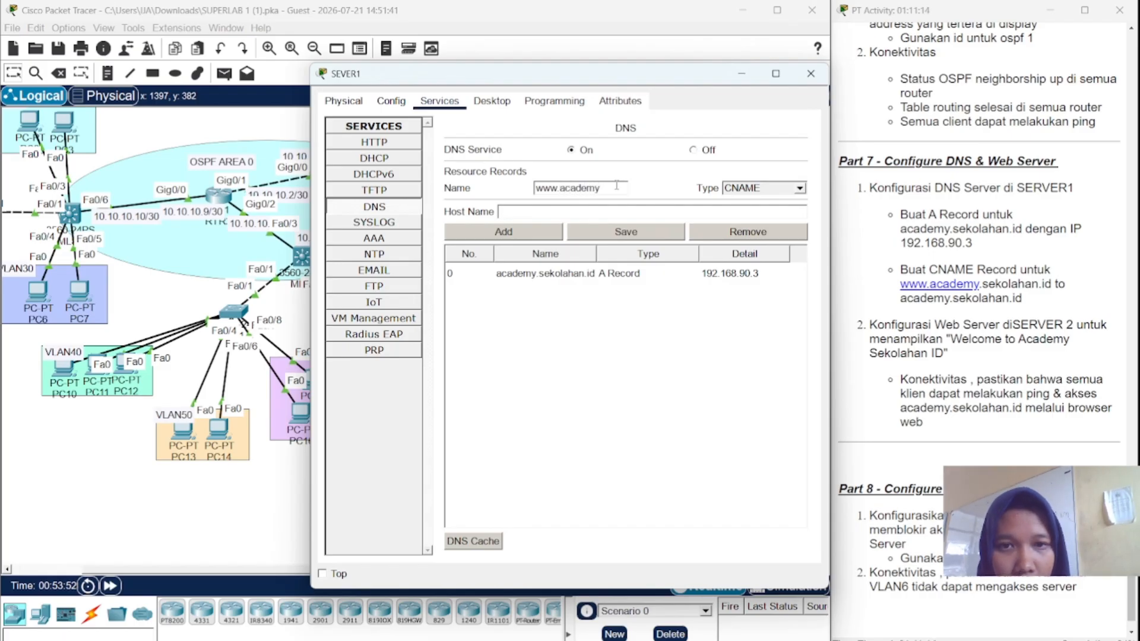
text(.)
text(se)
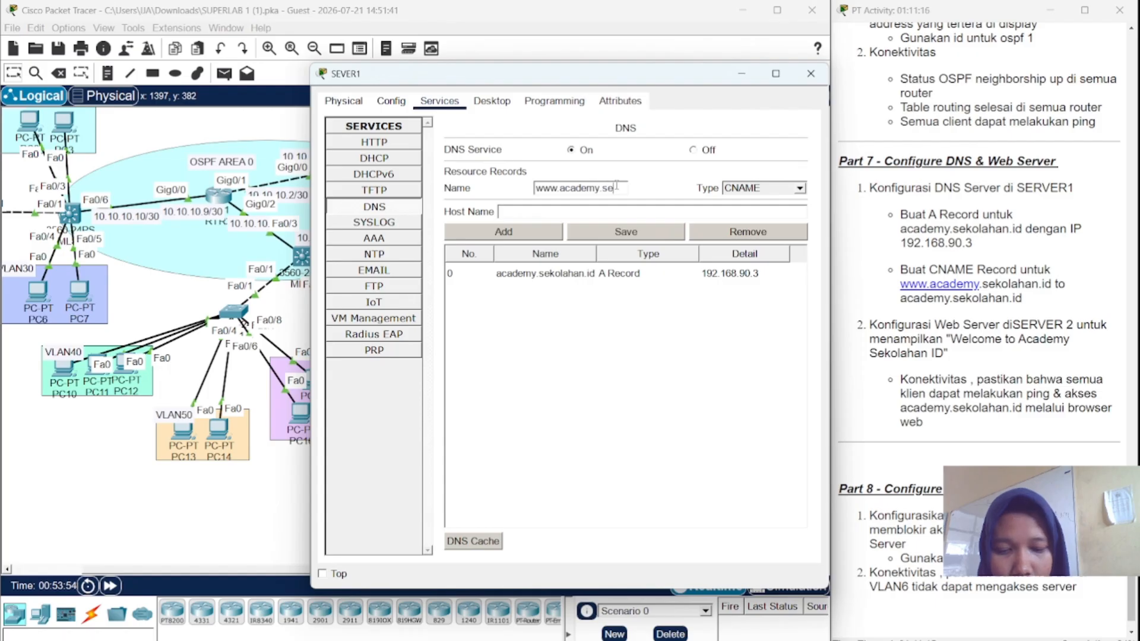
text(kolahan)
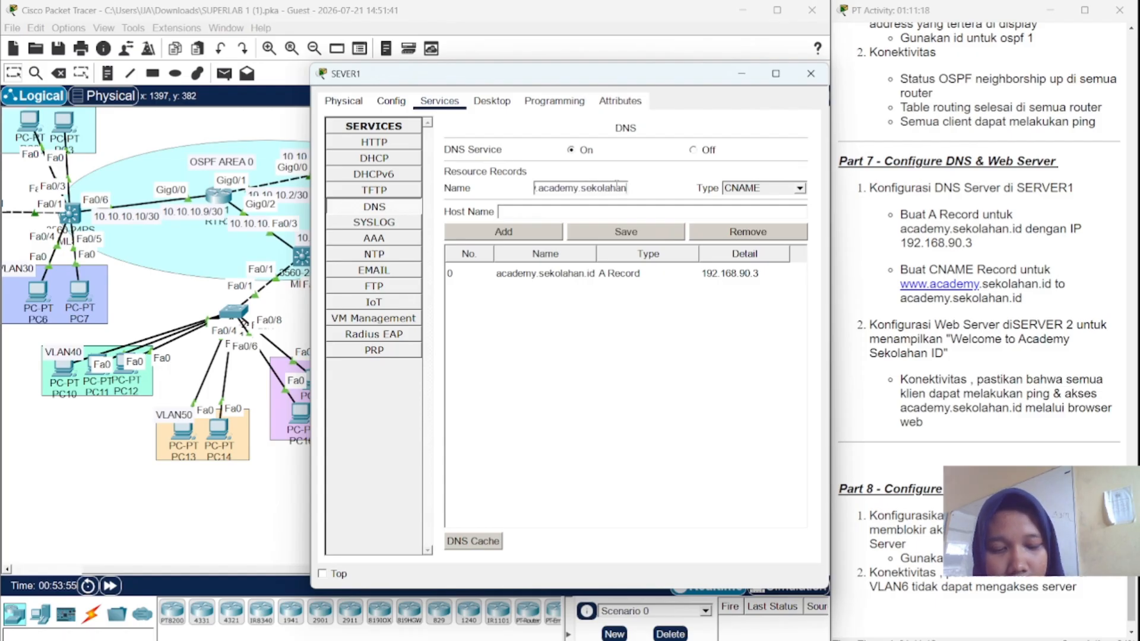
text(.id)
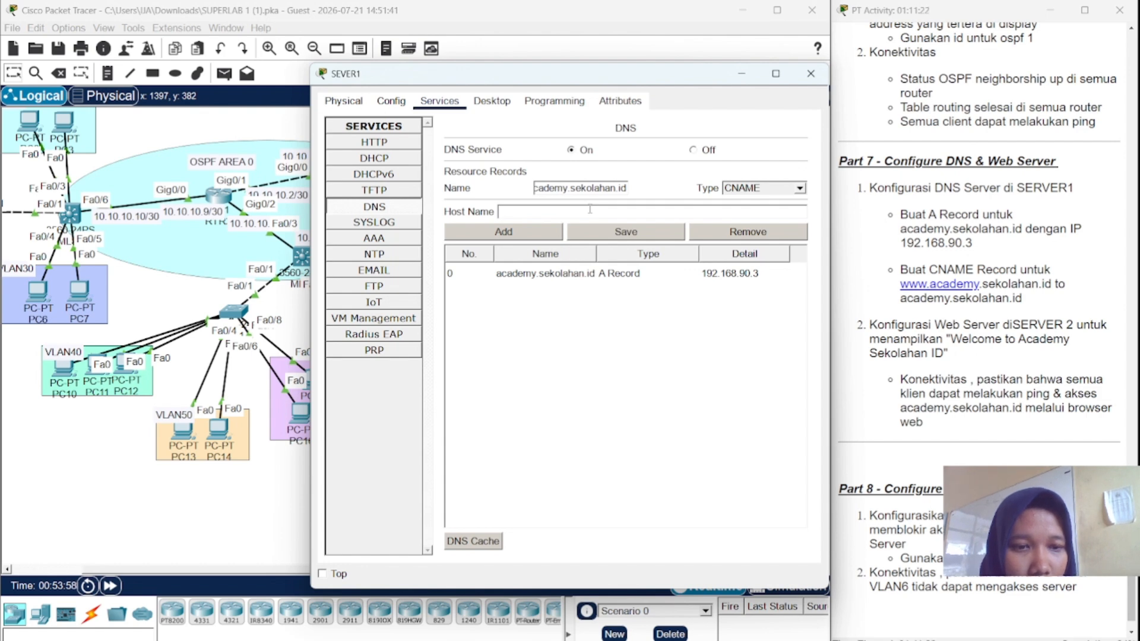
text(academy)
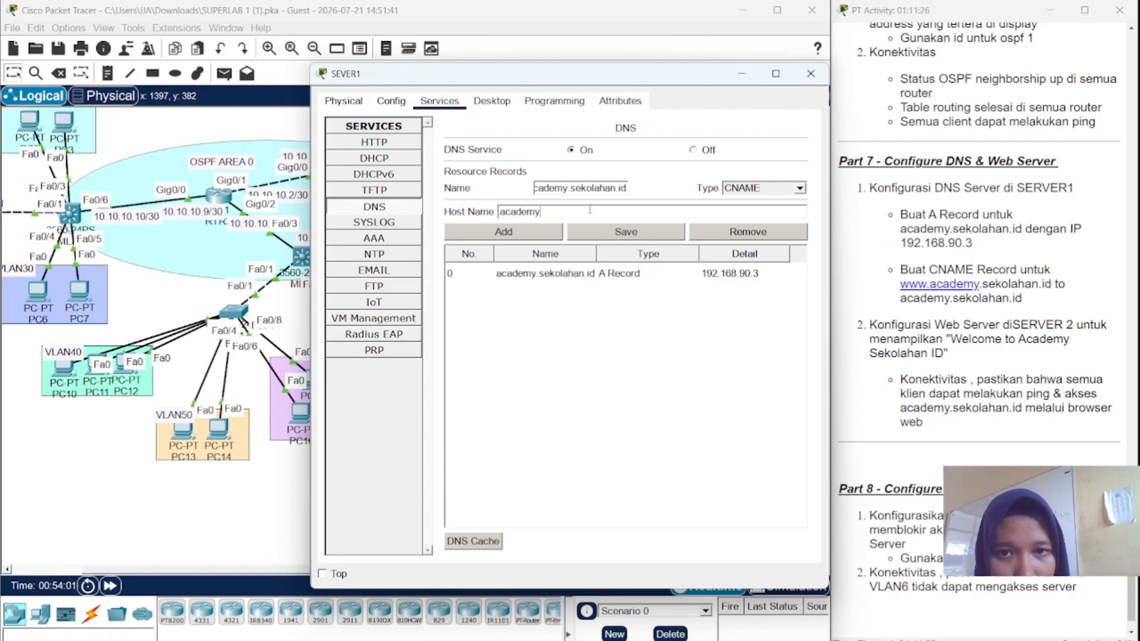
text(.sekola)
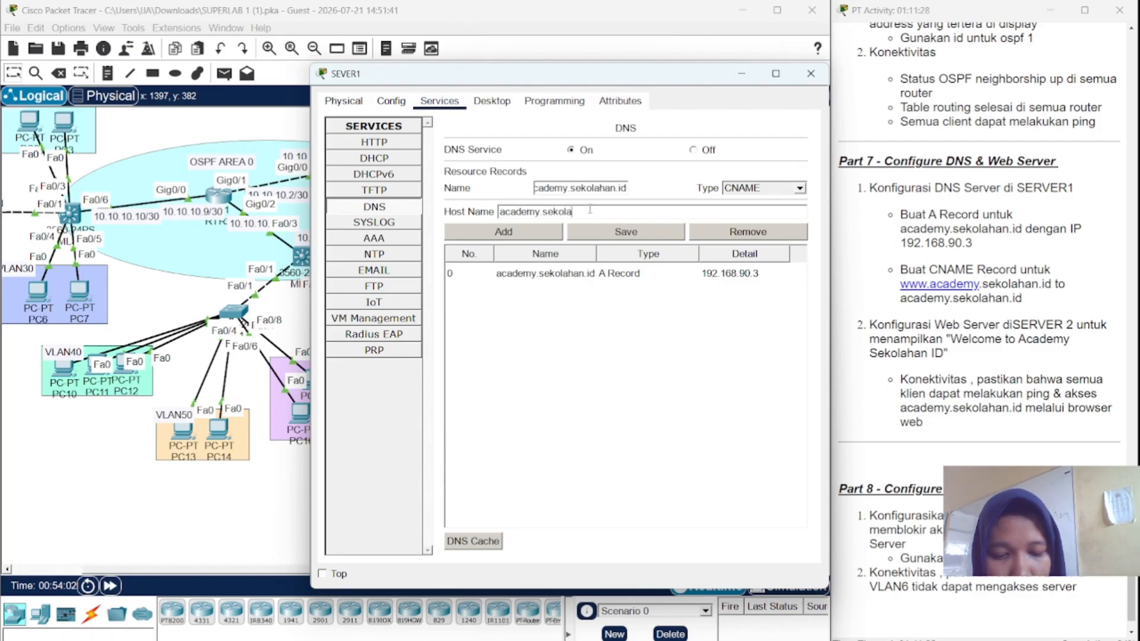
text(han.id)
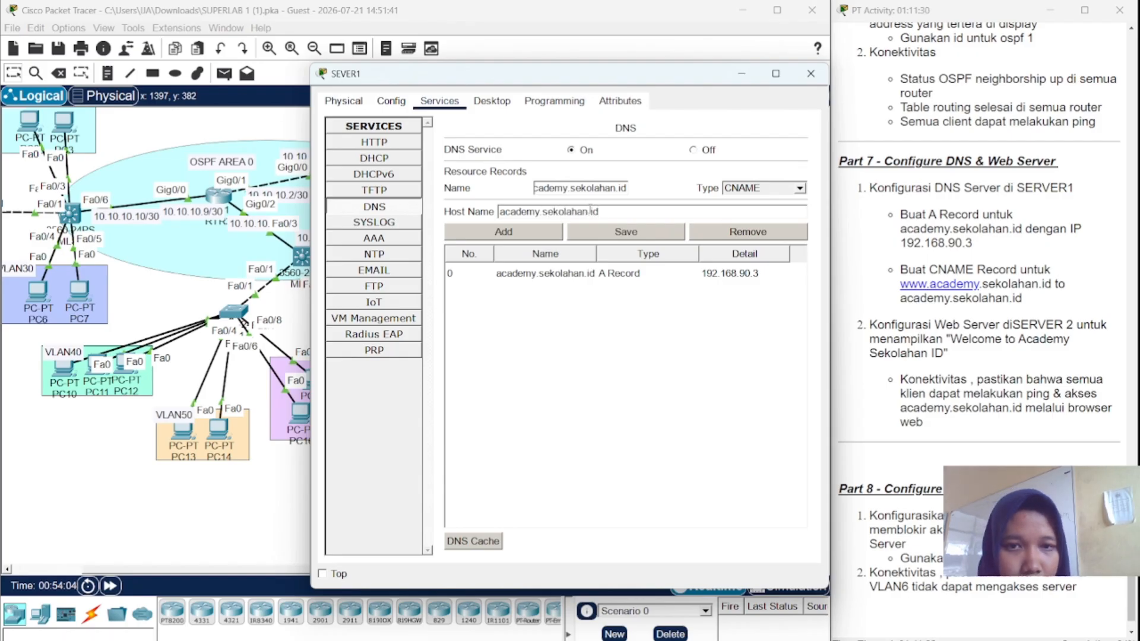
click(525, 233)
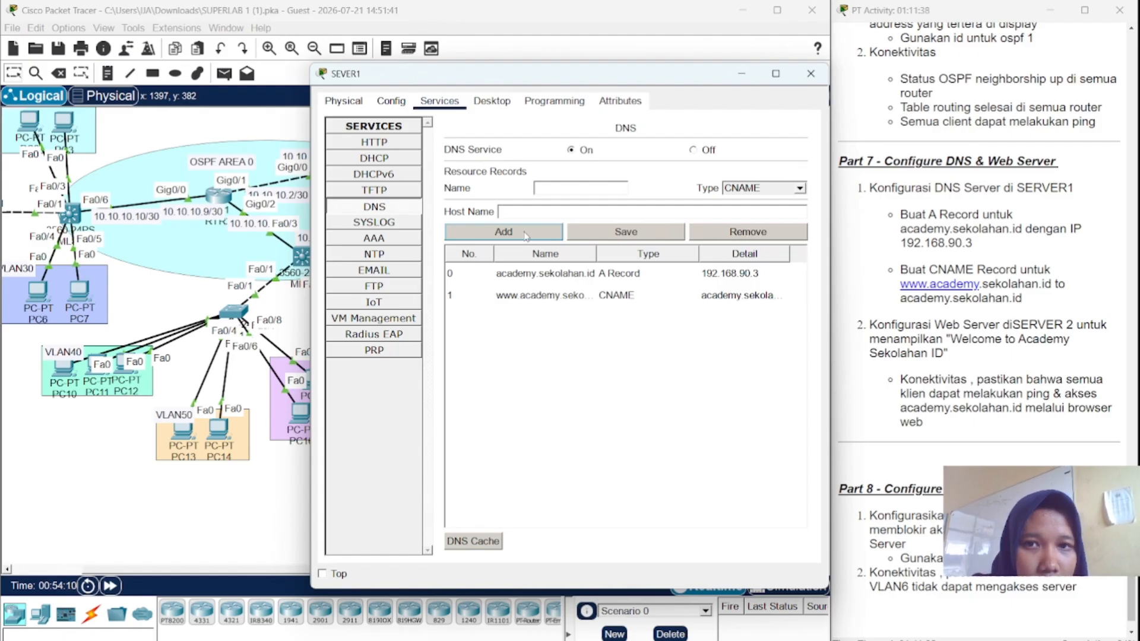
click(375, 143)
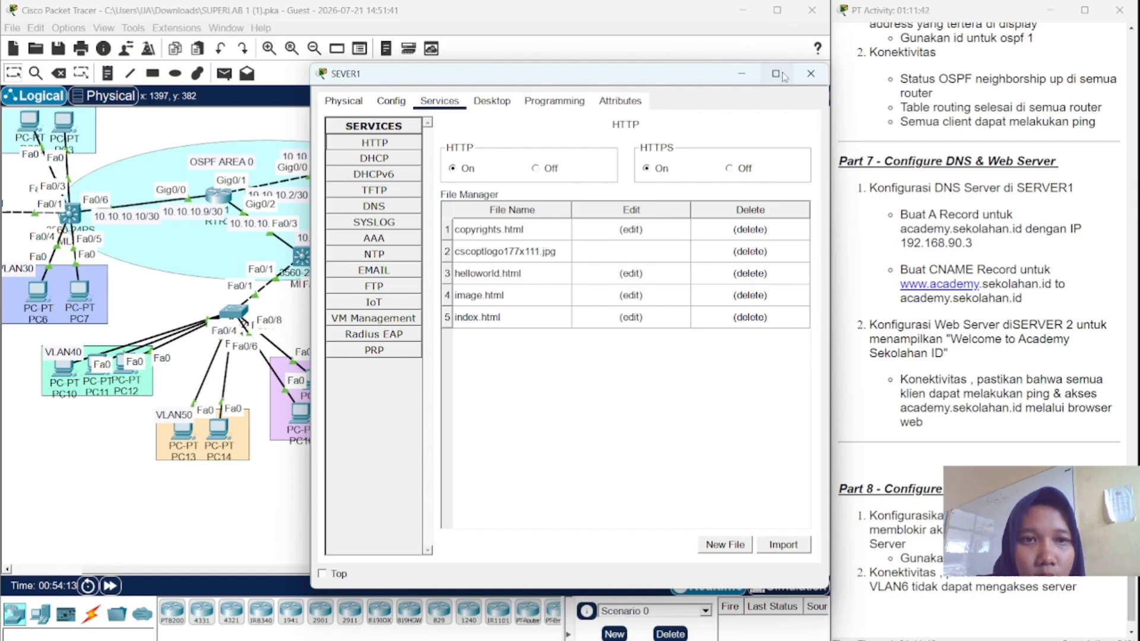
- Close SEVER1, open SERVER2's HTTP services and select index.html
click(810, 74)
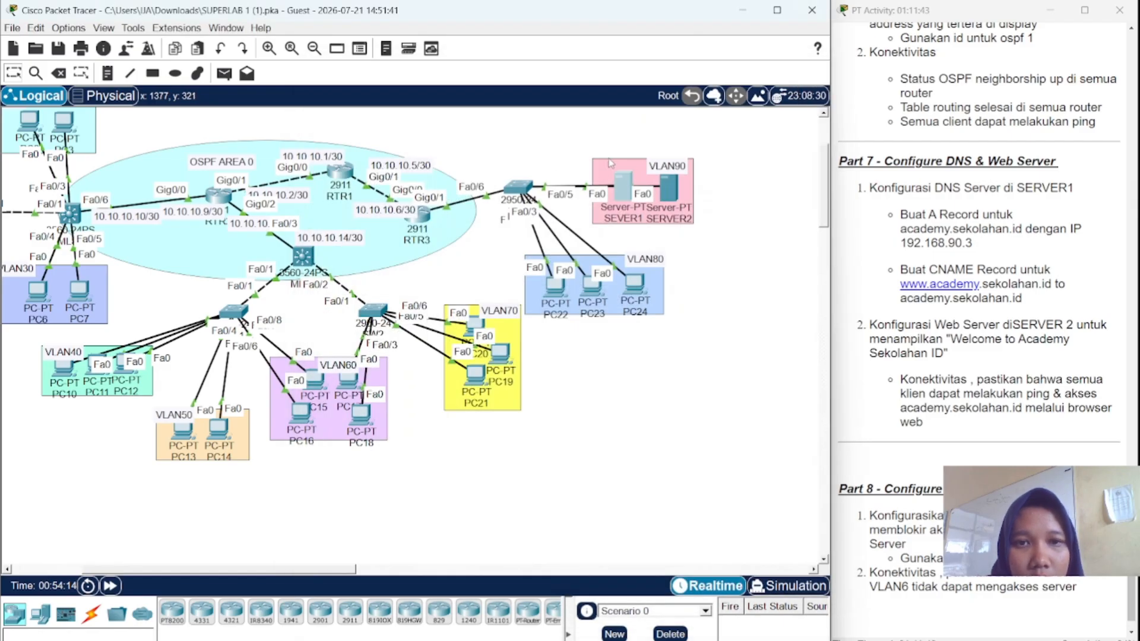
click(669, 181)
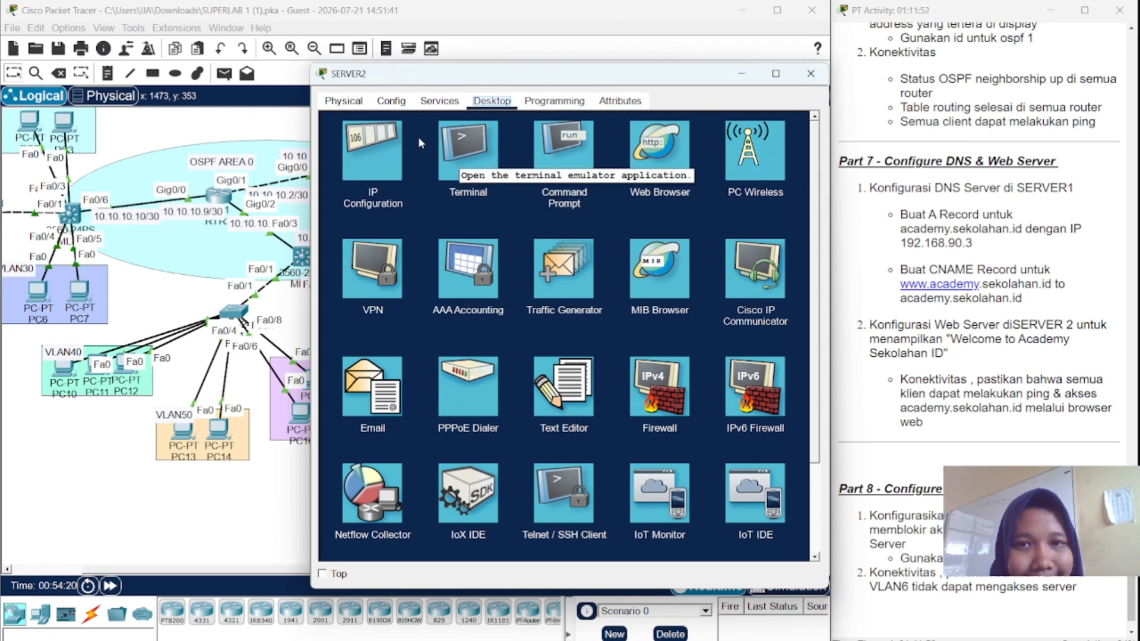
click(439, 101)
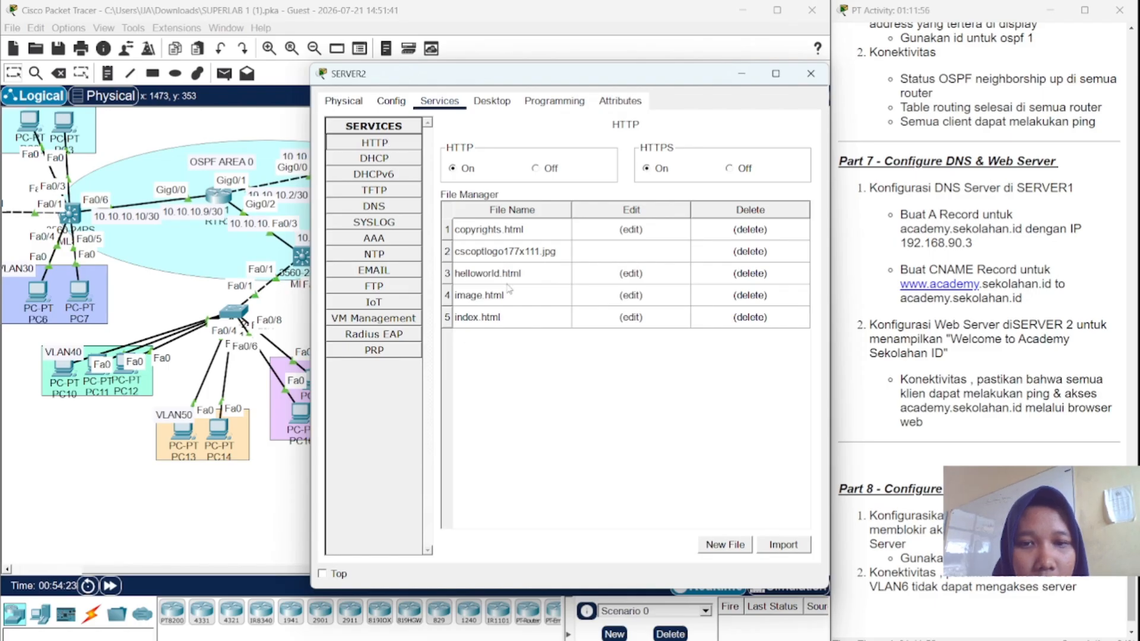
click(519, 321)
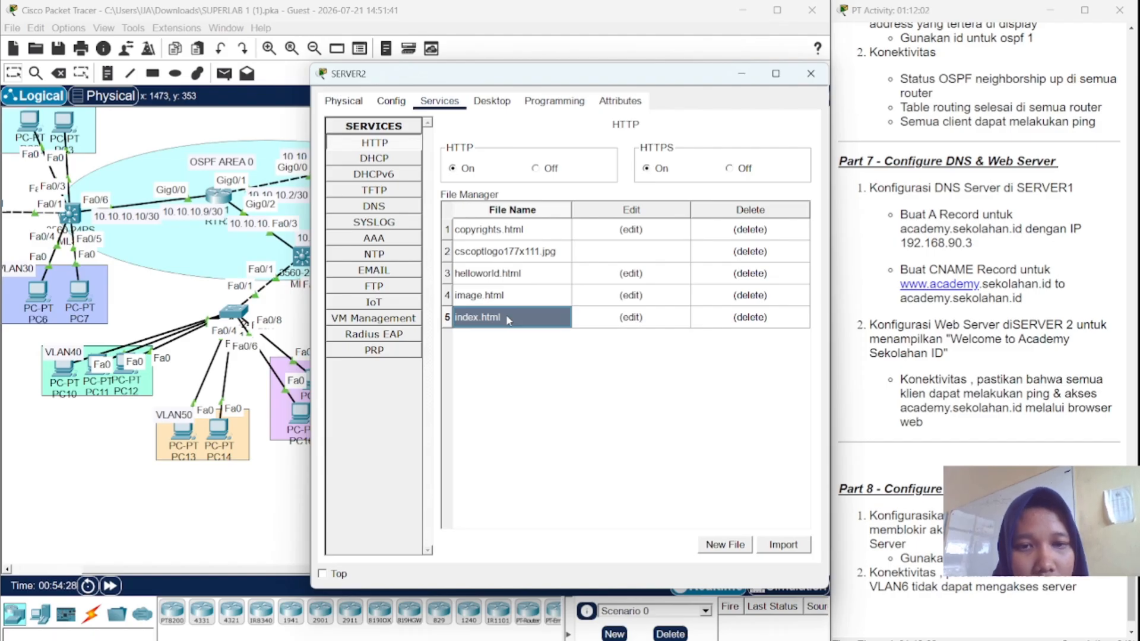
- Replace 'Cisco Packet Tracer' in index.html's welcome line with 'Academy Sekolahan ID'
click(638, 323)
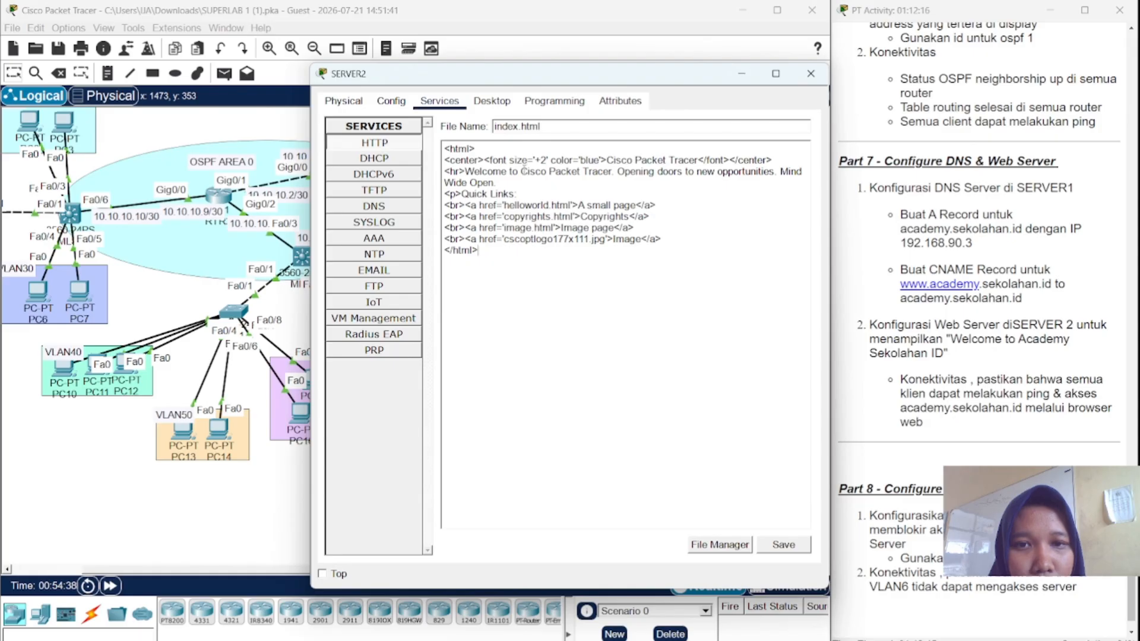
drag(522, 171, 612, 172)
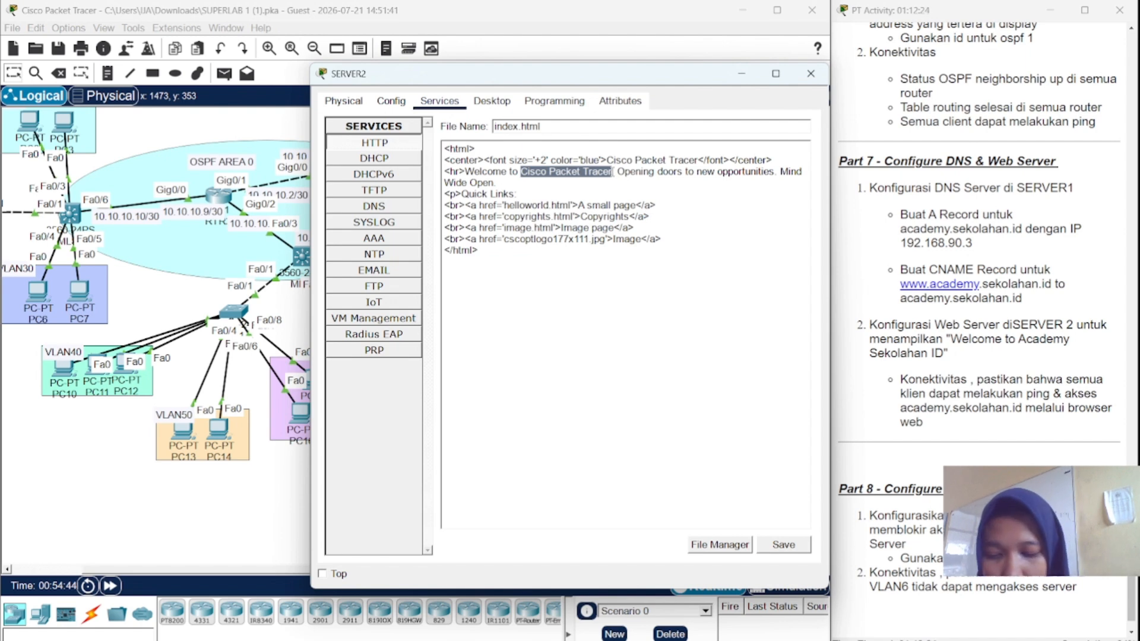
text(Acade)
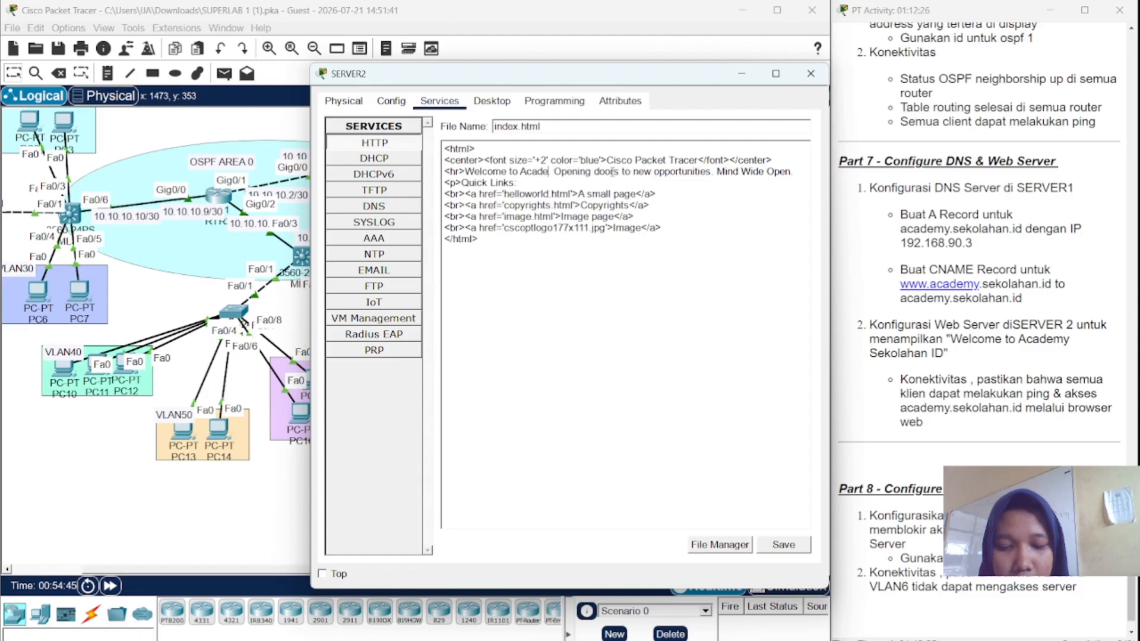
text(y)
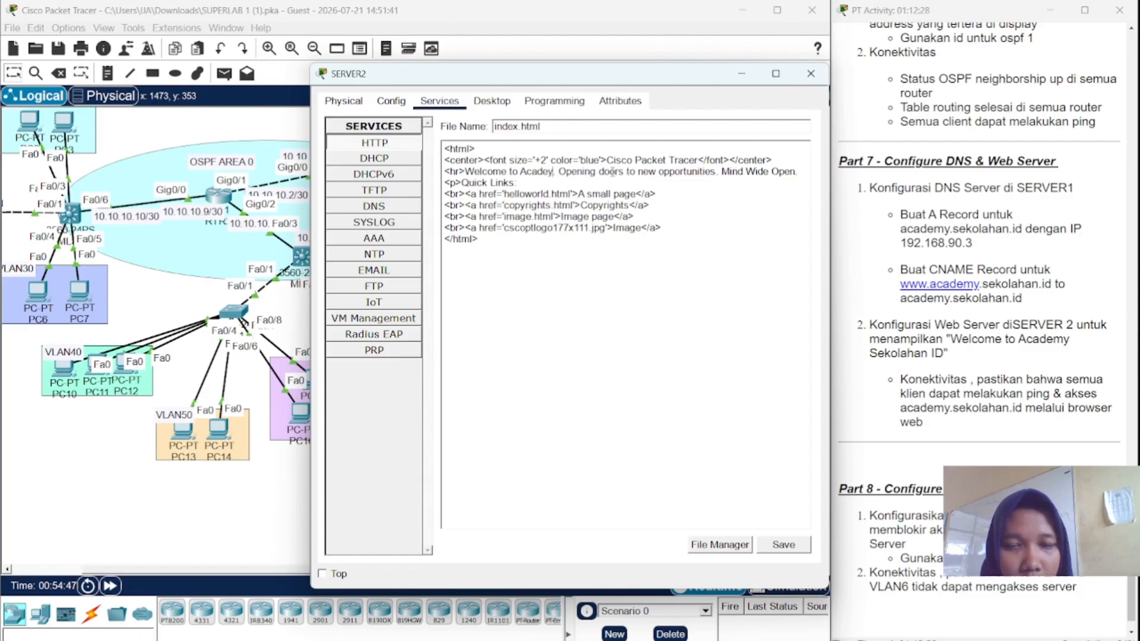
key(BackSpace)
text(m)
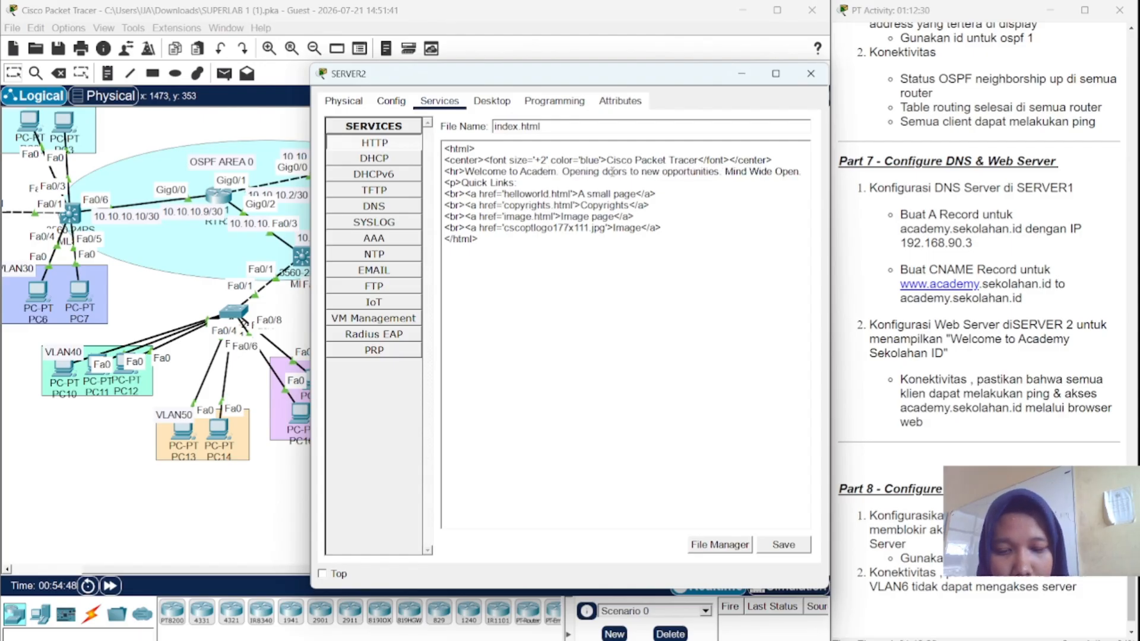
text(y Se)
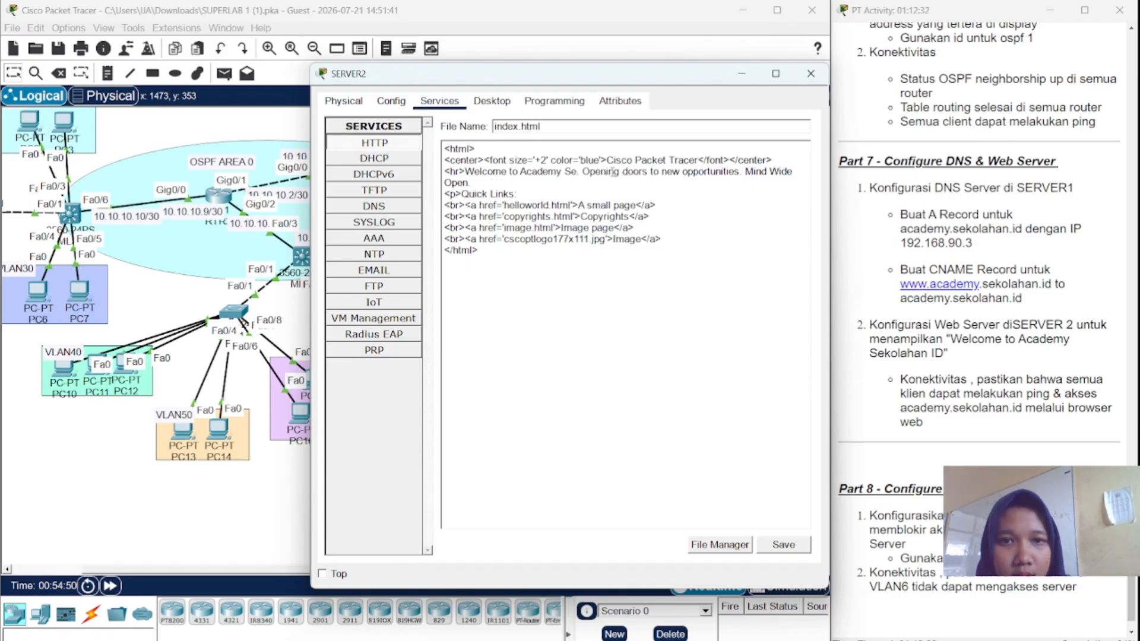
text(kolahan)
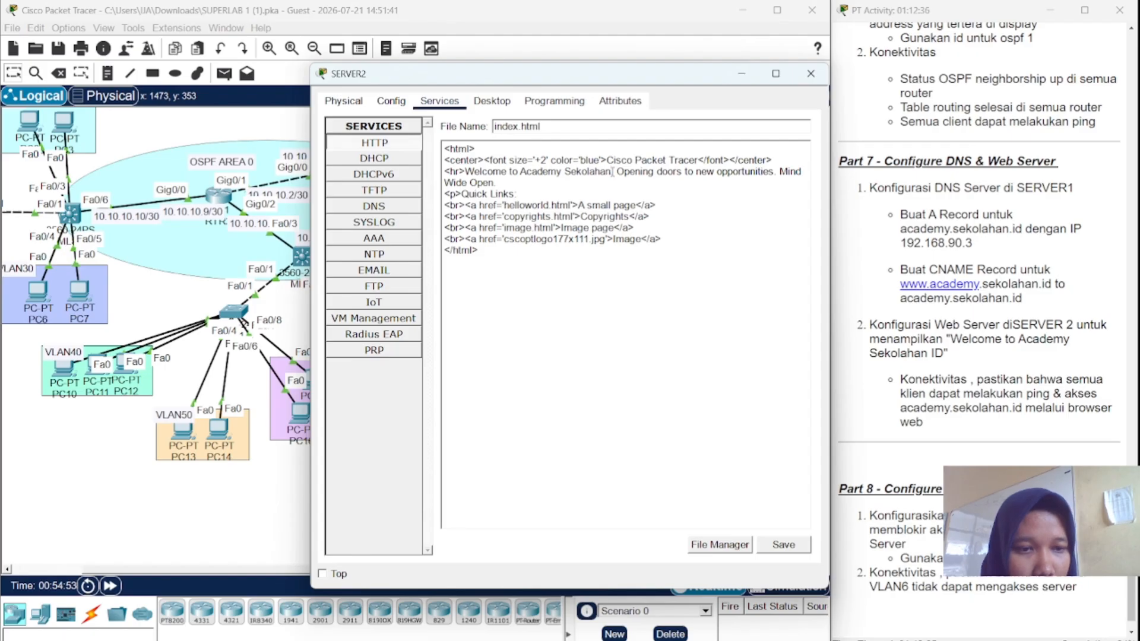
text( ID)
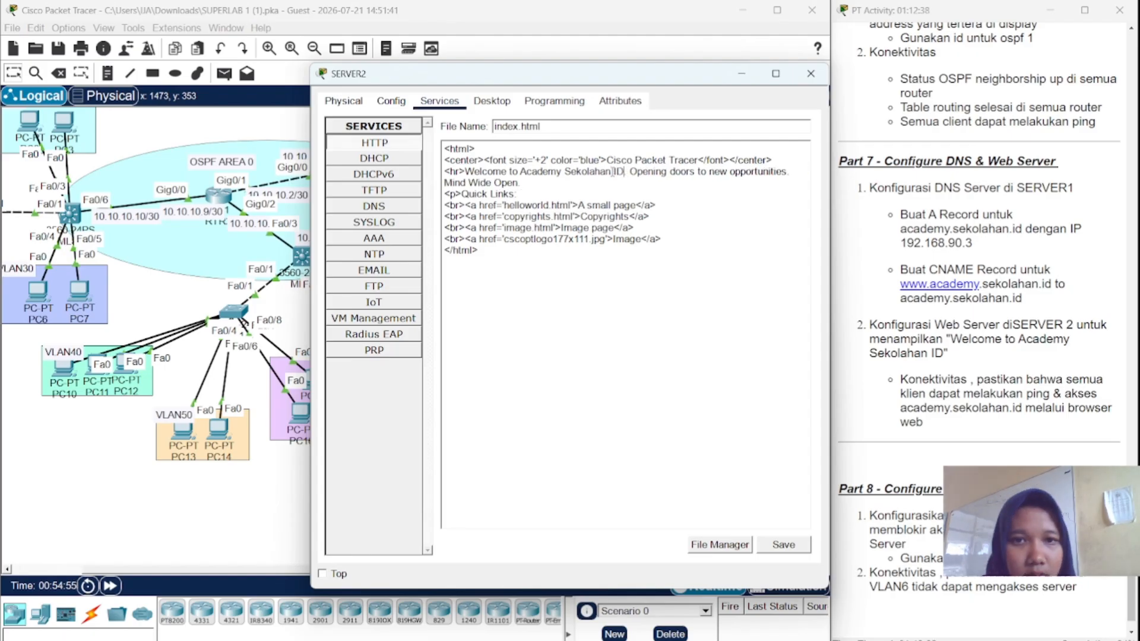
key(Return)
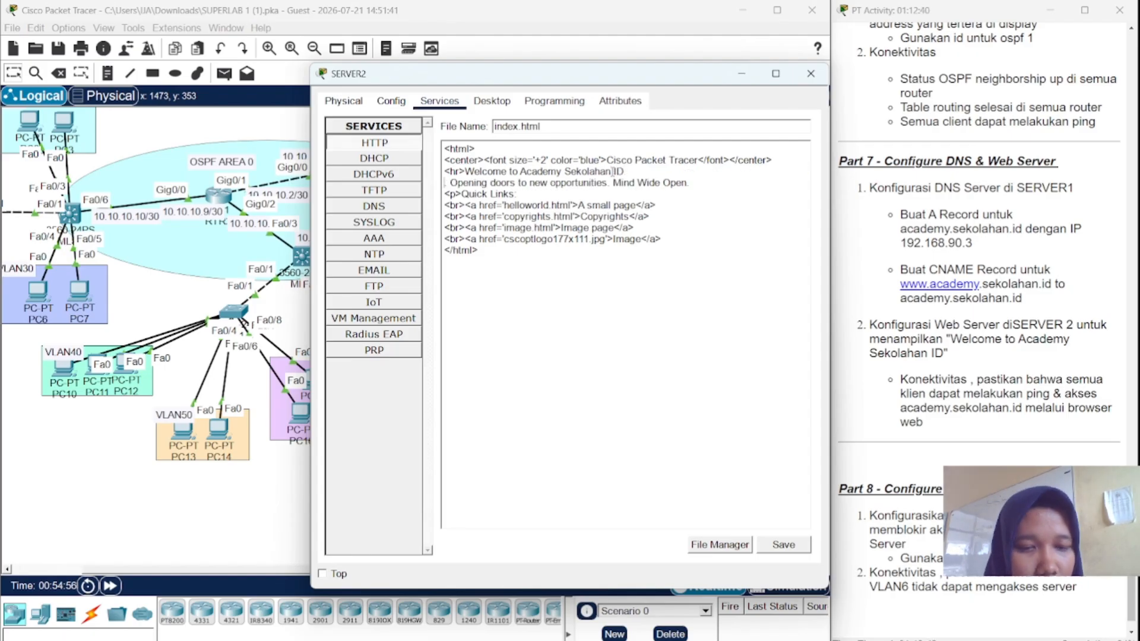
key(BackSpace)
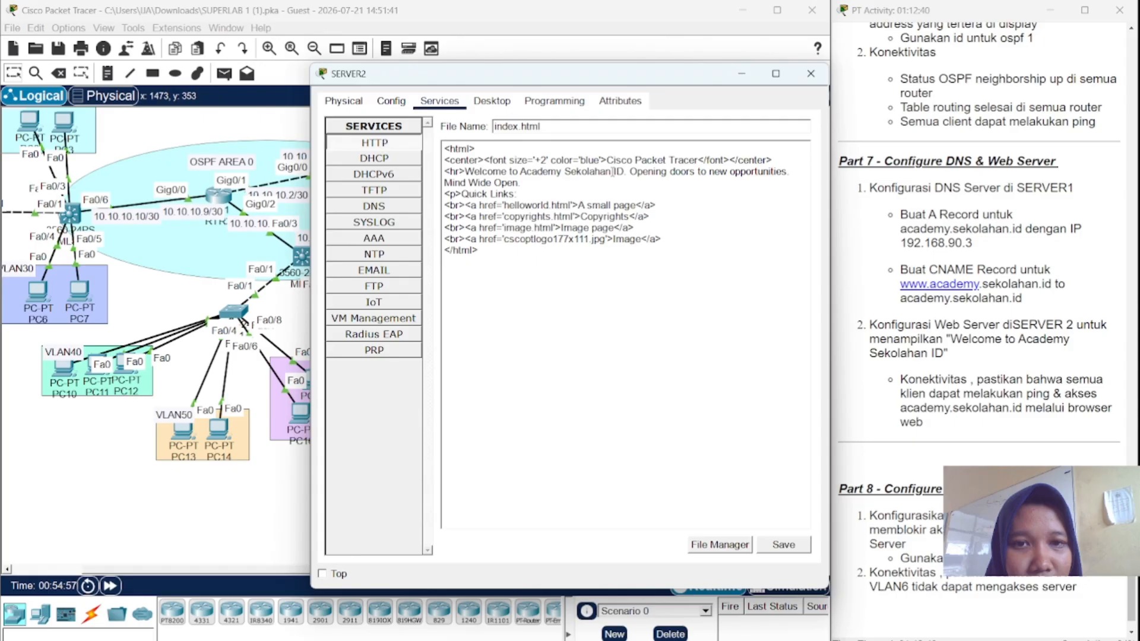
- Save index.html, confirming the overwrite, and close SERVER2
click(791, 545)
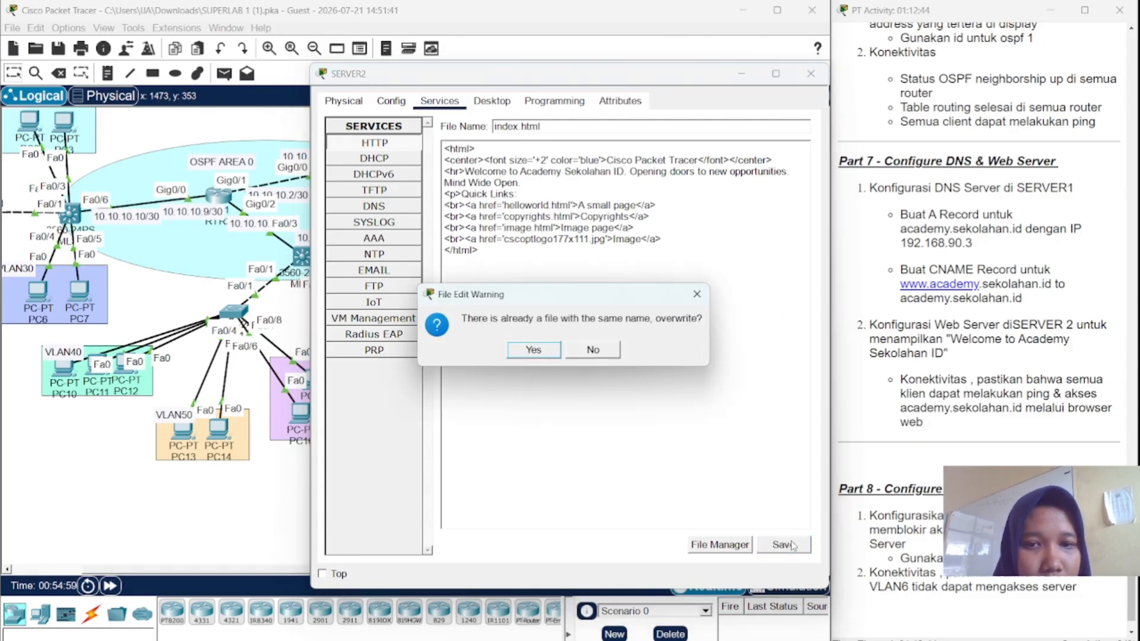
click(549, 355)
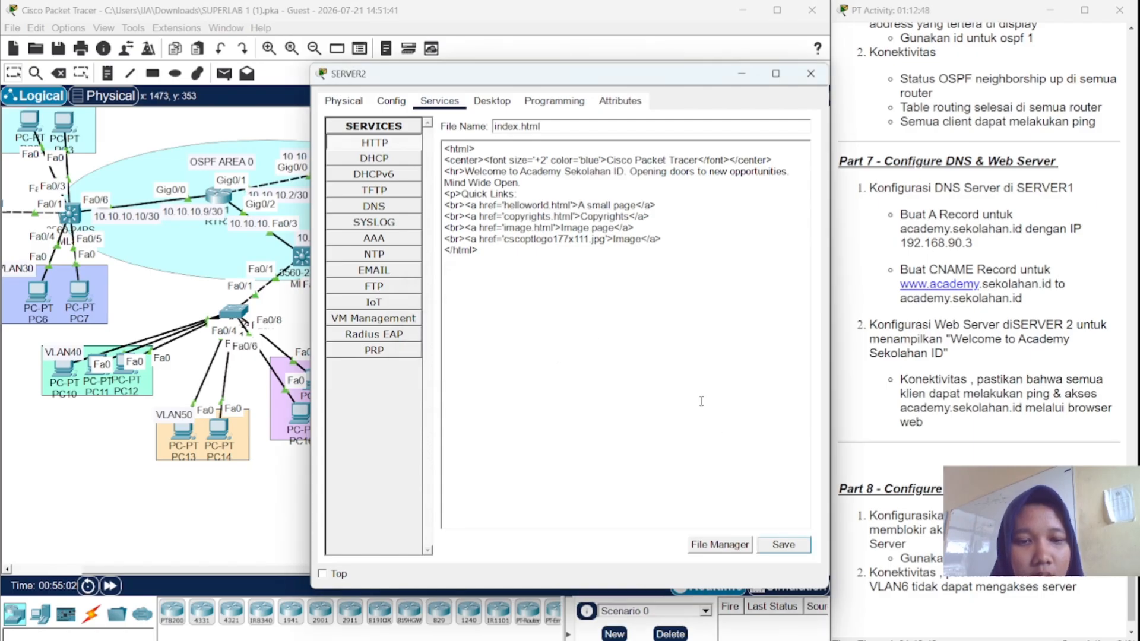
click(781, 545)
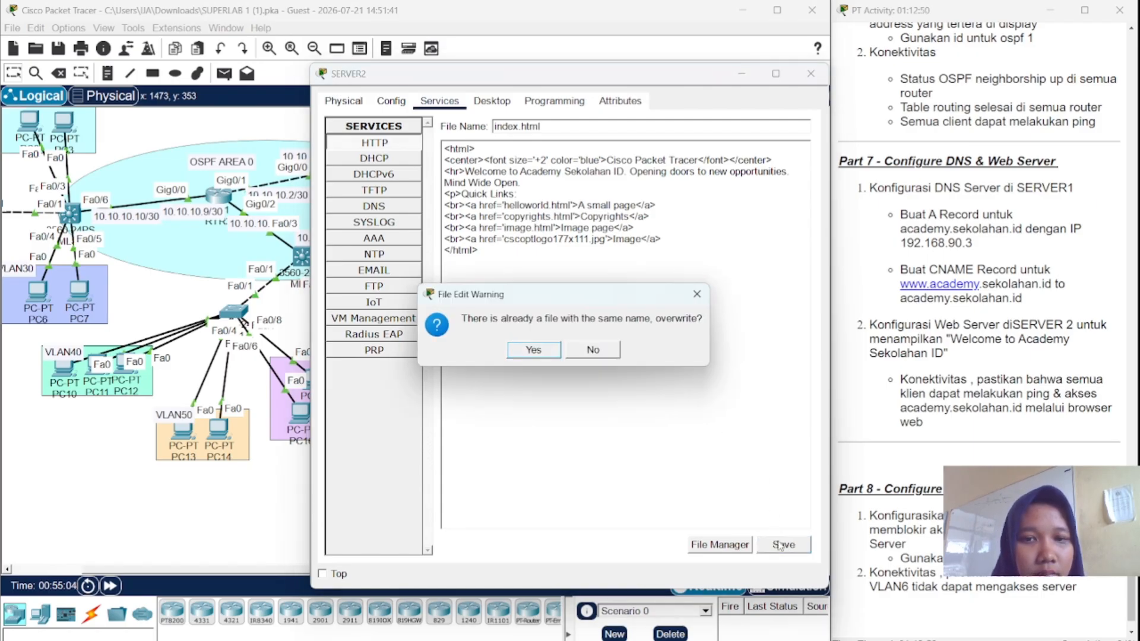
click(533, 349)
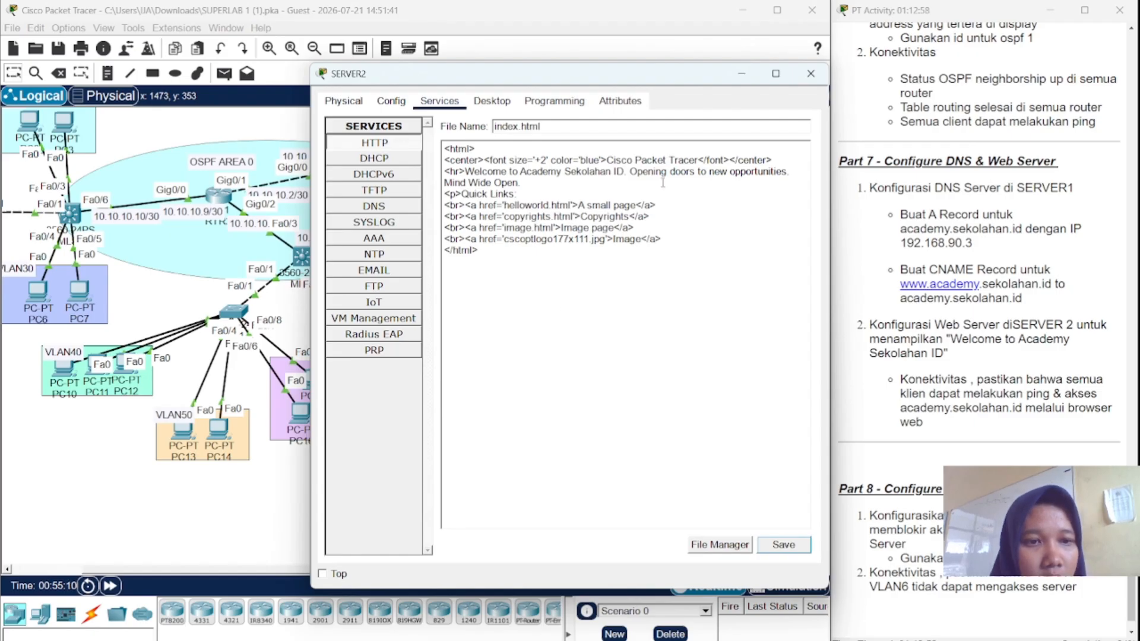
click(811, 73)
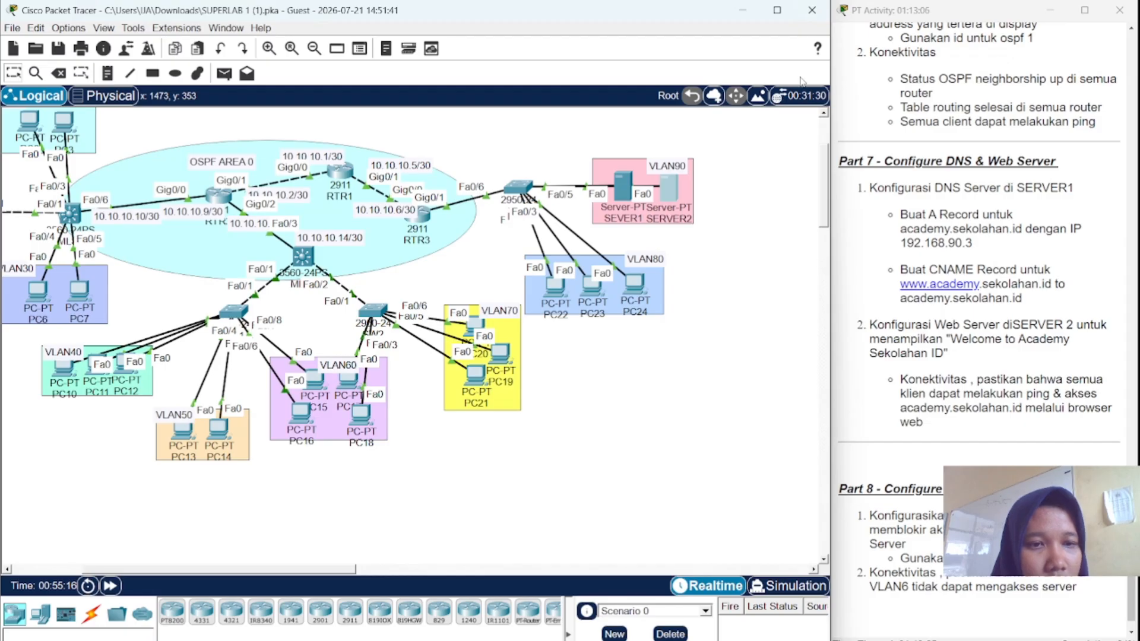
- Ping academy.sekolahan.id from SERVER1's command prompt
click(625, 180)
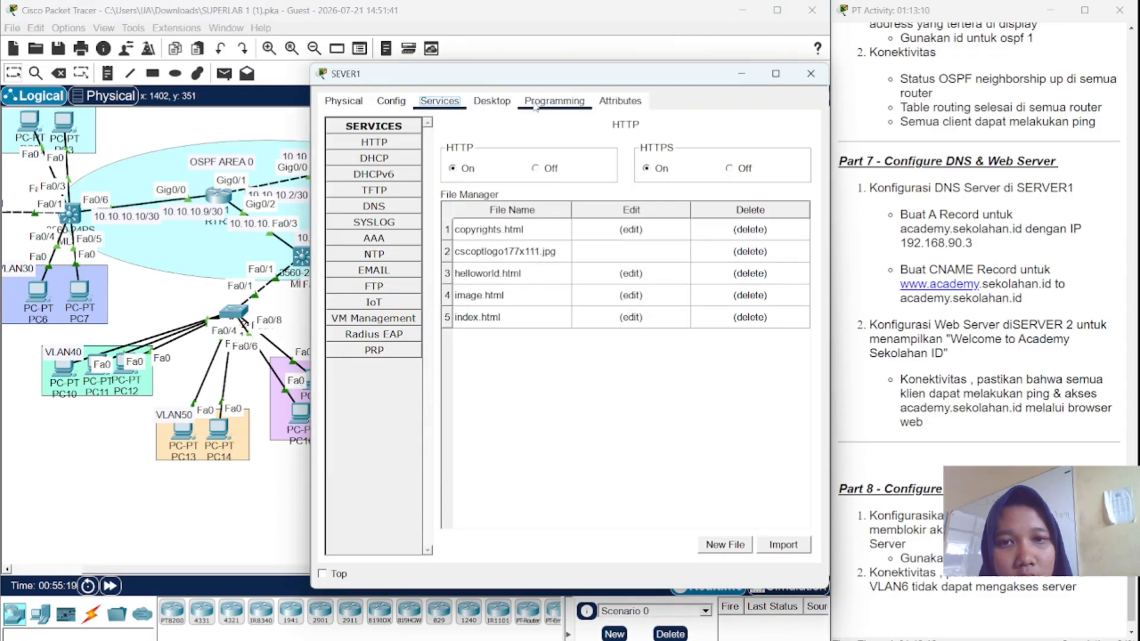
click(508, 105)
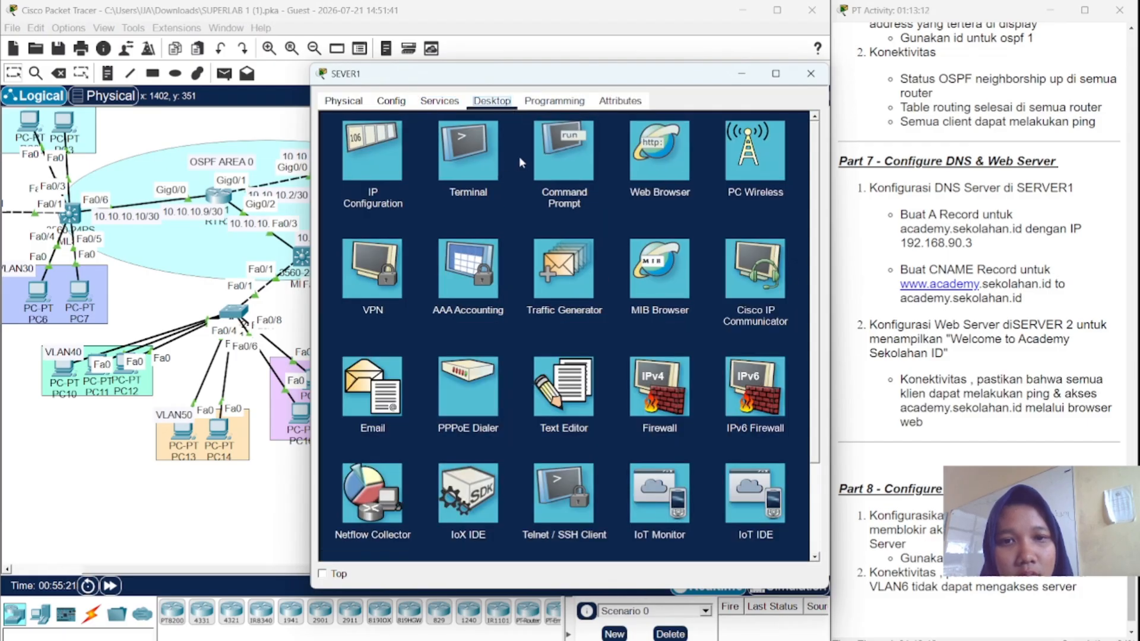
click(553, 160)
text(acade)
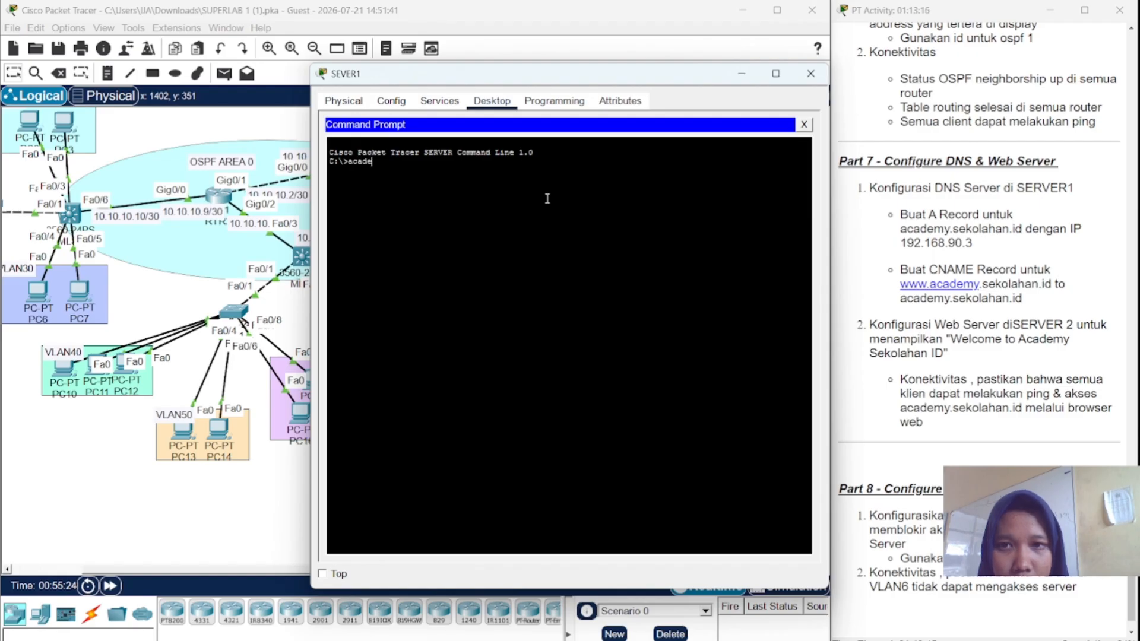
key(BackSpace)
key(BackSpace)
key(BackSpace)
key(BackSpace)
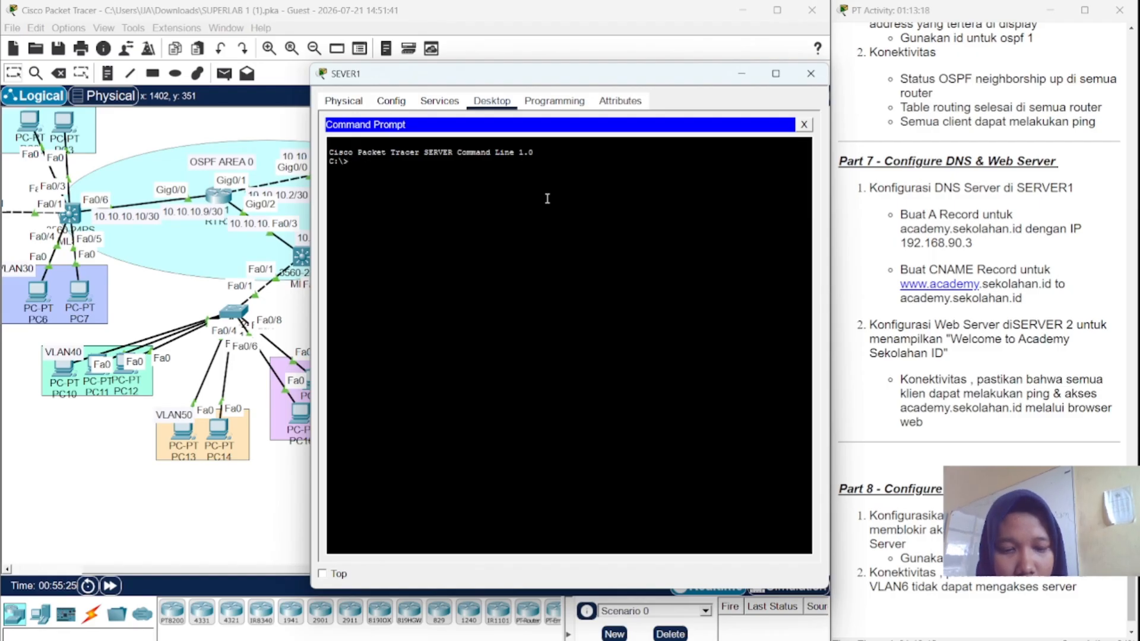
text(ping acad)
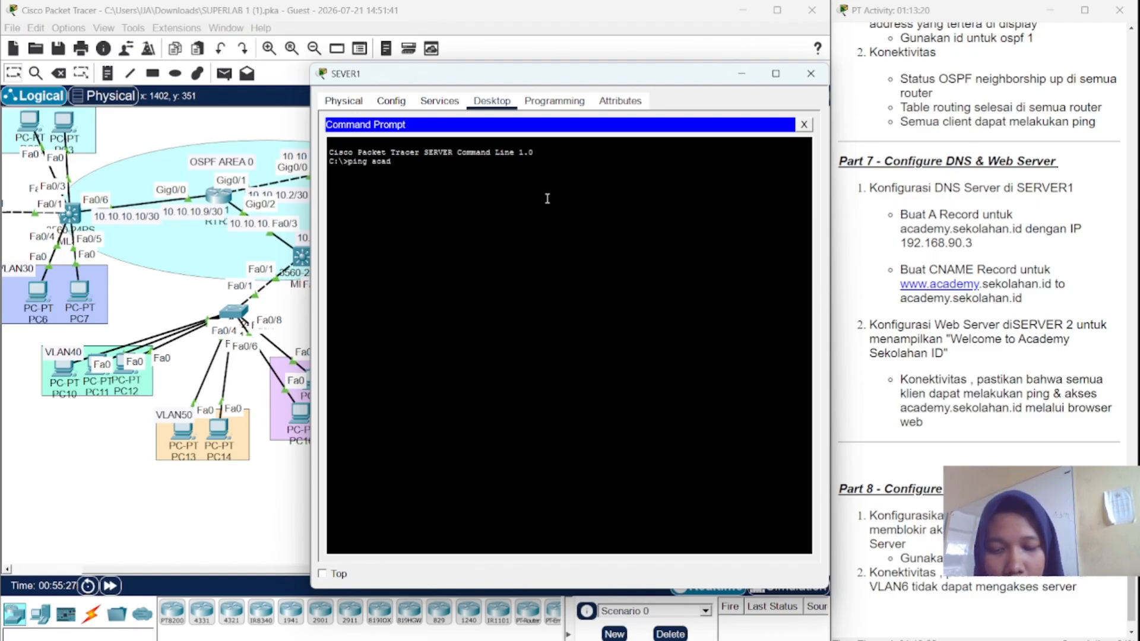
text(e,y)
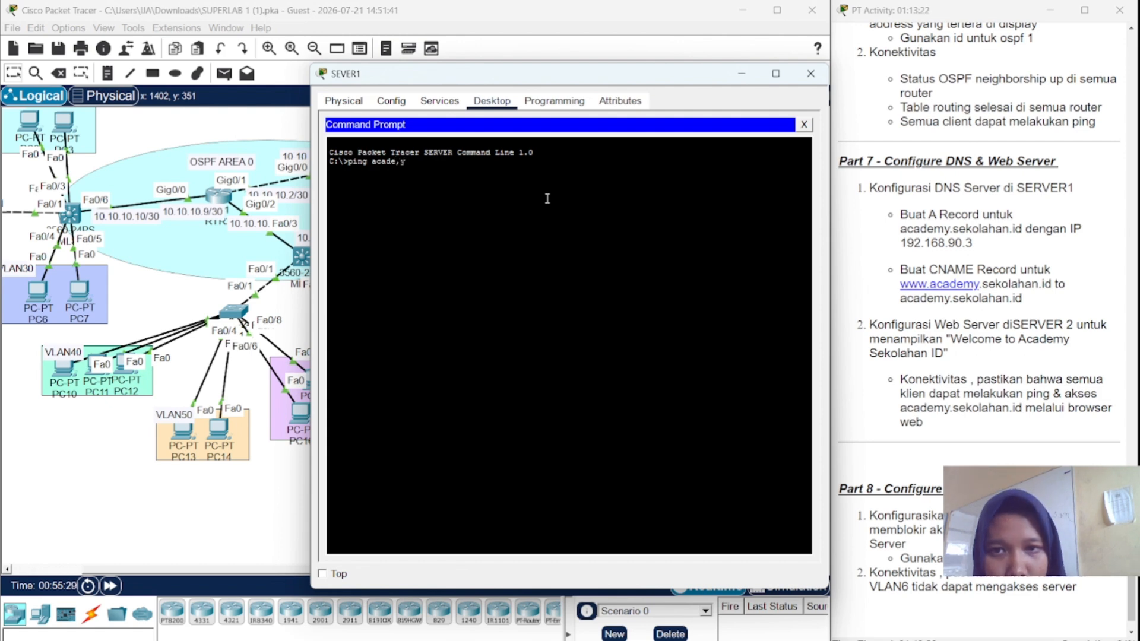
key(BackSpace)
key(BackSpace)
text(m)
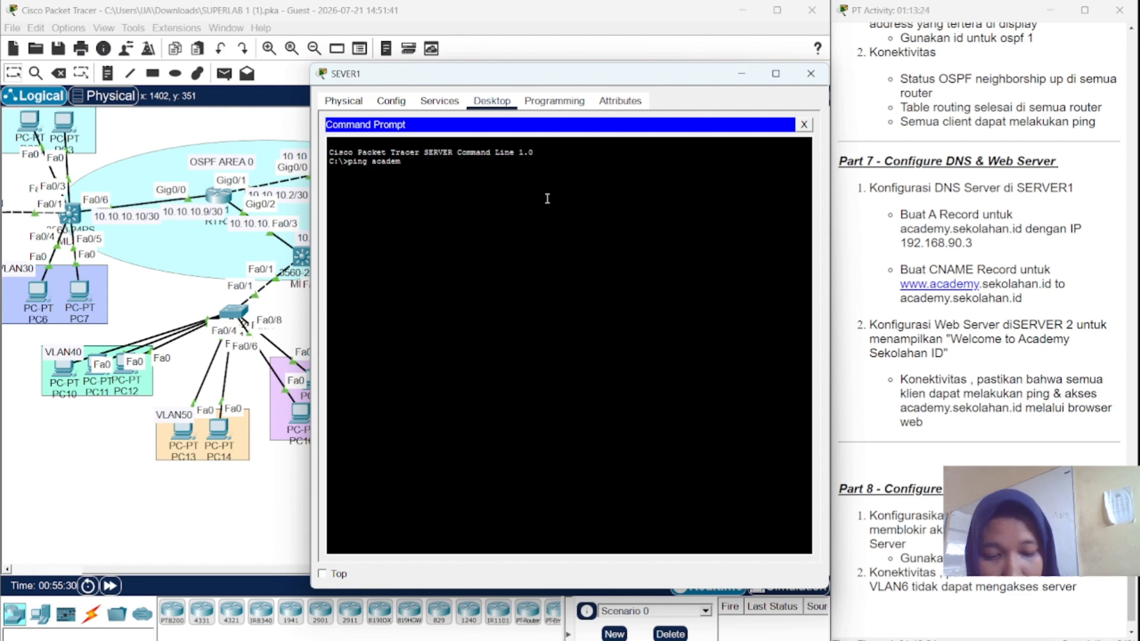
text(y.sekolah)
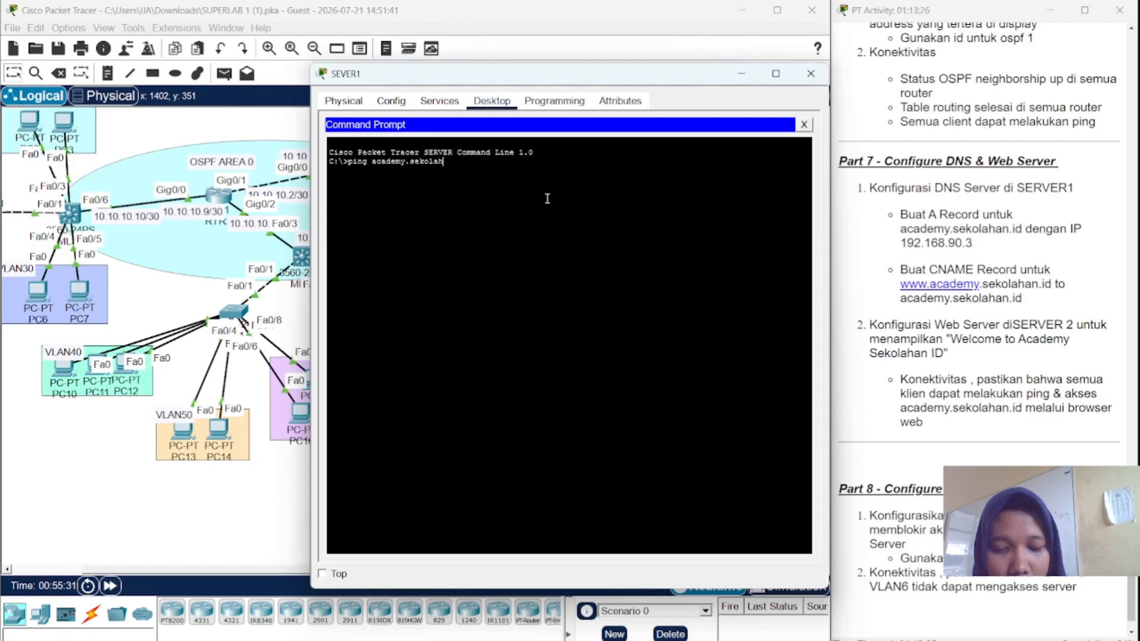
text(an.id)
key(Return)
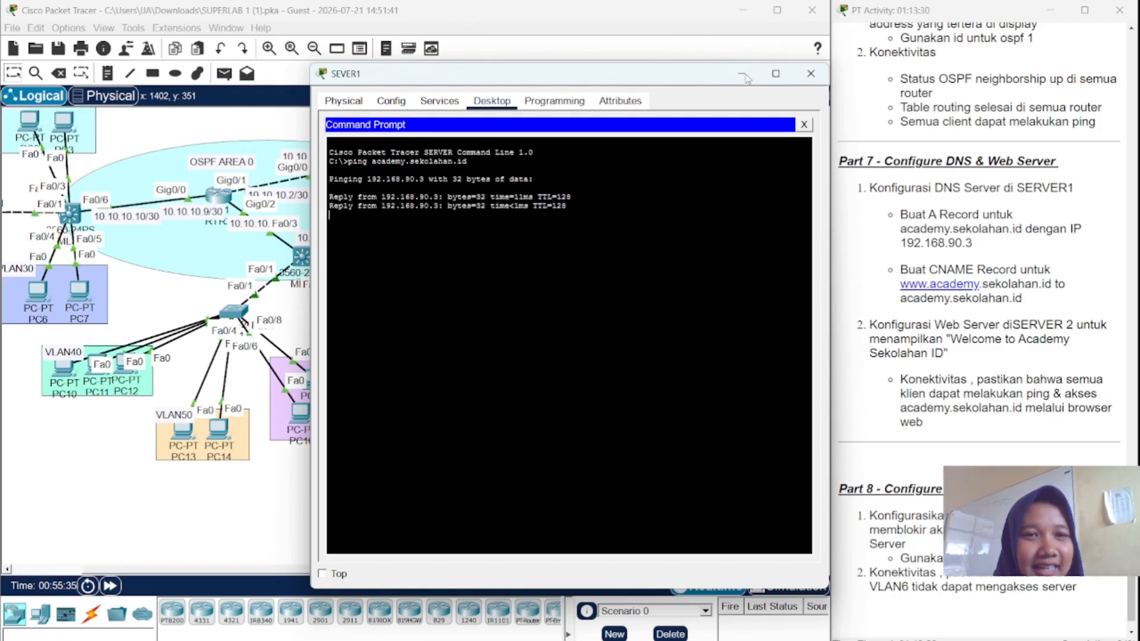
- Browse to academy.sekolahan.id in SERVER1's web browser (Host Name Unresolved), then close SERVER1
click(804, 125)
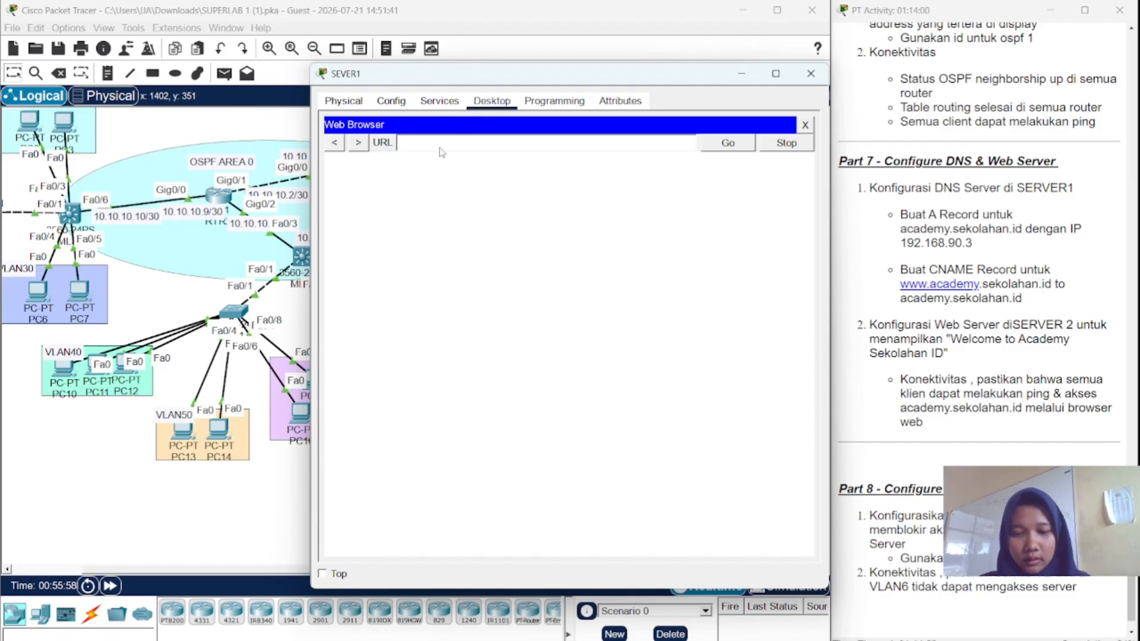
text(htt)
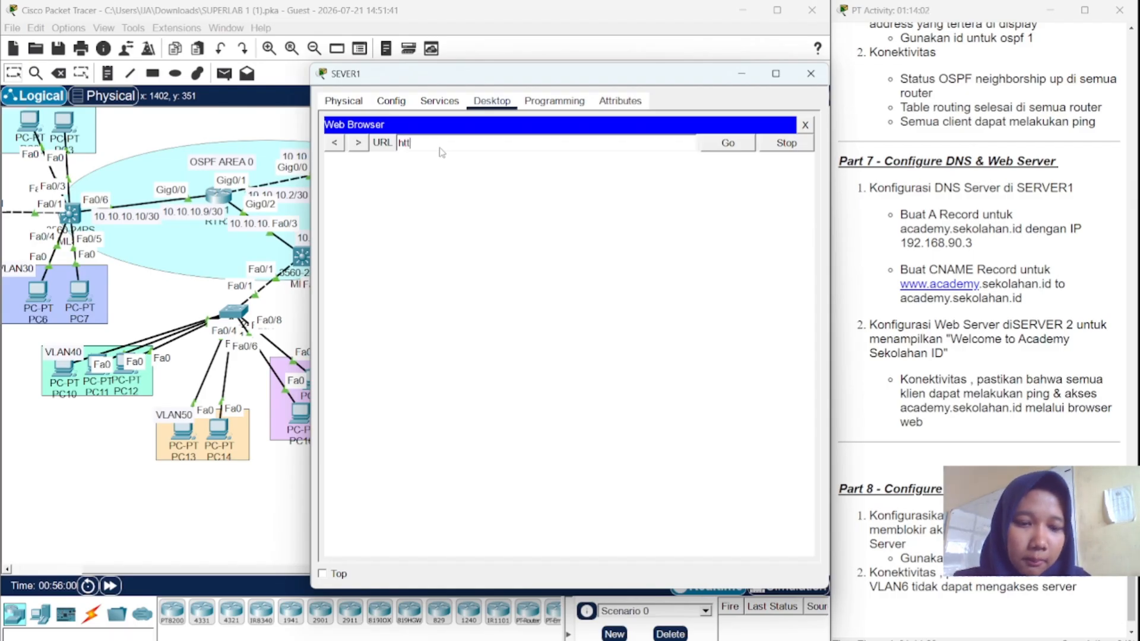
text(p)
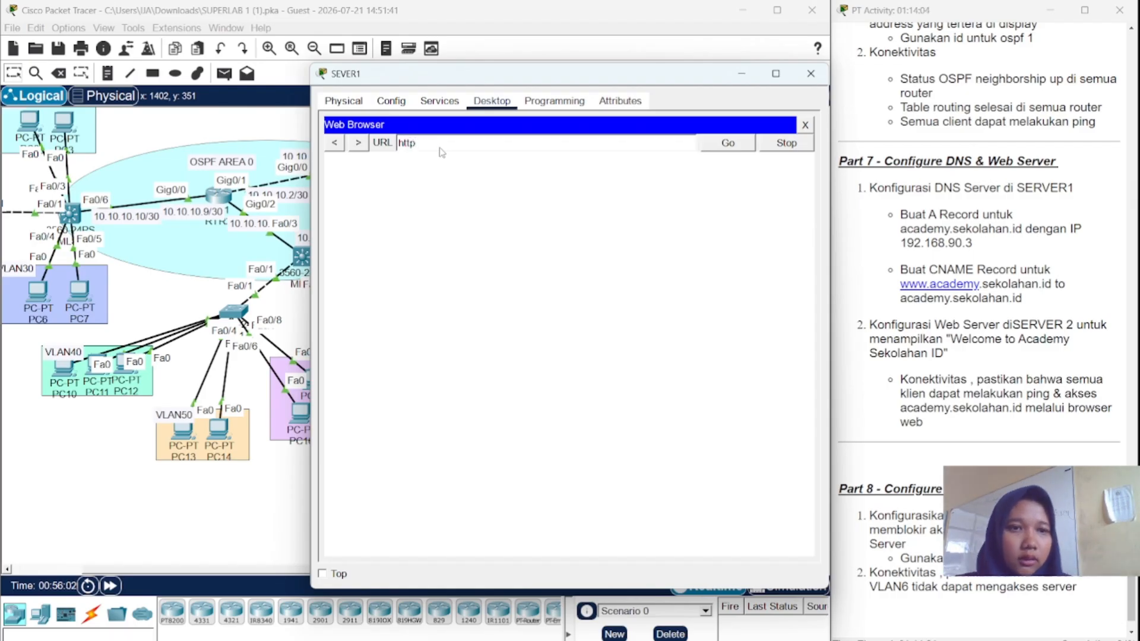
text(//)
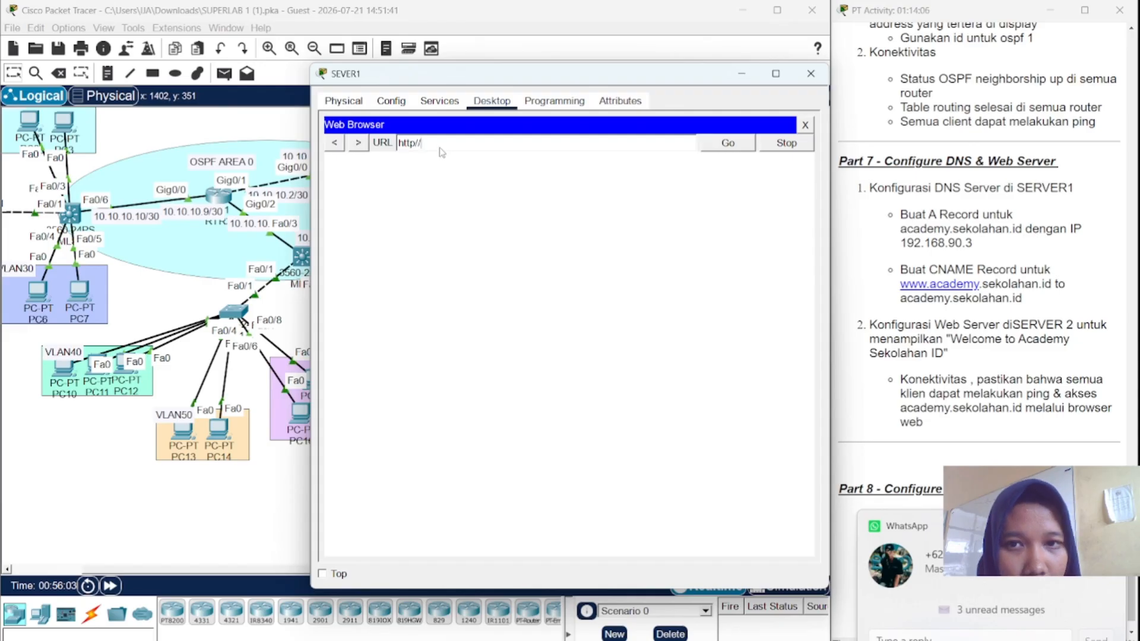
text(/)
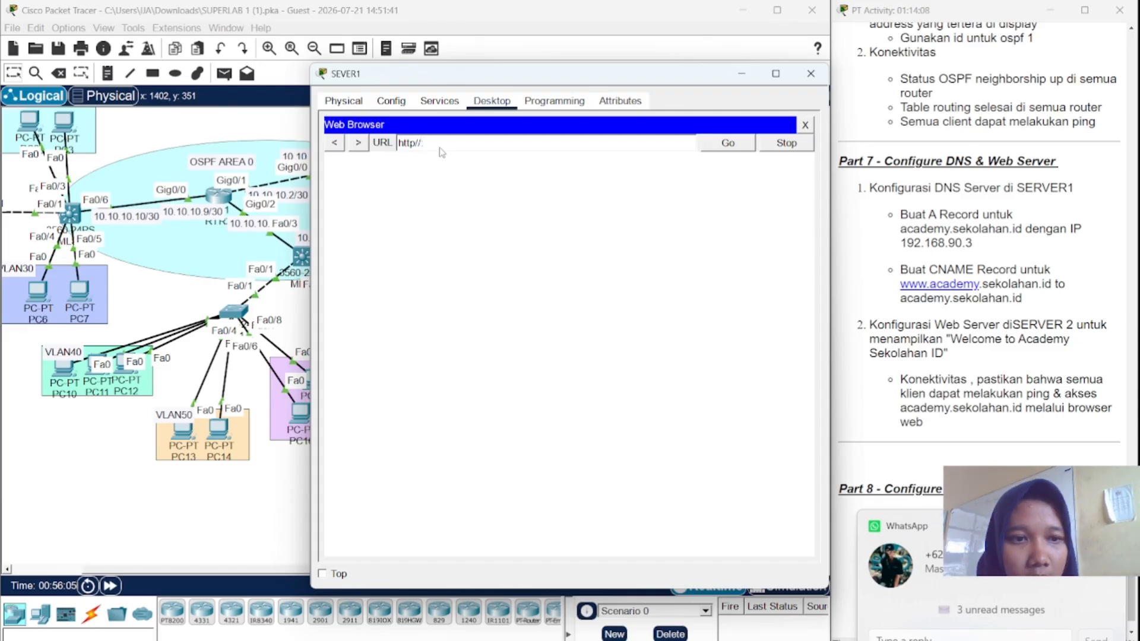
text(aca)
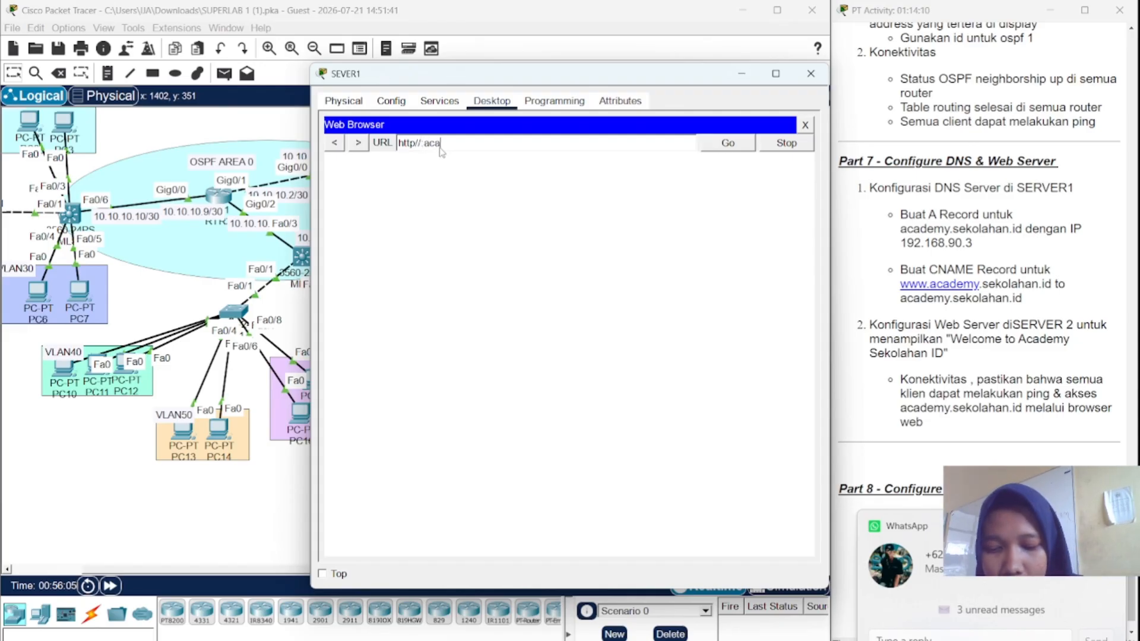
text(demy.sekolahan)
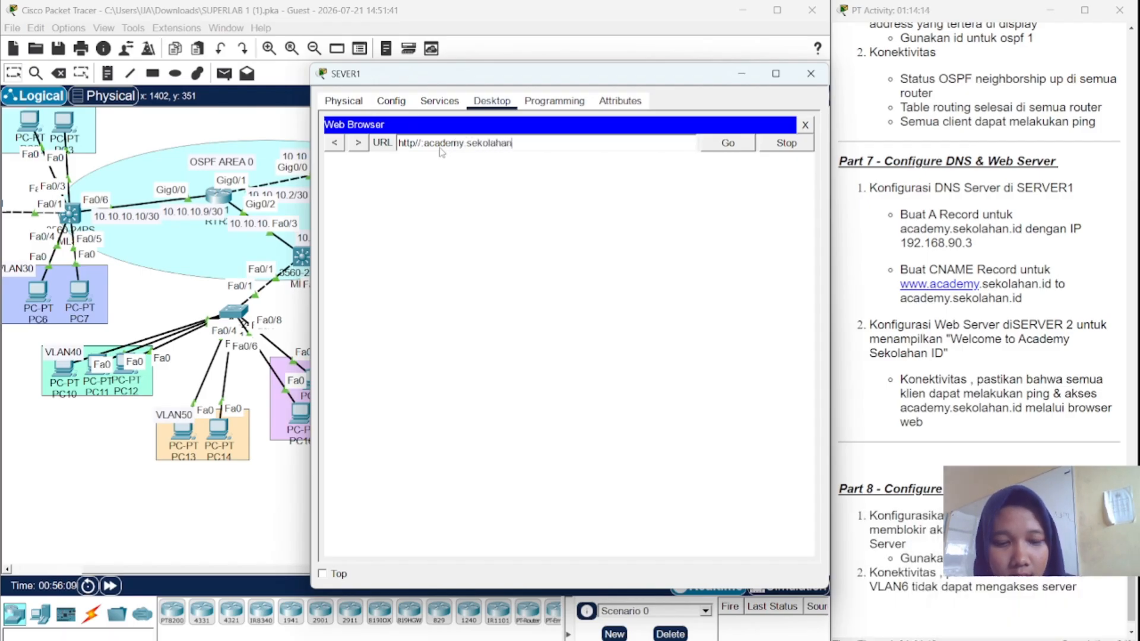
text(.id)
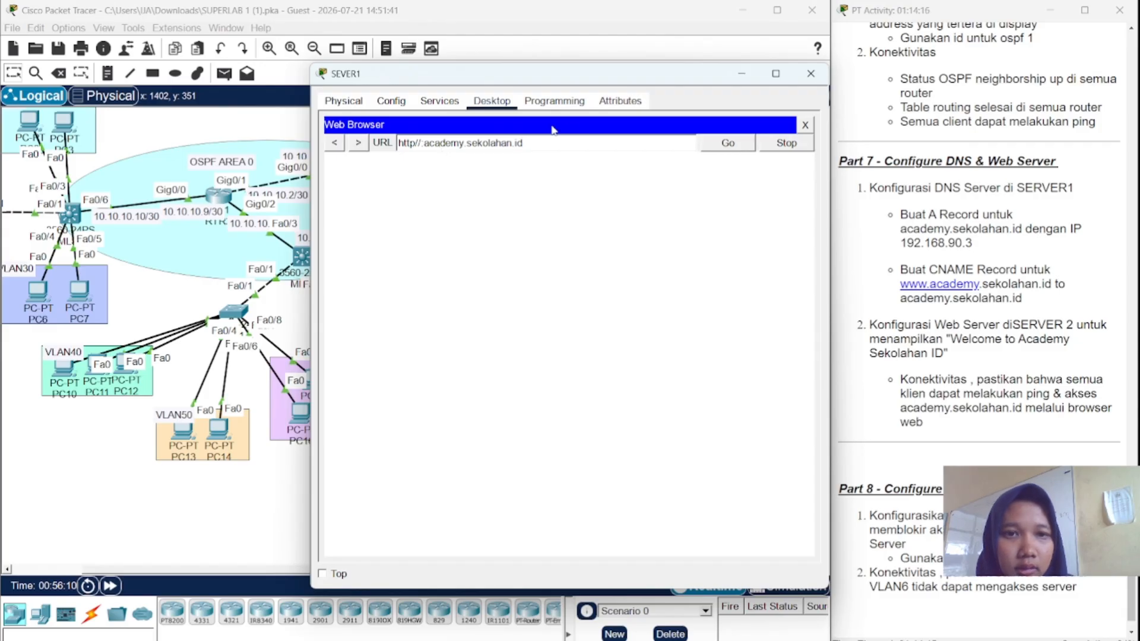
click(733, 149)
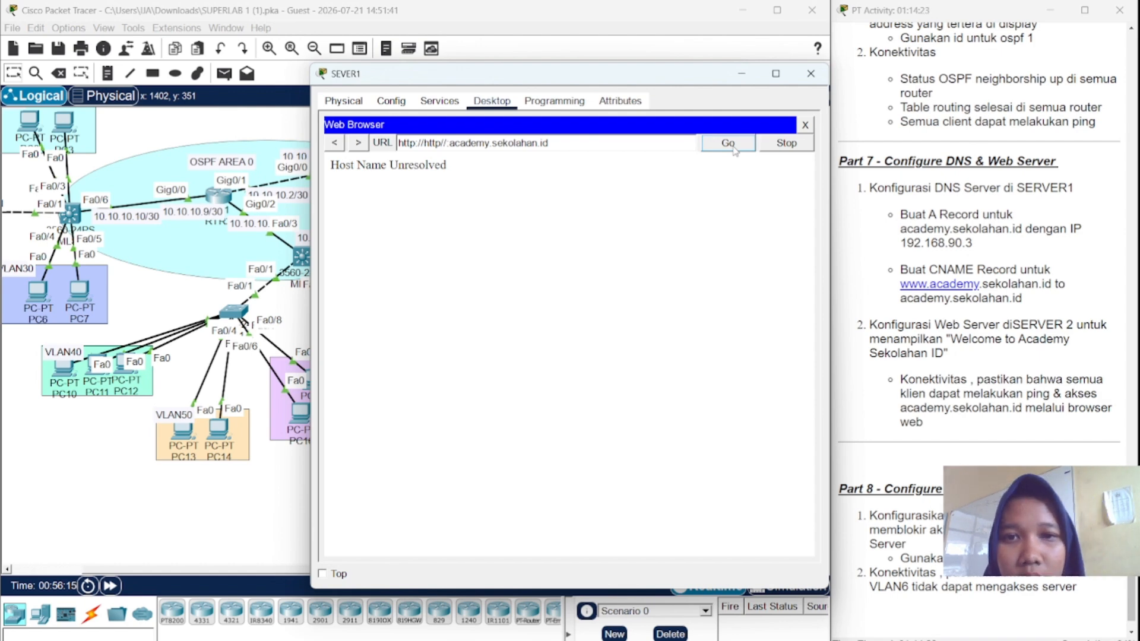
click(809, 78)
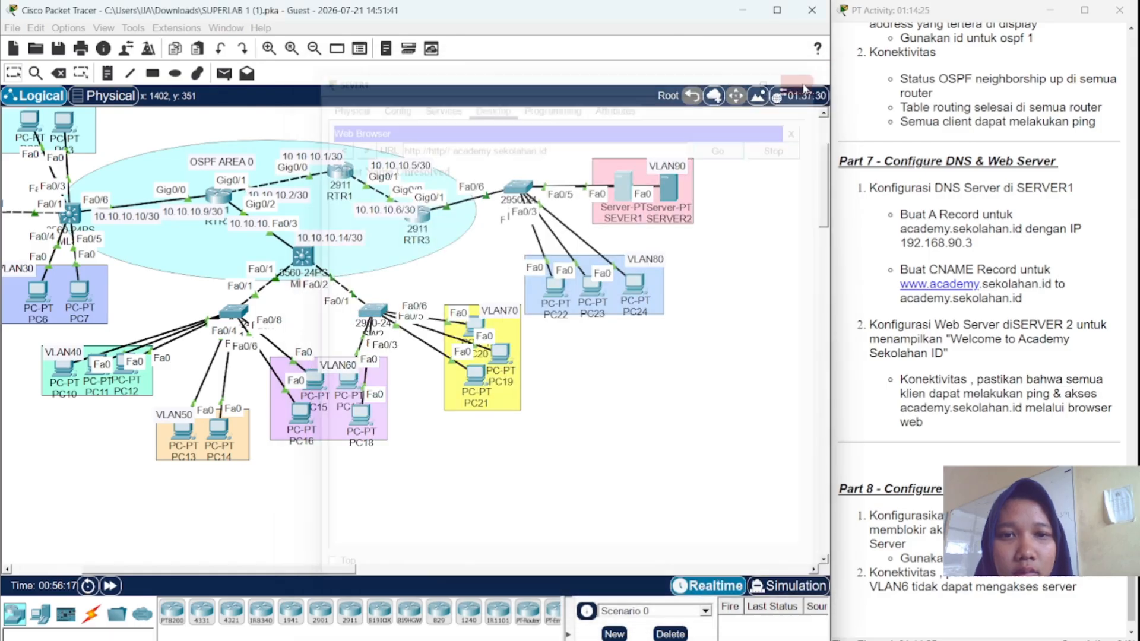
click(669, 187)
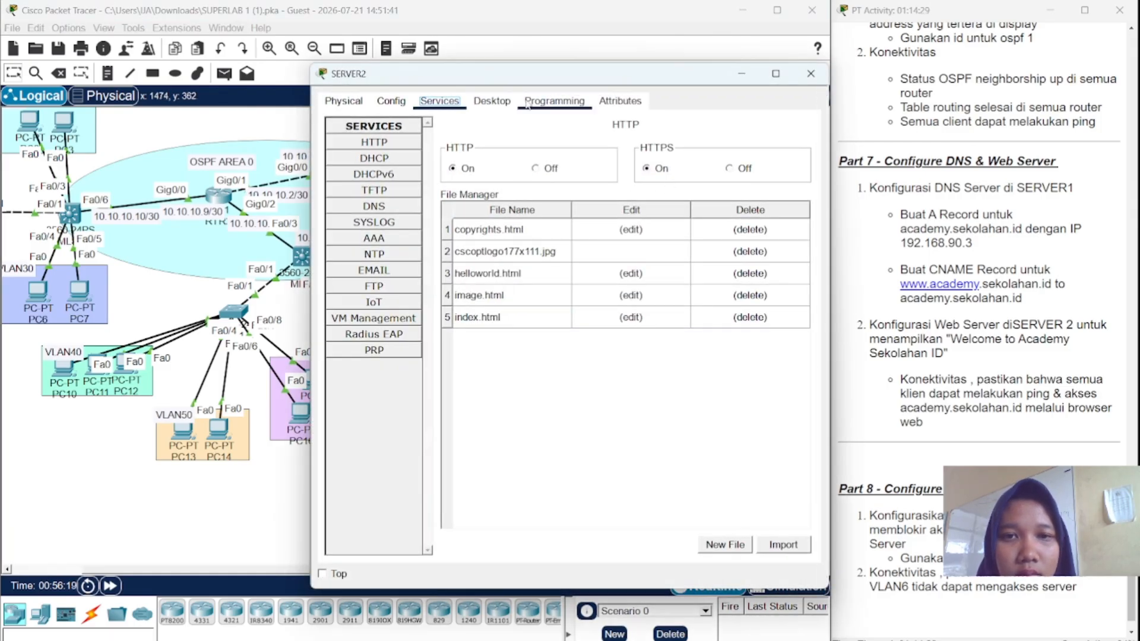
click(527, 102)
click(491, 101)
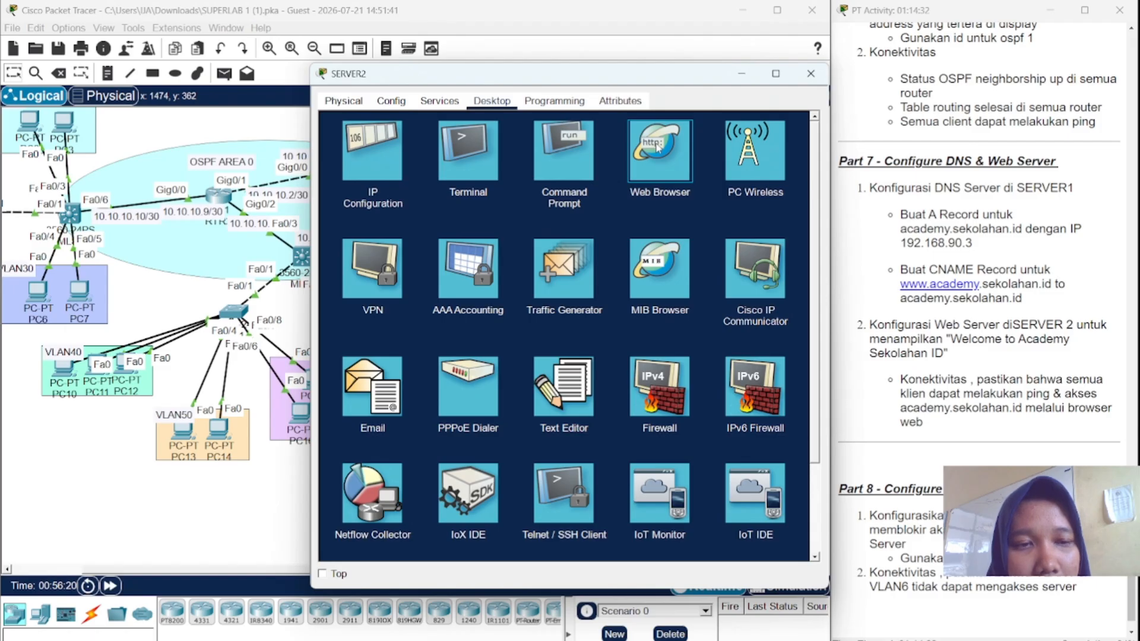
click(622, 135)
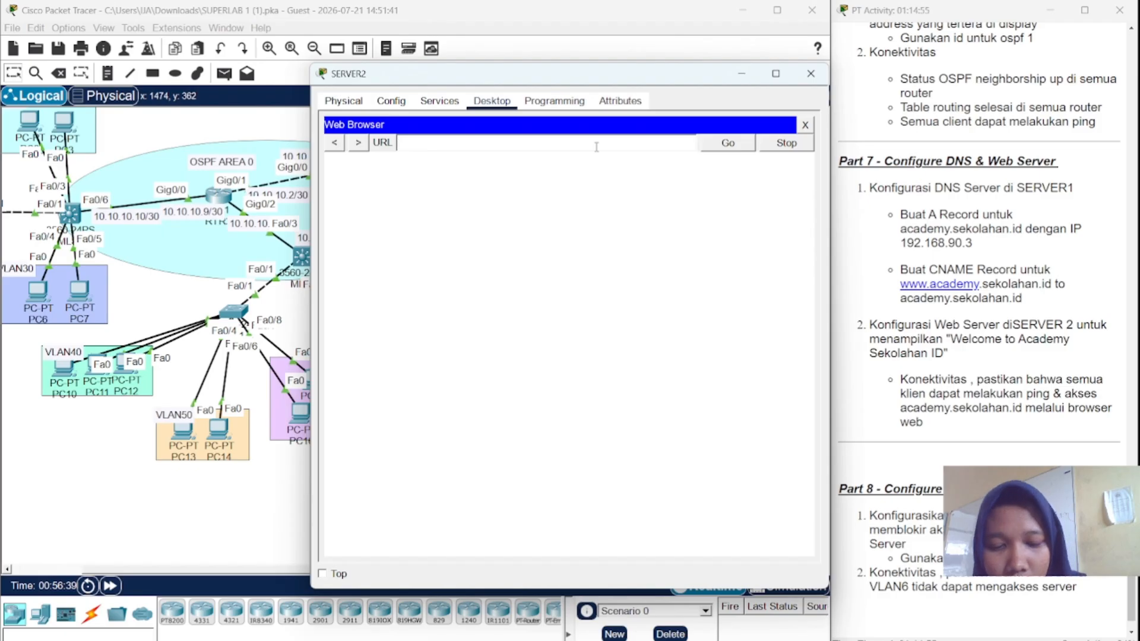
text(academy)
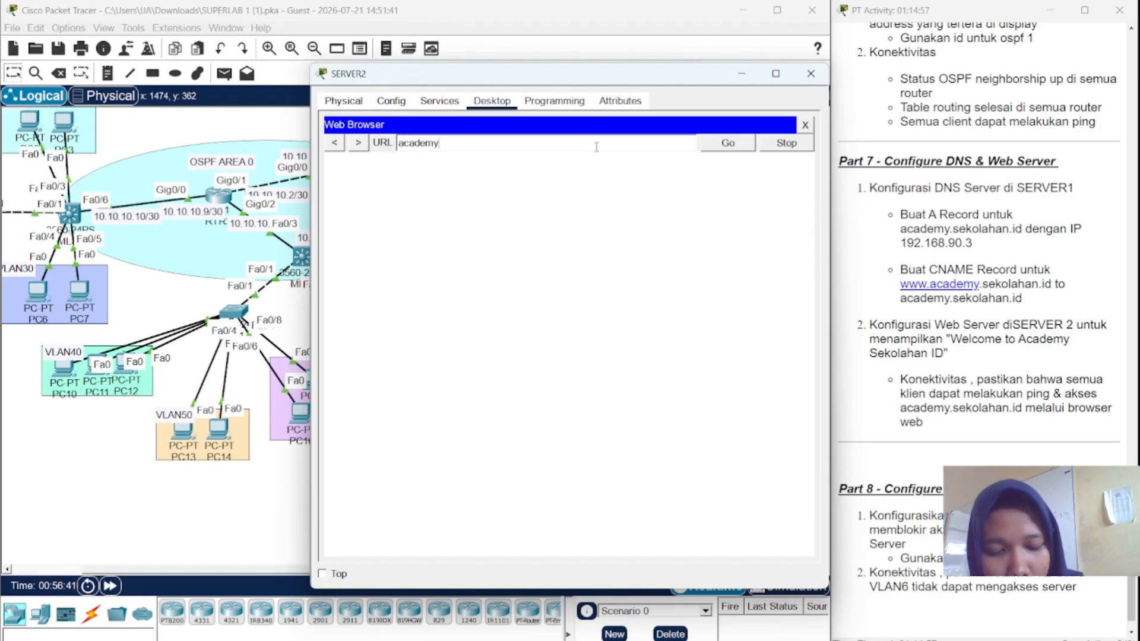
text(.sekolaha)
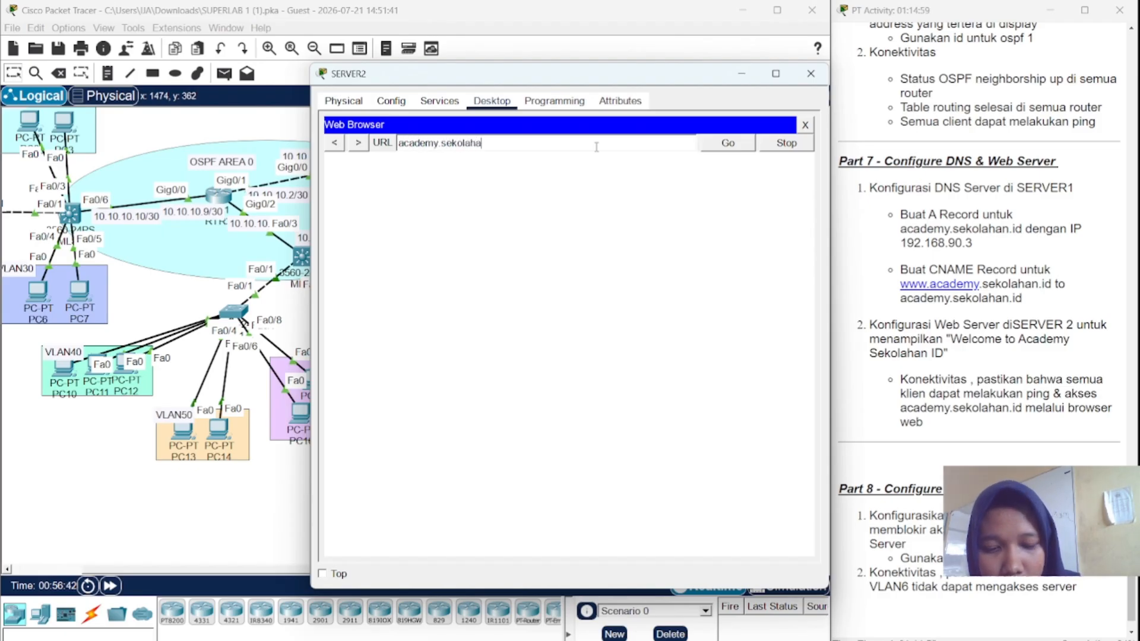
text(n.id)
key(Return)
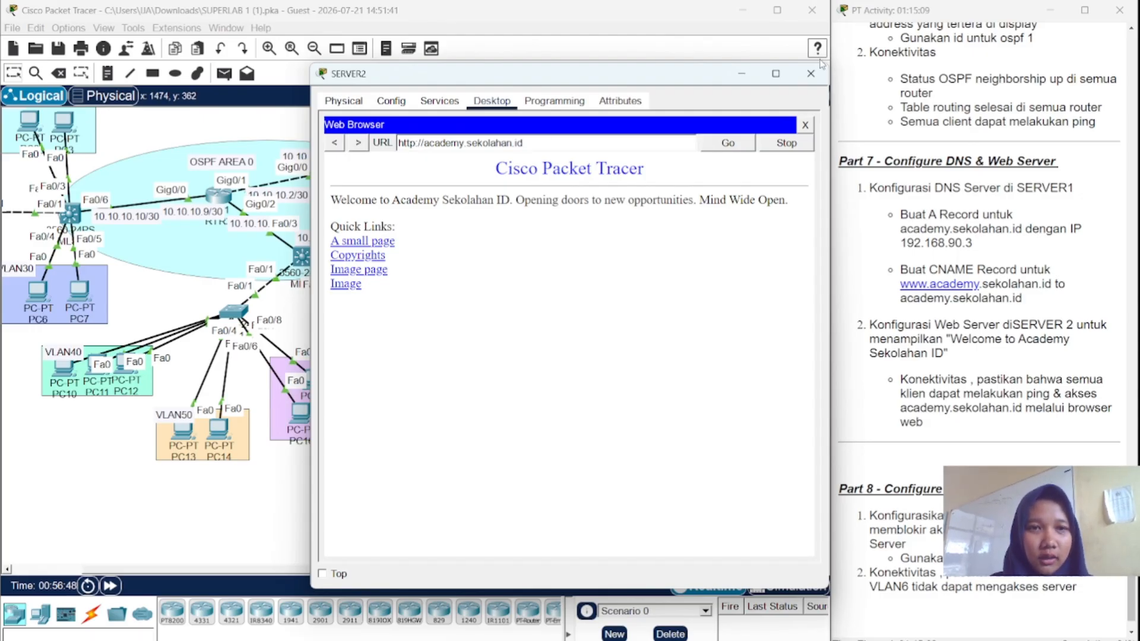
click(808, 80)
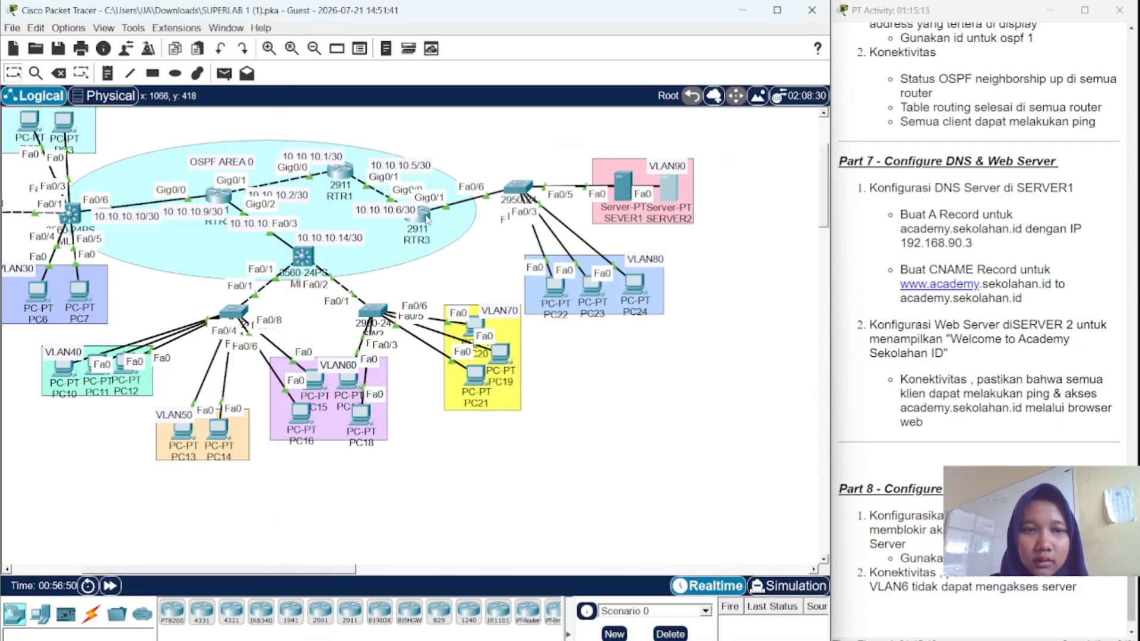
- Enter 'access-list 101 deny ip add 192.168.10.0 0.0.0.255 192.168.90.0 0.0.0.255' in RTR3's CLI
click(427, 219)
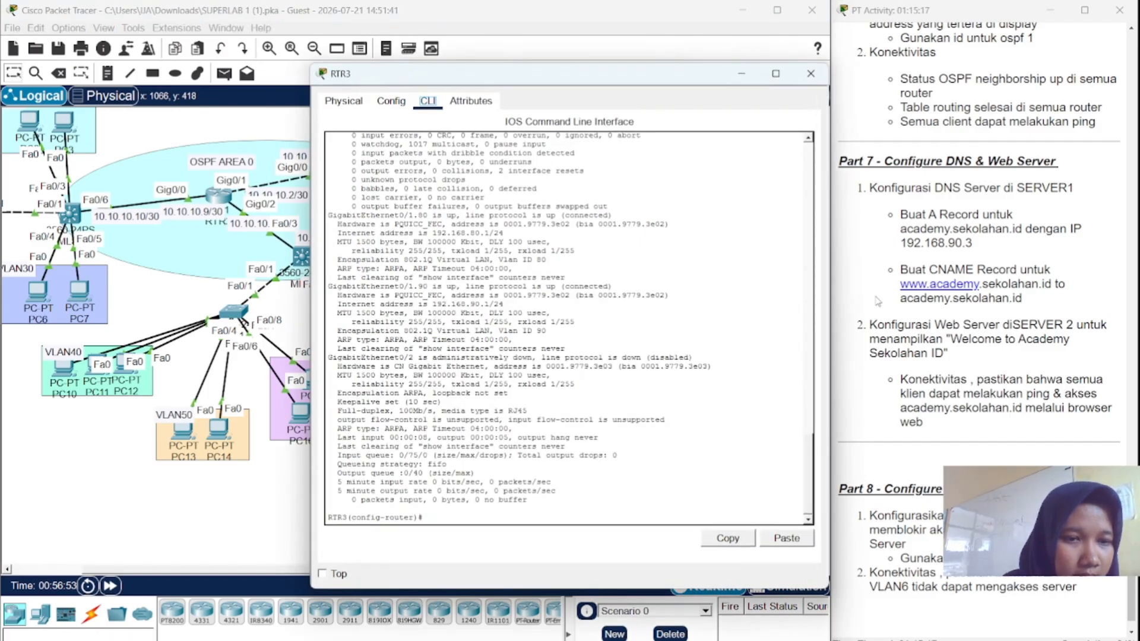
scroll(877, 301, down, 1)
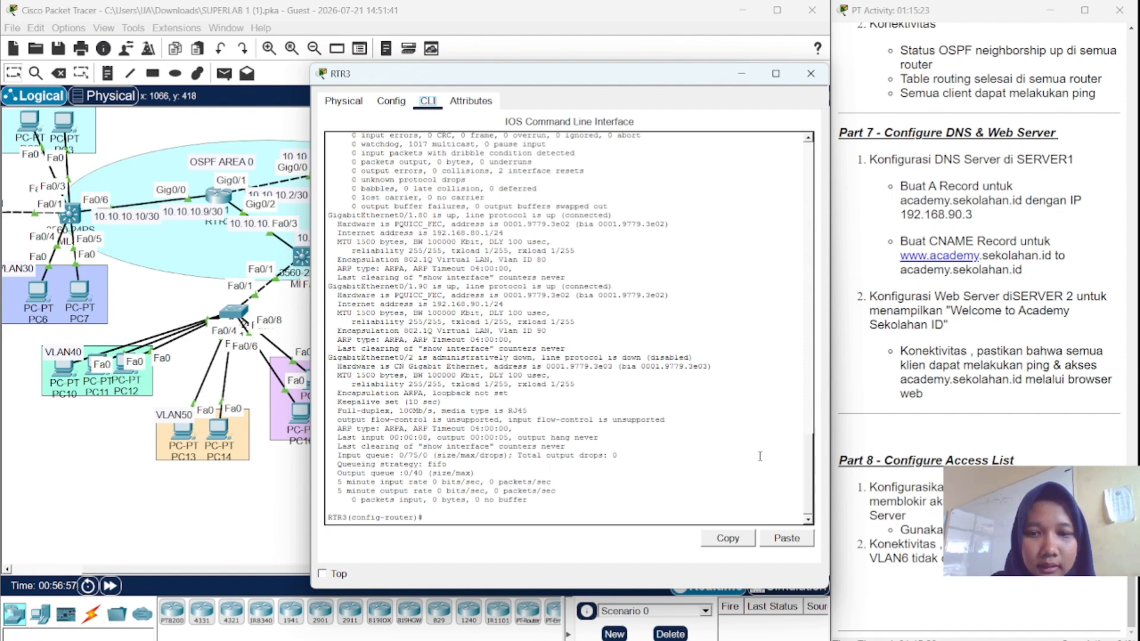
click(558, 516)
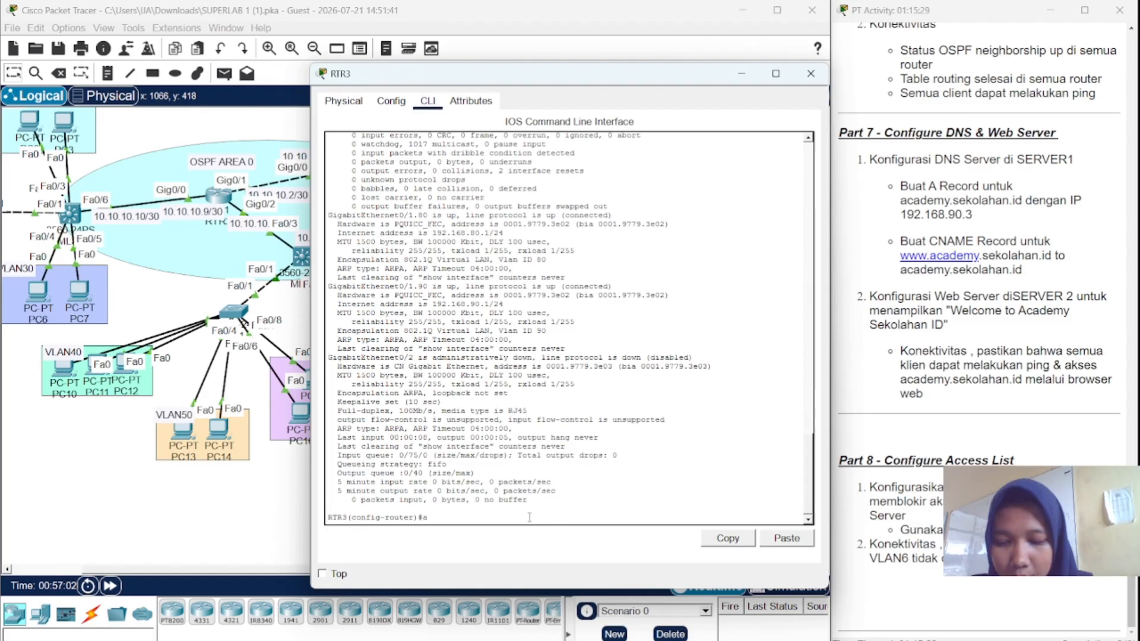
text(acc)
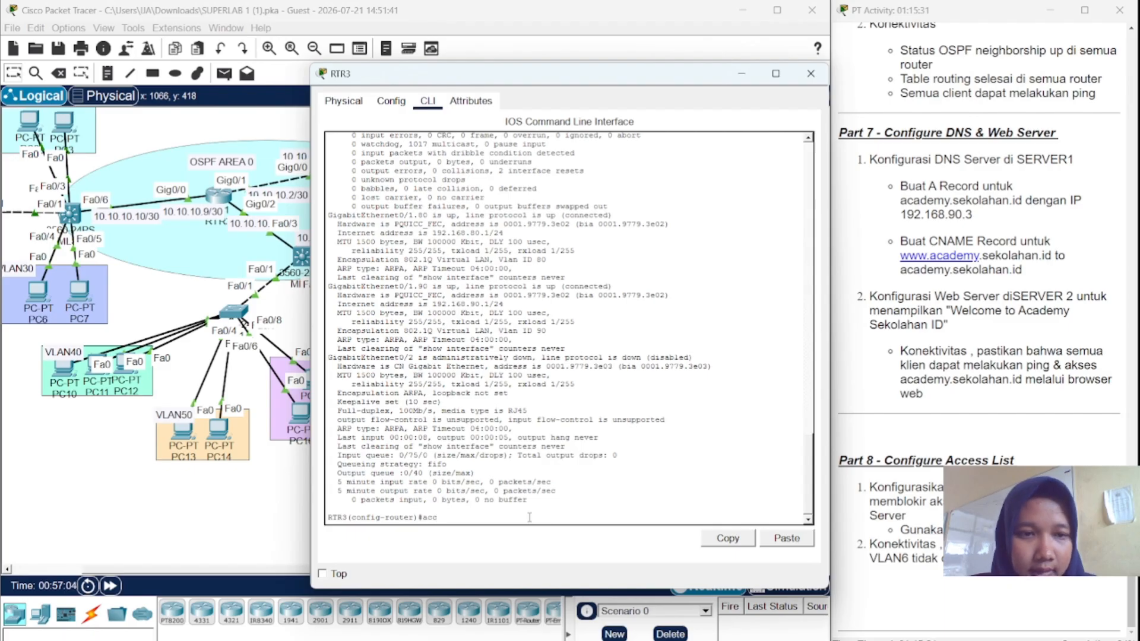
text(ess)
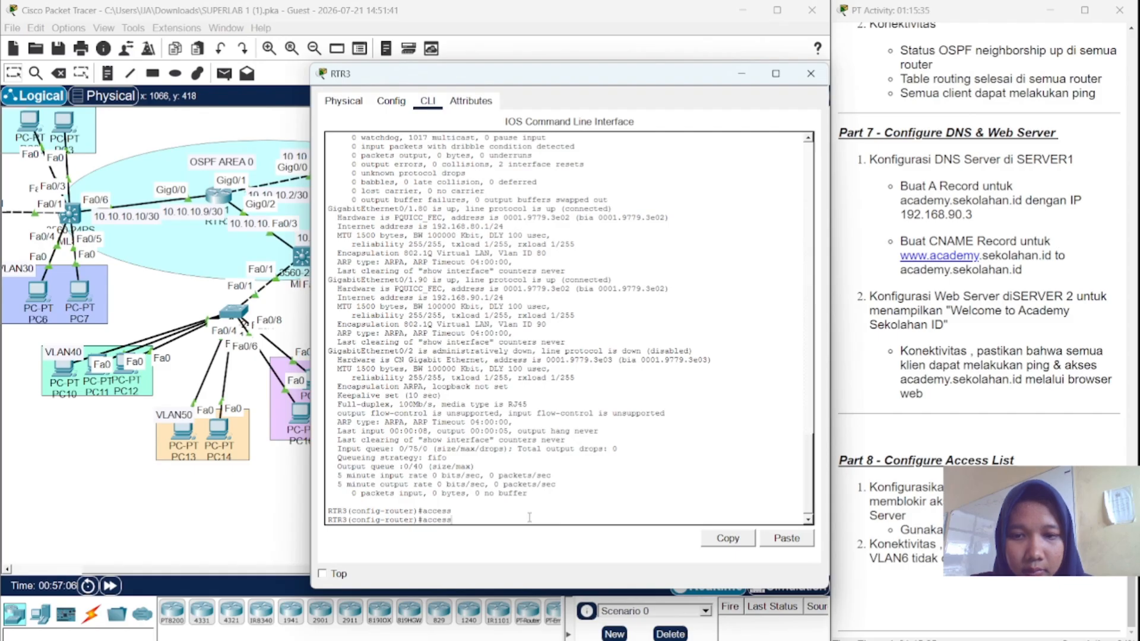
text(-list)
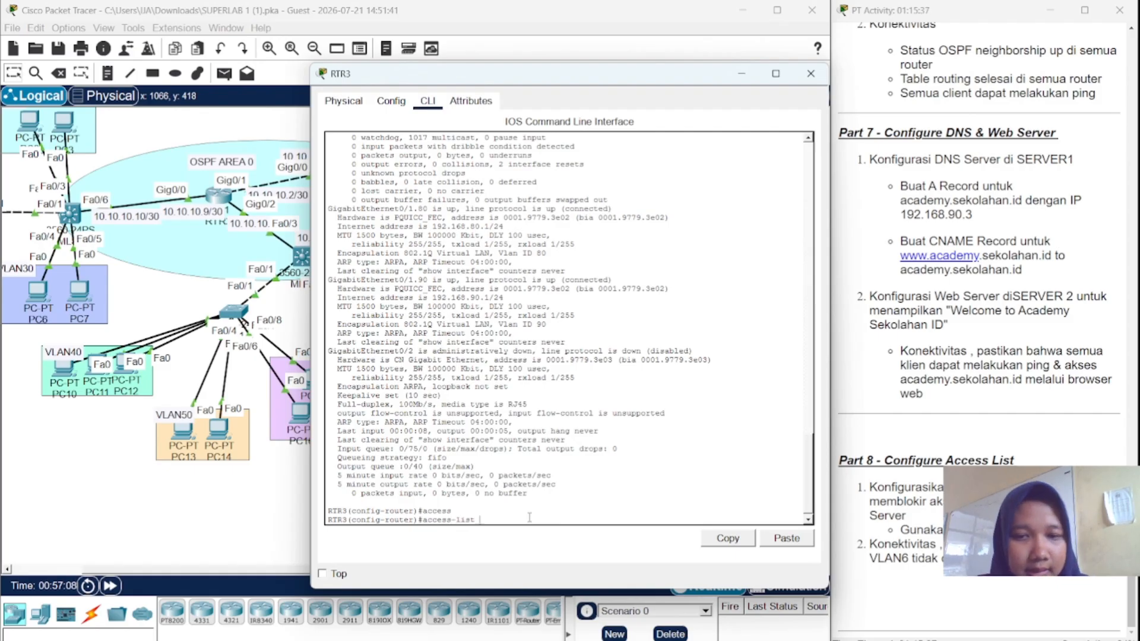
text( 101)
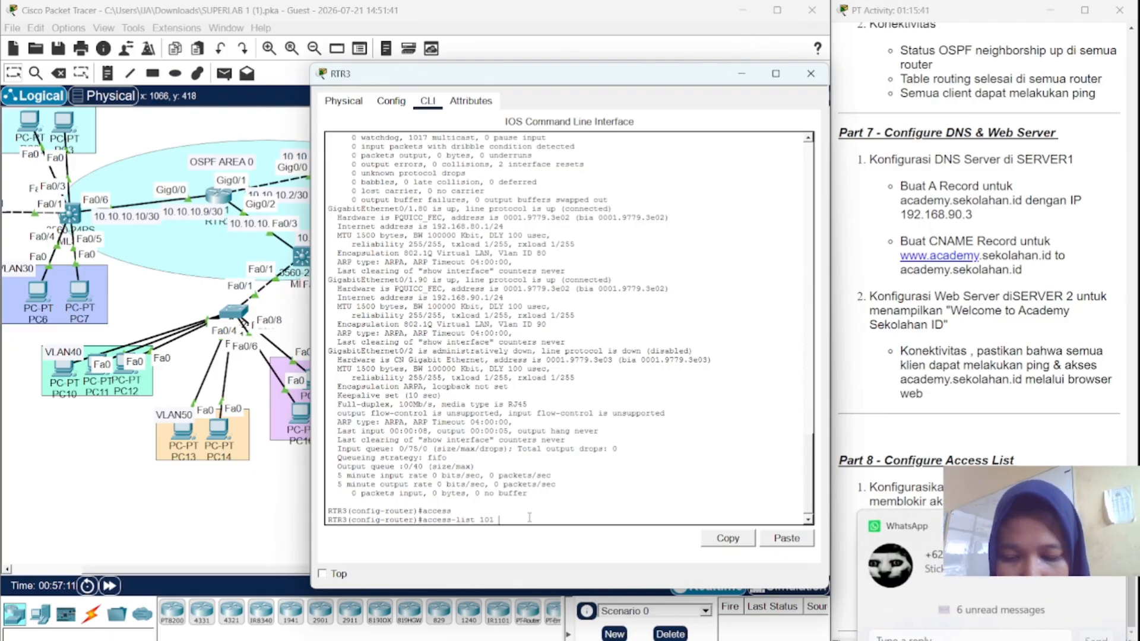
text( d)
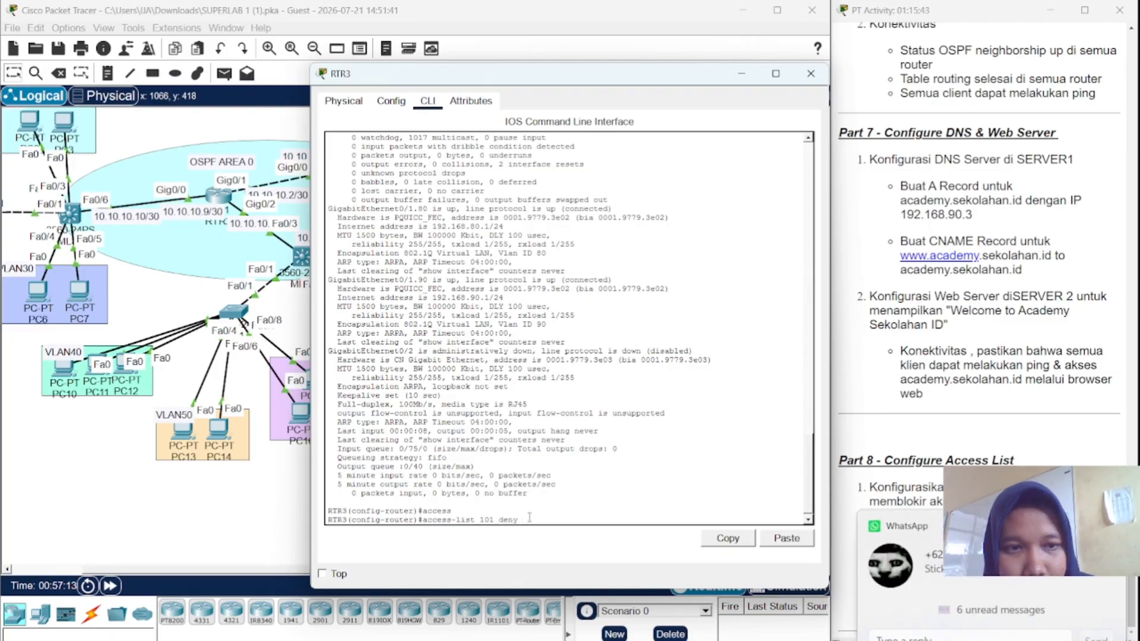
text(eny ip ad)
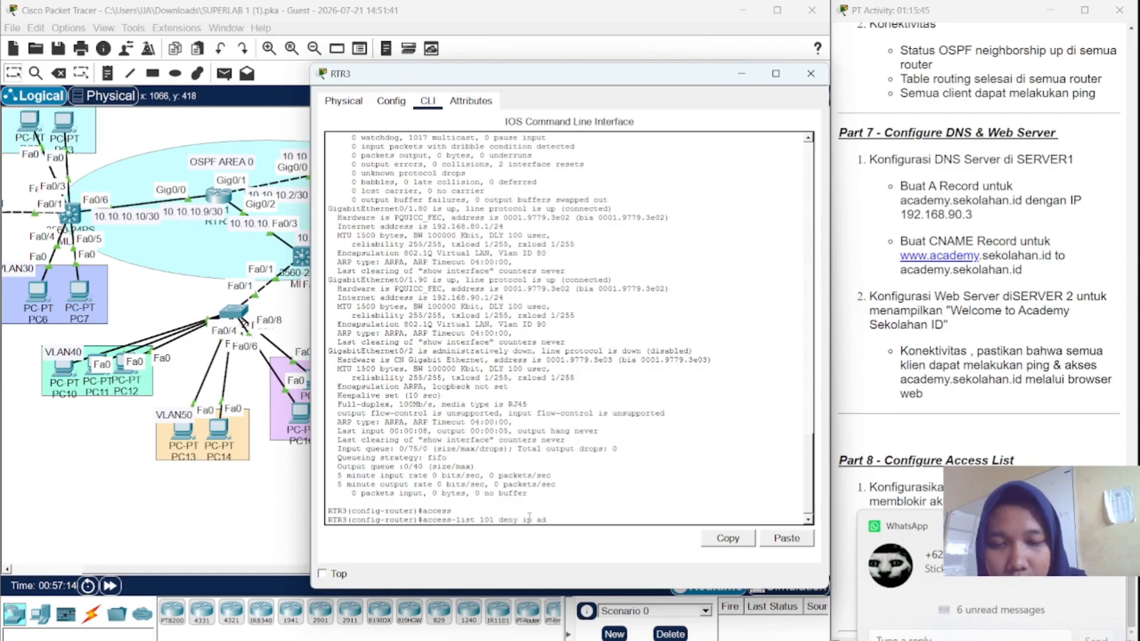
text(d)
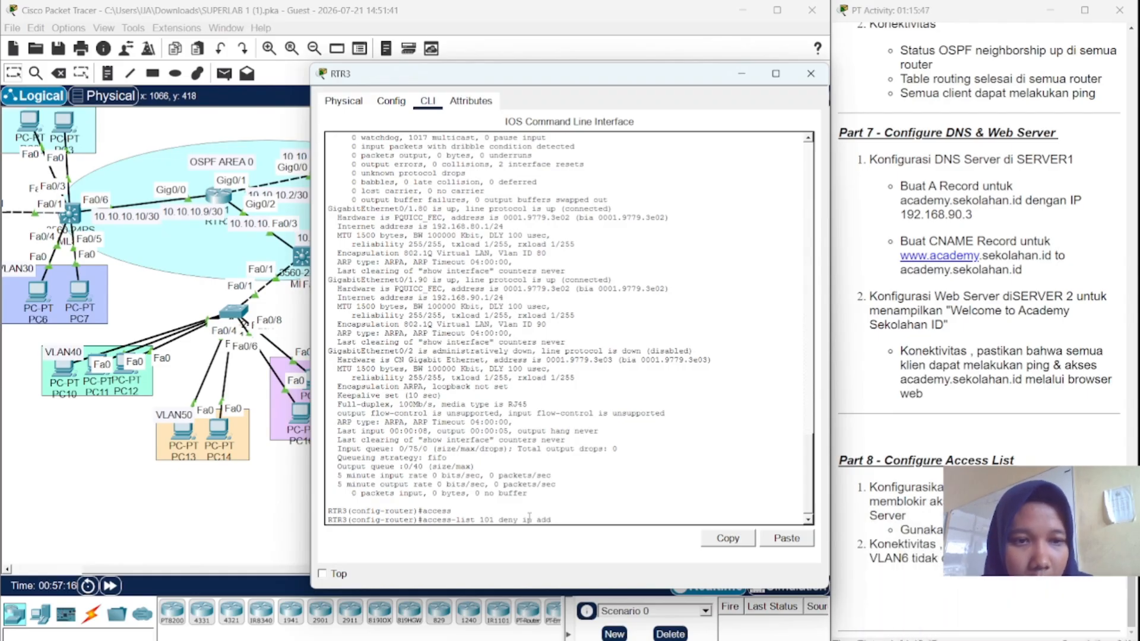
text( 192)
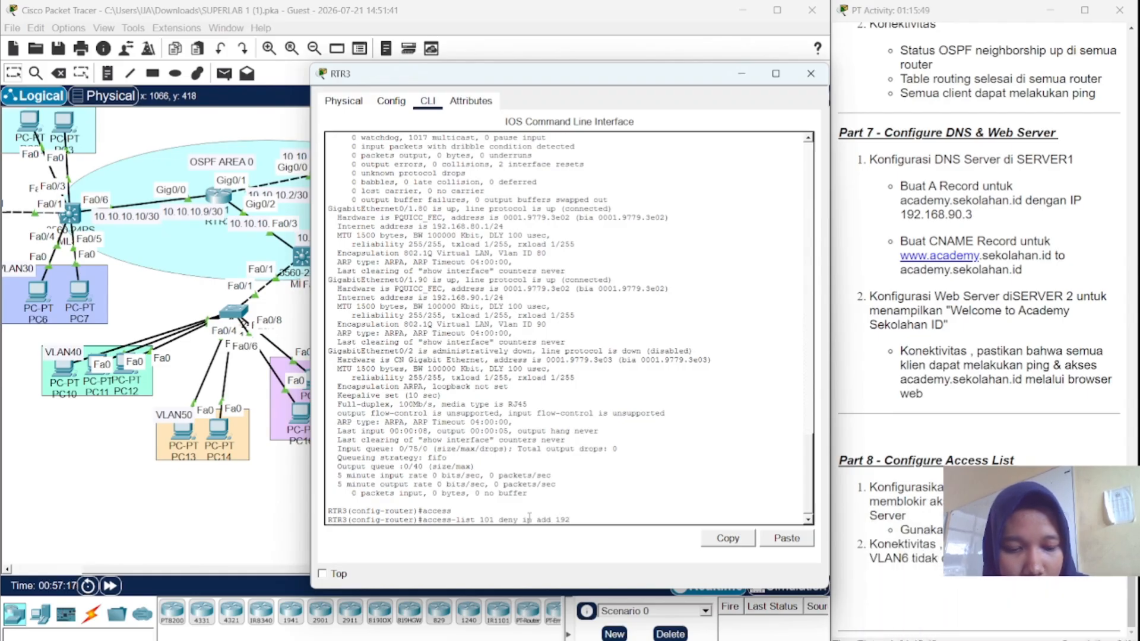
text(.168)
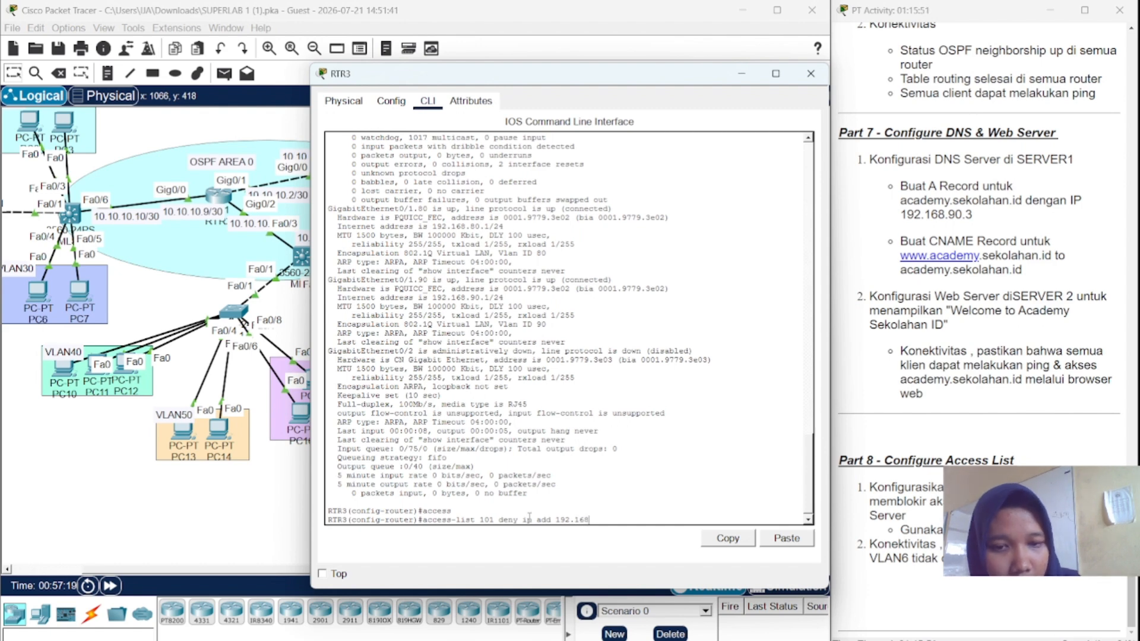
text(.1)
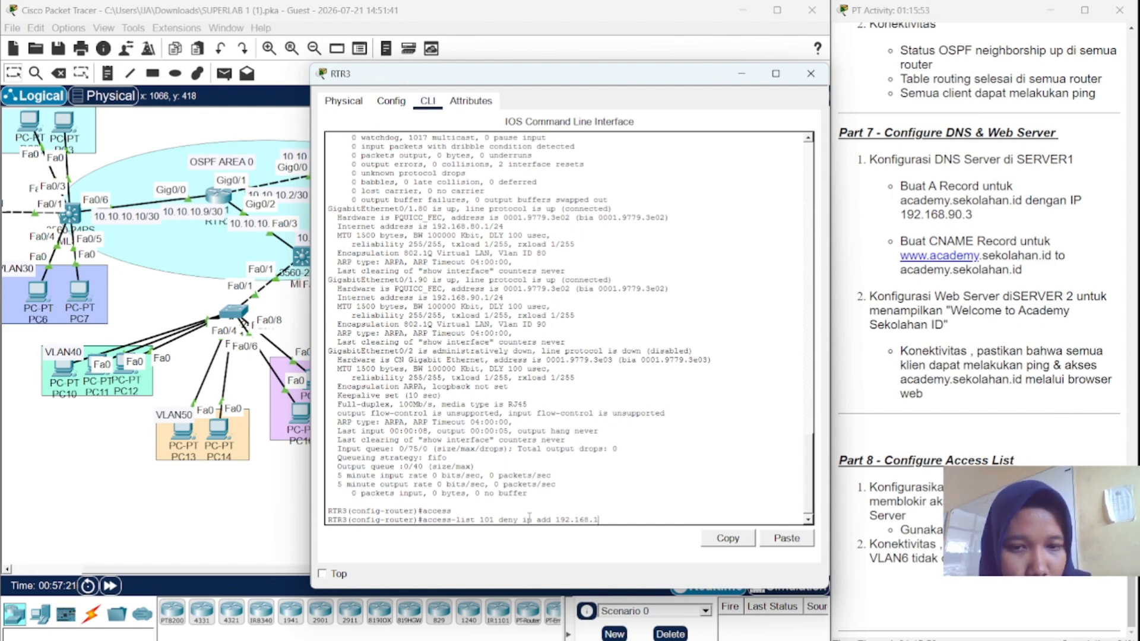
text(0)
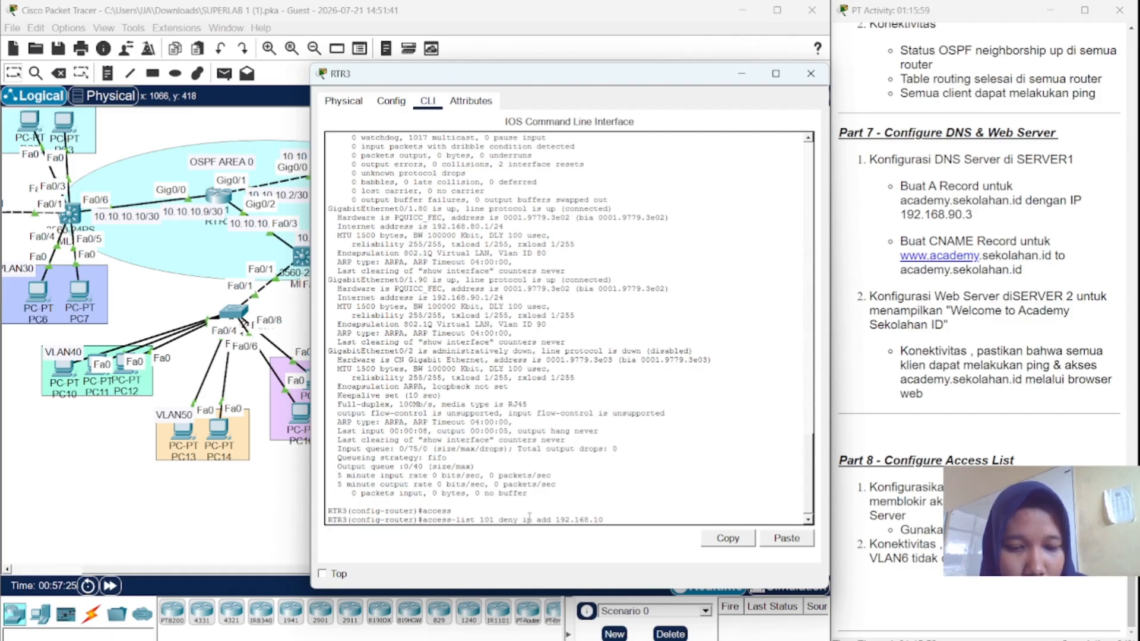
text(.0)
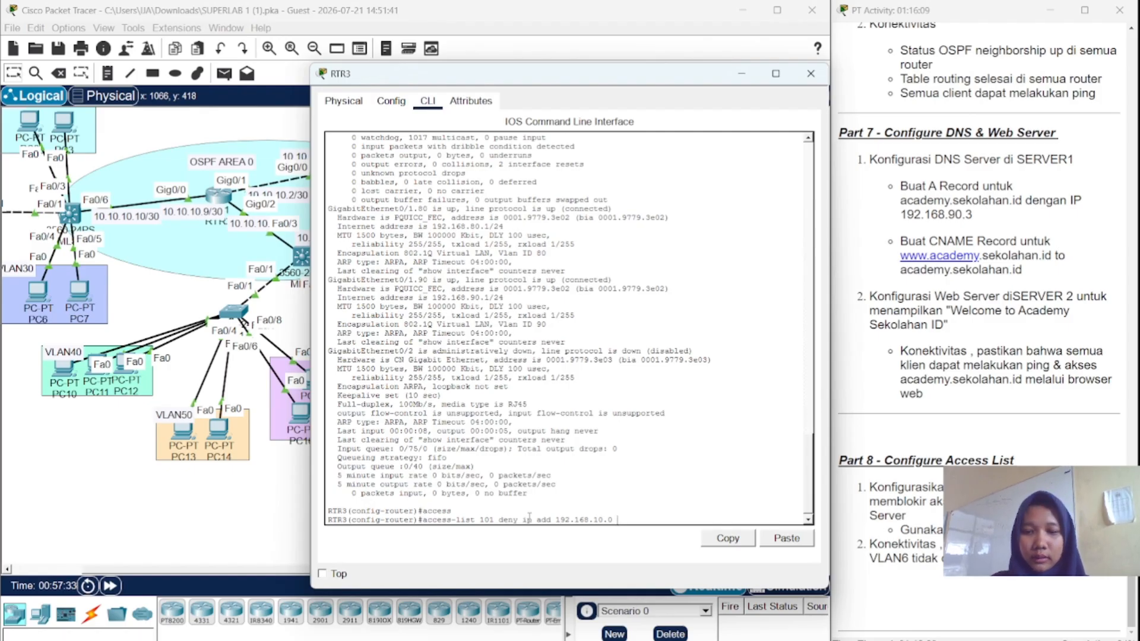
text(2)
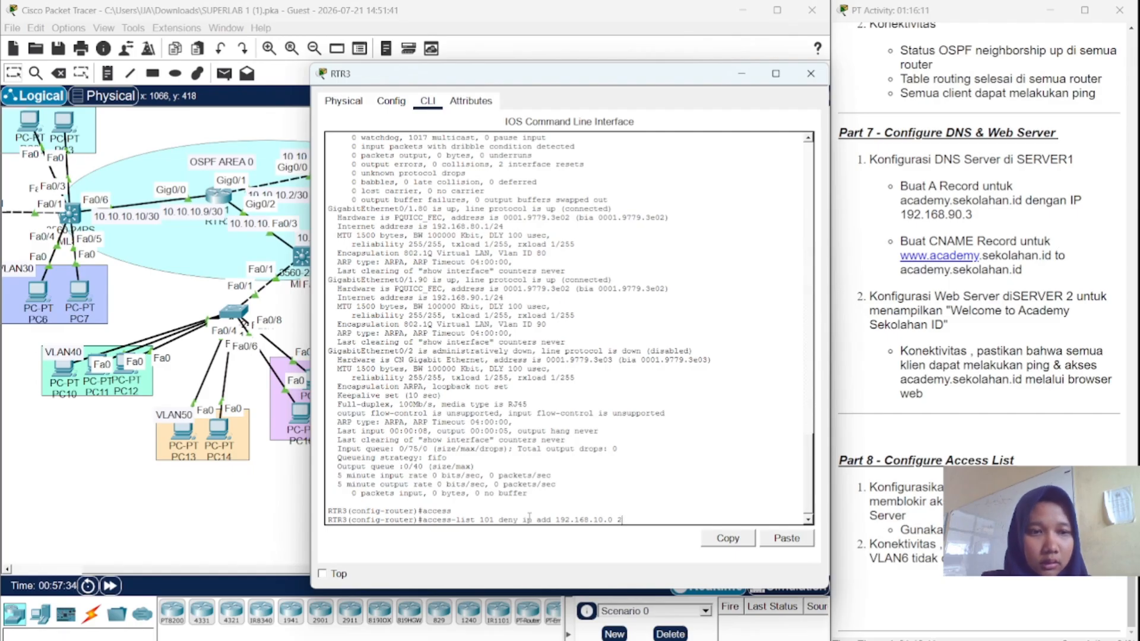
key(BackSpace)
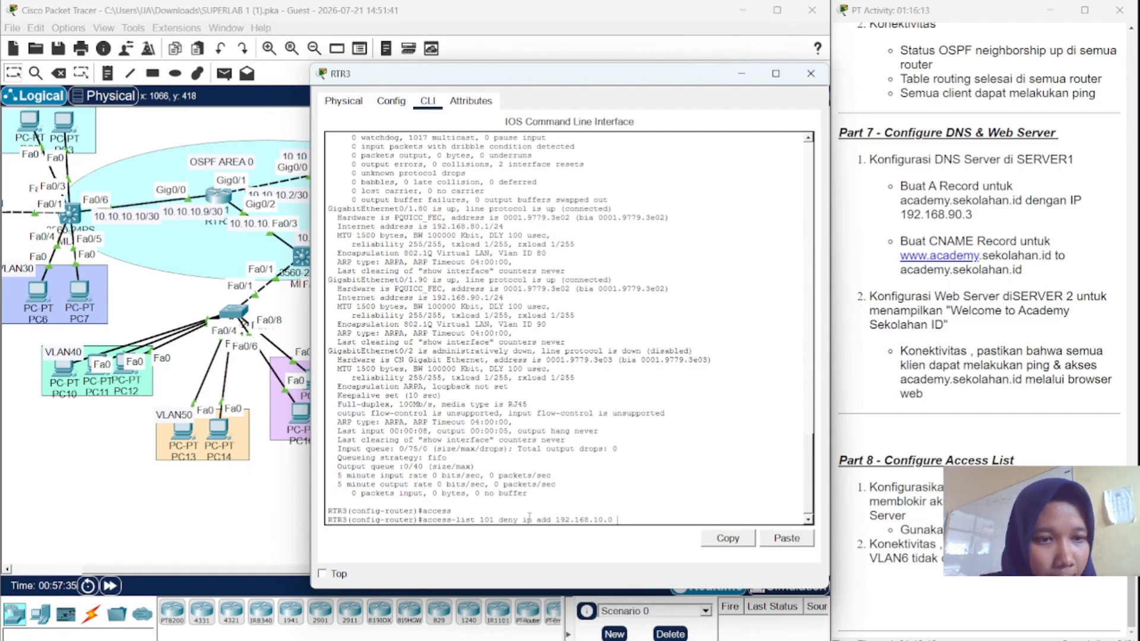
text(0.0.0)
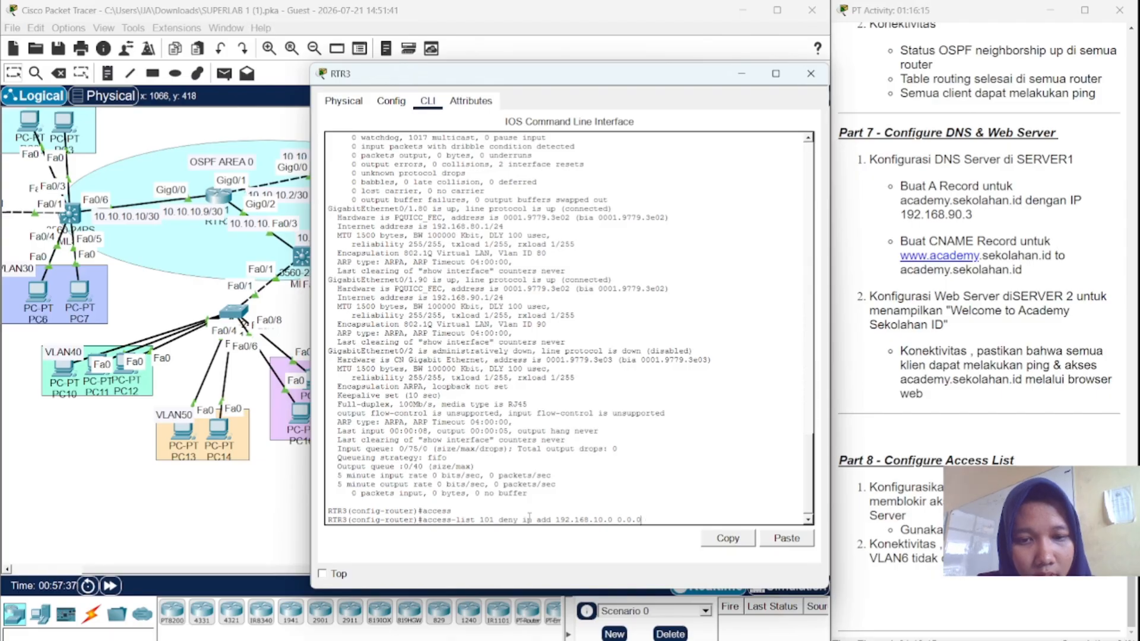
text(.255)
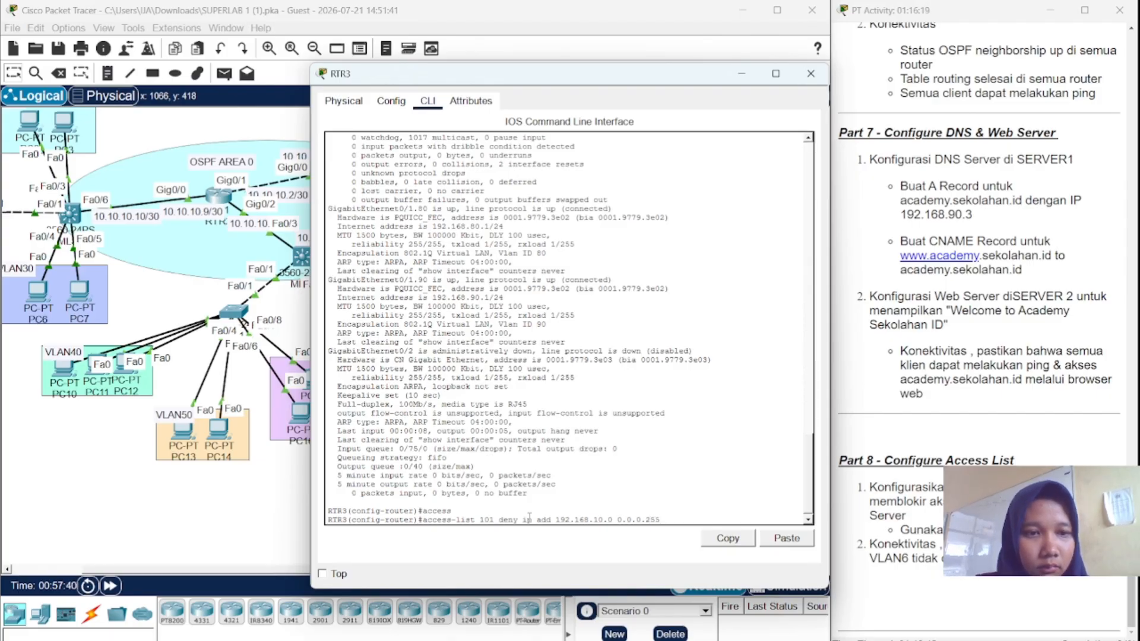
text( 19)
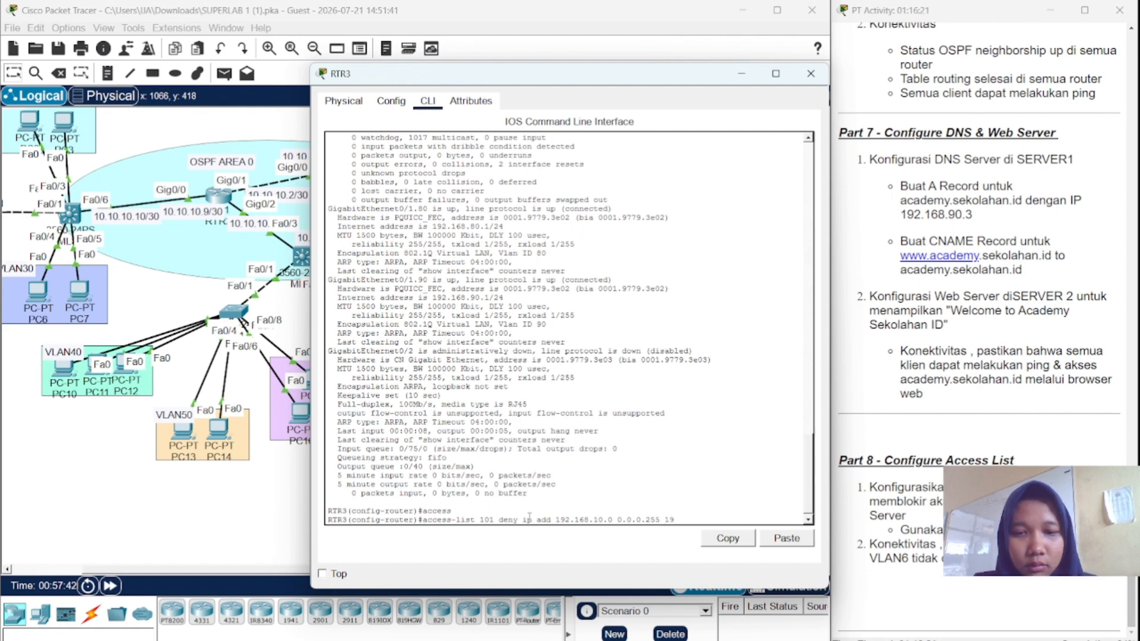
text(2)
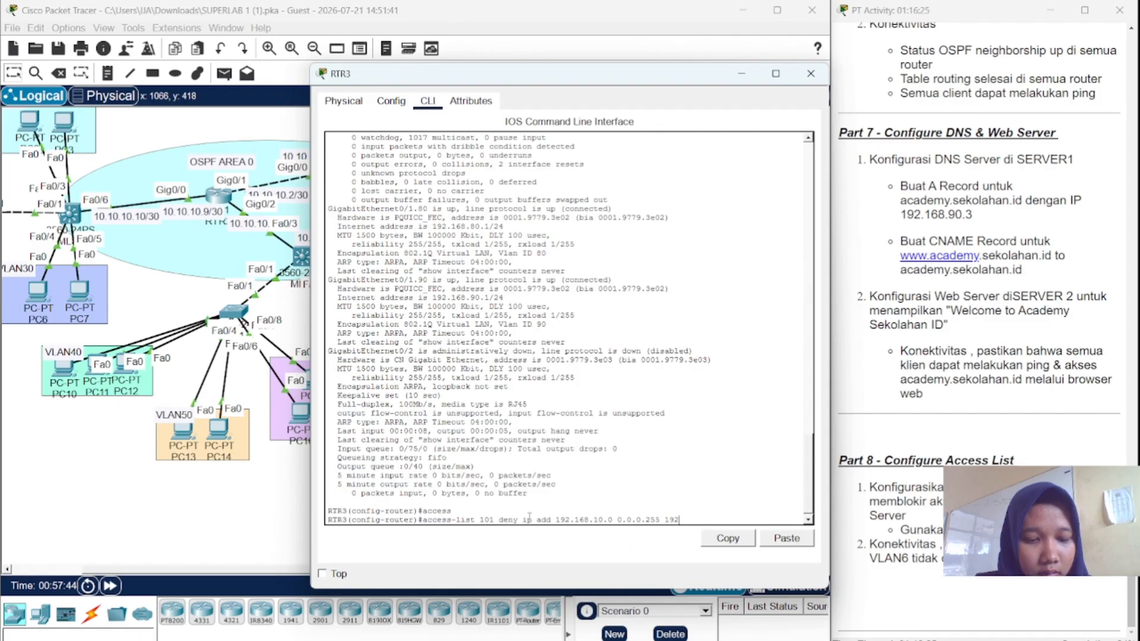
text(.168)
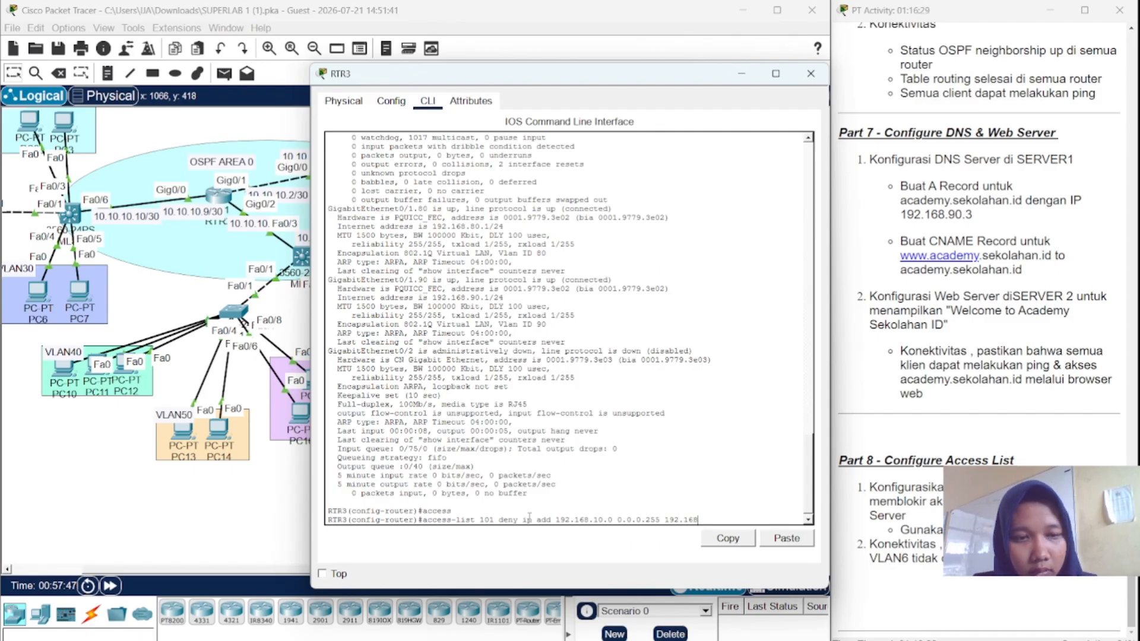
text(.)
text(9)
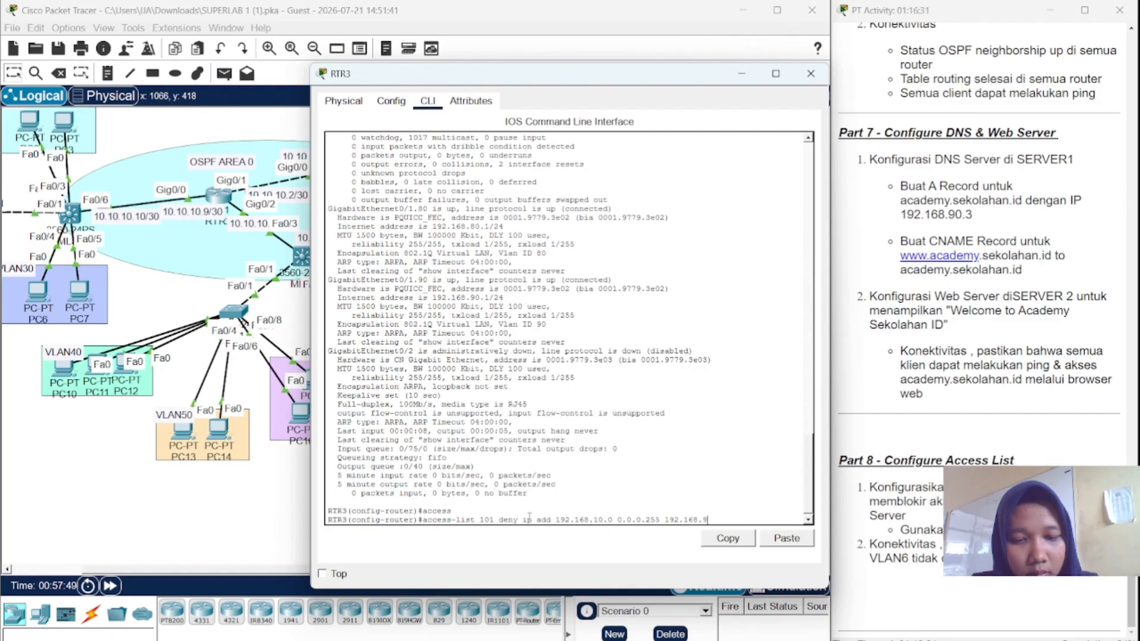
text(0.0)
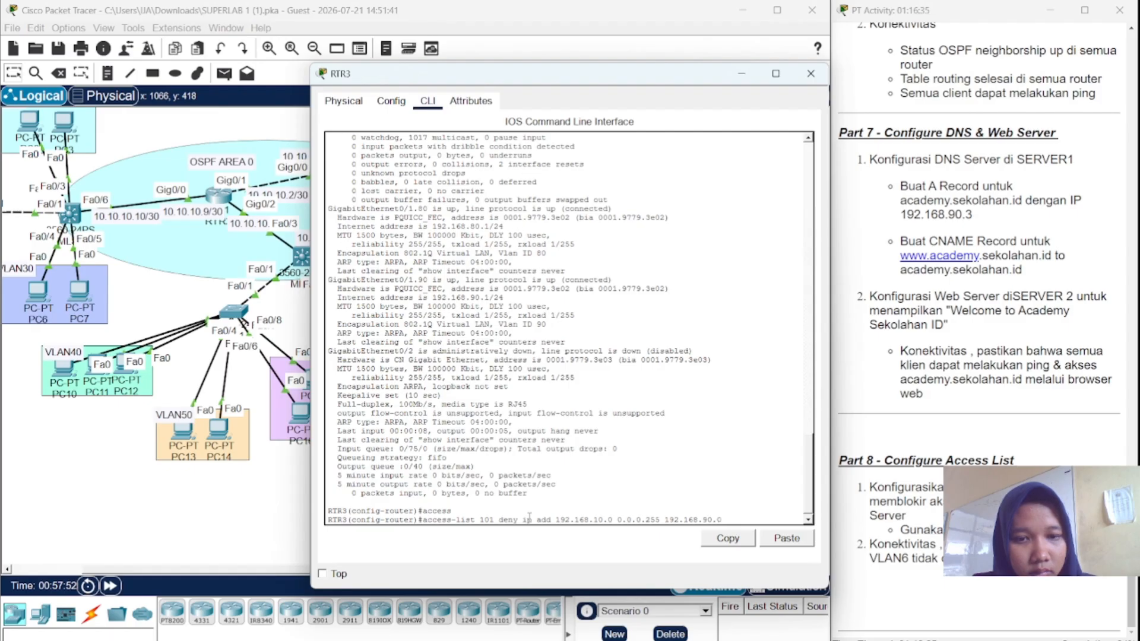
text( 255.)
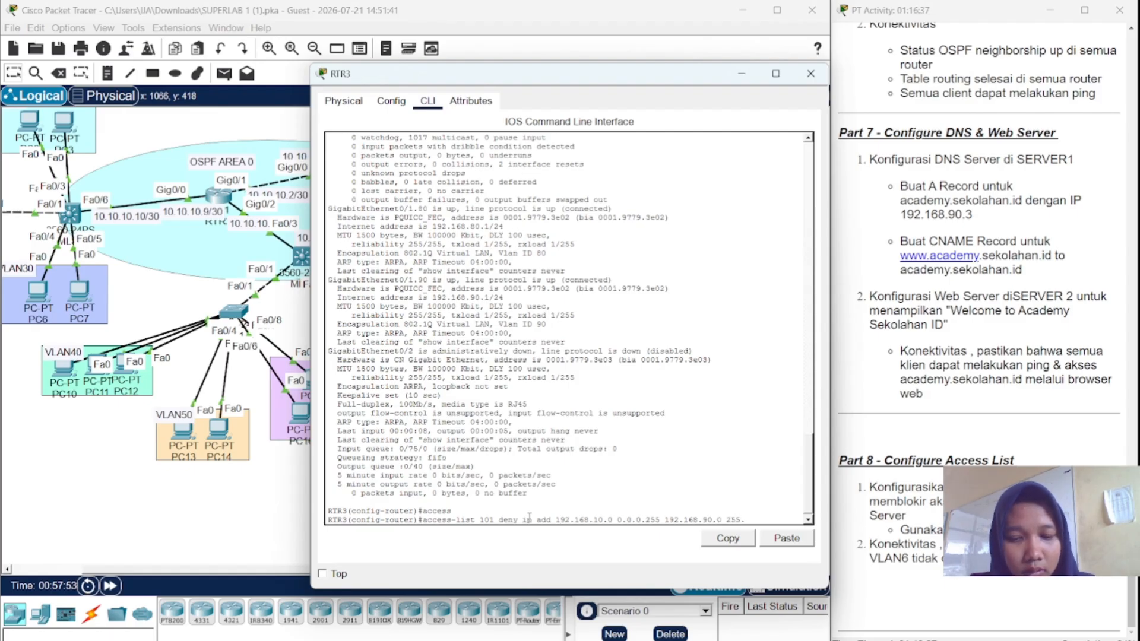
key(BackSpace)
key(BackSpace)
key(BackSpace)
key(BackSpace)
key(BackSpace)
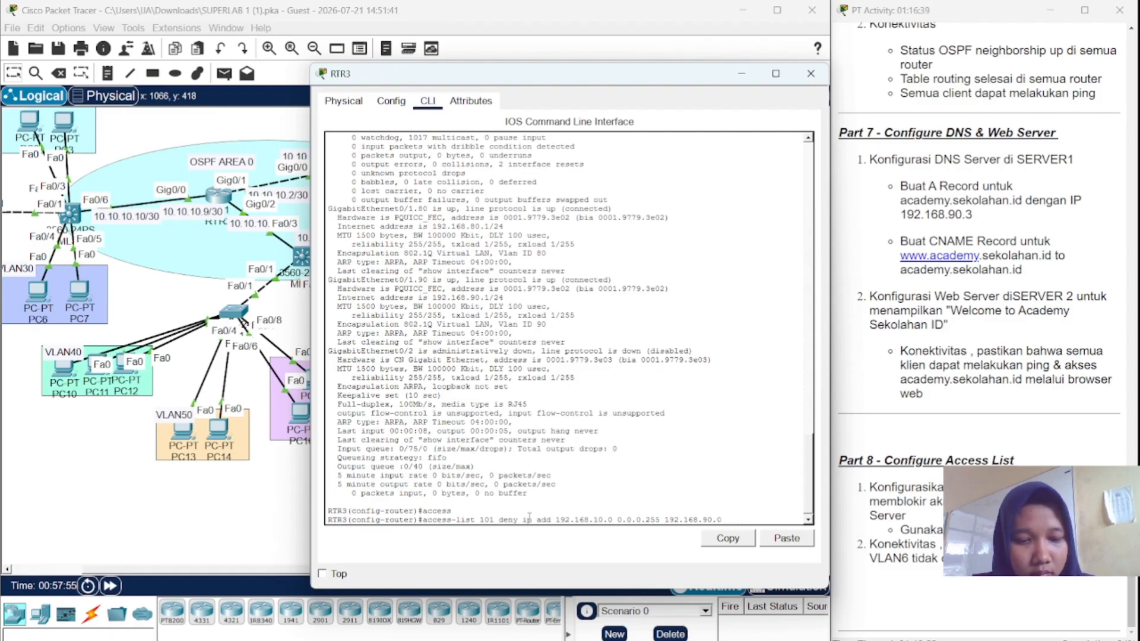
text(0.0.0)
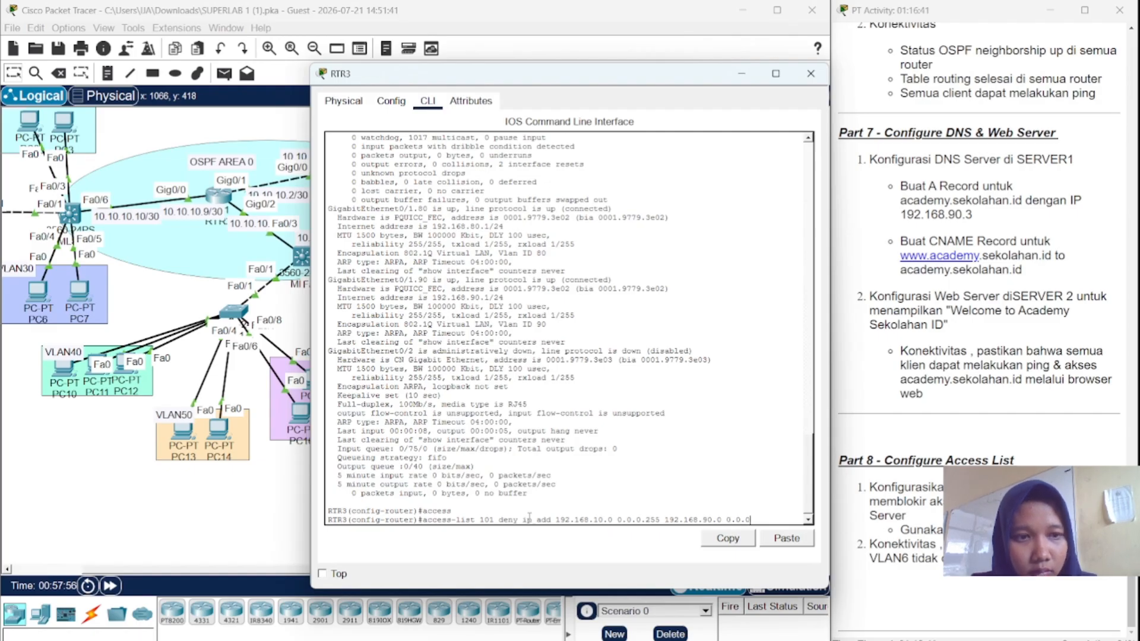
text(.255)
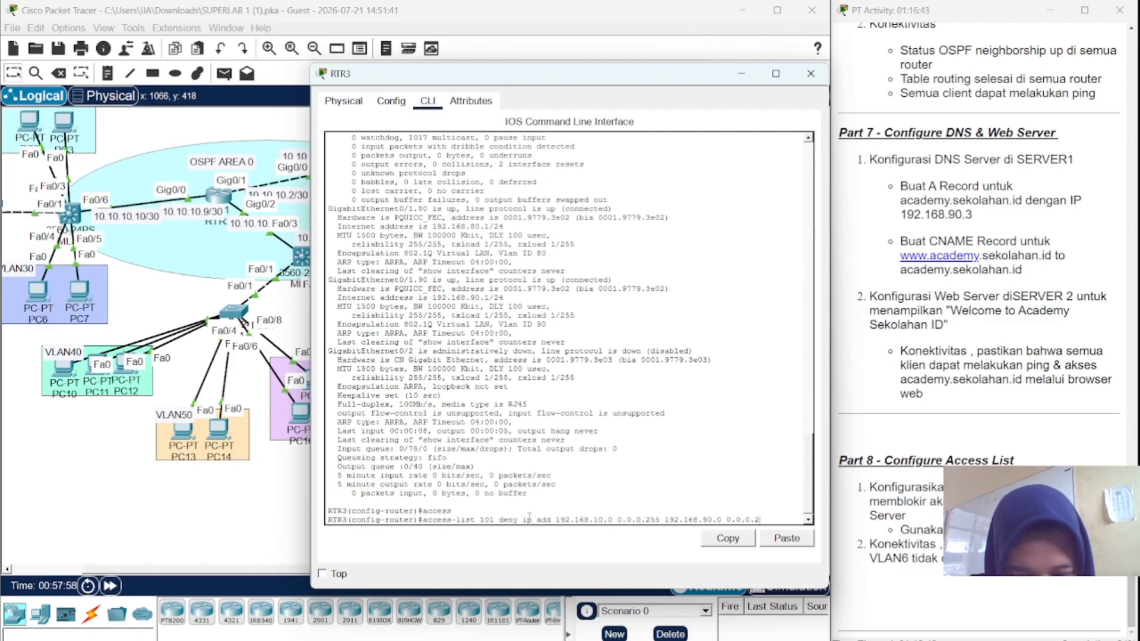
key(Return)
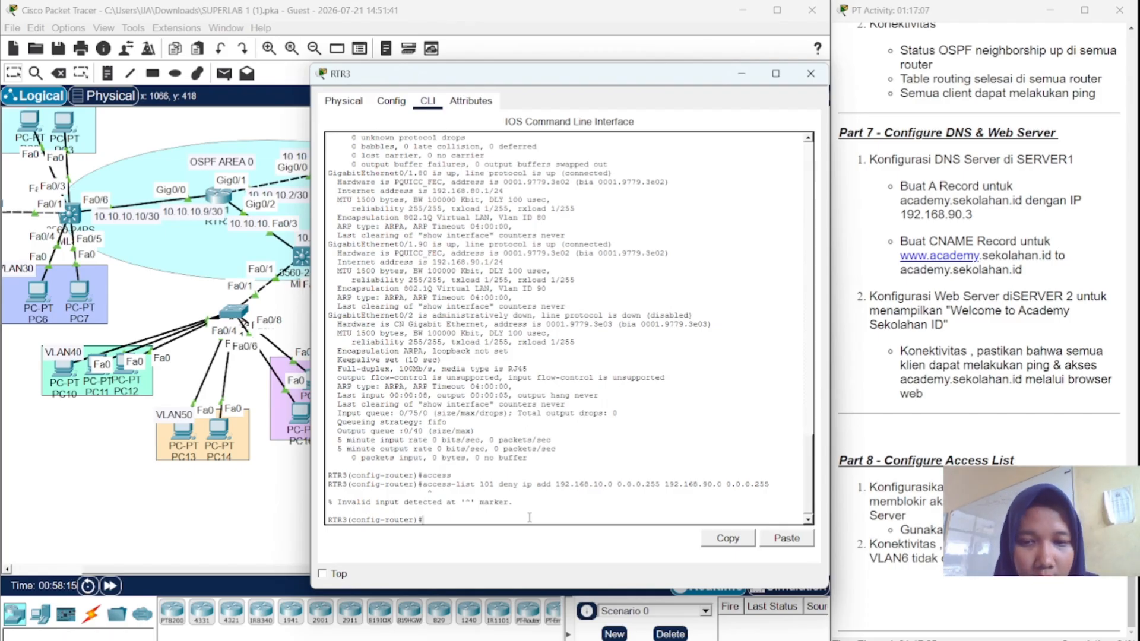
- Fix the rejected access-list 101 rule so it denies 192.168.10.0 traffic to 192.168.90.0
key(Up)
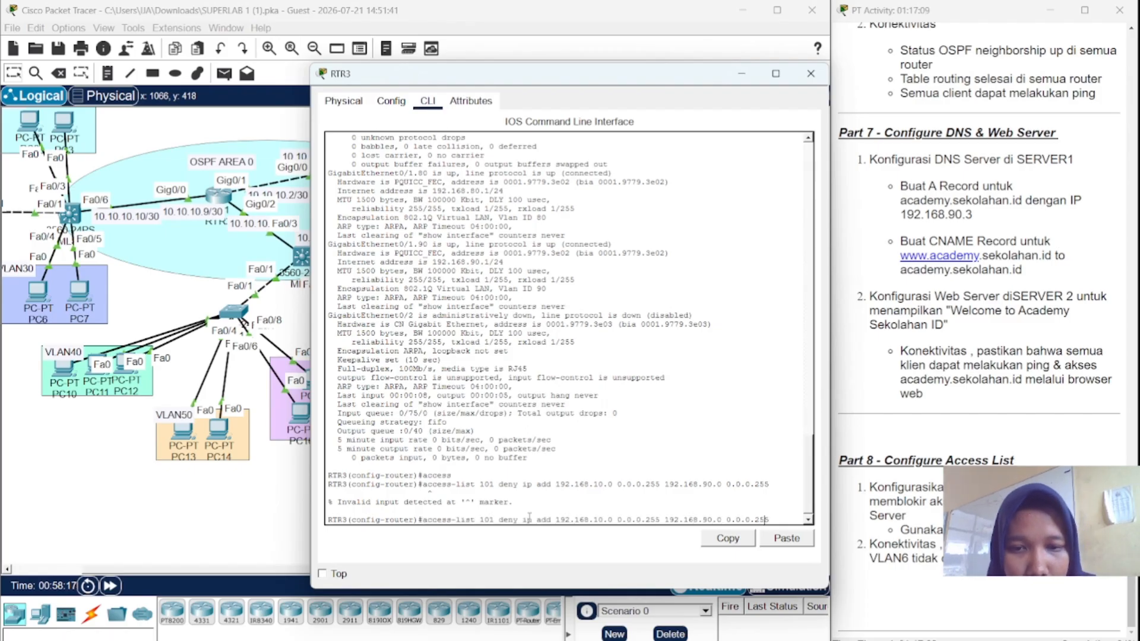
key(Left)
key(Left)
key(Left)
key(Left)
key(Left)
key(Left)
key(Left)
key(Left)
key(Left)
key(Left)
key(Left)
key(Left)
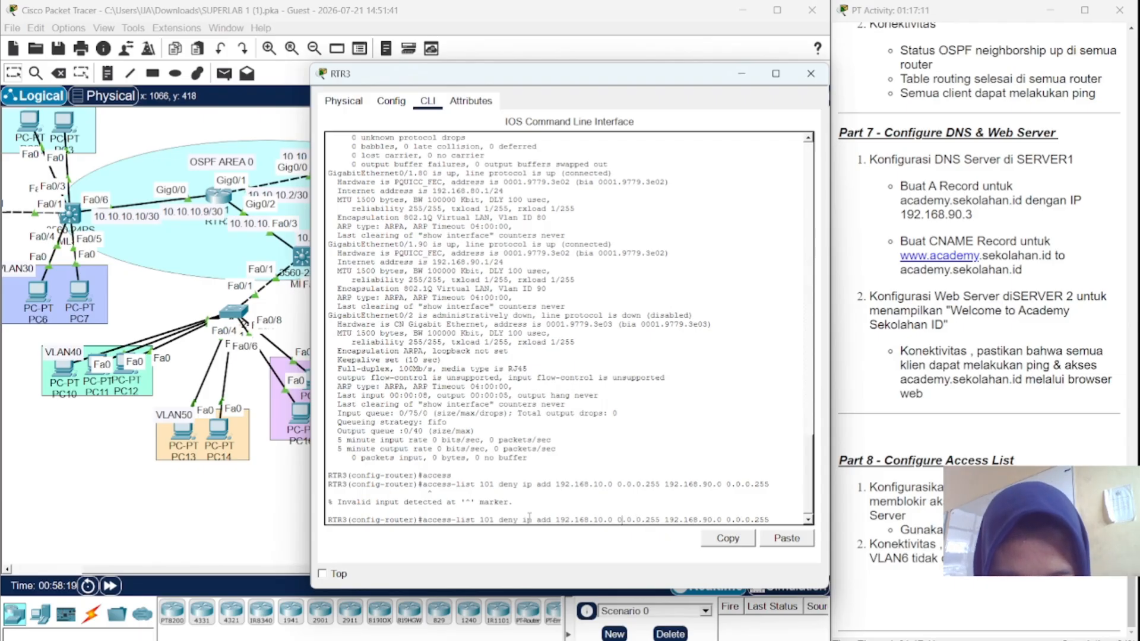
key(Left)
key(Left)
key(Left)
key(Left)
key(Left)
key(Left)
key(Left)
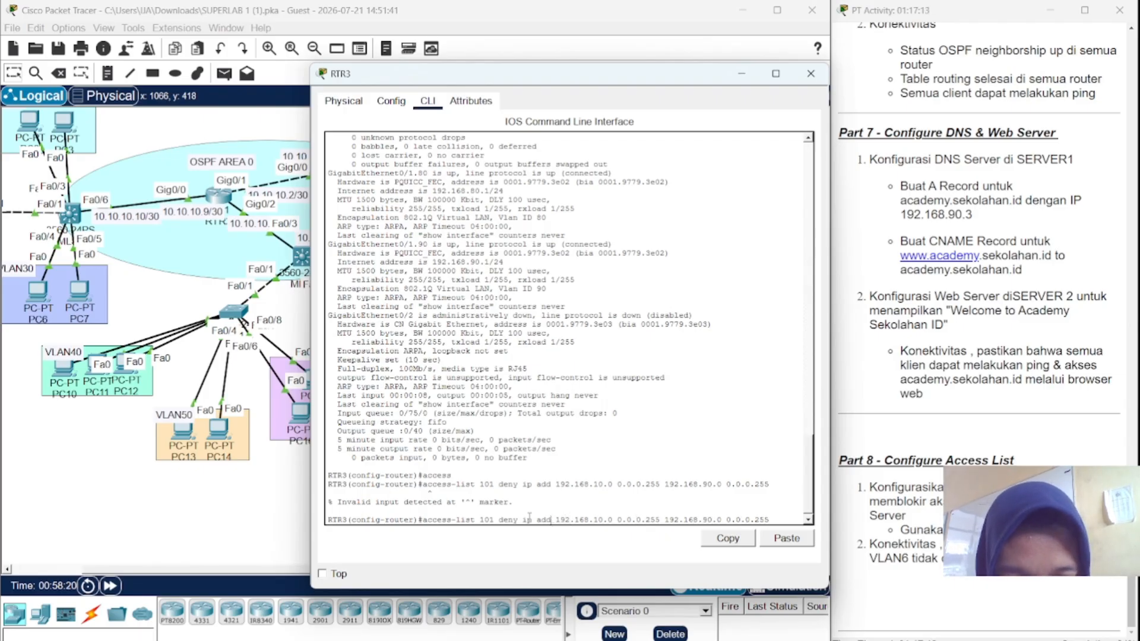
key(BackSpace)
key(BackSpace)
key(BackSpace)
key(BackSpace)
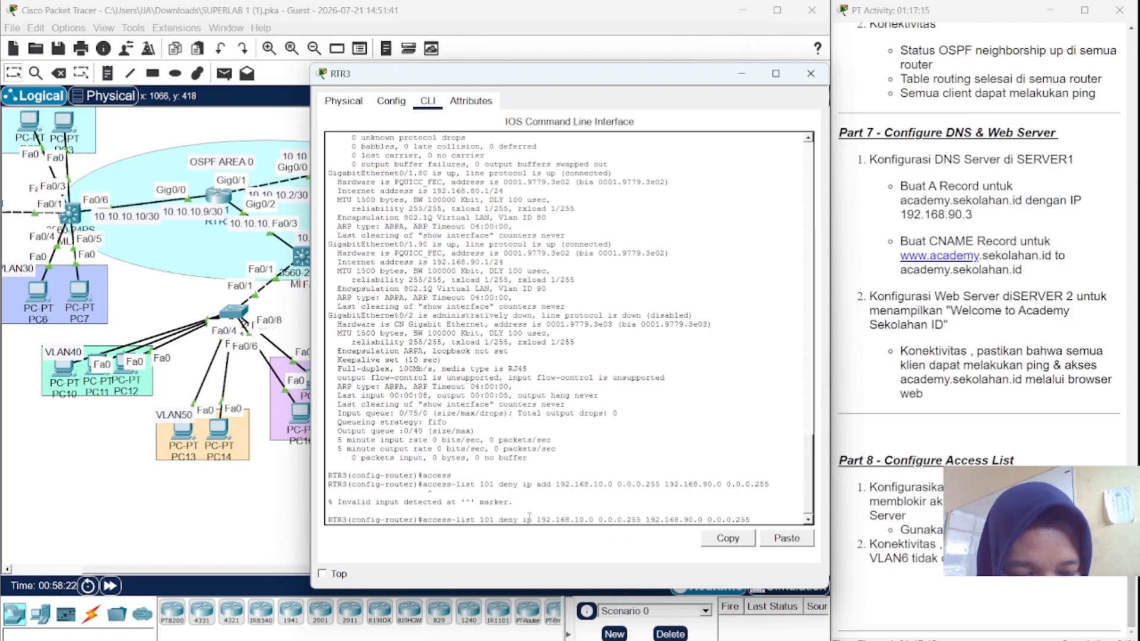
key(Return)
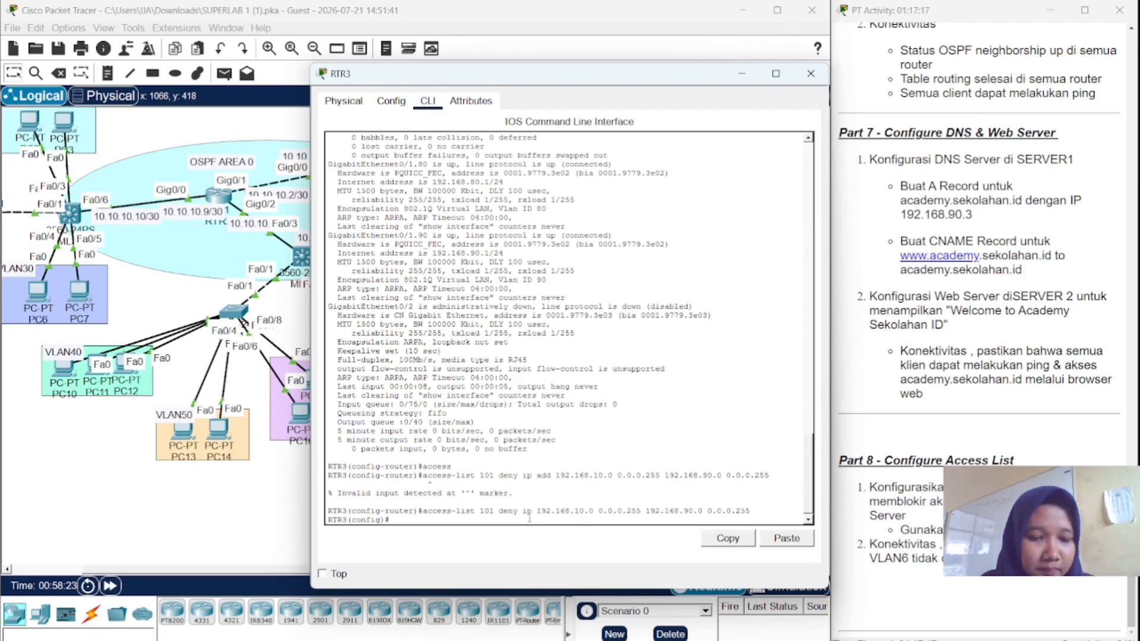
- Add a matching access-list 101 deny rule for source network 192.168.60.0
key(Up)
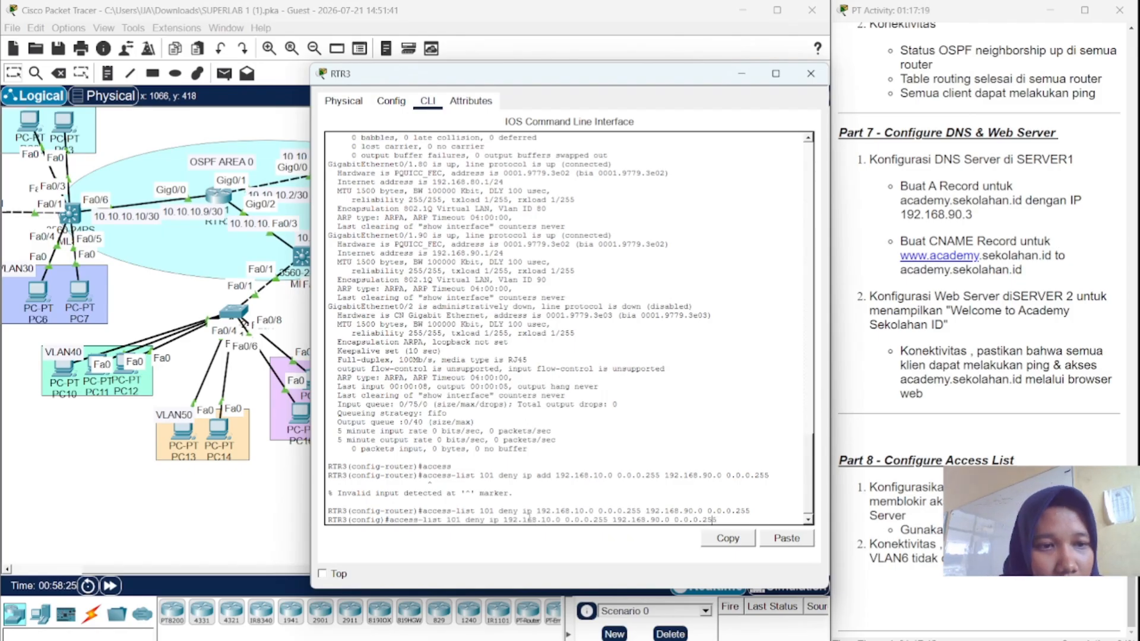
key(Left)
key(Left)
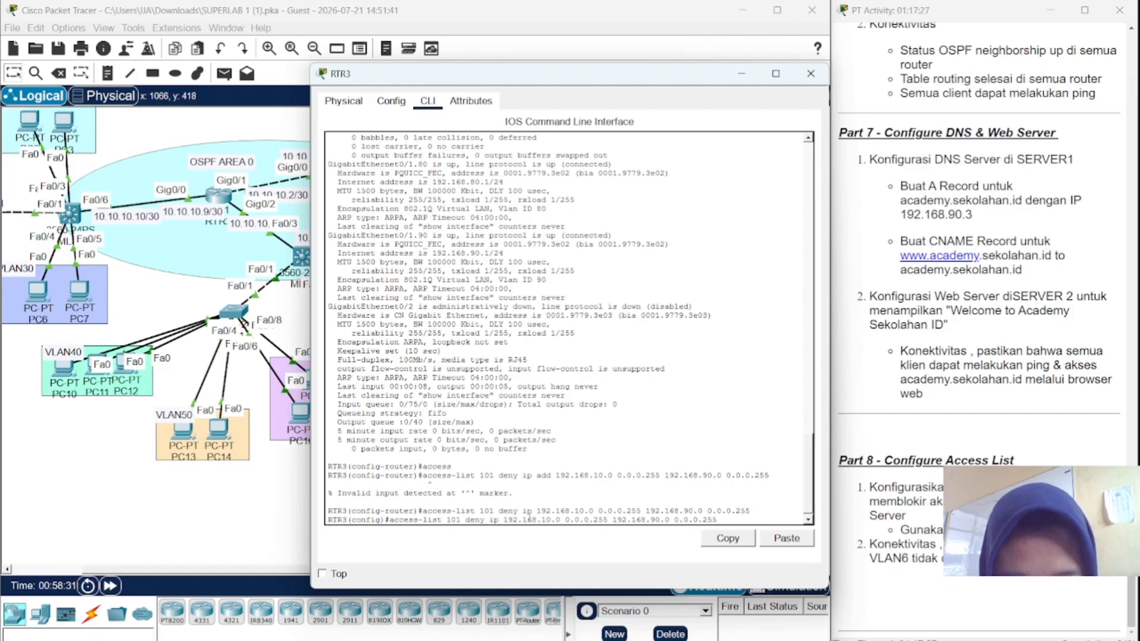
key(BackSpace)
key(BackSpace)
key(BackSpace)
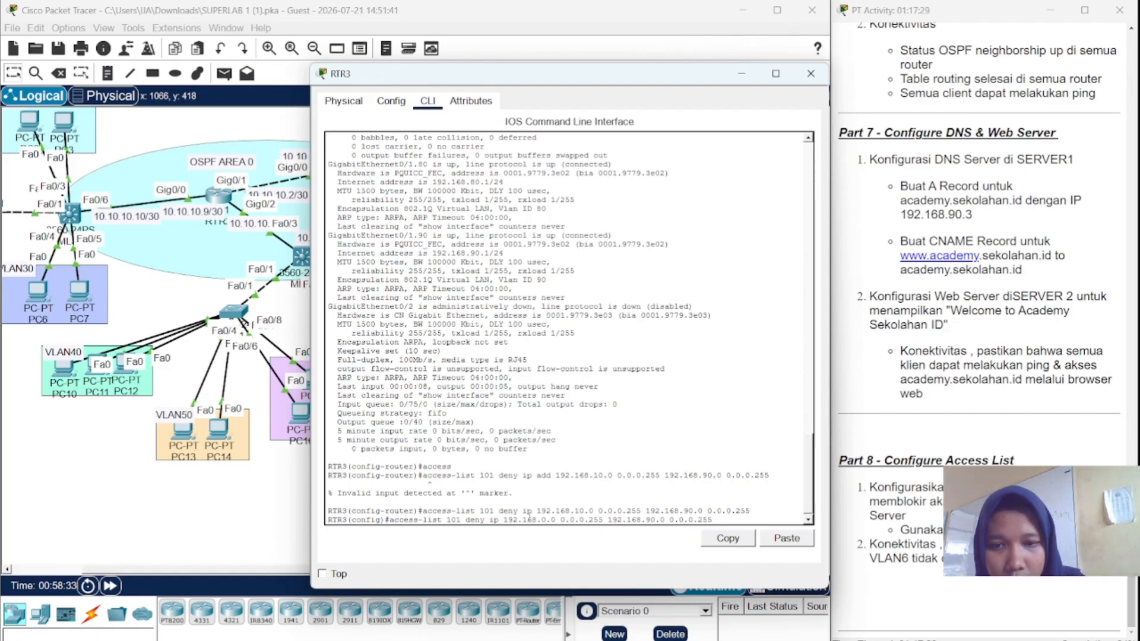
text(60)
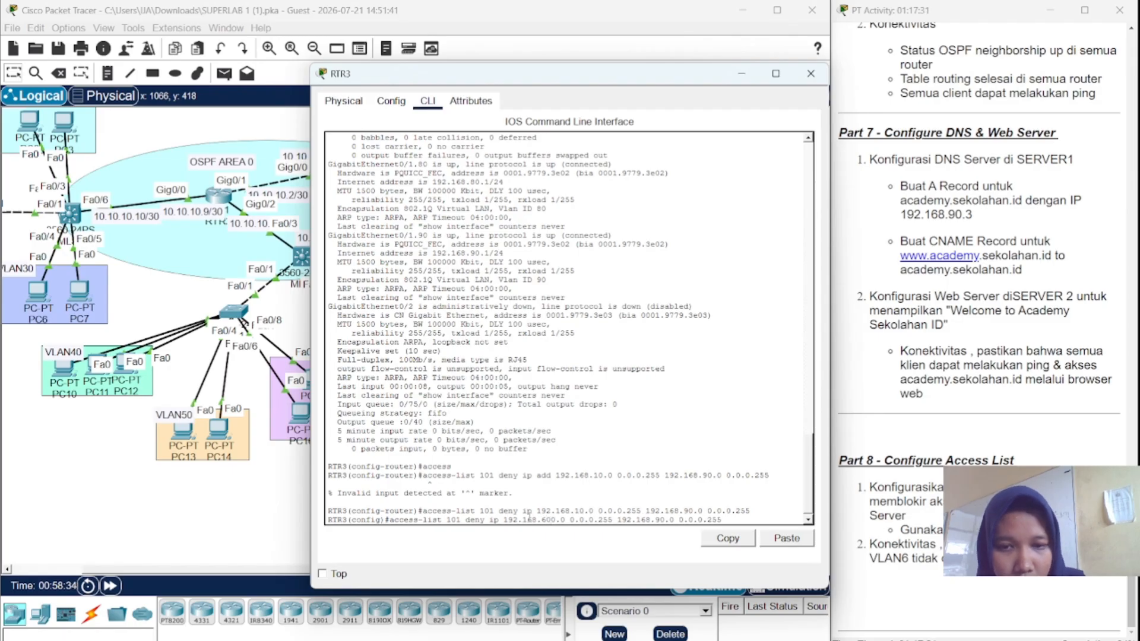
key(Delete)
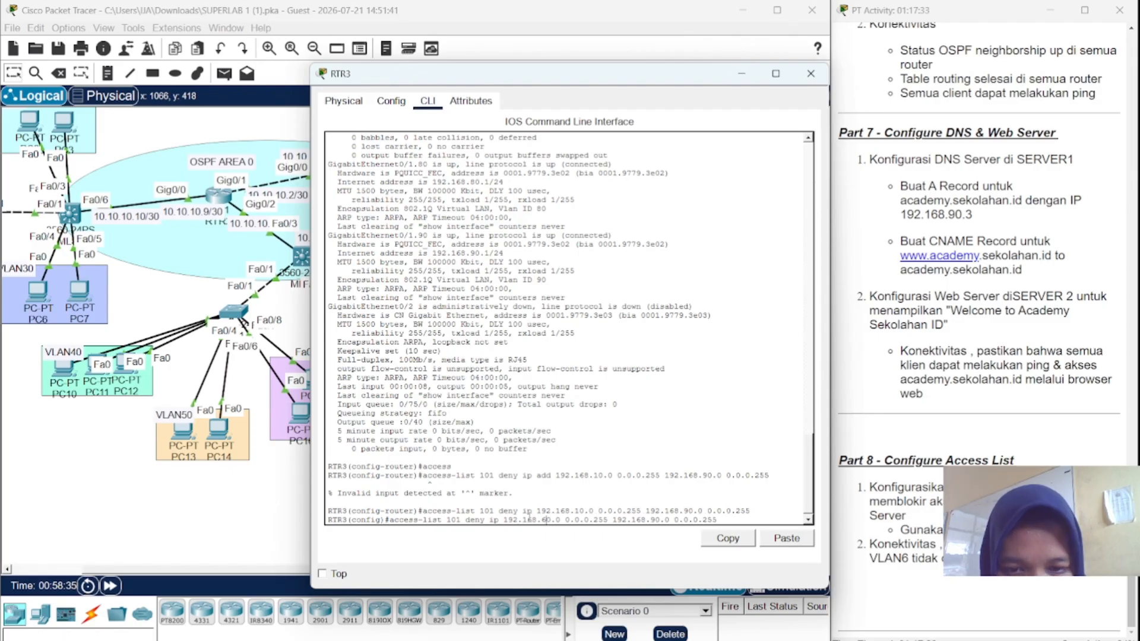
key(Return)
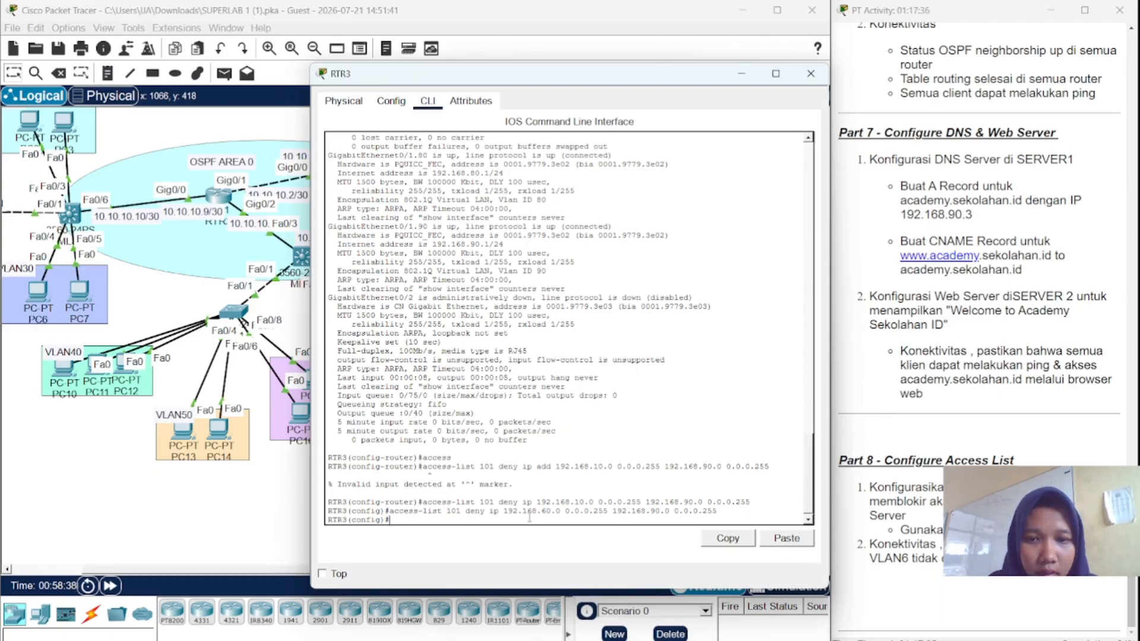
- Finish access-list 101 with 'permit ip any any' to allow all other traffic
key(Up)
key(BackSpace)
key(BackSpace)
key(BackSpace)
key(BackSpace)
key(BackSpace)
key(BackSpace)
key(BackSpace)
key(BackSpace)
key(BackSpace)
key(BackSpace)
key(BackSpace)
key(BackSpace)
key(BackSpace)
key(BackSpace)
key(BackSpace)
key(BackSpace)
key(BackSpace)
key(BackSpace)
key(BackSpace)
key(BackSpace)
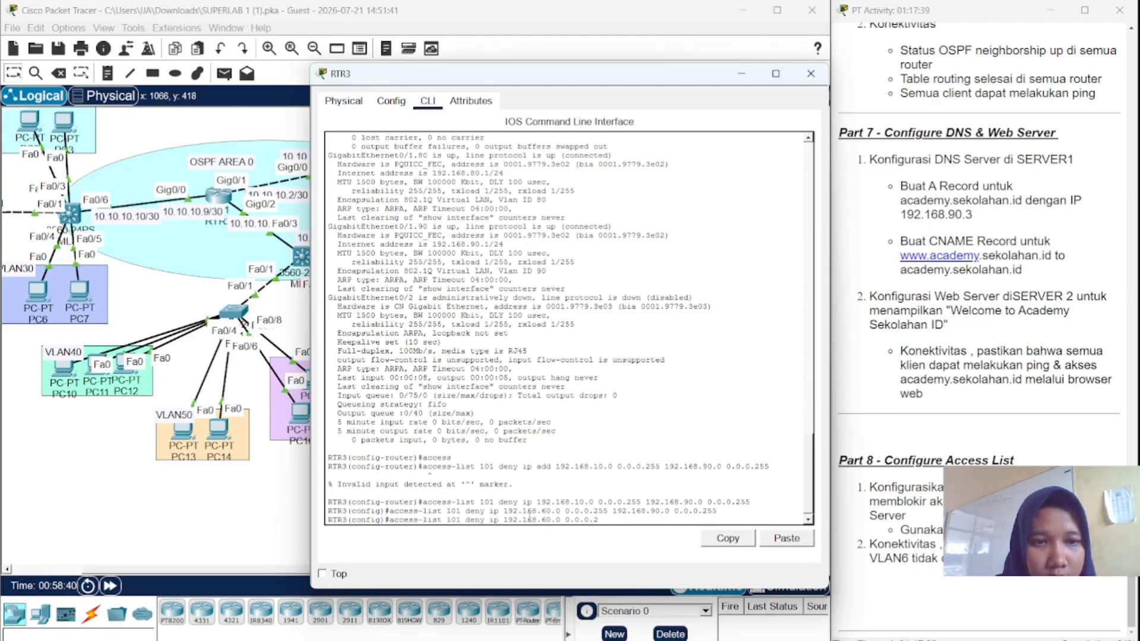
key(BackSpace)
key(BackSpace)
key(BackSpace)
key(BackSpace)
key(BackSpace)
key(BackSpace)
key(BackSpace)
key(BackSpace)
key(BackSpace)
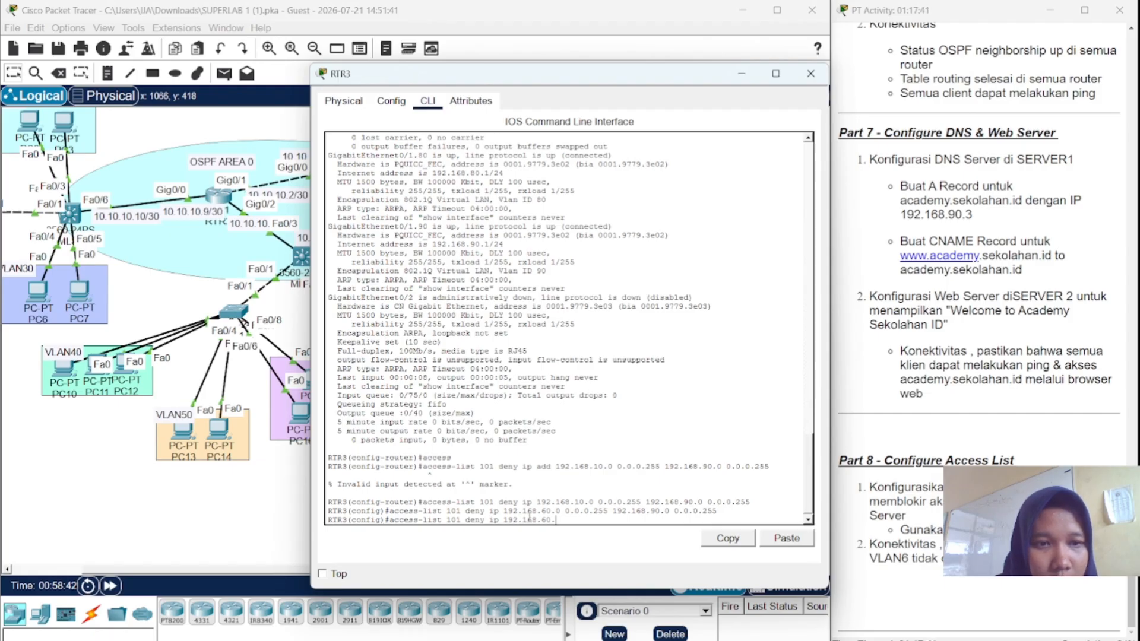
key(BackSpace)
key(BackSpace)
key(BackSpace)
key(BackSpace)
key(BackSpace)
key(BackSpace)
key(BackSpace)
key(BackSpace)
key(BackSpace)
key(BackSpace)
key(BackSpace)
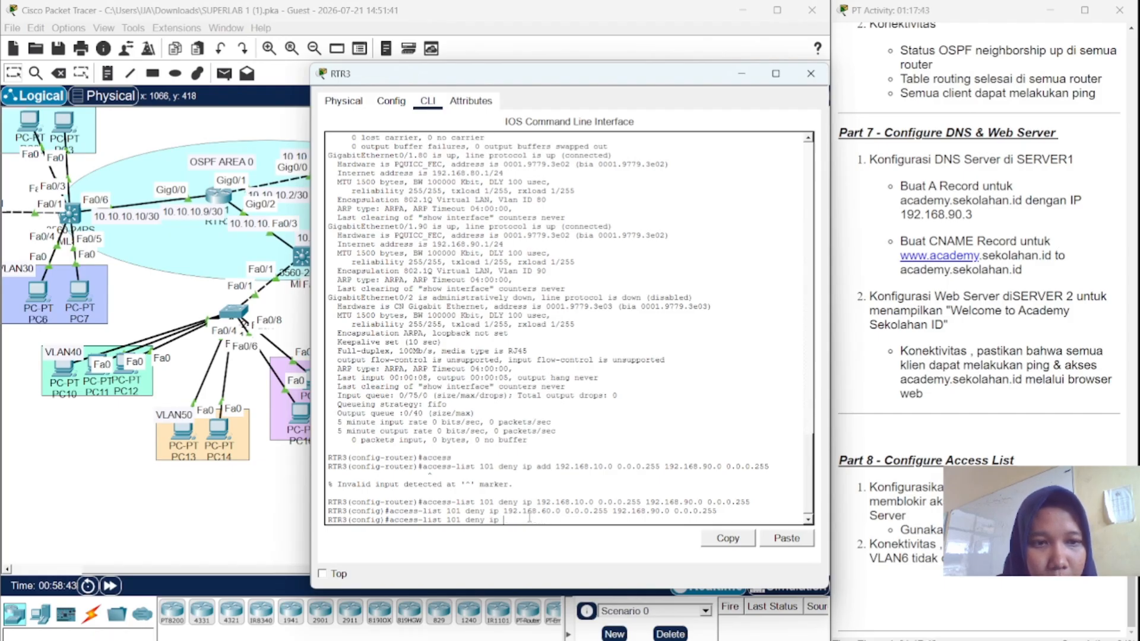
key(BackSpace)
key(BackSpace)
key(BackSpace)
key(BackSpace)
key(BackSpace)
key(BackSpace)
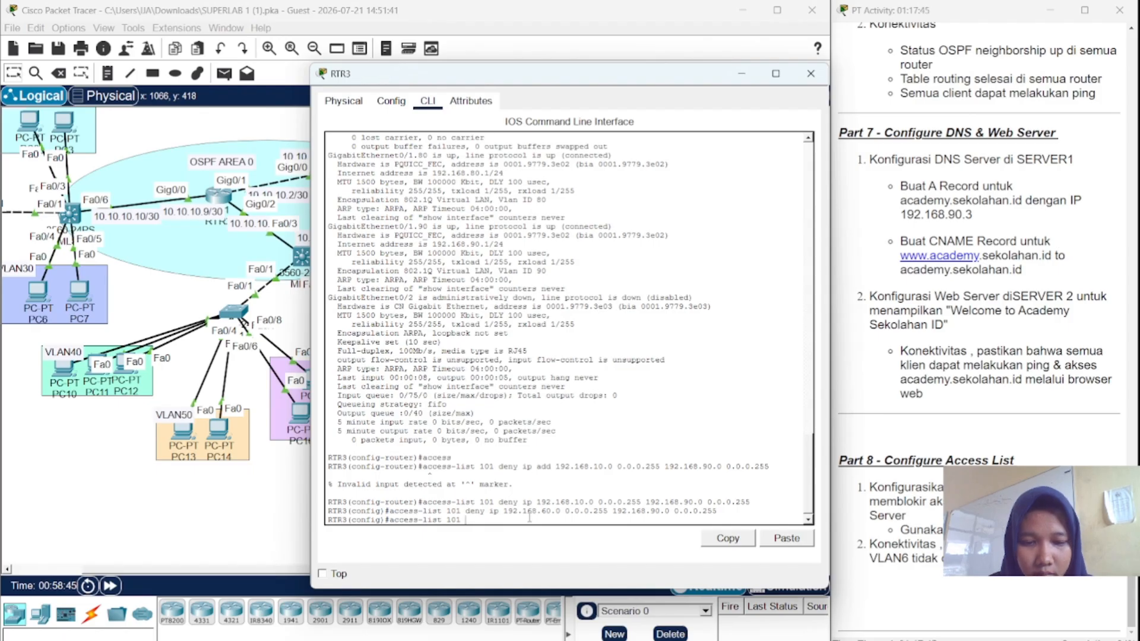
text(permi)
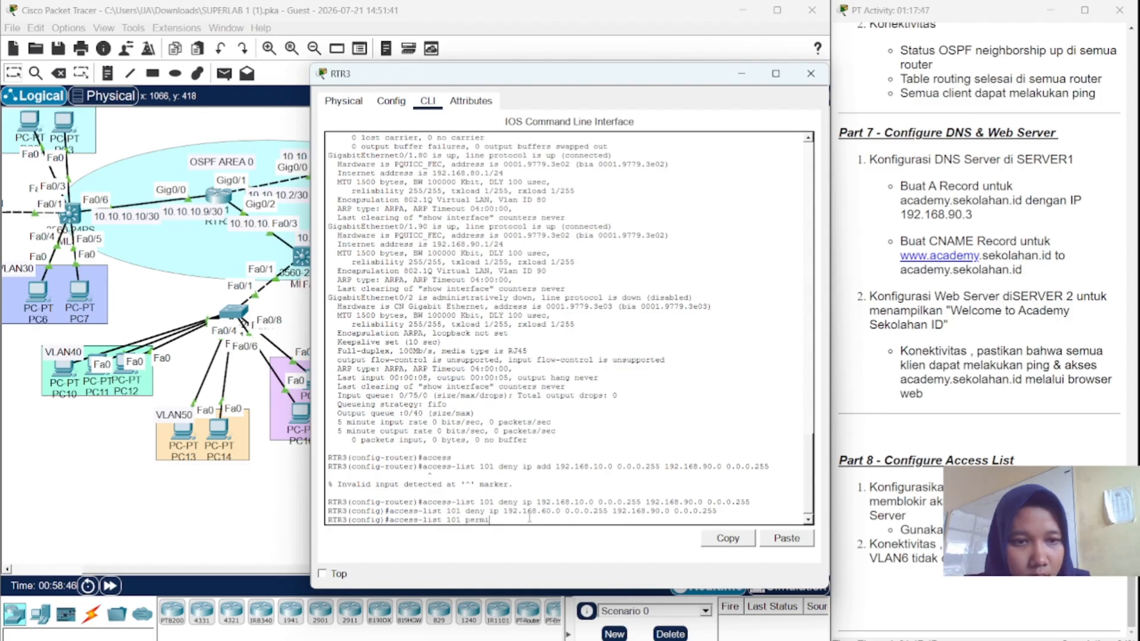
text(t)
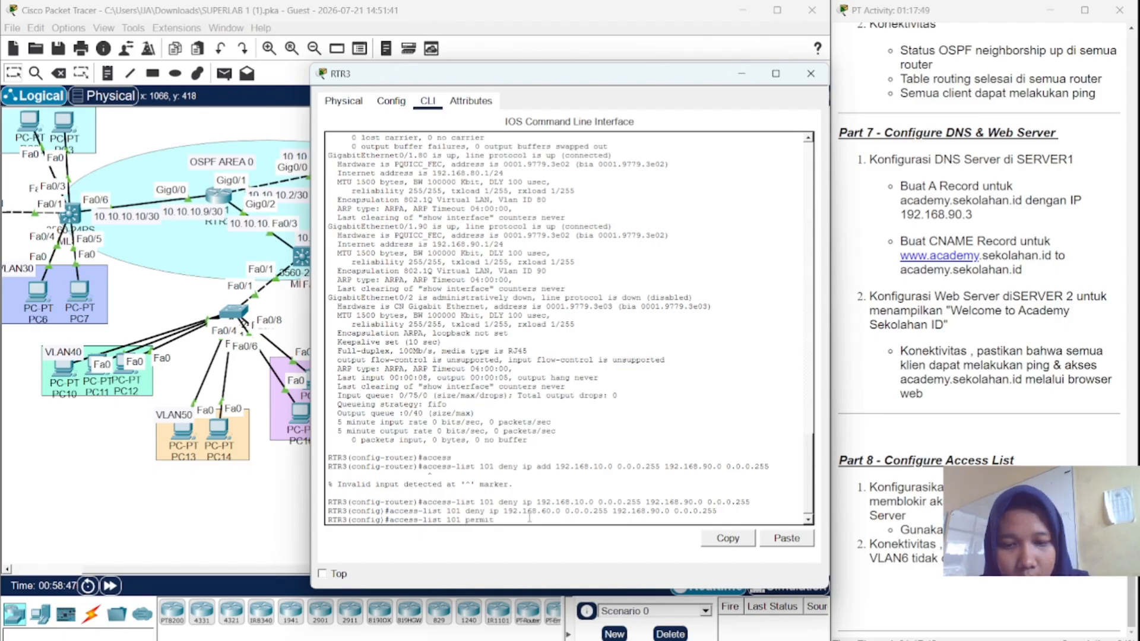
text( ip a)
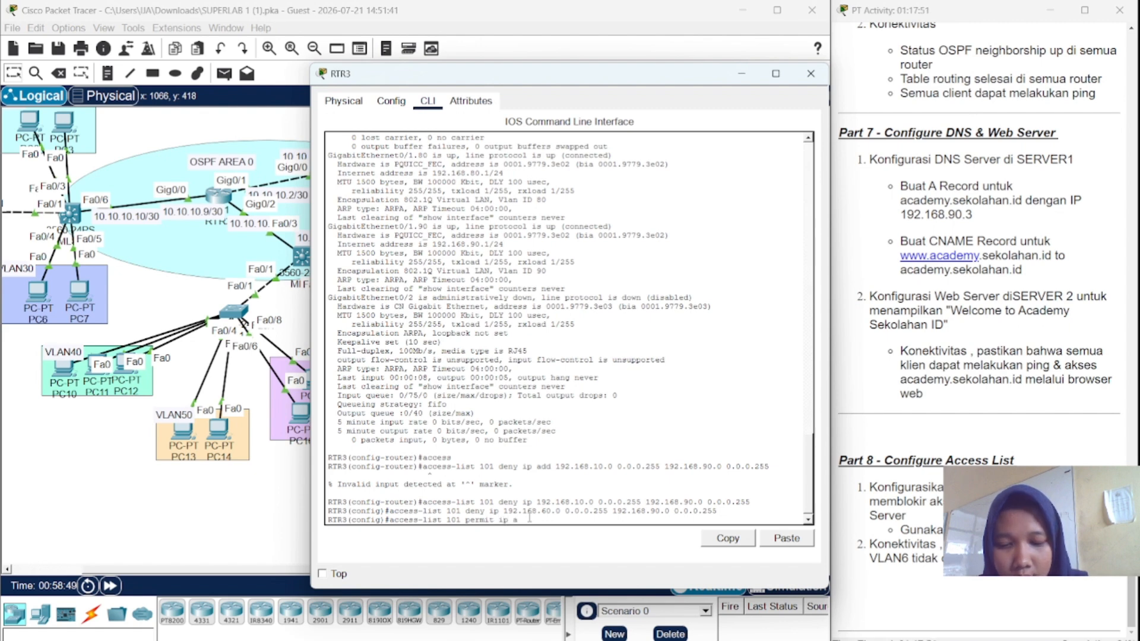
text(ny any)
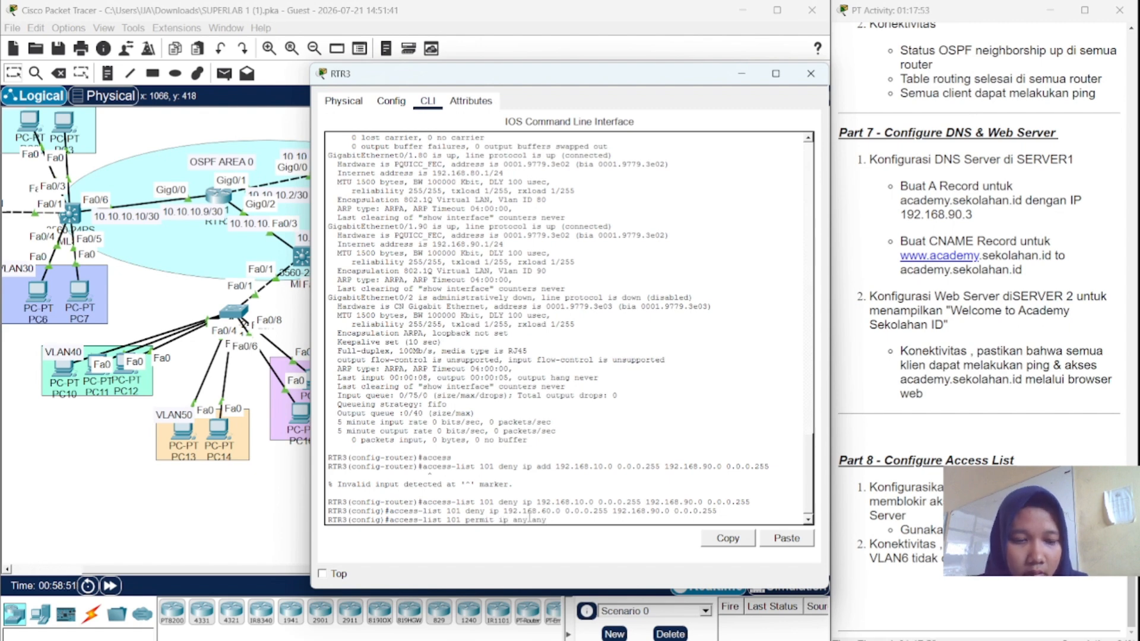
key(Return)
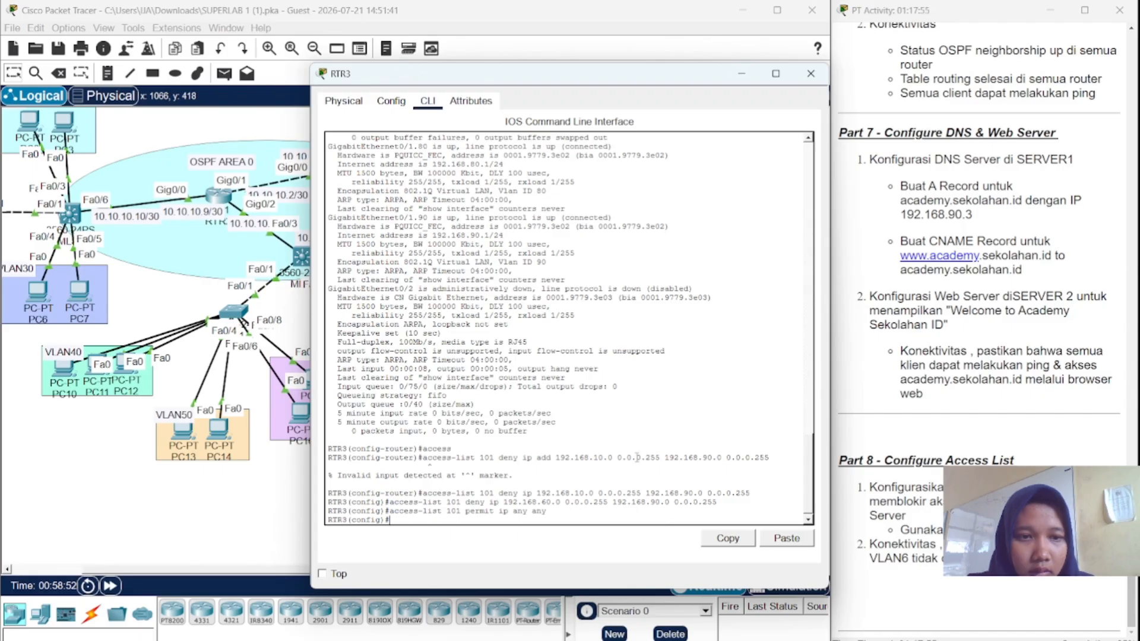
- On subinterface gig0/1.90, enter 'ip access-group 101 out' to filter outbound traffic
text(int g)
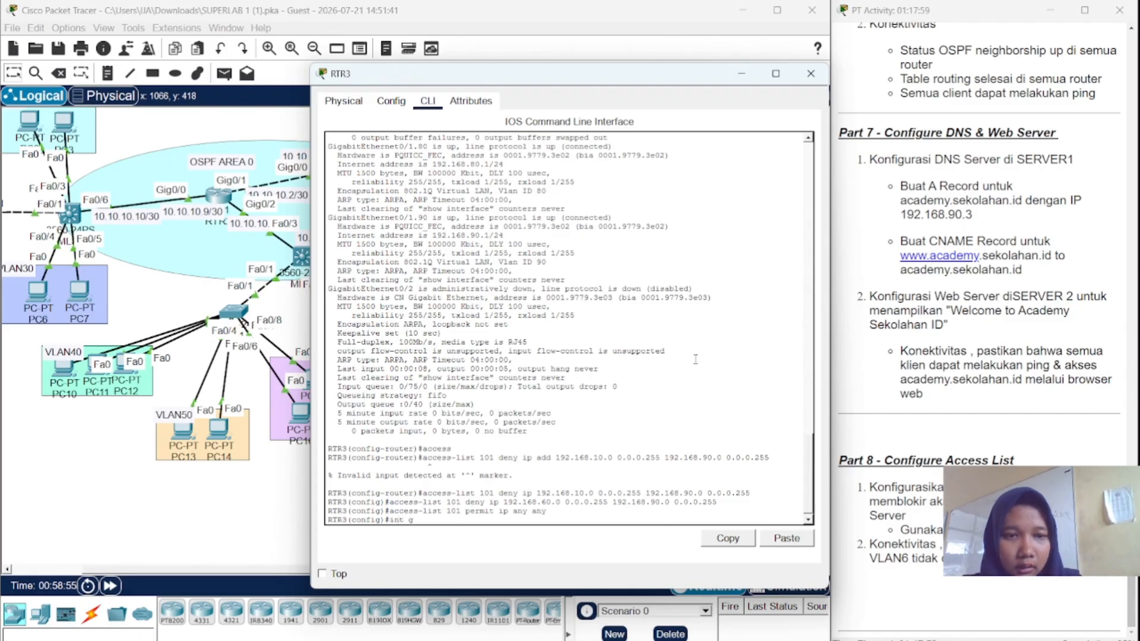
text(ig0/)
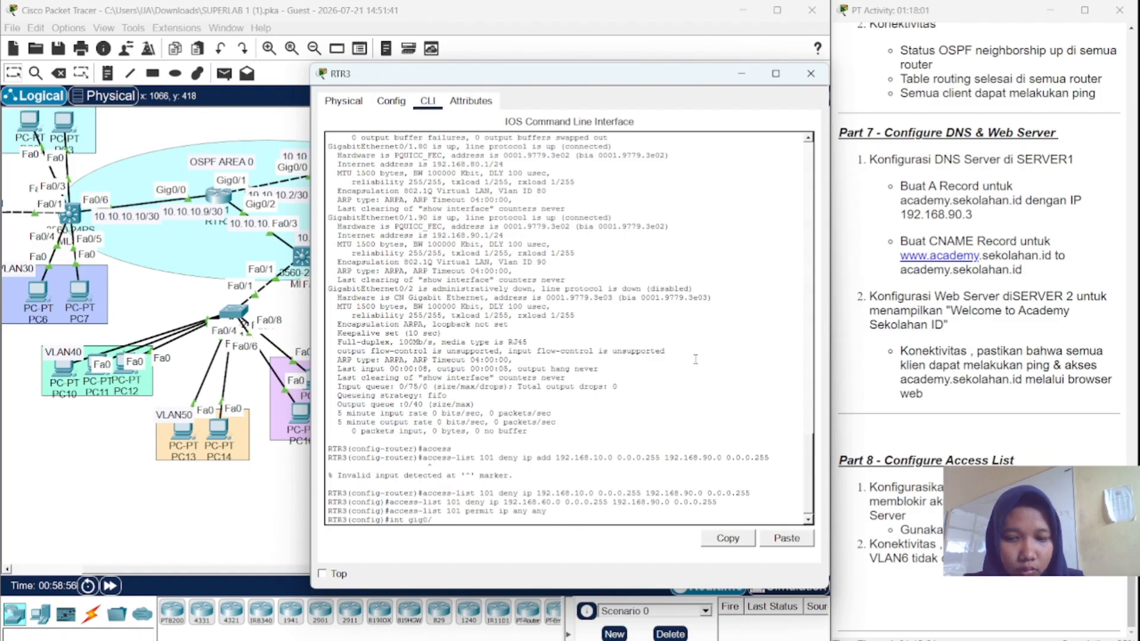
text(1.)
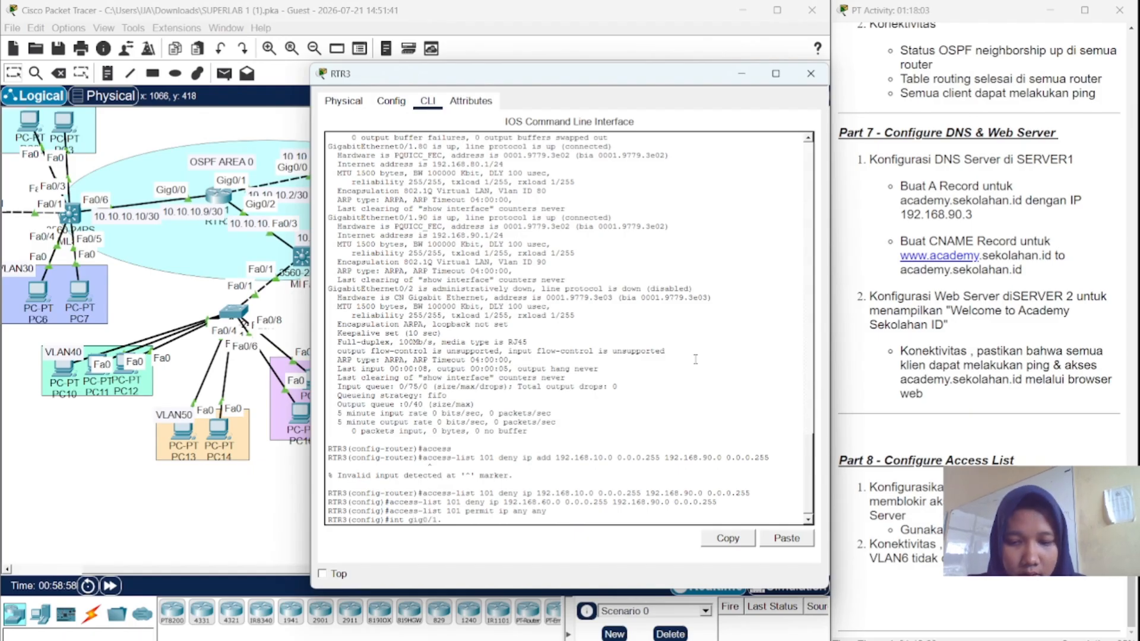
text(9)
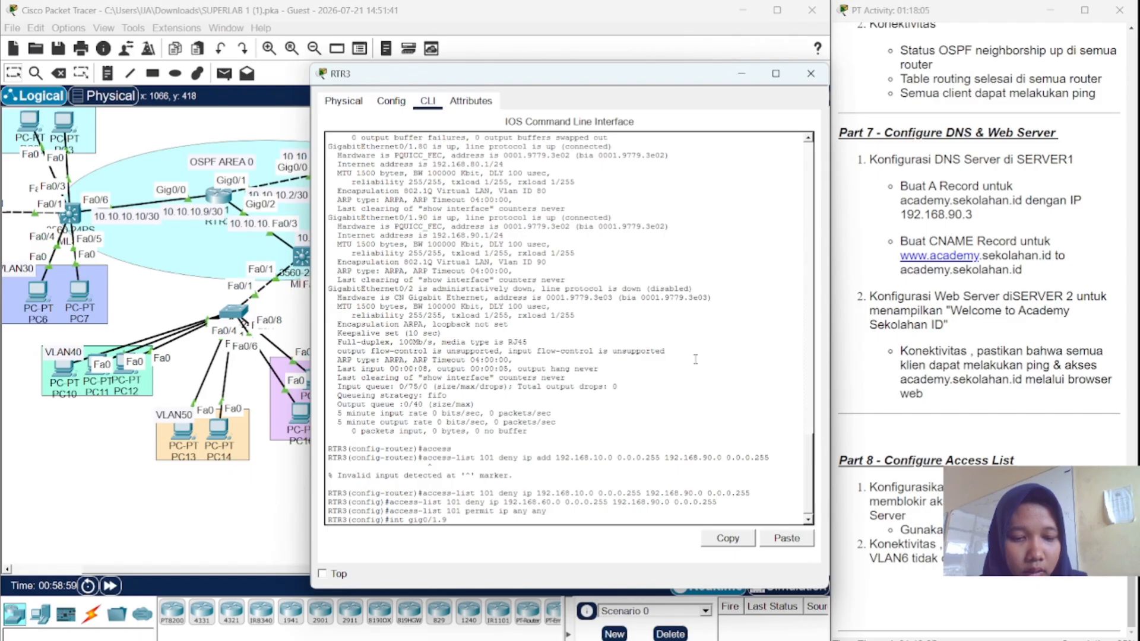
text(0)
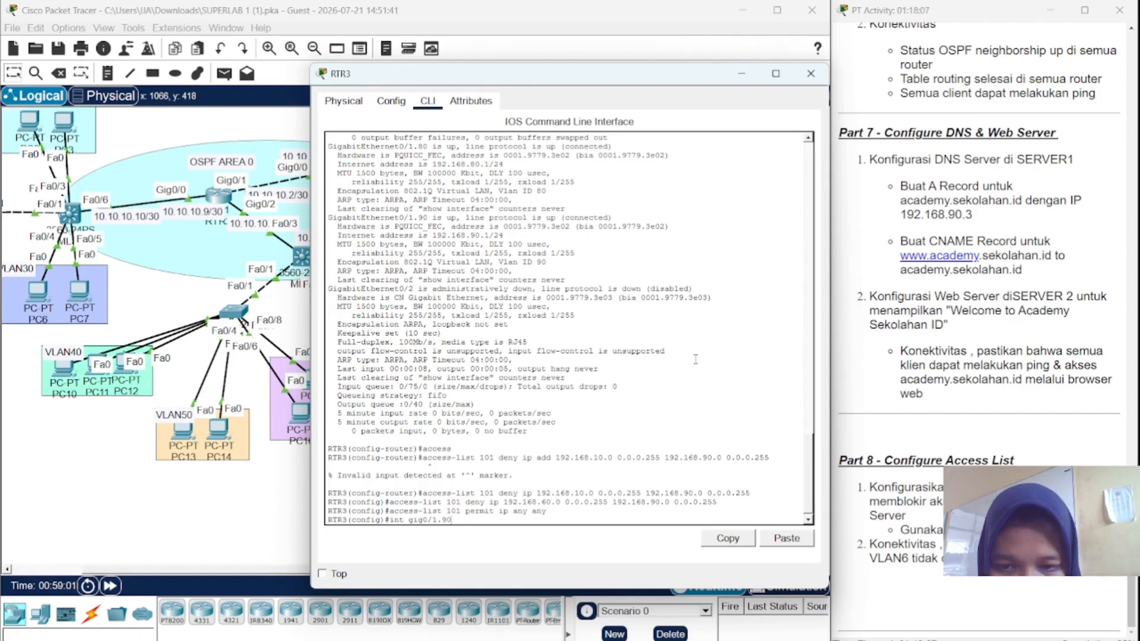
key(Return)
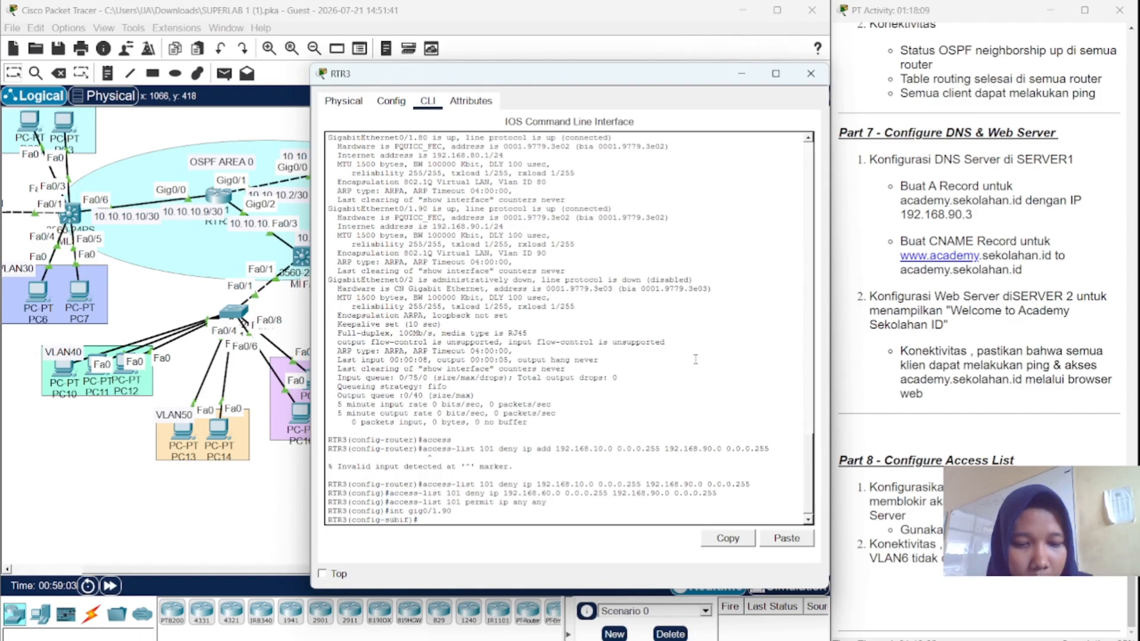
text(ip)
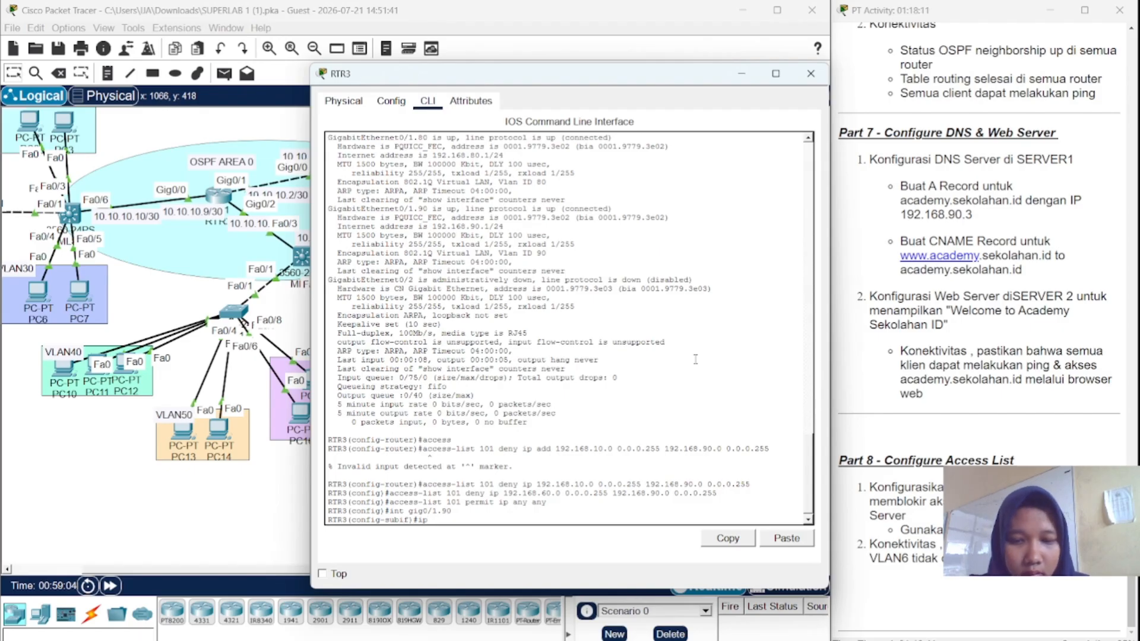
text( acc)
key(Tab)
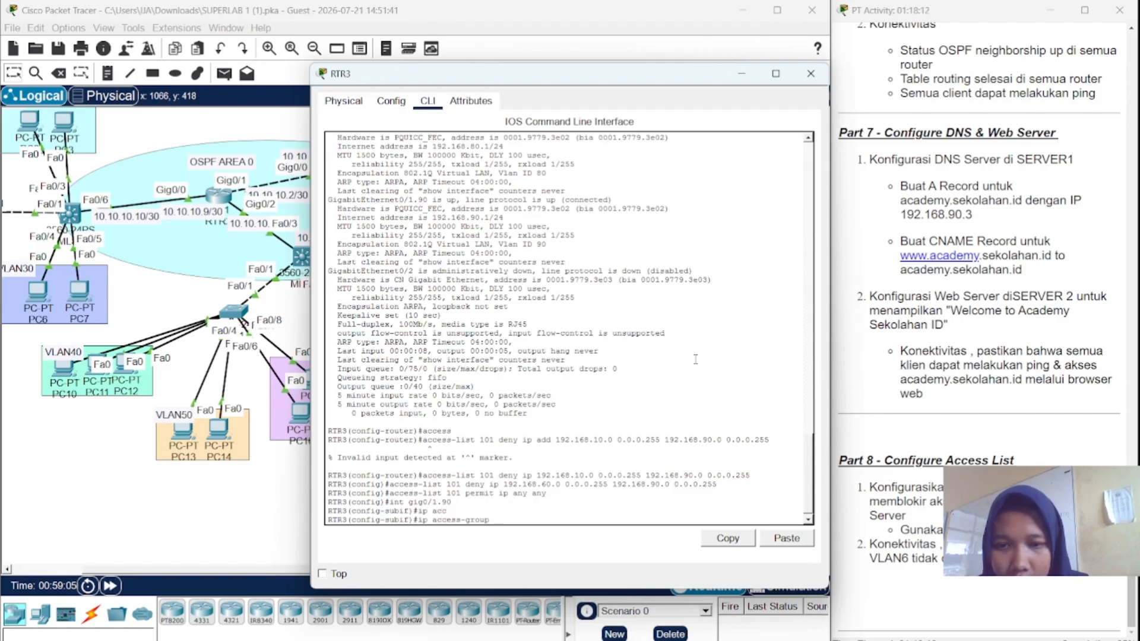
text(10)
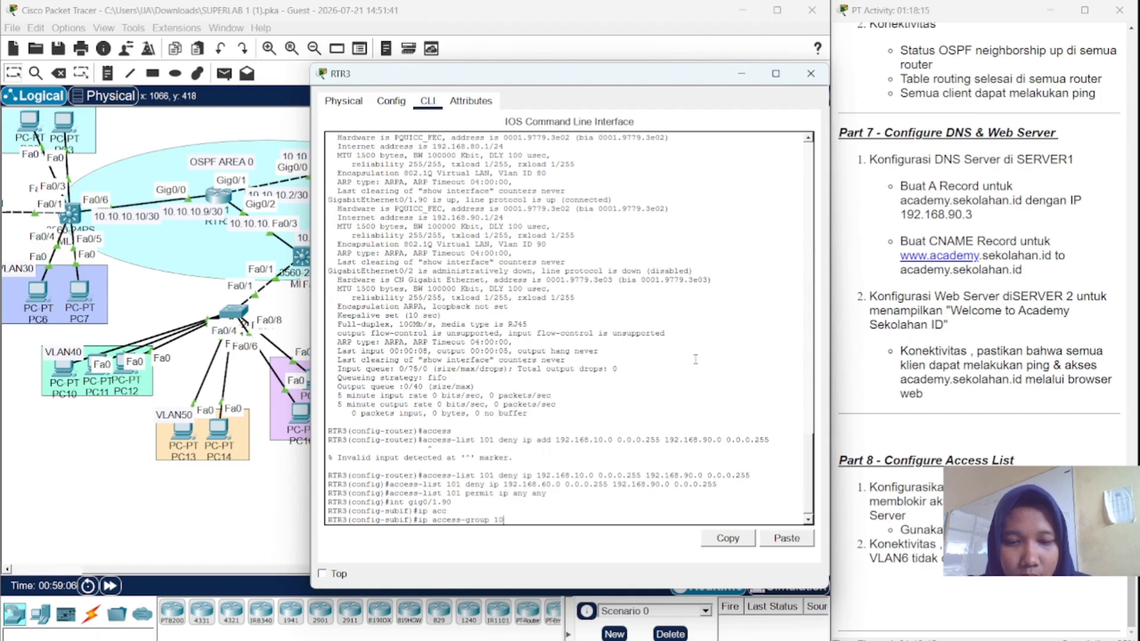
text(1 out)
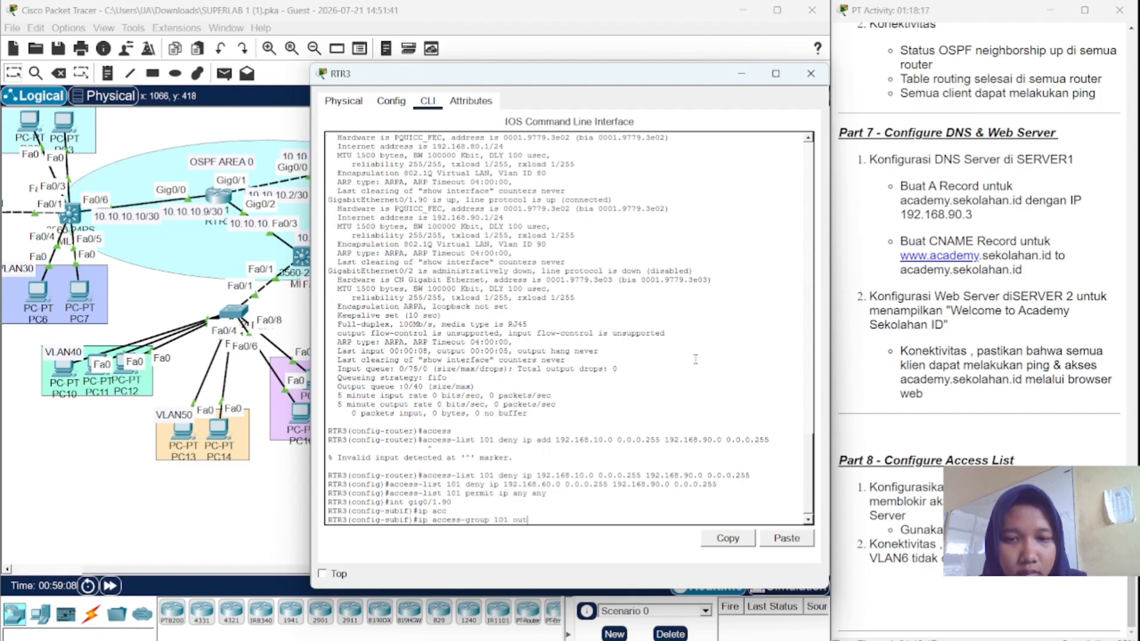
key(Return)
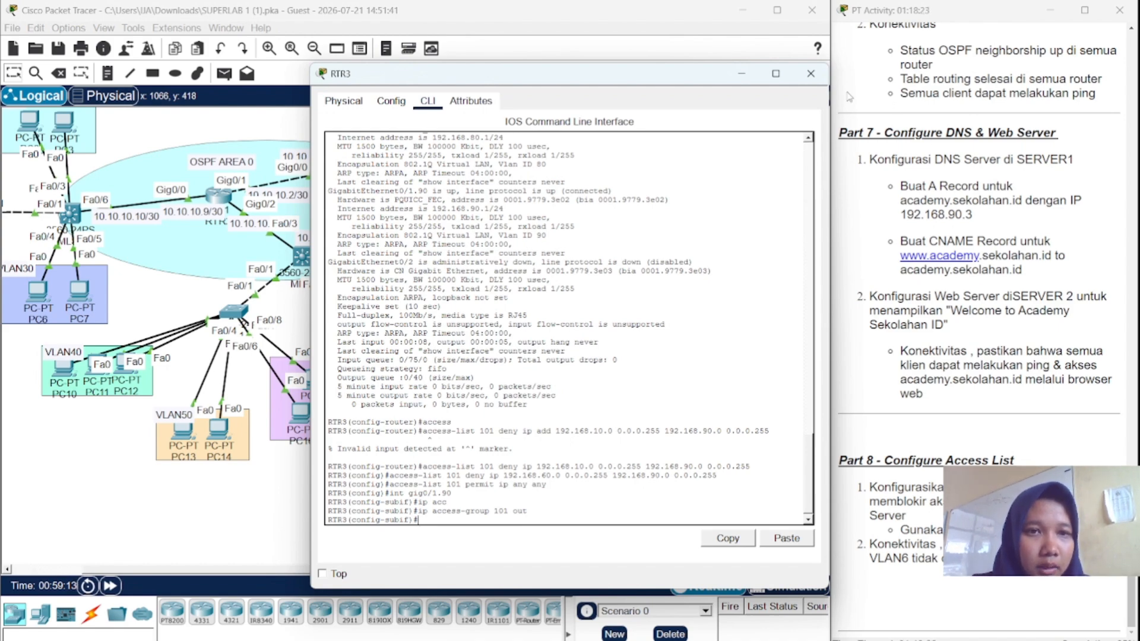
- From PC0's command prompt, ping 192.168.90.3 and get destination host unreachable
click(812, 74)
scroll(256, 188, left, 5)
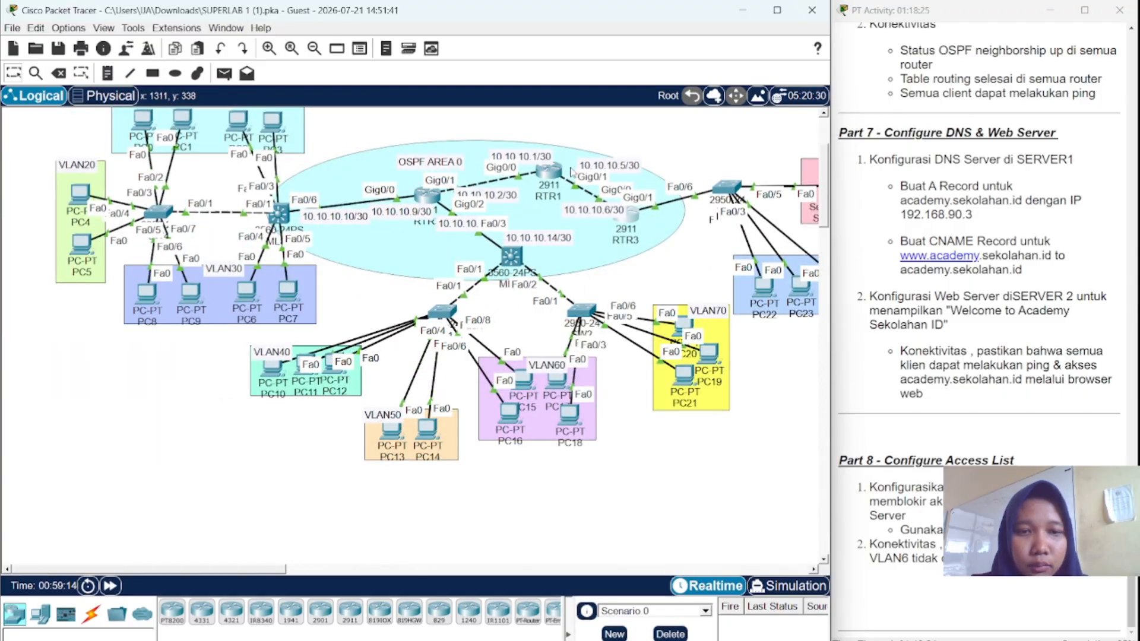
scroll(186, 212, up, 2)
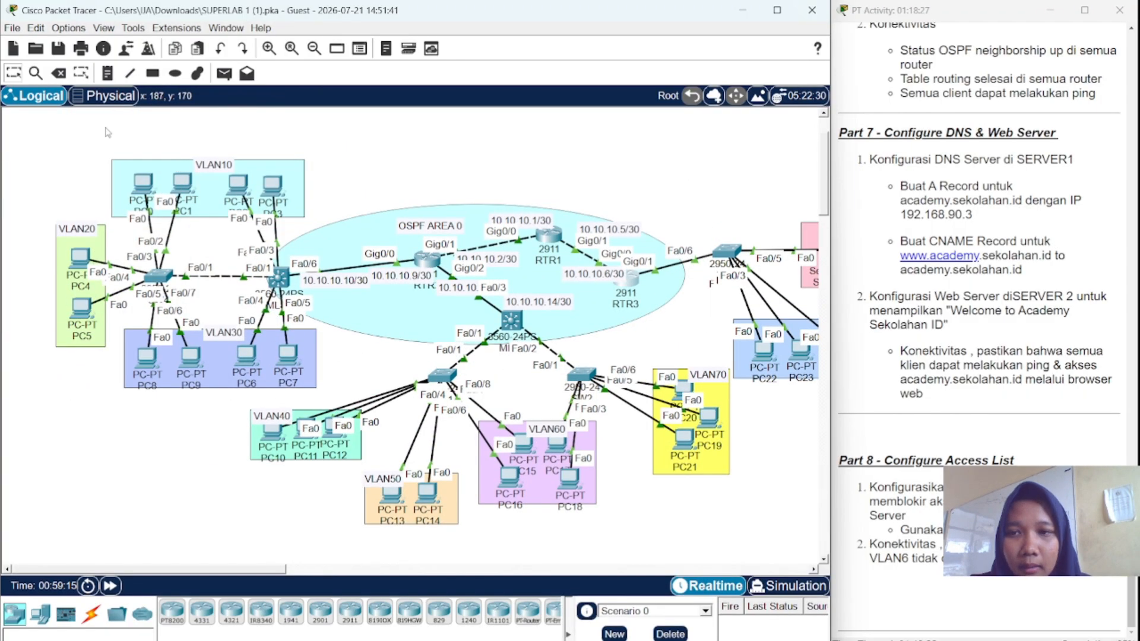
click(138, 182)
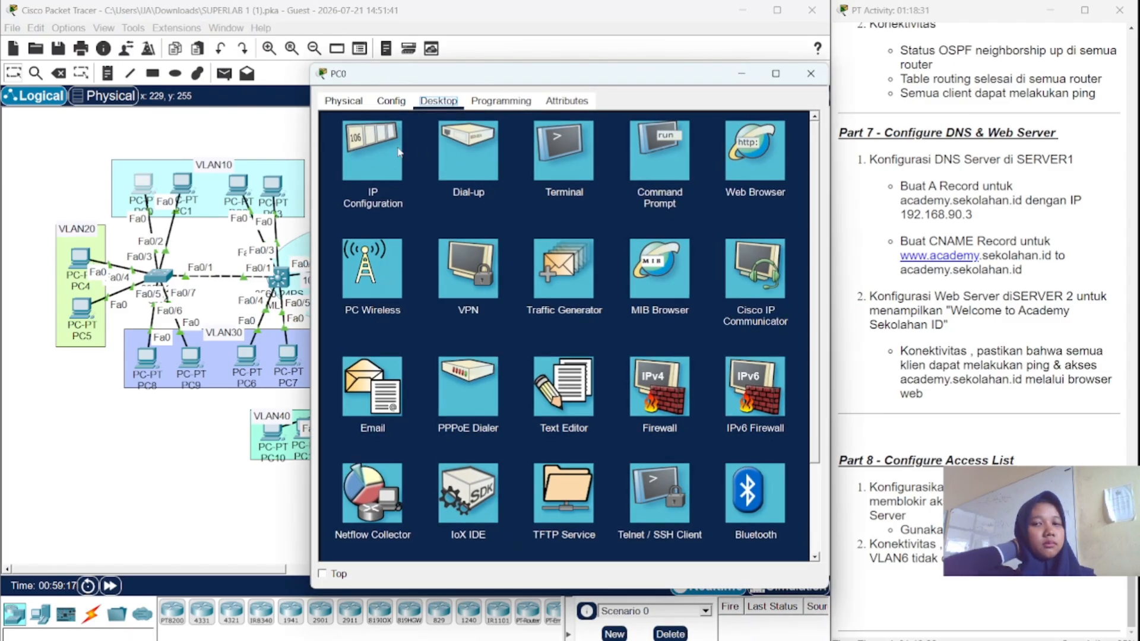
click(656, 151)
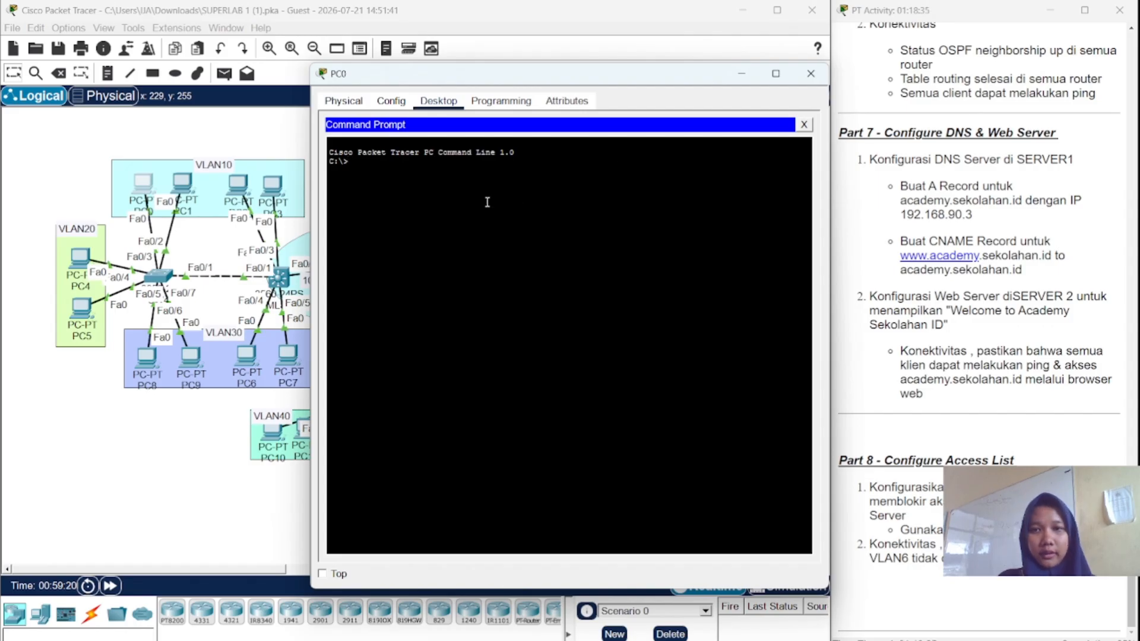
text(ping)
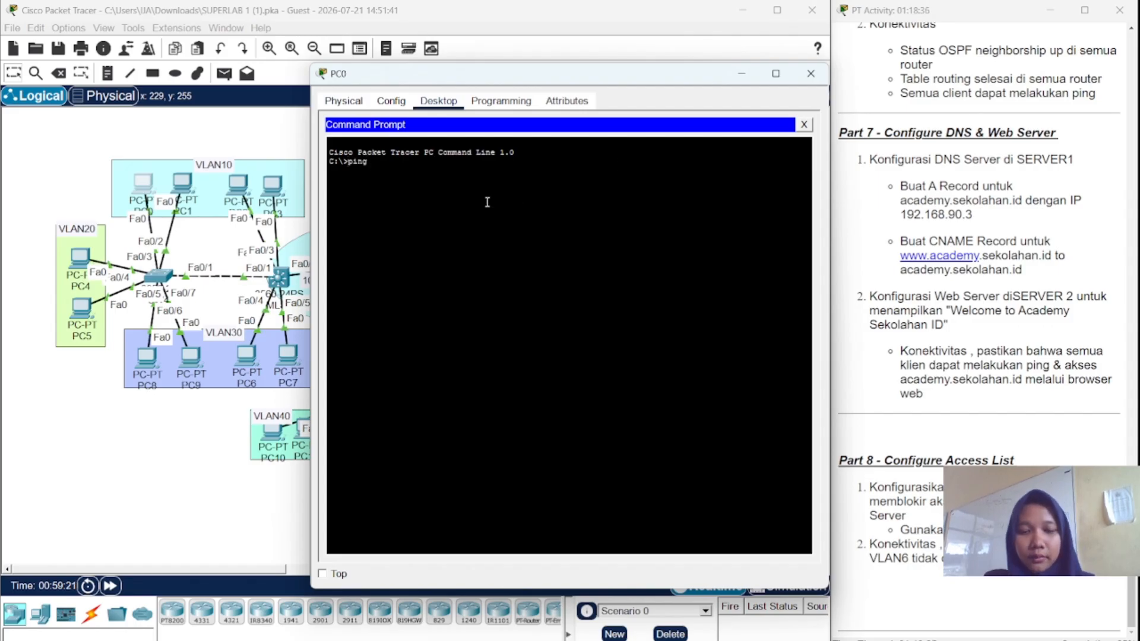
text( 192.168)
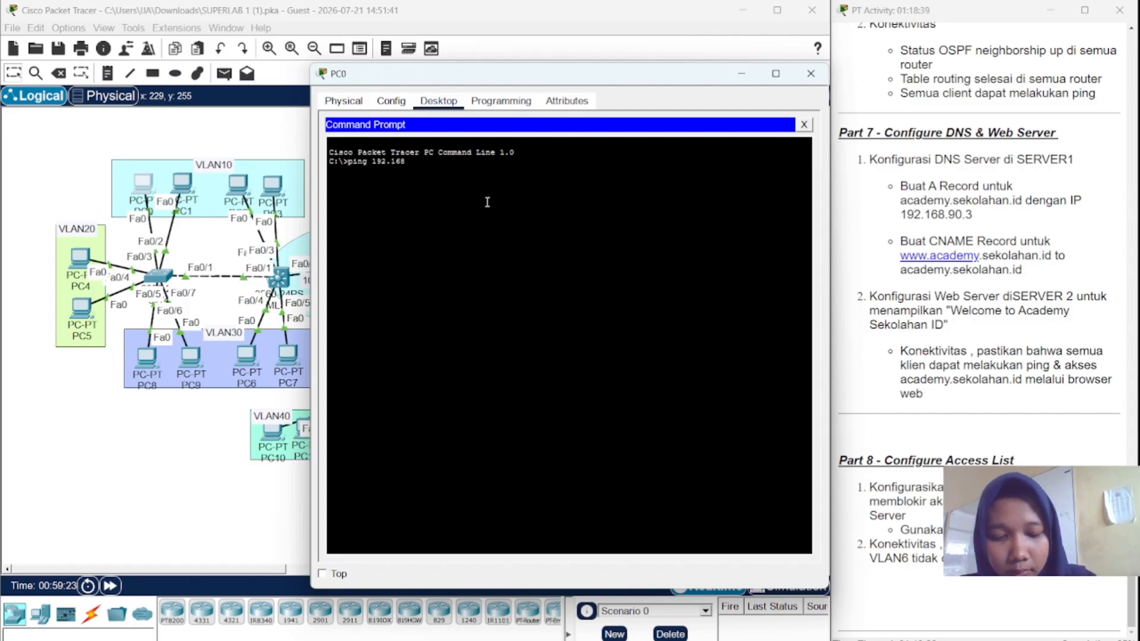
text(.90.)
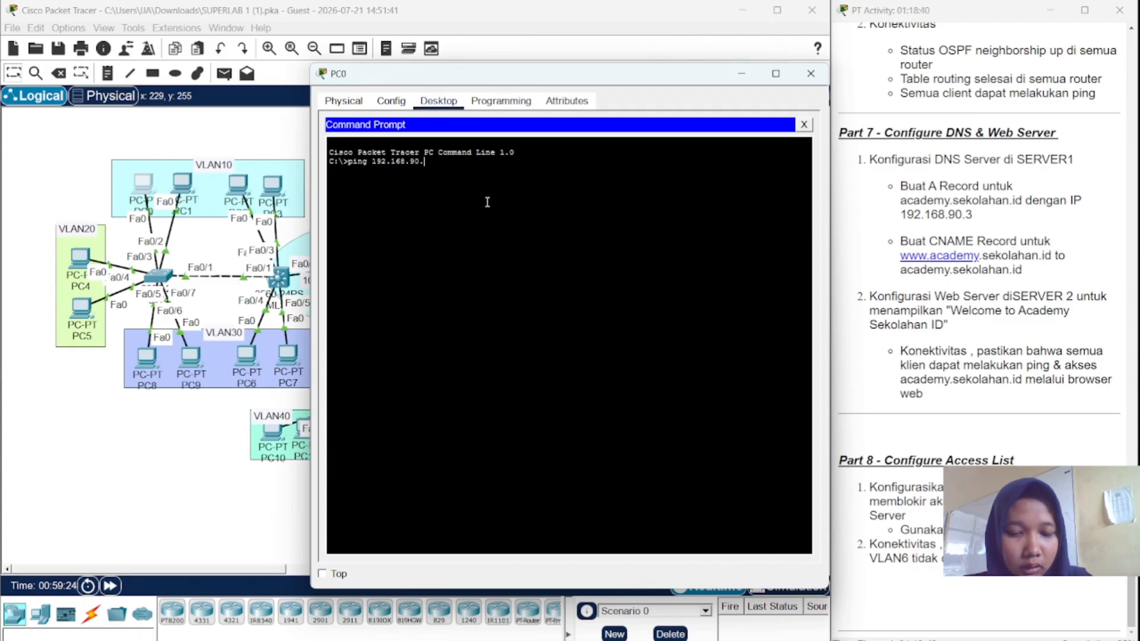
text(3)
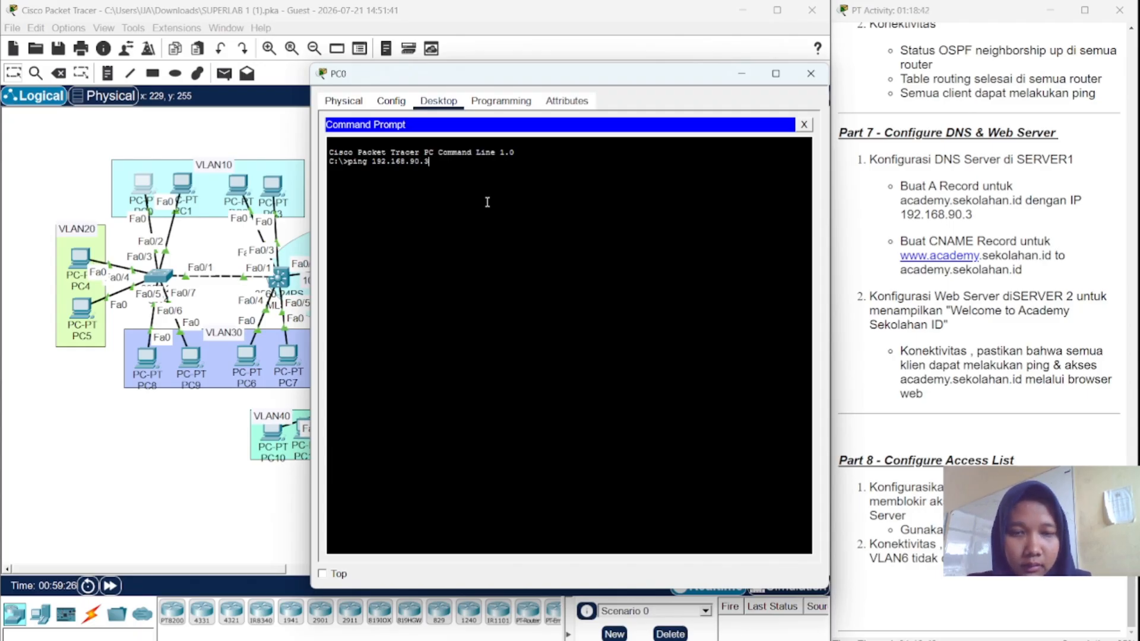
key(Return)
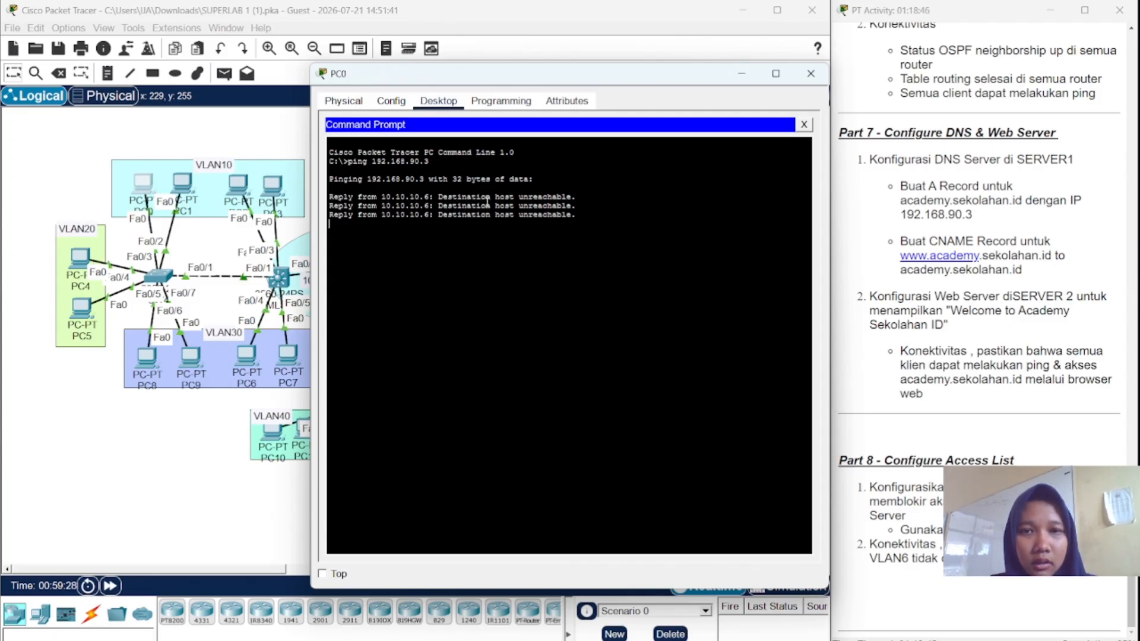
click(818, 74)
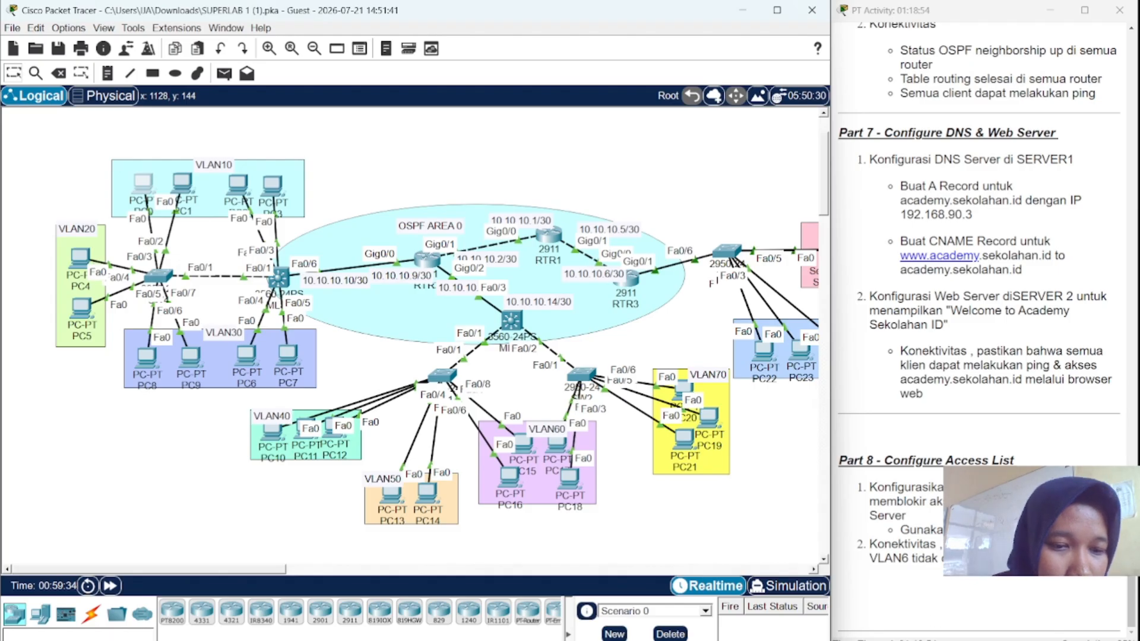
- Check results (192/202), browse the assessment items, then minimise Packet Tracer
click(962, 640)
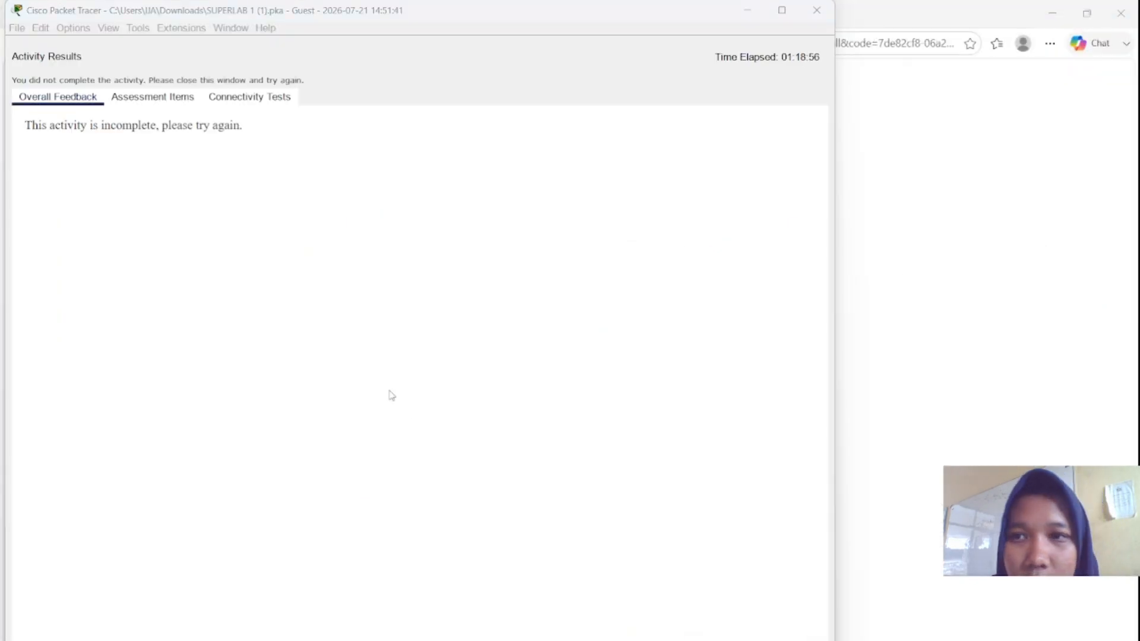
click(210, 96)
click(190, 98)
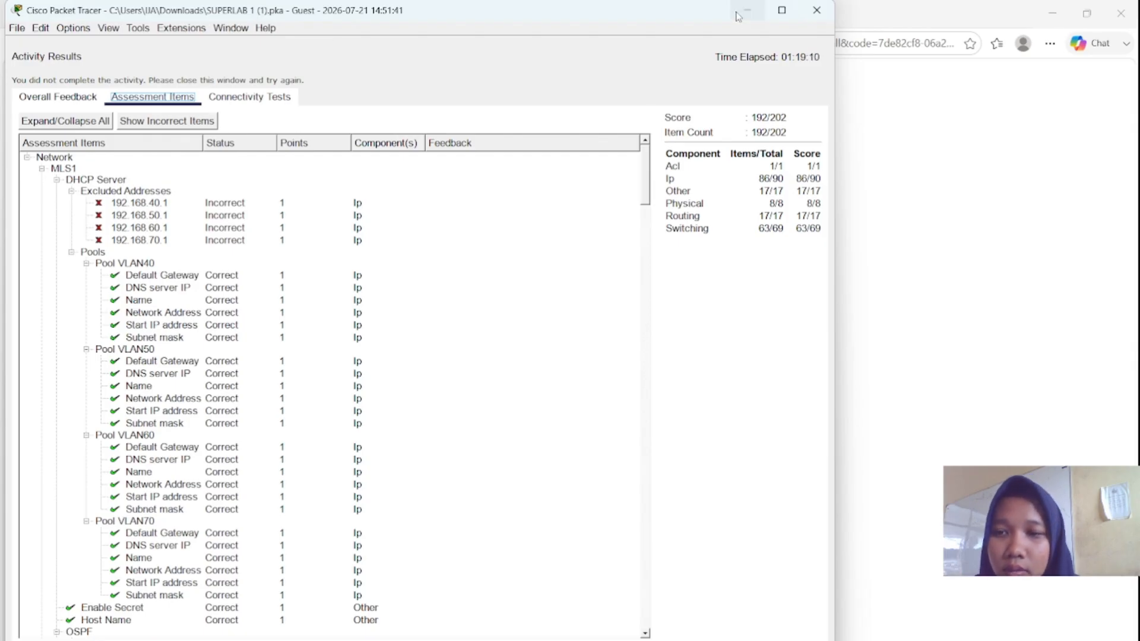
scroll(477, 224, down, 20)
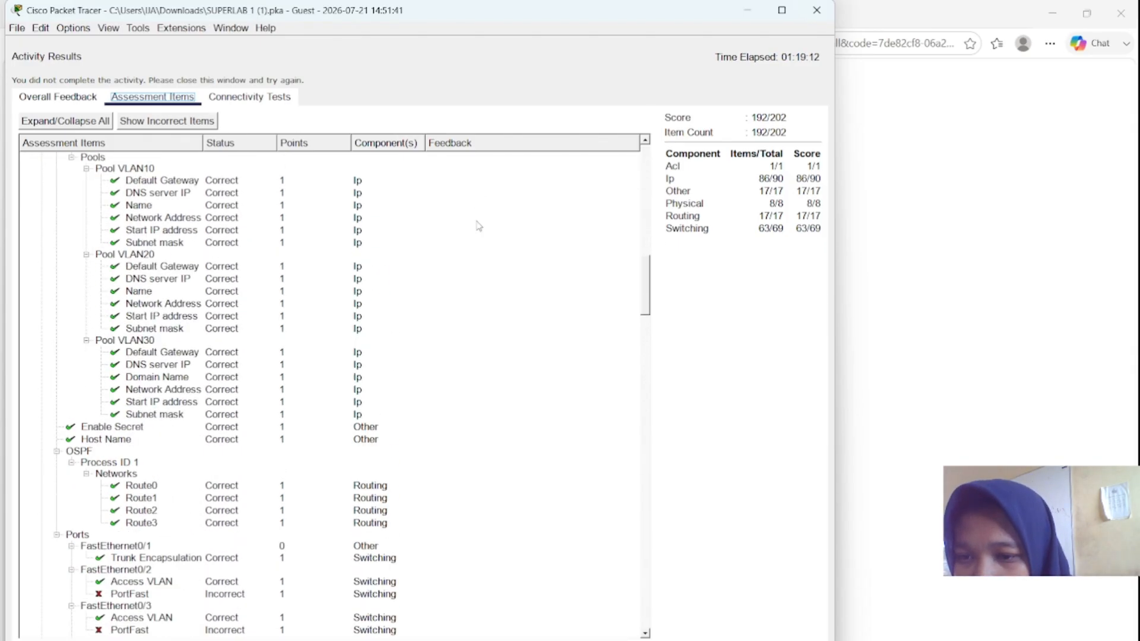
scroll(477, 224, down, 10)
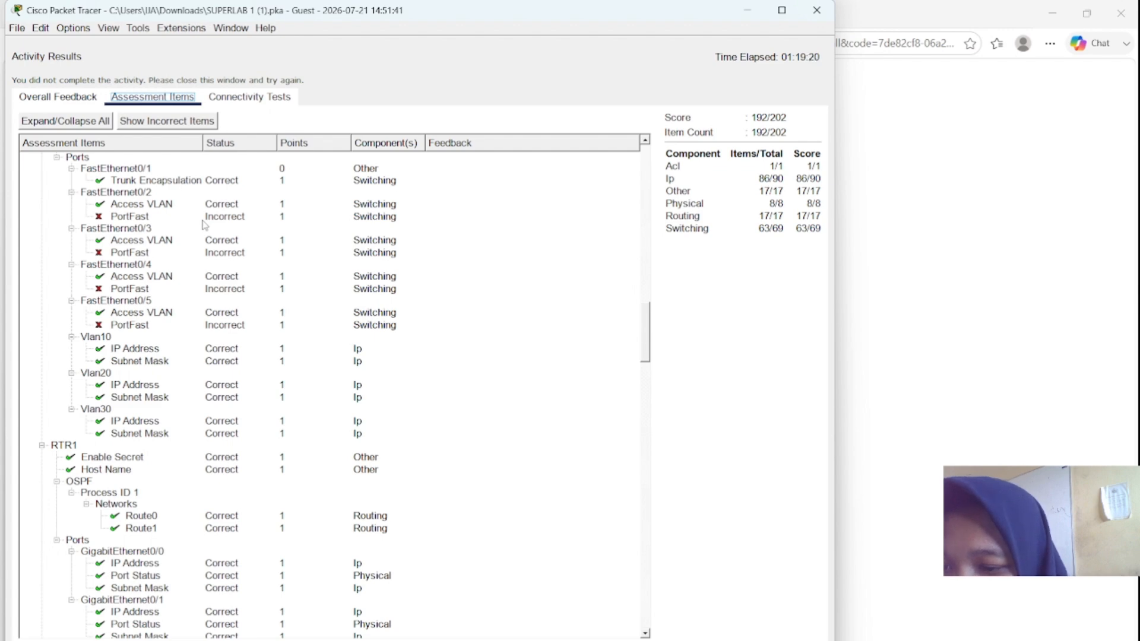
scroll(203, 224, down, 15)
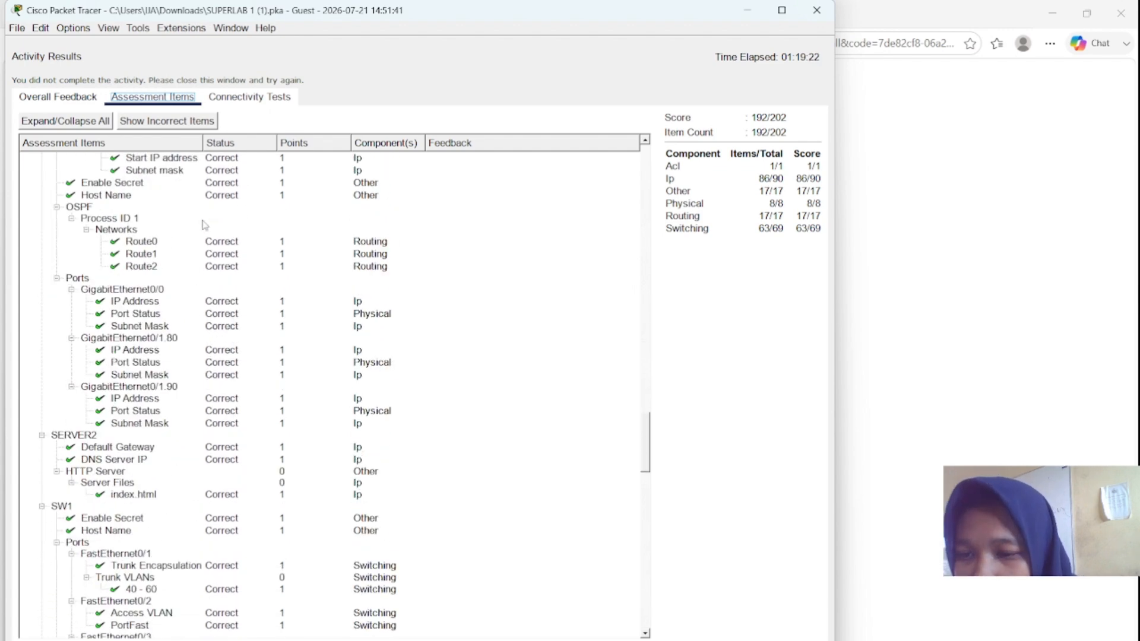
scroll(203, 224, down, 20)
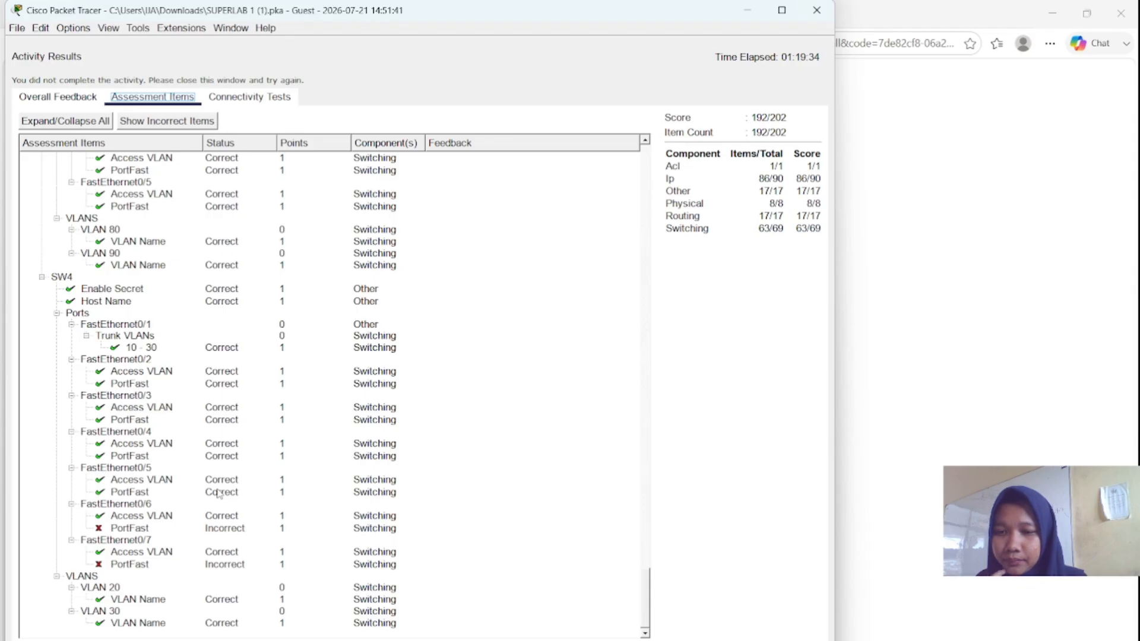
scroll(288, 467, up, 15)
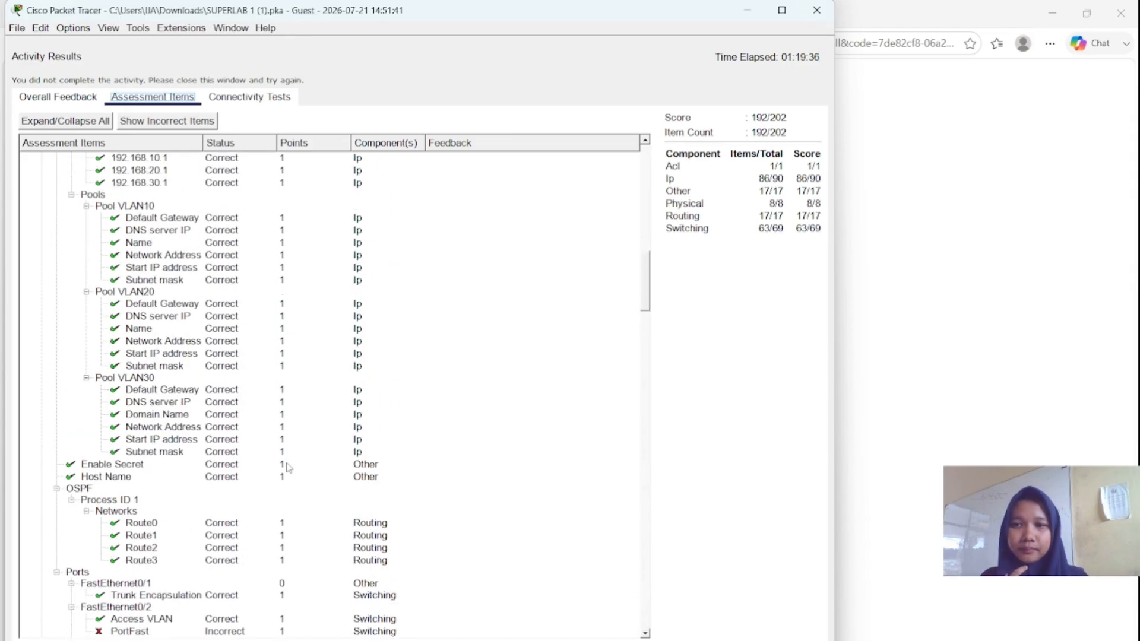
click(747, 16)
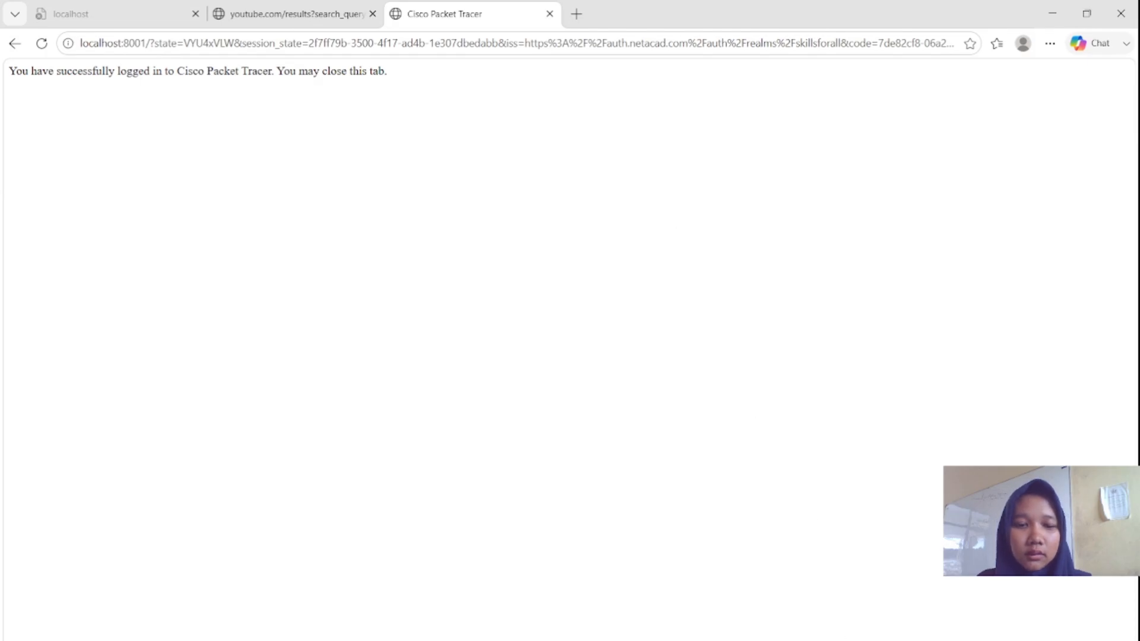
- Restore Packet Tracer and minimise SW4's command line window
click(811, 634)
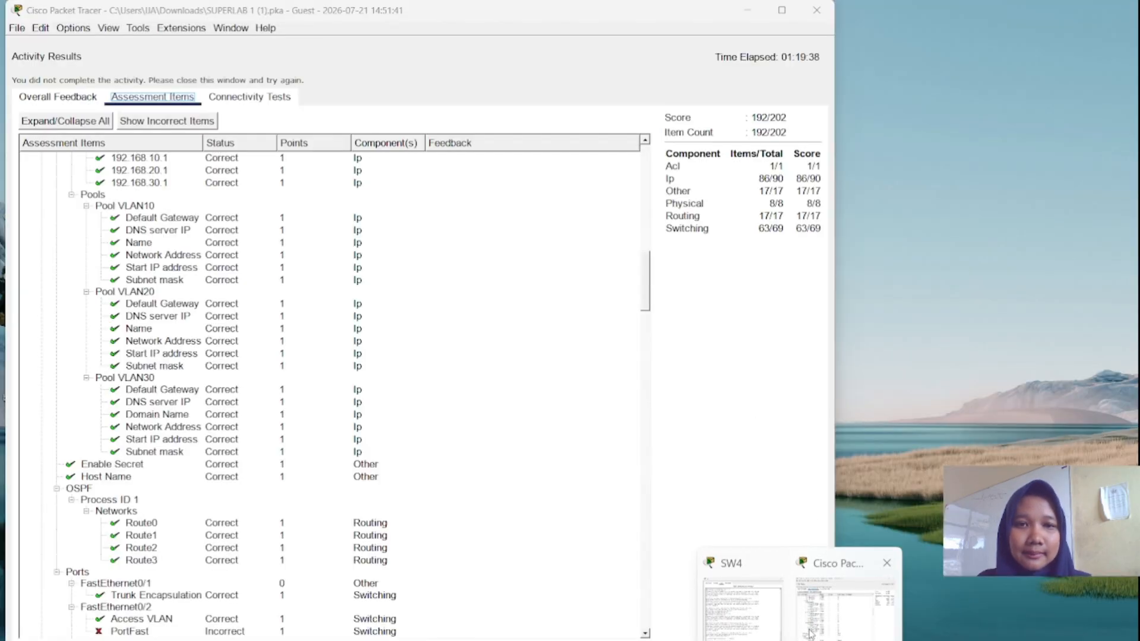
click(811, 634)
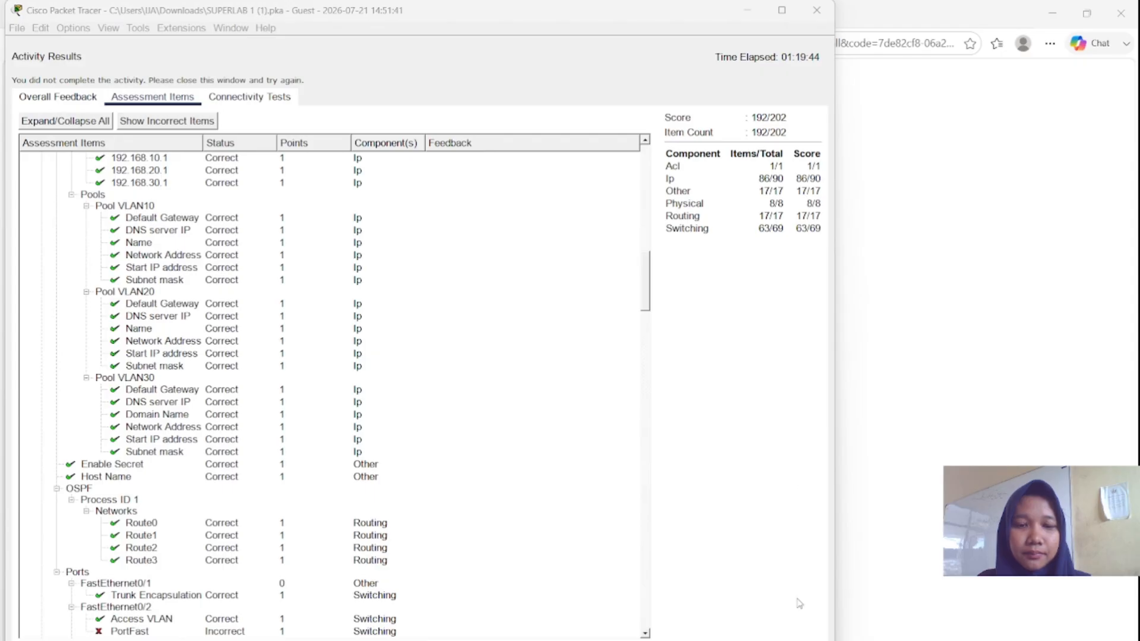
mouse_move(798, 639)
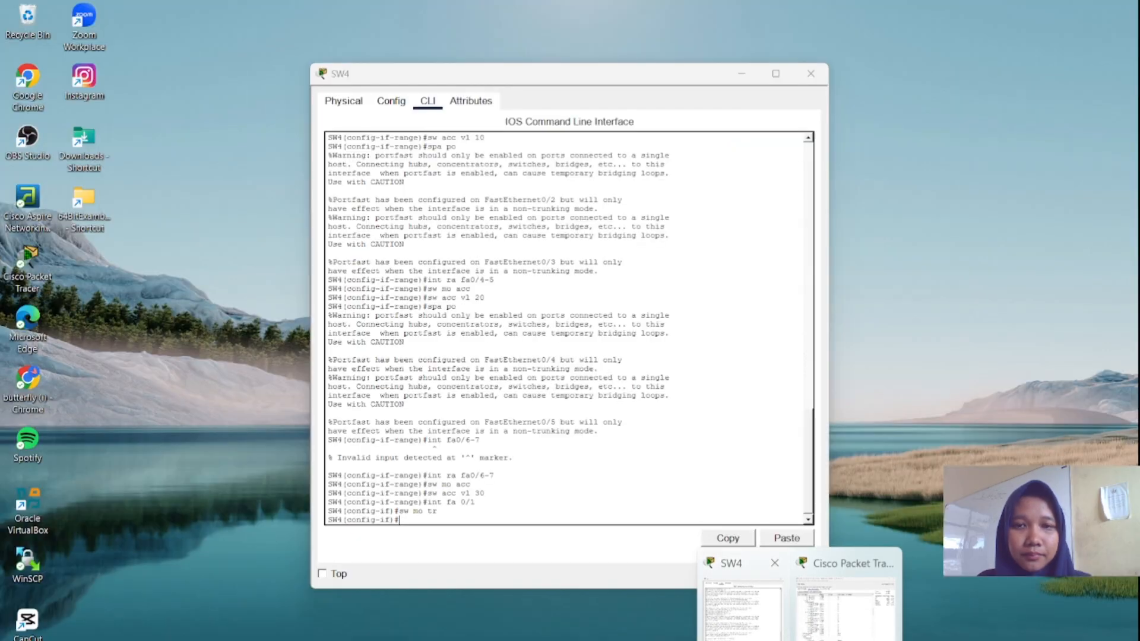
click(742, 608)
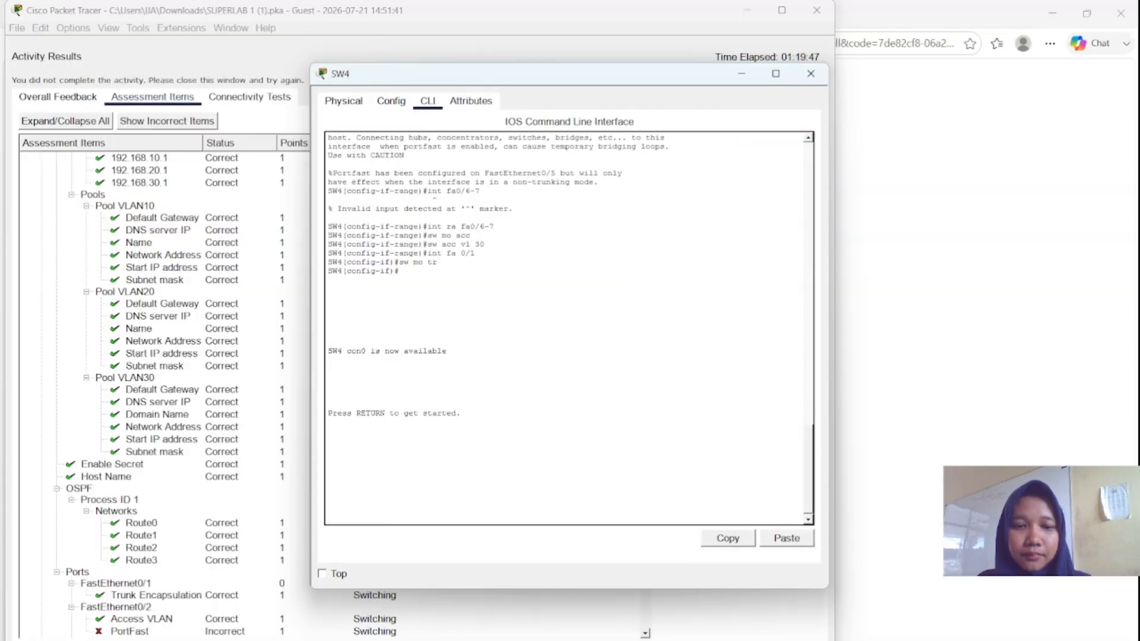
click(742, 74)
- Close the activity results, snap the instructions left, narrow them, and scroll to Parts 7–8
click(799, 640)
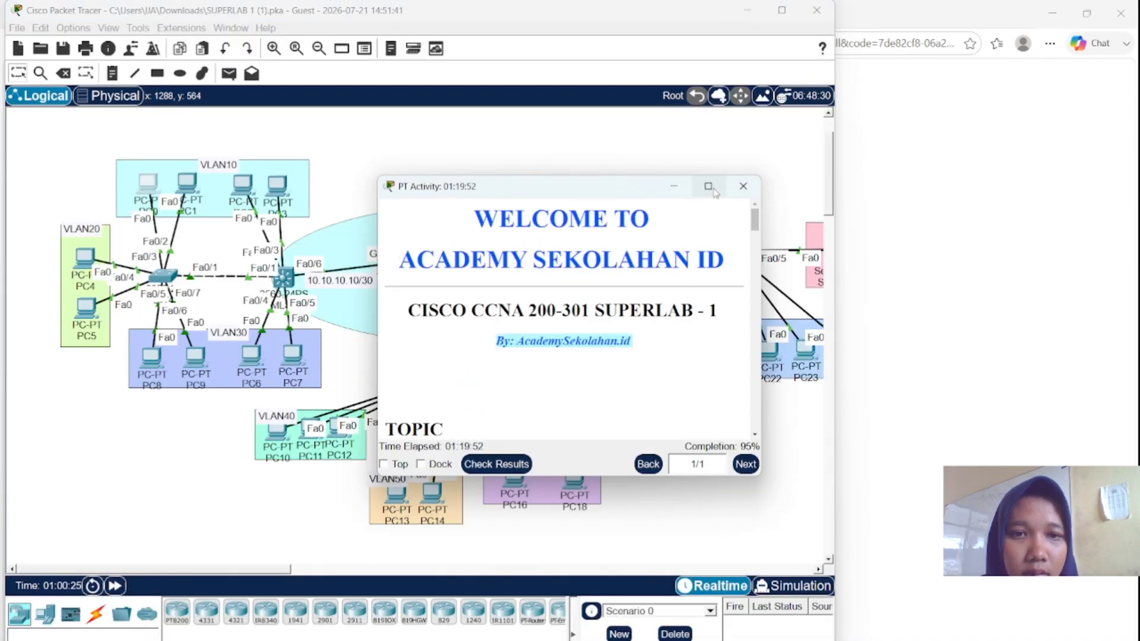
mouse_move(708, 186)
click(649, 231)
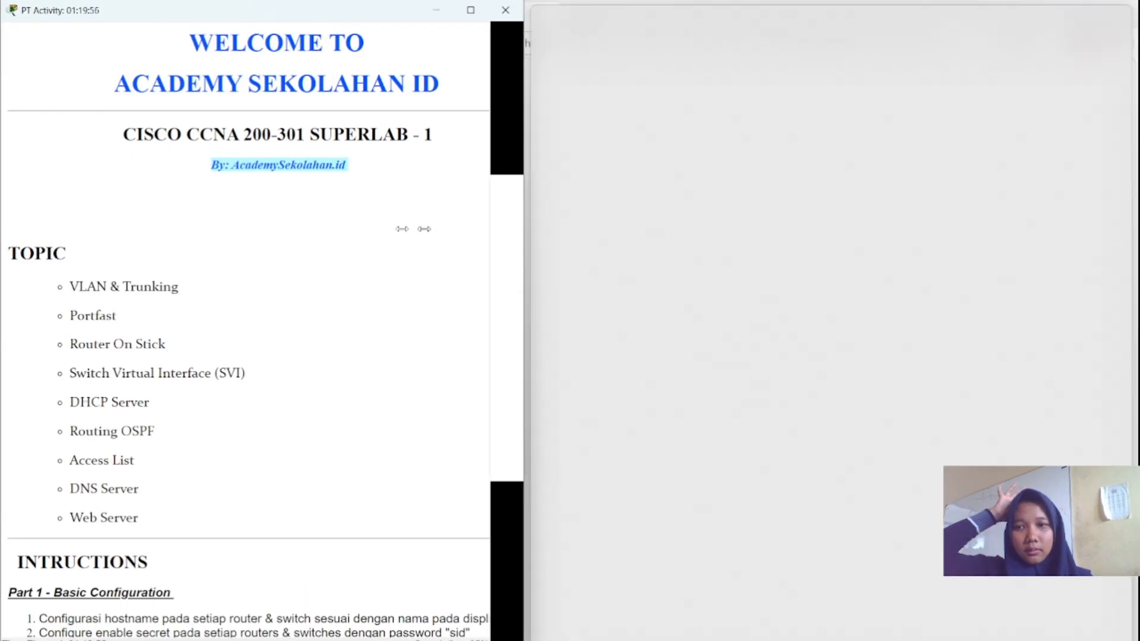
drag(424, 228, 289, 228)
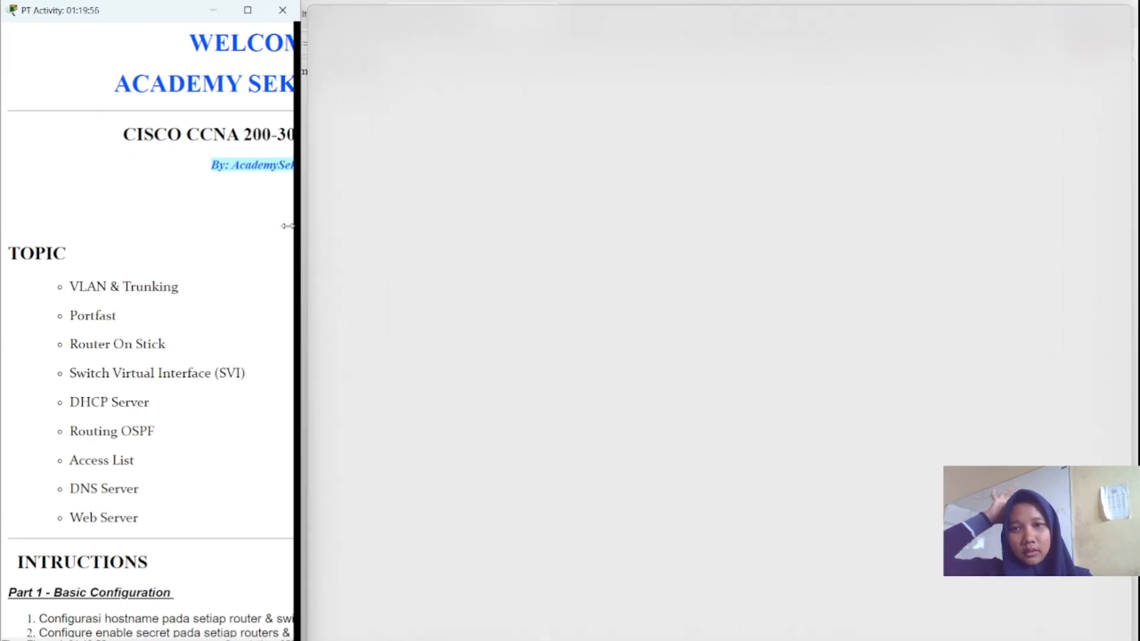
scroll(192, 271, down, 20)
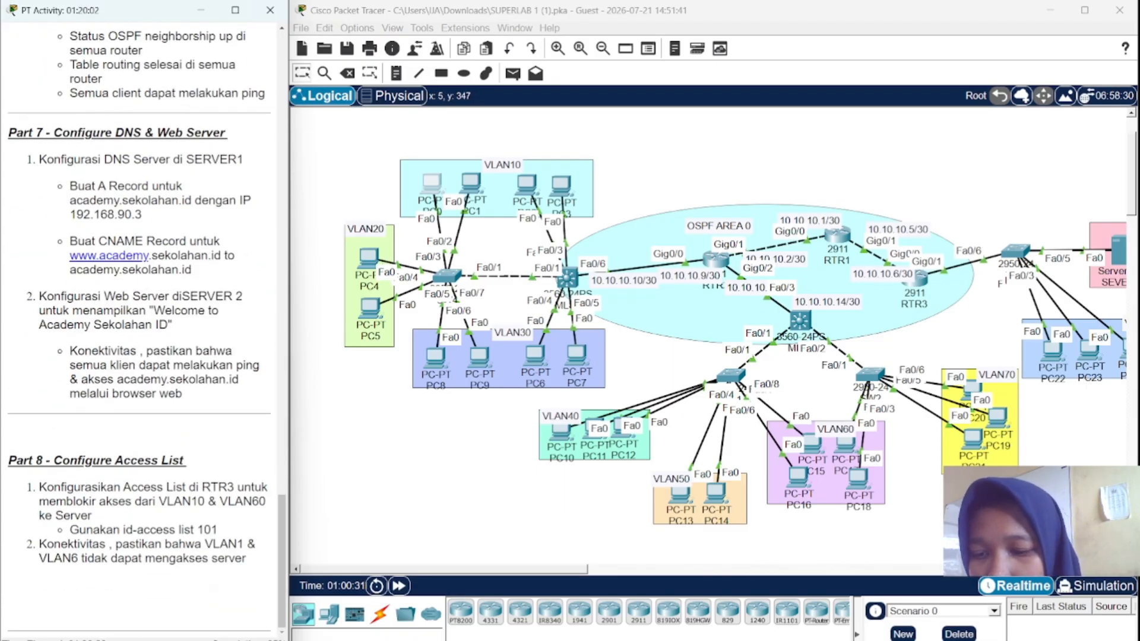
- Reopen the activity results to view the assessment items, then close them
click(166, 640)
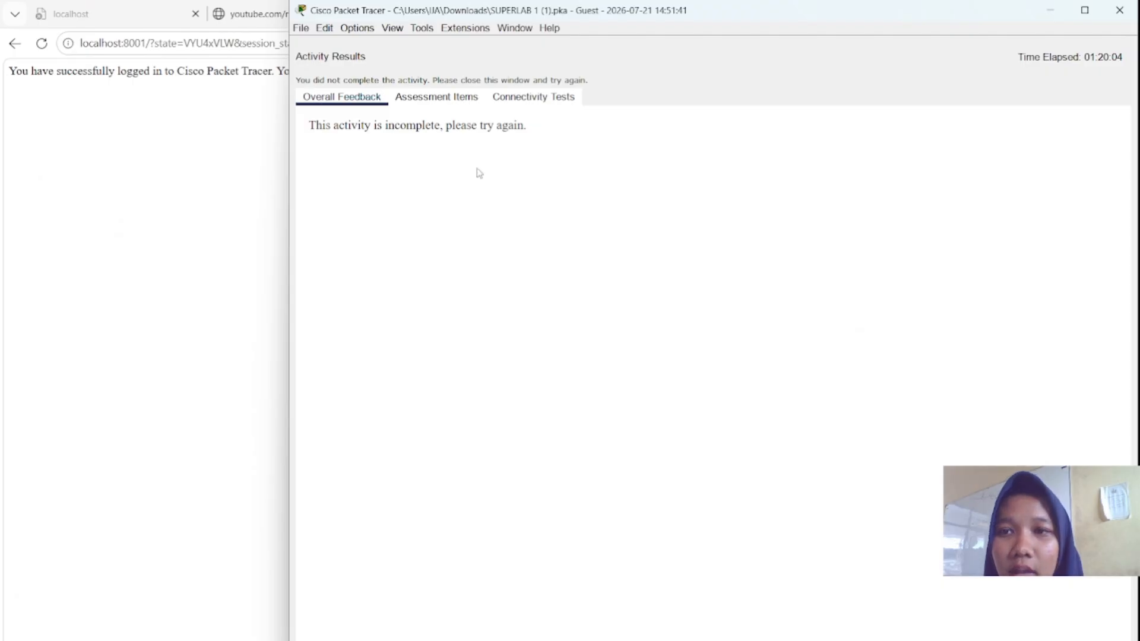
click(459, 104)
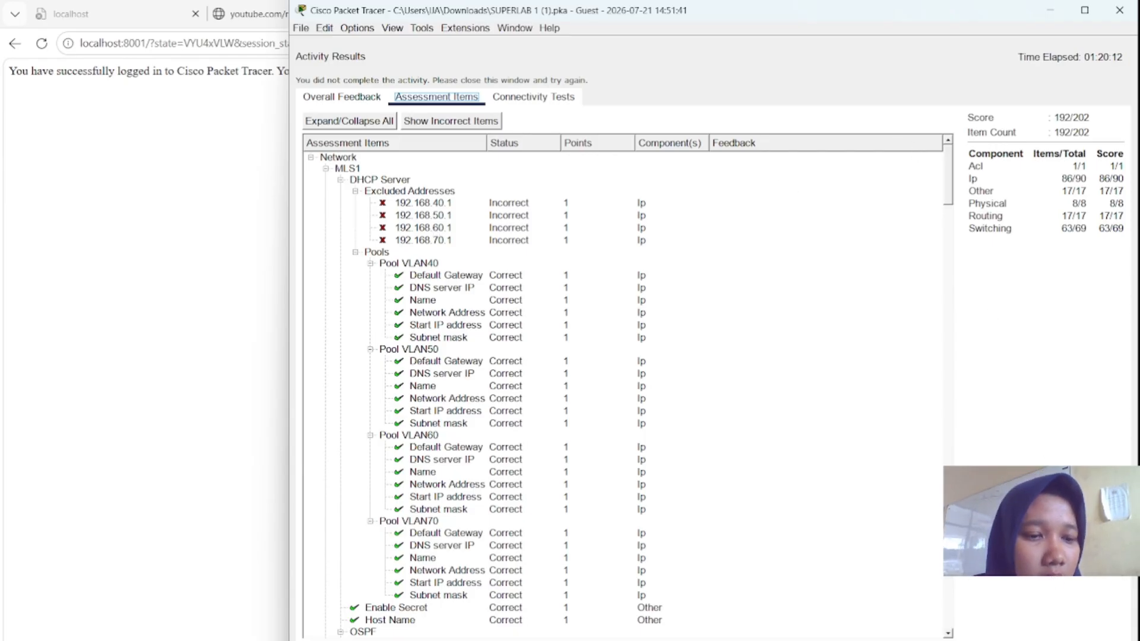
click(1097, 639)
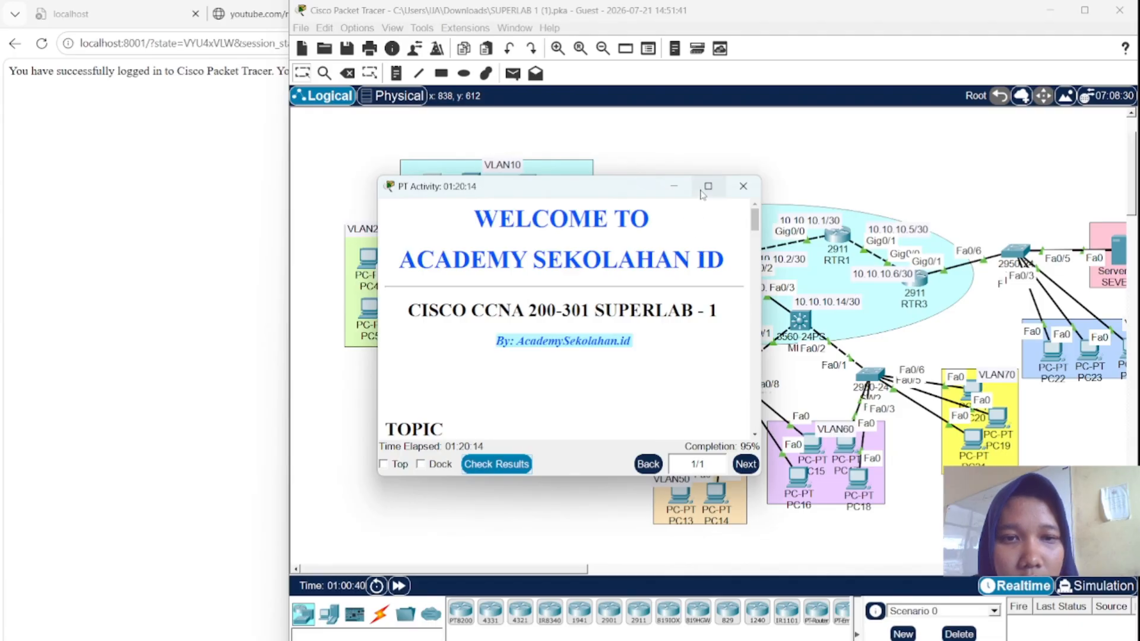
- Snap the activity instructions to the left and drag them into a narrow column
mouse_move(704, 188)
click(652, 218)
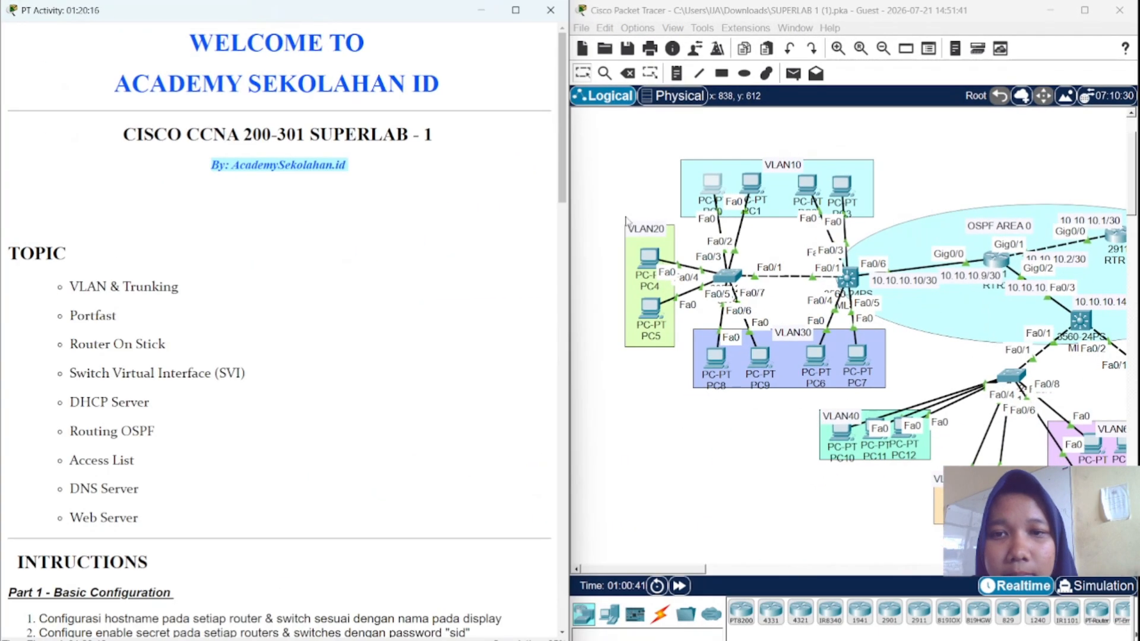
drag(570, 205, 173, 215)
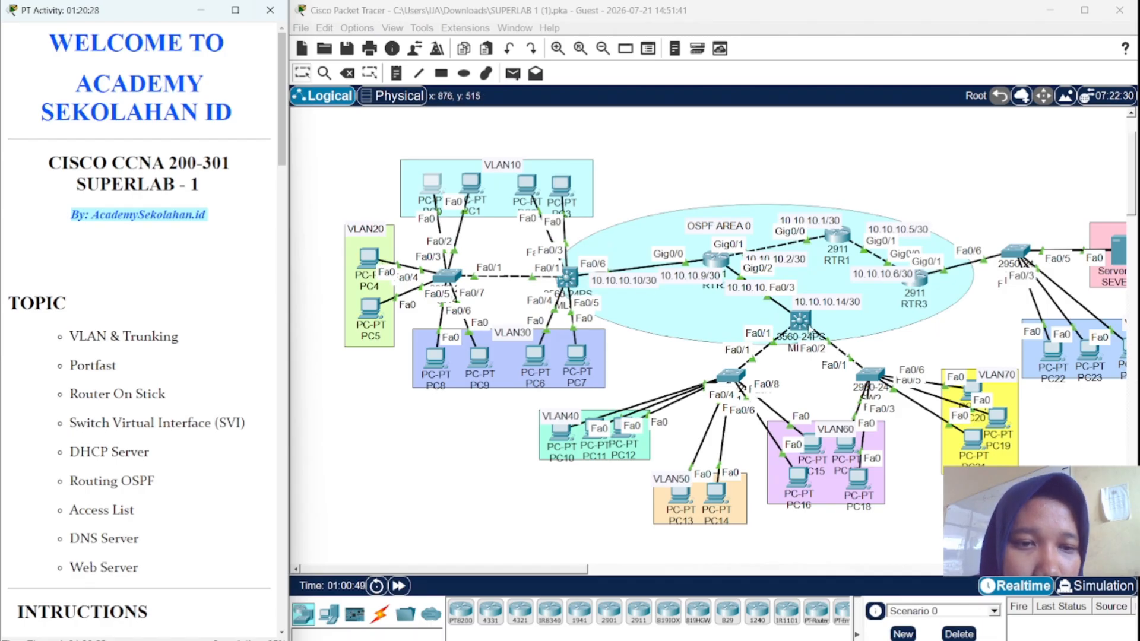
- Open MLS1's CLI, bring up a fresh prompt, then minimise the MLS1 window
click(803, 320)
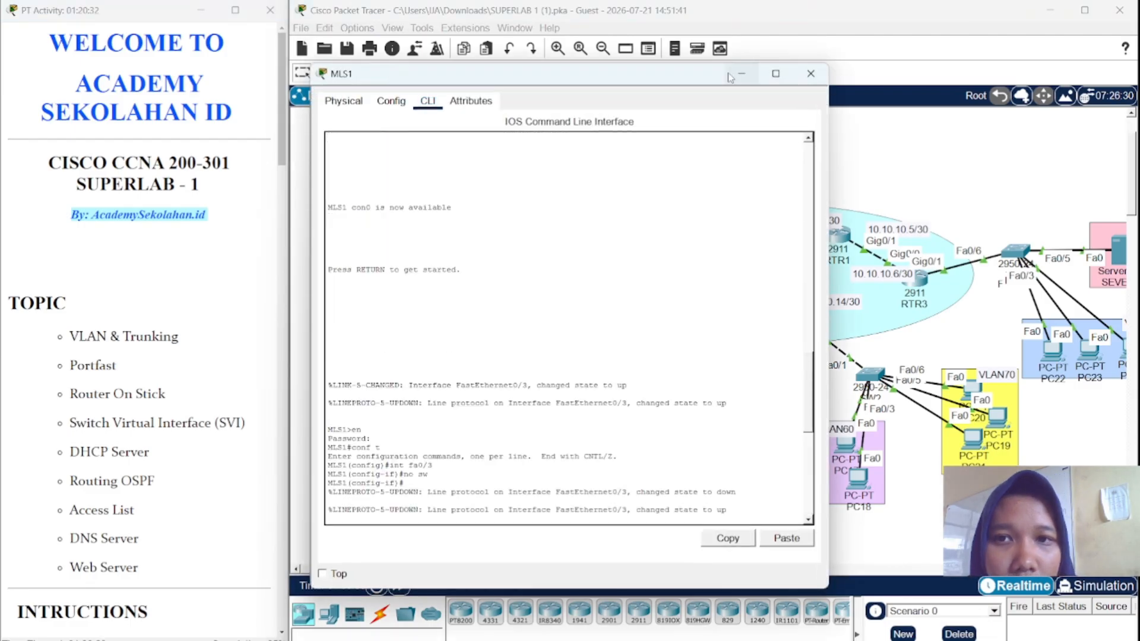
click(551, 521)
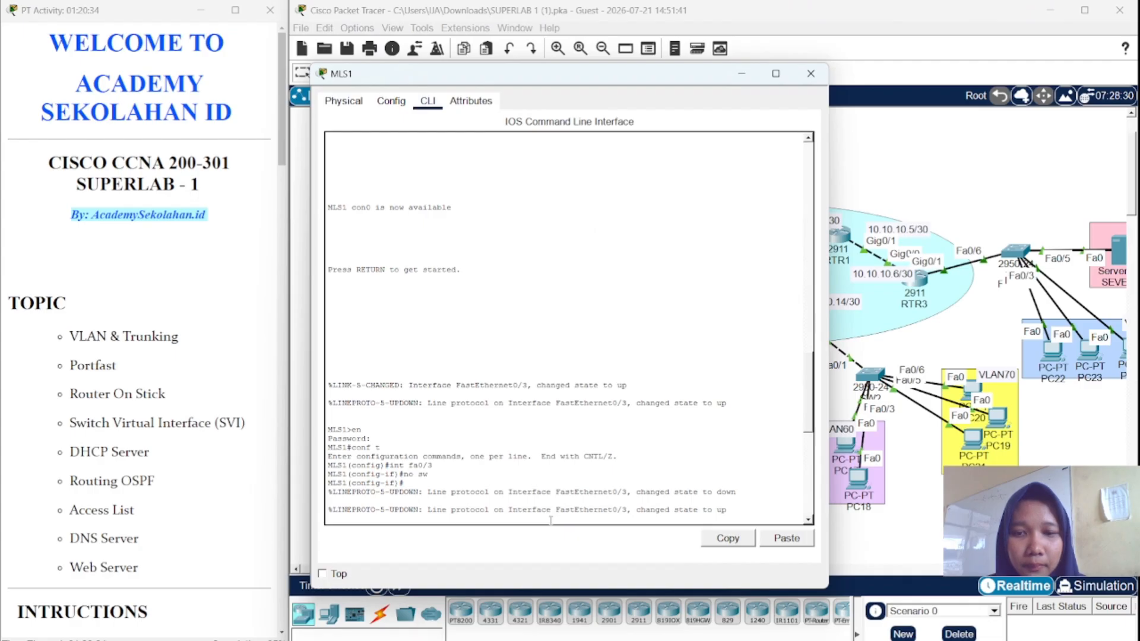
key(Return)
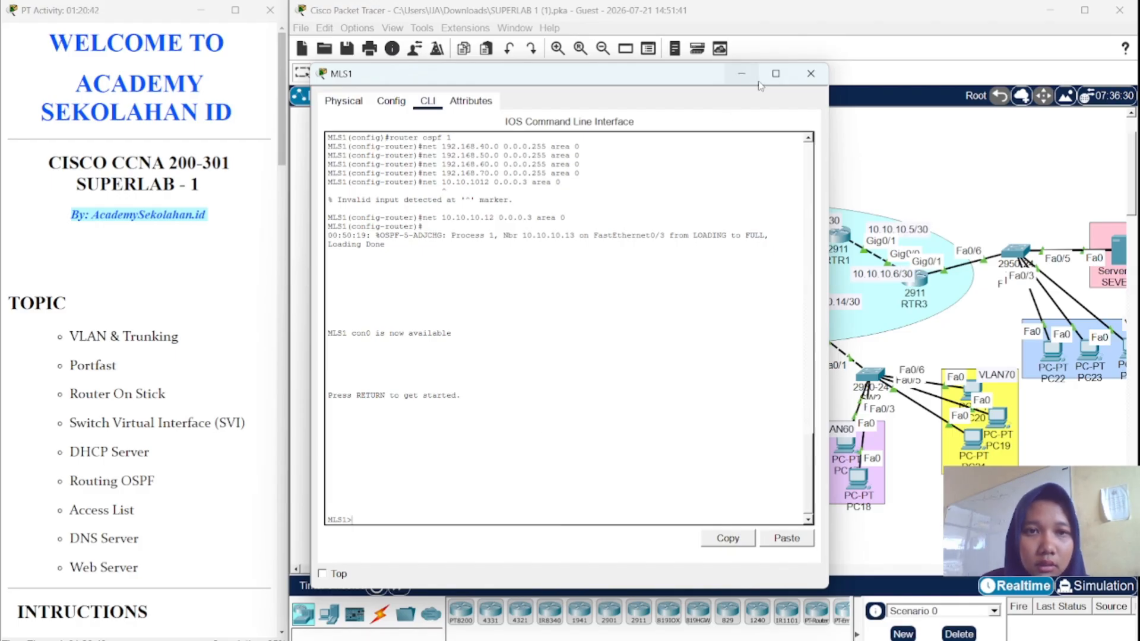
click(739, 75)
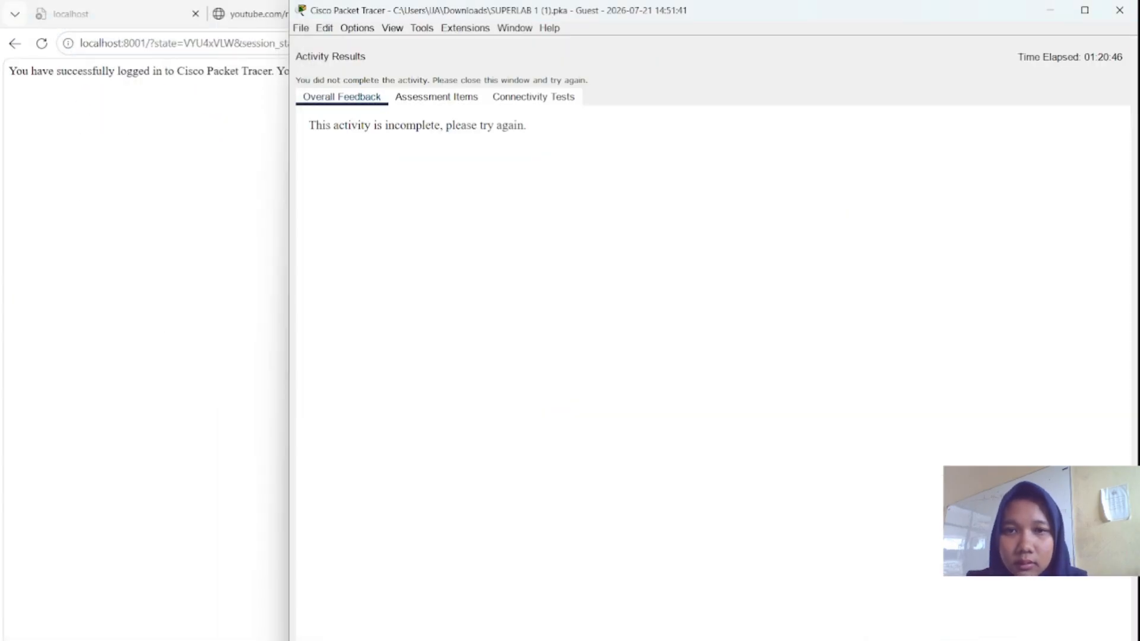
- Browse the assessment items, noting MLS1's four excluded DHCP addresses are incorrect, then close results
click(440, 103)
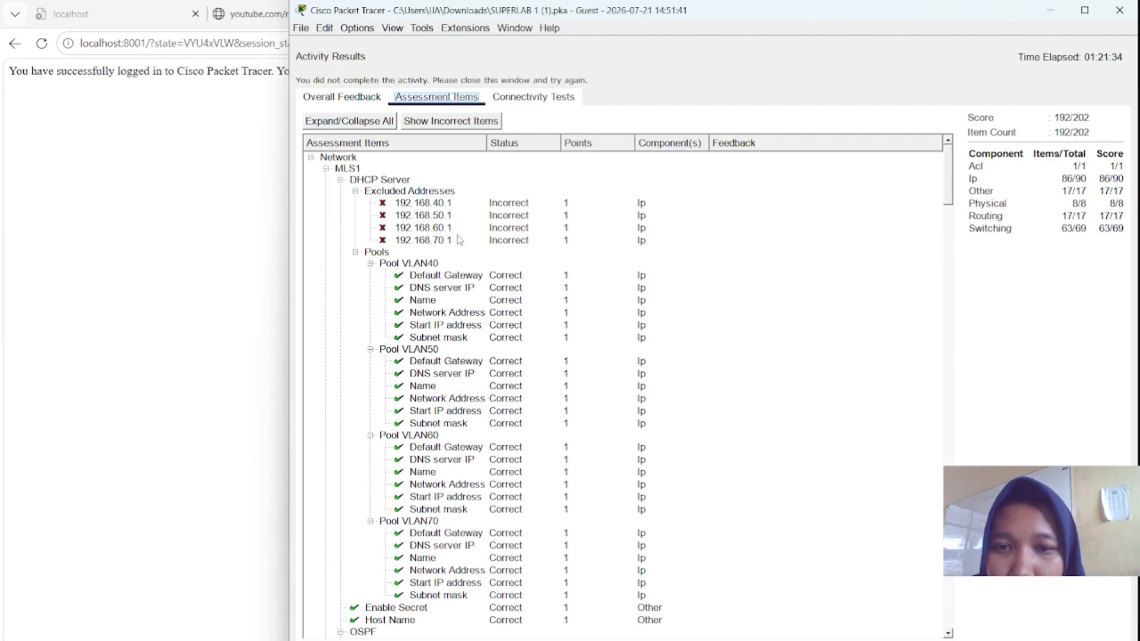
scroll(461, 243, down, 3)
scroll(461, 245, down, 10)
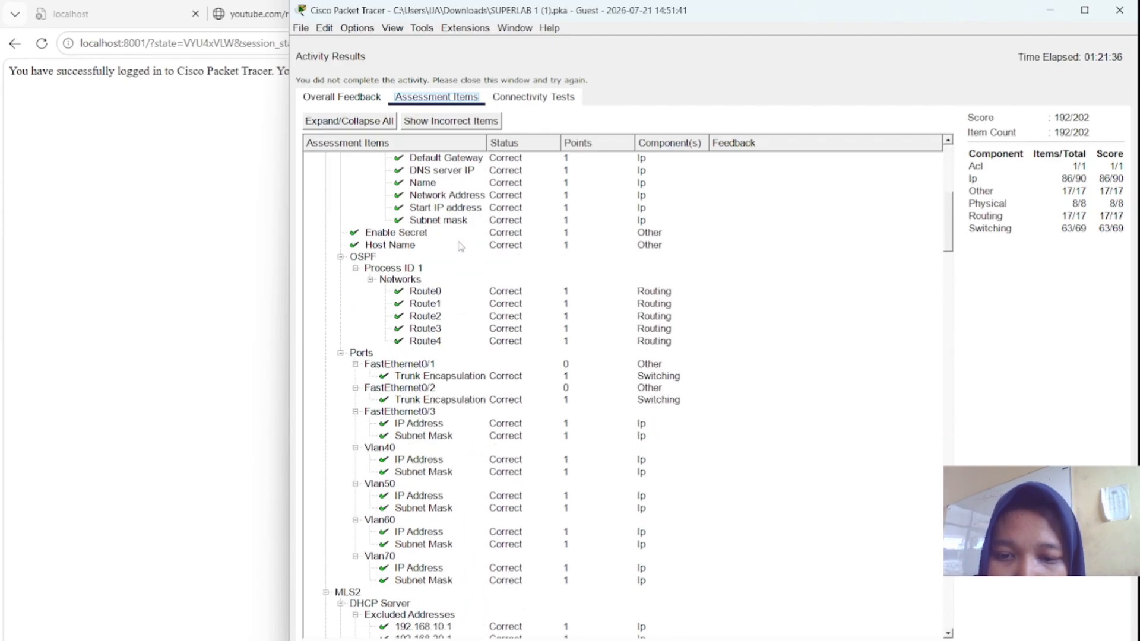
scroll(461, 245, up, 13)
scroll(462, 245, down, 20)
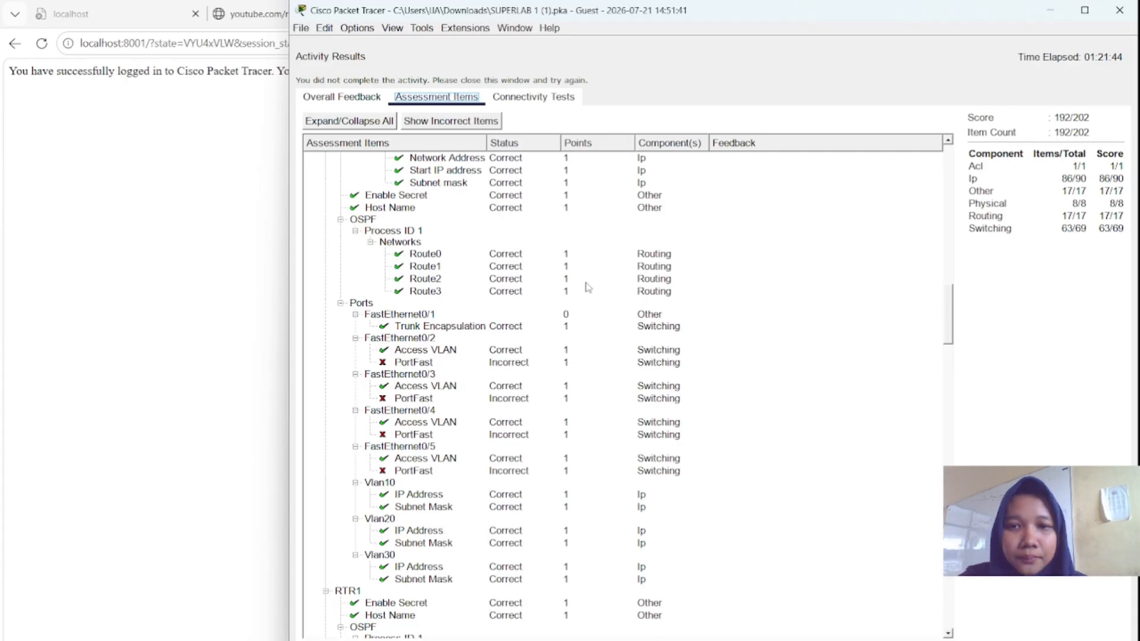
click(1107, 638)
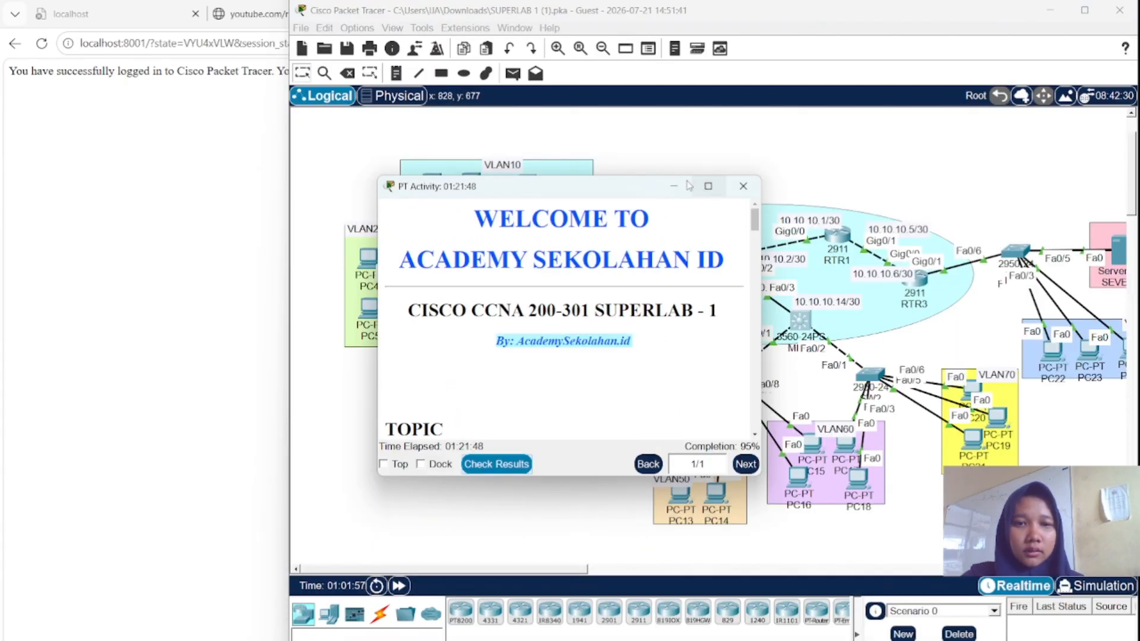
- Open MLS1's CLI and enter global configuration mode with 'en' and 'conf'
drag(637, 189, 278, 79)
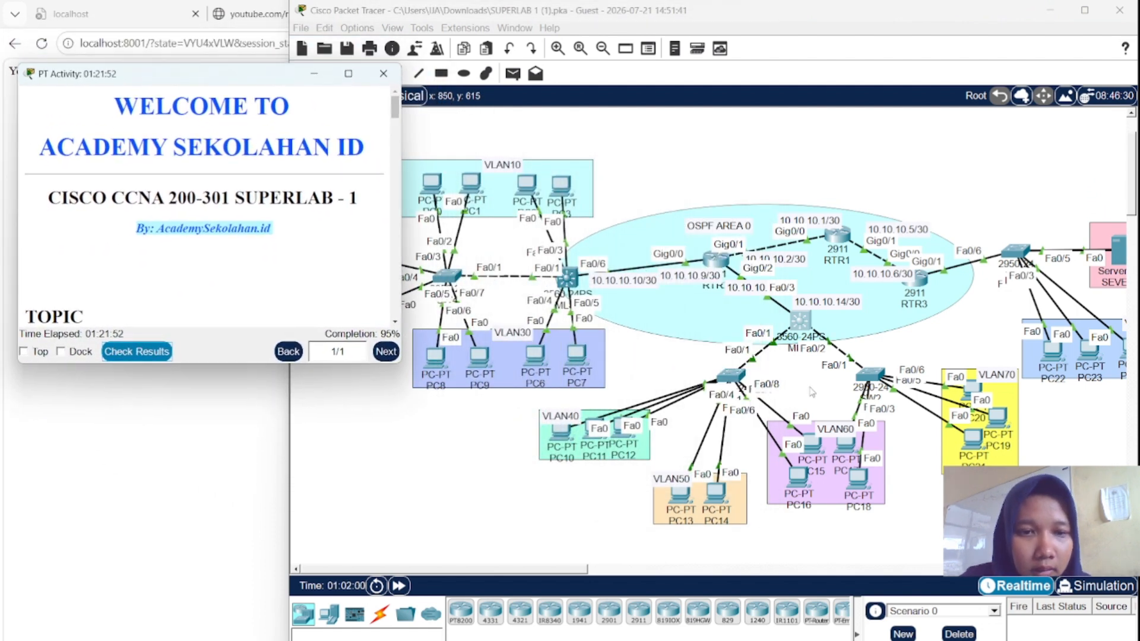
click(807, 320)
click(807, 321)
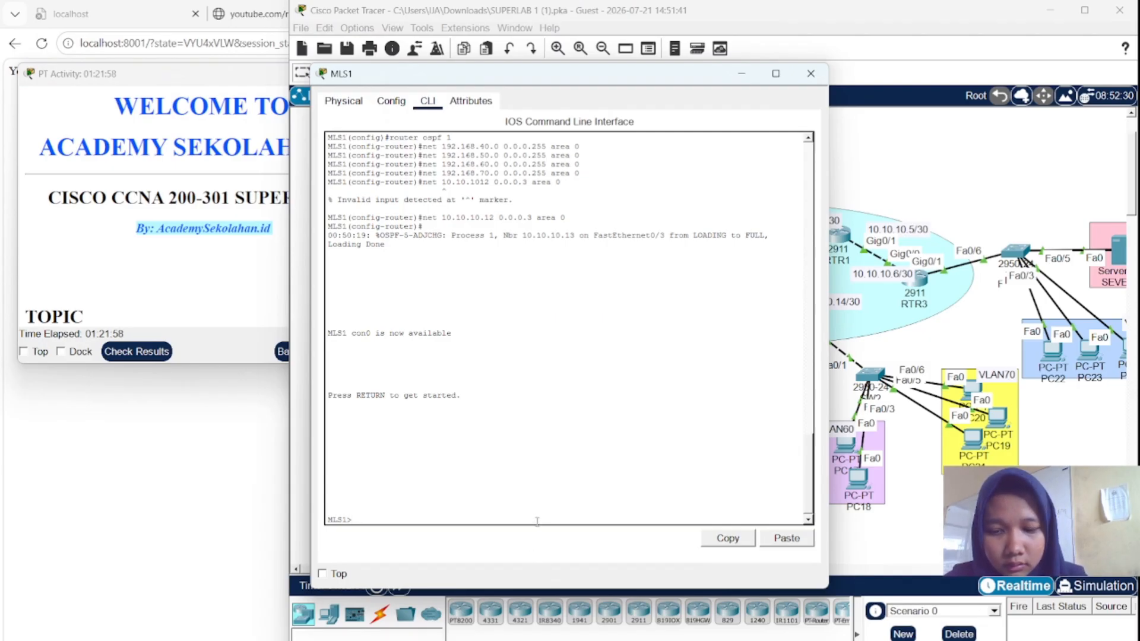
text(en)
key(Return)
key(Return)
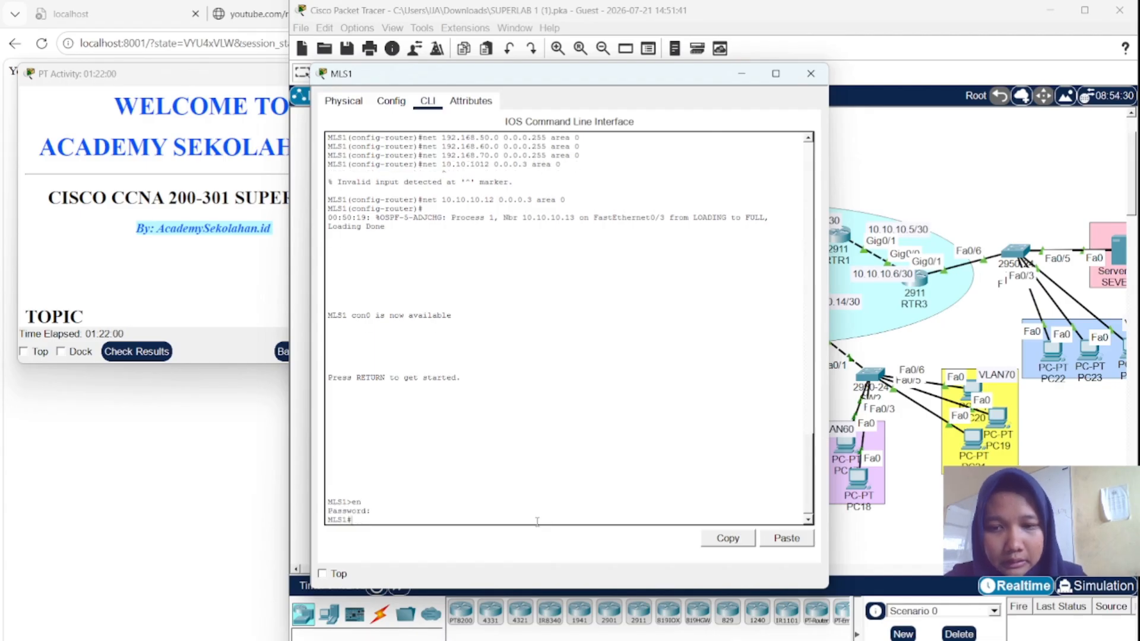
text(conf t)
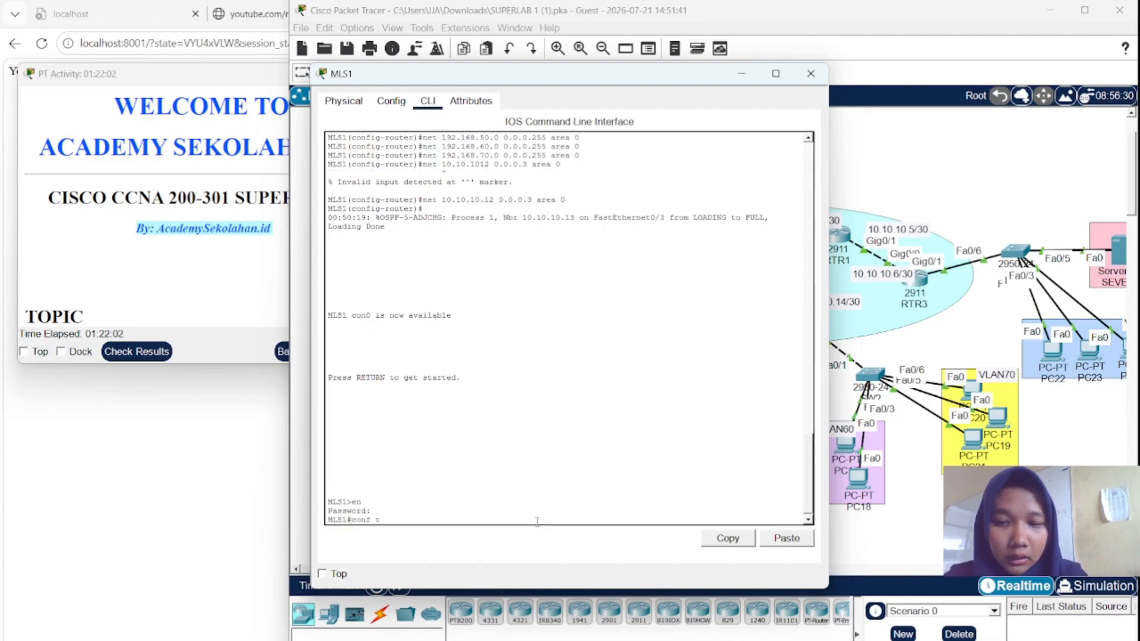
key(Return)
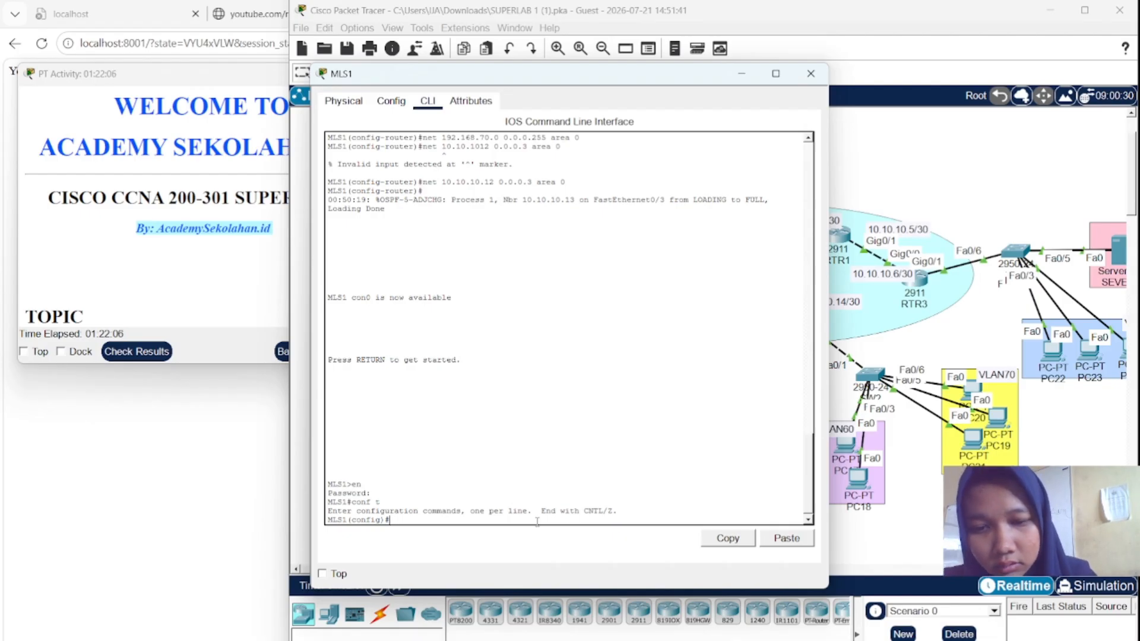
- Create DHCP pool VLAN40 with network 192.168.40.0 255.255.255.0
text(i)
text(p dh)
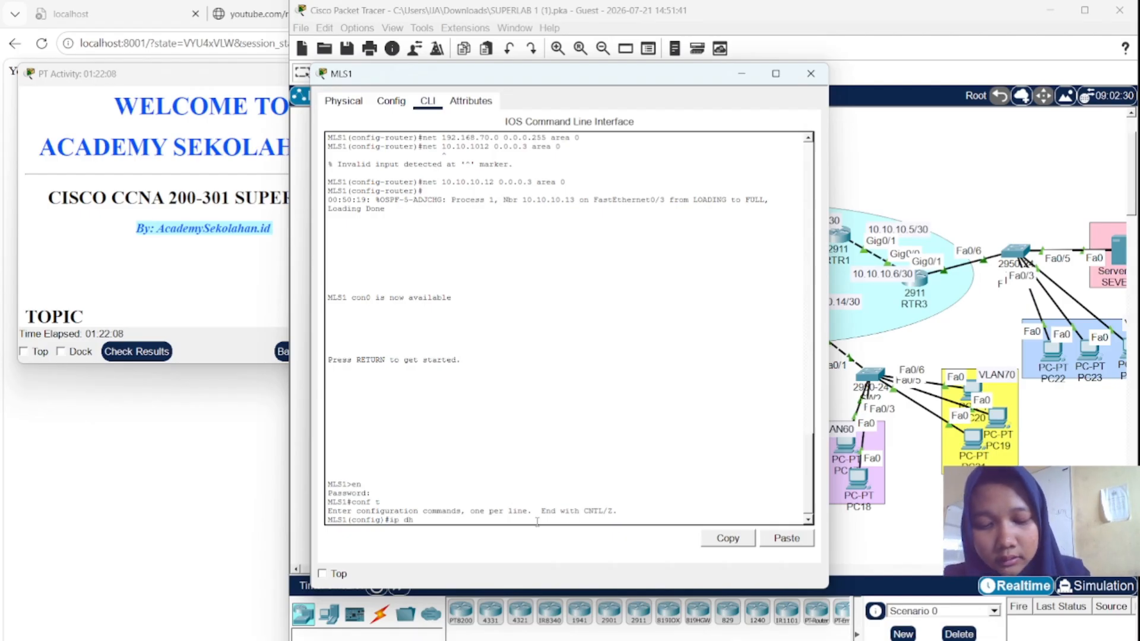
text(cp pool )
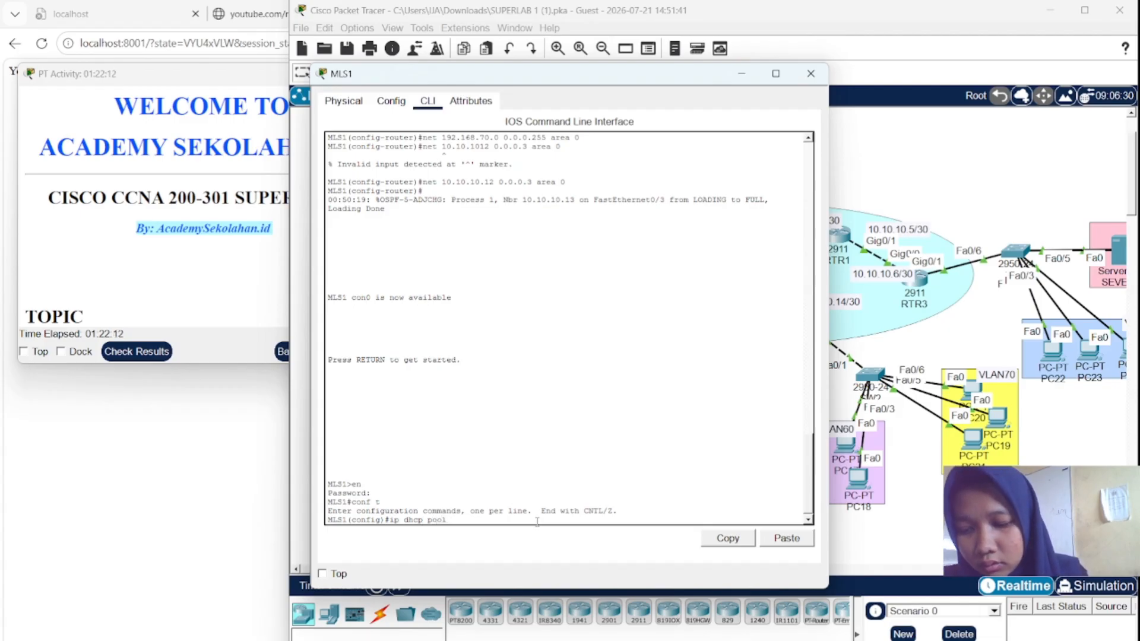
text(VLA)
text(N)
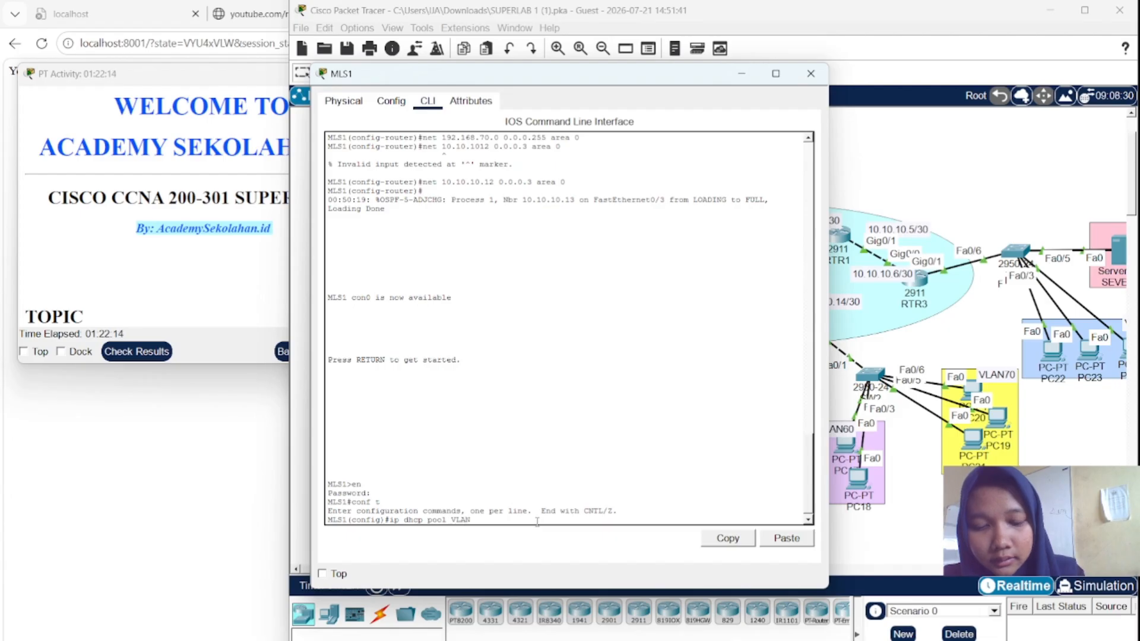
text(40)
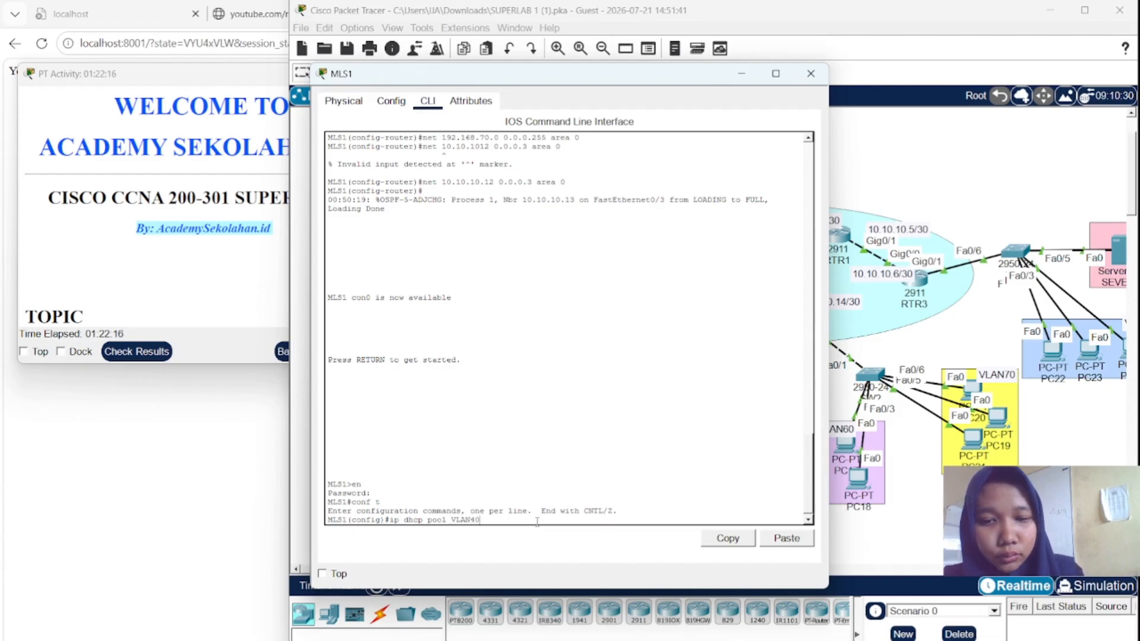
key(Return)
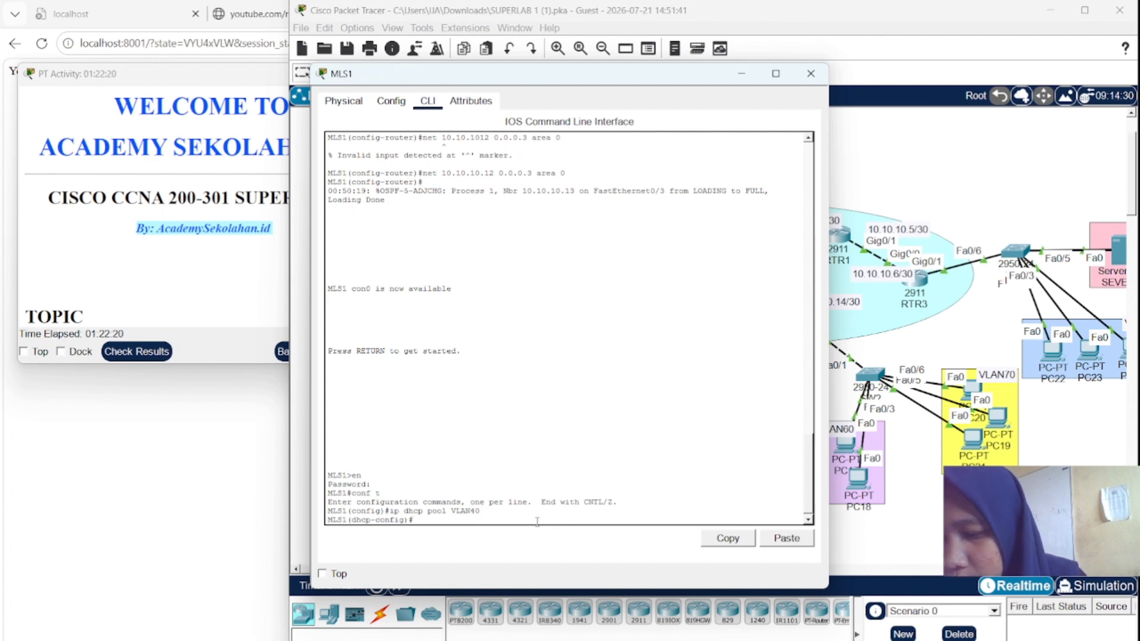
text(net)
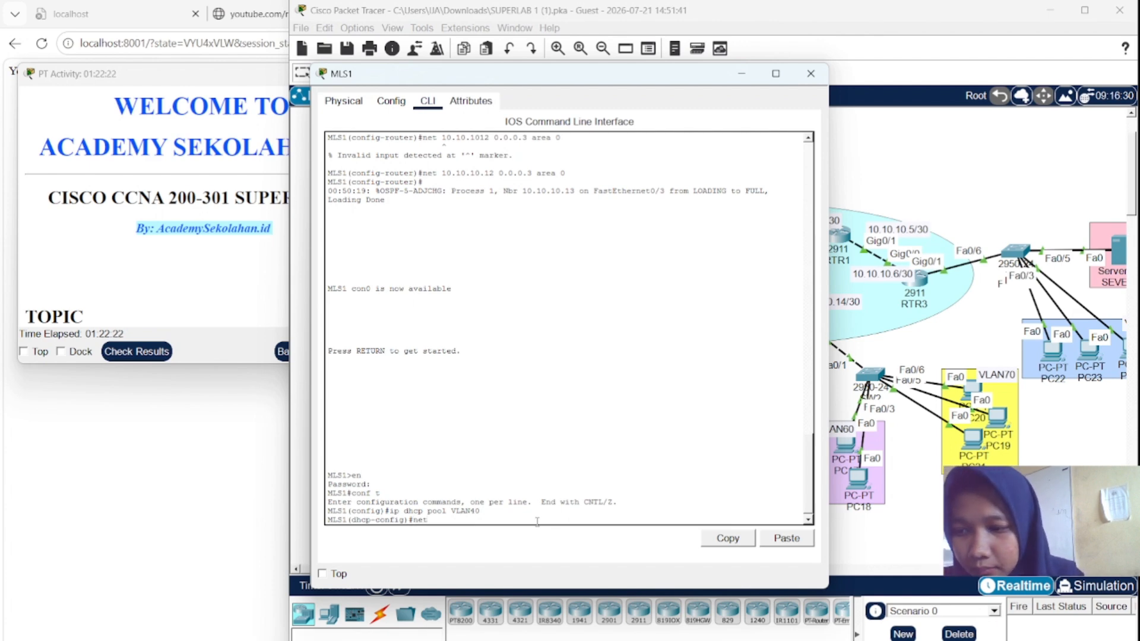
text( 192)
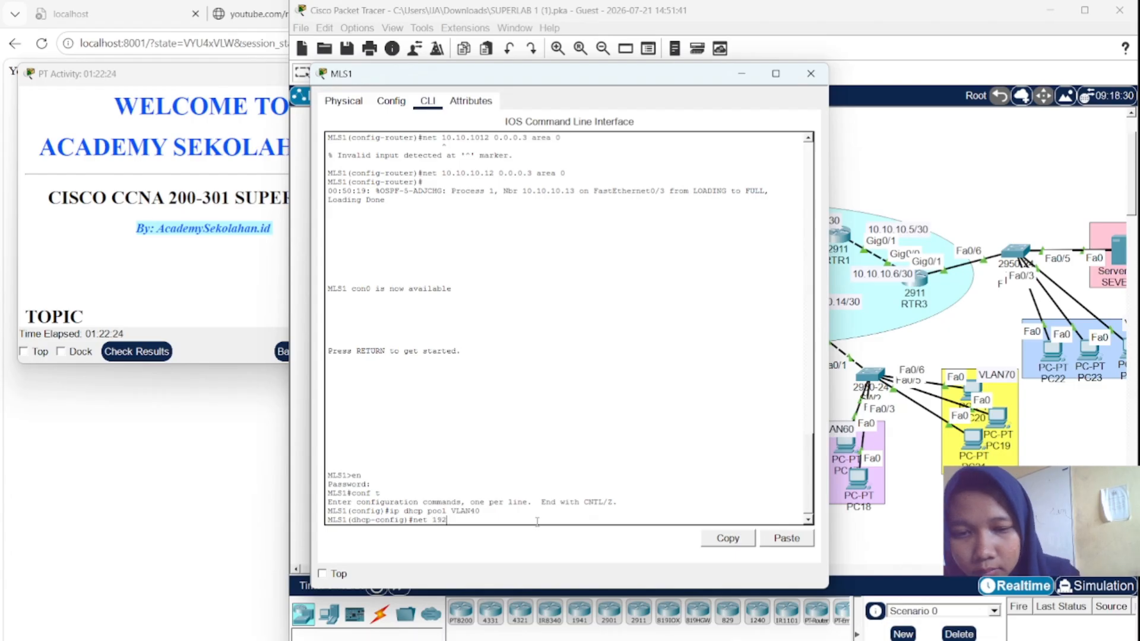
text(.1)
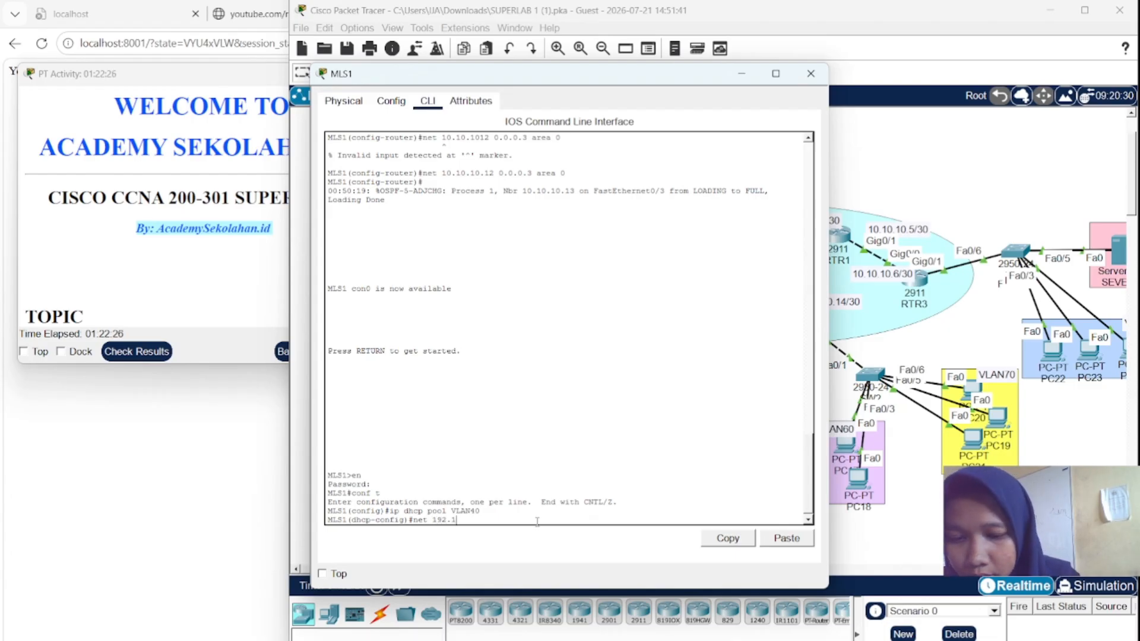
text(68.)
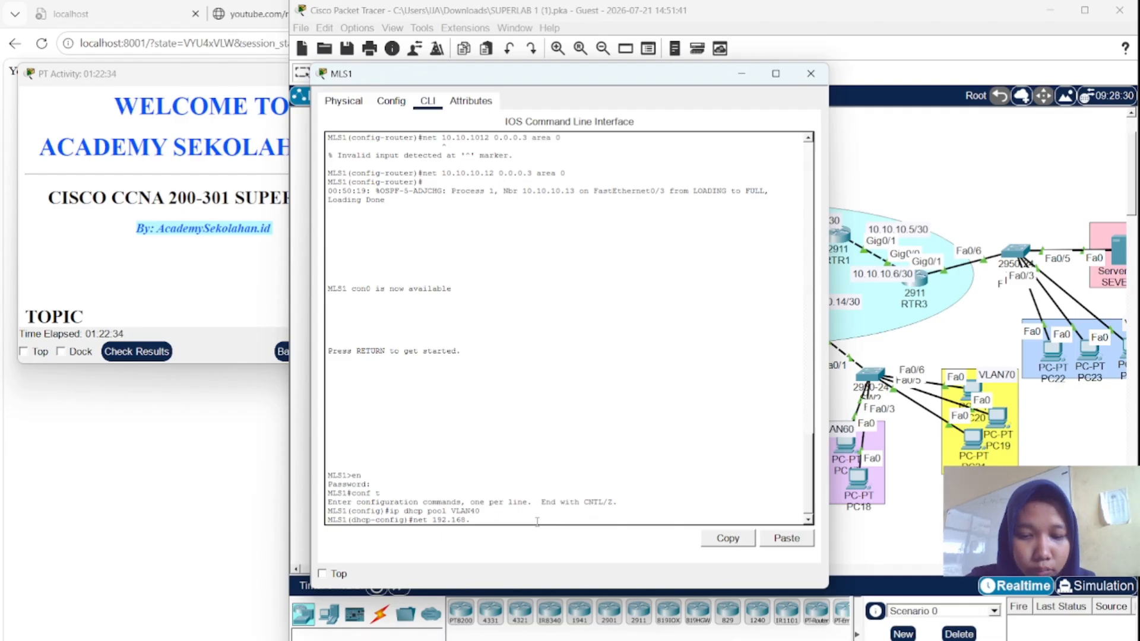
text(40)
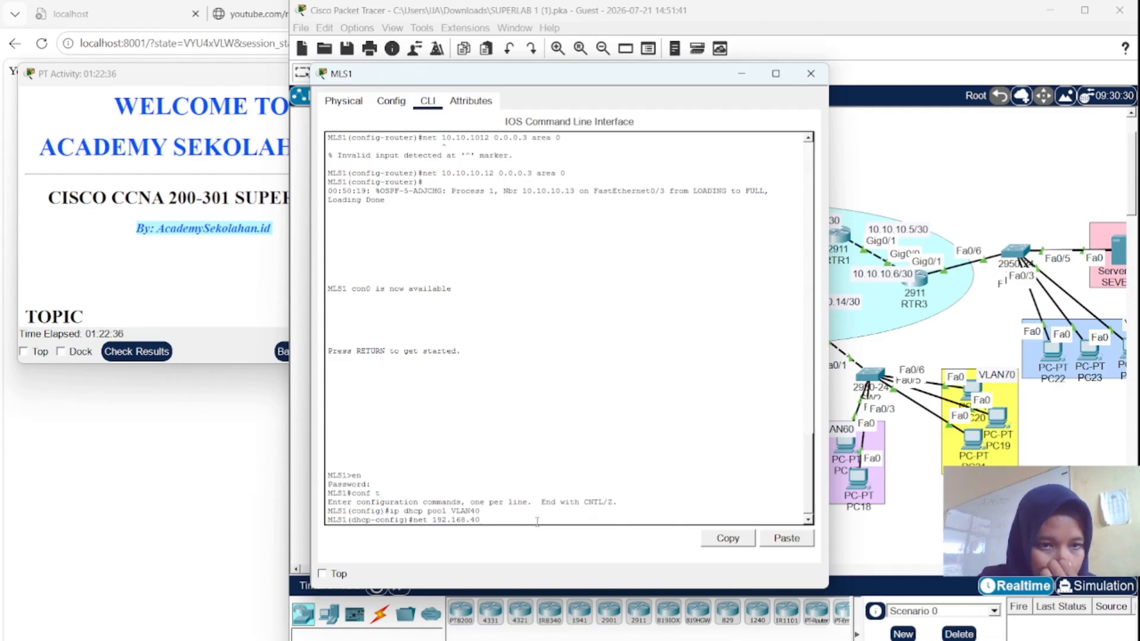
text(.0)
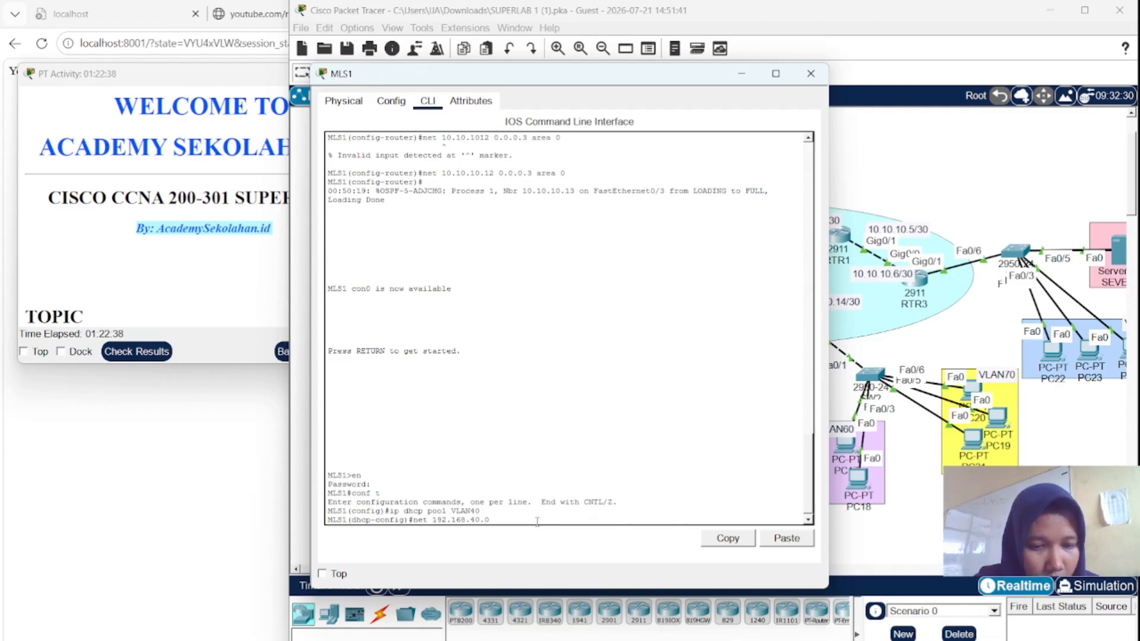
text( 255)
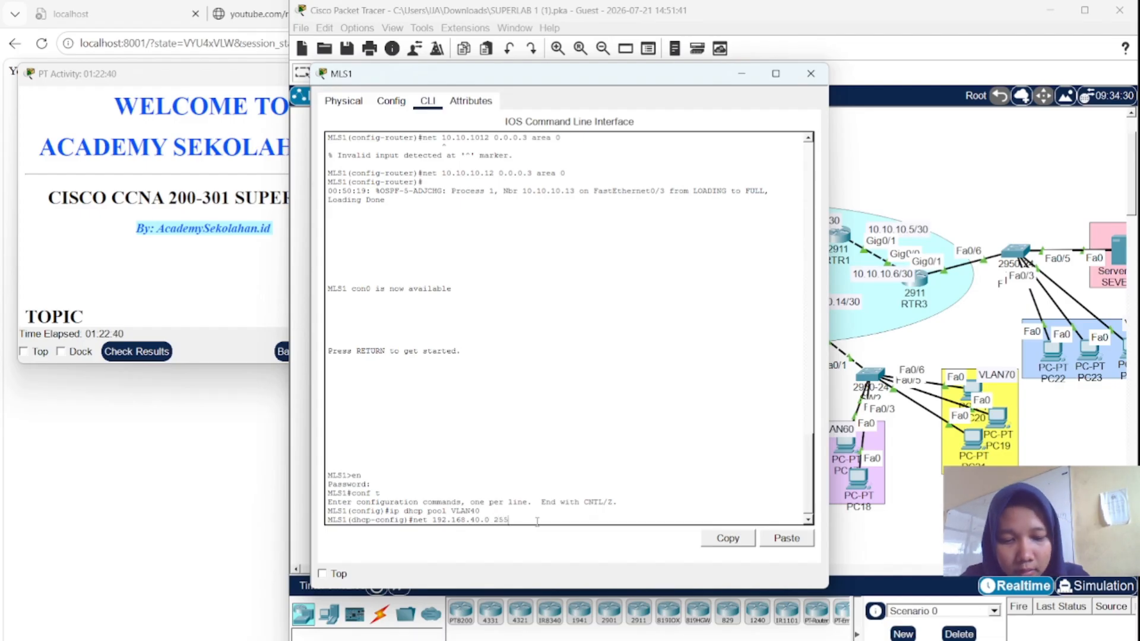
text(.255.255.2)
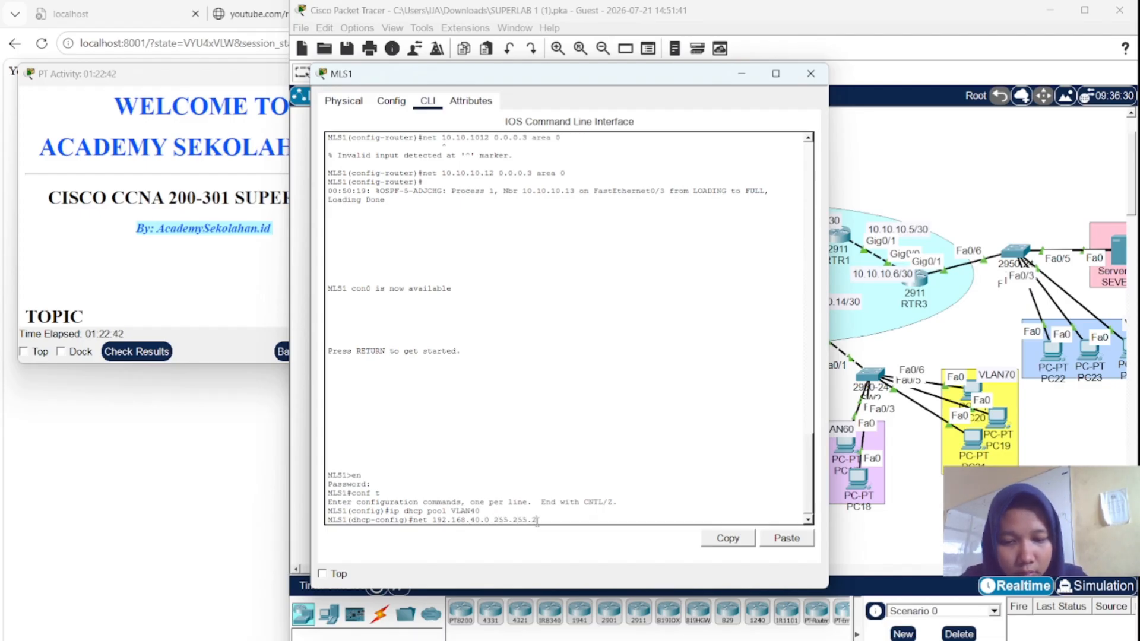
text(0\\)
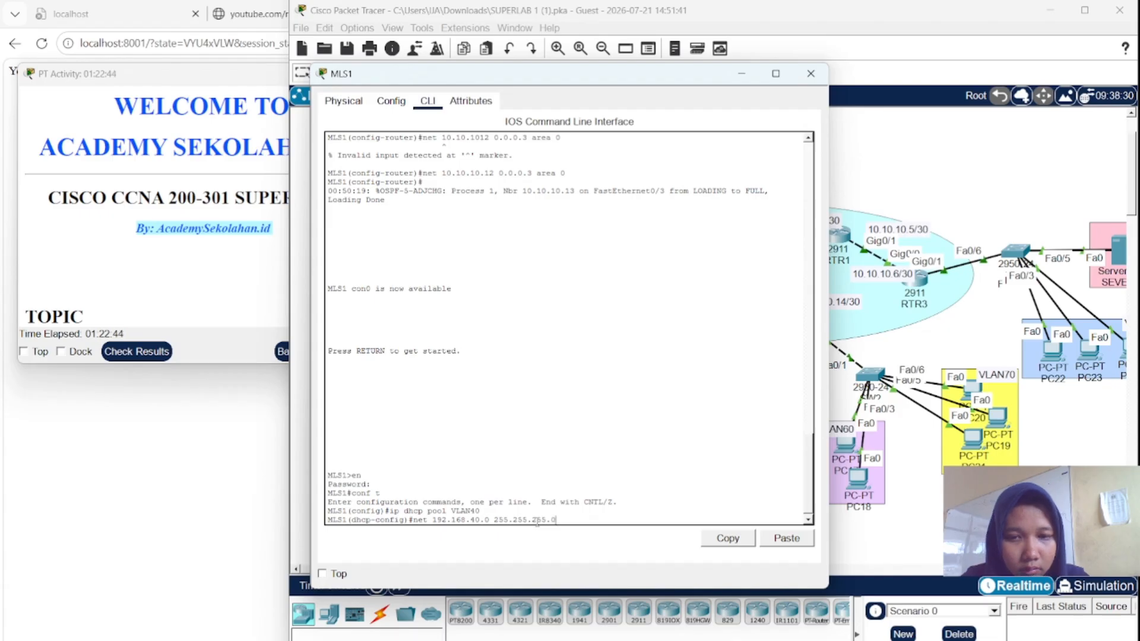
key(BackSpace)
key(BackSpace)
key(BackSpace)
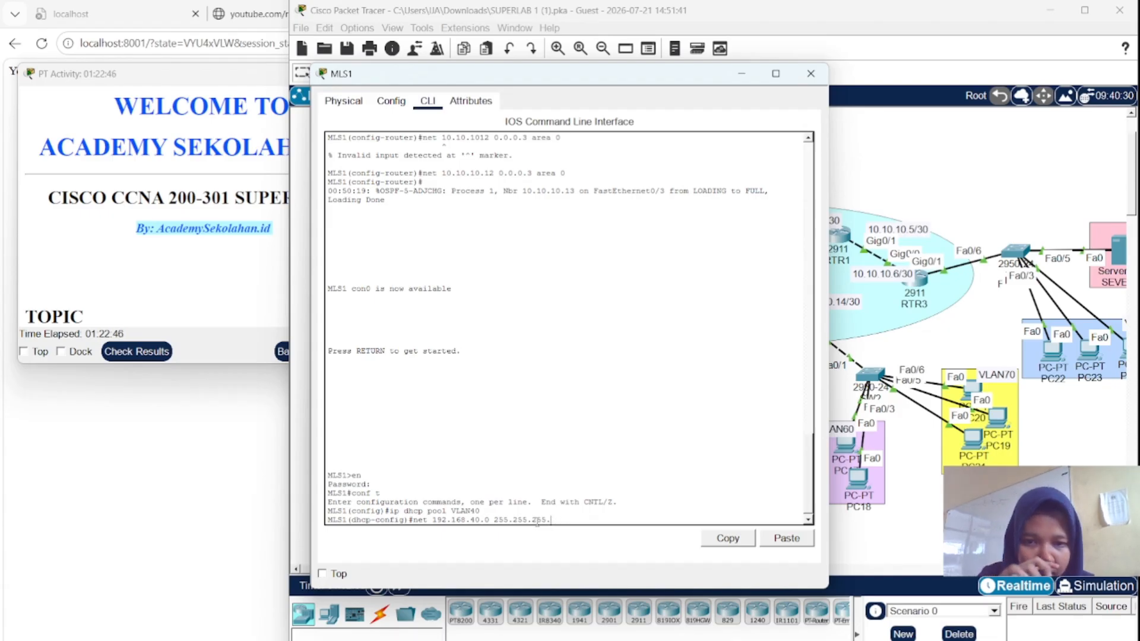
text(0)
key(Return)
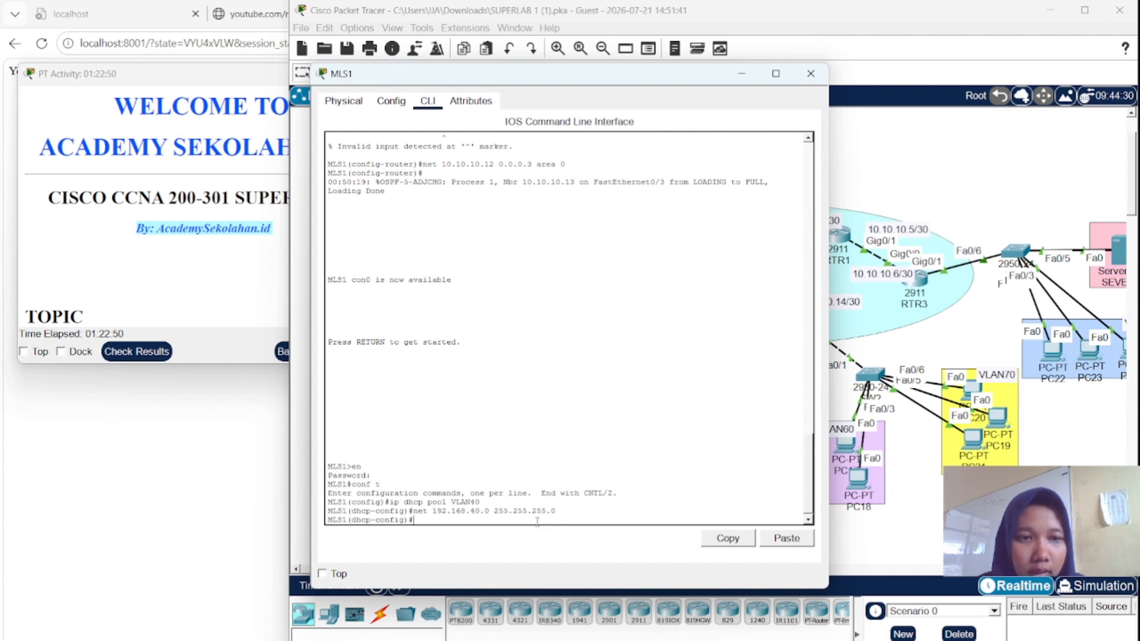
- Give the pool default router 192.168.40.1 and DNS server 192.168.90.2
text(def)
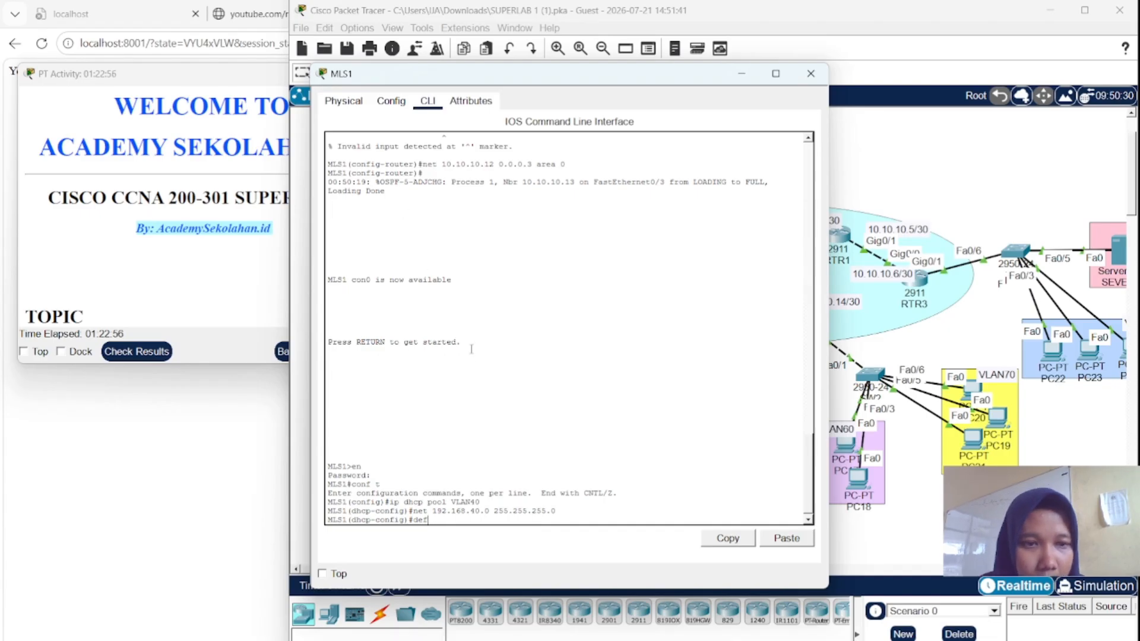
text(192)
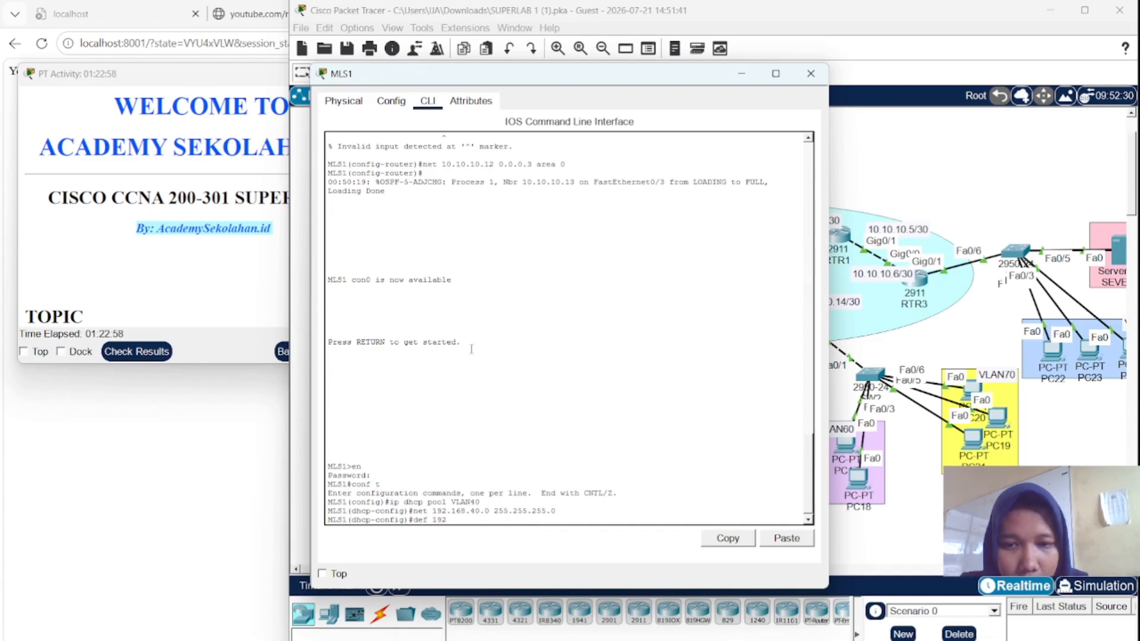
text(.168.)
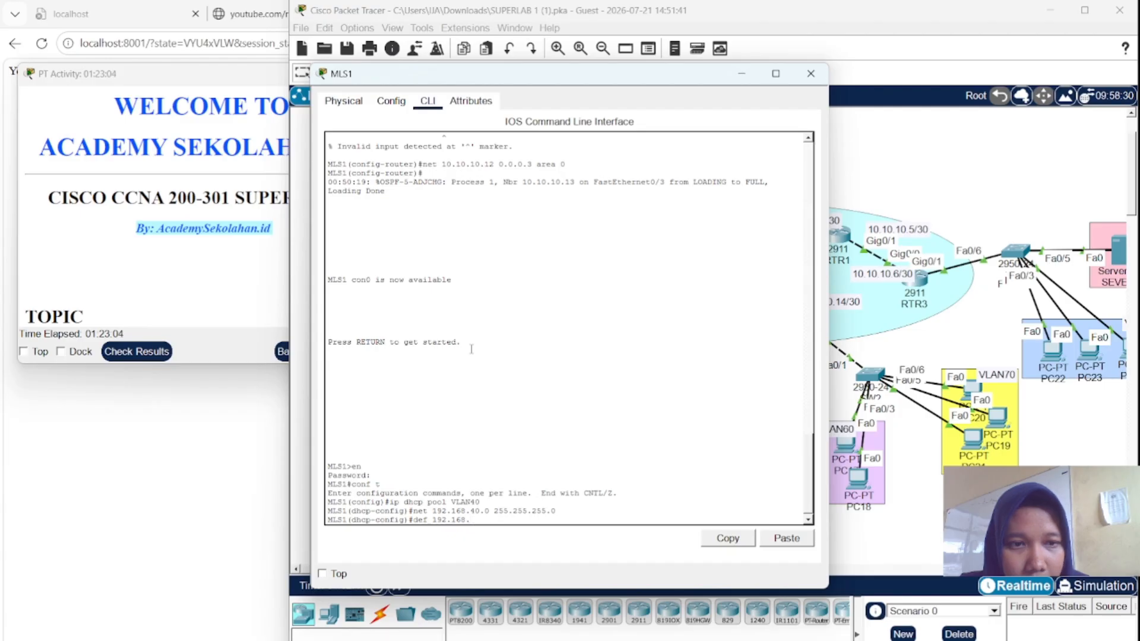
text(40.)
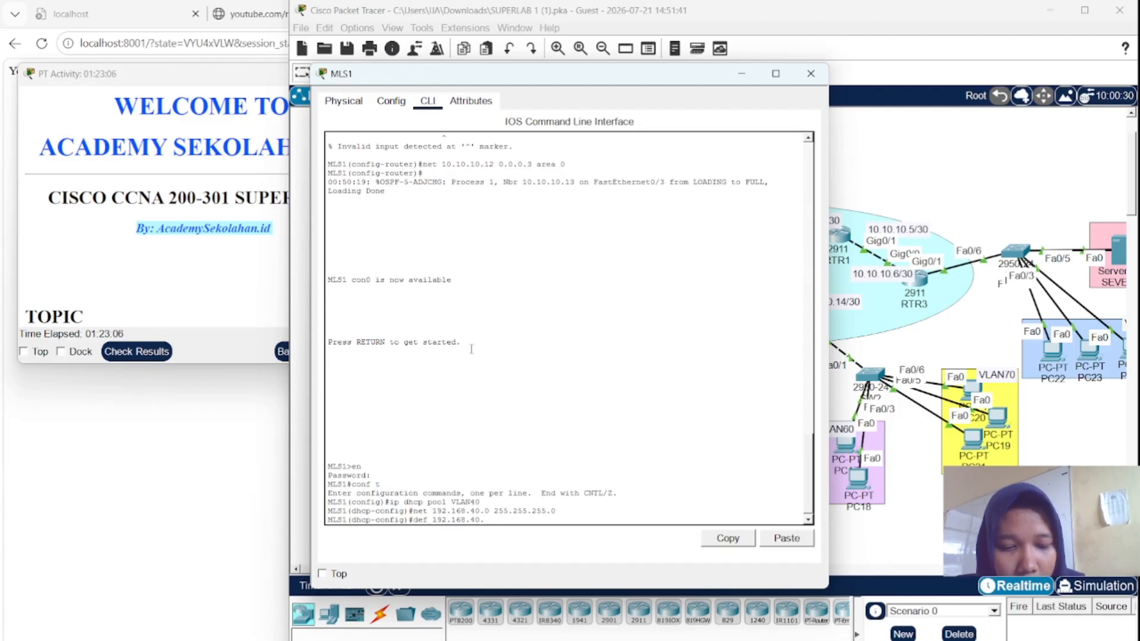
text(1)
key(Return)
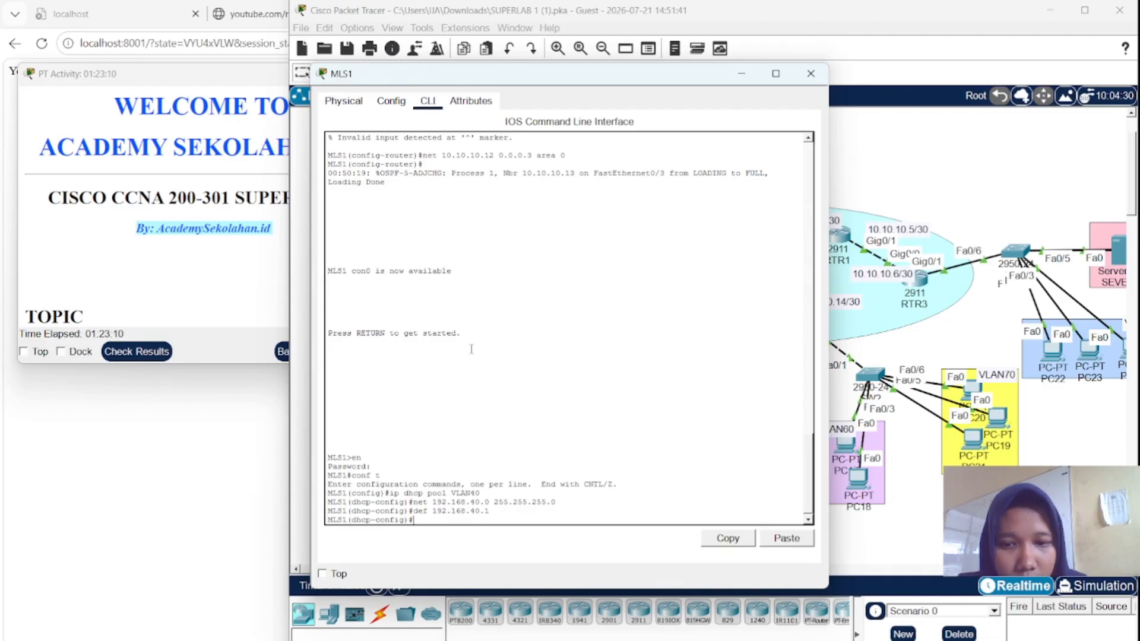
text(dns )
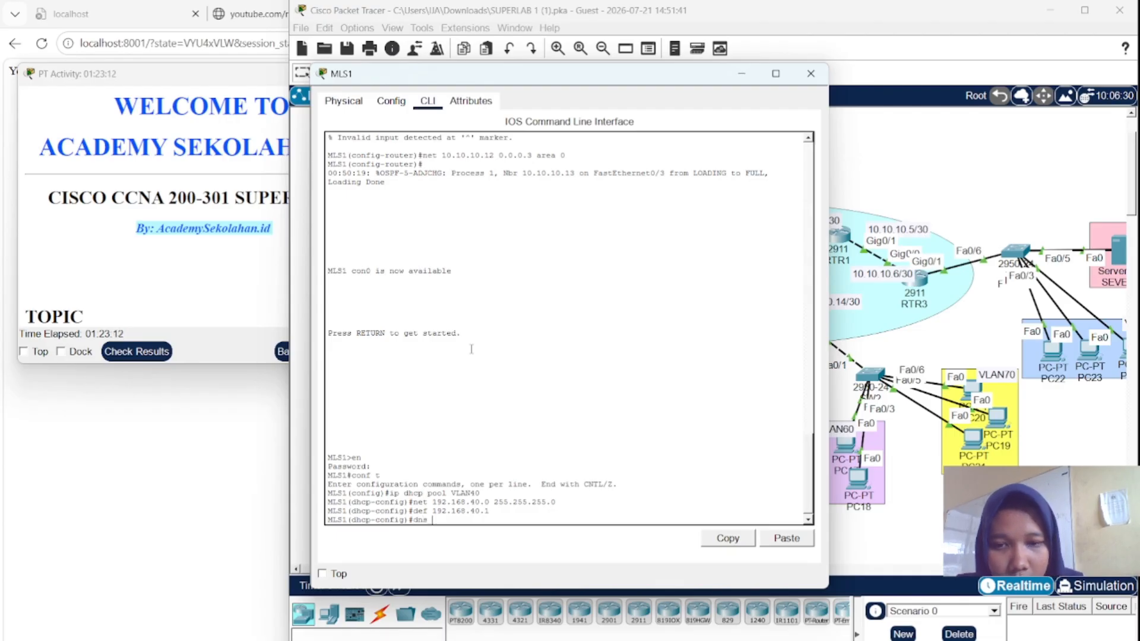
text(192.1)
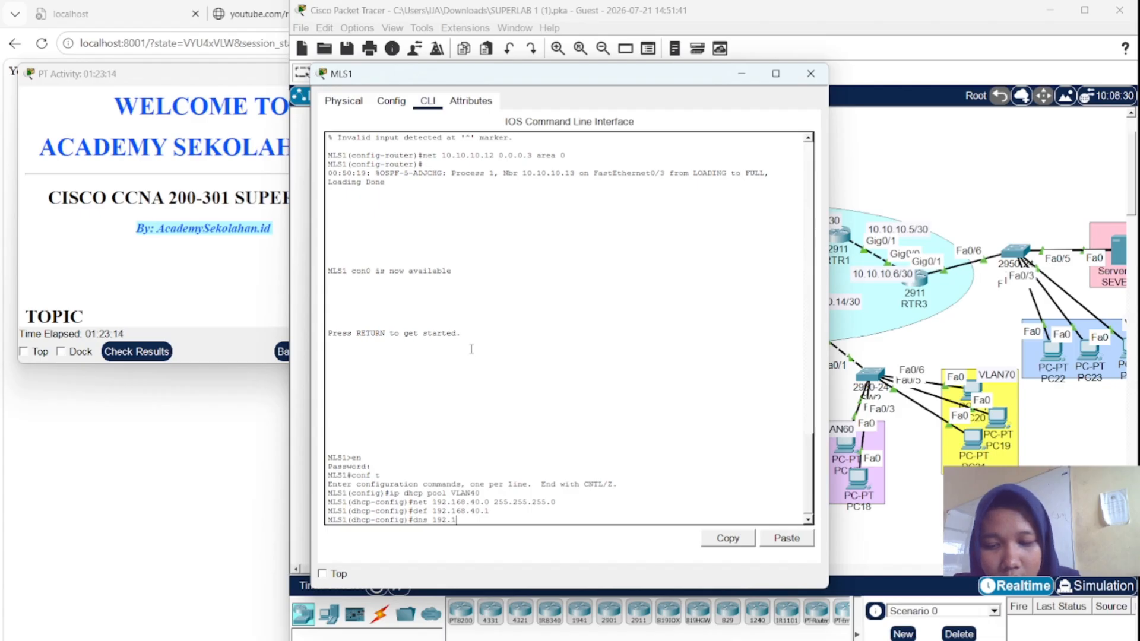
text(68.)
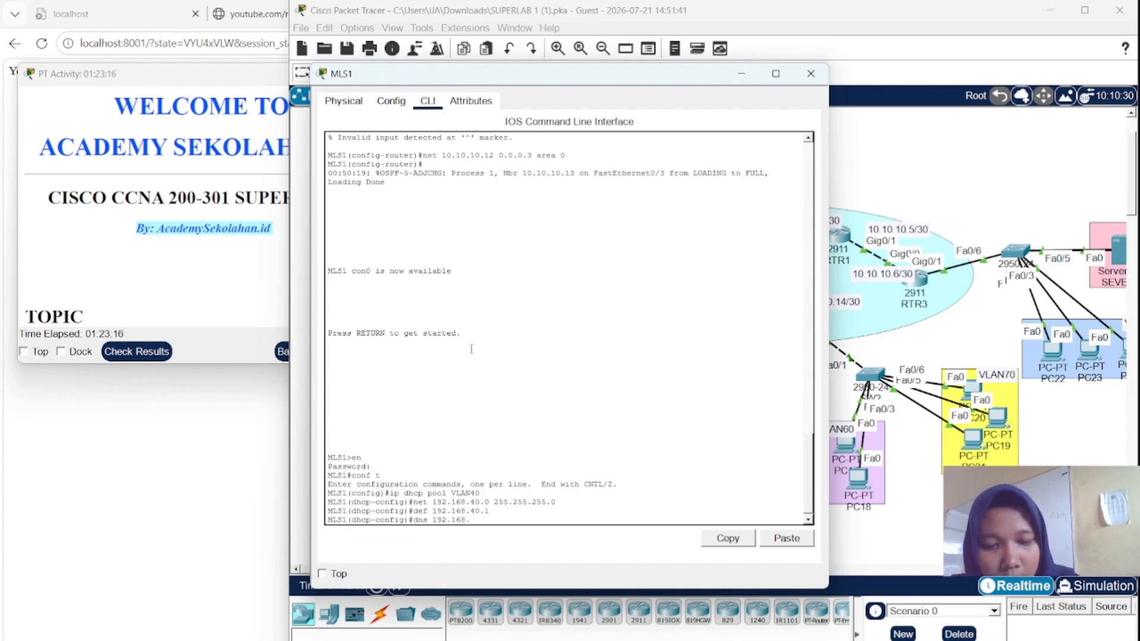
text(90.)
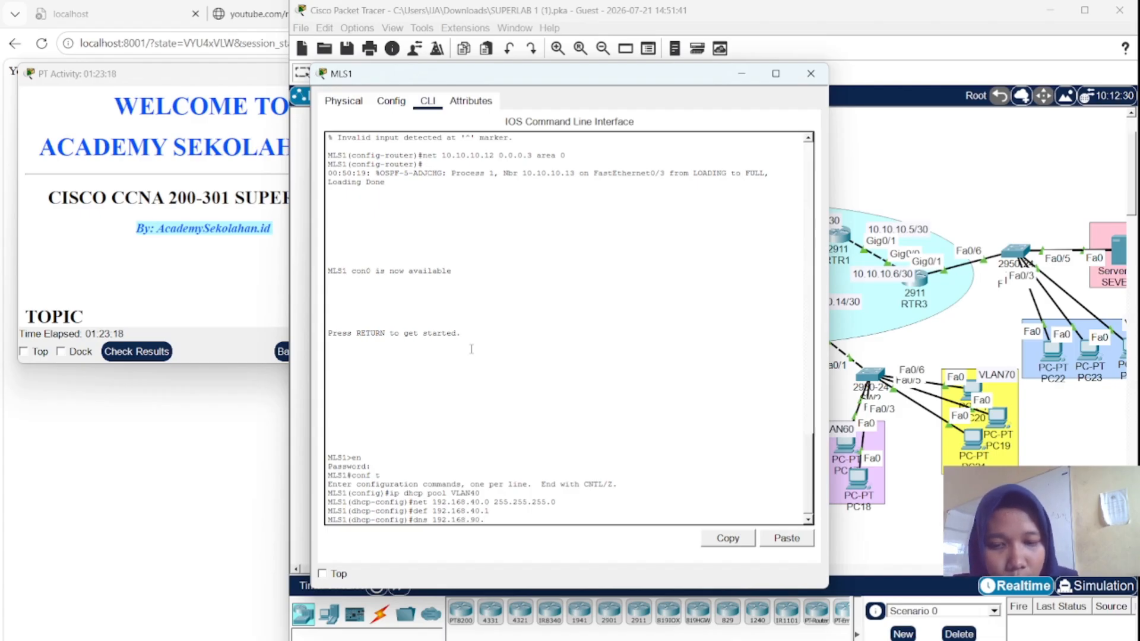
text(2)
key(Return)
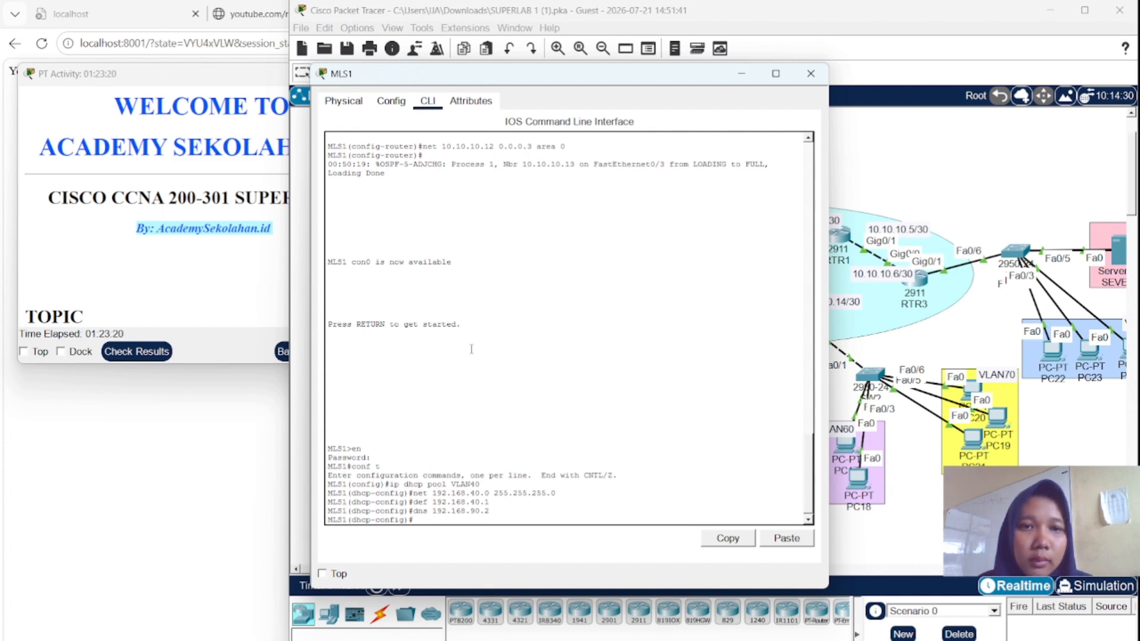
- Recheck results, inspect the incorrect 192.168.40.1 excluded-address item, then close the results
click(267, 202)
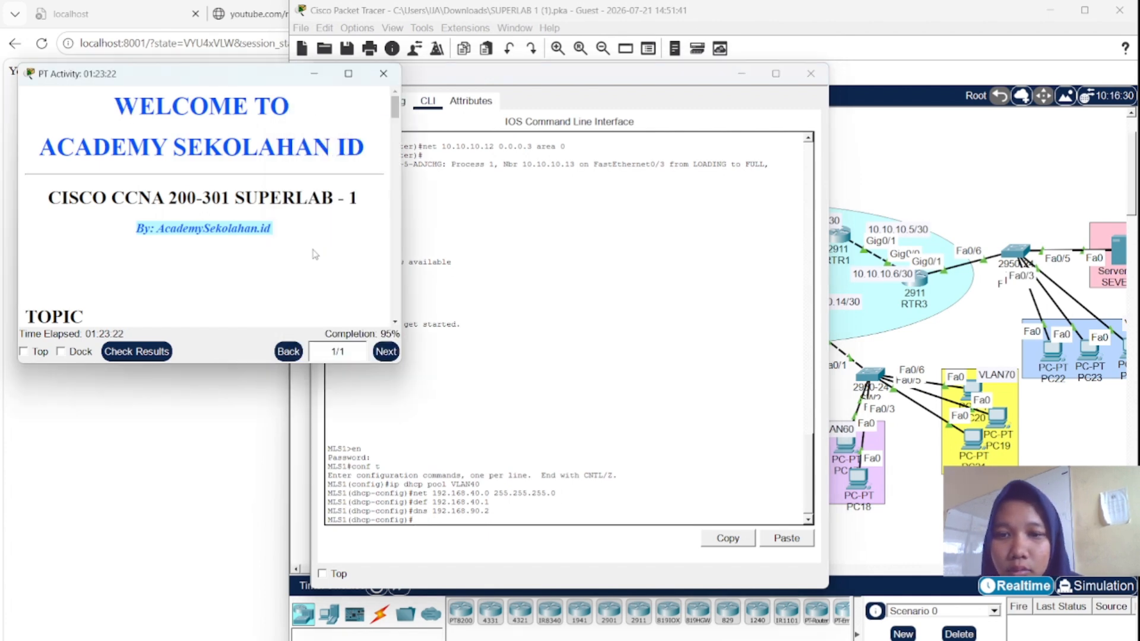
click(161, 354)
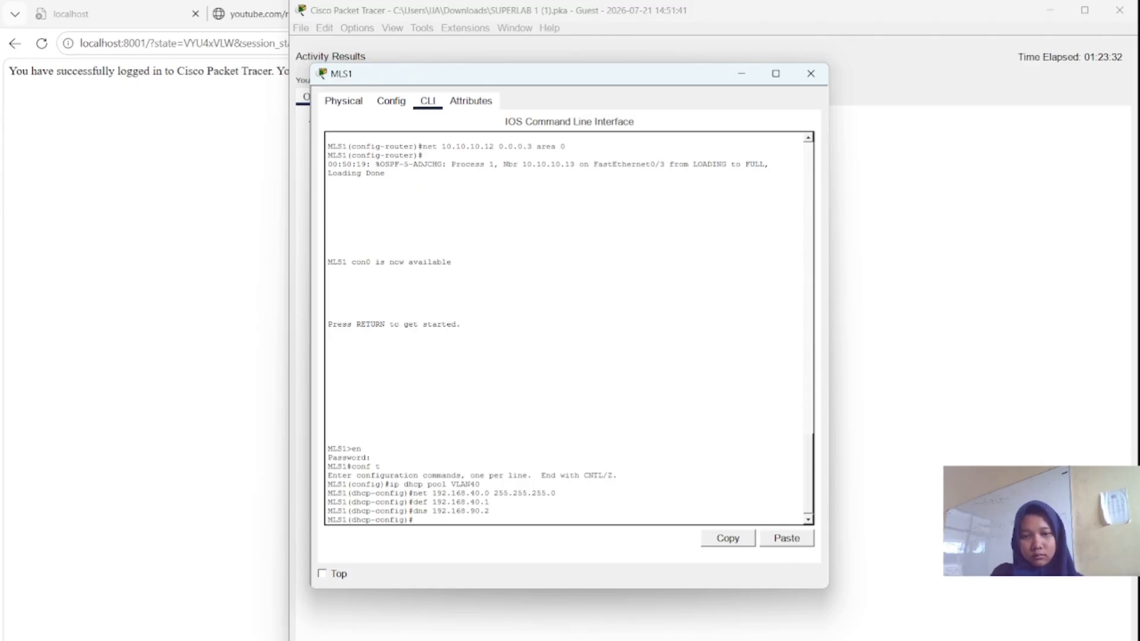
mouse_move(799, 640)
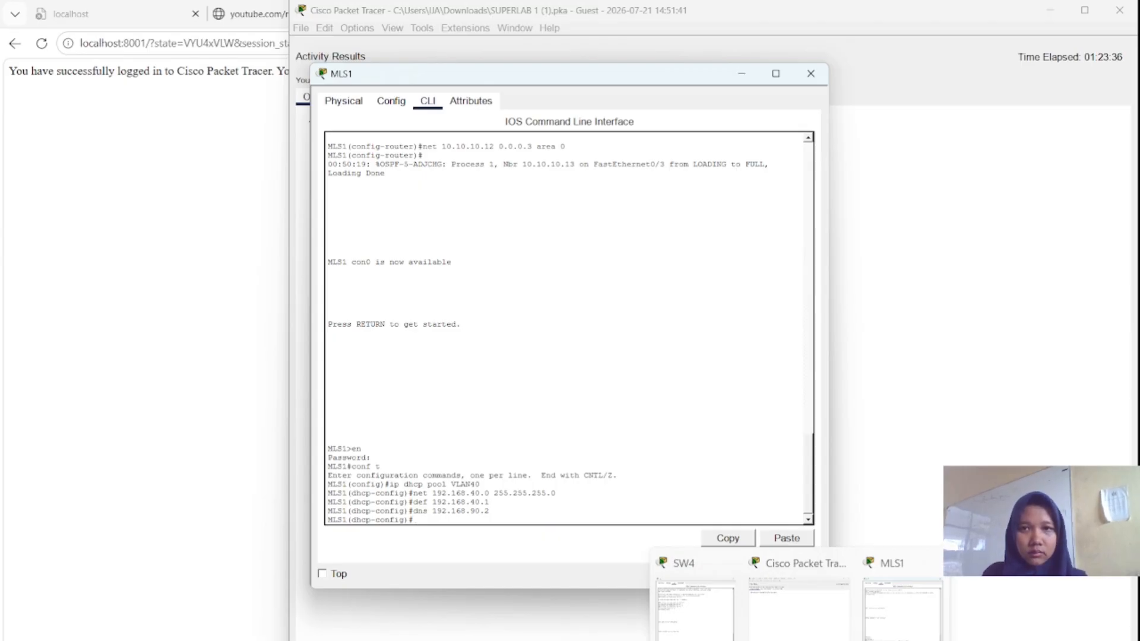
click(901, 204)
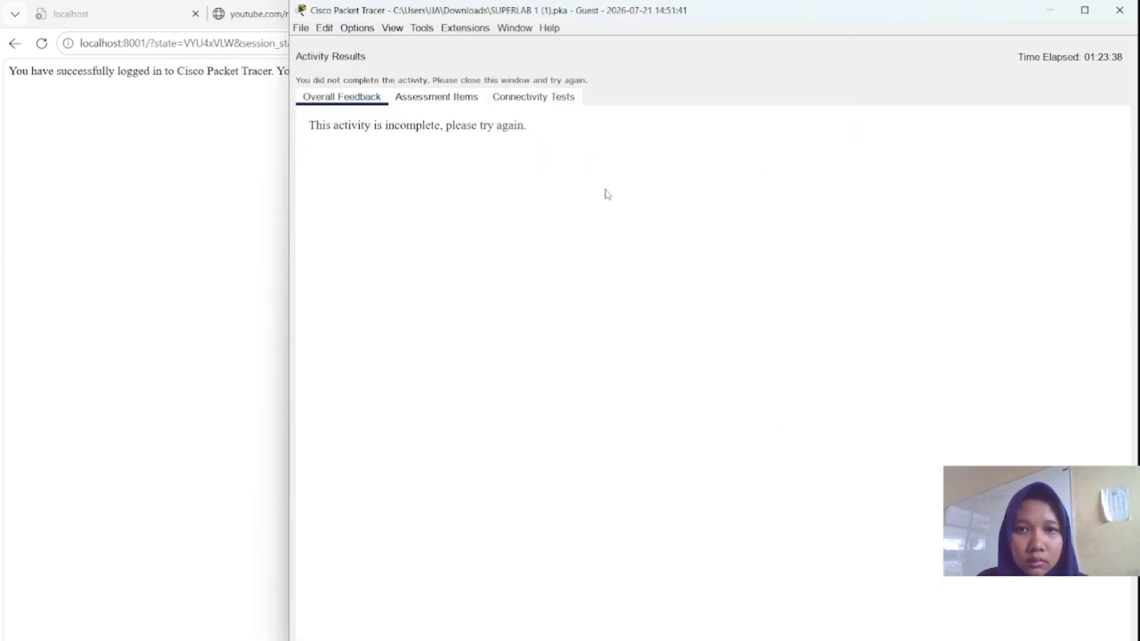
click(469, 98)
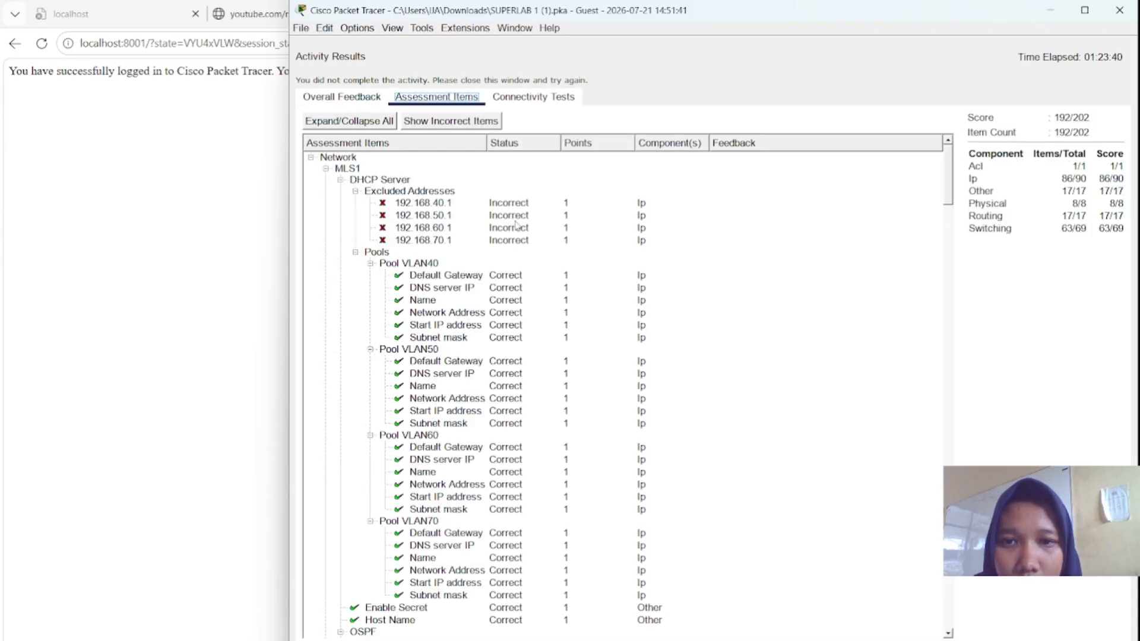
click(491, 208)
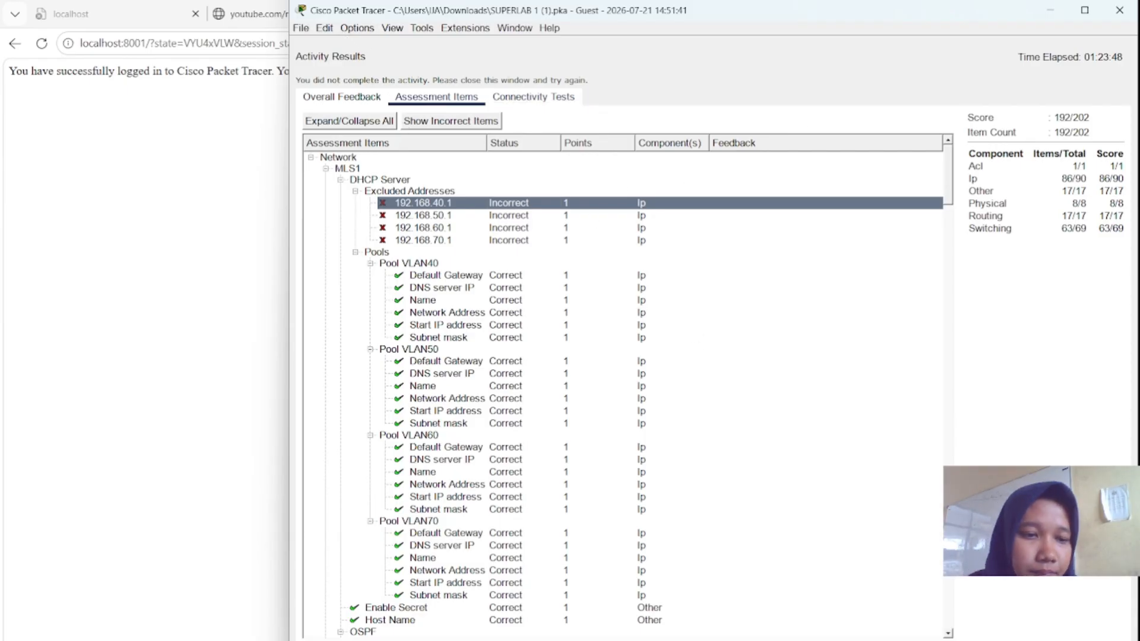
click(1098, 640)
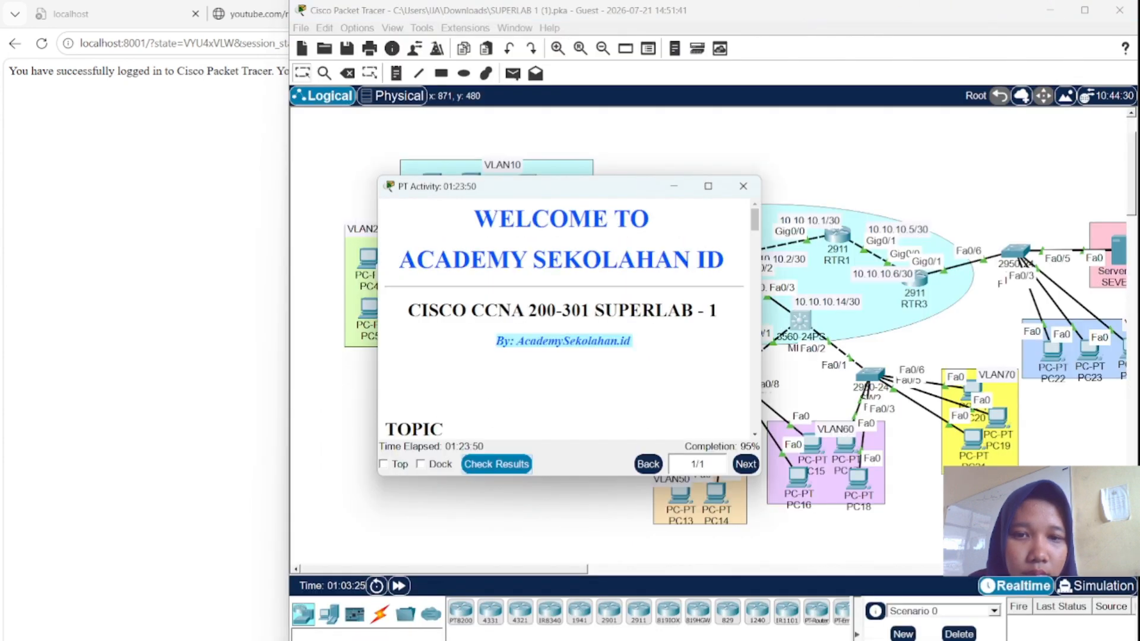
- Confirm in PC10's IP Configuration that it received 192.168.40.2 by DHCP
drag(631, 190, 346, 171)
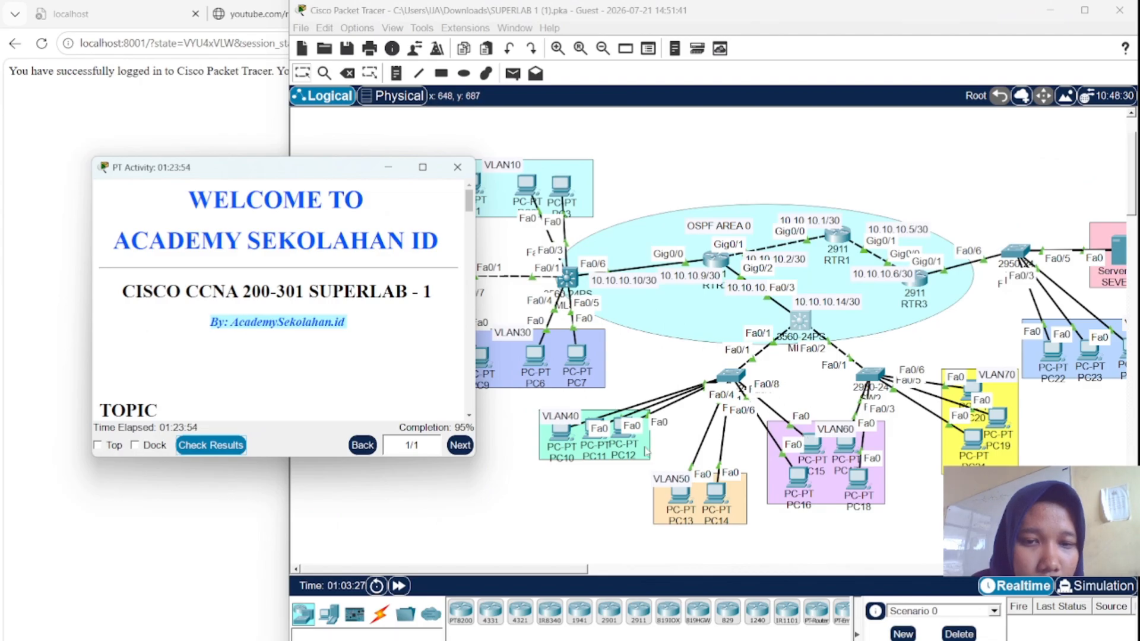
click(562, 430)
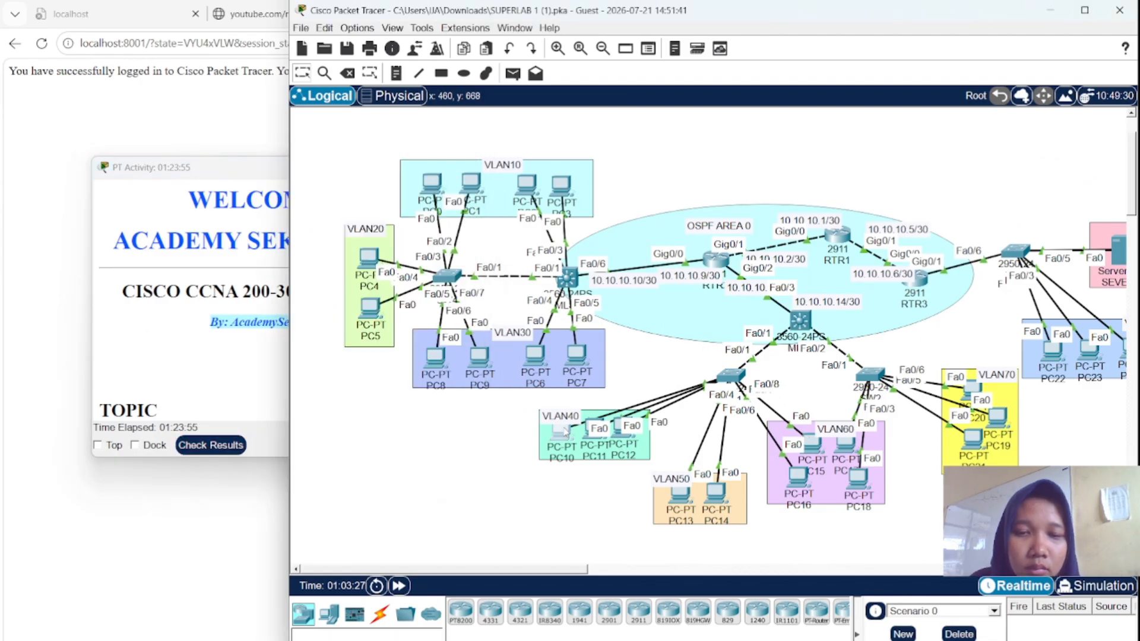
click(563, 428)
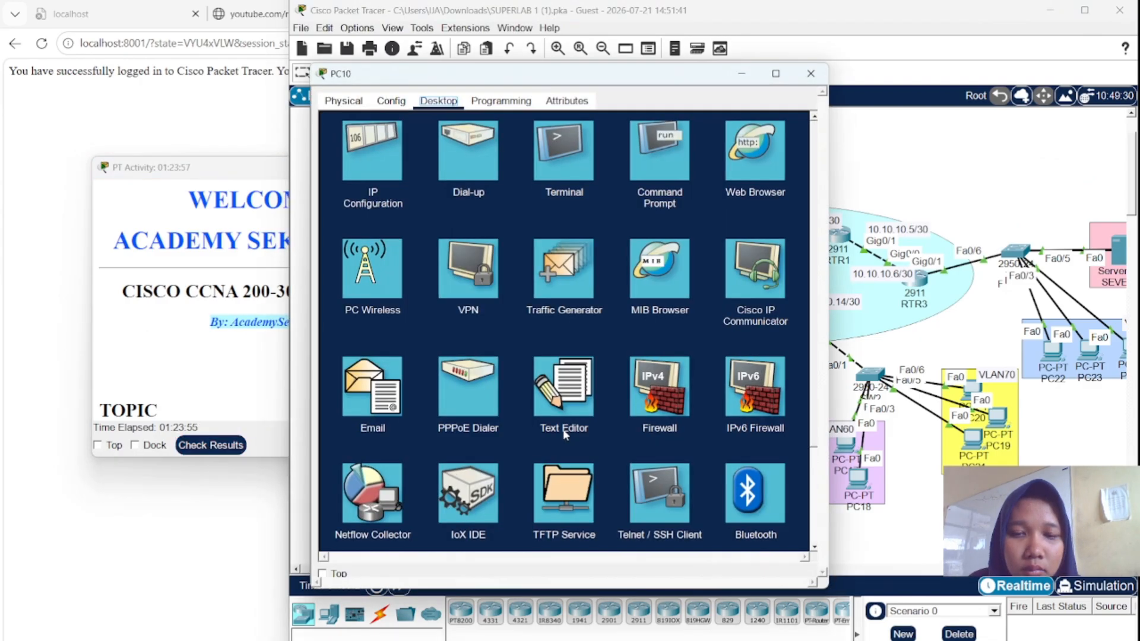
click(394, 162)
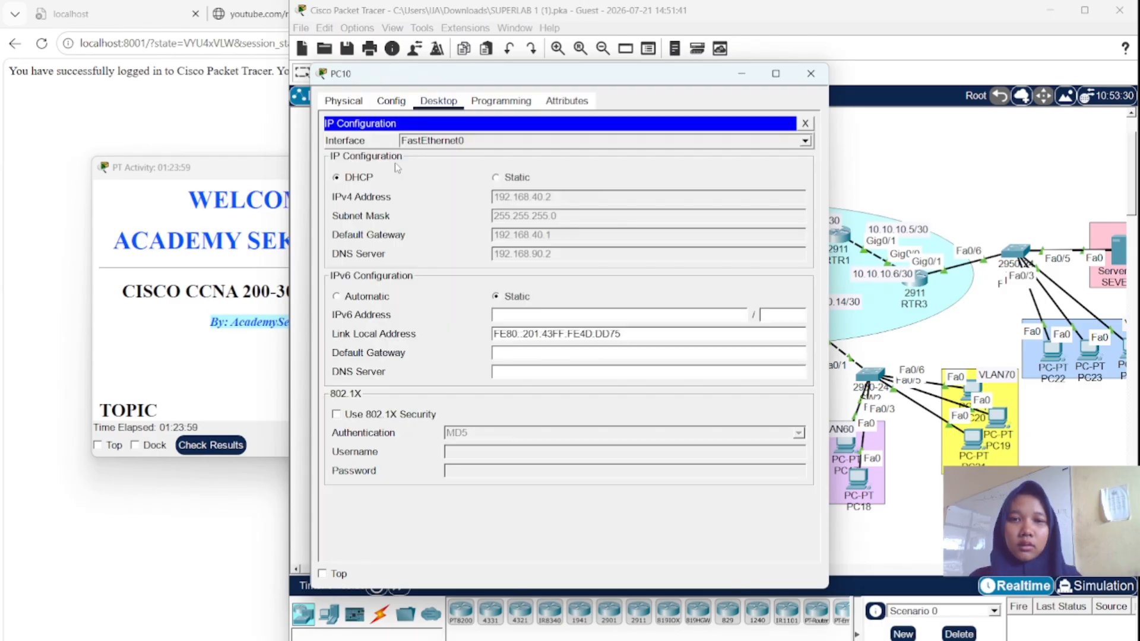
click(805, 123)
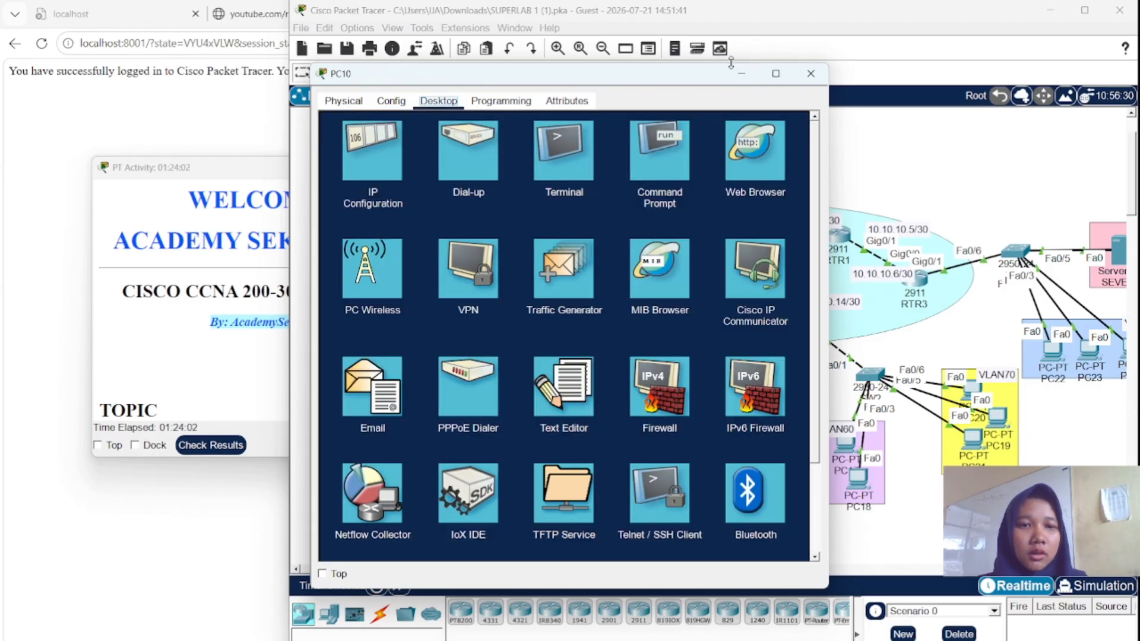
click(739, 75)
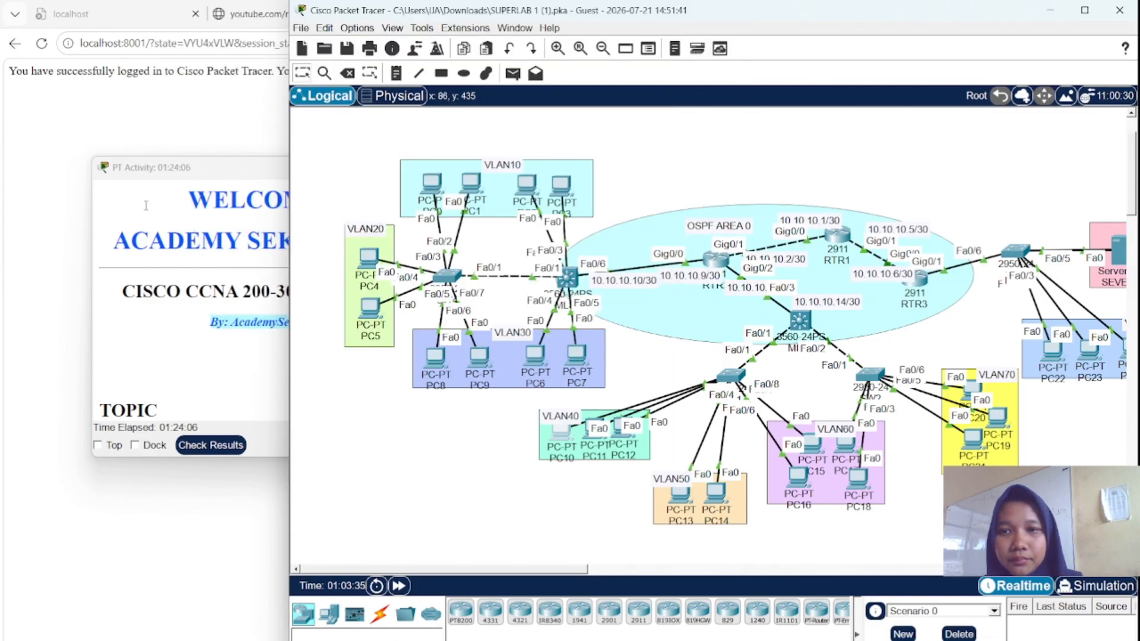
- Snap the activity window left and recheck results: still 192/202, excluded addresses incorrect
click(150, 171)
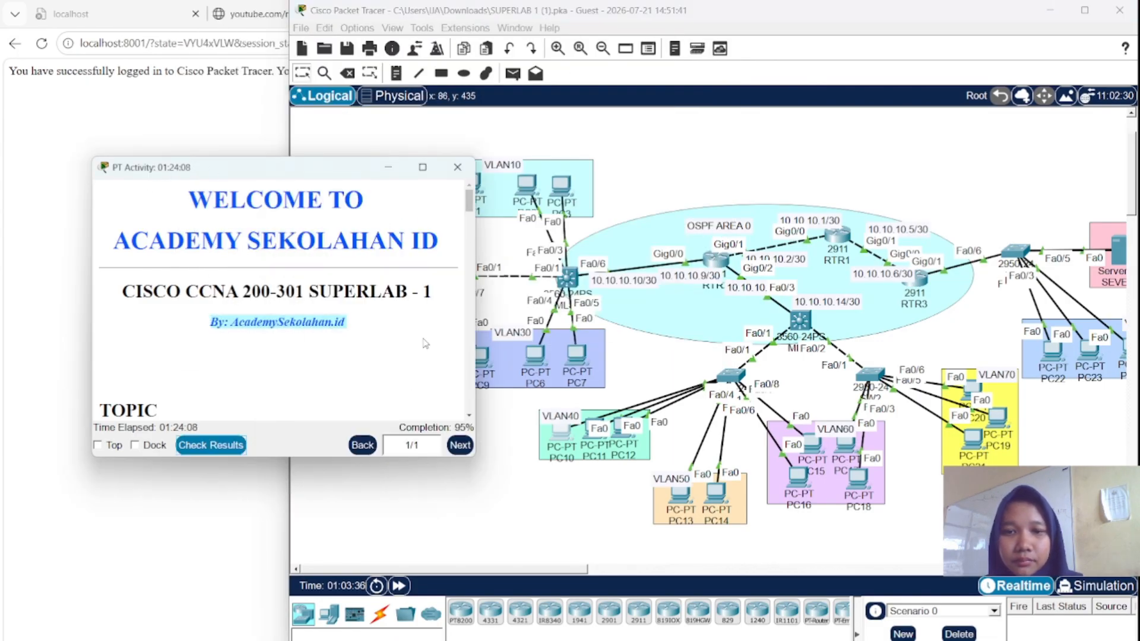
mouse_move(422, 167)
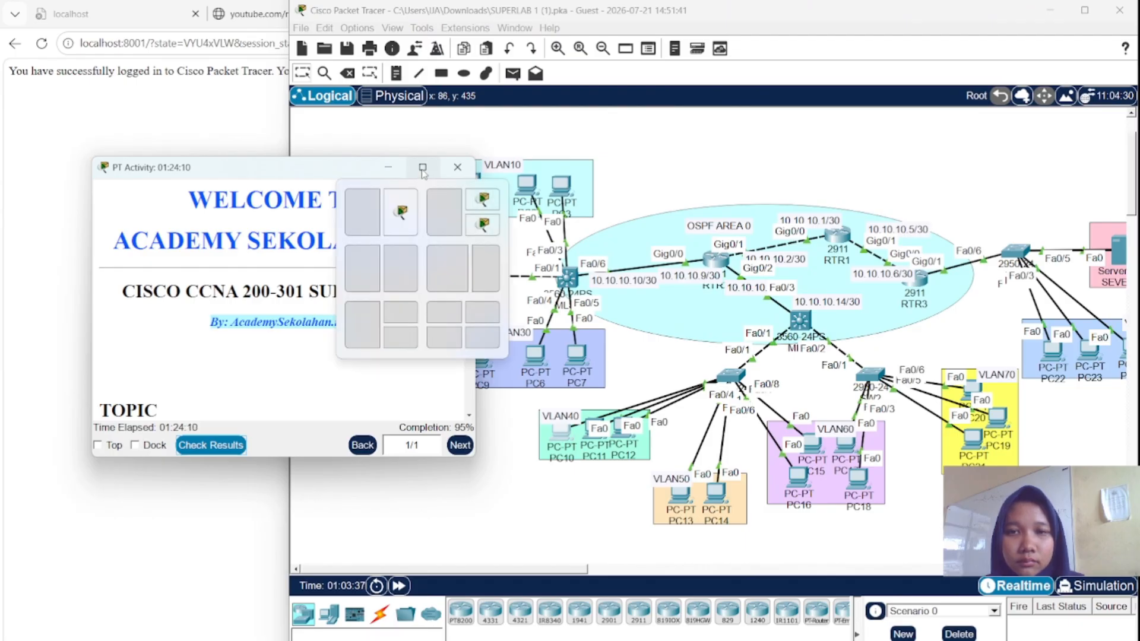
click(389, 218)
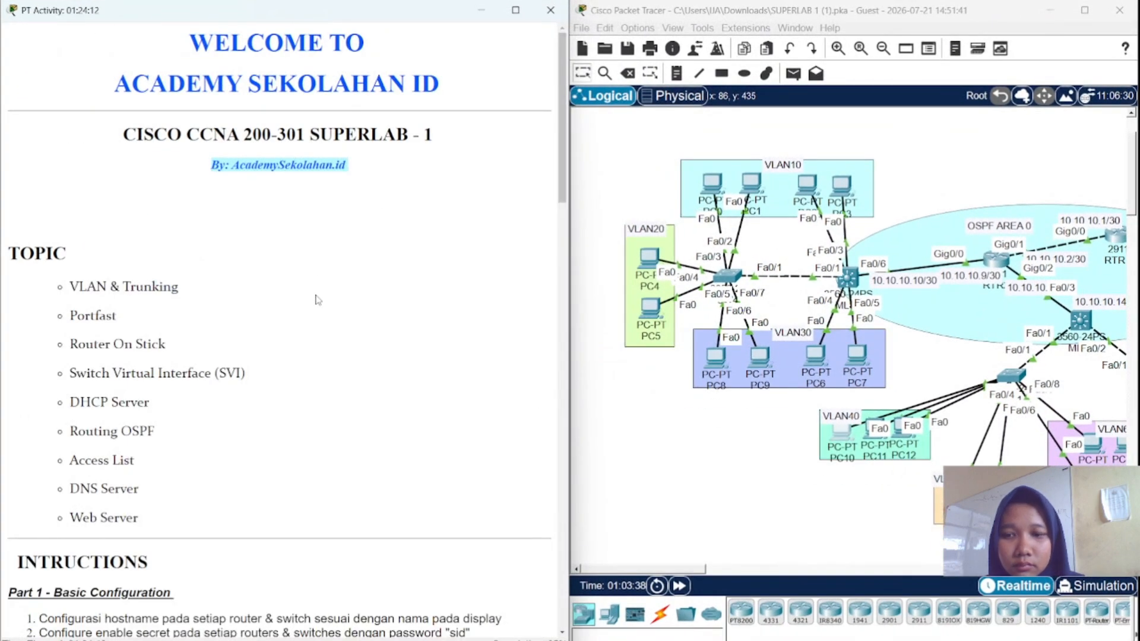
click(288, 640)
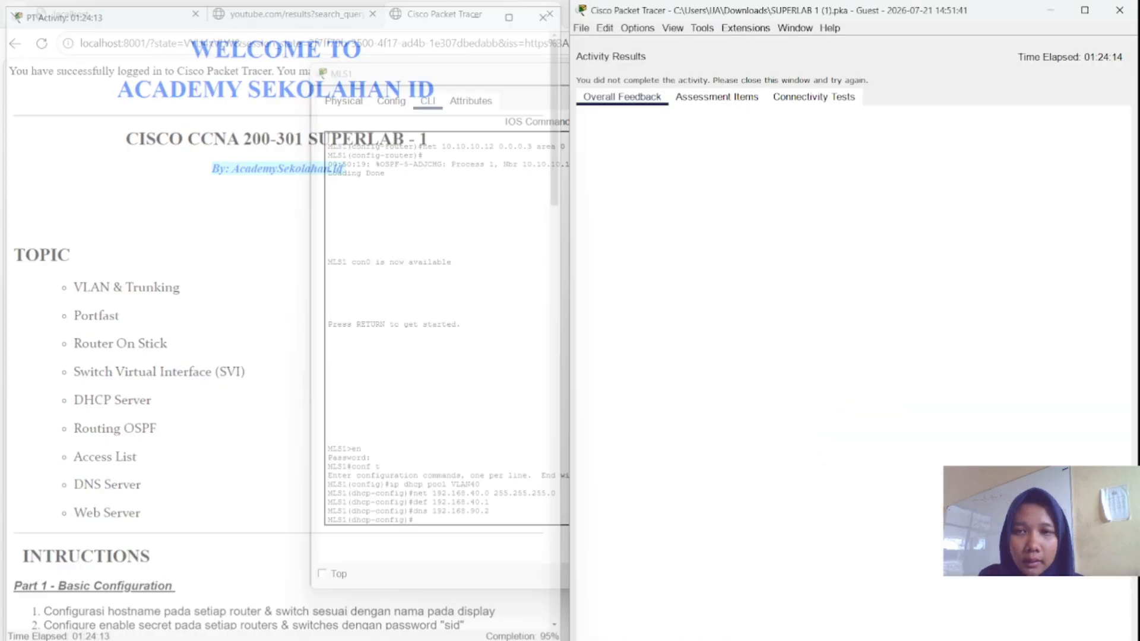
click(701, 101)
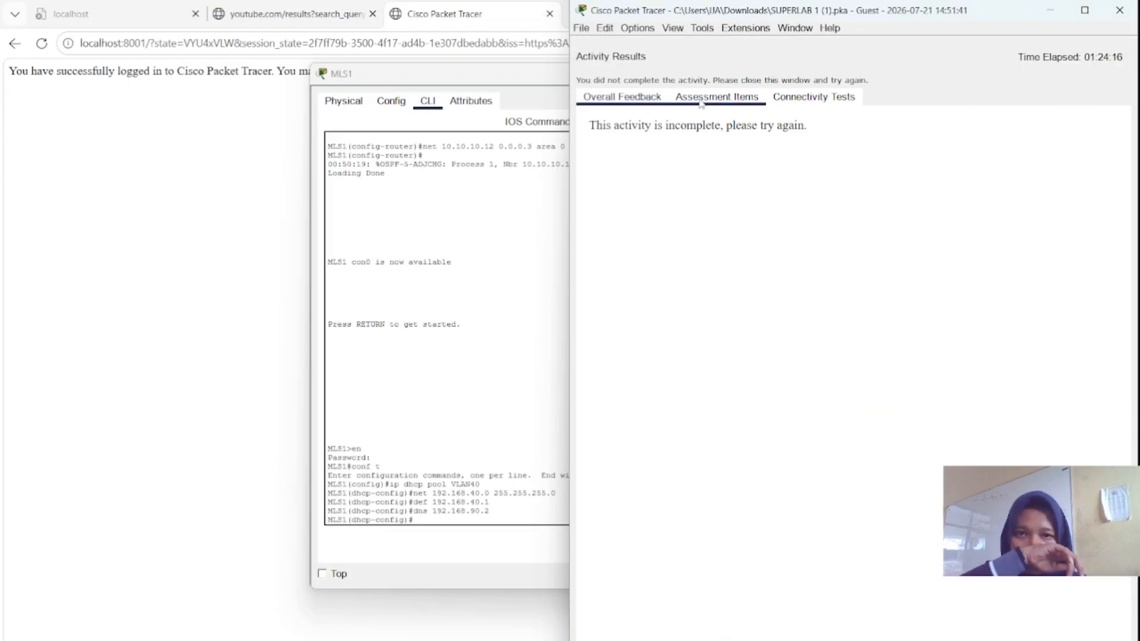
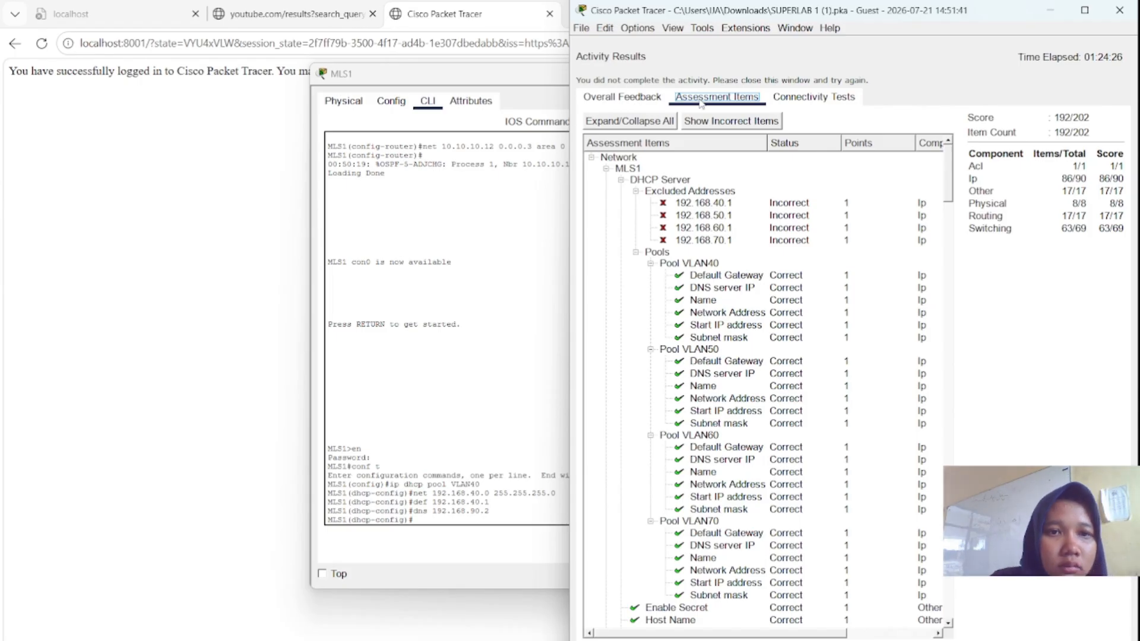
- Toggle the assessment list between incorrect-only and all items a few times
scroll(718, 173, right, 3)
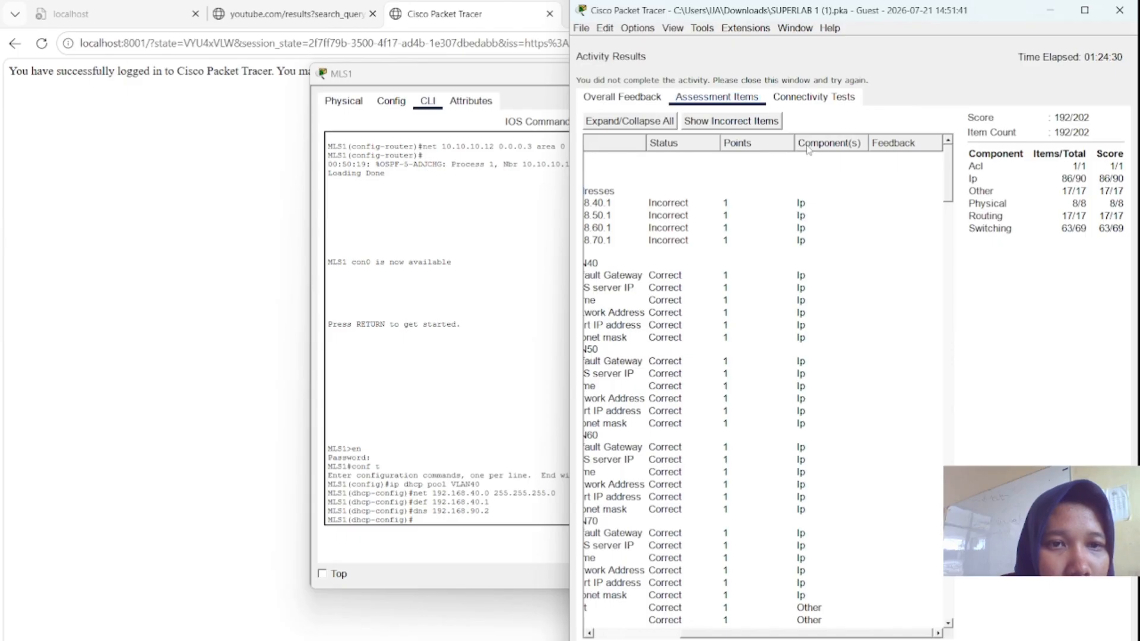
scroll(715, 228, left, 3)
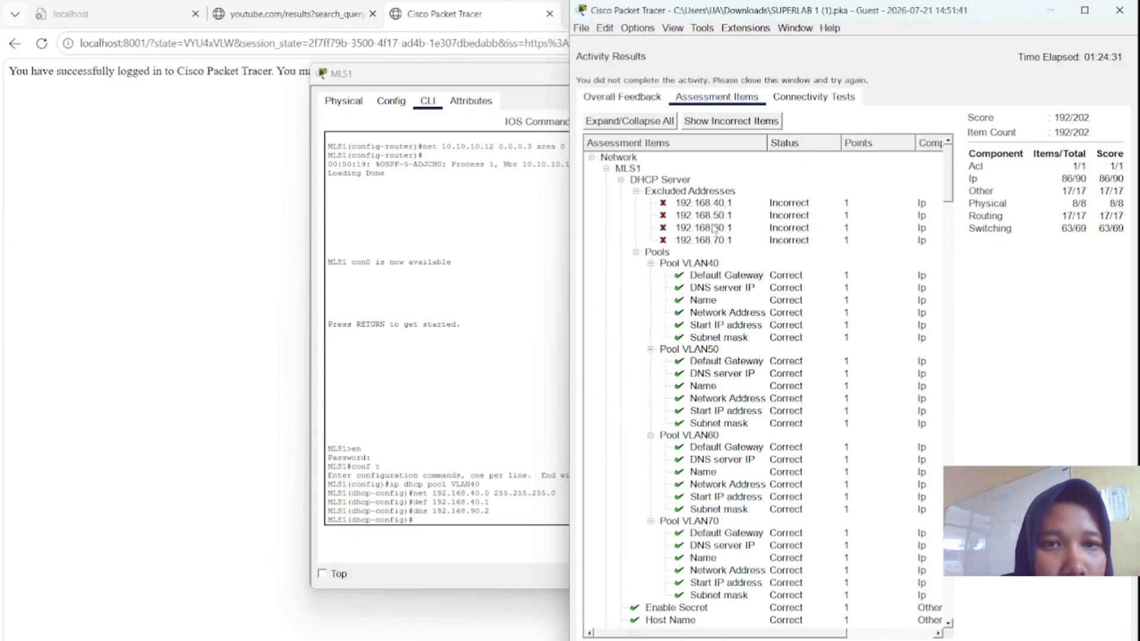
click(740, 122)
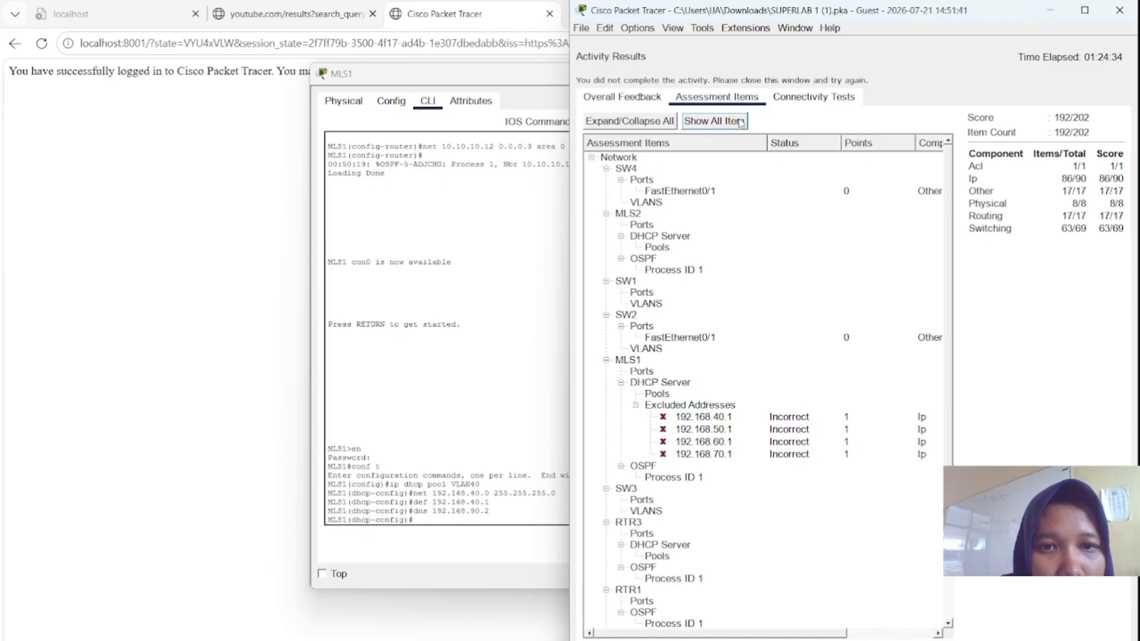
click(741, 122)
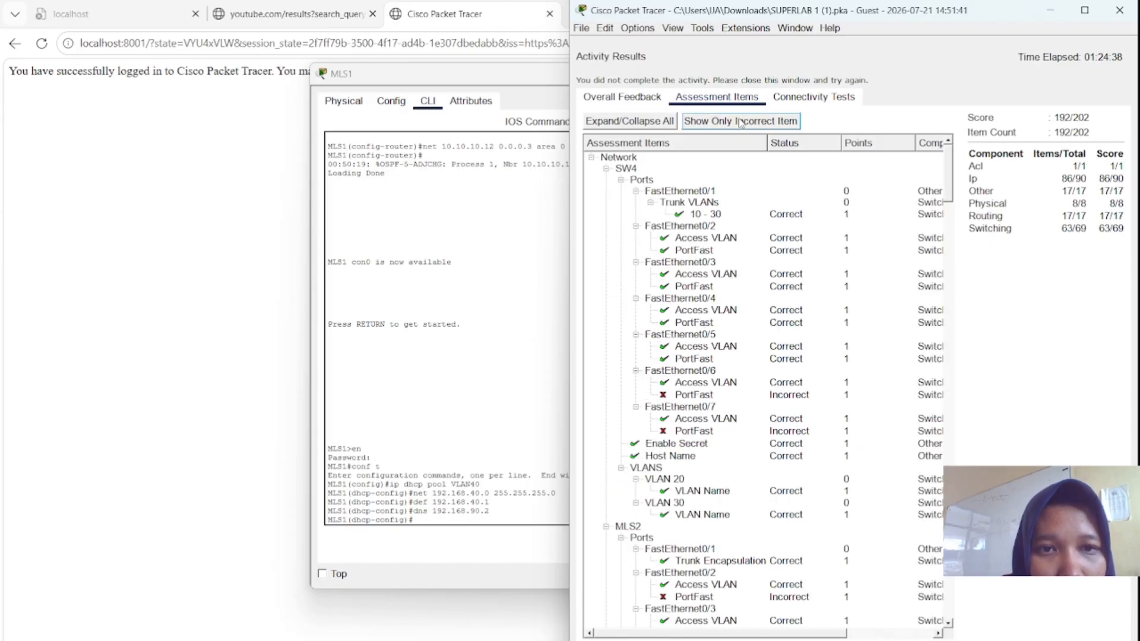
click(740, 121)
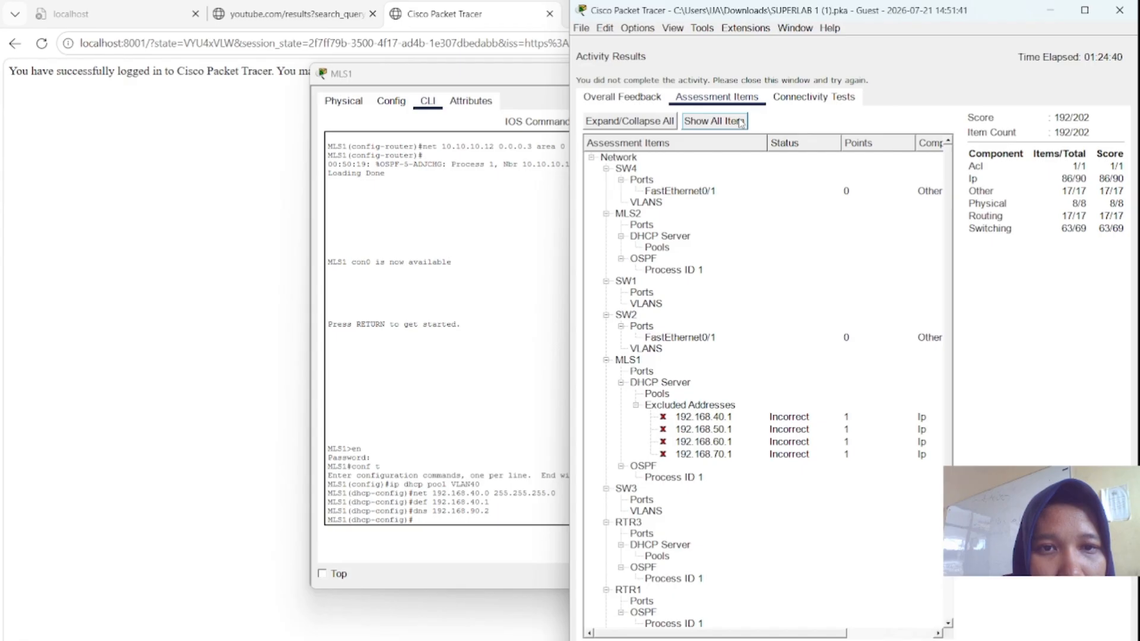
click(741, 121)
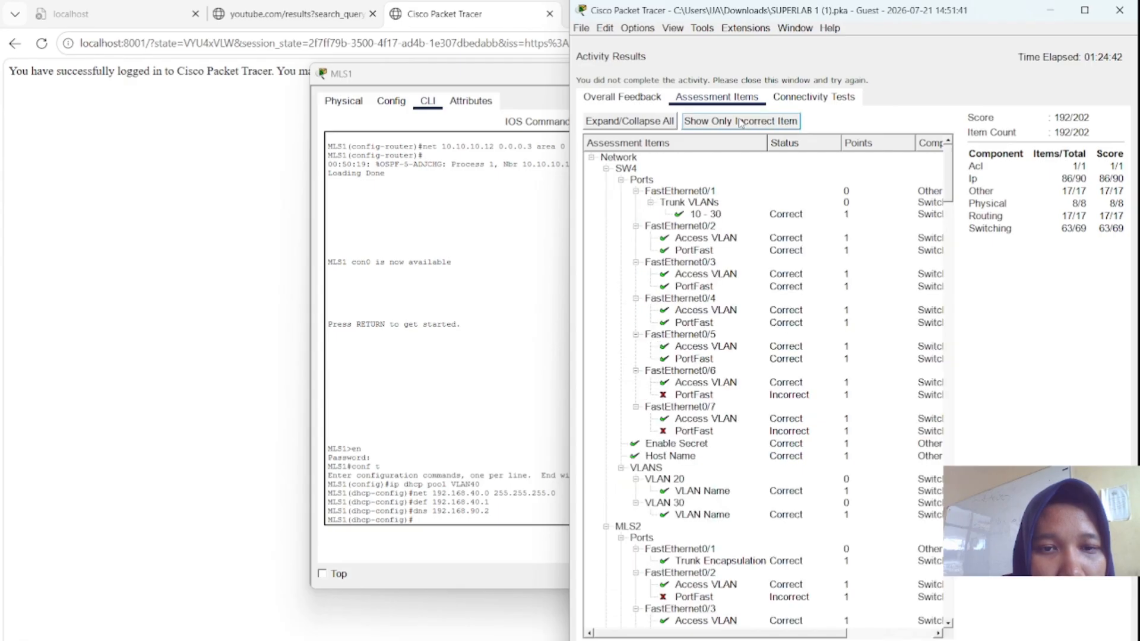
- Scroll the full item tree, then settle on incorrect items only, showing MLS1's excluded addresses
scroll(737, 256, down, 8)
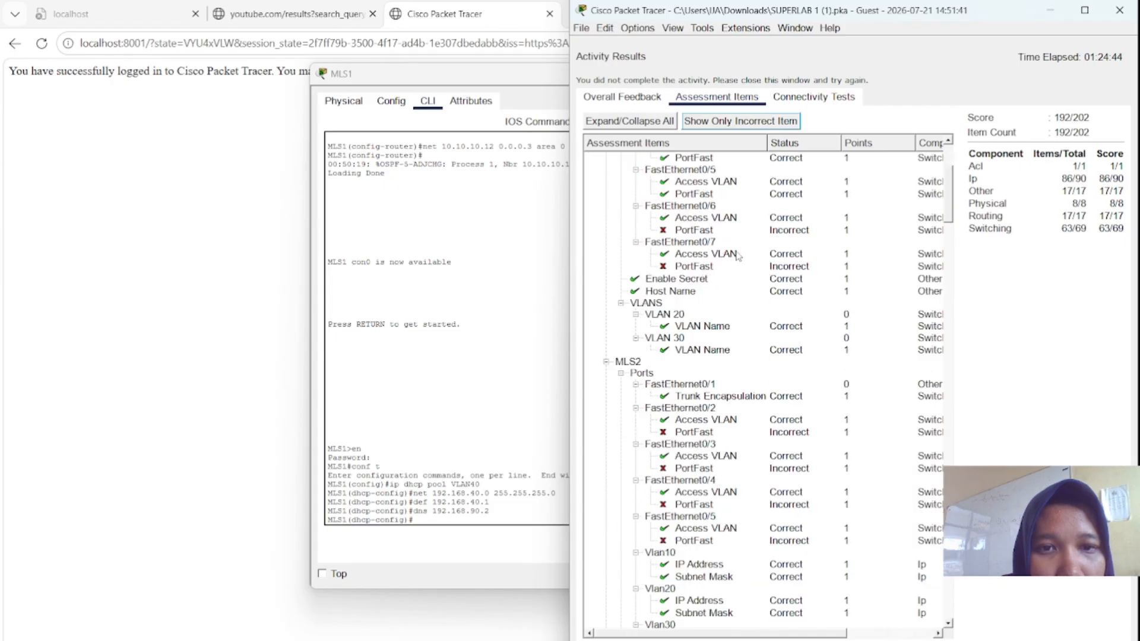
scroll(738, 256, down, 15)
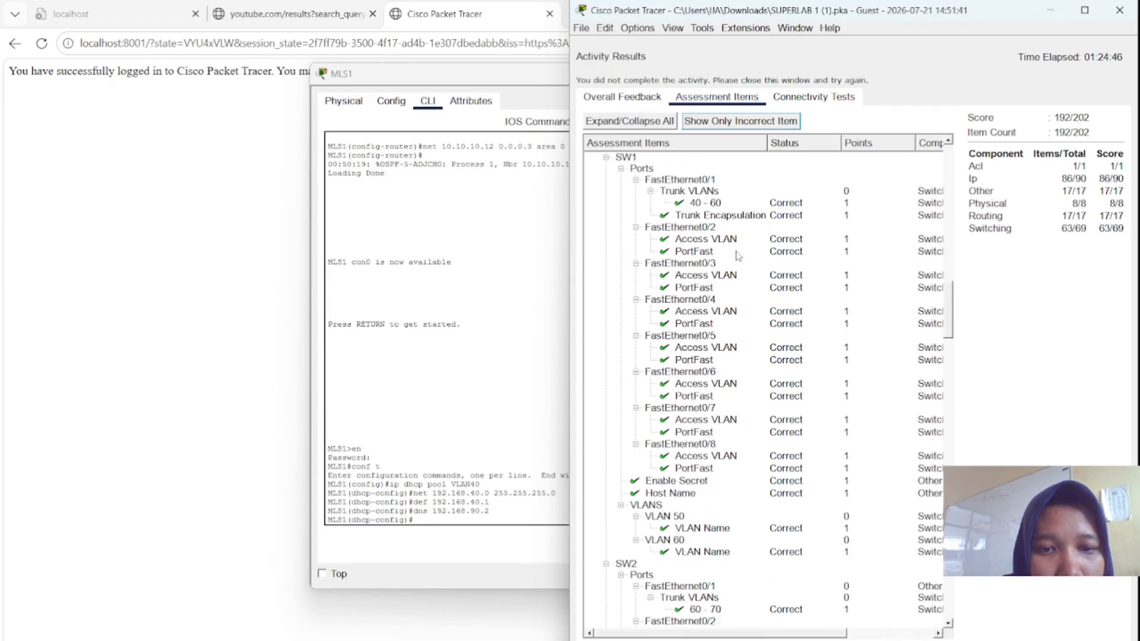
scroll(738, 255, down, 15)
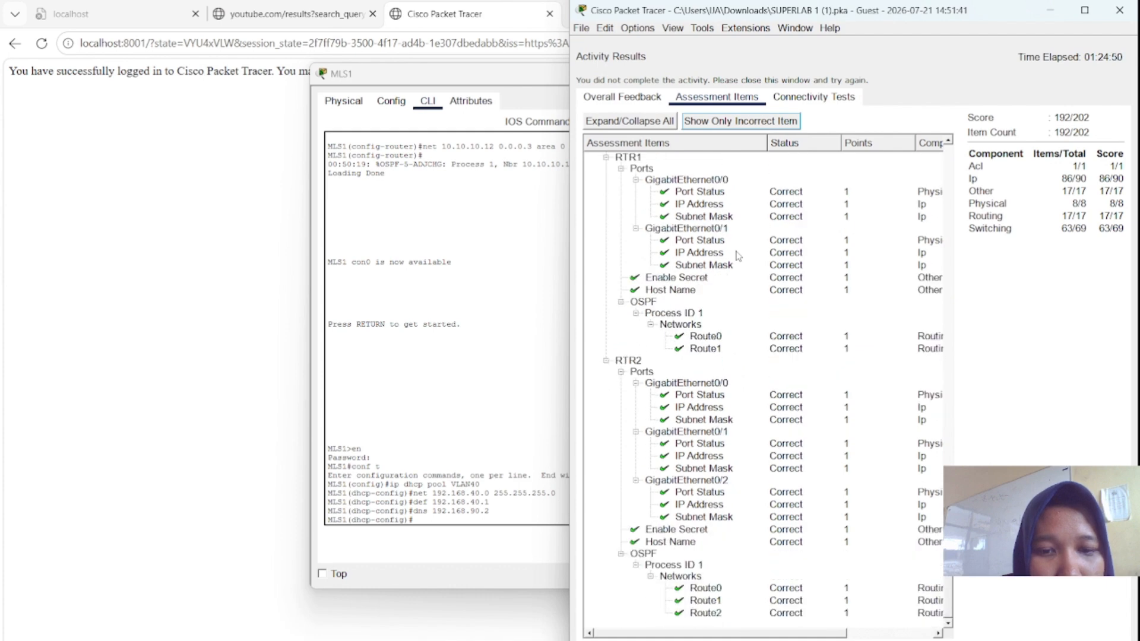
scroll(738, 255, up, 20)
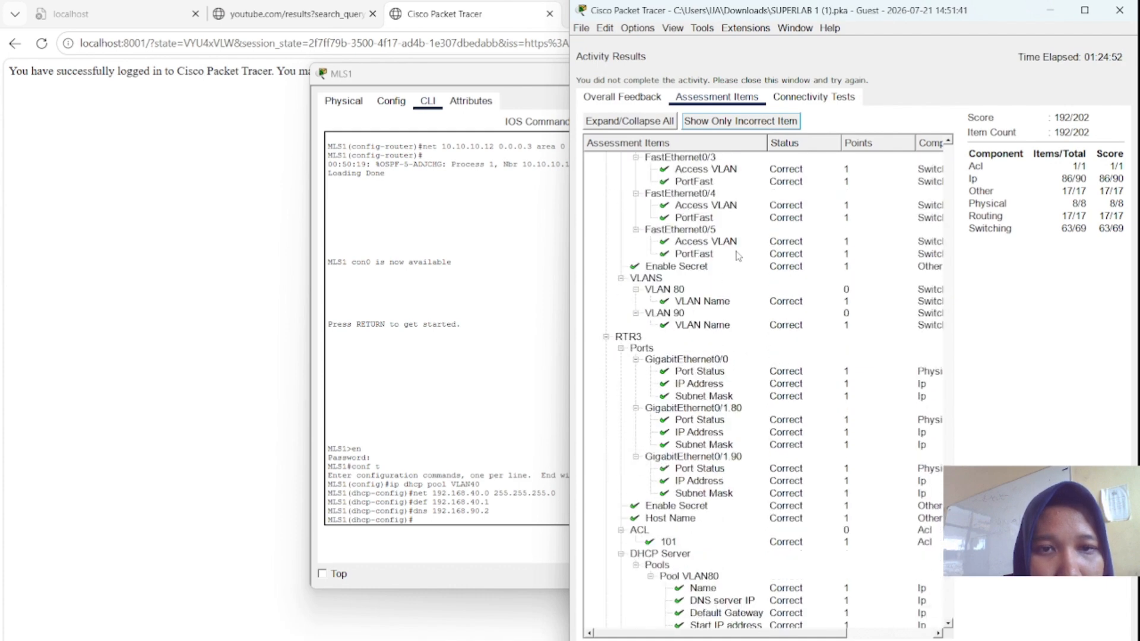
click(718, 122)
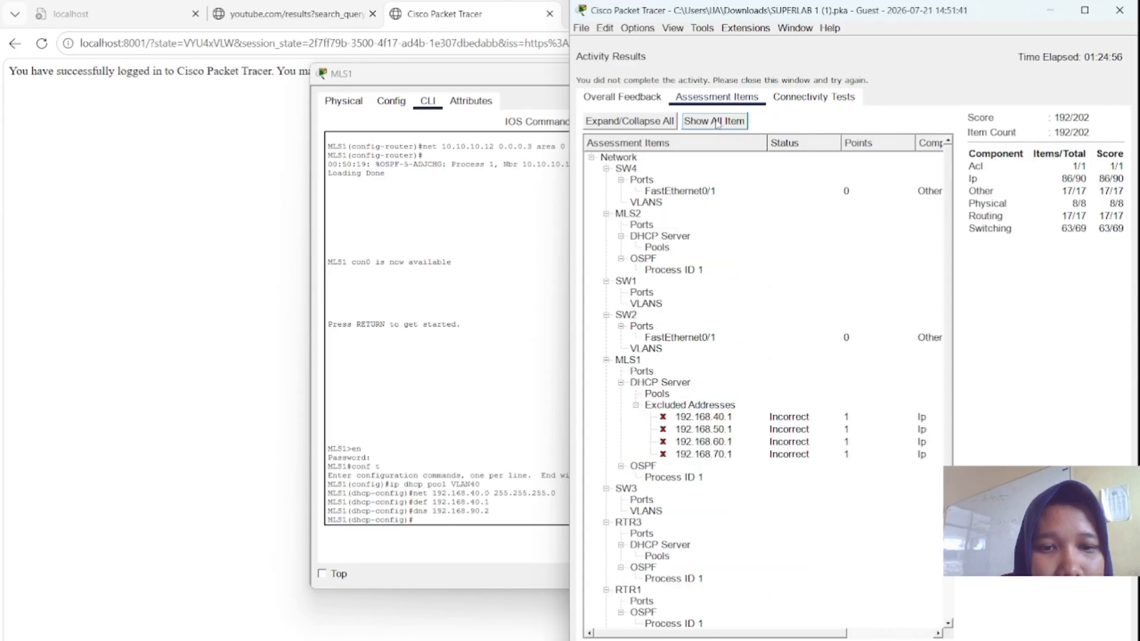
scroll(700, 316, right, 3)
scroll(701, 316, left, 3)
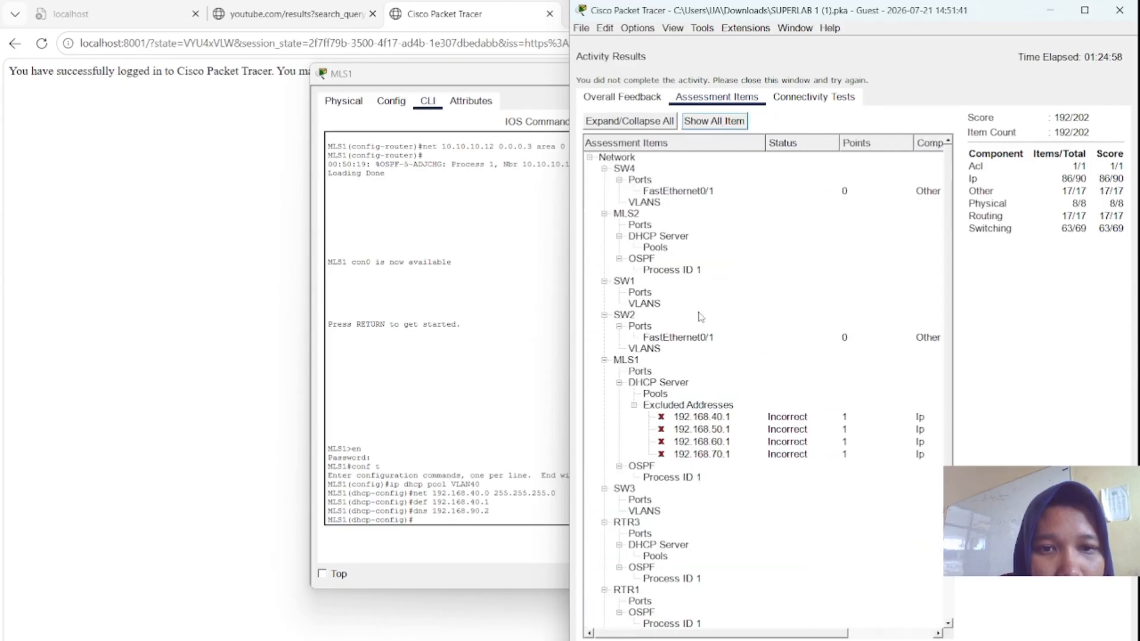
scroll(700, 316, down, 2)
scroll(701, 316, right, 3)
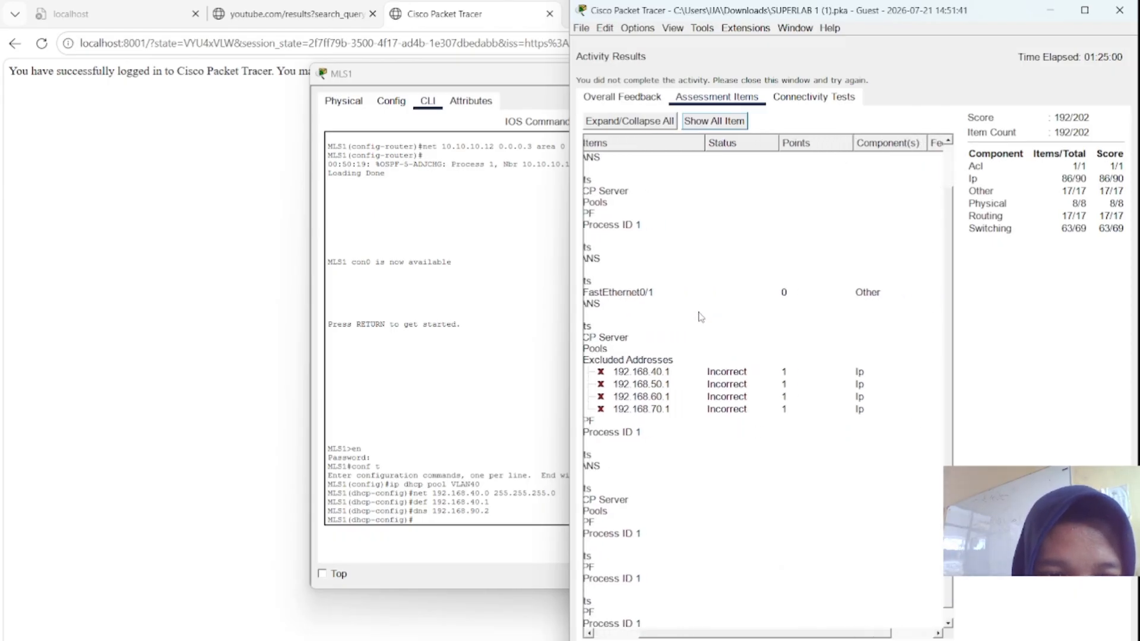
scroll(700, 316, left, 3)
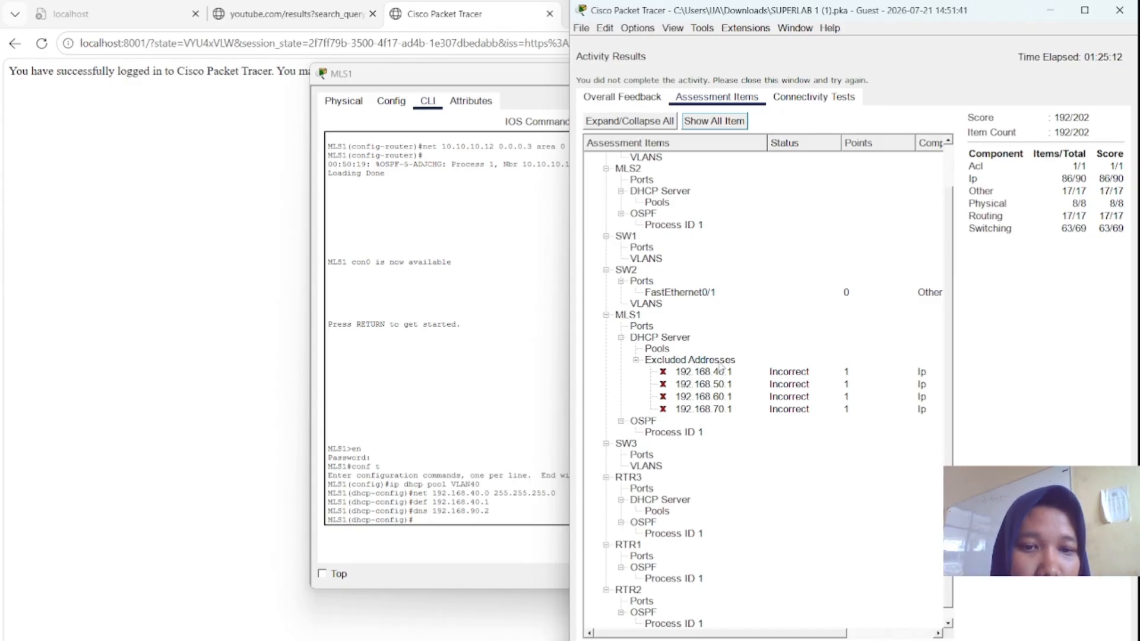
click(842, 93)
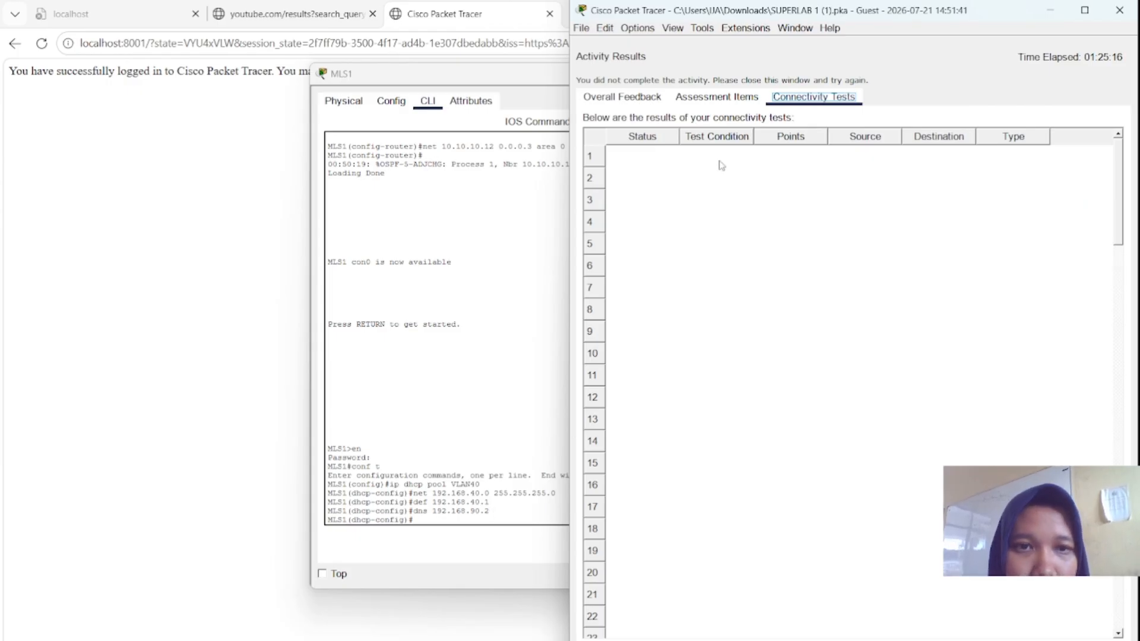
click(725, 95)
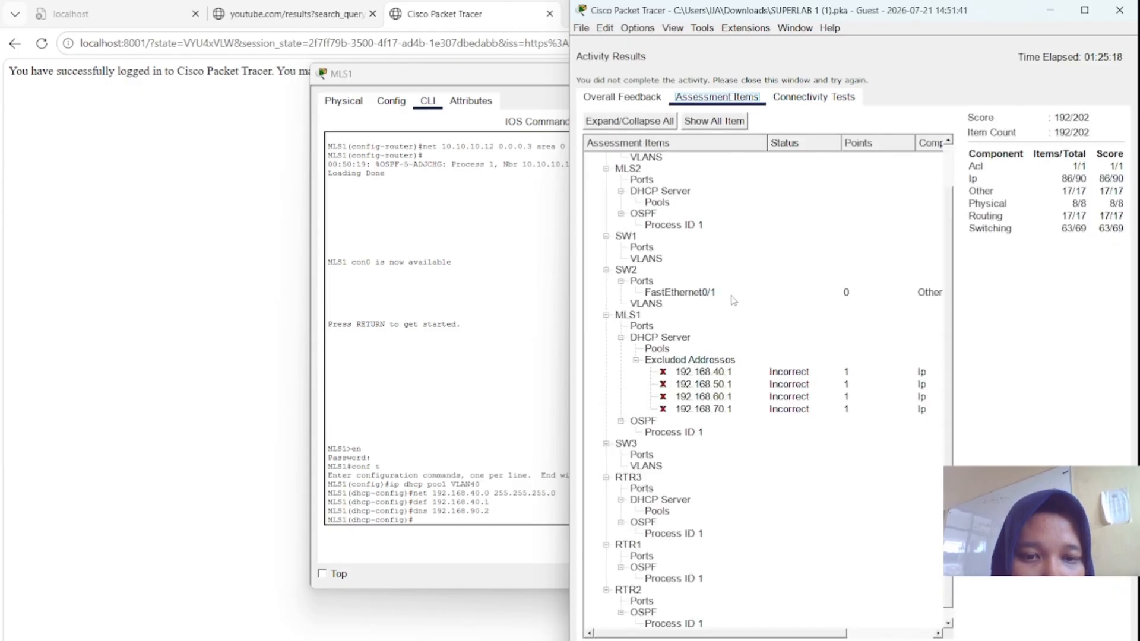
scroll(734, 301, down, 1)
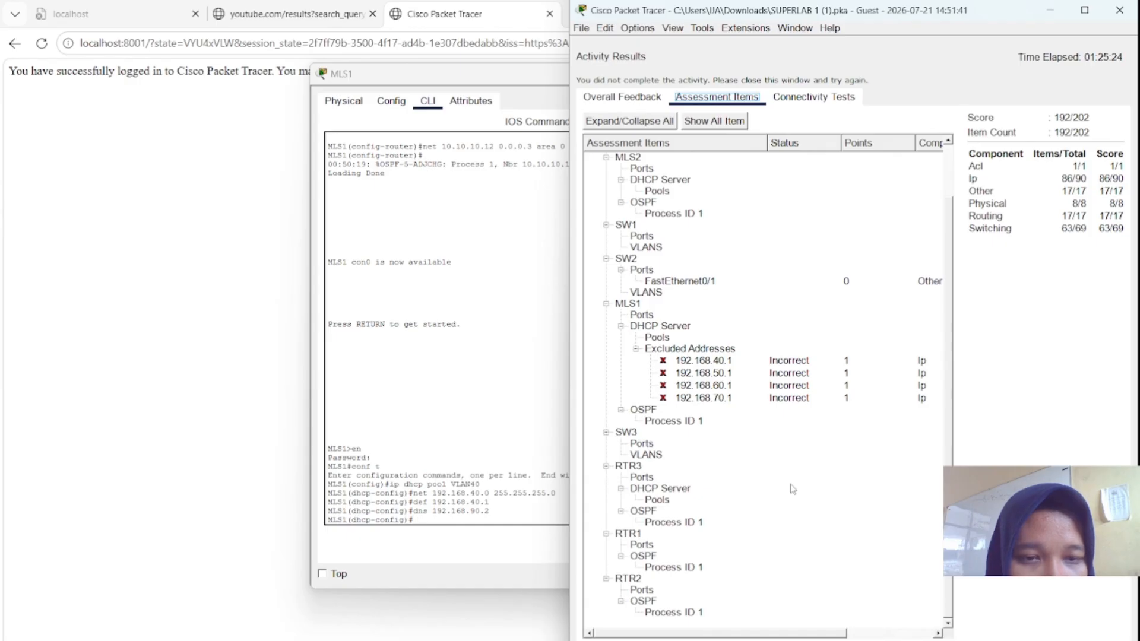
scroll(793, 488, up, 2)
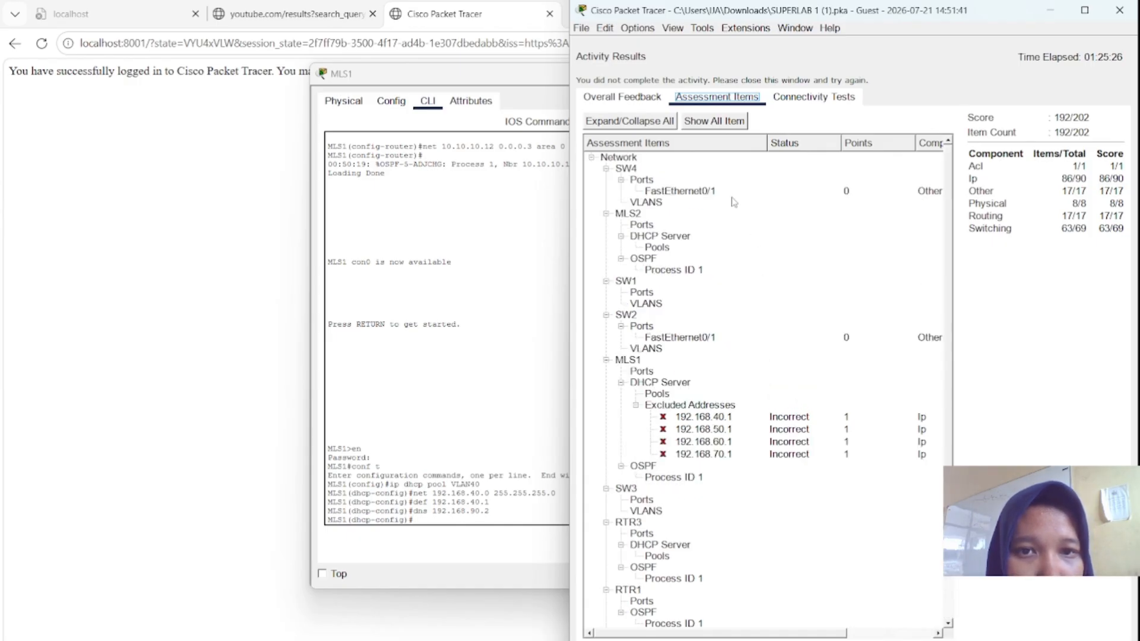
click(693, 204)
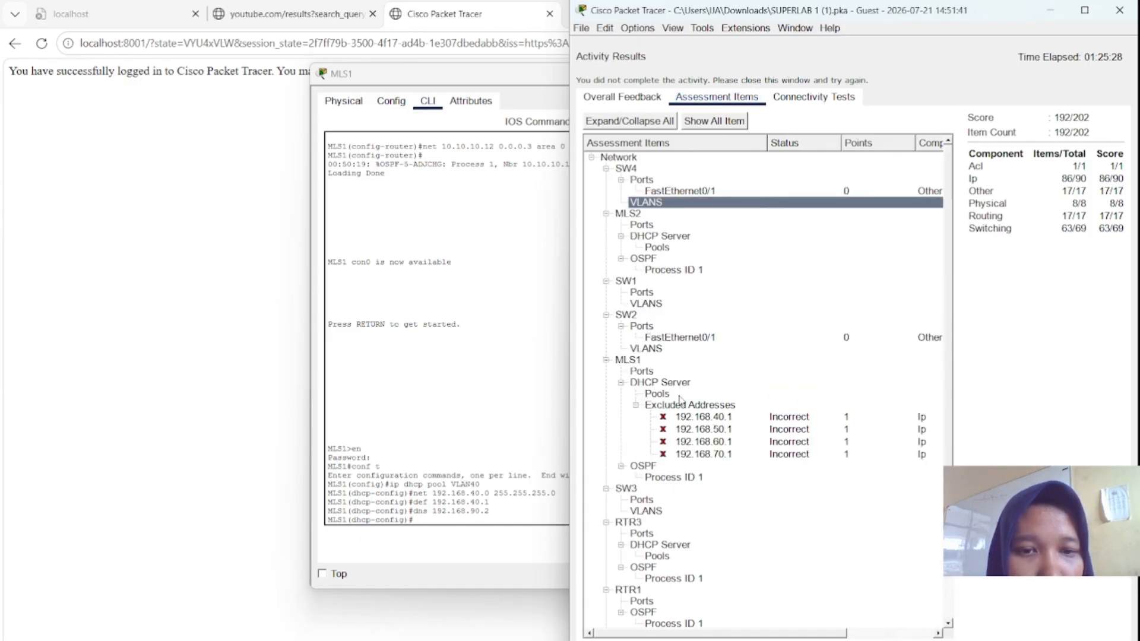
click(678, 419)
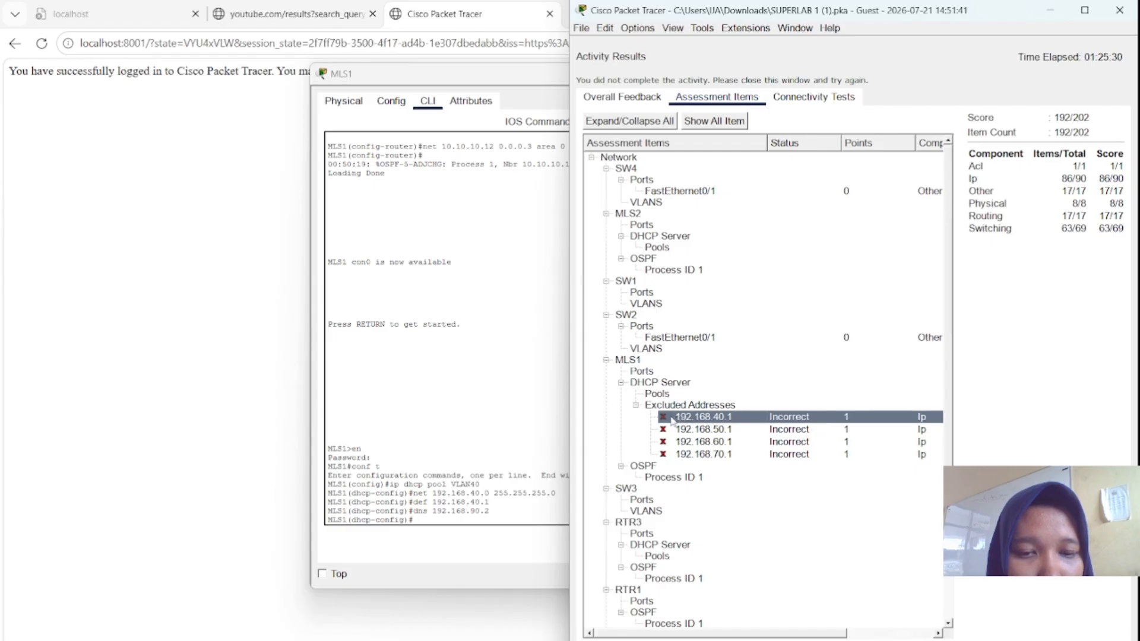
scroll(707, 425, down, 2)
scroll(708, 425, up, 2)
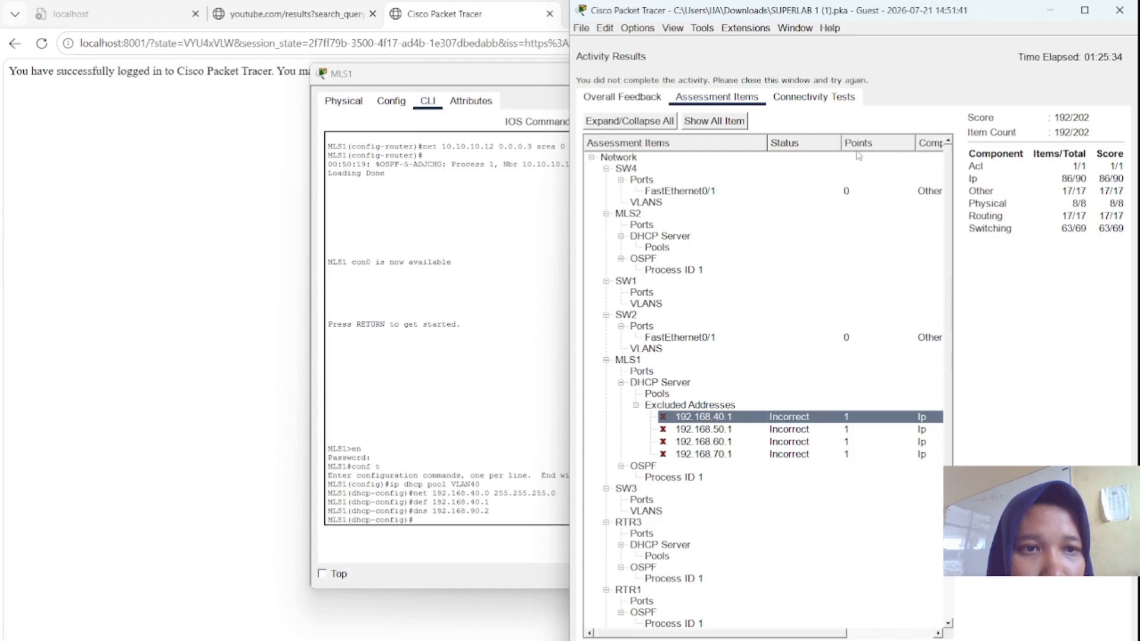
scroll(859, 155, right, 3)
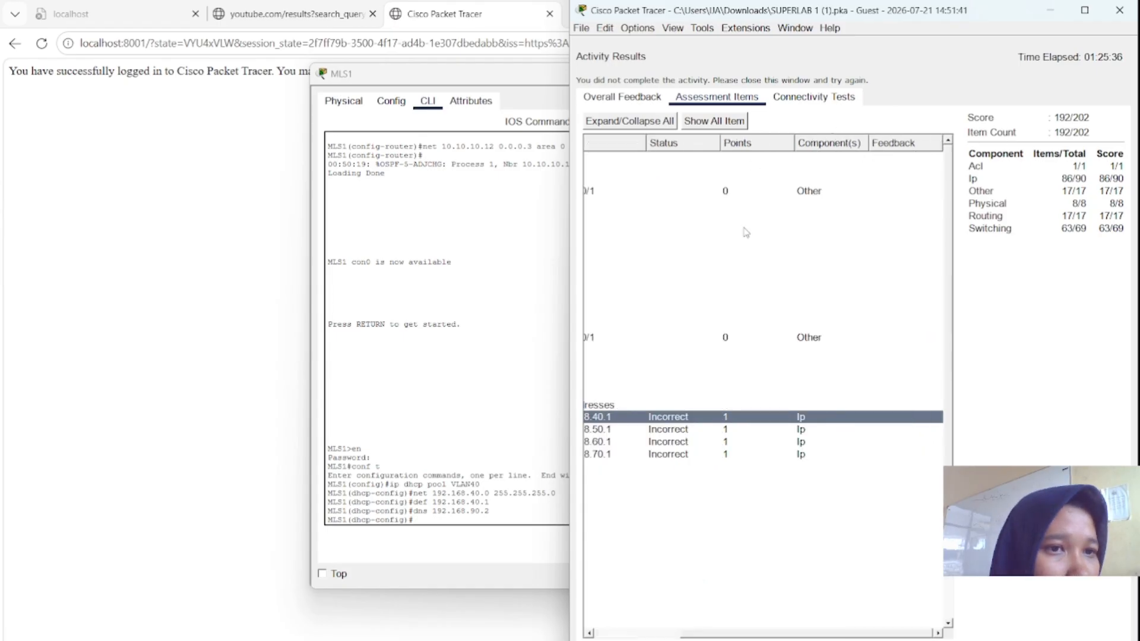
scroll(746, 232, left, 3)
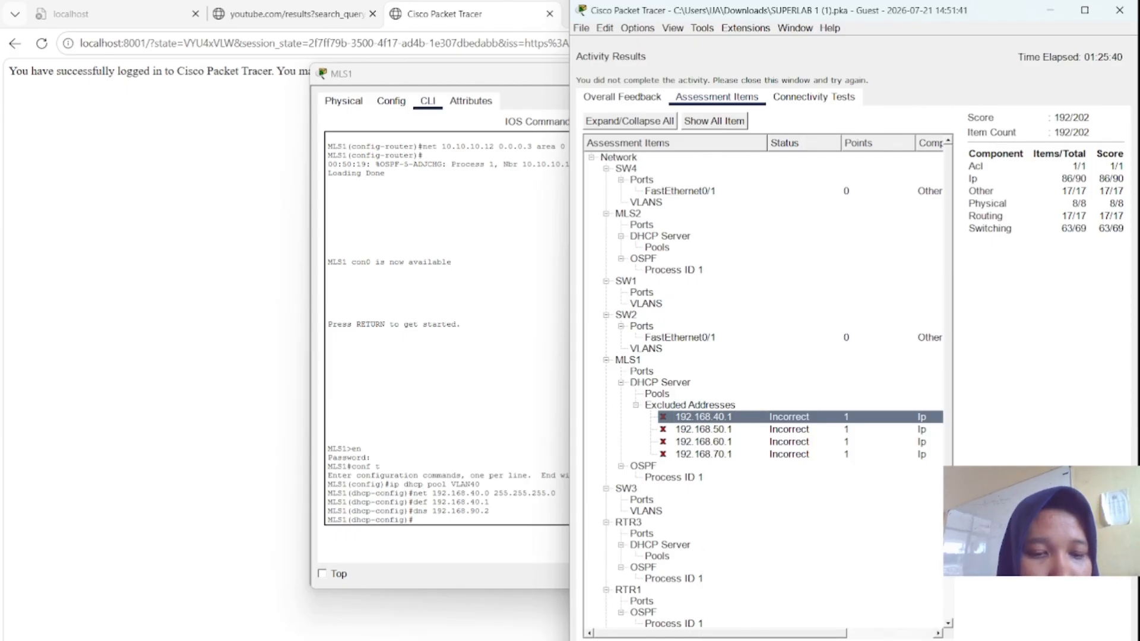
mouse_move(778, 614)
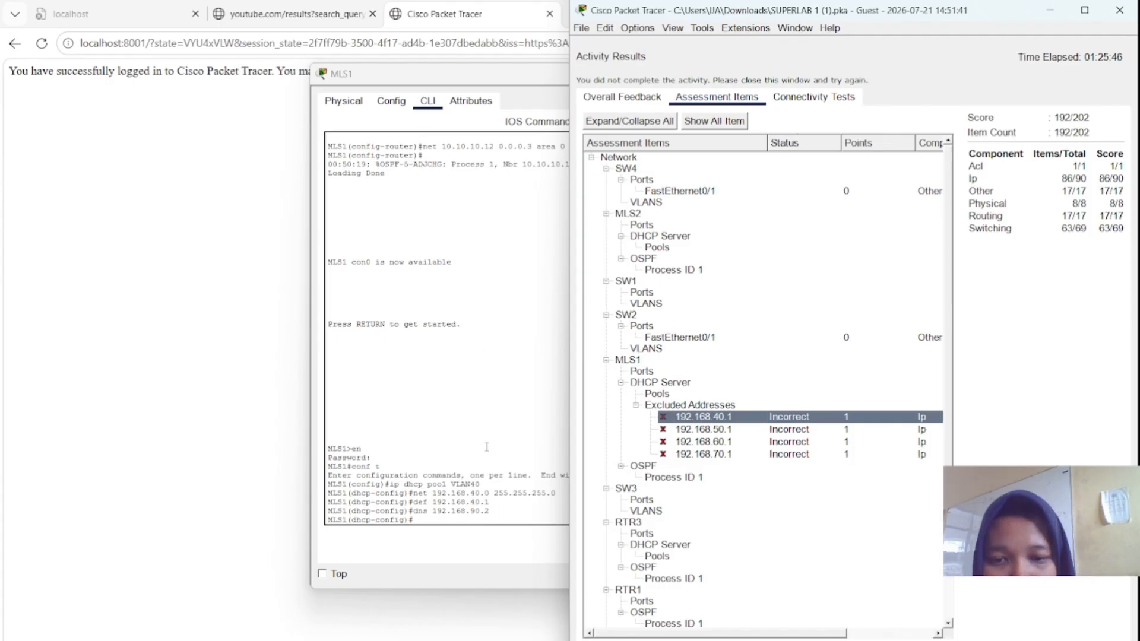
- Move the MLS1 console aside and create DHCP pool VLAN50 with 'ip dhcp pool VLAN50'
click(465, 522)
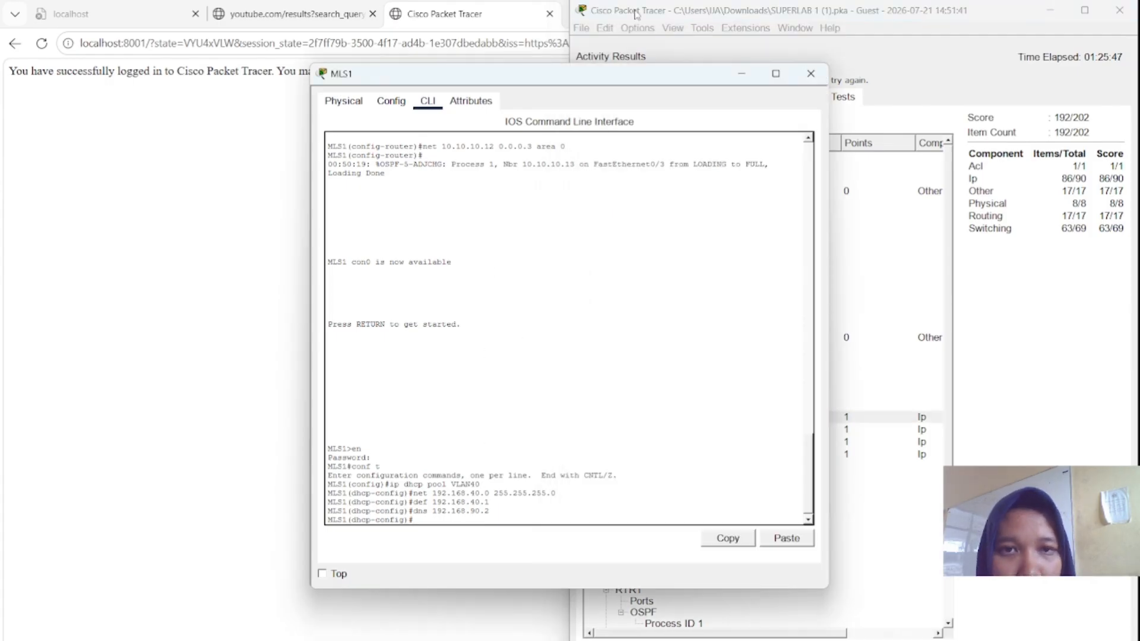
drag(633, 81, 502, 90)
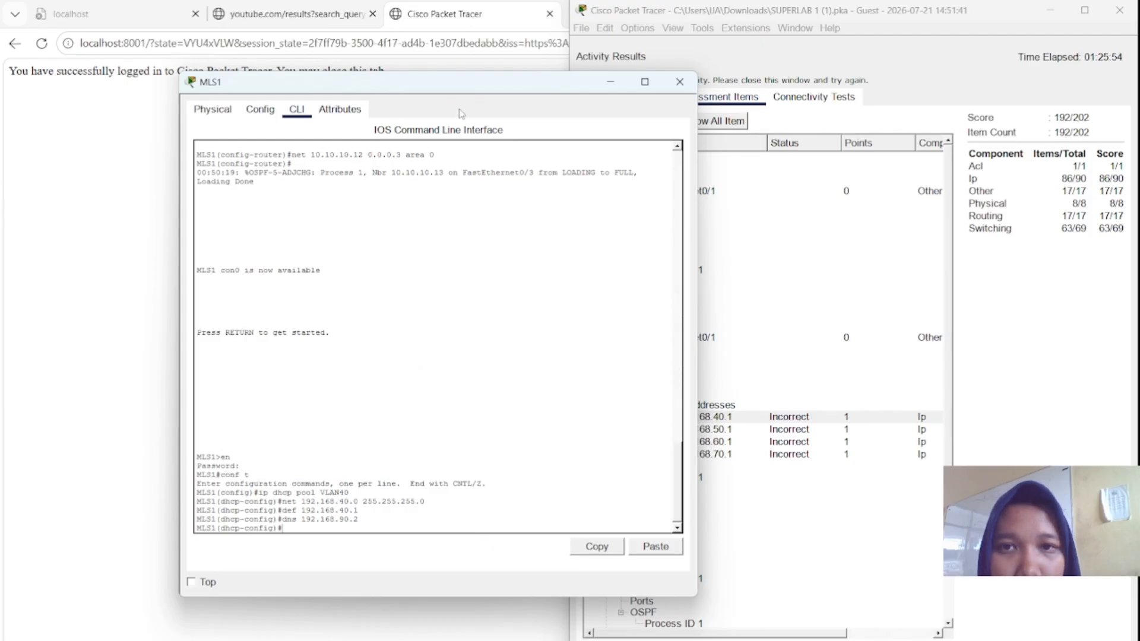
drag(454, 89, 331, 90)
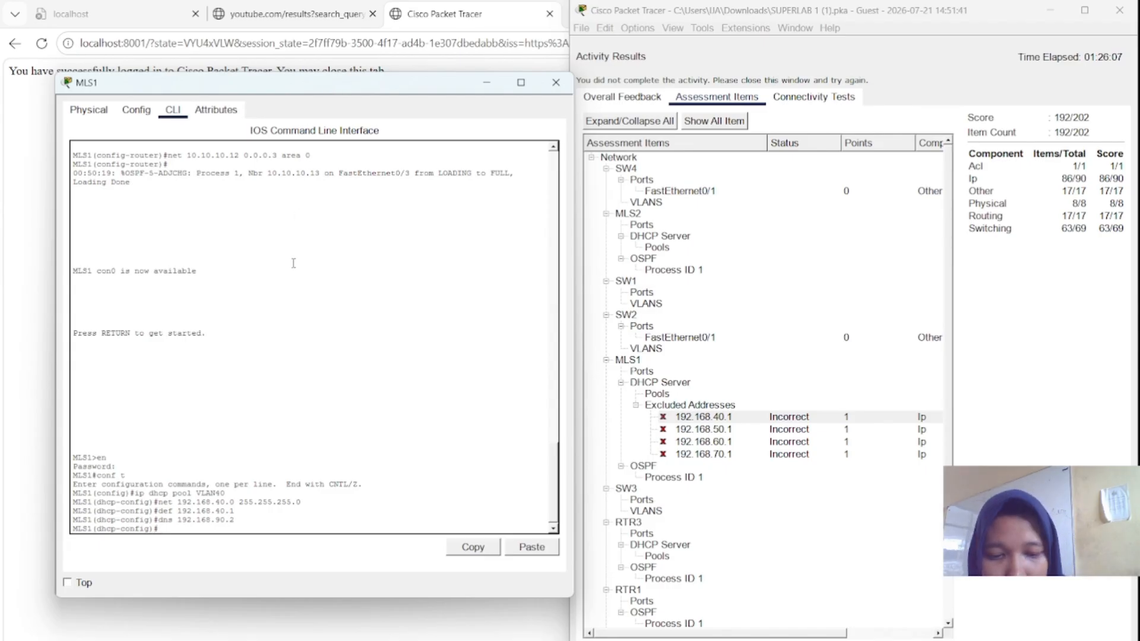
text(ip)
text( dhcp)
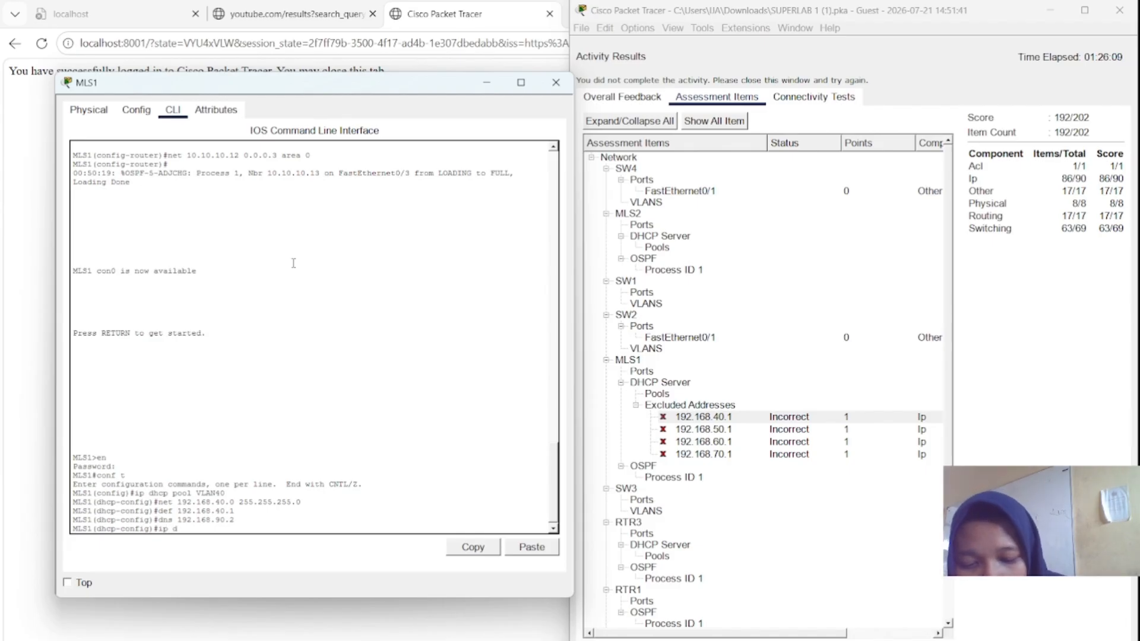
text( pool)
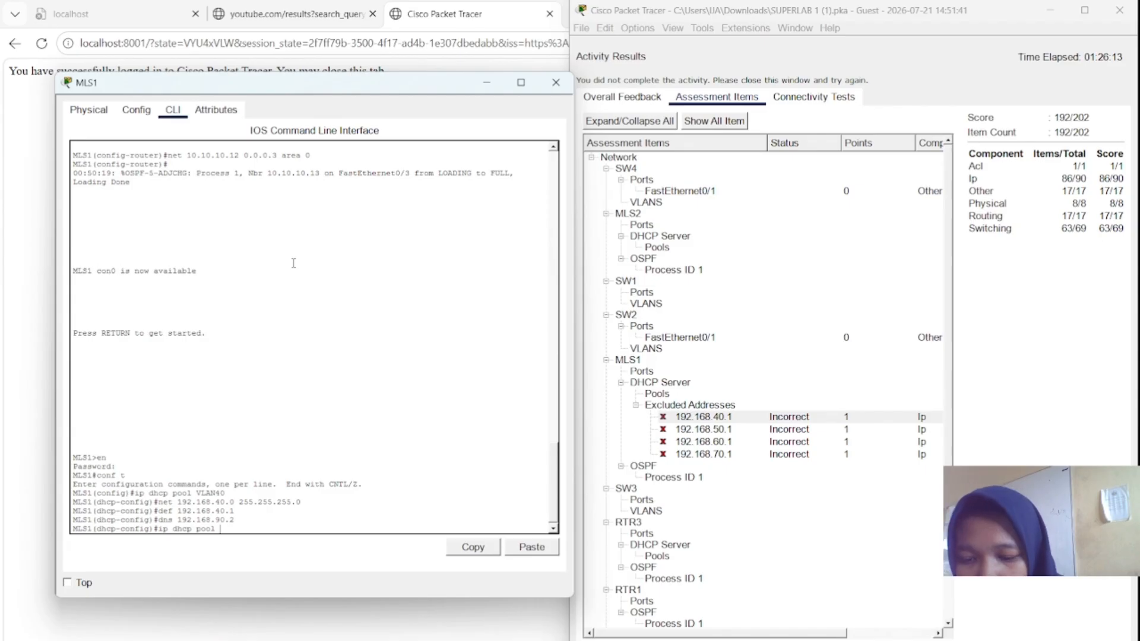
text( 168)
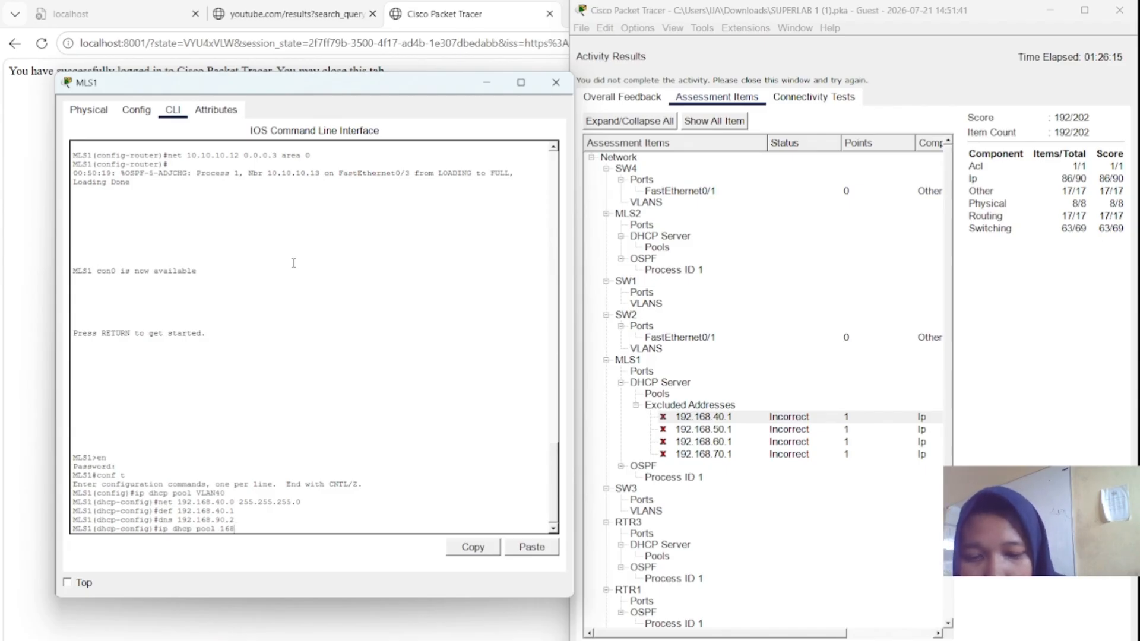
text(.192)
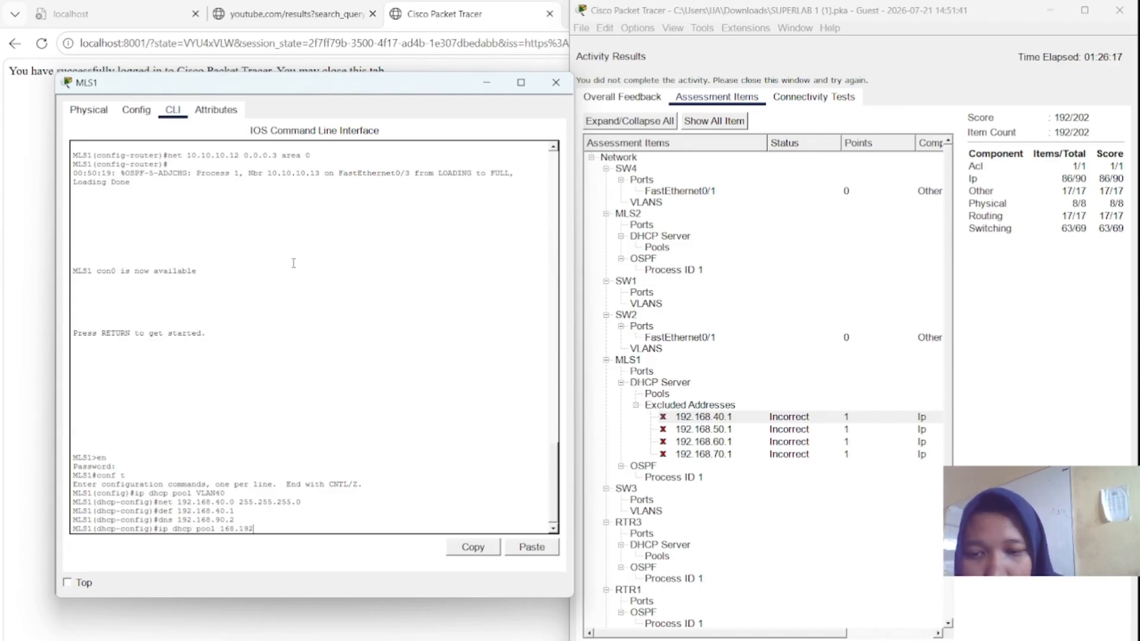
key(BackSpace)
key(BackSpace)
key(BackSpace)
key(BackSpace)
key(BackSpace)
key(BackSpace)
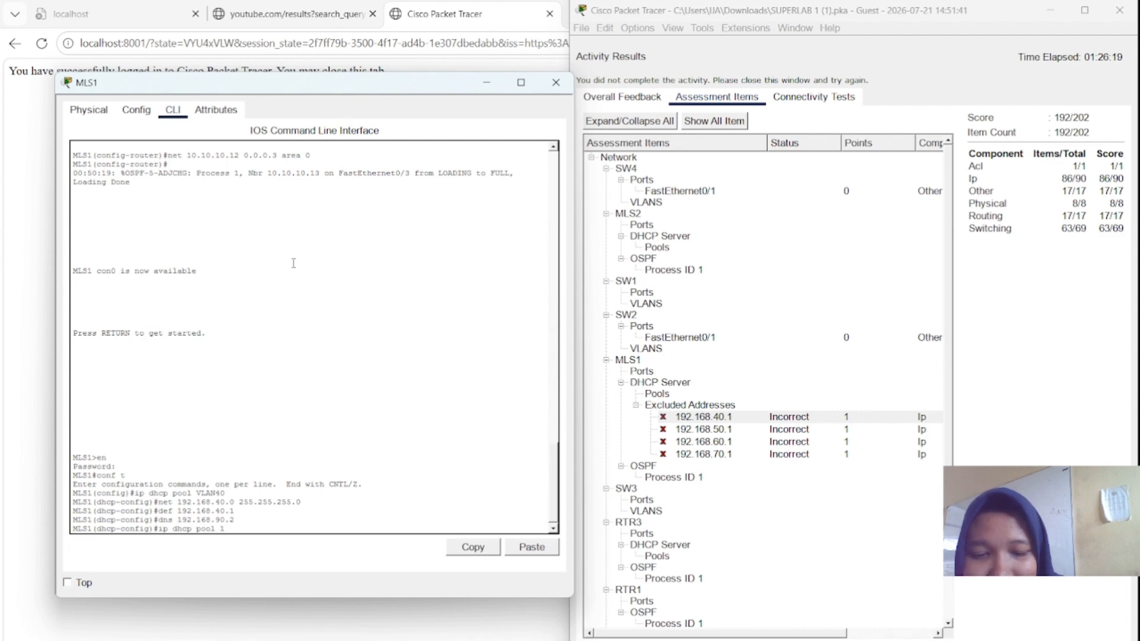
text(92.168)
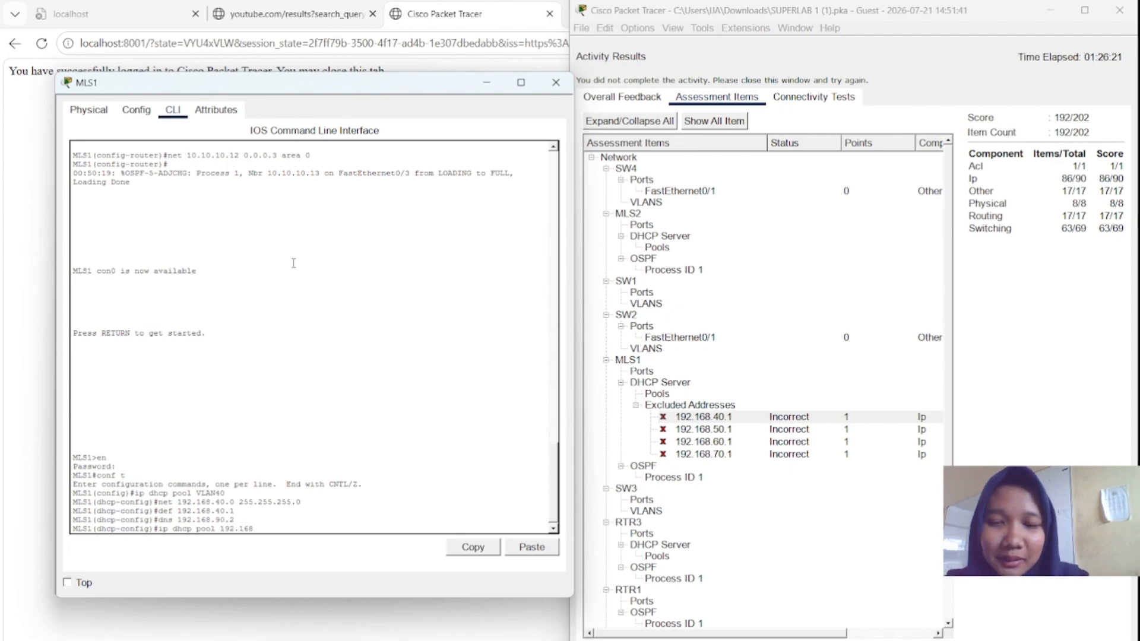
text(.)
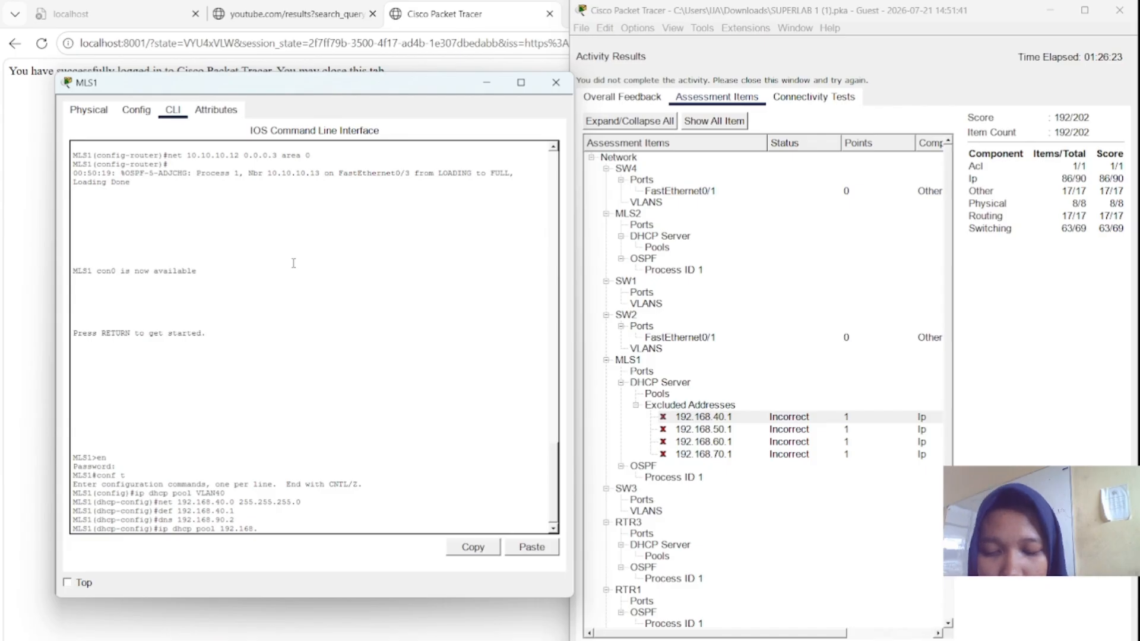
text(40)
key(BackSpace)
key(BackSpace)
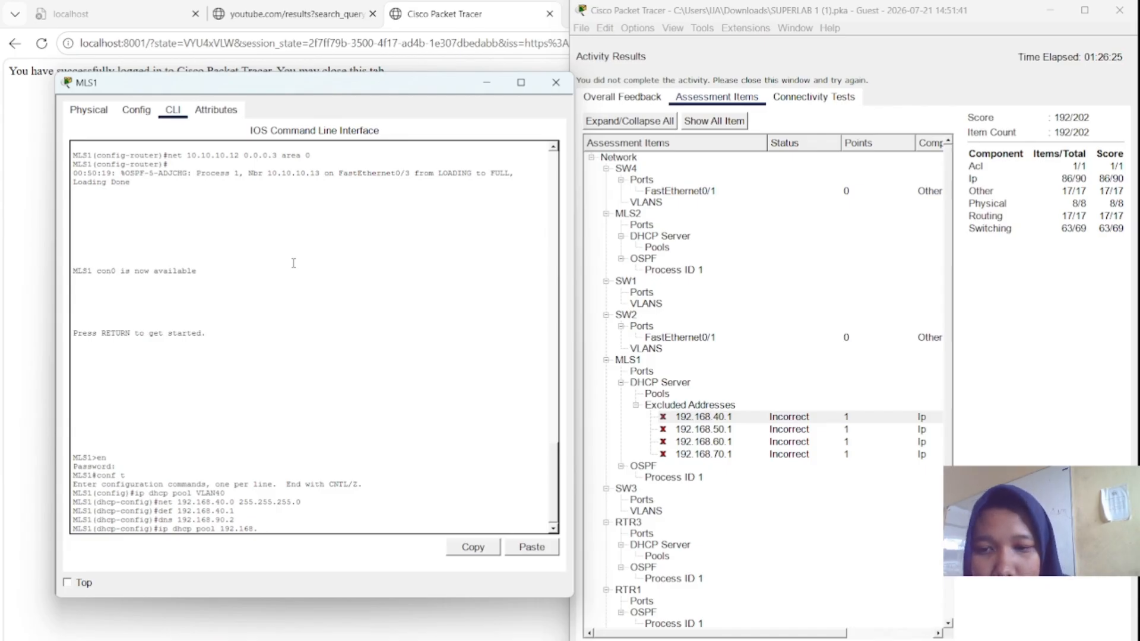
key(BackSpace)
key(BackSpace)
key(BackSpace)
key(BackSpace)
key(BackSpace)
key(BackSpace)
key(BackSpace)
key(BackSpace)
key(BackSpace)
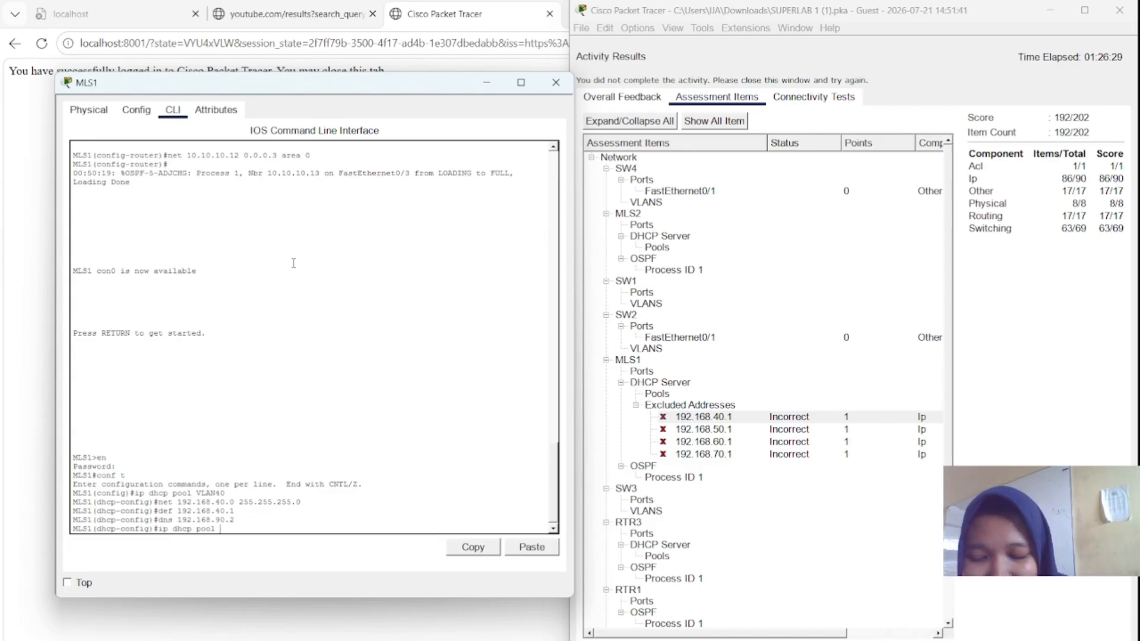
text(VLAN)
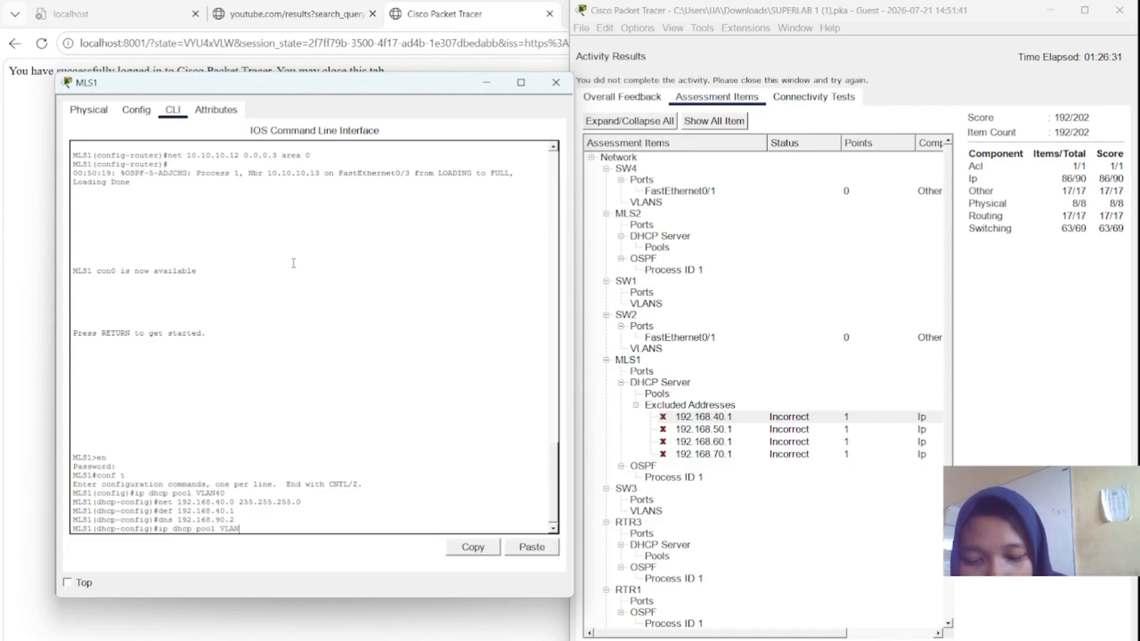
text(50)
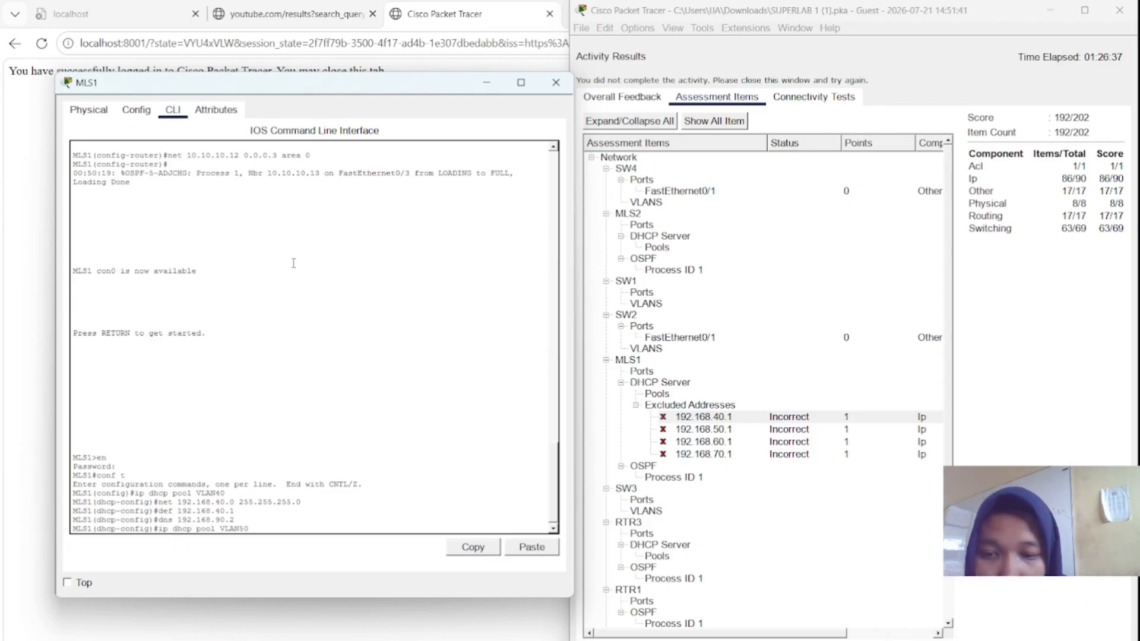
key(Return)
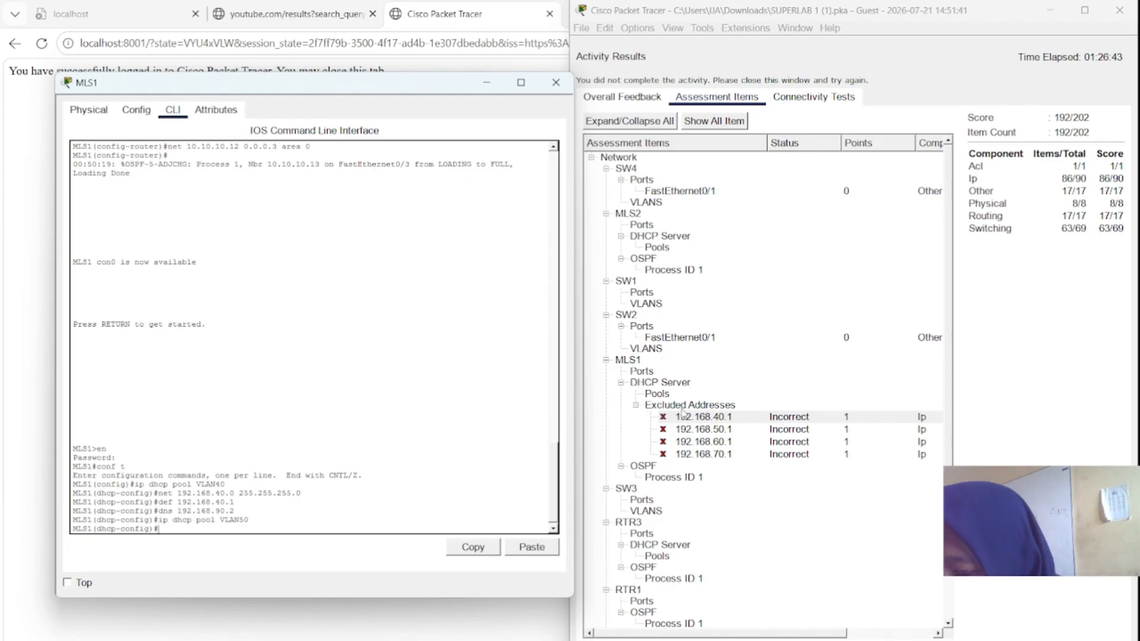
- Exclude 192.168.40.10 and 192.168.50.10 with ip dhcp excluded-address commands
text(ip)
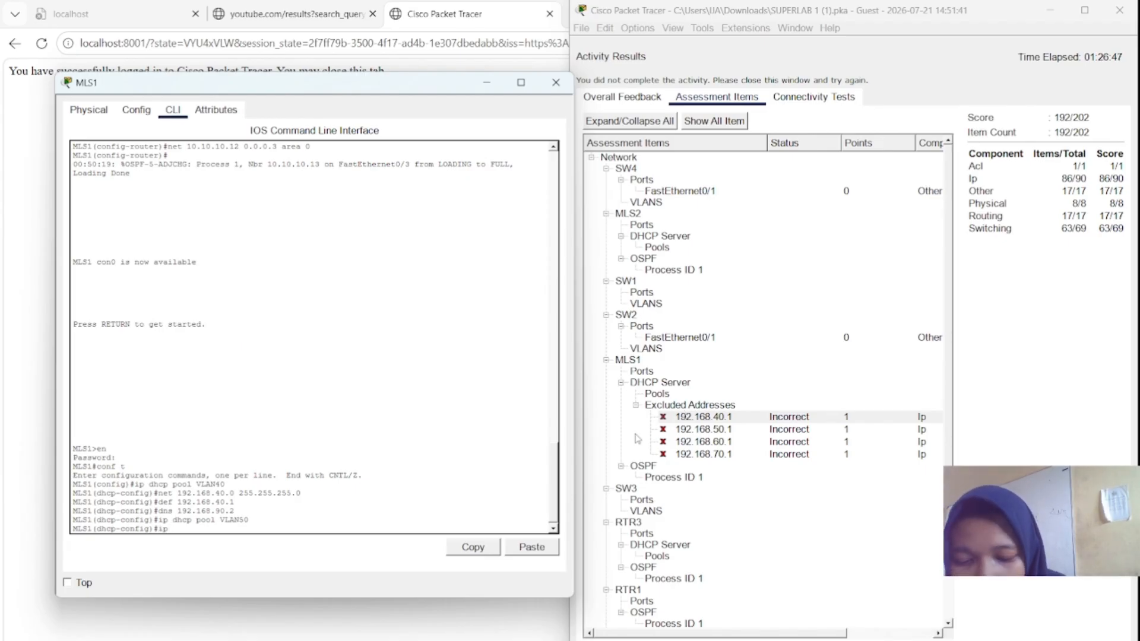
text( dhcp)
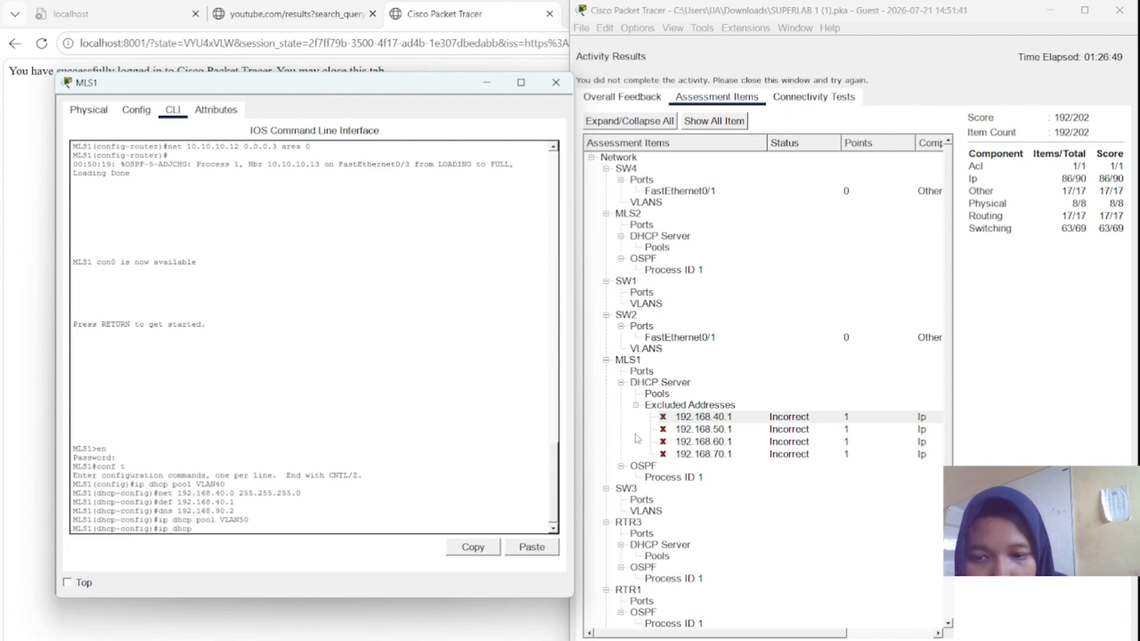
text( excl)
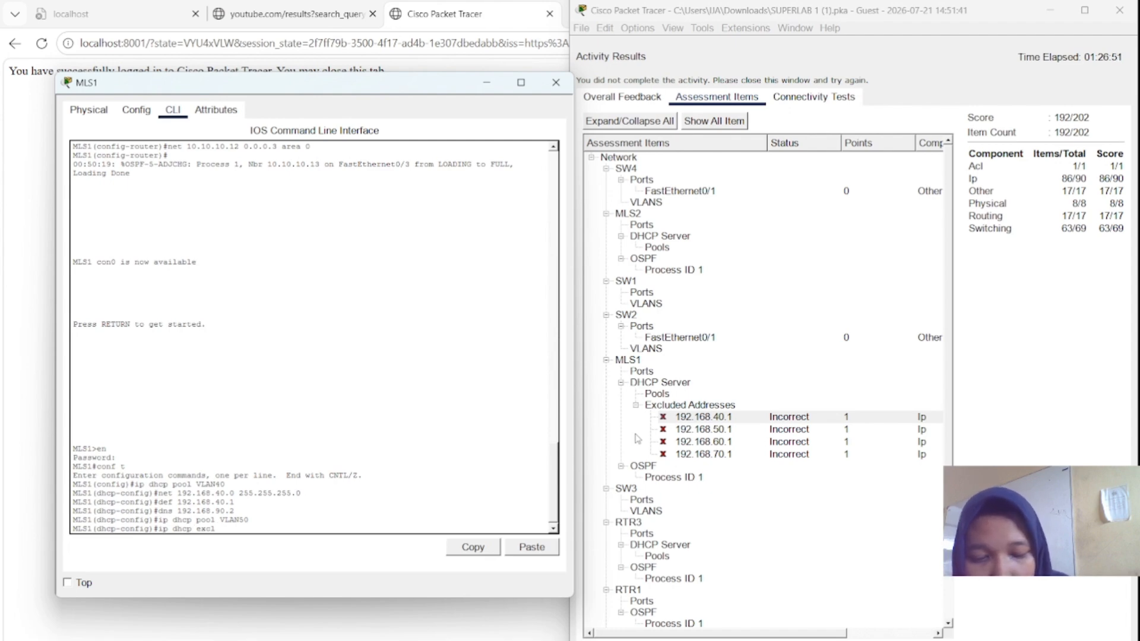
text(uded)
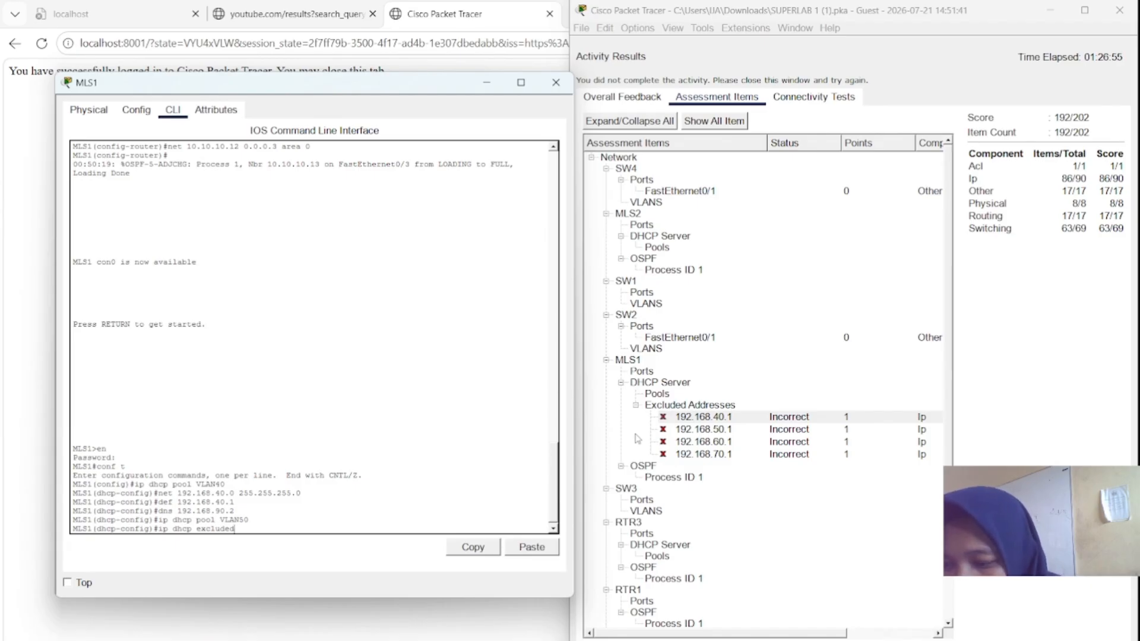
key(Tab)
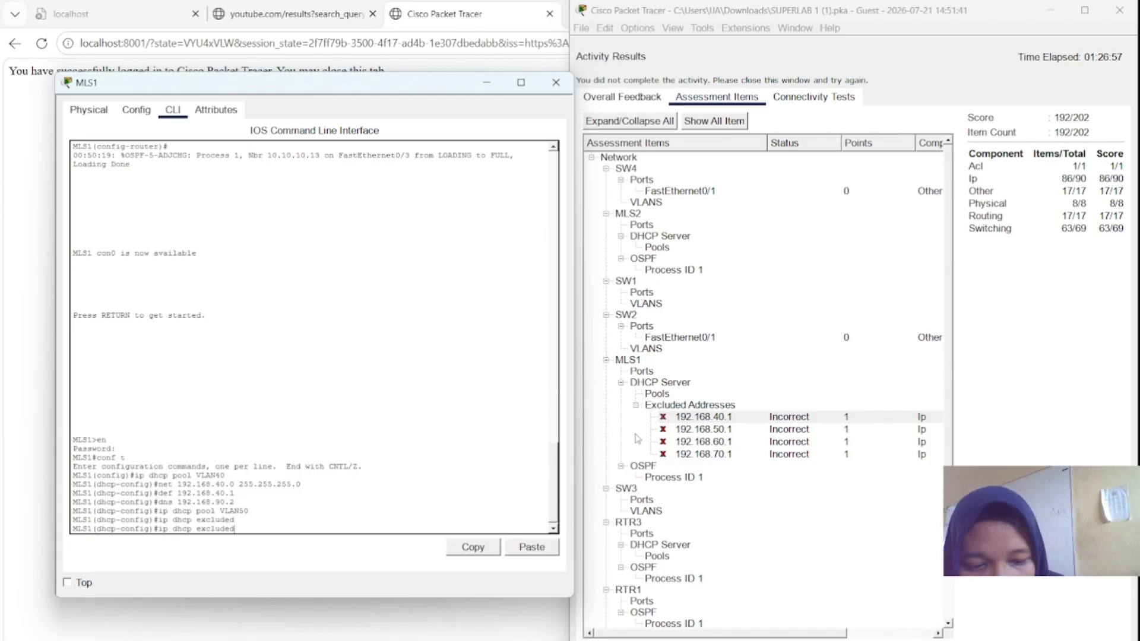
text(-address)
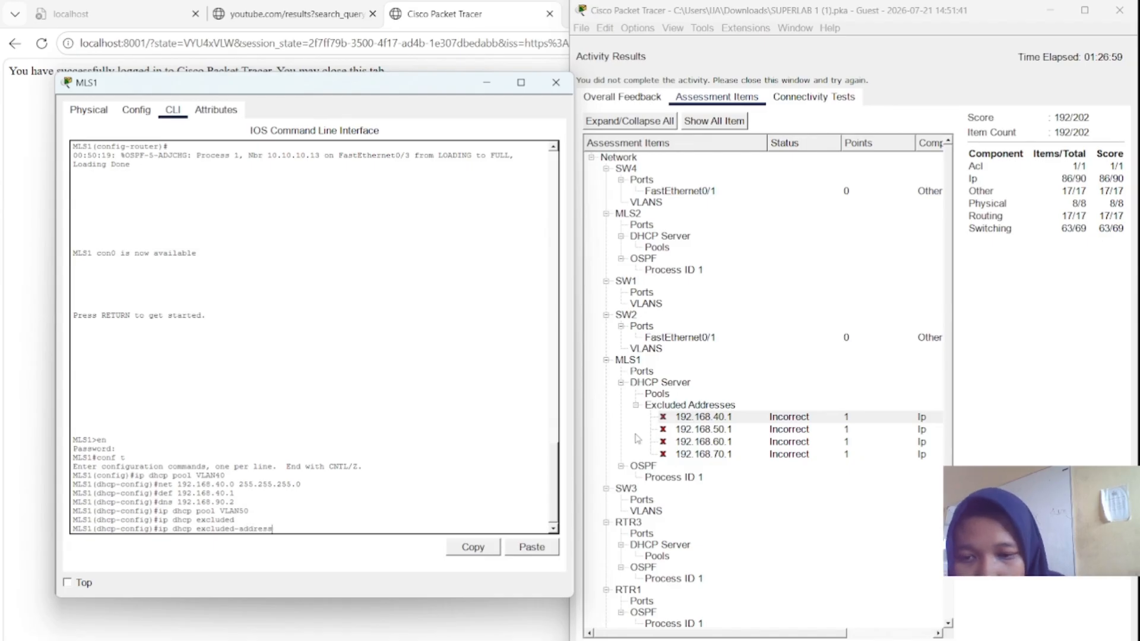
text( 192)
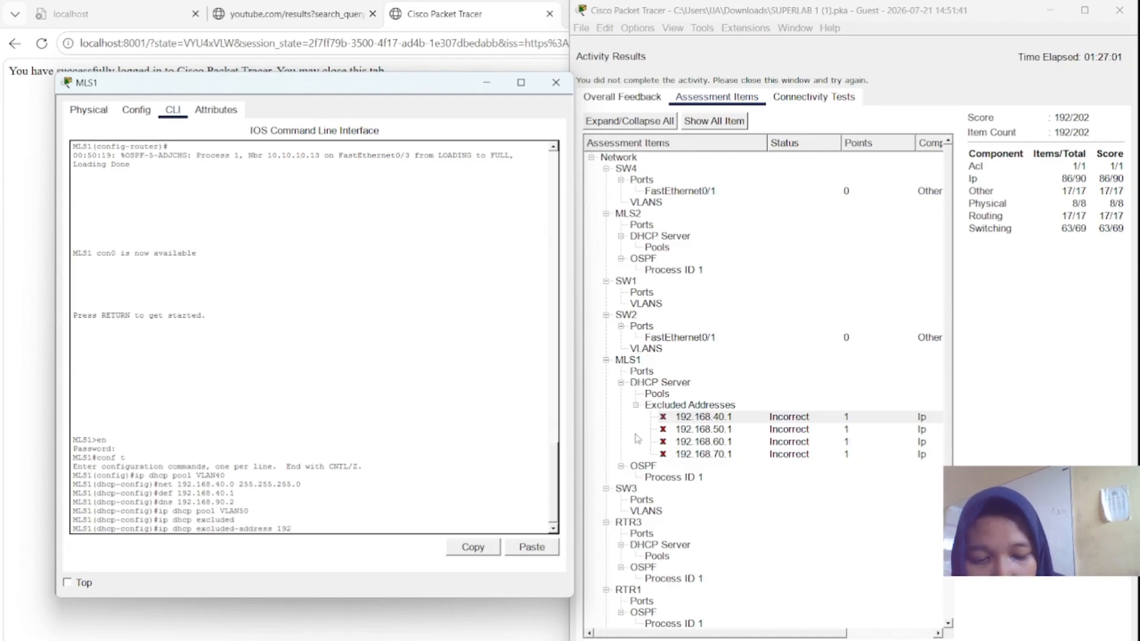
text(.1)
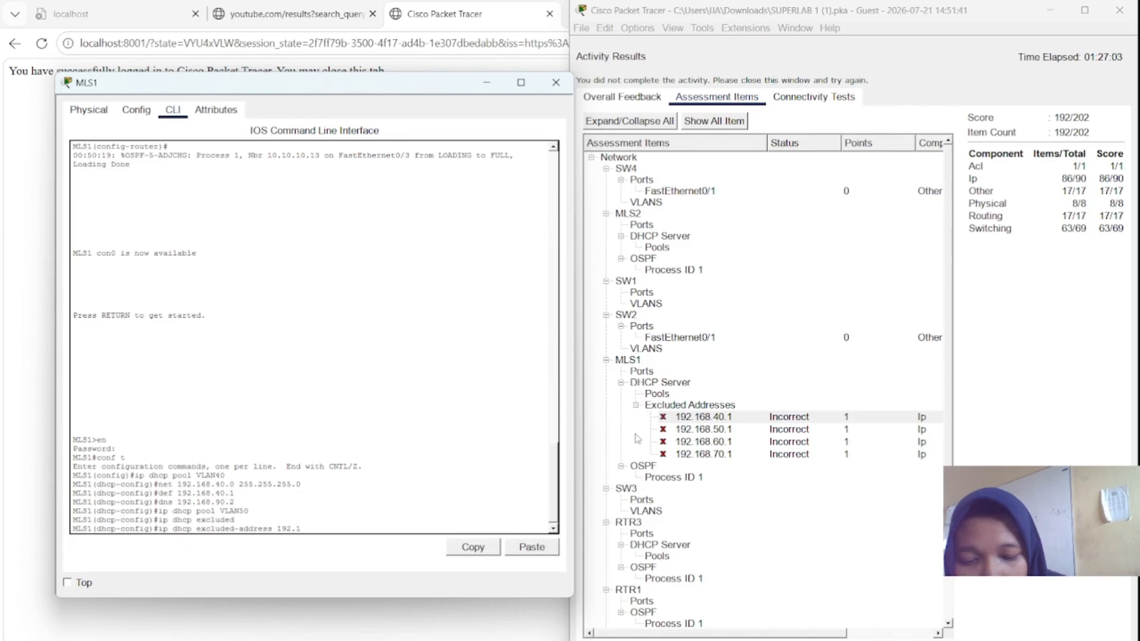
text(68.)
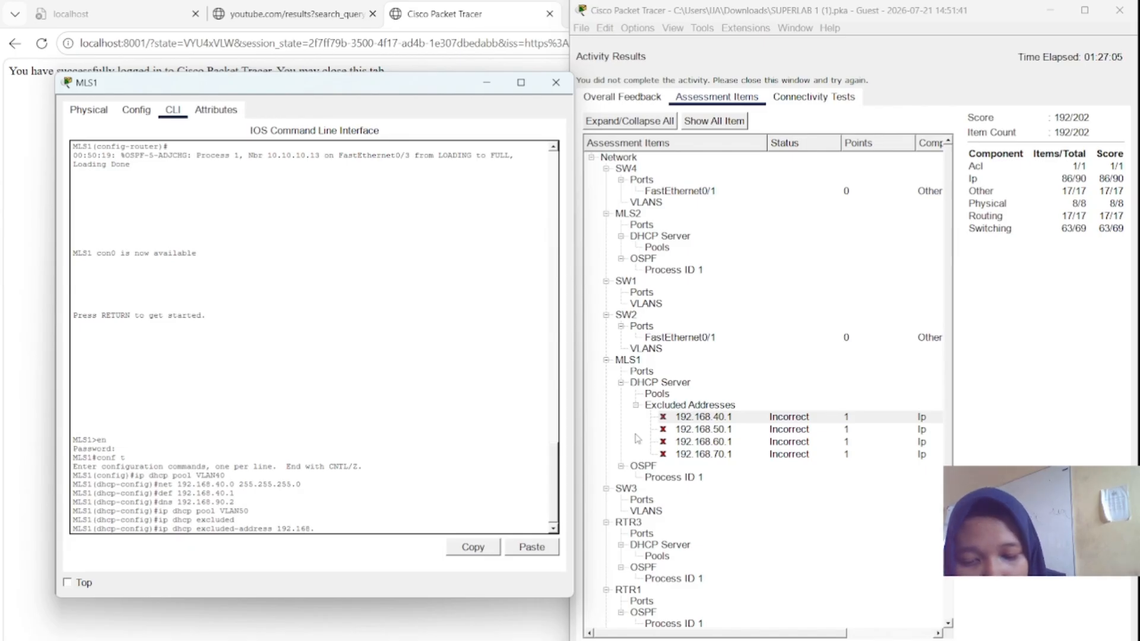
text(40.10)
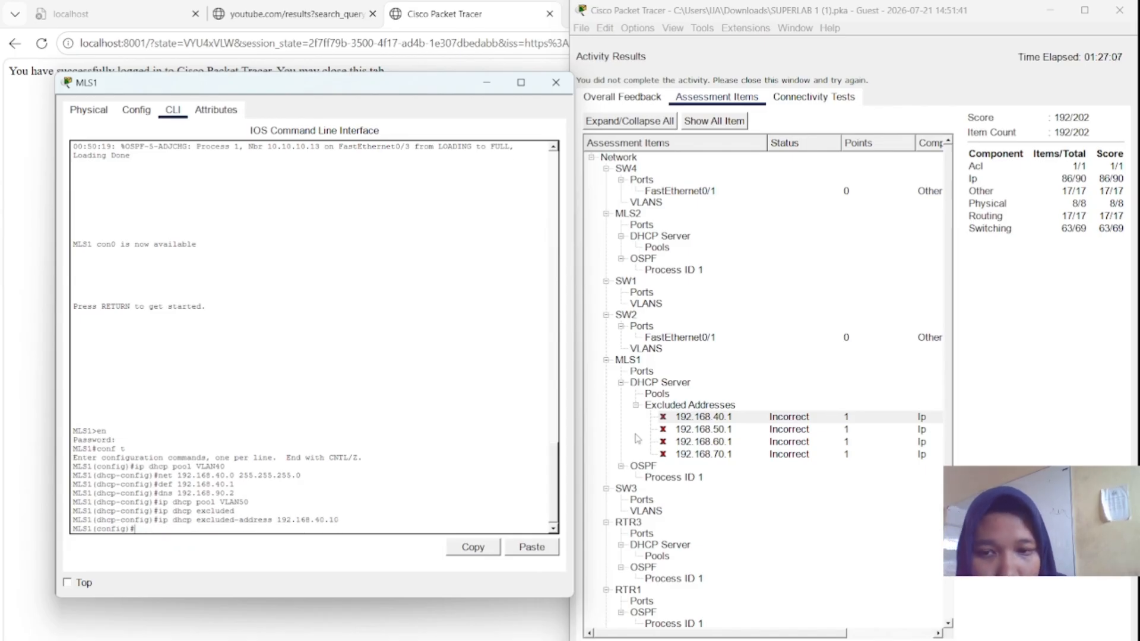
key(Return)
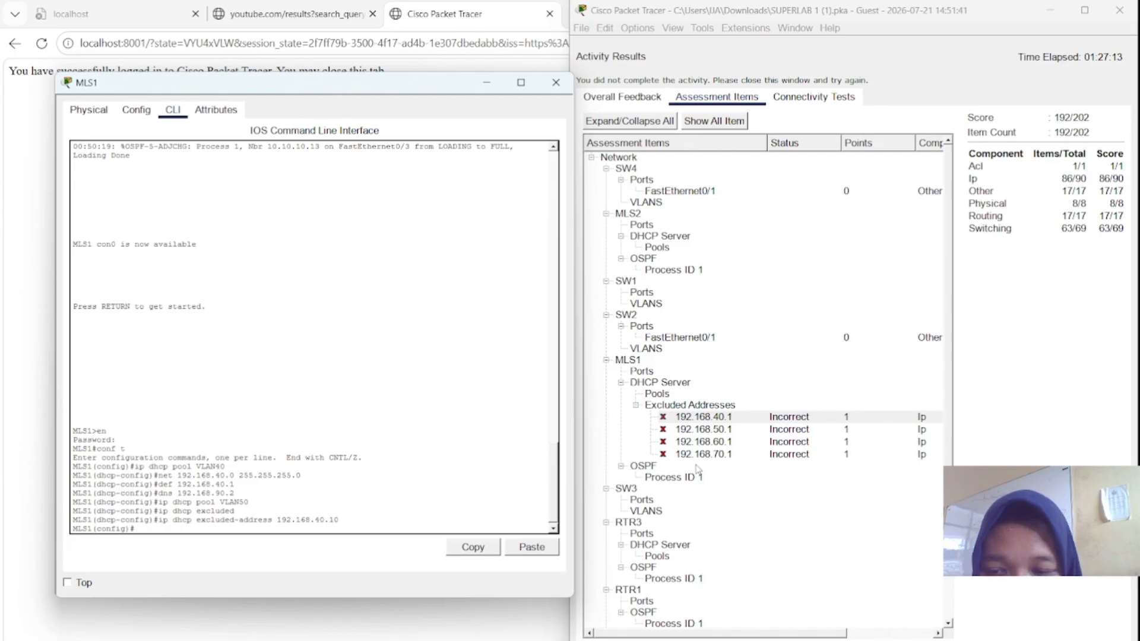
key(Up)
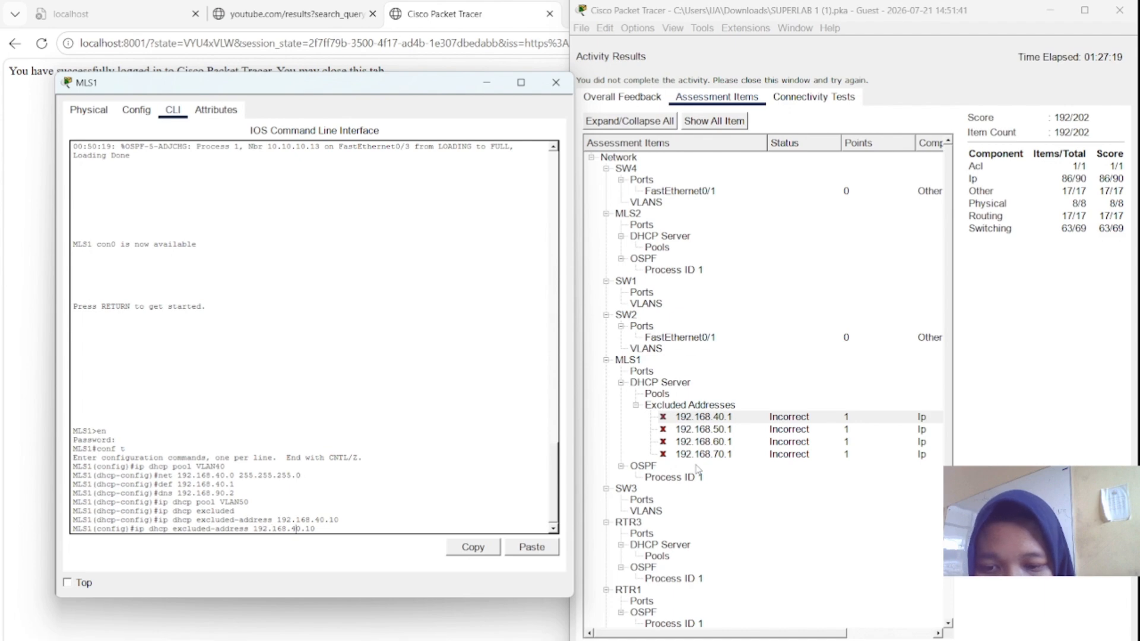
key(BackSpace)
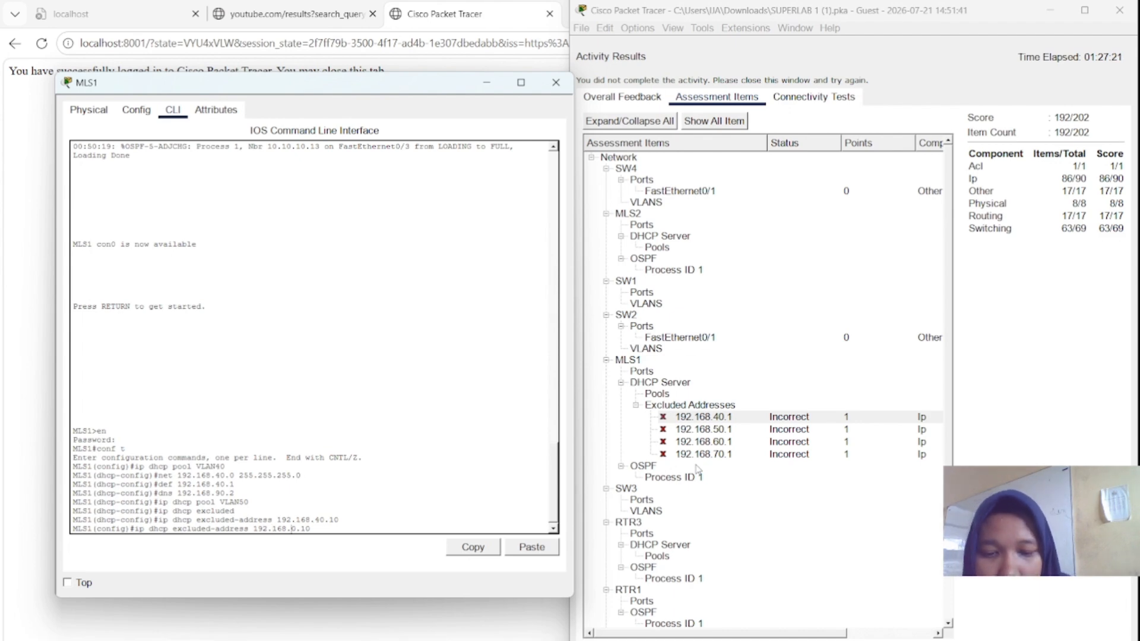
text(5)
key(Return)
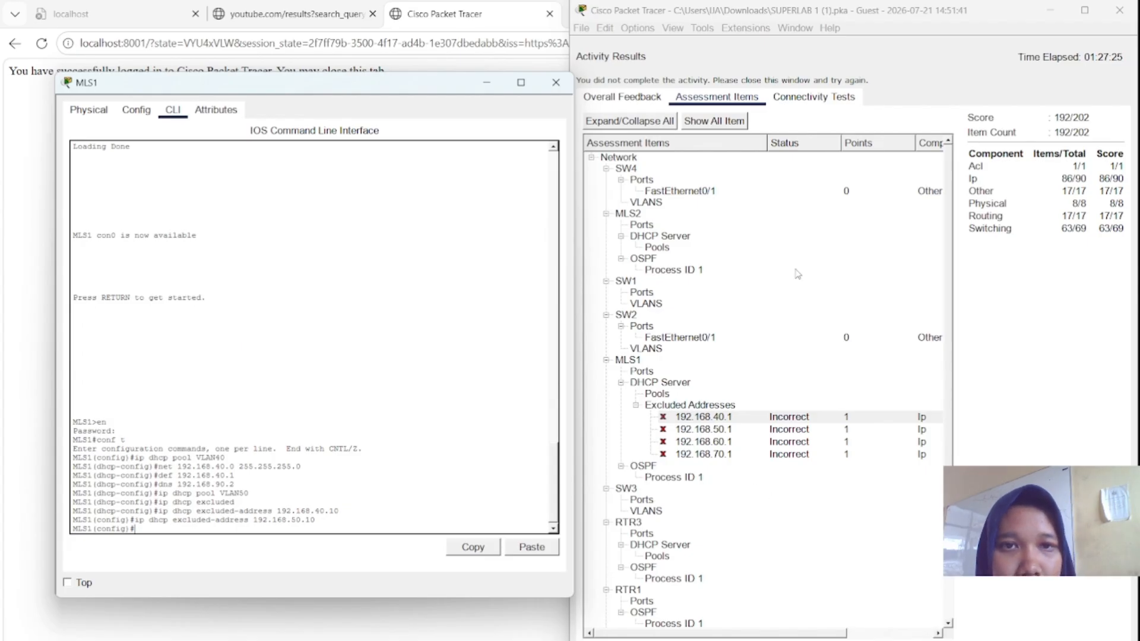
- Close the results, uncover the MLS1 console, and exclude 192.168.60.10 from DHCP
click(1102, 639)
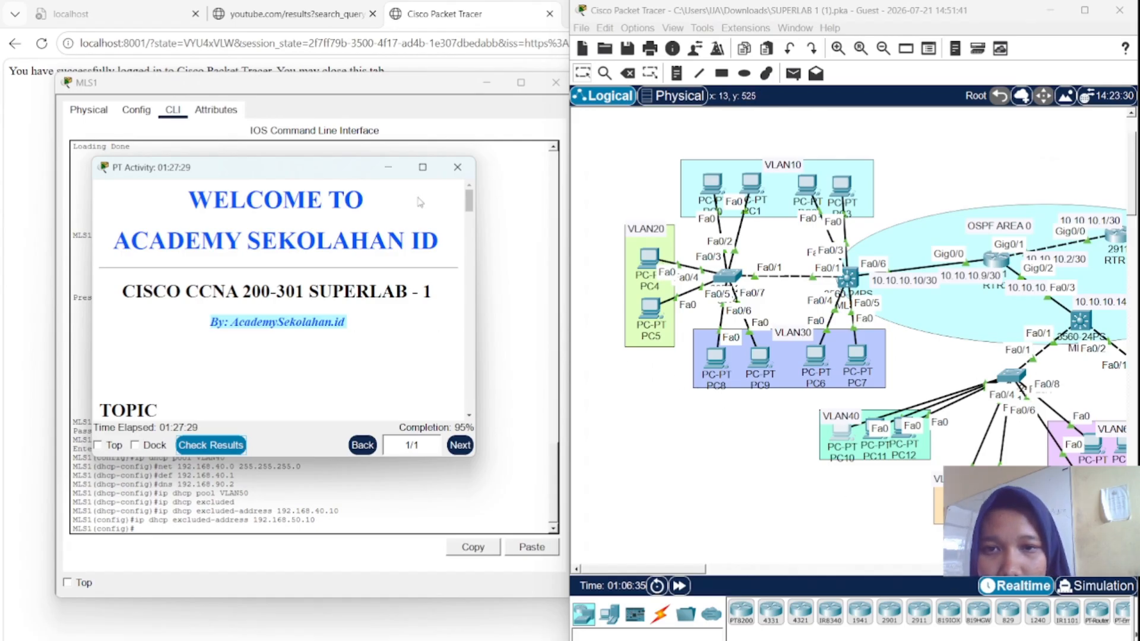
drag(346, 171, 704, 169)
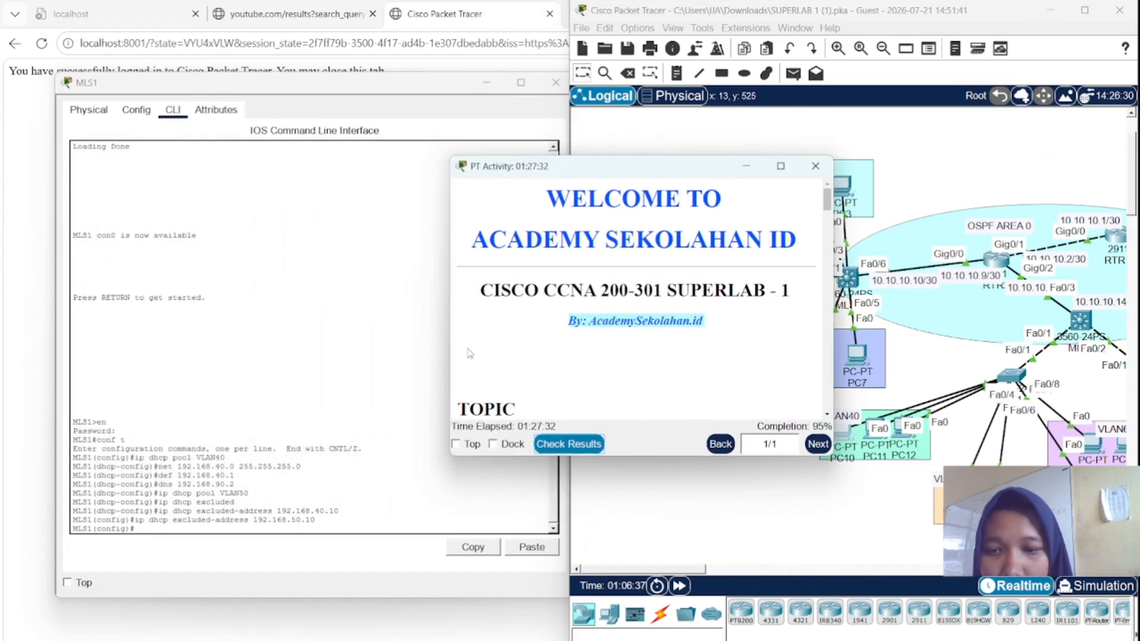
click(328, 527)
key(Up)
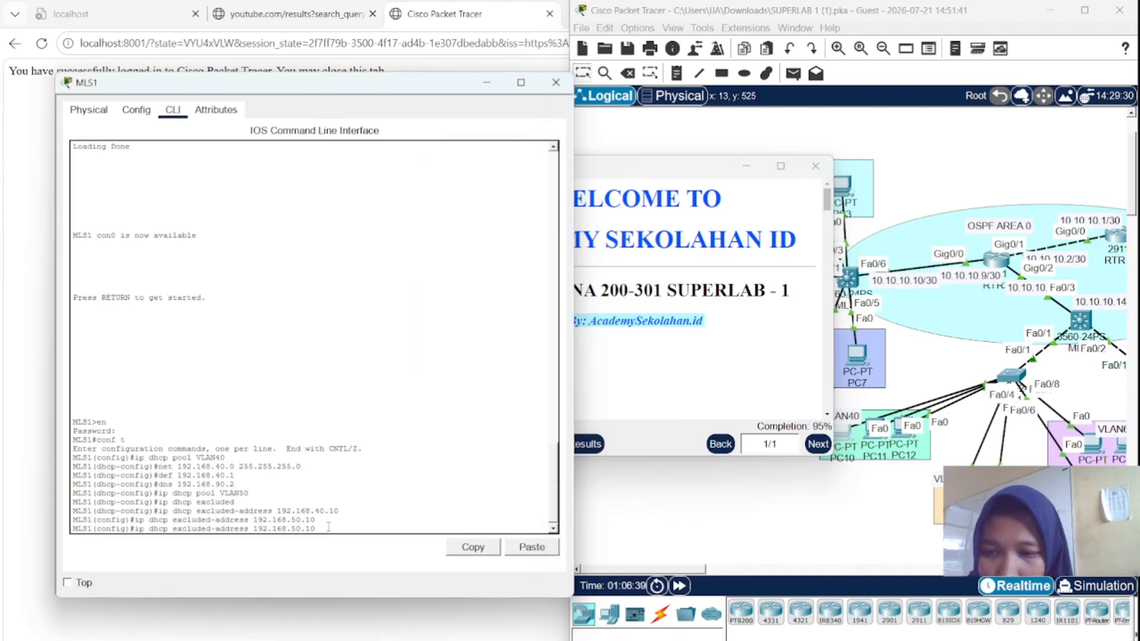
key(Left)
key(Left)
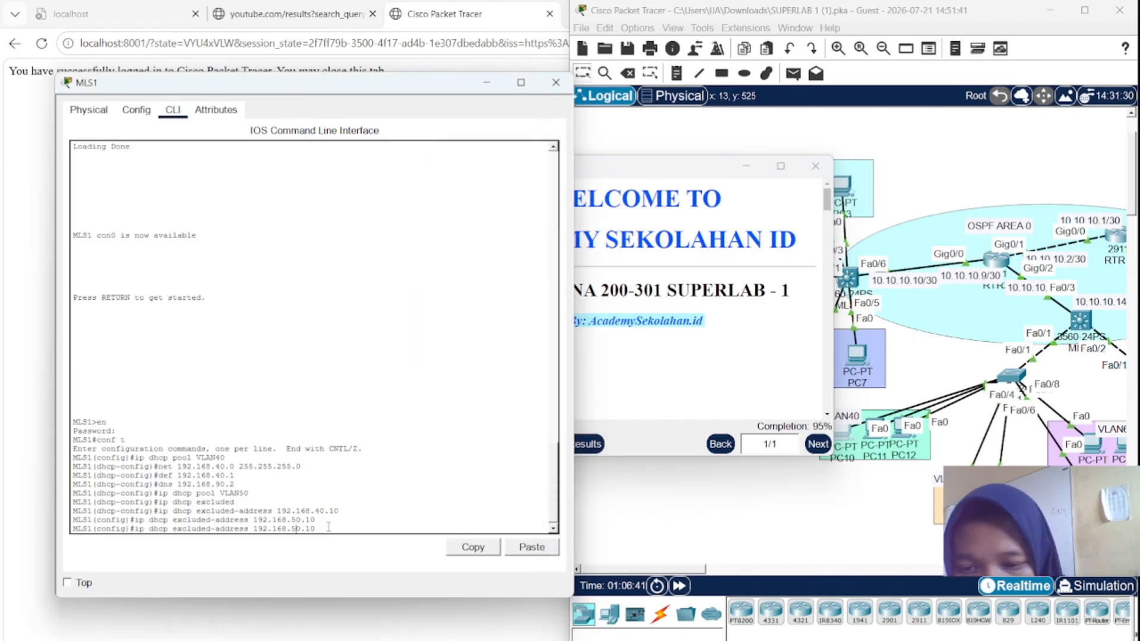
key(BackSpace)
text(6)
key(Return)
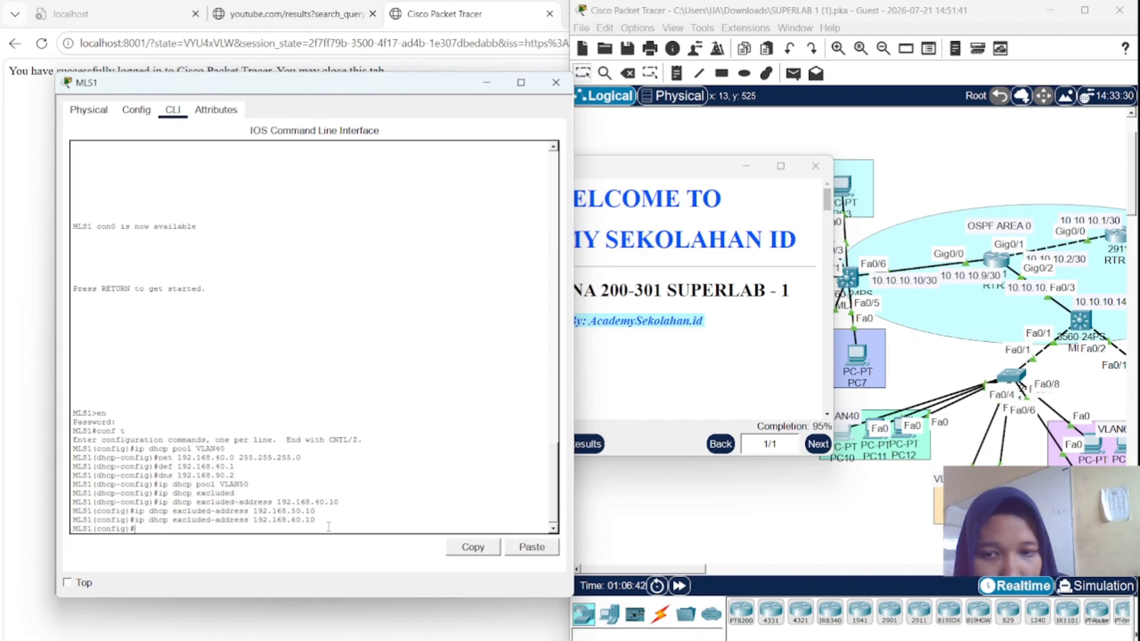
- Exclude 192.168.70.10 from DHCP on MLS1, then bring the main Packet Tracer window forward
key(Up)
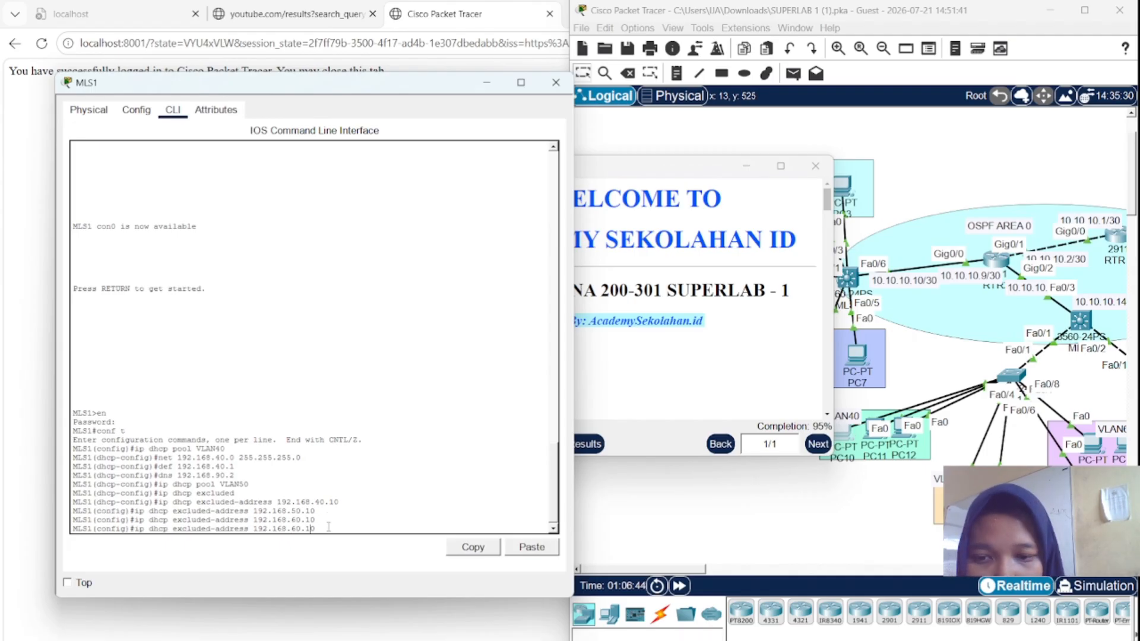
key(Left)
key(Left)
key(Left)
key(BackSpace)
text(7)
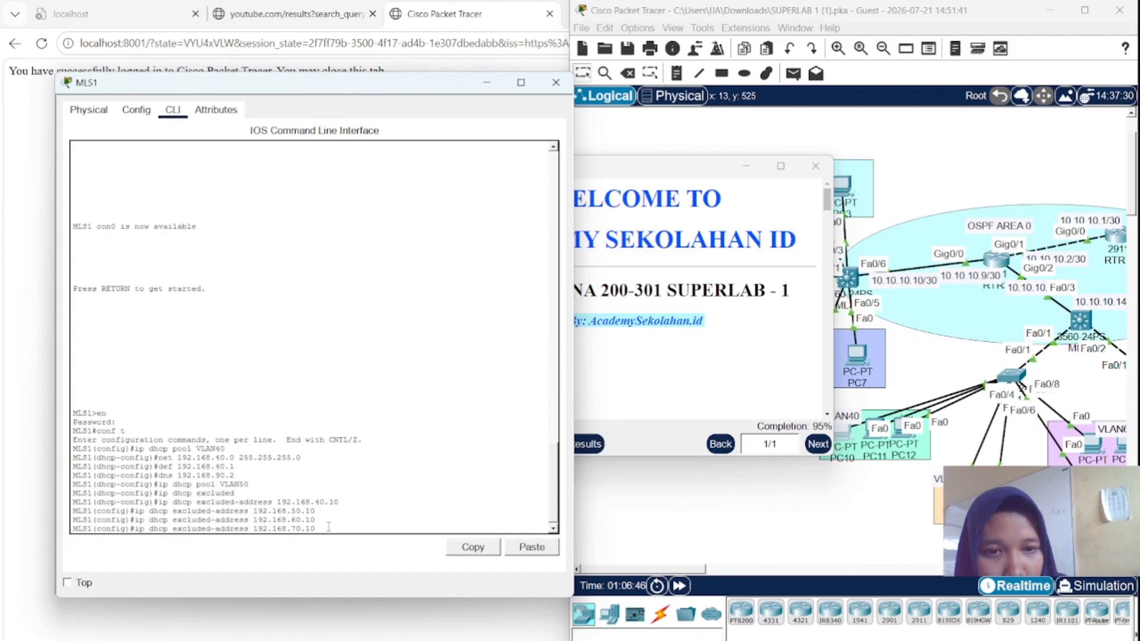
key(Return)
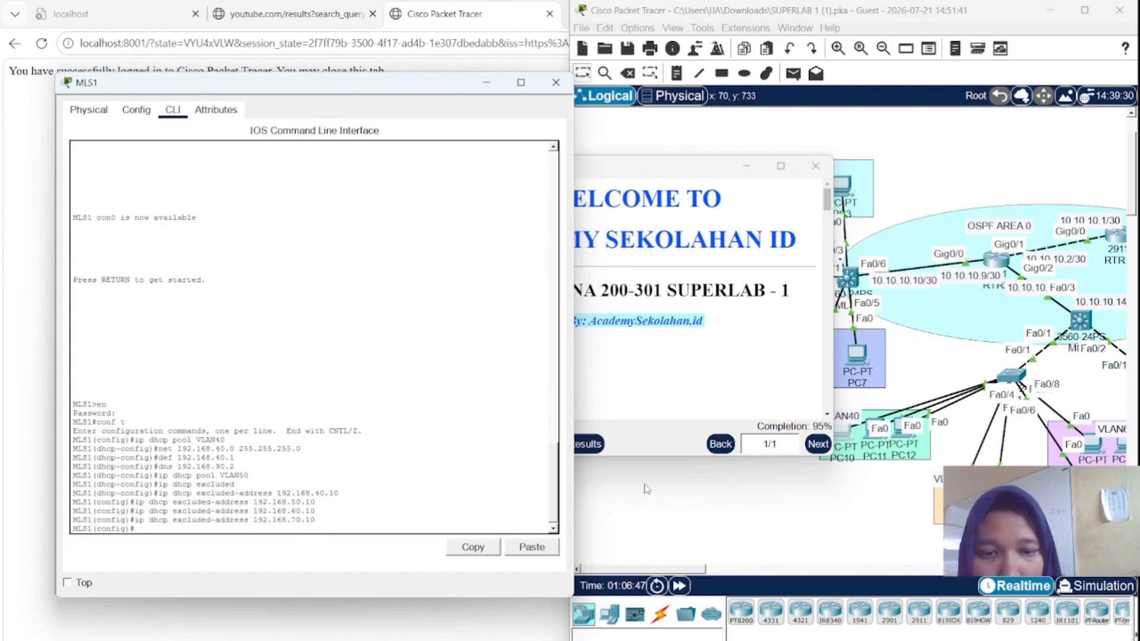
click(677, 587)
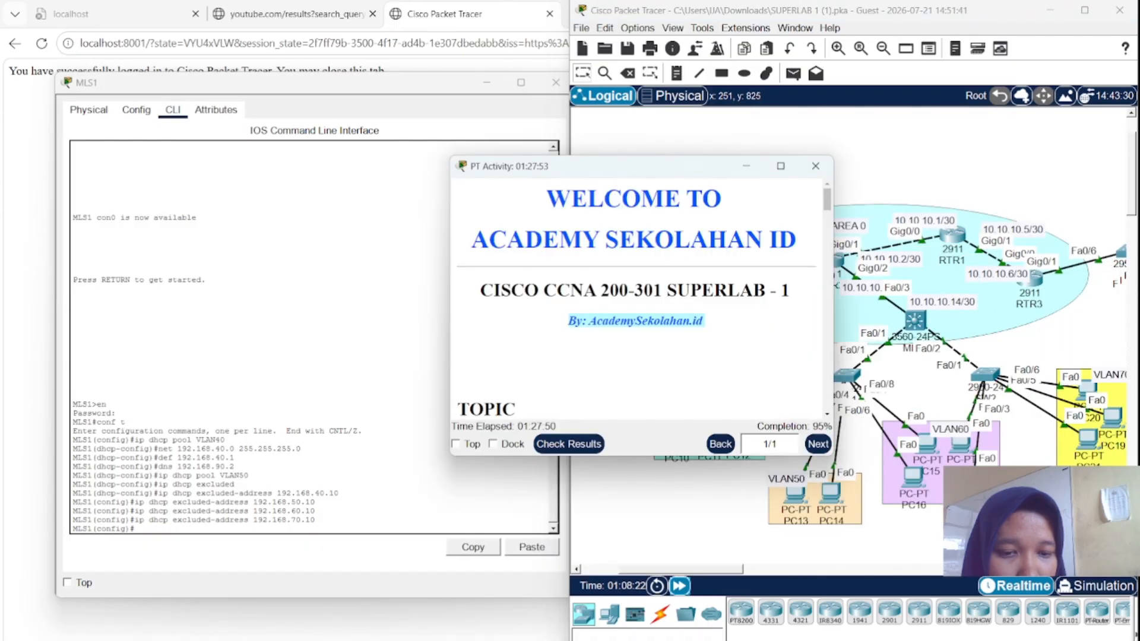
- Recheck results at 192/202 and inspect MLS1's DHCP Server and Excluded Addresses items, still incorrect
click(592, 449)
click(591, 449)
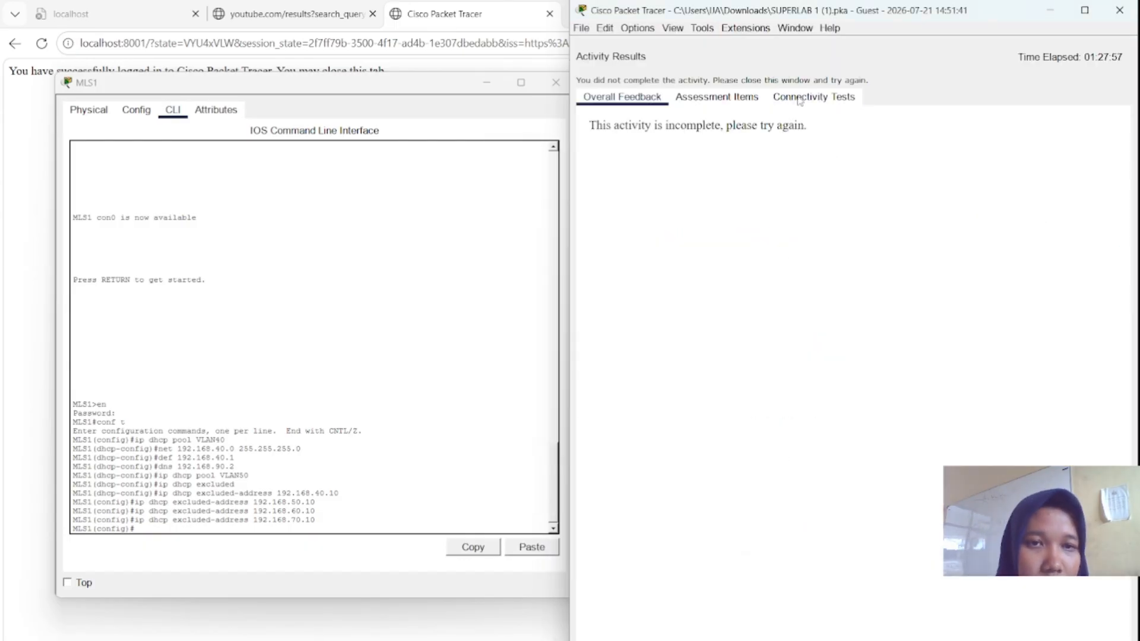
click(741, 101)
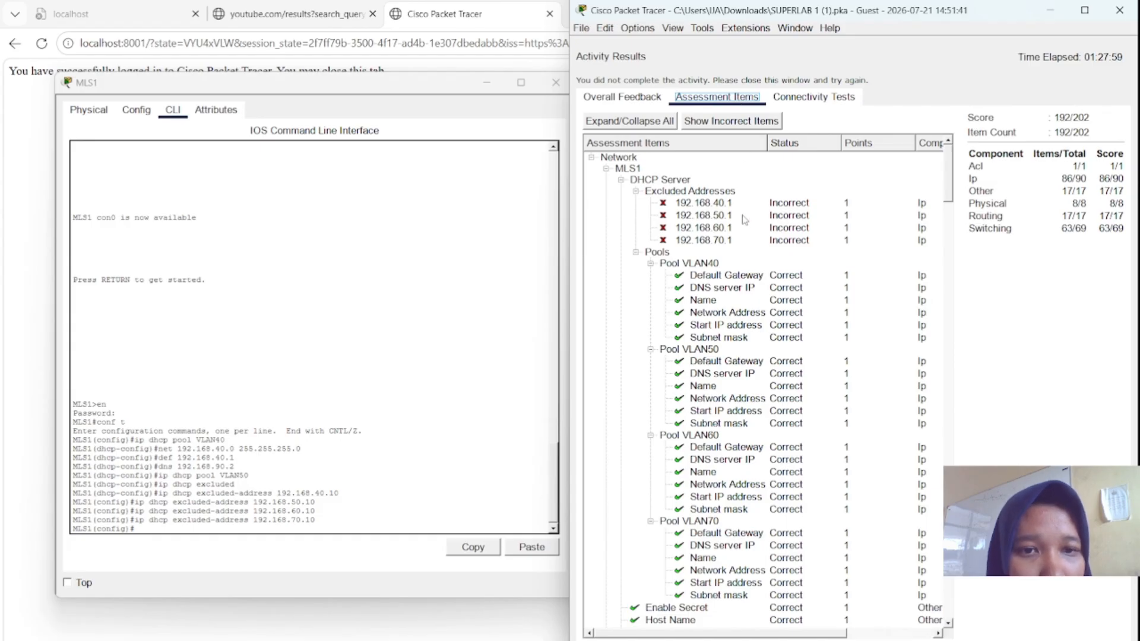
click(722, 205)
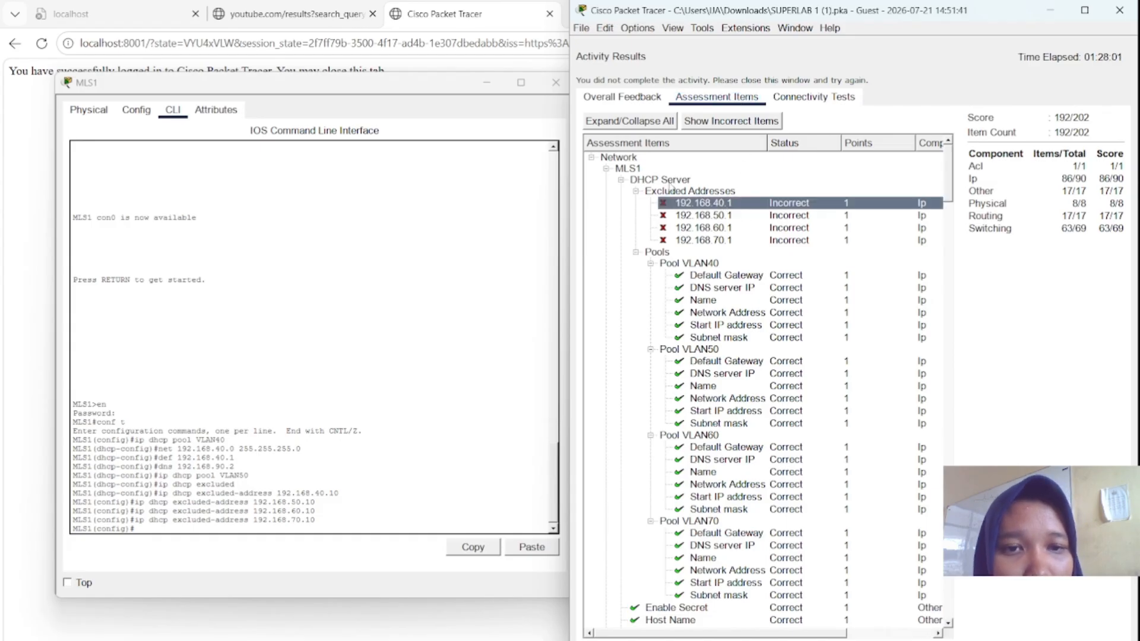
click(670, 180)
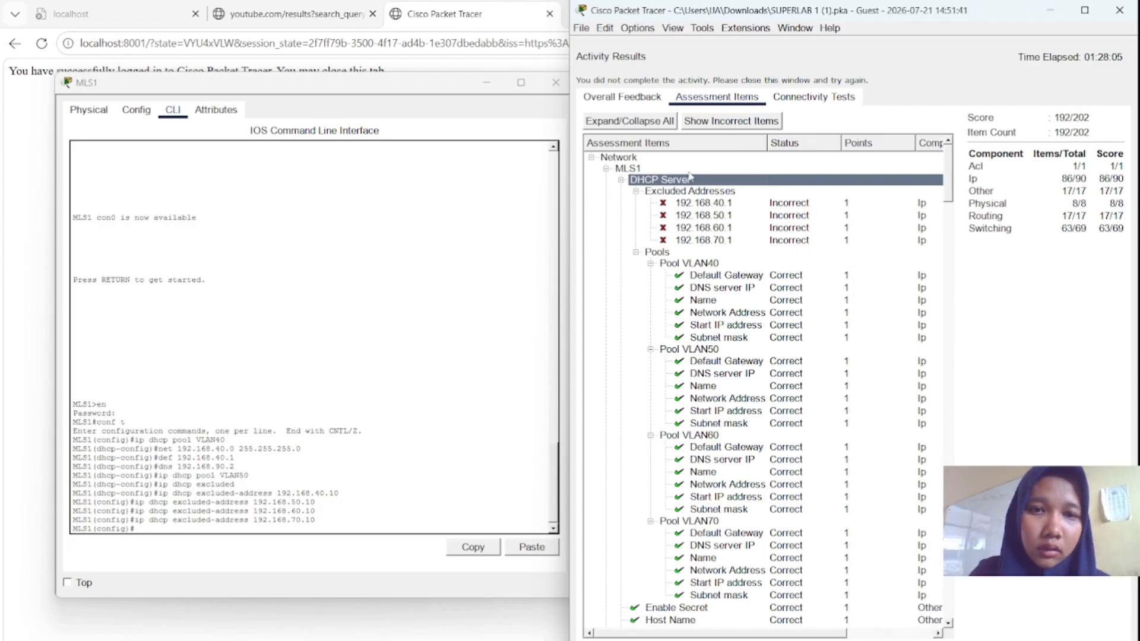
click(685, 193)
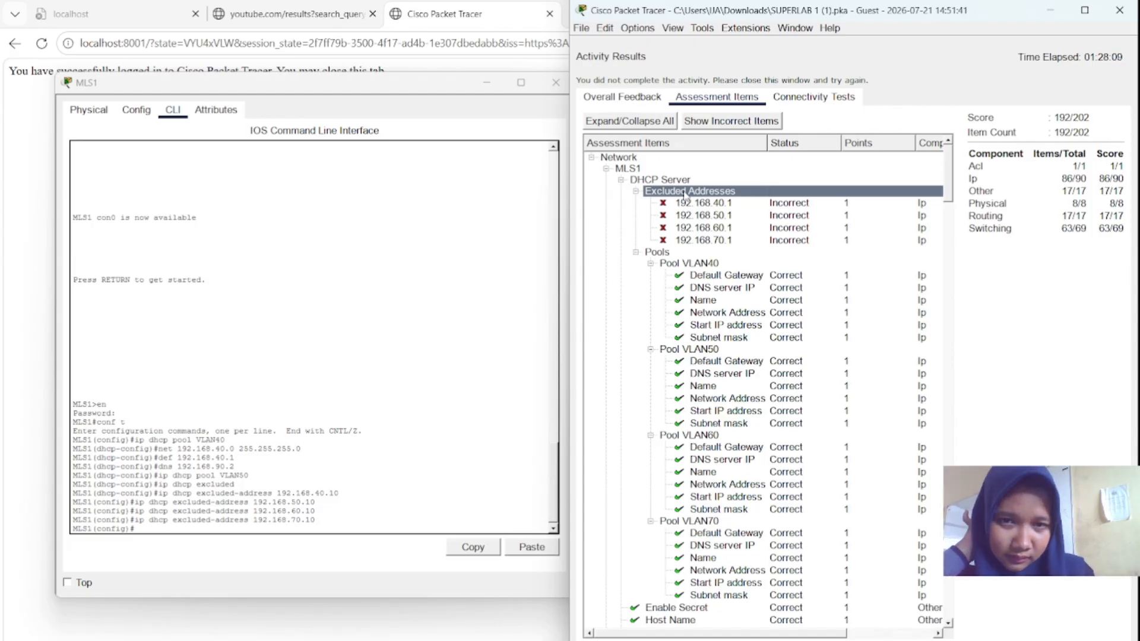
click(223, 527)
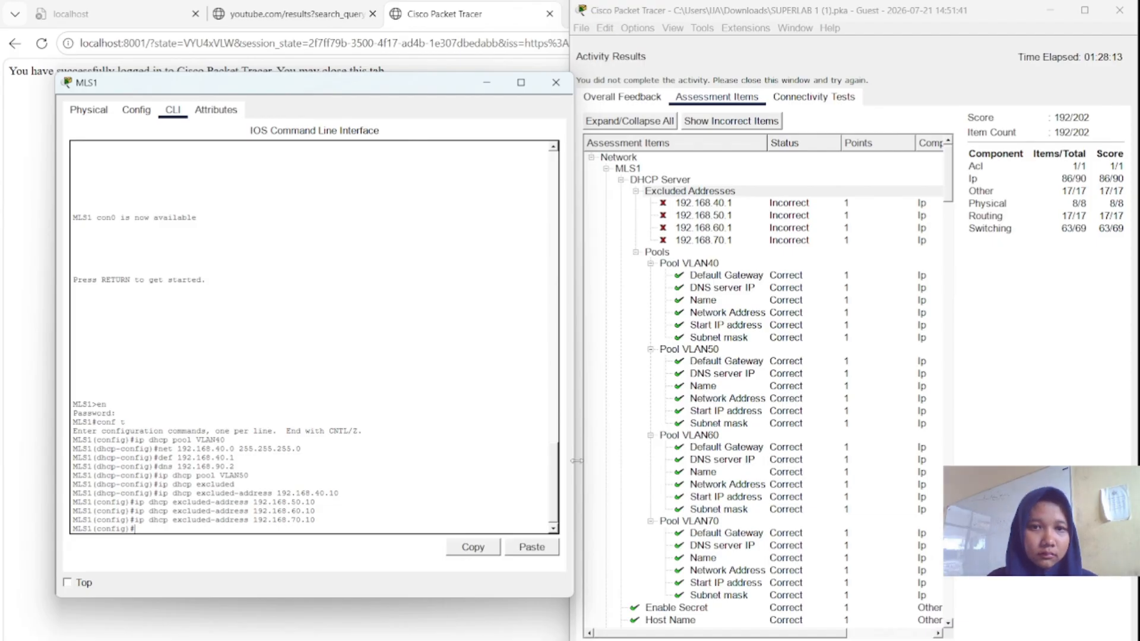
scroll(692, 457, down, 1)
scroll(692, 457, up, 1)
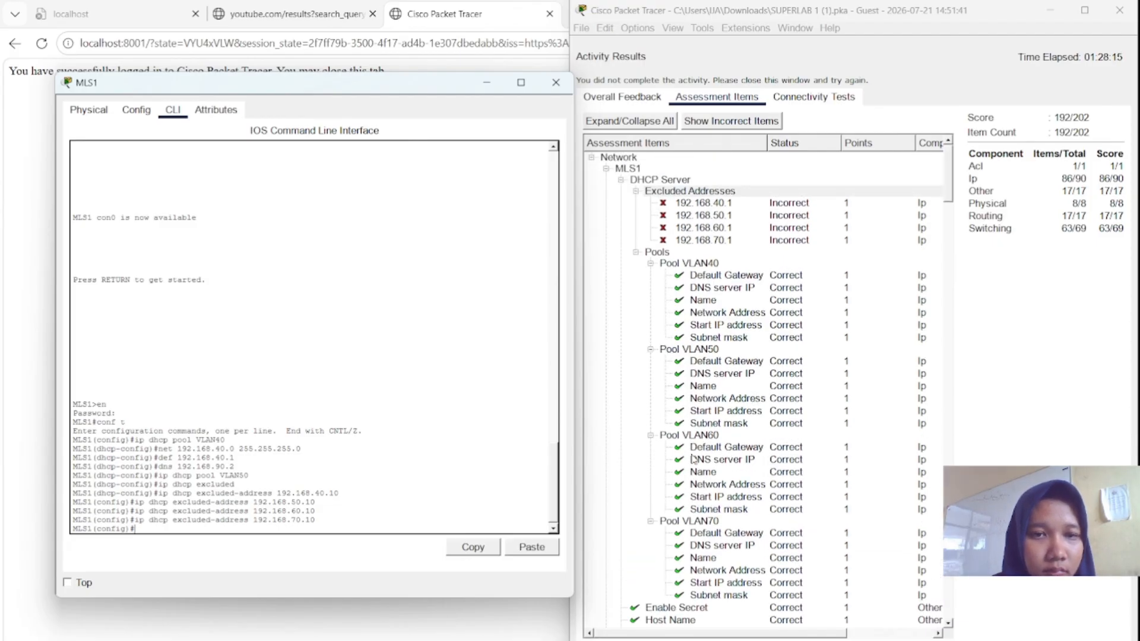
scroll(692, 457, down, 15)
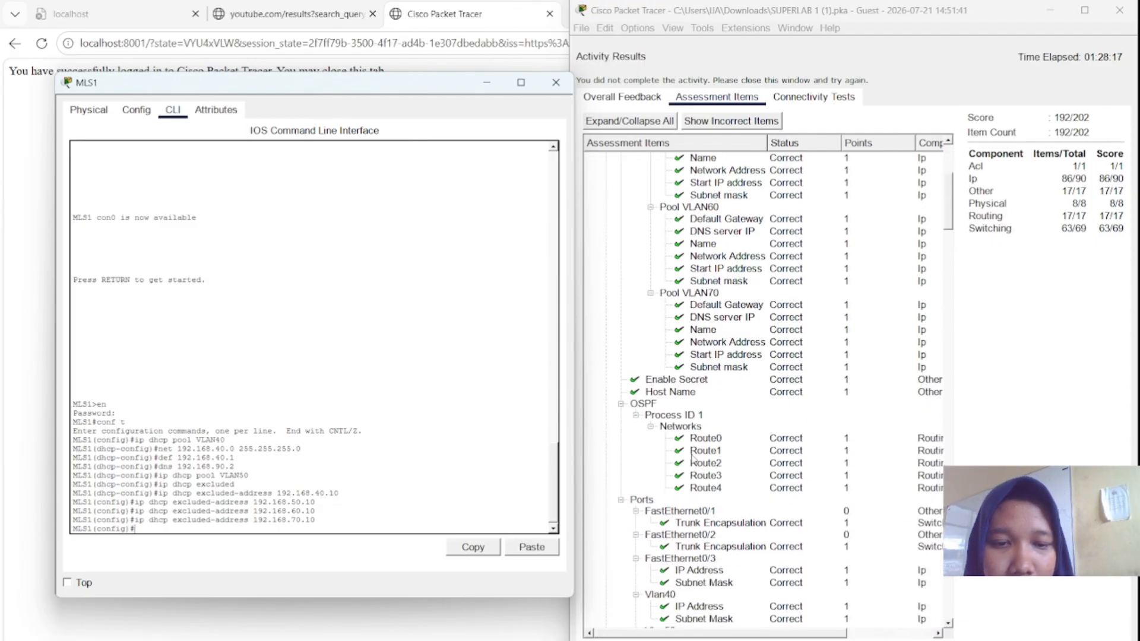
scroll(692, 457, down, 1)
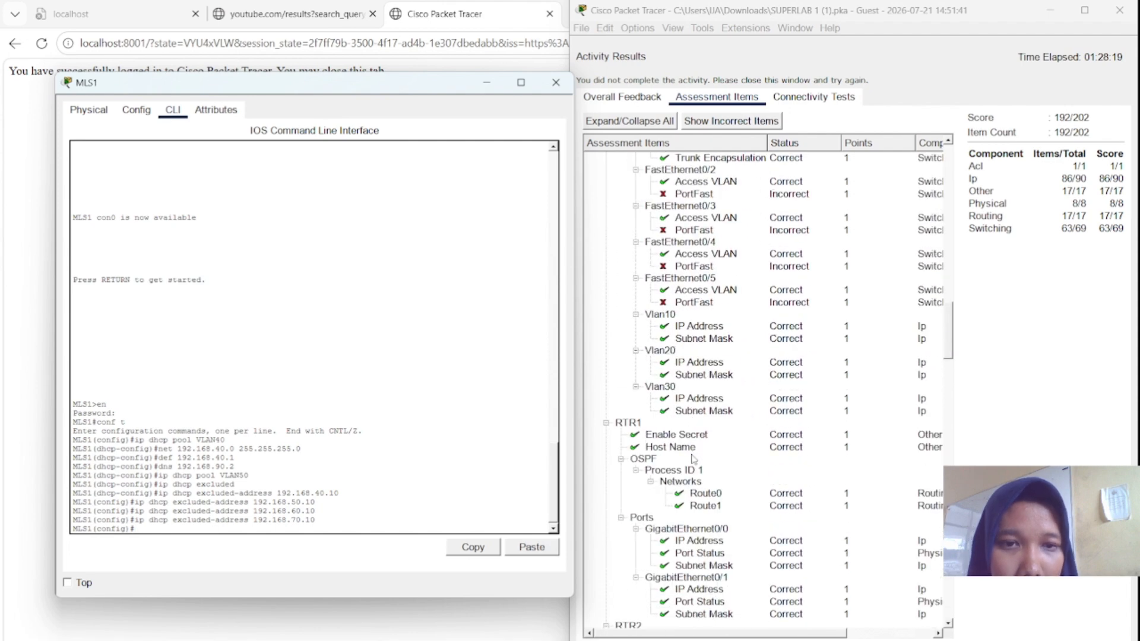
scroll(692, 457, up, 2)
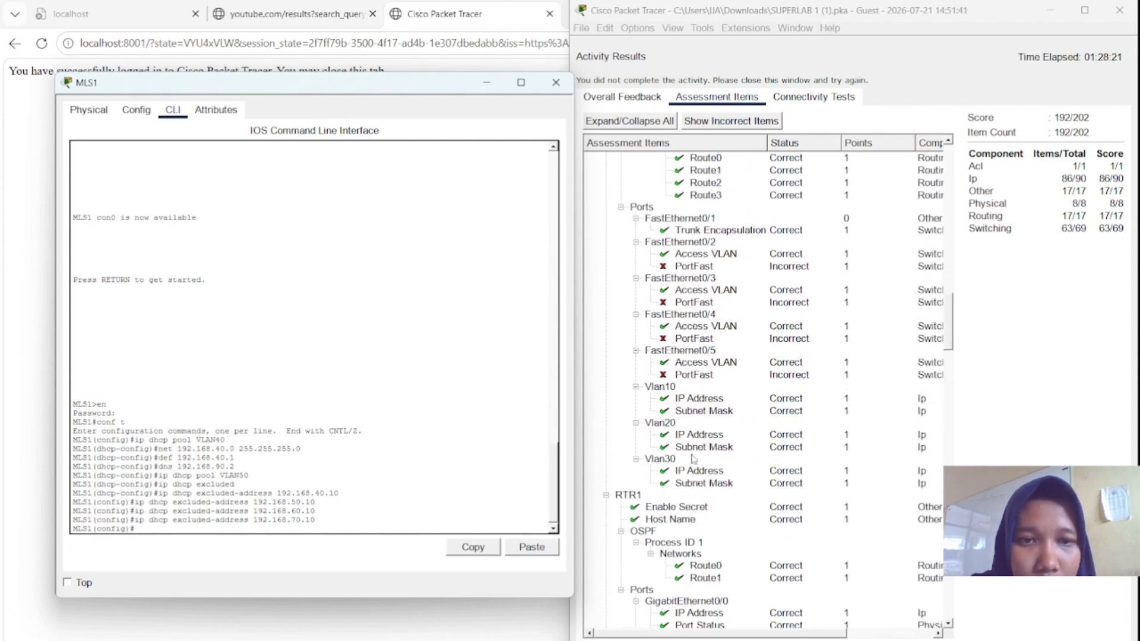
scroll(693, 458, up, 1)
scroll(746, 302, up, 4)
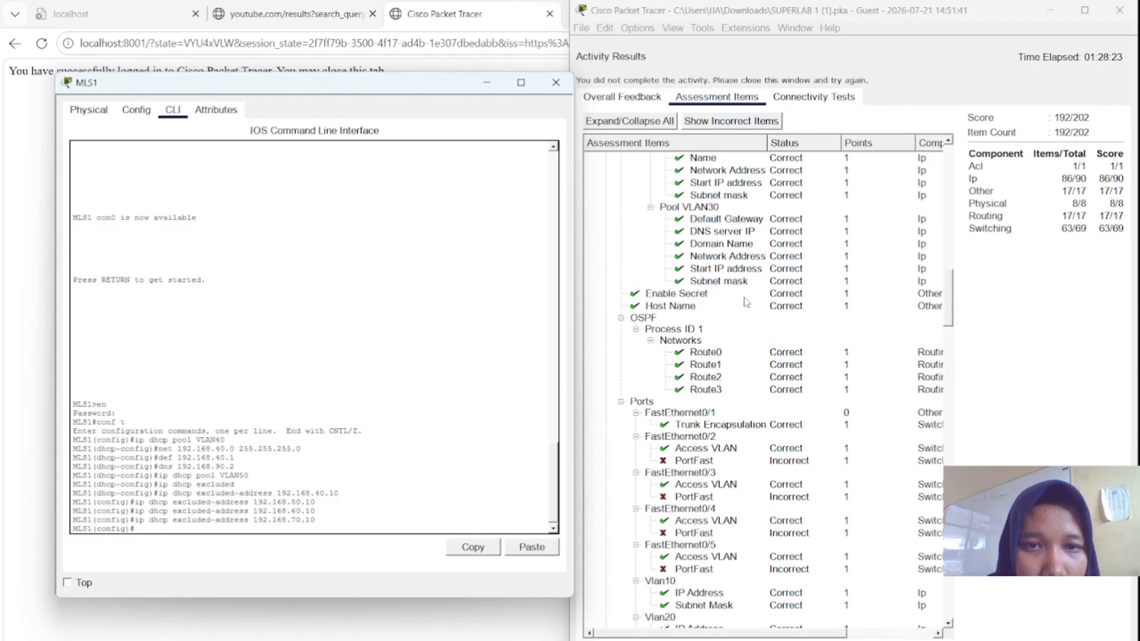
scroll(745, 302, up, 6)
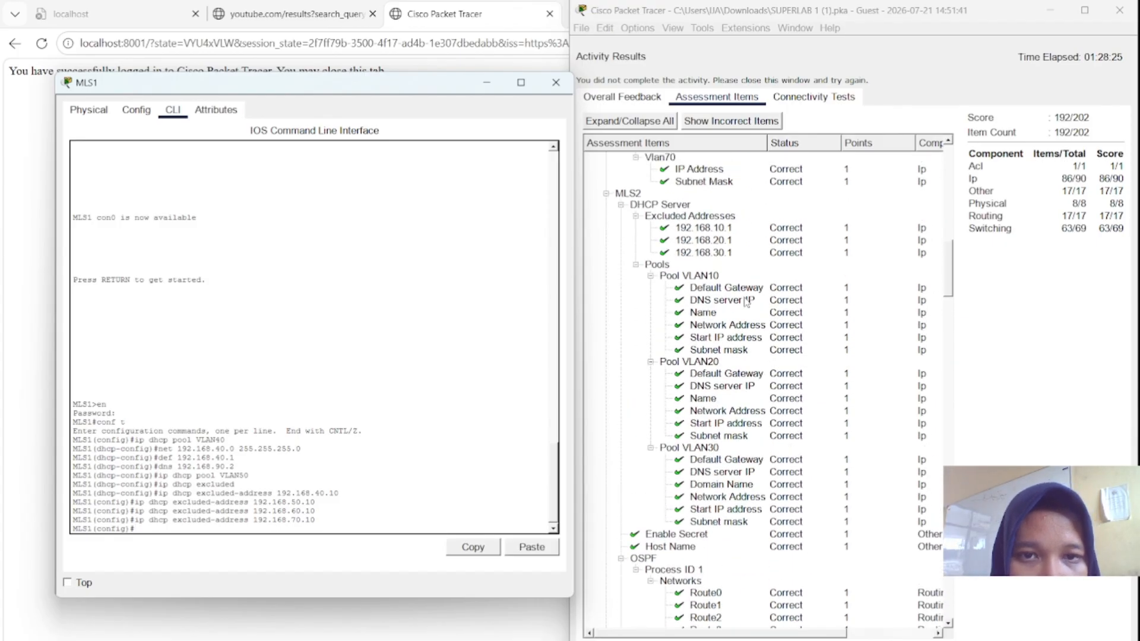
scroll(745, 302, down, 5)
scroll(746, 302, down, 2)
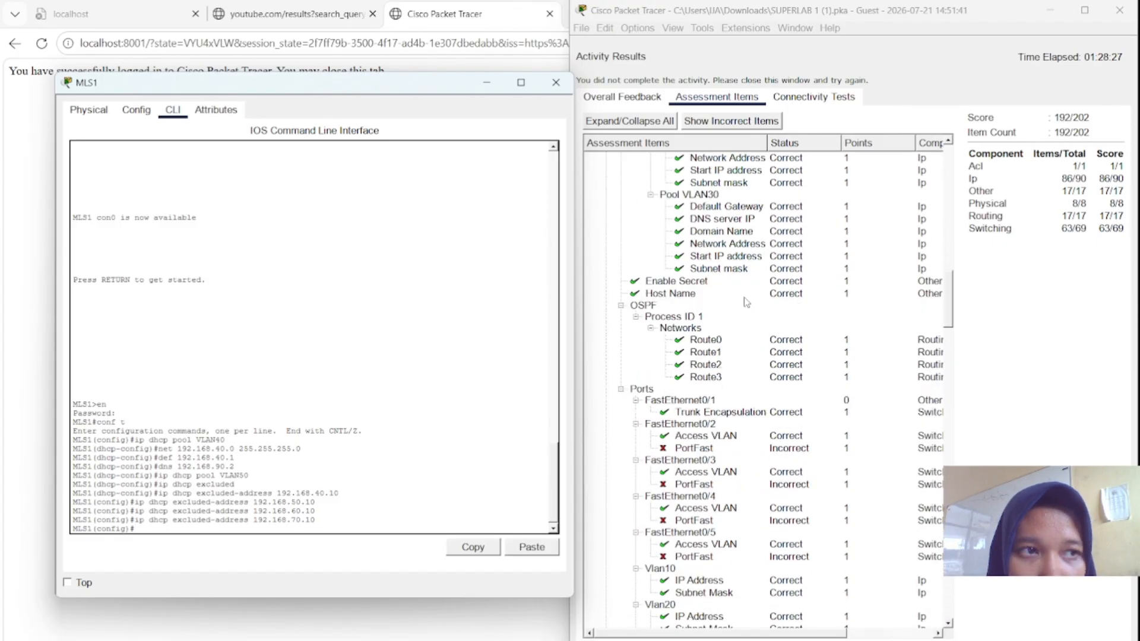
scroll(746, 302, down, 1)
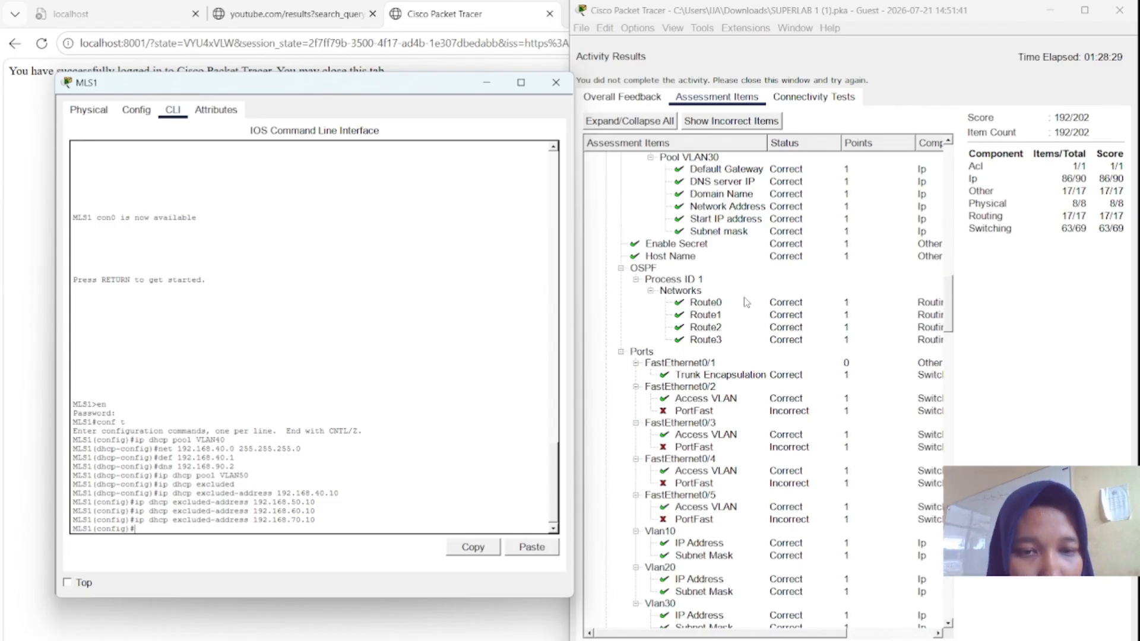
scroll(746, 302, down, 2)
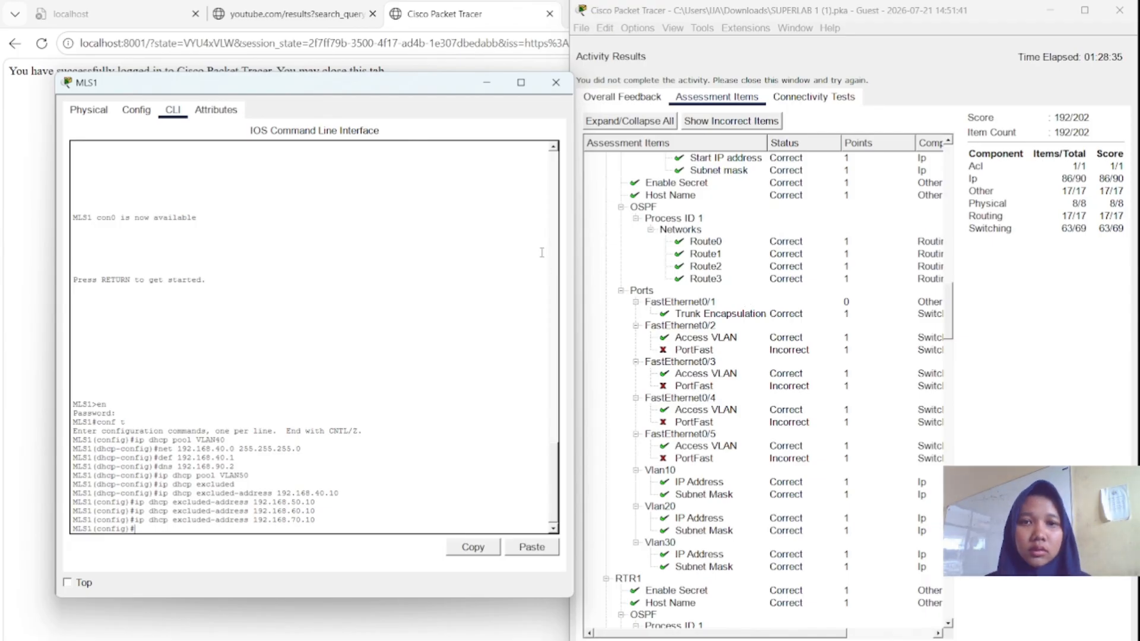
scroll(789, 369, down, 15)
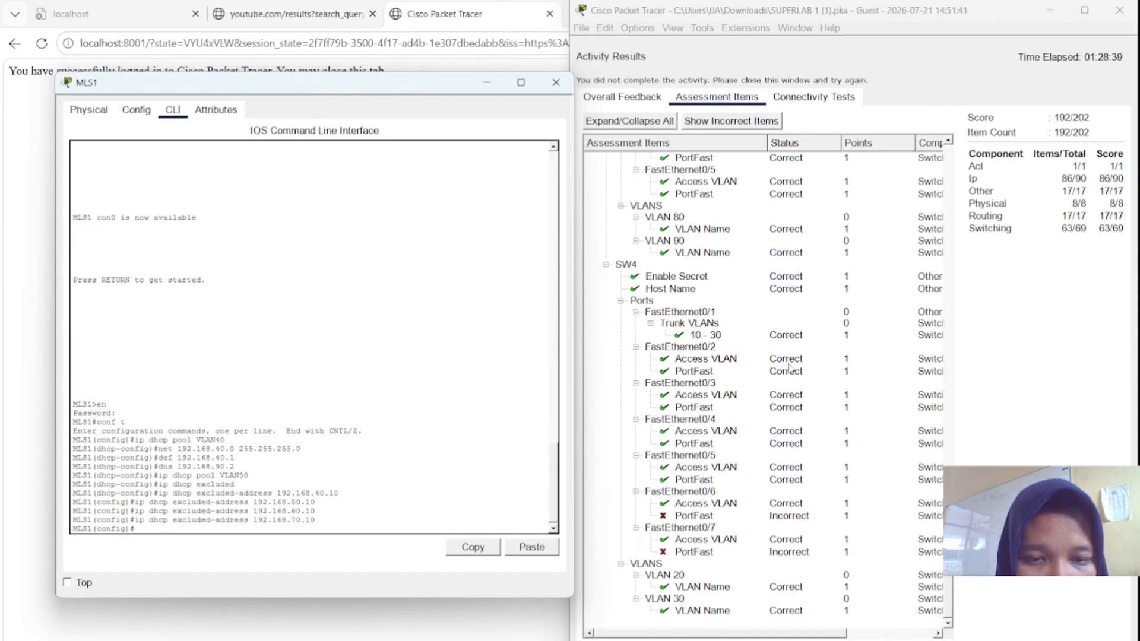
scroll(790, 368, up, 15)
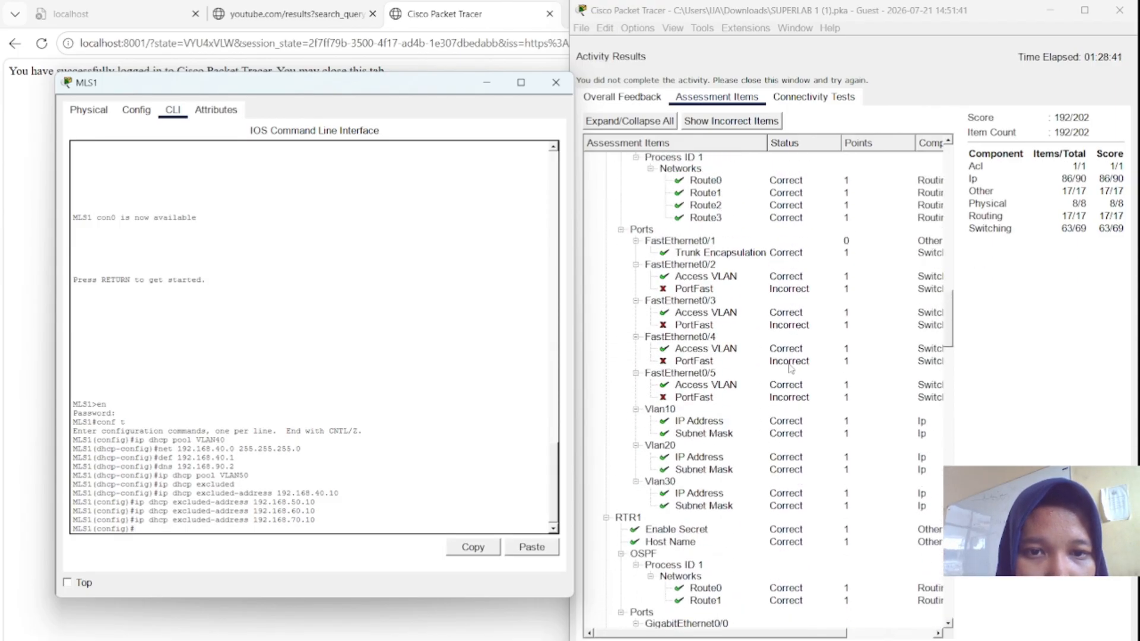
scroll(789, 368, down, 4)
scroll(789, 368, down, 1)
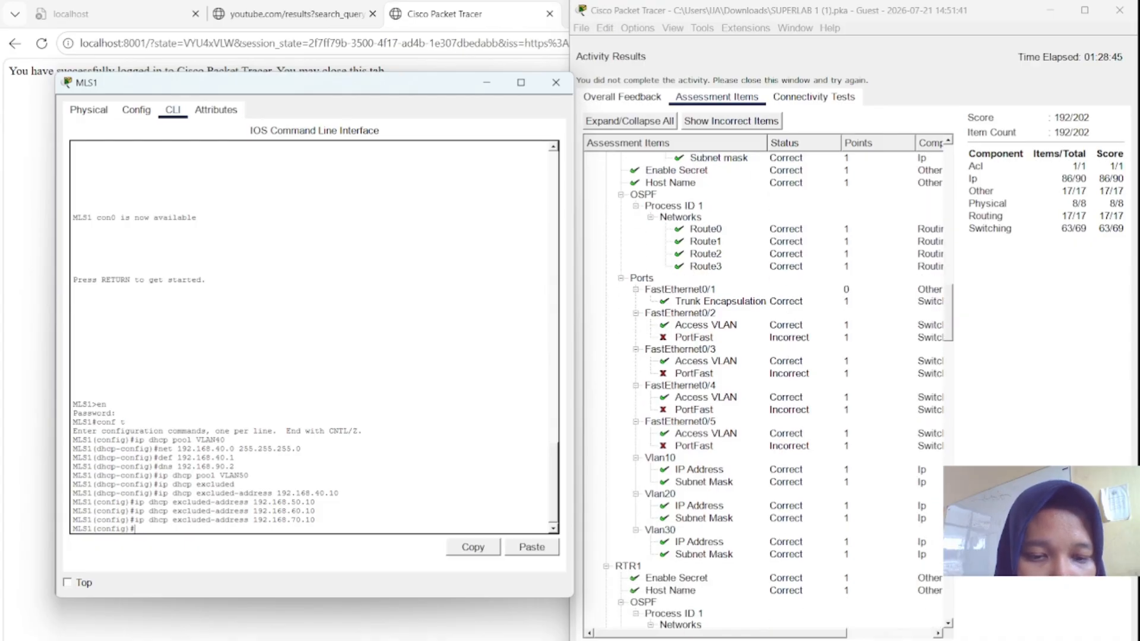
mouse_move(796, 640)
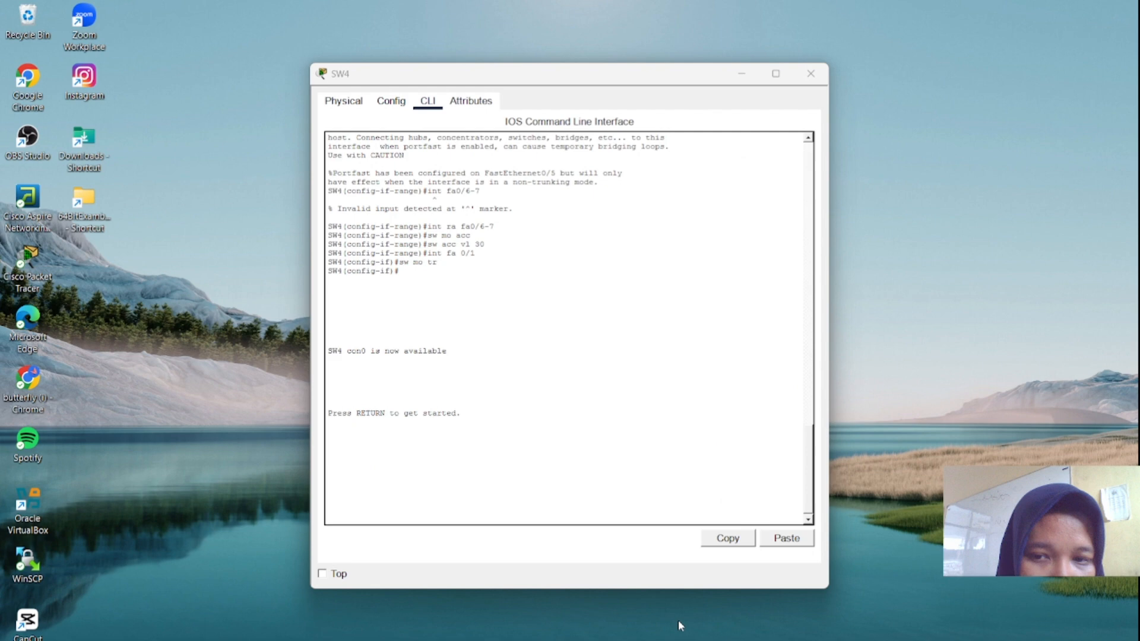
- Move the SW4 console aside and scroll through the assessment results
click(681, 624)
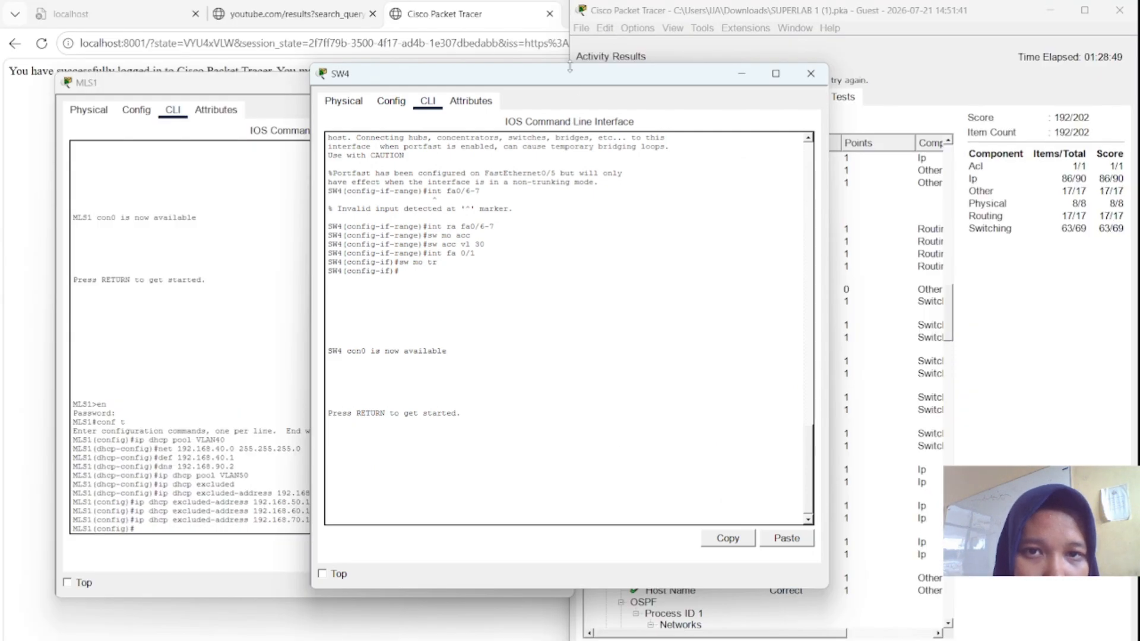
drag(570, 79, 343, 70)
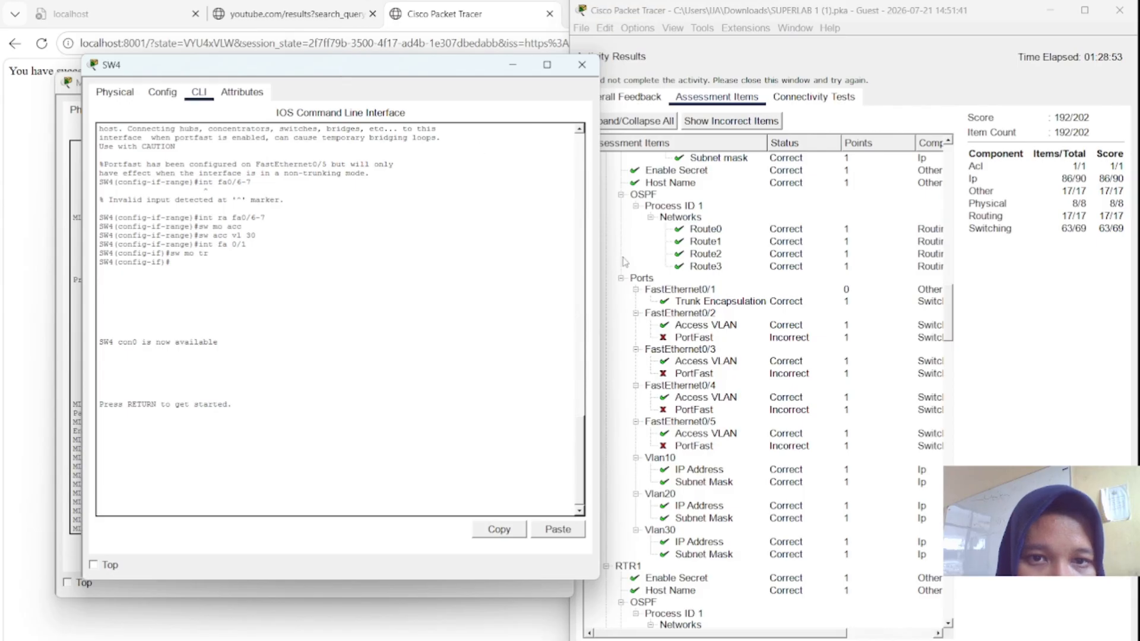
scroll(679, 272, up, 12)
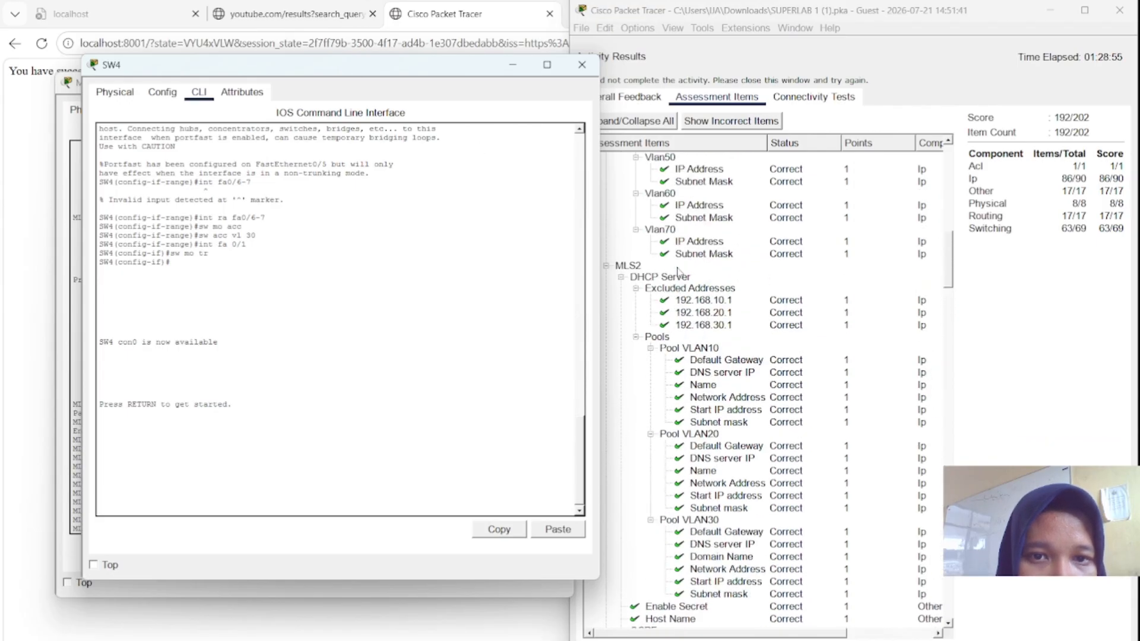
scroll(679, 271, down, 11)
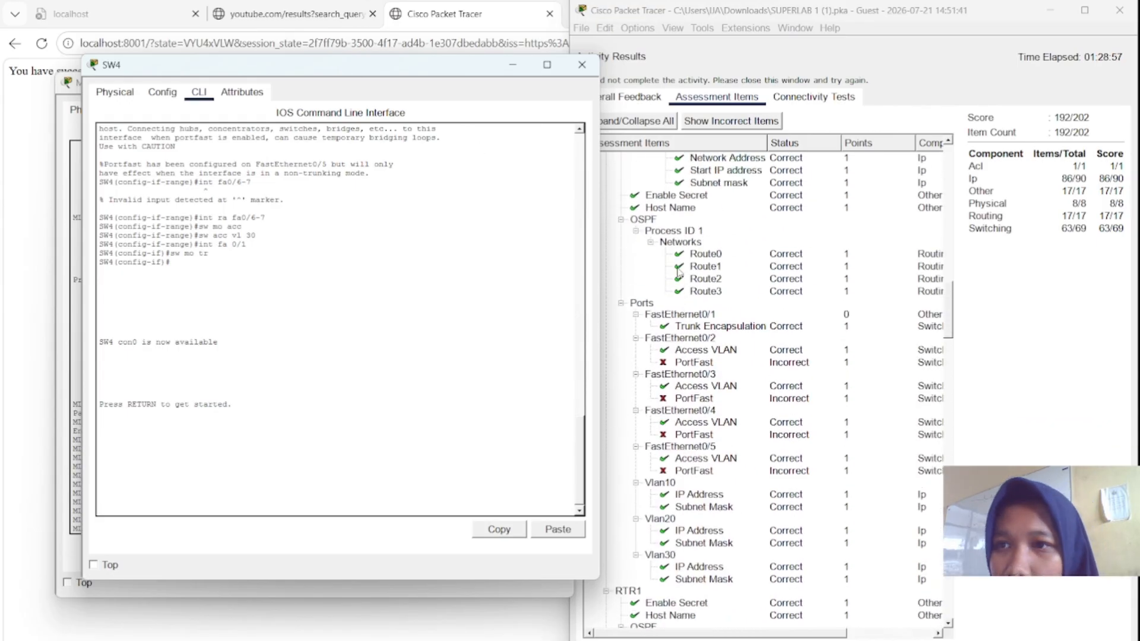
scroll(678, 272, up, 12)
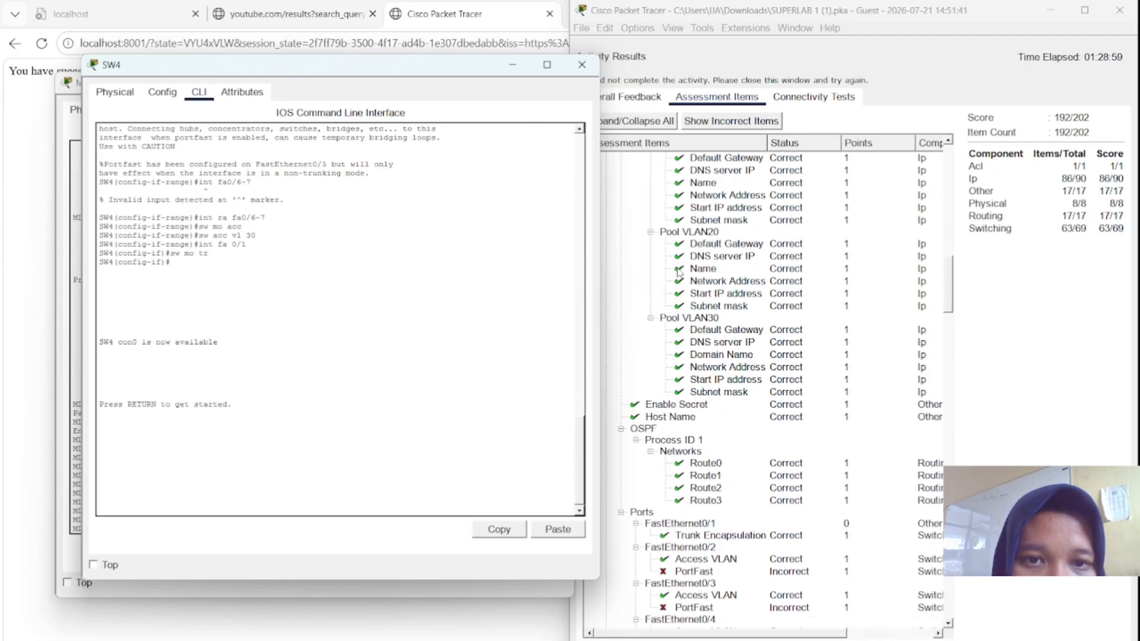
scroll(678, 271, down, 14)
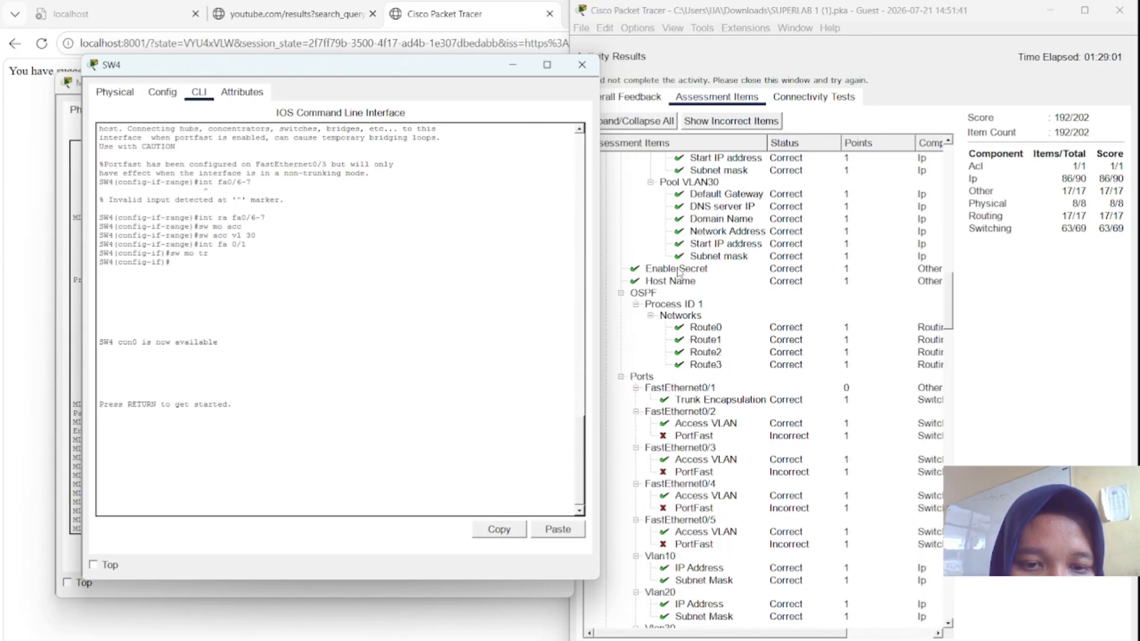
scroll(679, 271, down, 15)
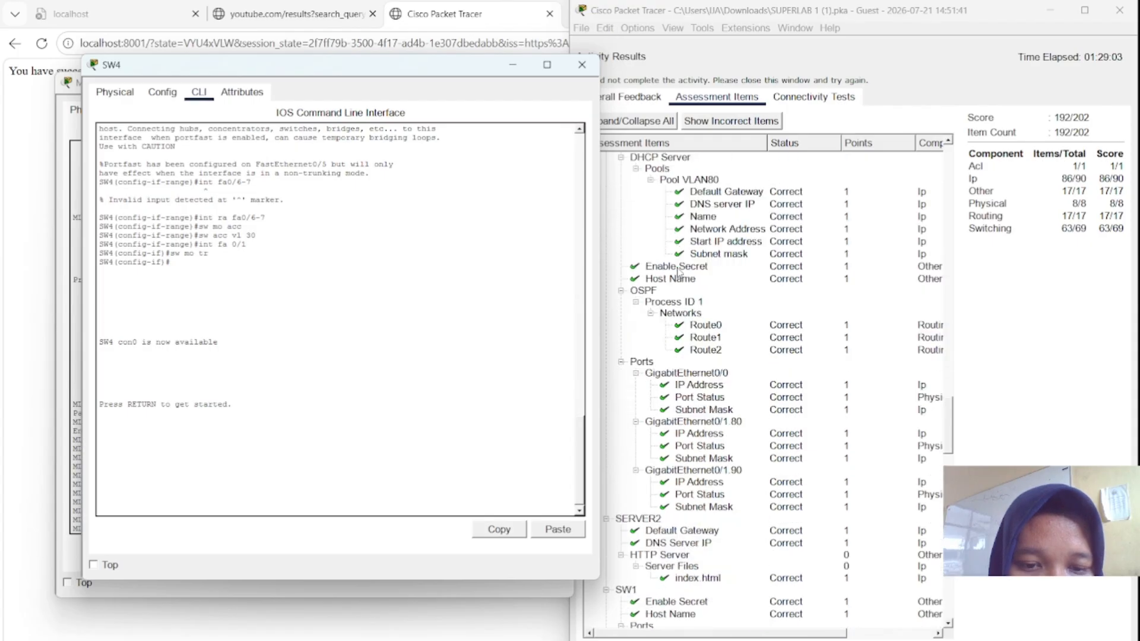
scroll(679, 271, down, 20)
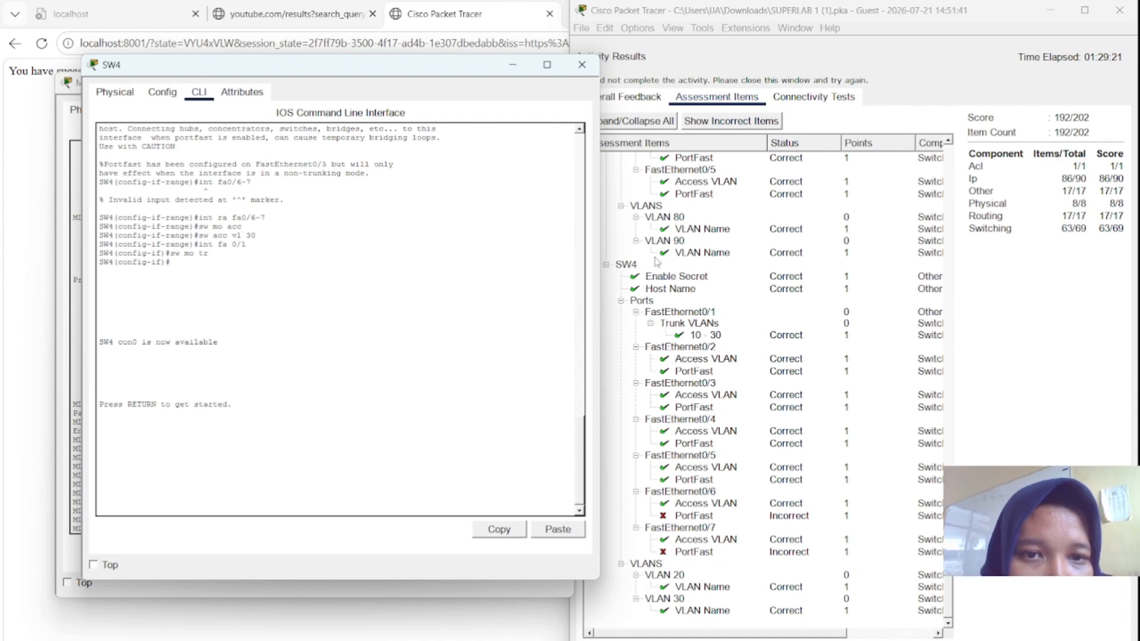
- Inspect SW4's FastEthernet0/5 and 0/6 Access VLAN and PortFast results, finding 0/6 PortFast incorrect
click(702, 186)
click(702, 195)
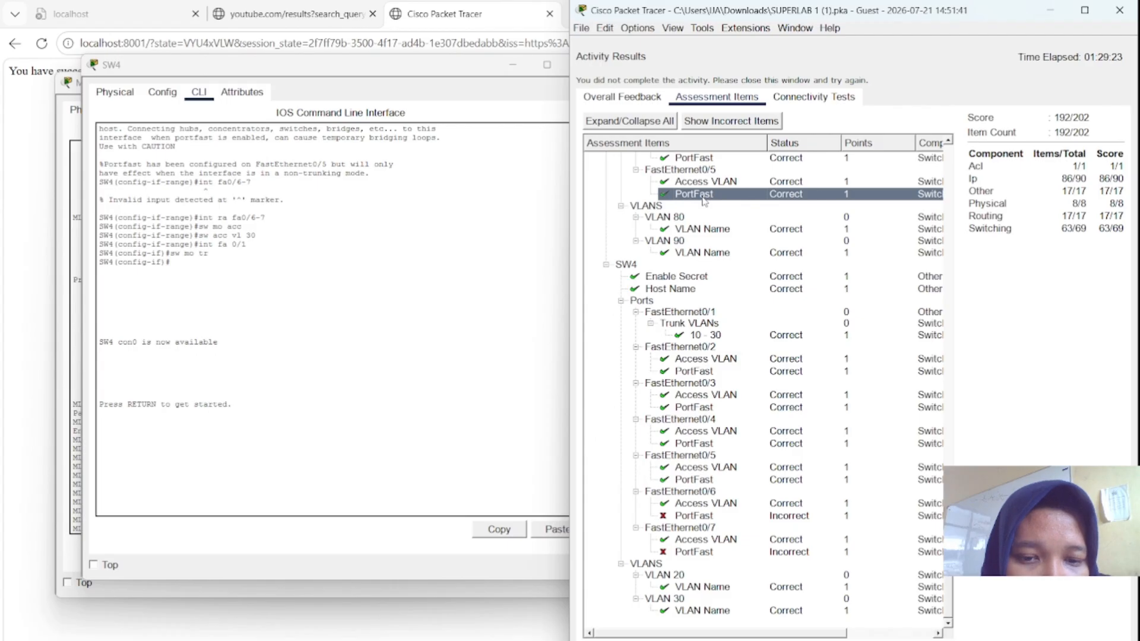
click(710, 506)
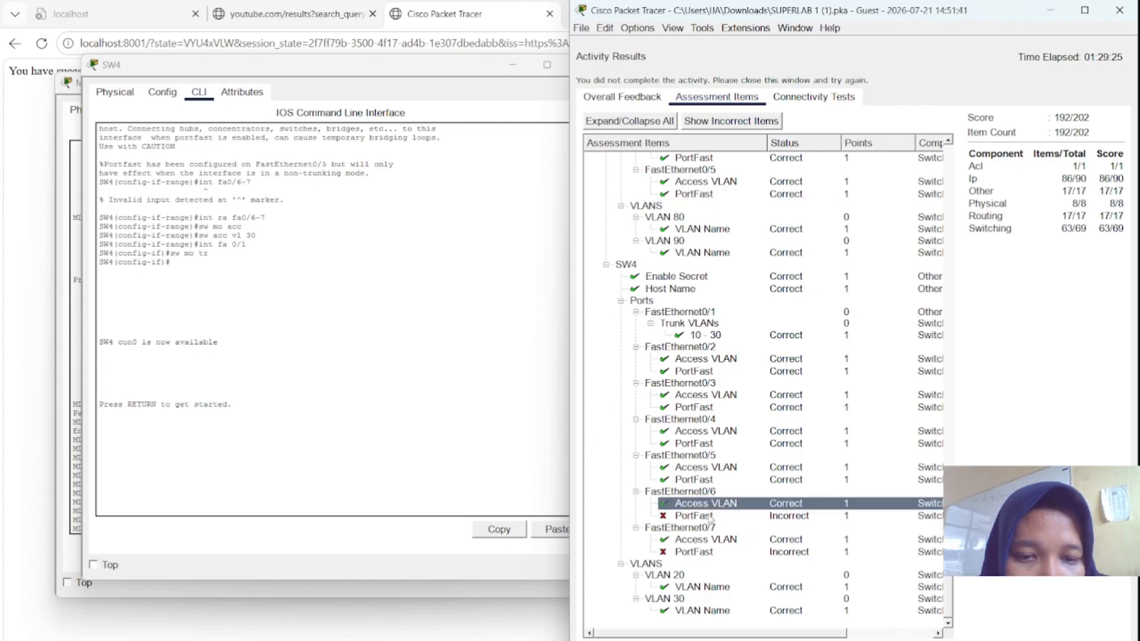
click(709, 517)
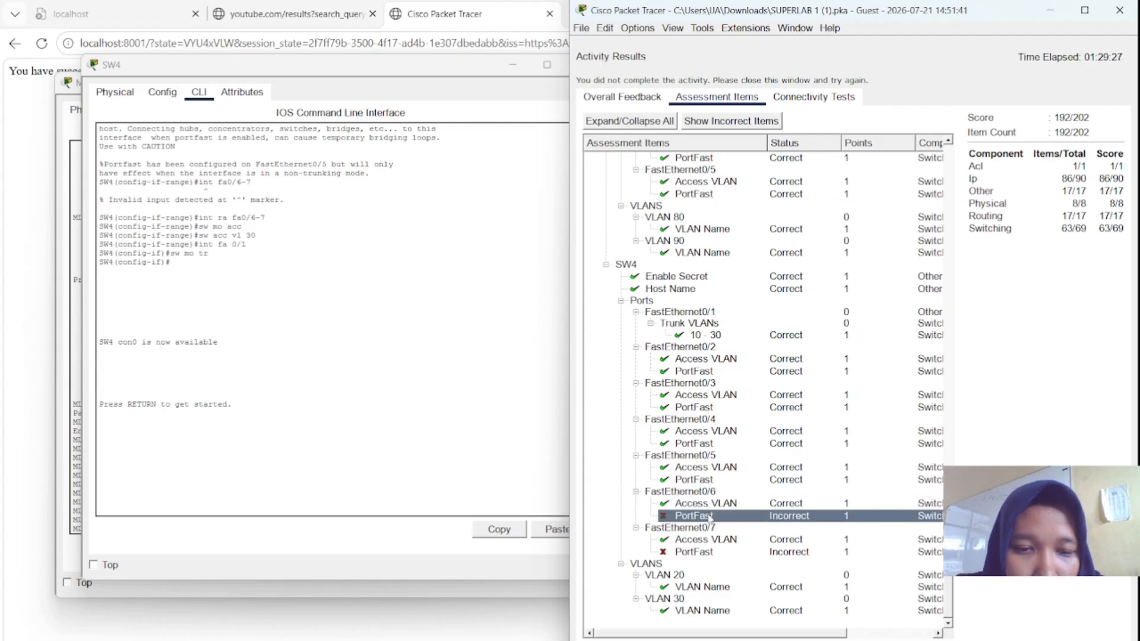
click(383, 471)
- On SW4, enter privileged mode with en and global configuration with conf t
key(Return)
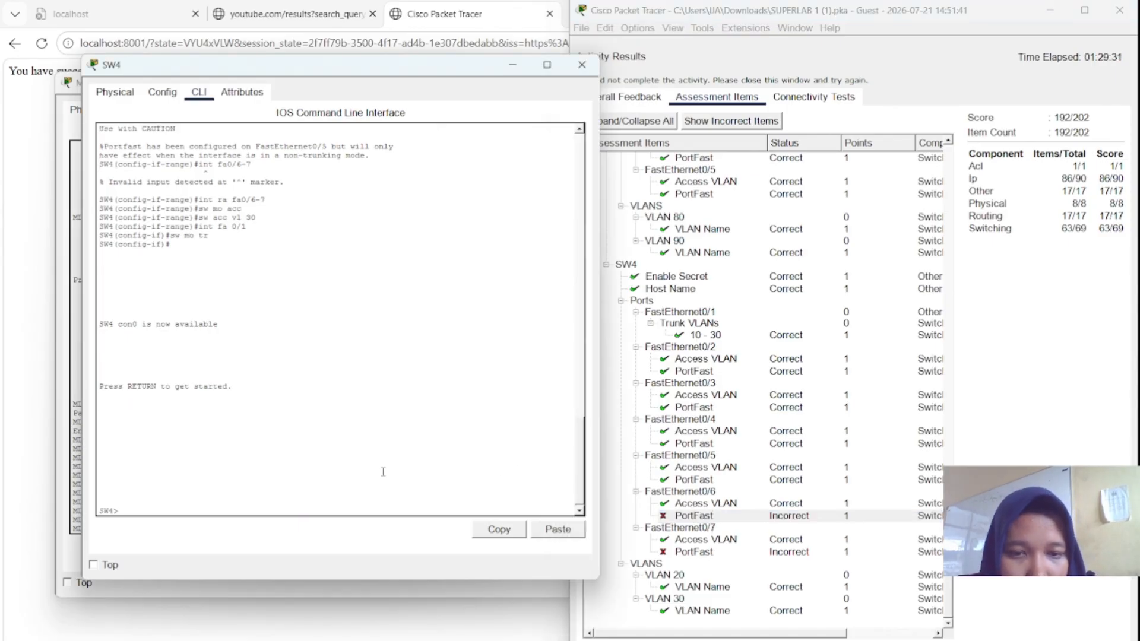
text(int)
key(BackSpace)
key(BackSpace)
key(BackSpace)
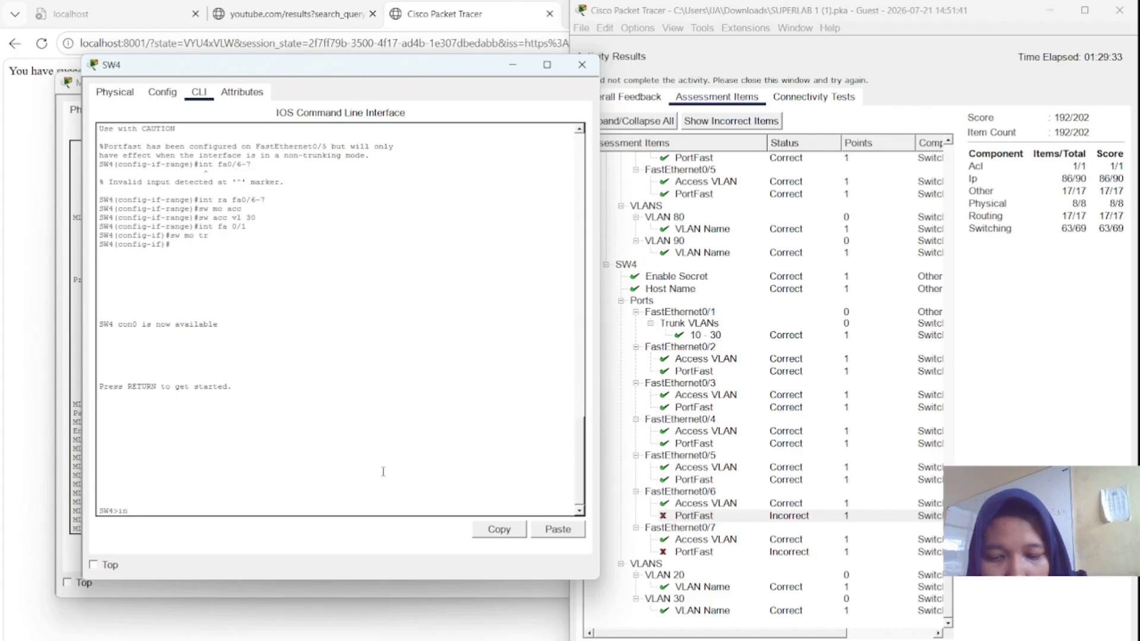
text(en)
key(Return)
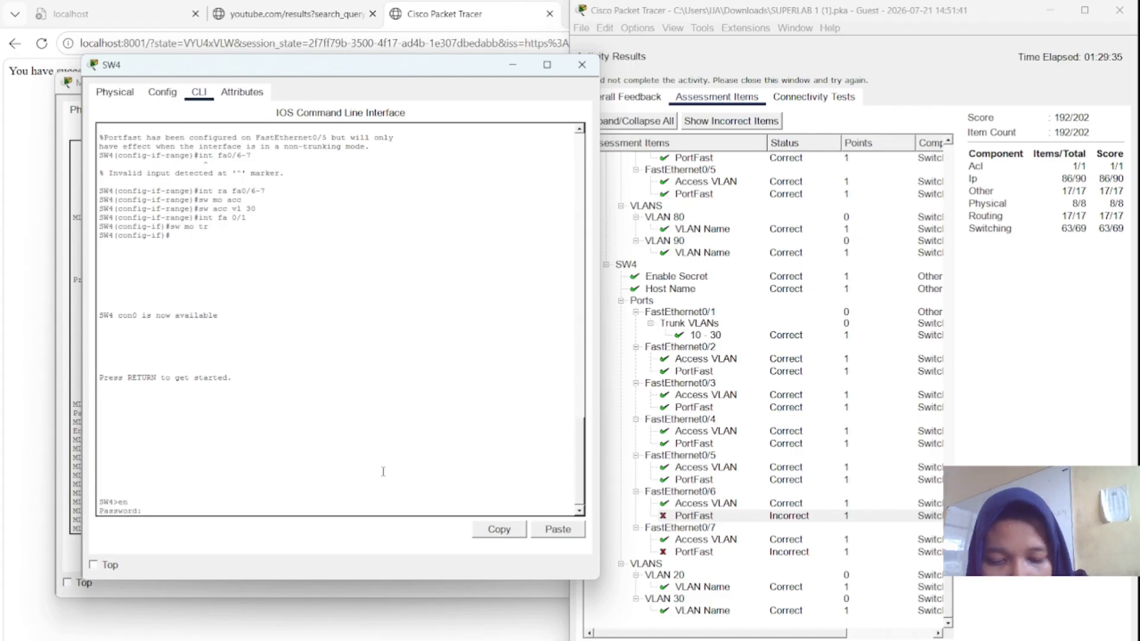
key(Return)
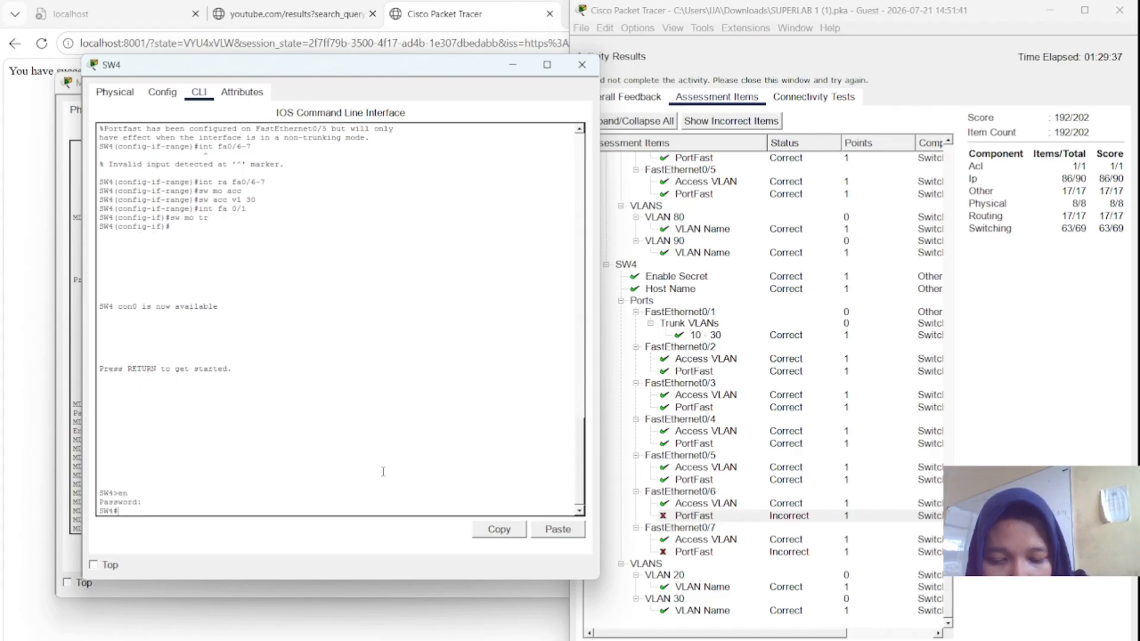
text(conf t)
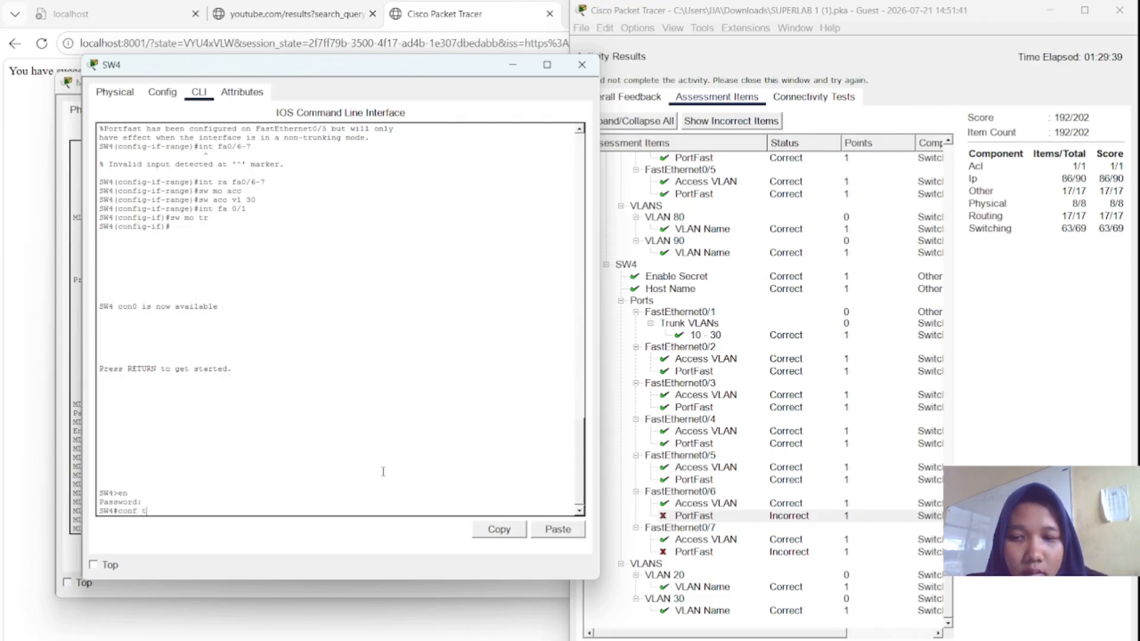
key(Return)
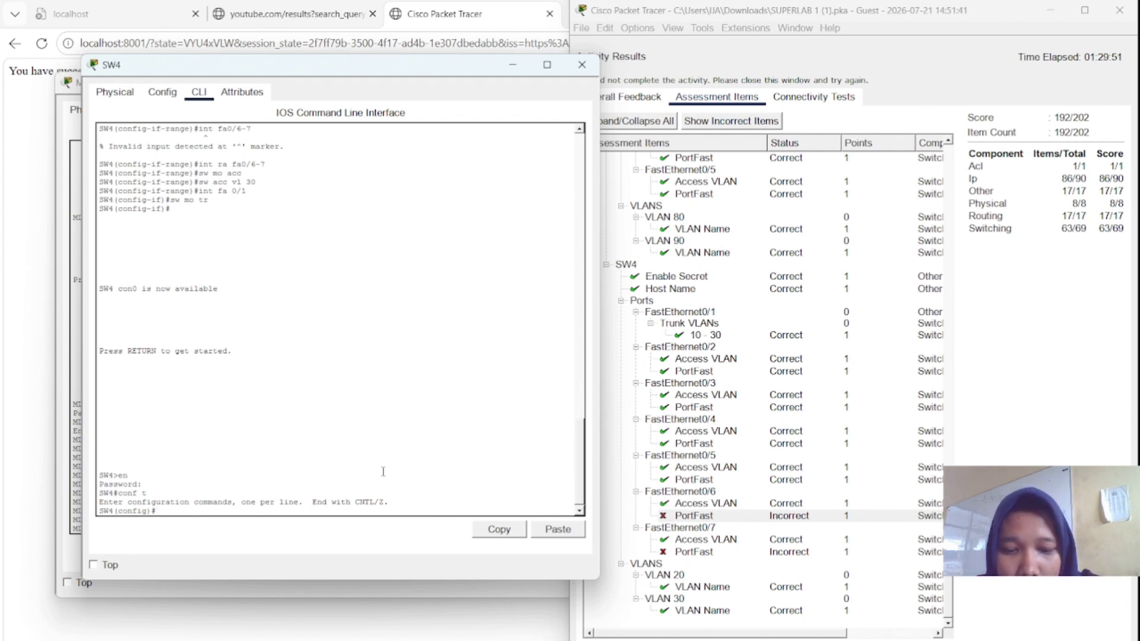
- Select the FastEthernet0/6–0/7 interface range and bring the ports up
text(int fa0)
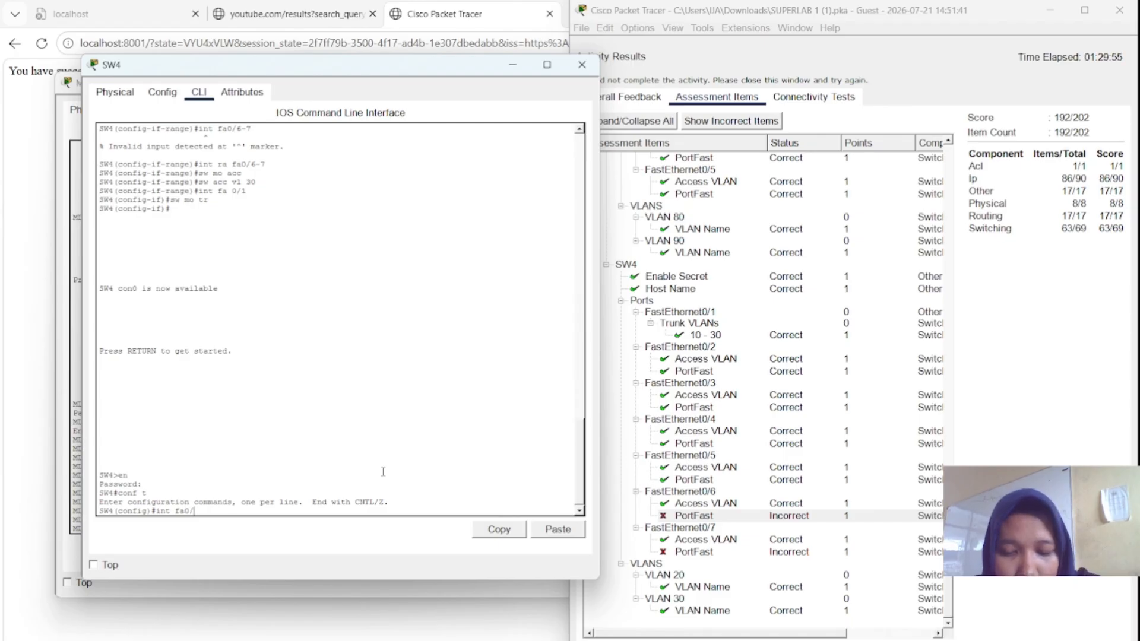
text(/6-7)
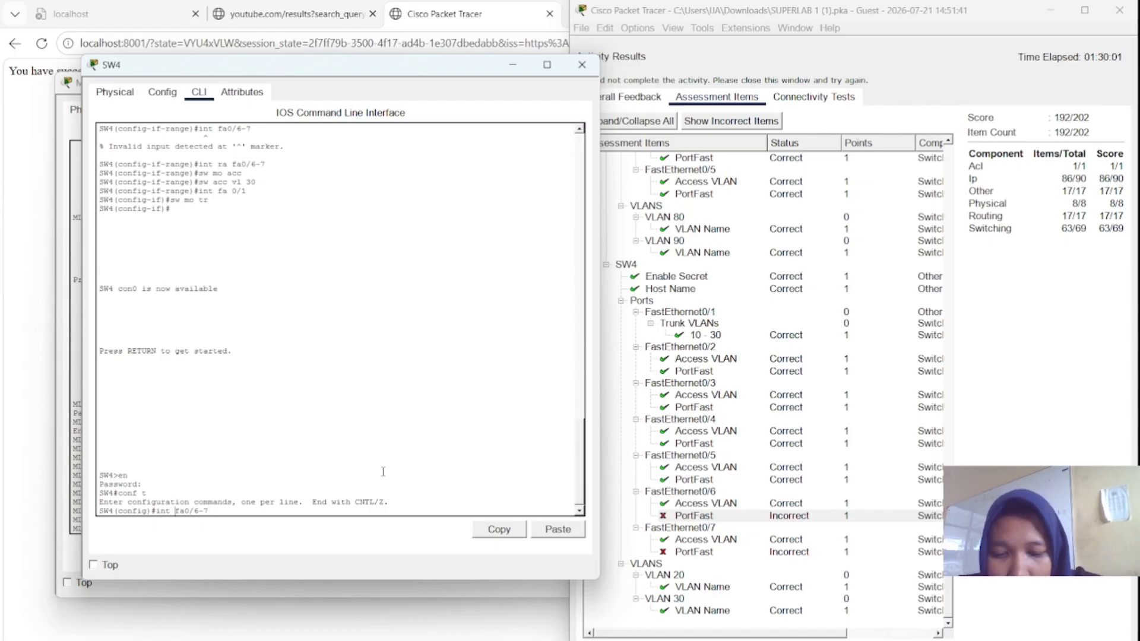
text(ra)
key(Return)
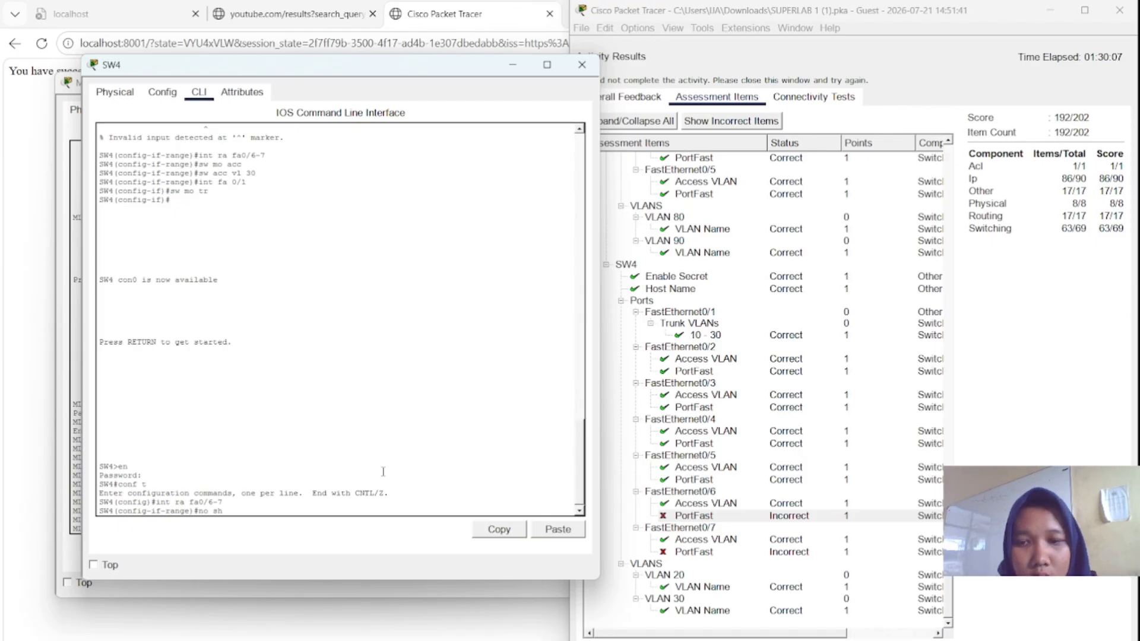
key(Return)
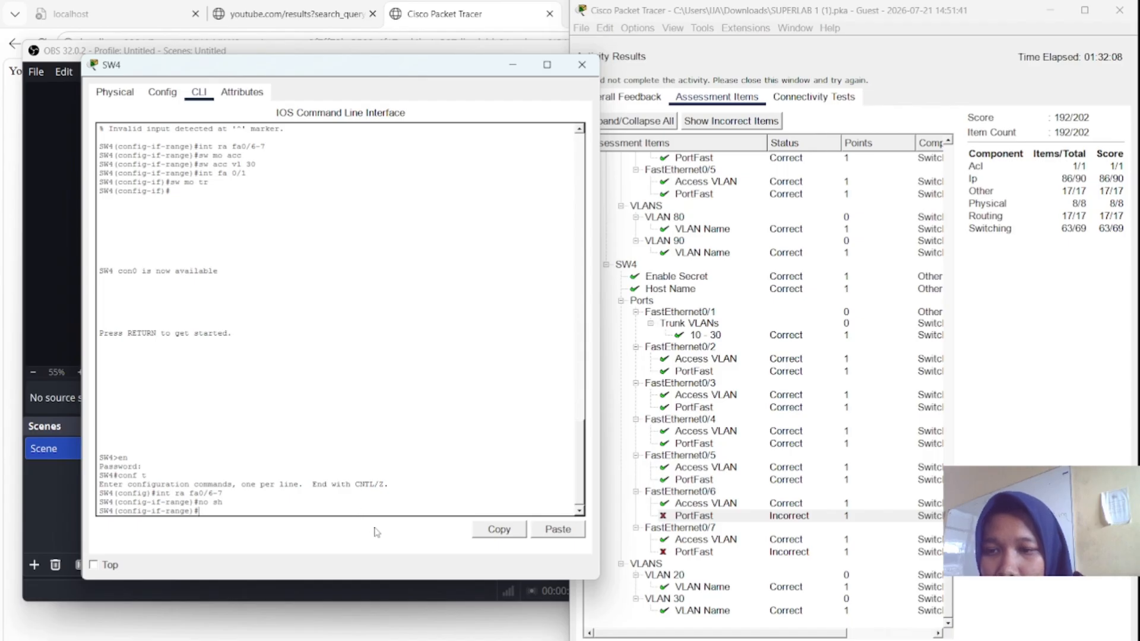
- Make Fa0/6–0/7 access ports in VLAN 30 with PortFast (sw mo acc, sw acc vl 30, spa po)
text(sw)
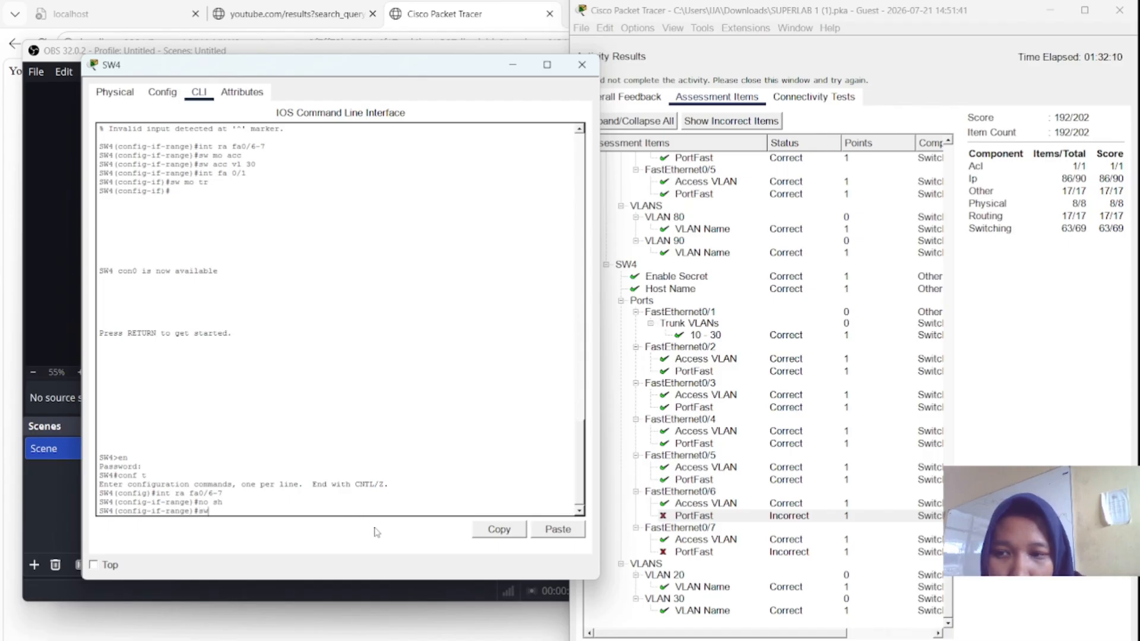
text( m)
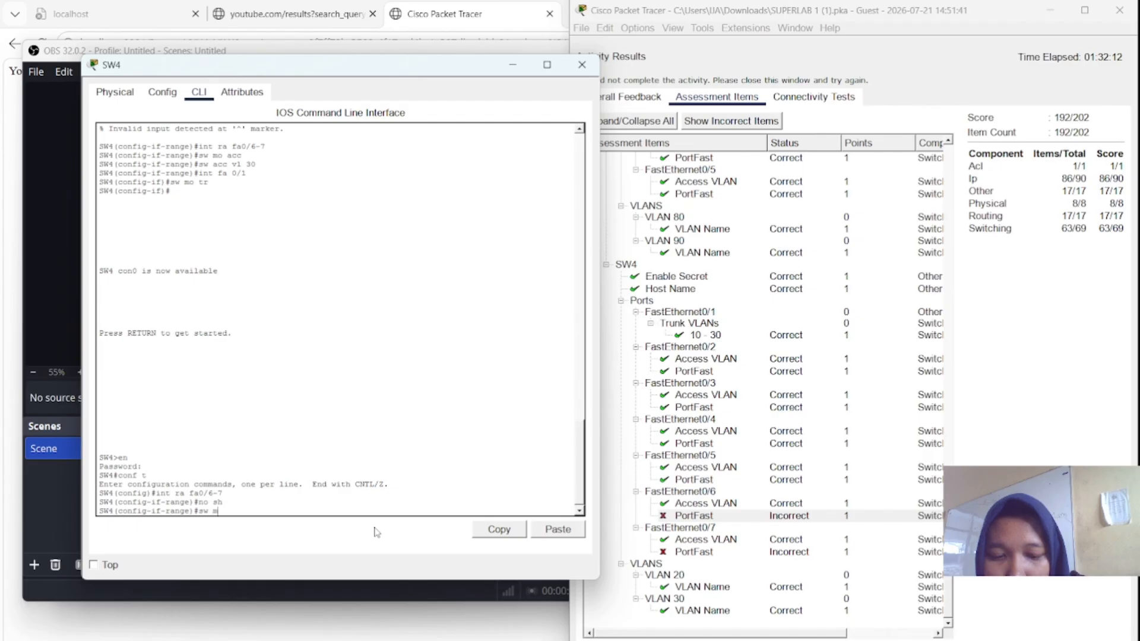
text(o acc)
key(Return)
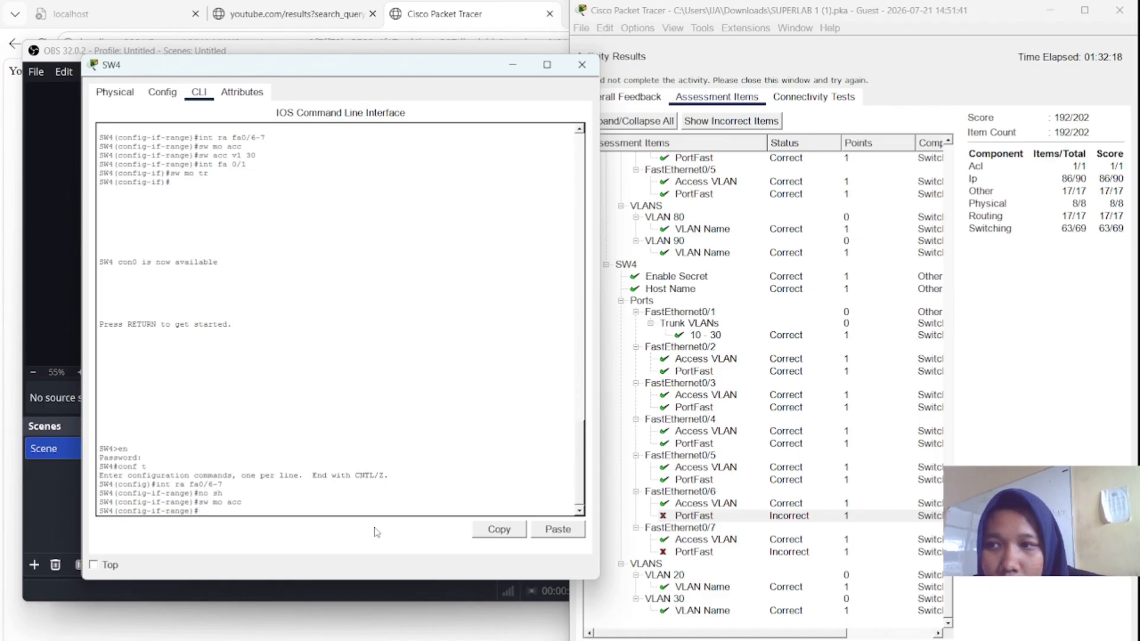
text(sw acc vl)
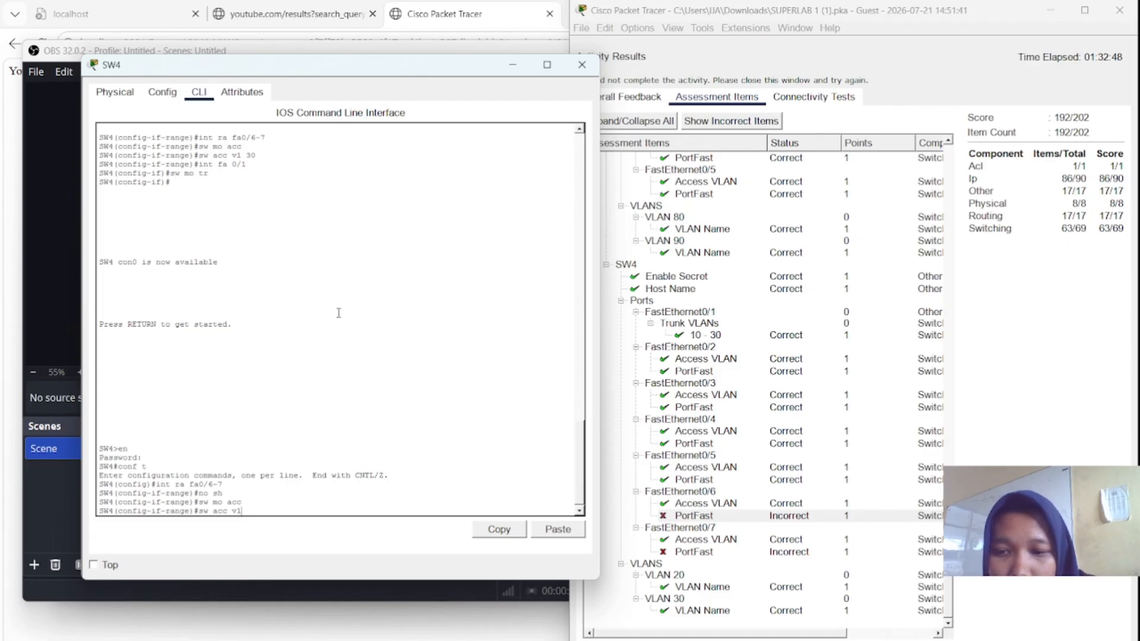
text(30)
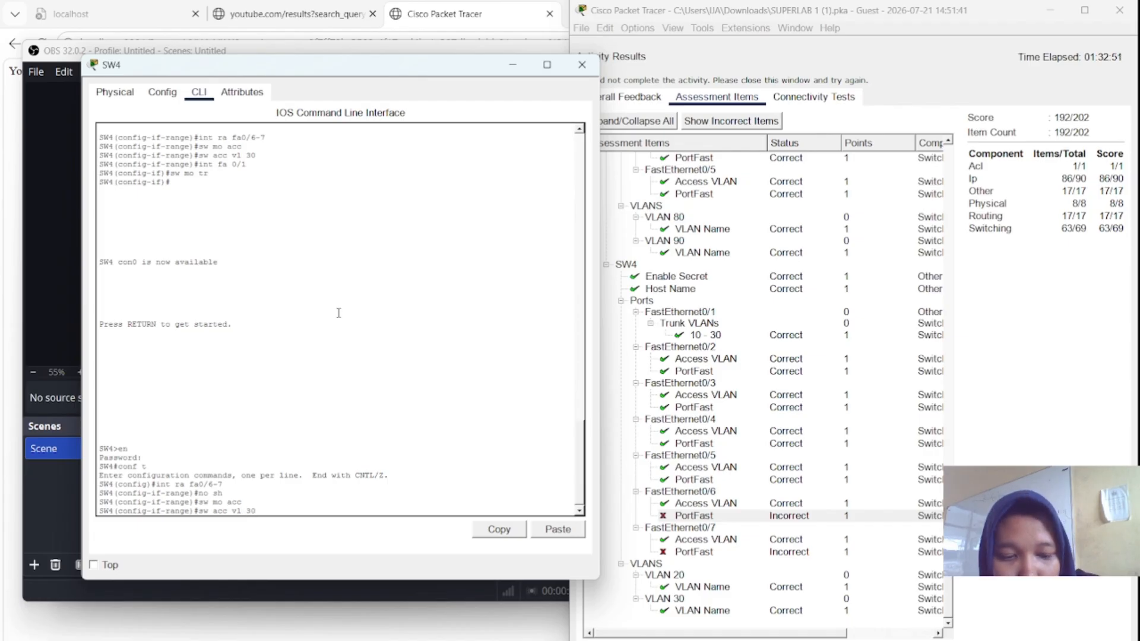
key(Return)
text(sp)
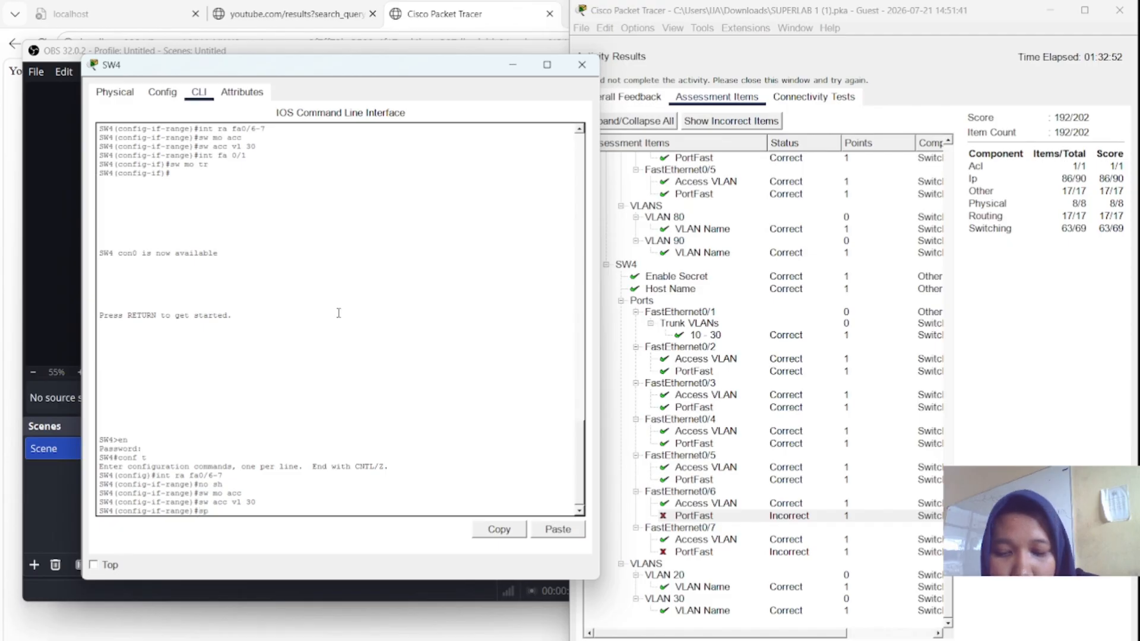
text(a po)
key(Return)
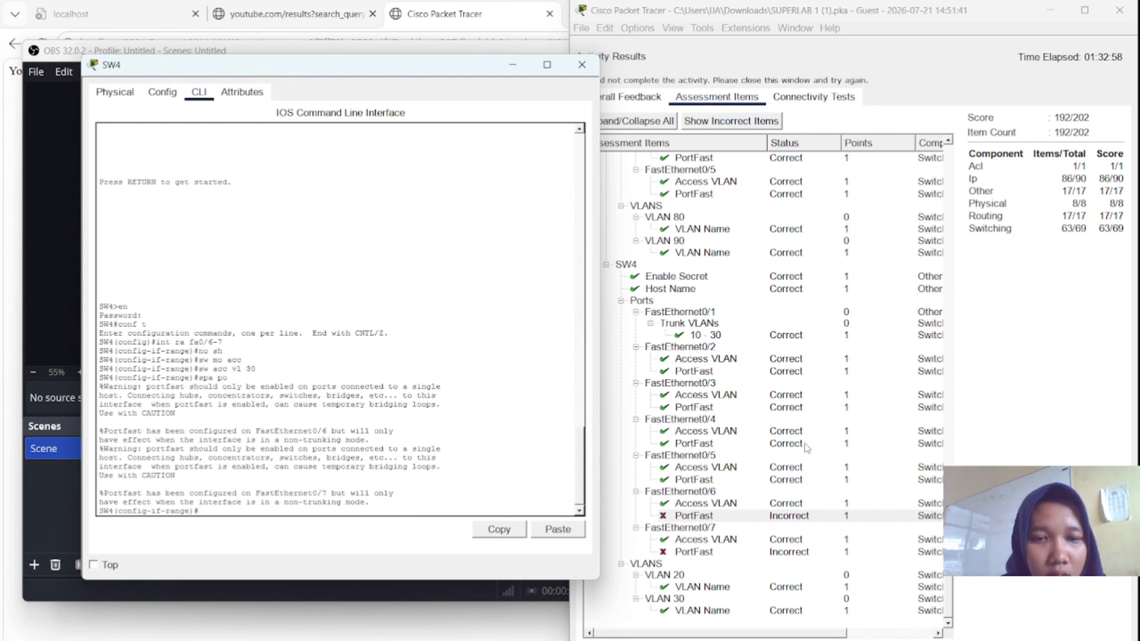
- Review FastEthernet0/7's results, close the outdated results, and recheck the activity
click(815, 509)
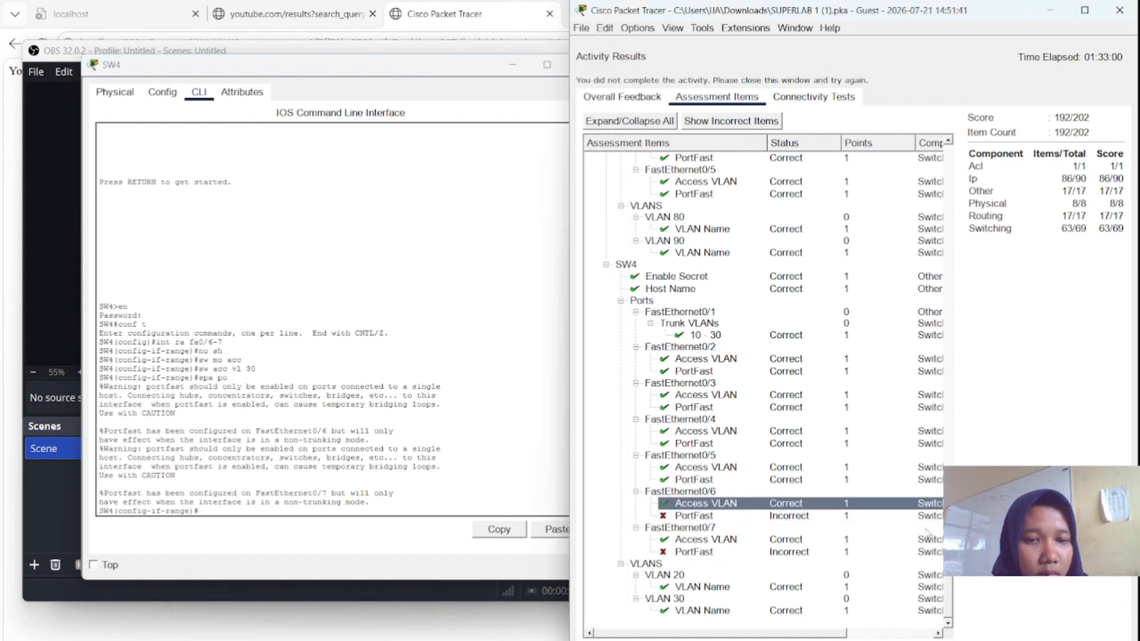
click(765, 532)
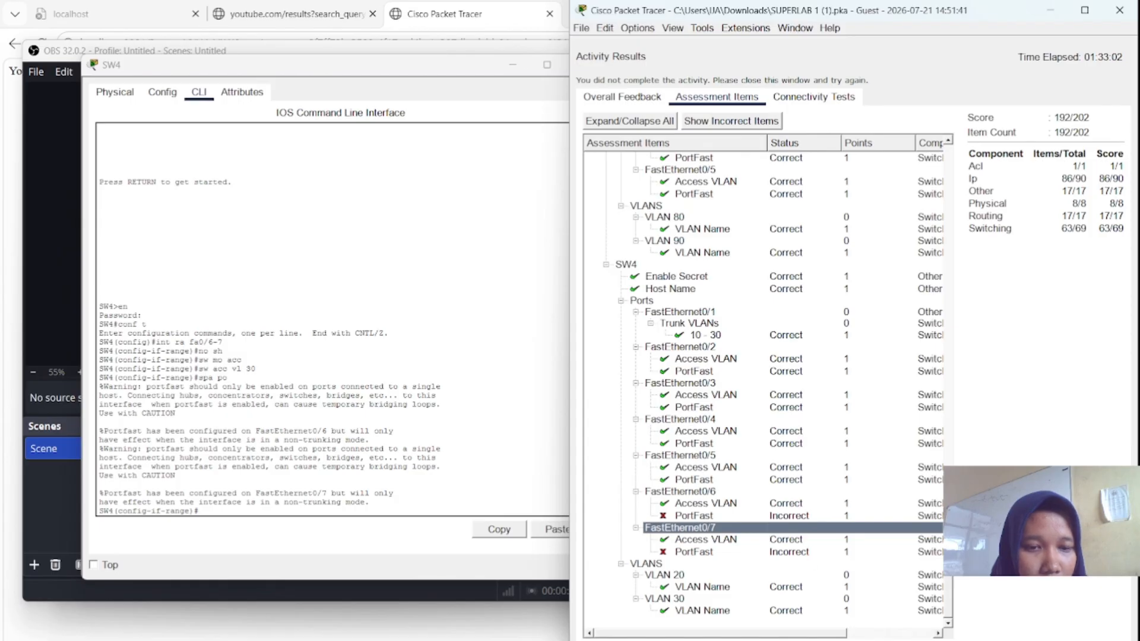
click(854, 640)
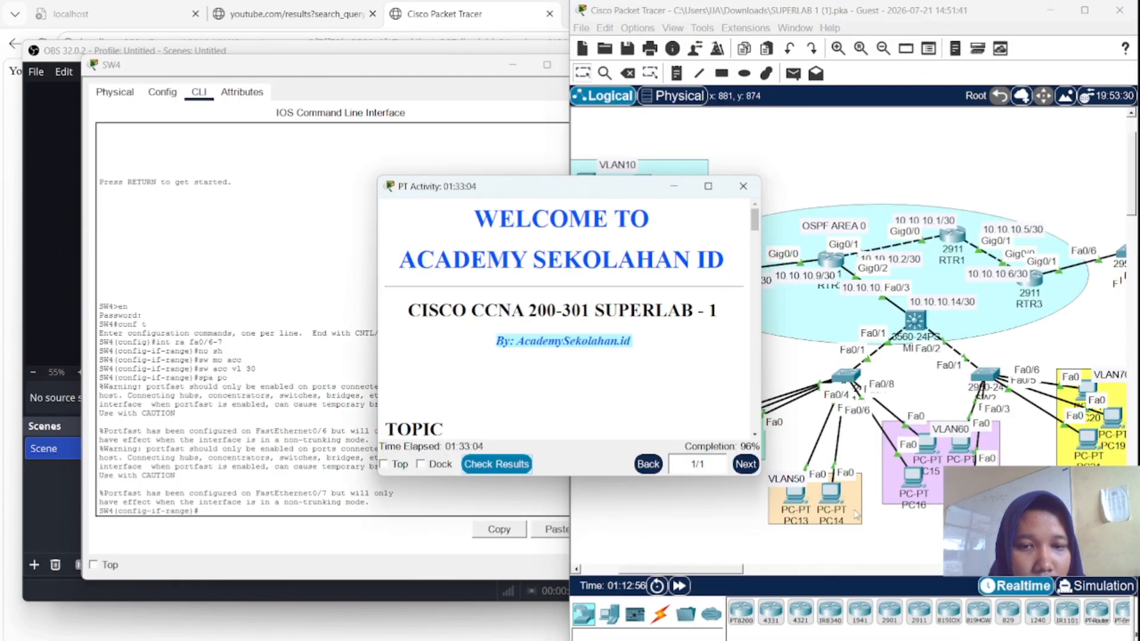
double_click(513, 458)
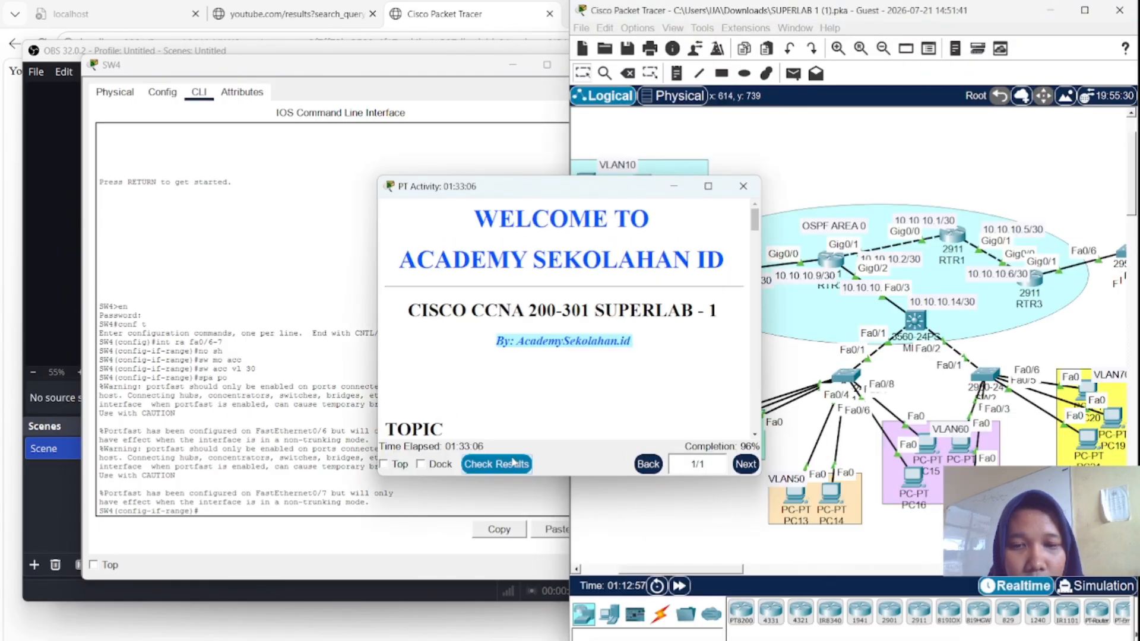
click(717, 99)
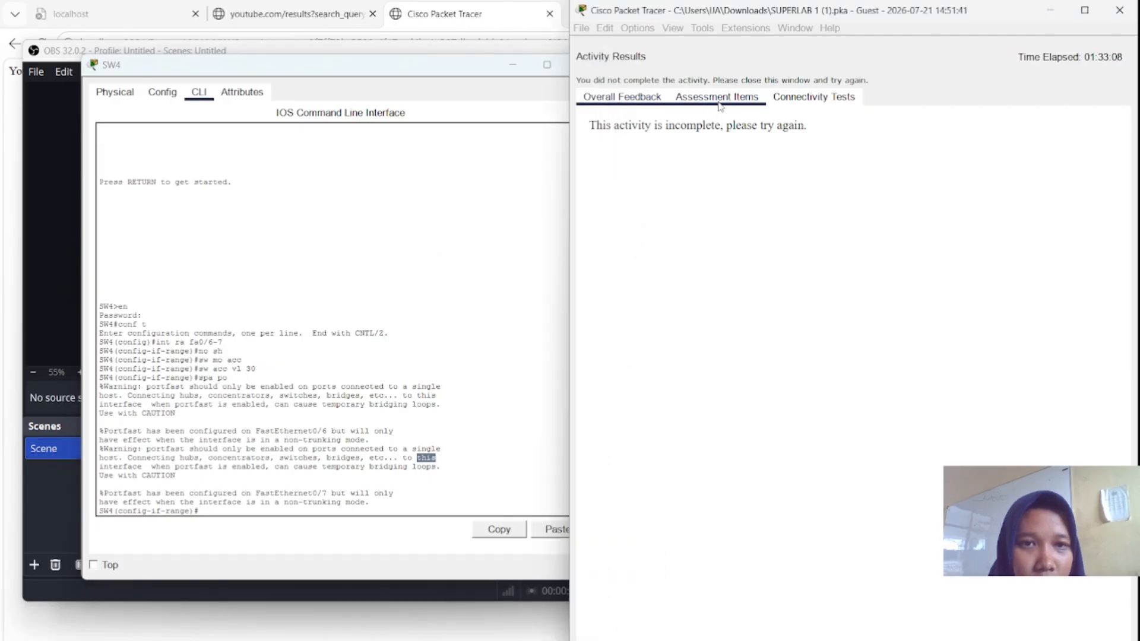
- Scroll the updated 194/202 assessment items, close them, and move the instructions window aside
scroll(729, 368, down, 20)
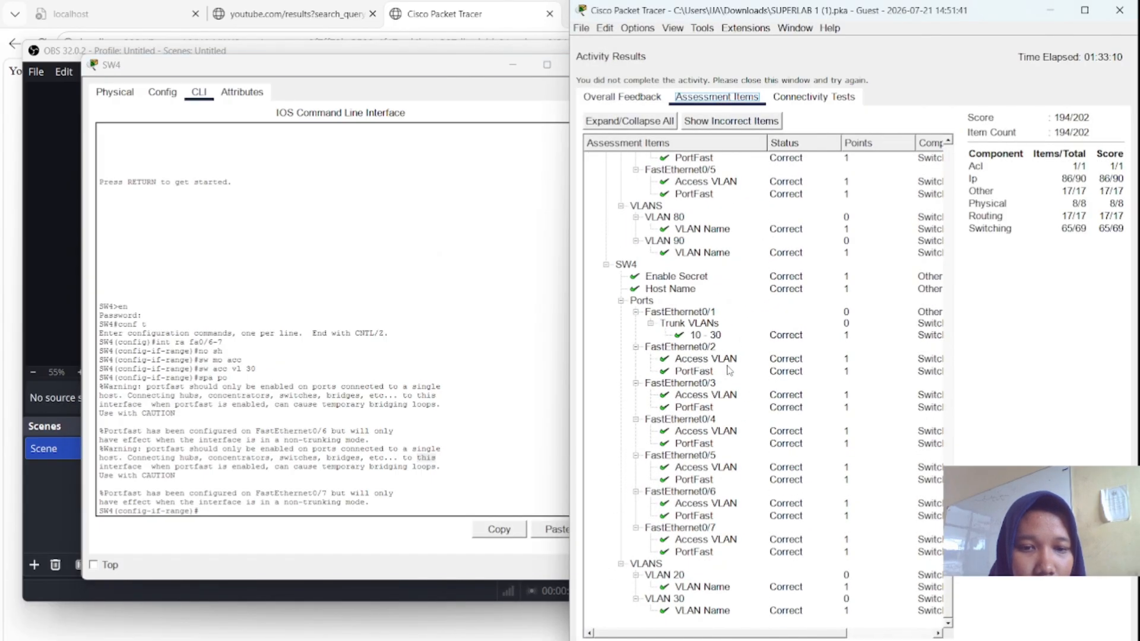
scroll(730, 370, down, 20)
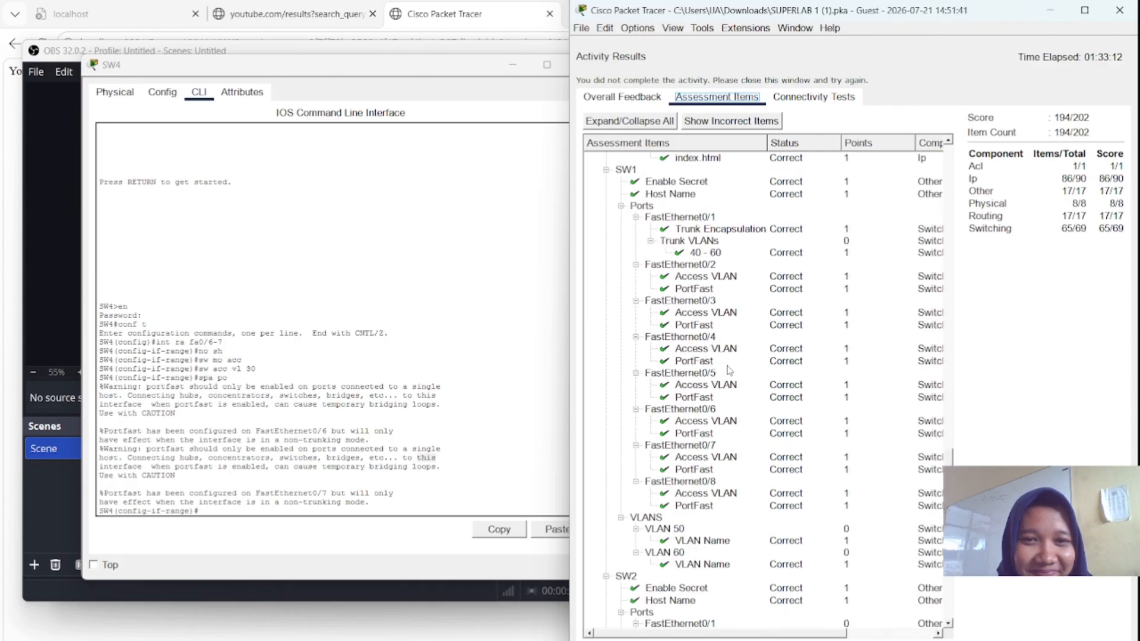
scroll(730, 370, up, 15)
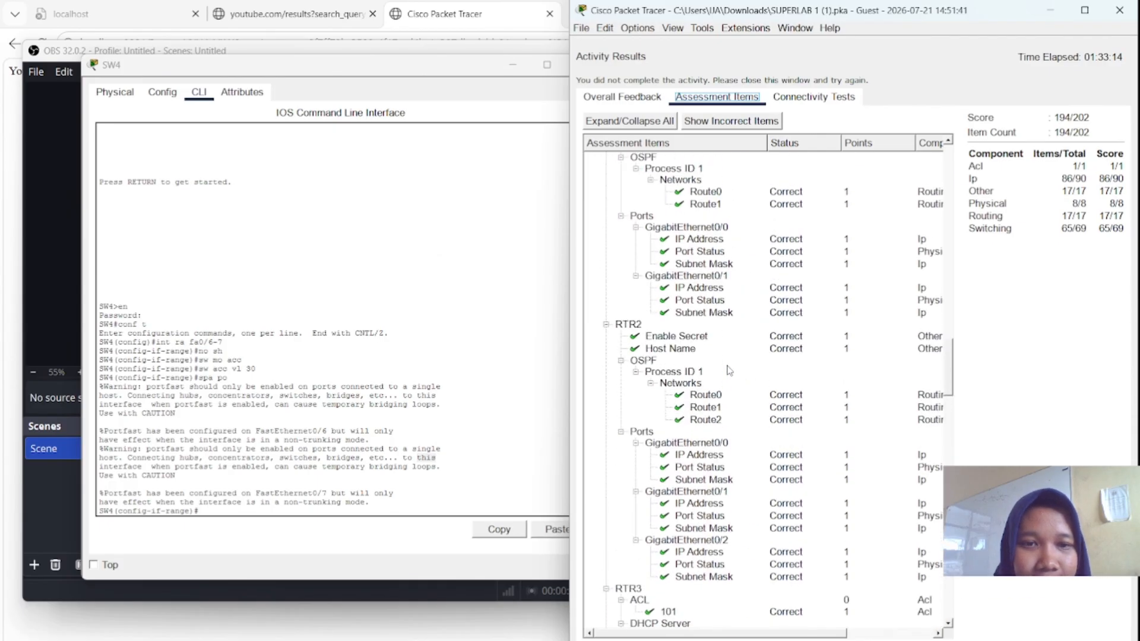
scroll(730, 370, up, 4)
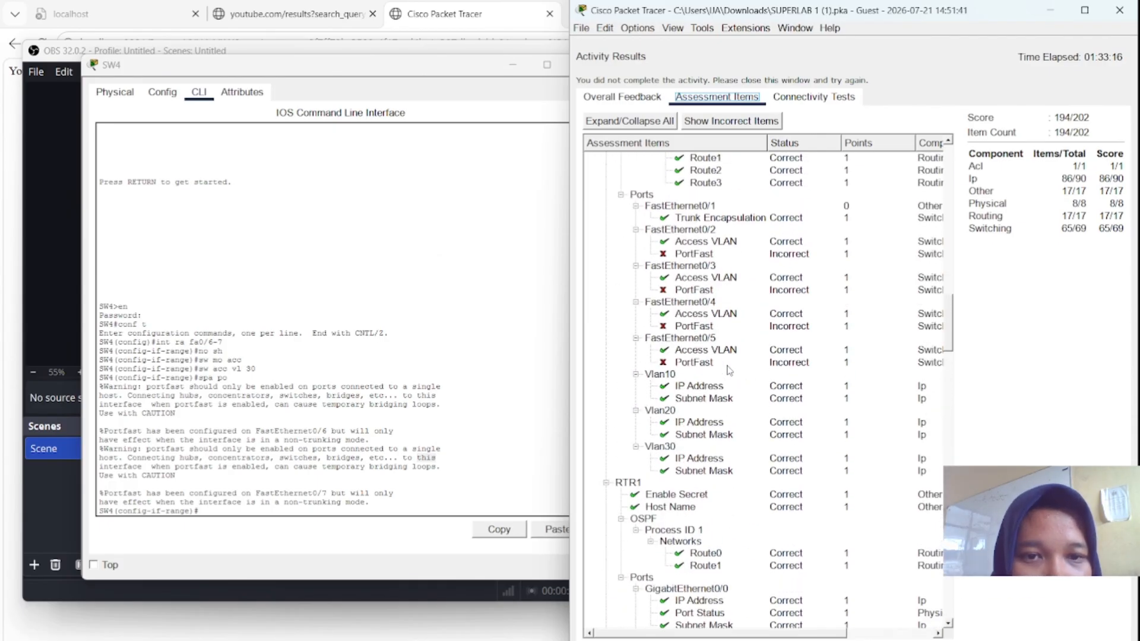
scroll(730, 370, up, 10)
scroll(729, 370, up, 4)
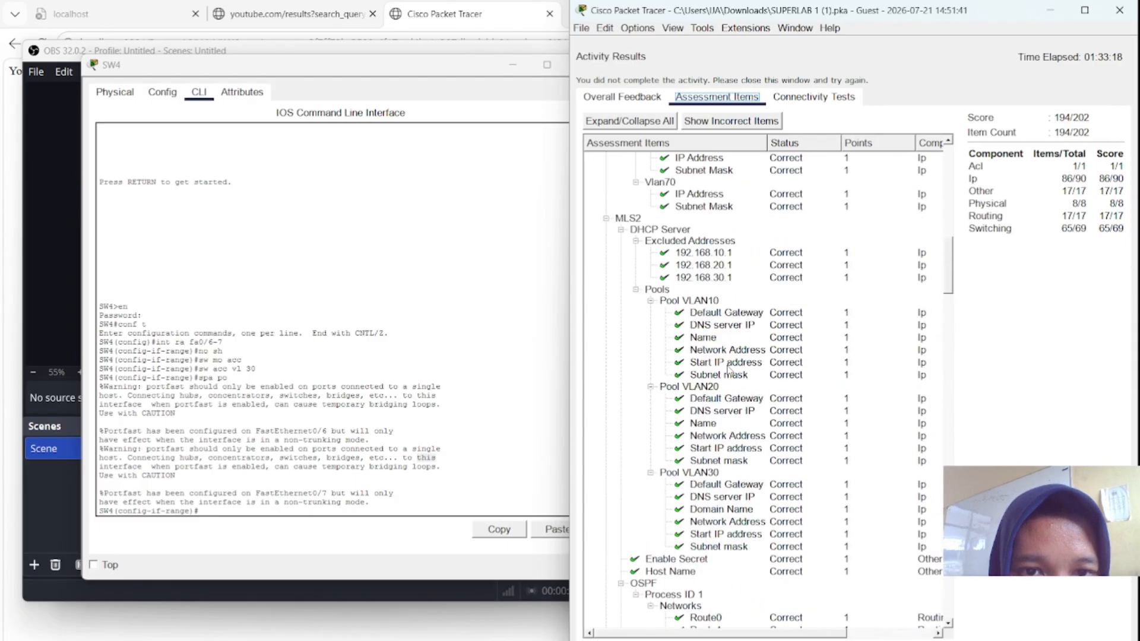
scroll(730, 370, down, 3)
scroll(730, 370, down, 10)
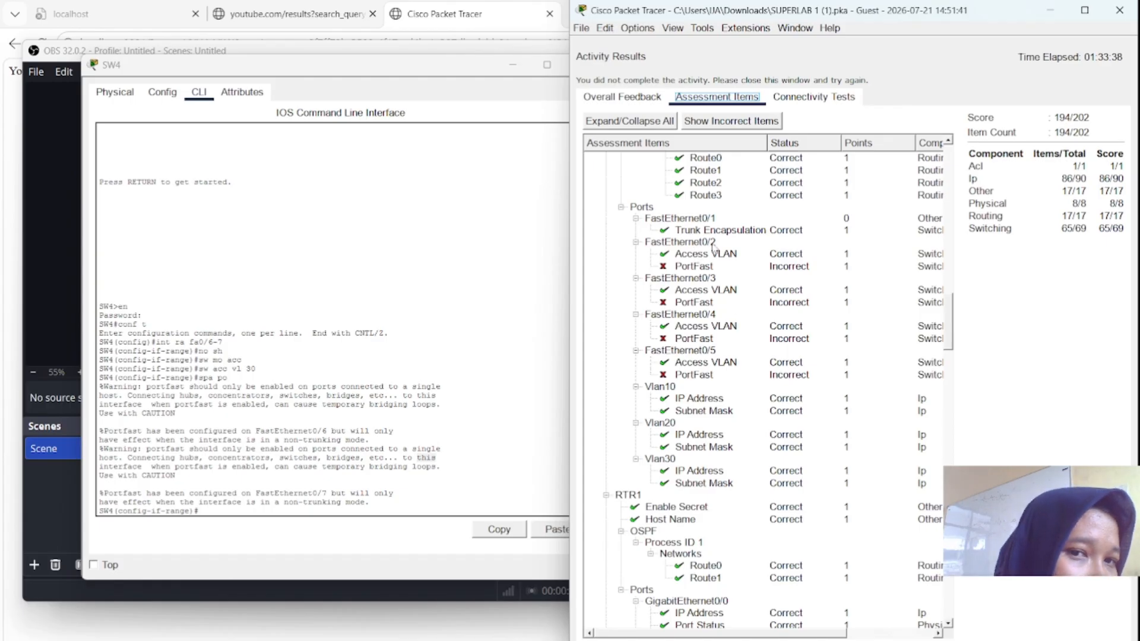
scroll(725, 261, up, 5)
scroll(725, 261, down, 20)
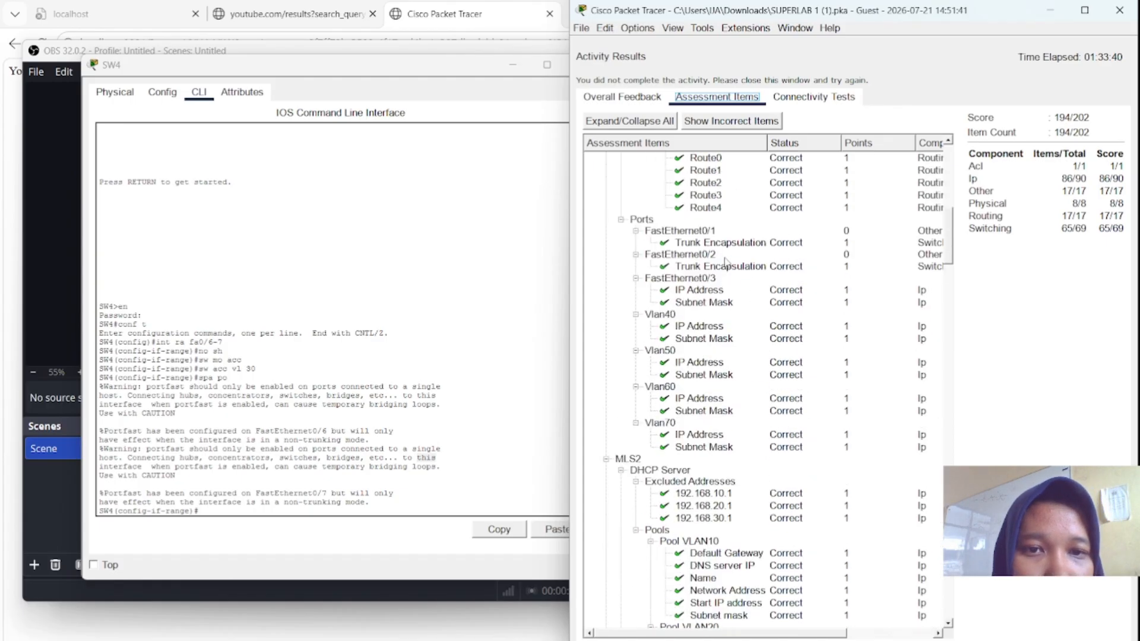
scroll(725, 261, up, 6)
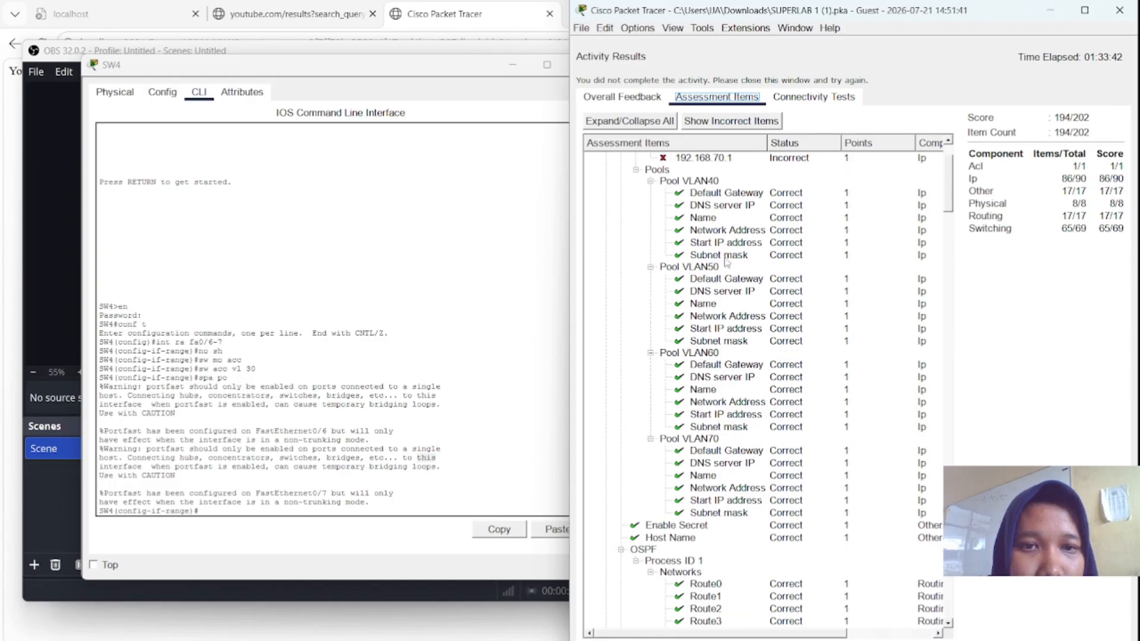
scroll(725, 261, up, 2)
scroll(726, 261, down, 6)
scroll(726, 262, down, 15)
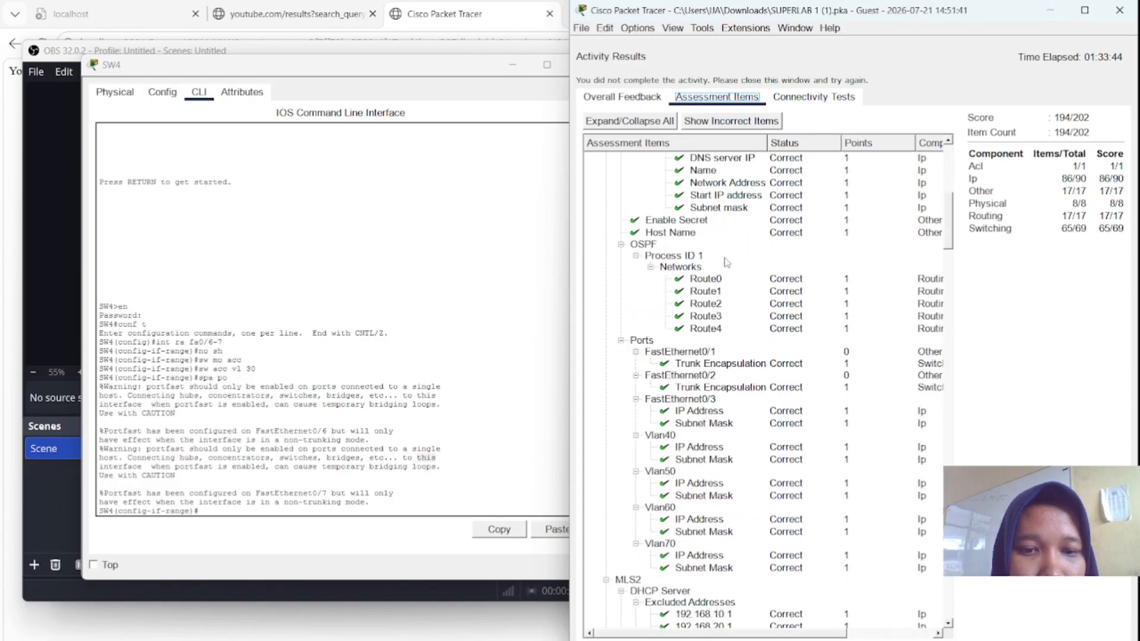
scroll(726, 261, up, 1)
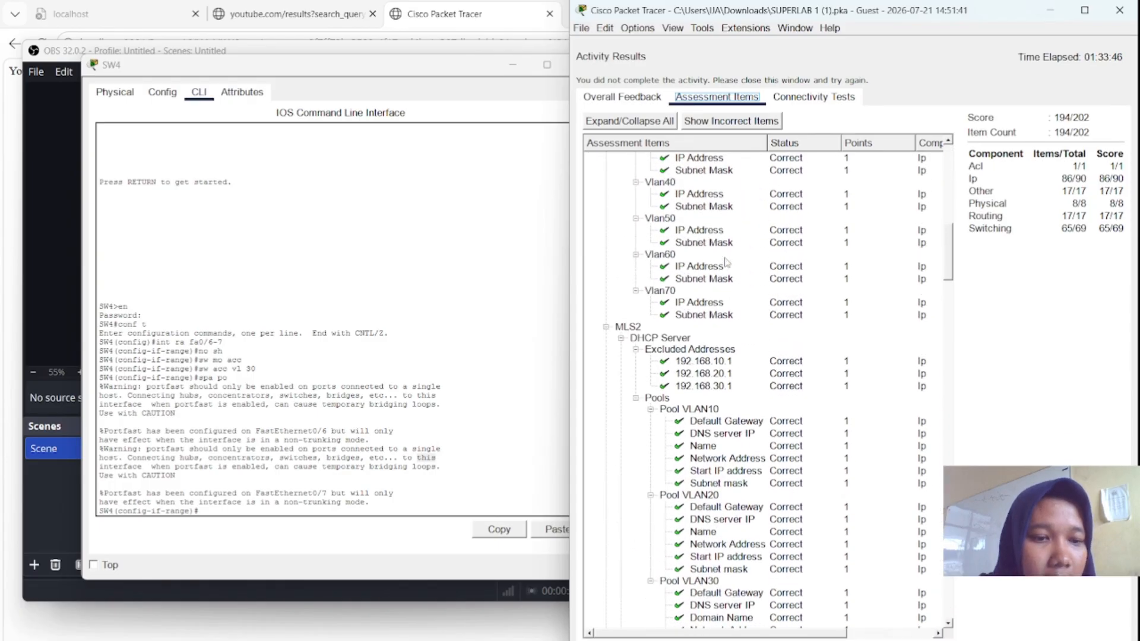
key(Escape)
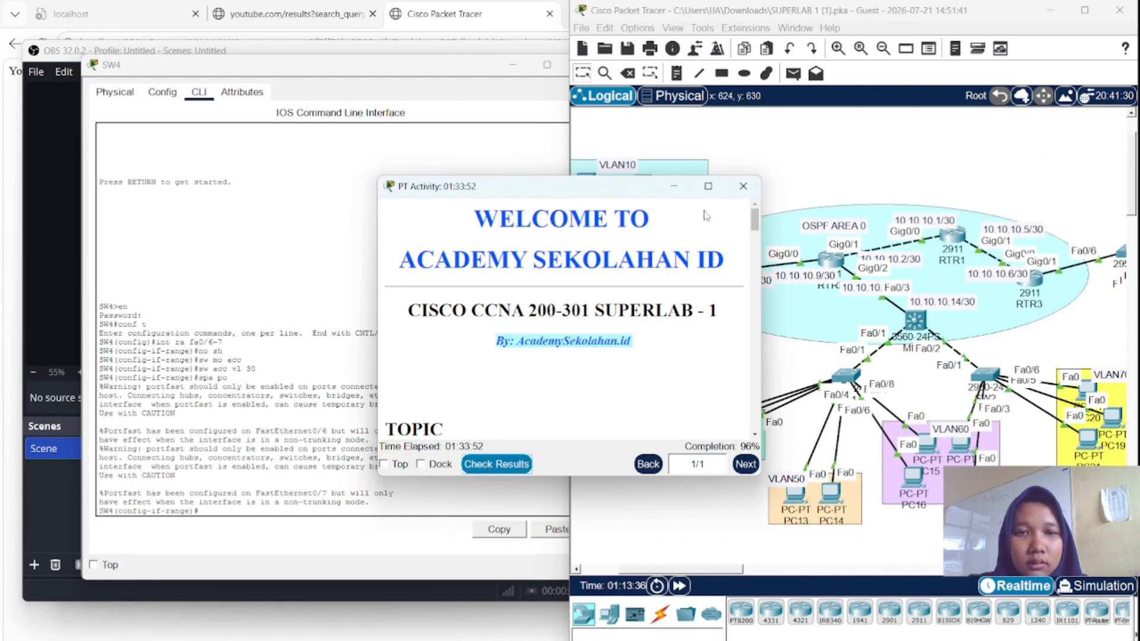
drag(648, 189, 532, 188)
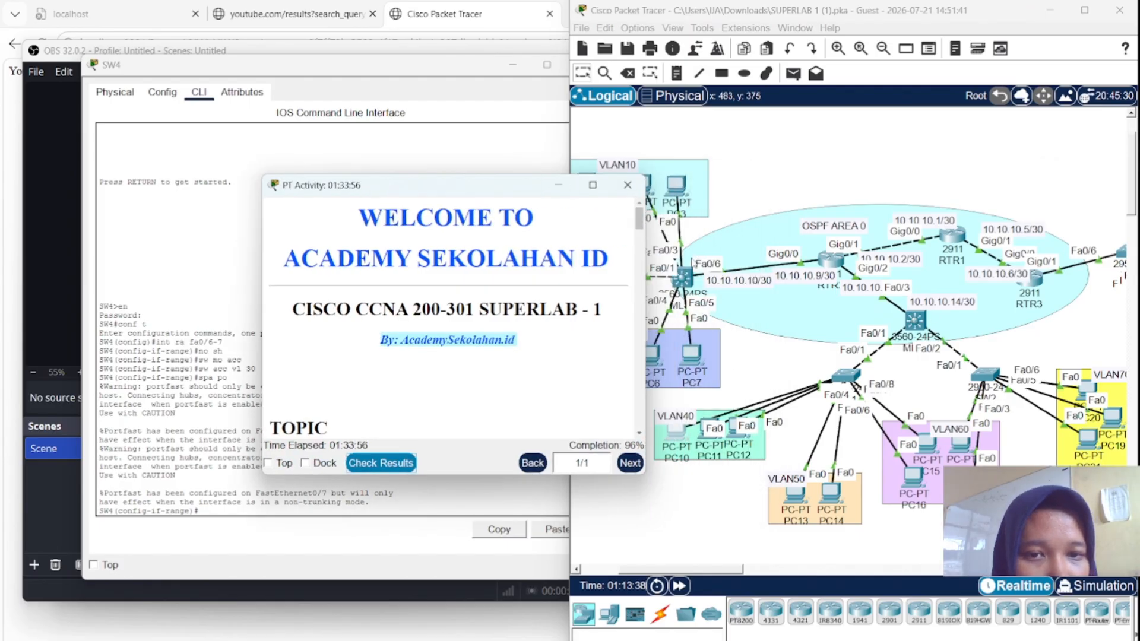
- Open MLS2's CLI, enable with the password, enter conf t, and begin an 'int fa' command
click(682, 281)
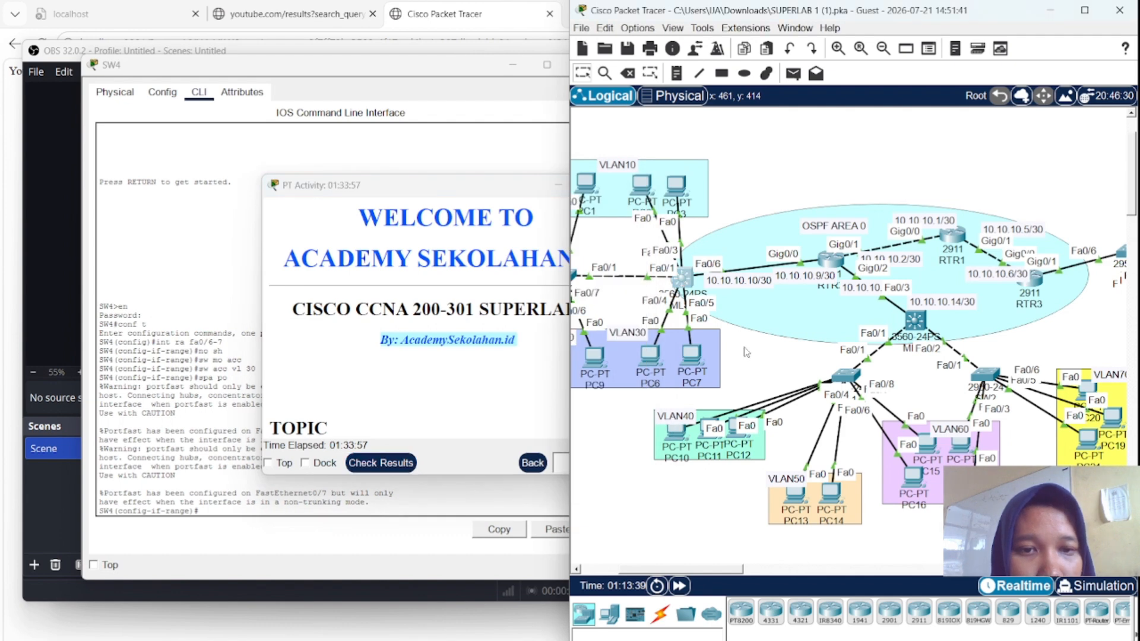
click(686, 277)
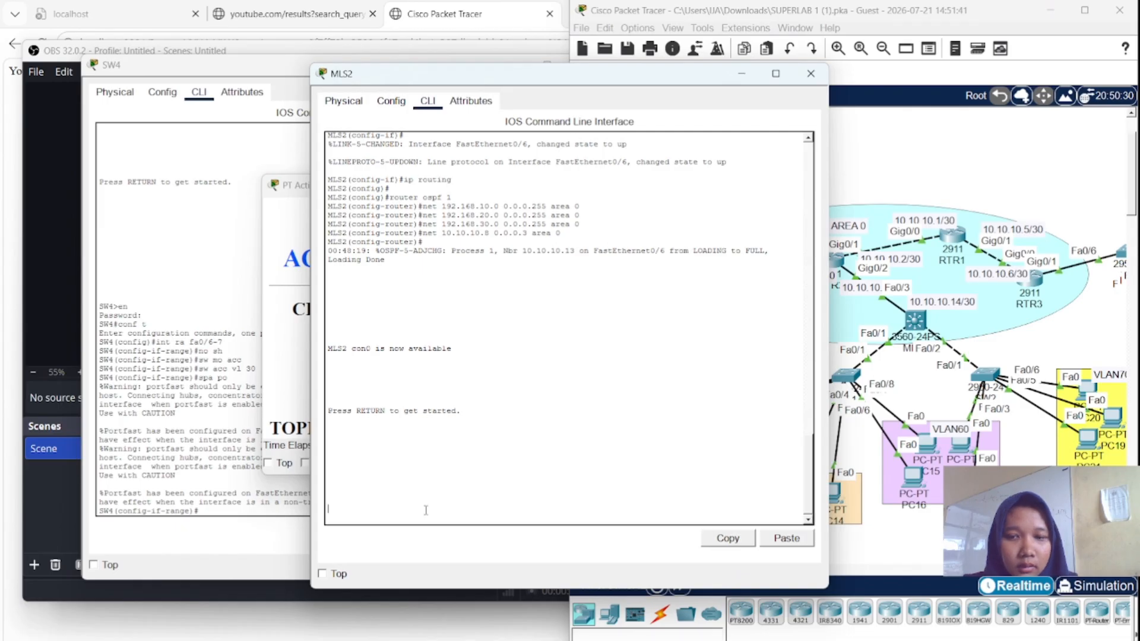
key(Return)
text(e)
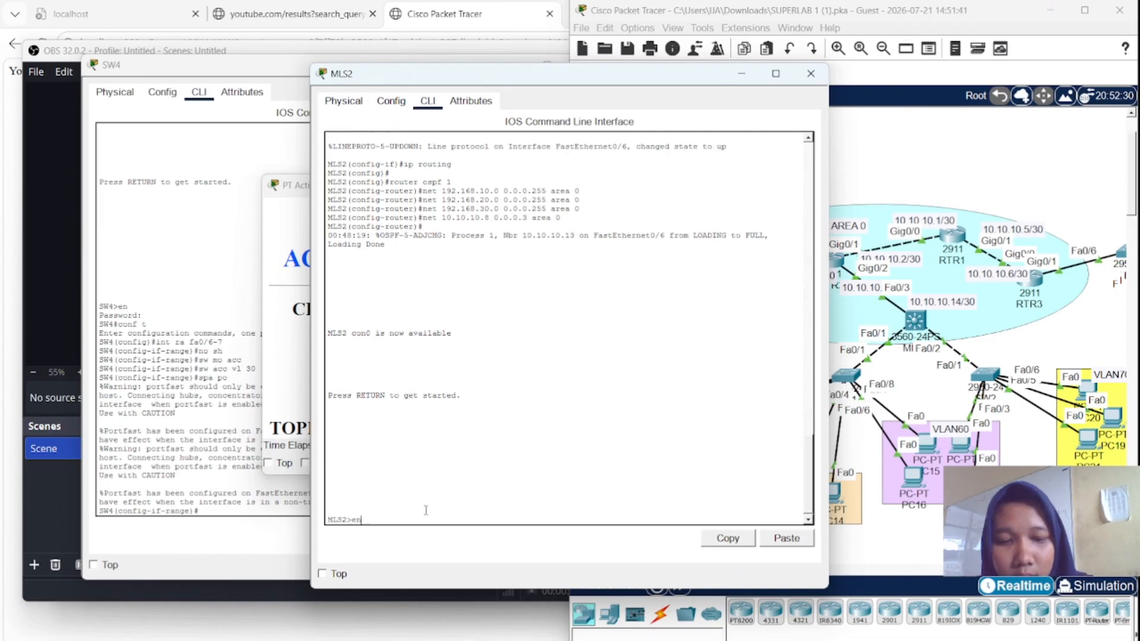
text(n)
key(Return)
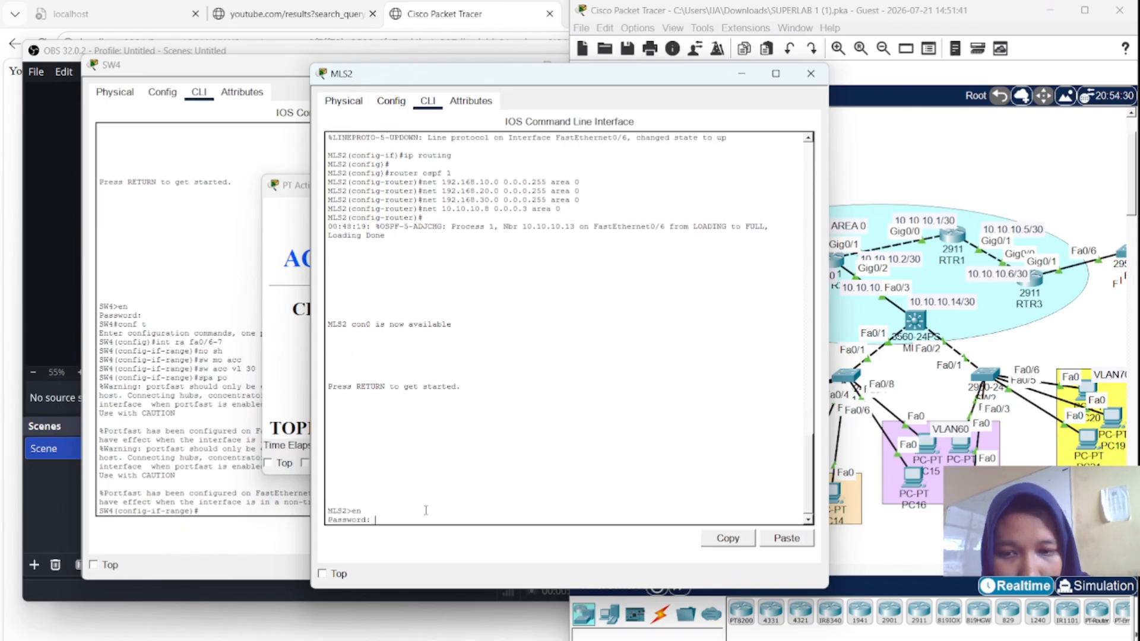
key(Return)
text(conf)
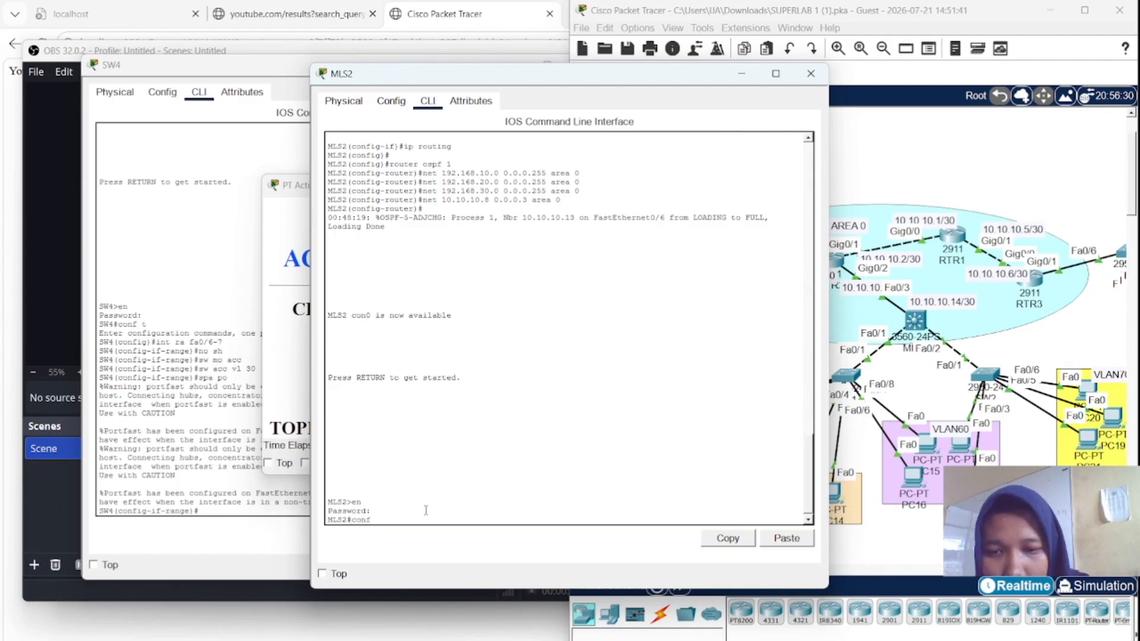
text( t)
key(Return)
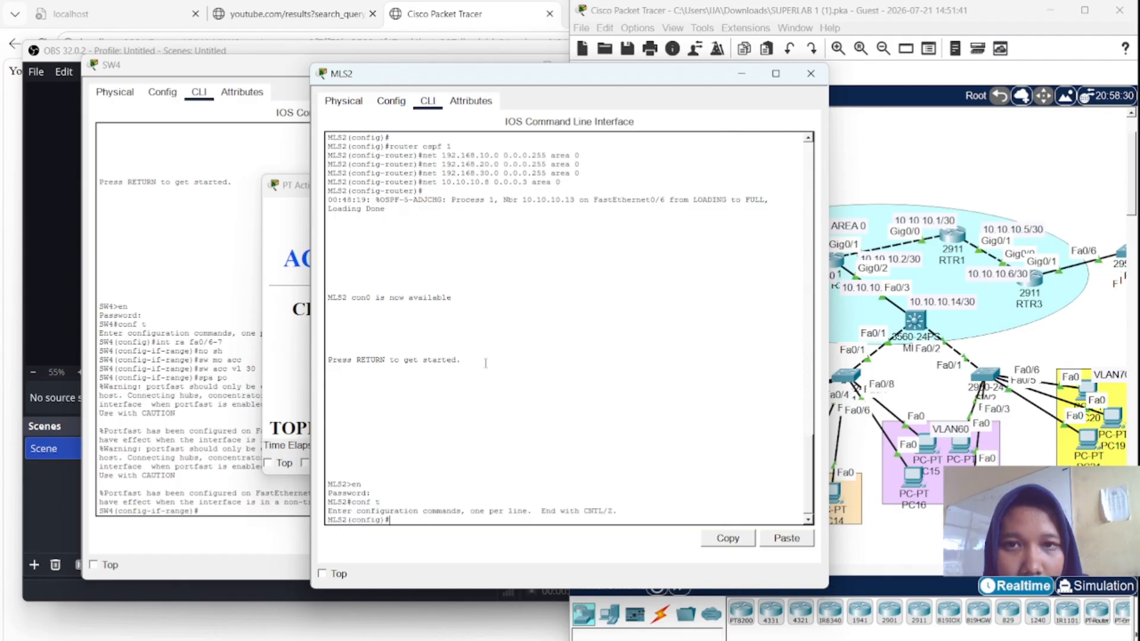
drag(549, 84, 334, 75)
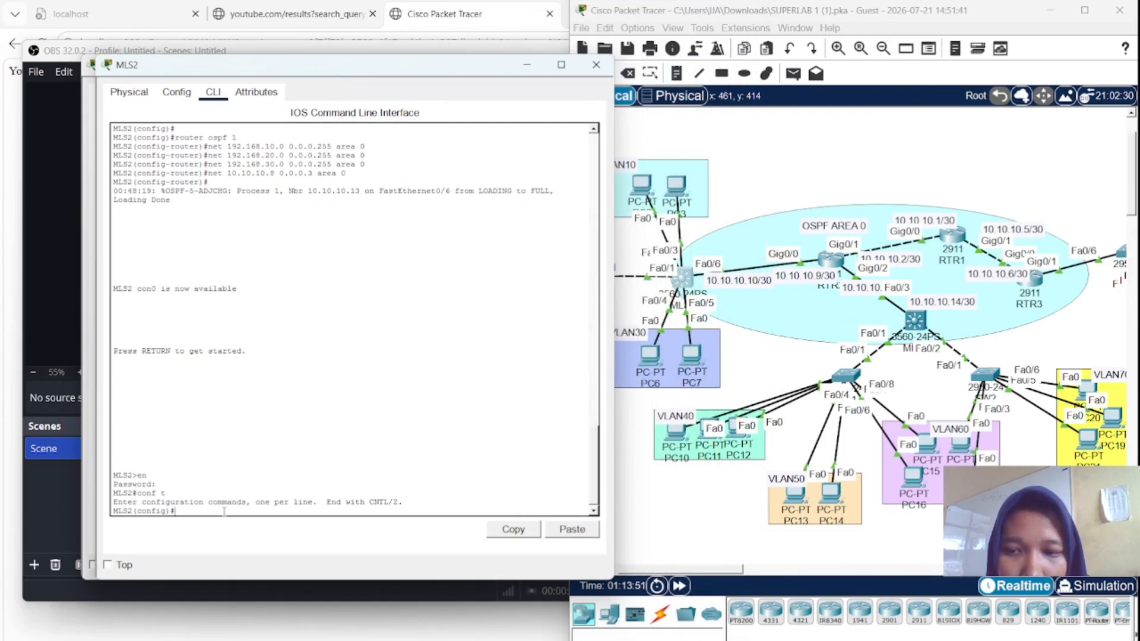
text(int fa)
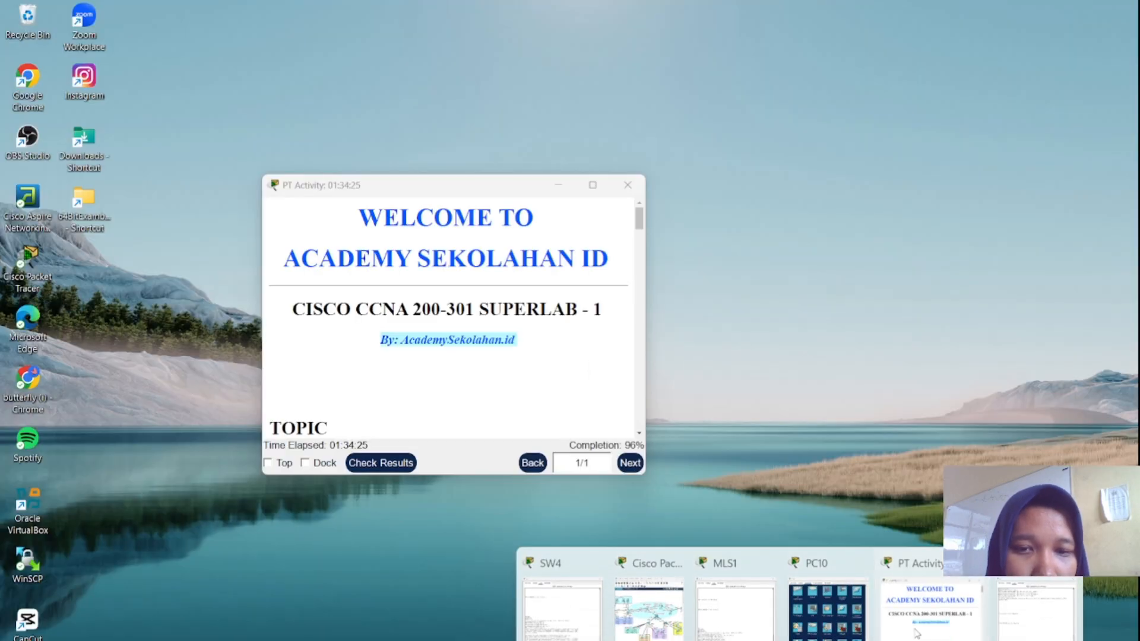
- Recheck results and scroll the assessment items: 194/202, MLS2 Fa0/2–0/5 PortFast incorrect
click(917, 603)
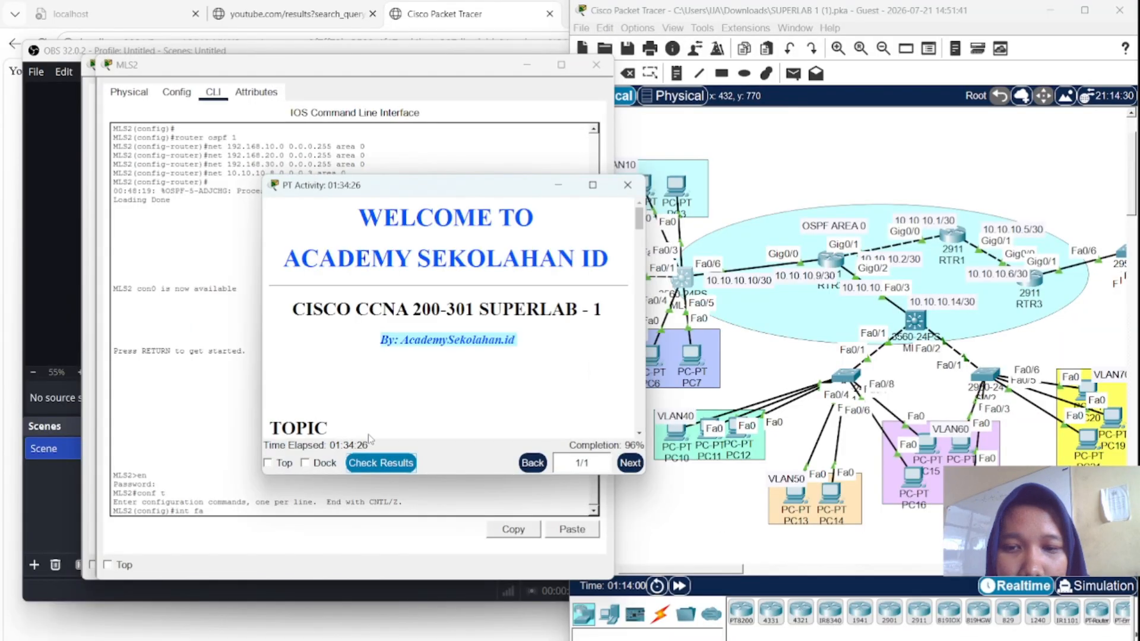
click(381, 463)
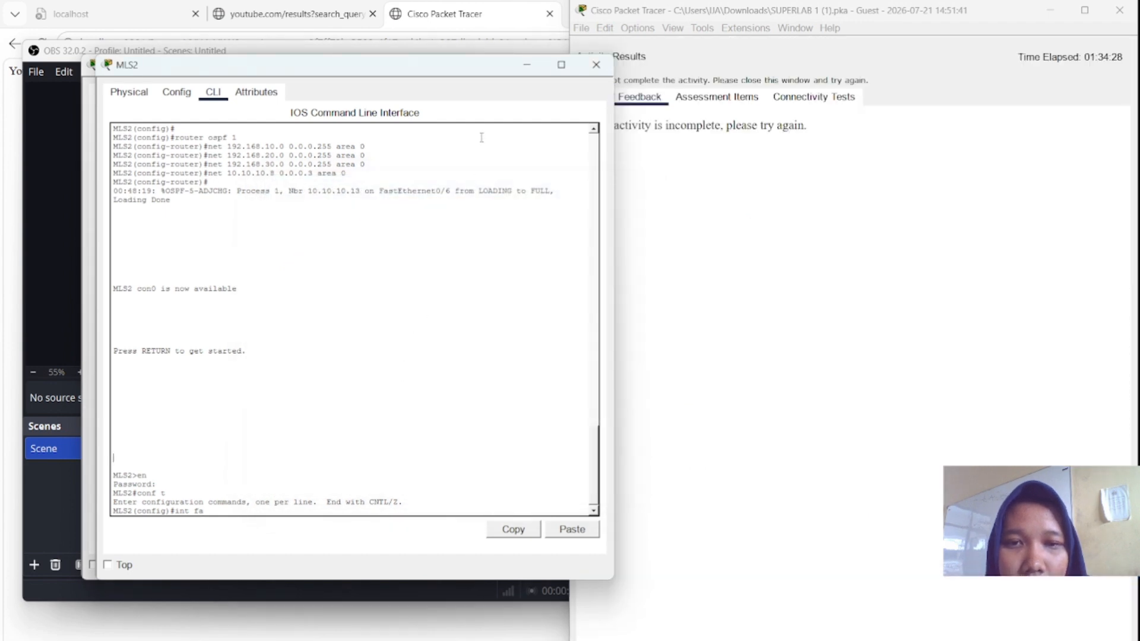
click(721, 98)
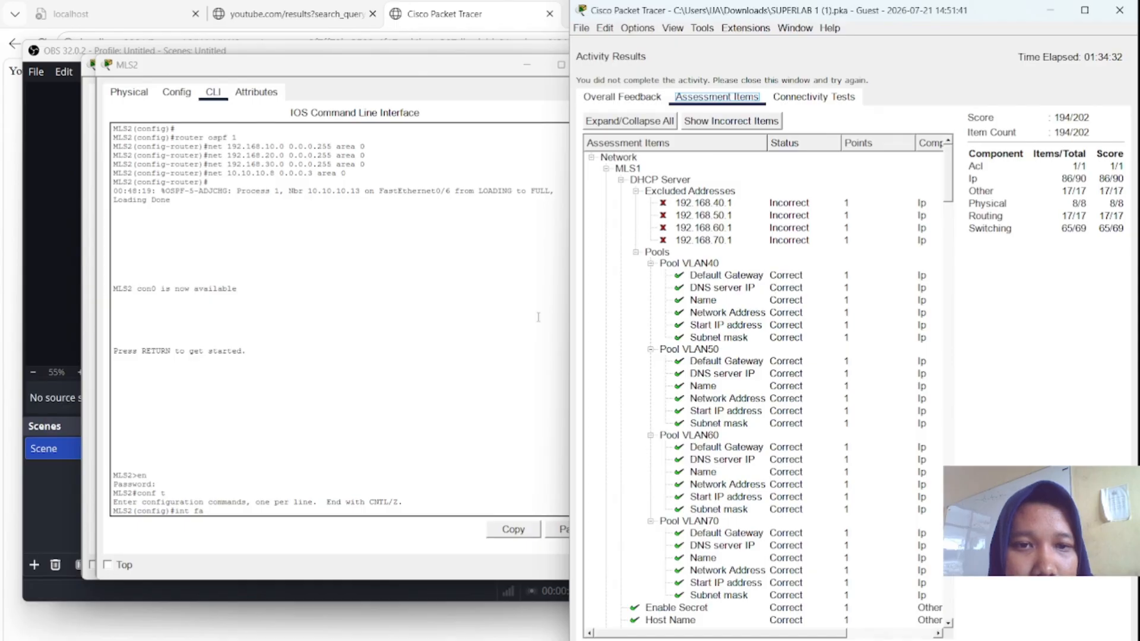
scroll(700, 356, down, 13)
scroll(699, 355, down, 20)
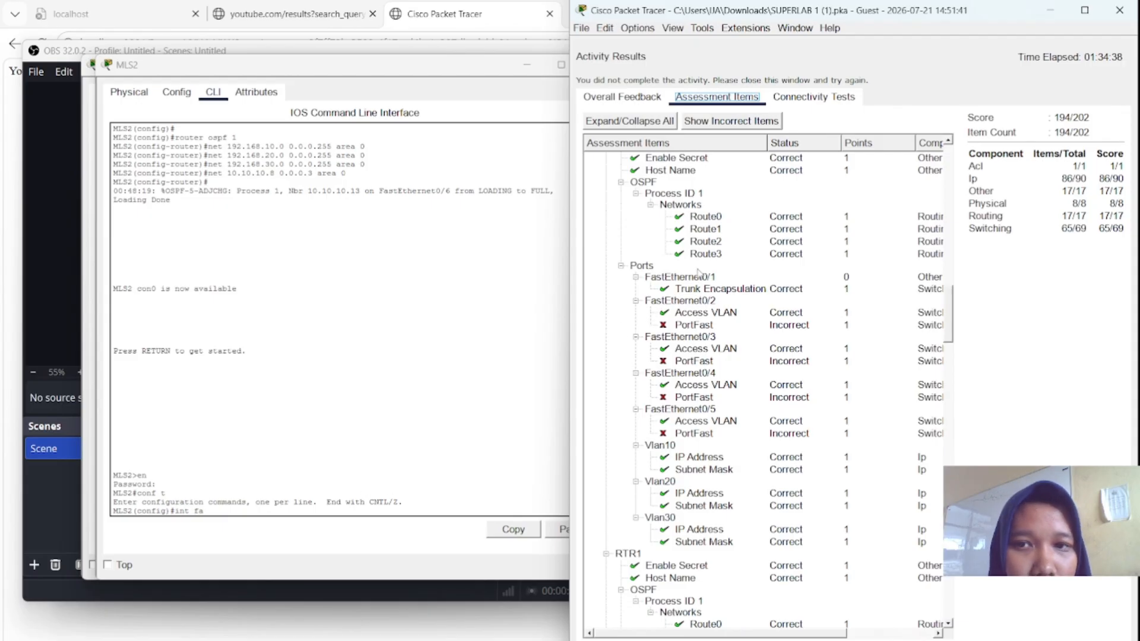
scroll(371, 331, down, 15)
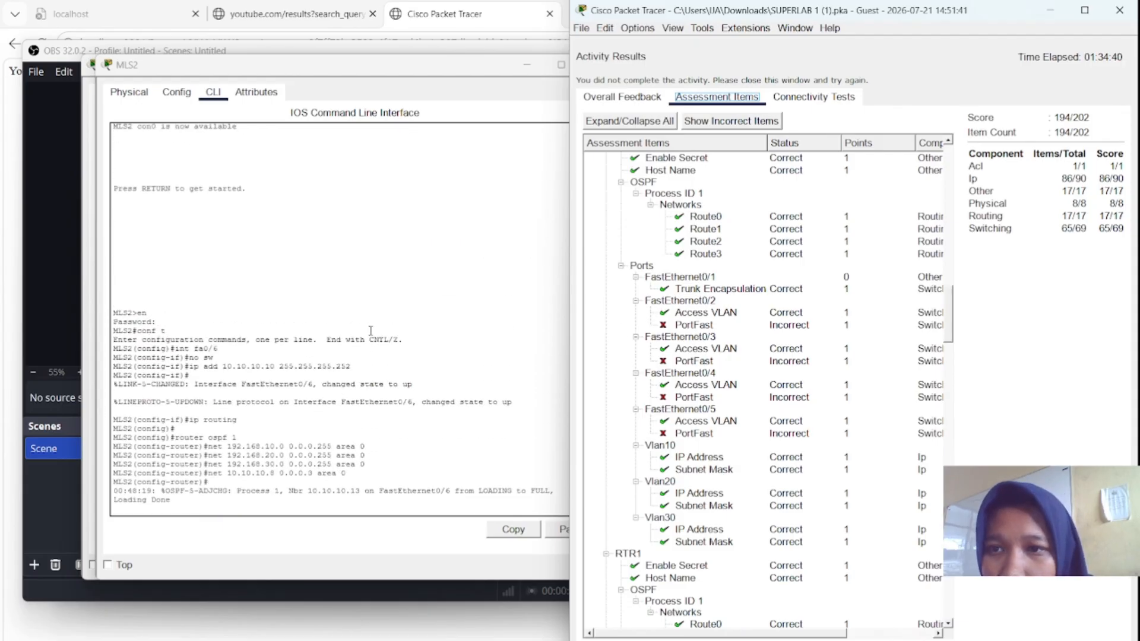
scroll(370, 331, up, 12)
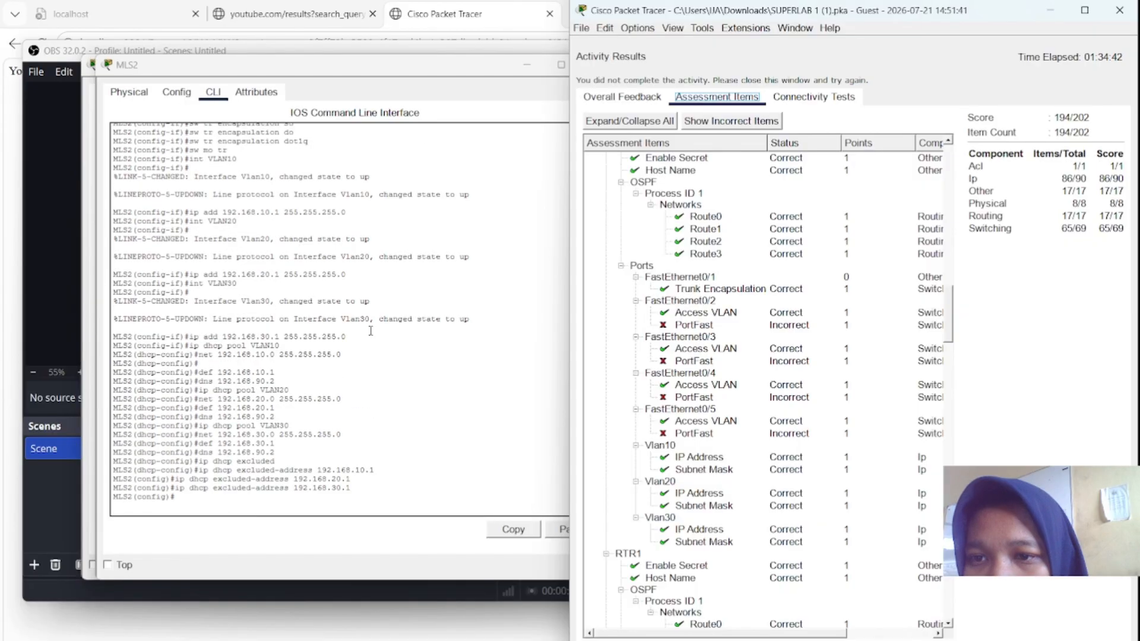
scroll(370, 331, up, 3)
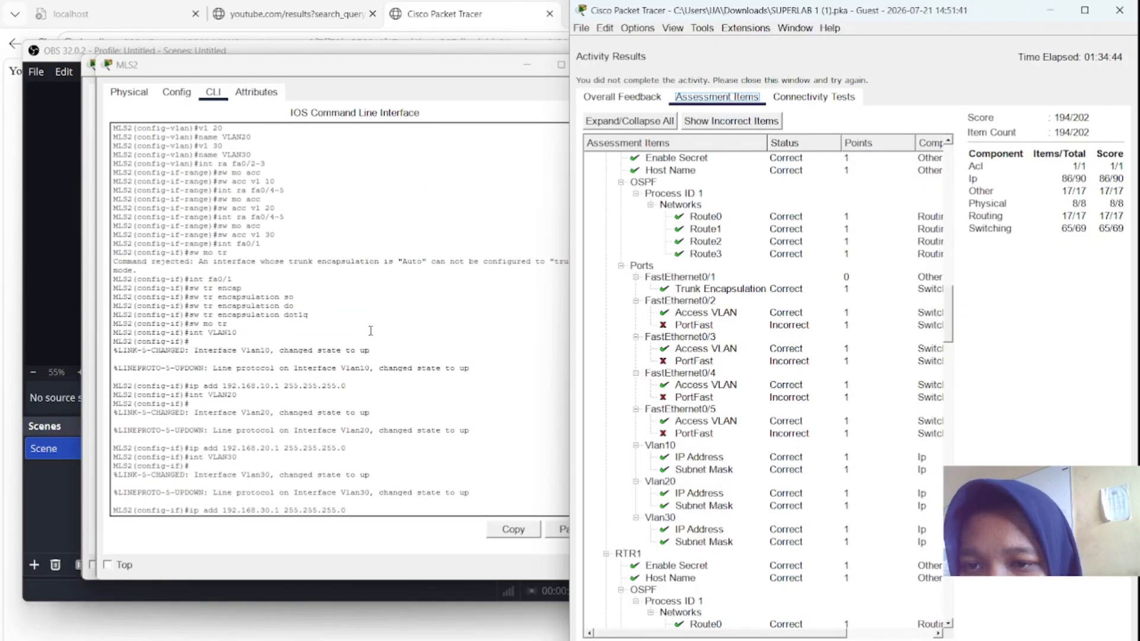
scroll(370, 331, up, 2)
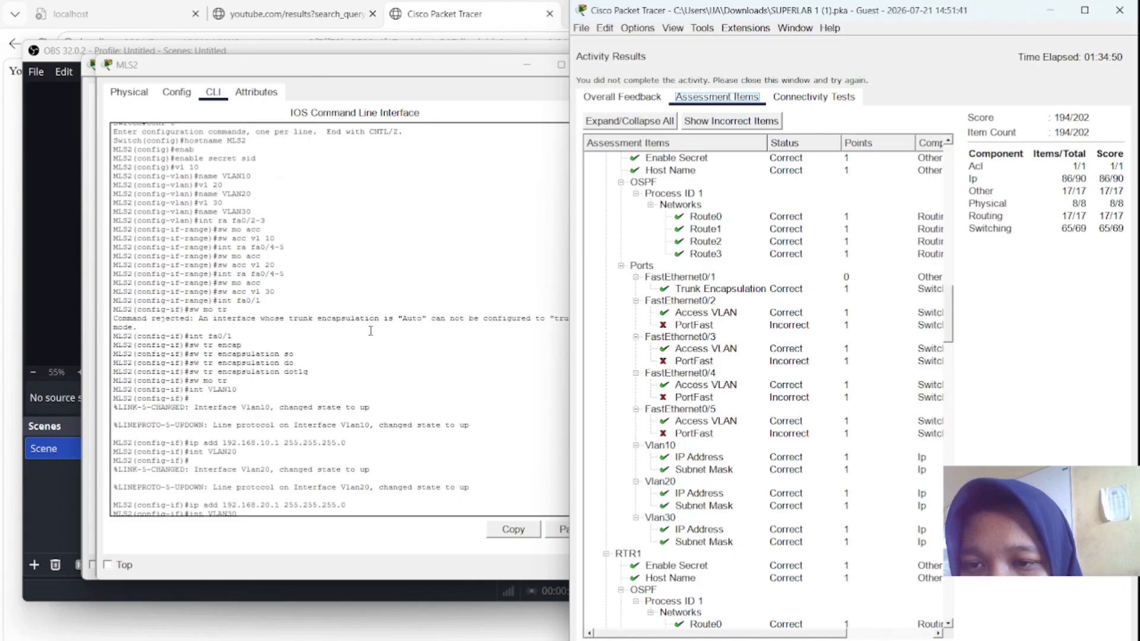
scroll(370, 330, down, 4)
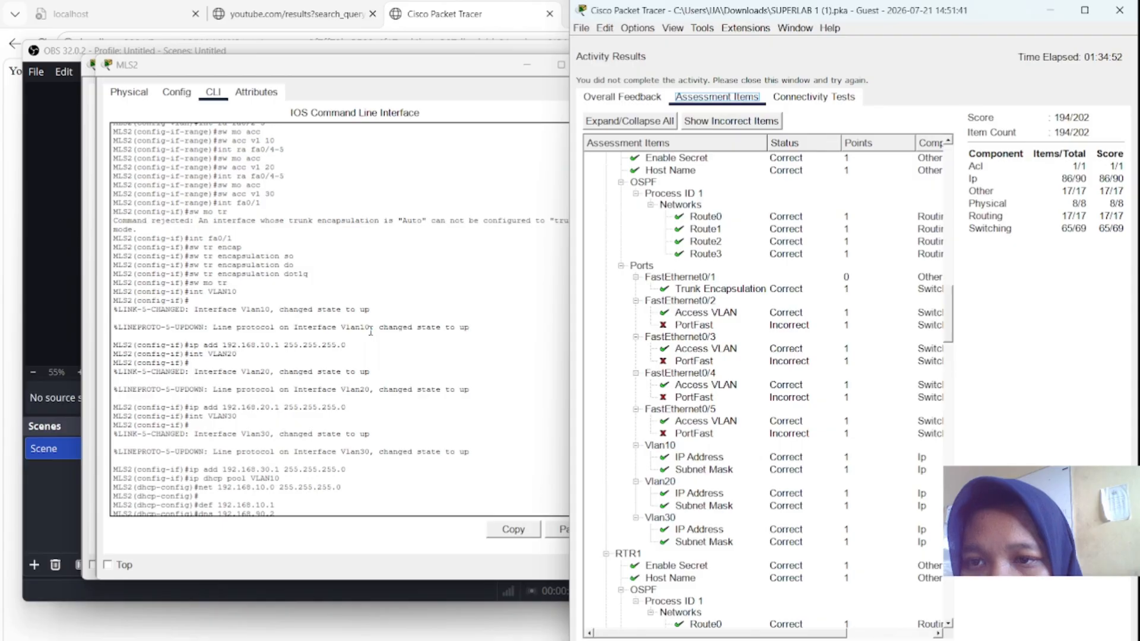
scroll(370, 330, up, 2)
scroll(370, 330, down, 10)
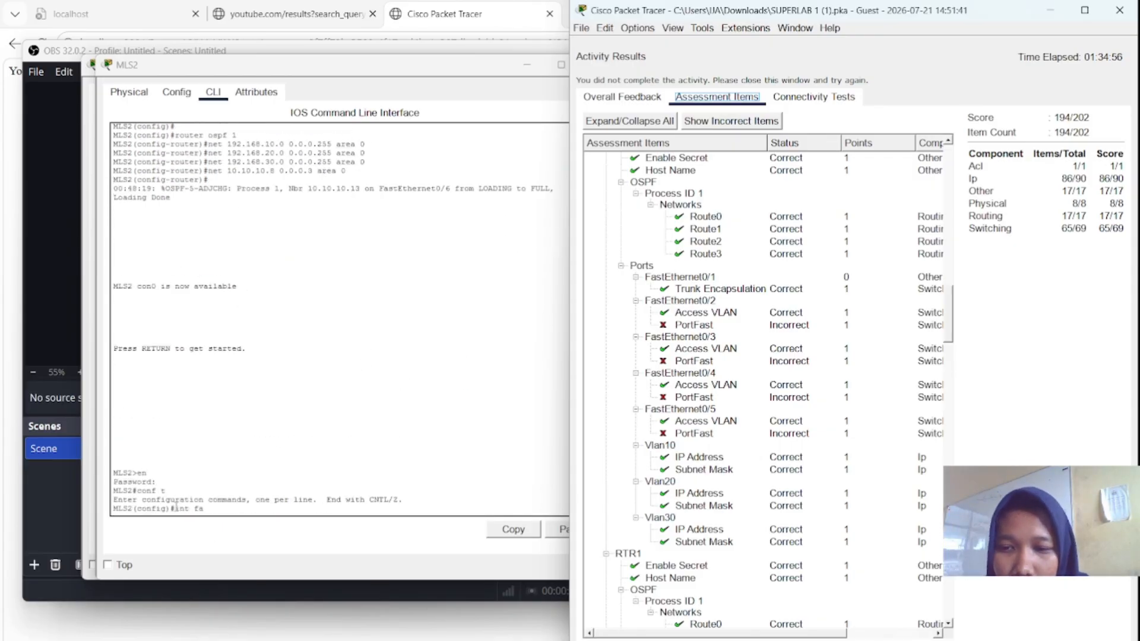
- On MLS2, configure interface range Fa0/2-3 as access ports in VLAN 10 with spanning-tree PortFast
click(187, 512)
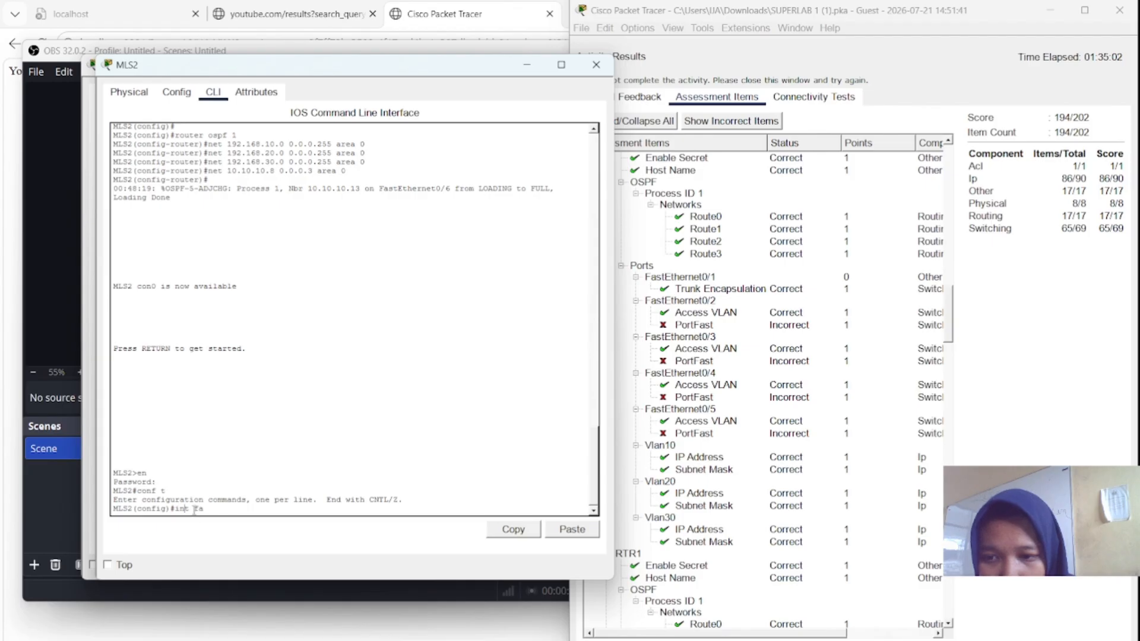
text(int rang)
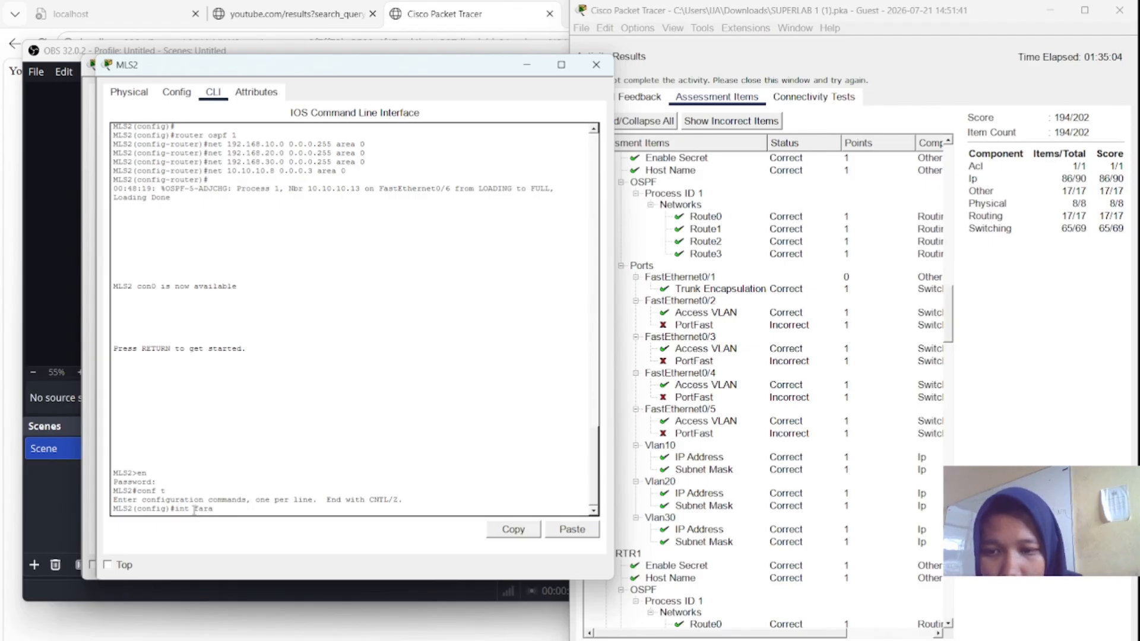
key(BackSpace)
key(BackSpace)
key(BackSpace)
key(BackSpace)
text(ra fa)
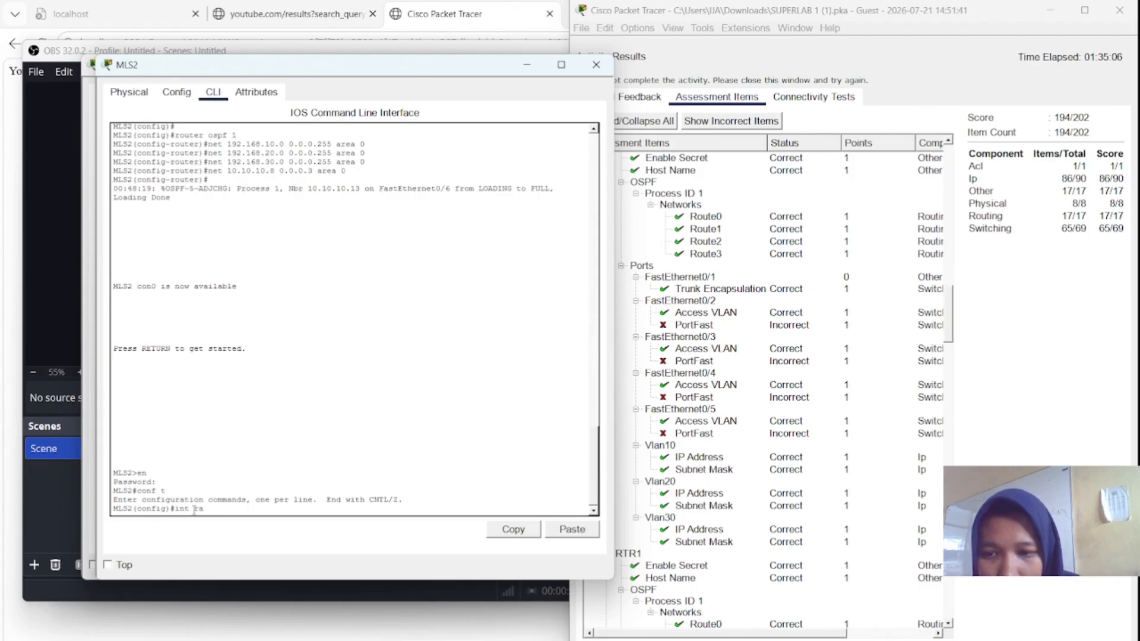
text(0/)
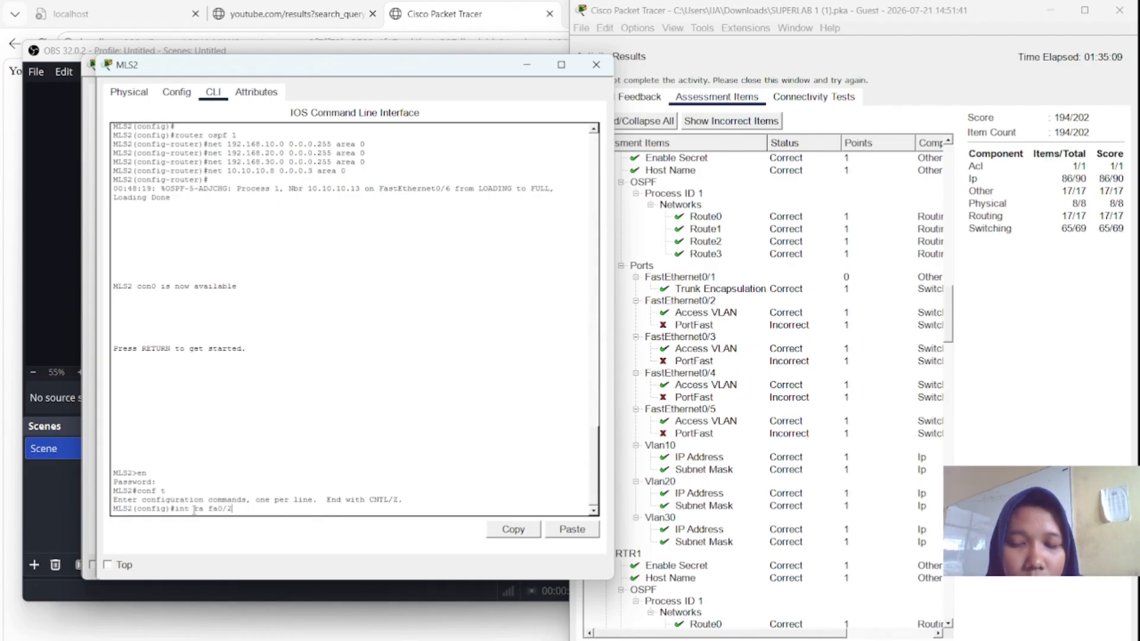
text(2-3)
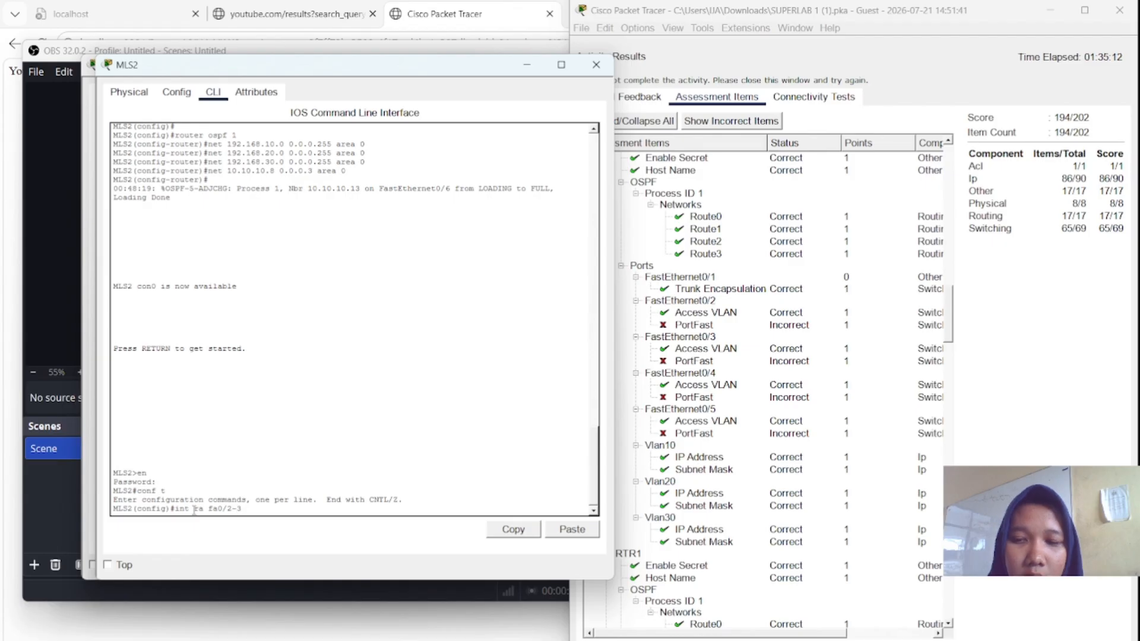
key(Return)
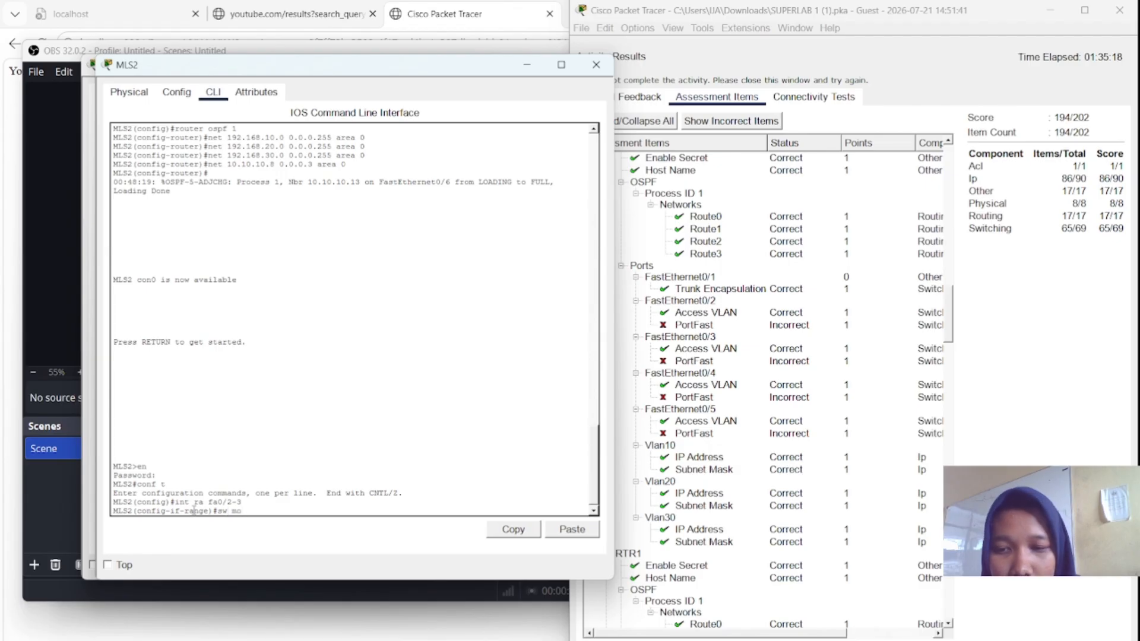
text(sw mo acc)
key(Return)
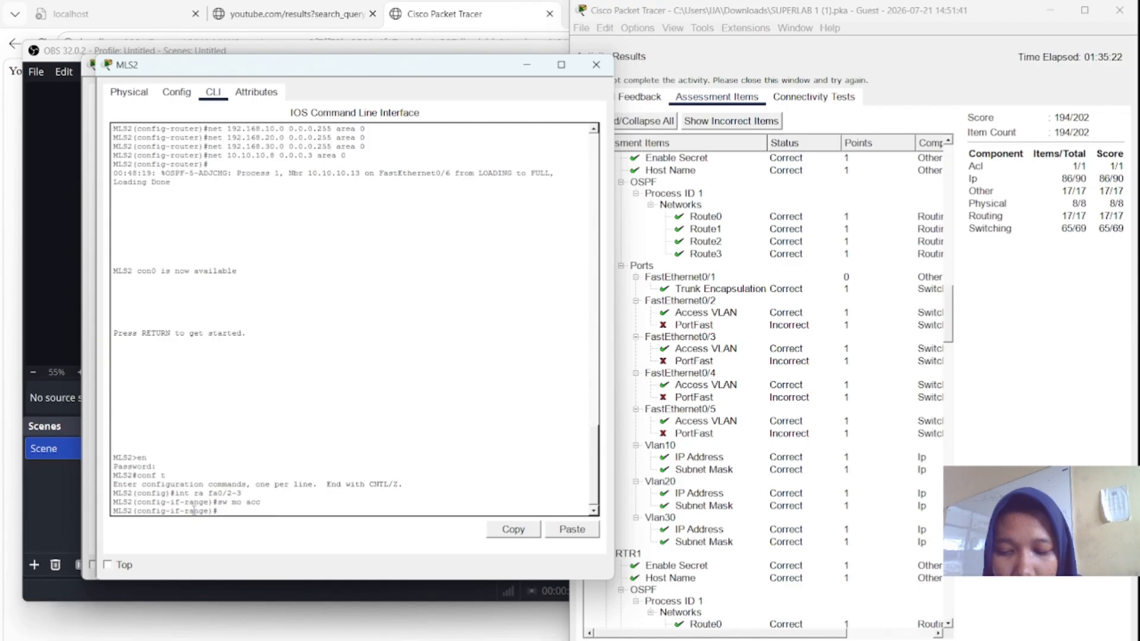
text(sw acc)
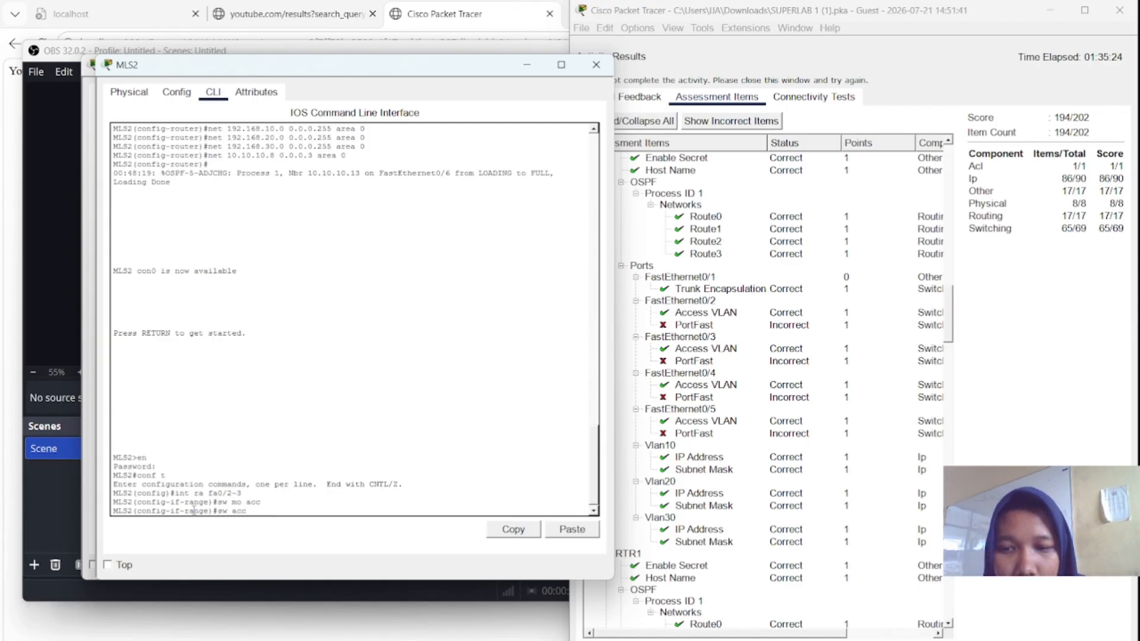
text( vl)
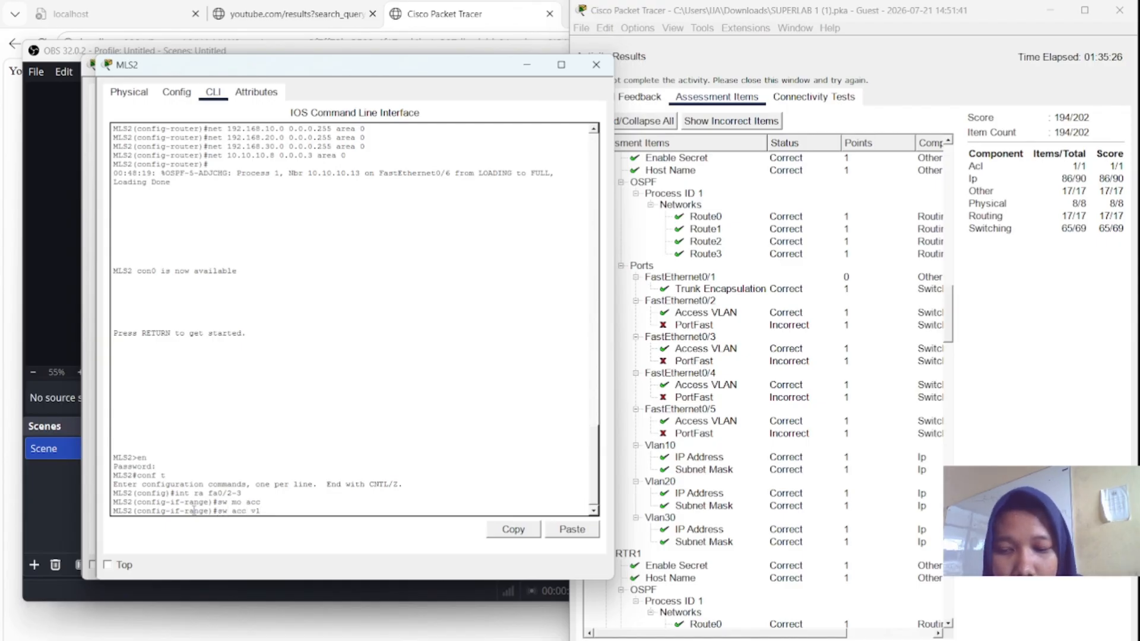
text( 10)
key(Return)
text(s)
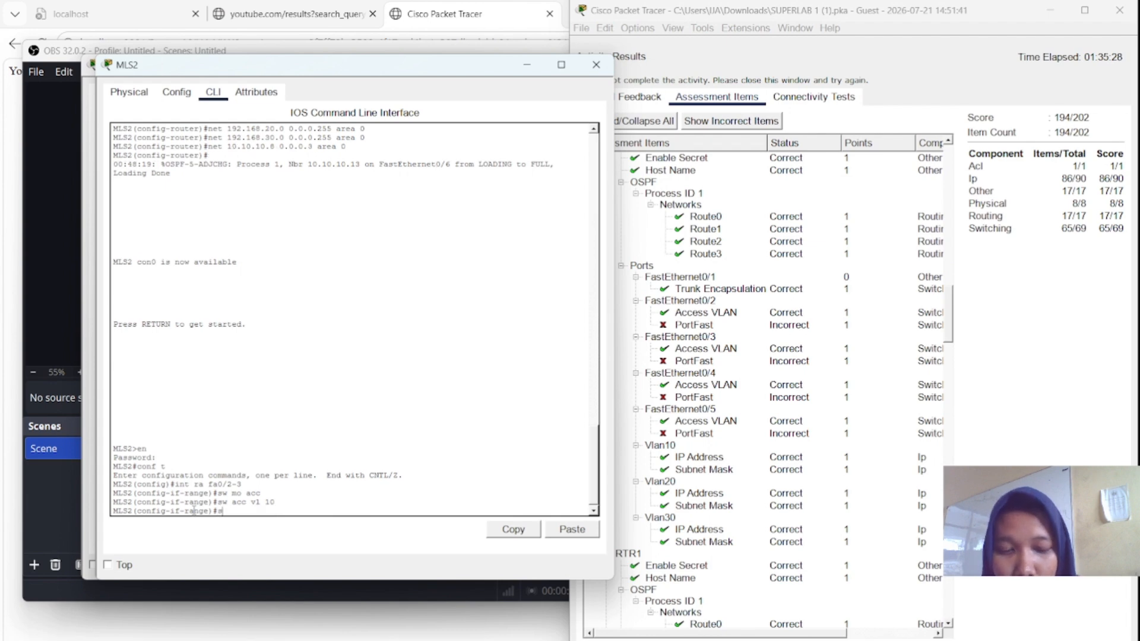
text(pa po)
key(Return)
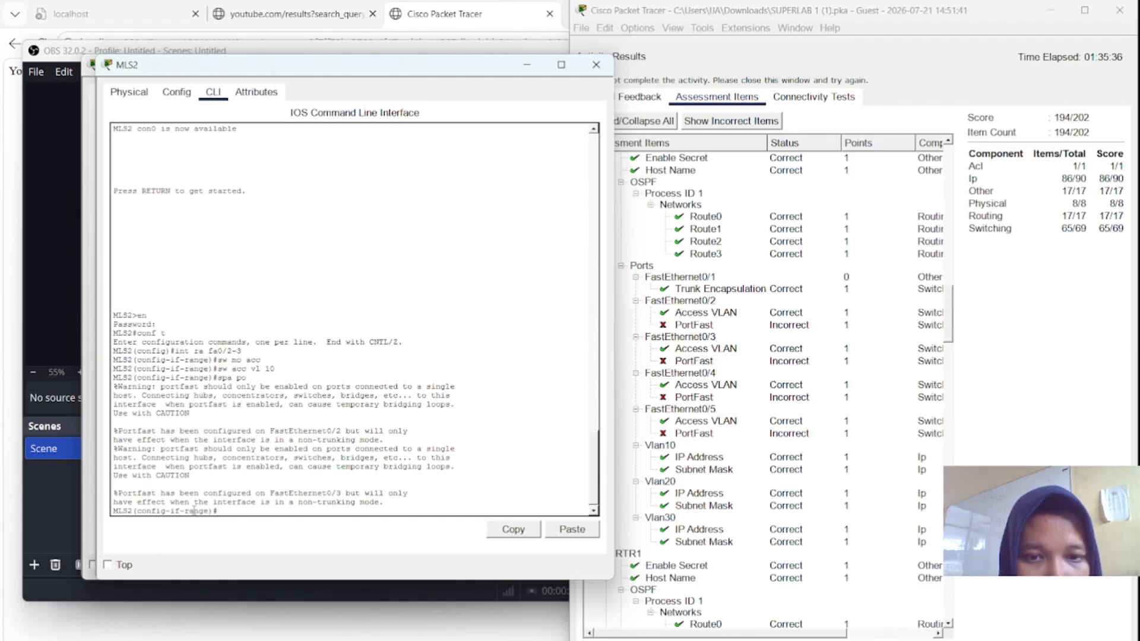
scroll(399, 308, up, 12)
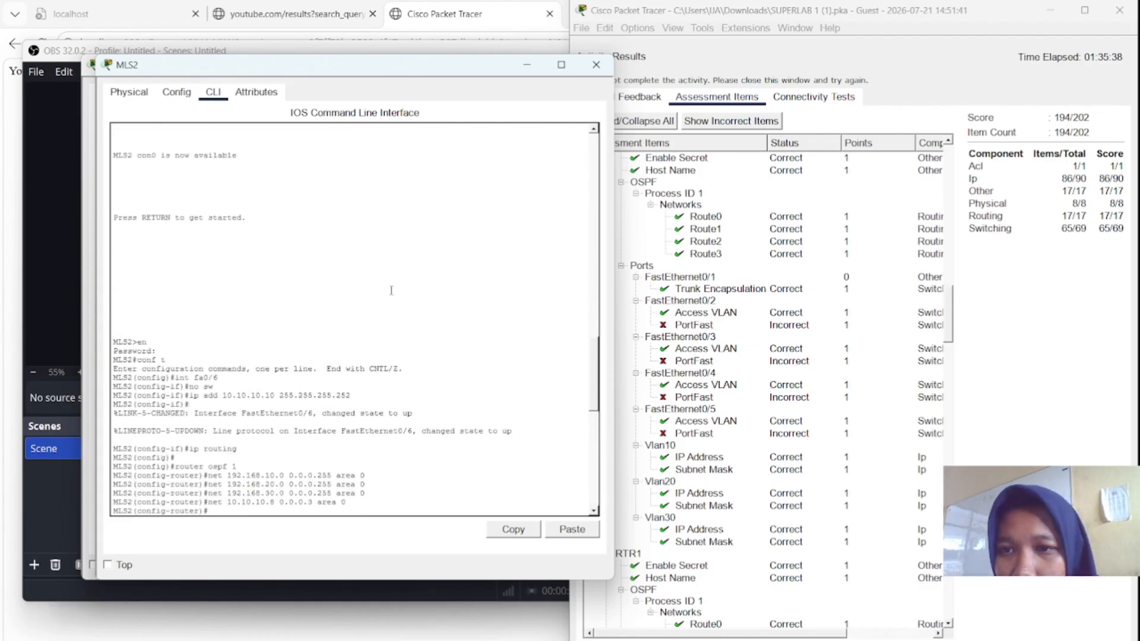
scroll(391, 291, up, 2)
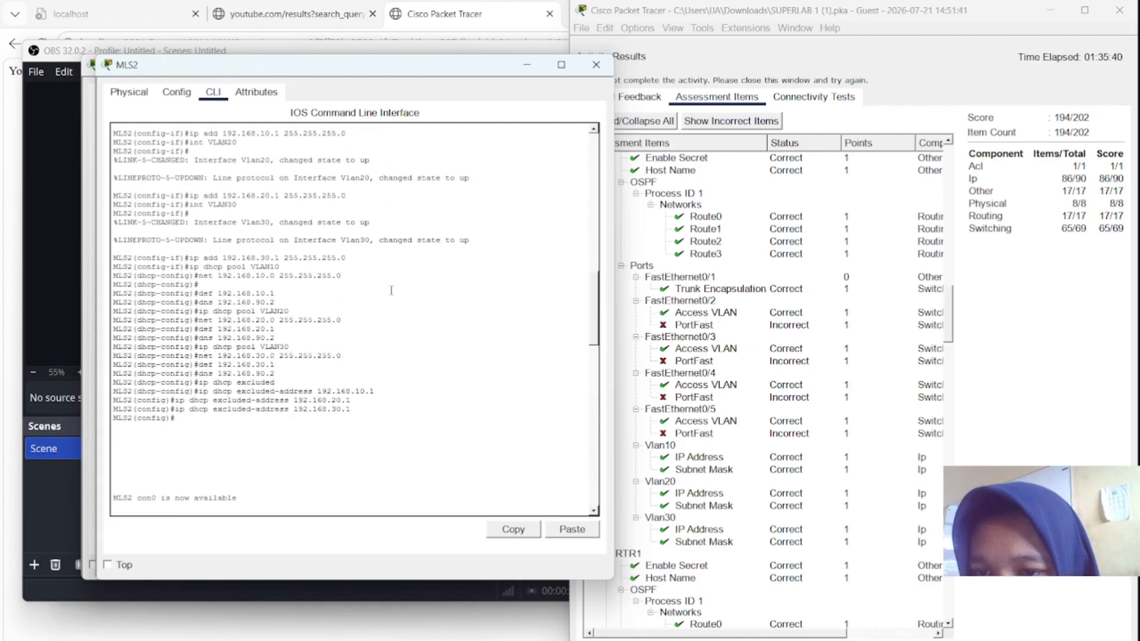
scroll(391, 291, up, 8)
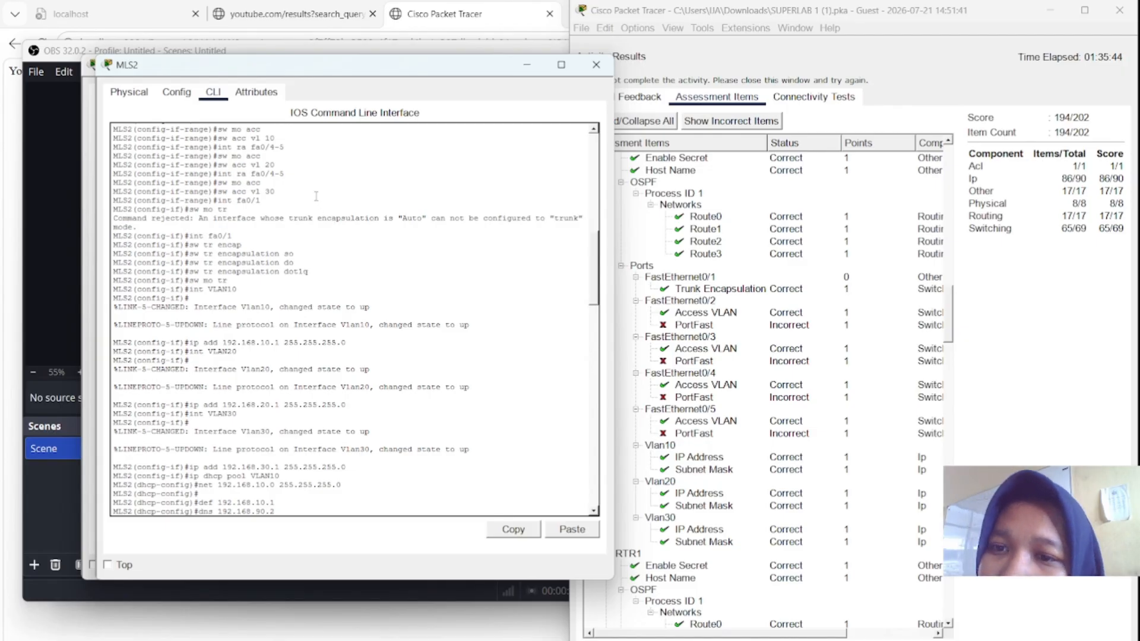
scroll(316, 196, up, 15)
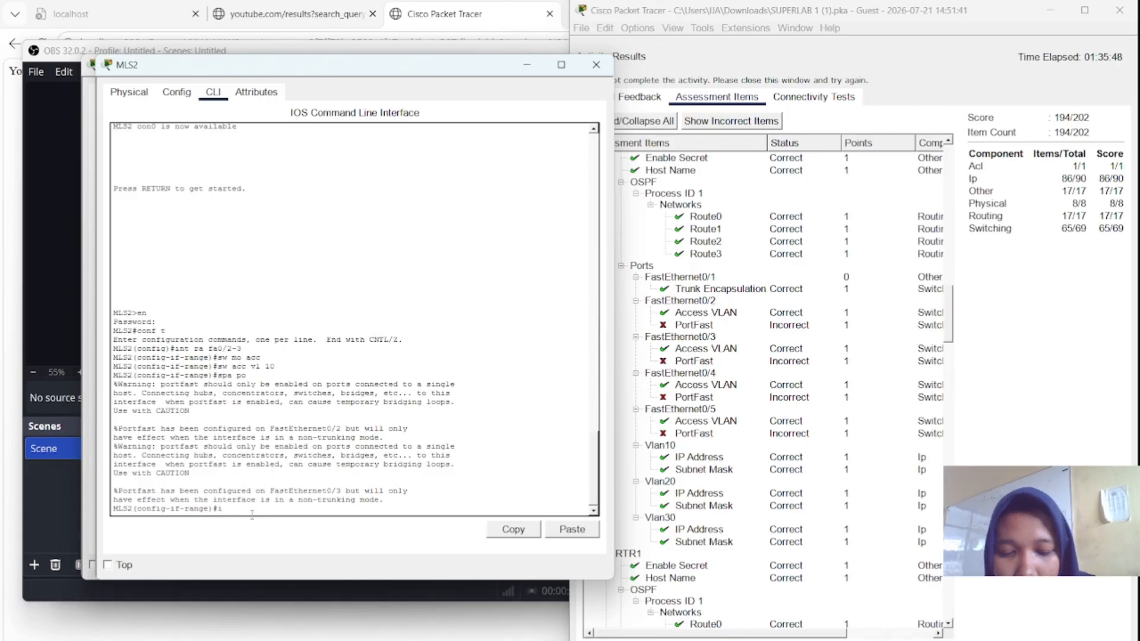
- On MLS2, configure interface range Fa0/4-5 as access ports in VLAN 30 with spanning-tree PortFast
text(nt ra fa0/4)
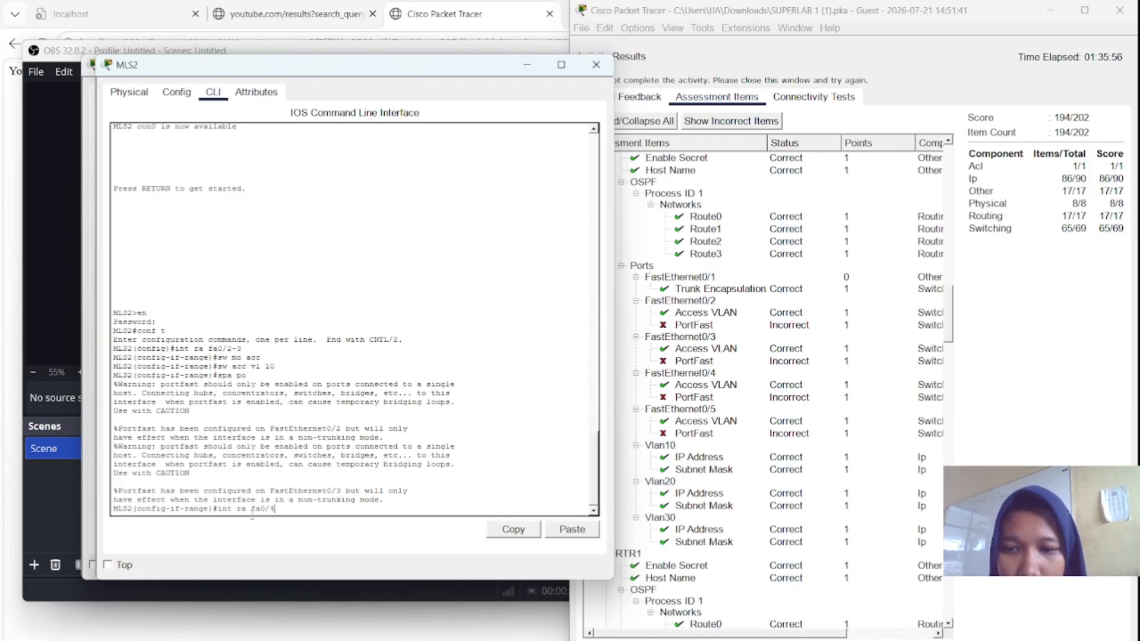
text(-)
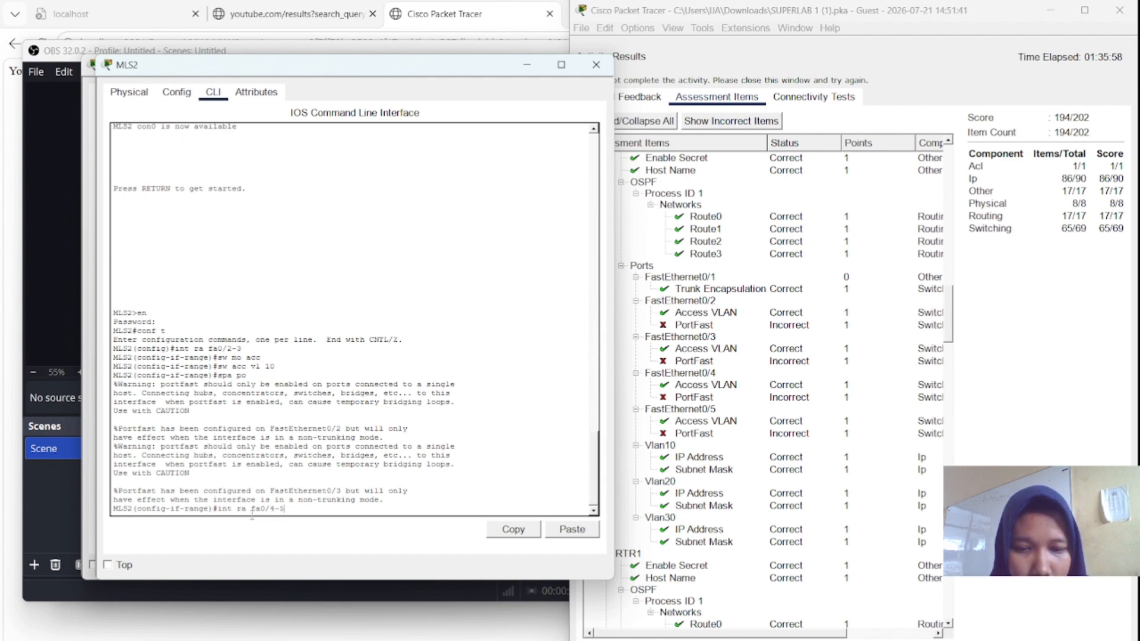
text(5)
key(Return)
text(sw mo acc)
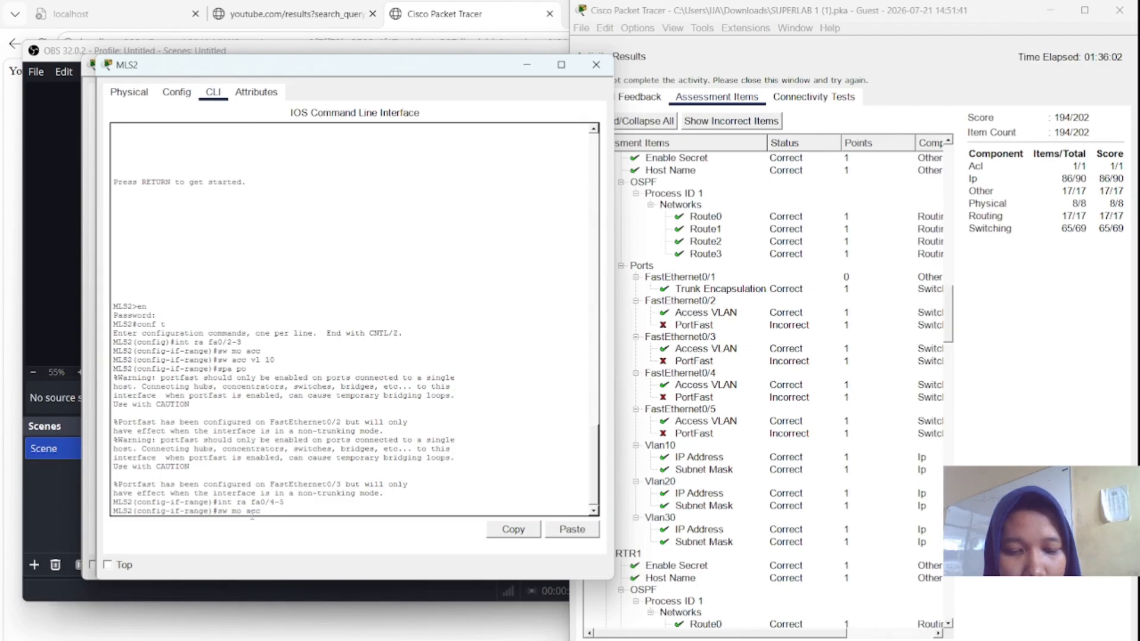
key(Return)
text(sw acc vl)
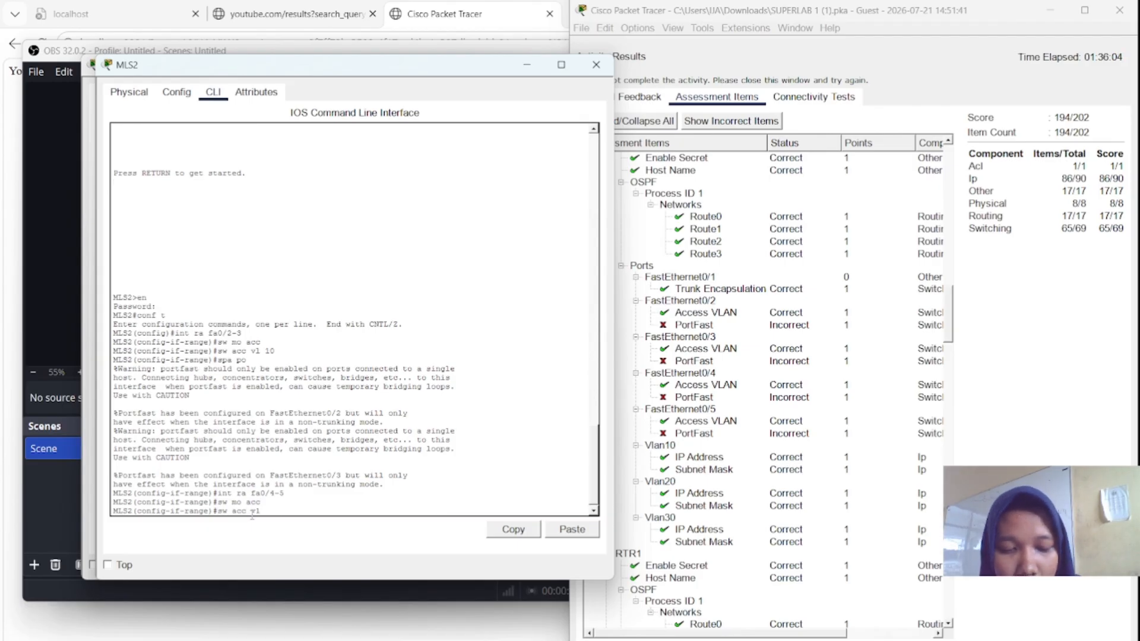
text( 30)
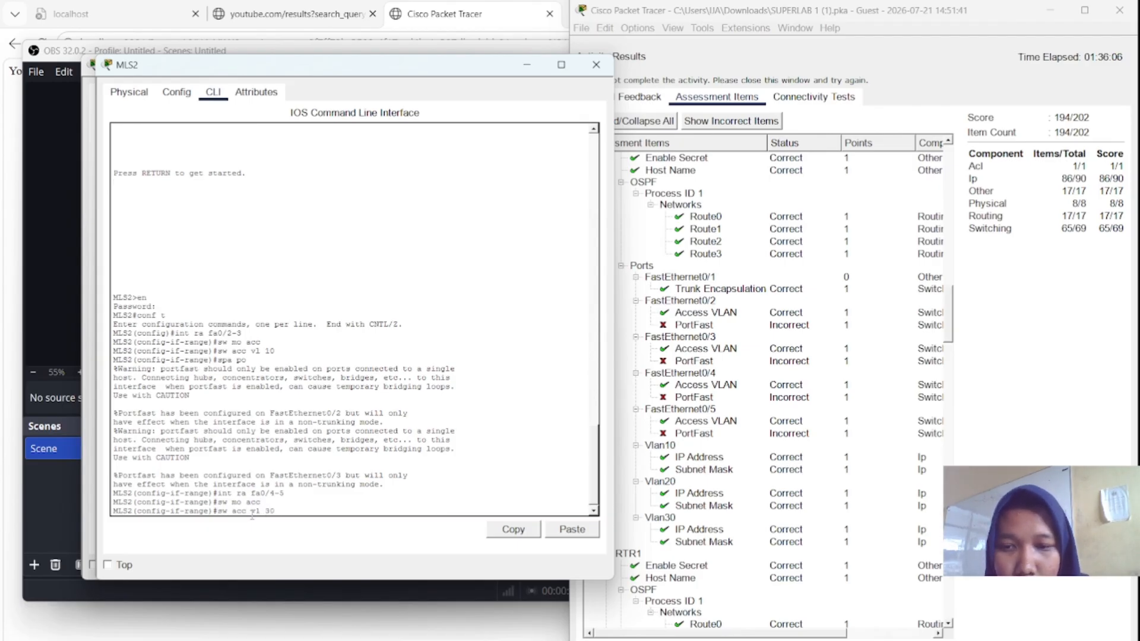
key(Return)
text(s)
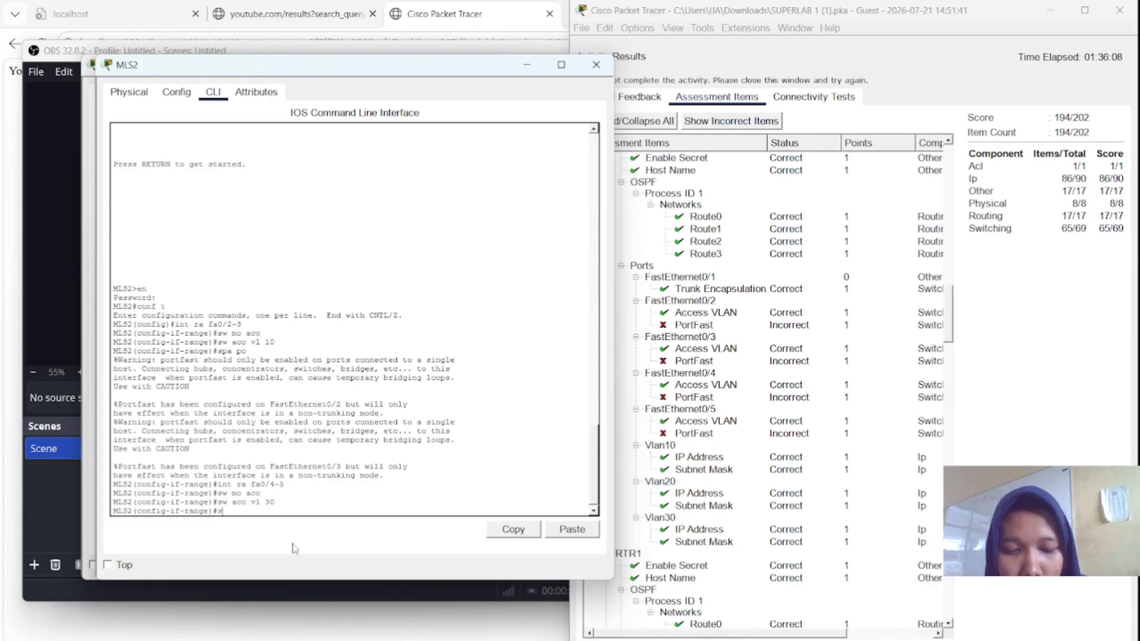
text(pa po)
key(Return)
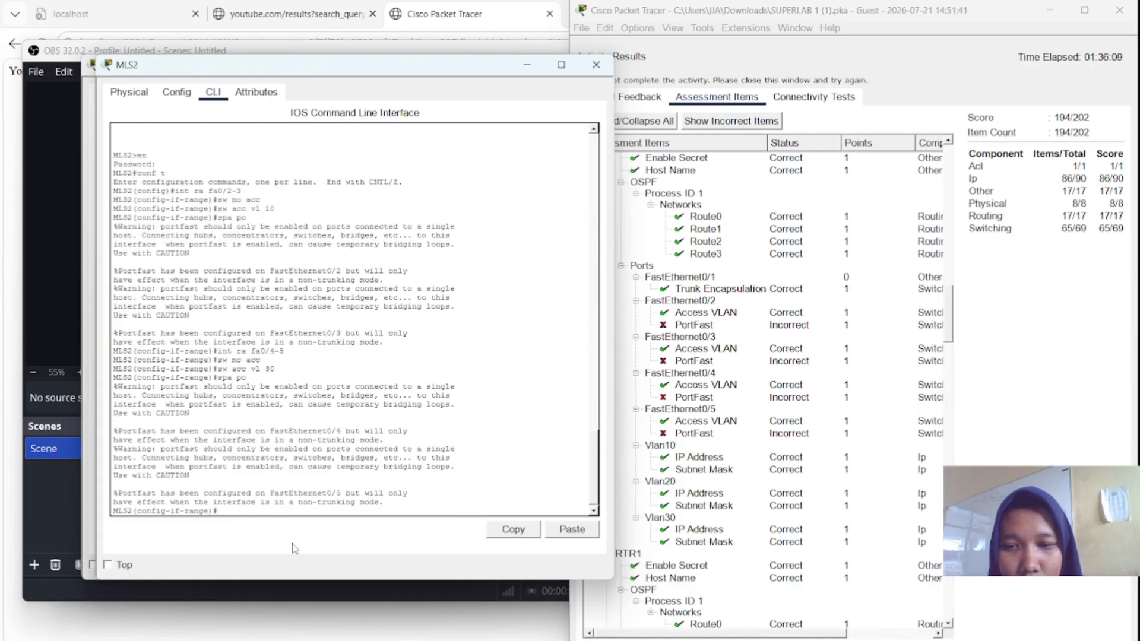
- Recheck the activity results and scan the assessment items, now 198/202 with MLS1's excluded addresses wrong
click(853, 639)
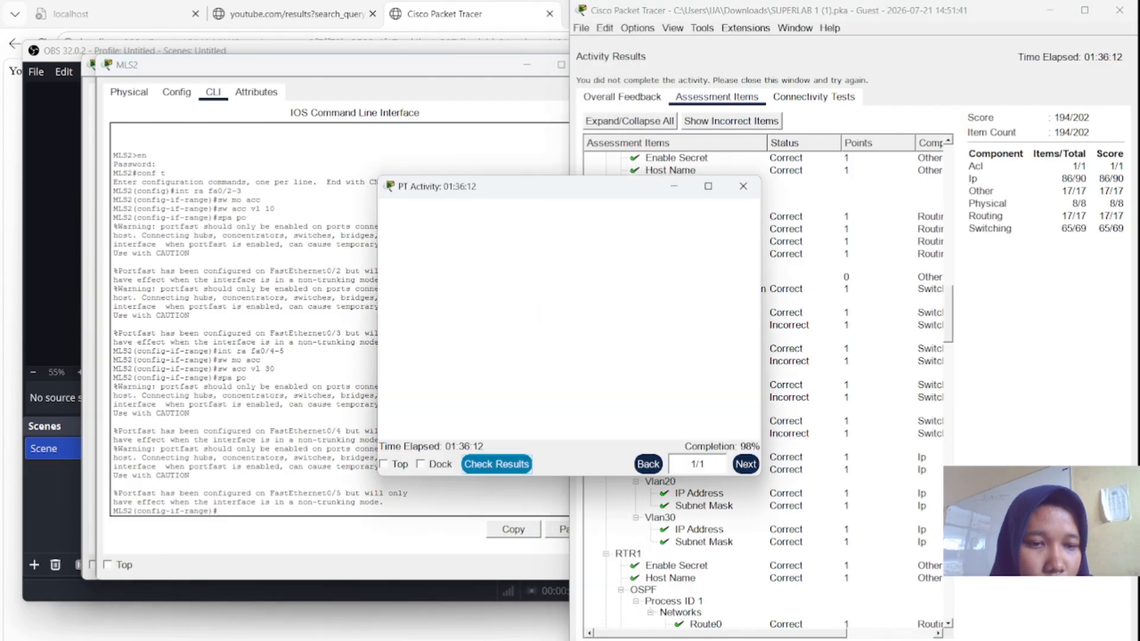
click(496, 464)
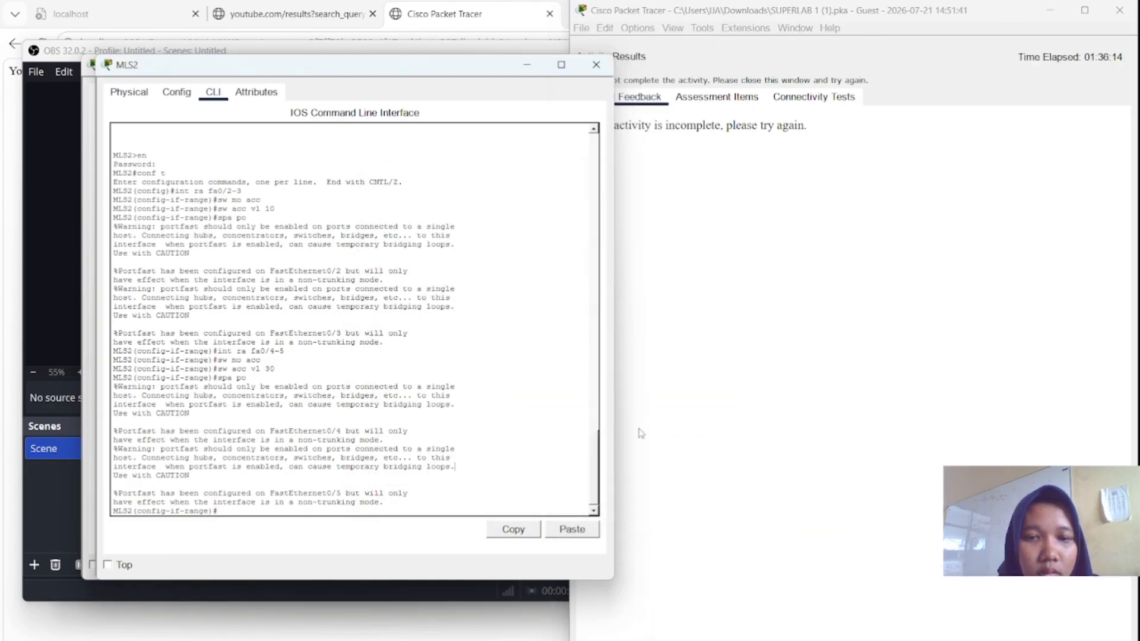
click(741, 96)
scroll(753, 334, down, 20)
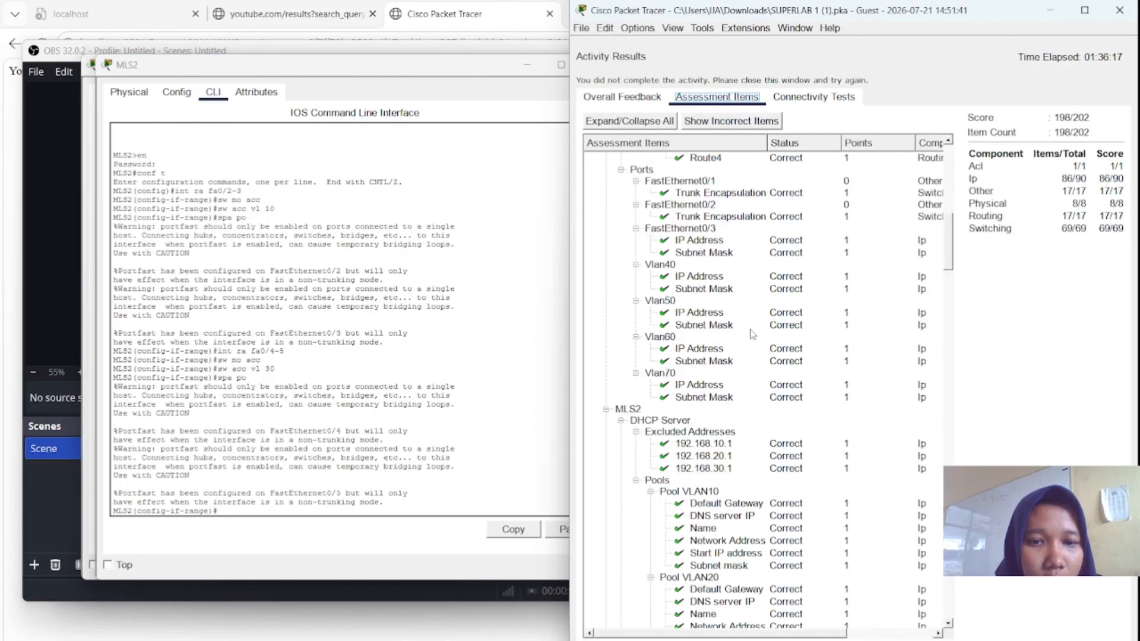
scroll(752, 334, up, 20)
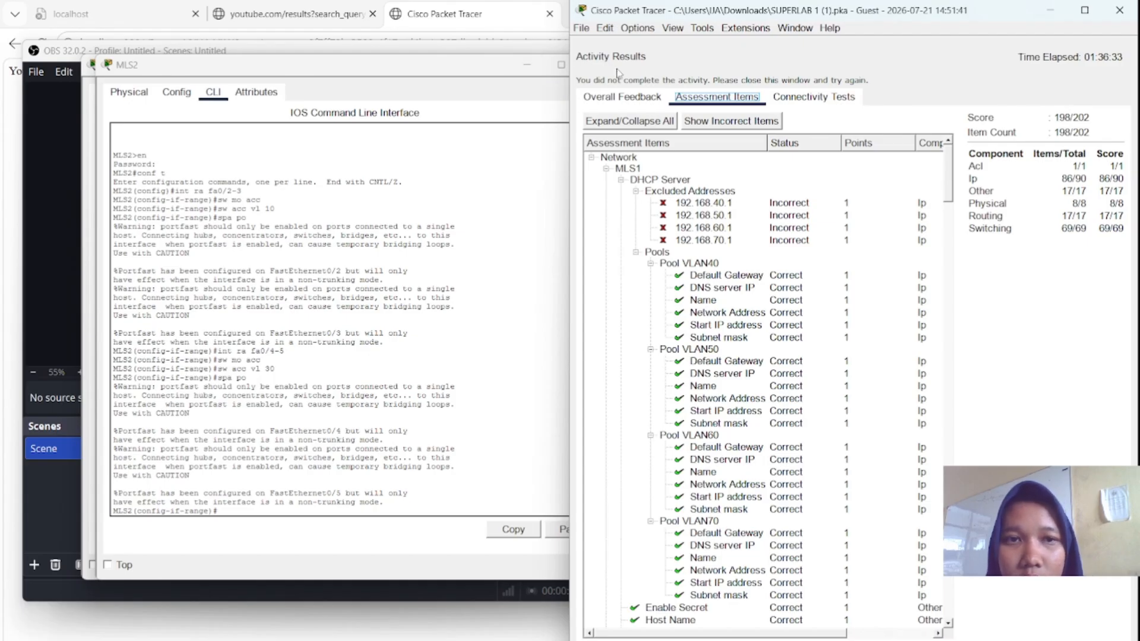
- Recheck results, close them, and move the PT Activity window aside showing 98% completion
click(1101, 638)
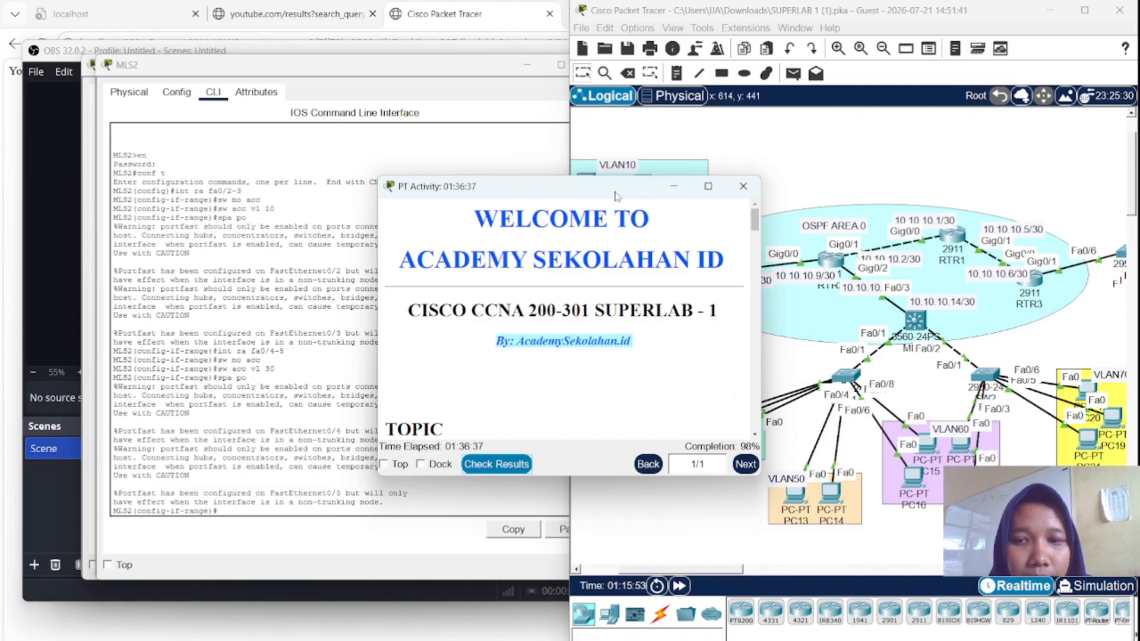
drag(611, 188, 402, 152)
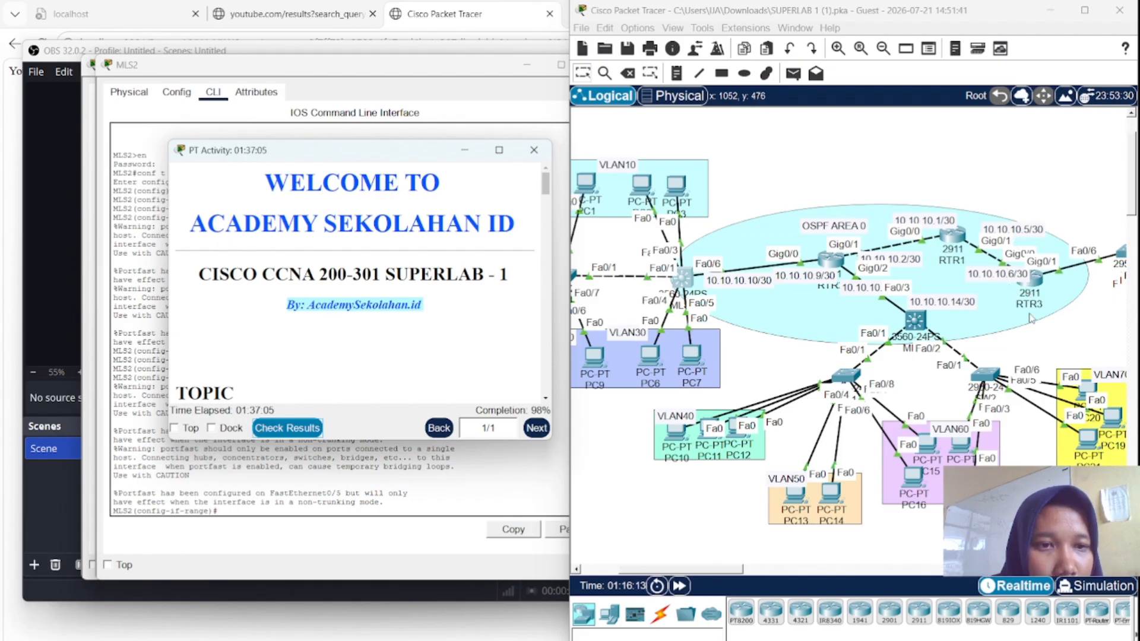
click(299, 426)
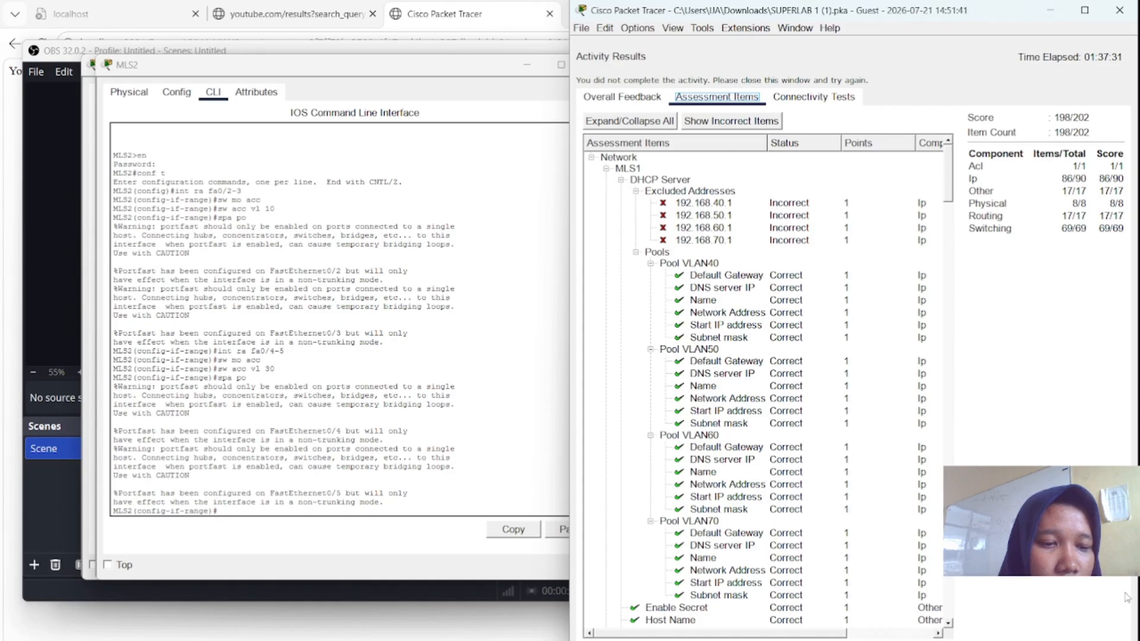
click(1113, 640)
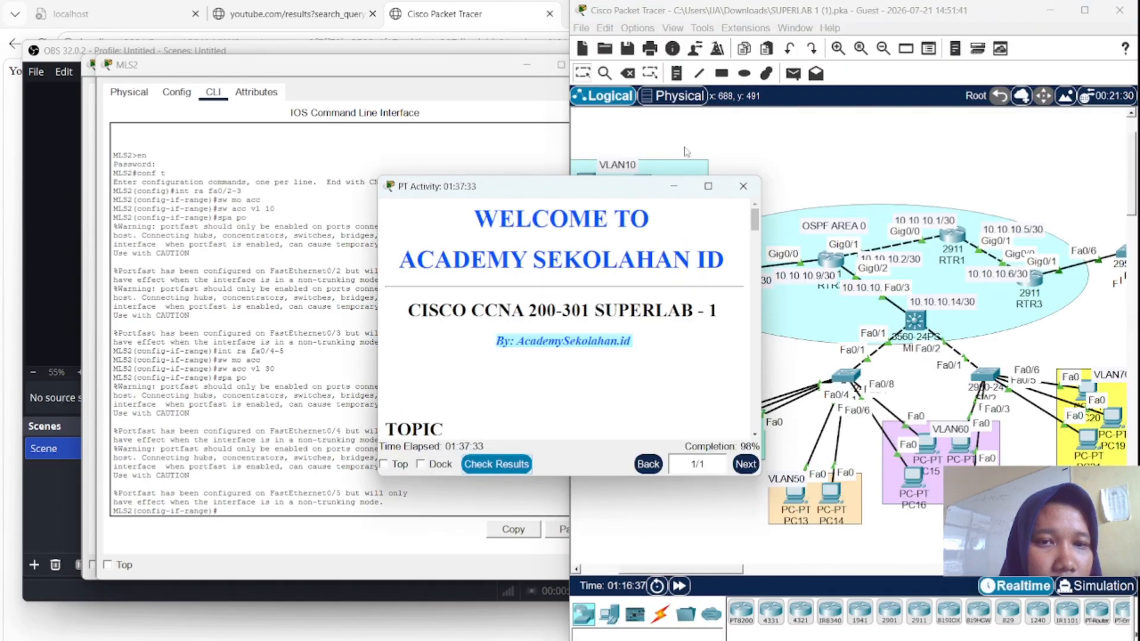
drag(640, 188, 453, 189)
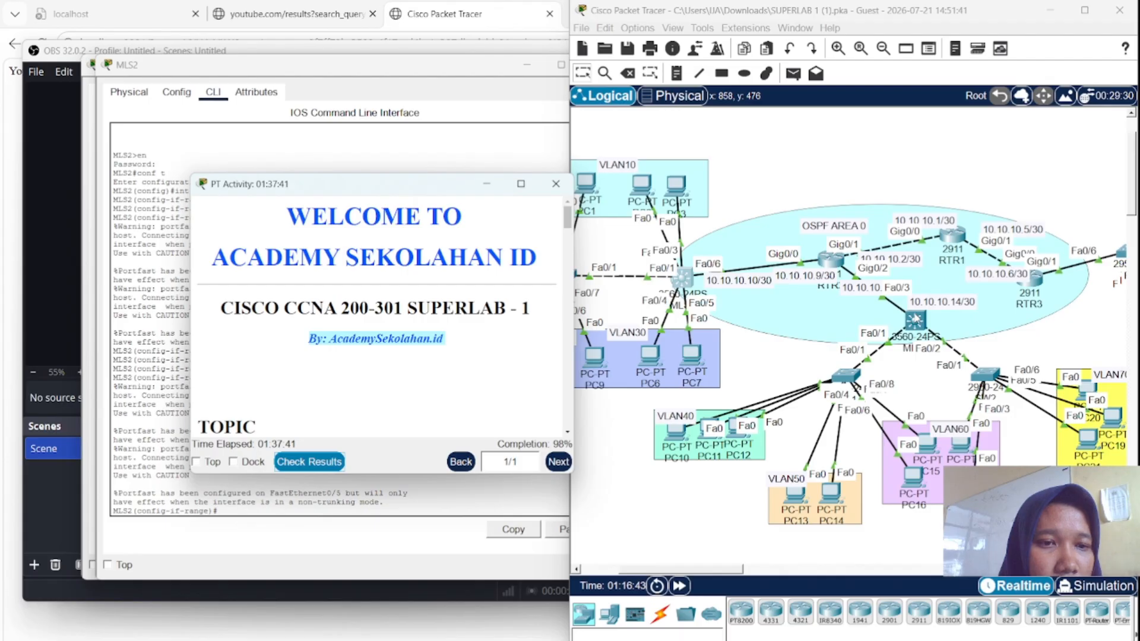
- Bring MLS1's console into privileged mode with 'en', then global configuration with 'conf t'
click(915, 321)
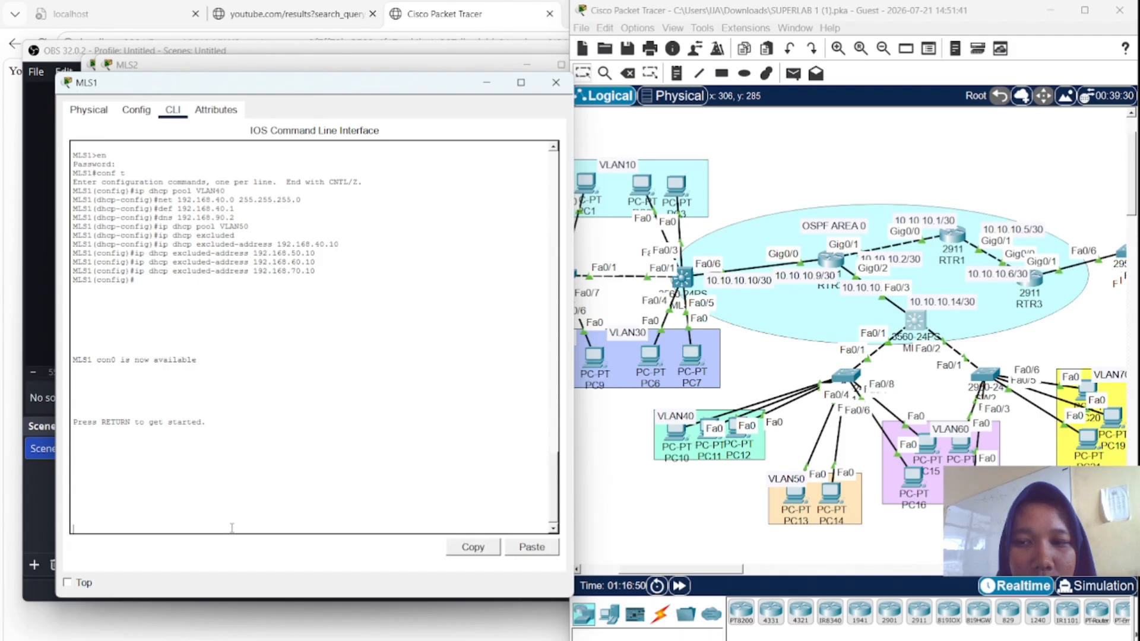
key(Return)
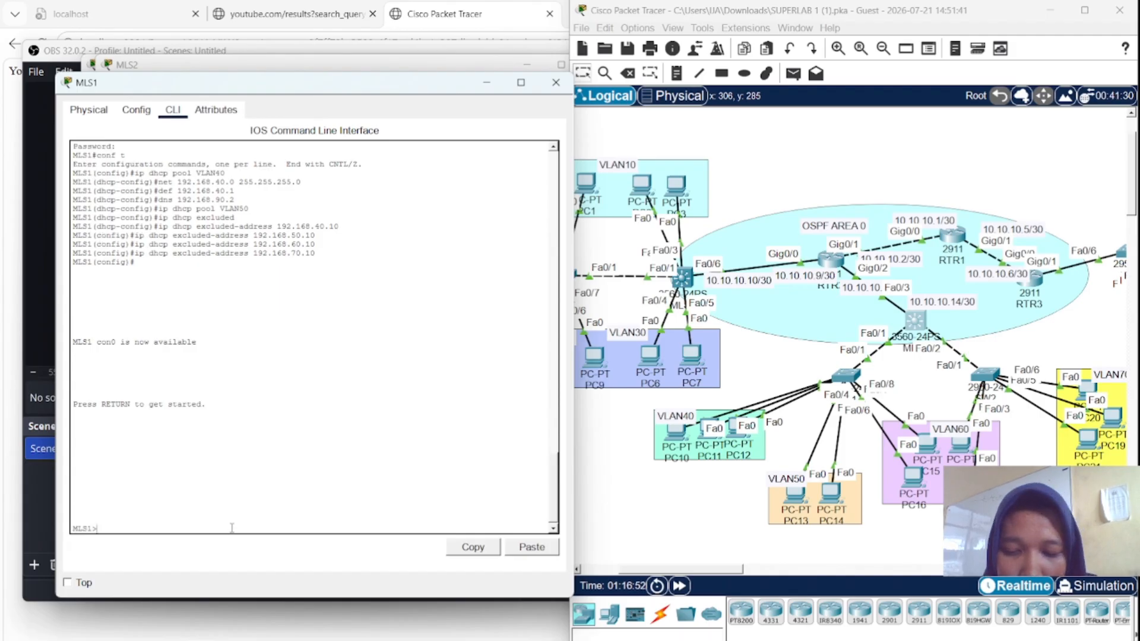
text(e)
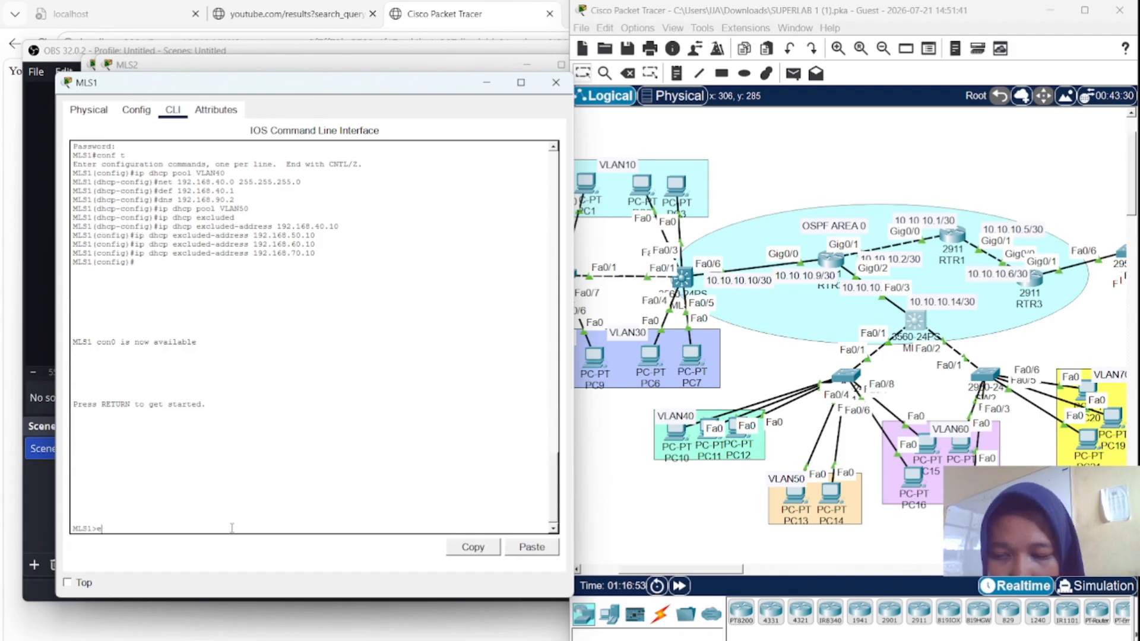
text(n)
key(Return)
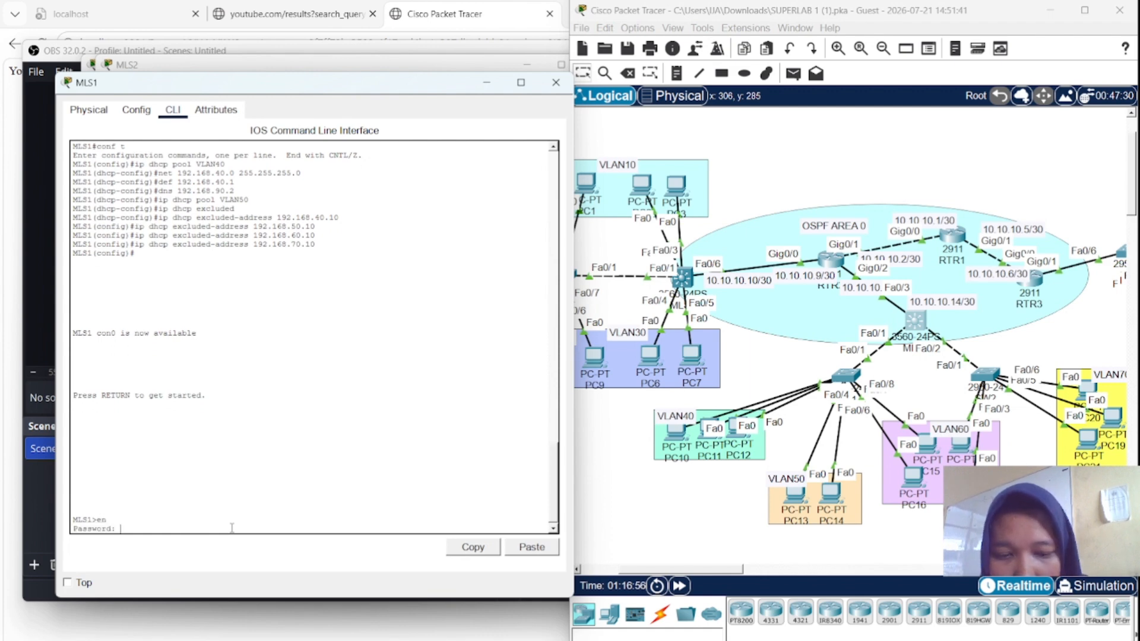
key(Return)
text(co)
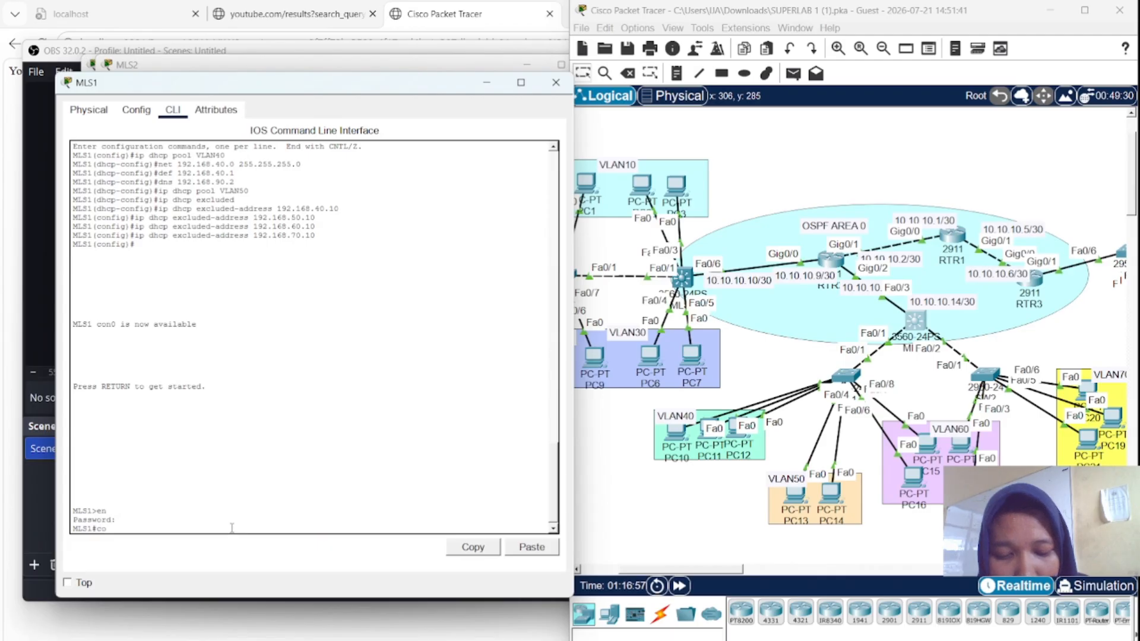
text(nf t)
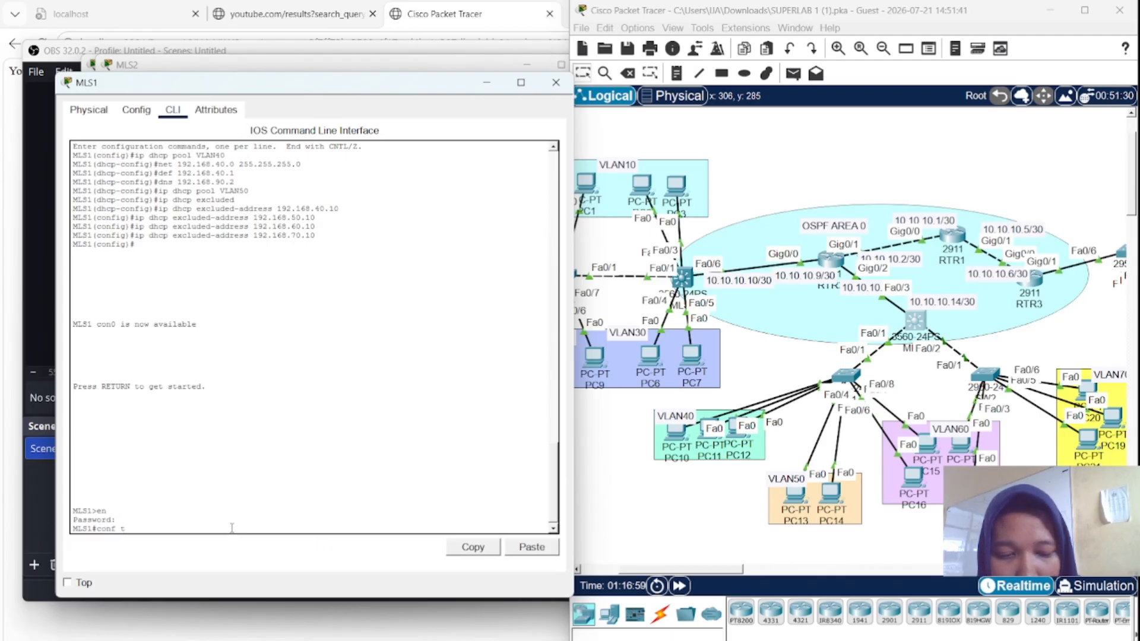
key(Return)
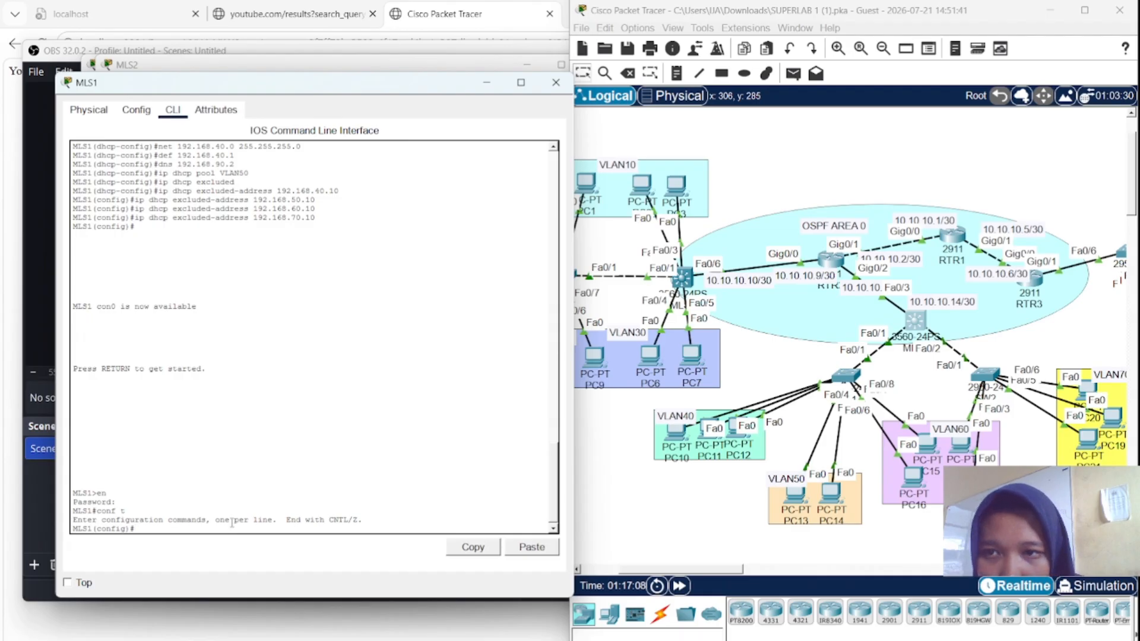
- Begin typing 'ip dhcp excluded-address 192.168' on MLS1
text(ip)
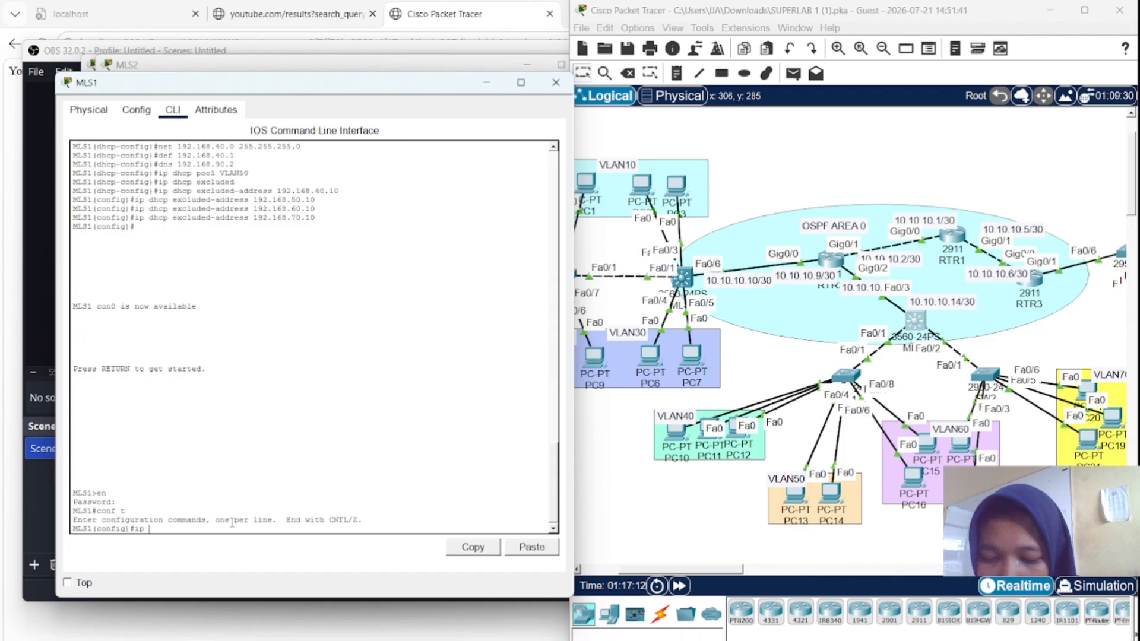
text(dhcp)
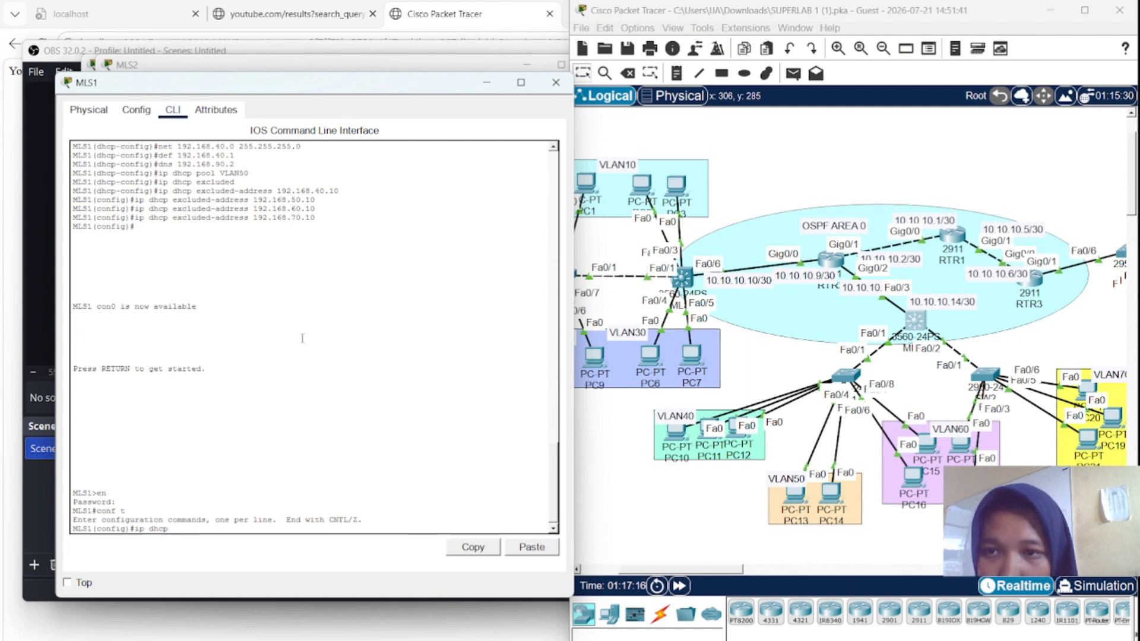
scroll(303, 338, up, 5)
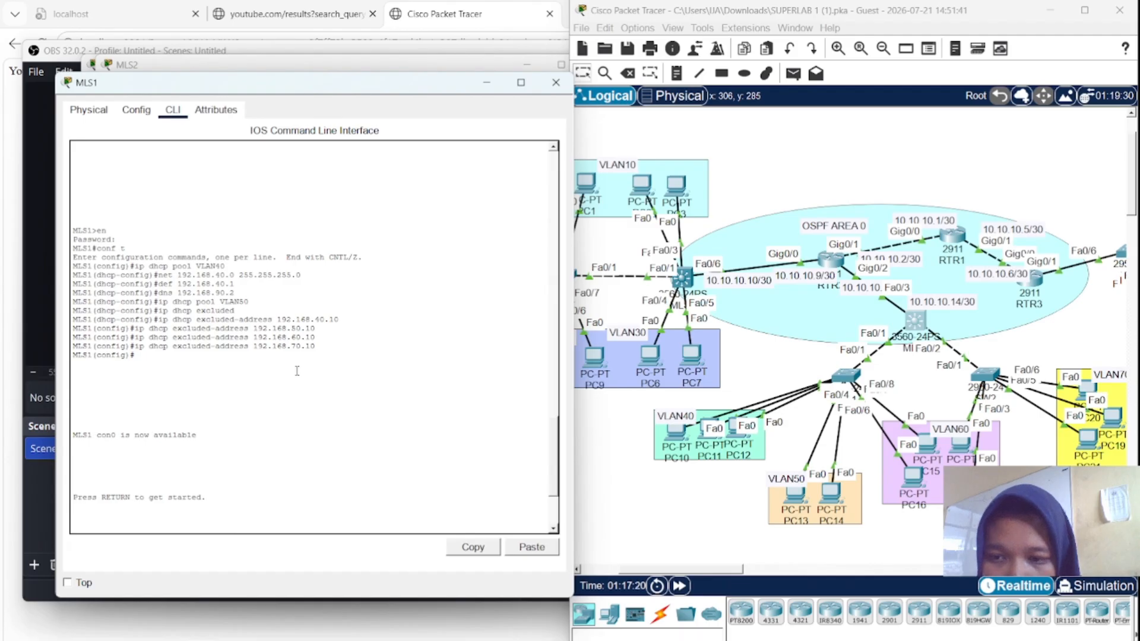
scroll(297, 371, down, 5)
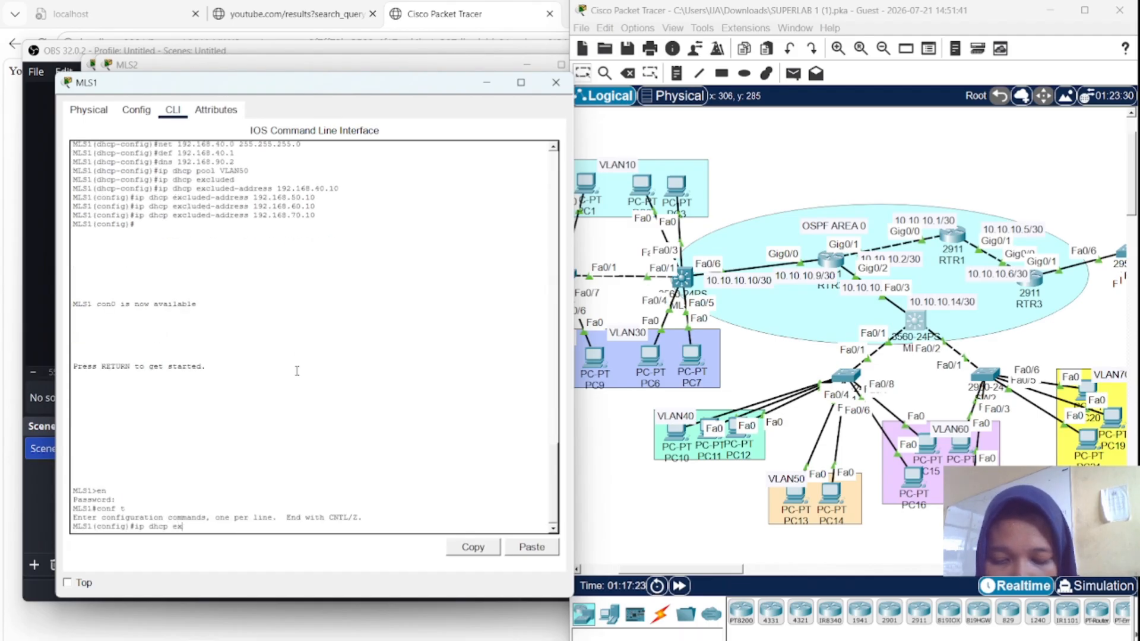
text(luded)
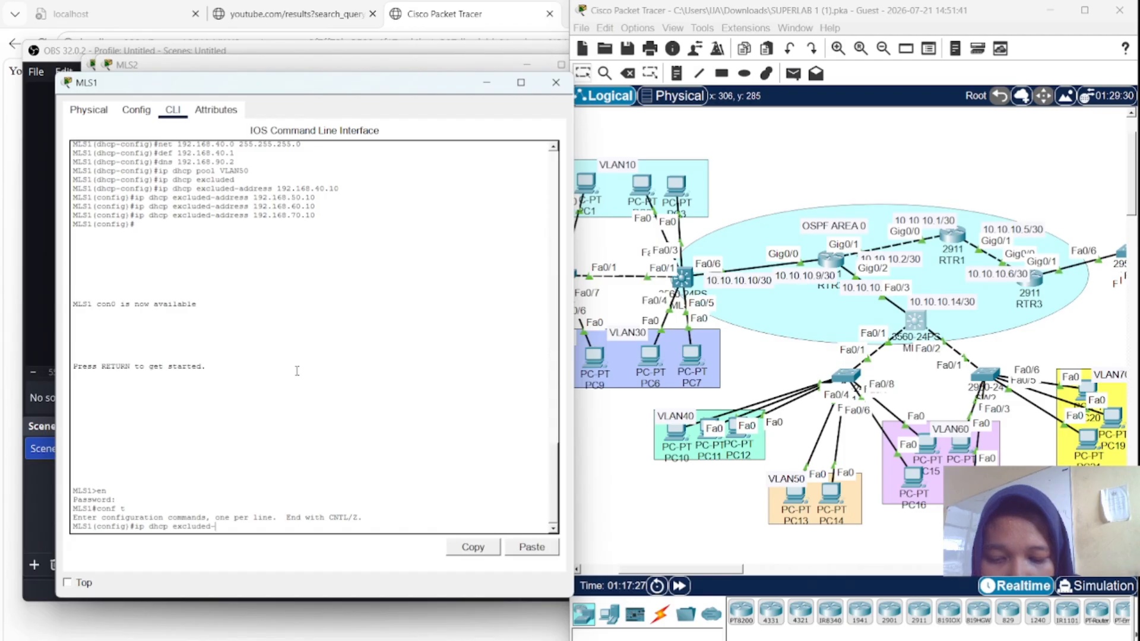
text(-address)
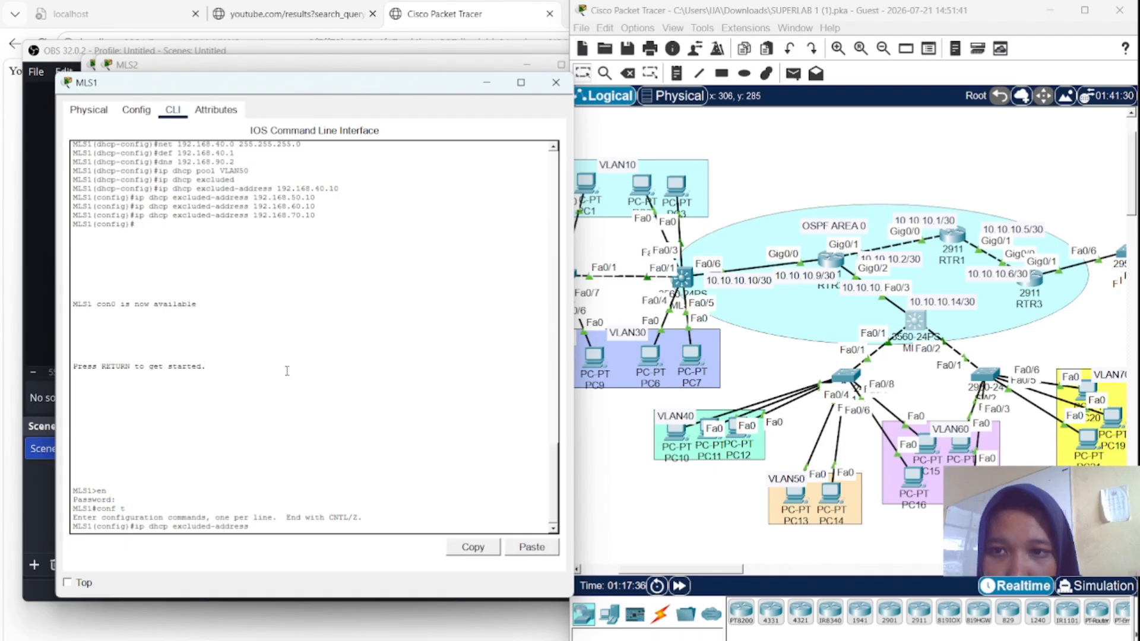
text(192)
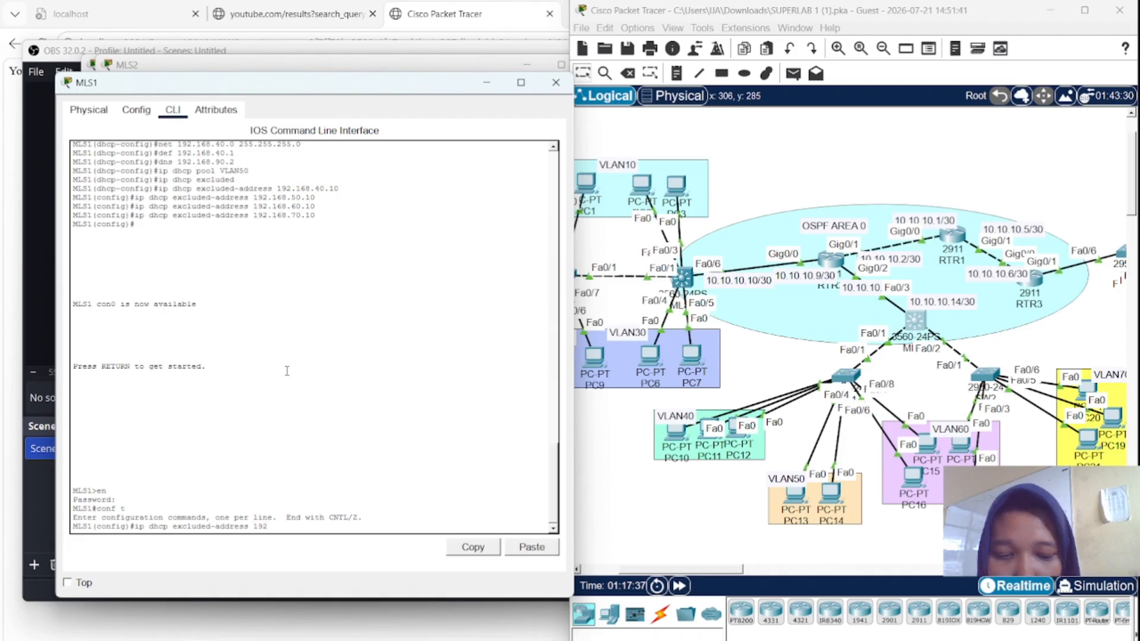
text(.1)
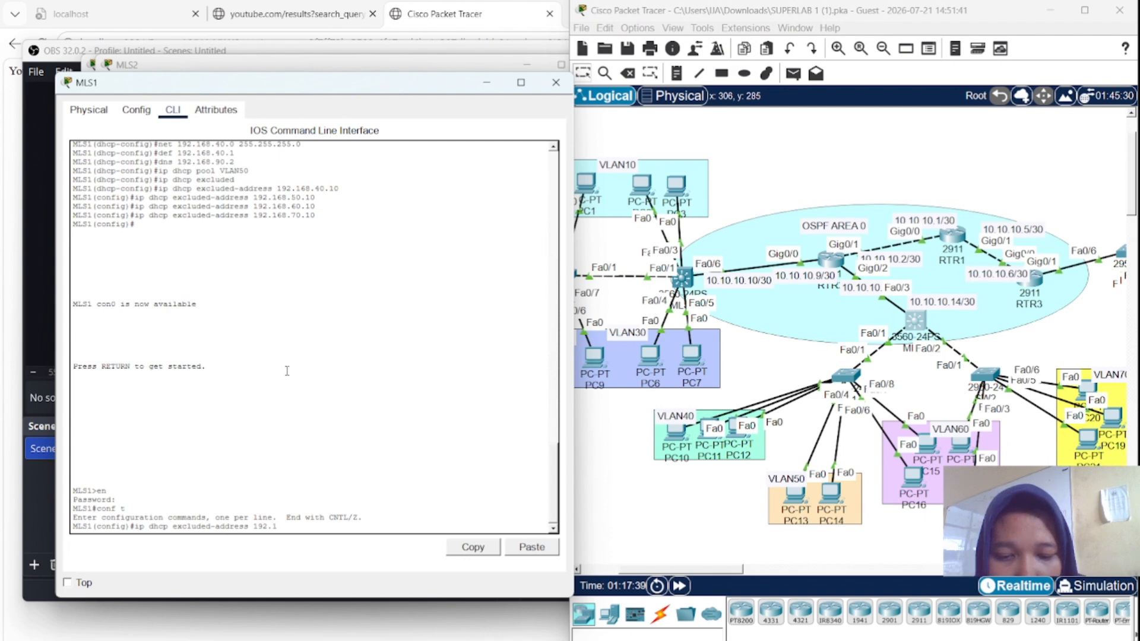
text(68)
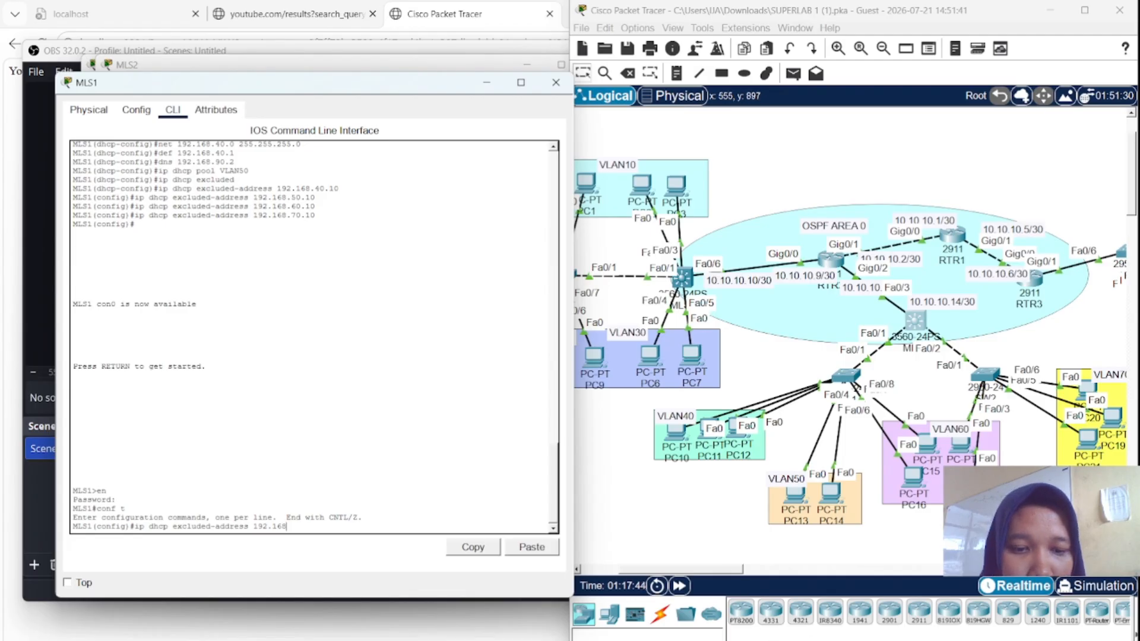
- Check results and show the assessment items listing MLS1's excluded addresses 192.168.40.1–70.1 as incorrect
mouse_move(801, 640)
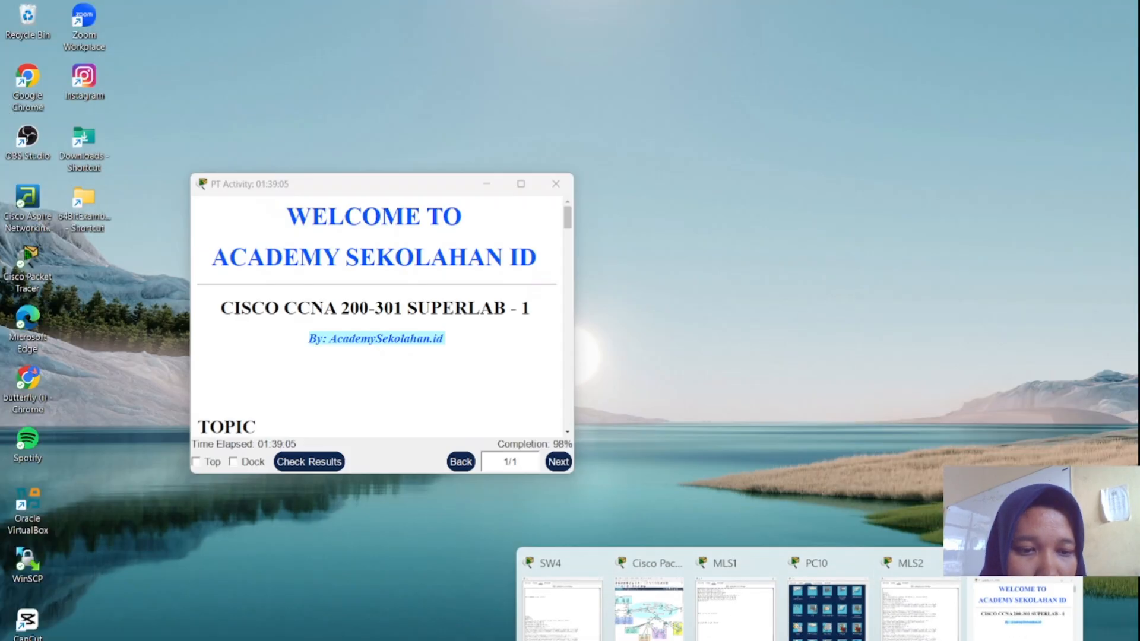
click(1004, 638)
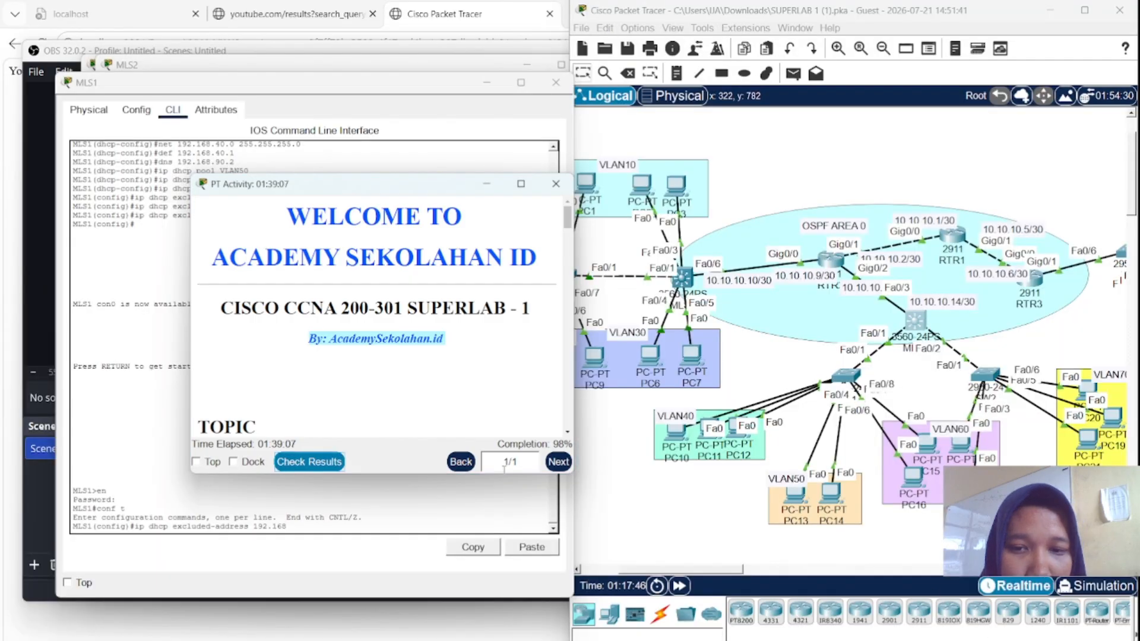
click(327, 467)
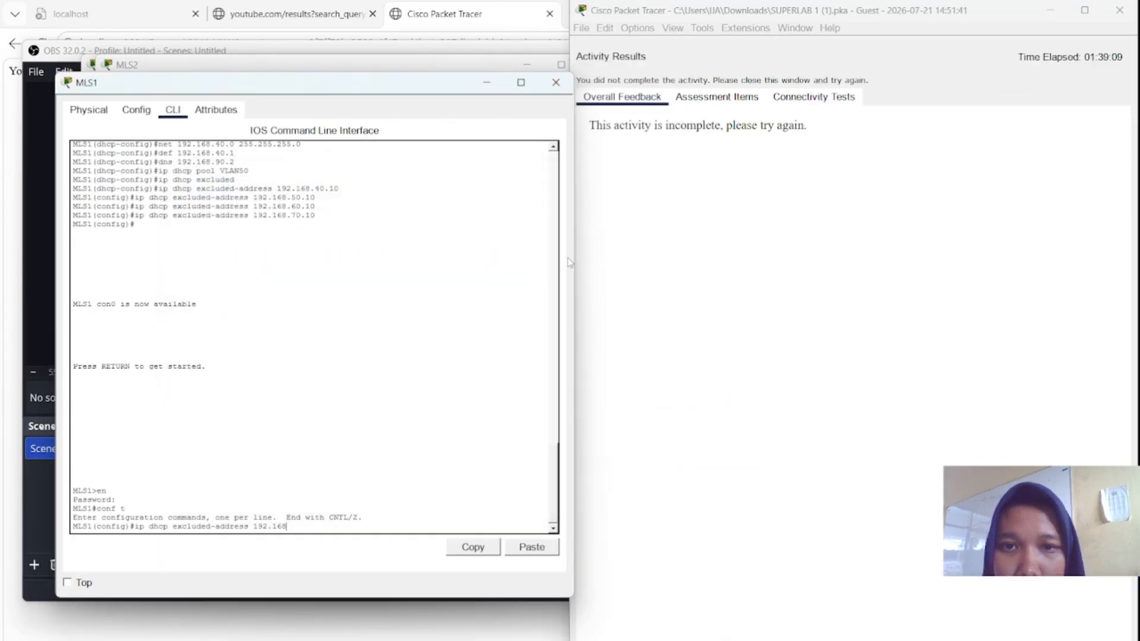
click(717, 97)
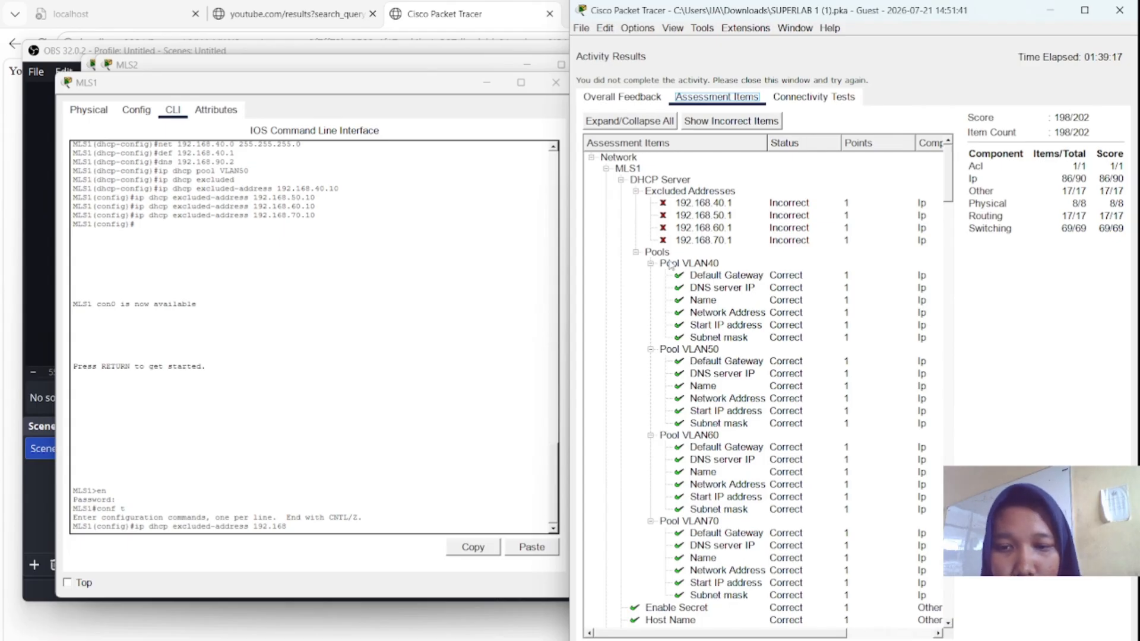
- Exclude 192.168.40.1 and 192.168.50.1 from DHCP on MLS1
click(350, 525)
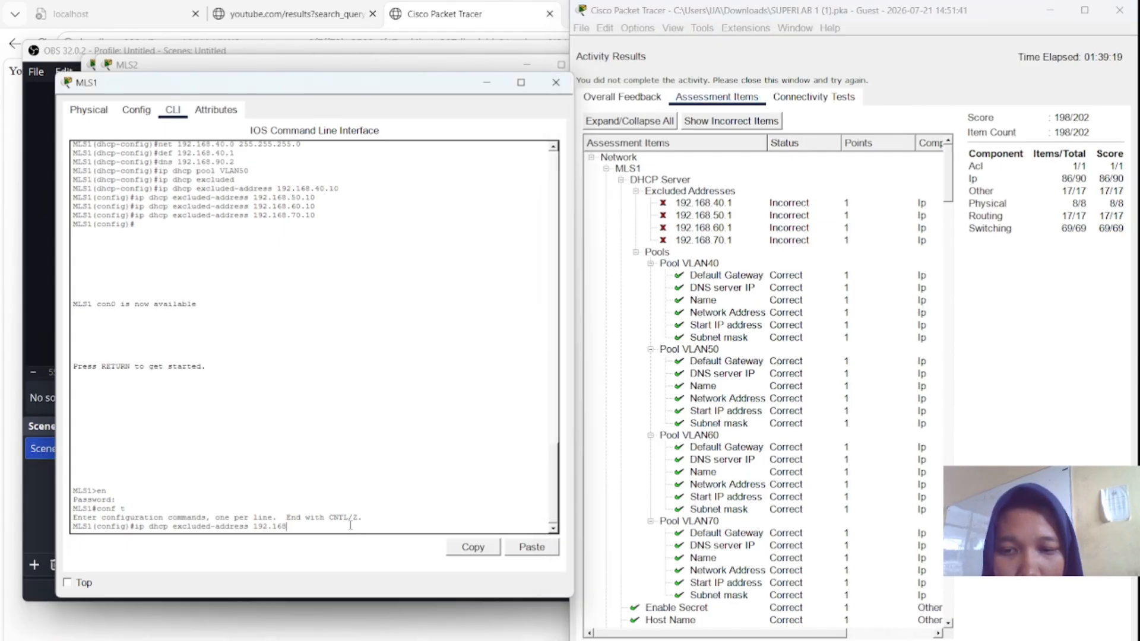
text(.40)
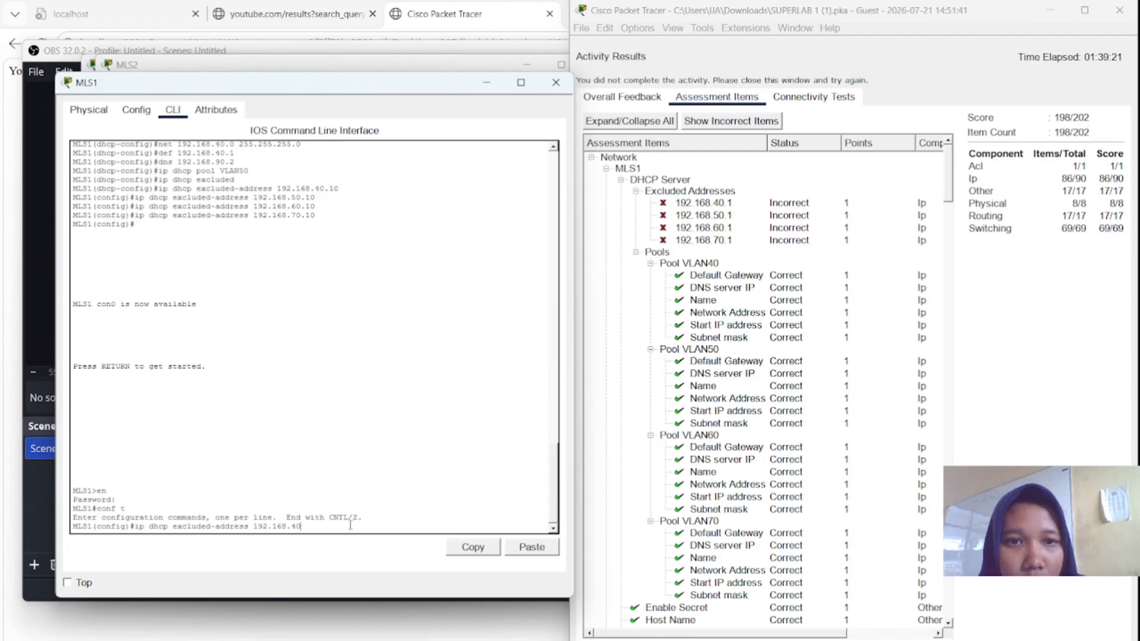
text(.1)
key(Return)
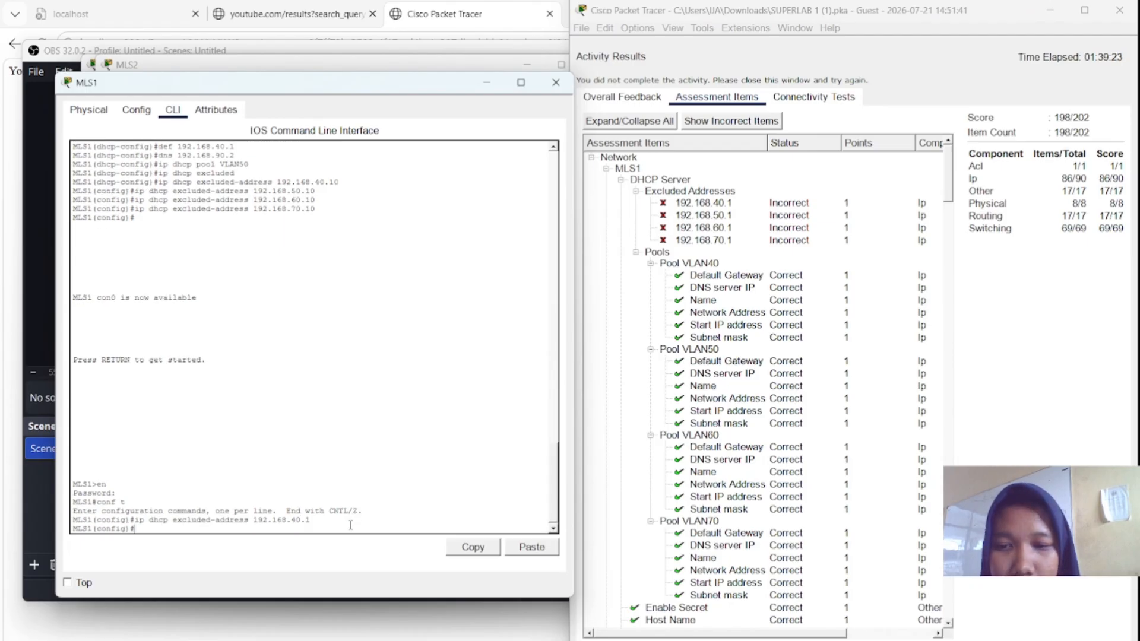
key(Up)
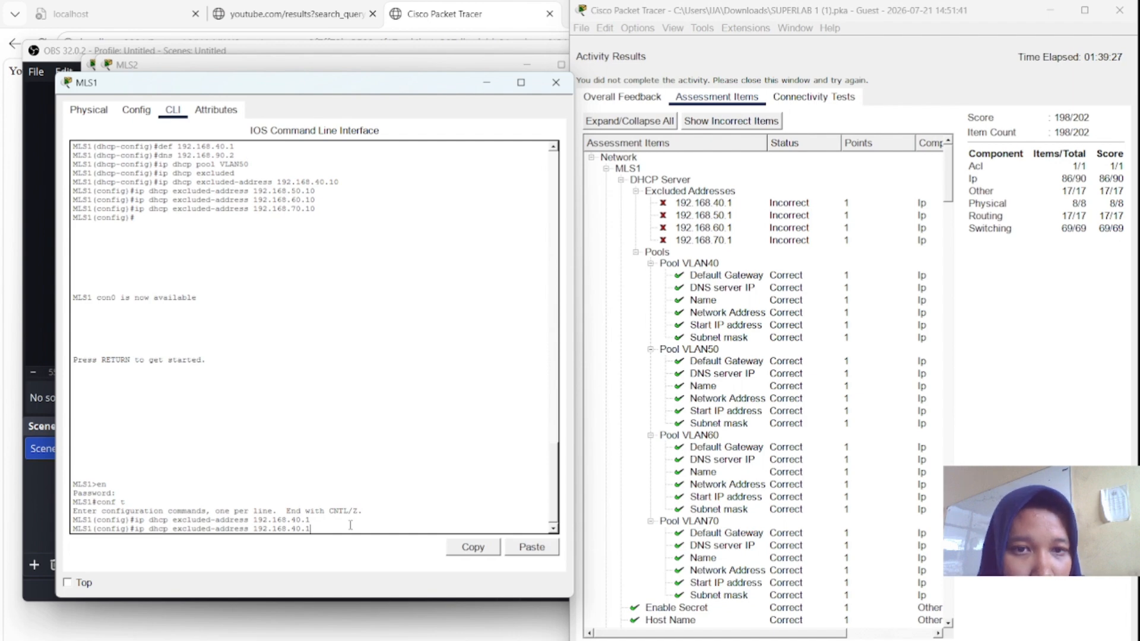
key(Left)
key(Left)
key(Left)
key(BackSpace)
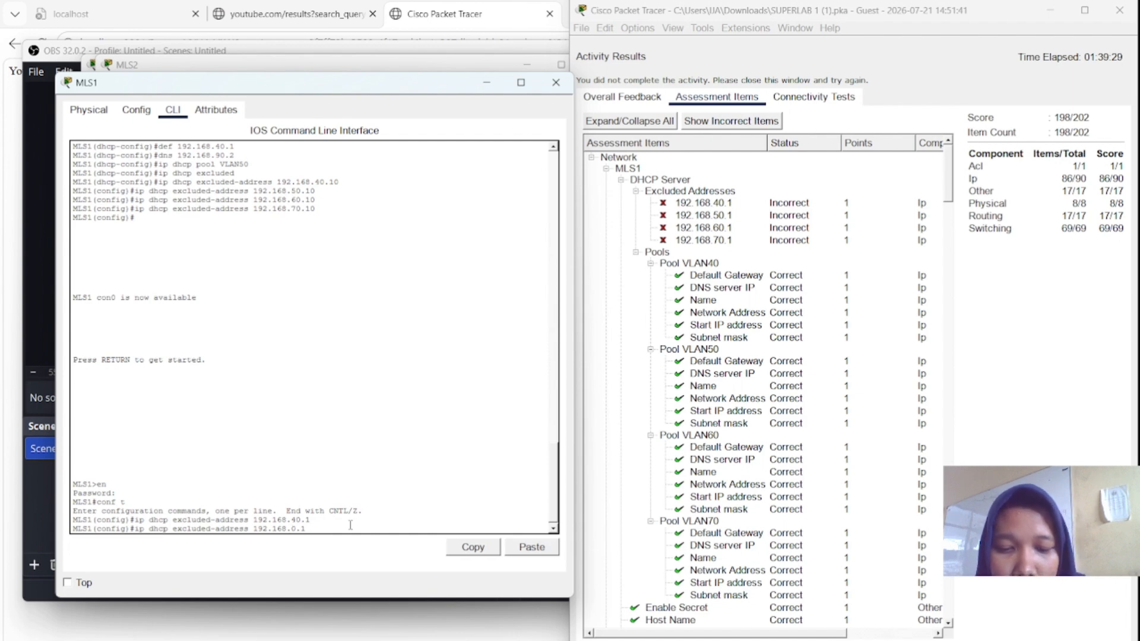
text(5)
key(Return)
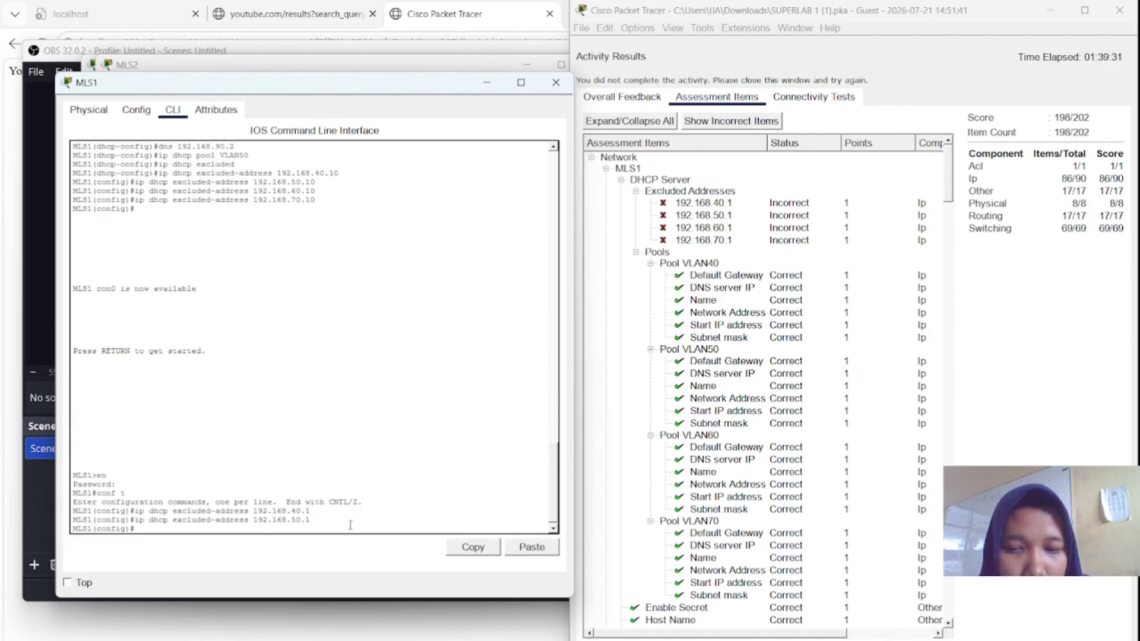
- Exclude 192.168.60.1 and 192.168.70.1 from DHCP on MLS1, recalling and editing the previous command
key(Up)
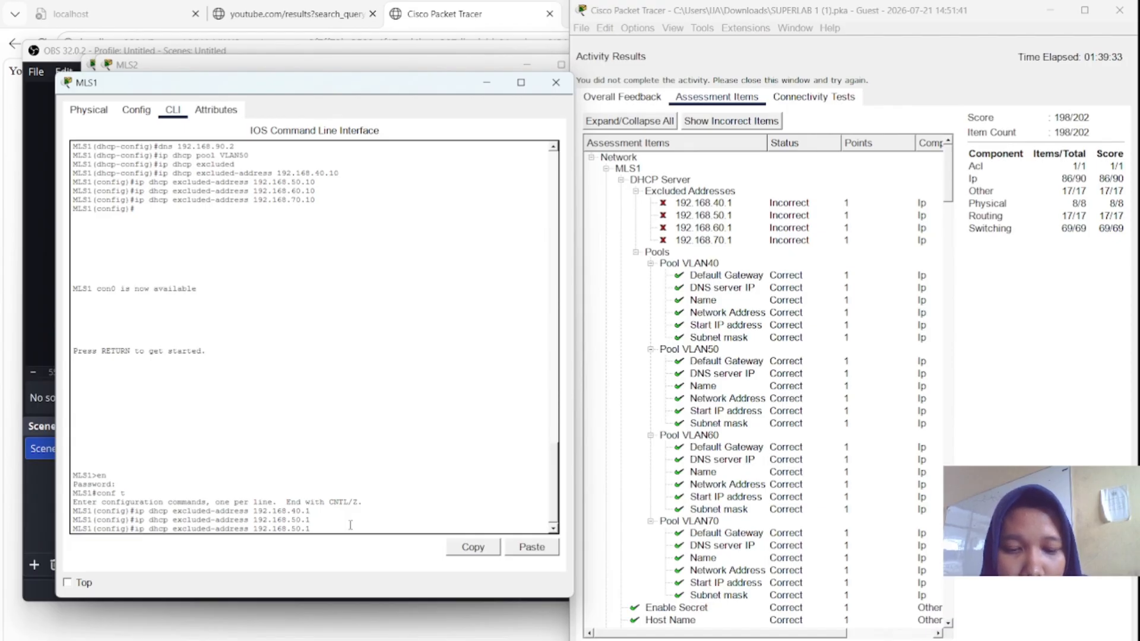
key(Left)
key(Left)
key(Left)
key(BackSpace)
key(Return)
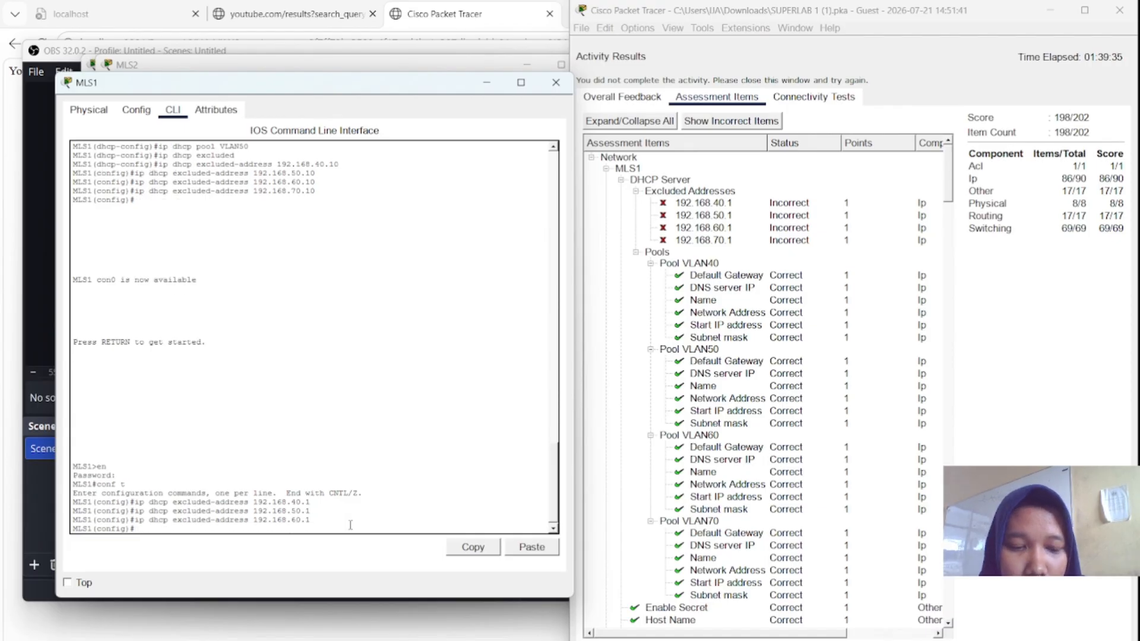
key(Up)
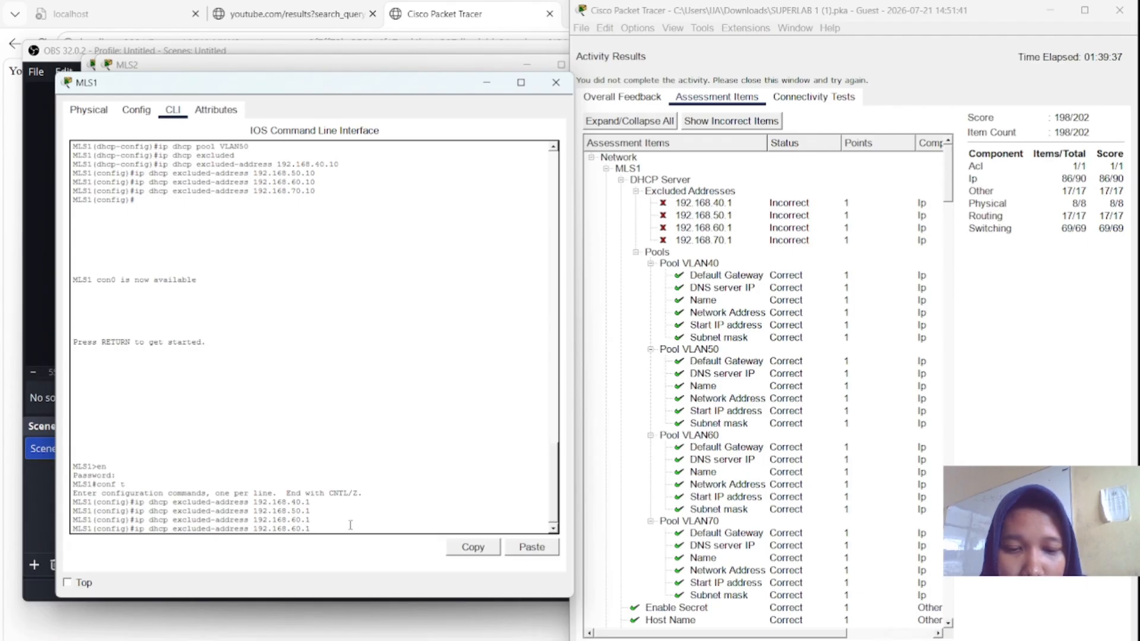
text(7)
key(Return)
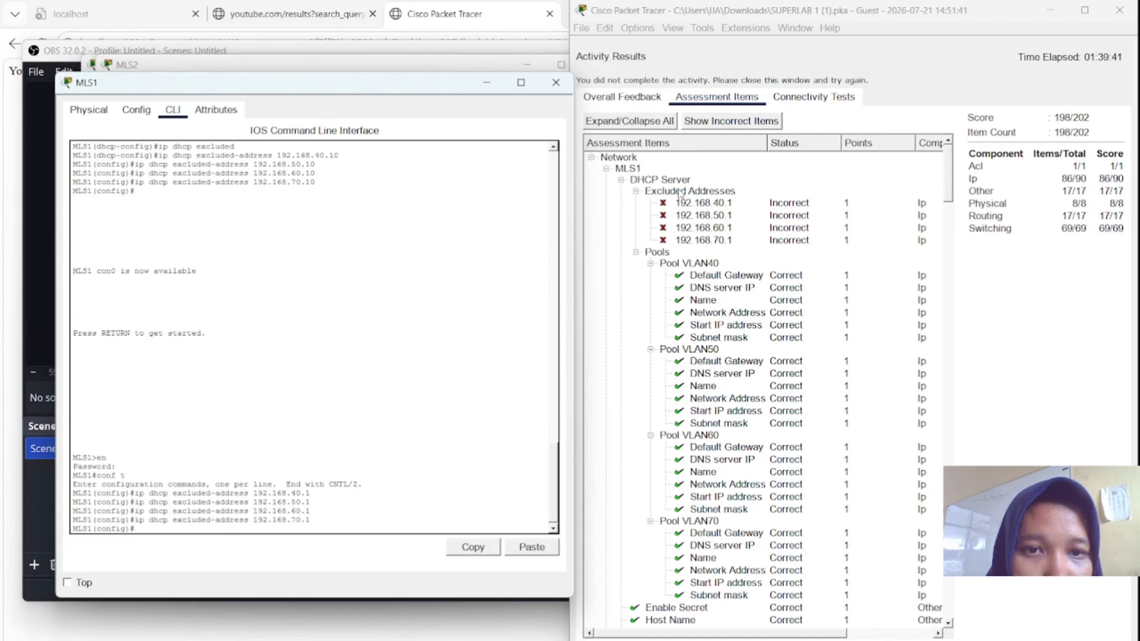
- Minimise MLS1, close the results showing 100% completion, and stop the OBS recording
click(488, 83)
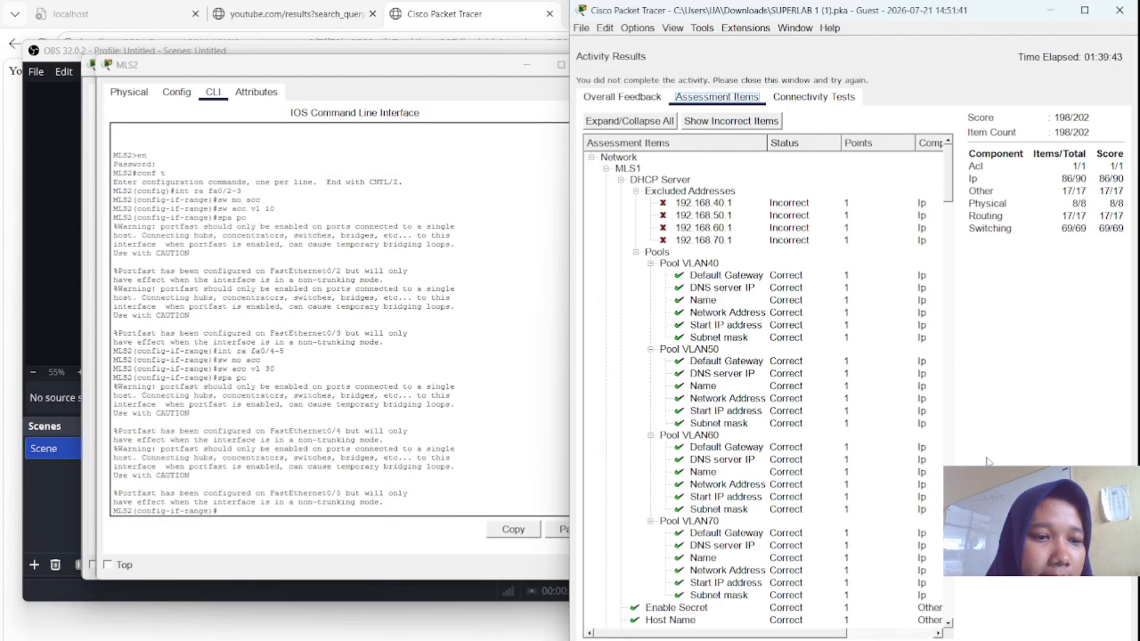
click(1120, 640)
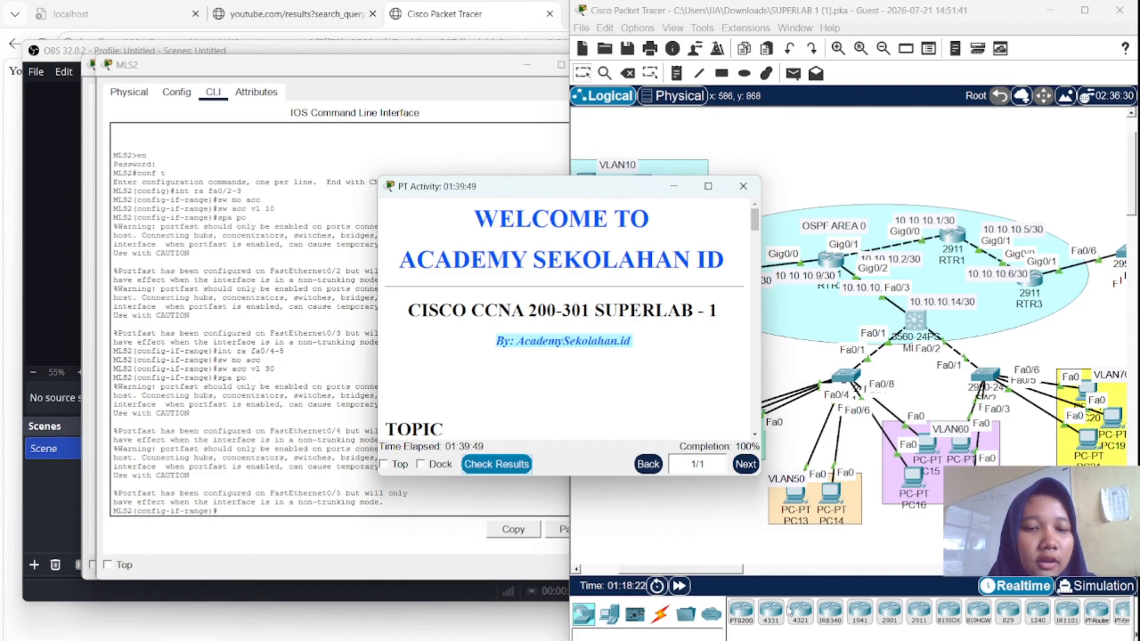
click(534, 591)
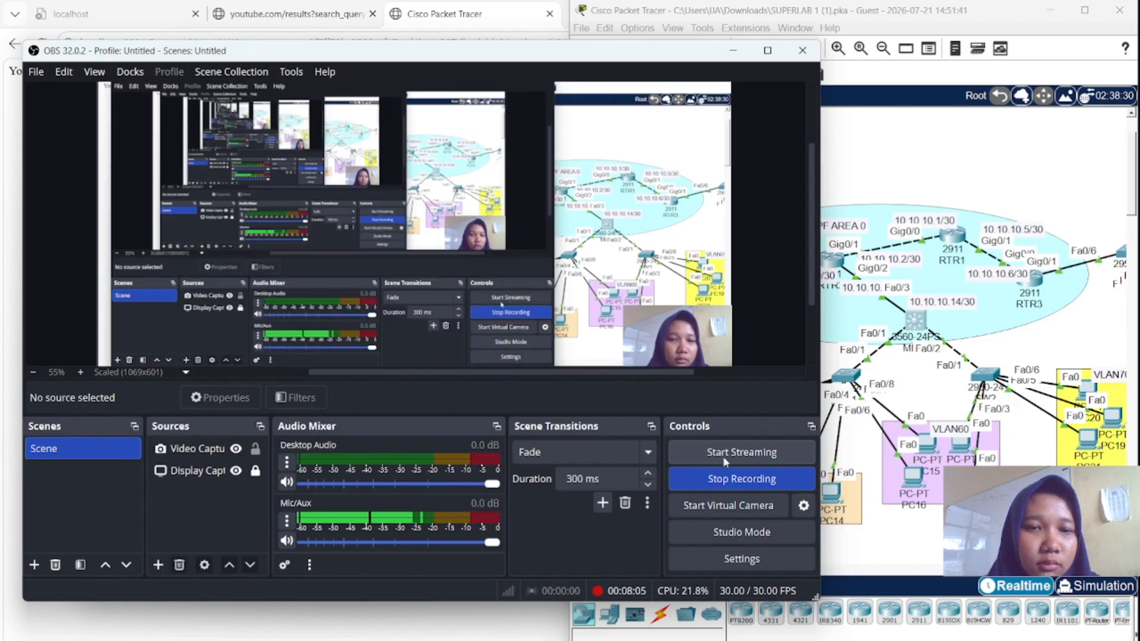
click(731, 480)
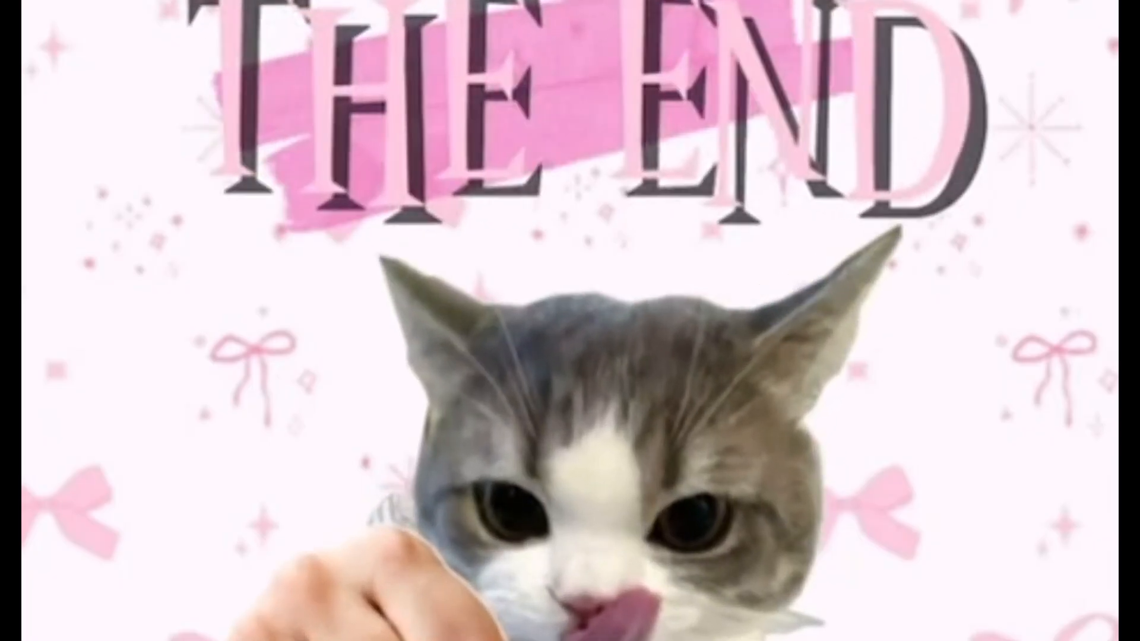